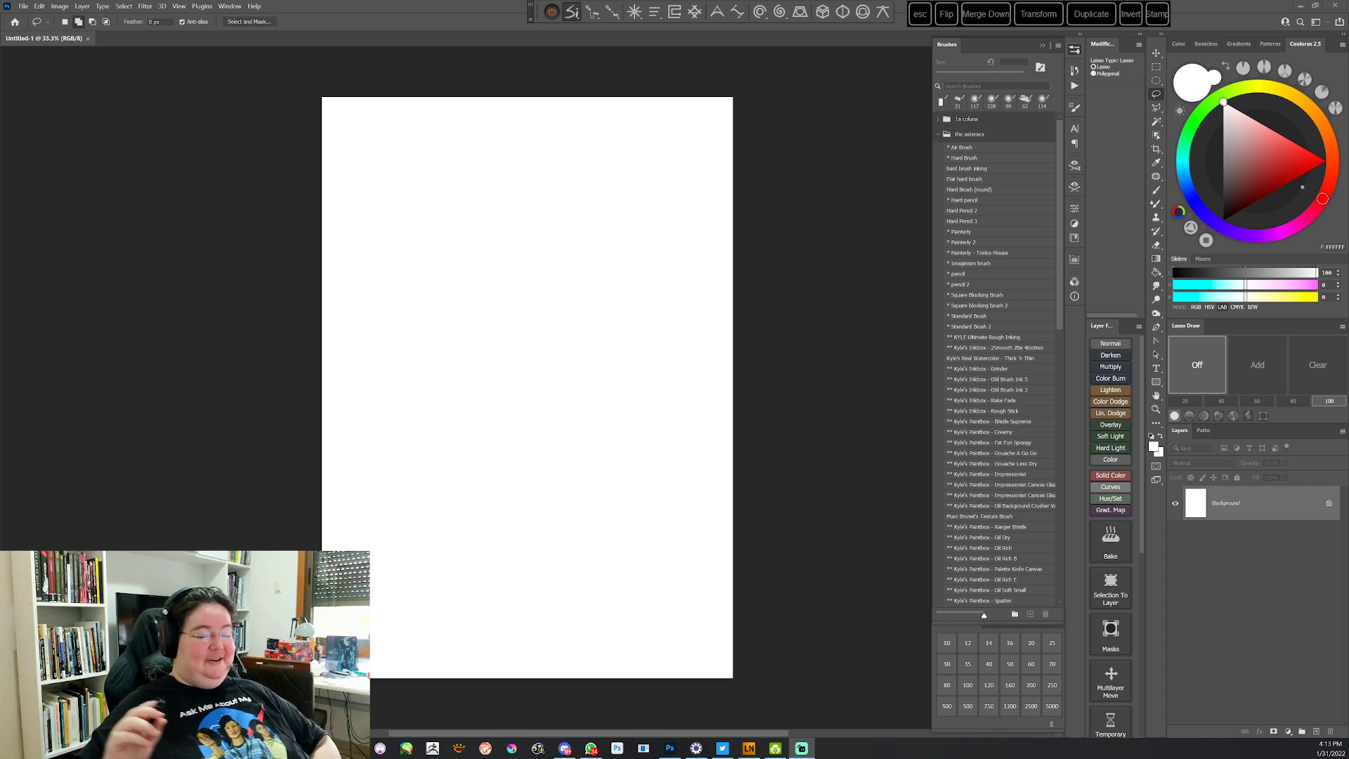
Add a new empty Normal layer above the white Background and frame the page for sketching
left_click(1108, 344)
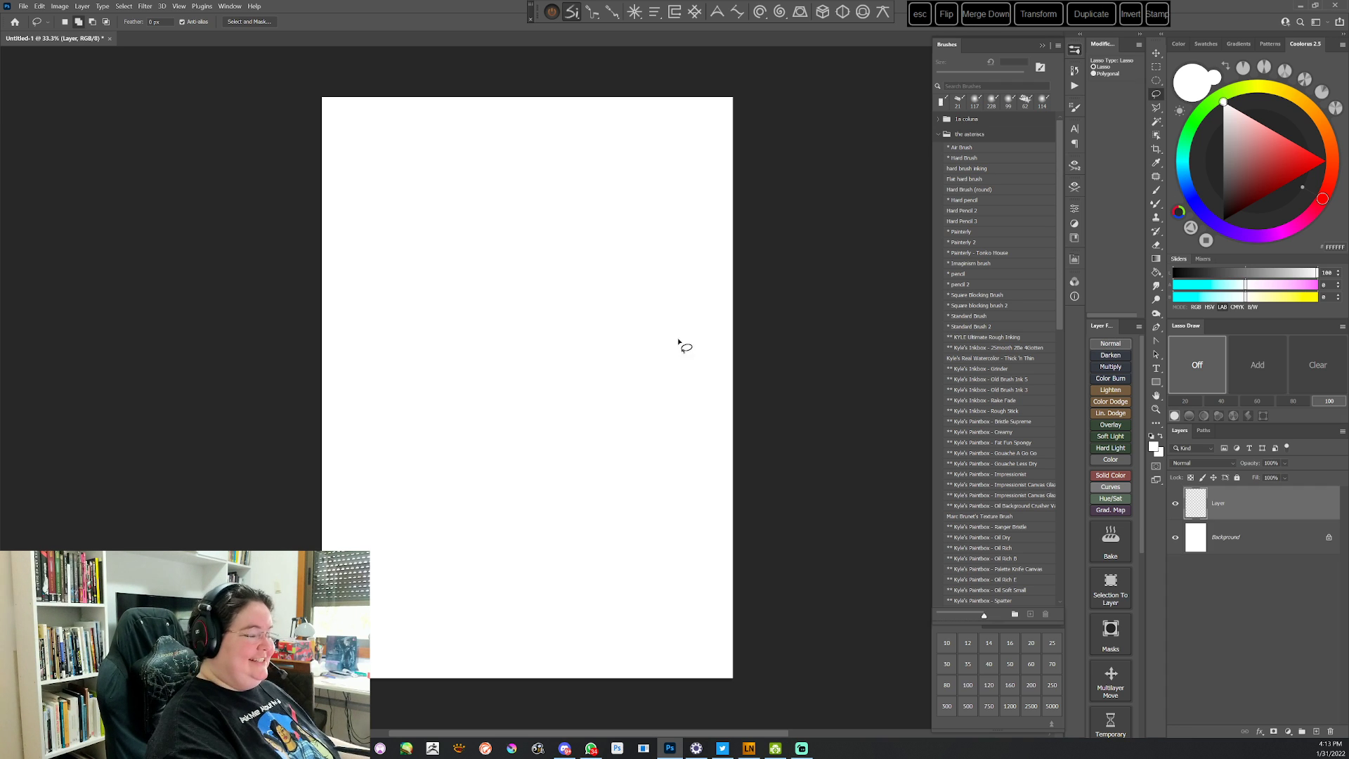
mouse_move(683, 340)
left_mouse_down()
mouse_move(698, 355)
mouse_move(712, 332)
left_mouse_up()
key("z")
key("l")
left_click_drag(655, 438, 728, 456)
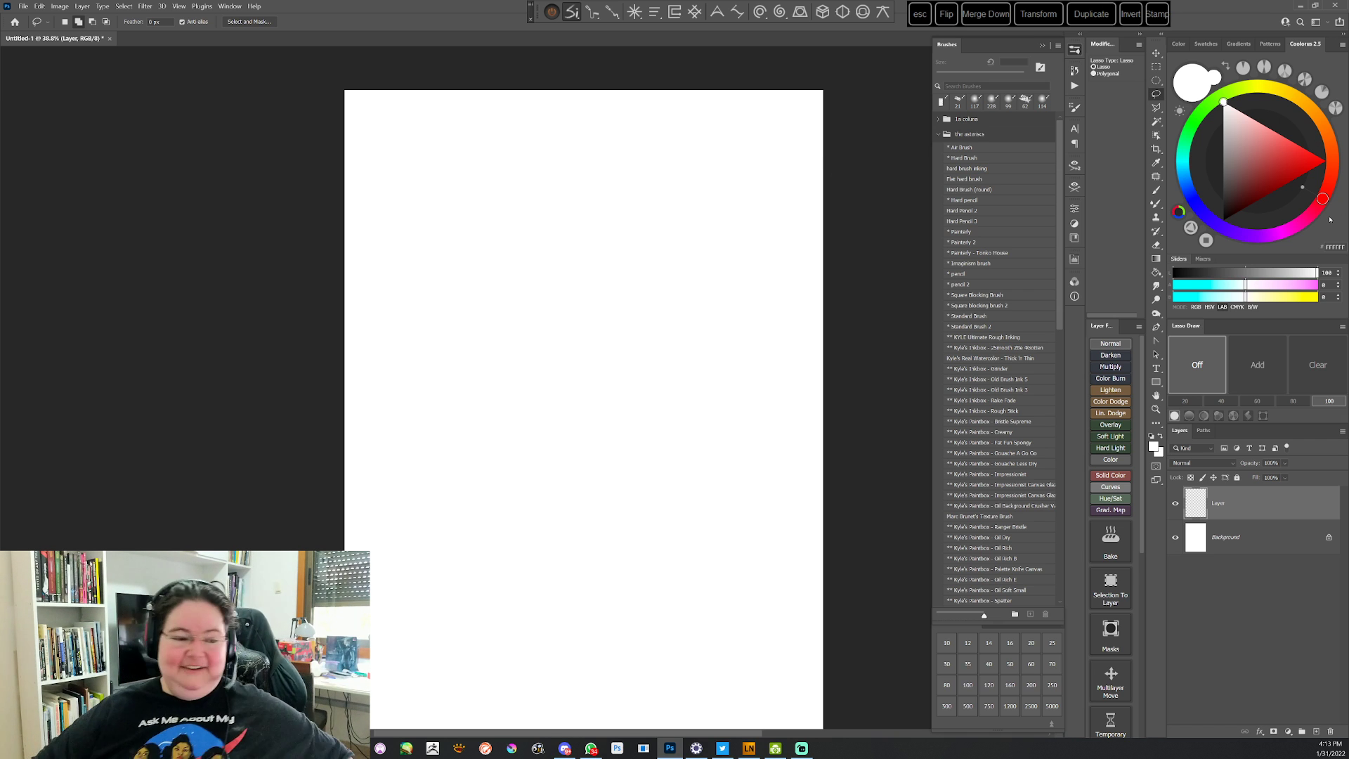
Choose the Standard Brush 2 preset at 21 px and set the painting colour to a muted grey-blue
left_click(975, 323)
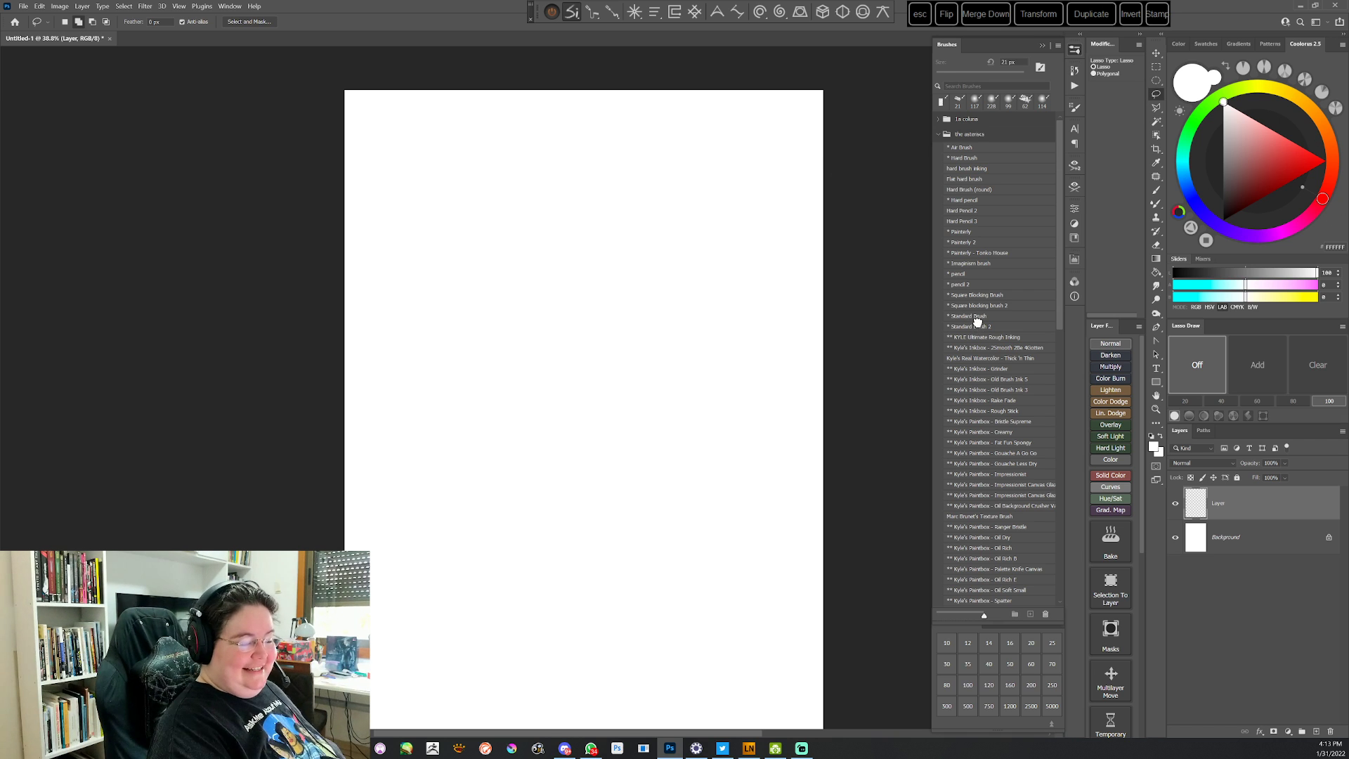
left_click(1185, 180)
left_click(1244, 167)
left_click_drag(1244, 166, 1244, 155)
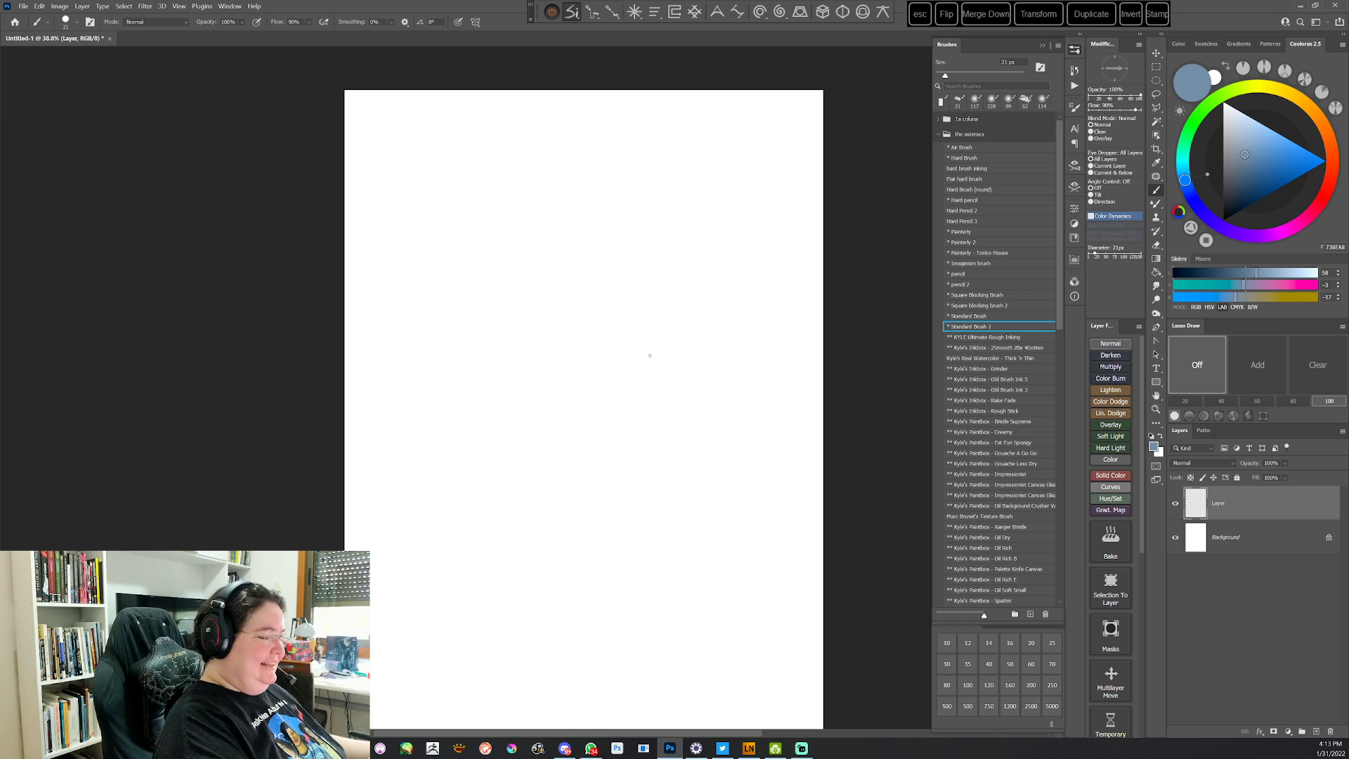
left_click_drag(645, 333, 637, 310)
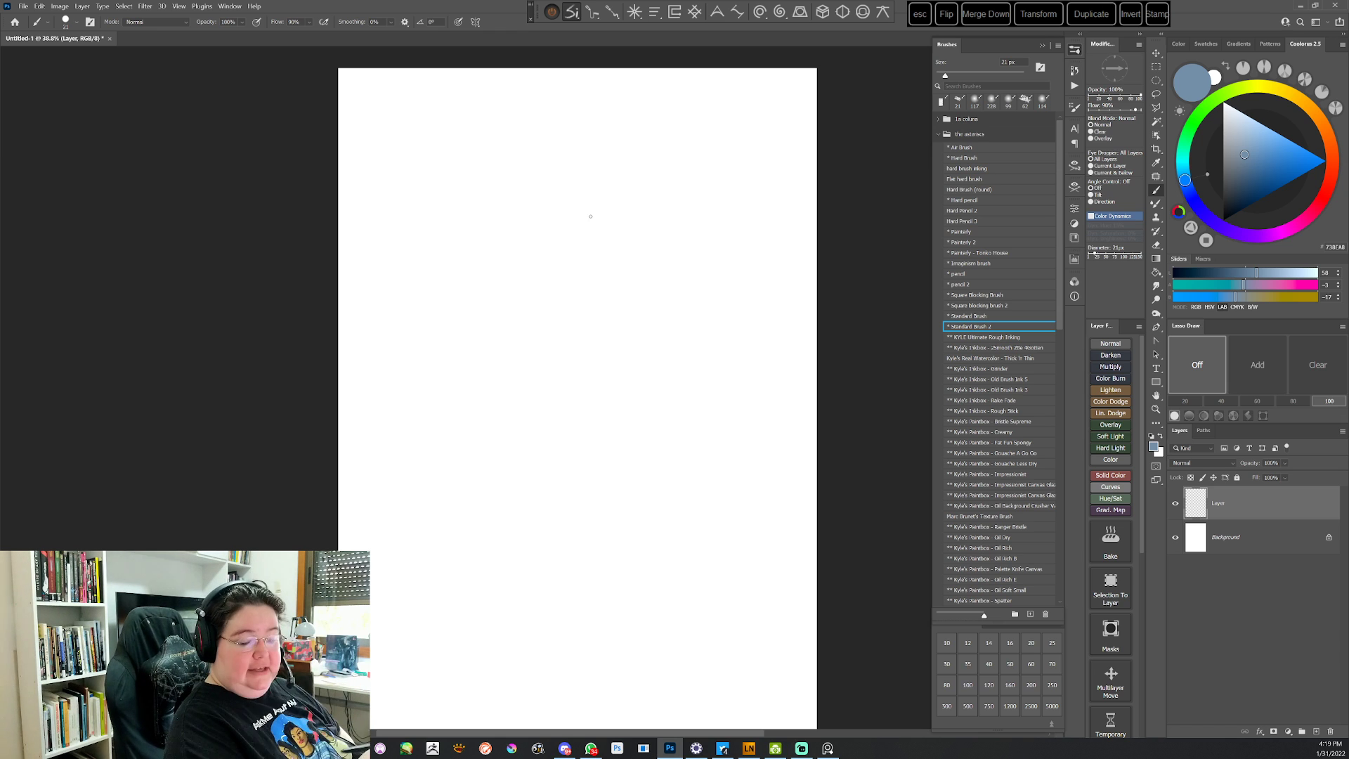
Sketch a light, slightly tilted oval for the head in the upper middle of the page
mouse_move(537, 236)
left_mouse_down()
mouse_move(524, 291)
mouse_move(541, 323)
mouse_move(529, 249)
left_mouse_up()
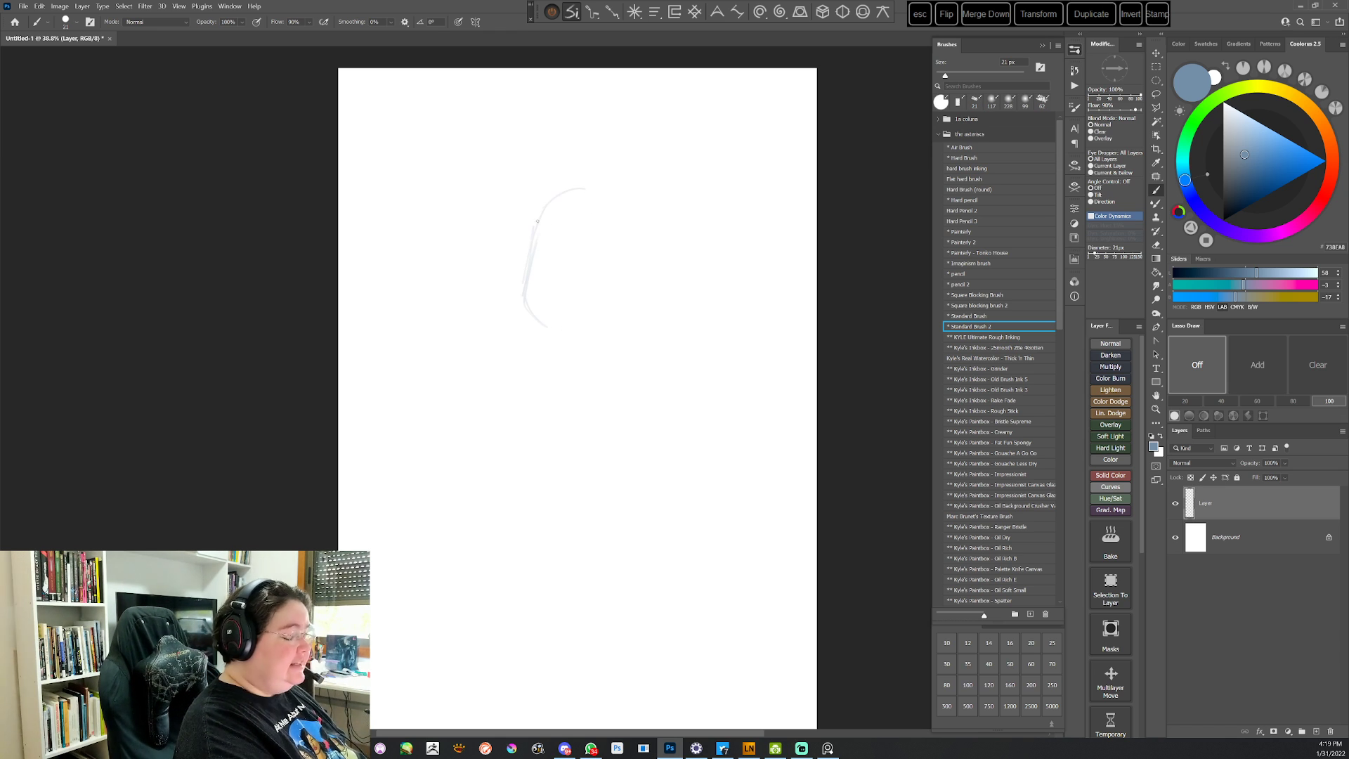
mouse_move(542, 325)
left_mouse_down()
mouse_move(561, 334)
mouse_move(616, 316)
left_mouse_up()
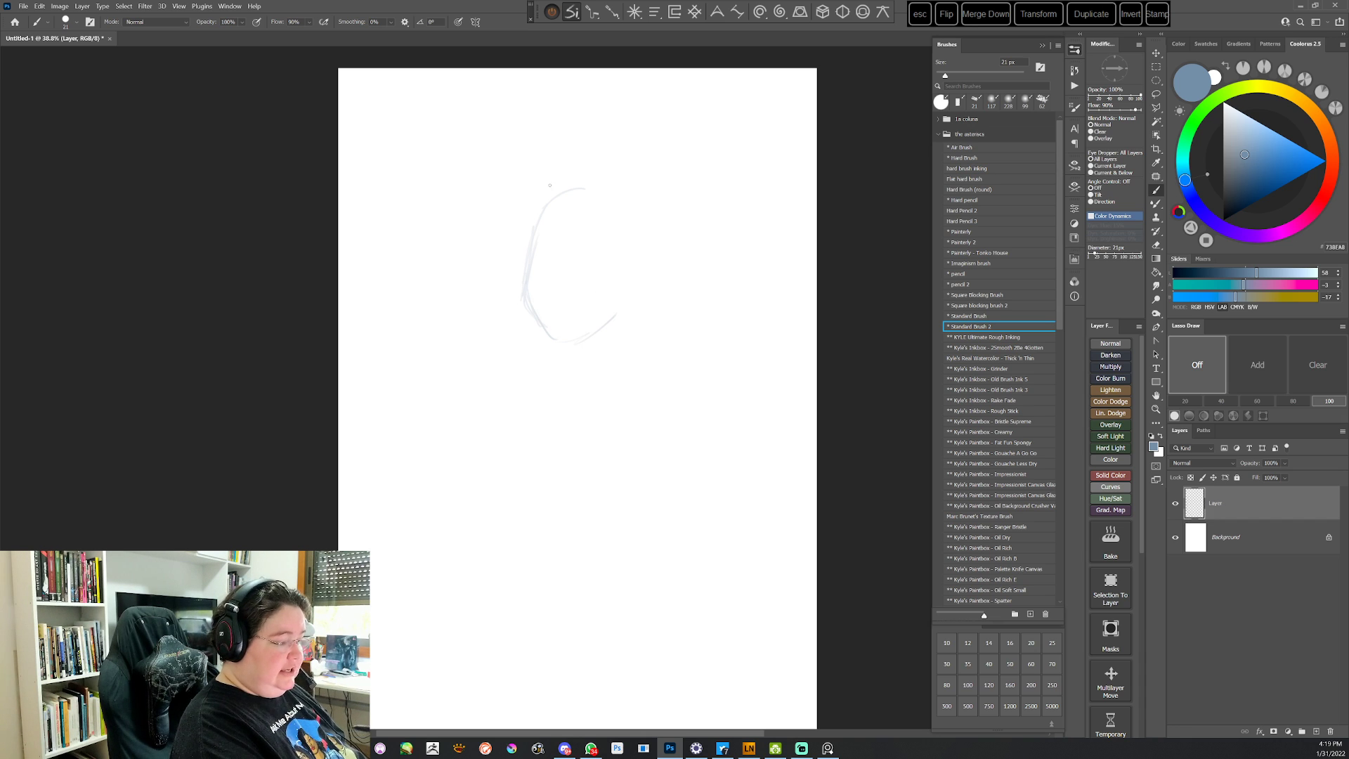
mouse_move(588, 183)
left_mouse_down()
mouse_move(621, 202)
mouse_move(642, 250)
mouse_move(611, 323)
left_mouse_up()
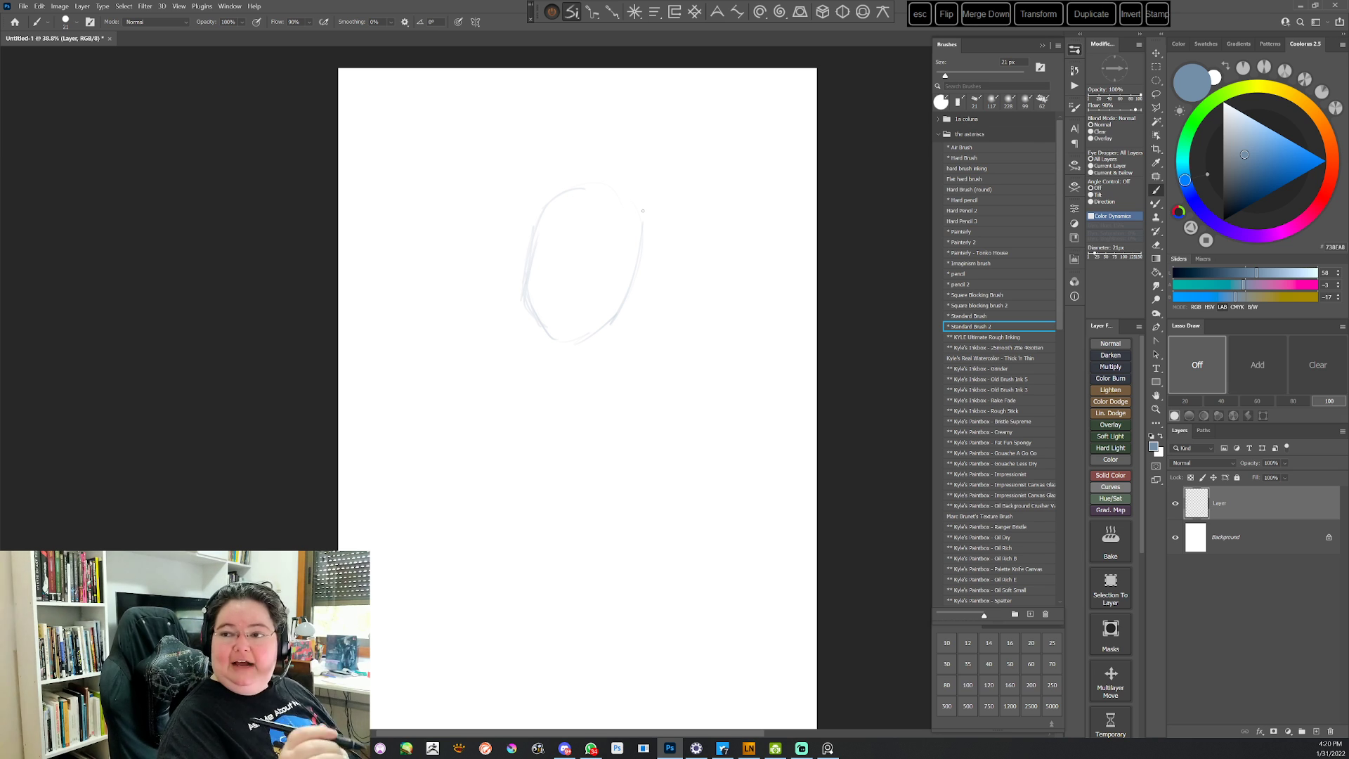
Sketch the swept fringe diagonally across the forehead and the hair falling down both sides of the face
mouse_move(550, 175)
left_mouse_down()
mouse_move(603, 192)
mouse_move(540, 247)
left_mouse_up()
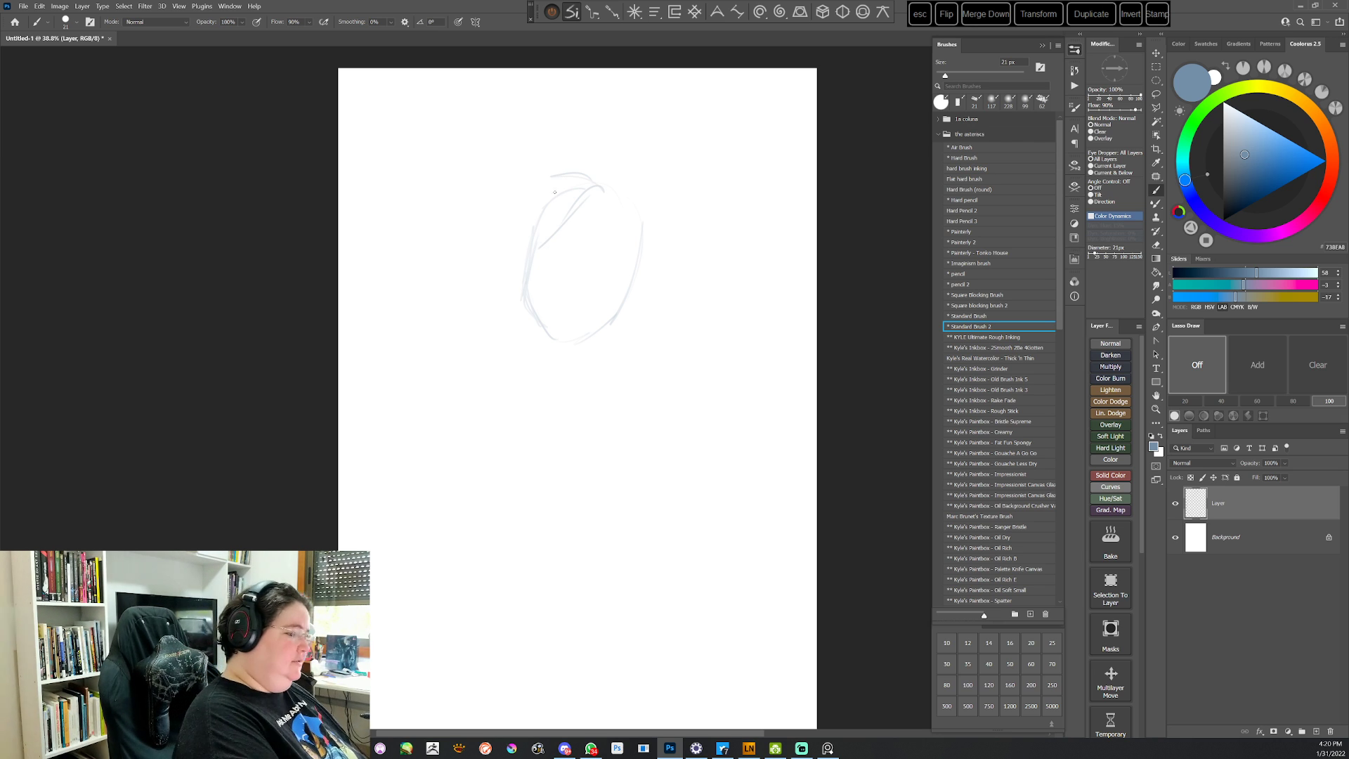
mouse_move(555, 192)
left_mouse_down()
mouse_move(500, 249)
mouse_move(571, 222)
mouse_move(559, 241)
mouse_move(600, 203)
left_mouse_up()
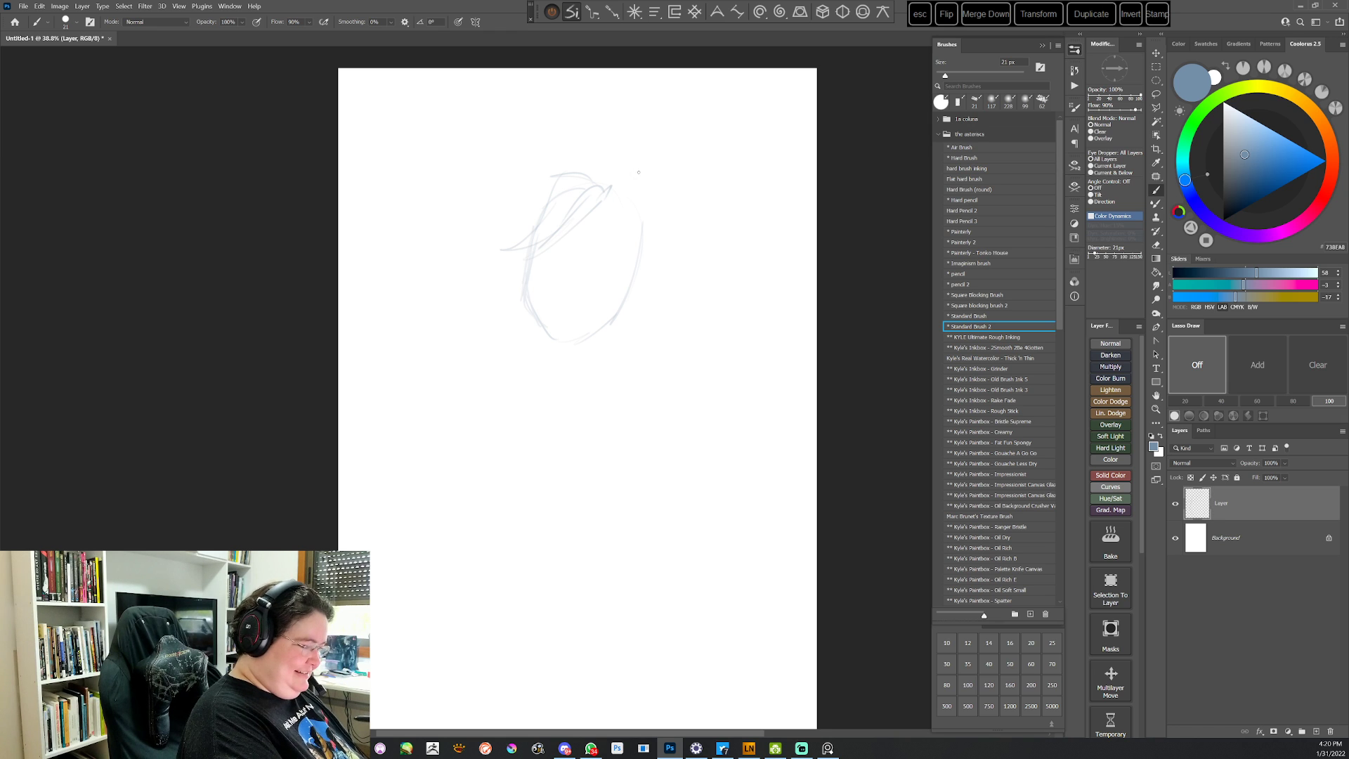
mouse_move(653, 170)
left_mouse_down()
mouse_move(569, 187)
mouse_move(621, 188)
mouse_move(612, 265)
left_mouse_up()
key("comma")
left_click_drag(653, 223, 641, 299)
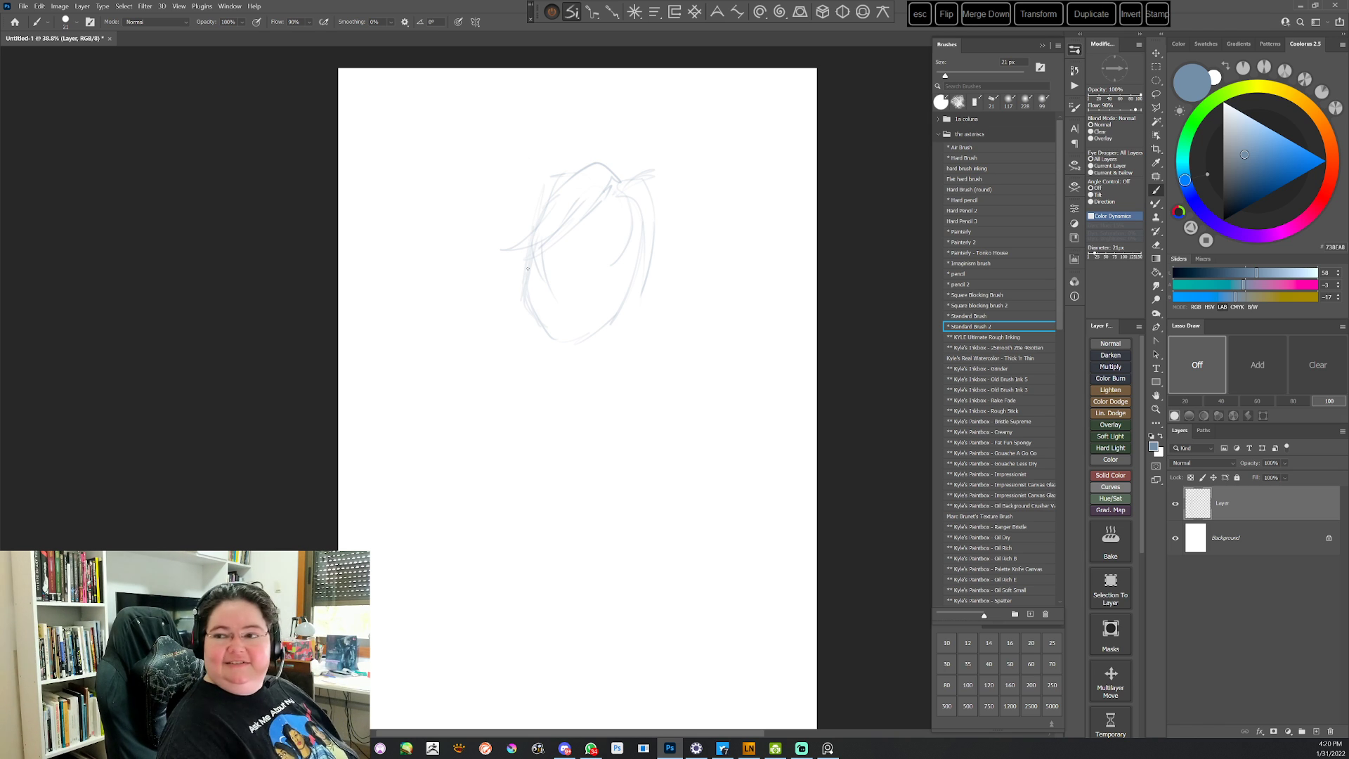
Rough in sweeping hair lines above the head and two curved, pointed horn shapes rising from its top
mouse_move(633, 161)
left_mouse_down()
mouse_move(520, 94)
mouse_move(553, 136)
mouse_move(458, 138)
left_mouse_up()
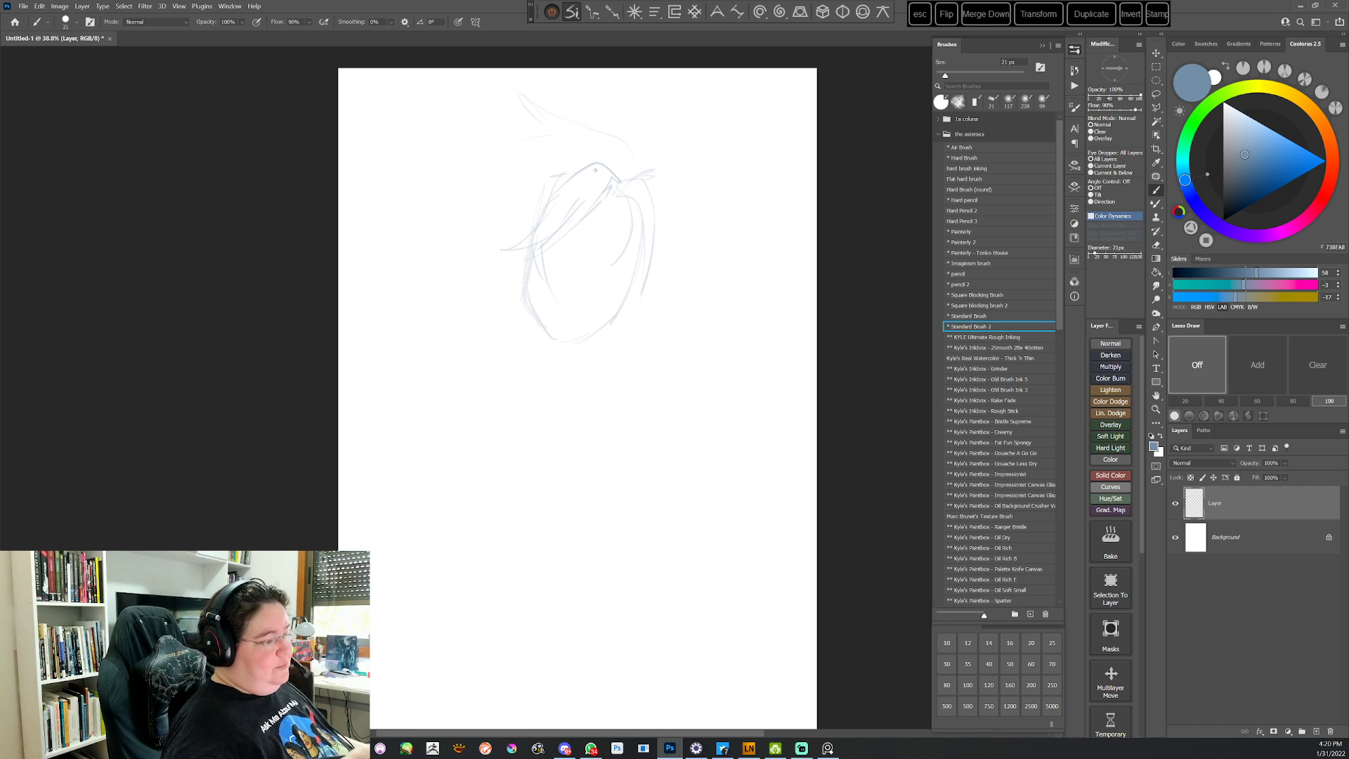
mouse_move(588, 131)
left_mouse_down()
mouse_move(532, 111)
mouse_move(545, 134)
left_mouse_up()
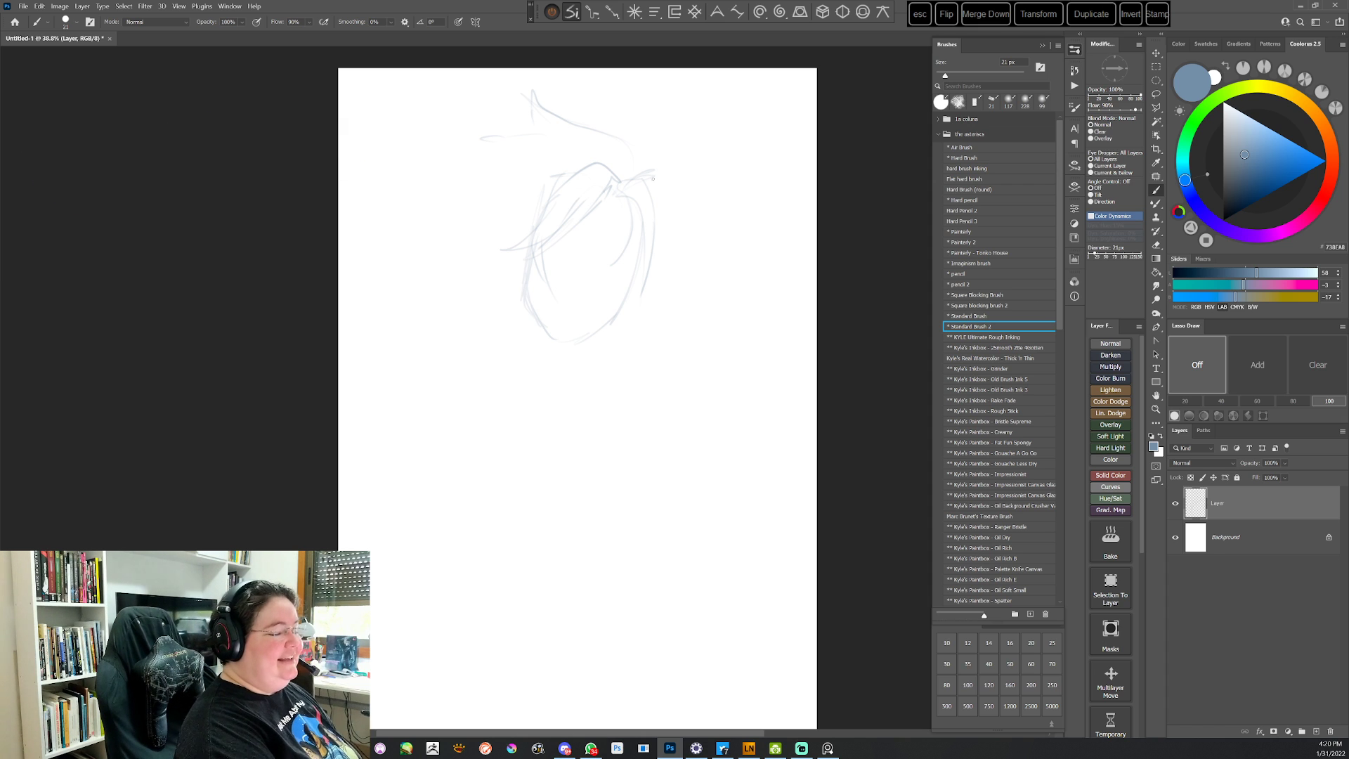
mouse_move(683, 134)
left_mouse_down()
mouse_move(660, 171)
mouse_move(668, 194)
left_mouse_up()
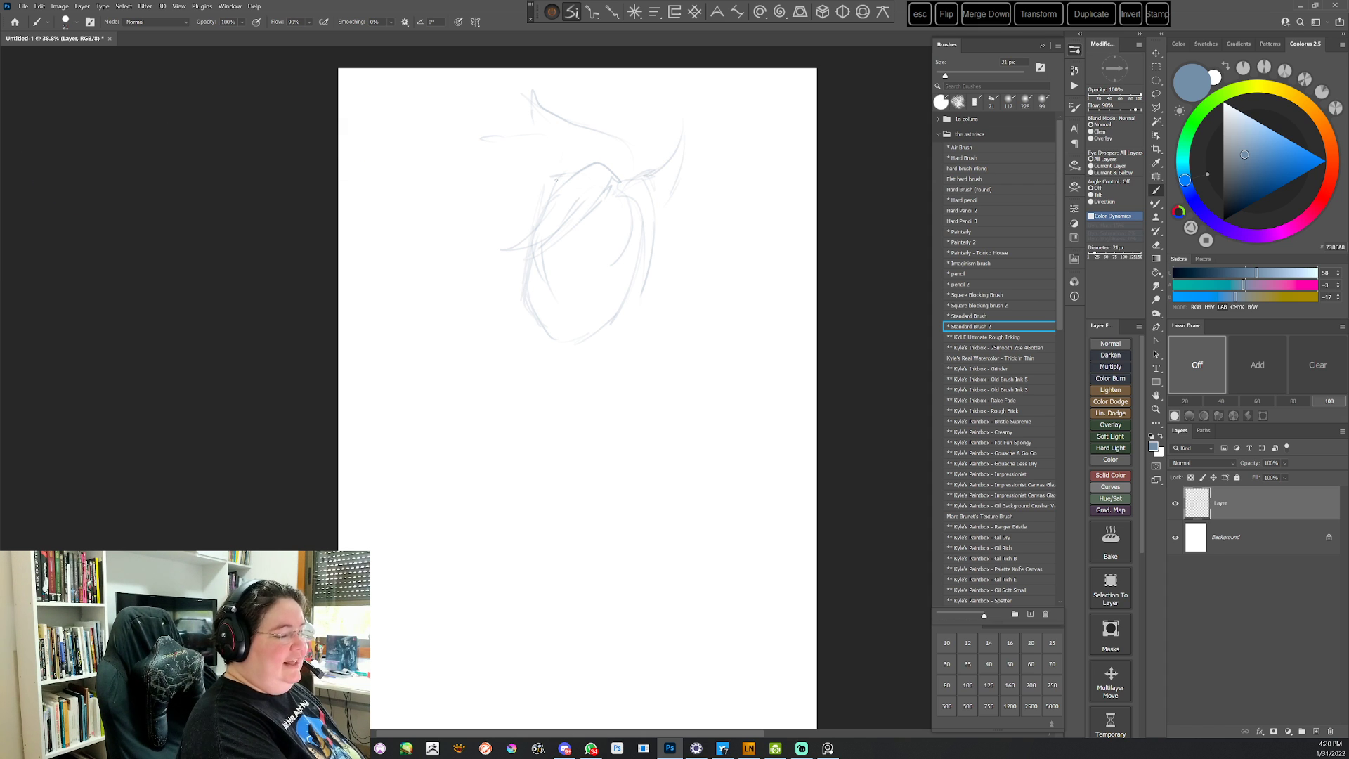
left_click_drag(571, 99, 577, 139)
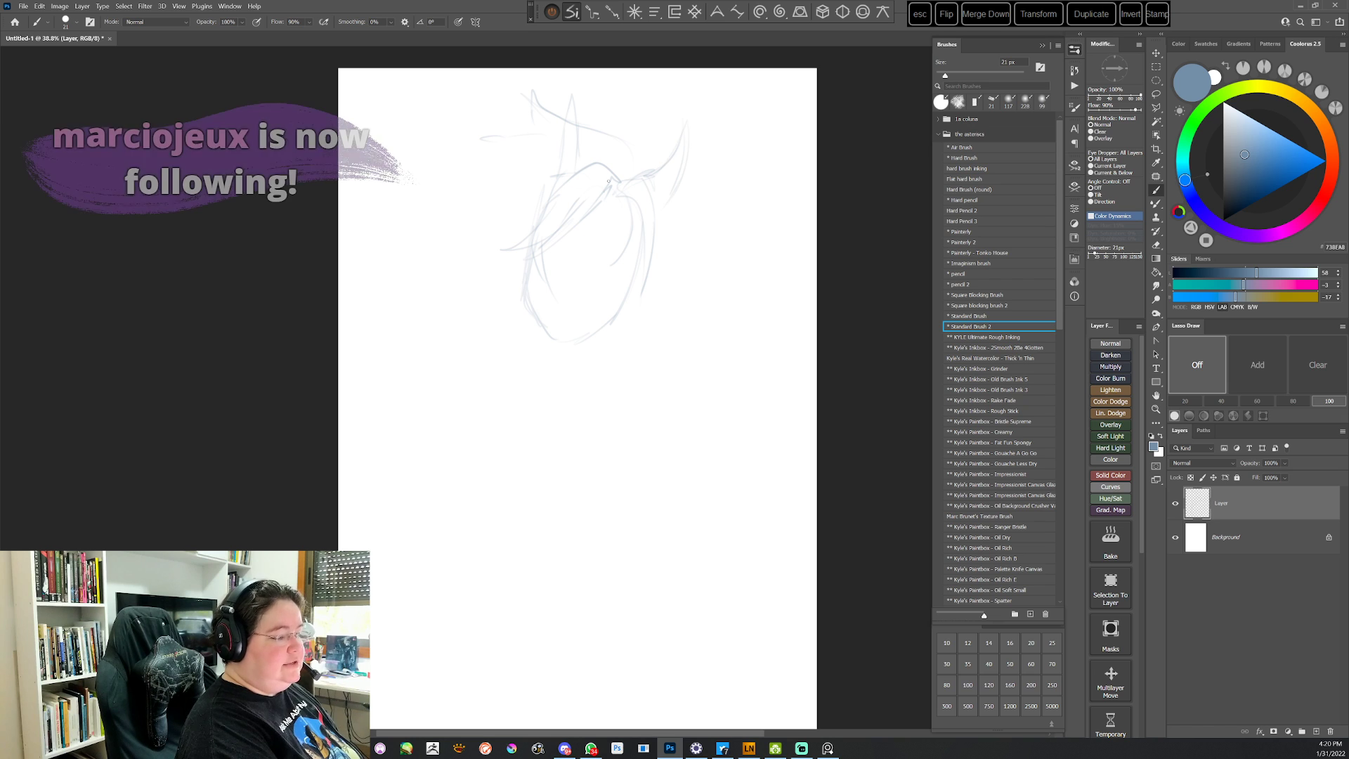
left_click_drag(570, 89, 558, 150)
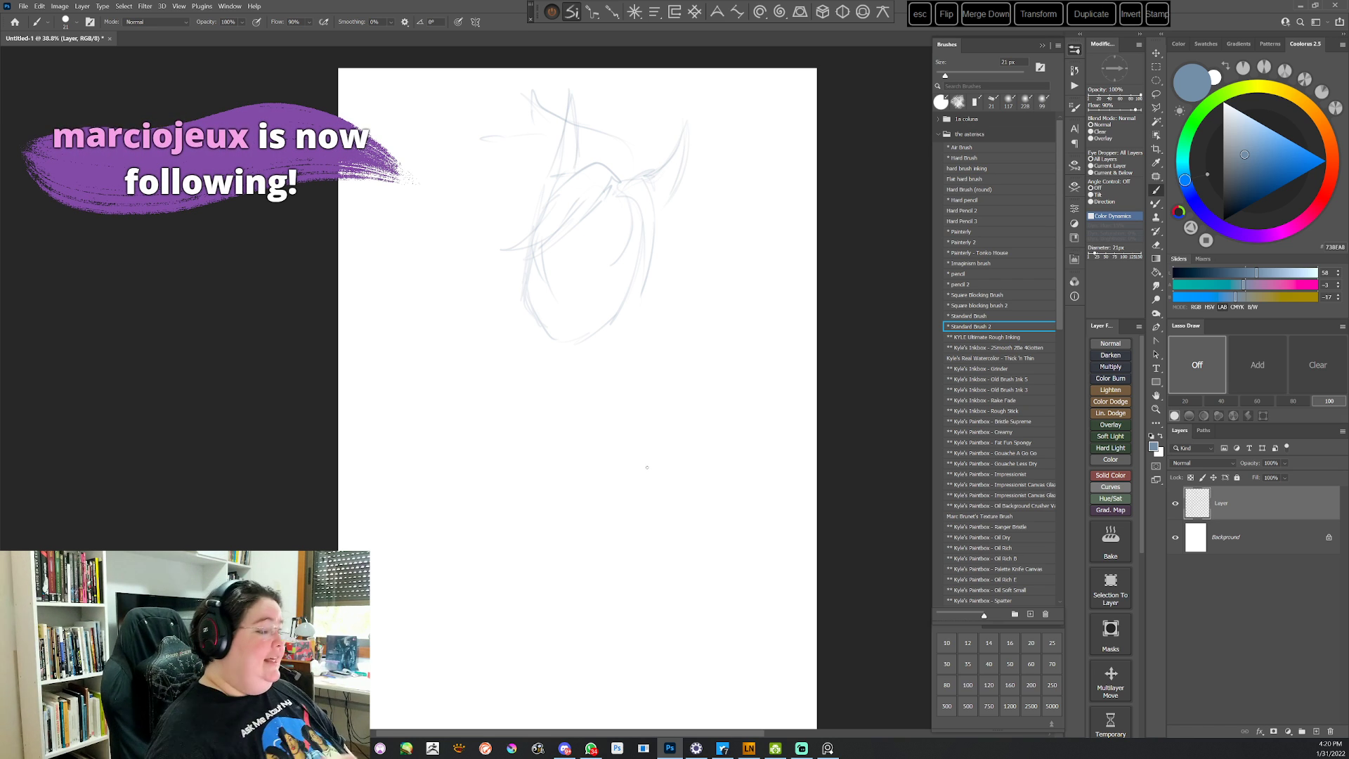
Sketch the pointed shape beside the left temple, strengthen the fringe and side hair, and clear stray strokes above the head
mouse_move(503, 201)
left_mouse_down()
mouse_move(548, 239)
mouse_move(529, 264)
left_mouse_up()
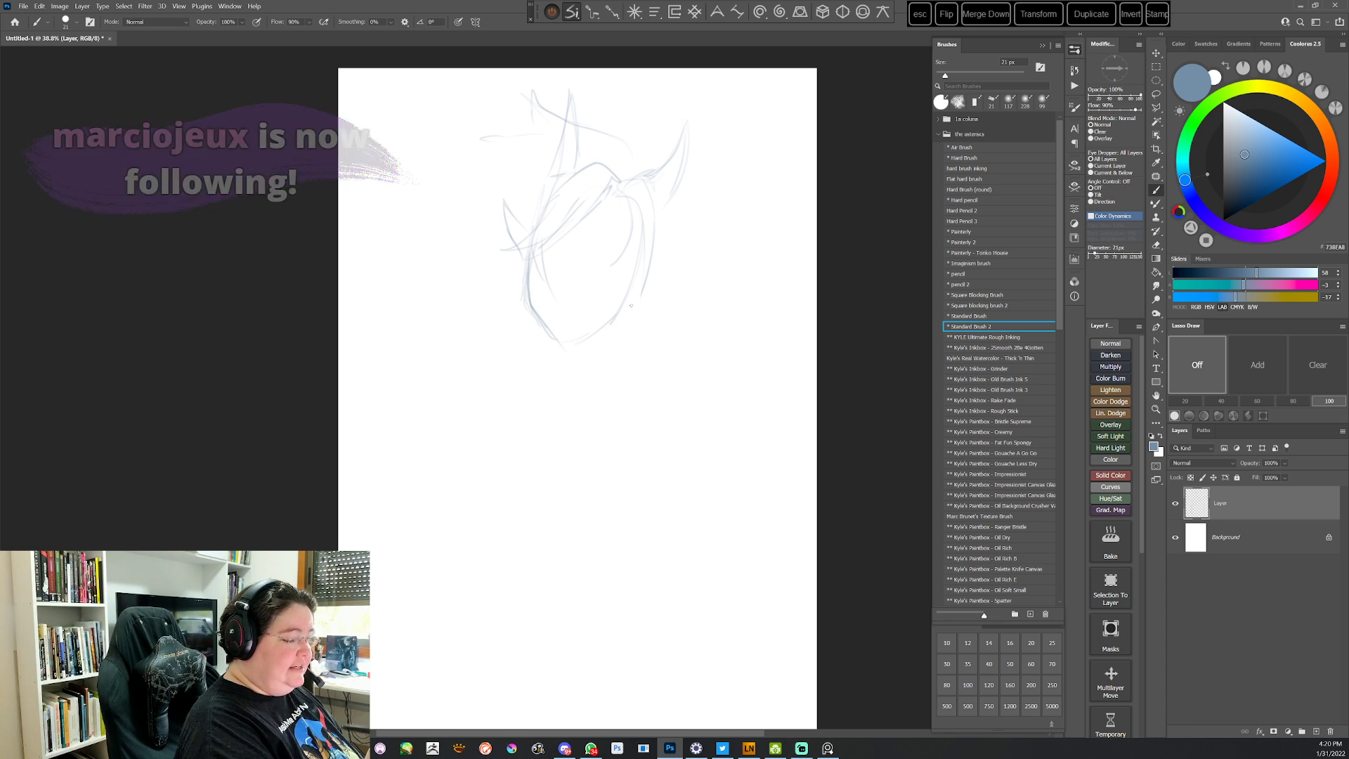
mouse_move(581, 169)
left_mouse_down()
mouse_move(488, 254)
mouse_move(590, 197)
mouse_move(536, 241)
mouse_move(546, 293)
left_mouse_up()
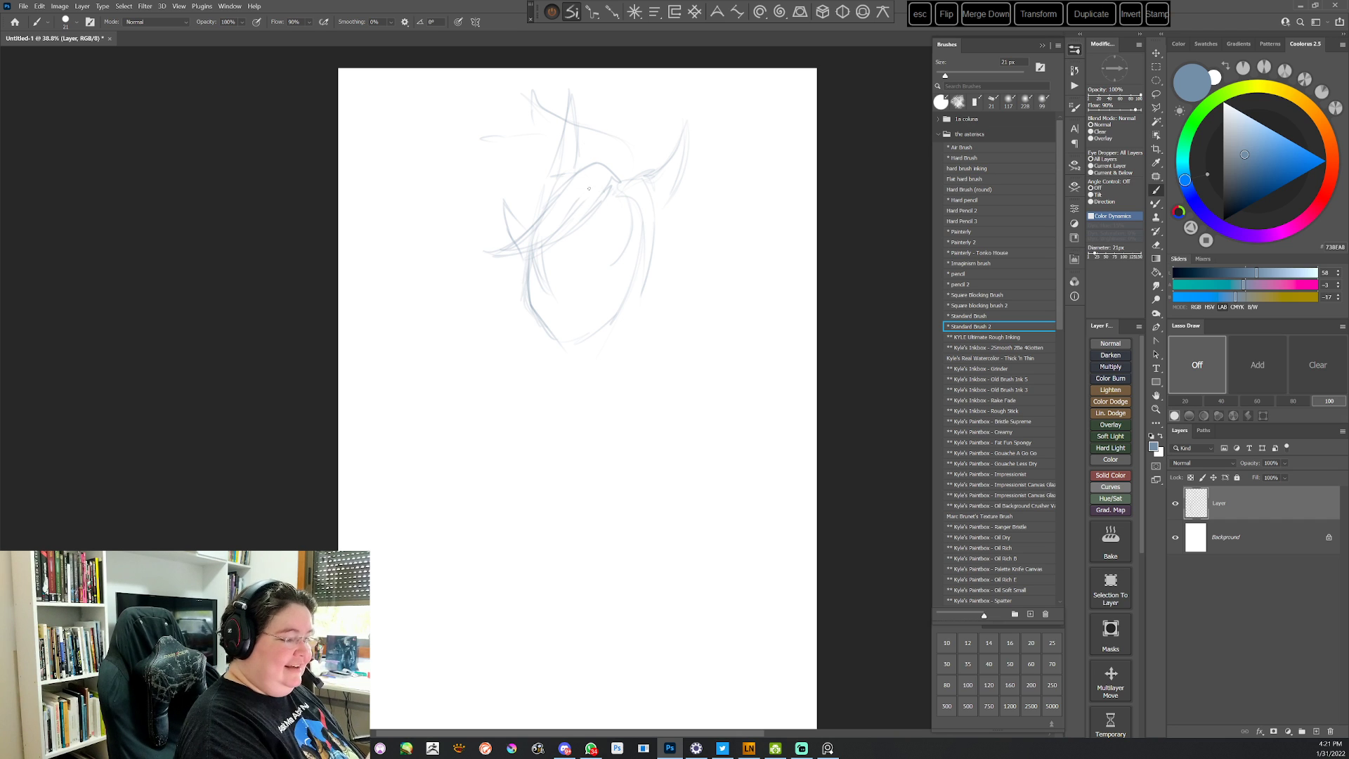
mouse_move(589, 208)
left_mouse_down()
mouse_move(651, 166)
mouse_move(642, 173)
left_mouse_up()
mouse_move(646, 175)
left_mouse_down()
mouse_move(660, 236)
mouse_move(636, 318)
left_mouse_up()
mouse_move(529, 88)
left_mouse_down()
mouse_move(522, 129)
mouse_move(545, 113)
mouse_move(518, 144)
mouse_move(467, 123)
left_mouse_up()
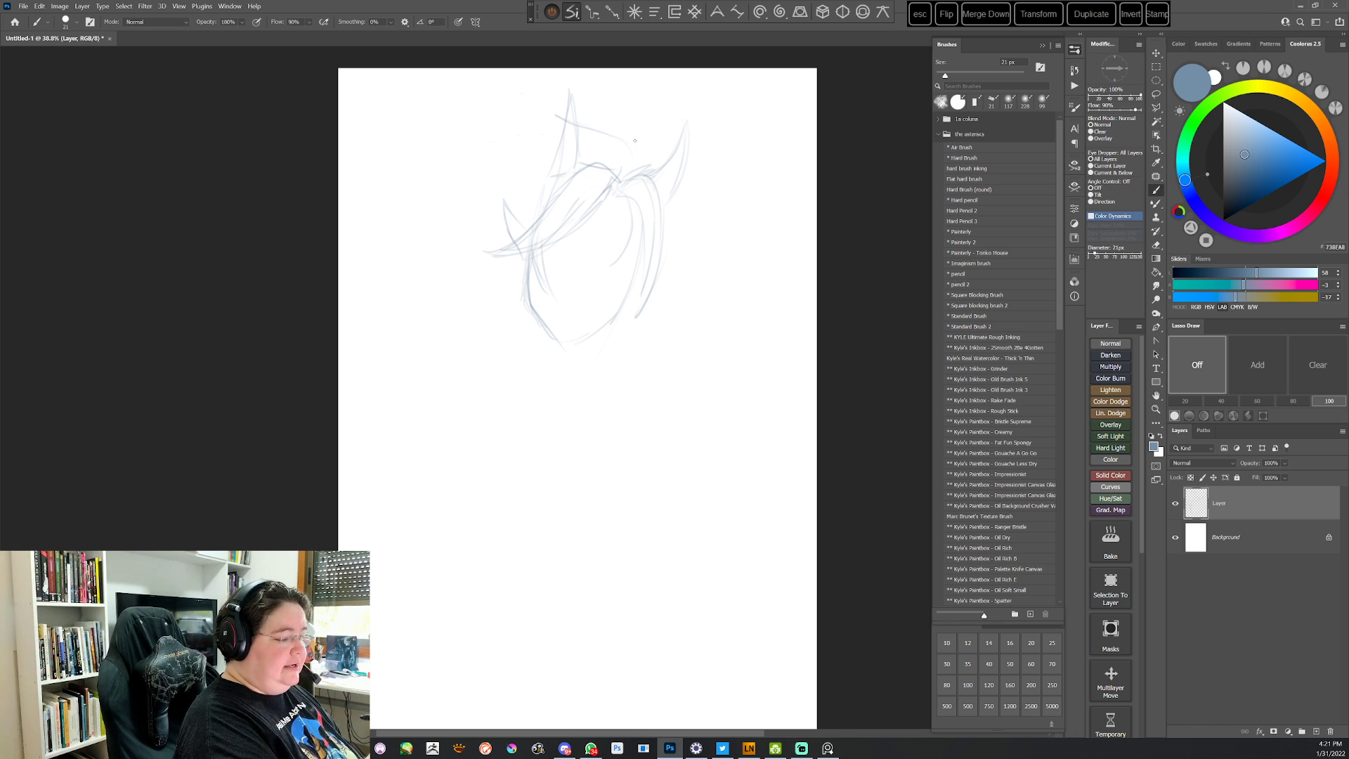
Redraw the cheeks and jaw so they taper into a narrow chin, with a short neck stroke below
left_click_drag(566, 384, 592, 416)
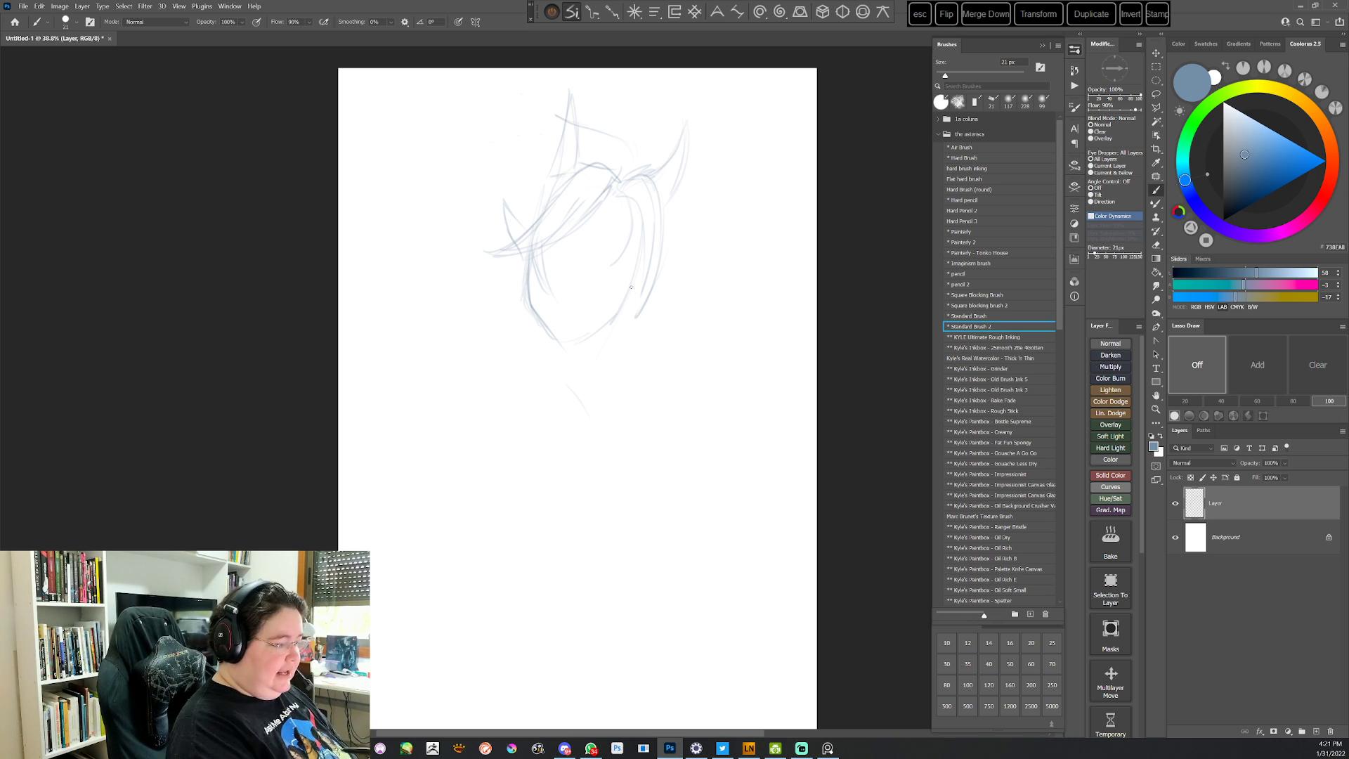
left_click_drag(652, 253, 596, 340)
mouse_move(528, 254)
left_mouse_down()
mouse_move(527, 322)
mouse_move(526, 300)
mouse_move(561, 351)
left_mouse_up()
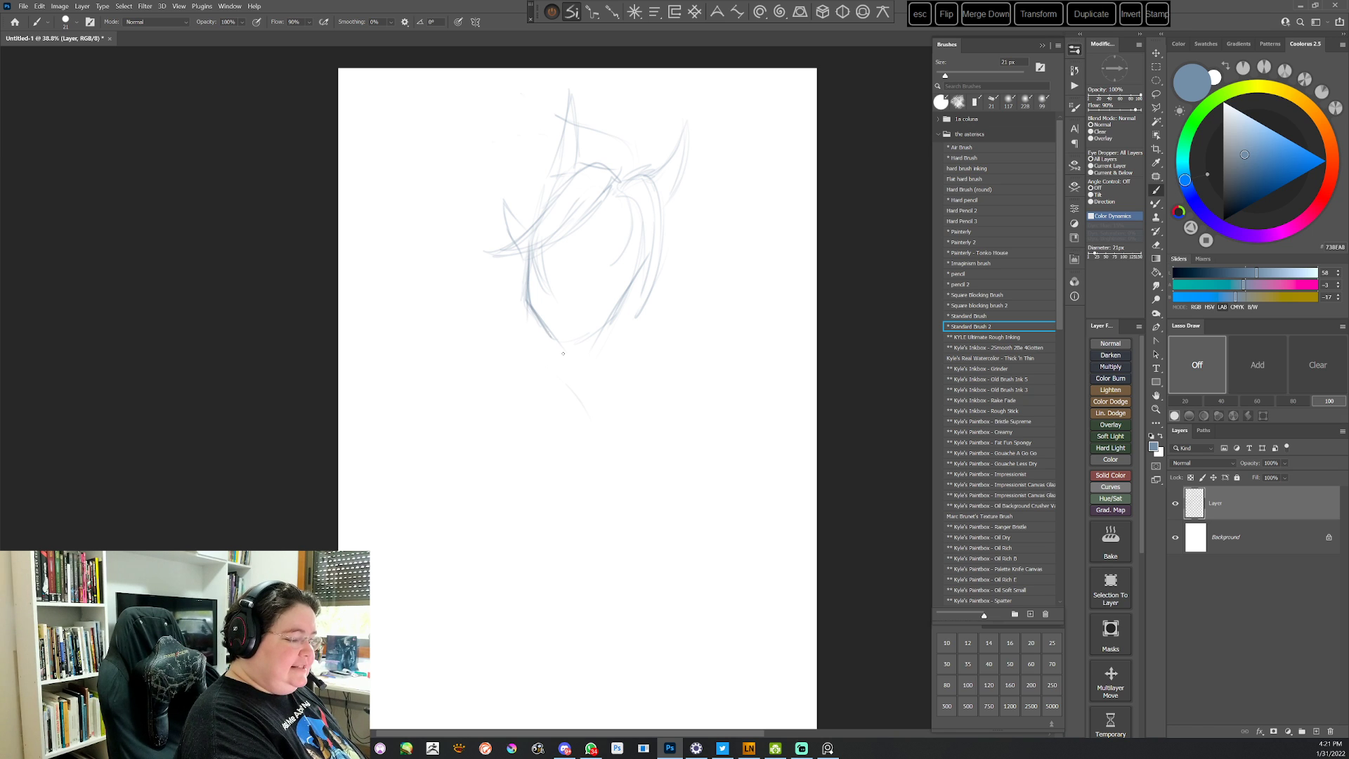
key("ctrl+z")
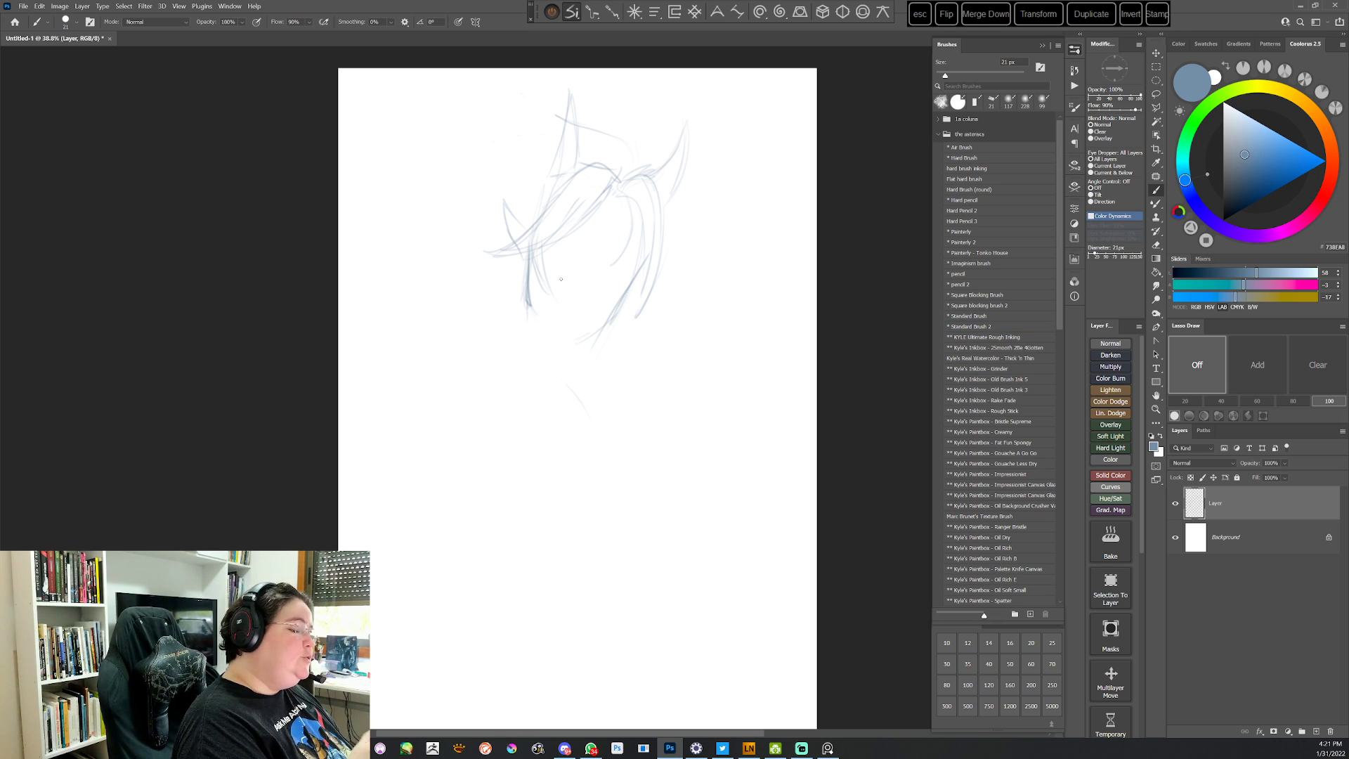
left_click_drag(527, 303, 553, 344)
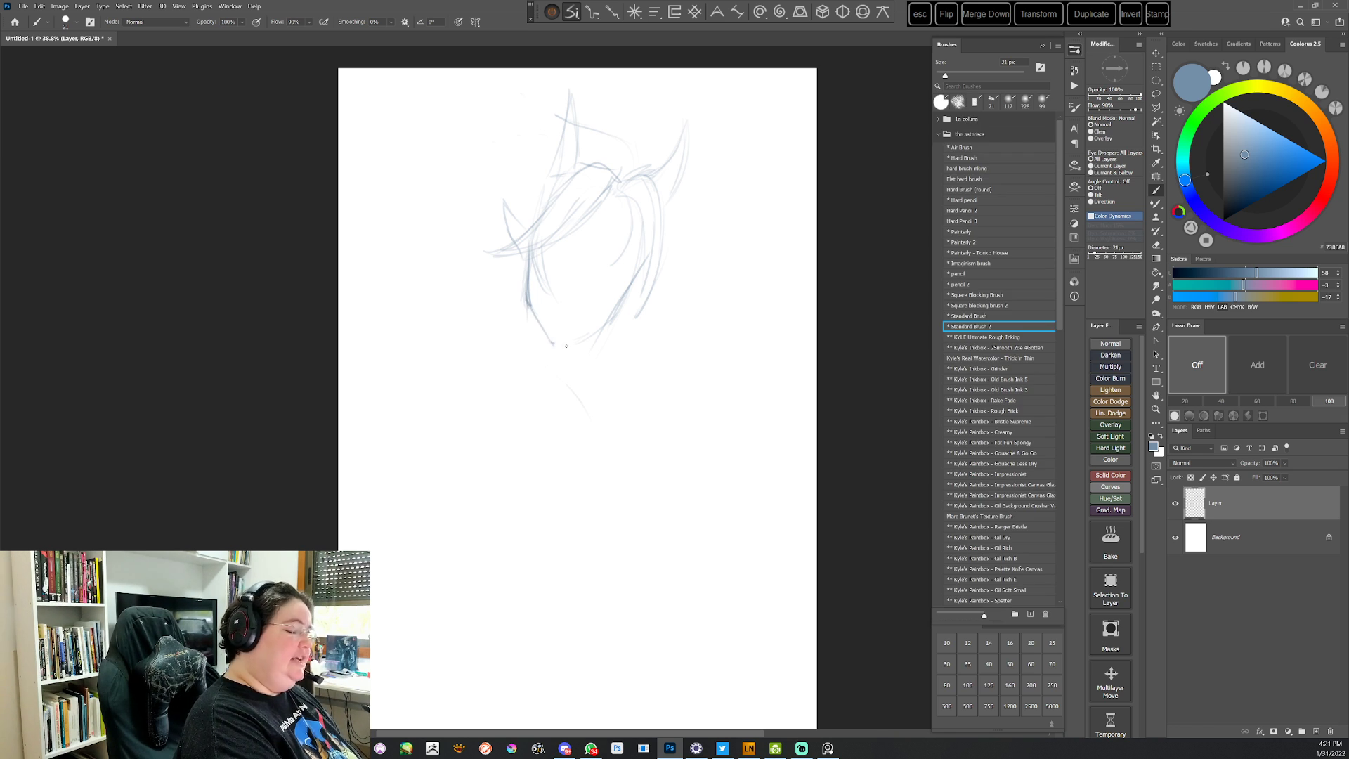
left_click_drag(617, 315, 578, 343)
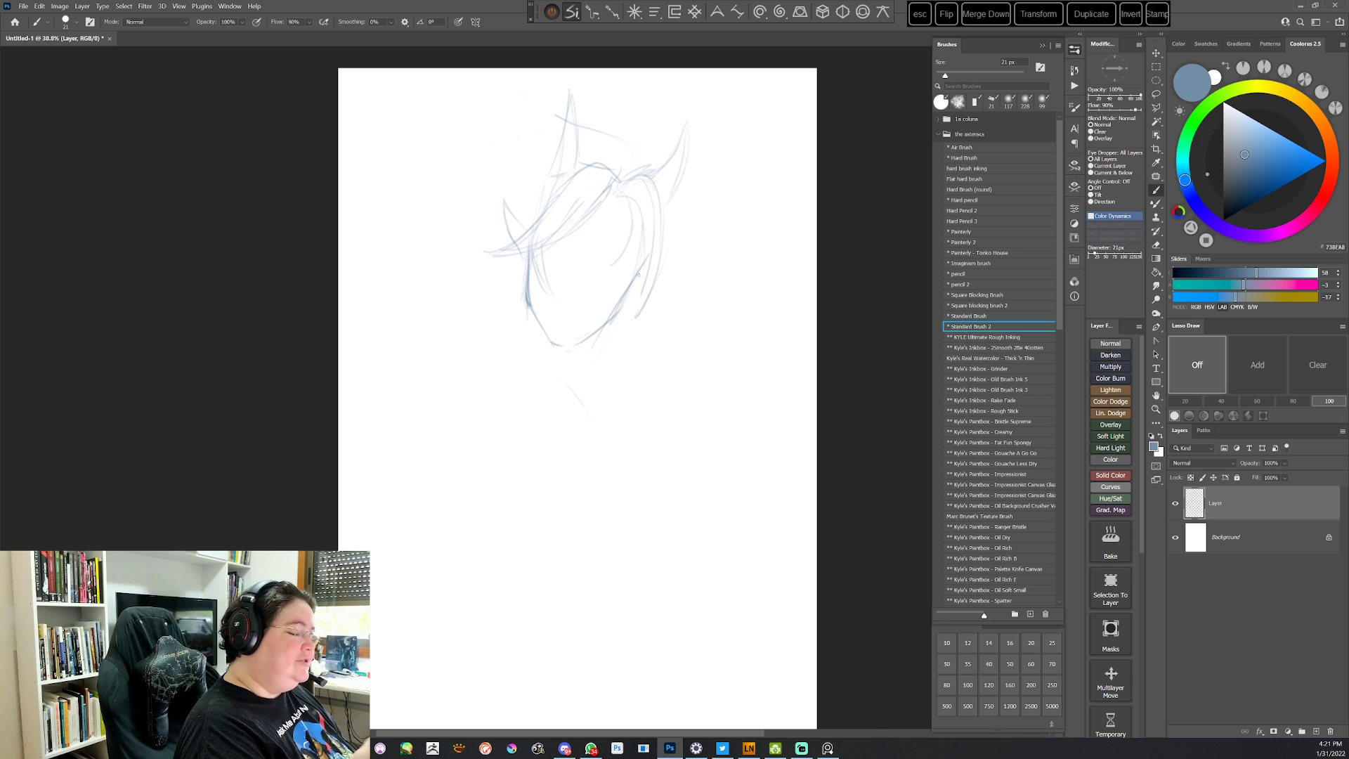
left_click_drag(638, 278, 611, 312)
mouse_move(645, 234)
left_mouse_down()
mouse_move(634, 302)
mouse_move(587, 340)
left_mouse_up()
key("period")
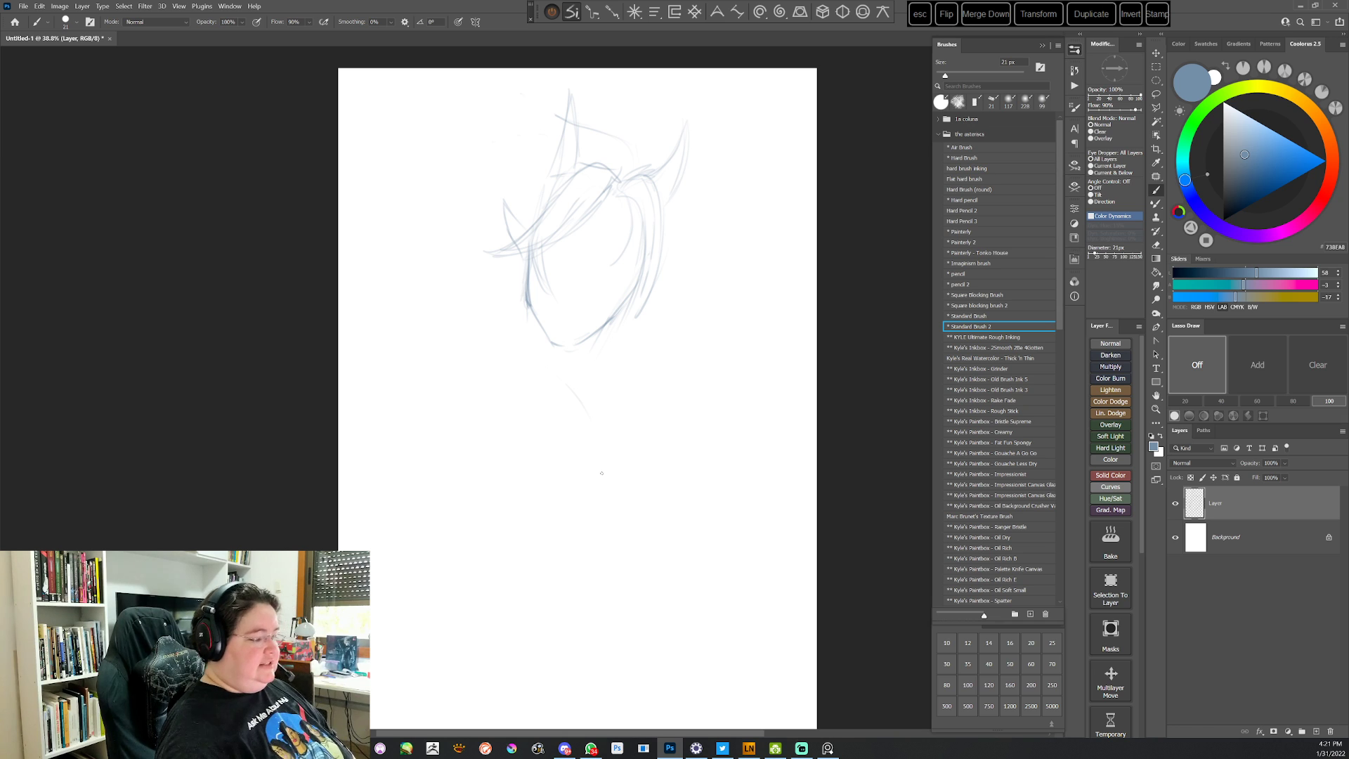
Add loose hair strokes over the crown and beside the right cheek, and reinforce the pointed shape at the left temple
mouse_move(590, 127)
left_mouse_down()
mouse_move(630, 168)
mouse_move(623, 135)
left_mouse_up()
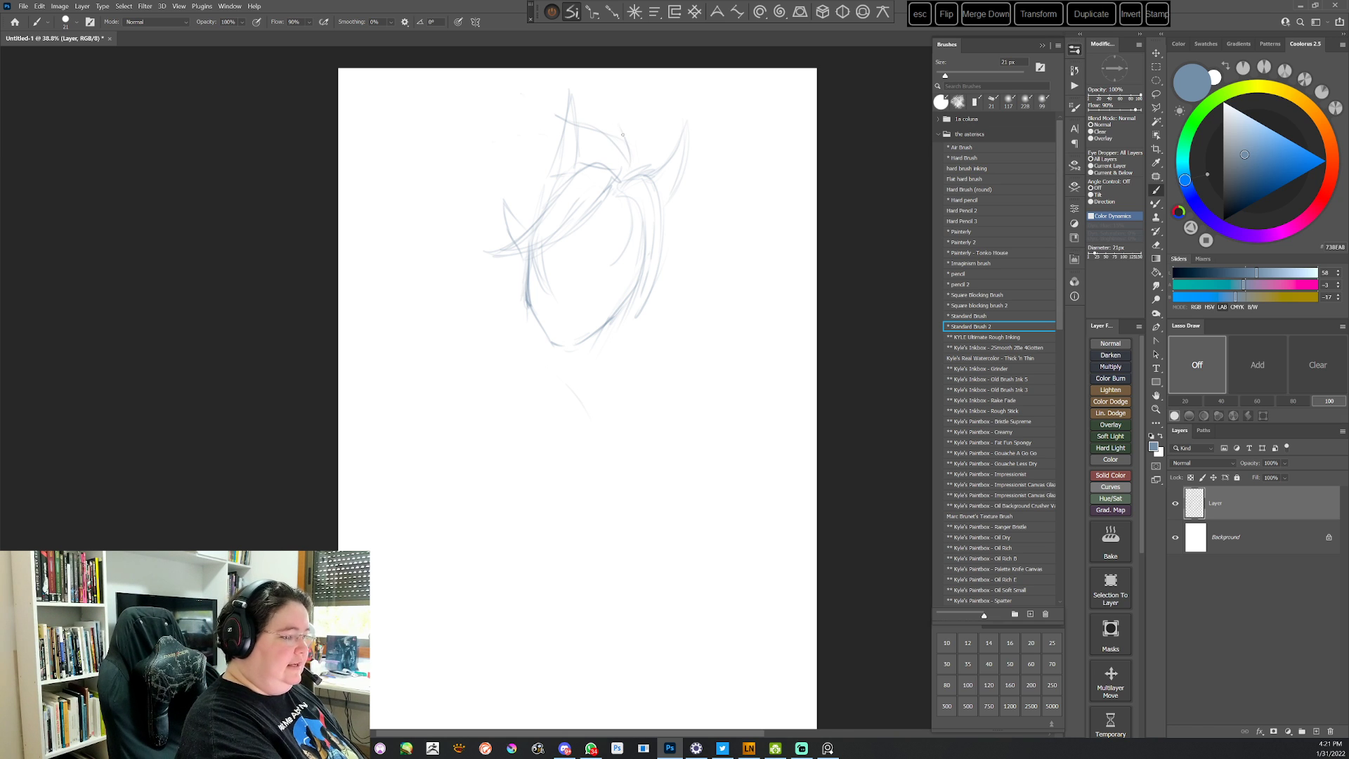
left_click_drag(503, 138, 561, 148)
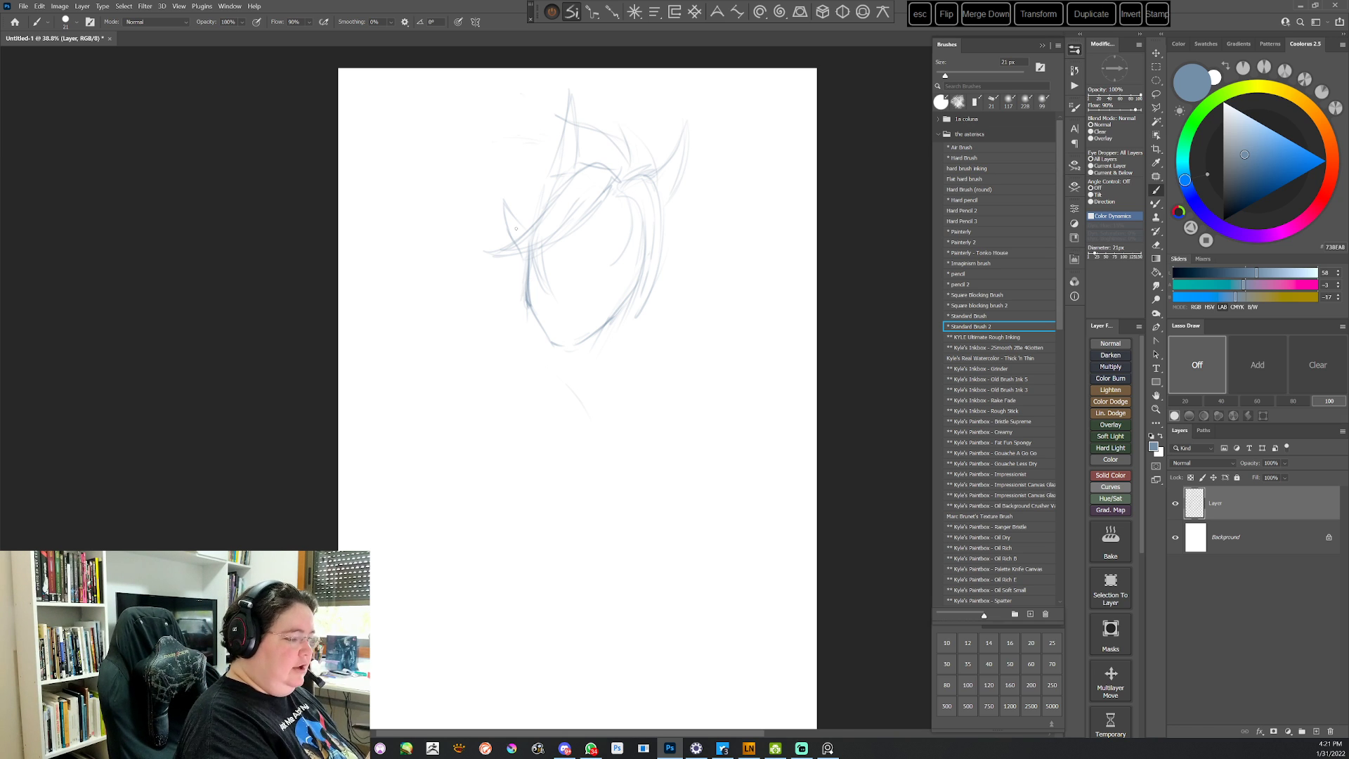
left_click_drag(498, 189, 509, 232)
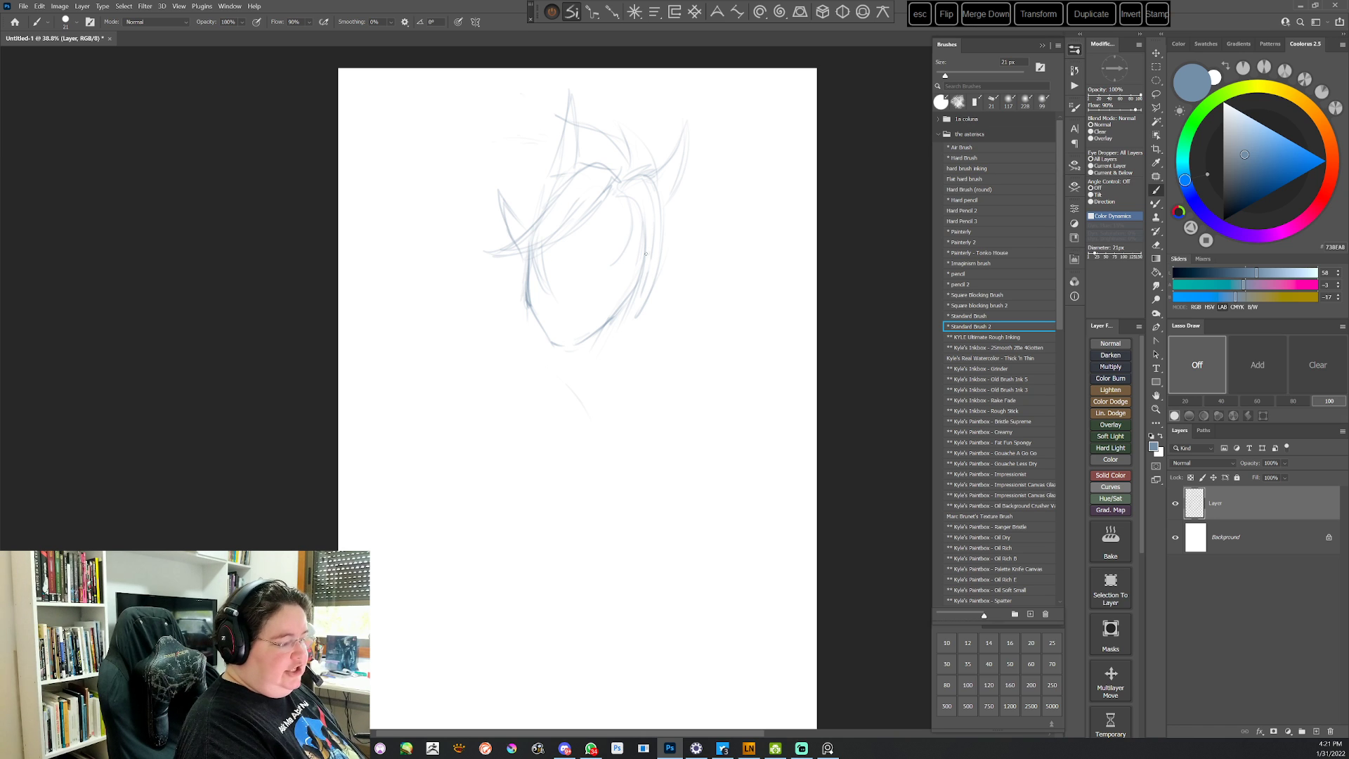
left_click_drag(646, 255, 627, 326)
left_click_drag(673, 259, 655, 284)
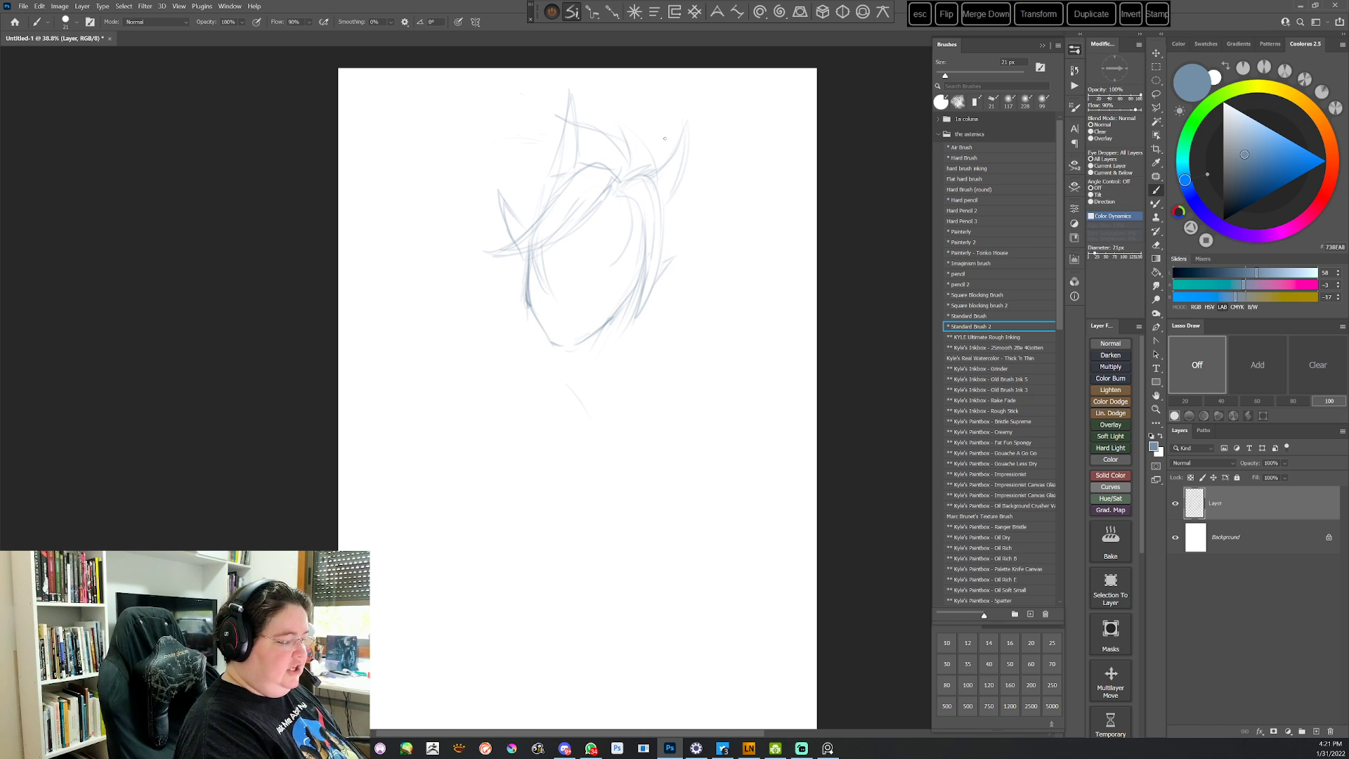
Sketch windblown hair locks over the crown and out to the left of the head, removing an unwanted stroke
left_click_drag(486, 158, 482, 156)
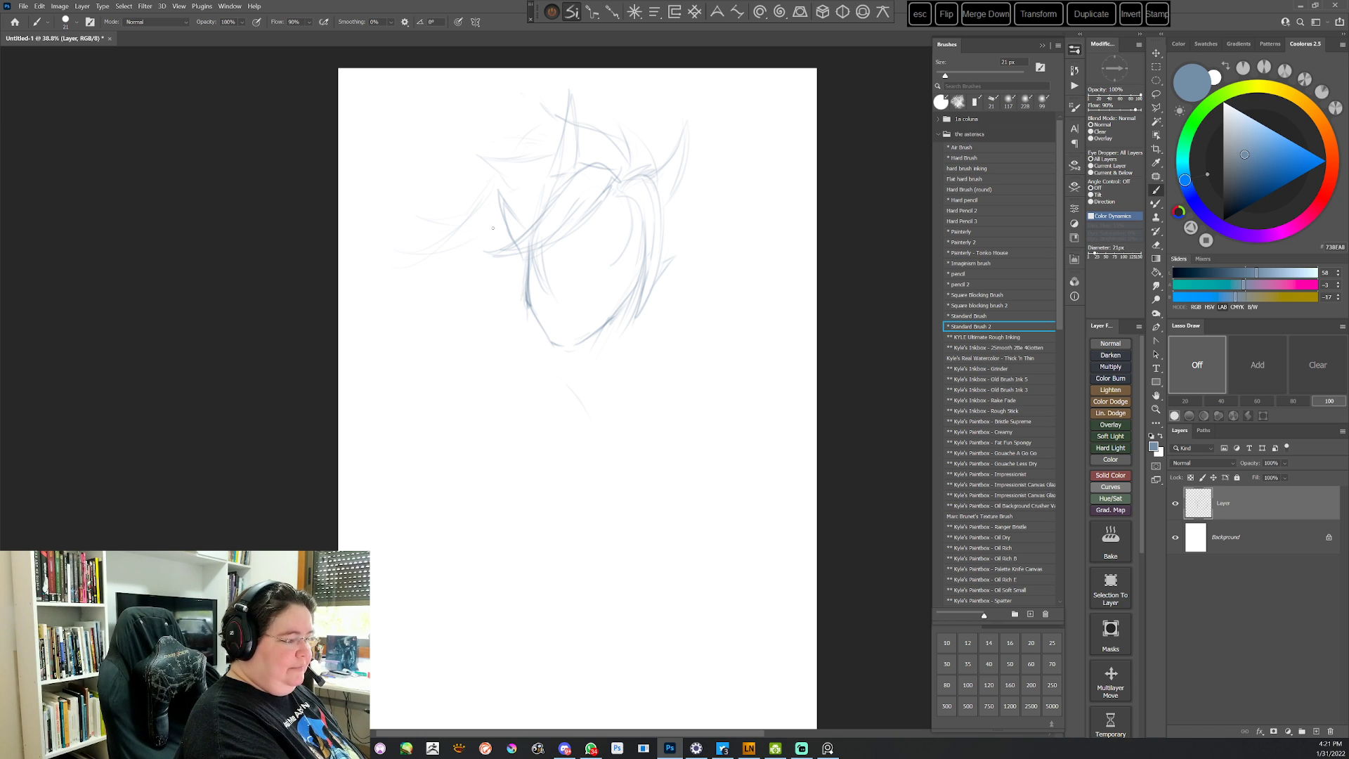
mouse_move(471, 151)
left_mouse_down()
mouse_move(526, 147)
mouse_move(563, 123)
left_mouse_up()
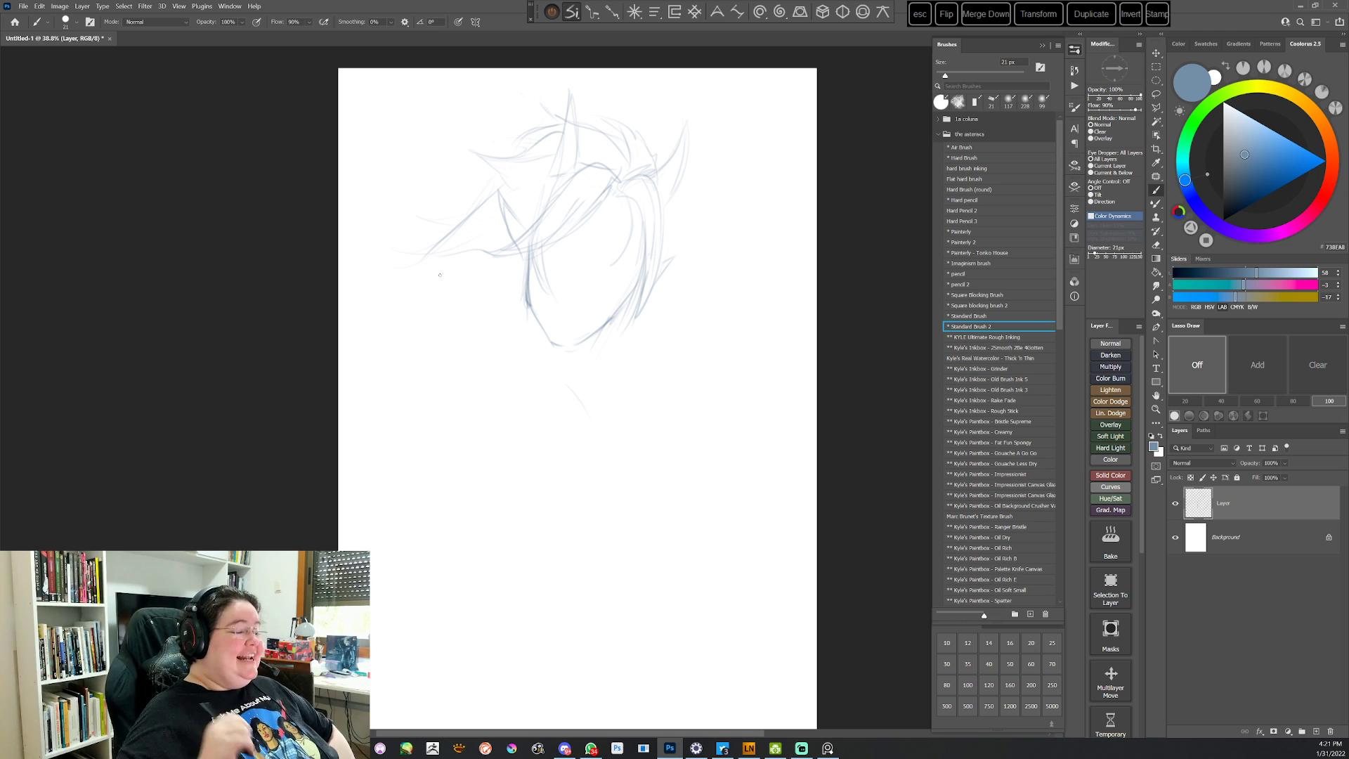
key("ctrl+z")
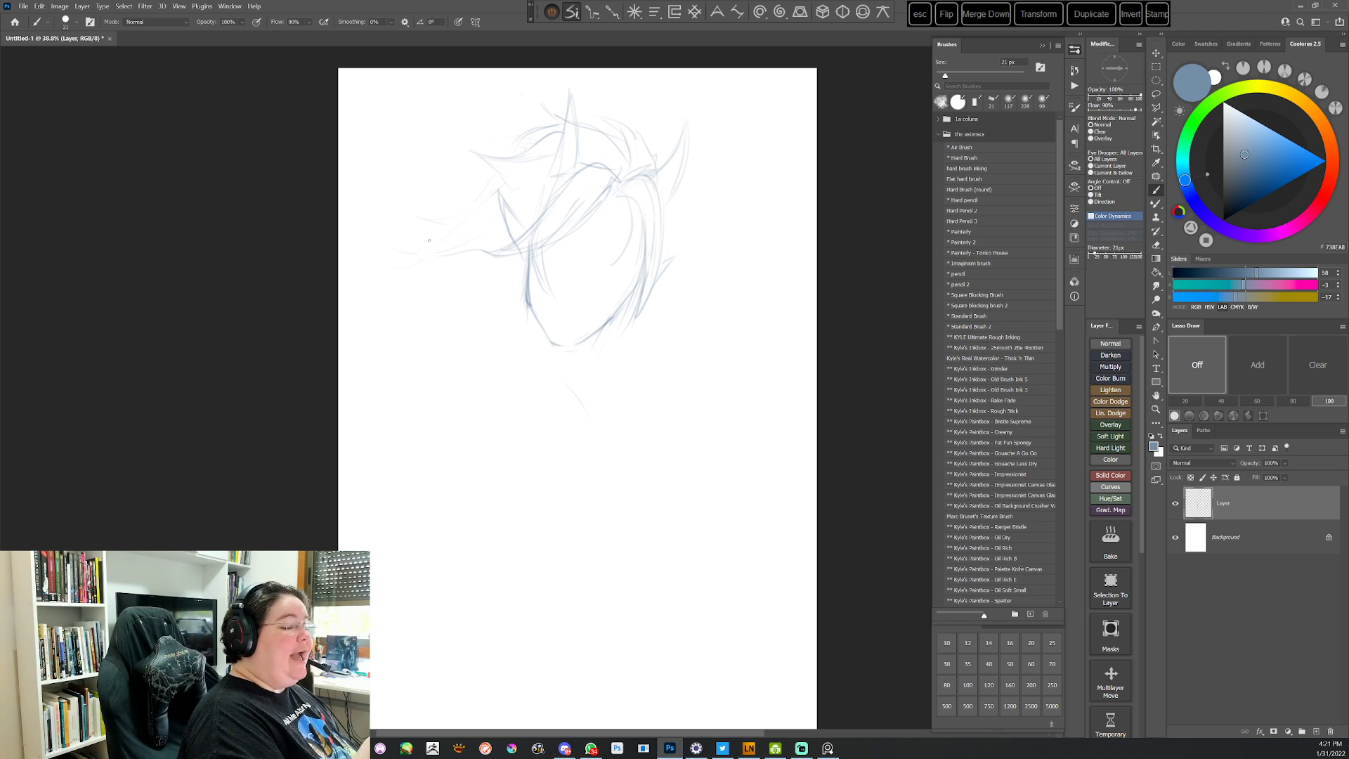
Draw a long neck line below the jaw and darken the left temple point and the fringe's lower edge
left_click_drag(515, 345, 562, 444)
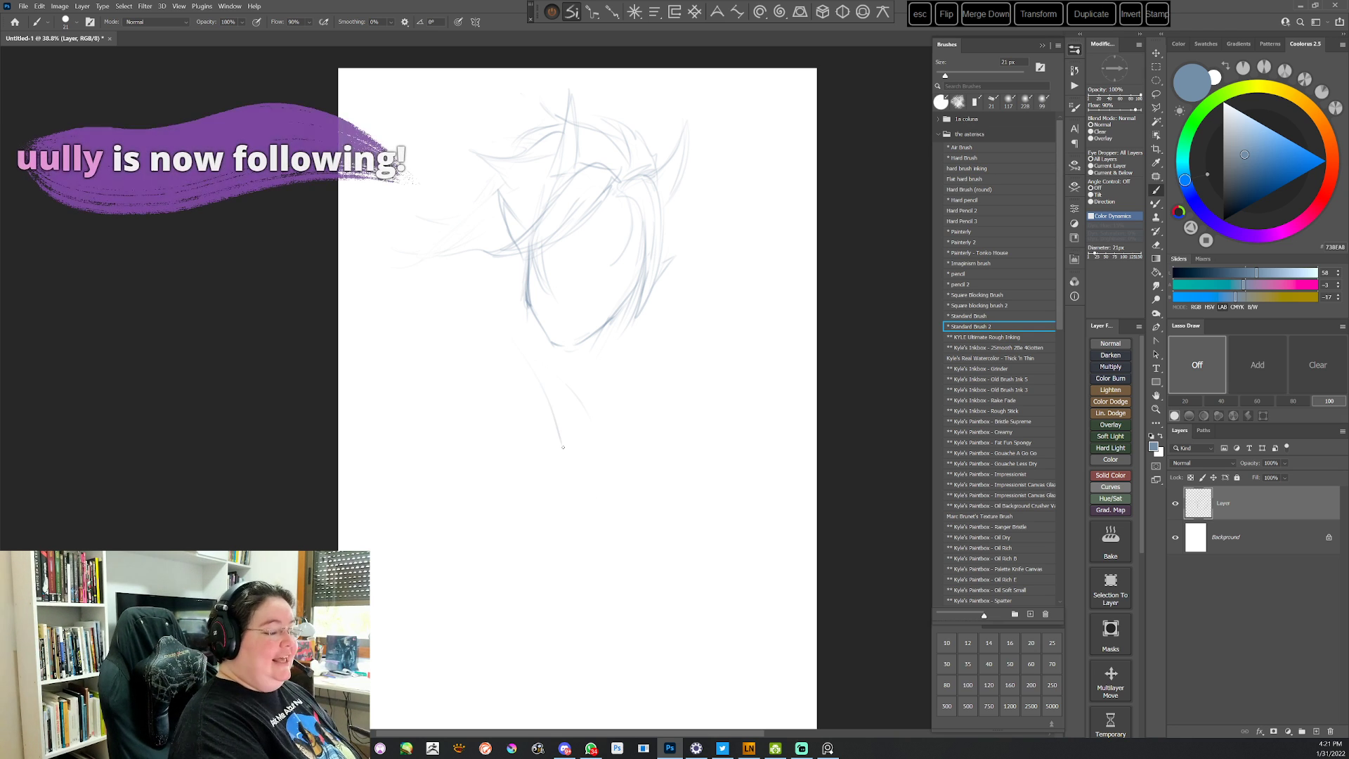
left_click_drag(500, 238, 515, 196)
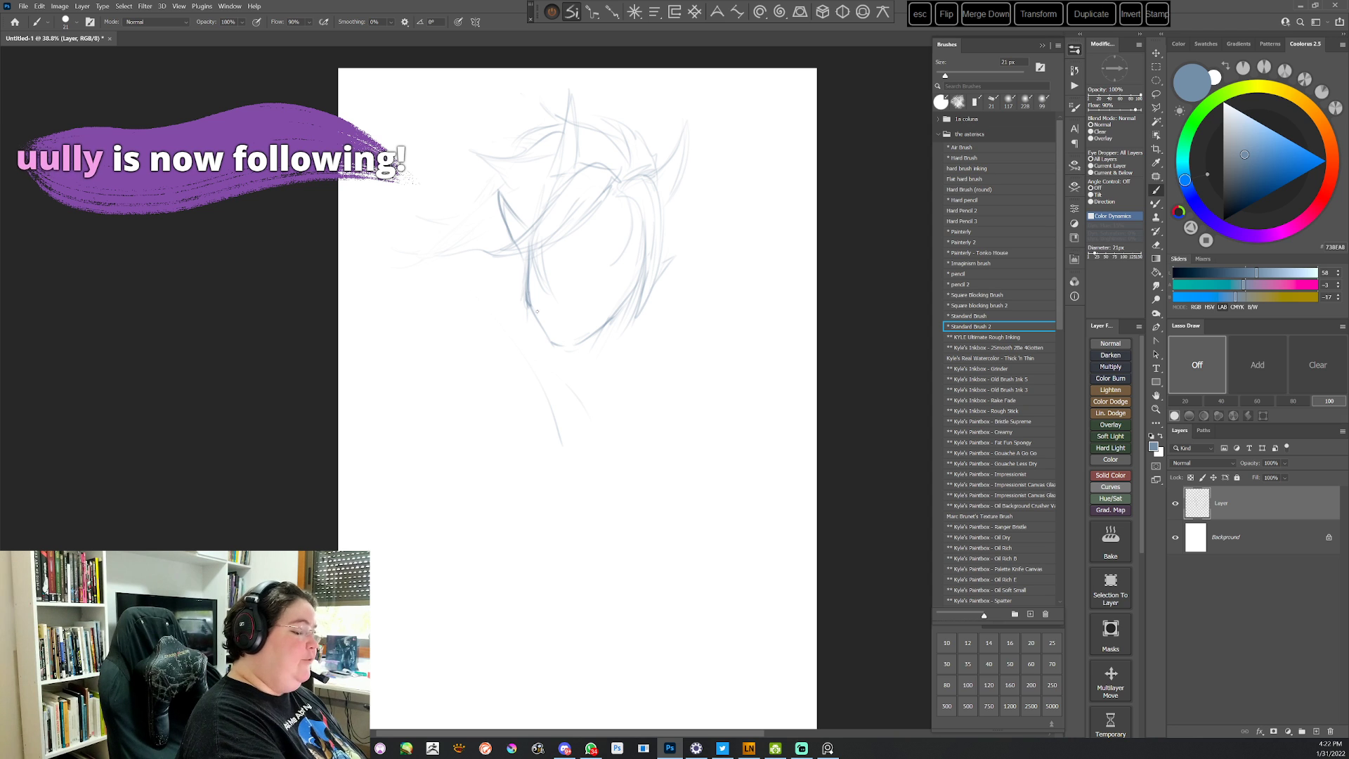
left_click_drag(492, 249, 603, 165)
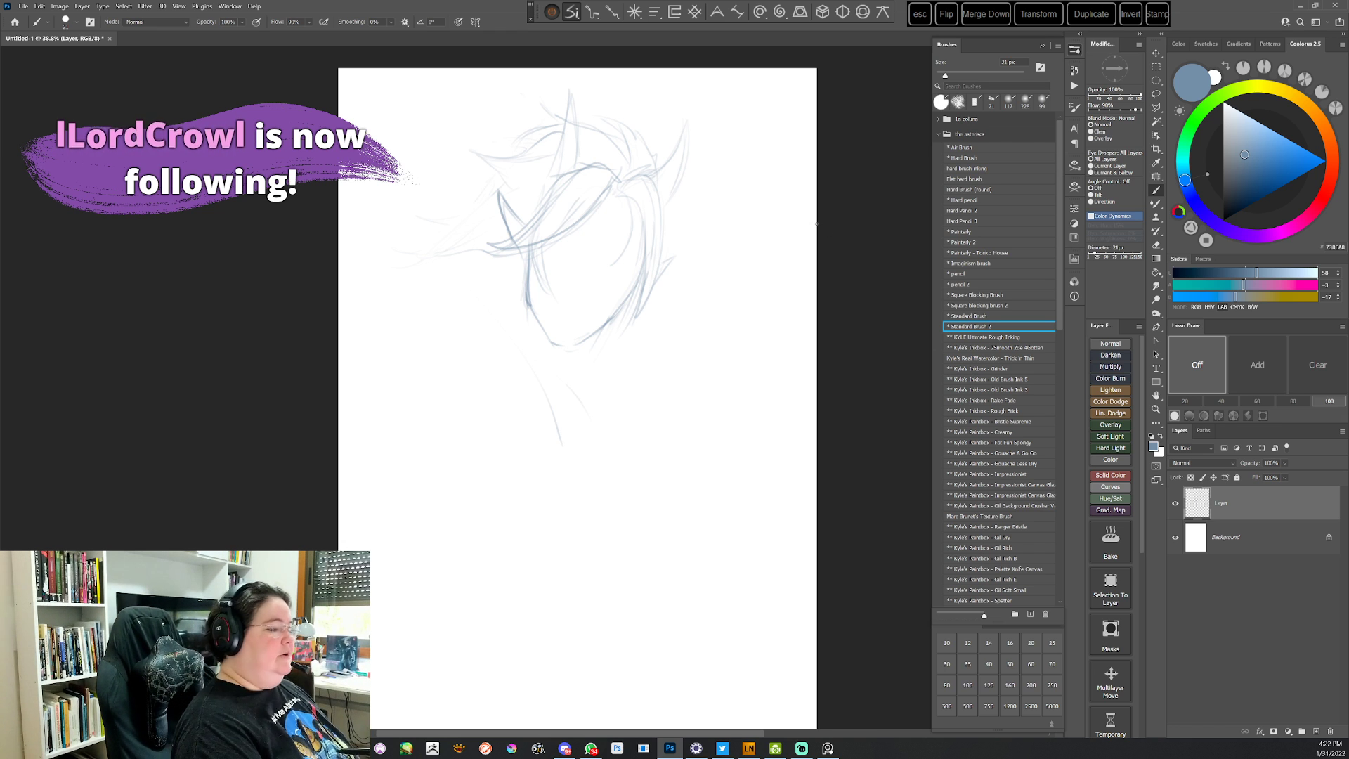
Darken the outlines of the two pointed horns rising from the crown
left_click_drag(562, 135, 570, 91)
left_click_drag(571, 91, 578, 142)
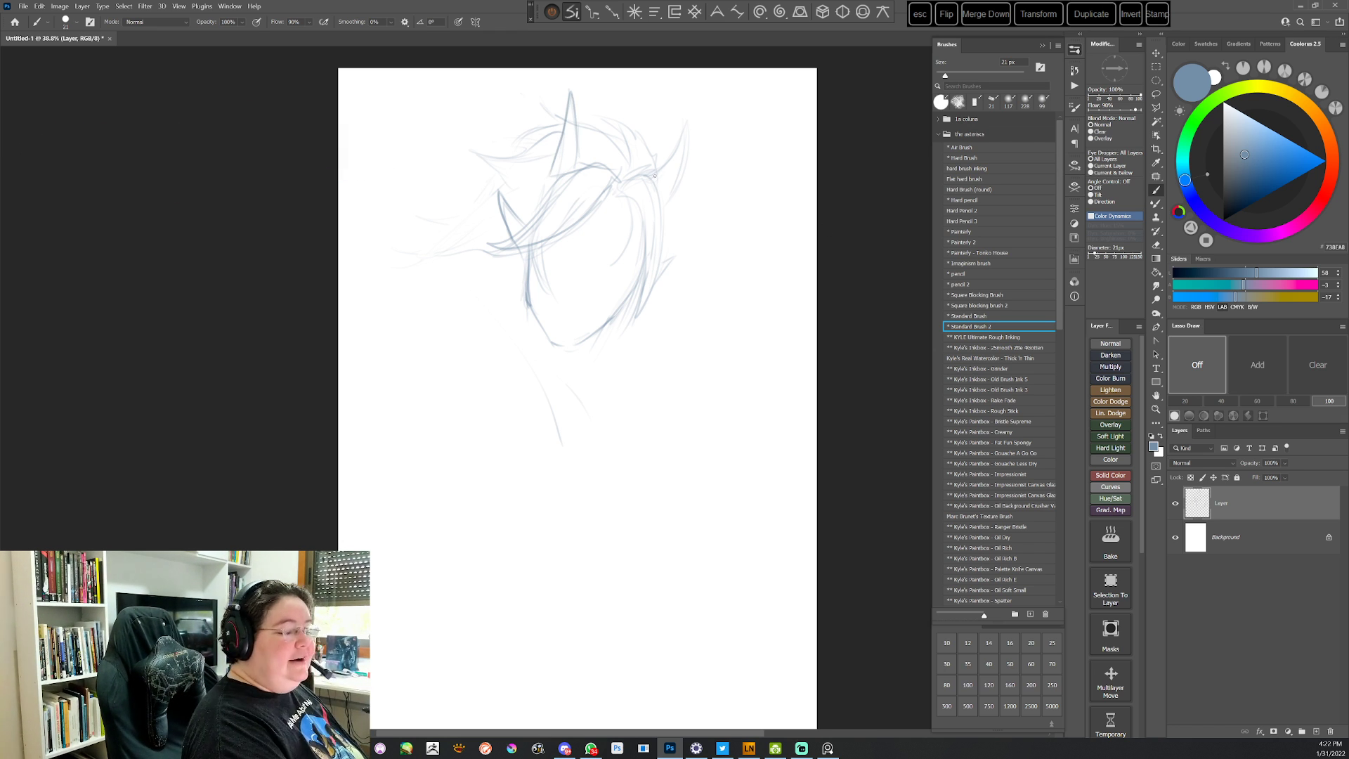
mouse_move(654, 175)
left_mouse_down()
mouse_move(692, 112)
mouse_move(662, 215)
left_mouse_up()
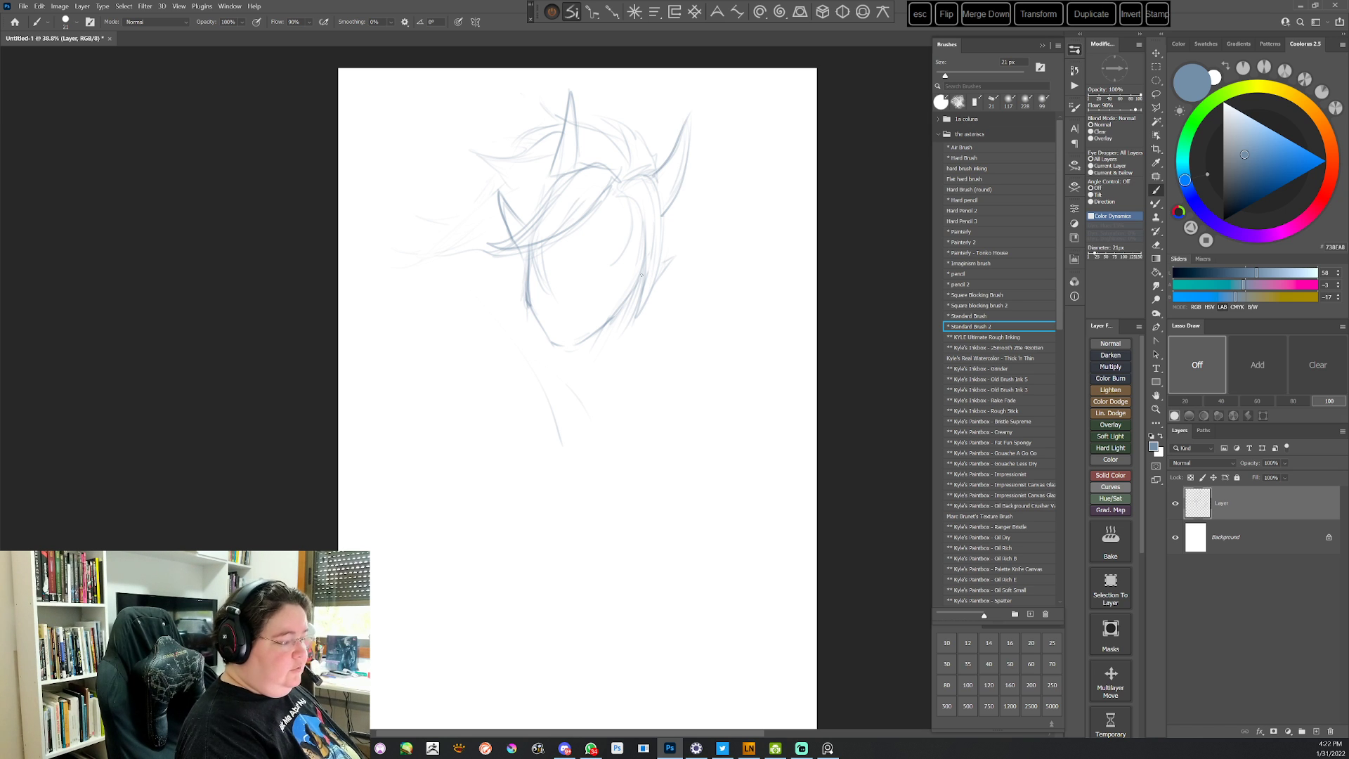
Firm up the right jawline and chin, and darken the short neck stroke below
mouse_move(642, 276)
left_mouse_down()
mouse_move(621, 312)
mouse_move(570, 346)
left_mouse_up()
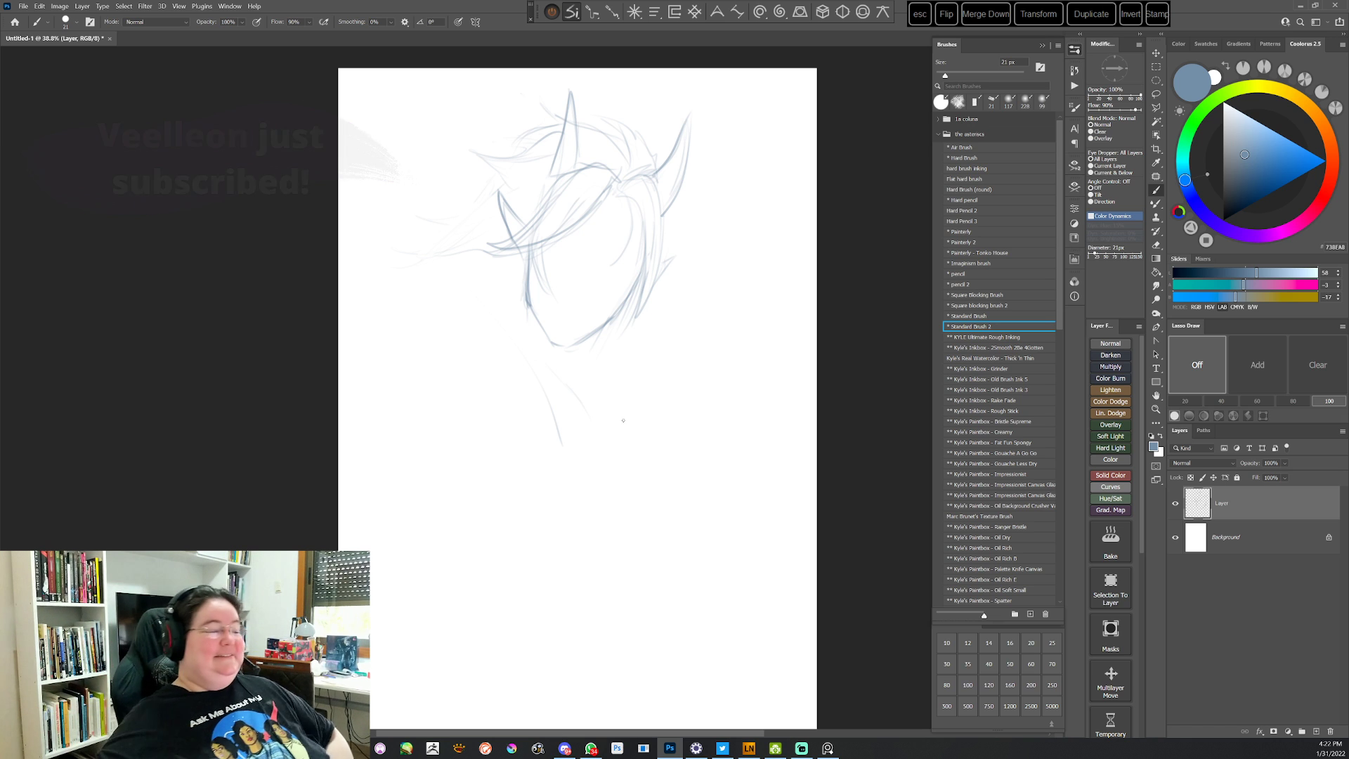
mouse_move(632, 281)
left_mouse_down()
mouse_move(606, 323)
mouse_move(551, 343)
mouse_move(587, 403)
left_mouse_up()
left_click_drag(583, 339, 572, 363)
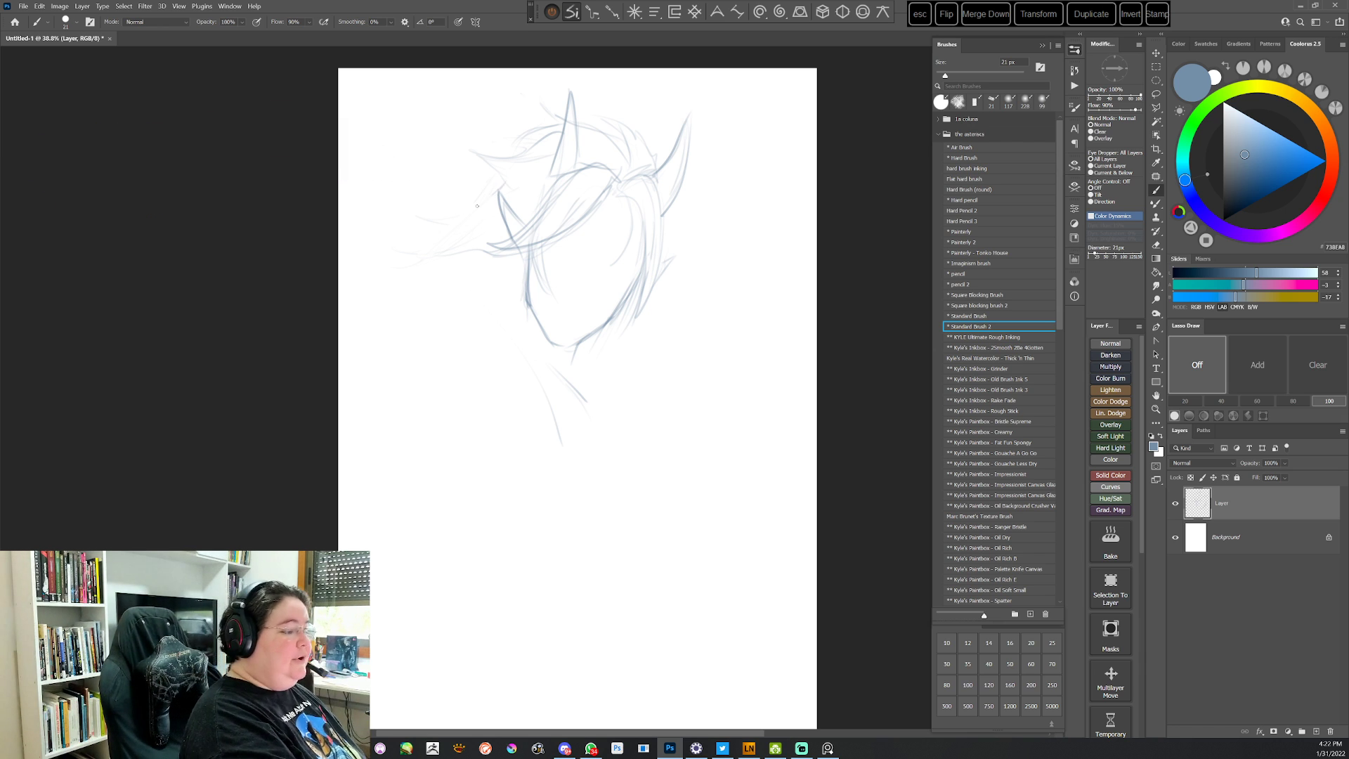
Add faint hair and shoulder strokes left of the head, and outline the neck and the band beneath the chin
mouse_move(479, 205)
left_mouse_down()
mouse_move(411, 232)
mouse_move(379, 324)
mouse_move(441, 335)
left_mouse_up()
left_click_drag(468, 369, 498, 400)
left_click_drag(630, 321, 627, 387)
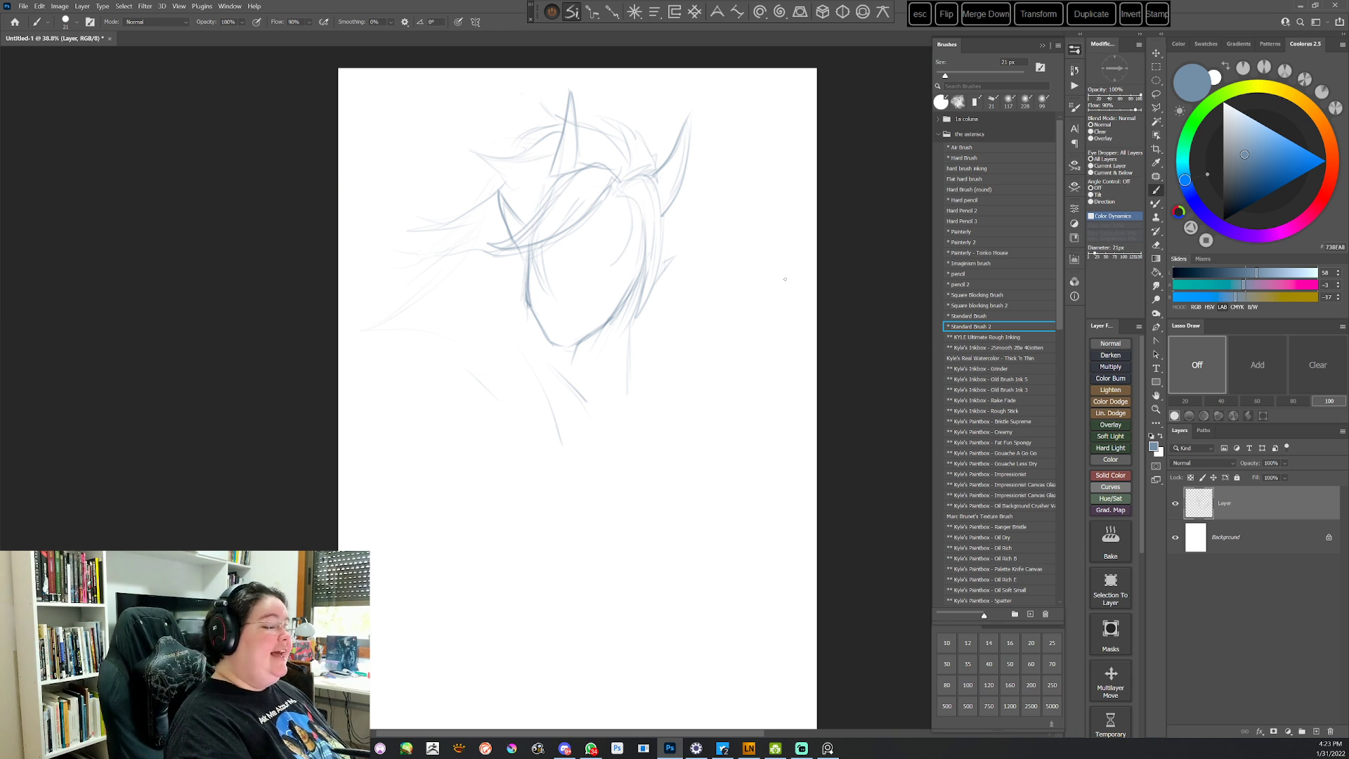
left_click_drag(512, 299, 556, 370)
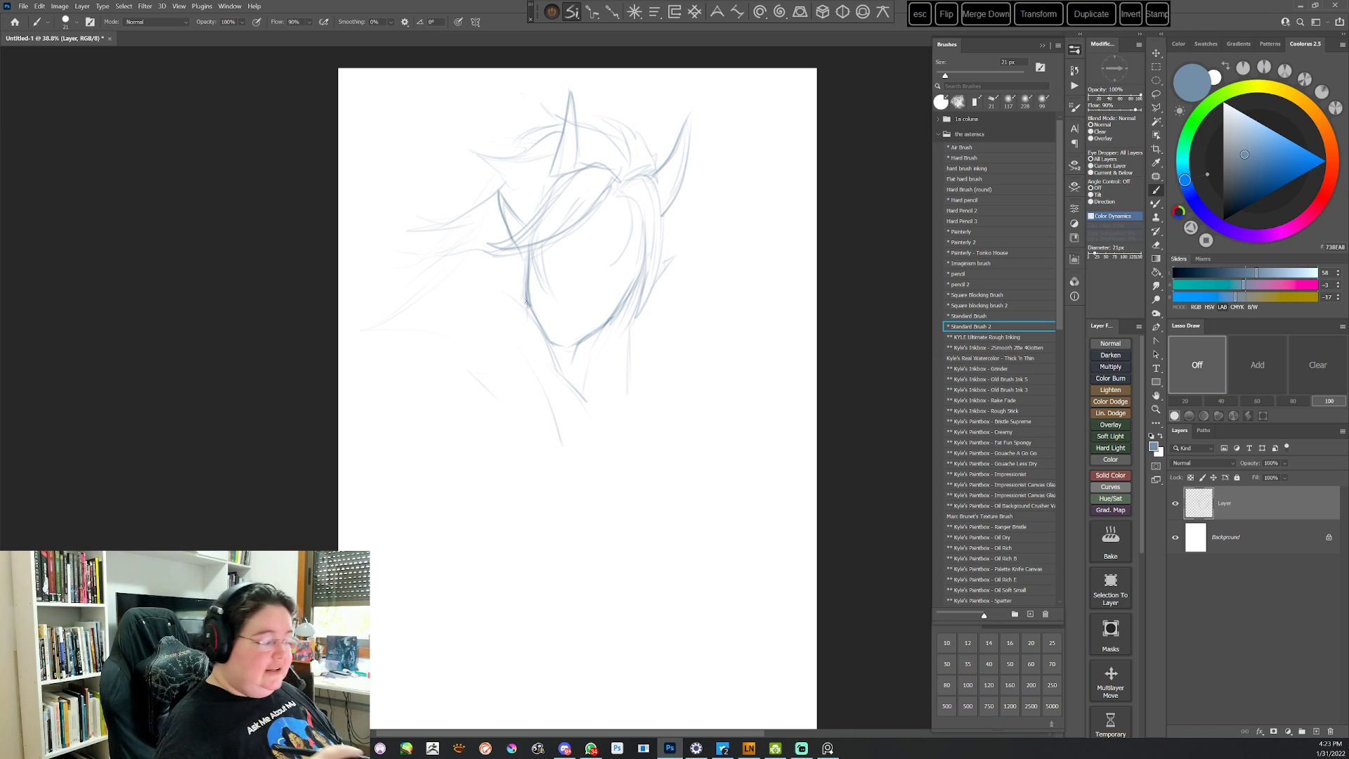
left_click_drag(540, 340, 567, 362)
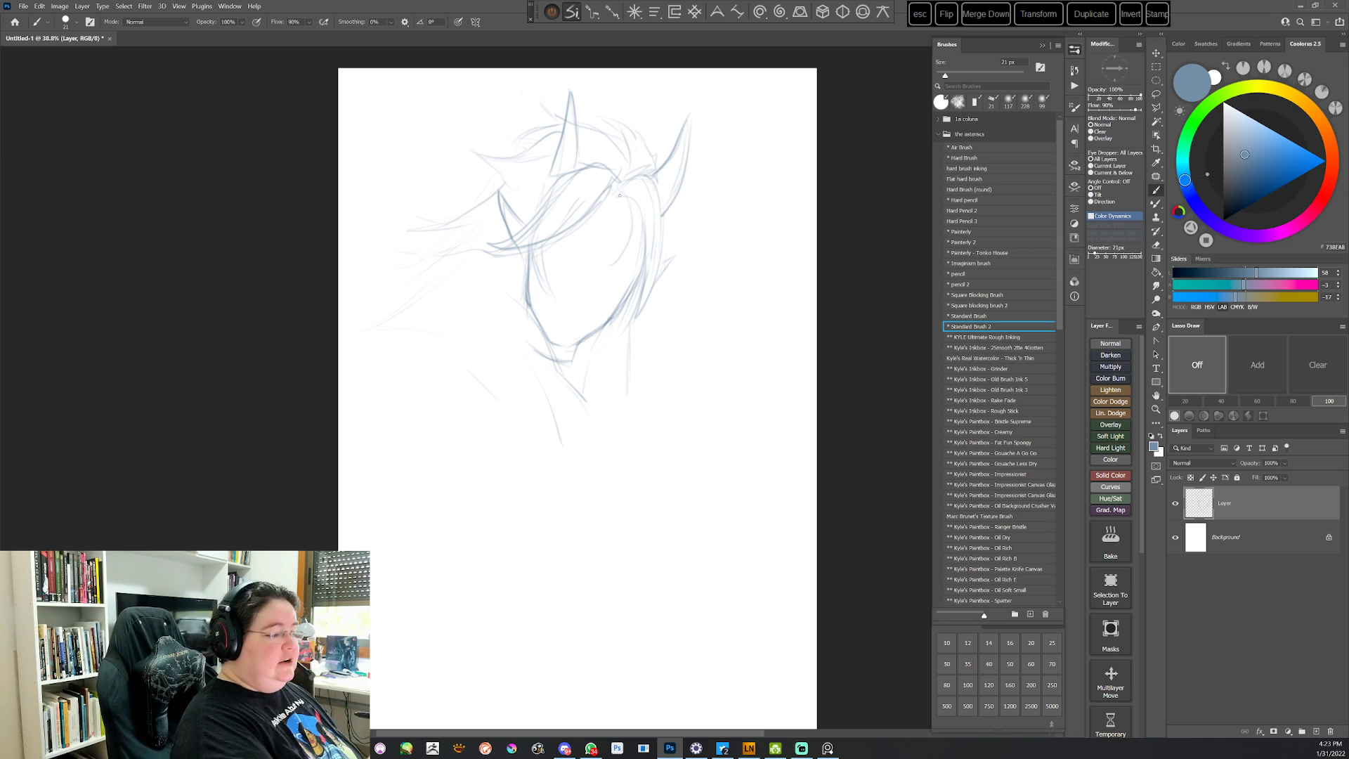
Darken the hair locks framing the right side of the face and reinforce the hairline at the parting
mouse_move(618, 195)
left_mouse_down()
mouse_move(637, 184)
mouse_move(648, 231)
mouse_move(637, 190)
mouse_move(642, 249)
mouse_move(616, 284)
mouse_move(662, 233)
mouse_move(637, 310)
left_mouse_up()
left_click_drag(647, 250, 623, 328)
mouse_move(617, 178)
left_mouse_down()
mouse_move(609, 163)
mouse_move(560, 175)
mouse_move(614, 162)
left_mouse_up()
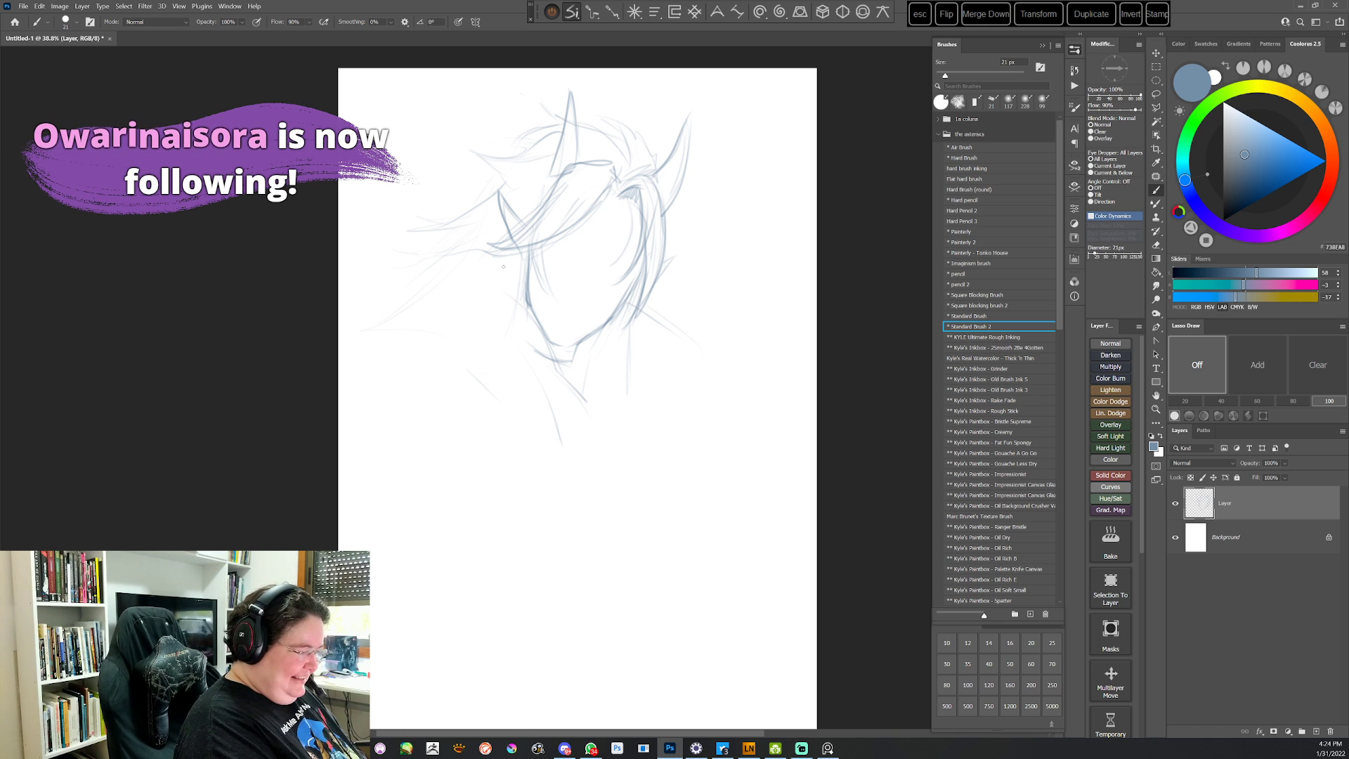
Sketch long collar lines down both sides of the neck with a curved right shoulder, and erase the upper part of the left curve
left_click_drag(534, 452, 543, 500)
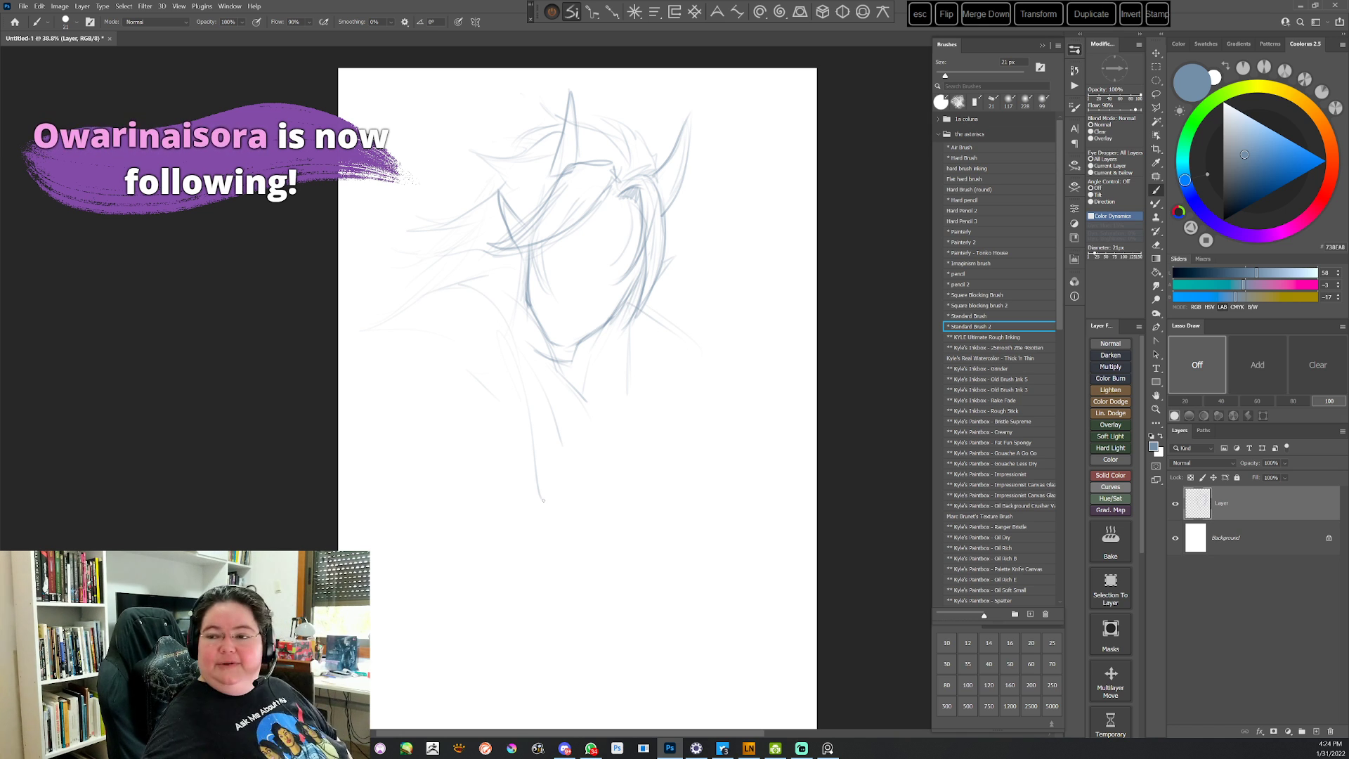
left_click_drag(620, 351, 656, 483)
mouse_move(650, 458)
left_mouse_down()
mouse_move(658, 491)
mouse_move(671, 368)
mouse_move(753, 404)
mouse_move(777, 436)
left_mouse_up()
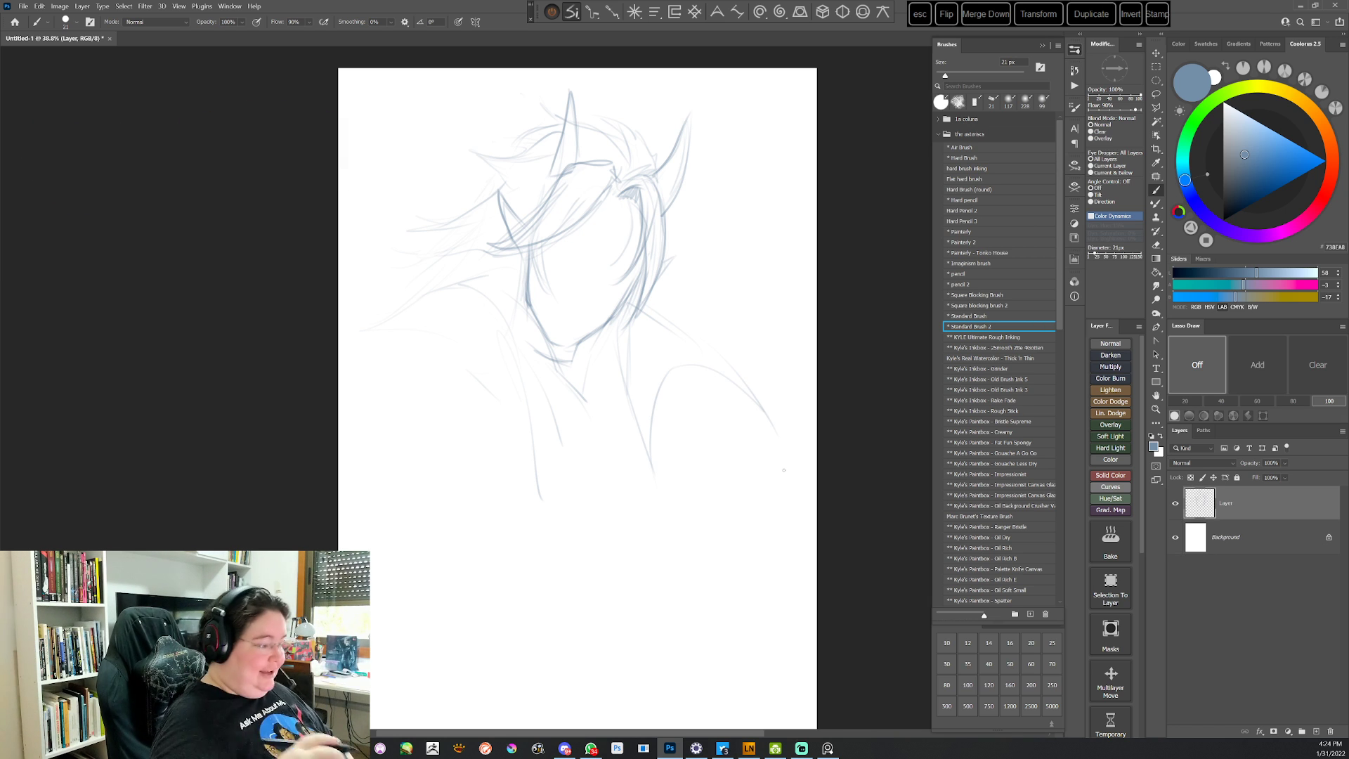
left_click_drag(586, 370, 520, 350)
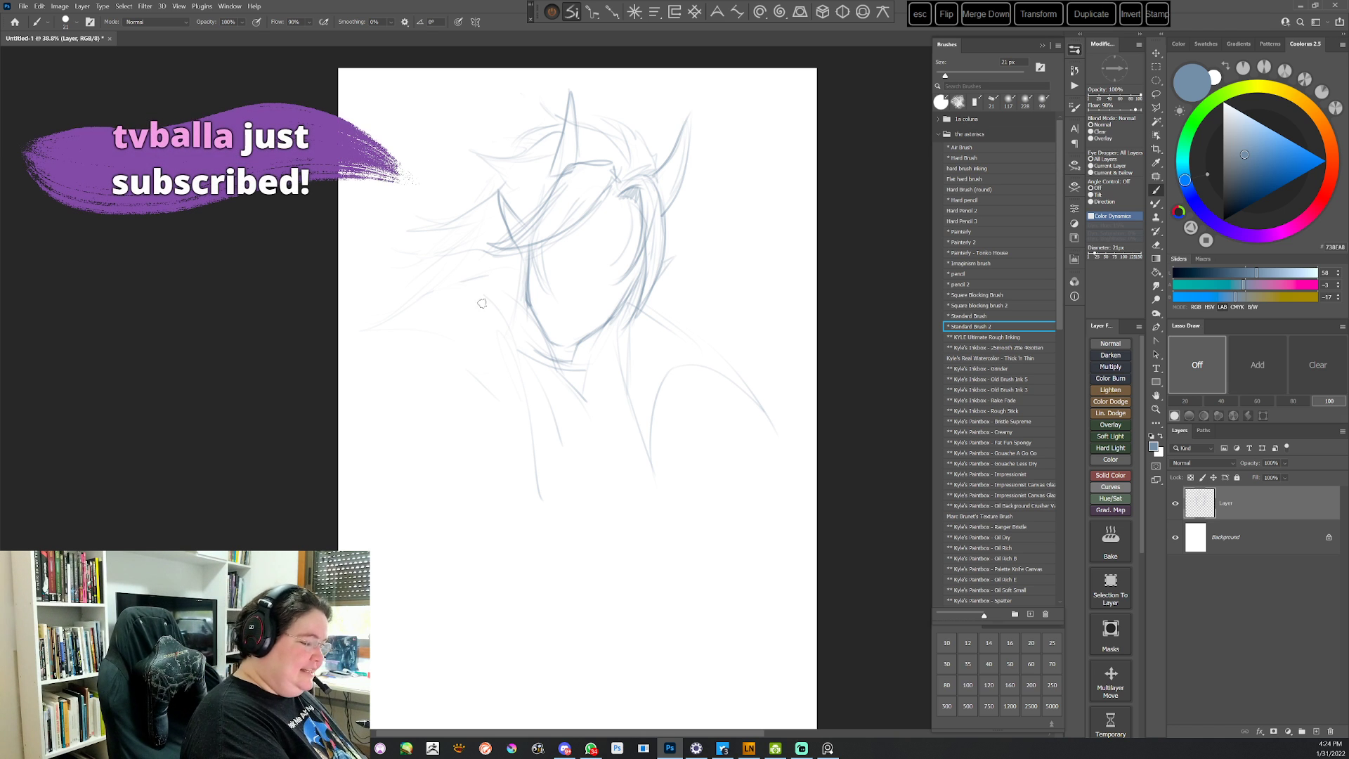
left_click_drag(481, 301, 537, 428)
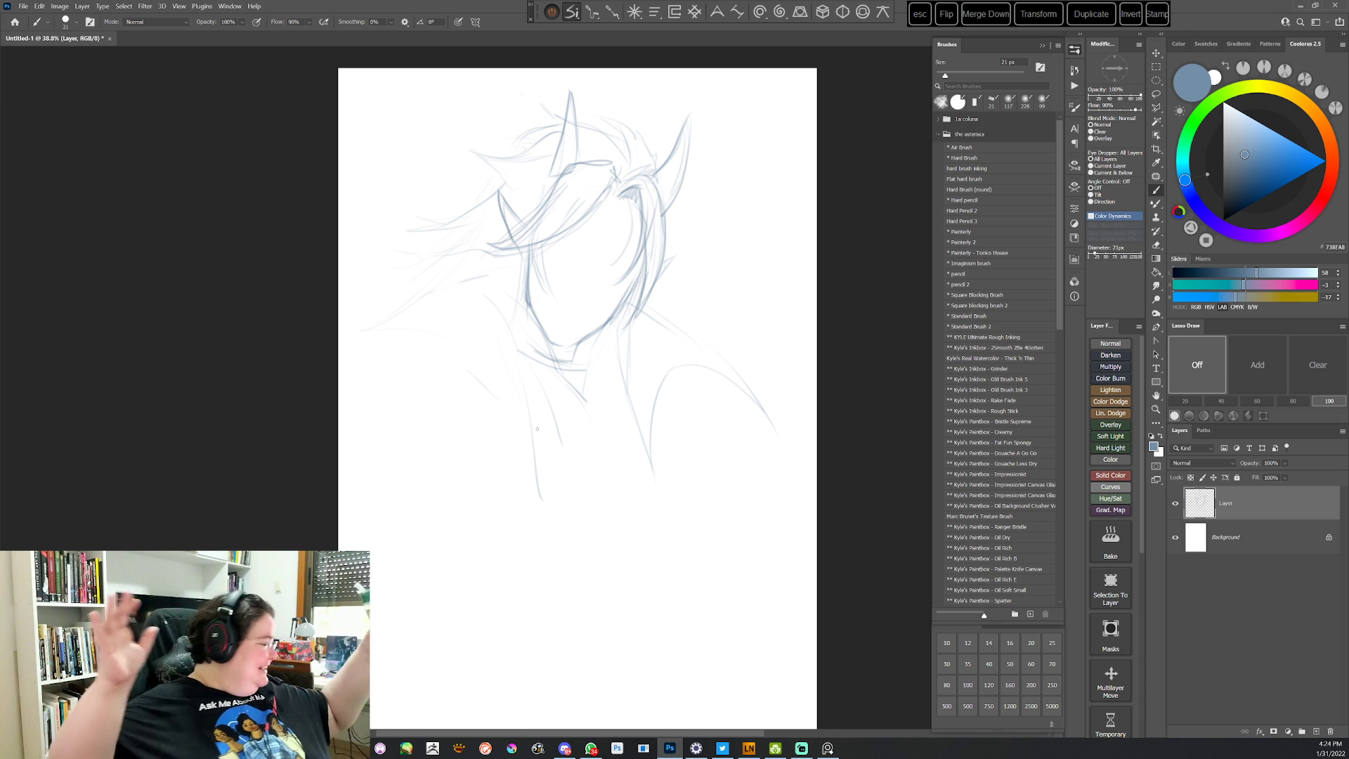
Sketch the raised left collar flap and its lapel running down the chest, erasing the stray line beside the lapel
key(".")
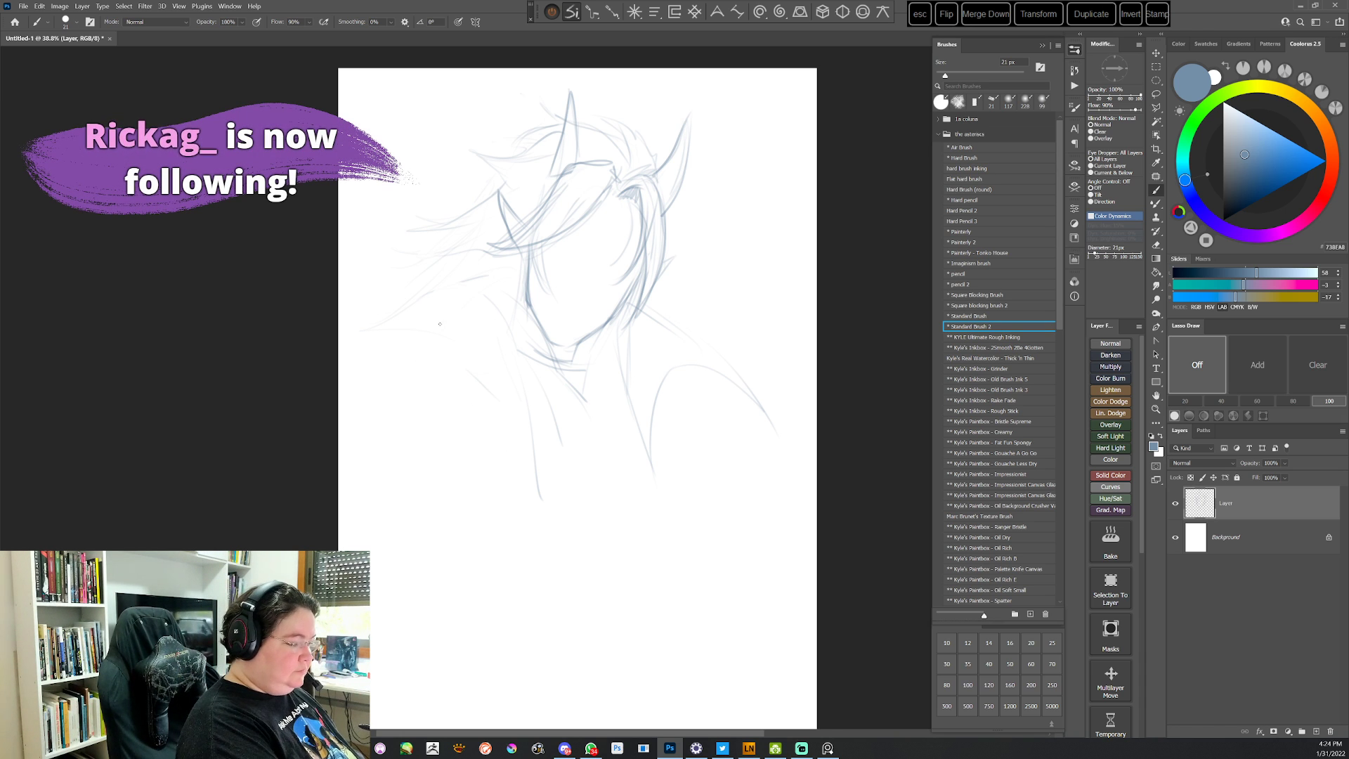
mouse_move(512, 280)
left_mouse_down()
mouse_move(443, 343)
mouse_move(475, 296)
left_mouse_up()
mouse_move(409, 377)
left_mouse_down()
mouse_move(480, 356)
mouse_move(534, 418)
left_mouse_up()
left_click_drag(563, 480, 575, 519)
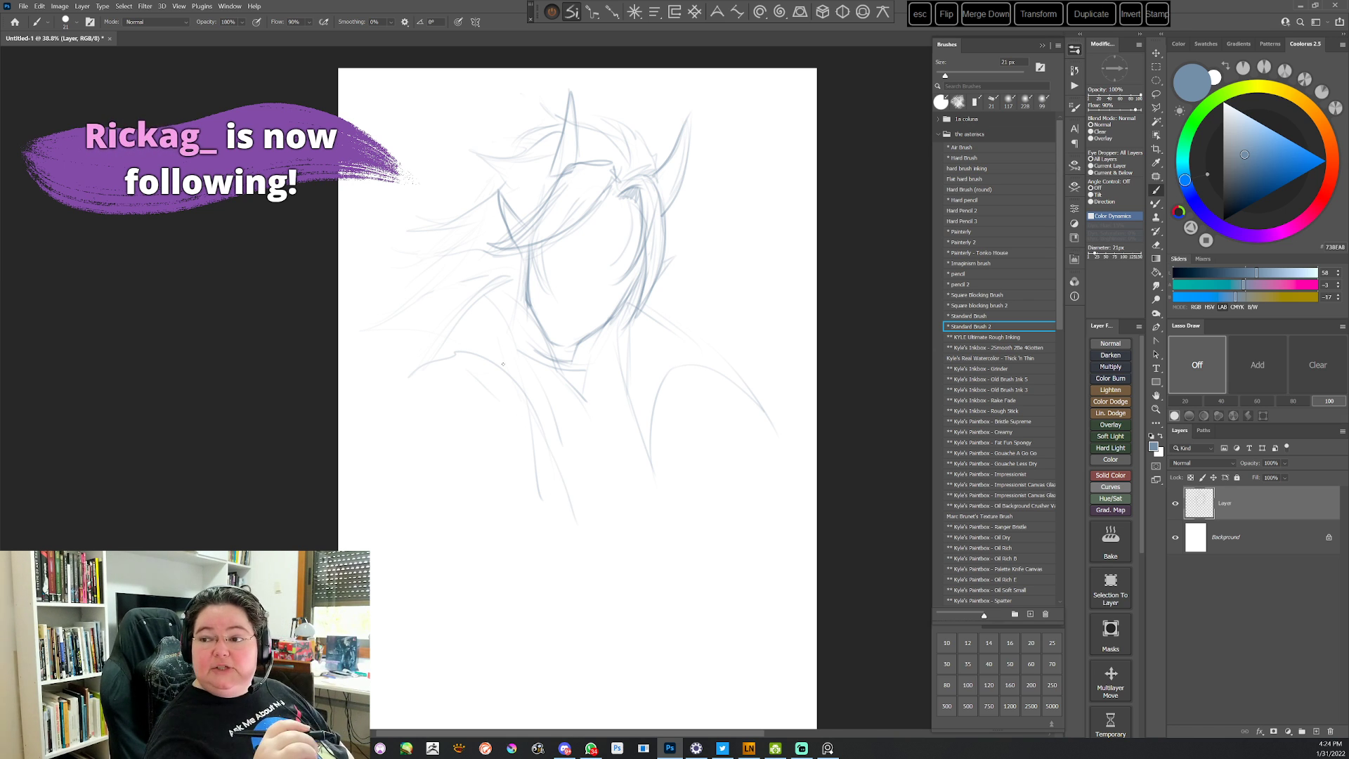
key("e")
left_click_drag(518, 415, 542, 499)
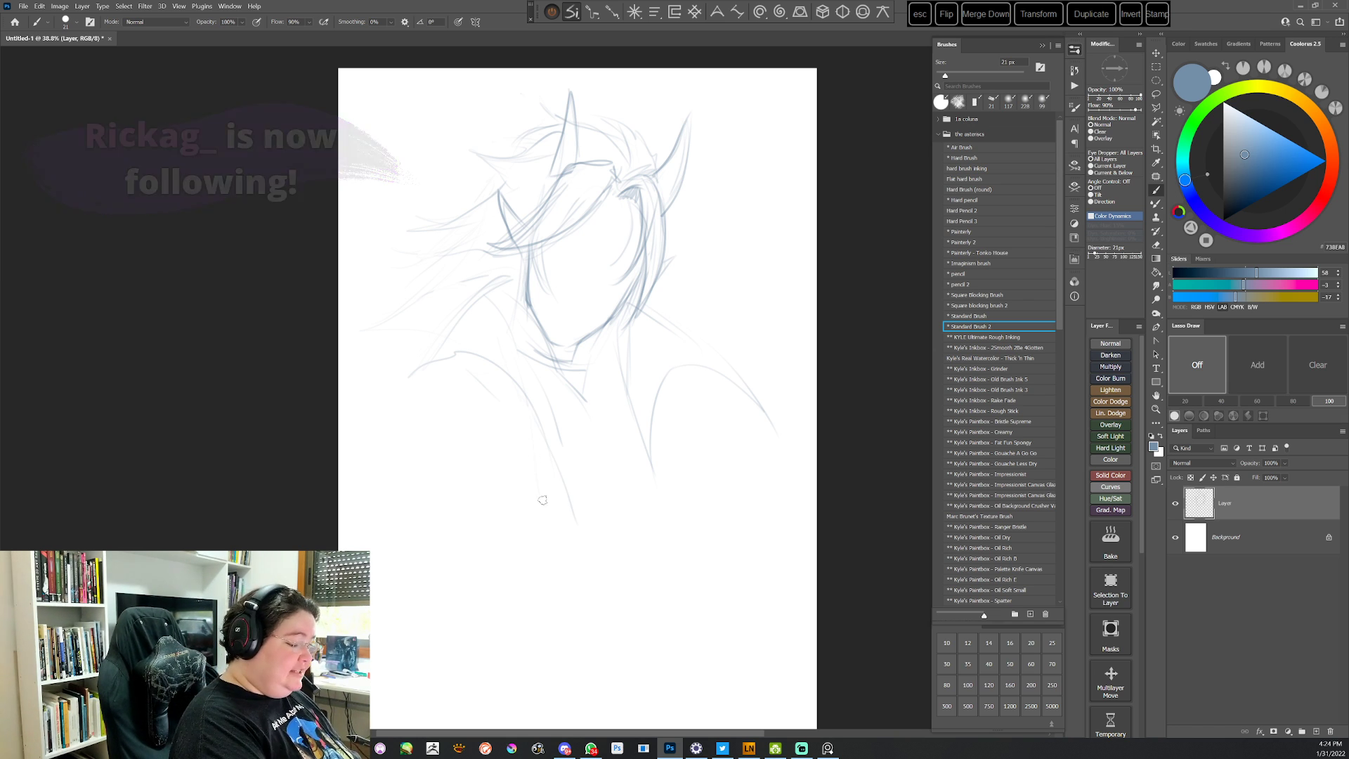
key("b")
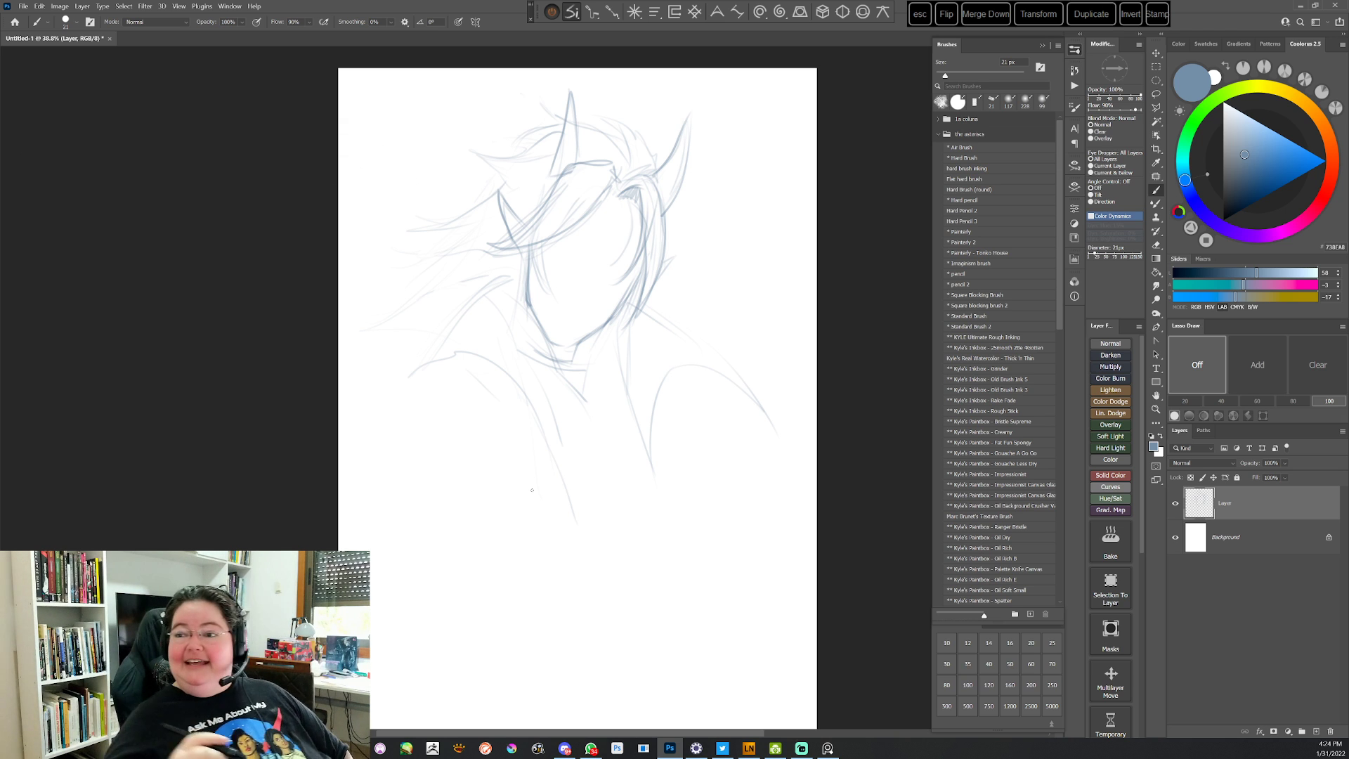
Reinforce the left collar's slanted outer edge and folded top, and darken the long lapel line below it
left_click_drag(503, 278, 415, 375)
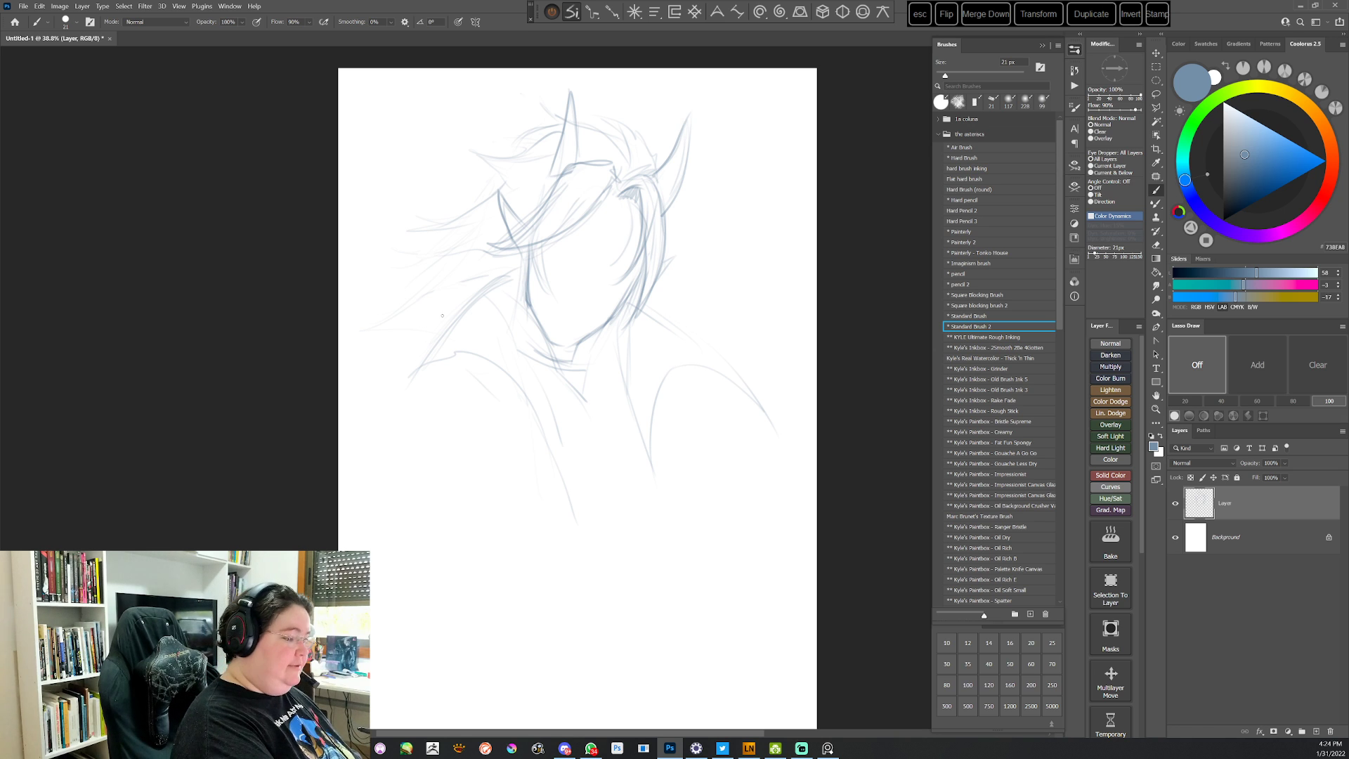
left_click_drag(522, 317, 538, 387)
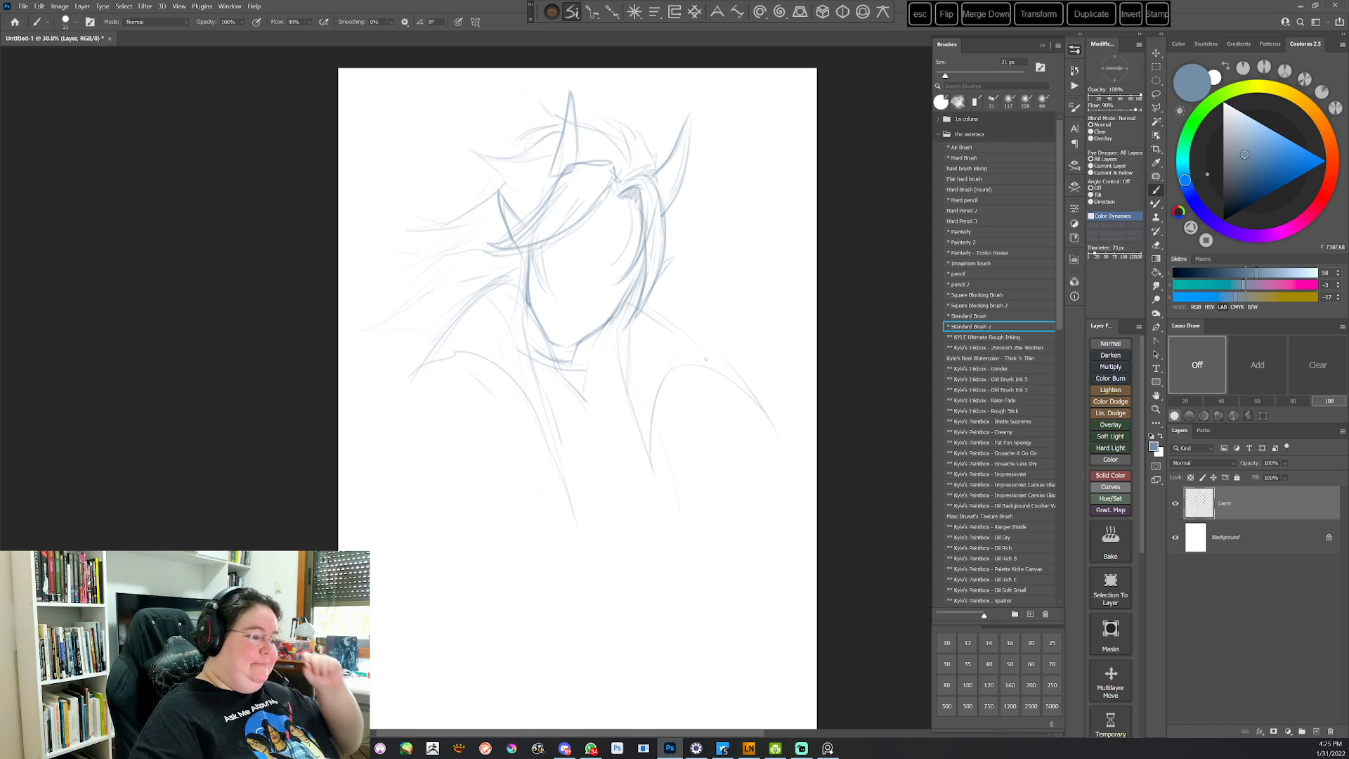
mouse_move(502, 277)
left_mouse_down()
mouse_move(489, 301)
mouse_move(512, 283)
left_mouse_up()
left_click_drag(453, 315, 514, 272)
left_click_drag(542, 398, 567, 515)
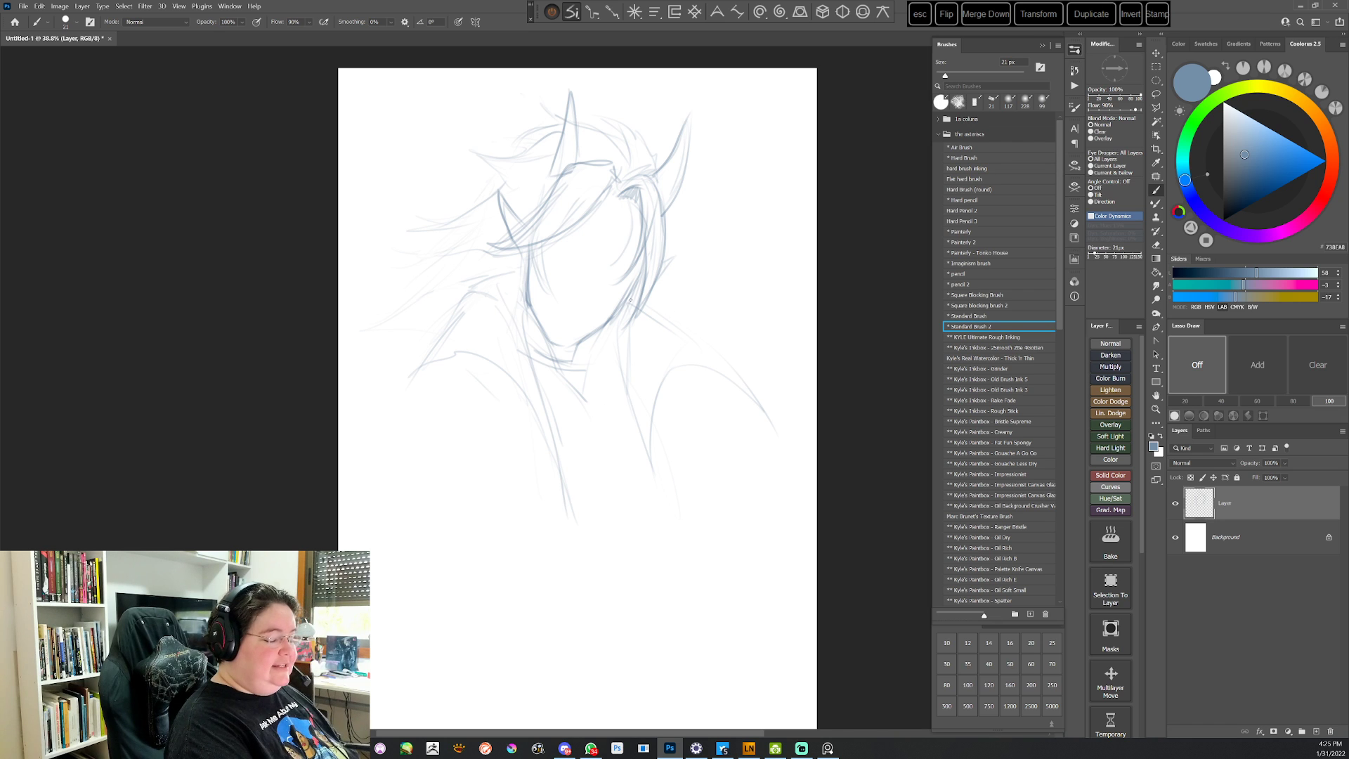
Define the right collar's pointed tip, draw the peaked chest opening between the lapels, and add an oval brooch at the throat
left_click_drag(758, 383, 655, 408)
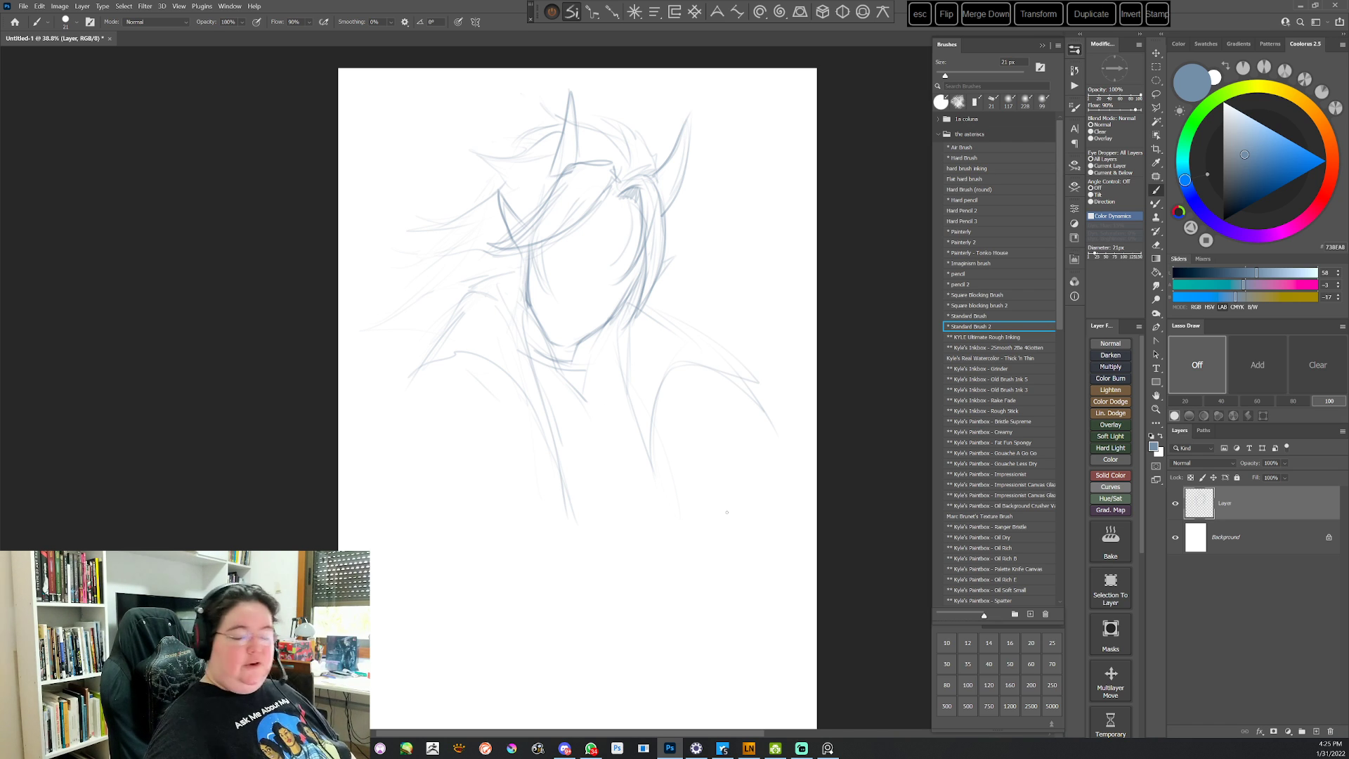
mouse_move(567, 503)
left_mouse_down()
mouse_move(591, 429)
mouse_move(664, 484)
left_mouse_up()
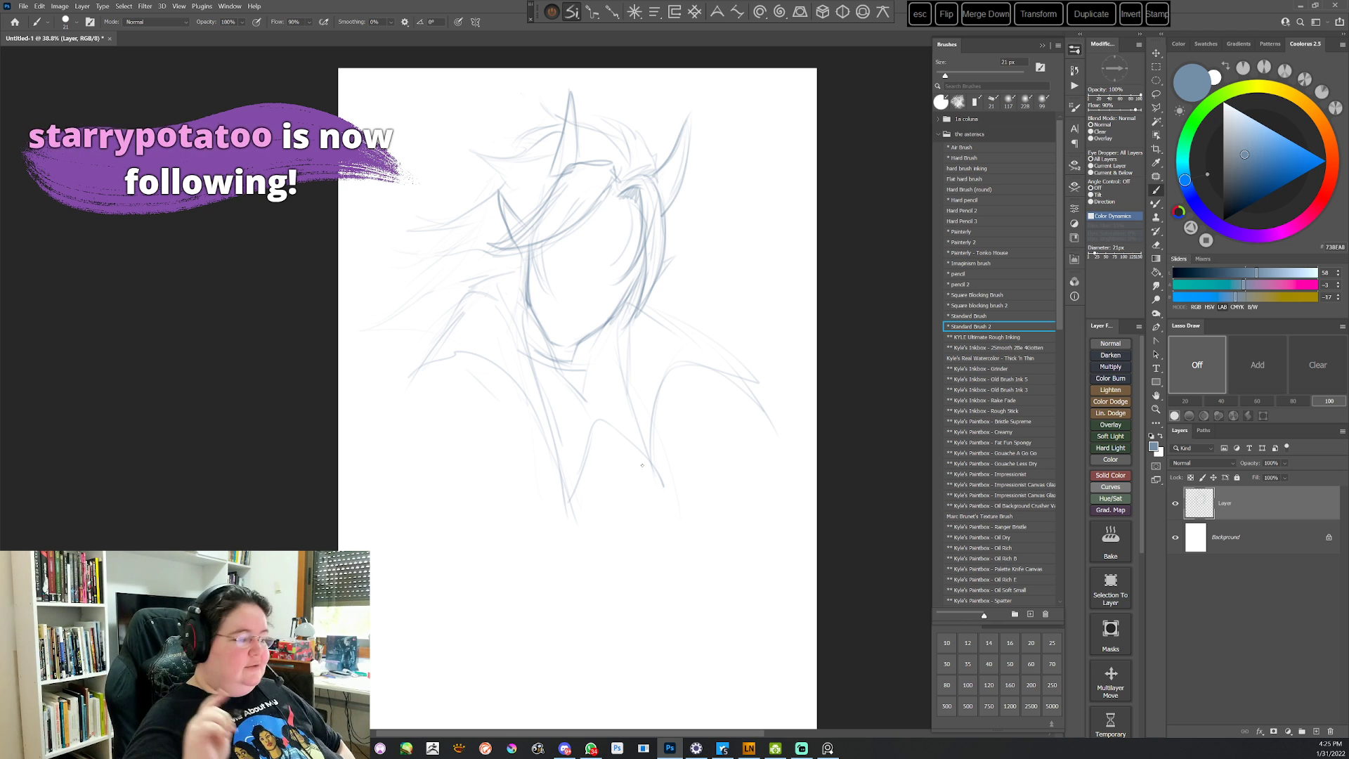
mouse_move(572, 404)
left_mouse_down()
mouse_move(616, 414)
mouse_move(608, 391)
mouse_move(572, 386)
left_mouse_up()
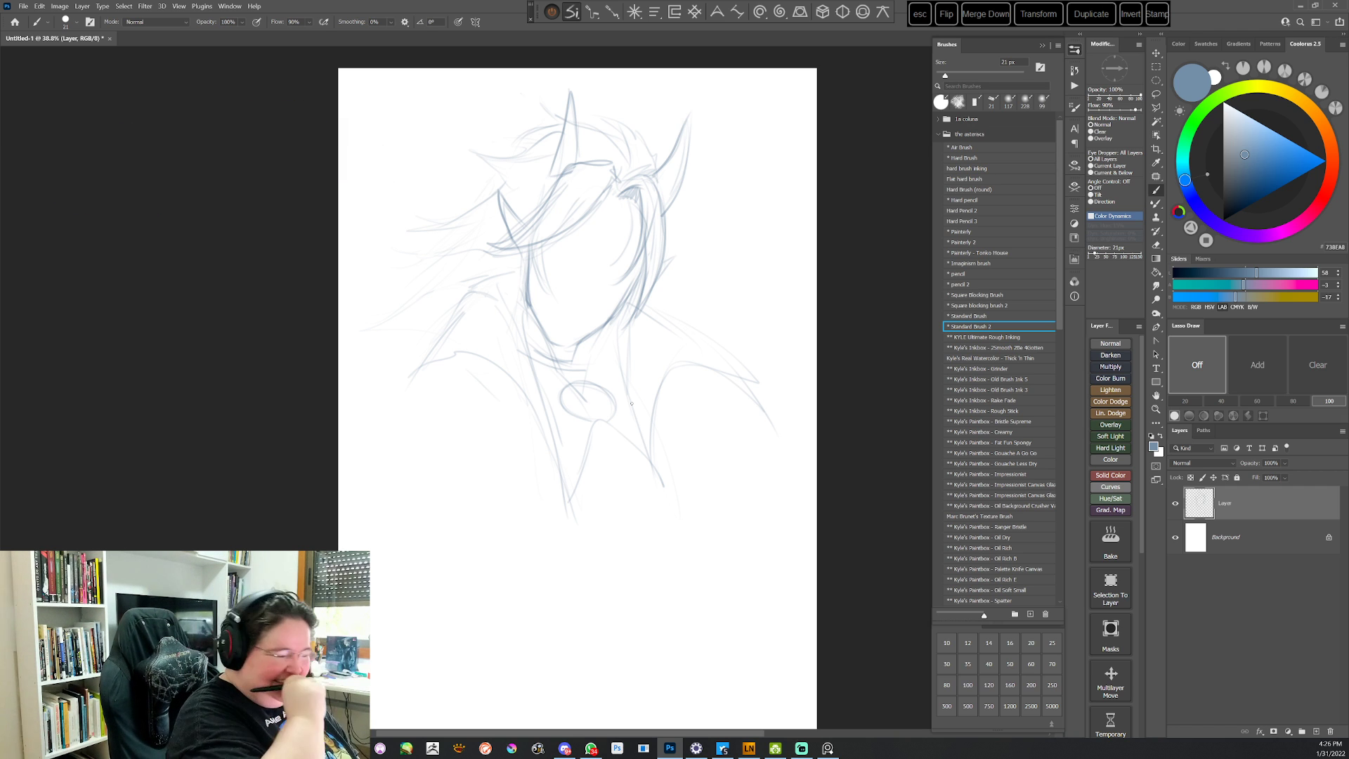
mouse_move(593, 438)
left_mouse_down()
mouse_move(591, 422)
mouse_move(673, 469)
left_mouse_up()
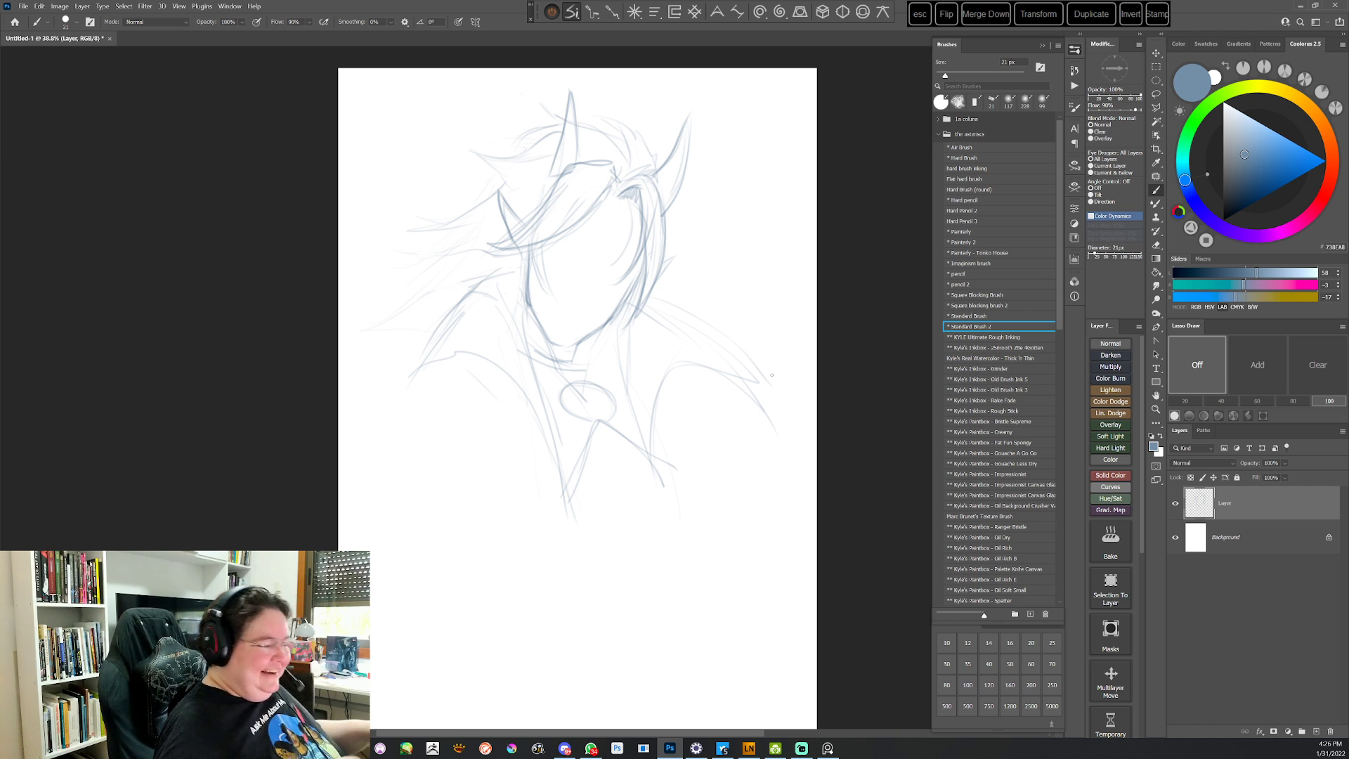
Sketch the cloak's left shoulder with curved fold lines and a lower hem curve beneath the collar flap
mouse_move(771, 374)
left_mouse_down()
mouse_move(765, 404)
mouse_move(702, 481)
mouse_move(683, 479)
left_mouse_up()
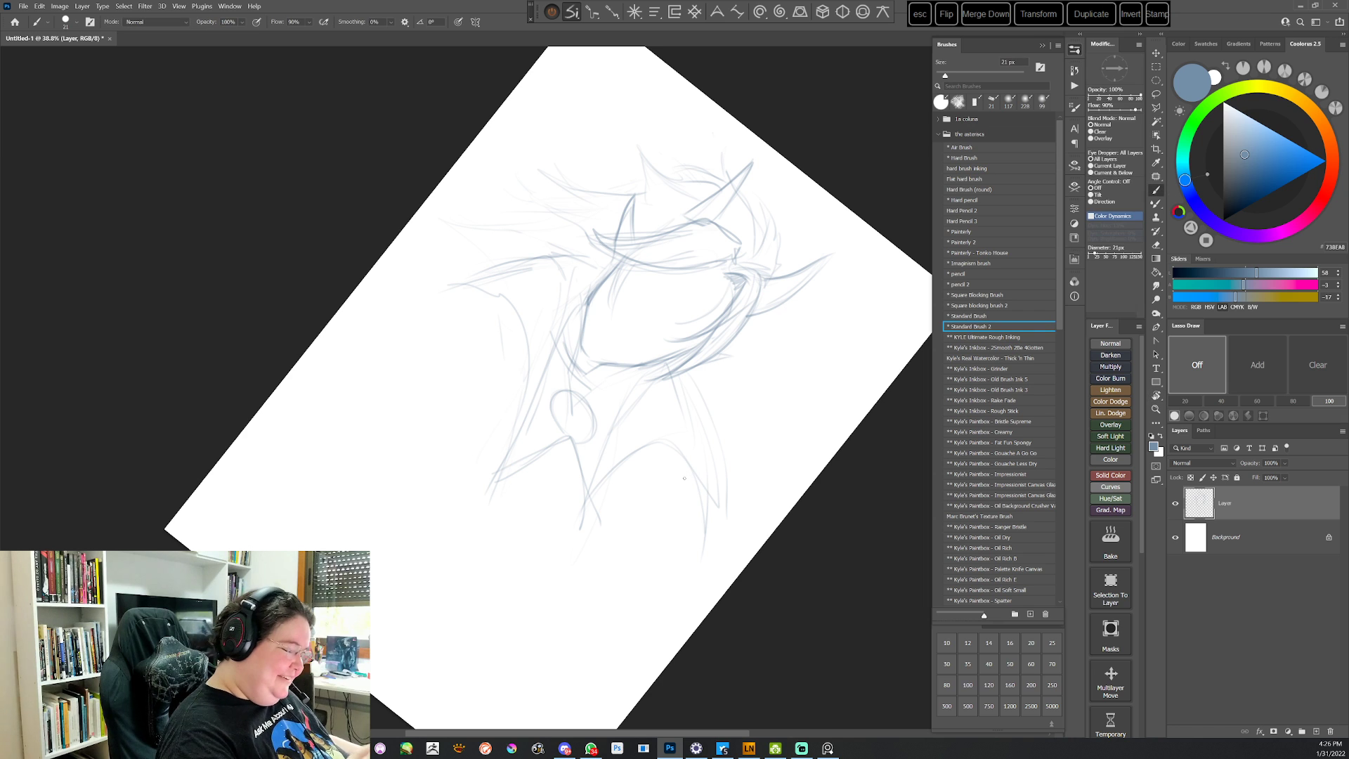
key("Escape")
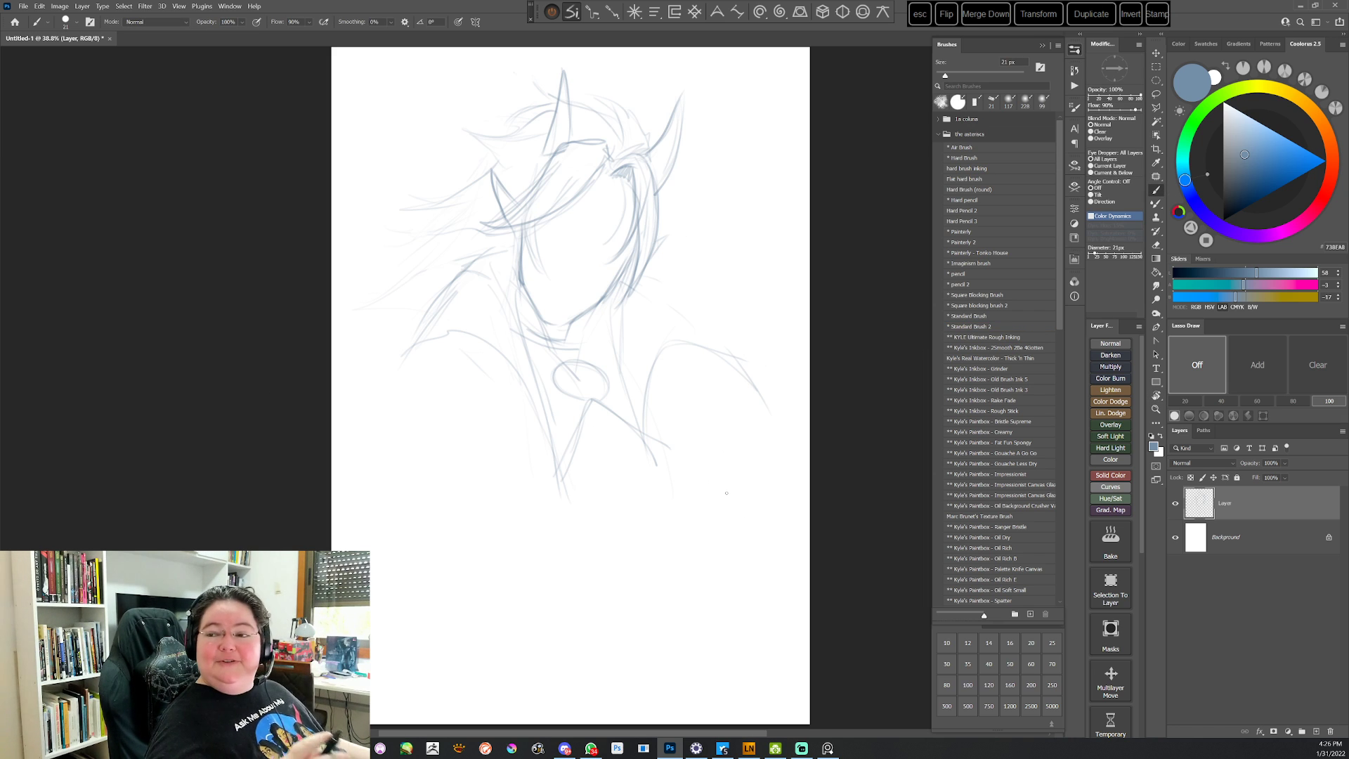
key("period")
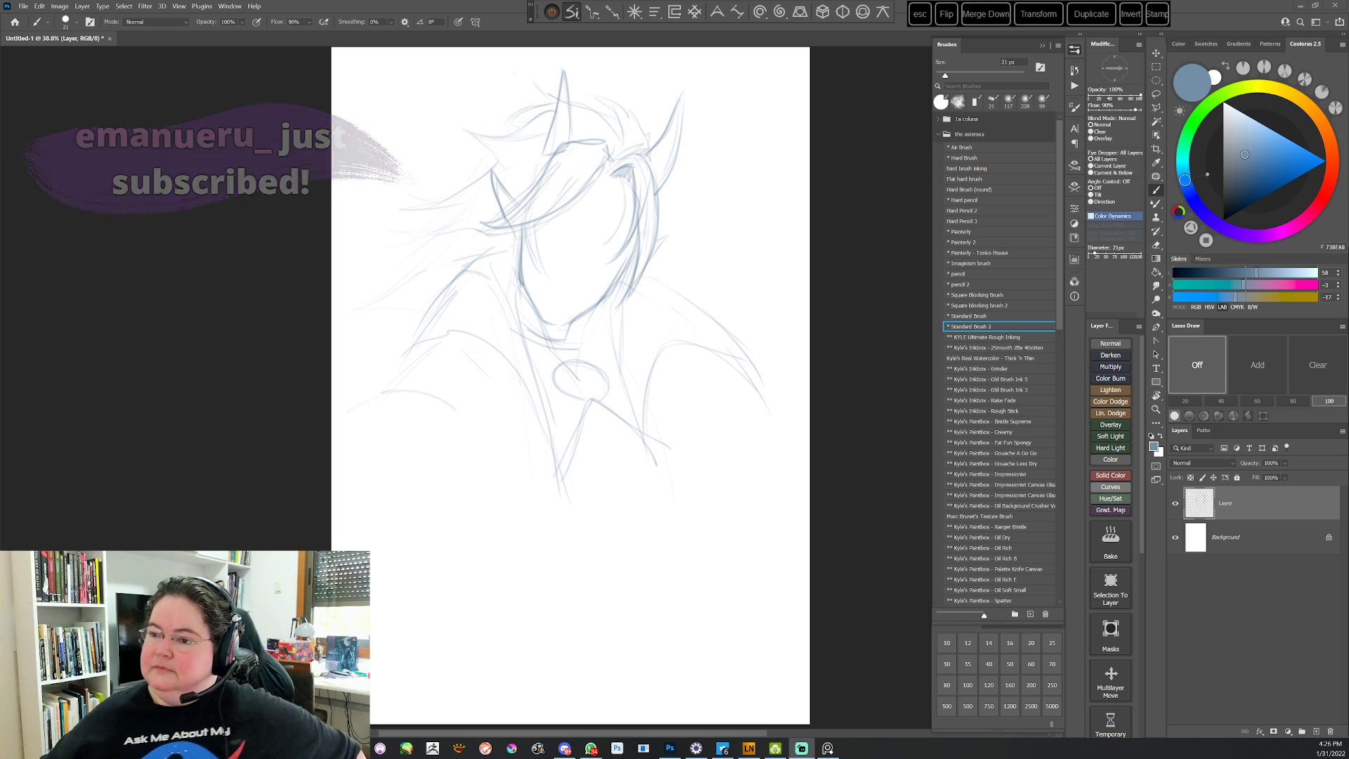
left_click_drag(392, 389, 493, 409)
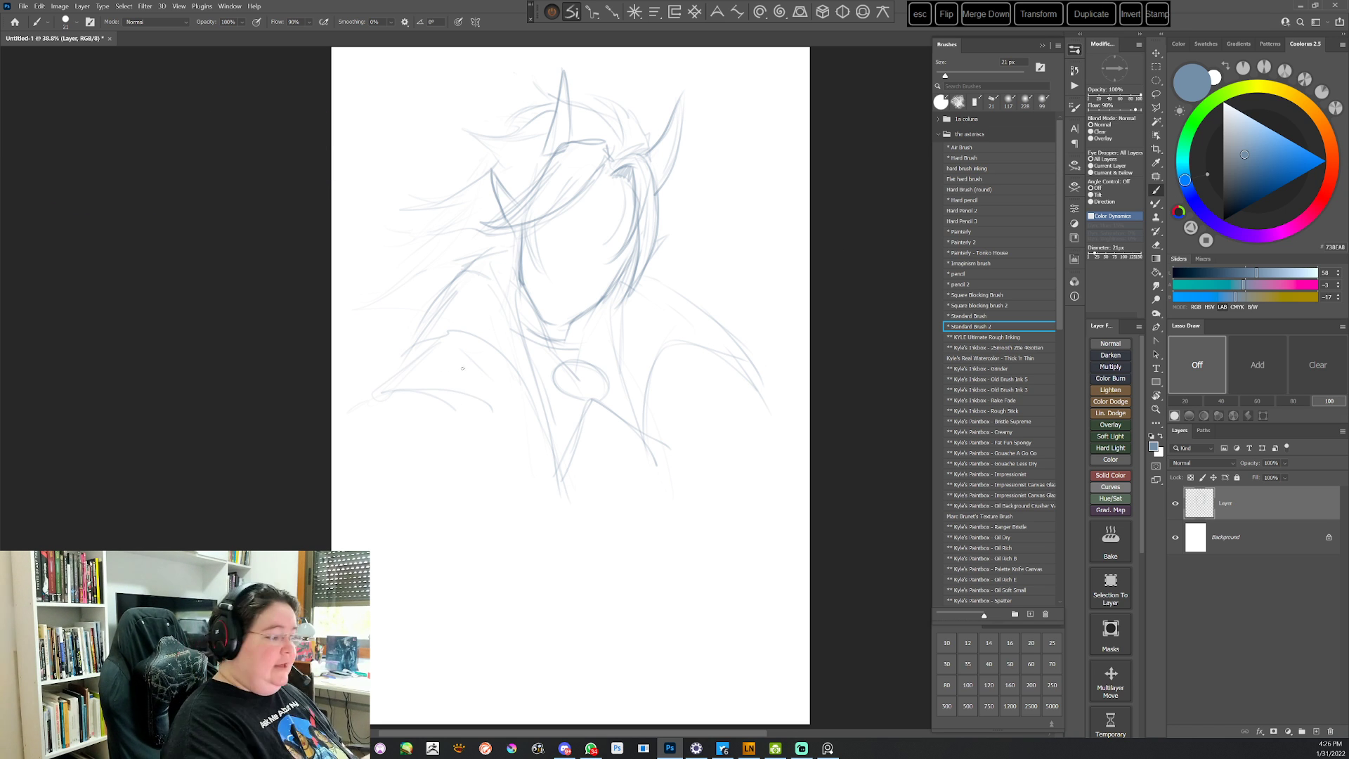
left_click_drag(419, 357, 385, 394)
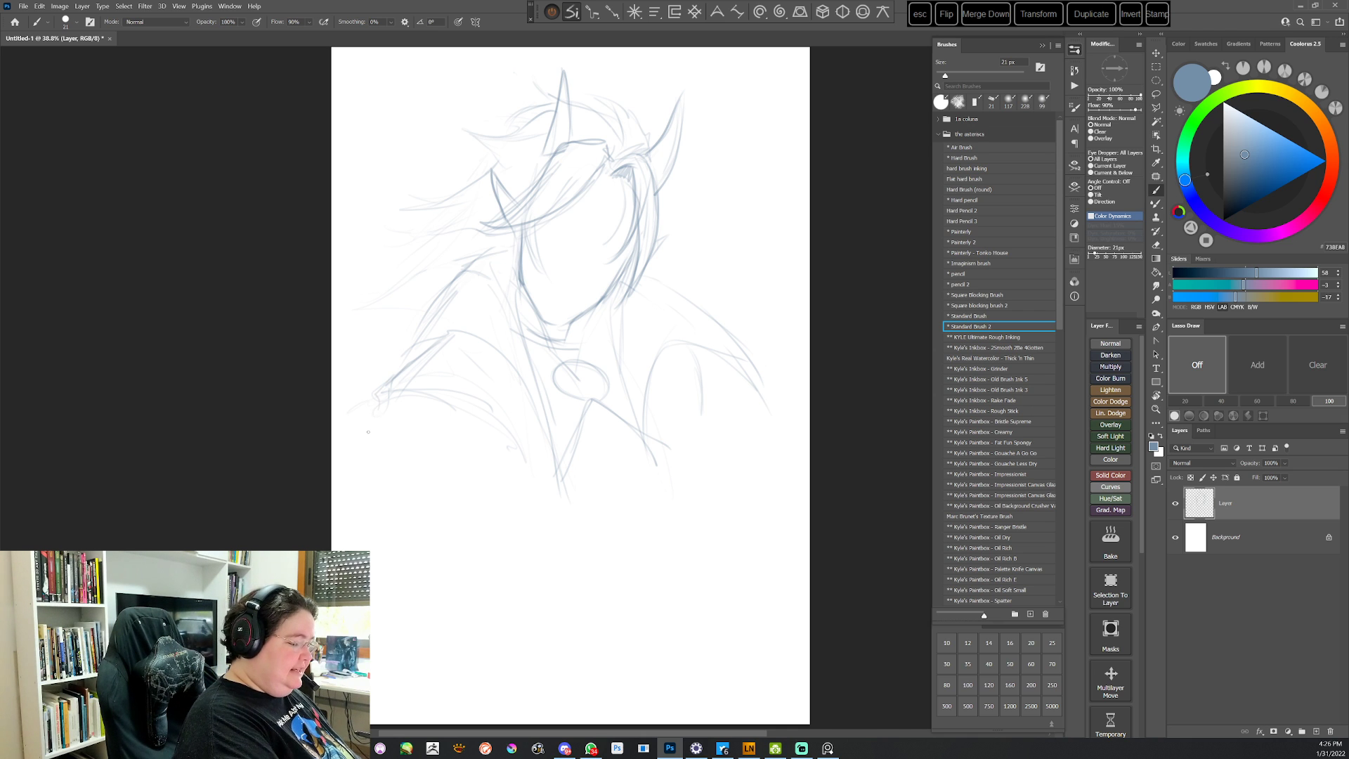
left_click_drag(355, 451, 414, 441)
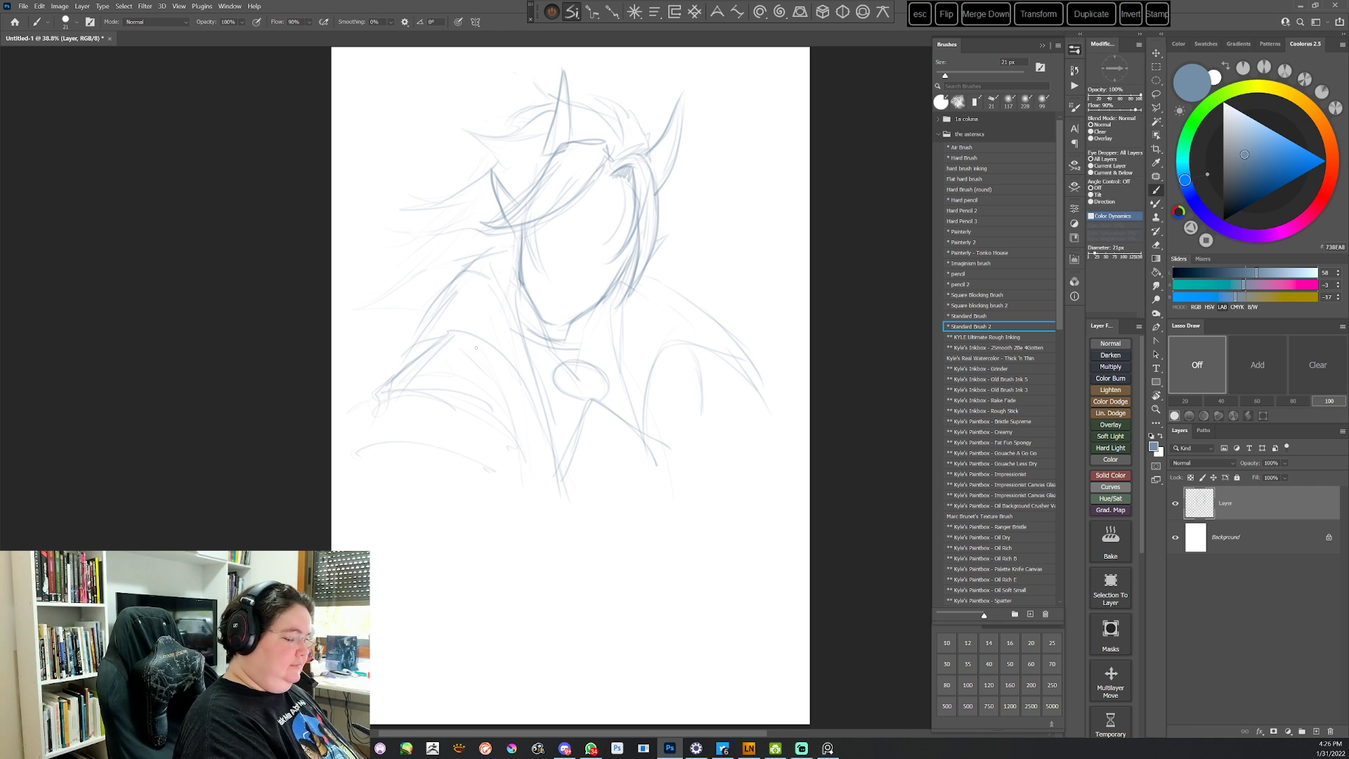
Add long vertical cloak folds beside the left lapel and light fold strokes under the right collar
left_click_drag(534, 421, 531, 511)
left_click_drag(650, 443, 664, 358)
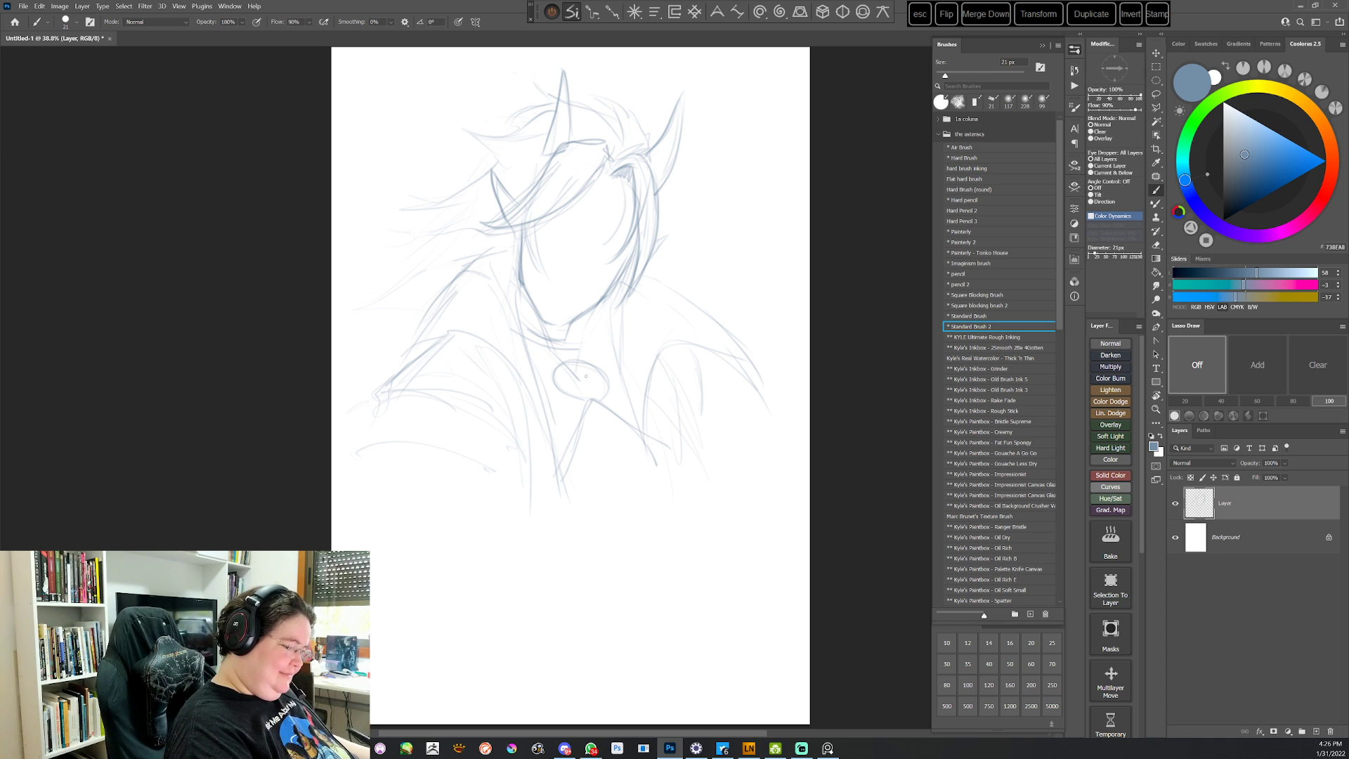
left_click_drag(520, 511, 522, 474)
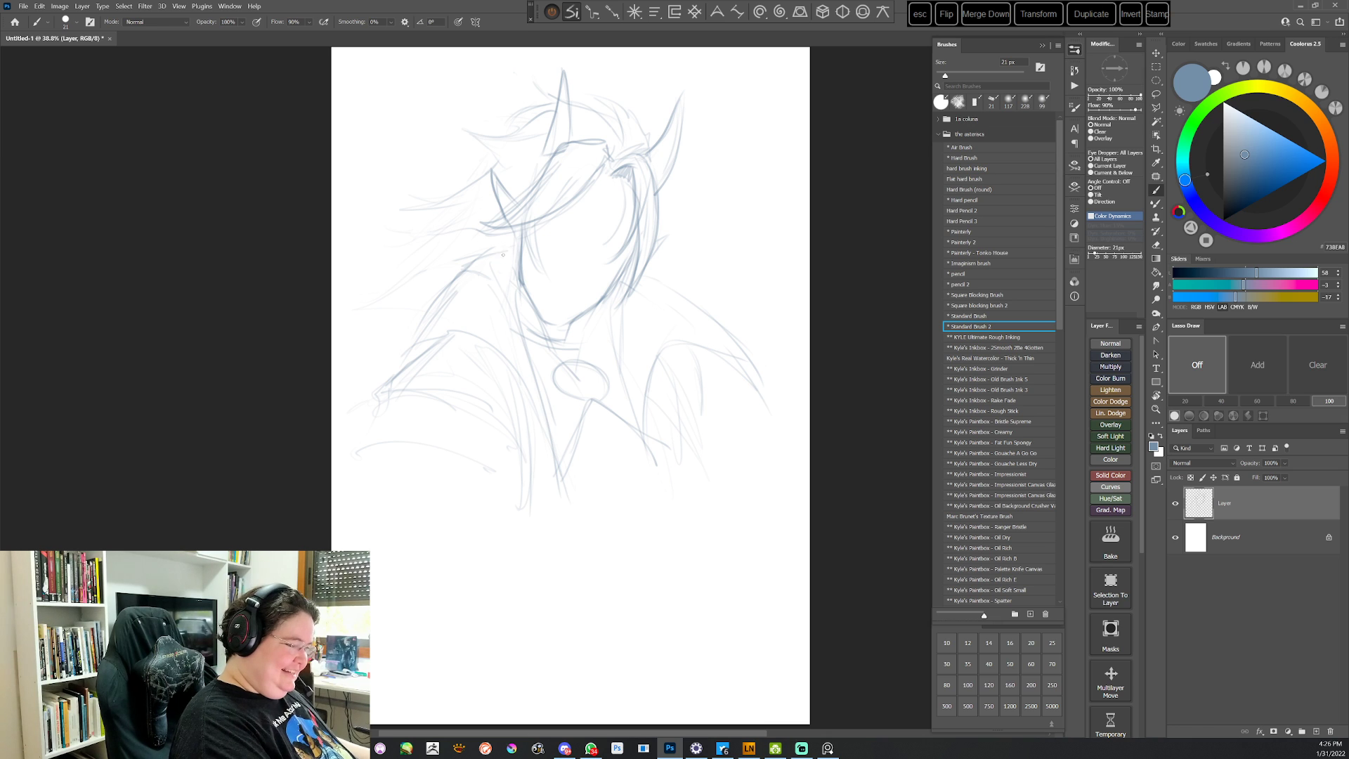
Darken the outer edges of both collar flaps, then erase the right lapel's overlapping strokes and redraw it as a long diagonal
mouse_move(503, 254)
left_mouse_down()
mouse_move(431, 314)
mouse_move(431, 301)
mouse_move(406, 349)
mouse_move(479, 337)
left_mouse_up()
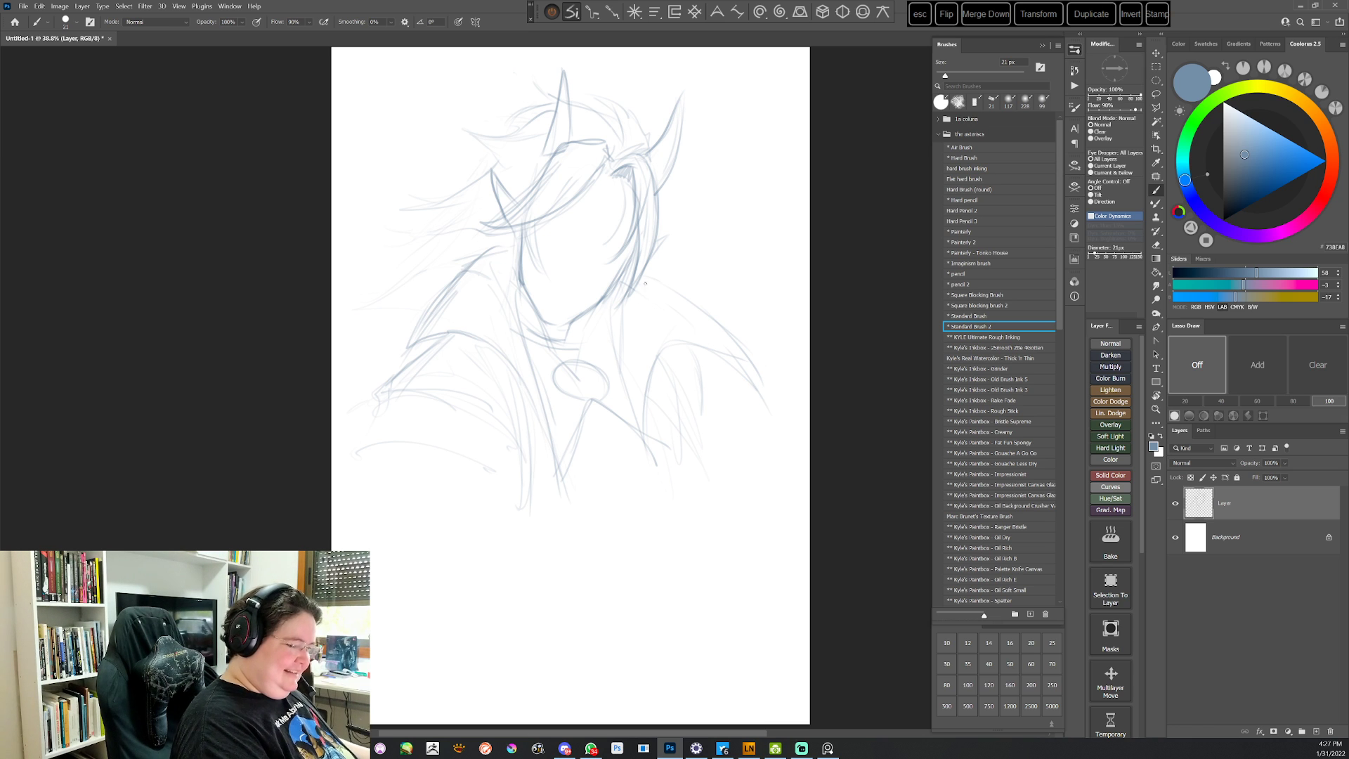
mouse_move(645, 283)
left_mouse_down()
mouse_move(770, 379)
mouse_move(699, 345)
mouse_move(647, 407)
mouse_move(658, 462)
left_mouse_up()
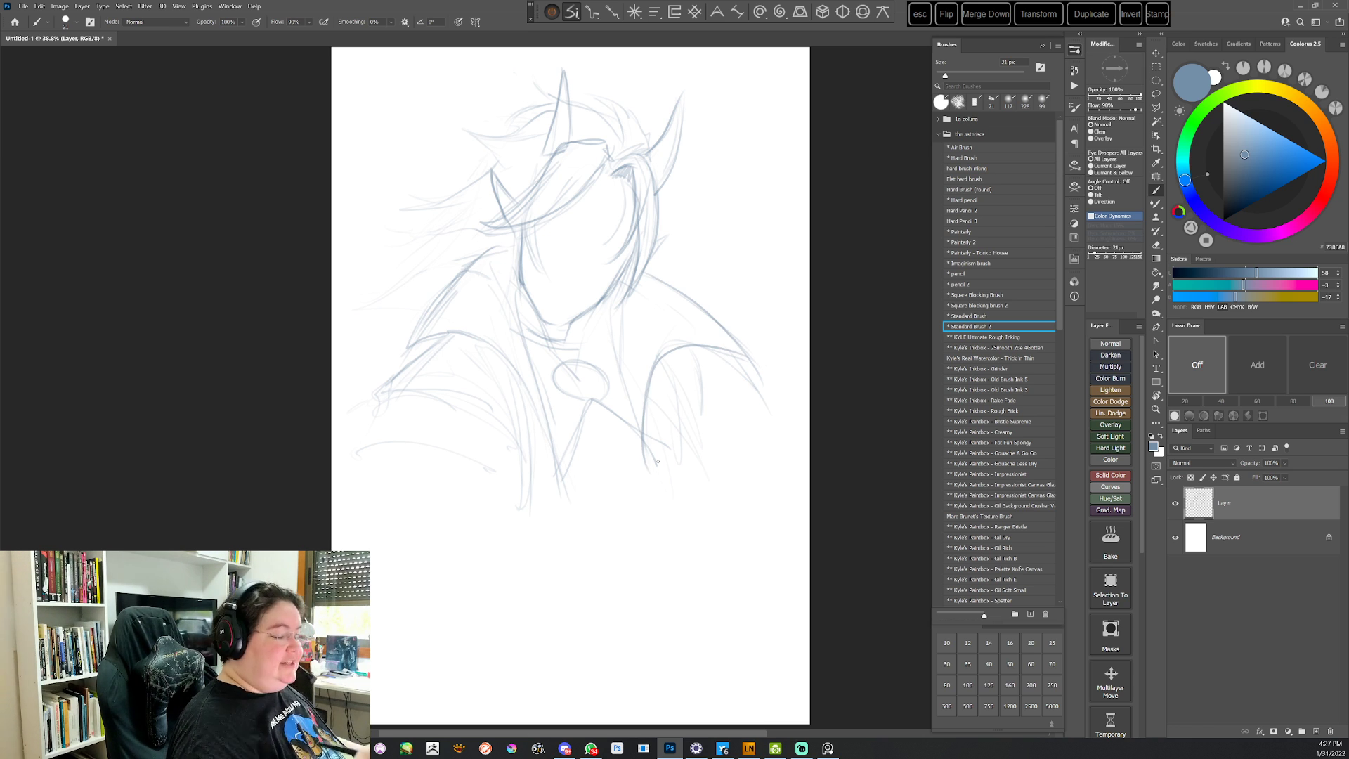
left_click_drag(609, 352, 645, 470)
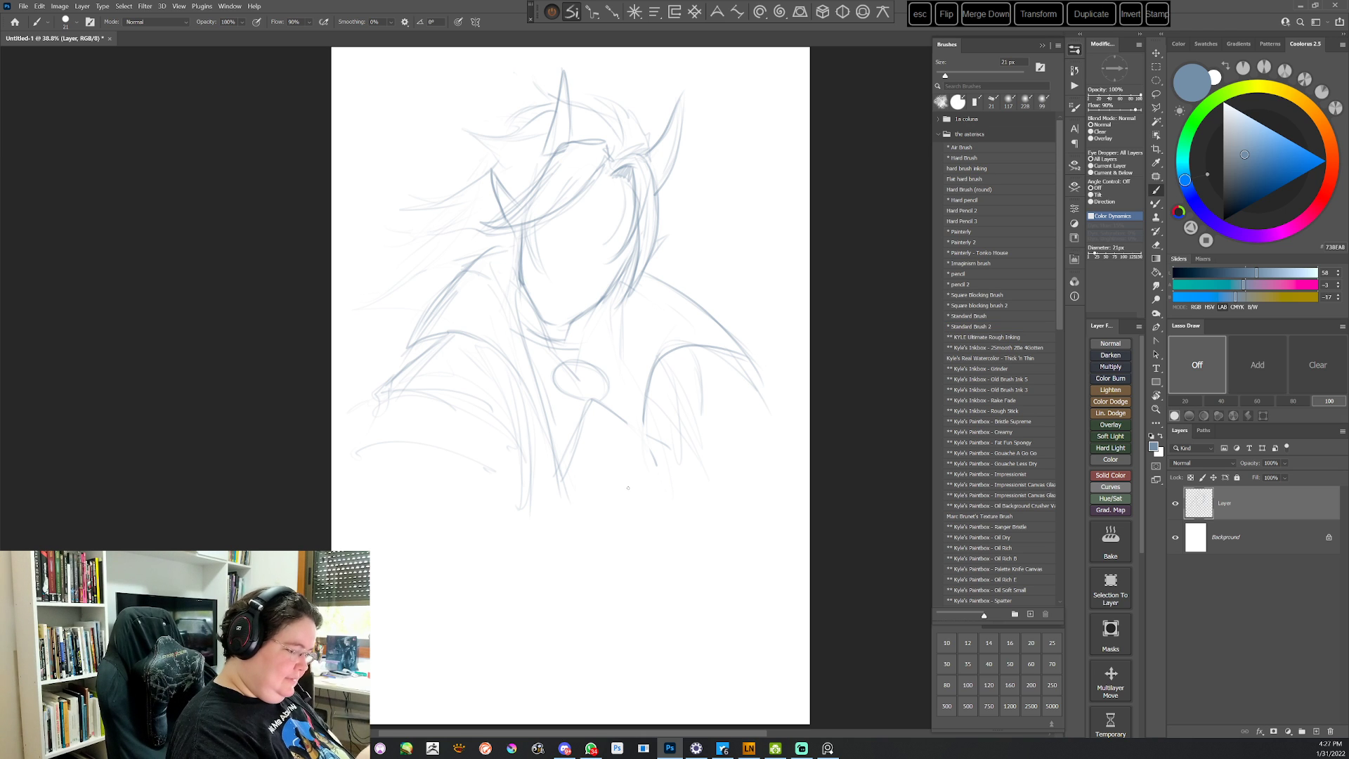
left_click_drag(590, 334, 647, 470)
left_click_drag(644, 420, 665, 512)
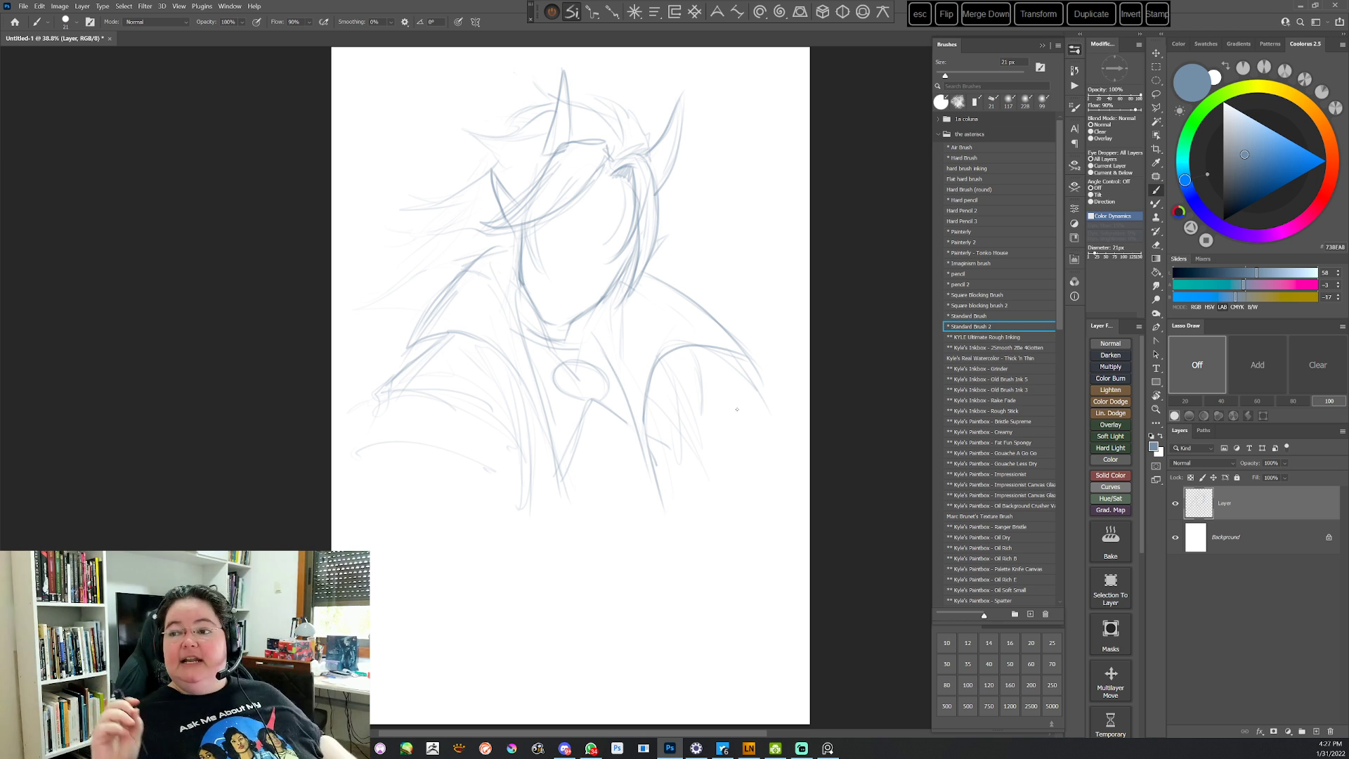
Darken the windblown locks left of the head, erase the loose strands beneath them and extend the lower locks outward
mouse_move(510, 130)
left_mouse_down()
mouse_move(467, 135)
mouse_move(514, 142)
mouse_move(474, 142)
mouse_move(509, 144)
mouse_move(462, 189)
mouse_move(409, 211)
mouse_move(484, 186)
mouse_move(419, 244)
mouse_move(448, 207)
mouse_move(386, 299)
mouse_move(407, 262)
mouse_move(427, 260)
mouse_move(390, 355)
left_mouse_up()
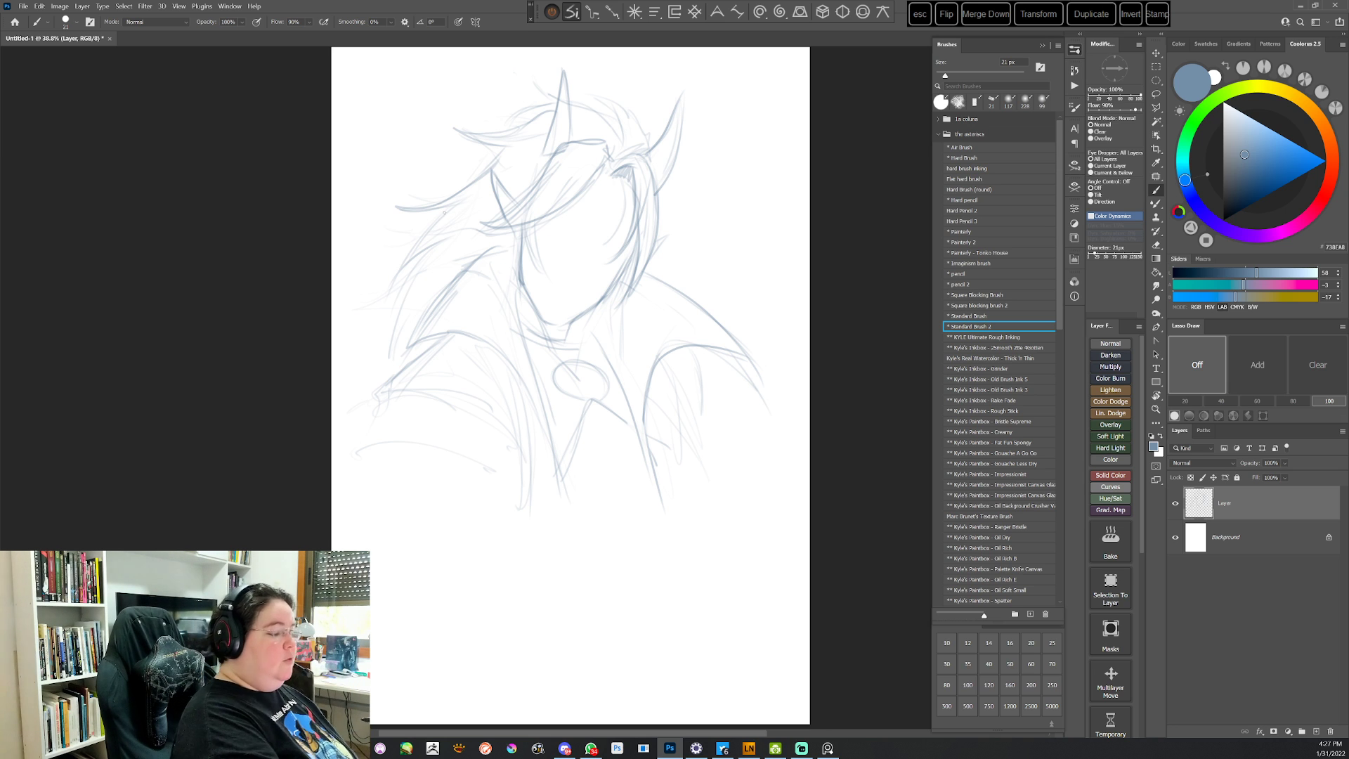
left_click_drag(442, 215, 390, 281)
left_click_drag(438, 242, 386, 287)
left_click_drag(434, 249, 398, 333)
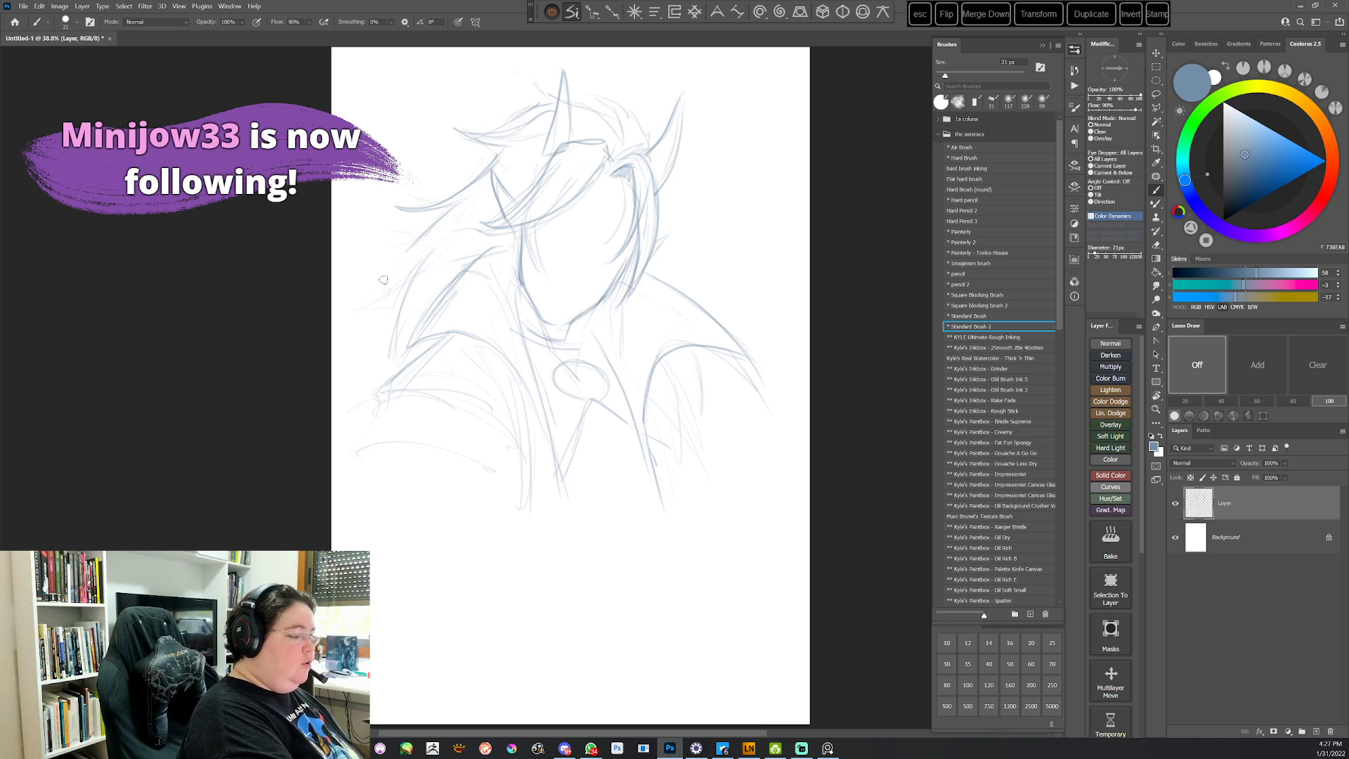
left_click_drag(447, 211, 386, 321)
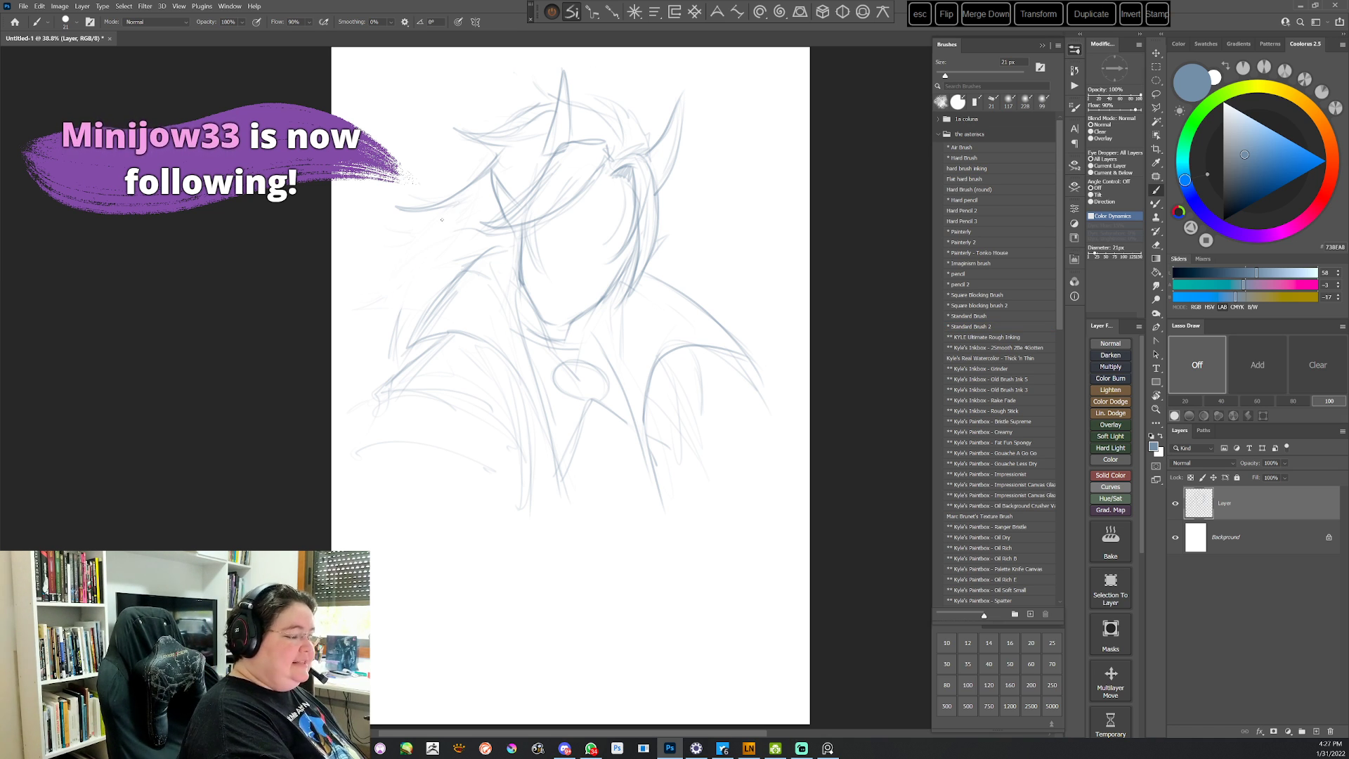
key("ctrl+shift+z")
key("ctrl+shift+z")
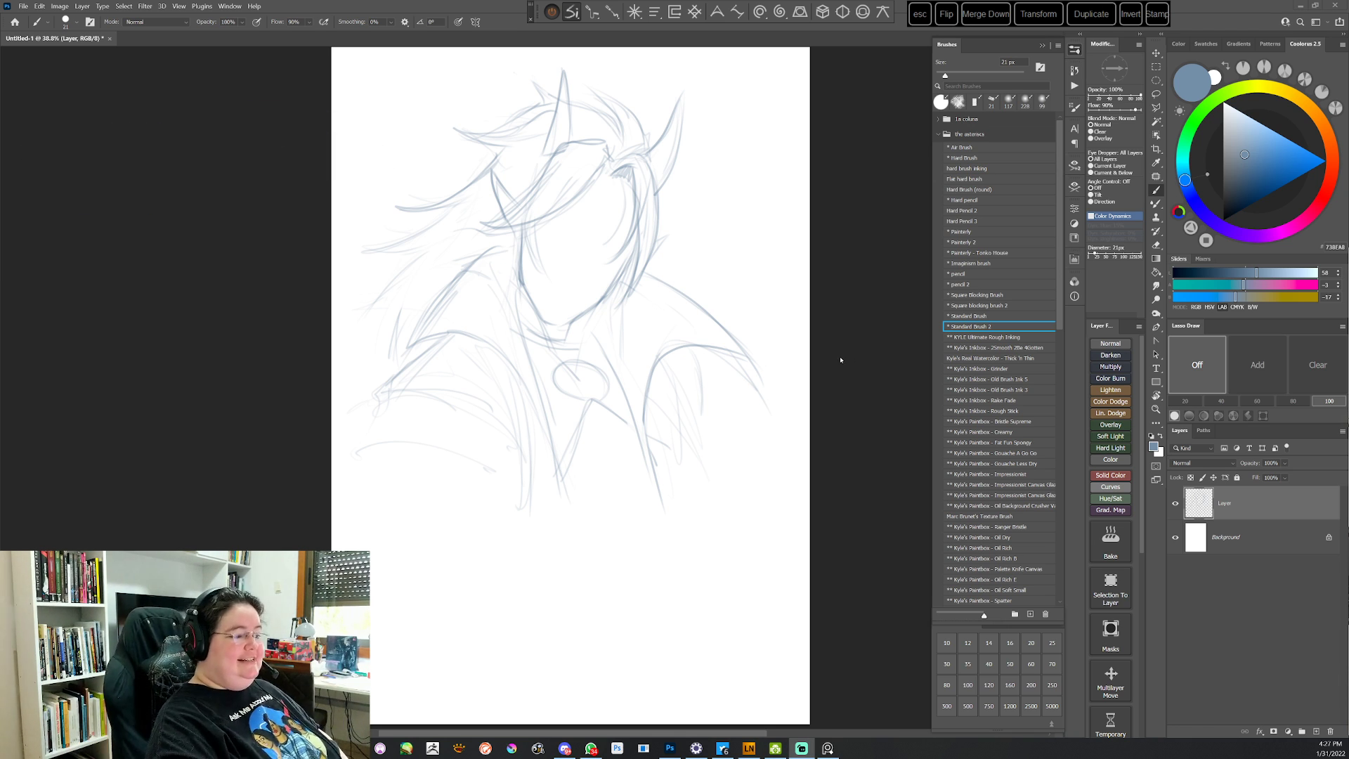
Erase the dark line of the middle windblown lock left of the head and redraw its pointed tip
left_click(843, 335)
left_click_drag(491, 158, 411, 208)
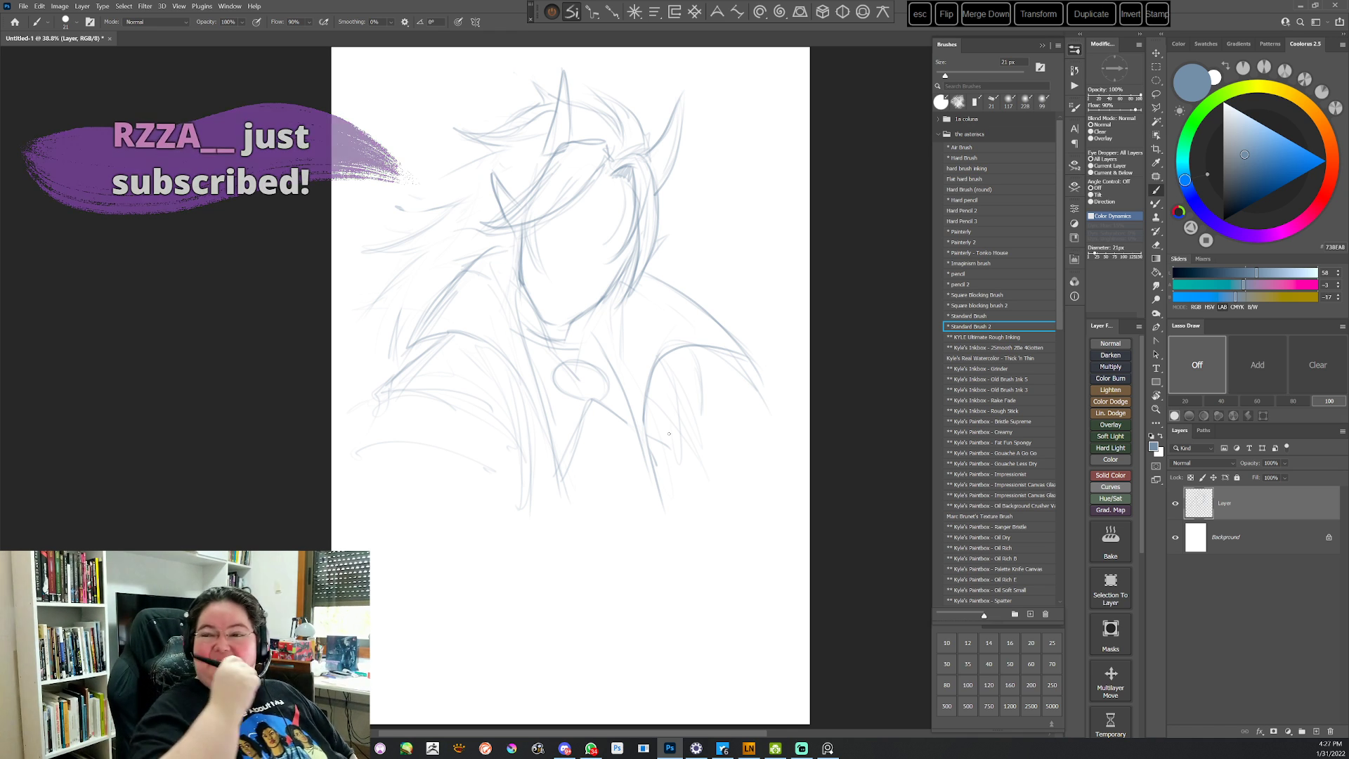
left_click_drag(382, 197, 408, 211)
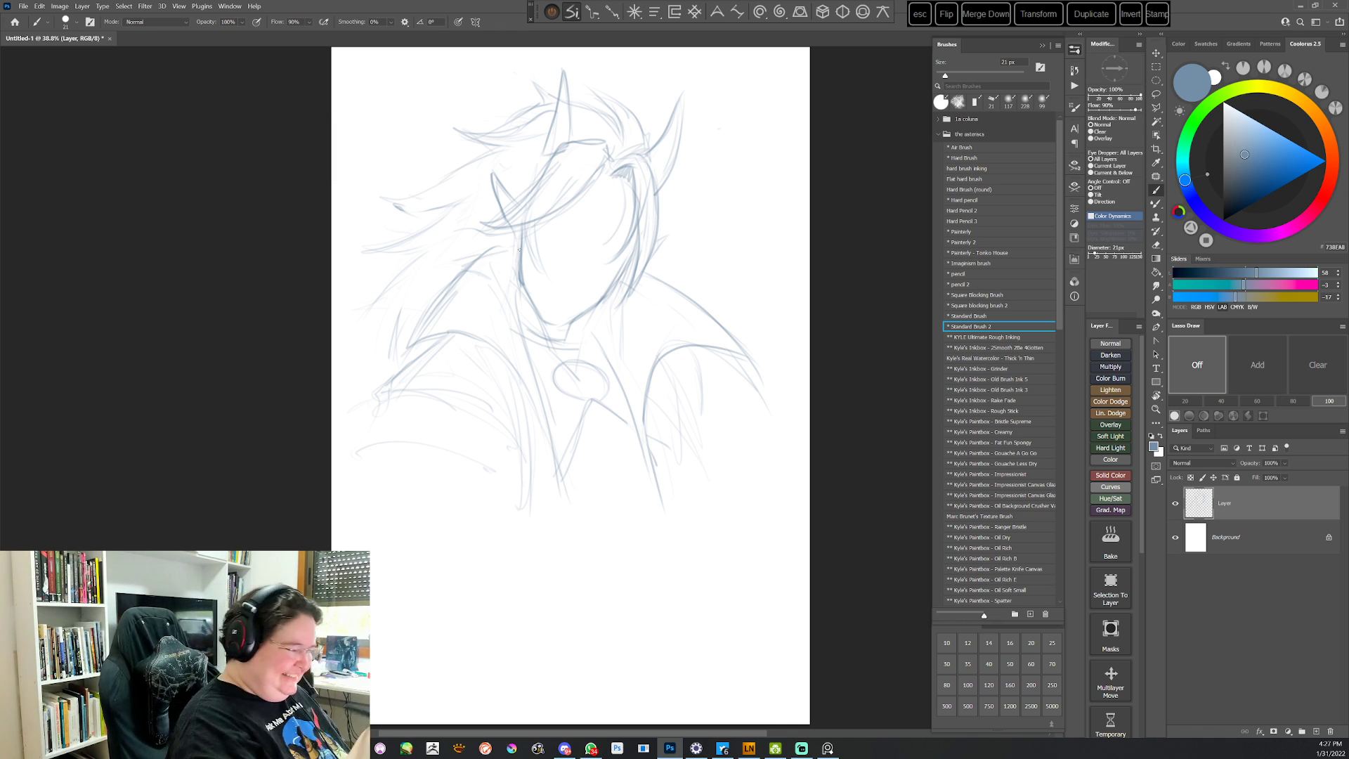
Lighten the face's left contour, then redraw the curved strokes beside the cheek and the hair strands above it
left_click_drag(534, 231, 536, 278)
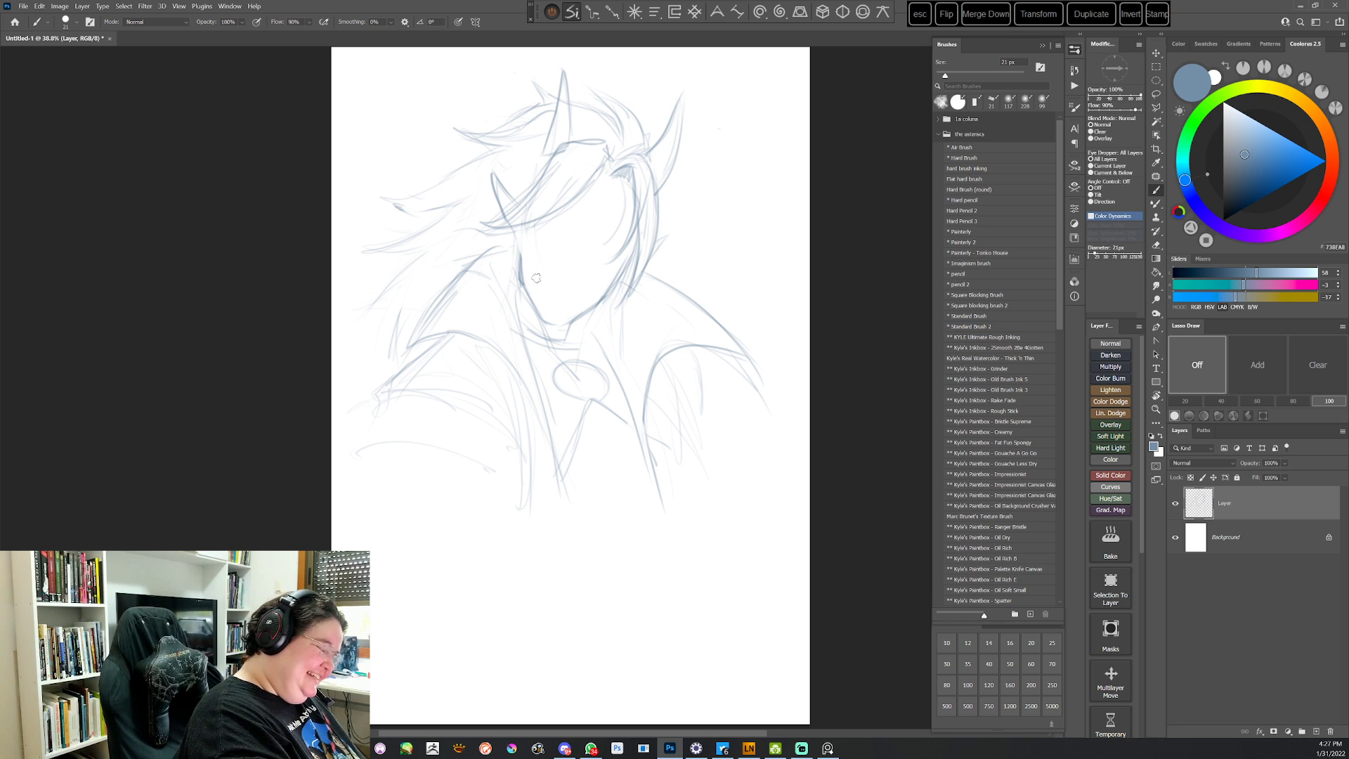
left_click_drag(514, 233, 534, 256)
left_click_drag(530, 222, 532, 249)
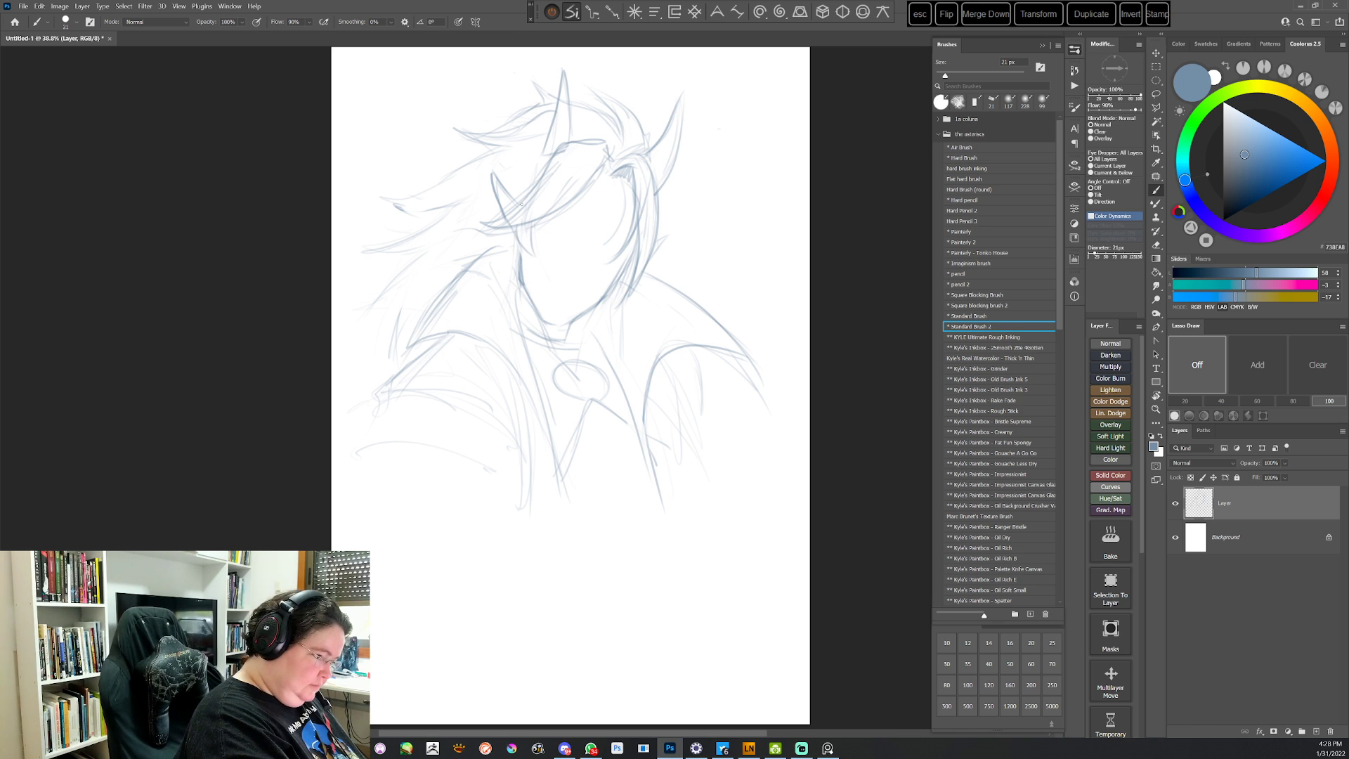
mouse_move(541, 175)
left_mouse_down()
mouse_move(487, 223)
mouse_move(465, 217)
left_mouse_up()
left_click_drag(496, 221, 518, 205)
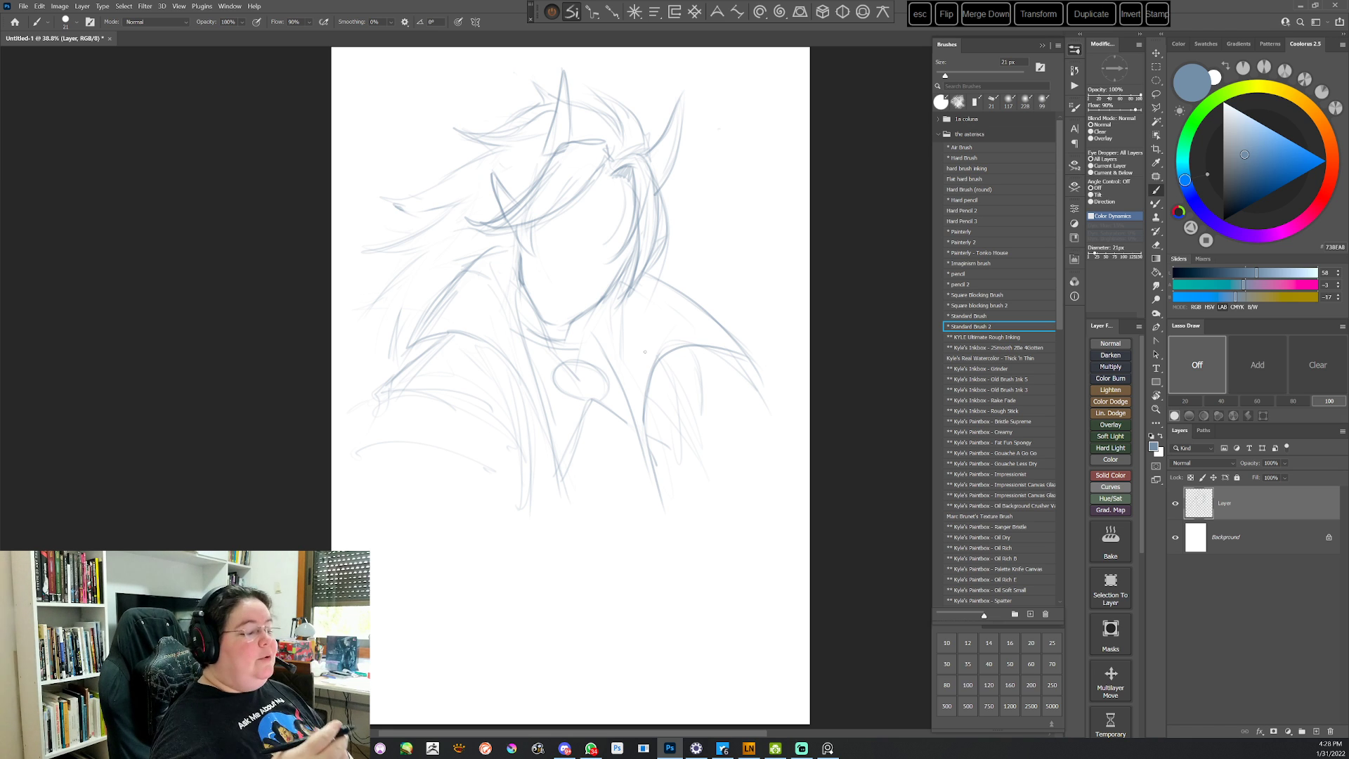
Sketch a small caped figure doodle with an oval head in the blank area below the portrait
mouse_move(707, 548)
left_mouse_down()
mouse_move(688, 371)
mouse_move(659, 396)
mouse_move(717, 439)
mouse_move(634, 440)
mouse_move(655, 455)
left_mouse_up()
mouse_move(671, 409)
left_mouse_down()
mouse_move(671, 462)
mouse_move(680, 447)
mouse_move(668, 474)
left_mouse_up()
left_click_drag(673, 460, 694, 501)
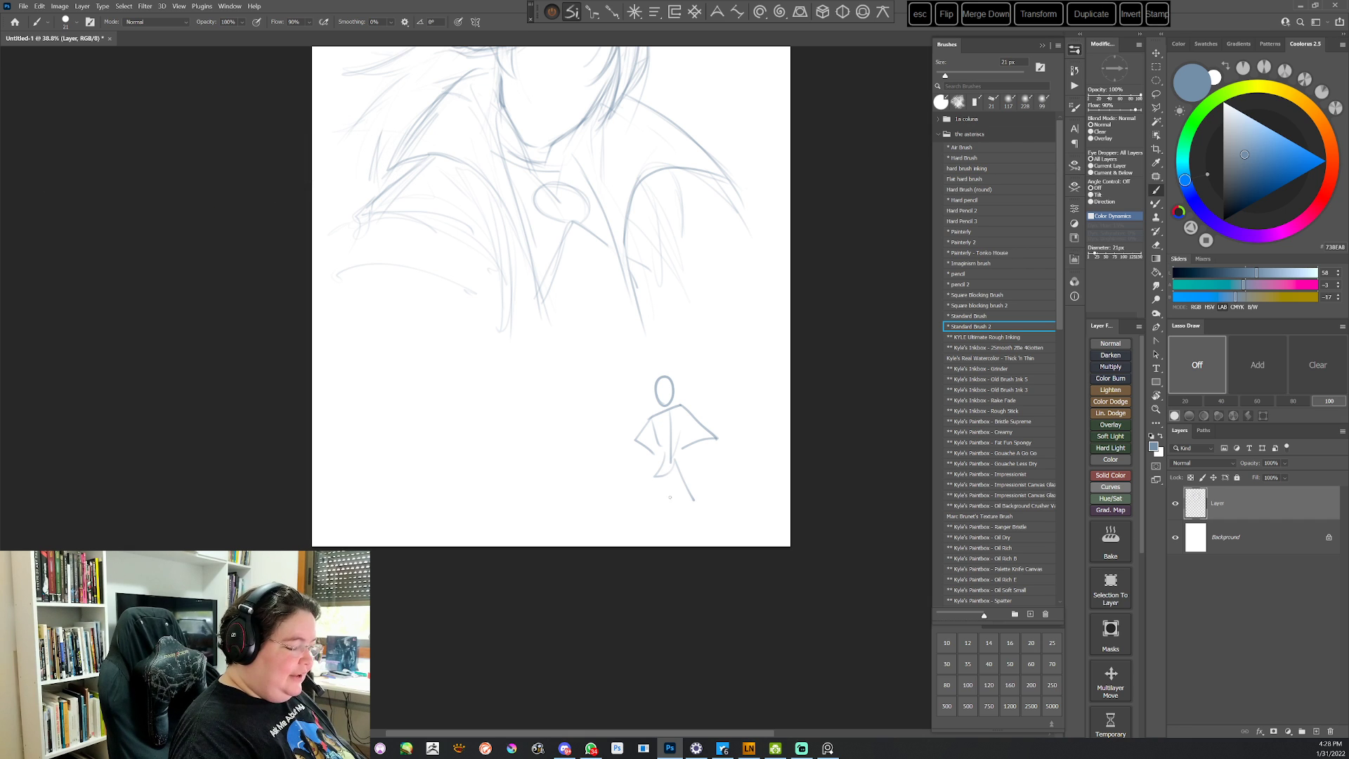
mouse_move(685, 401)
left_mouse_down()
mouse_move(682, 416)
mouse_move(680, 405)
mouse_move(716, 433)
mouse_move(699, 444)
mouse_move(735, 411)
mouse_move(720, 420)
left_mouse_up()
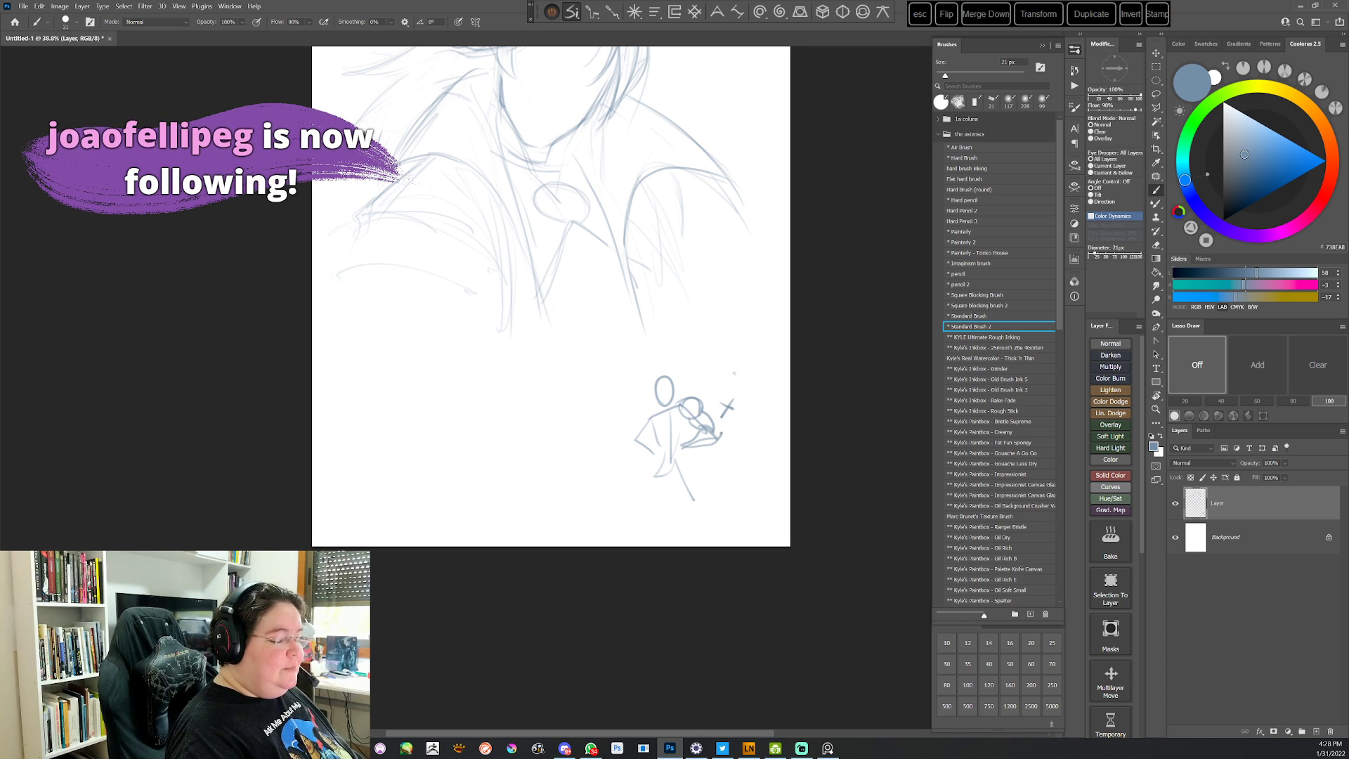
left_click_drag(732, 358, 702, 383)
Lasso the small caped figure doodle, delete it, deselect and return to the brush
mouse_move(702, 364)
left_mouse_down()
mouse_move(700, 387)
mouse_move(722, 375)
mouse_move(777, 488)
mouse_move(791, 411)
mouse_move(728, 467)
left_mouse_up()
key("l")
key("Delete")
key("ctrl+d")
left_click(1154, 190)
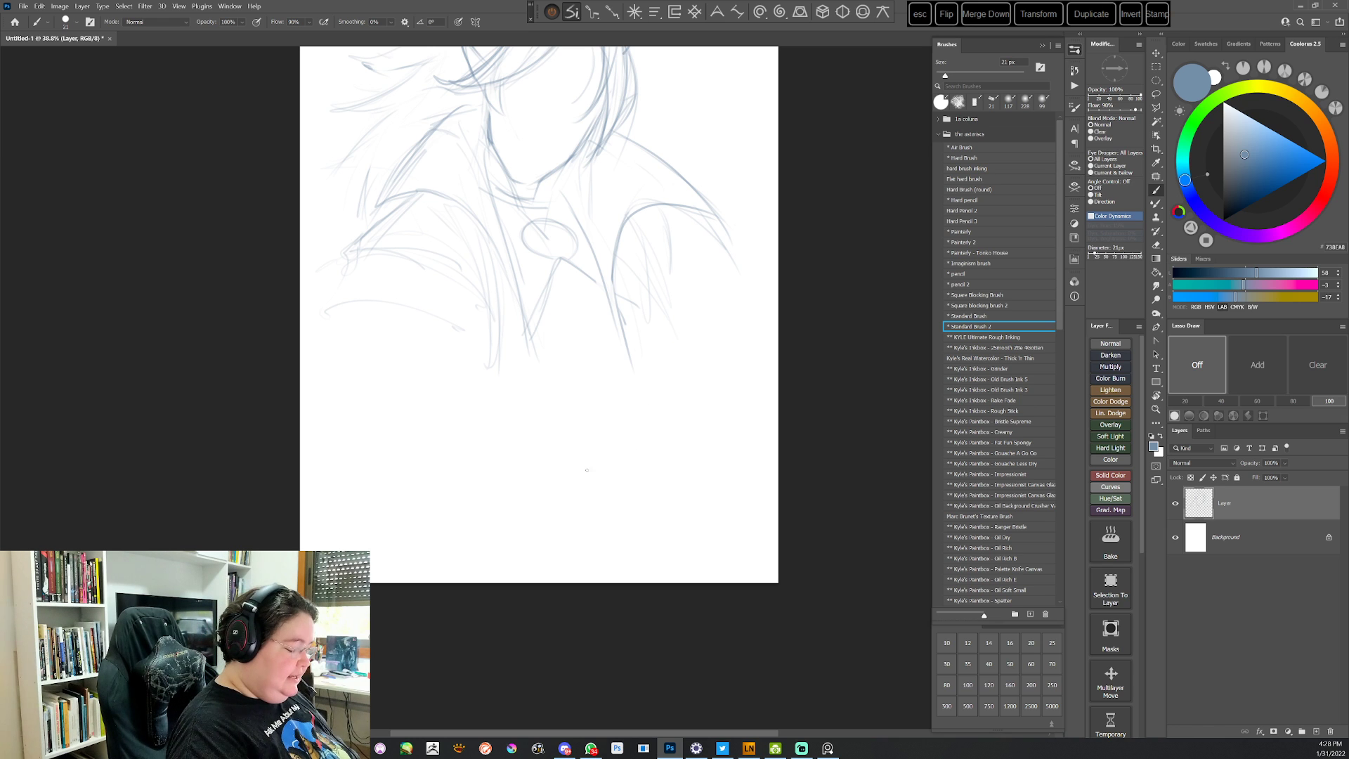
Sketch a tilted rectangular frame with an inner border and connecting corner lines in the blank area below the portrait
left_click_drag(574, 465, 648, 413)
left_click_drag(600, 520, 676, 483)
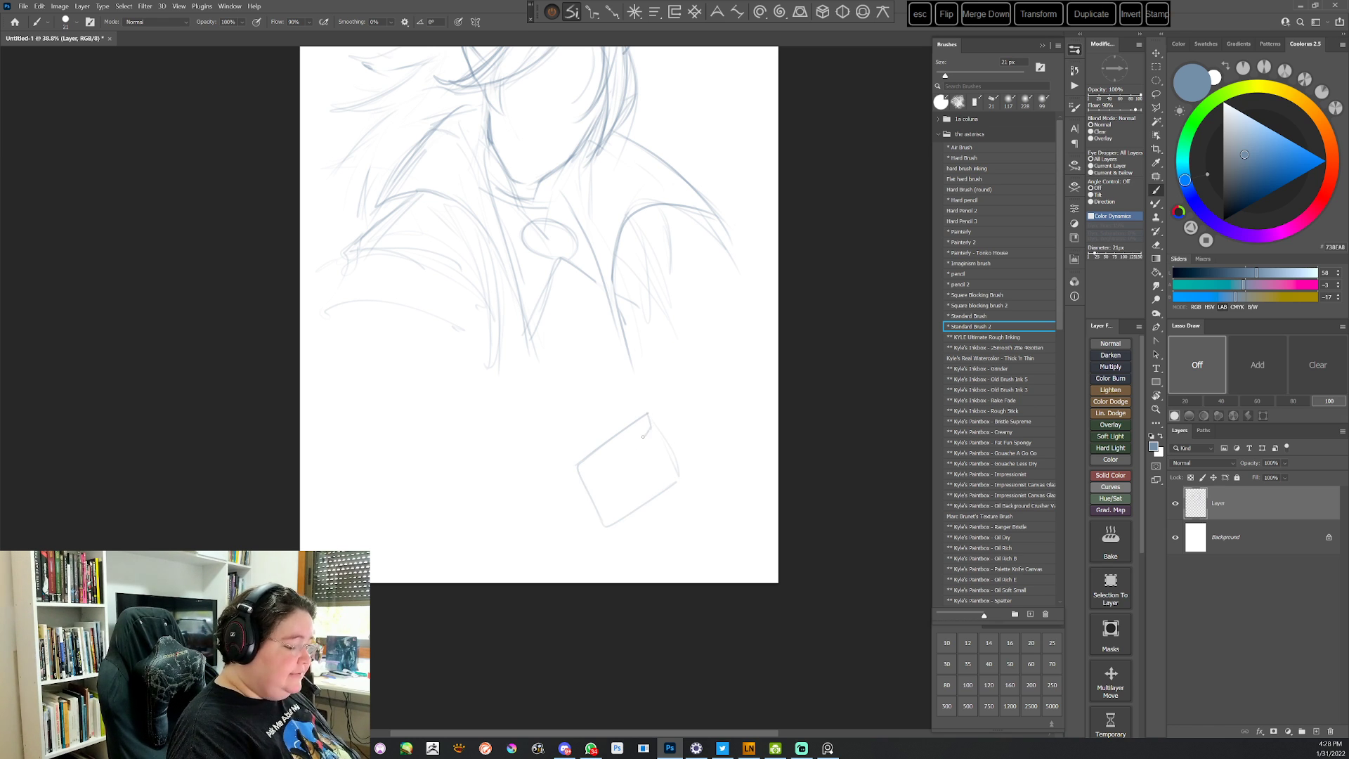
mouse_move(629, 448)
left_mouse_down()
mouse_move(592, 471)
mouse_move(608, 525)
mouse_move(661, 478)
left_mouse_up()
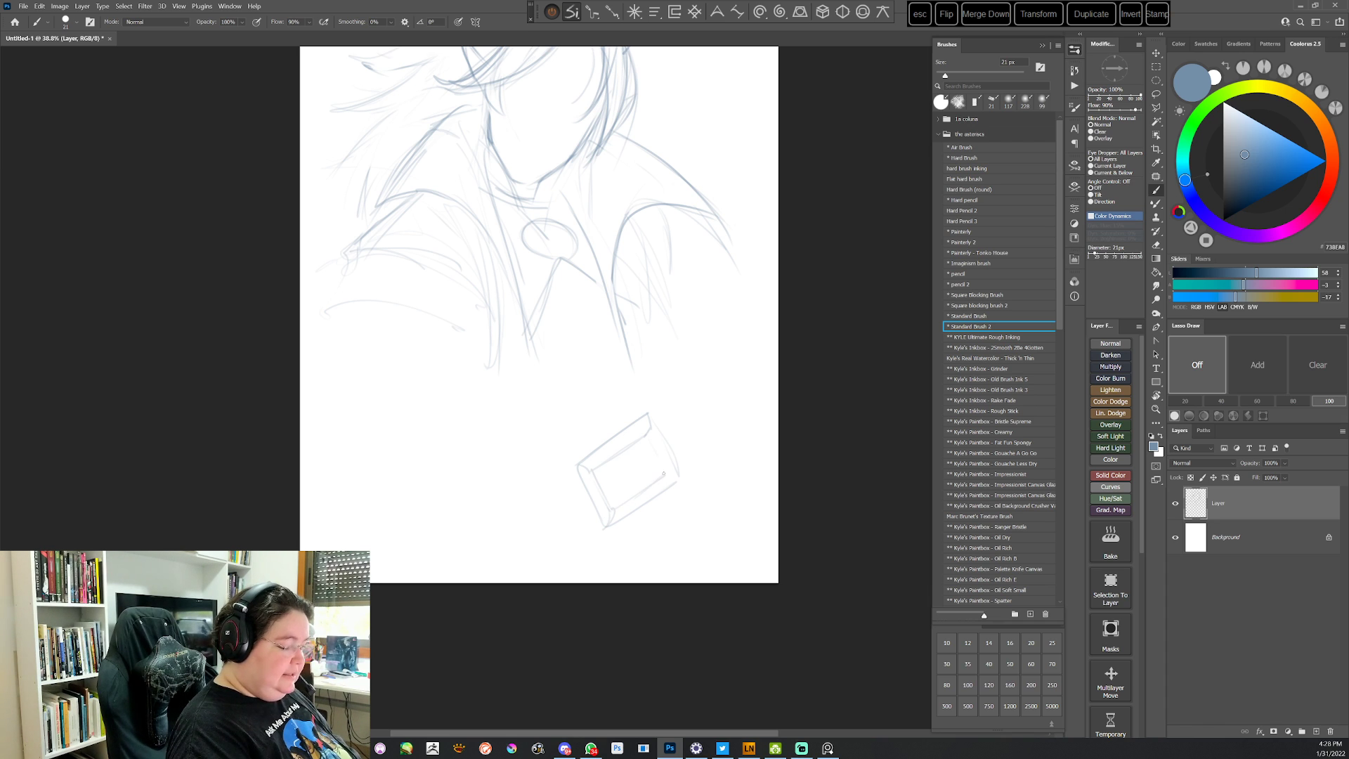
left_click_drag(652, 424, 676, 475)
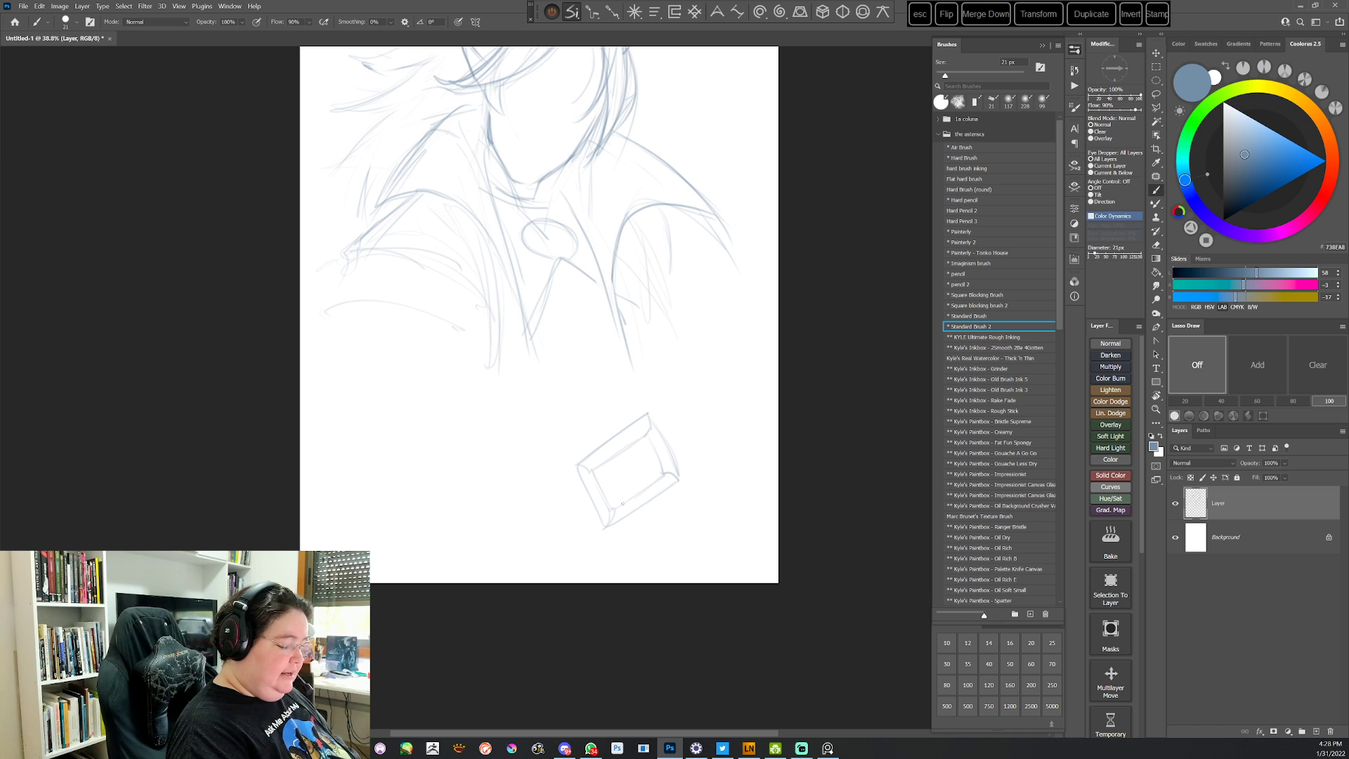
left_click_drag(608, 527, 677, 479)
left_click_drag(595, 476, 613, 510)
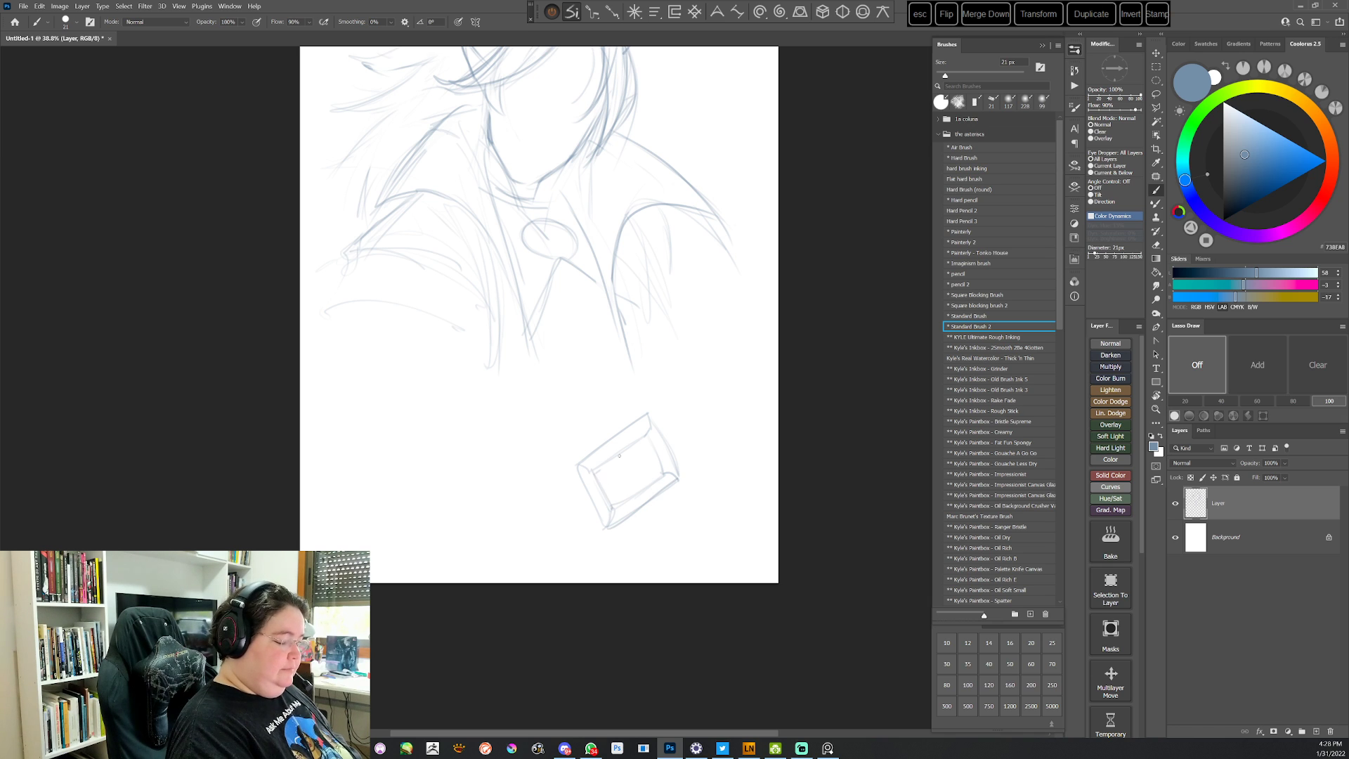
left_click_drag(651, 426, 600, 467)
mouse_move(649, 418)
left_mouse_down()
mouse_move(676, 474)
mouse_move(636, 469)
left_mouse_up()
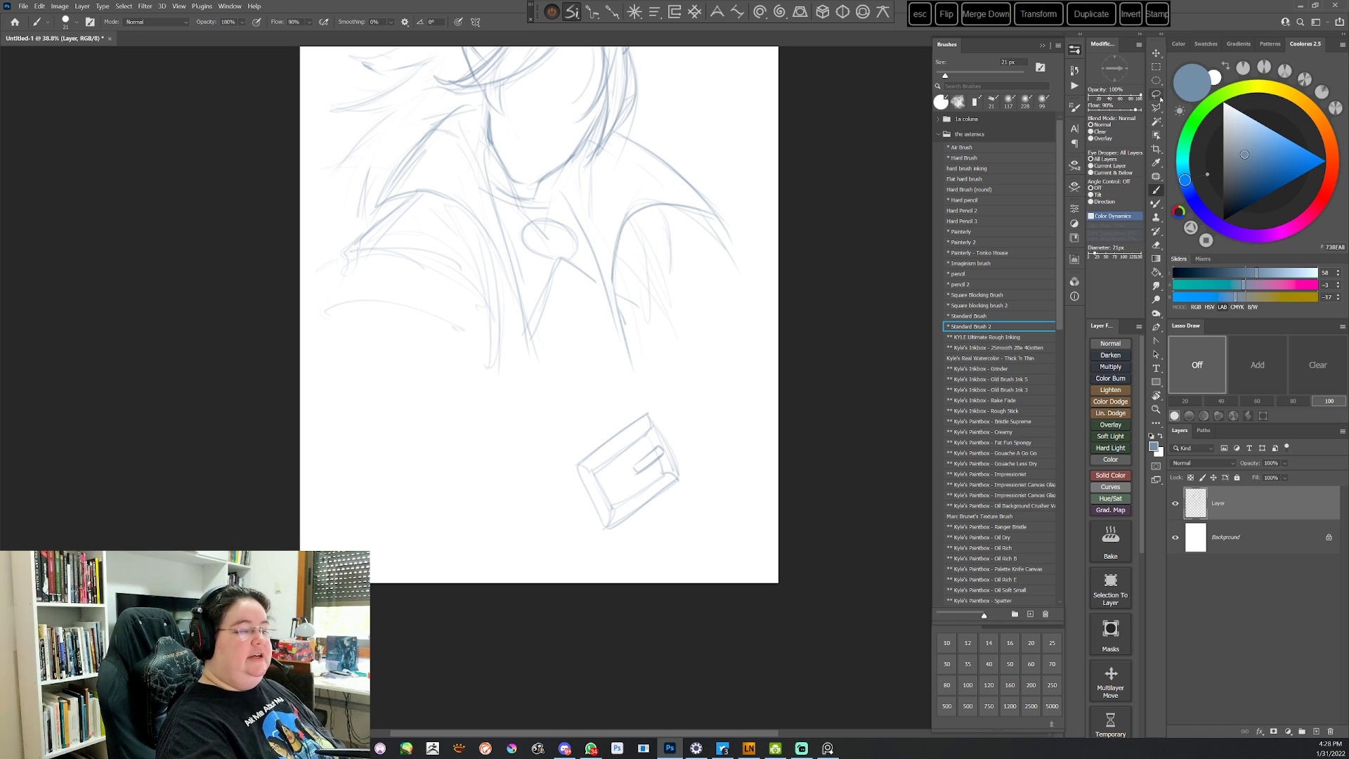
Lasso the tilted frame doodle below the portrait, delete it and deselect
key("l")
mouse_move(641, 409)
left_mouse_down()
mouse_move(602, 416)
mouse_move(674, 515)
mouse_move(643, 422)
left_mouse_up()
key("Delete")
key("ctrl+d")
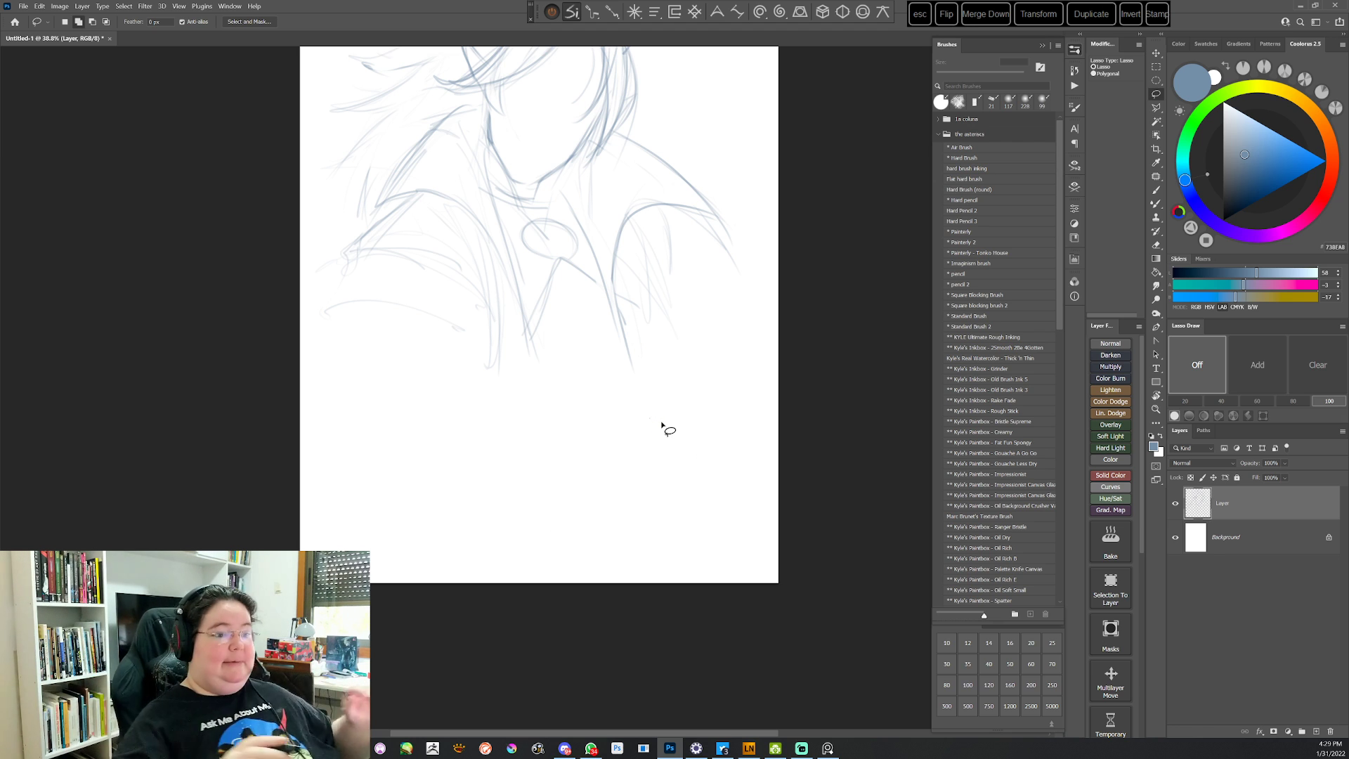
Draw a small round ring at the front of the neck and curve a choker band around the neck to it
key("b")
left_click_drag(659, 414, 638, 494)
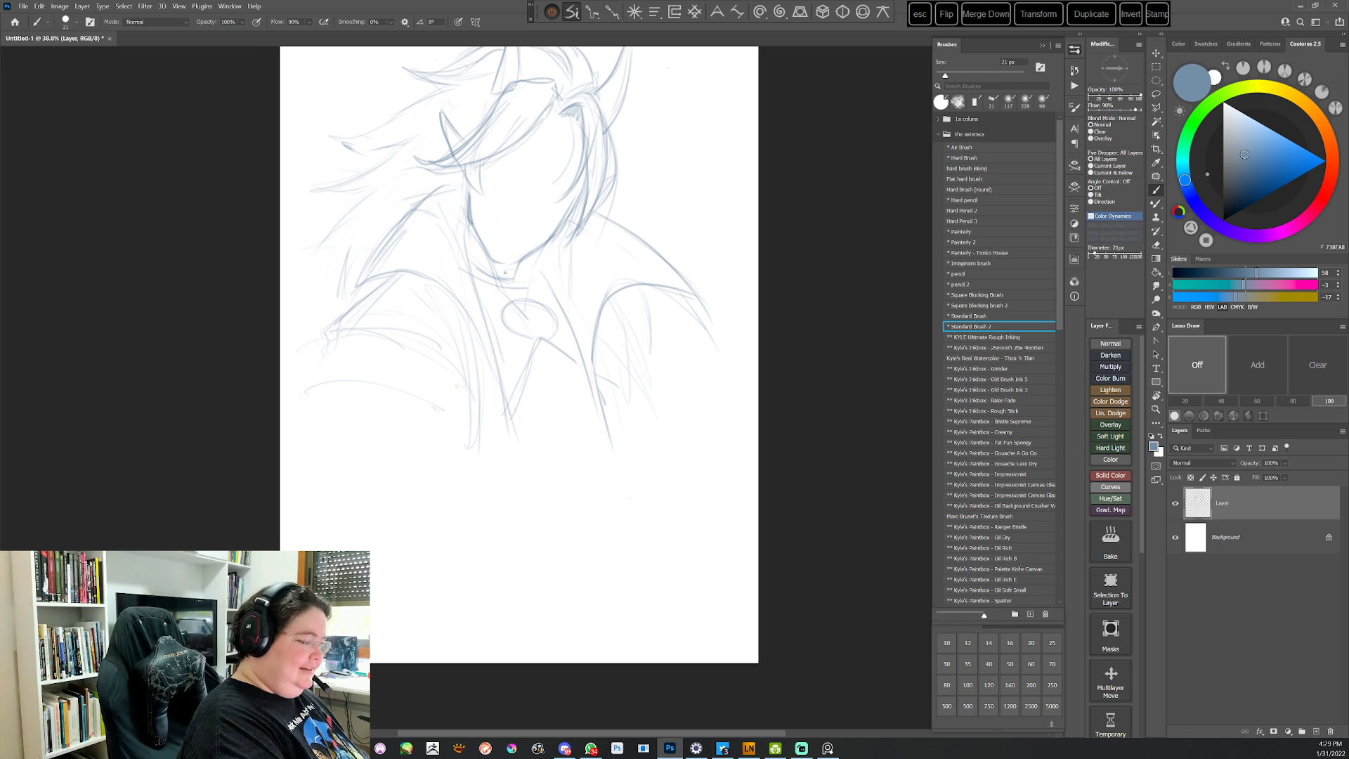
left_click_drag(521, 287, 517, 269)
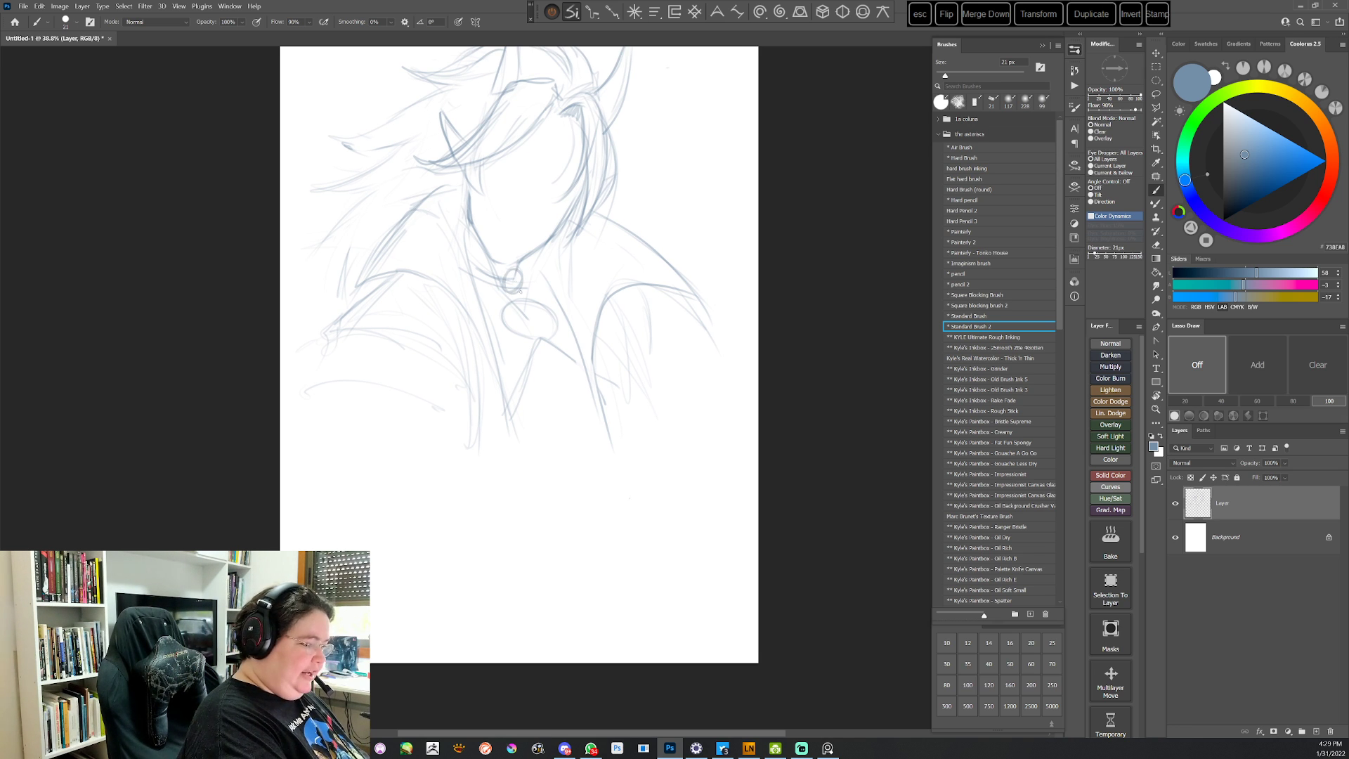
key("r")
left_click_drag(655, 350, 614, 490)
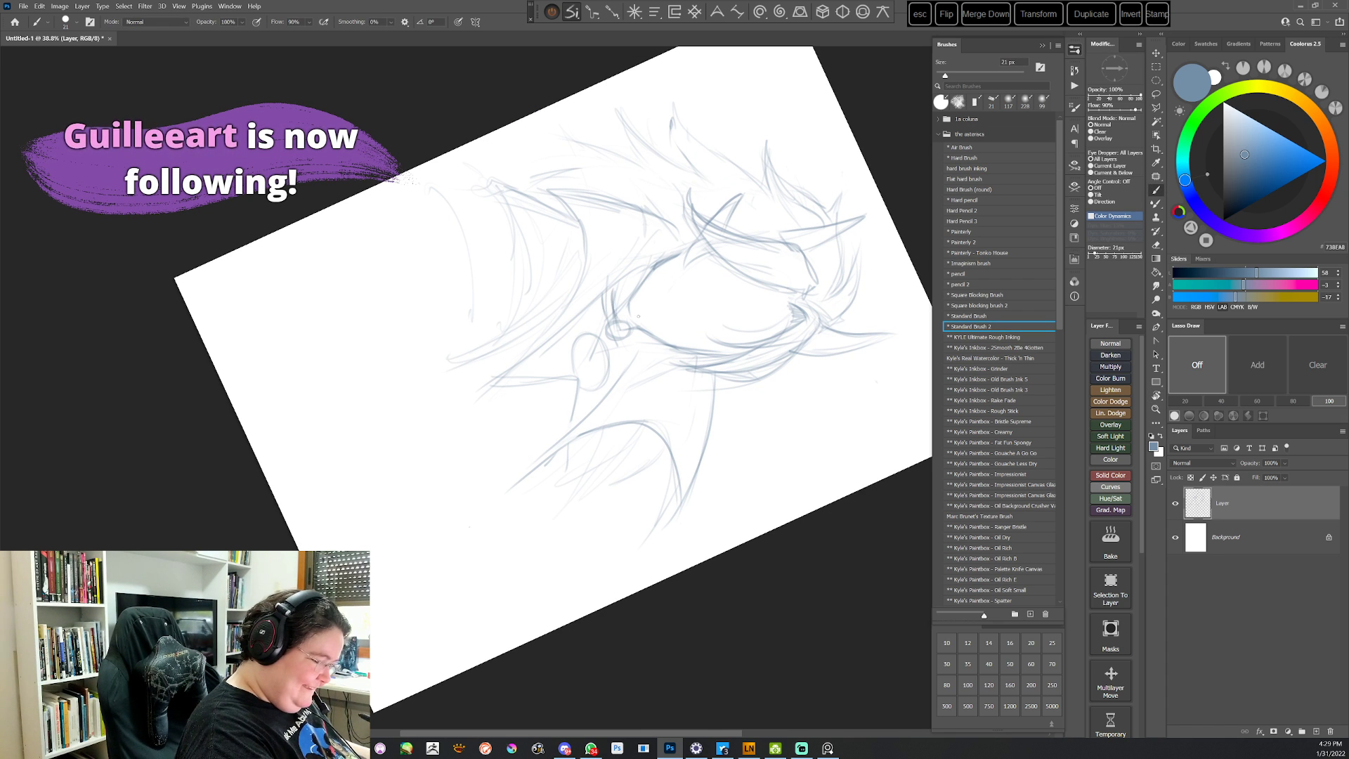
key("Escape")
key("r")
mouse_move(701, 435)
left_mouse_down()
mouse_move(692, 397)
mouse_move(594, 503)
left_mouse_up()
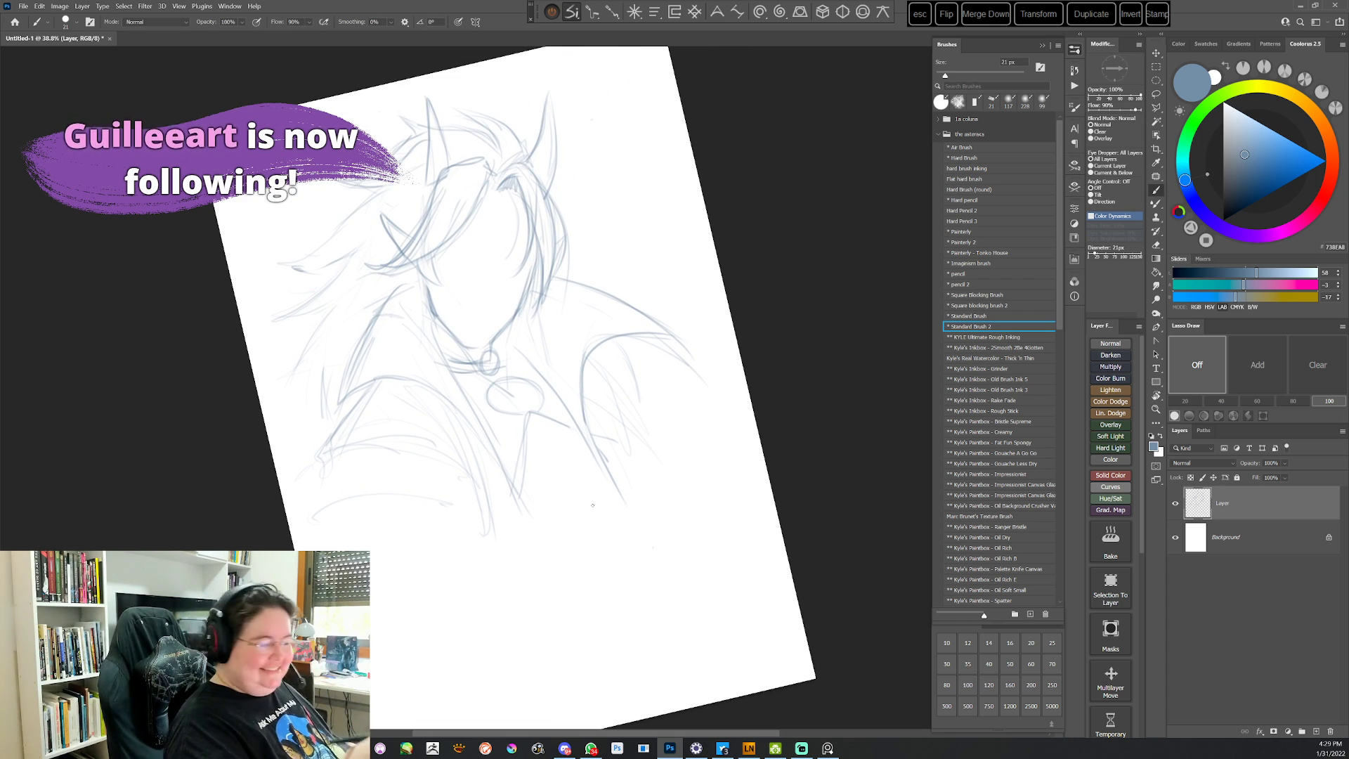
Reinforce the choker band's edges and add short connecting strokes beside its ring
key("r")
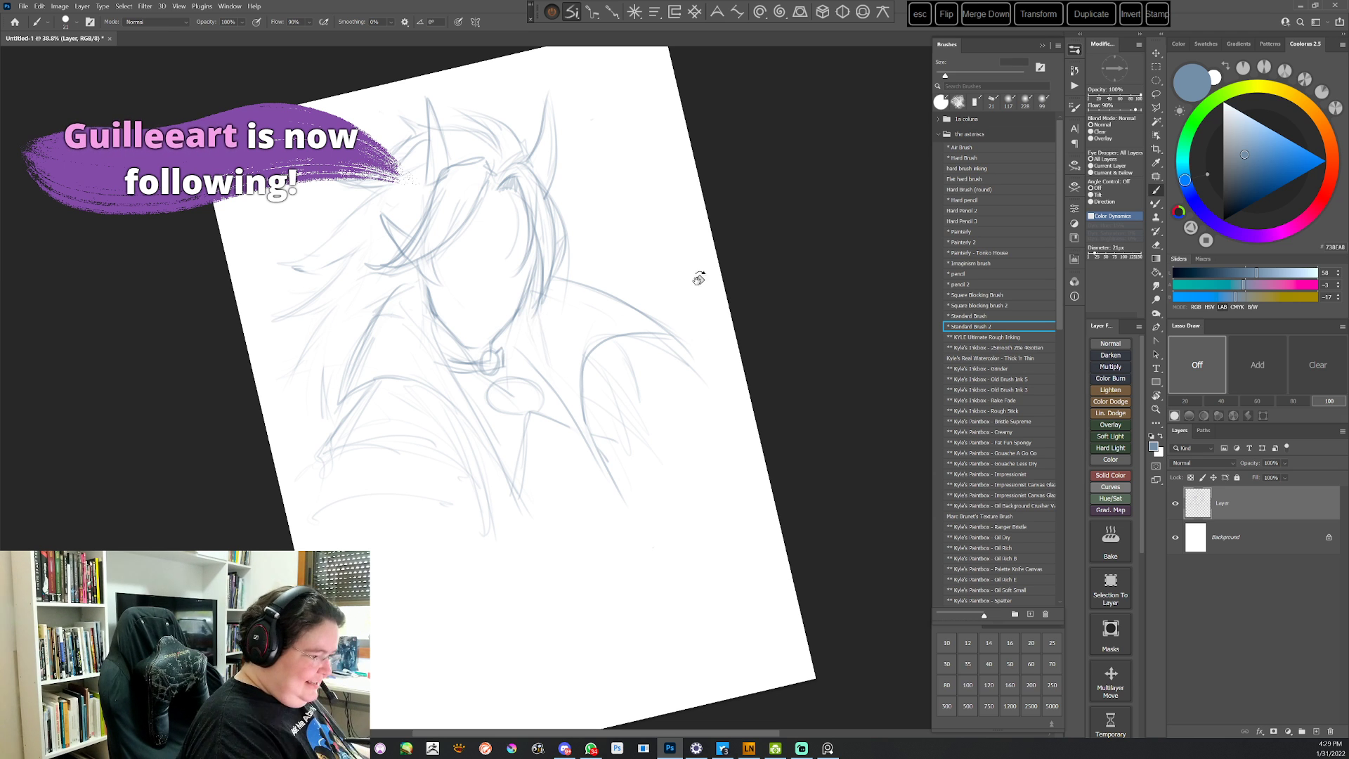
left_click_drag(699, 277, 599, 563)
key("r")
left_click_drag(749, 288, 767, 347)
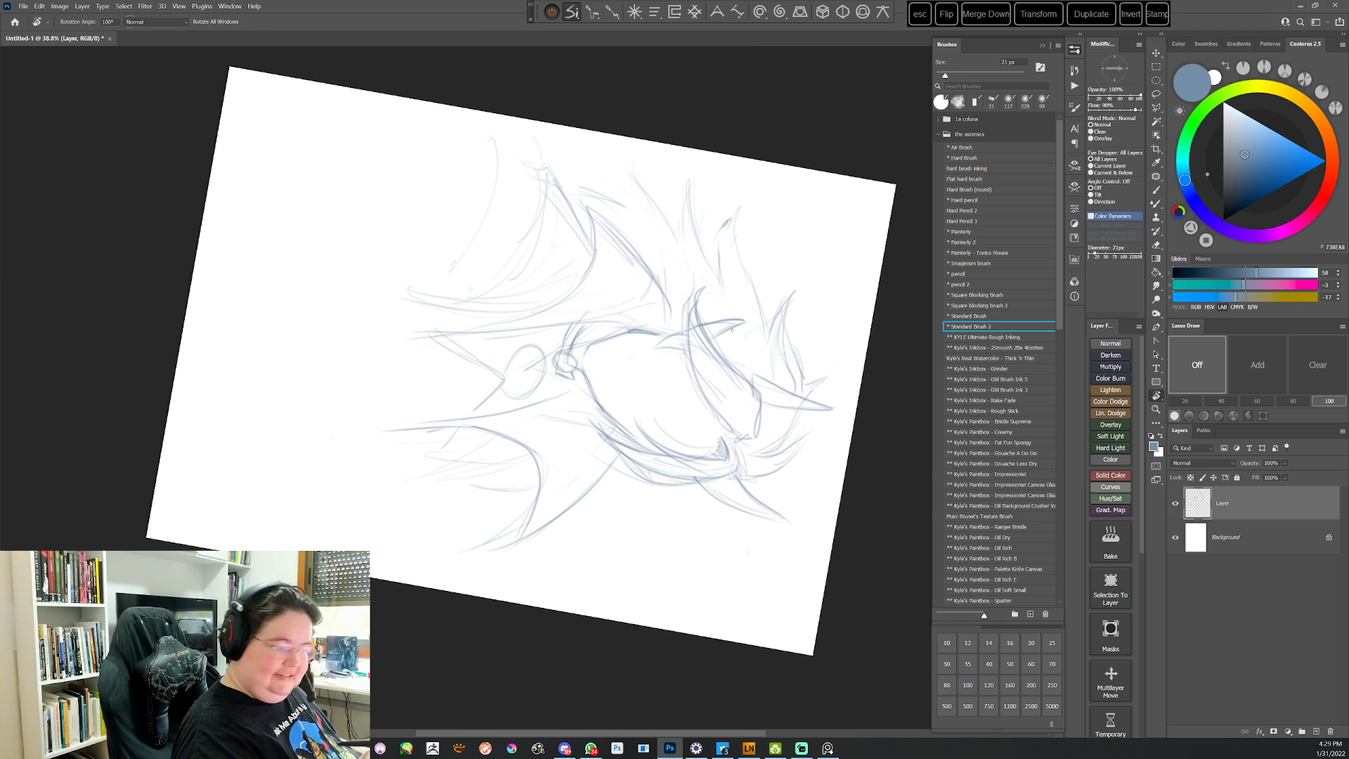
left_click_drag(594, 327, 580, 384)
key("Escape")
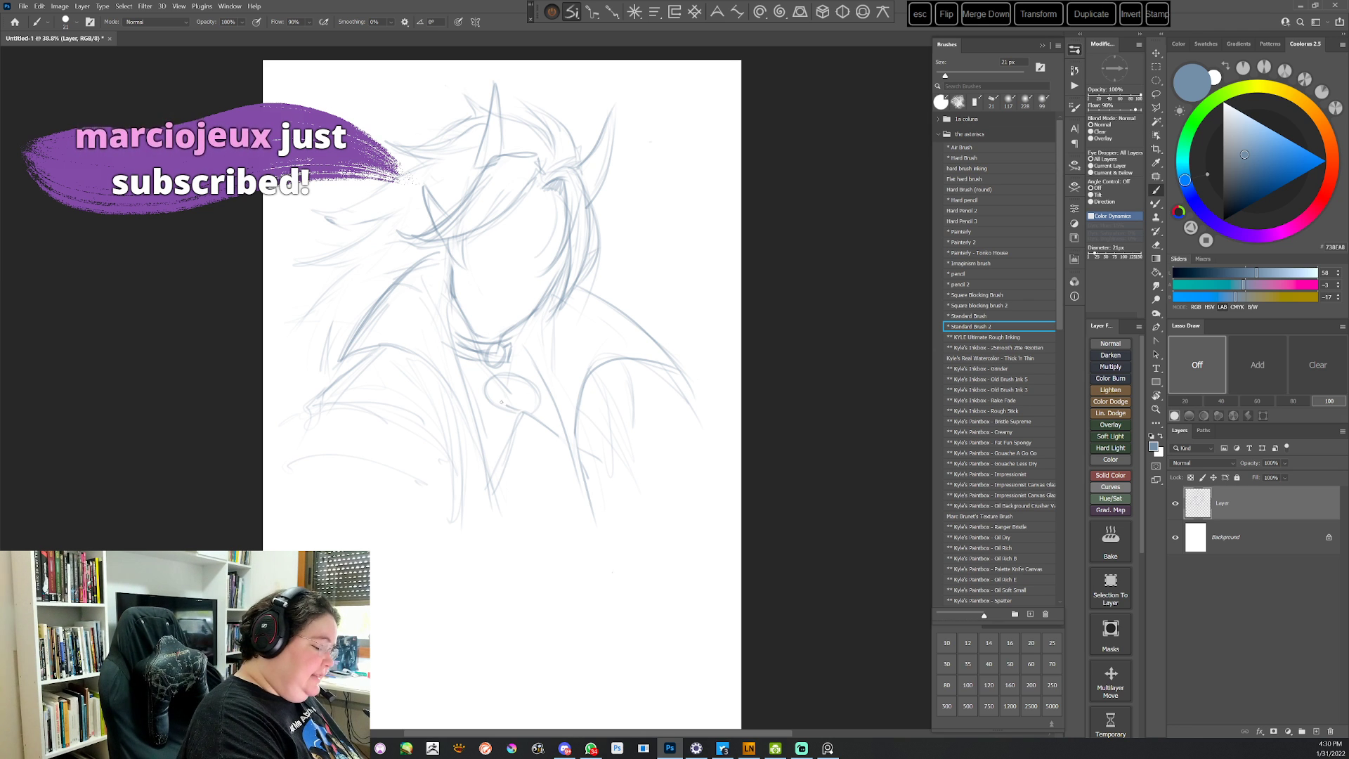
Detail the brooch with a darker inner oval and a small clasp beneath it, and darken the choker ring
mouse_move(503, 407)
left_mouse_down()
mouse_move(522, 381)
mouse_move(531, 410)
mouse_move(496, 390)
mouse_move(523, 405)
mouse_move(522, 373)
mouse_move(537, 406)
left_mouse_up()
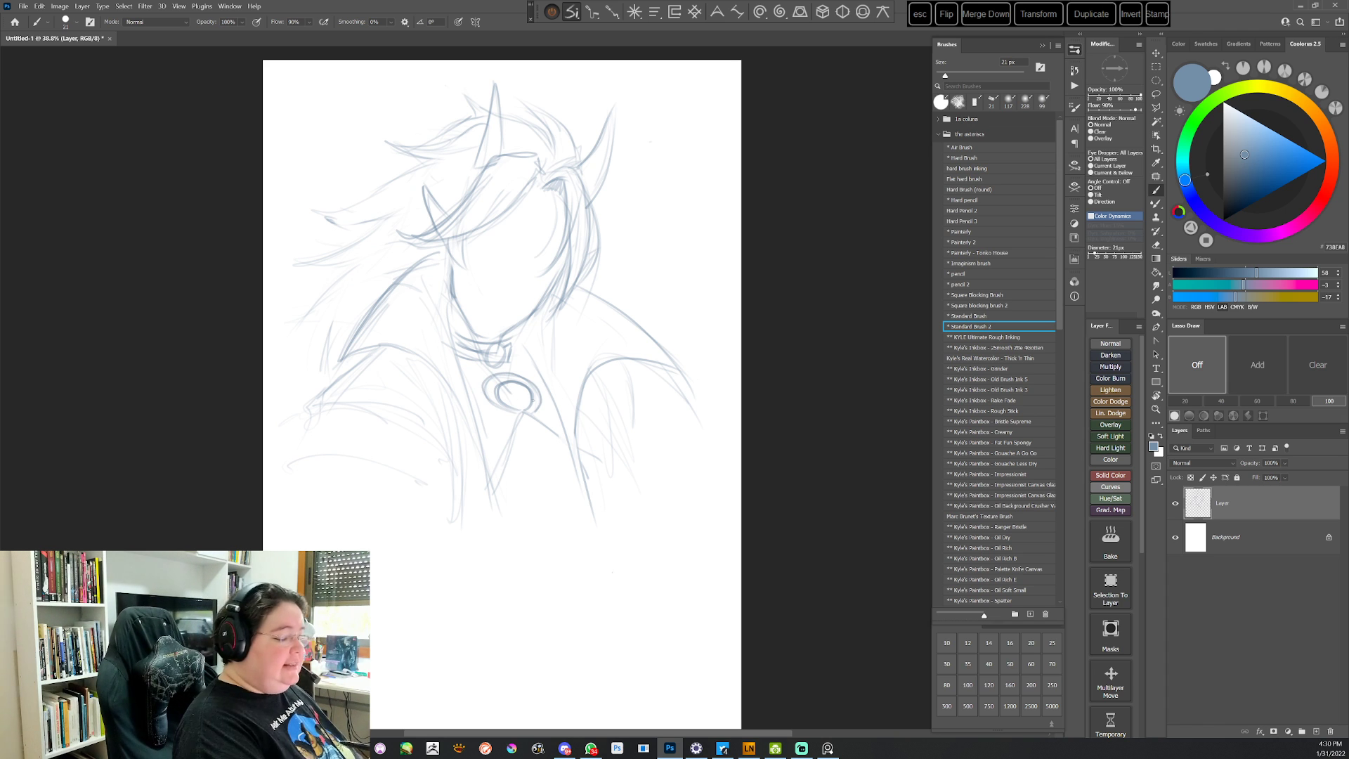
left_click_drag(519, 424, 536, 416)
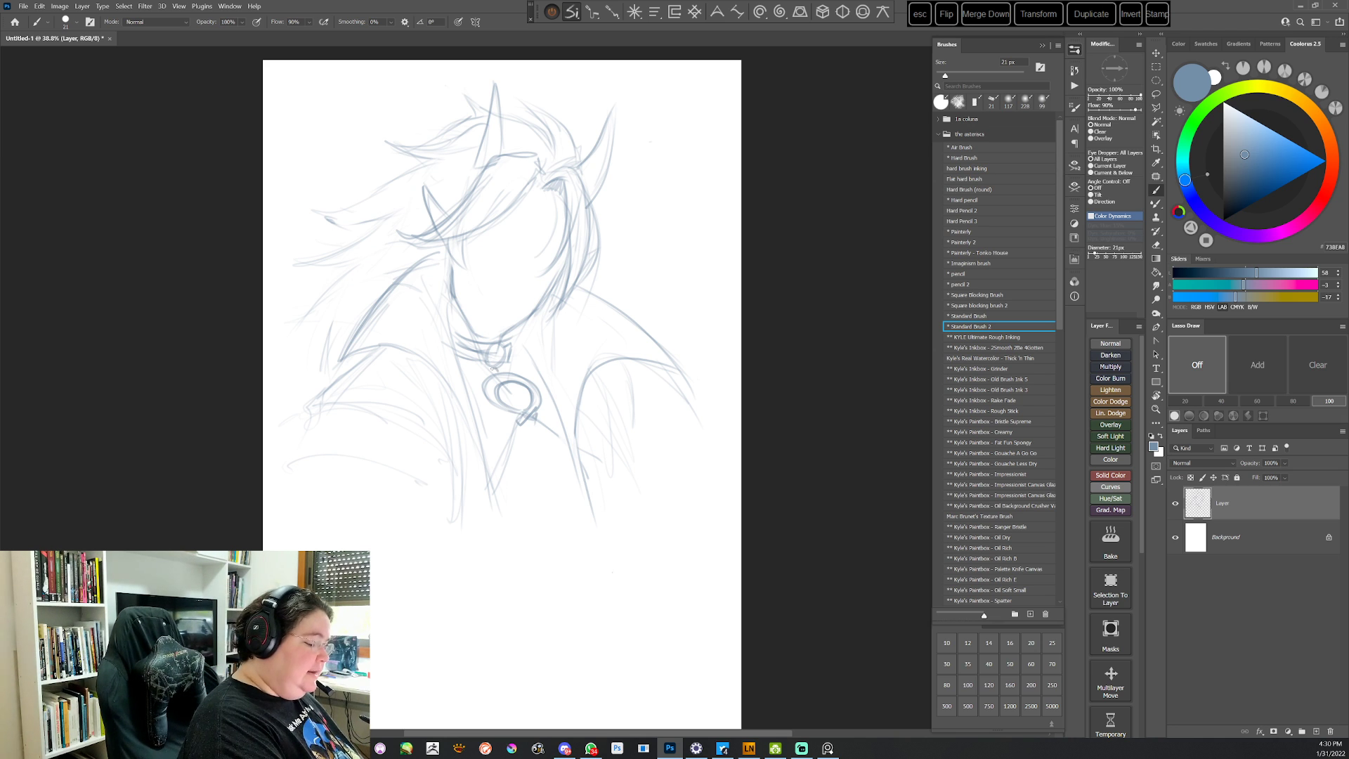
left_click_drag(491, 367, 503, 350)
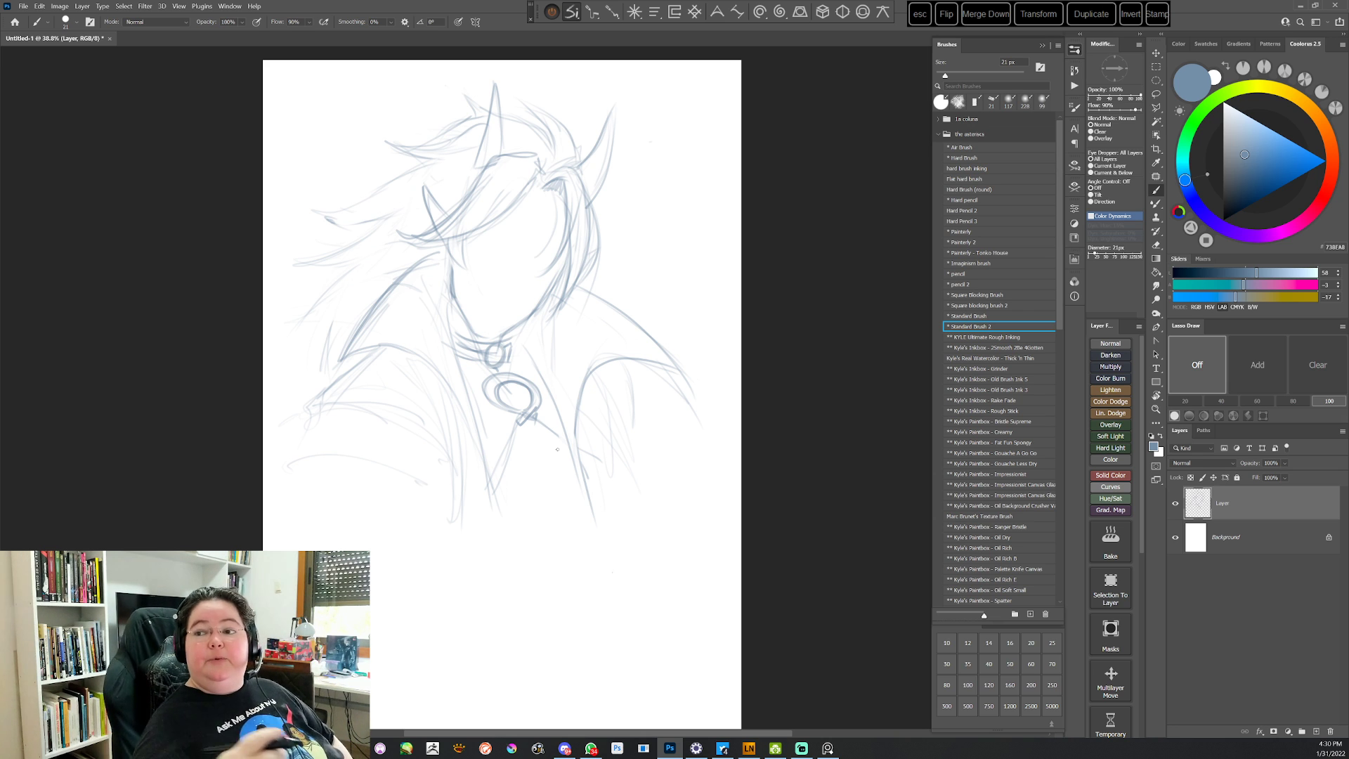
Redraw the long windblown locks left of the head with darker curves, trim the upper tip and add lower strands
mouse_move(445, 155)
left_mouse_down()
mouse_move(302, 200)
mouse_move(374, 217)
mouse_move(290, 259)
left_mouse_up()
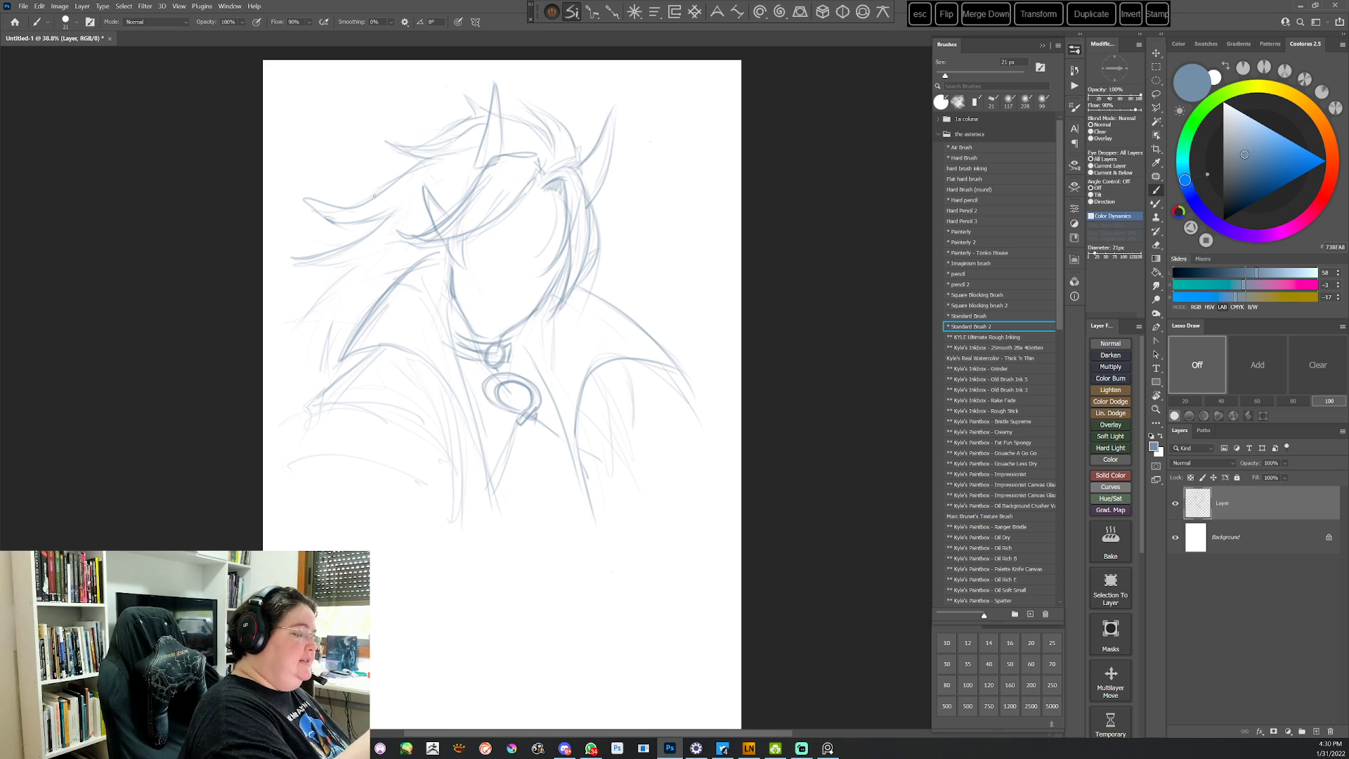
left_click_drag(332, 208, 293, 184)
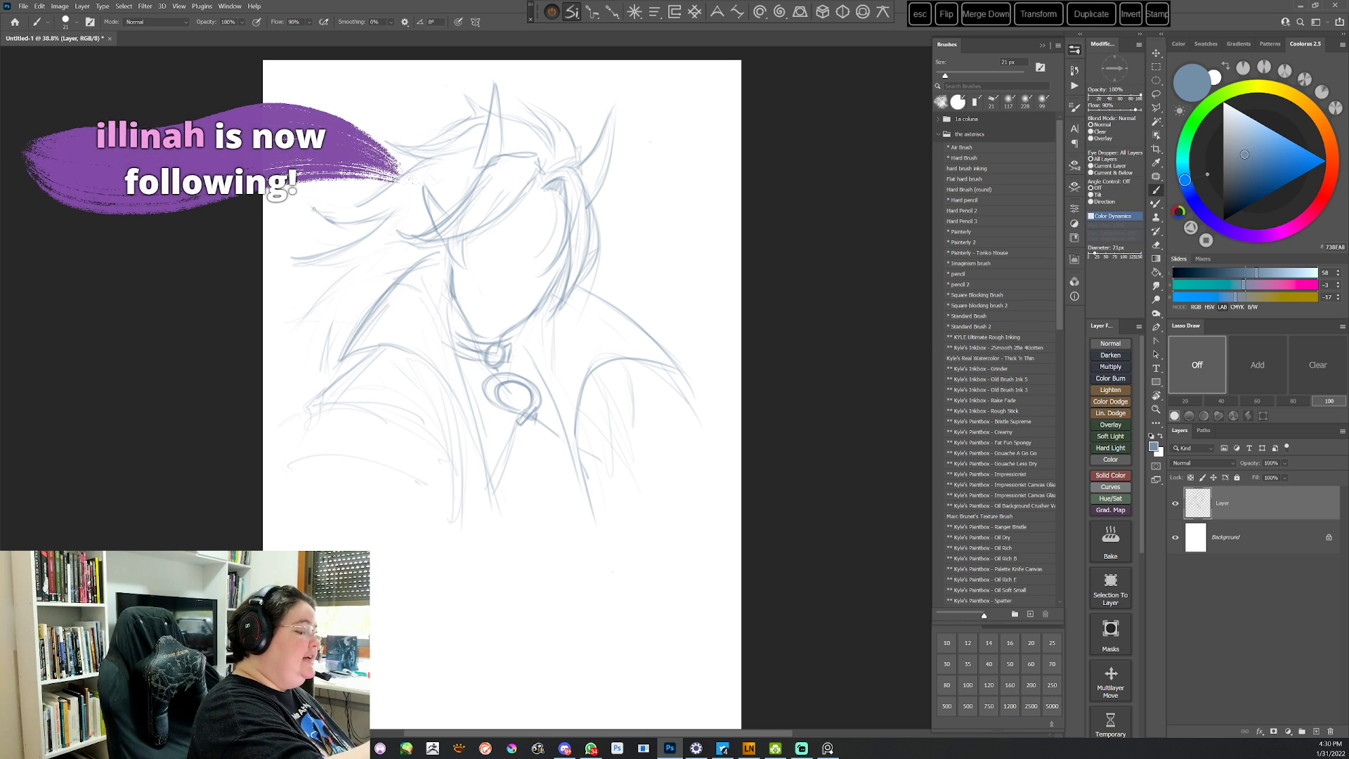
key("comma")
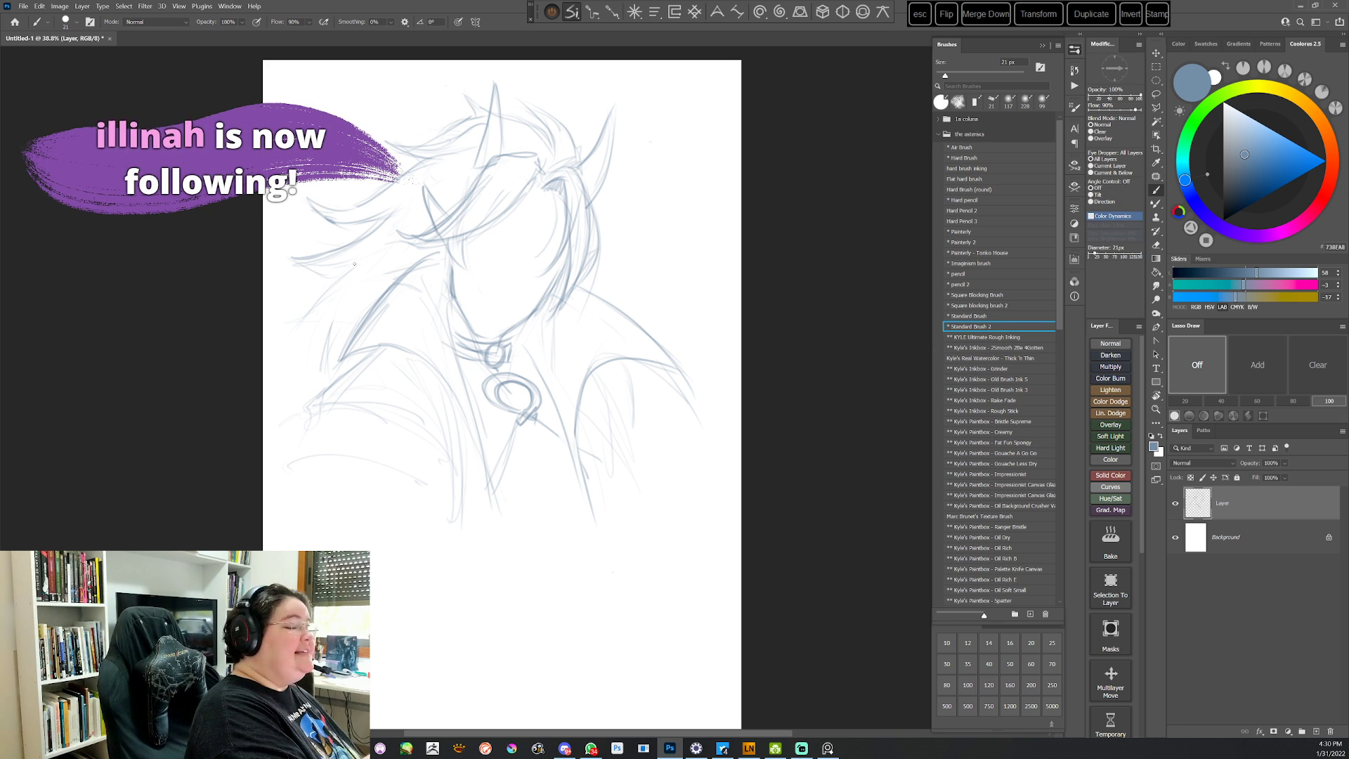
left_click_drag(329, 295, 284, 348)
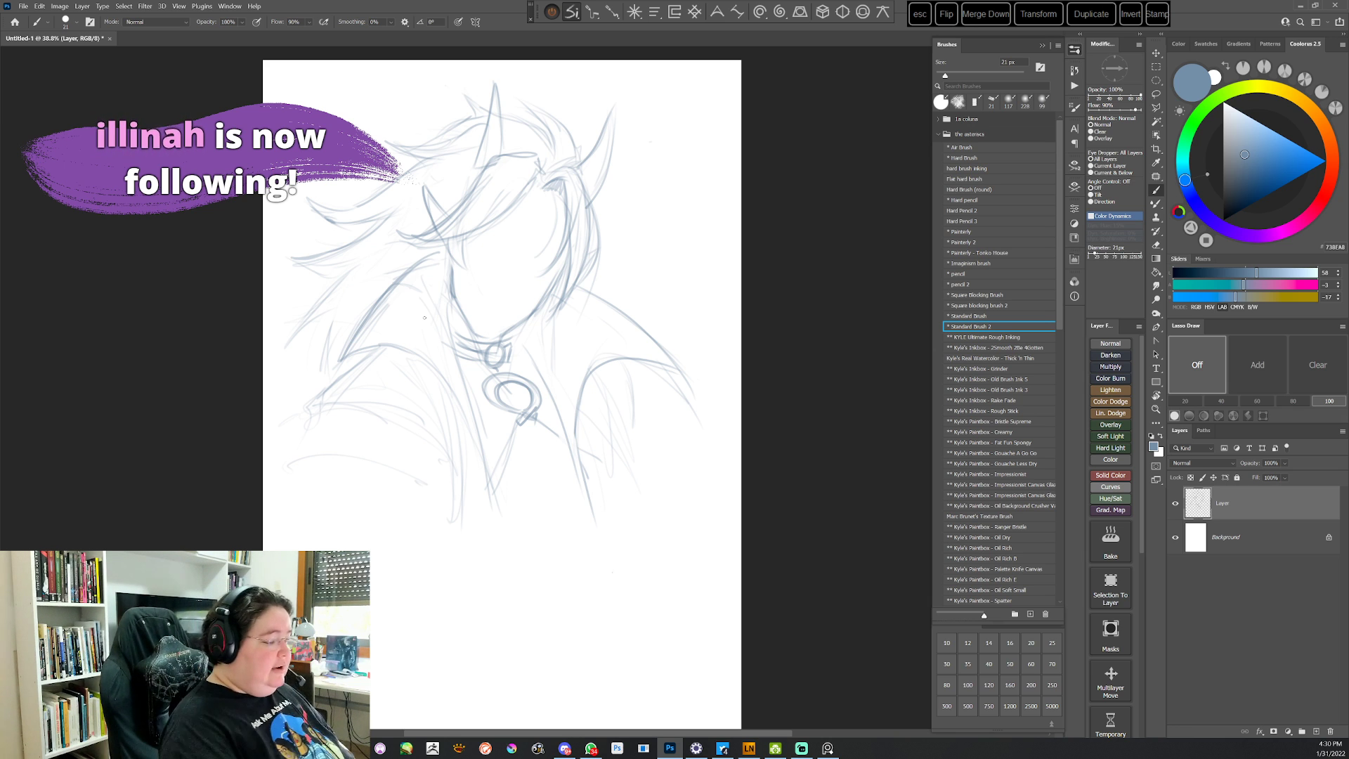
Darken the cloak's left shoulder and hem, the inner curve under the right collar, and the chest opening's edges
mouse_move(351, 364)
left_mouse_down()
mouse_move(309, 407)
mouse_move(288, 469)
mouse_move(313, 399)
mouse_move(313, 428)
mouse_move(406, 481)
left_mouse_up()
left_click_drag(641, 363, 621, 436)
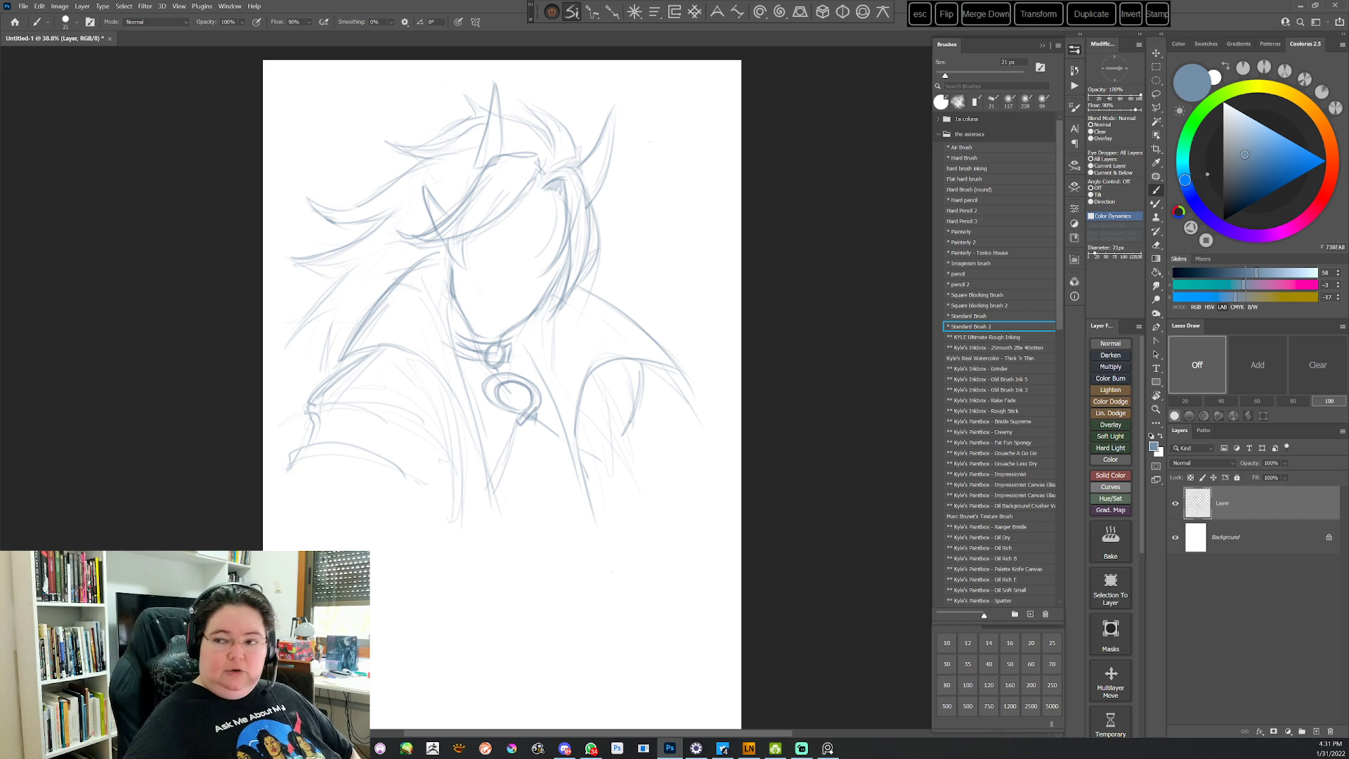
mouse_move(522, 423)
left_mouse_down()
mouse_move(486, 480)
mouse_move(576, 438)
mouse_move(506, 472)
left_mouse_up()
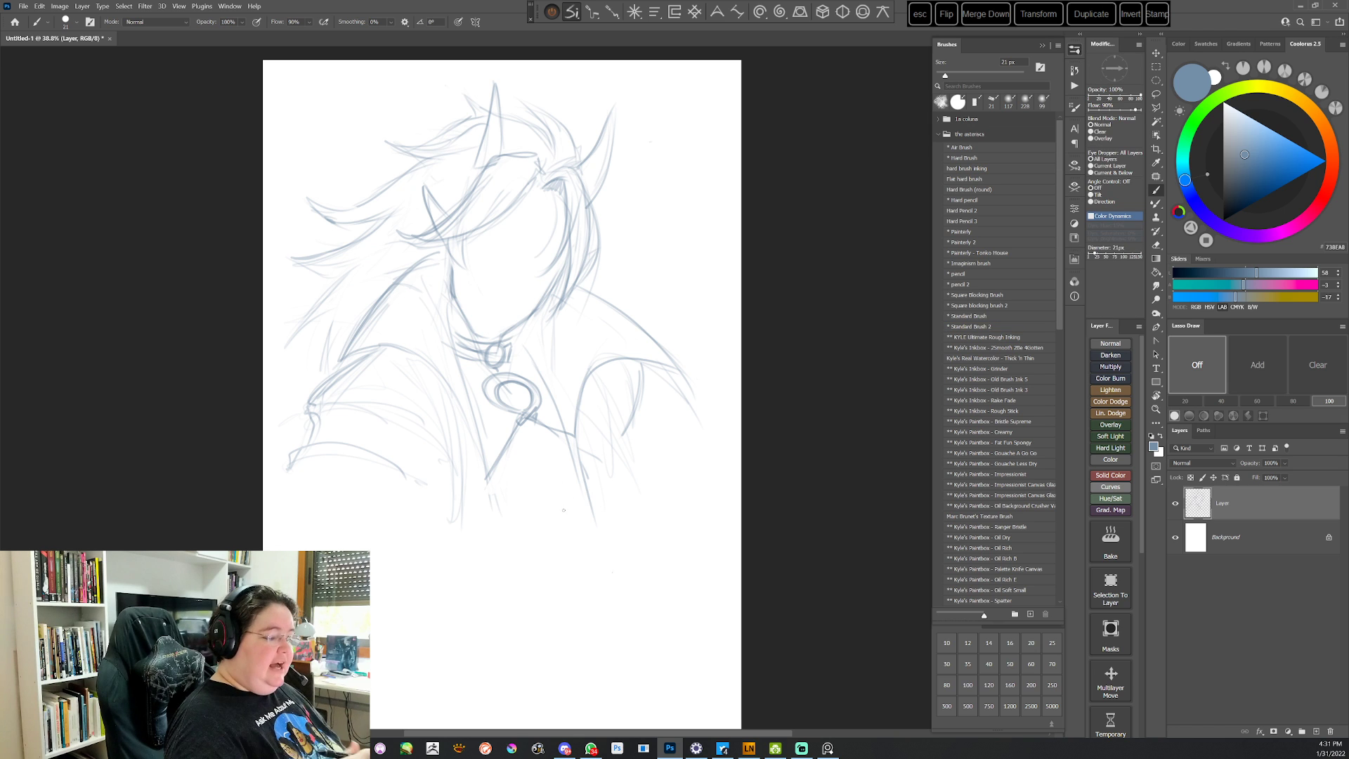
Erase the right lapel's long diagonal line from the throat down to the lower cloak
left_click_drag(532, 344, 576, 478)
left_click_drag(567, 430, 594, 520)
left_click_drag(573, 406, 599, 515)
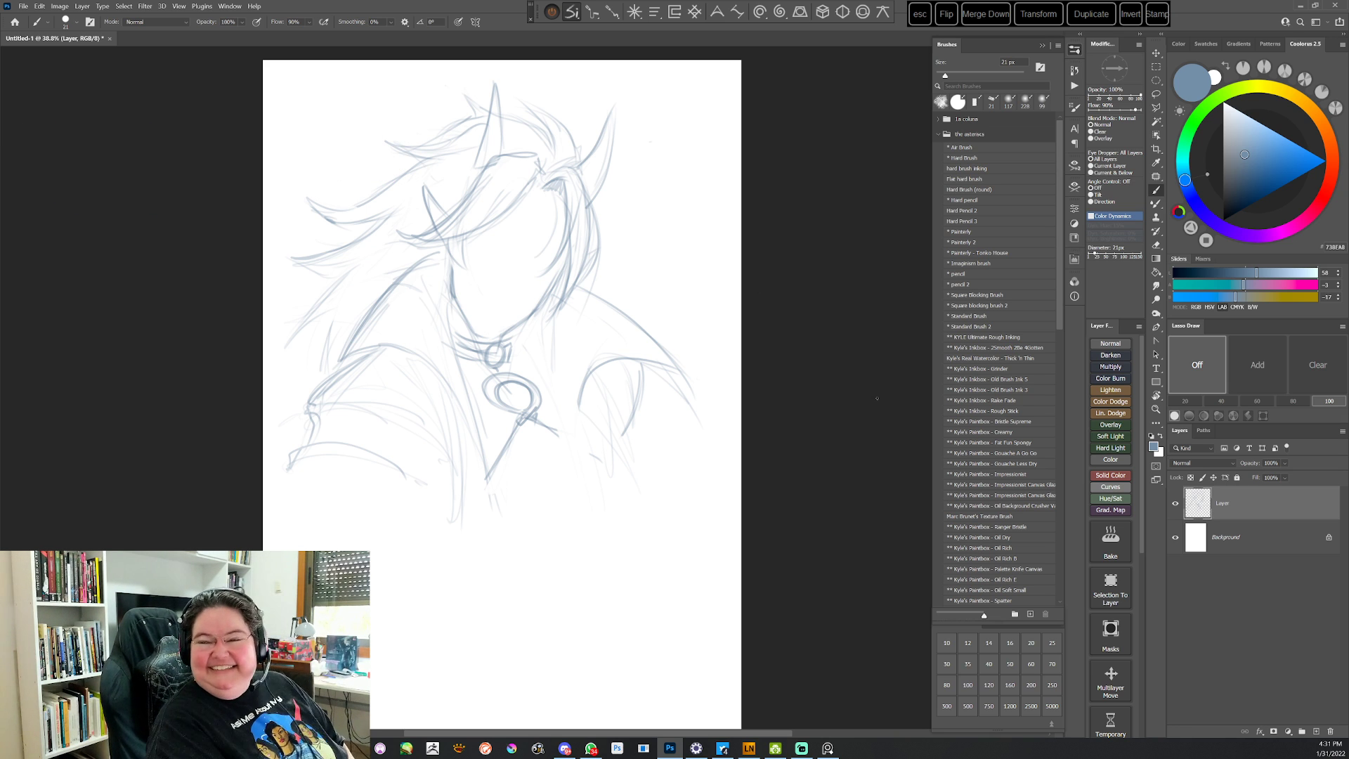
Clean up the choker's small round pendant and darken the left part of the band
key("b")
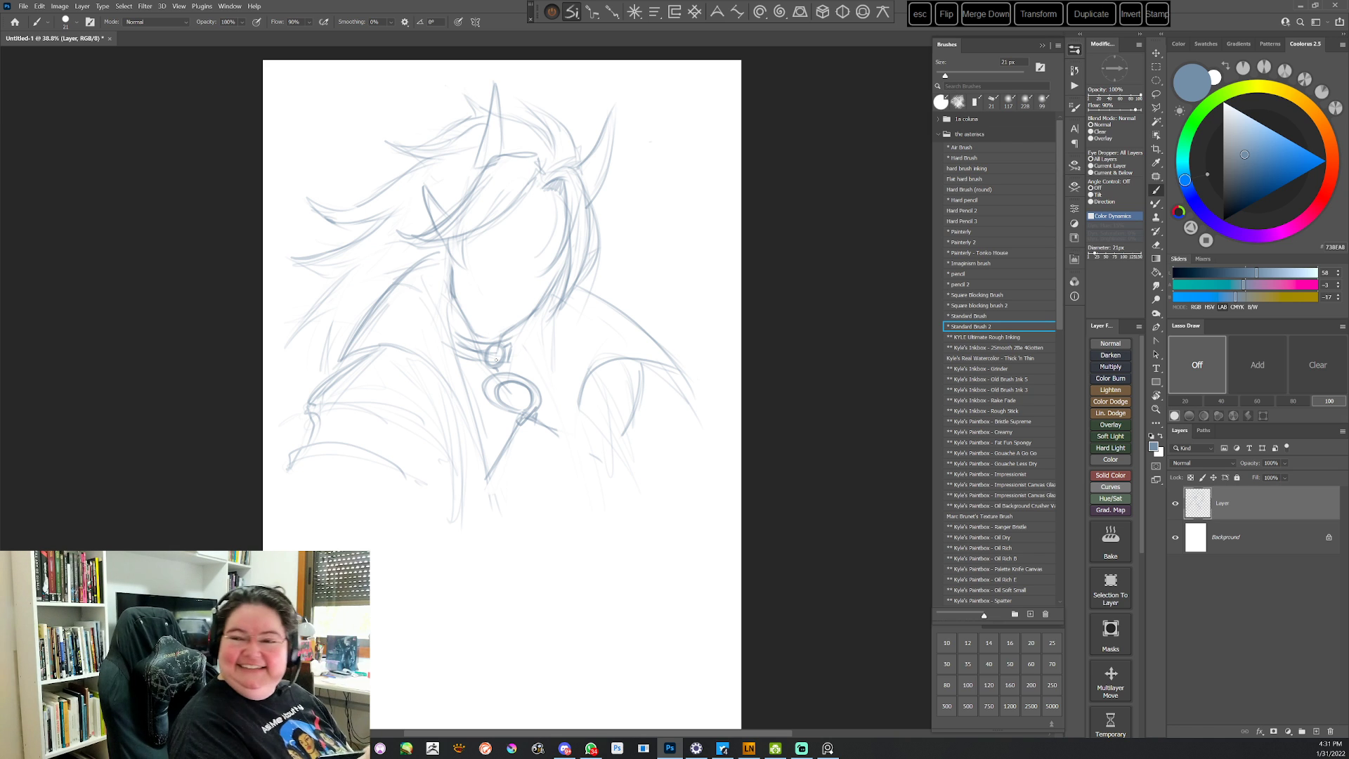
key("e")
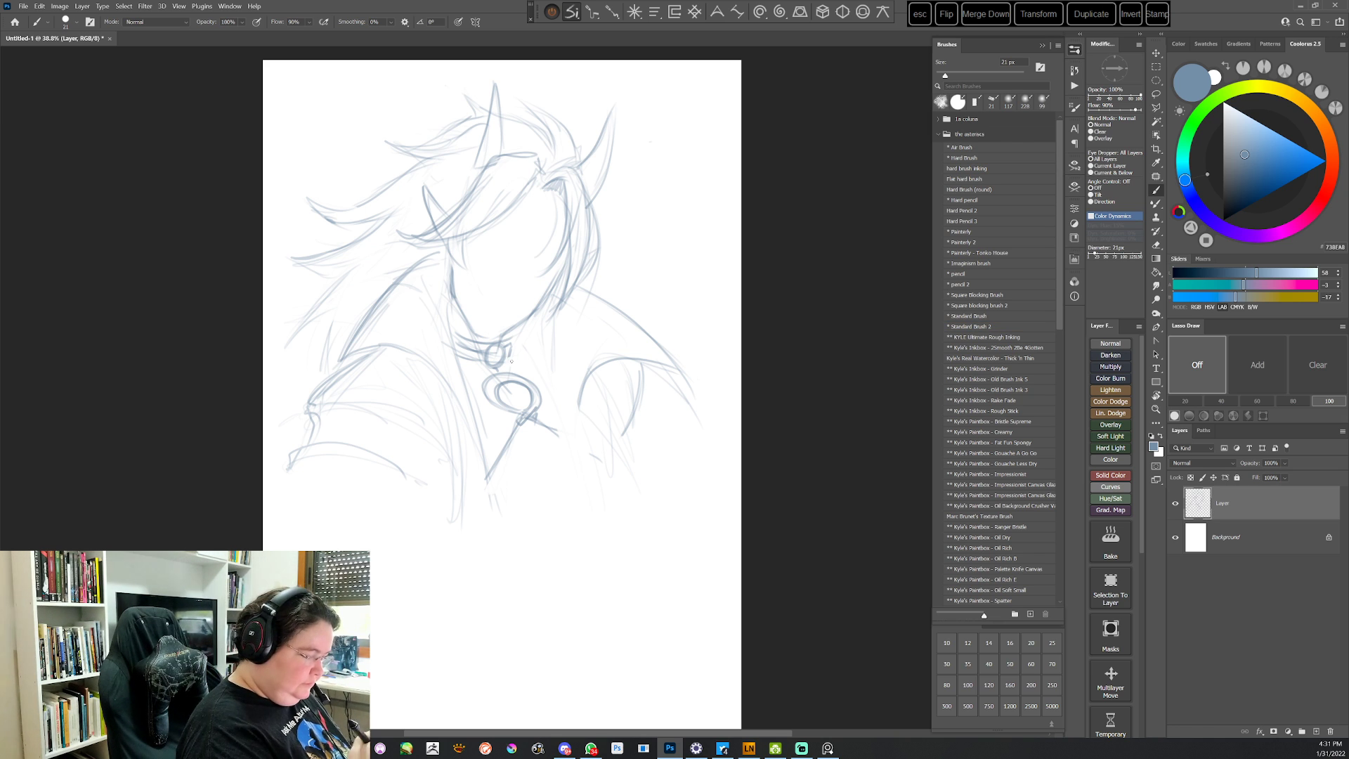
key("period")
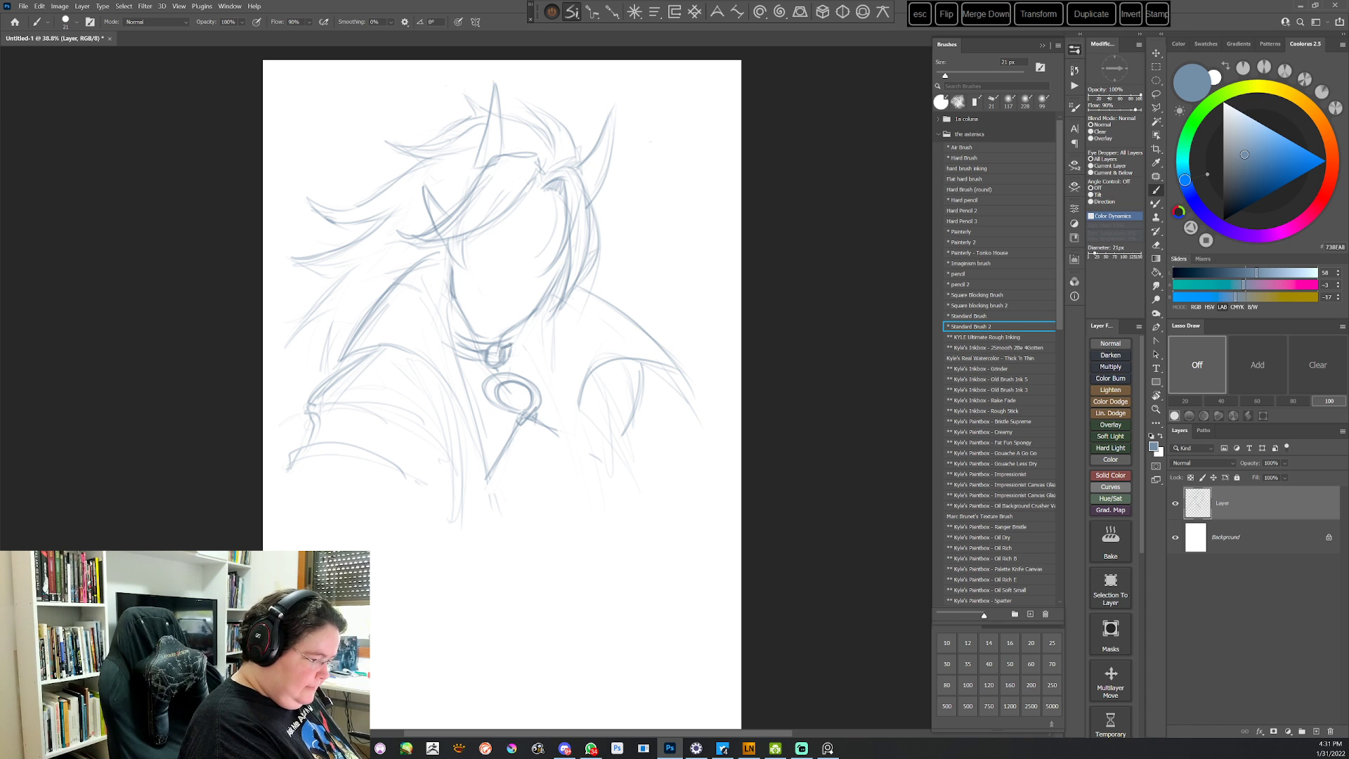
left_click_drag(448, 330, 460, 339)
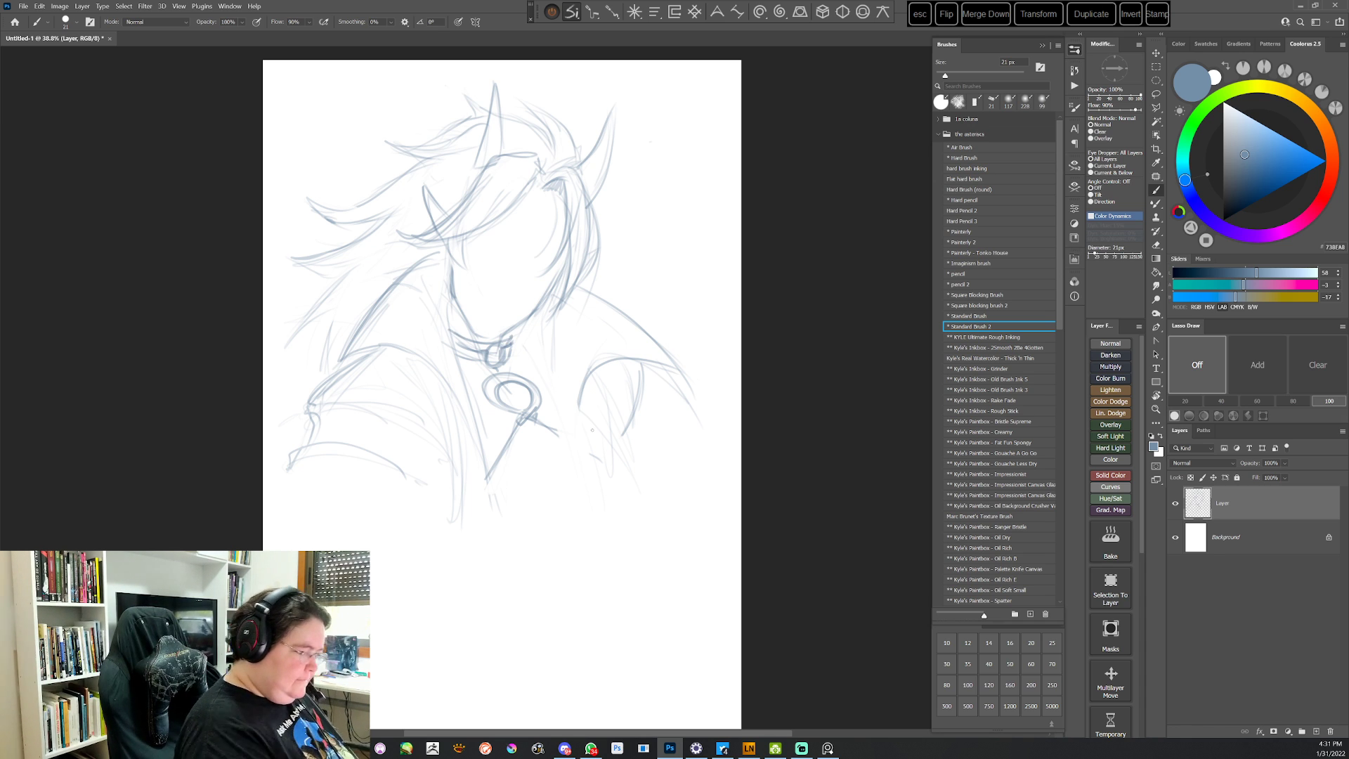
Darken the brooch's oval frame and add a thicker double rim along its upper left edge
key("r")
left_click_drag(702, 379, 699, 469)
left_click_drag(486, 365, 501, 376)
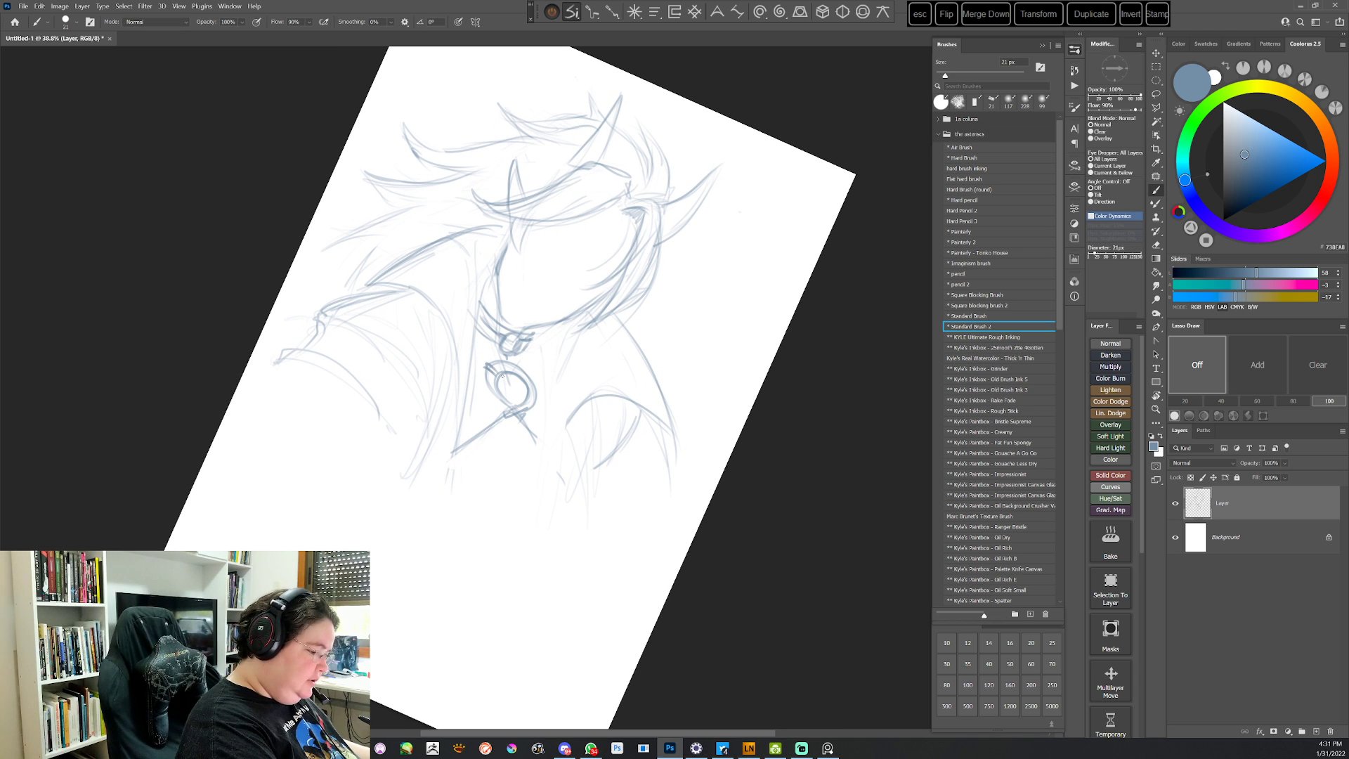
key("Escape")
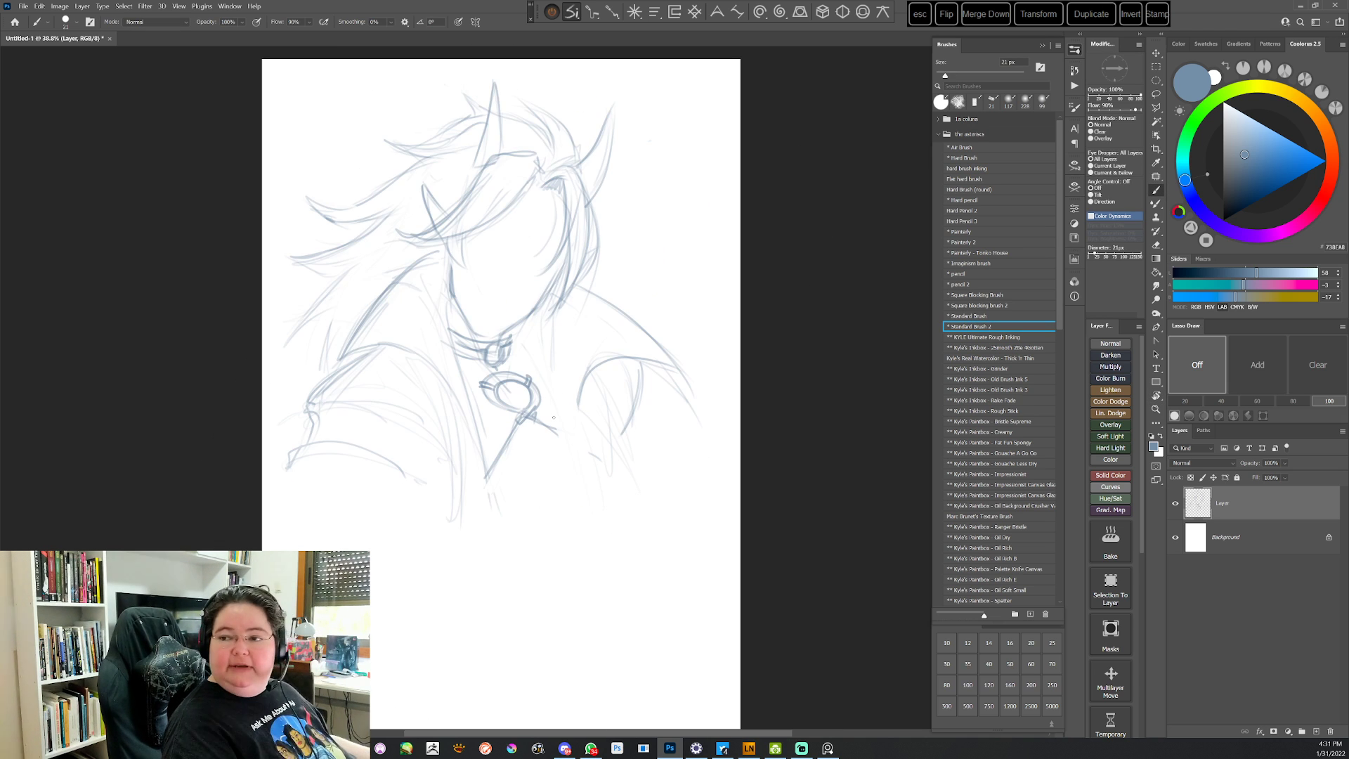
mouse_move(482, 381)
left_mouse_down()
mouse_move(501, 370)
mouse_move(488, 385)
left_mouse_up()
left_click_drag(621, 308, 653, 504)
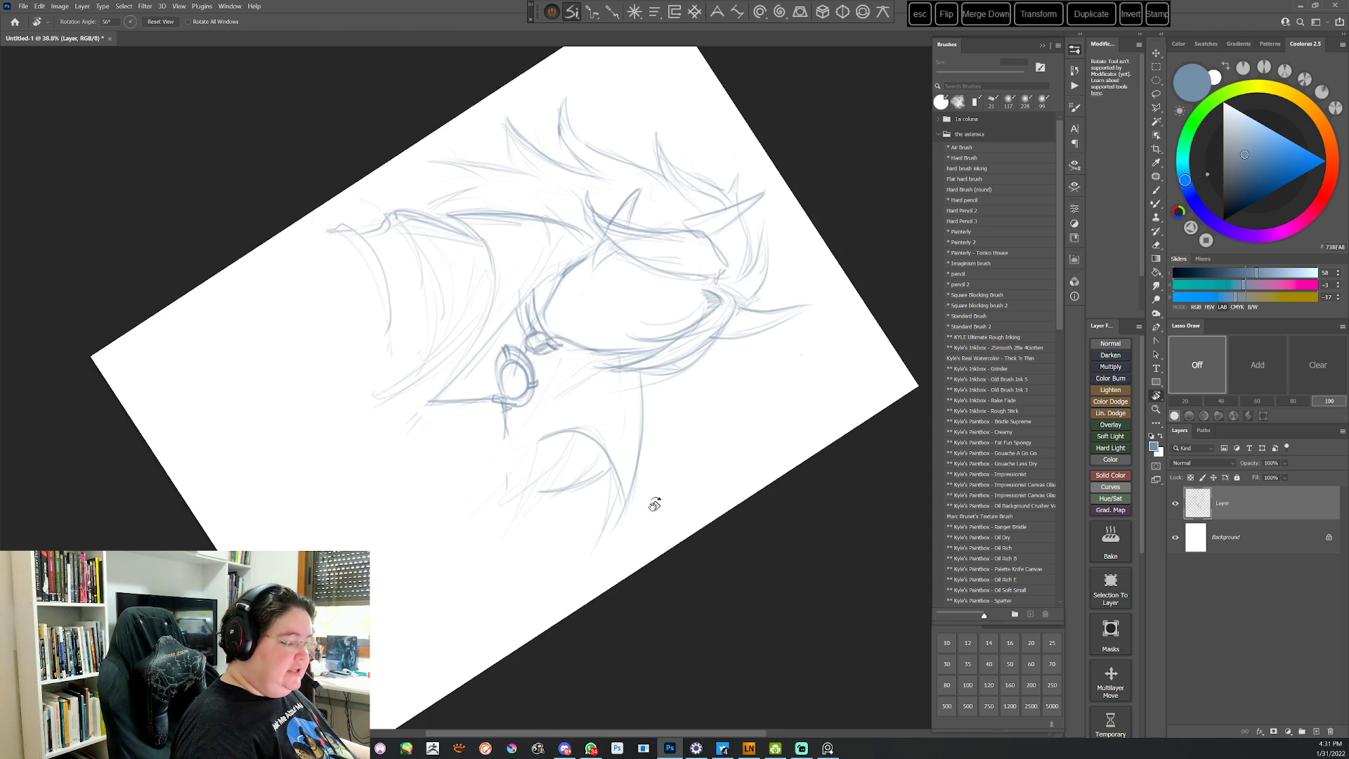
key("Escape")
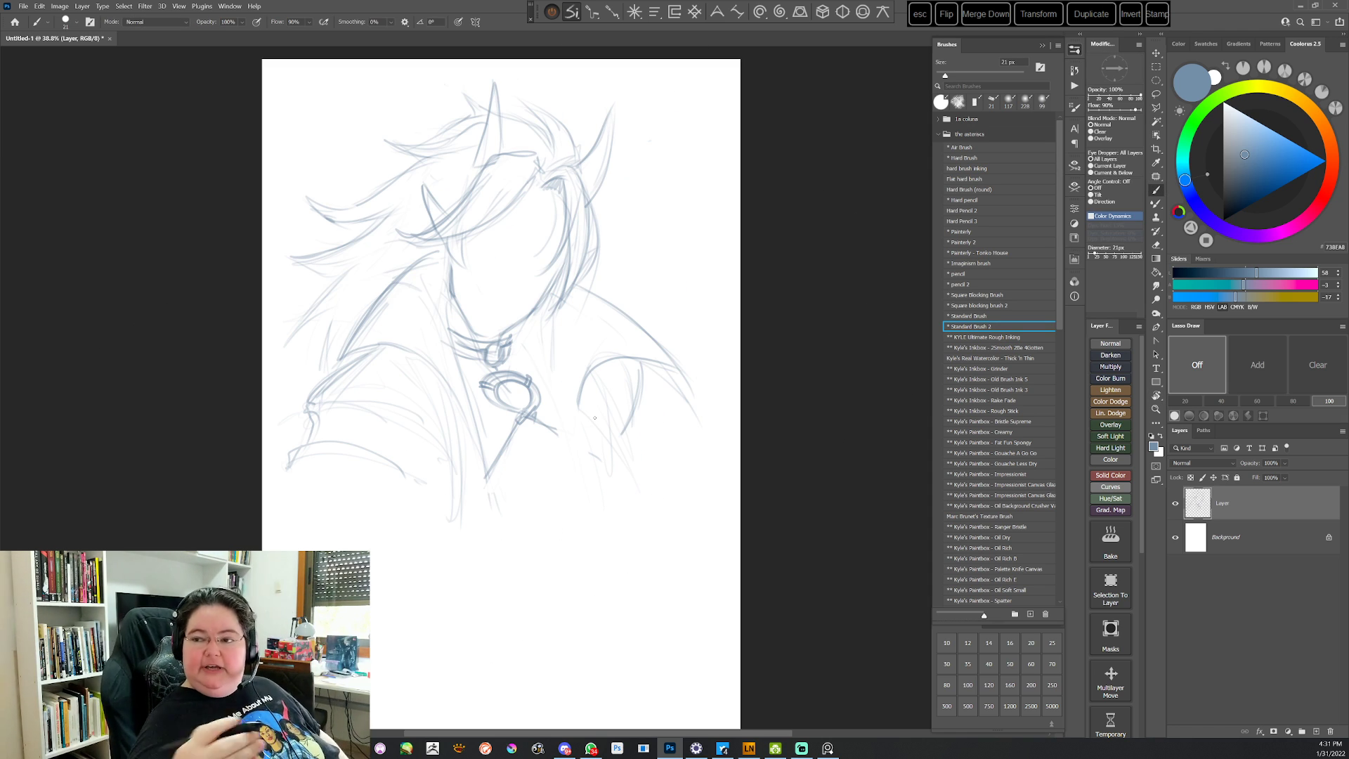
Erase the dark line from the brooch's clasp down to the lower left chest and redraw it thinner
key("ctrl+z")
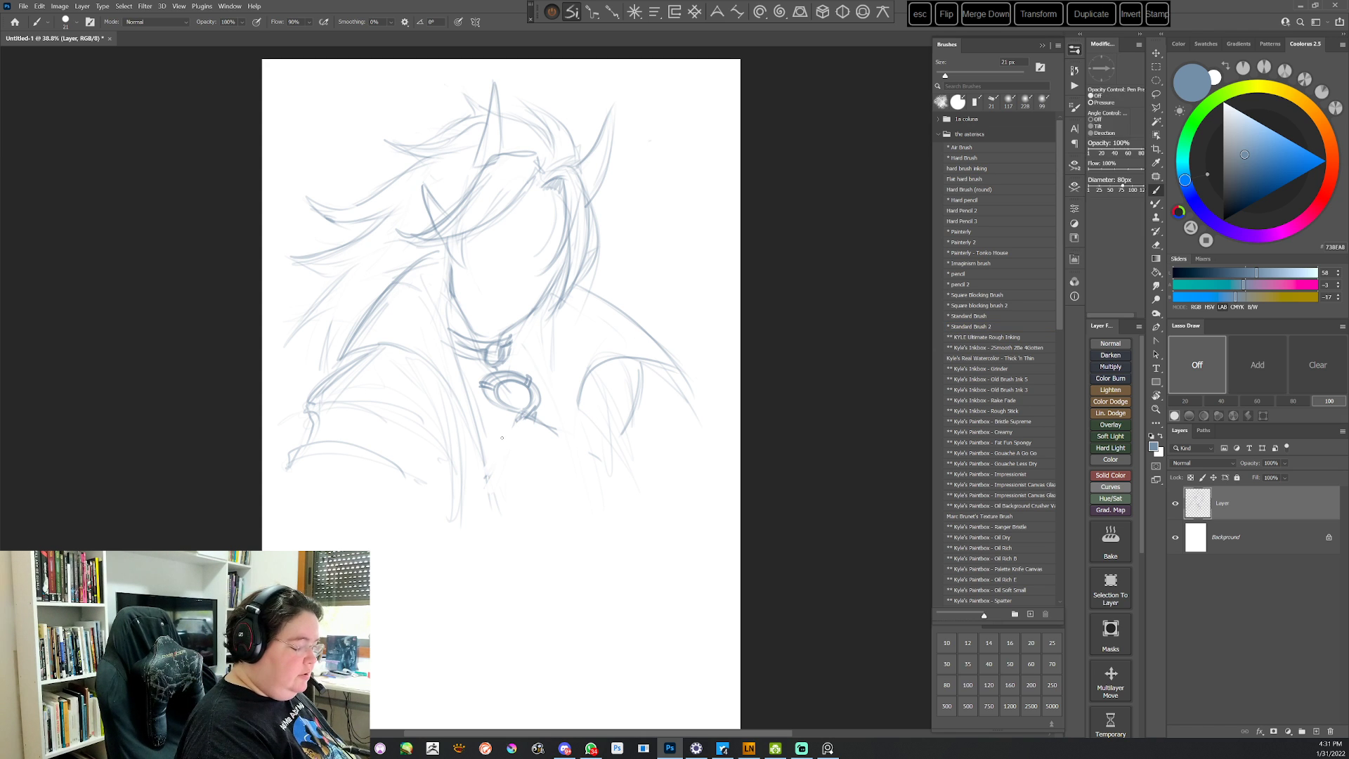
left_click_drag(484, 457, 525, 418)
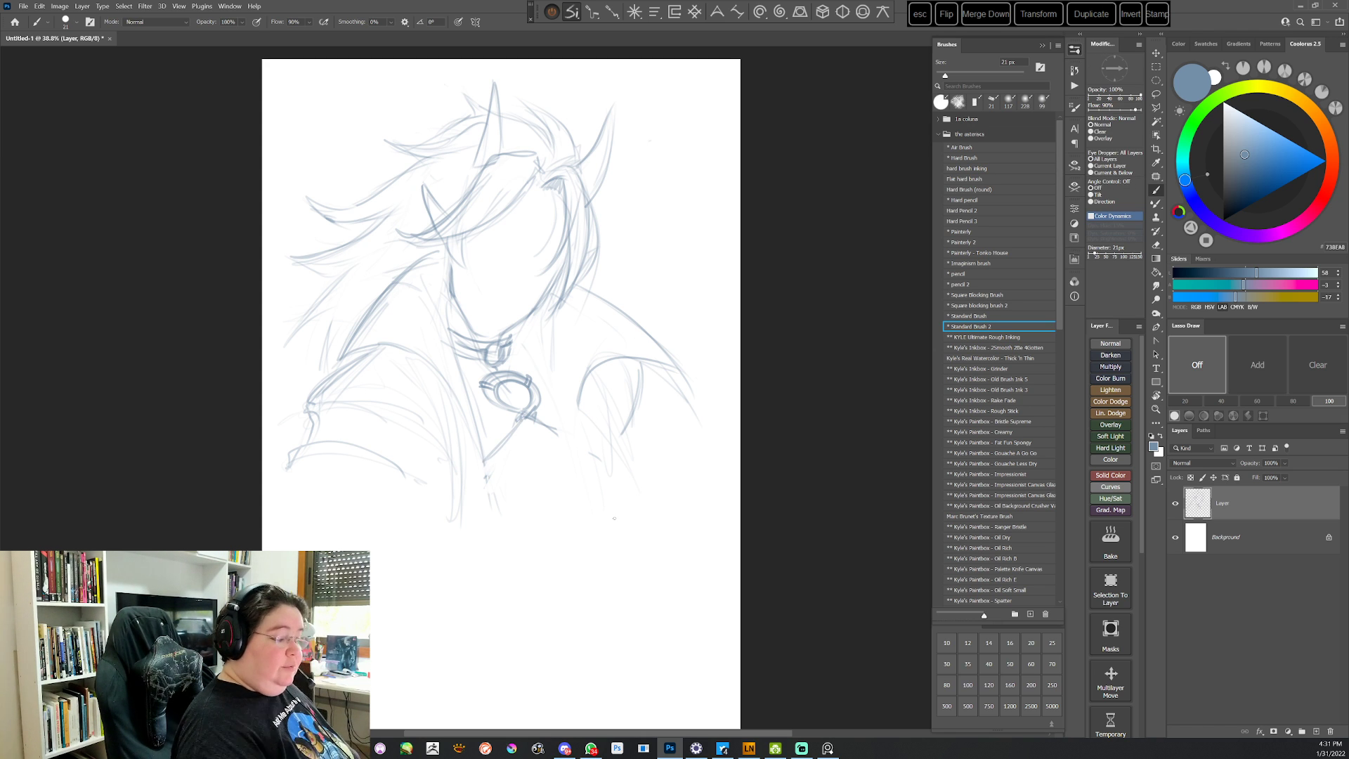
key("r")
left_click_drag(713, 420, 584, 531)
left_click_drag(501, 413, 495, 485)
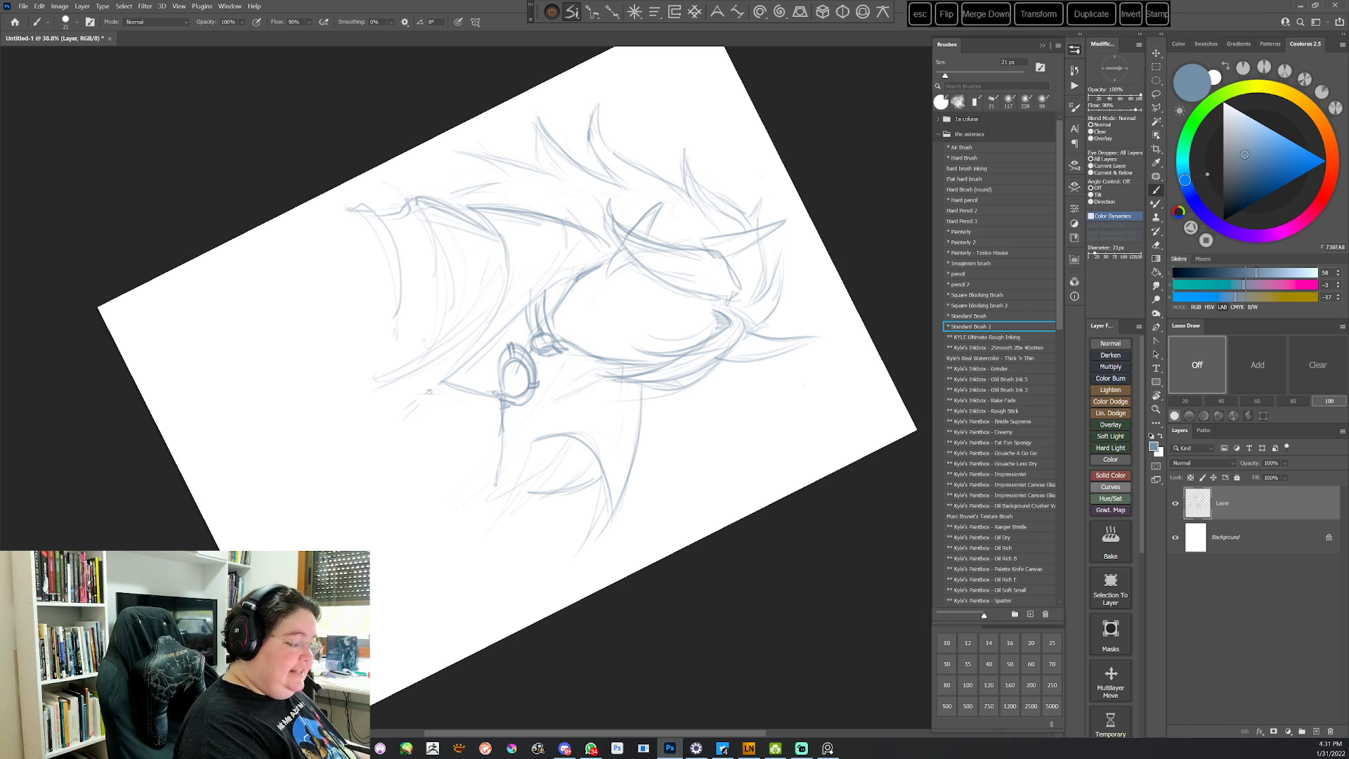
key("Escape")
Draw the right lapel's long edge from the throat down past the brooch to the lower chest
key("r")
left_click_drag(735, 473, 722, 482)
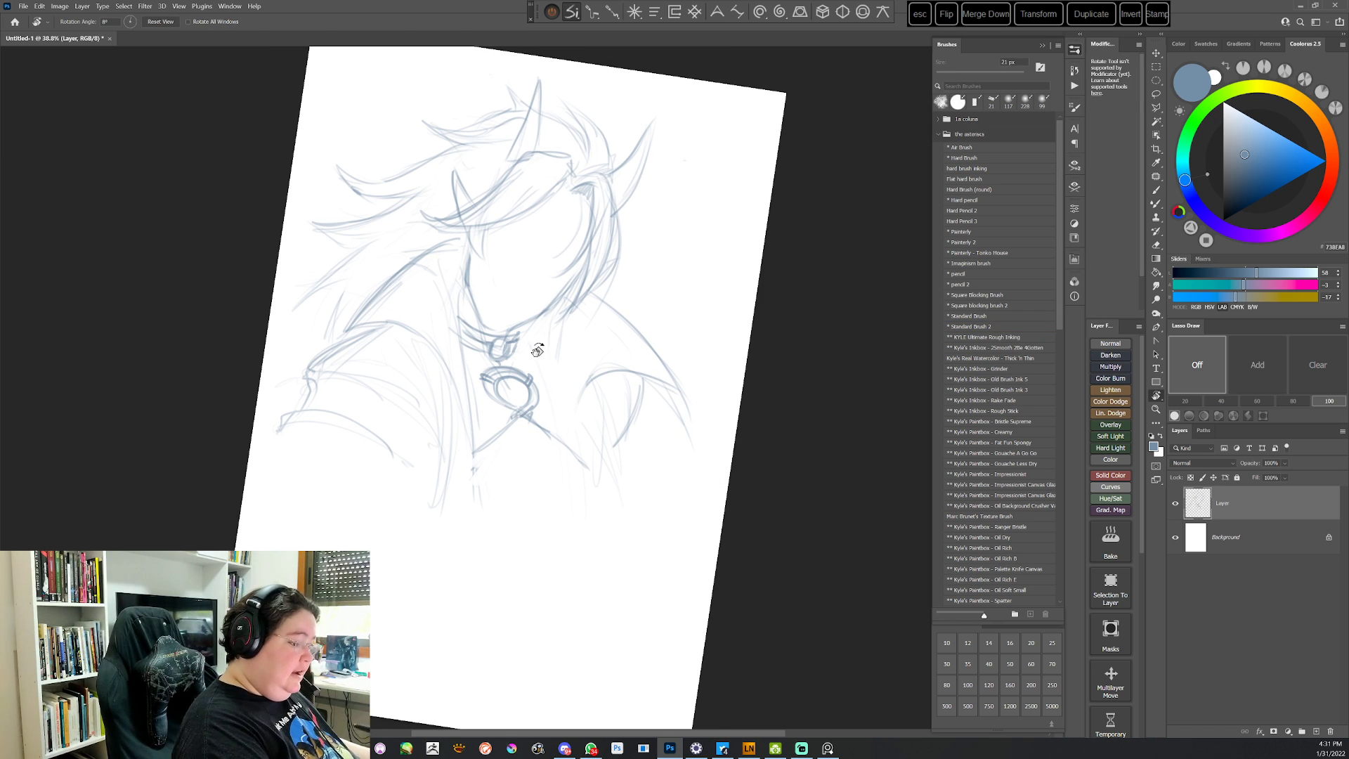
key("b")
mouse_move(532, 340)
left_mouse_down()
mouse_move(585, 444)
mouse_move(583, 414)
mouse_move(602, 524)
left_mouse_up()
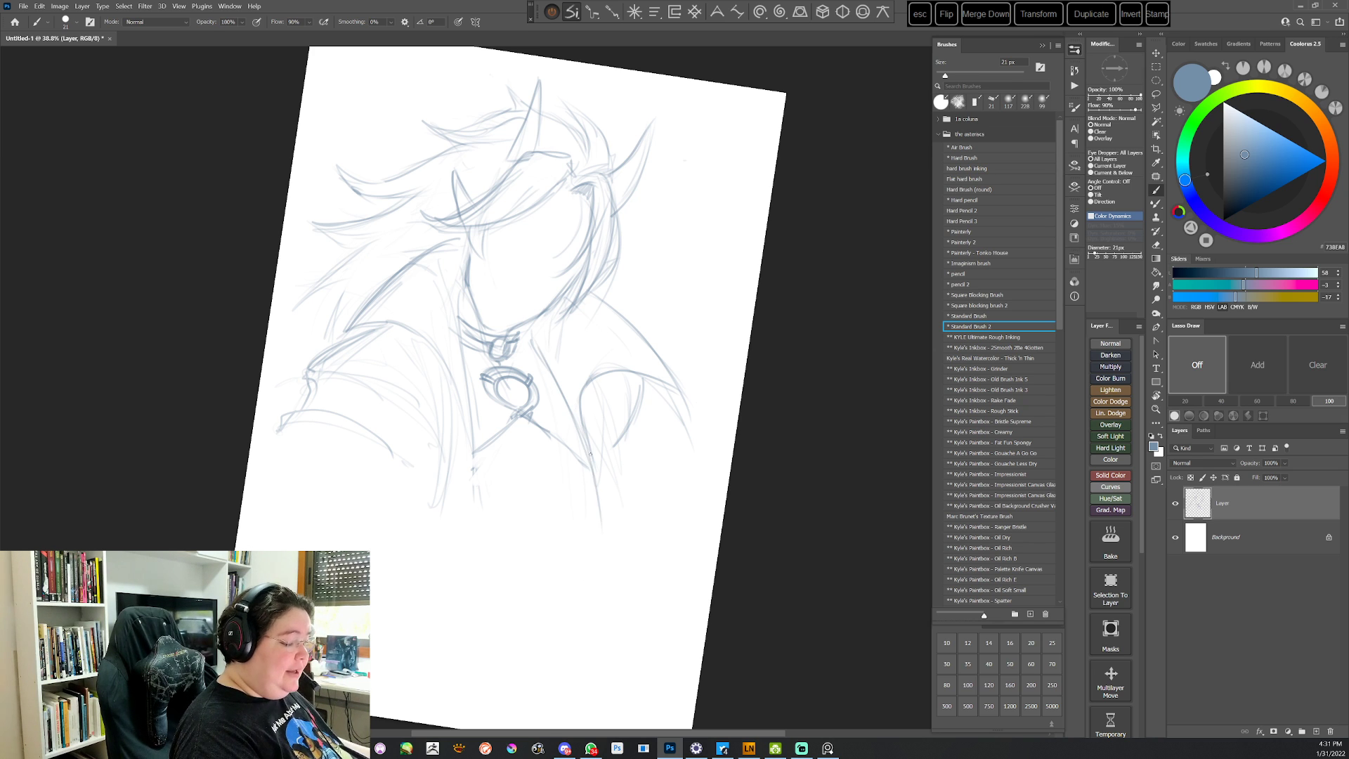
key("Escape")
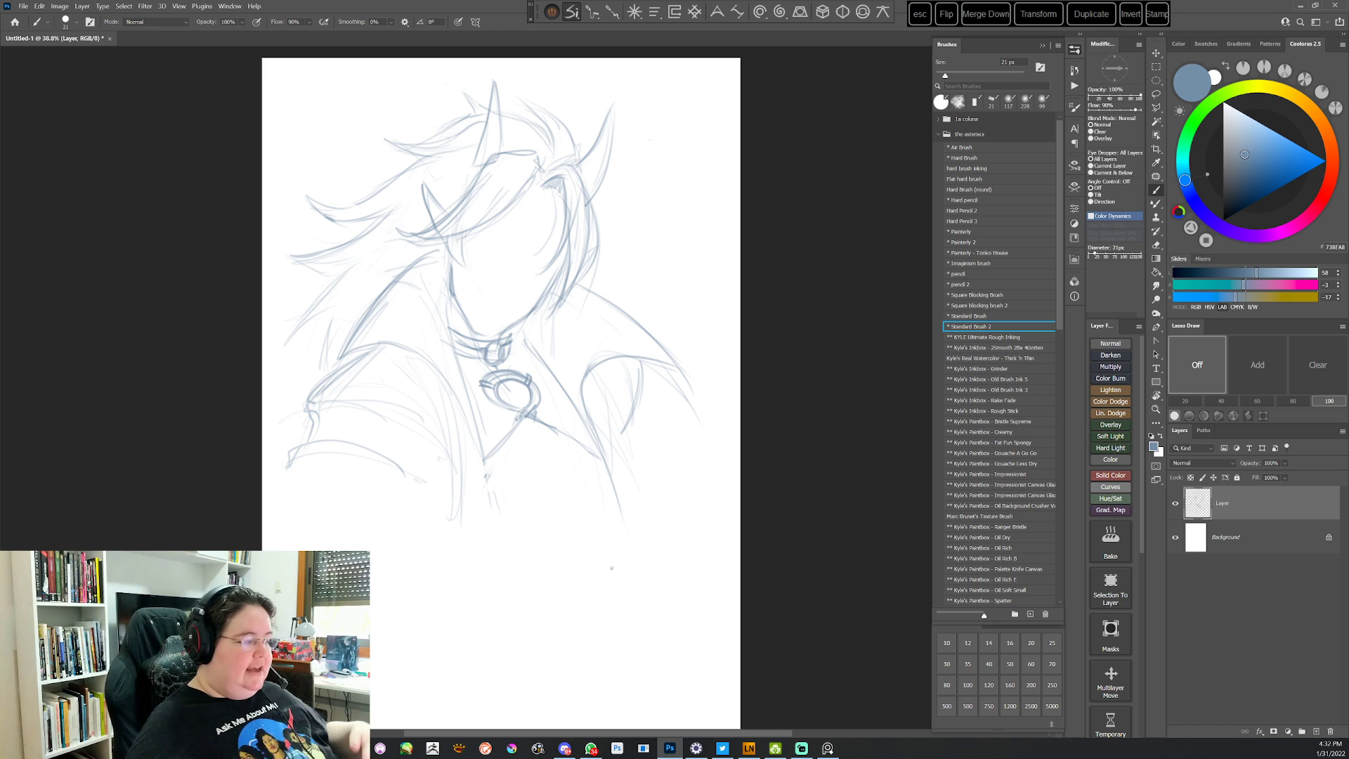
Draw curved fold lines along the underside of the right collar, sweeping from the lapel up to the collar flap
left_click_drag(564, 385, 602, 341)
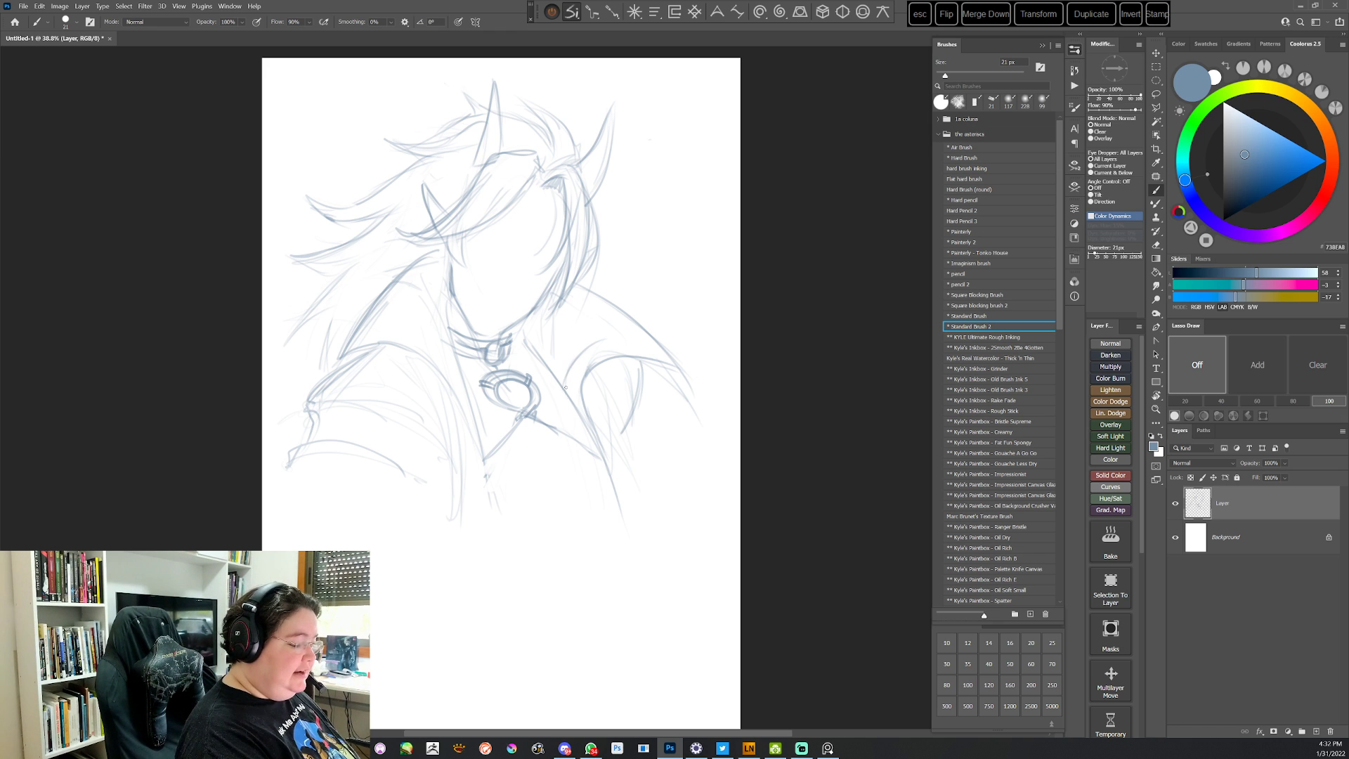
mouse_move(566, 387)
left_mouse_down()
mouse_move(583, 348)
mouse_move(618, 340)
left_mouse_up()
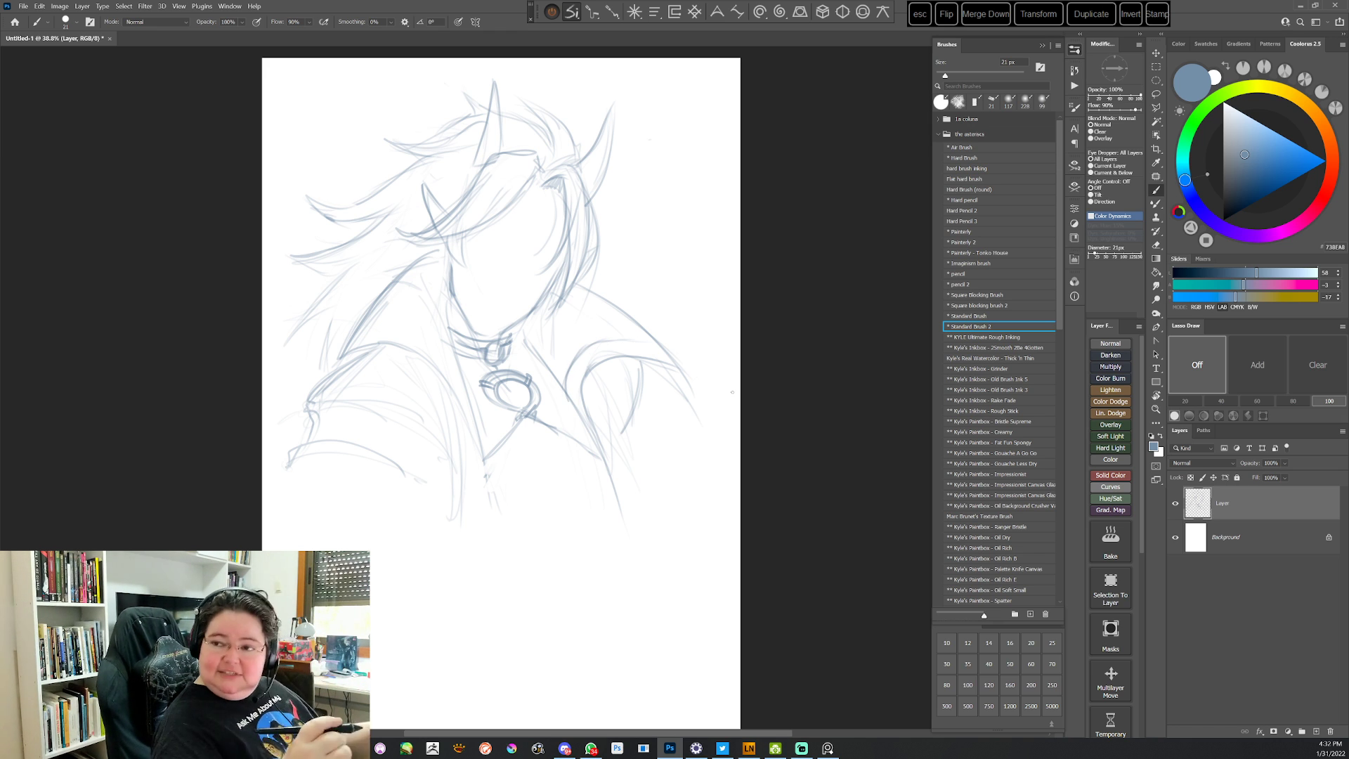
key("r")
left_click_drag(732, 391, 692, 470)
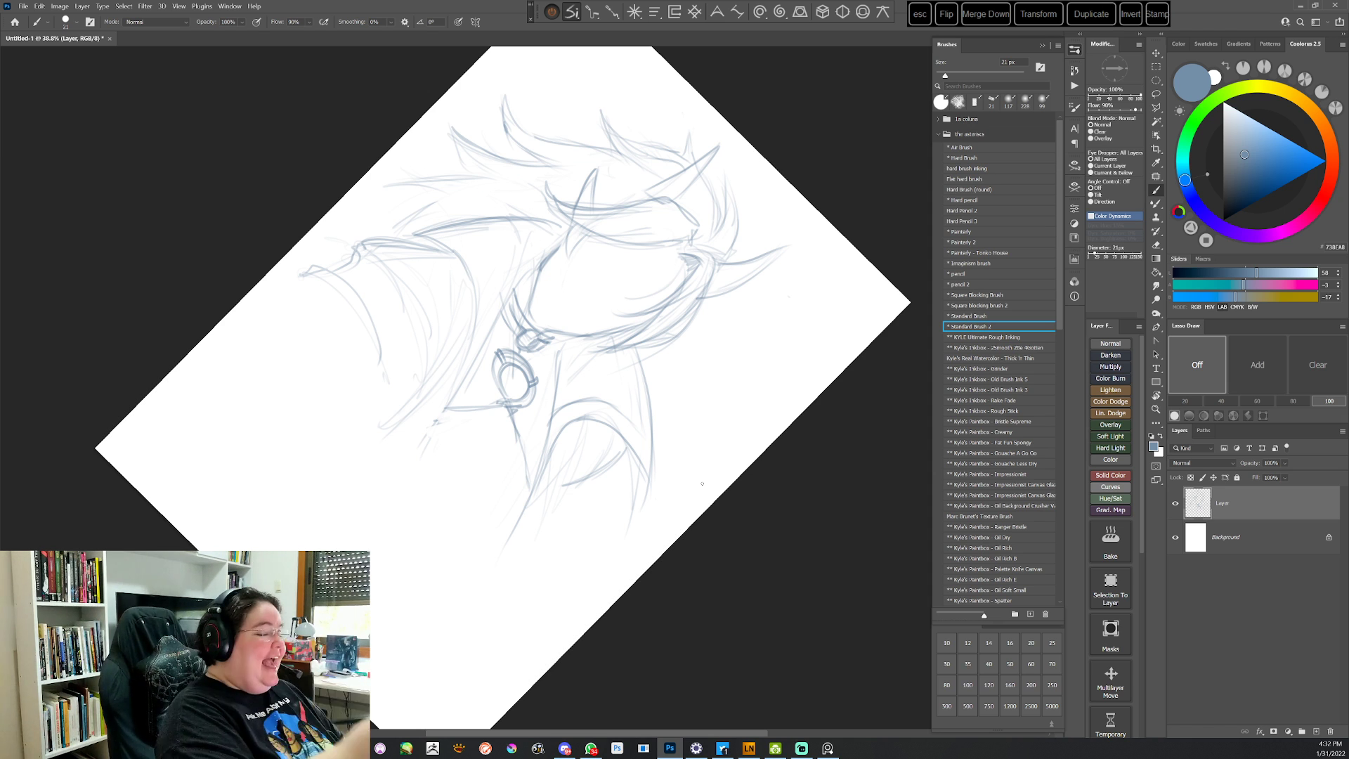
key("Escape")
Sketch an angular trim band with a zigzag corner across the right collar
key("r")
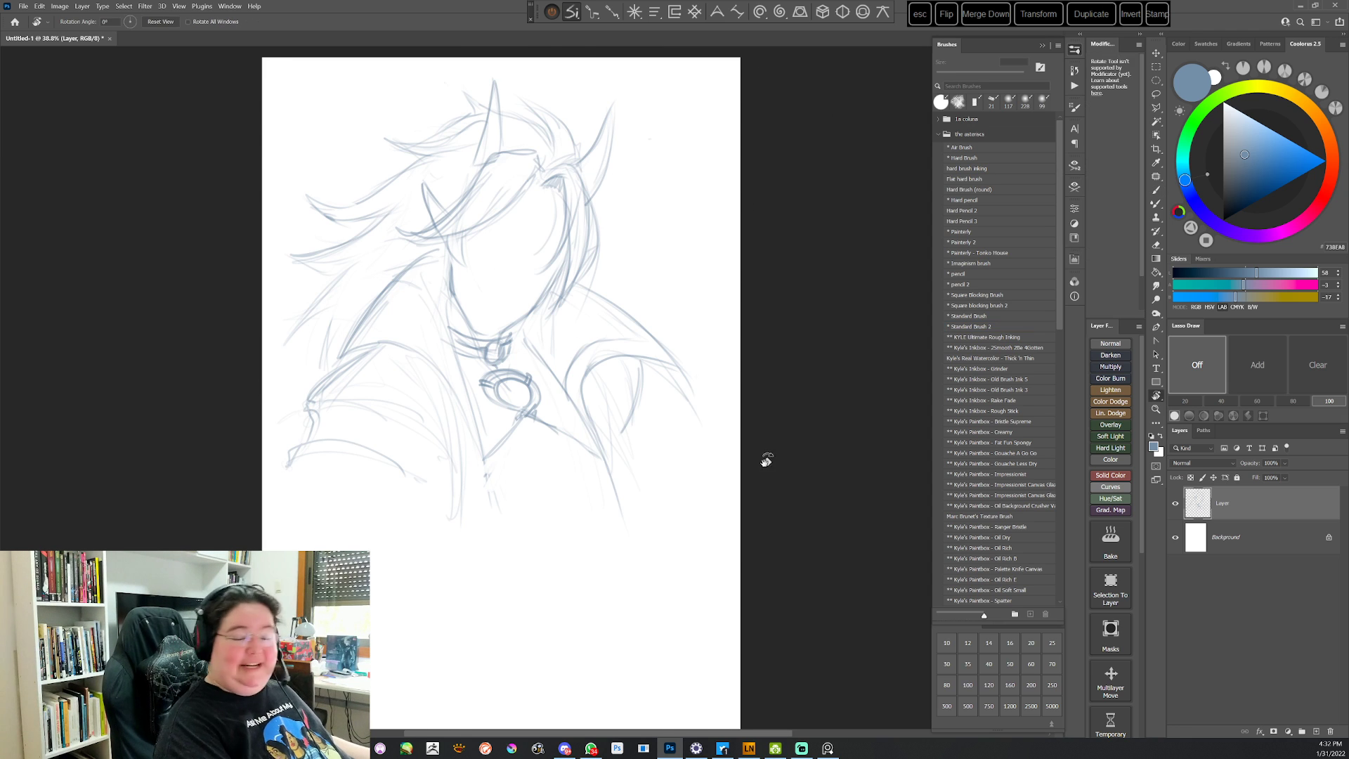
left_click_drag(765, 461, 695, 593)
mouse_move(628, 404)
left_mouse_down()
mouse_move(629, 369)
mouse_move(659, 377)
mouse_move(638, 416)
mouse_move(660, 393)
left_mouse_up()
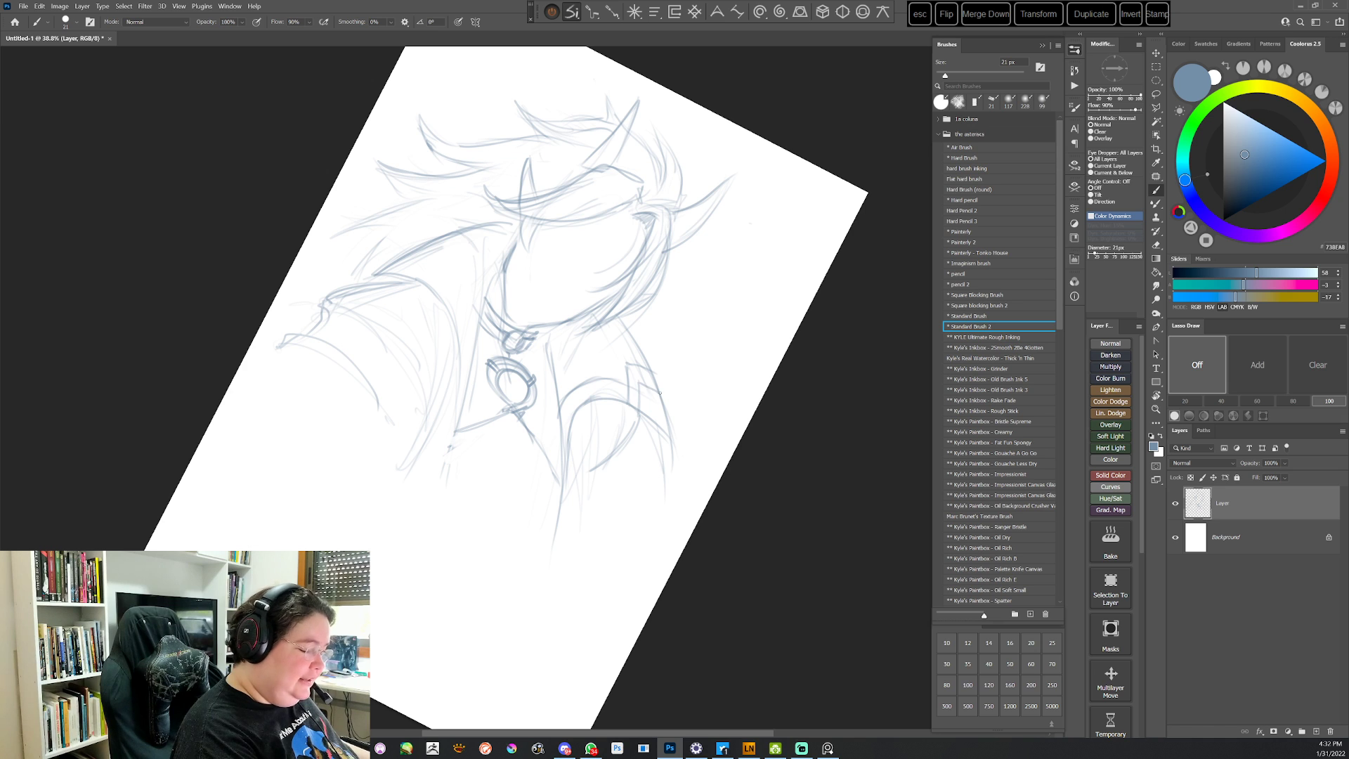
key("Escape")
key("r")
left_click_drag(736, 351, 722, 277)
left_click_drag(391, 309, 370, 364)
key("r")
left_click_drag(652, 319, 664, 425)
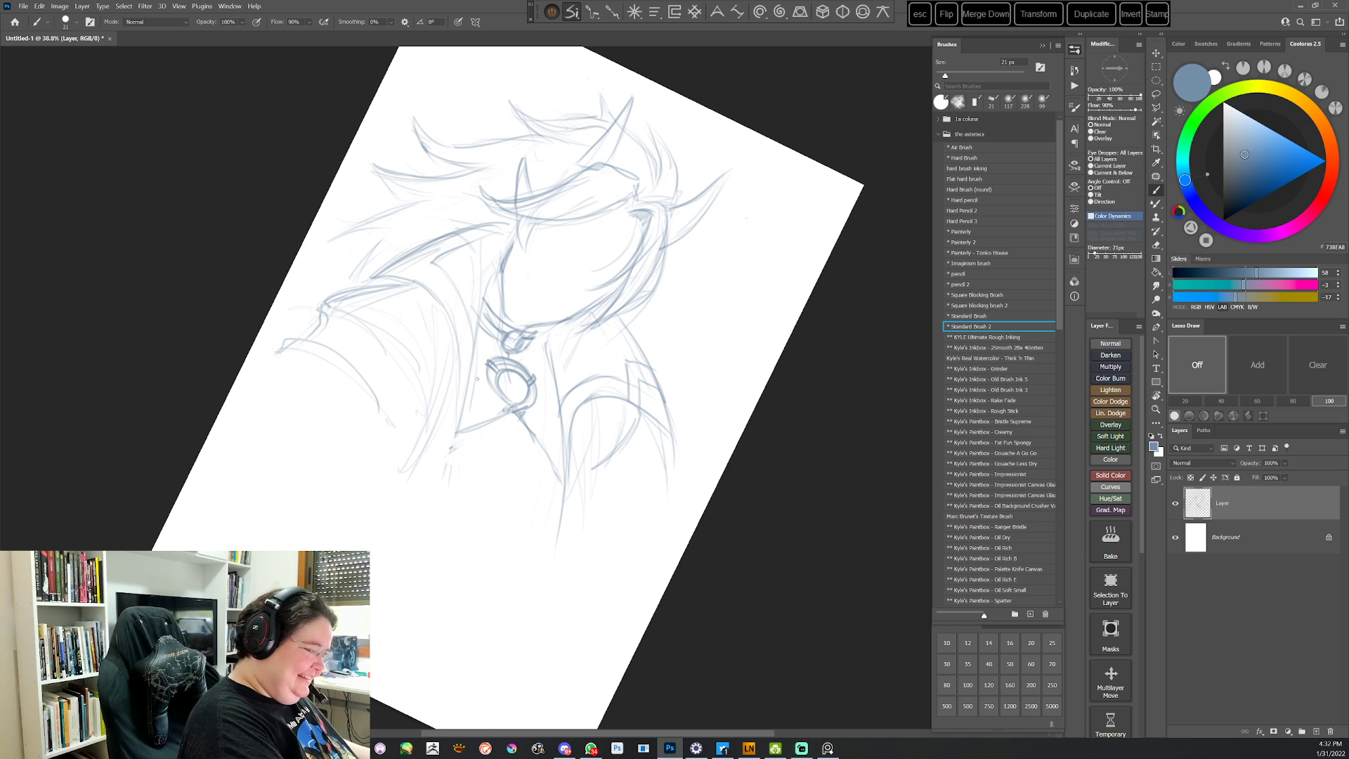
Sketch a matching angular trim band across the left collar
key("Escape")
key("r")
left_click_drag(689, 401, 673, 304)
left_click_drag(350, 381, 378, 352)
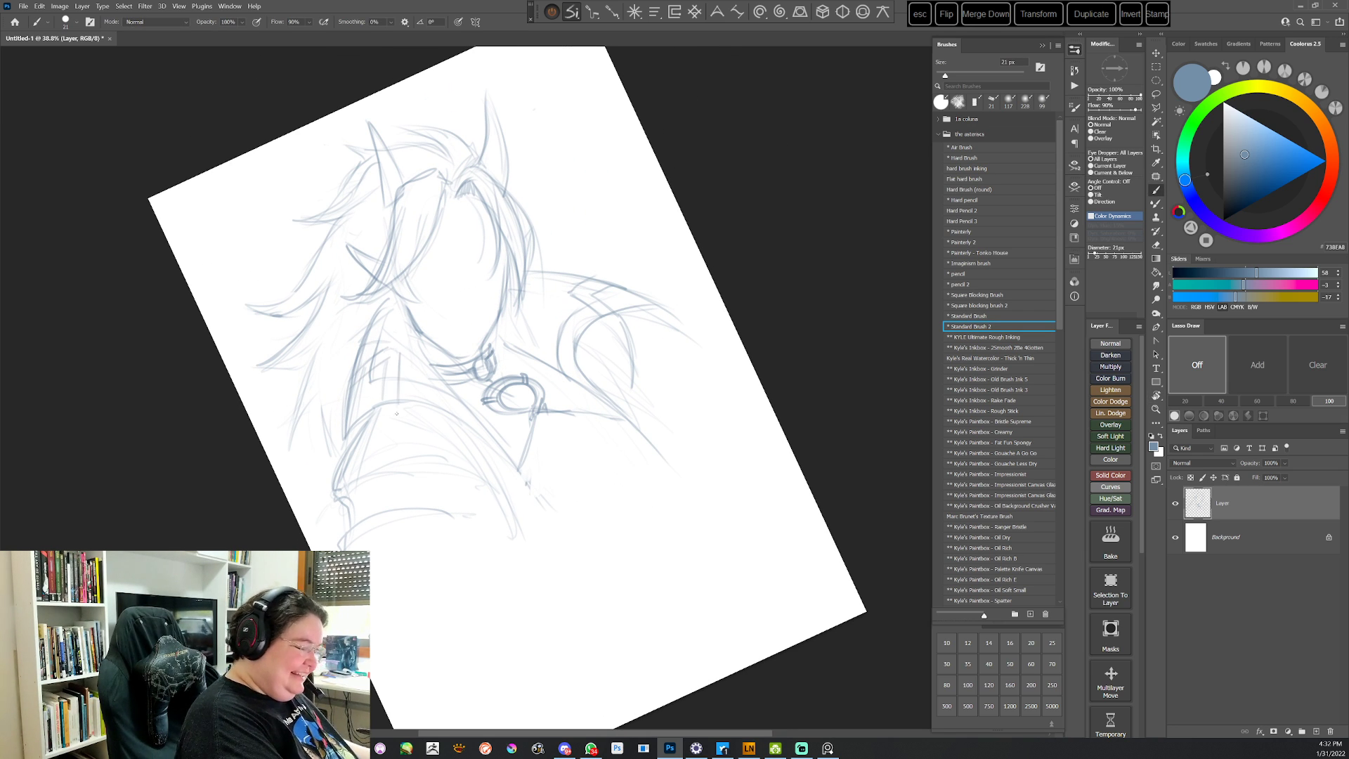
key("Escape")
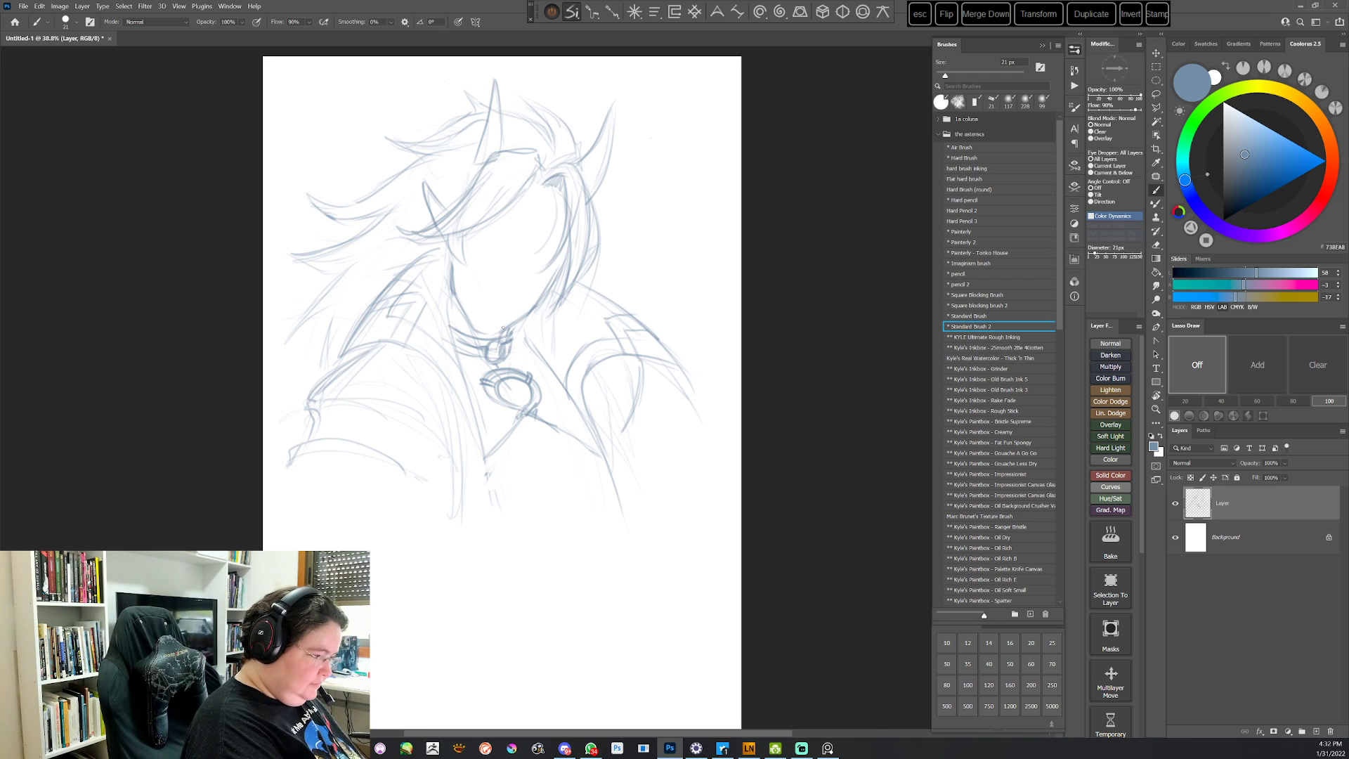
Erase the angular trim marks from the left collar
left_click_drag(452, 265, 471, 328)
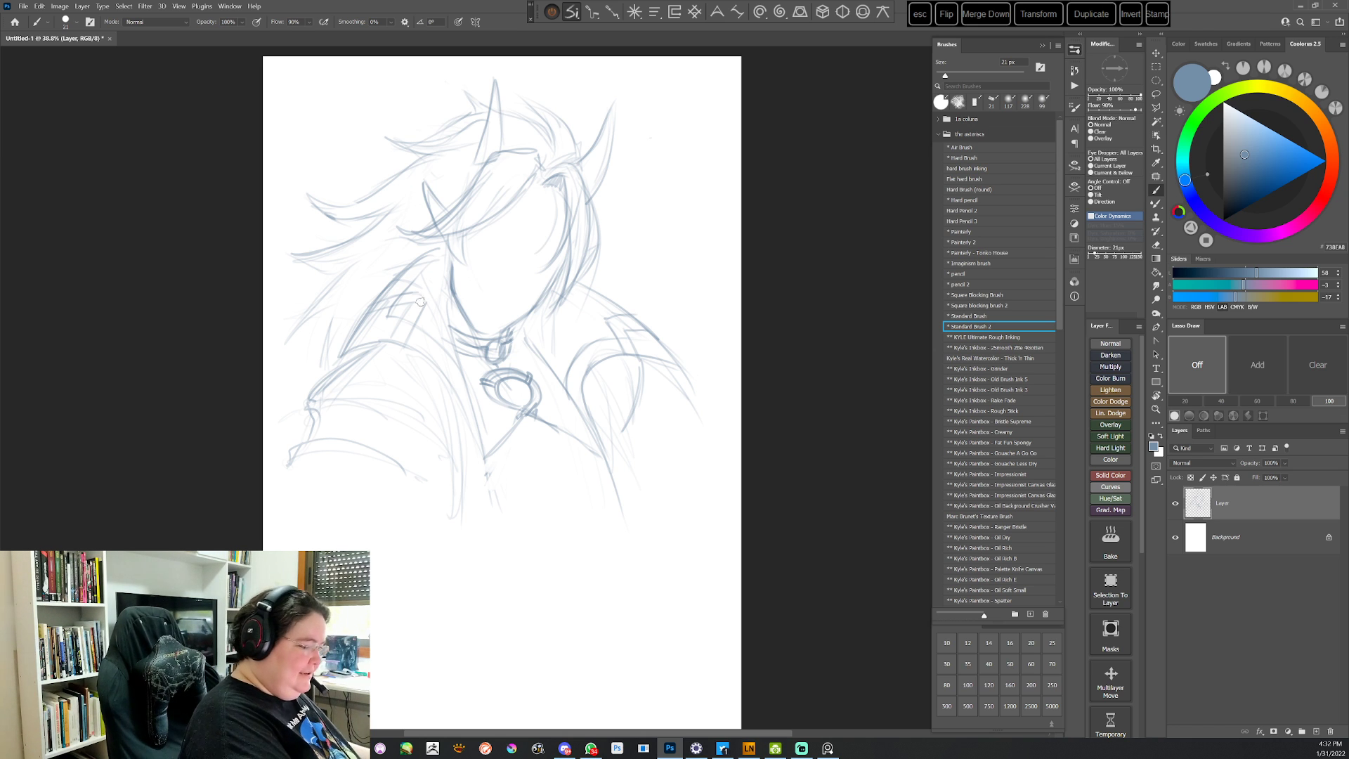
mouse_move(420, 302)
left_mouse_down()
mouse_move(379, 314)
mouse_move(415, 324)
mouse_move(385, 320)
left_mouse_up()
key("b")
key("r")
left_click_drag(605, 328, 617, 428)
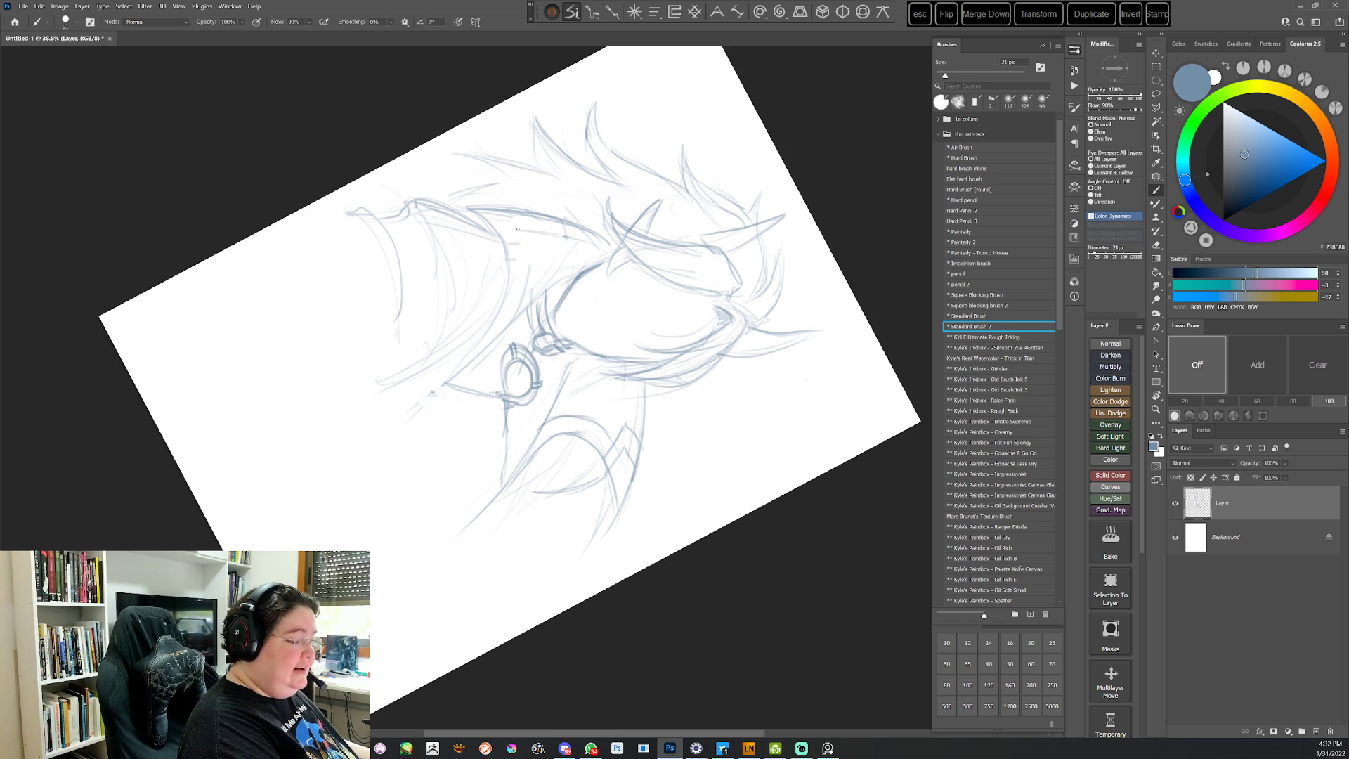
left_click_drag(518, 229, 529, 264)
key("Escape")
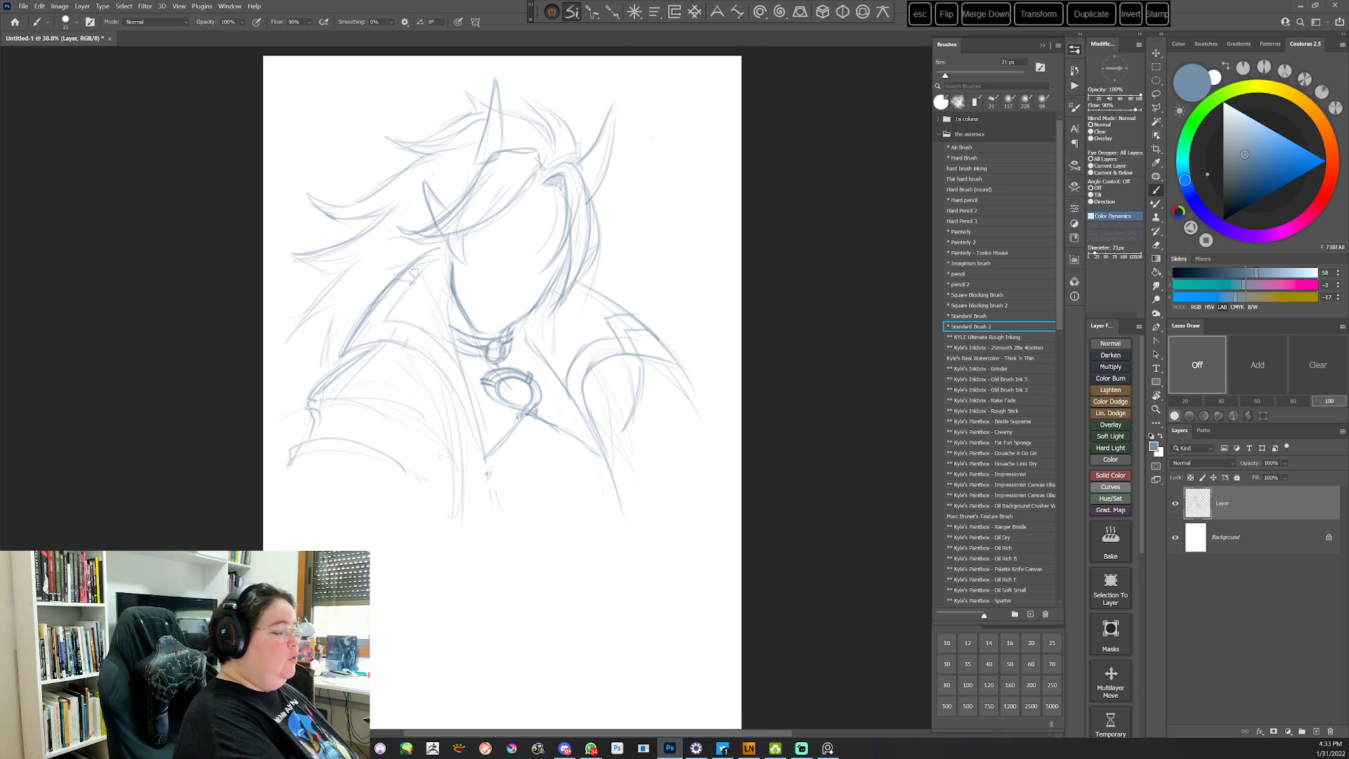
Redraw the left collar's angular trim as stepped lines running in from its outer edge
key("r")
left_click_drag(699, 470, 680, 263)
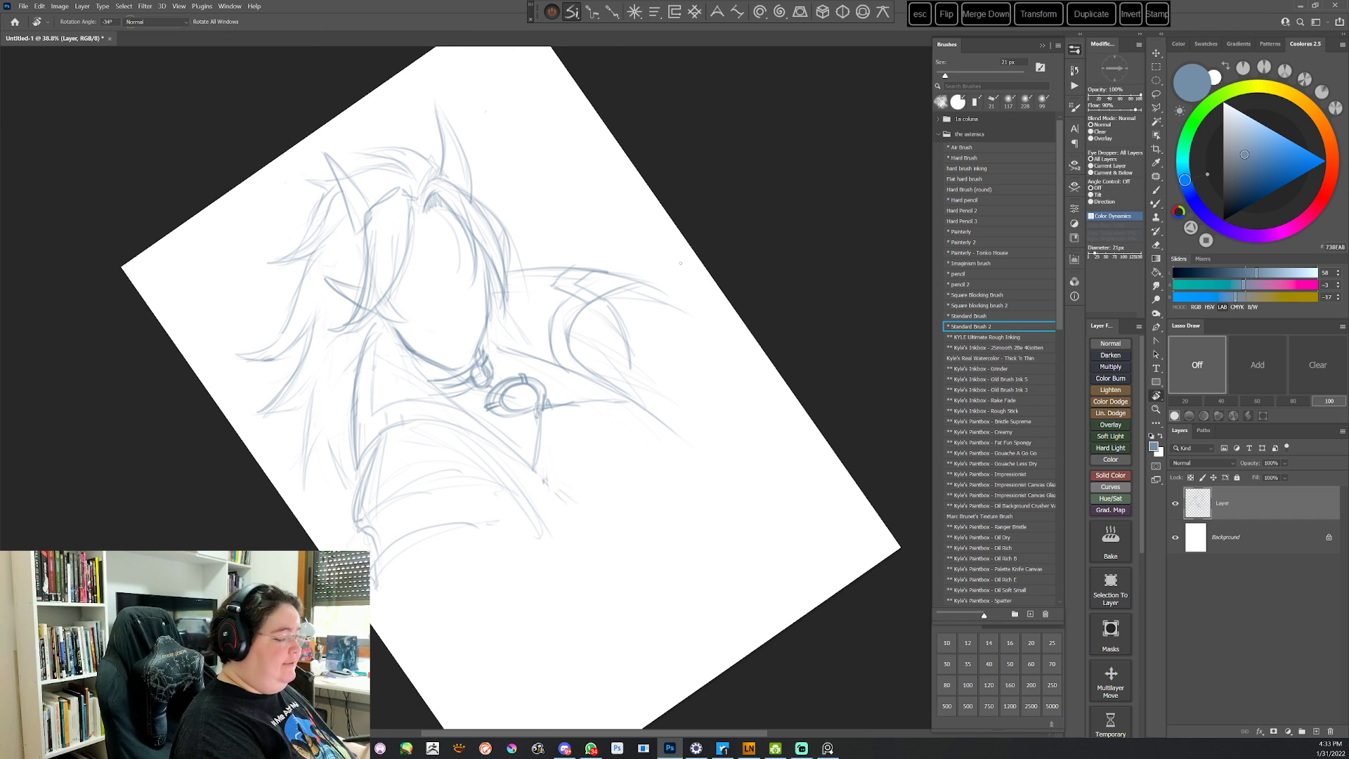
key("b")
left_click_drag(354, 414, 381, 390)
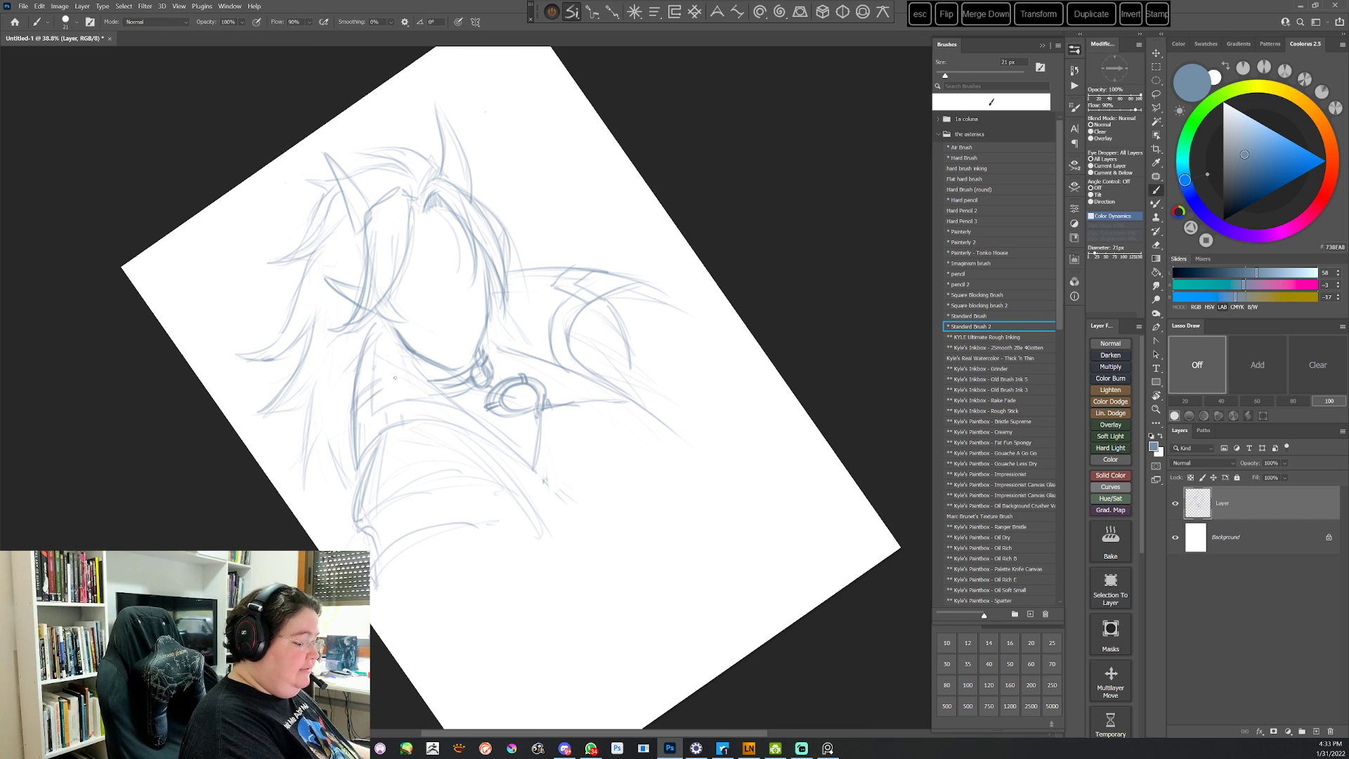
key("r")
left_click_drag(606, 346, 617, 380)
key("b")
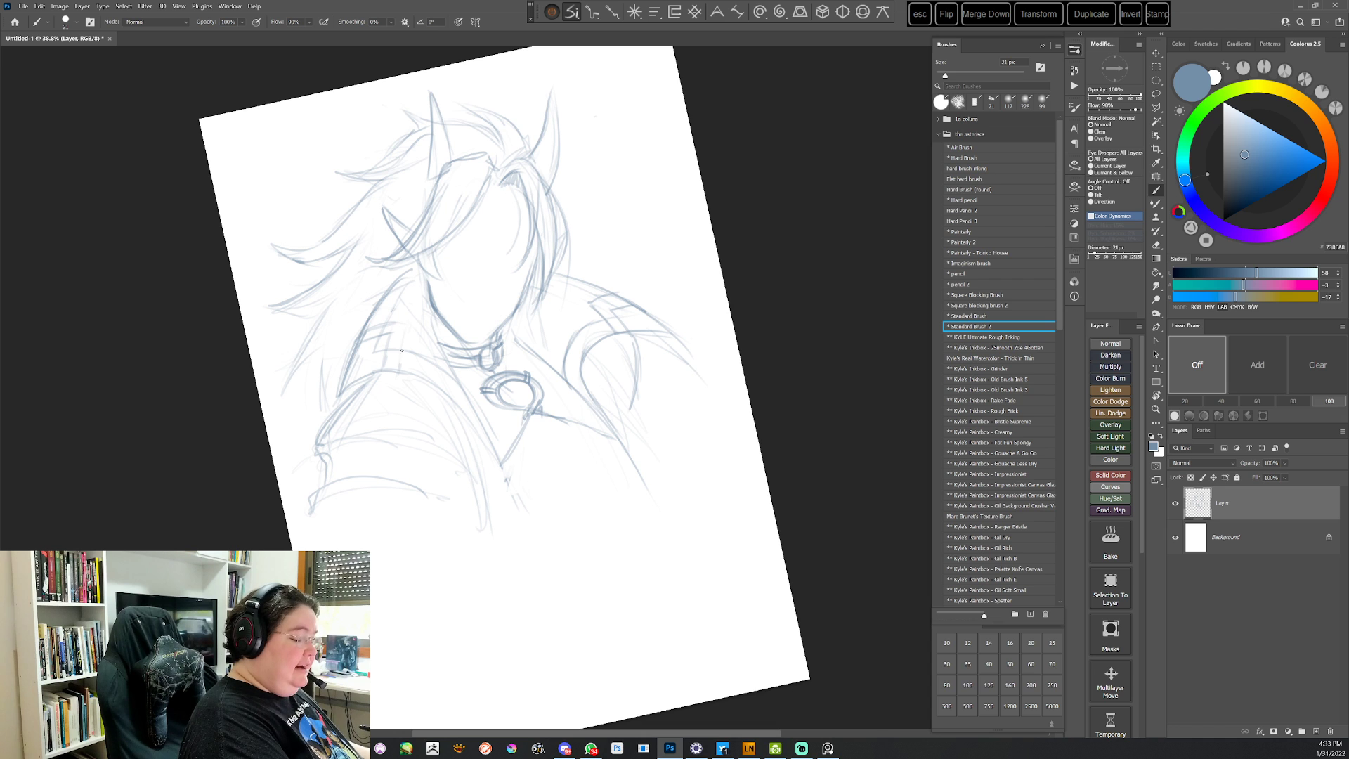
key("r")
mouse_move(710, 316)
left_mouse_down()
mouse_move(749, 415)
mouse_move(726, 557)
left_mouse_up()
key("Escape")
key("b")
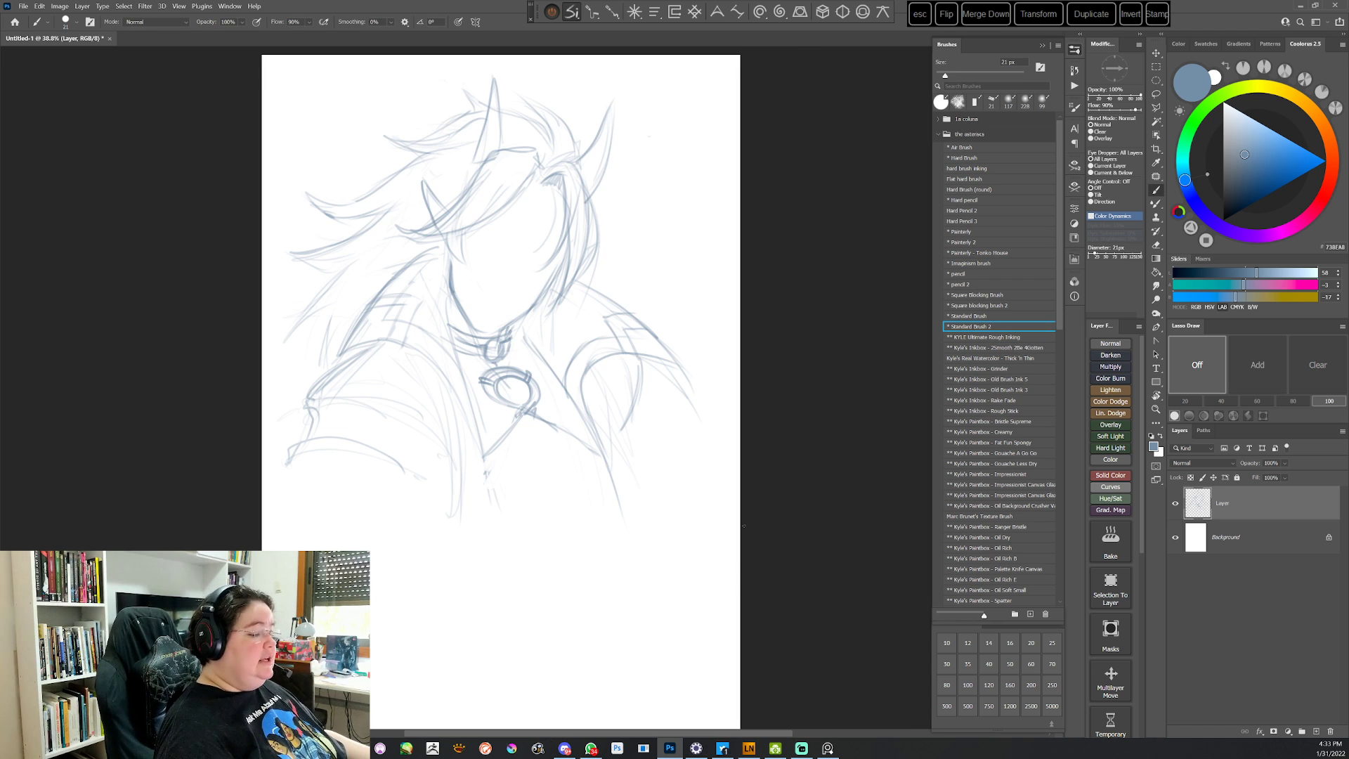
Strengthen the left lapel's edge from neck to chest and add fold strokes beneath the right collar
mouse_move(444, 286)
left_mouse_down()
mouse_move(433, 363)
mouse_move(495, 483)
left_mouse_up()
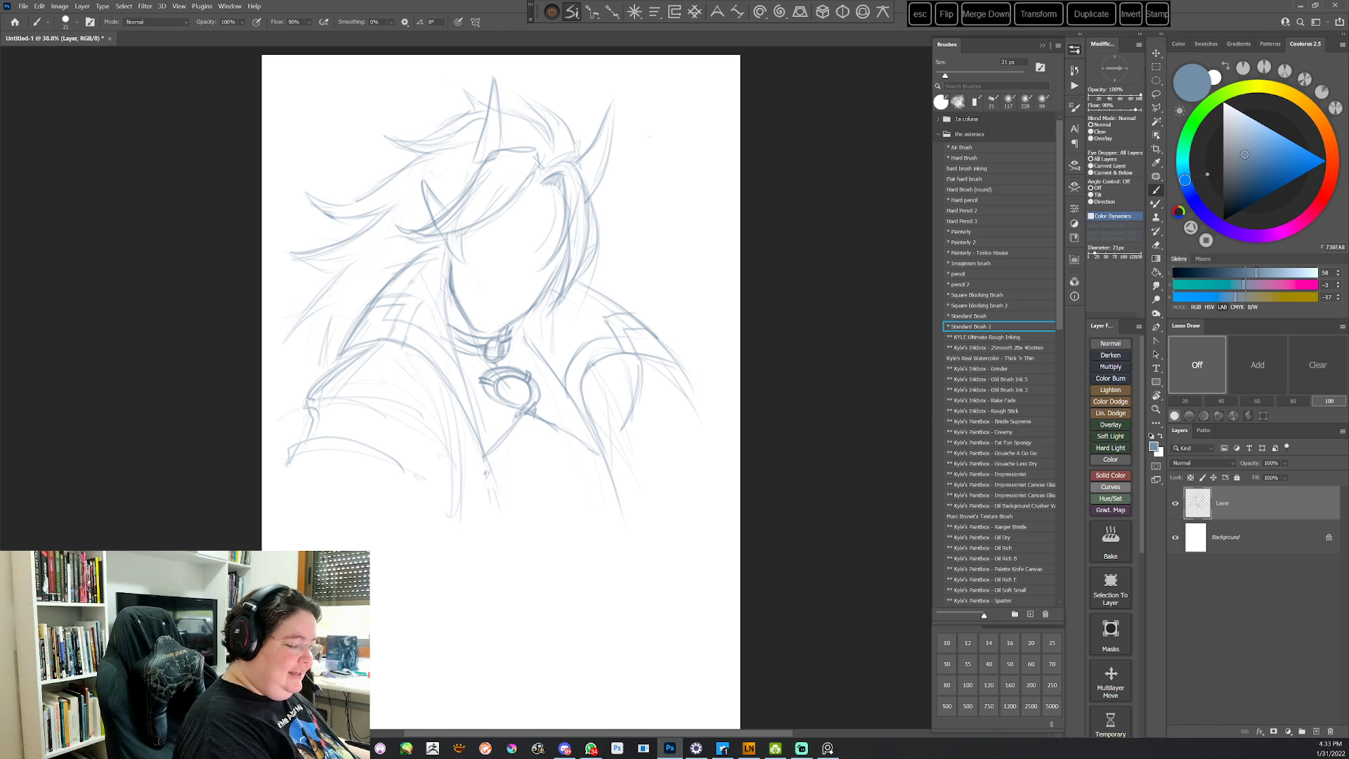
left_click_drag(593, 365, 593, 399)
mouse_move(610, 336)
left_mouse_down()
mouse_move(565, 379)
mouse_move(563, 365)
left_mouse_up()
key("r")
left_click_drag(723, 335, 658, 544)
left_click_drag(570, 367, 545, 435)
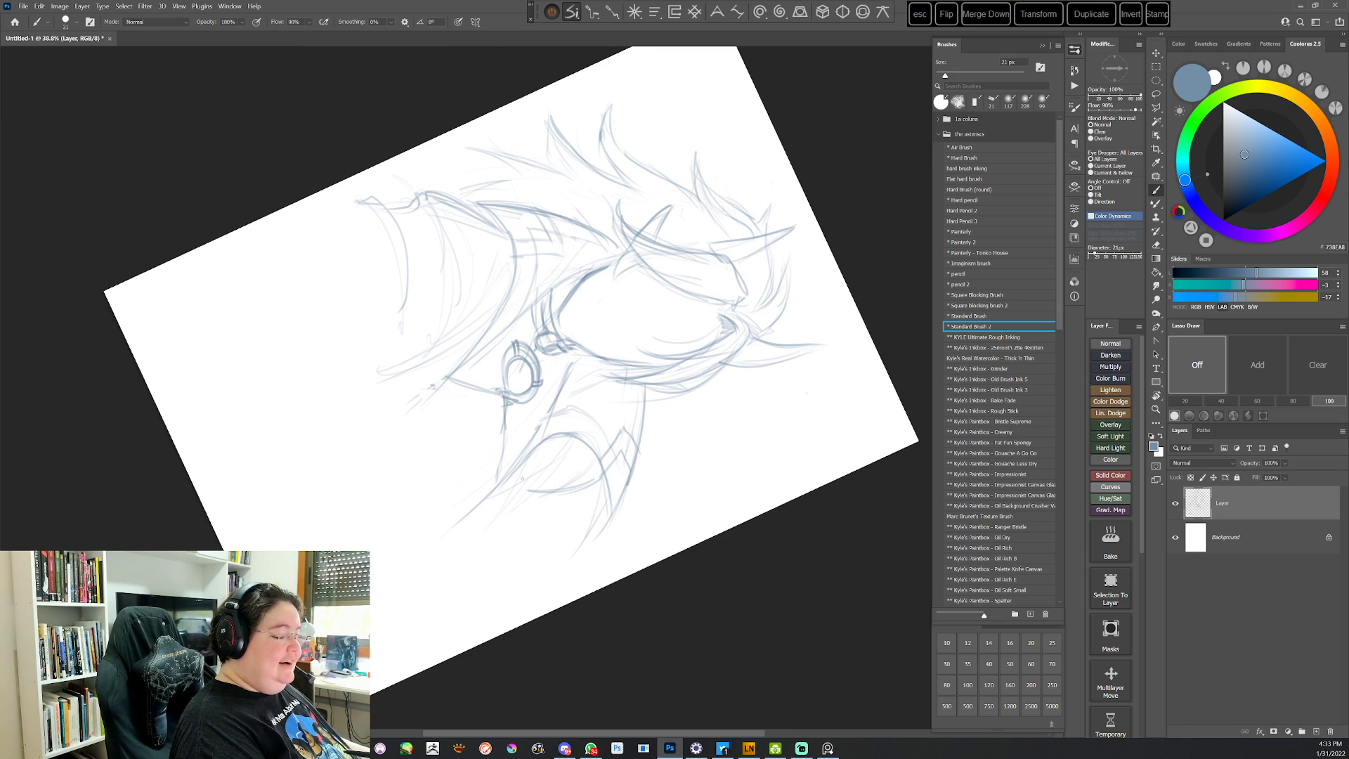
key("Escape")
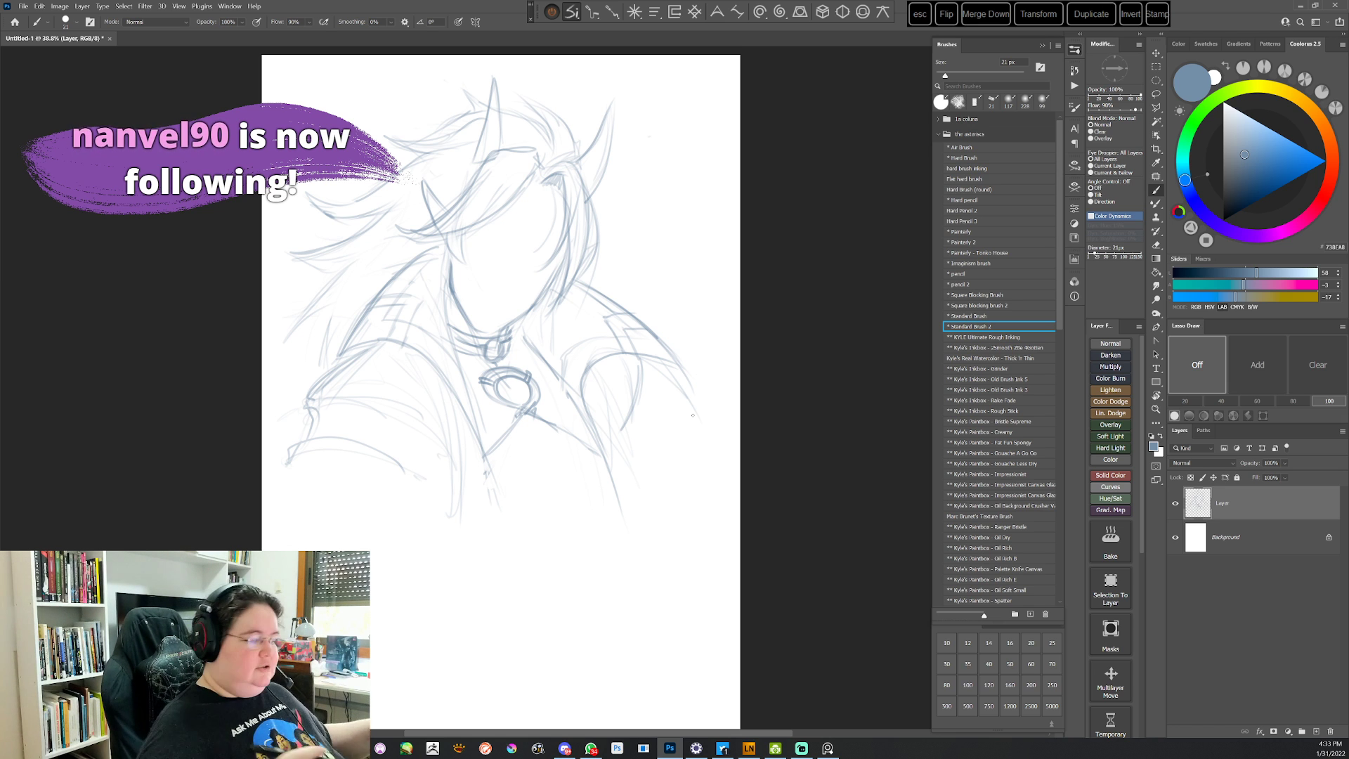
Darken the right collar's outer edge and trim, and define its pointed outer tip
key("r")
mouse_move(692, 415)
left_mouse_down()
mouse_move(771, 349)
mouse_move(724, 534)
left_mouse_up()
key("r")
left_click_drag(701, 277, 676, 244)
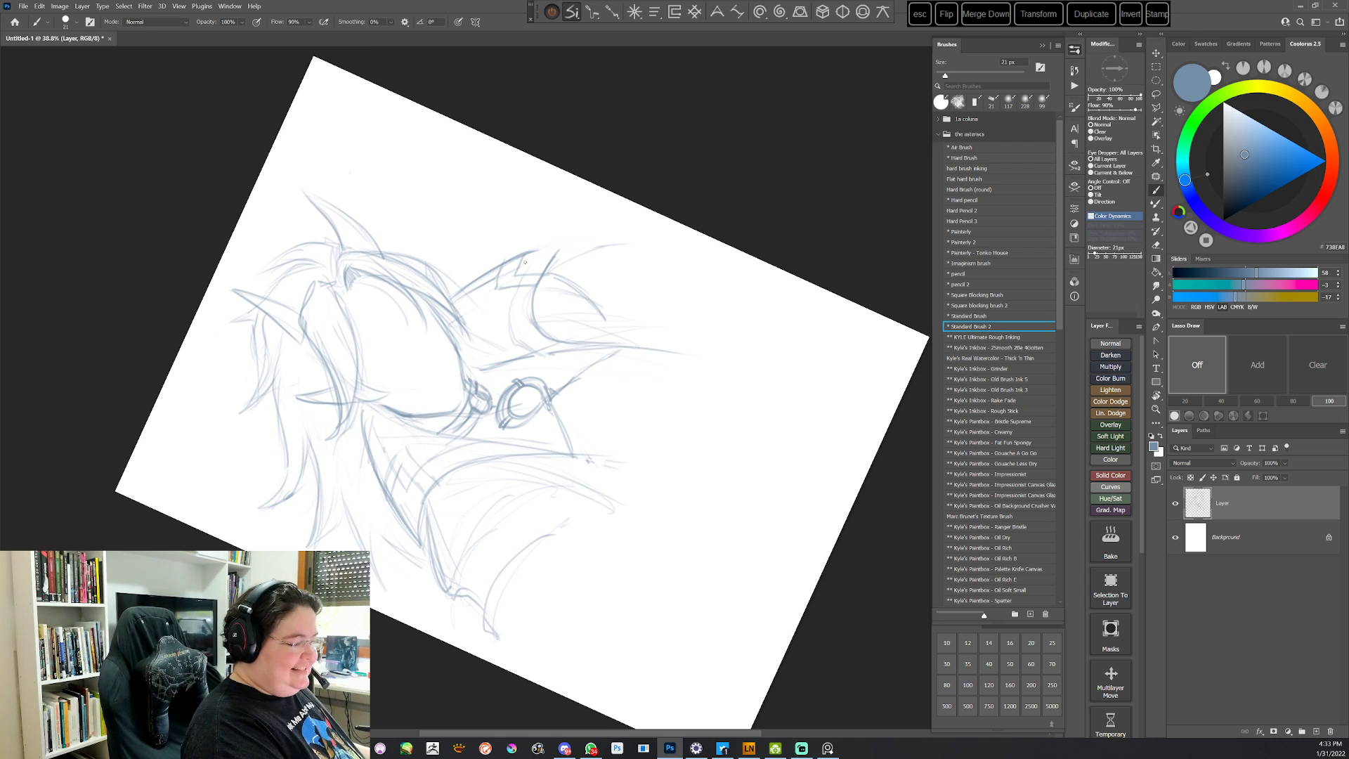
mouse_move(539, 250)
left_mouse_down()
mouse_move(560, 244)
mouse_move(546, 266)
left_mouse_up()
key("Escape")
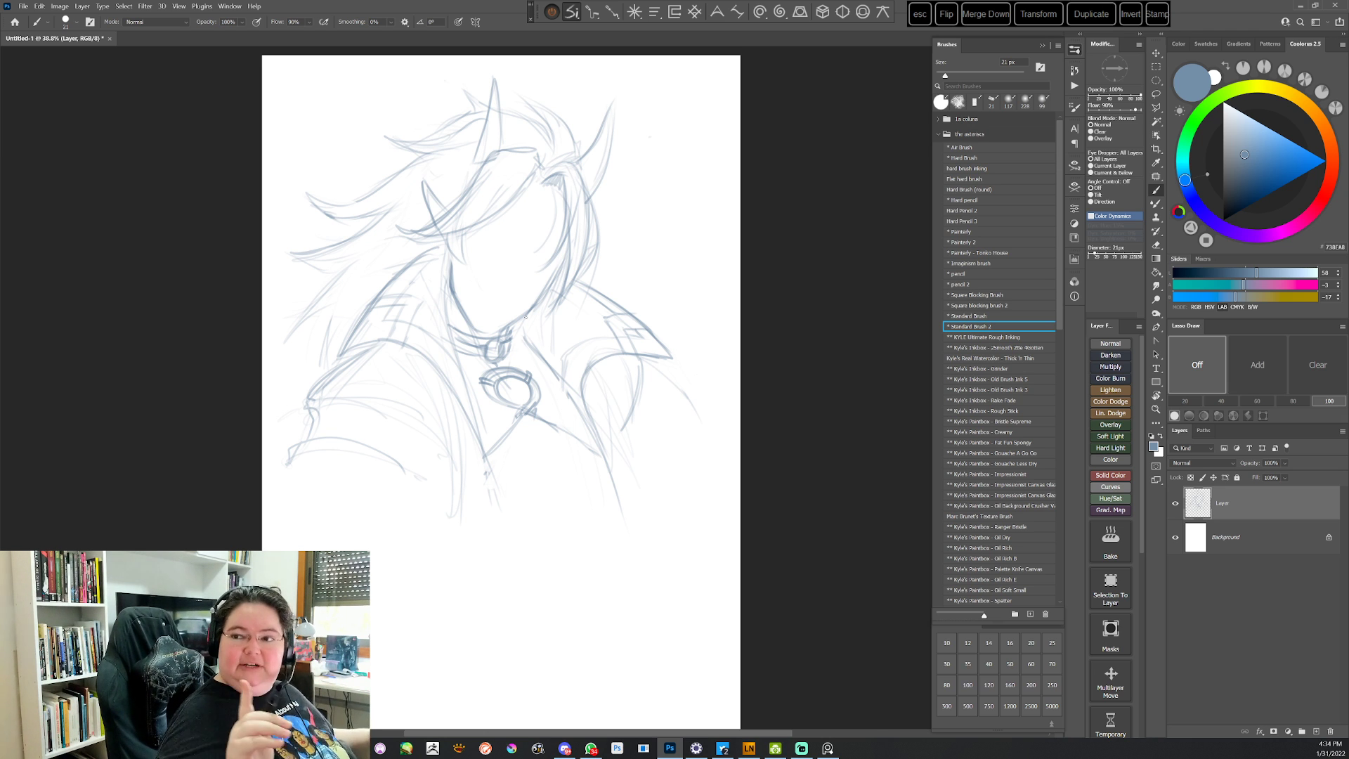
key("r")
left_click_drag(655, 264, 685, 306)
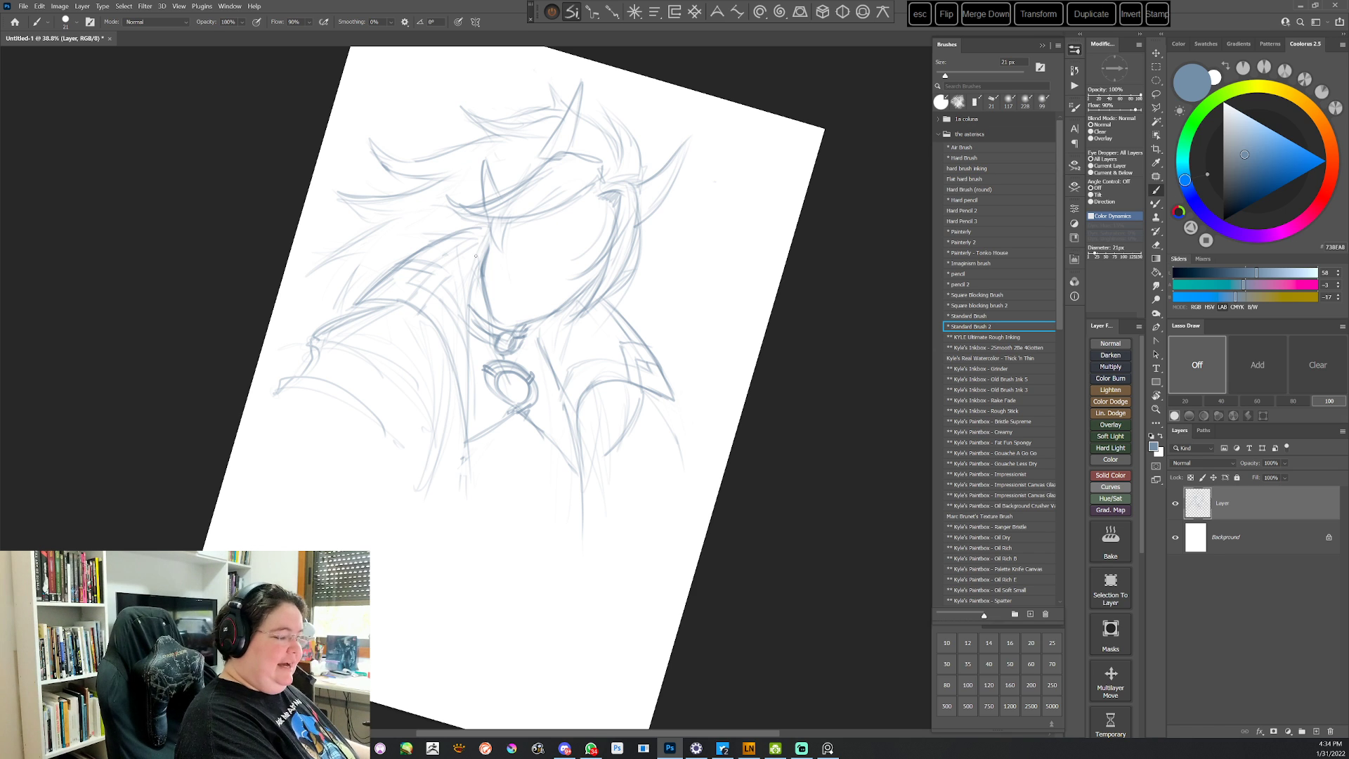
key("Escape")
key("space")
left_click_drag(739, 479, 728, 444)
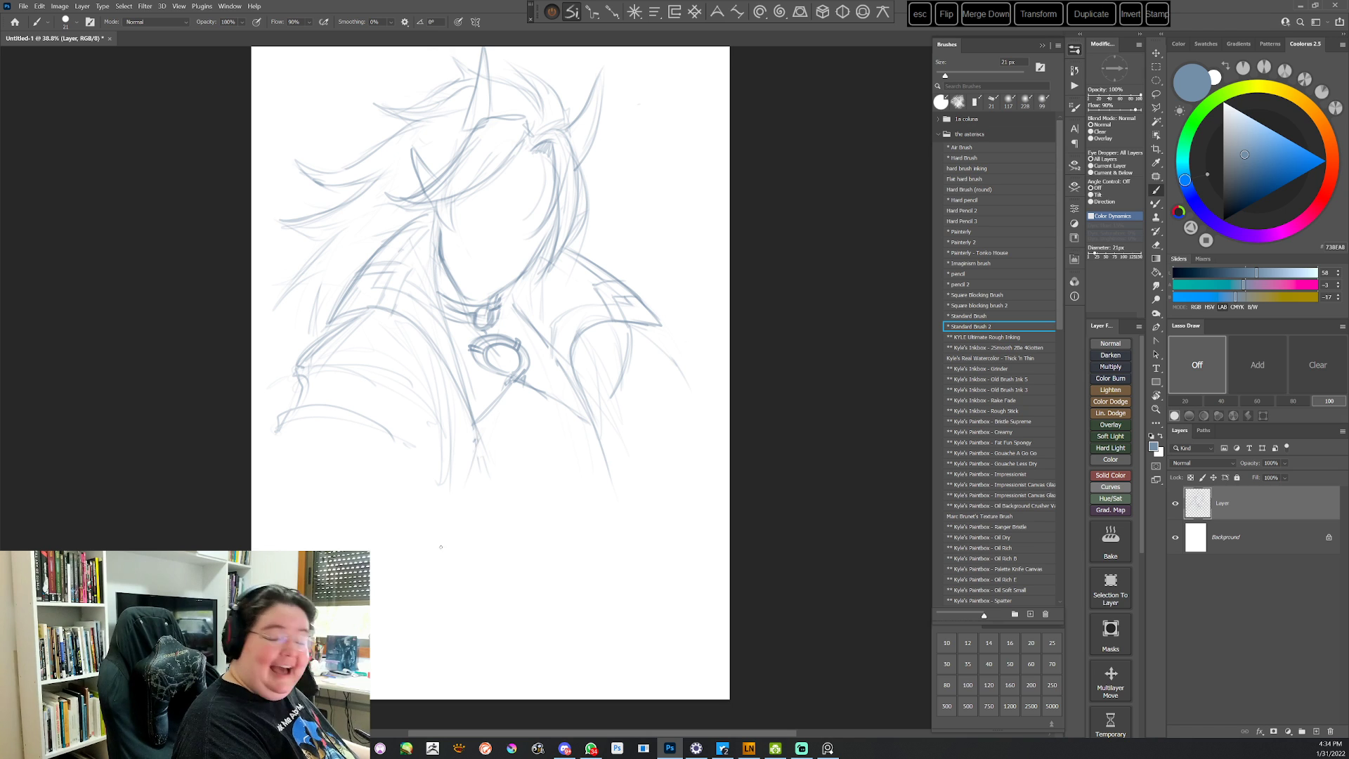
Sketch curved fold strokes and an inner sleeve shape beneath the right collar
key("r")
left_click_drag(780, 403, 743, 451)
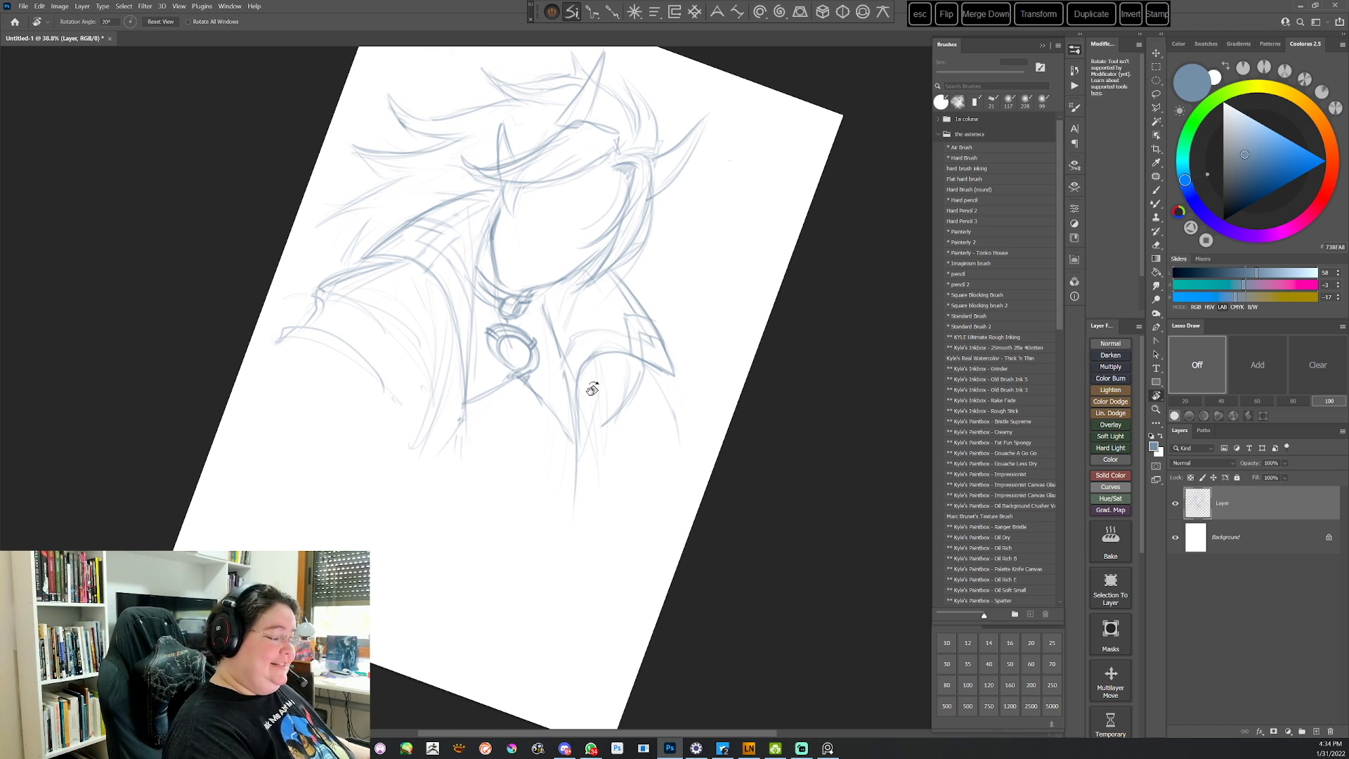
key("b")
left_click_drag(588, 367, 584, 403)
mouse_move(590, 370)
left_mouse_down()
mouse_move(586, 436)
mouse_move(601, 434)
left_mouse_up()
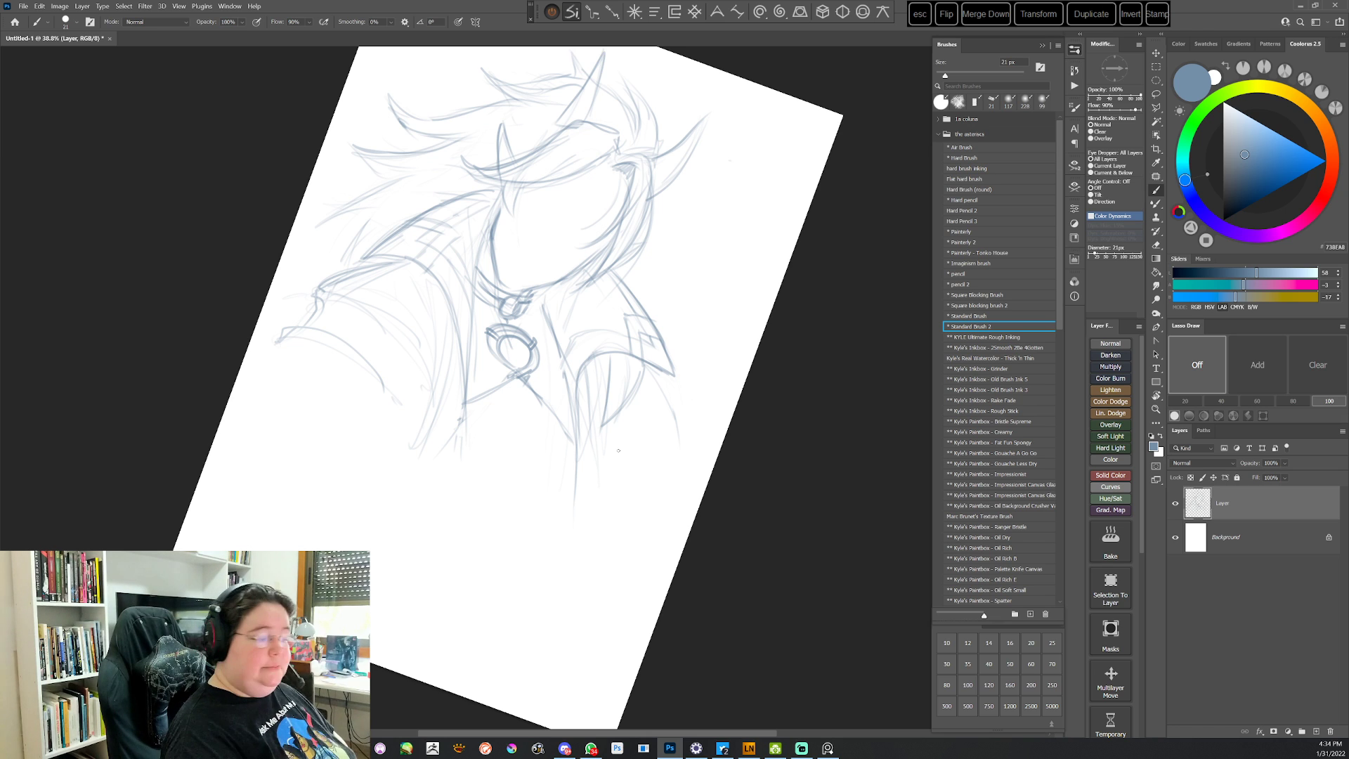
key("ctrl+z")
key("e")
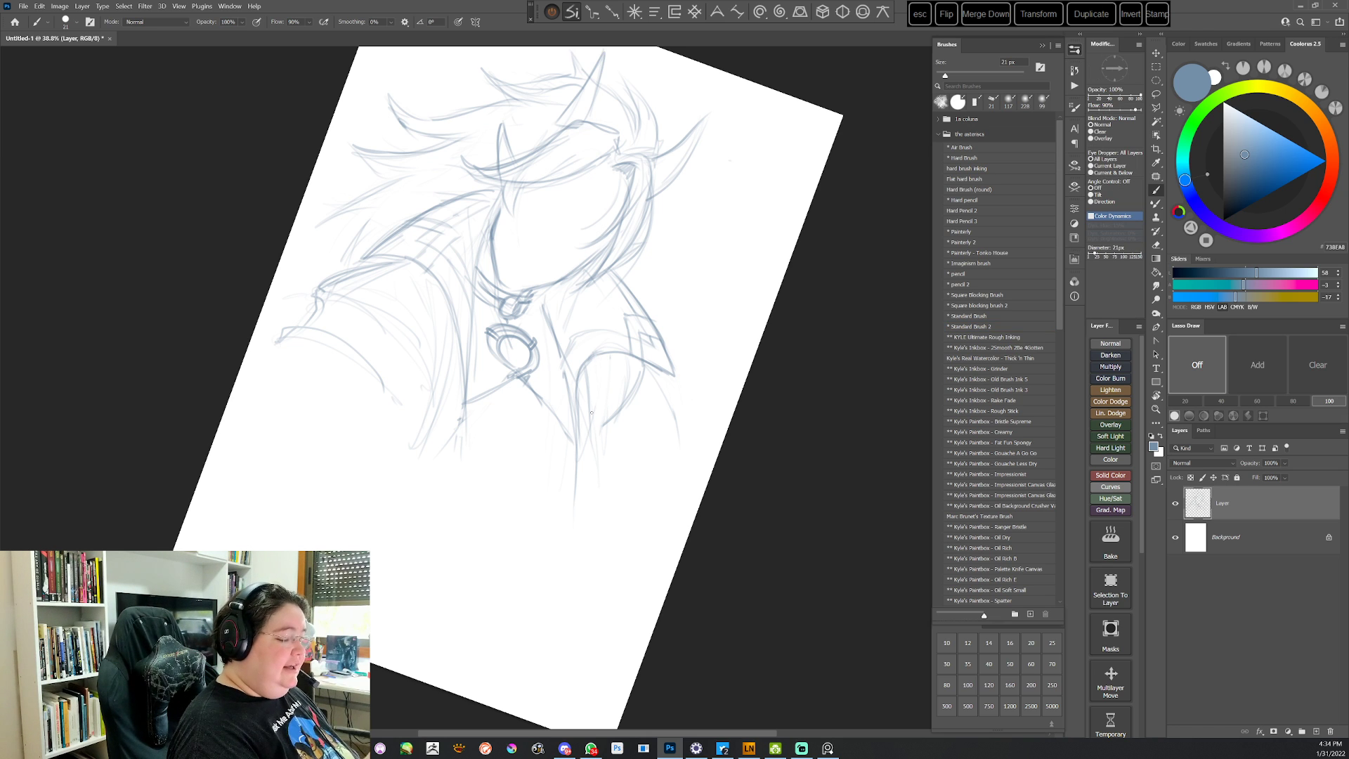
key("comma")
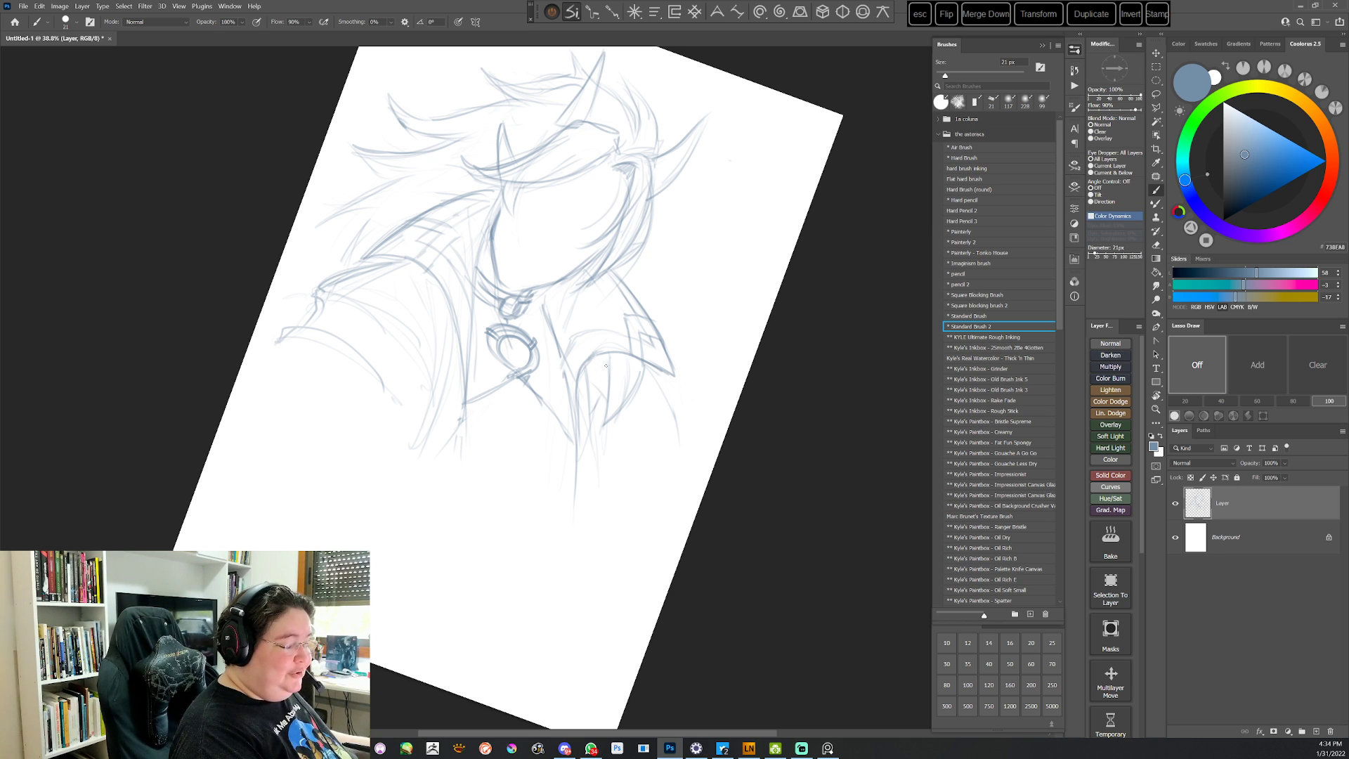
key("Escape")
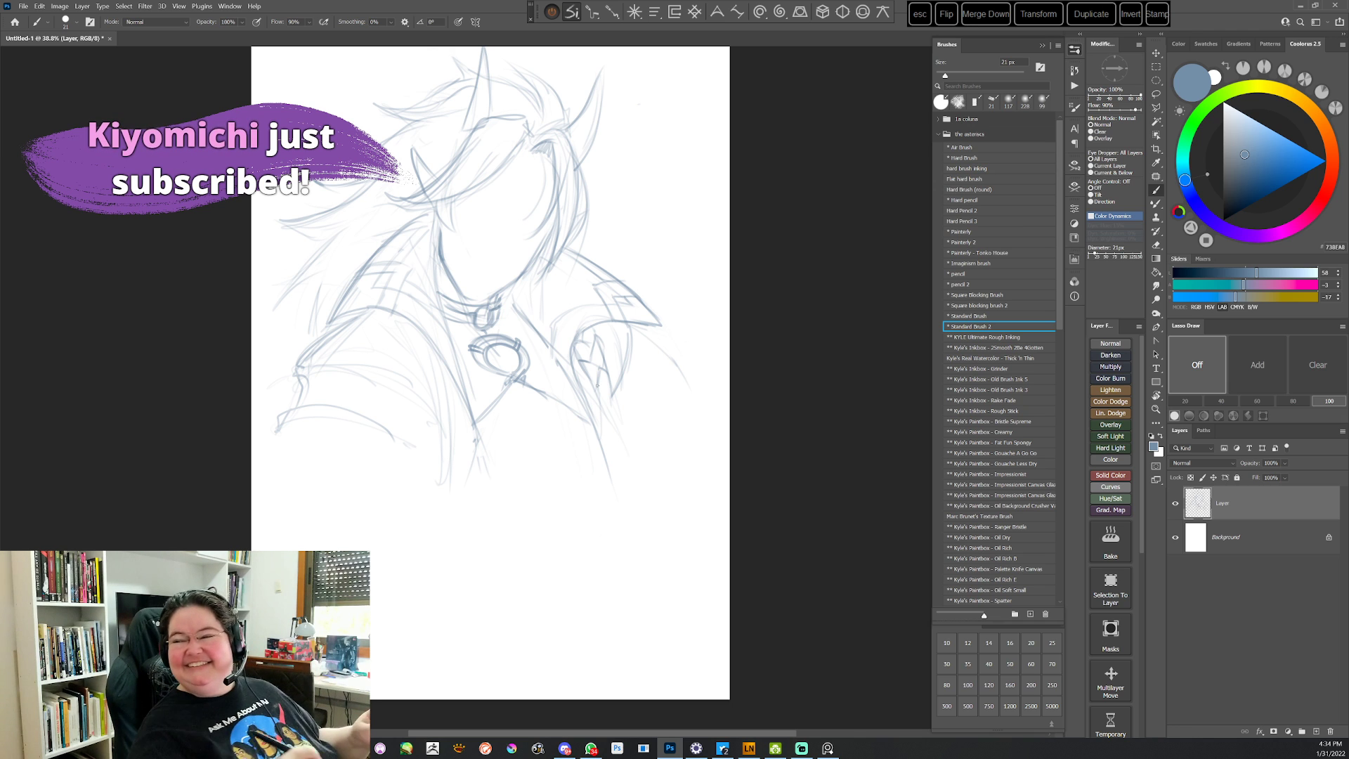
Draw long fold strokes down the left lapel, from beside the brooch to its lower end
left_click_drag(623, 432, 619, 390)
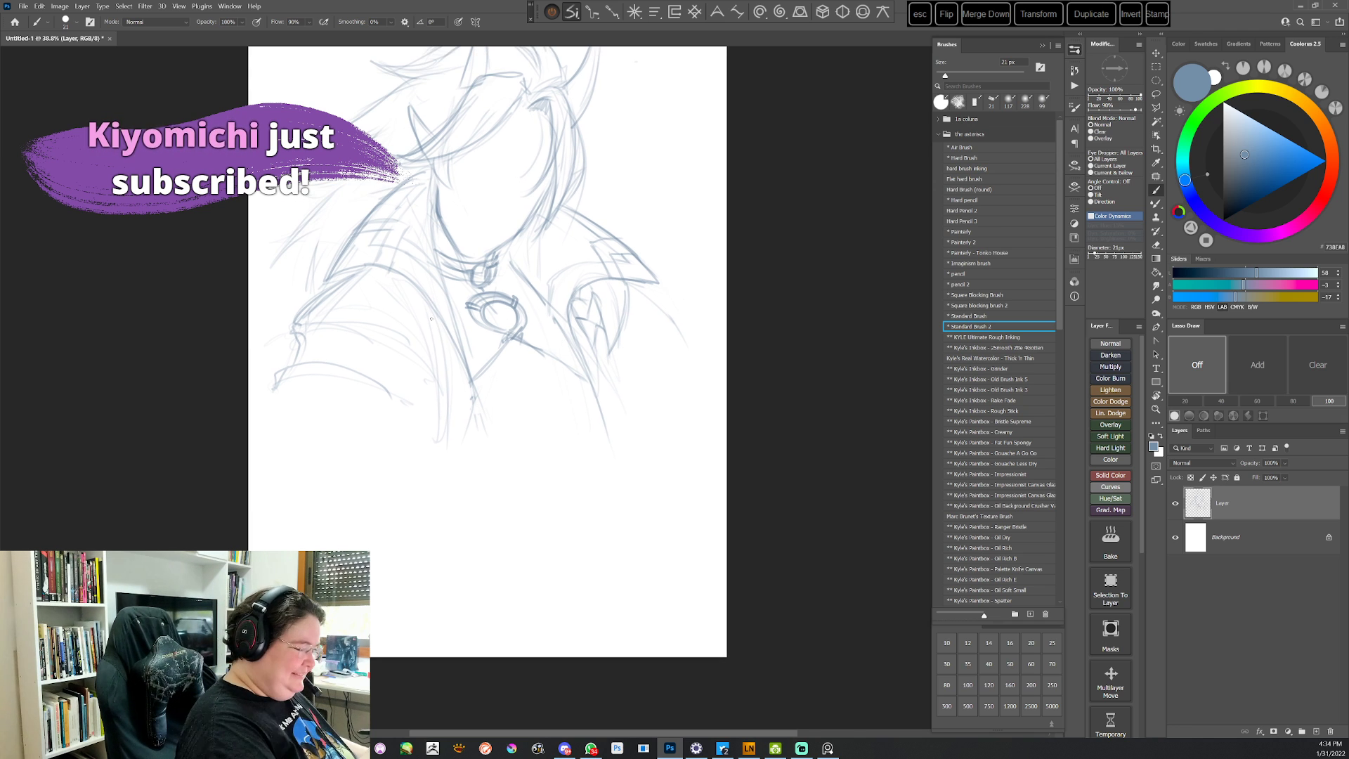
left_click_drag(428, 325, 442, 426)
left_click_drag(462, 369, 454, 420)
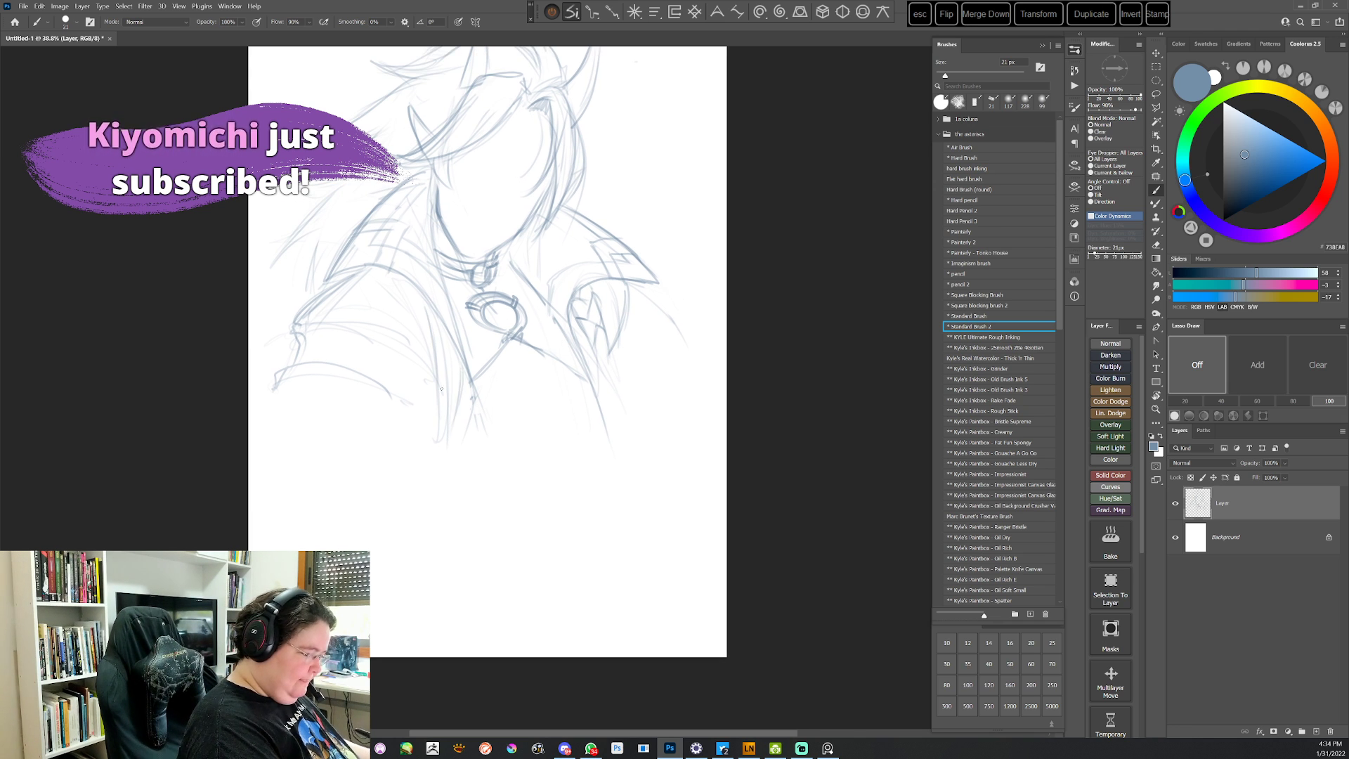
left_click_drag(428, 325, 437, 432)
mouse_move(437, 327)
left_mouse_down()
mouse_move(453, 350)
mouse_move(439, 385)
left_mouse_up()
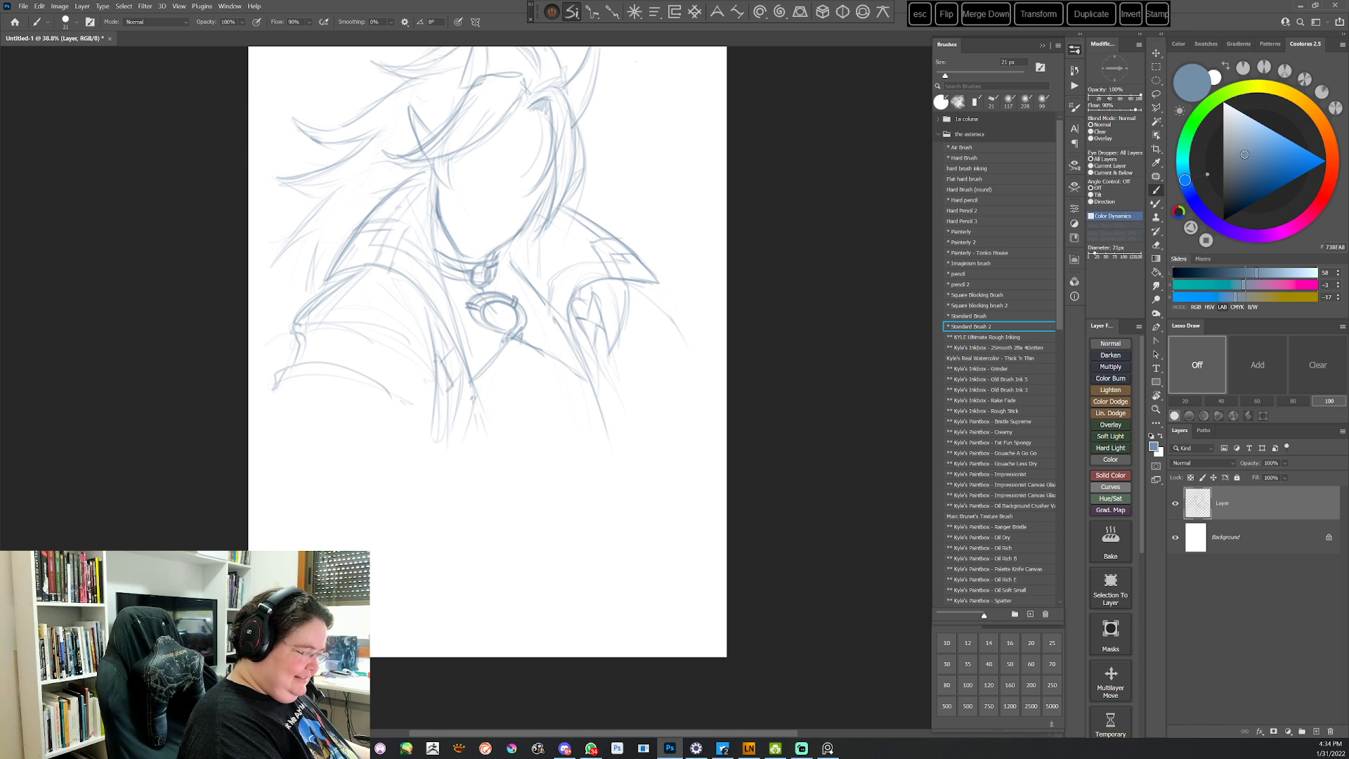
left_click_drag(436, 336, 436, 411)
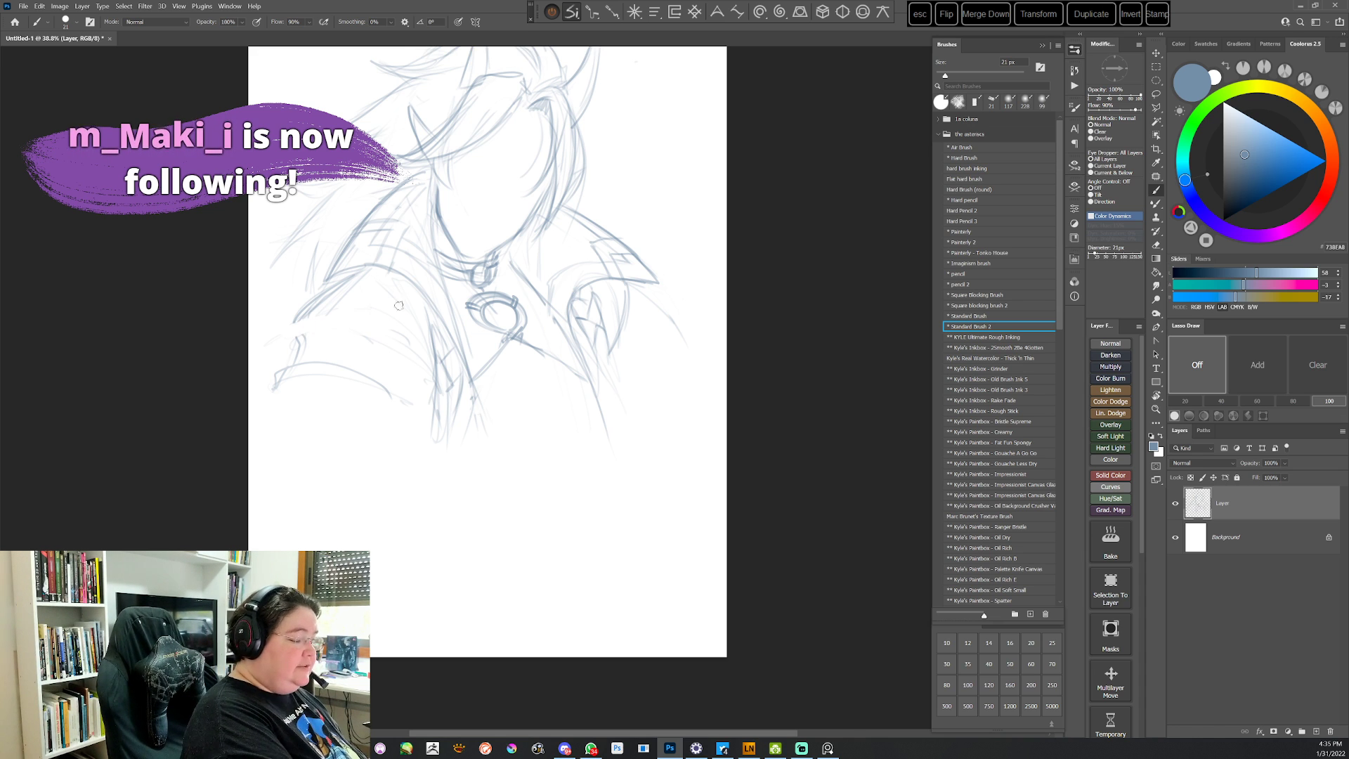
Clean up the left sleeve's shoulder lines and redraw its outer edge down to the cuff curve
key("b")
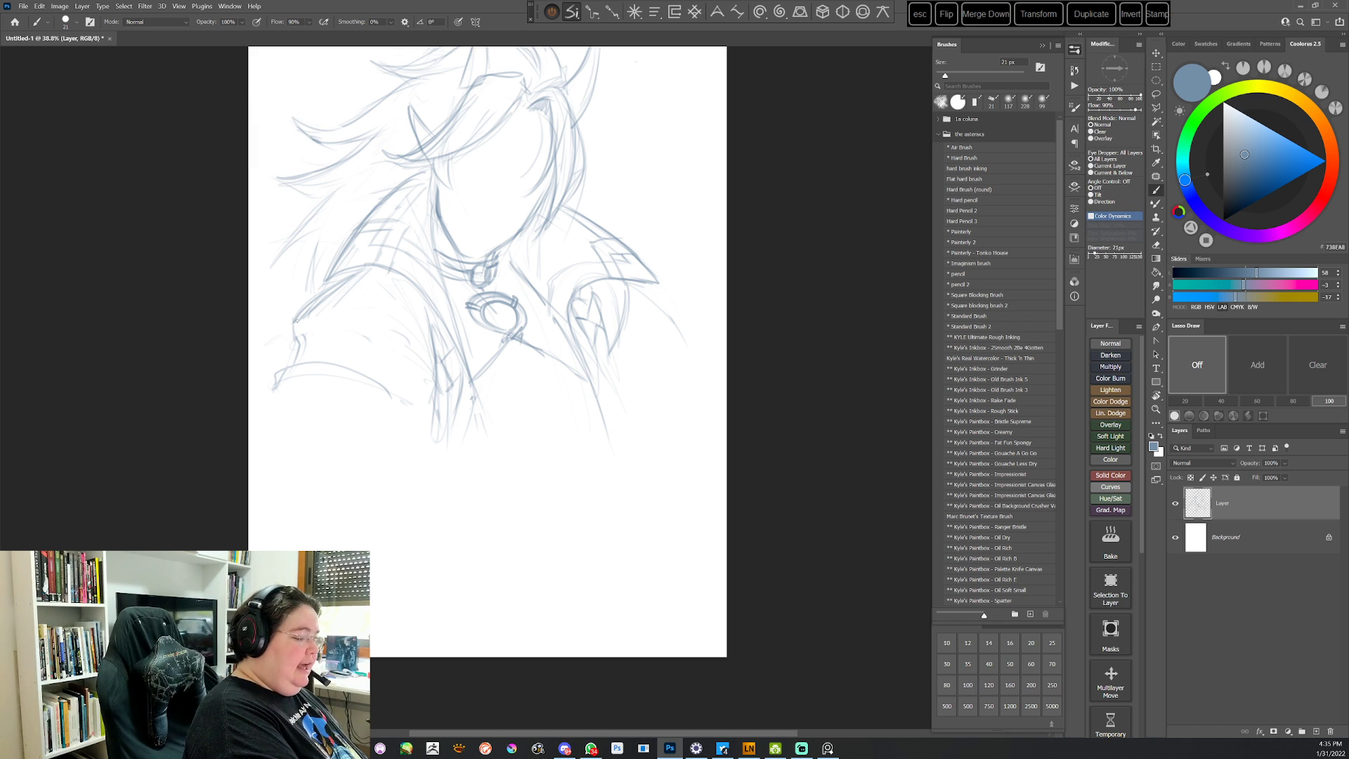
key("comma")
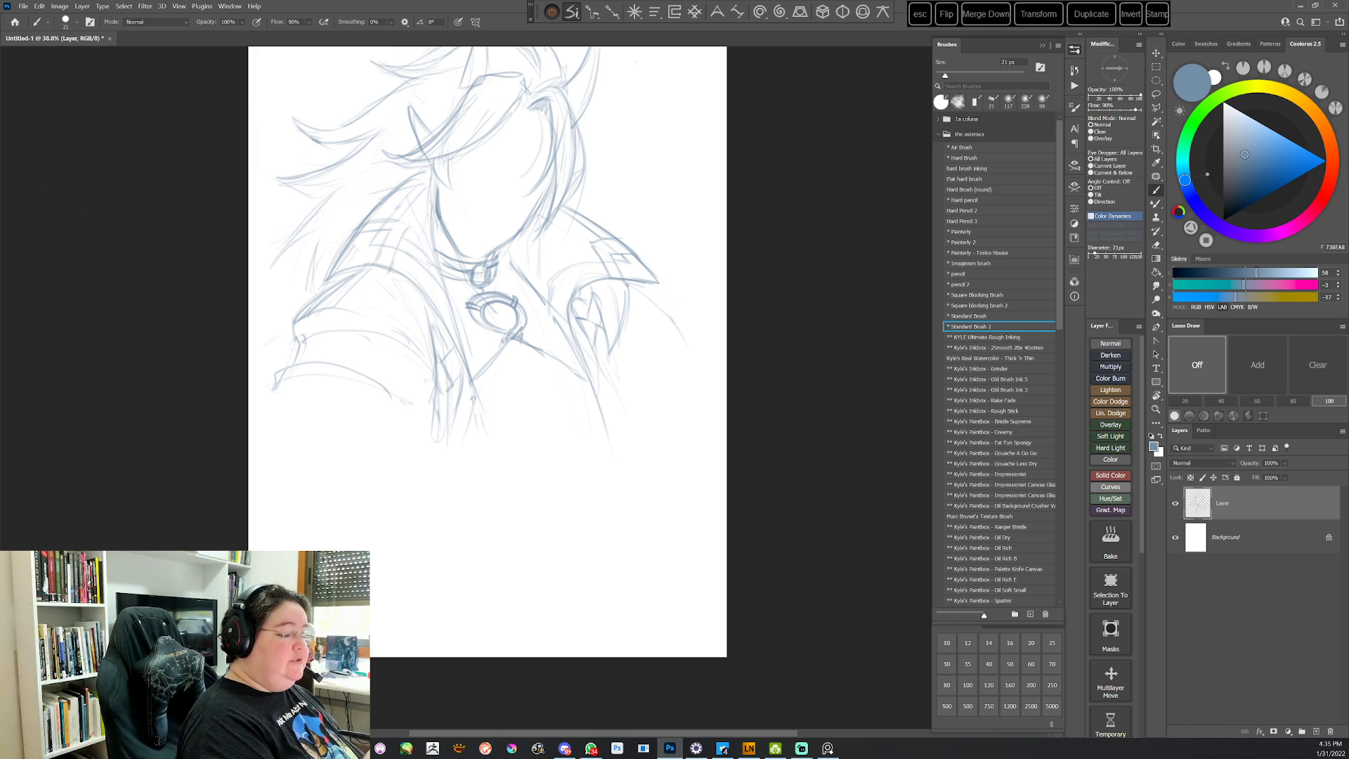
left_click_drag(627, 284, 625, 338)
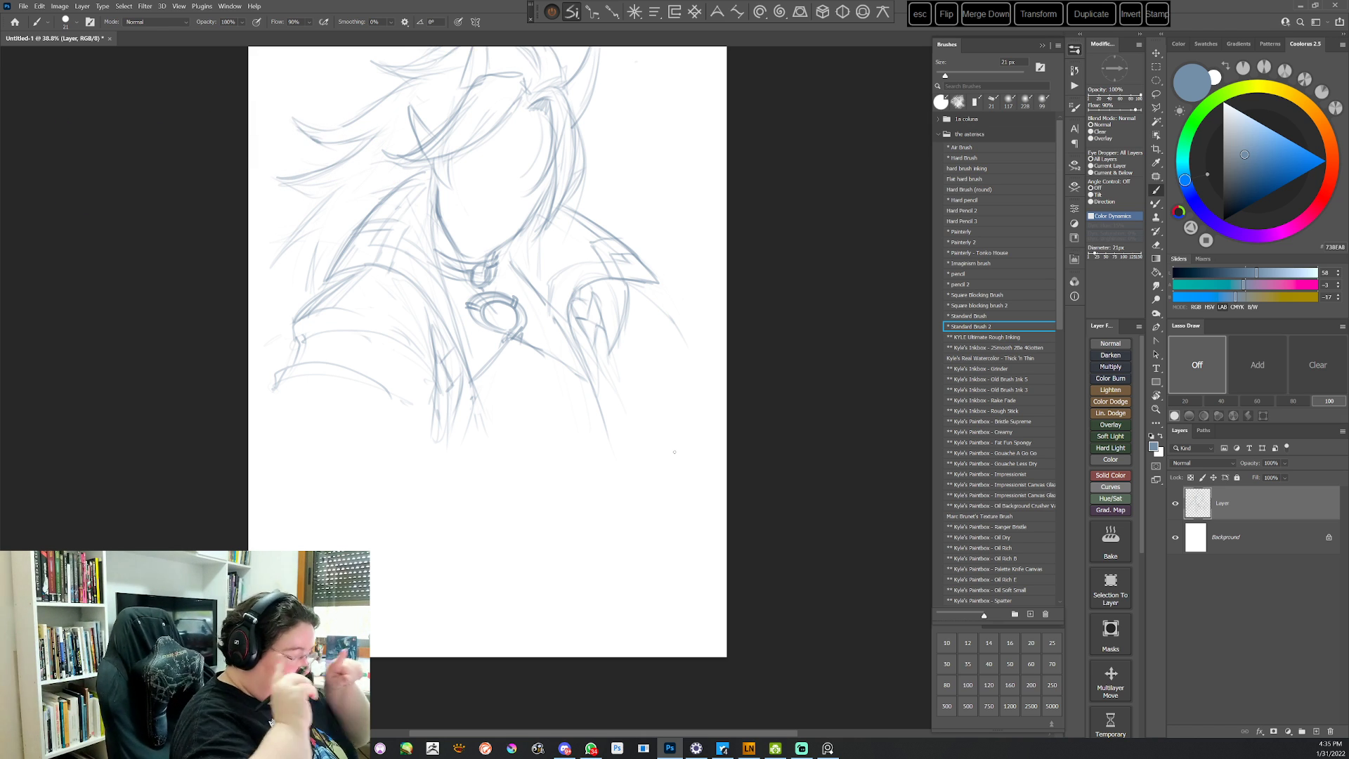
left_click_drag(297, 318, 303, 362)
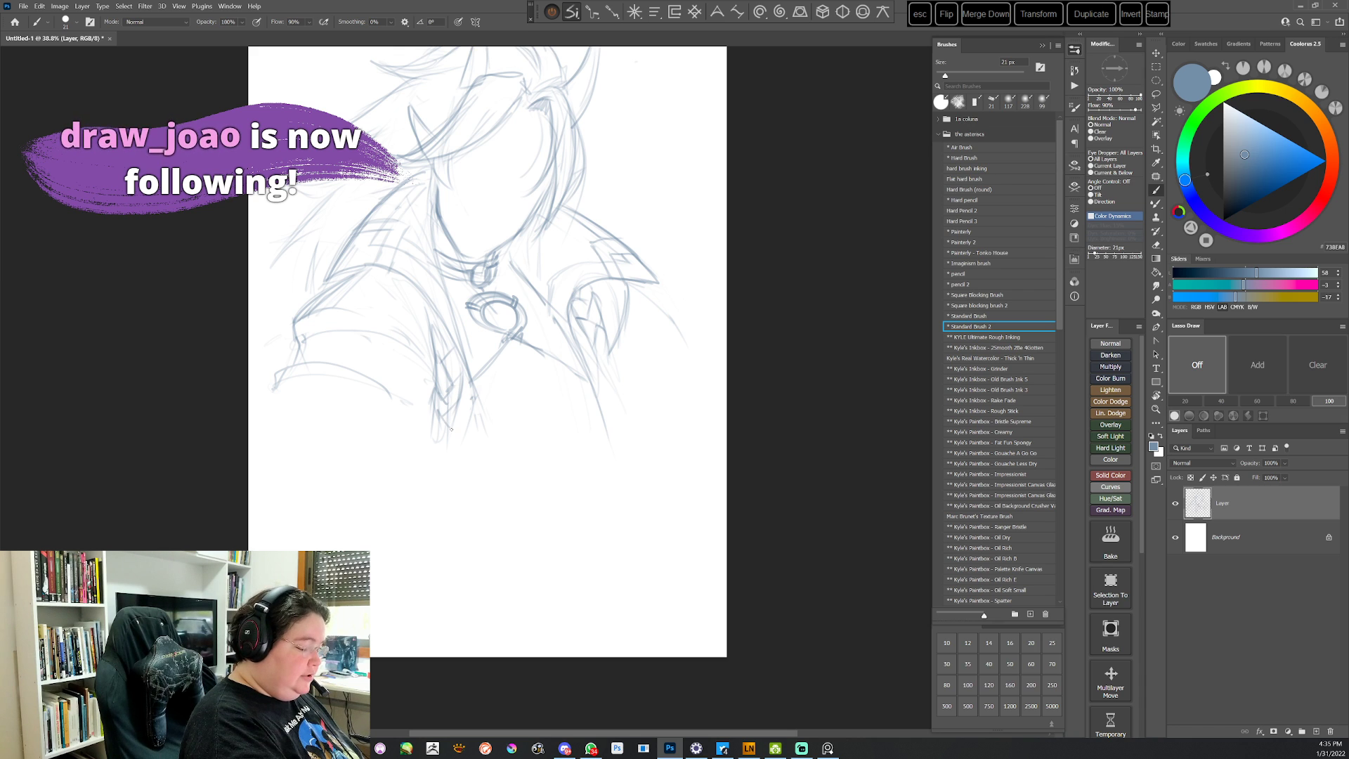
Erase the rounded lower end of the left lapel and redraw its tip with short strokes
left_click_drag(430, 409, 430, 430)
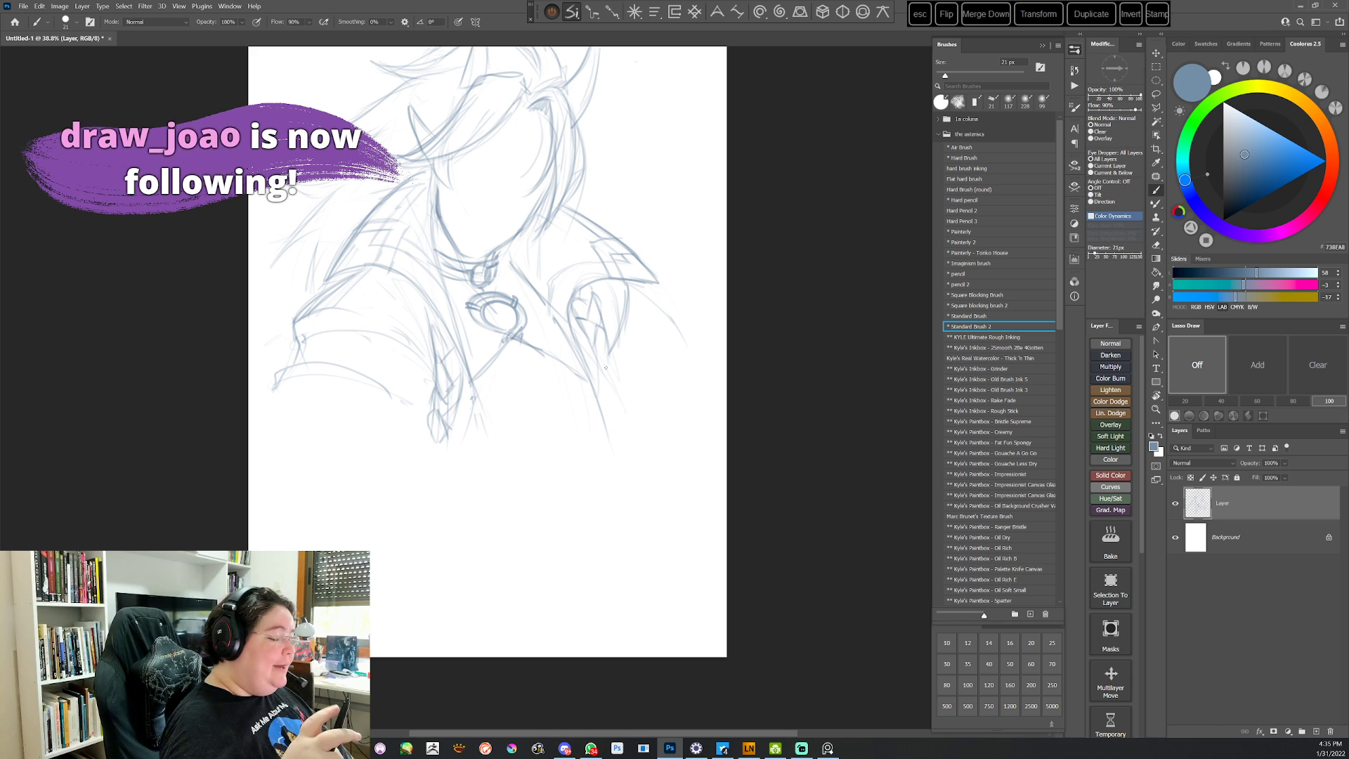
left_click_drag(416, 462, 395, 470)
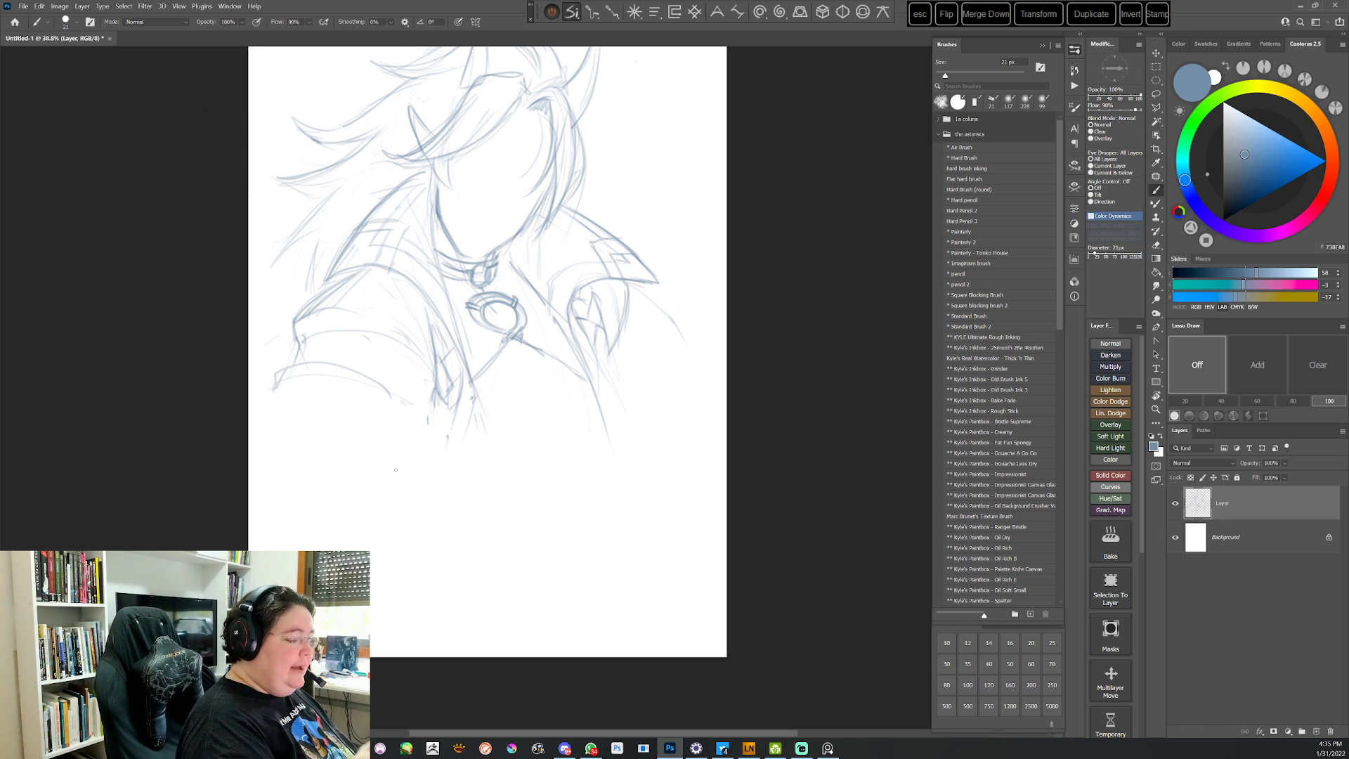
key("e")
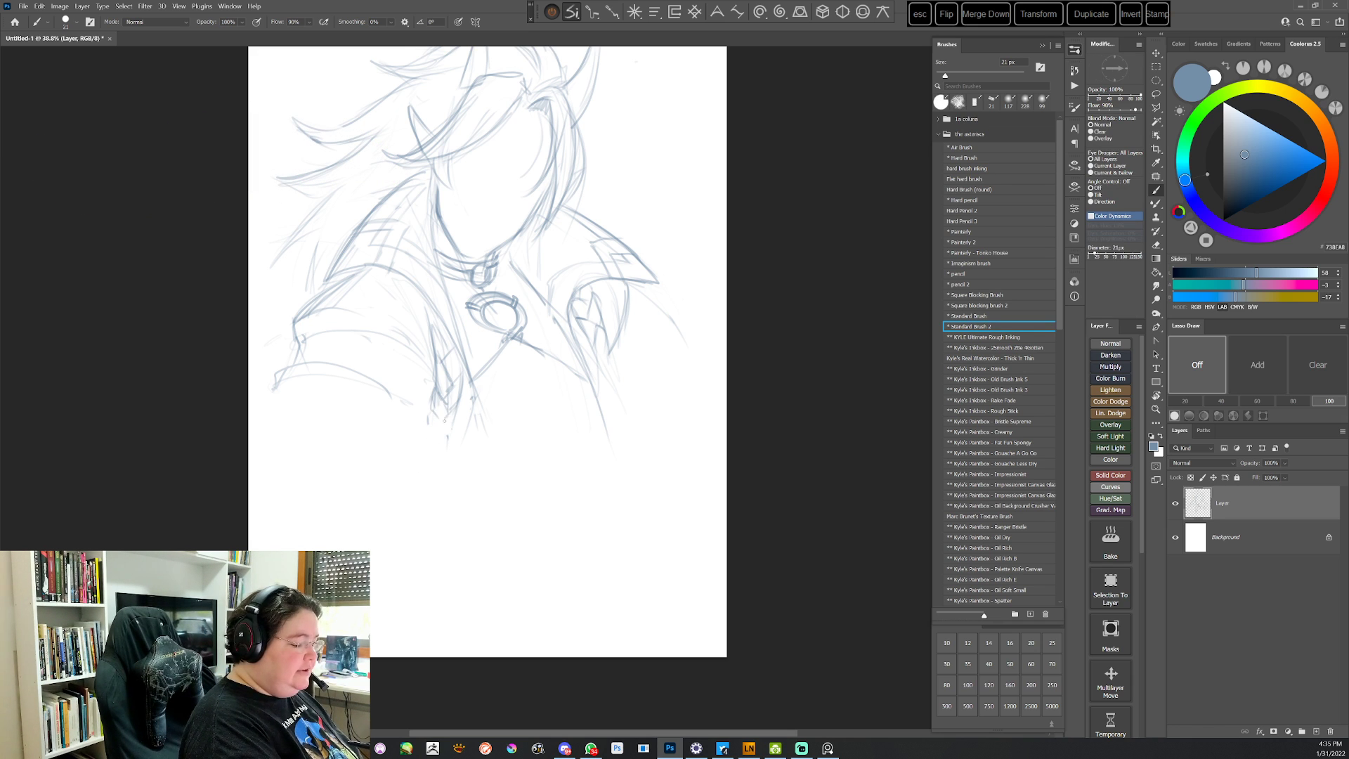
left_click_drag(455, 412, 448, 436)
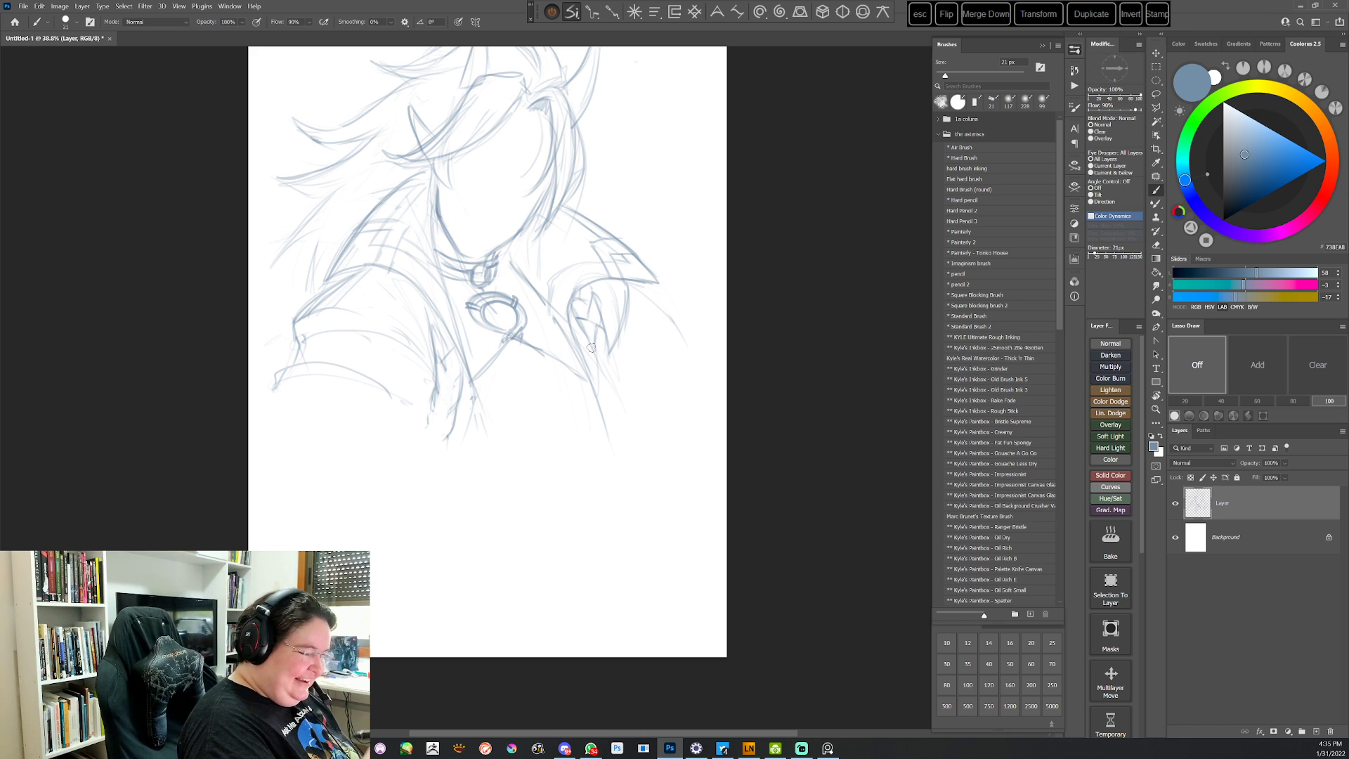
Remove the inner fold strokes beneath the right collar
key("ctrl+z")
key("ctrl+z")
key("ctrl+z")
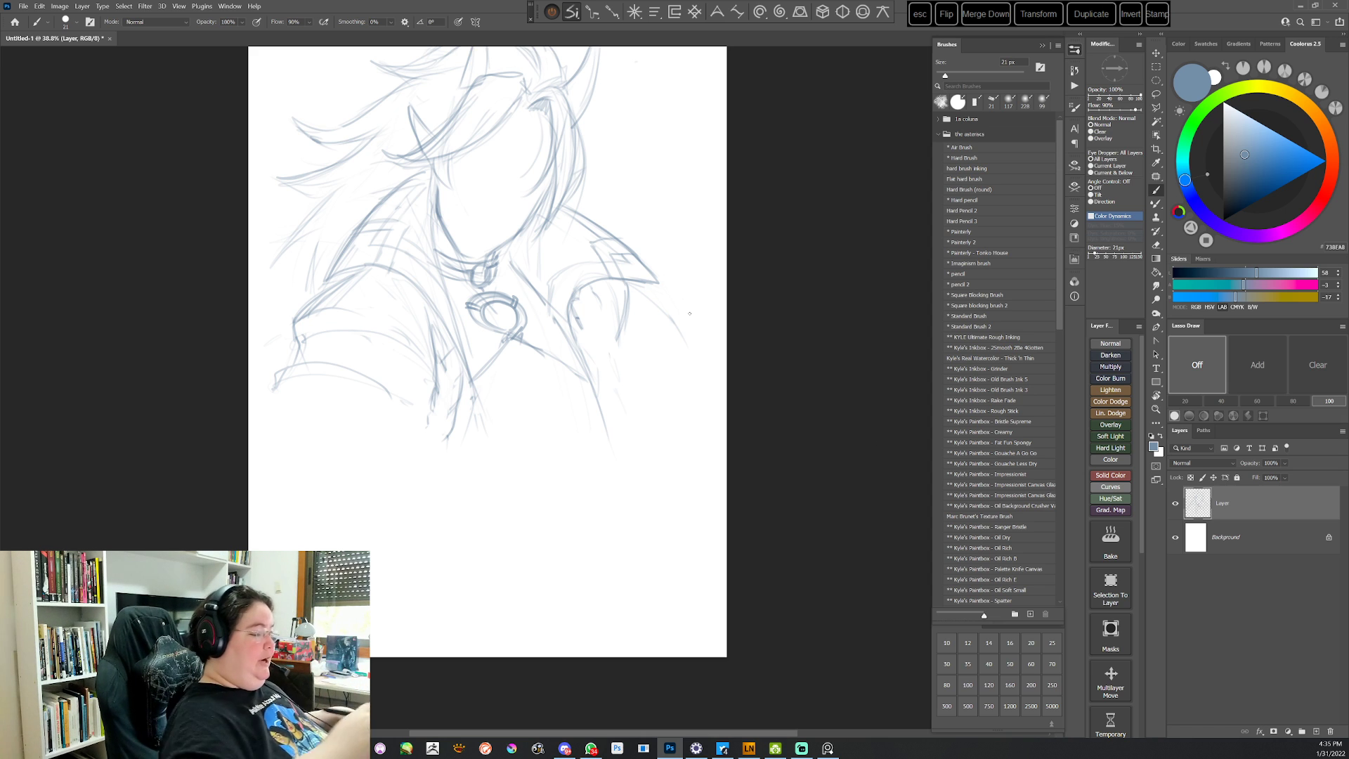
Strengthen the left sleeve's shoulder curves and draw long sleeve lines downward beneath the right collar
mouse_move(305, 298)
left_mouse_down()
mouse_move(340, 291)
mouse_move(420, 328)
mouse_move(438, 356)
left_mouse_up()
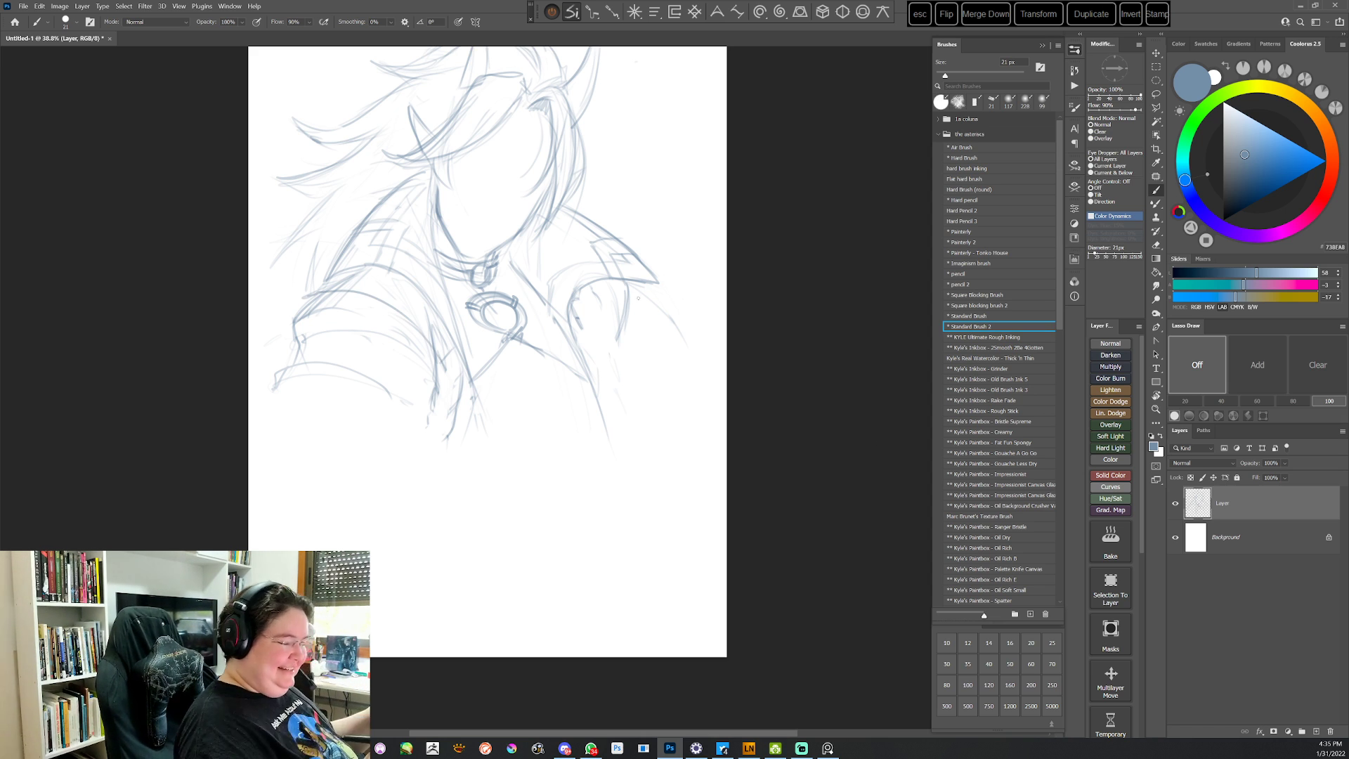
mouse_move(628, 292)
left_mouse_down()
mouse_move(604, 322)
mouse_move(589, 283)
mouse_move(632, 405)
mouse_move(582, 286)
mouse_move(638, 398)
left_mouse_up()
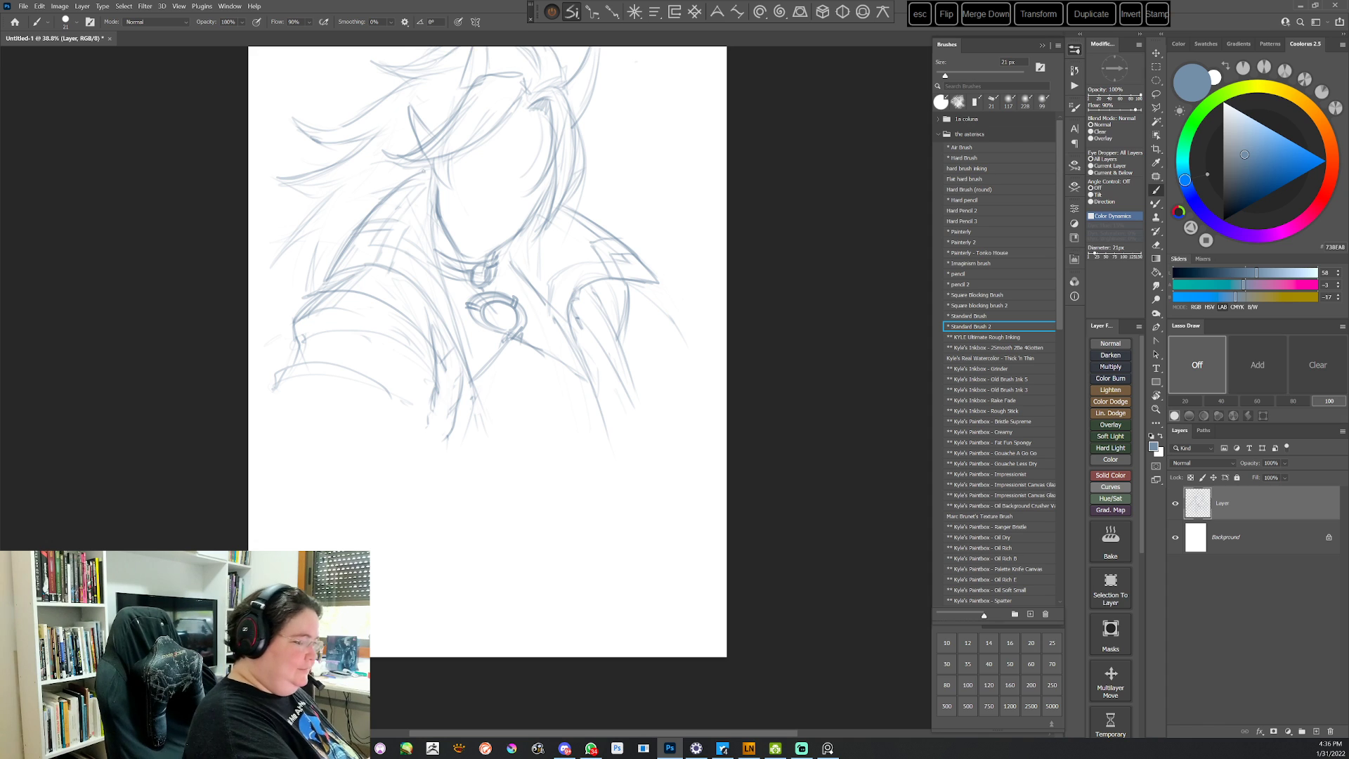
Lighten the hair strokes around the pointed left ear and darken the ear's outline
left_click_drag(423, 156, 433, 146)
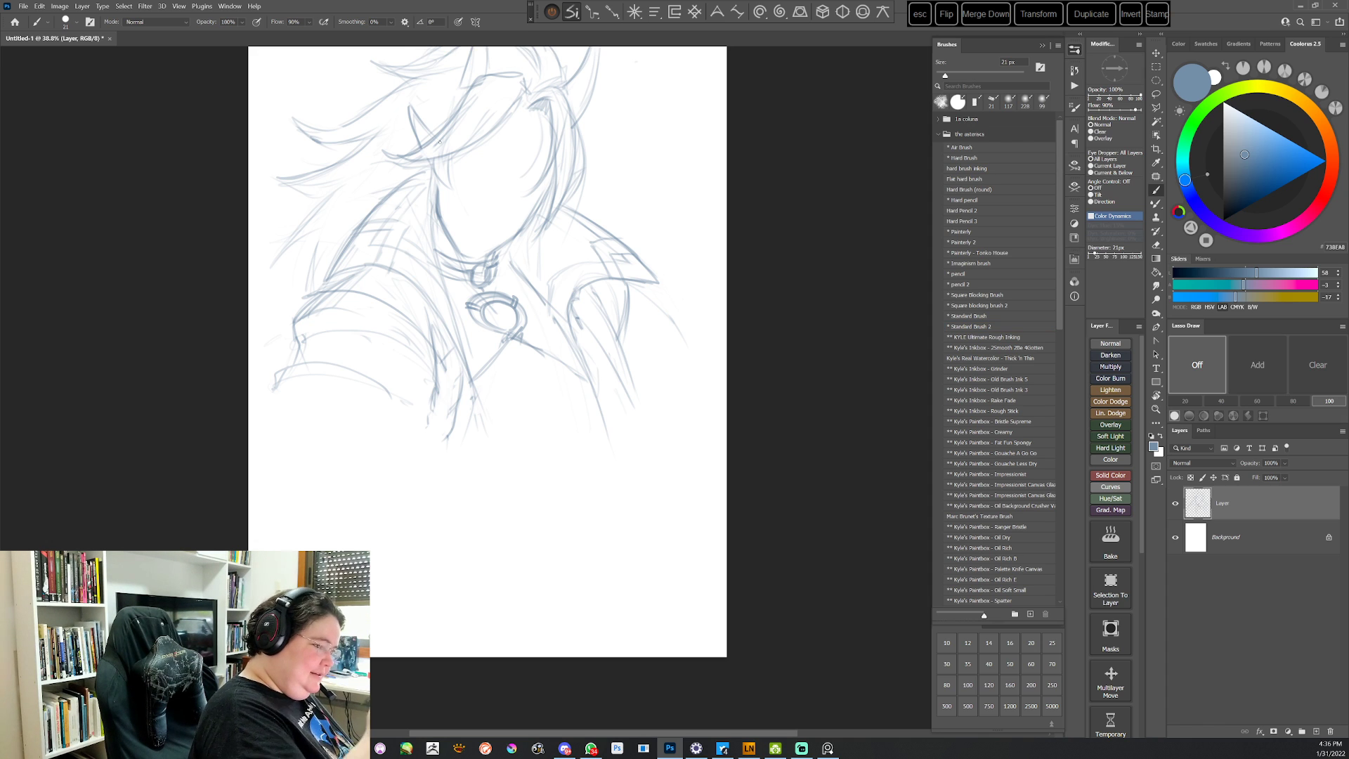
key("period")
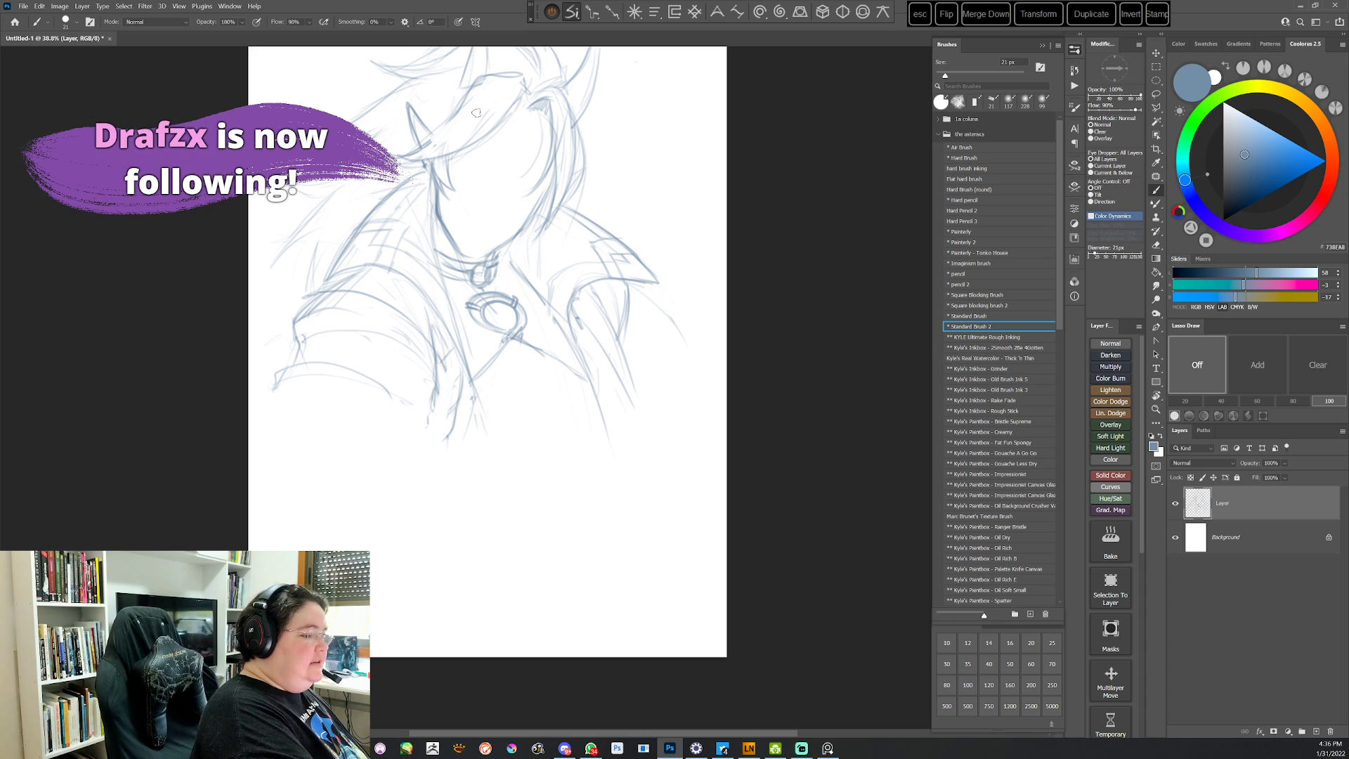
left_click(957, 102)
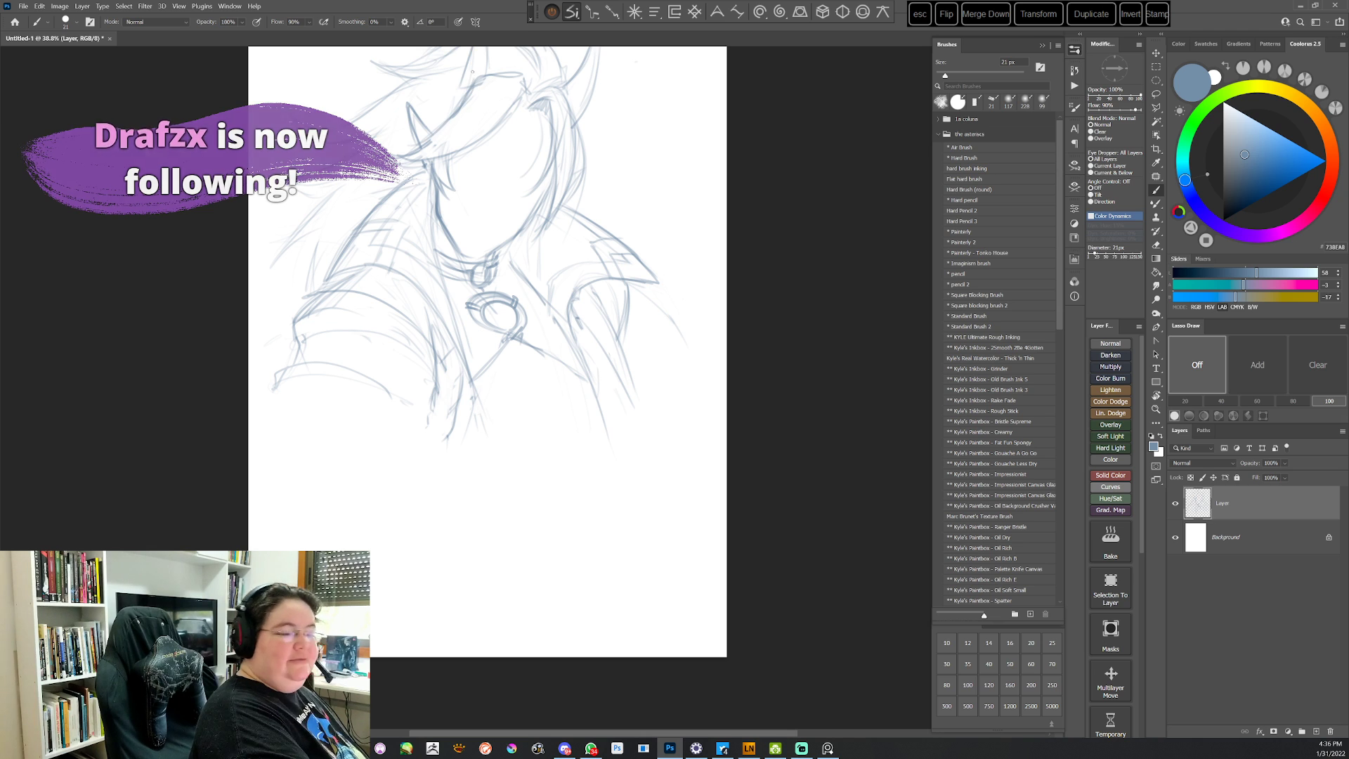
key("comma")
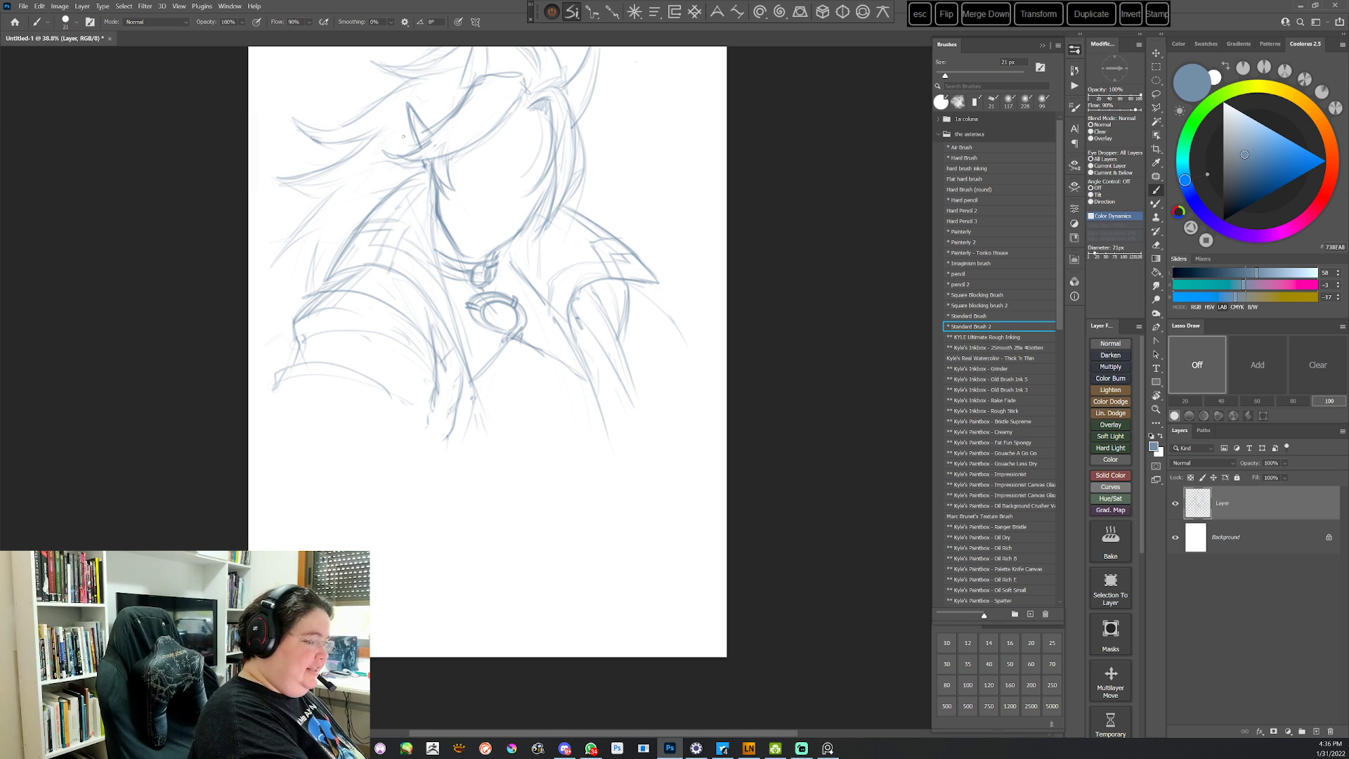
left_click_drag(404, 137, 447, 124)
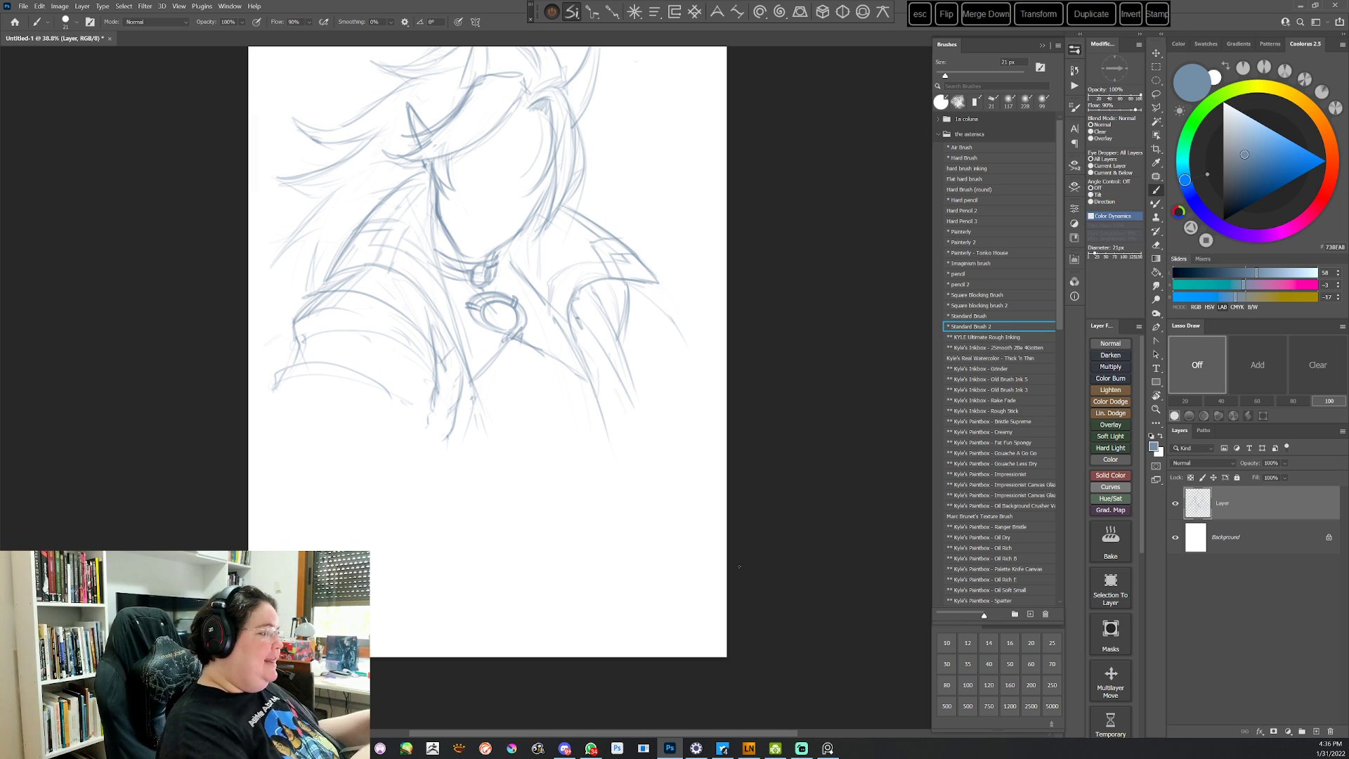
Create a new portrait document, 297 x 420 mm at 300 pixels/inch, in RGB Color with a white background
left_click(24, 6)
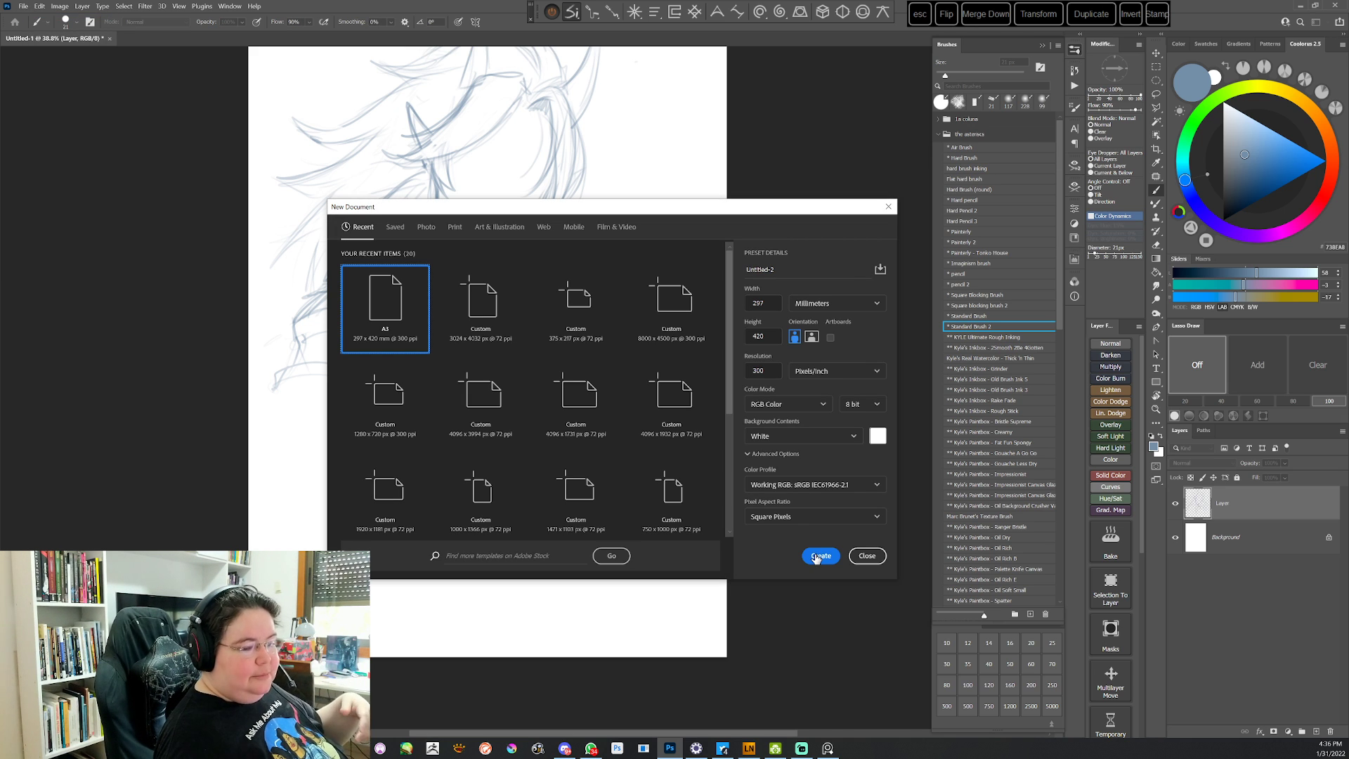
left_click(818, 556)
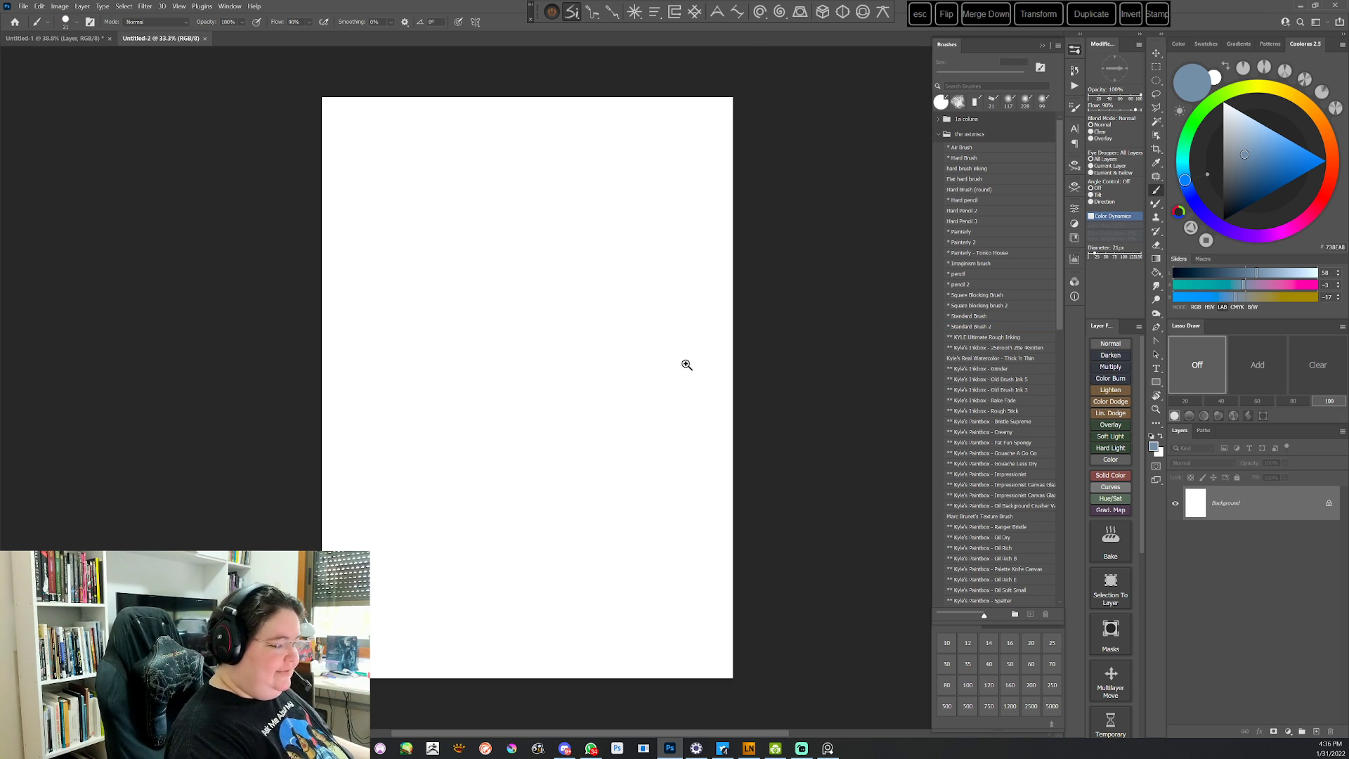
Place twelve brush dots in three rows of four across the upper part of the blank page
key("ctrl+plus")
key("ctrl+plus")
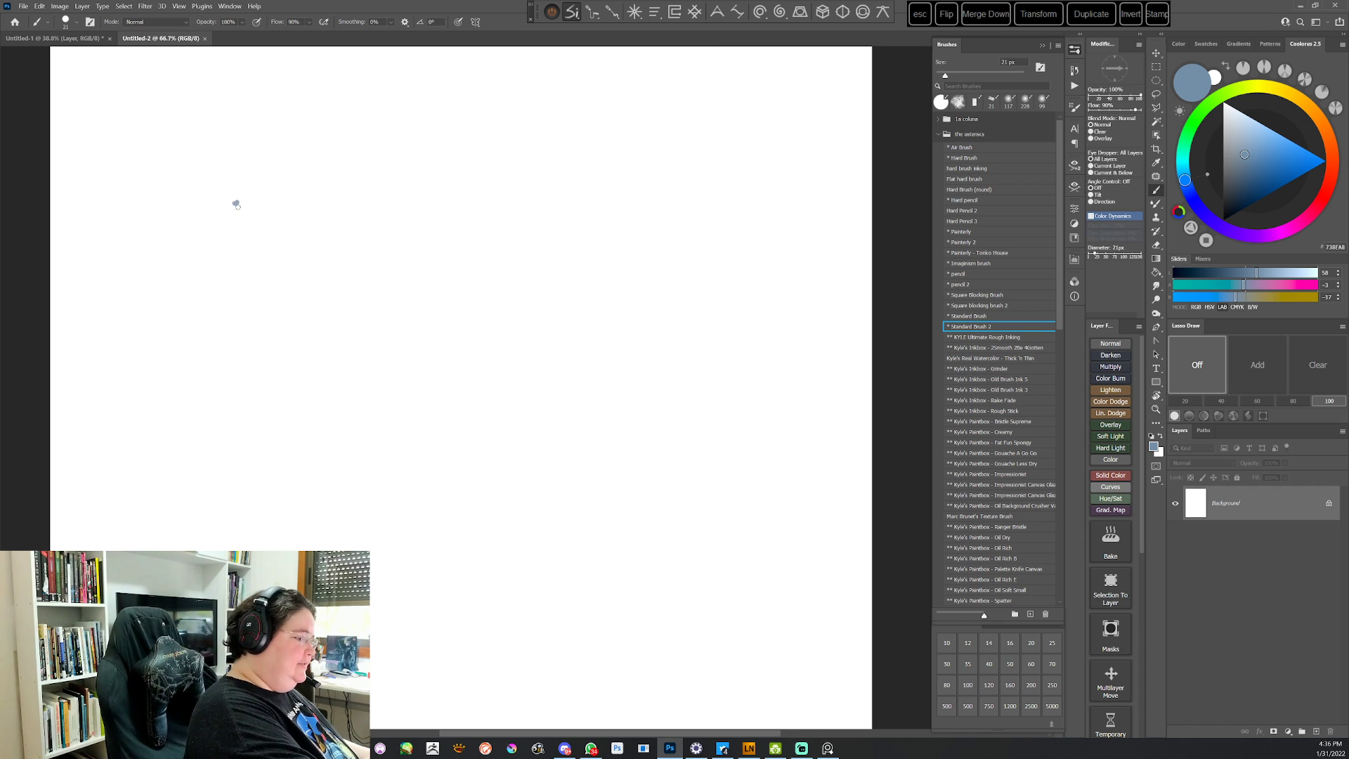
left_click(426, 197)
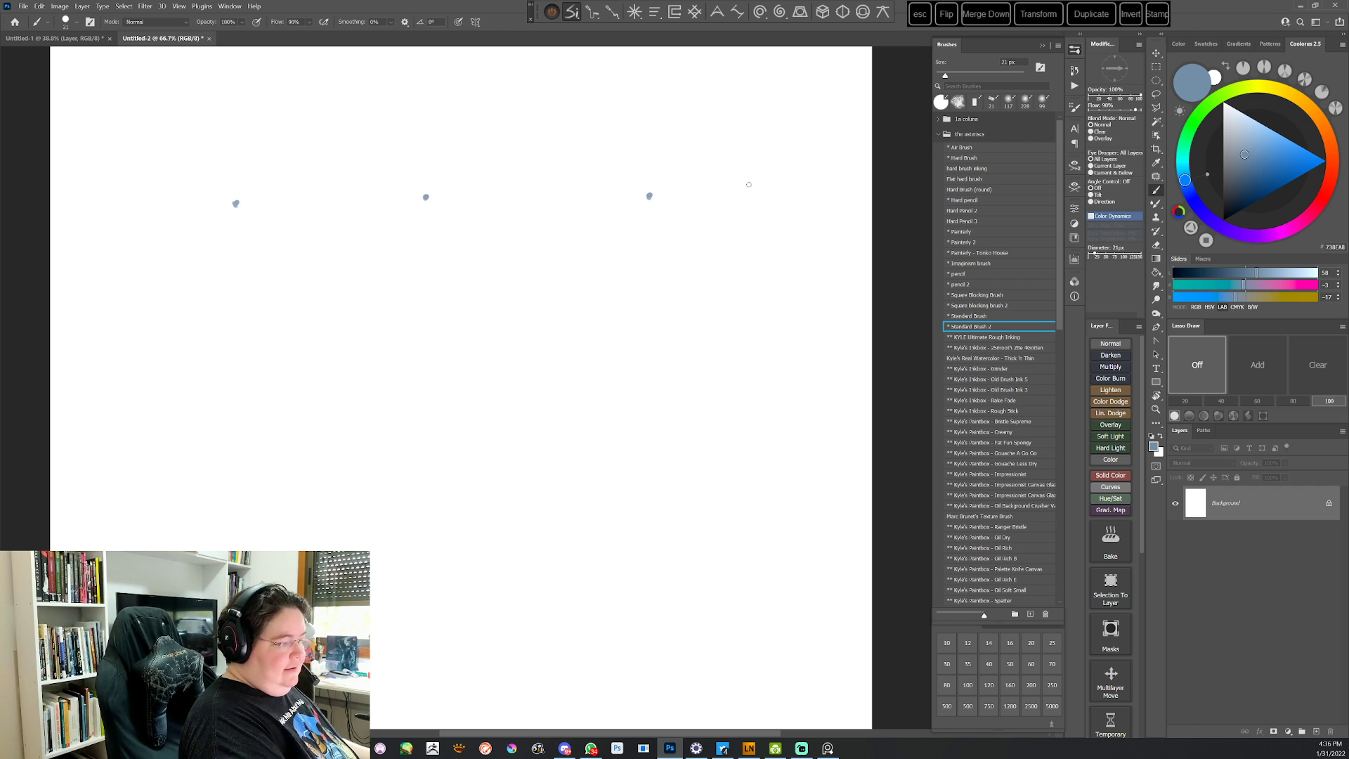
left_click(801, 190)
left_click(248, 282)
left_click(429, 284)
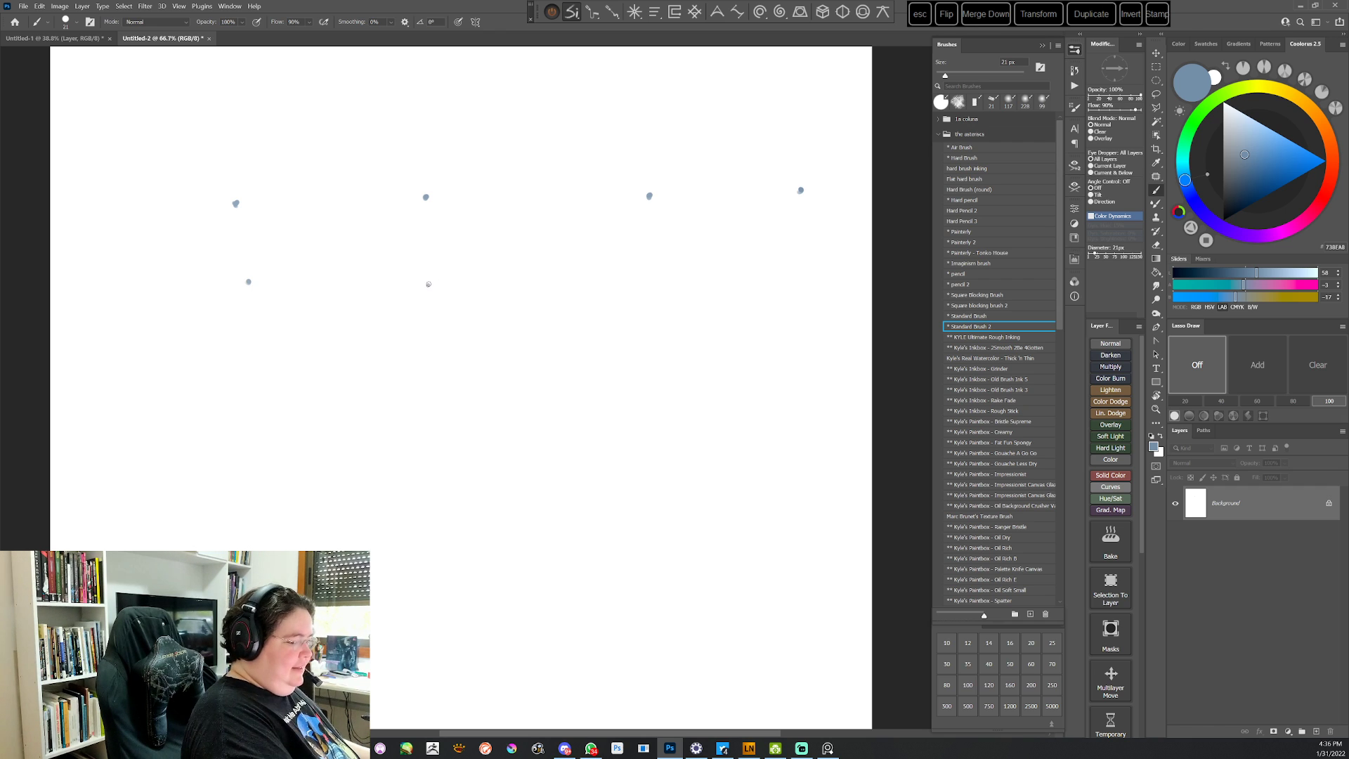
left_click(641, 281)
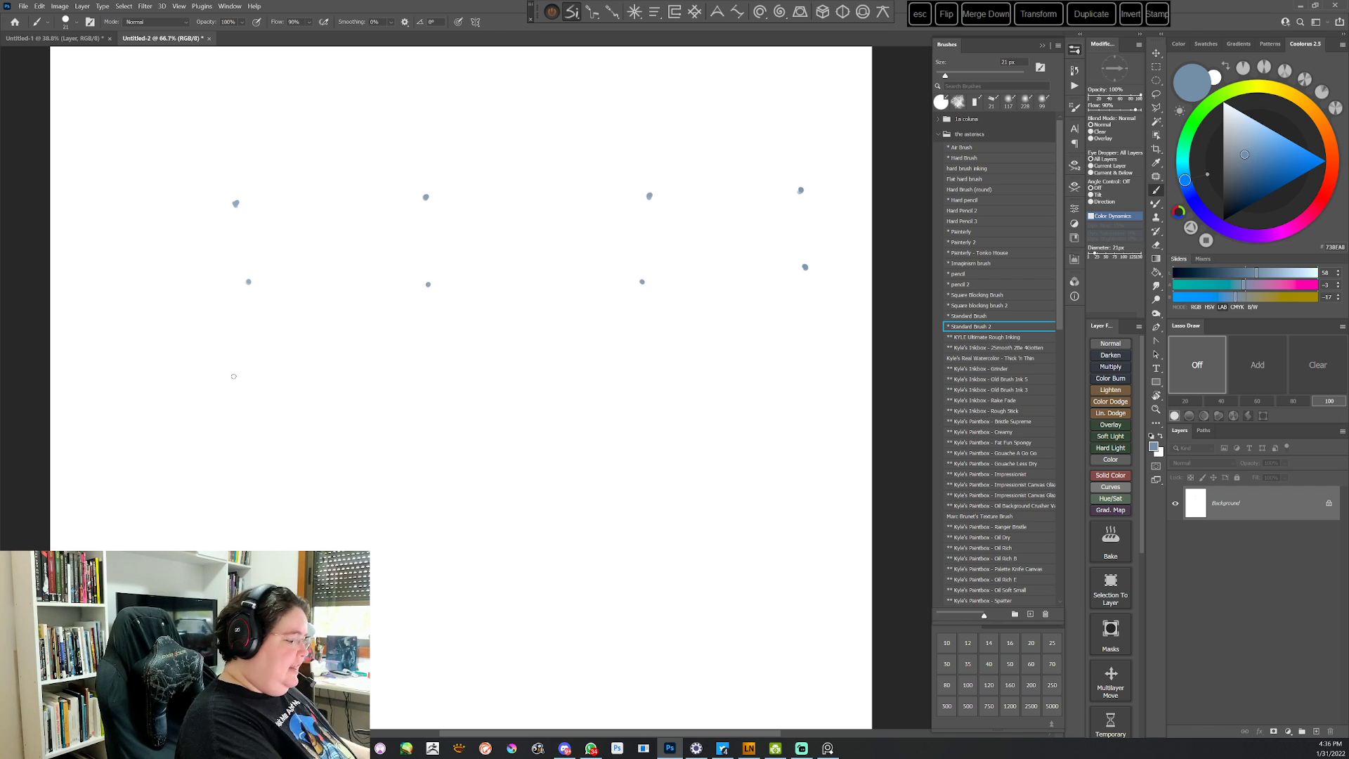
left_click(434, 373)
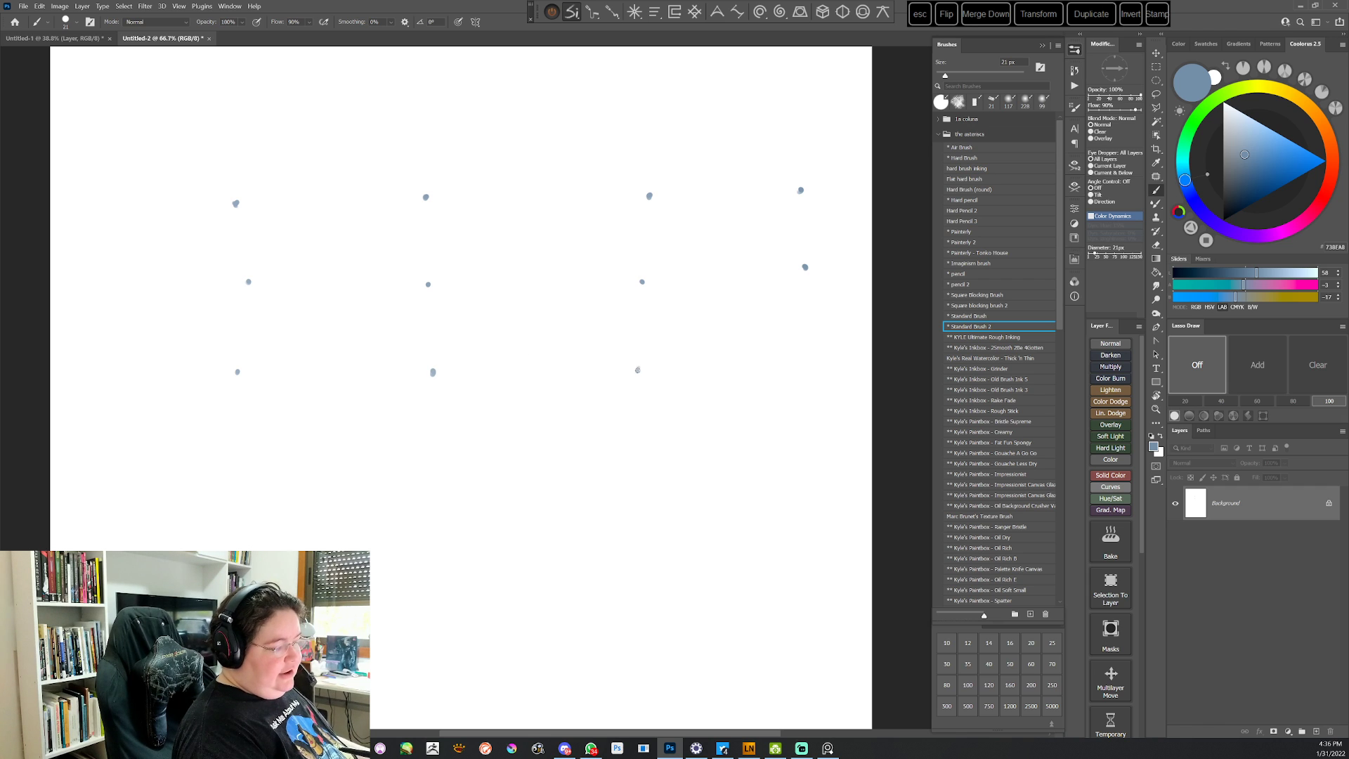
left_click(814, 356)
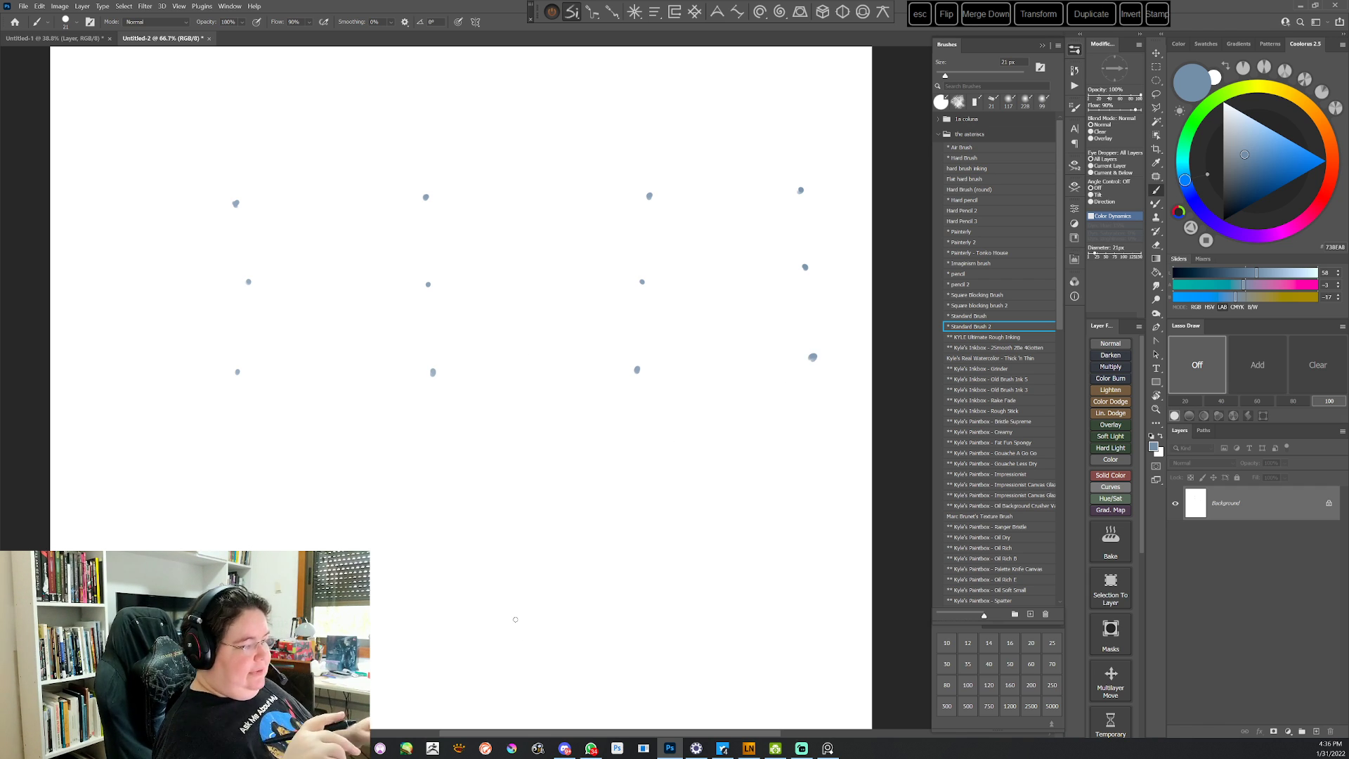
Circle one upper-row dot and one middle-row dot, and connect three other dots with an inverted V
left_click_drag(420, 190, 433, 191)
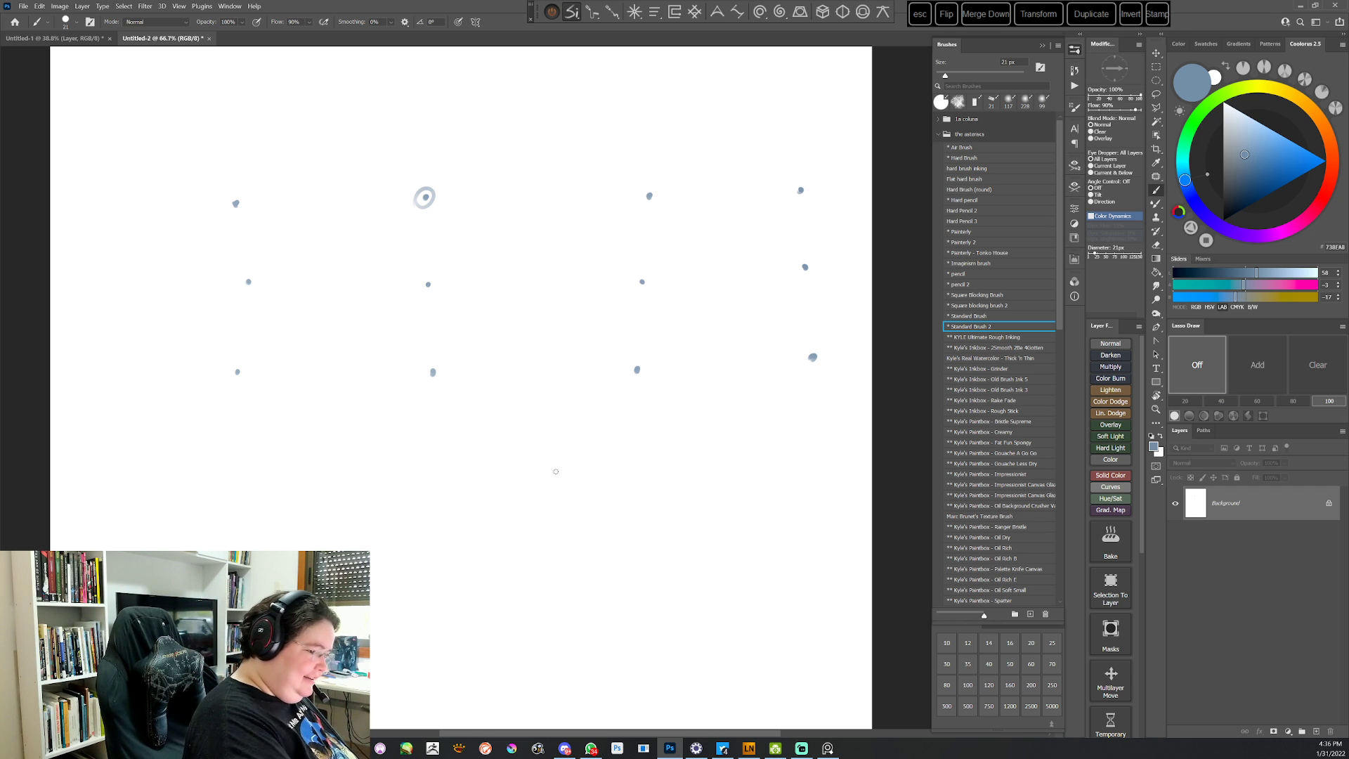
left_click(641, 283)
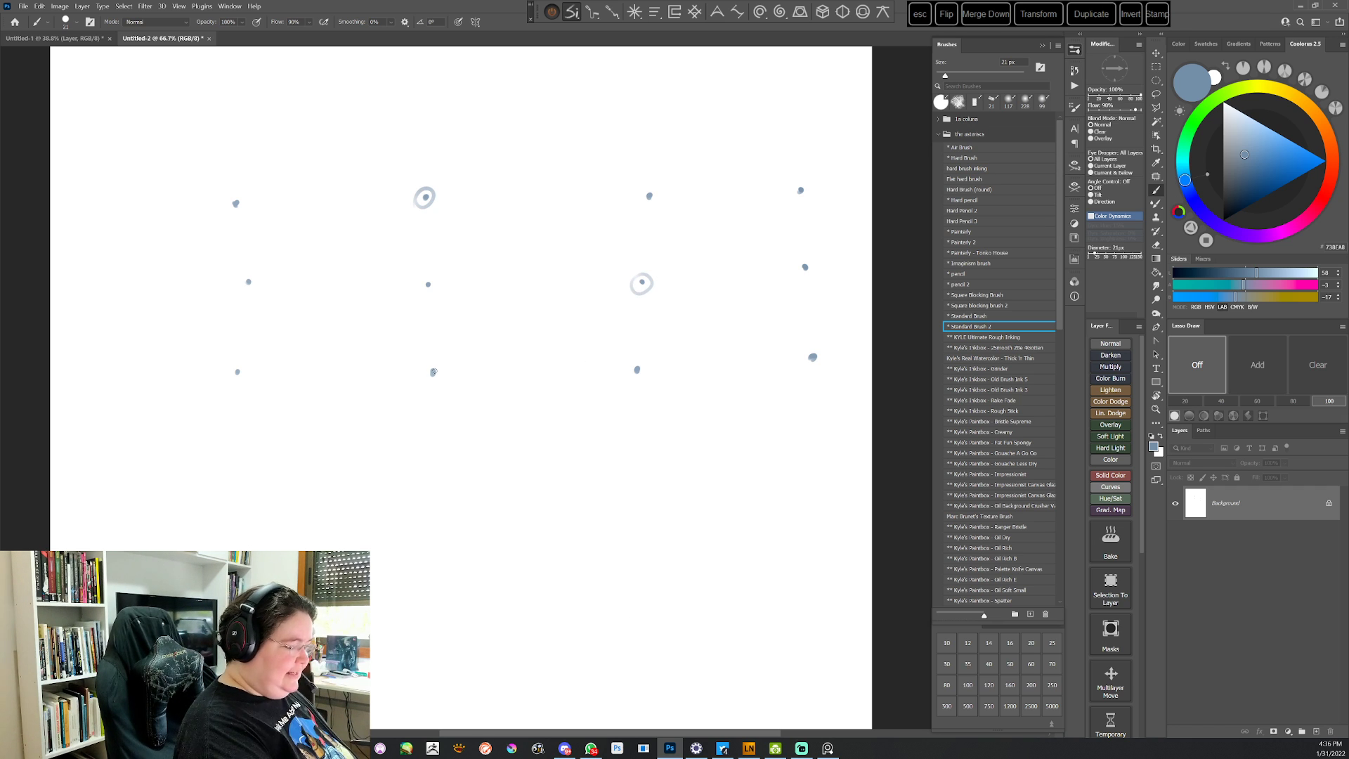
mouse_move(433, 372)
left_mouse_down()
mouse_move(647, 193)
mouse_move(808, 357)
left_mouse_up()
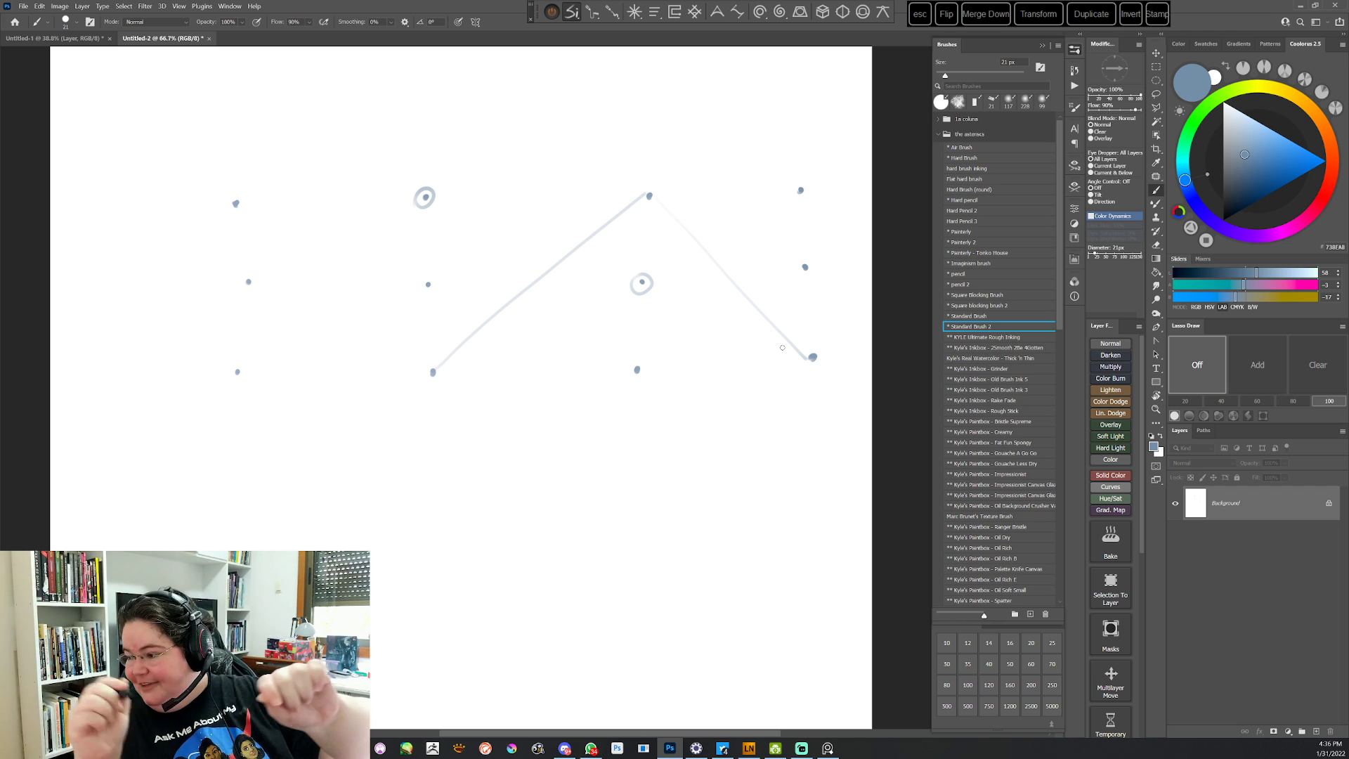
Close the dot exercise document without saving it
left_click(209, 38)
left_click(702, 281)
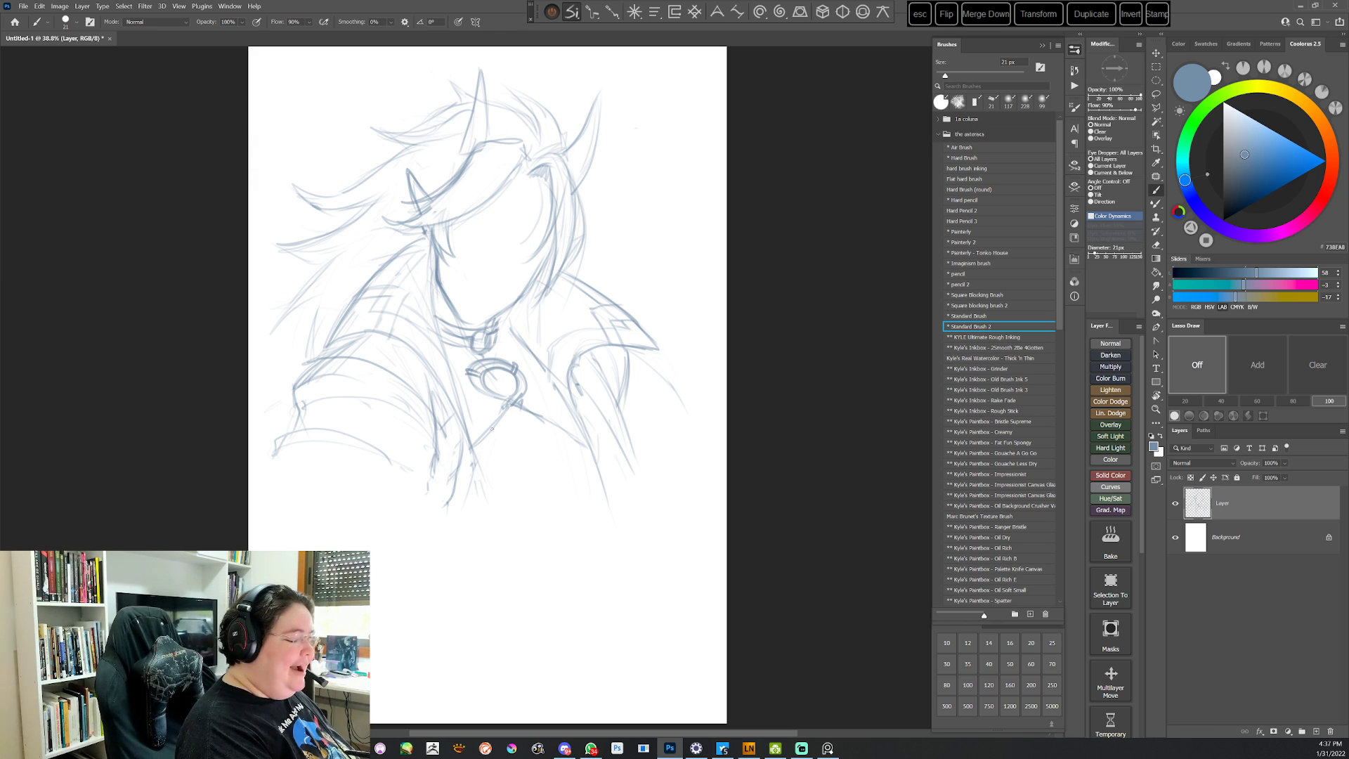
Draw angular garment folds beneath the brooch and lighten the hair strokes above the pointed left ear
left_click_drag(545, 422, 530, 442)
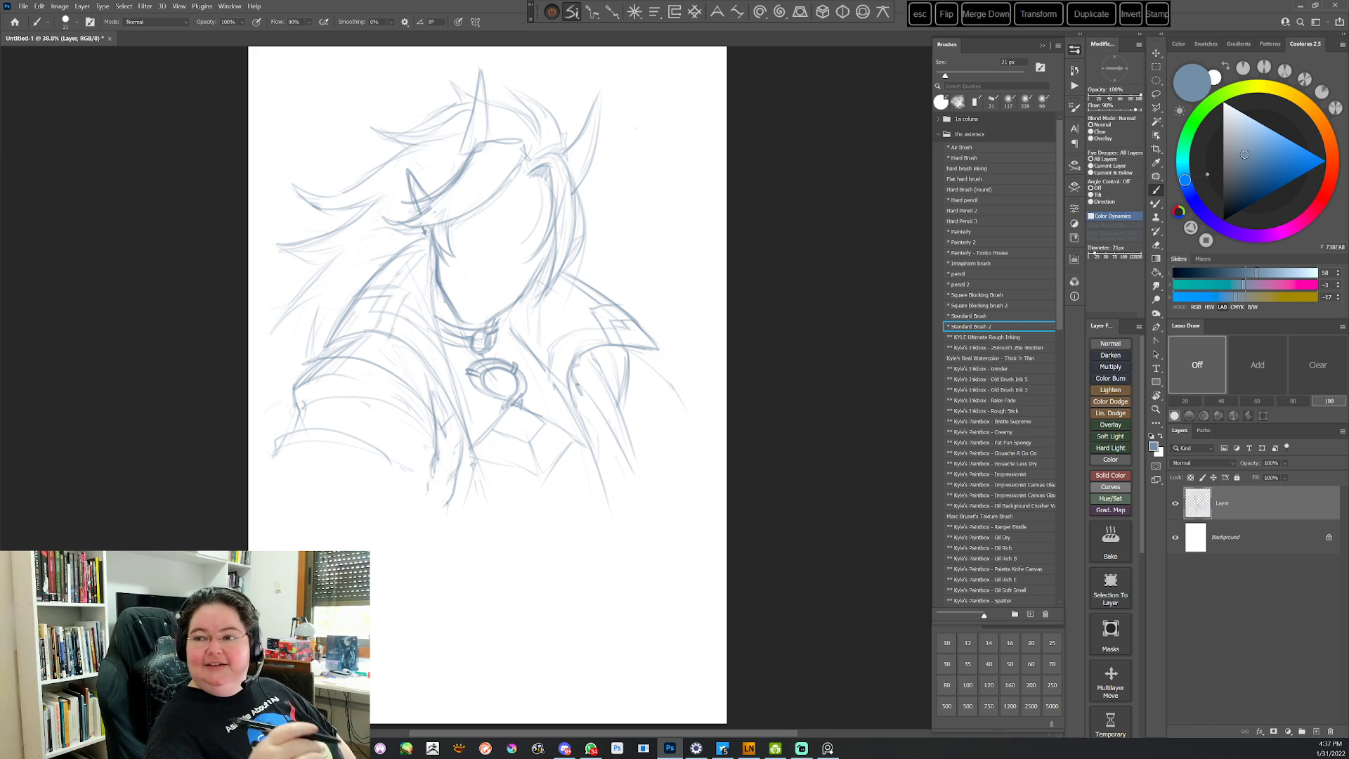
left_click_drag(462, 183, 444, 192)
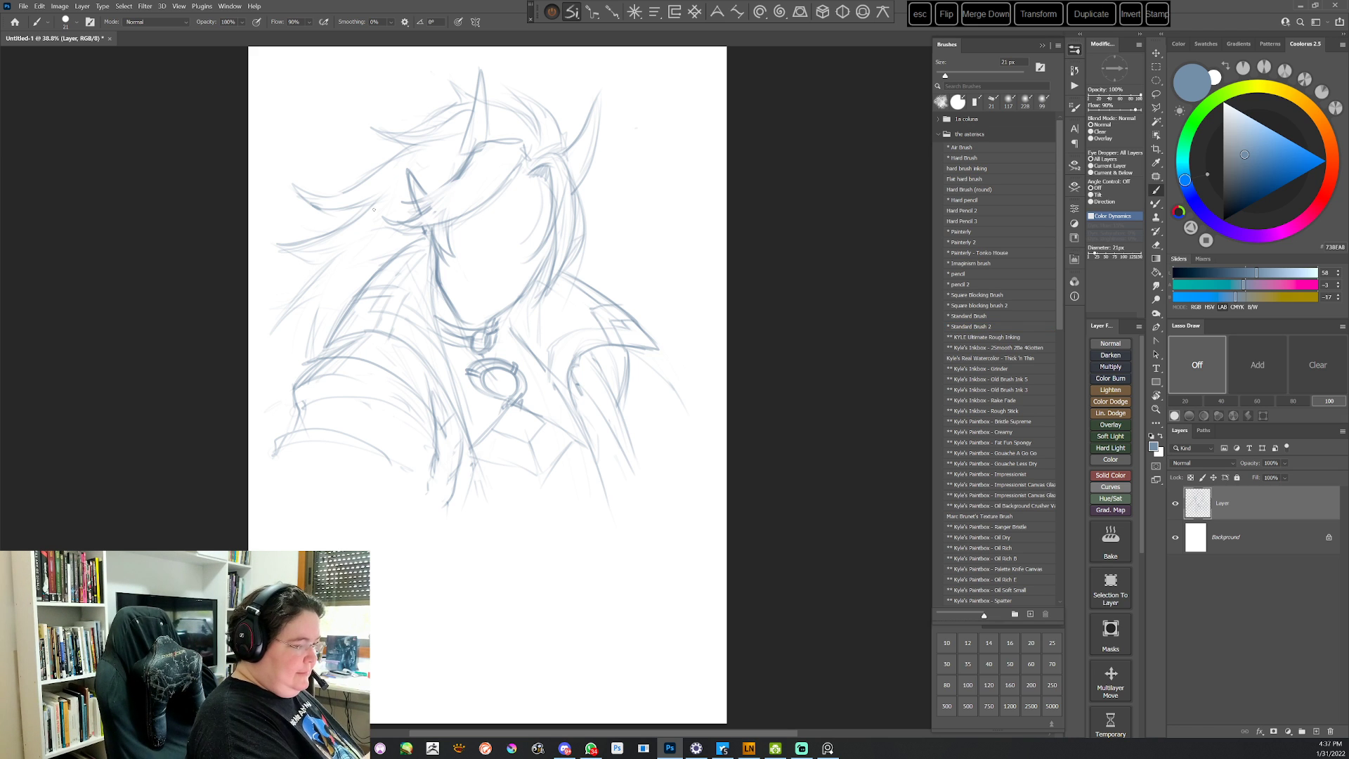
key(".")
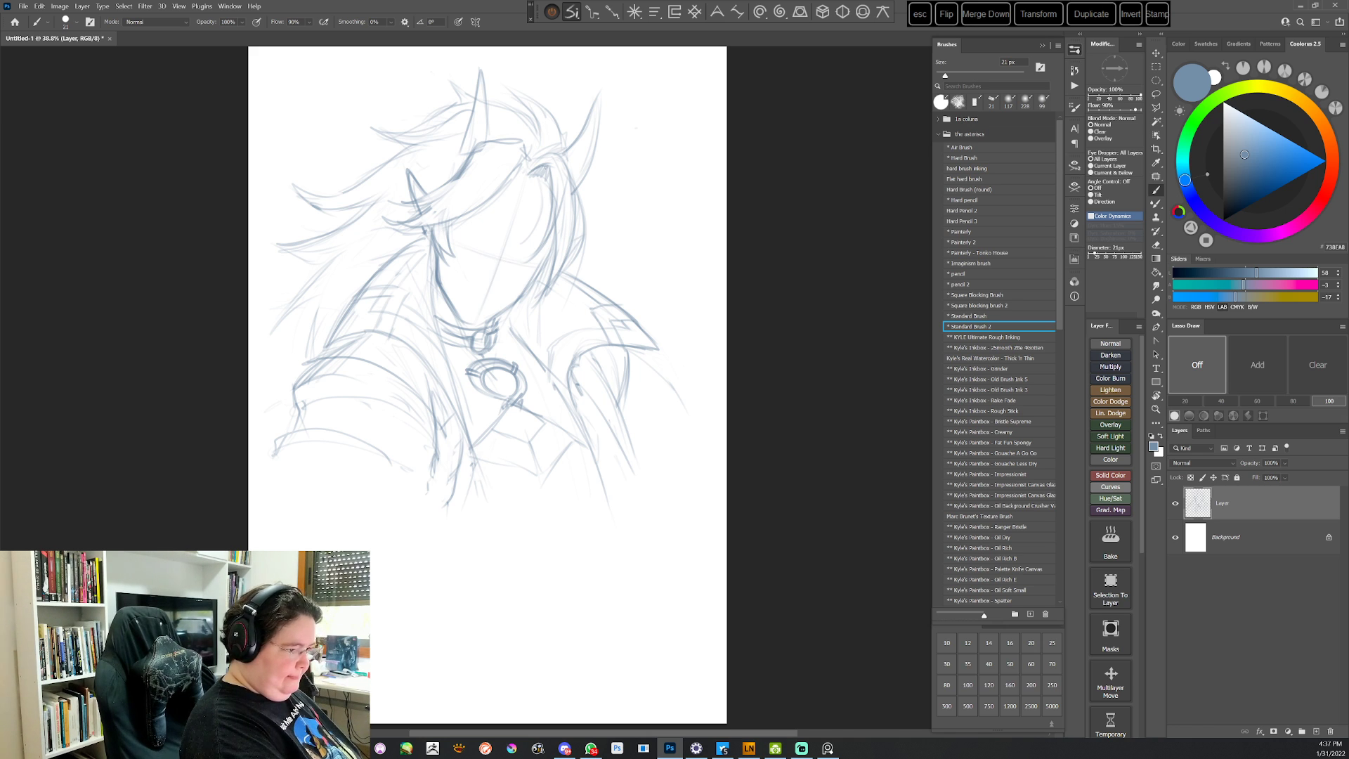
Darken the hair strands framing the right side of the face and the fringe sweeping across the forehead
mouse_move(550, 188)
left_mouse_down()
mouse_move(536, 252)
mouse_move(555, 214)
mouse_move(537, 302)
left_mouse_up()
left_click_drag(568, 256, 505, 313)
left_click_drag(506, 178, 435, 228)
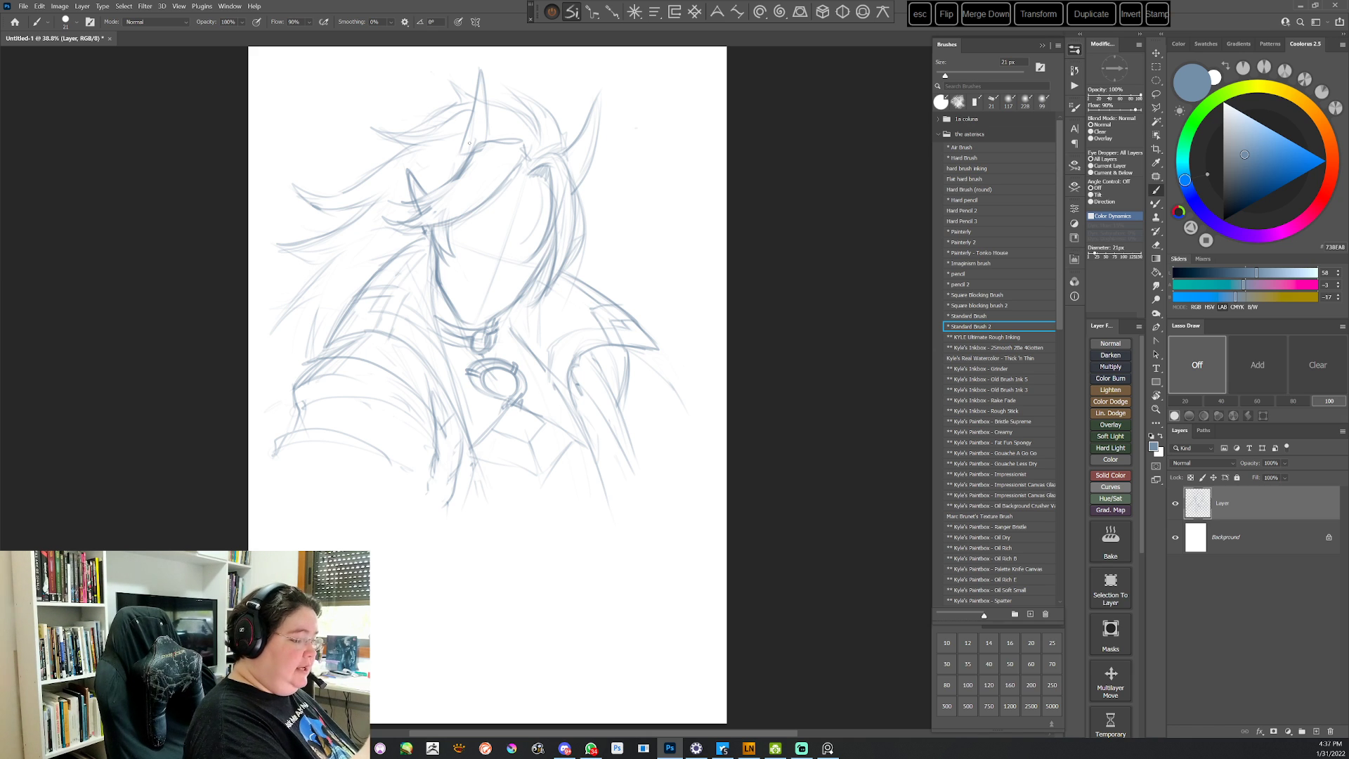
left_click_drag(480, 154, 457, 177)
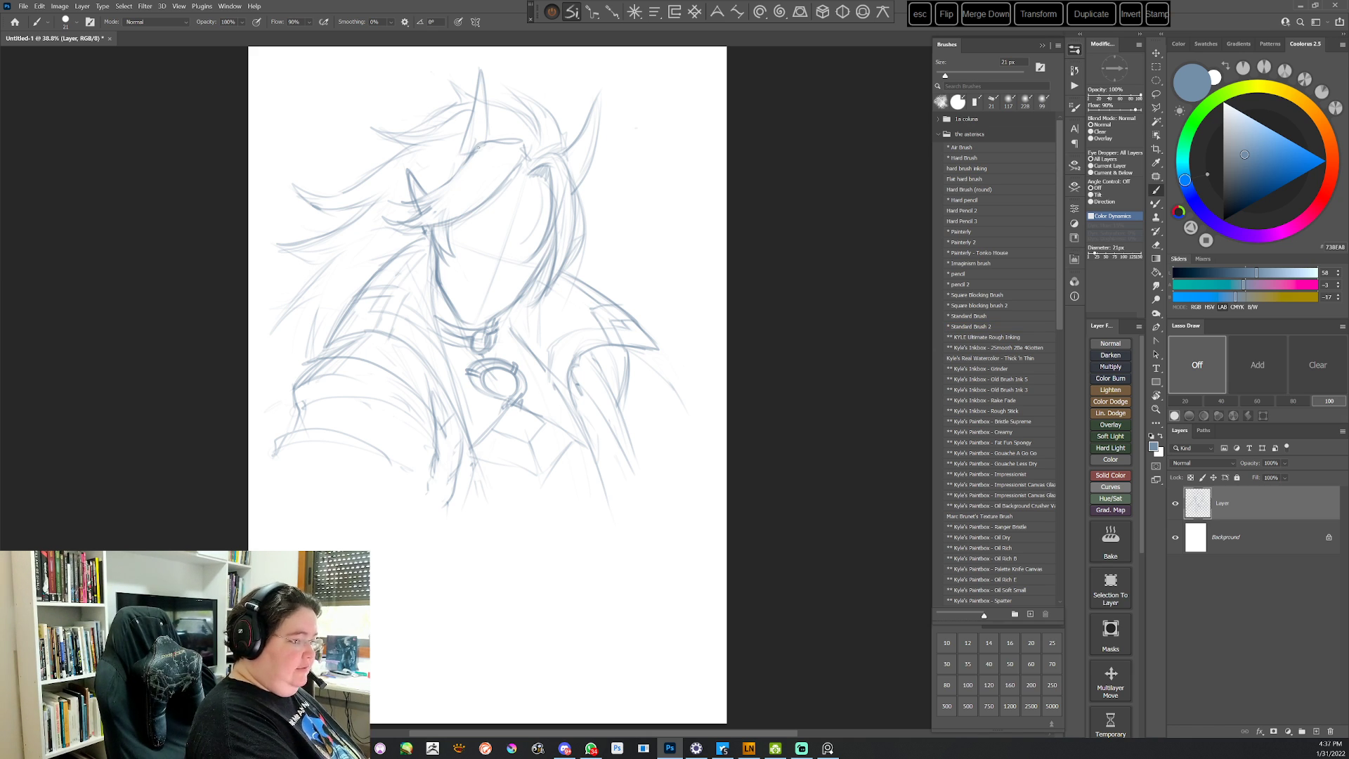
Strengthen the outlines of both horns, extend the left horn's tip, and clean up the strokes near its base
key("period")
left_click_drag(480, 67, 484, 132)
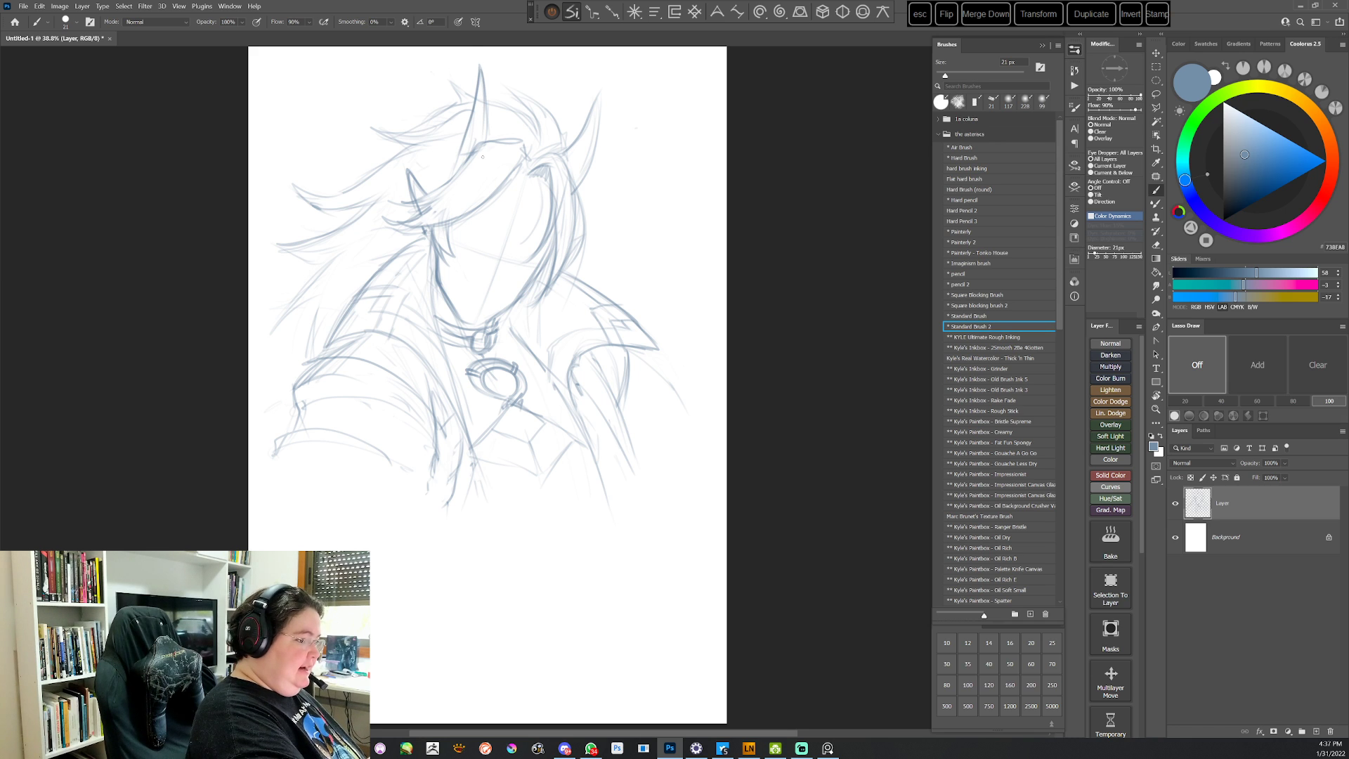
mouse_move(566, 149)
left_mouse_down()
mouse_move(598, 84)
mouse_move(577, 186)
left_mouse_up()
left_click_drag(480, 60, 487, 139)
key("comma")
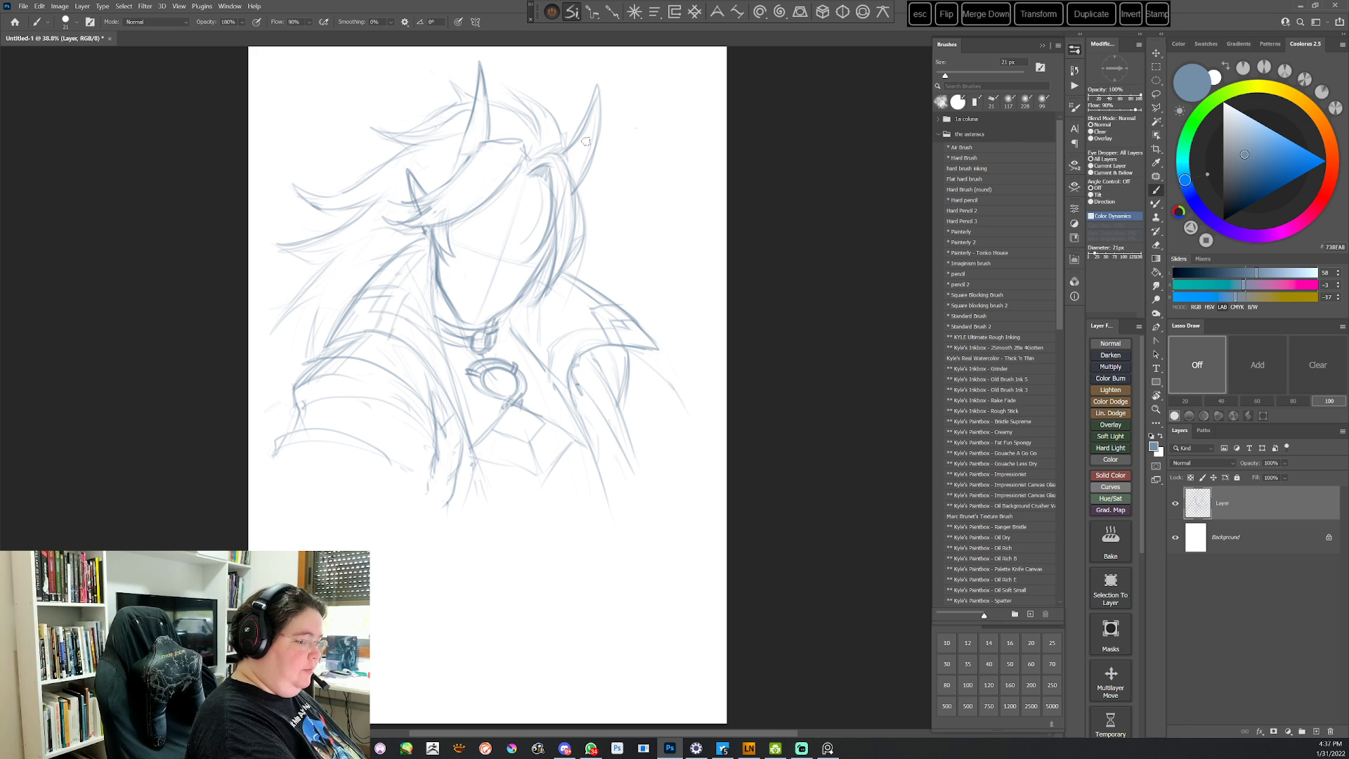
left_click_drag(485, 116, 488, 140)
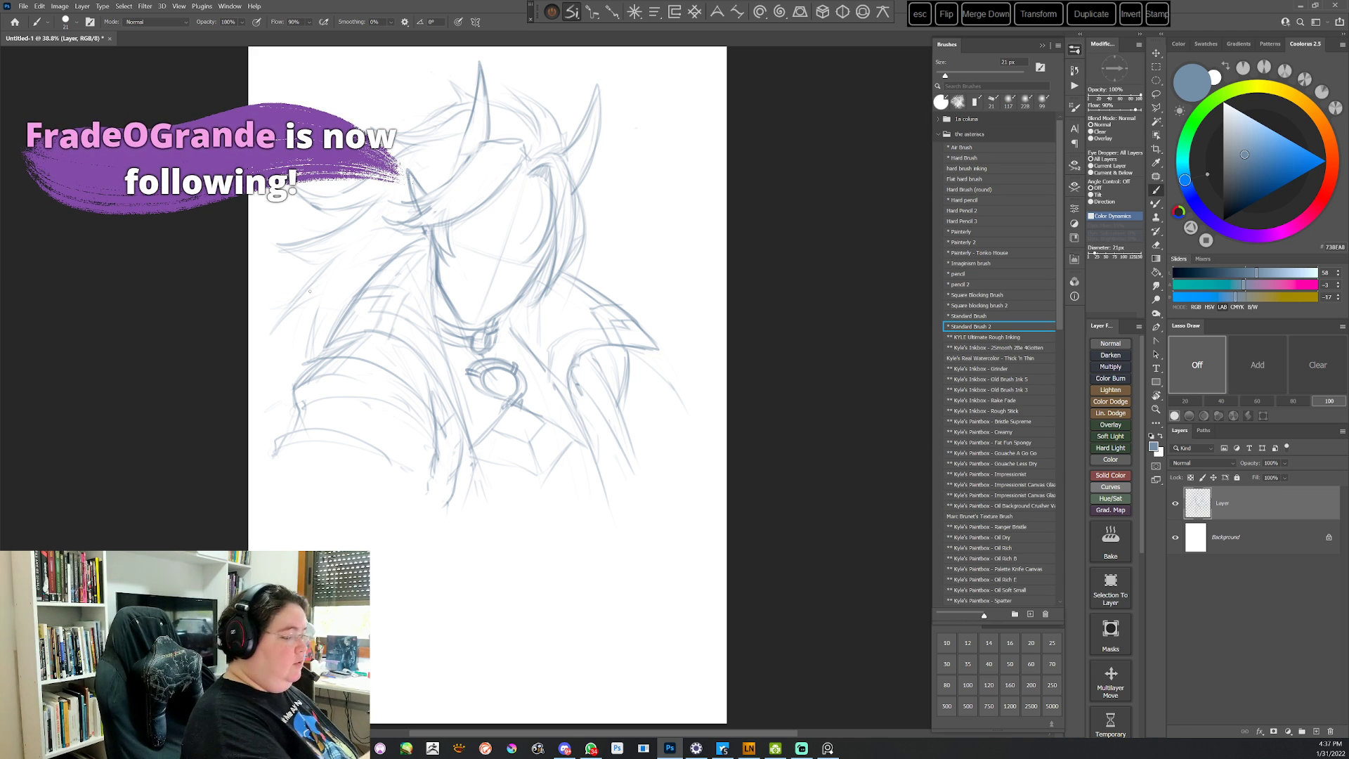
Draw windblown hair strands trailing over the left shoulder and add angular garment folds across the lower chest
left_click_drag(274, 328, 271, 335)
left_click_drag(320, 297, 301, 360)
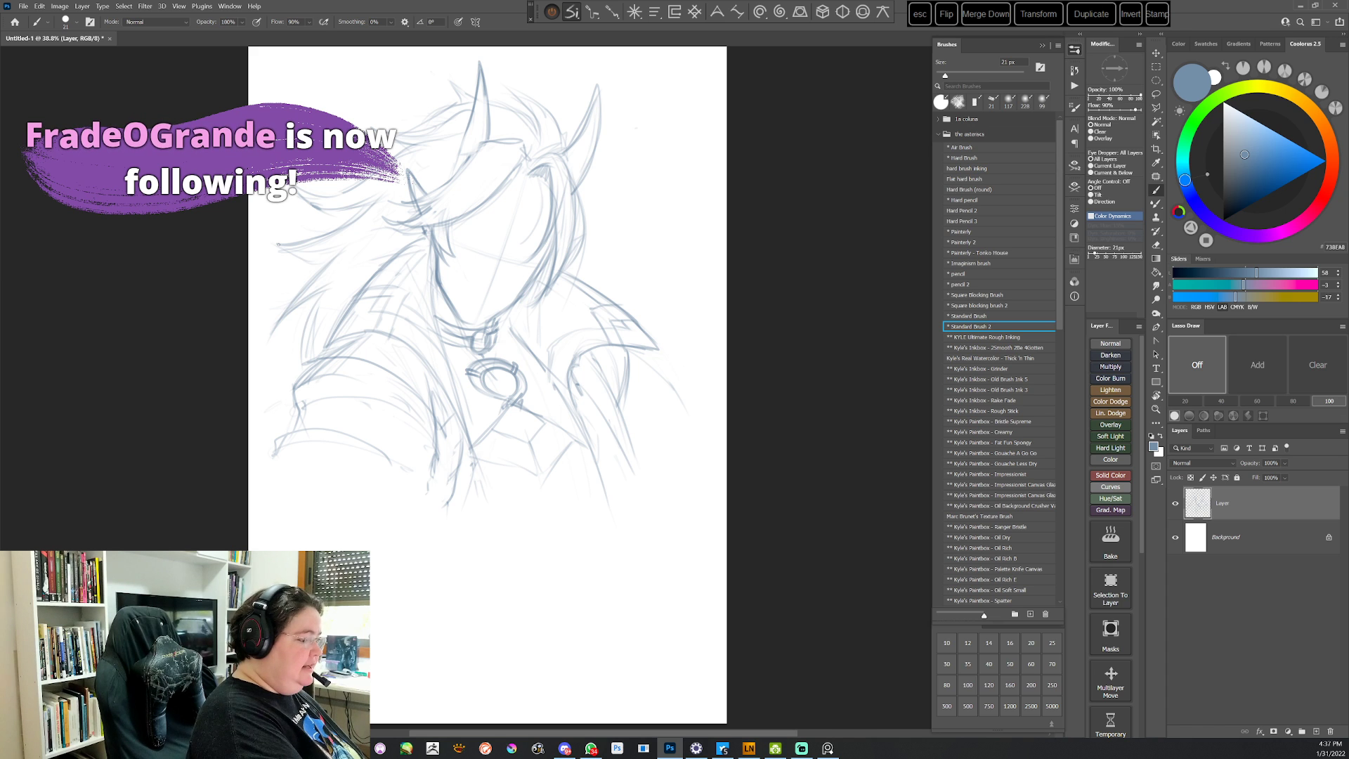
left_click_drag(284, 255, 308, 264)
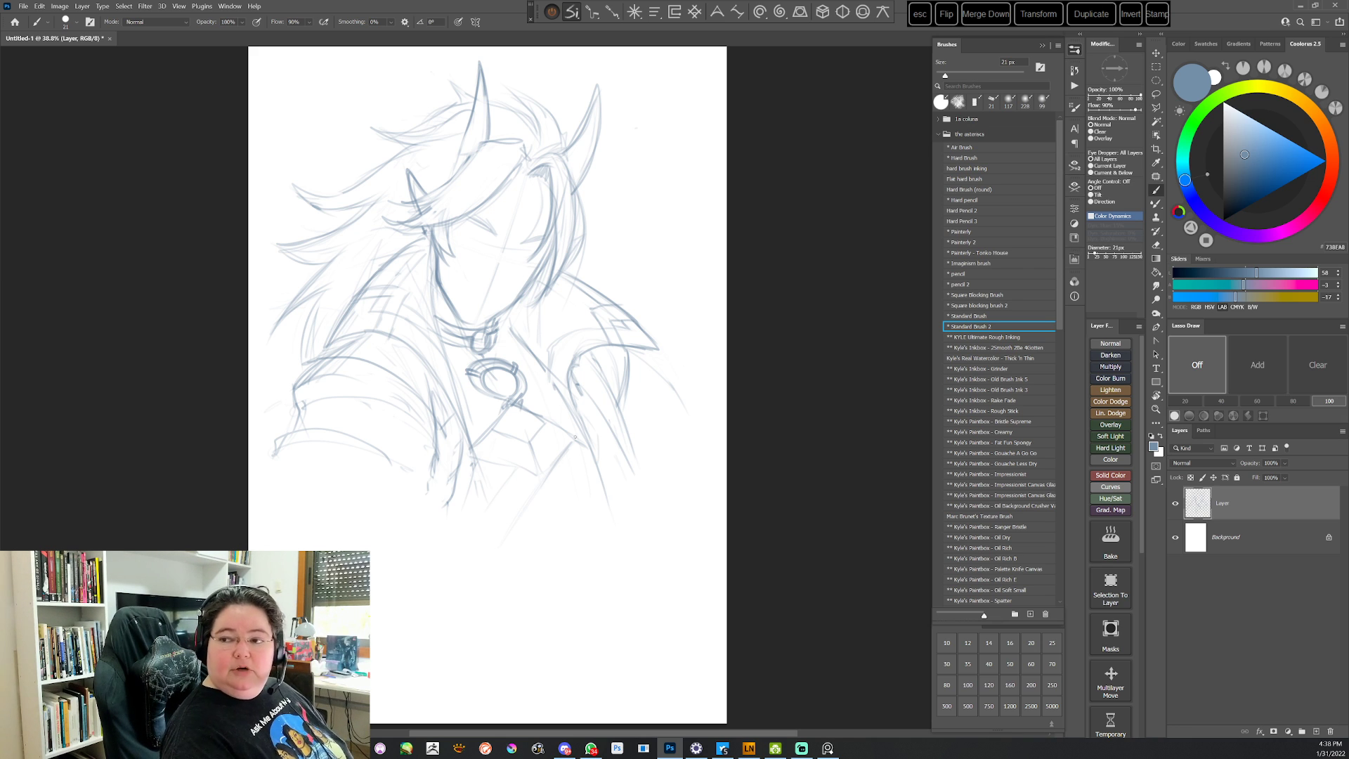
mouse_move(551, 482)
left_mouse_down()
mouse_move(561, 458)
mouse_move(604, 482)
left_mouse_up()
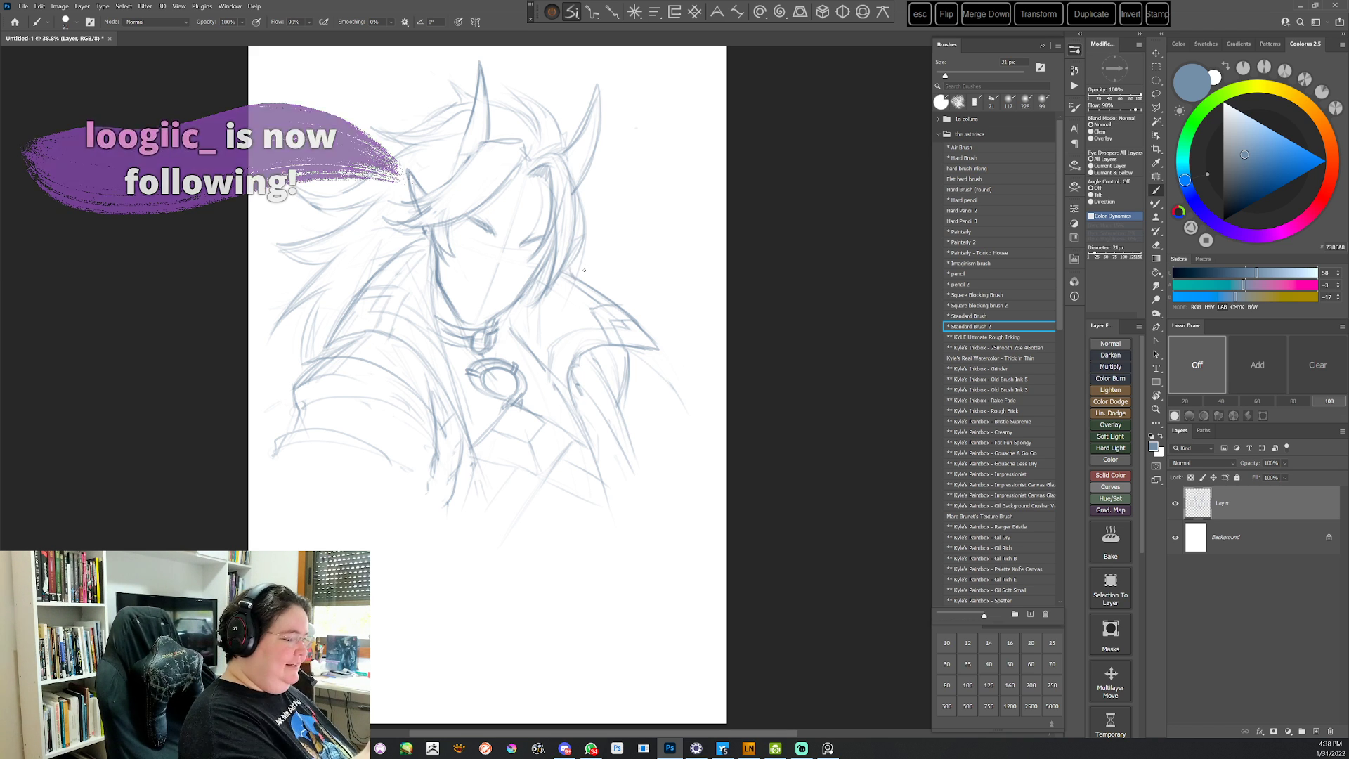
left_click_drag(269, 257, 341, 234)
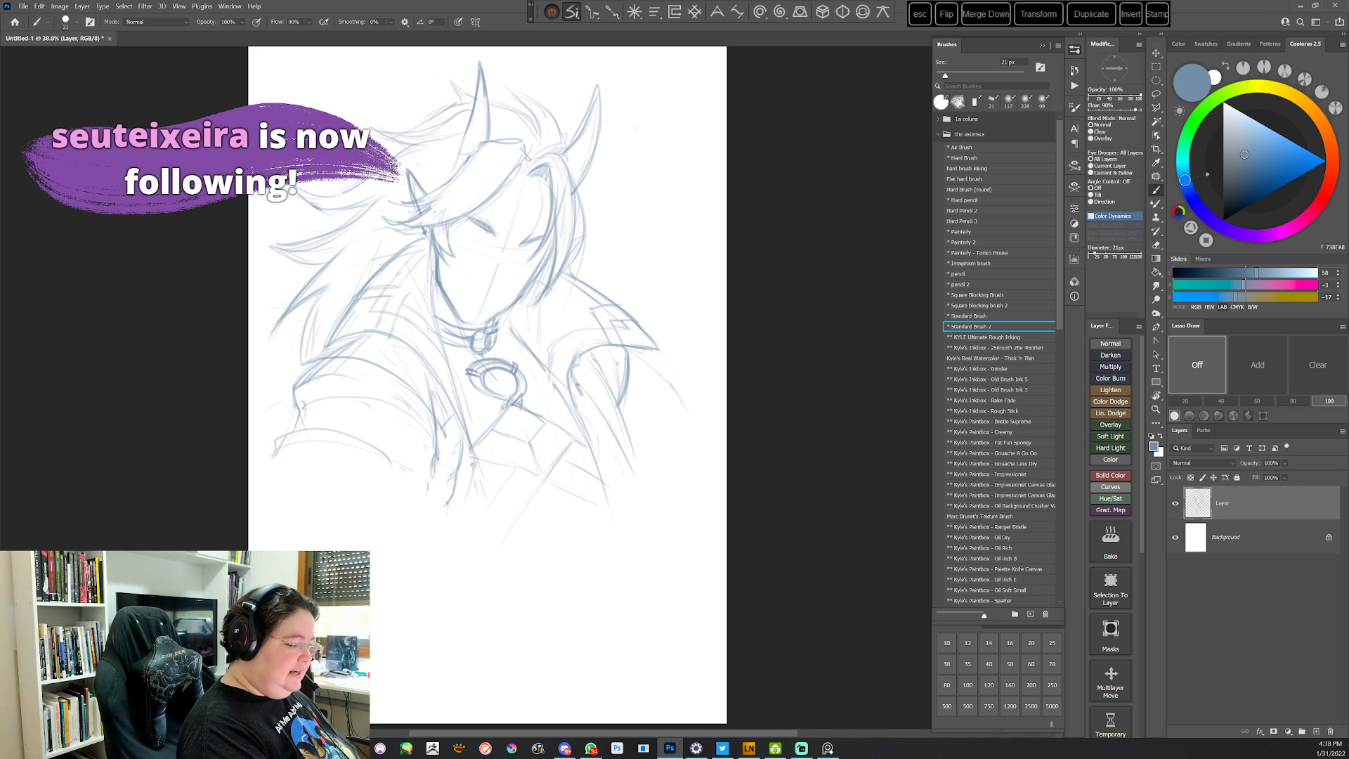
Add fold lines to the left sleeve and draw long cloak lines running down both sides of the torso
left_click_drag(380, 360, 430, 405)
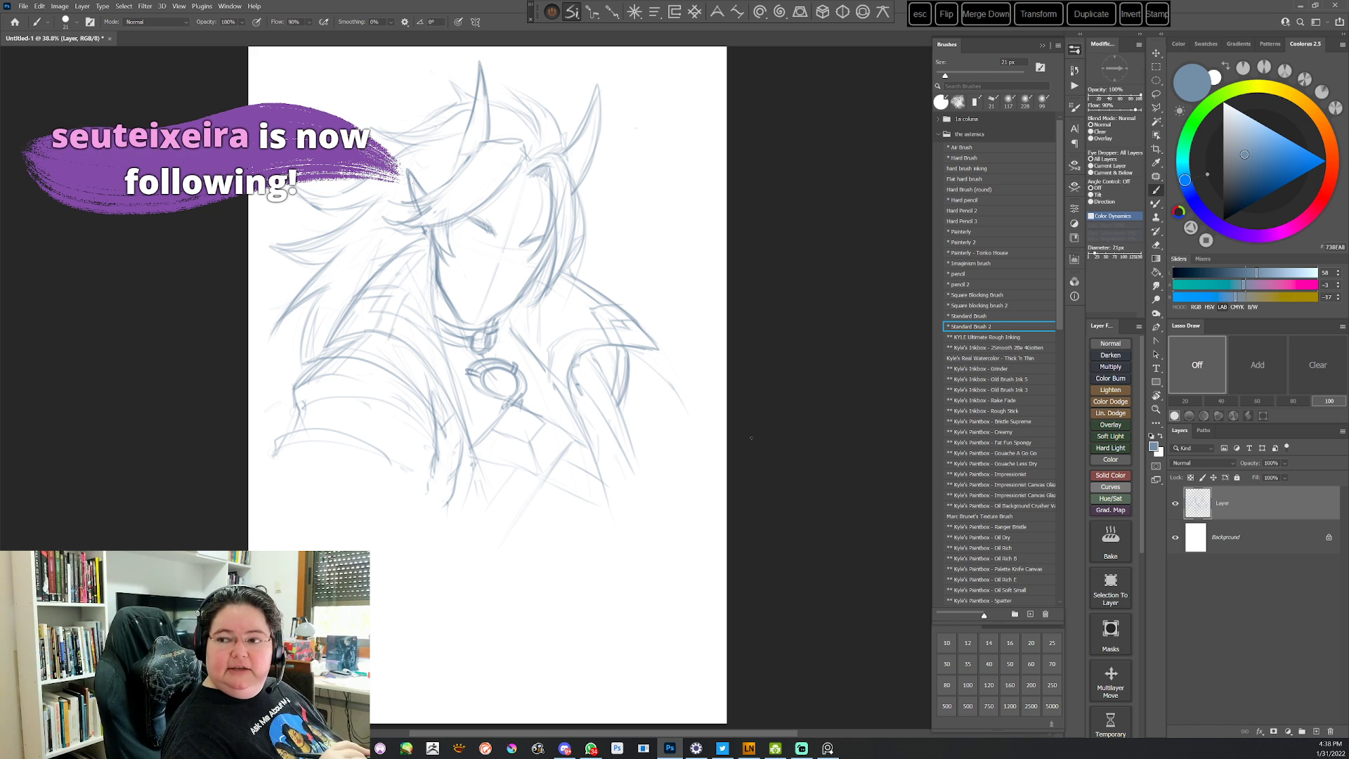
left_click_drag(477, 440, 440, 578)
left_click_drag(588, 425, 672, 581)
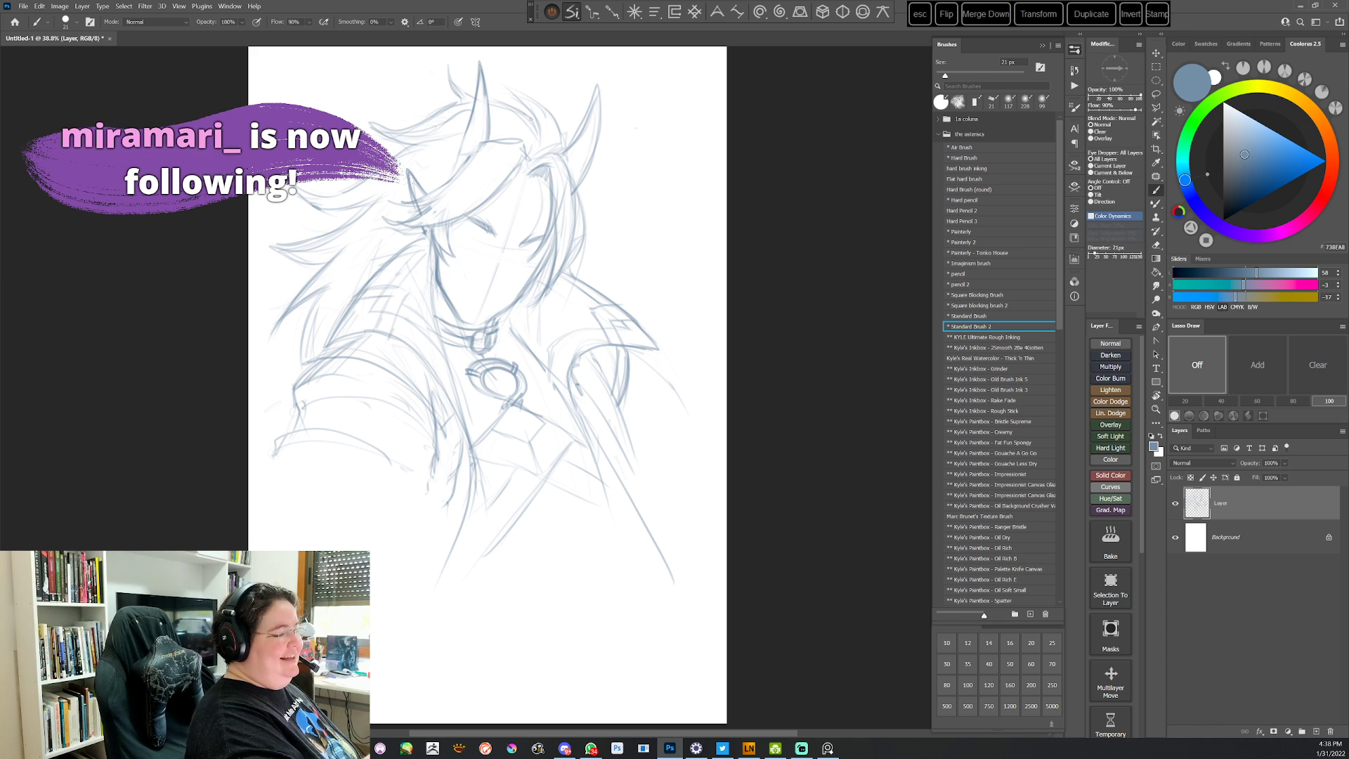
Try darkening the left eyebrow on a new layer over the faded sketch with a 25 px dark blue brush
right_click(638, 266)
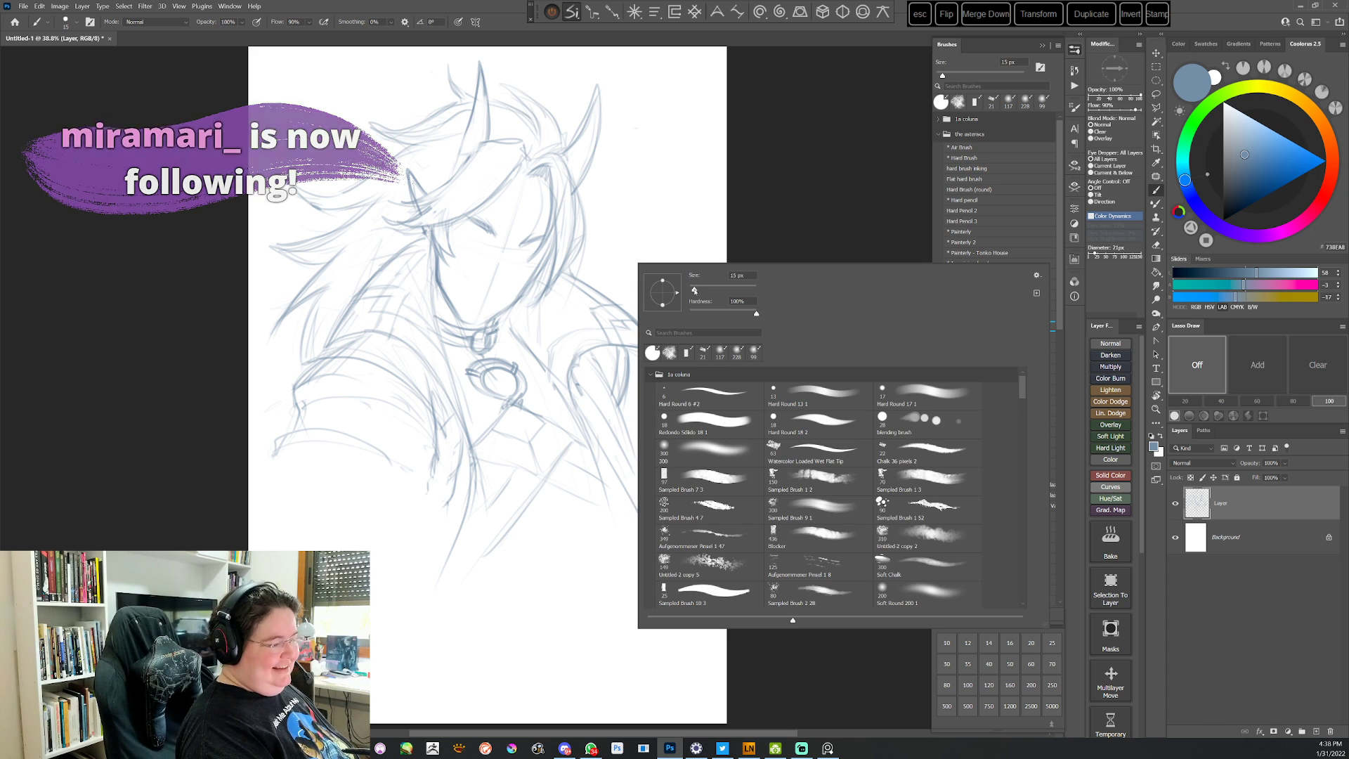
left_click_drag(691, 291, 694, 290)
left_click(786, 198)
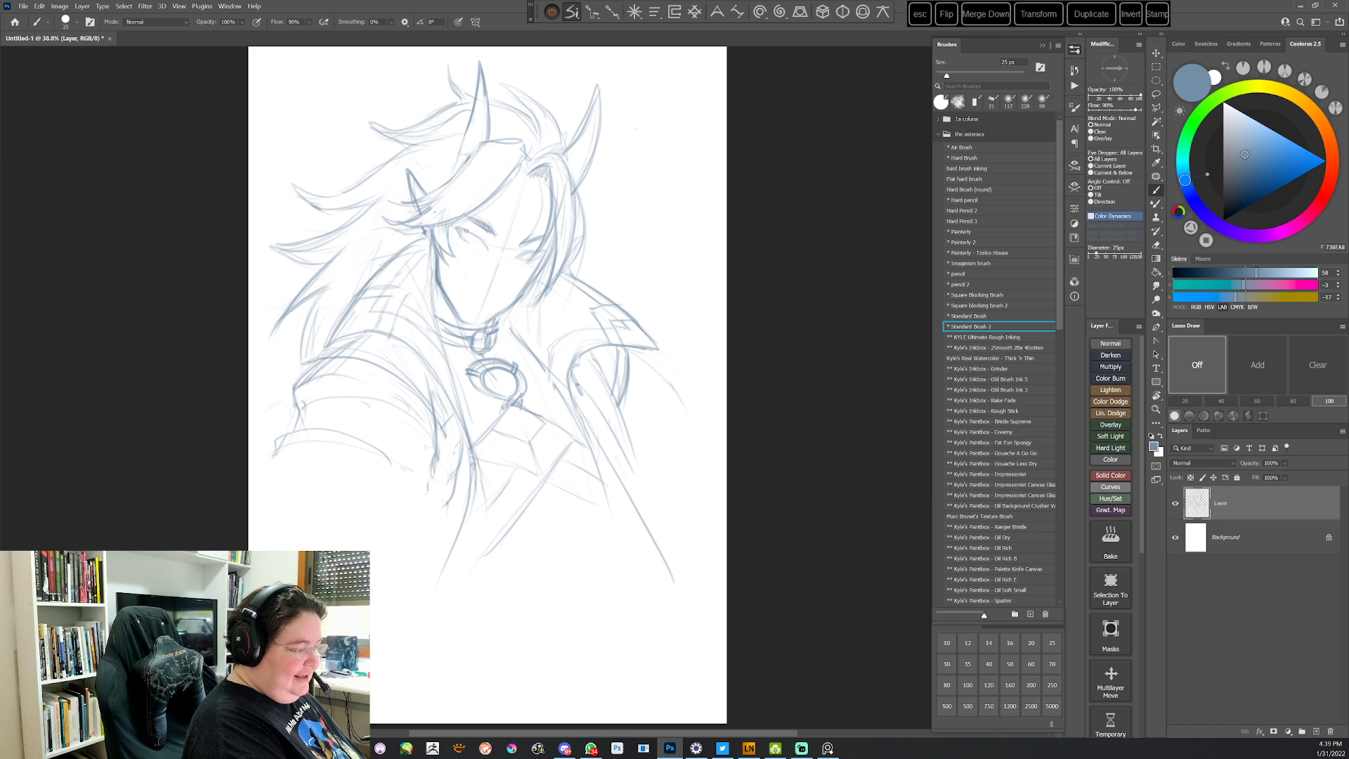
left_click_drag(1253, 465, 1229, 465)
left_click(1111, 343)
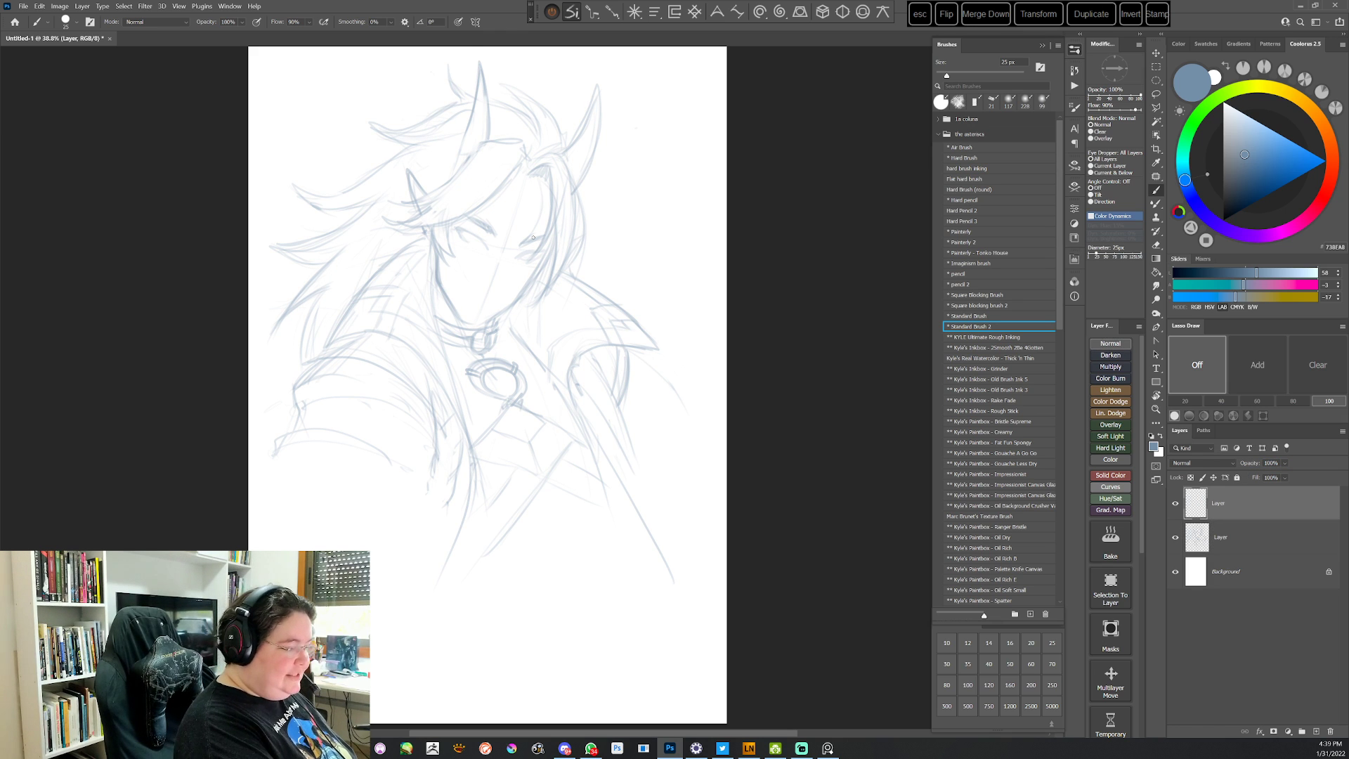
left_click(1236, 180)
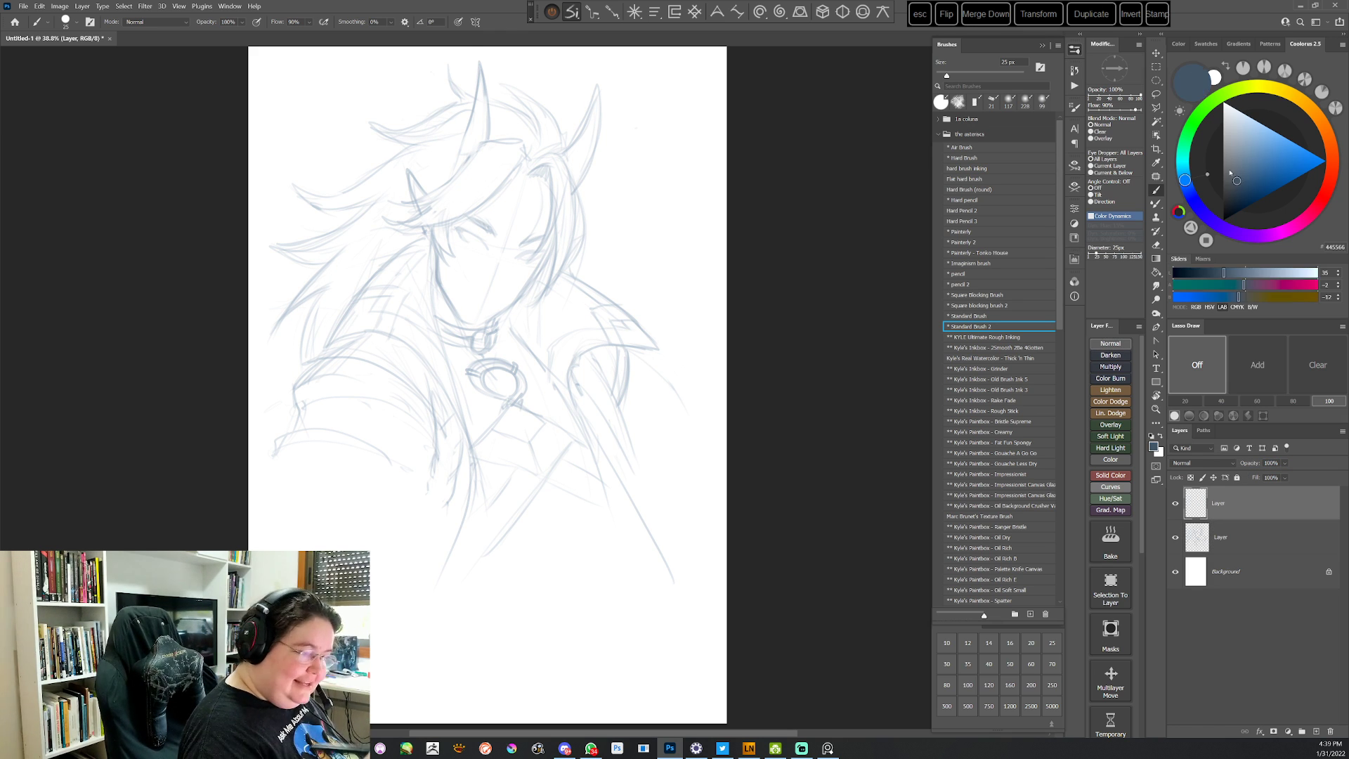
mouse_move(472, 220)
left_mouse_down()
mouse_move(496, 238)
mouse_move(465, 230)
mouse_move(486, 235)
left_mouse_up()
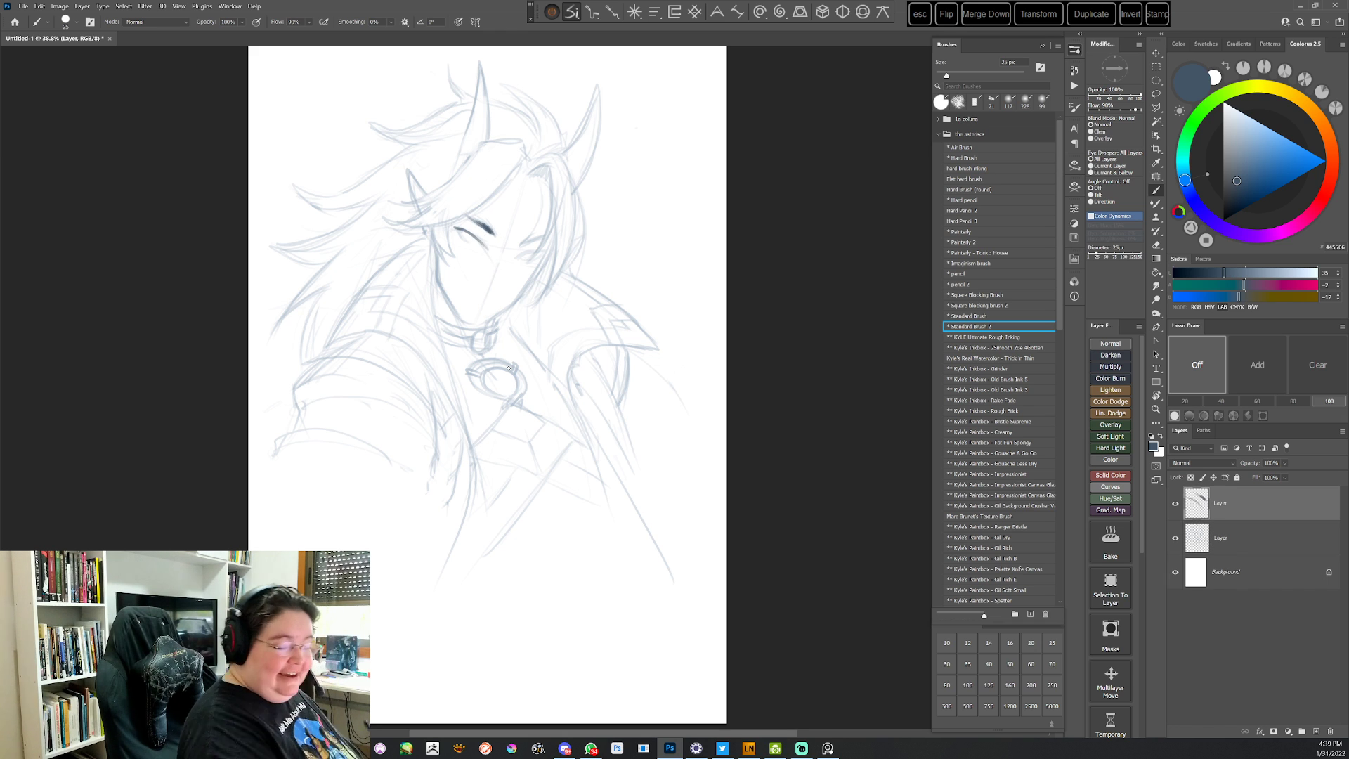
key("ctrl+z")
key("ctrl+z")
key("ctrl+z")
key("ctrl+z")
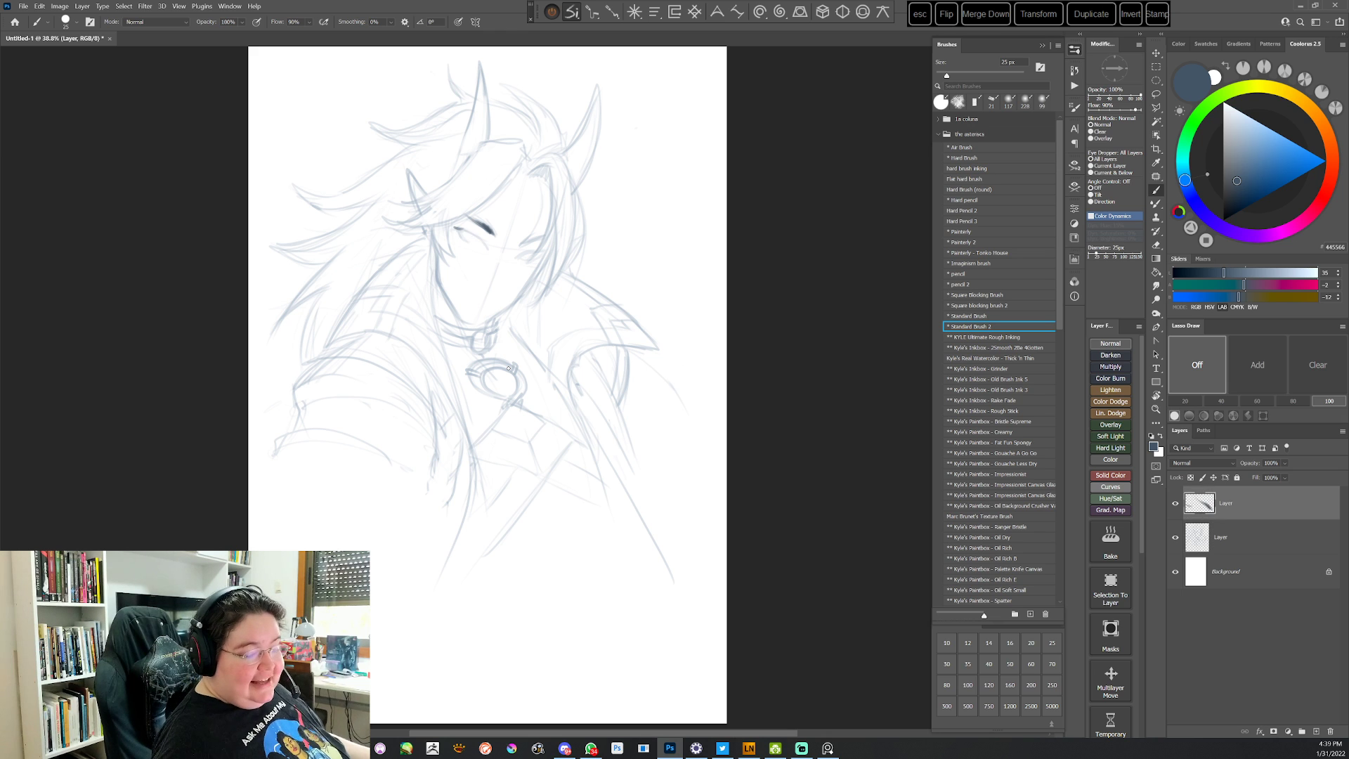
Restore the sketch layer to 100% opacity and set the brush to a lighter blue at 21 px
left_click_drag(1248, 463, 1312, 463)
left_click_drag(1238, 168, 1245, 148)
right_click(611, 279)
left_click_drag(672, 306, 668, 306)
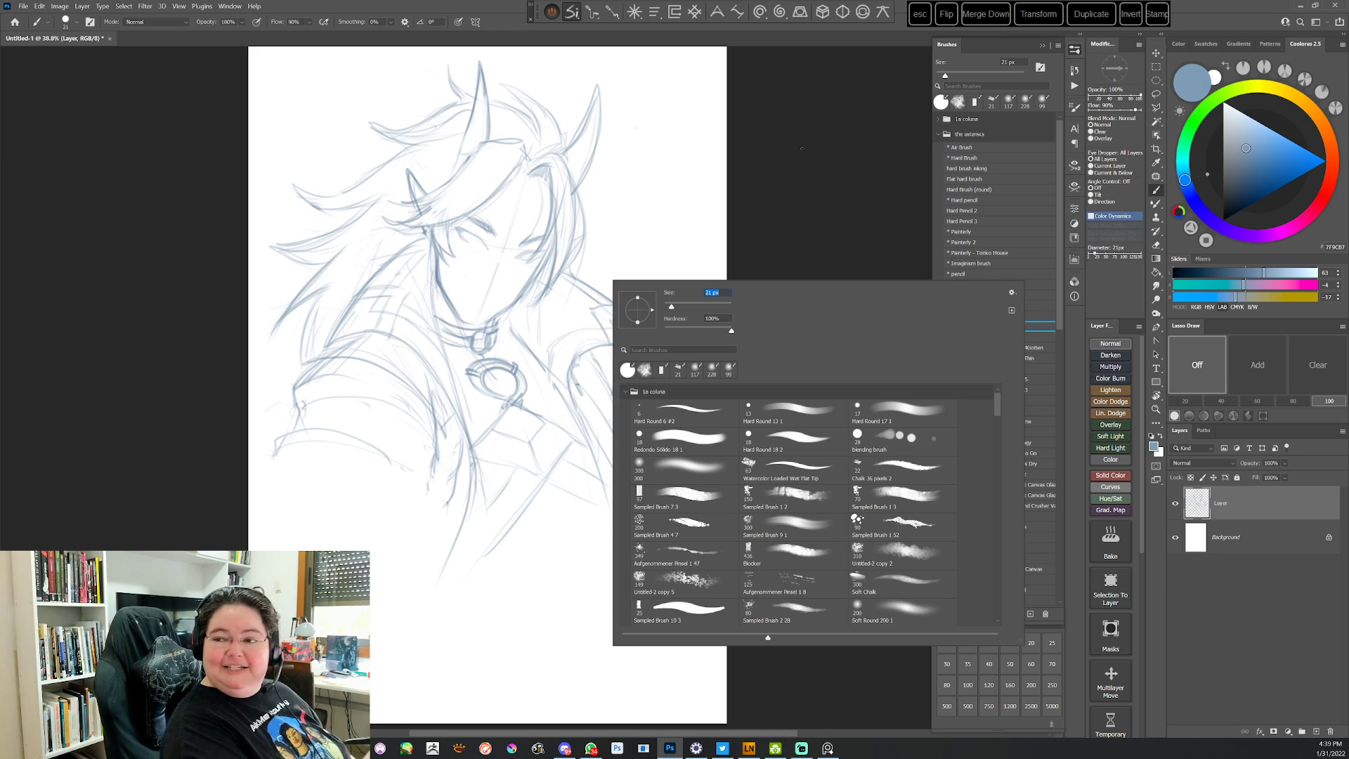
left_click(819, 176)
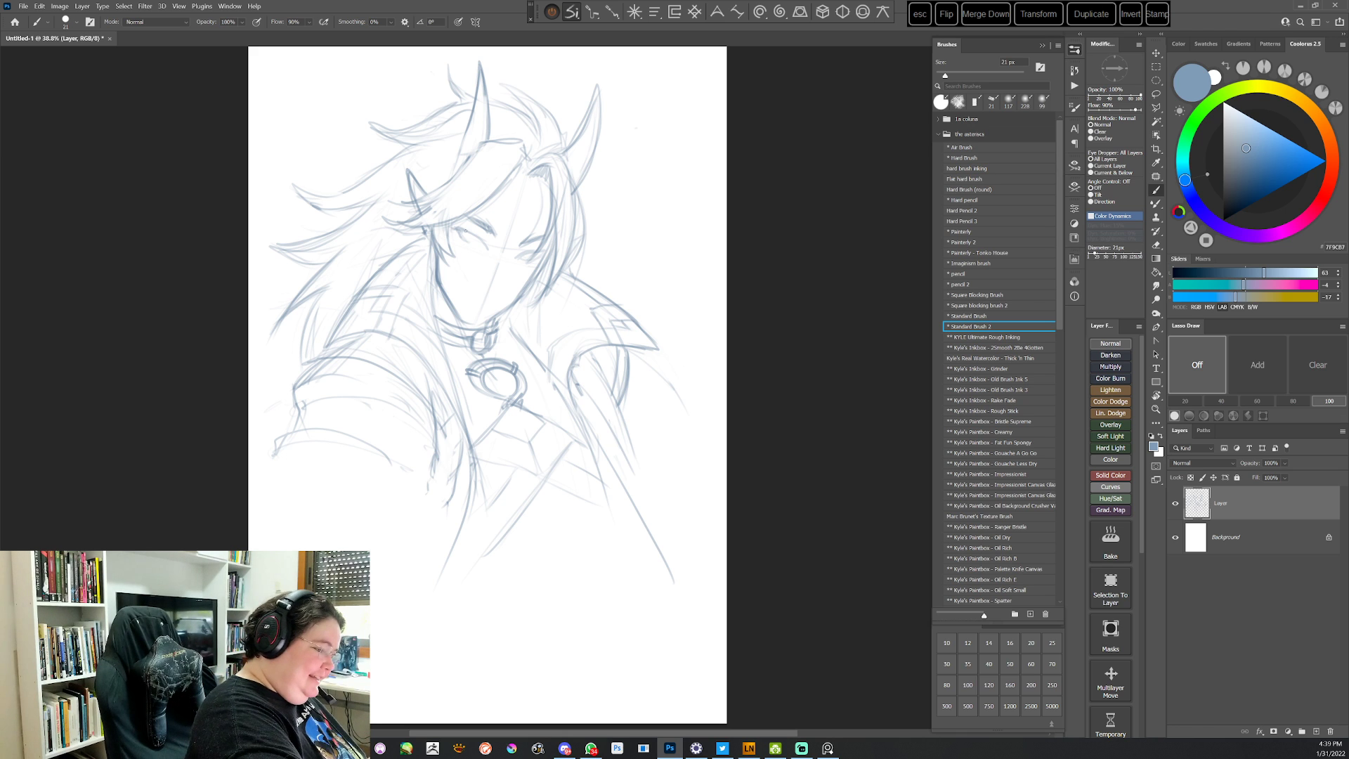
Outline both narrow eyes and strengthen the eyebrows and nose mark in darker blues
left_click_drag(1246, 148, 1244, 165)
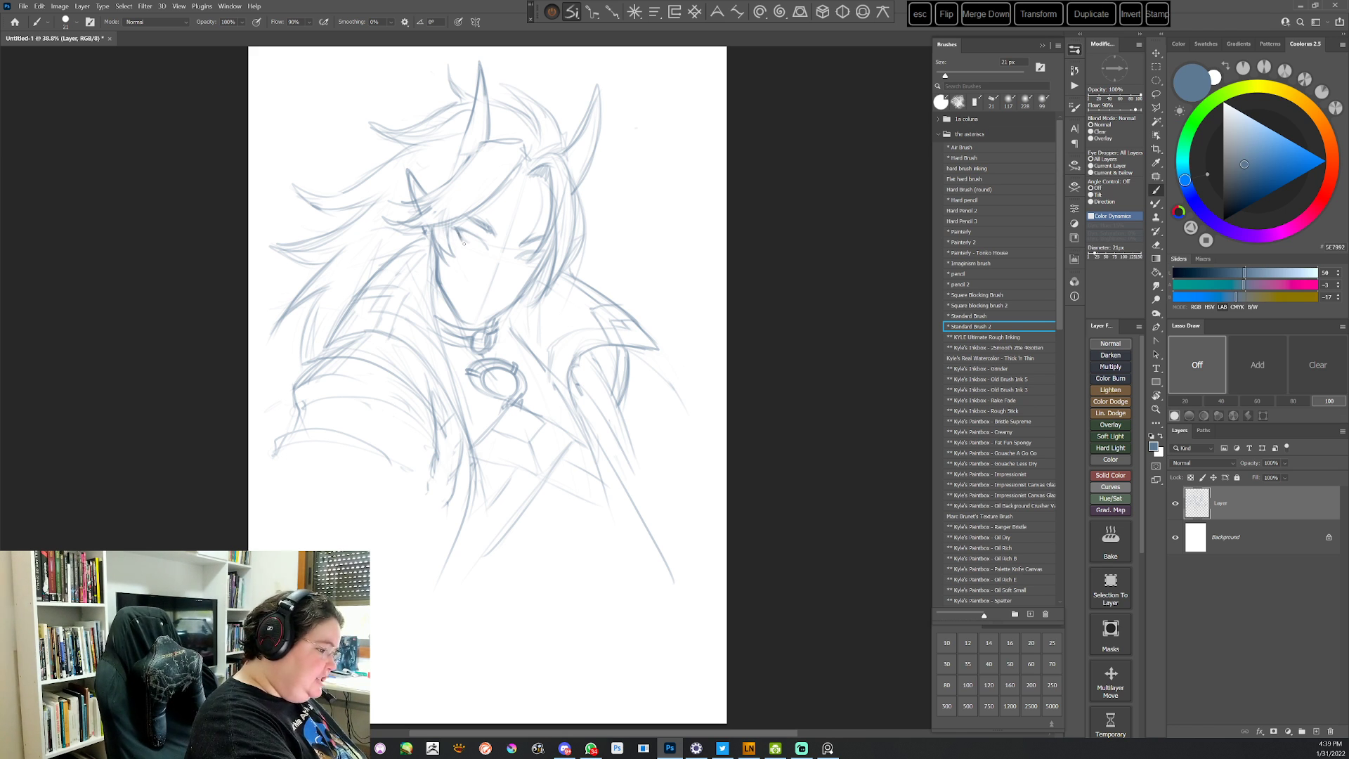
left_click_drag(457, 238, 470, 246)
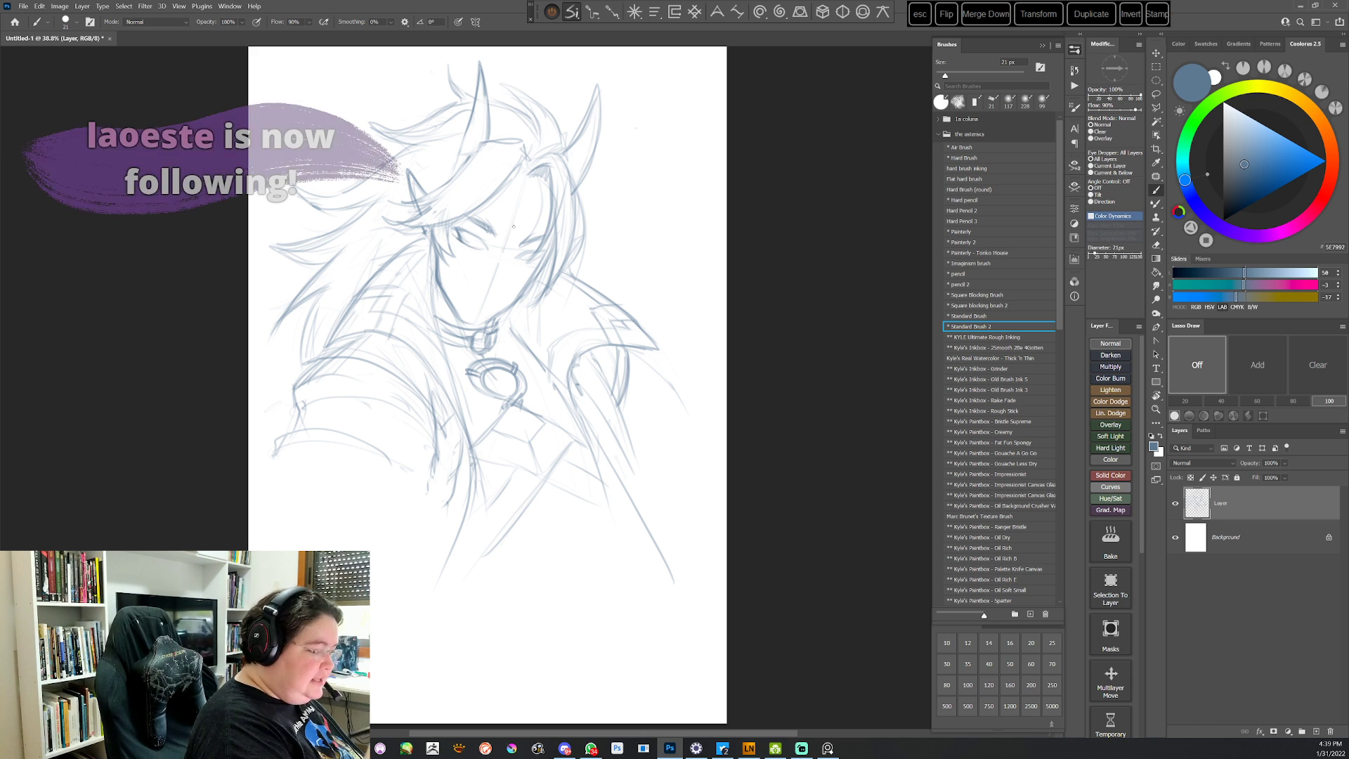
left_click(1246, 172)
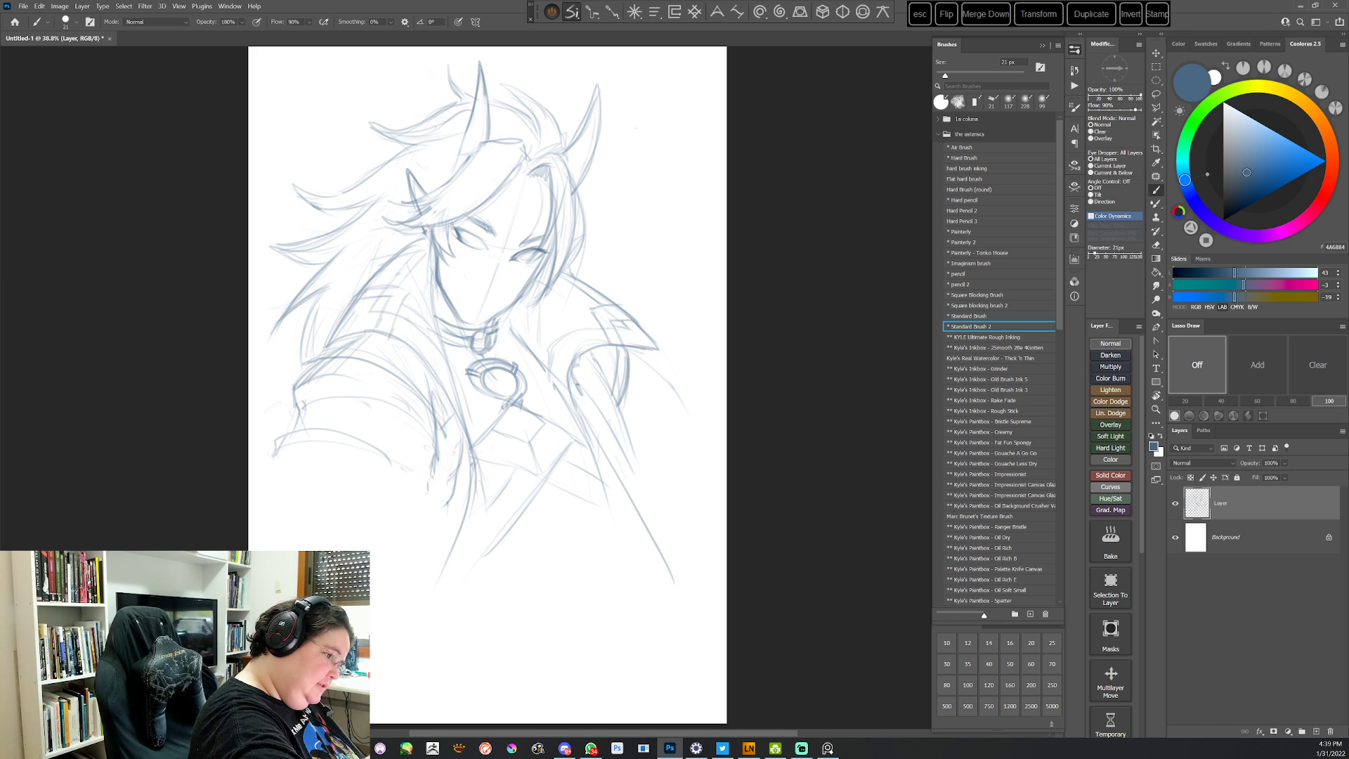
left_click_drag(453, 232, 472, 225)
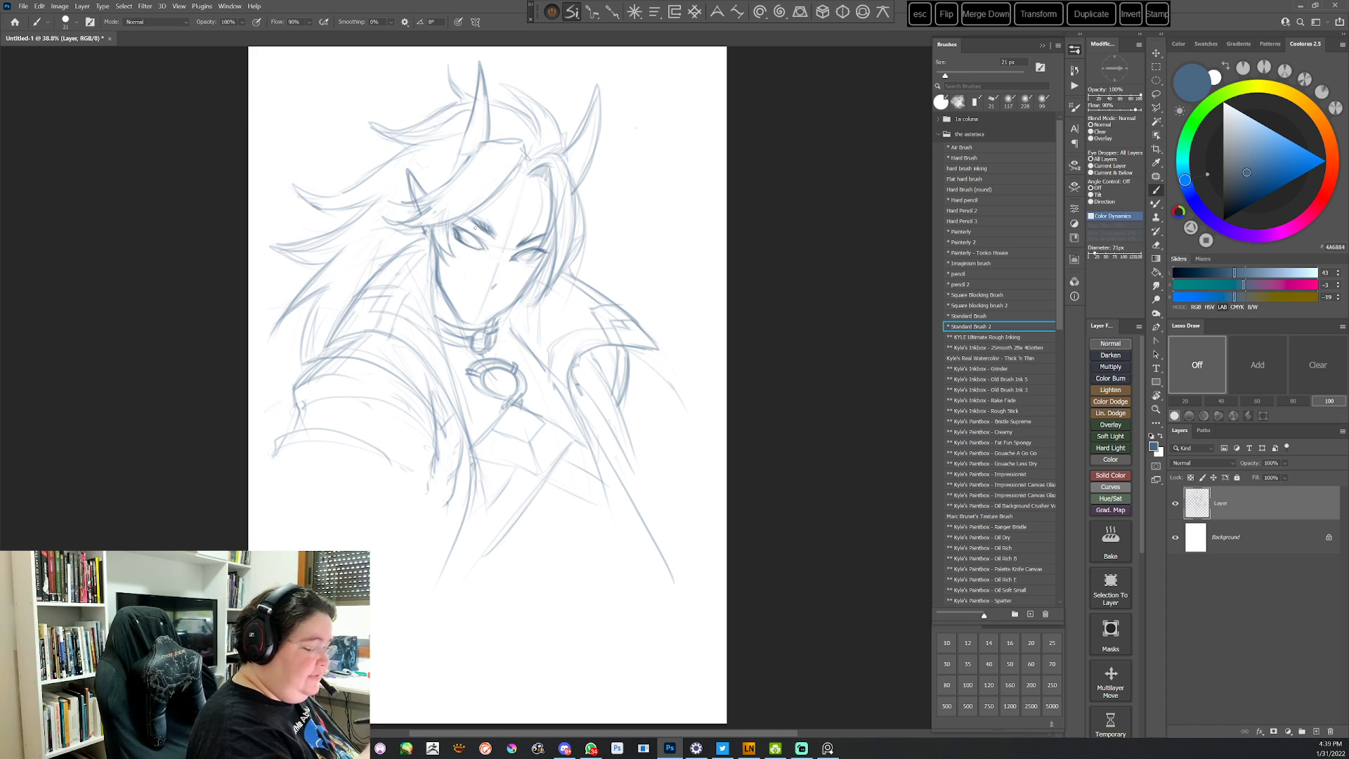
left_click_drag(520, 261, 527, 257)
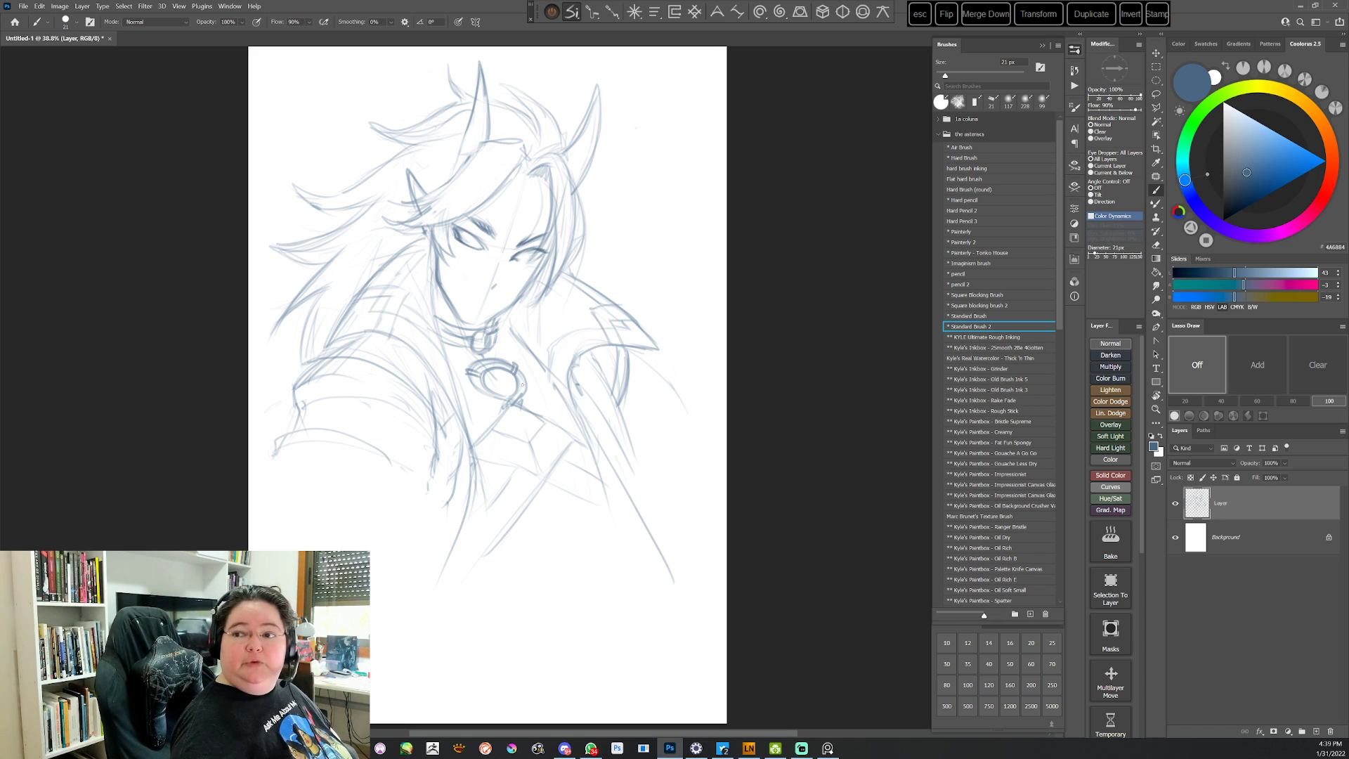
Darken the hair parting above the forehead and refine the left eye's outline
mouse_move(501, 184)
left_mouse_down()
mouse_move(530, 180)
mouse_move(547, 219)
left_mouse_up()
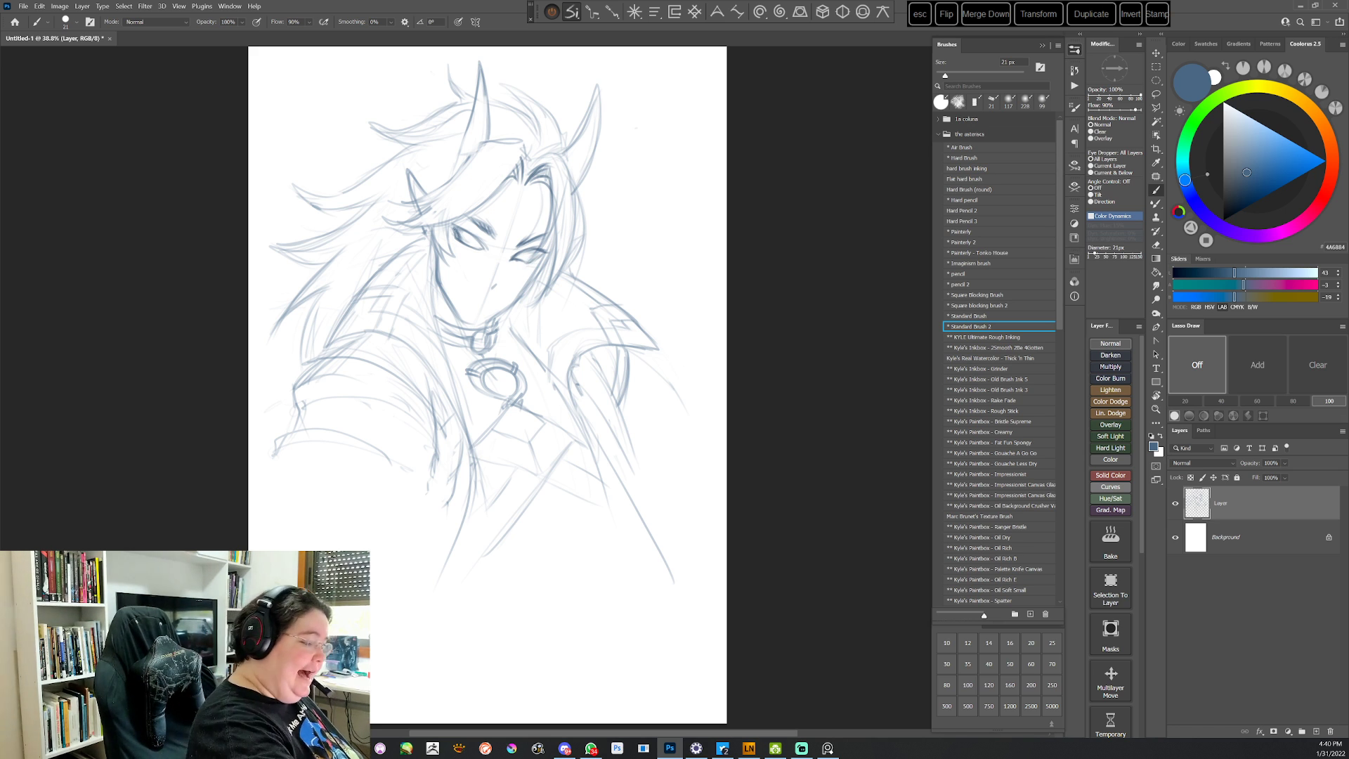
left_click_drag(461, 239, 485, 245)
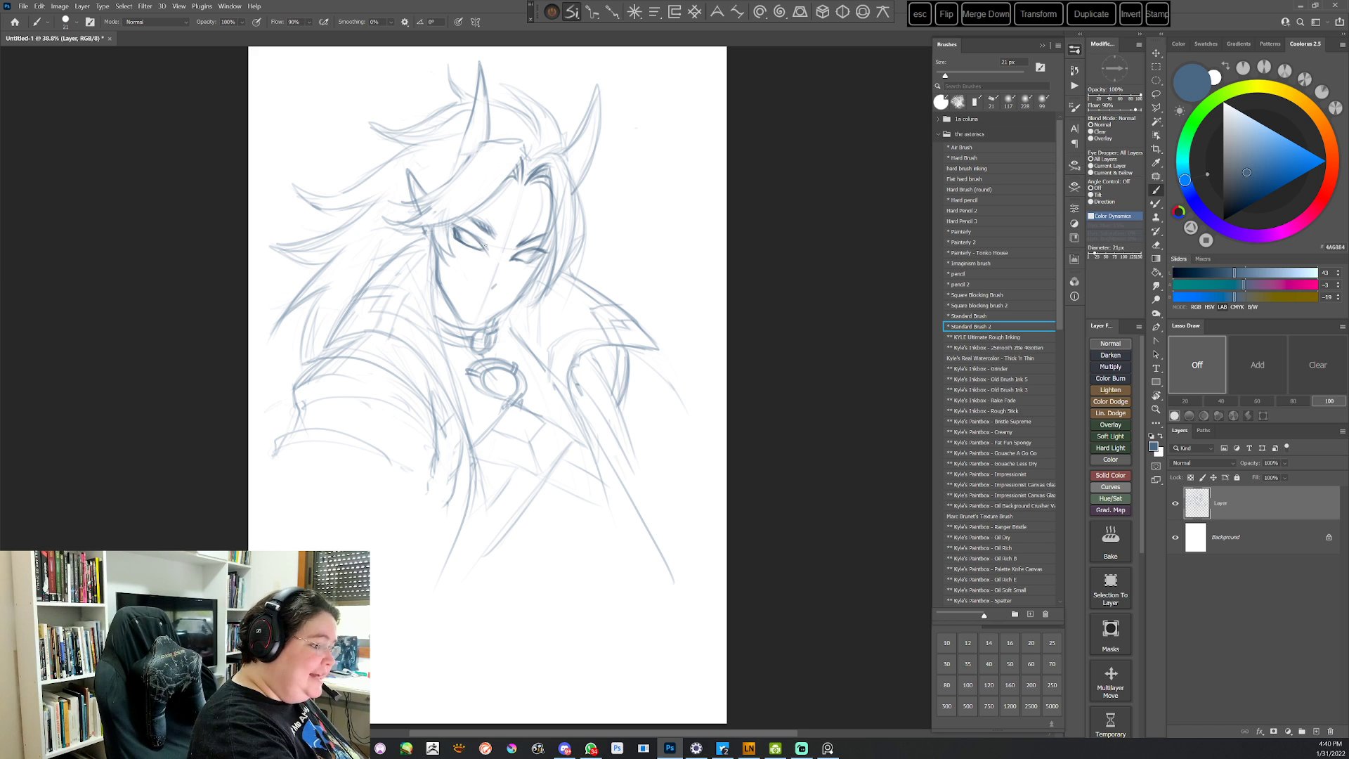
key("e")
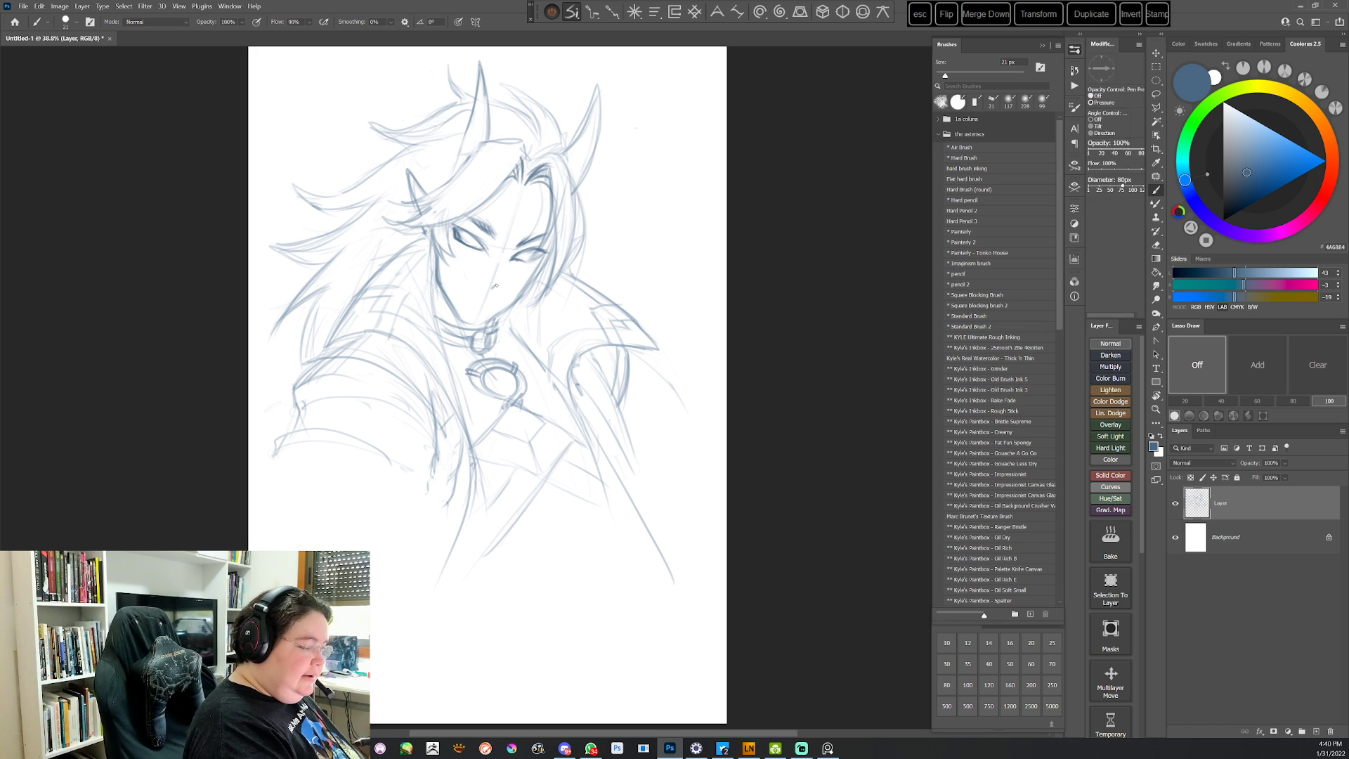
key("b")
key("comma")
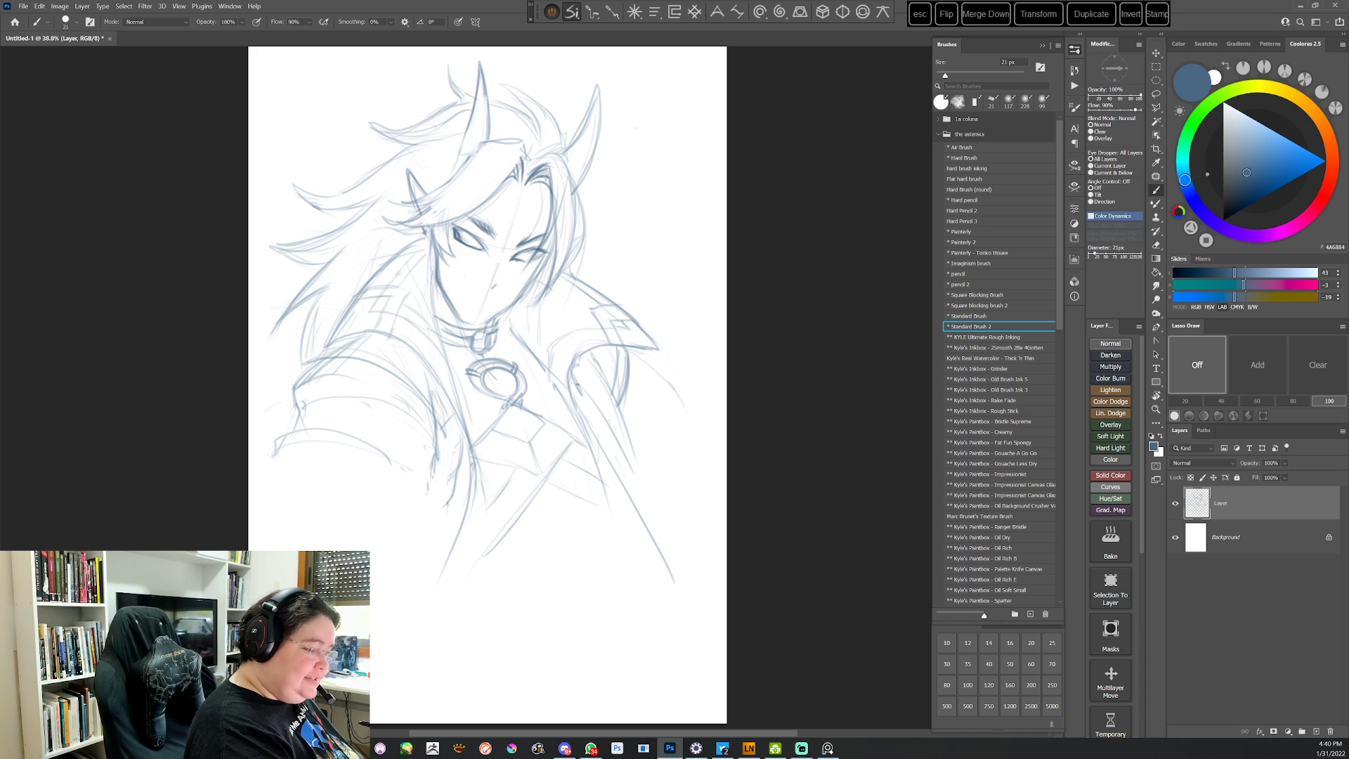
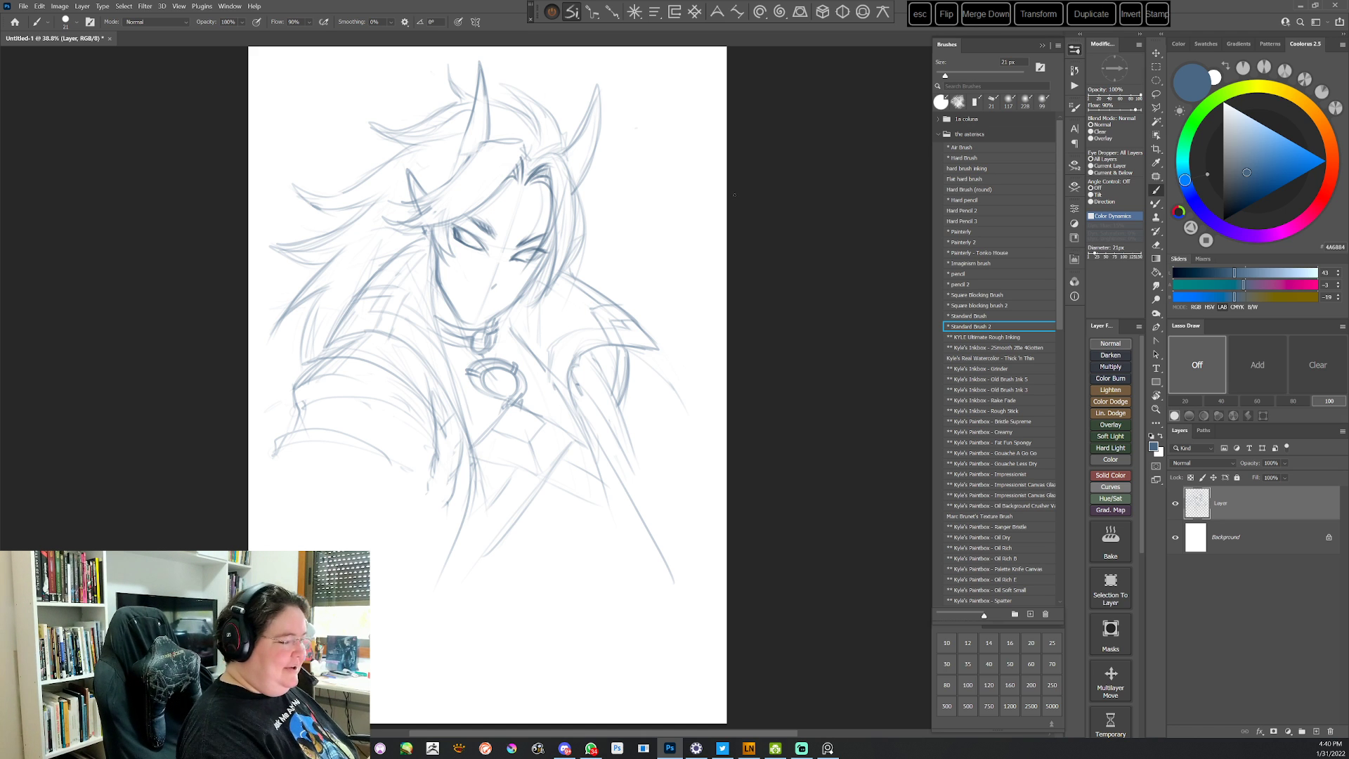
Clean up the nose area and touch up the hair edges framing the lower face
left_click_drag(545, 261, 523, 295)
mouse_move(437, 254)
left_mouse_down()
mouse_move(457, 314)
mouse_move(480, 326)
mouse_move(502, 311)
left_mouse_up()
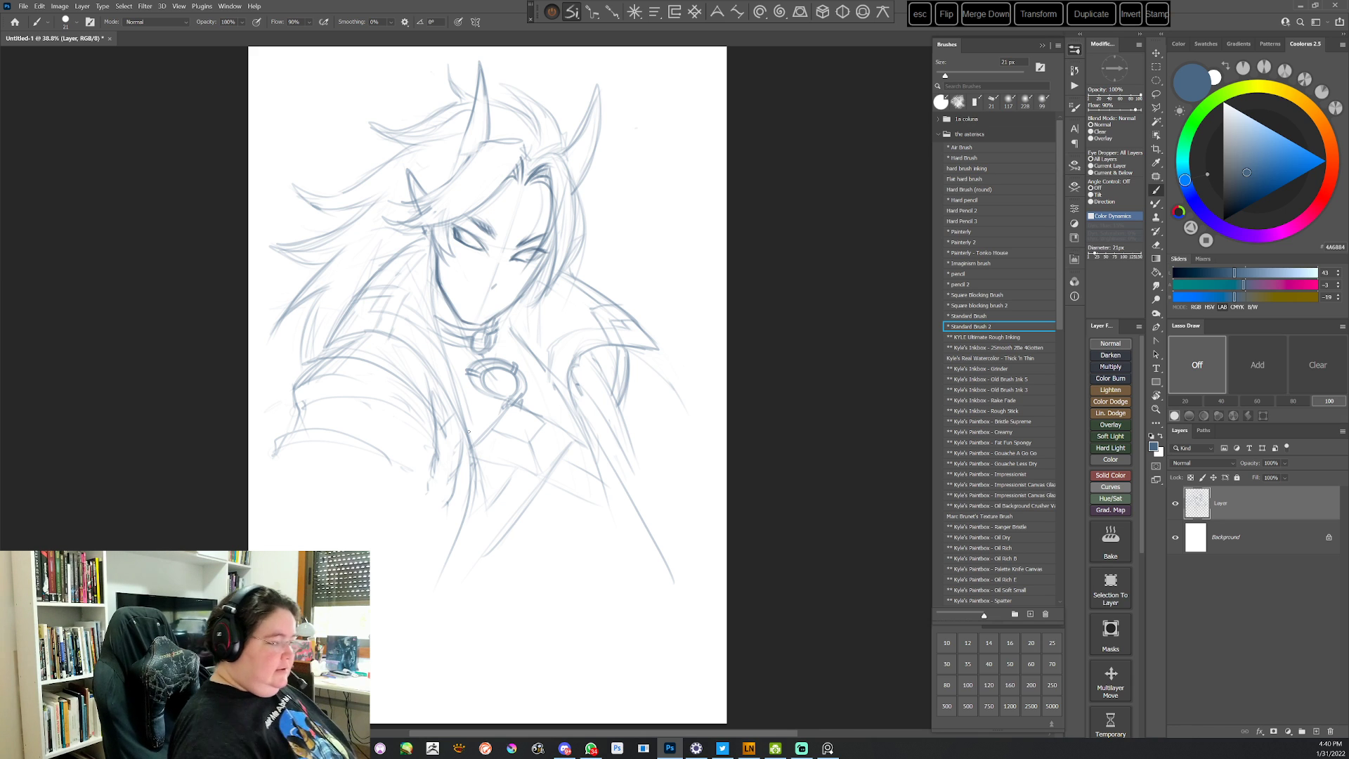
mouse_move(514, 216)
left_mouse_down()
mouse_move(475, 314)
mouse_move(494, 281)
left_mouse_up()
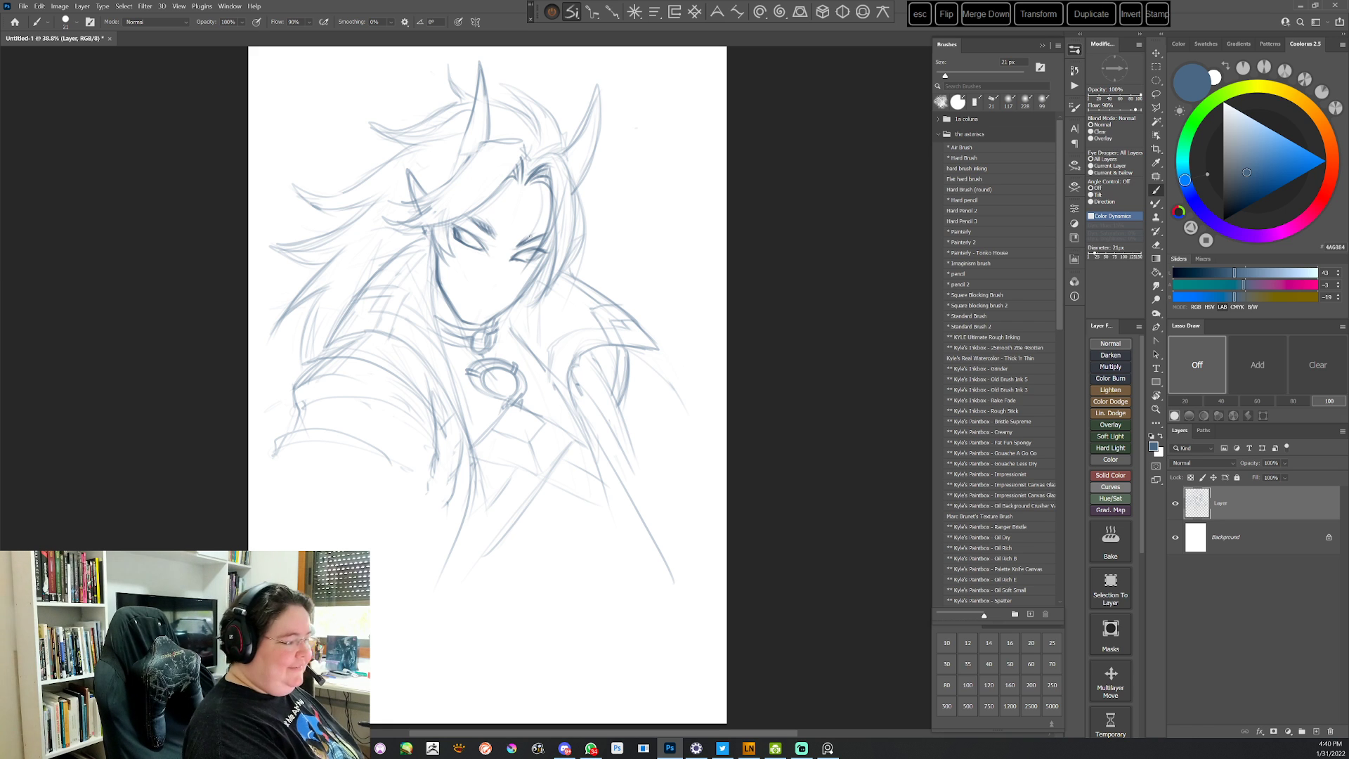
key("period")
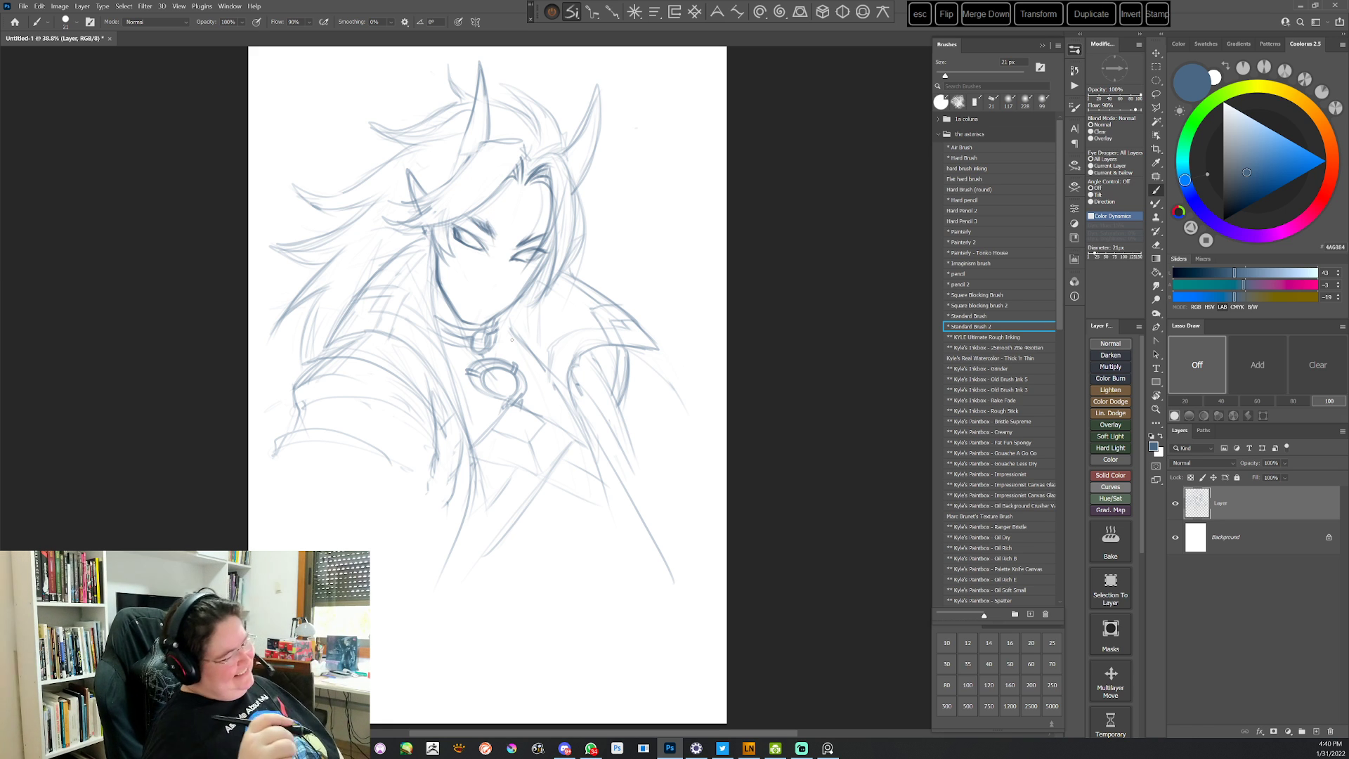
Darken the pointed ear beside the left temple and sketch the opposite ear's tip poking out of the hair
left_click_drag(410, 182, 406, 167)
left_click_drag(408, 167, 426, 190)
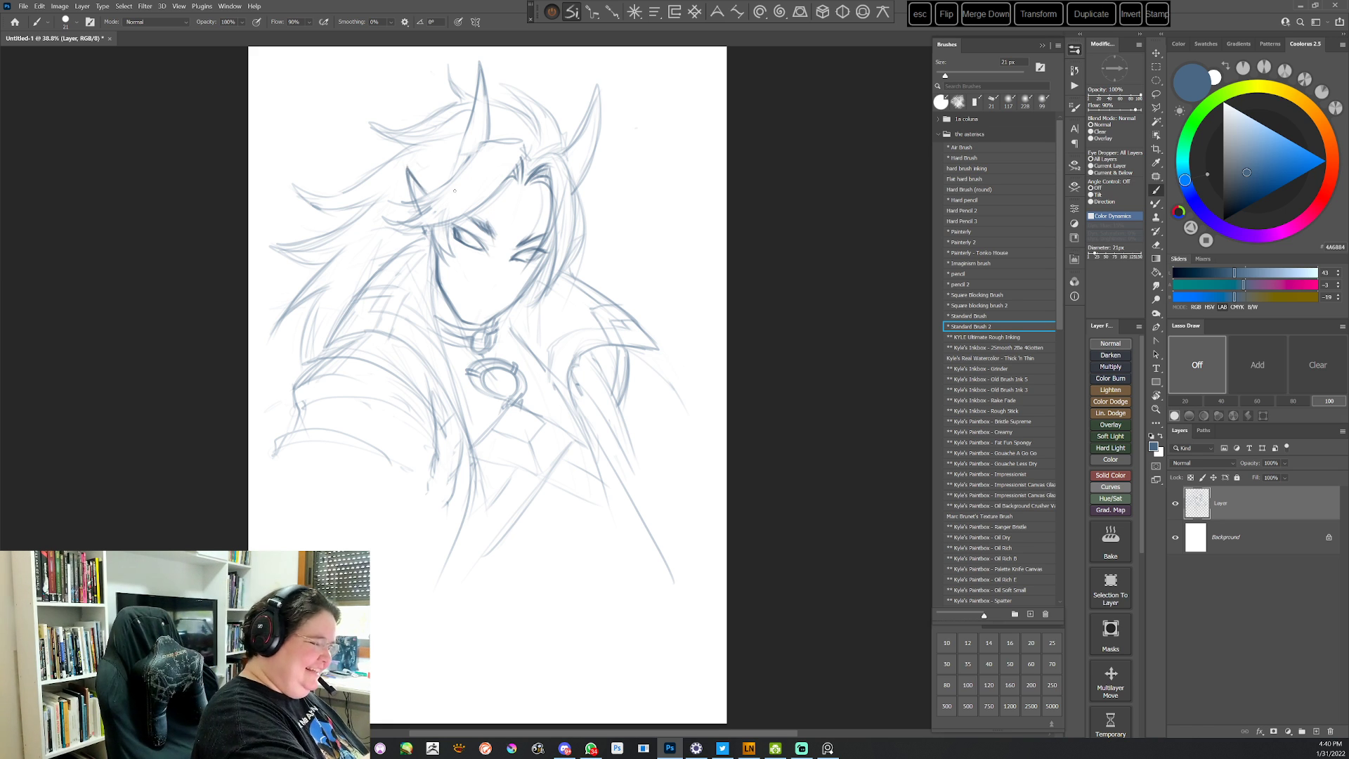
left_click_drag(578, 237, 563, 259)
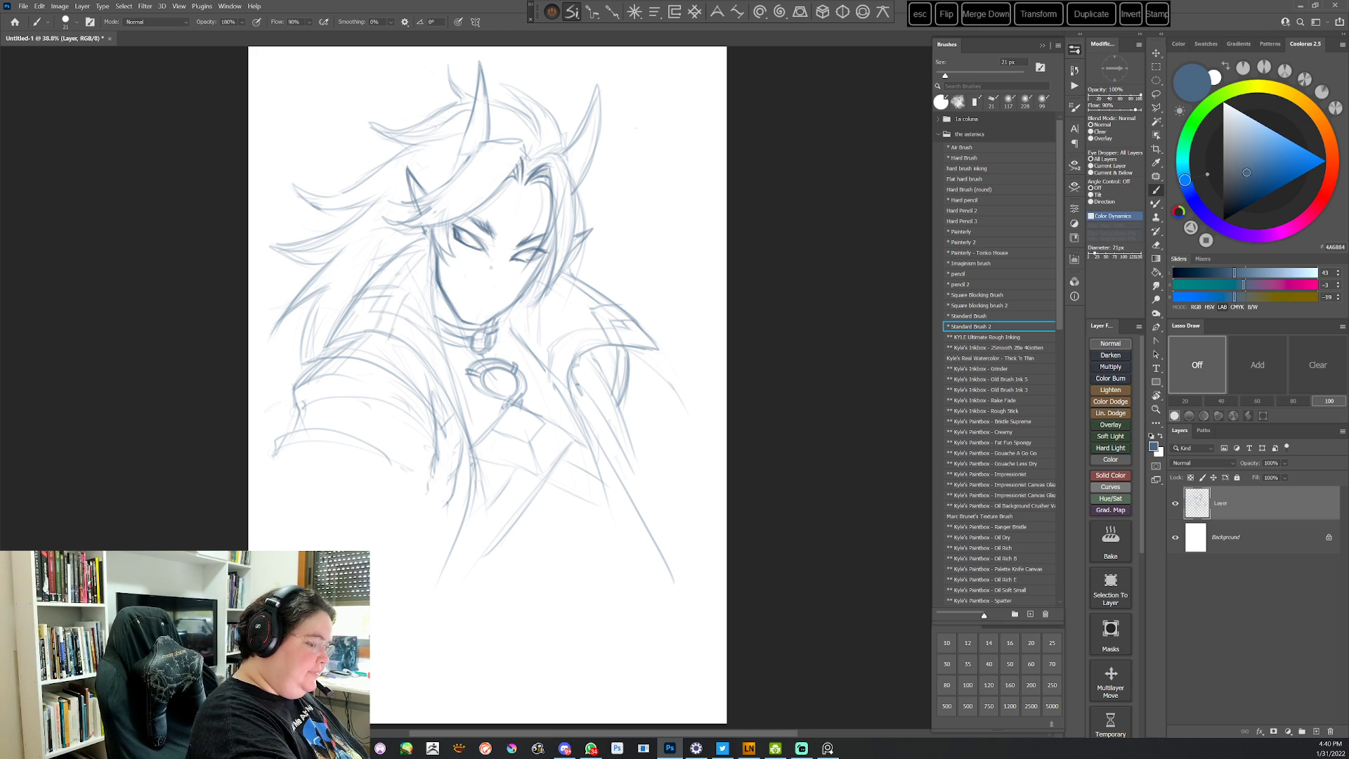
Erase the nose line and rework it as a fainter mark between the eyes and chin
left_click_drag(494, 237, 489, 245)
key("period")
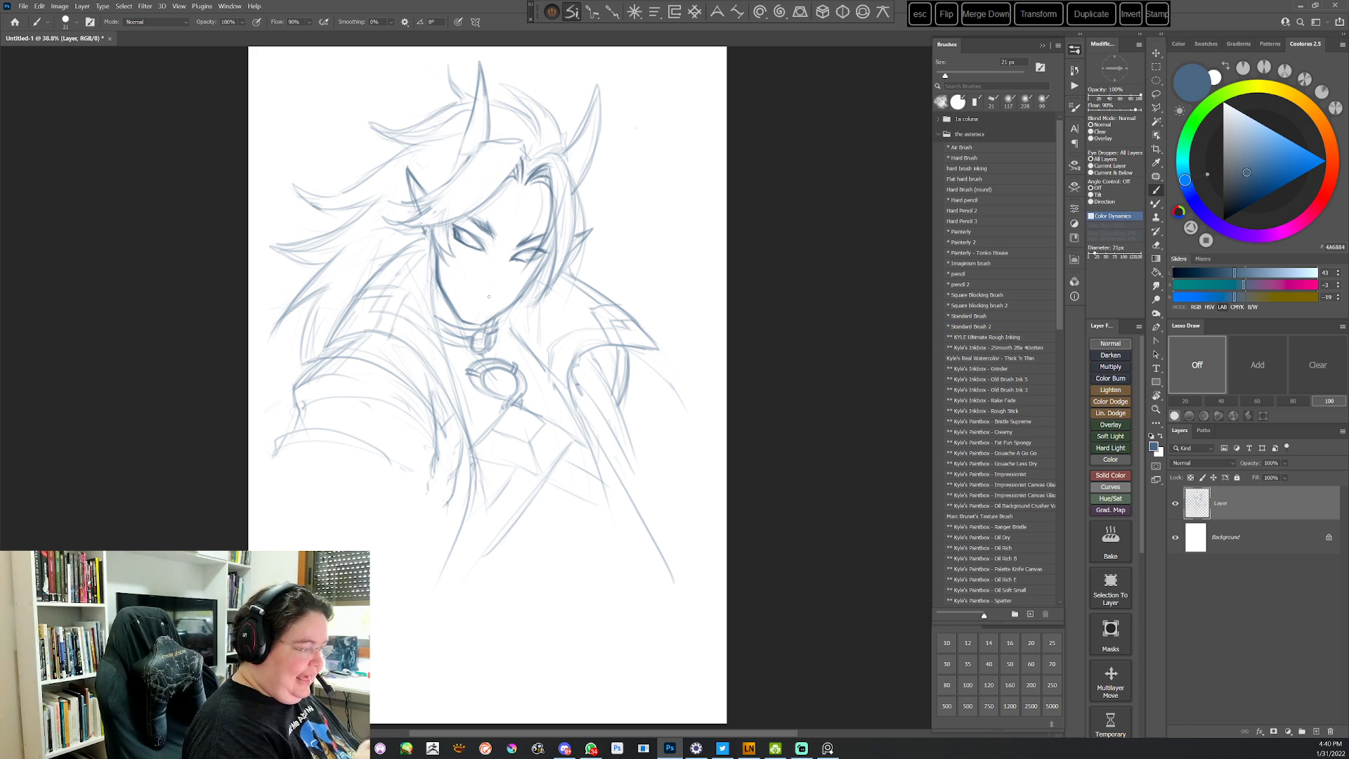
key("period")
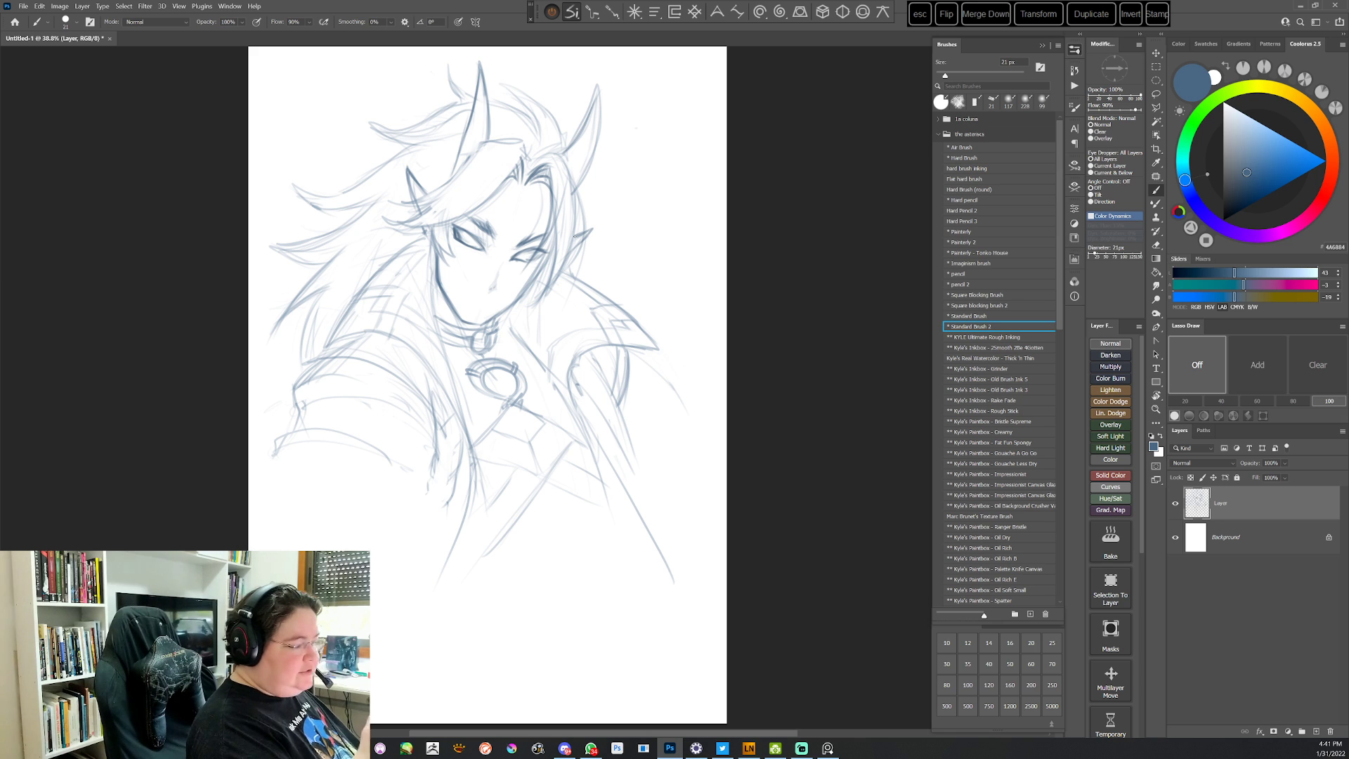
key("e")
left_click_drag(502, 262, 491, 288)
key("b")
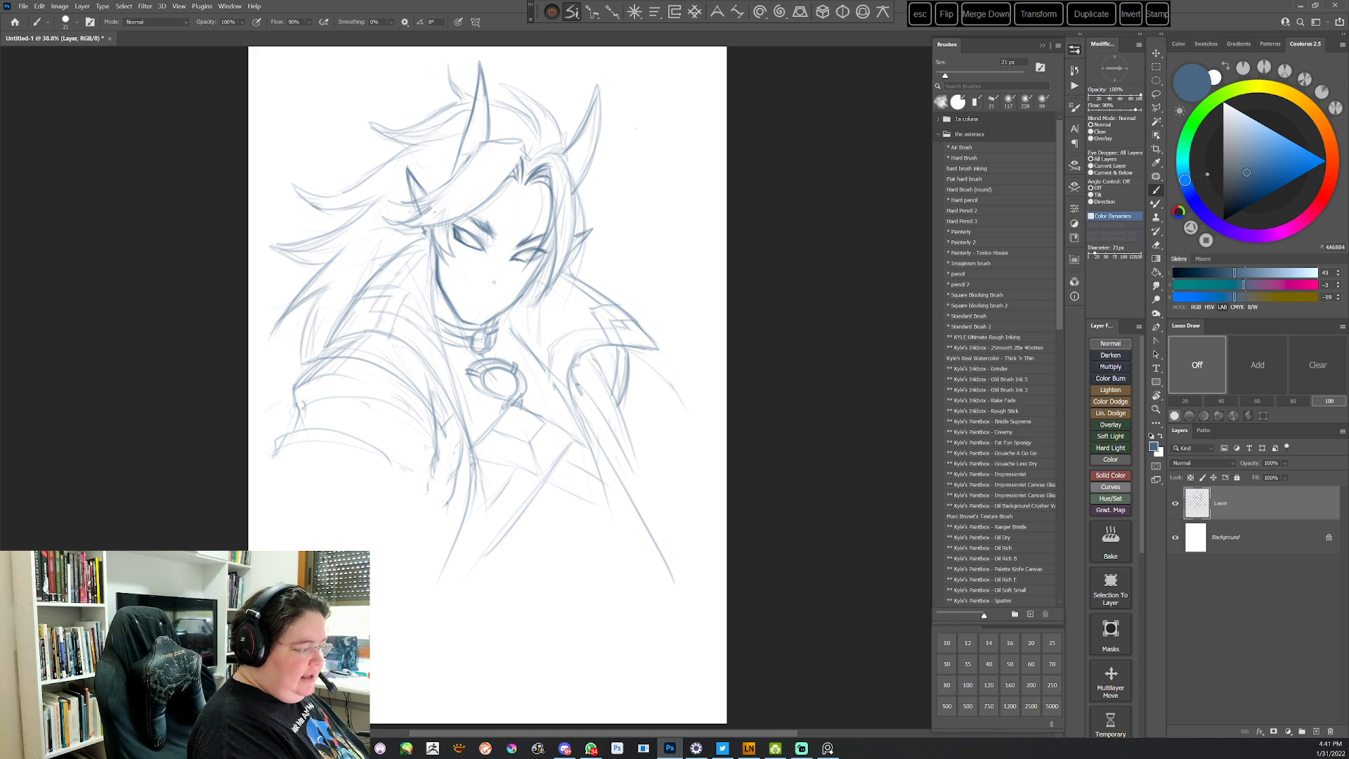
key("period")
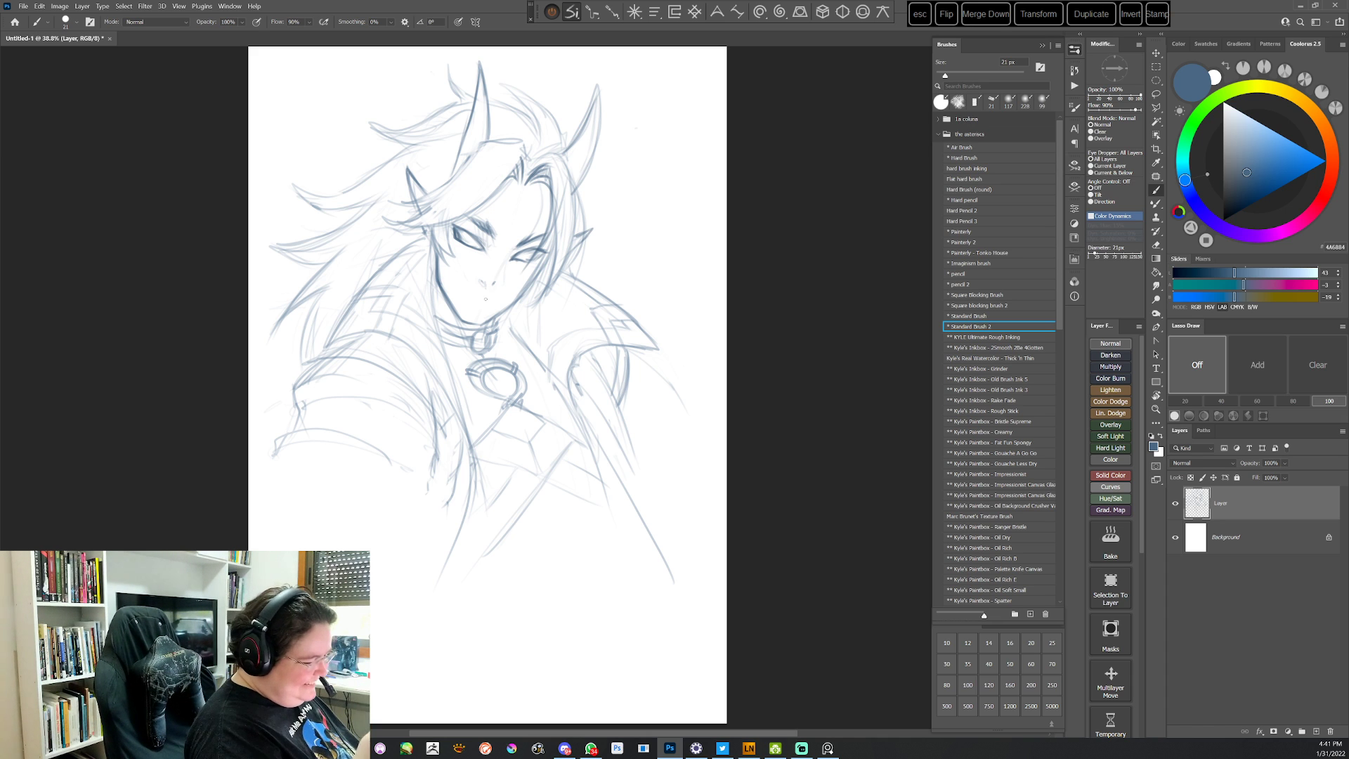
key("ctrl+z")
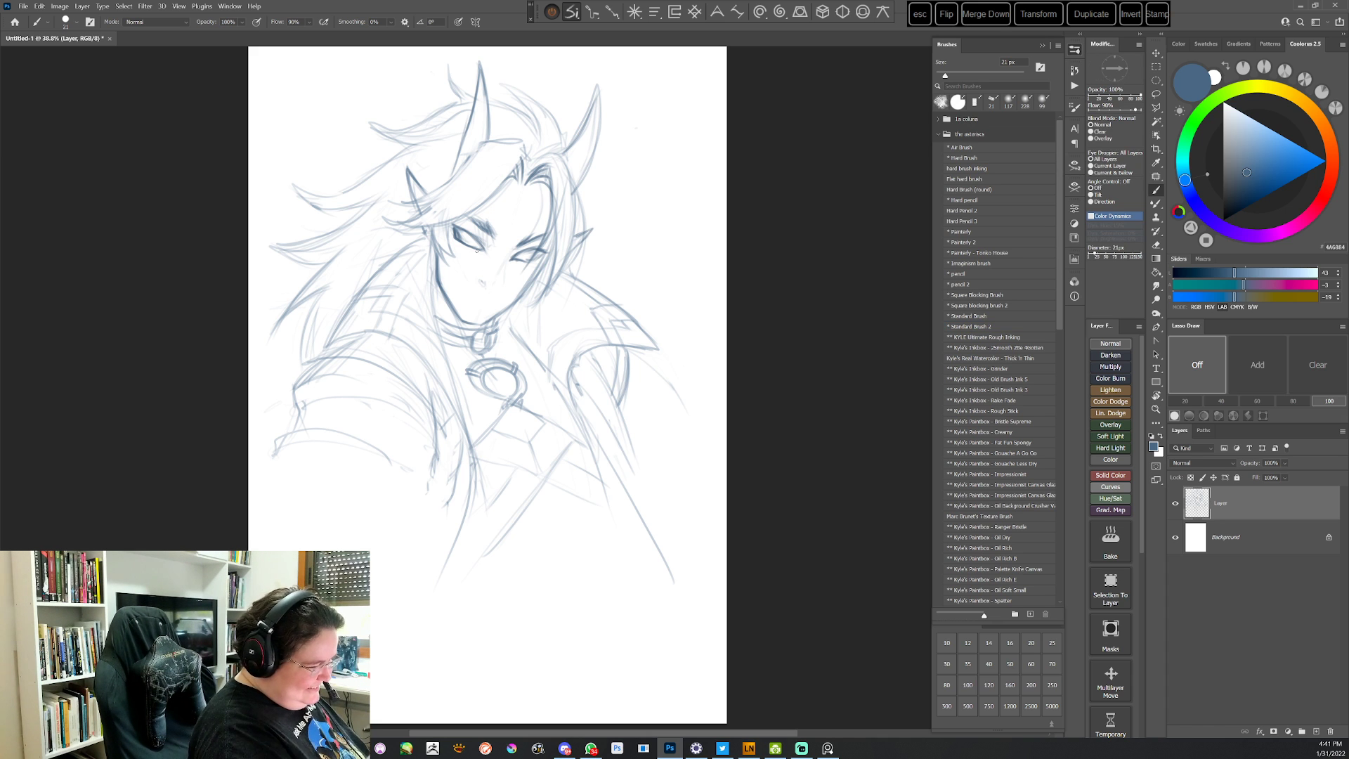
key("comma")
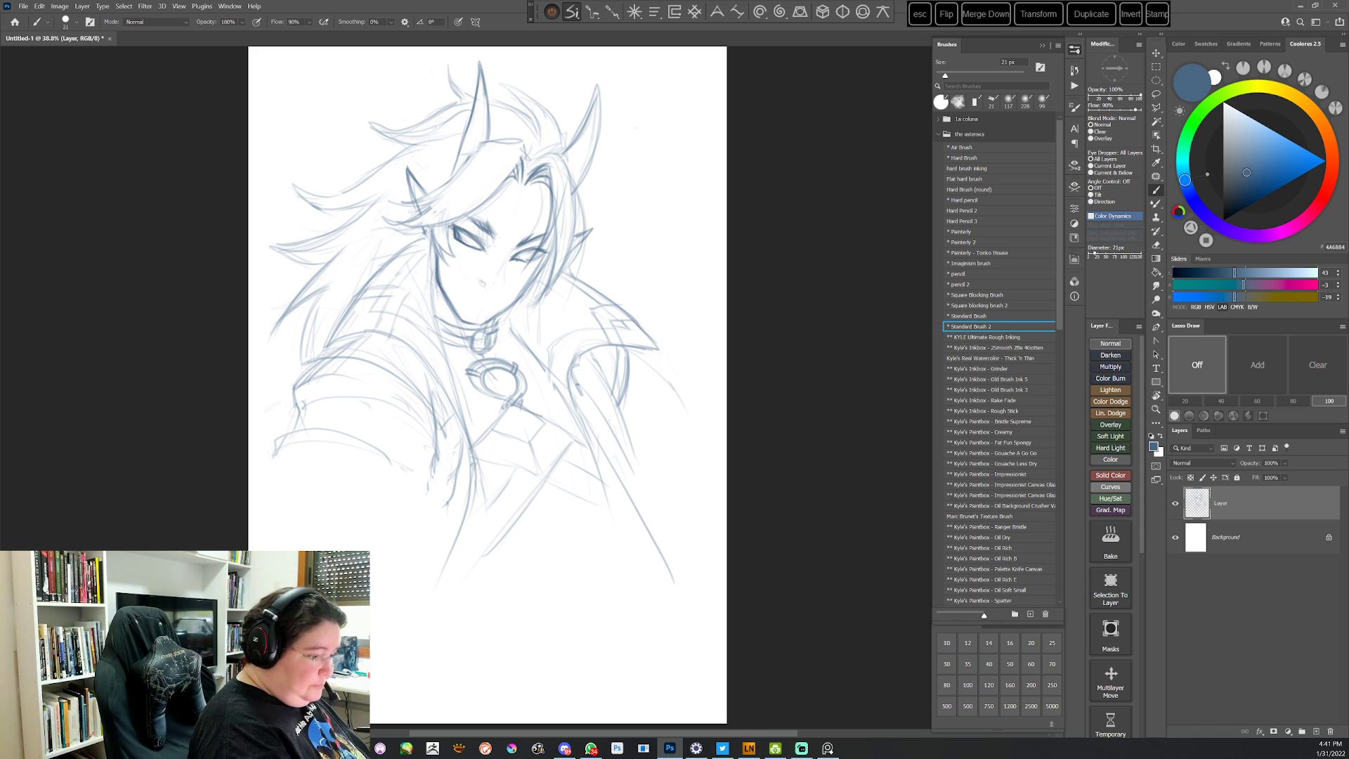
Pick a slightly darker blue and strengthen the outlines of both eyes
left_click(1250, 179)
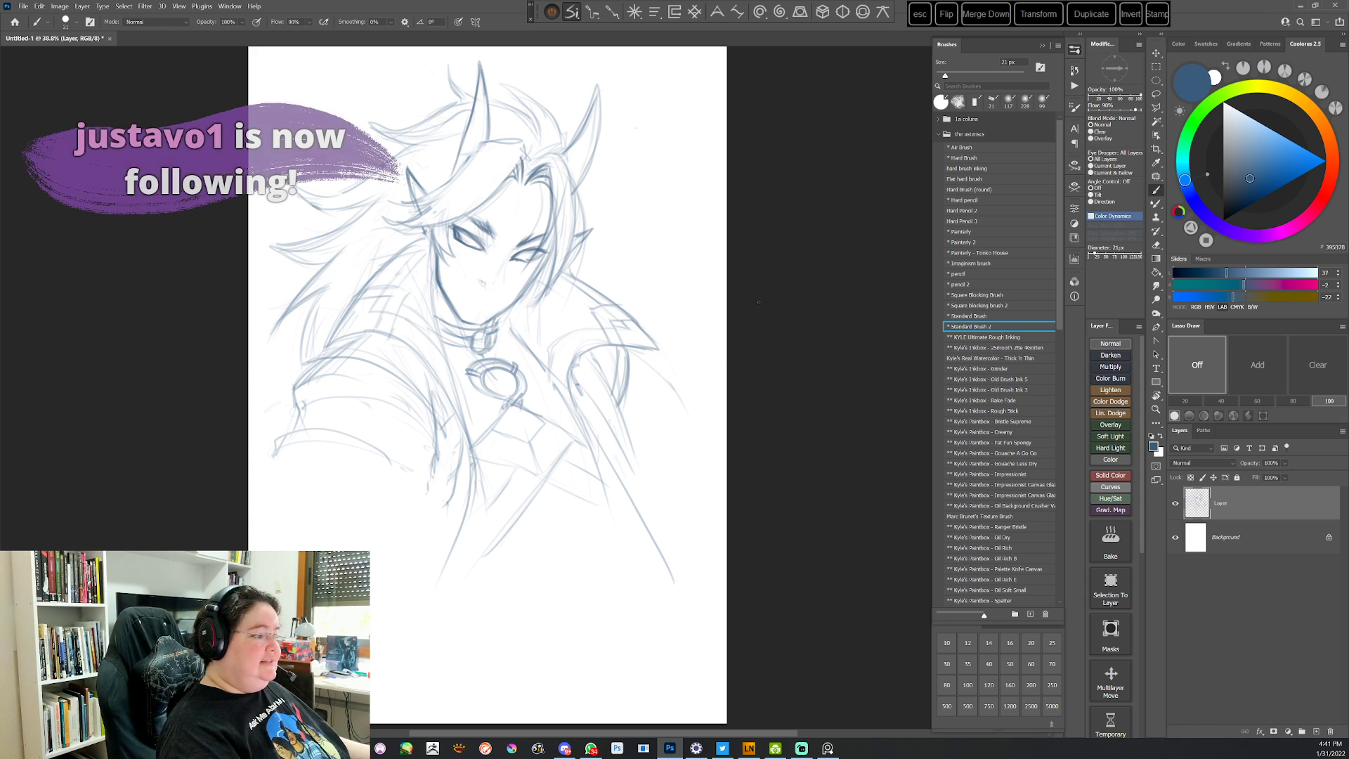
key("r")
left_click_drag(692, 330, 632, 528)
key("b")
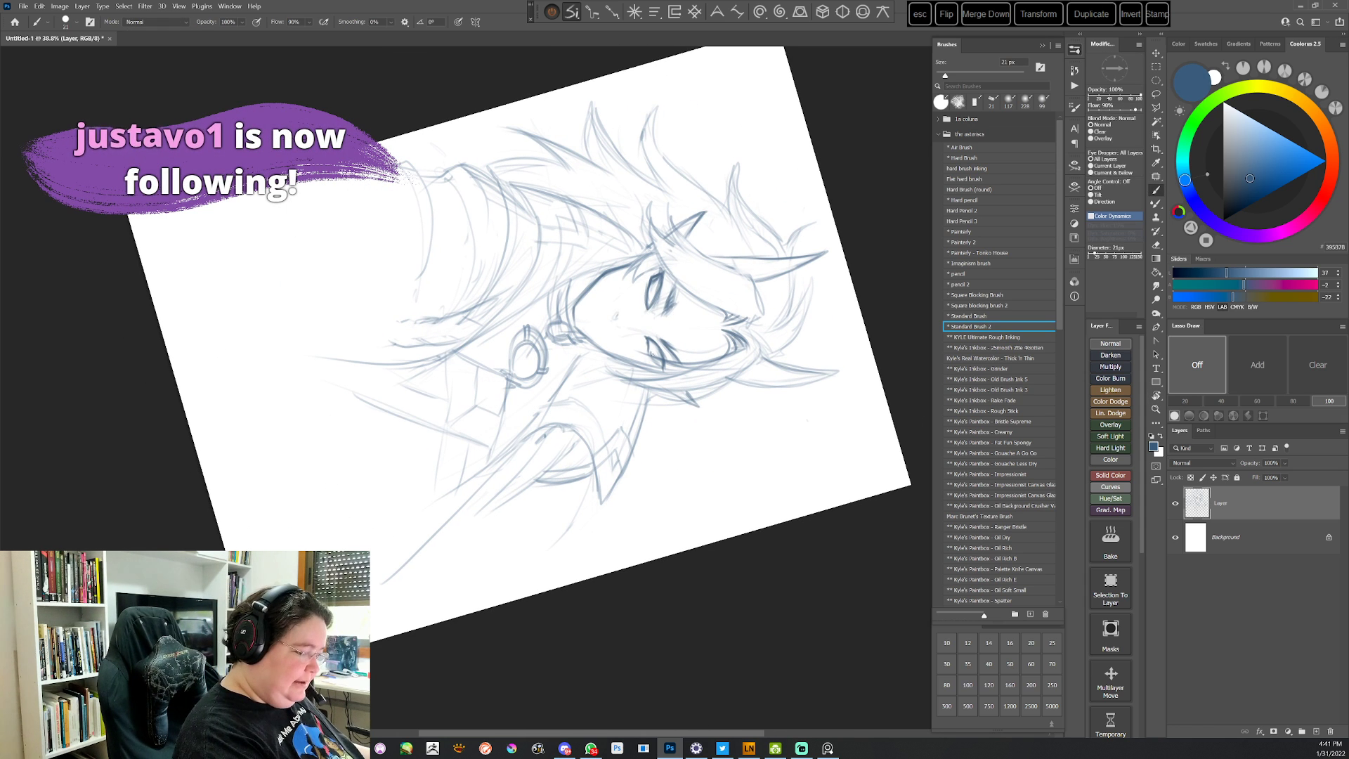
key("r")
left_click_drag(707, 302, 711, 469)
key("b")
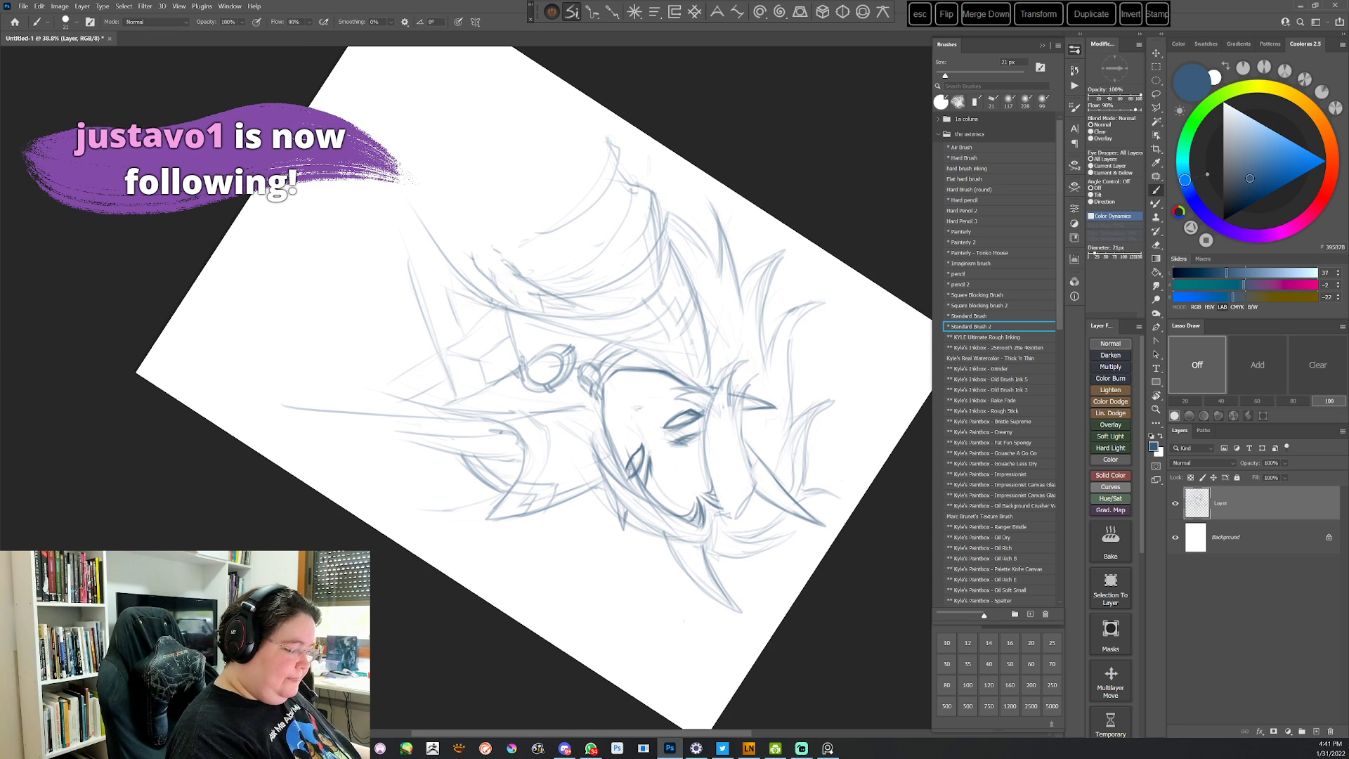
key("r")
mouse_move(716, 379)
left_mouse_down()
mouse_move(610, 508)
mouse_move(536, 530)
left_mouse_up()
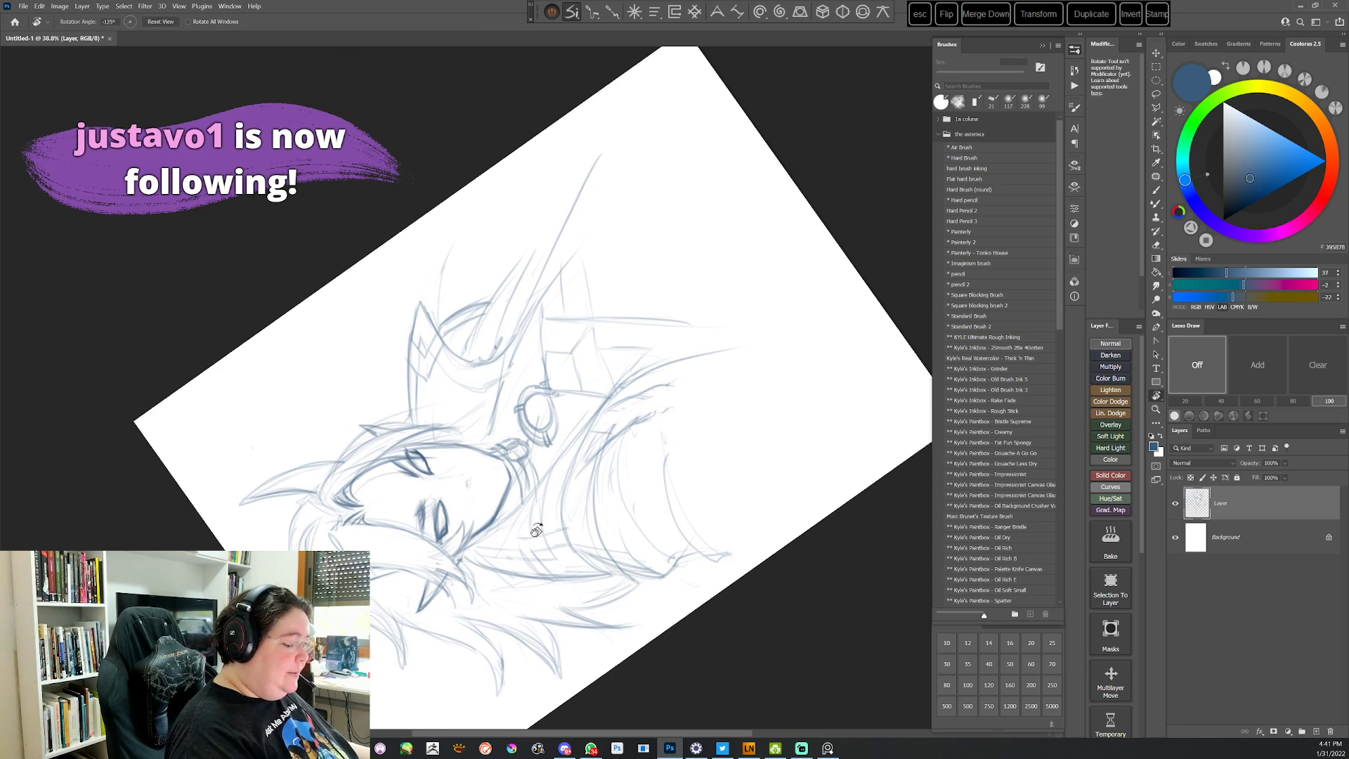
key("b")
key("Escape")
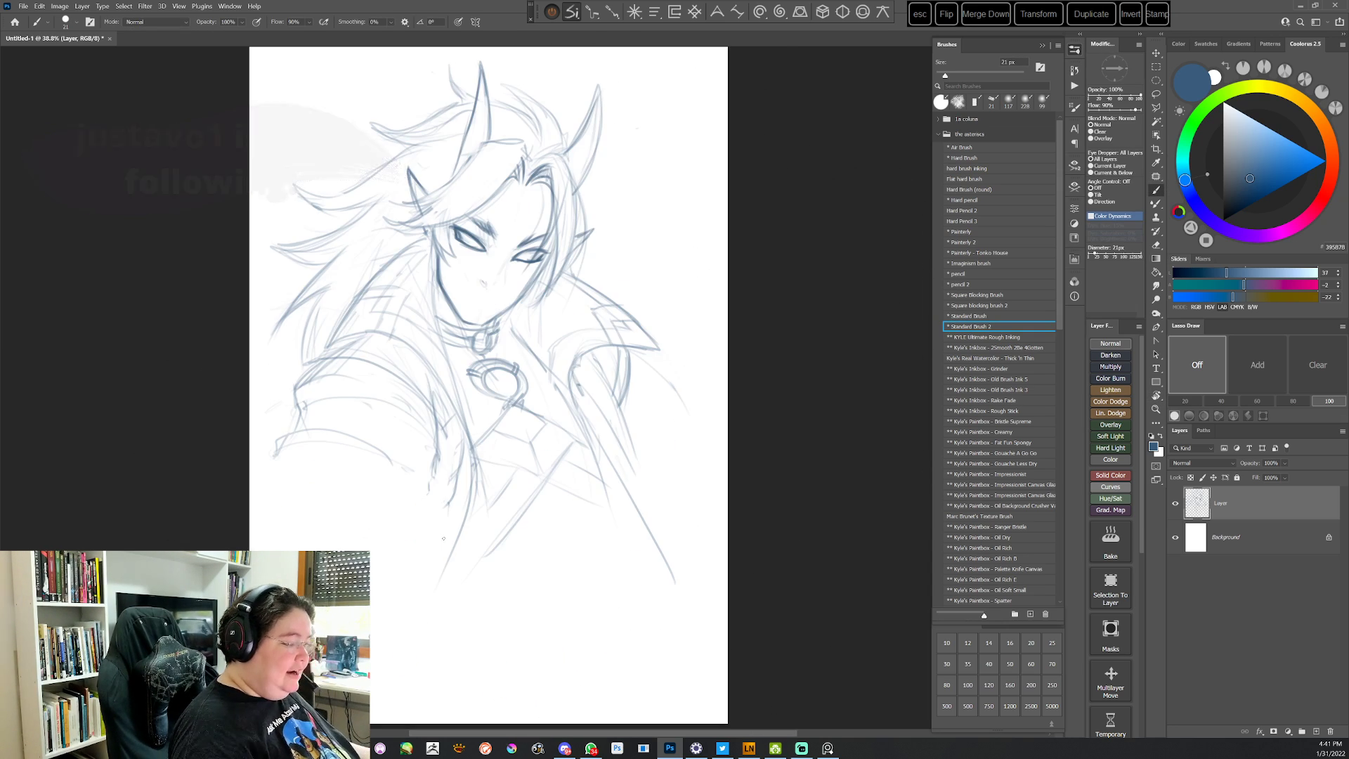
Erase stray marks around the left eye and eyebrow and tidy their shapes
key("r")
left_click_drag(692, 474, 540, 608)
key("b")
key("e")
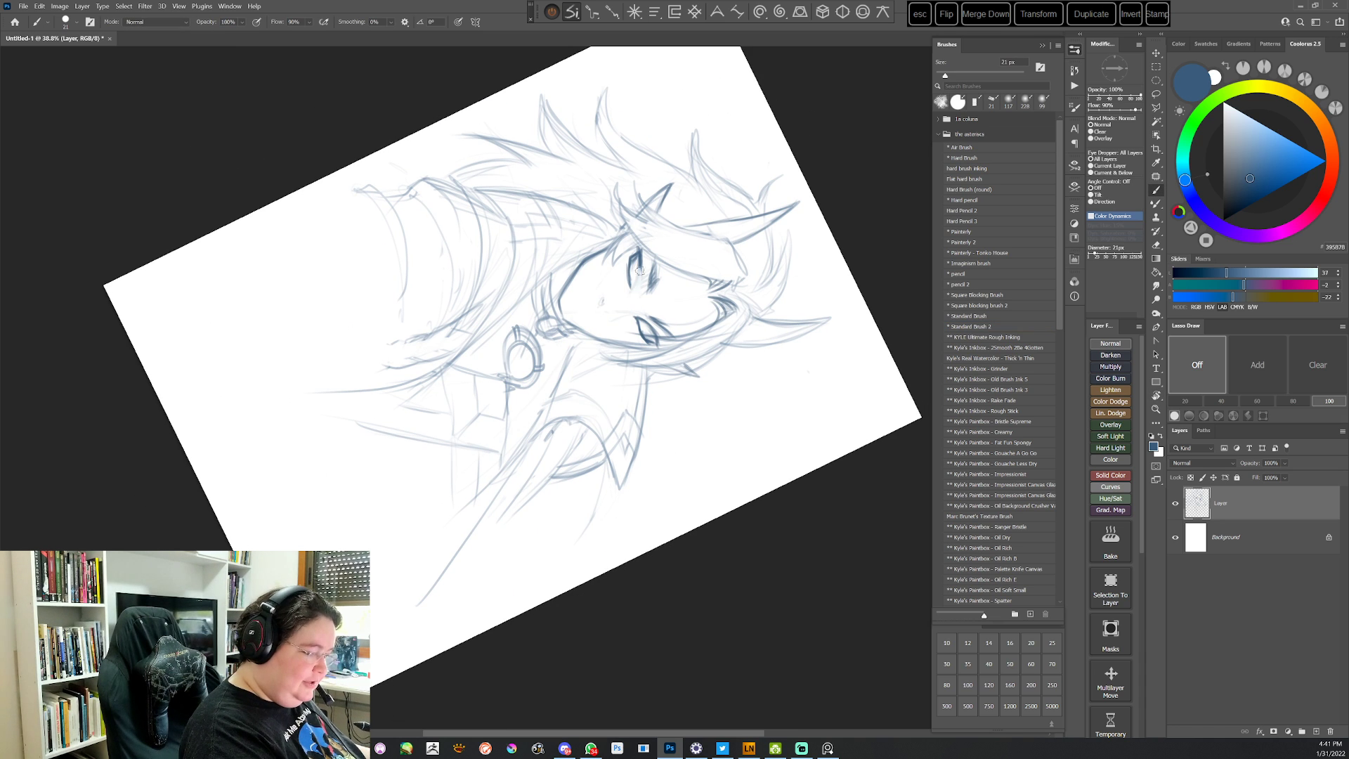
left_click_drag(640, 269, 637, 282)
key("comma")
key("r")
mouse_move(605, 130)
left_mouse_down()
mouse_move(771, 451)
mouse_move(735, 499)
left_mouse_up()
key("b")
key("Escape")
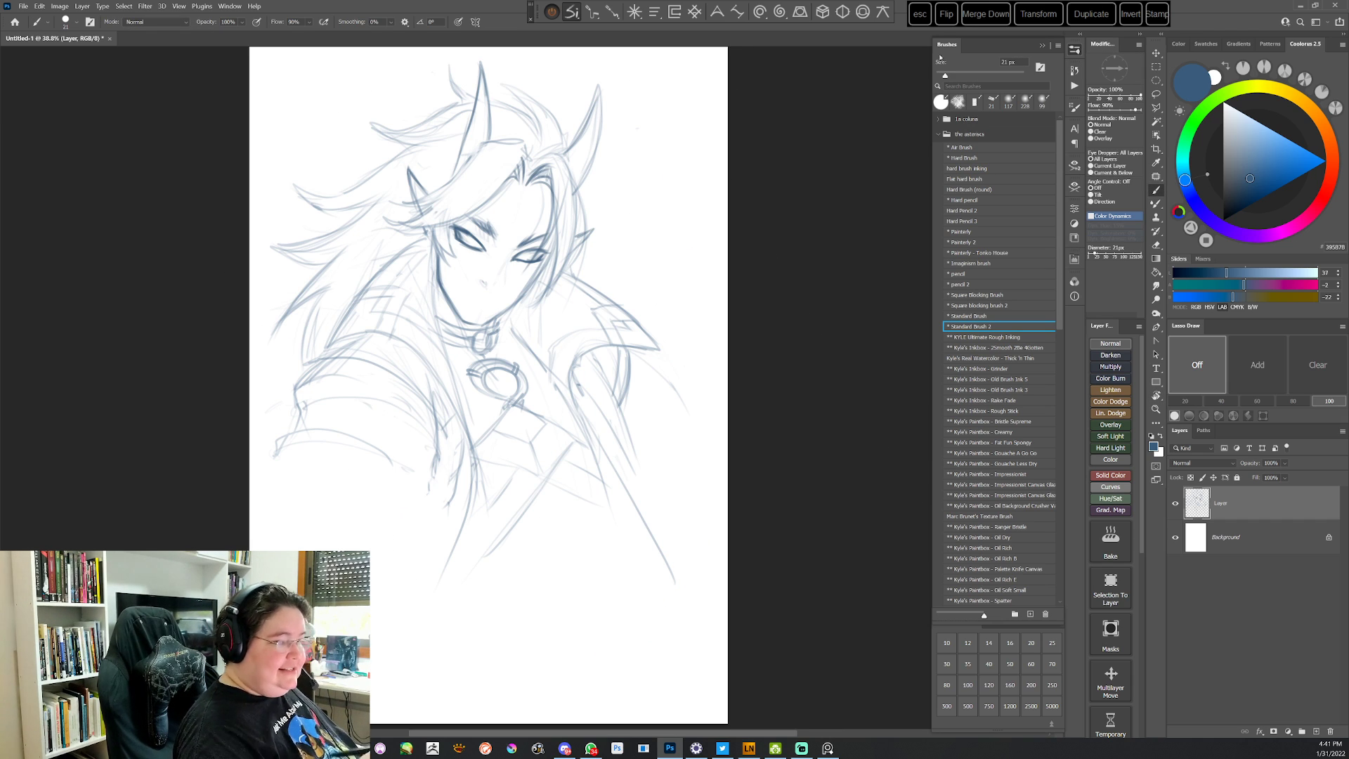
Mirror the canvas and refine the eyebrows and the right eye's upper lid
left_click(946, 14)
key("r")
left_click_drag(701, 309, 665, 457)
key("b")
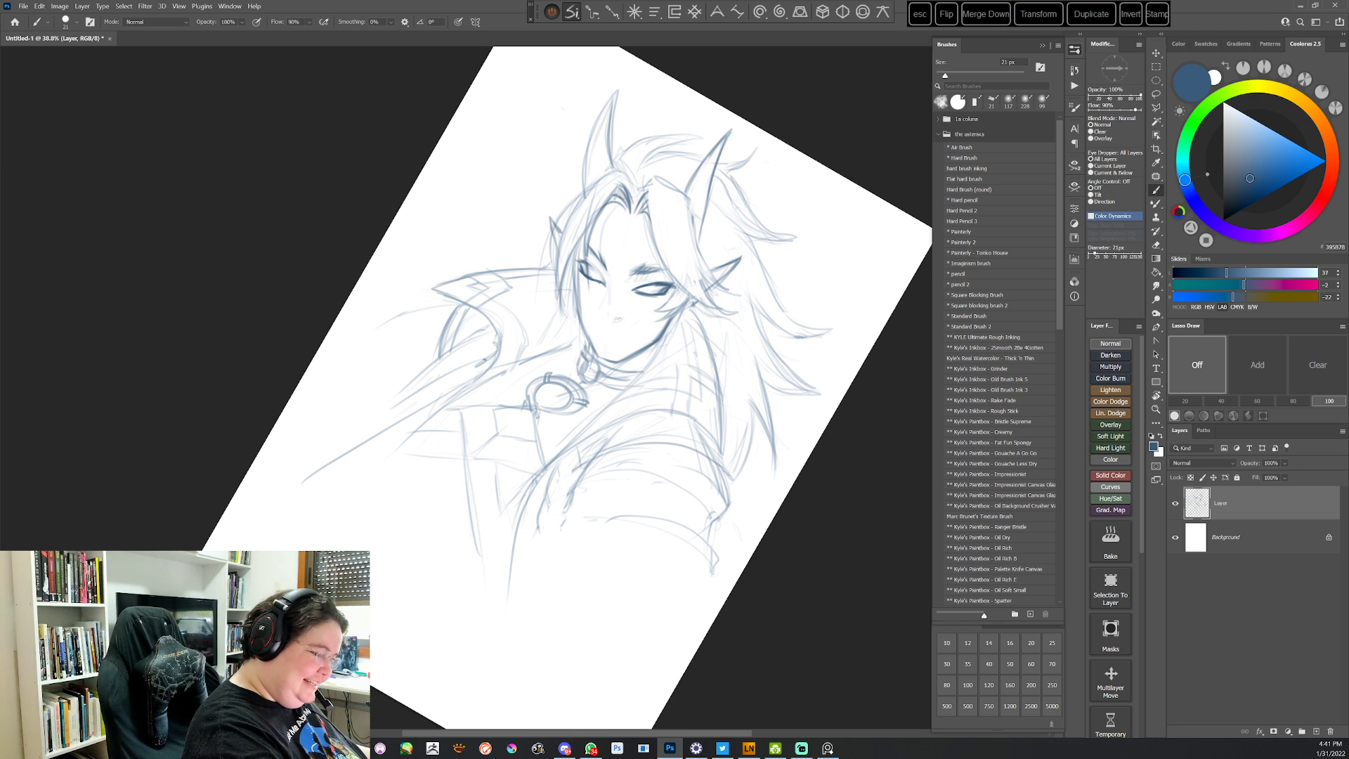
key("r")
mouse_move(584, 261)
left_mouse_down()
mouse_move(694, 415)
mouse_move(677, 396)
left_mouse_up()
key("b")
key("Escape")
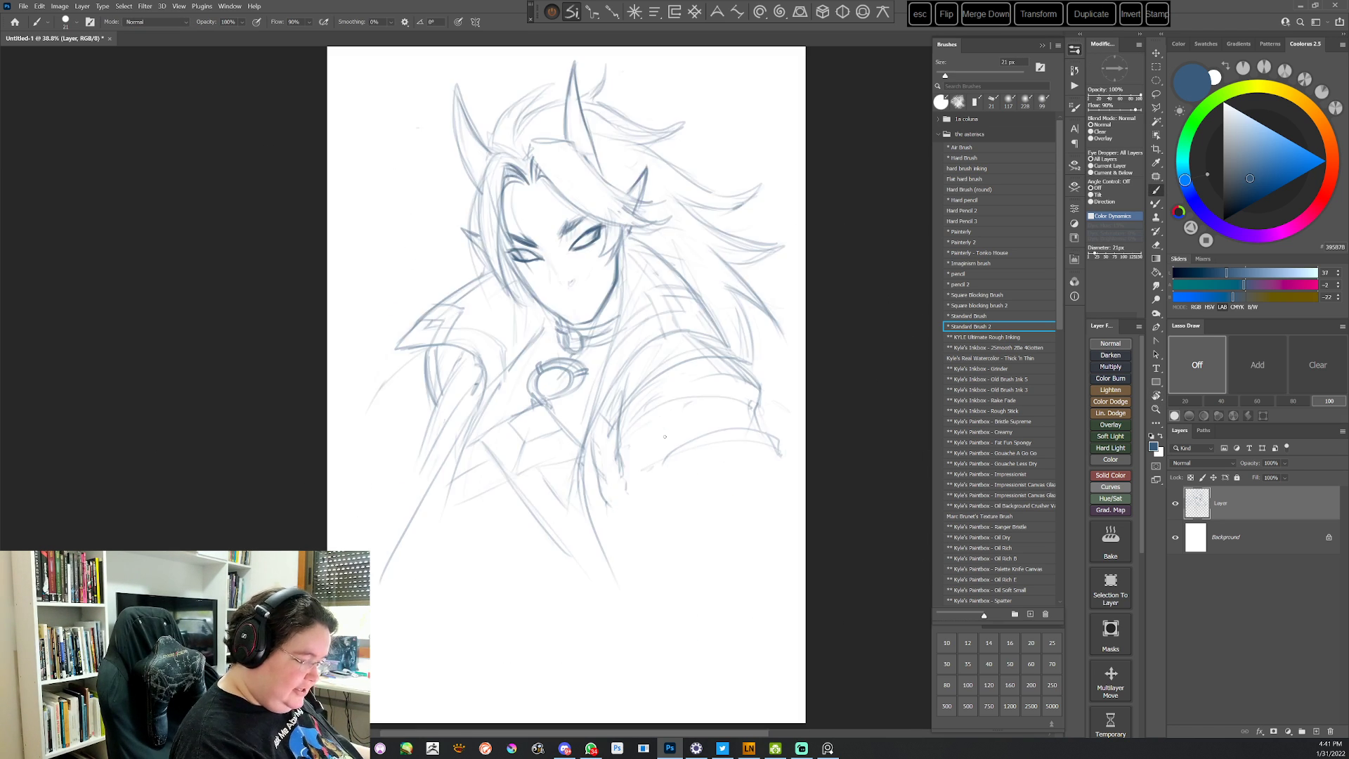
left_click_drag(572, 241, 591, 228)
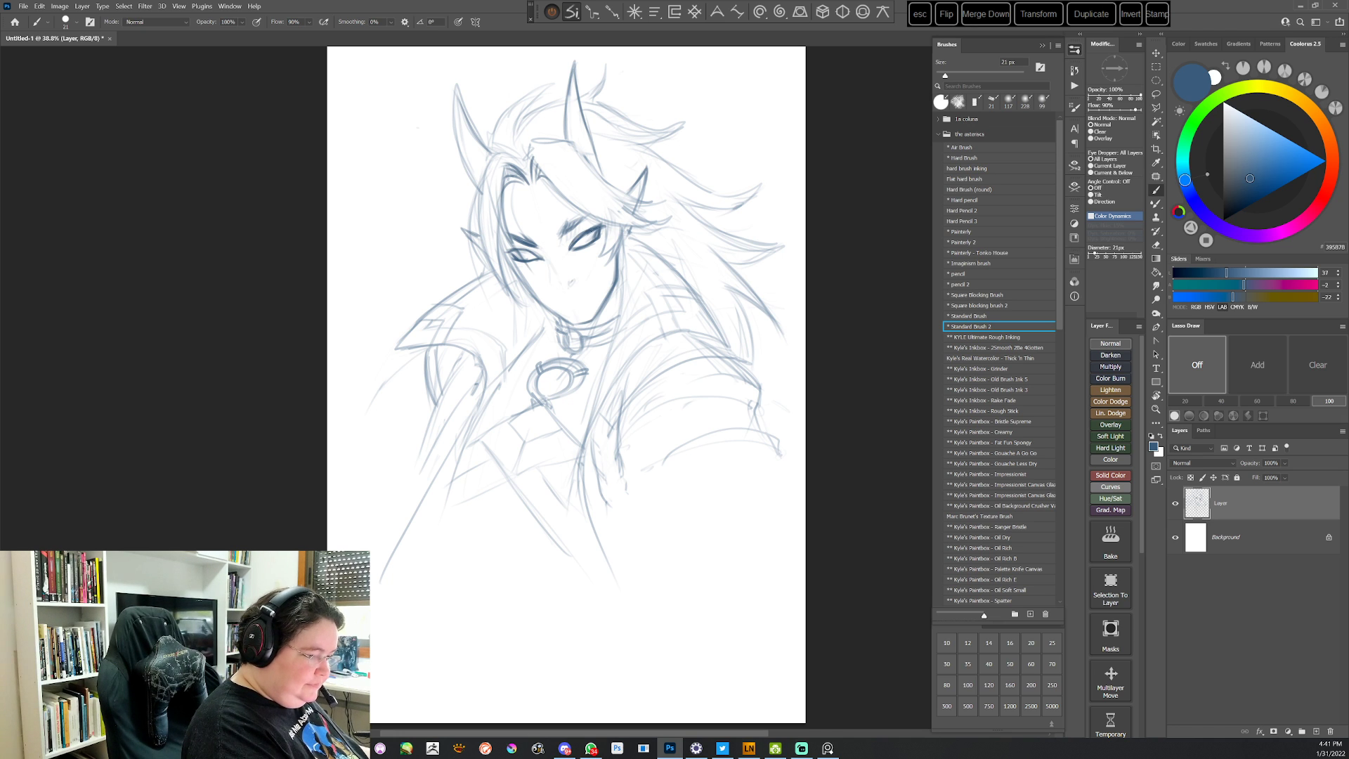
Sample a darker blue from the right eye and retrace its upper lid
left_click(596, 229, "alt")
key("r")
left_click_drag(734, 374, 730, 340)
key("b")
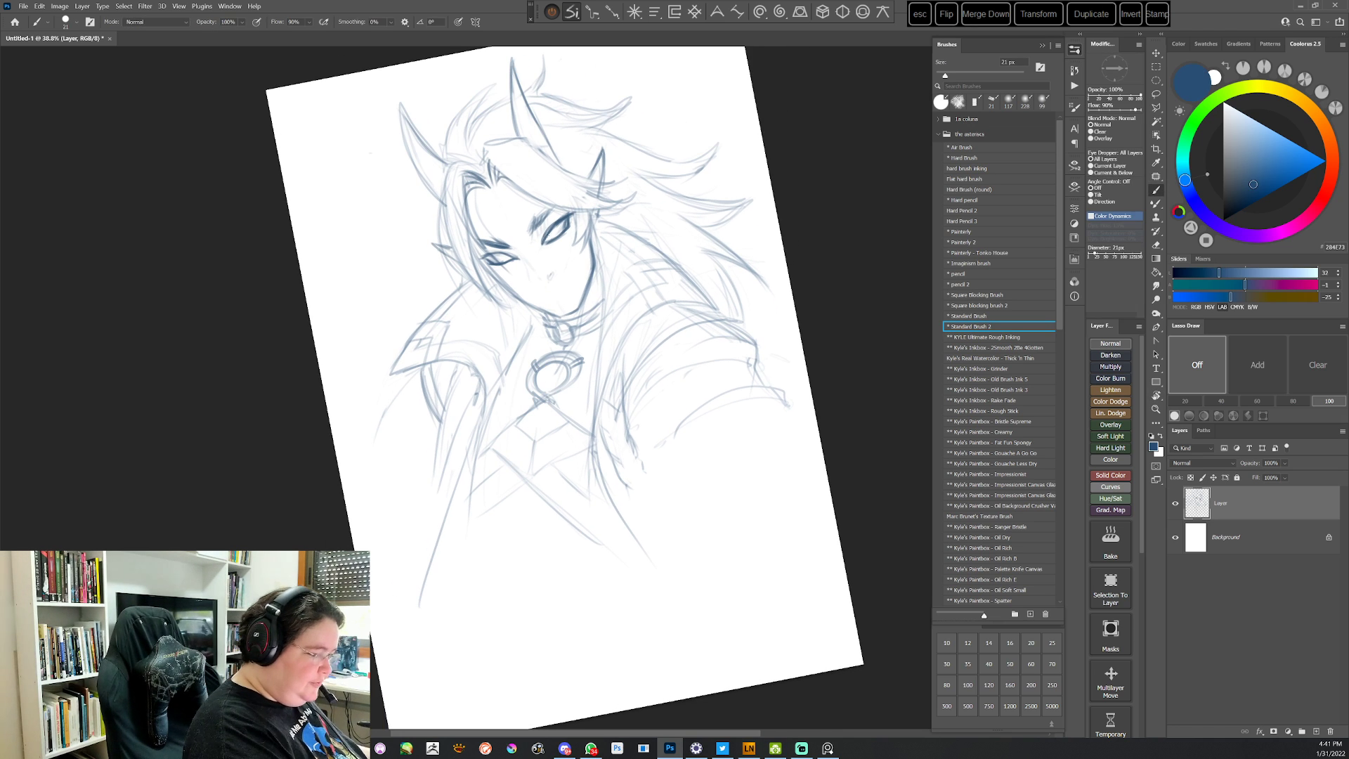
left_click_drag(545, 232, 560, 220)
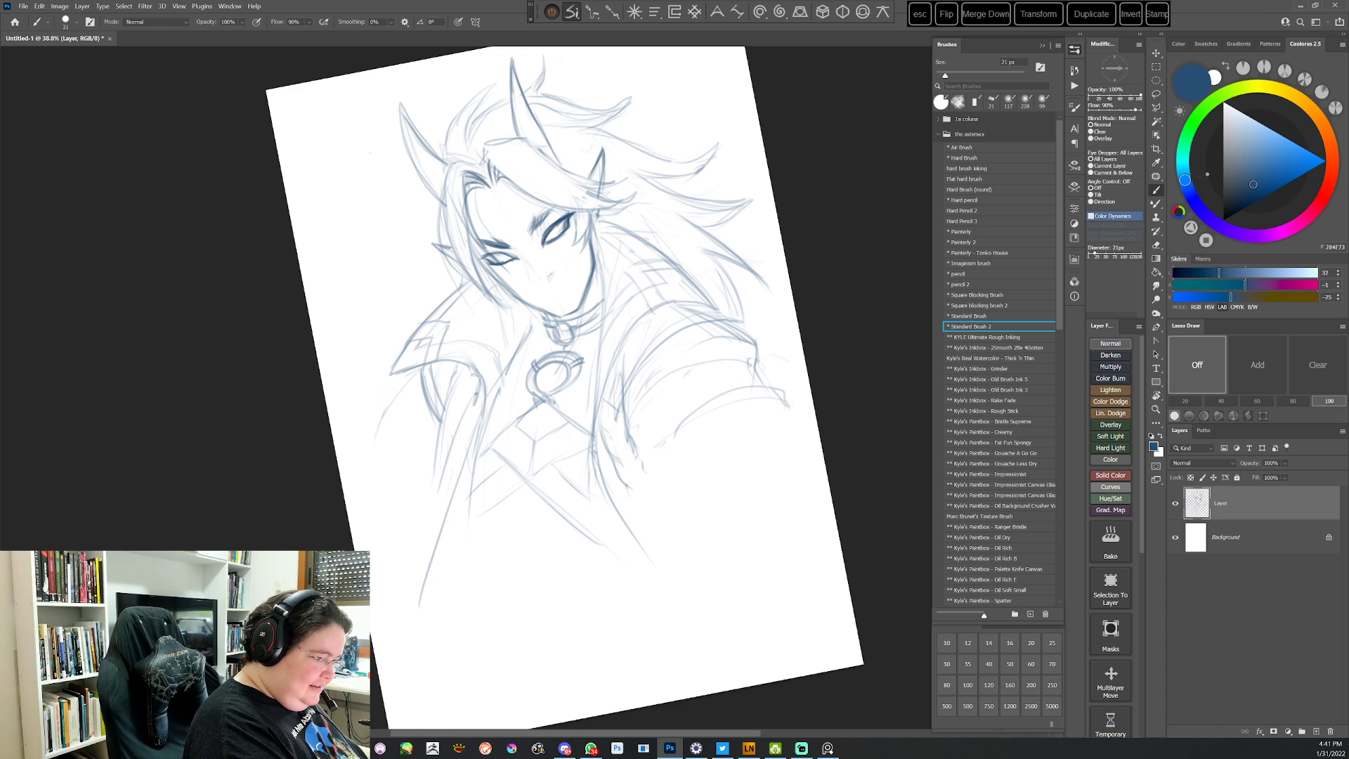
Darken the lash lines and corners of both eyes
key("r")
mouse_move(703, 197)
left_mouse_down()
mouse_move(782, 347)
mouse_move(633, 617)
left_mouse_up()
key("b")
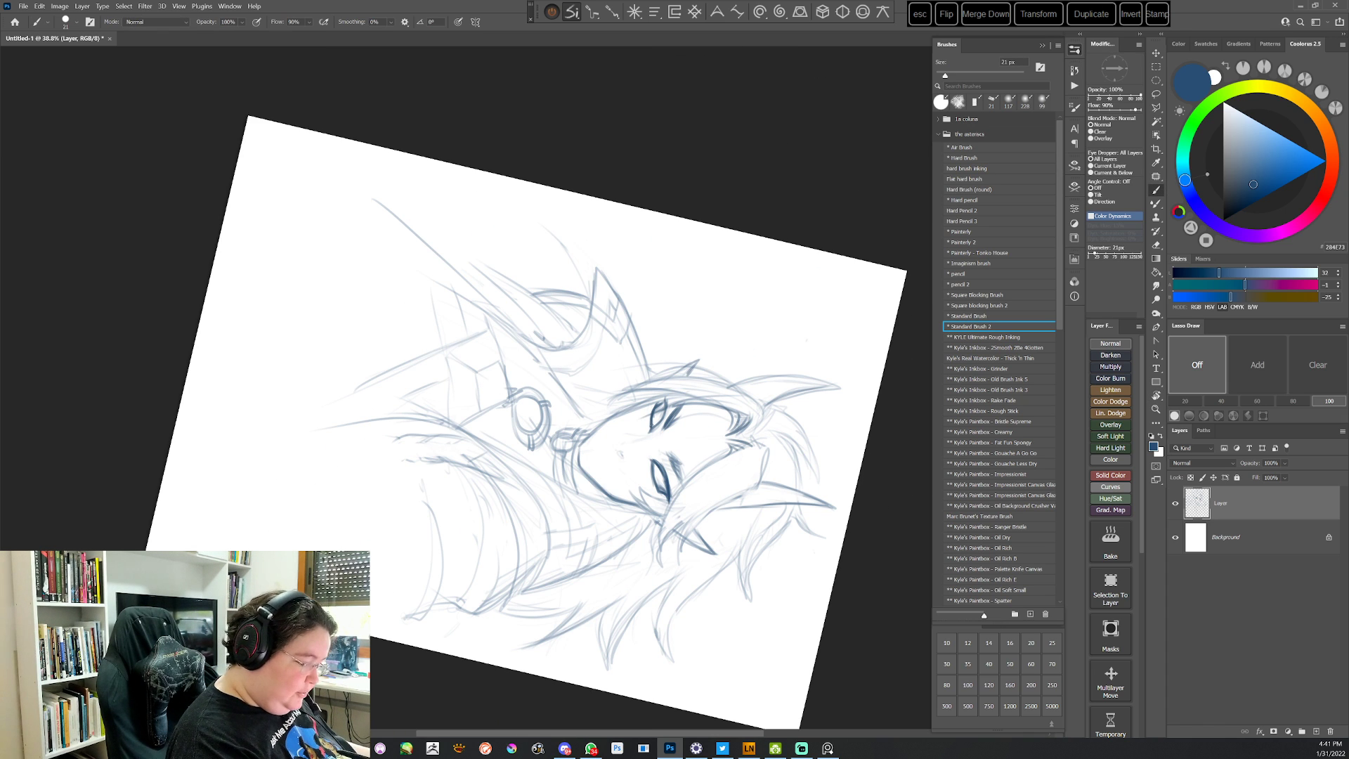
left_click_drag(657, 420, 649, 471)
key("comma")
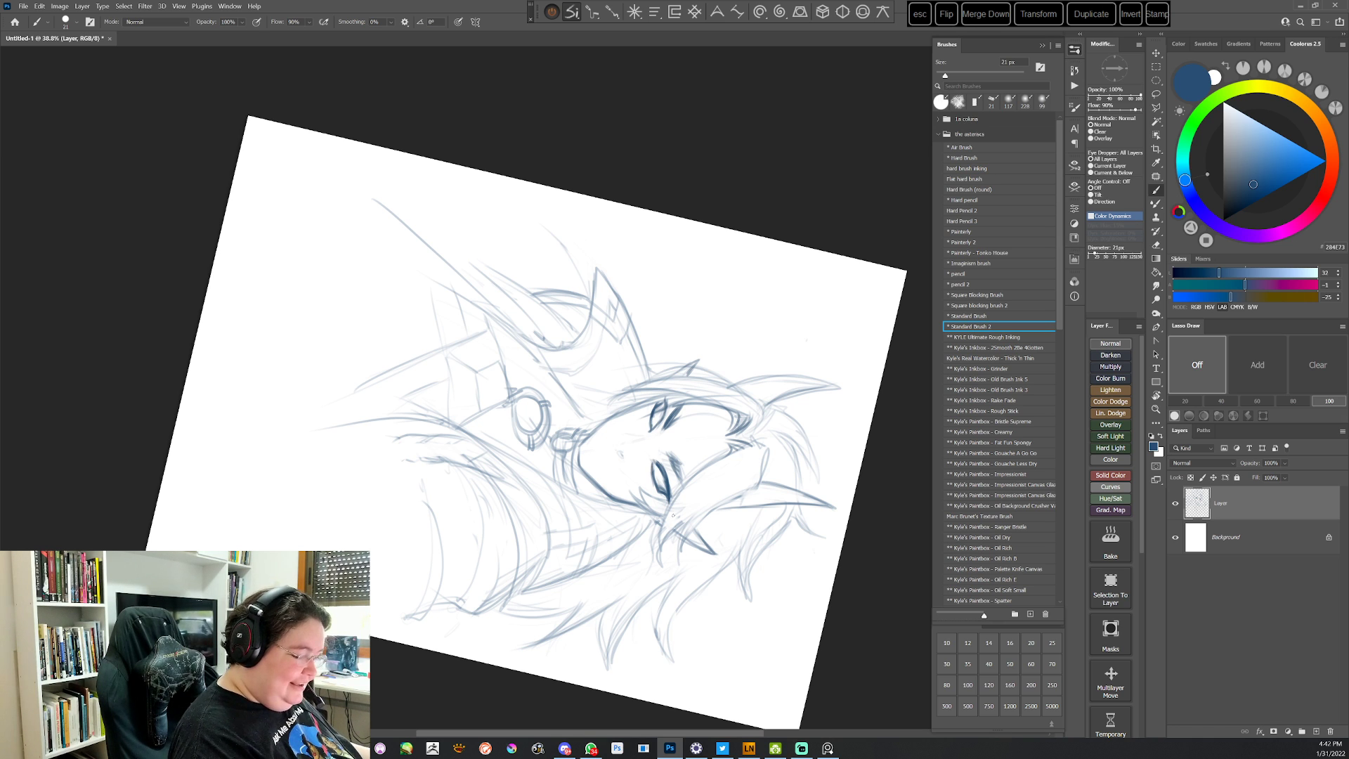
key("Escape")
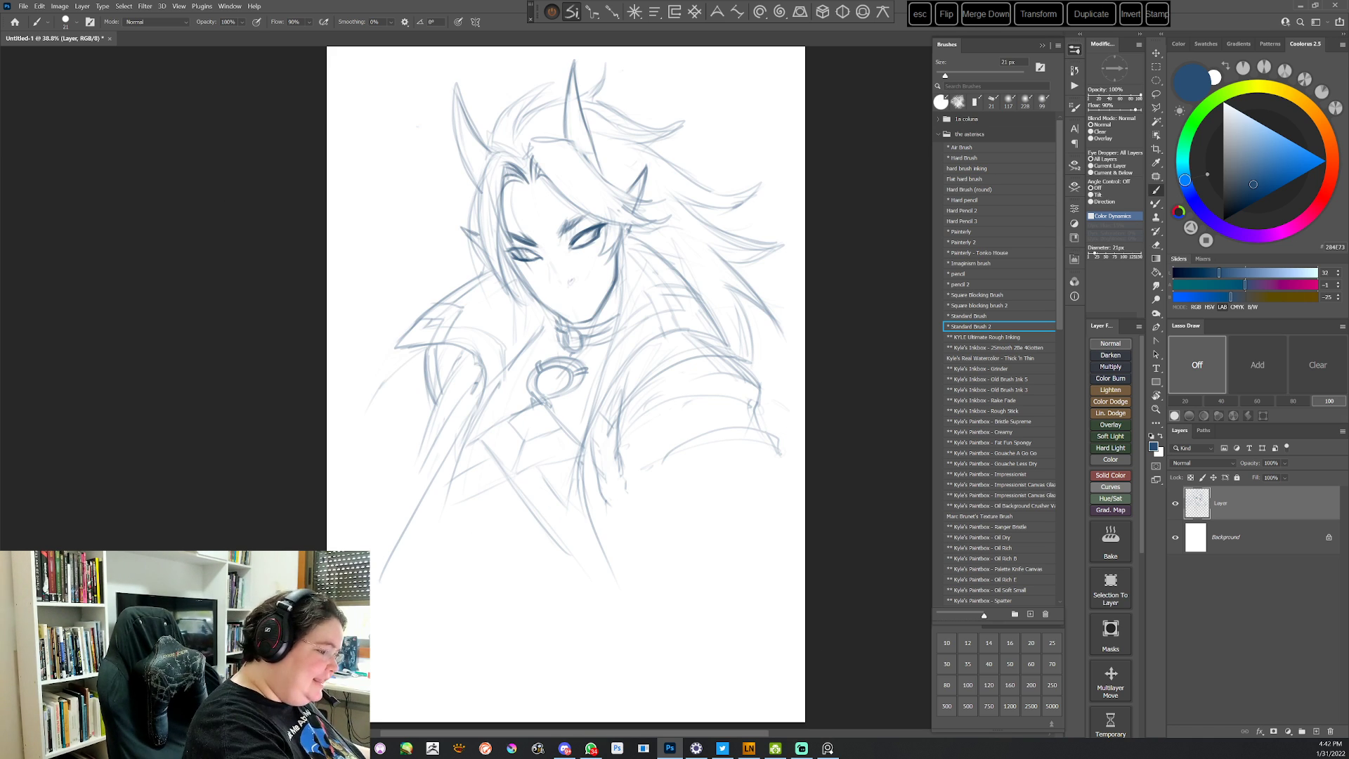
Fill in both eyebrows in darker blue and add an iris to the right eye
key("r")
left_click_drag(736, 172, 701, 548)
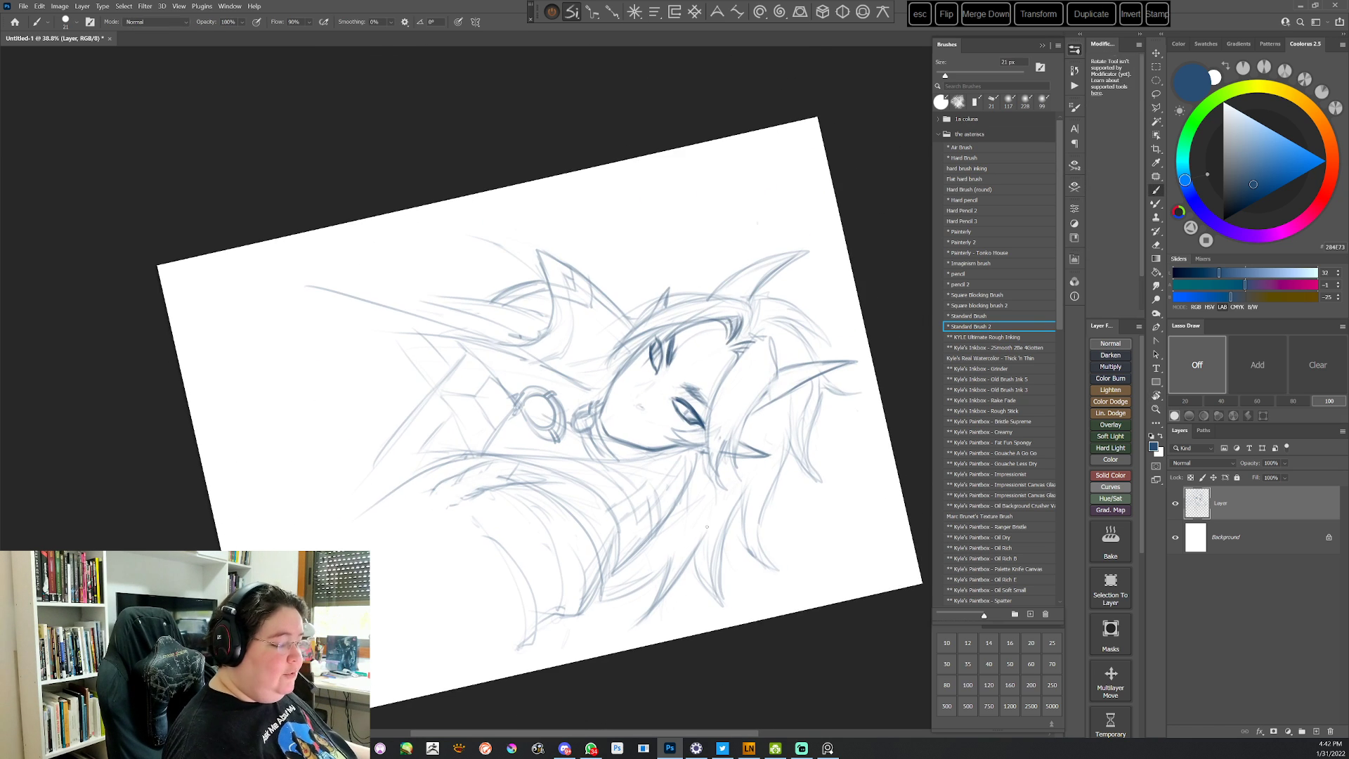
key("Escape")
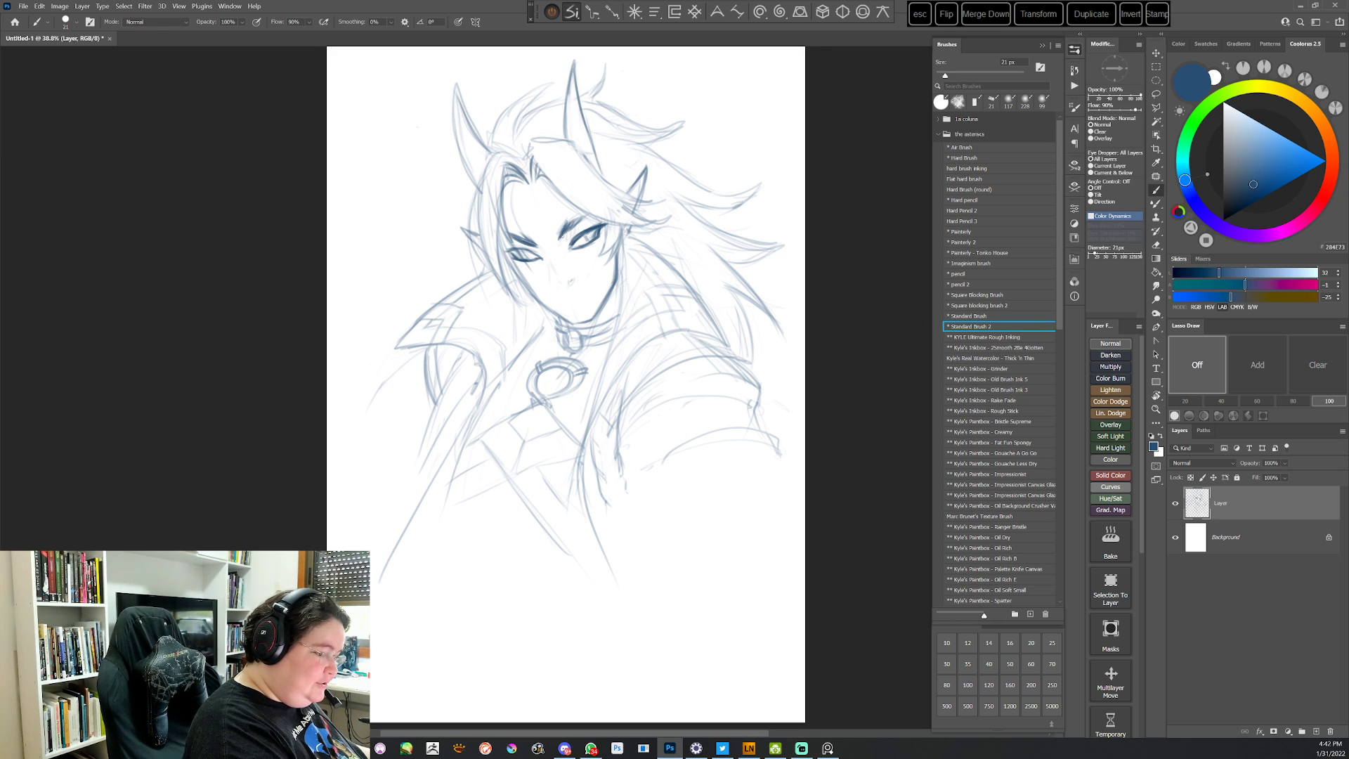
key("r")
left_click_drag(734, 416, 689, 520)
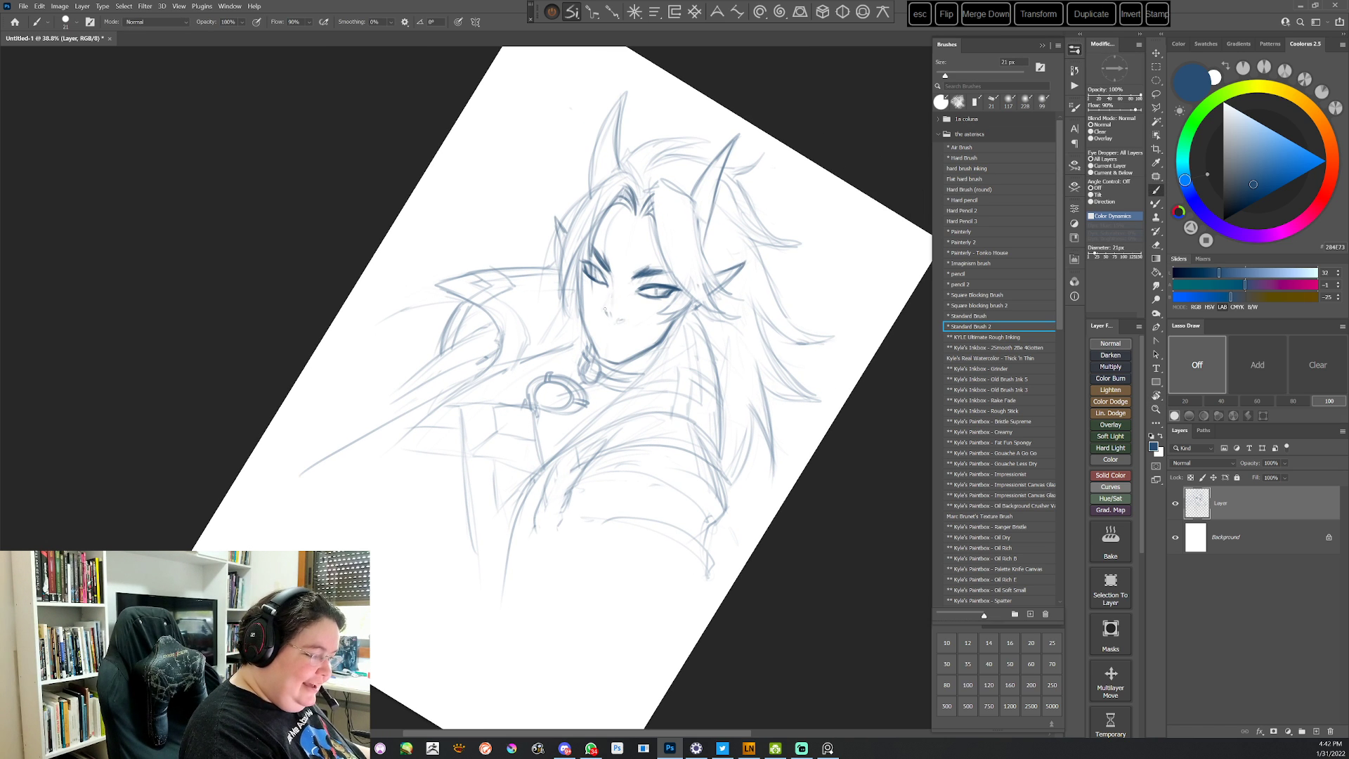
Draw the nose tip and nostril line and clean up their edges
mouse_move(601, 308)
left_mouse_down()
mouse_move(626, 343)
mouse_move(633, 409)
left_mouse_up()
key("r")
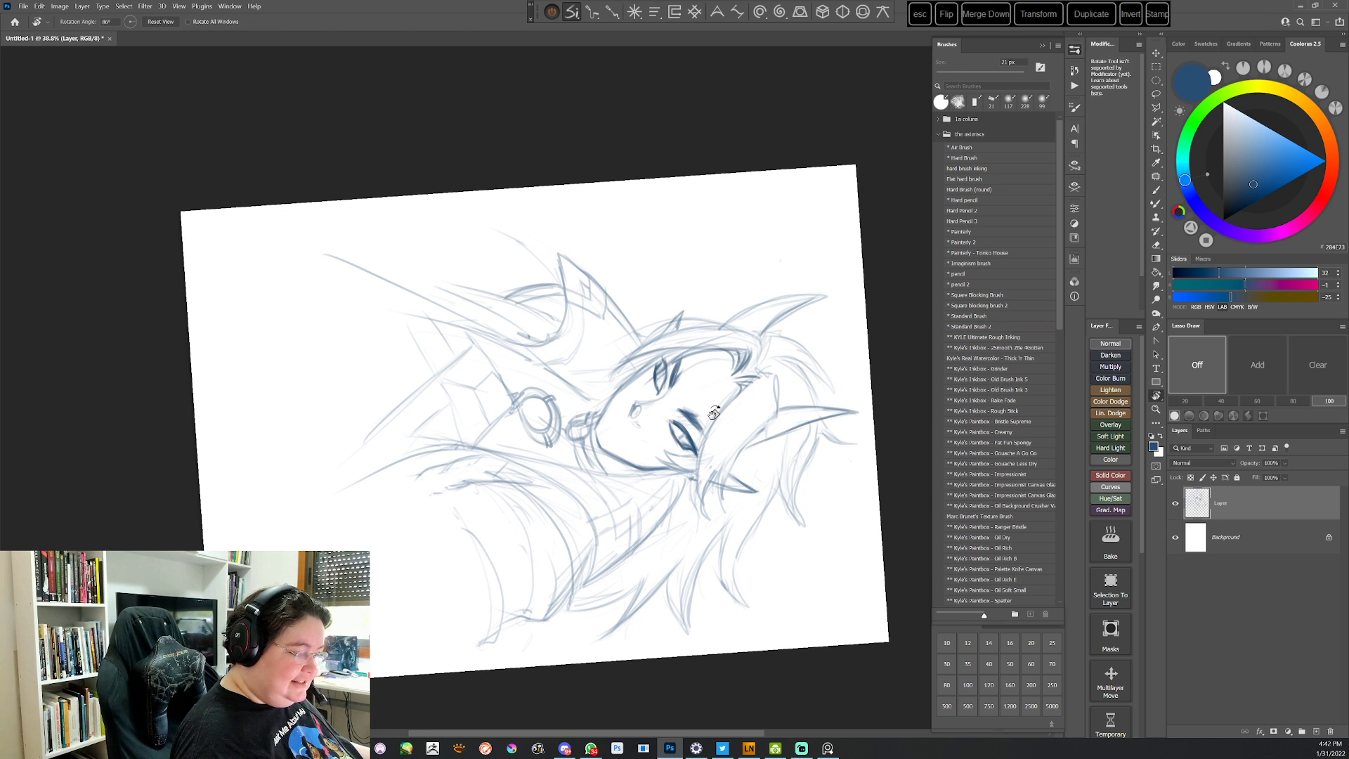
key("Escape")
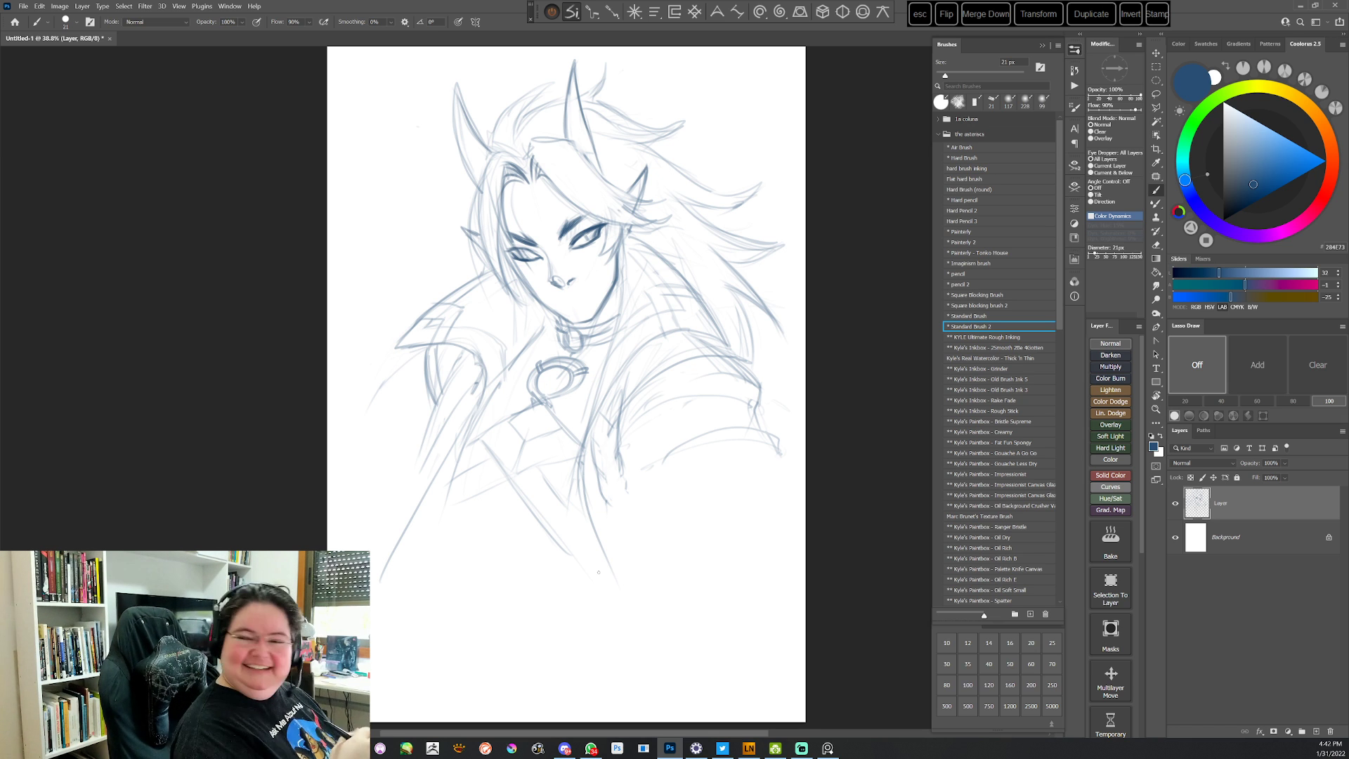
left_click_drag(554, 280, 560, 286)
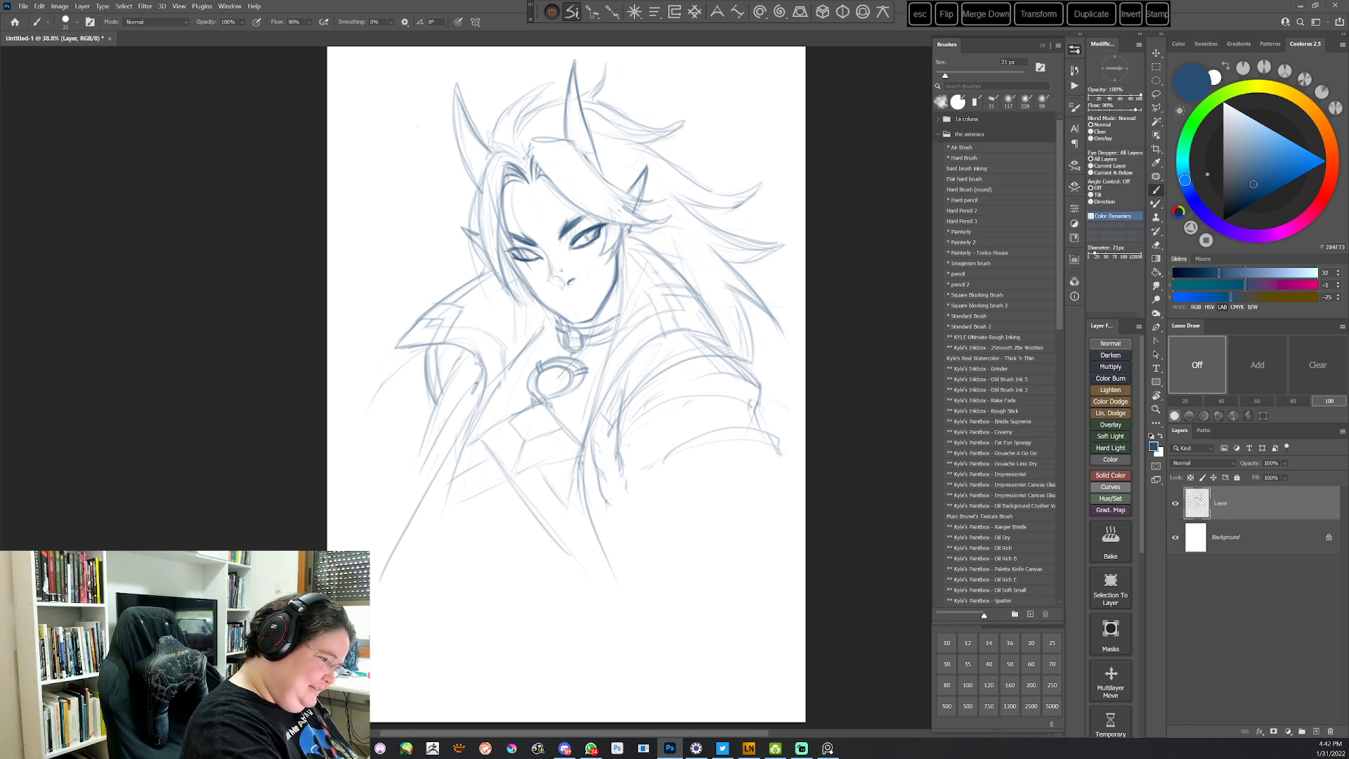
key("period")
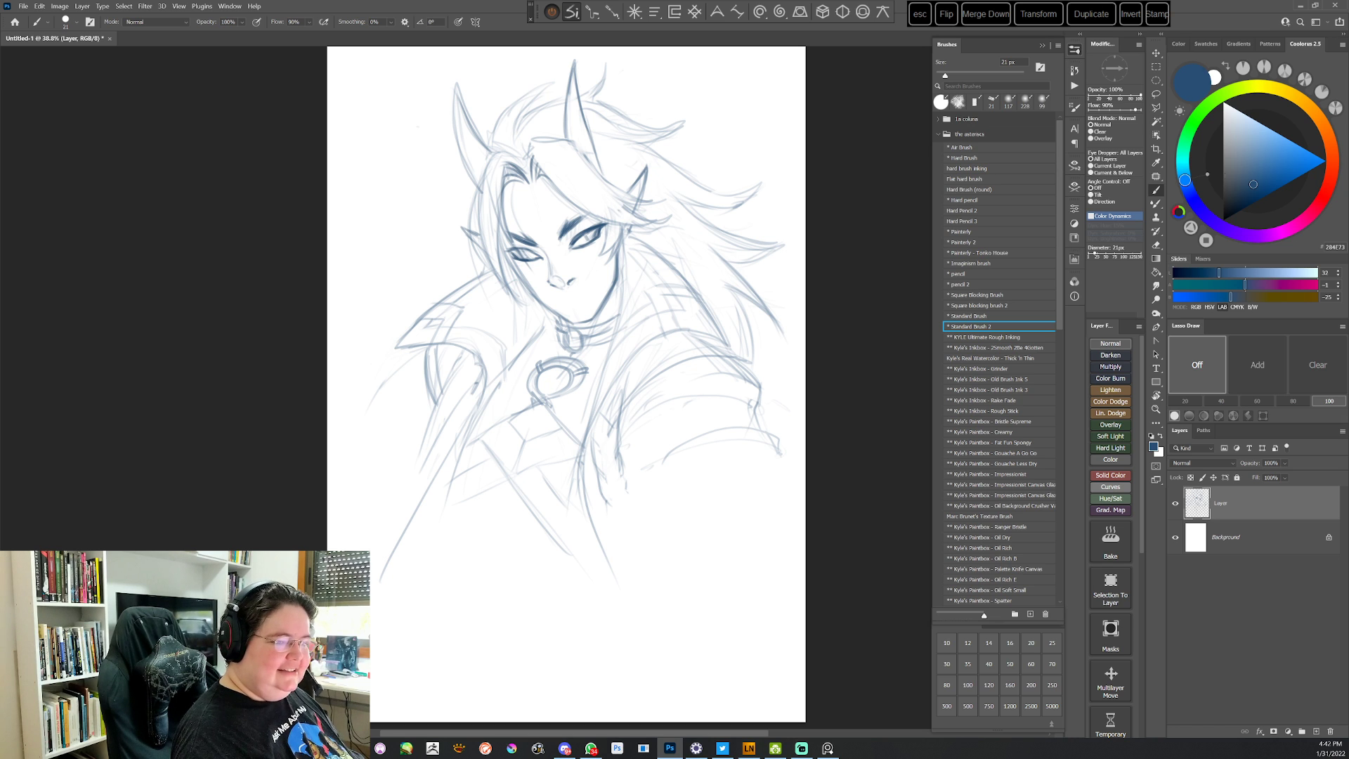
Set the brush to a darker blue at 26 px
left_click(1257, 192)
right_click(643, 279)
left_click(707, 307)
left_click(854, 194)
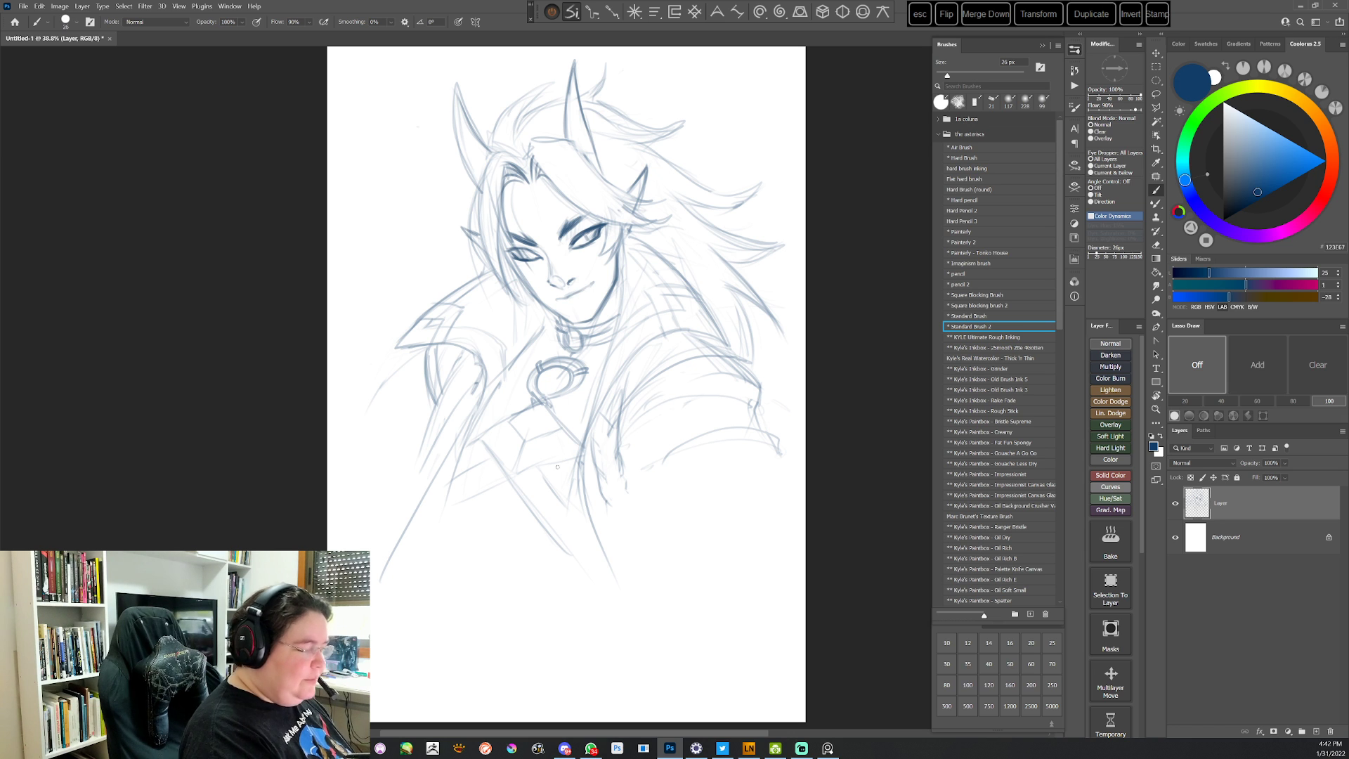
Darken the jawline, chin contour and smiling mouth with darker blue strokes
key("r")
left_click_drag(771, 265, 572, 548)
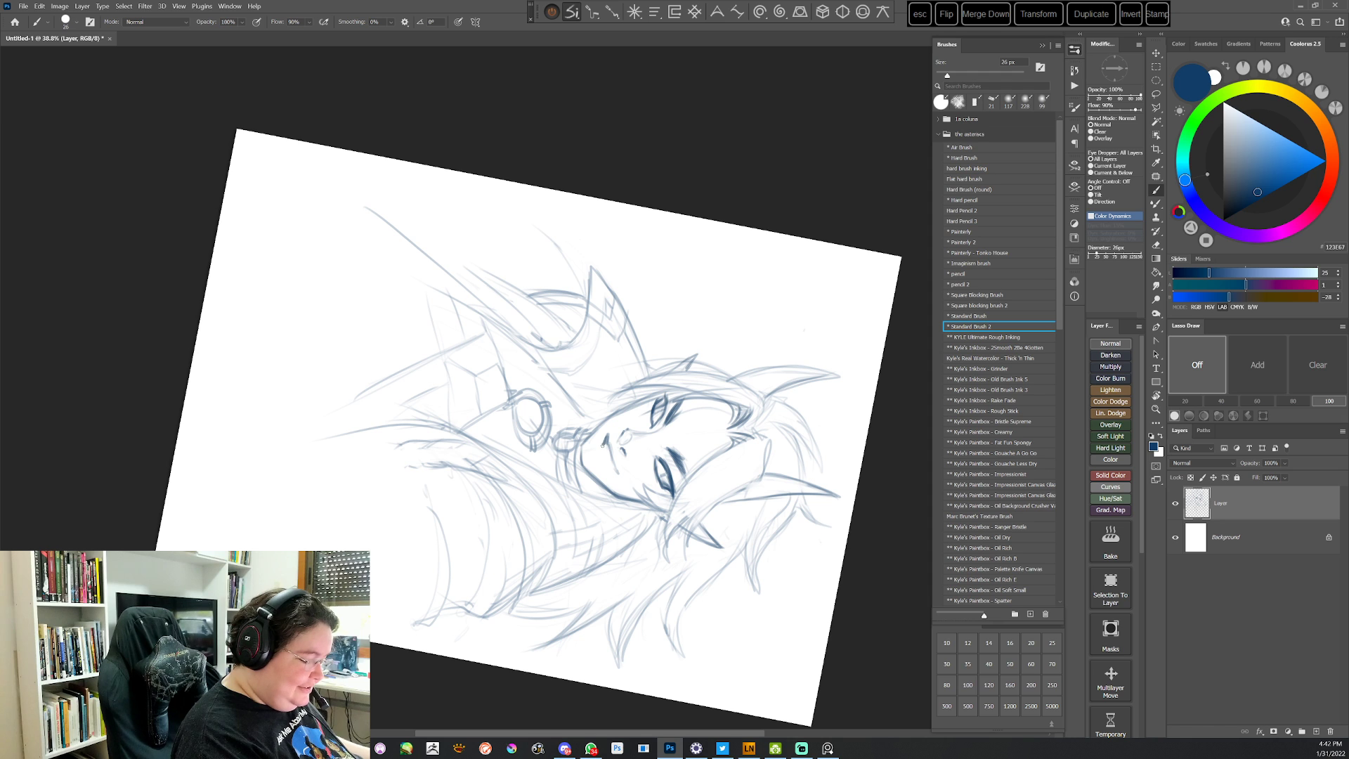
key("r")
left_click_drag(749, 310, 752, 458)
key("space")
left_click_drag(549, 483, 565, 369)
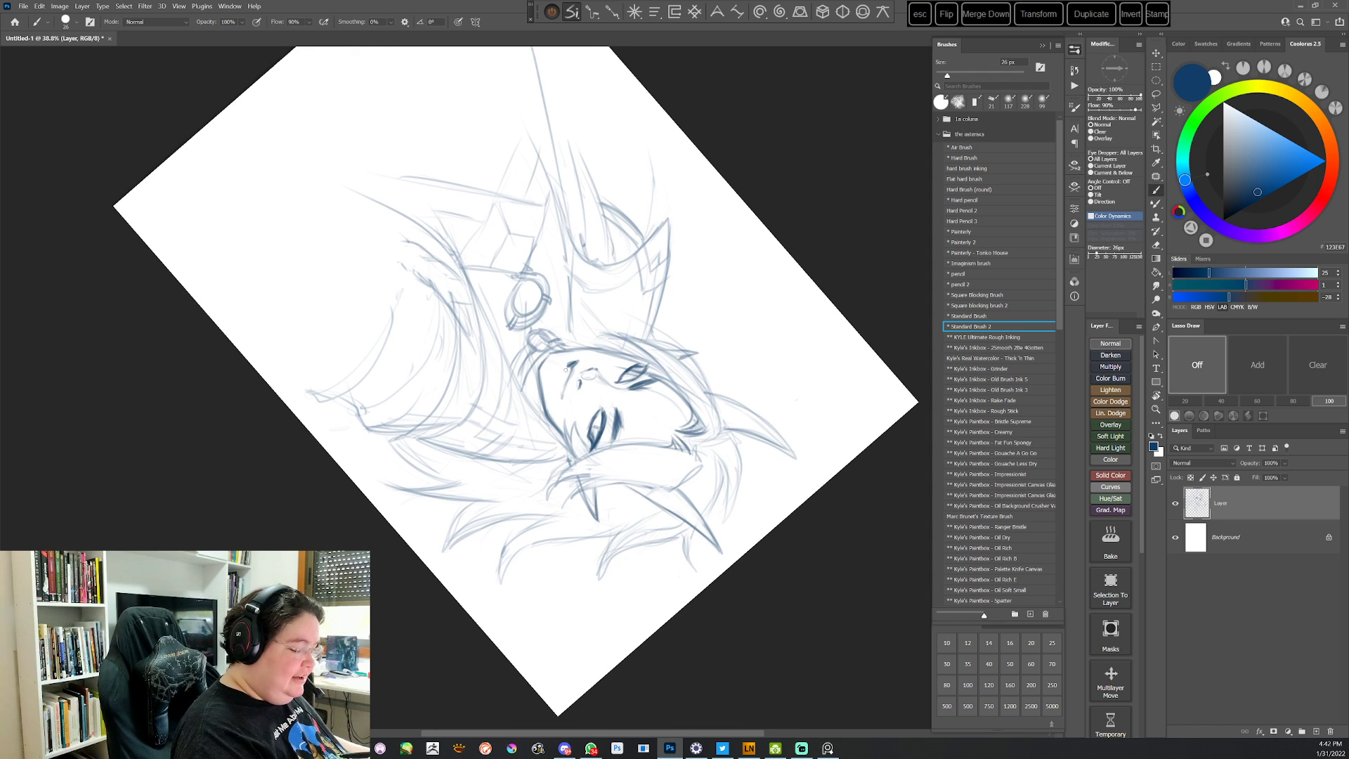
key("Escape")
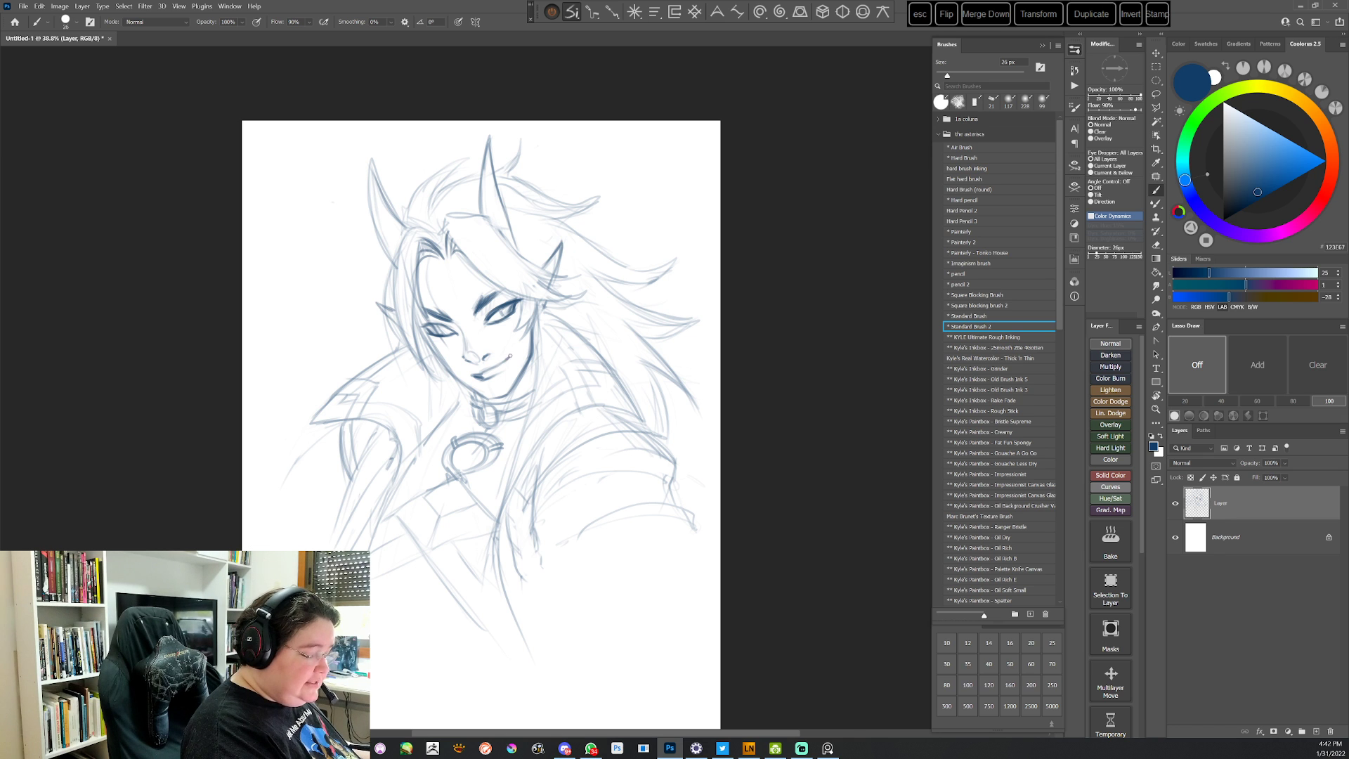
key("r")
mouse_move(677, 286)
left_mouse_down()
mouse_move(626, 578)
mouse_move(532, 599)
left_mouse_up()
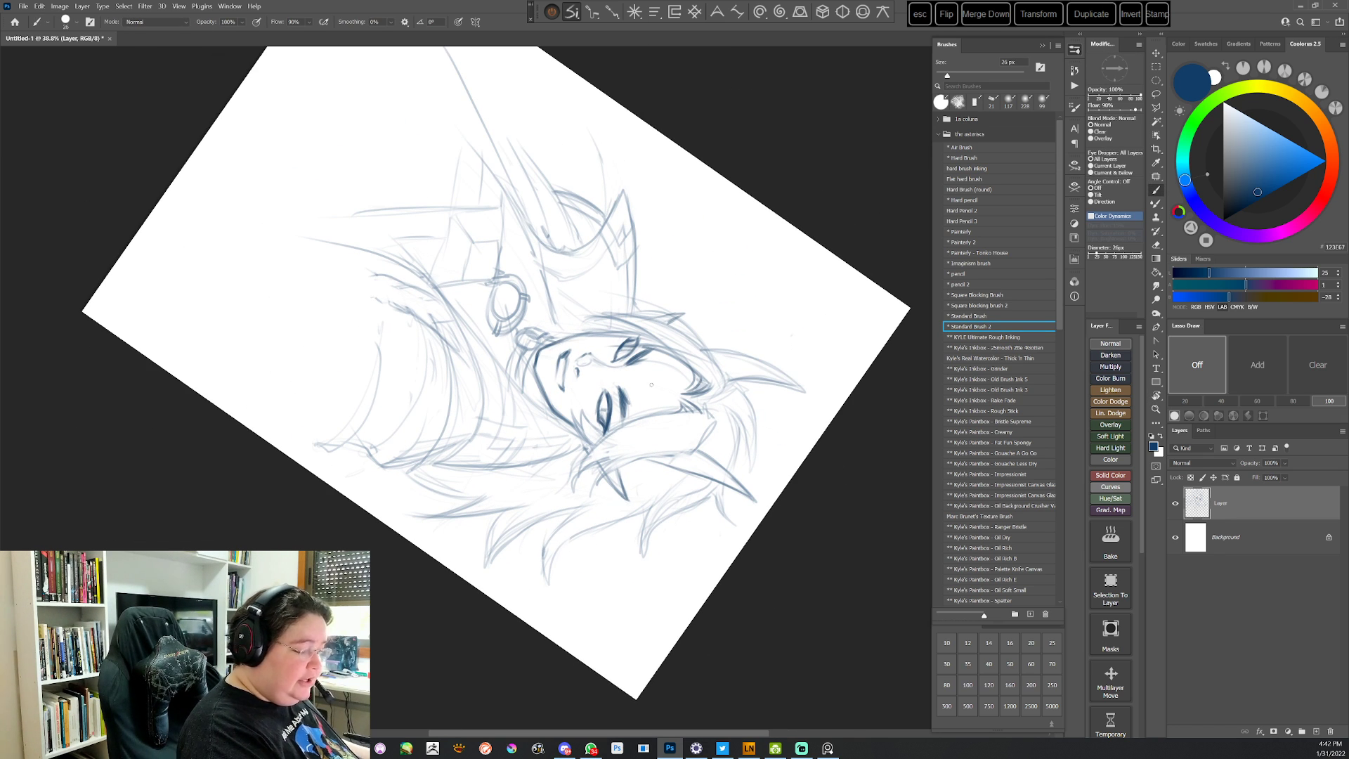
key("Escape")
key("r")
left_click_drag(651, 384, 715, 514)
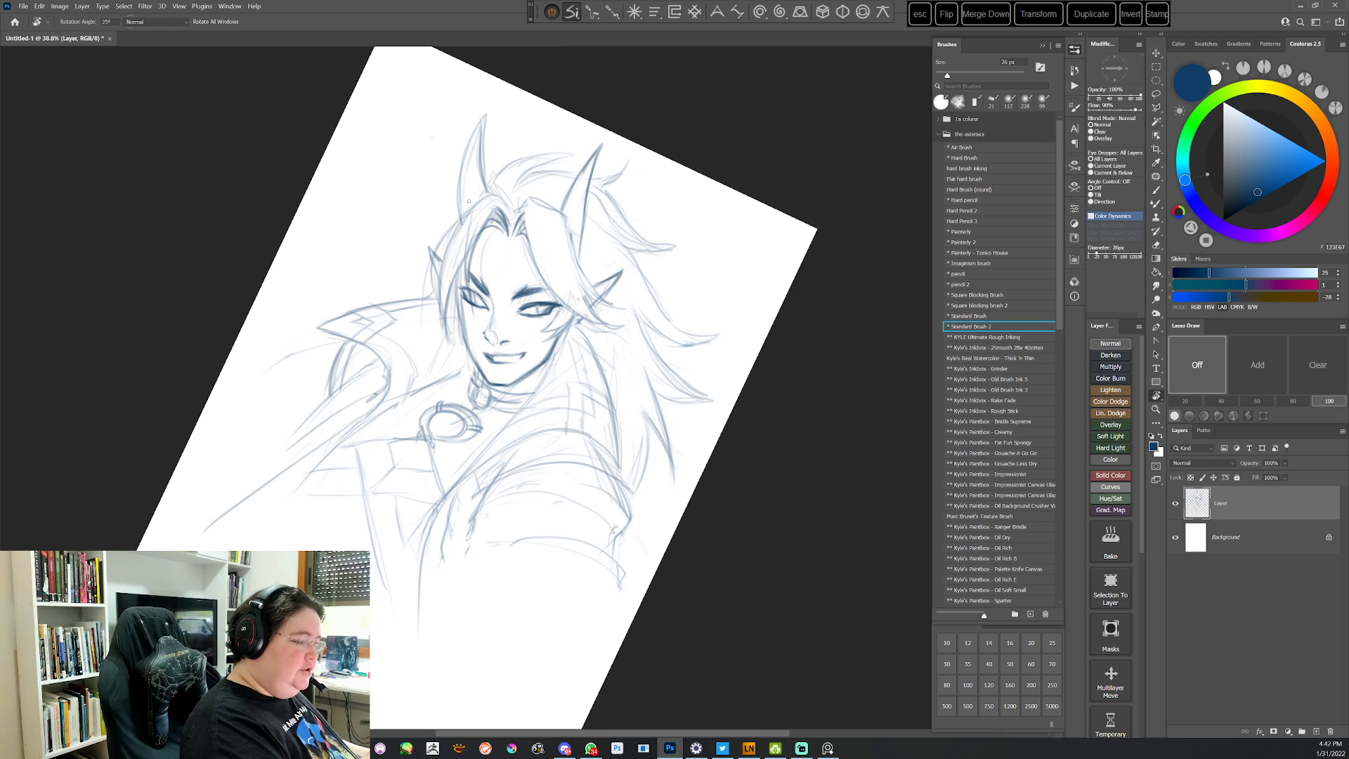
Outline the long hair strand framing the left side of the face in darker blue
mouse_move(490, 197)
left_mouse_down()
mouse_move(432, 252)
mouse_move(439, 316)
left_mouse_up()
left_click_drag(447, 253, 440, 321)
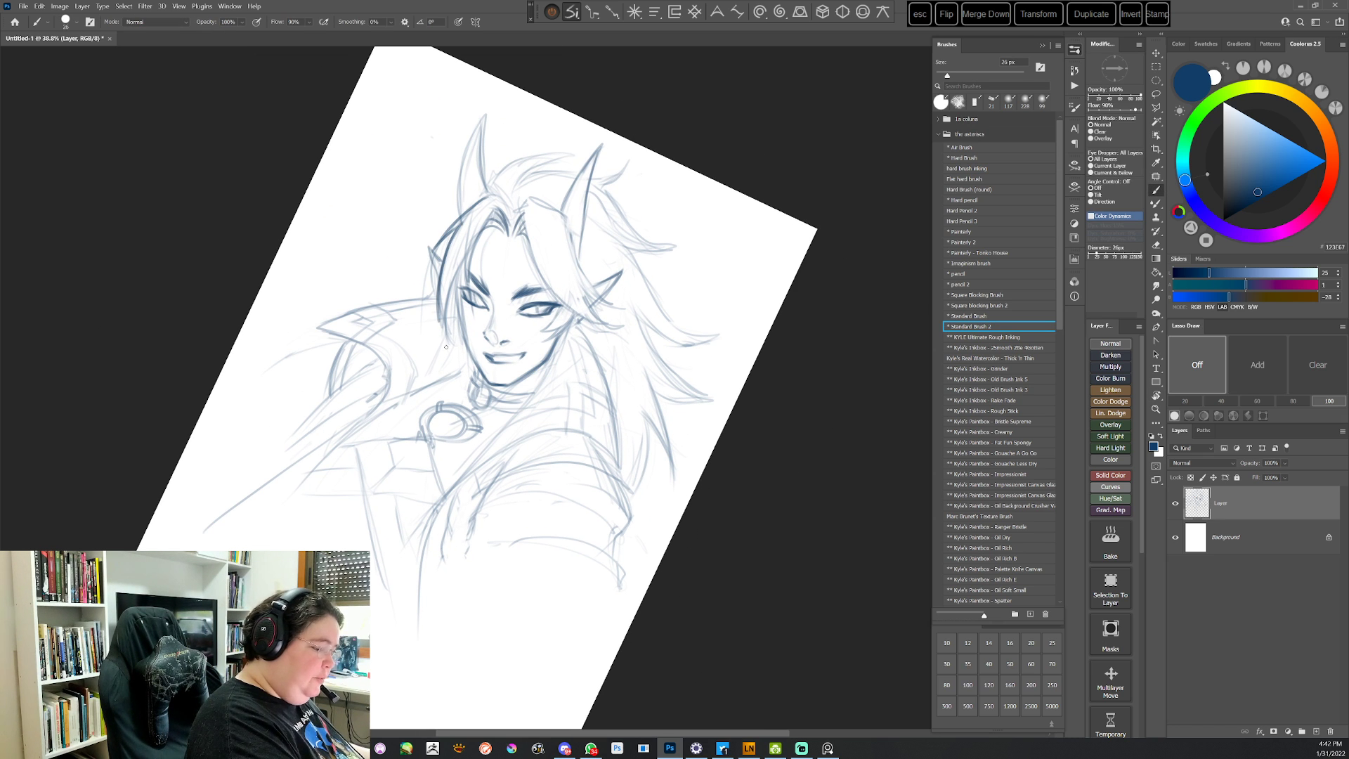
key("r")
left_click_drag(695, 167, 682, 468)
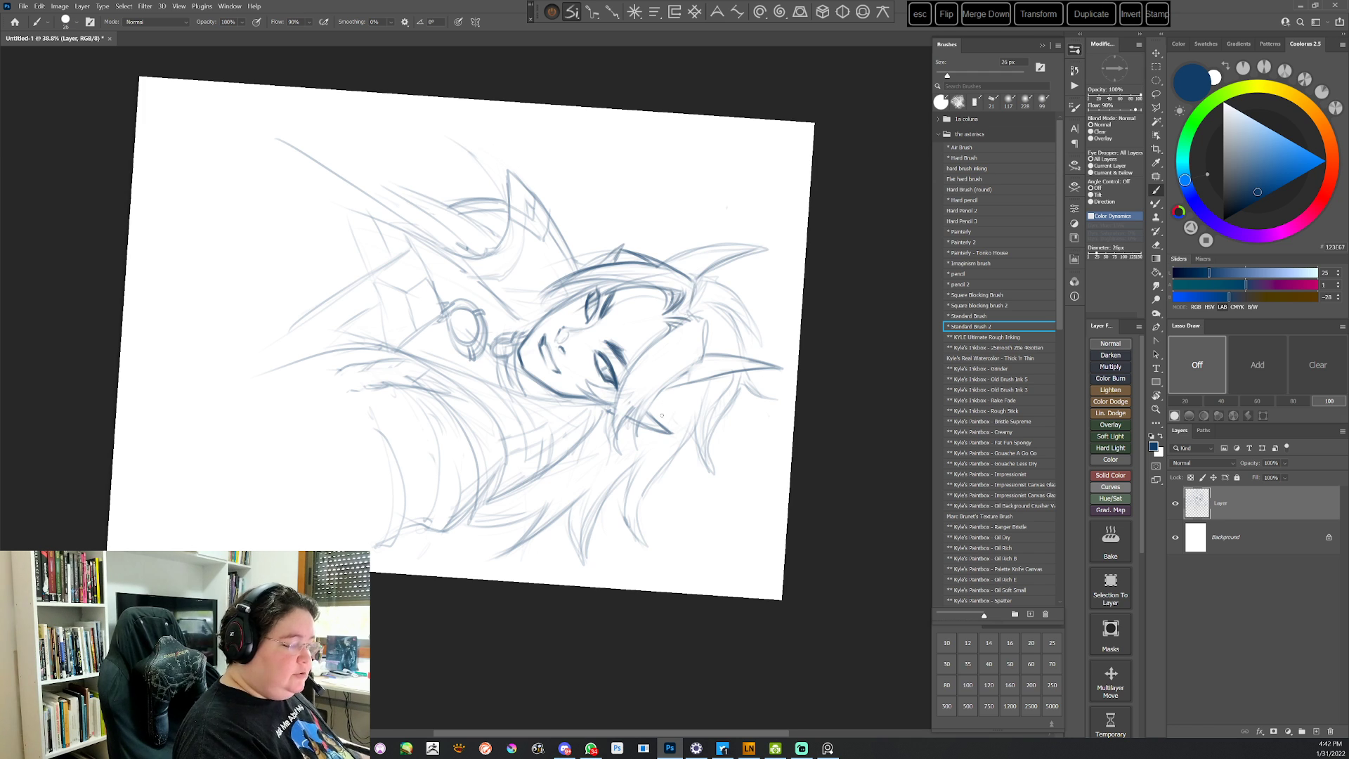
key("Escape")
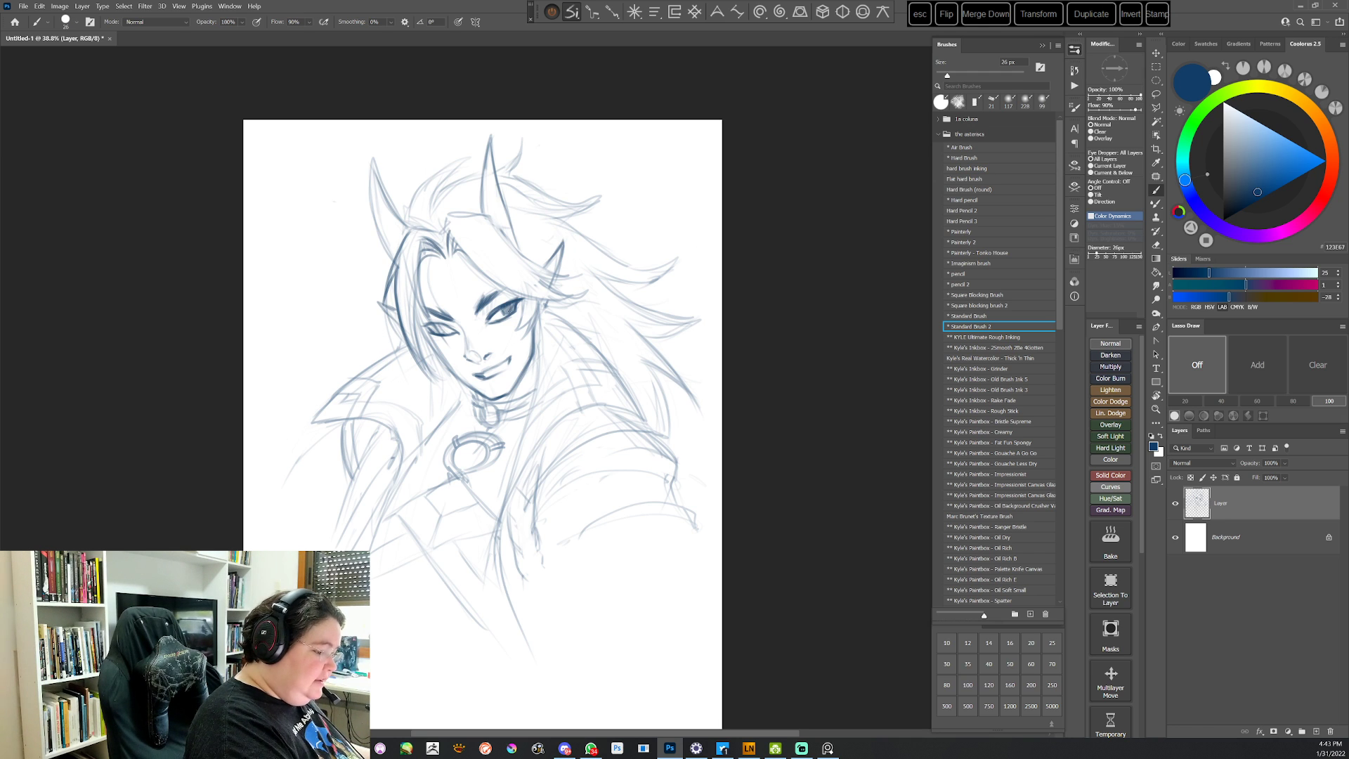
Redraw the choker band and its round ornament on the neck with darker lines
key("r")
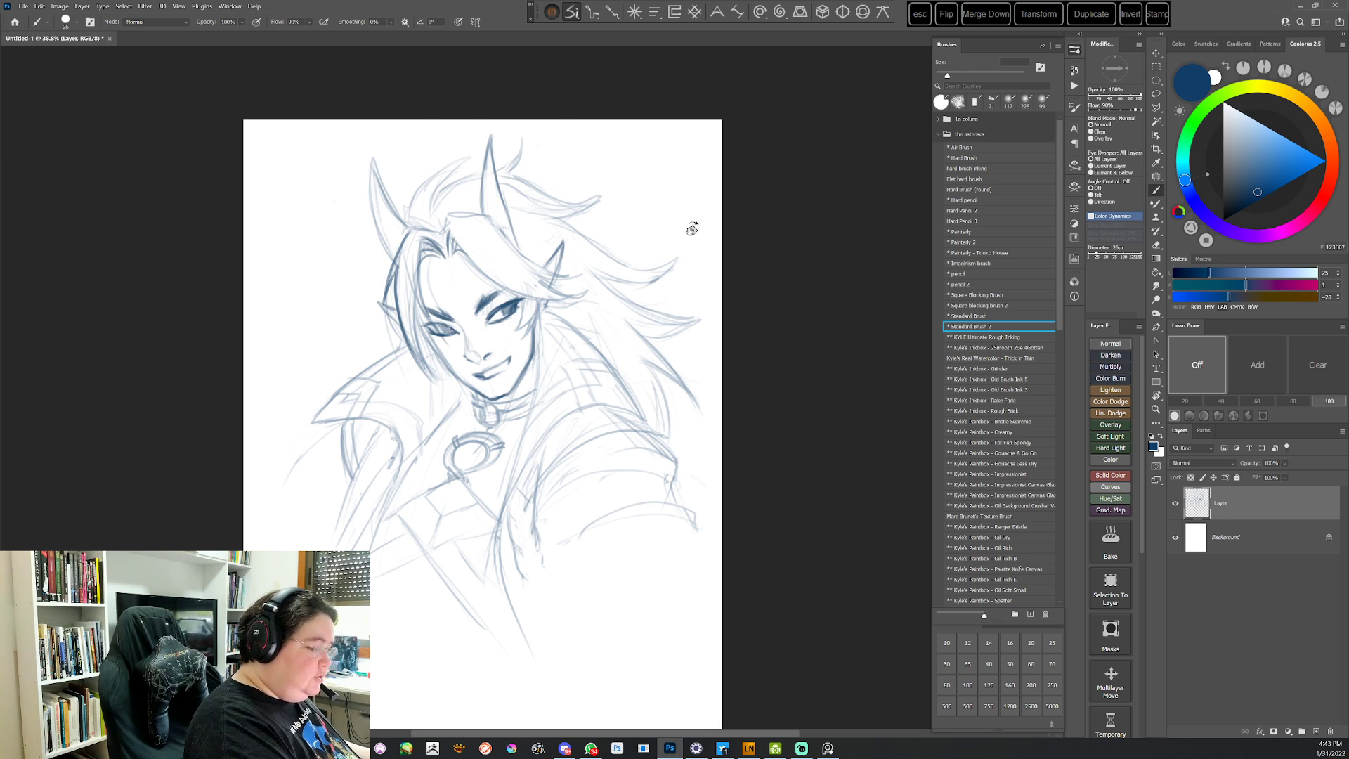
left_click_drag(692, 228, 597, 526)
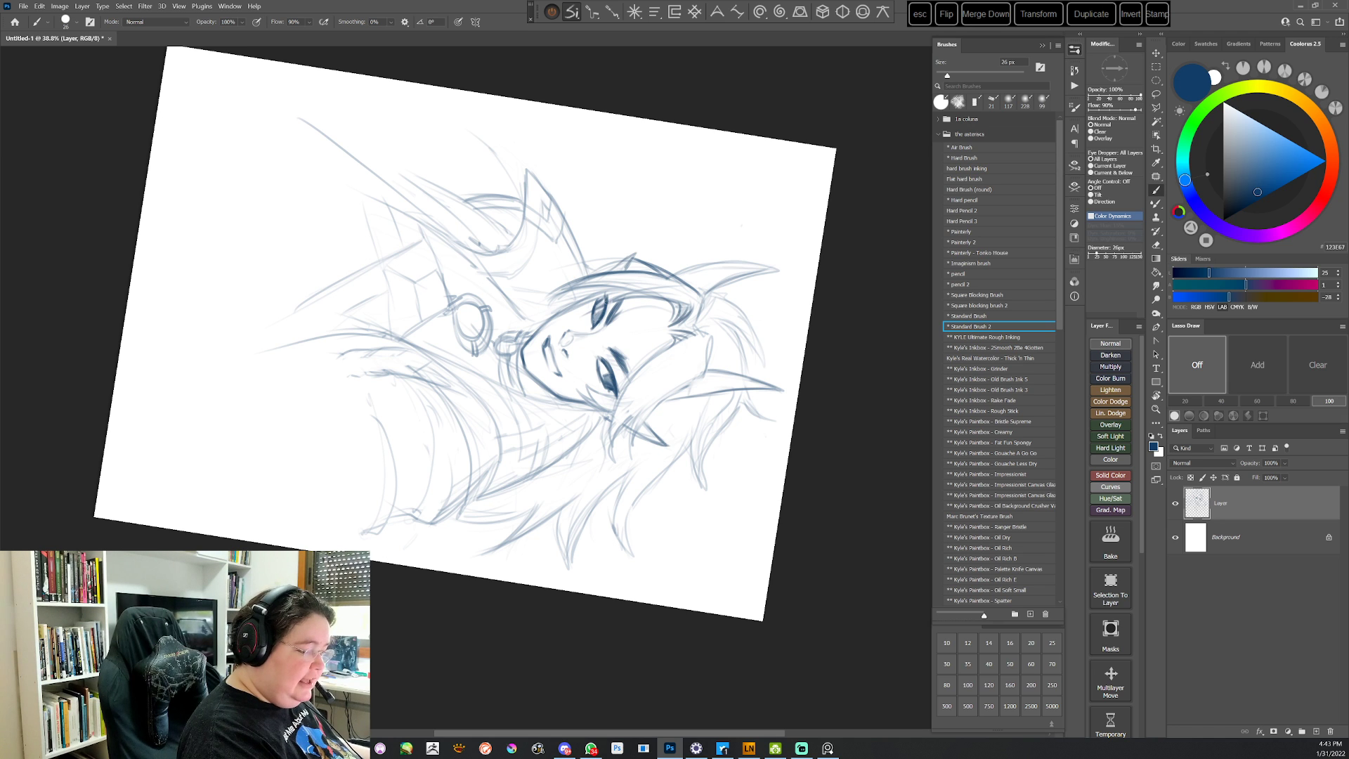
key("Escape")
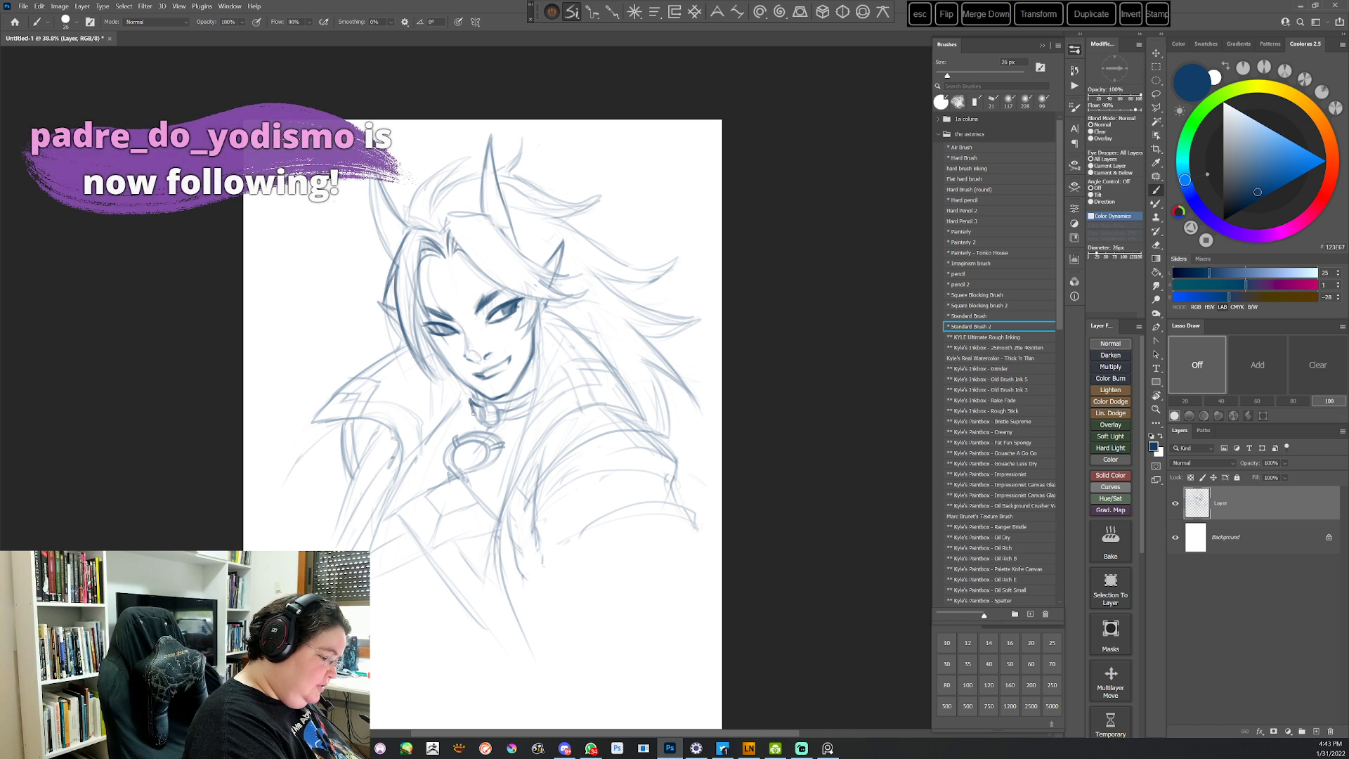
key("r")
mouse_move(471, 411)
left_mouse_down()
mouse_move(674, 436)
mouse_move(516, 380)
left_mouse_up()
key("b")
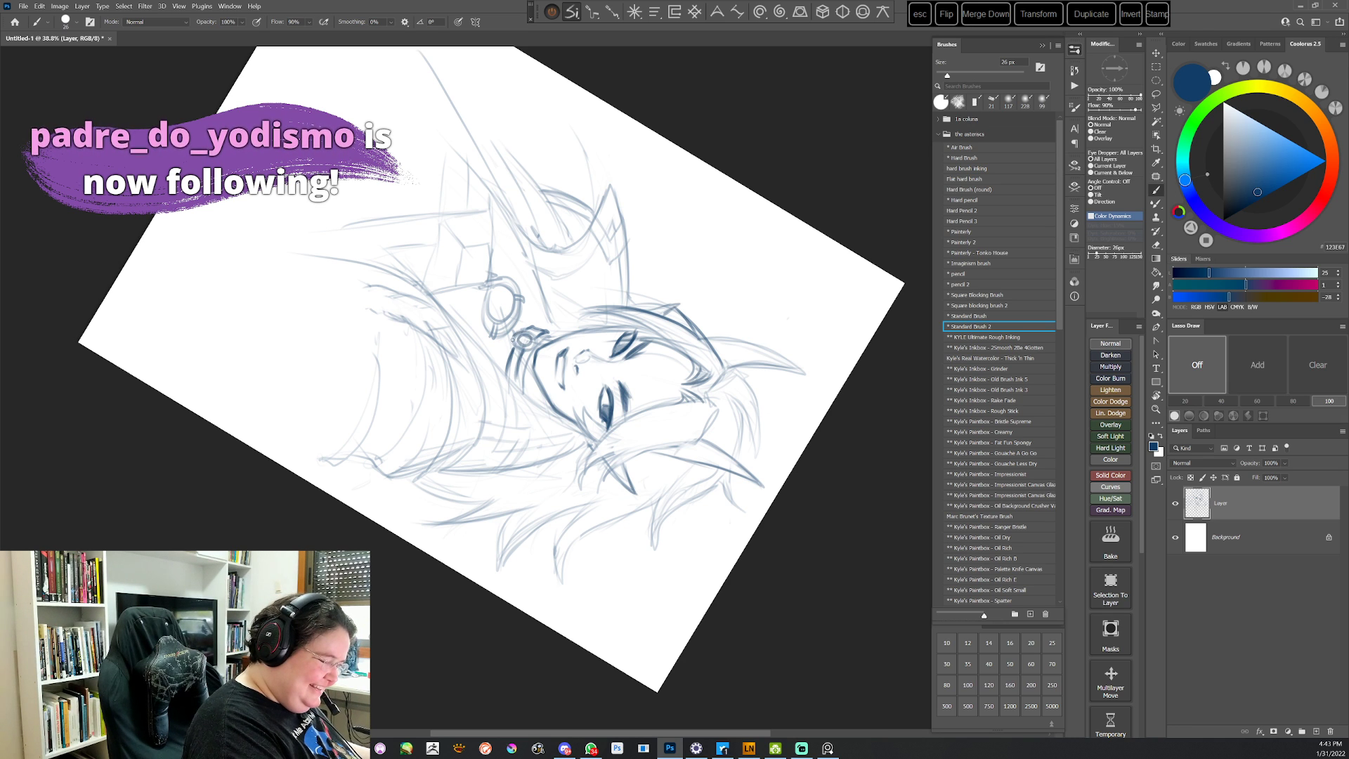
key("Escape")
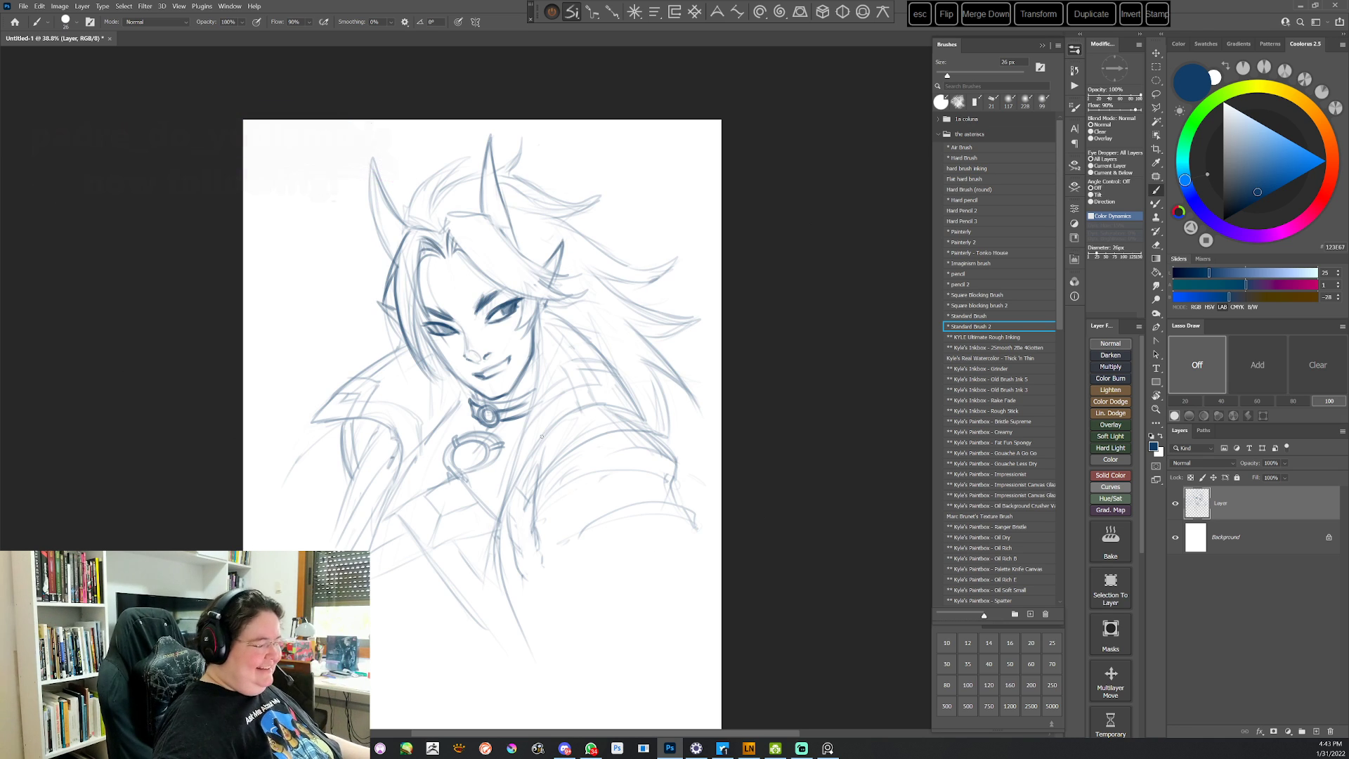
Lasso the right eye and eyebrow, scale them to 93.21%, and deselect
key("l")
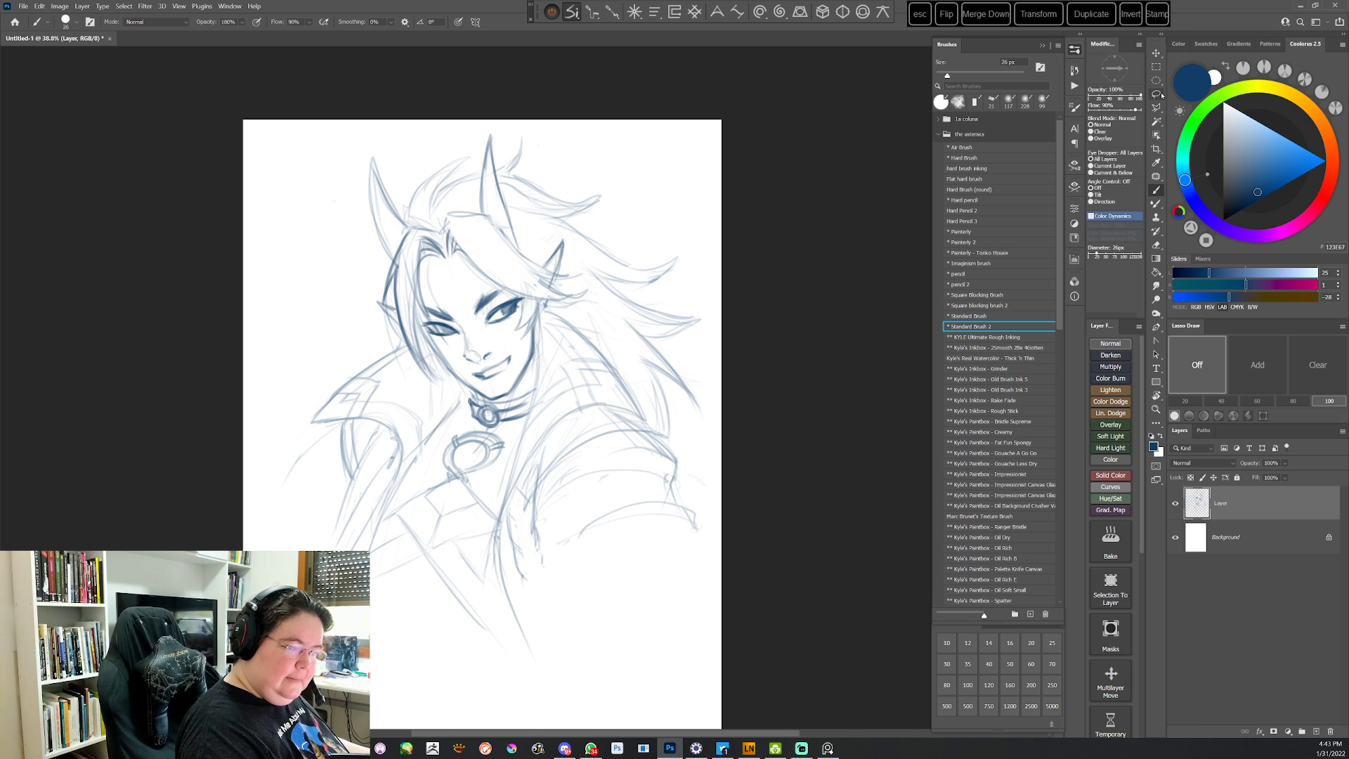
mouse_move(490, 284)
left_mouse_down()
mouse_move(472, 325)
mouse_move(519, 314)
mouse_move(492, 286)
left_mouse_up()
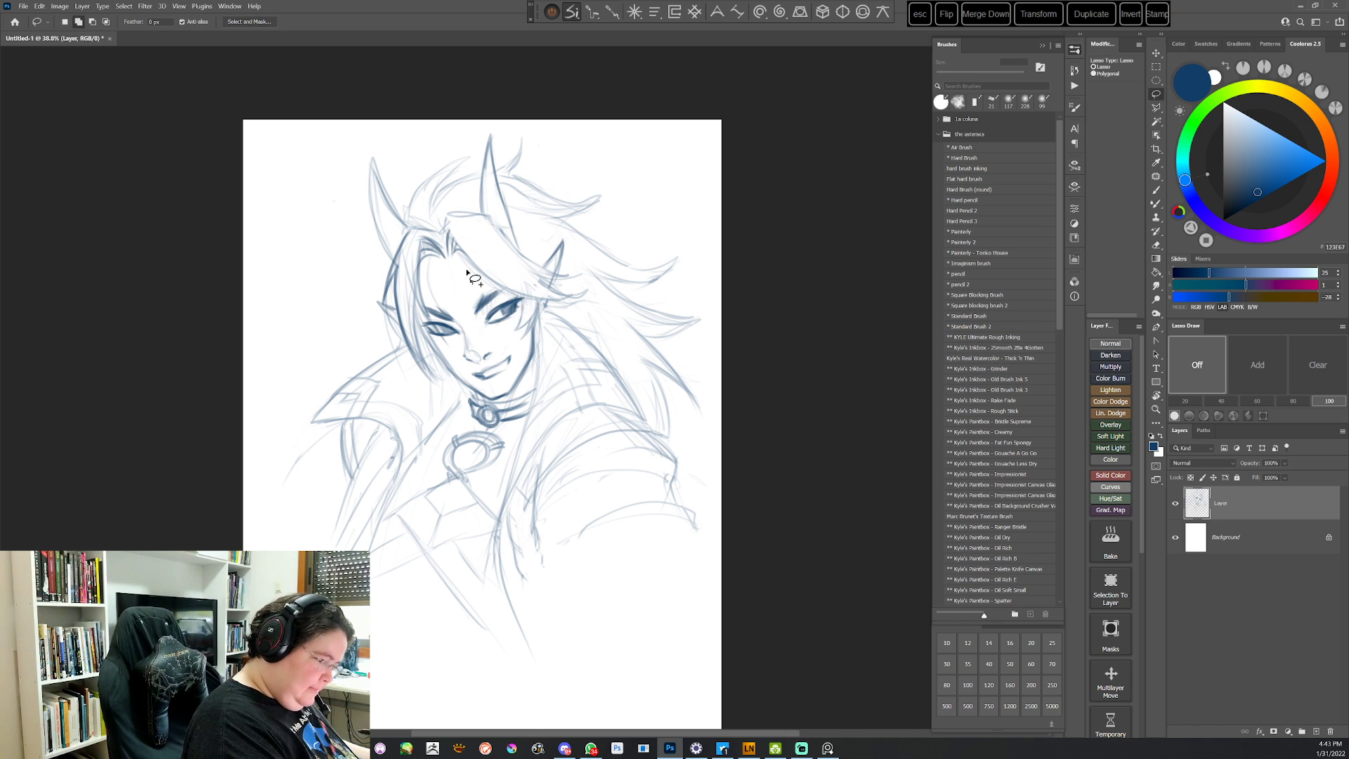
key("ctrl+t")
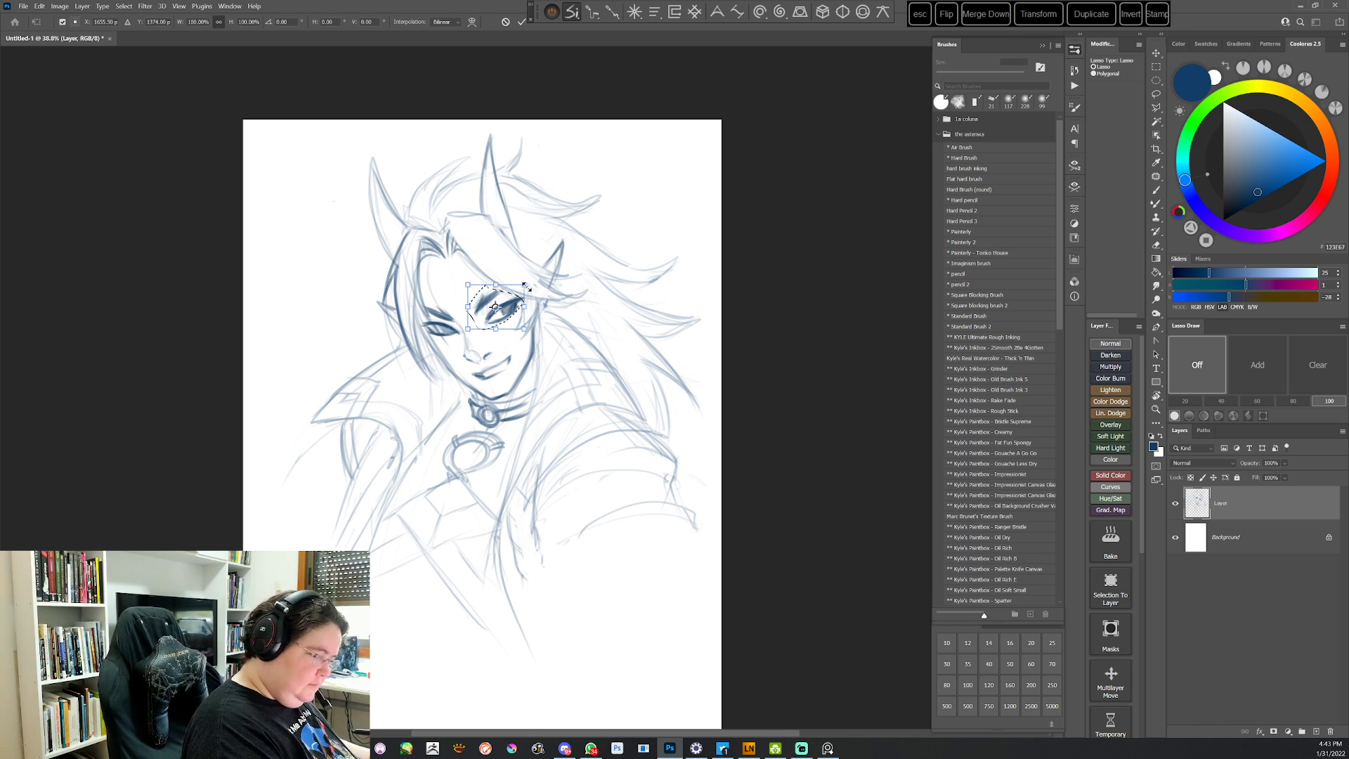
left_click_drag(524, 284, 515, 297)
left_click(521, 22)
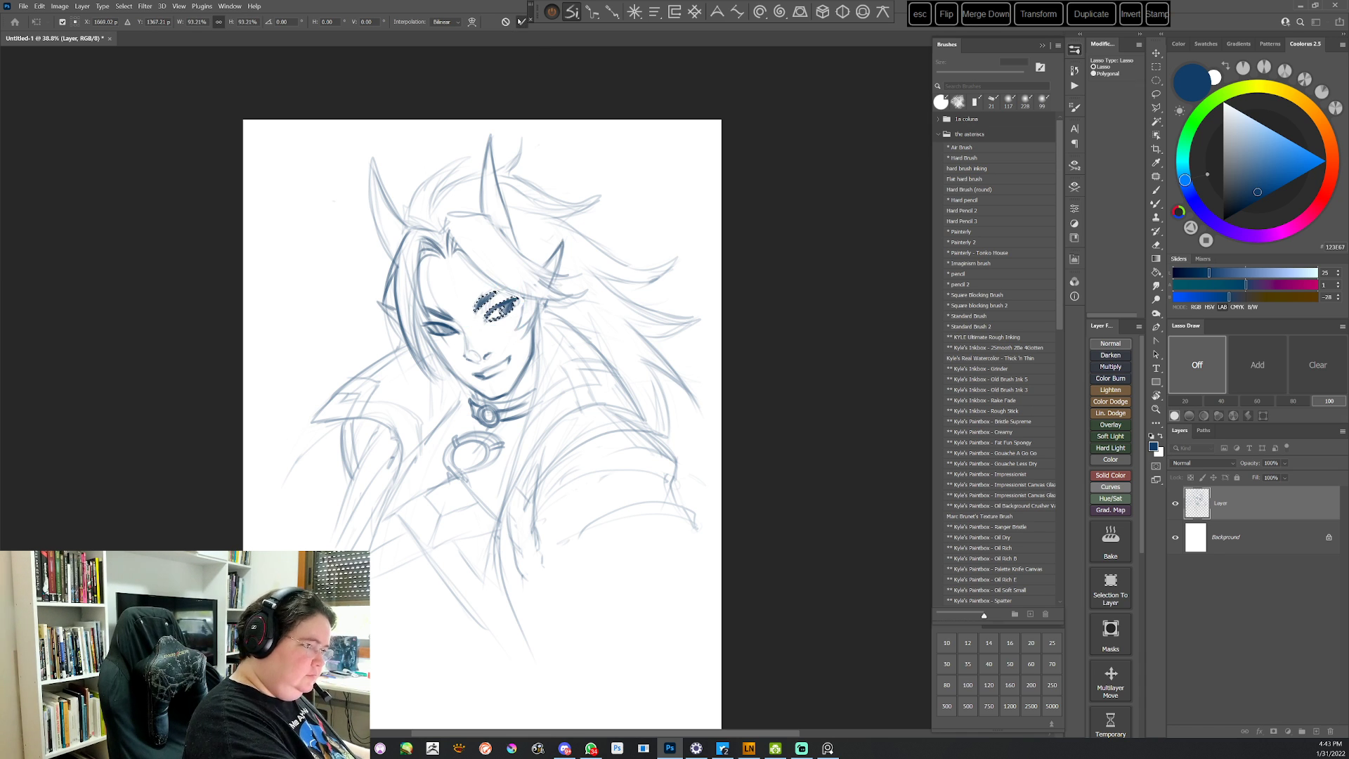
key("ctrl+d")
Lasso the left eye and eyebrow, scale them down slightly, and deselect
key("r")
left_click_drag(723, 388, 478, 576)
mouse_move(597, 284)
left_mouse_down()
mouse_move(581, 320)
mouse_move(614, 283)
left_mouse_up()
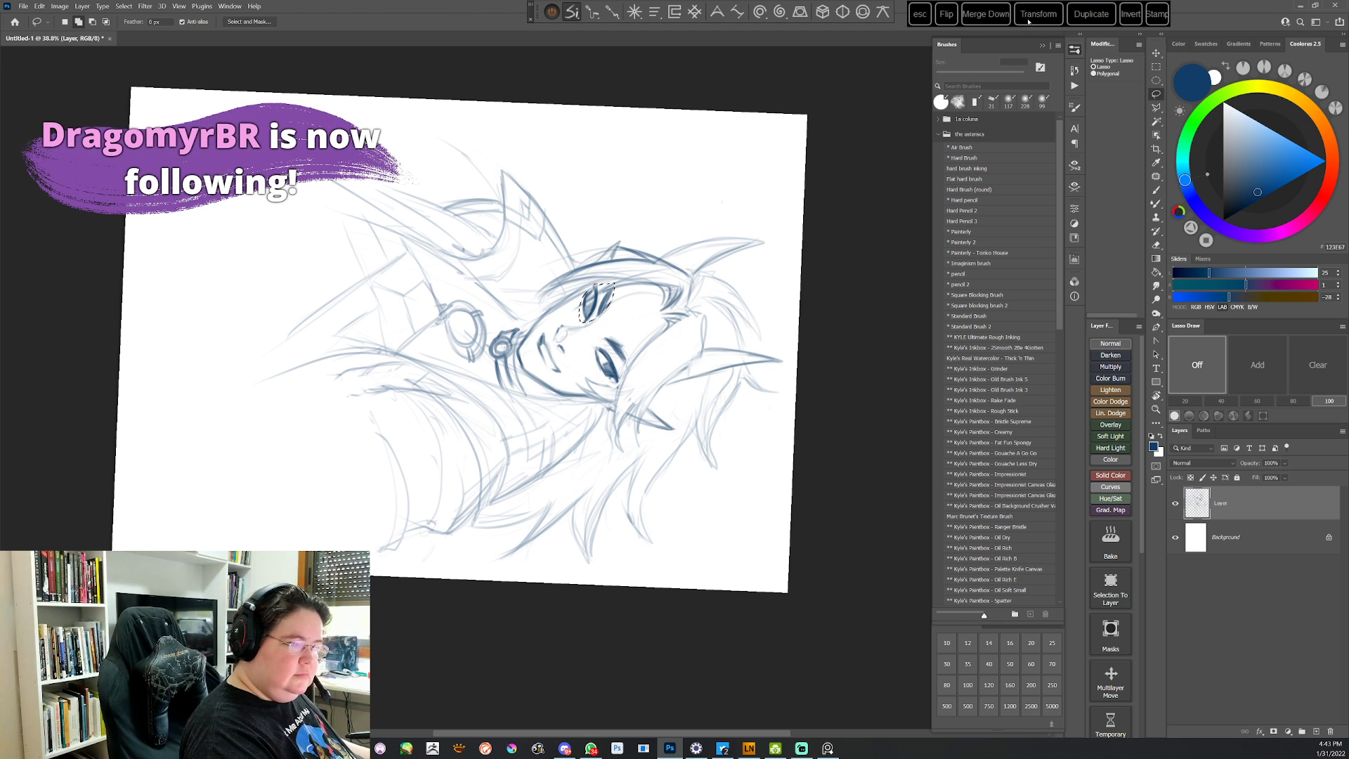
key("ctrl+t")
left_click_drag(579, 324, 580, 323)
left_click(521, 22)
key("ctrl+d")
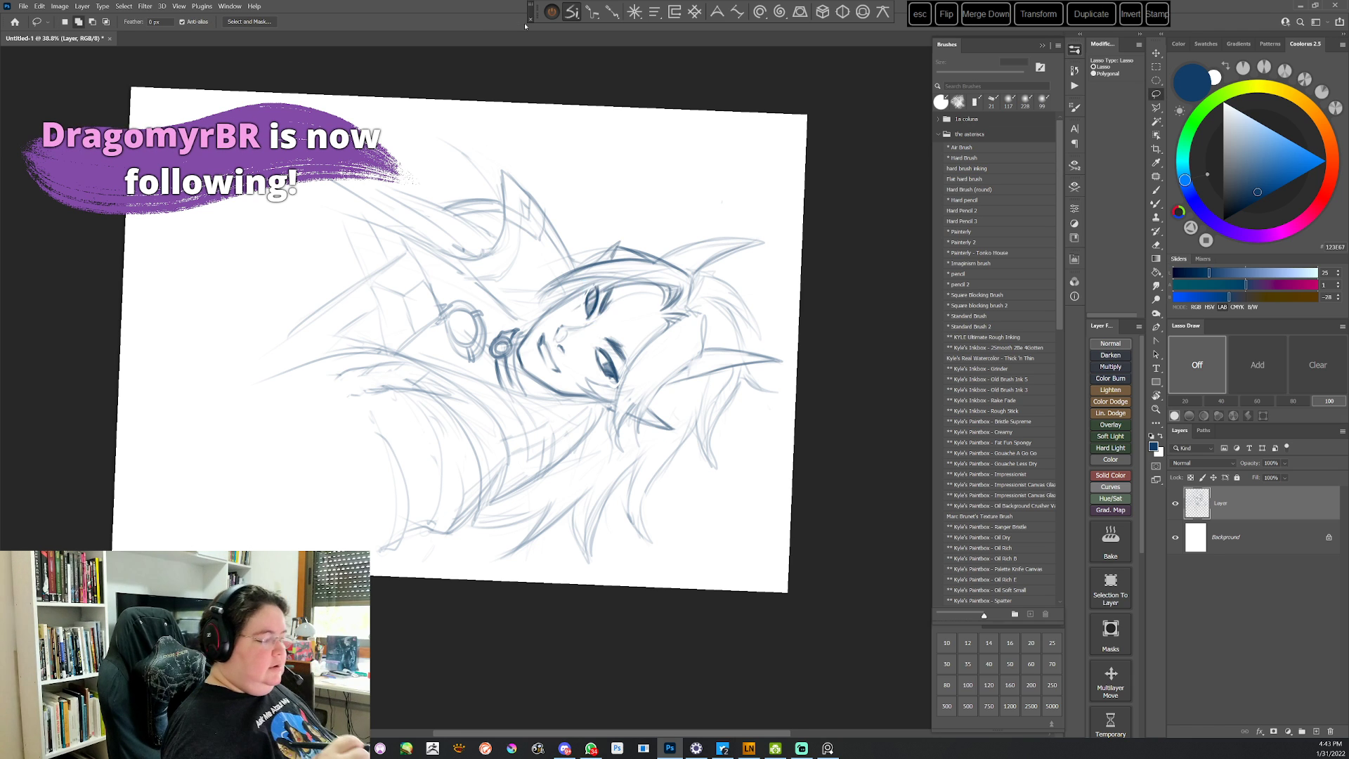
Select the left eye and eyebrow again, nudge them into place with the Move tool, and deselect
key("Escape")
mouse_move(423, 299)
left_mouse_down()
mouse_move(420, 319)
mouse_move(455, 337)
mouse_move(425, 300)
mouse_move(449, 318)
left_mouse_up()
left_click(1156, 53)
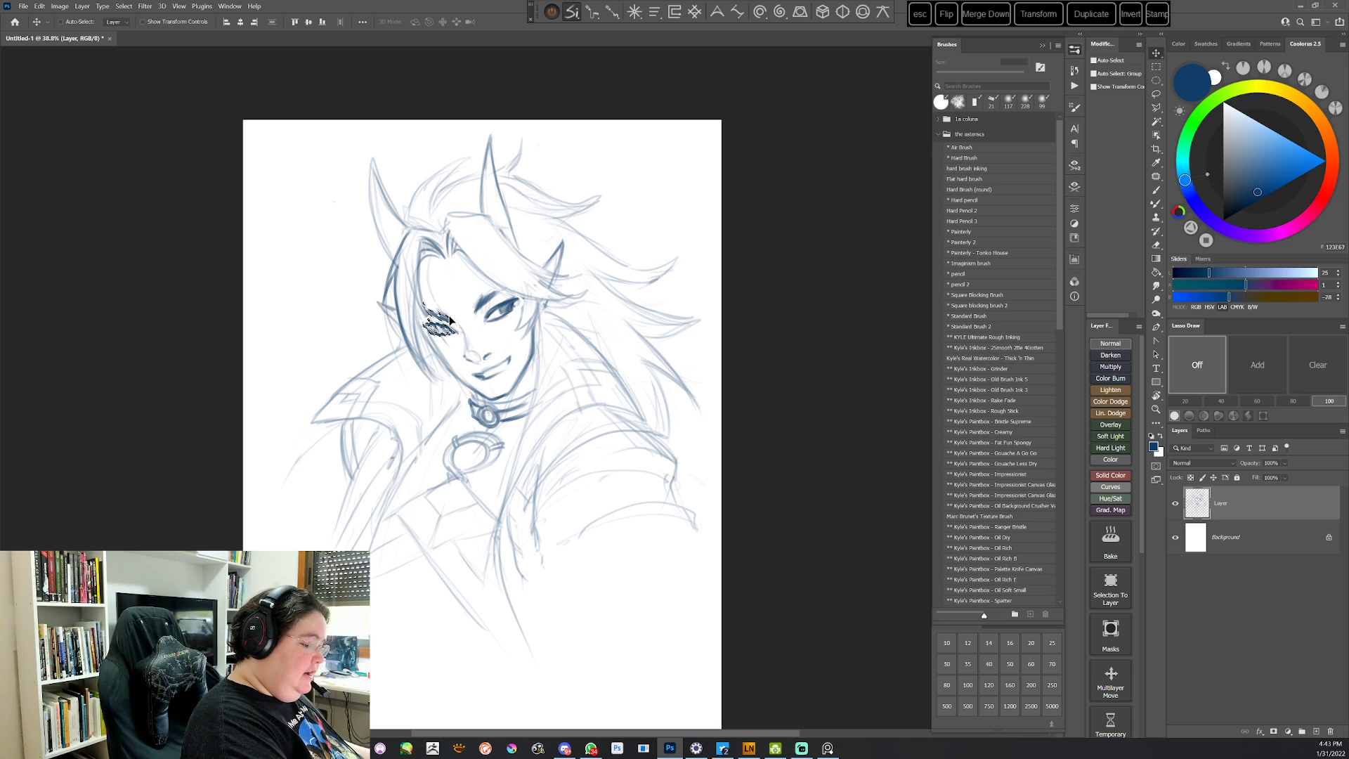
key("ctrl+d")
Darken the lines around the left eye and touch up the side of the face beside the right eye
key("r")
left_click_drag(692, 379, 641, 506)
left_click(1156, 189)
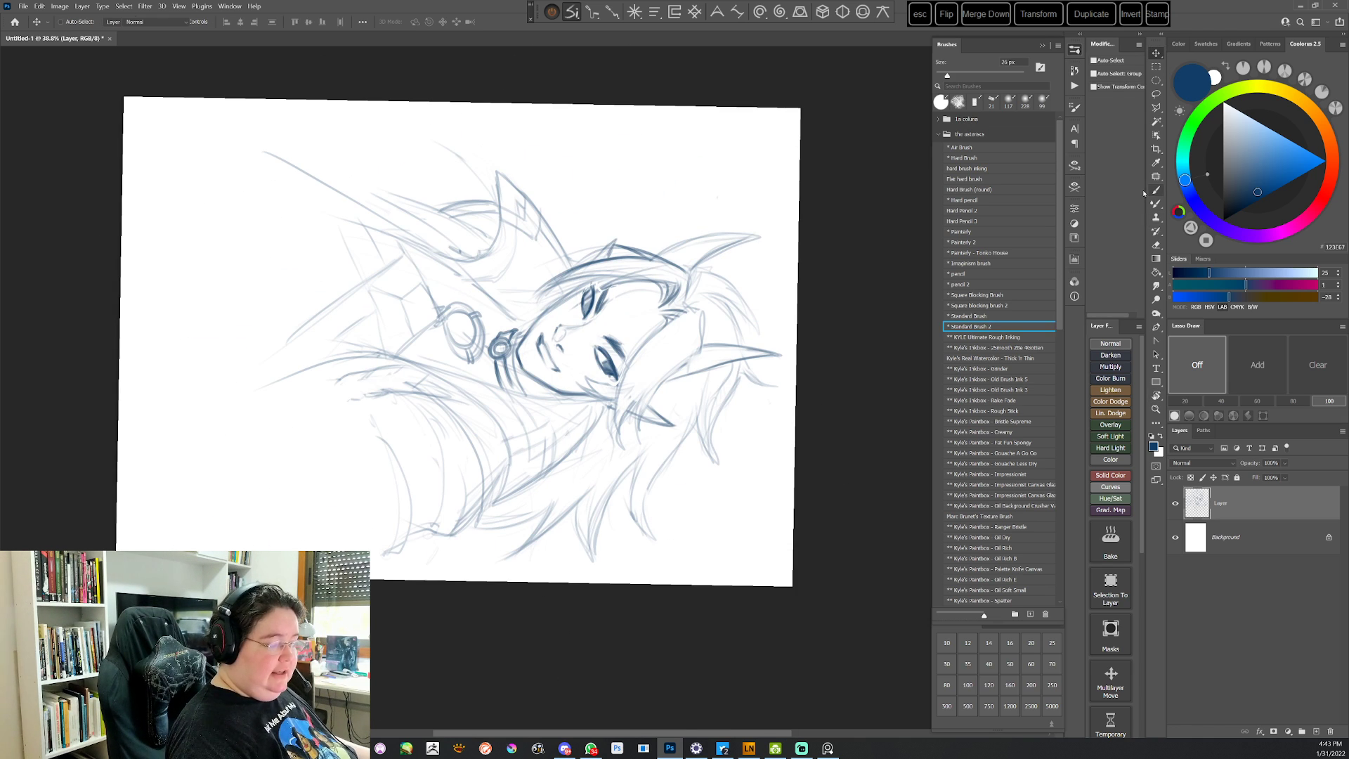
key("r")
left_click_drag(696, 387, 675, 470)
key("r")
left_click_drag(777, 286, 580, 530)
key("b")
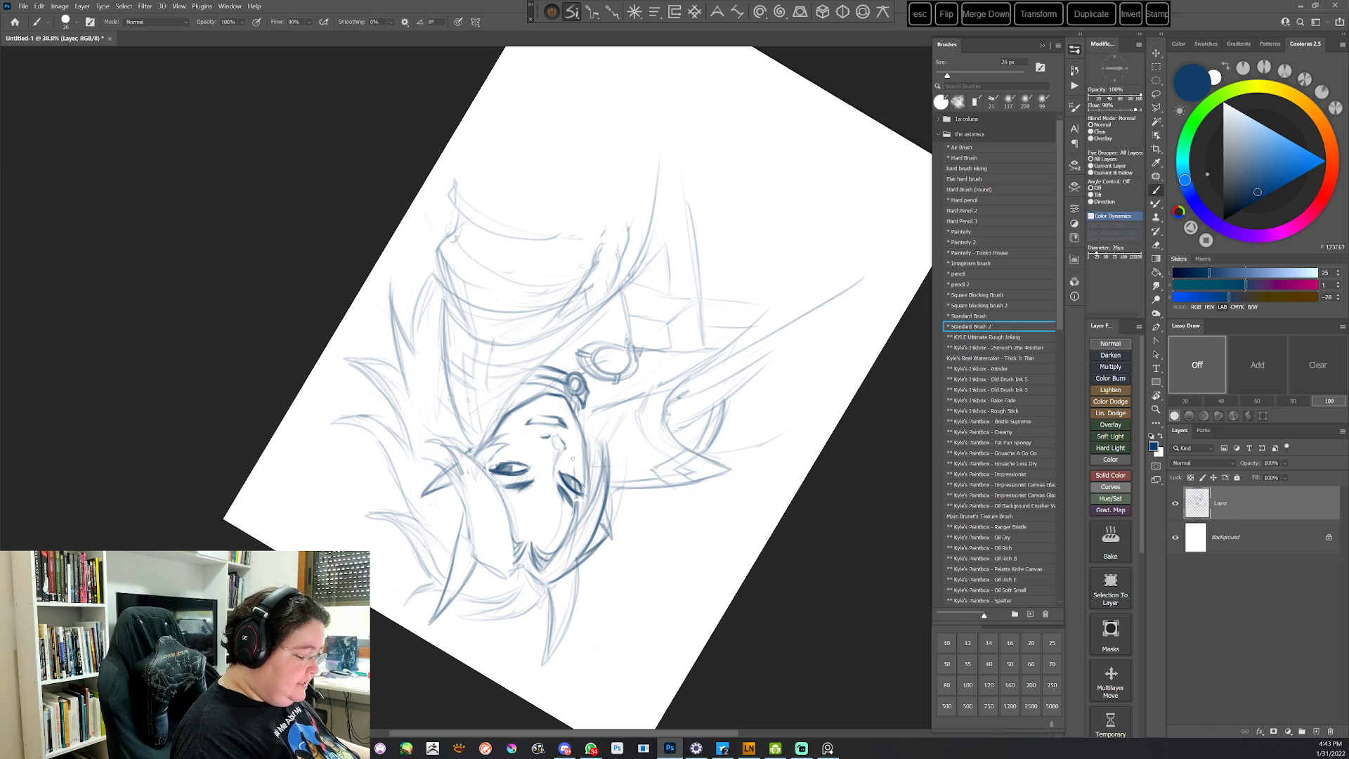
left_click_drag(586, 462, 571, 536)
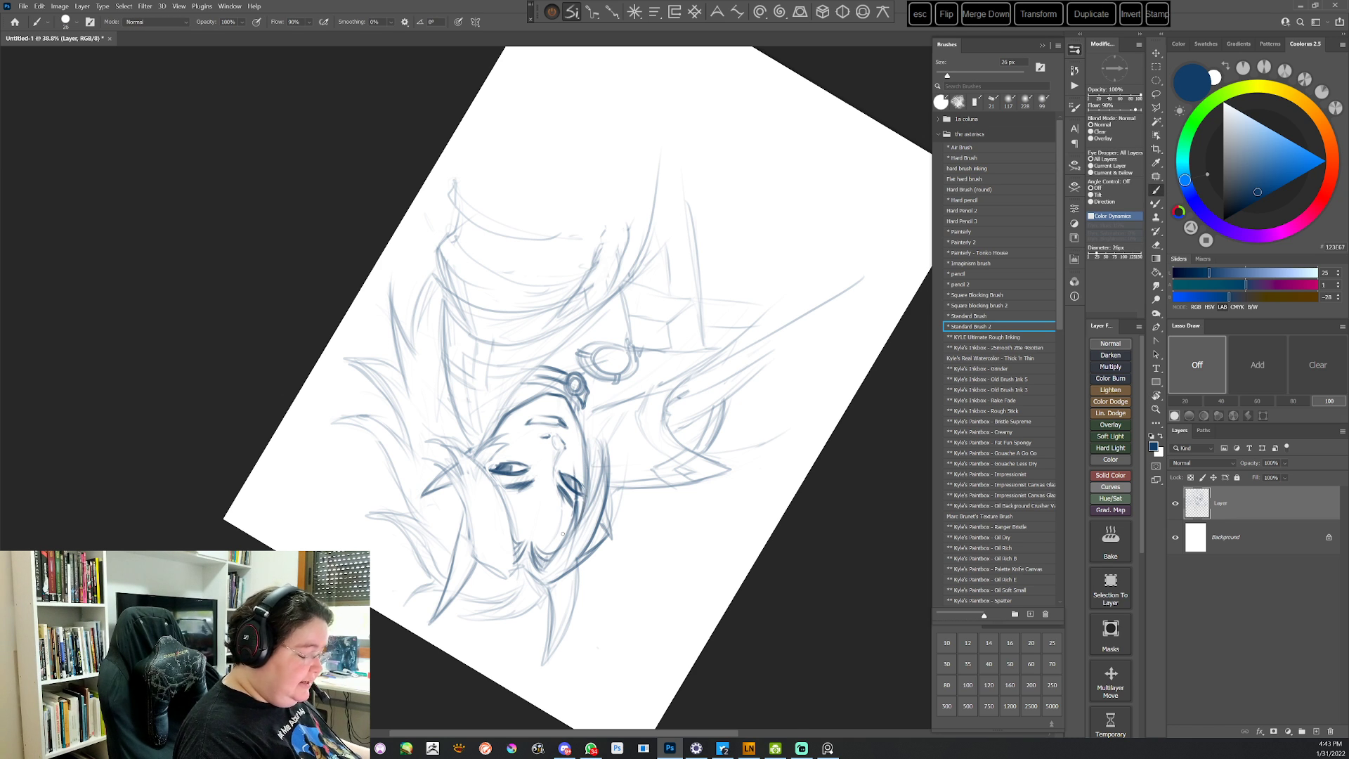
key("Escape")
left_click_drag(523, 299, 513, 333)
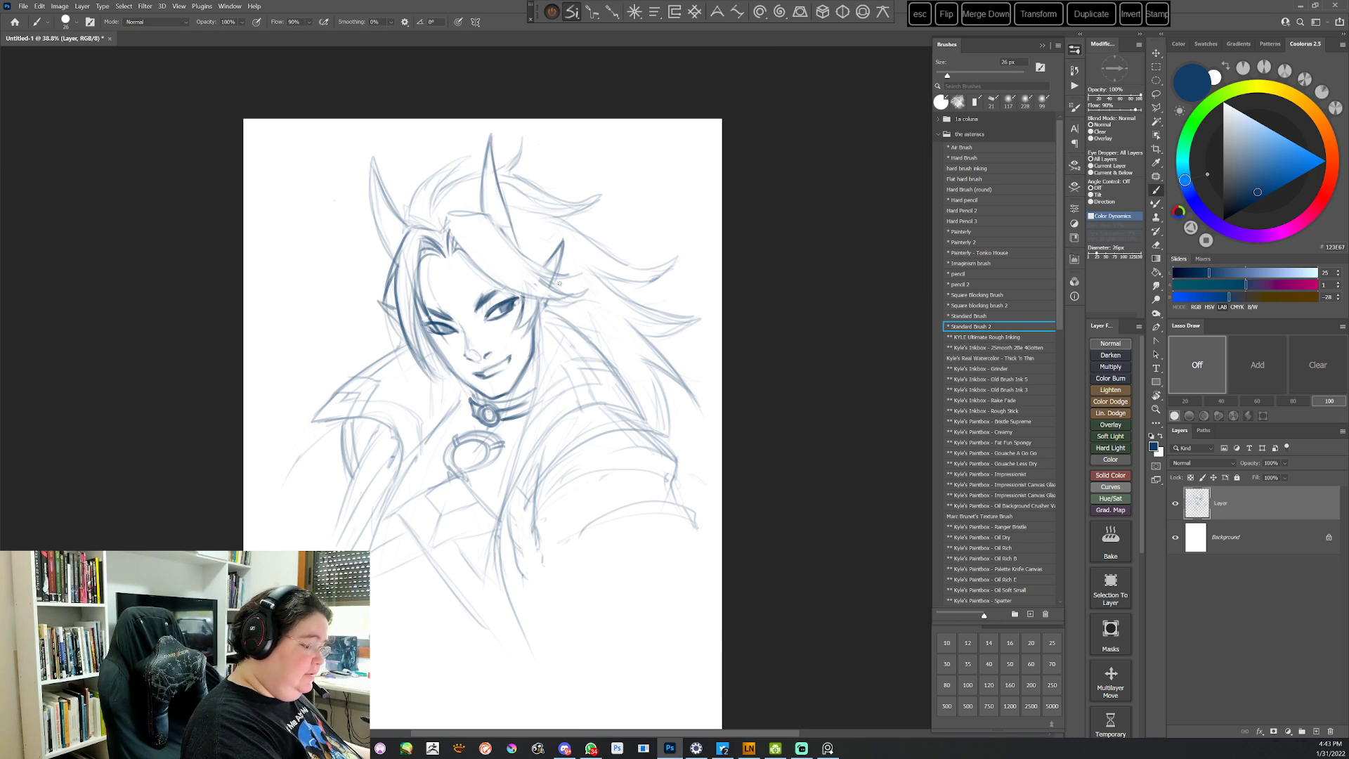
Thicken and fill in the right eyebrow with short darker strokes
key("r")
left_click_drag(696, 405, 530, 638)
key("b")
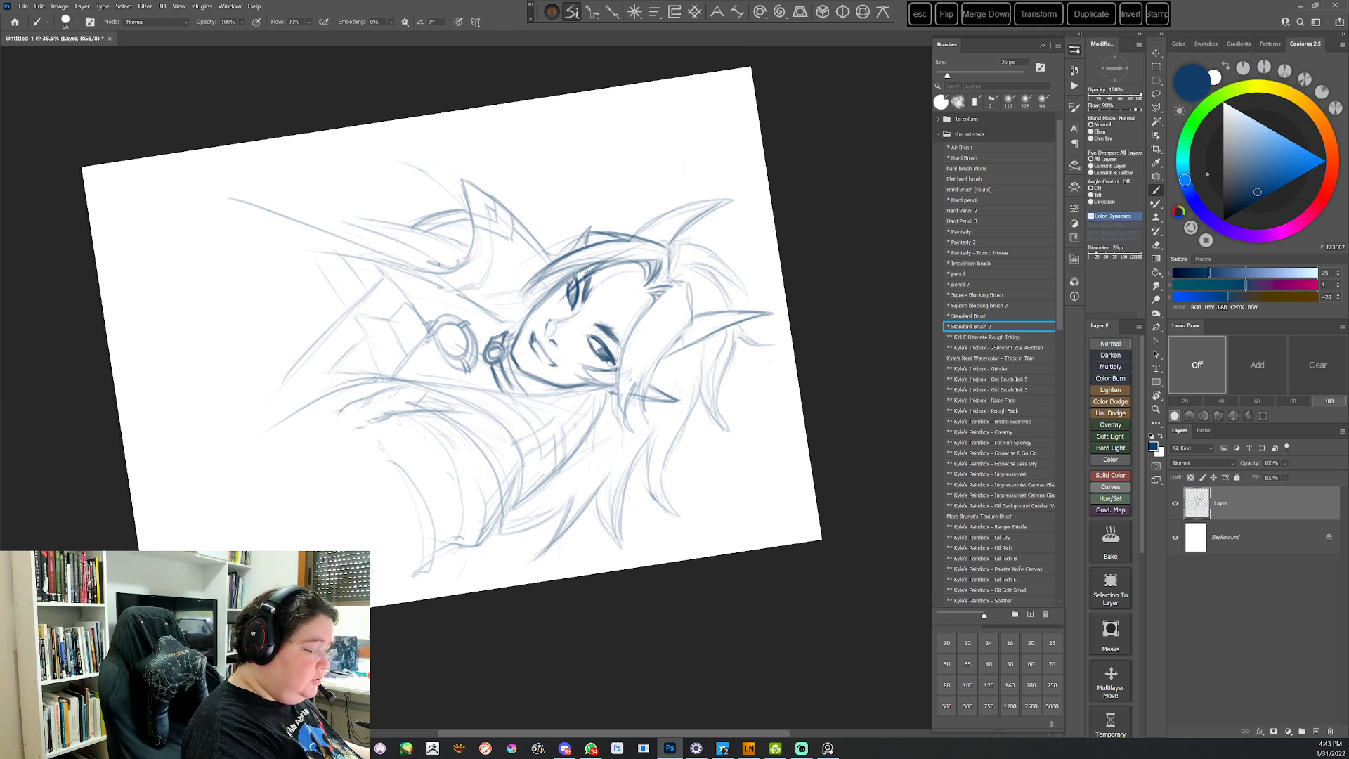
left_click_drag(596, 324, 608, 335)
key("r")
left_click_drag(743, 355, 642, 572)
key("b")
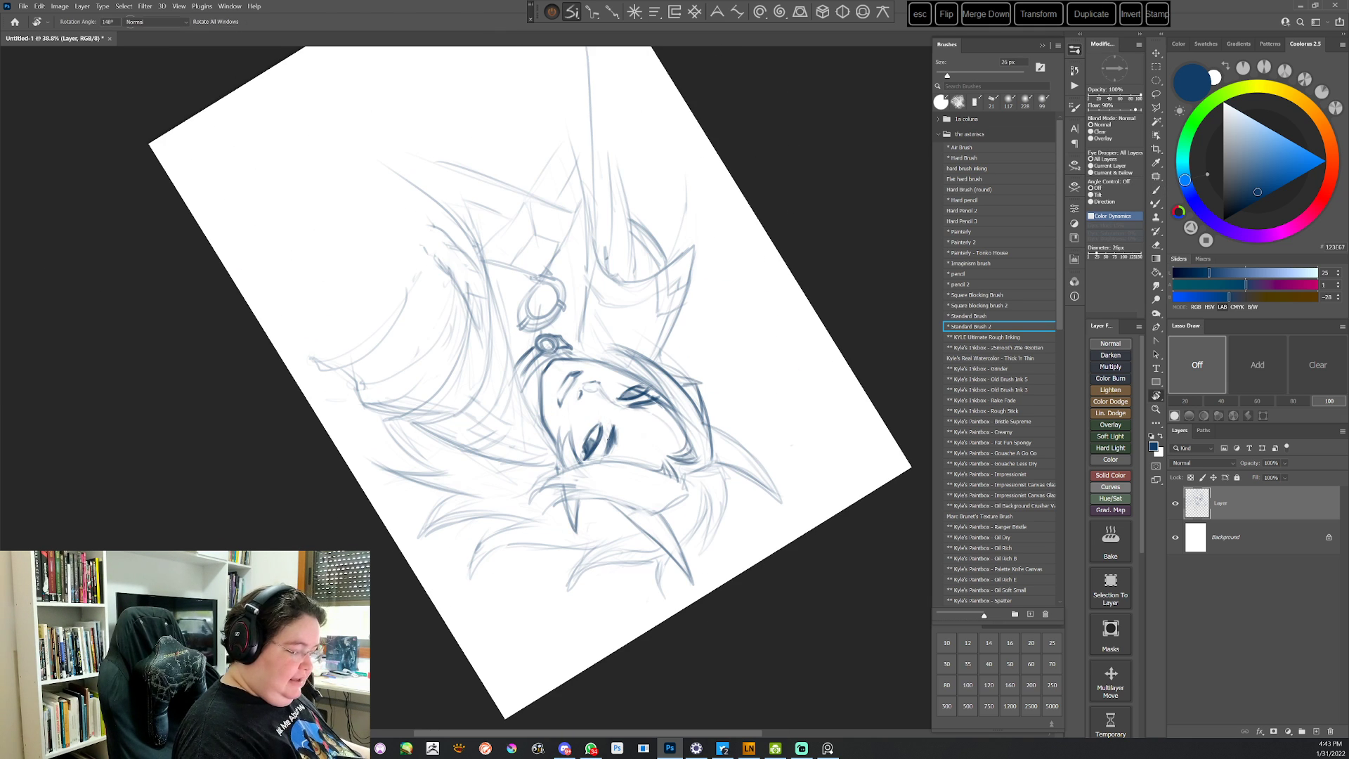
left_click_drag(612, 428, 607, 437)
key("Escape")
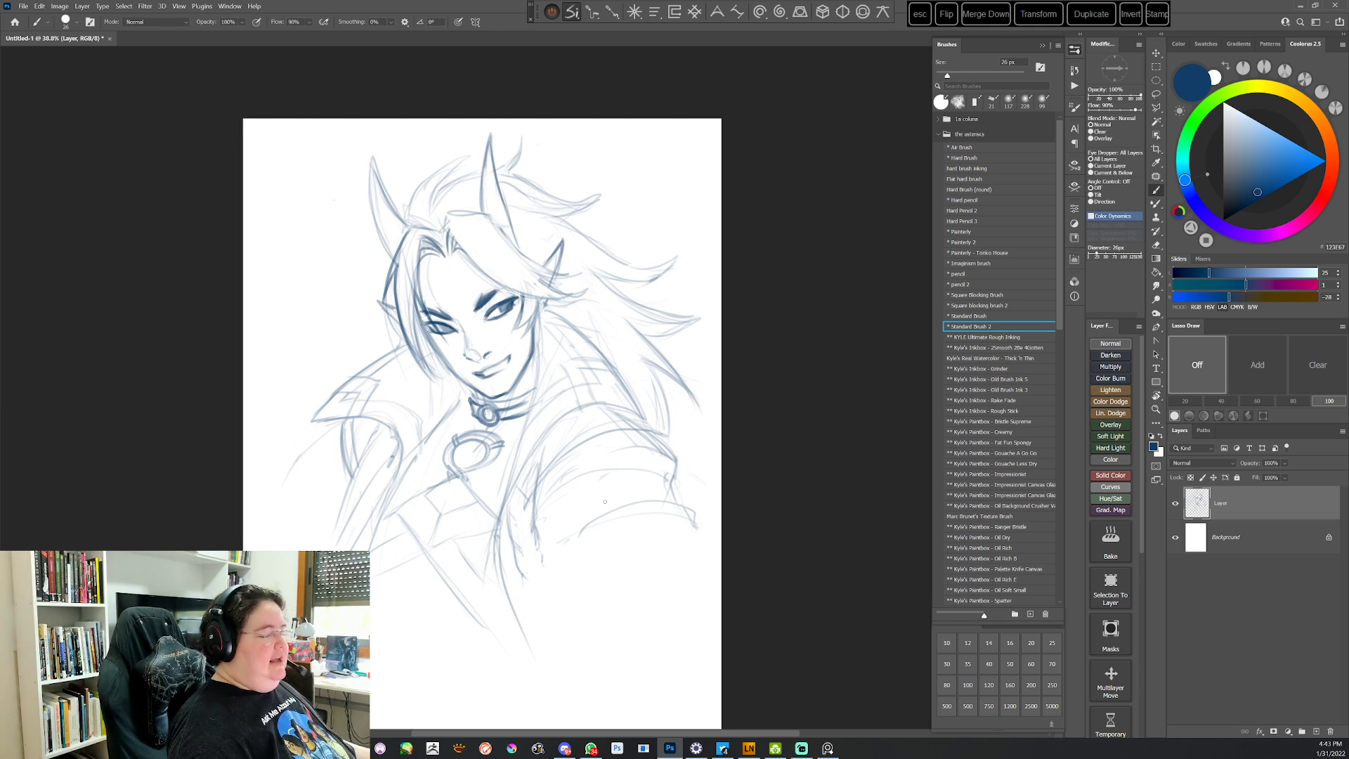
Add further dark strokes to the hair locks falling along the left side of the face
key("r")
mouse_move(603, 491)
left_mouse_down()
mouse_move(490, 232)
mouse_move(454, 277)
mouse_move(443, 350)
left_mouse_up()
mouse_move(445, 271)
left_mouse_down()
mouse_move(444, 353)
mouse_move(460, 341)
left_mouse_up()
key("r")
left_click_drag(625, 249, 672, 352)
key("b")
left_click_drag(522, 280, 498, 359)
key("r")
left_click_drag(716, 347, 639, 546)
key("b")
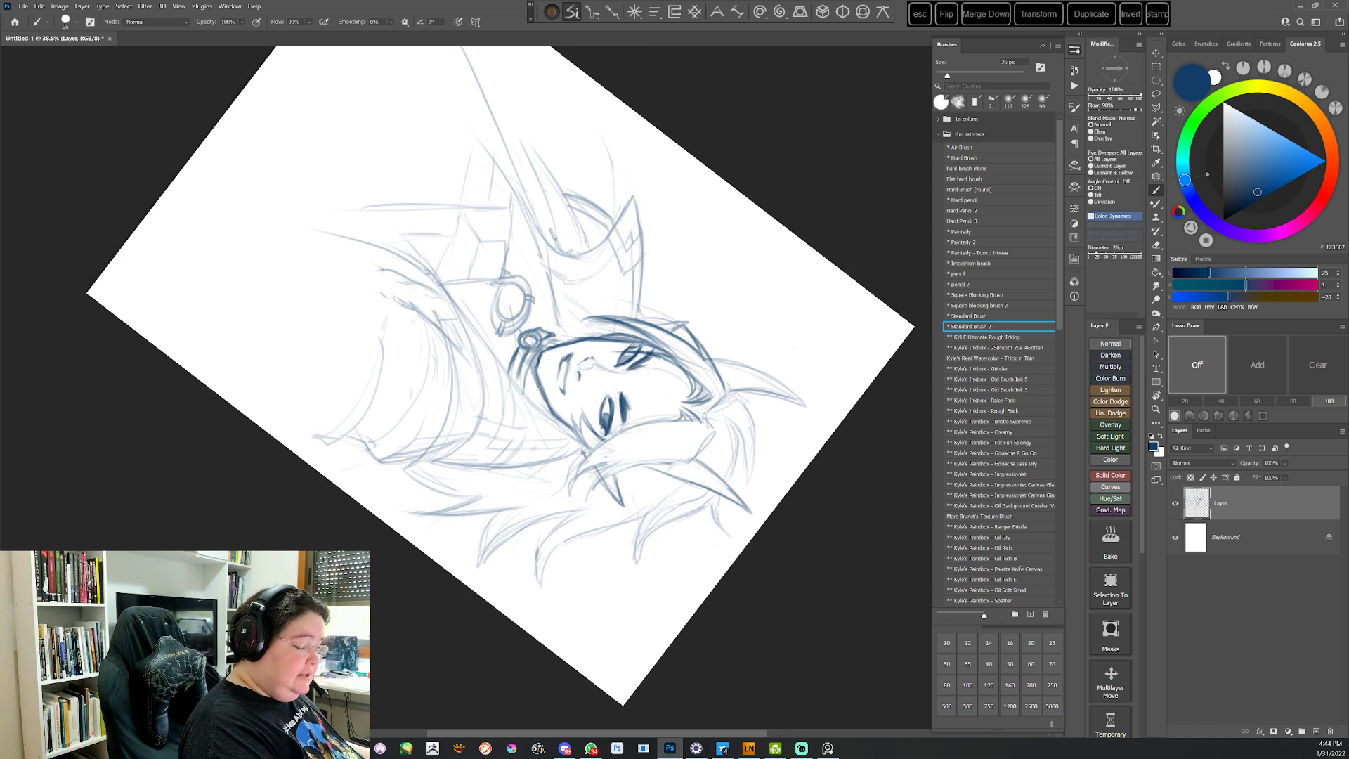
Redraw the swept fringe from the parting down over the right side of the forehead to the ear in darker blue
key("Escape")
key("r")
mouse_move(563, 436)
left_mouse_down()
mouse_move(548, 393)
mouse_move(654, 281)
mouse_move(652, 373)
left_mouse_up()
left_click_drag(673, 278, 615, 387)
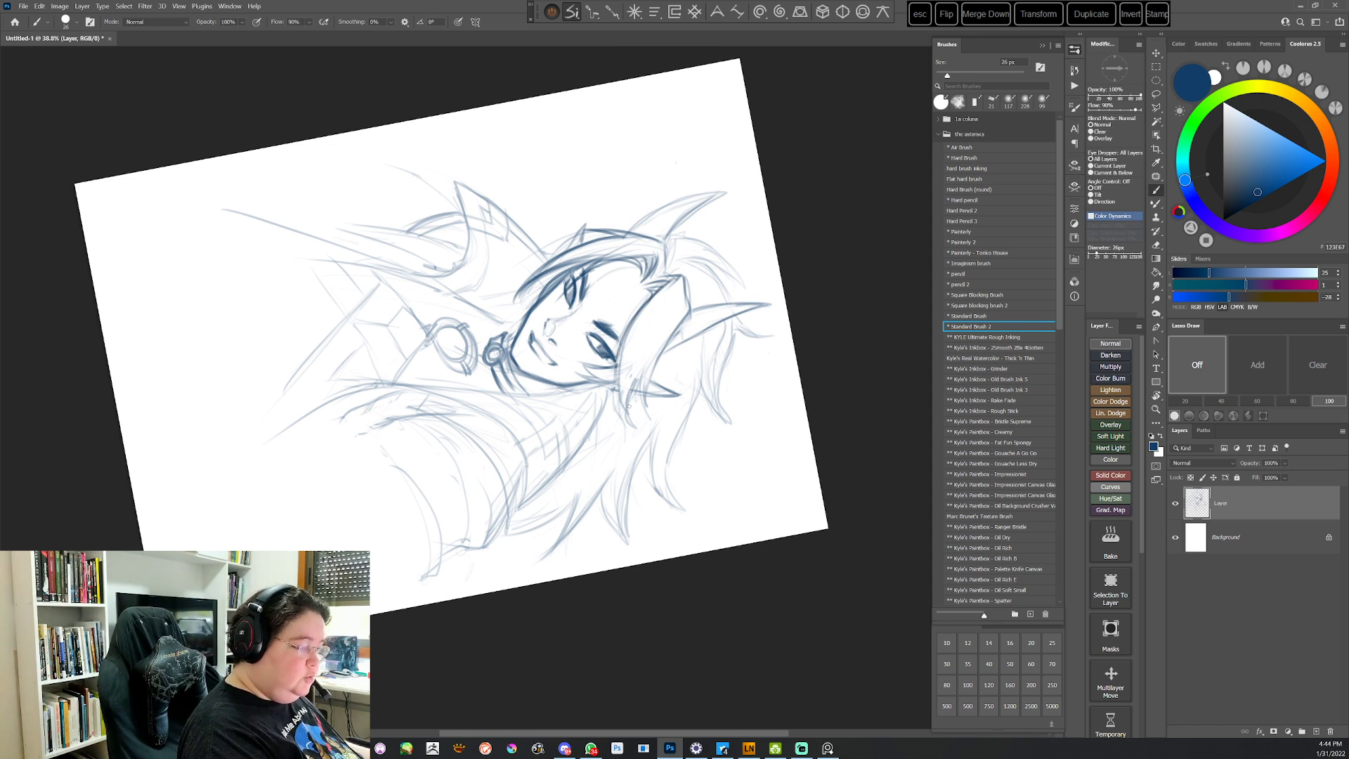
mouse_move(640, 303)
left_mouse_down()
mouse_move(612, 385)
mouse_move(632, 432)
left_mouse_up()
mouse_move(634, 380)
left_mouse_down()
mouse_move(654, 343)
mouse_move(642, 407)
left_mouse_up()
left_click_drag(656, 352, 647, 423)
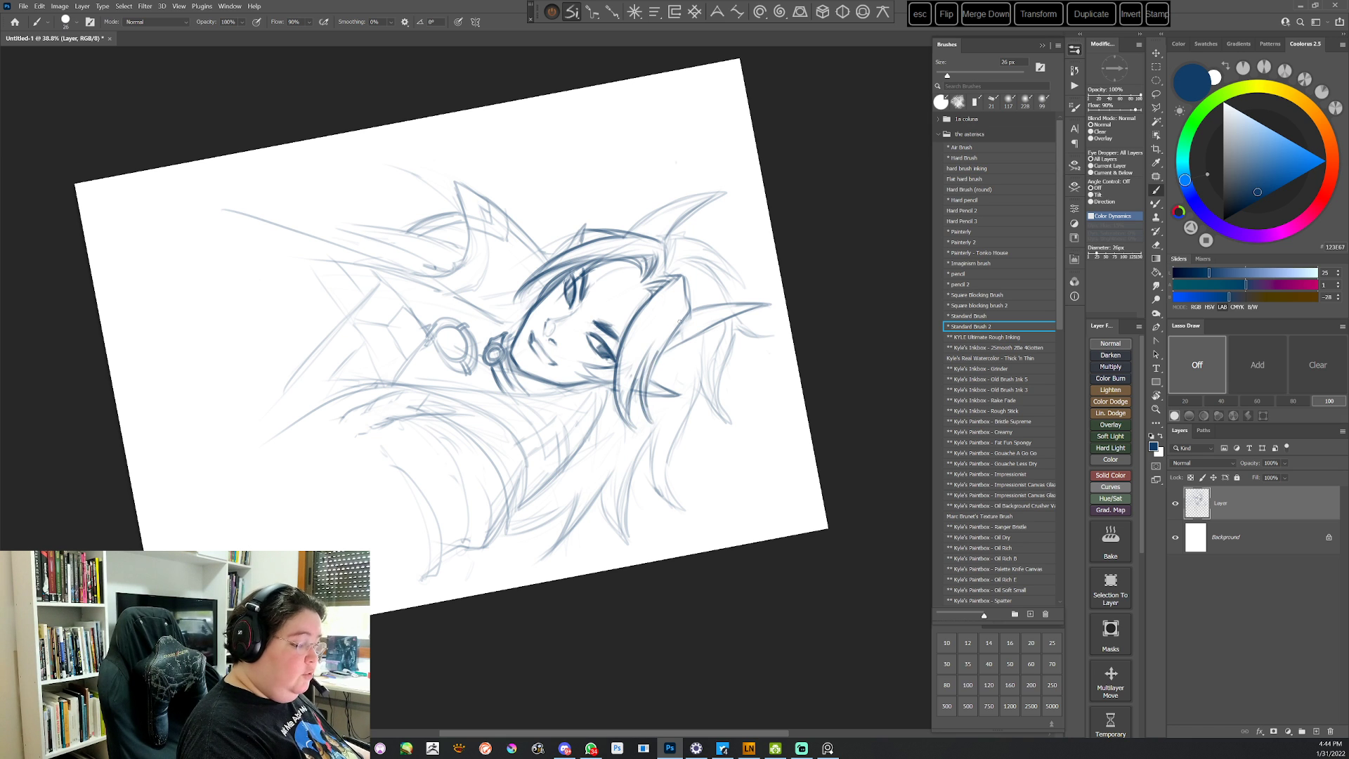
left_click_drag(672, 328, 659, 351)
key("r")
left_click_drag(758, 294, 719, 566)
key("Escape")
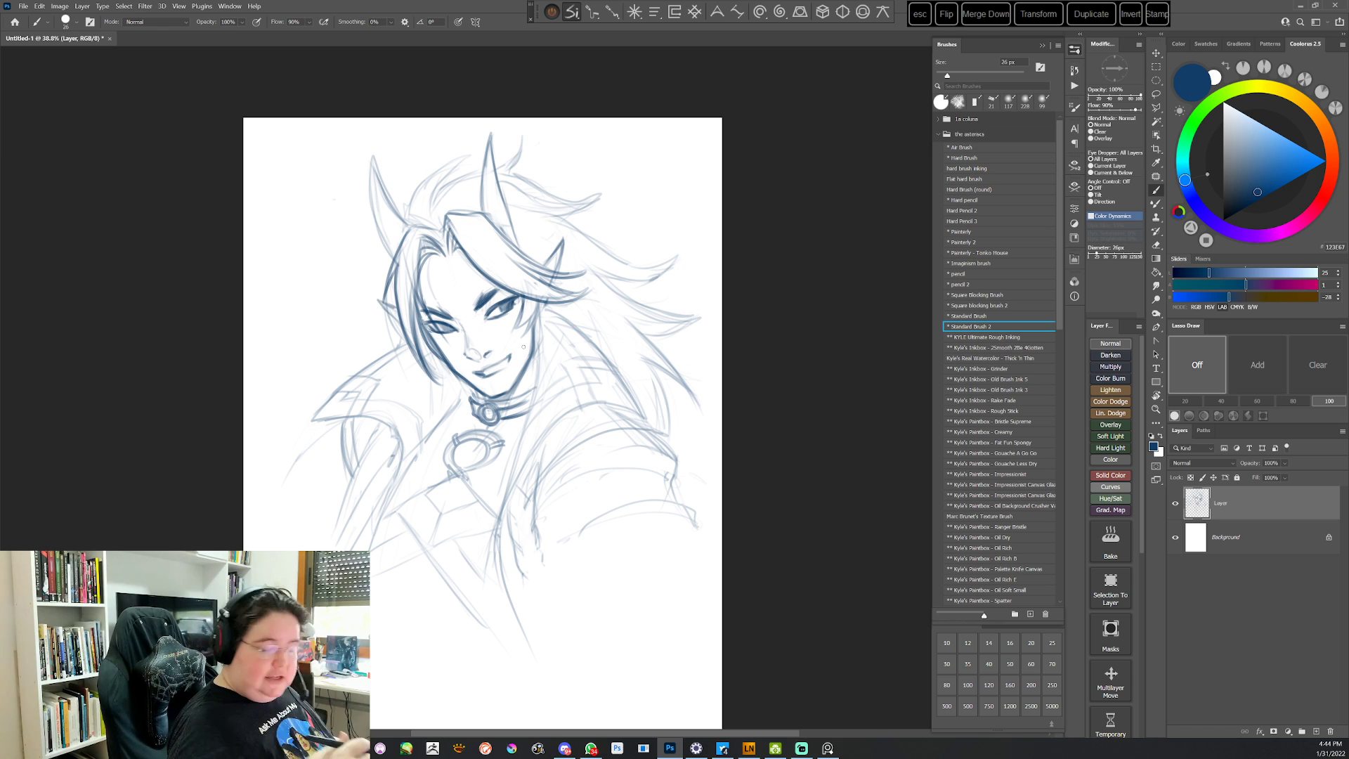
Reduce the brush size to 18 px and darken the hair tuft rising between the horns
right_click(554, 295)
left_click_drag(617, 322, 613, 322)
left_click(783, 190)
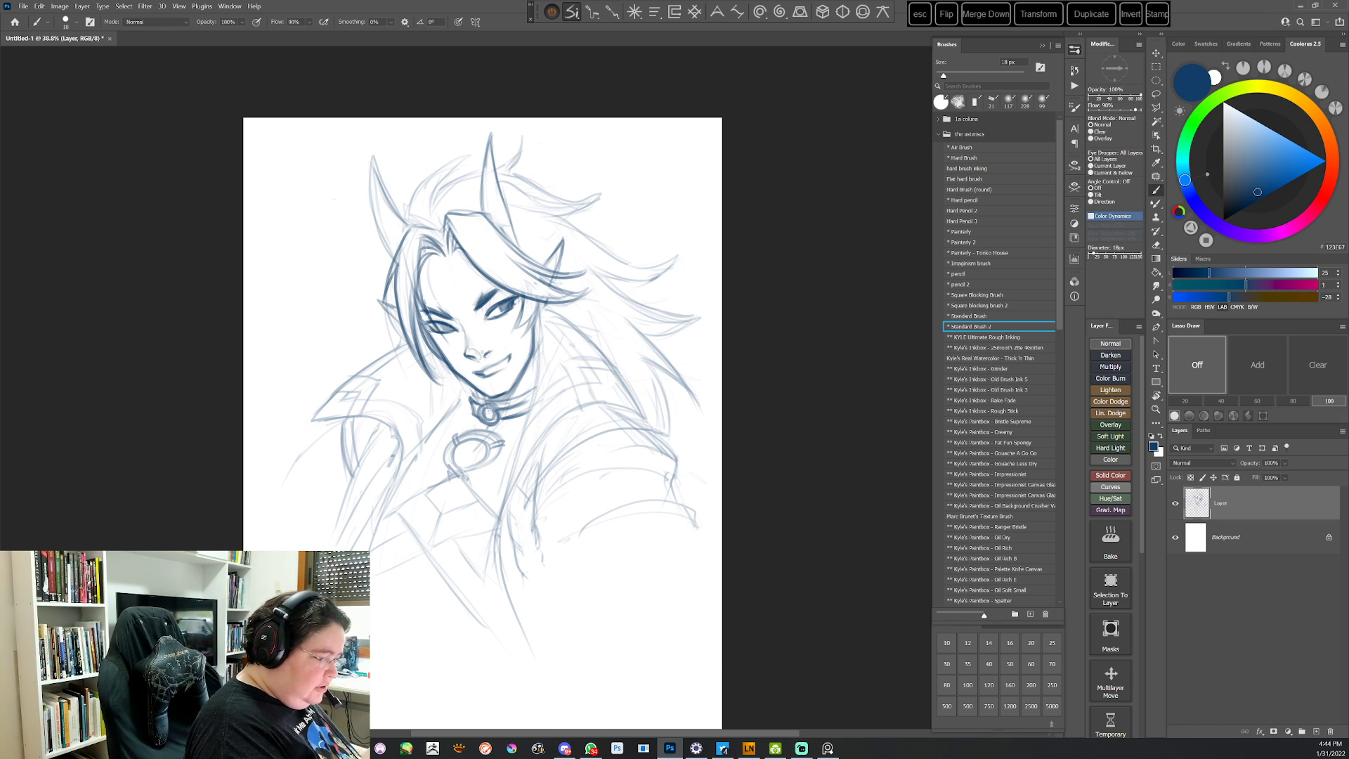
key("e")
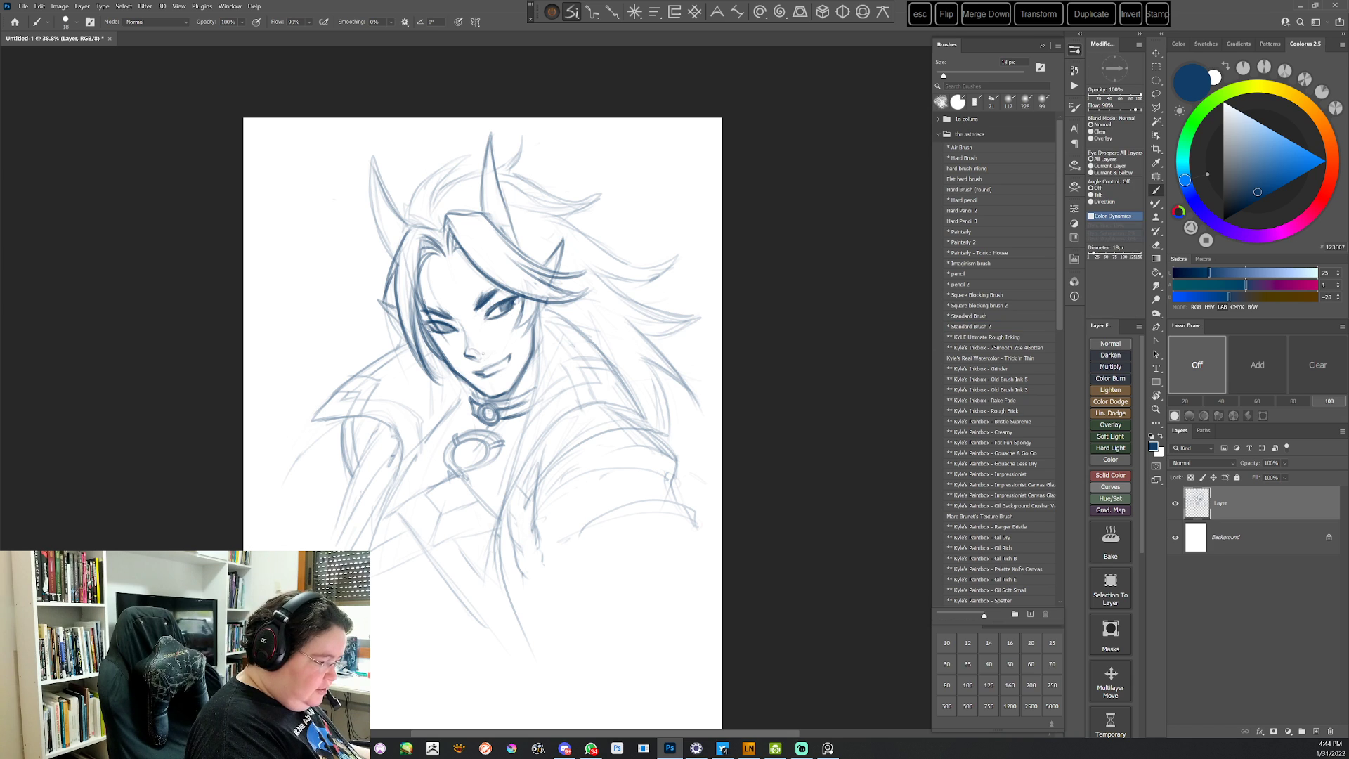
key("r")
left_click_drag(616, 294, 591, 499)
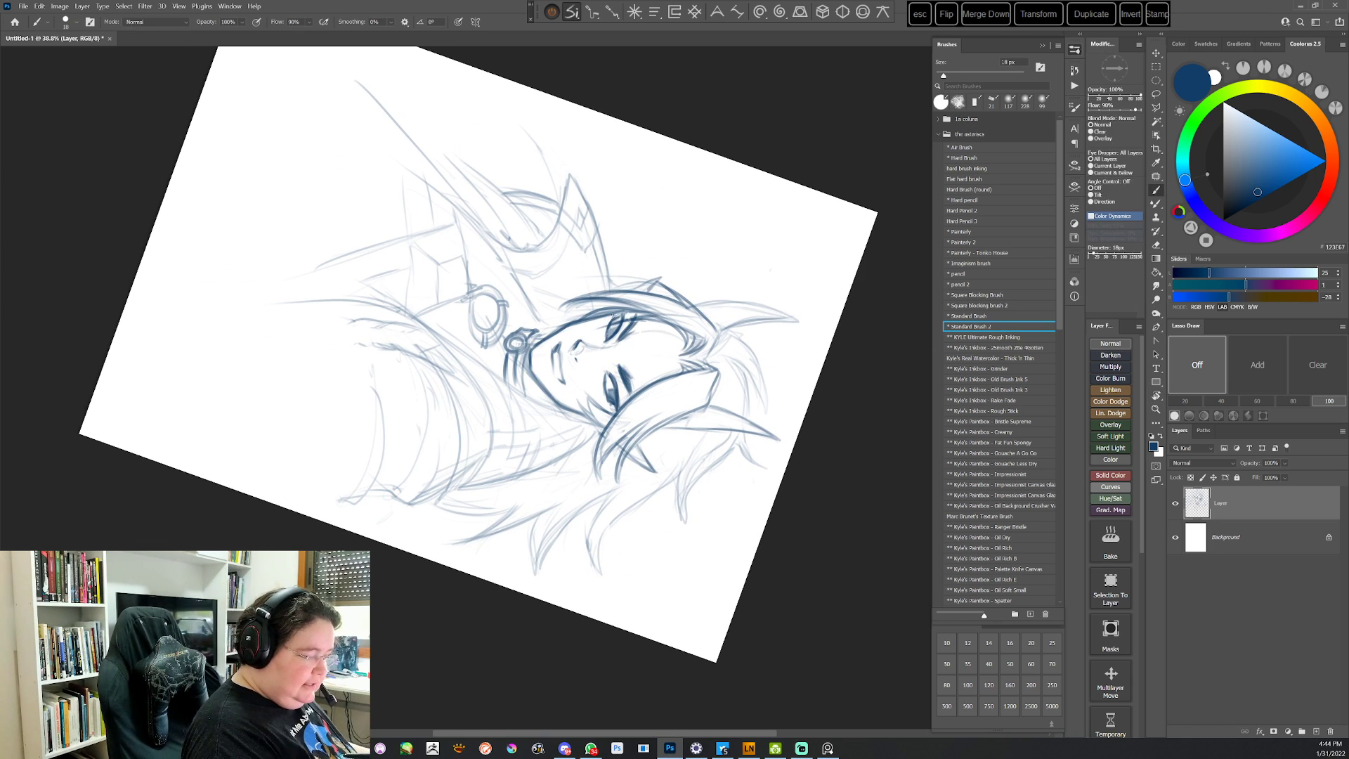
key("r")
mouse_move(613, 314)
left_mouse_down()
mouse_move(522, 543)
mouse_move(448, 552)
left_mouse_up()
key("space")
left_click_drag(603, 424, 622, 314)
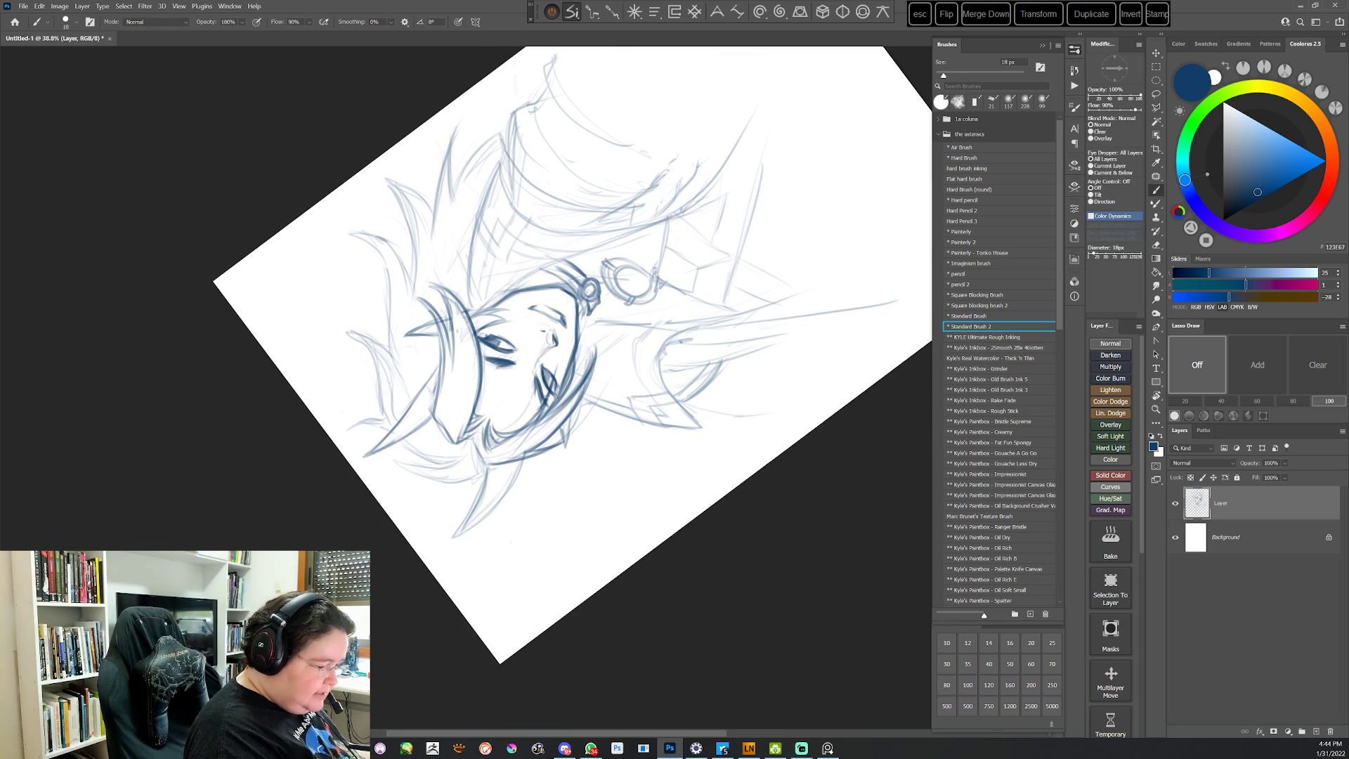
key("Escape")
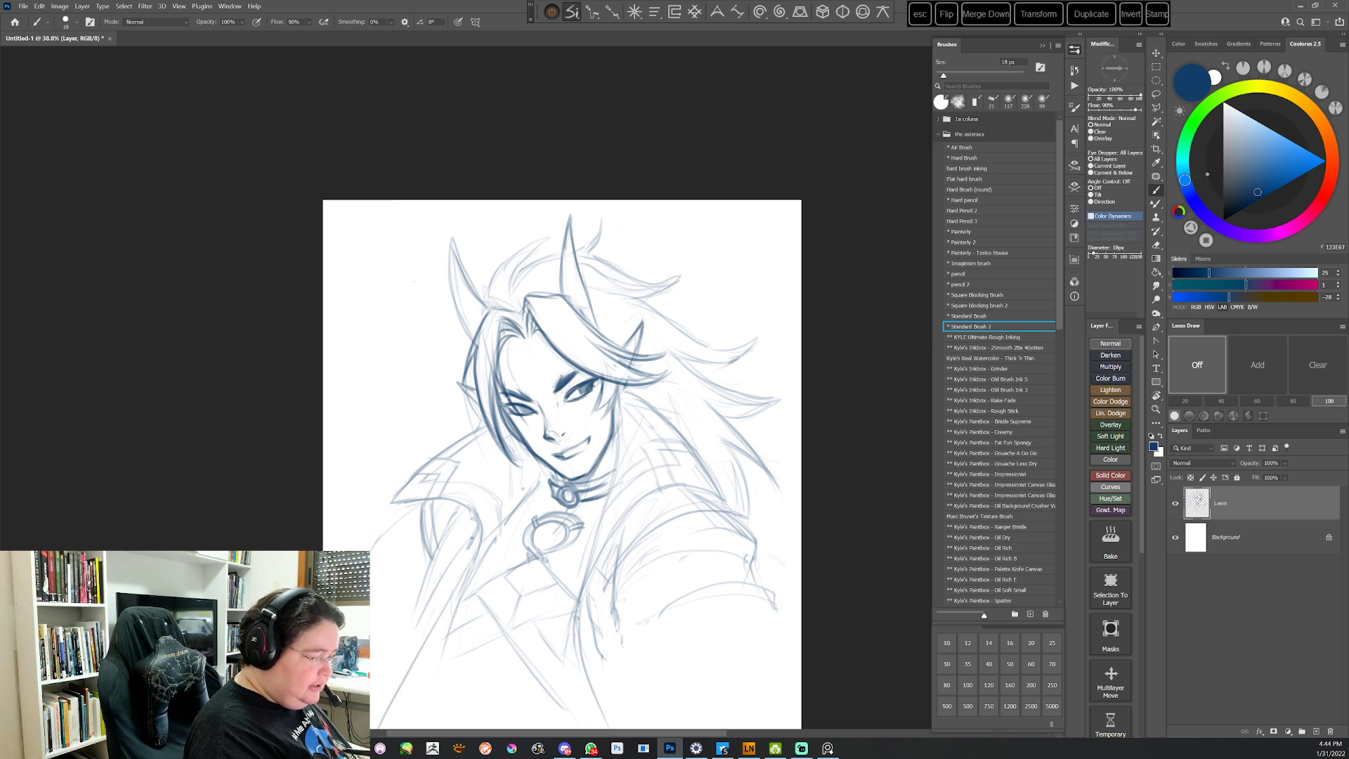
key("space")
left_click_drag(688, 414, 681, 375)
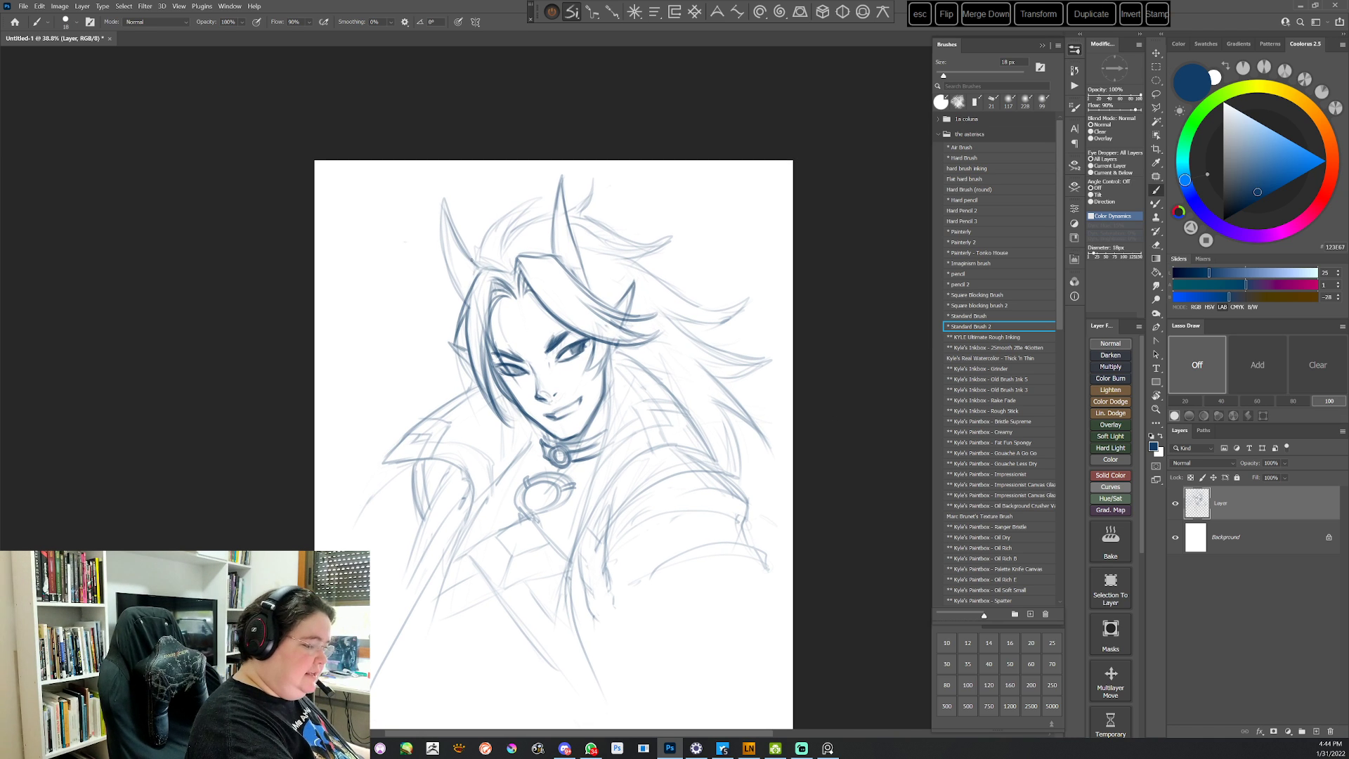
left_click_drag(480, 245, 545, 193)
left_click_drag(544, 193, 506, 245)
Darken the upper windblown hair locks sweeping out to the right behind the right horn
key("r")
mouse_move(646, 267)
left_mouse_down()
mouse_move(731, 412)
mouse_move(658, 529)
left_mouse_up()
key("space")
mouse_move(681, 478)
left_mouse_down()
mouse_move(591, 340)
mouse_move(634, 334)
mouse_move(569, 397)
left_mouse_up()
key("space")
left_click_drag(649, 452, 637, 439)
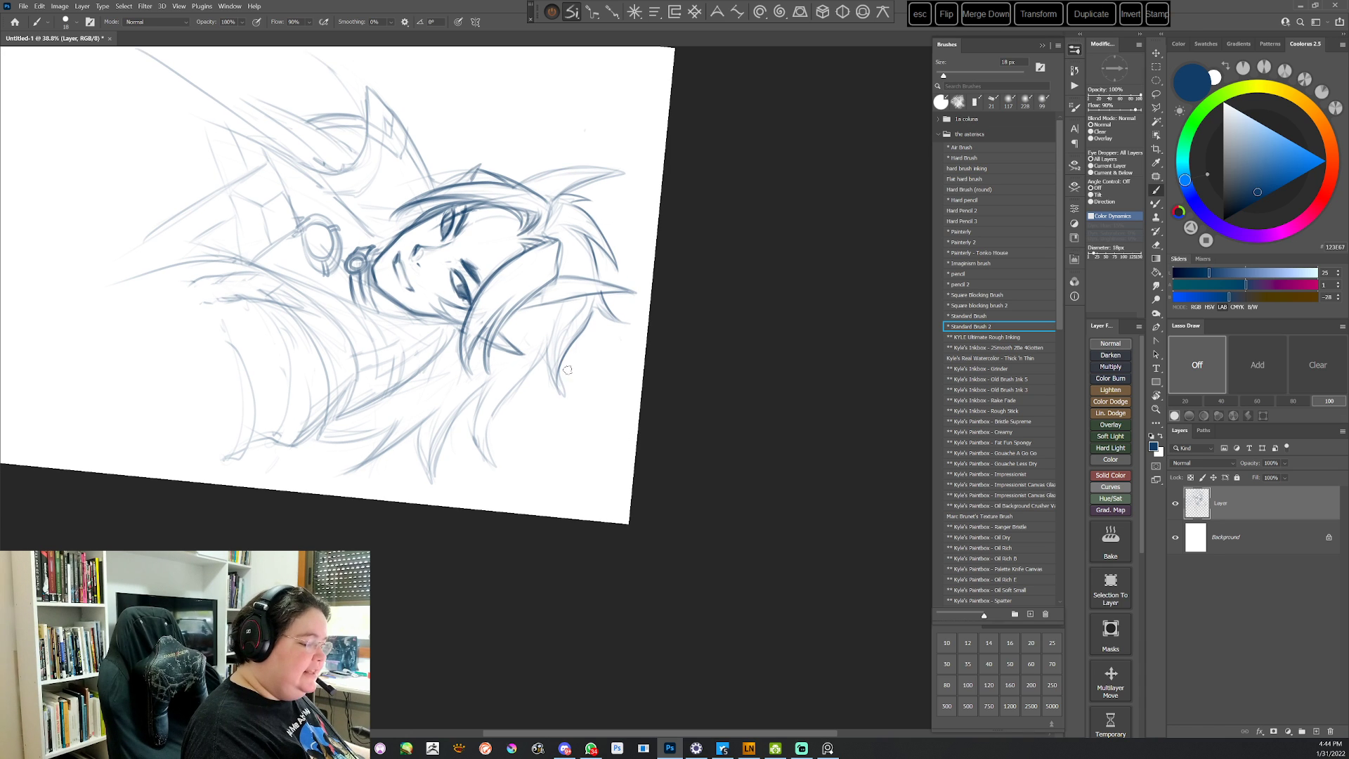
mouse_move(568, 370)
left_mouse_down()
mouse_move(563, 395)
mouse_move(495, 425)
mouse_move(498, 467)
left_mouse_up()
key("period")
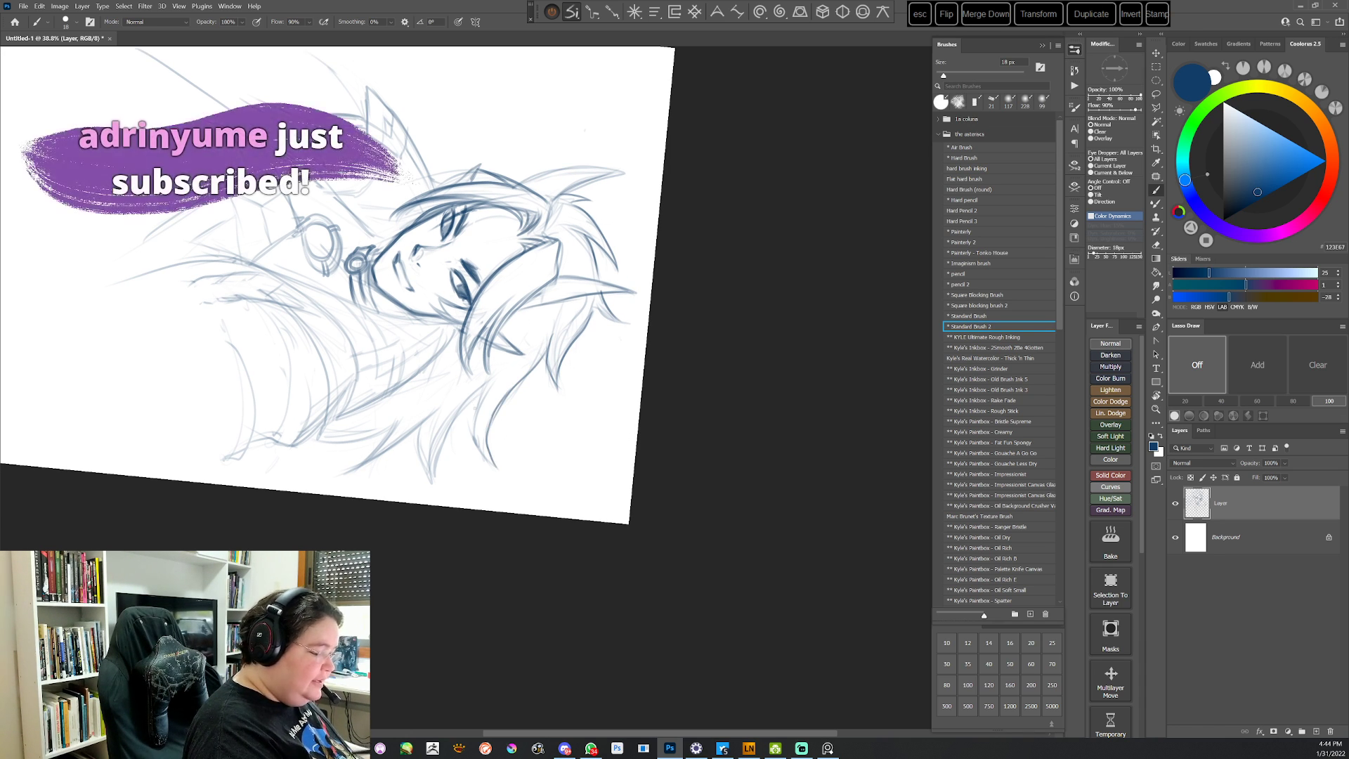
key("Escape")
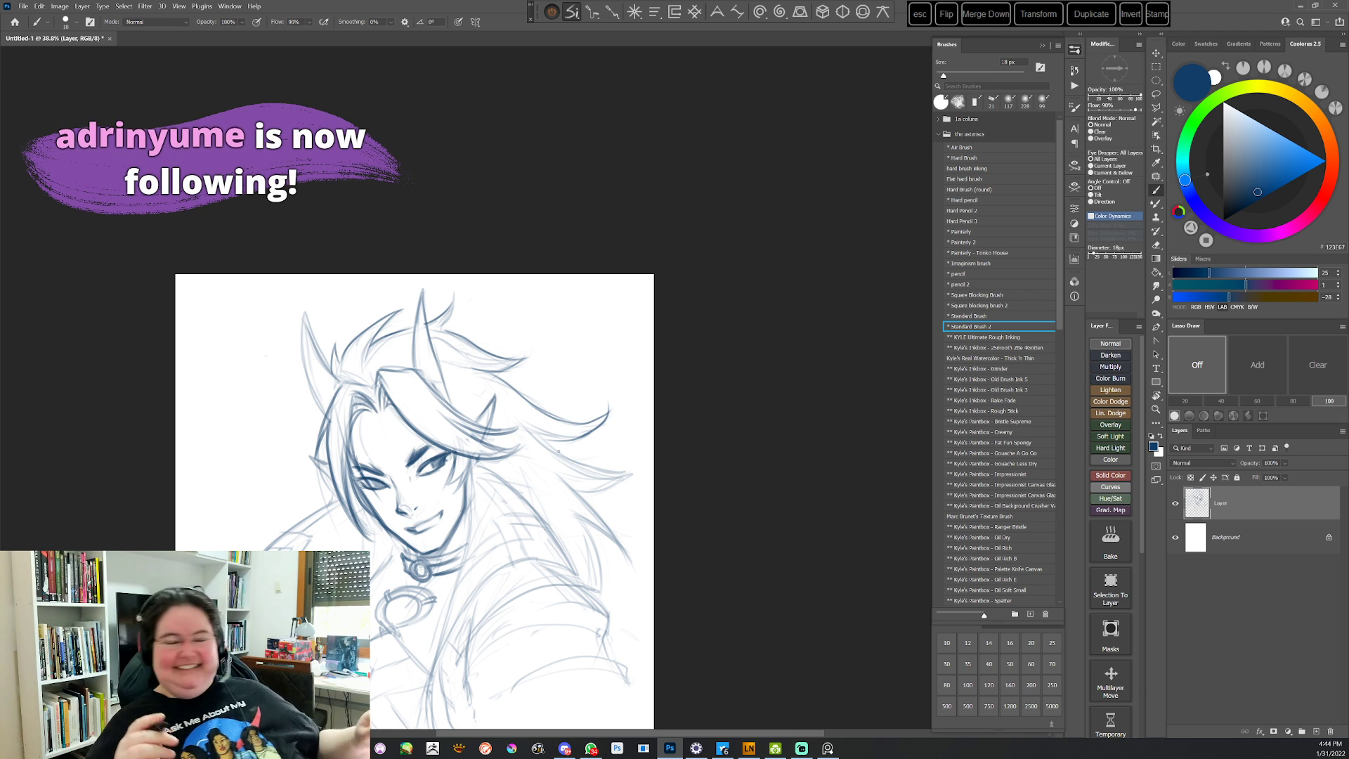
Reinforce the lower hair locks streaming out to the right behind the ear with darker curved strokes
left_click_drag(678, 511, 716, 377)
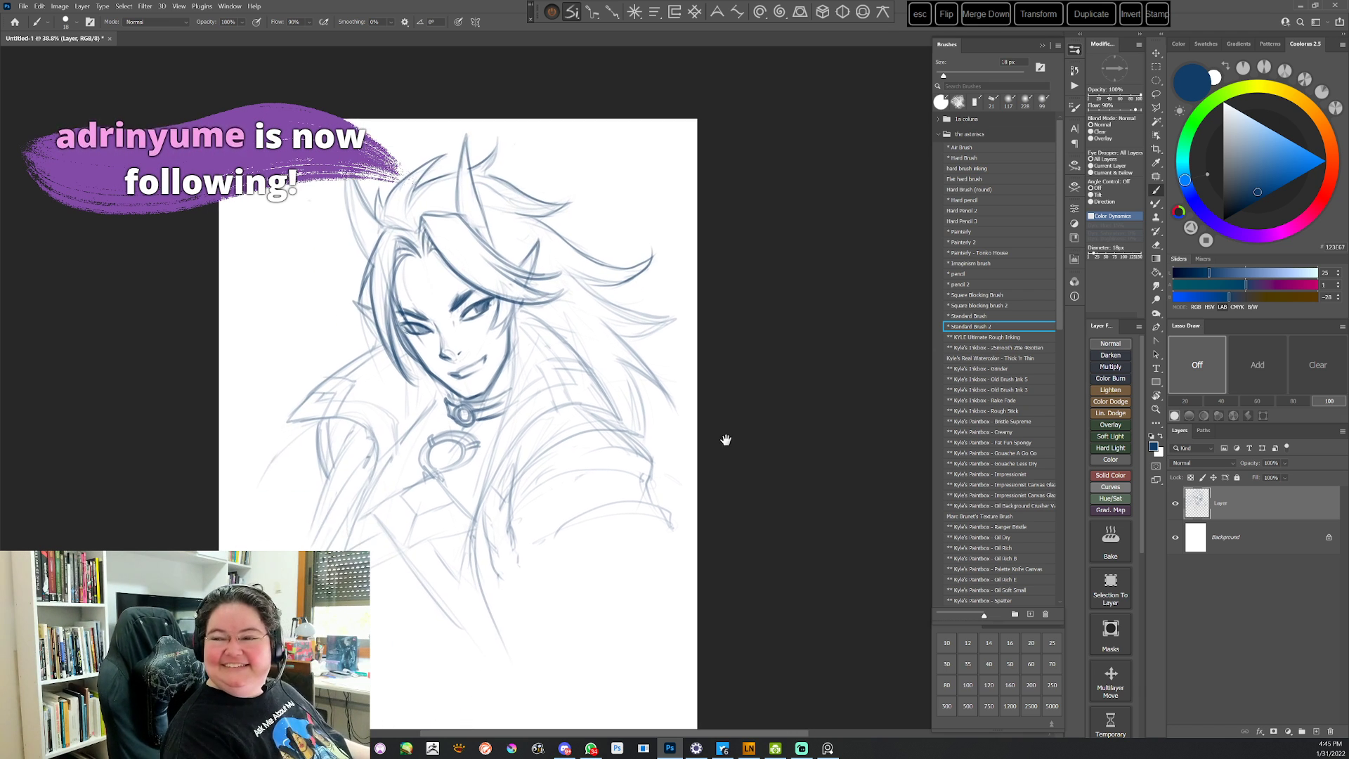
left_click_drag(721, 471, 590, 587)
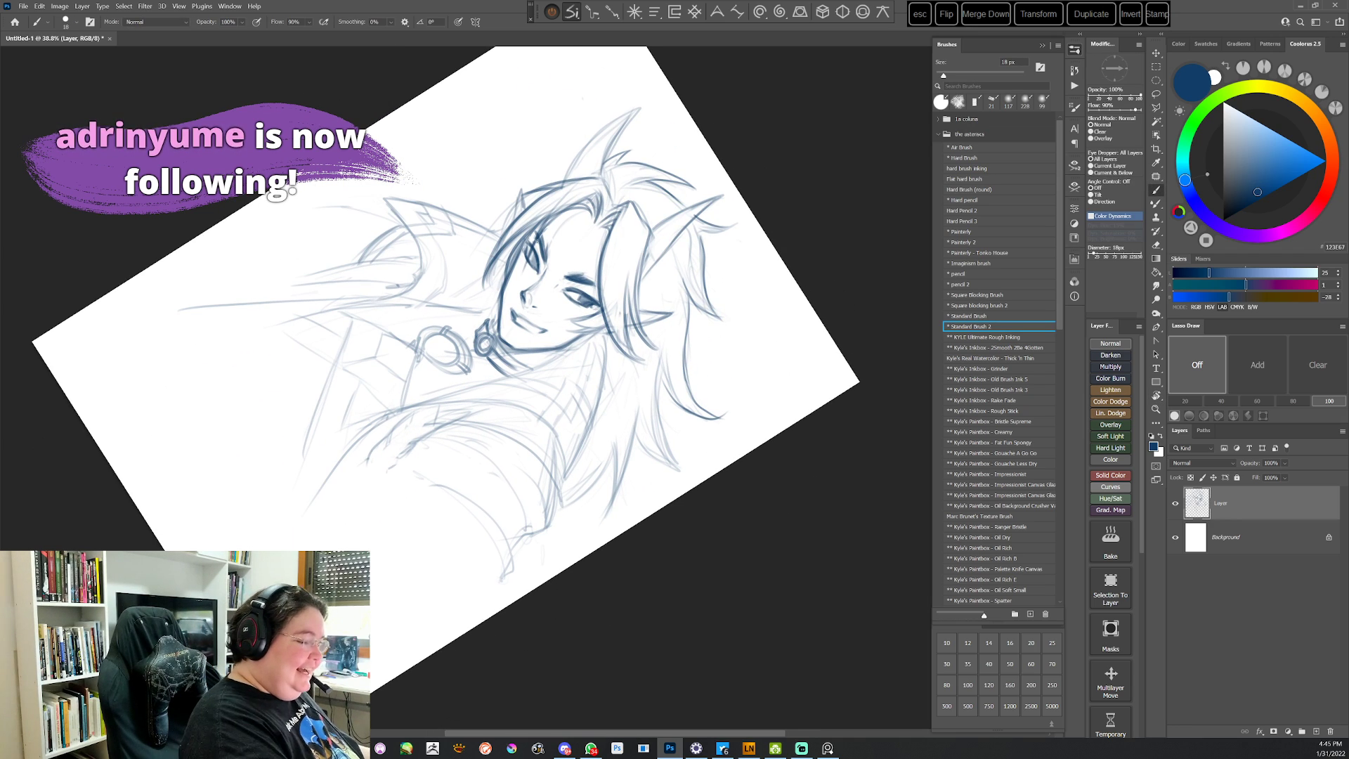
left_click_drag(599, 247, 651, 457)
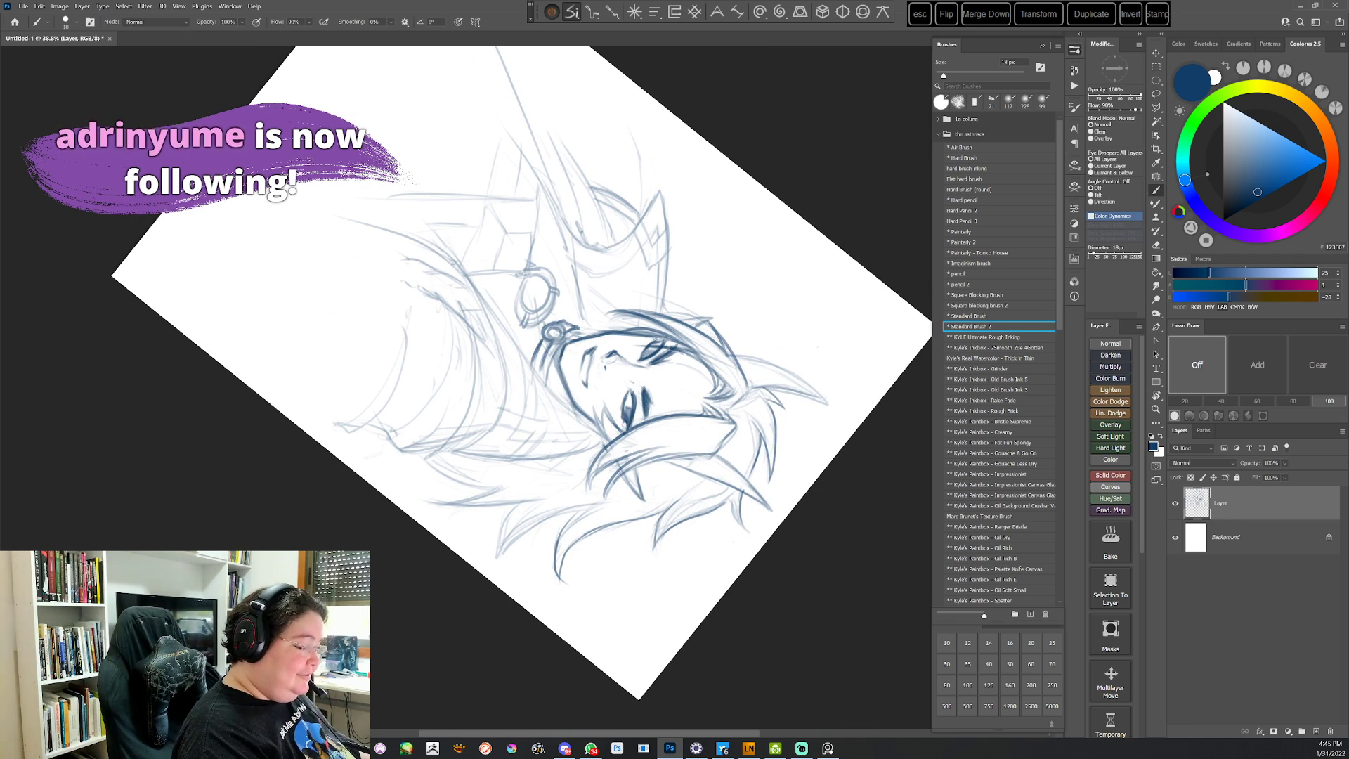
key("Escape")
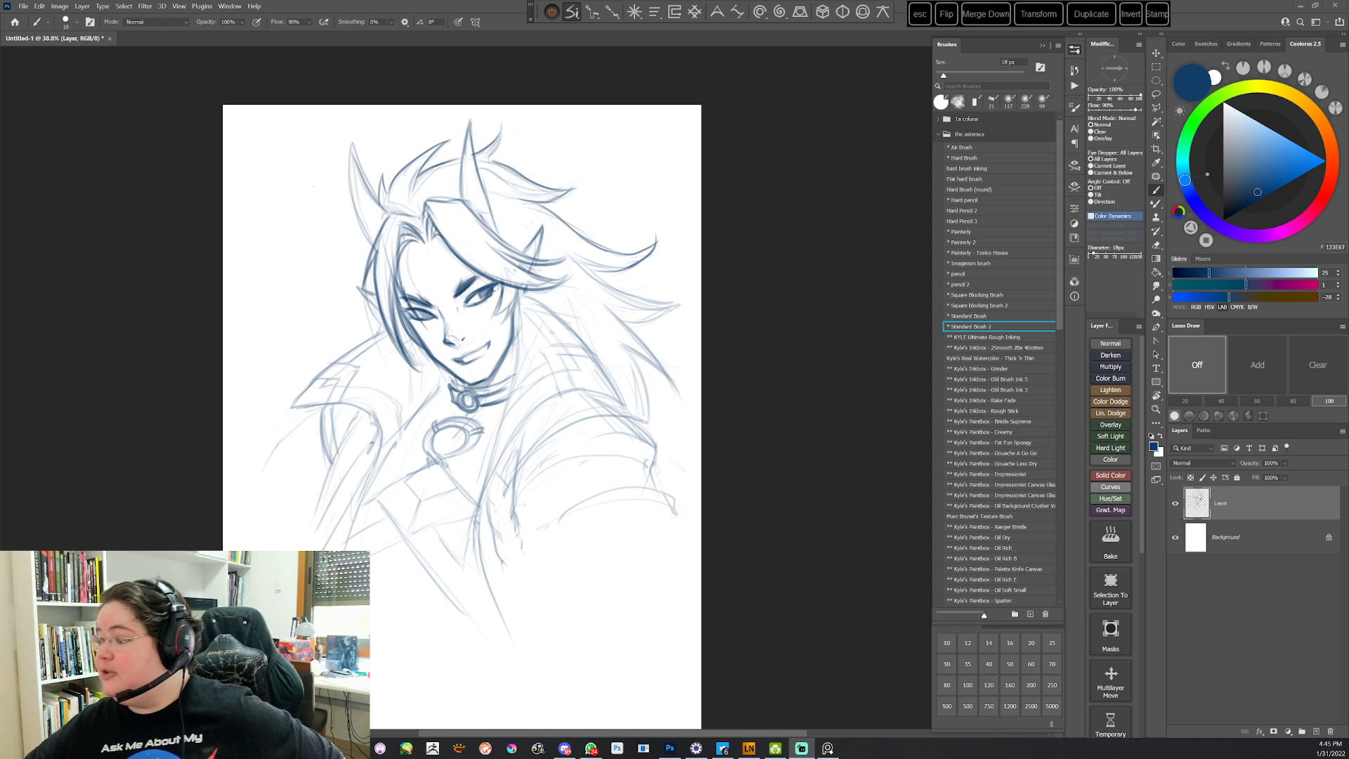
left_click(757, 318)
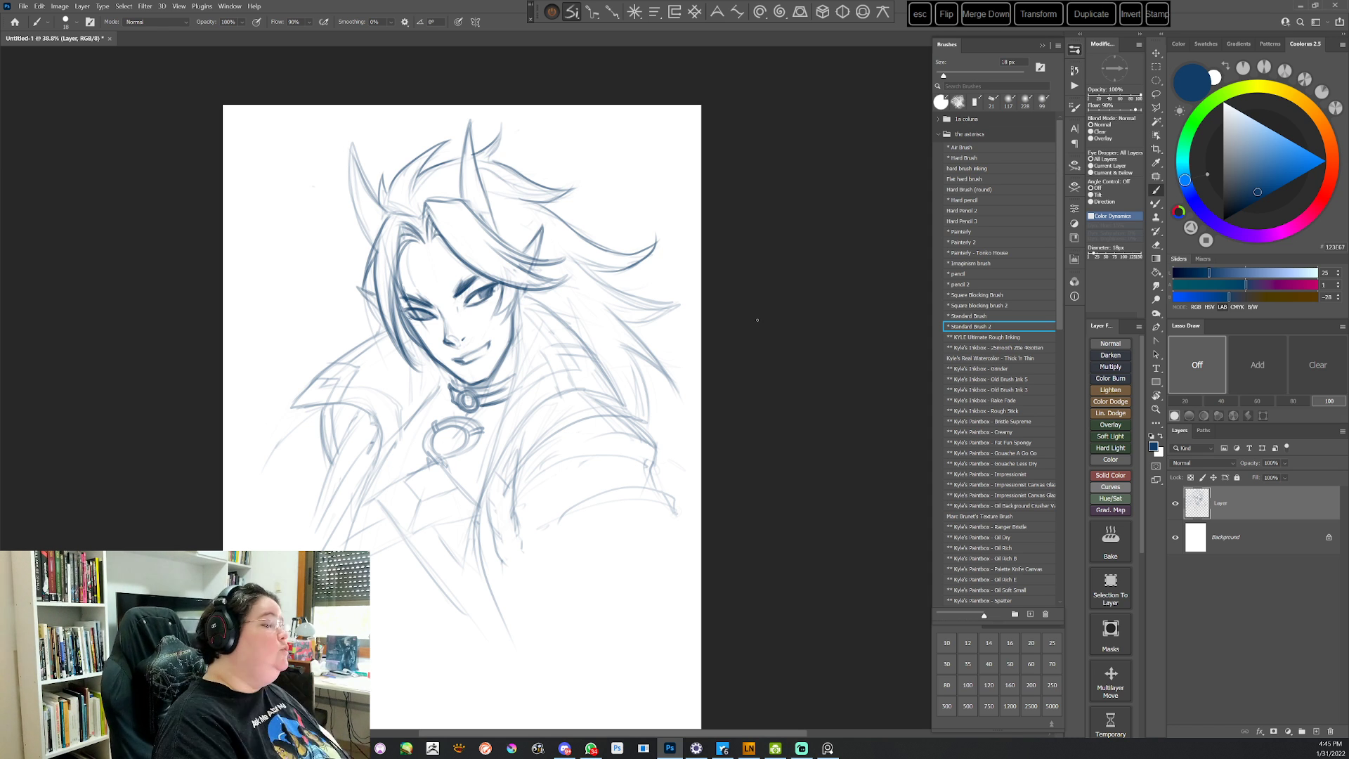
Darken the outlines of the left and right horns
mouse_move(351, 144)
left_mouse_down()
mouse_move(368, 233)
mouse_move(381, 206)
left_mouse_up()
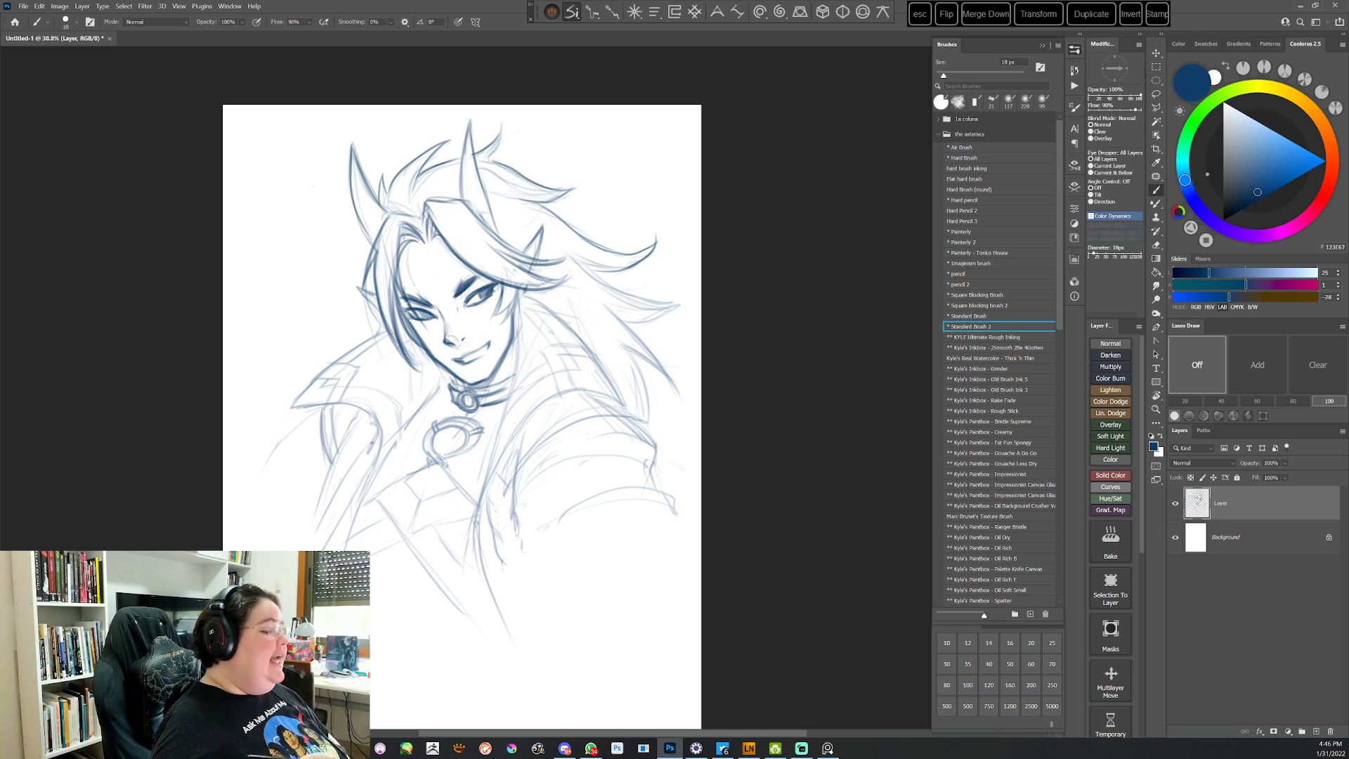
left_click_drag(456, 191, 462, 136)
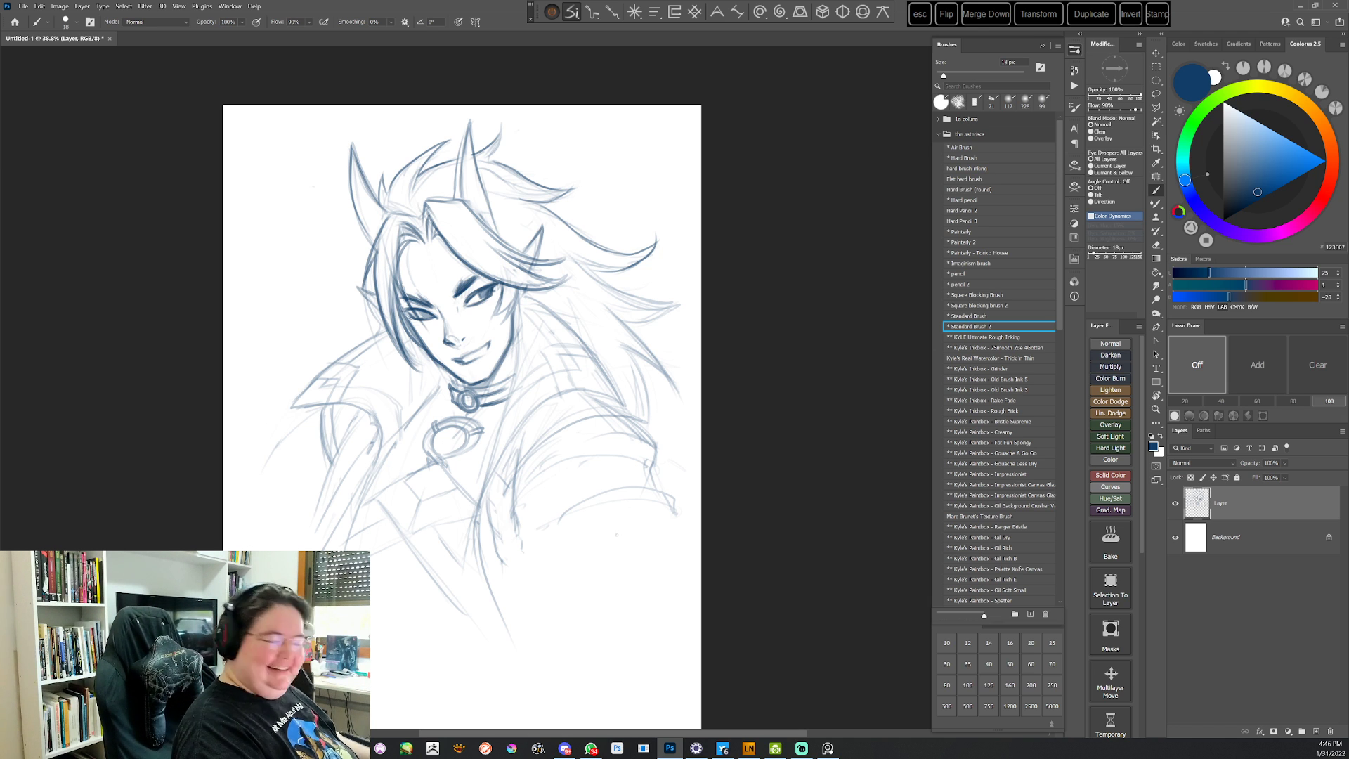
left_click_drag(617, 535, 628, 497)
key("ctrl+z")
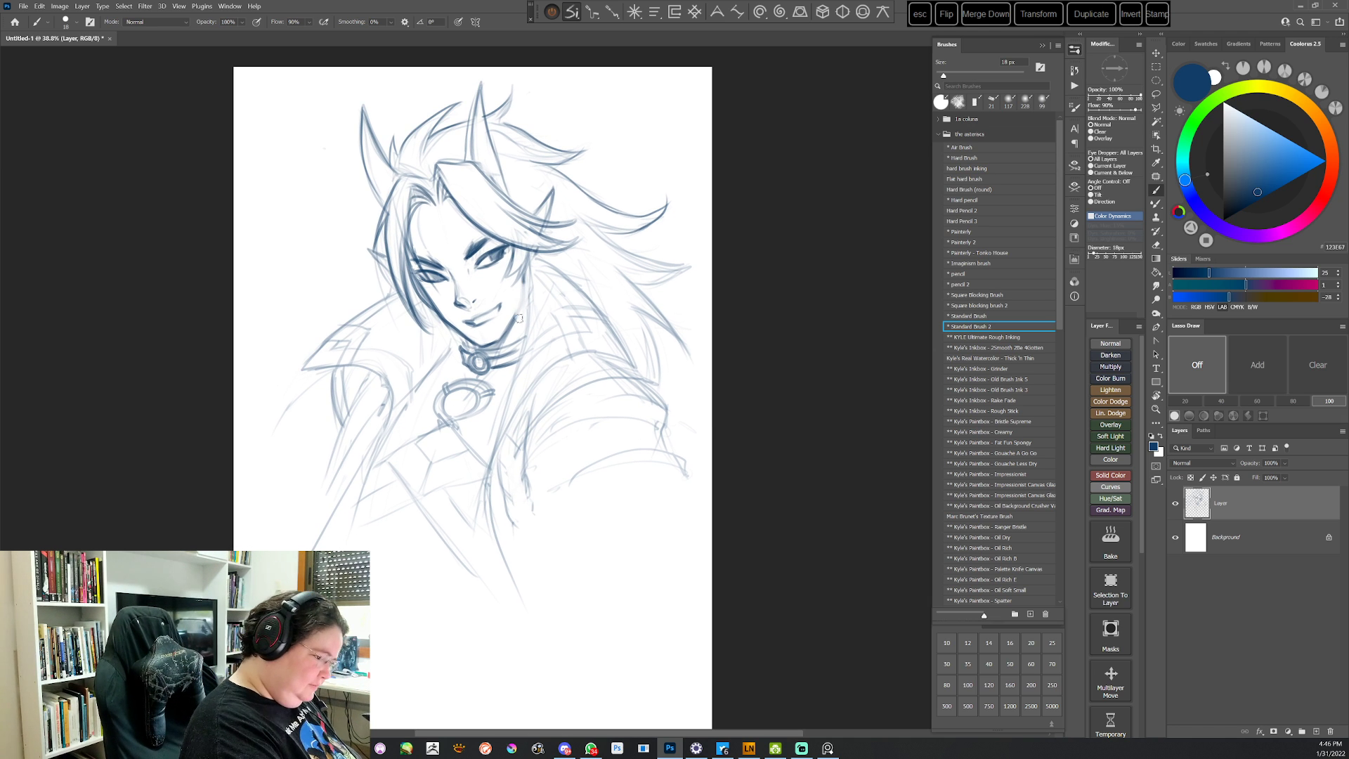
Darken the brooch outline and redraw the coat's open neckline edges on both sides of the neck
key("comma")
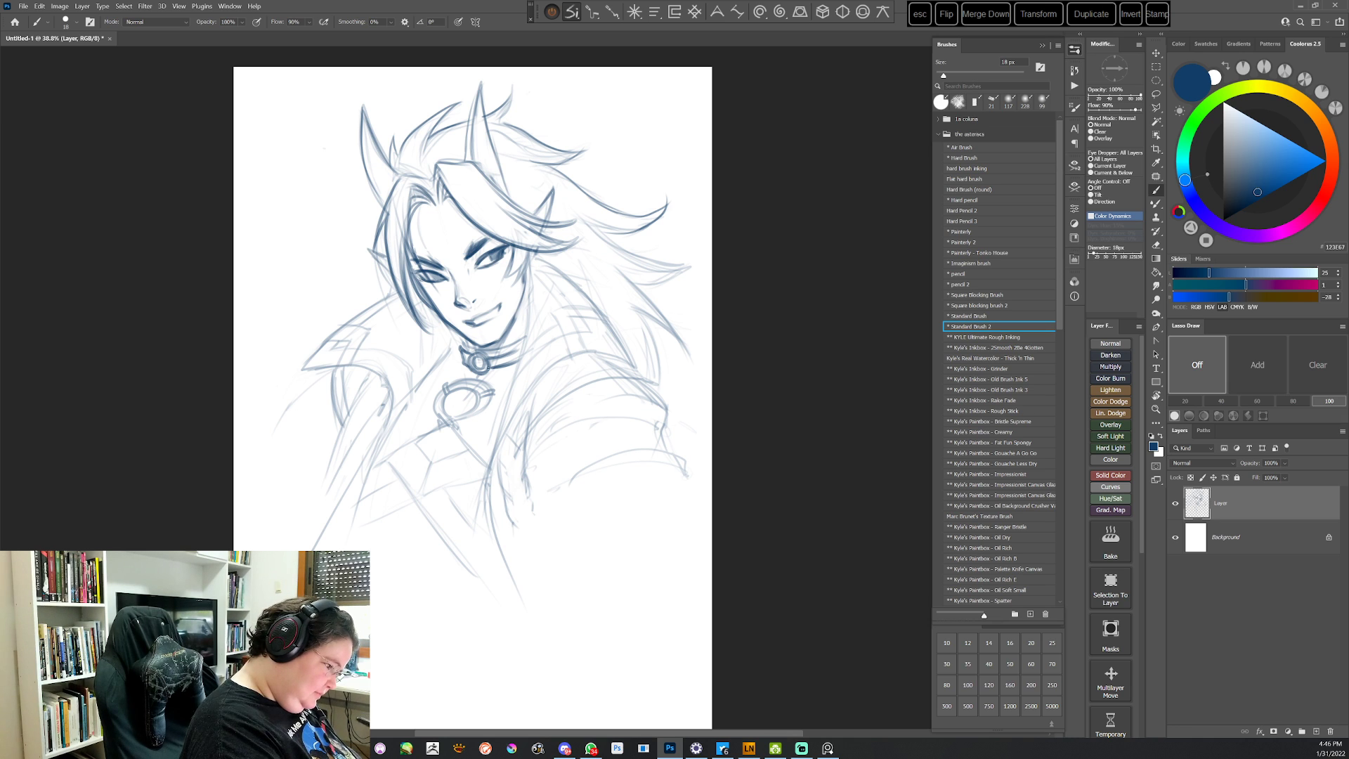
mouse_move(447, 414)
left_mouse_down()
mouse_move(462, 391)
mouse_move(475, 397)
mouse_move(435, 410)
mouse_move(458, 420)
mouse_move(484, 408)
left_mouse_up()
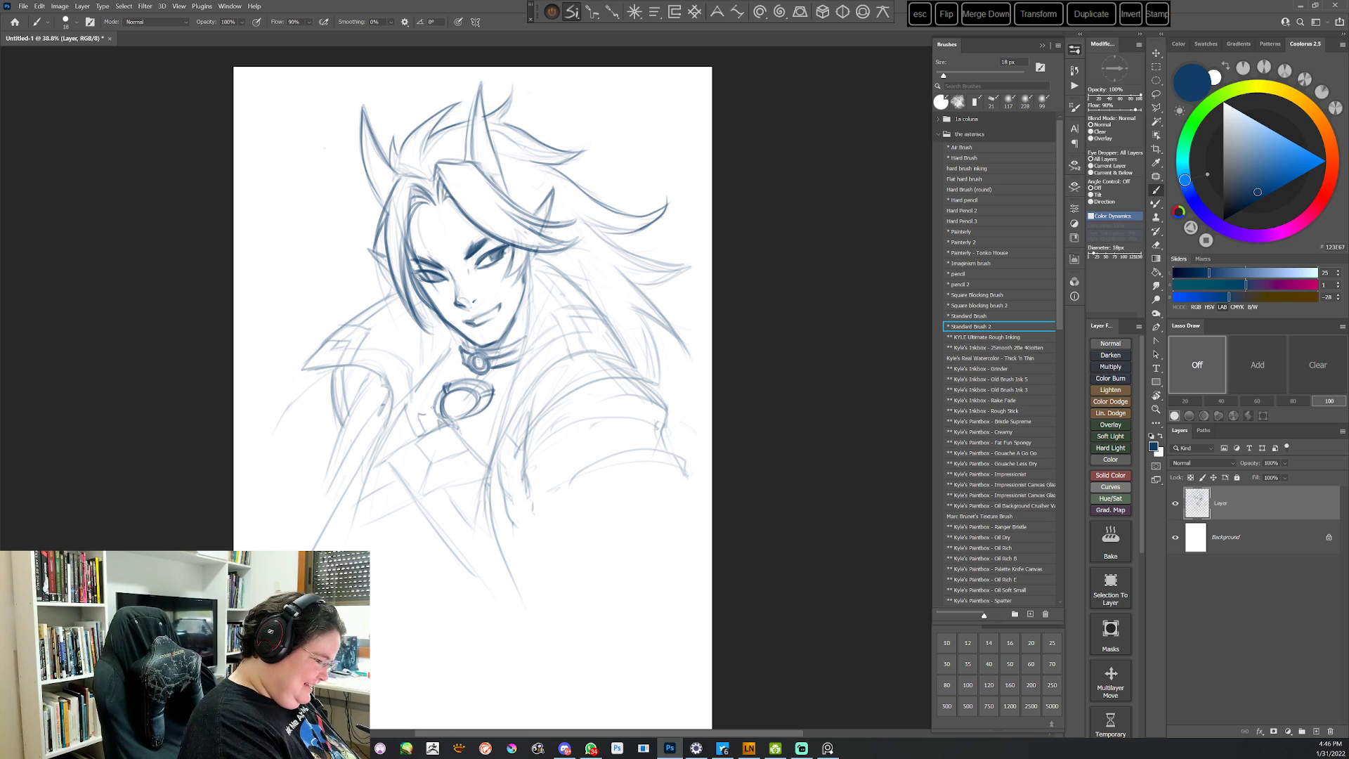
left_click_drag(431, 375, 384, 444)
left_click_drag(446, 351, 412, 391)
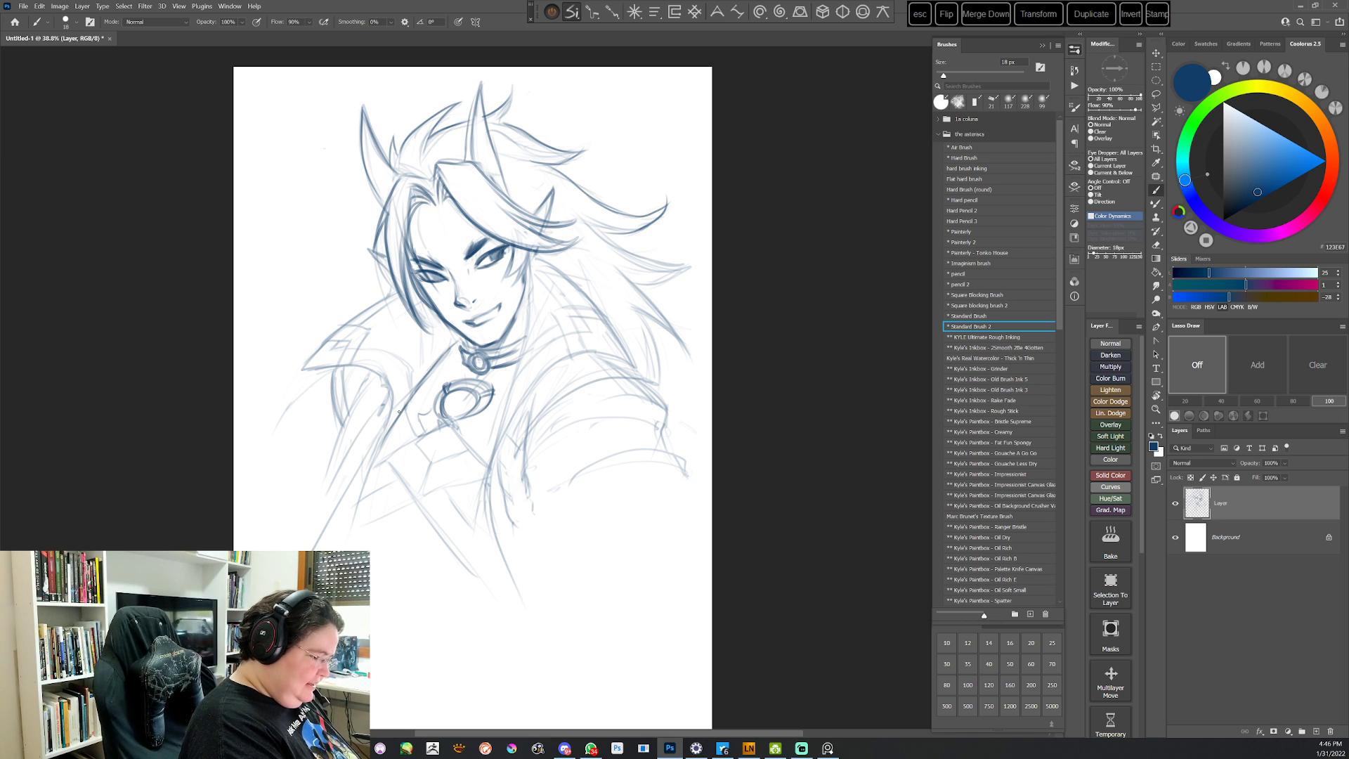
left_click_drag(536, 288, 503, 409)
mouse_move(526, 339)
left_mouse_down()
mouse_move(490, 468)
mouse_move(595, 355)
mouse_move(501, 445)
left_mouse_up()
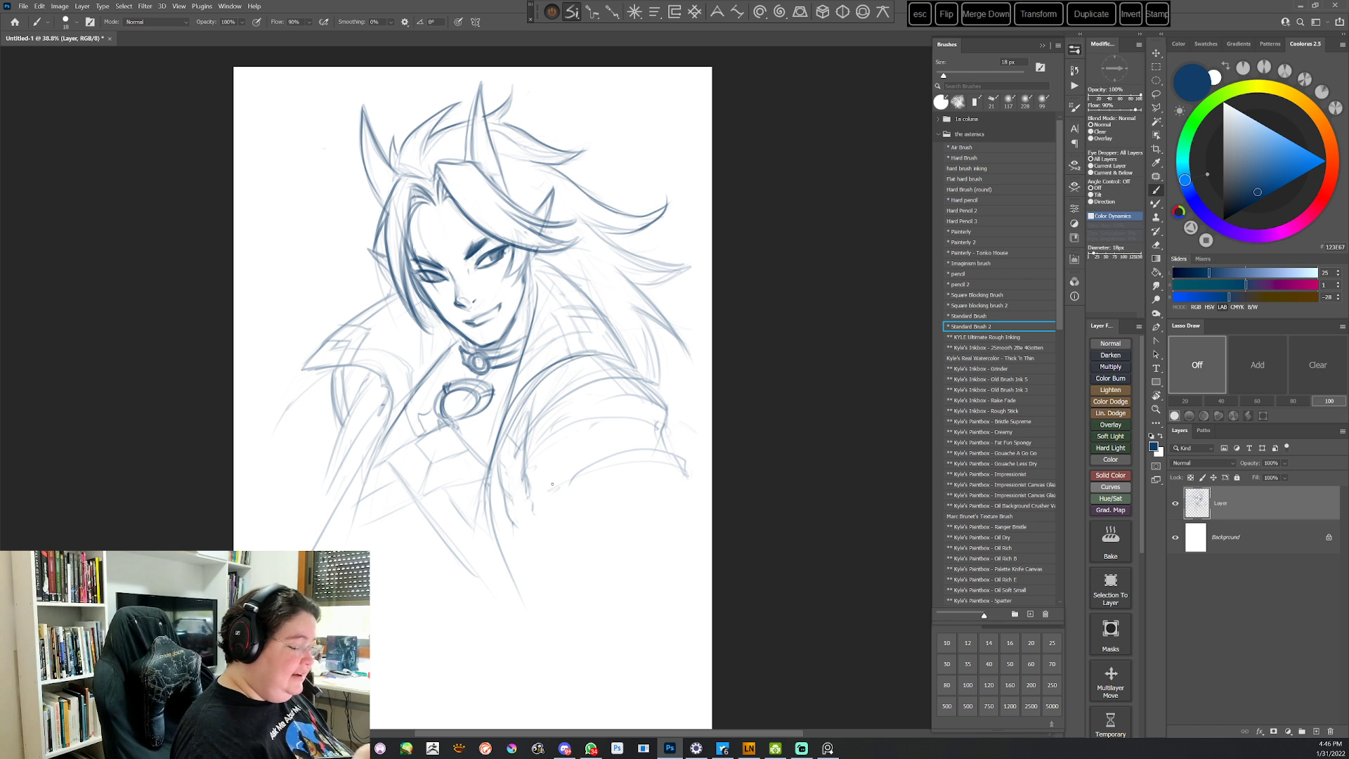
key("ctrl+z")
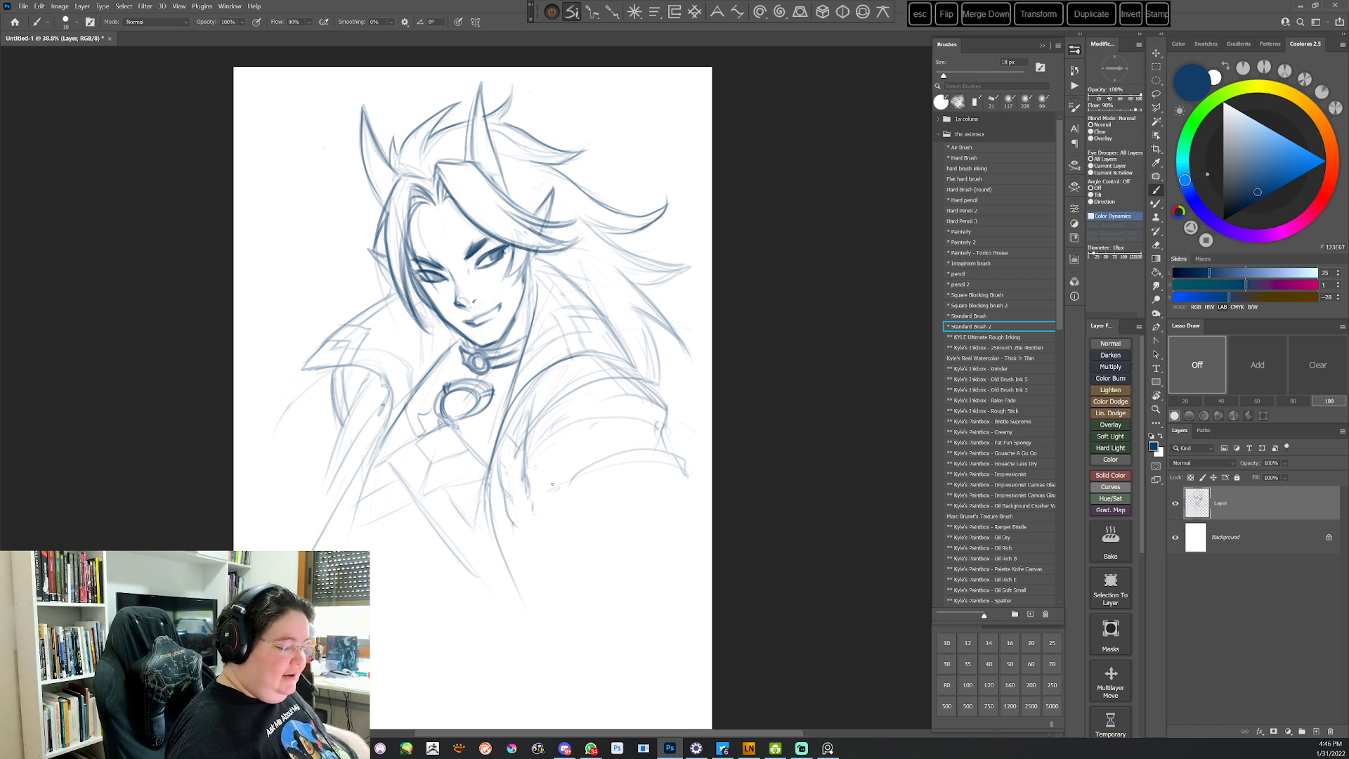
Try a long curved line running from below the right sleeve cuff toward the bottom of the page
left_click_drag(668, 617, 674, 377)
left_click_drag(625, 294, 636, 450)
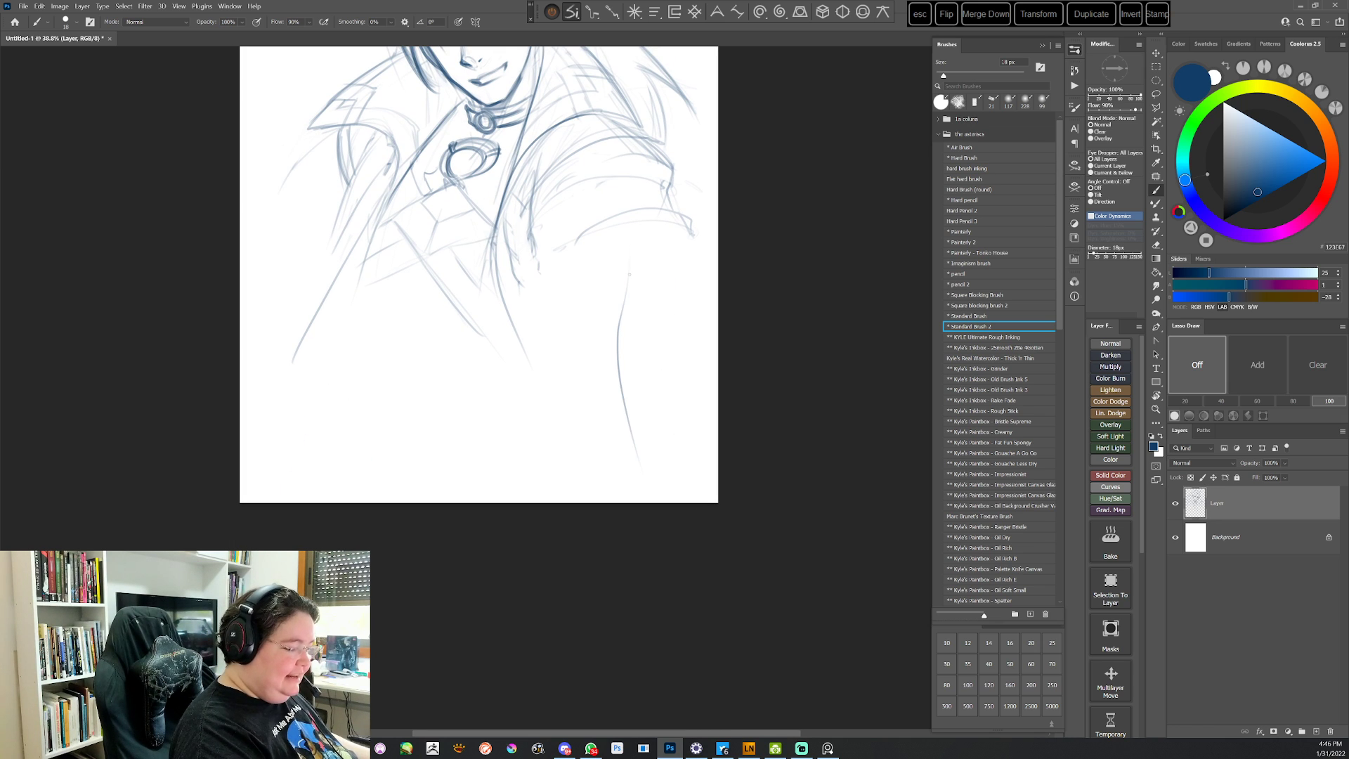
mouse_move(617, 331)
left_mouse_down()
mouse_move(650, 474)
mouse_move(639, 224)
left_mouse_up()
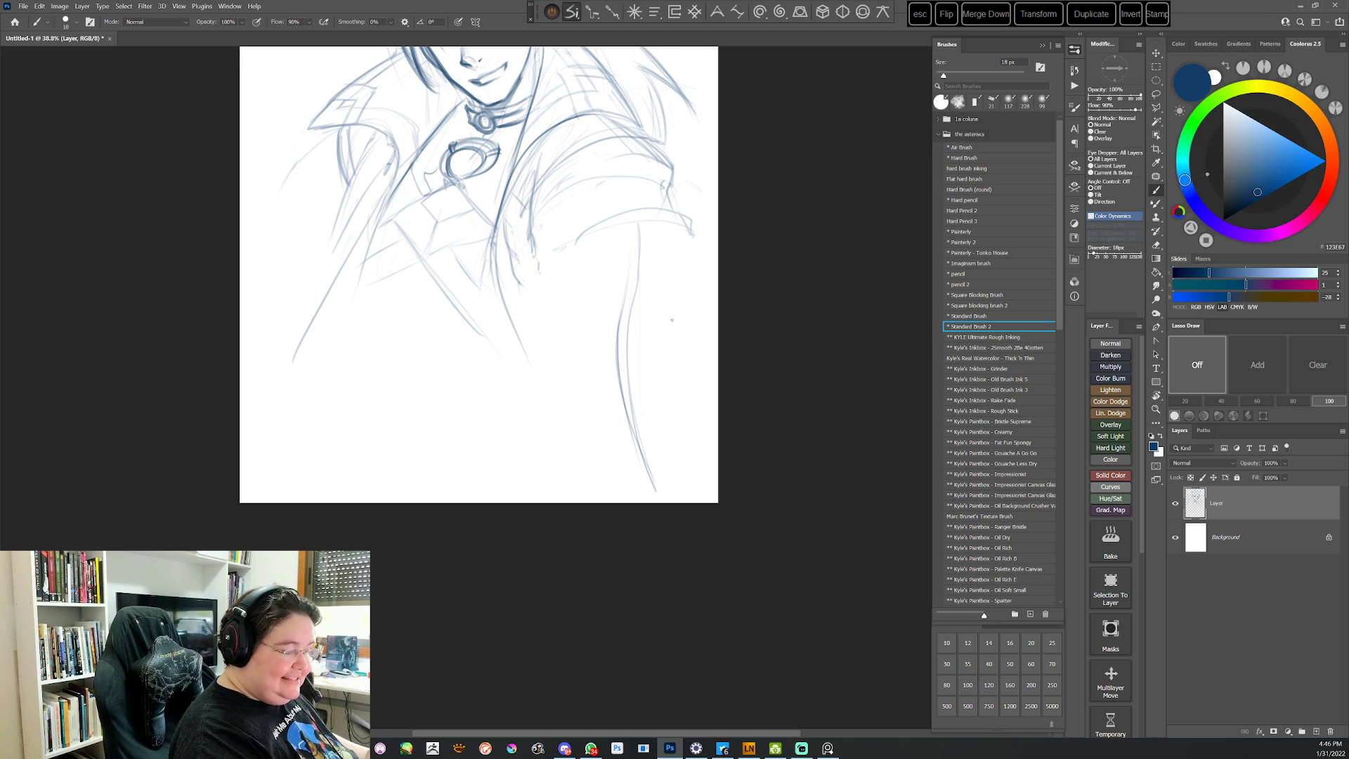
key("ctrl+z")
key("ctrl+z")
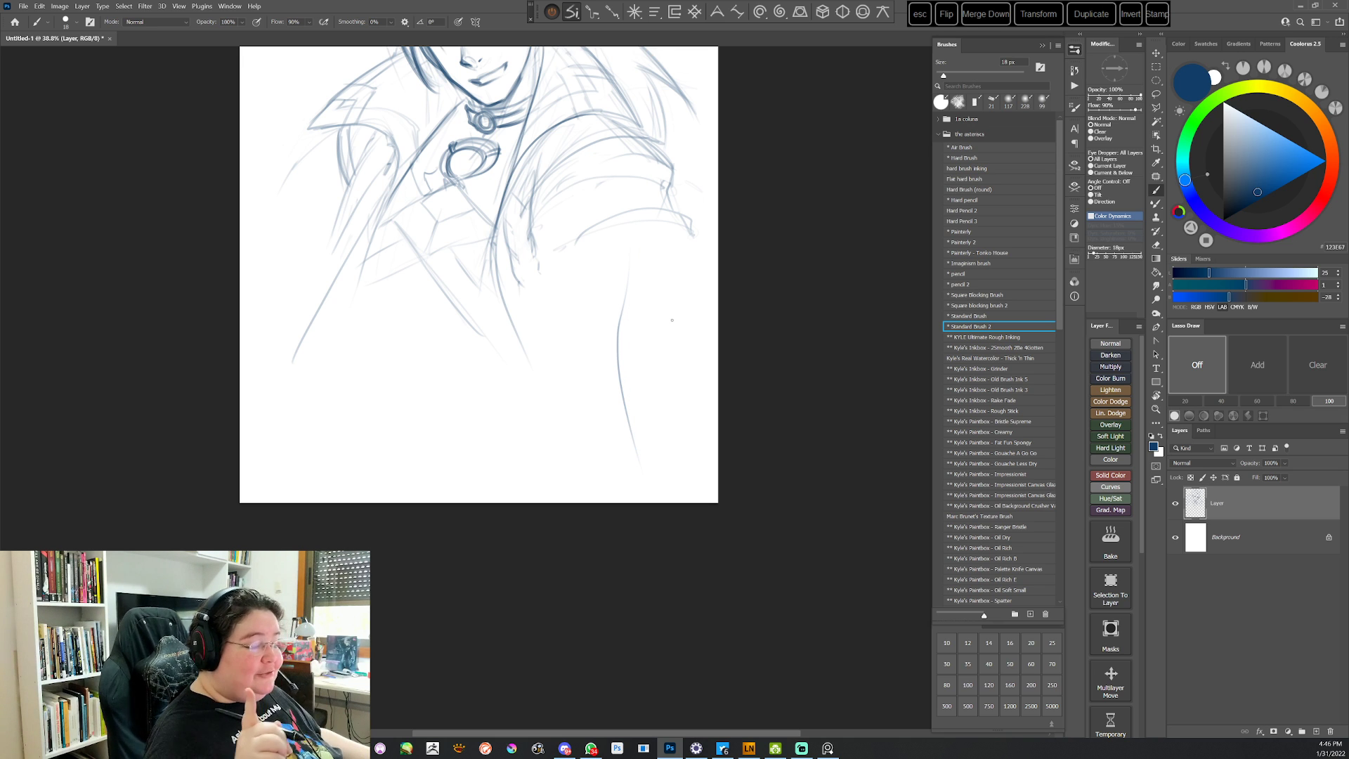
key("ctrl+z")
Strengthen the lines of the strand hanging inside the left collar
scroll(671, 317, "up", 3)
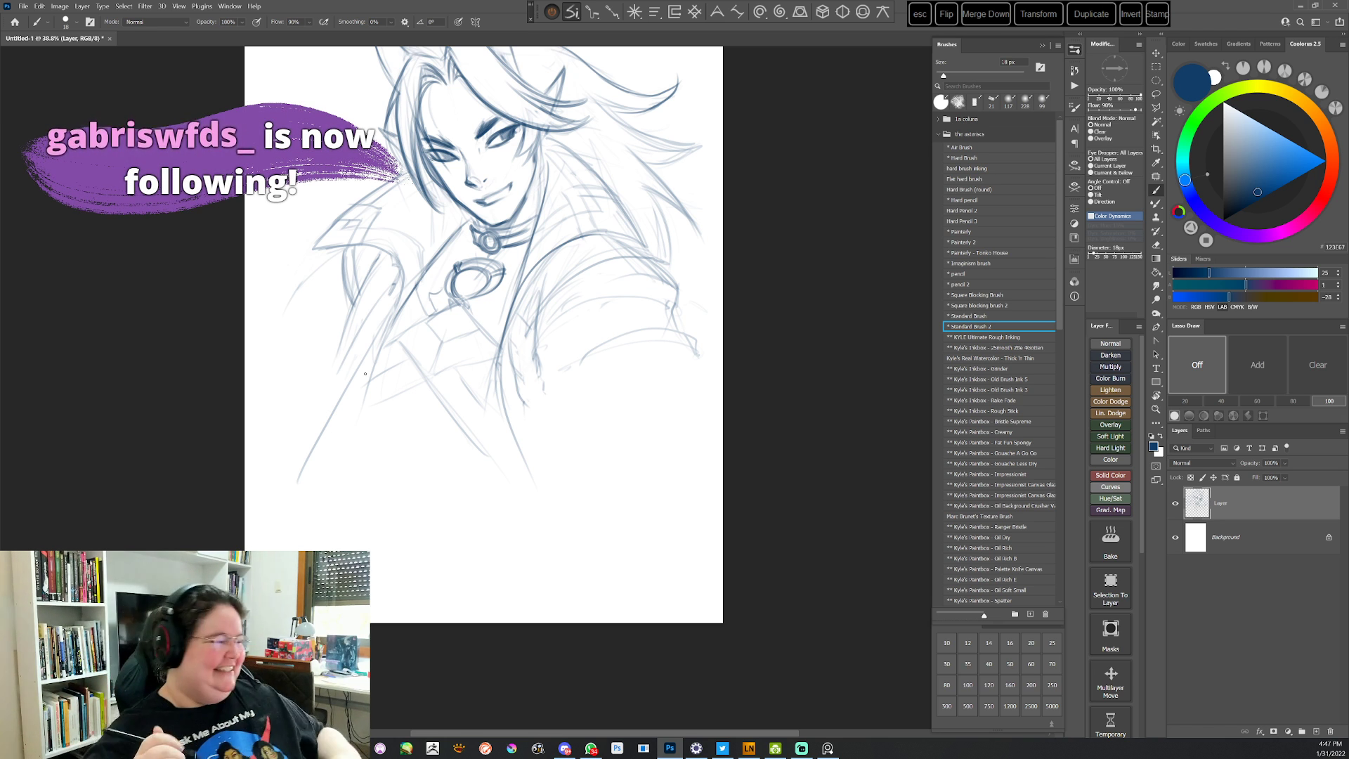
left_click_drag(632, 468, 644, 508)
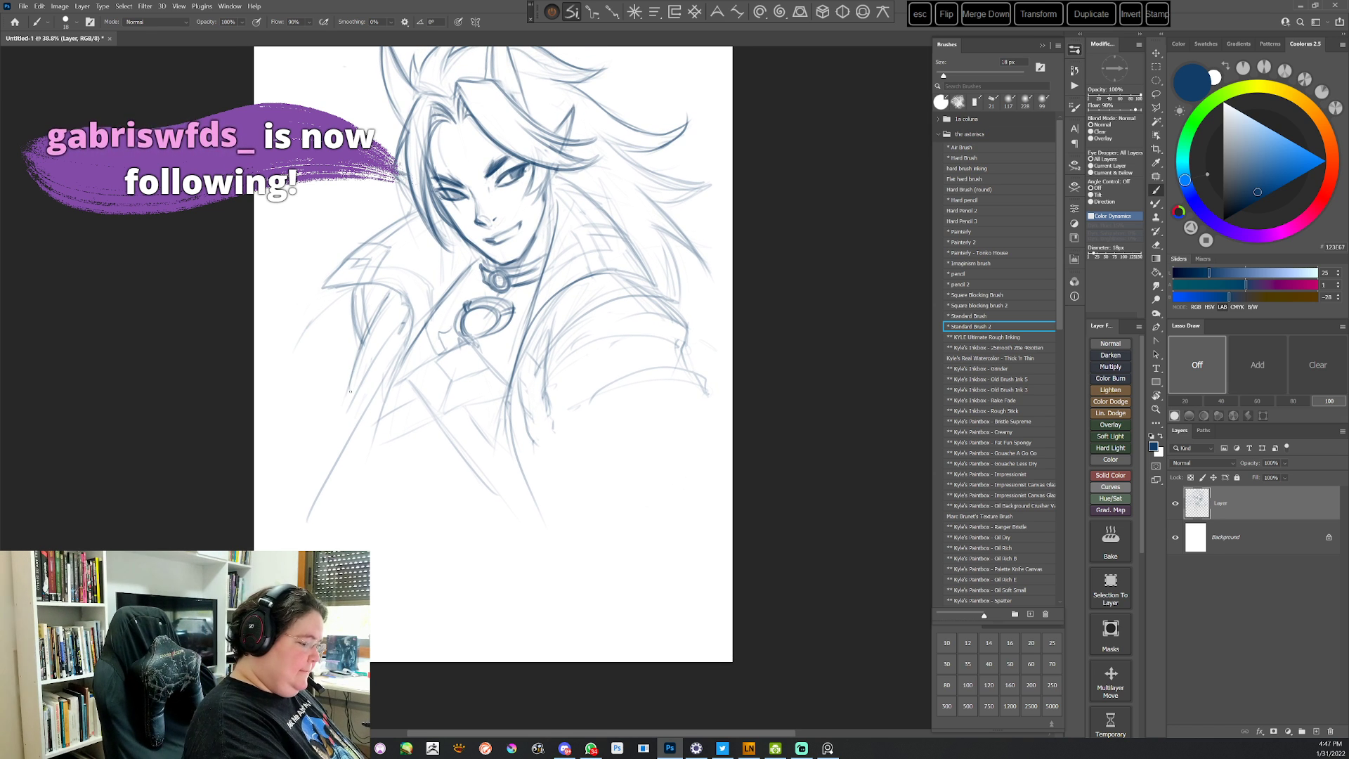
left_click_drag(386, 300, 367, 357)
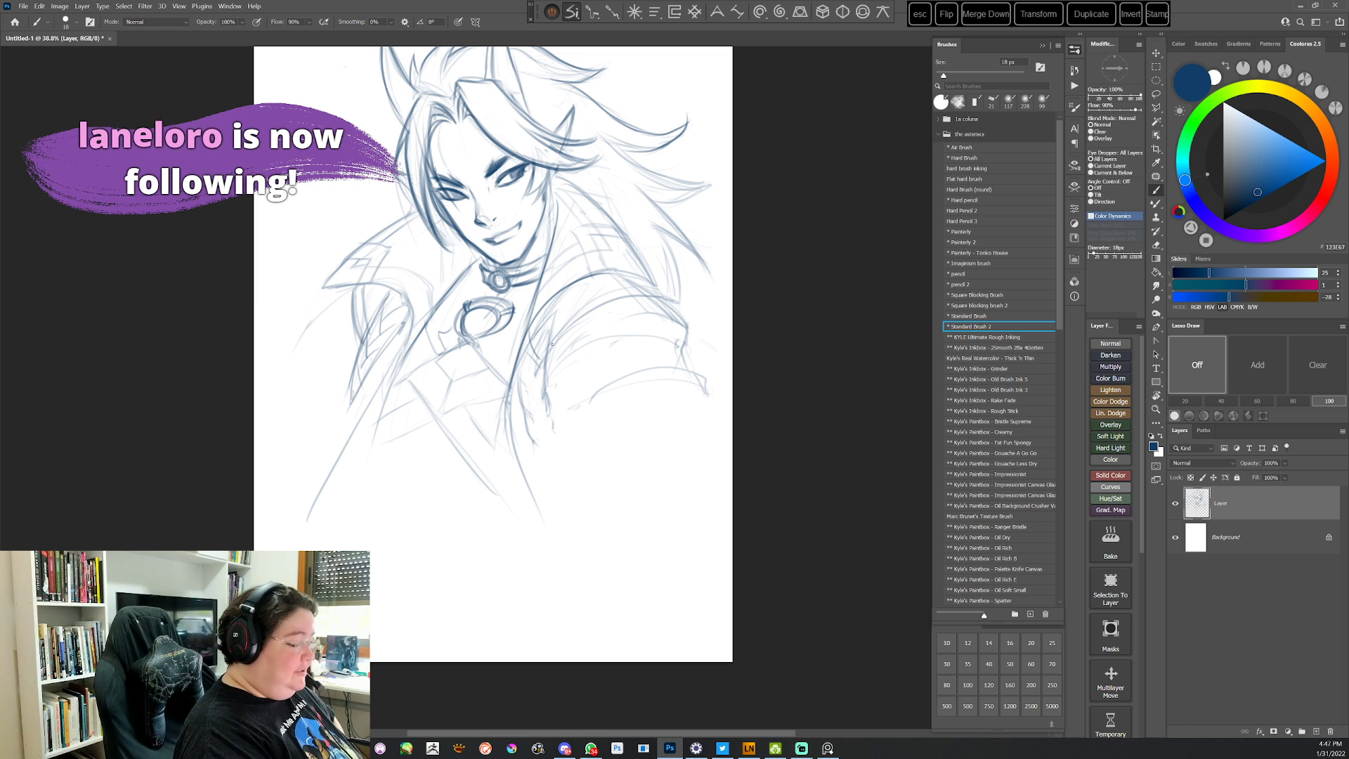
Sketch the overlapping braid segments along the right edge of the coat opening beside the sleeve
mouse_move(551, 345)
left_mouse_down()
mouse_move(518, 406)
mouse_move(533, 423)
mouse_move(521, 432)
left_mouse_up()
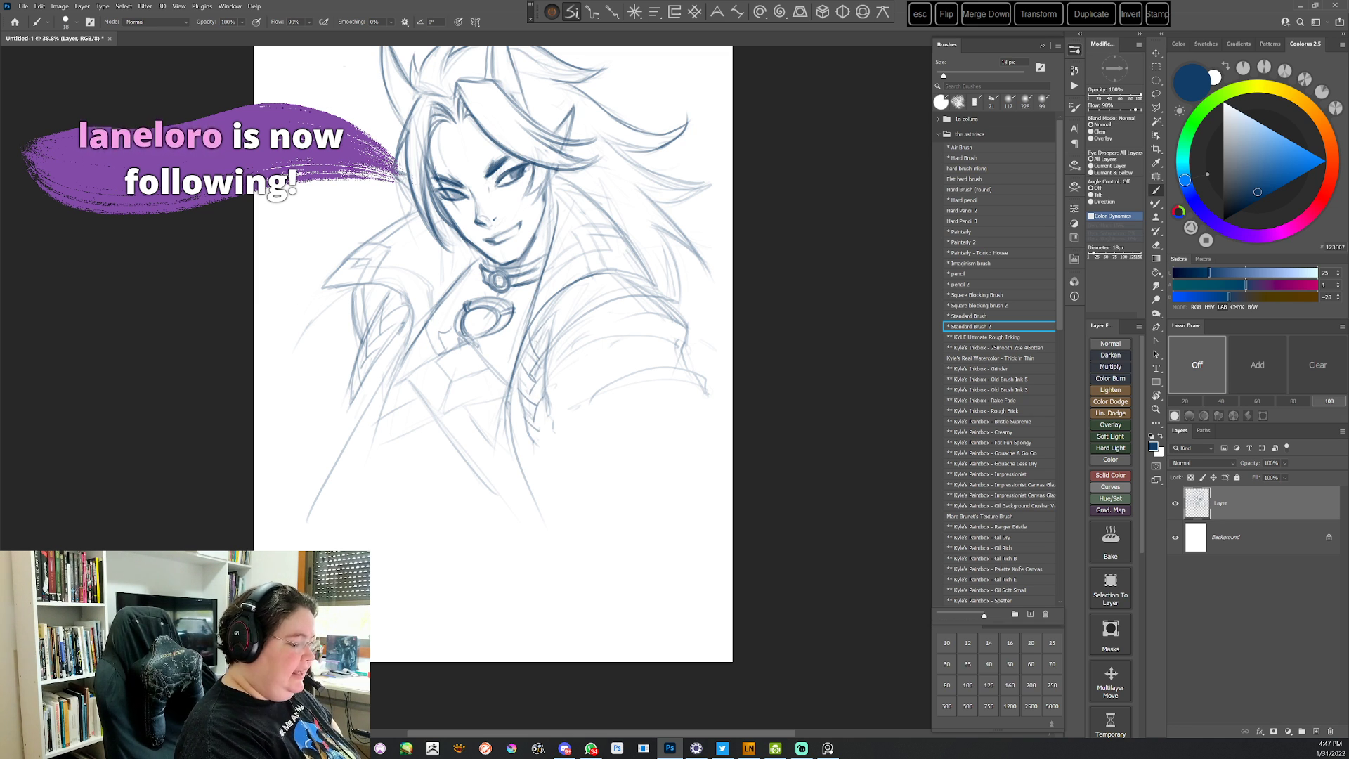
mouse_move(552, 316)
left_mouse_down()
mouse_move(533, 338)
mouse_move(524, 400)
left_mouse_up()
mouse_move(548, 353)
left_mouse_down()
mouse_move(530, 390)
mouse_move(540, 408)
mouse_move(519, 416)
left_mouse_up()
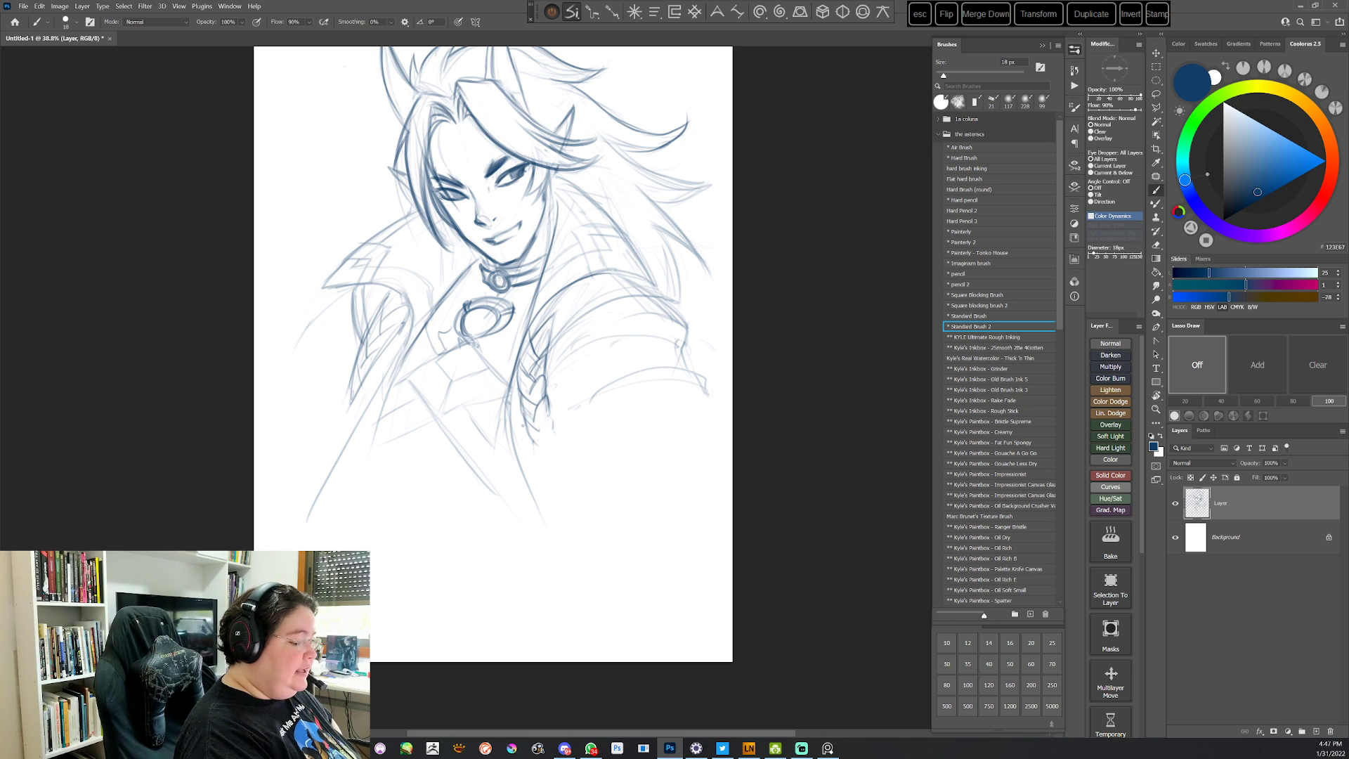
Sketch matching braid segments below the left collar and darken the coat's left front edge
left_click_drag(368, 352, 401, 324)
mouse_move(400, 330)
left_mouse_down()
mouse_move(364, 380)
mouse_move(357, 360)
left_mouse_up()
left_click_drag(385, 302, 370, 326)
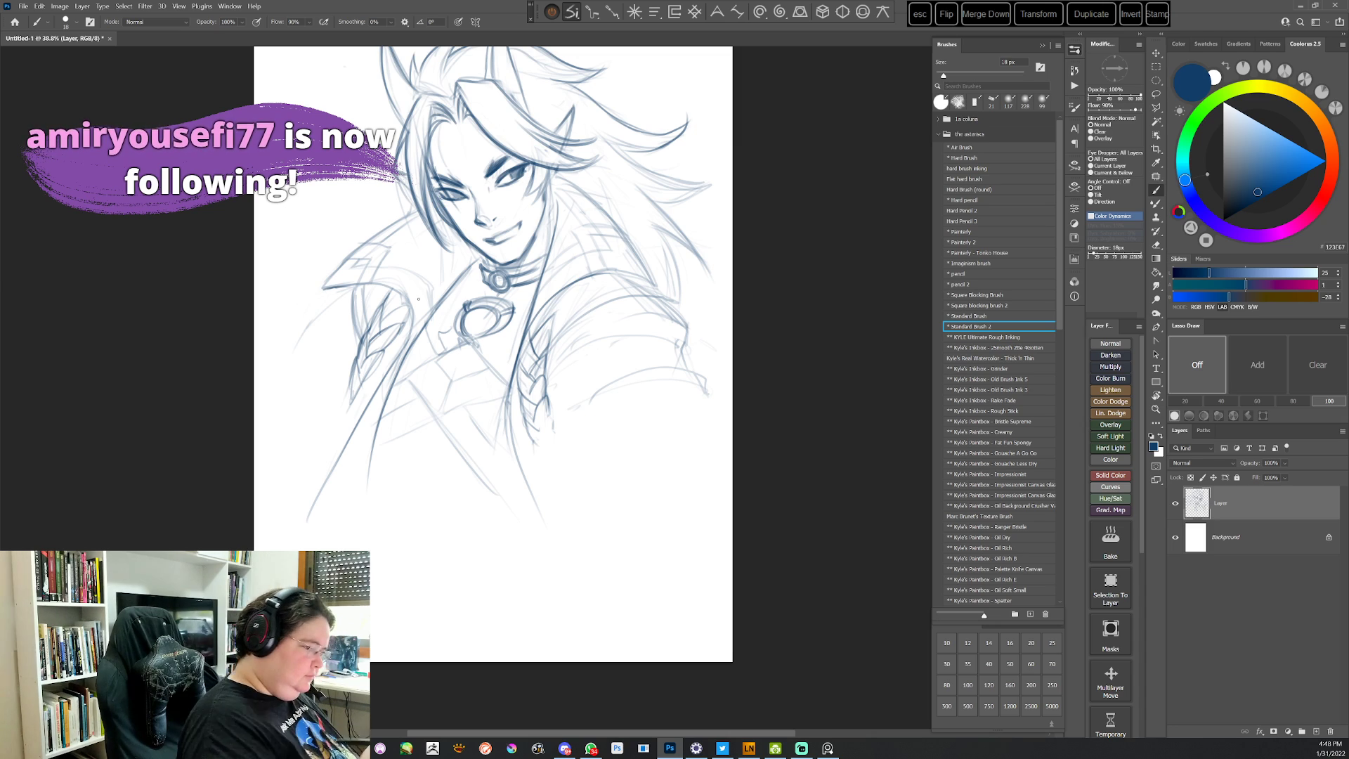
Redraw the pointed left collar with darker edges, including its inner edge down toward the braid
key("r")
mouse_move(650, 267)
left_mouse_down()
mouse_move(599, 545)
mouse_move(411, 492)
left_mouse_up()
mouse_move(679, 499)
left_mouse_down()
mouse_move(668, 557)
mouse_move(717, 301)
mouse_move(702, 515)
left_mouse_up()
key("b")
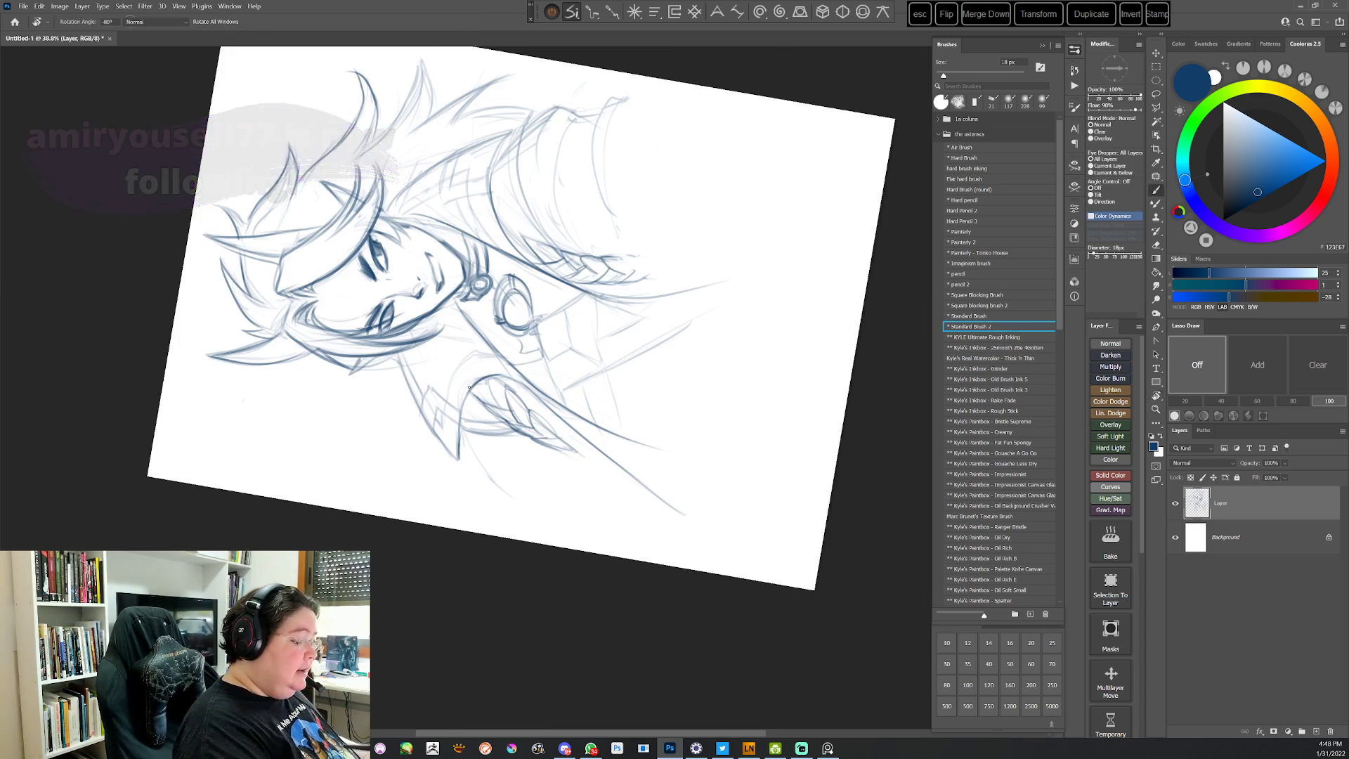
mouse_move(464, 395)
left_mouse_down()
mouse_move(460, 442)
mouse_move(461, 430)
left_mouse_up()
key("Escape")
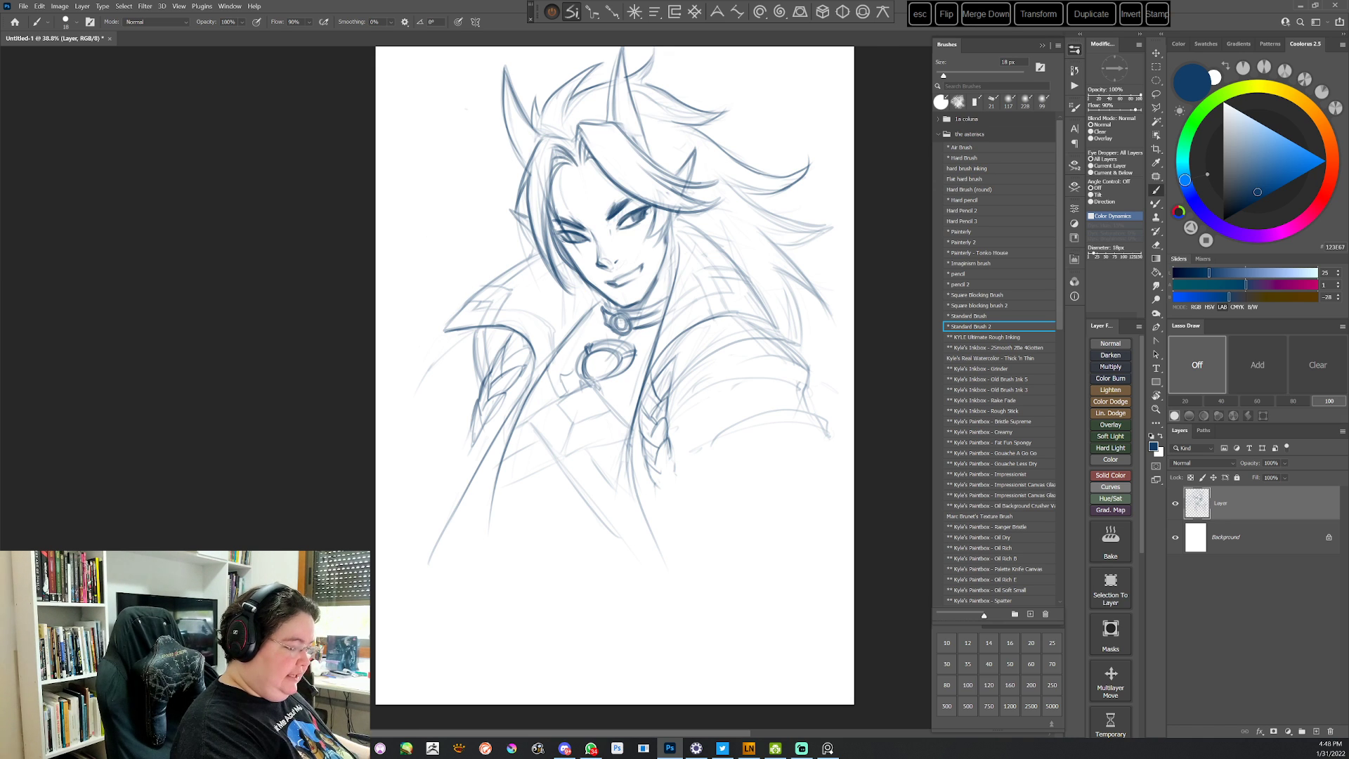
left_click_drag(534, 364, 519, 406)
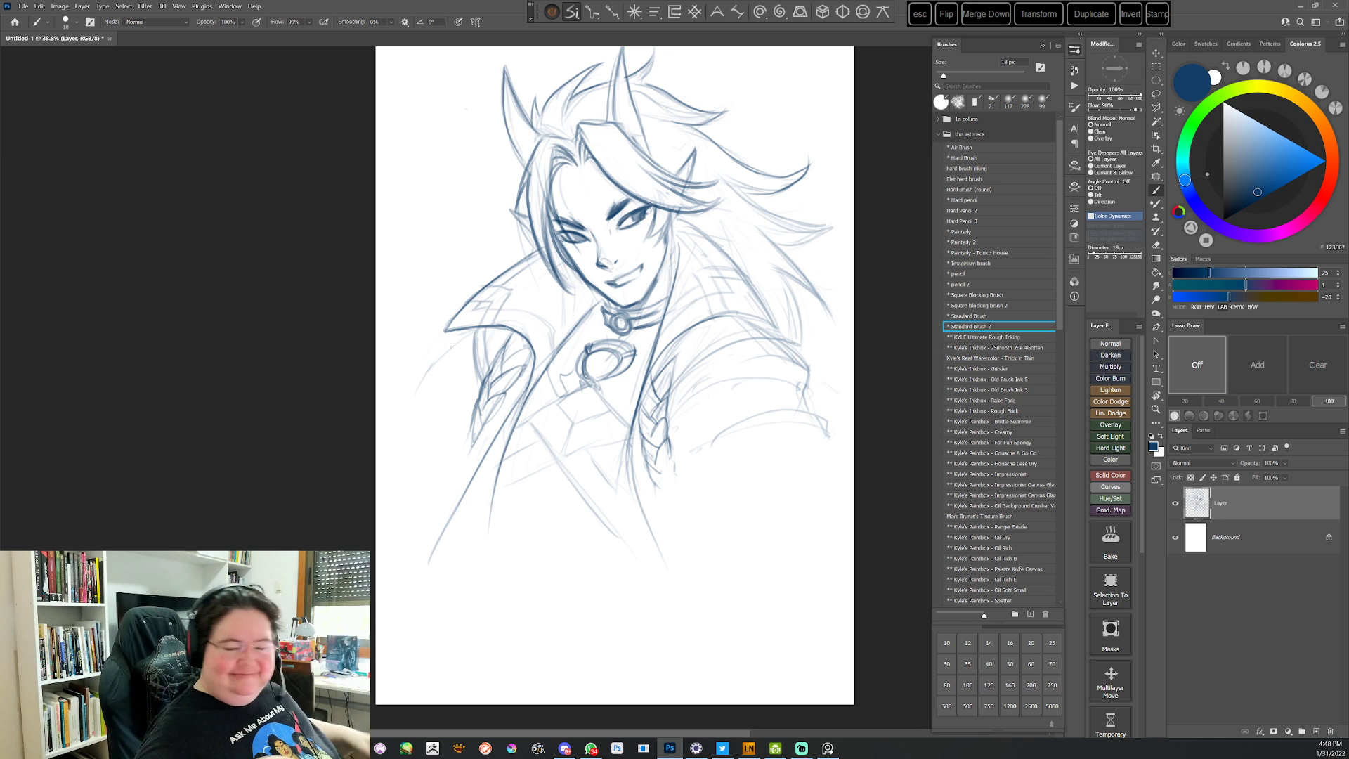
Draw an angular emblem inside the brooch and darken the clasp hanging beneath it
left_click_drag(587, 381, 604, 390)
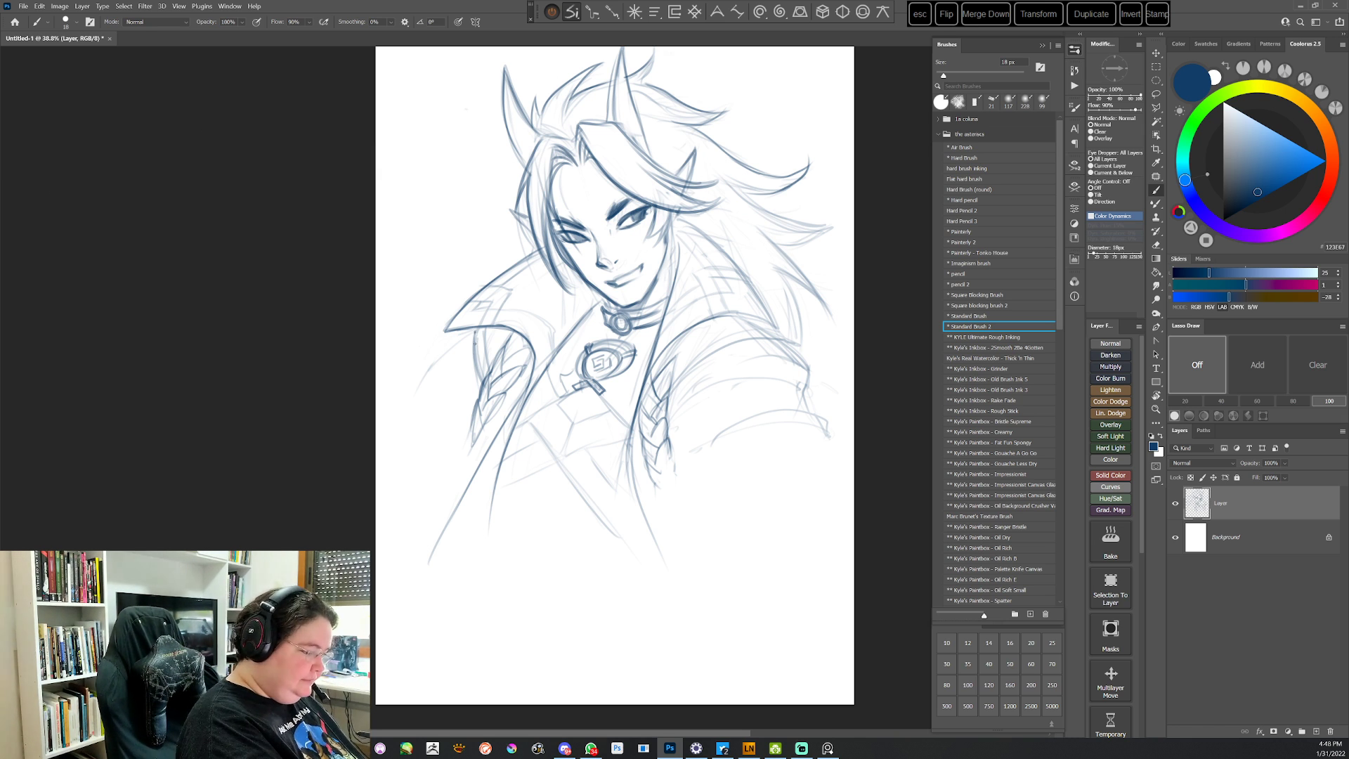
Darken the lower hem of the right sleeve and extend the ends of both braids with short strokes
left_click_drag(474, 332, 482, 383)
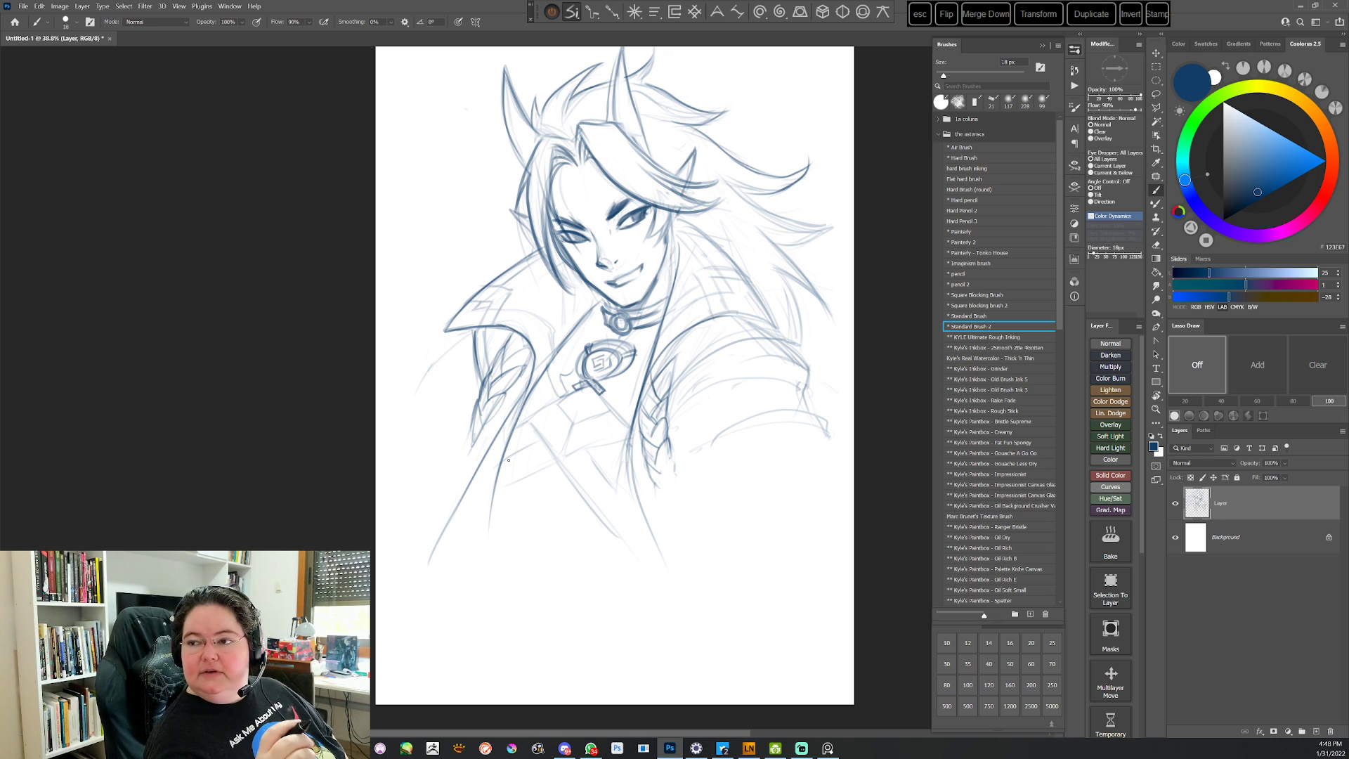
mouse_move(683, 436)
left_mouse_down()
mouse_move(748, 397)
mouse_move(804, 401)
mouse_move(683, 446)
mouse_move(800, 426)
mouse_move(821, 414)
mouse_move(807, 367)
left_mouse_up()
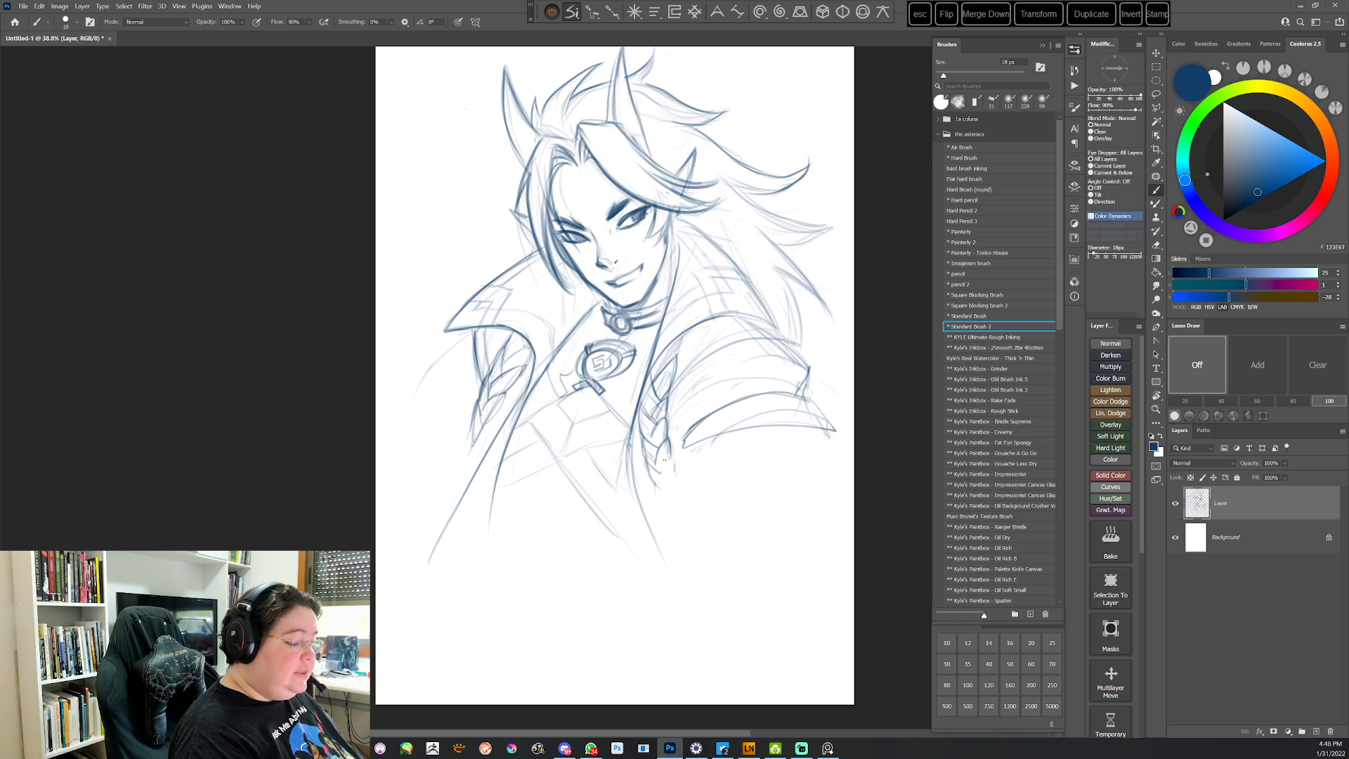
left_click_drag(664, 460, 678, 482)
left_click_drag(492, 441, 478, 421)
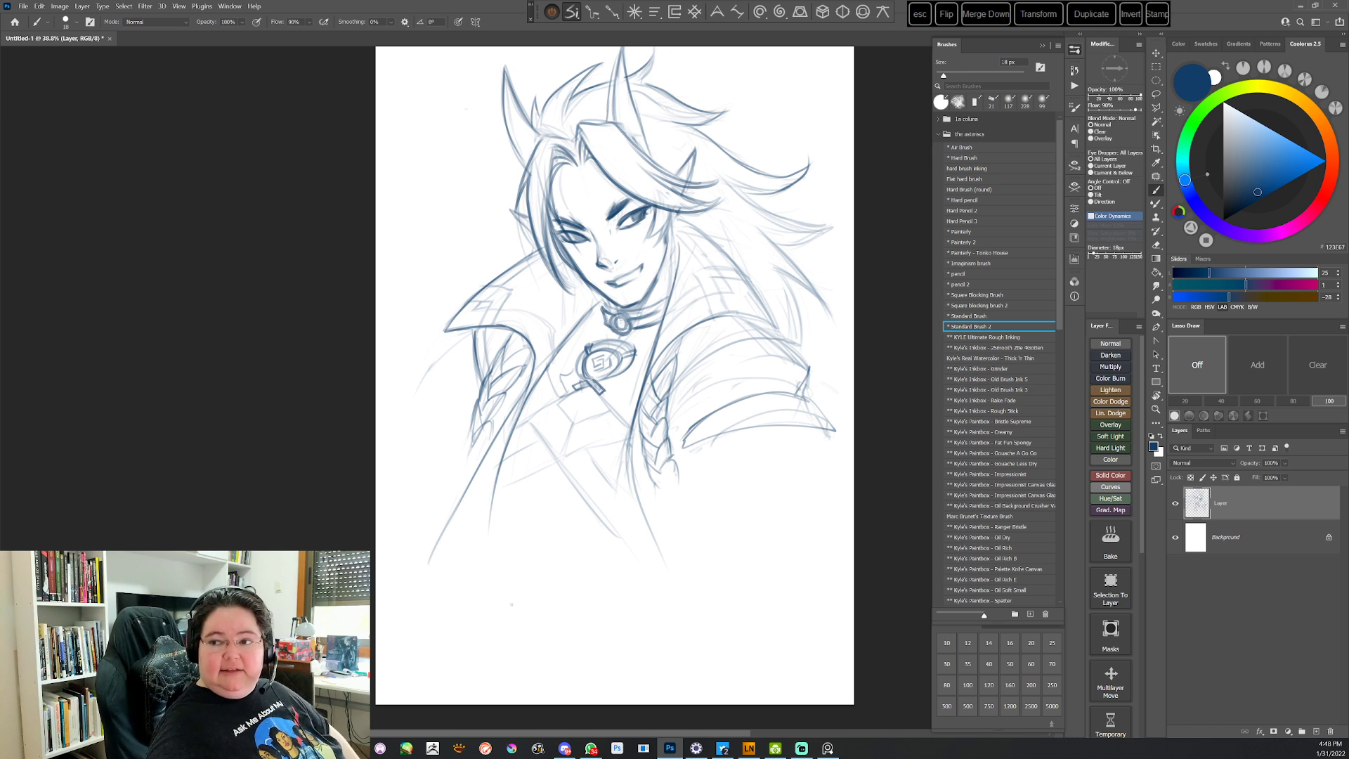
left_click_drag(504, 483, 501, 453)
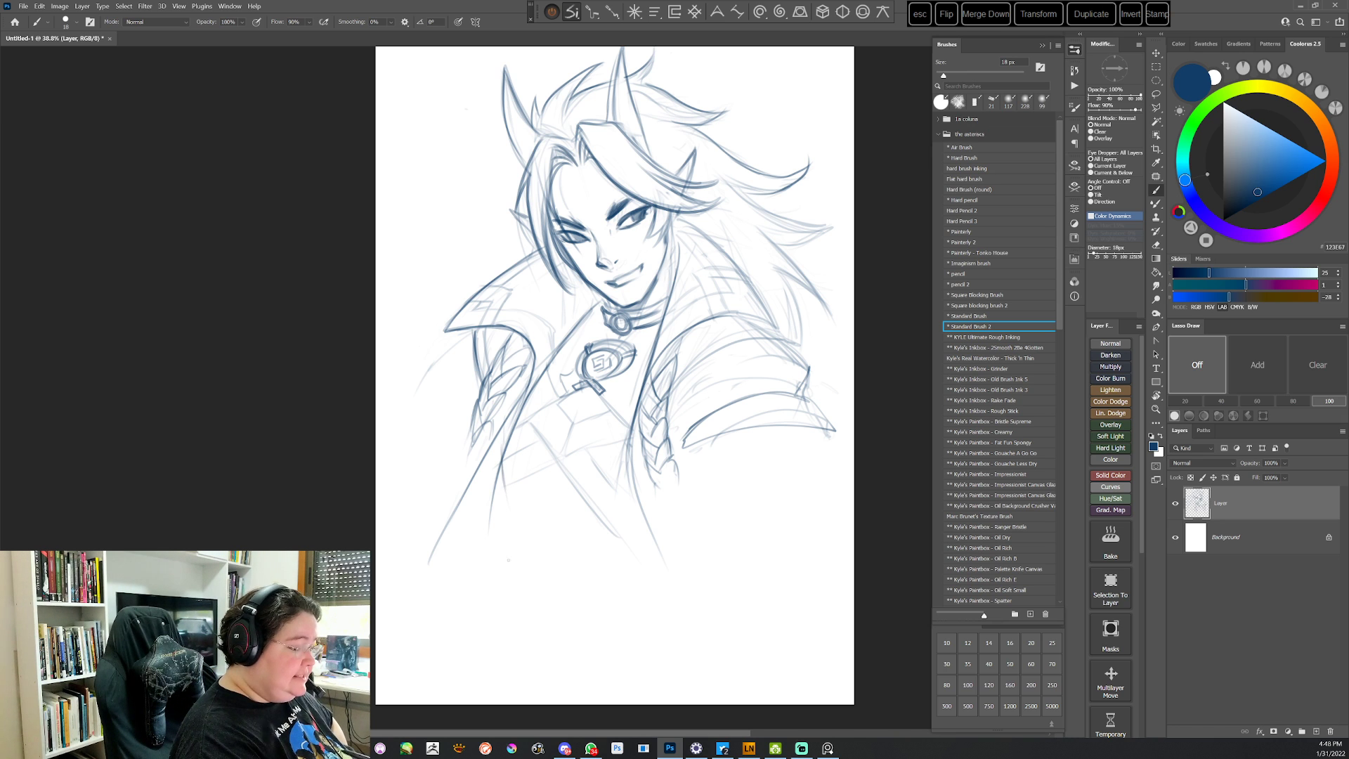
Strengthen the right collar's inner edge beside the neck with darker lines running up behind the jaw
left_click_drag(675, 238, 672, 288)
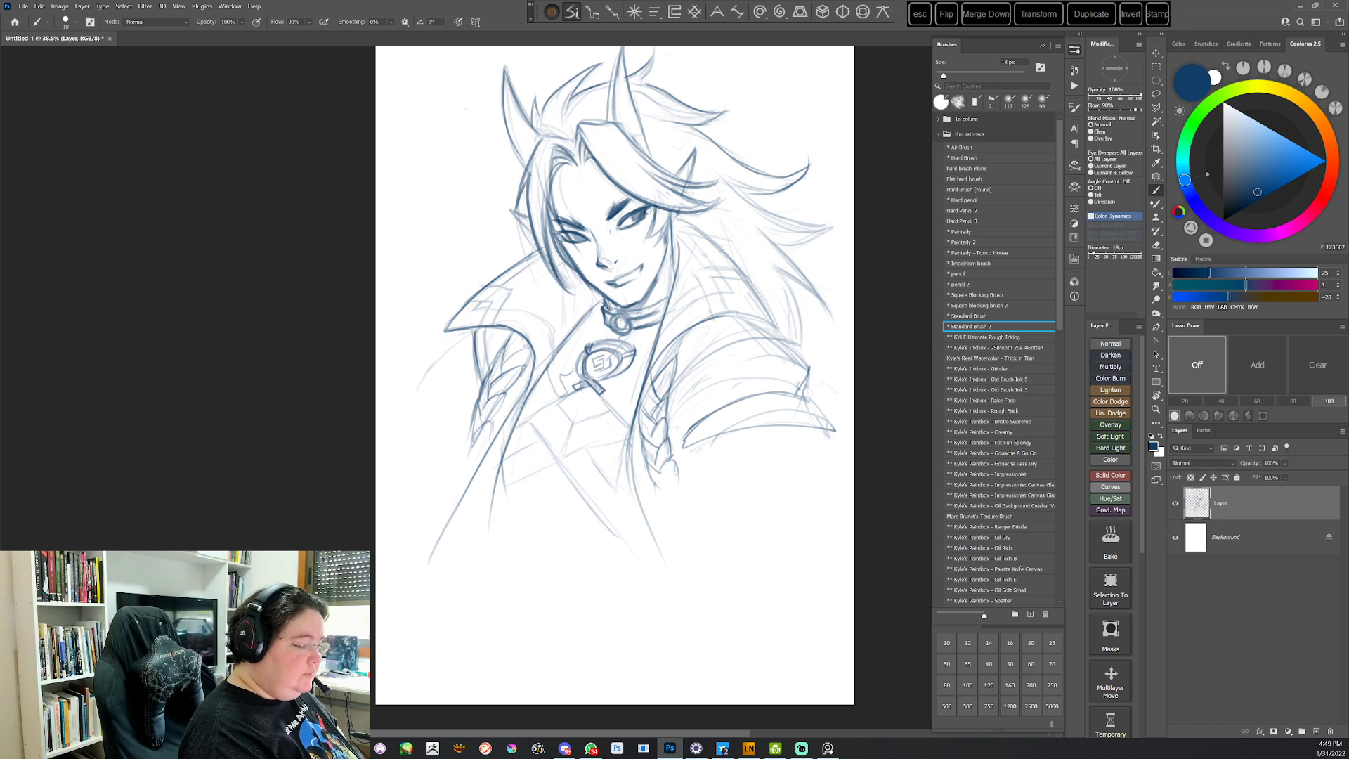
left_click_drag(648, 307, 666, 287)
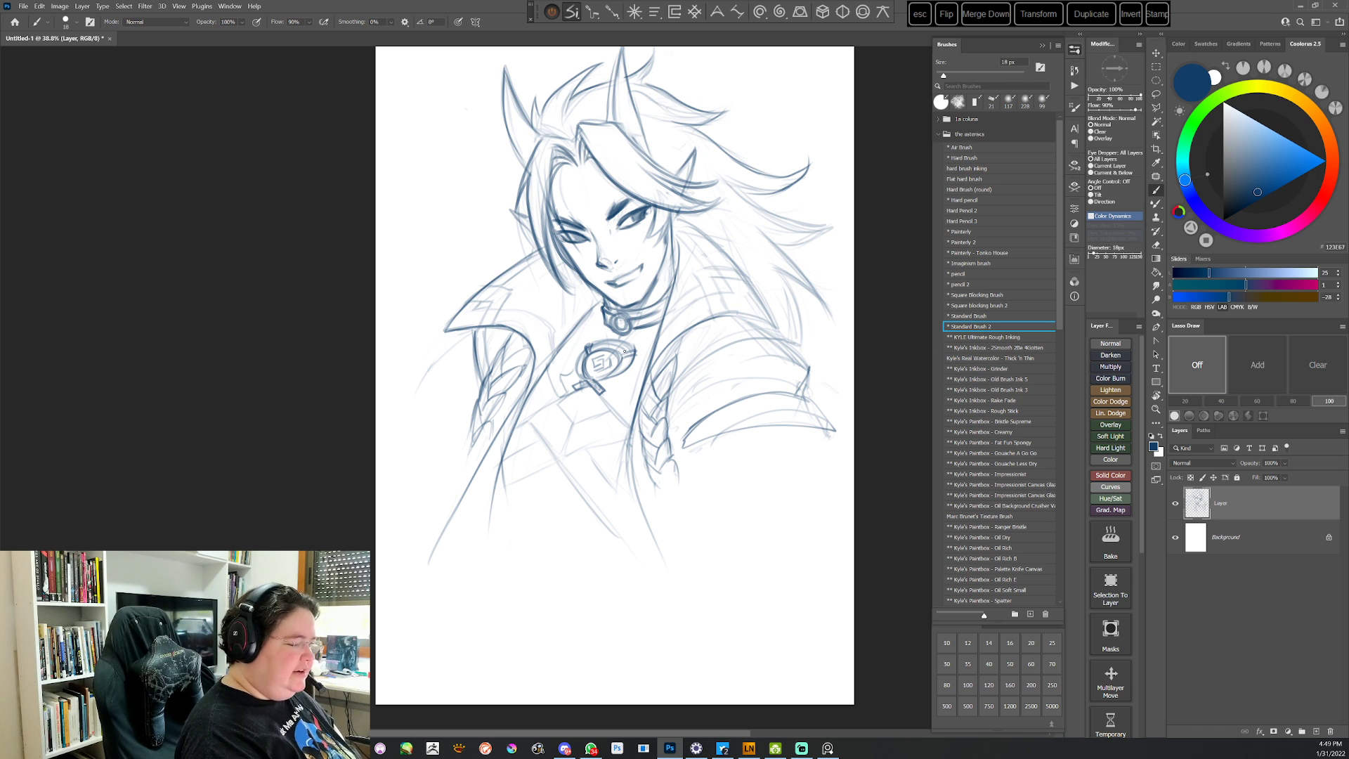
key("r")
left_click_drag(624, 351, 691, 545)
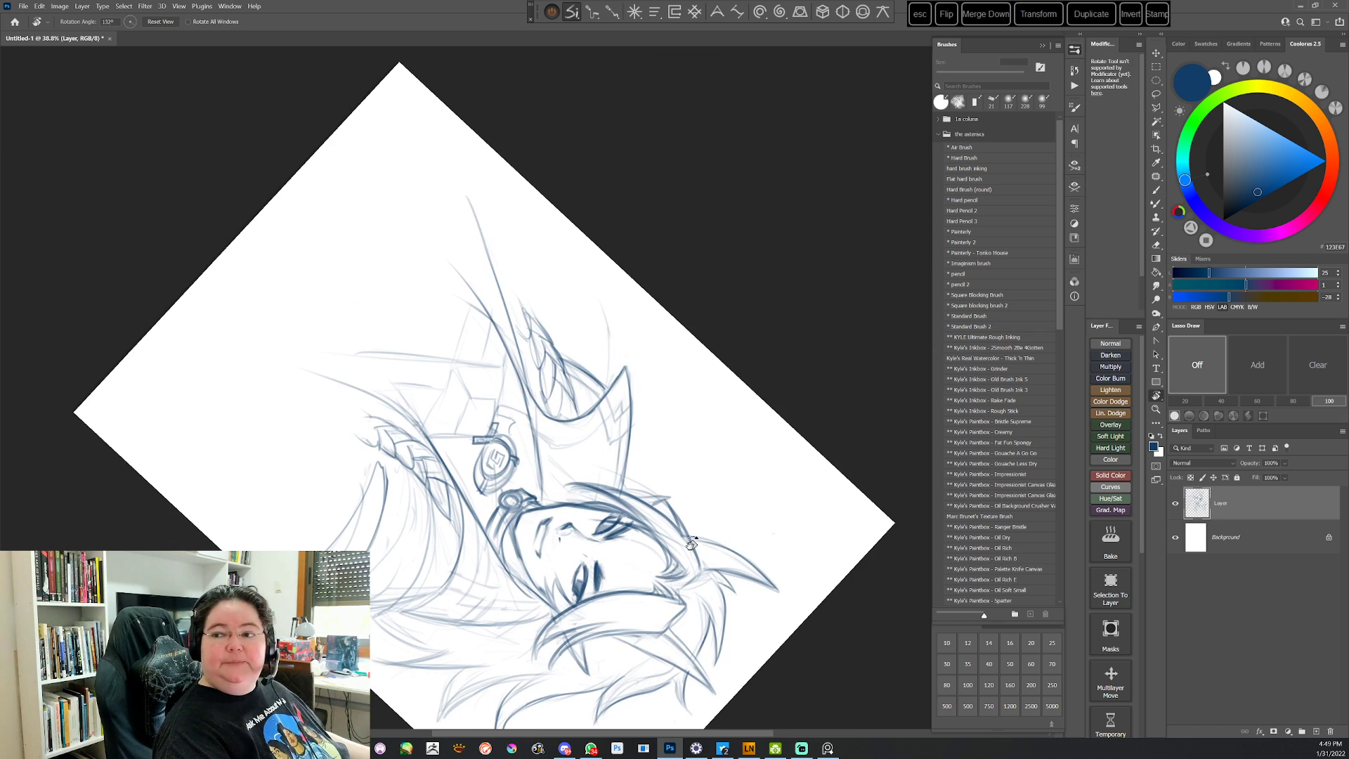
key("b")
left_click_drag(667, 458, 648, 381)
mouse_move(519, 396)
left_mouse_down()
mouse_move(521, 427)
mouse_move(506, 411)
mouse_move(519, 403)
mouse_move(519, 431)
left_mouse_up()
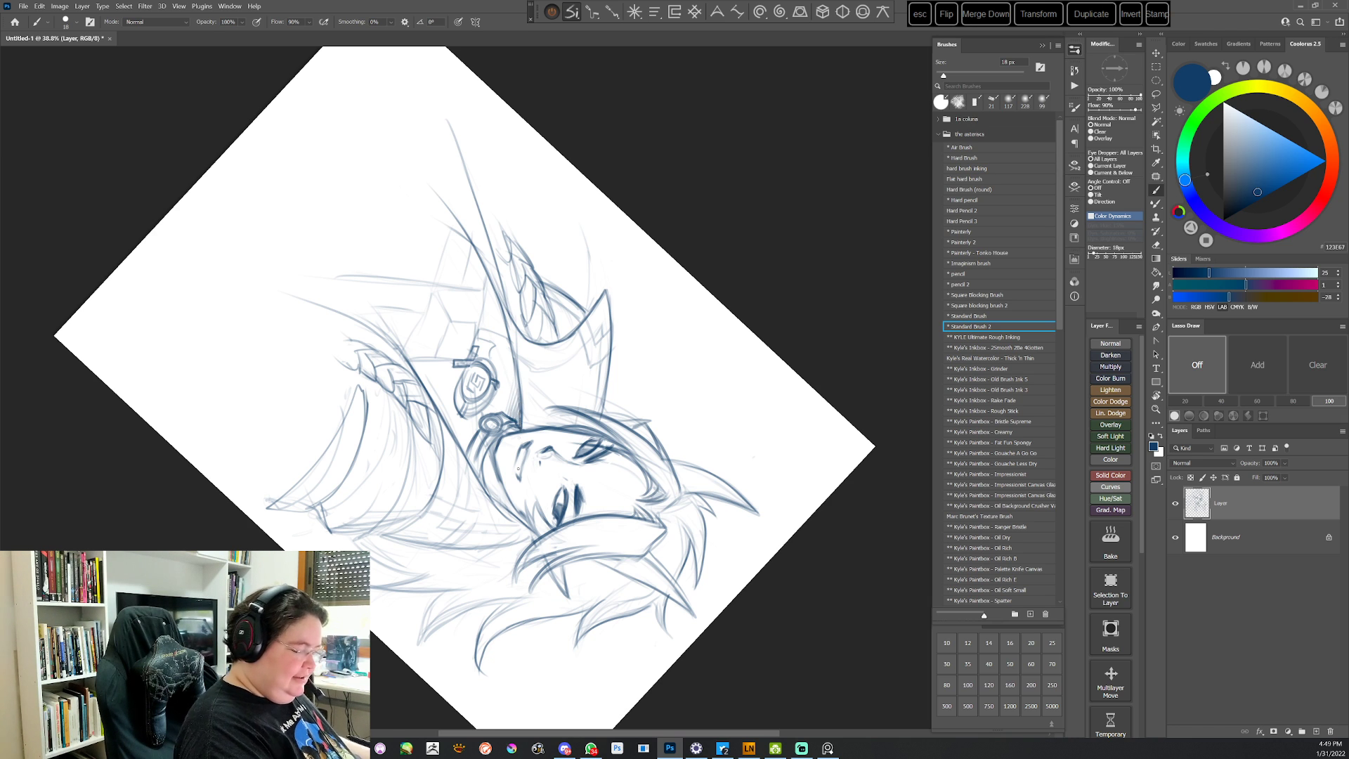
key("Escape")
left_click_drag(661, 490, 667, 450)
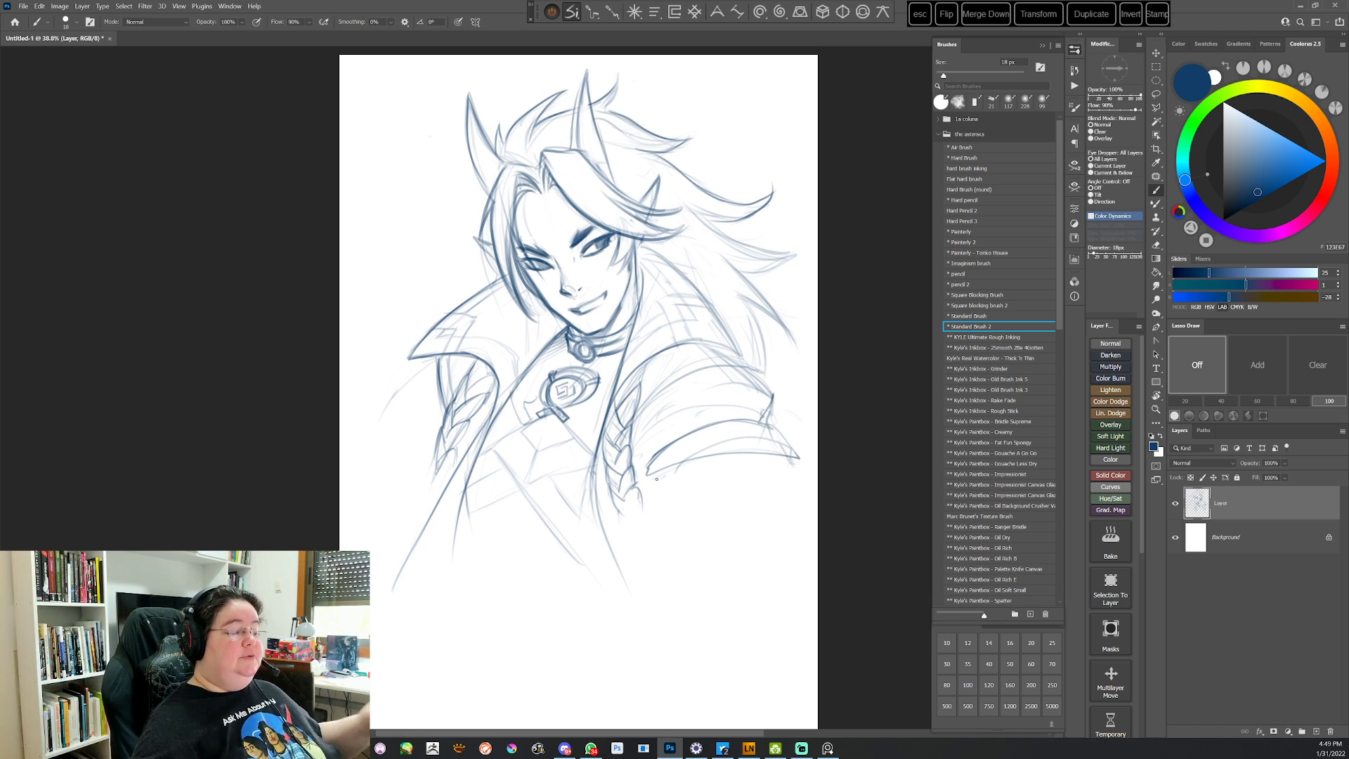
left_click_drag(638, 256, 639, 297)
left_click_drag(637, 285, 642, 307)
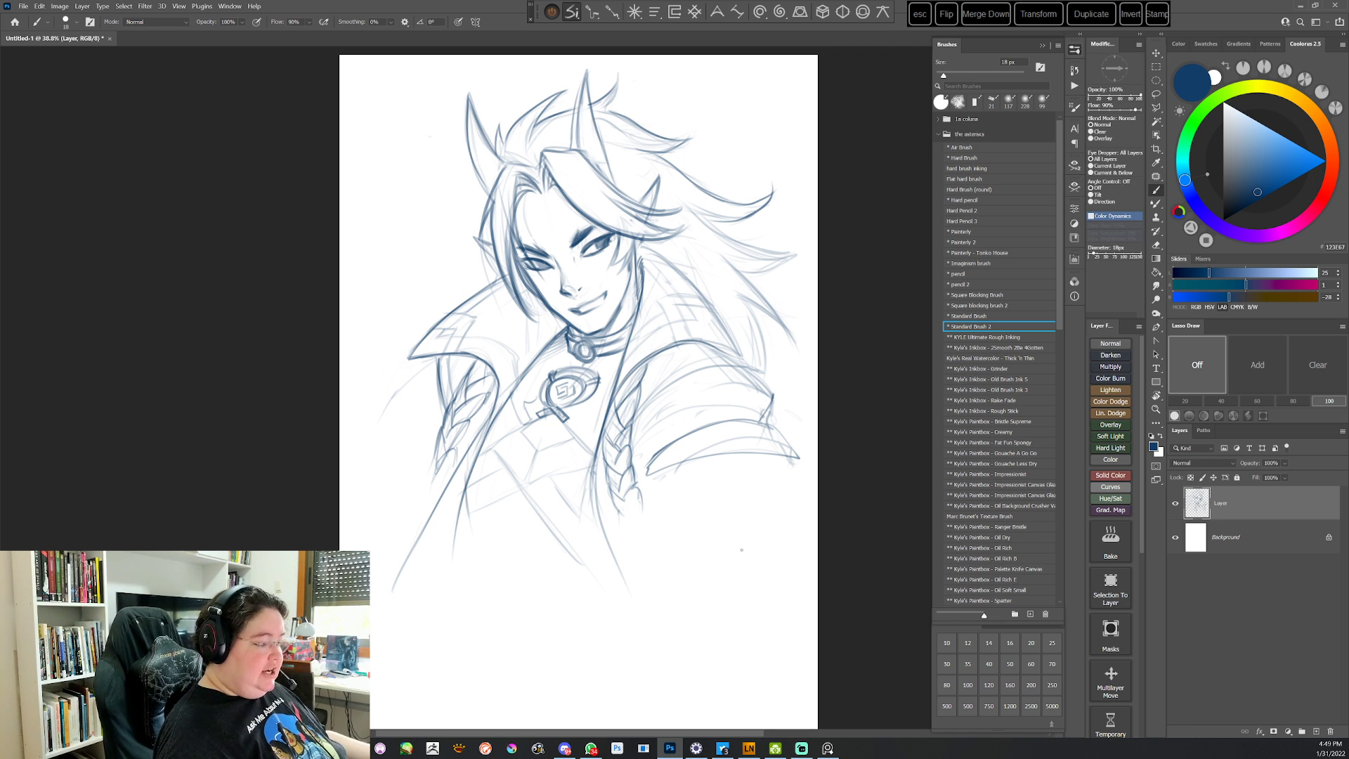
Draw the right collar's outer edge darker, from behind the hair down to its point over the shoulder
key("r")
mouse_move(808, 463)
left_mouse_down()
mouse_move(822, 362)
mouse_move(800, 299)
left_mouse_up()
left_click_drag(635, 264, 690, 244)
key("Escape")
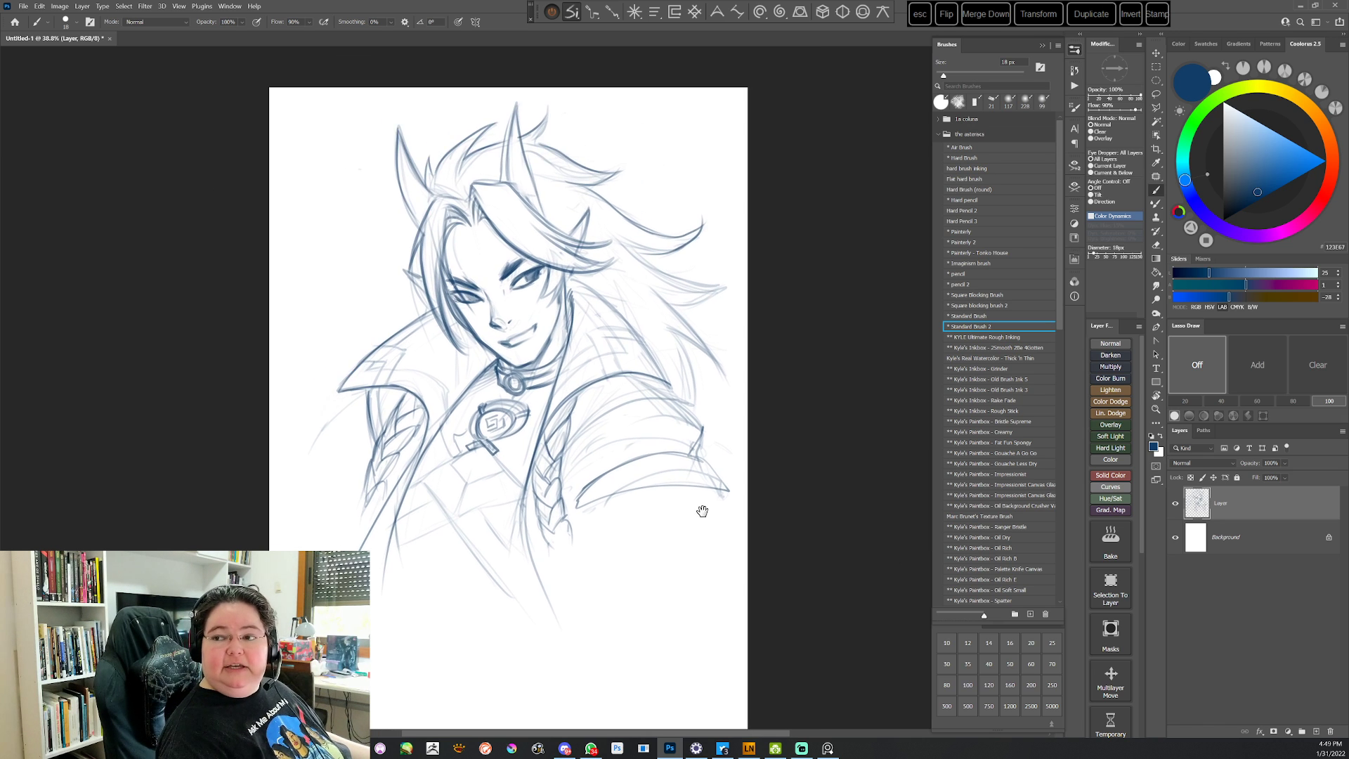
left_click_drag(702, 512, 714, 527)
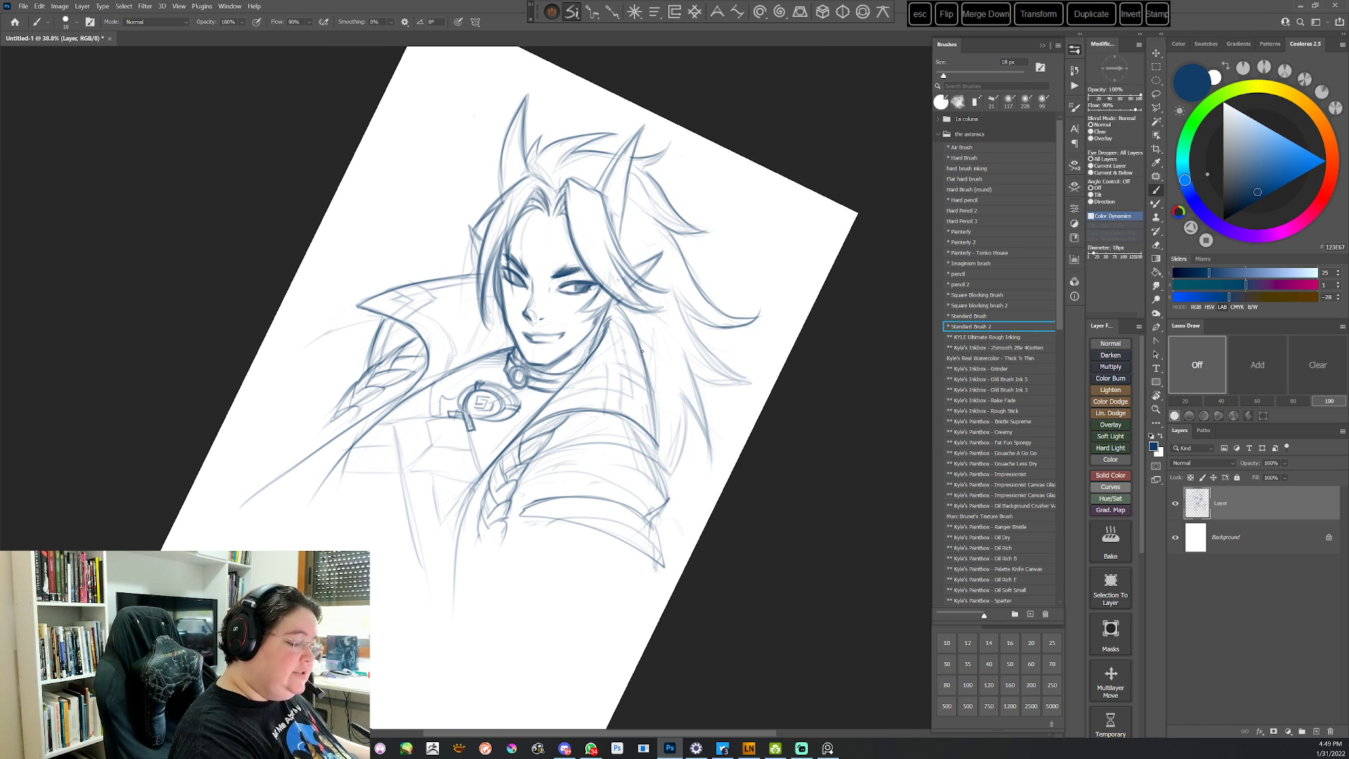
key("Escape")
left_click_drag(737, 541, 746, 529)
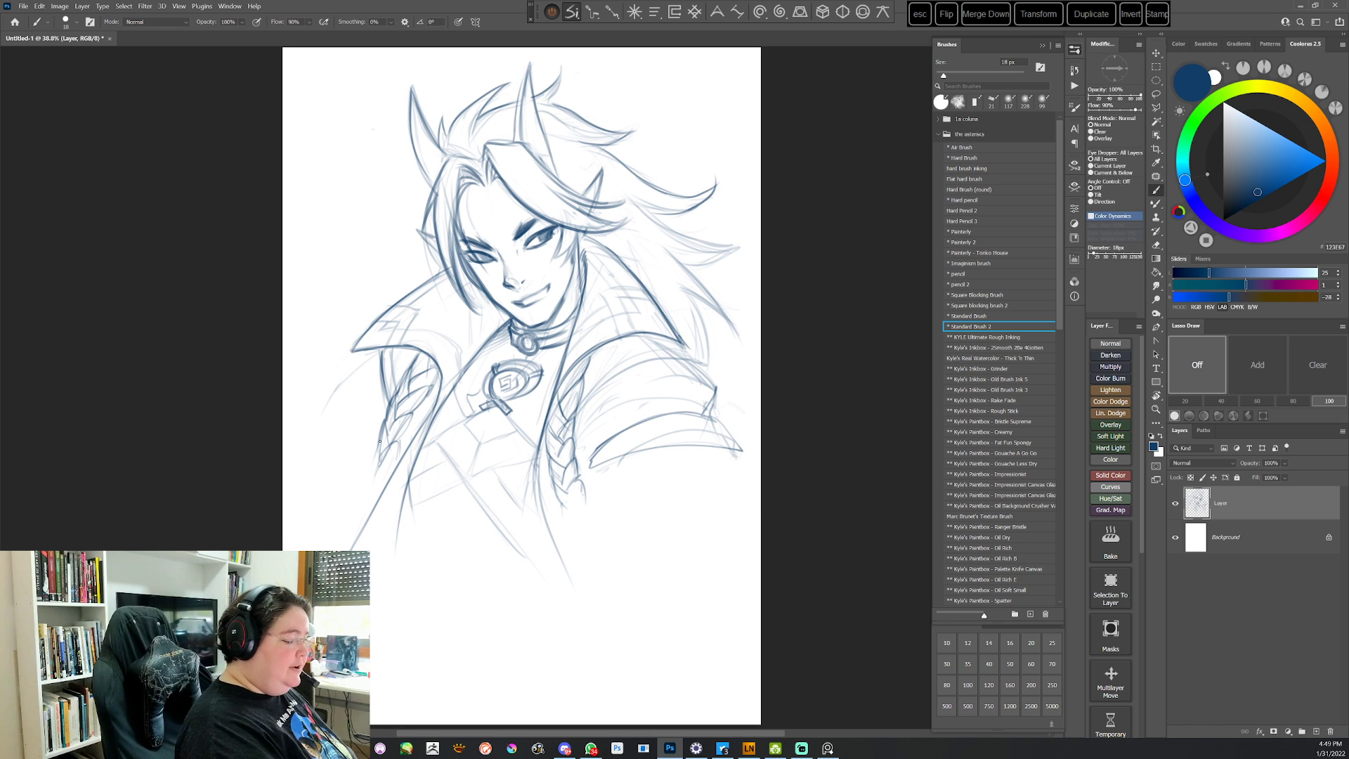
Clean up the loose strokes at the left braid's lower end and flip the image horizontally
left_click_drag(380, 442, 378, 479)
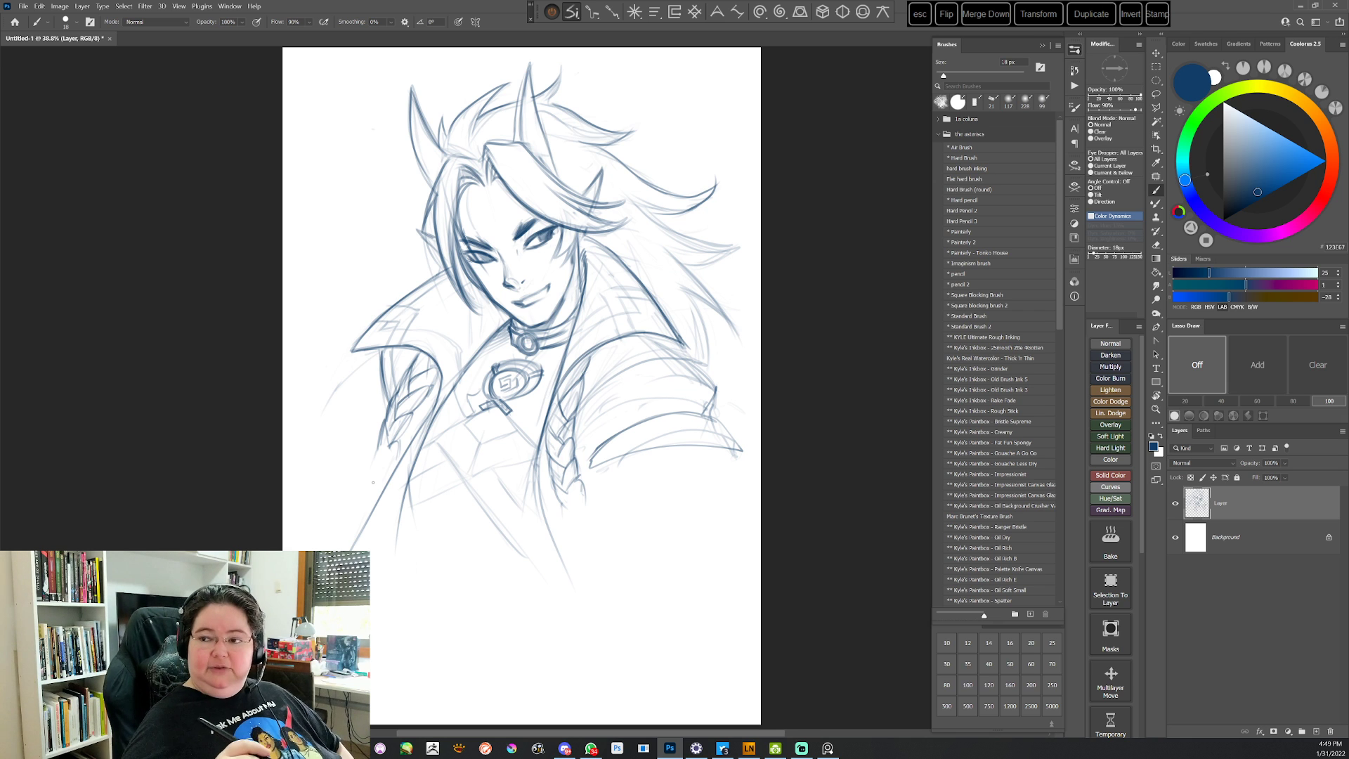
left_click(946, 17)
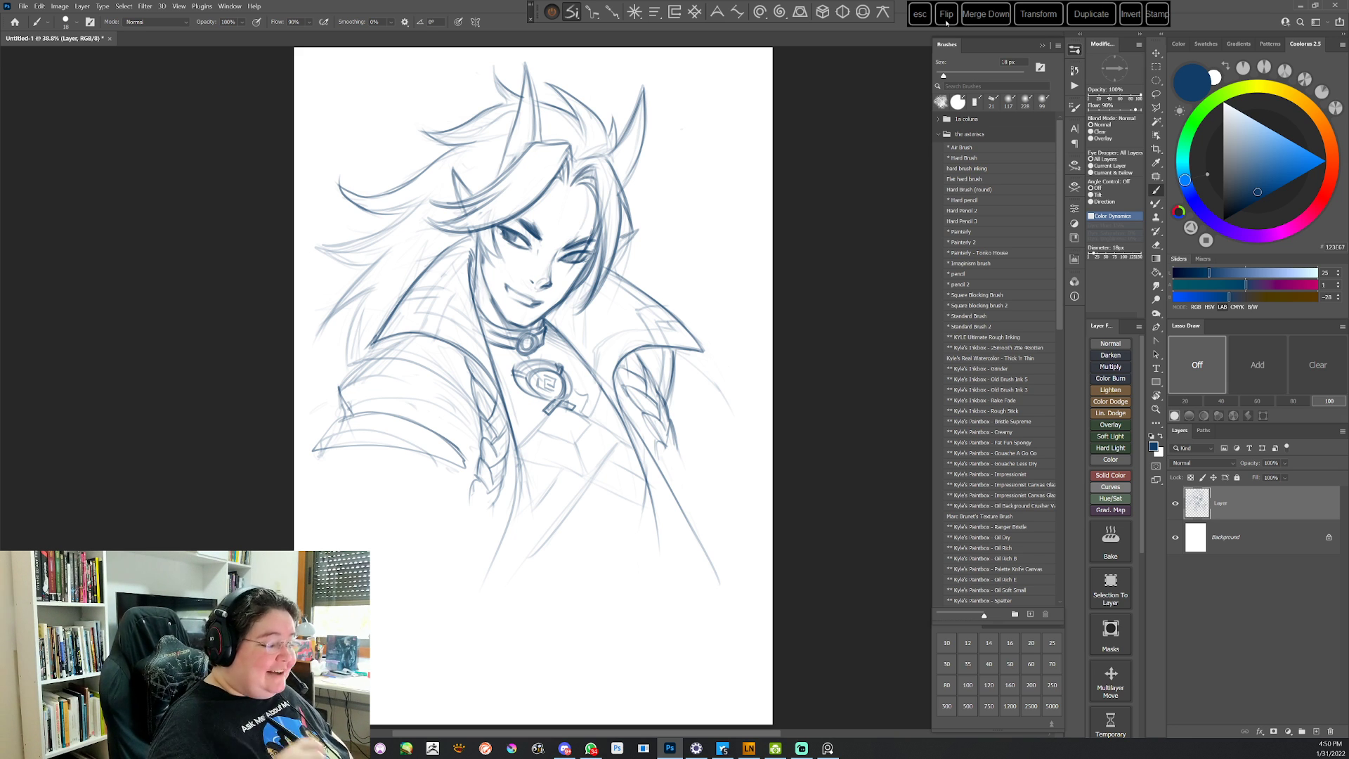
Select the pointed collar above the right braid with the Lasso, move it inward toward the neck, and deselect it
left_click(1156, 93)
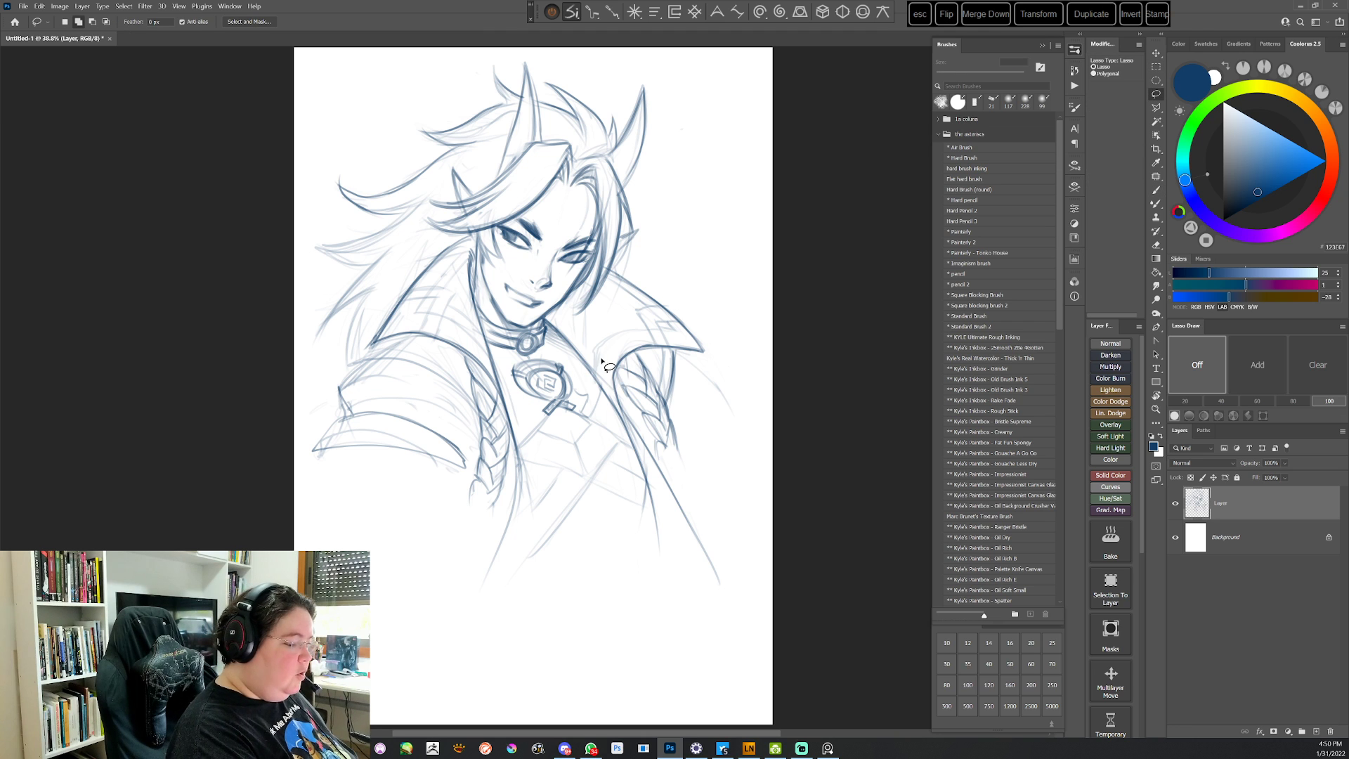
mouse_move(601, 356)
left_mouse_down()
mouse_move(618, 407)
mouse_move(631, 361)
mouse_move(714, 349)
mouse_move(656, 291)
mouse_move(593, 344)
mouse_move(624, 413)
left_mouse_up()
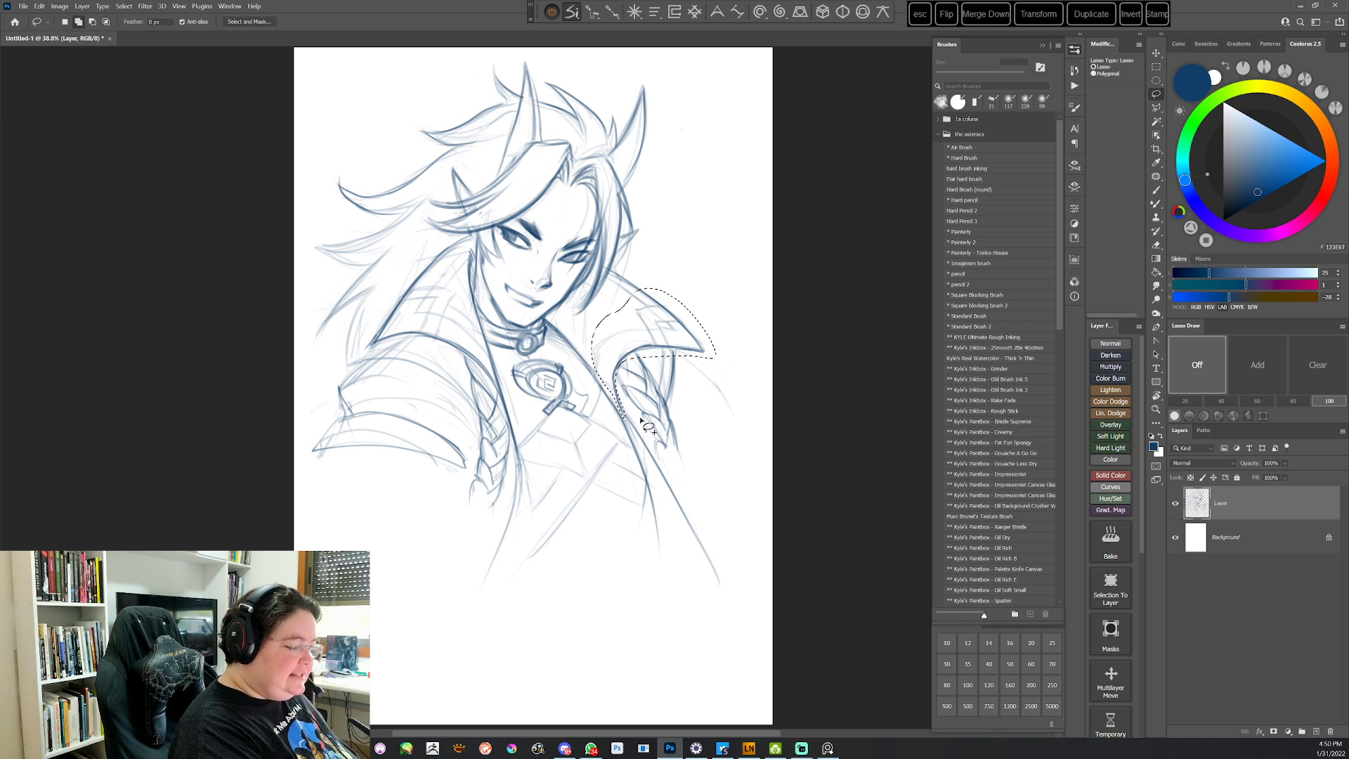
left_click(1156, 53)
left_click_drag(701, 338, 672, 319)
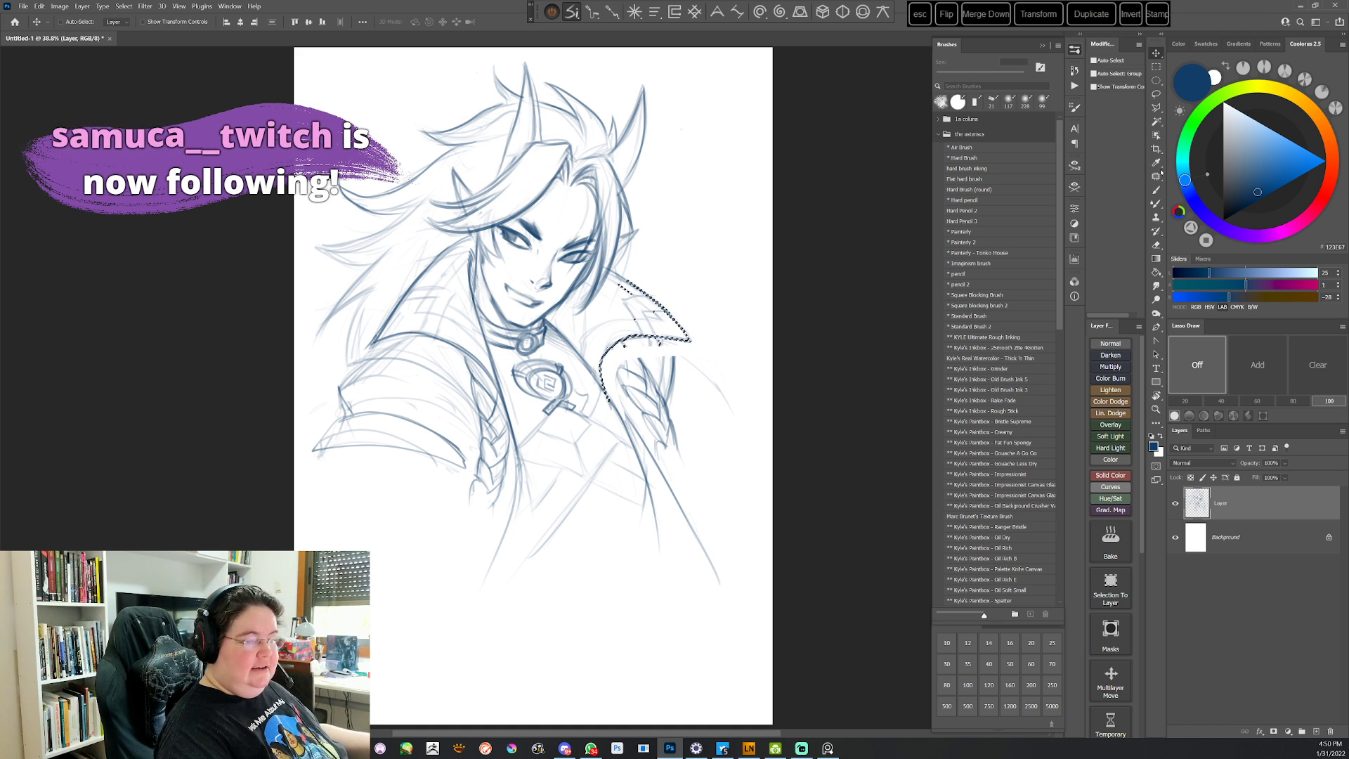
key("b")
key("ctrl+d")
Redraw the braid and cloth folds beneath the moved collar, adding a round bead at the braid's end
key("r")
left_click_drag(789, 430, 668, 530)
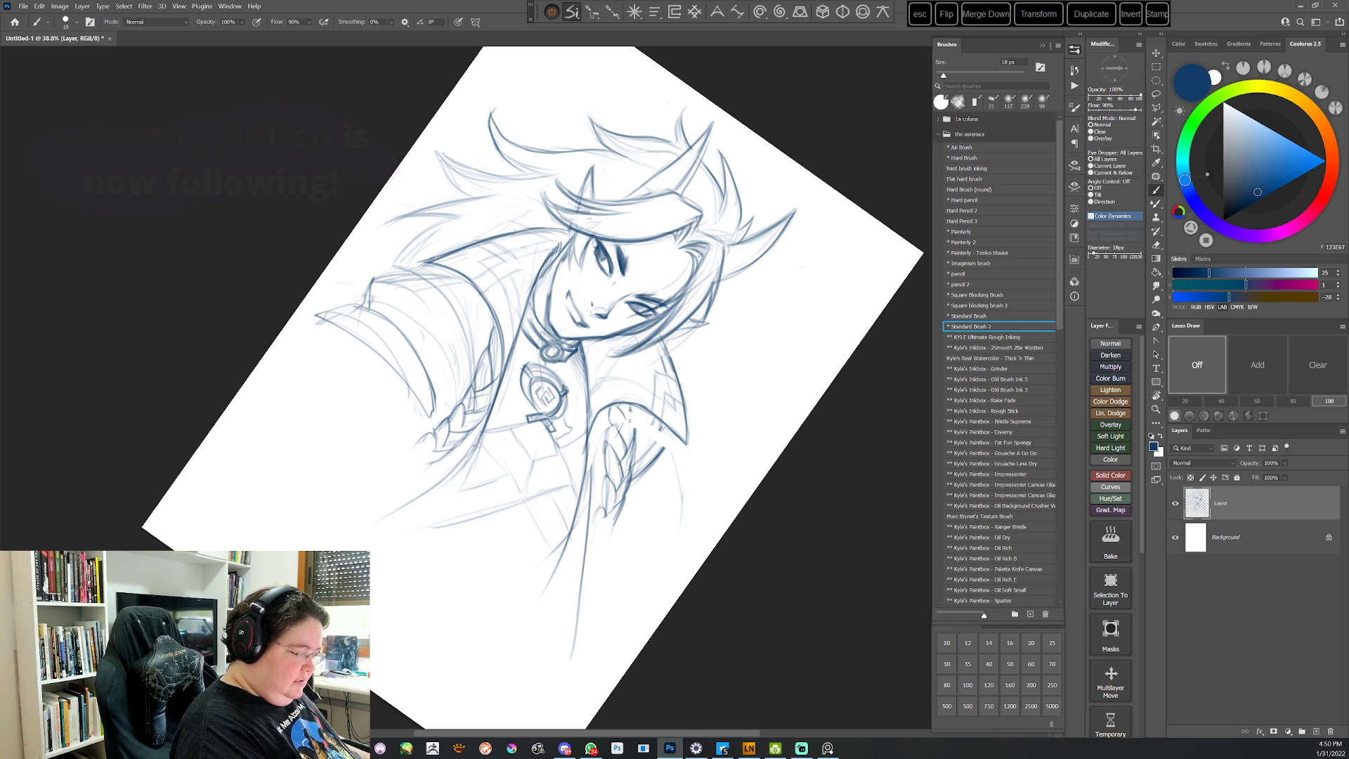
left_click_drag(633, 415, 635, 443)
key("Escape")
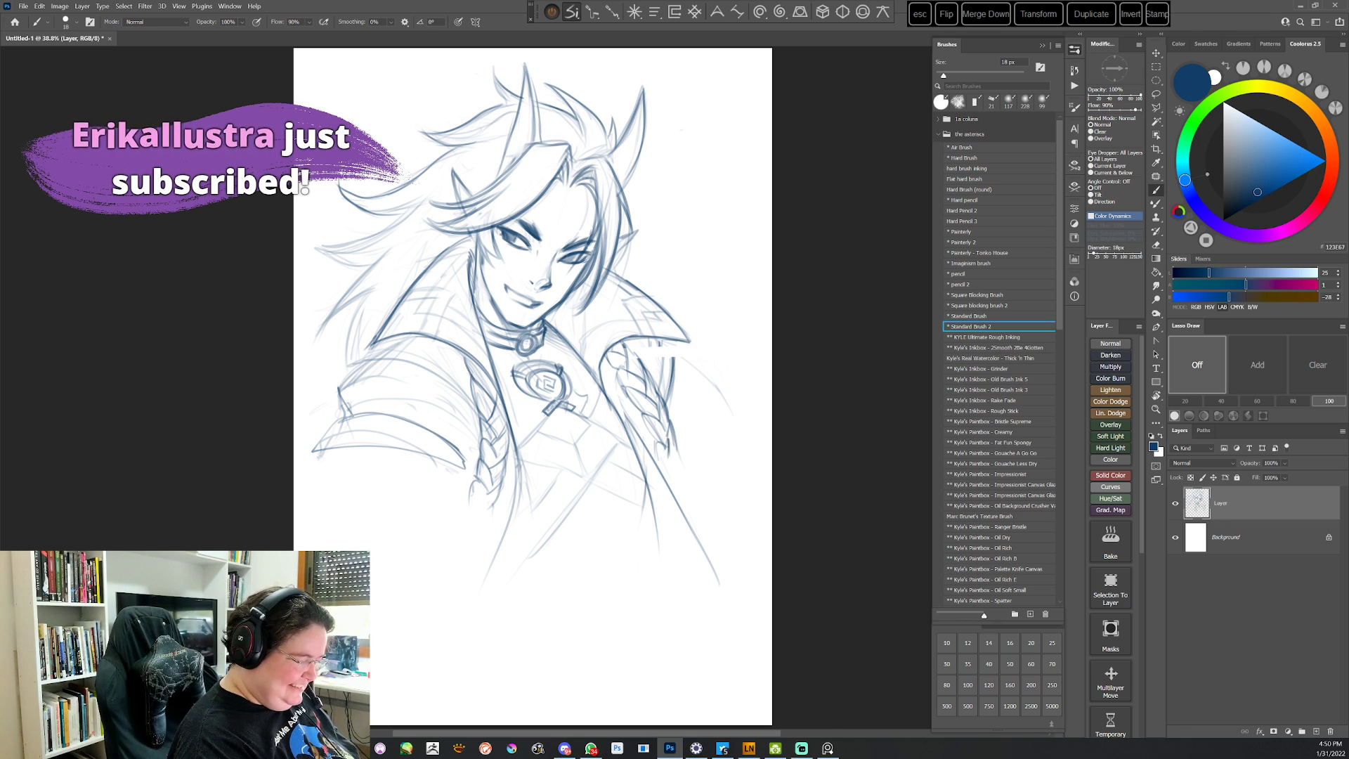
mouse_move(668, 437)
left_mouse_down()
mouse_move(676, 479)
mouse_move(674, 458)
left_mouse_up()
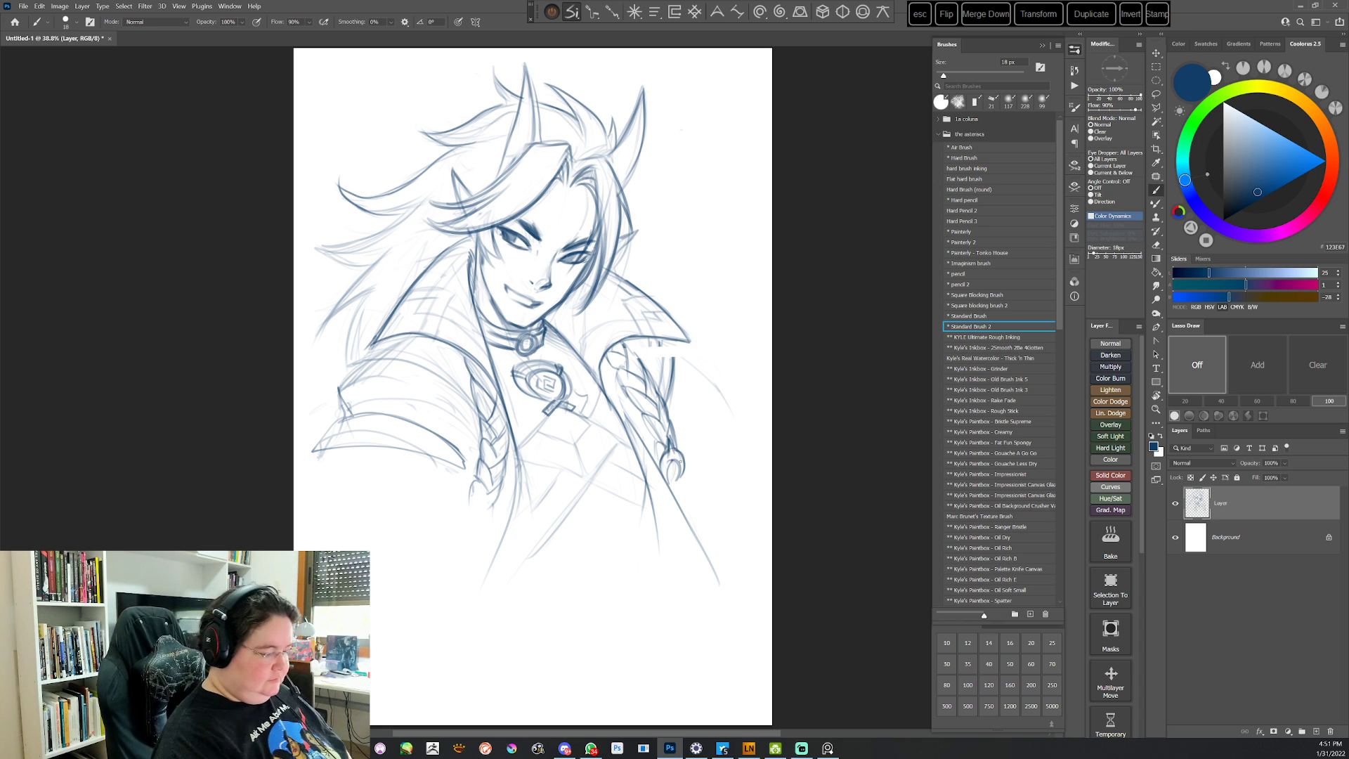
mouse_move(679, 475)
left_mouse_down()
mouse_move(672, 491)
mouse_move(673, 474)
left_mouse_up()
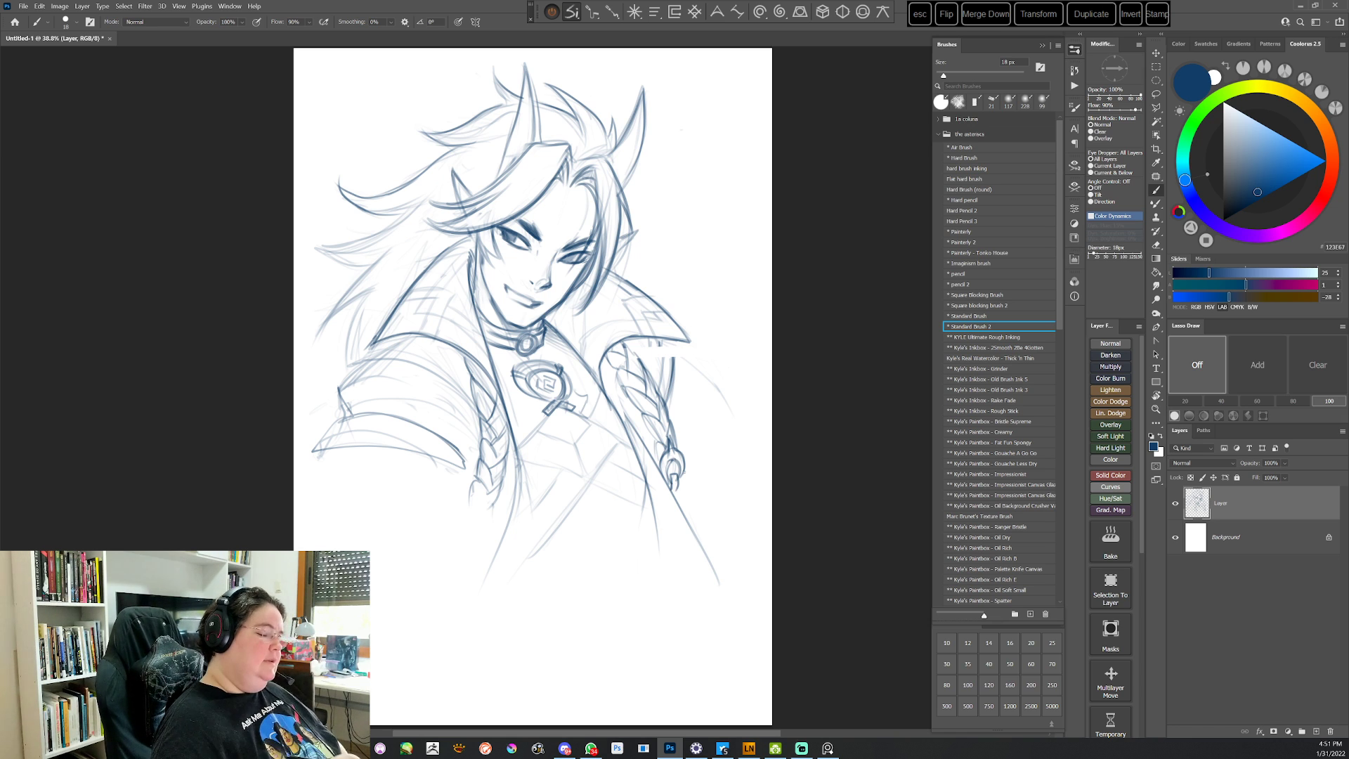
left_click_drag(616, 369, 626, 388)
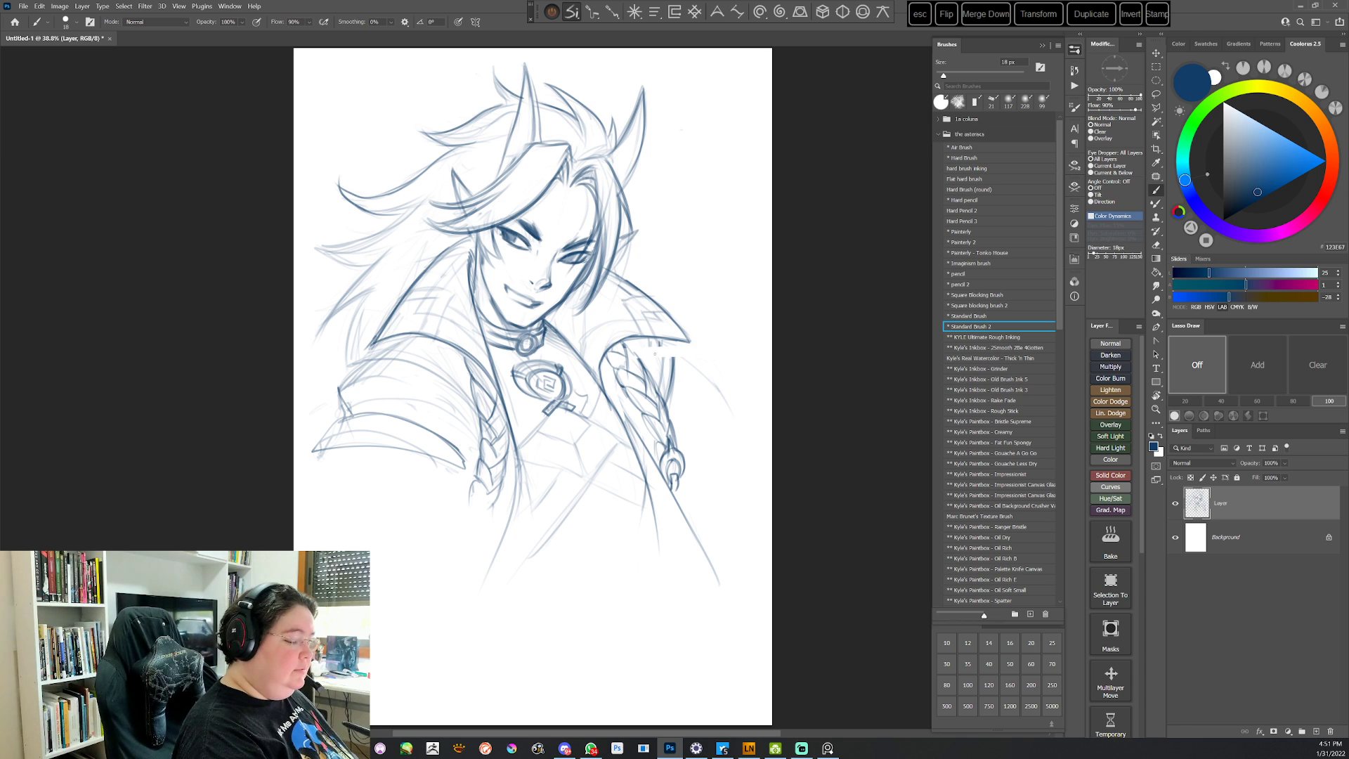
left_click_drag(650, 341, 672, 394)
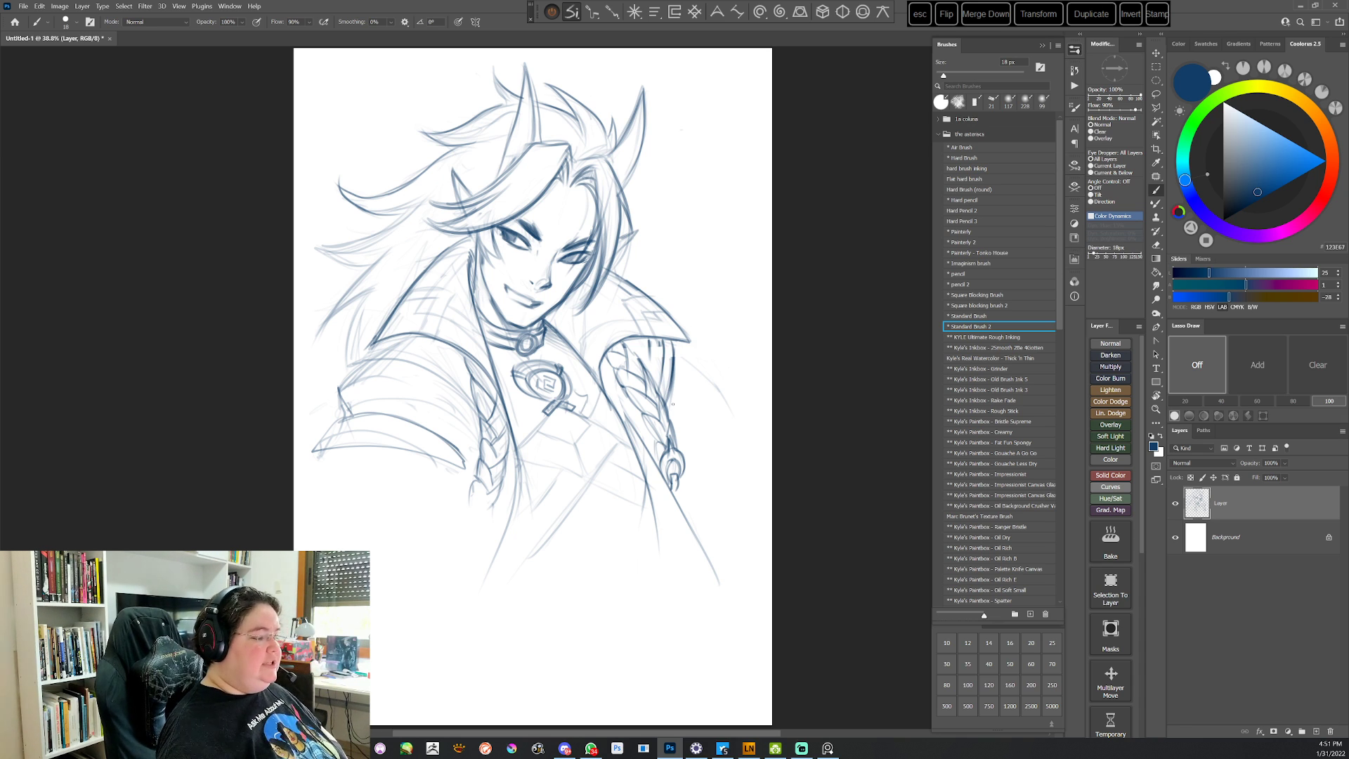
Darken the windblown hair tips on the left and the strands falling toward the shoulder
left_click_drag(363, 236, 312, 247)
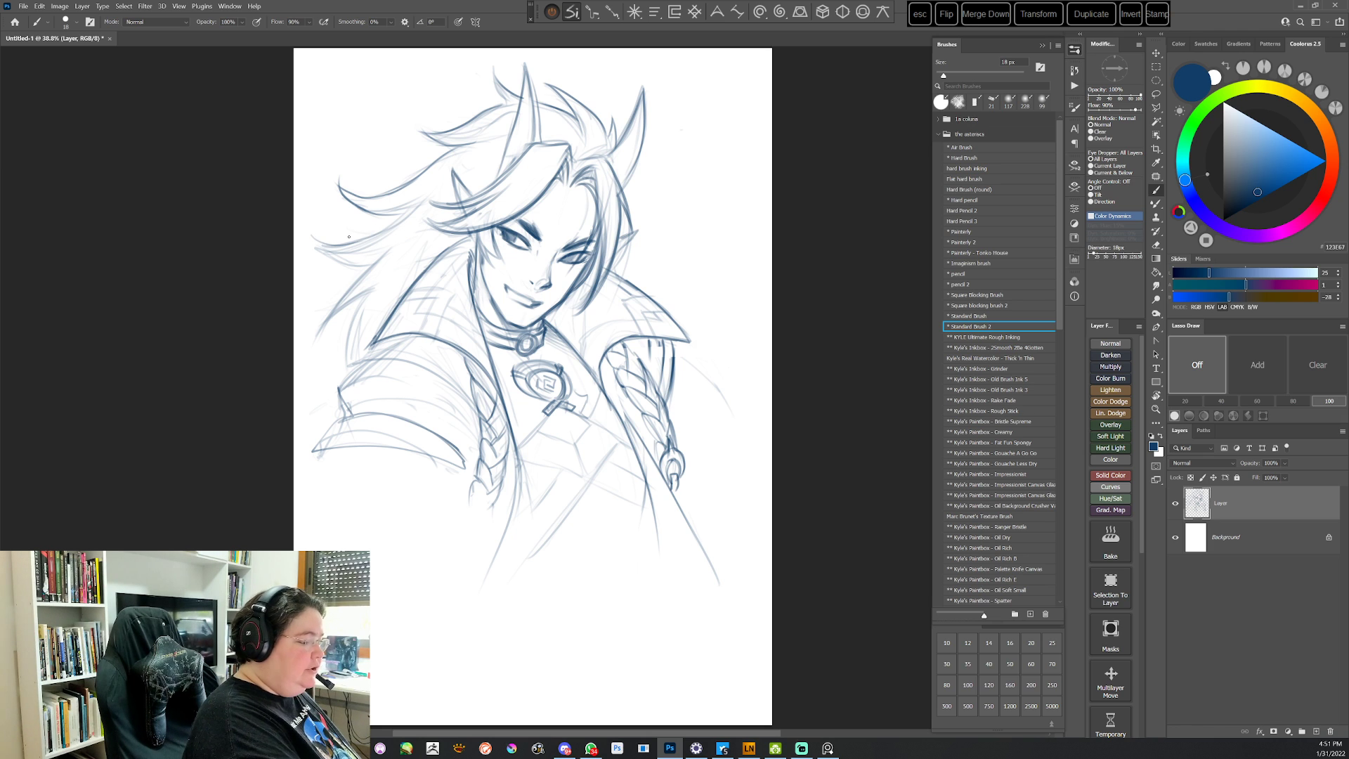
mouse_move(411, 208)
left_mouse_down()
mouse_move(317, 238)
mouse_move(347, 252)
left_mouse_up()
mouse_move(313, 248)
left_mouse_down()
mouse_move(372, 267)
mouse_move(338, 317)
left_mouse_up()
left_click_drag(351, 322, 346, 355)
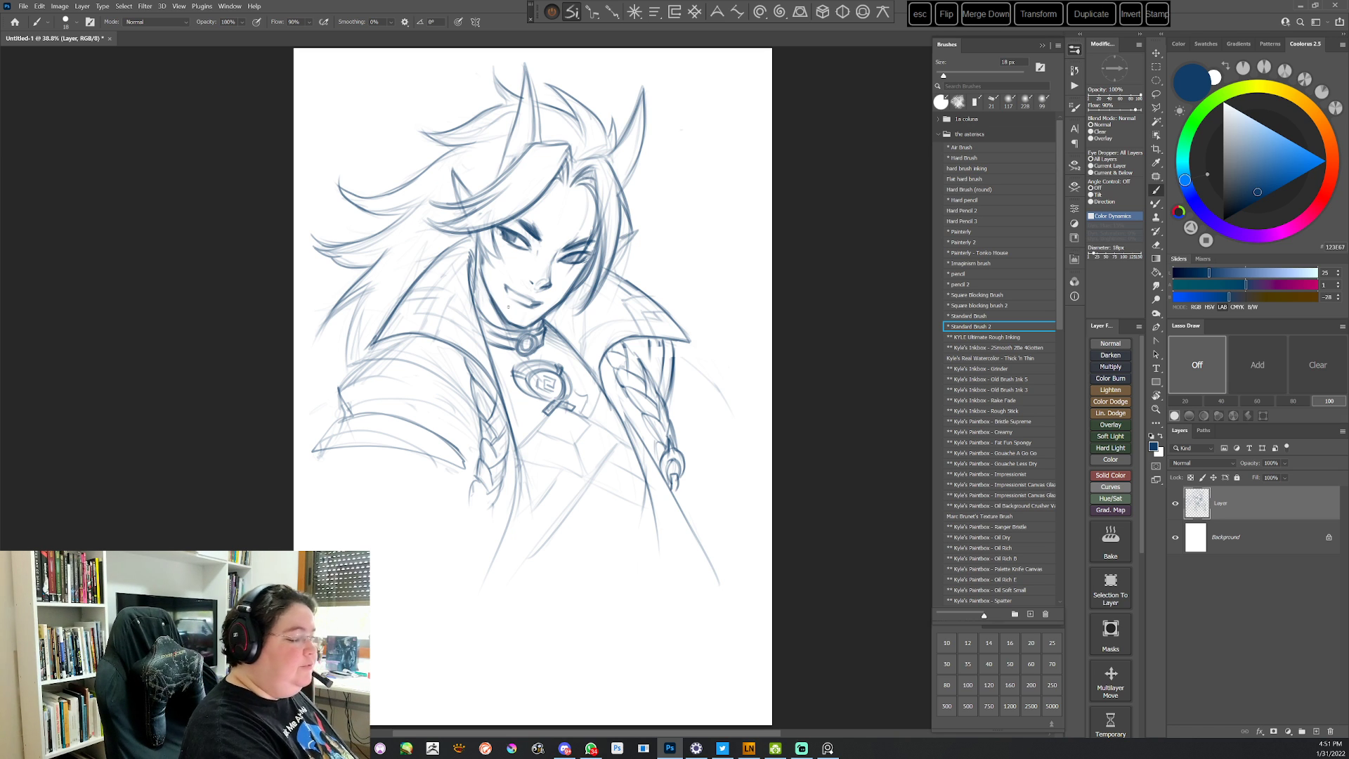
Refine the geometric trim pattern on the pointed collars with darker lines
key("r")
left_click_drag(774, 272, 655, 512)
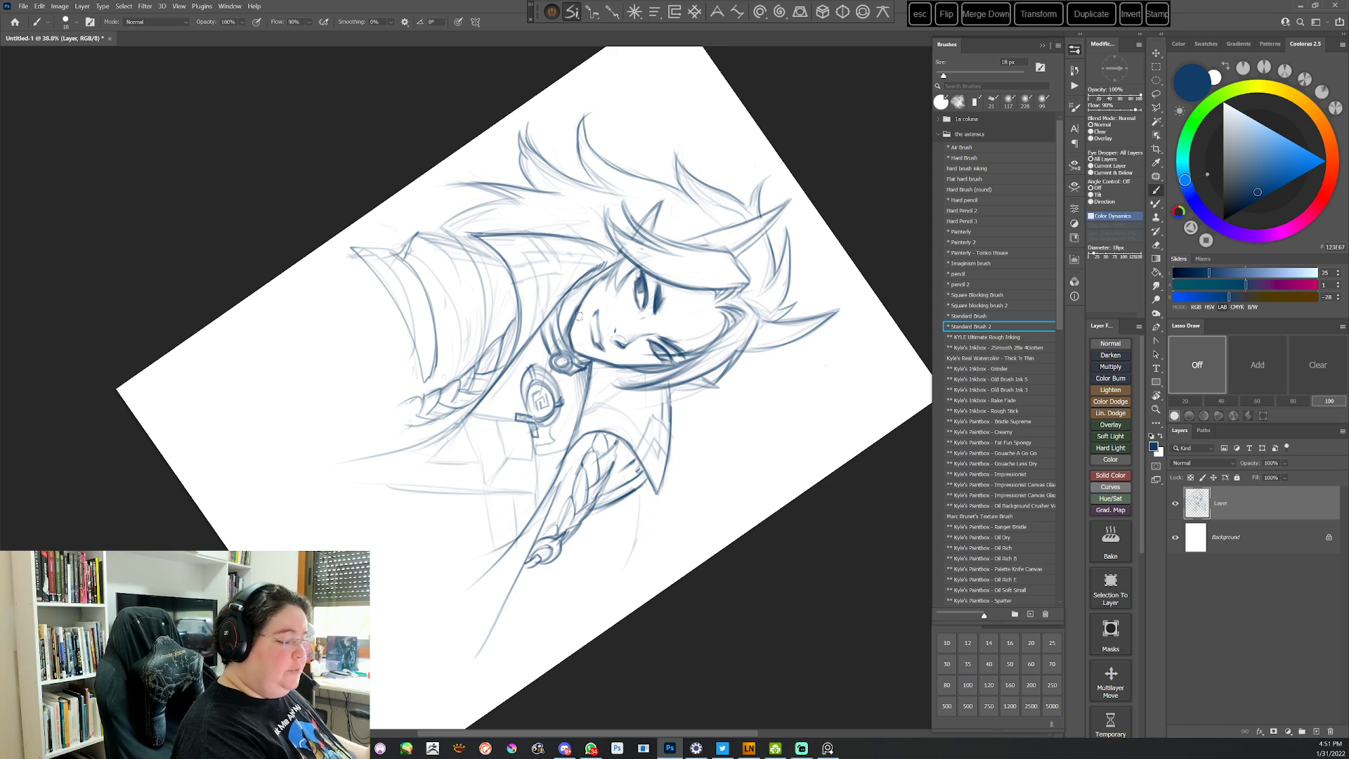
key("b")
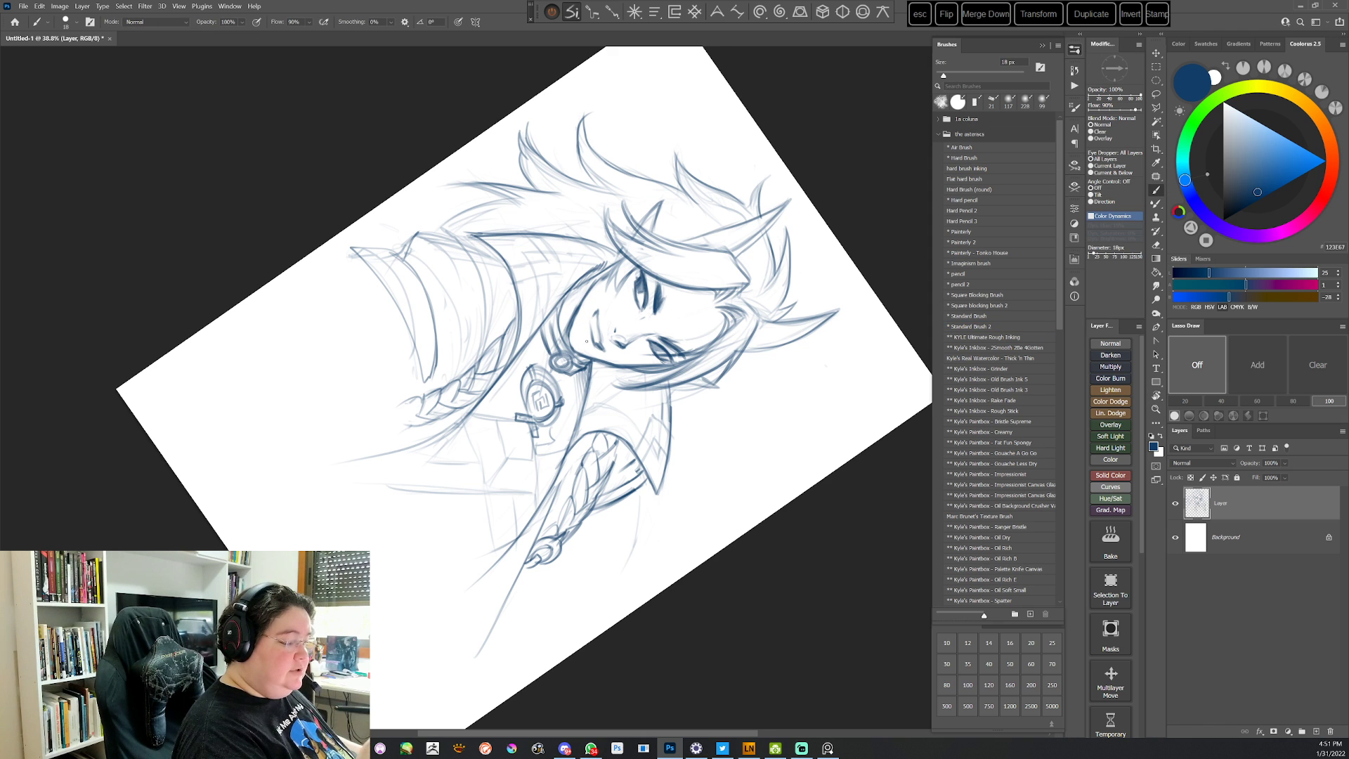
key("b")
key("r")
mouse_move(747, 230)
left_mouse_down()
mouse_move(777, 424)
mouse_move(748, 472)
left_mouse_up()
key("Escape")
key("space")
left_click_drag(648, 527, 643, 500)
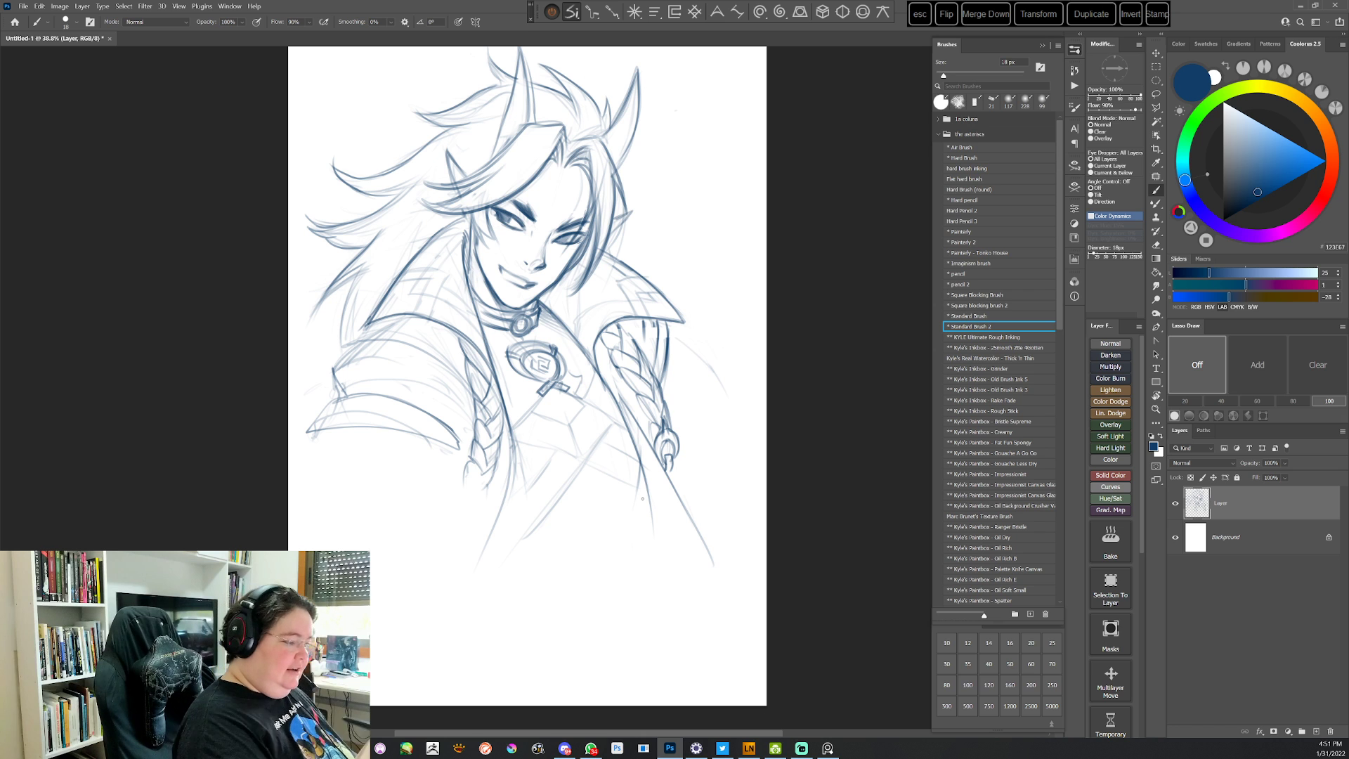
Redraw the round ring at the front of the choker with darker lines
key("r")
left_click_drag(743, 184, 745, 588)
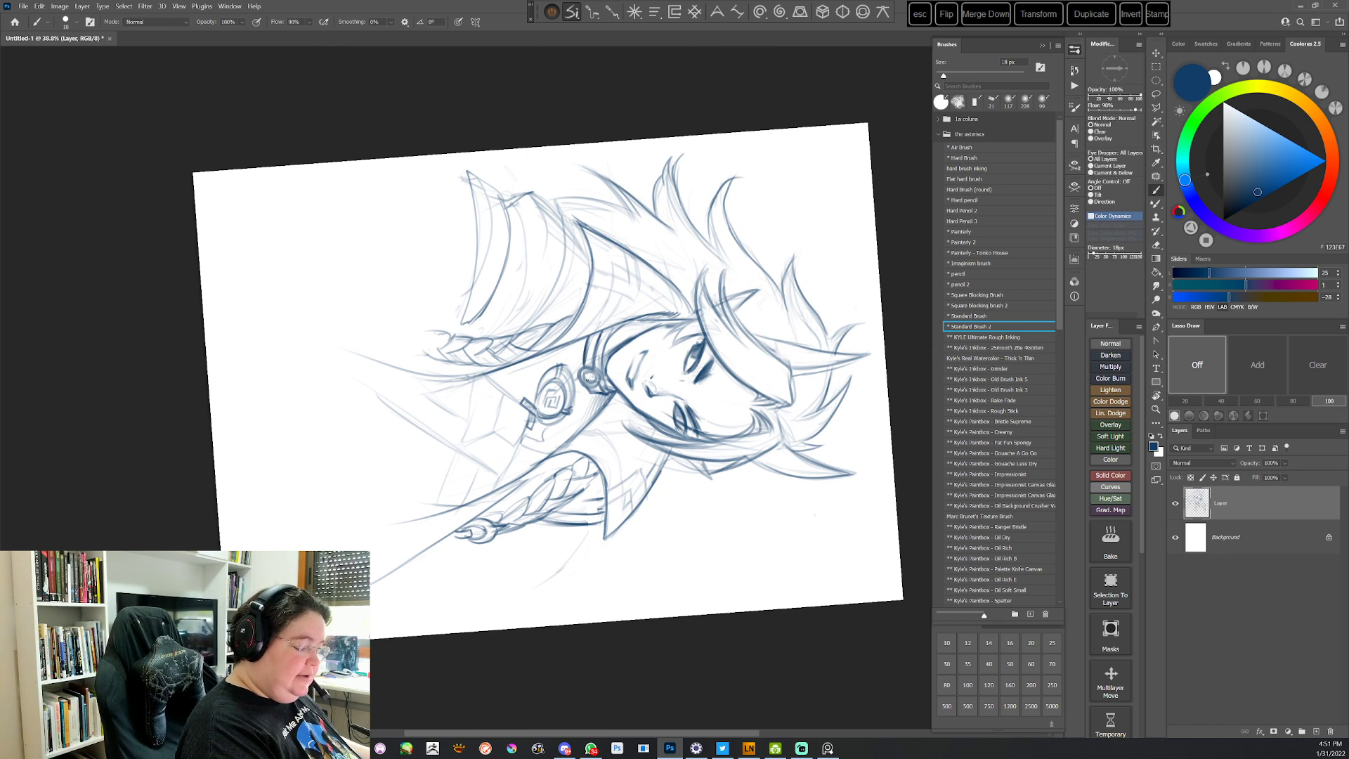
key("Escape")
left_click_drag(514, 320, 524, 320)
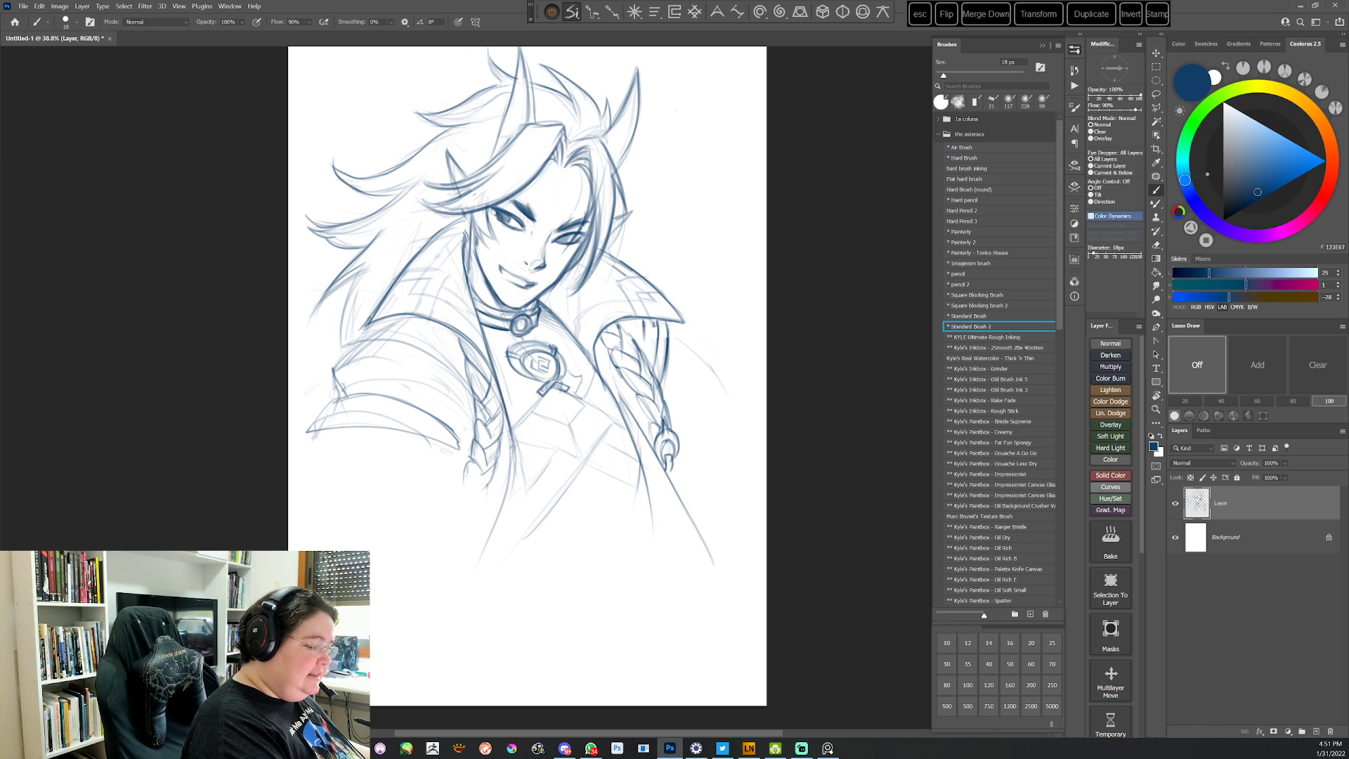
key("r")
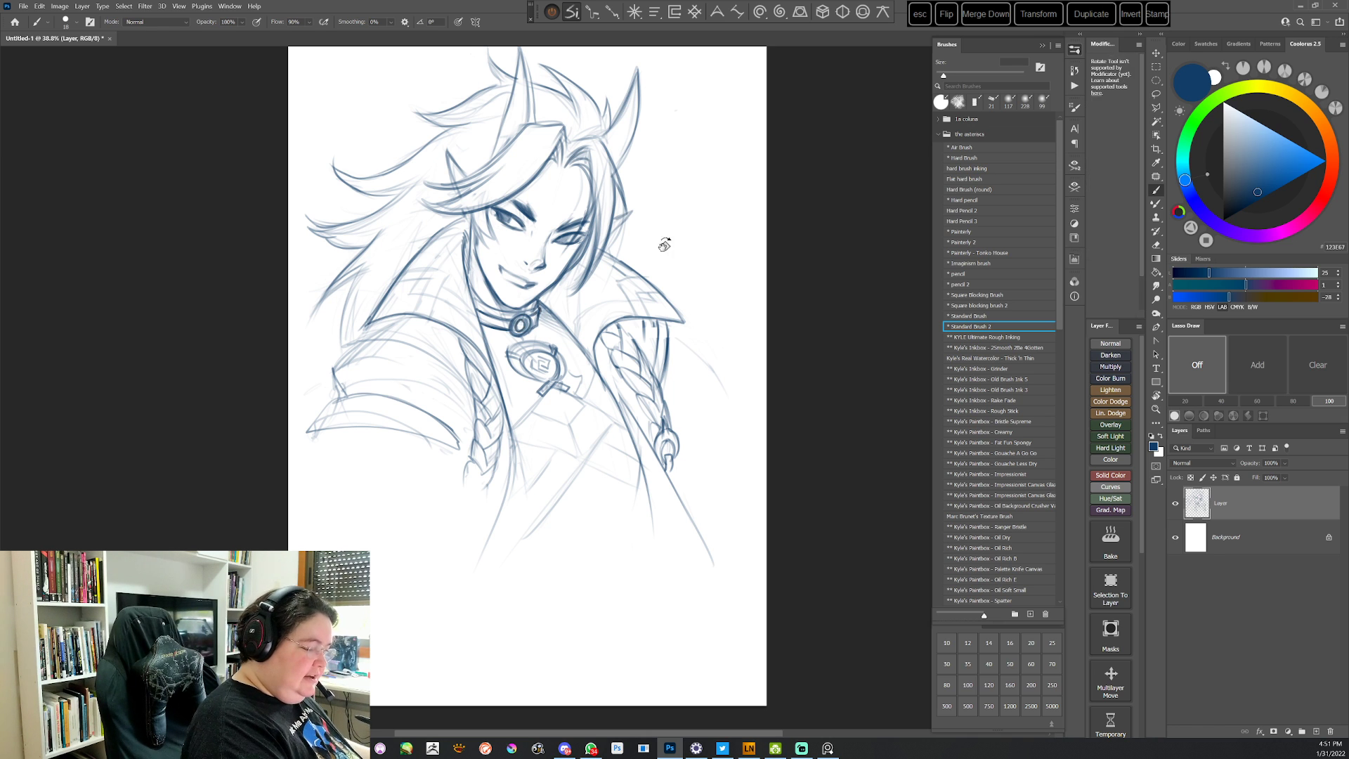
left_click_drag(664, 245, 658, 543)
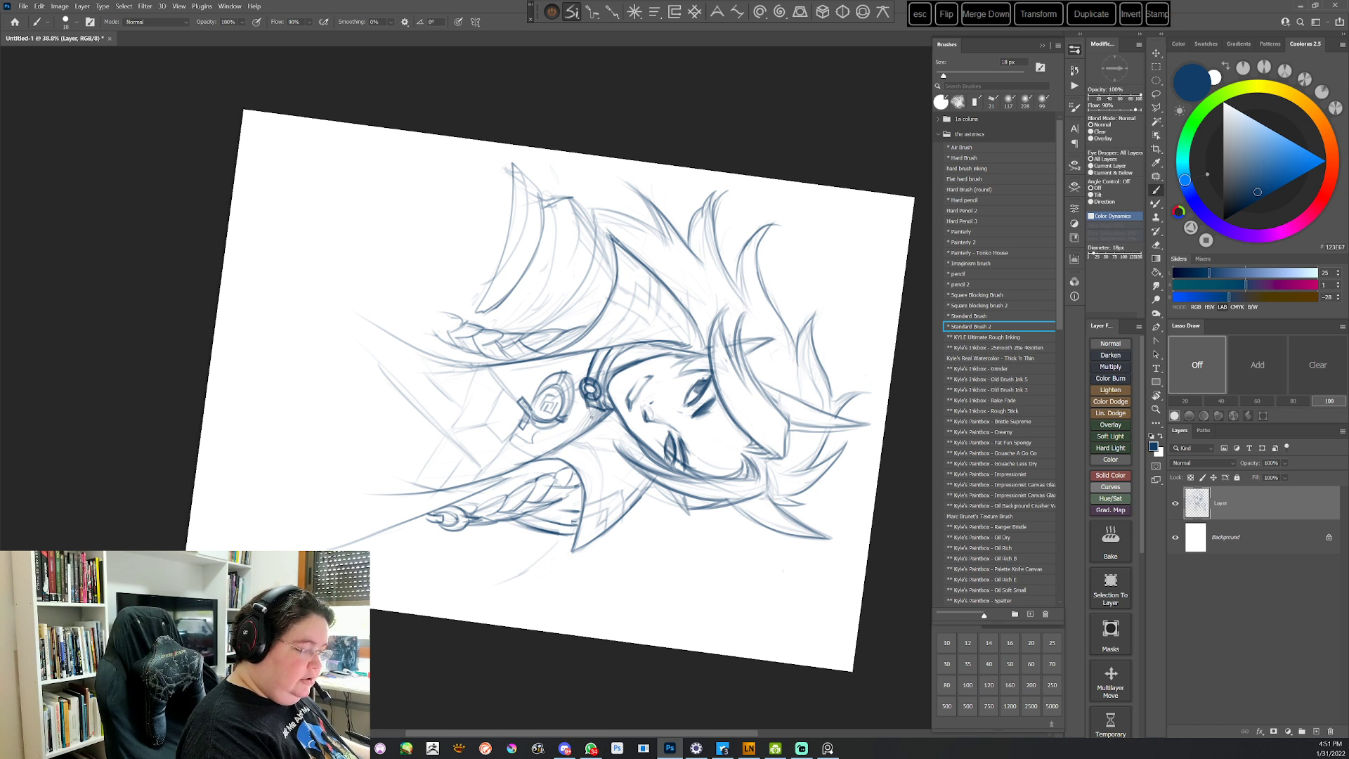
key("Escape")
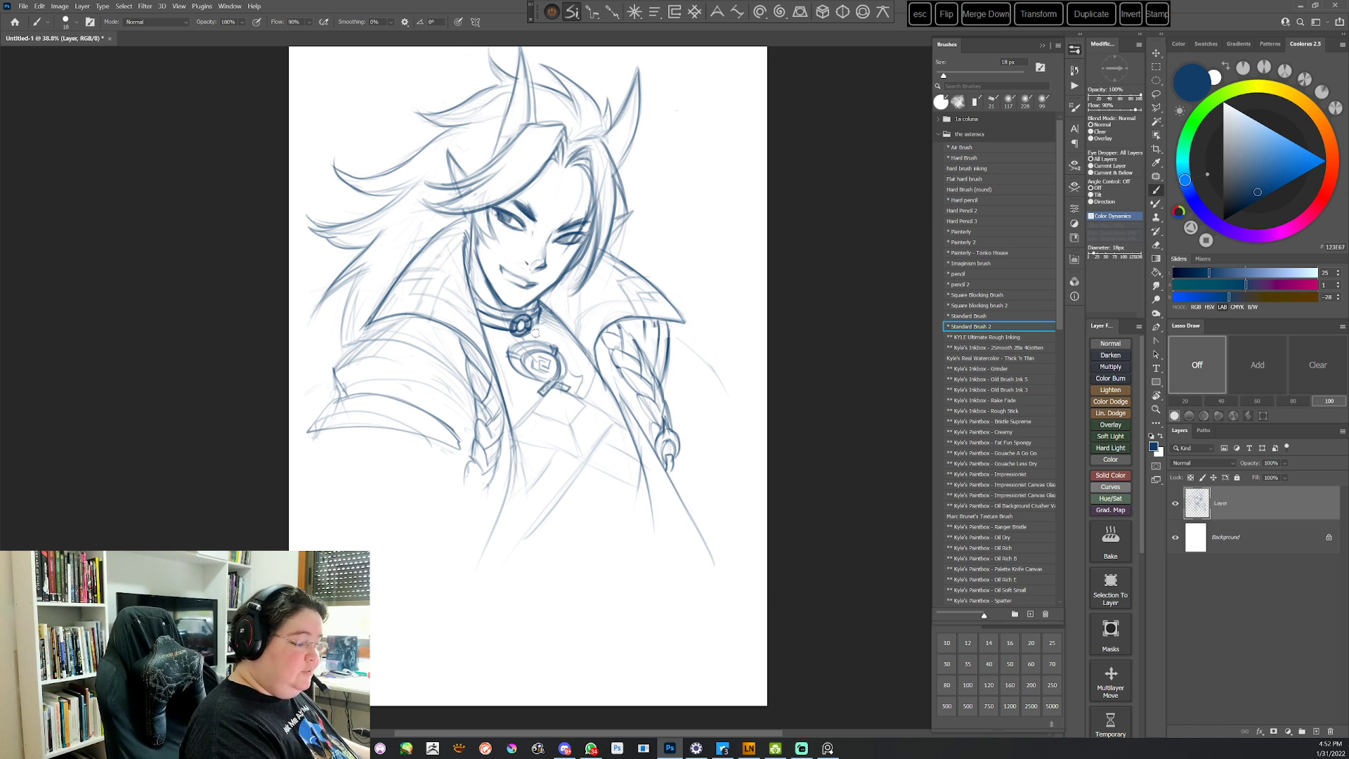
key("e")
key("b")
key("period")
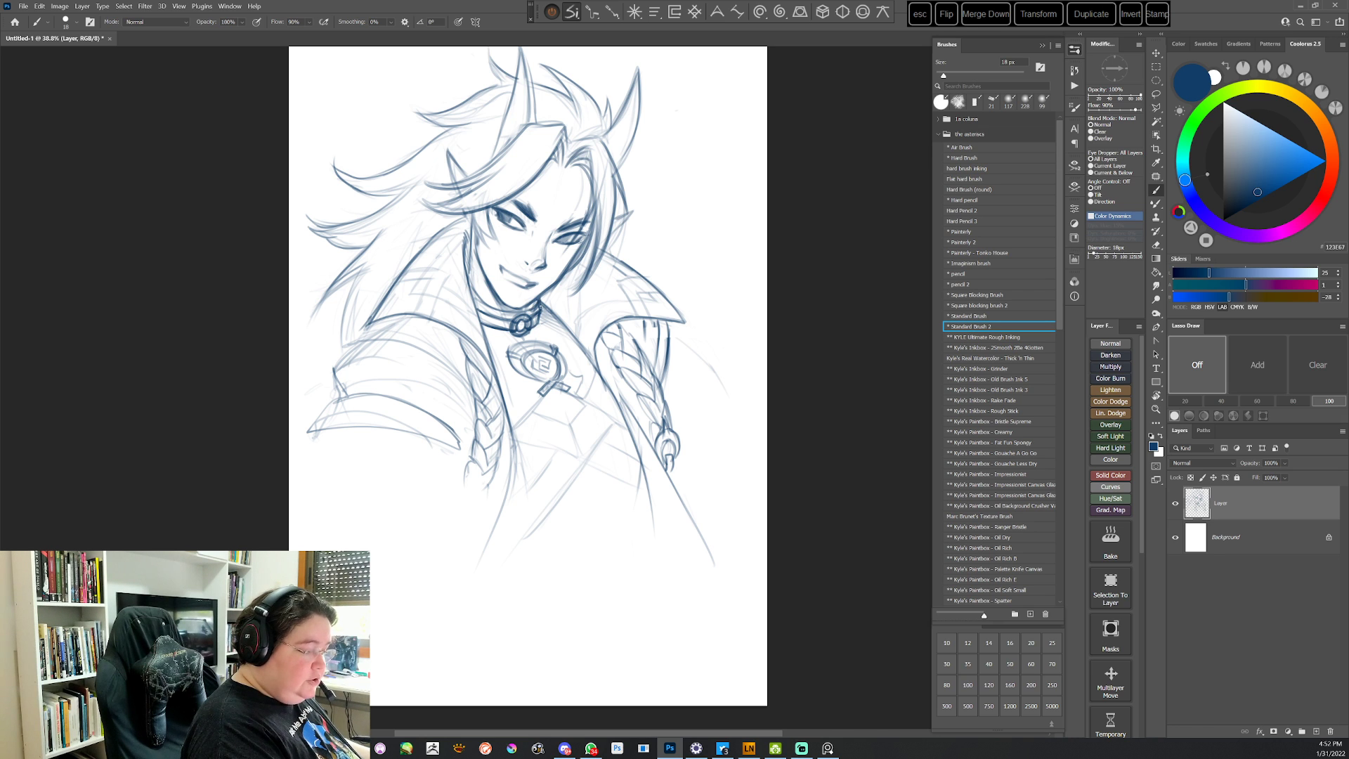
Add a new Multiply layer above the sketch layer
key("r")
mouse_move(692, 320)
left_mouse_down()
mouse_move(644, 574)
mouse_move(731, 391)
mouse_move(742, 316)
mouse_move(751, 357)
left_mouse_up()
key("Escape")
key("r")
key("Escape")
key("space")
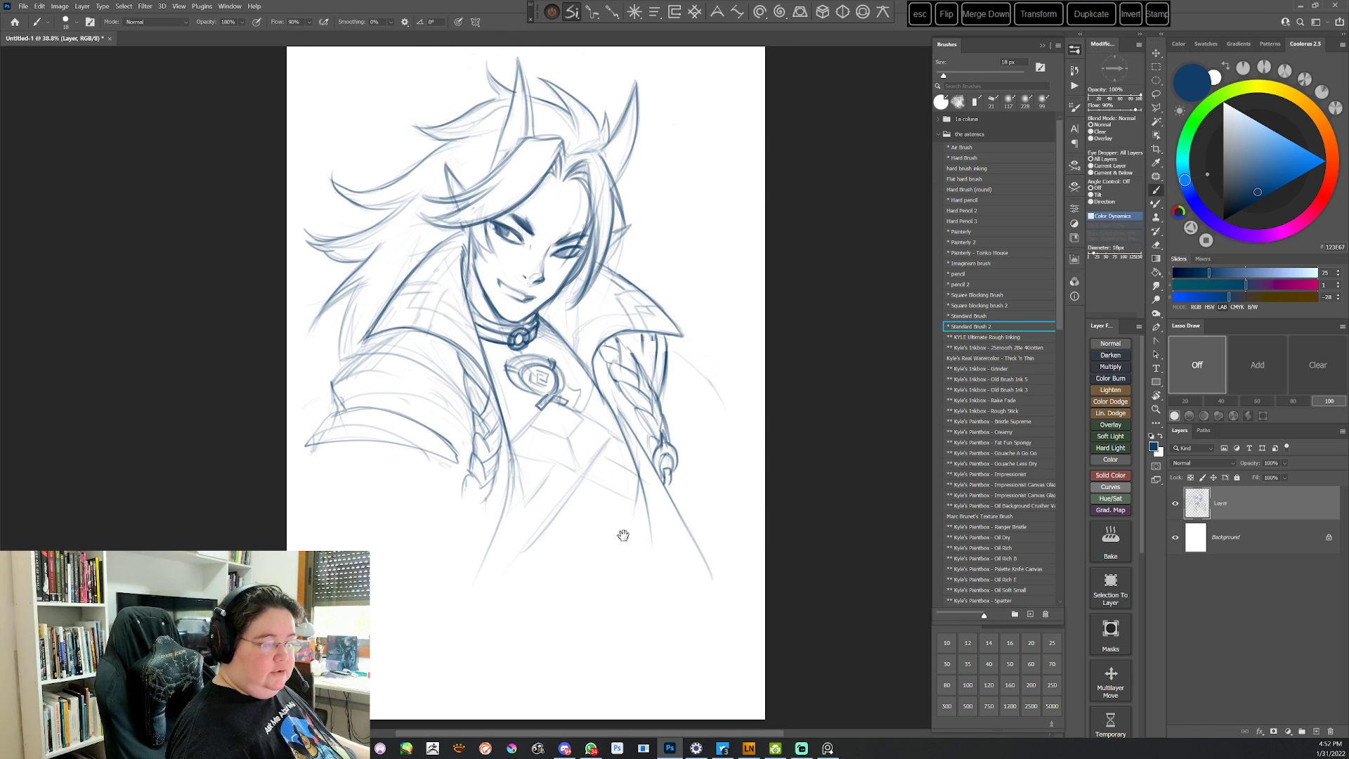
left_click_drag(623, 536, 607, 570)
left_click(1117, 365)
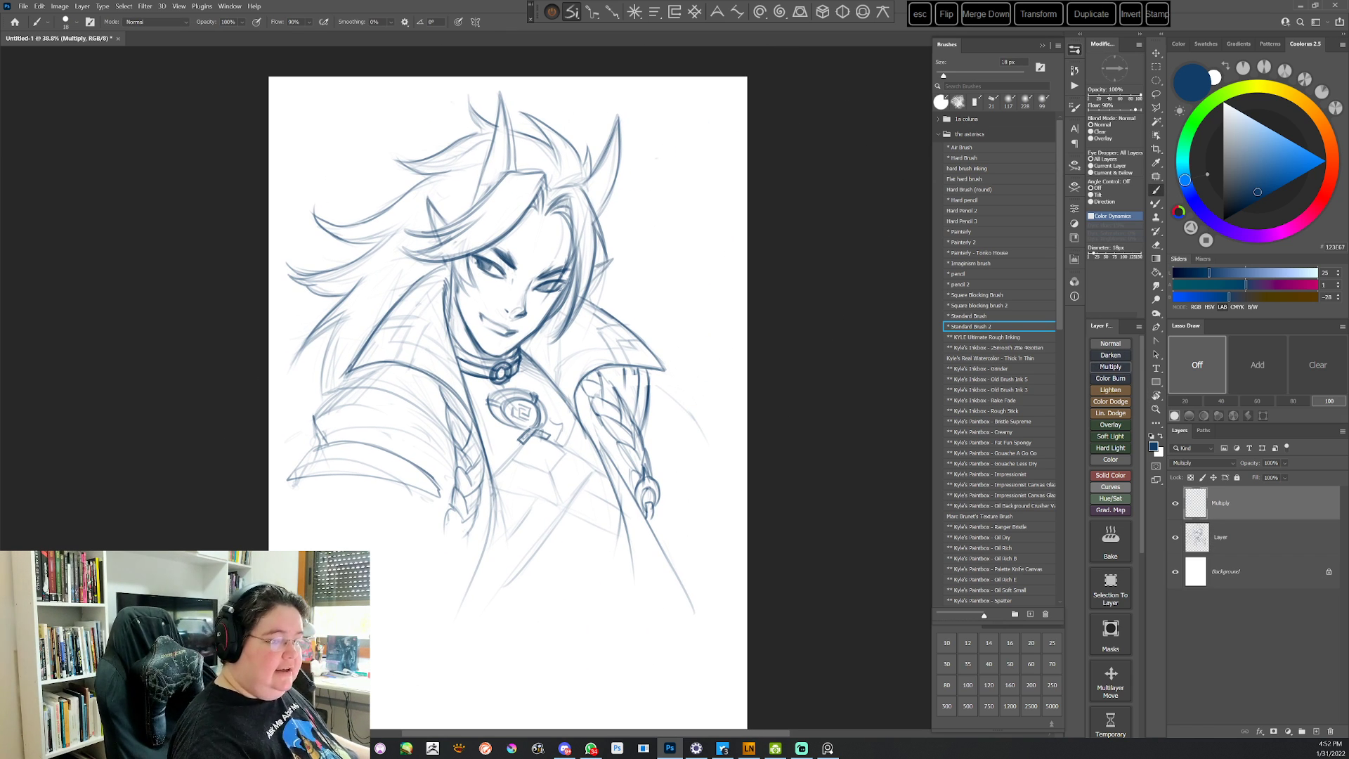
Pick a muted grey-blue and fill the whole Multiply layer with it
left_click(1193, 461)
left_click(1192, 503)
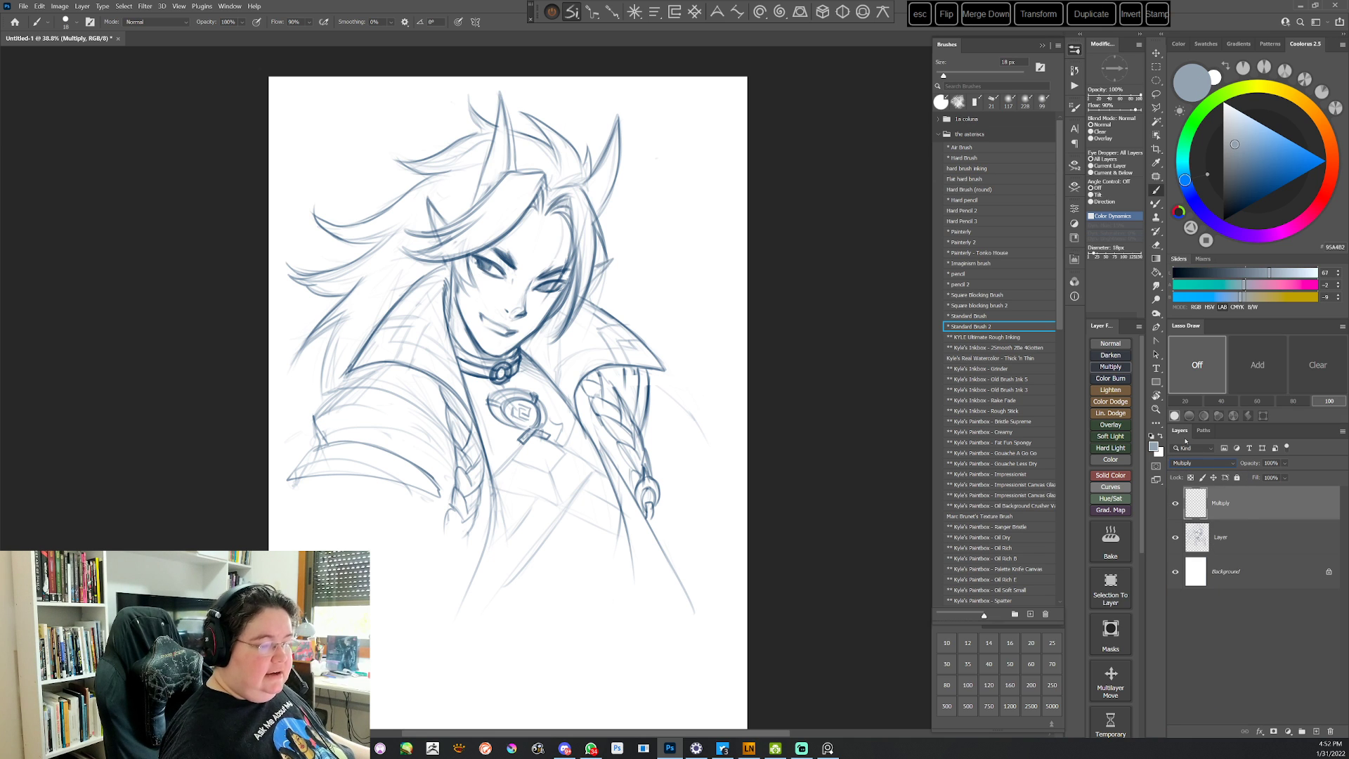
left_click(1231, 148)
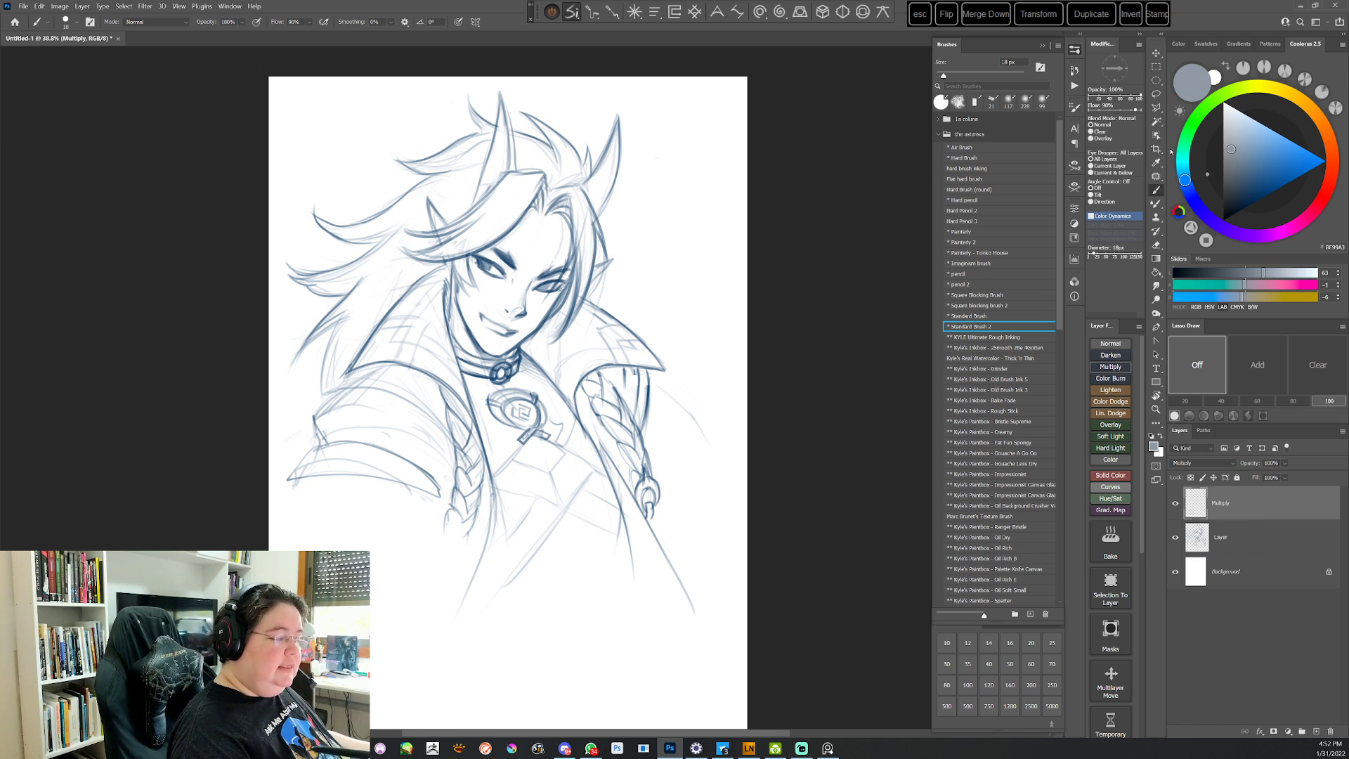
key("alt+BackSpace")
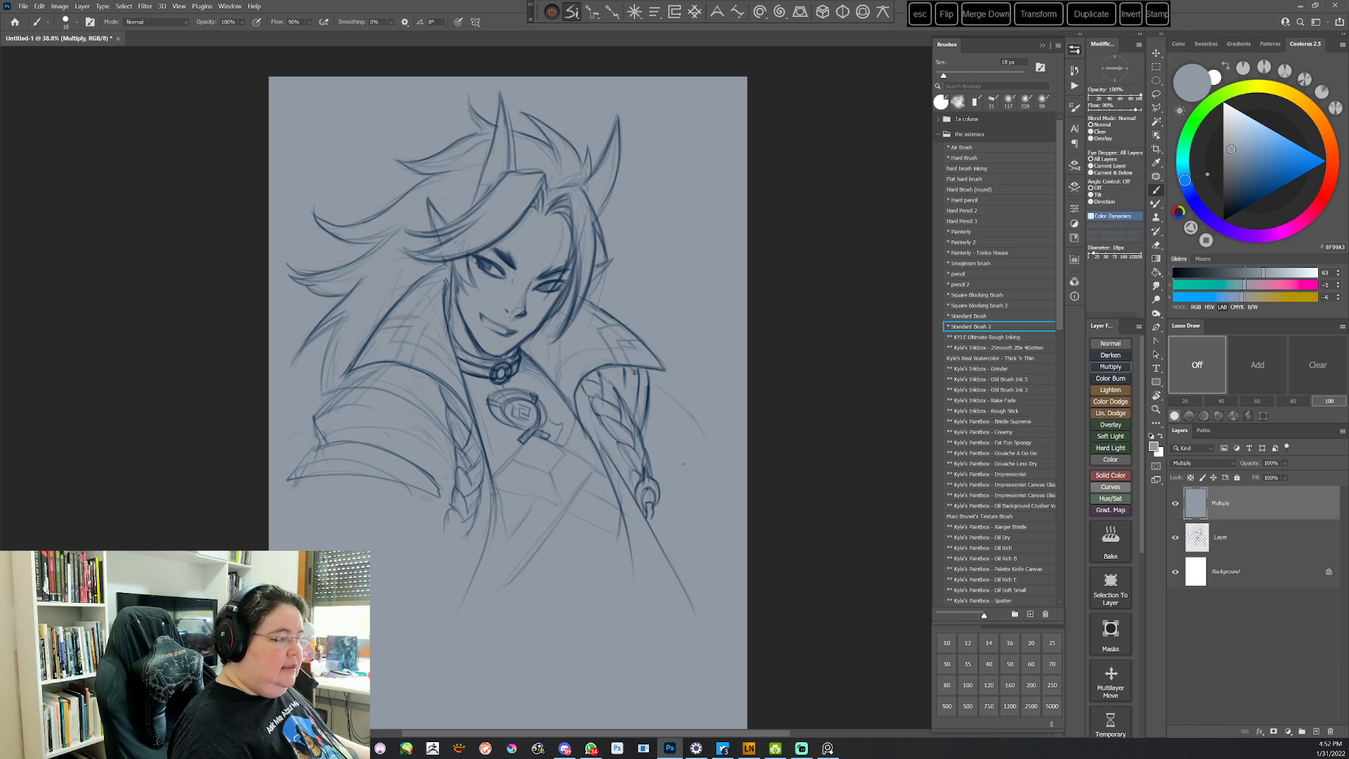
Shade around the character's eye in a darker blue-grey using Standard Brush 2 at about 124 px
left_click(983, 317)
left_click(982, 326)
left_click(1231, 132)
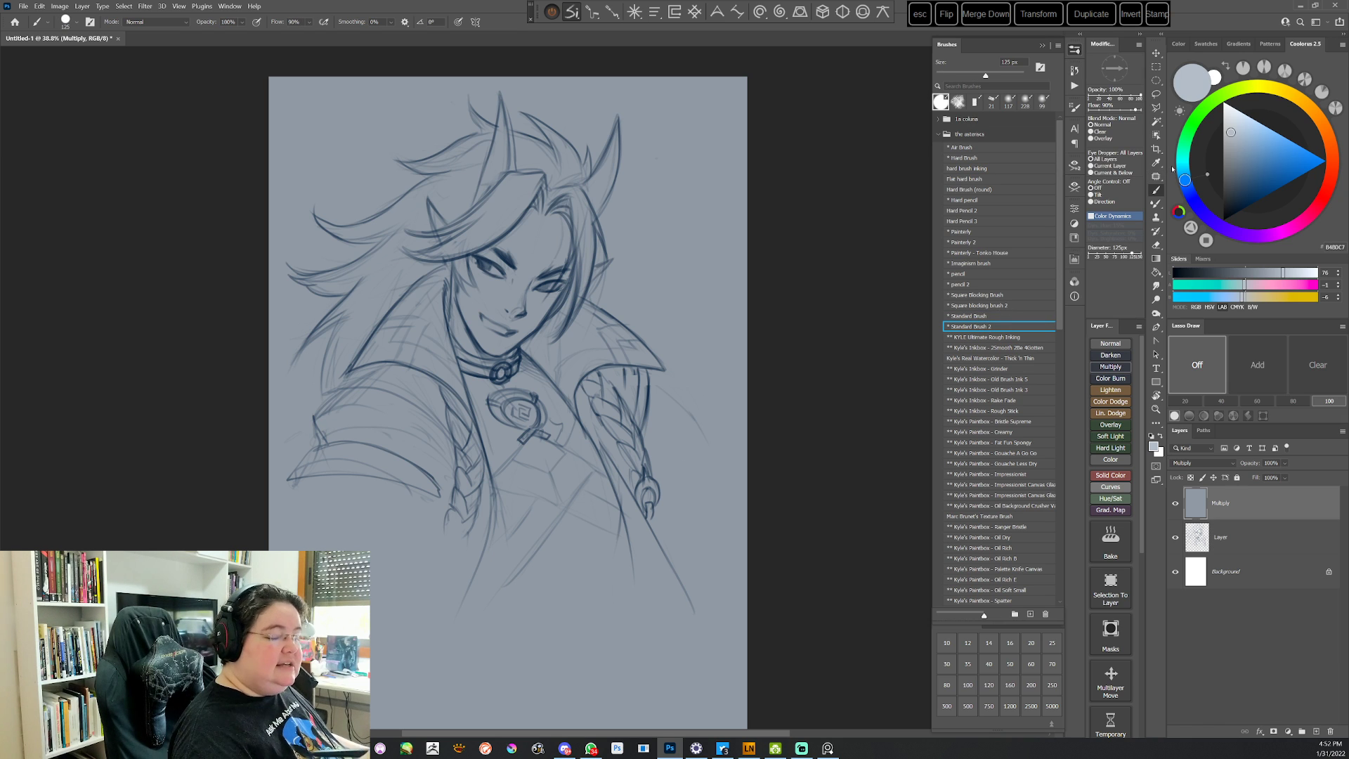
left_click_drag(587, 244, 589, 263)
right_click(590, 266)
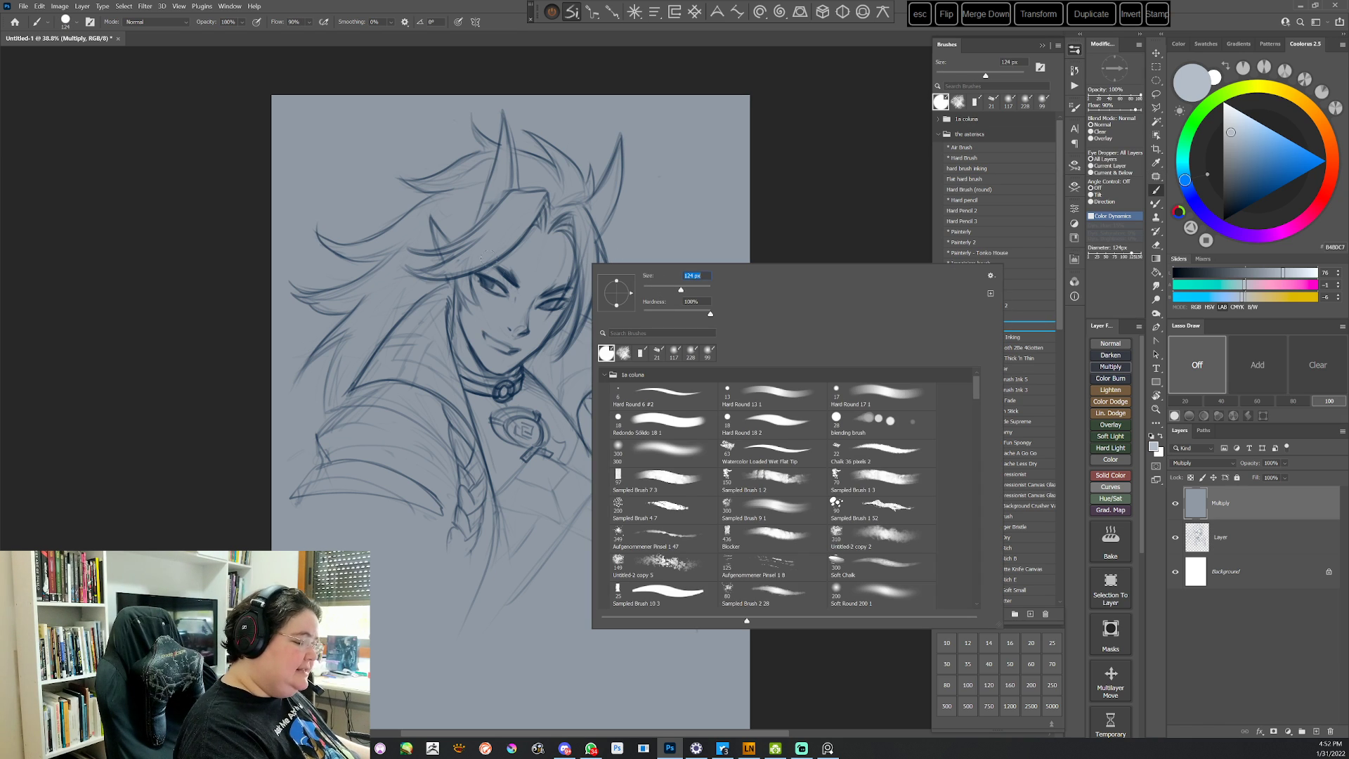
key("Escape")
left_click(1235, 175)
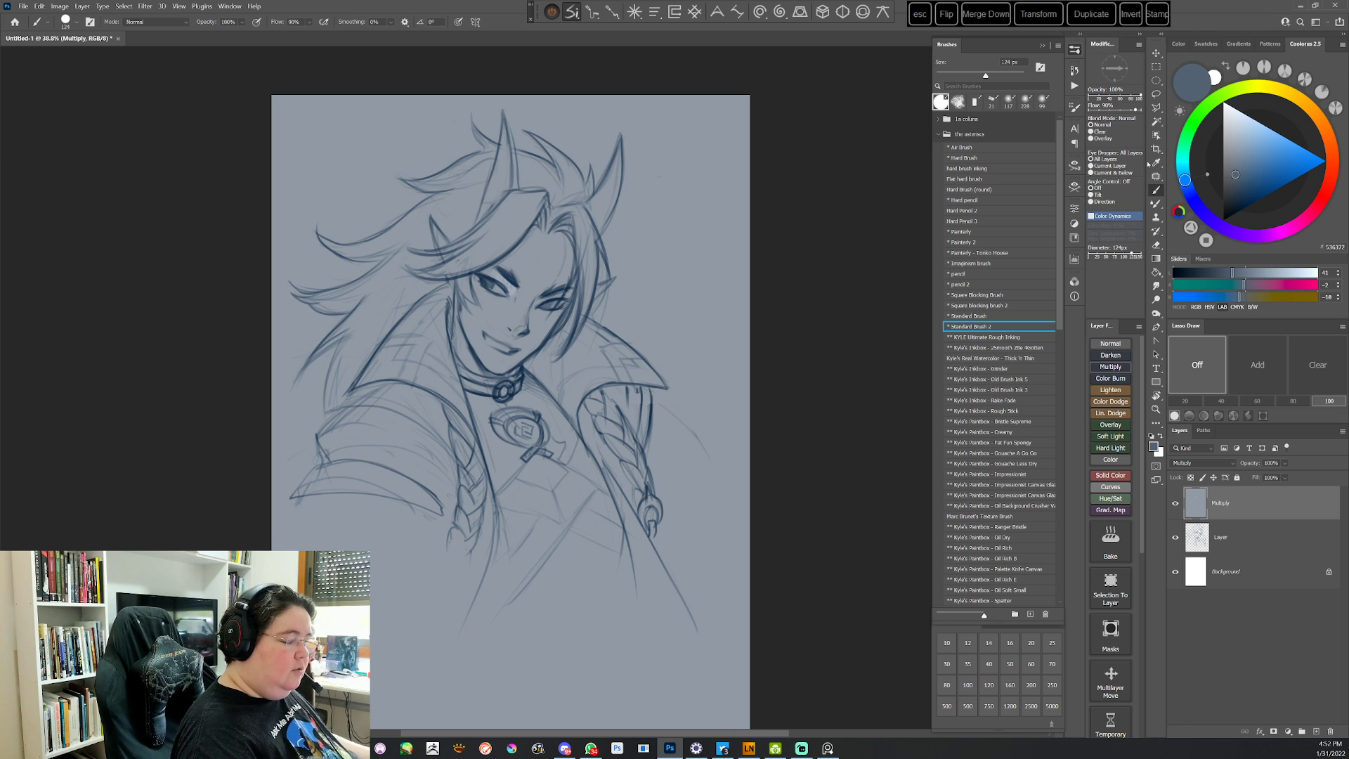
left_click_drag(494, 267, 514, 289)
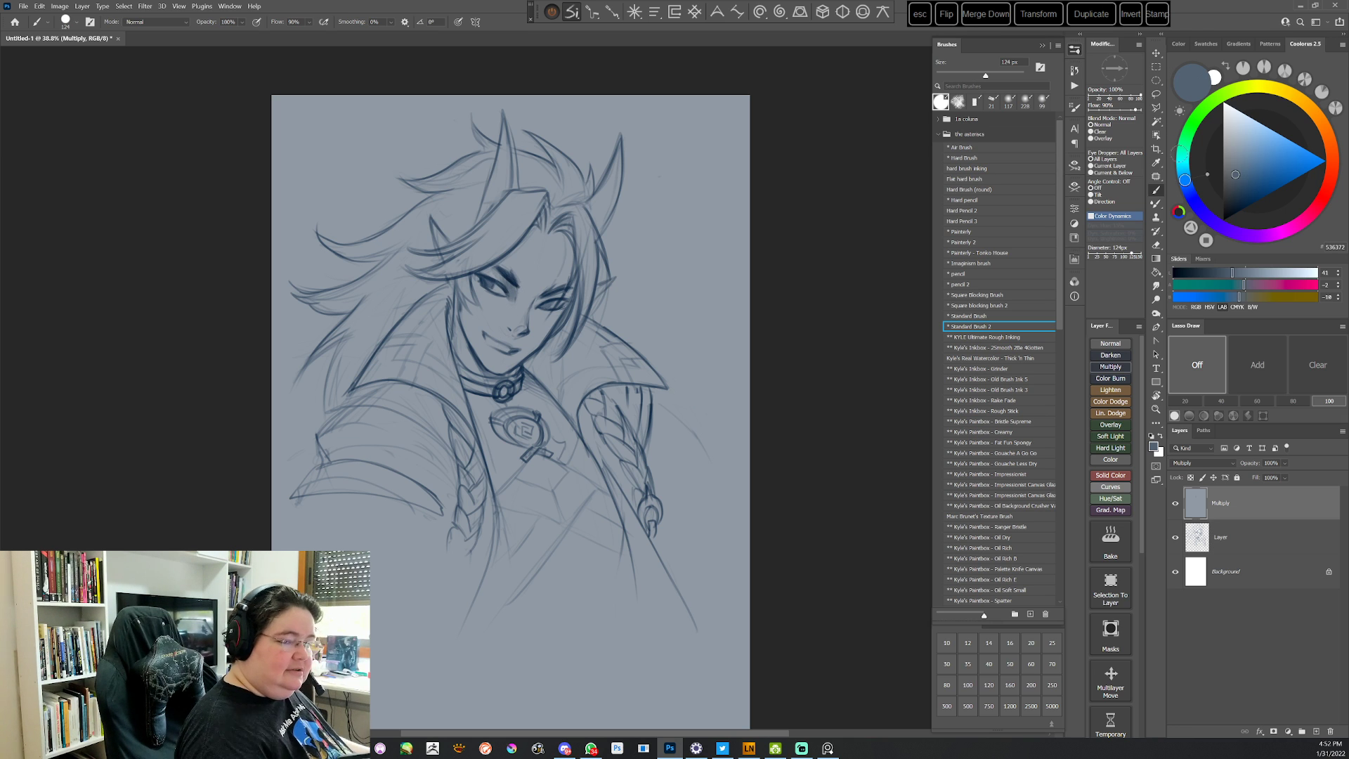
Reduce the brush to about 72 px and shade near the other eye with a slightly adjusted blue-grey
left_click(1233, 176)
key("r")
left_click_drag(683, 318, 650, 518)
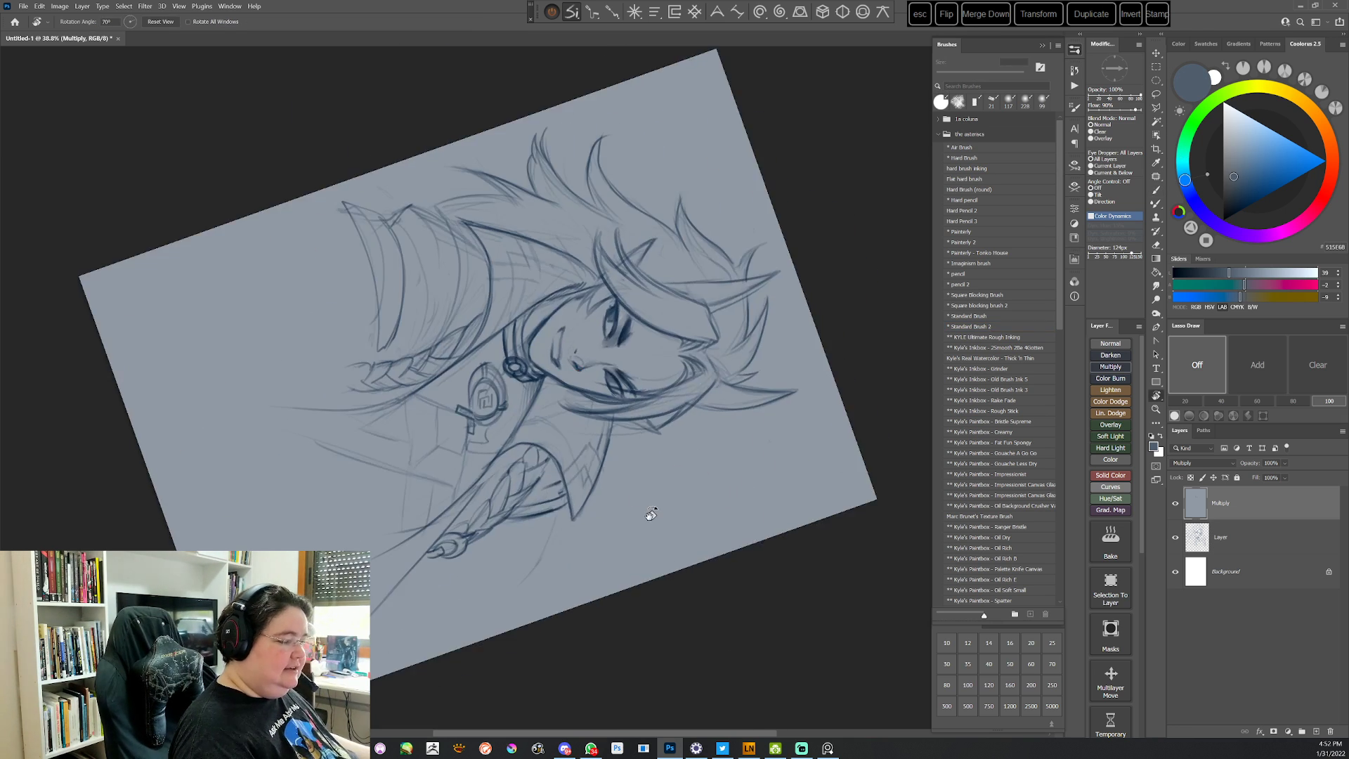
right_click(710, 309)
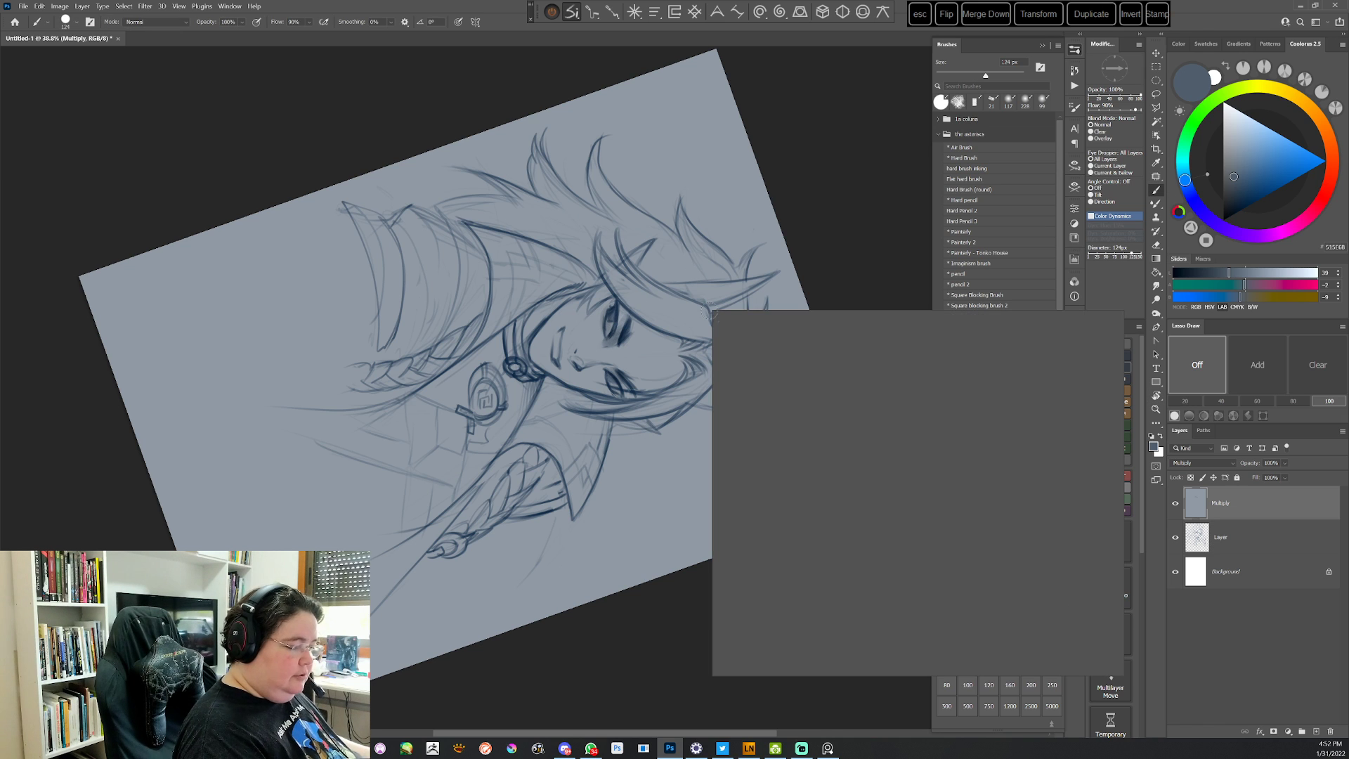
left_click_drag(795, 338, 771, 338)
left_click(859, 195)
left_click_drag(607, 372, 608, 386)
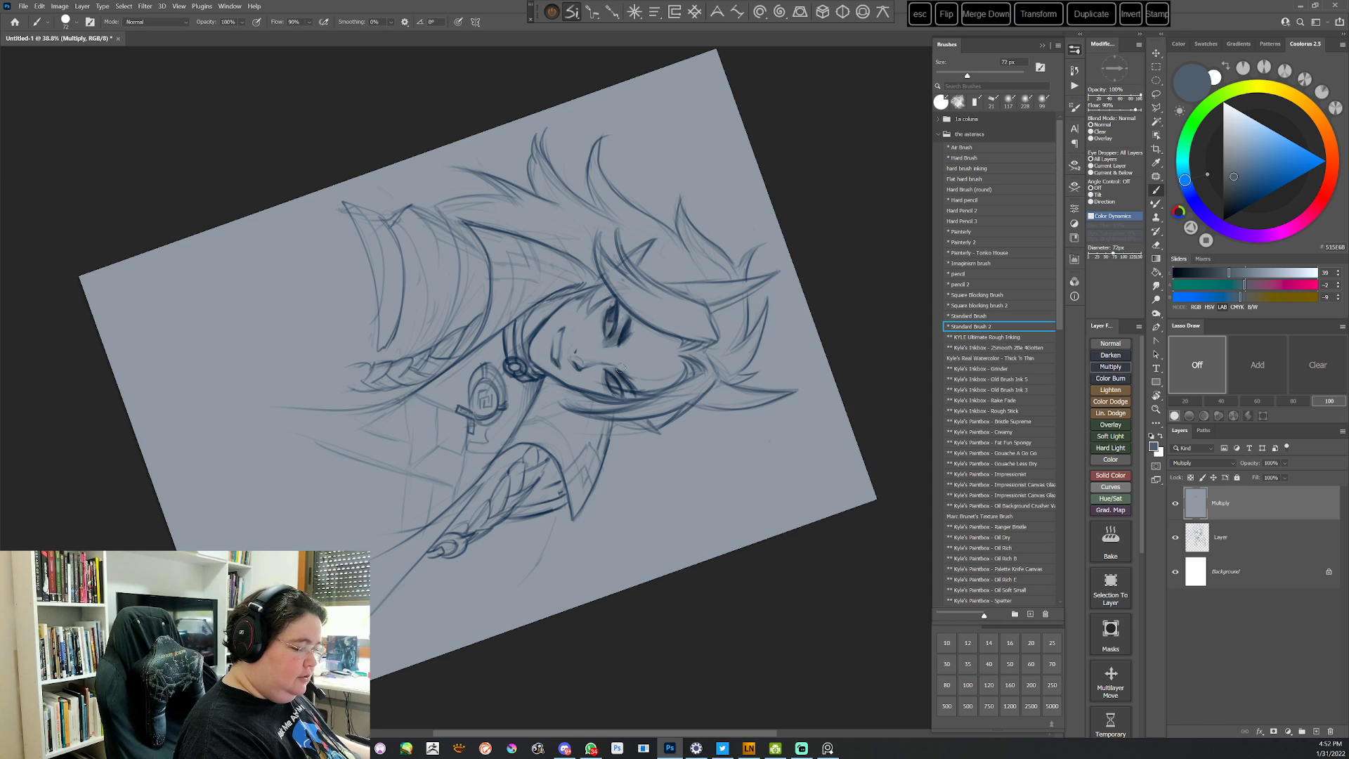
key("Escape")
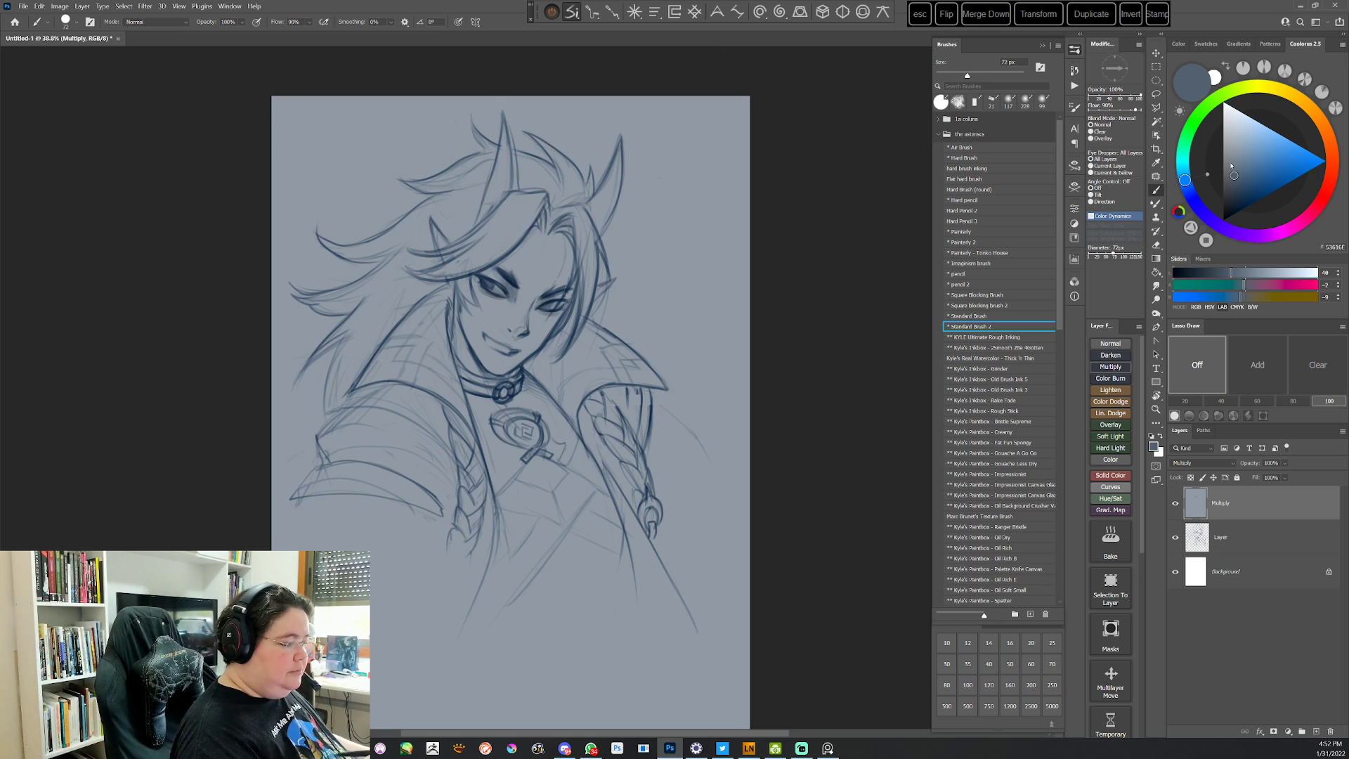
Deepen the shading around the eyes with a darker grey and a brush of about 51 px
key("r")
left_click_drag(680, 378, 622, 296)
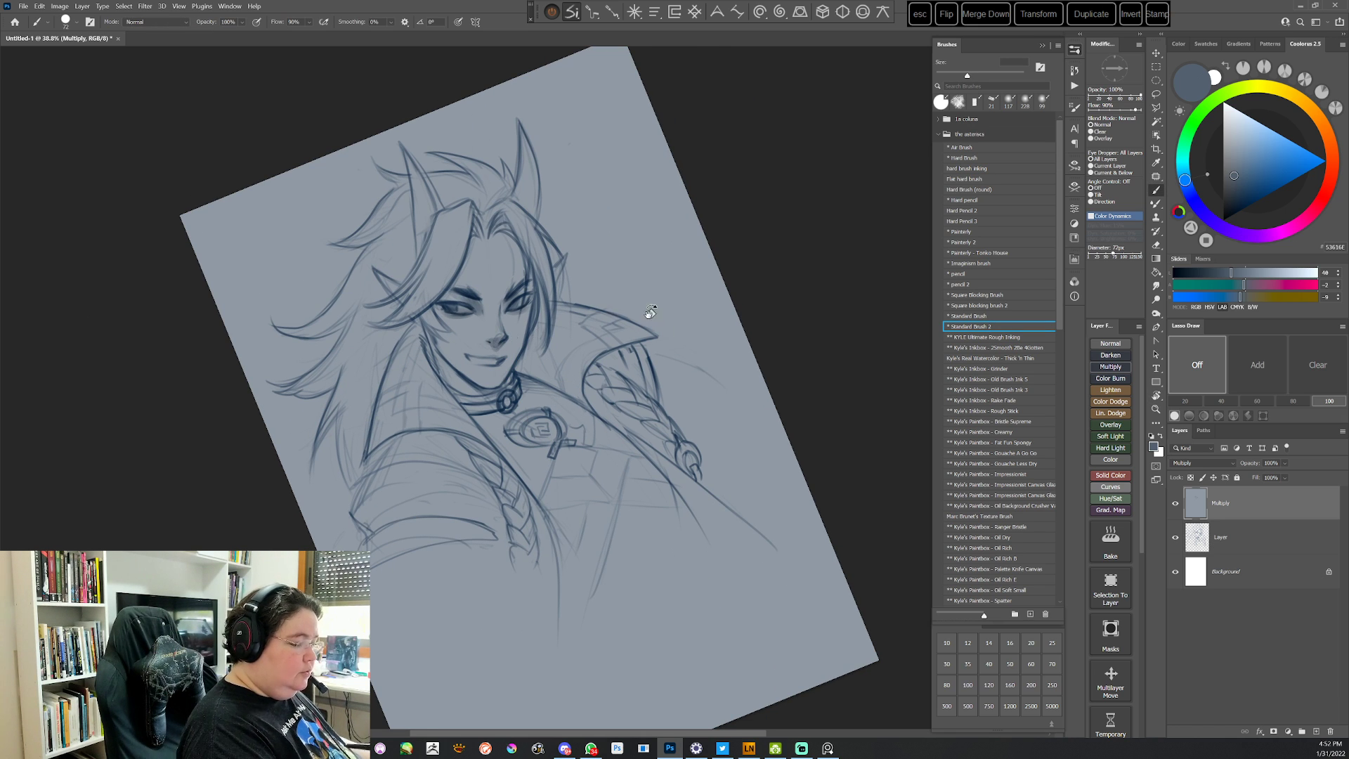
key("r")
left_click_drag(650, 312, 513, 548)
left_click(1228, 184)
key("r")
left_click_drag(727, 515, 639, 593)
key("space")
left_click_drag(633, 501, 584, 417)
right_click(607, 307)
left_click(674, 334)
left_click(816, 177)
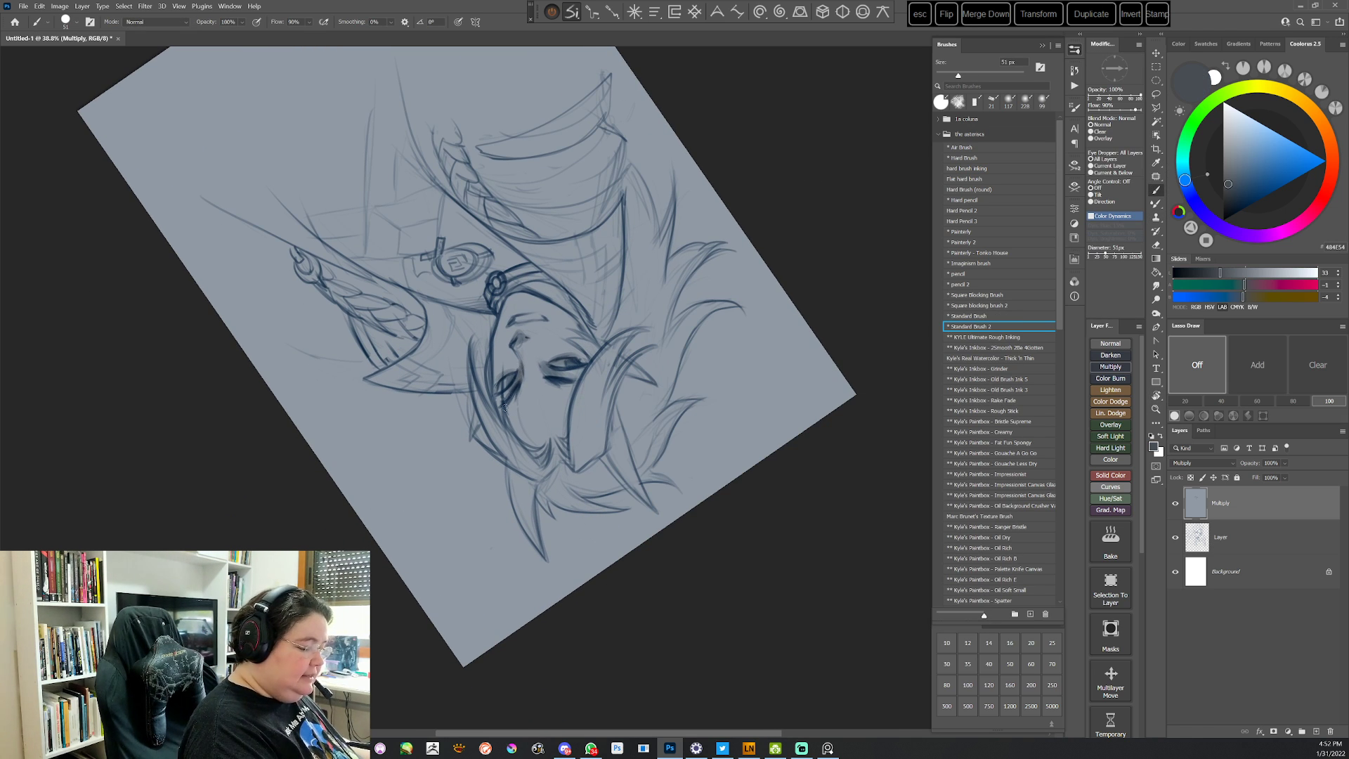
key("Escape")
key("space")
left_click_drag(655, 461, 666, 366)
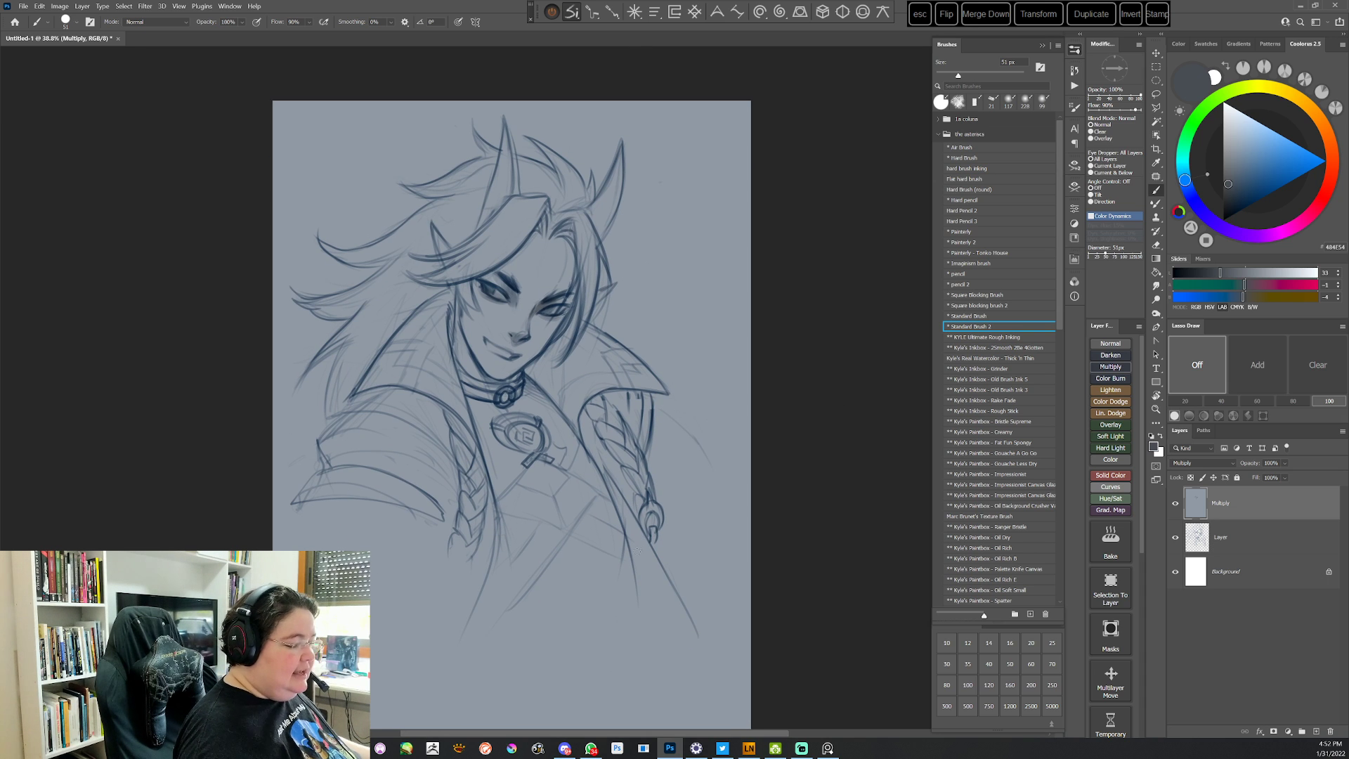
Touch up the eye shading with a dark blue-grey and a 75 px brush
left_click(1229, 180)
right_click(592, 245)
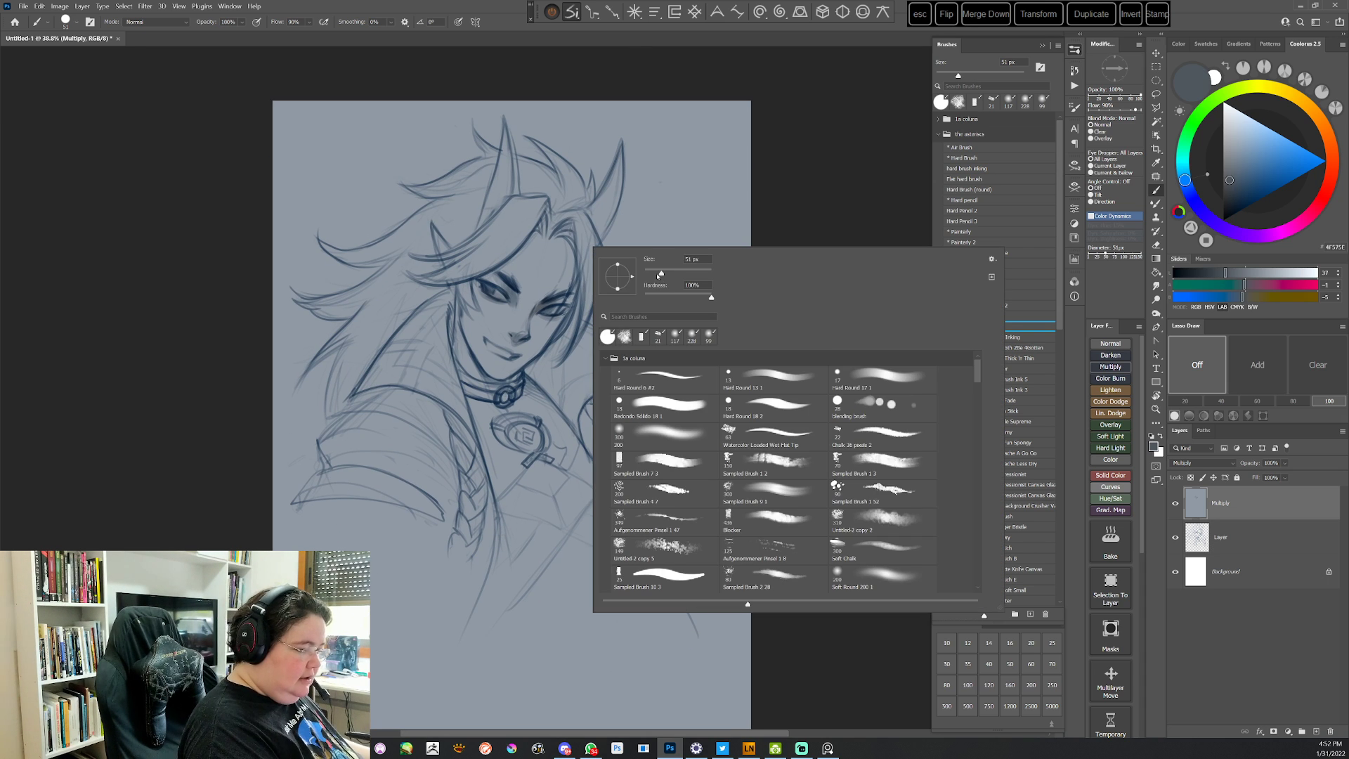
left_click_drag(659, 274, 668, 274)
left_click(504, 280)
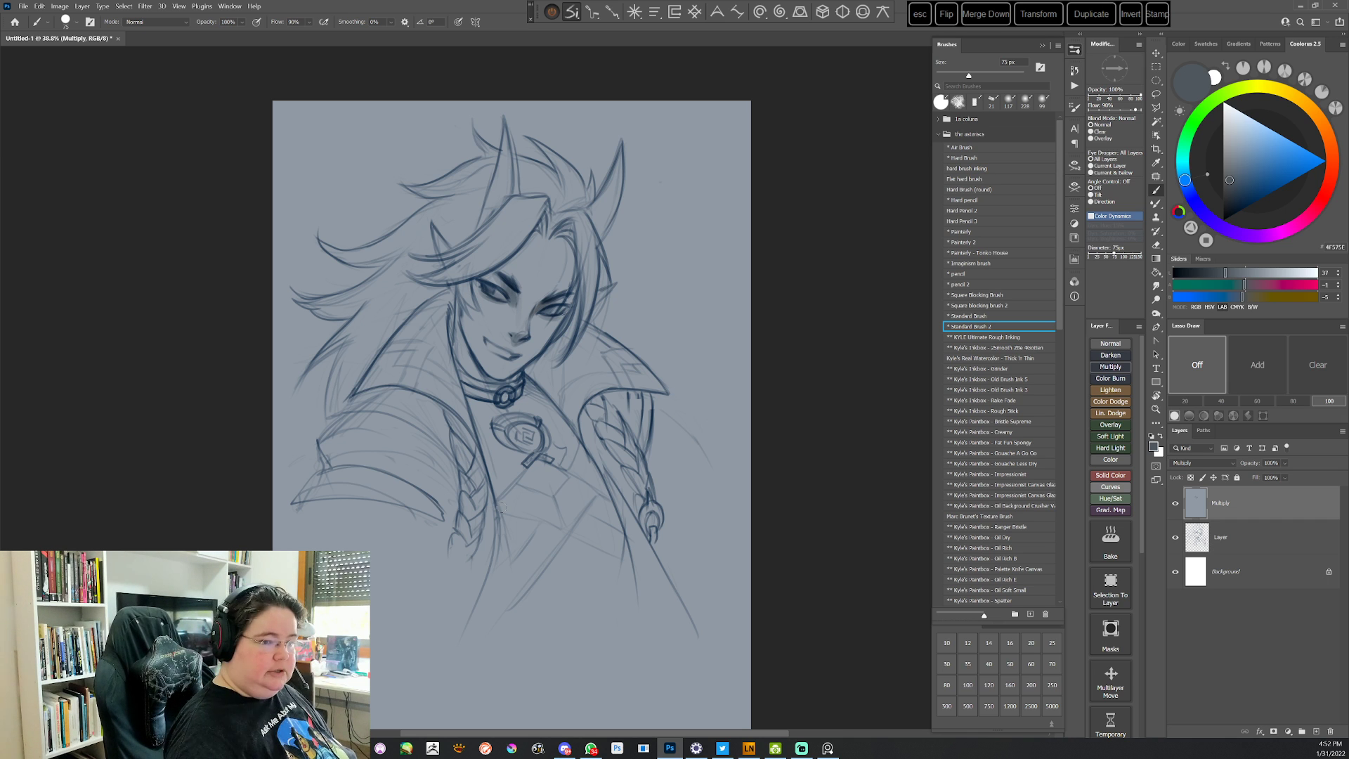
Lighten the bangs, the side strand and the hair on top with light grey and a 190 px brush
left_click(1226, 145)
right_click(554, 242)
left_click_drag(631, 268, 655, 268)
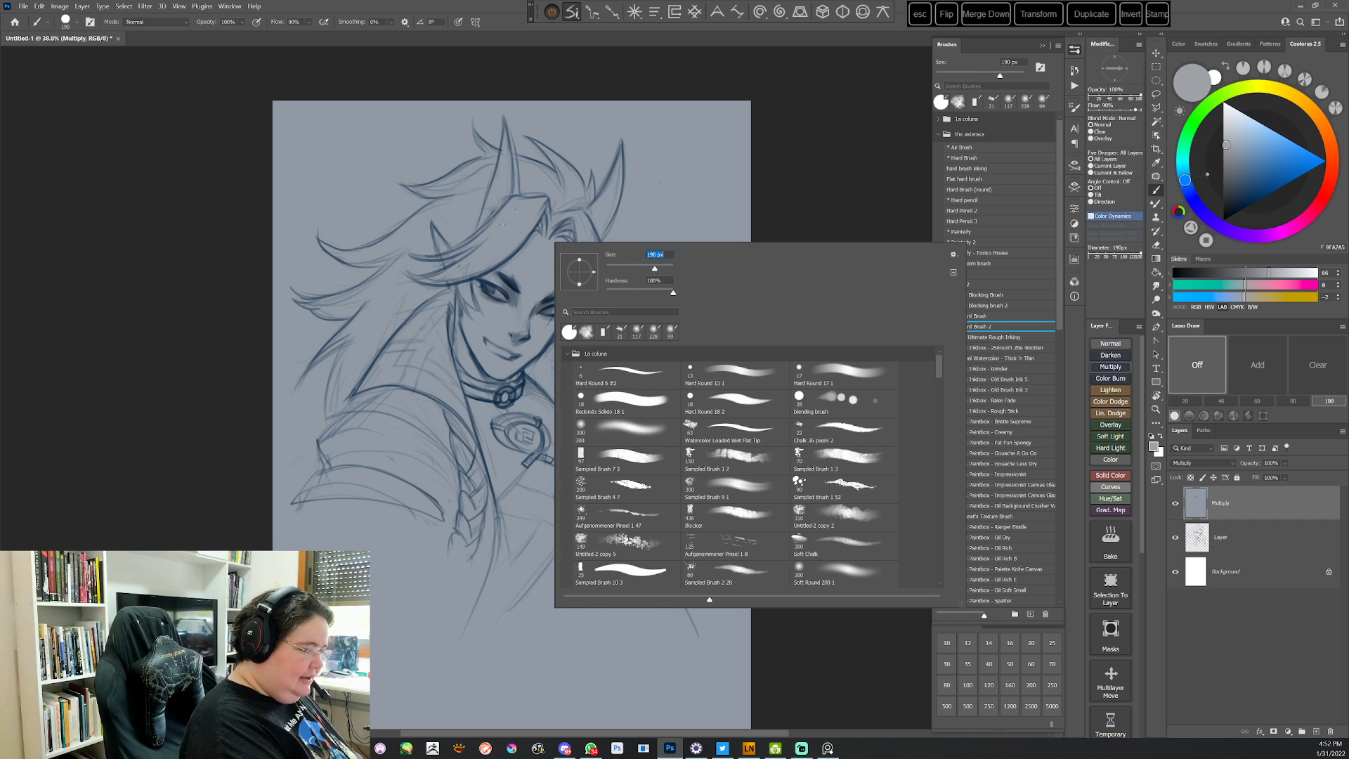
key("Return")
left_click(1223, 135)
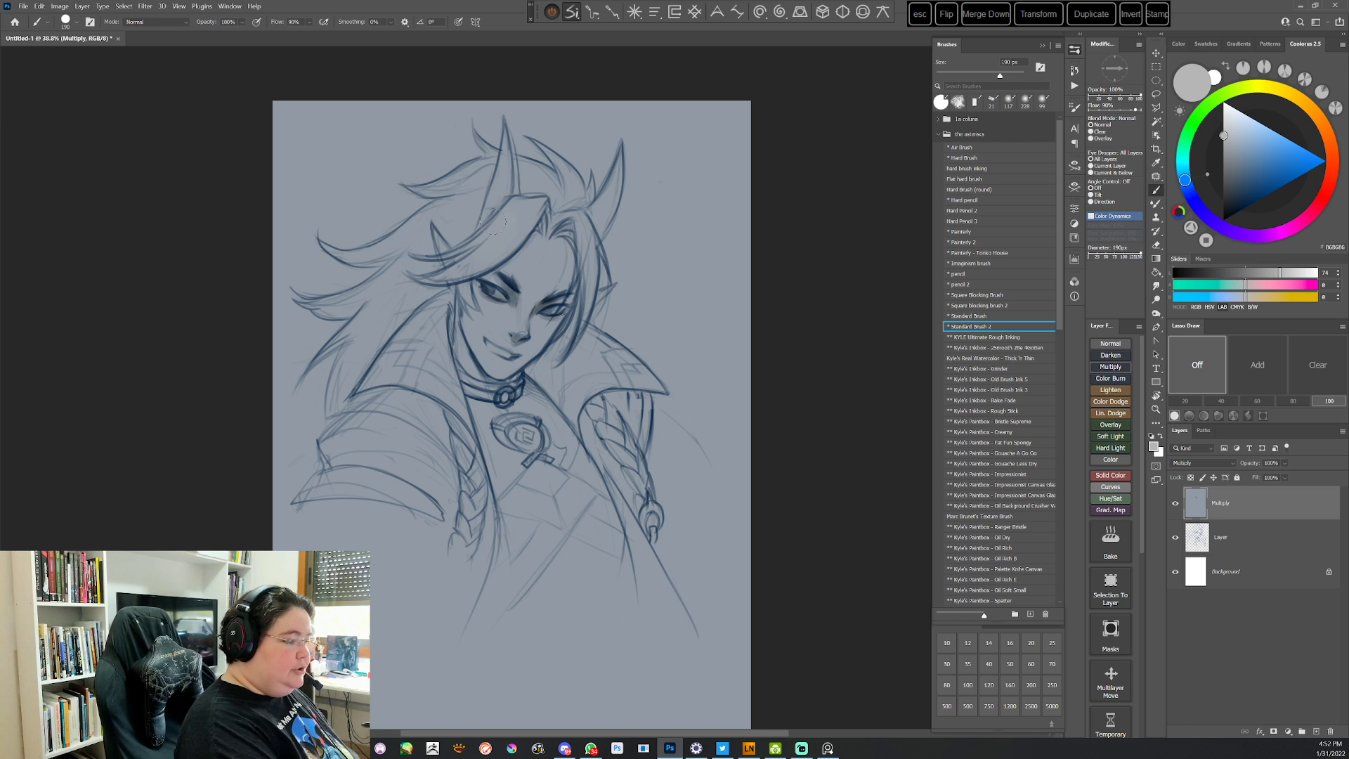
left_click_drag(519, 219, 461, 261)
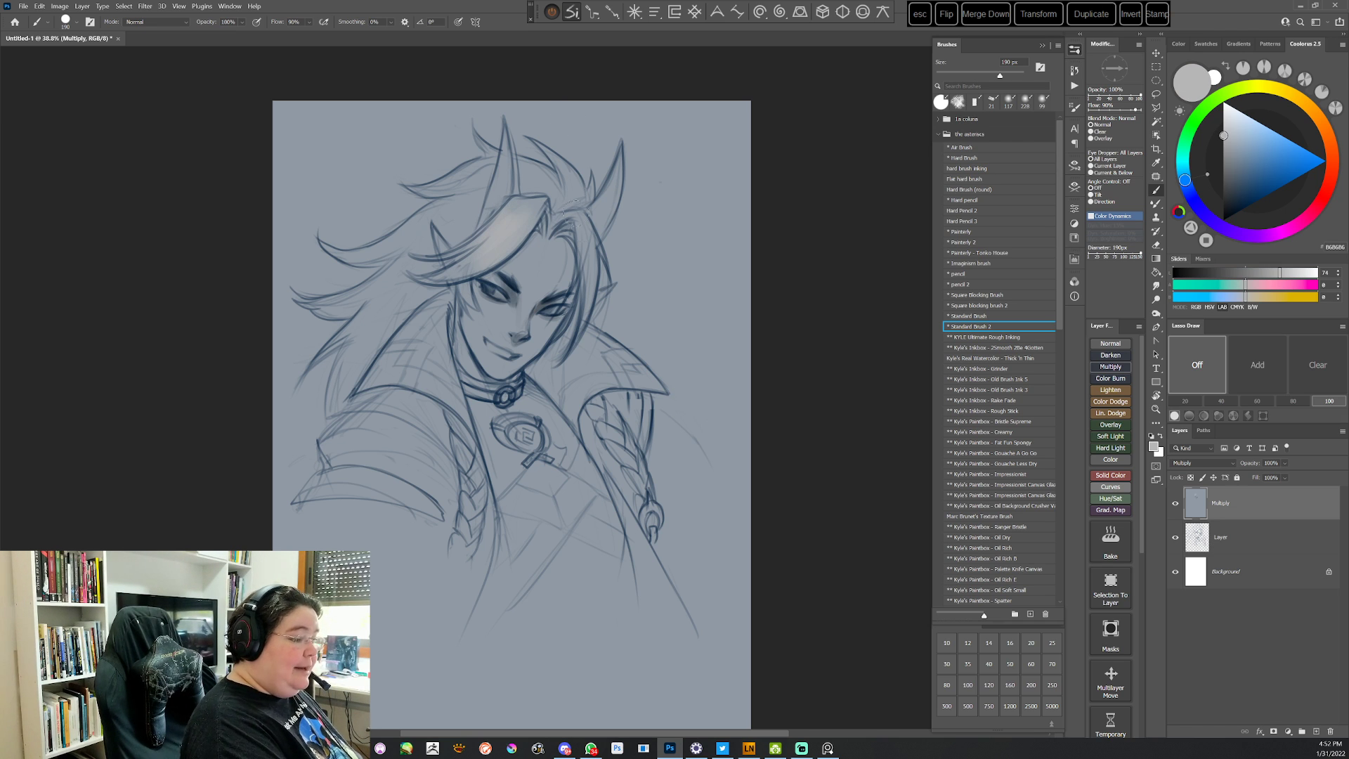
left_click_drag(576, 219, 594, 297)
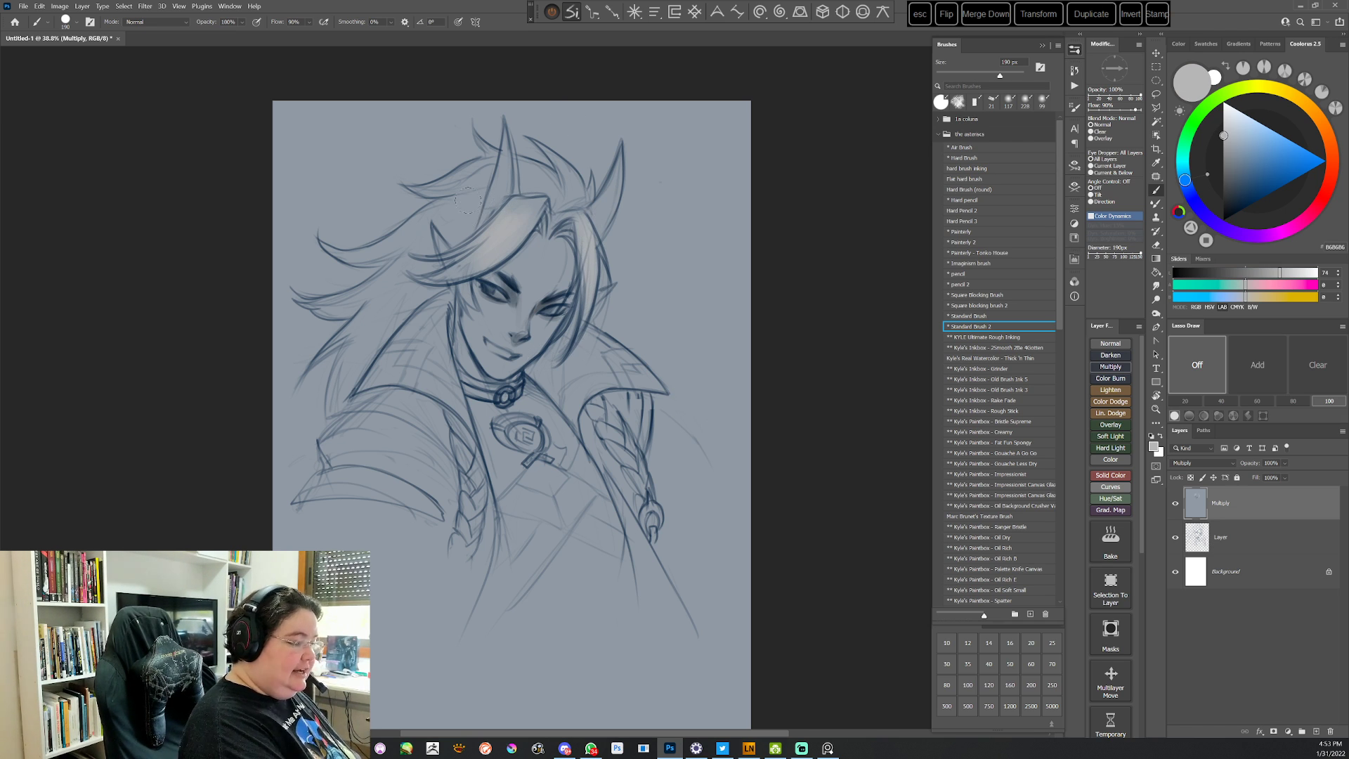
mouse_move(443, 216)
left_mouse_down()
mouse_move(470, 210)
mouse_move(483, 175)
mouse_move(555, 185)
mouse_move(587, 208)
left_mouse_up()
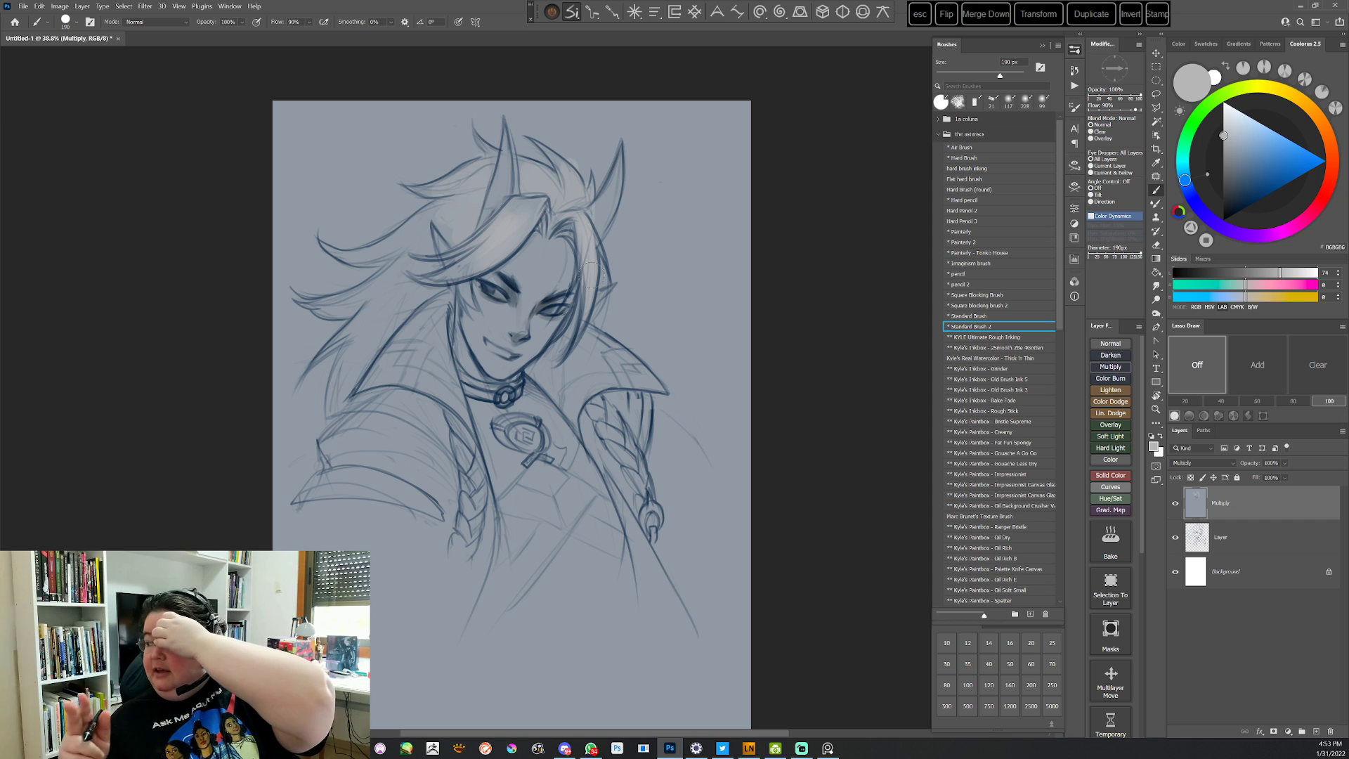
Darken the hair parting below the bangs with a 32 px brush in progressively darker blue
left_click(1242, 159)
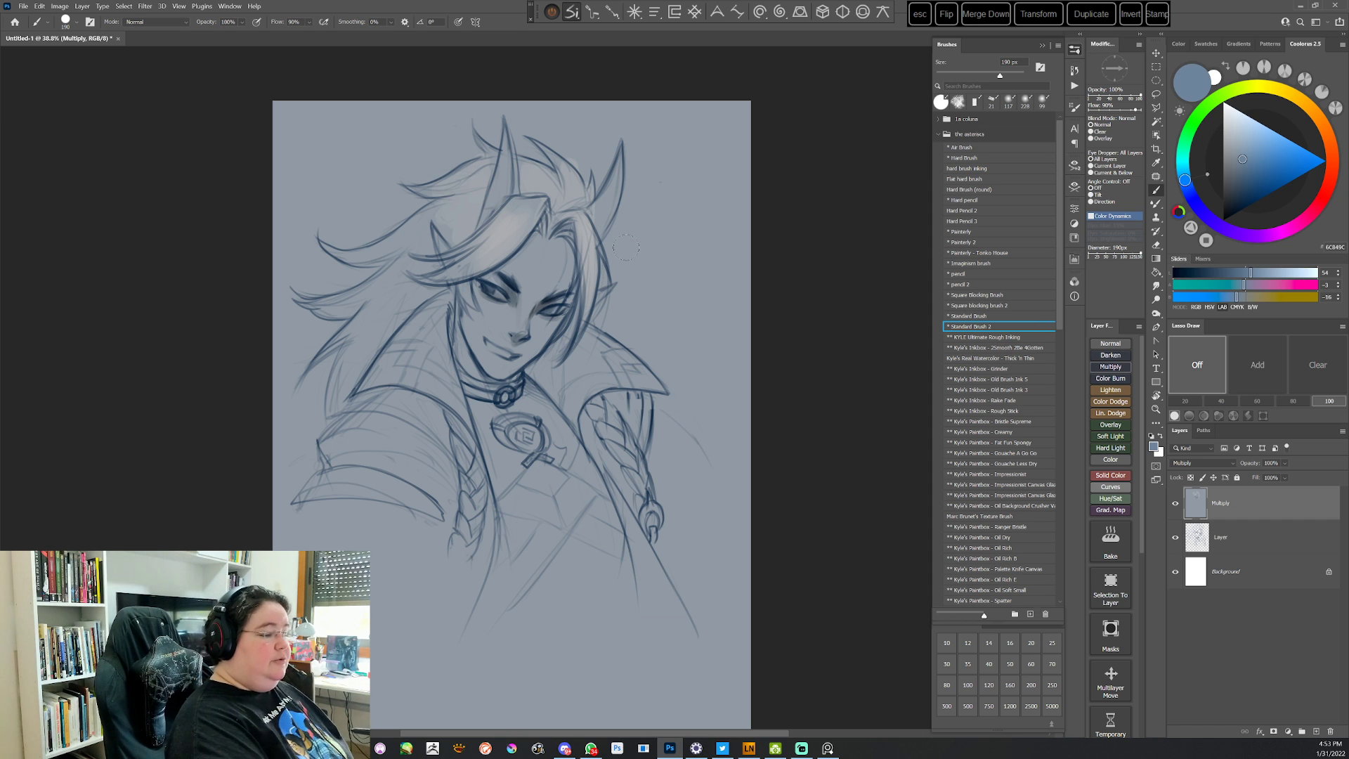
right_click(630, 247)
left_click(690, 274)
left_click(560, 231)
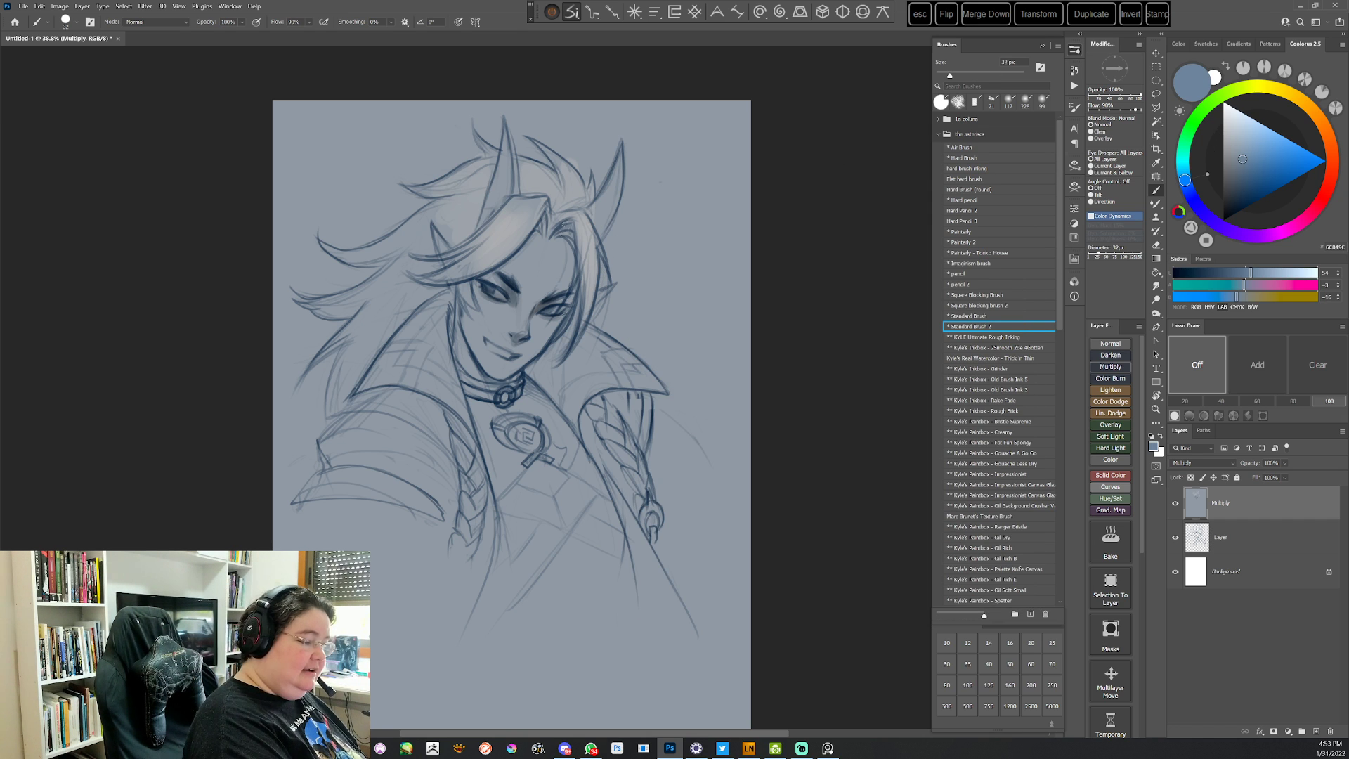
left_click_drag(1249, 169, 1250, 181)
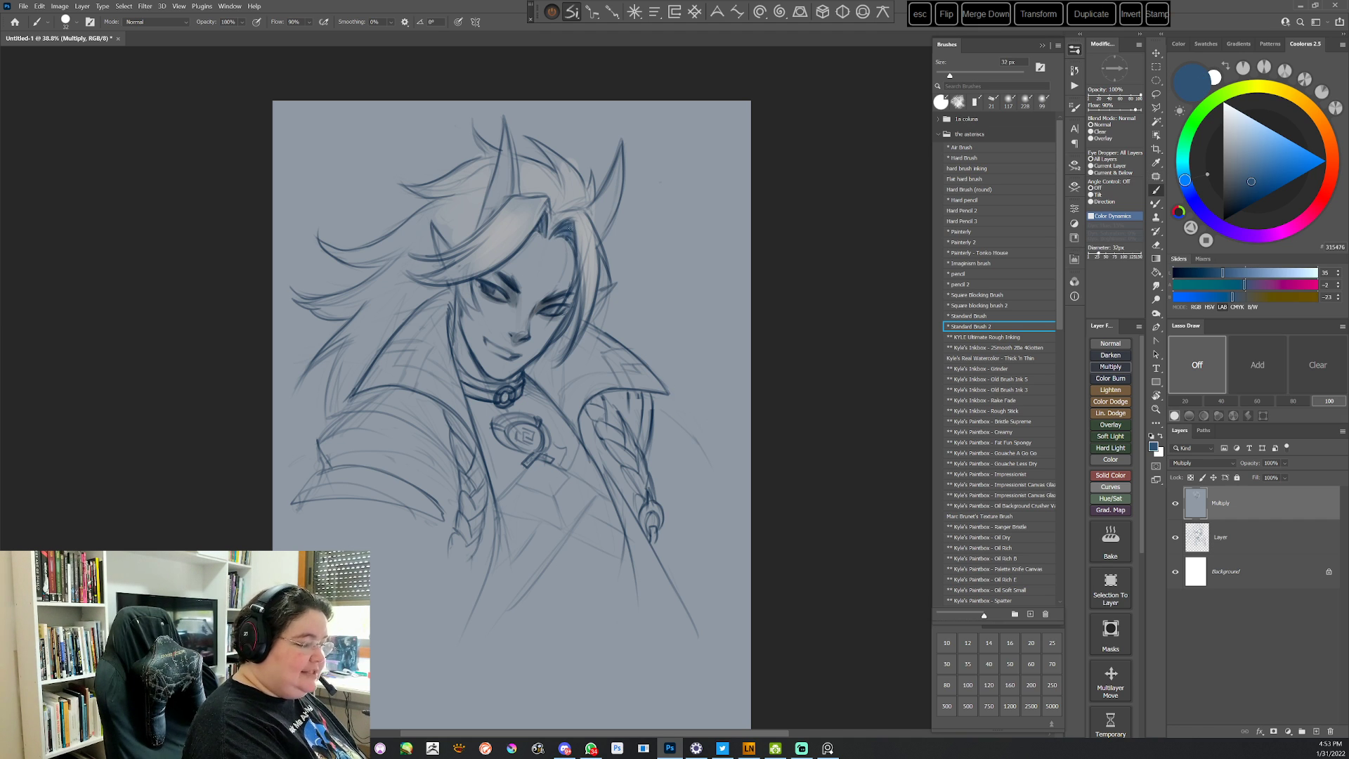
left_click_drag(1251, 182, 1229, 194)
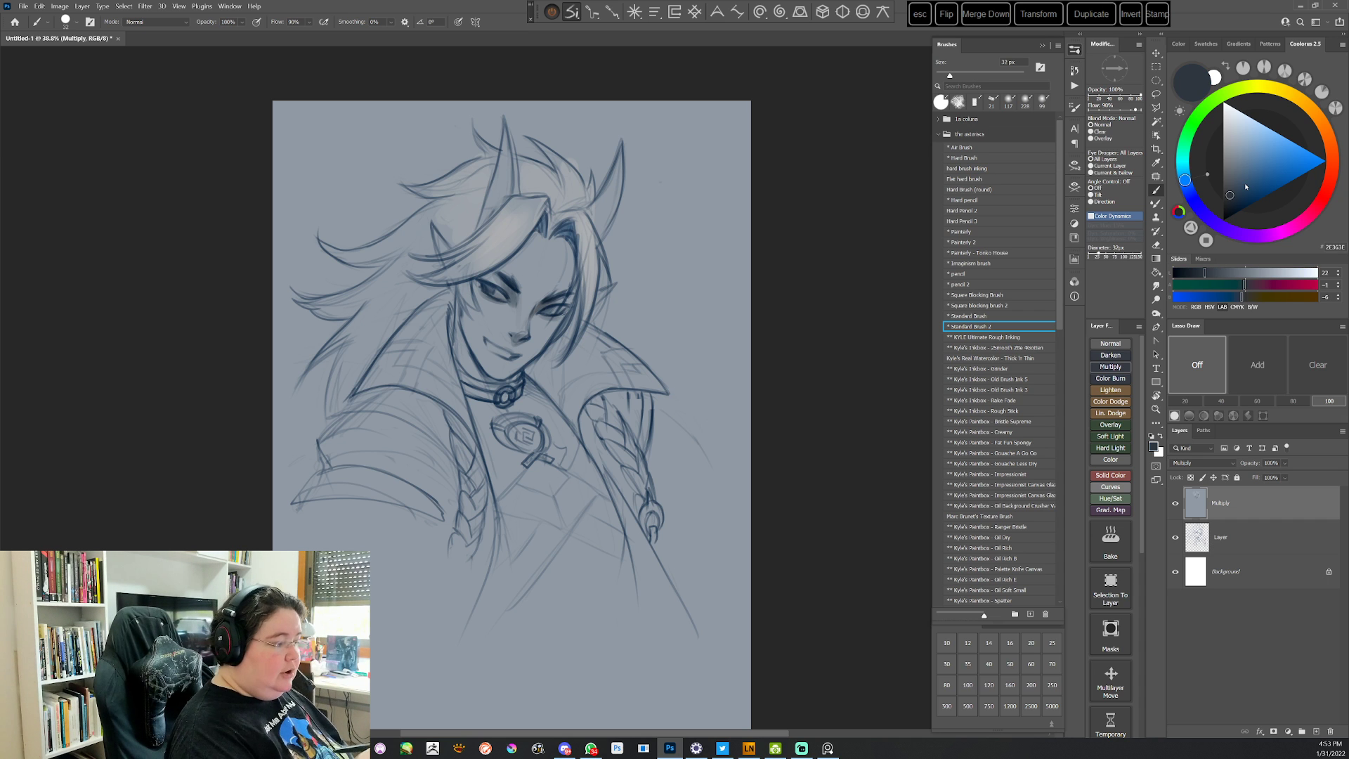
Sample the light hair tone and brighten the long front bang with a brush of about 73 px
left_click(528, 217, "alt")
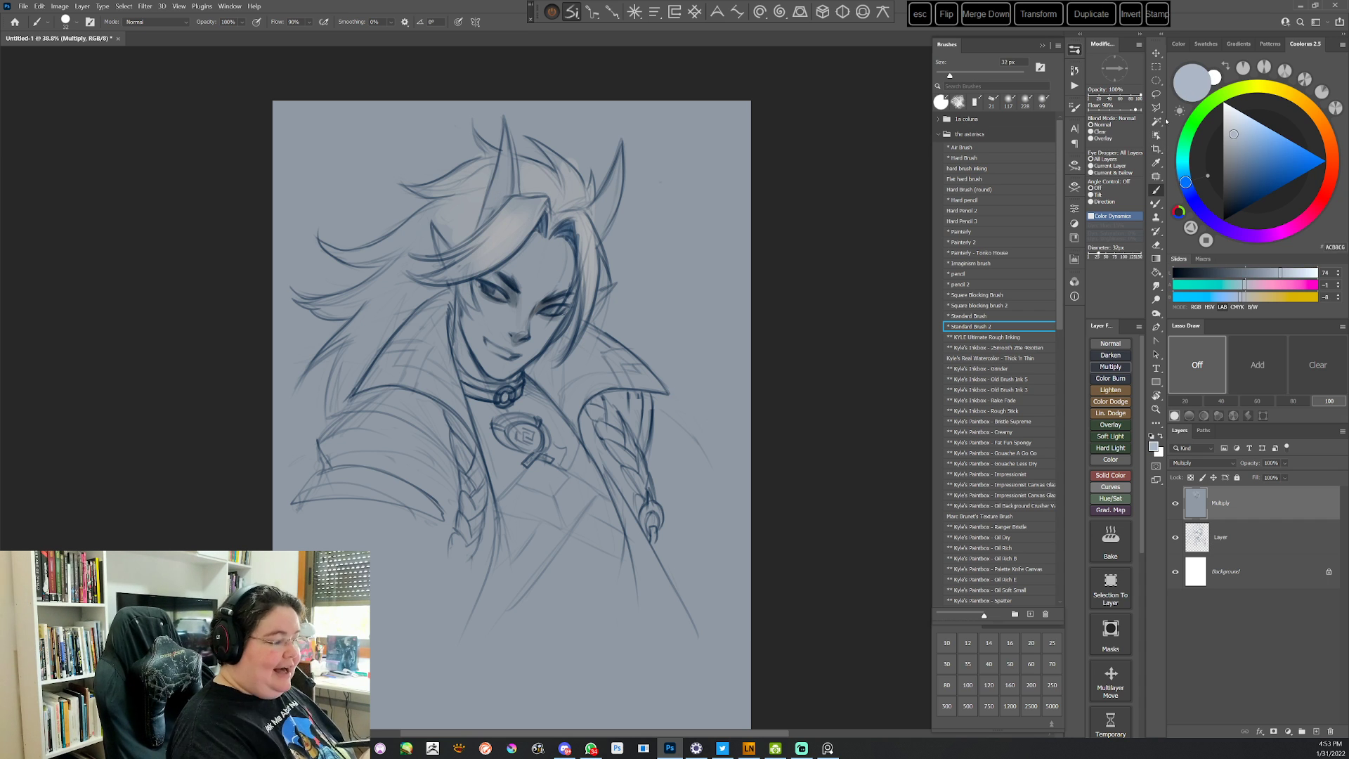
right_click(624, 277)
left_click_drag(421, 278, 502, 253)
left_click(496, 241, "alt")
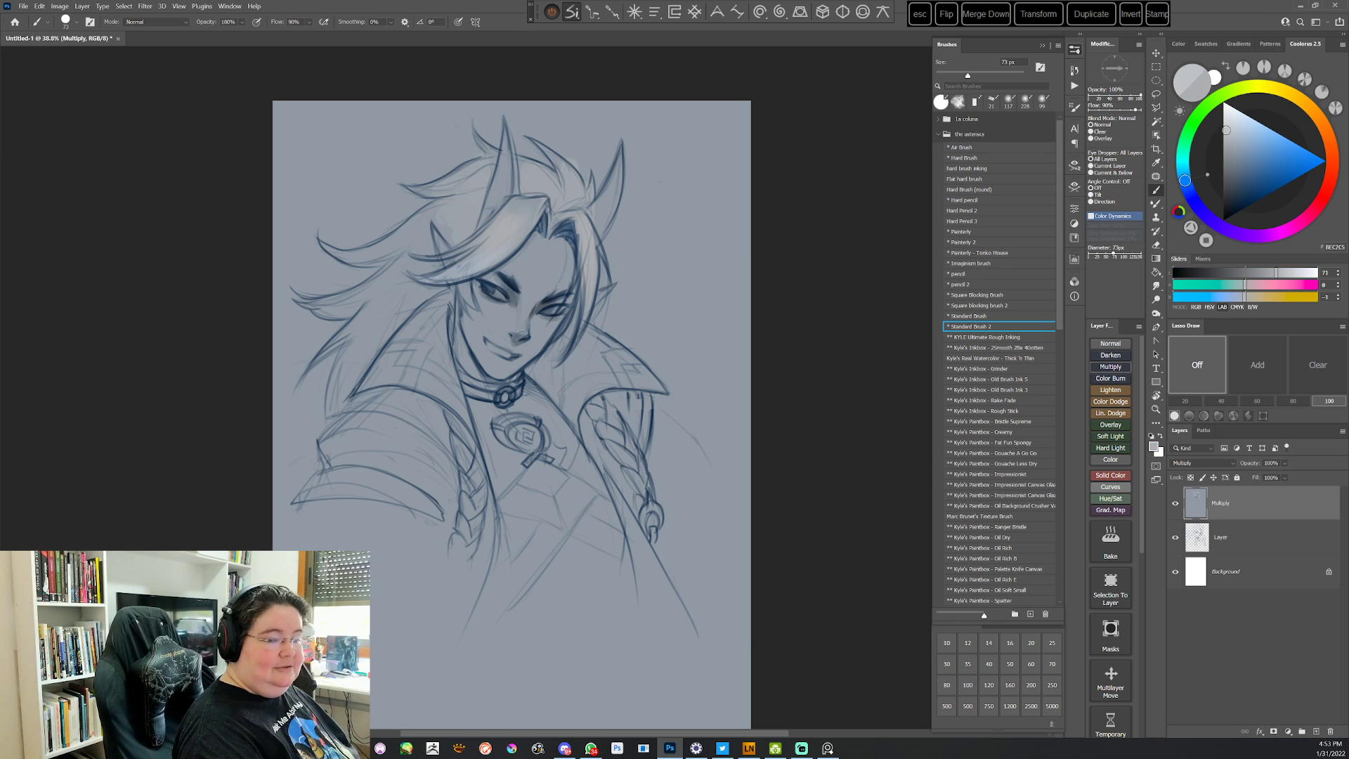
Brighten the front bang further with light grey and a 120 px brush
right_click(637, 284)
left_click_drag(636, 283, 649, 283)
left_click_drag(426, 280, 506, 251)
left_click_drag(453, 268, 492, 246)
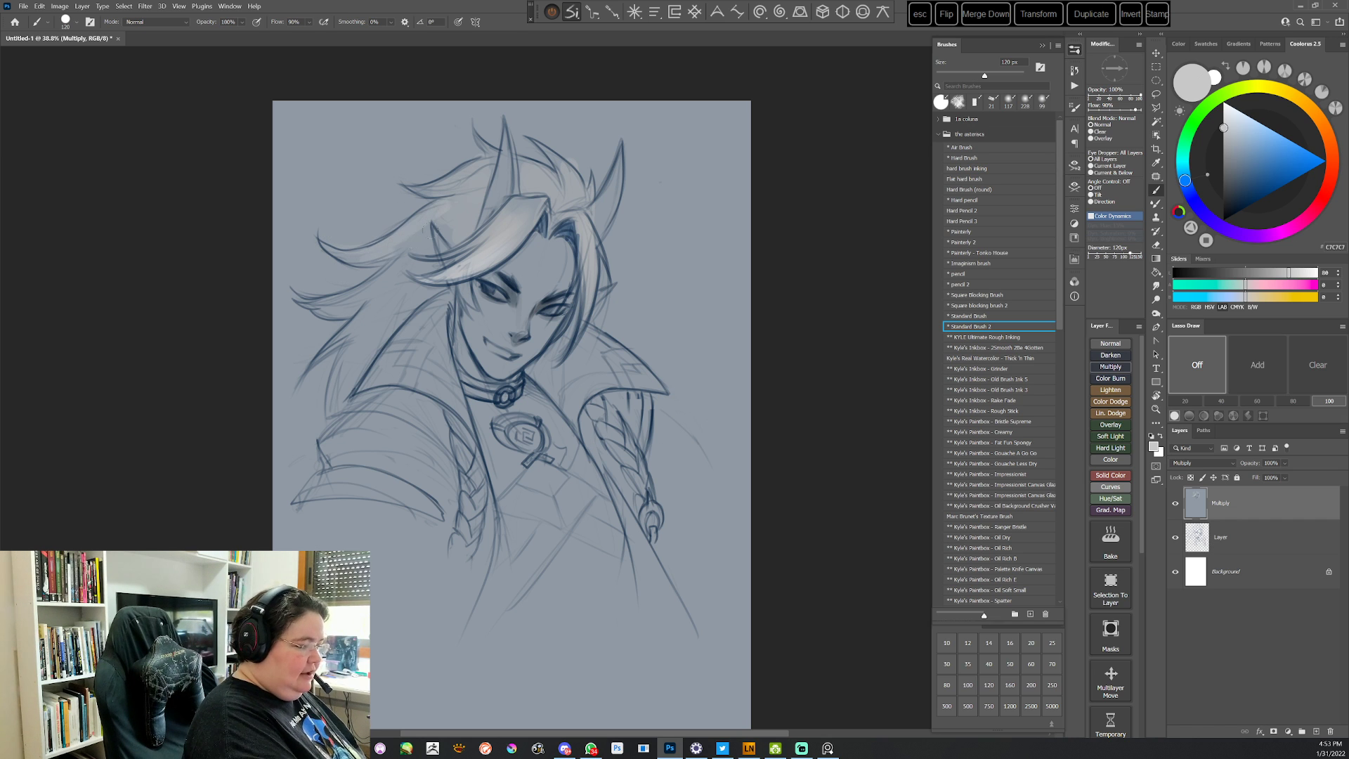
Try a linear rainbow gradient across the hair on the Multiply layer, and undo it
left_click(1155, 259)
left_click_drag(416, 268, 486, 184)
left_click_drag(504, 238, 559, 183)
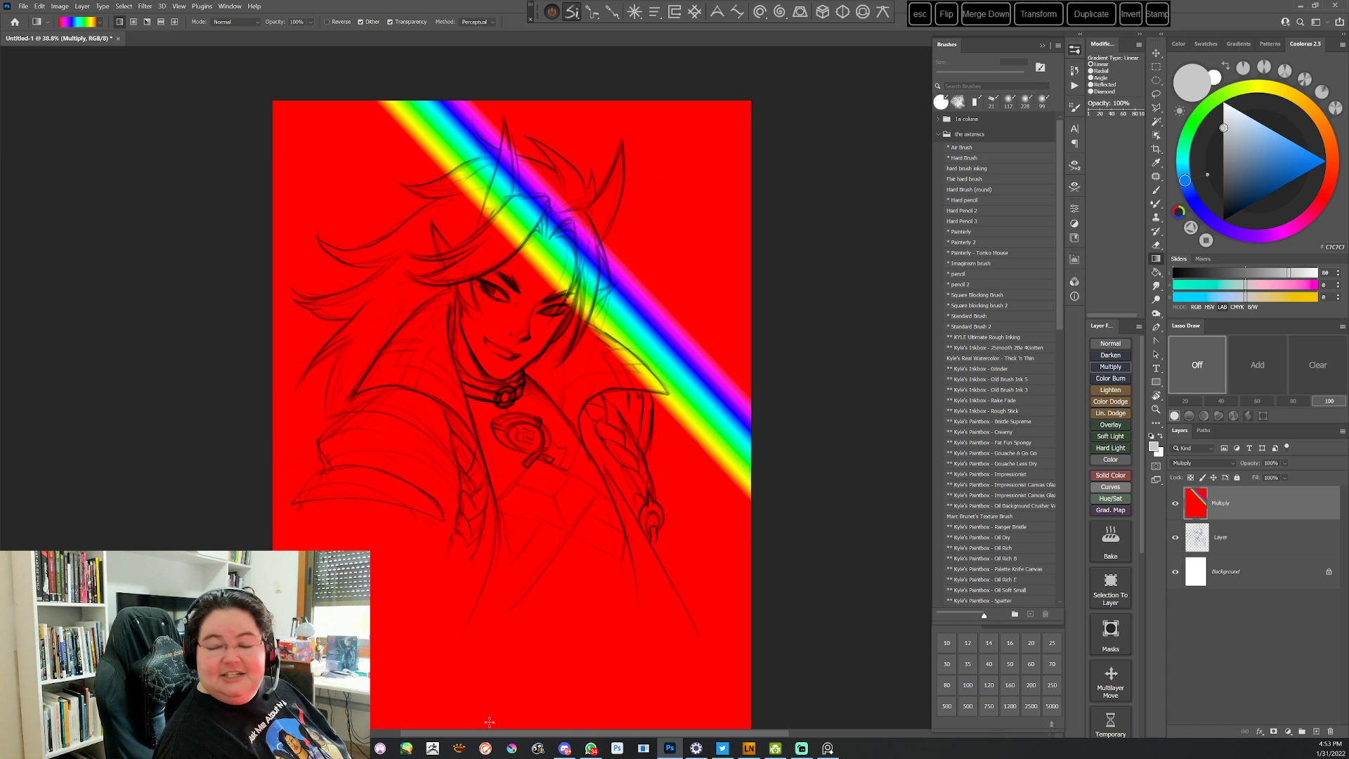
key("ctrl+z")
key("ctrl+z")
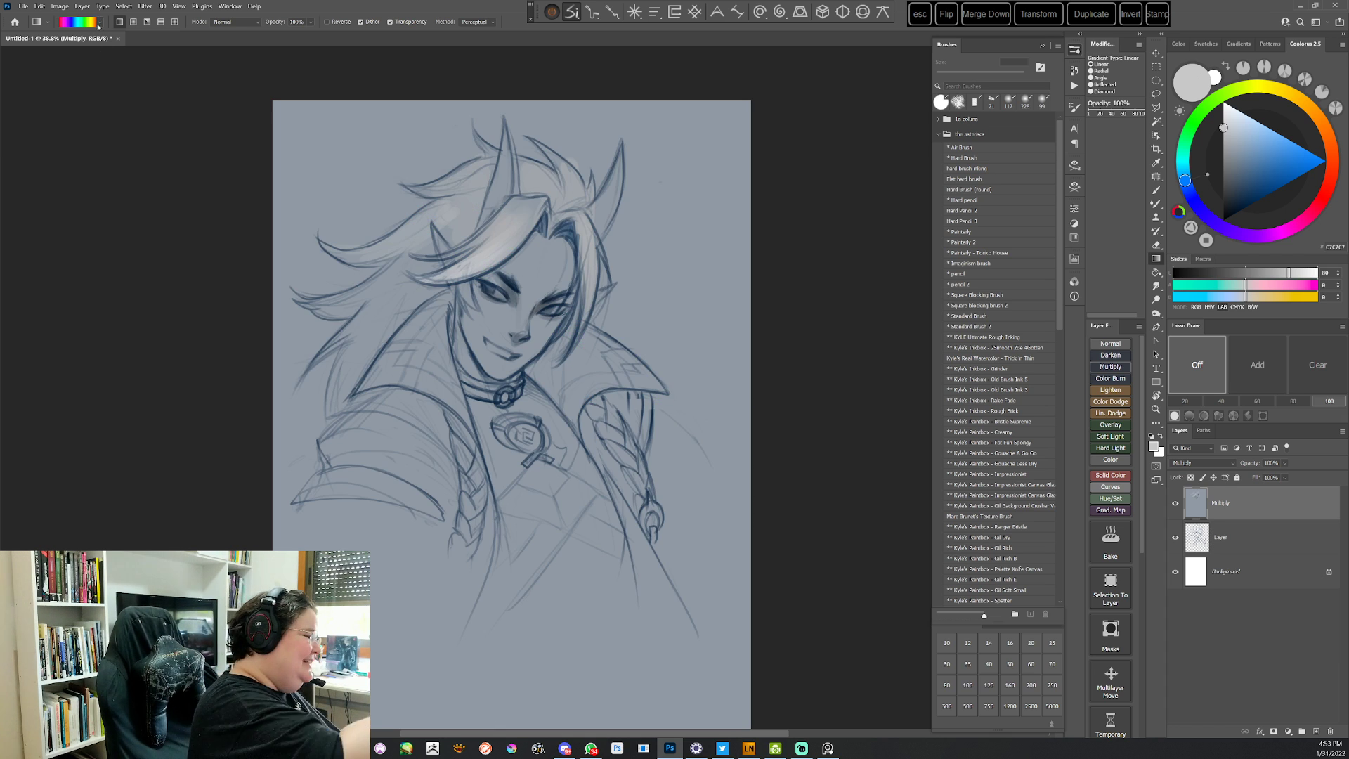
Set the Gradient tool to a radial foreground-to-transparent gradient at about 16% opacity
left_click(78, 22)
left_click(38, 63)
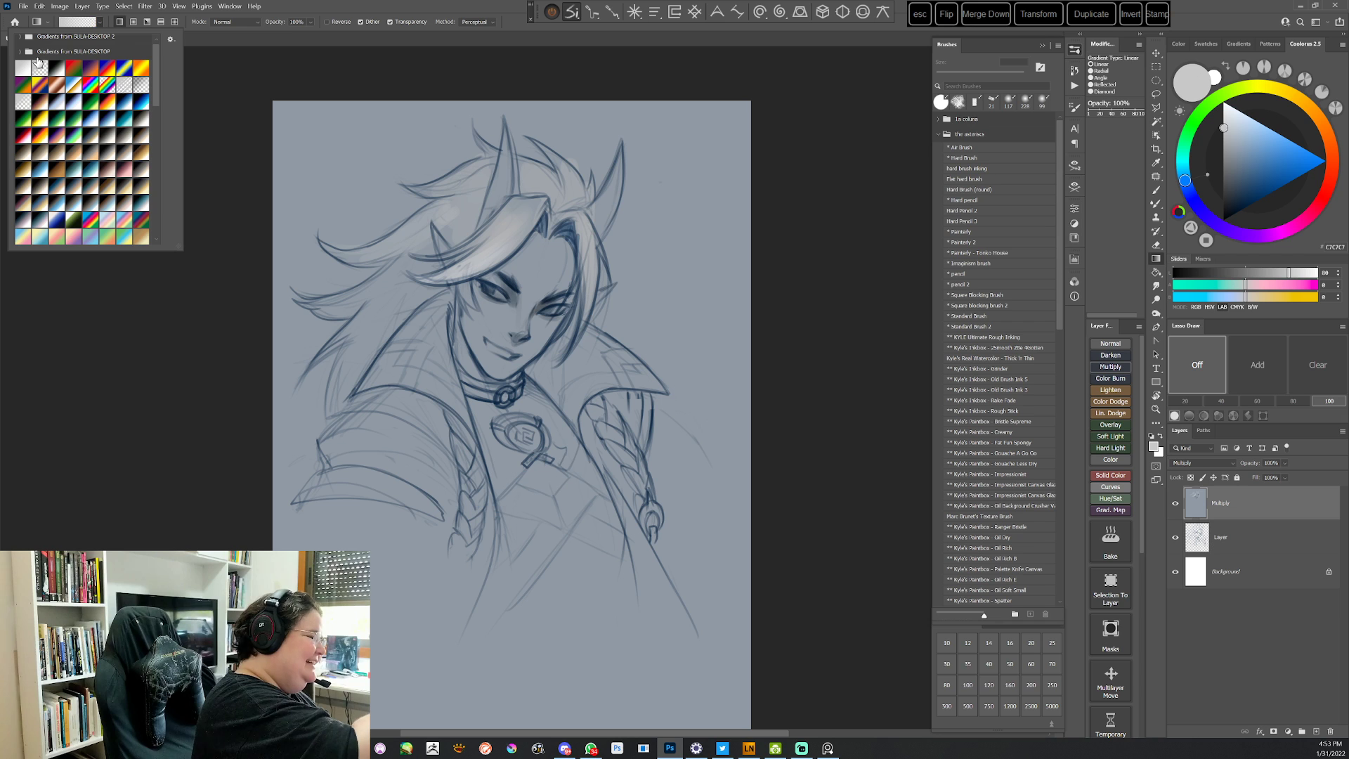
left_click(134, 21)
key("5")
key("9")
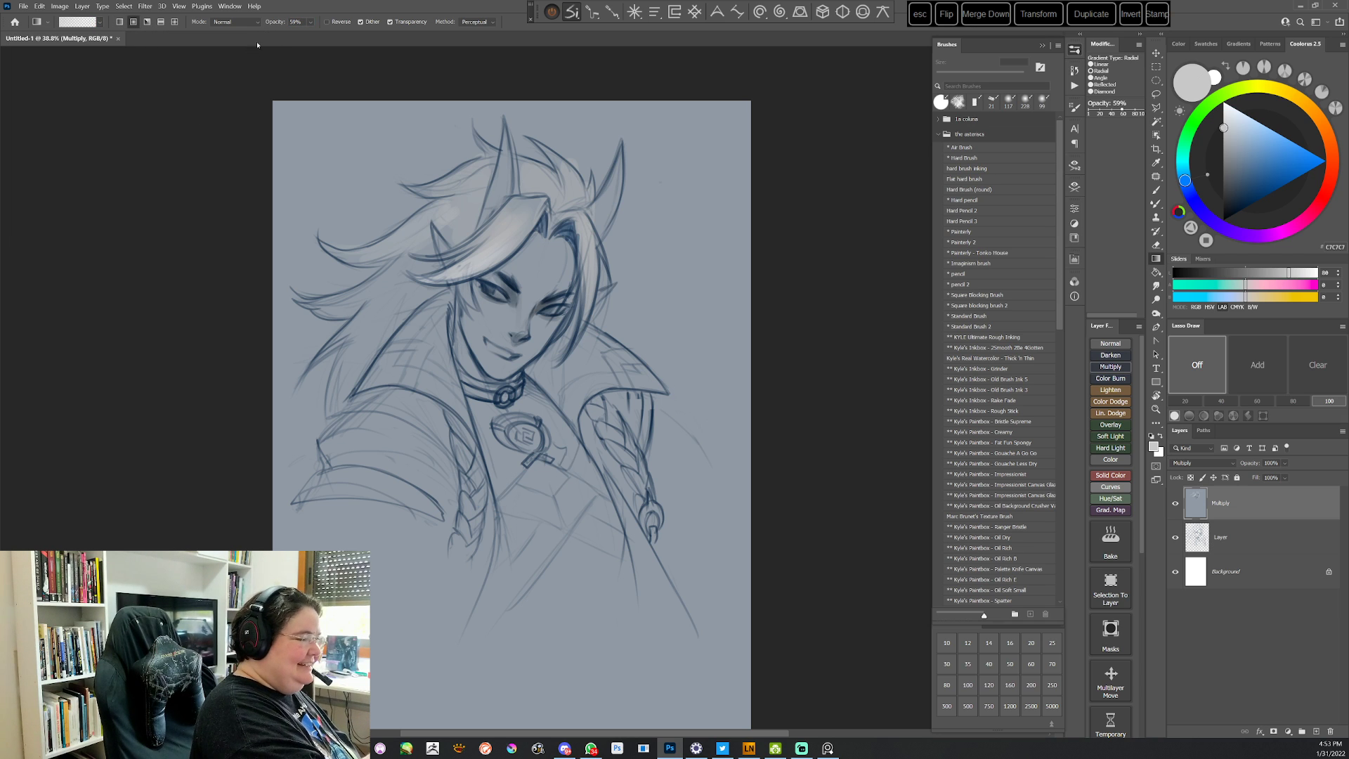
key("1")
key("8")
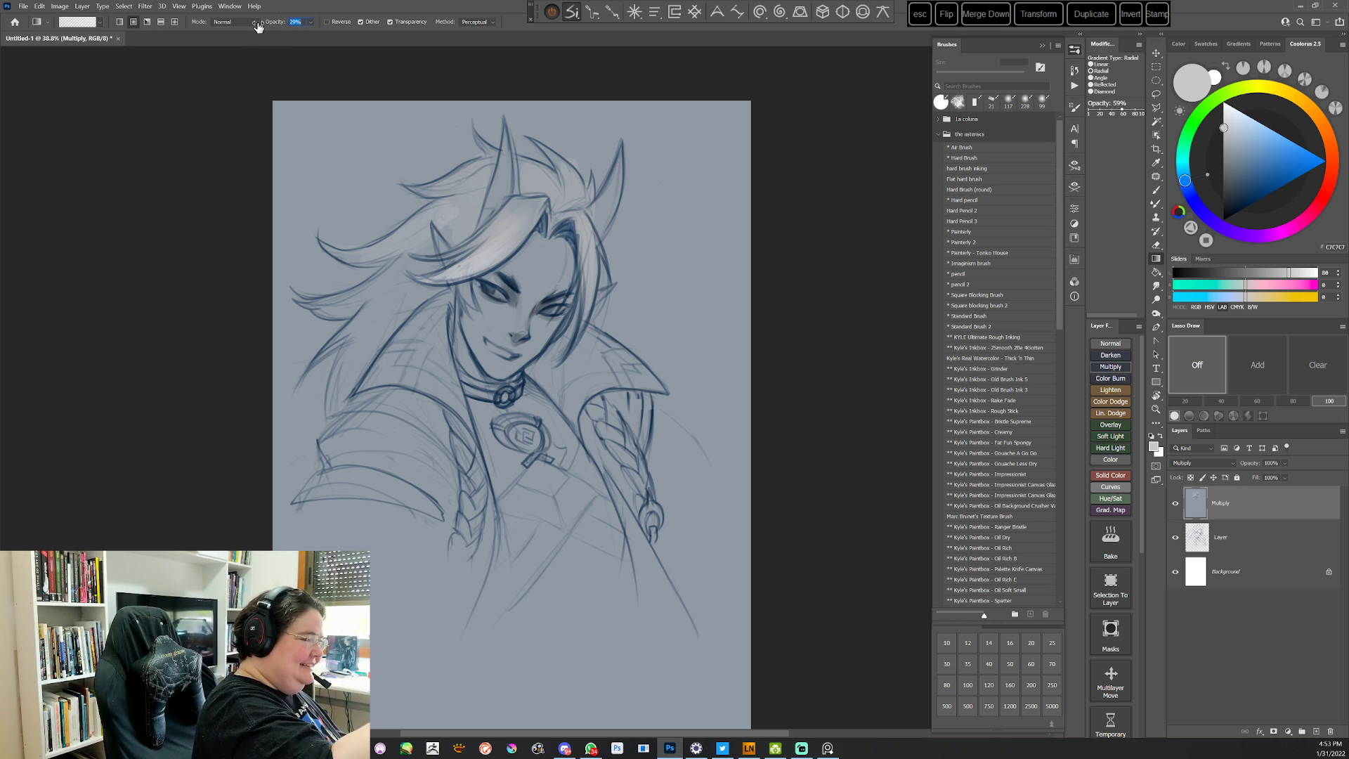
left_click_drag(275, 28, 275, 26)
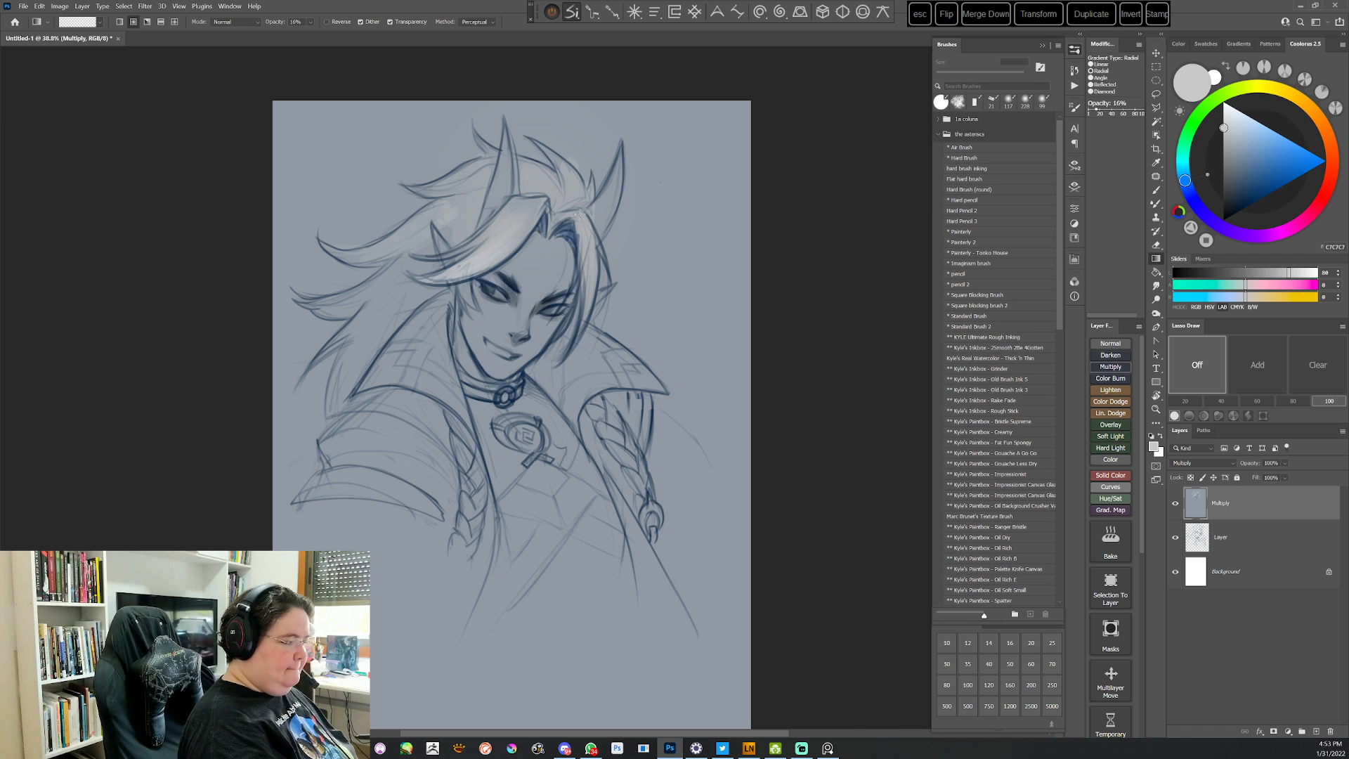
Lay soft light grey radial gradients over the face, hair and surrounding background on the Multiply layer
left_click_drag(579, 215, 534, 307)
left_click_drag(457, 235, 384, 363)
left_click_drag(603, 267, 525, 377)
left_click_drag(434, 239, 357, 391)
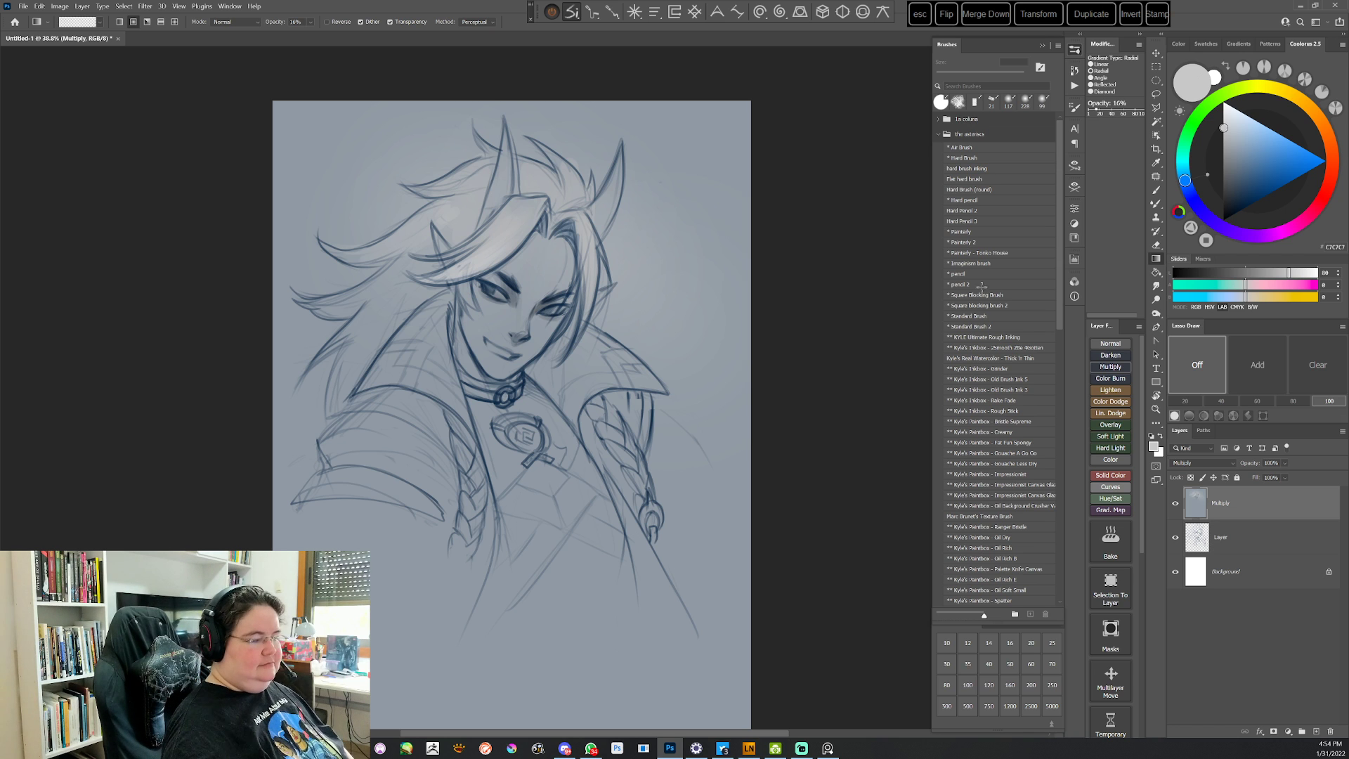
Lighten the long back hair strands with Standard Brush 2 at 120 px, and sample the front bang's tone
left_click(970, 326)
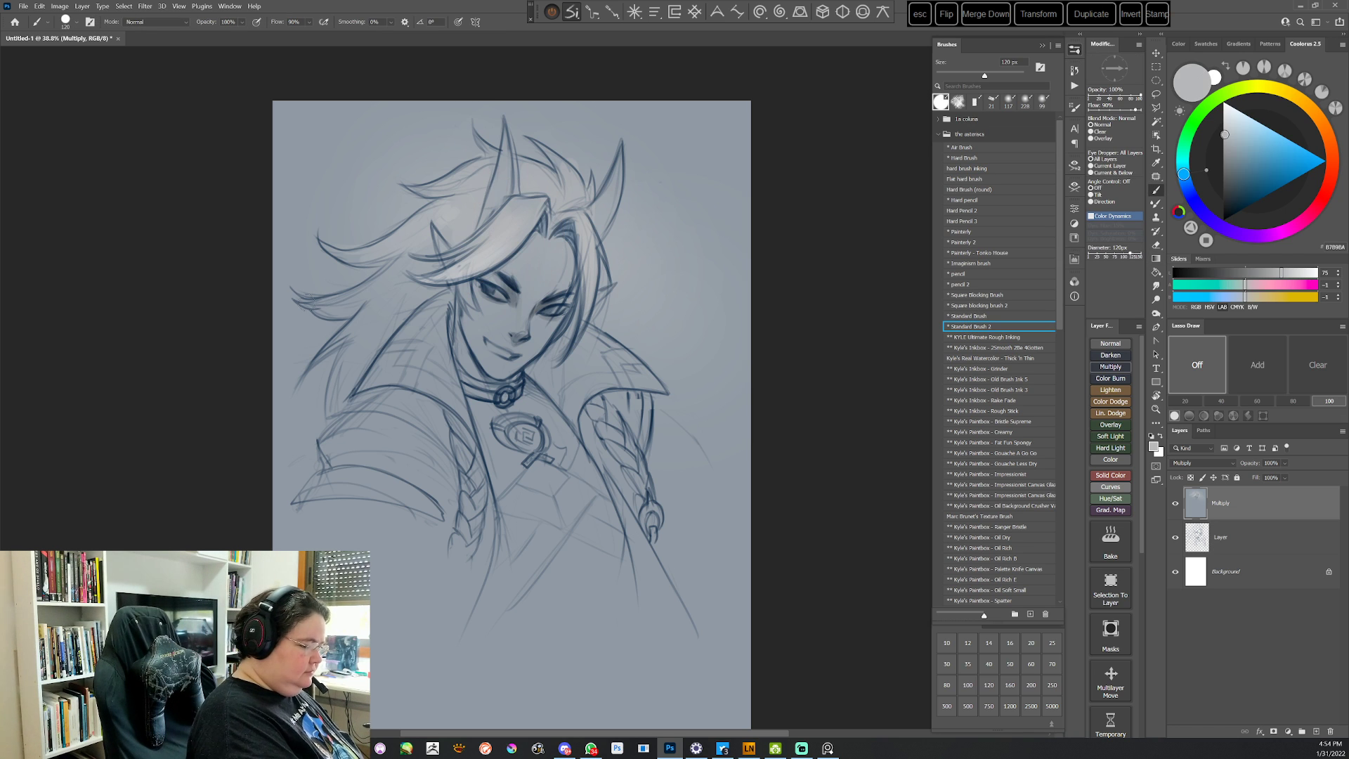
mouse_move(309, 302)
left_mouse_down()
mouse_move(363, 292)
mouse_move(424, 251)
mouse_move(329, 305)
mouse_move(424, 255)
mouse_move(385, 295)
mouse_move(429, 249)
mouse_move(371, 361)
left_mouse_up()
left_click_drag(423, 297, 348, 397)
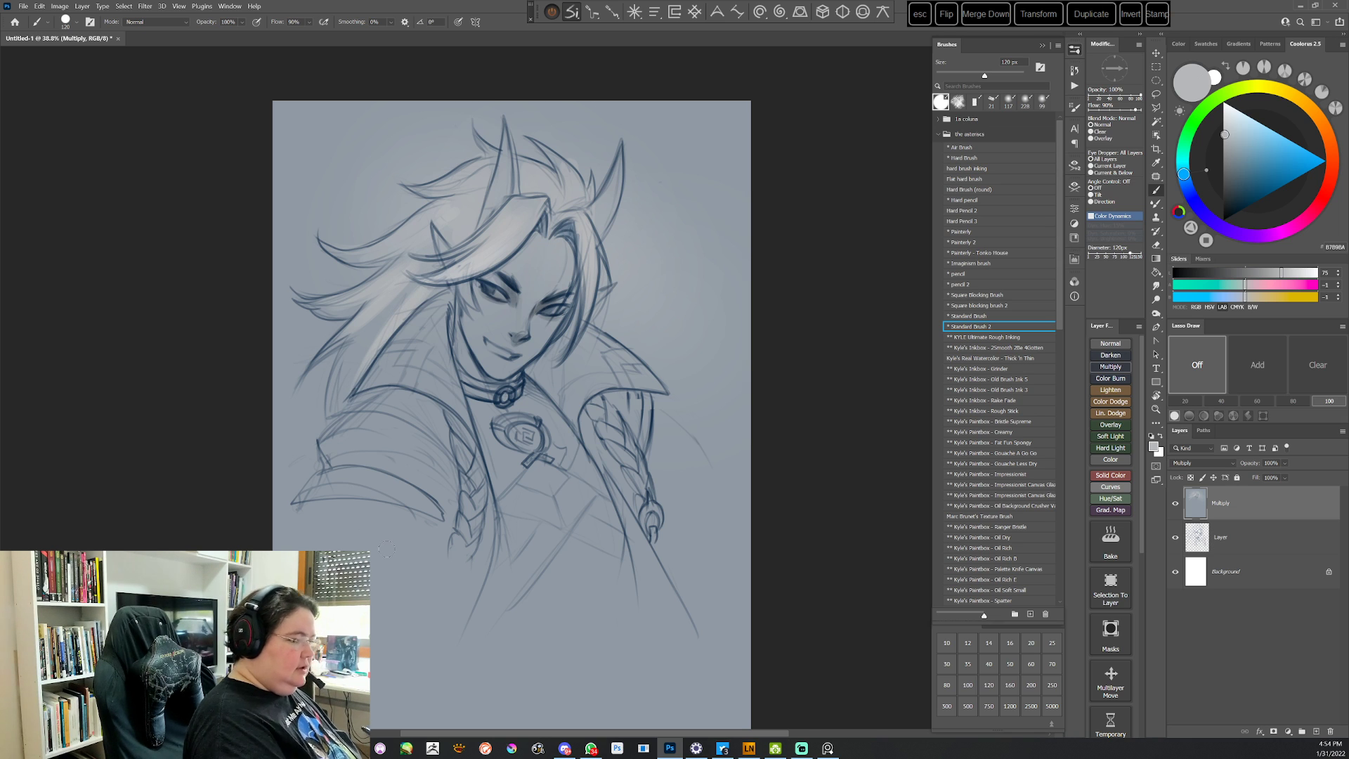
left_click(514, 227, "alt")
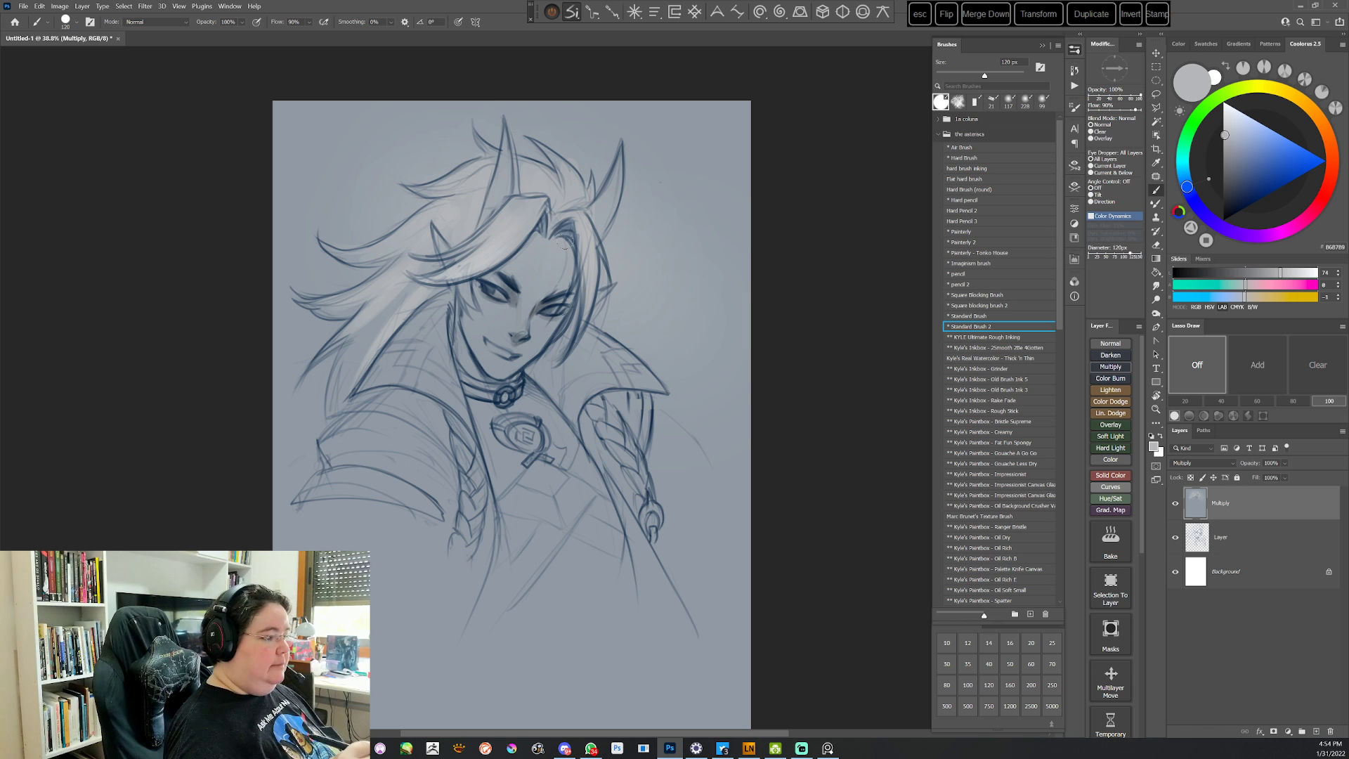
Shade both large horns with a muted medium blue using the 120 px brush
left_click(1238, 162)
mouse_move(503, 141)
left_mouse_down()
mouse_move(488, 207)
mouse_move(502, 201)
mouse_move(480, 219)
left_mouse_up()
left_click_drag(602, 209, 585, 230)
left_click_drag(617, 177, 602, 229)
Deepen the horns' shading with a darker blue and a 70 px brush, resampling the blue from the horn
left_click_drag(1238, 162, 1247, 174)
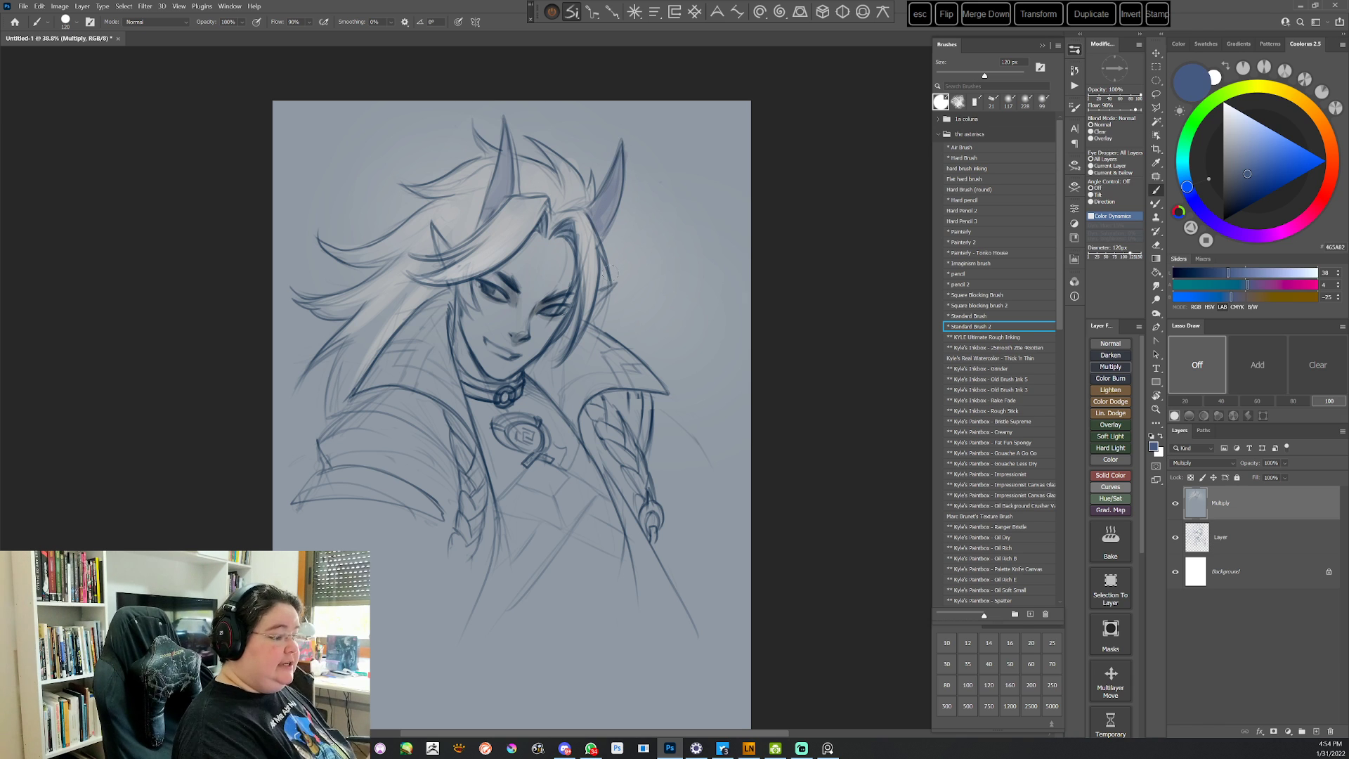
right_click(611, 272)
left_click(680, 299)
left_click(830, 183)
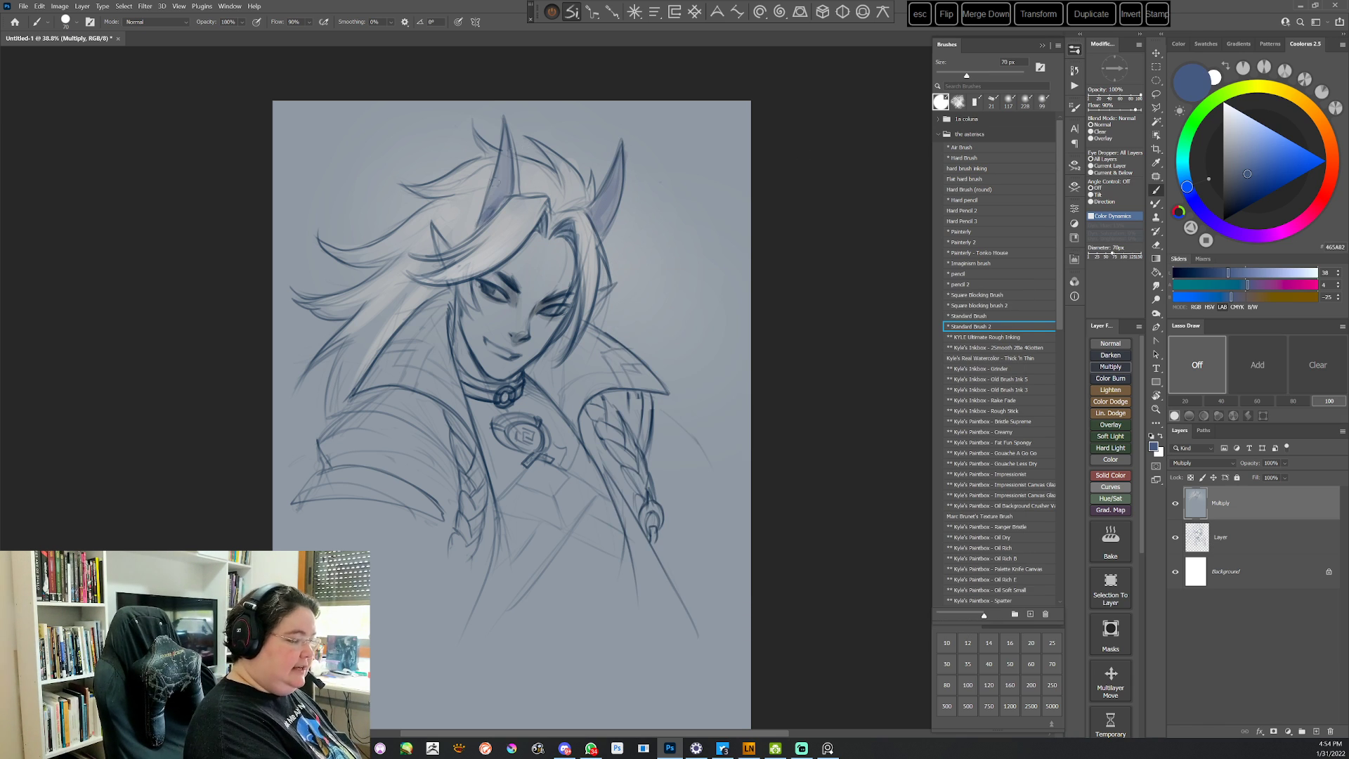
left_click(483, 218, "alt")
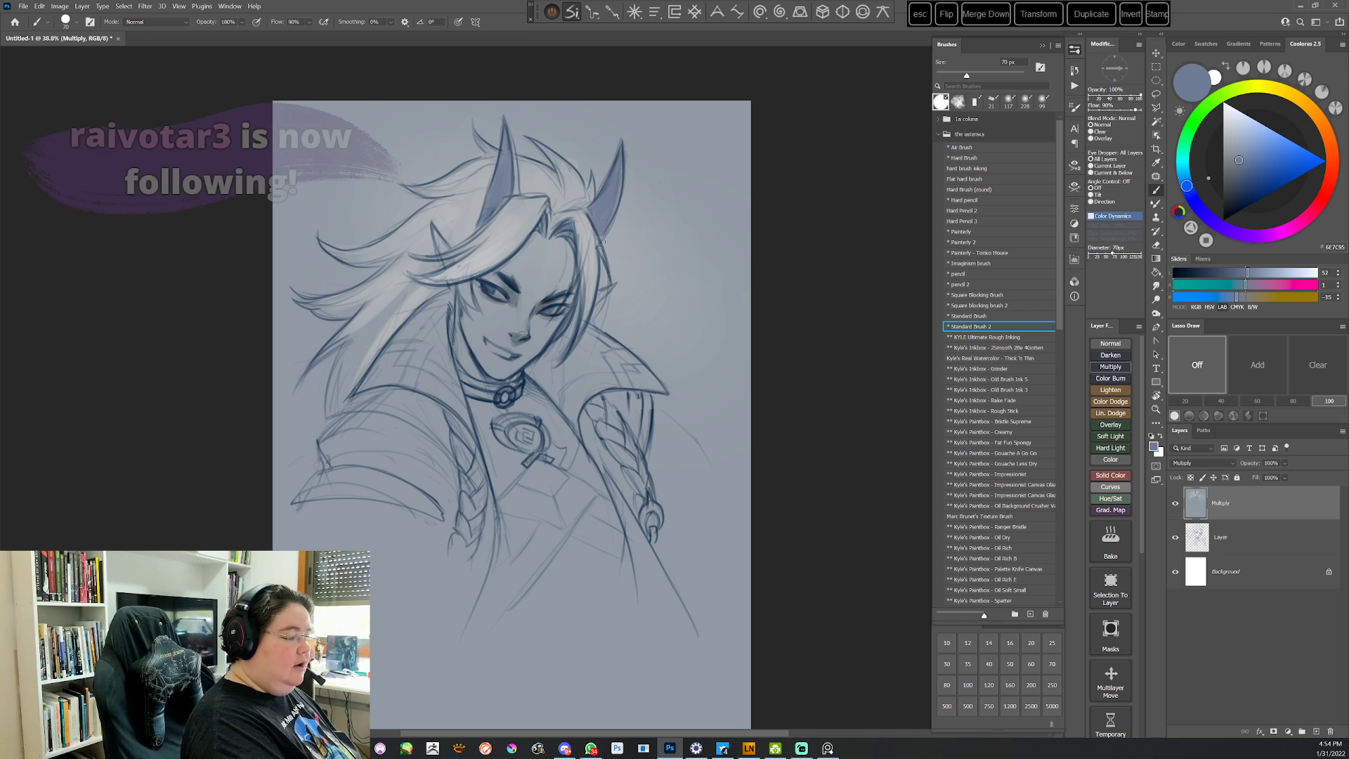
Sample grey tones from the hair and face, touch up the front bang at 70 px, and pick a darker blue-grey
left_click(500, 239, "alt")
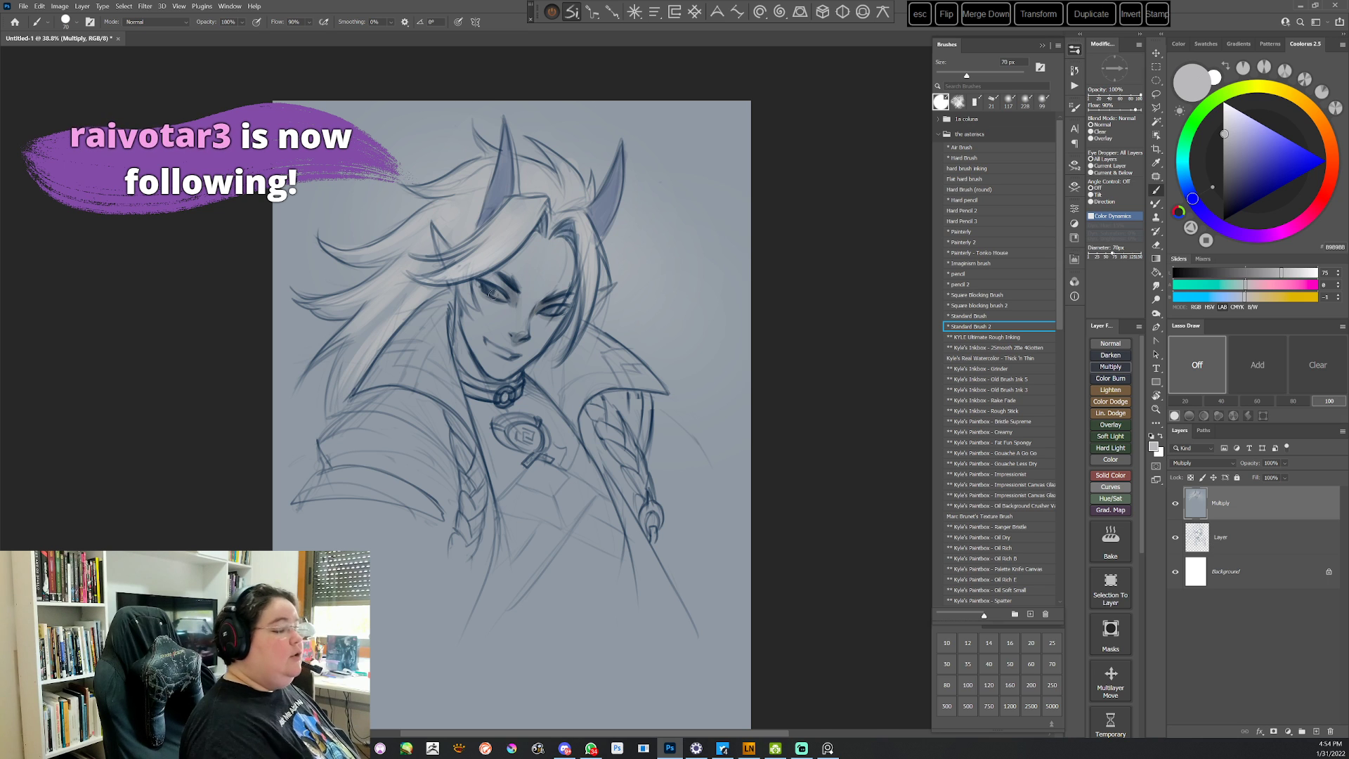
left_click(536, 281, "alt")
left_click(488, 273, "alt")
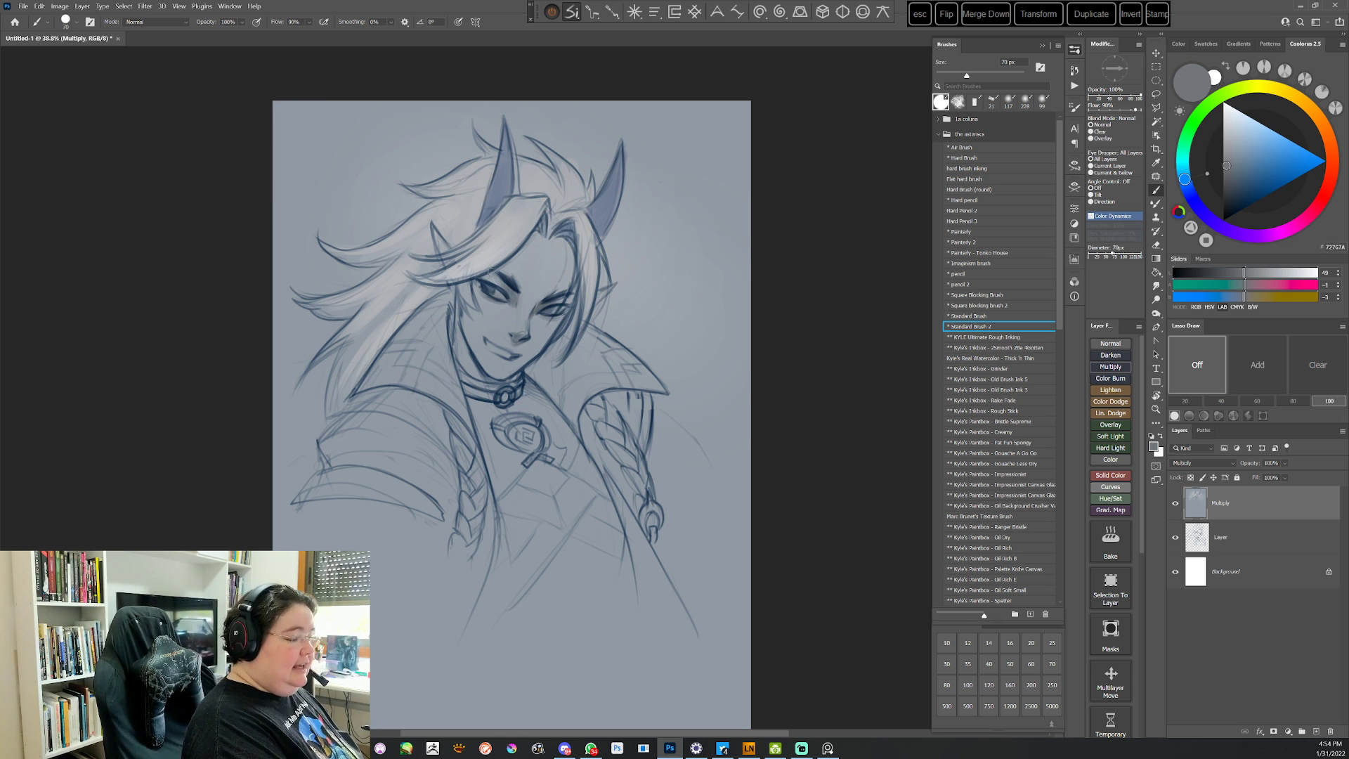
left_click_drag(488, 274, 535, 235)
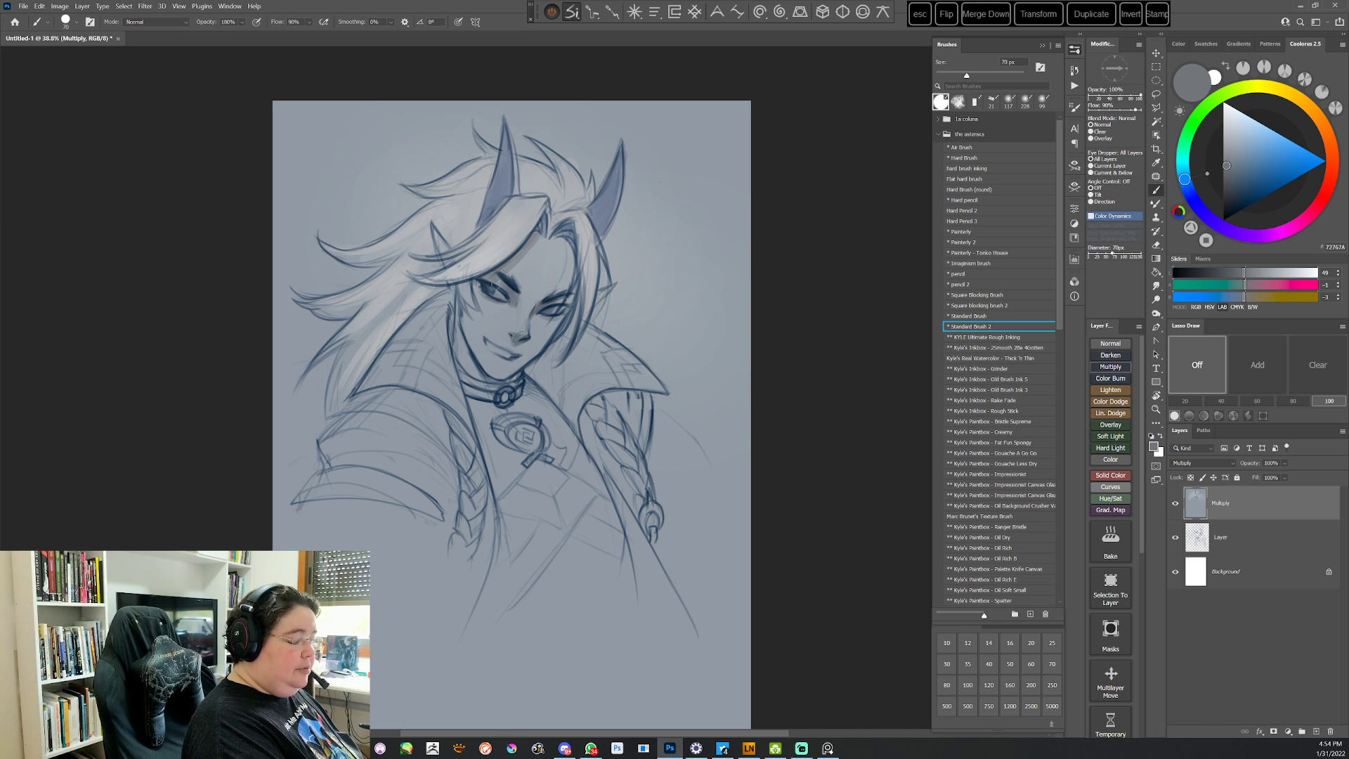
left_click(1223, 174)
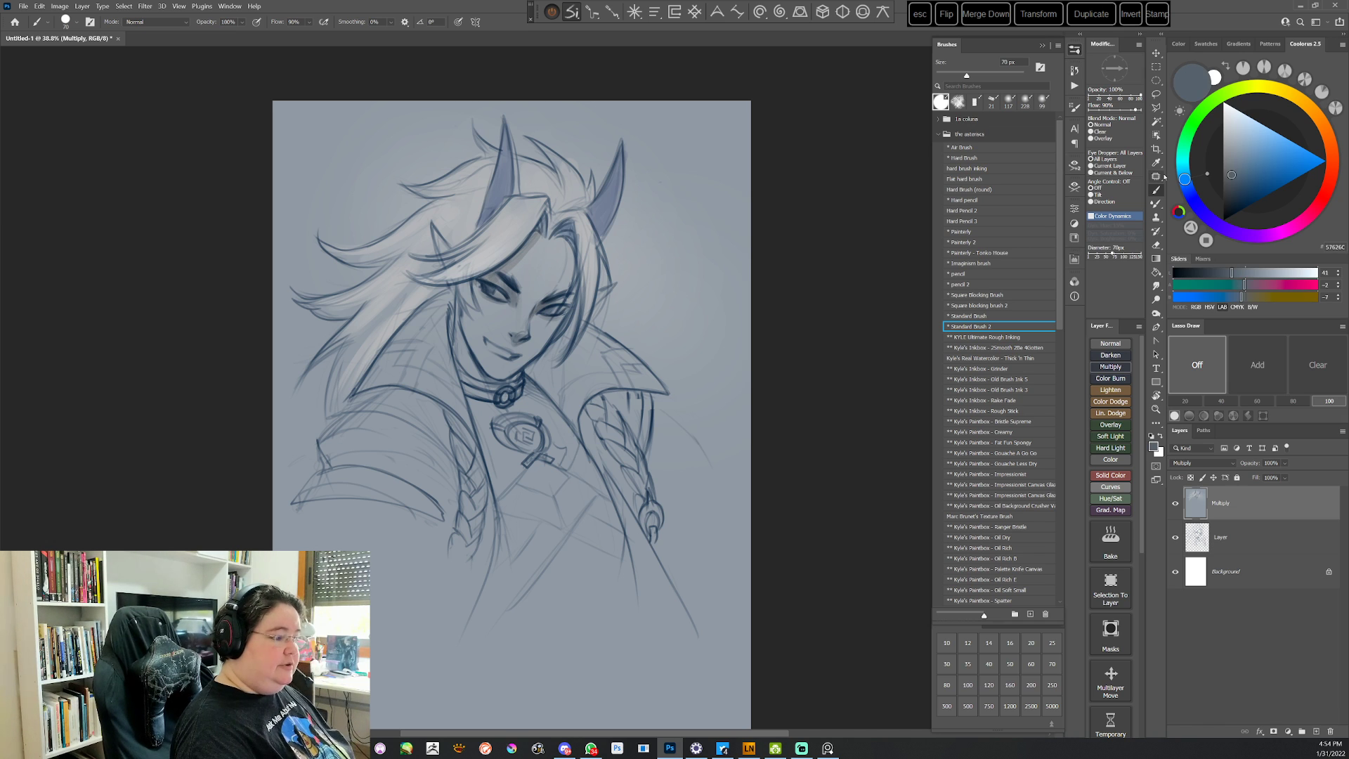
Sample grey-blue tones from the face and hair and shade beneath the hair beside the cheek on the canvas's left
left_click(510, 226, "alt")
left_click_drag(463, 283, 471, 306)
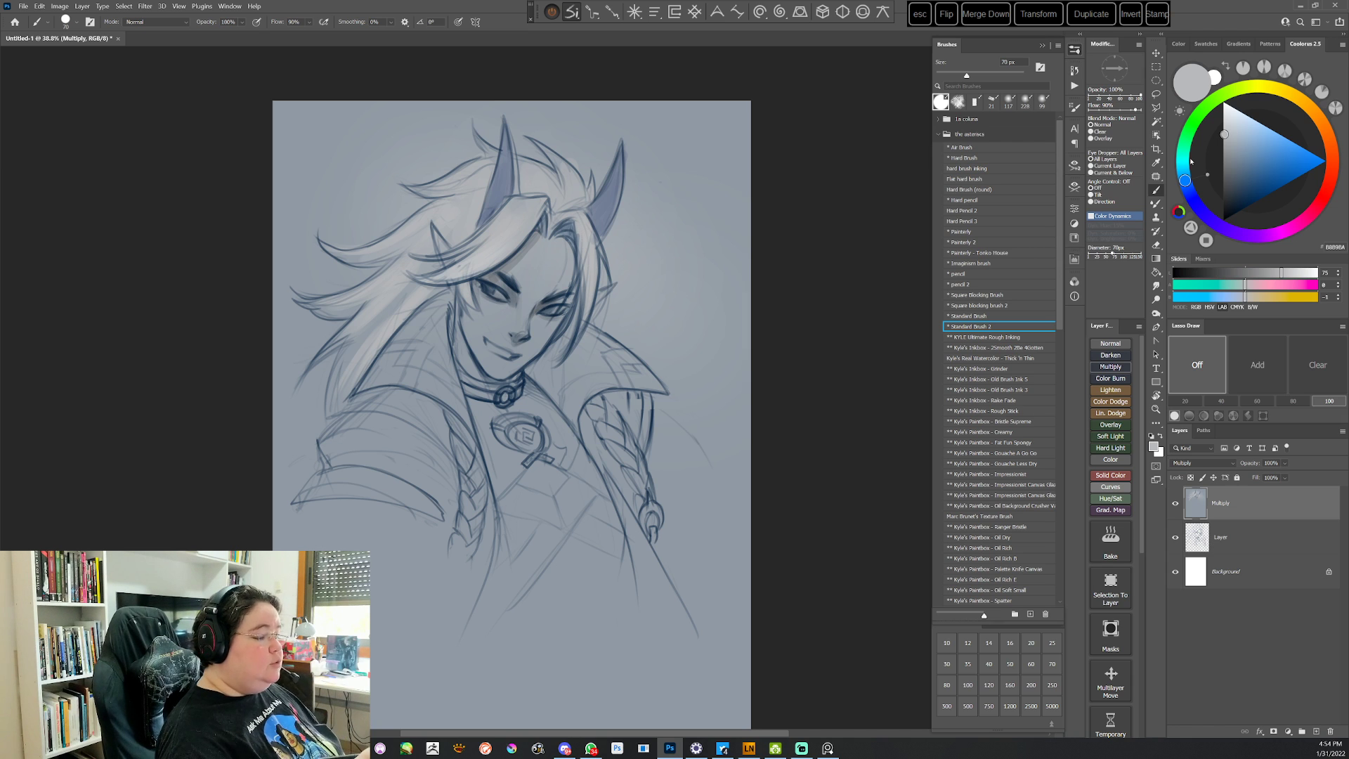
left_click(491, 281, "alt")
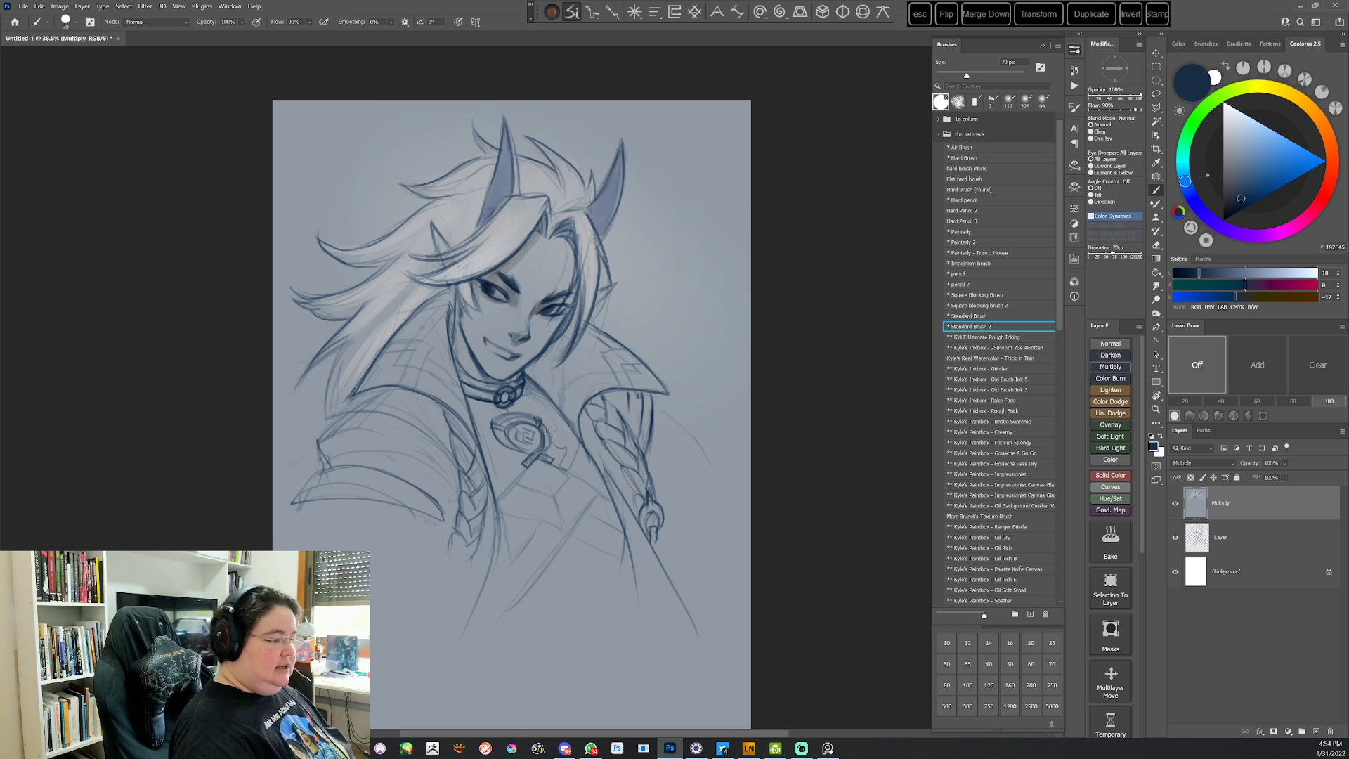
left_click(512, 256, "alt")
left_click(510, 255, "alt")
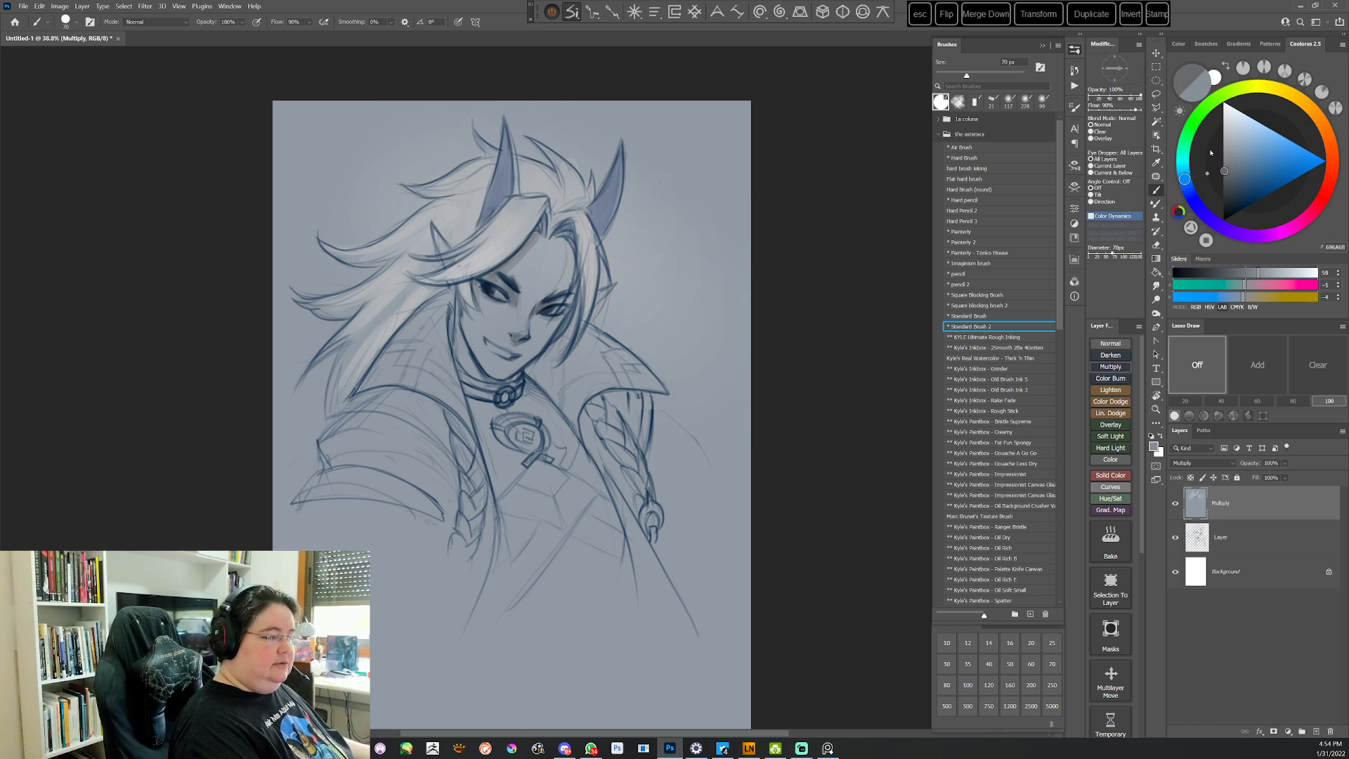
Shade the gap between the long hair and the left collar with a mid grey-blue brush tone
key("r")
left_click_drag(510, 255, 521, 303)
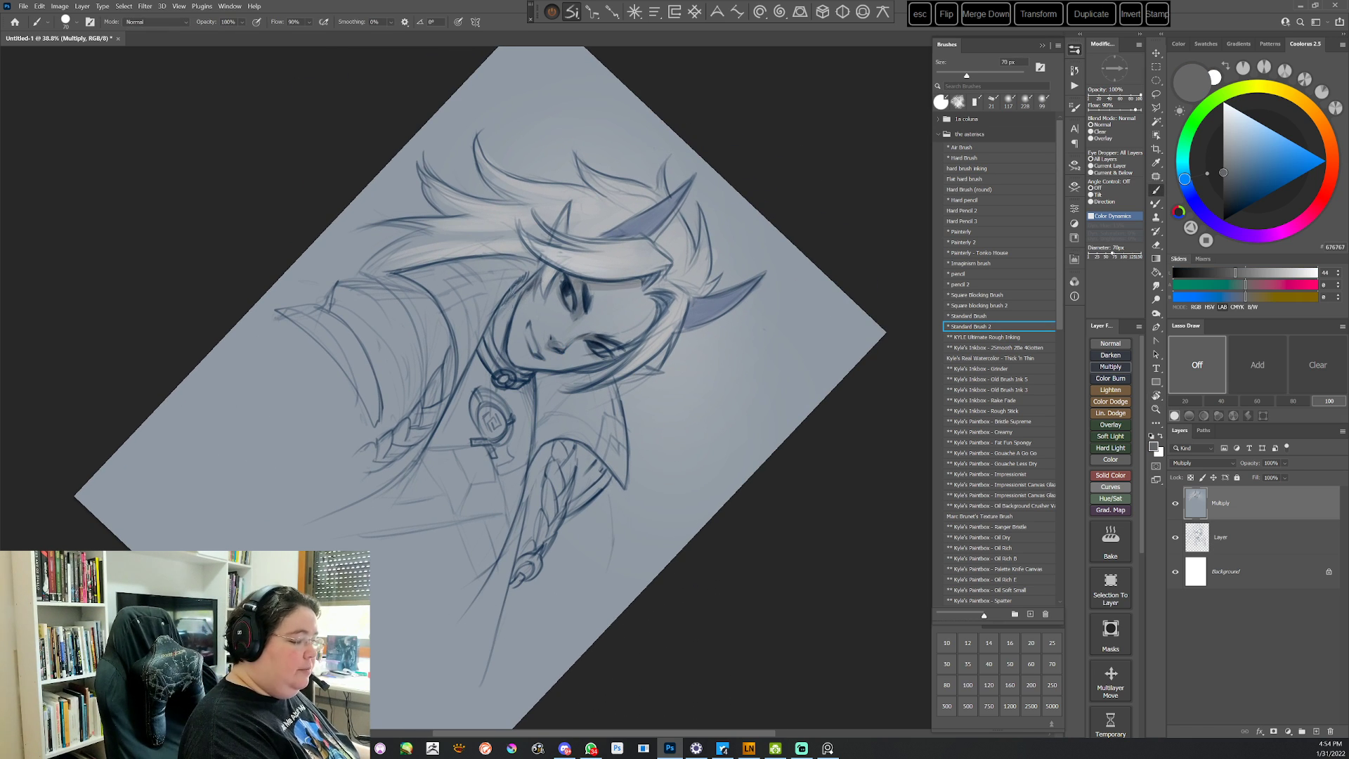
key("r")
left_click_drag(777, 347, 552, 632)
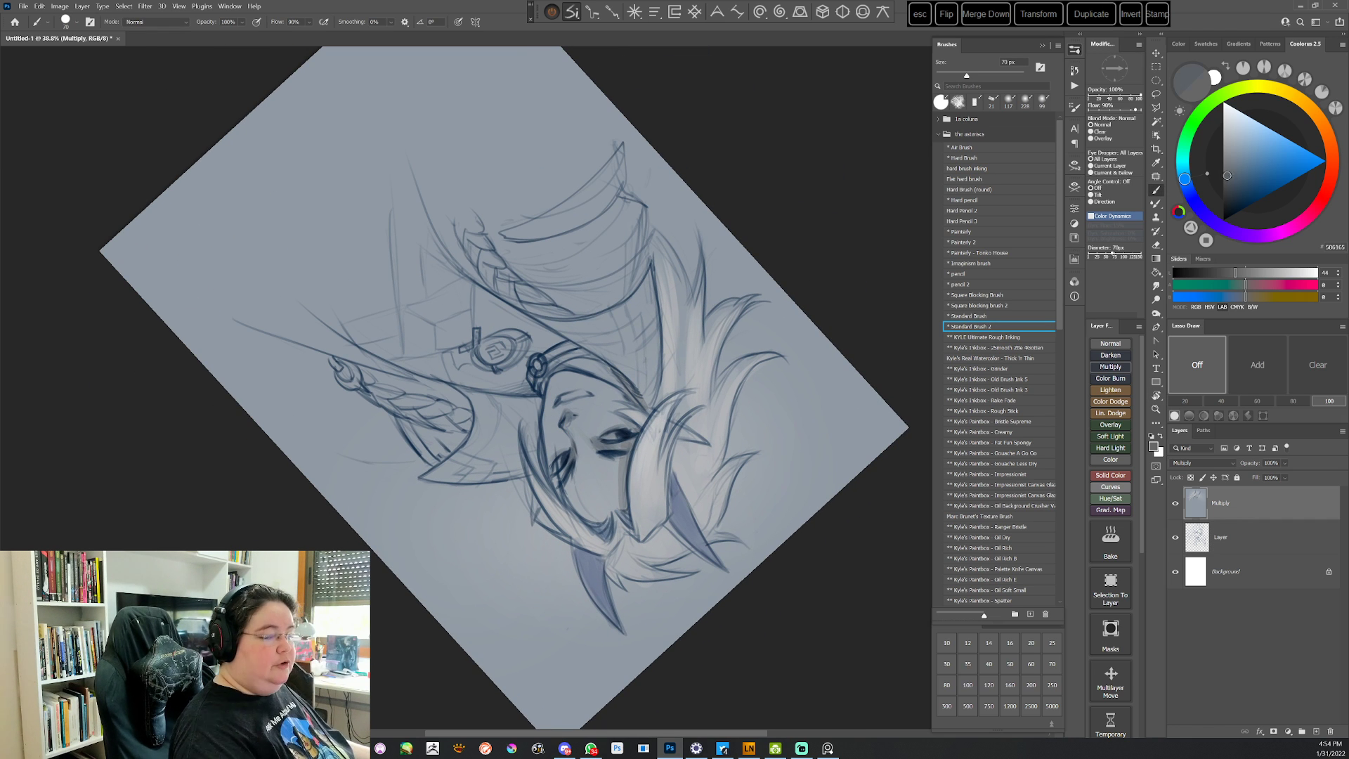
key("Escape")
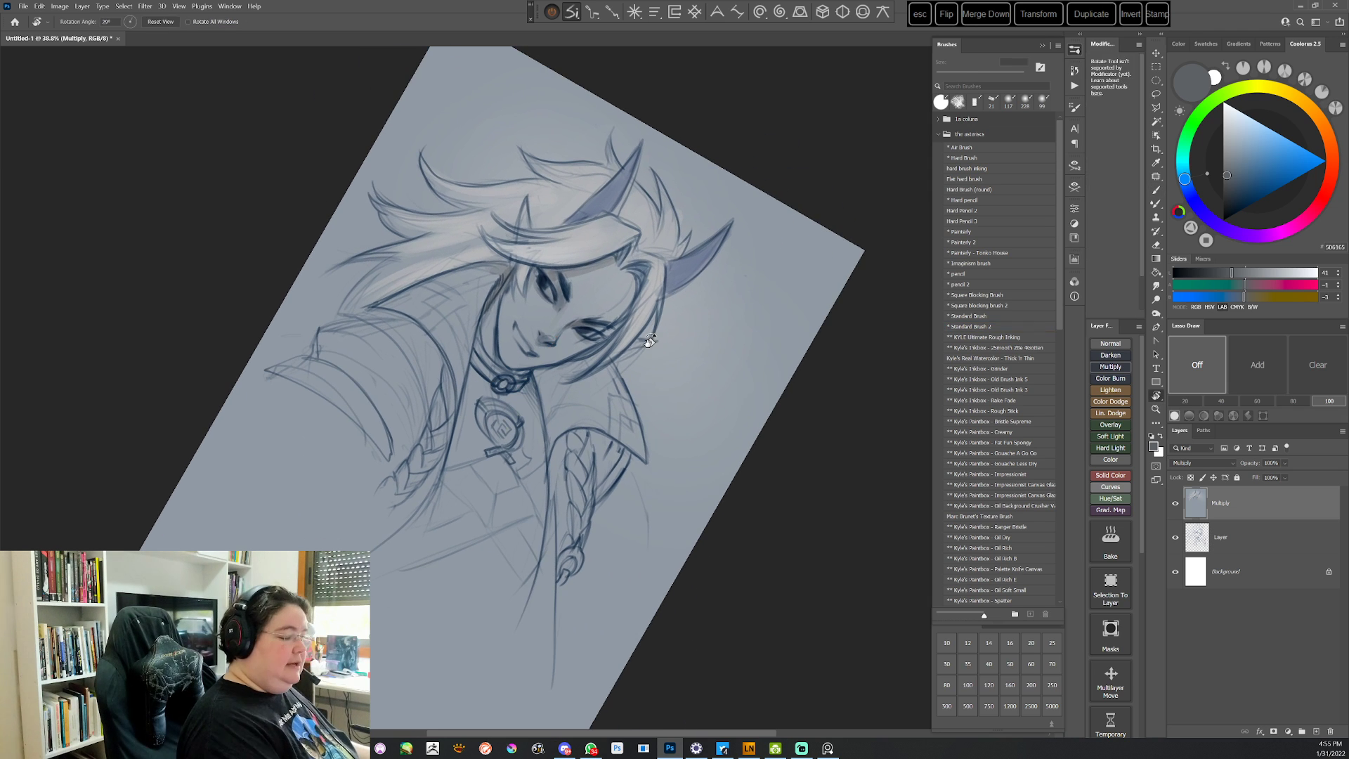
left_click_drag(450, 302, 501, 279)
left_click(502, 279, "alt")
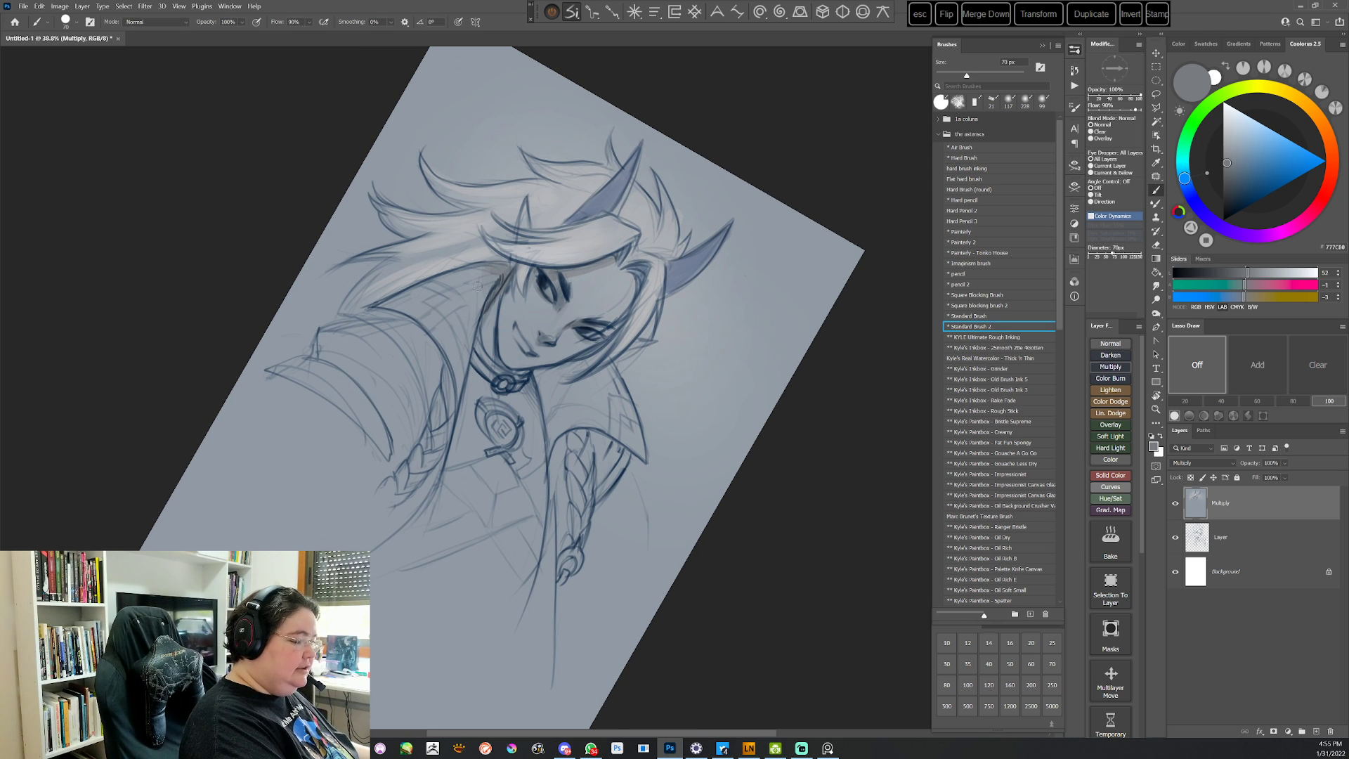
Pick a slightly darker grey and deepen the shadow around the neck and beneath the hair
key("Escape")
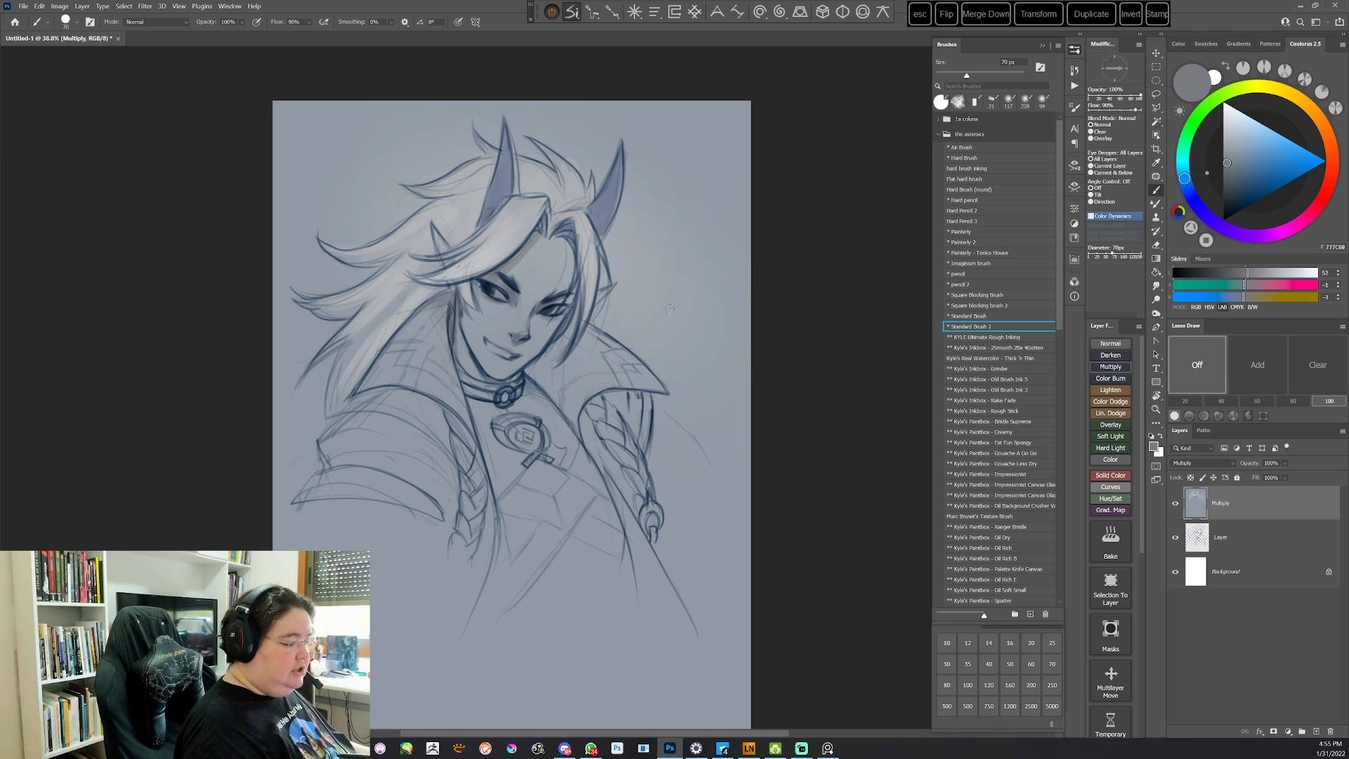
left_click(1226, 172)
left_click_drag(473, 342, 501, 360)
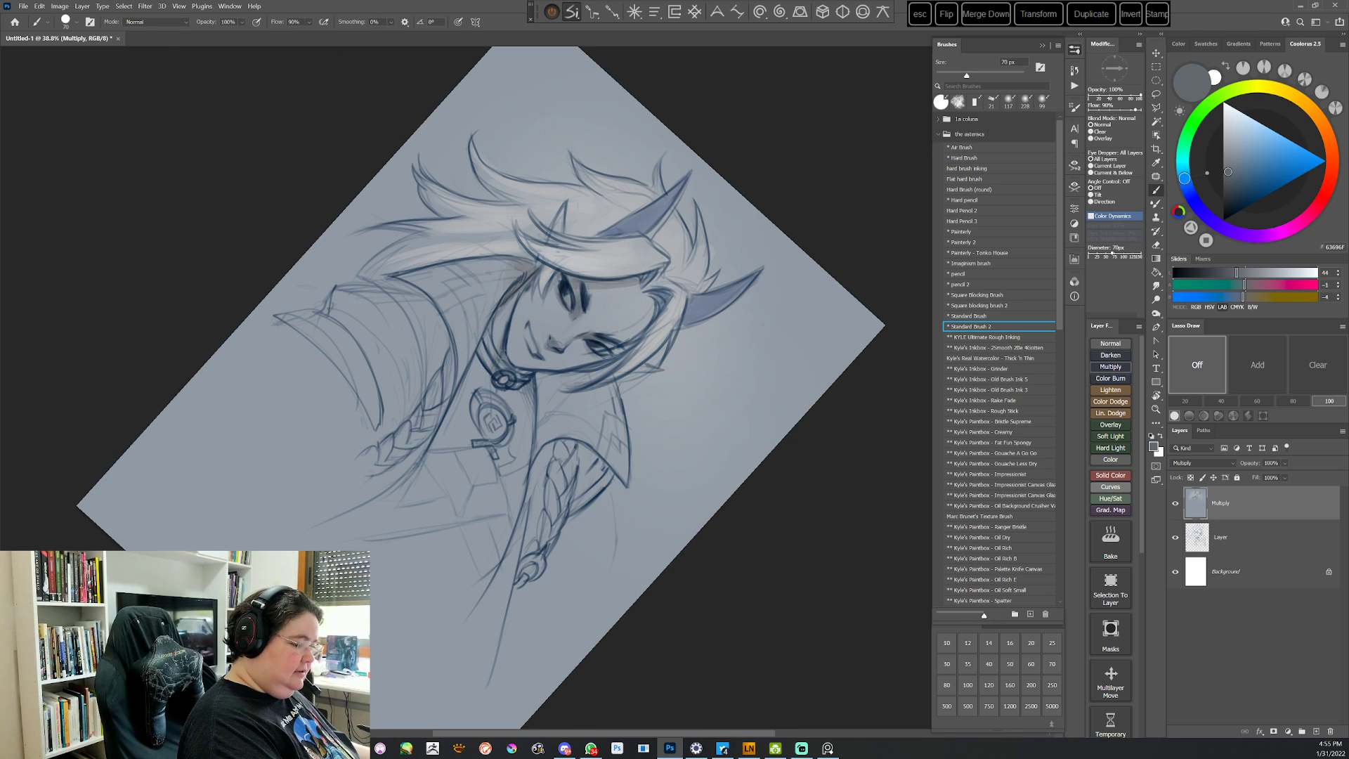
key("Escape")
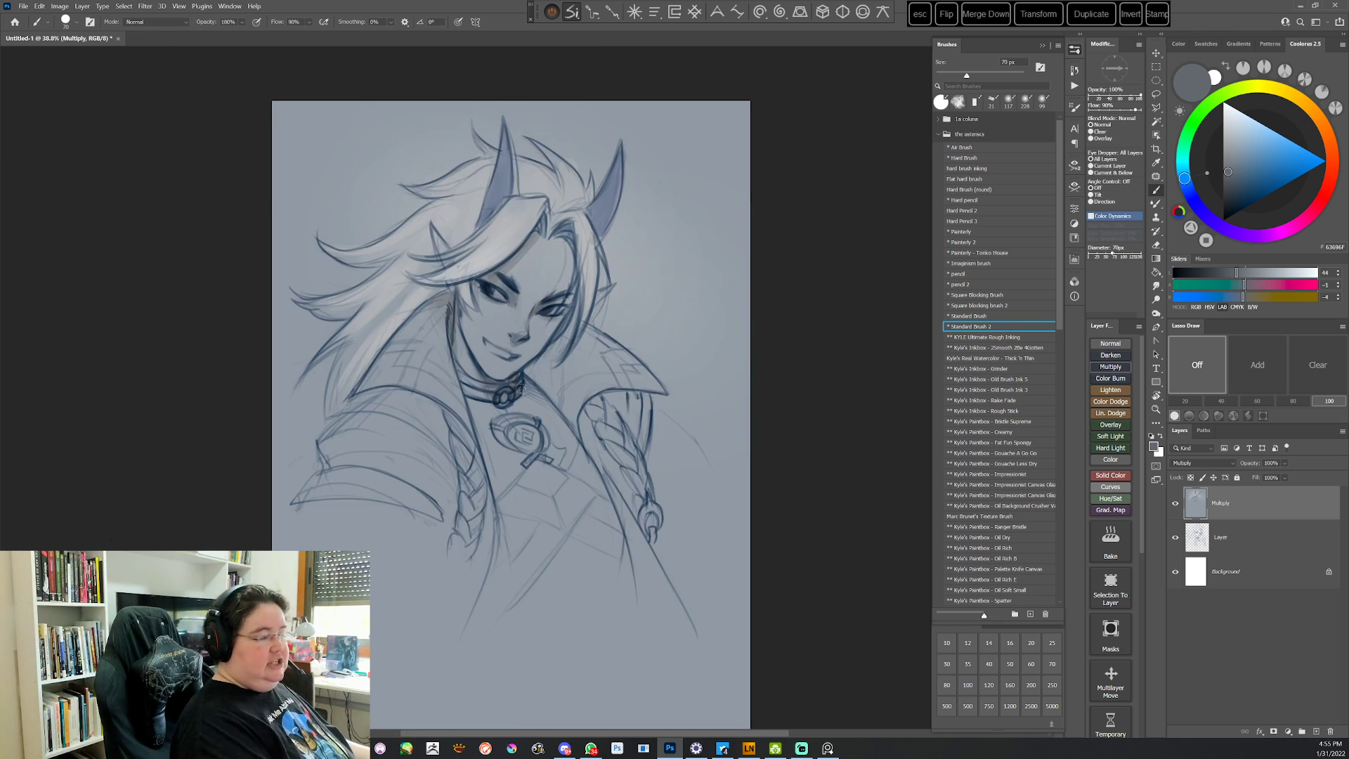
Pick a darker slate blue, enlarge the brush to about 149 px and block in shadow inside the right collar
left_click(1233, 184)
right_click(612, 352)
left_click_drag(685, 377, 704, 376)
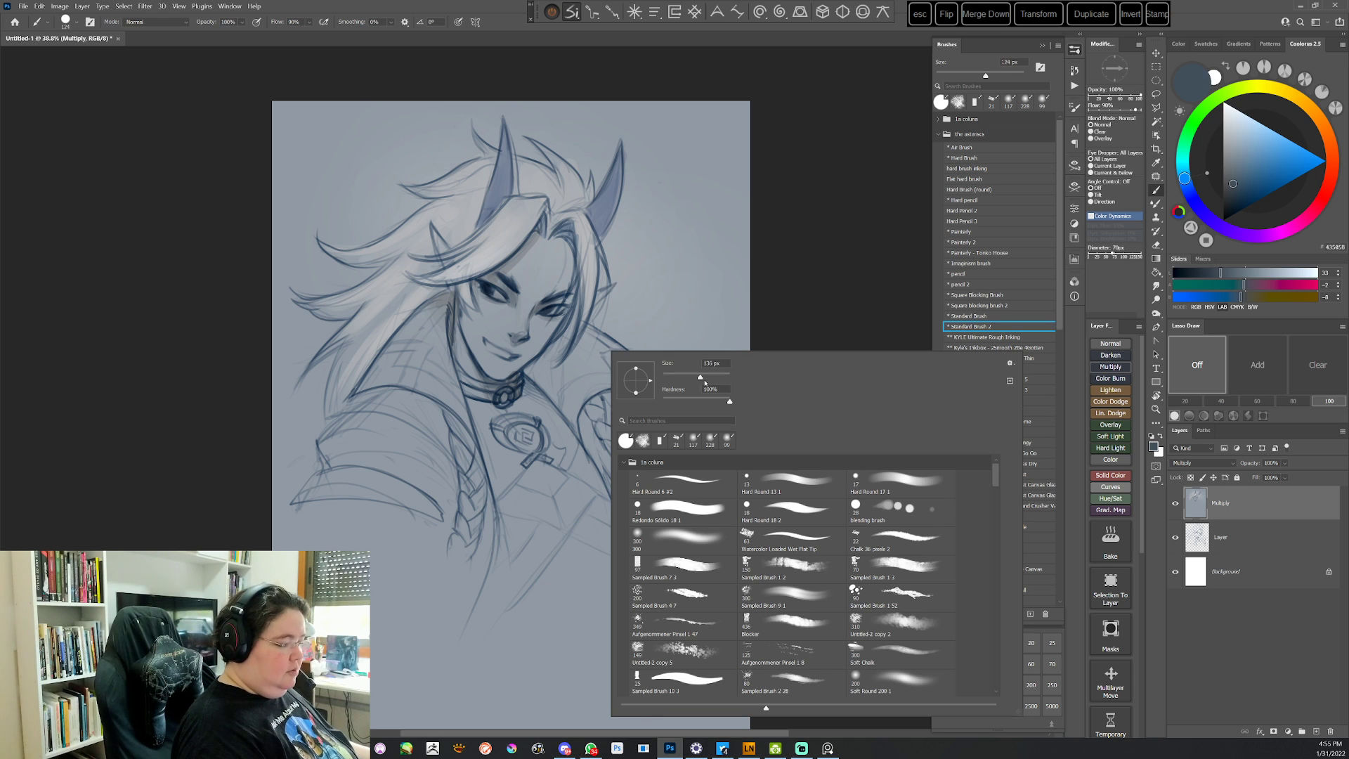
mouse_move(545, 367)
left_mouse_down()
mouse_move(567, 337)
mouse_move(548, 372)
mouse_move(566, 368)
mouse_move(527, 397)
mouse_move(553, 404)
left_mouse_up()
mouse_move(581, 349)
left_mouse_down()
mouse_move(540, 416)
mouse_move(518, 386)
mouse_move(541, 355)
left_mouse_up()
key("r")
mouse_move(663, 290)
left_mouse_down()
mouse_move(668, 481)
mouse_move(586, 547)
left_mouse_up()
key("b")
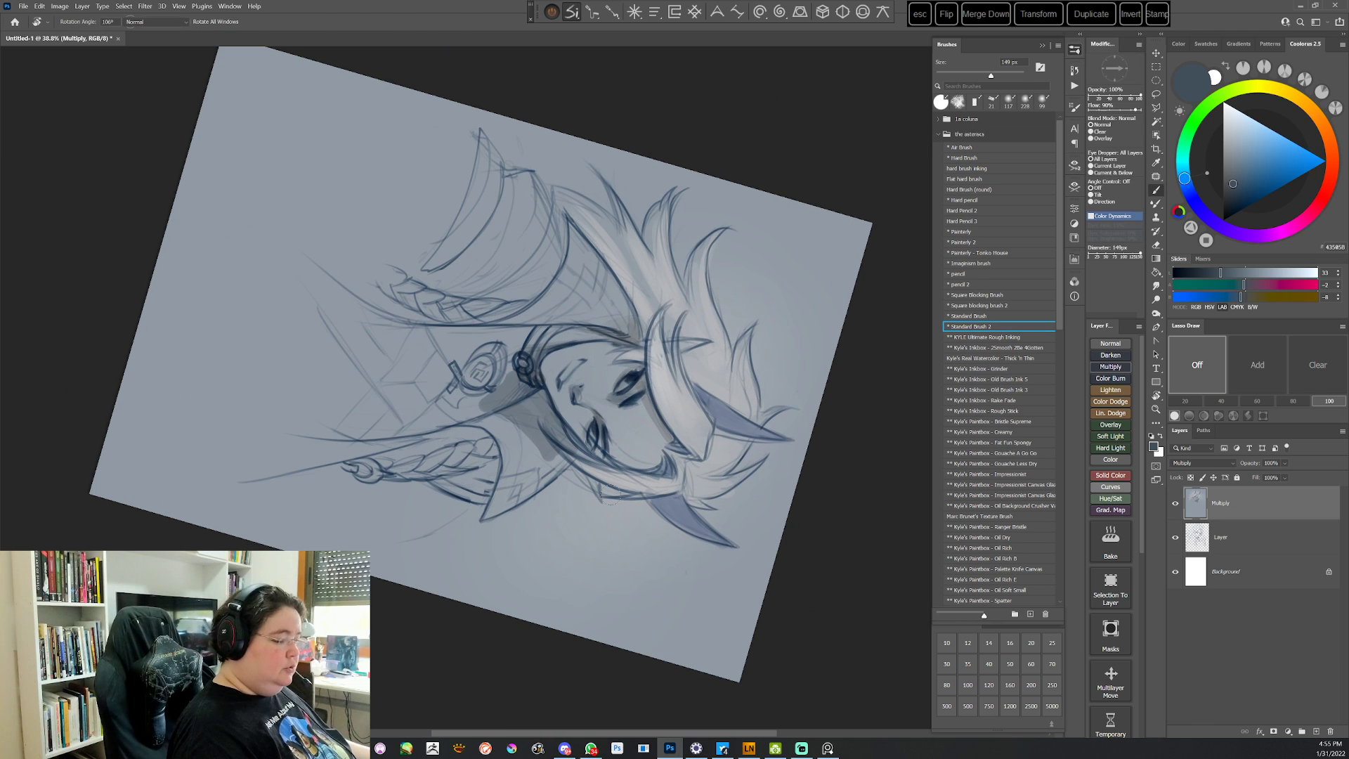
Sample softer tones from the painted shadow and spread the shading over the upper chest around the pendant
left_click(606, 377, "alt")
left_click(517, 385, "alt")
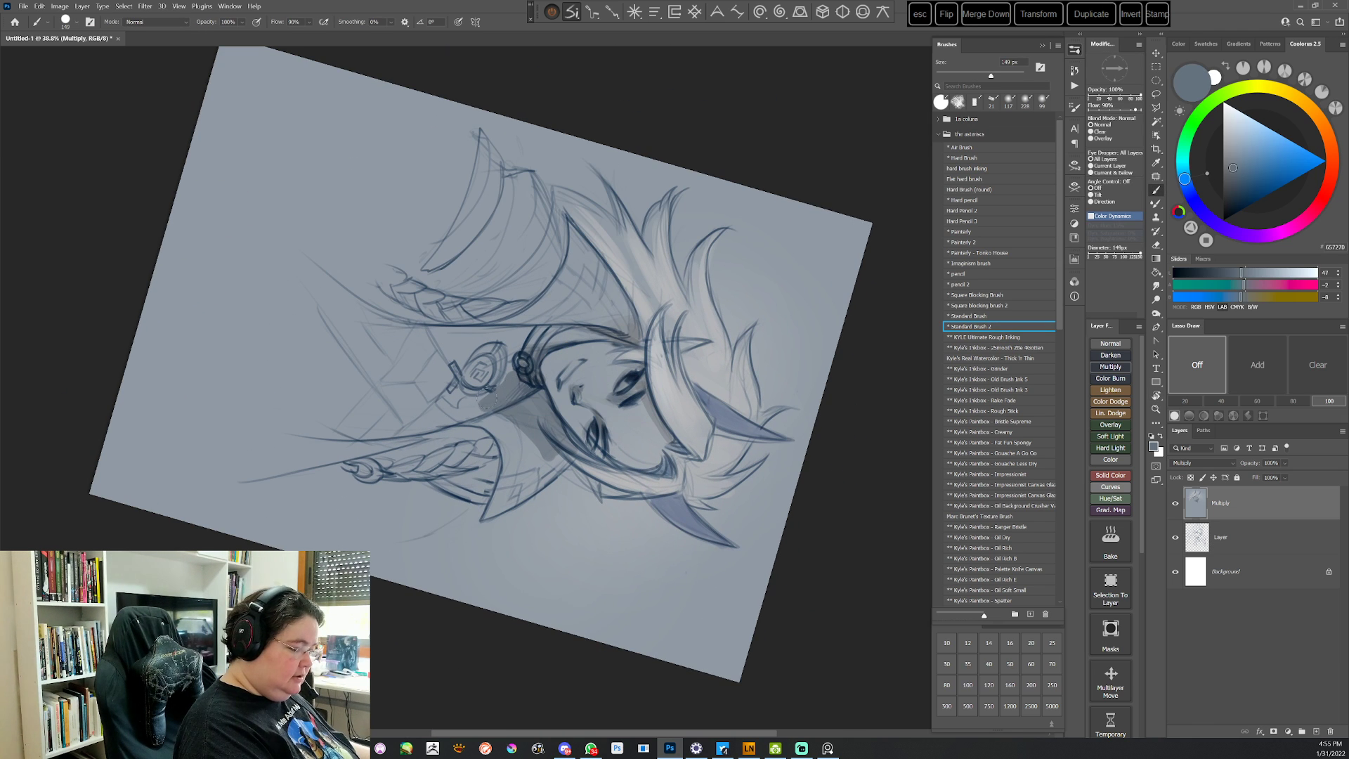
mouse_move(465, 407)
left_mouse_down()
mouse_move(520, 387)
mouse_move(465, 415)
mouse_move(500, 363)
left_mouse_up()
key("Escape")
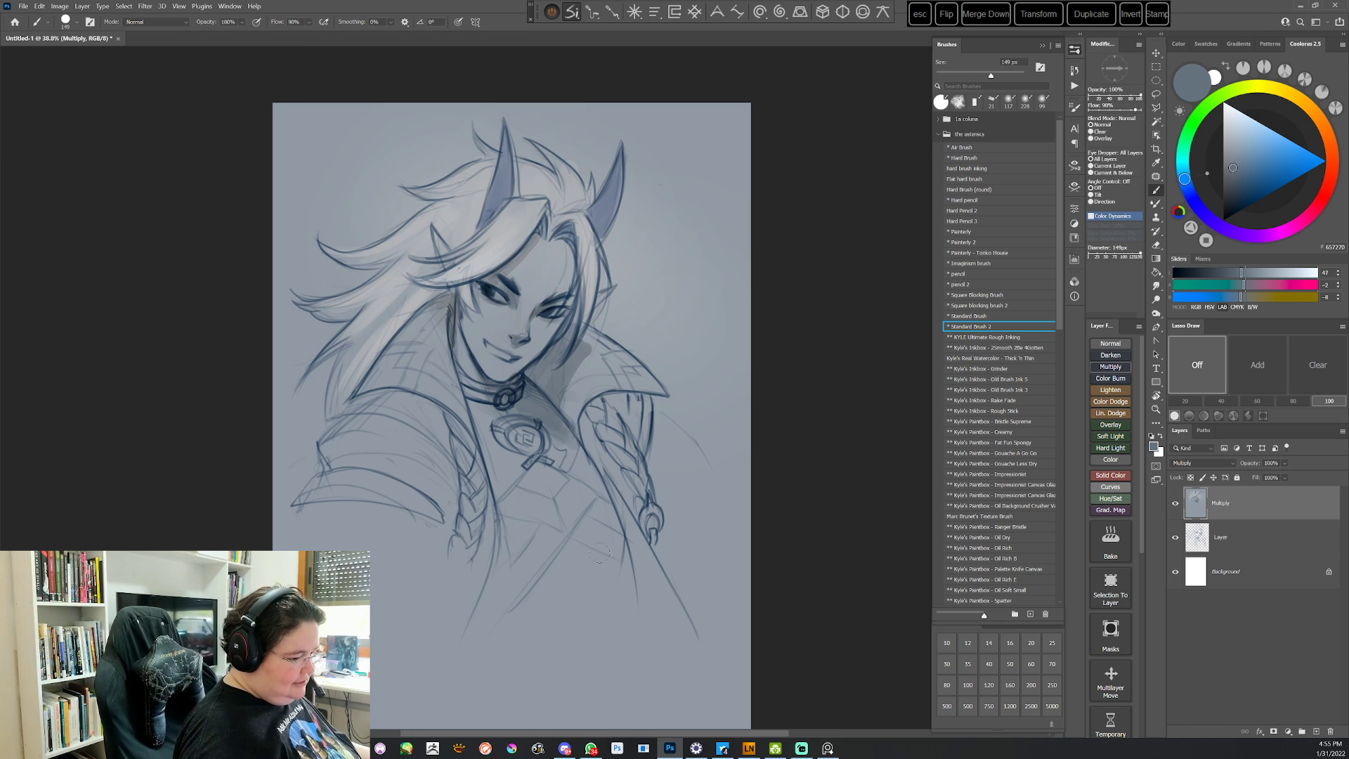
Reduce the brush to 78 px and deepen the inner right collar with a dark blue sampled from the drawing
right_click(647, 293)
left_click_drag(743, 317, 726, 318)
left_click(813, 213)
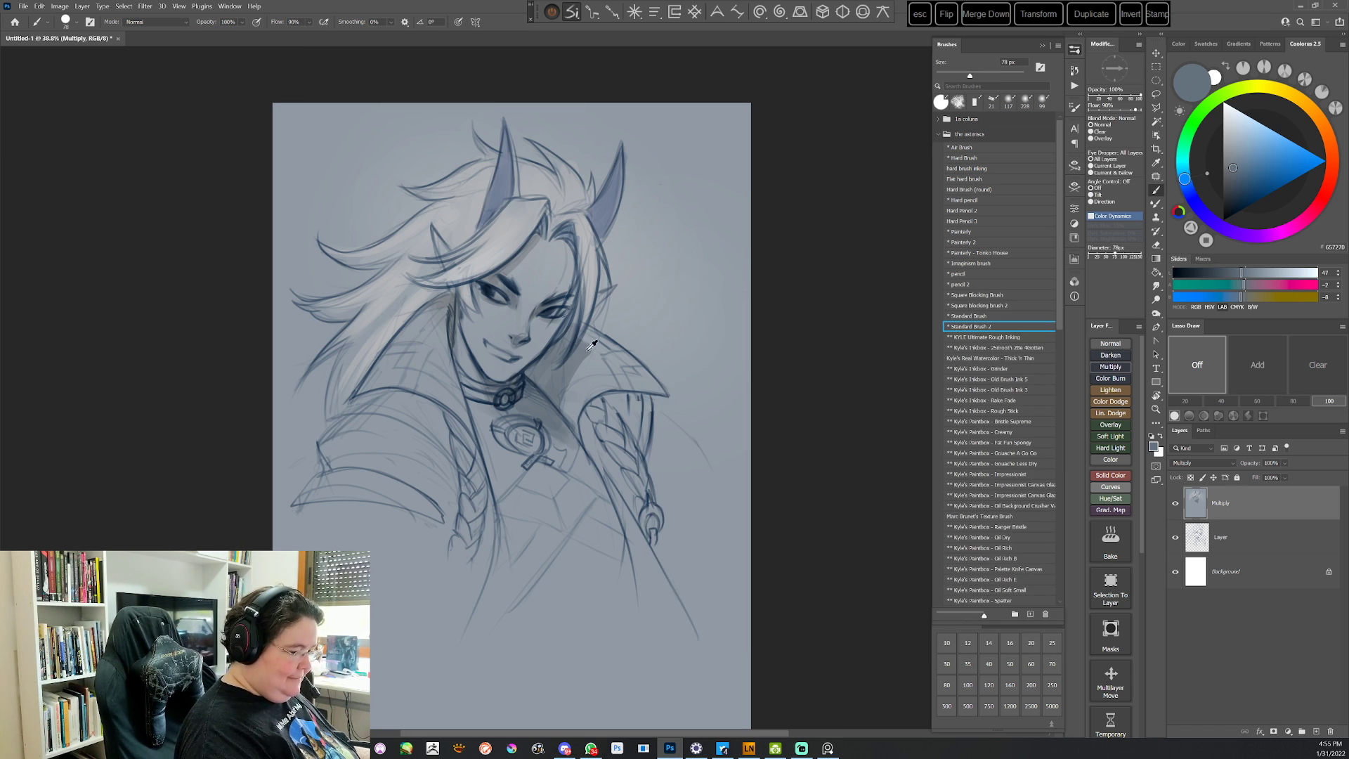
left_click(595, 352, "alt")
left_click(552, 385, "alt")
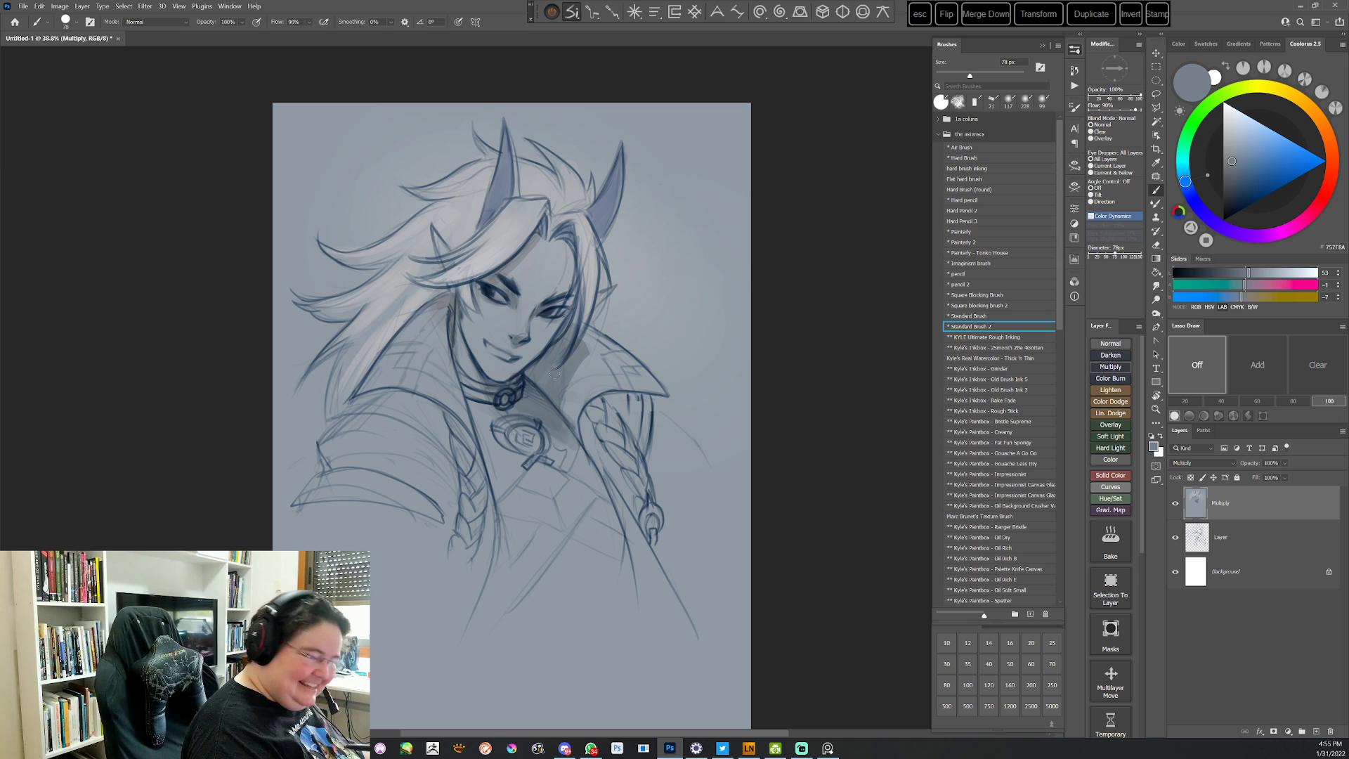
left_click(555, 370, "alt")
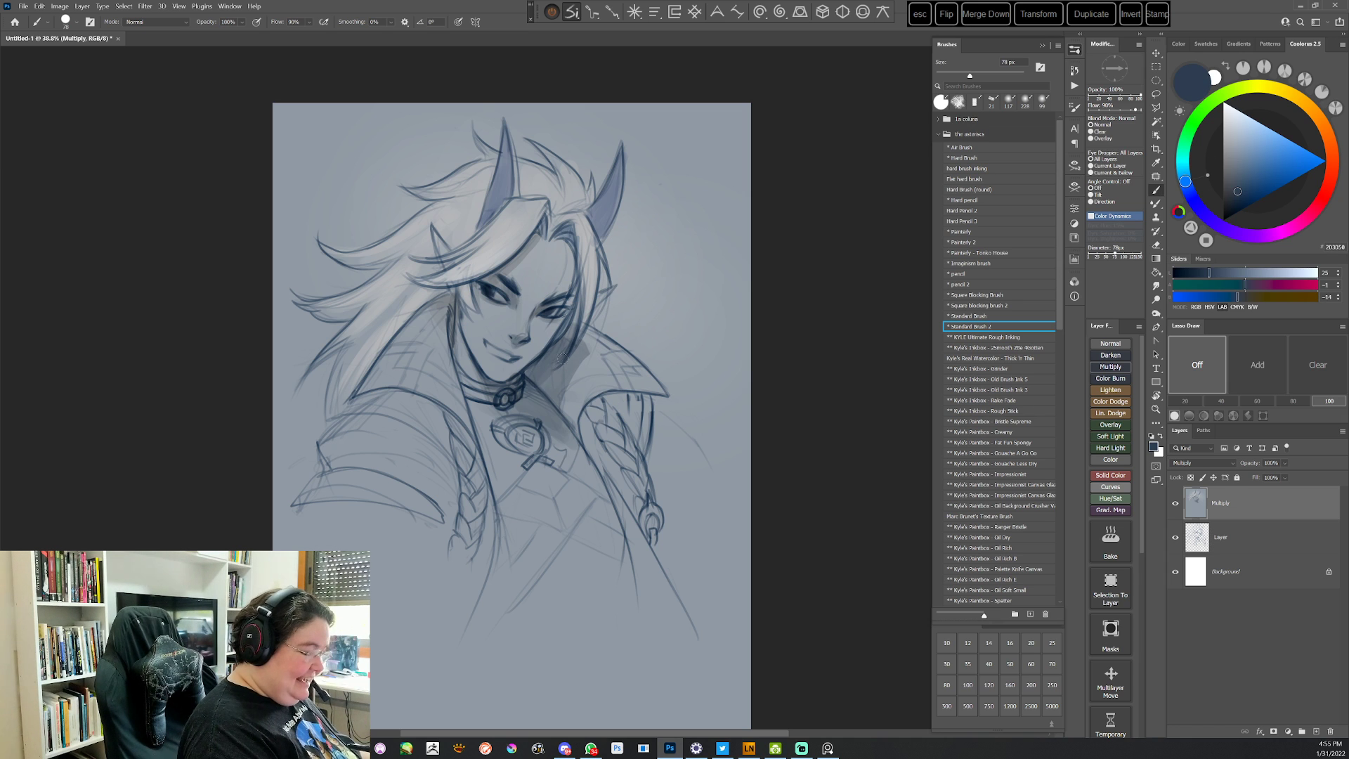
left_click_drag(573, 349, 559, 409)
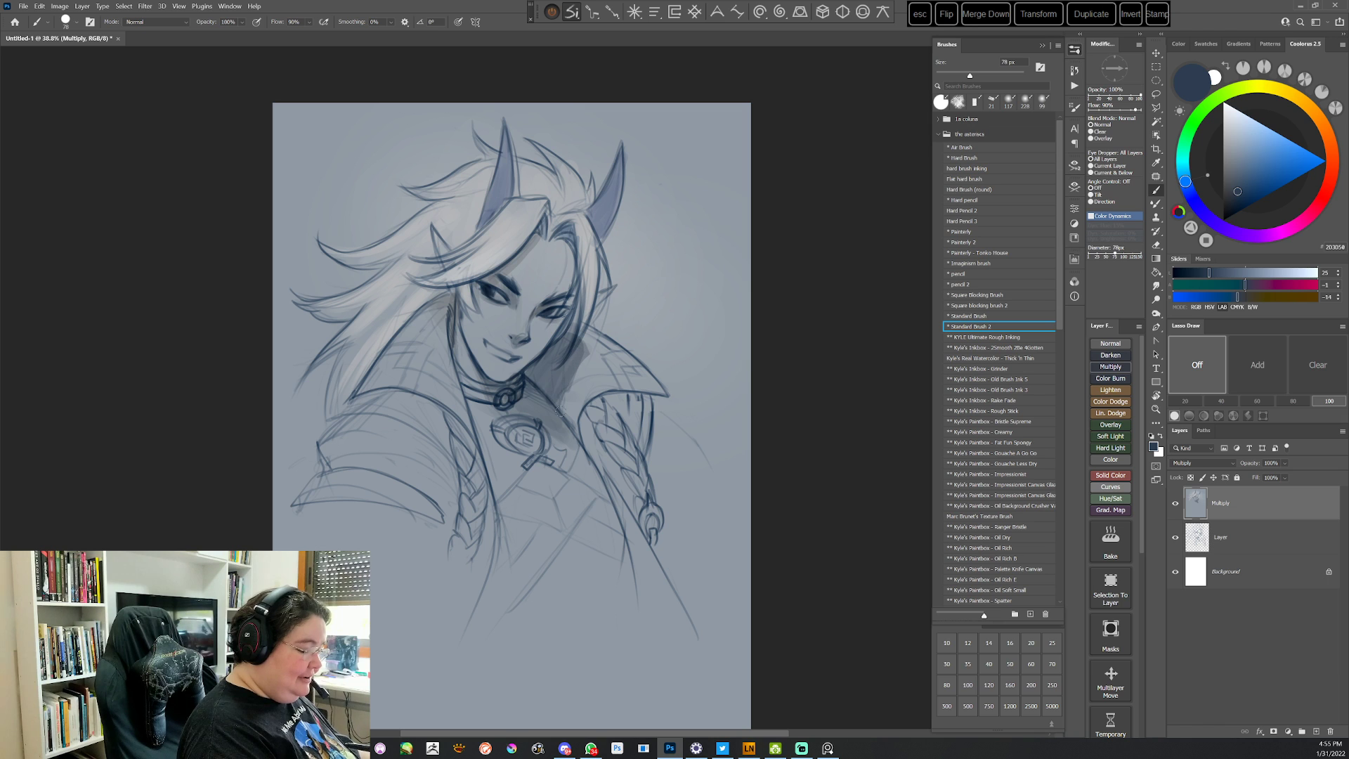
Refine the shadow inside the right collar with darker tones sampled from the existing shading
left_click(445, 302, "alt")
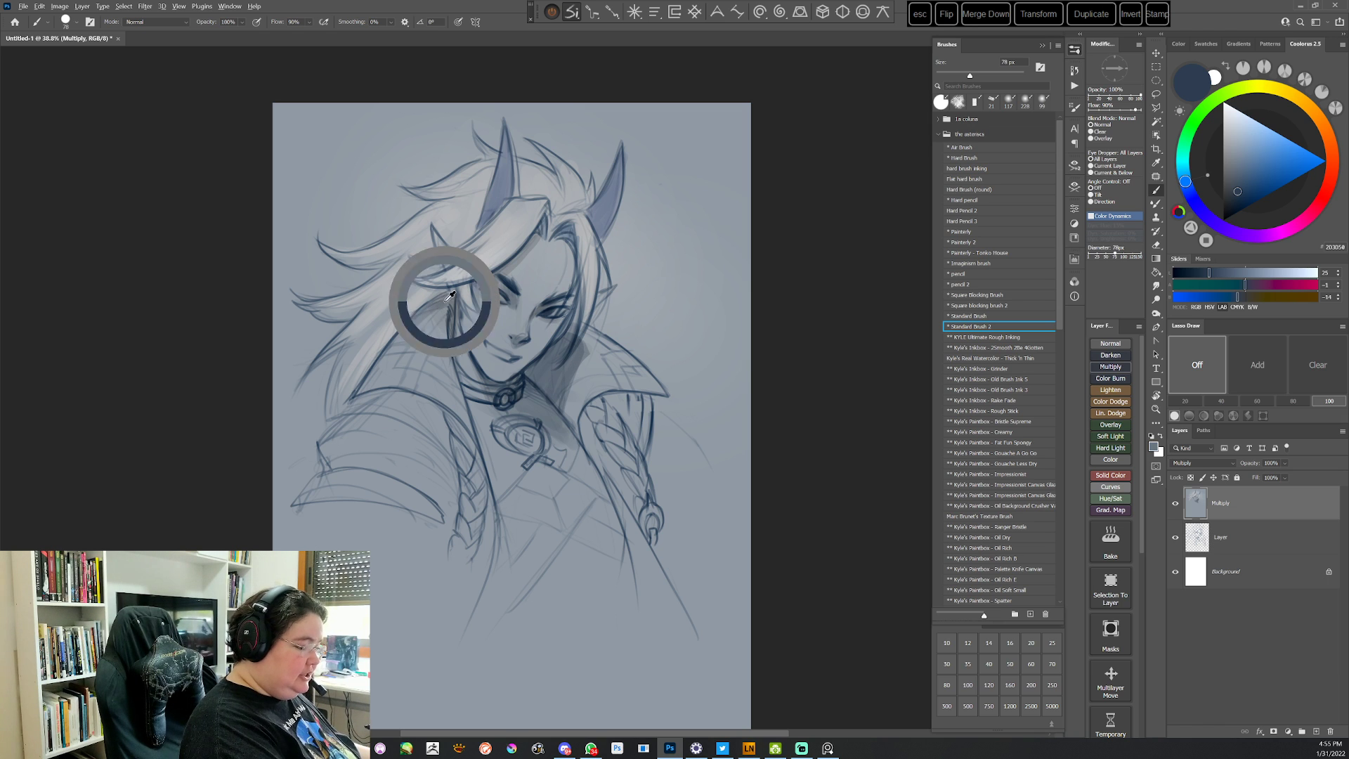
left_click(567, 372, "alt")
key("r")
left_click_drag(667, 379, 588, 543)
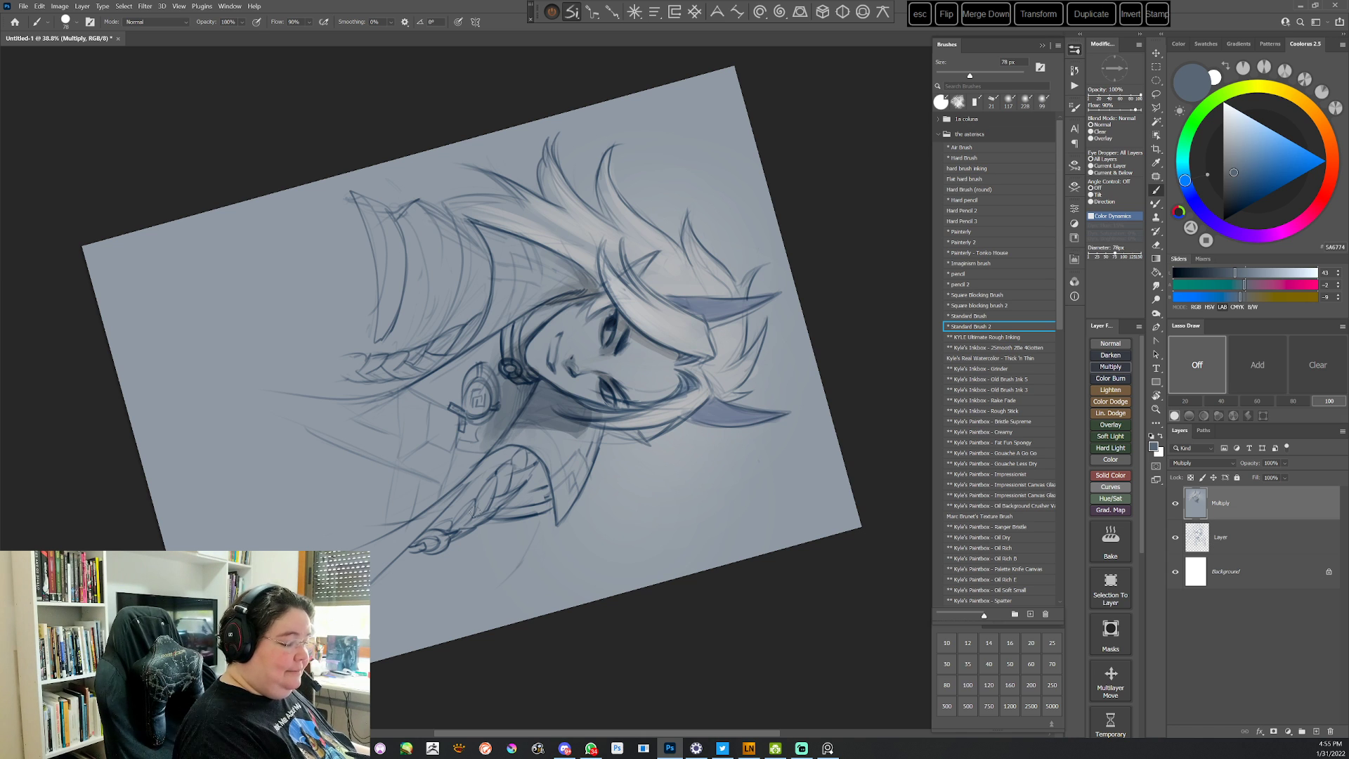
key("Escape")
left_click(597, 365, "alt")
key("r")
mouse_move(683, 346)
left_mouse_down()
mouse_move(655, 503)
mouse_move(654, 472)
left_mouse_up()
key("b")
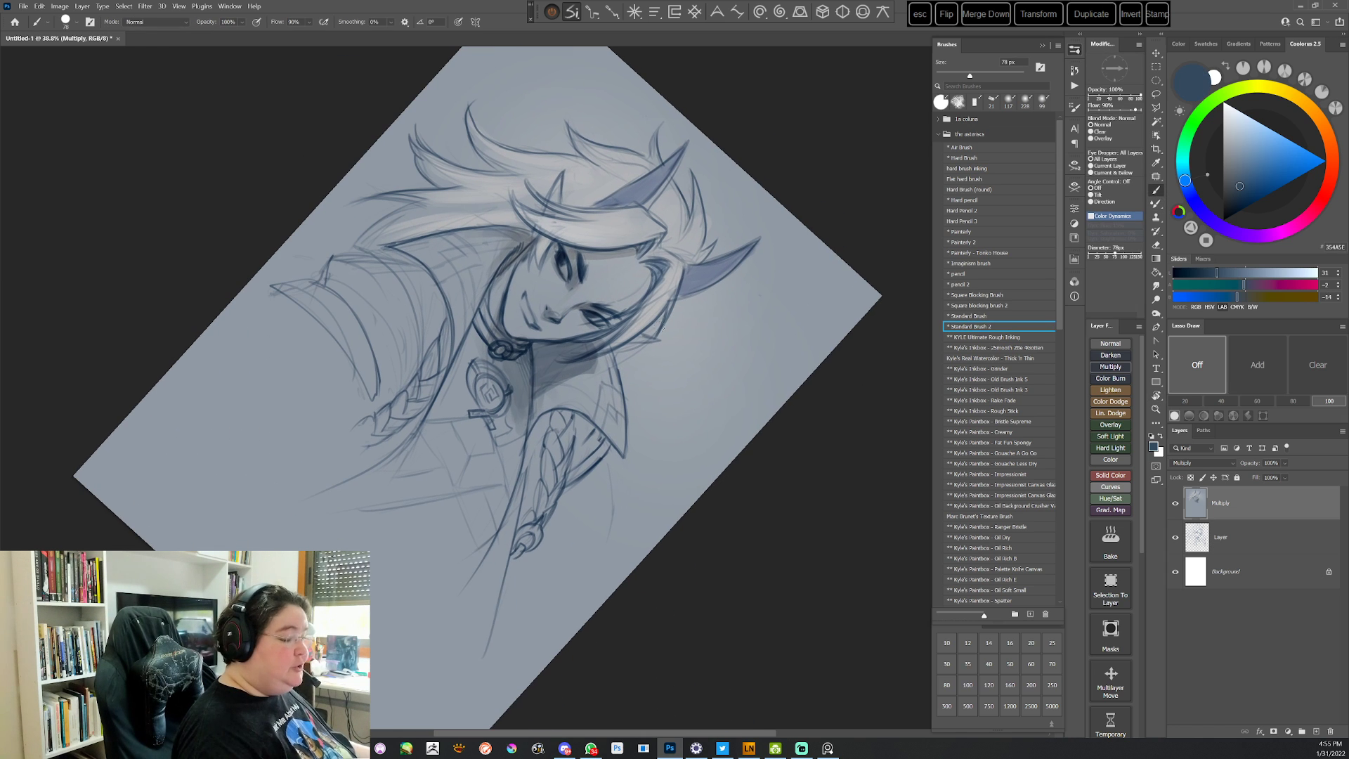
Enlarge the brush to 161 px and blend the collar shadow into the chest with sampled blue-greys
right_click(668, 321)
left_click(763, 346)
left_click(550, 376, "alt")
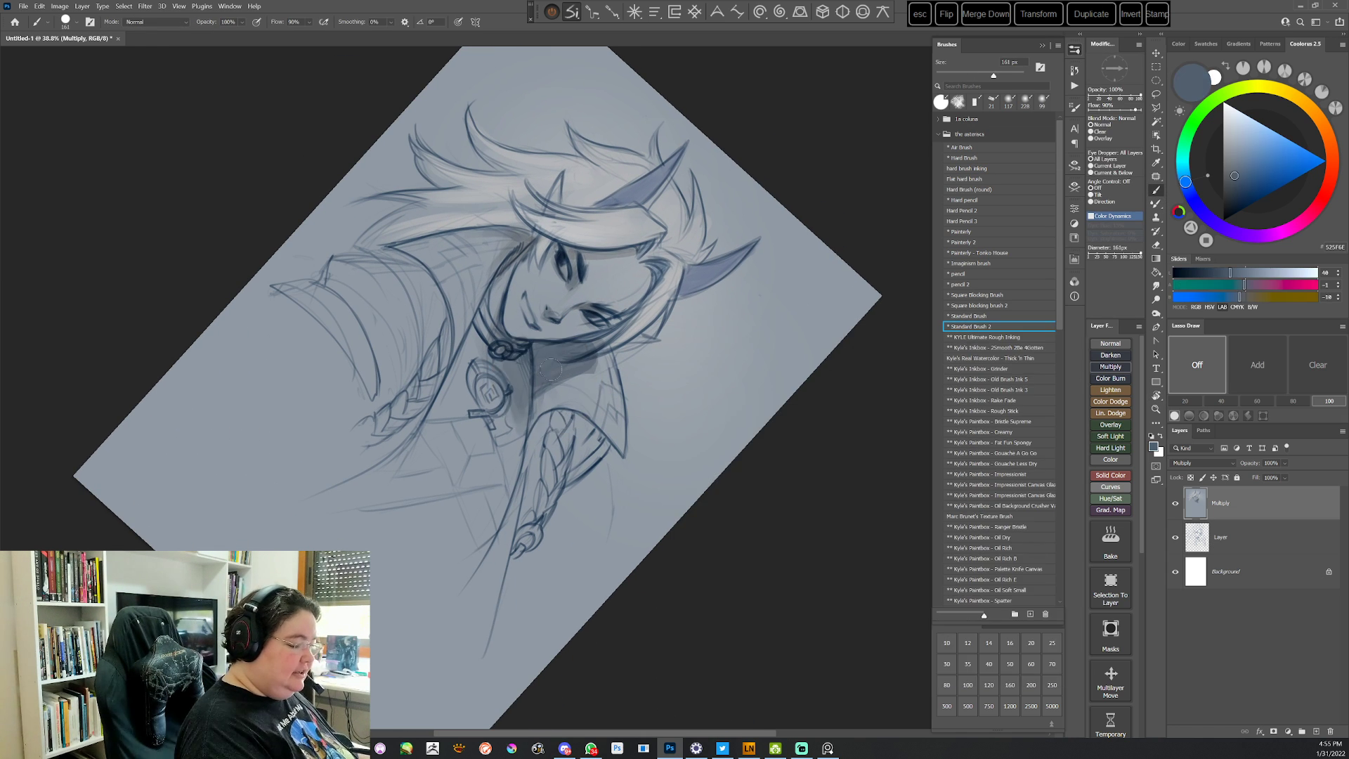
mouse_move(753, 366)
left_mouse_down()
mouse_move(548, 569)
mouse_move(453, 516)
left_mouse_up()
left_click(501, 420, "alt")
left_click(521, 421, "alt")
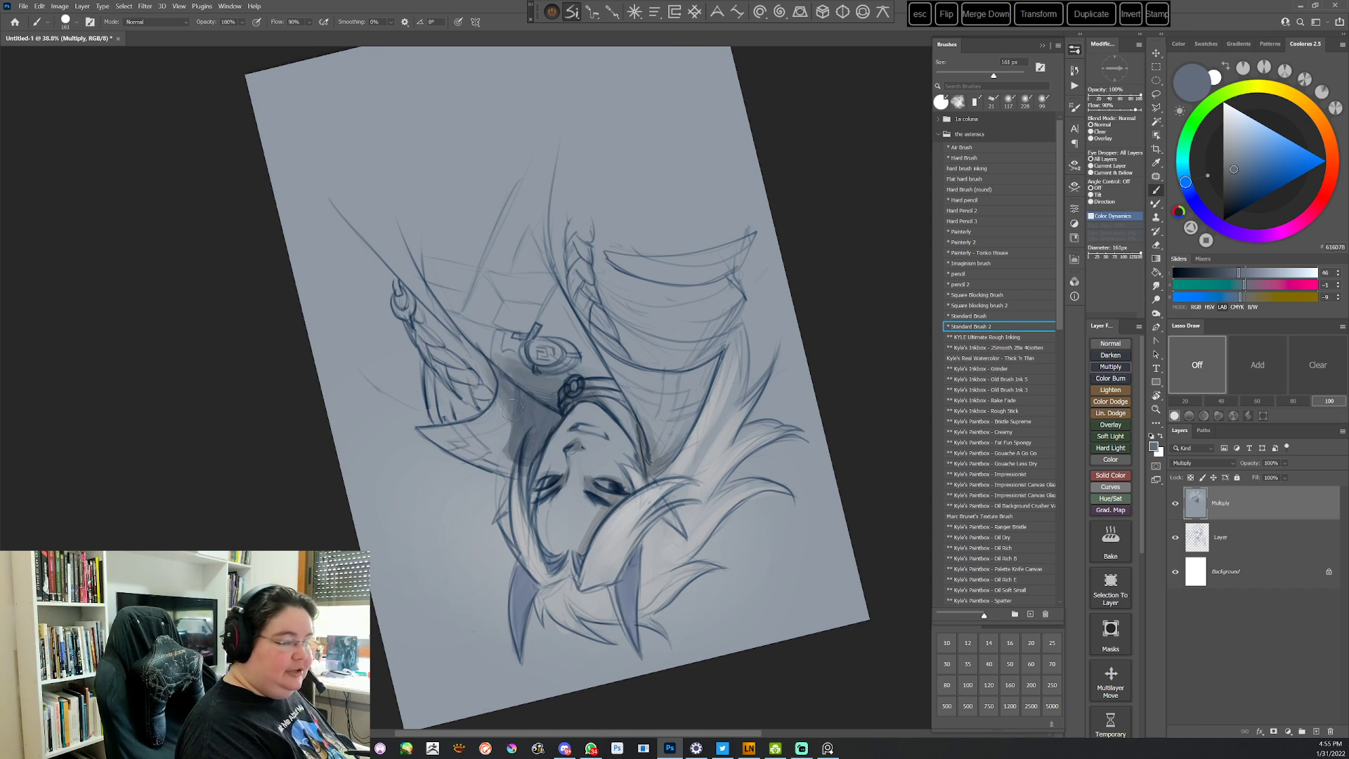
Reduce the brush to 86 px and shade the geometric pattern on the right collar's outer flap
key("Escape")
key("r")
left_click_drag(723, 386, 683, 522)
right_click(672, 326)
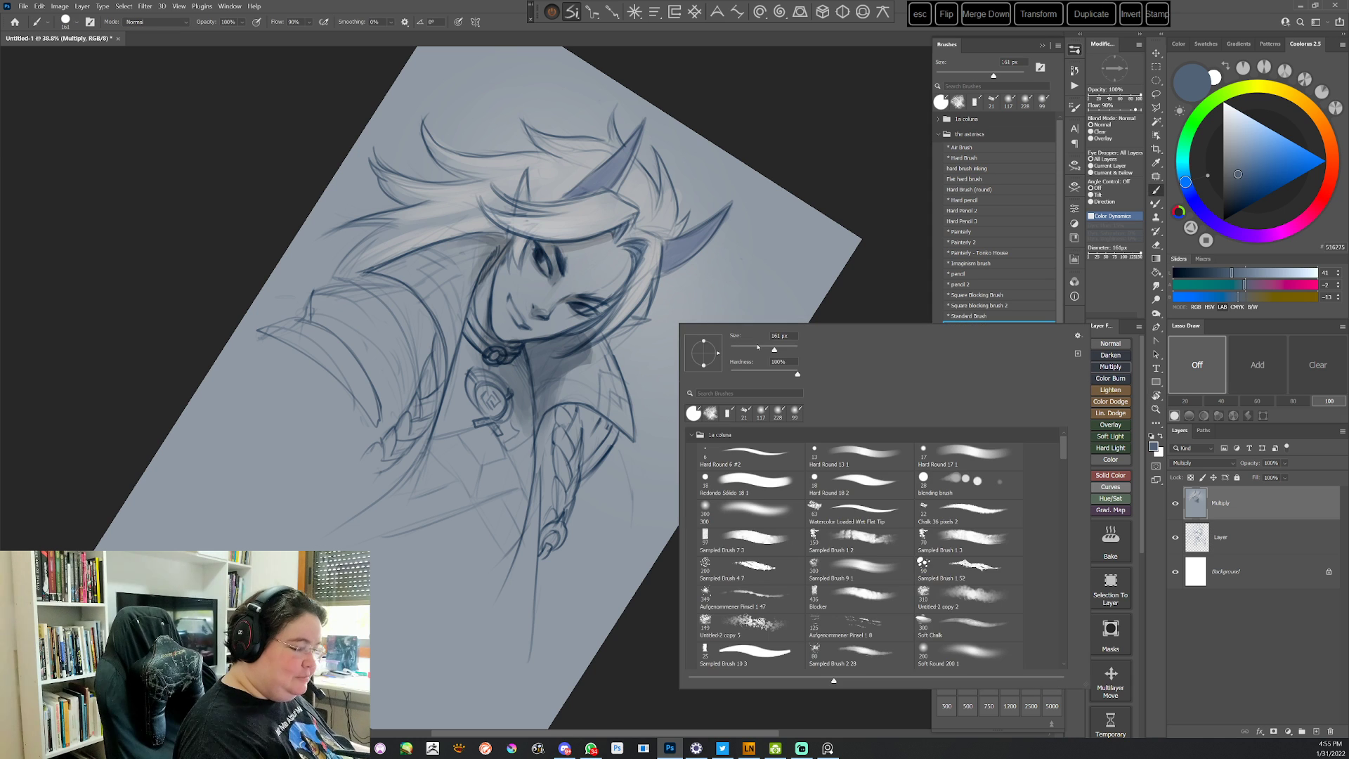
left_click_drag(605, 378, 606, 409)
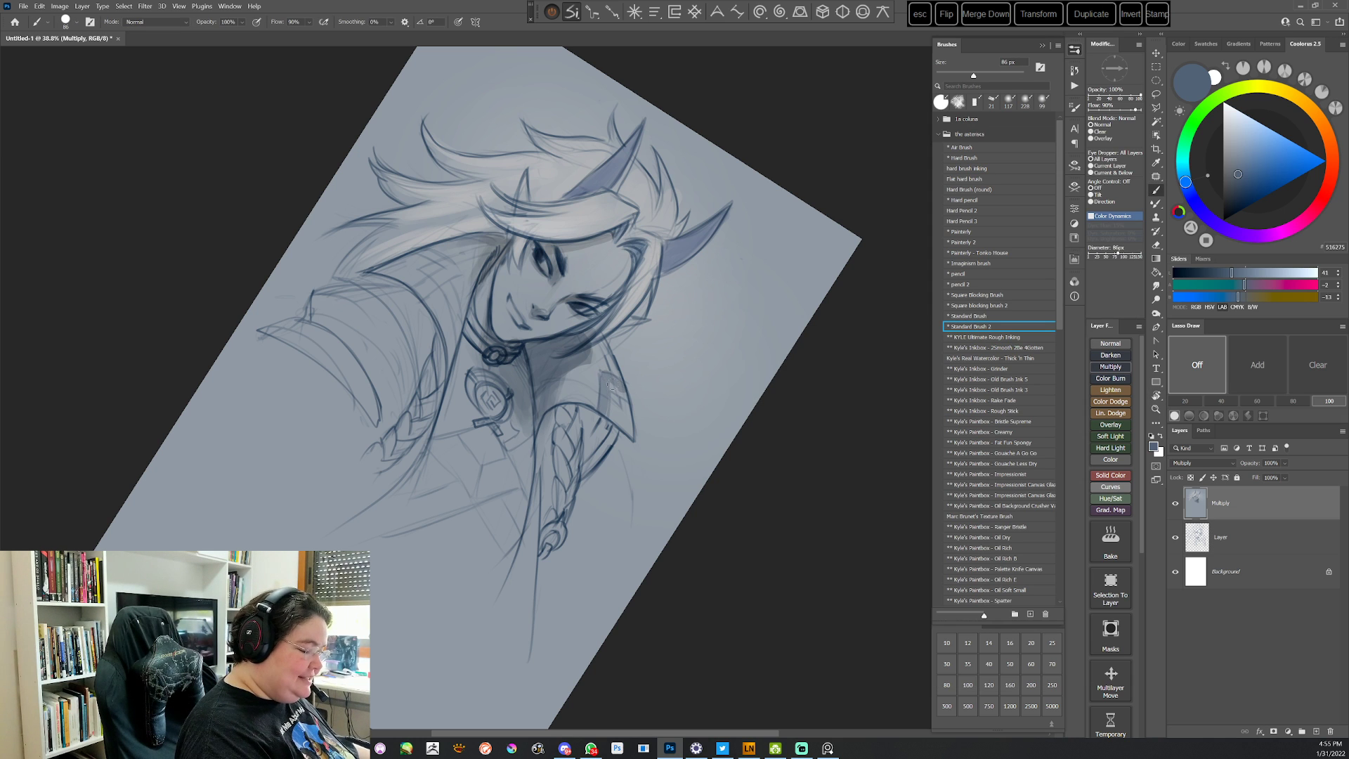
Pick a more neutral dark grey and fill the right collar's flap around its pattern
key("r")
left_click_drag(765, 346, 737, 492)
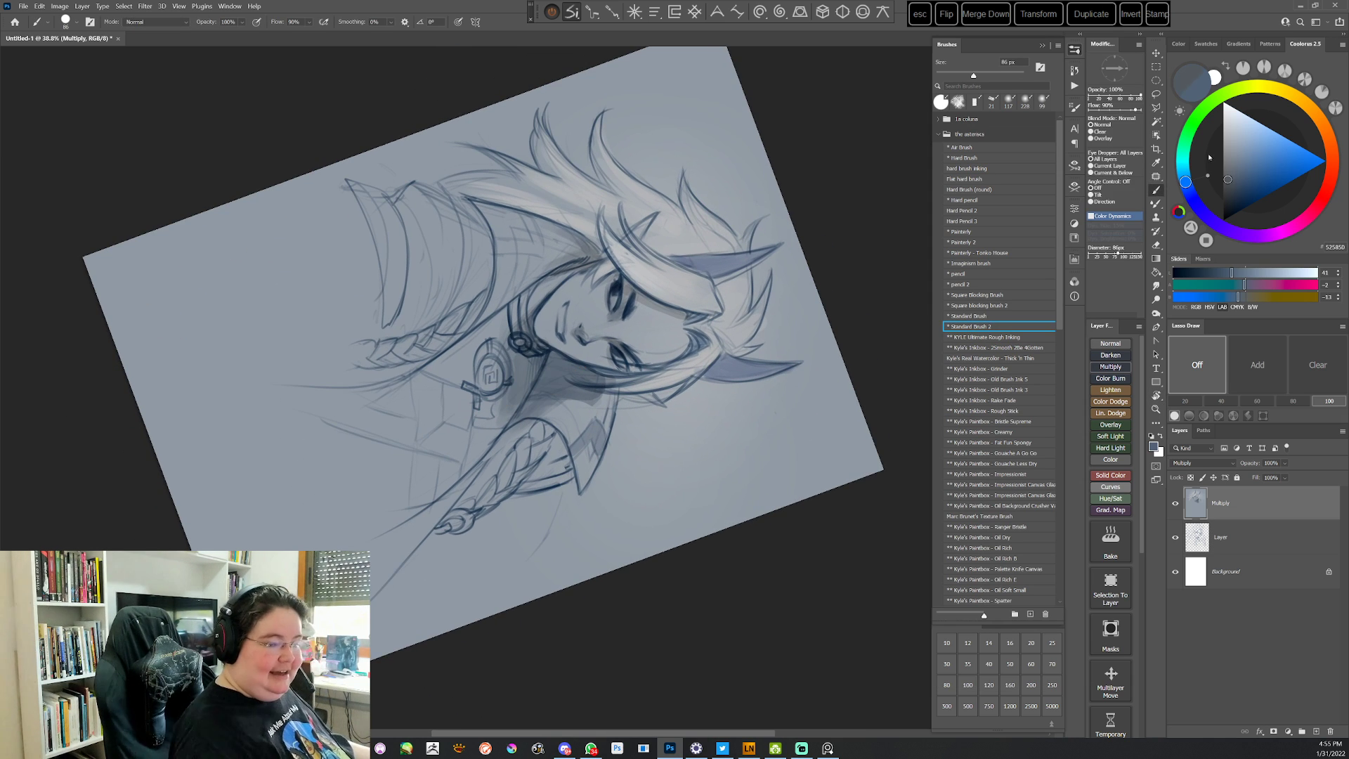
left_click(1227, 180)
mouse_move(566, 439)
left_mouse_down()
mouse_move(543, 409)
mouse_move(583, 480)
mouse_move(615, 392)
left_mouse_up()
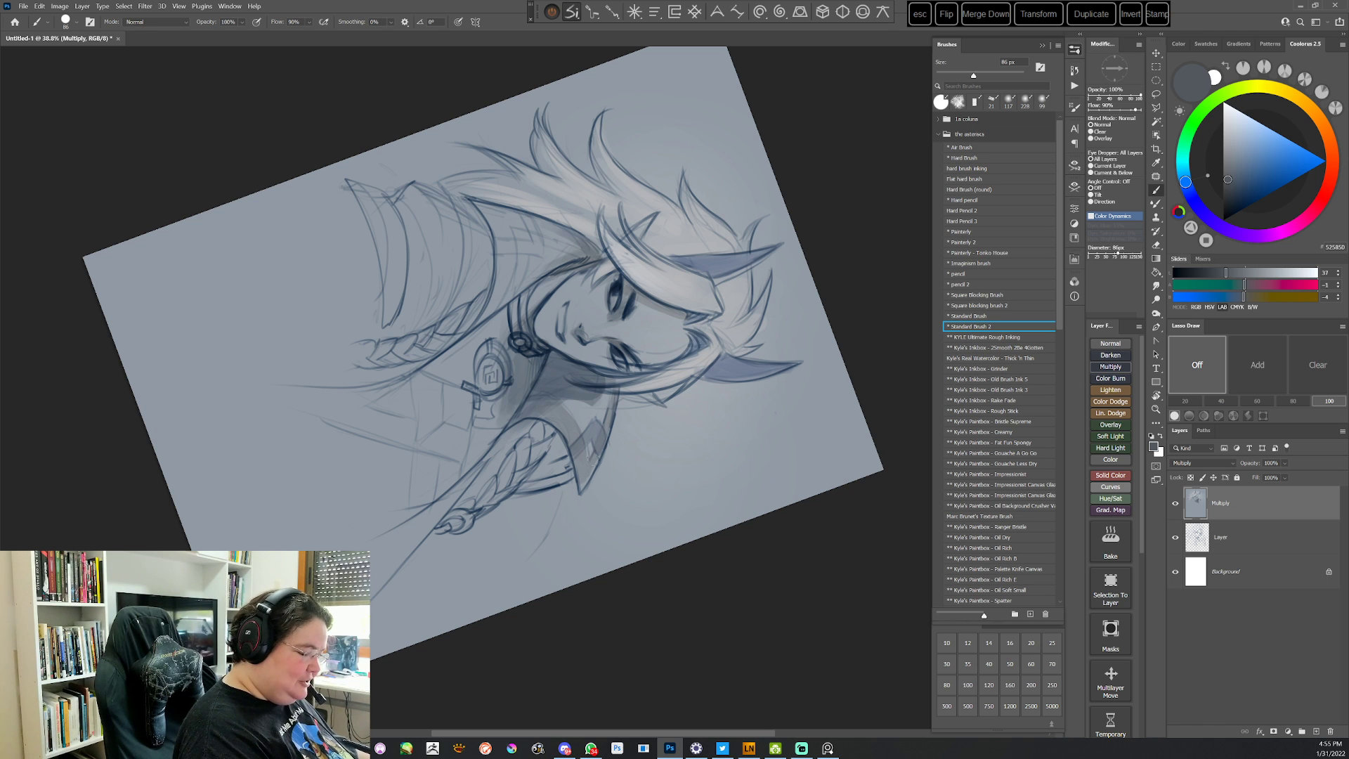
left_click_drag(587, 476, 601, 439)
key("Escape")
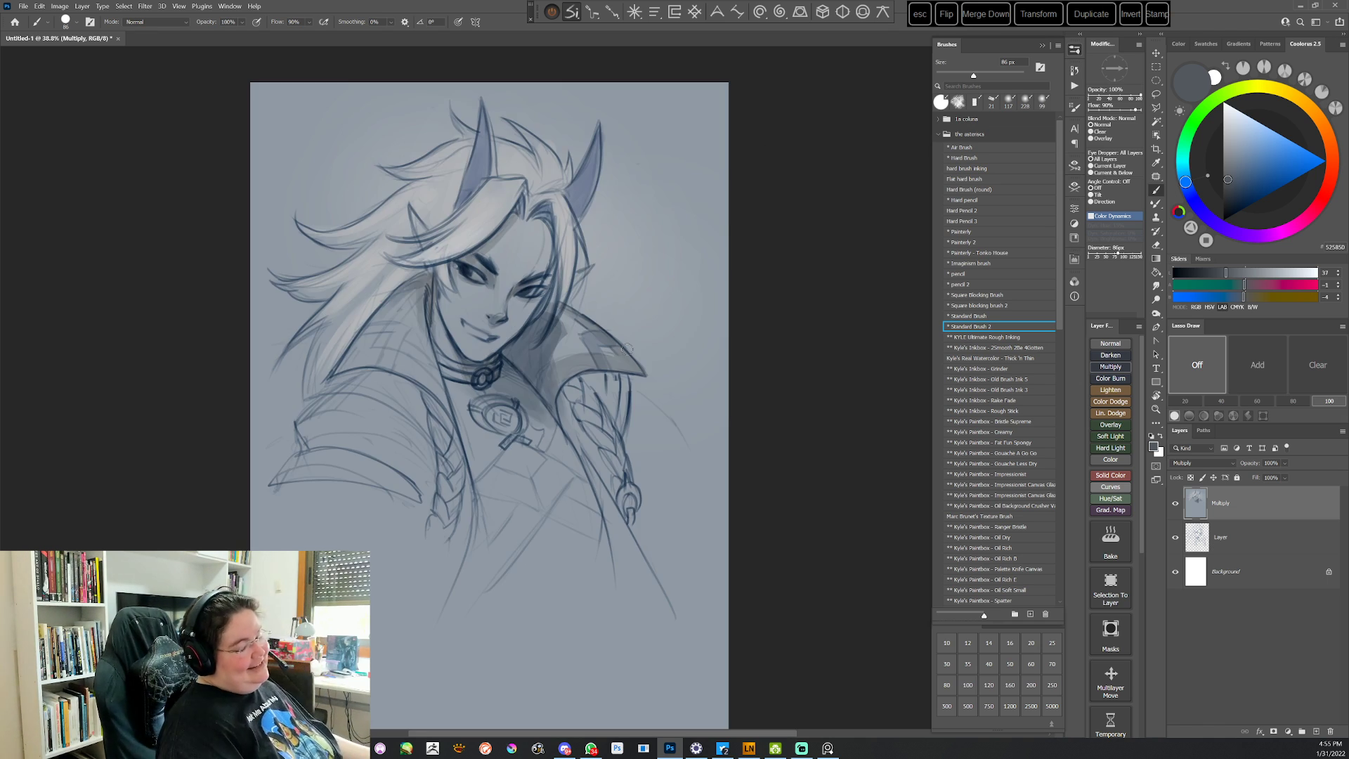
Shade the left collar beneath the long hair with the same dark grey
key("r")
mouse_move(719, 461)
left_mouse_down()
mouse_move(729, 401)
mouse_move(665, 231)
mouse_move(671, 126)
left_mouse_up()
key("b")
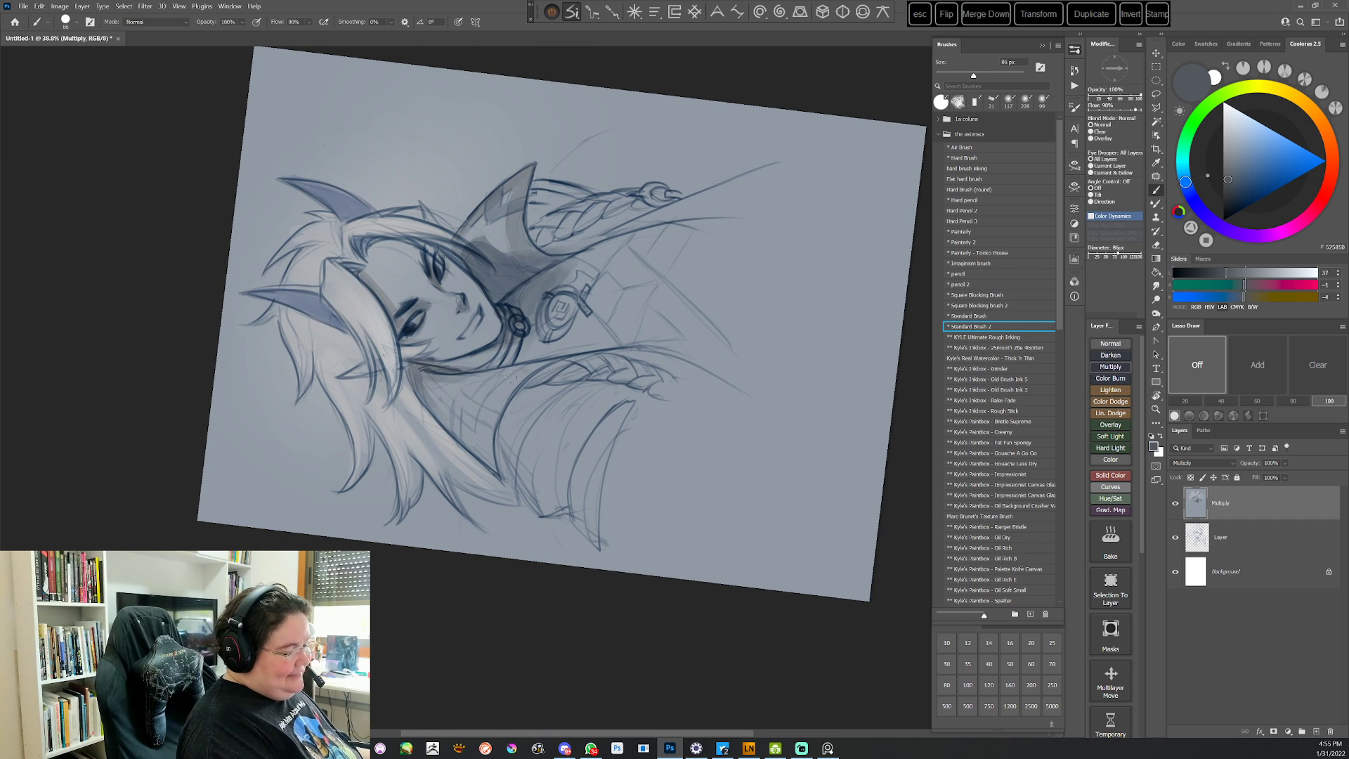
mouse_move(511, 377)
left_mouse_down()
mouse_move(482, 432)
mouse_move(489, 401)
mouse_move(485, 450)
mouse_move(536, 368)
mouse_move(484, 446)
mouse_move(430, 395)
left_mouse_up()
left_click_drag(484, 442, 420, 362)
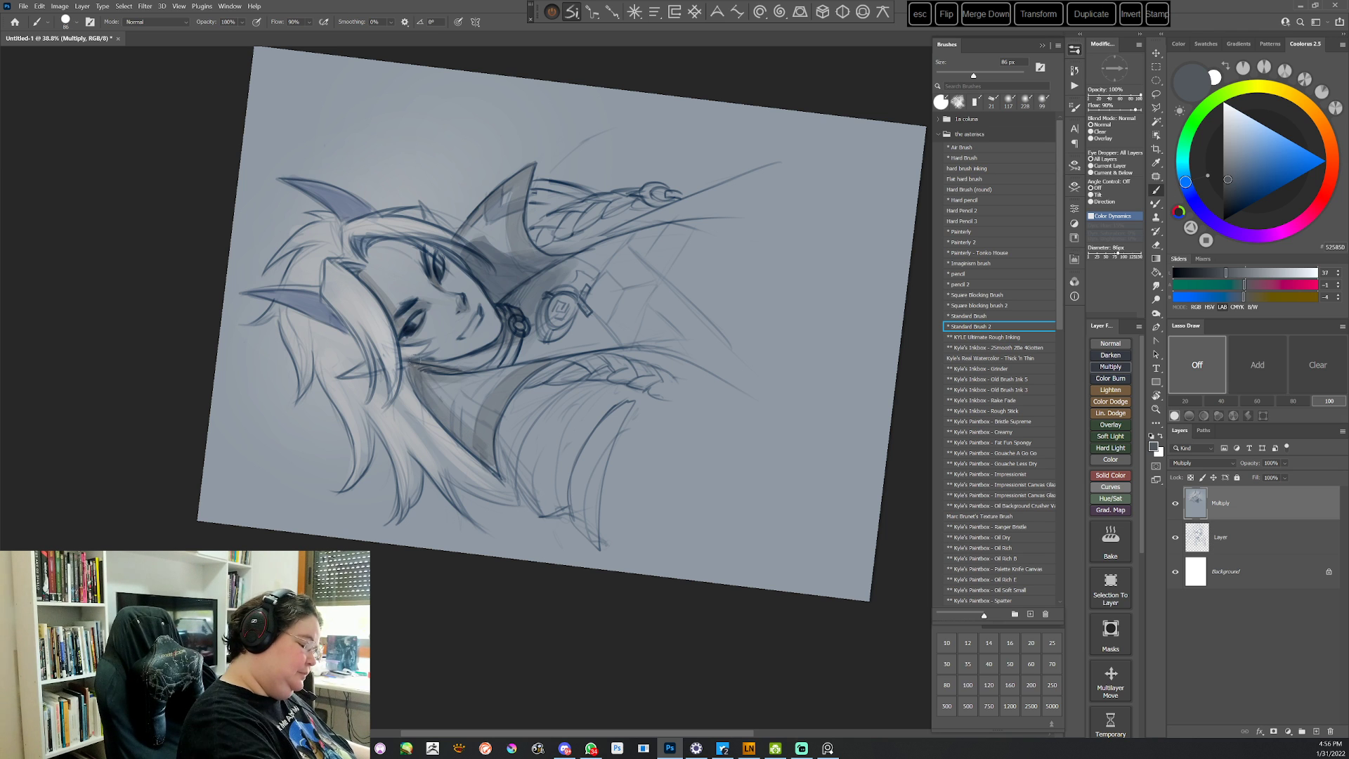
Paint the pattern on the left collar in a muted blue with a 72 px brush
left_click(466, 433, "alt")
key("Escape")
key("r")
left_click_drag(733, 376, 526, 650)
left_click(609, 528, "alt")
left_click(1248, 169)
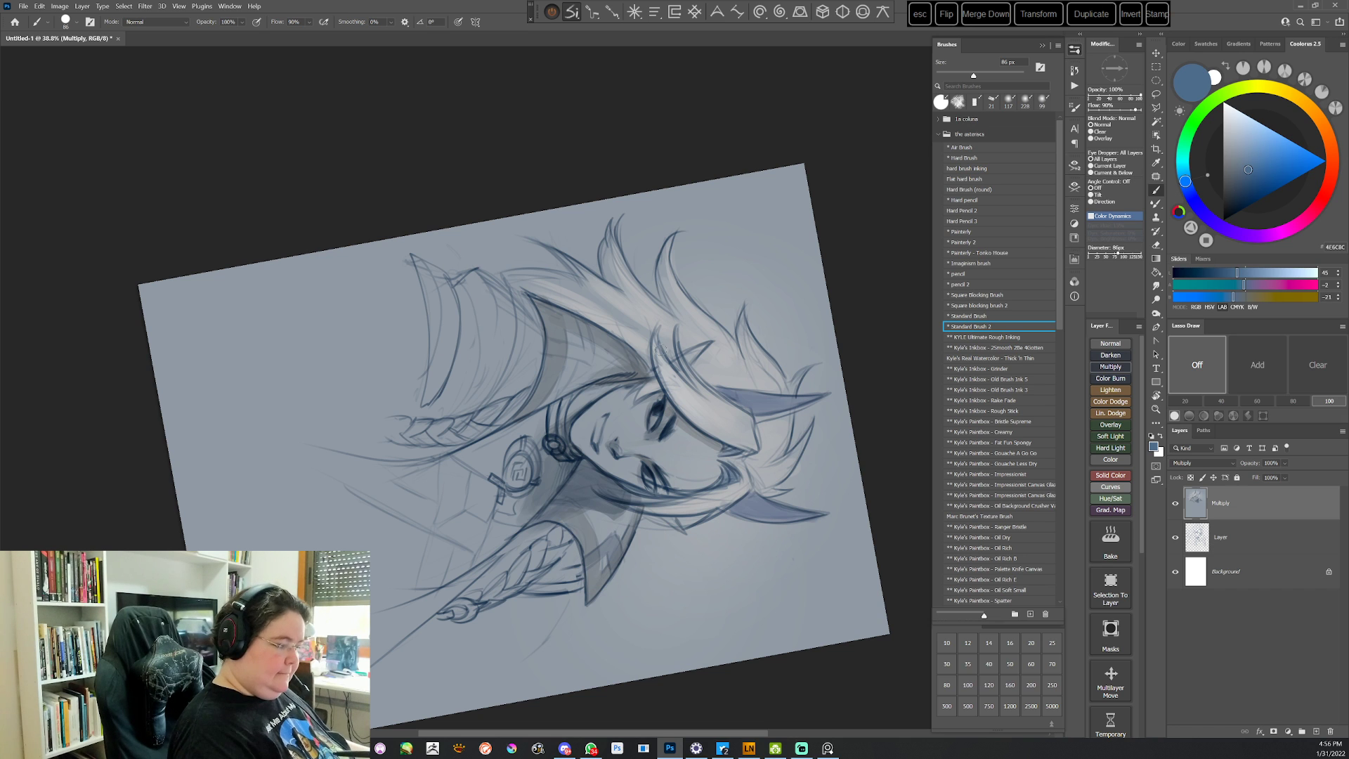
right_click(667, 349)
left_click(742, 375)
key("Return")
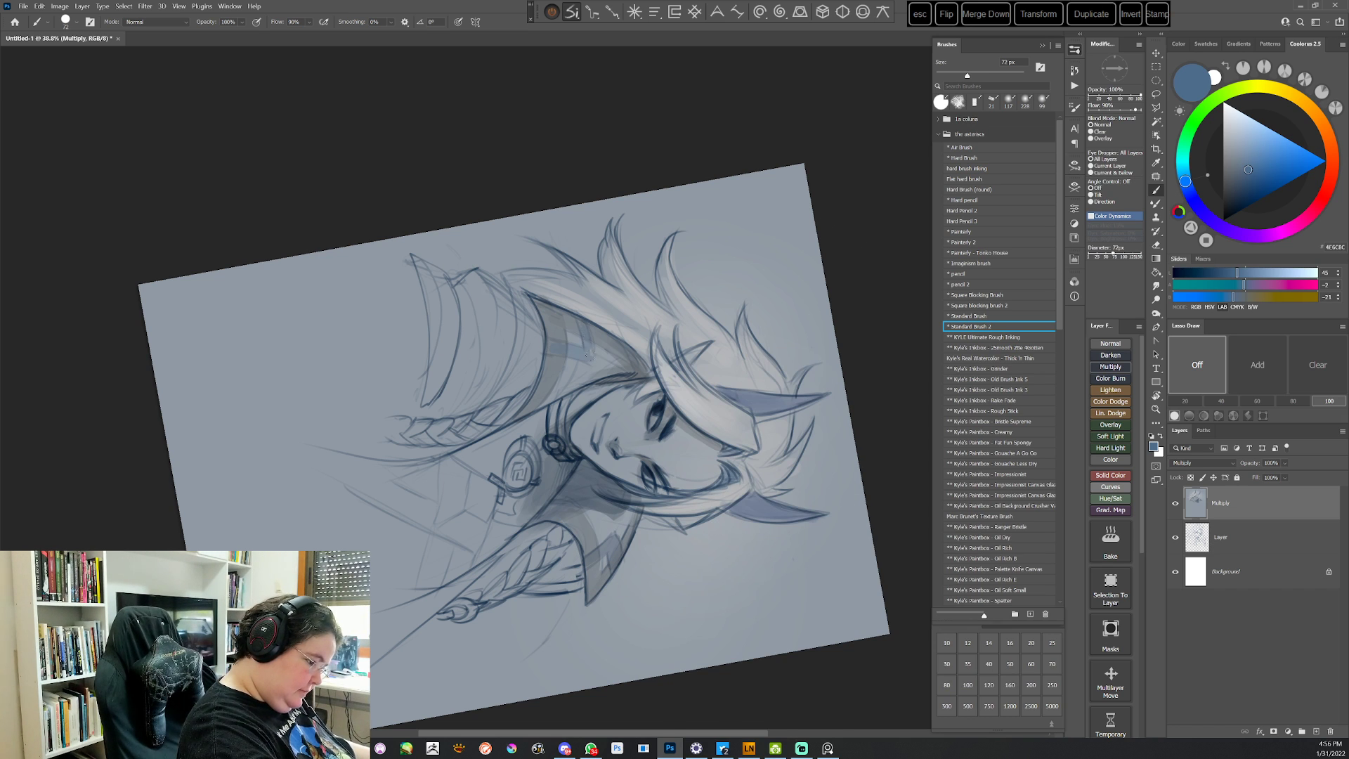
left_click_drag(590, 356, 578, 322)
Pick a darker grey-blue and deepen the shadow on the left collar's inner side beside the hair and neck
key("Escape")
left_click(500, 293, "alt")
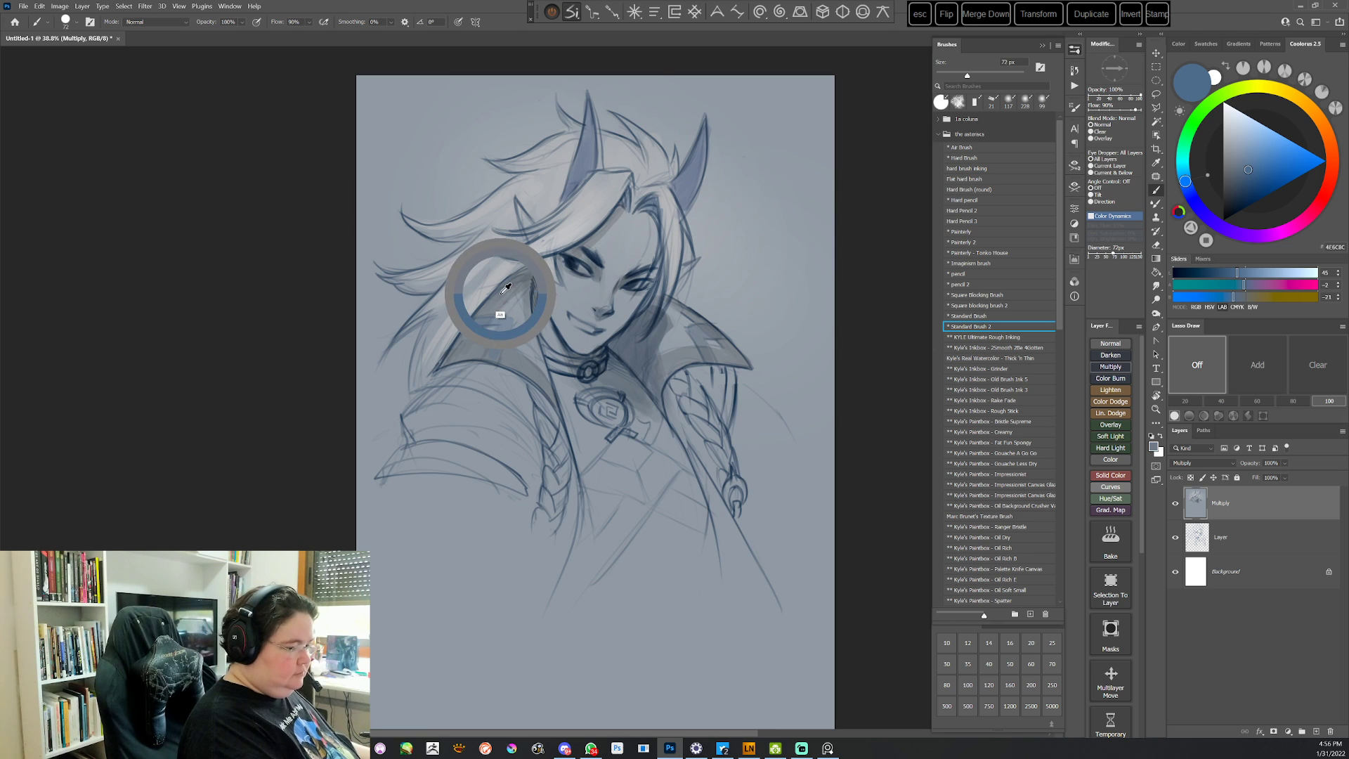
left_click(1228, 184)
left_click_drag(507, 283, 526, 271)
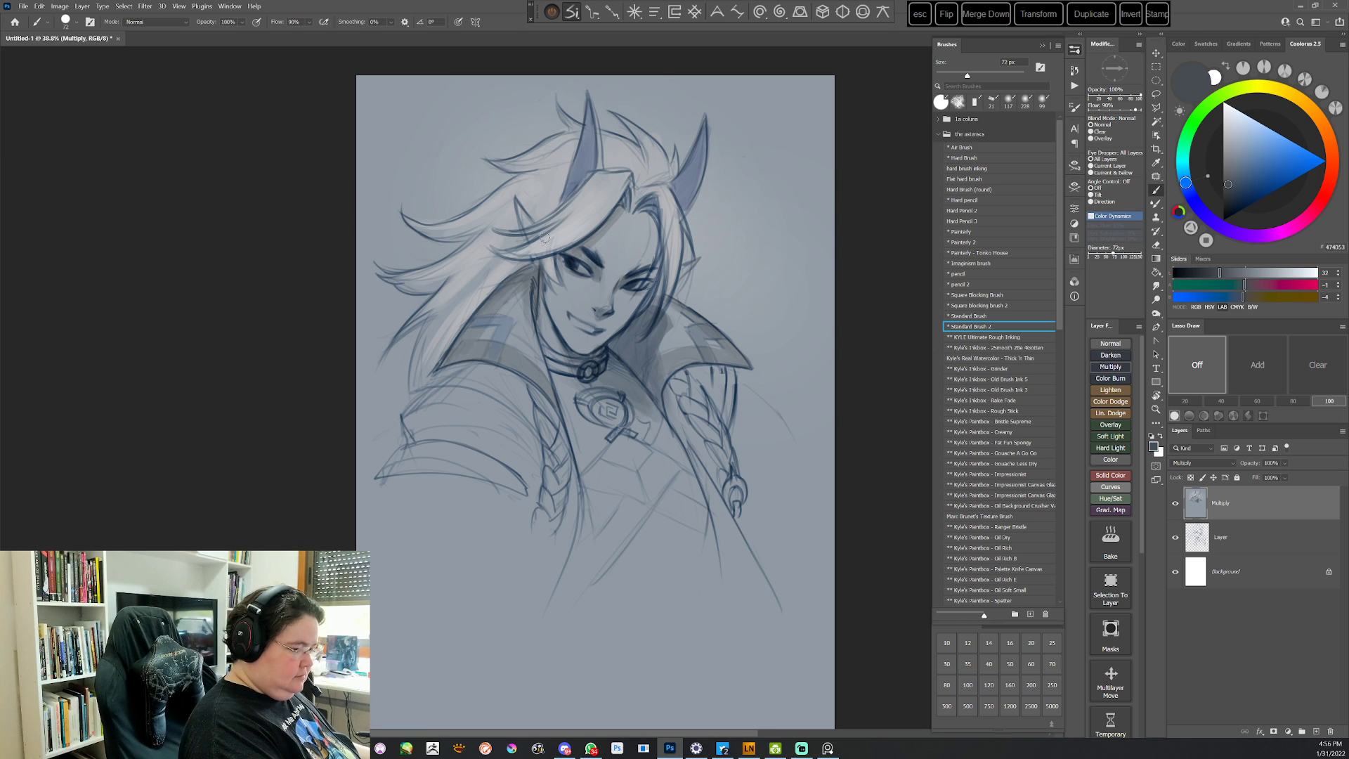
Shade the right collar's inner side and the area beside the neck with grey-blues sampled from the drawing
left_click_drag(725, 195, 780, 242)
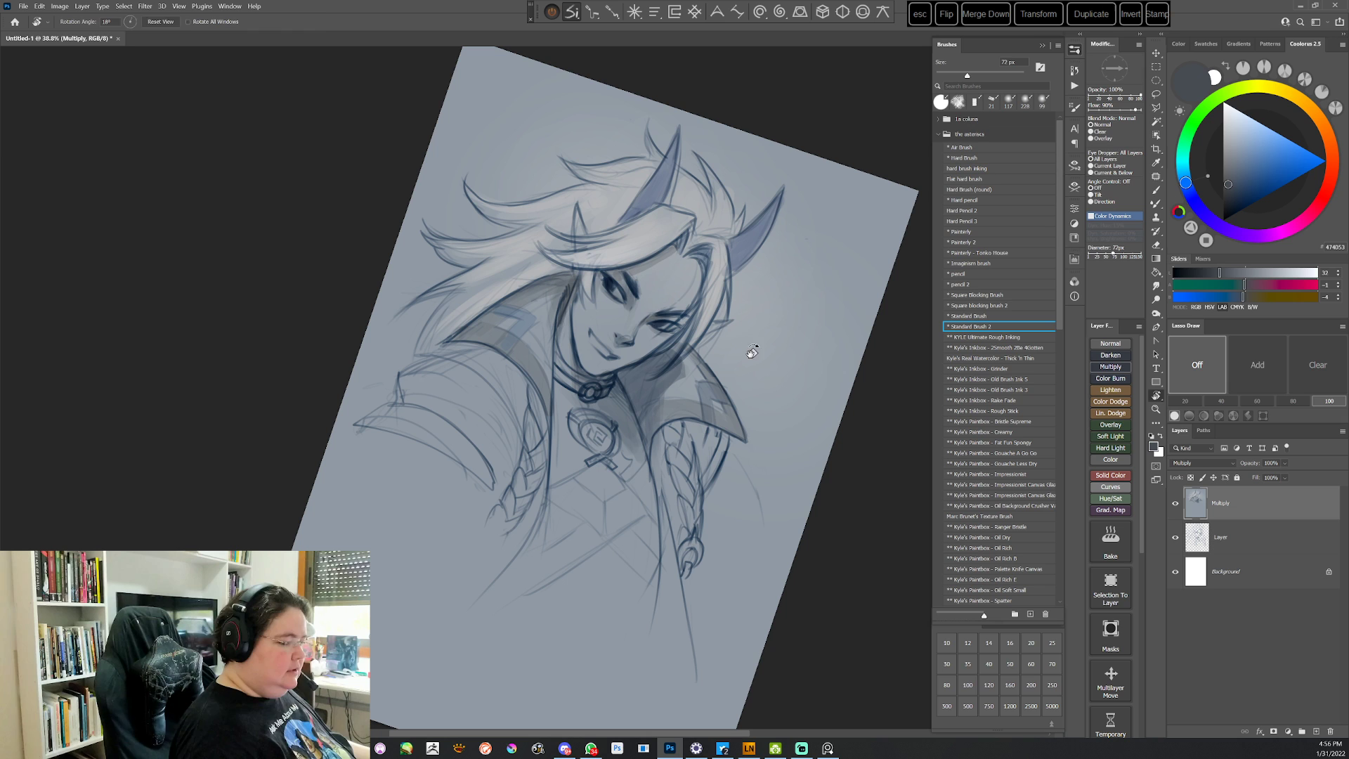
left_click_drag(697, 385, 689, 443)
left_click(618, 380, "alt")
left_click_drag(619, 379, 544, 361)
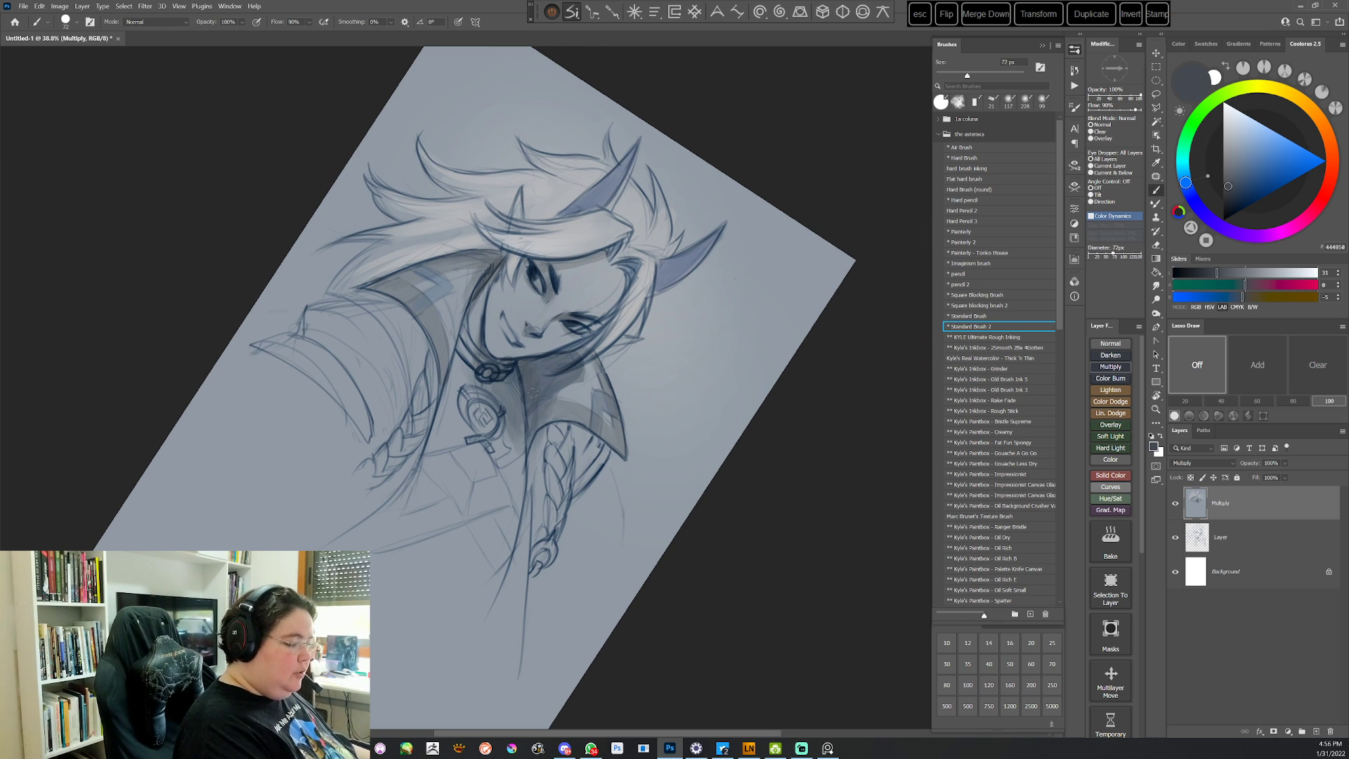
left_click_drag(682, 298, 692, 330)
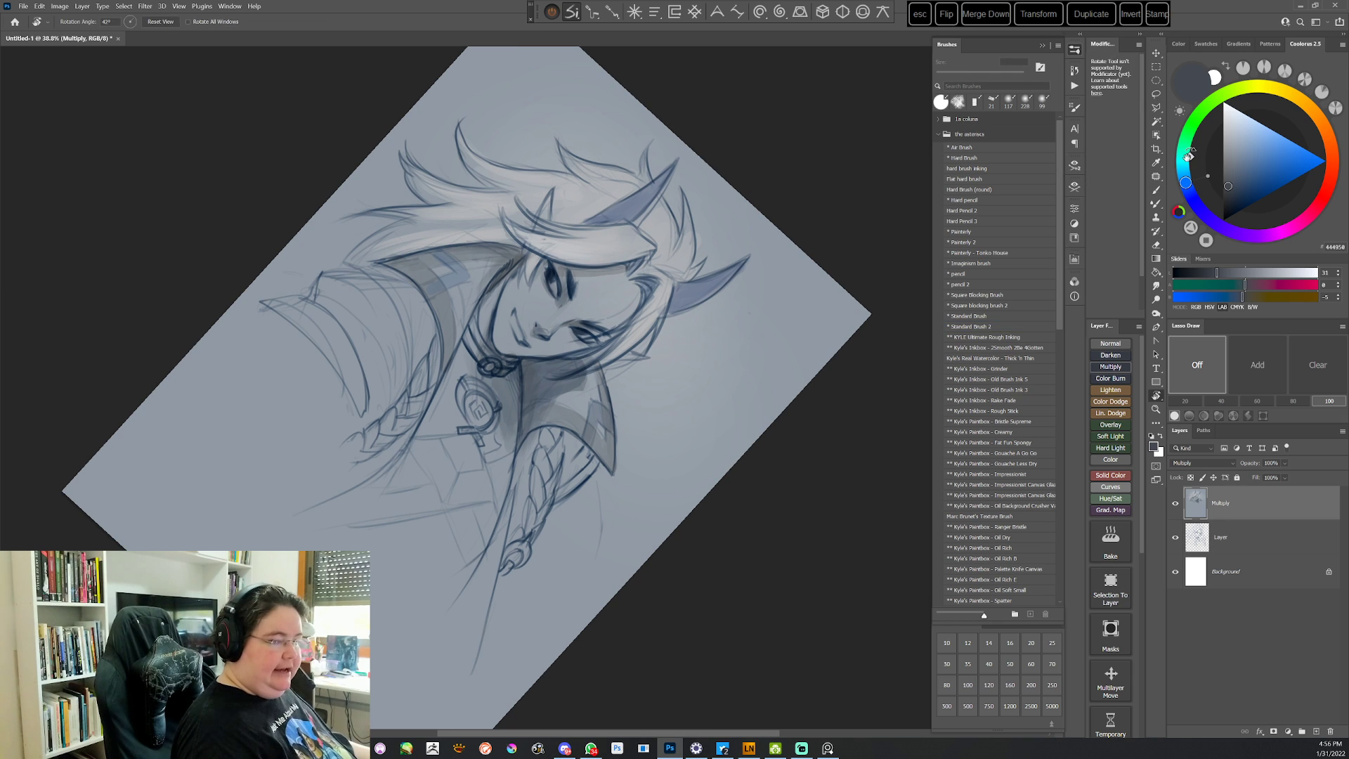
left_click(533, 362, "alt")
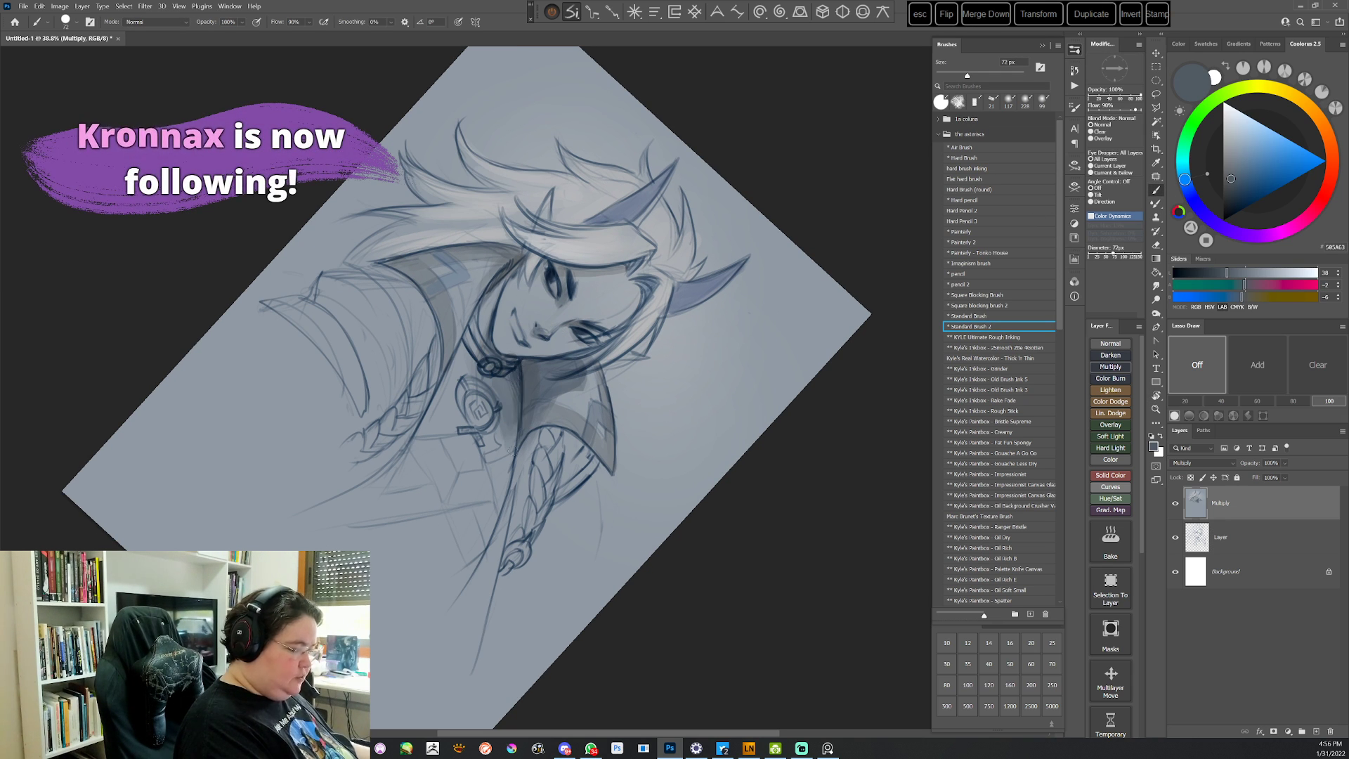
Reduce the brush to 31 px and touch up the right collar's pattern in a lighter grey-blue
key("Escape")
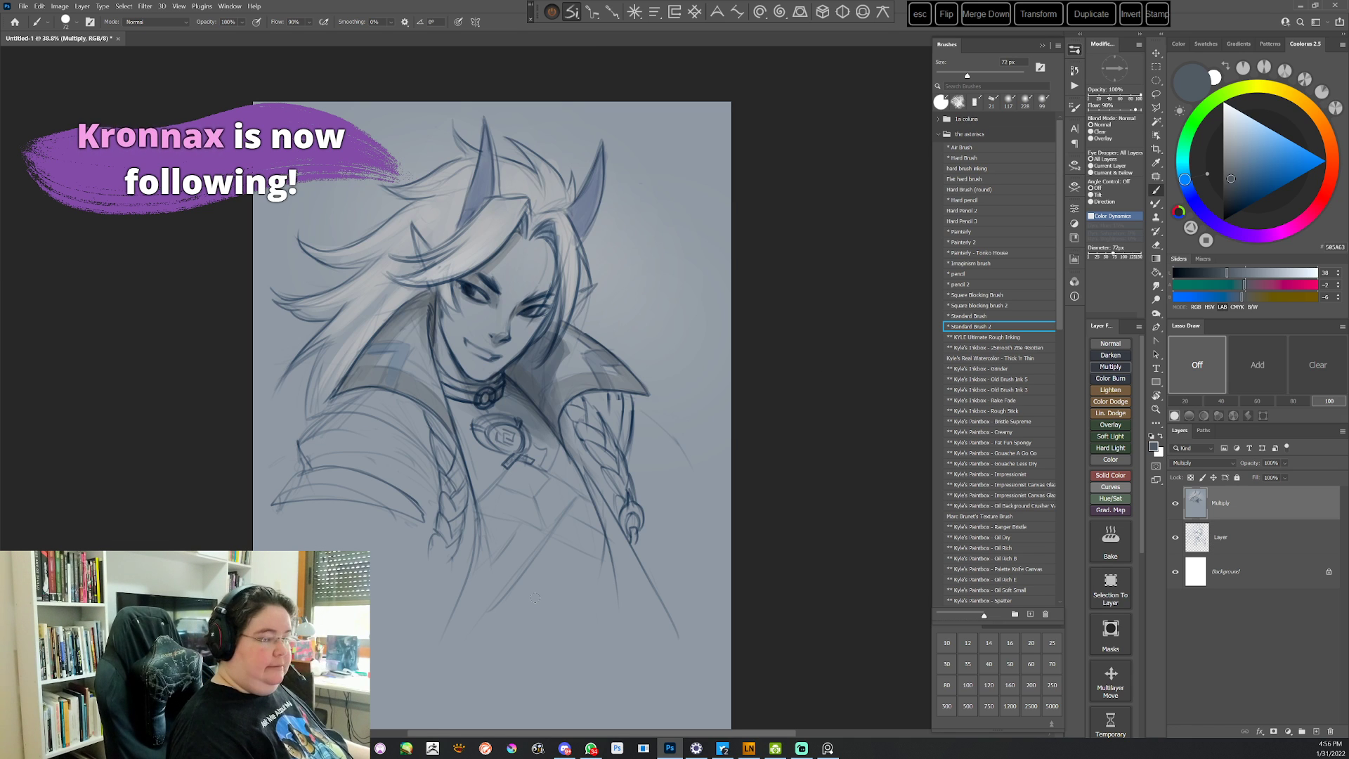
left_click(569, 371, "alt")
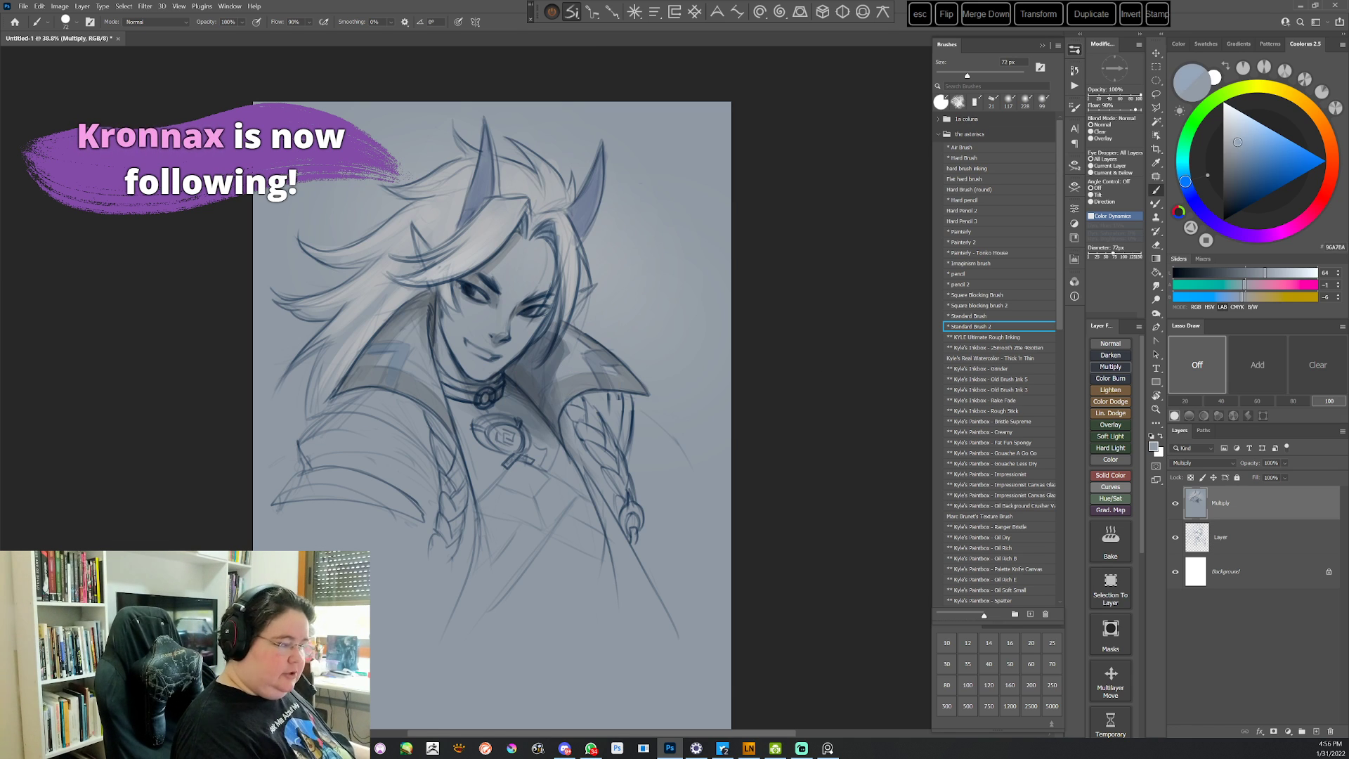
right_click(601, 319)
left_click_drag(677, 347, 664, 347)
left_click(834, 226)
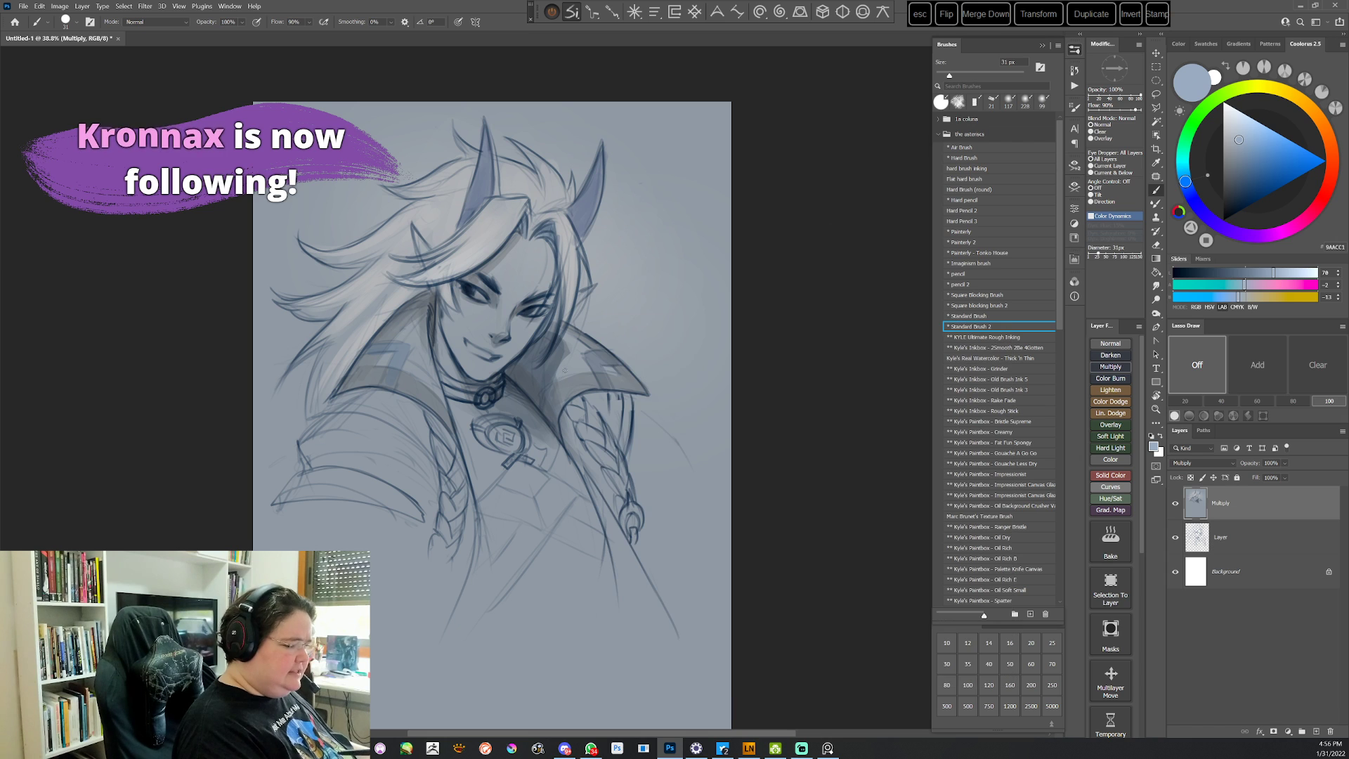
left_click(1234, 134)
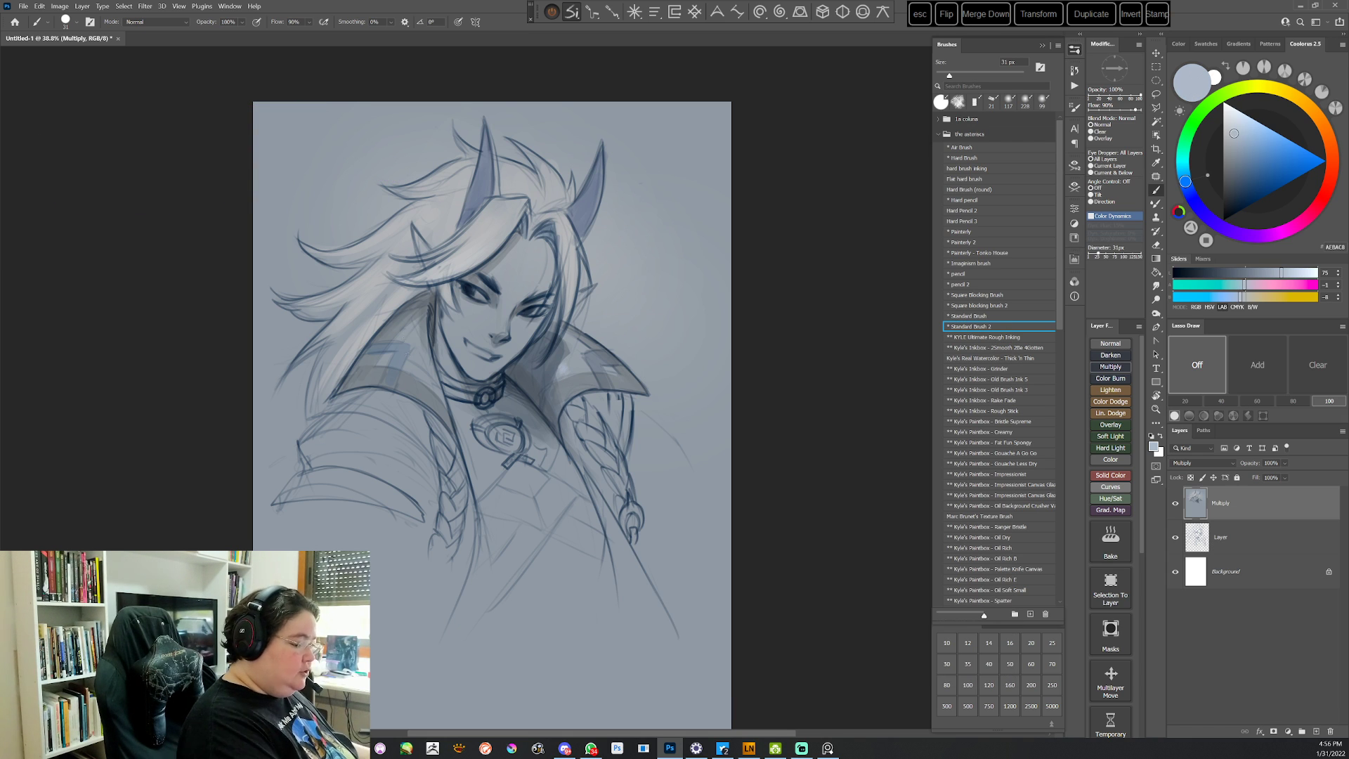
Refine the right collar's pattern with a mid grey-blue sampled from the collar
key("r")
mouse_move(762, 253)
left_mouse_down()
mouse_move(698, 347)
mouse_move(730, 227)
mouse_move(699, 197)
left_mouse_up()
left_click(619, 401, "alt")
key("r")
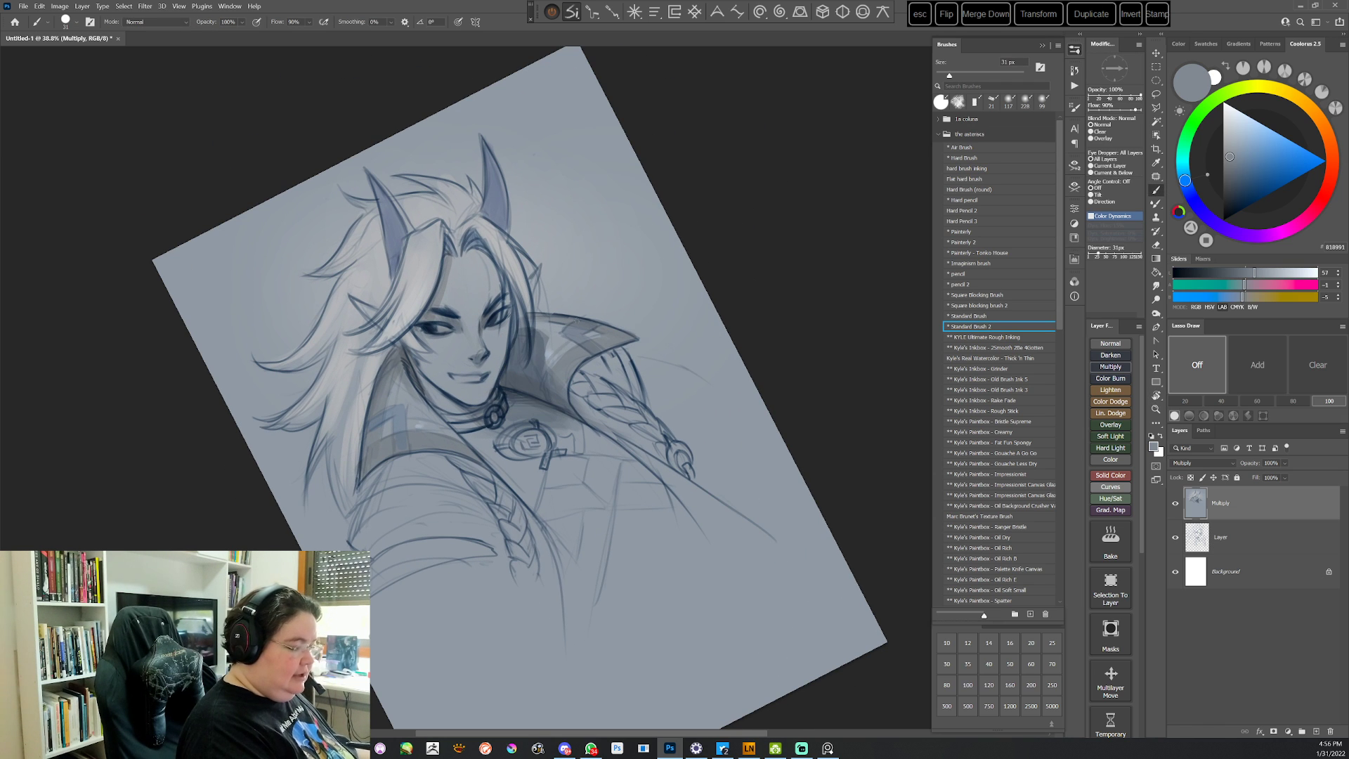
Darken the edges of the right collar with a sampled dark grey-blue, using the 31 px brush
left_click(550, 356, "alt")
key("r")
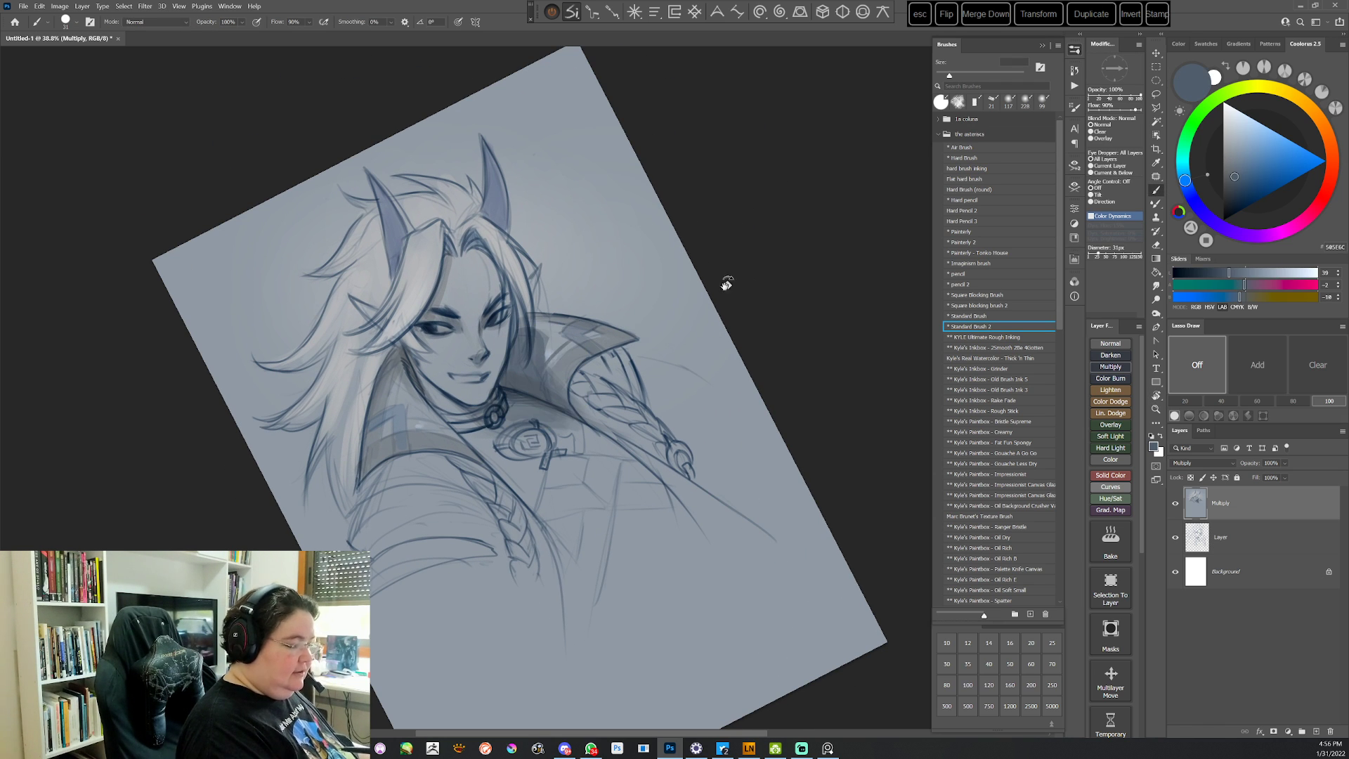
left_click_drag(727, 281, 577, 490)
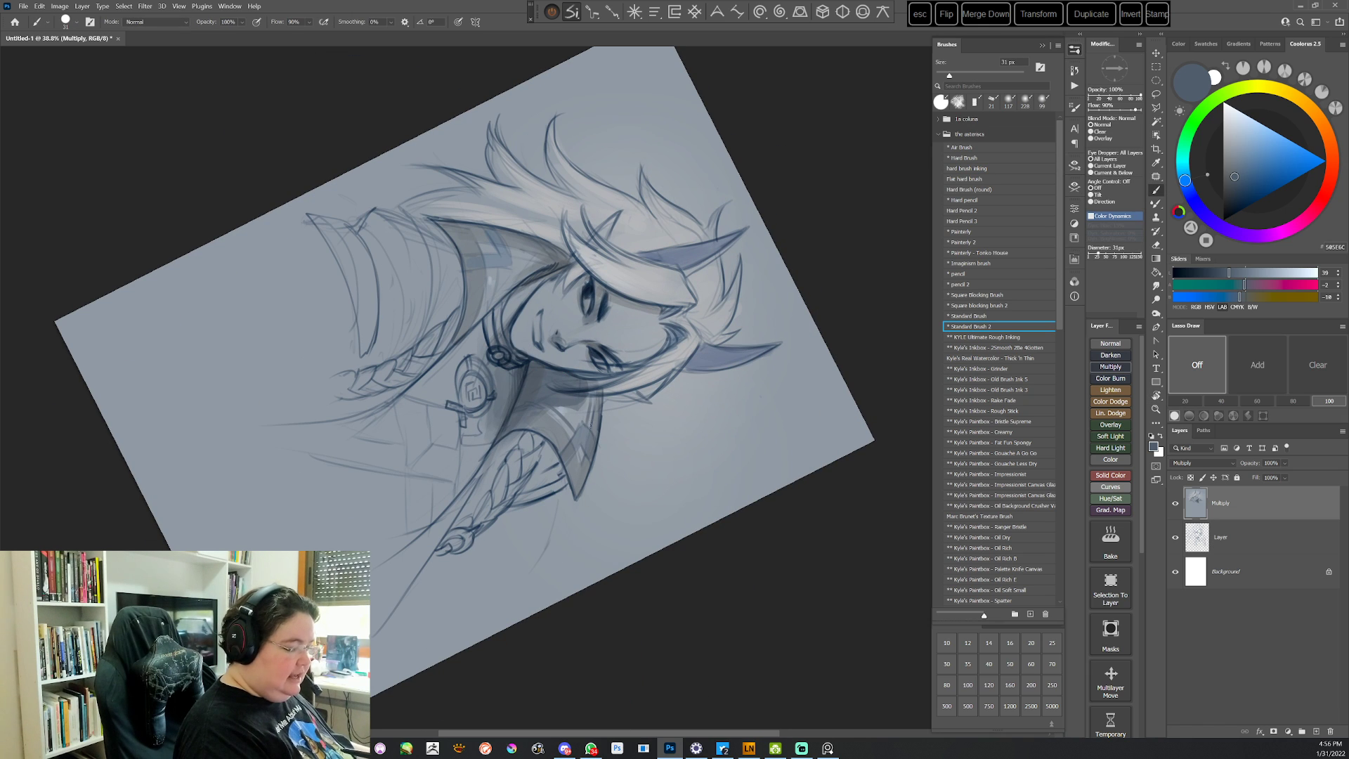
key("r")
mouse_move(727, 330)
left_mouse_down()
mouse_move(743, 426)
mouse_move(667, 534)
mouse_move(615, 567)
left_mouse_up()
key("r")
key("r")
left_click_drag(569, 460, 569, 503)
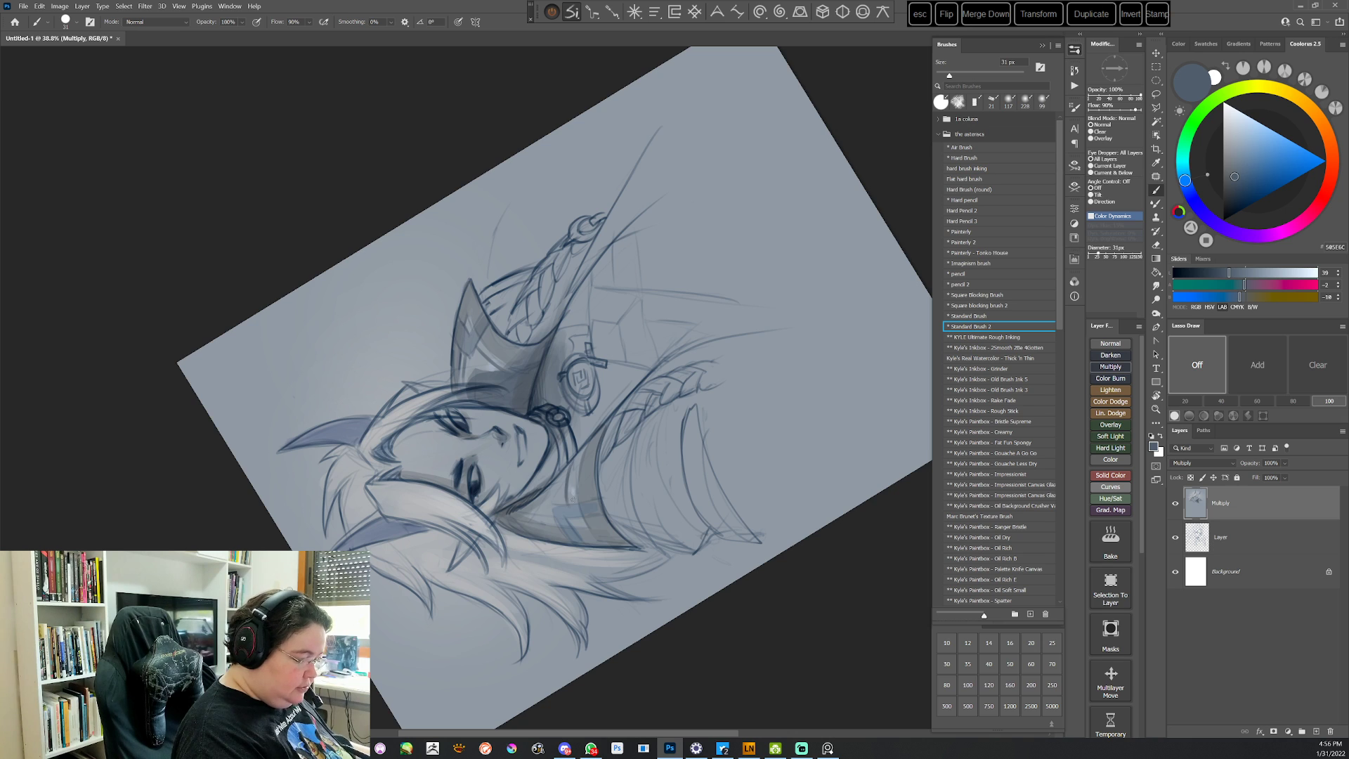
key("Escape")
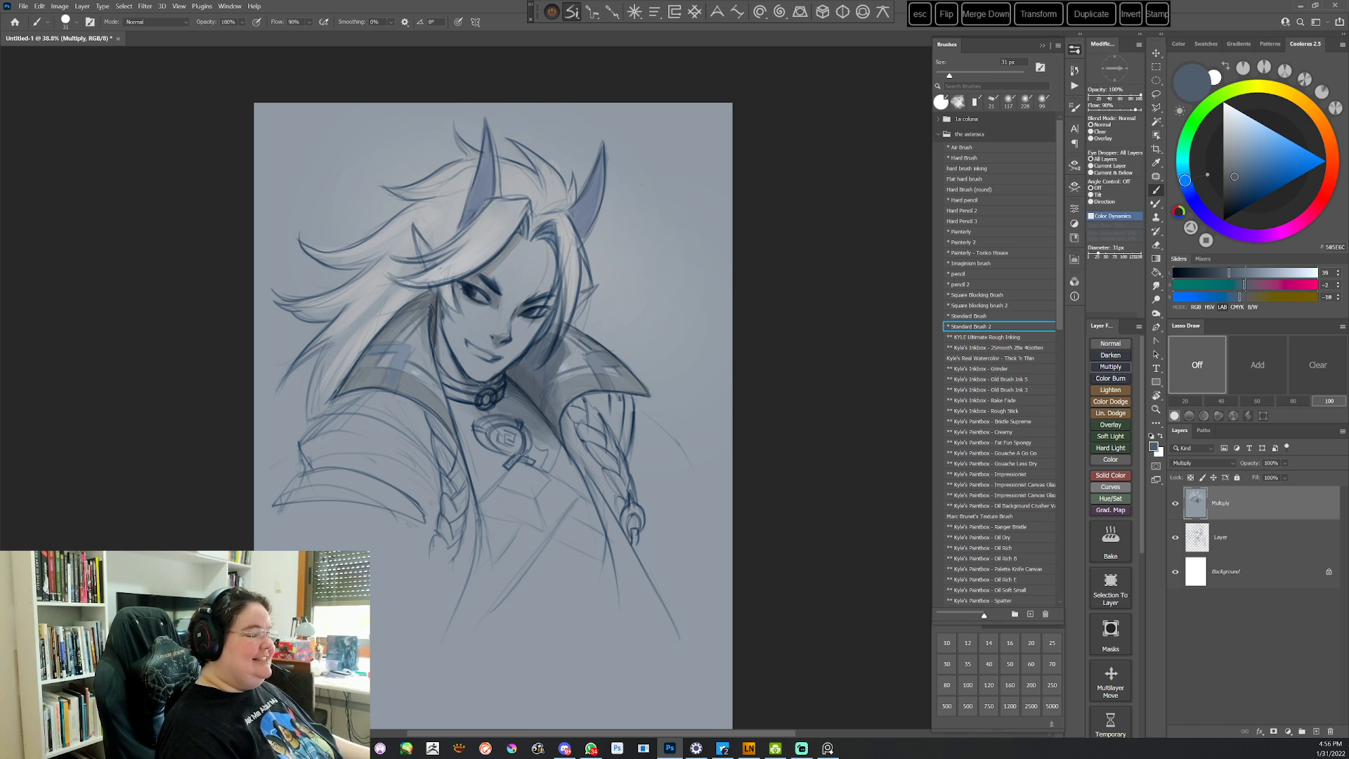
Pick a very dark blue-grey, enlarge the brush to 155 px and deepen the shadow inside the right collar
left_click(566, 390, "alt")
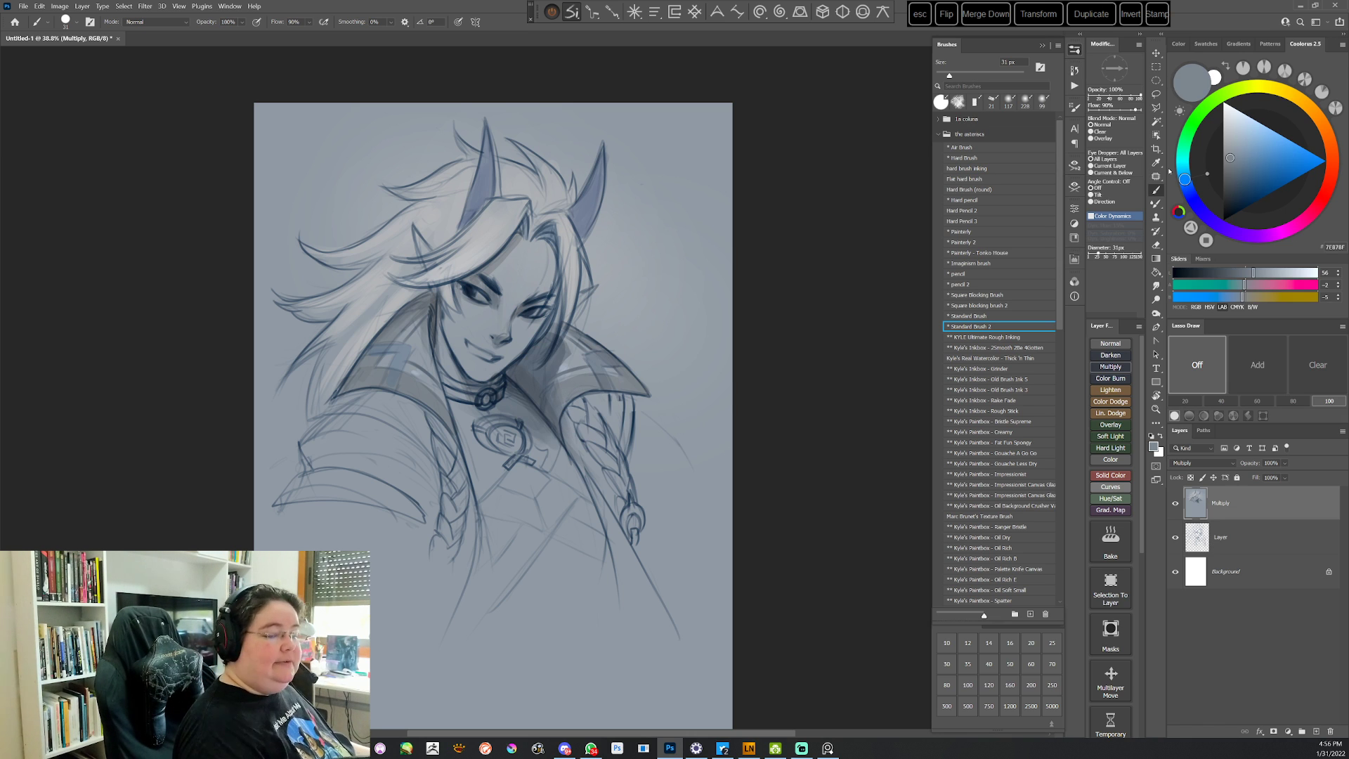
right_click(608, 353)
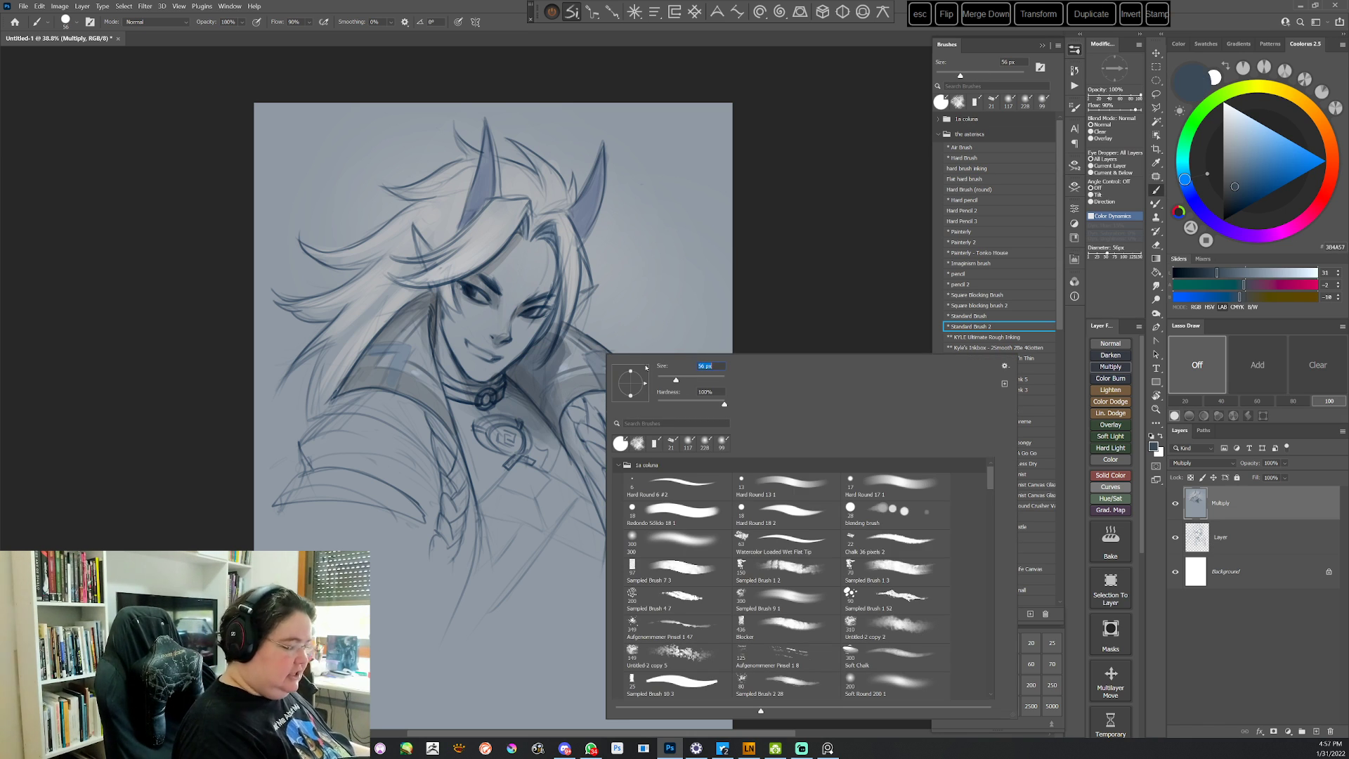
left_click(516, 366)
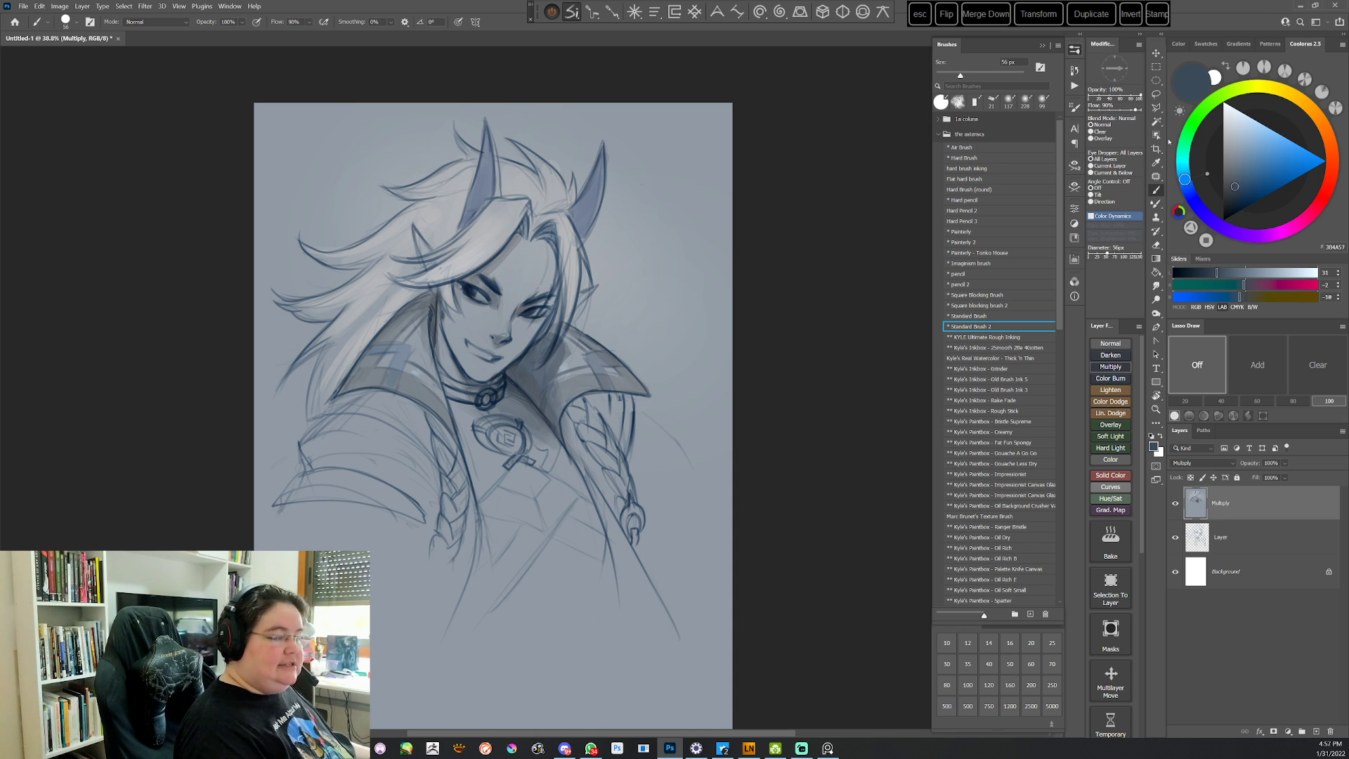
left_click(1232, 195)
key("r")
left_click_drag(820, 276, 626, 499)
right_click(626, 500)
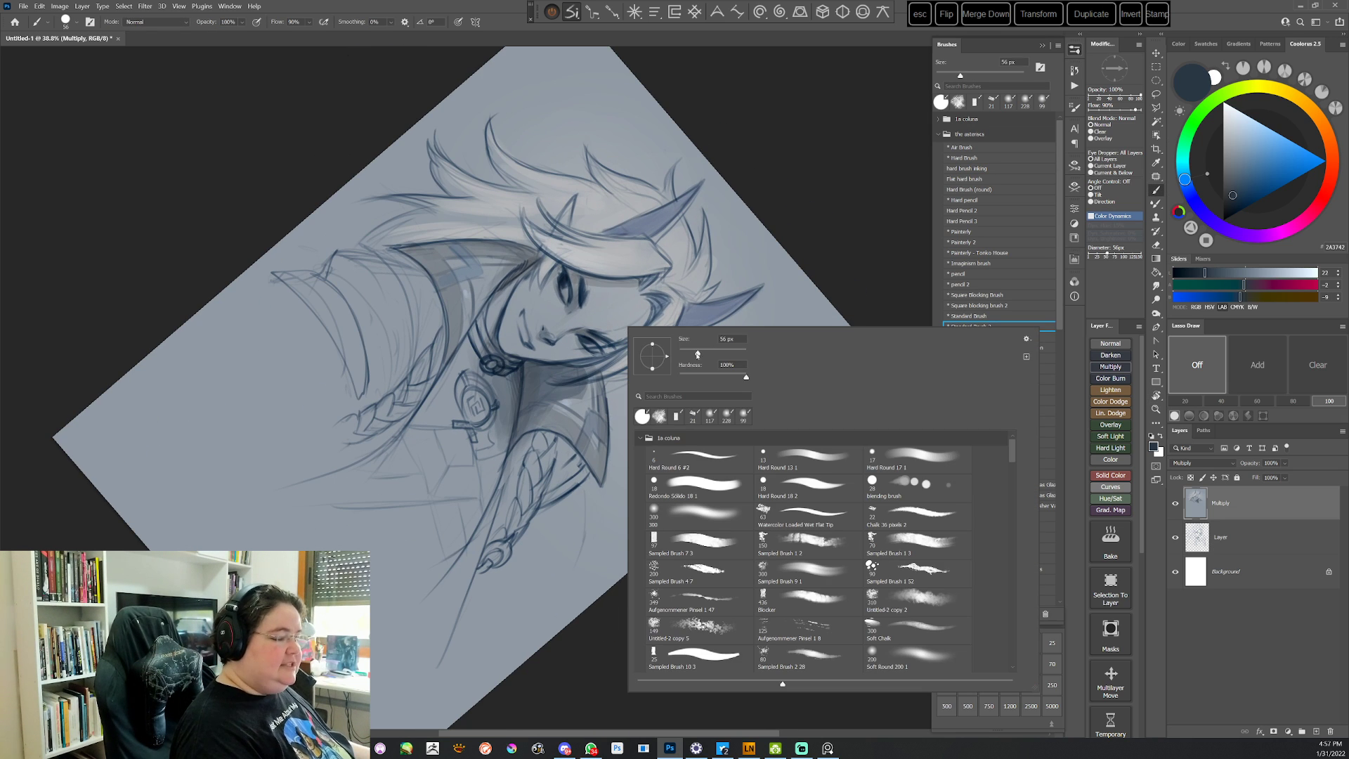
left_click_drag(698, 354, 717, 354)
left_click(527, 371)
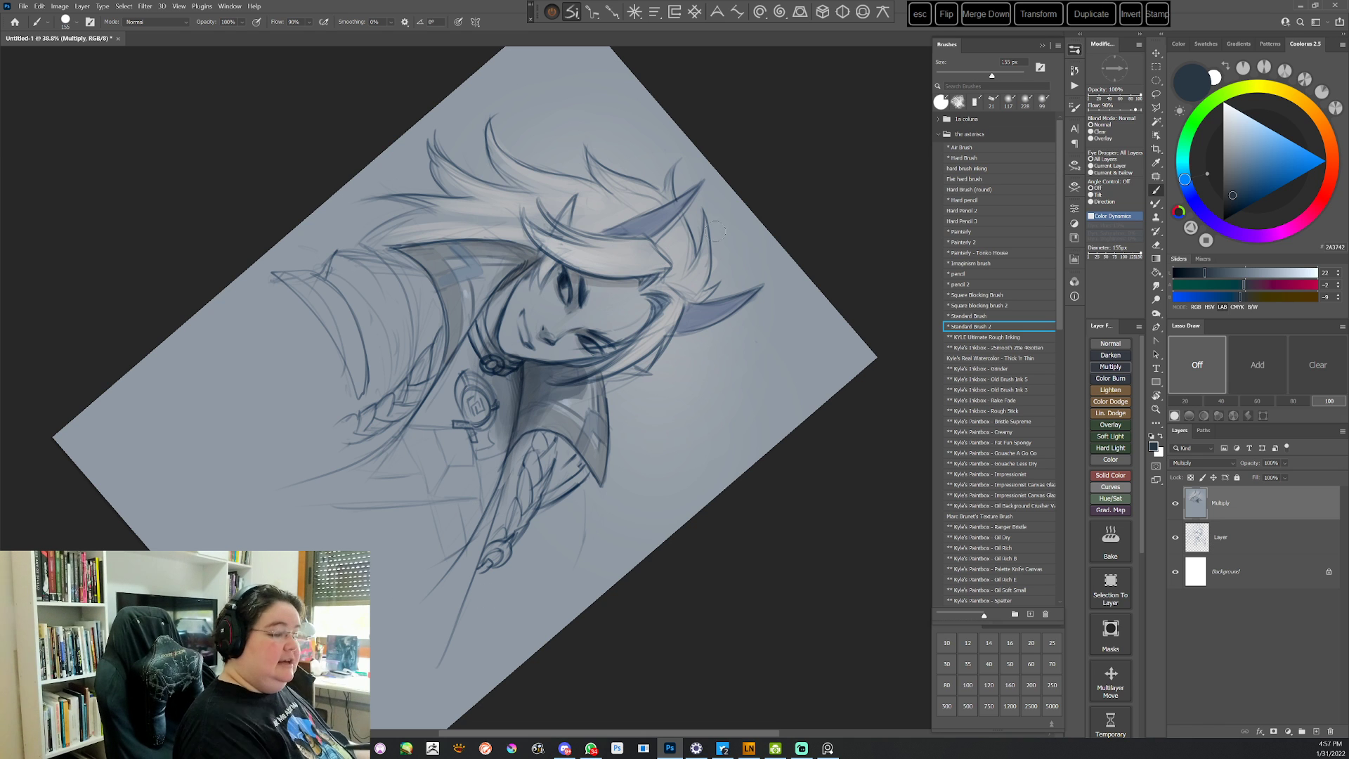
Reduce the brush to 48 px and shade the choker around the neck in very dark blue-grey
key("r")
left_click_drag(662, 398, 648, 461)
right_click(639, 279)
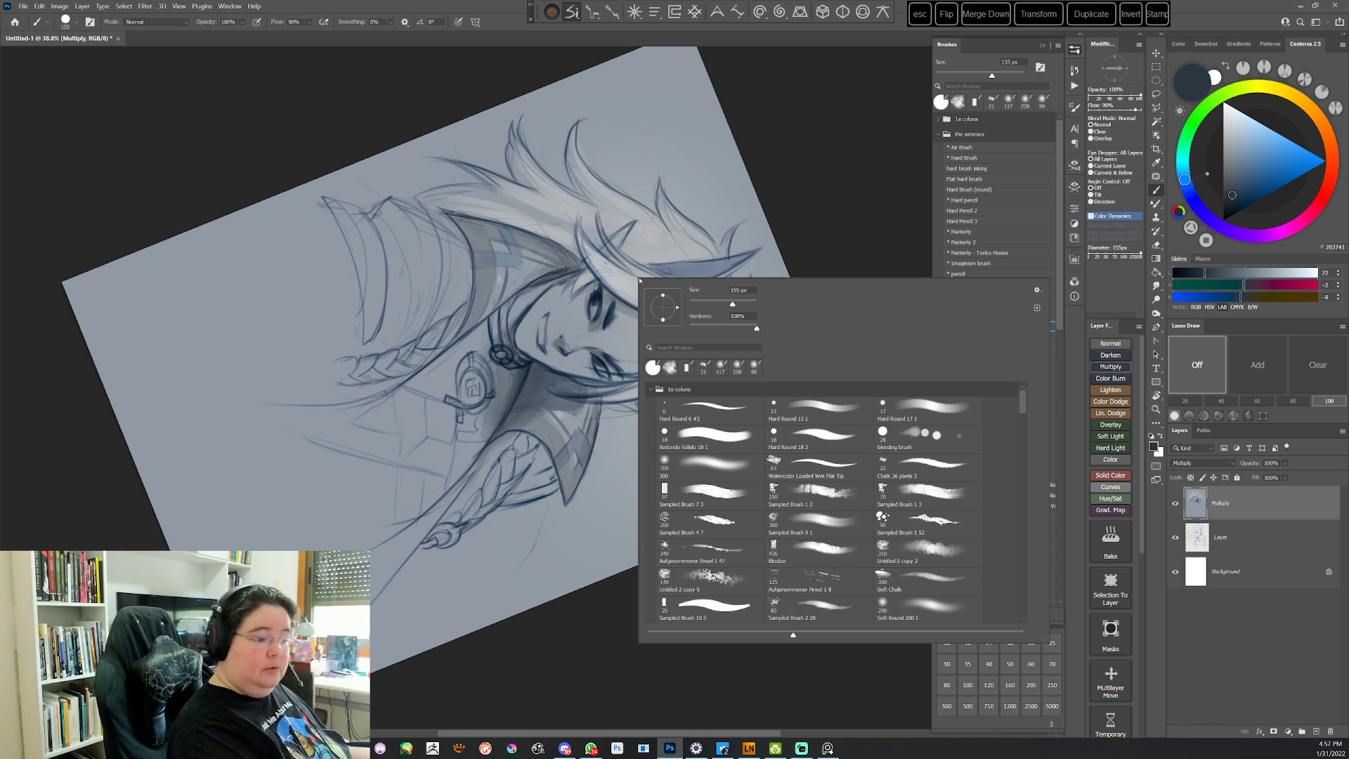
left_click(496, 313)
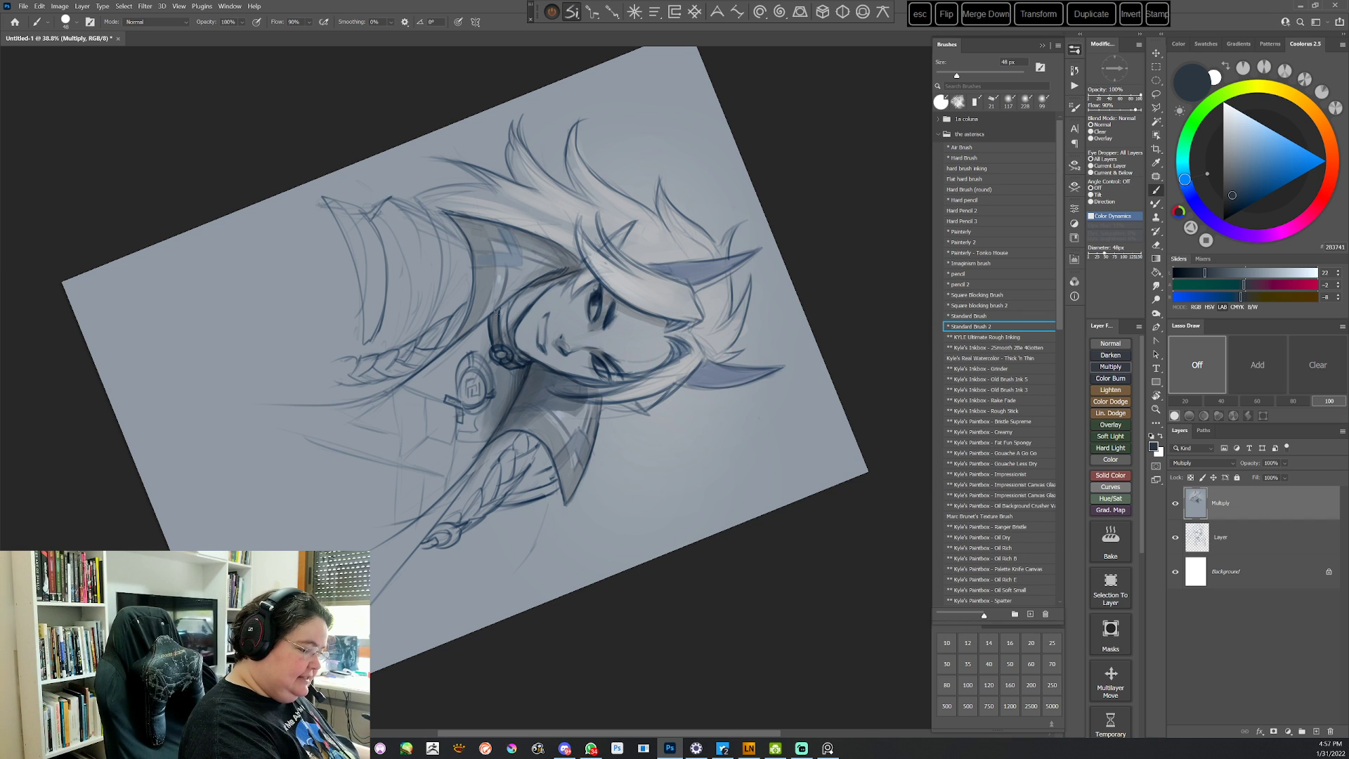
key("Escape")
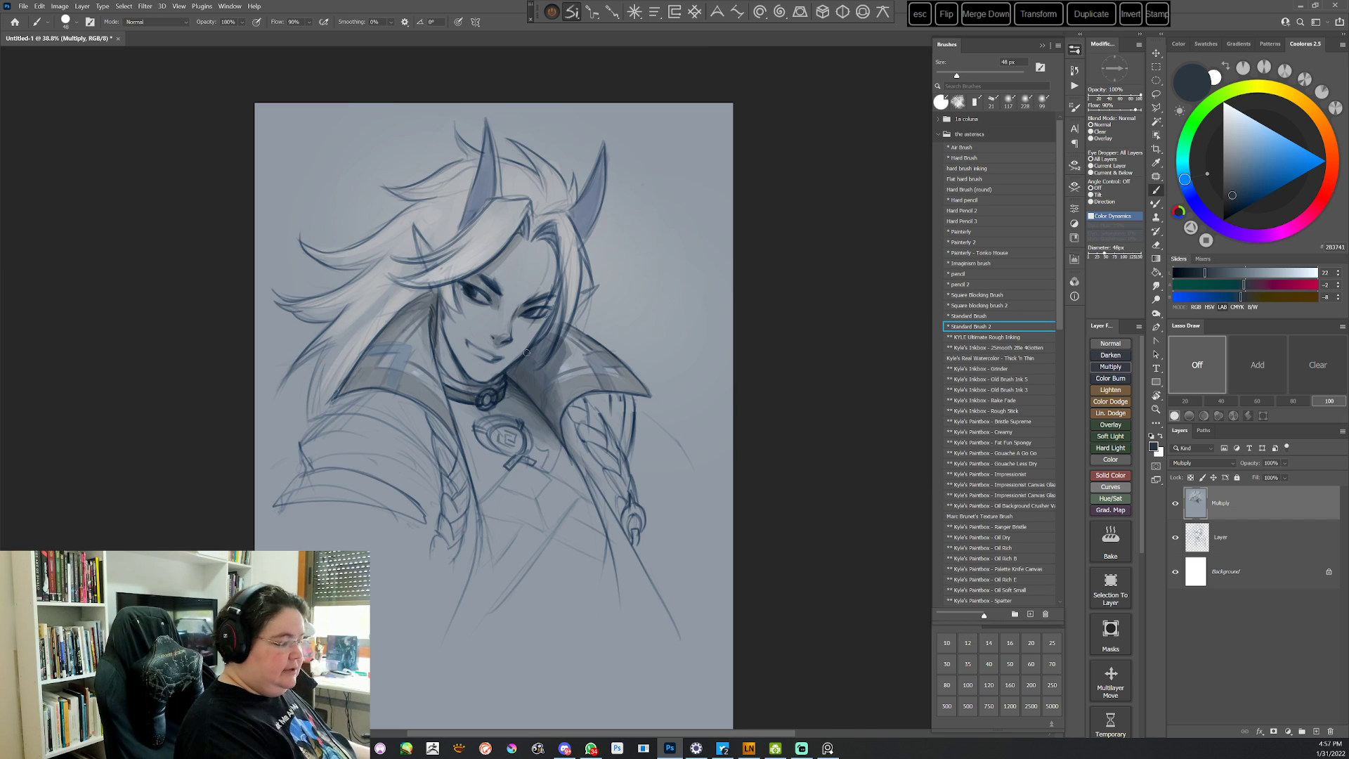
Pick a more neutral dark grey based on the right collar's shading and set the brush size to 88 px
left_click(566, 389, "alt")
left_click(1228, 179)
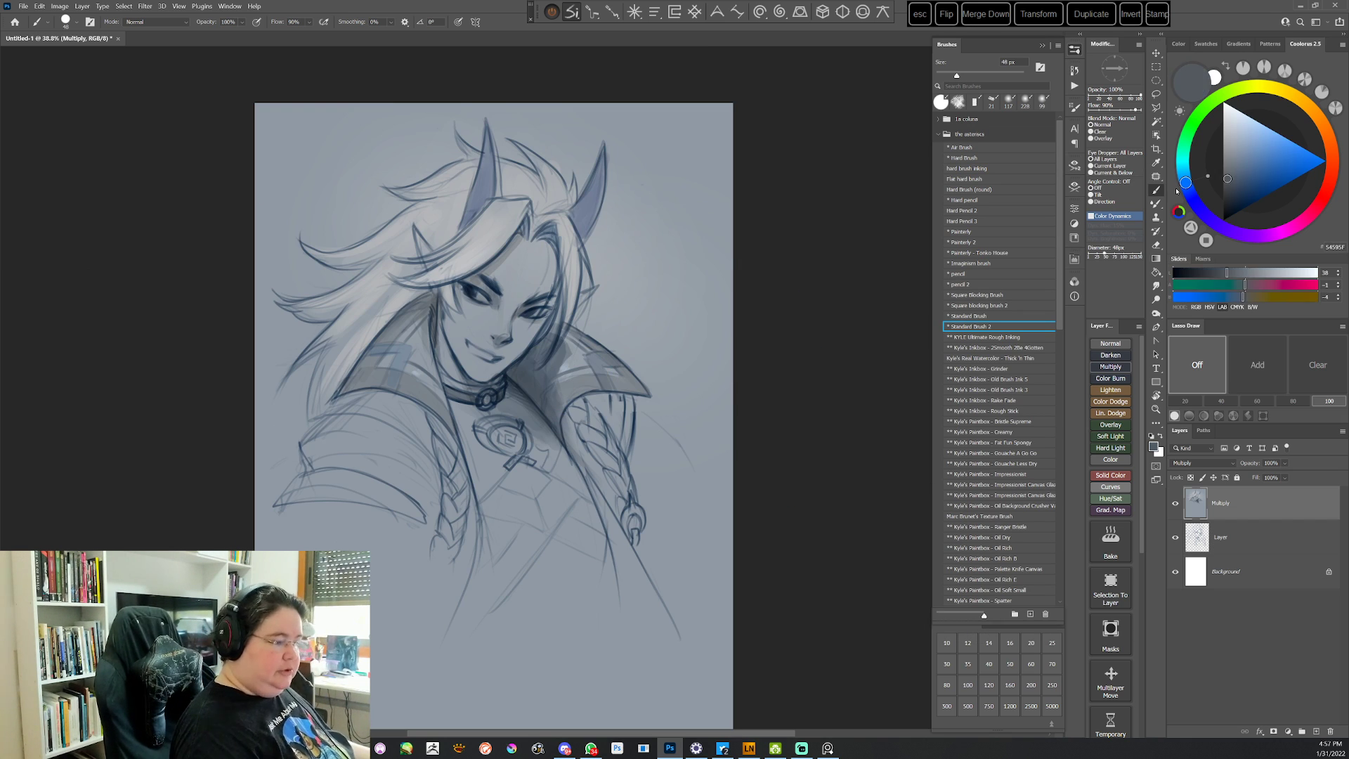
key("r")
mouse_move(695, 411)
left_mouse_down()
mouse_move(668, 285)
mouse_move(608, 232)
left_mouse_up()
right_click(616, 338)
left_click(696, 363)
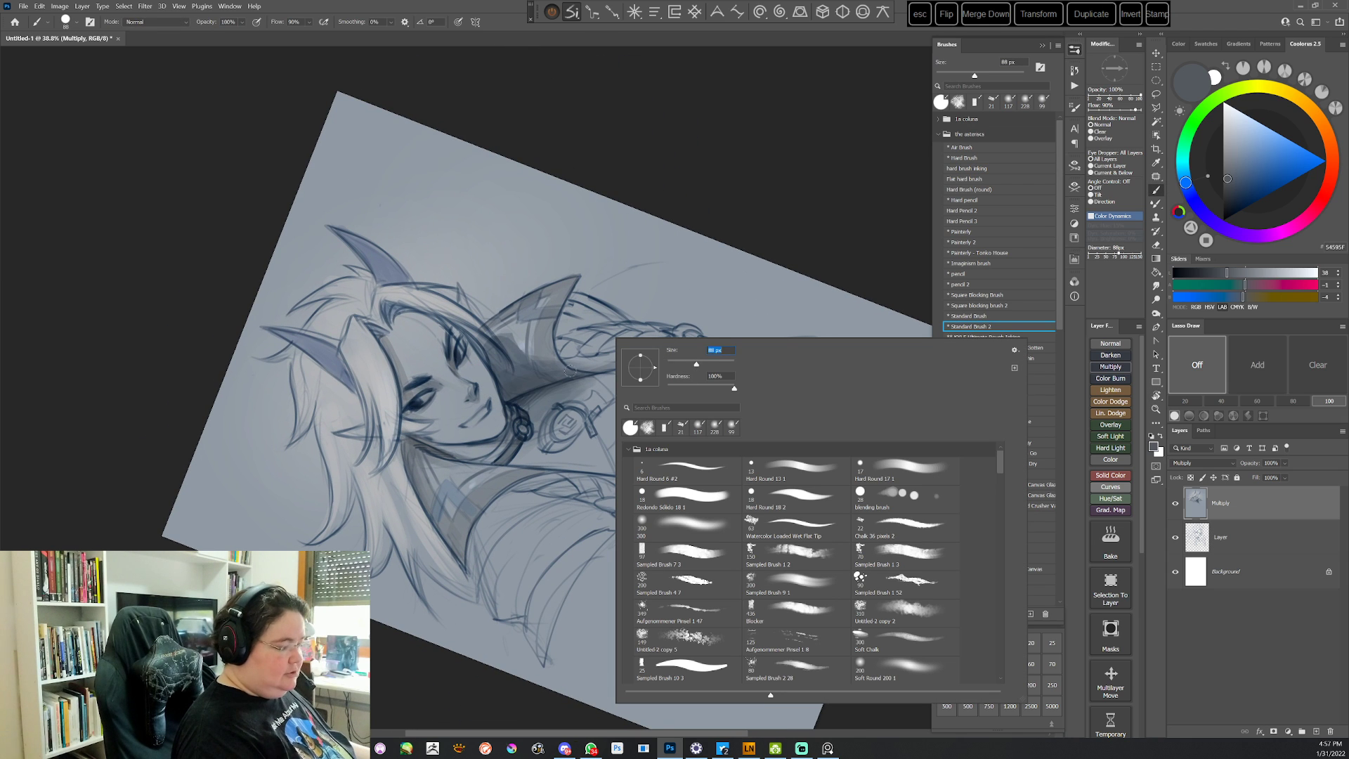
key("Return")
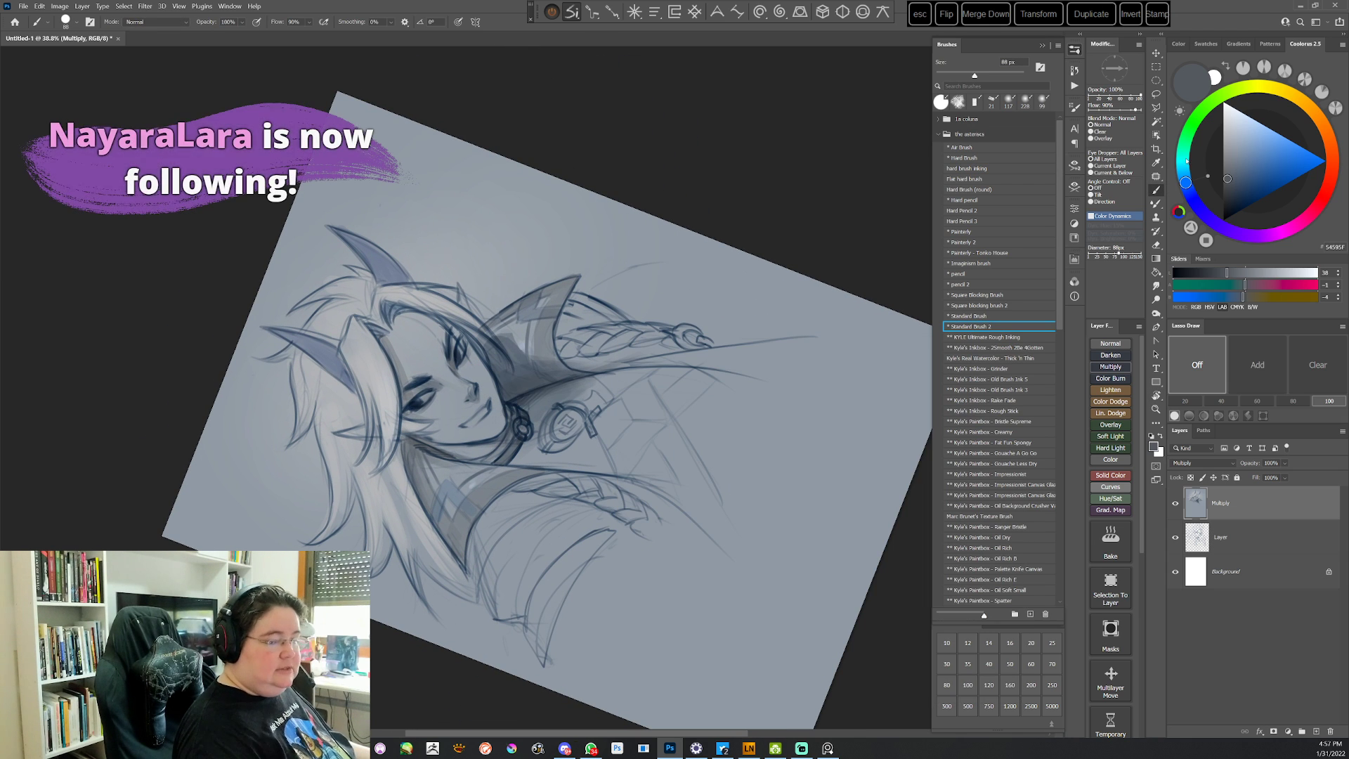
Darken the choker's band further with a near-black neutral grey and the 88 px brush
left_click(484, 458, "alt")
key("Escape")
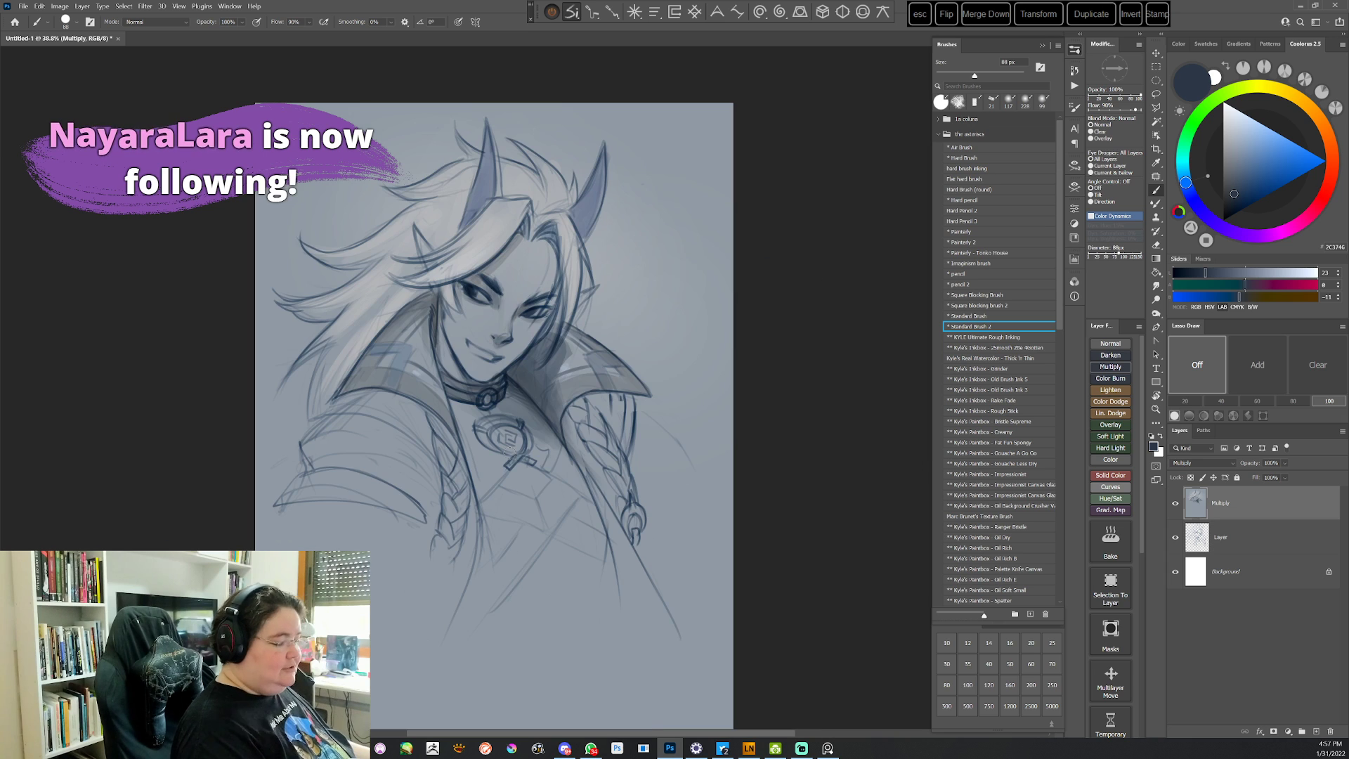
key("r")
left_click_drag(786, 467, 568, 532)
key("b")
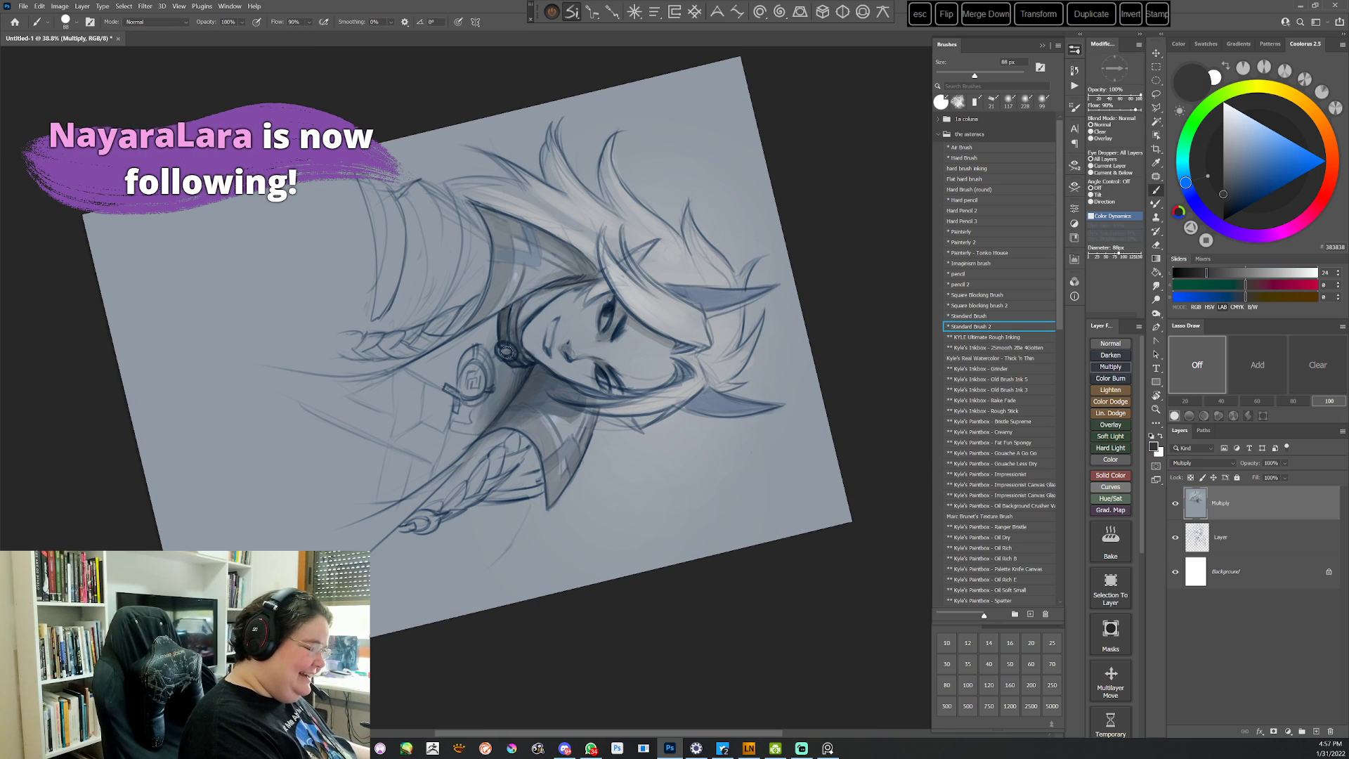
key("Escape")
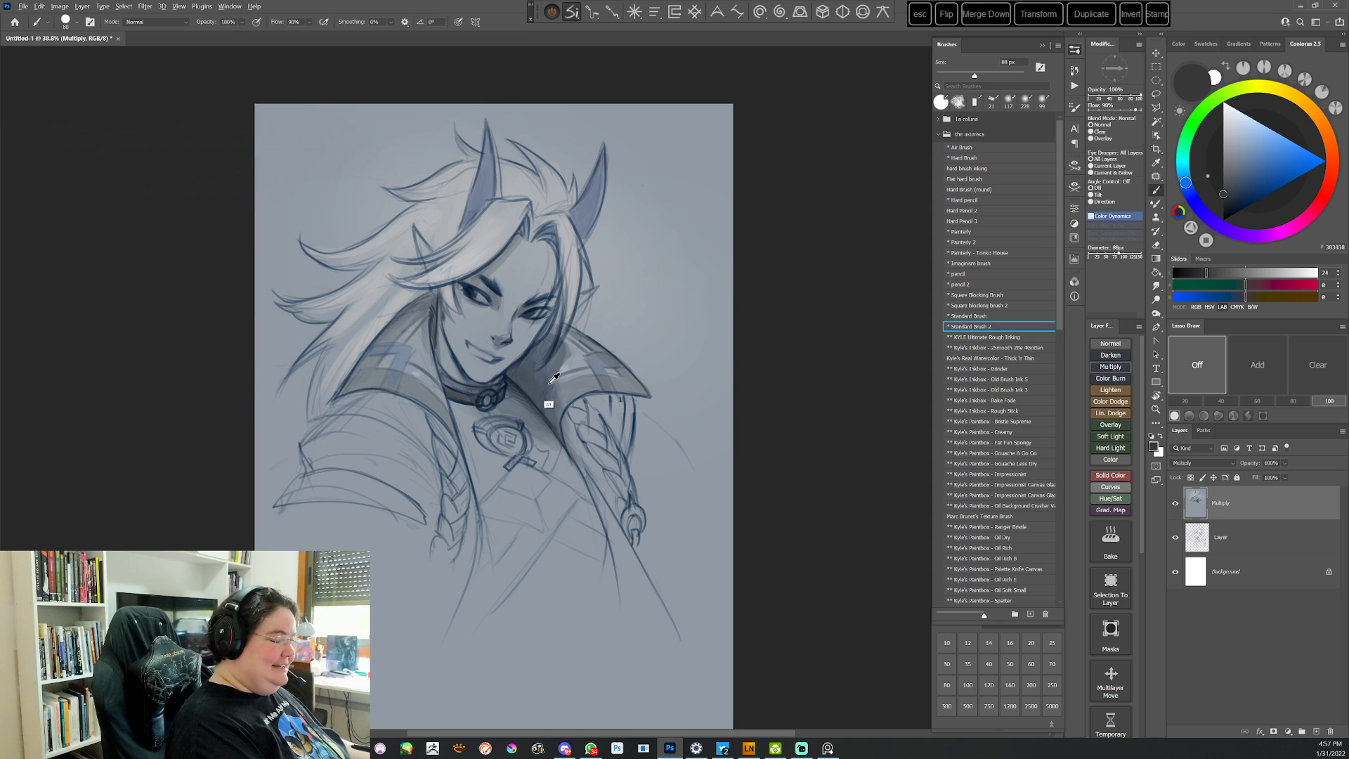
Shade the chest around the emblem between the collars in muted grey-blue with the 88 px brush
key("r")
left_click_drag(553, 378, 651, 386)
key("b")
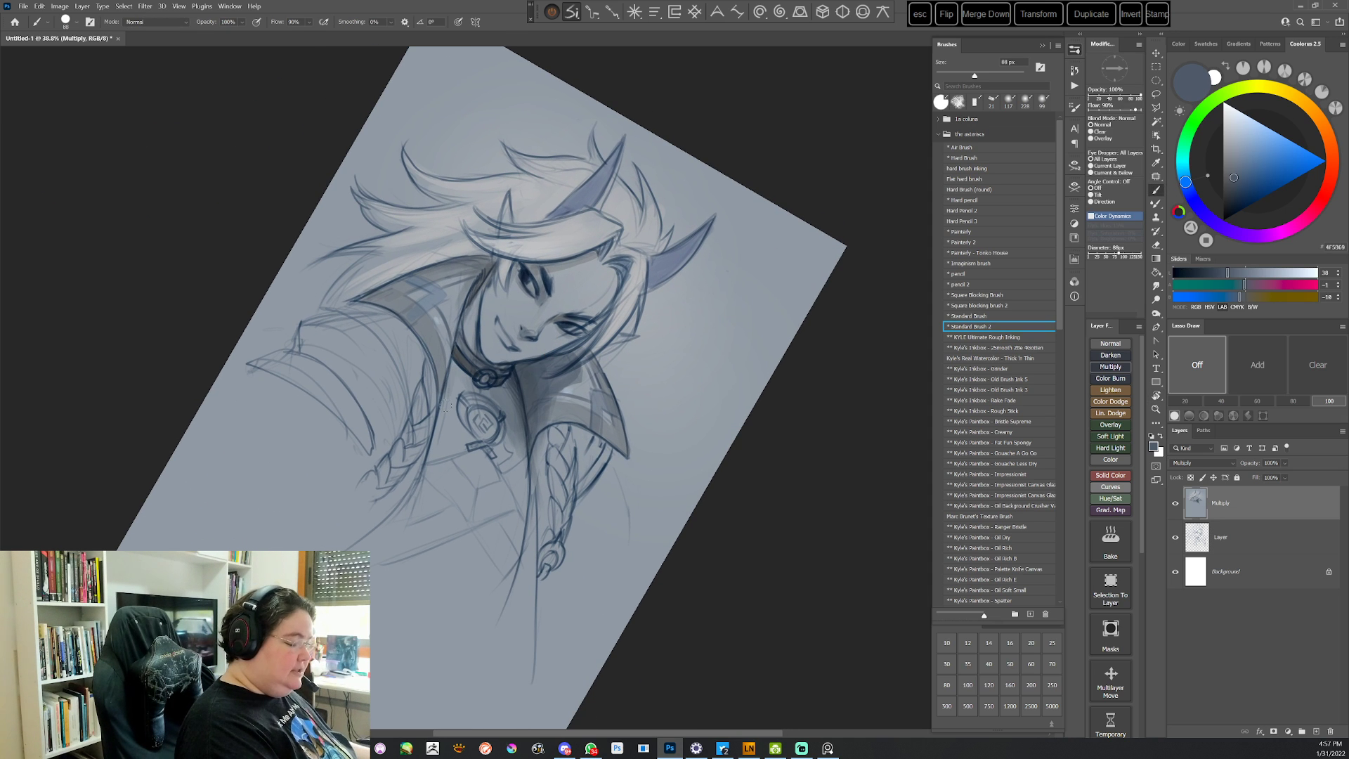
mouse_move(440, 422)
left_mouse_down()
mouse_move(433, 455)
mouse_move(467, 437)
mouse_move(470, 402)
mouse_move(481, 426)
left_mouse_up()
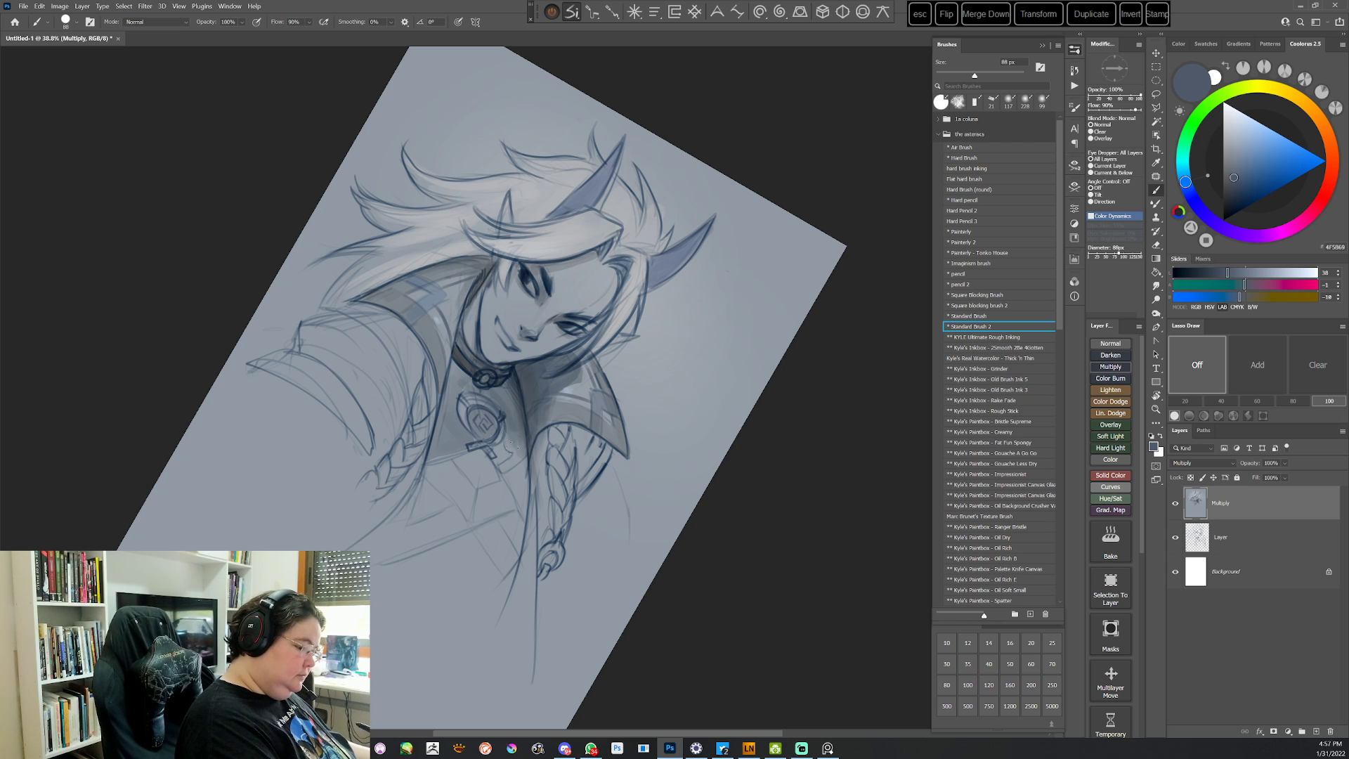
left_click(494, 399, "alt")
left_click_drag(506, 438, 526, 512)
key("Escape")
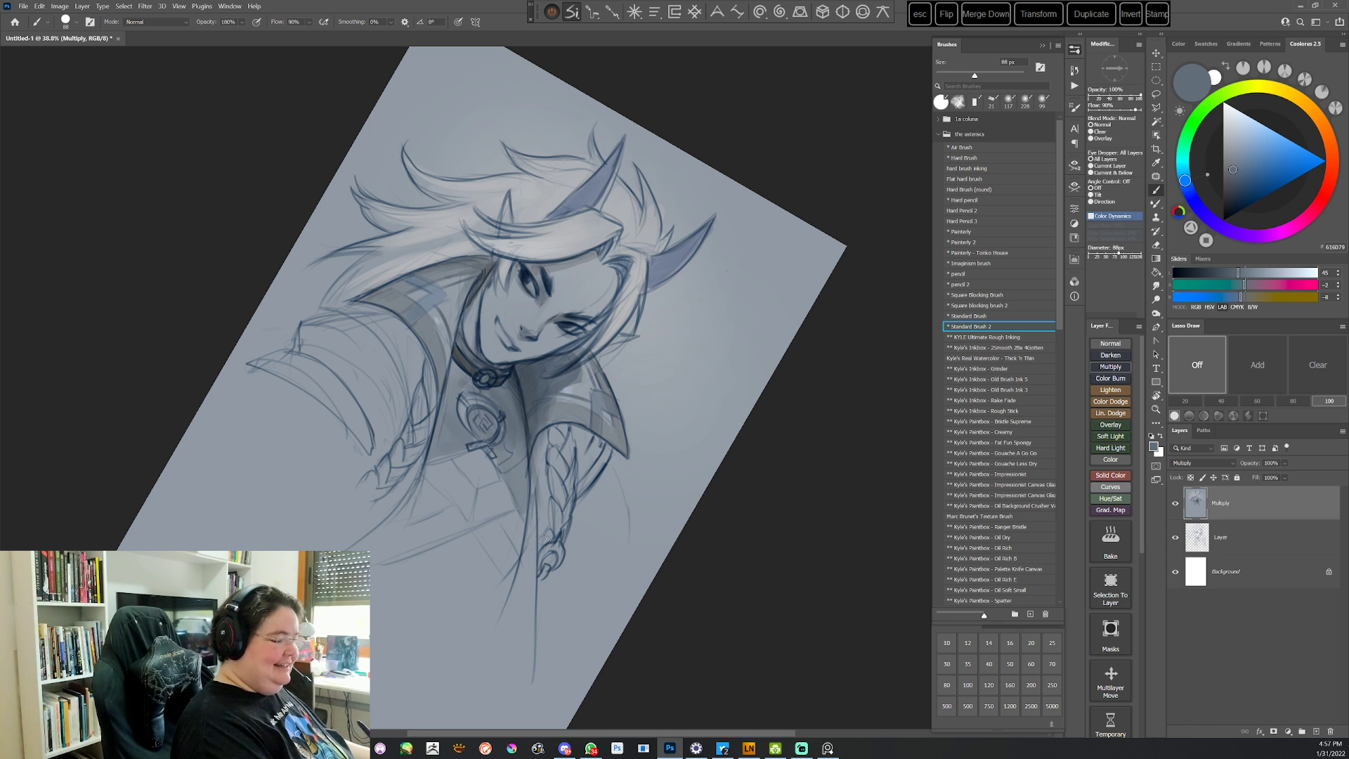
Shade the upper sleeve below the left collar in dark and mid blue-grey with the 88 px brush
left_click(1231, 194)
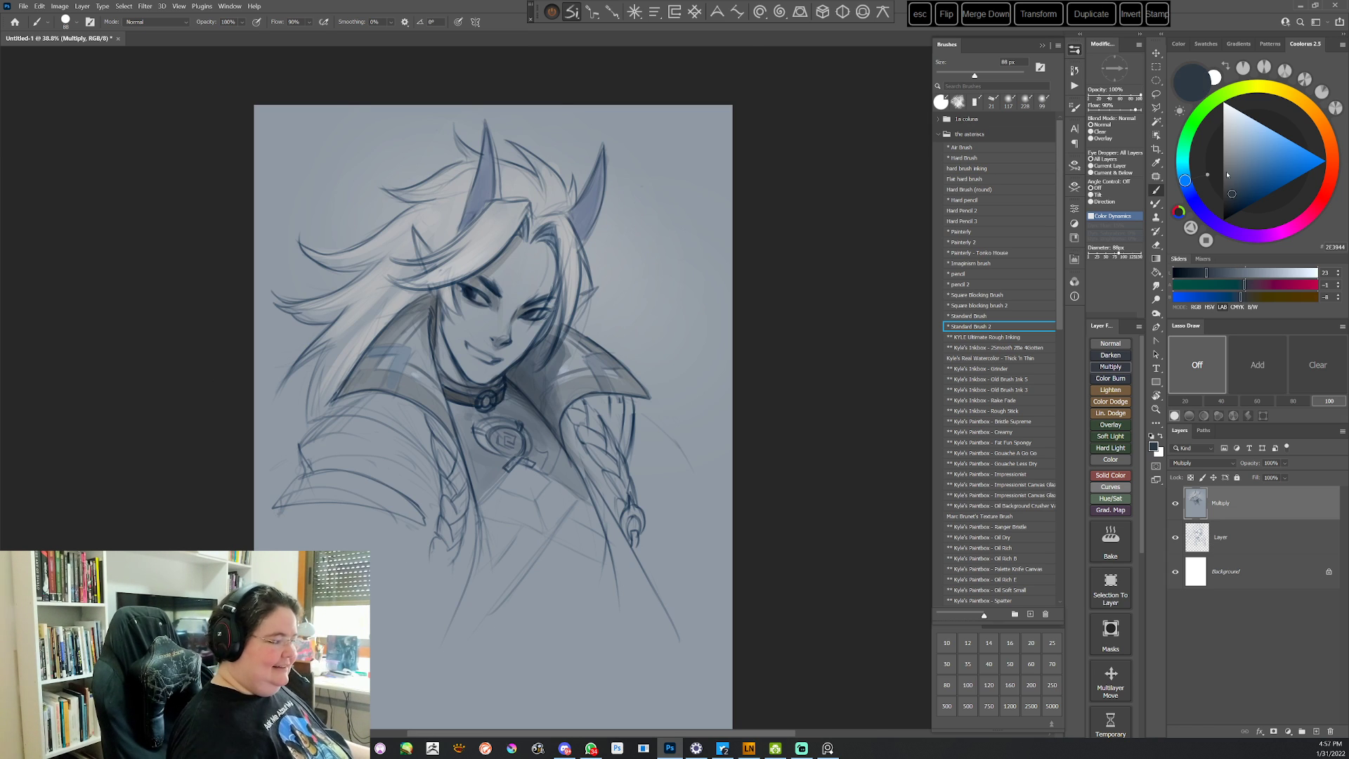
mouse_move(362, 404)
left_mouse_down()
mouse_move(387, 337)
mouse_move(373, 421)
left_mouse_up()
key("r")
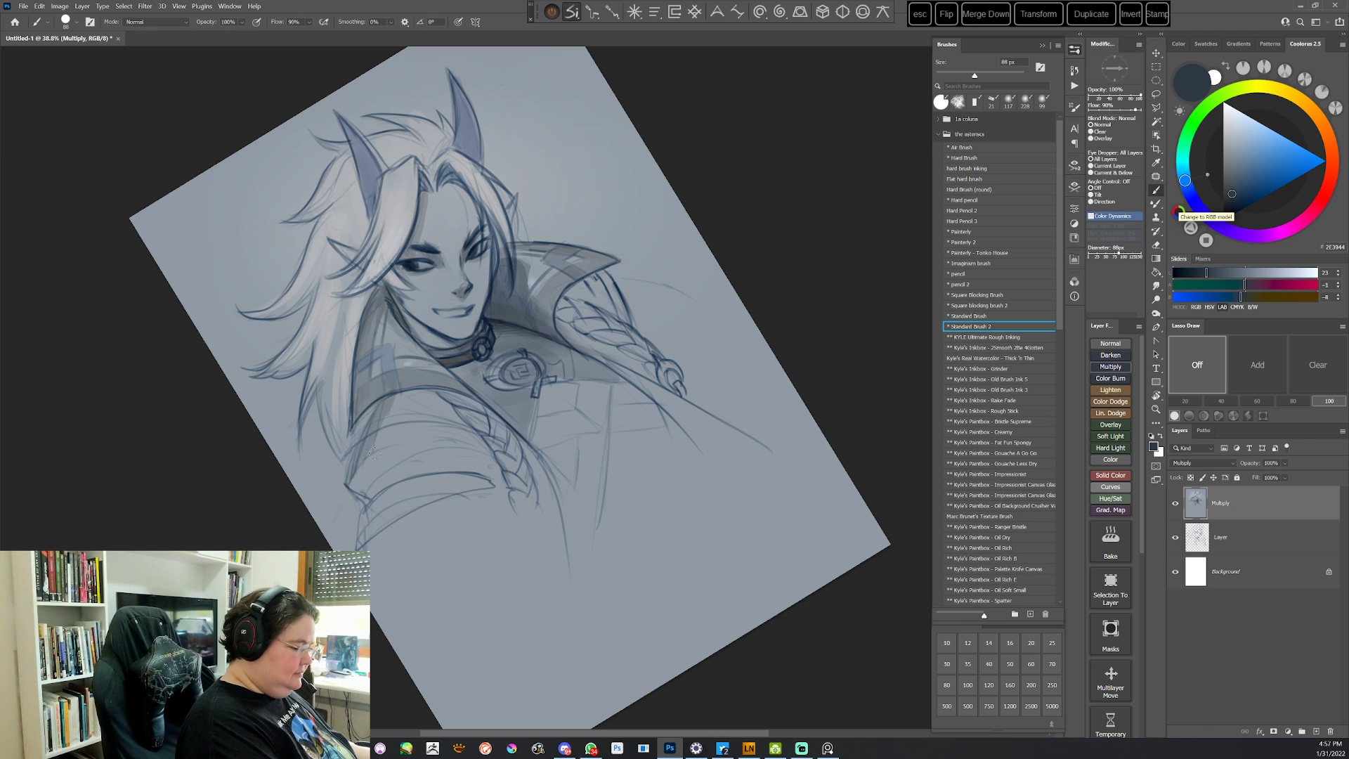
left_click(383, 414, "alt")
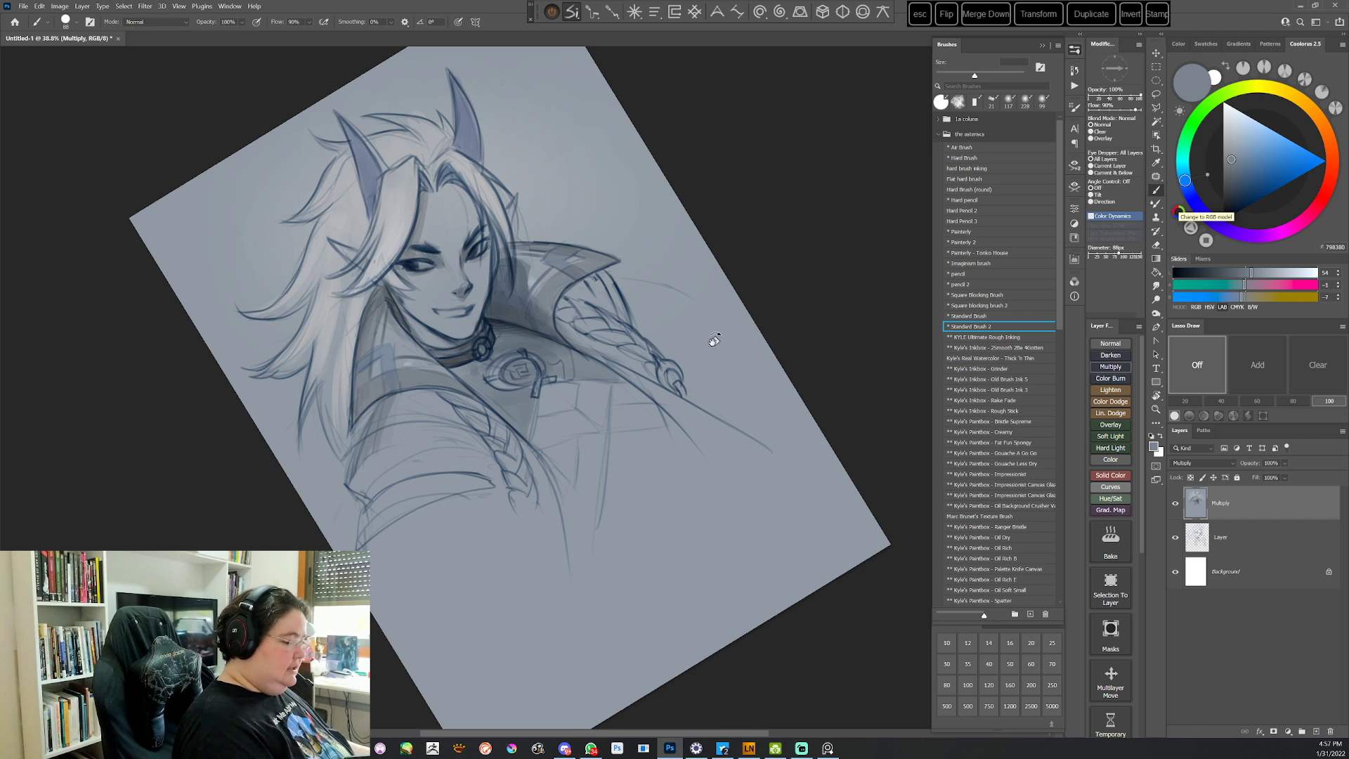
left_click_drag(714, 340, 706, 422)
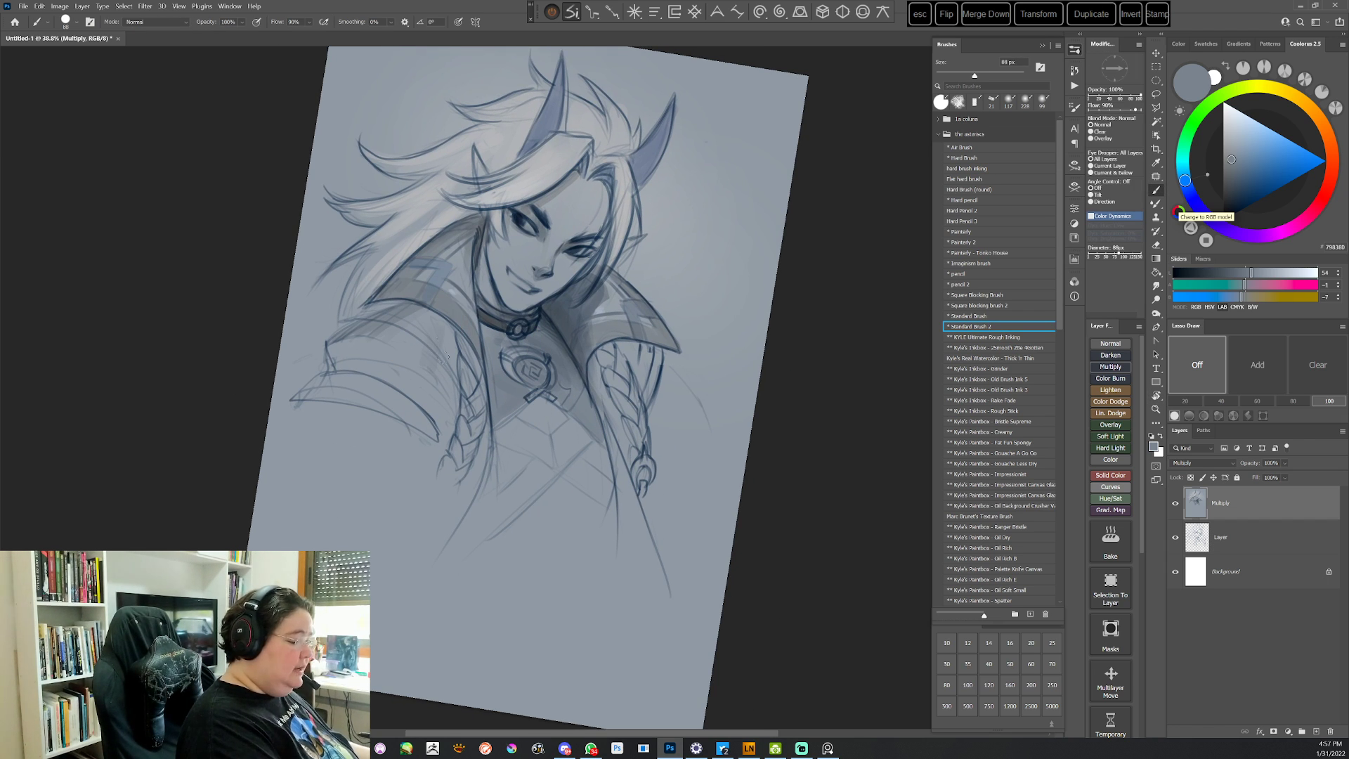
mouse_move(443, 358)
left_mouse_down()
mouse_move(455, 418)
mouse_move(423, 337)
mouse_move(453, 392)
left_mouse_up()
Deepen the shadow folds on the left shoulder and sleeve with darker blue-grey tones based on the painted shading
left_click(1228, 183)
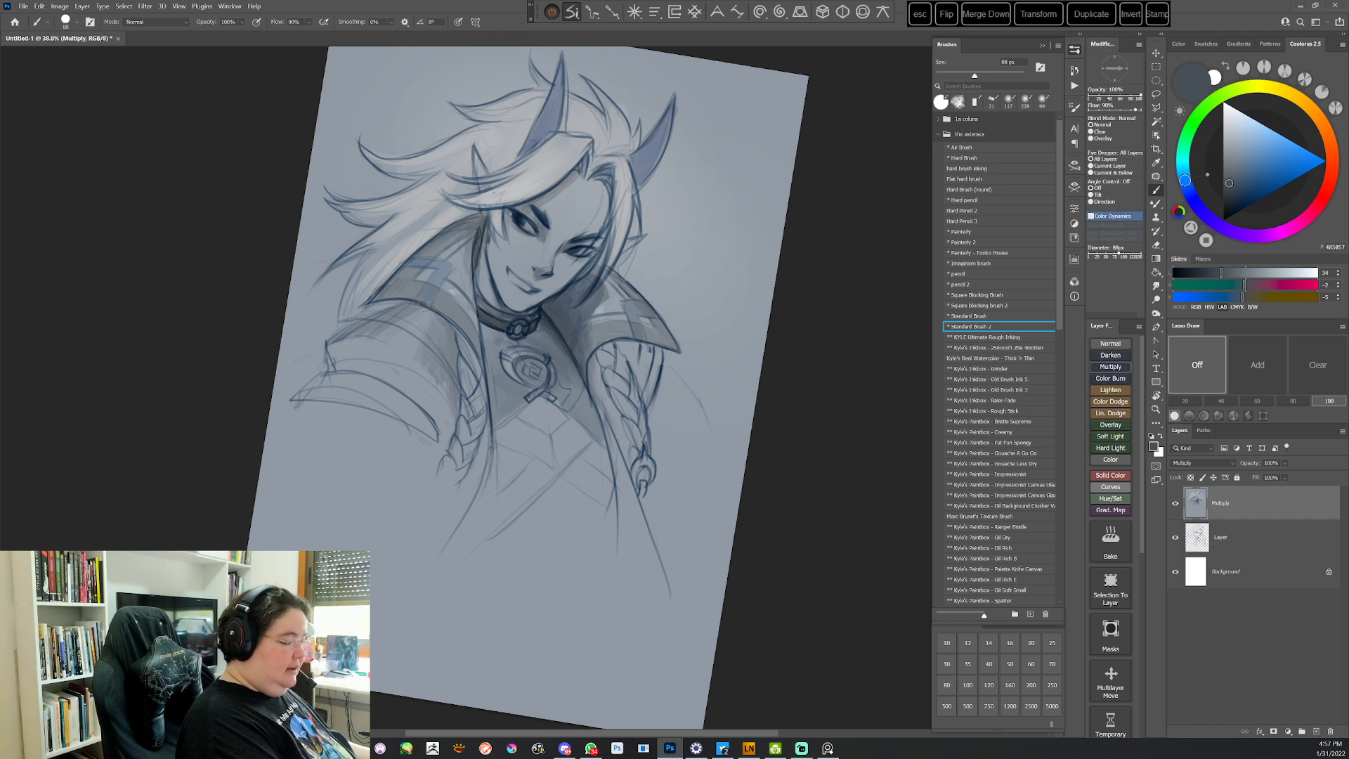
left_click_drag(618, 348, 562, 276)
left_click(562, 276, "alt")
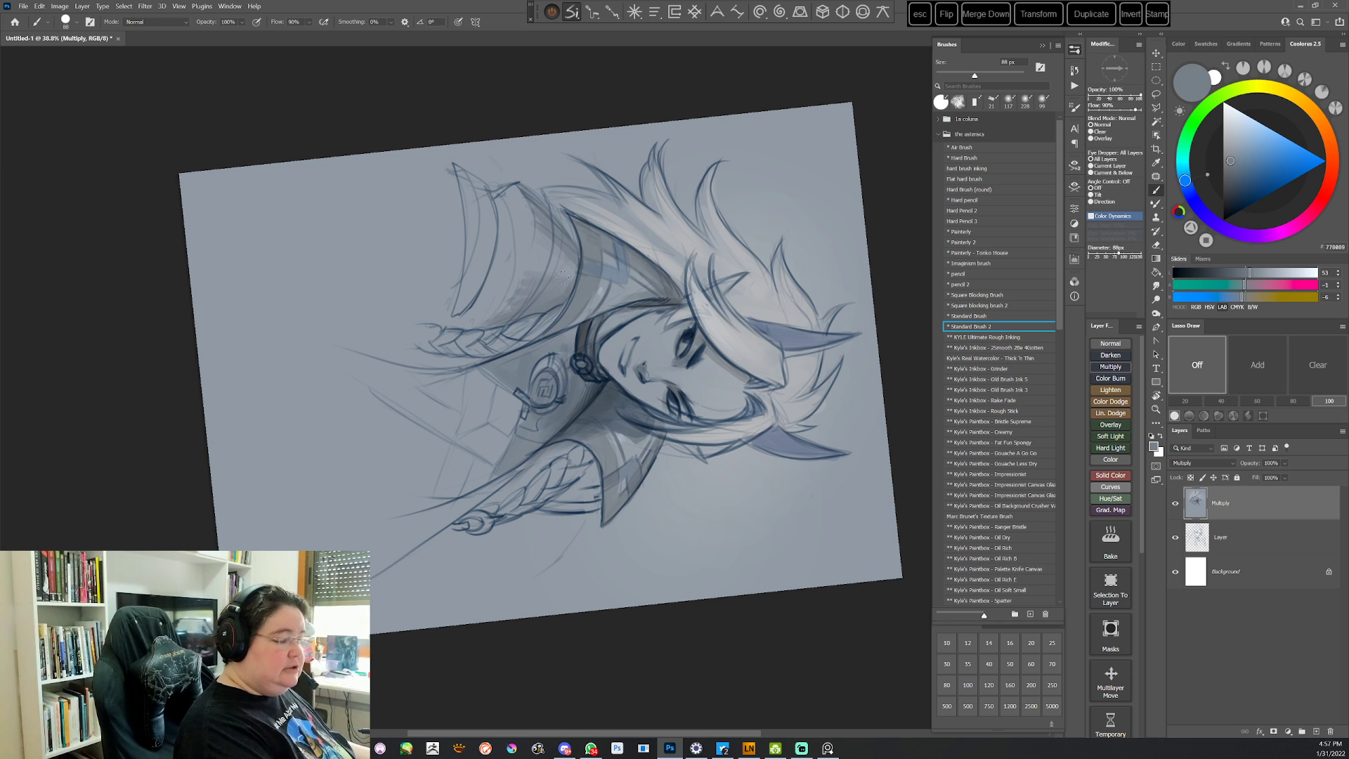
left_click(1233, 178)
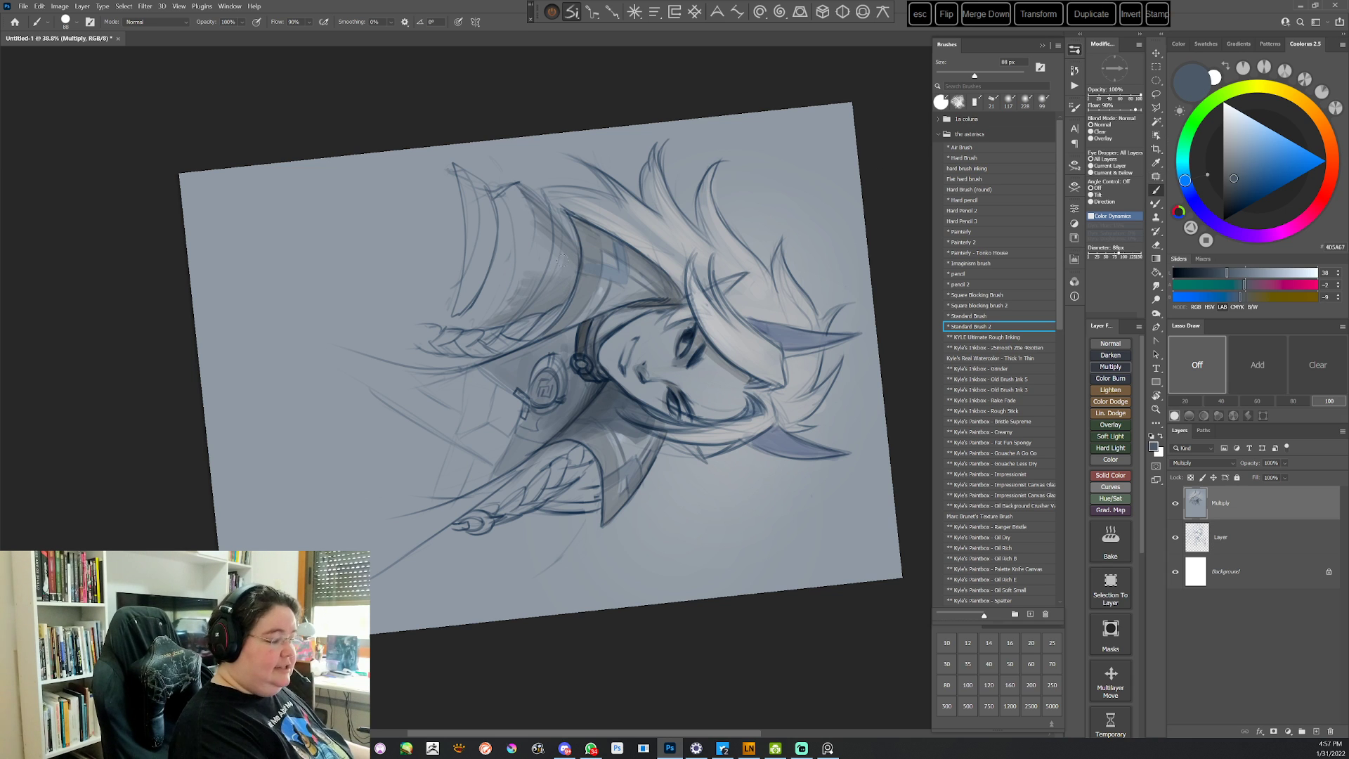
left_click_drag(562, 260, 555, 303)
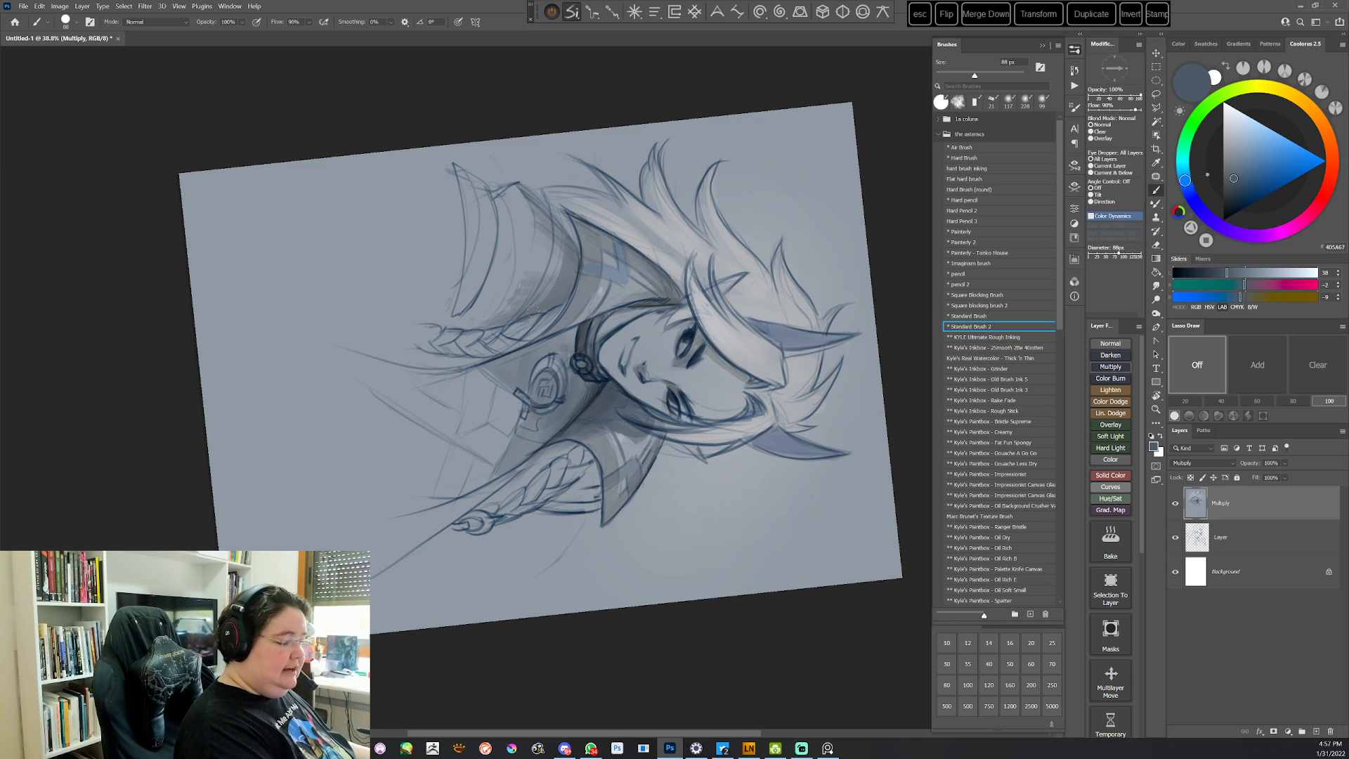
key("Escape")
left_click_drag(593, 300, 675, 265)
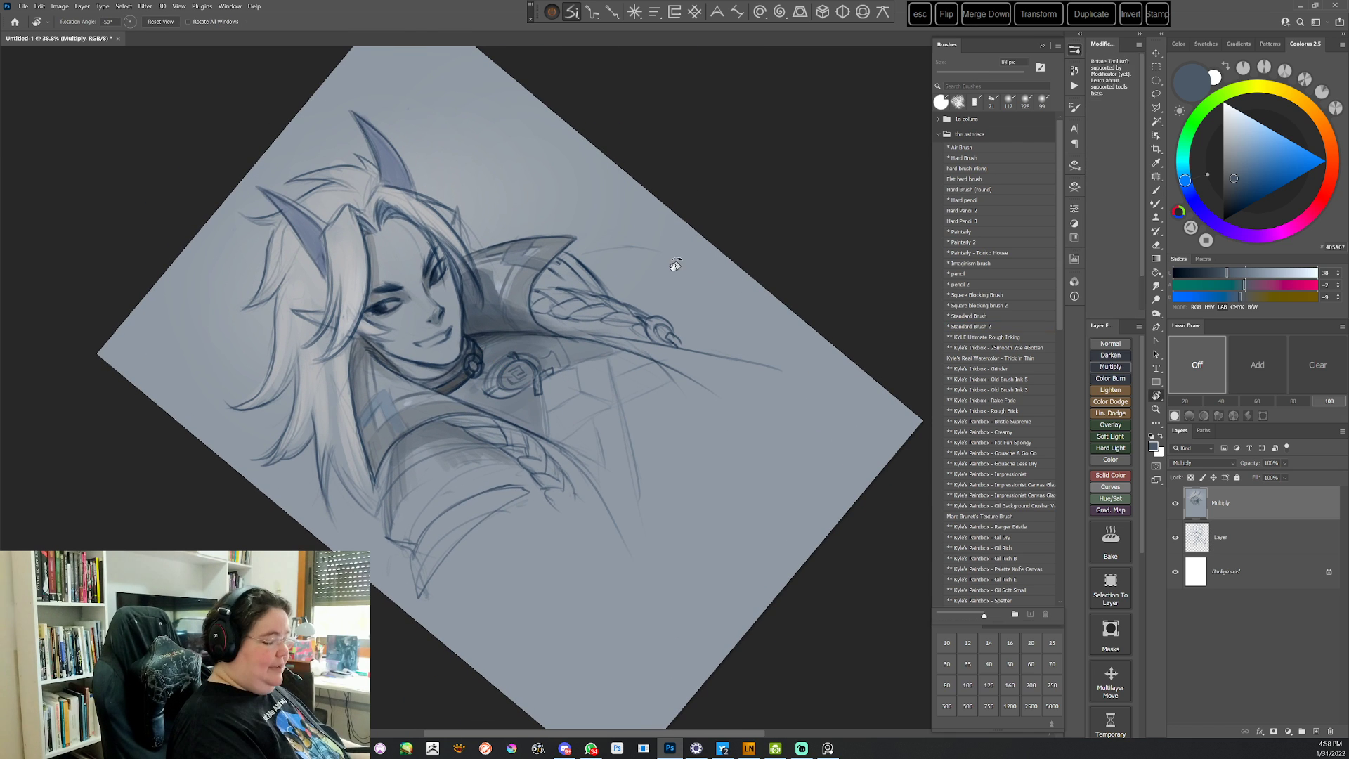
Extend the blue-grey shading down the left sleeve toward its cuff, blending with tones sampled from the sleeve
left_click(496, 454, "alt")
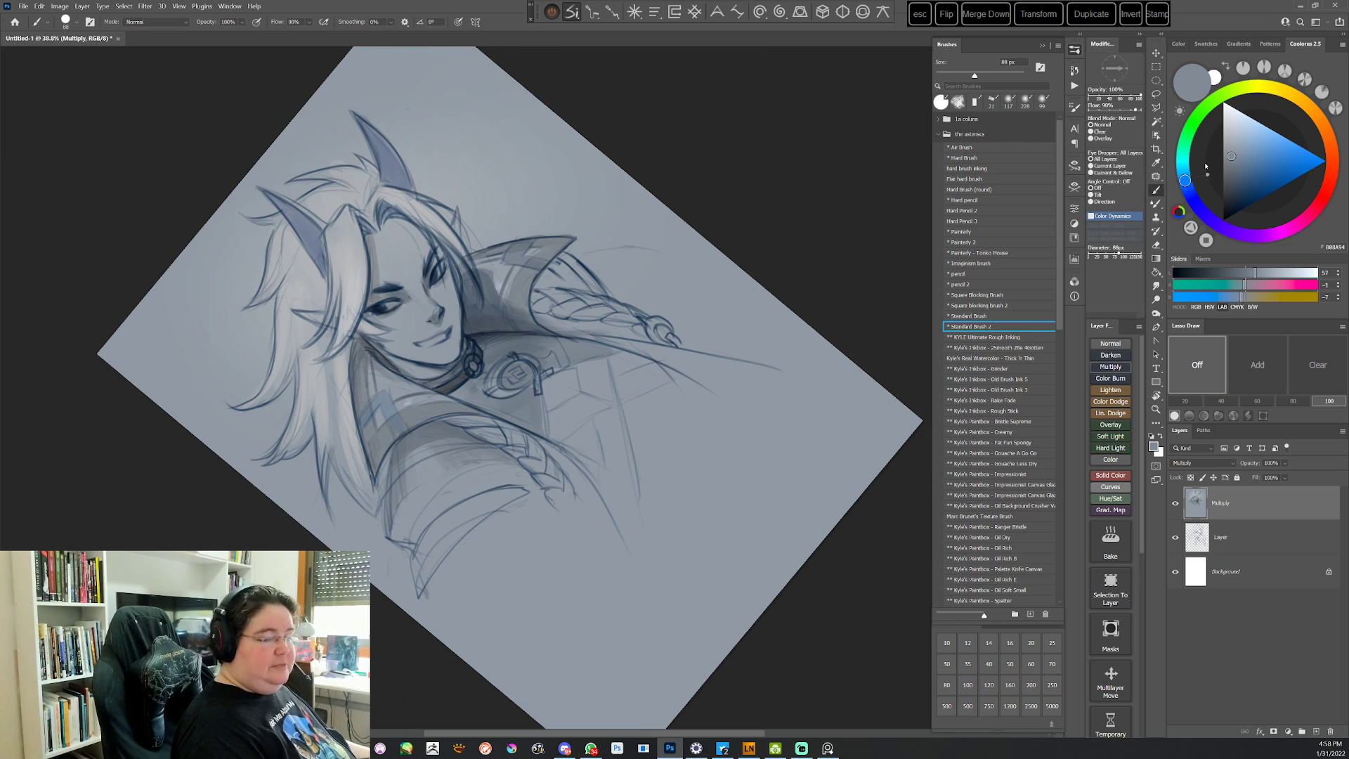
left_click(1231, 175)
left_click_drag(688, 505, 730, 378)
key("r")
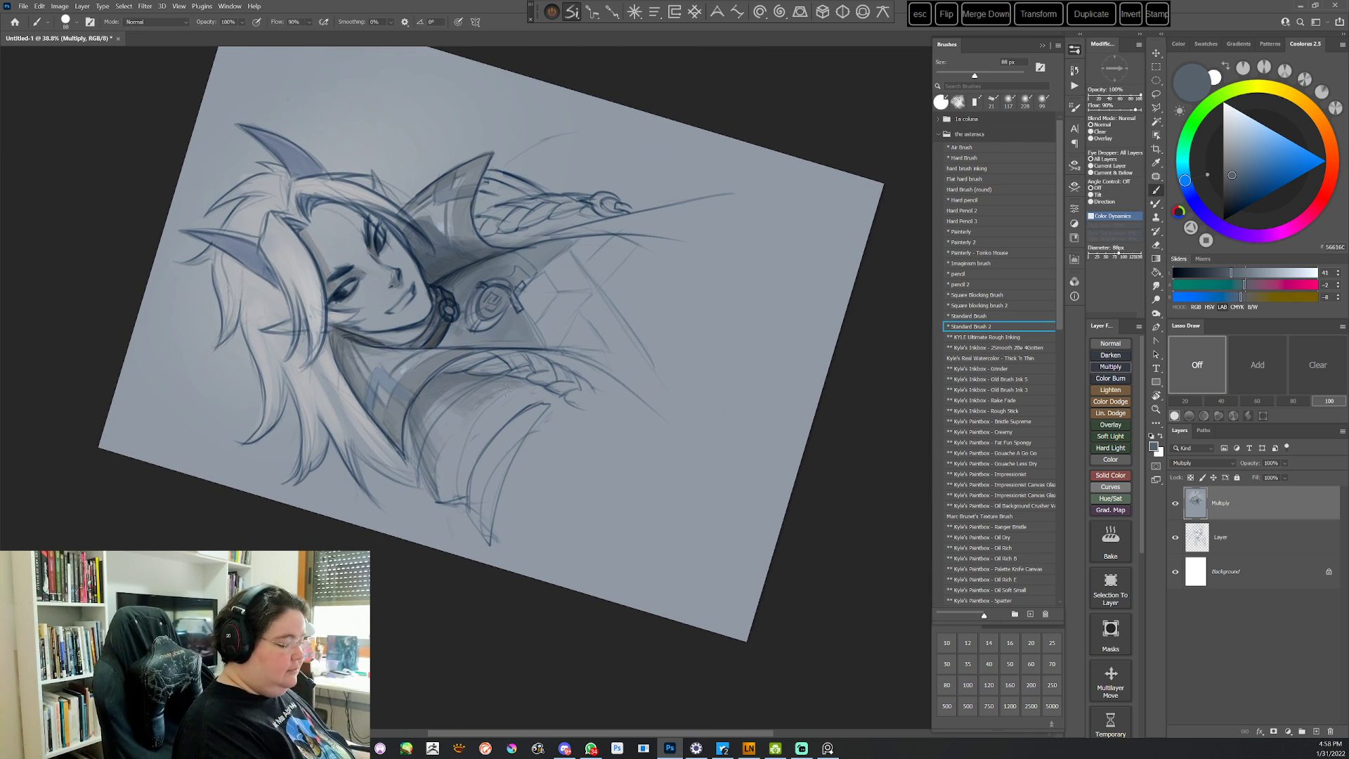
mouse_move(504, 390)
left_mouse_down()
mouse_move(452, 441)
mouse_move(513, 389)
mouse_move(472, 422)
mouse_move(499, 402)
mouse_move(484, 438)
mouse_move(523, 390)
mouse_move(464, 449)
left_mouse_up()
left_click(484, 406, "alt")
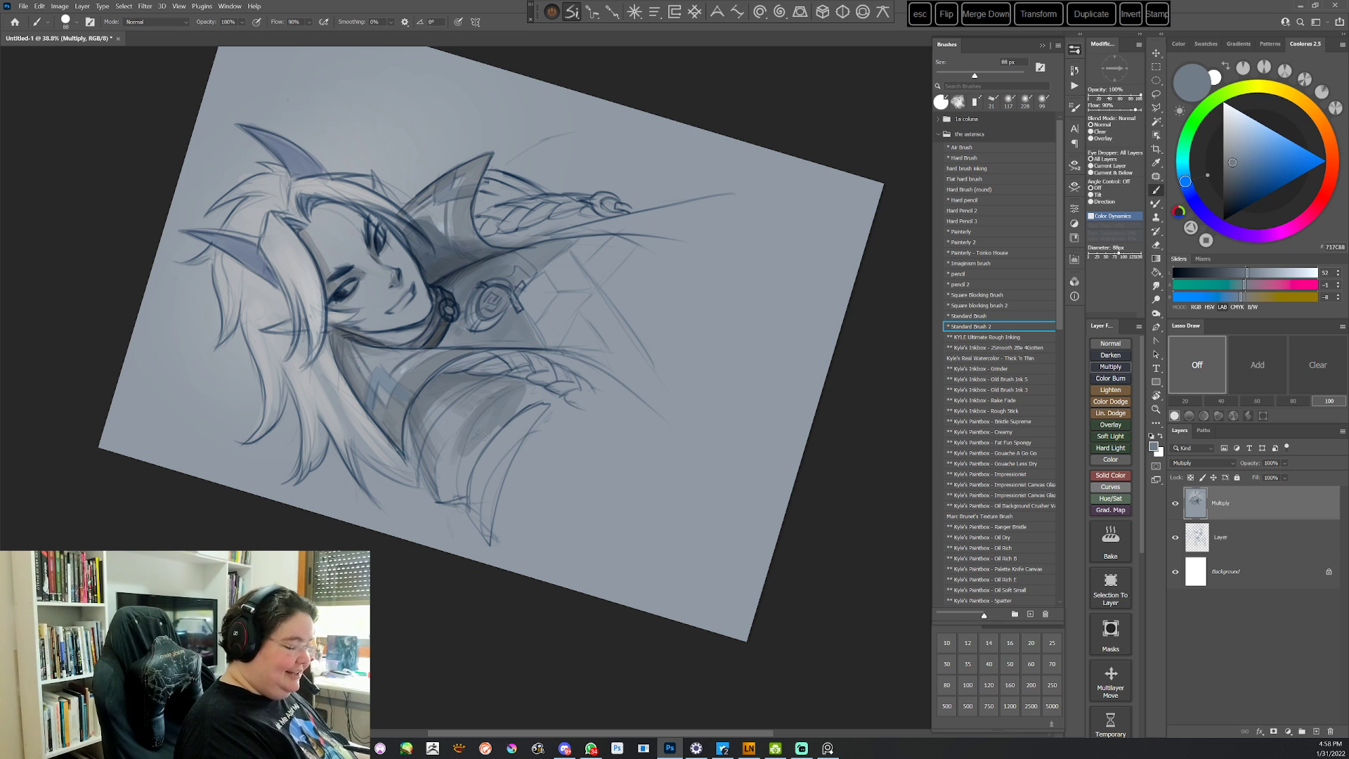
key("r")
mouse_move(534, 390)
left_mouse_down()
mouse_move(530, 418)
mouse_move(492, 401)
mouse_move(511, 330)
left_mouse_up()
key("Escape")
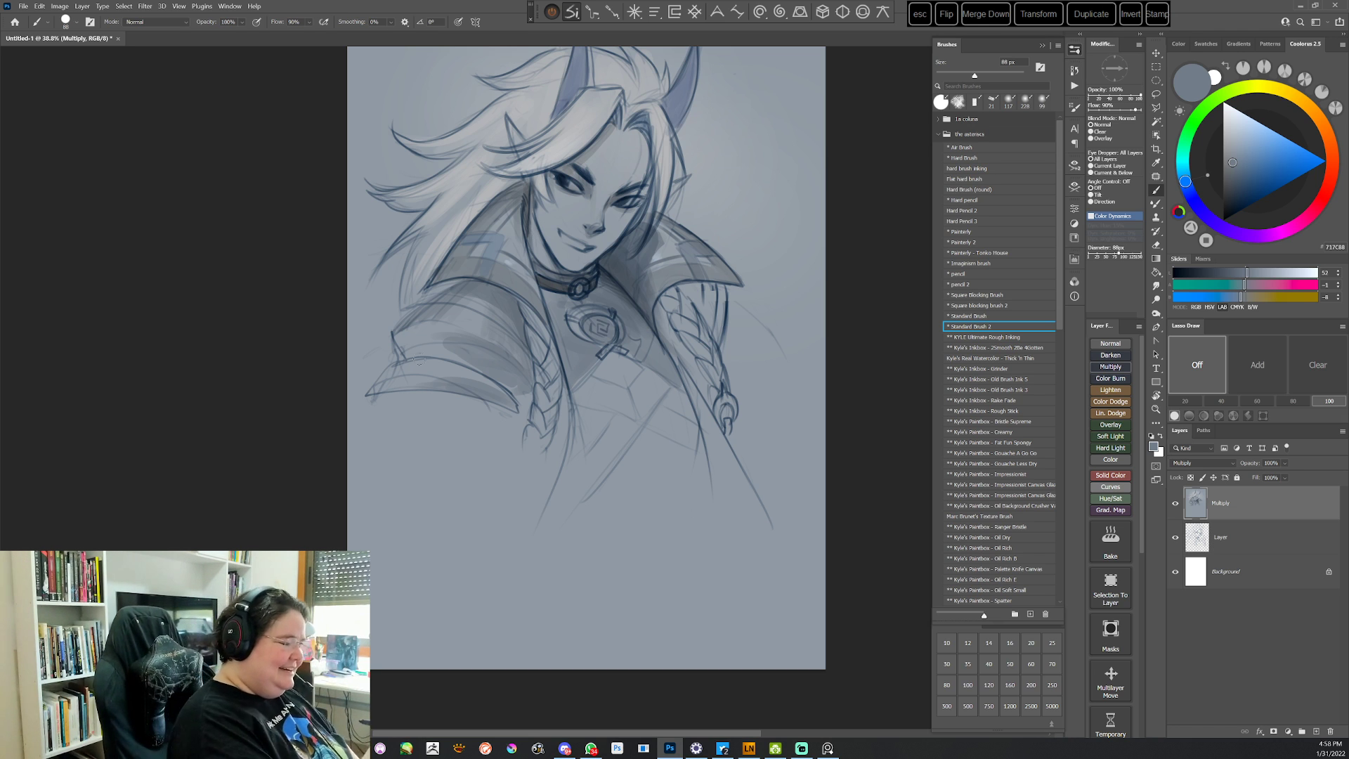
Sample the light blue from the left collar's pattern and reduce the brush to 58 px
left_click(508, 244, "alt")
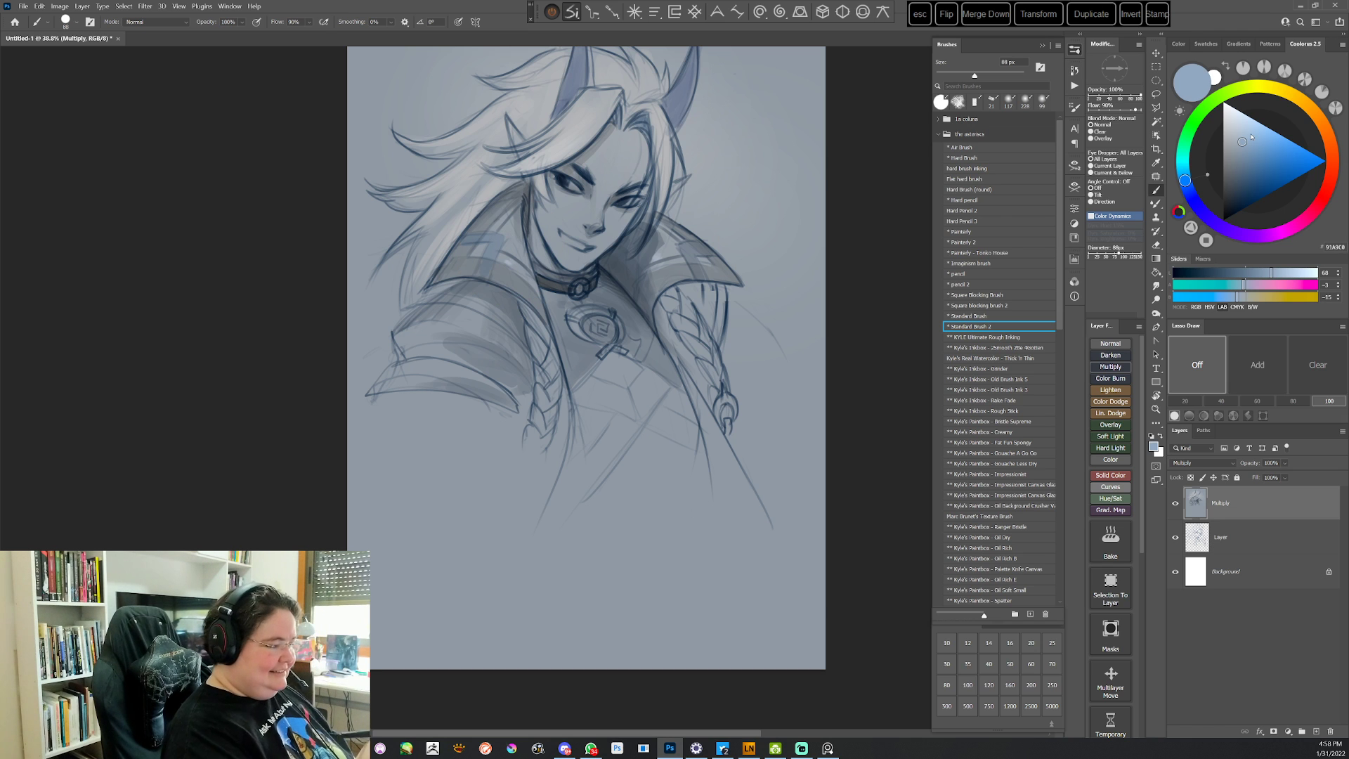
right_click(659, 272)
key("Escape")
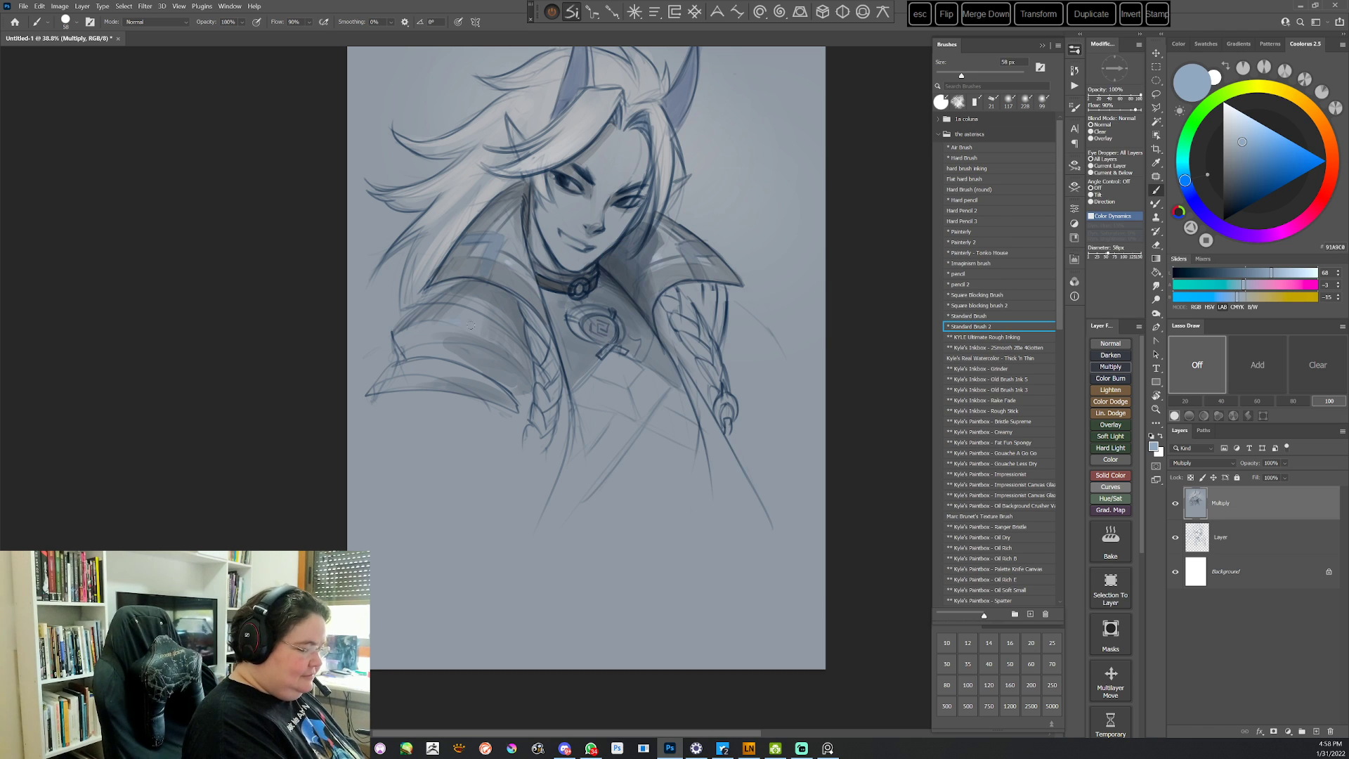
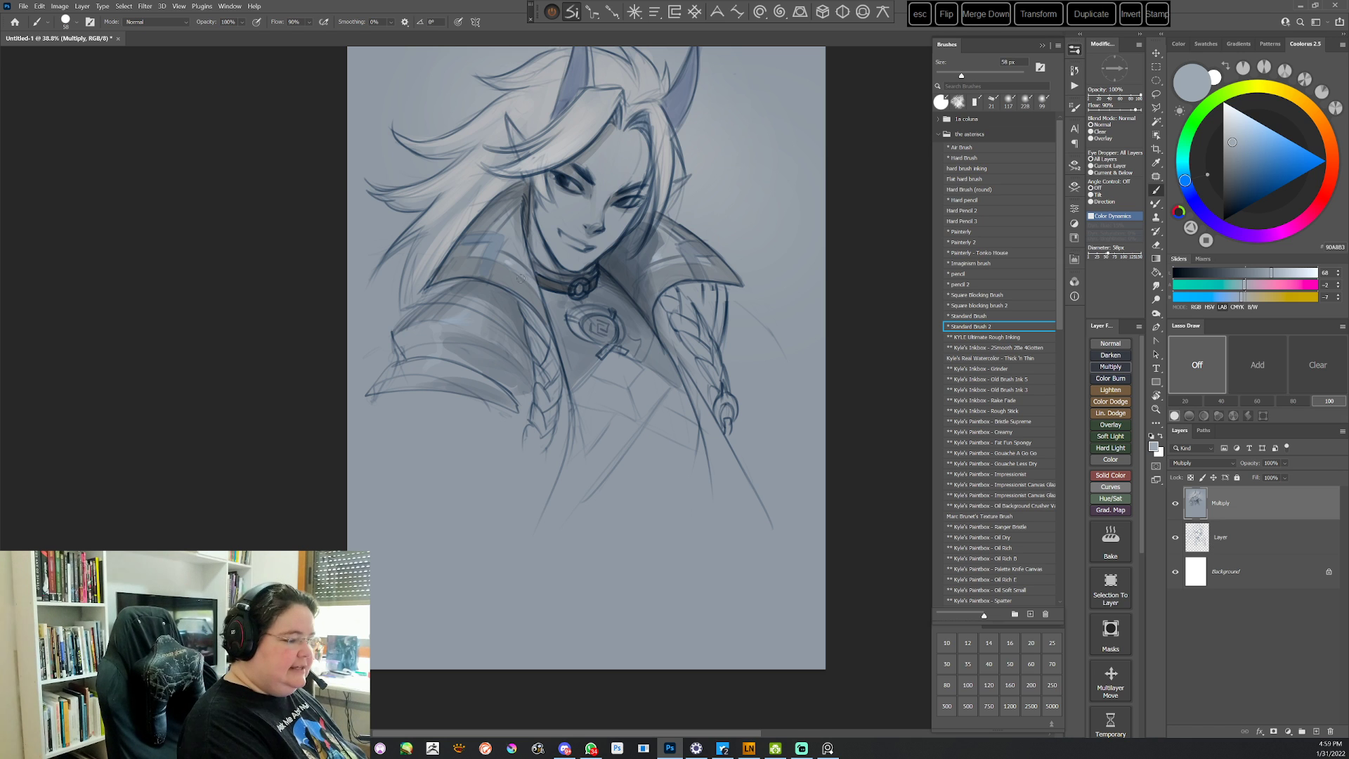
Paint alternating strands of both braids in dark neutral grey with the 58 px brush, redoing the first strokes on the left braid
left_click(503, 206, "alt")
left_click(1224, 184)
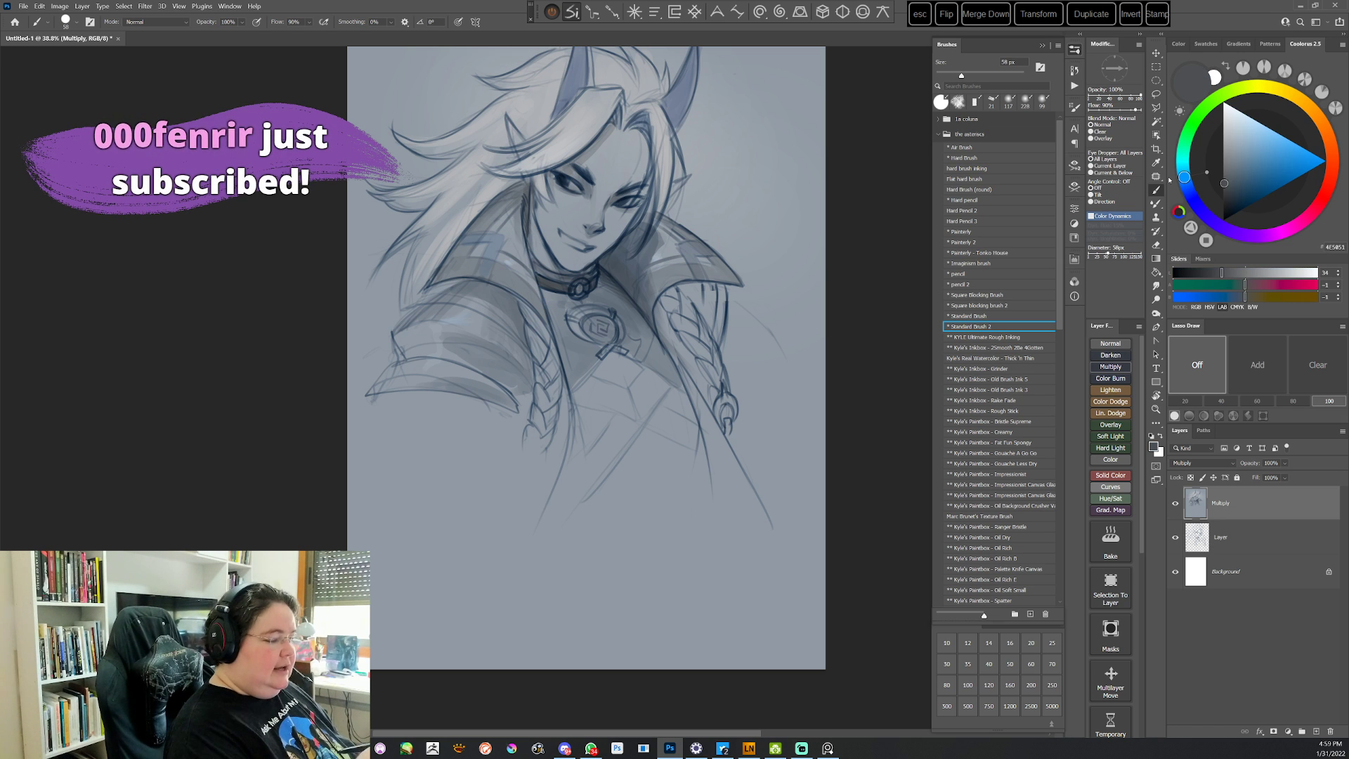
left_click_drag(542, 365, 552, 345)
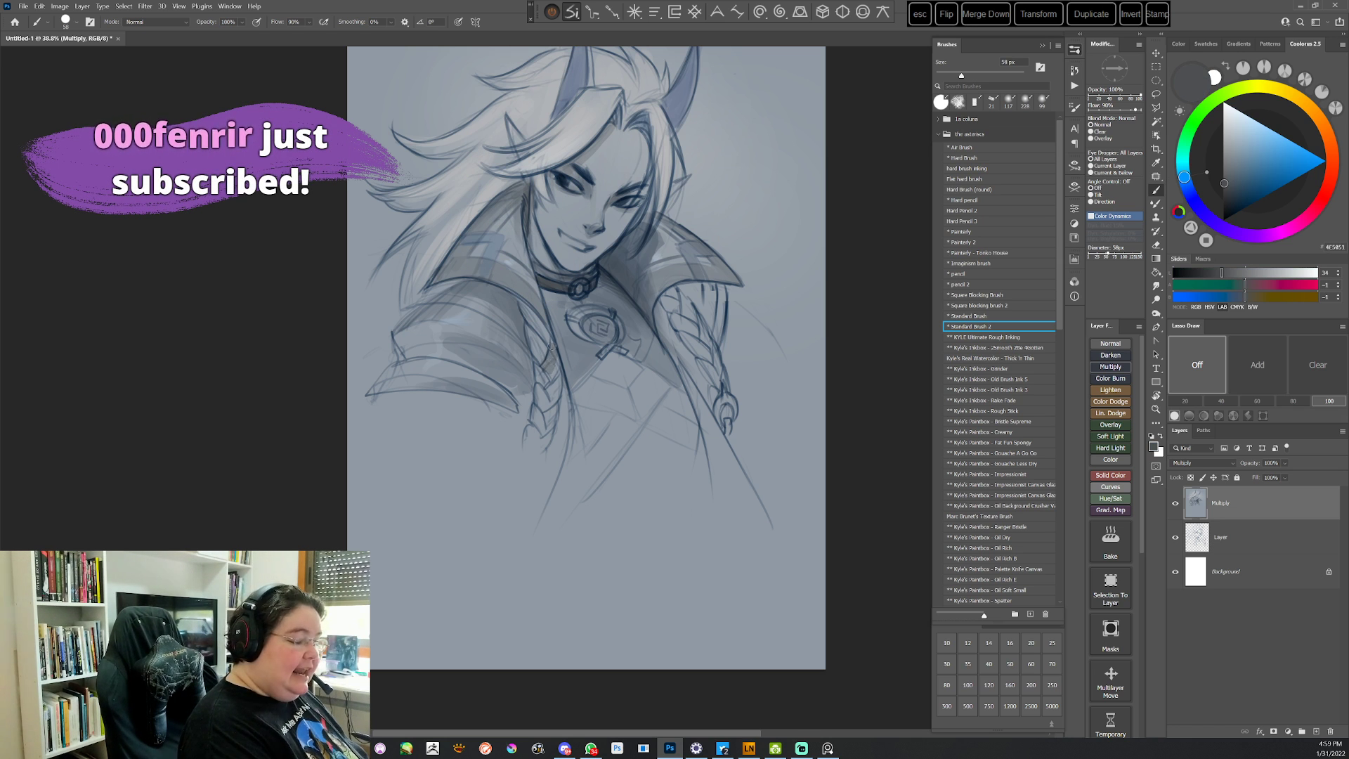
left_click_drag(536, 398, 542, 407)
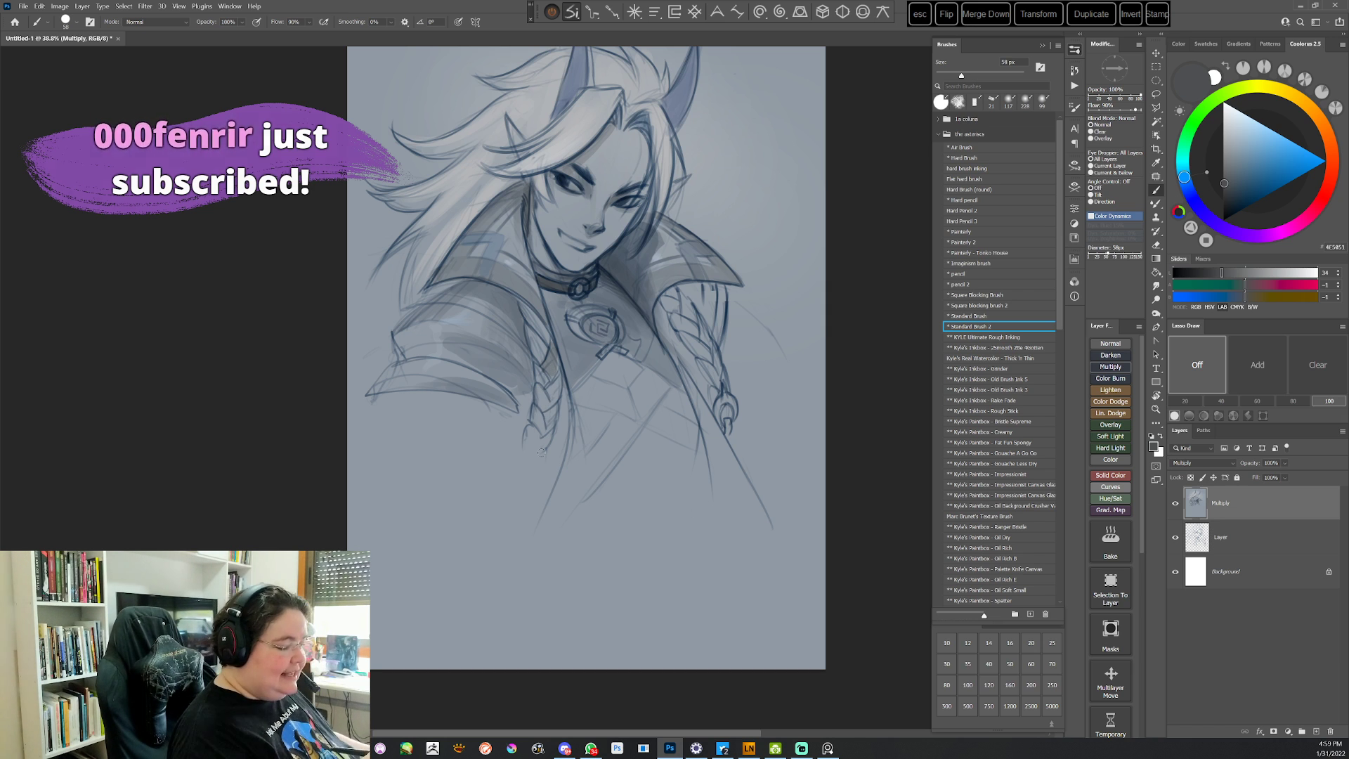
key("ctrl+z")
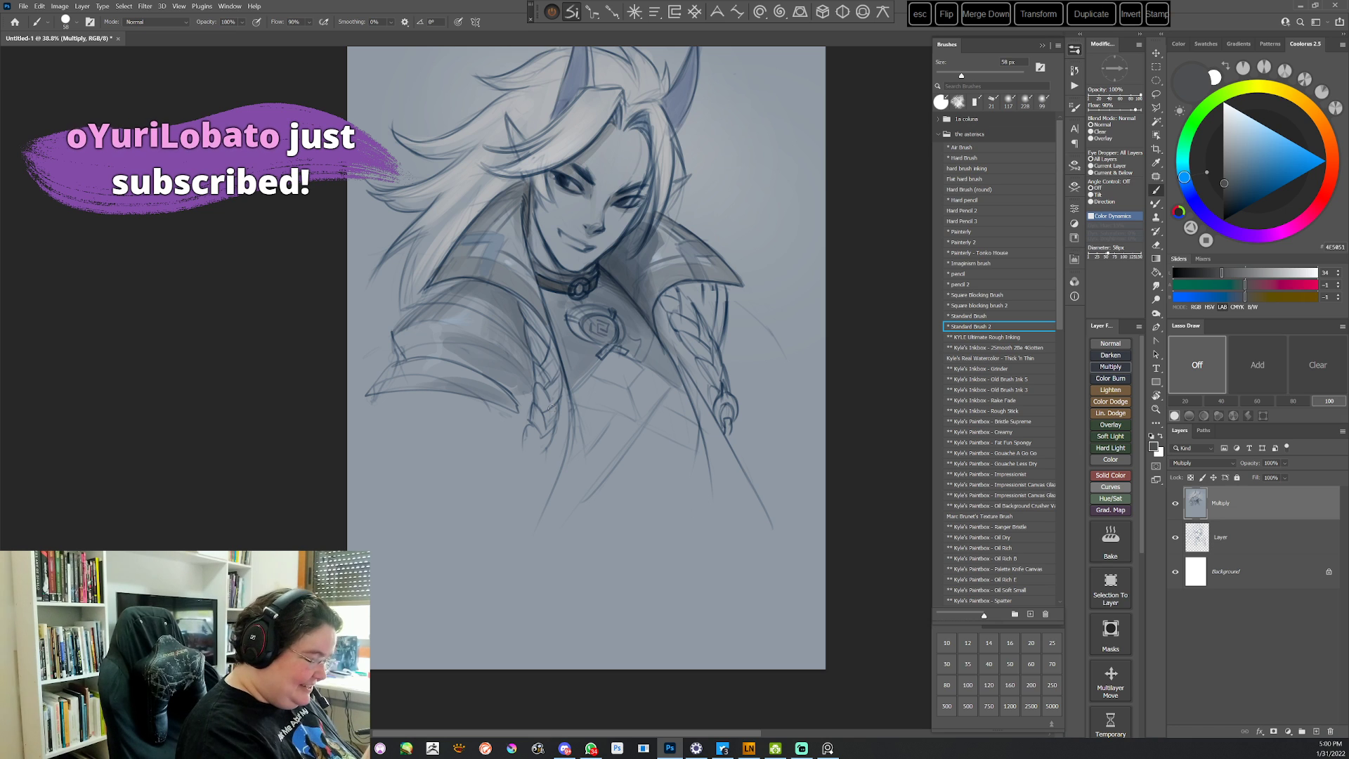
mouse_move(537, 374)
left_mouse_down()
mouse_move(559, 378)
mouse_move(538, 422)
mouse_move(551, 430)
left_mouse_up()
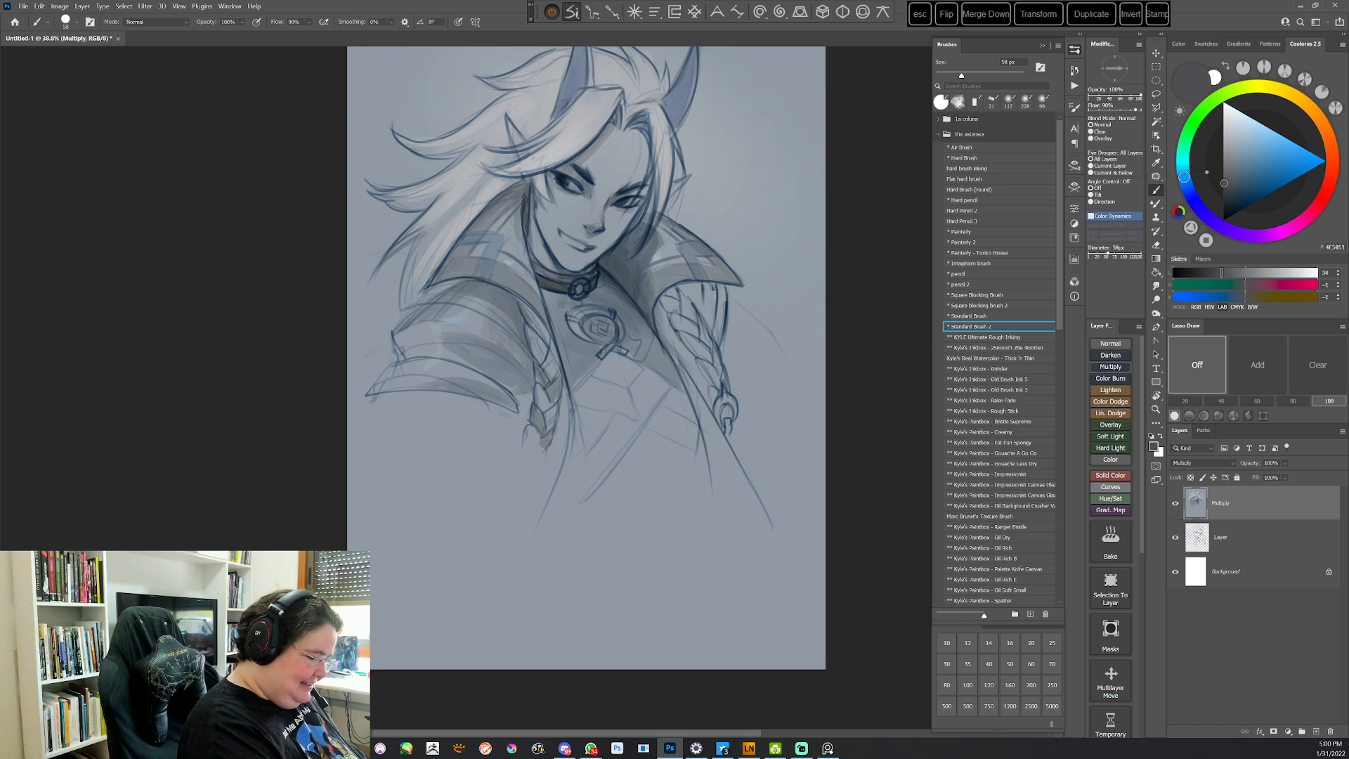
left_click_drag(539, 335, 536, 318)
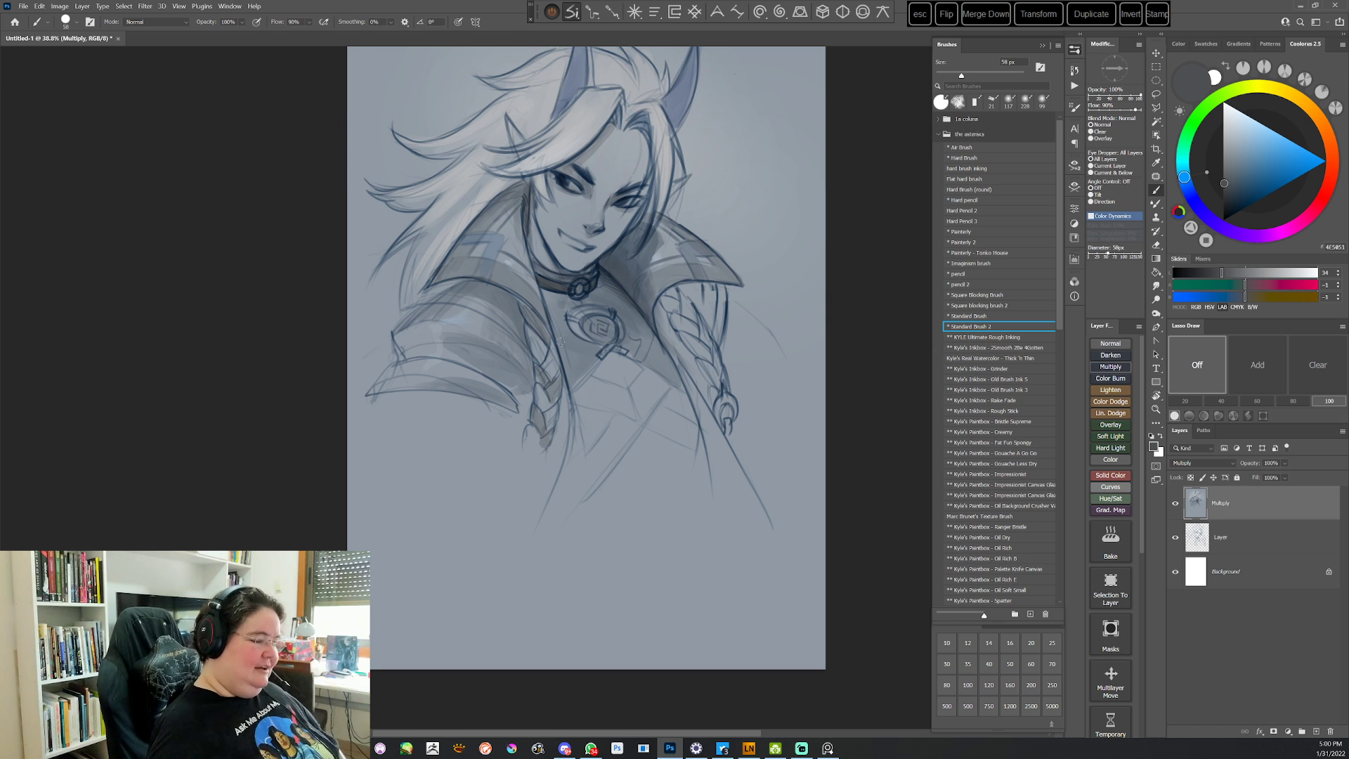
mouse_move(665, 306)
left_mouse_down()
mouse_move(708, 305)
mouse_move(681, 340)
mouse_move(722, 370)
mouse_move(722, 346)
mouse_move(723, 395)
left_mouse_up()
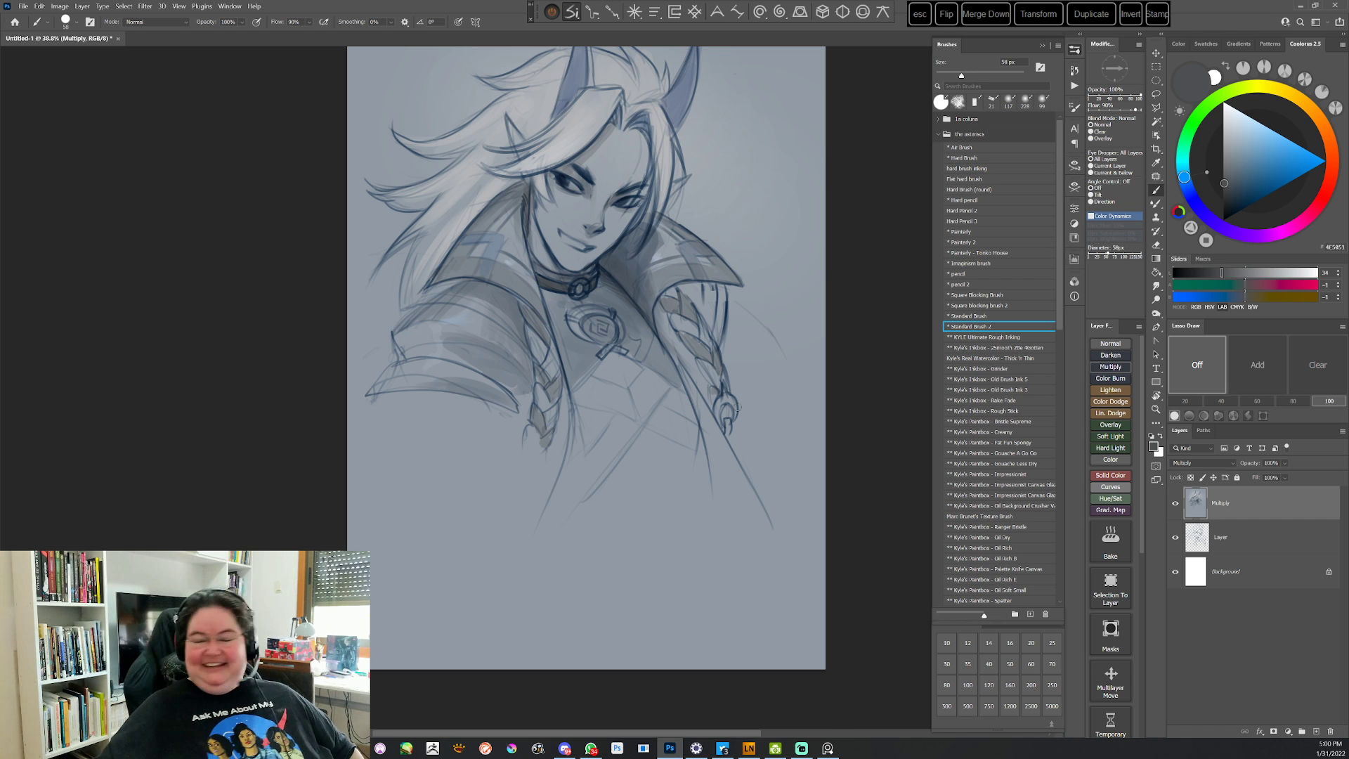
Lighten the remaining strands of both braids in pale neutral grey using Standard Brush 2 at 34 px
left_click(1224, 139)
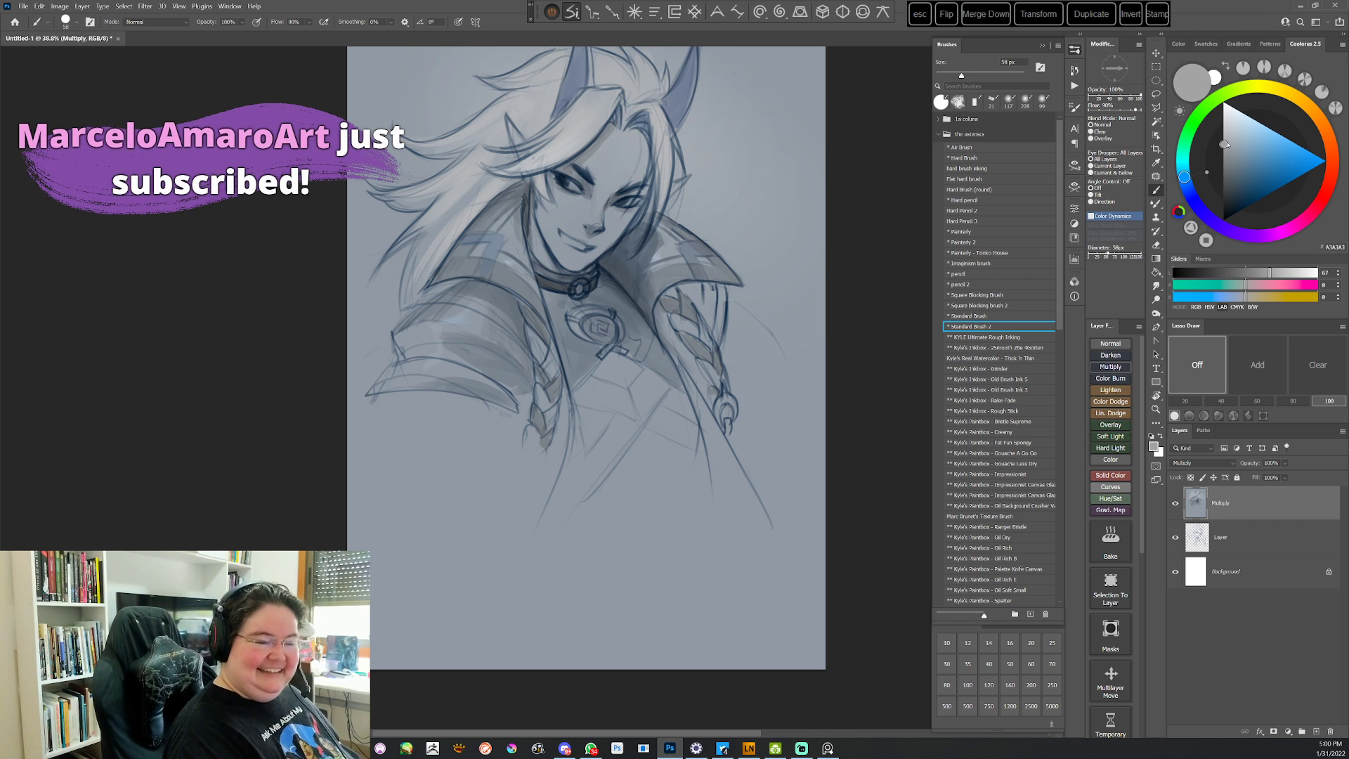
right_click(654, 234)
double_click(954, 391)
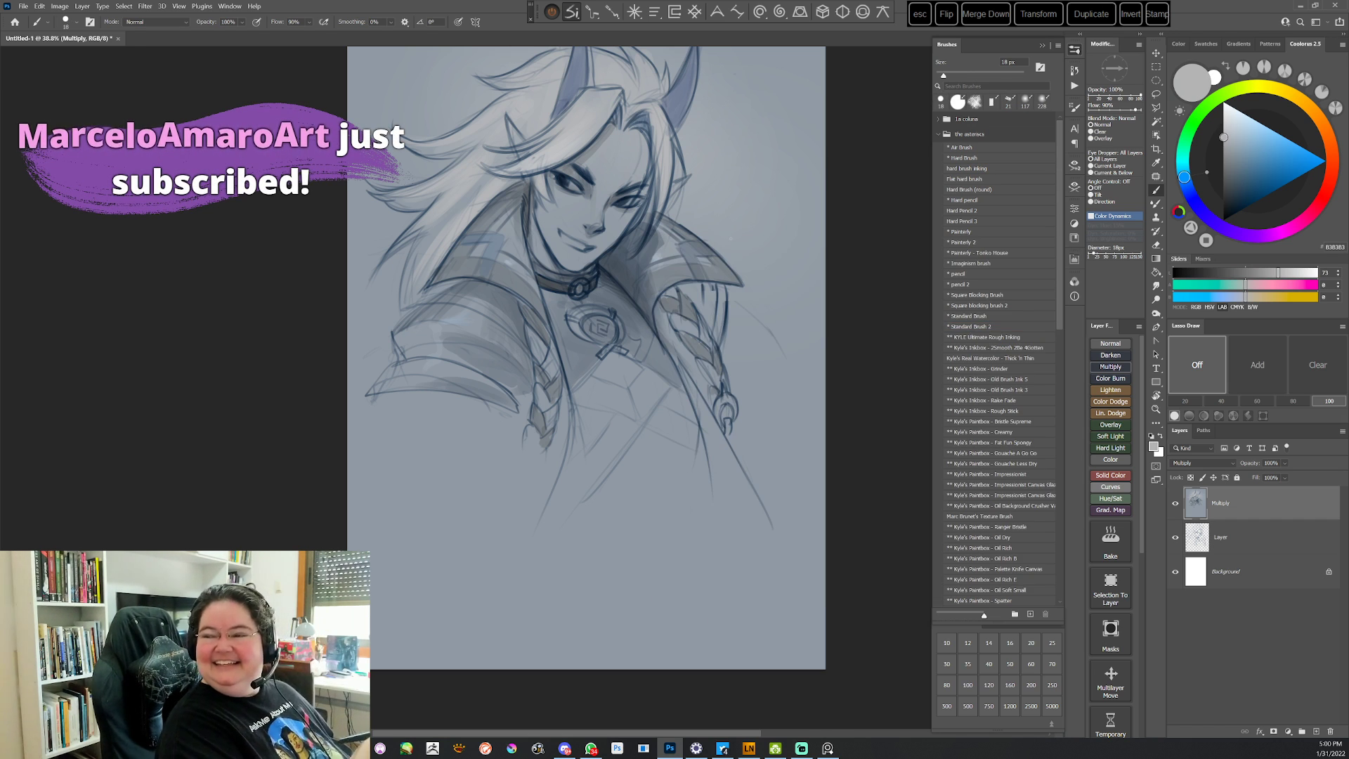
left_click(977, 327)
left_click(1223, 129)
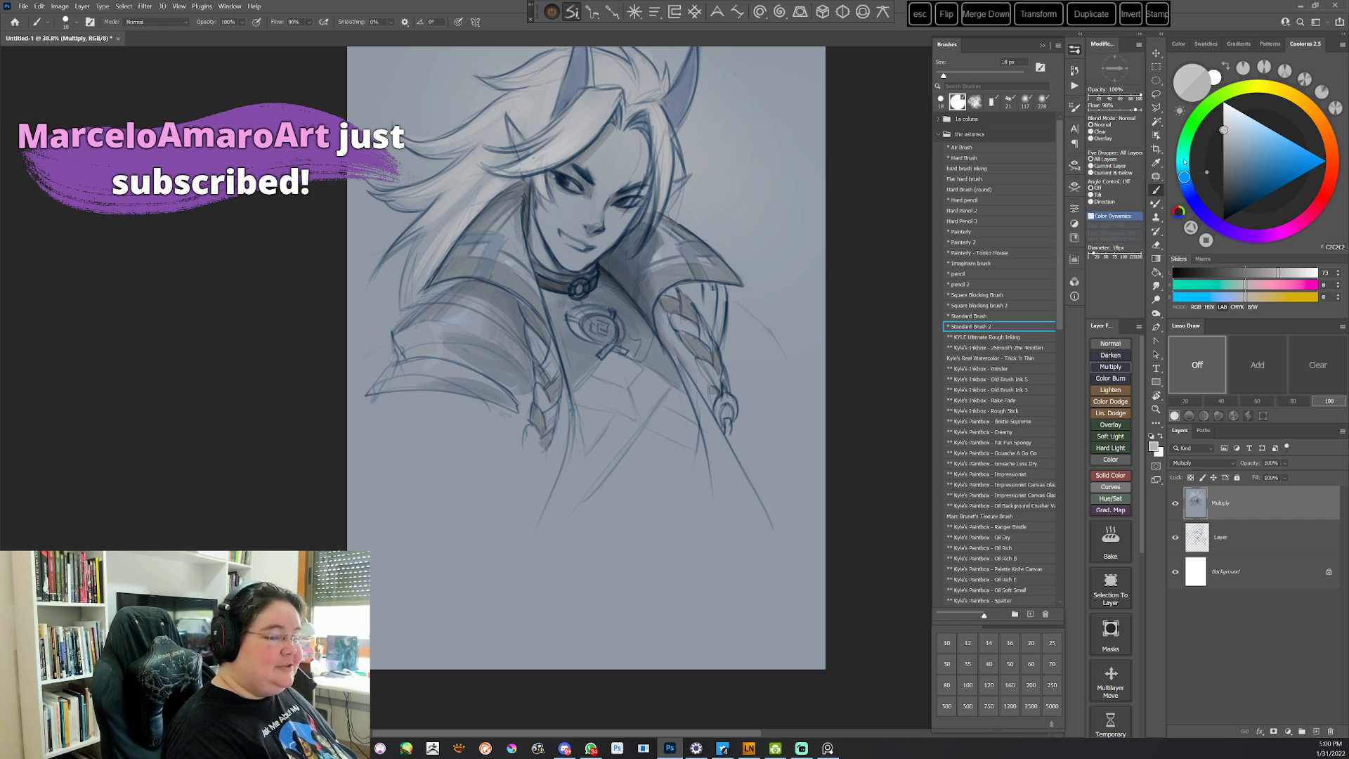
right_click(632, 267)
left_click(673, 291)
left_click(890, 152)
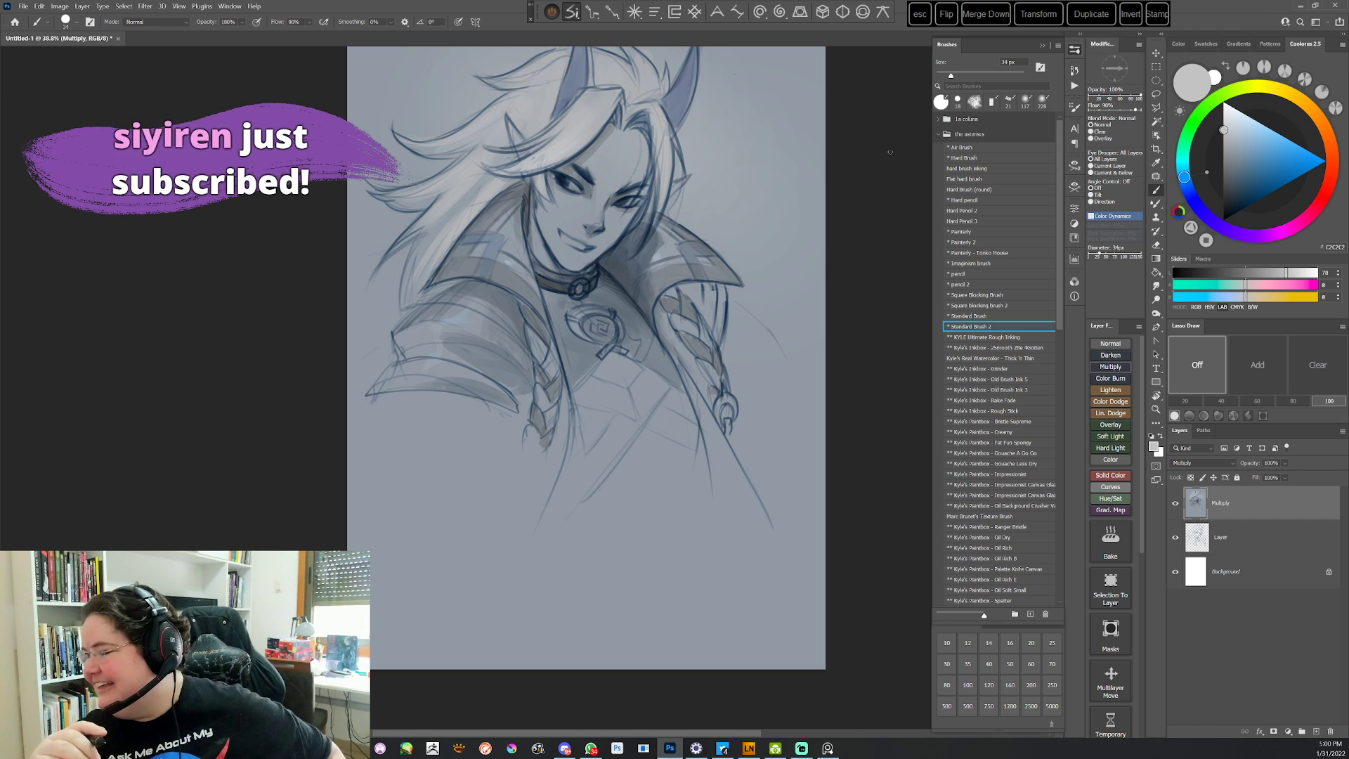
left_click(1223, 123)
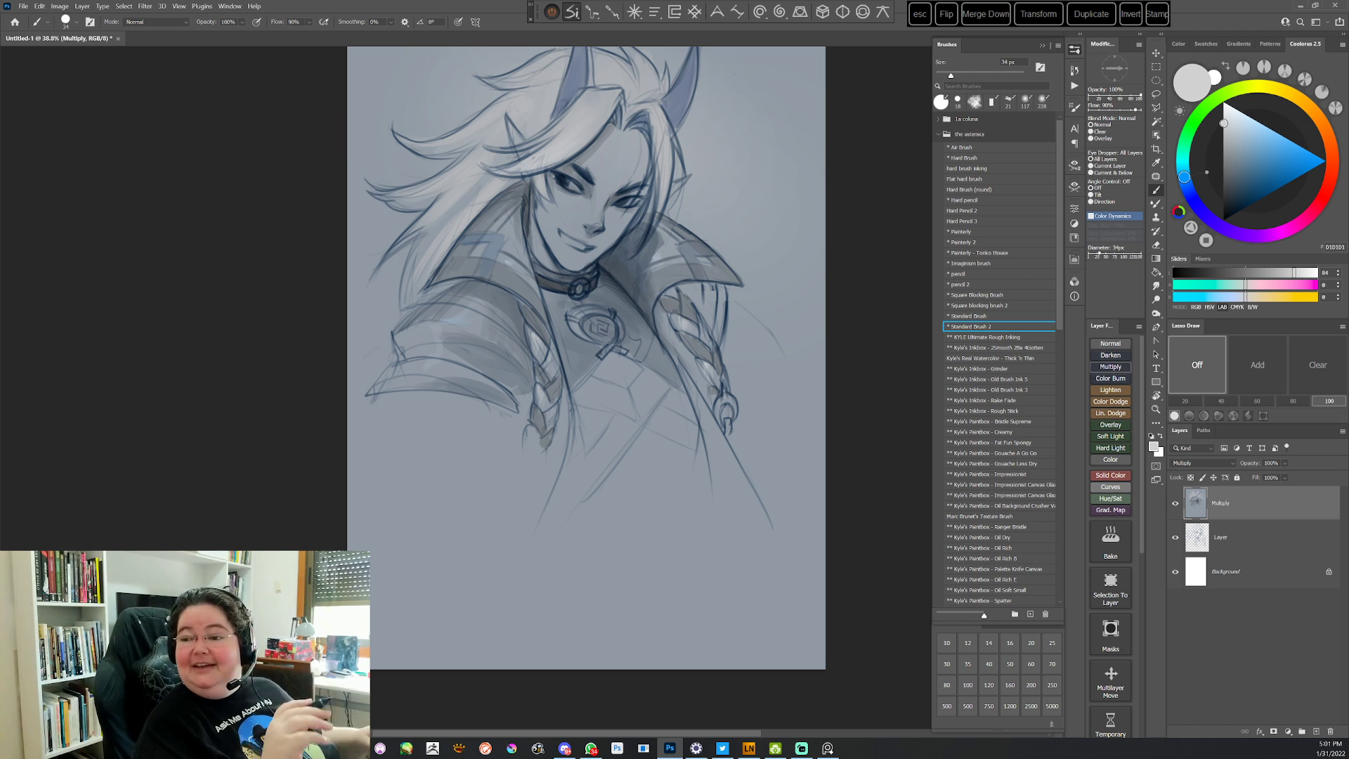
Shade the clothing bands across the torso below the emblem in the choker's dark grey with a 75 px brush
left_click(557, 286, "alt")
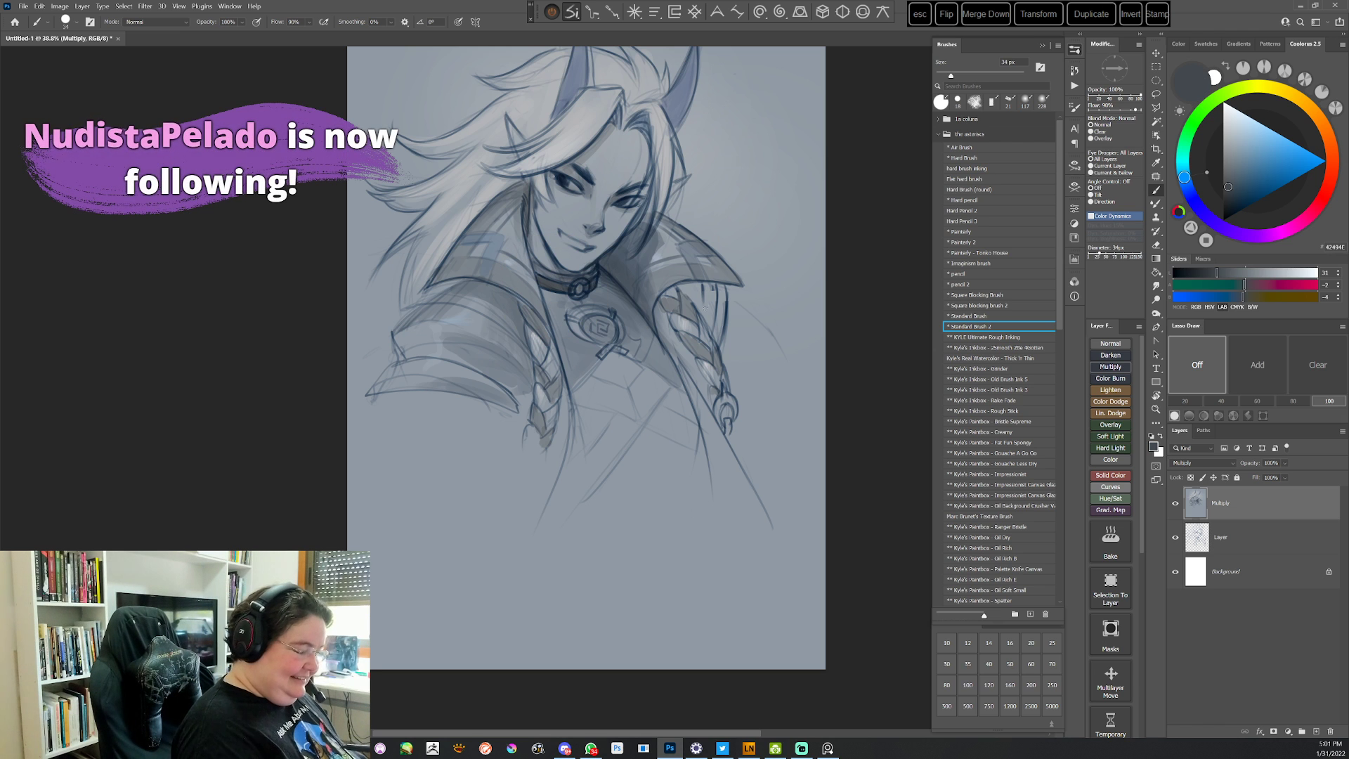
right_click(772, 337)
left_click(855, 212)
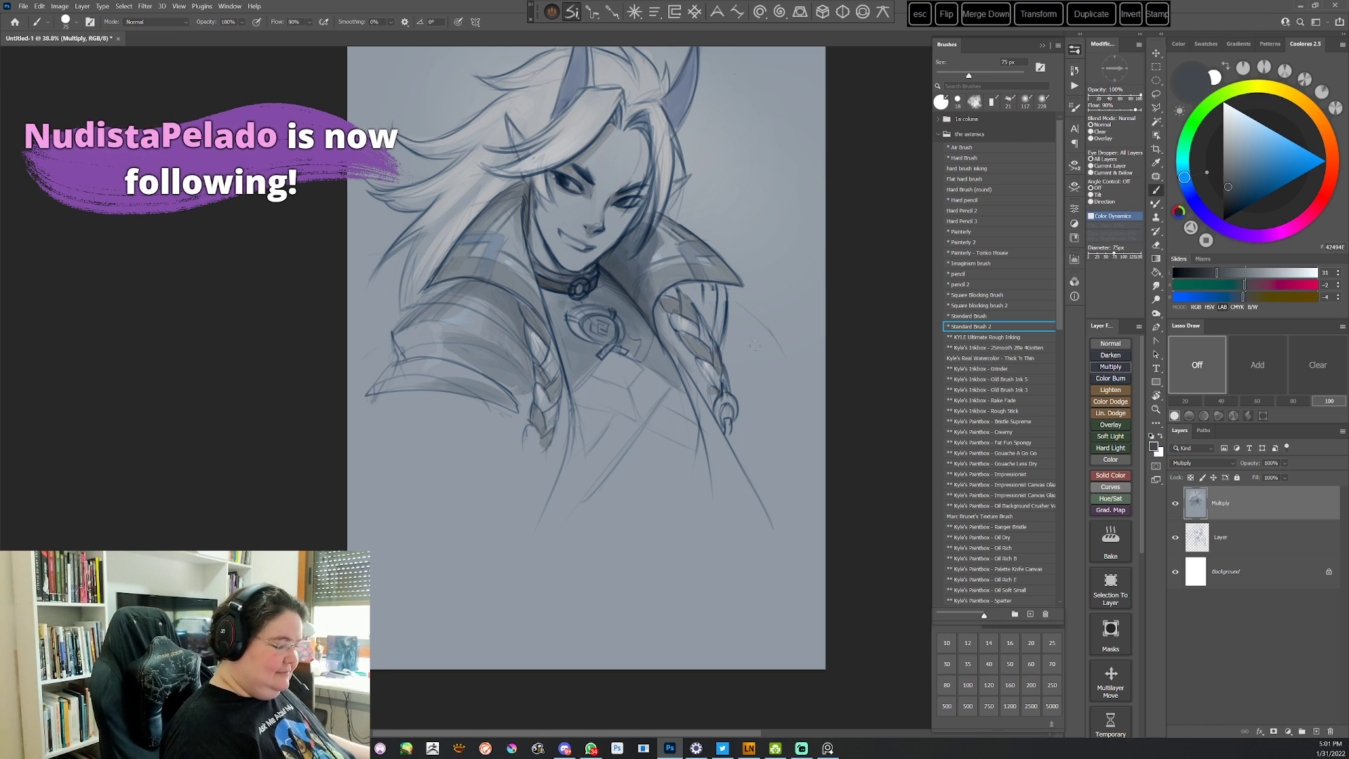
key("r")
left_click_drag(754, 346, 692, 552)
mouse_move(541, 437)
left_mouse_down()
mouse_move(562, 492)
mouse_move(539, 432)
mouse_move(562, 429)
mouse_move(577, 470)
mouse_move(549, 432)
mouse_move(566, 562)
left_mouse_up()
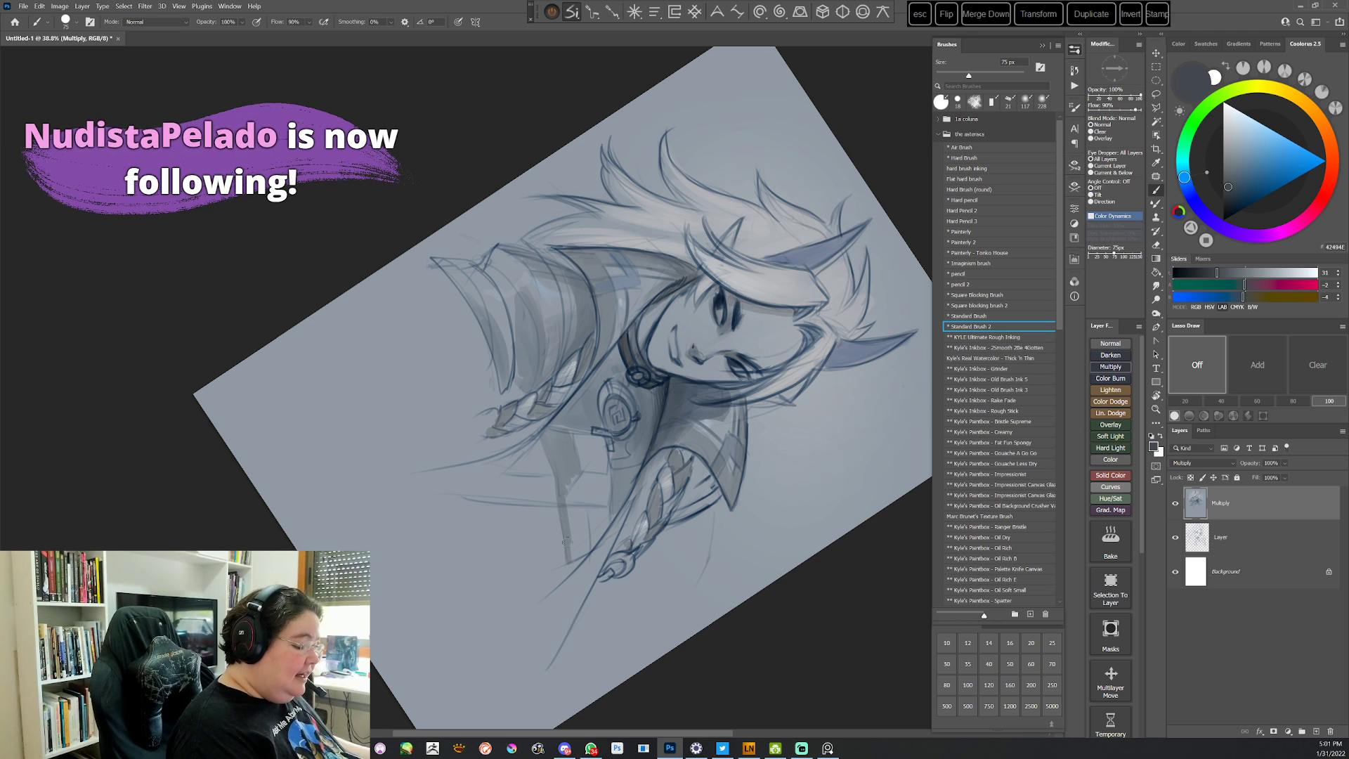
mouse_move(565, 496)
left_mouse_down()
mouse_move(570, 463)
mouse_move(581, 552)
left_mouse_up()
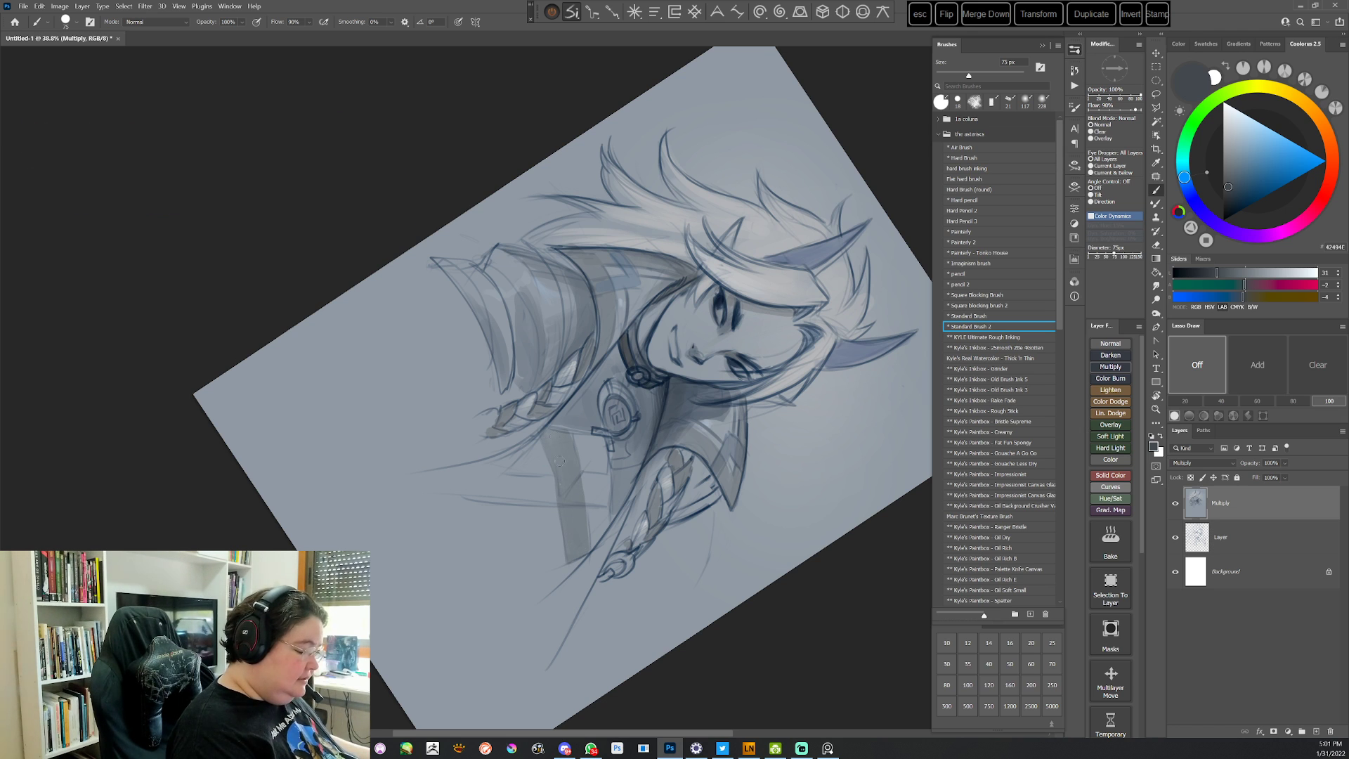
Darken the first band across the torso below the emblem in a darker neutral grey with the 75 px brush
left_click(1224, 195)
left_click_drag(626, 477, 620, 428)
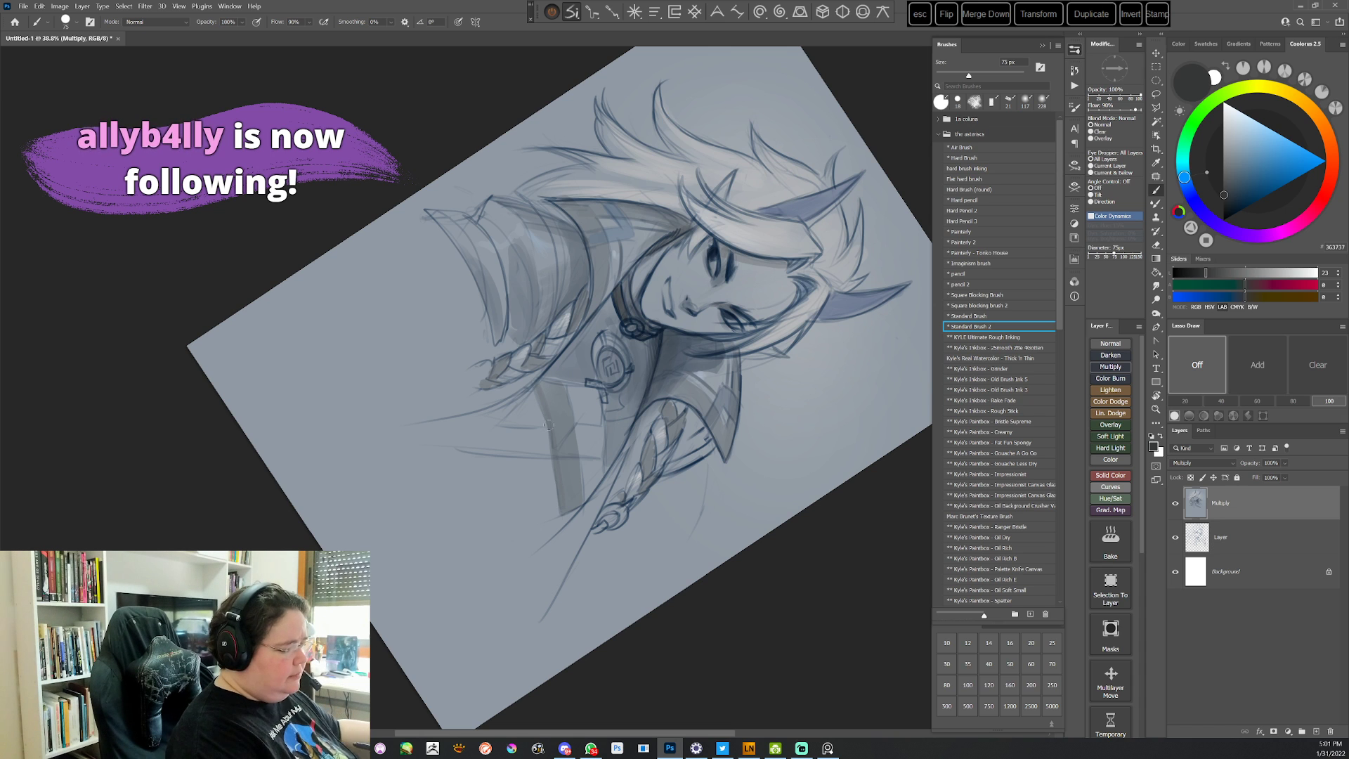
mouse_move(541, 383)
left_mouse_down()
mouse_move(561, 385)
mouse_move(565, 488)
left_mouse_up()
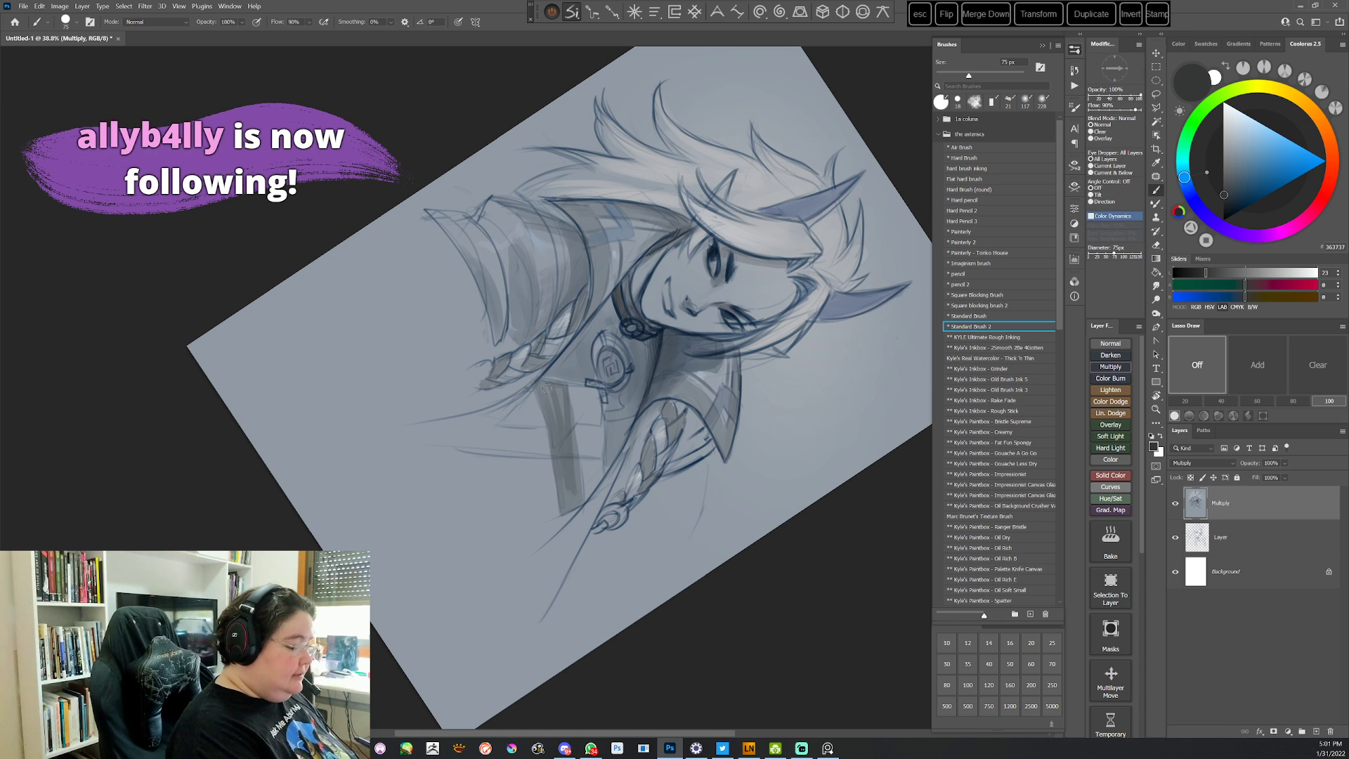
left_click_drag(573, 422, 573, 455)
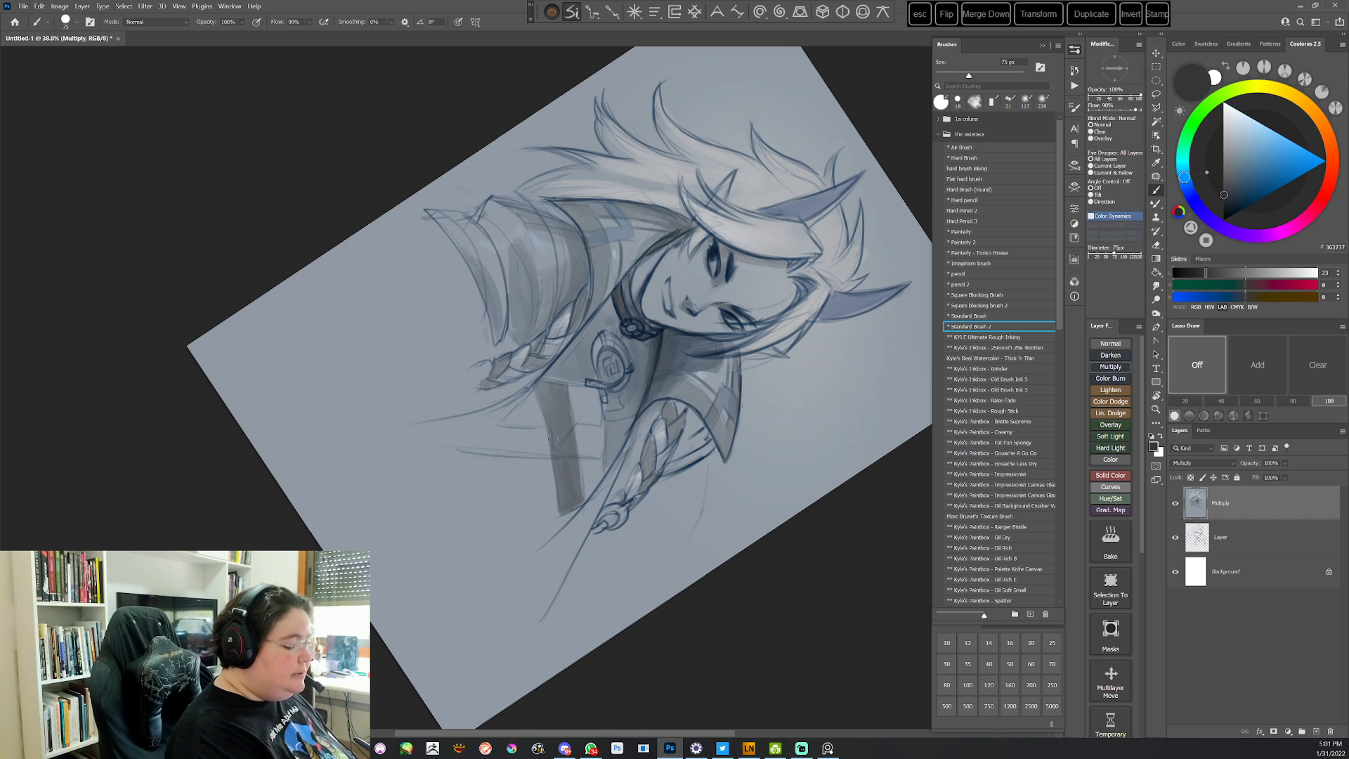
key("Escape")
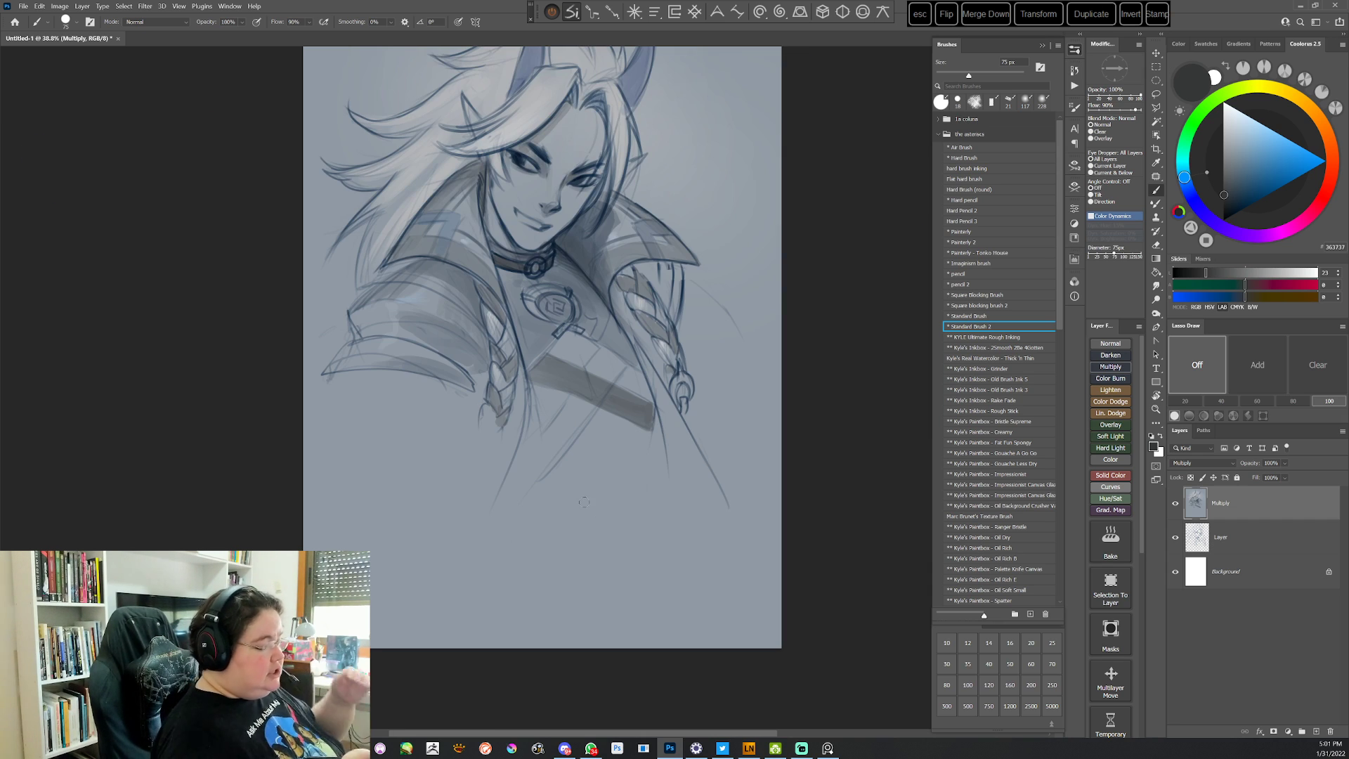
Paint a second band crossing the first diagonally in dark neutral grey, and blend the overlap with a sampled mid grey
mouse_move(606, 380)
left_mouse_down()
mouse_move(551, 453)
mouse_move(557, 425)
left_mouse_up()
left_click_drag(599, 356, 542, 435)
mouse_move(622, 360)
left_mouse_down()
mouse_move(574, 392)
mouse_move(589, 395)
mouse_move(583, 417)
mouse_move(553, 455)
left_mouse_up()
mouse_move(588, 397)
left_mouse_down()
mouse_move(543, 434)
mouse_move(534, 475)
left_mouse_up()
left_click(538, 441, "alt")
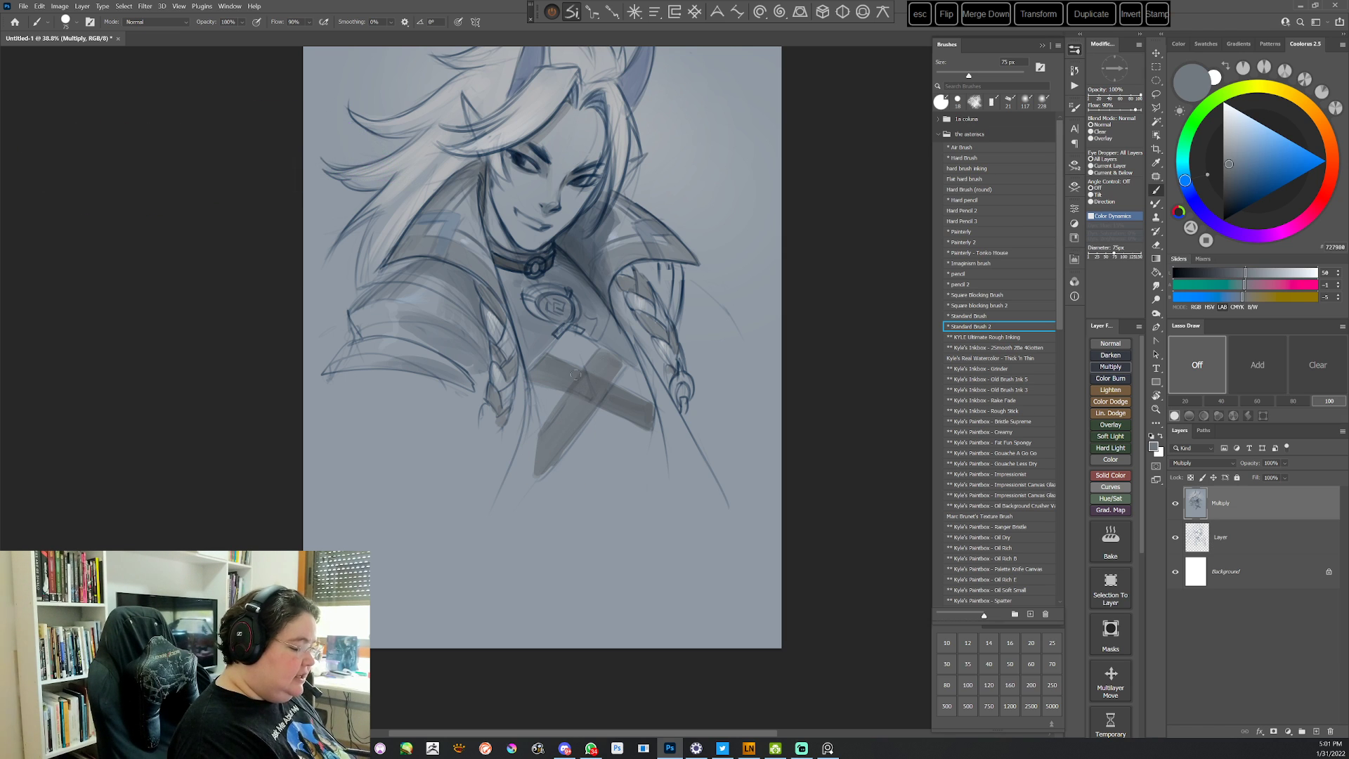
left_click(599, 358, "alt")
left_click_drag(582, 373, 571, 390)
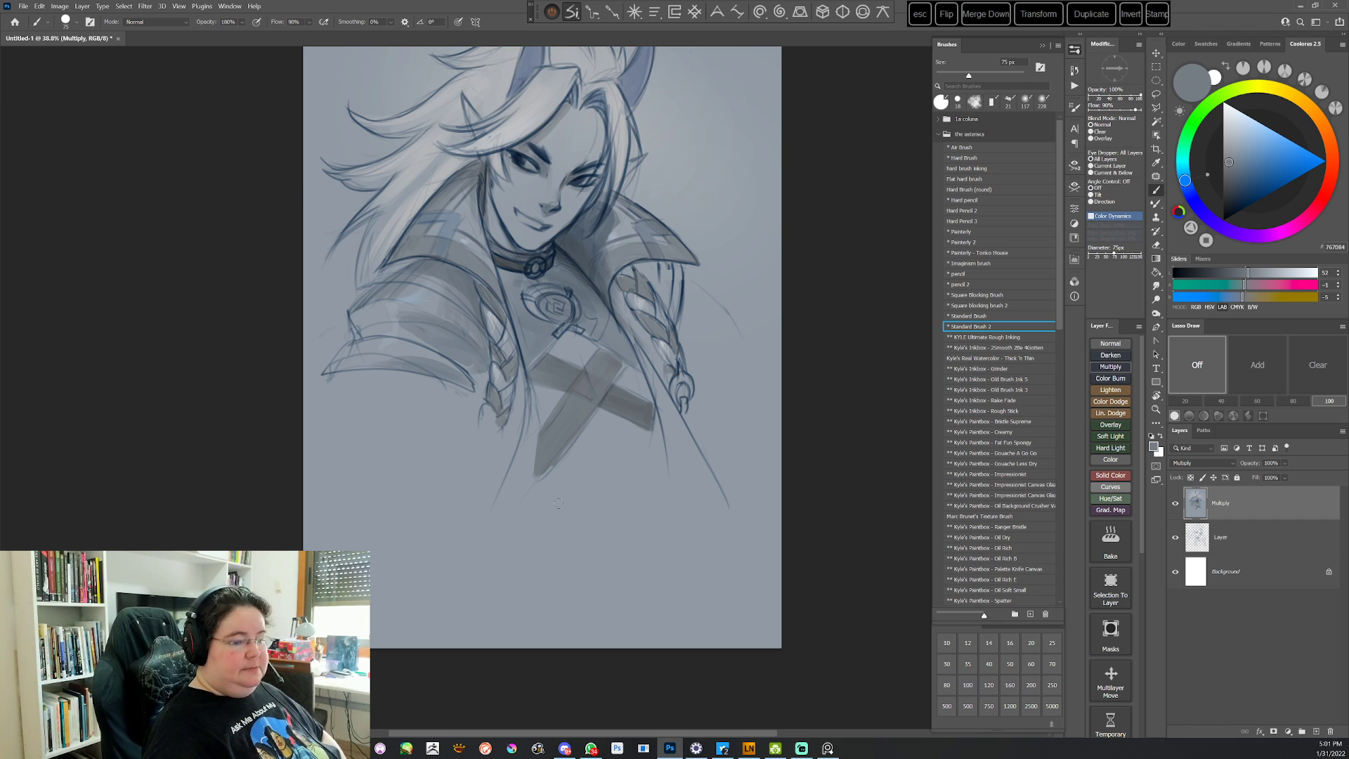
Deepen the shadow between the neck and the right collar in dark slate blue with a 39 px brush
left_click(560, 242, "alt")
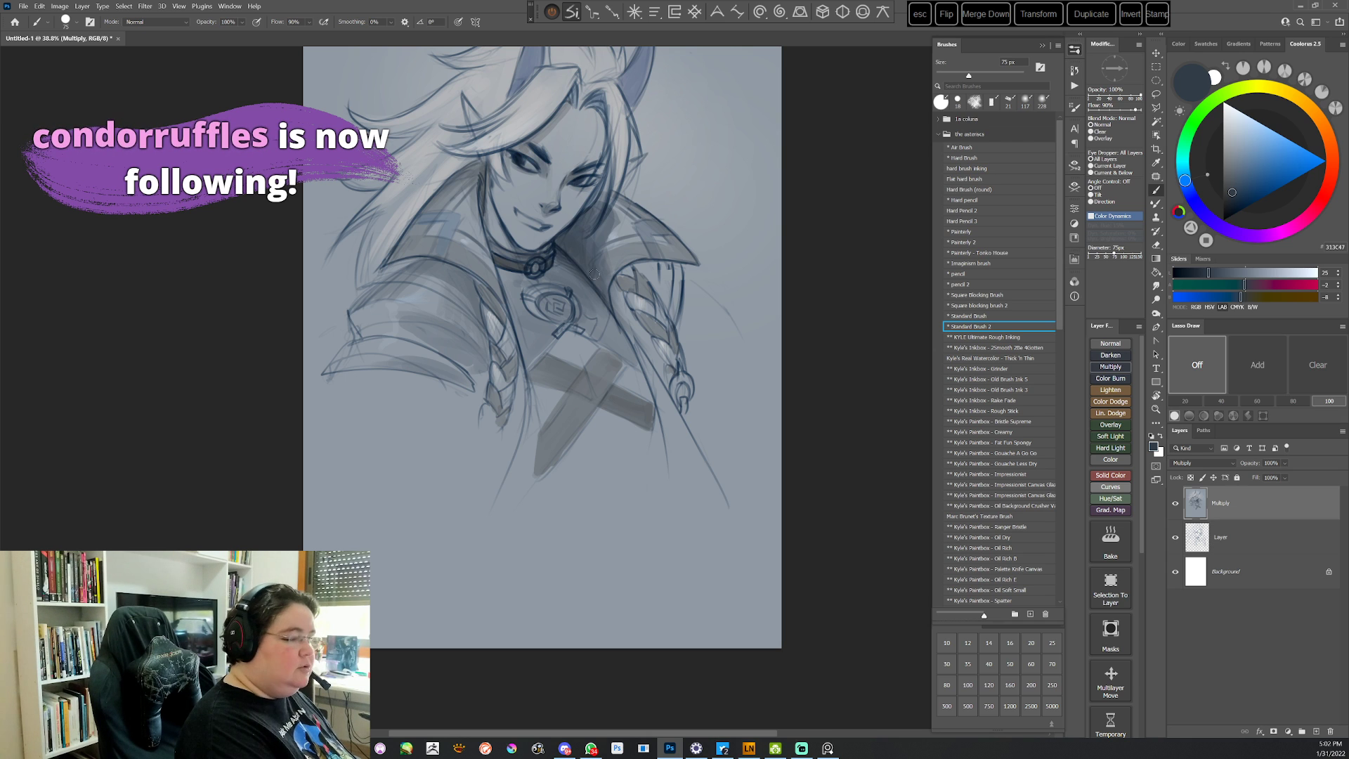
left_click(585, 238, "alt")
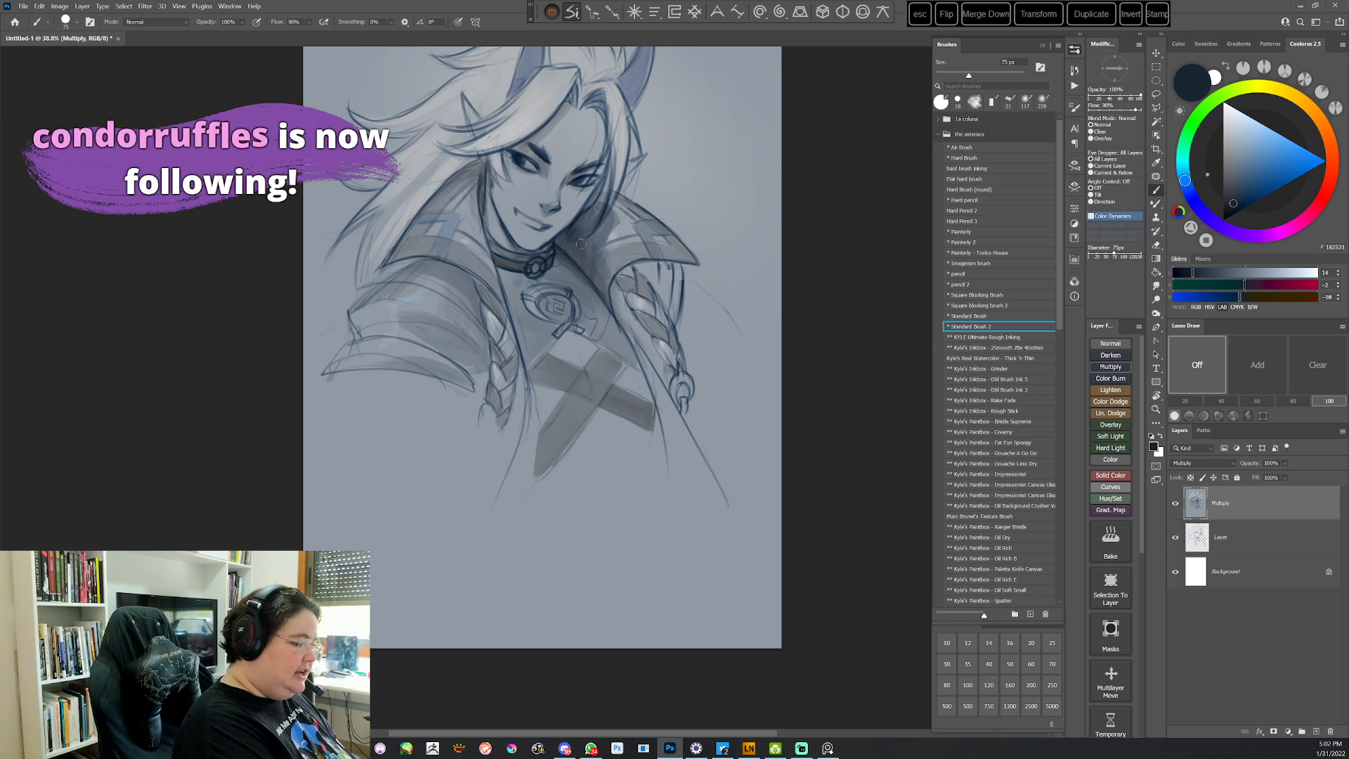
left_click(1236, 210)
right_click(689, 265)
left_click(754, 293)
left_click(875, 141)
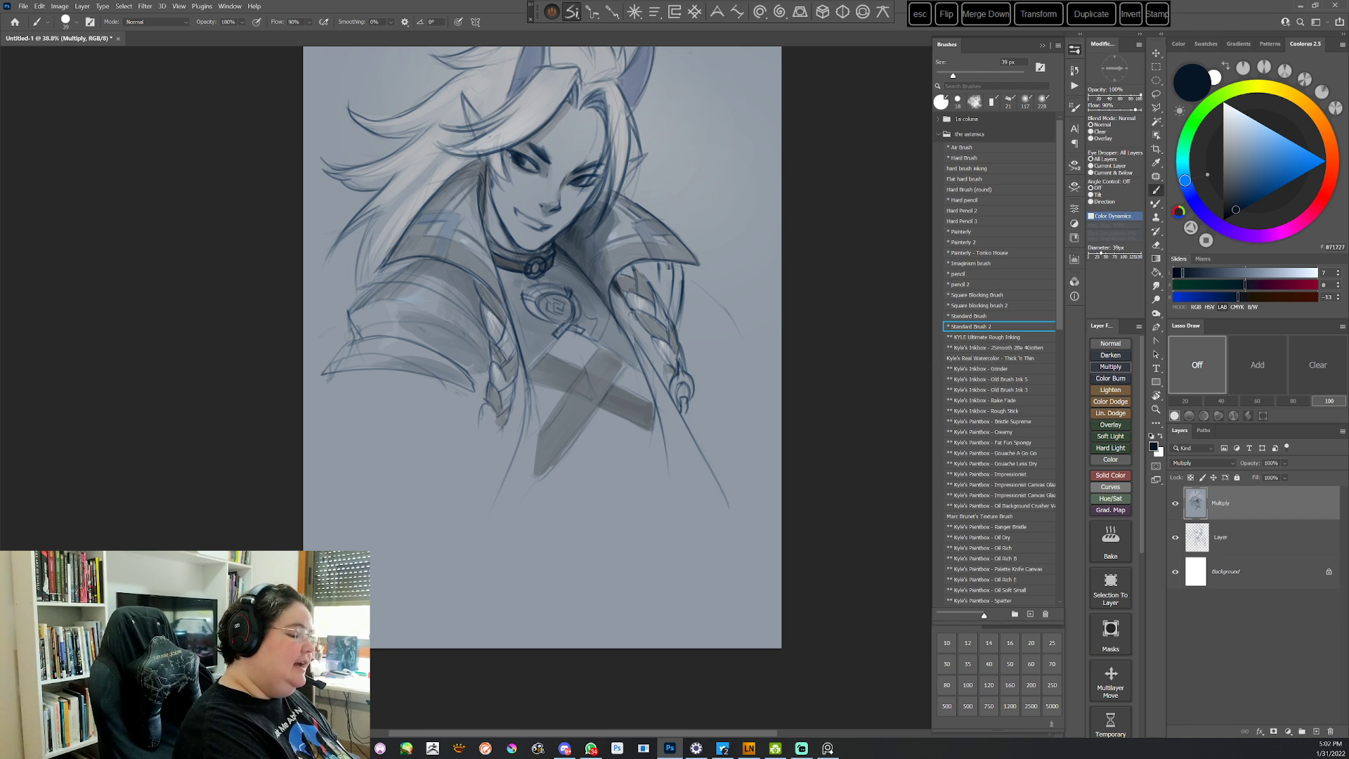
key("r")
left_click_drag(797, 432, 637, 608)
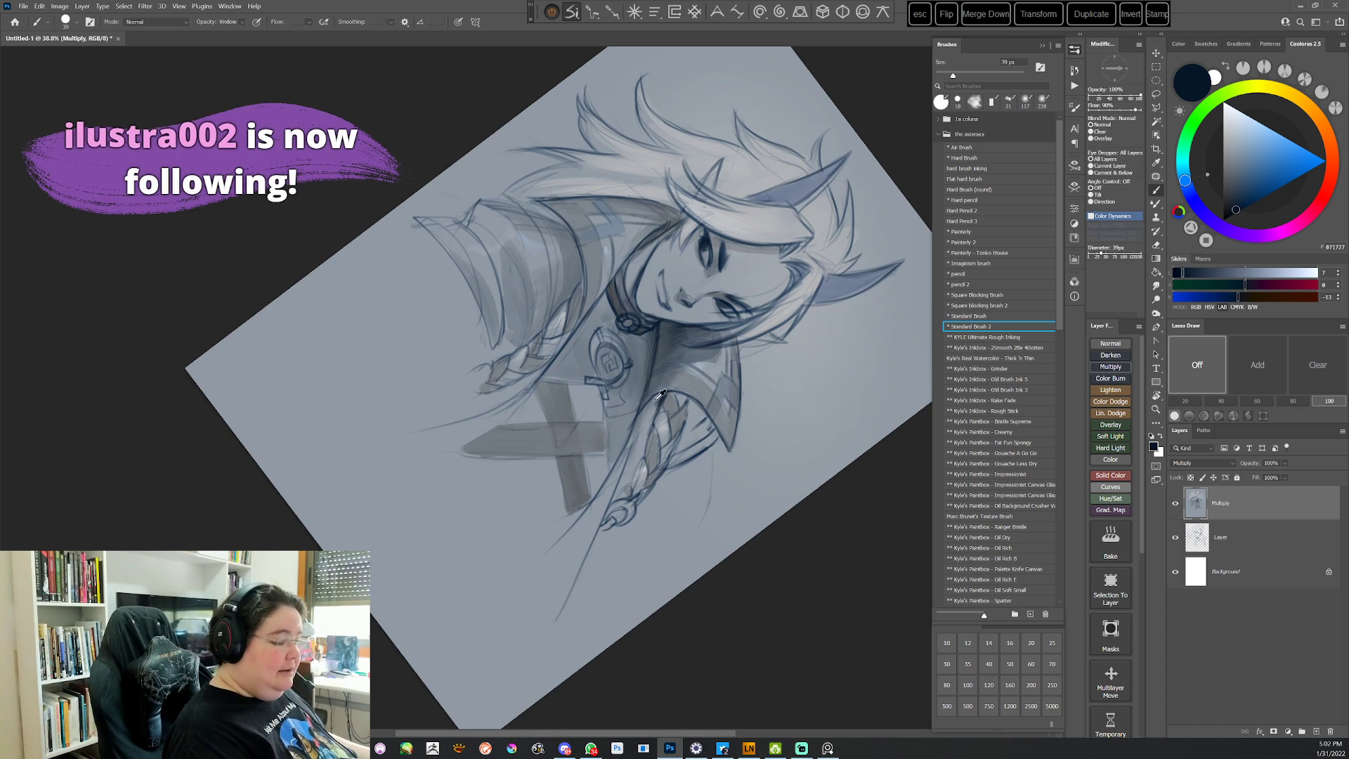
left_click(657, 399, "alt")
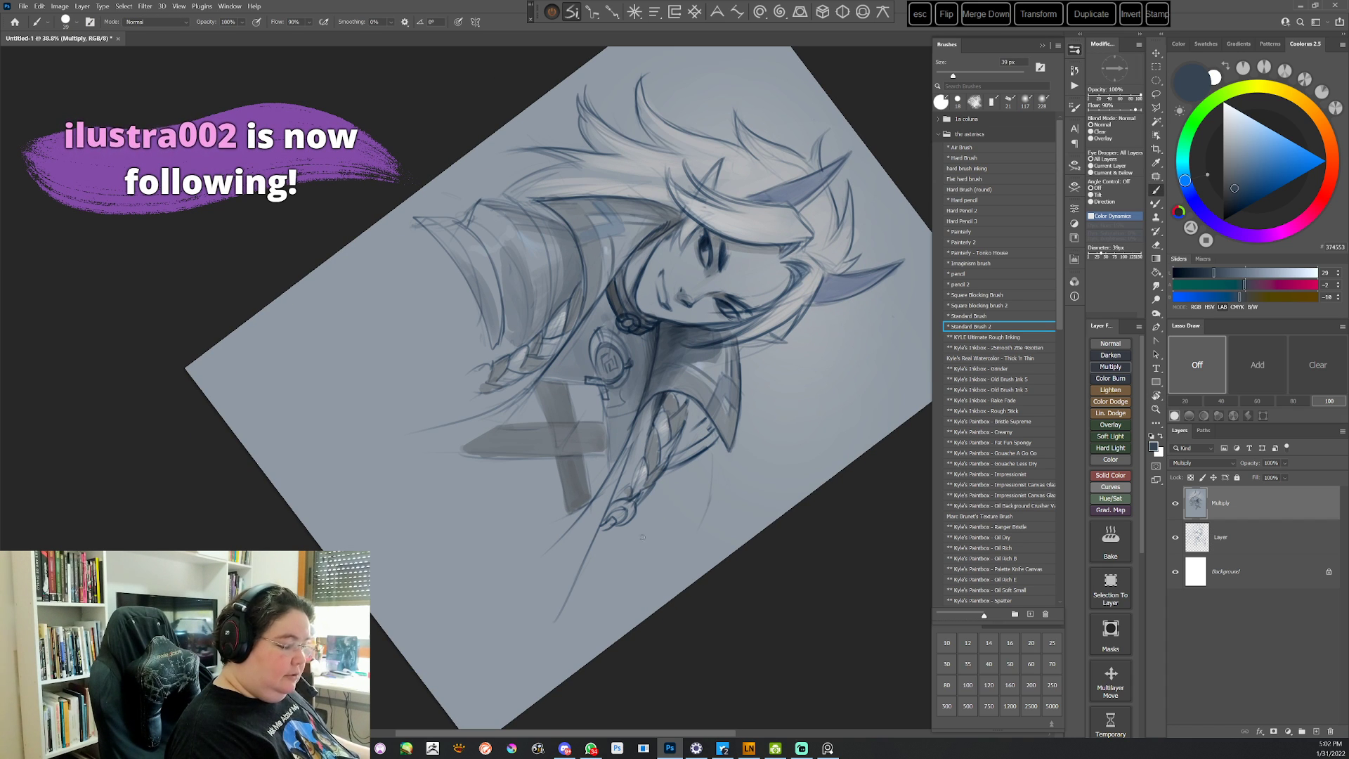
left_click(1232, 192)
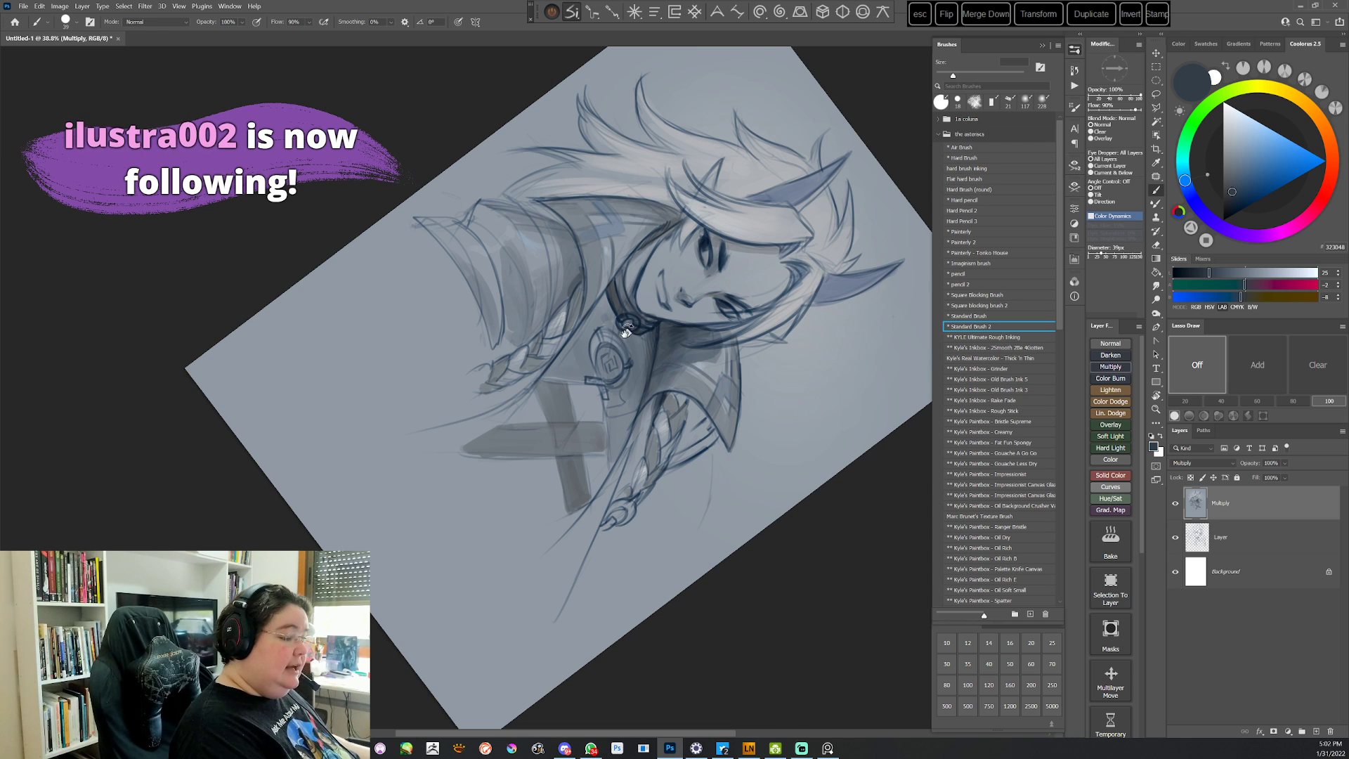
Shade the lower part of the left collar in dark slate blue with an enlarged brush
key("r")
mouse_move(651, 202)
left_mouse_down()
mouse_move(787, 414)
mouse_move(632, 614)
mouse_move(393, 548)
left_mouse_up()
key("b")
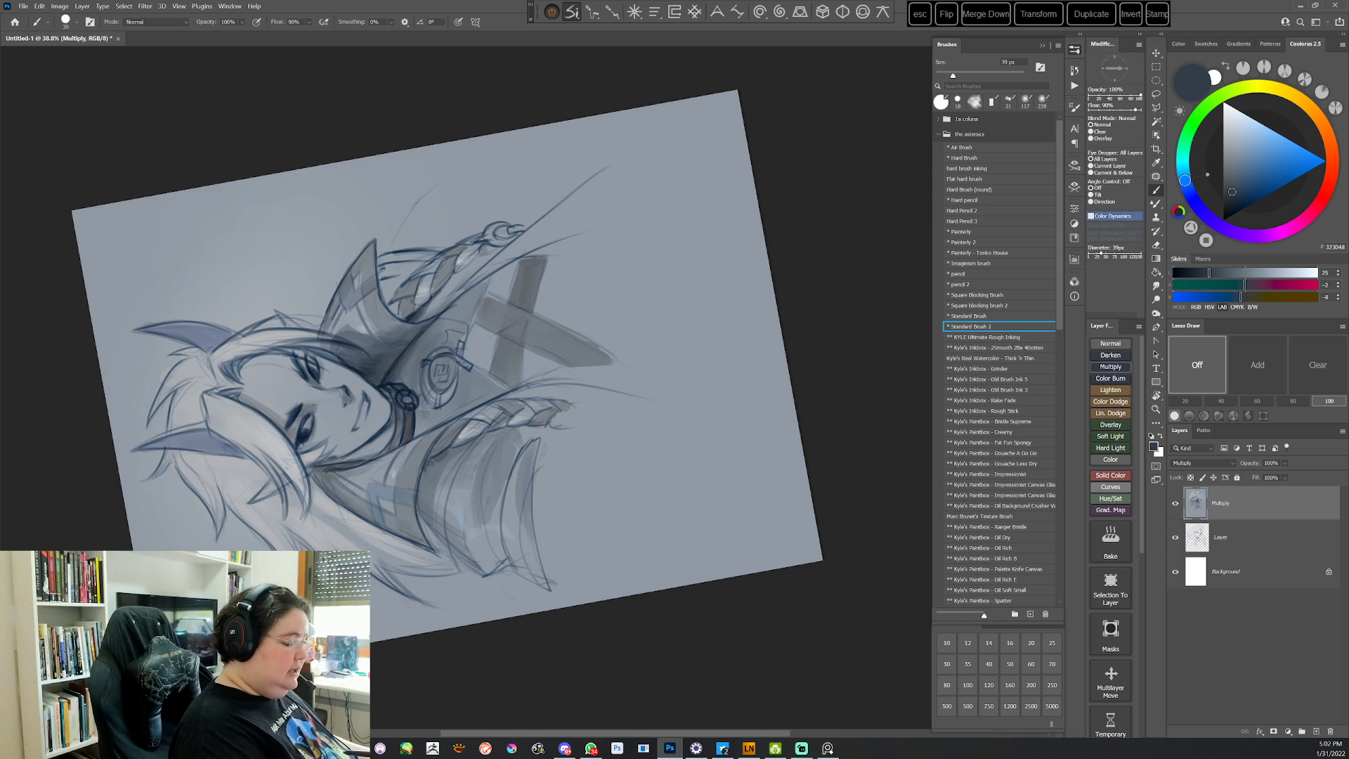
left_click(429, 459, "alt")
key("r")
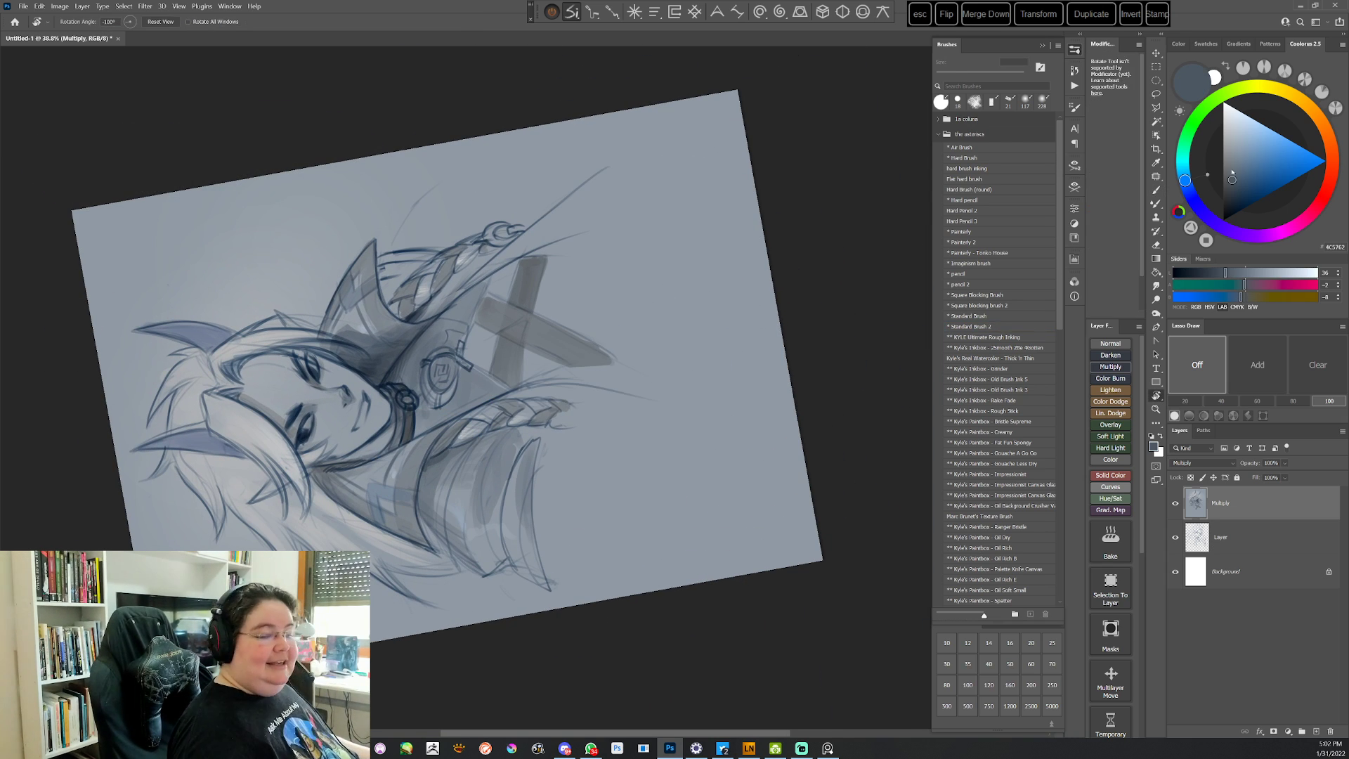
mouse_move(710, 352)
left_mouse_down()
mouse_move(644, 510)
mouse_move(396, 593)
left_mouse_up()
key("b")
right_click(654, 251)
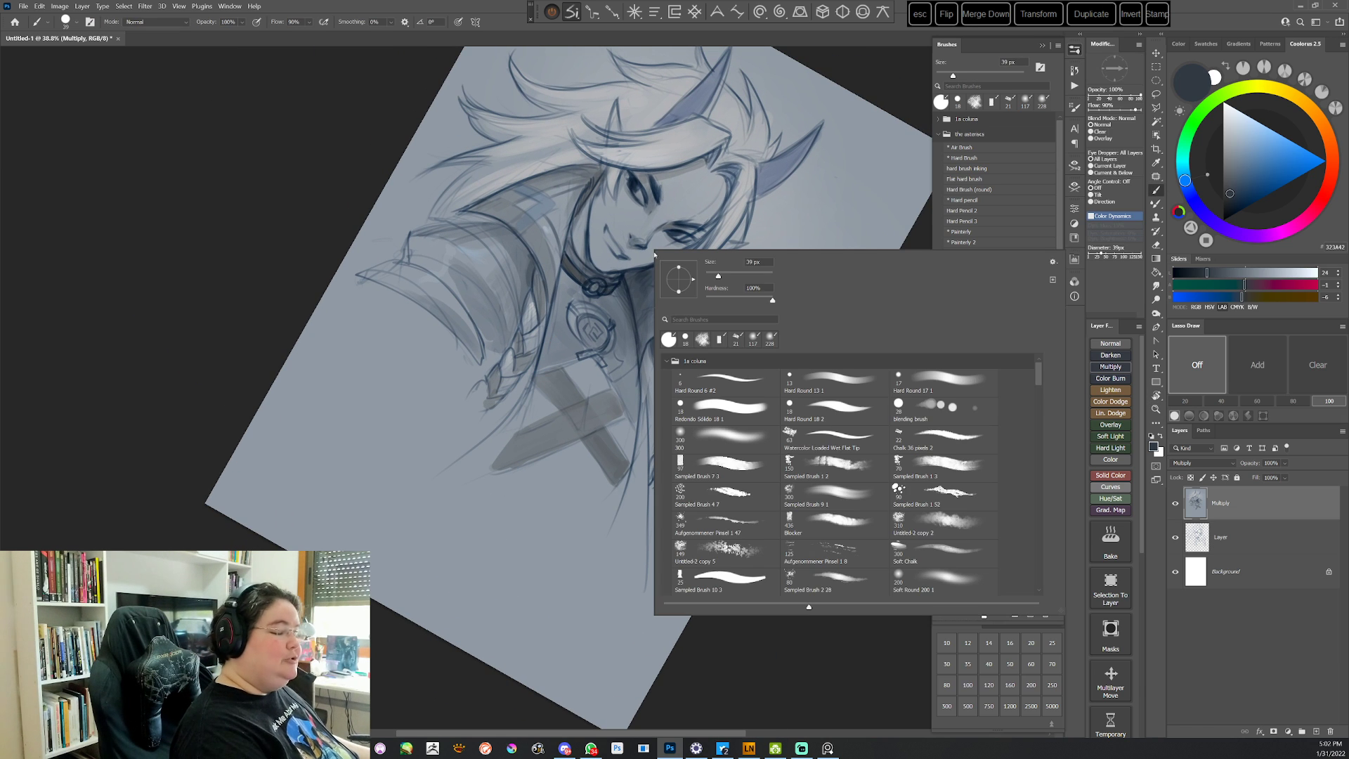
left_click_drag(536, 268, 527, 251)
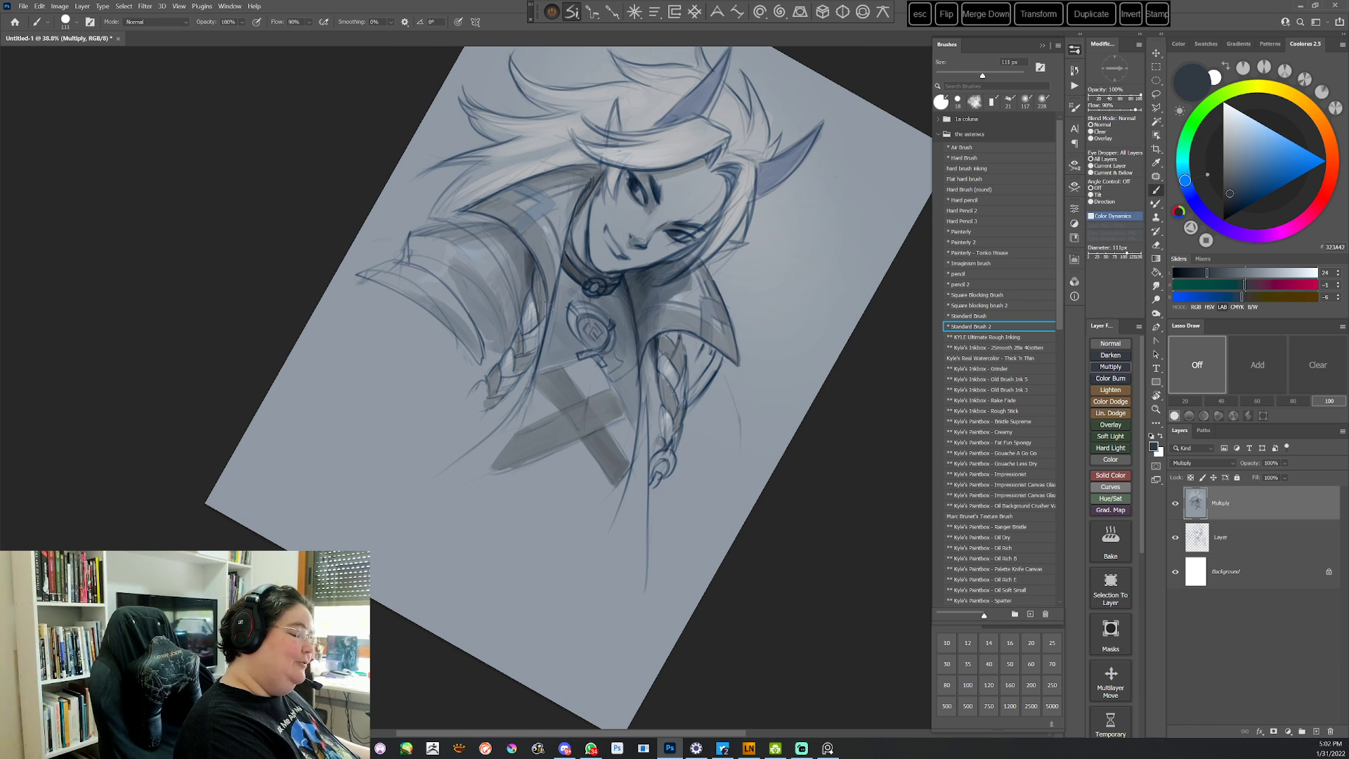
left_click(526, 294, "alt")
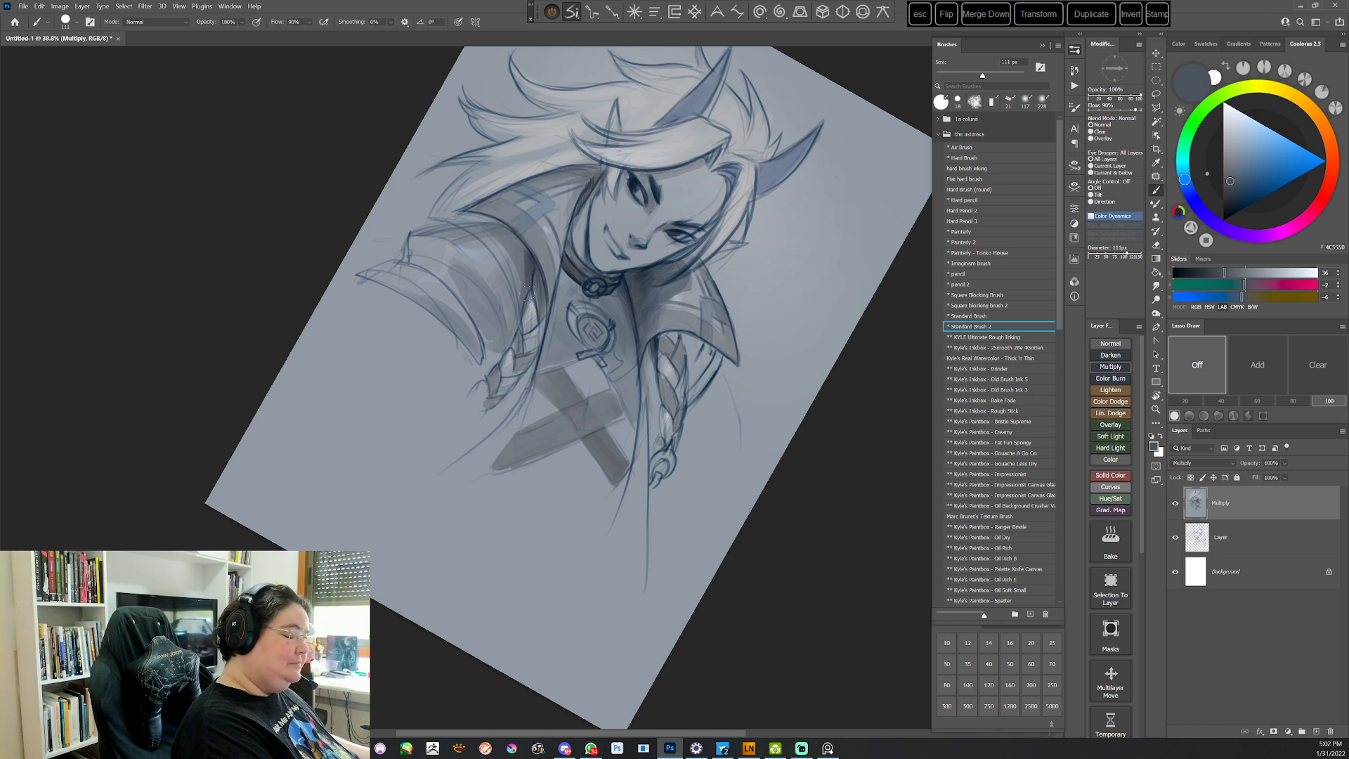
key("Escape")
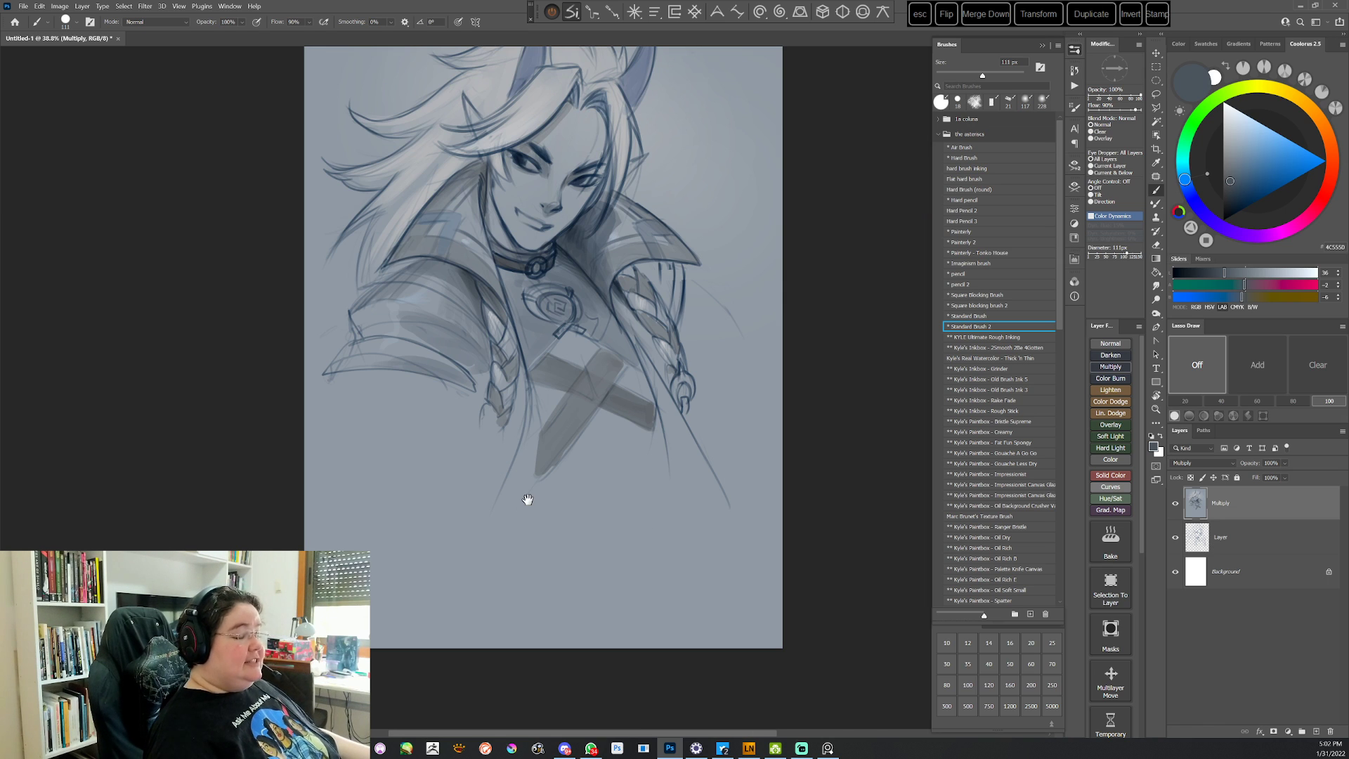
Shade around the chest emblem and the chest edge below it in a sampled dark grey with a 34 px brush
left_click_drag(707, 487, 698, 517)
left_click(688, 389, "alt")
key("r")
left_click_drag(695, 383, 612, 557)
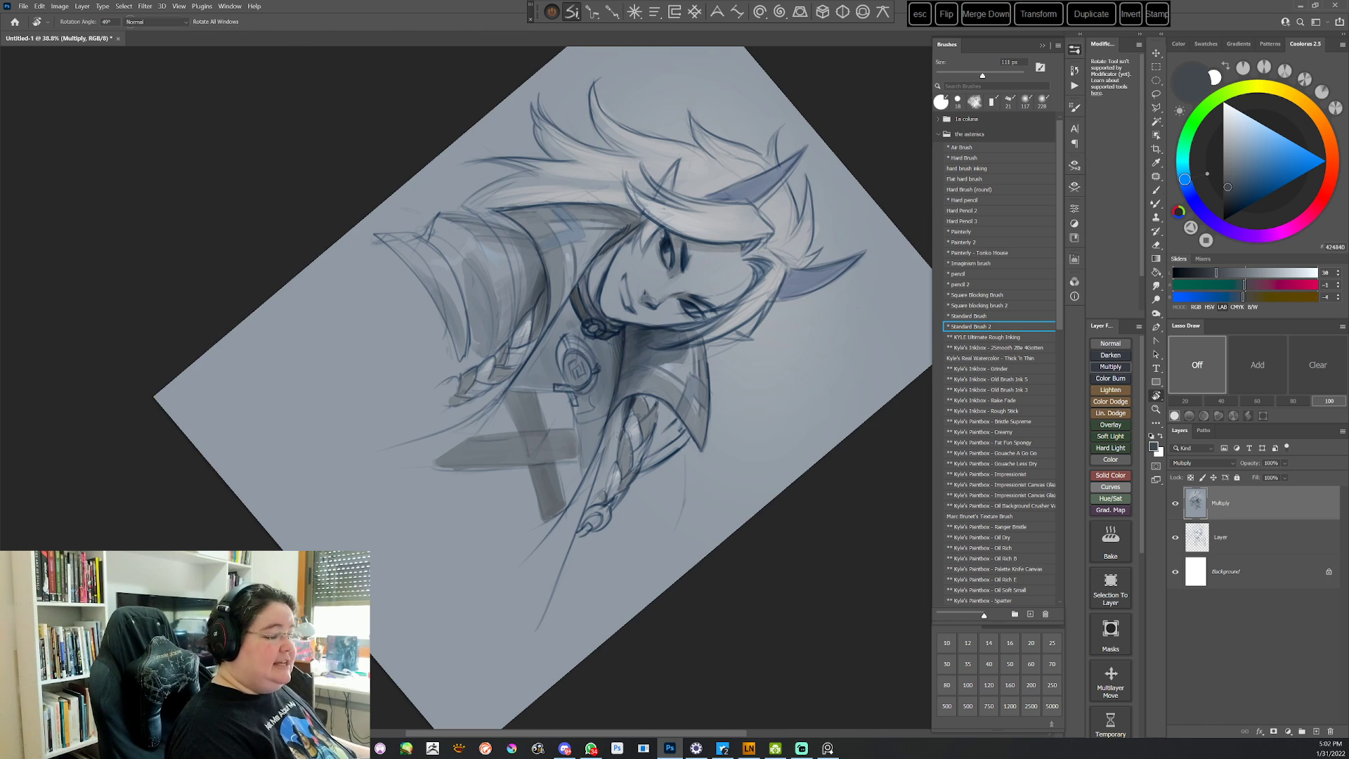
mouse_move(649, 333)
left_mouse_down()
mouse_move(613, 293)
mouse_move(608, 309)
left_mouse_up()
right_click(611, 293)
key("Return")
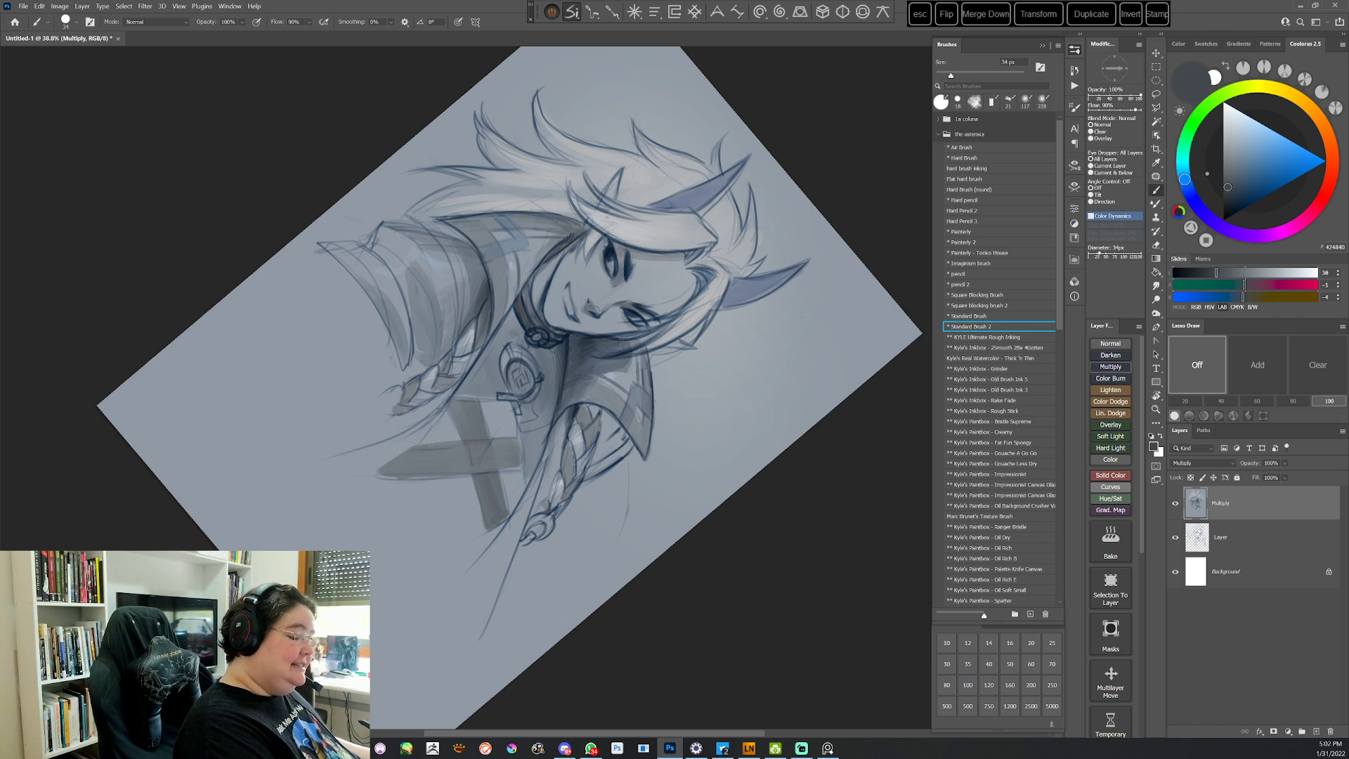
mouse_move(545, 387)
left_mouse_down()
mouse_move(492, 325)
mouse_move(504, 363)
left_mouse_up()
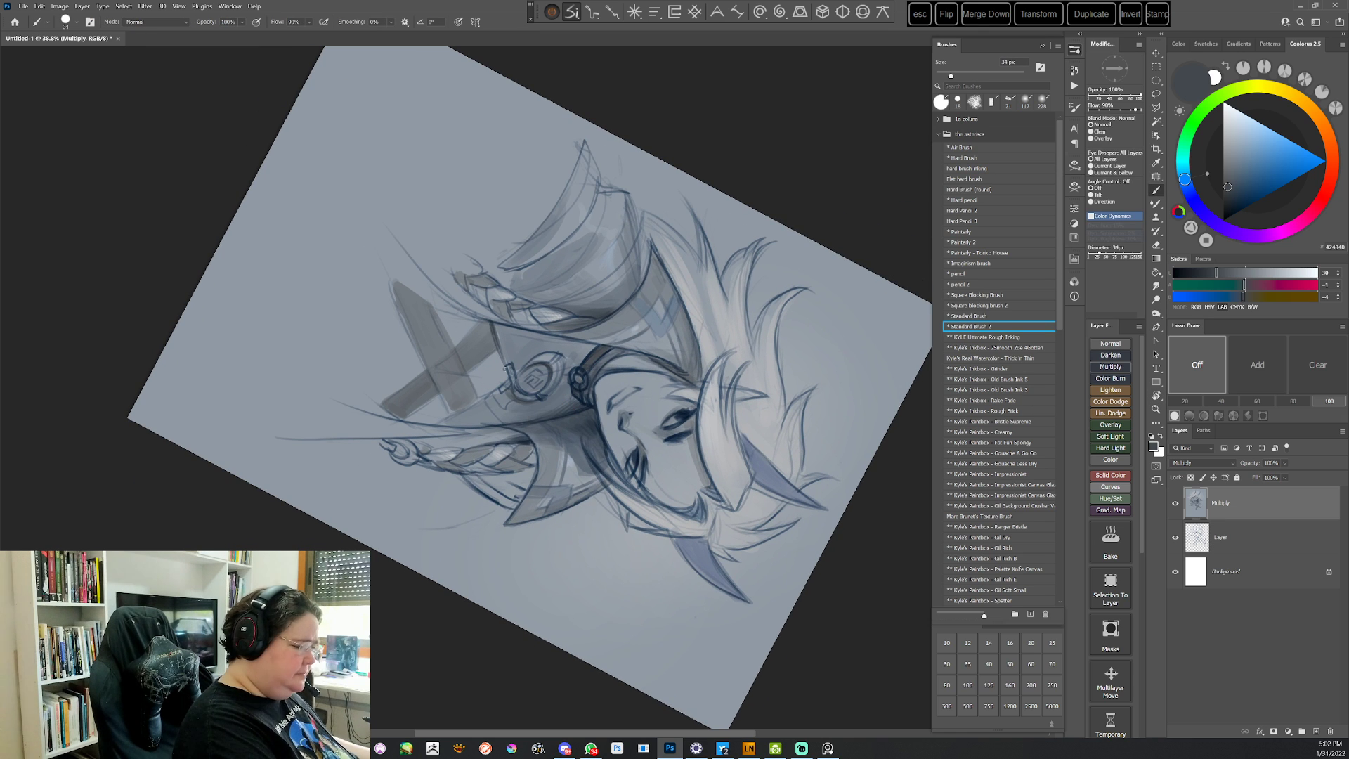
left_click_drag(439, 423, 491, 394)
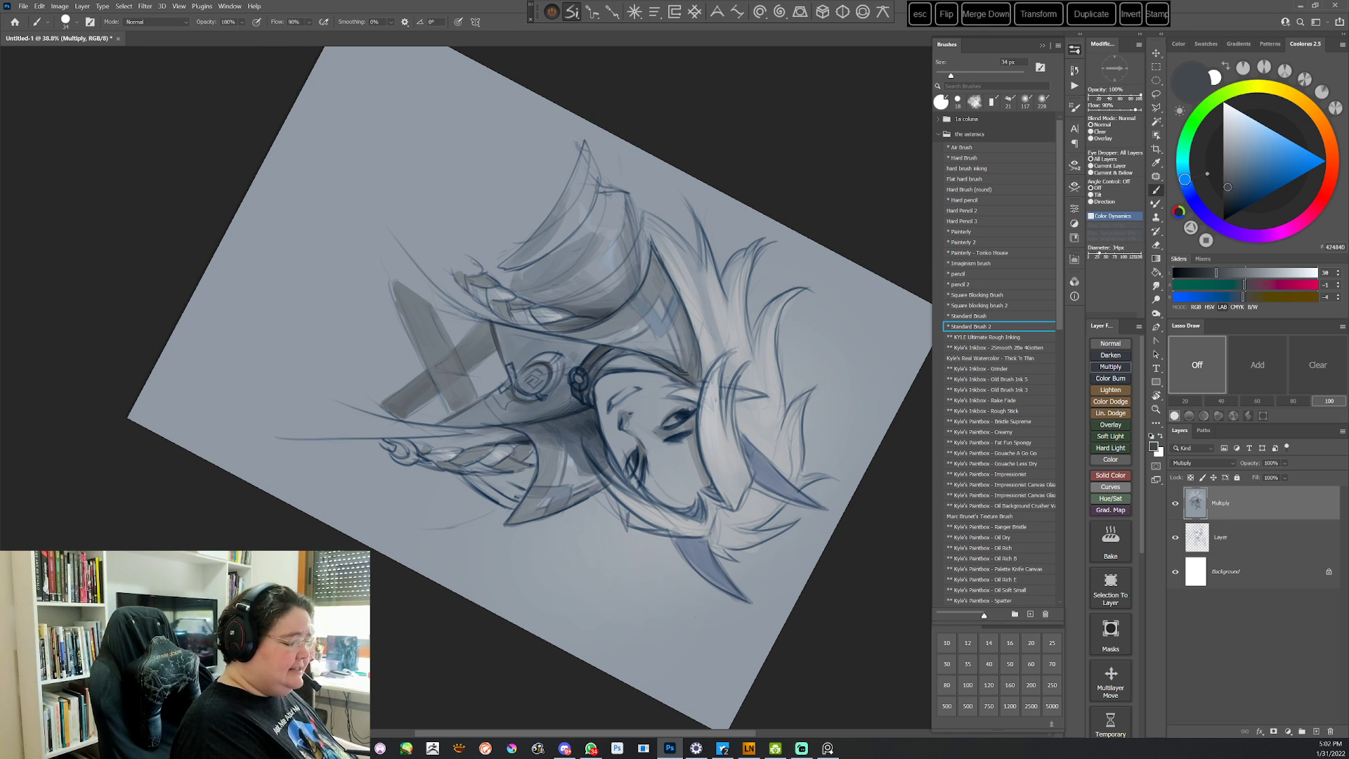
key("Escape")
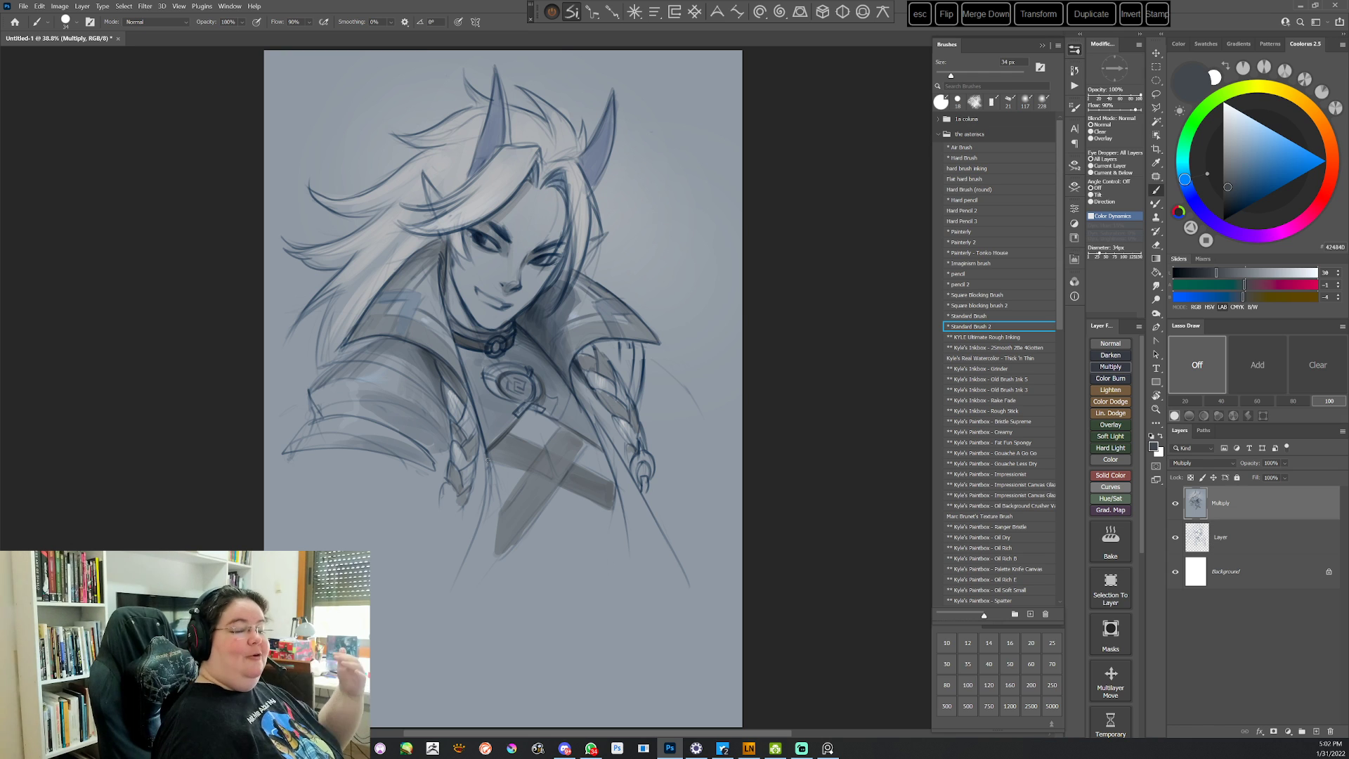
Darken the inside of the left collar and the torso area beside the crossed bands in dark slate blue at 88 px
left_click(1229, 194)
right_click(588, 308)
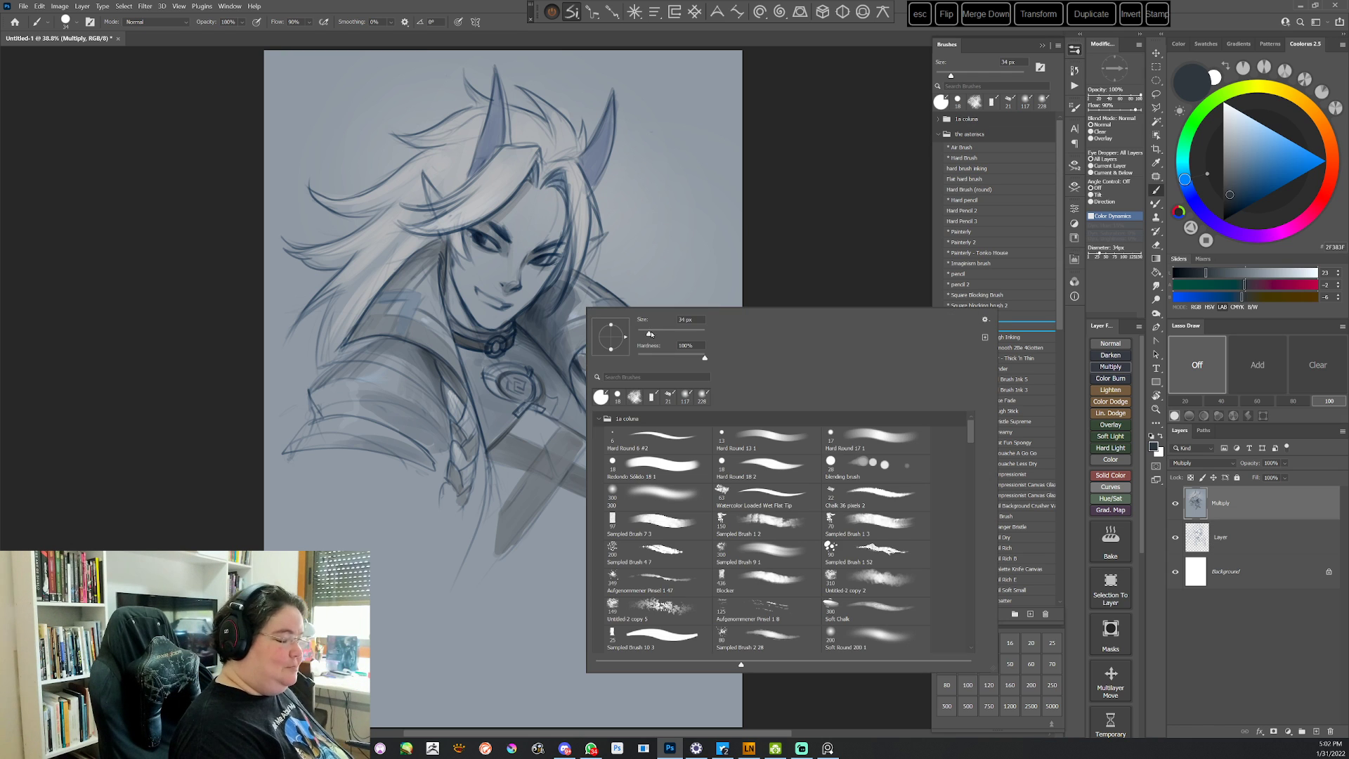
left_click(666, 333)
key("Return")
mouse_move(447, 302)
left_mouse_down()
mouse_move(481, 420)
mouse_move(456, 328)
left_mouse_up()
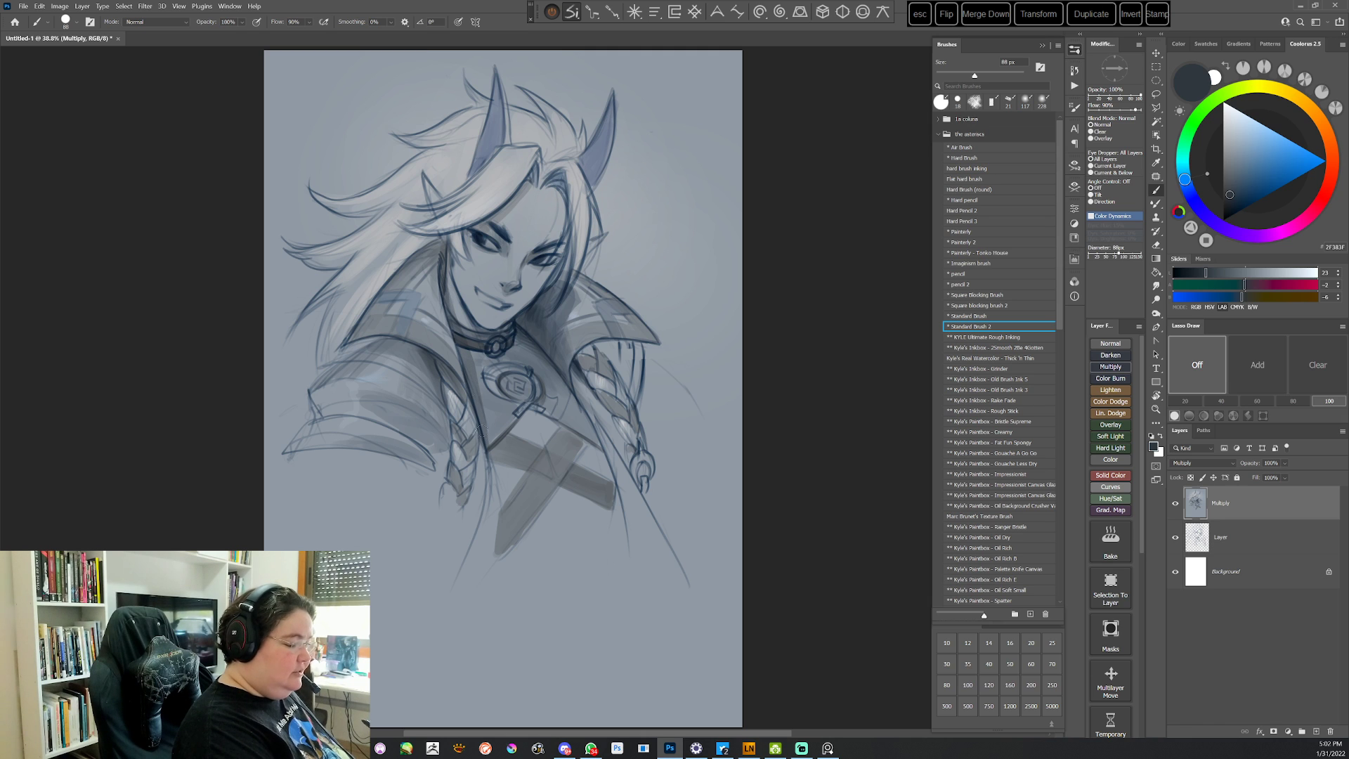
left_click_drag(491, 438, 502, 504)
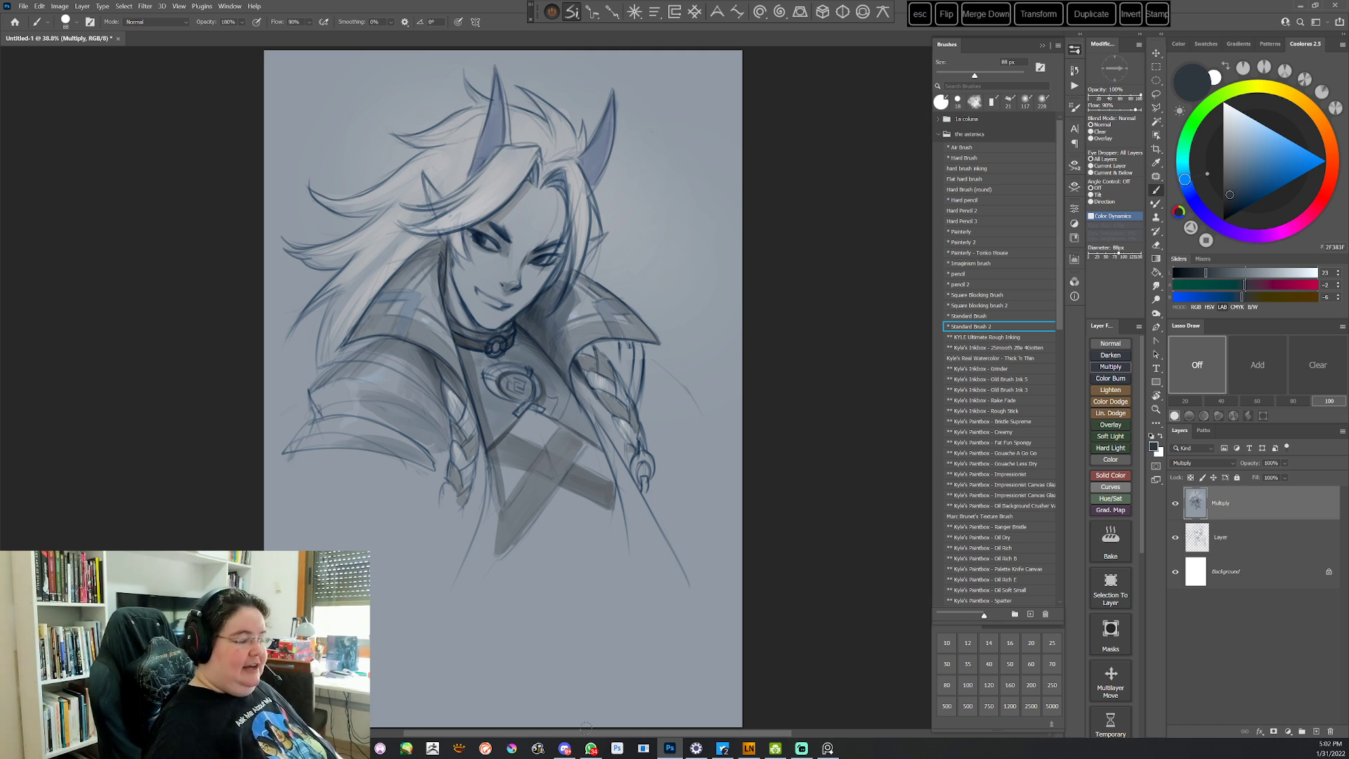
Shade both horns in a darker slate blue
left_click(1231, 197)
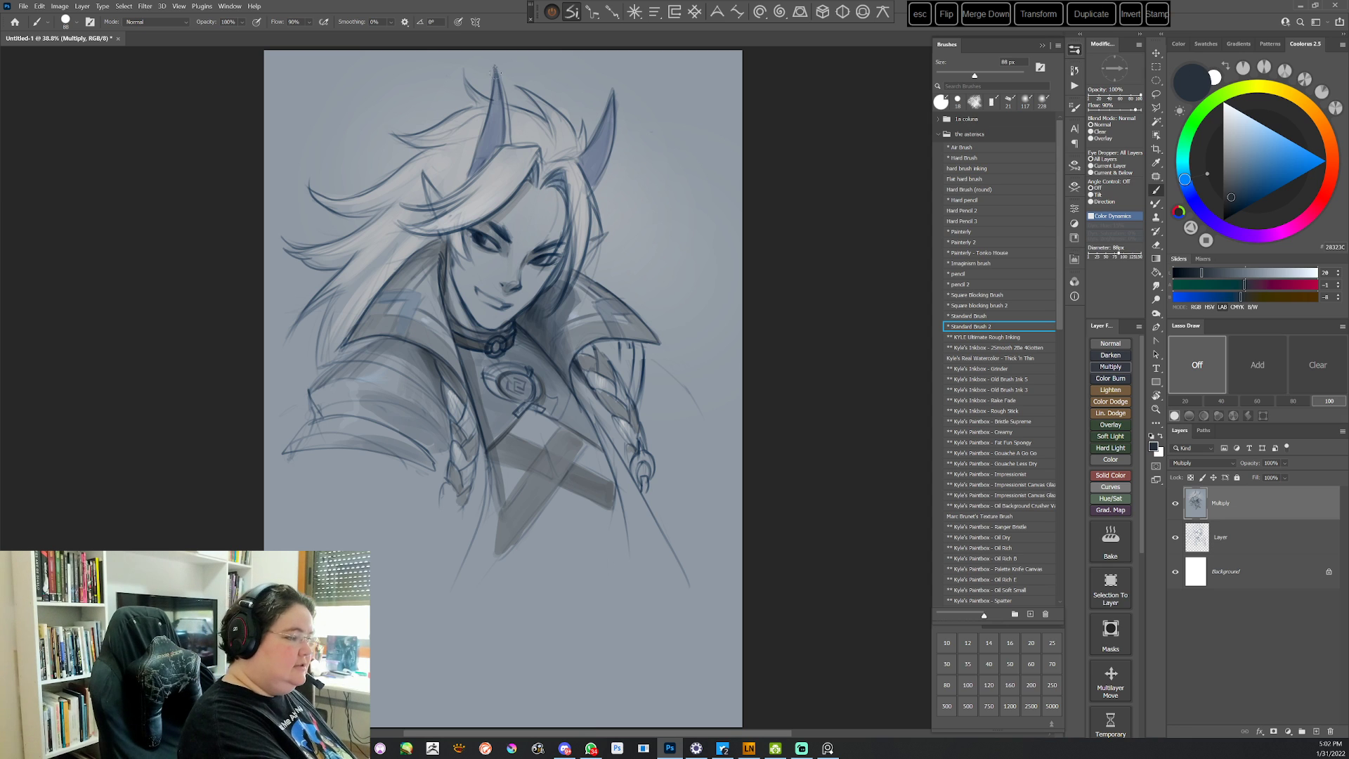
mouse_move(494, 74)
left_mouse_down()
mouse_move(501, 140)
mouse_move(484, 169)
left_mouse_up()
mouse_move(613, 116)
left_mouse_down()
mouse_move(598, 164)
mouse_move(610, 149)
left_mouse_up()
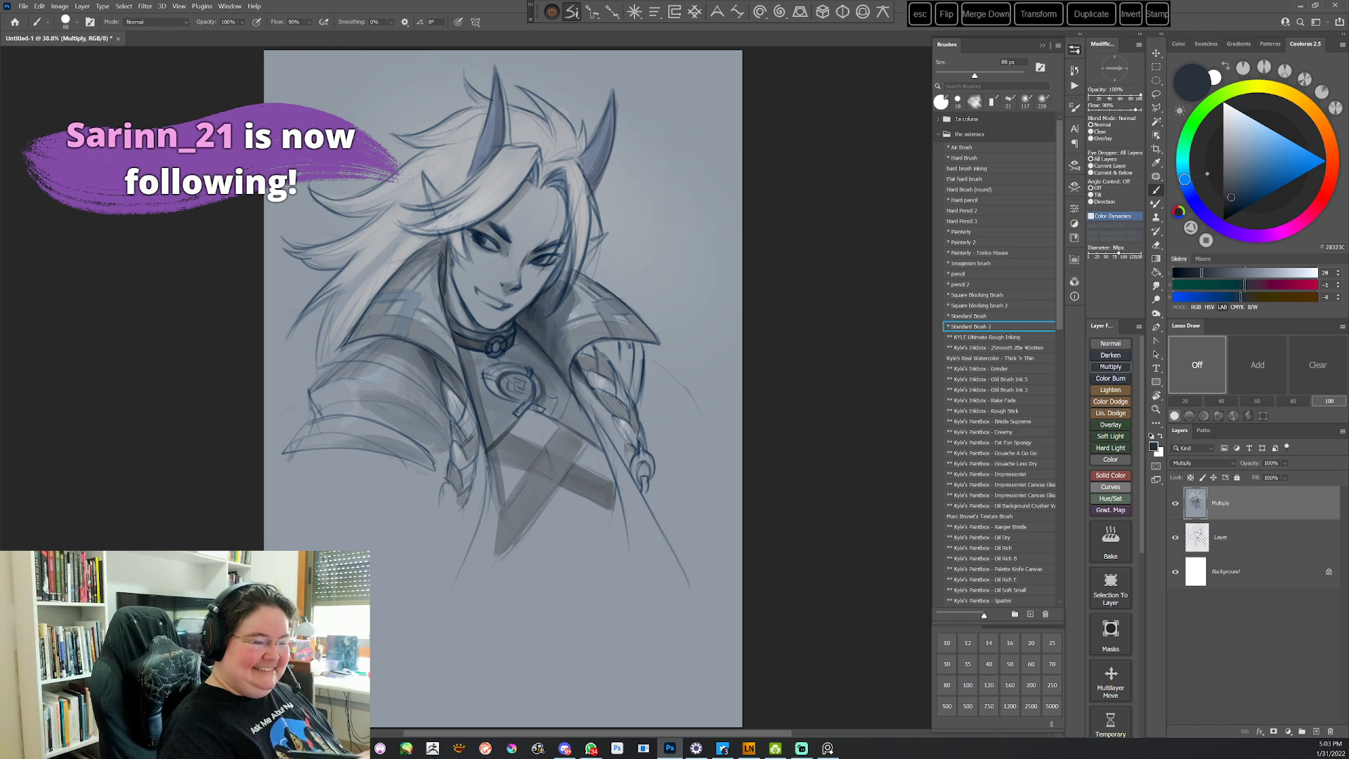
Reduce the brush to 26 px and sample the light grey of the hair beside the left horn's base
left_click(625, 207, "alt")
right_click(624, 207)
left_click(628, 203)
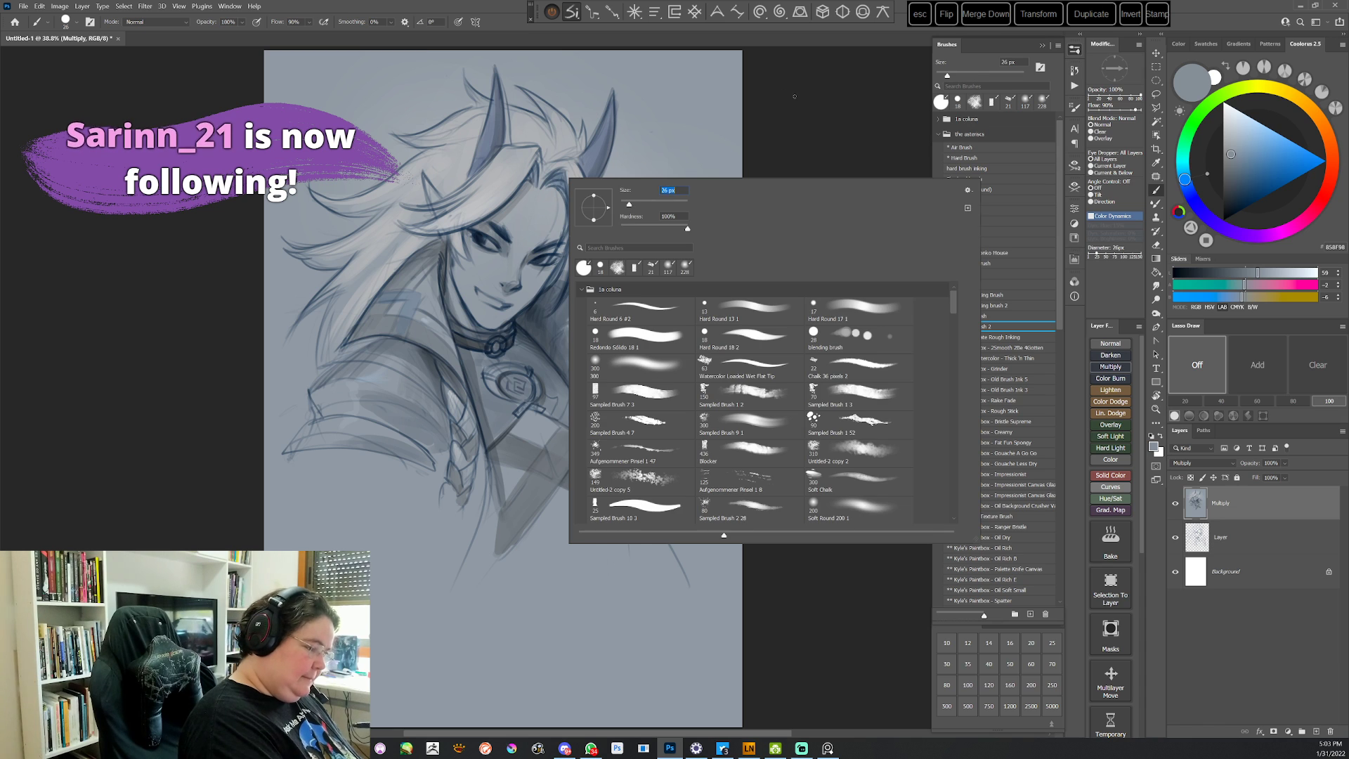
key("Return")
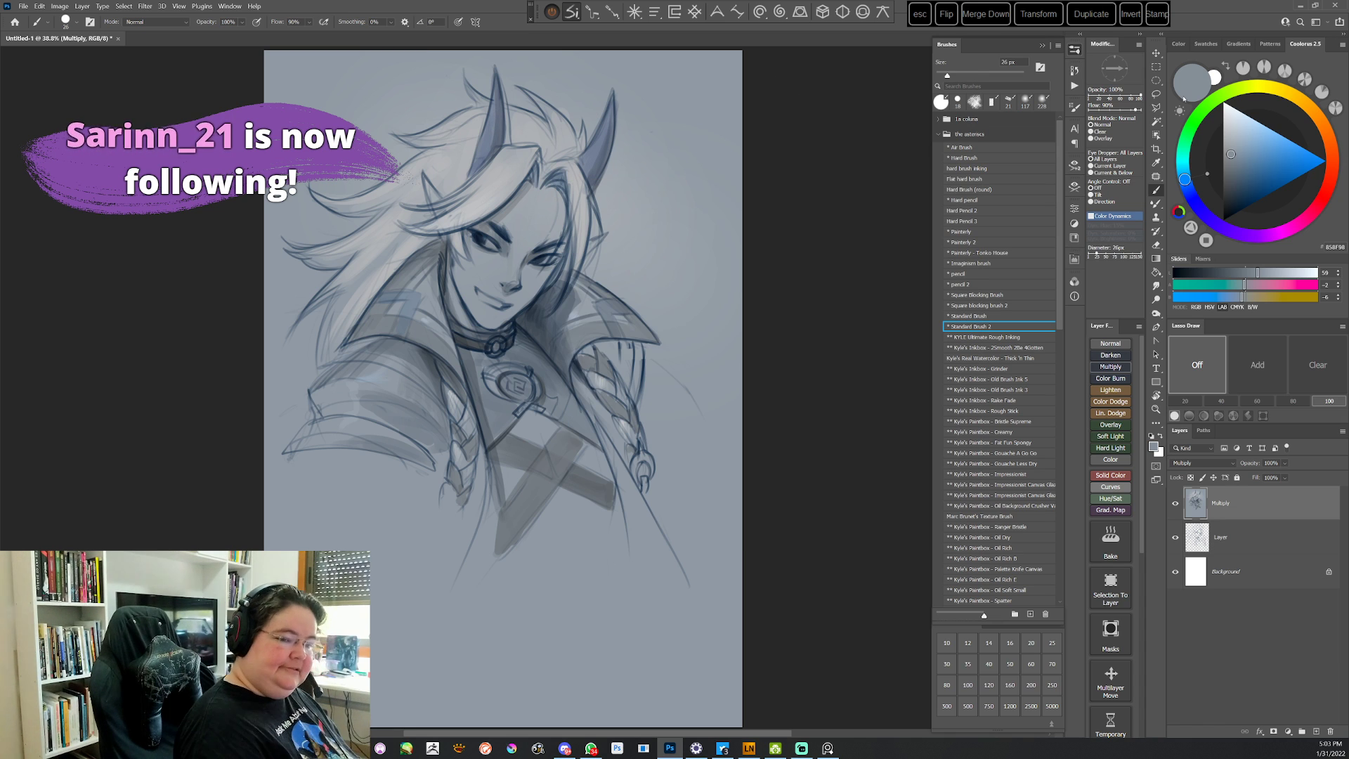
left_click(507, 156, "alt")
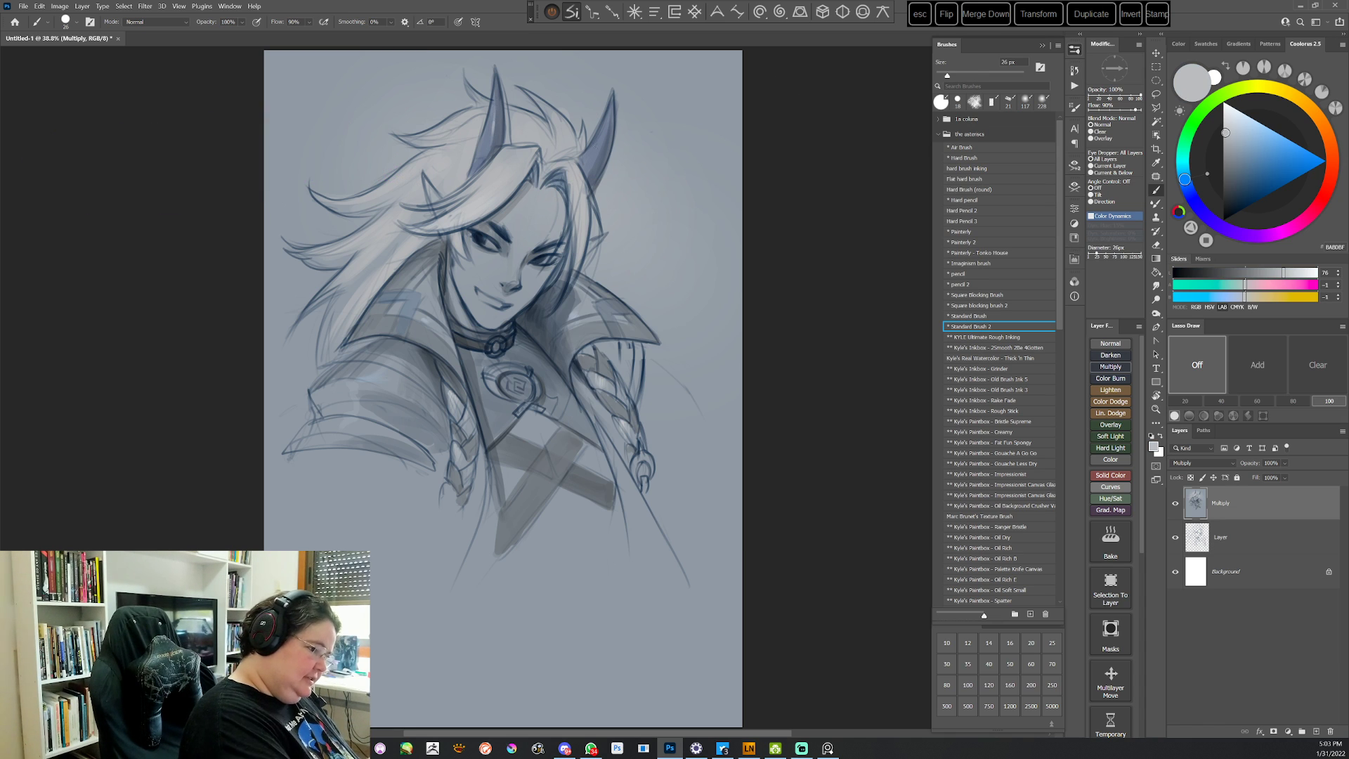
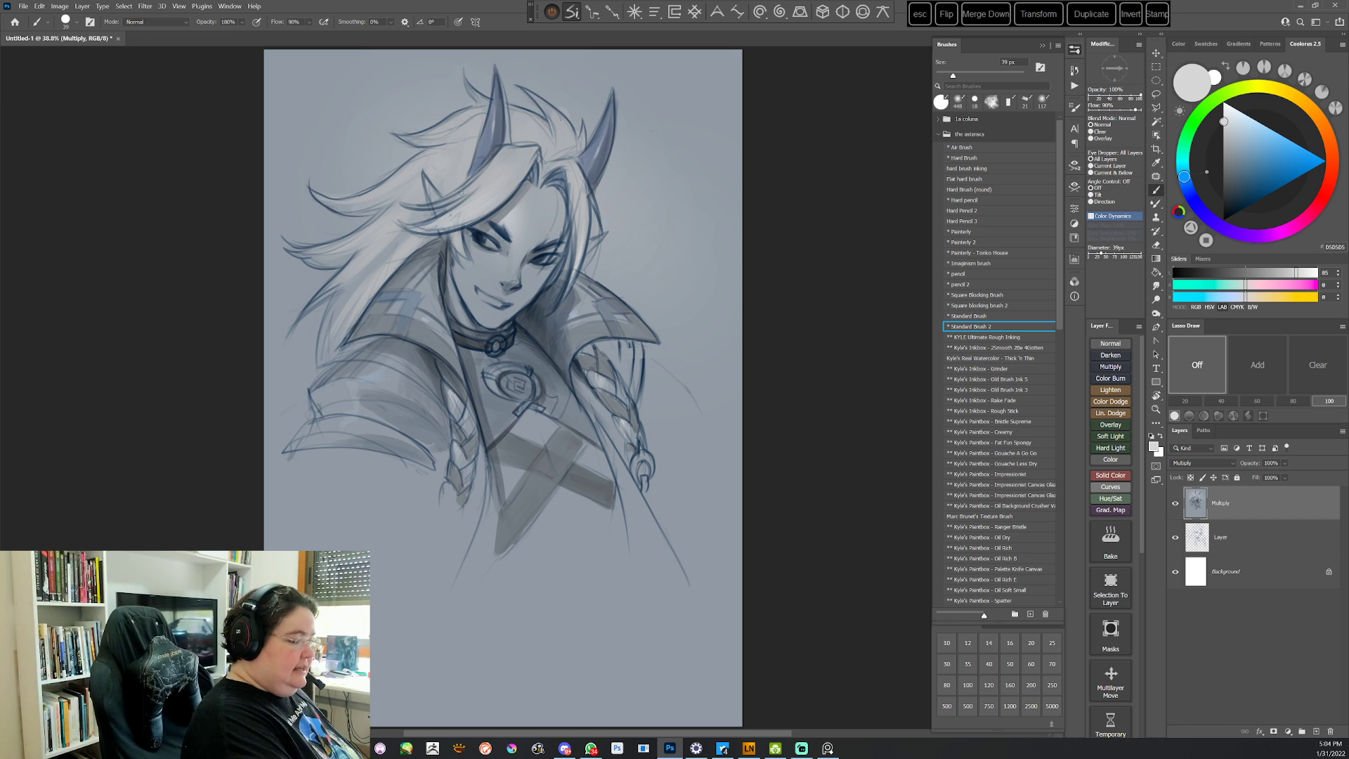
Brighten the hair strands around the left horn and along the side locks in light grey with a 39 px brush
left_click_drag(461, 191, 497, 159)
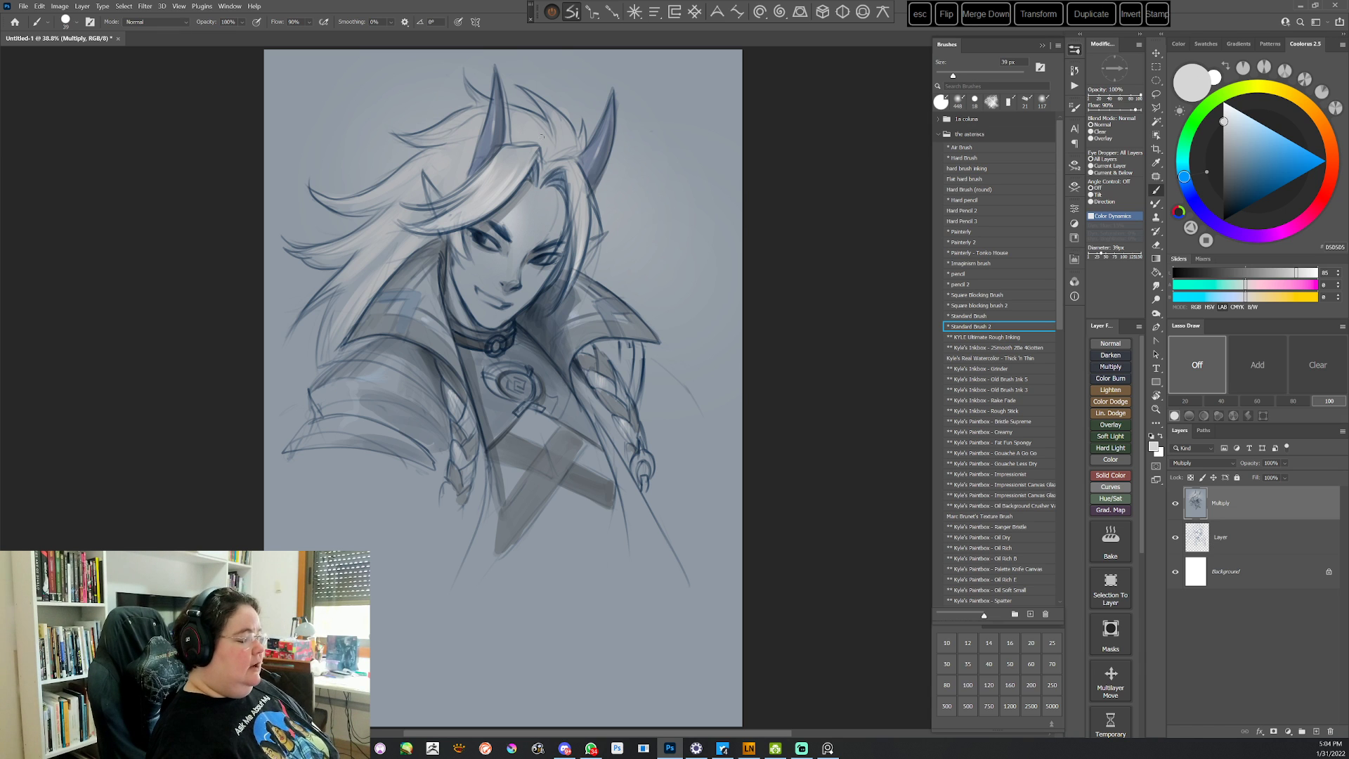
key("r")
left_click_drag(782, 440, 755, 242)
left_click_drag(527, 390, 654, 383)
key("b")
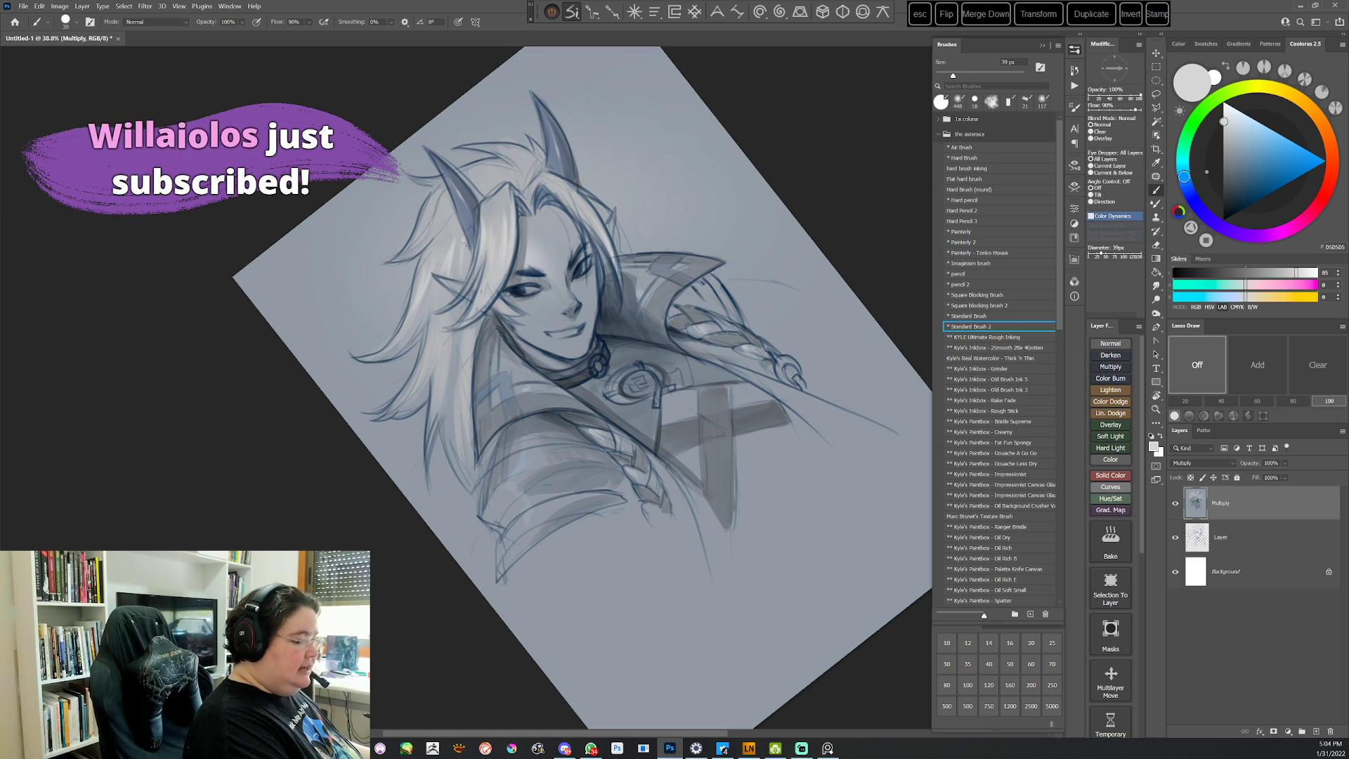
key("r")
mouse_move(447, 270)
left_mouse_down()
mouse_move(792, 408)
mouse_move(705, 617)
mouse_move(632, 658)
left_mouse_up()
key("b")
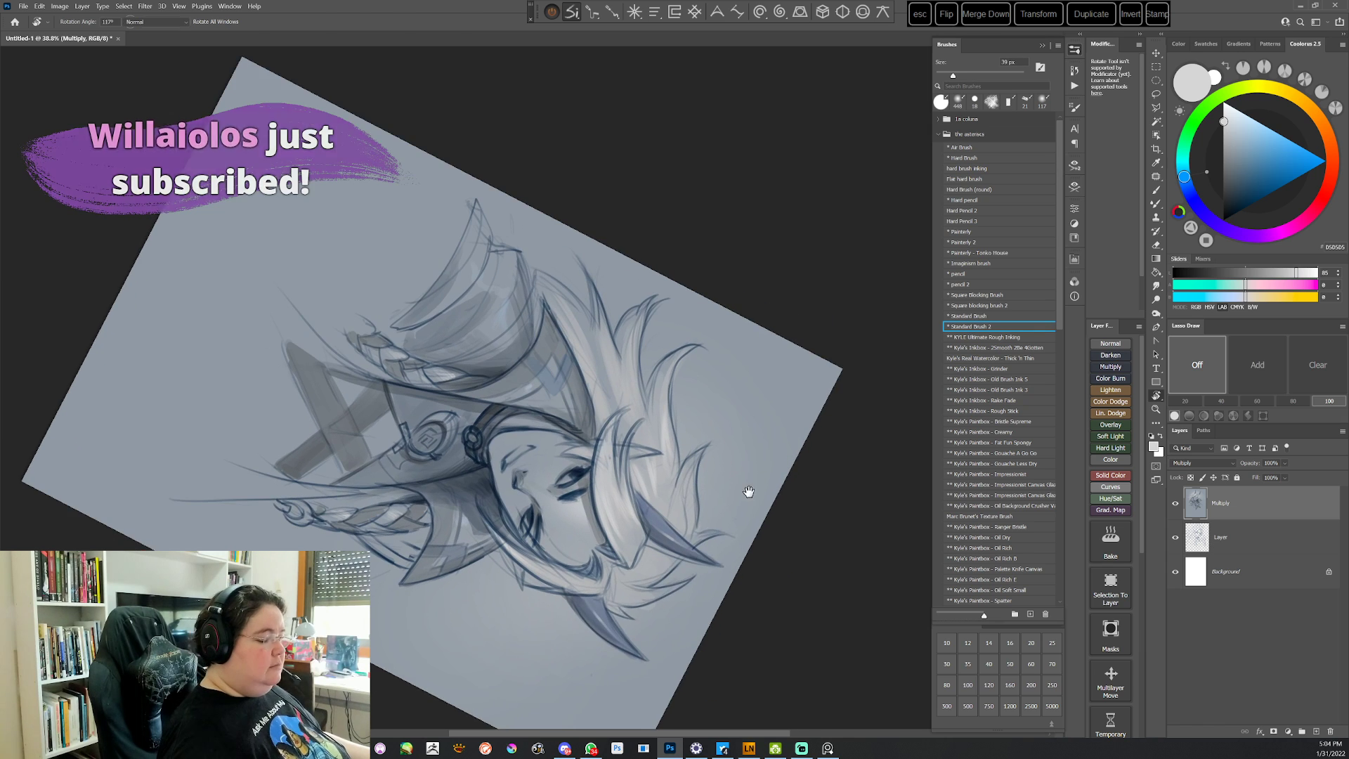
left_click_drag(747, 491, 692, 395)
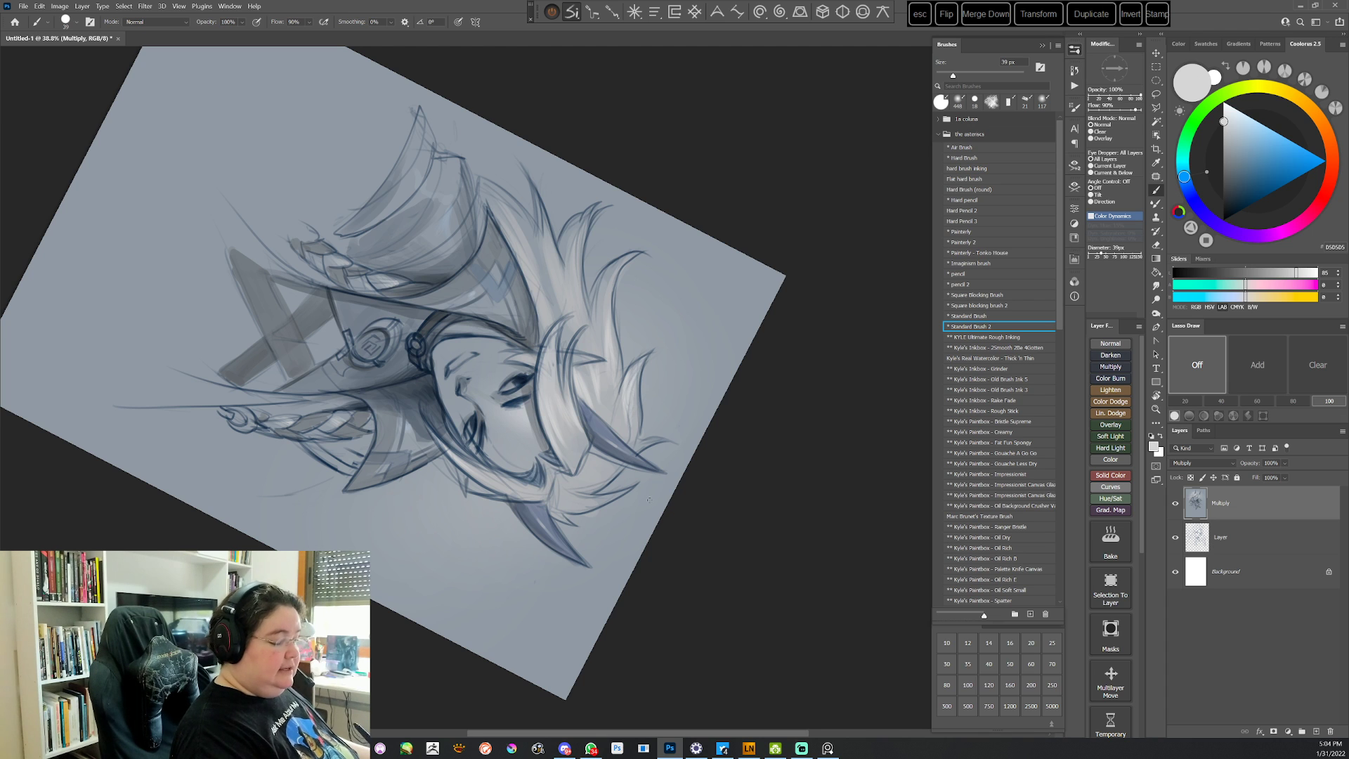
key("Escape")
key("r")
left_click_drag(743, 287, 685, 214)
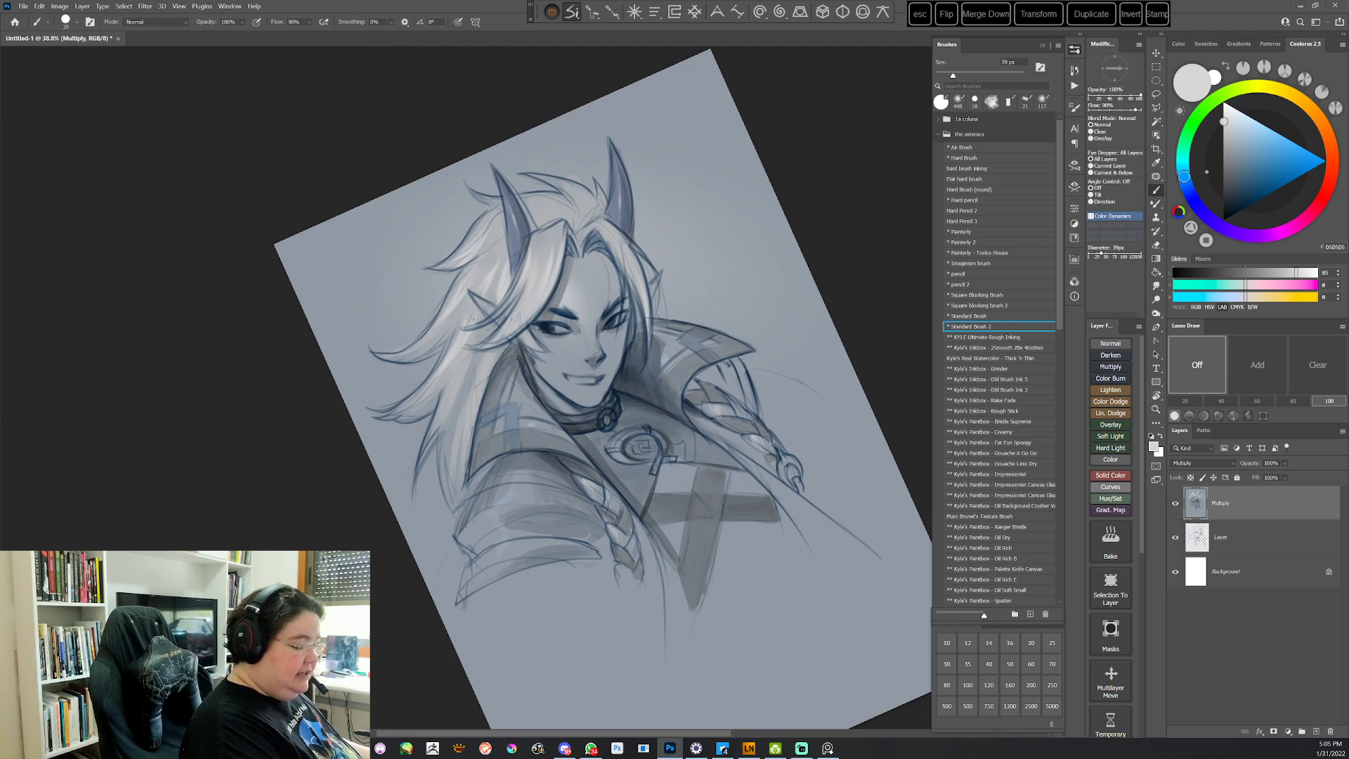
key("Escape")
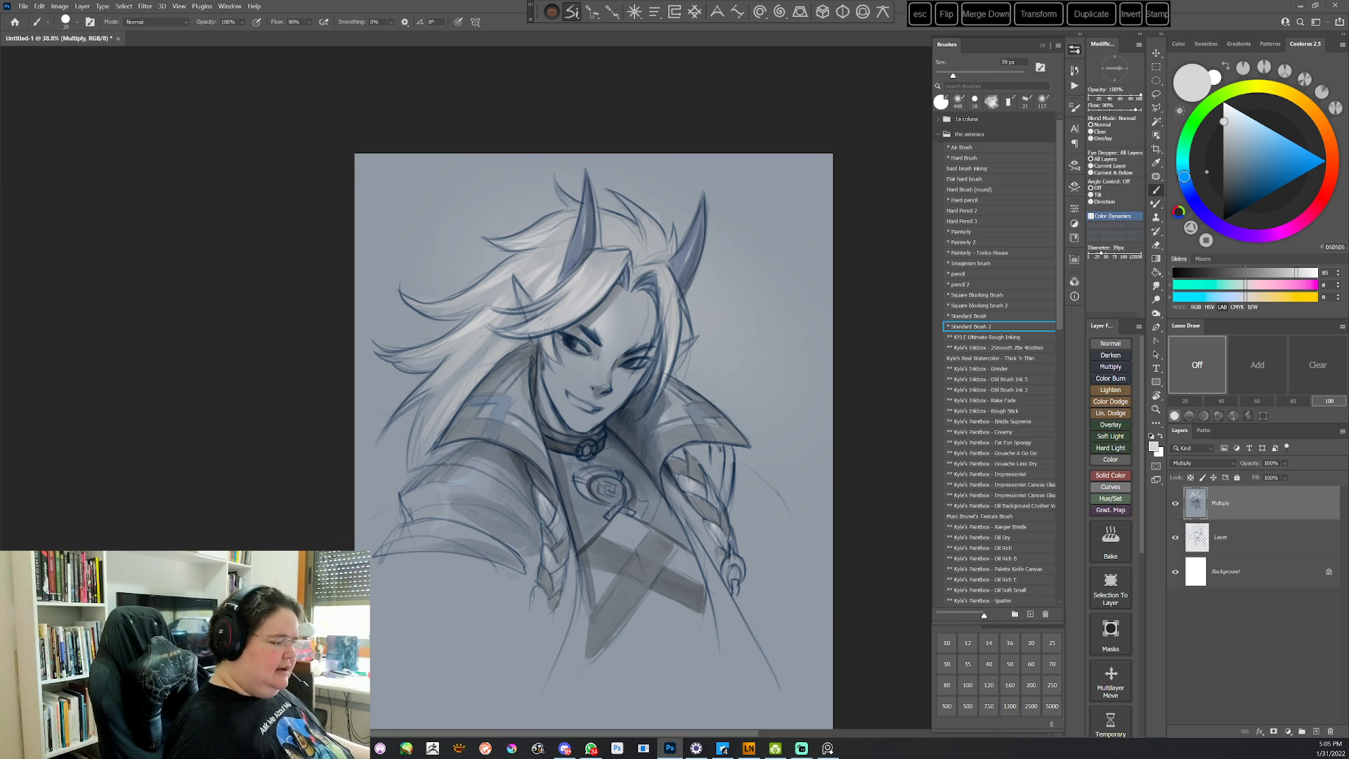
left_click_drag(718, 530, 667, 480)
Sample blue-grey tones from the face and blend the cheek shading below the left eye with a 69 px brush
left_click(547, 275, "alt")
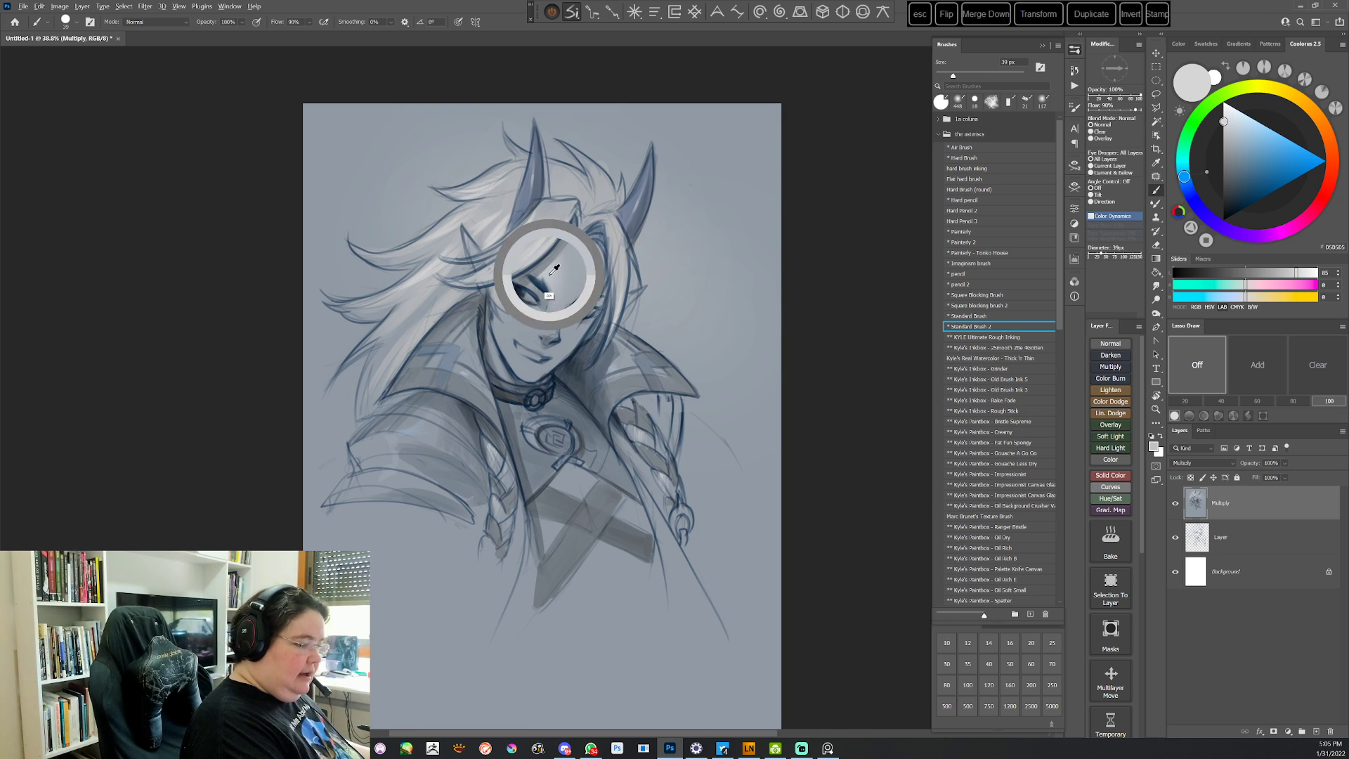
left_click(551, 273, "alt")
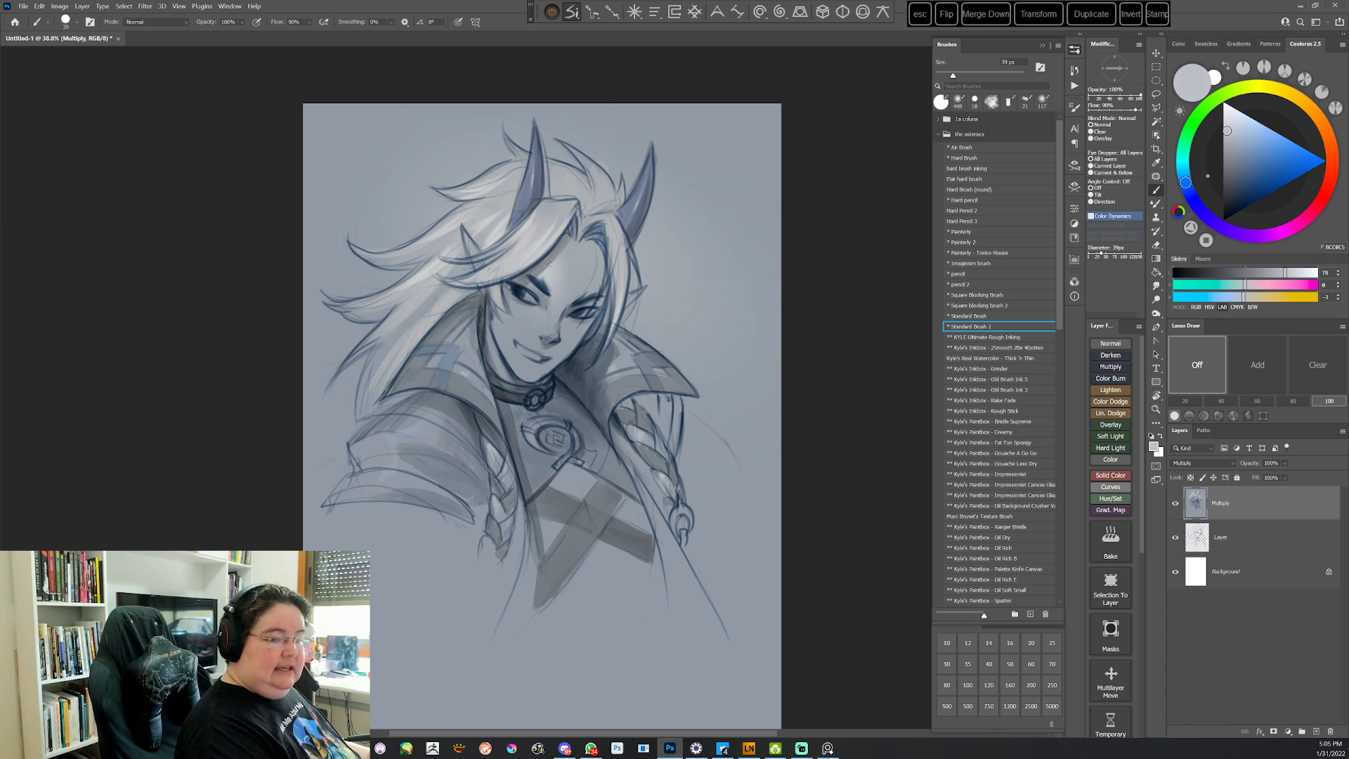
right_click(603, 282)
left_click_drag(668, 311, 678, 311)
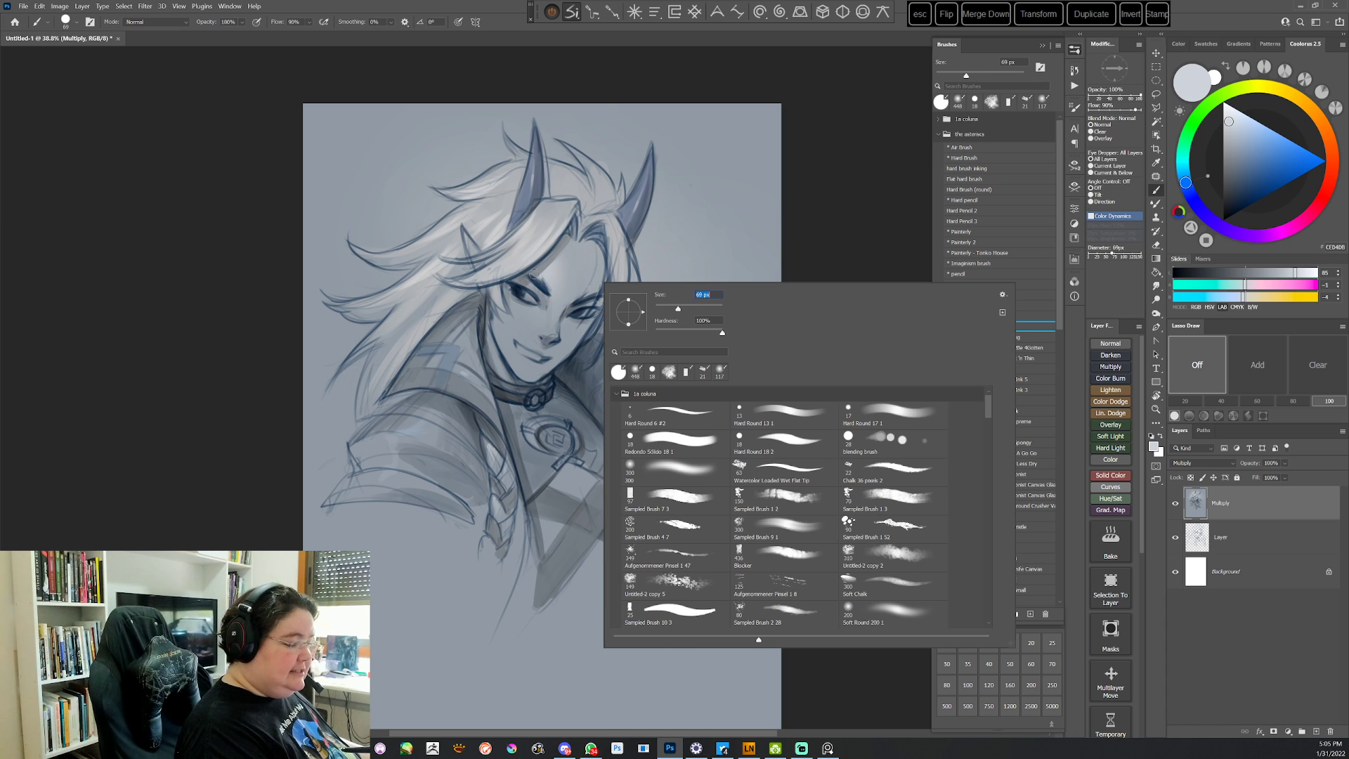
key("Return")
key("r")
left_click_drag(536, 309, 601, 396)
left_click(601, 397, "alt")
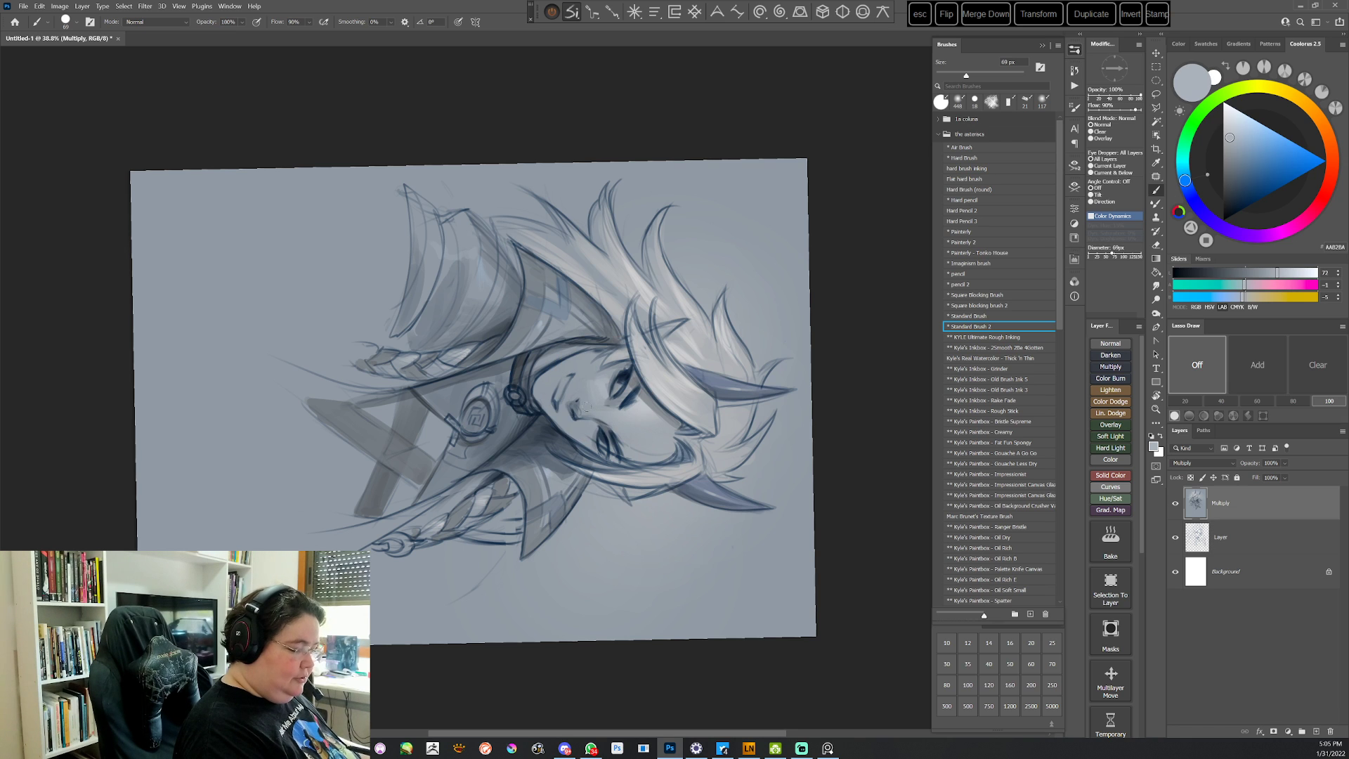
left_click(607, 385, "alt")
left_click(609, 383, "alt")
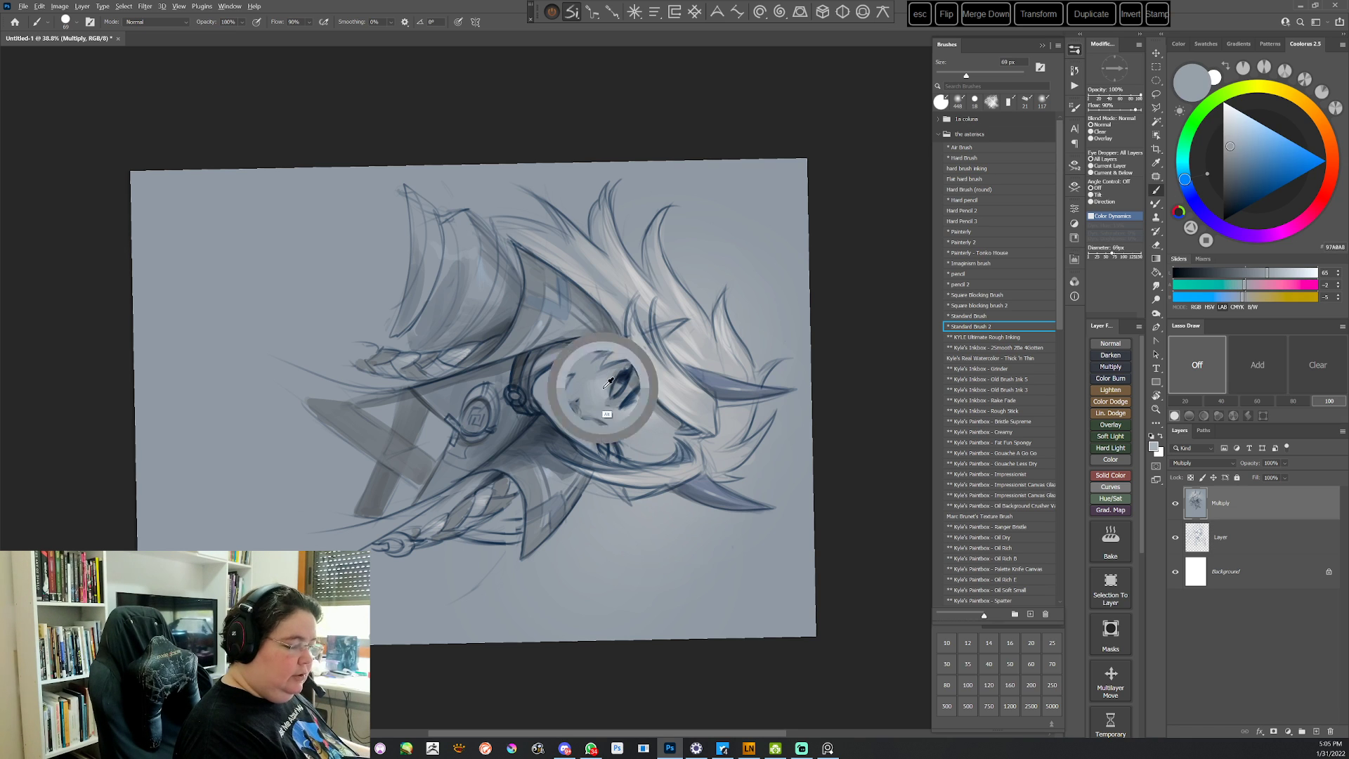
left_click(609, 382, "alt")
key("Escape")
Sample a lighter grey for the face highlights and set the brush to 64 px
left_click(645, 327, "alt")
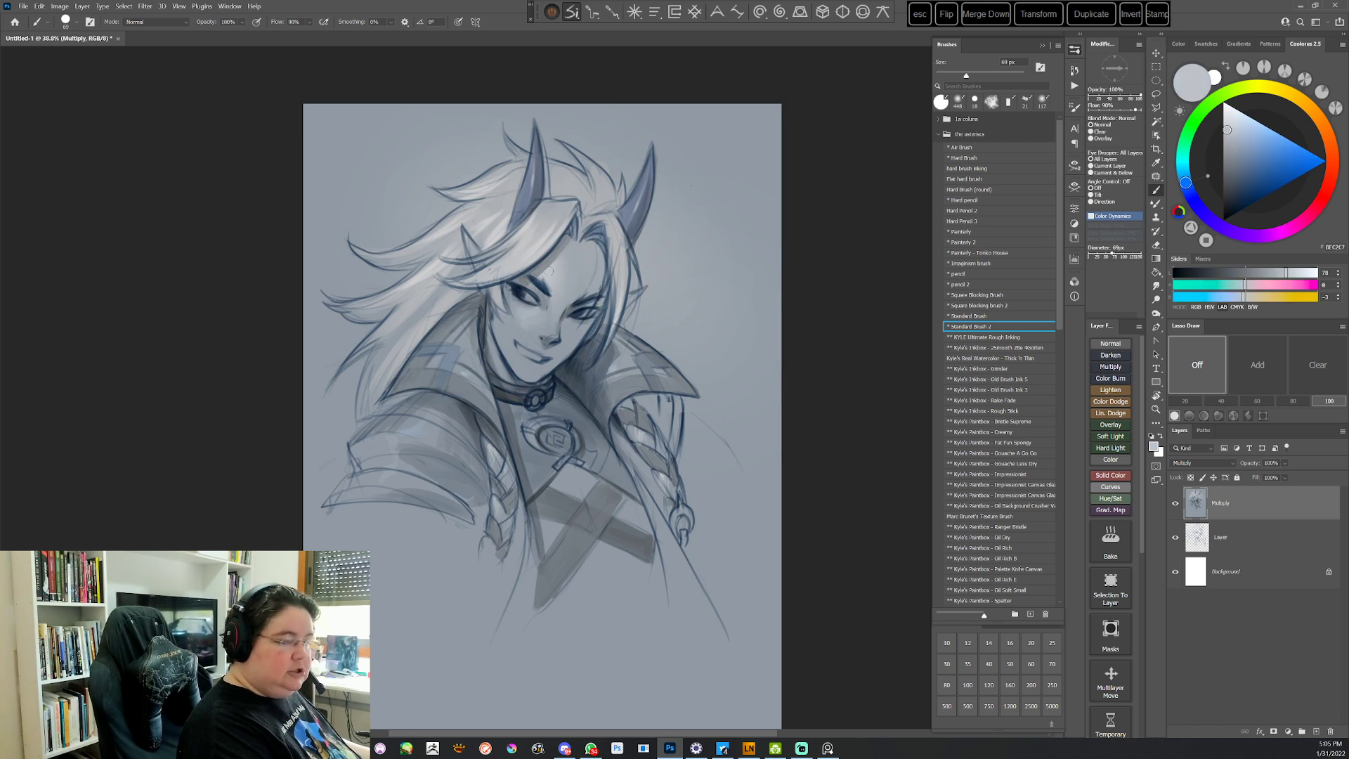
left_click(645, 327, "alt")
right_click(645, 327)
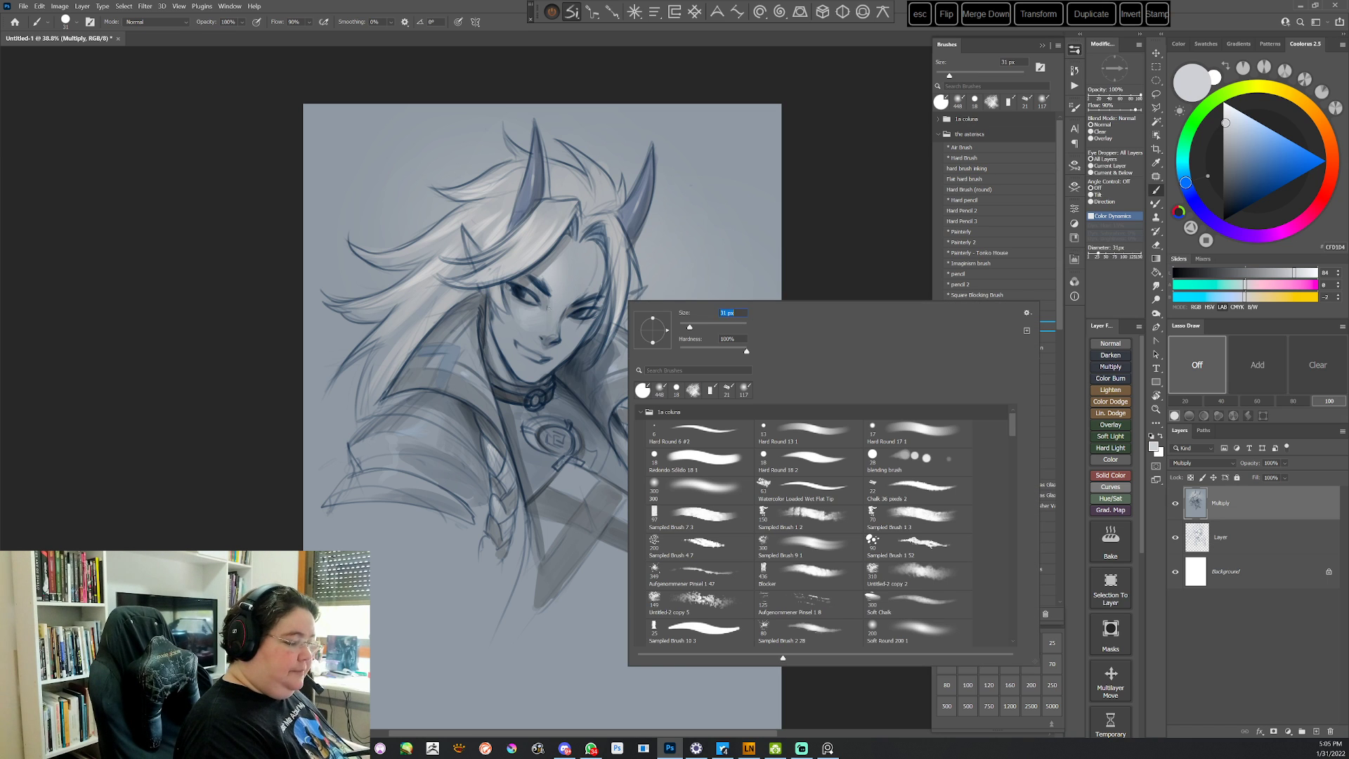
key("Escape")
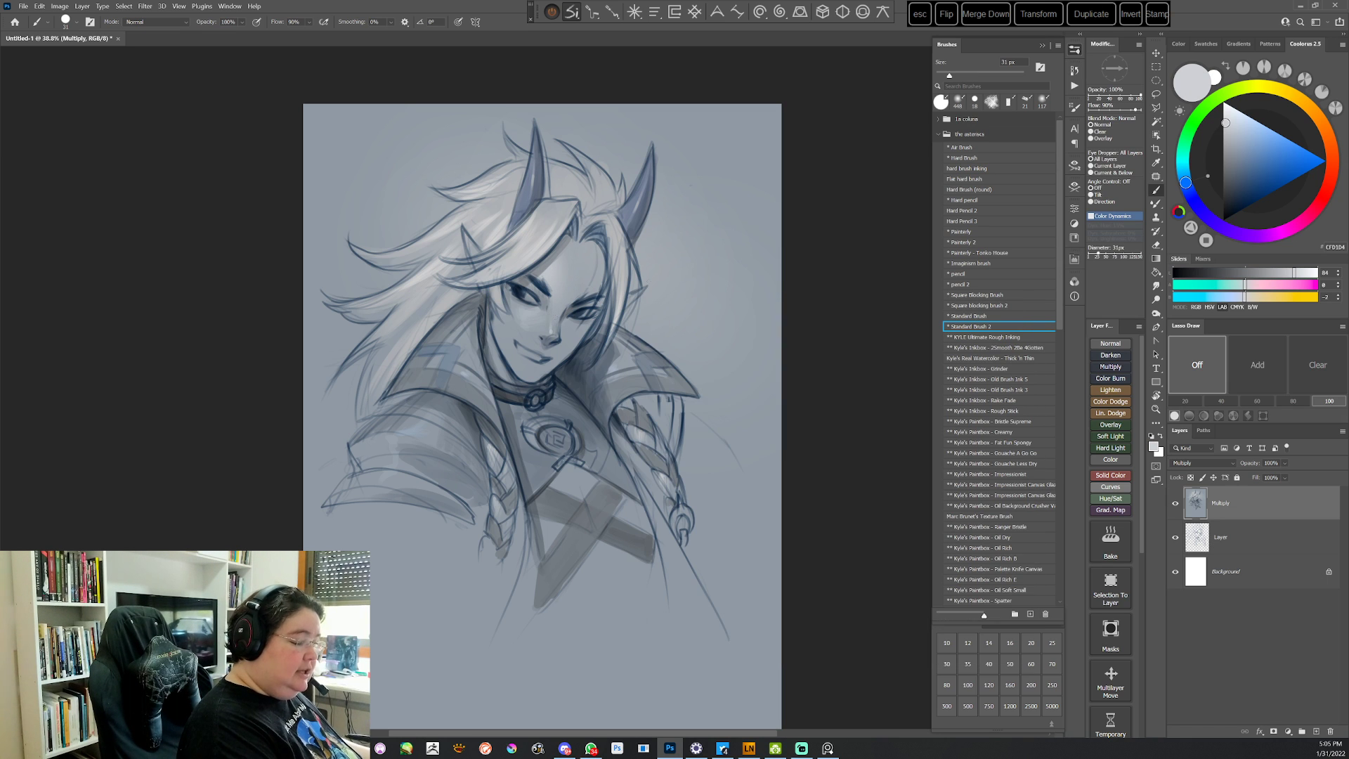
right_click(647, 303)
left_click_drag(724, 328, 726, 328)
key("Escape")
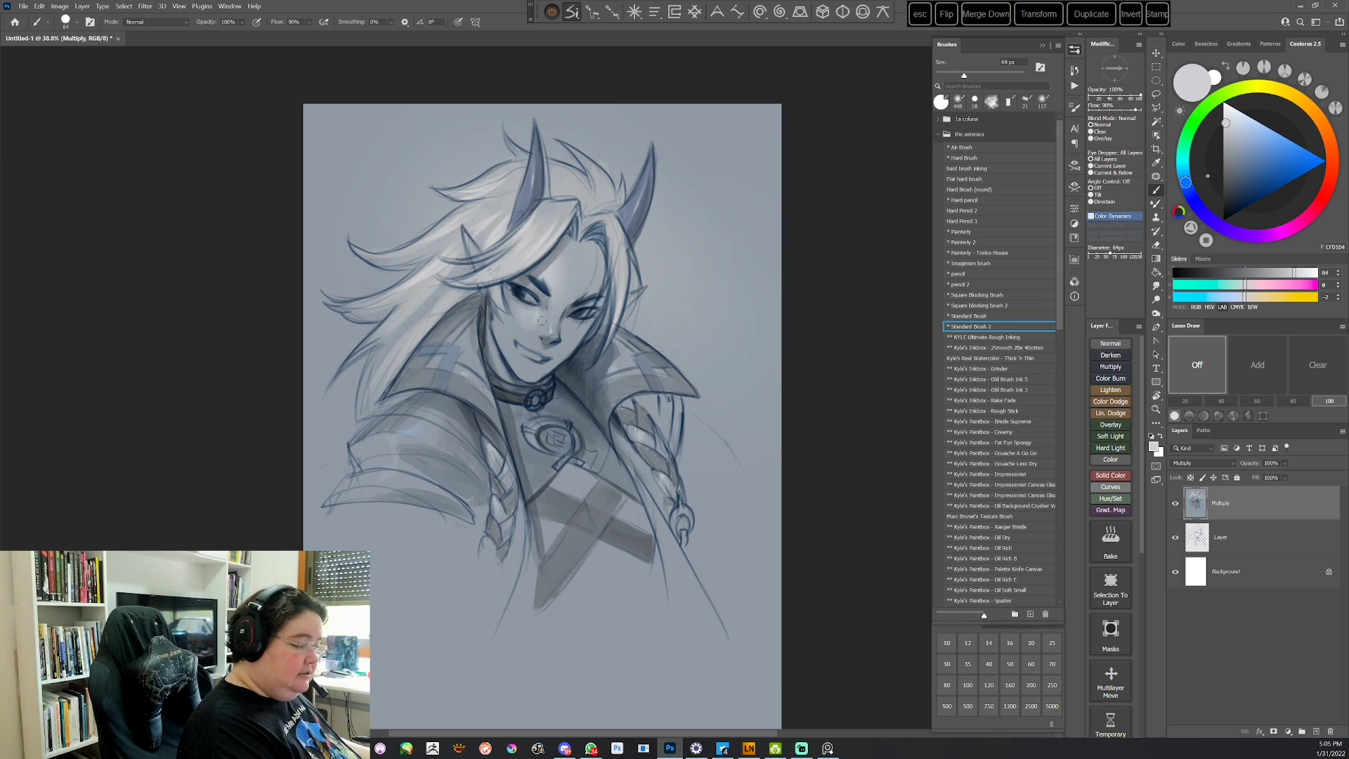
Soften the shading of the cheek and nose area in blue-grey sampled from the face at 64 px
left_click(544, 316, "alt")
key("r")
left_click_drag(597, 278, 570, 329)
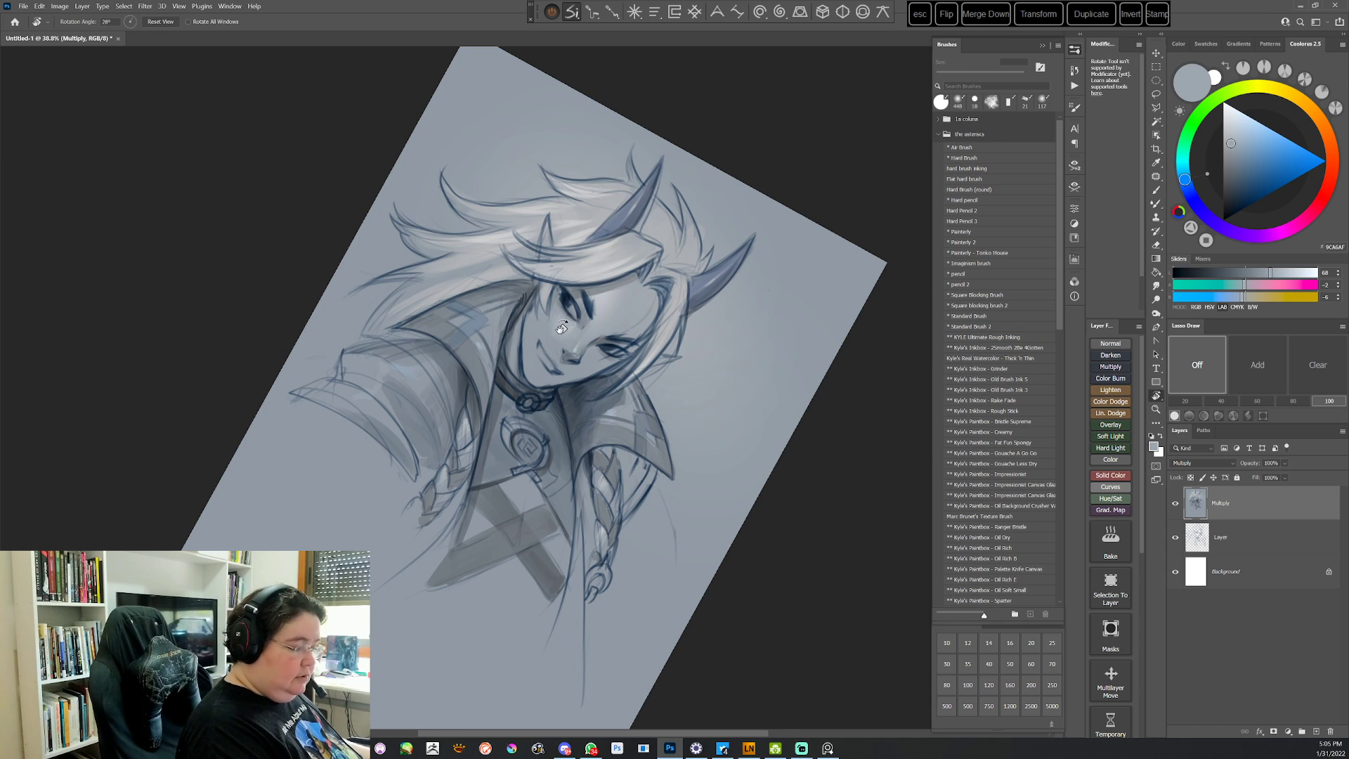
key("b")
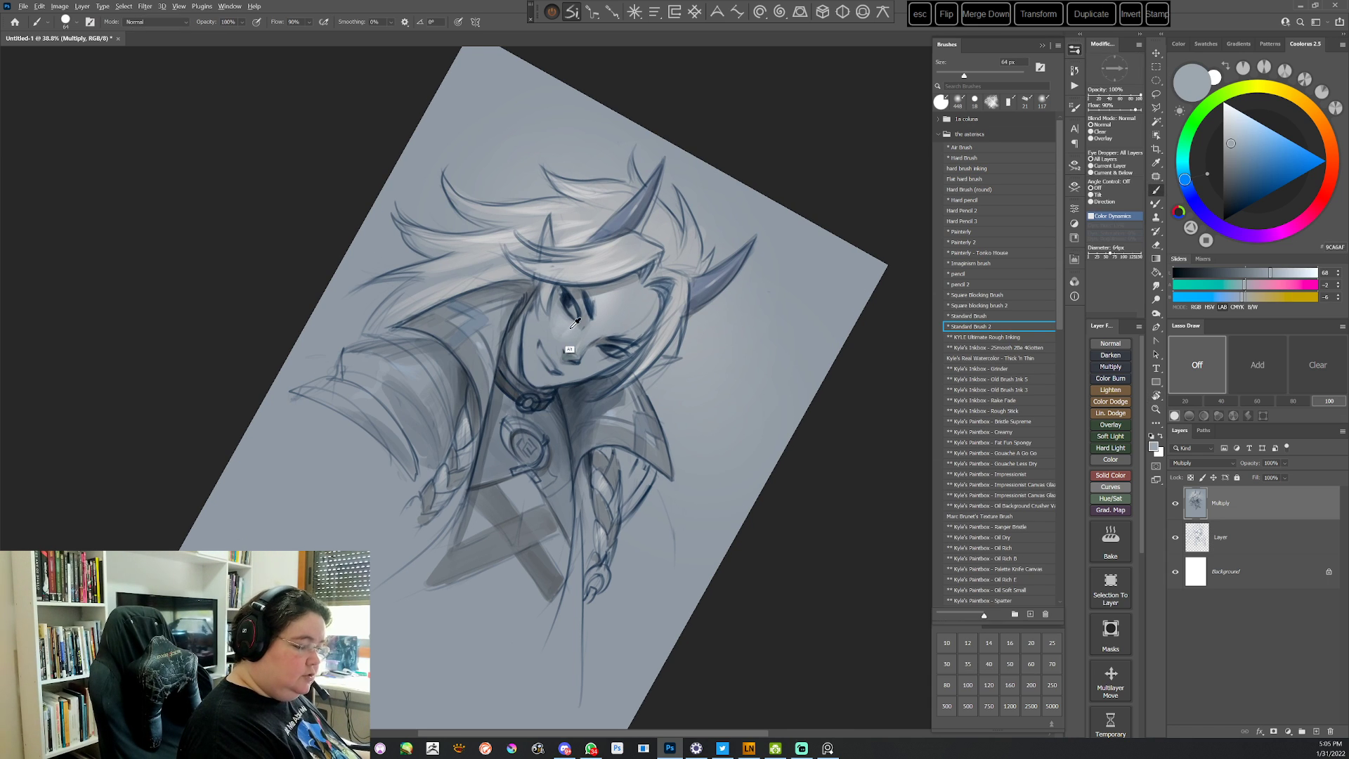
left_click(569, 330, "alt")
left_click_drag(754, 255, 709, 592)
key("b")
left_click(608, 379, "alt")
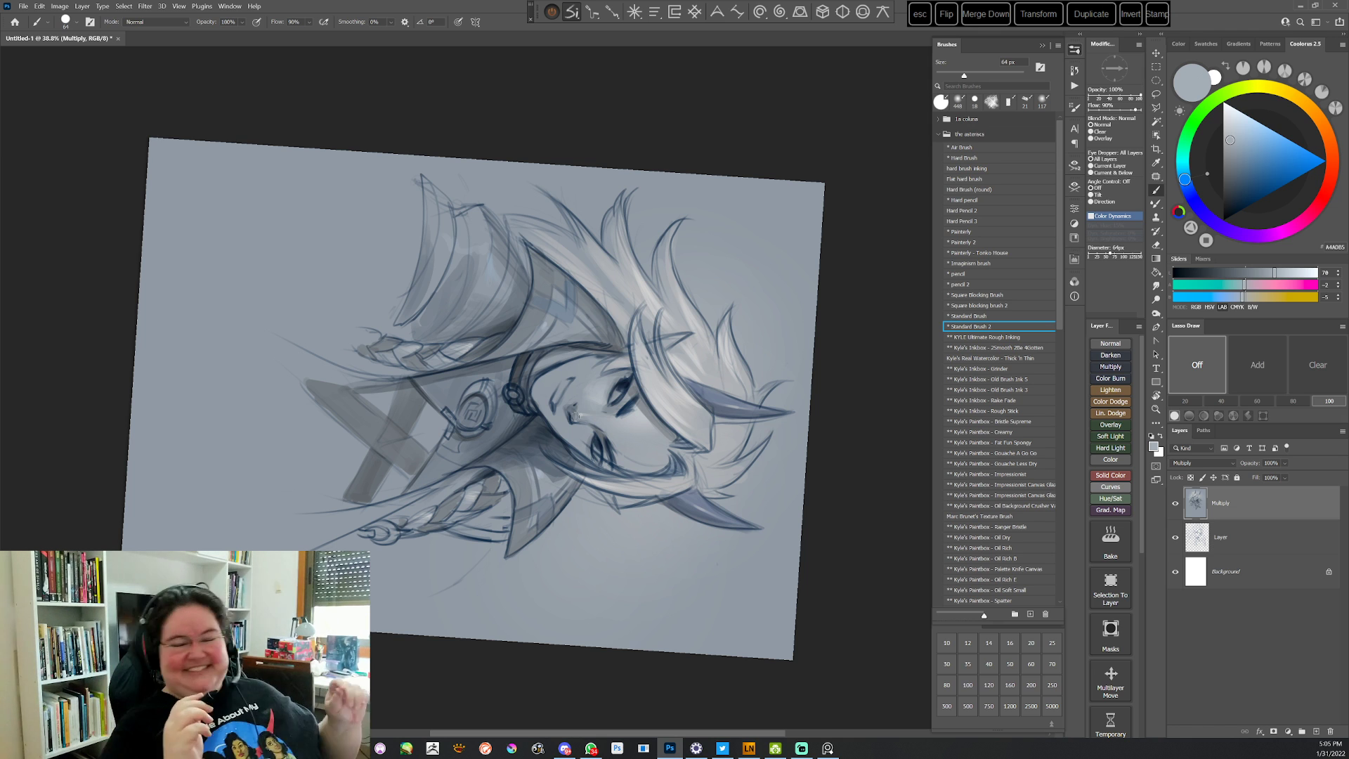
key("Escape")
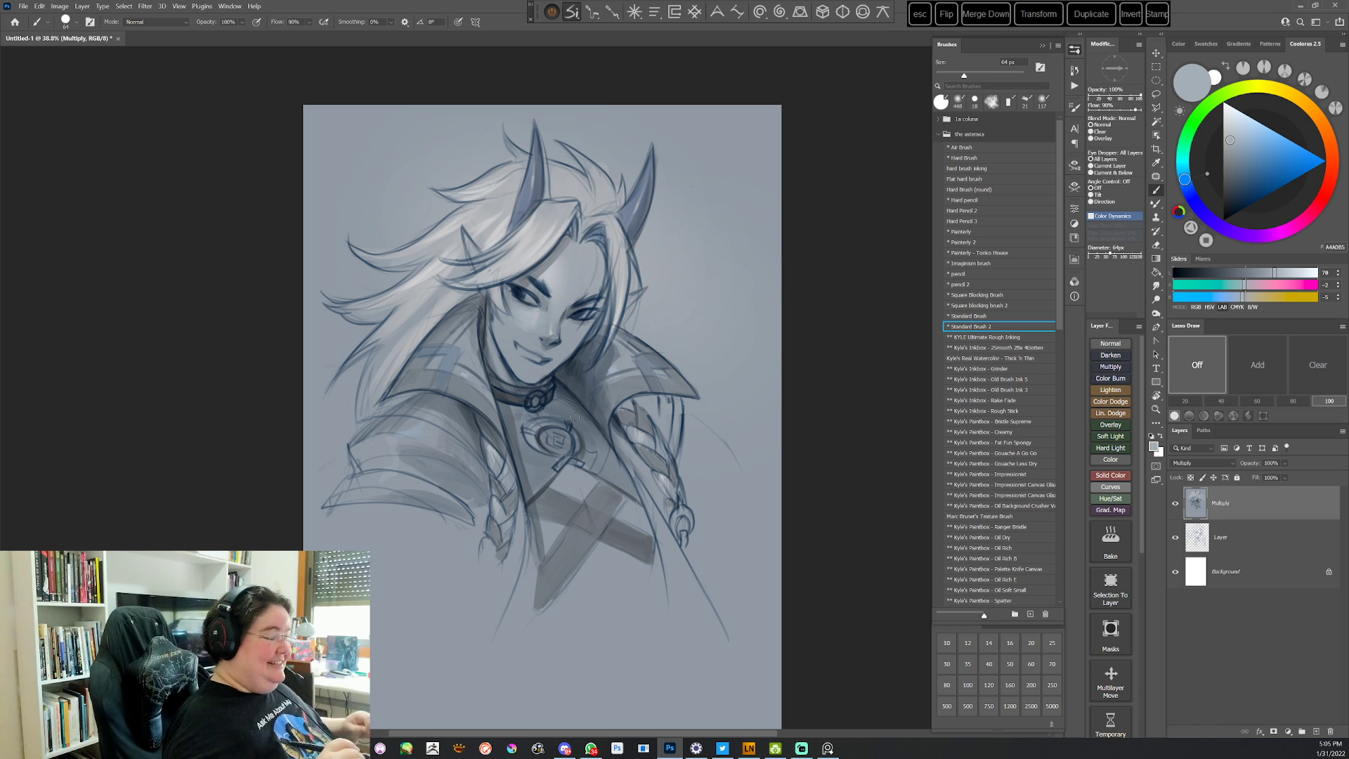
Touch up the face in sampled light and mid blue-grey, reducing the brush to 37 px for a darker slate blue
key("alt")
left_click(535, 359, "alt")
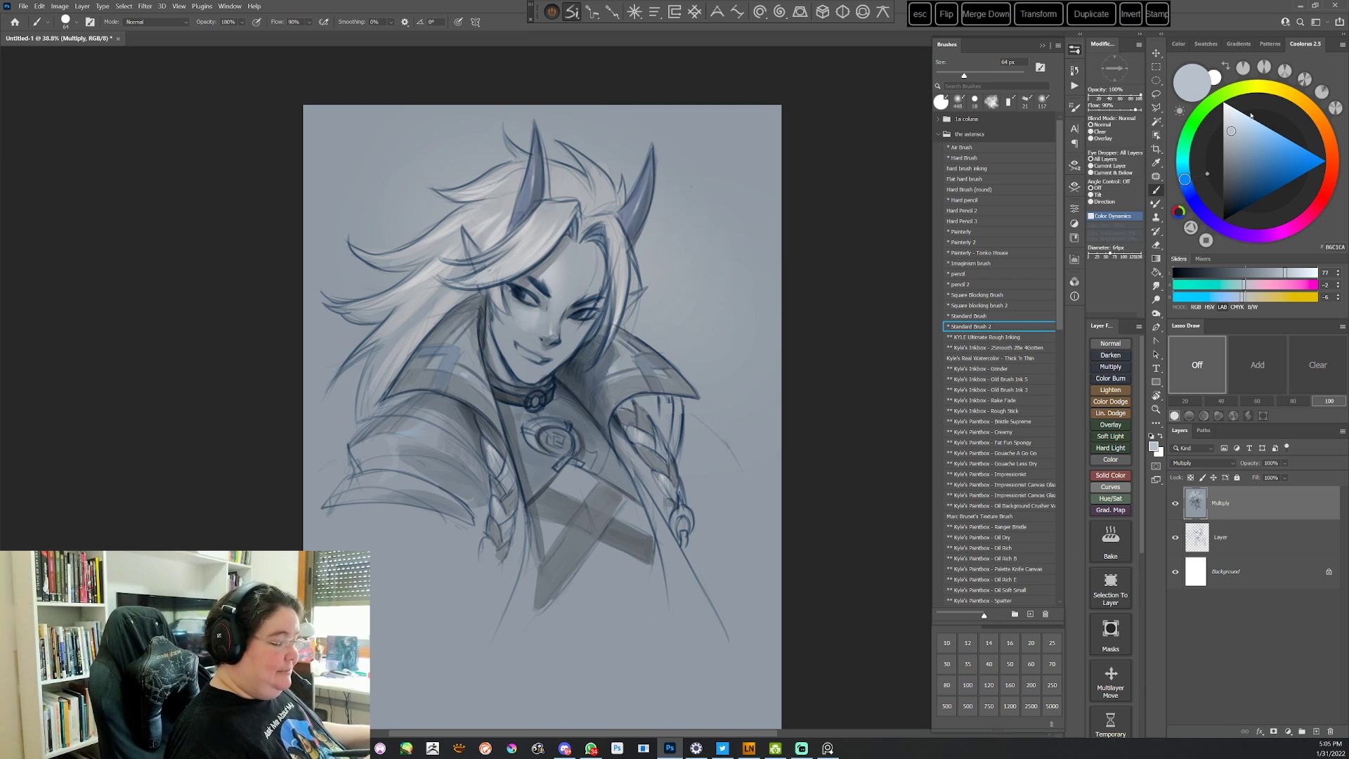
key("r")
left_click_drag(690, 362, 652, 492)
left_click(604, 339, "alt")
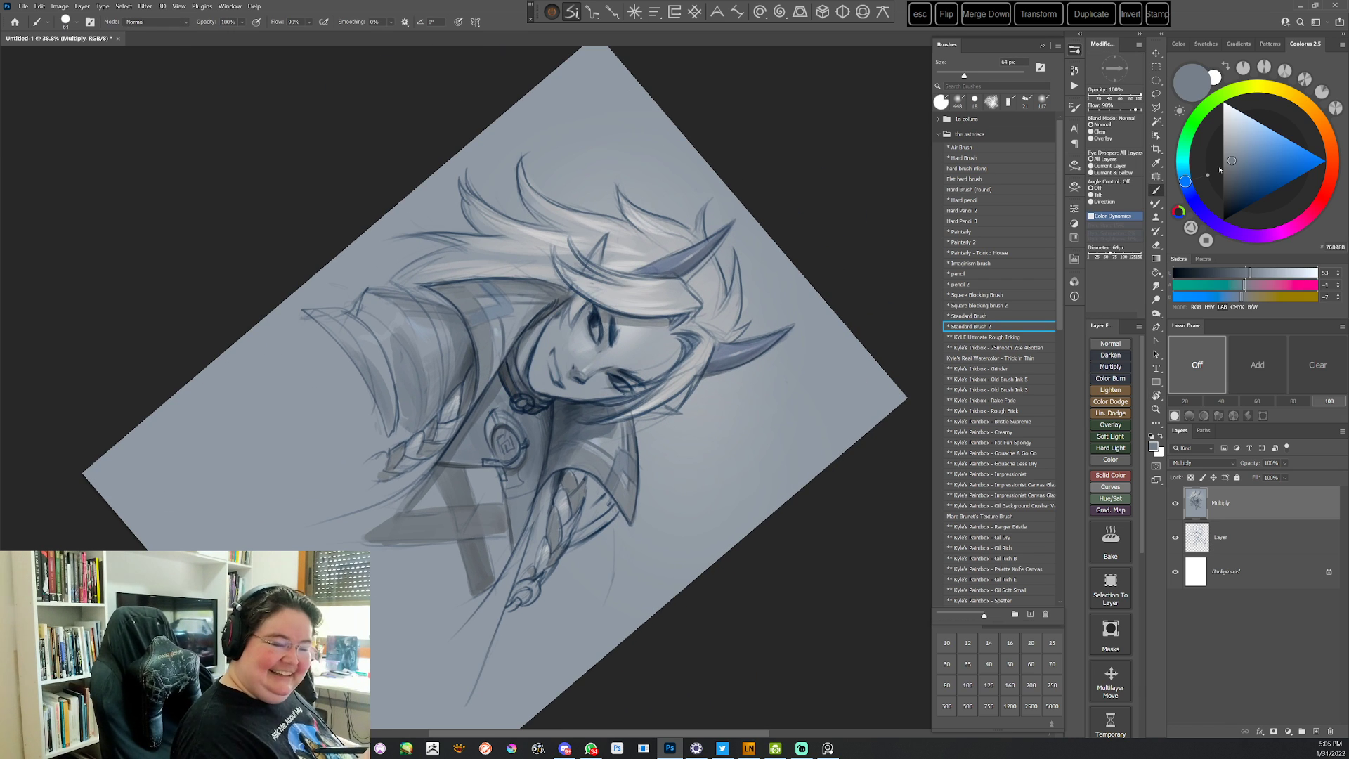
right_click(645, 310)
left_click(708, 332)
key("Return")
key("Escape")
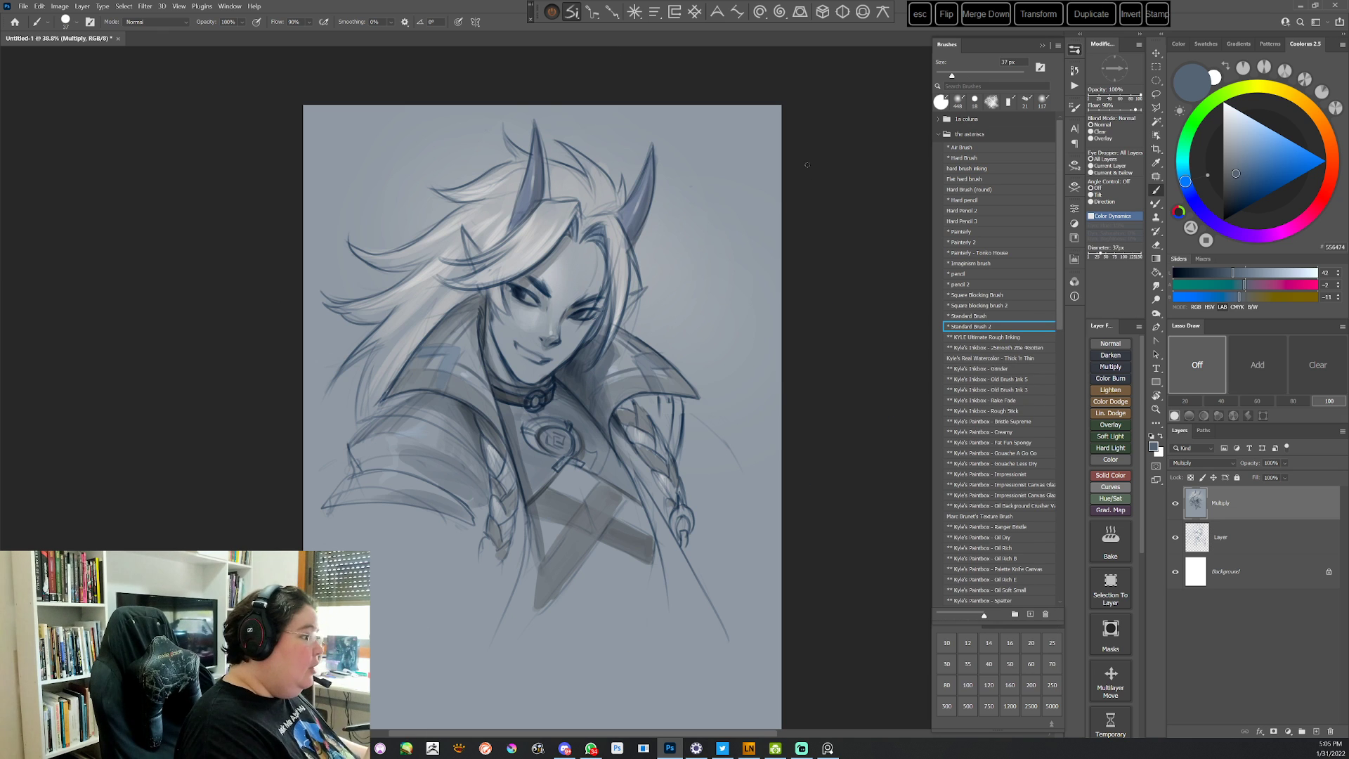
Try to save the document as Moar Sketches 14 in the Photoshop Junky 18 folder, reusing an existing sketch's name
left_click(26, 7)
left_click(52, 130)
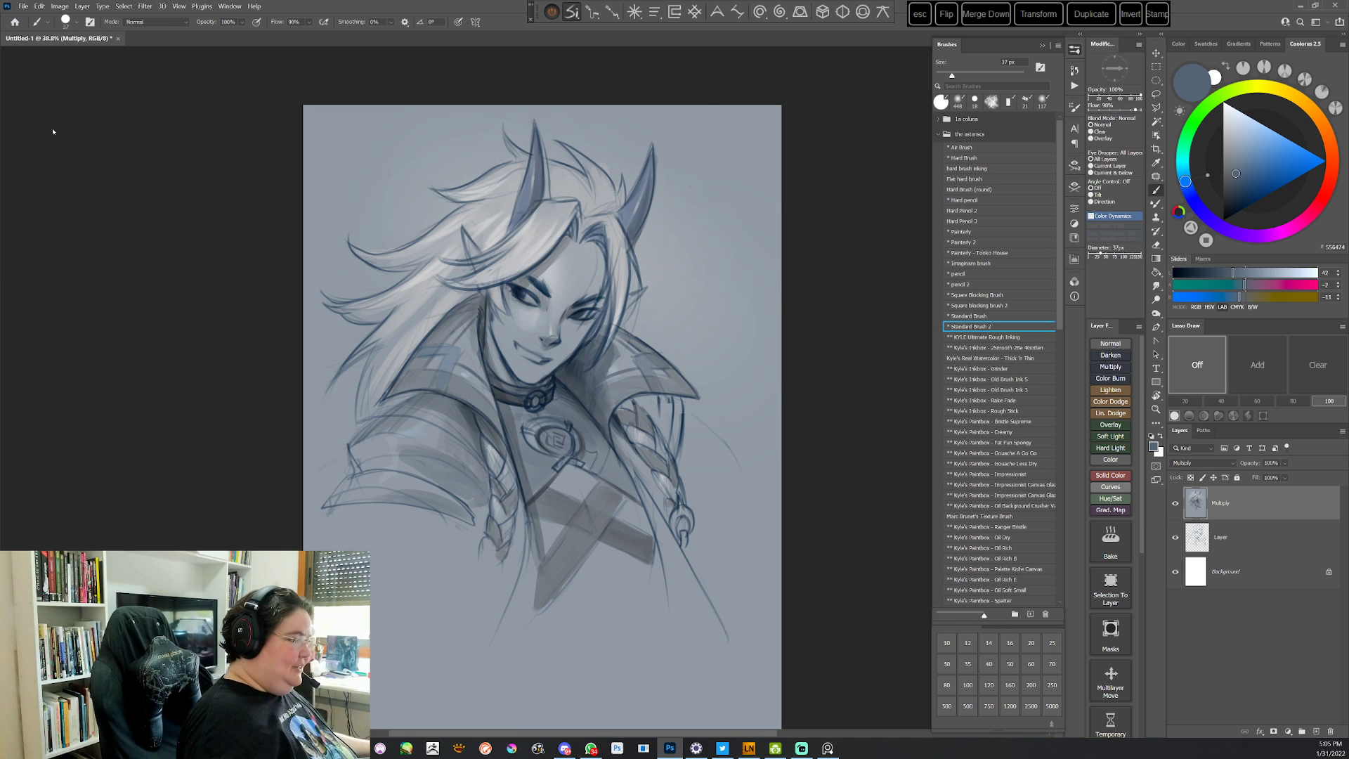
left_click(448, 83)
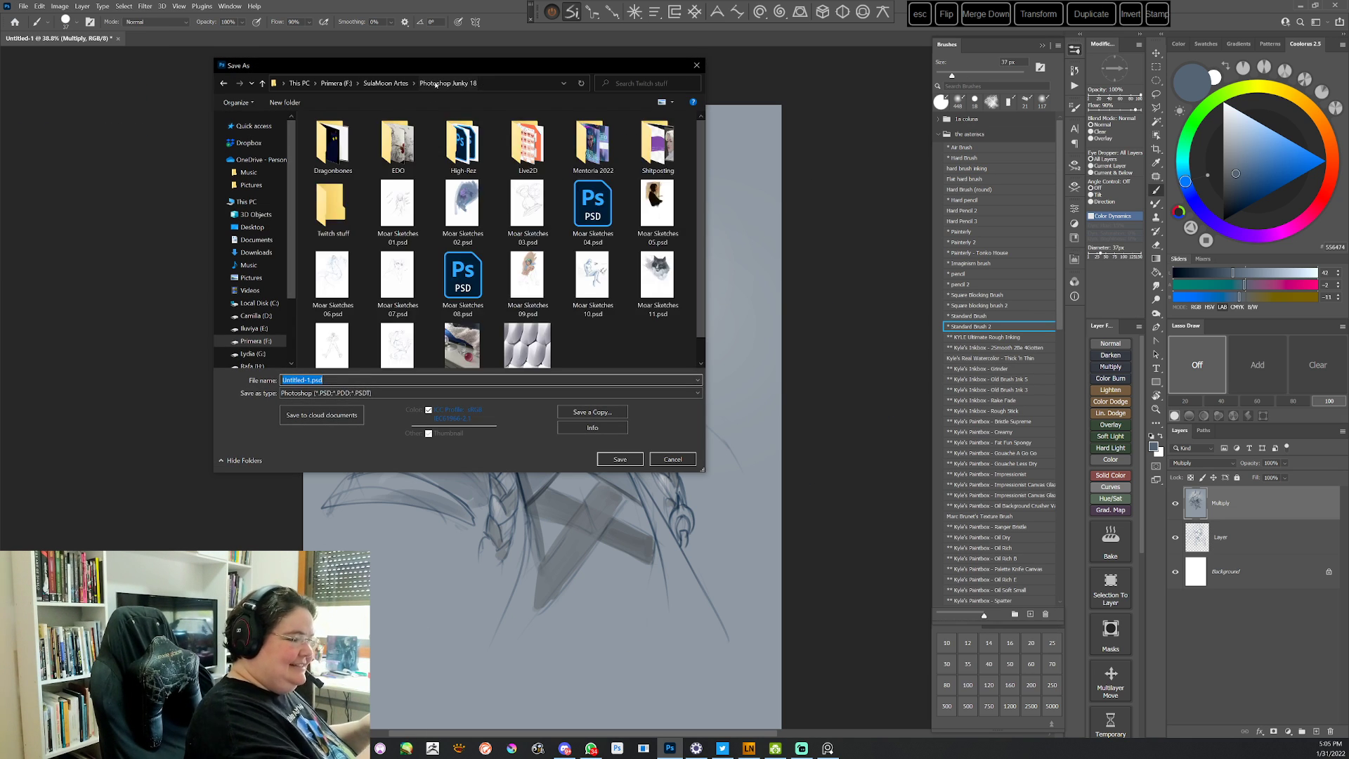
scroll(397, 330, "down", 1)
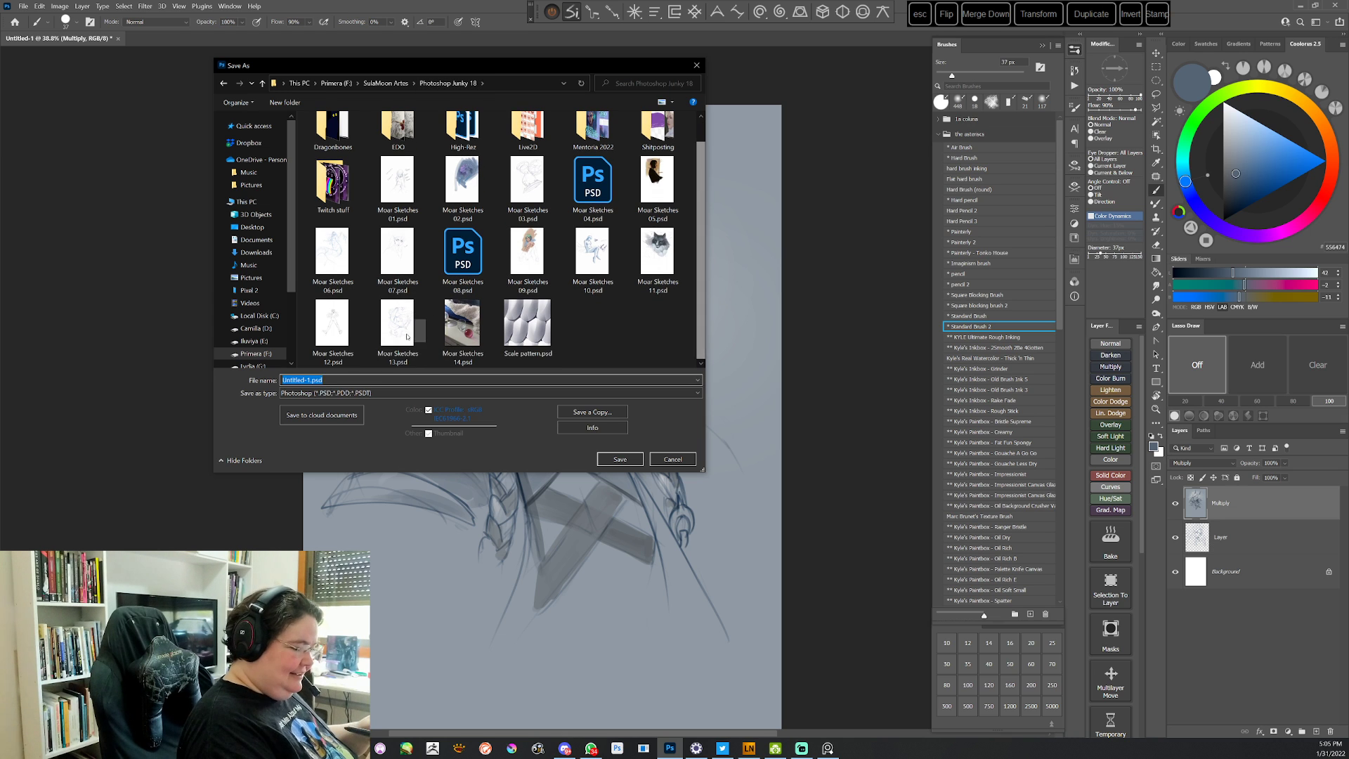
left_click(398, 330)
left_click(348, 380)
left_click_drag(347, 379, 328, 379)
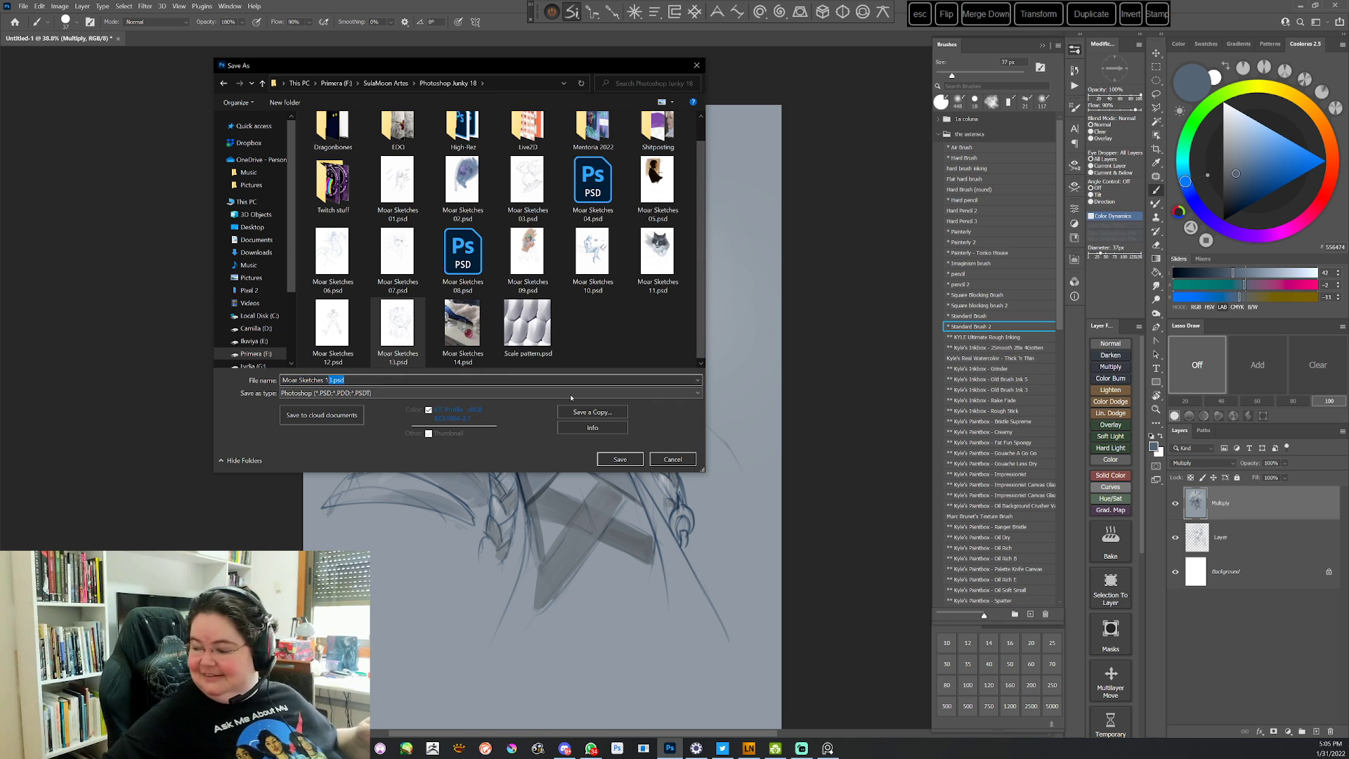
type("4")
key("Return")
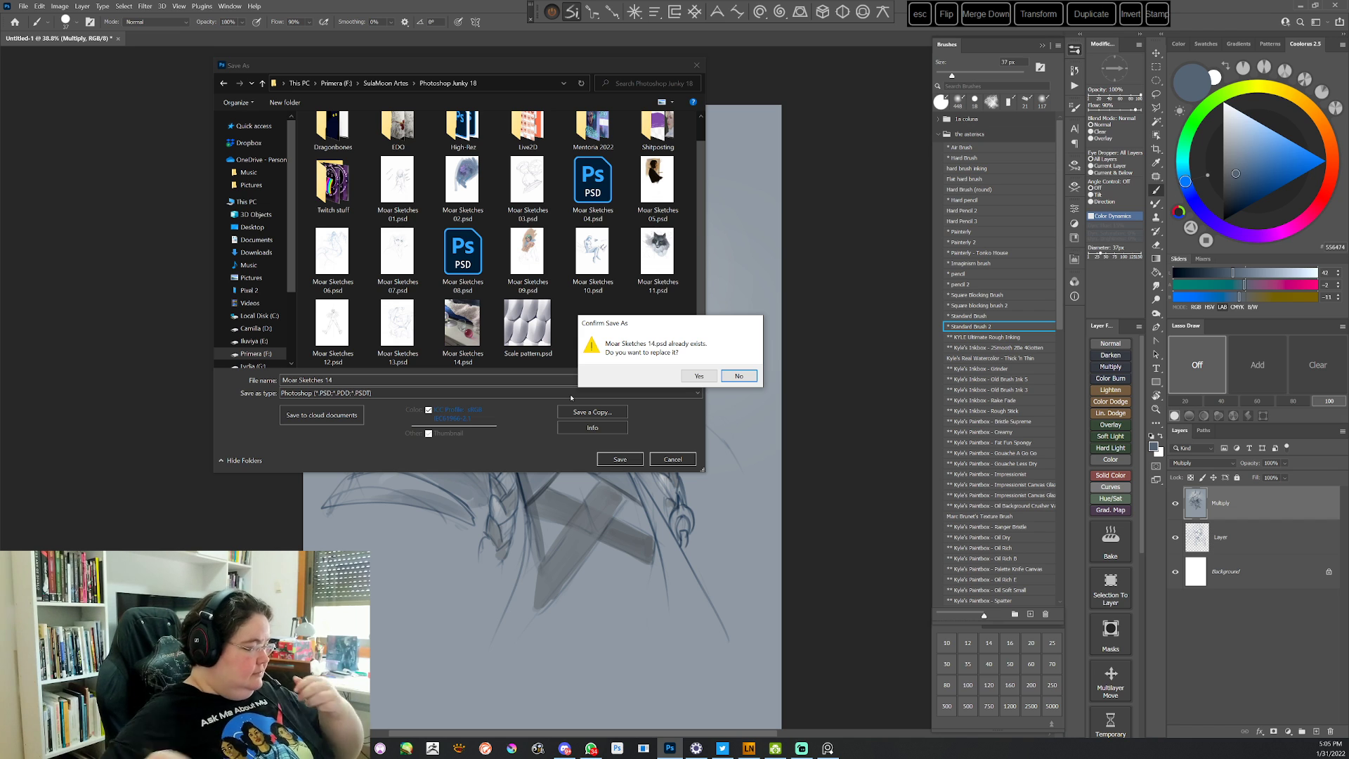
Decline replacing the existing file and save the document as Moar Sketches 15.psd instead
left_click(739, 377)
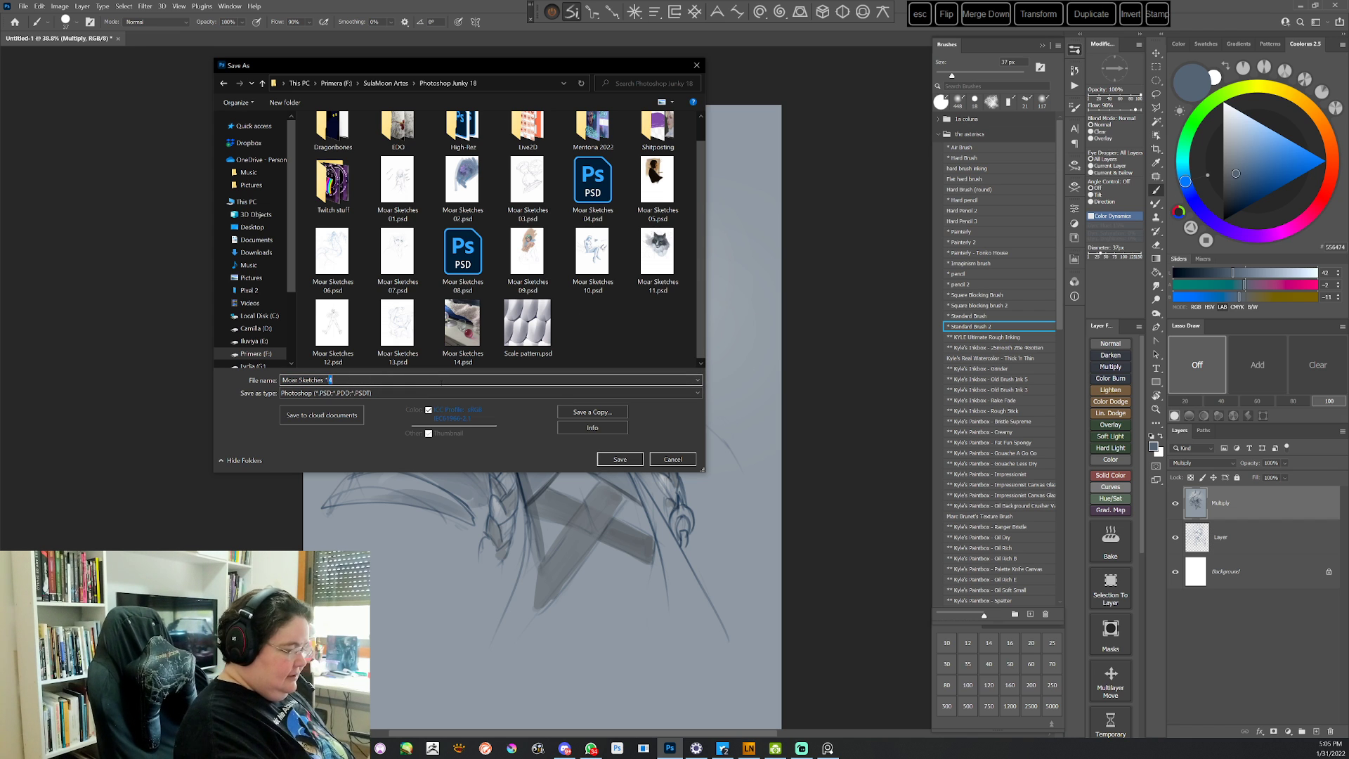
key("Escape")
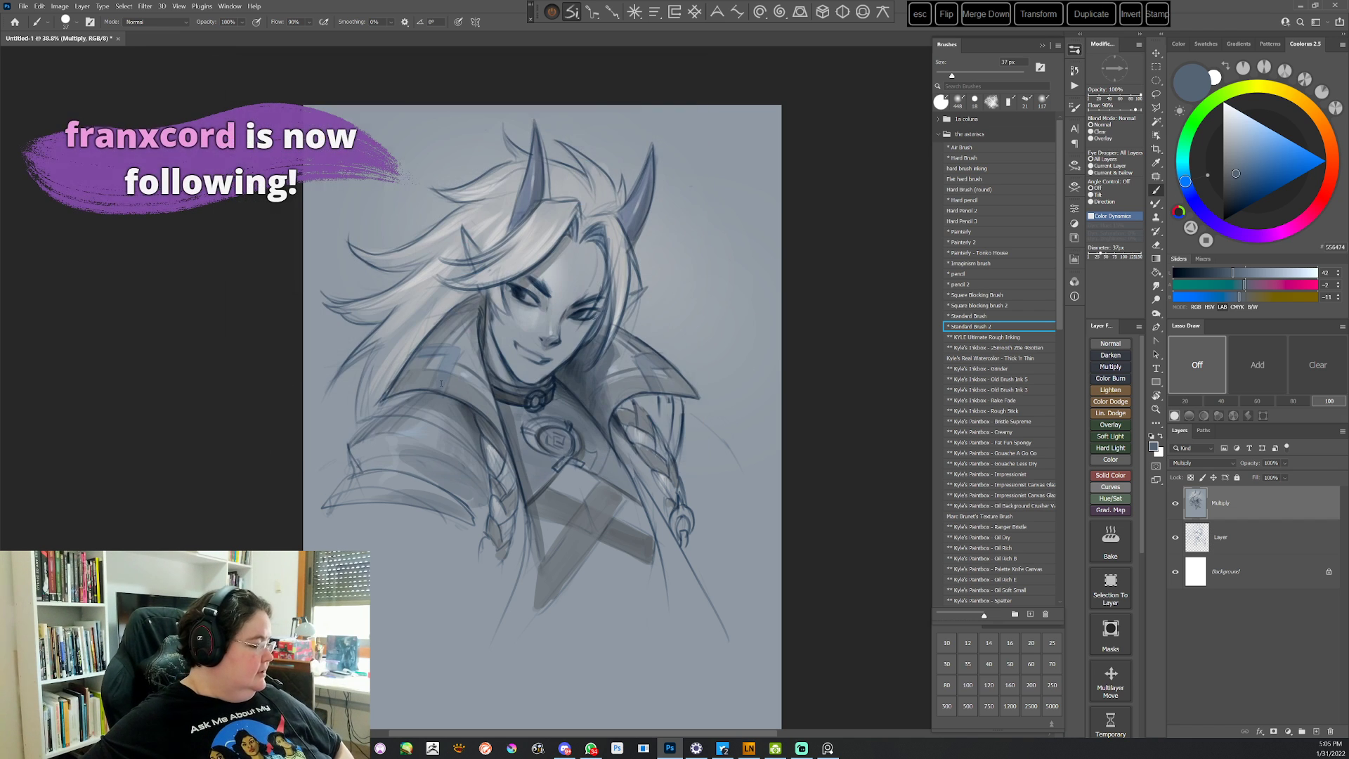
key("Return")
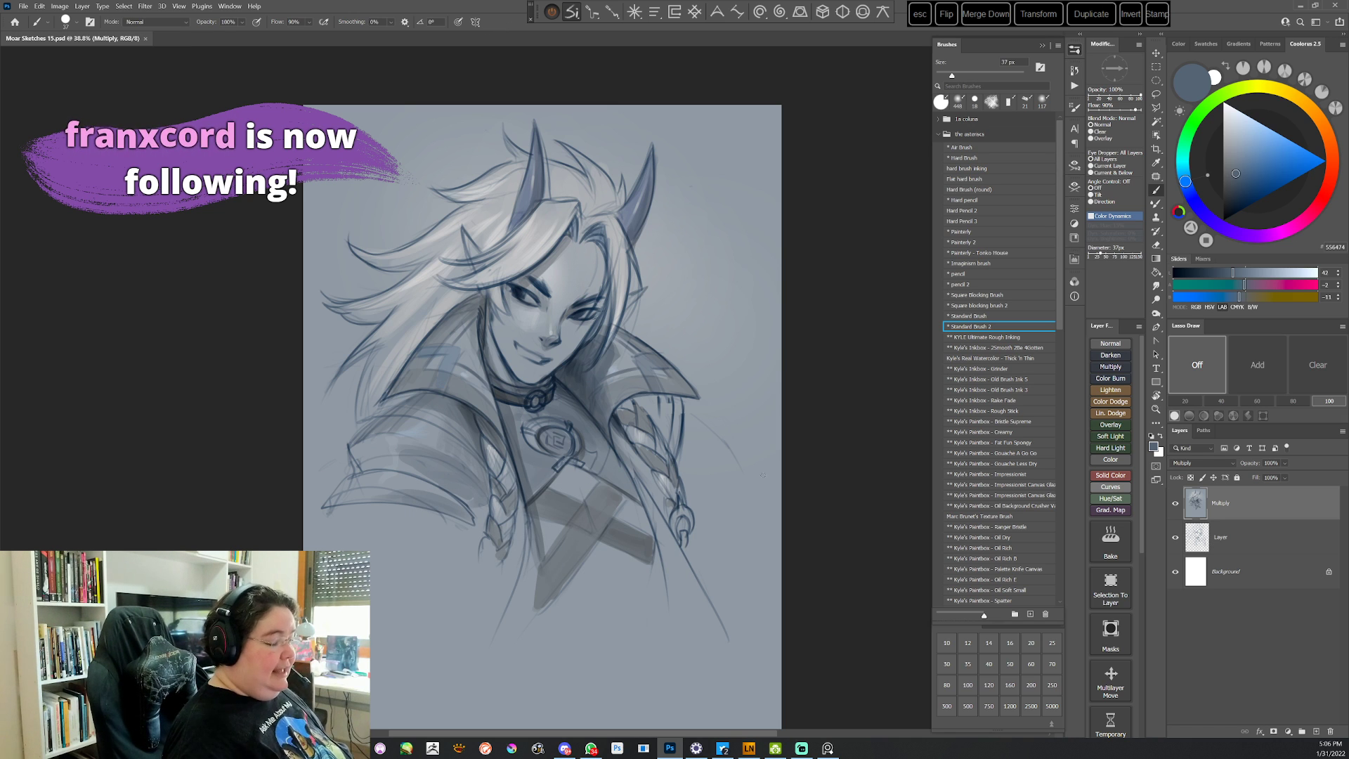
Touch up the eye and cheek shading with dark slate blue and blue-grey tones sampled from the face at 37 px
left_click(1229, 153)
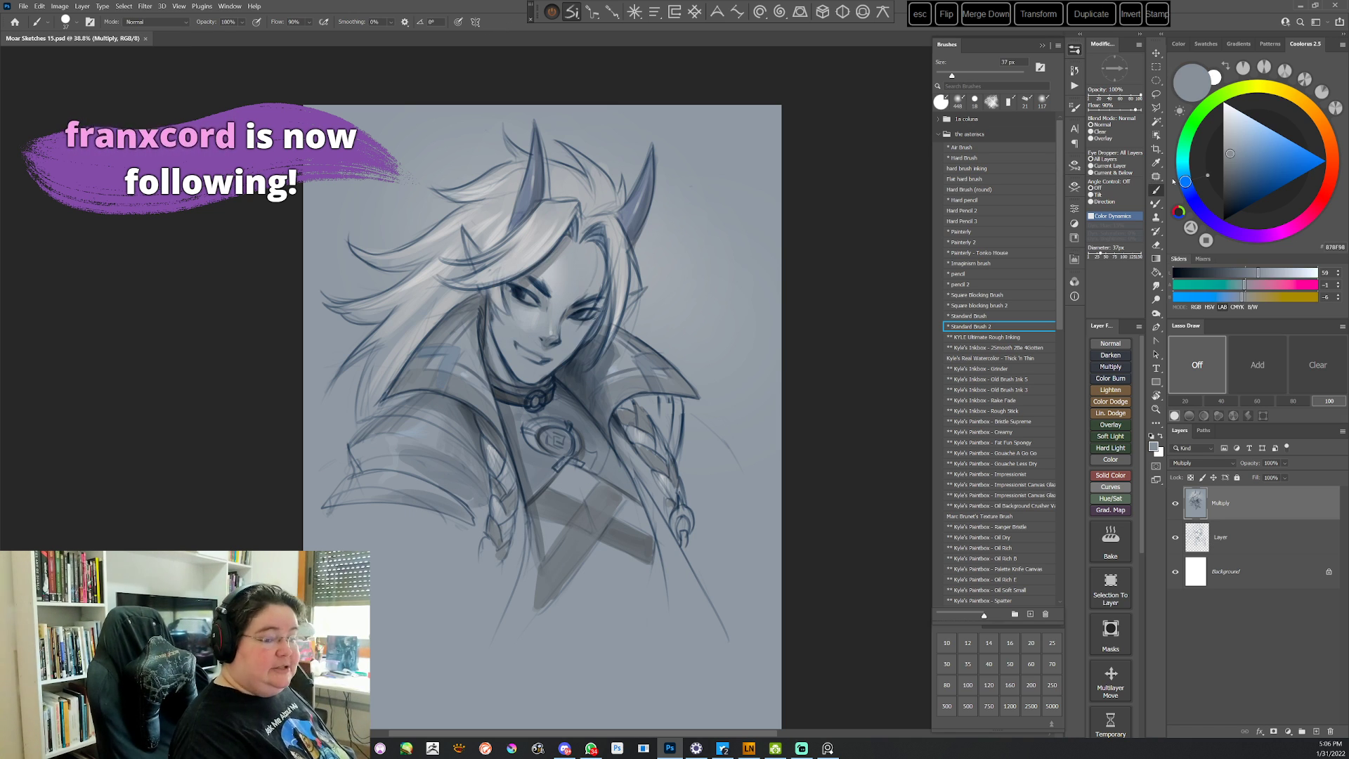
left_click(1238, 174)
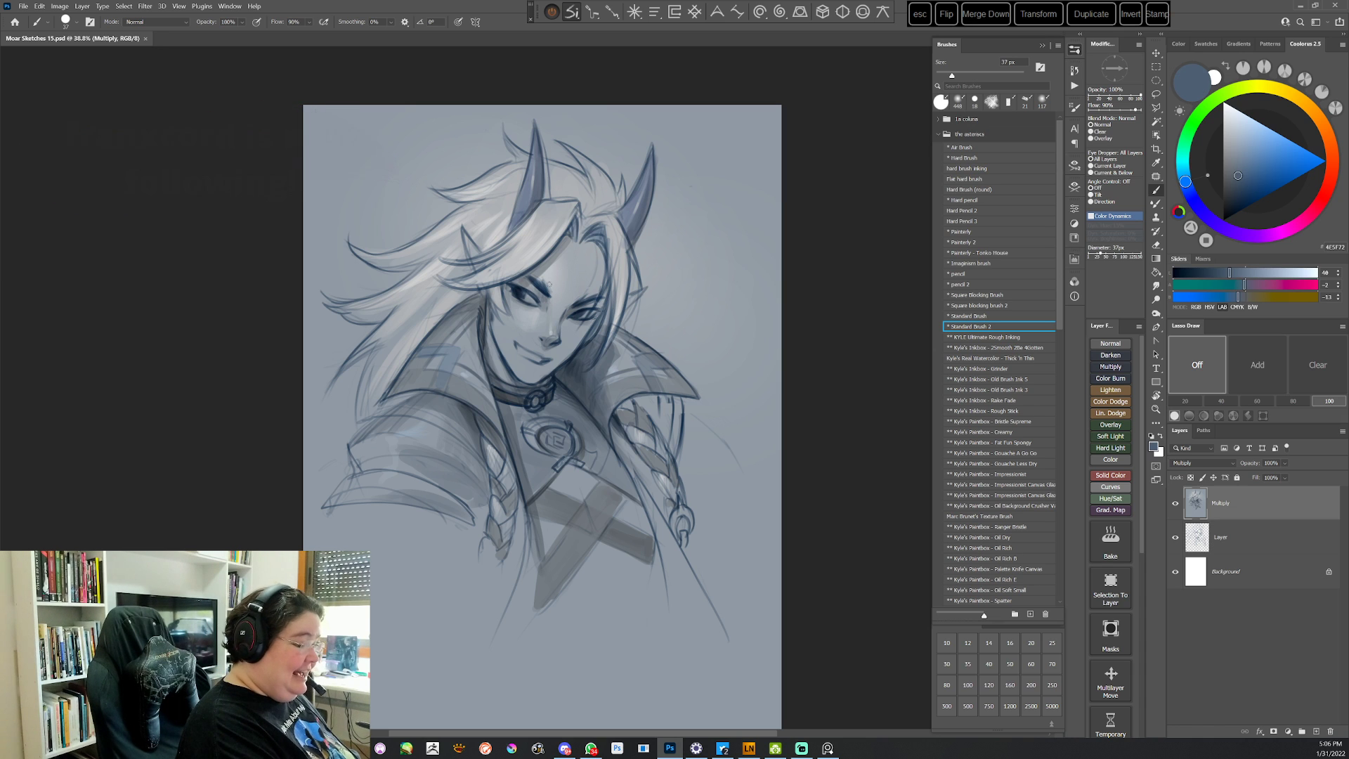
left_click(551, 296, "alt")
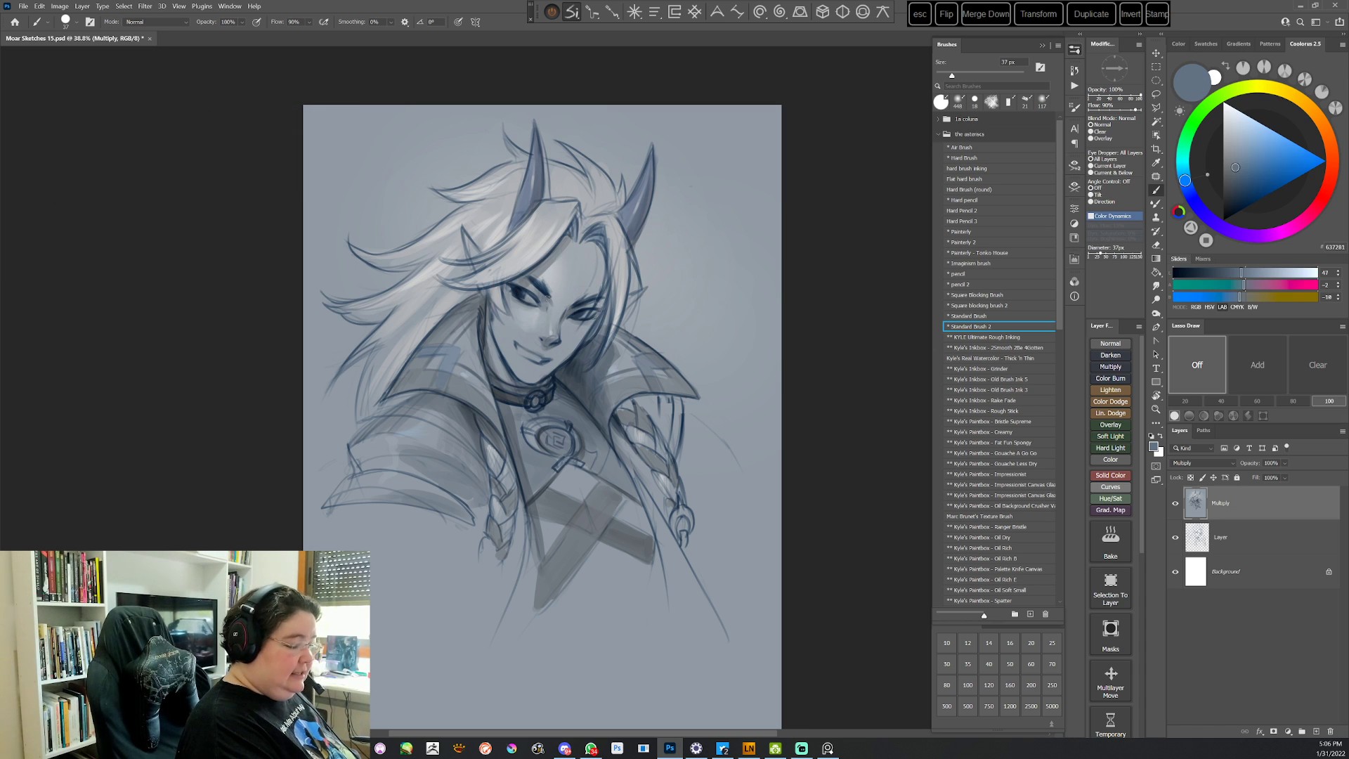
left_click(534, 311, "alt")
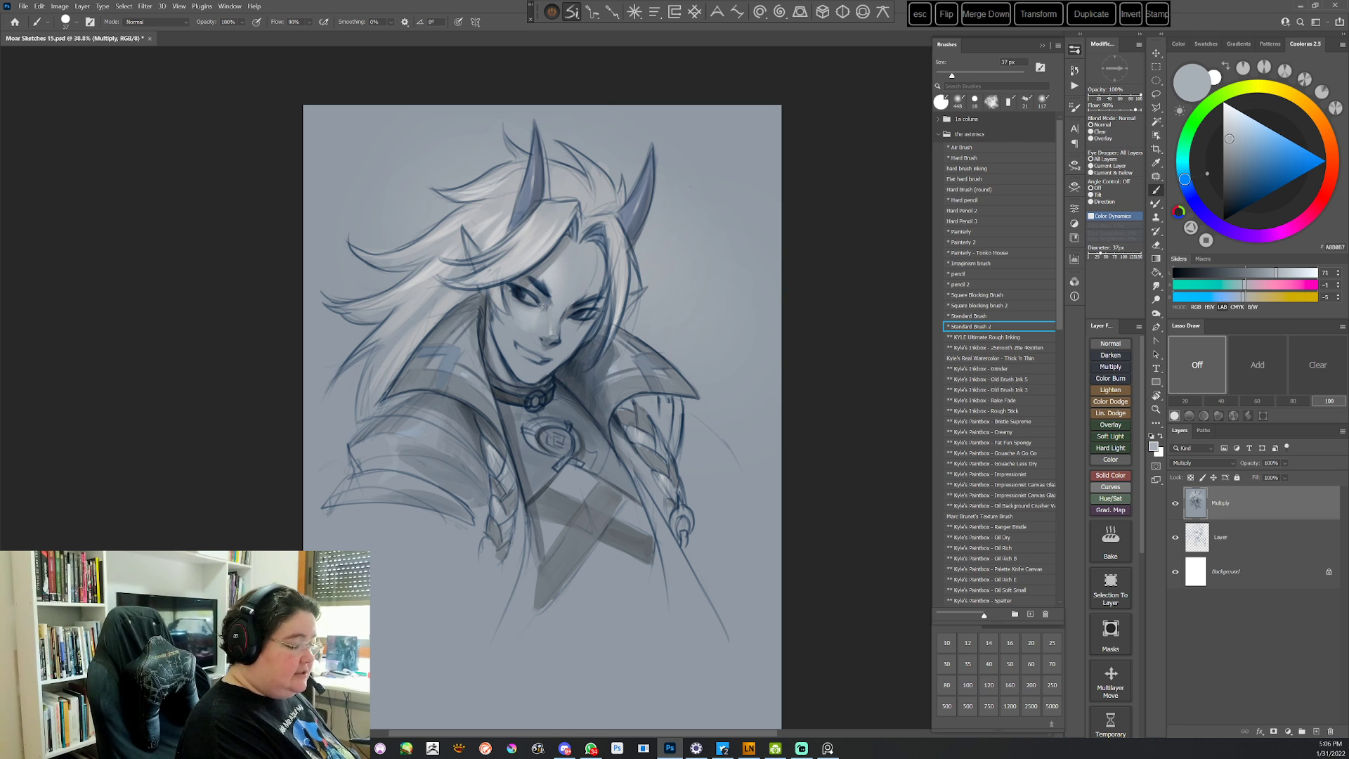
Refine the face shading from a rotated view using lighter blue-grey and tones sampled around the eye, and restore the upright view
left_click(1238, 149)
key("r")
left_click_drag(710, 356, 506, 611)
left_click(591, 441, "alt")
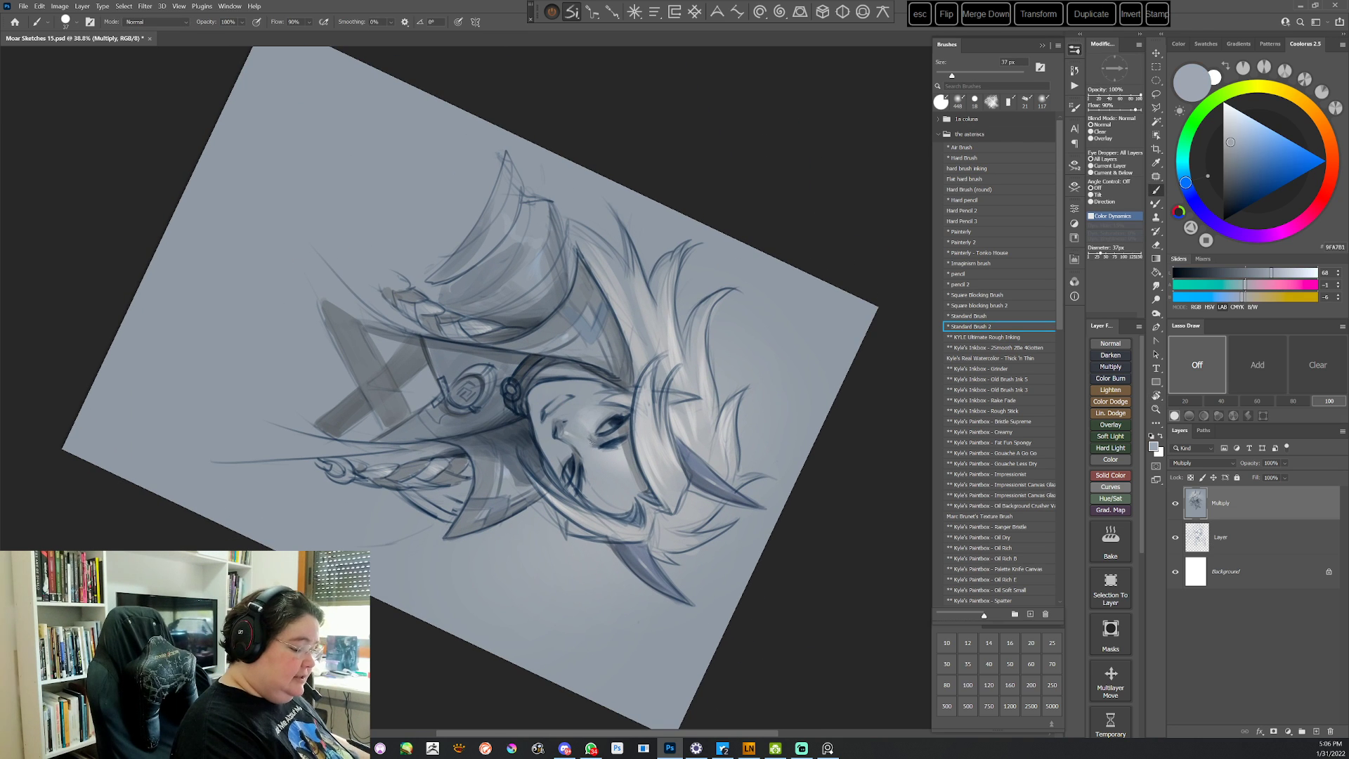
left_click(591, 439, "alt")
key("Escape")
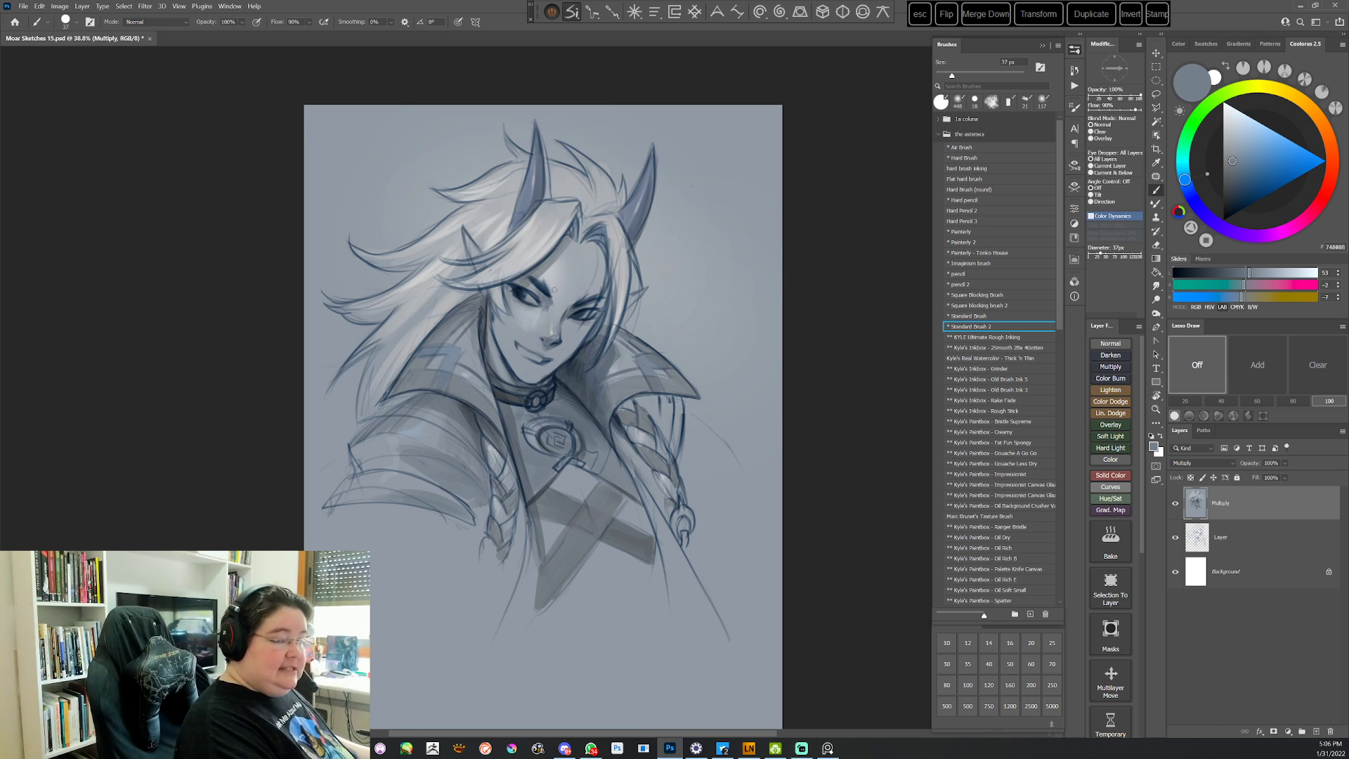
Touch up the smiling mouth with sampled dark grey and light grey, rotating the canvas for the strokes and restoring it upright
left_click(632, 372, "alt")
key("r")
left_click_drag(699, 392, 585, 510)
key("b")
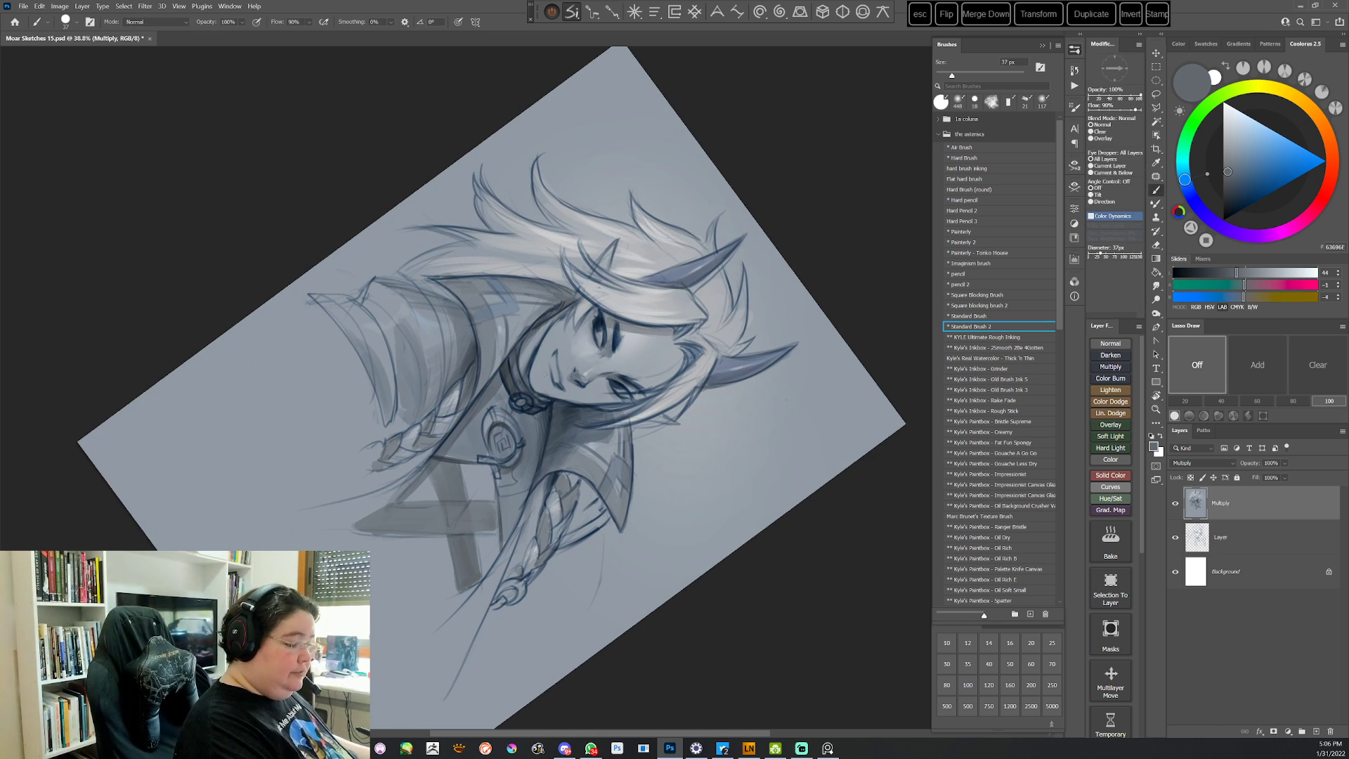
left_click(631, 344, "alt")
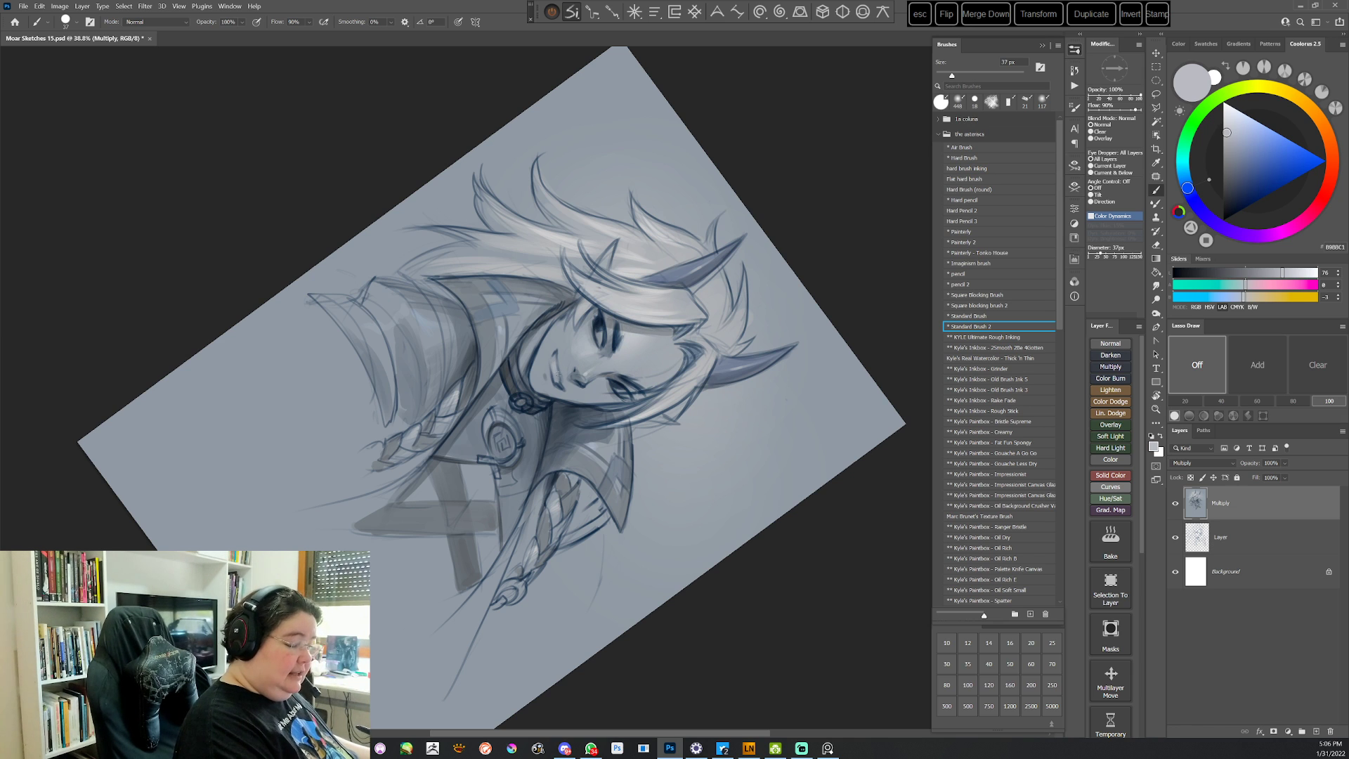
key("Escape")
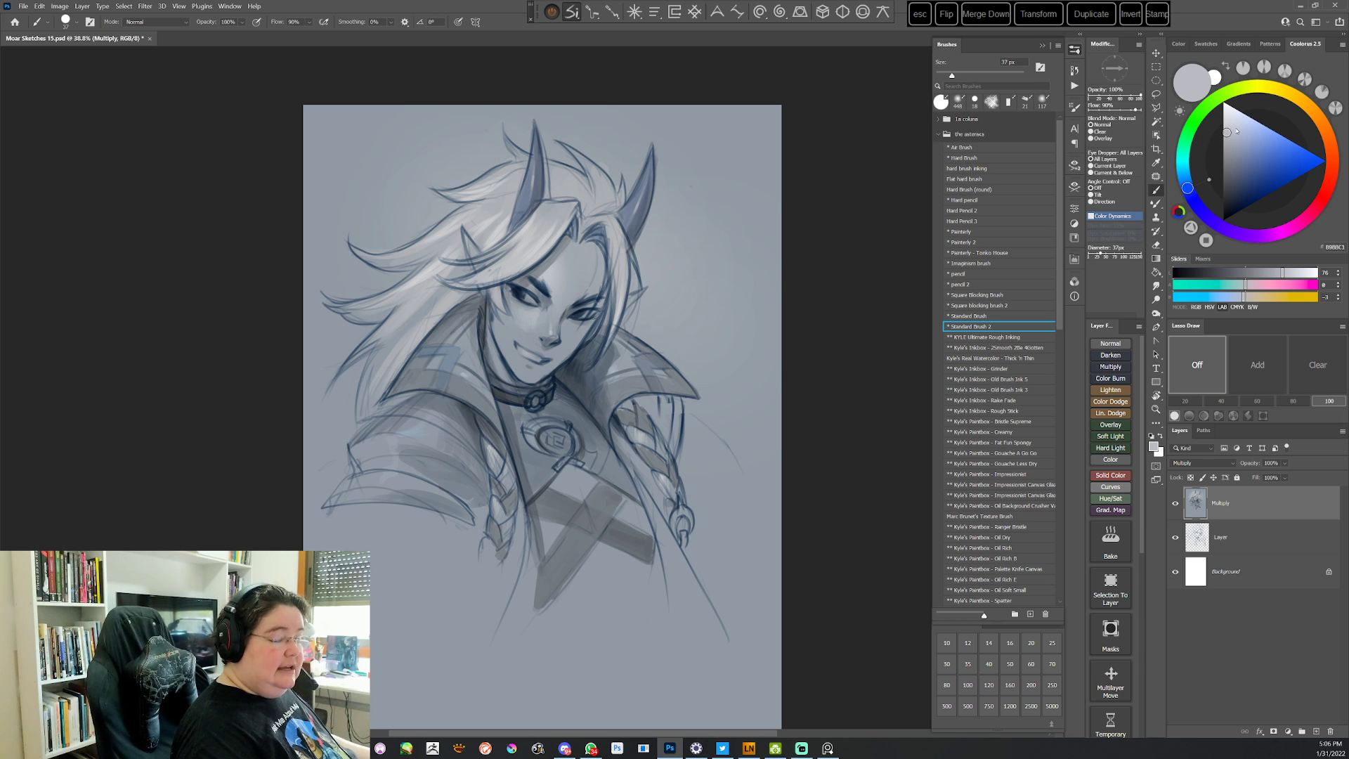
key("r")
mouse_move(792, 380)
left_mouse_down()
mouse_move(741, 232)
mouse_move(608, 125)
left_mouse_up()
key("b")
key("Escape")
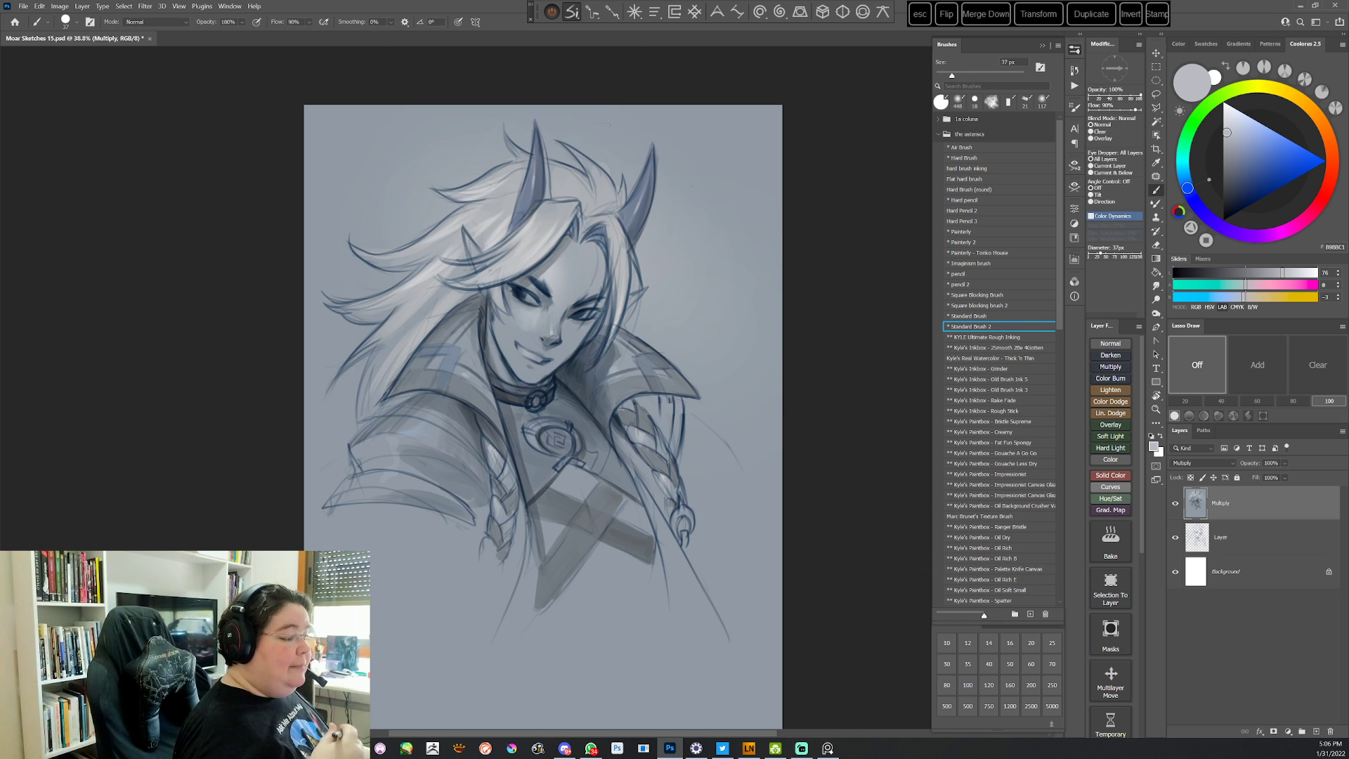
Rework the shading around the brow and nose bridge with sampled mid blue-grey and a slightly darker slate tone
left_click(546, 297, "alt")
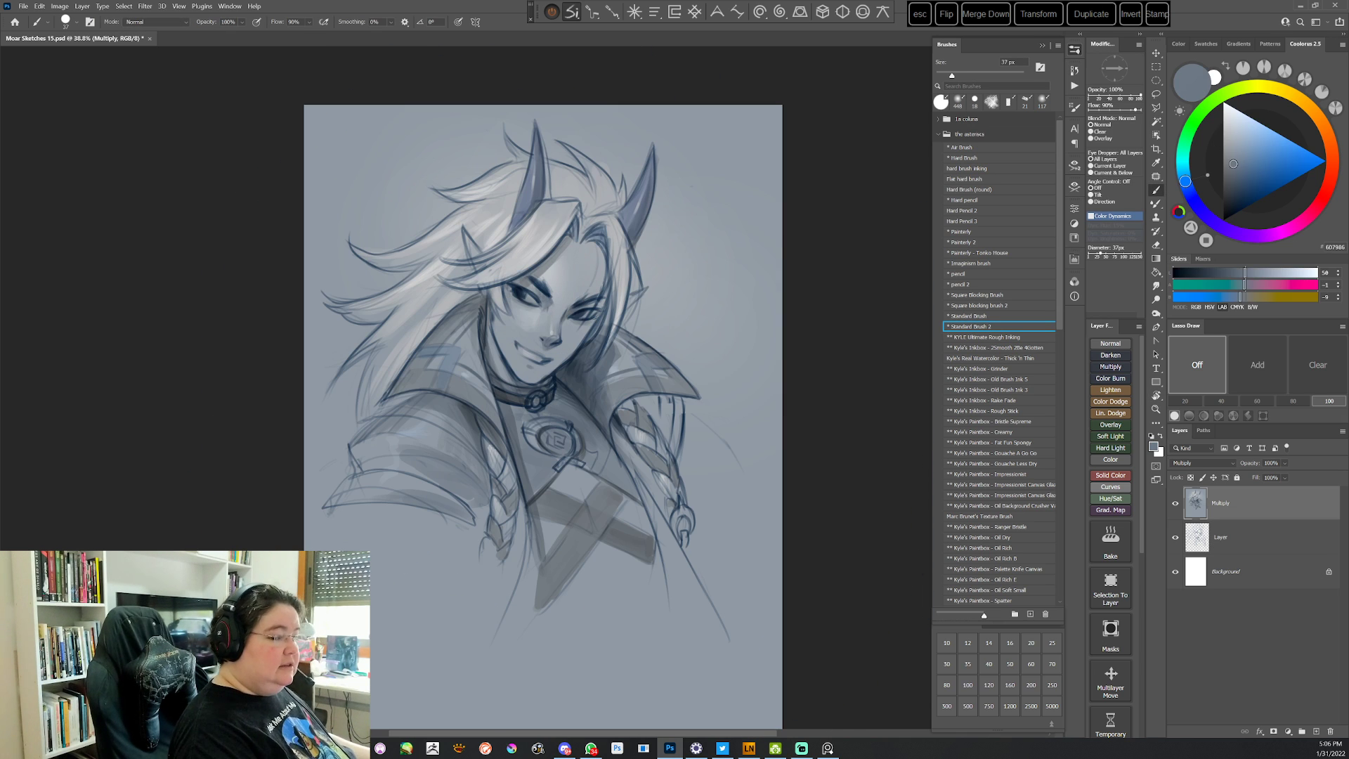
left_click(546, 296, "alt")
key("r")
left_click_drag(696, 287, 497, 585)
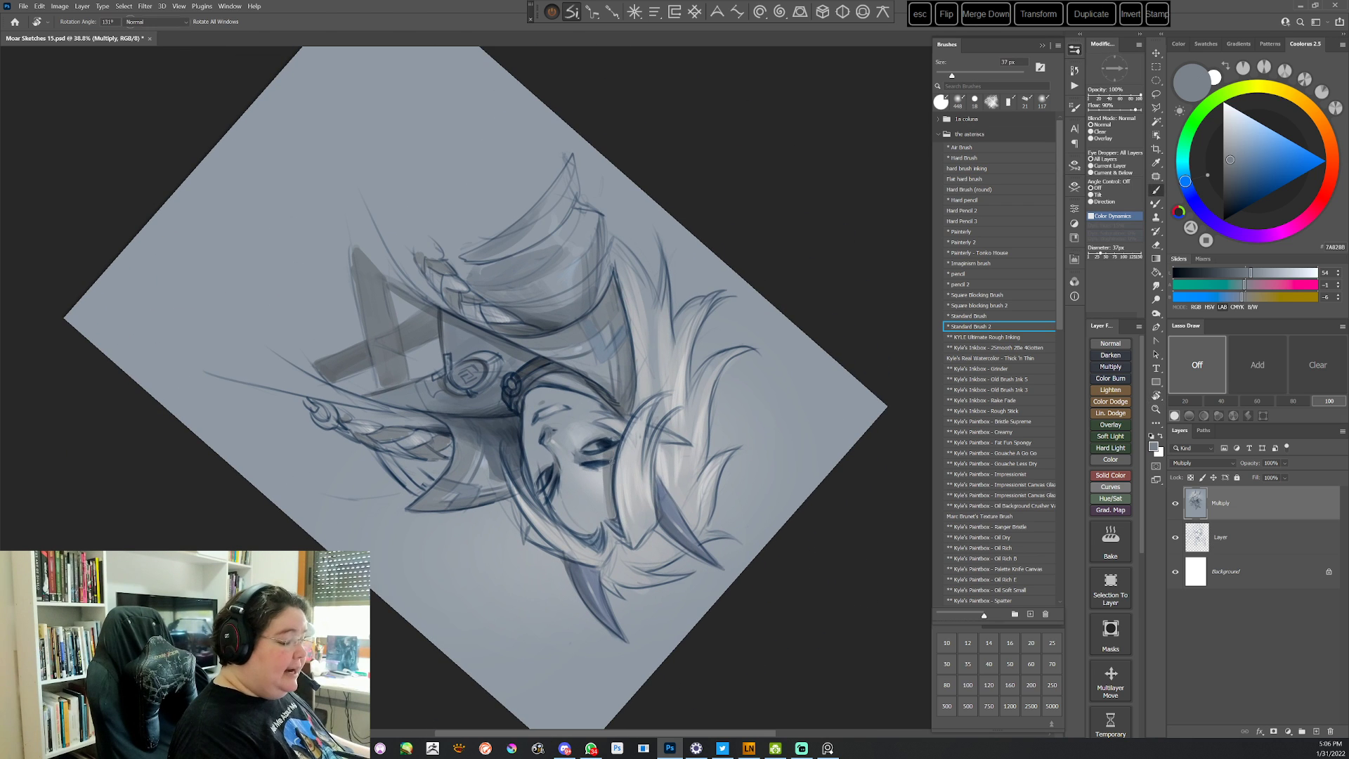
key("b")
left_click(608, 464, "alt")
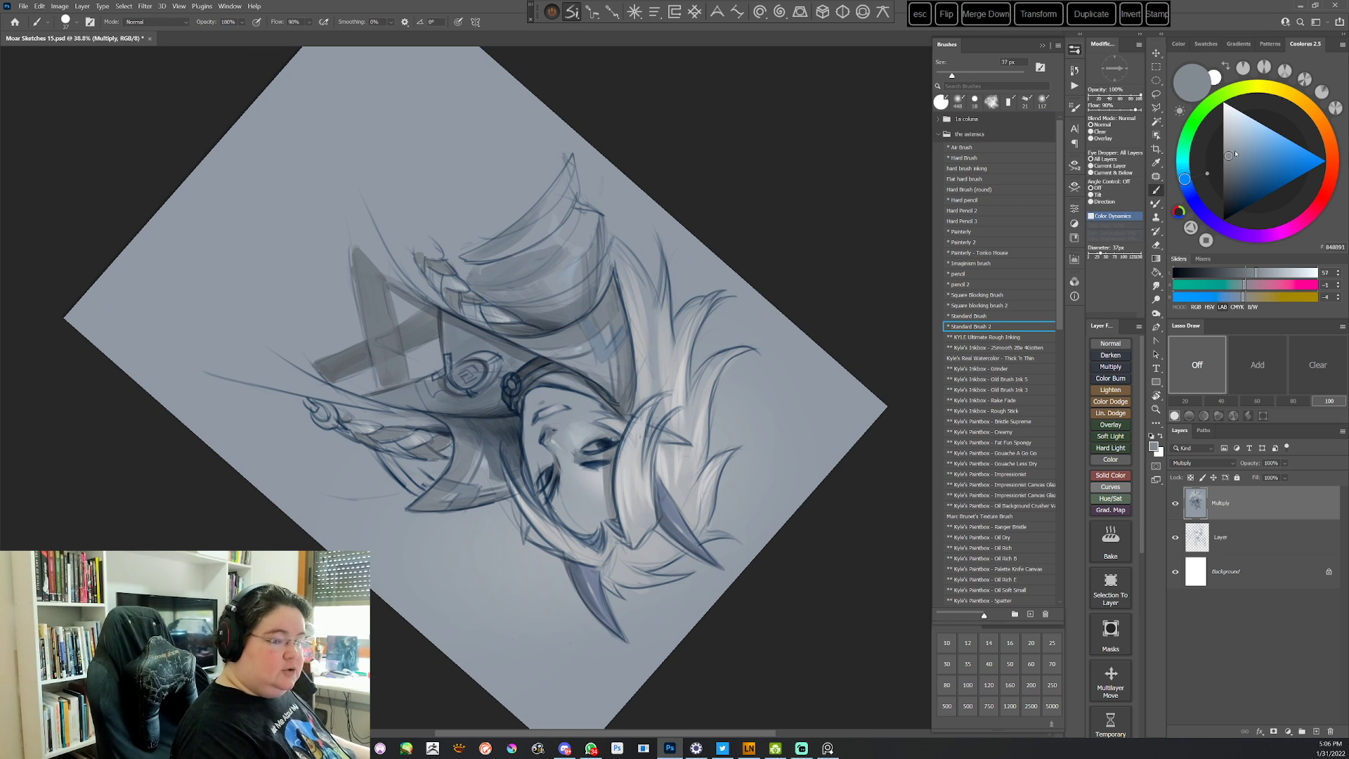
left_click_drag(1235, 154, 1235, 166)
key("Escape")
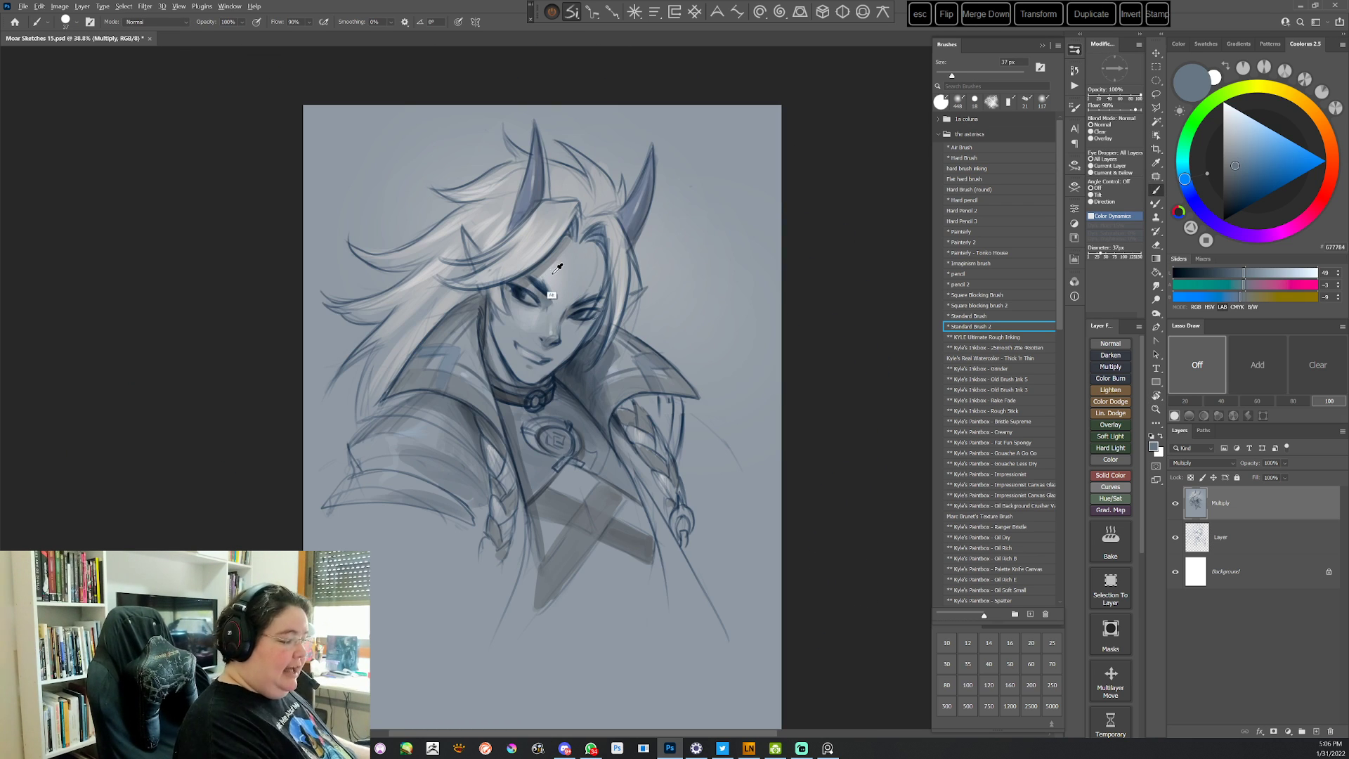
left_click(552, 296, "alt")
Enlarge the brush to 84 px and lighten the crossed chest straps below the emblem with pale blue-grey on the rotated canvas
key("space")
left_click_drag(631, 419, 608, 363)
key("r")
left_click_drag(679, 369, 678, 405)
right_click(652, 260)
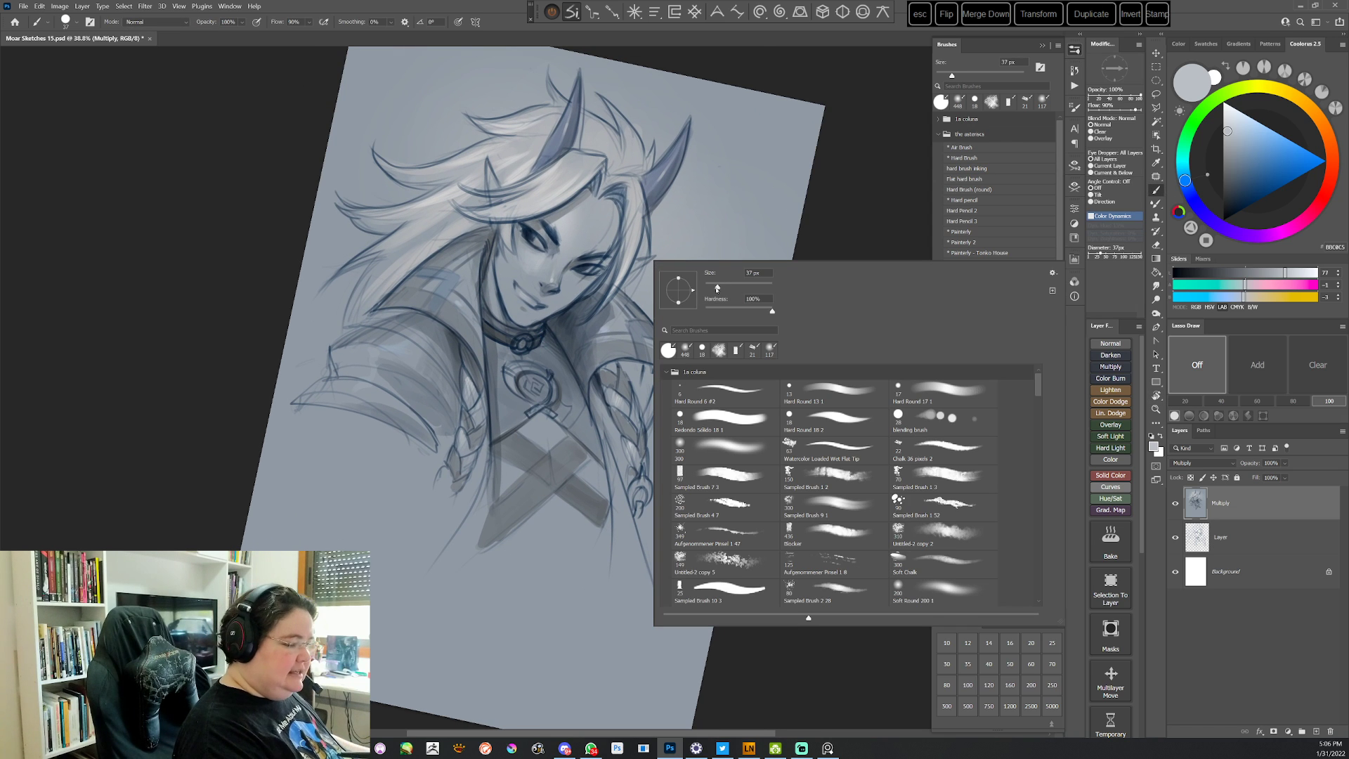
left_click_drag(716, 288, 736, 287)
key("Return")
left_click(534, 418, "alt")
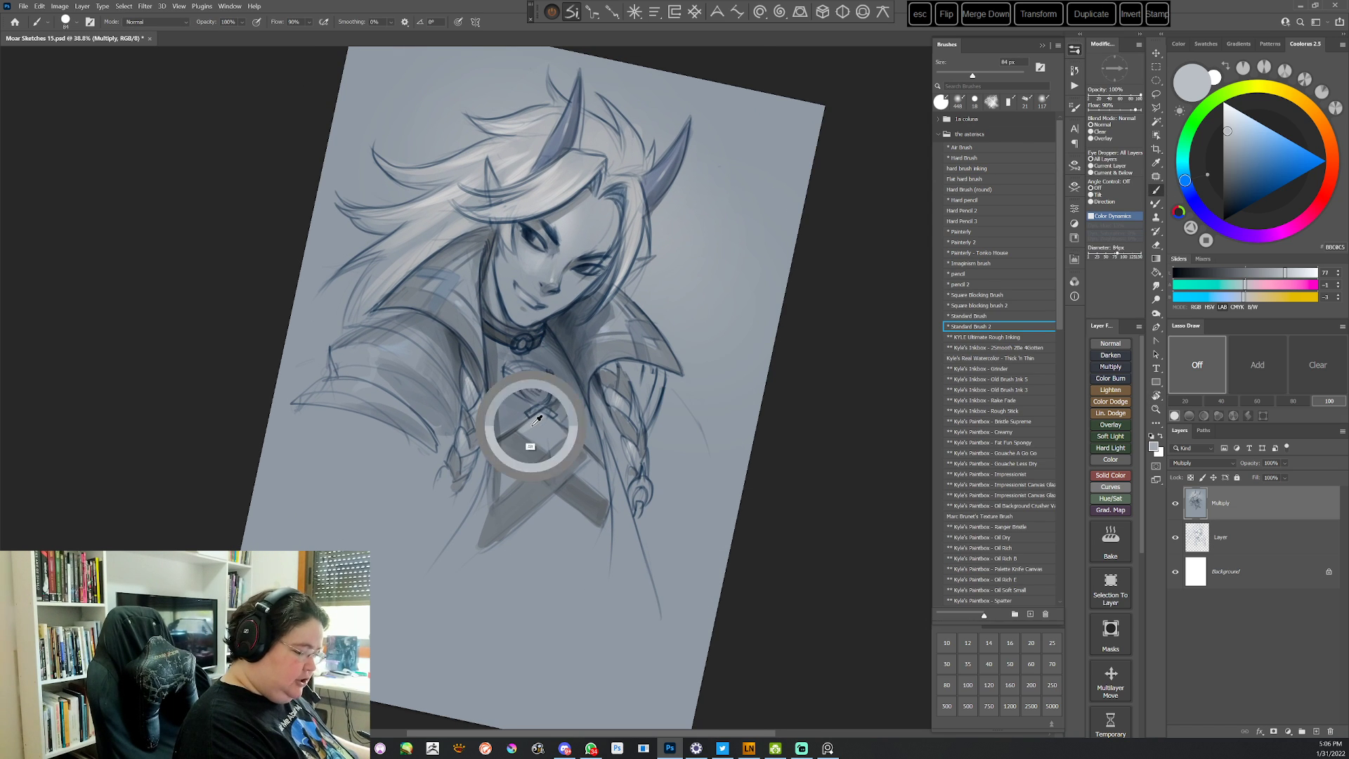
left_click(1235, 129)
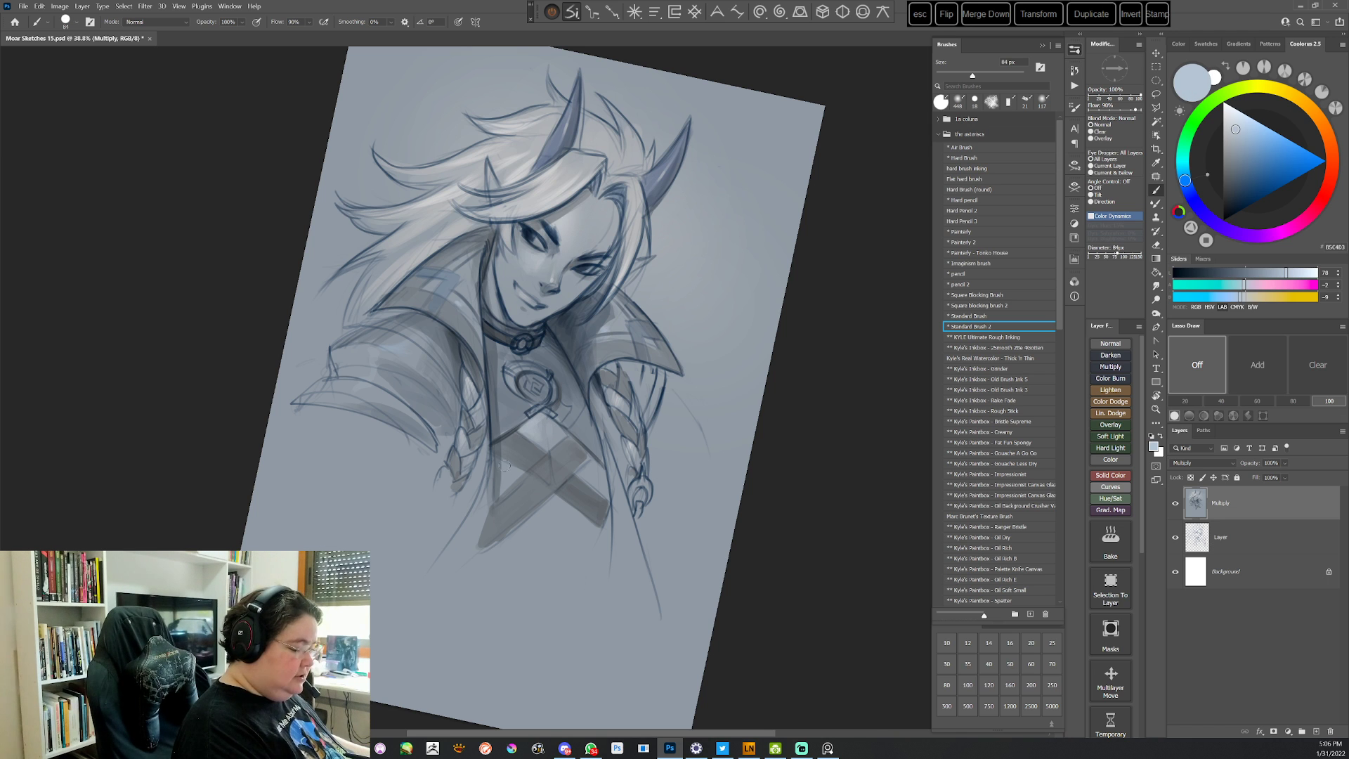
key("r")
mouse_move(706, 411)
left_mouse_down()
mouse_move(663, 512)
mouse_move(615, 545)
left_mouse_up()
key("Escape")
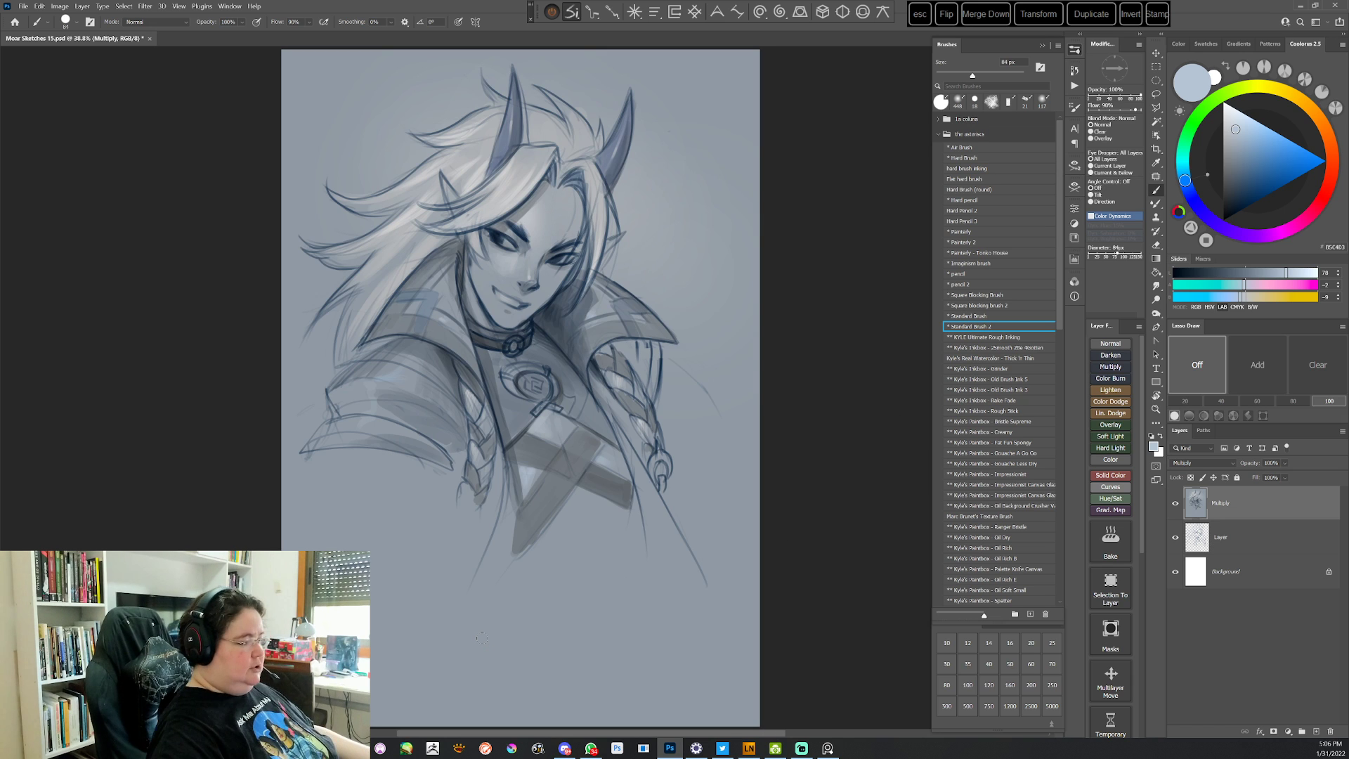
Touch up the hair and collar values with blue-grey tones sampled beside the horn and from the collar
left_click_drag(547, 258, 551, 311)
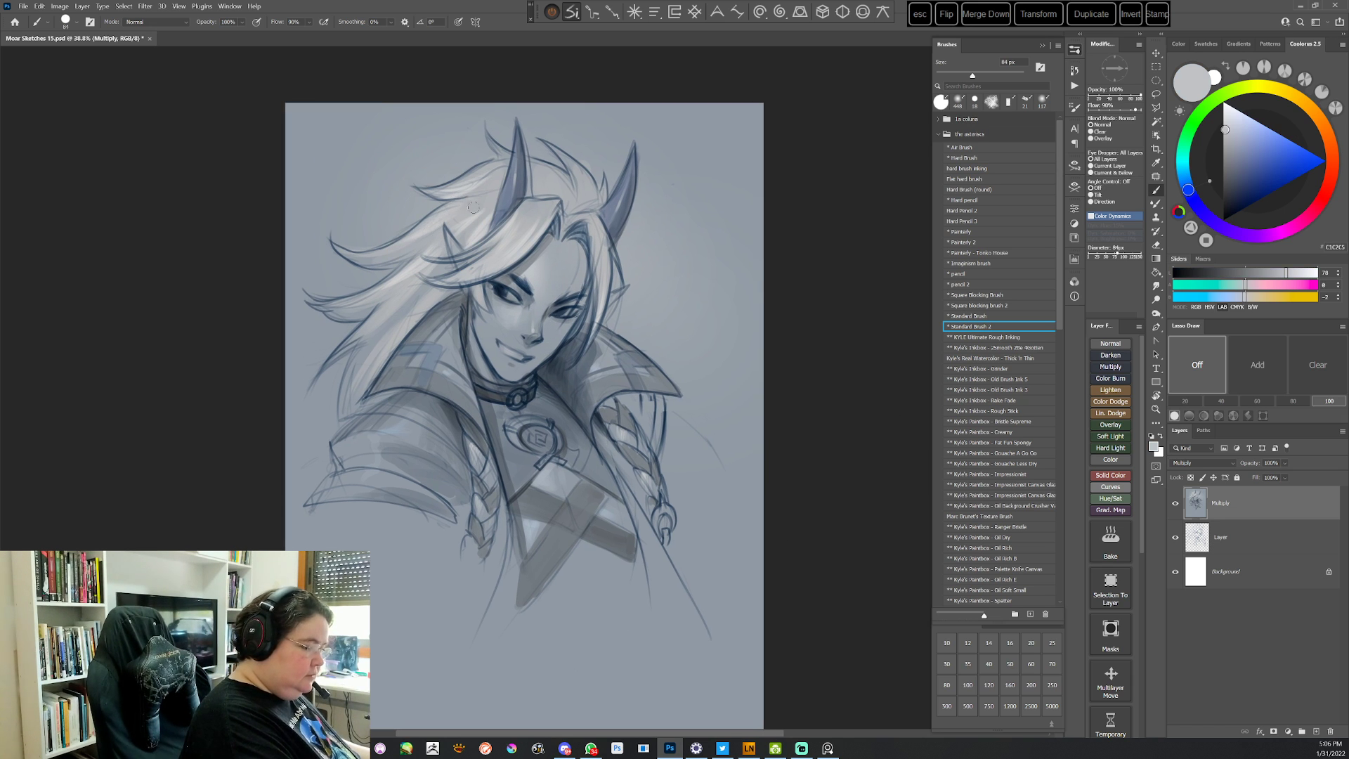
left_click(493, 180, "alt")
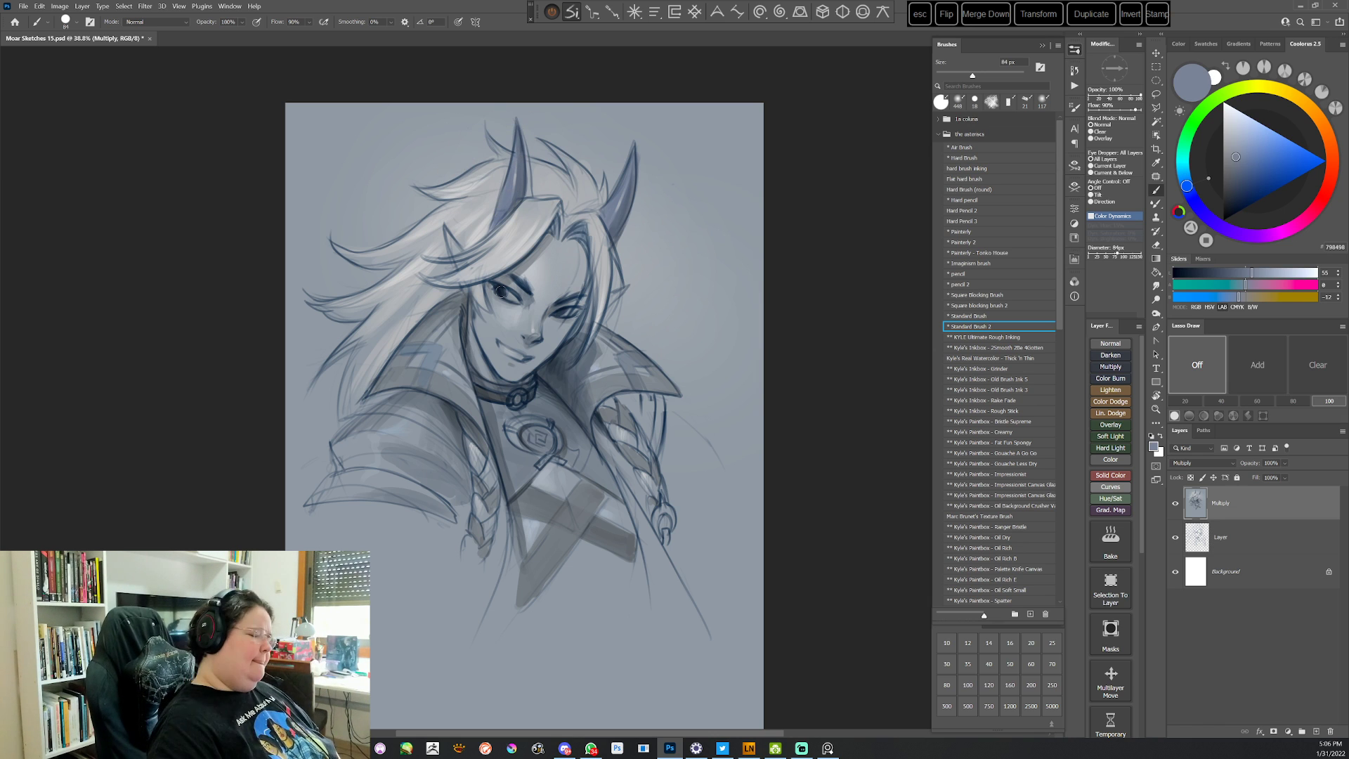
left_click(390, 371, "alt")
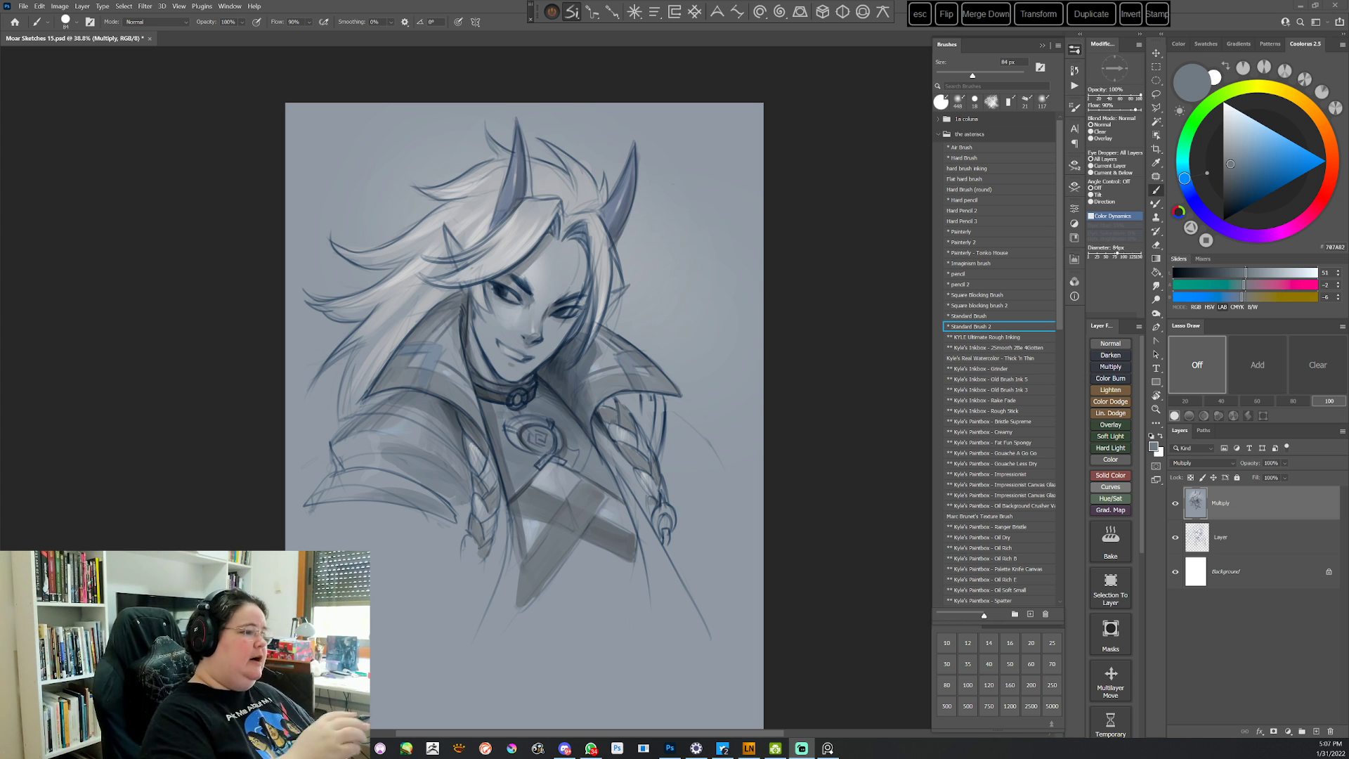
Add a new Multiply layer above the existing one and choose a light blue-grey paint colour
left_click(798, 402)
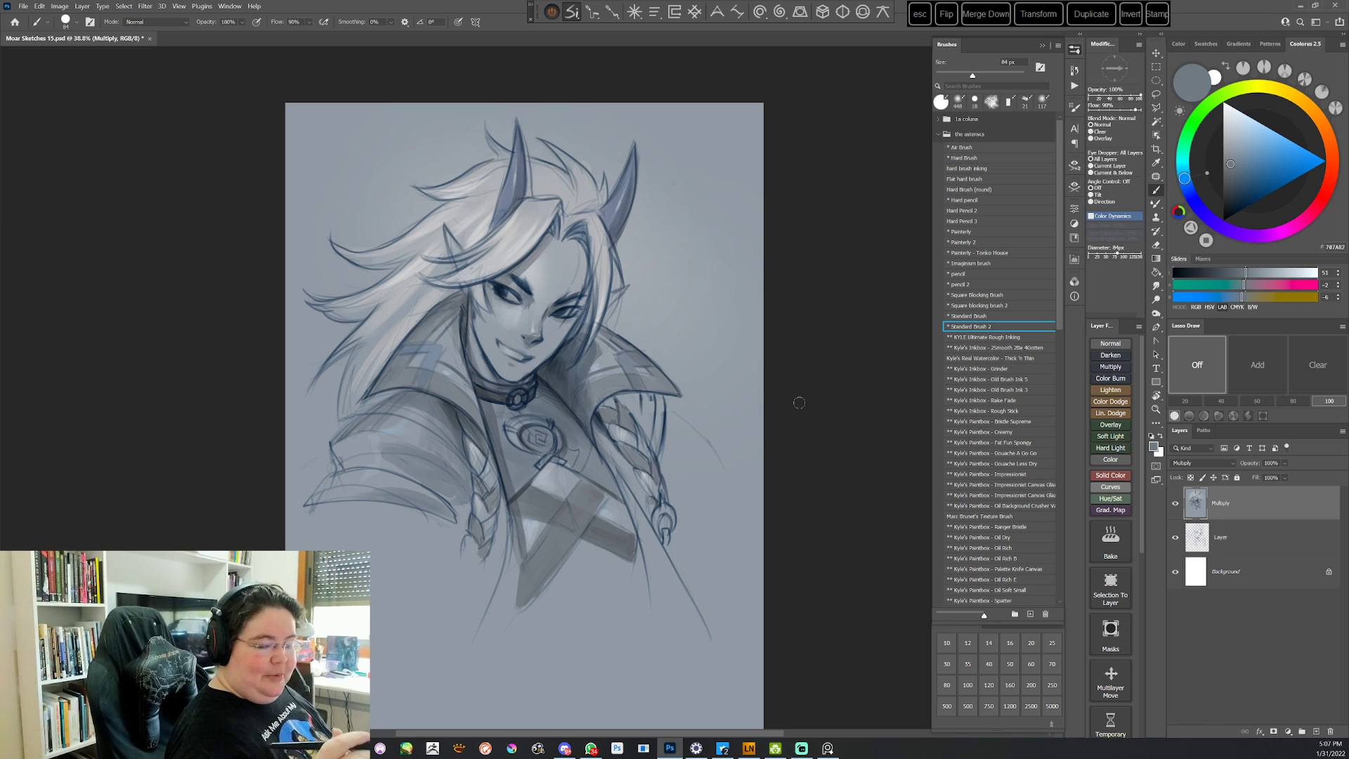
left_click(1110, 366)
left_click(1230, 139)
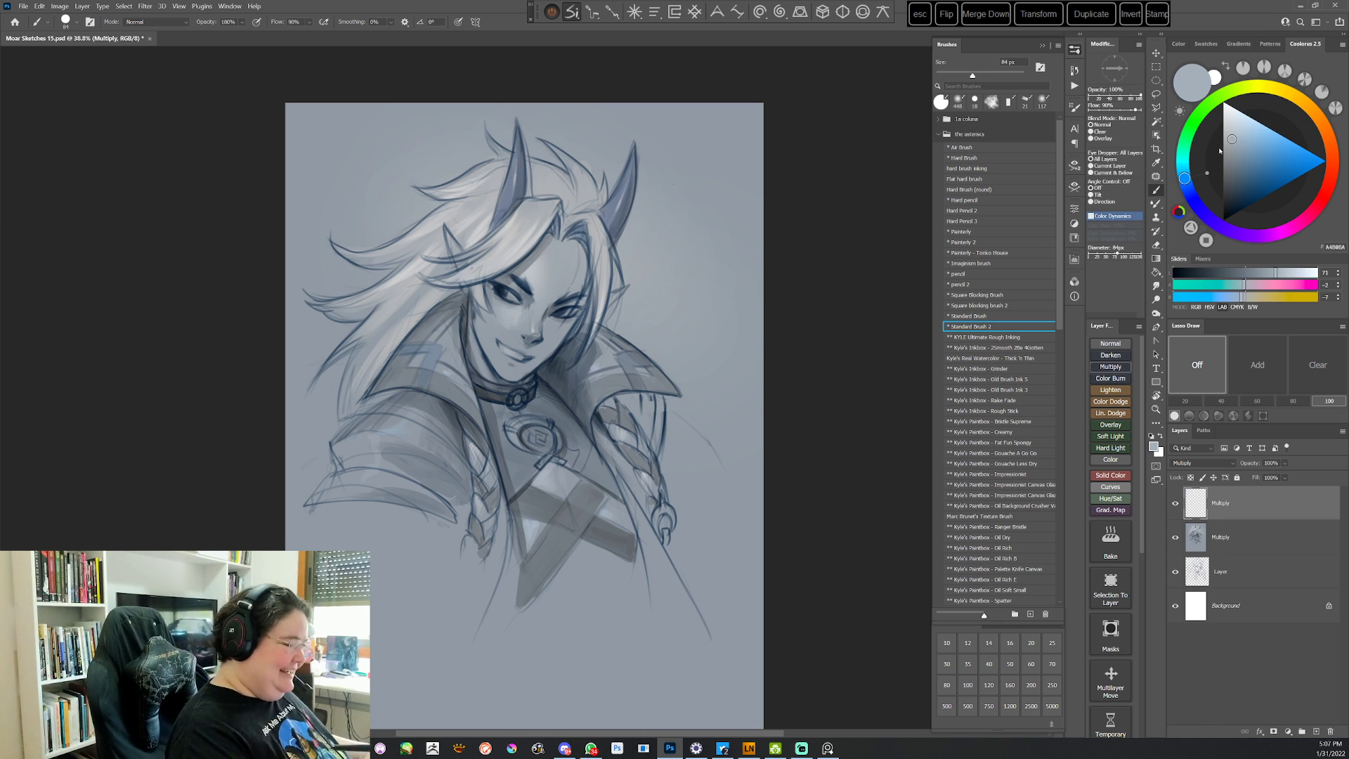
Choose the graphite 6 brush at 90 px for textured shading
right_click(543, 248)
double_click(837, 405)
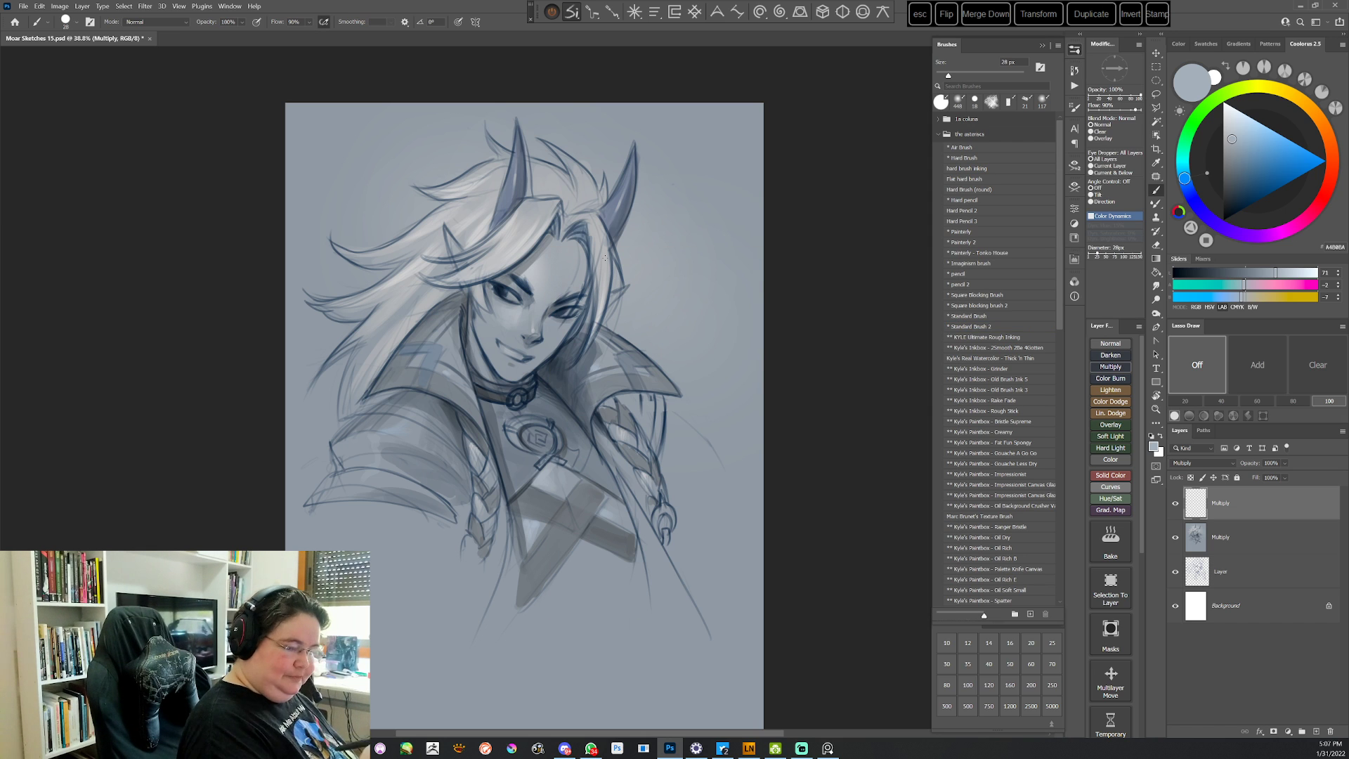
right_click(559, 383)
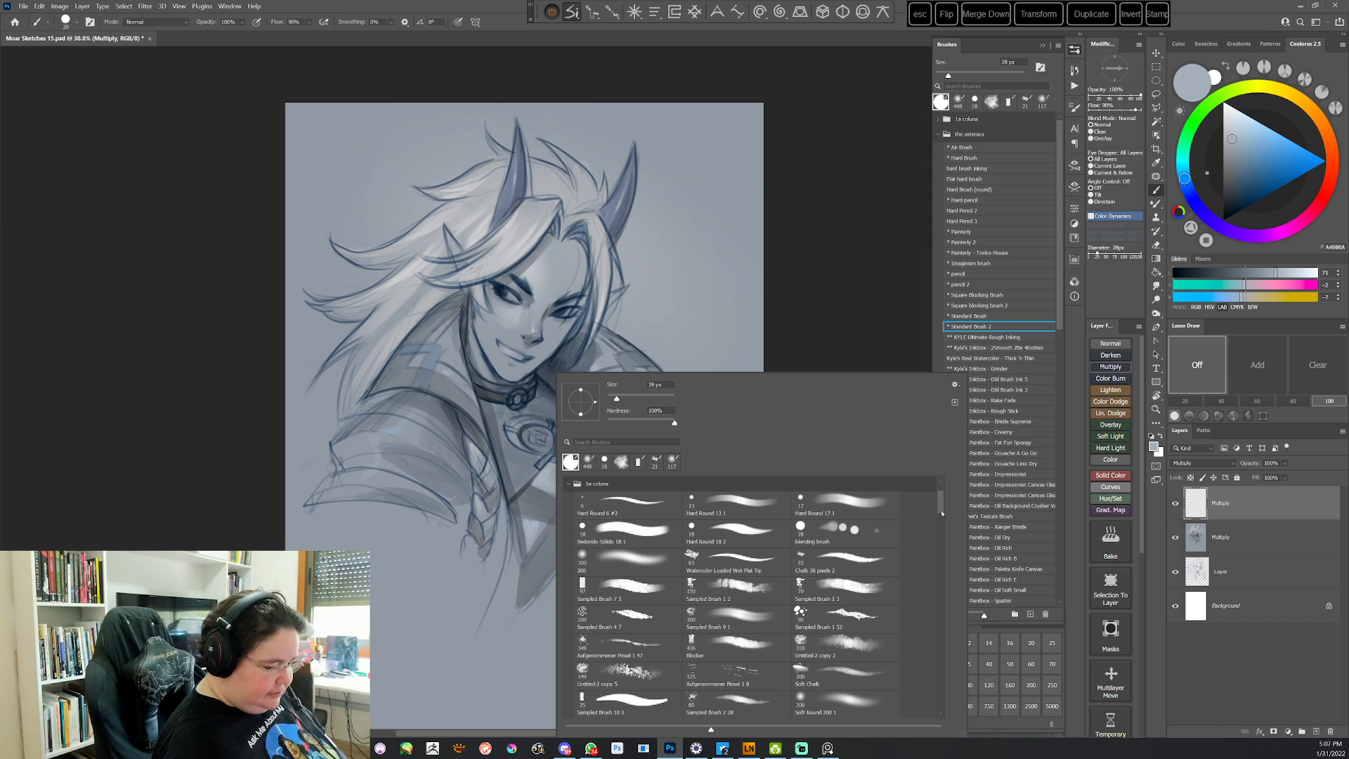
left_click_drag(941, 512, 941, 531)
double_click(739, 496)
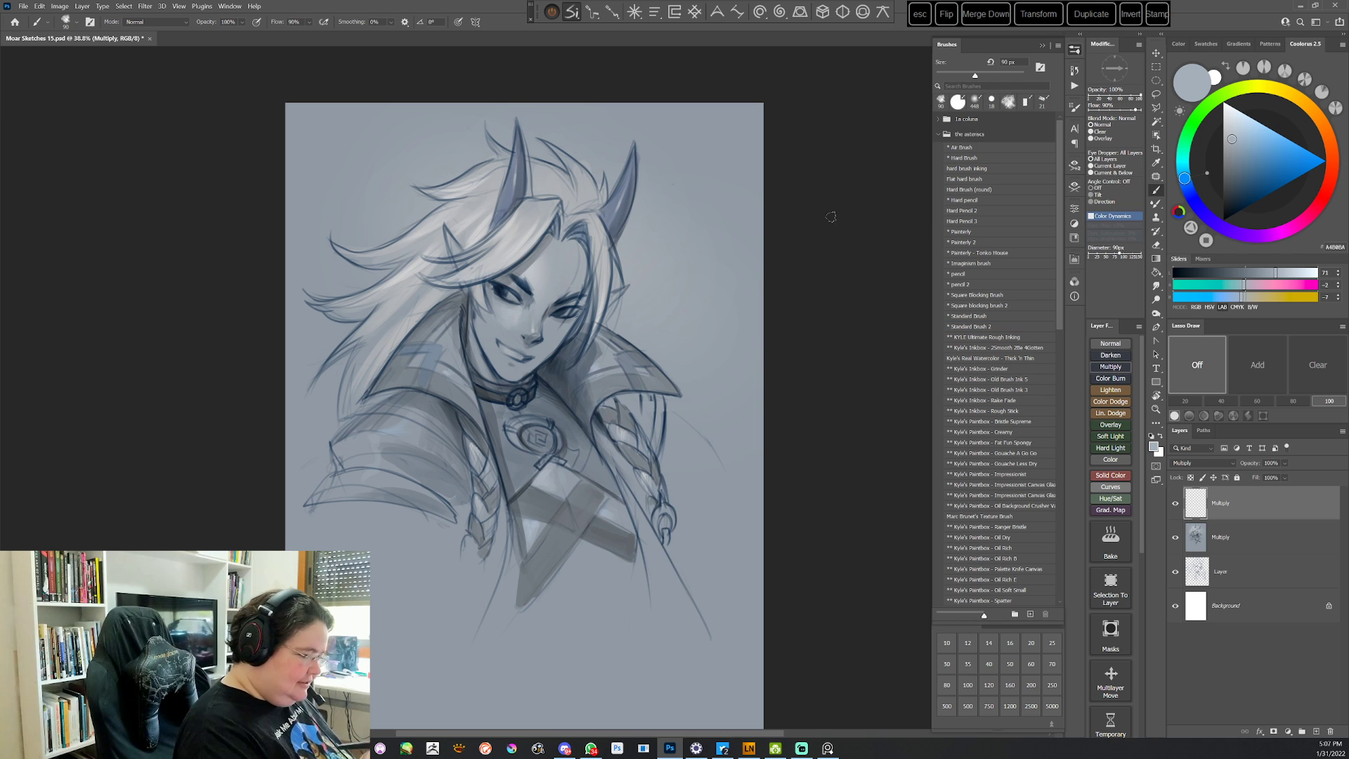
Shade the area where the hair meets the collar at 90 px and the choker clasp at 155 px on the new layer
left_click_drag(467, 293, 464, 324)
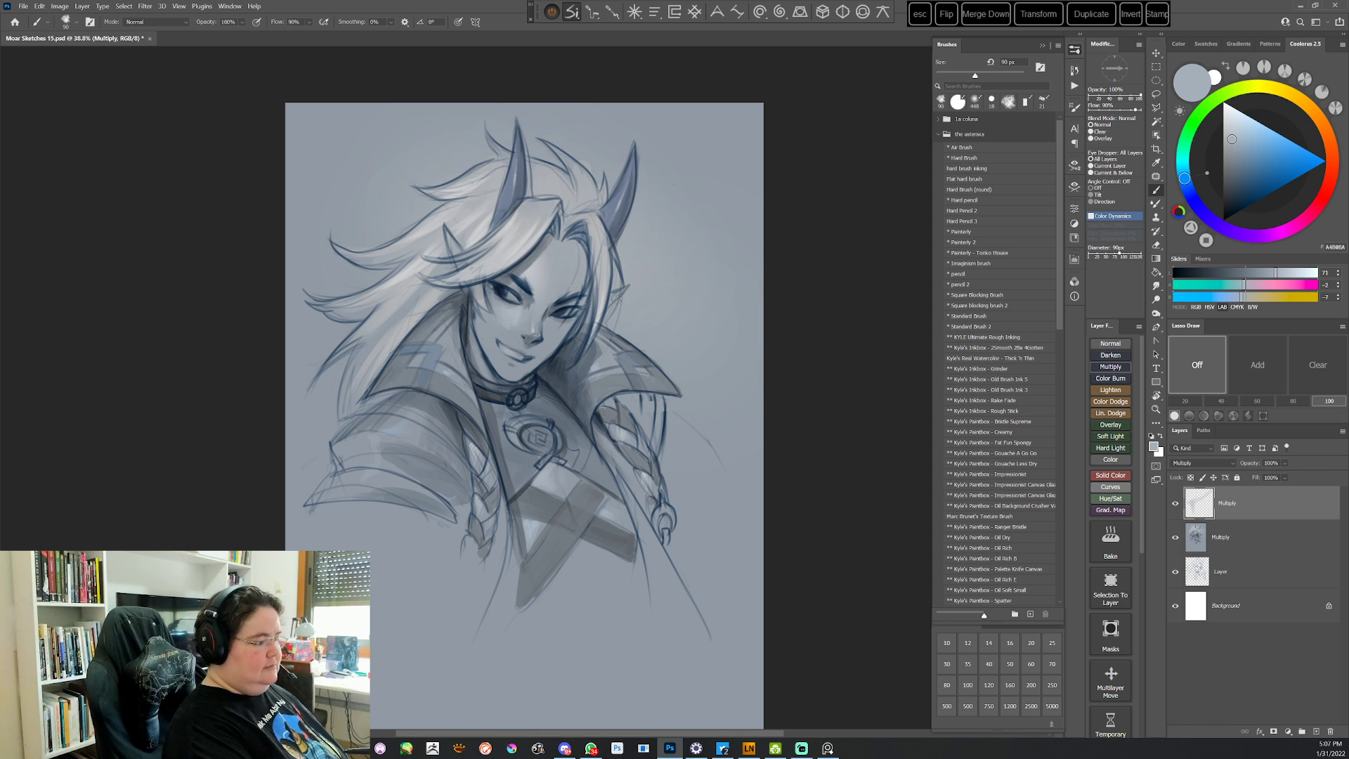
right_click(713, 321)
key("Return")
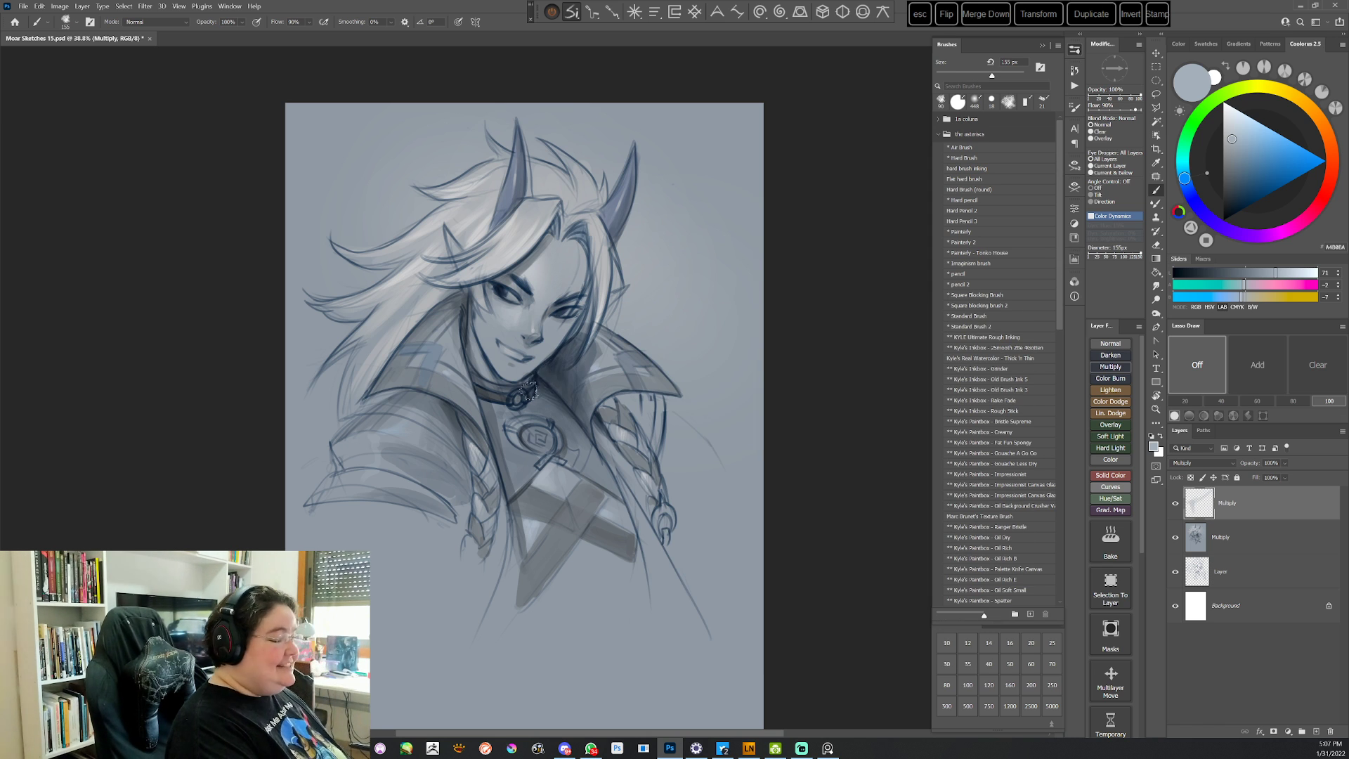
left_click_drag(528, 391, 527, 400)
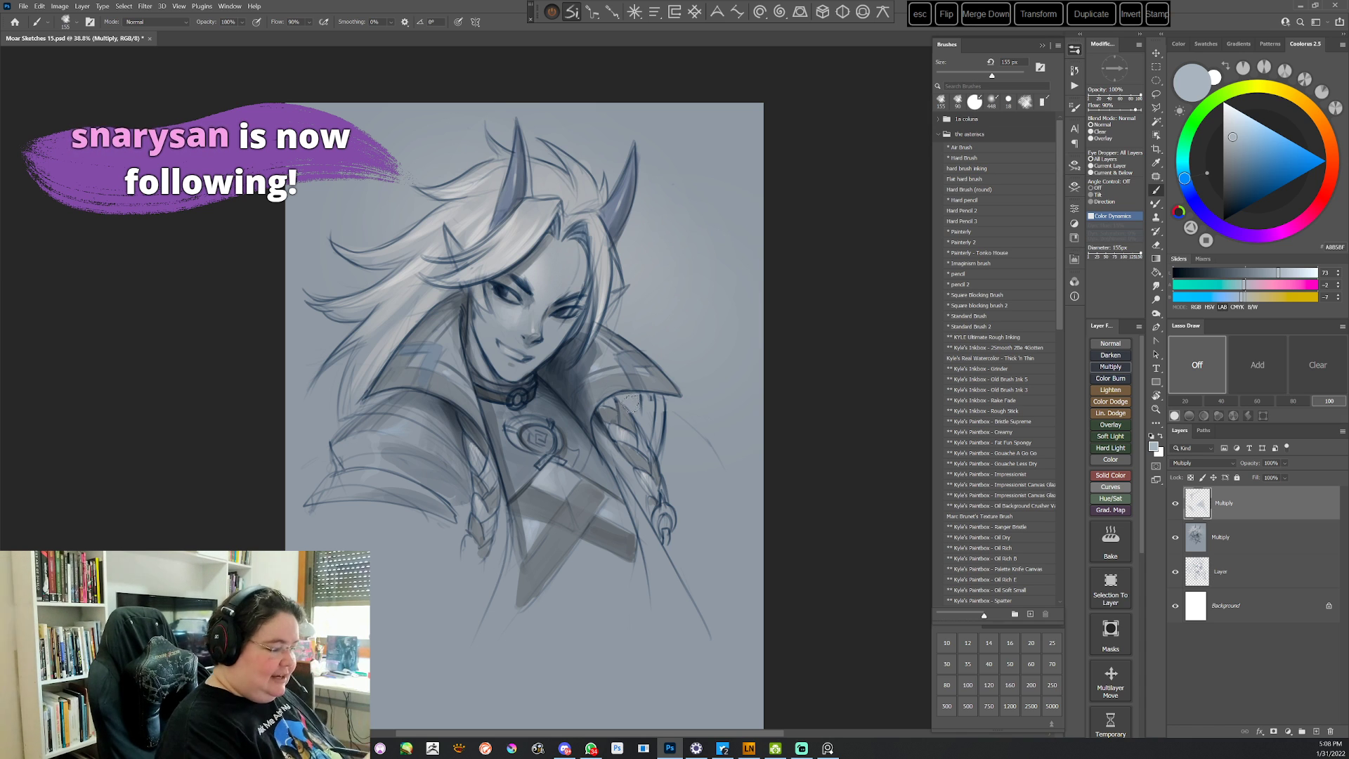
Shade the braid and the chest below the choker in light blue-grey with the 155 px graphite brush
mouse_move(603, 403)
left_mouse_down()
mouse_move(635, 399)
mouse_move(622, 406)
mouse_move(650, 447)
left_mouse_up()
left_click(666, 328, "alt")
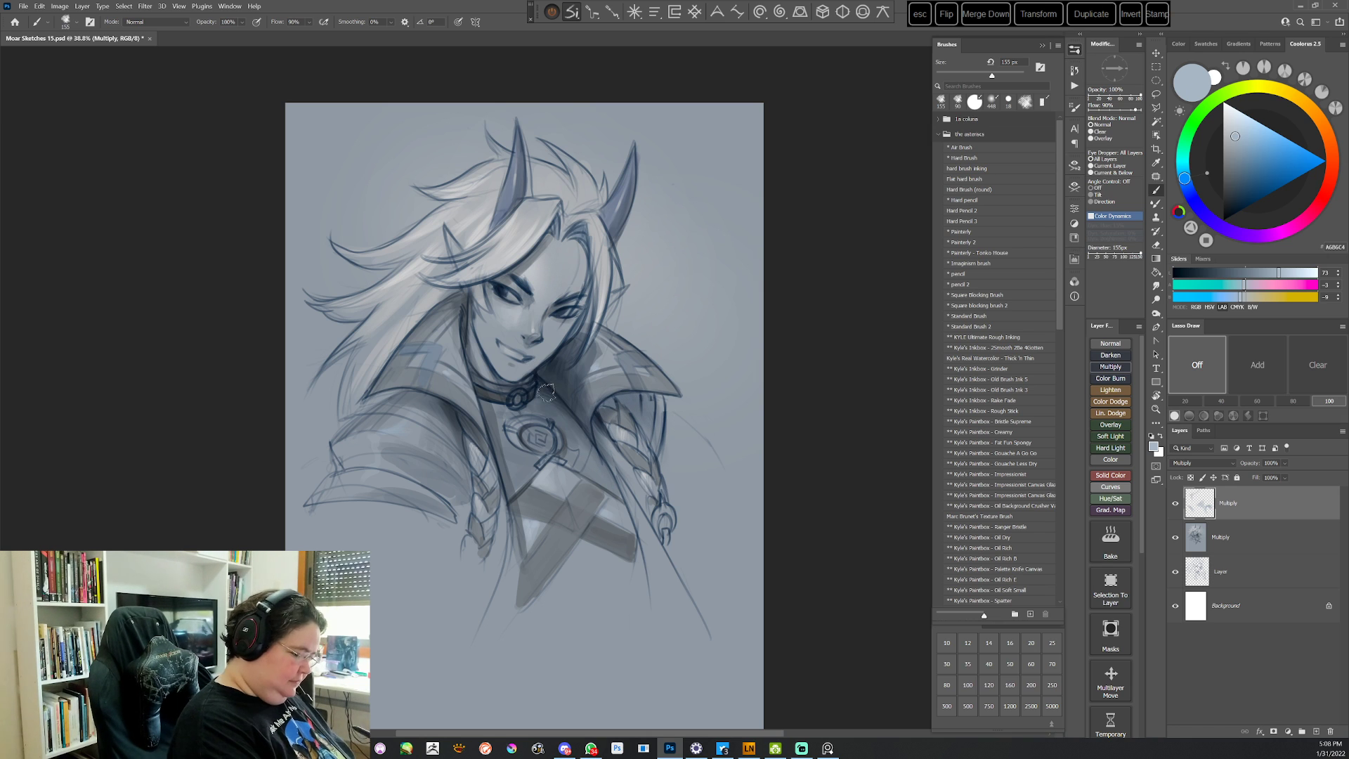
left_click_drag(519, 393, 570, 432)
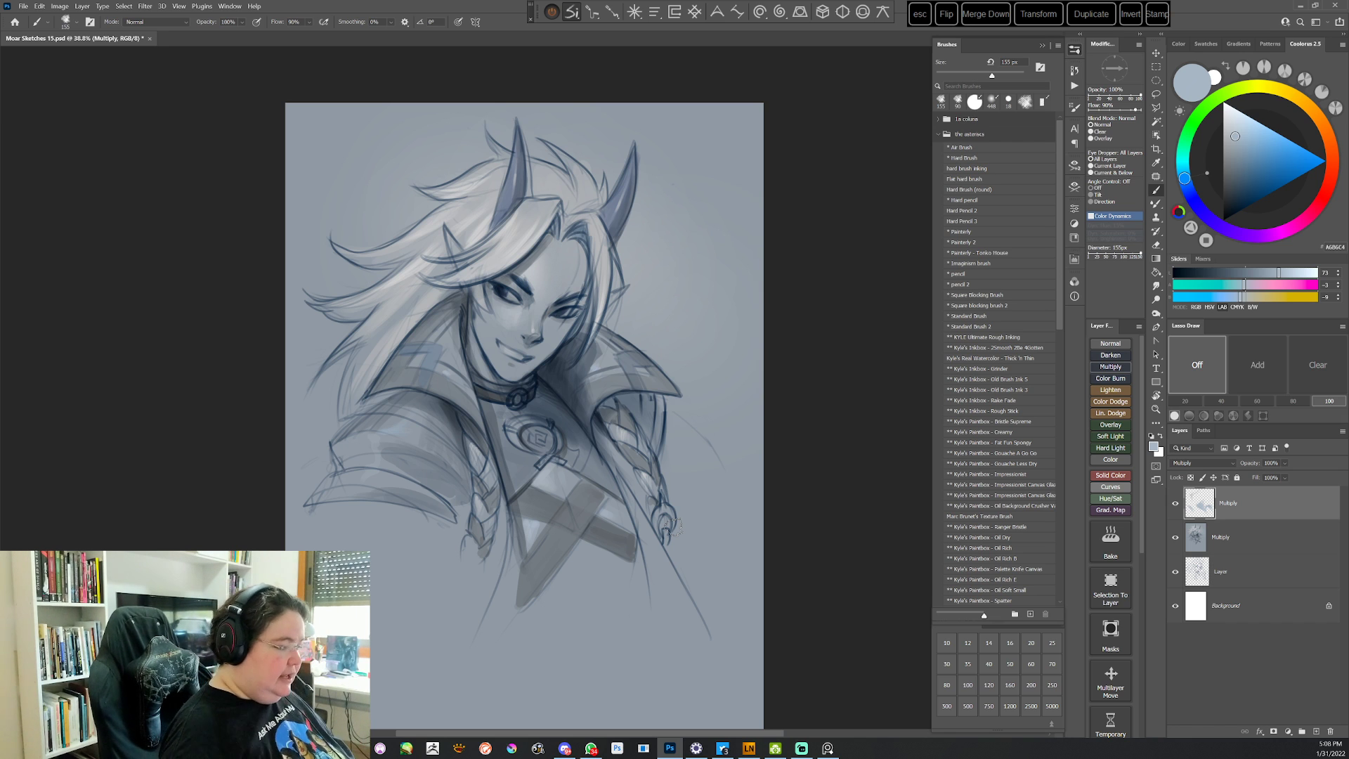
Reduce the graphite brush to 78 px and further to 56 px for finer shading
right_click(694, 310)
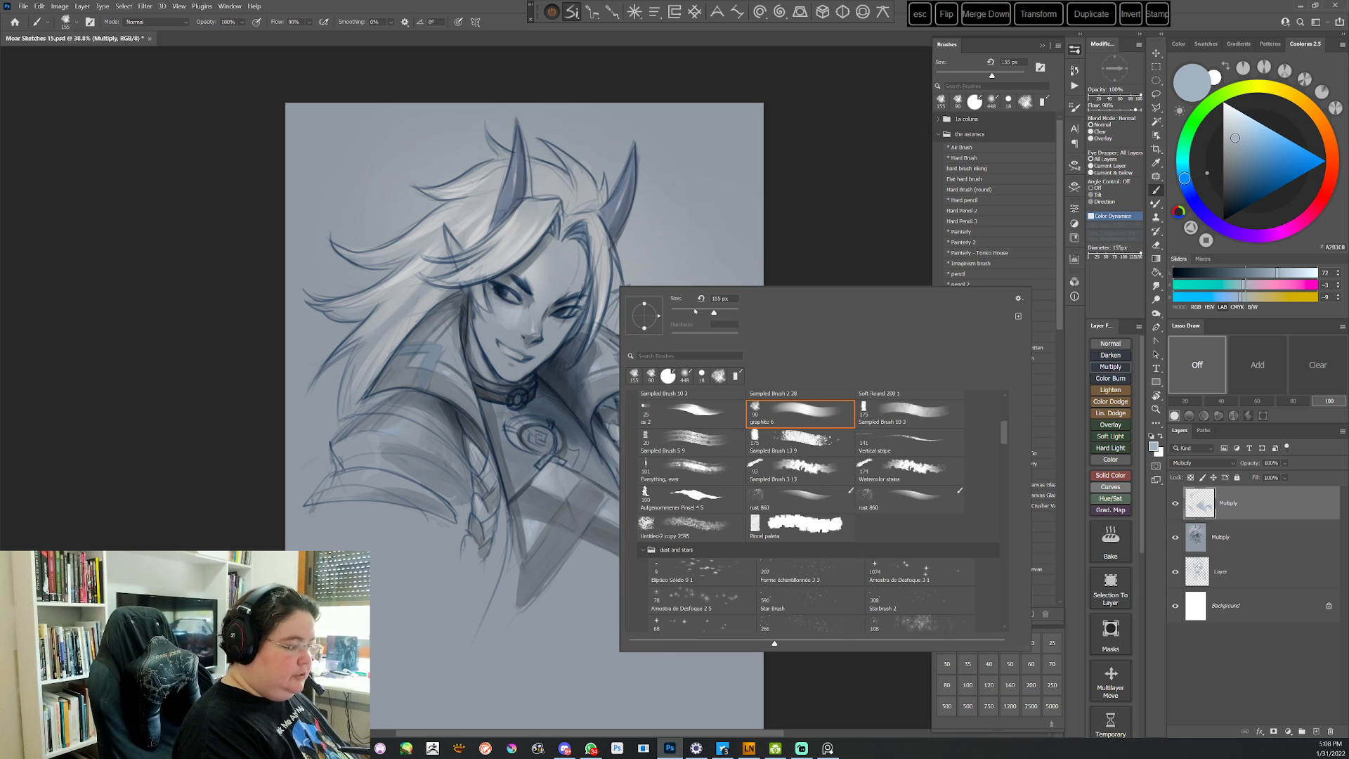
left_click(862, 199)
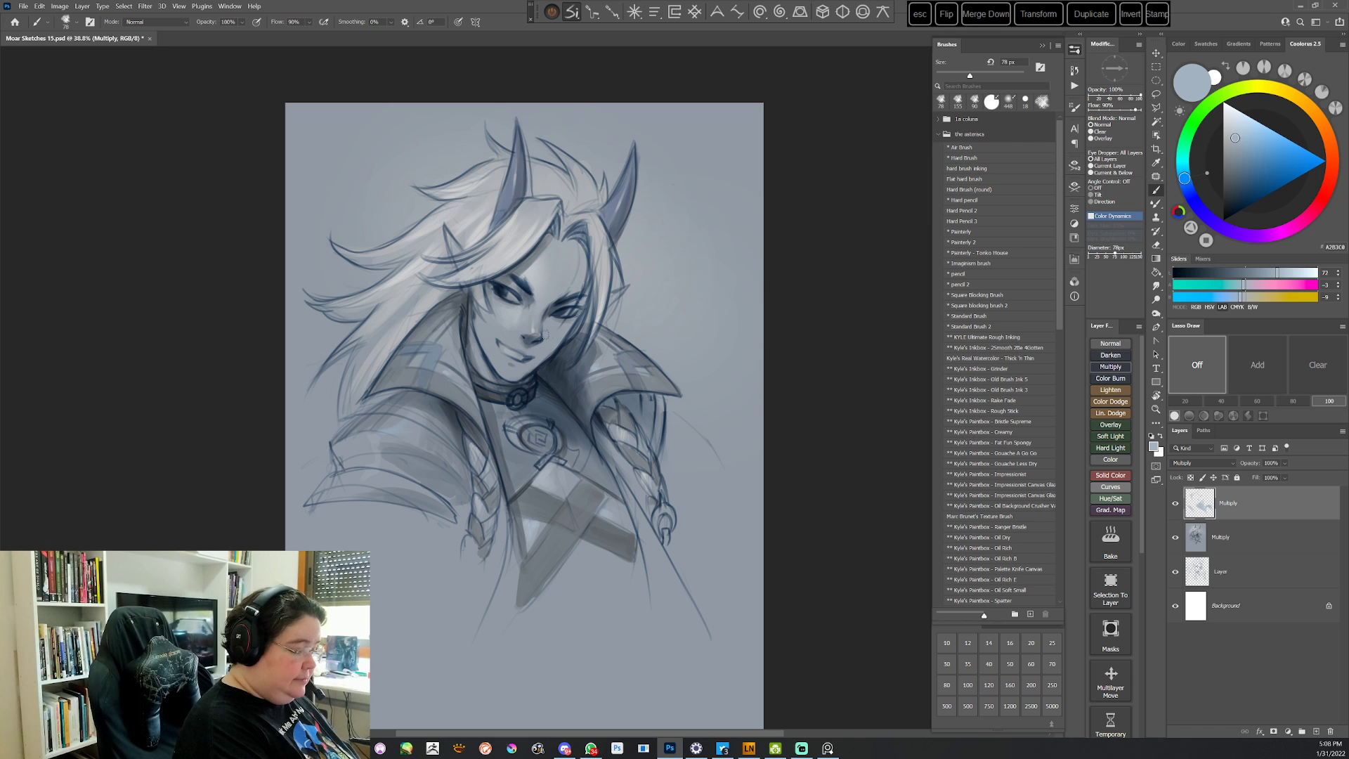
right_click(695, 302)
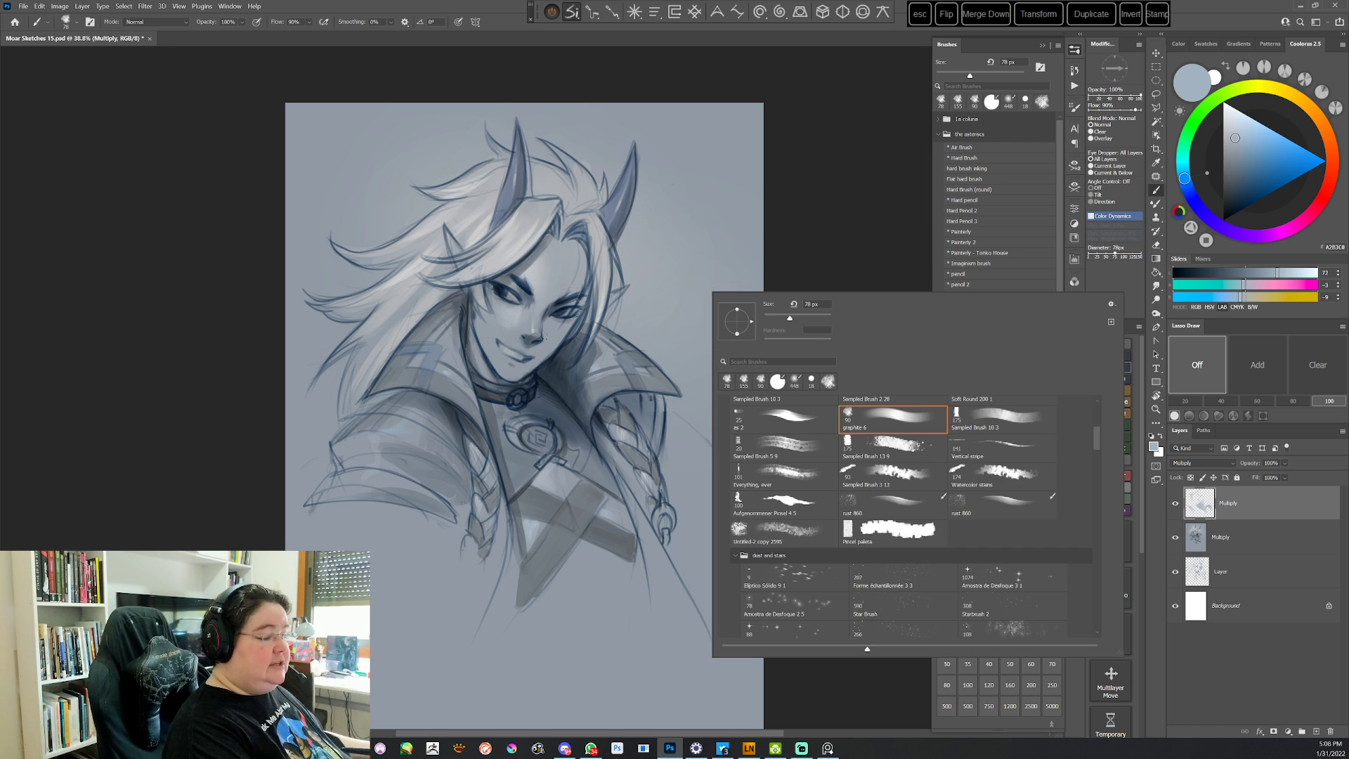
left_click(888, 244)
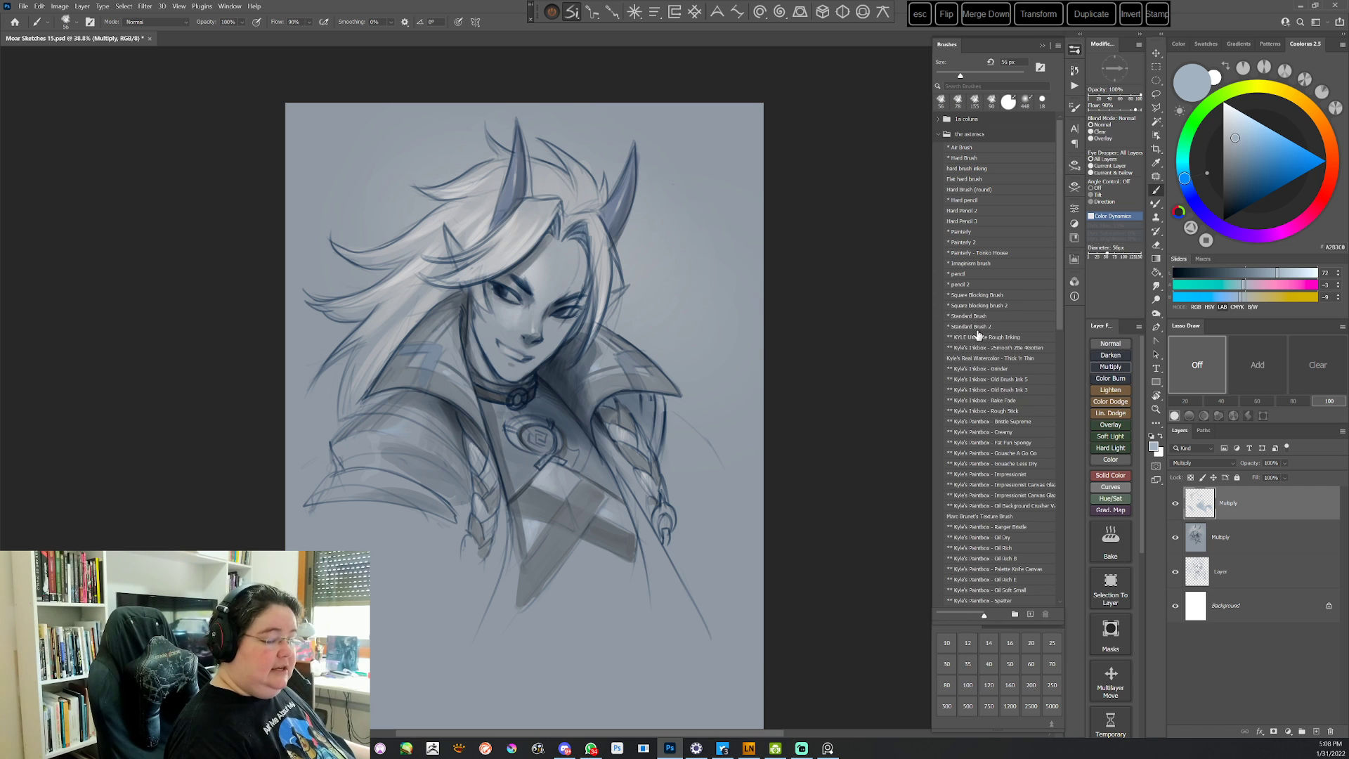
Switch to the Standard Brush 2 preset and set its size to 40 px
left_click(977, 333)
key("r")
left_click_drag(726, 352, 599, 507)
right_click(658, 321)
left_click(718, 347)
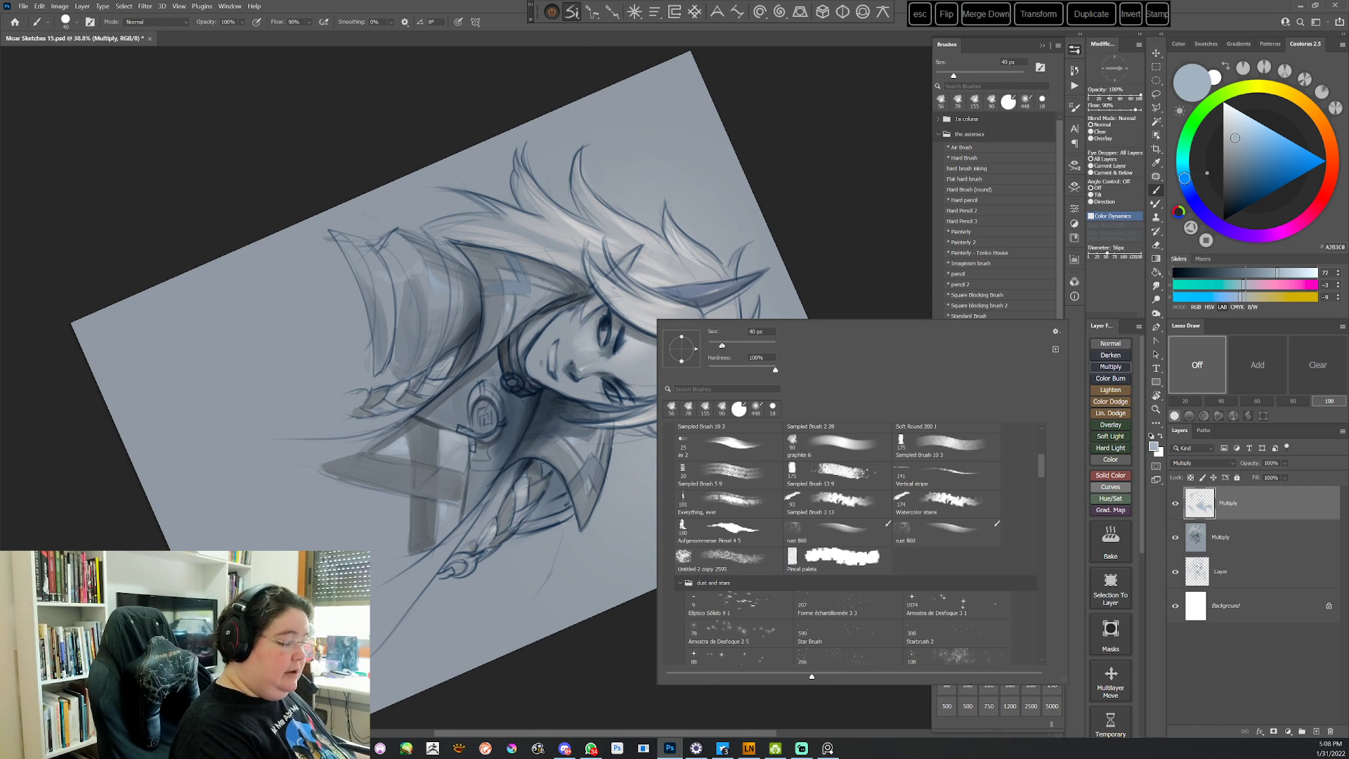
left_click(822, 183)
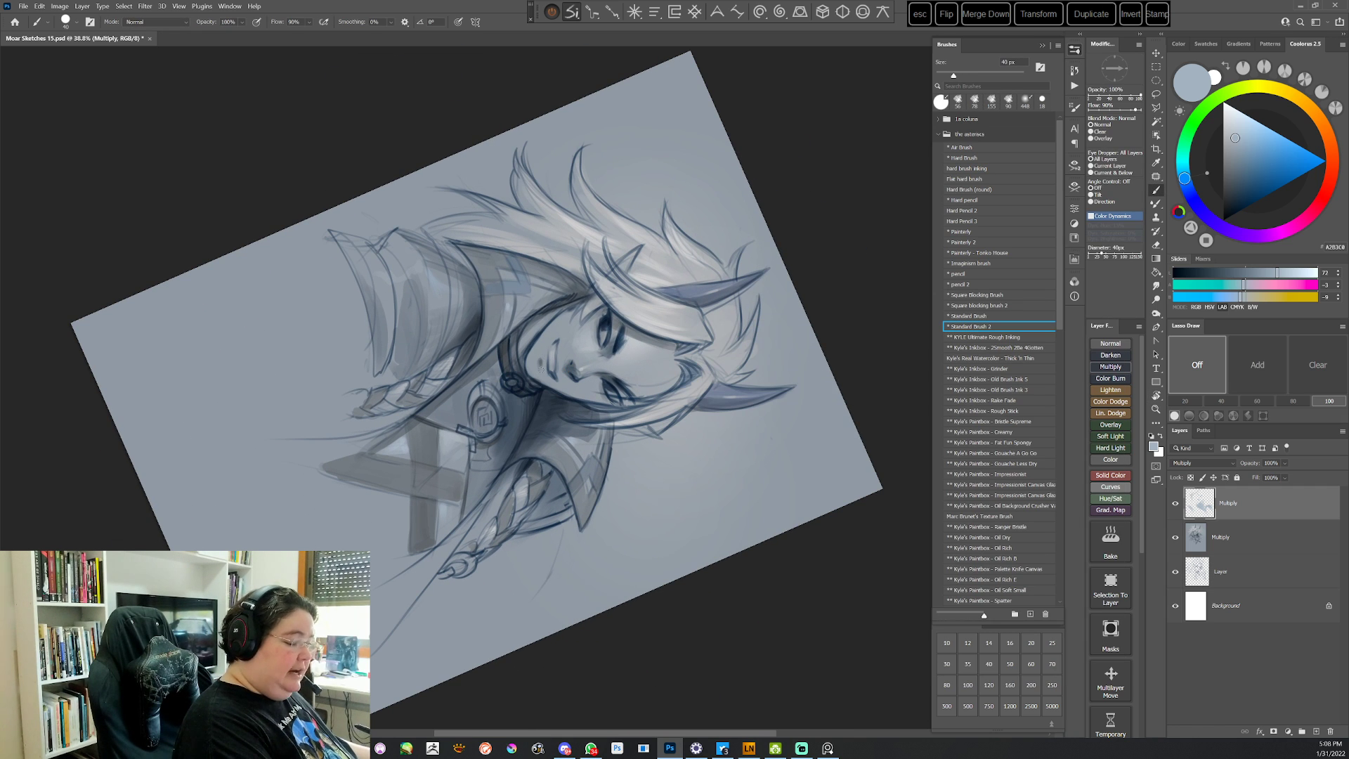
key("Escape")
Reduce Standard Brush 2 to 31 px for fine shading
right_click(704, 307)
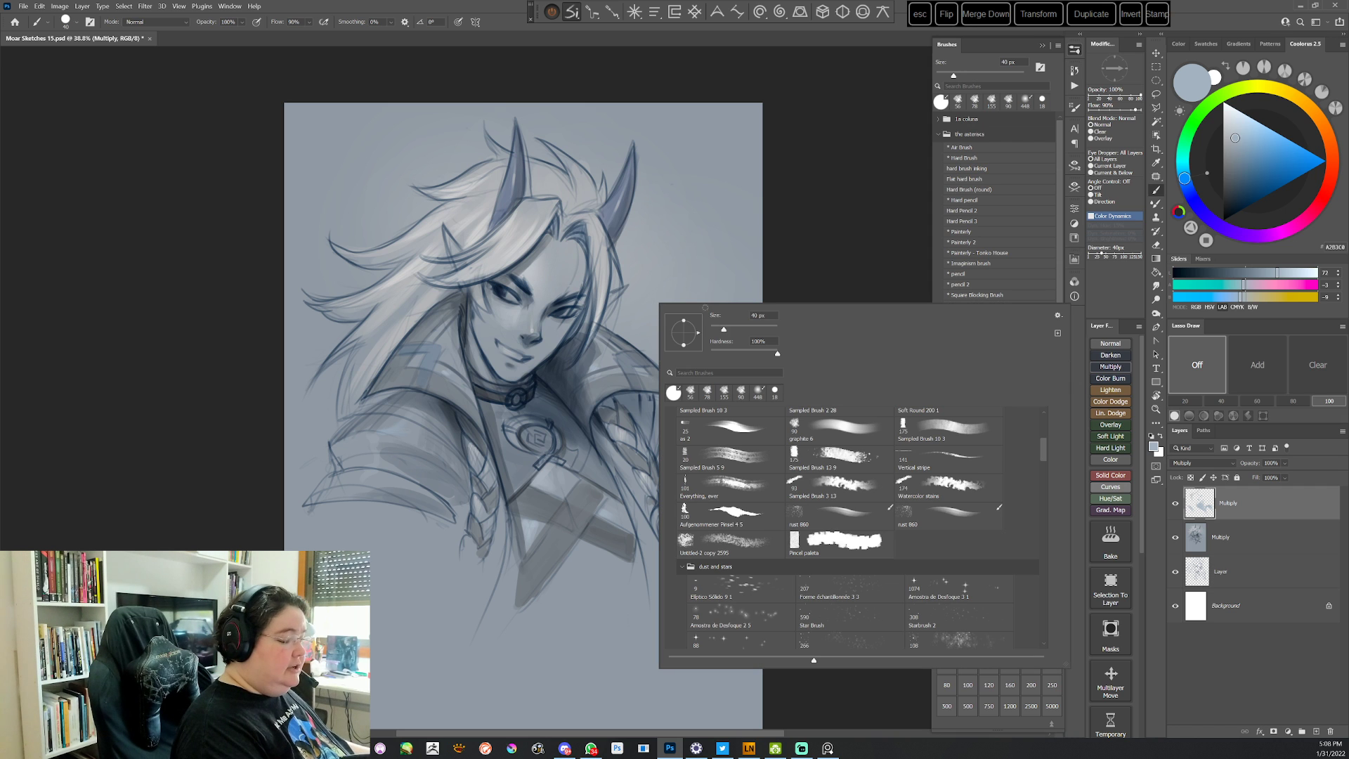
key("Return")
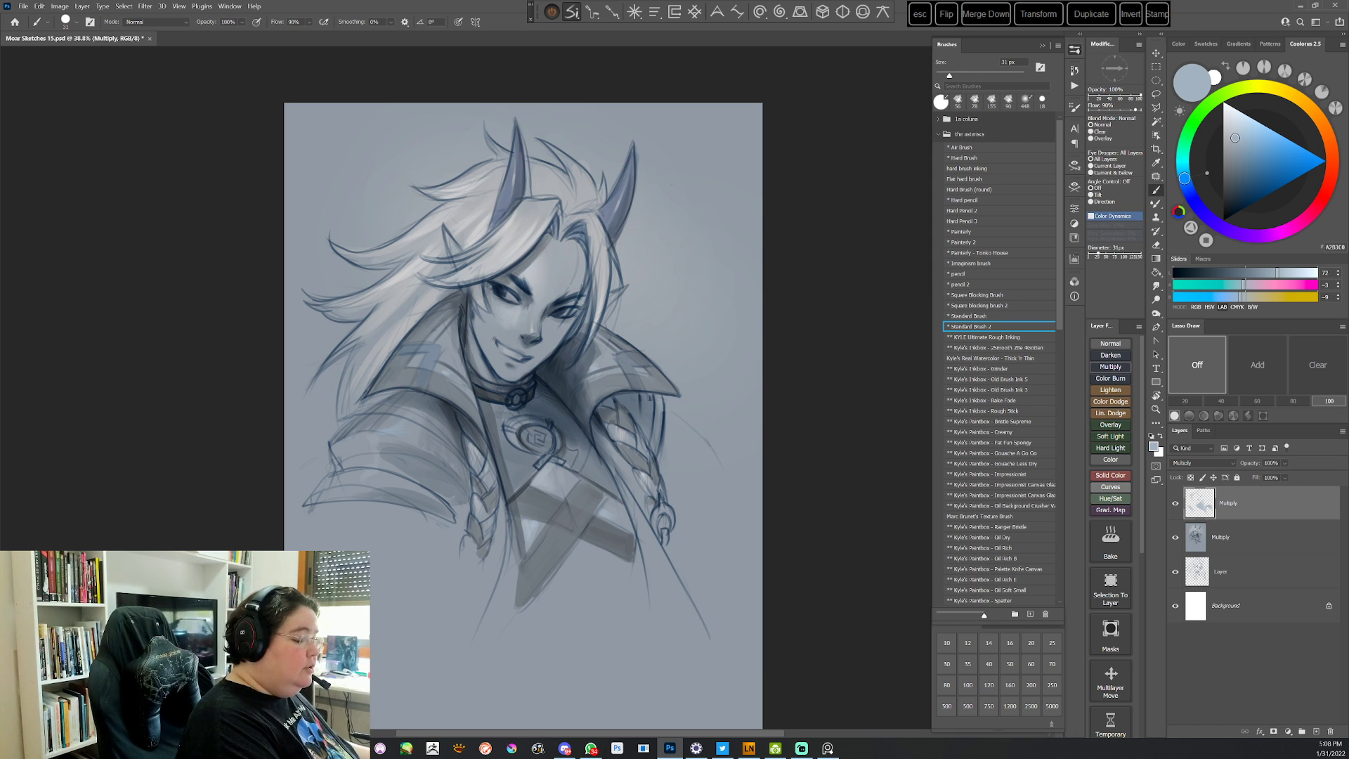
key("r")
left_click_drag(747, 352, 637, 572)
key("Escape")
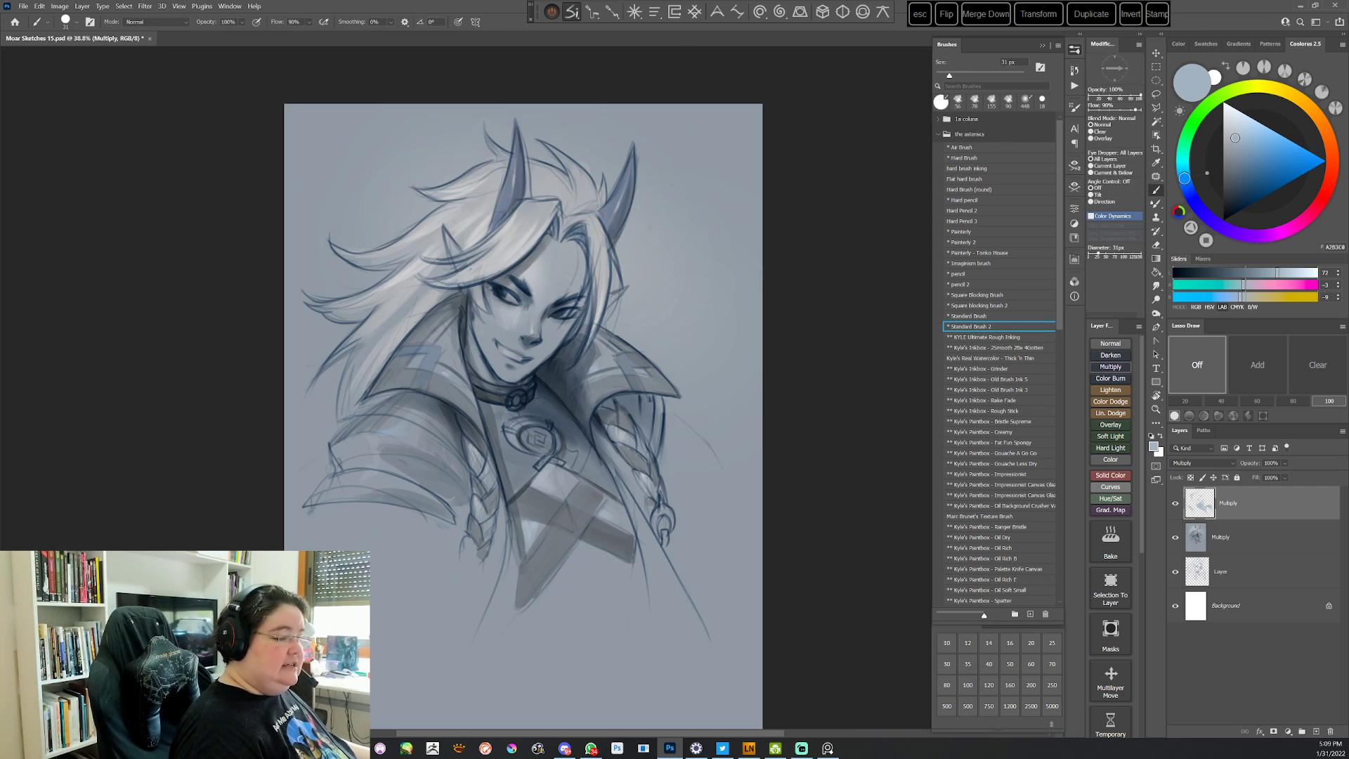
Switch to the Air Brush preset and set its size to 385 px
left_click(965, 146)
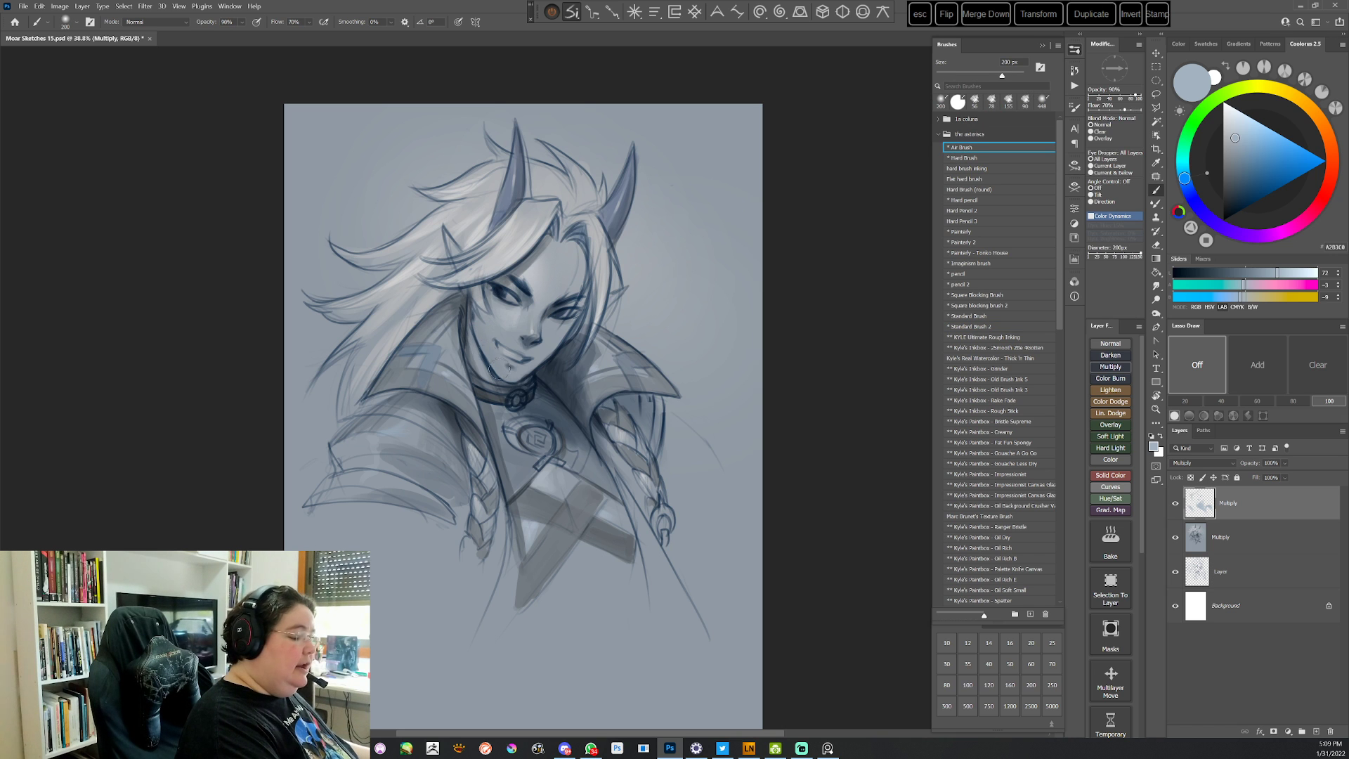
key("r")
mouse_move(566, 321)
left_mouse_down()
mouse_move(717, 452)
mouse_move(677, 534)
left_mouse_up()
key("Escape")
right_click(616, 333)
left_click_drag(716, 358, 731, 360)
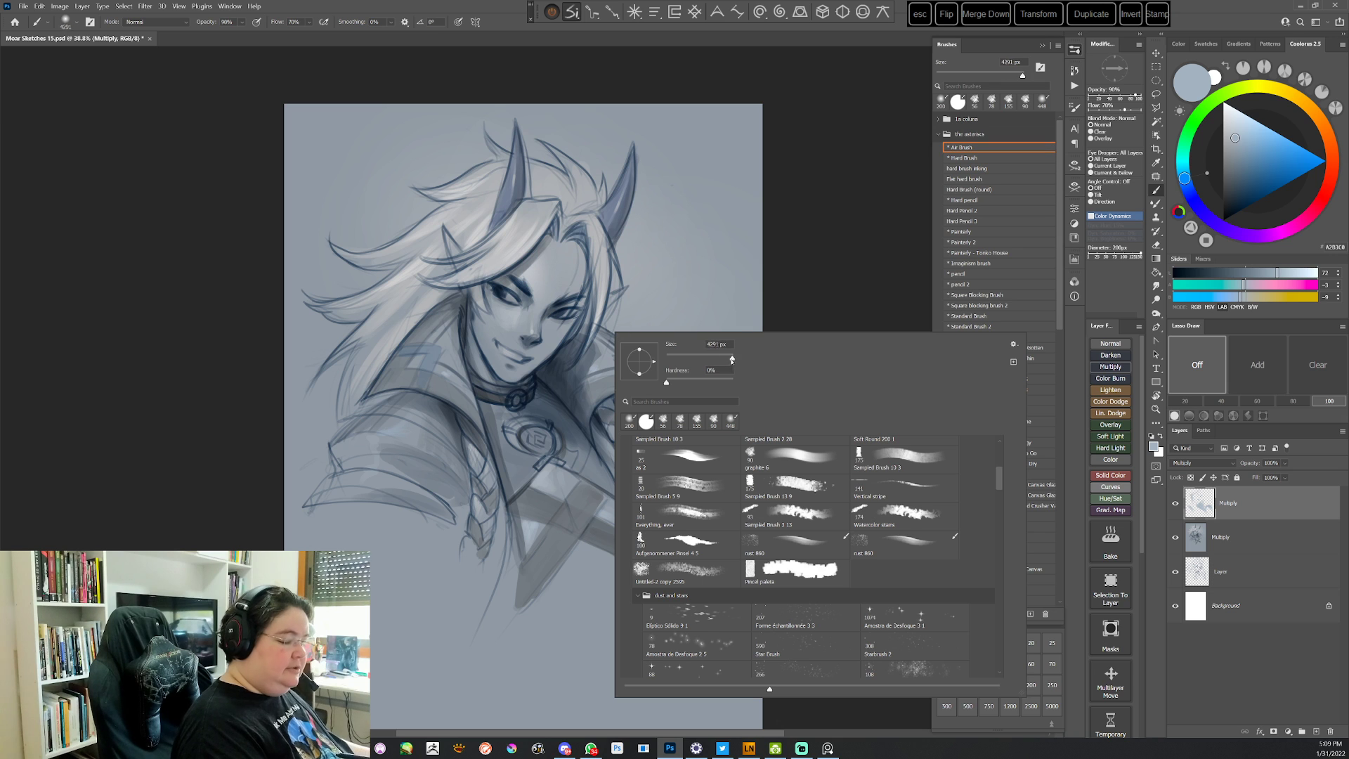
key("Return")
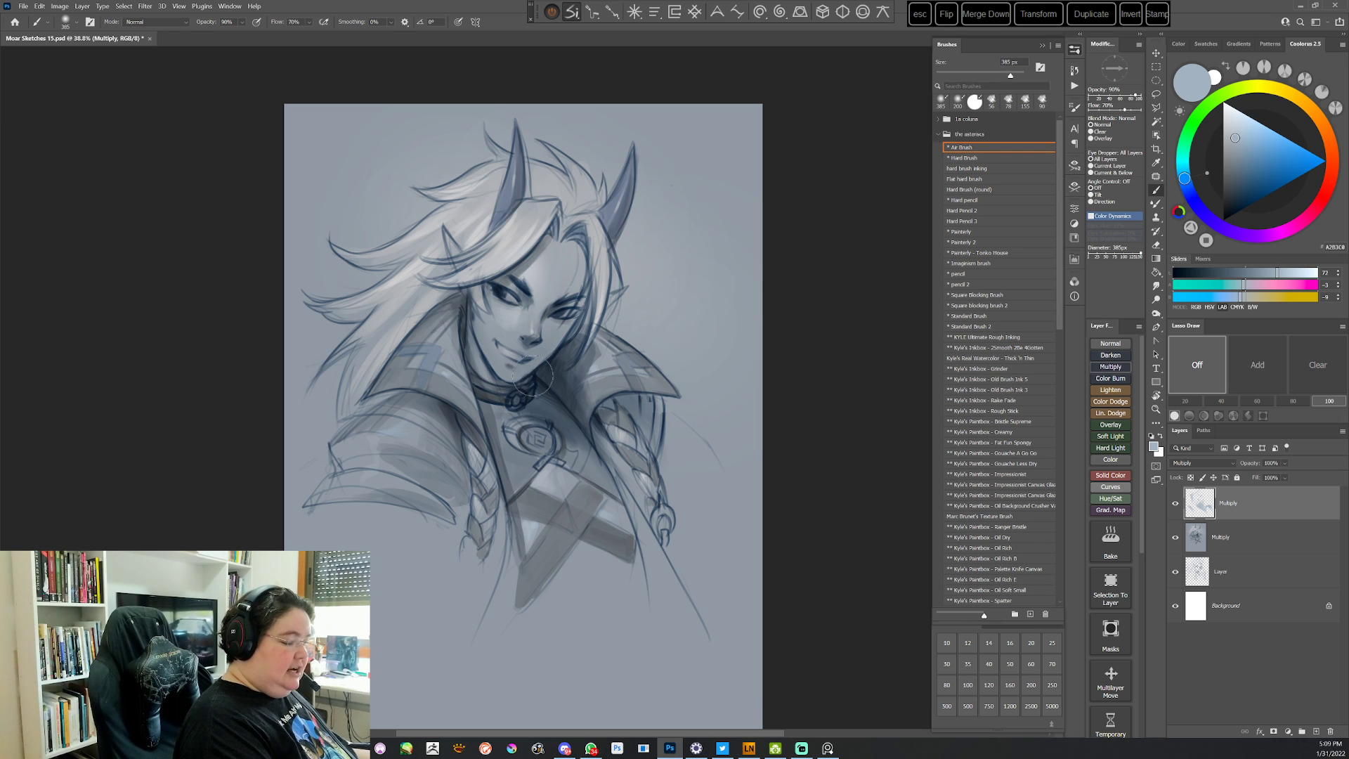
Reduce the Air Brush to 105 px for softer shading in smaller areas
left_click_drag(766, 285, 650, 458)
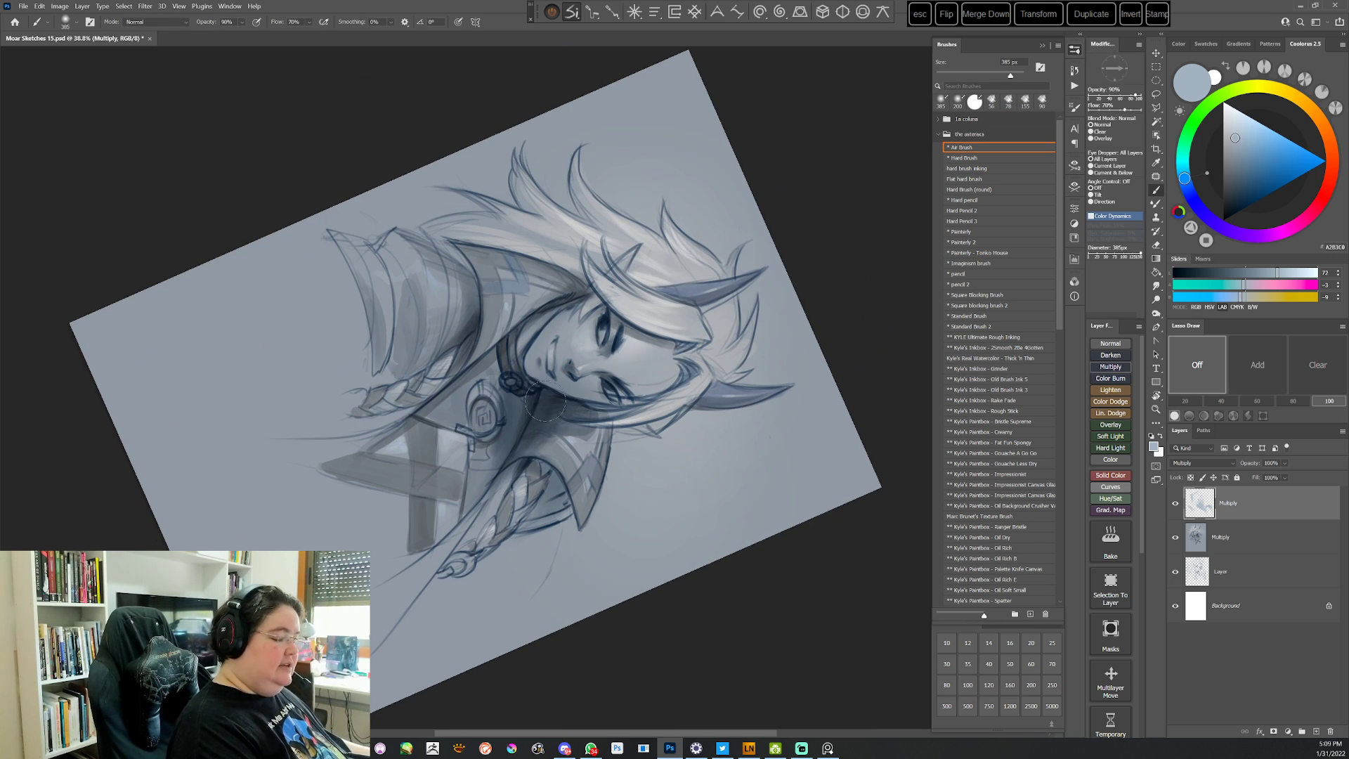
mouse_move(746, 384)
left_mouse_down()
mouse_move(626, 574)
mouse_move(603, 583)
left_mouse_up()
left_click_drag(687, 404, 609, 311)
right_click(609, 312)
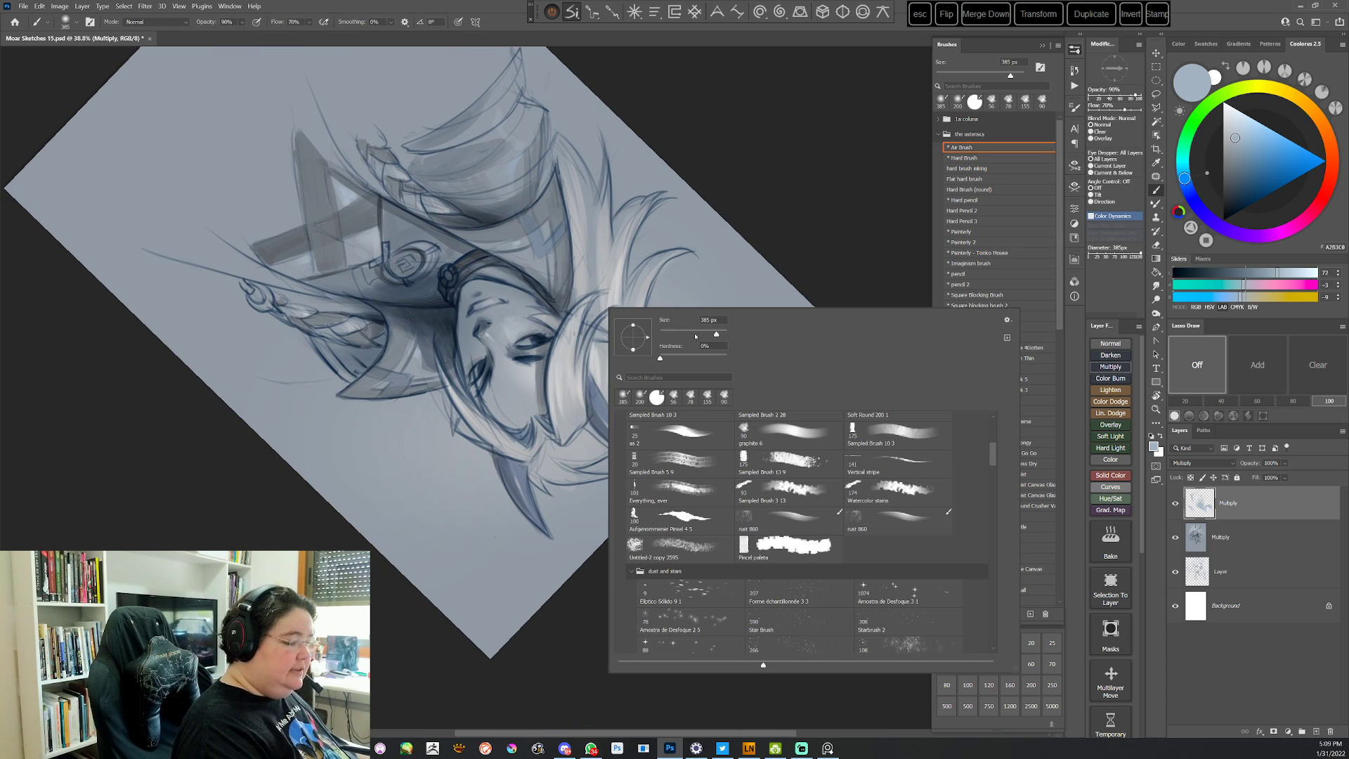
key("Return")
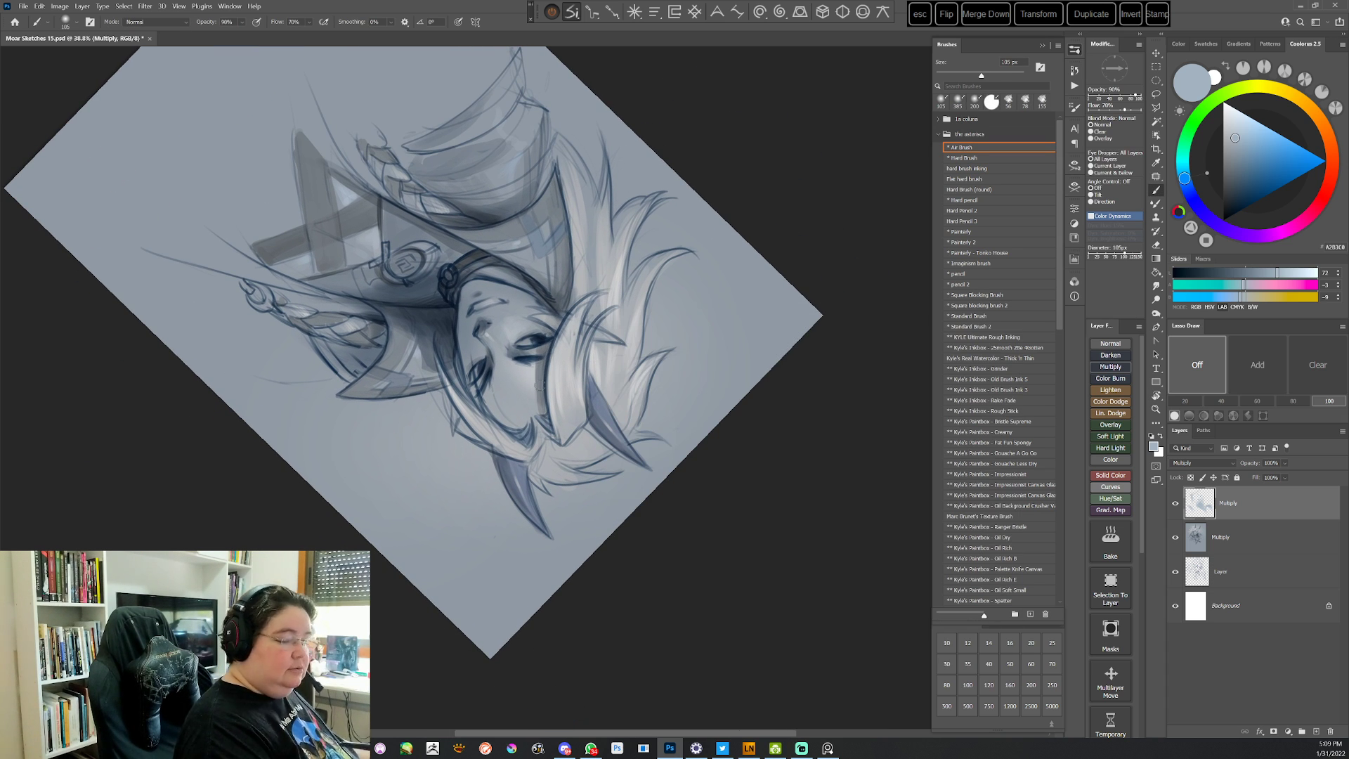
Paint a sampled mid grey into the hair beside the face and over the forehead with Standard Brush 2
left_click(973, 326)
left_click(554, 316, "alt")
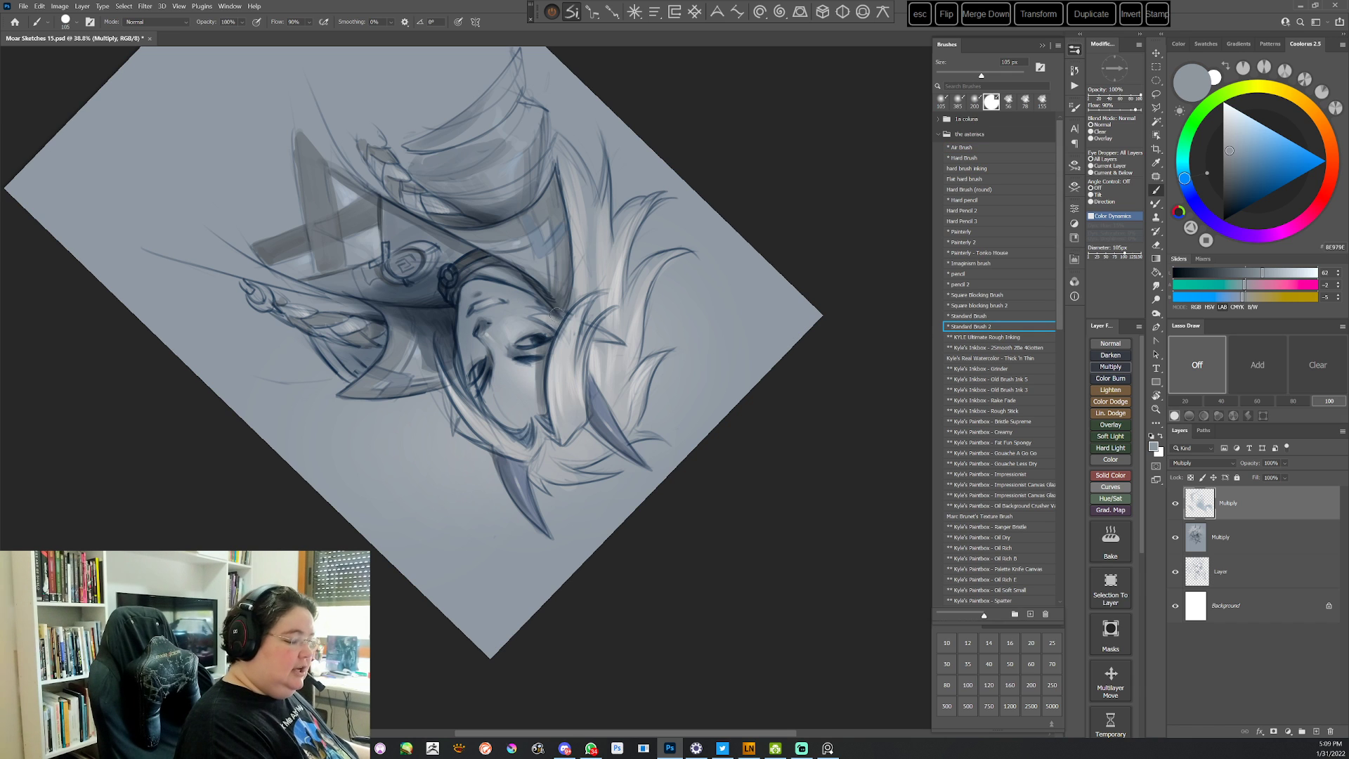
left_click_drag(559, 335, 555, 314)
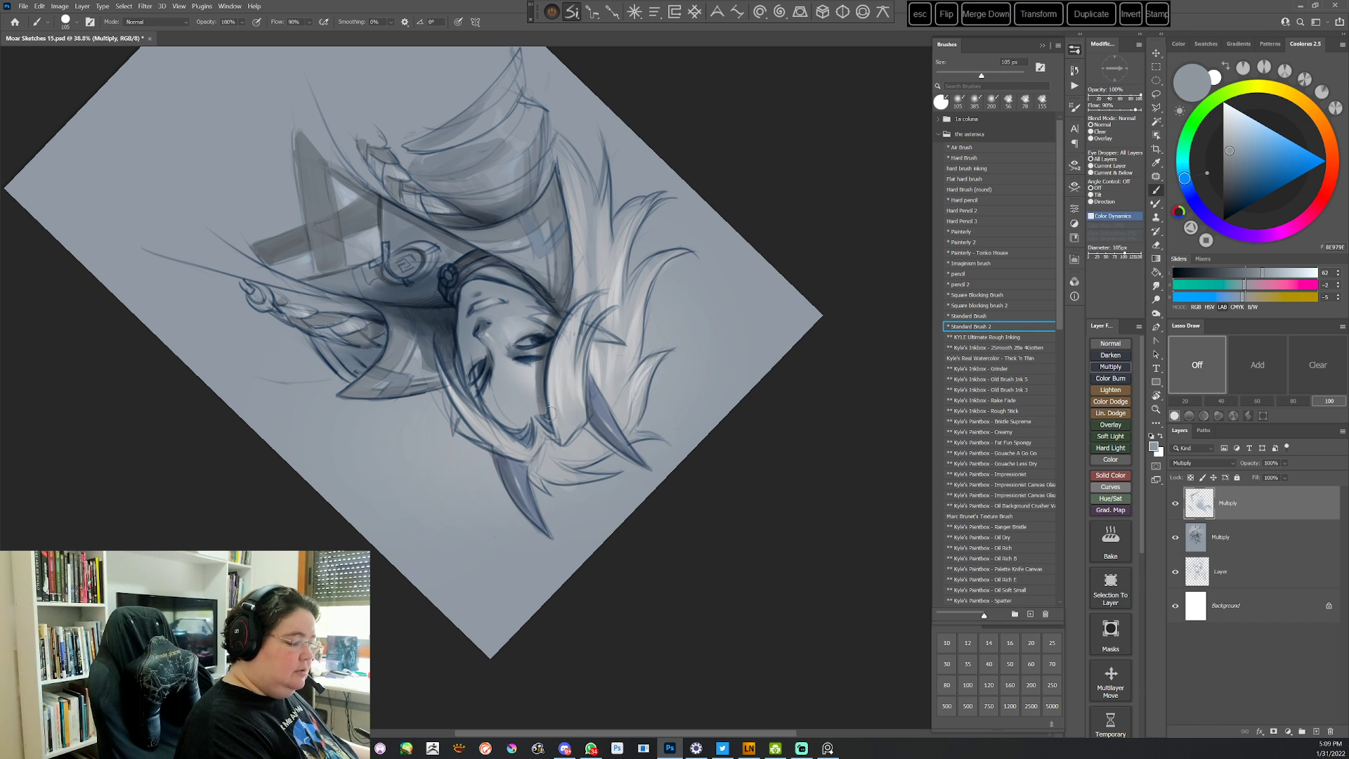
left_click_drag(551, 413, 554, 432)
key("Escape")
left_click_drag(765, 563, 747, 465)
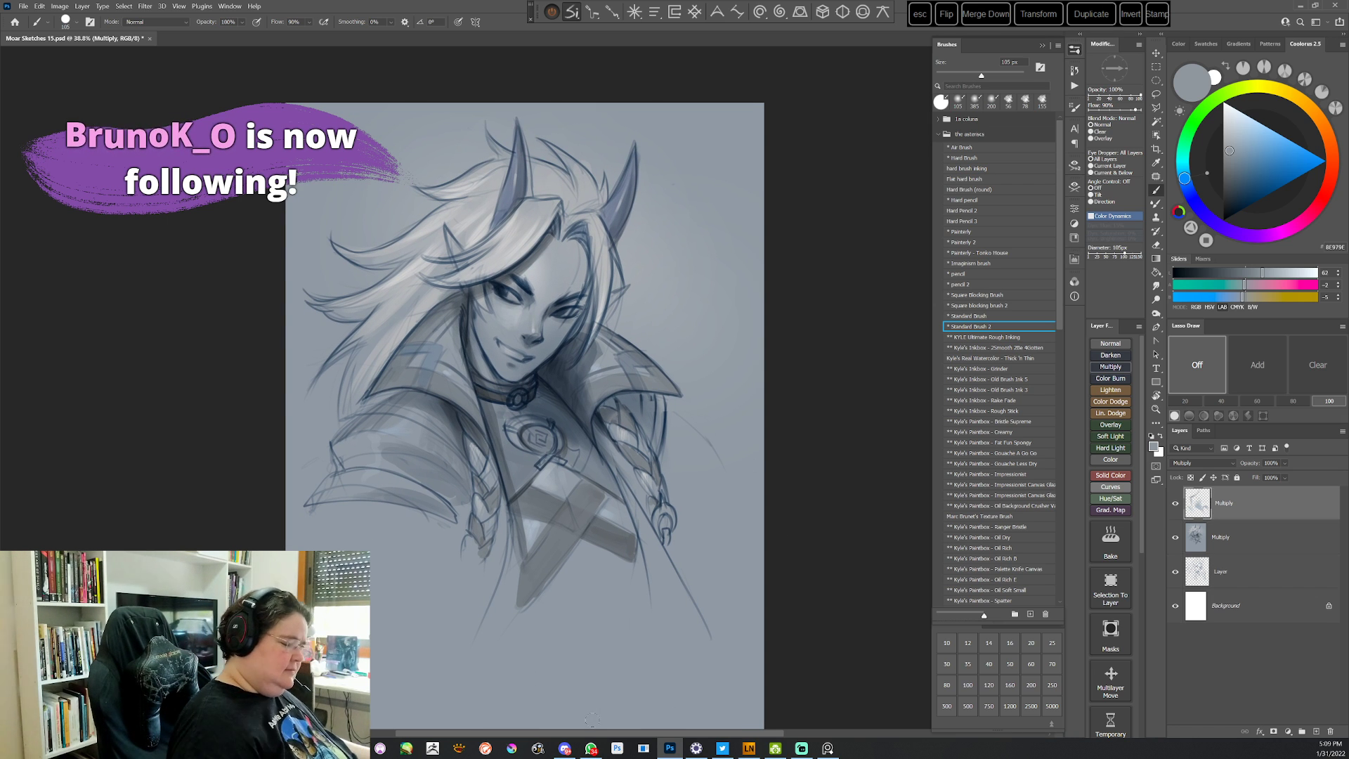
key("r")
left_click_drag(793, 385, 765, 518)
key("Escape")
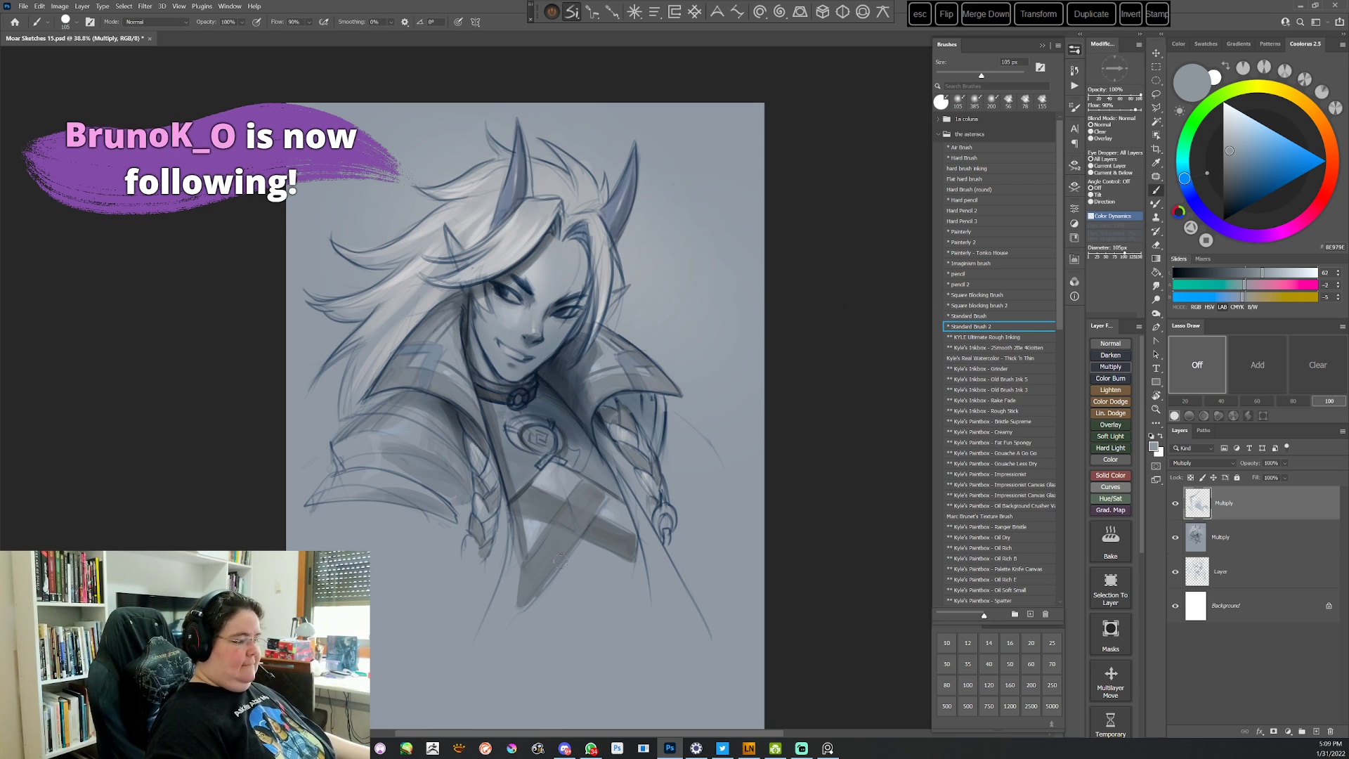
Lasso the shadowed opening between the raised collar and the braid, and shade it with the Air Brush at 259 px
key("r")
left_click_drag(749, 408, 742, 330)
key("l")
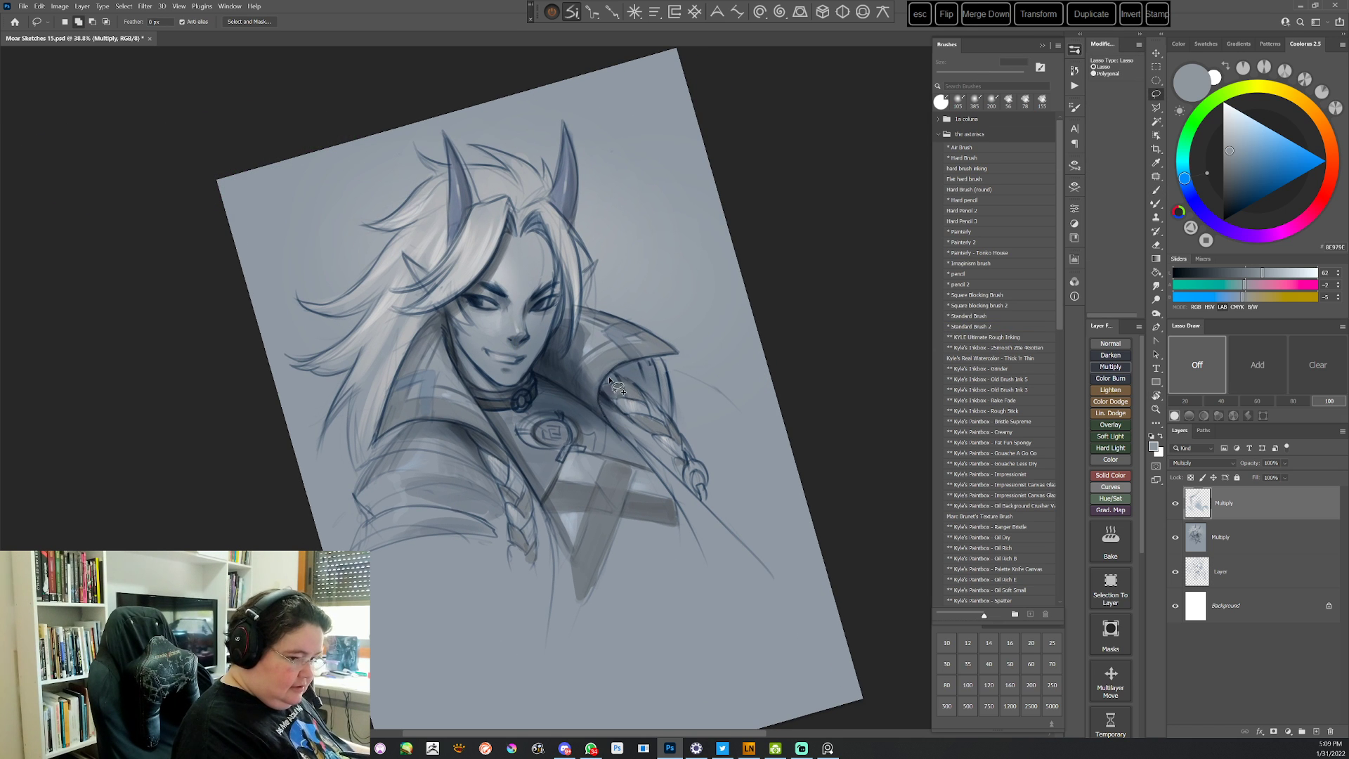
left_click_drag(619, 361, 650, 356)
left_click(980, 146)
key("r")
mouse_move(711, 418)
left_mouse_down()
mouse_move(713, 370)
mouse_move(770, 388)
left_mouse_up()
right_click(666, 363)
left_click_drag(632, 372, 611, 372)
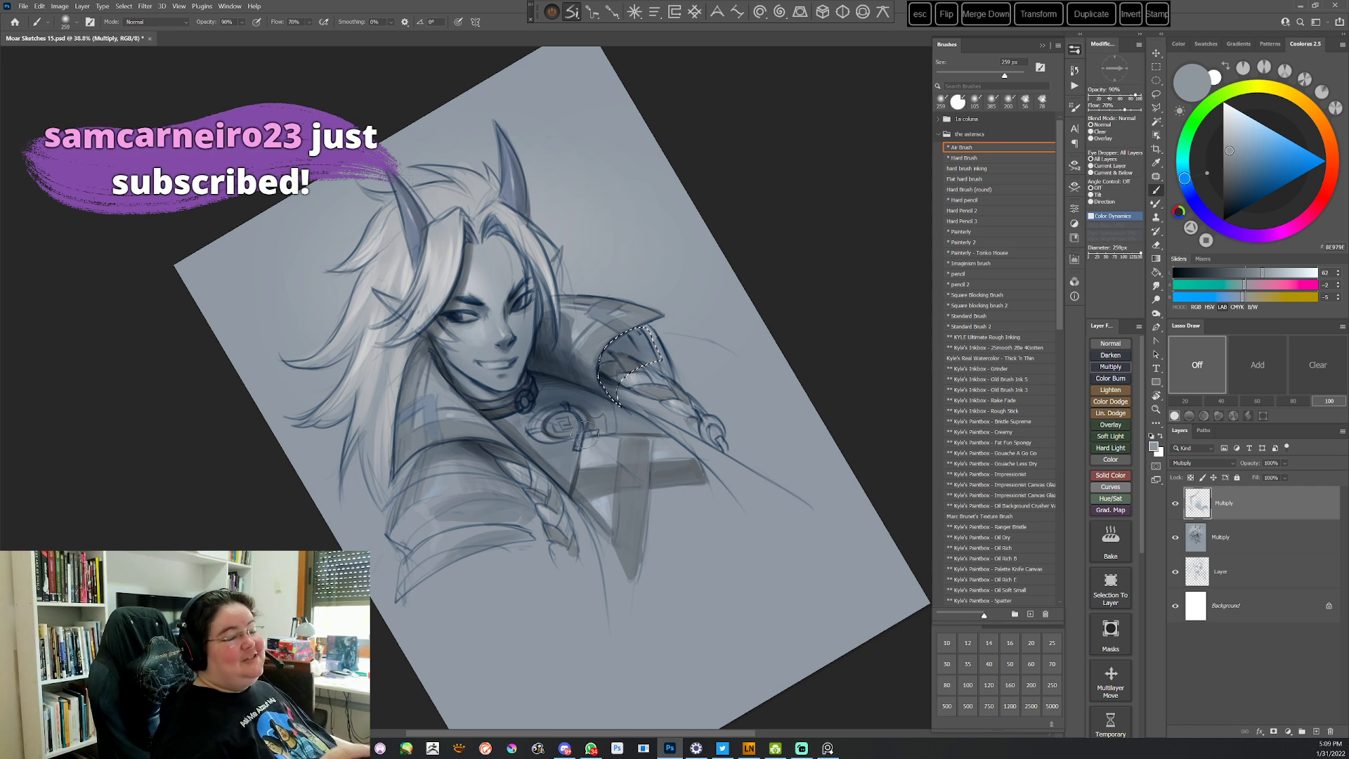
Deepen the selected collar opening with the Air Brush at 432 px in muted blue, sample a dark grey there, and clear the selection
left_click(1241, 151)
key("r")
left_click_drag(707, 360, 584, 567)
right_click(643, 404)
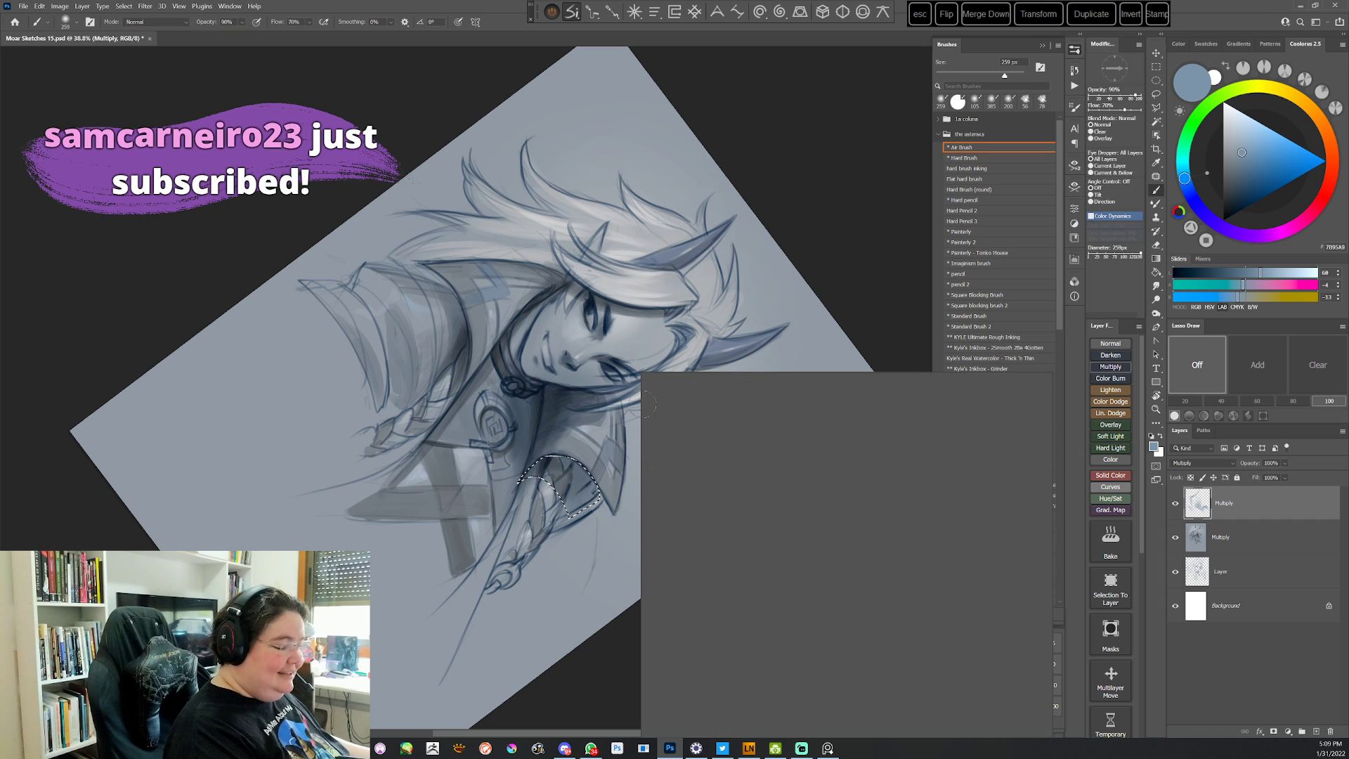
left_click_drag(744, 401, 752, 401)
left_click_drag(576, 478, 549, 498)
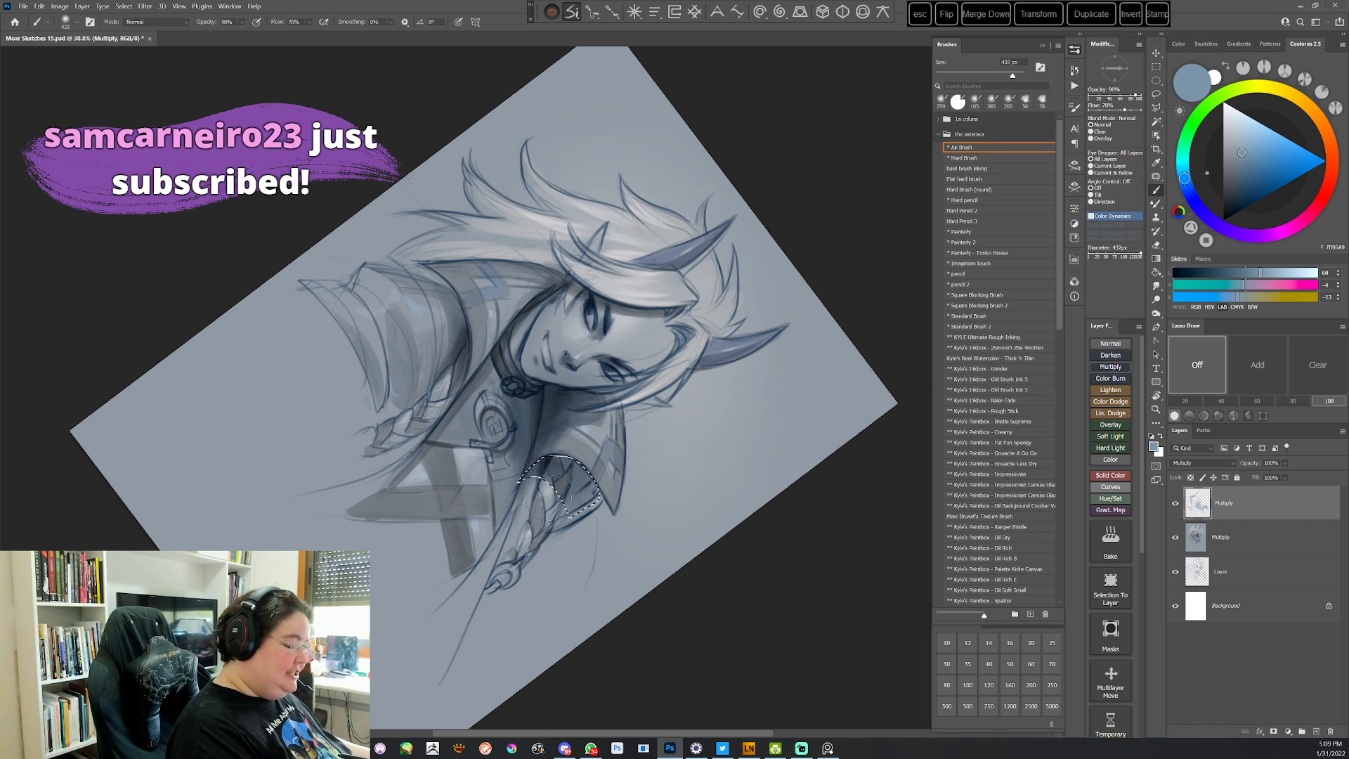
left_click(552, 457, "alt")
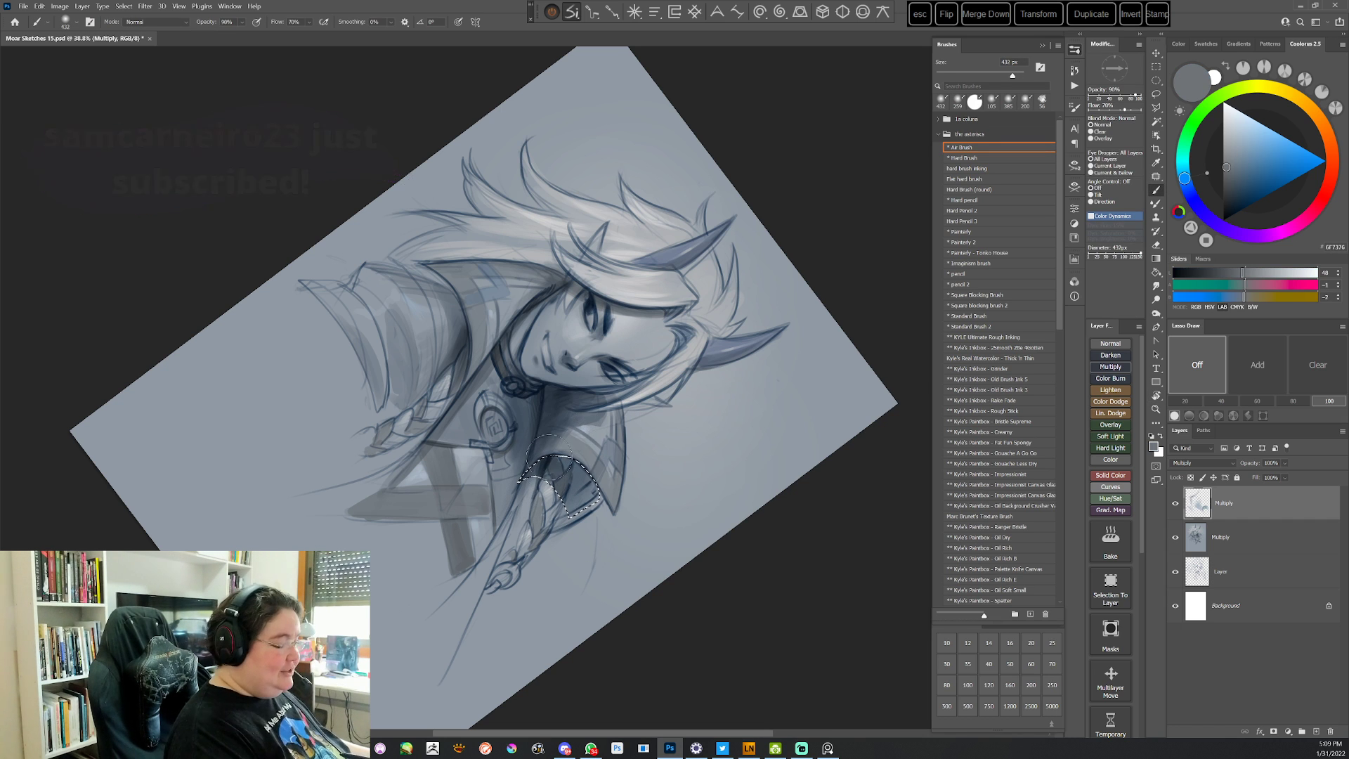
key("r")
left_click_drag(815, 354, 654, 573)
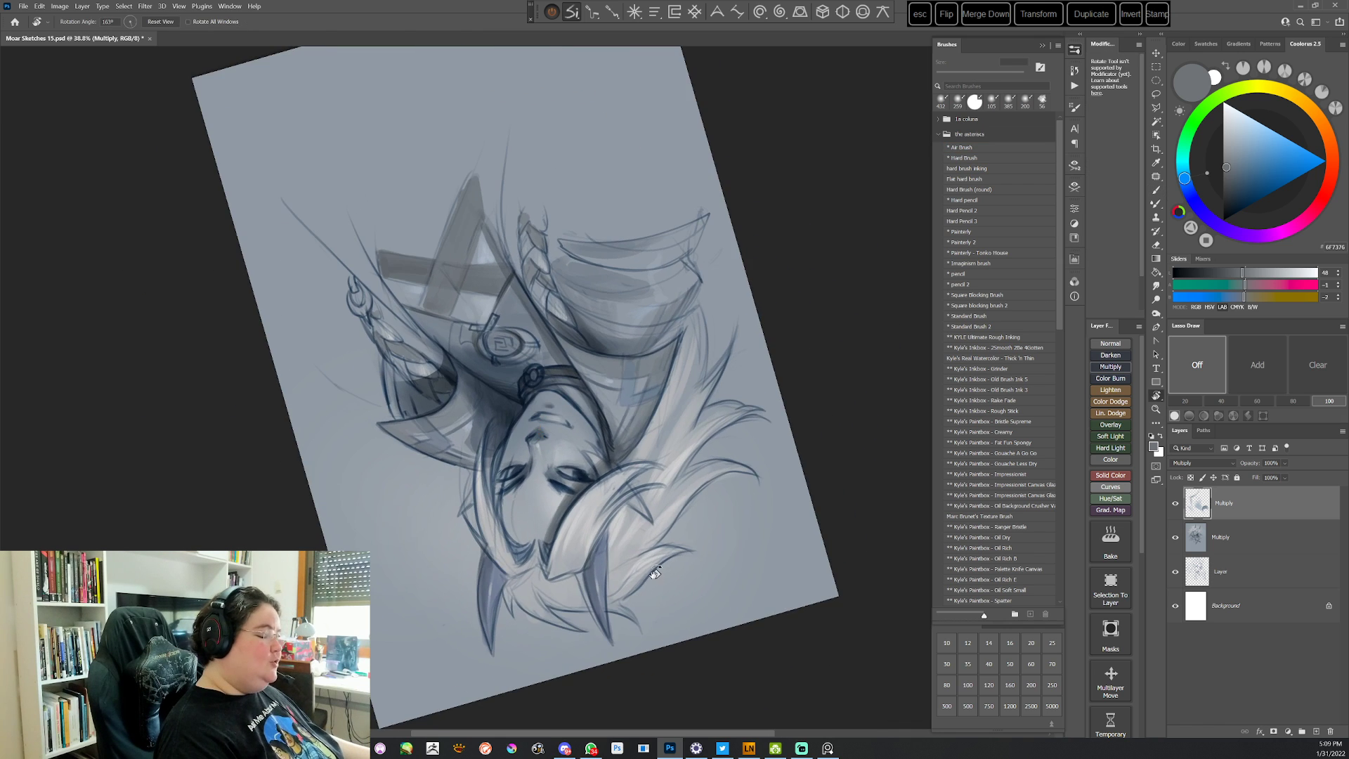
key("Escape")
key("b")
Lasso the inner collar area beside the jaw, shade it with the Air Brush, and clear the selection
key("l")
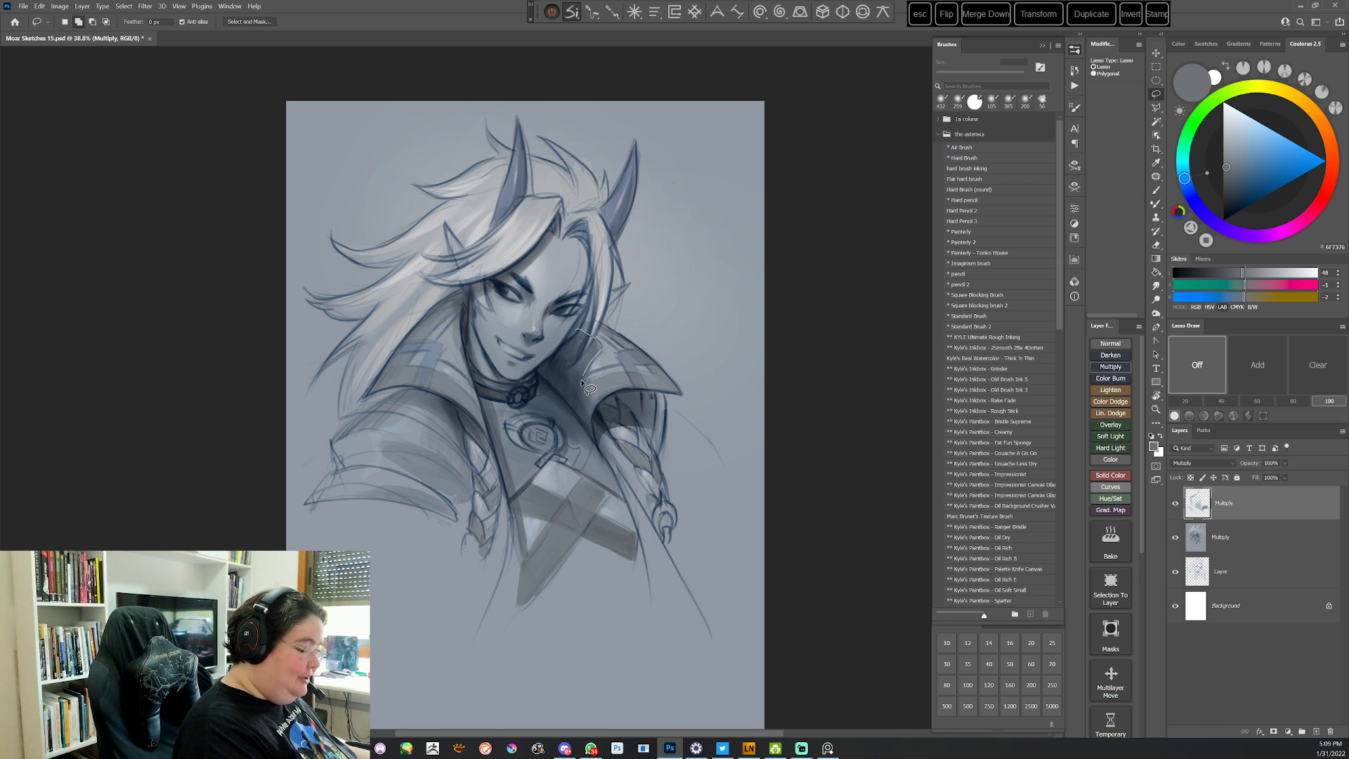
mouse_move(583, 385)
left_mouse_down()
mouse_move(590, 448)
mouse_move(519, 402)
mouse_move(522, 381)
mouse_move(555, 388)
left_mouse_up()
key("b")
key("ctrl+d")
key("r")
mouse_move(816, 349)
left_mouse_down()
mouse_move(735, 500)
mouse_move(745, 483)
left_mouse_up()
key("Escape")
key("b")
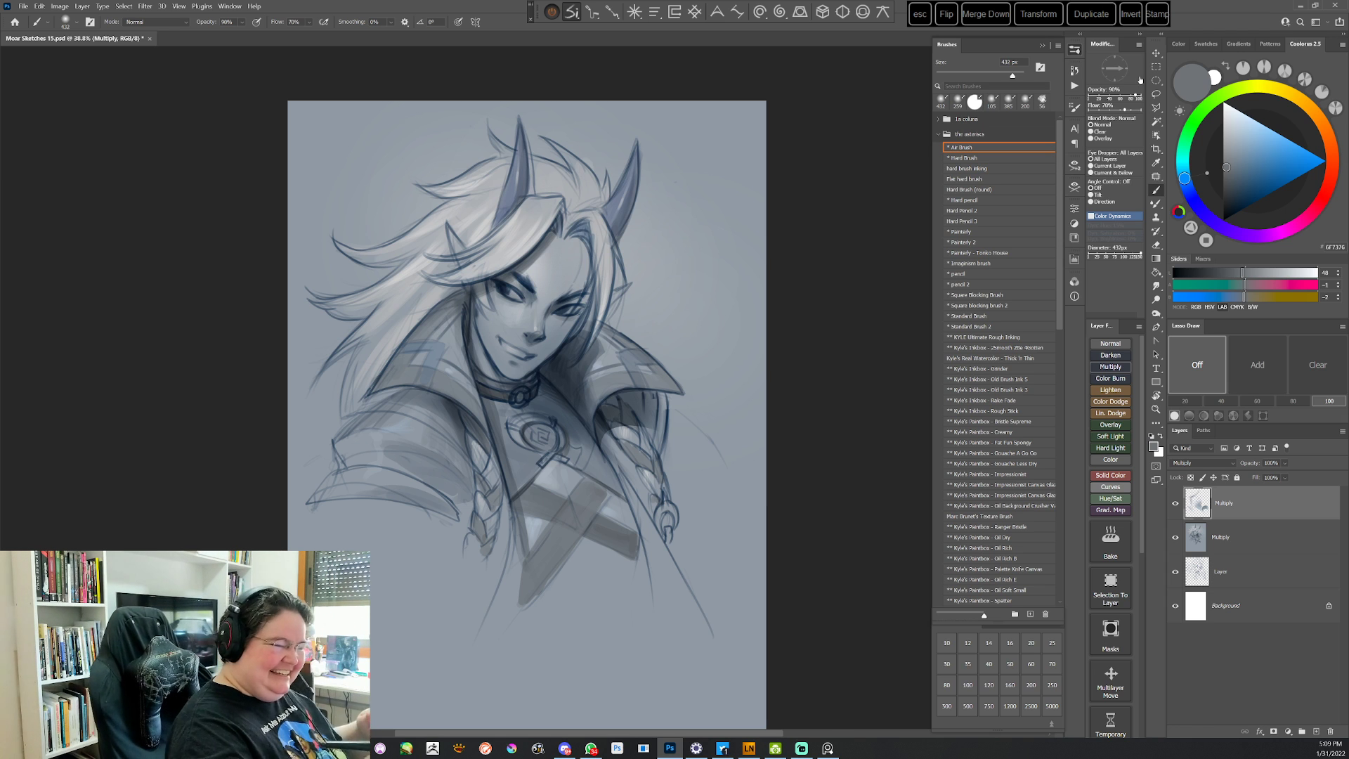
Lasso the hair wedges at the forehead parting, shade them in dark blue-grey with the Air Brush, and clear the selection
left_click(1155, 95)
mouse_move(562, 206)
left_mouse_down()
mouse_move(541, 240)
mouse_move(559, 244)
mouse_move(562, 200)
left_mouse_up()
left_click(1234, 172)
left_click(962, 147)
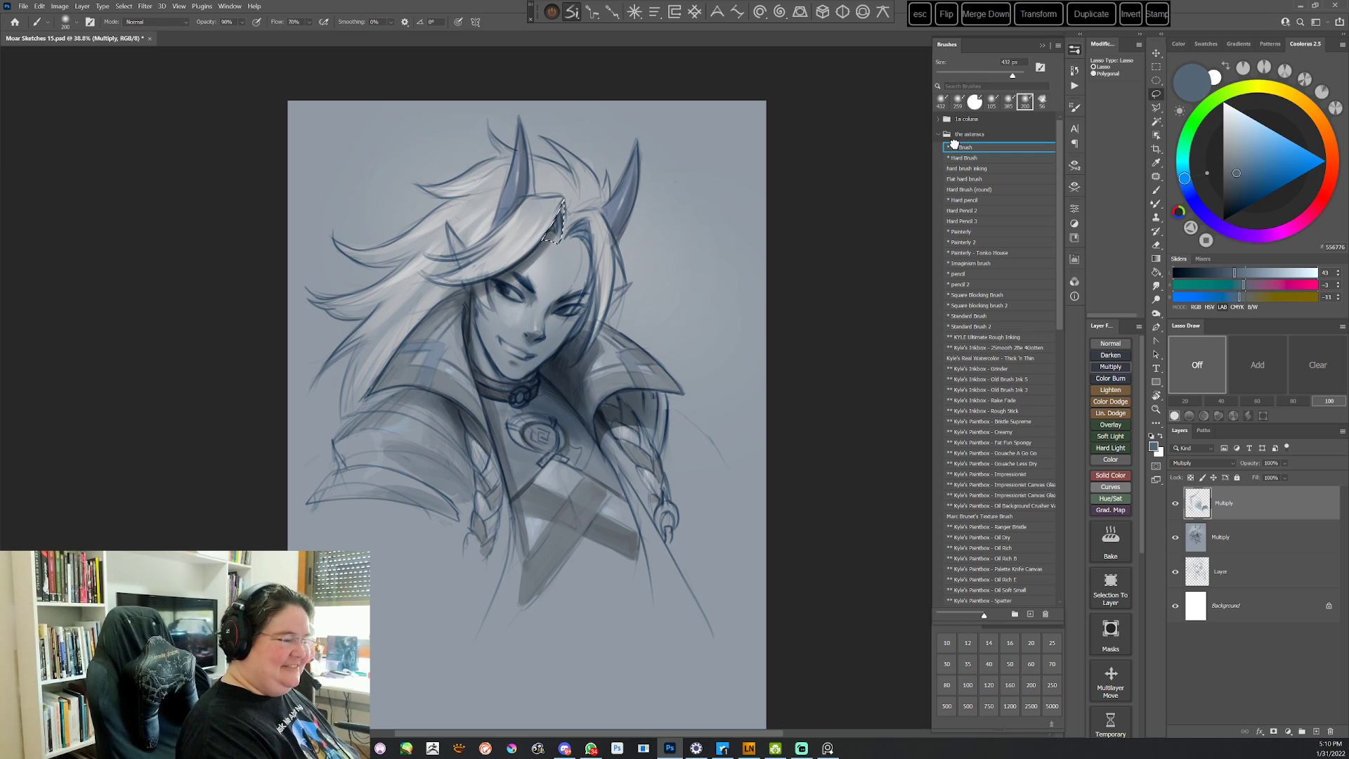
key("l")
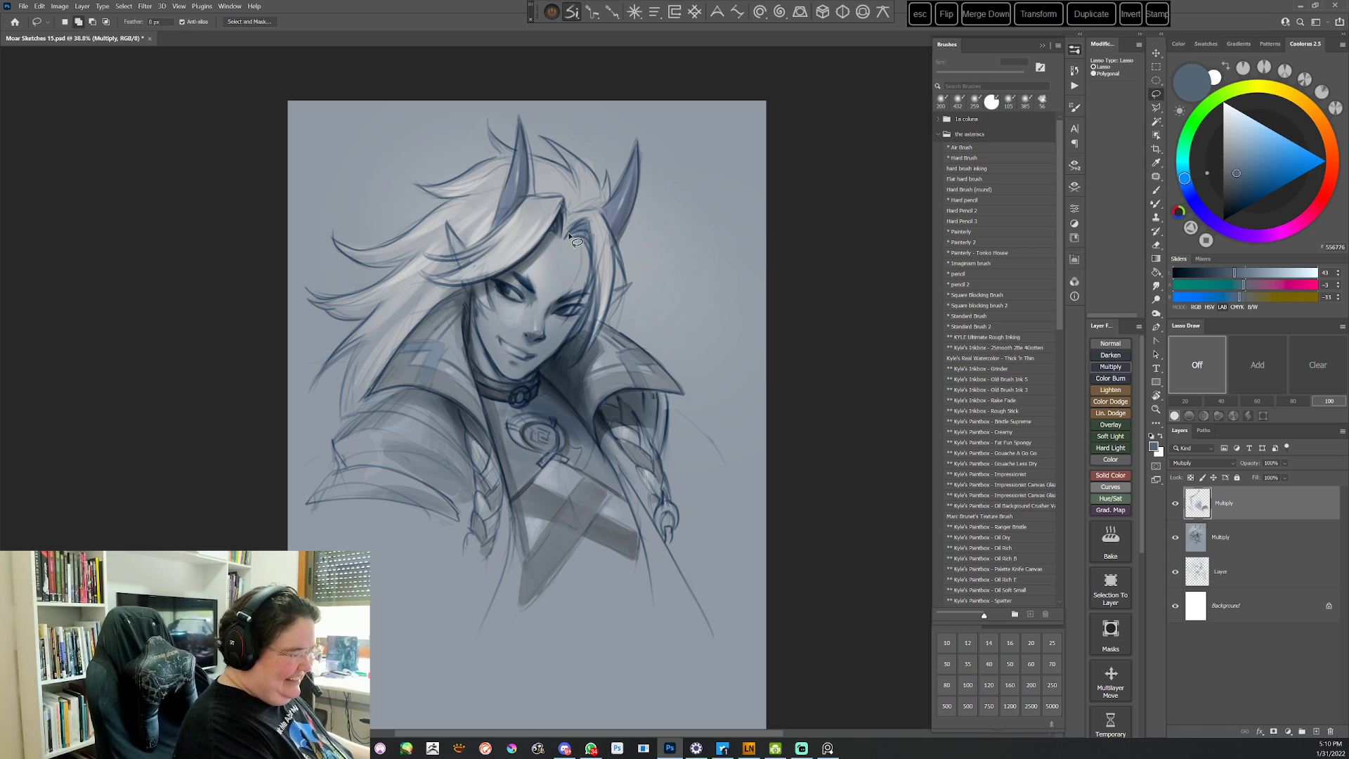
mouse_move(566, 237)
left_mouse_down()
mouse_move(590, 218)
mouse_move(592, 270)
mouse_move(568, 239)
mouse_move(583, 246)
left_mouse_up()
key("ctrl+d")
Lasso the hair strands between the horns, shade them with a dark blue sampled near the horn, and clear the selection
key("r")
left_click_drag(710, 330, 684, 529)
key("l")
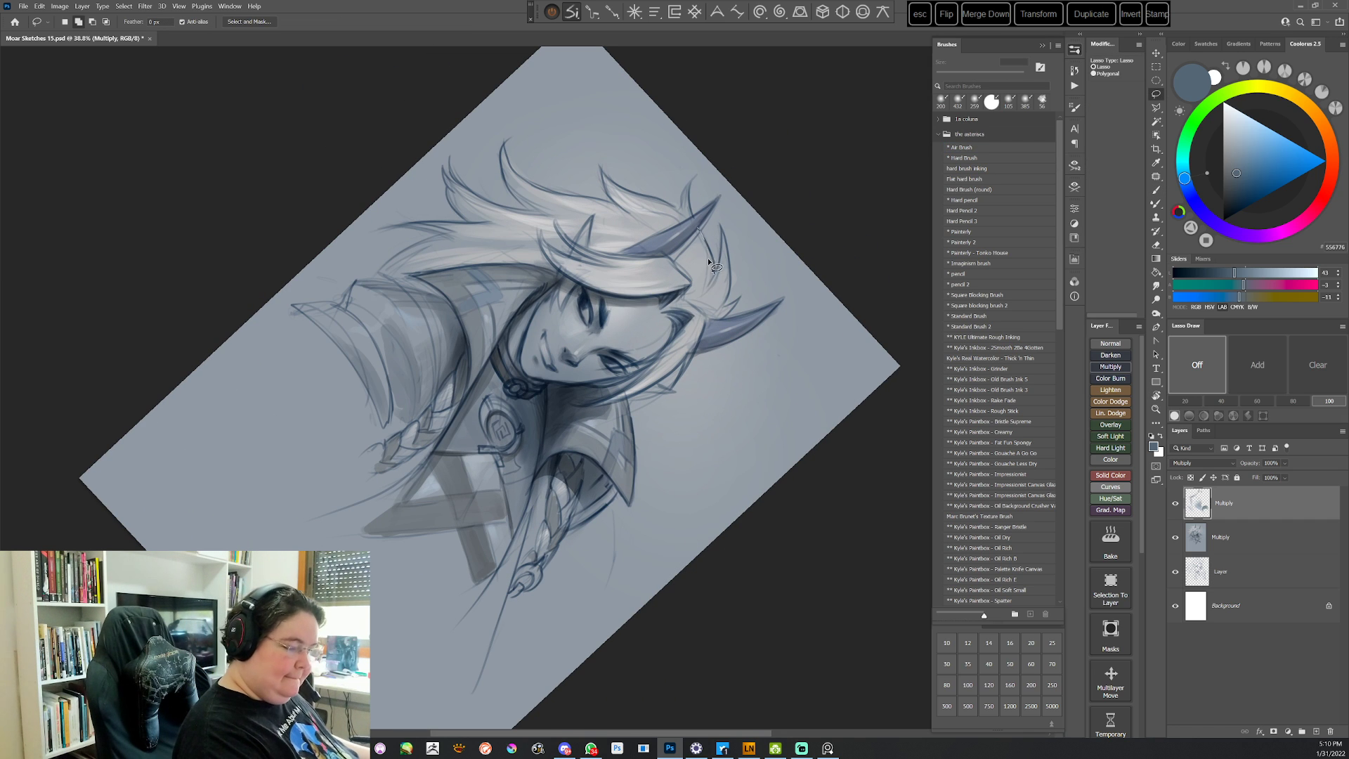
mouse_move(708, 260)
left_mouse_down()
mouse_move(701, 297)
mouse_move(720, 256)
left_mouse_up()
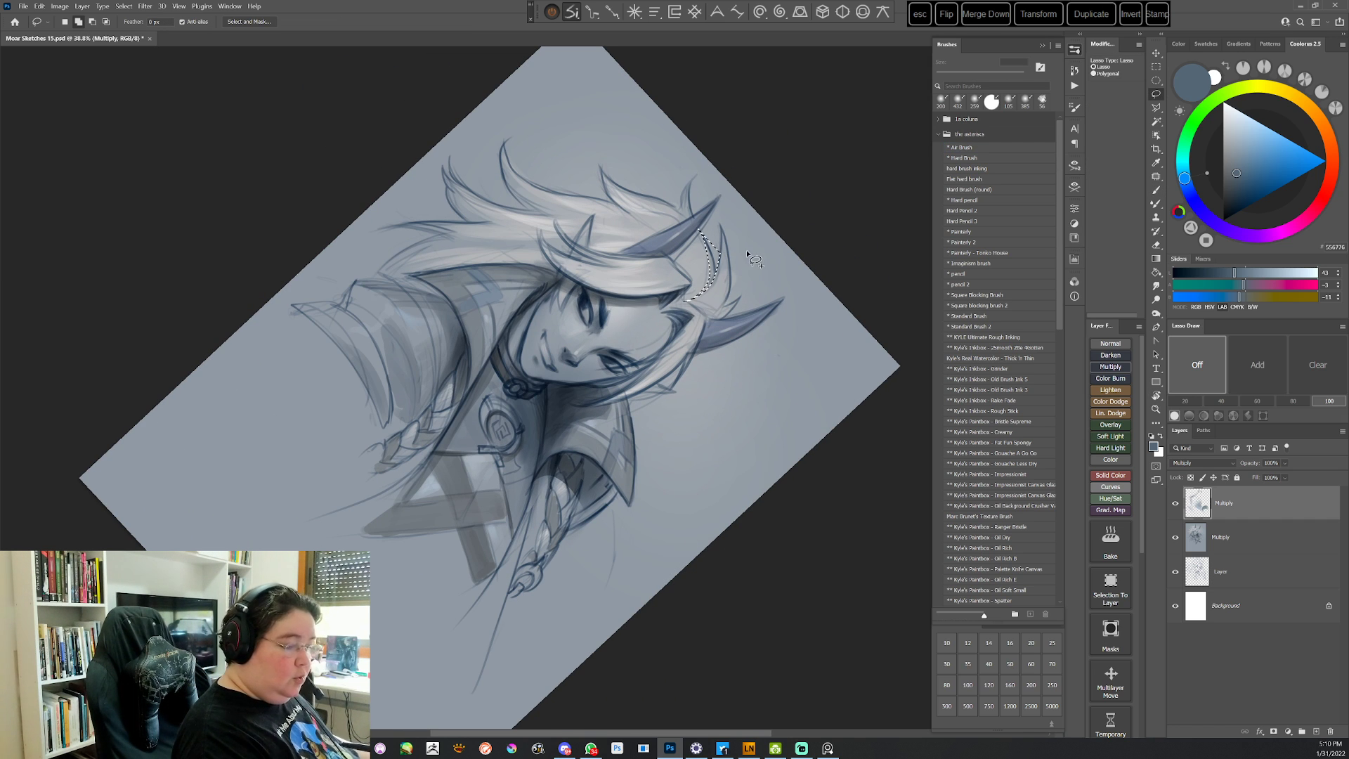
mouse_move(701, 310)
left_mouse_down()
mouse_move(728, 276)
mouse_move(703, 311)
left_mouse_up()
key("b")
left_click(683, 255, "alt")
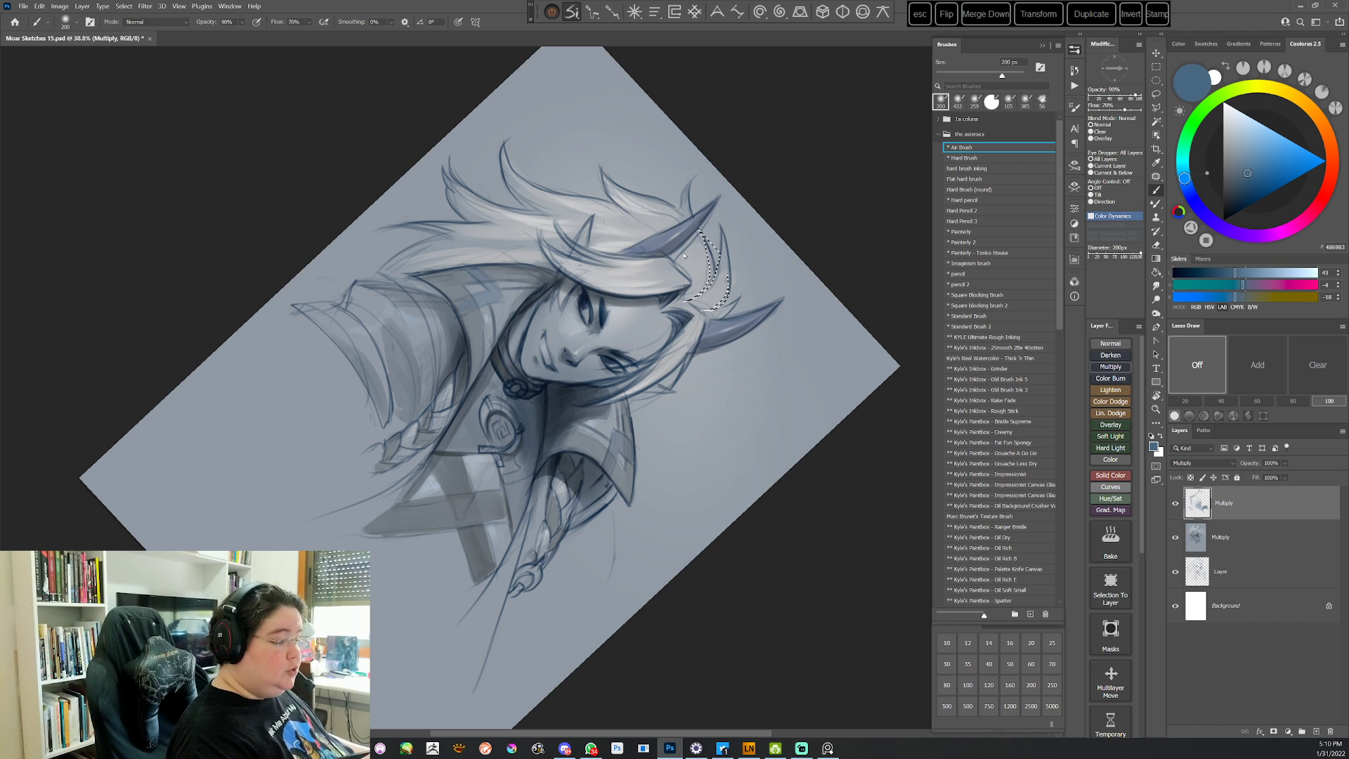
left_click_drag(684, 255, 711, 281)
key("ctrl+d")
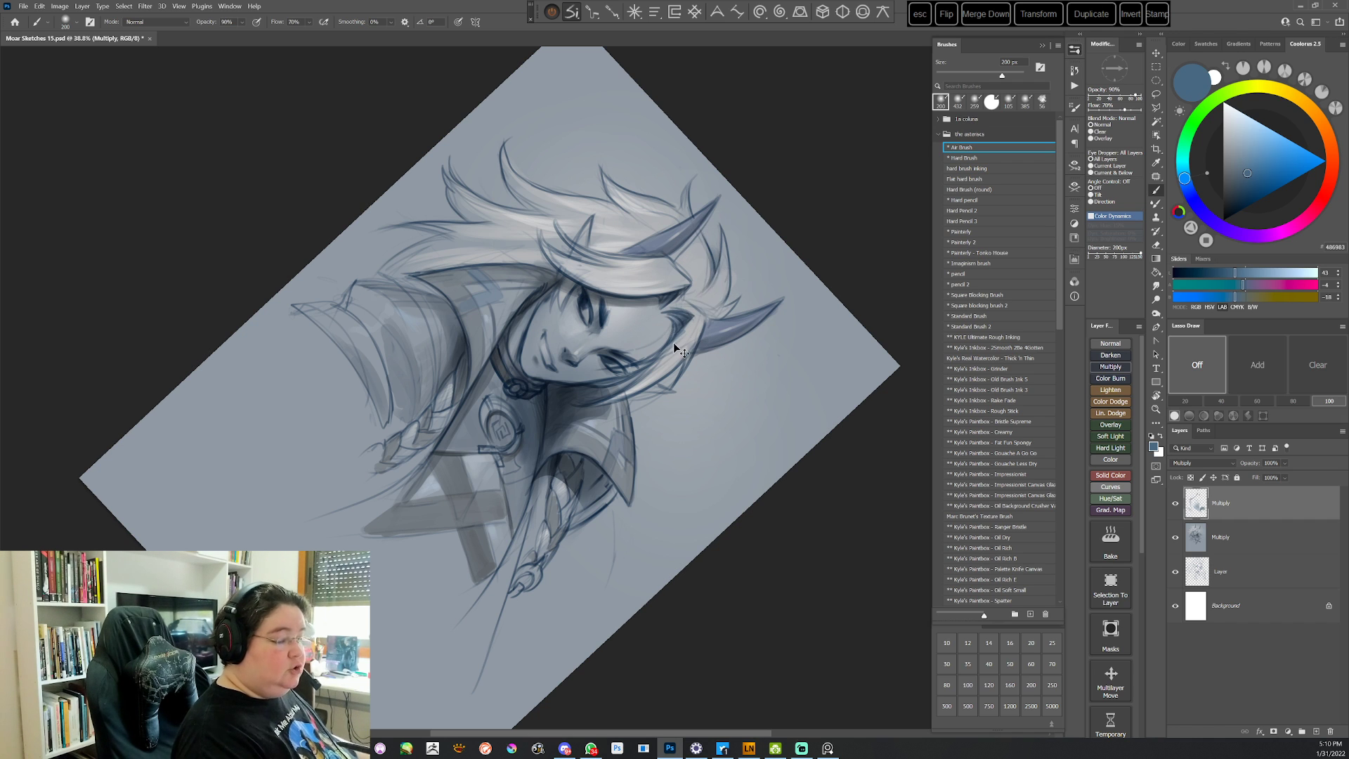
key("Escape")
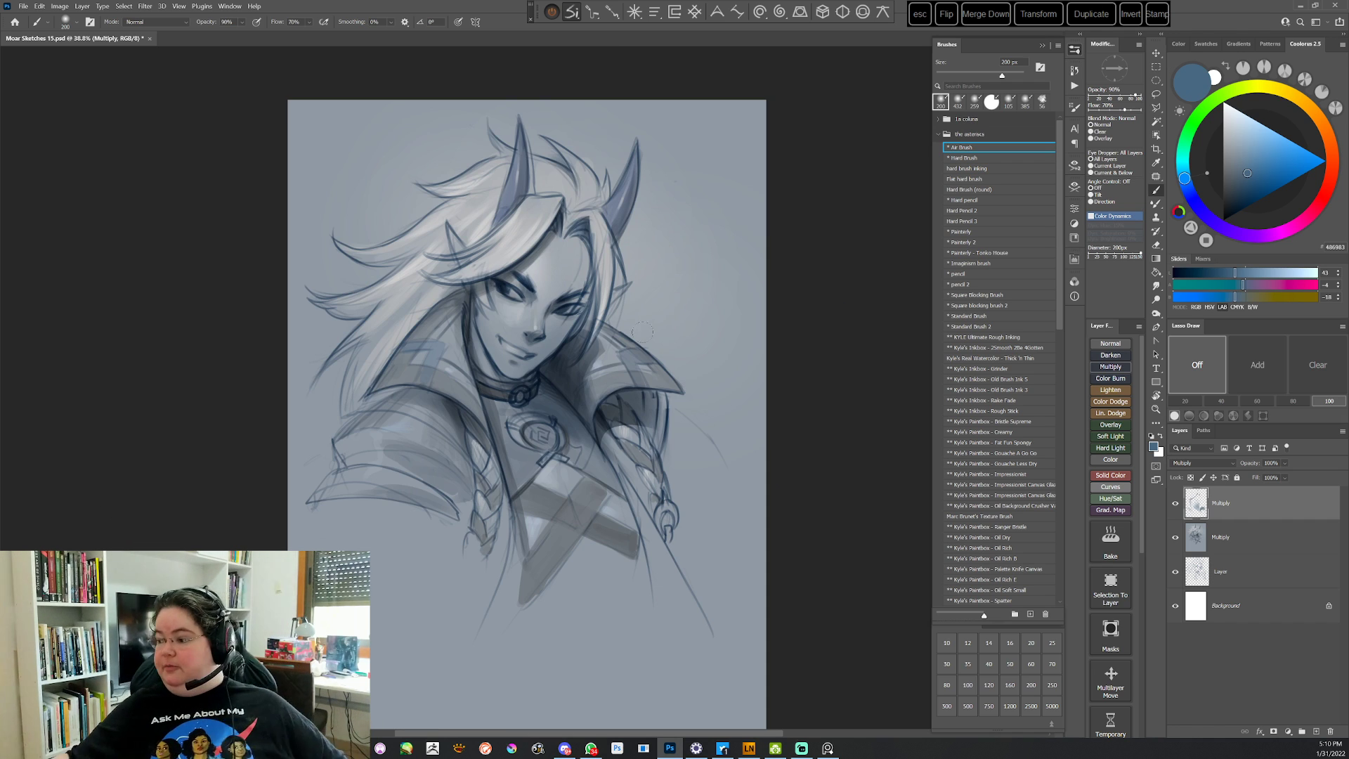
key("alt+Tab")
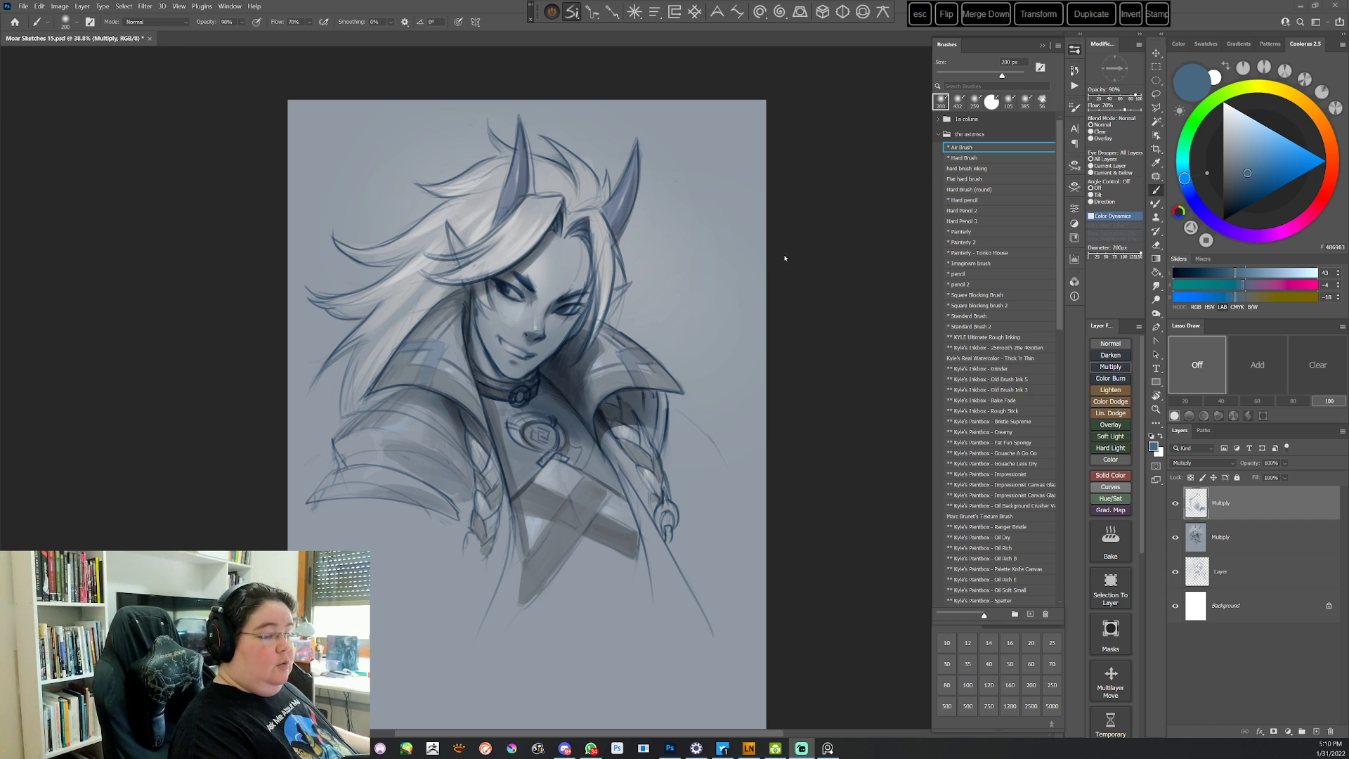
Lasso the hair locks behind the parting between the horns and shade them in very dark blue with the Air Brush at 369 px
key("l")
mouse_move(562, 144)
left_mouse_down()
mouse_move(590, 177)
mouse_move(569, 217)
mouse_move(583, 165)
mouse_move(609, 184)
left_mouse_up()
left_click(954, 149)
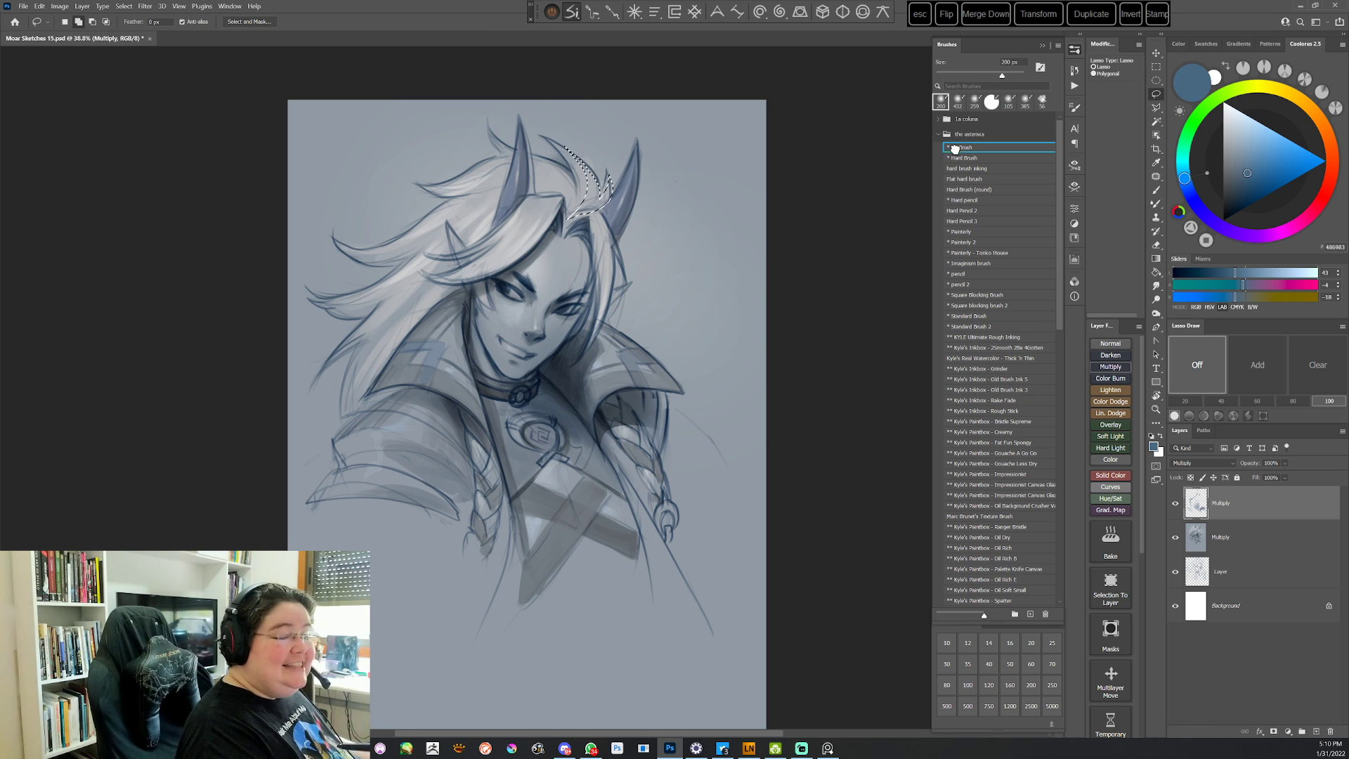
left_click_drag(1247, 173, 1235, 191)
right_click(647, 236)
left_click_drag(747, 263, 755, 263)
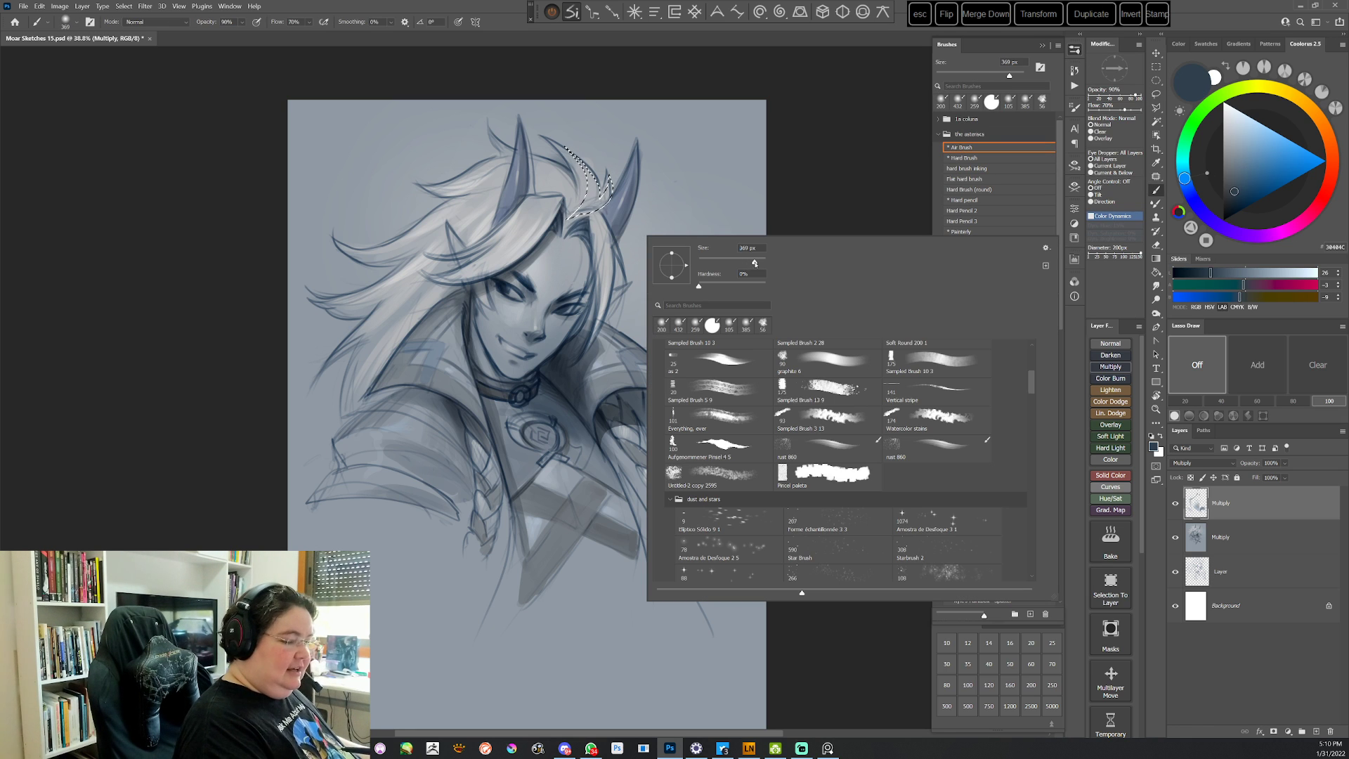
key("Return")
left_click_drag(605, 210, 587, 188)
key("ctrl+d")
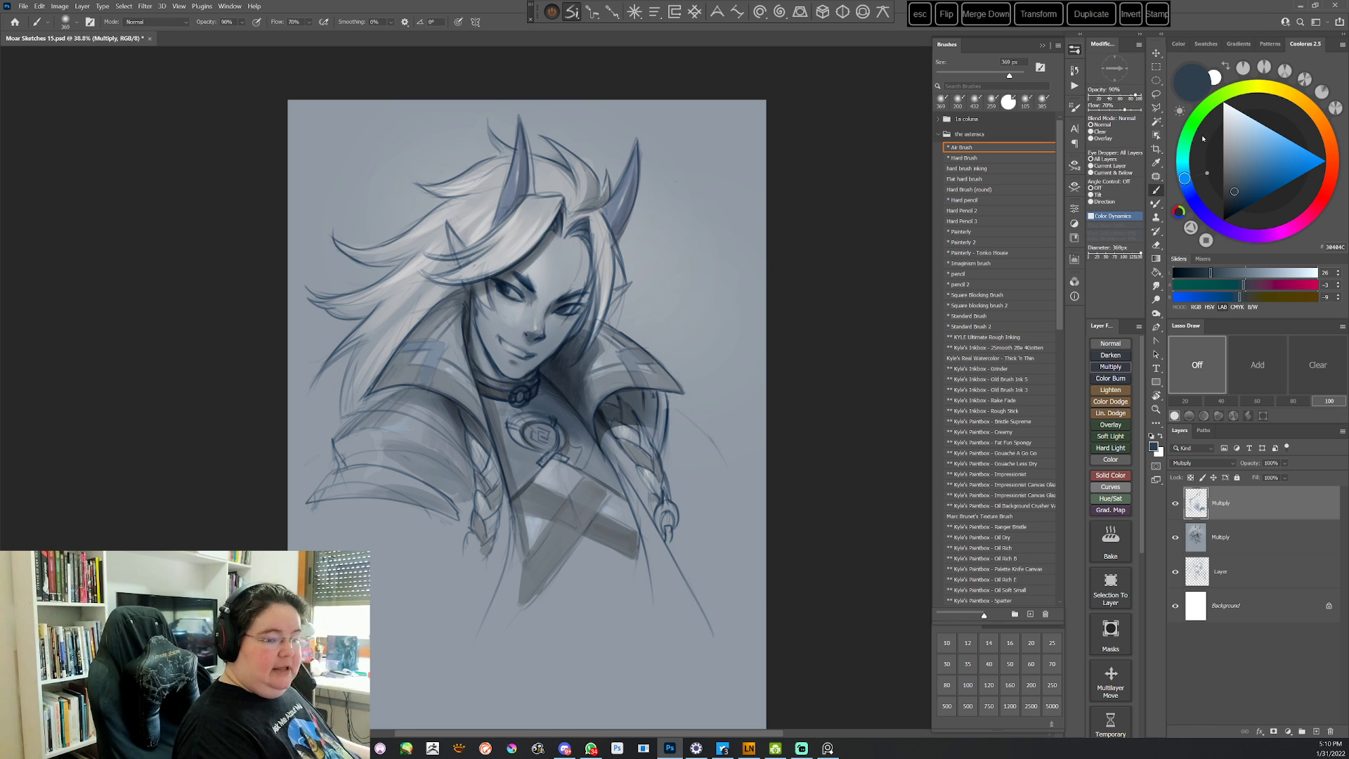
Undo the last very dark shading in the selected hair locks between the horns and pick a lighter mid blue instead
key("ctrl+z")
left_click(1254, 156)
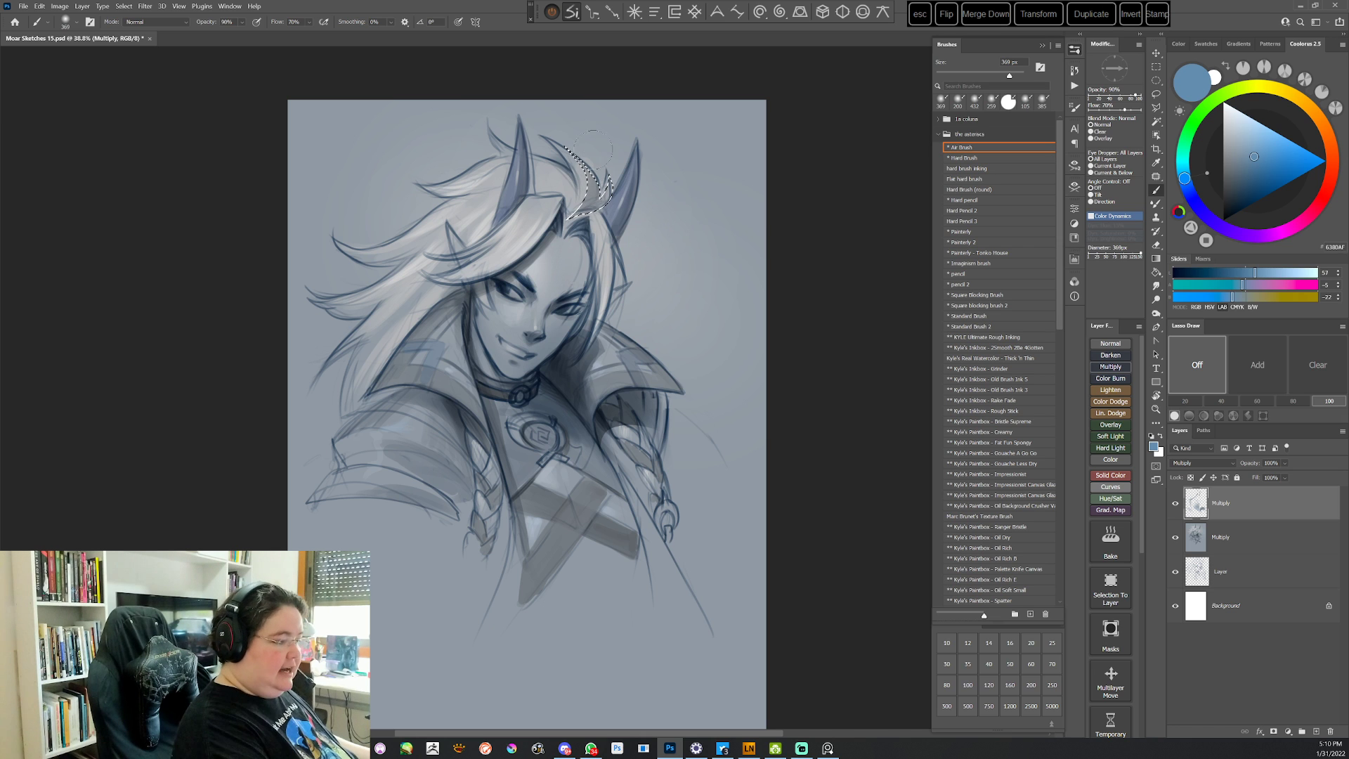
key("r")
left_click_drag(717, 372, 720, 495)
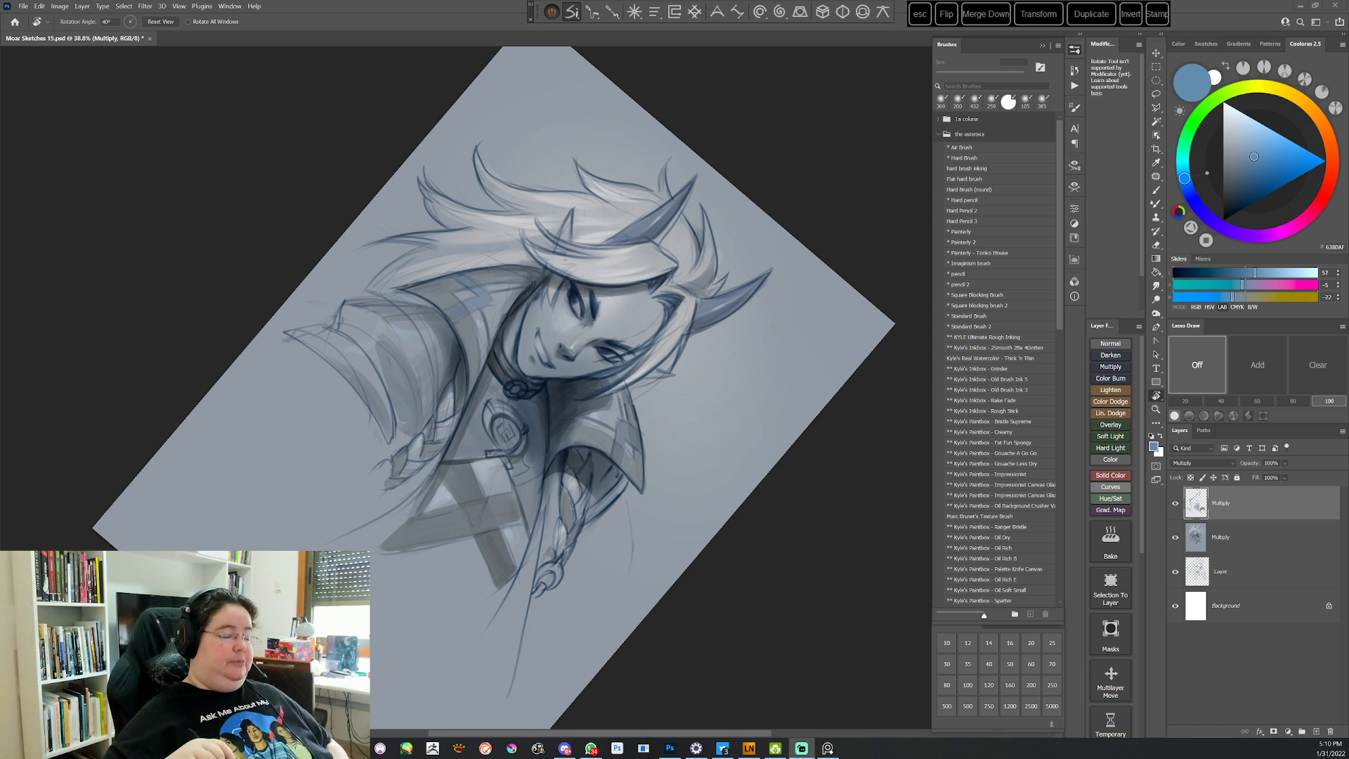
left_click(816, 175)
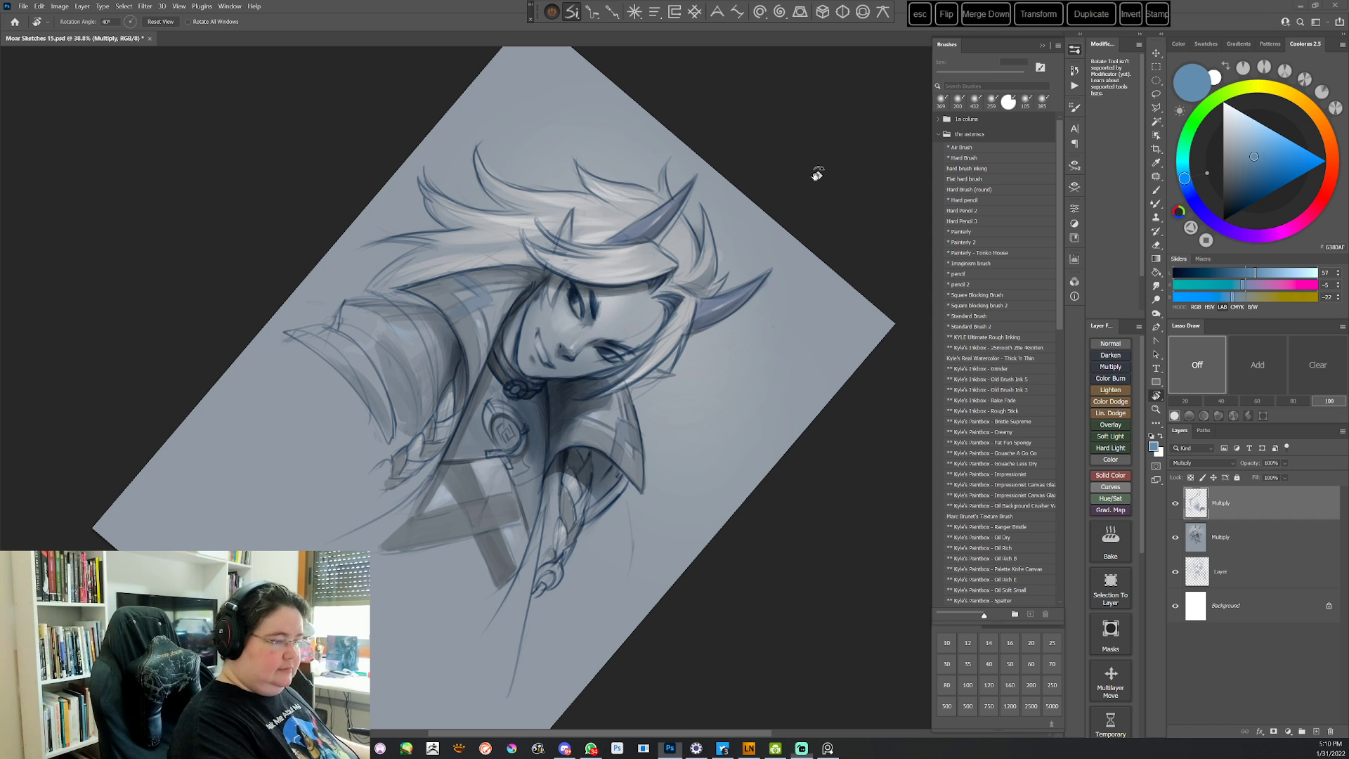
key("Escape")
left_click_drag(786, 449, 797, 429)
Add a Normal layer at the top of the stack and lower the line-sketch layer's opacity to 58%
left_click(1156, 93)
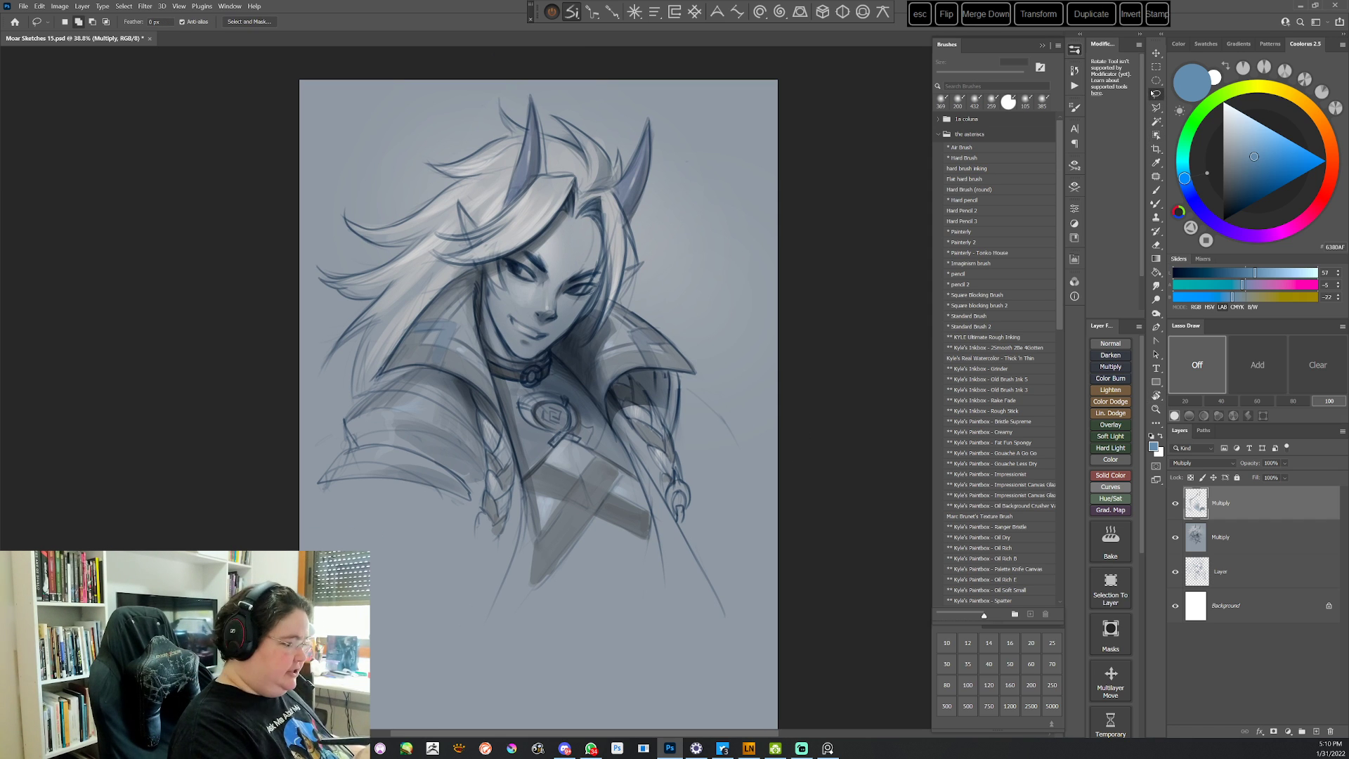
left_click_drag(668, 399, 704, 440)
left_click_drag(746, 243, 743, 216)
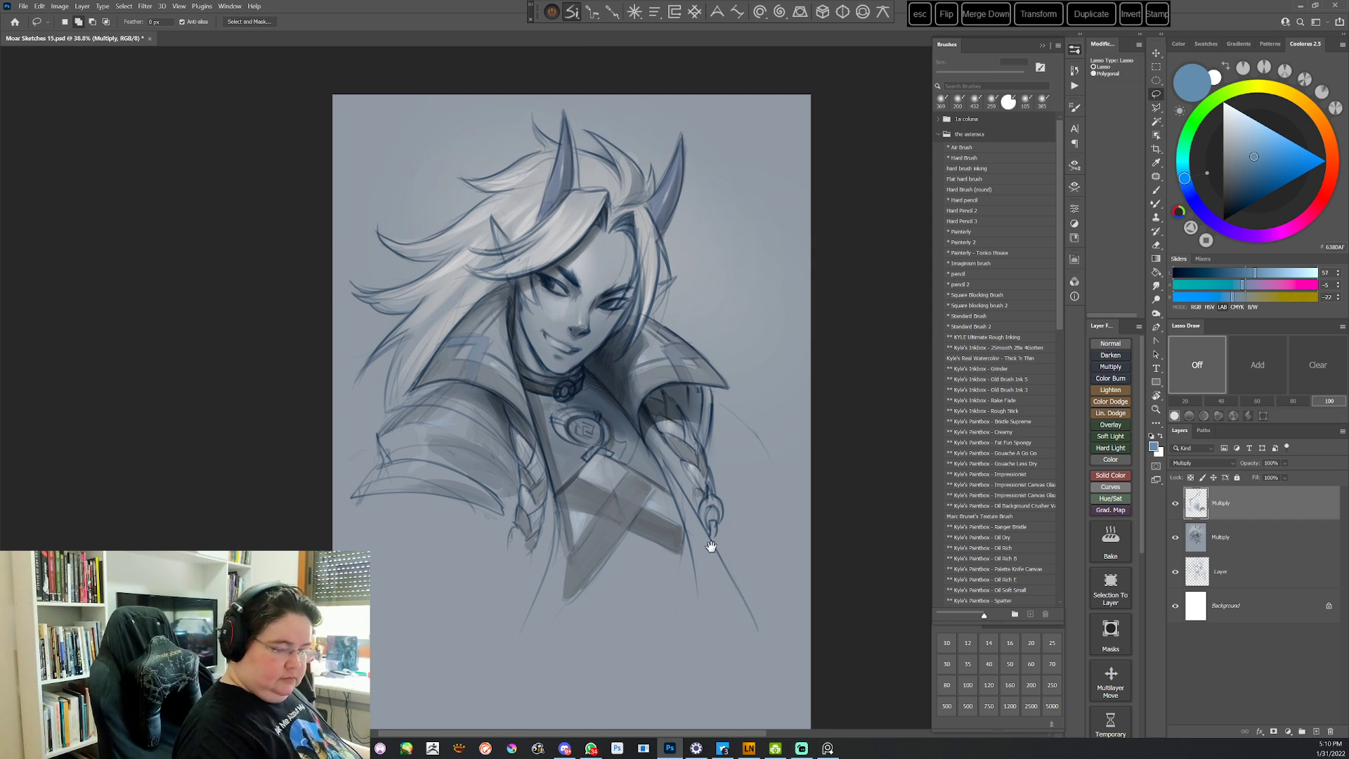
mouse_move(740, 589)
left_mouse_down()
mouse_move(711, 583)
mouse_move(732, 601)
left_mouse_up()
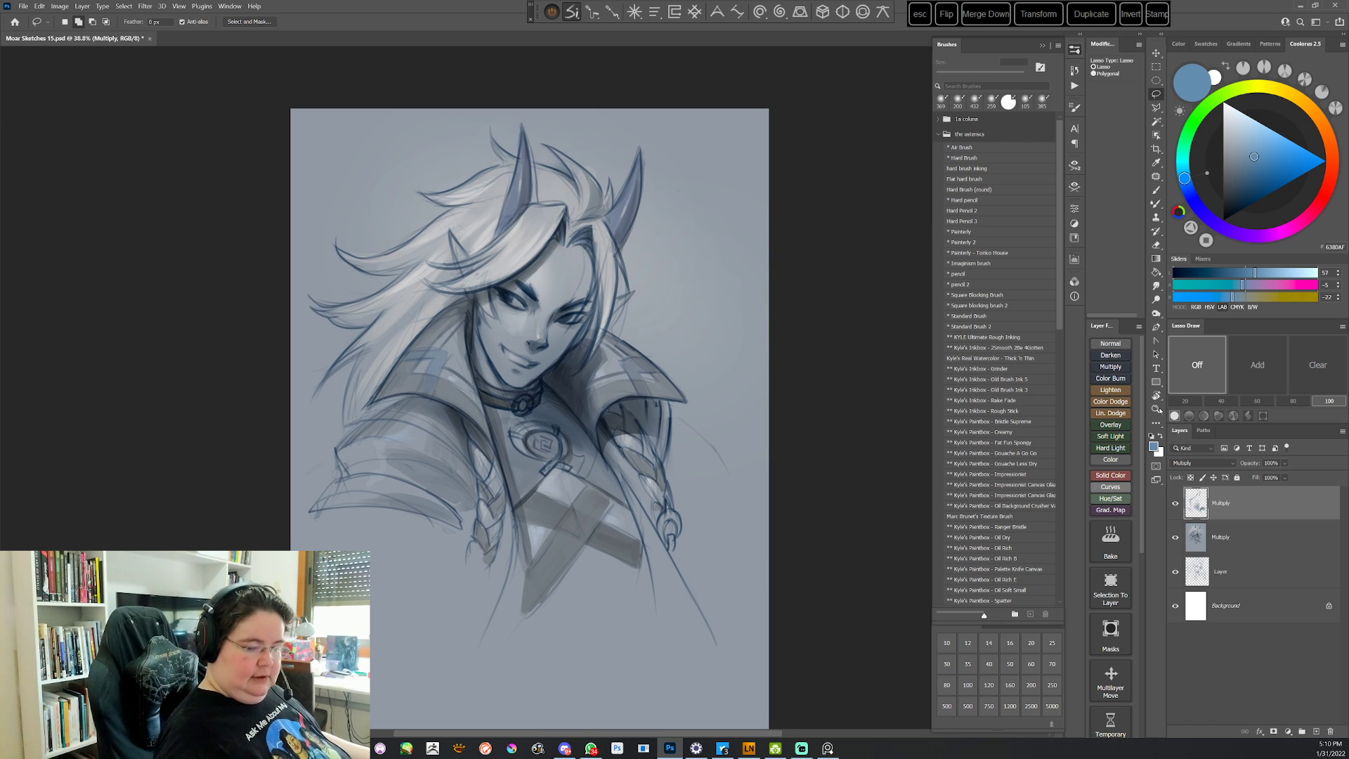
left_click(1109, 345)
left_click(1226, 606)
left_click_drag(1253, 464, 1245, 466)
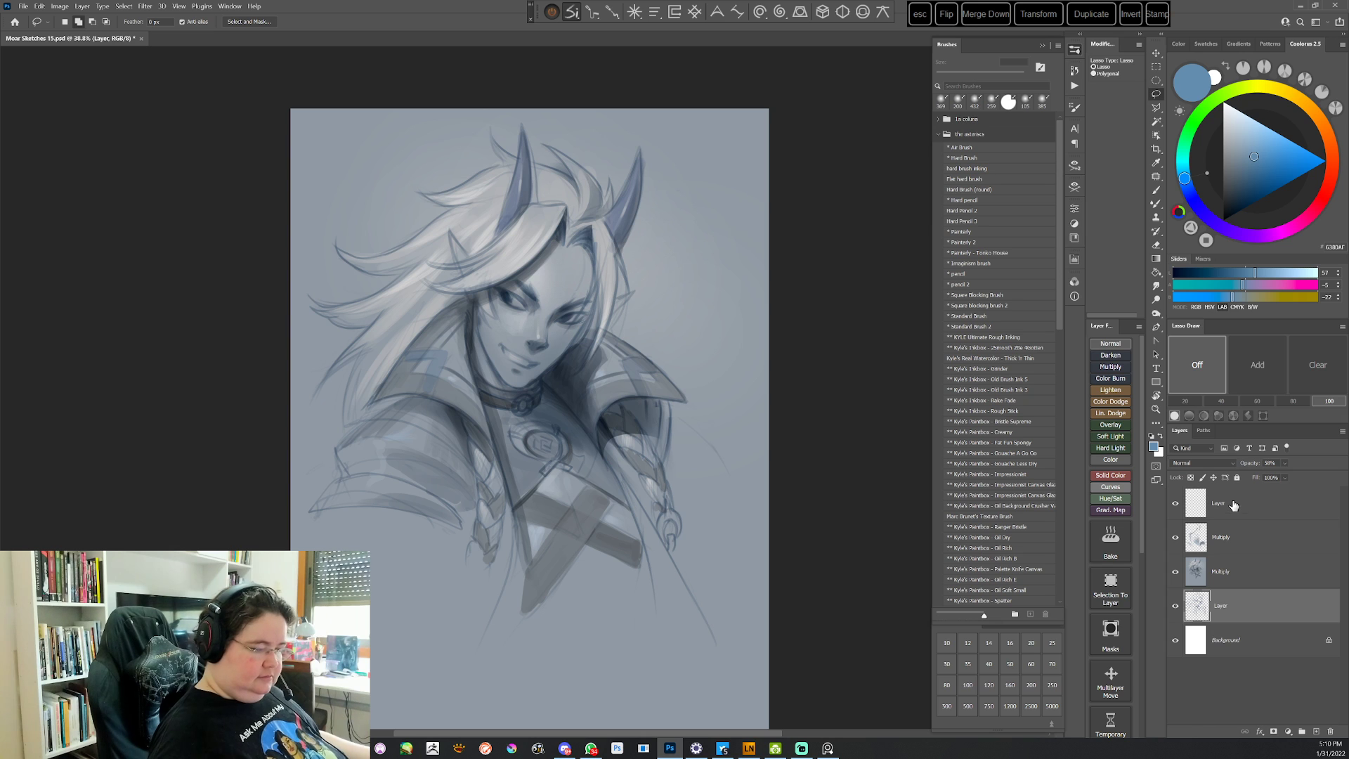
left_click(1233, 504)
left_click_drag(749, 487, 744, 476)
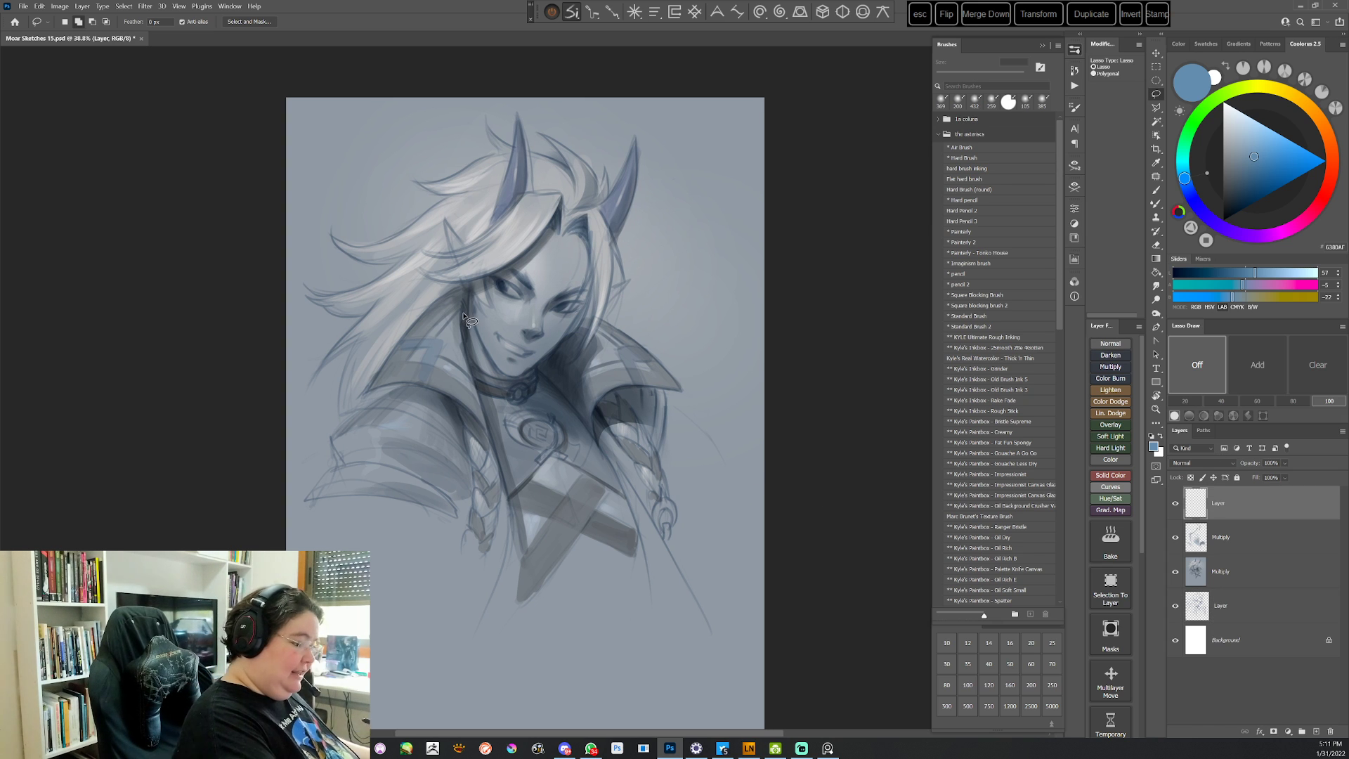
Lasso the narrow strip between hair and jaw on the new layer, shade it near-black with the Air Brush at 200 px, and deselect
mouse_move(464, 316)
left_mouse_down()
mouse_move(468, 293)
mouse_move(465, 354)
mouse_move(467, 289)
left_mouse_up()
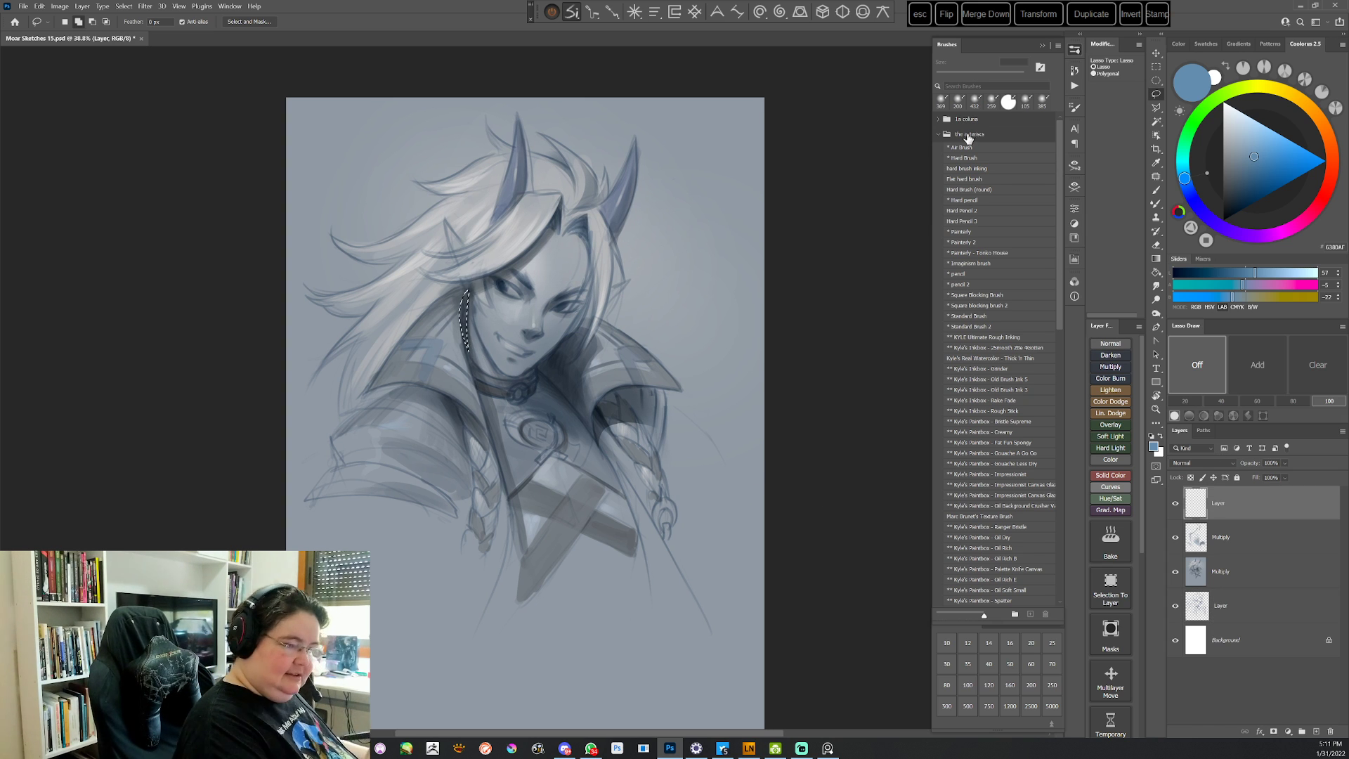
left_click(963, 147)
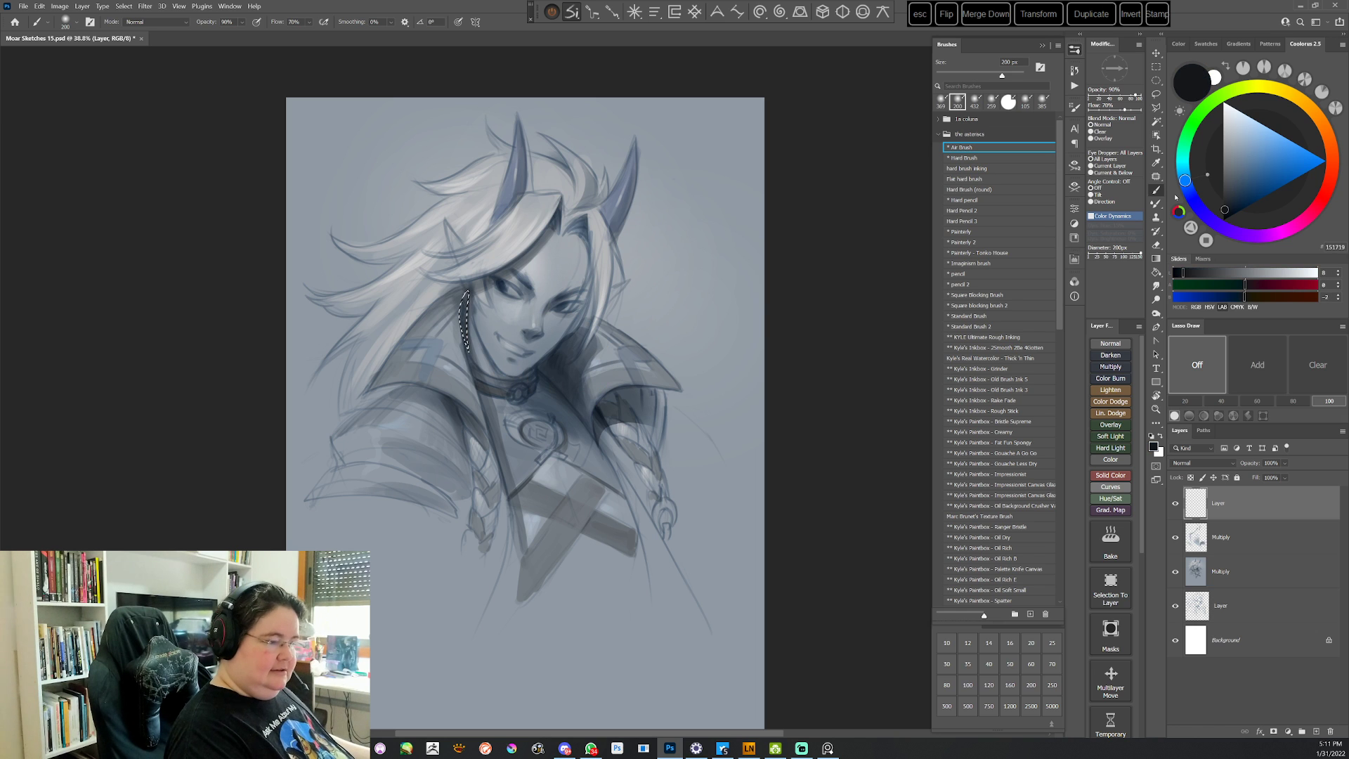
left_click_drag(465, 302, 468, 348)
key("ctrl+d")
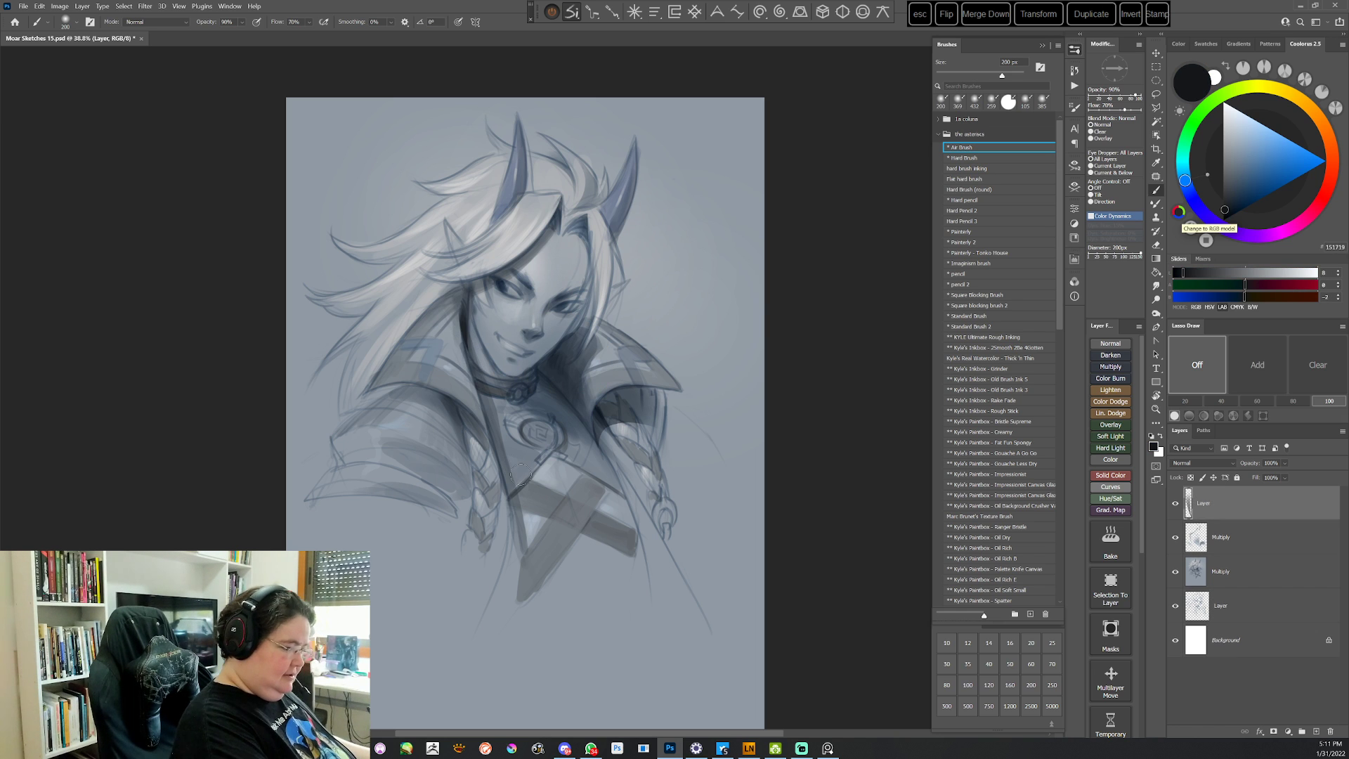
Lasso the sleeve opening above the braid under the open collar, shade it near-black with the Air Brush, and deselect
key("r")
mouse_move(521, 473)
left_mouse_down()
mouse_move(756, 487)
mouse_move(693, 566)
left_mouse_up()
key("l")
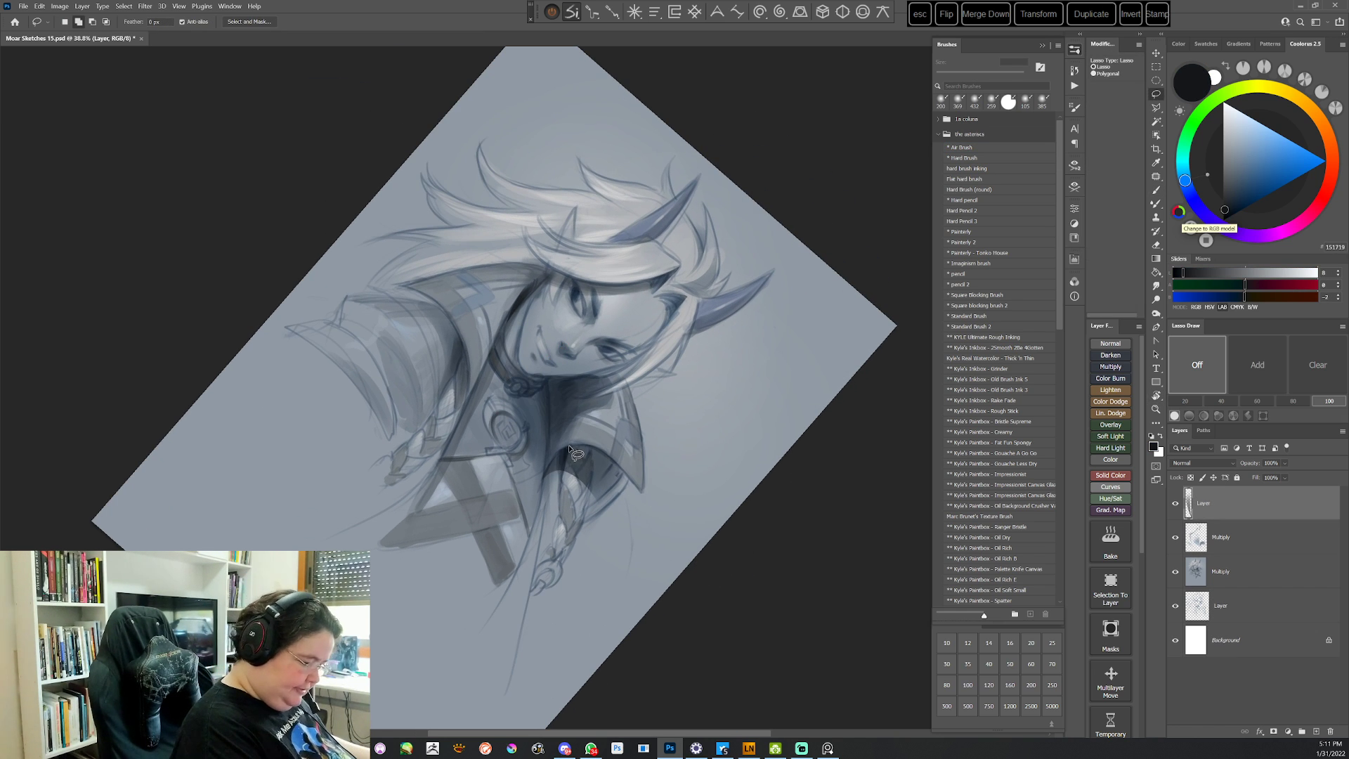
mouse_move(574, 454)
left_mouse_down()
mouse_move(546, 474)
mouse_move(562, 483)
mouse_move(571, 448)
mouse_move(559, 464)
left_mouse_up()
key("b")
key("ctrl+d")
Lasso the inner fold between the chest and the open collar, deepen it with the near-black Air Brush, and deselect
key("r")
mouse_move(692, 423)
left_mouse_down()
mouse_move(588, 604)
mouse_move(316, 450)
mouse_move(370, 238)
left_mouse_up()
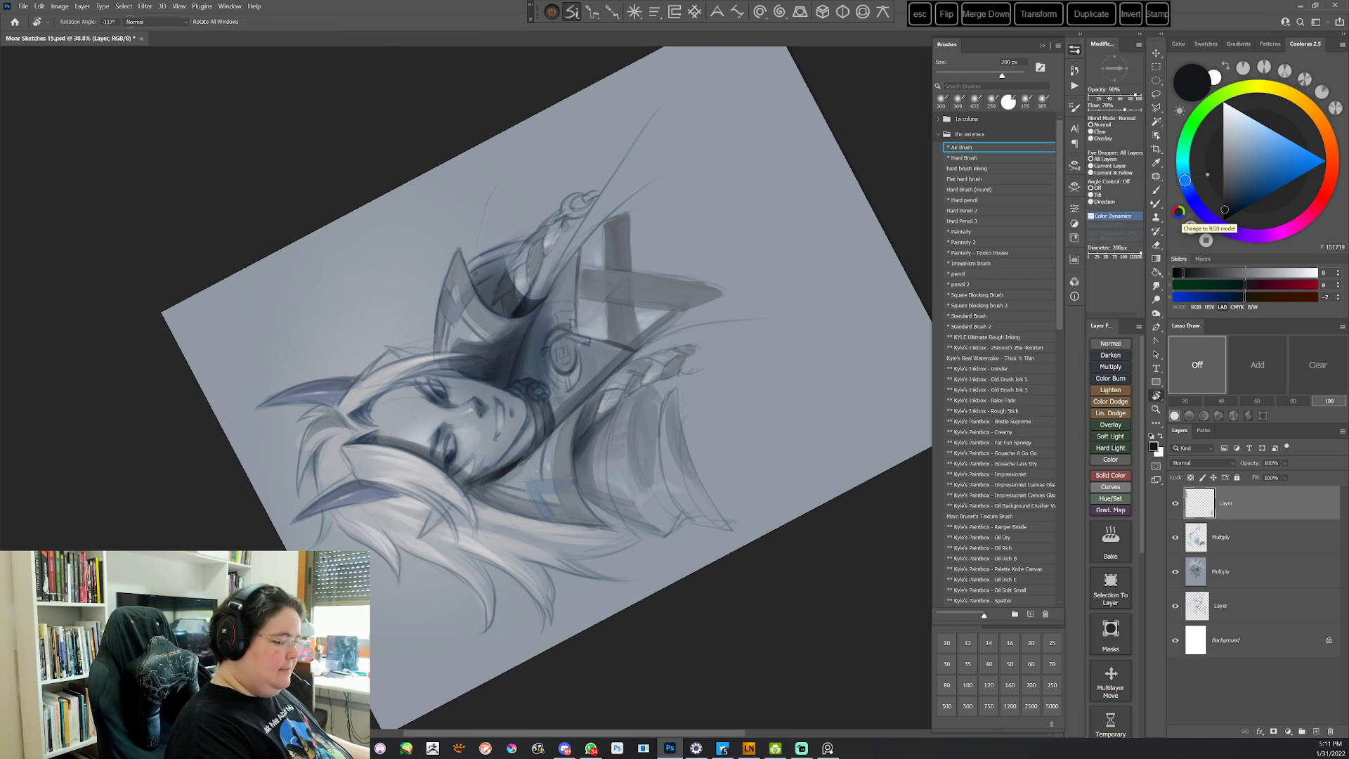
key("l")
left_click_drag(539, 313, 511, 357)
left_click_drag(515, 394, 540, 312)
key("b")
key("ctrl+d")
key("Escape")
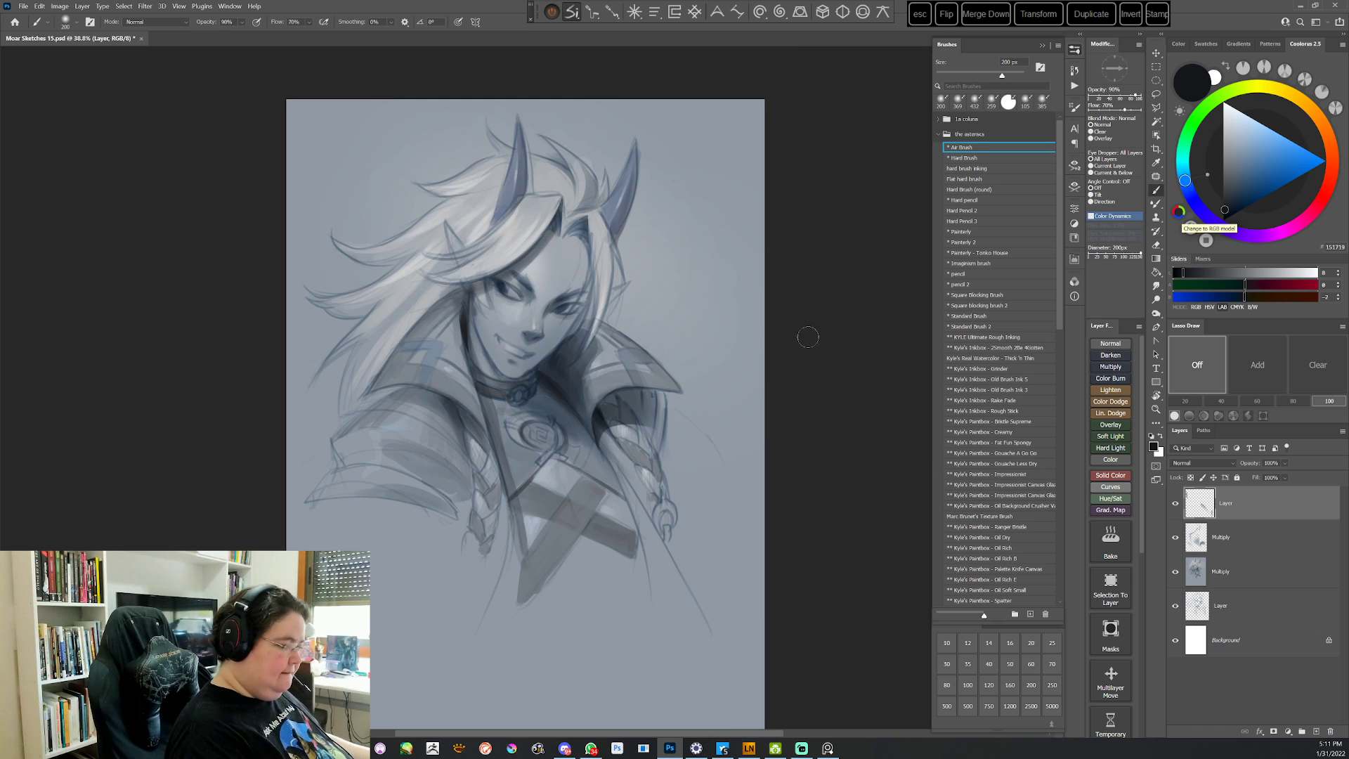
Lasso the inner collar from the jaw down to the choker, darken it with the Air Brush, and clear the selection
key("r")
left_click_drag(798, 383, 623, 238)
key("l")
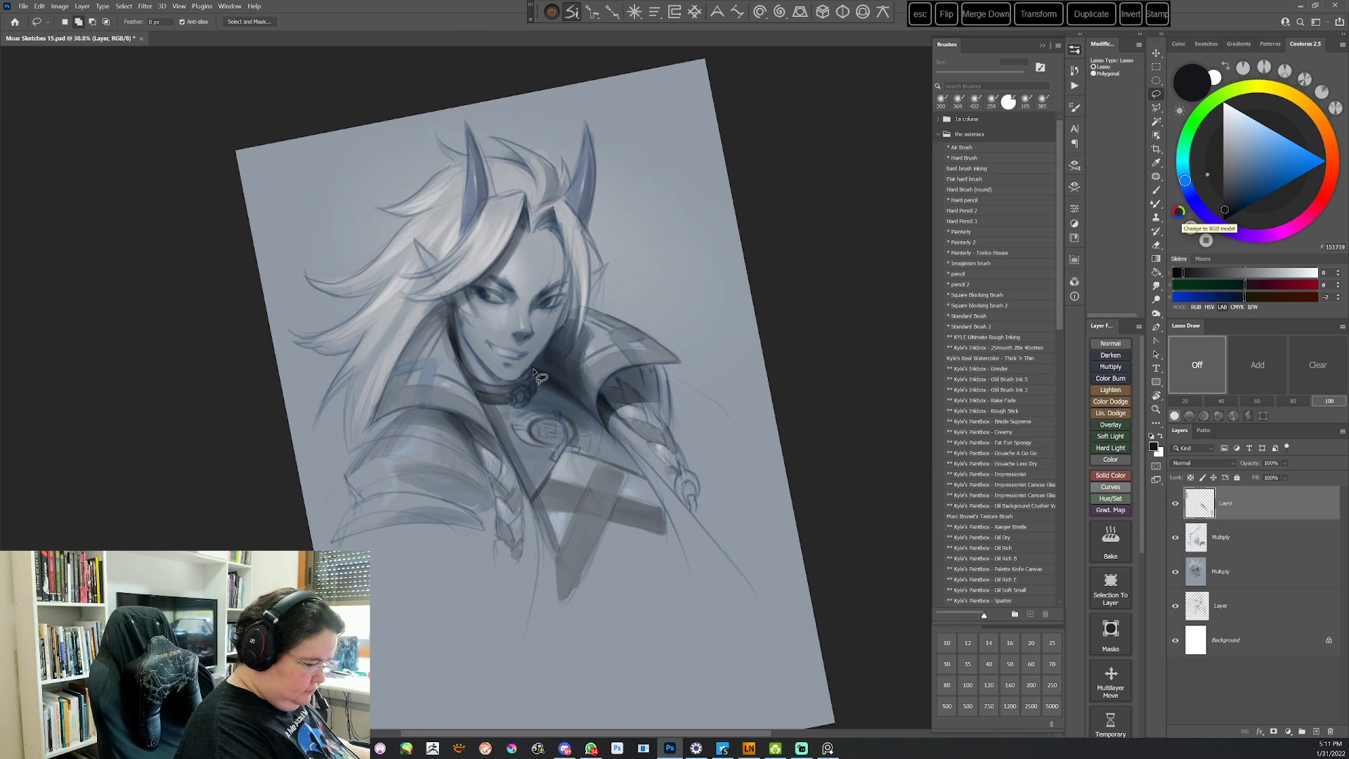
mouse_move(531, 369)
left_mouse_down()
mouse_move(563, 321)
mouse_move(592, 329)
mouse_move(586, 403)
mouse_move(532, 390)
left_mouse_up()
key("b")
left_click_drag(566, 342, 573, 355)
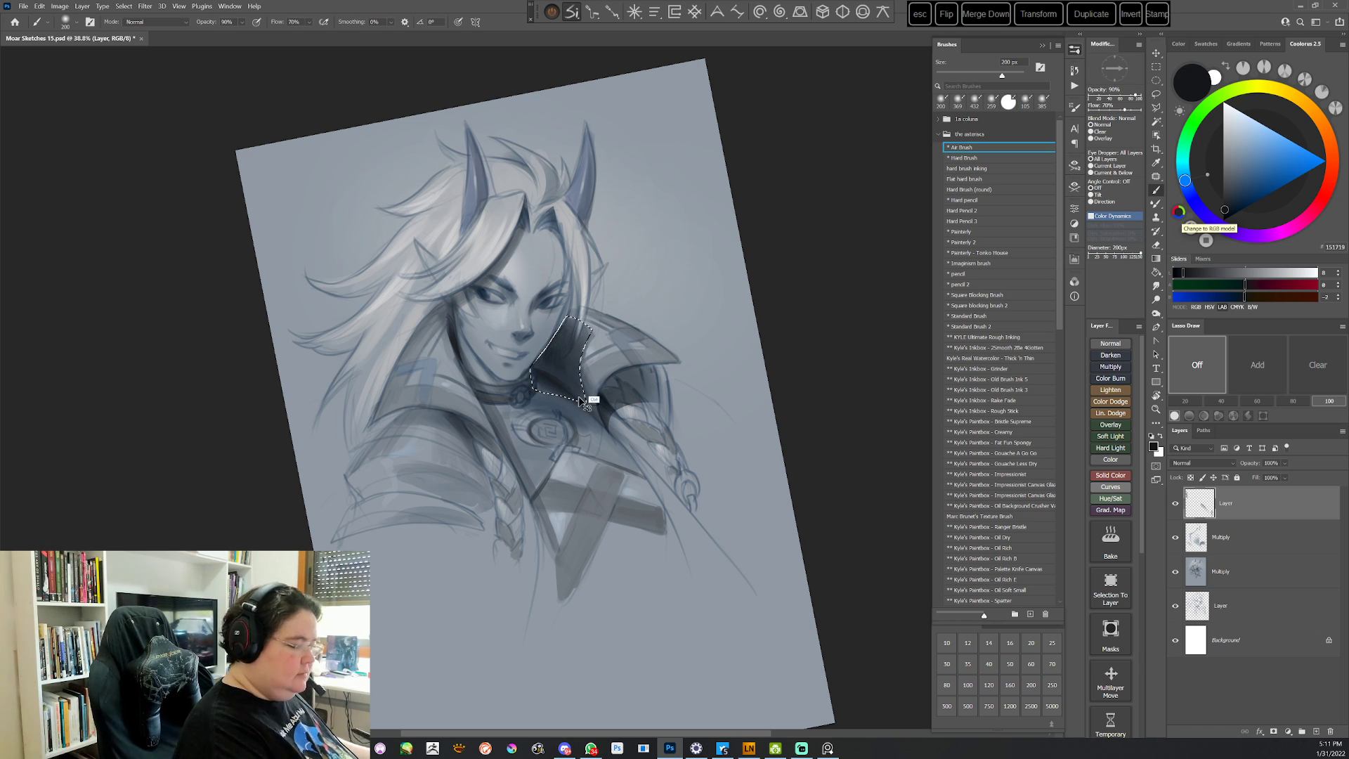
key("ctrl+d")
key("r")
mouse_move(596, 400)
left_mouse_down()
mouse_move(677, 482)
mouse_move(590, 587)
left_mouse_up()
key("Escape")
Paint near-black accents around the choker beneath the chin with Standard Brush 2 at 20 px
key("b")
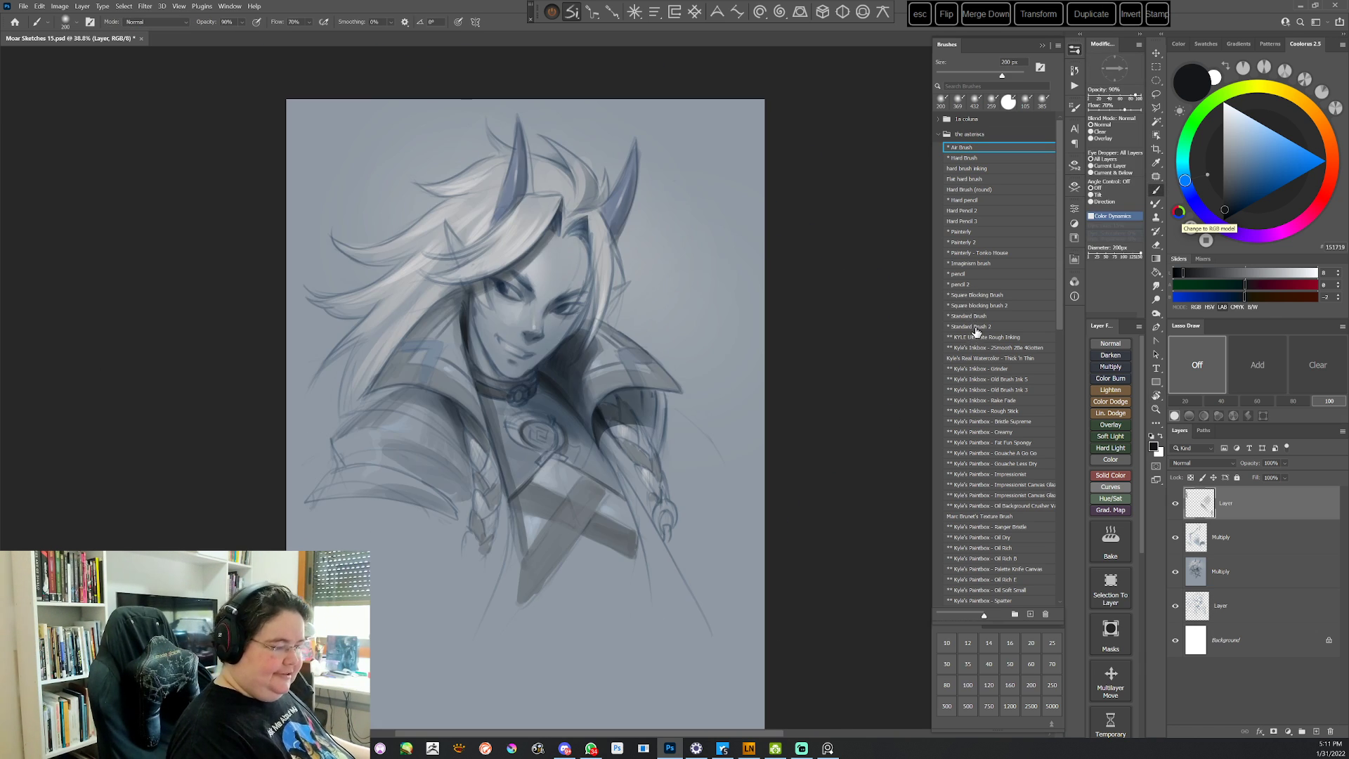
left_click(973, 326)
left_click(550, 368, "alt")
left_click(1223, 211)
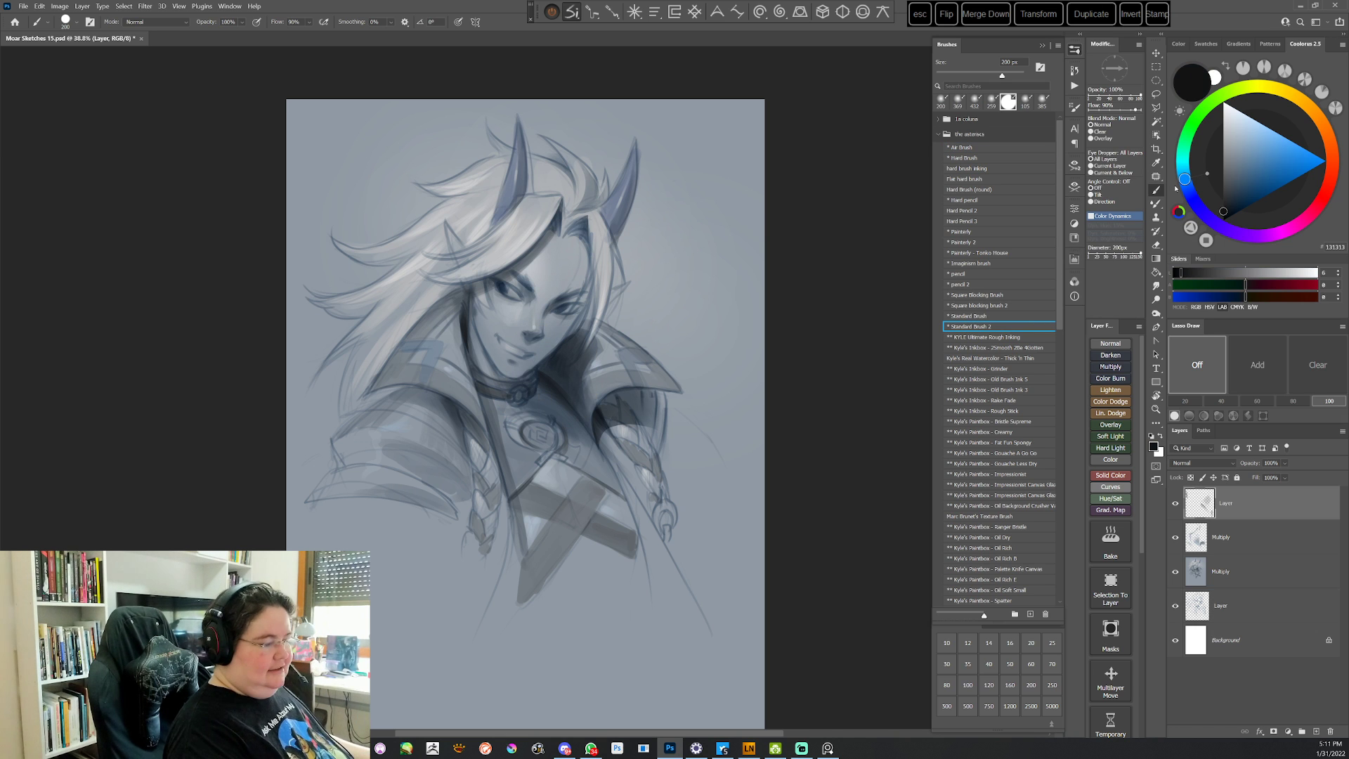
key("r")
mouse_move(678, 410)
left_mouse_down()
mouse_move(669, 344)
mouse_move(702, 391)
mouse_move(554, 548)
left_mouse_up()
right_click(620, 298)
left_click(677, 323)
key("Return")
key("r")
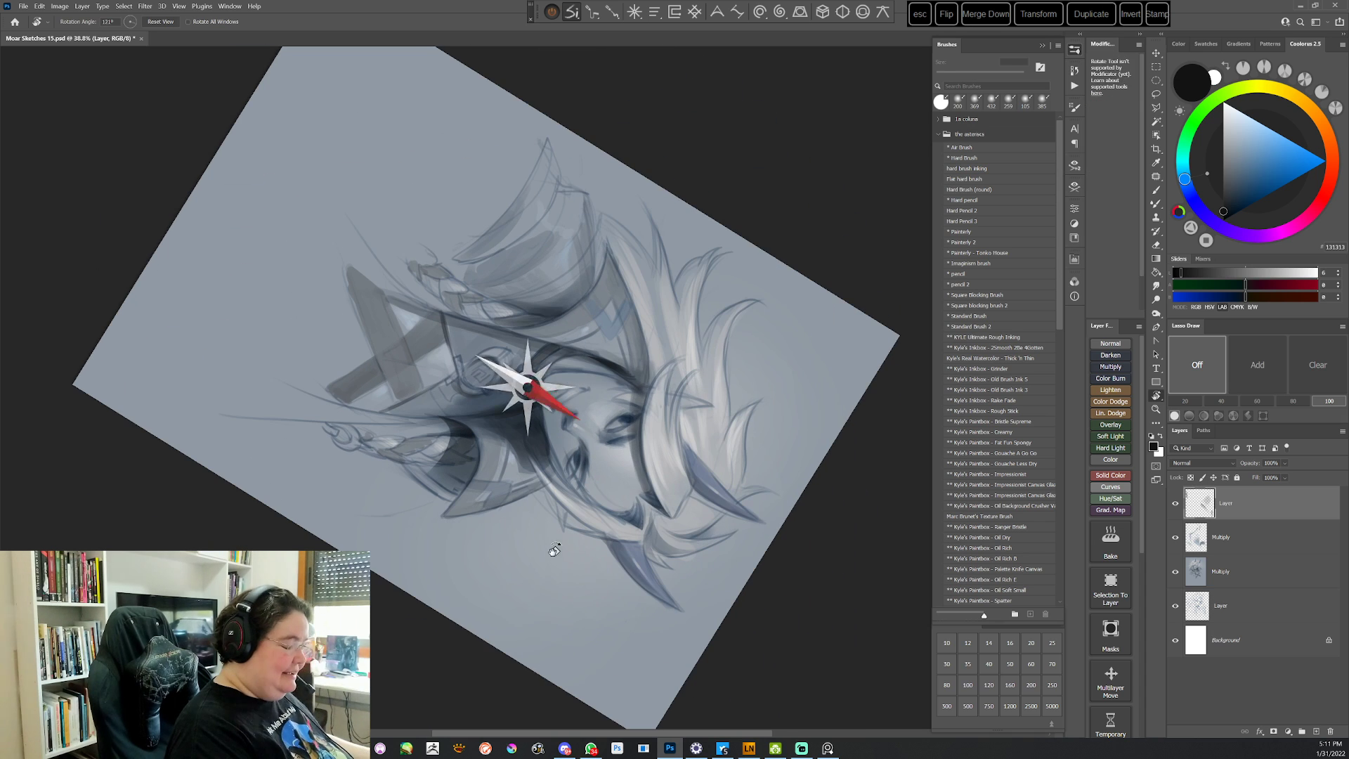
left_click_drag(539, 388, 544, 415)
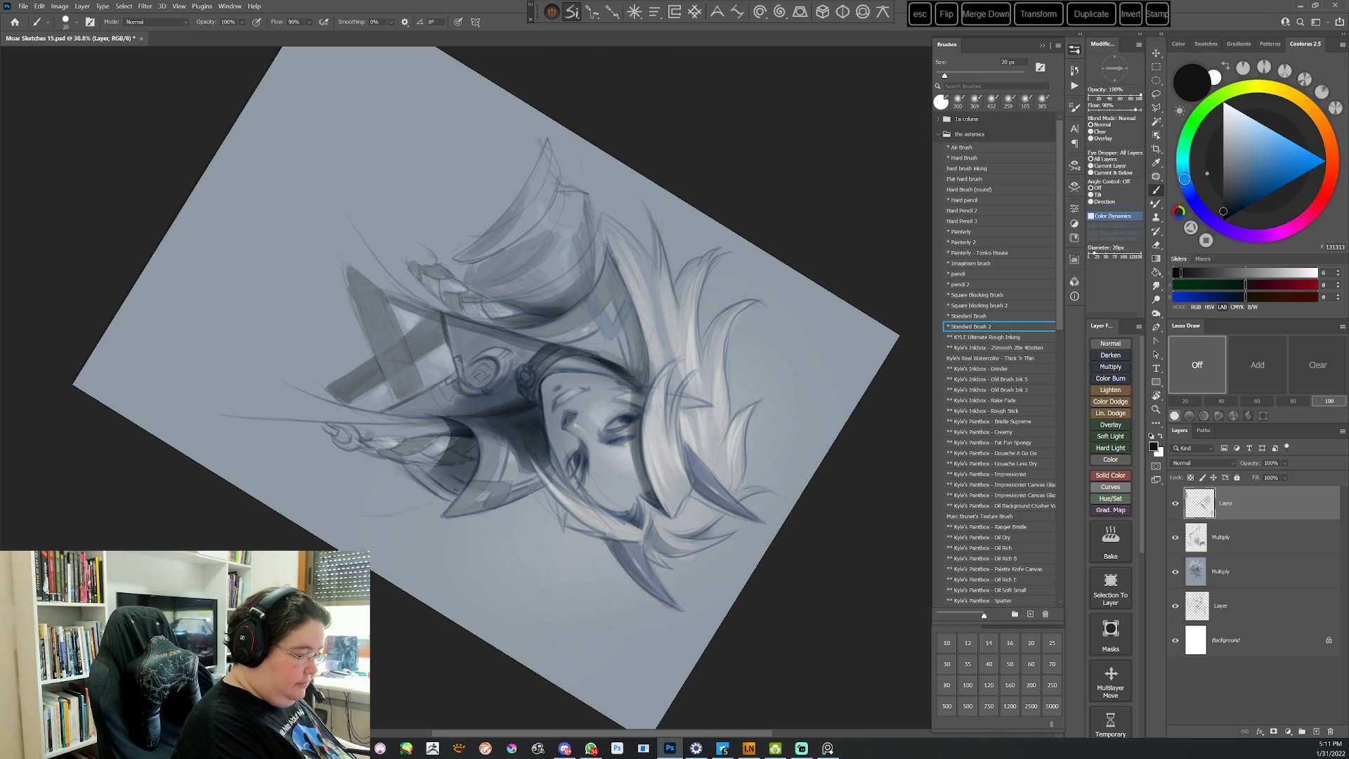
key("Escape")
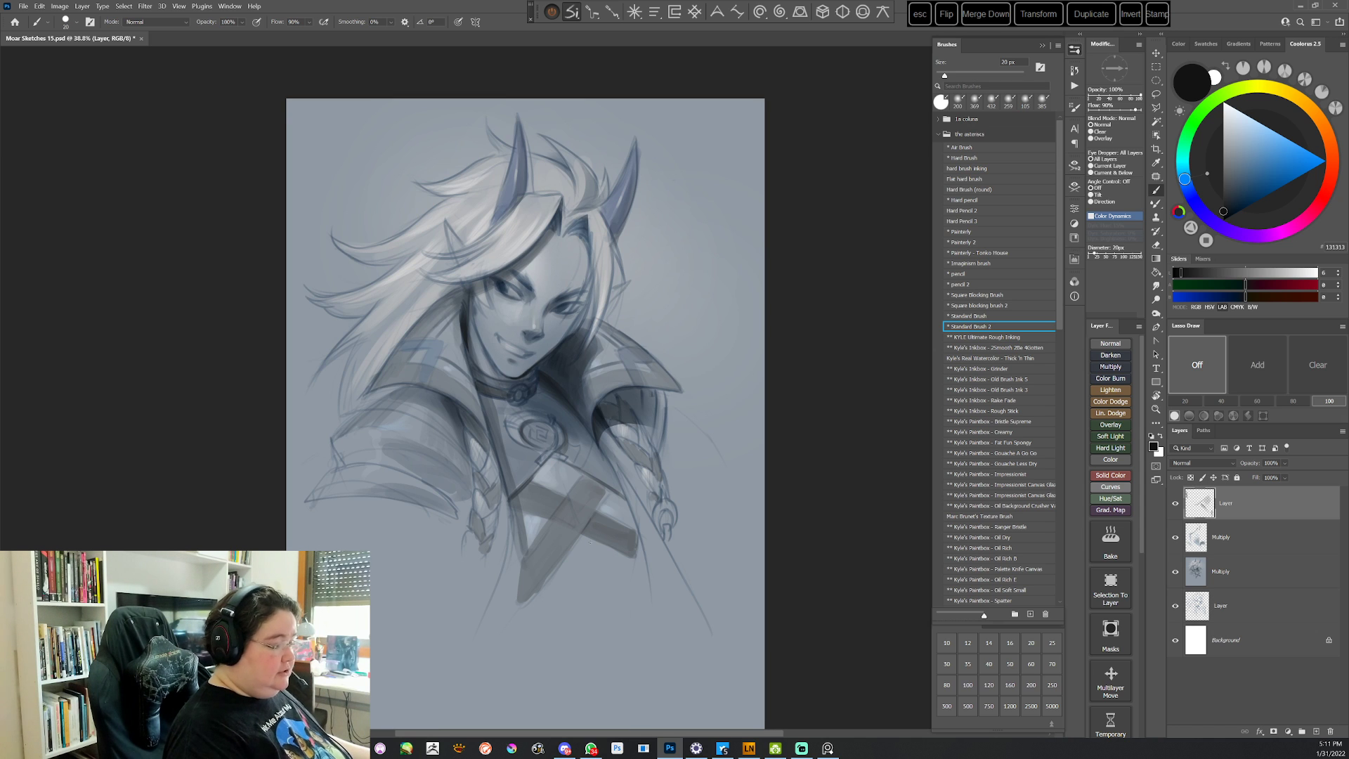
Refine the shadows around the neck and inner collar using sampled blue-grey and dark navy tones with Standard Brush 2
left_click(589, 371, "alt")
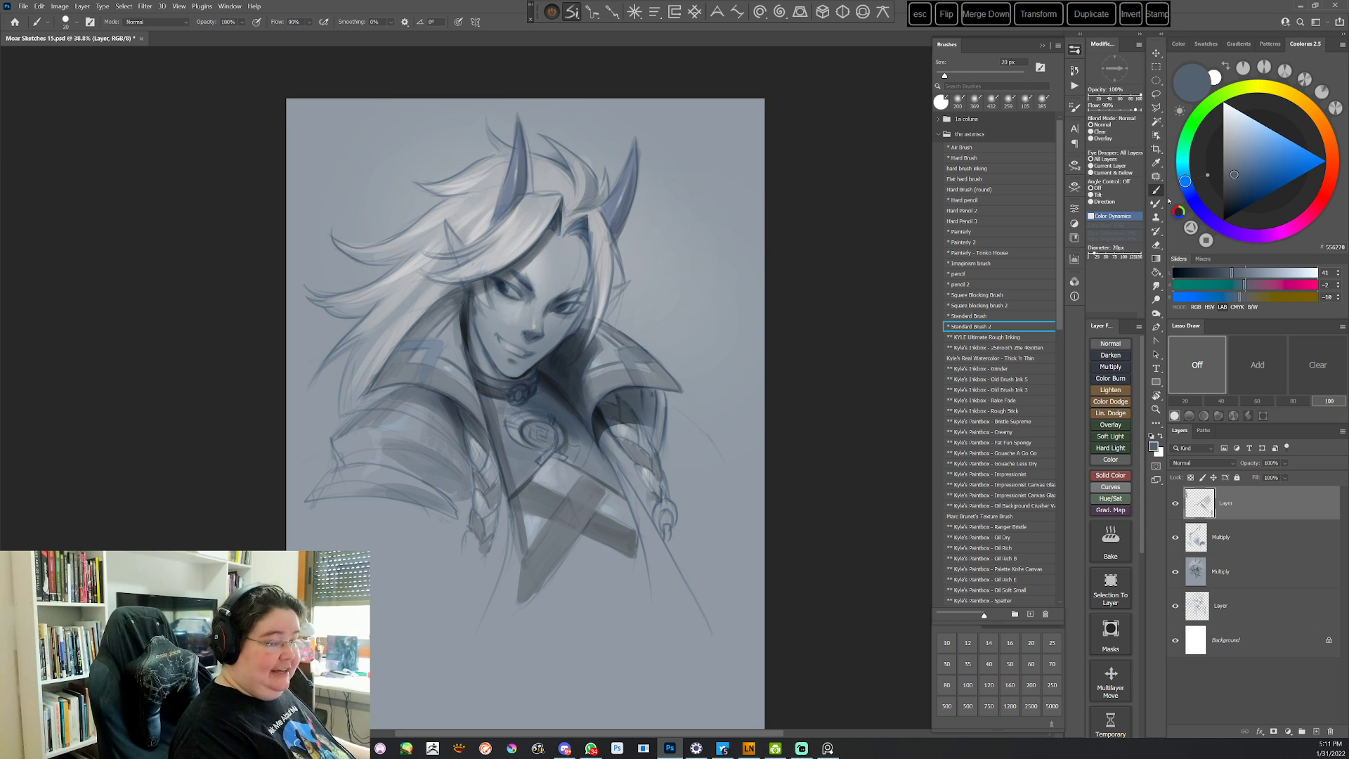
key("r")
left_click_drag(773, 435, 531, 572)
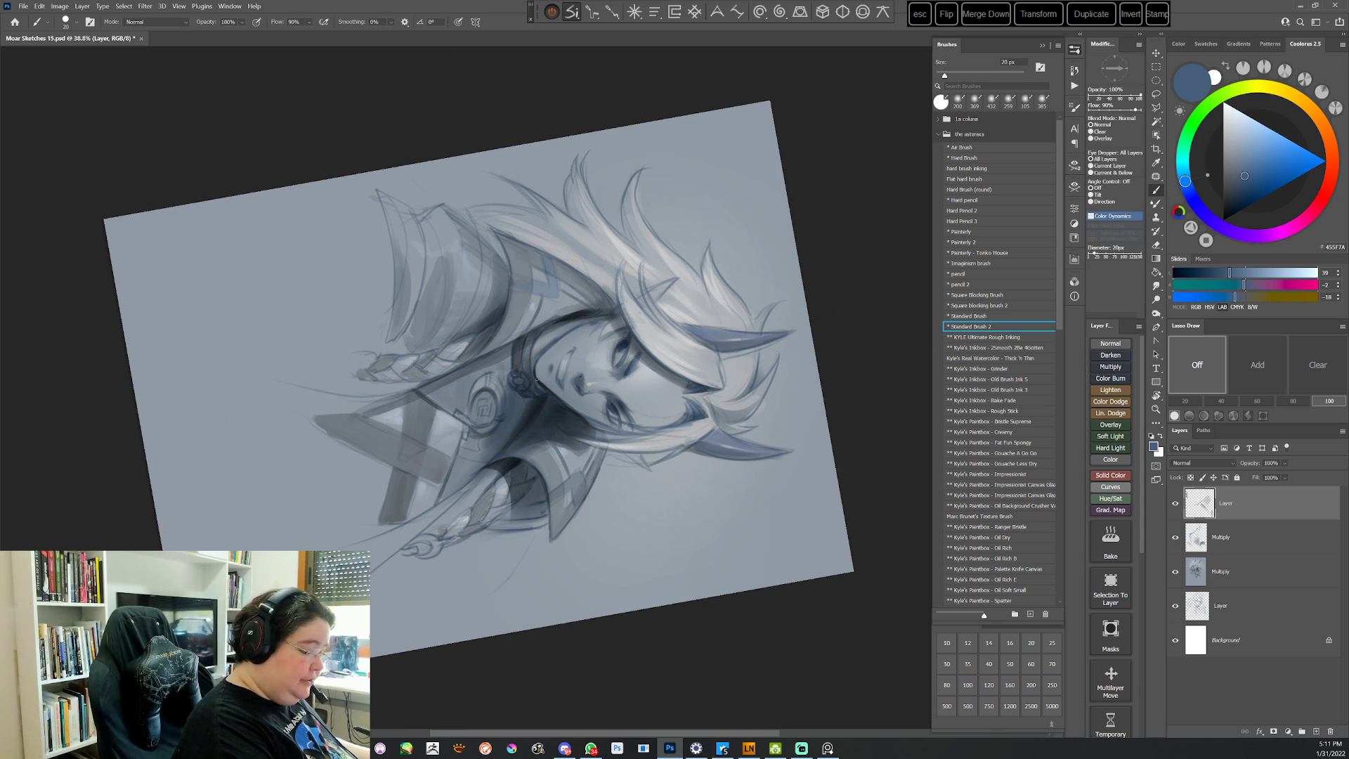
key("r")
left_click_drag(703, 436, 567, 564)
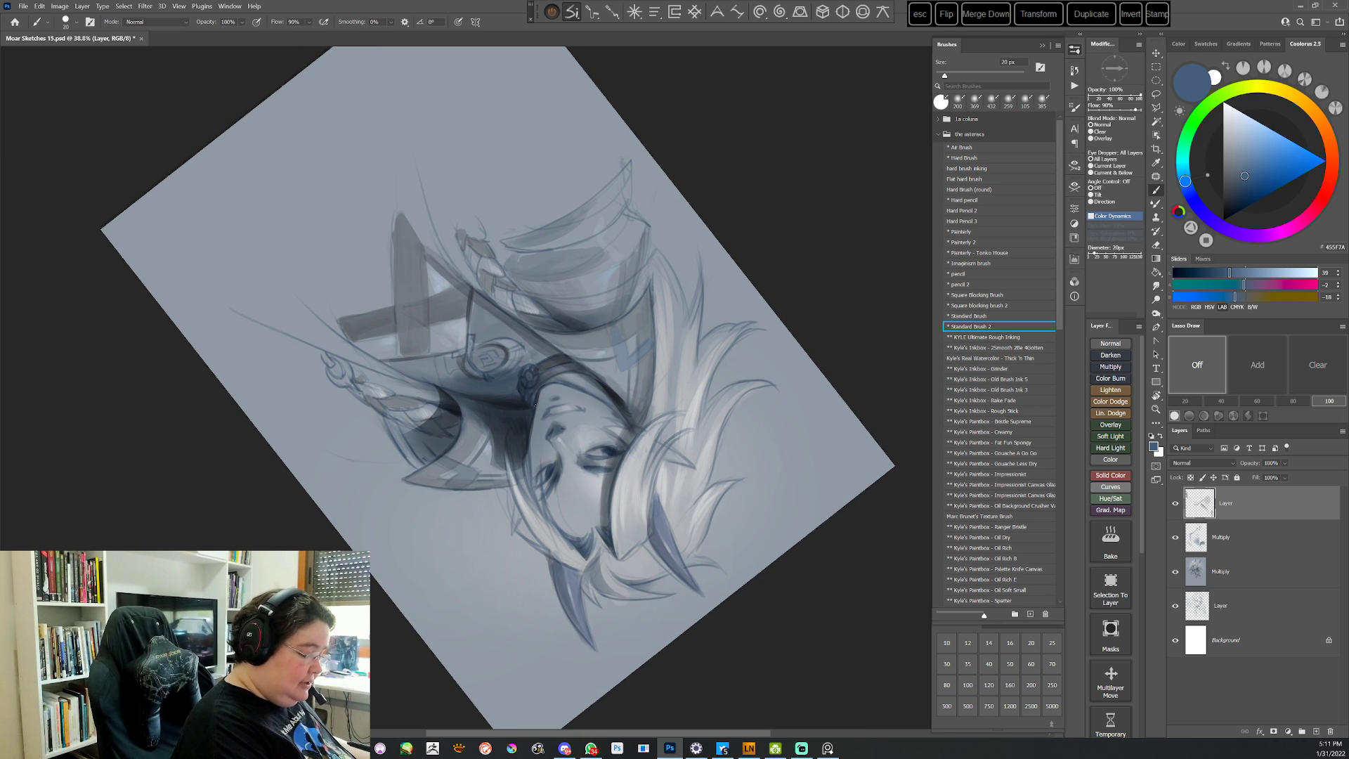
left_click(534, 402, "alt")
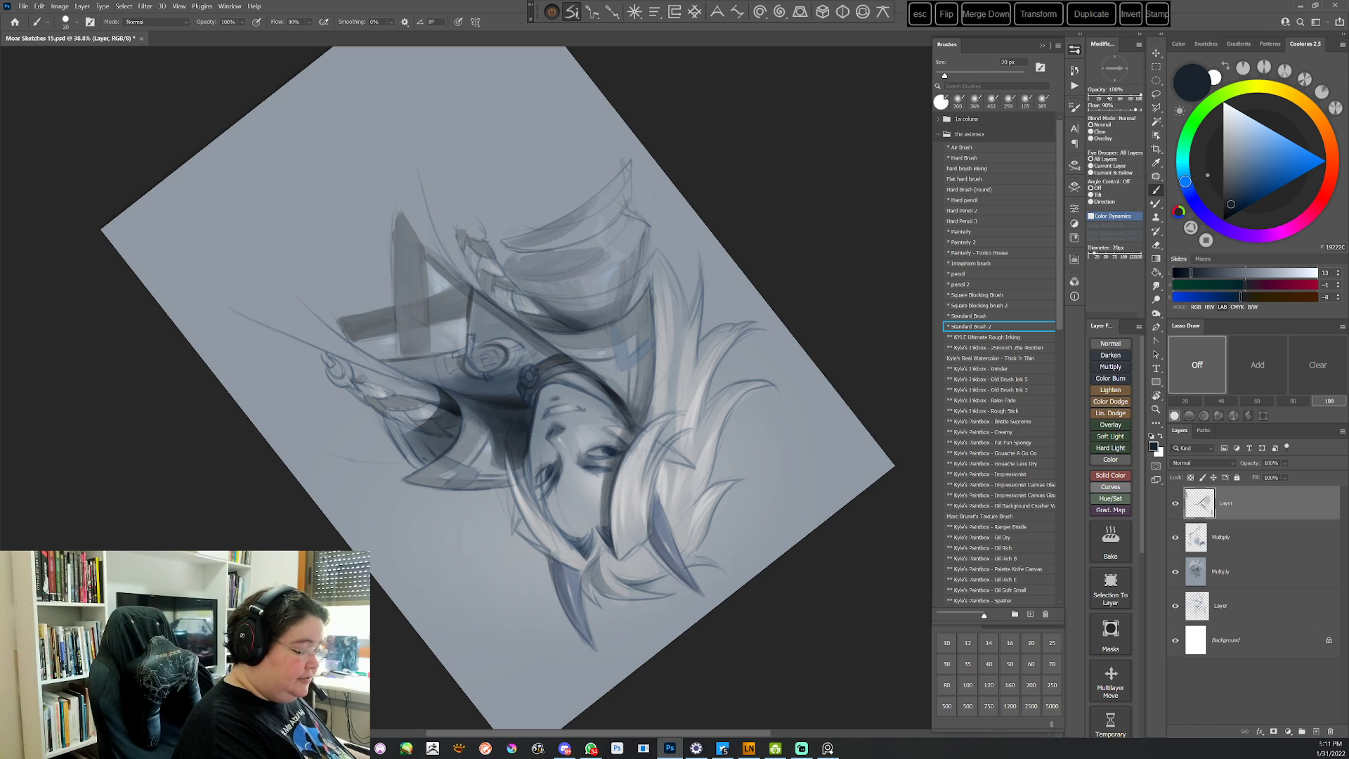
key("Escape")
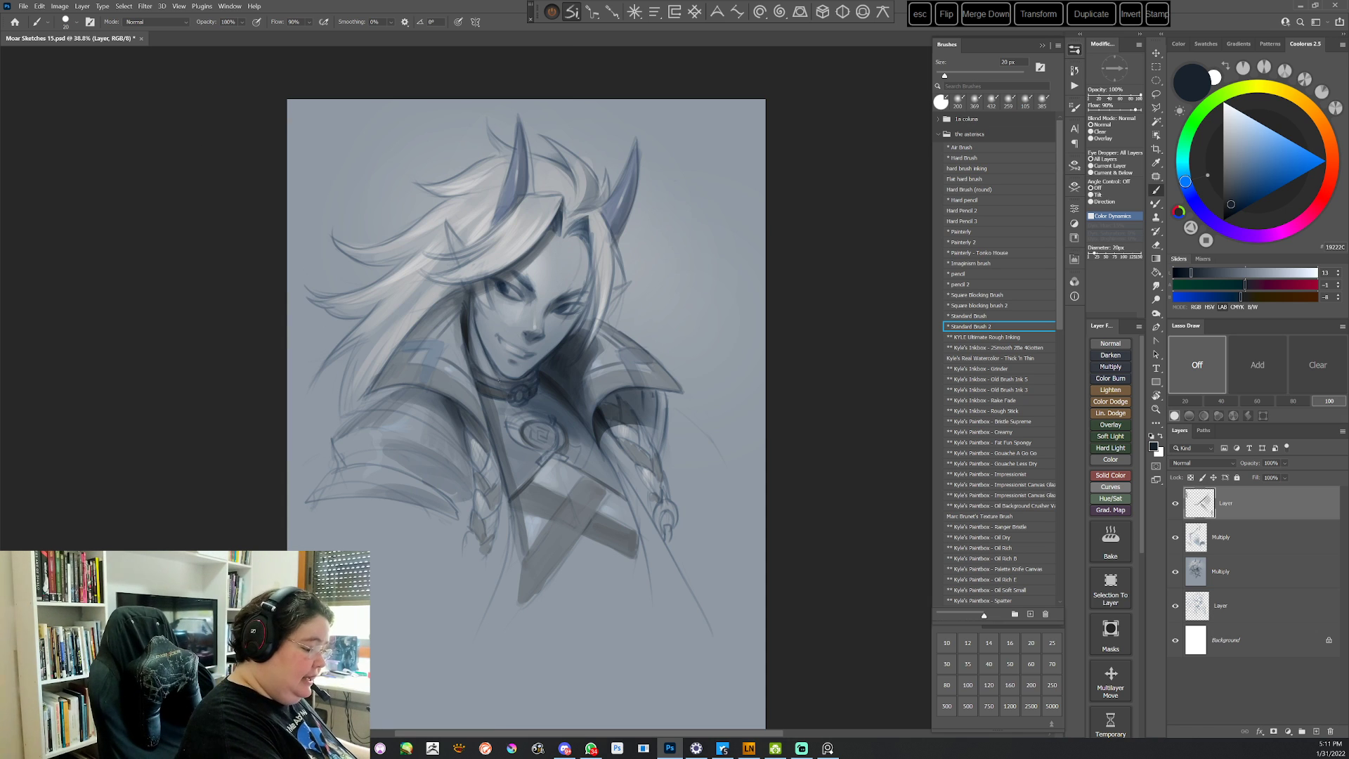
Enlarge Standard Brush 2 to 61 px and paint broader dark navy shadow around the neck and choker
key("r")
left_click_drag(717, 271, 660, 562)
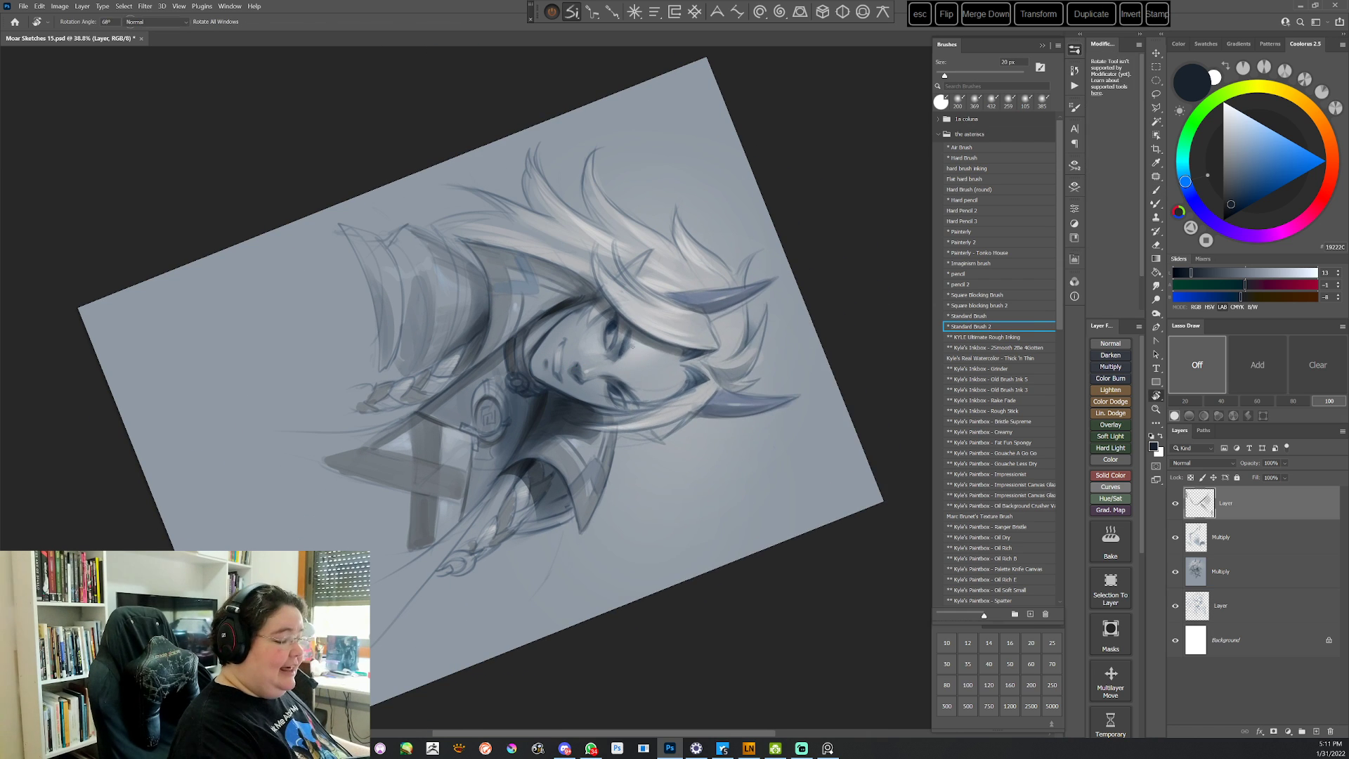
right_click(622, 302)
mouse_move(682, 328)
left_mouse_down()
mouse_move(696, 333)
mouse_move(618, 458)
left_mouse_up()
key("Return")
key("r")
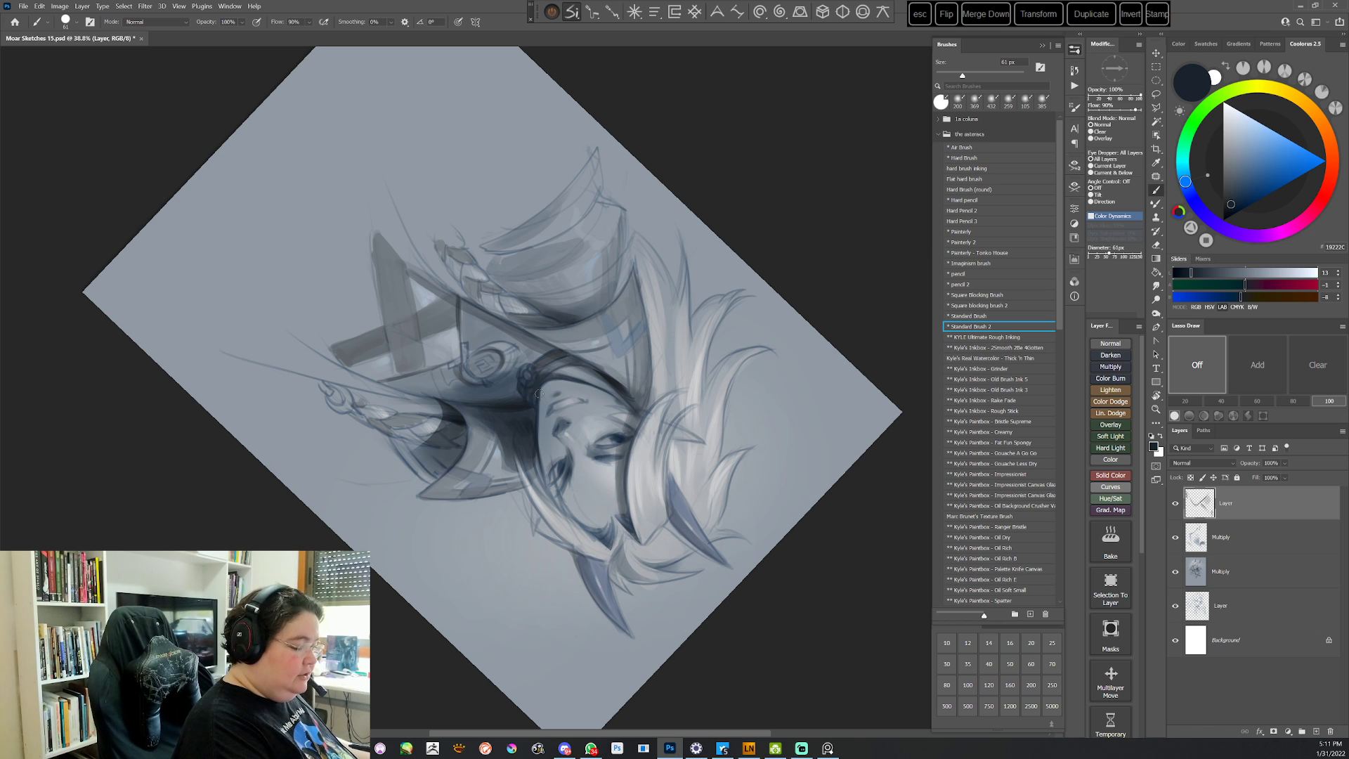
key("Escape")
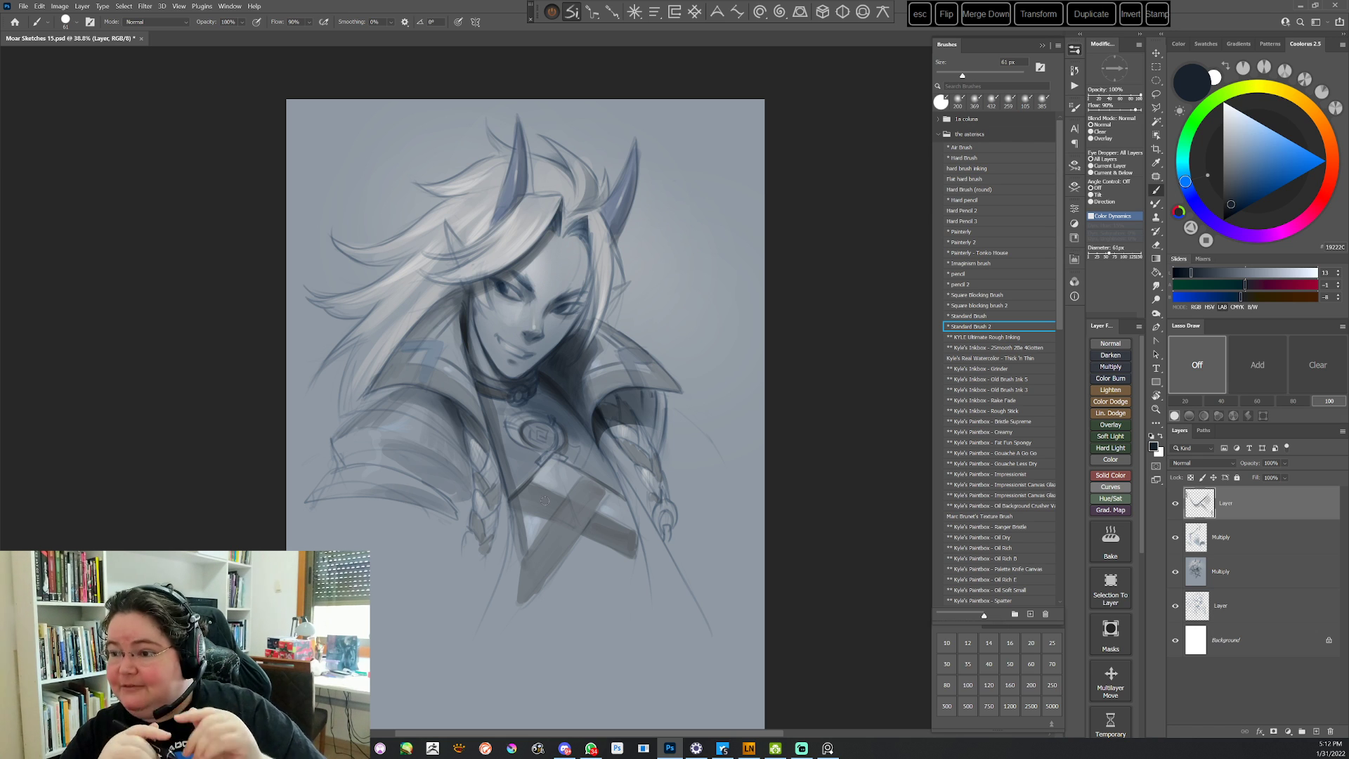
Lasso the outer edge of the horn above the open collar side and shade it deep blue with the Air Brush at 200 px
left_click(961, 275)
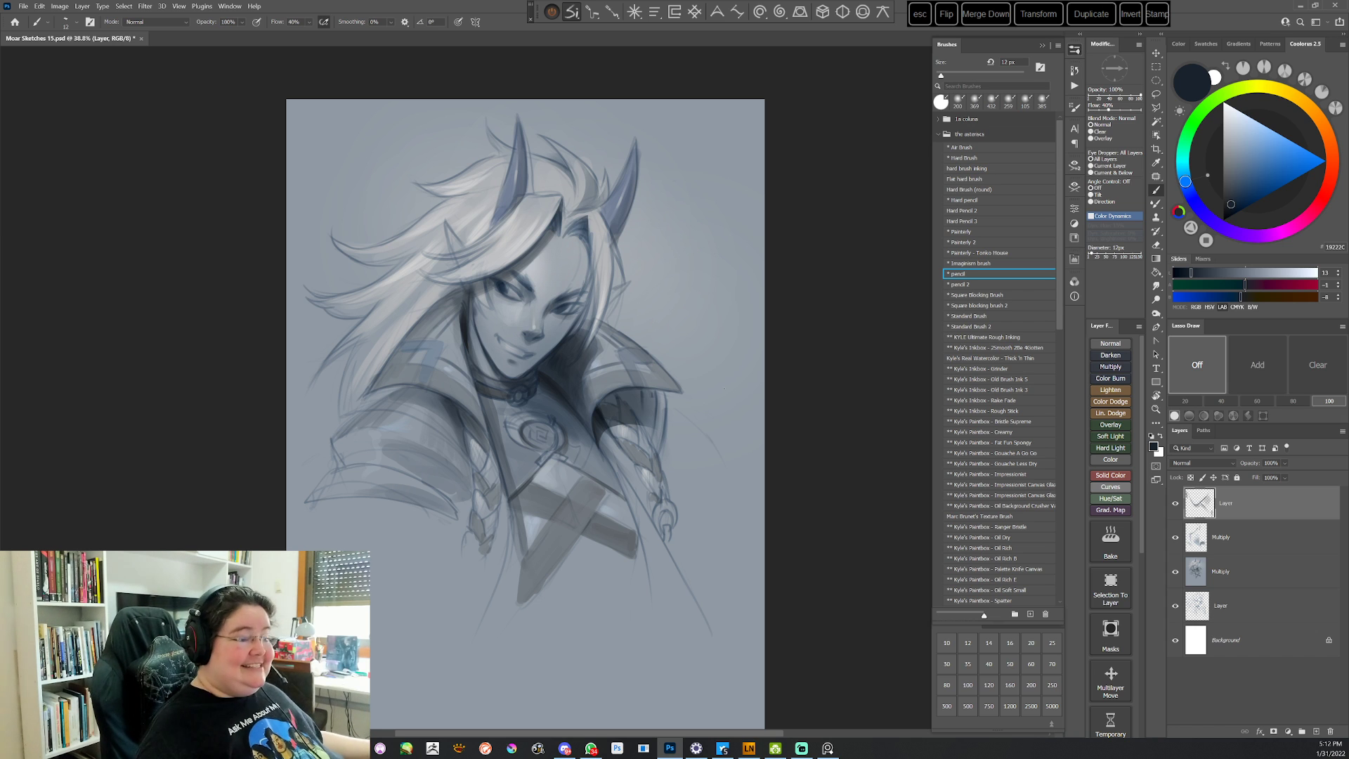
left_click_drag(651, 385, 655, 418)
left_click_drag(692, 320, 714, 310)
key("l")
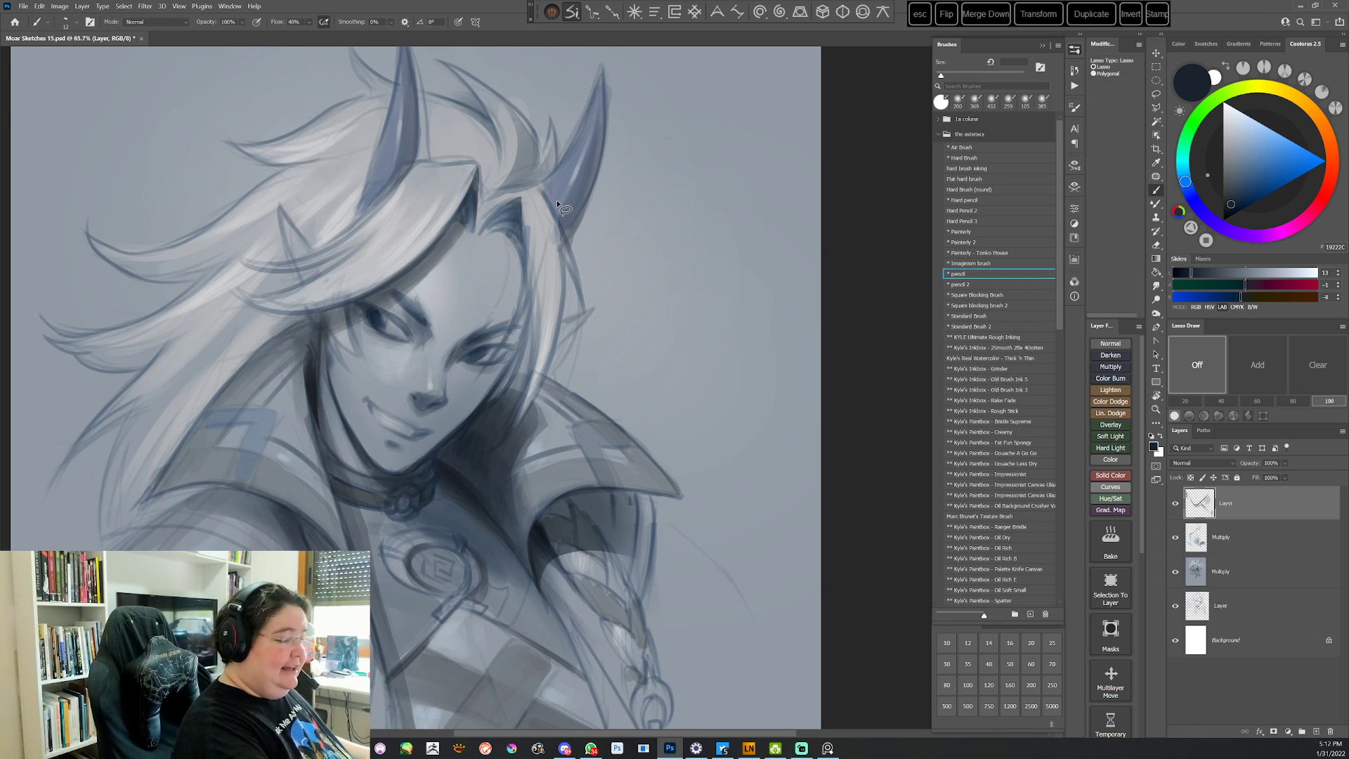
mouse_move(559, 205)
left_mouse_down()
mouse_move(571, 246)
mouse_move(610, 93)
mouse_move(573, 184)
left_mouse_up()
left_click(960, 147)
left_click_drag(648, 335, 654, 404)
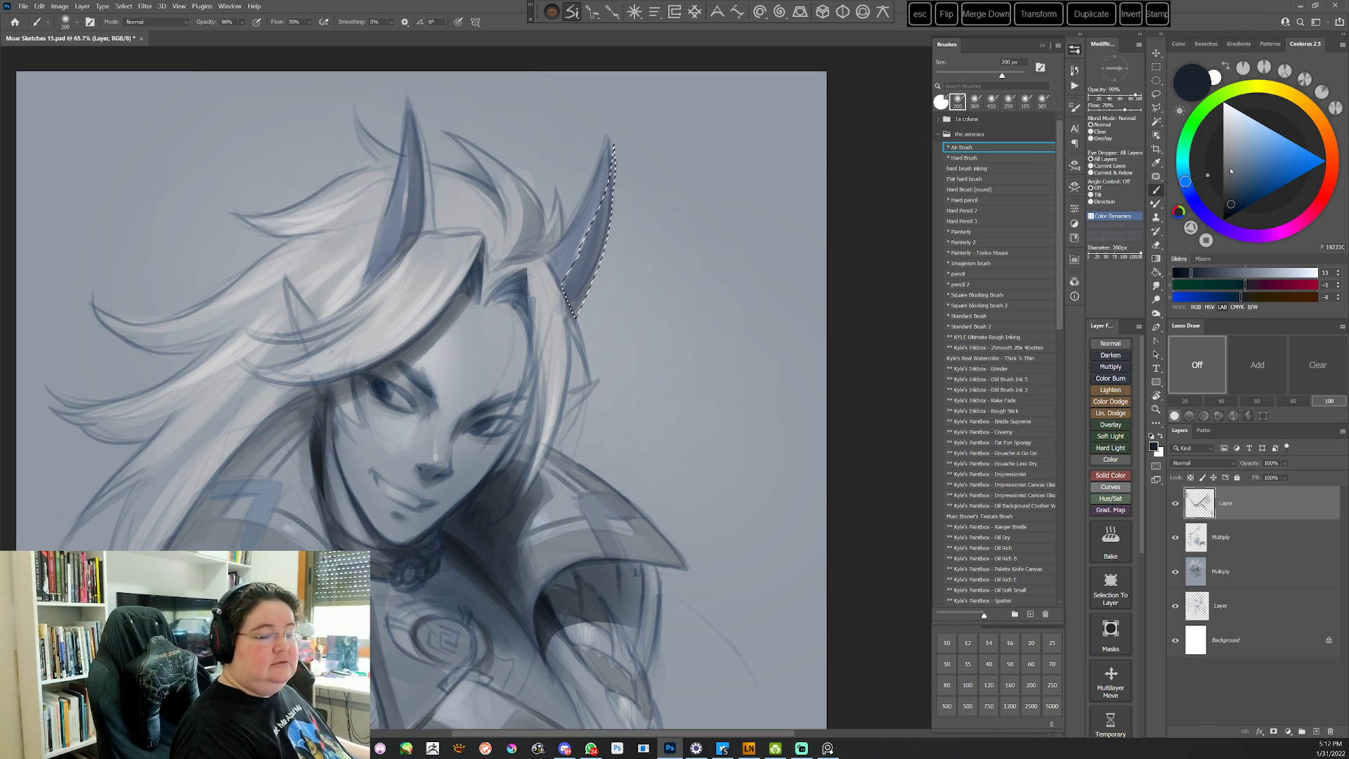
left_click(1246, 185)
mouse_move(592, 228)
left_mouse_down()
mouse_move(565, 300)
mouse_move(609, 206)
mouse_move(573, 327)
left_mouse_up()
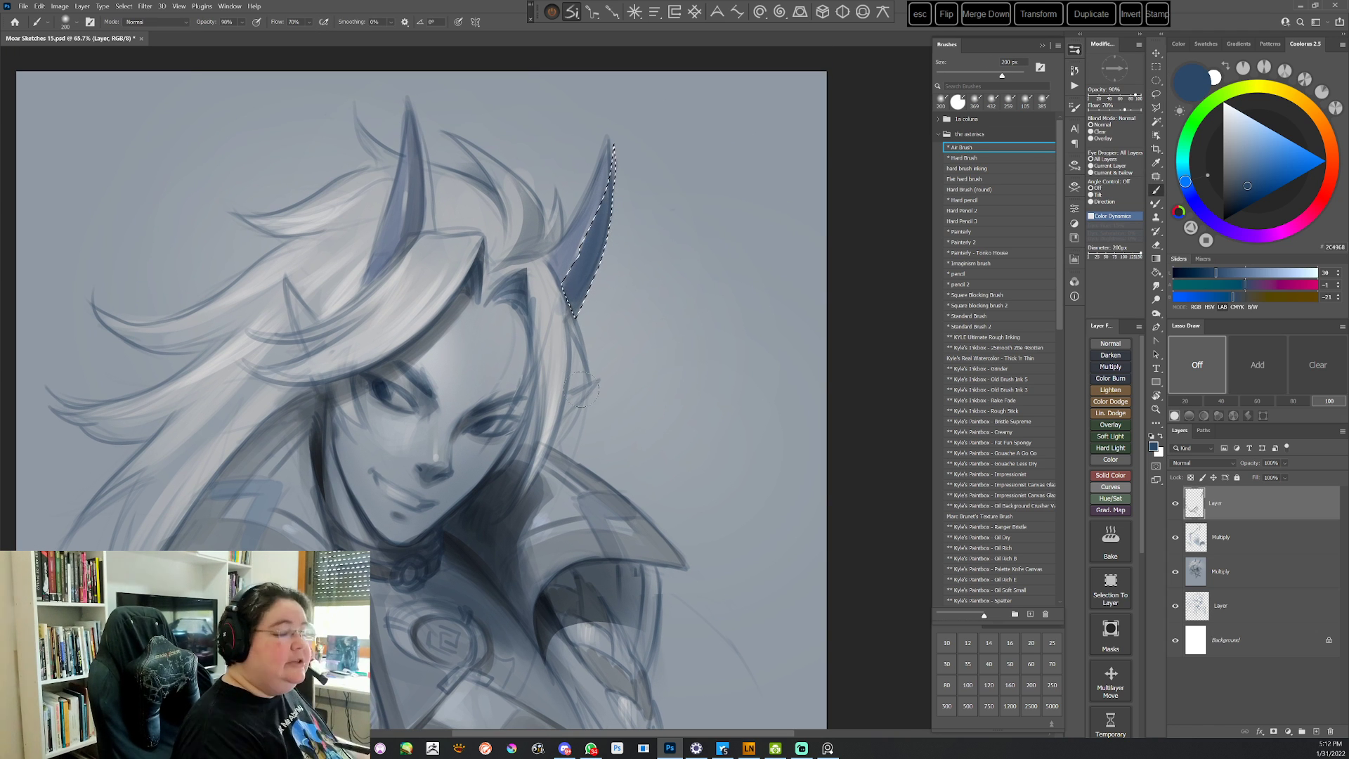
Lasso the same horn's inner edge, shade it deep blue with the Air Brush, deselect, and switch to Standard Brush 2
key("l")
mouse_move(538, 255)
left_mouse_down()
mouse_move(603, 145)
mouse_move(575, 250)
mouse_move(542, 262)
left_mouse_up()
key("b")
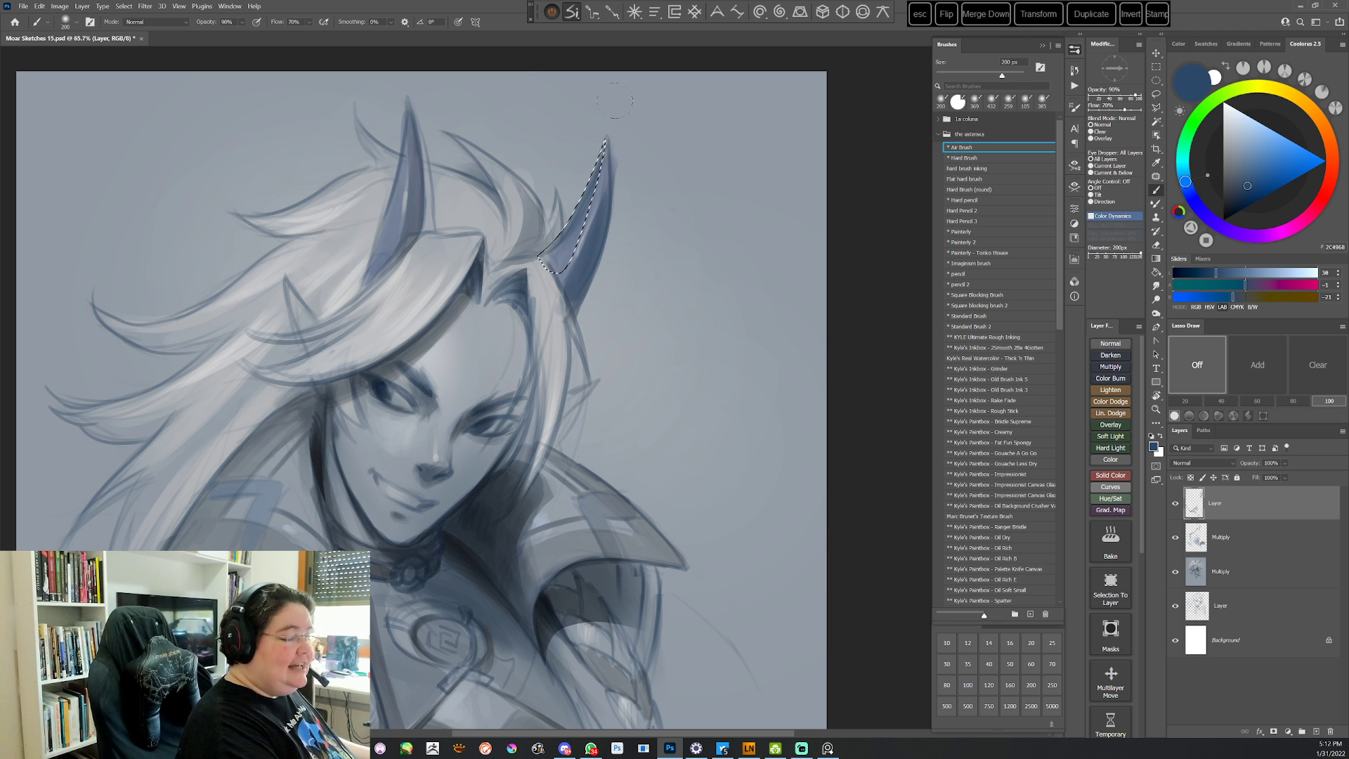
key("ctrl+d")
left_click(975, 326)
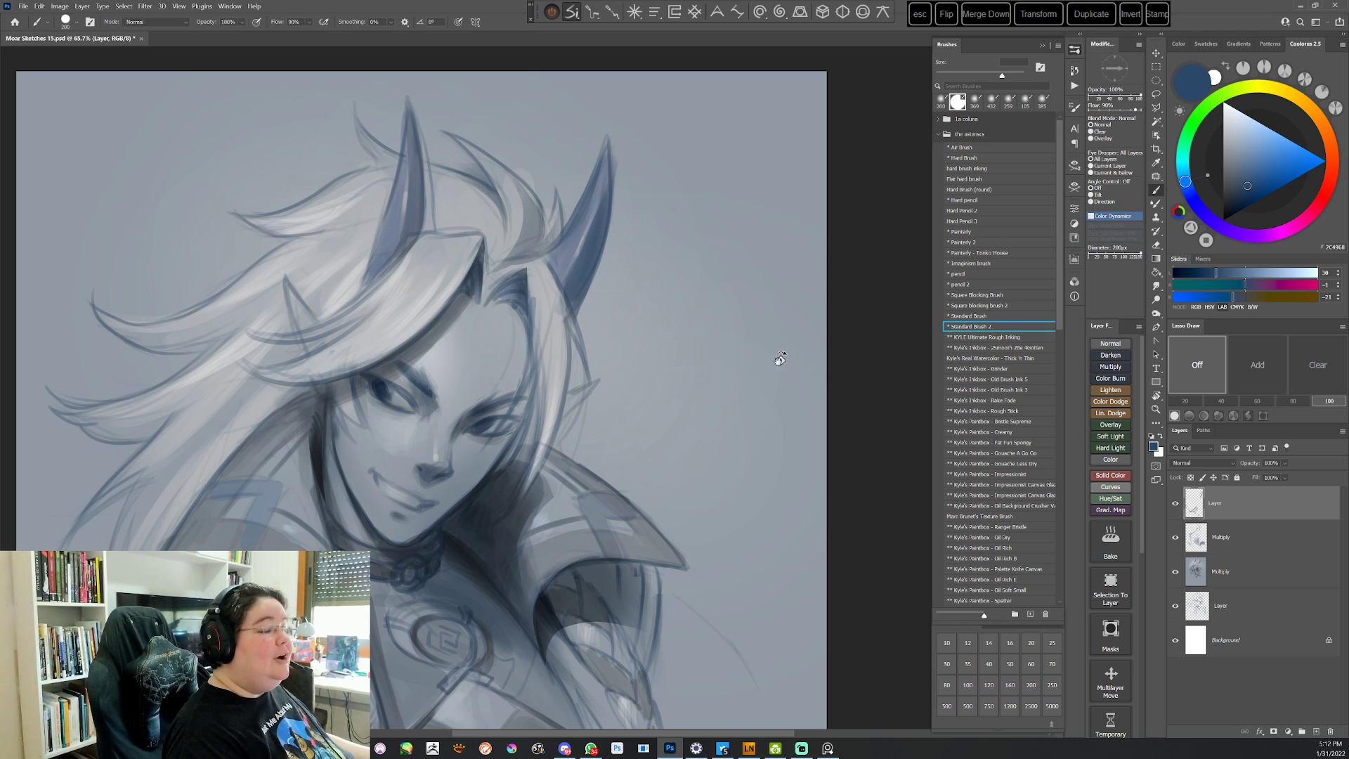
Clean up the outline of the horn above the open collar side with sampled grey-blue background tones, using Standard Brush 2 at 72 px
mouse_move(492, 127)
left_mouse_down()
mouse_move(731, 385)
mouse_move(570, 605)
mouse_move(555, 506)
left_mouse_up()
right_click(573, 274)
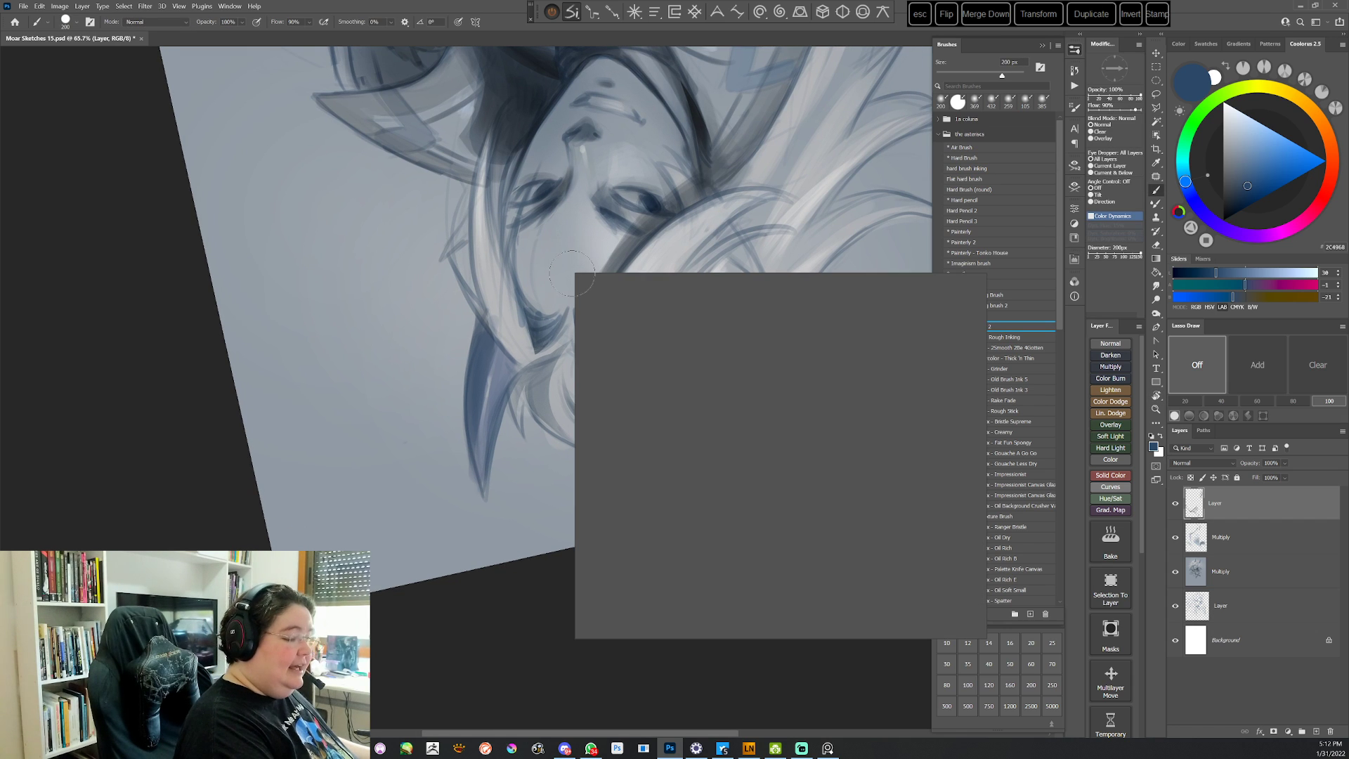
left_click(458, 468, "alt")
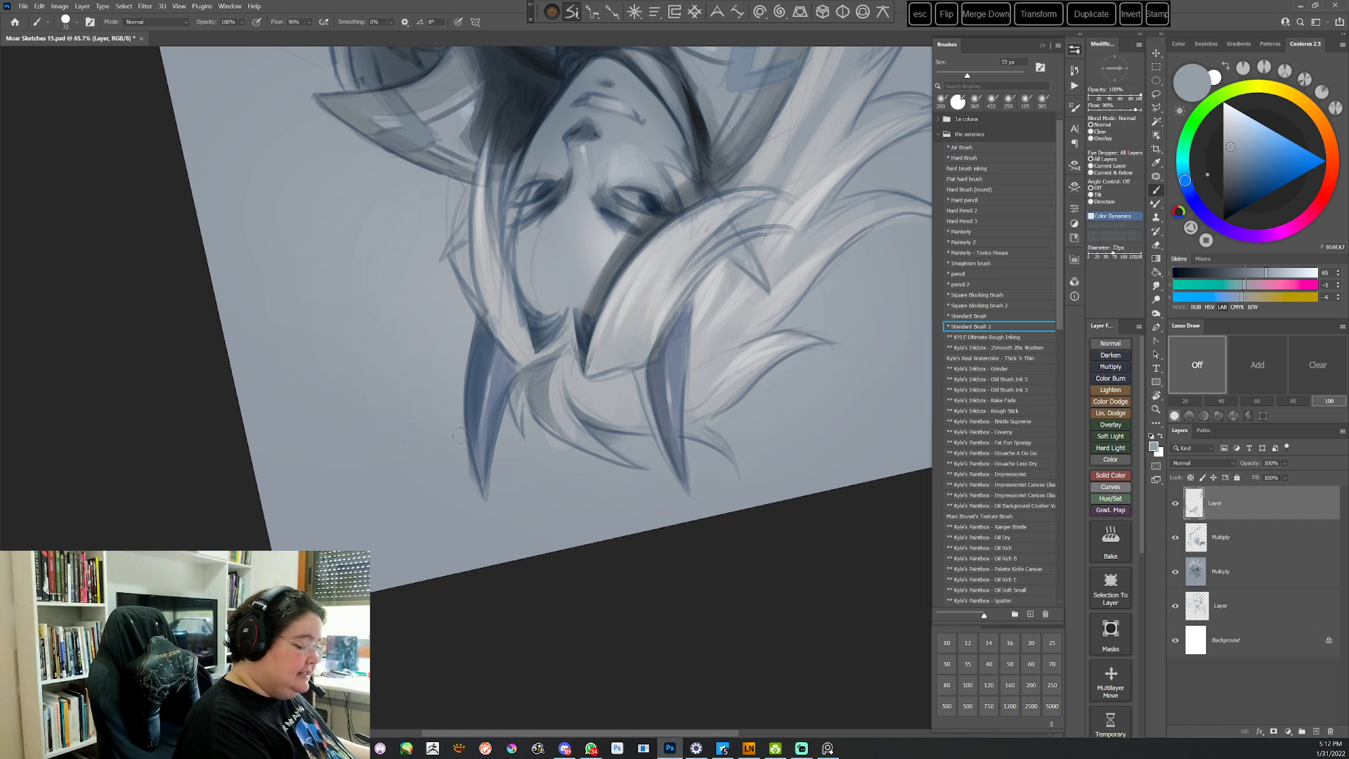
left_click_drag(464, 440, 474, 483)
left_click(499, 449, "alt")
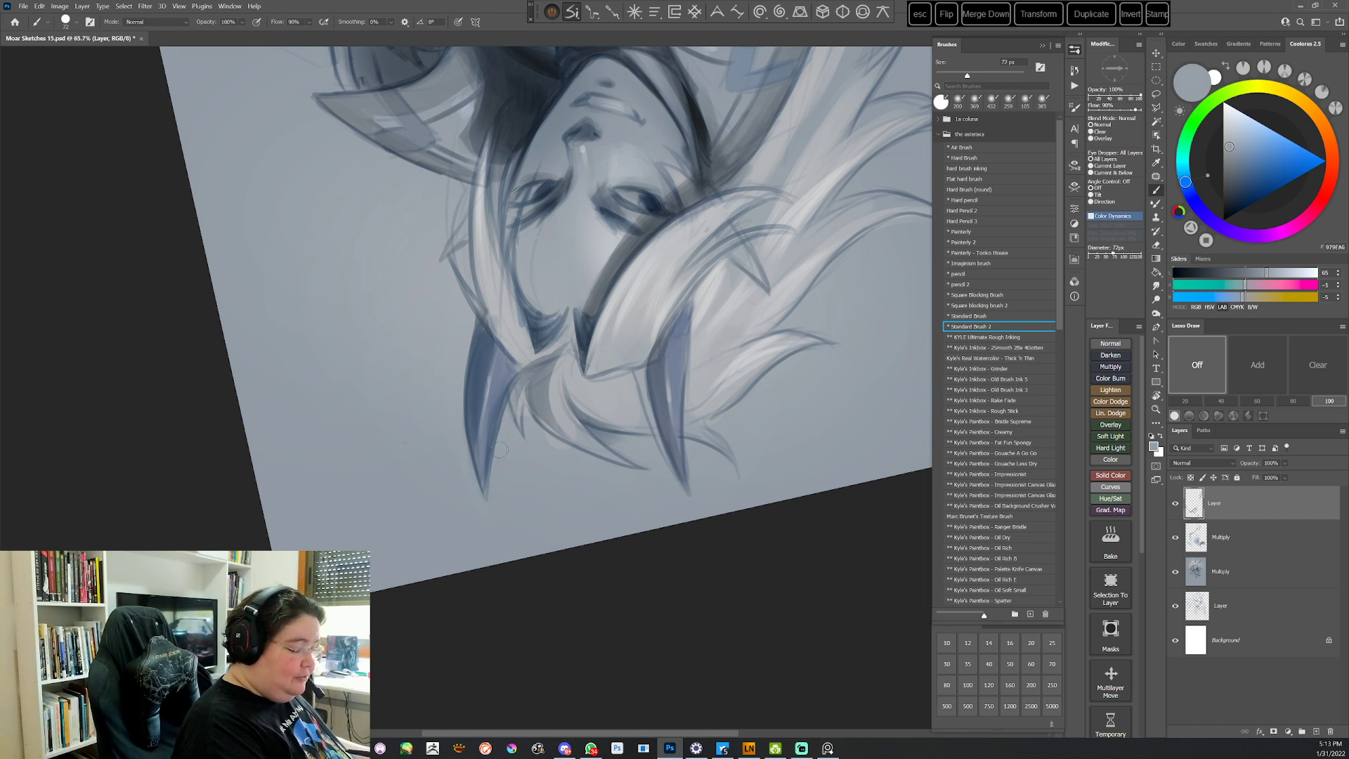
key("Escape")
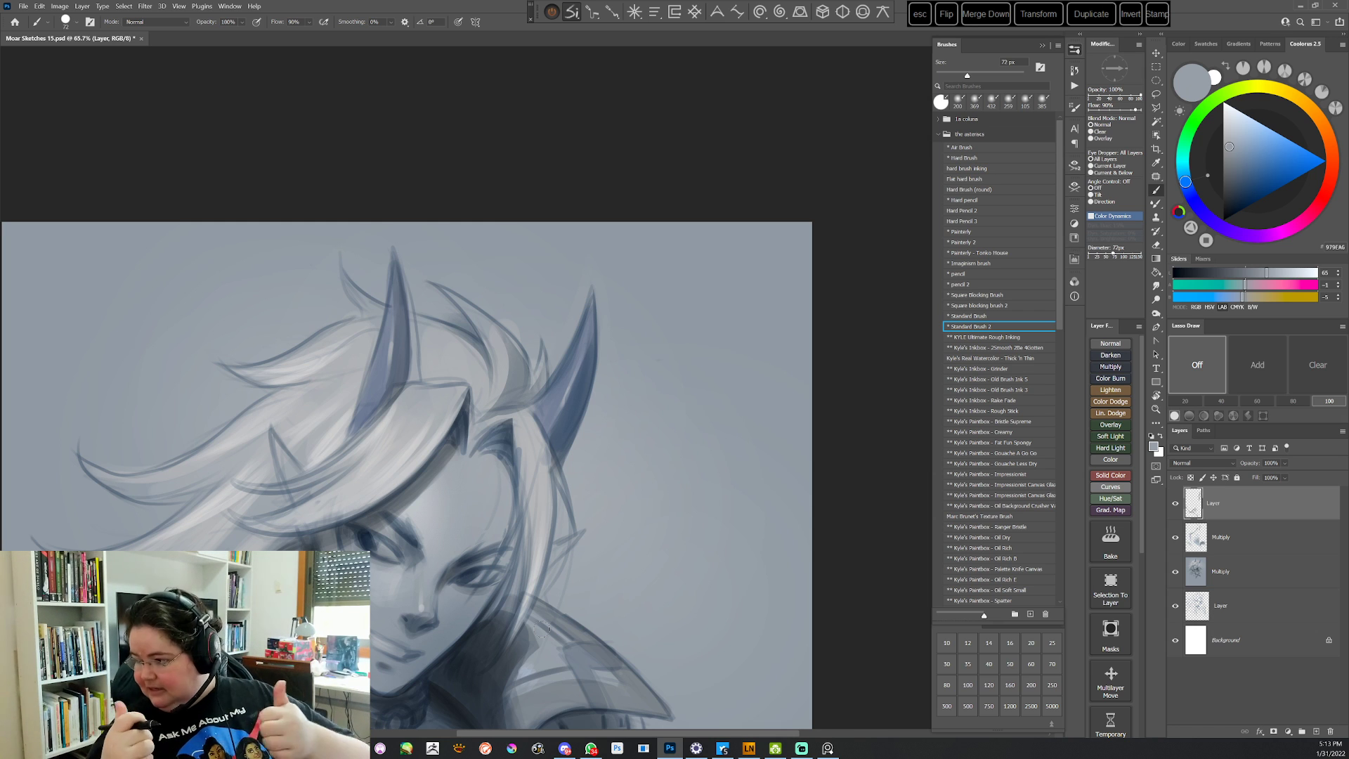
left_click_drag(553, 398, 620, 316)
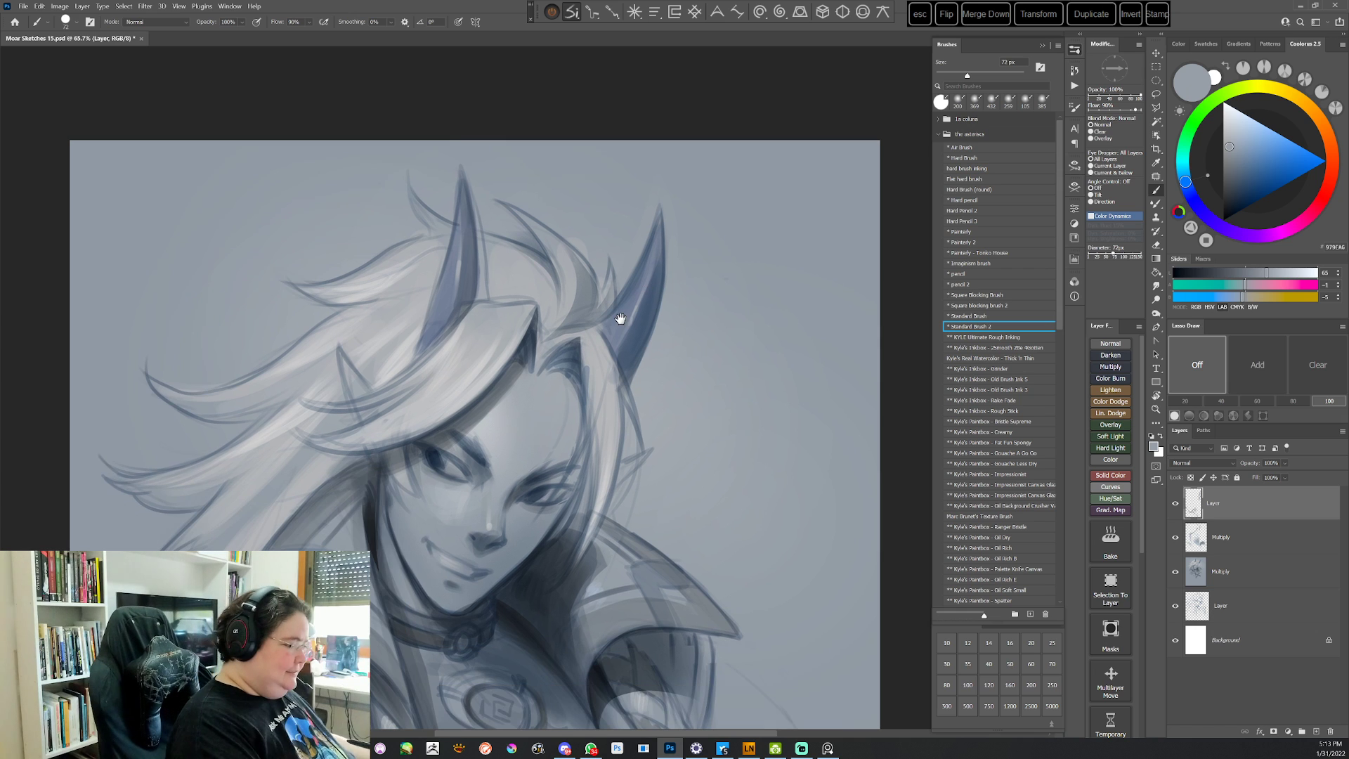
Lasso the inner side of the horn above the long fringe, shade it with sampled blue using the Air Brush at 200 px, and deselect
key("l")
mouse_move(461, 161)
left_mouse_down()
mouse_move(453, 314)
mouse_move(488, 296)
mouse_move(461, 161)
mouse_move(485, 288)
left_mouse_up()
left_click(967, 147)
left_click(642, 302, "alt")
left_click_drag(486, 242, 488, 295)
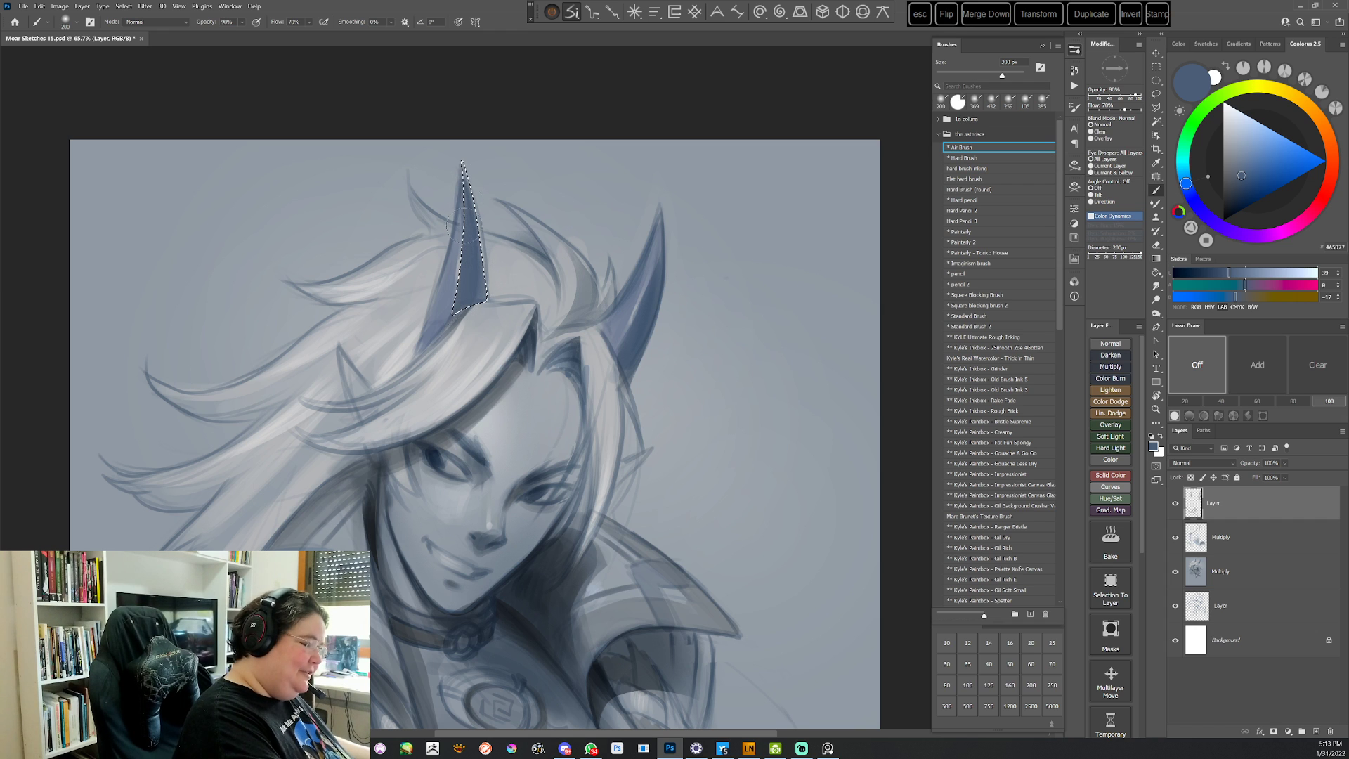
key("ctrl+d")
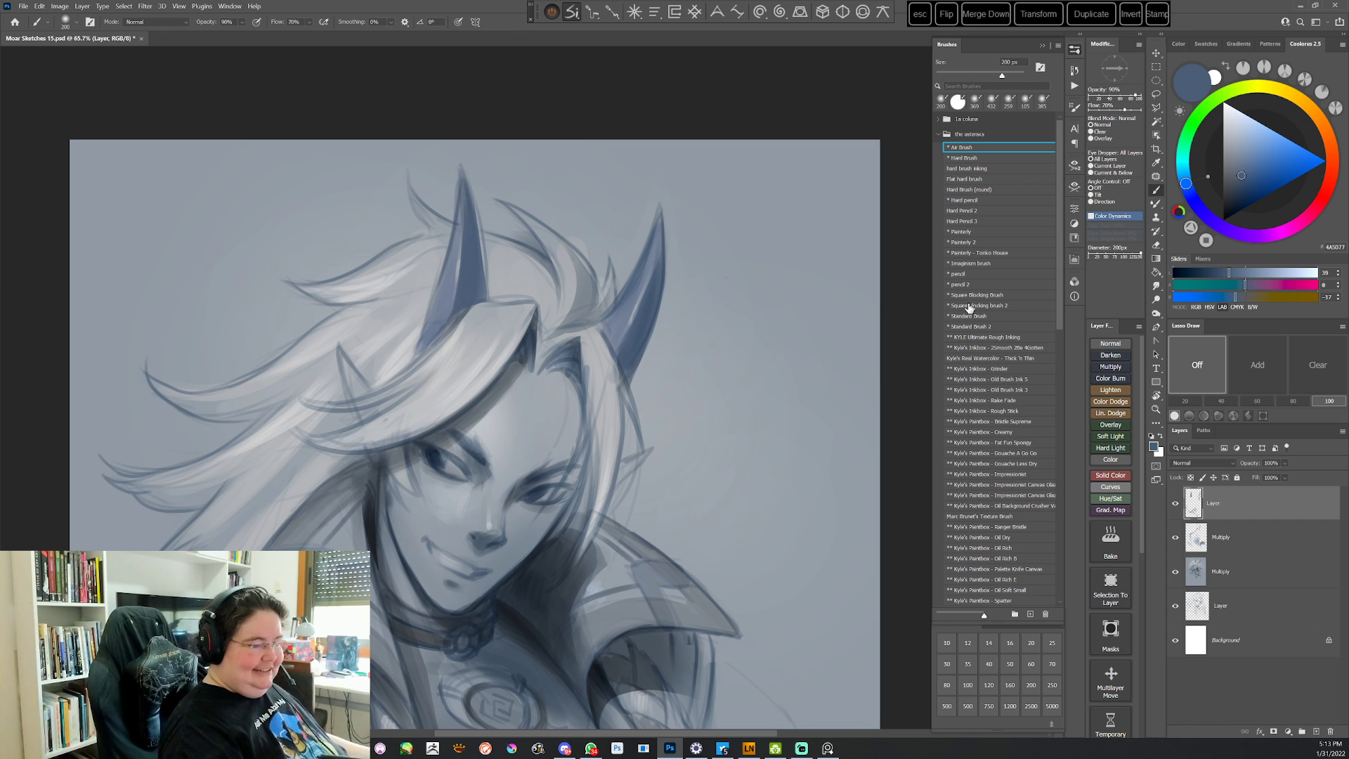
Refine the tip and edges of the fringe-side horn with sampled background and blue tones, using Standard Brush 2 at 31 px
left_click(960, 326)
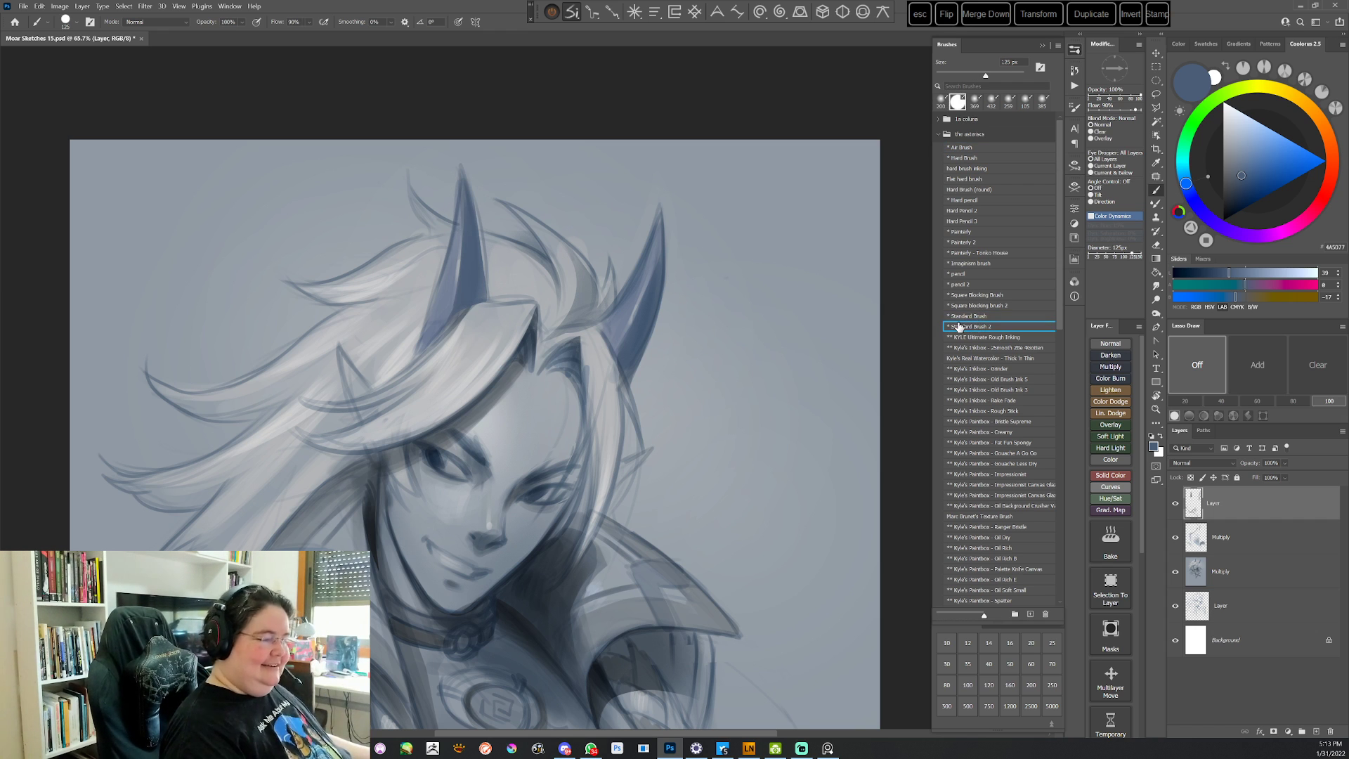
right_click(538, 211)
left_click(605, 222)
key("Return")
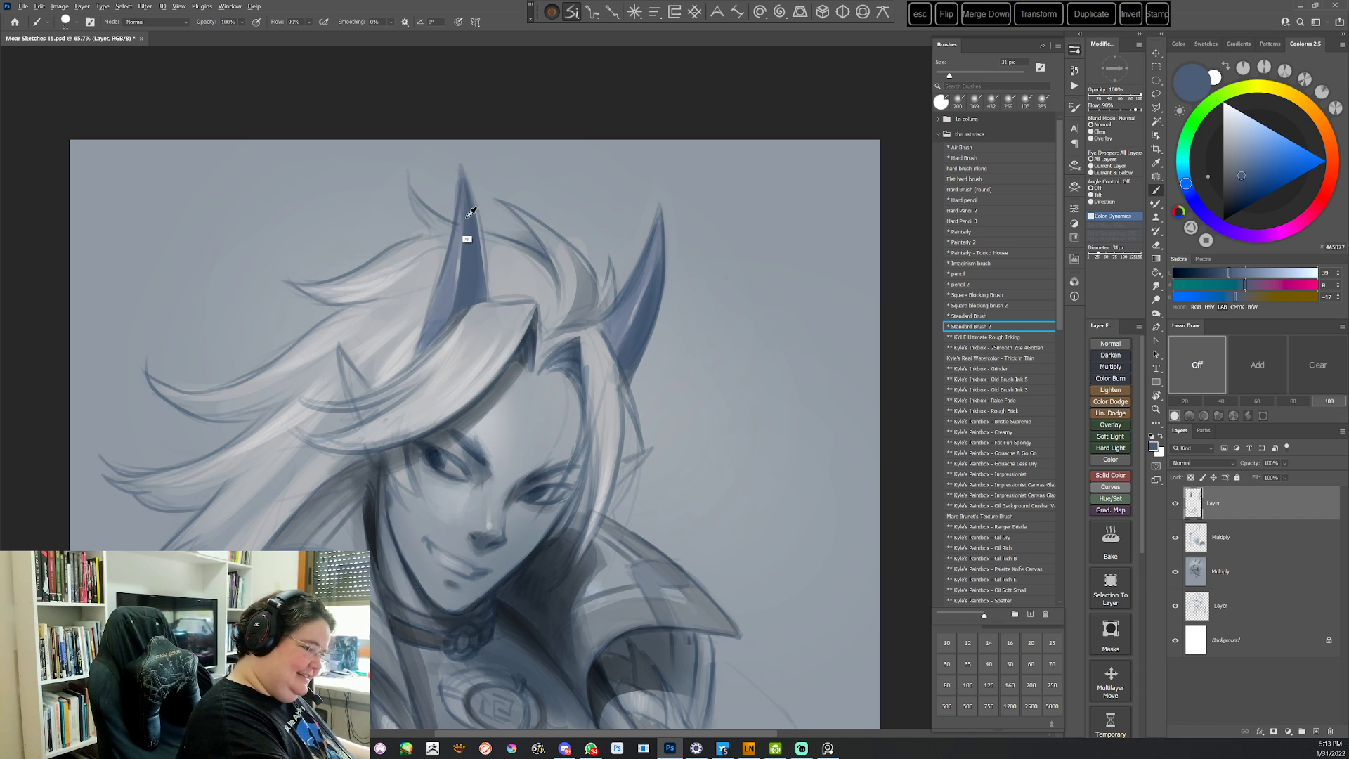
left_click(463, 162, "alt")
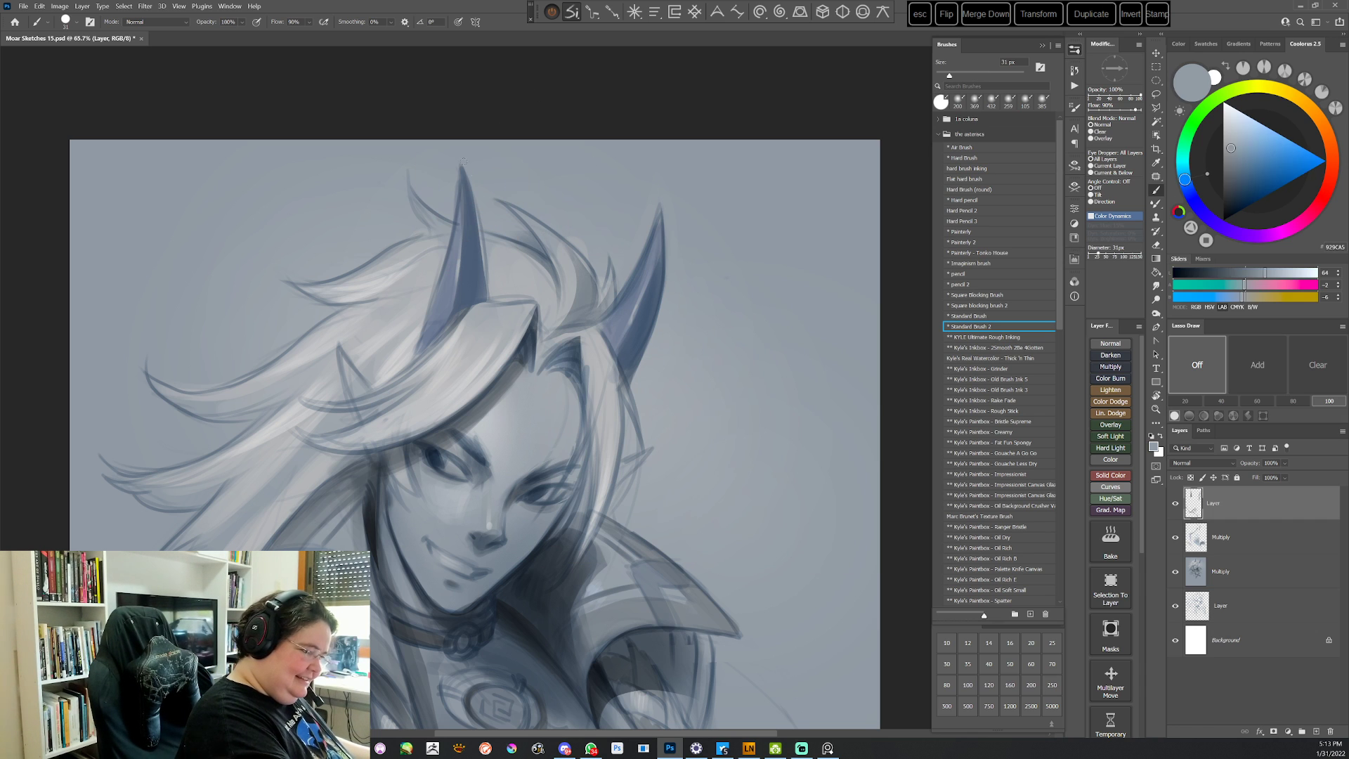
left_click(457, 229, "alt")
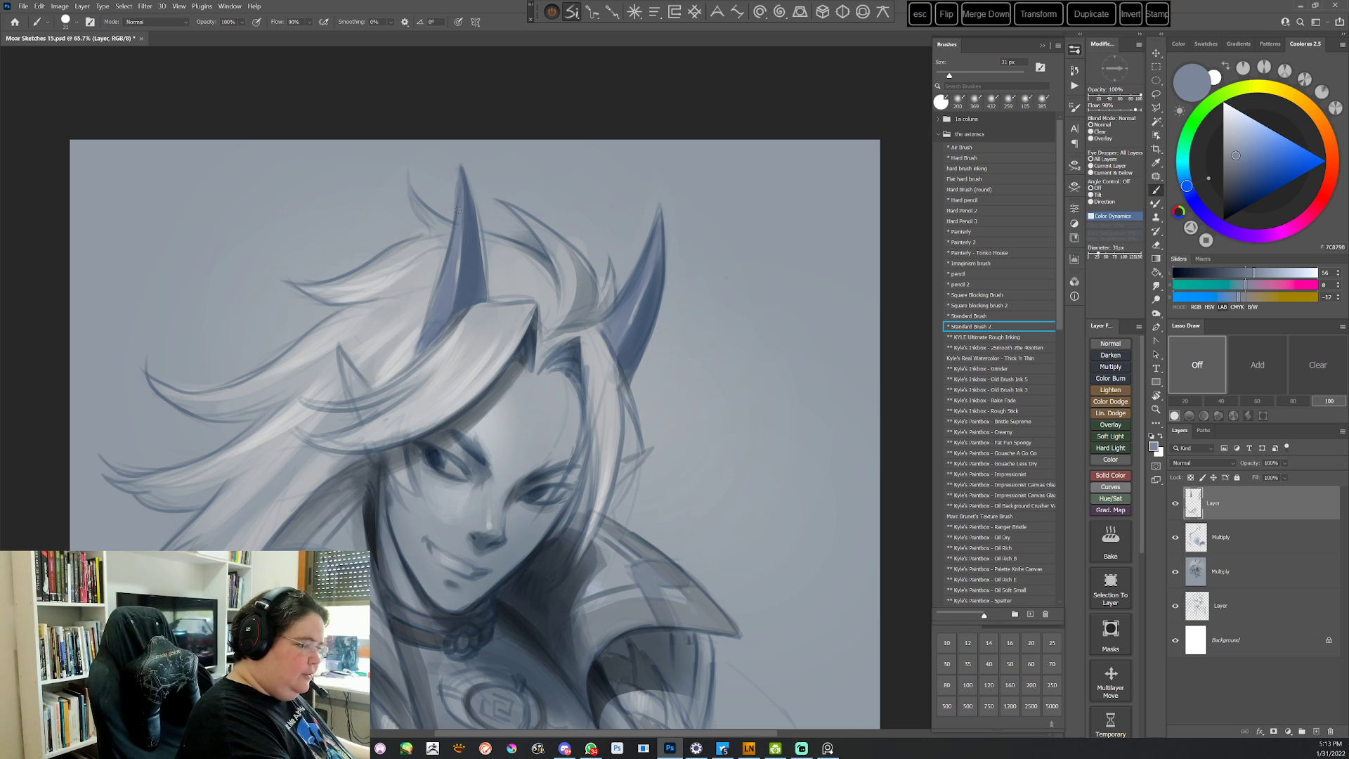
left_click(456, 227, "alt")
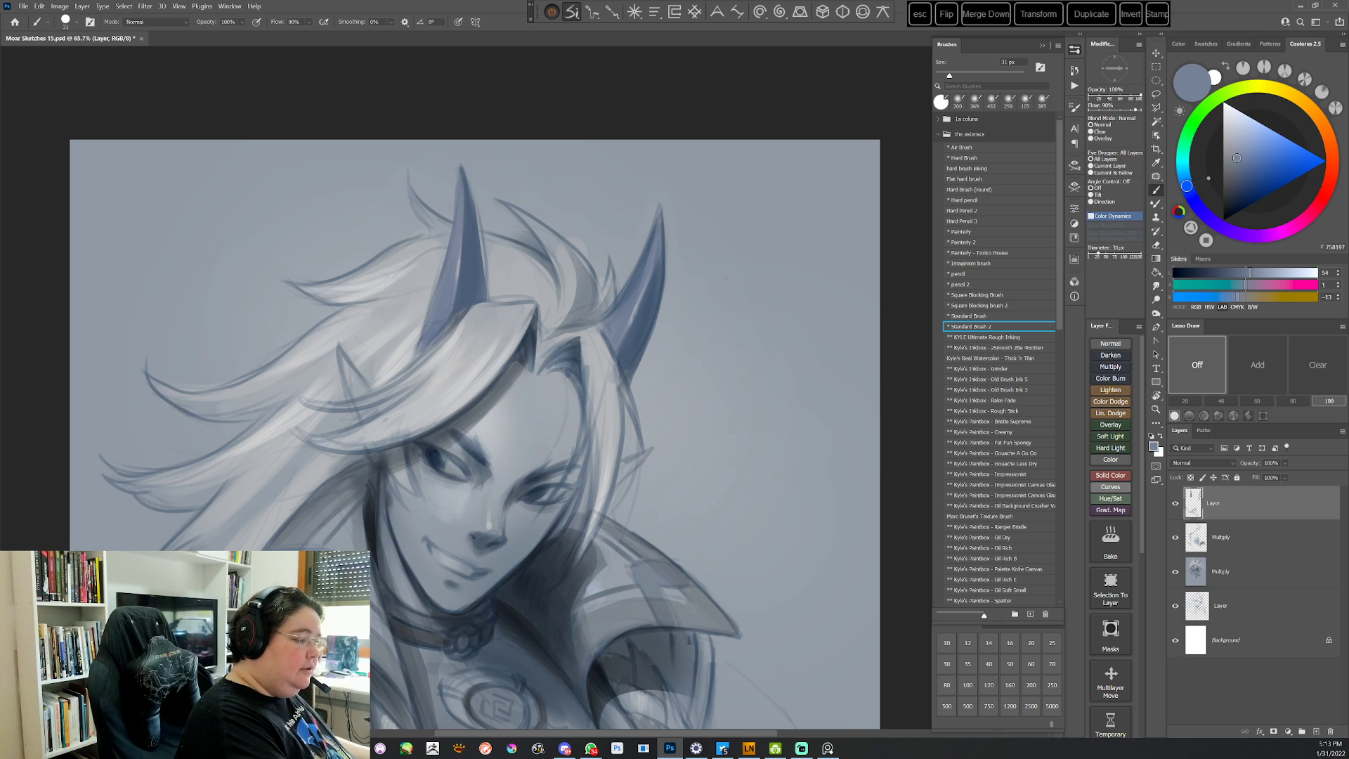
Paint the fringe-side horn's lower edge against the hair, alternating sampled horn blue and light hair grey
key("r")
left_click_drag(687, 482, 716, 338)
key("Escape")
key("r")
left_click_drag(741, 281, 677, 552)
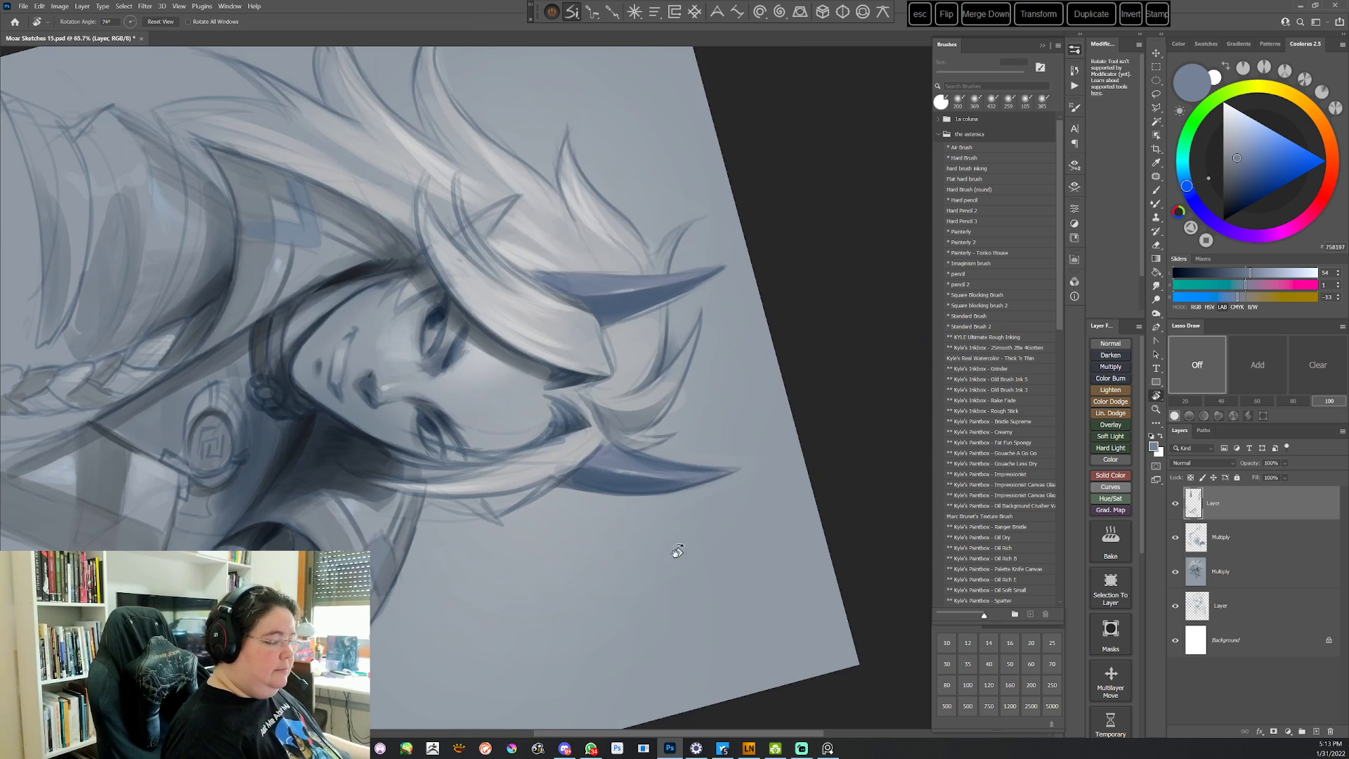
mouse_move(730, 344)
left_mouse_down()
mouse_move(596, 651)
mouse_move(552, 656)
left_mouse_up()
key("b")
left_click_drag(689, 492, 611, 449)
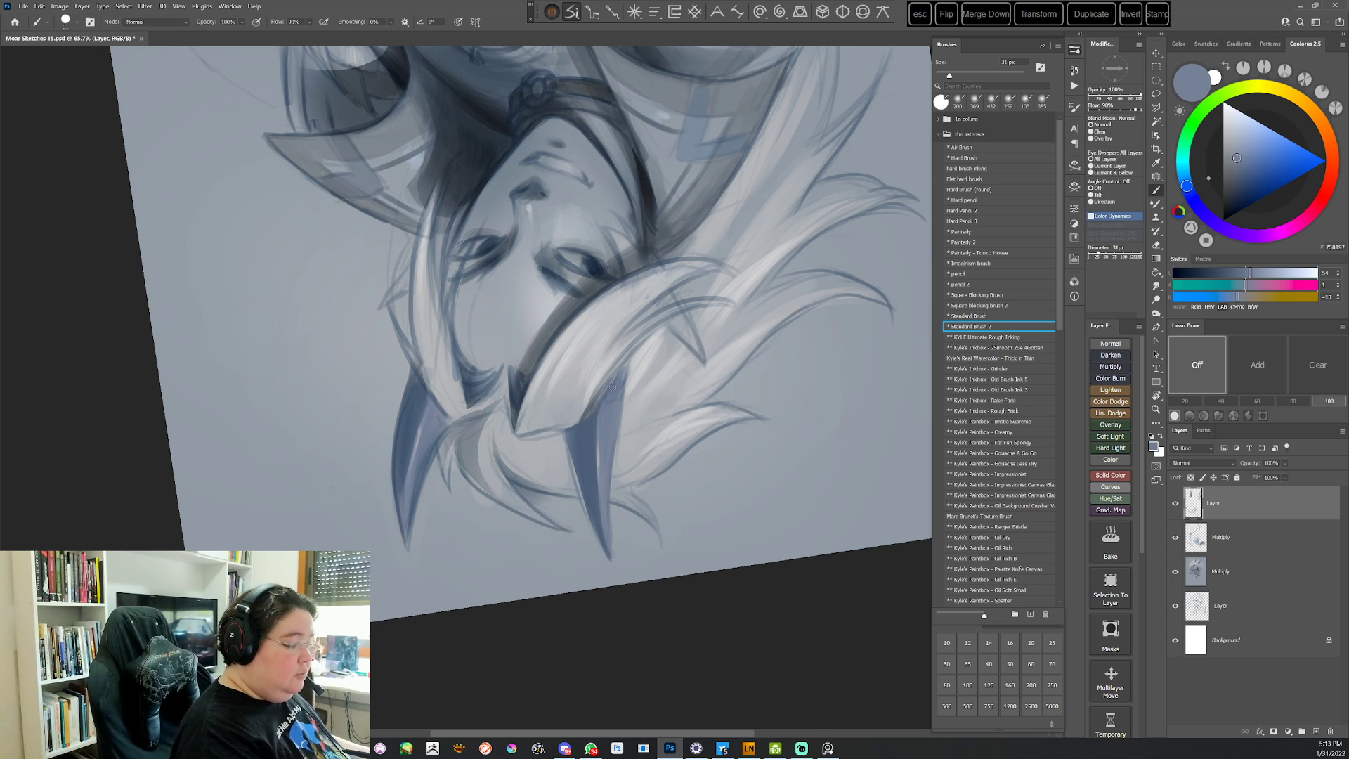
left_click(610, 420, "alt")
left_click(637, 357, "alt")
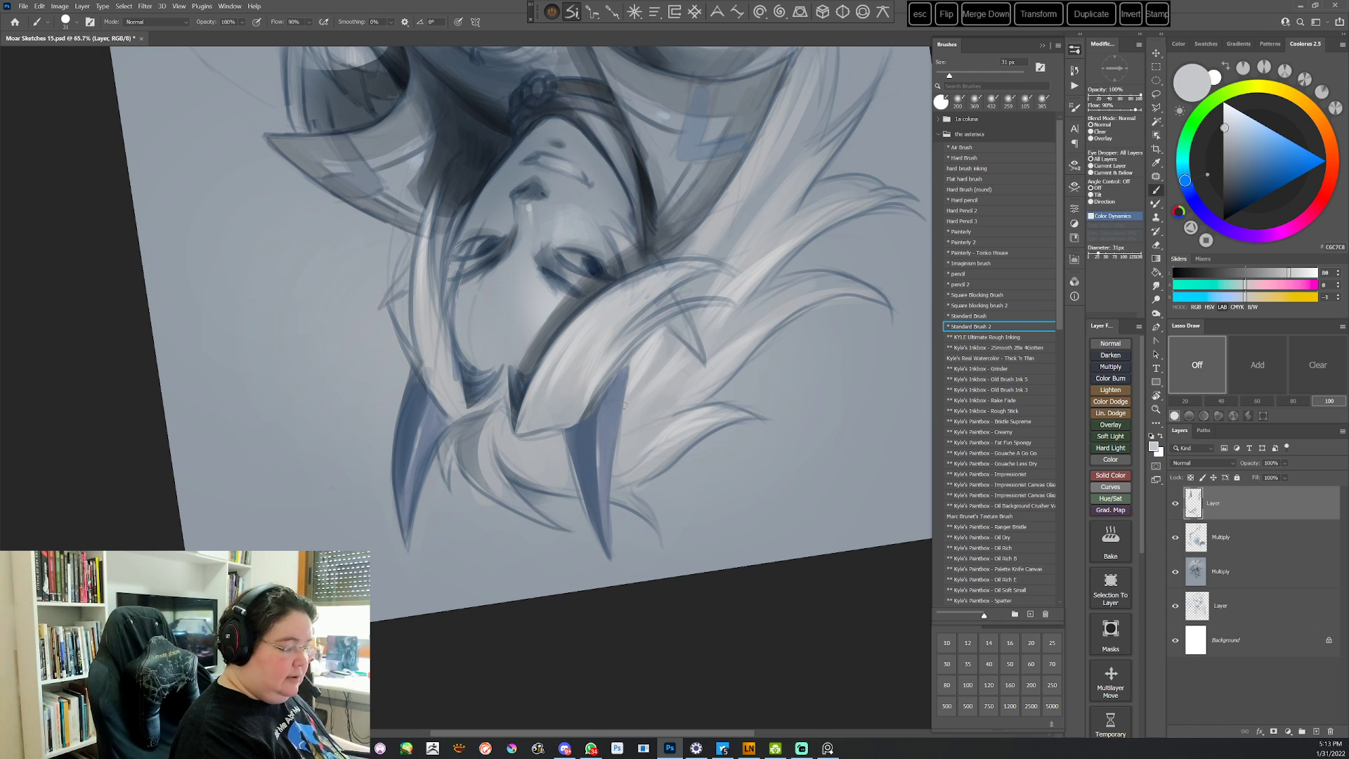
left_click(602, 447, "alt")
Touch up the base and inner edge of the horn above the open collar side with sampled blue tones
left_click(414, 433, "alt")
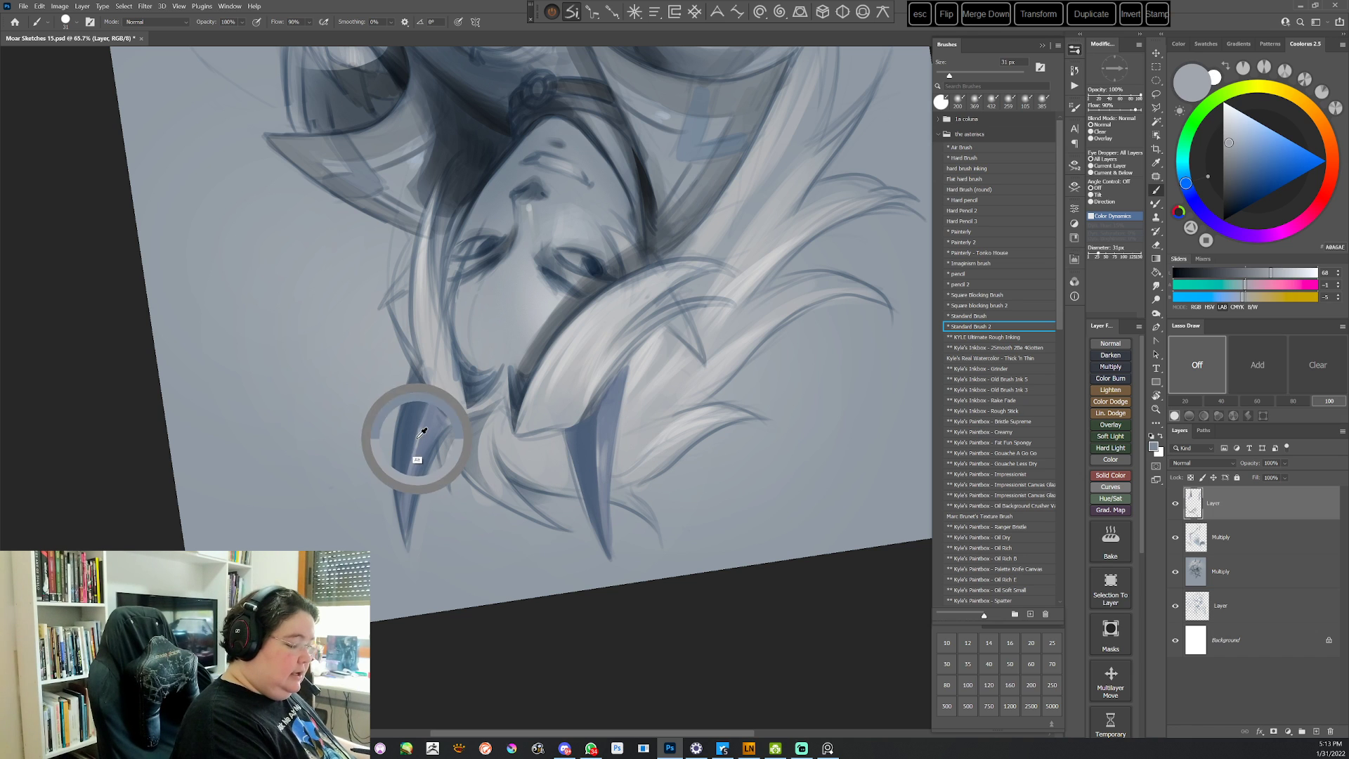
left_click(437, 435, "alt")
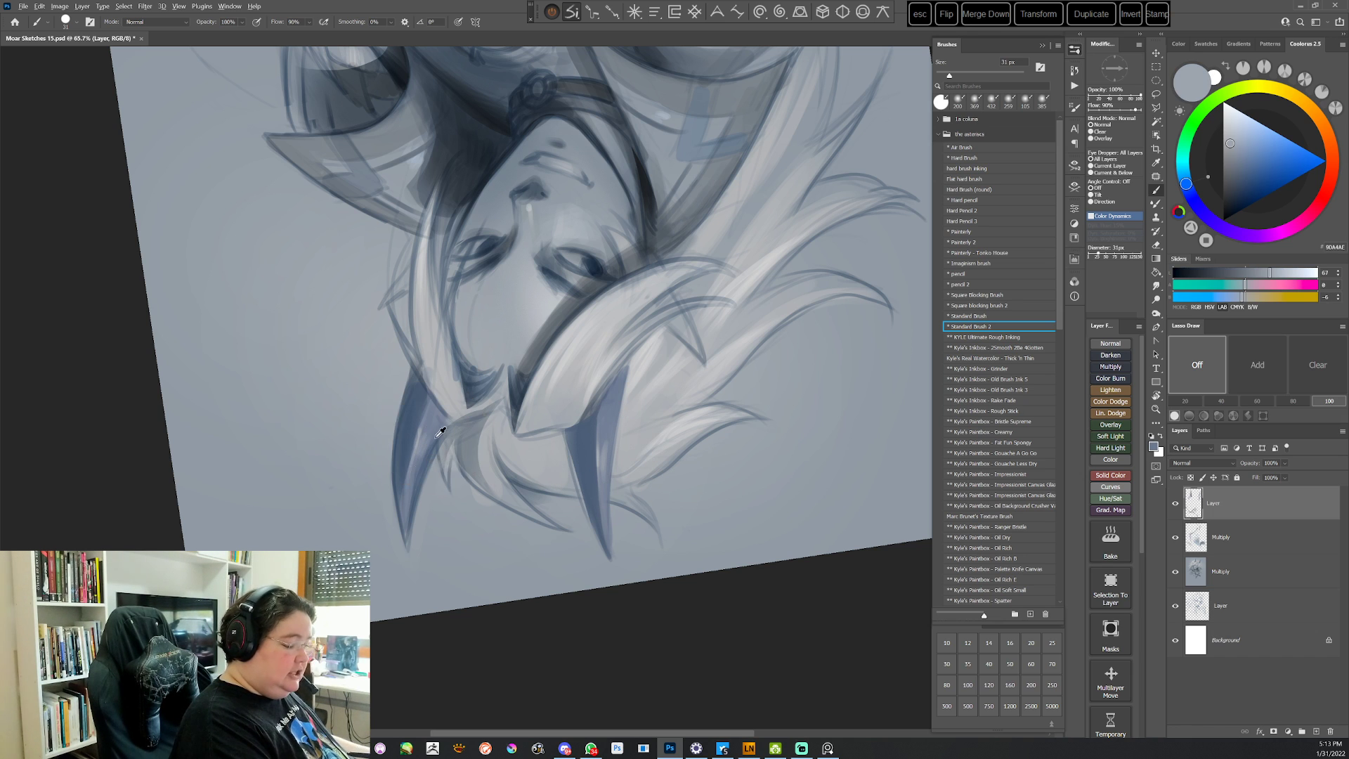
left_click(417, 495, "alt")
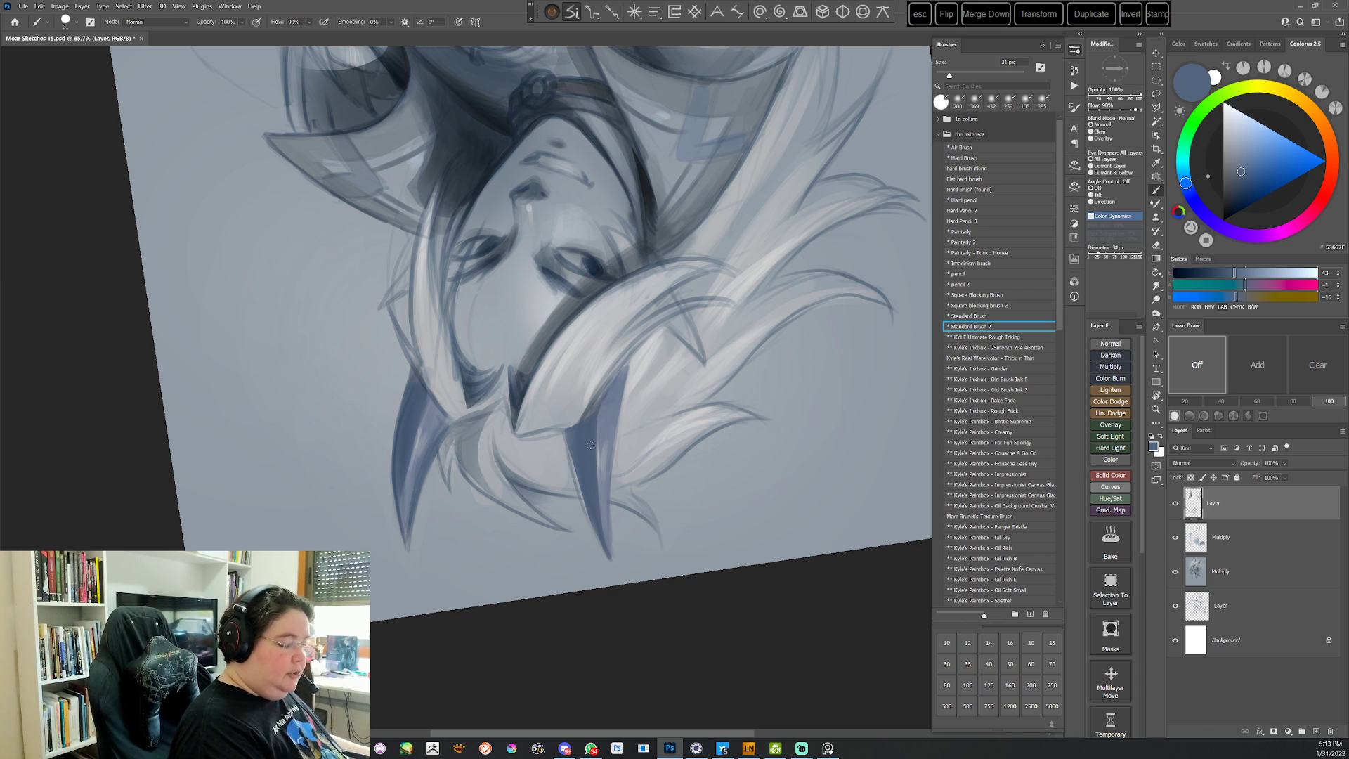
Deepen the shadow edge of the fringe-side horn with dark navy and saturated blue strokes, blending them with sampled horn blue
left_click(1233, 190)
scroll(608, 357, "down", 4)
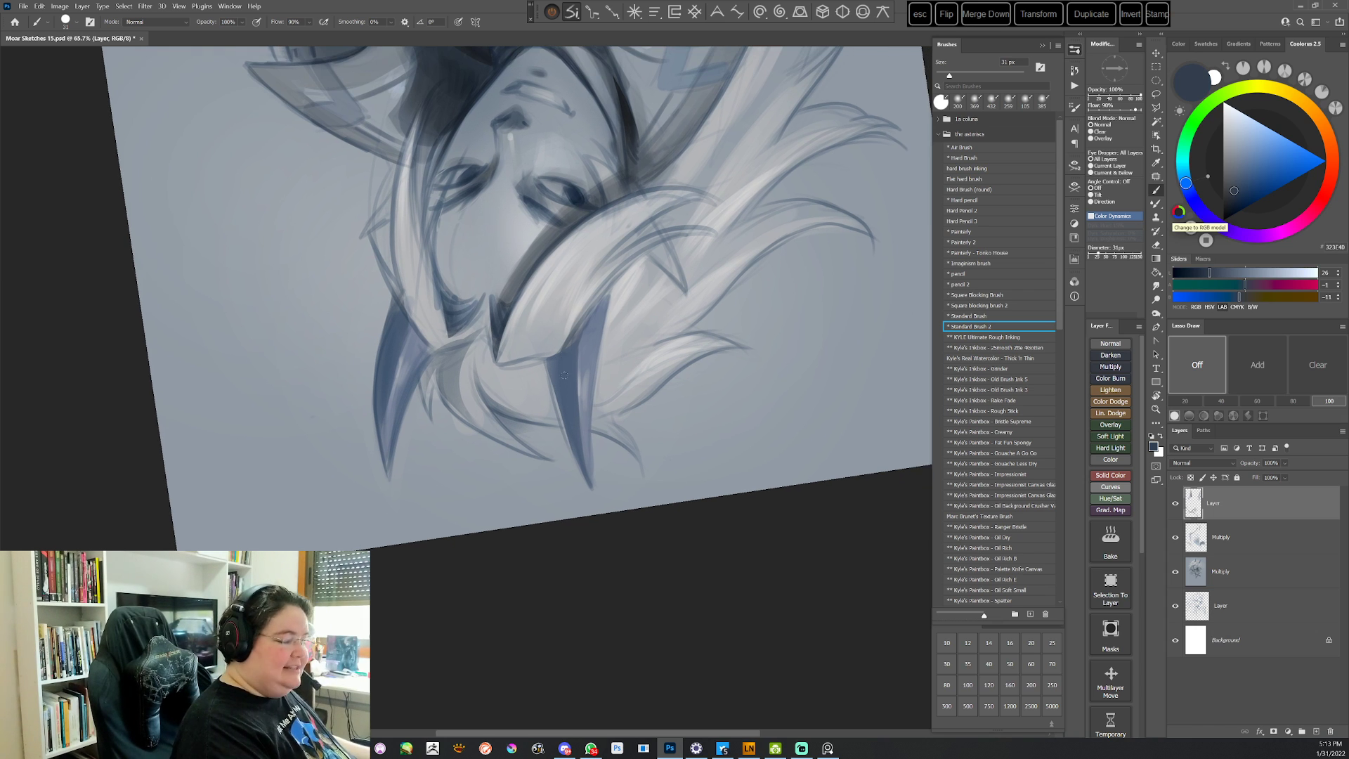
mouse_move(564, 375)
left_mouse_down()
mouse_move(567, 351)
mouse_move(575, 400)
left_mouse_up()
left_click(1264, 185)
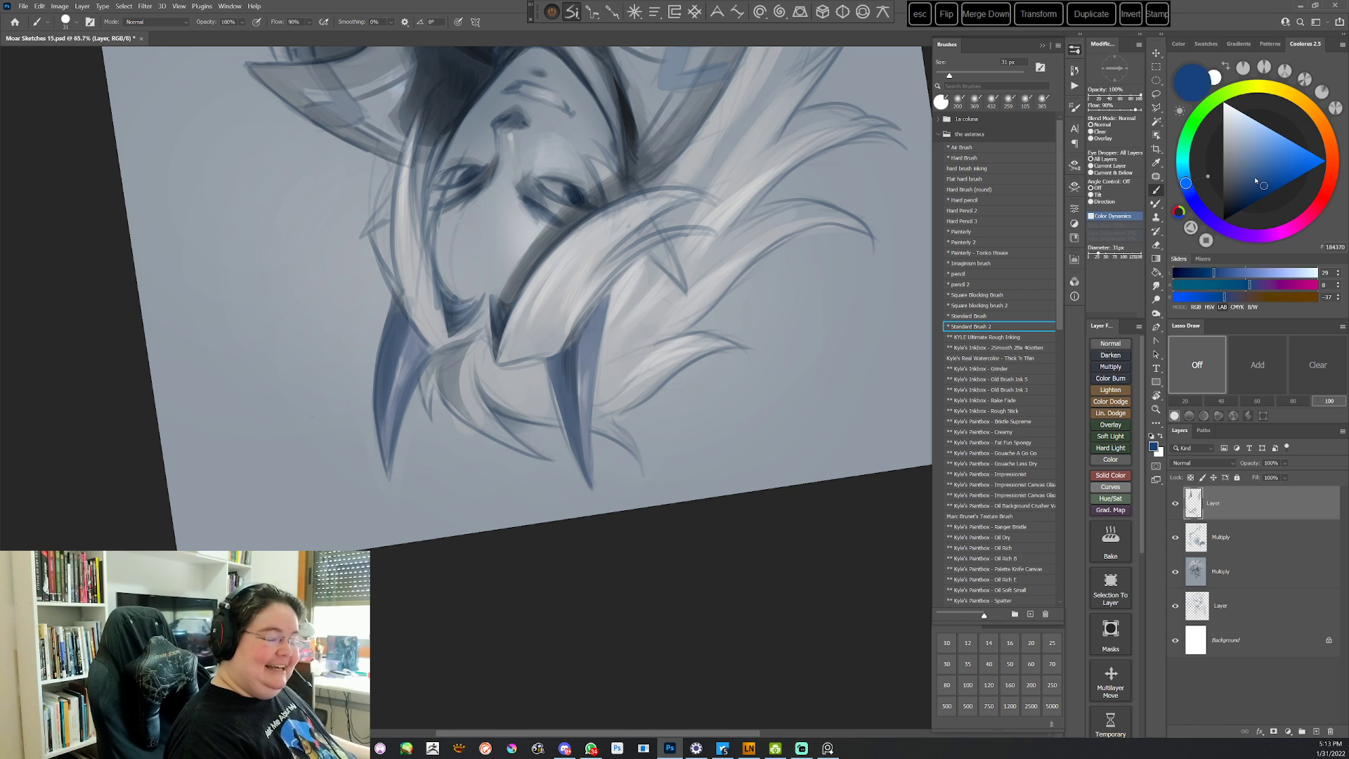
left_click(556, 367, "alt")
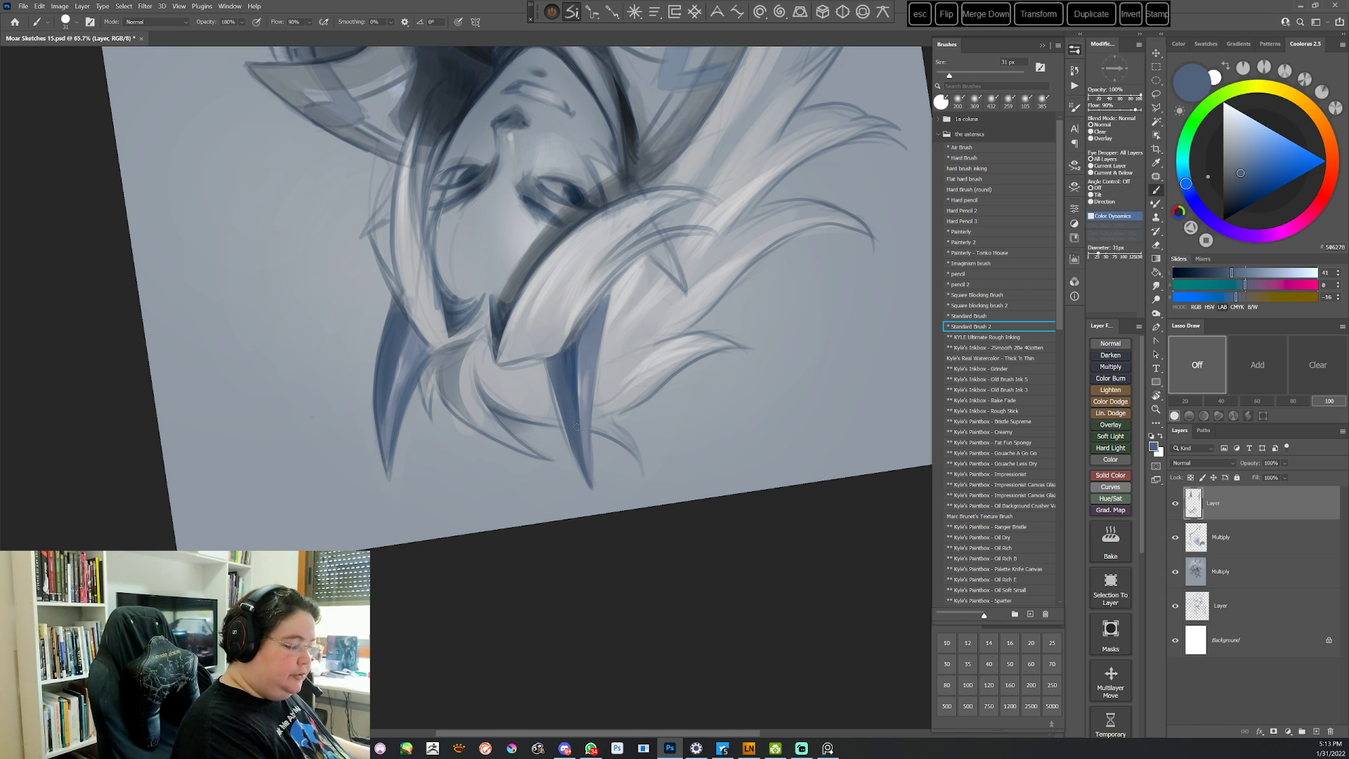
left_click(567, 357, "alt")
Define the fringe-side horn's base where it meets the hair with sampled dark blue and light grey, and blend the horn's middle
key("Escape")
key("r")
left_click_drag(737, 469, 825, 382)
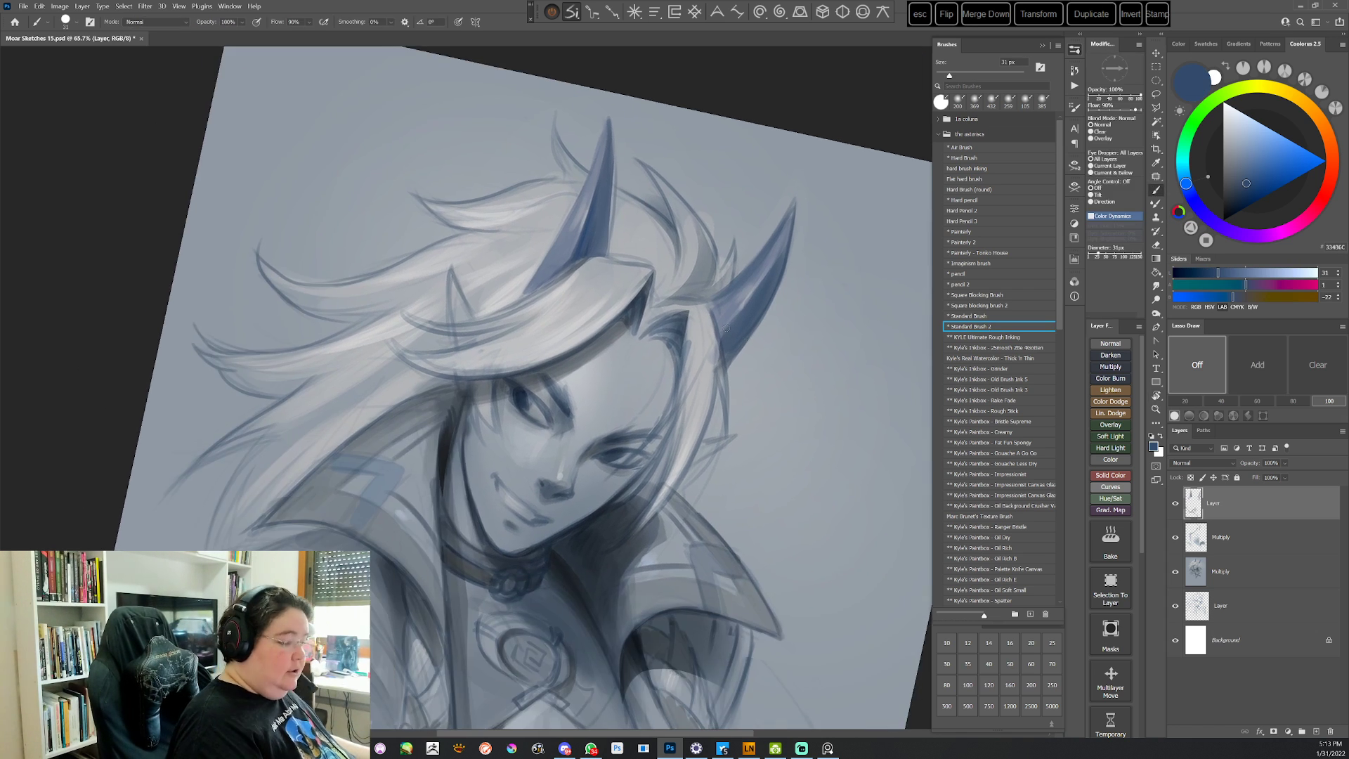
left_click(592, 265, "alt")
left_click_drag(587, 261, 542, 288)
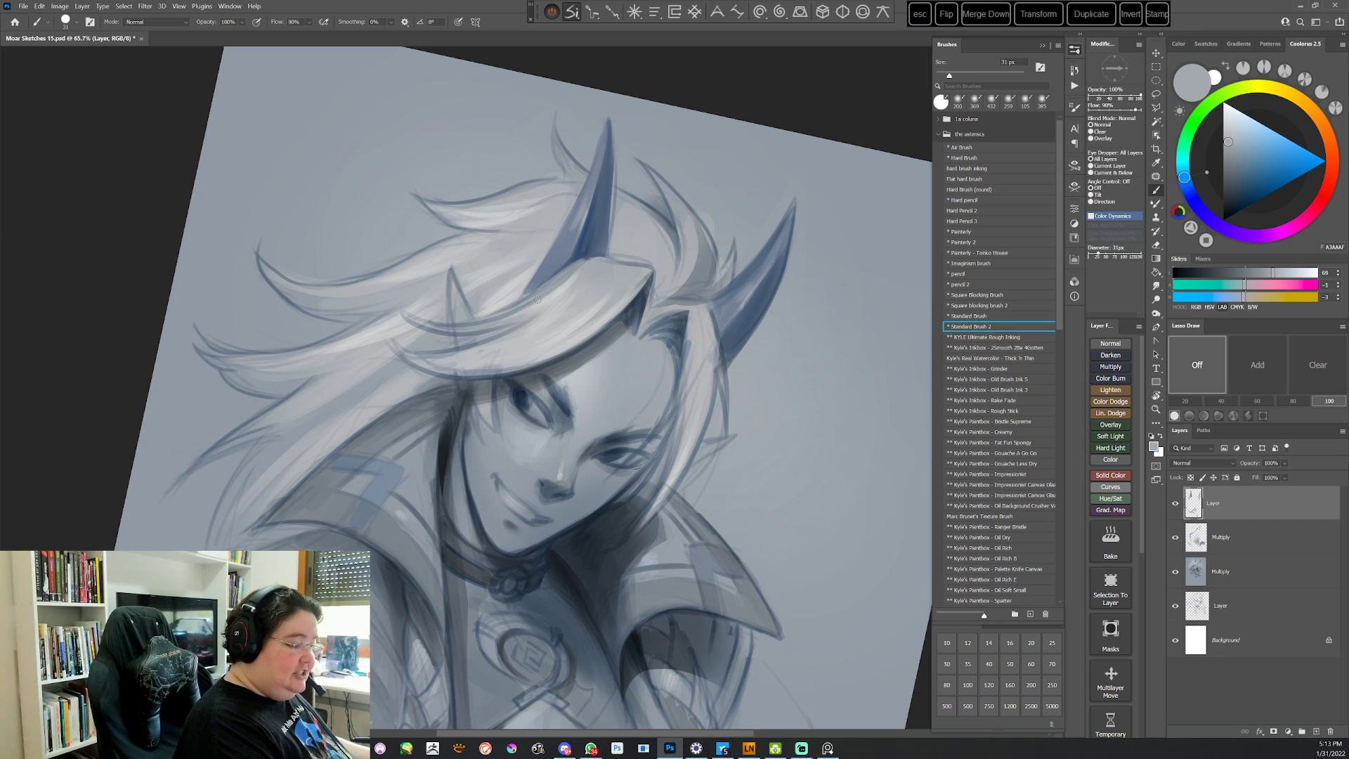
key("Escape")
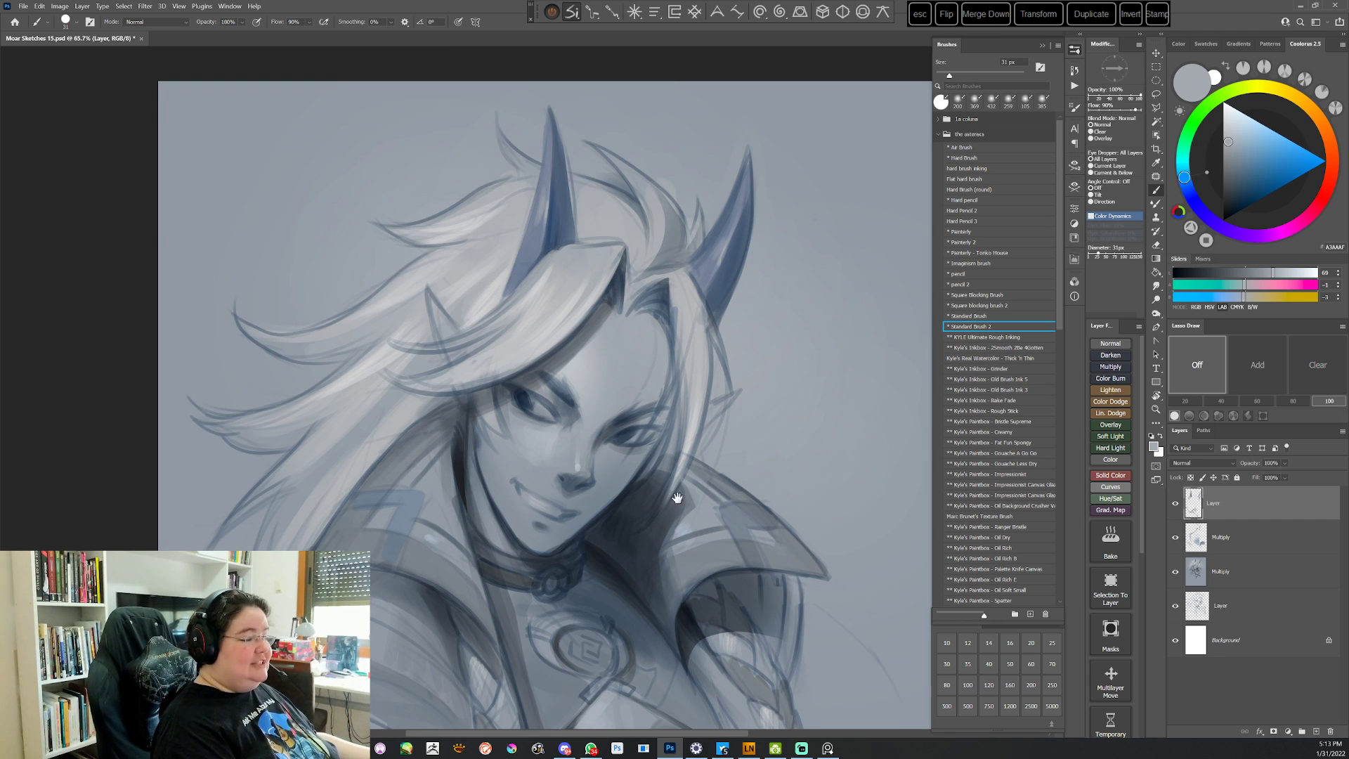
left_click_drag(677, 498, 647, 567)
left_click(529, 228, "alt")
mouse_move(535, 231)
left_mouse_down()
mouse_move(544, 287)
mouse_move(537, 222)
left_mouse_up()
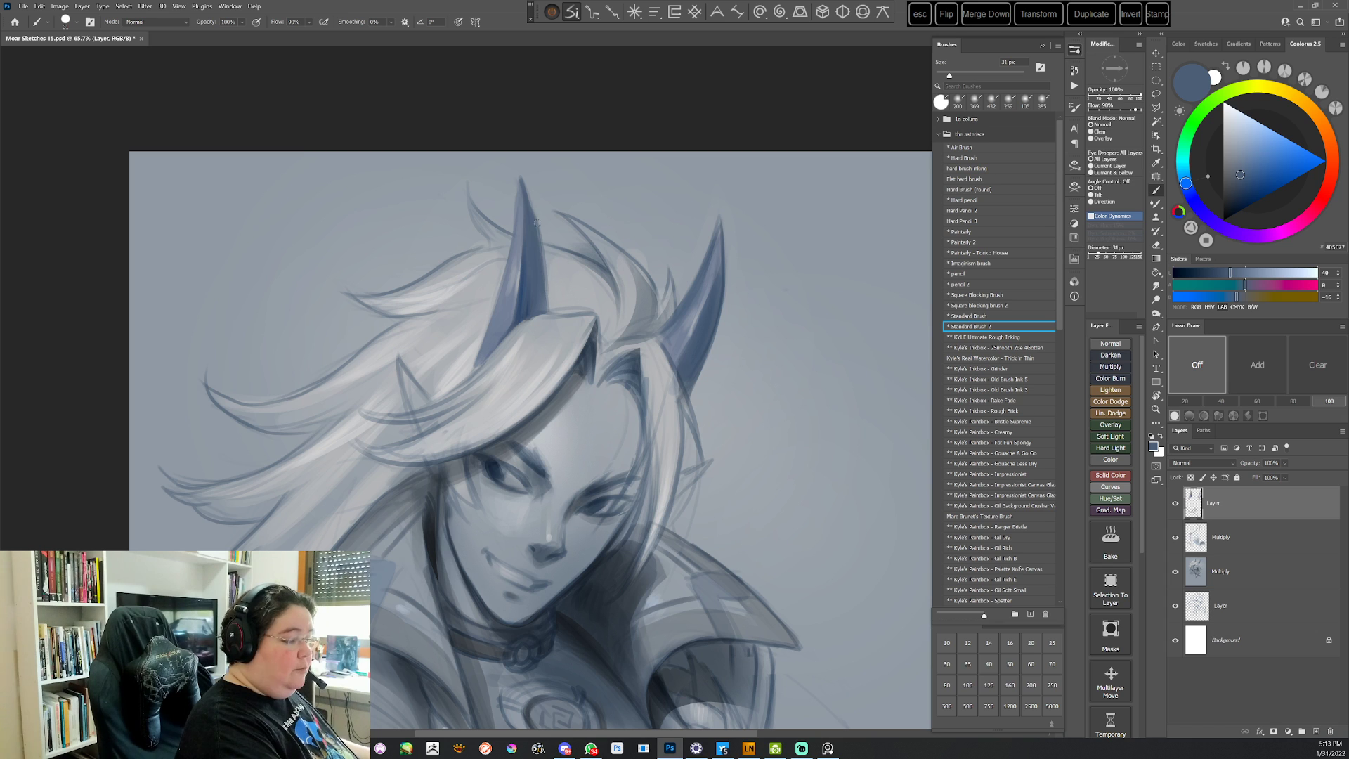
Sharpen the horn tips with the Hard pencil brush at 41 px, using sampled blue and background grey tones
left_click(966, 201)
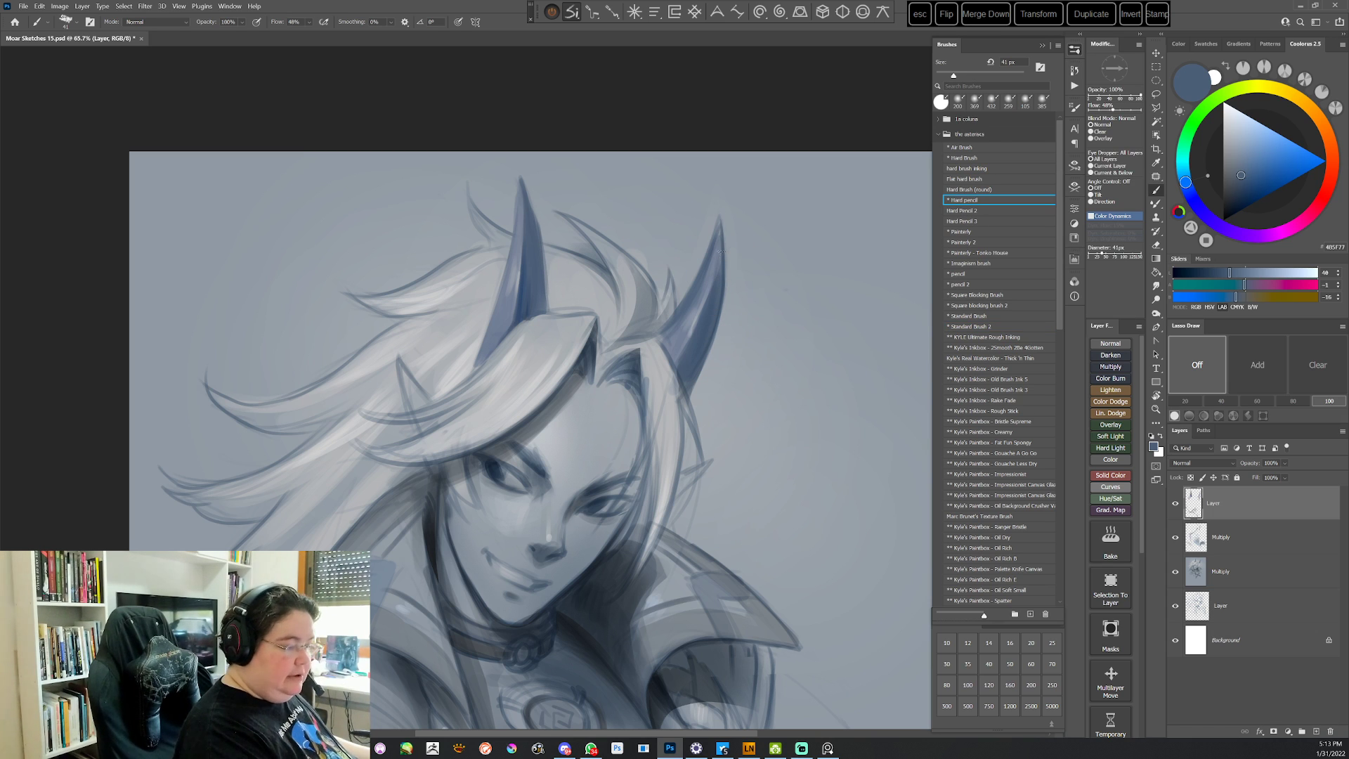
left_click(712, 254, "alt")
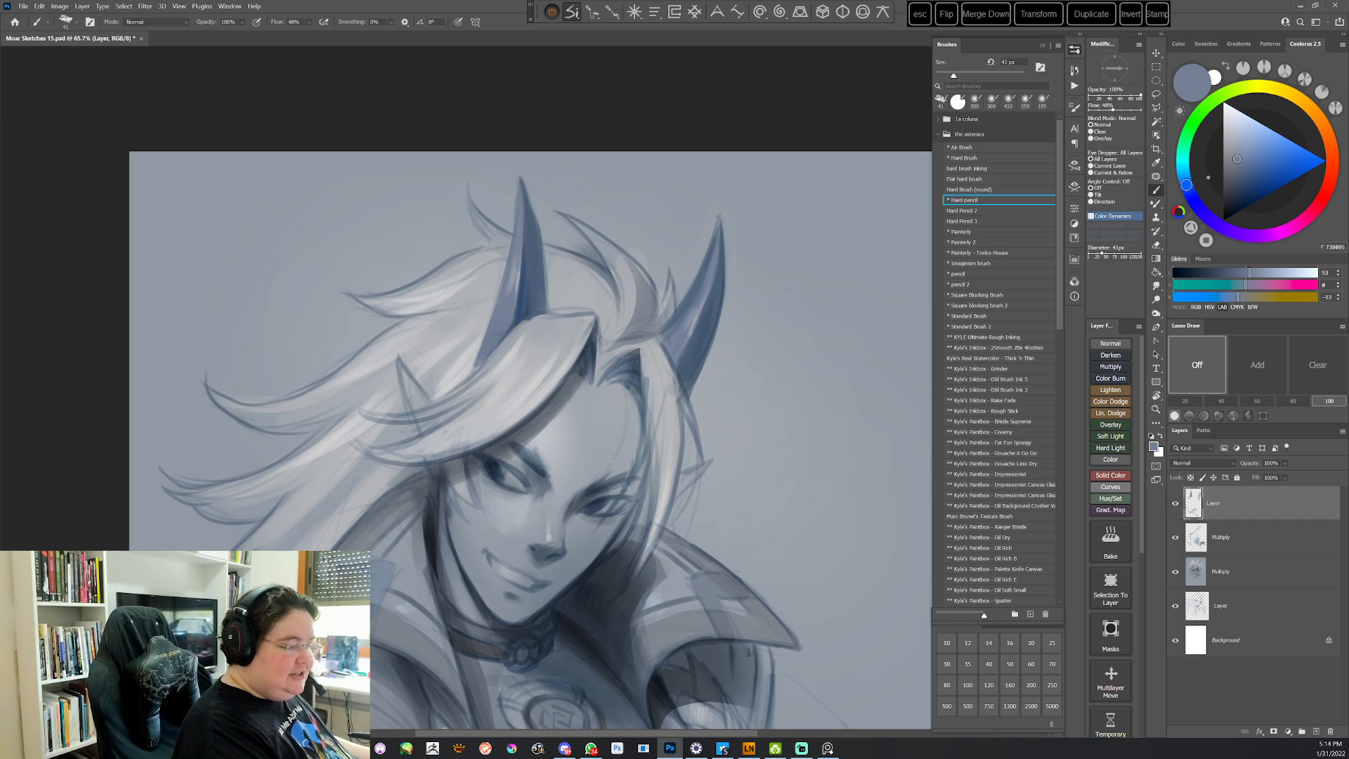
left_click(518, 177, "alt")
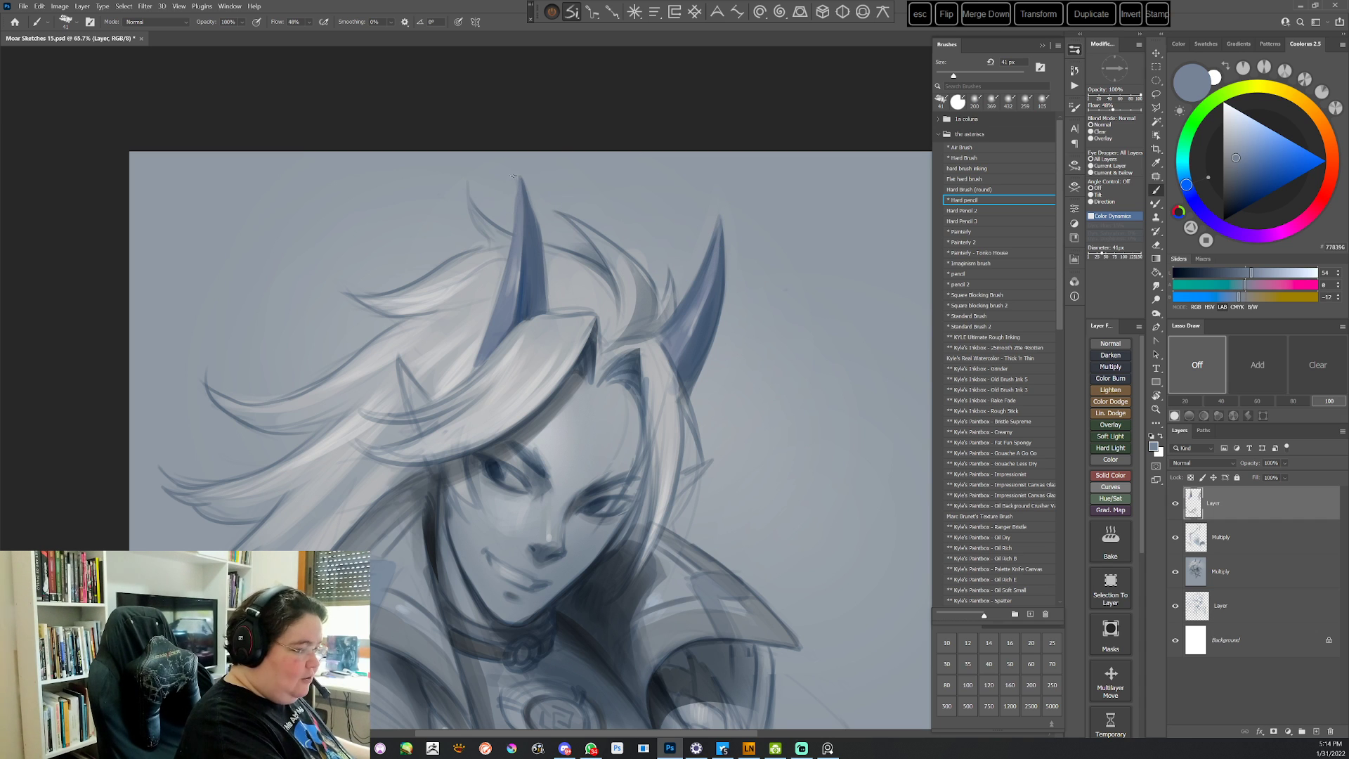
left_click(515, 177, "alt")
left_click(522, 176, "alt")
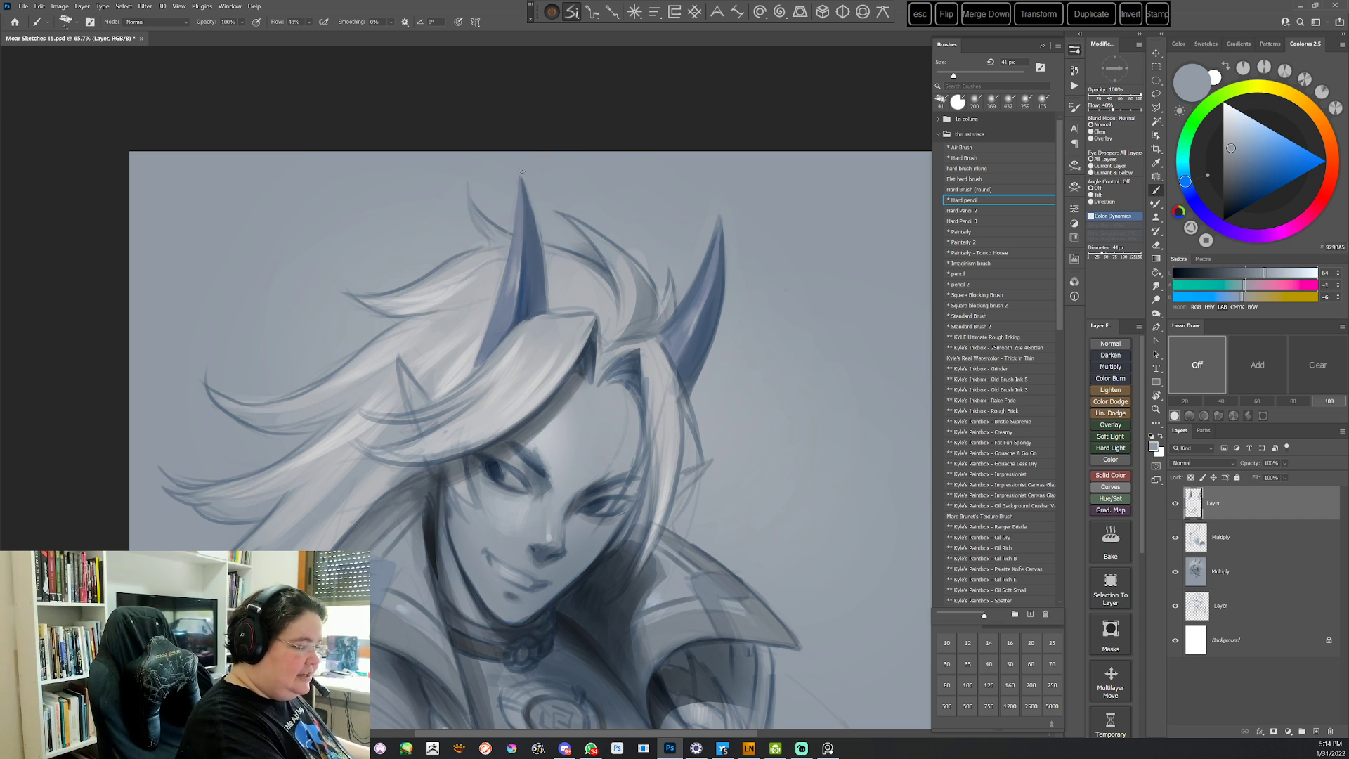
Paint the hair beside the fringe-side horn with sampled light grey, using Standard Brush 2 at 41 px
key("r")
left_click_drag(759, 286, 735, 340)
key("Escape")
key("r")
left_click(508, 230, "alt")
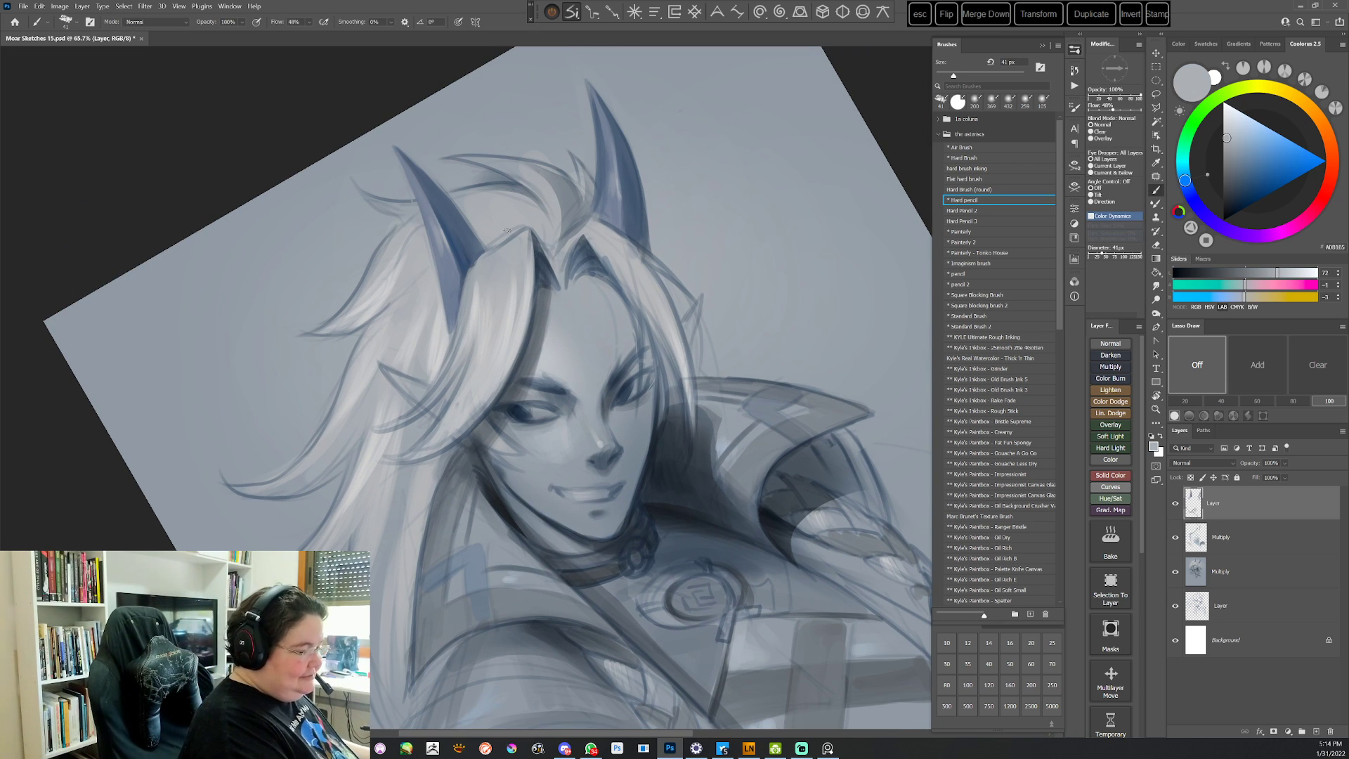
left_click(984, 325)
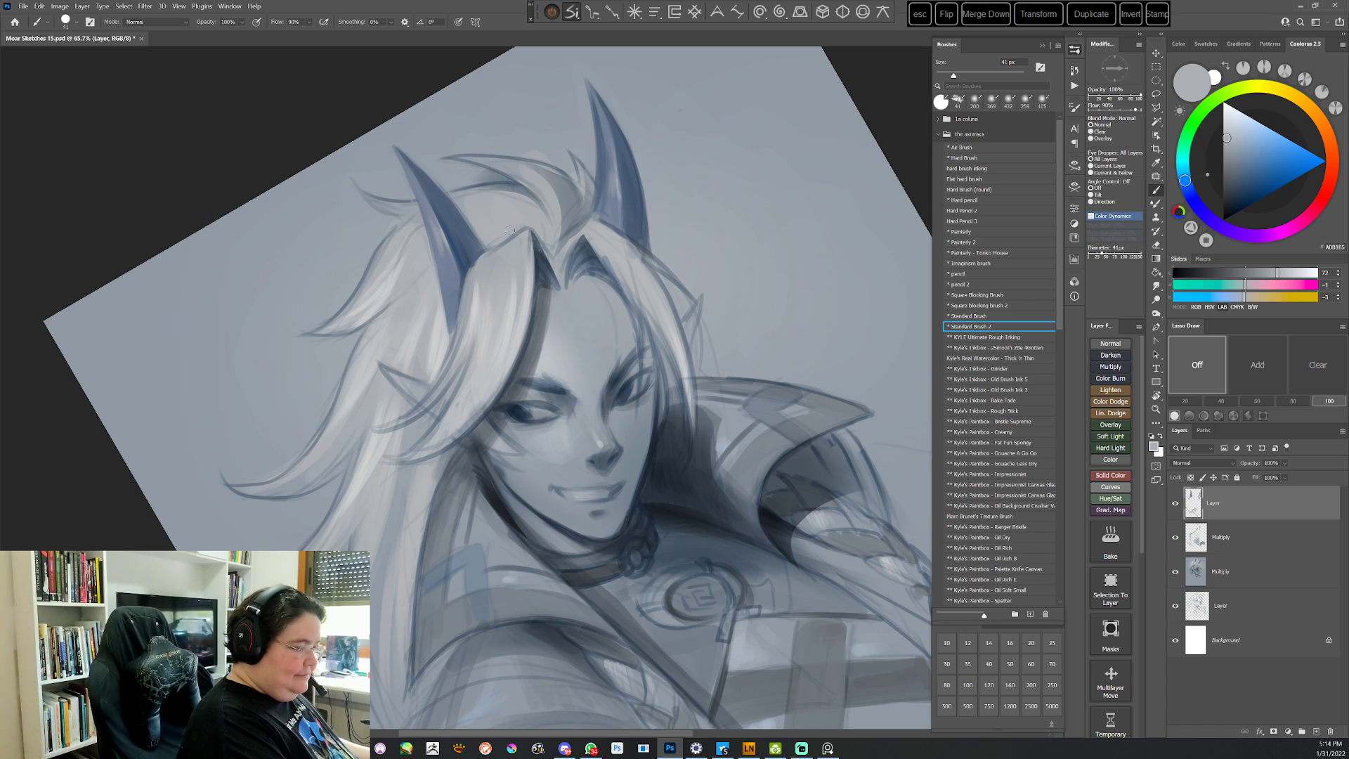
key("Escape")
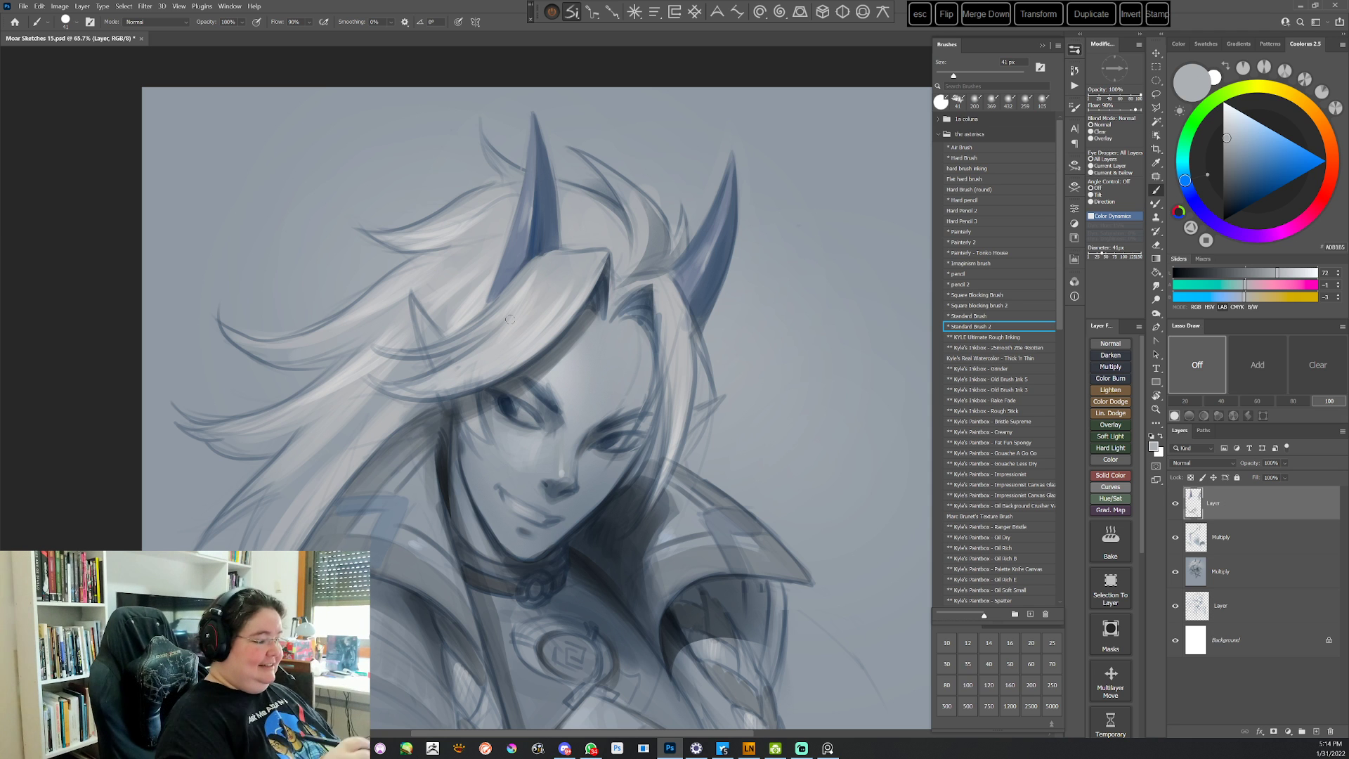
Paint light-grey strands along the swept fringe and its tips with the Hard pencil brush at 66 px, using sampled hair tones
left_click(966, 201)
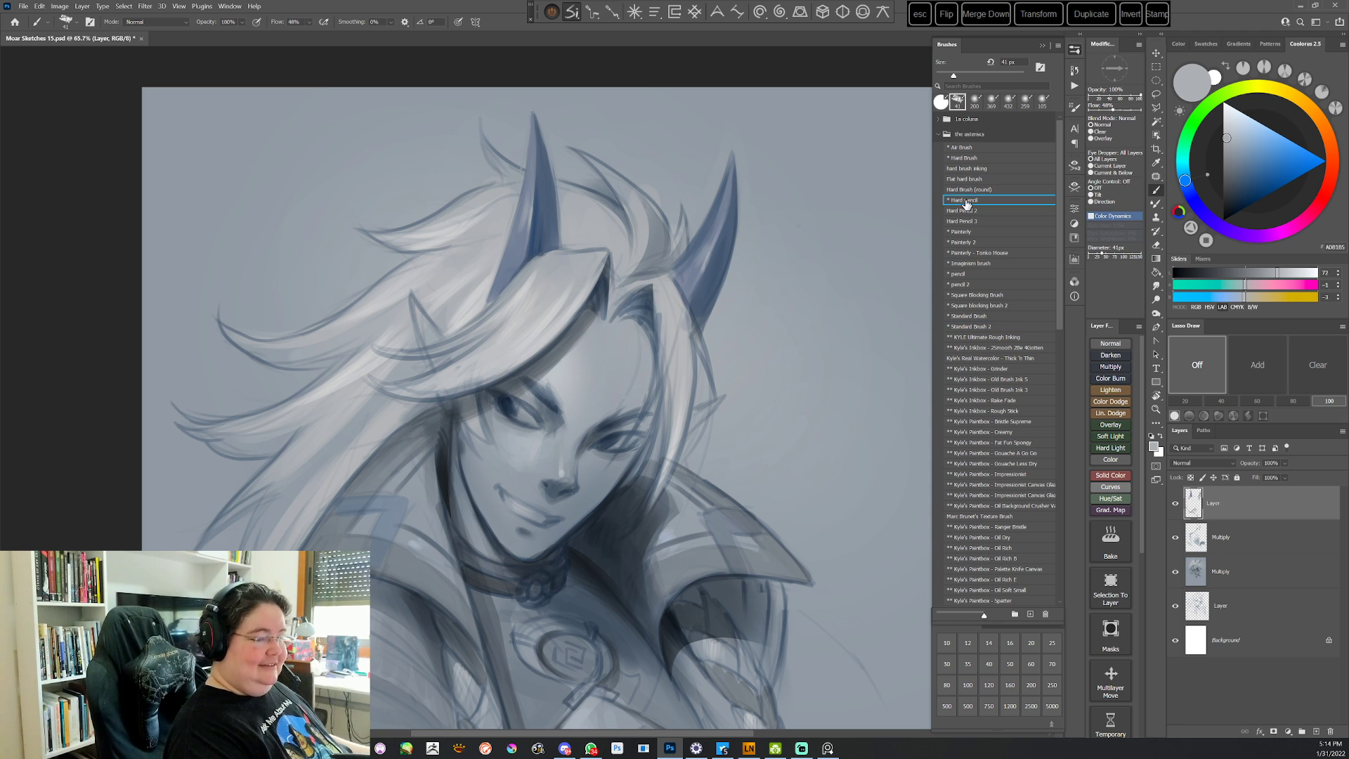
key("r")
left_click_drag(546, 168, 550, 606)
left_click(551, 422, "alt")
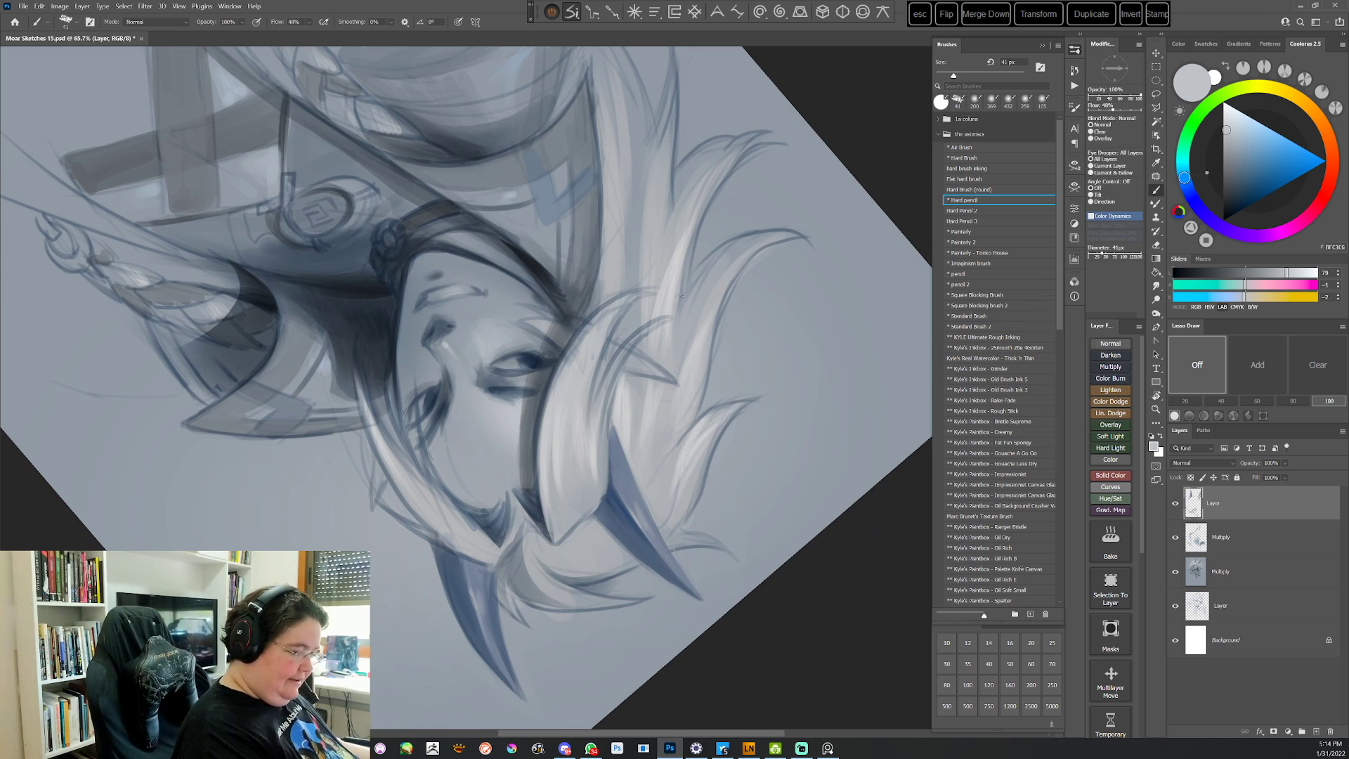
right_click(680, 295)
left_click_drag(746, 324, 759, 324)
left_click(566, 389, "alt")
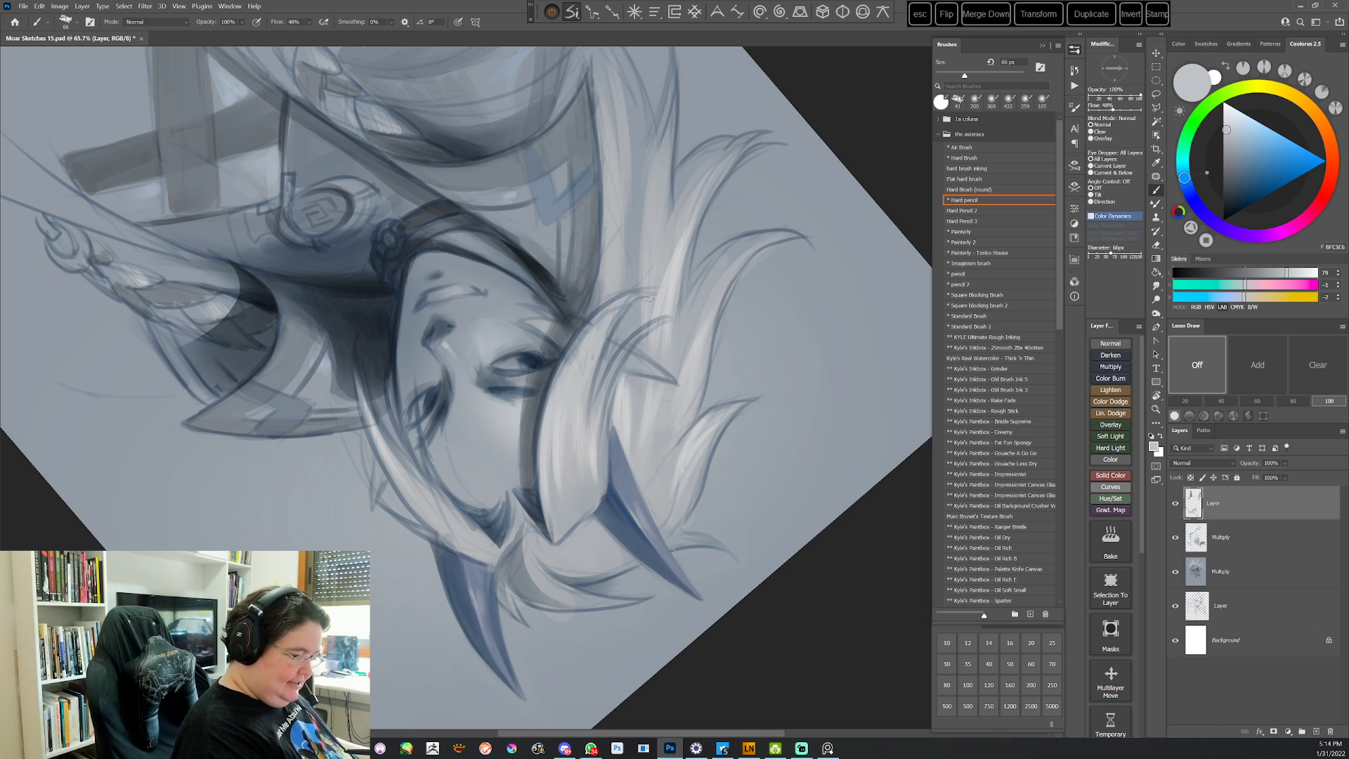
mouse_move(648, 299)
left_mouse_down()
mouse_move(609, 313)
mouse_move(571, 366)
mouse_move(554, 449)
mouse_move(580, 436)
left_mouse_up()
key("ctrl+z")
left_click(571, 390, "alt")
left_click_drag(622, 316, 579, 427)
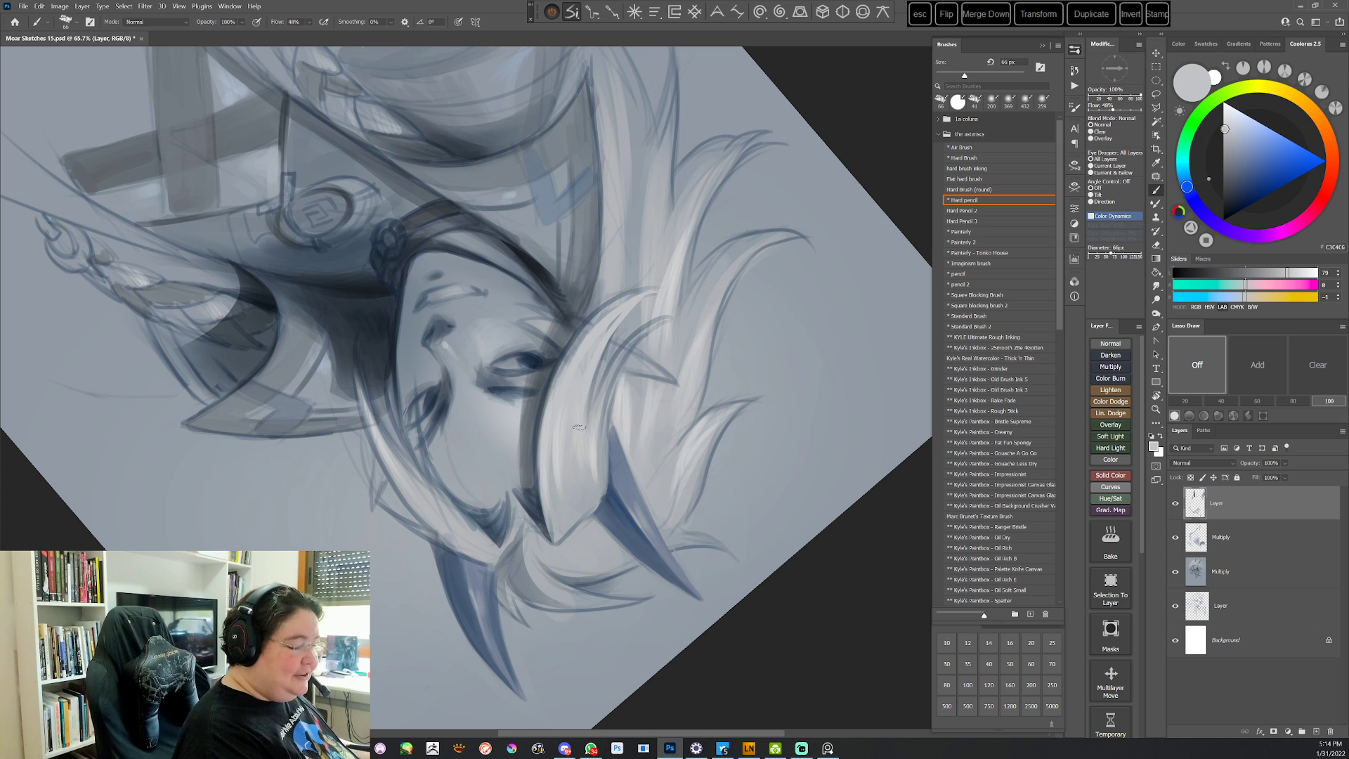
left_click_drag(677, 319, 602, 455)
key("Escape")
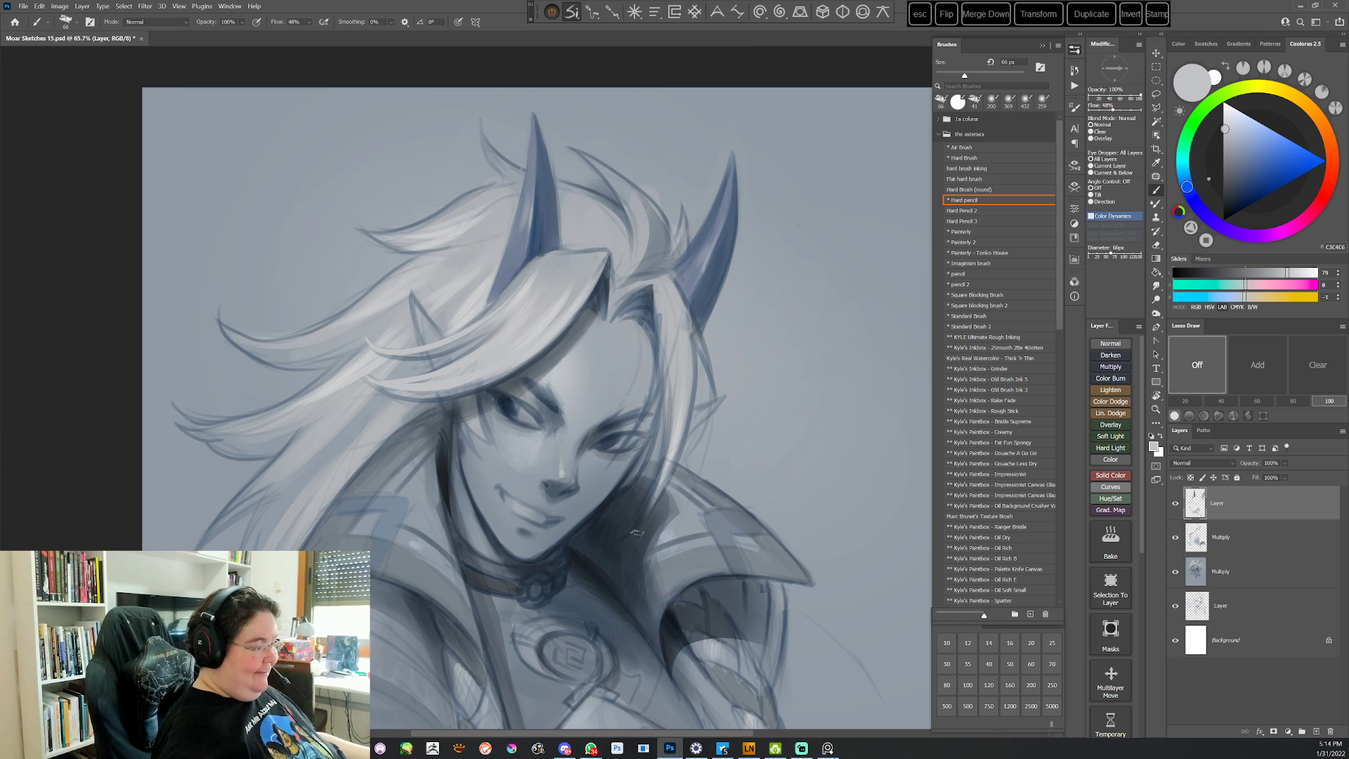
Blend the jaw edge beneath the swept hair with sampled grey-blue, using Standard Brush 2 at 66 px
left_click_drag(704, 504, 718, 435)
left_click(992, 327)
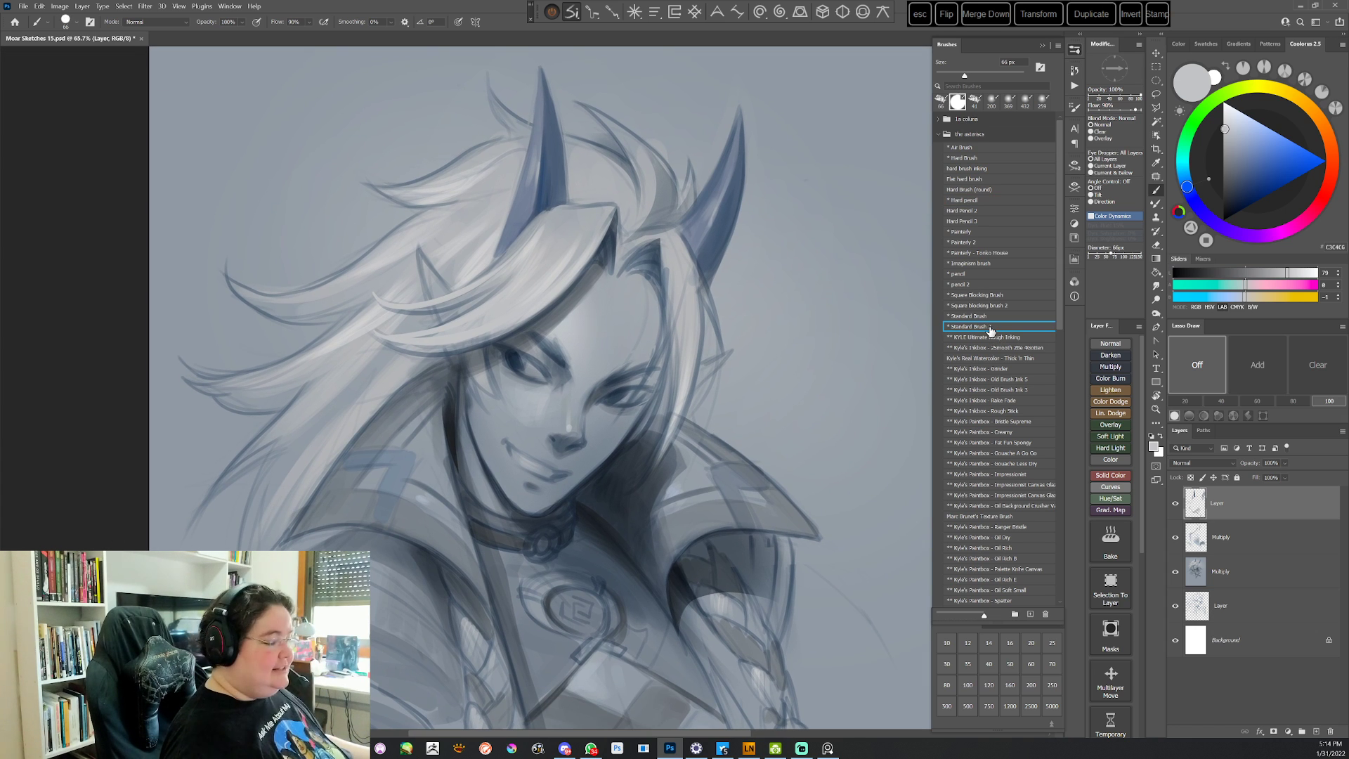
left_click(480, 424, "alt")
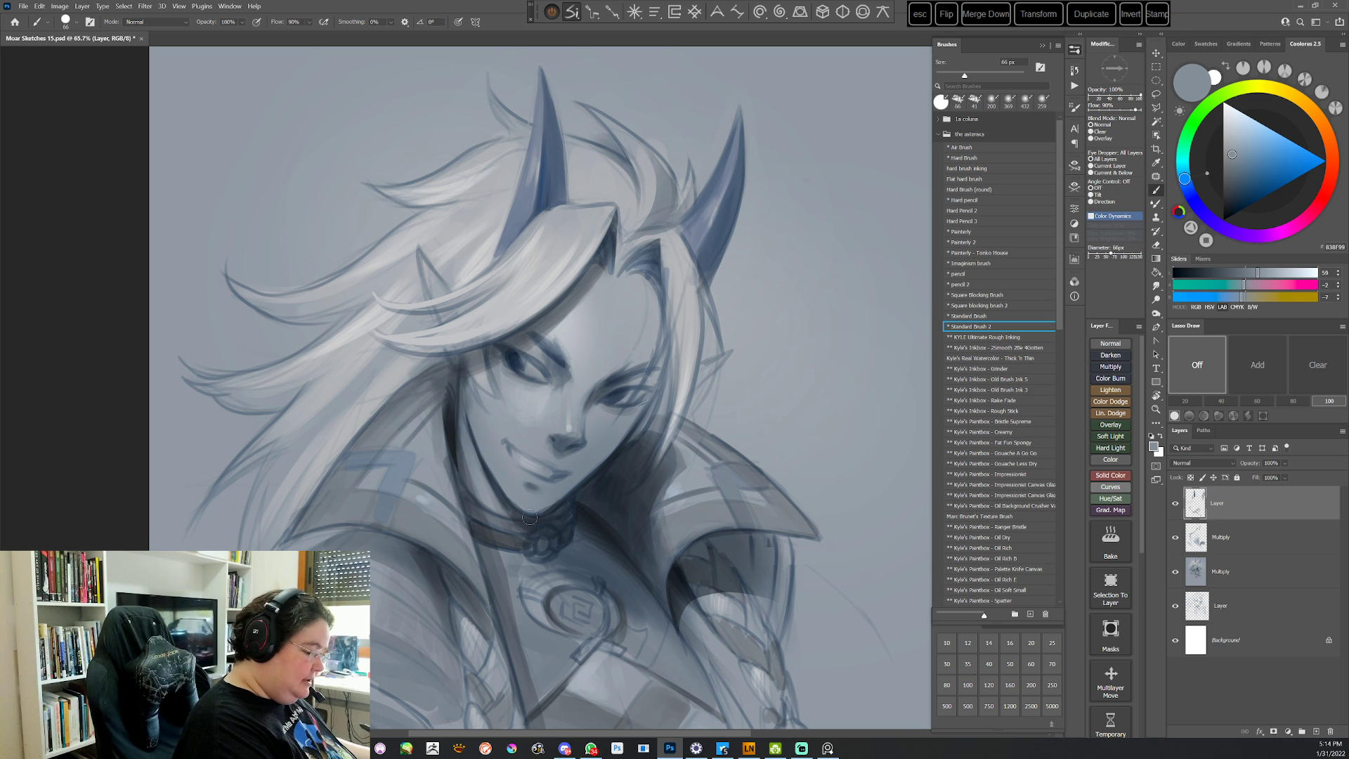
key("r")
left_click_drag(676, 320, 712, 562)
key("Escape")
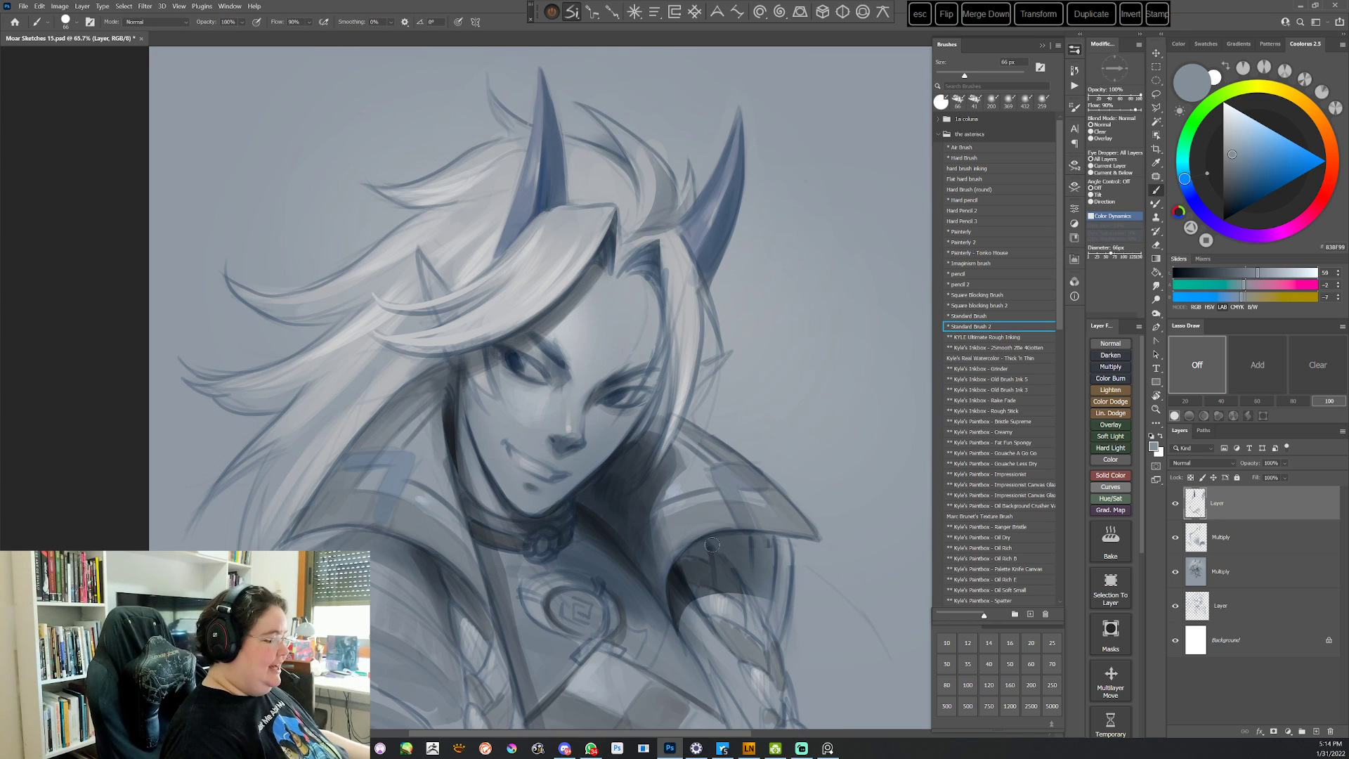
Soften the shading on the far cheek and chin with sampled grey-blue skin tones
left_click_drag(654, 546, 664, 484)
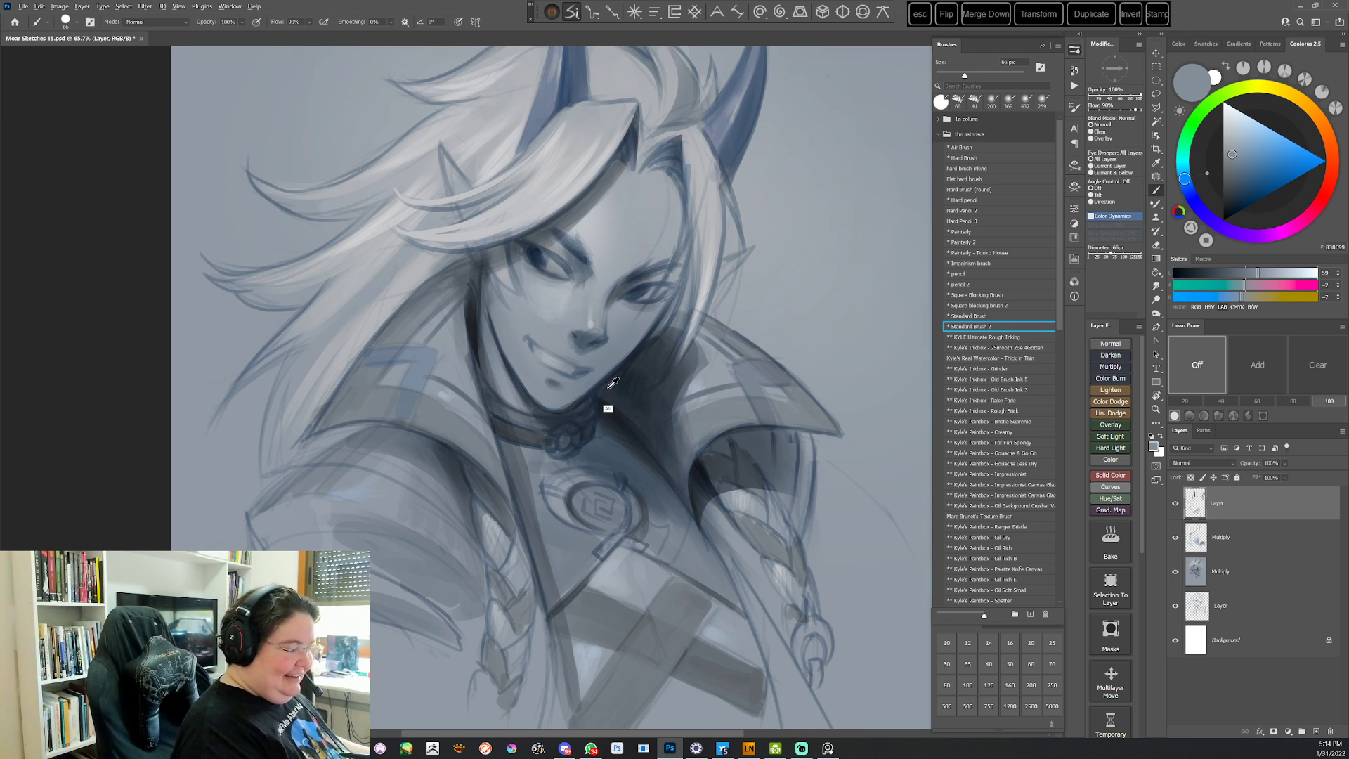
left_click(652, 318, "alt")
left_click(564, 394, "alt")
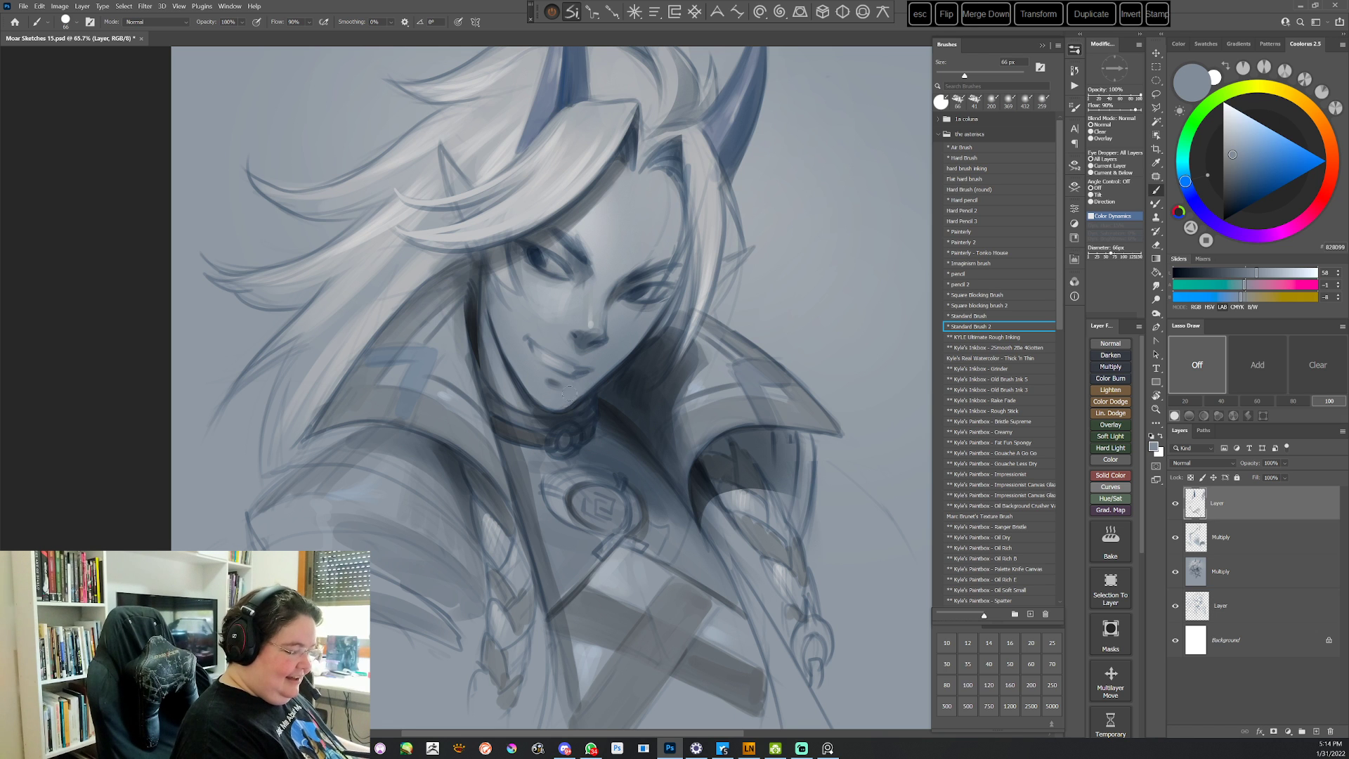
key("r")
left_click_drag(615, 362, 734, 534)
key("Escape")
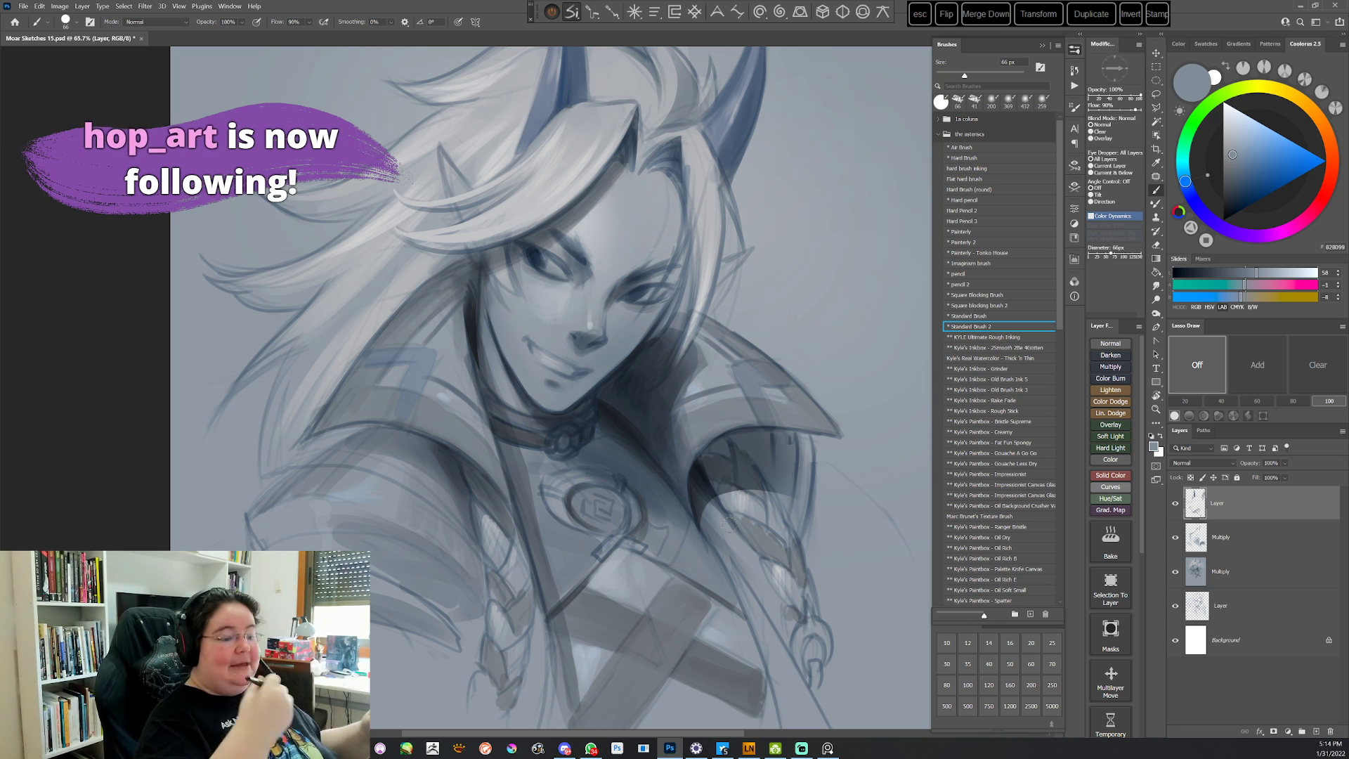
Strengthen the smile line and mouth corner with dark grey 373737, using Standard Brush 2 reduced to 26 px
left_click(969, 326)
key("r")
left_click_drag(705, 370, 638, 552)
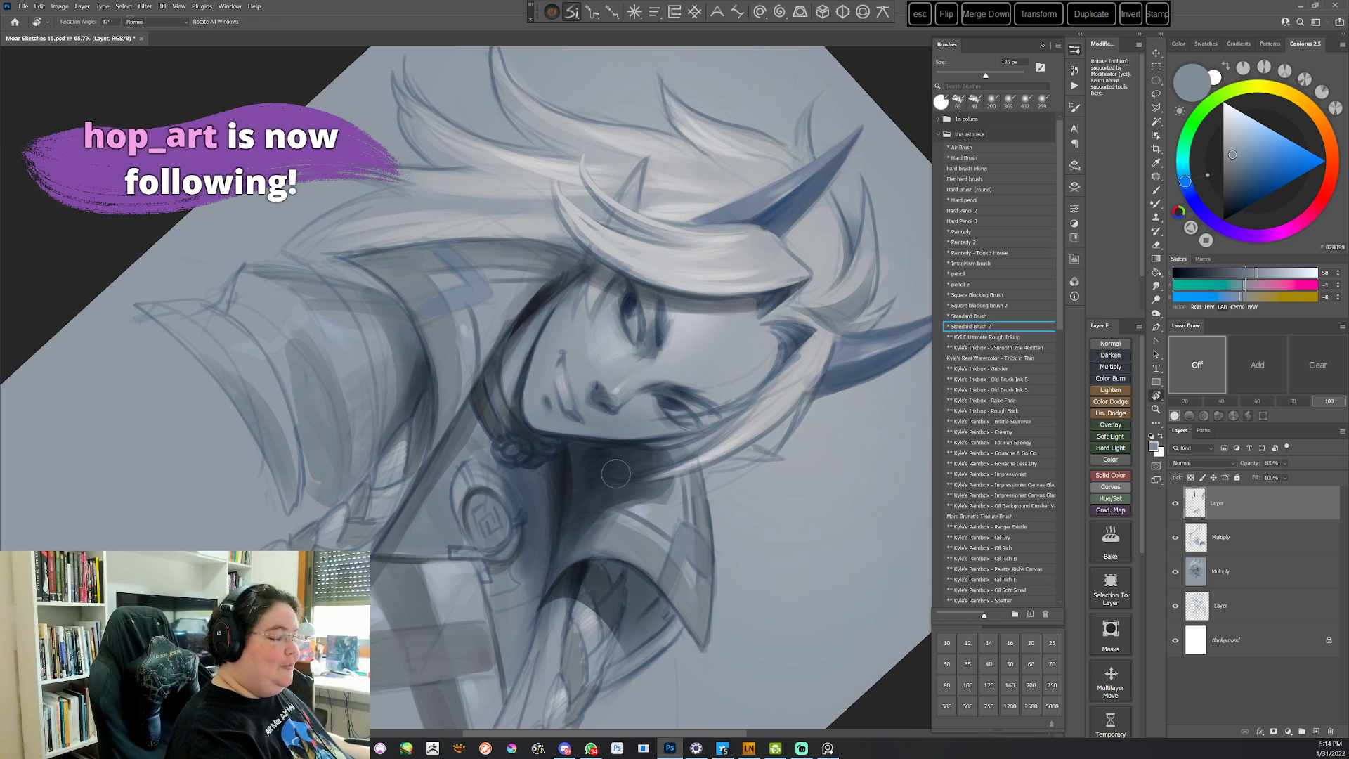
right_click(677, 289)
left_click(744, 314)
left_click(572, 428)
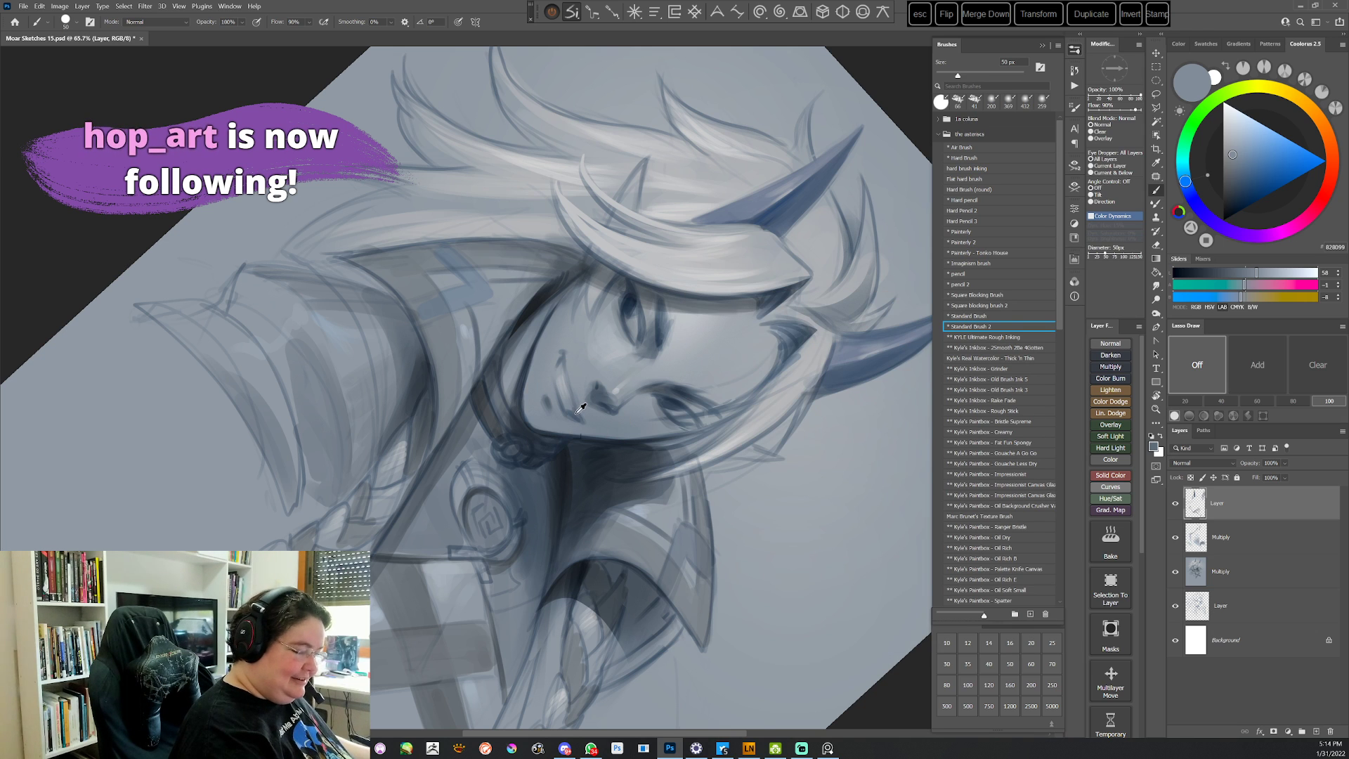
left_click(1235, 169)
left_click(1223, 194)
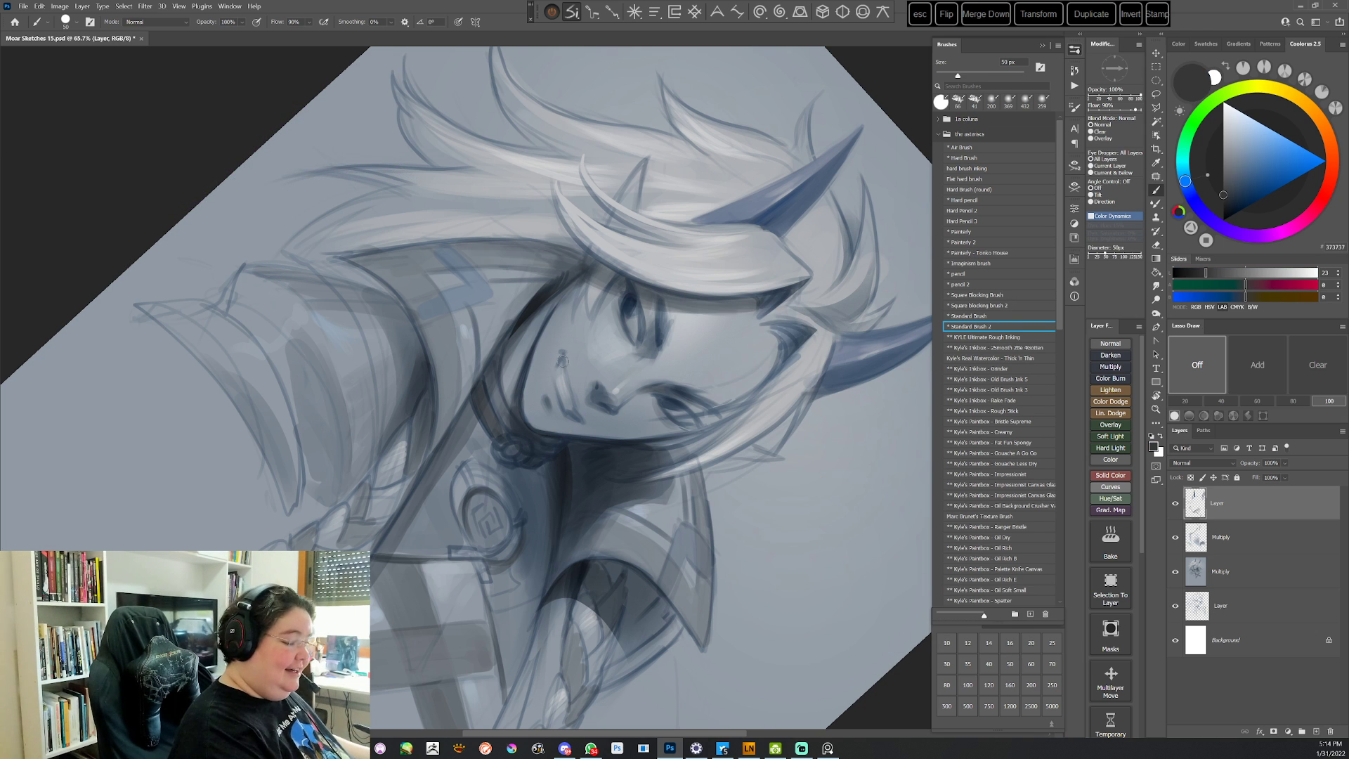
right_click(655, 272)
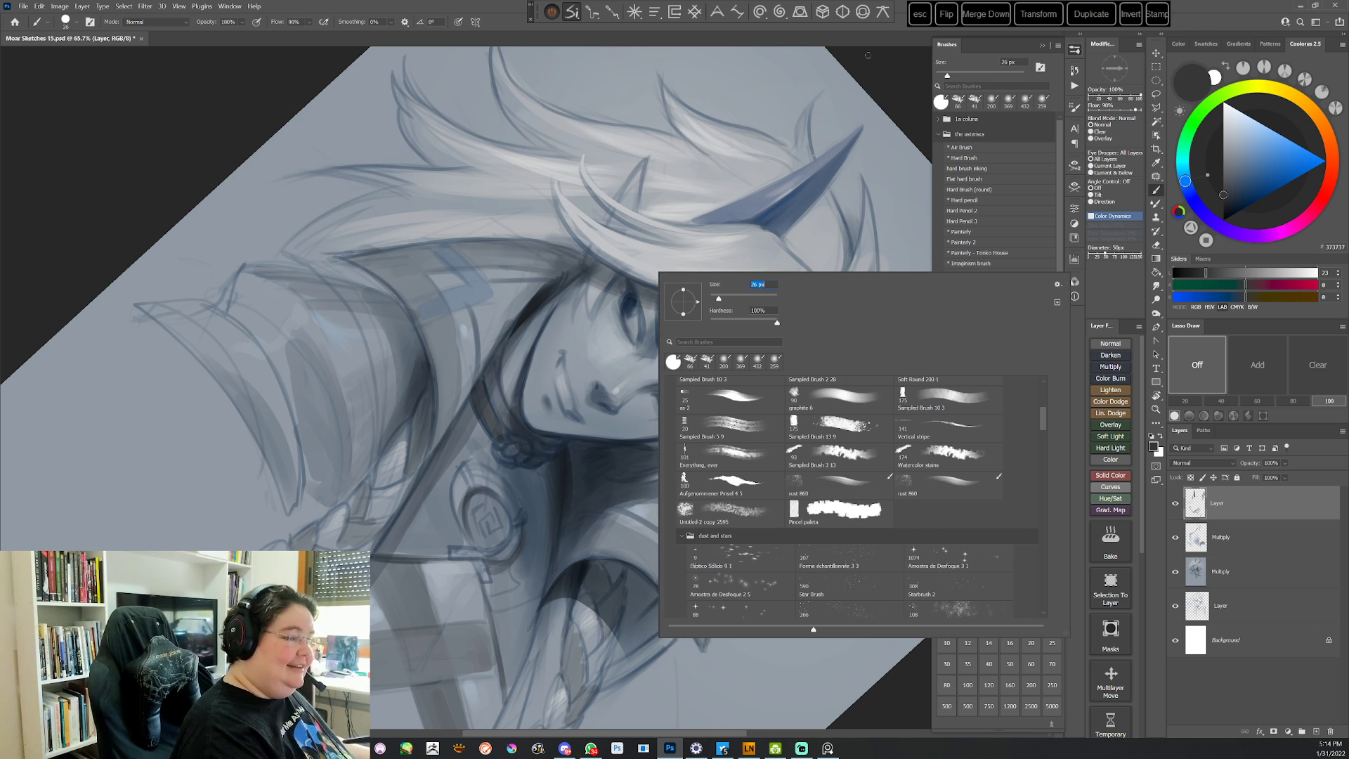
key("Return")
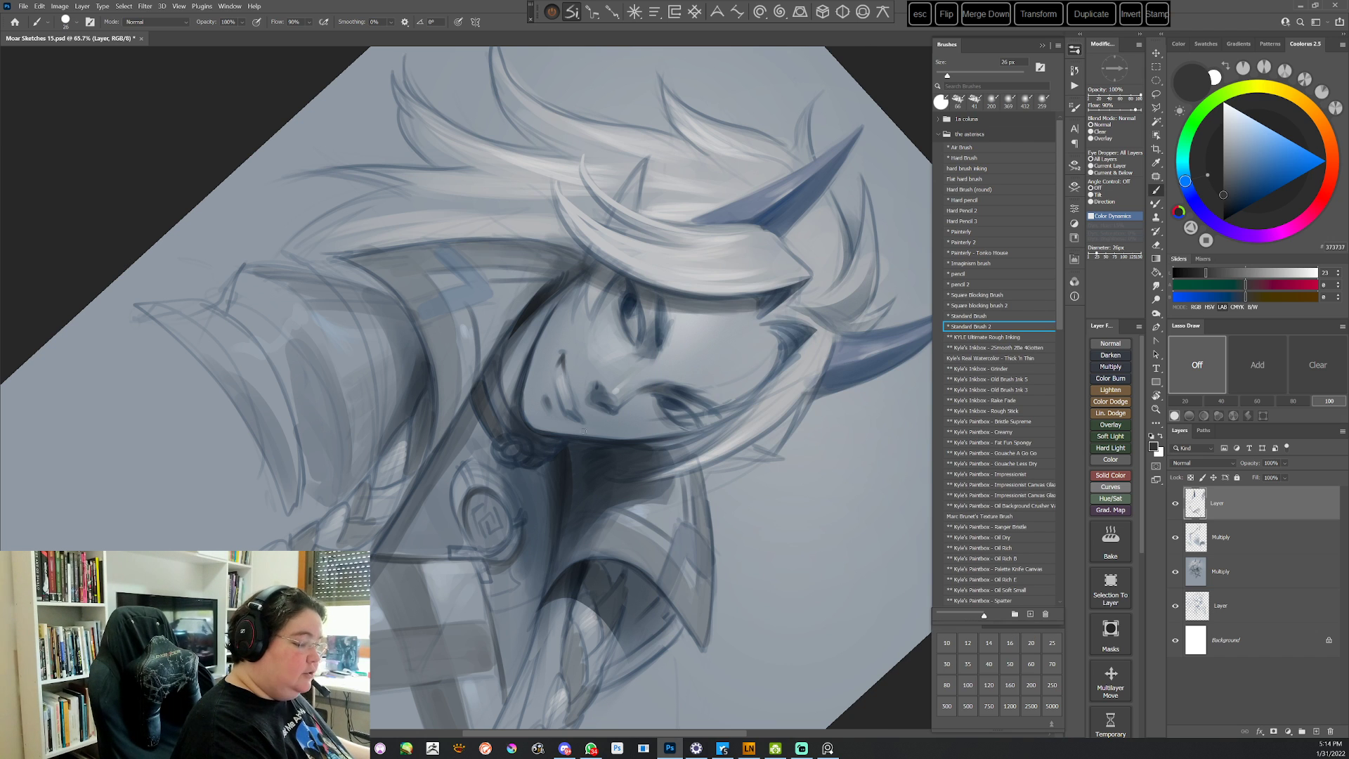
Refine the mouth's contour with a dark blue-grey, using Standard Brush 2 at 18 px
key("r")
left_click_drag(726, 476, 607, 593)
left_click(1228, 193)
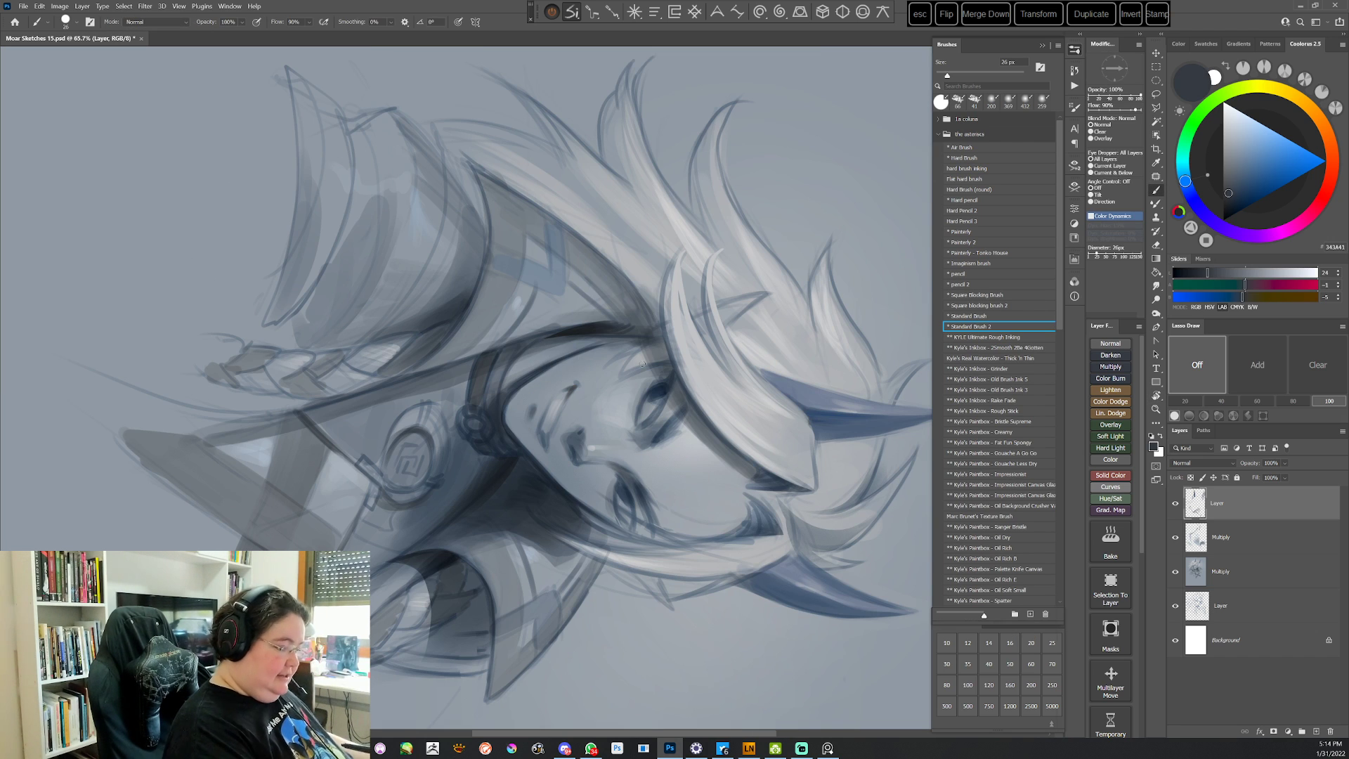
right_click(643, 364)
key("Return")
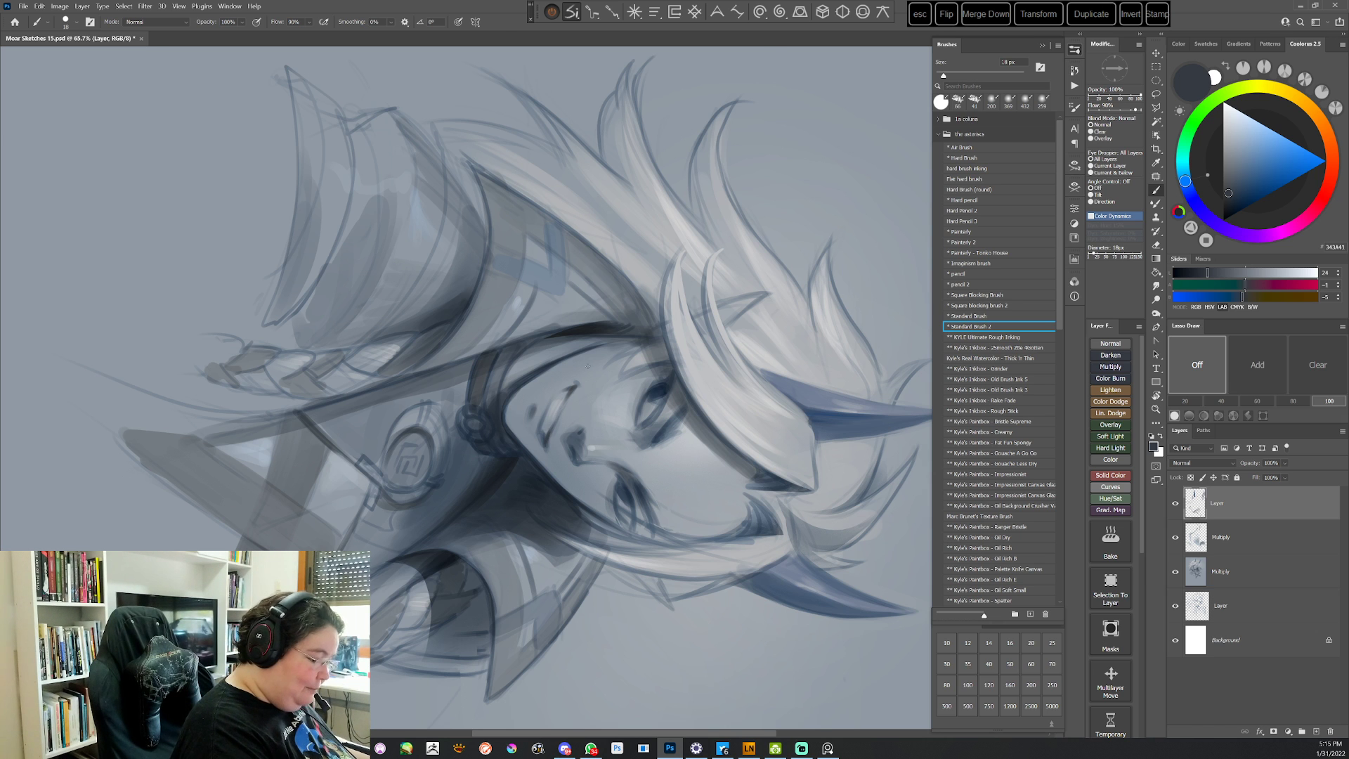
key("Escape")
key("r")
mouse_move(815, 365)
left_mouse_down()
mouse_move(776, 222)
mouse_move(635, 109)
left_mouse_up()
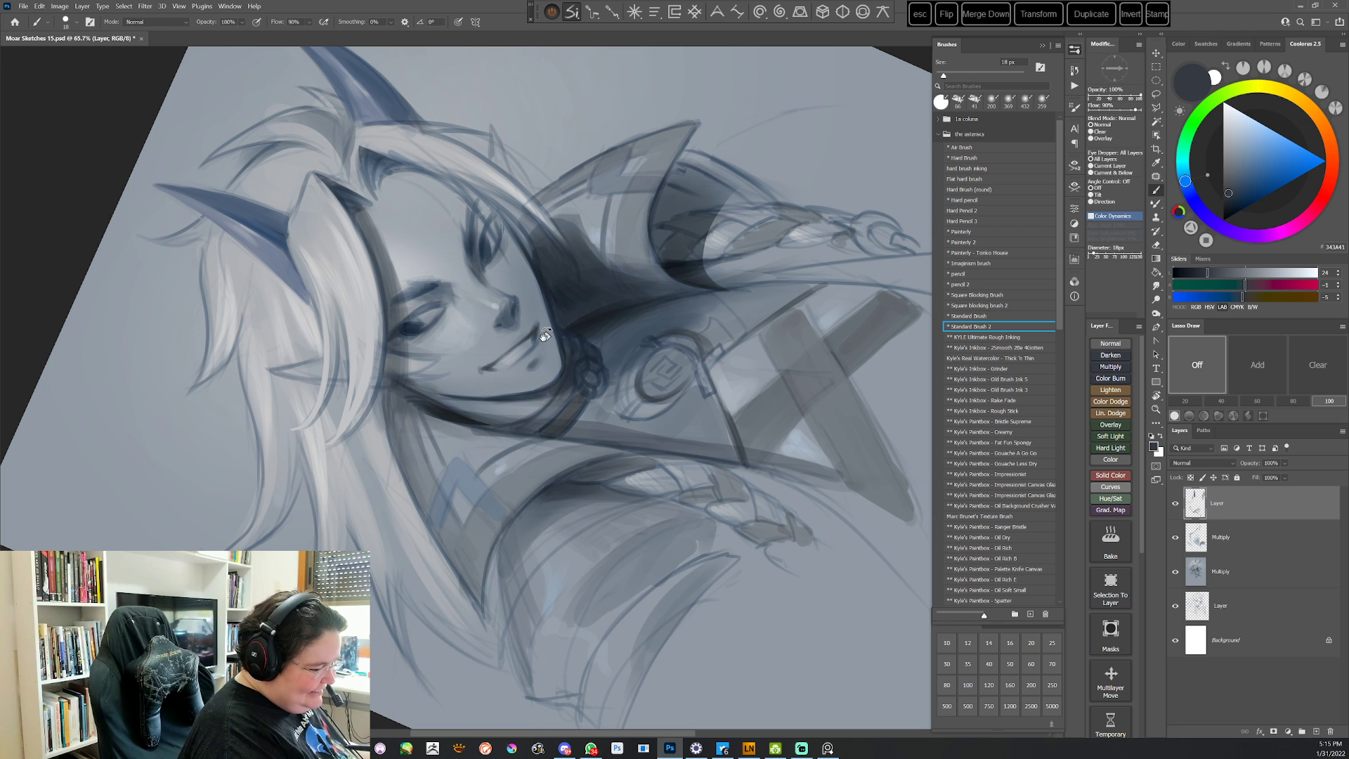
mouse_move(544, 336)
left_mouse_down()
mouse_move(746, 422)
mouse_move(618, 624)
left_mouse_up()
key("Escape")
Paint the cheek beneath the fringe-side eye with sampled light skin grey, using Standard Brush 2 at 47 px
right_click(649, 264)
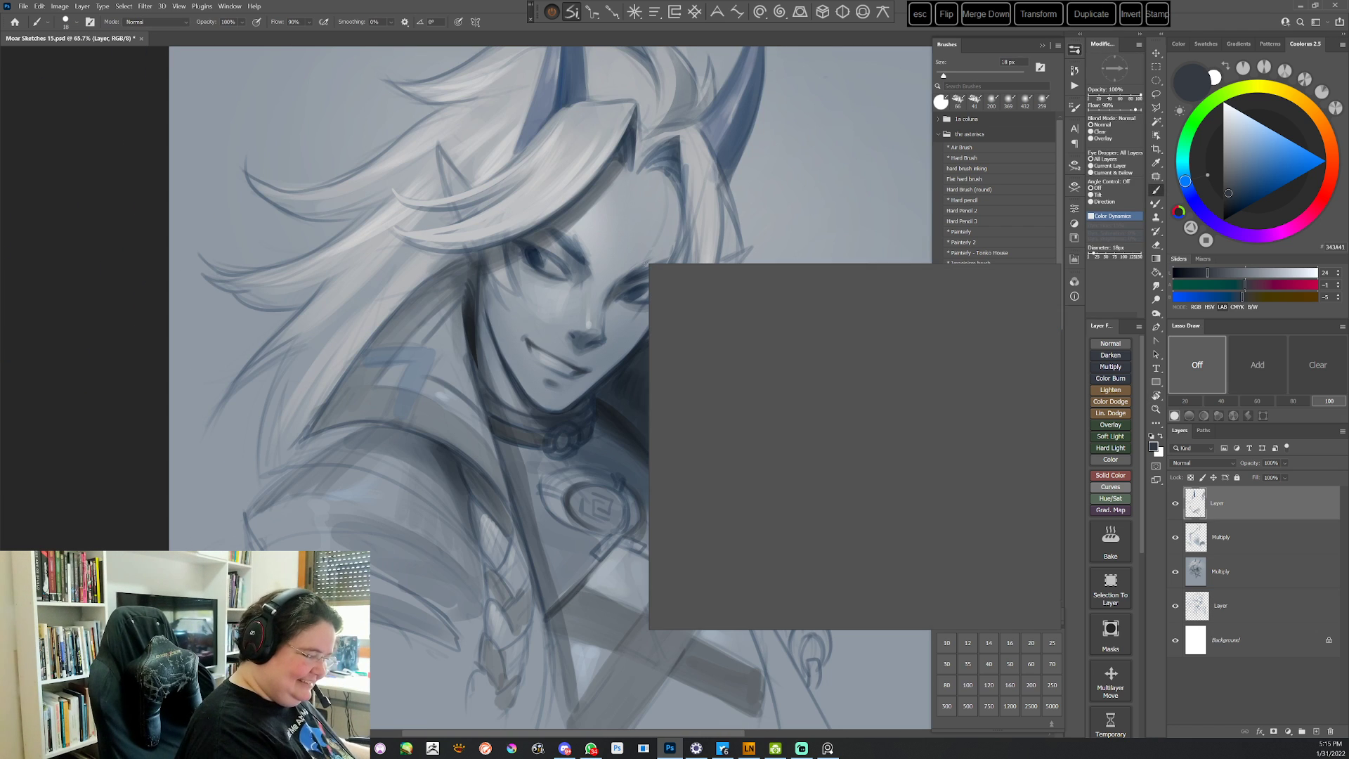
key("Escape")
left_click(570, 307, "alt")
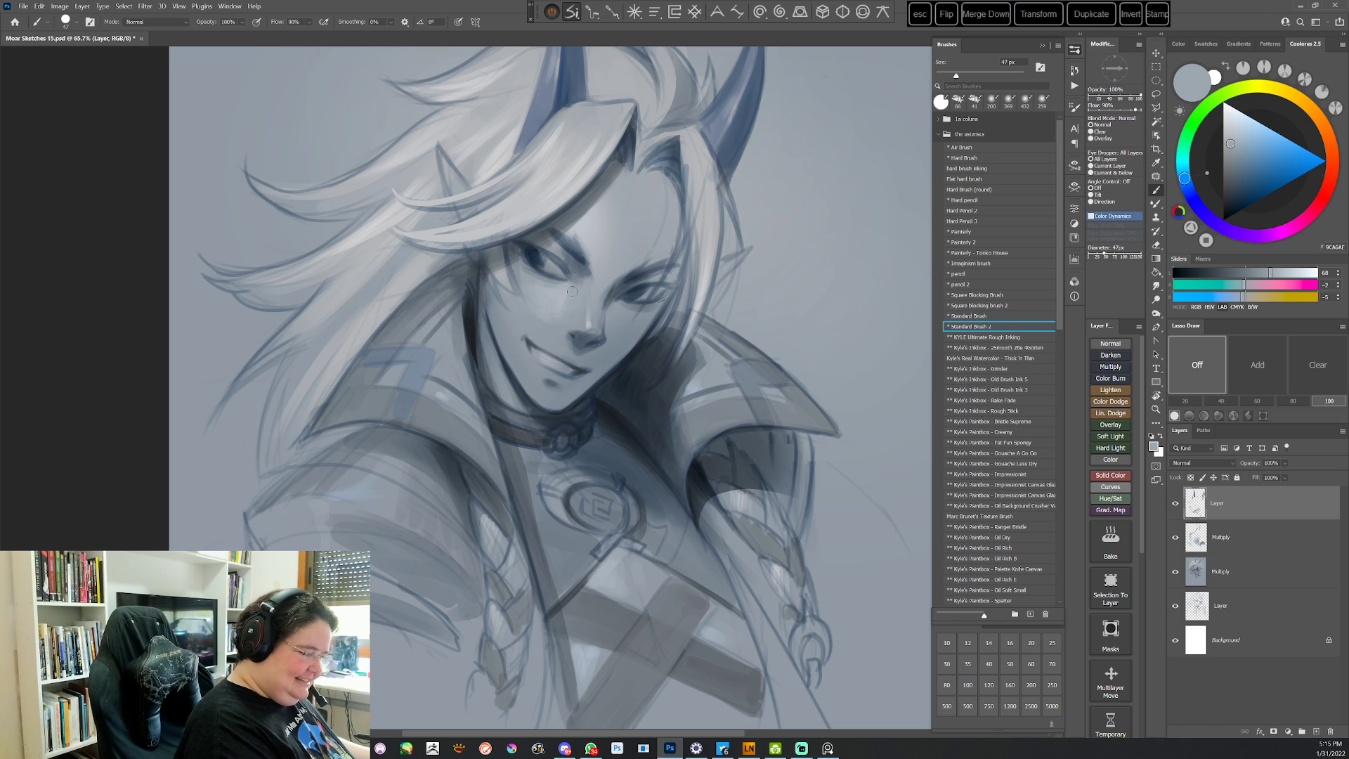
left_click(552, 304, "alt")
left_click_drag(551, 305, 569, 331)
left_click(570, 330, "alt")
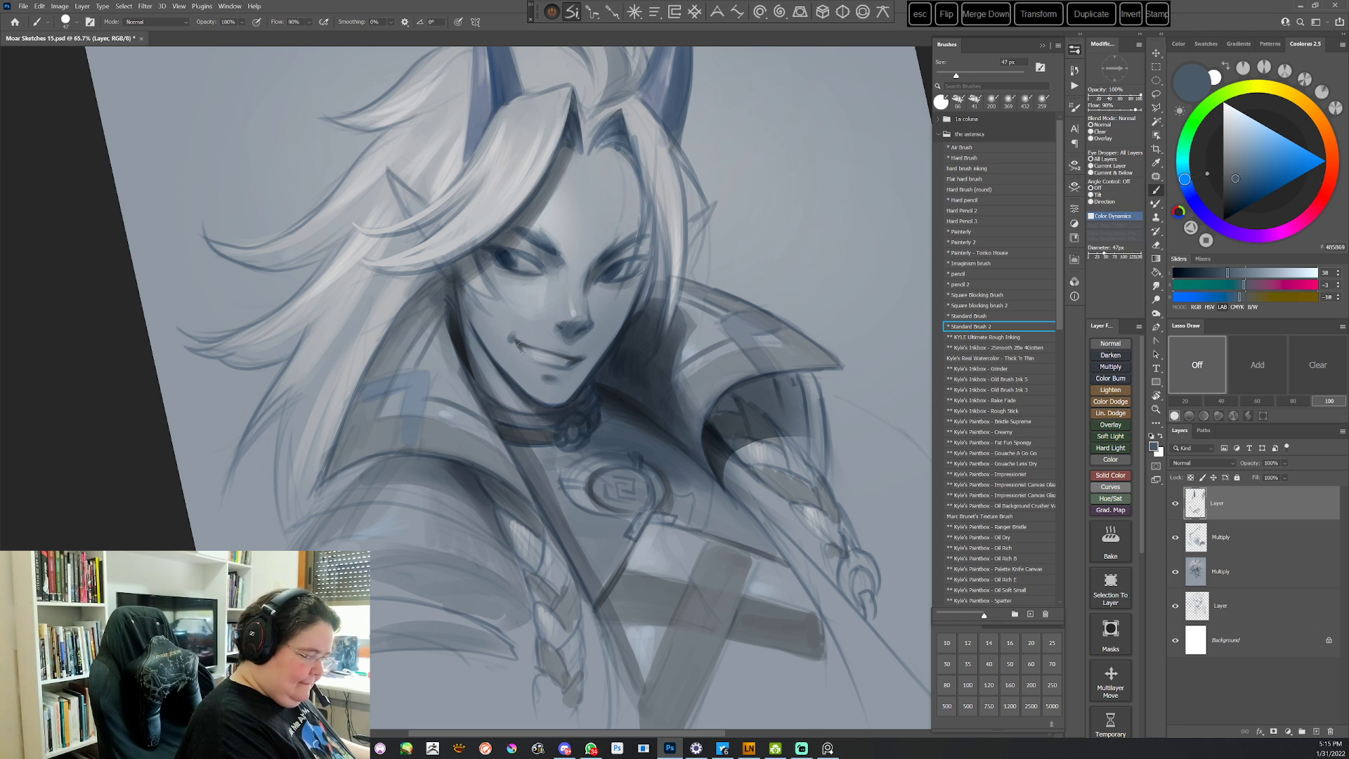
Blend the cheek around the mouth corner with sampled light and mid grey-blue tones, enlarging the brush to 73 px
left_click(512, 363, "alt")
left_click(511, 336, "alt")
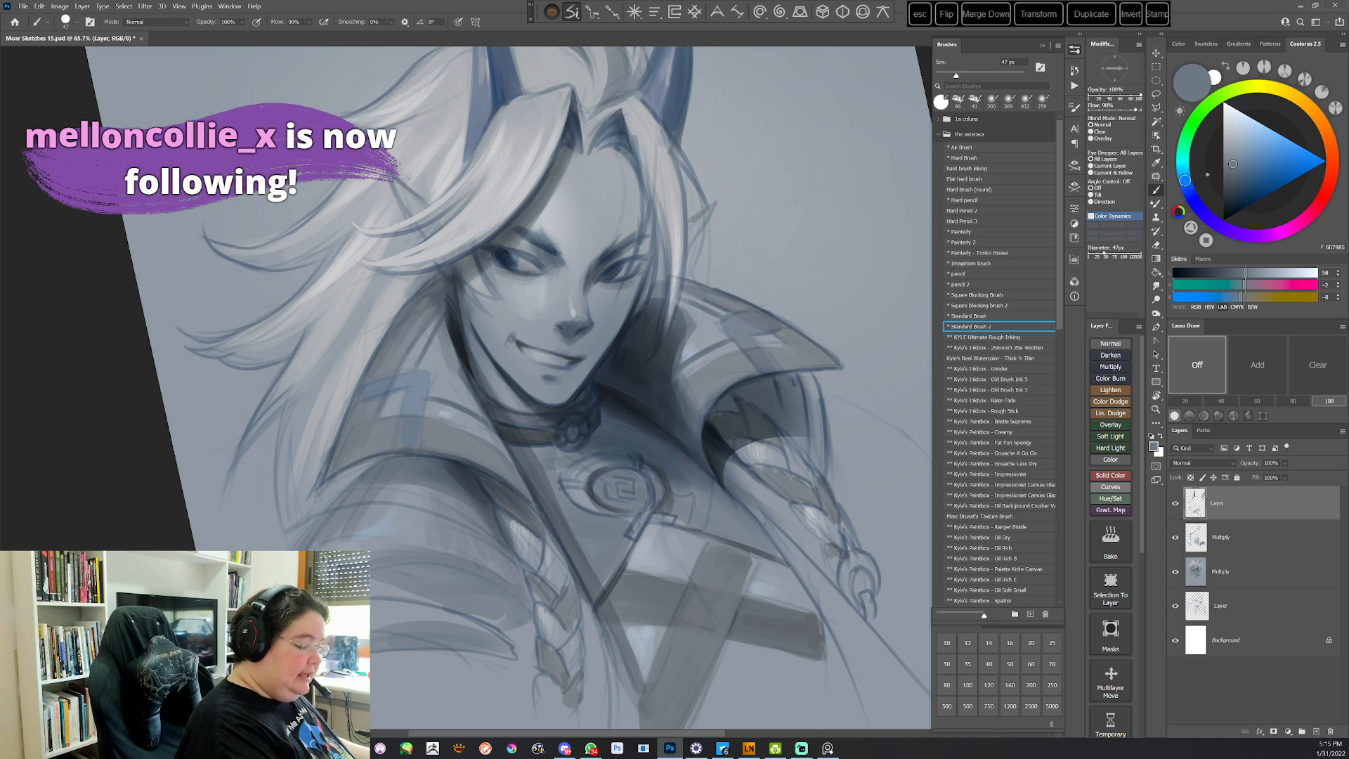
key("r")
left_click_drag(708, 309, 722, 411)
right_click(612, 279)
mouse_move(680, 305)
left_mouse_down()
mouse_move(724, 403)
mouse_move(710, 451)
left_mouse_up()
left_click(533, 334, "alt")
key("r")
left_click(572, 342, "alt")
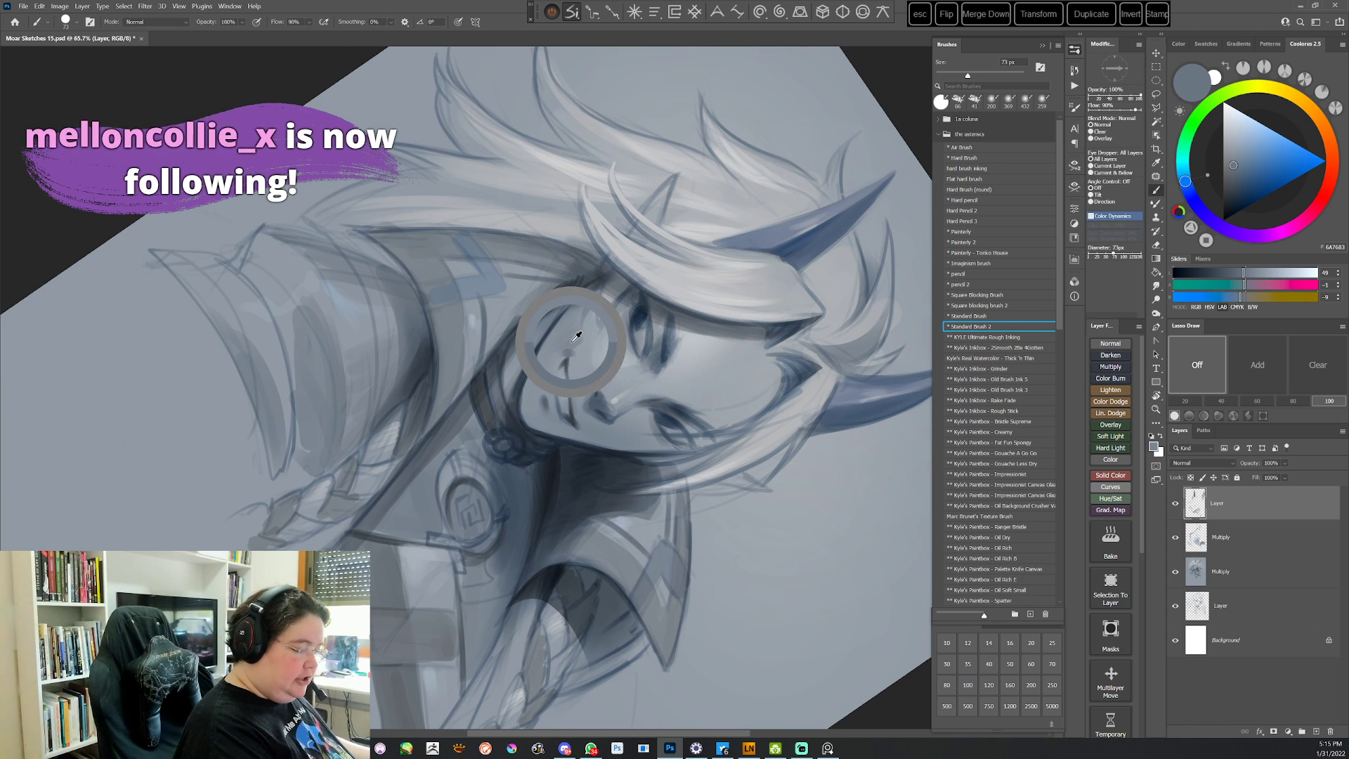
left_click(585, 344, "alt")
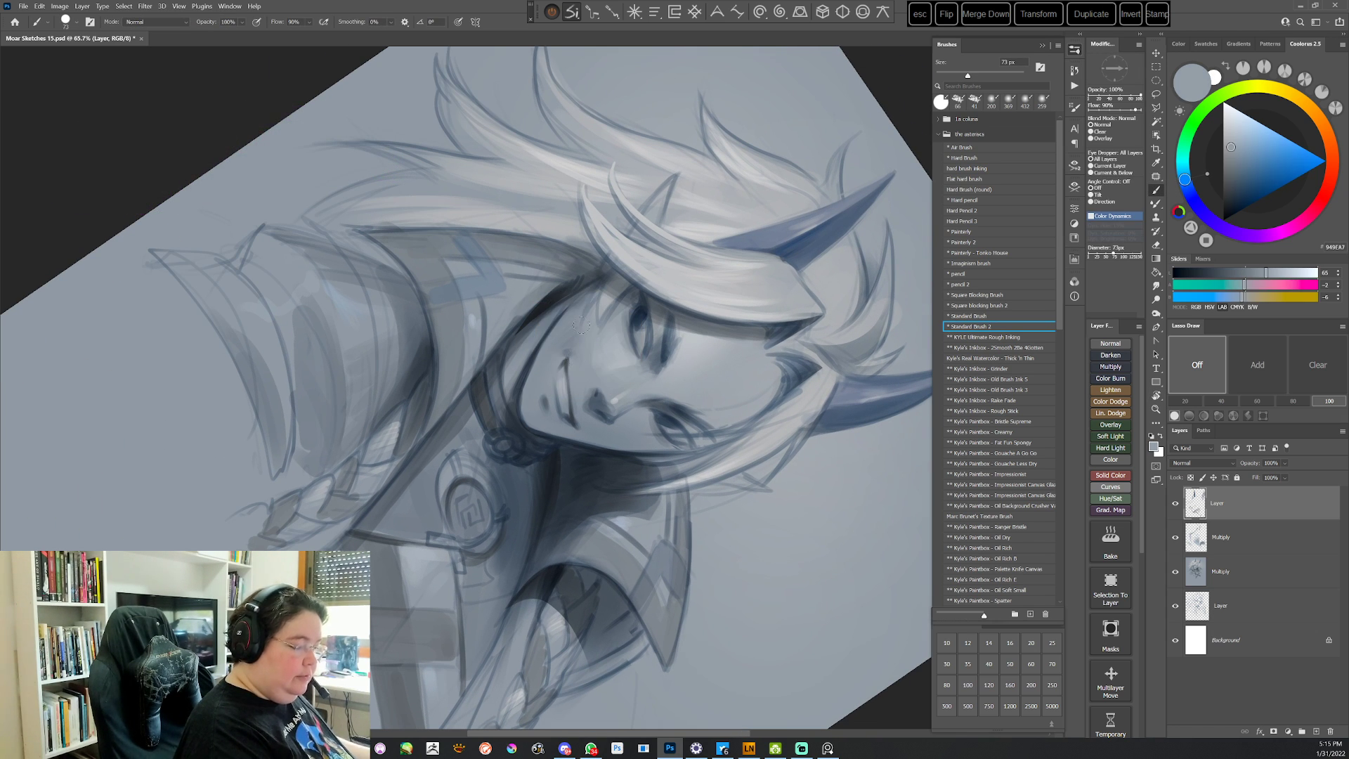
left_click(566, 355, "alt")
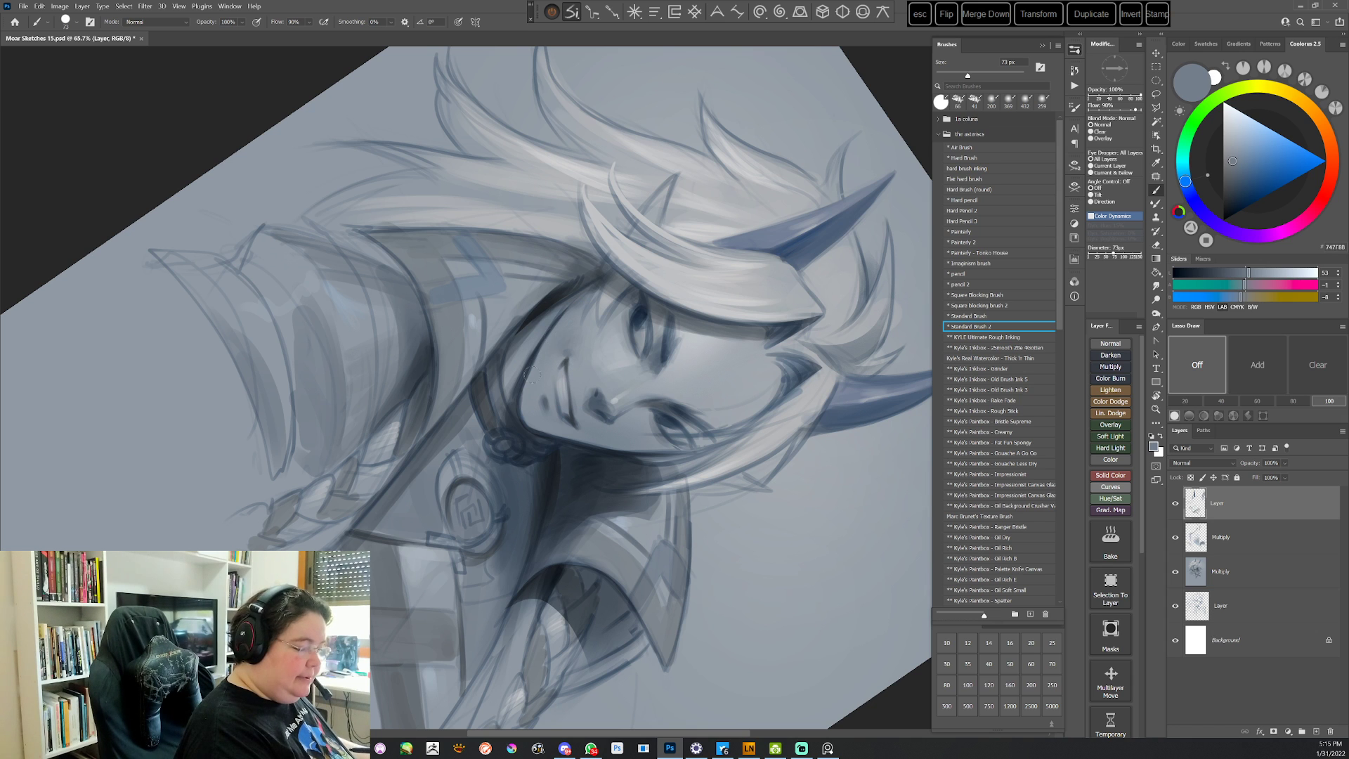
key("Escape")
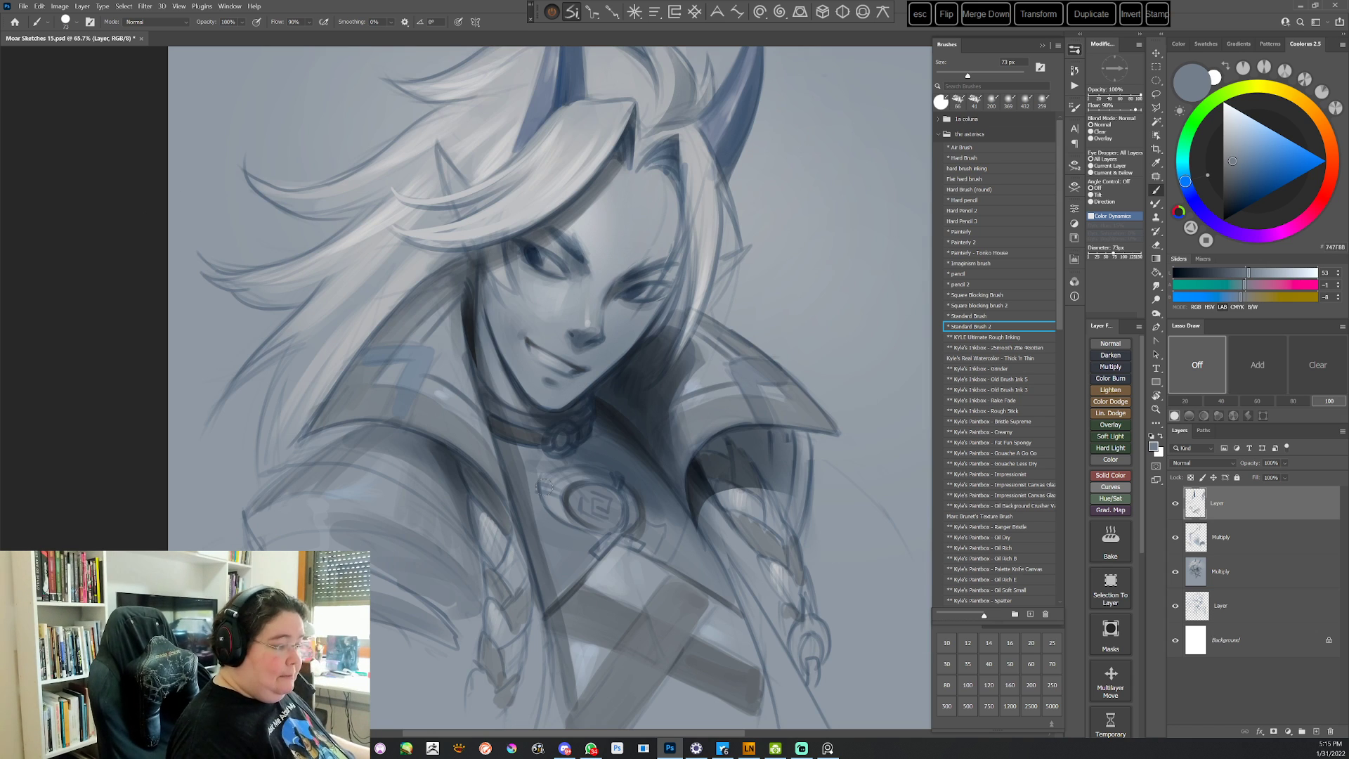
Lighten the cheek with sampled light blue-grey and touch up the far eye's shadow, using the brush at 40 px
left_click(569, 294, "alt")
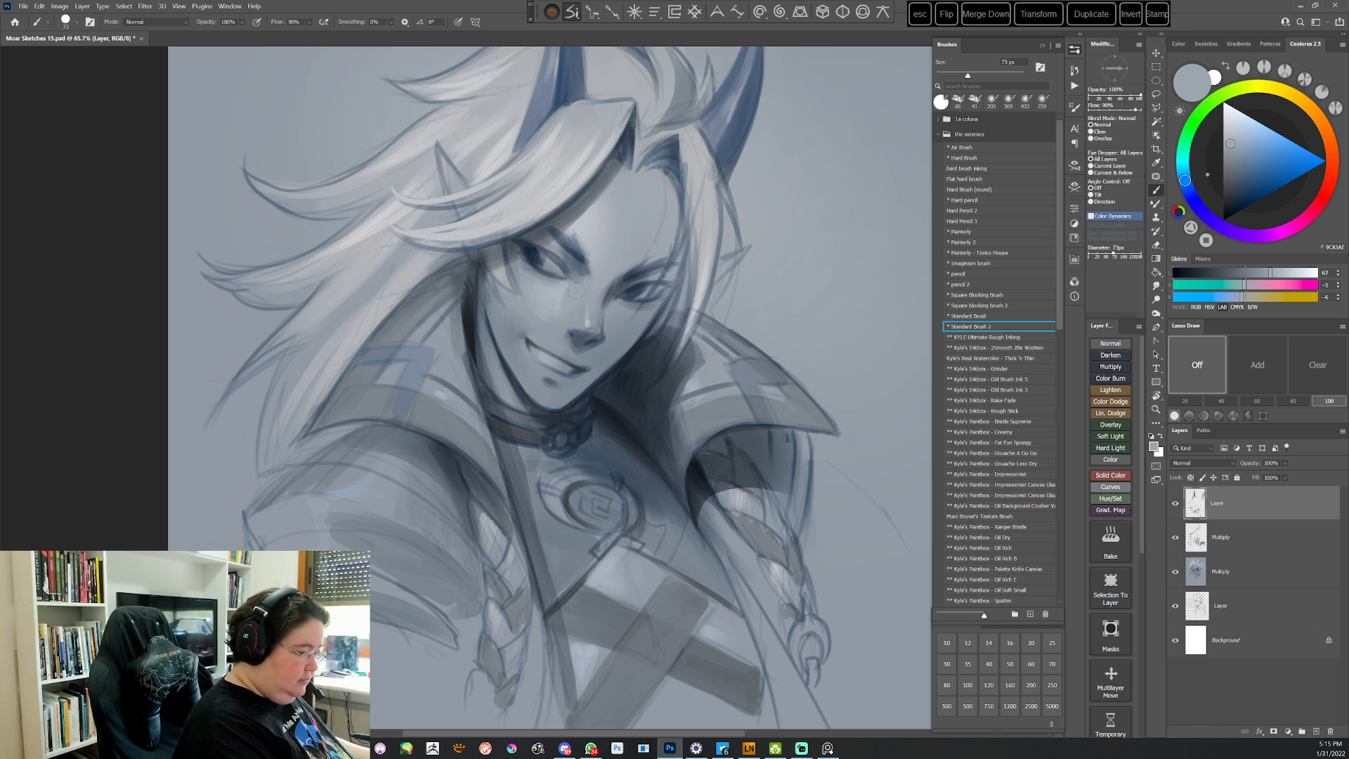
left_click(550, 295, "alt")
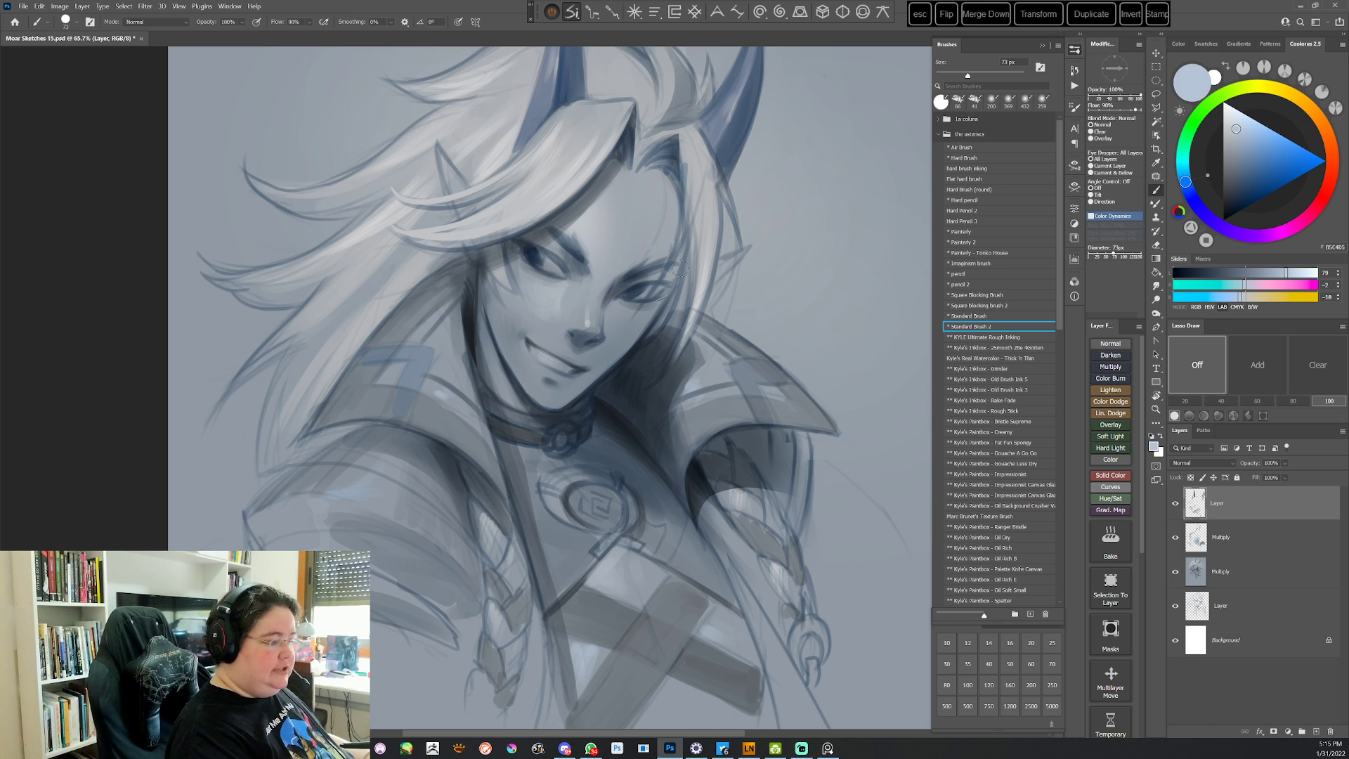
right_click(743, 290)
left_click(611, 305)
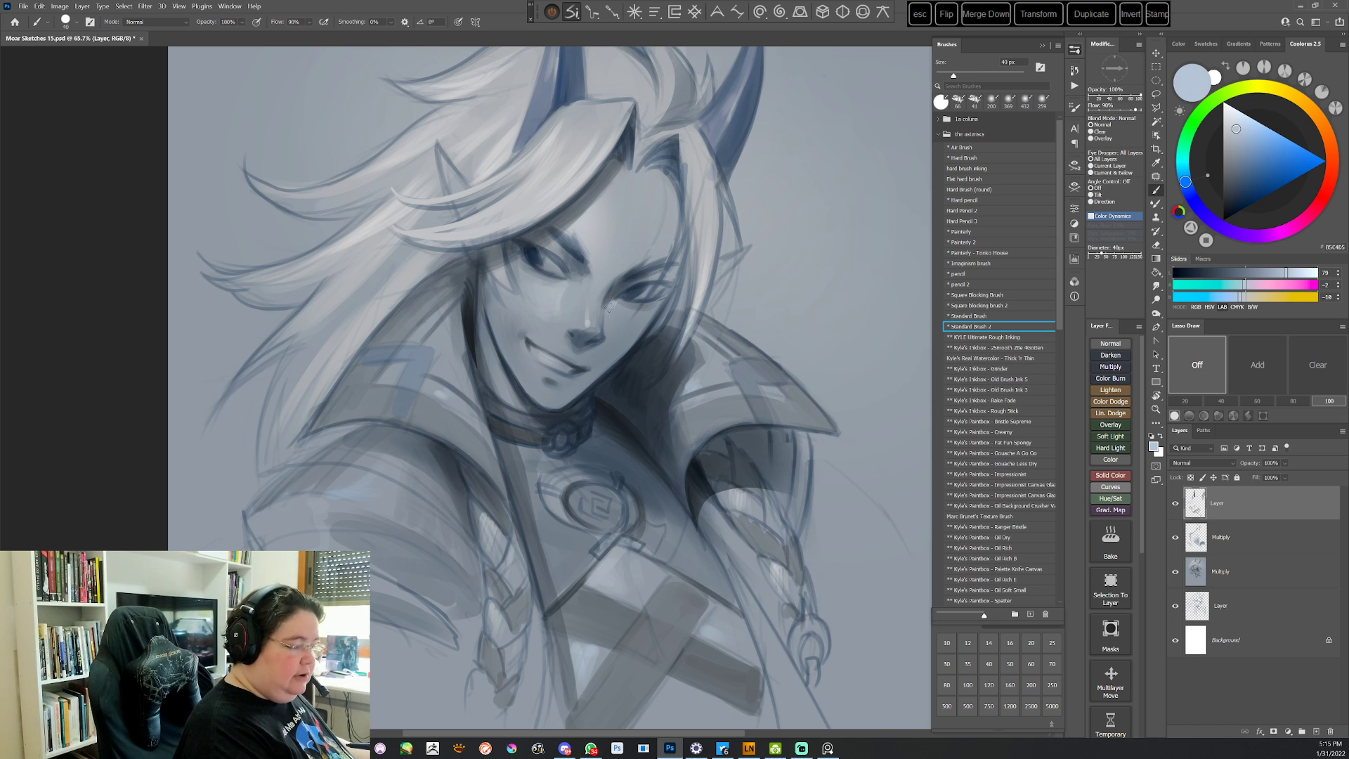
left_click_drag(686, 303, 638, 464)
left_click(624, 468, "alt")
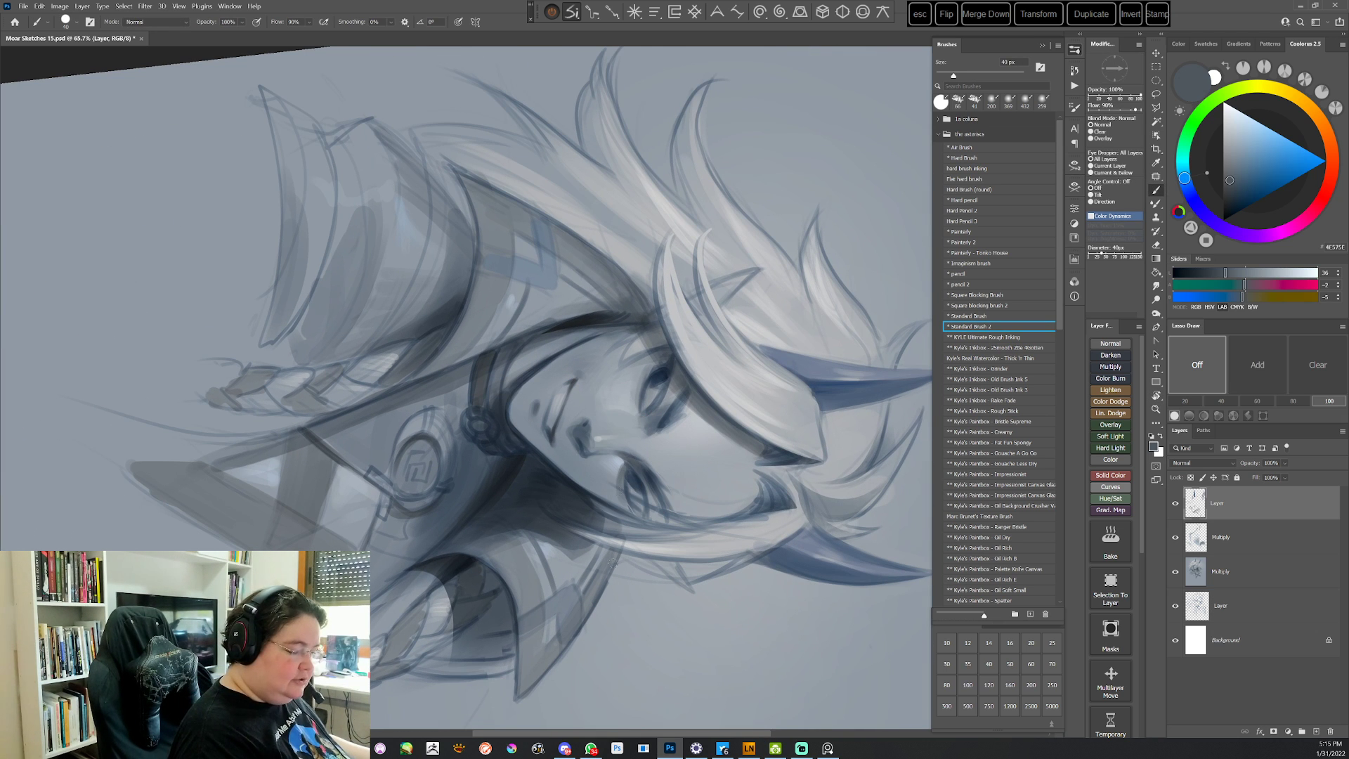
key("Escape")
Touch up the face's skin shading with light and mid blue-grey tones, using Standard Brush 2 at 28 px
left_click(610, 311, "alt")
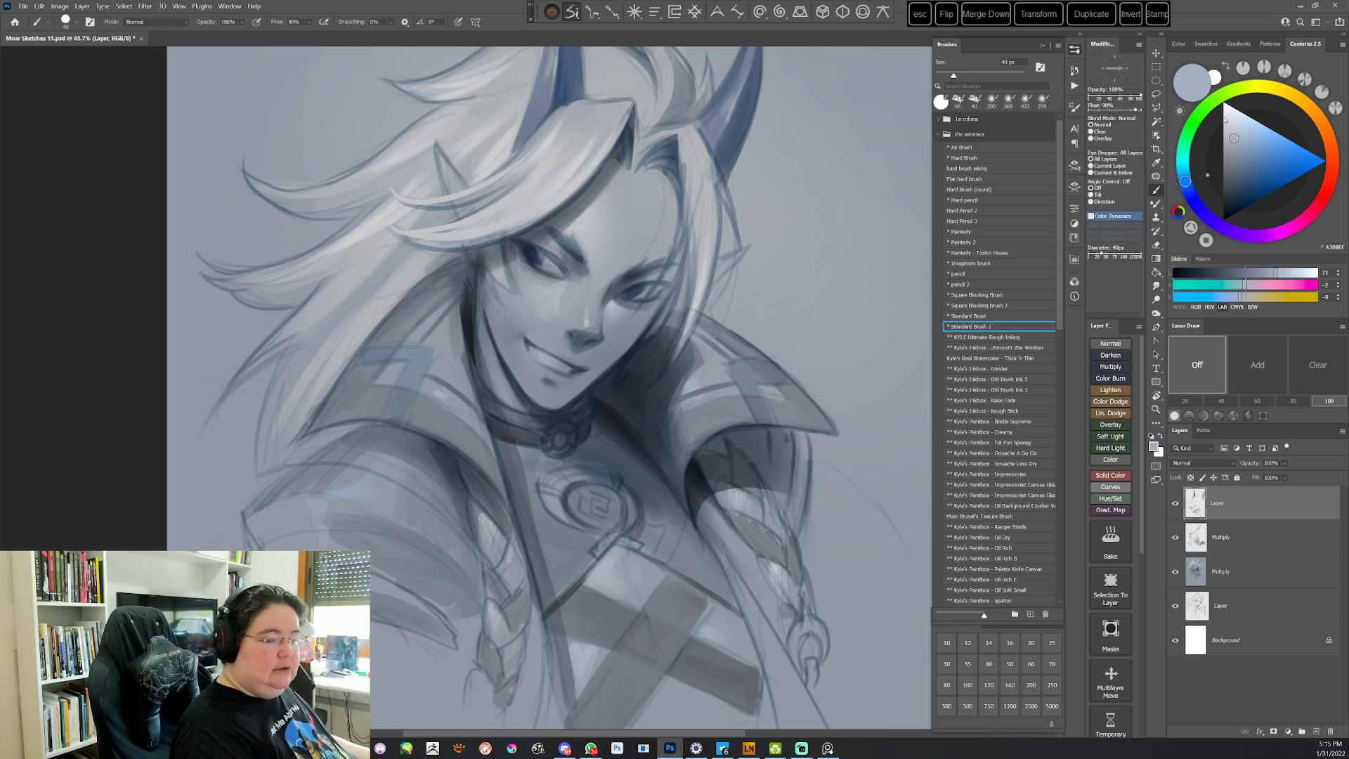
right_click(695, 250)
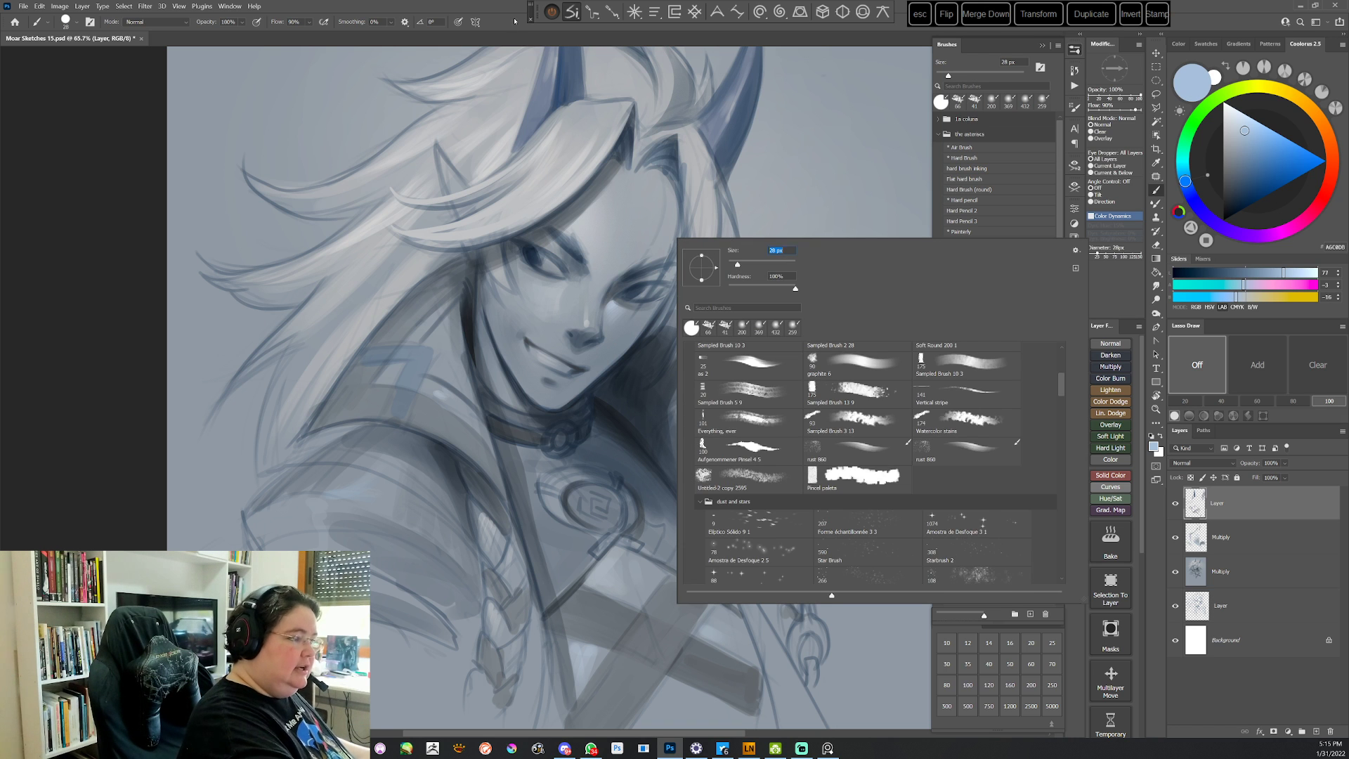
left_click(514, 21)
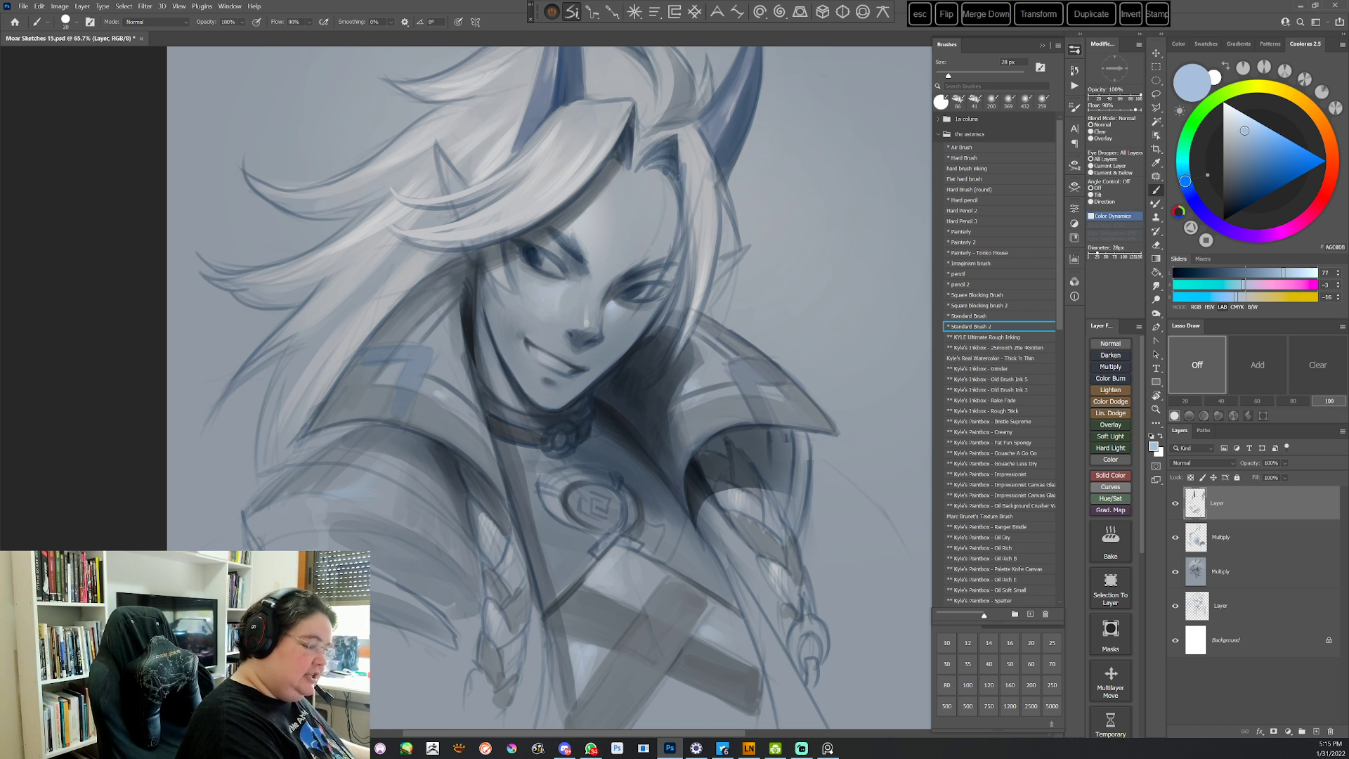
key("r")
left_click_drag(679, 177, 518, 604)
left_click(614, 476, "alt")
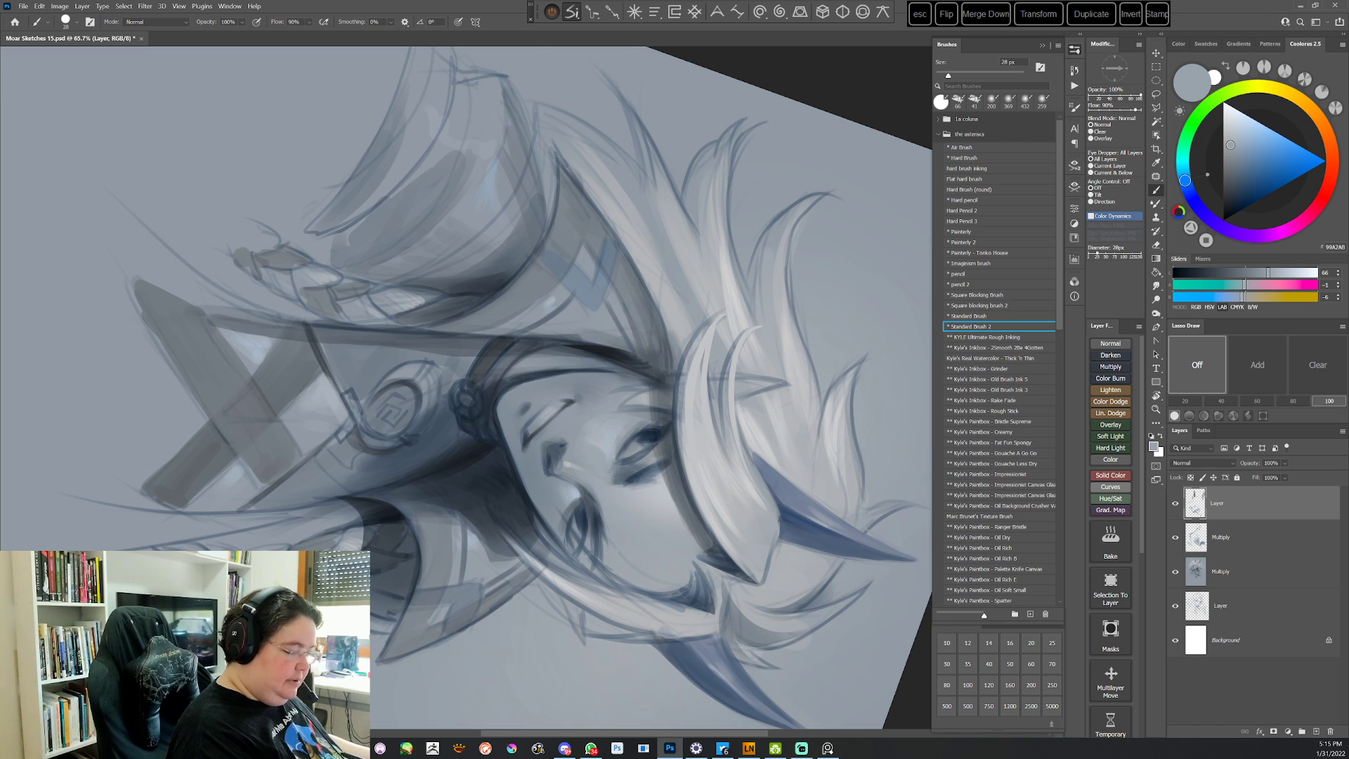
key("Escape")
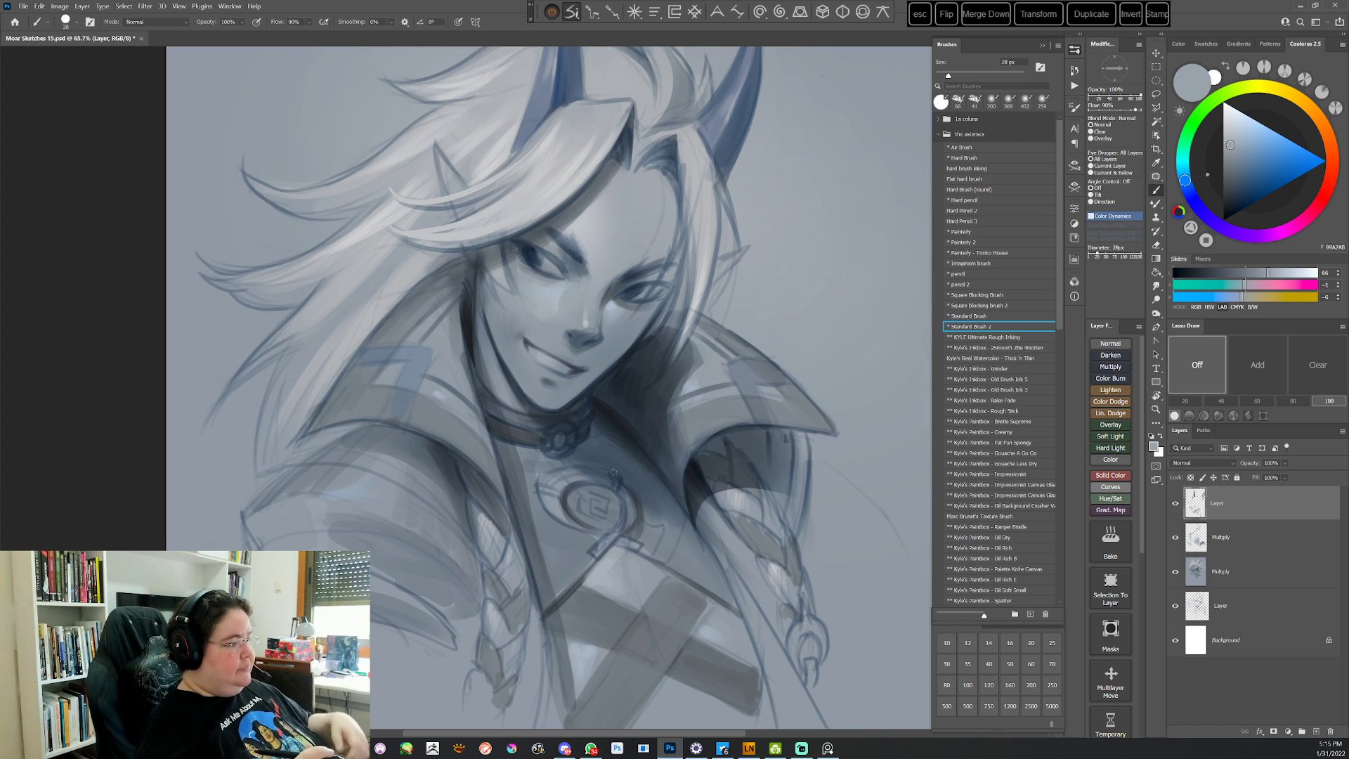
Work on the fringe-side eye's lines with sampled dark navy, using the pencil brush
left_click(560, 238, "alt")
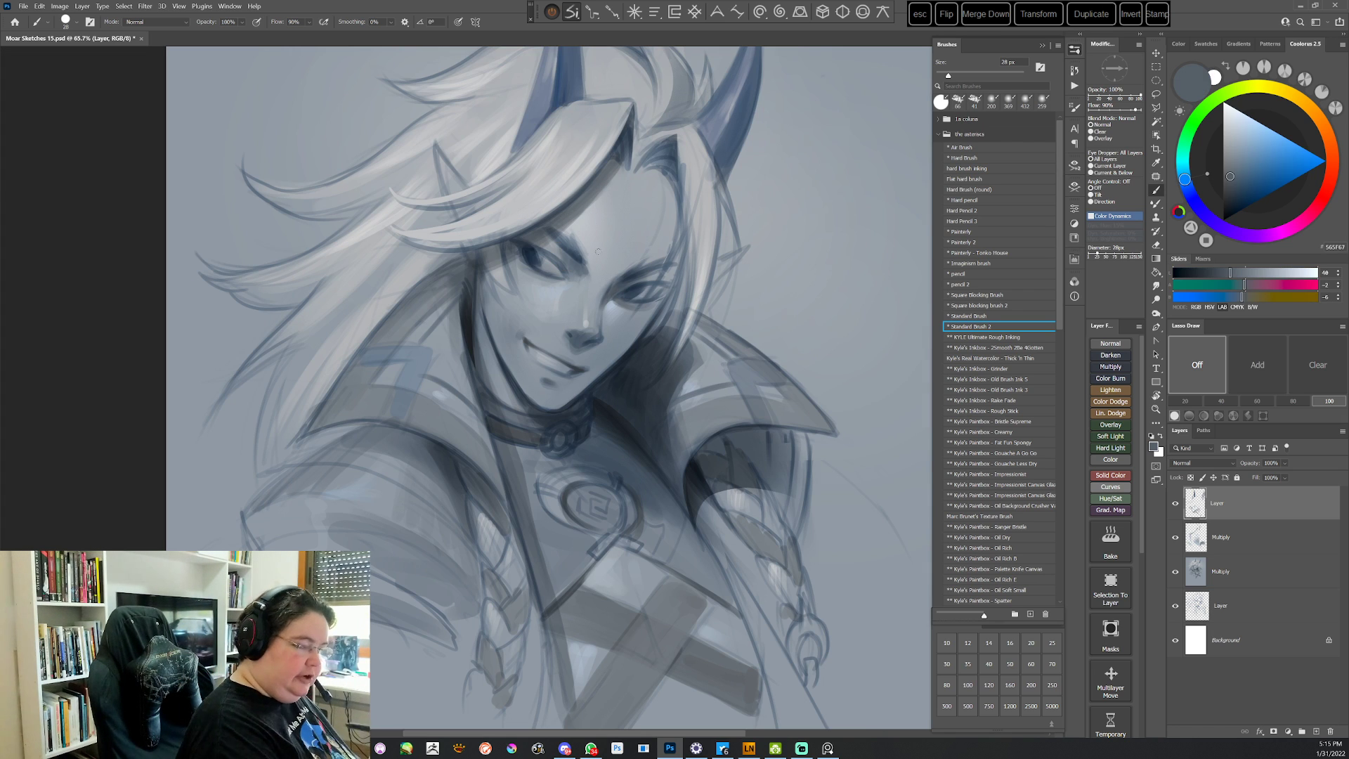
left_click(974, 274)
key("r")
left_click_drag(731, 337, 621, 597)
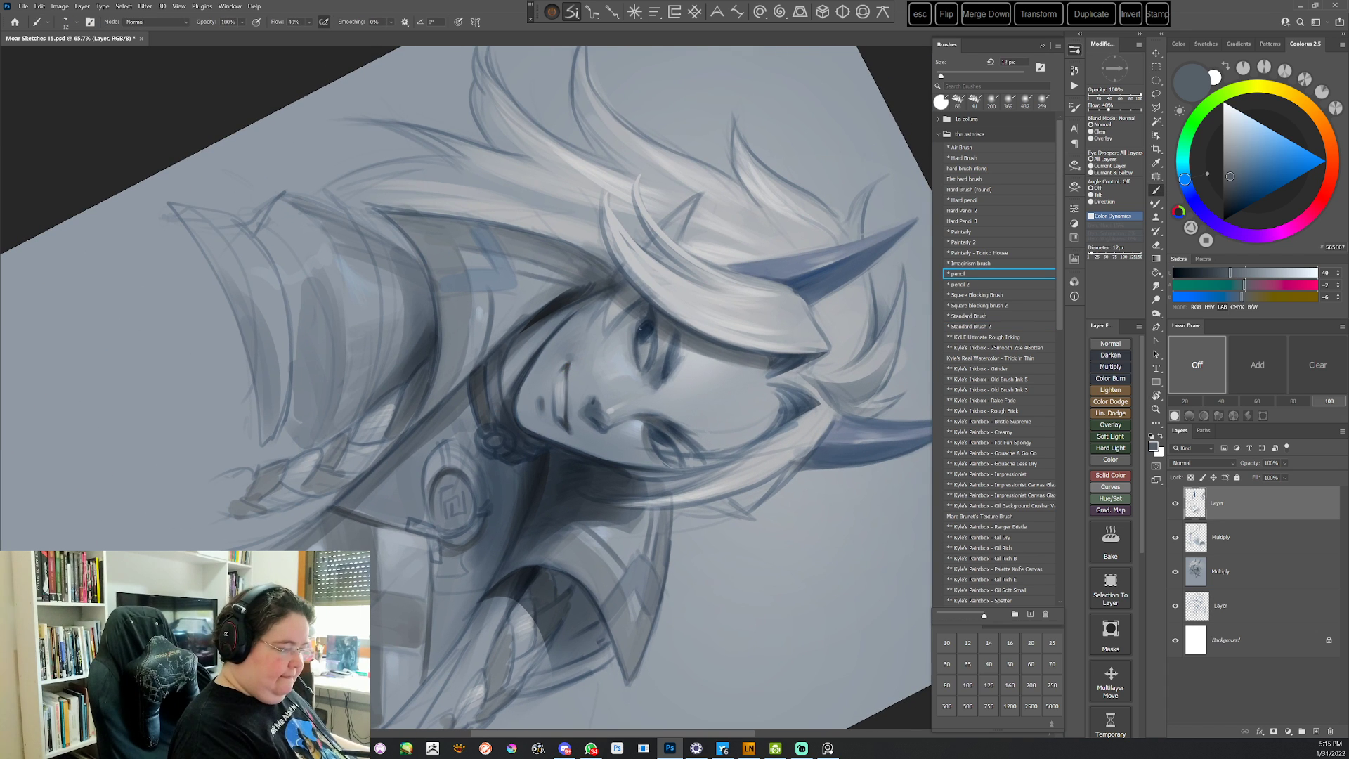
left_click(647, 327, "alt")
left_click_drag(668, 471, 624, 473)
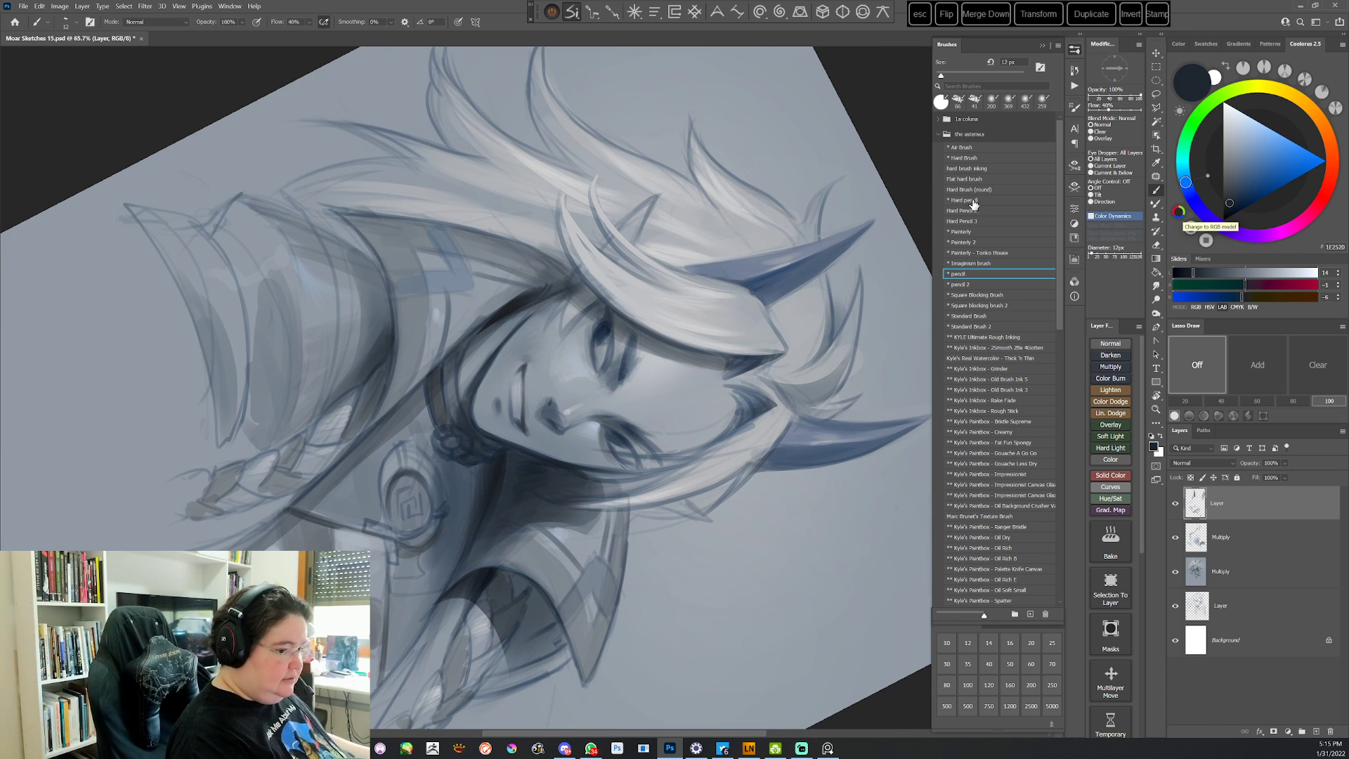
Darken the outlines of both eyes with a very dark navy, using the Hard pencil brush at 41 px
left_click(972, 201)
left_click(603, 322, "alt")
left_click_drag(597, 323, 594, 336)
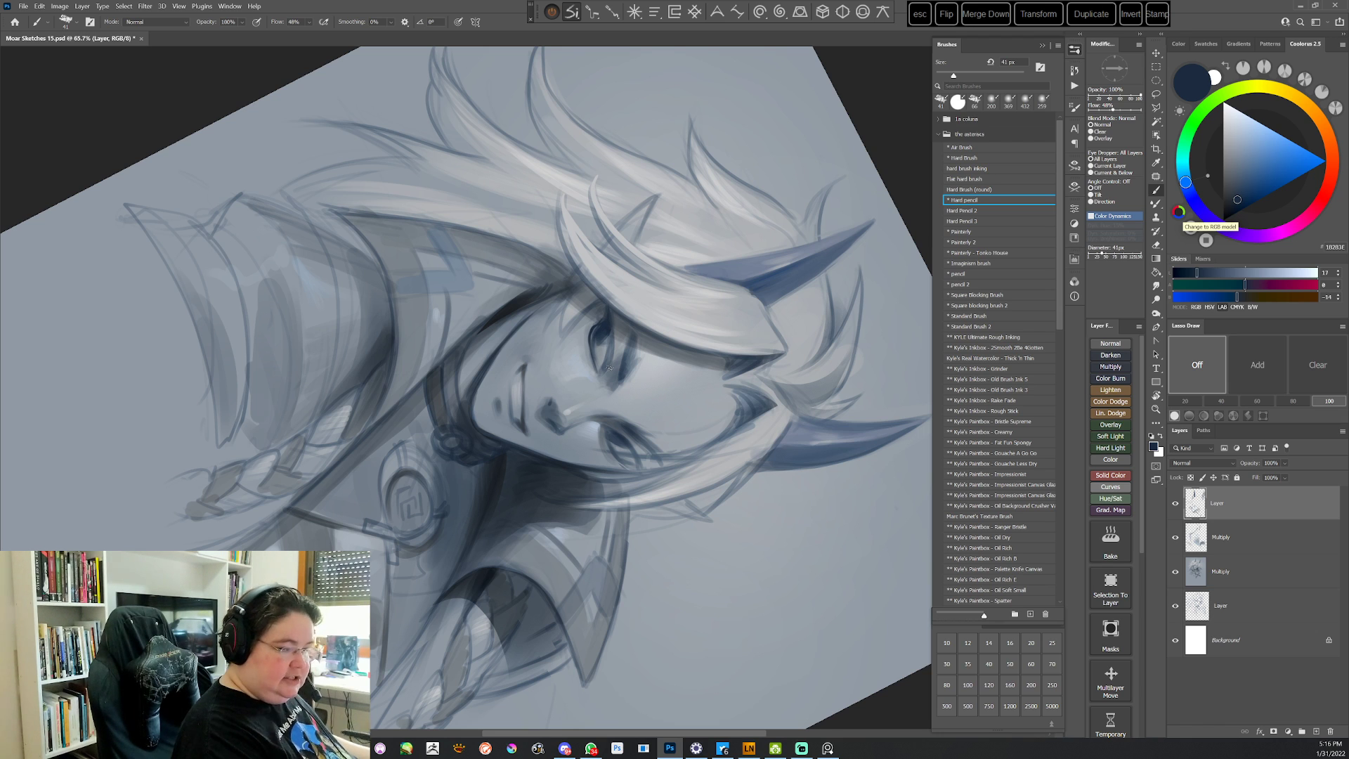
left_click(1232, 203)
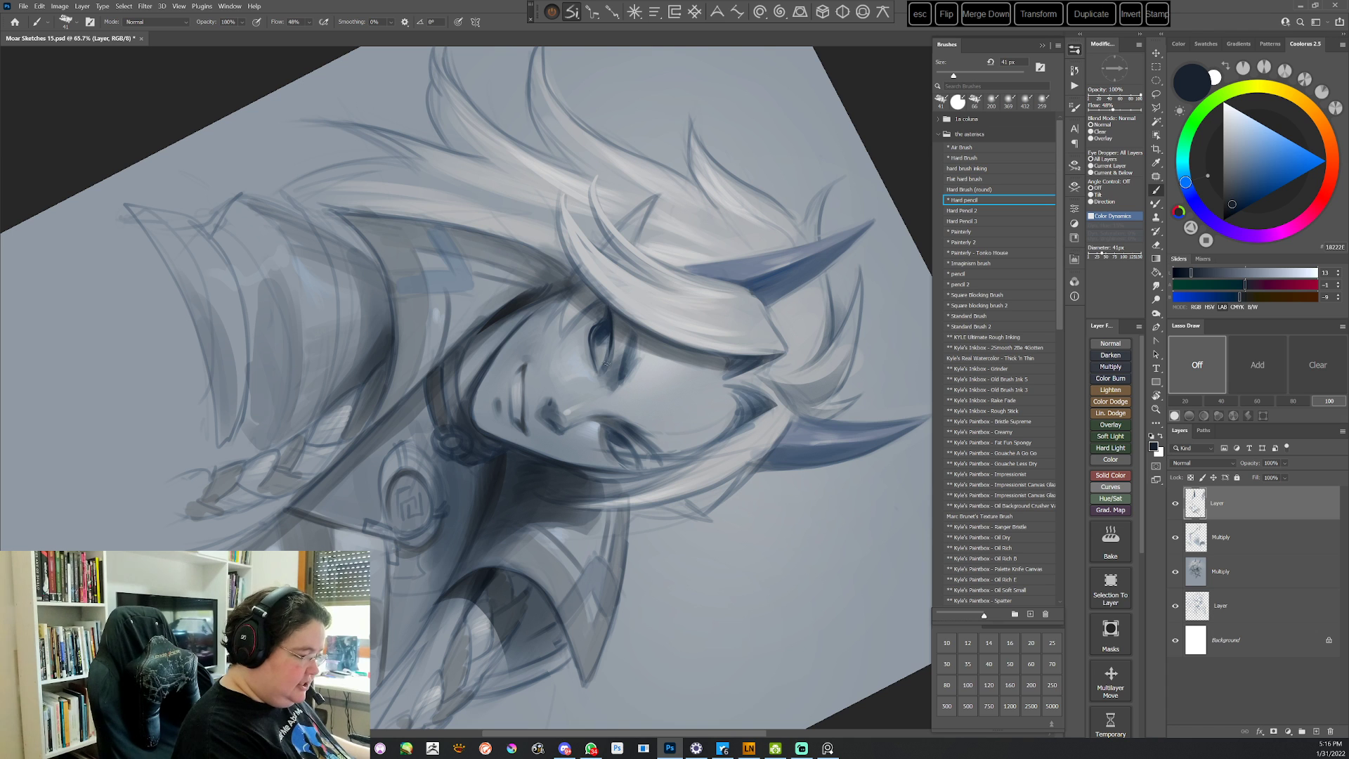
key("r")
mouse_move(598, 380)
left_mouse_down()
mouse_move(626, 566)
mouse_move(614, 518)
mouse_move(550, 591)
left_mouse_up()
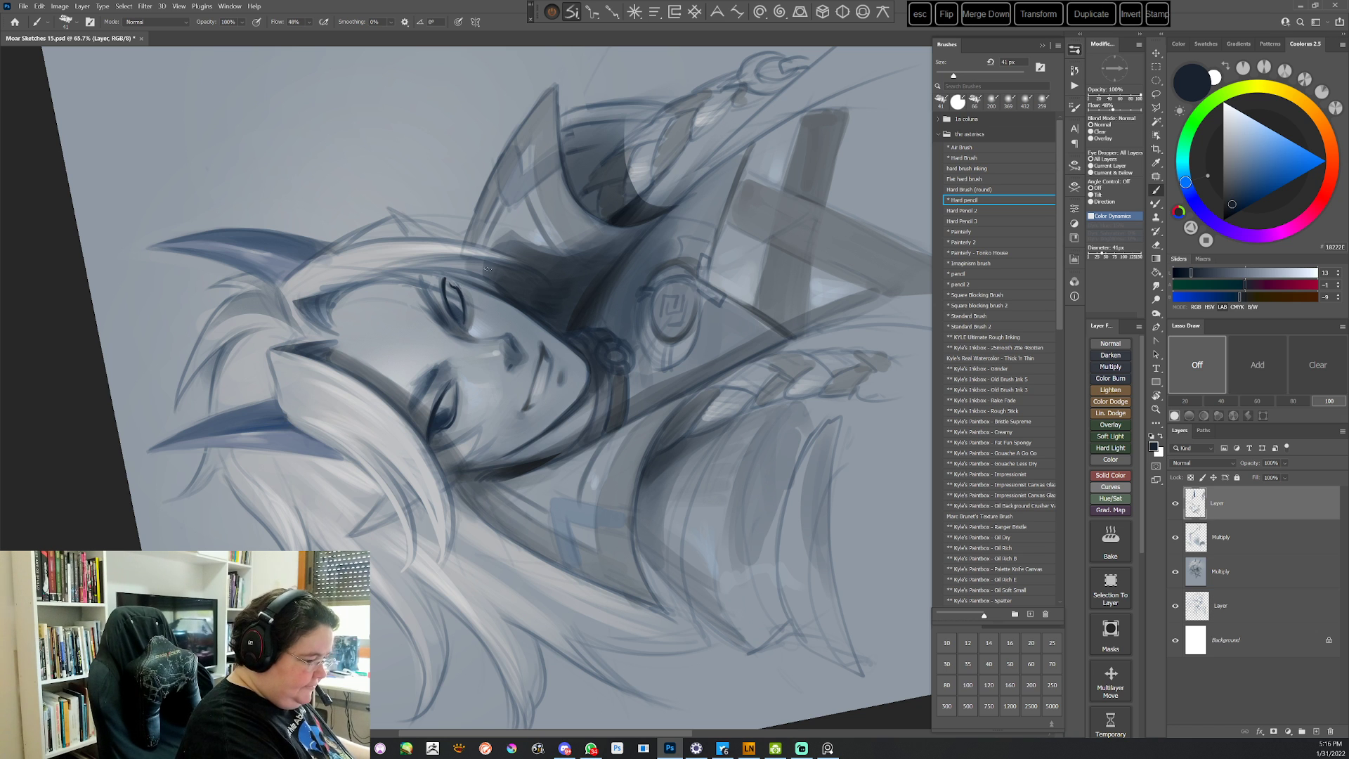
Strengthen the dark lash lines around the eyes with dark navy, using Standard Brush 2 at 44 px
mouse_move(488, 269)
left_mouse_down()
mouse_move(689, 536)
mouse_move(808, 422)
left_mouse_up()
left_click(967, 316)
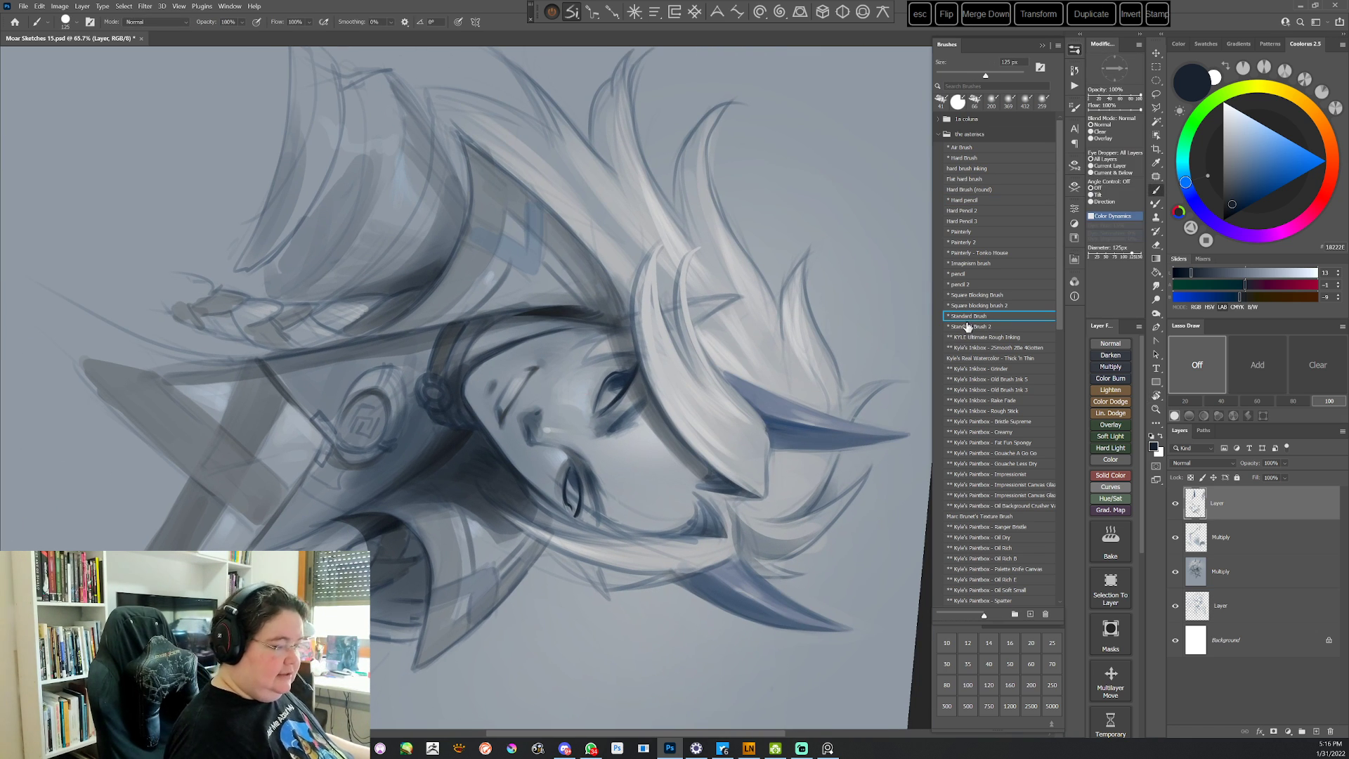
left_click(967, 327)
left_click_drag(687, 500, 668, 457)
key("r")
mouse_move(681, 397)
left_mouse_down()
mouse_move(705, 461)
mouse_move(684, 494)
left_mouse_up()
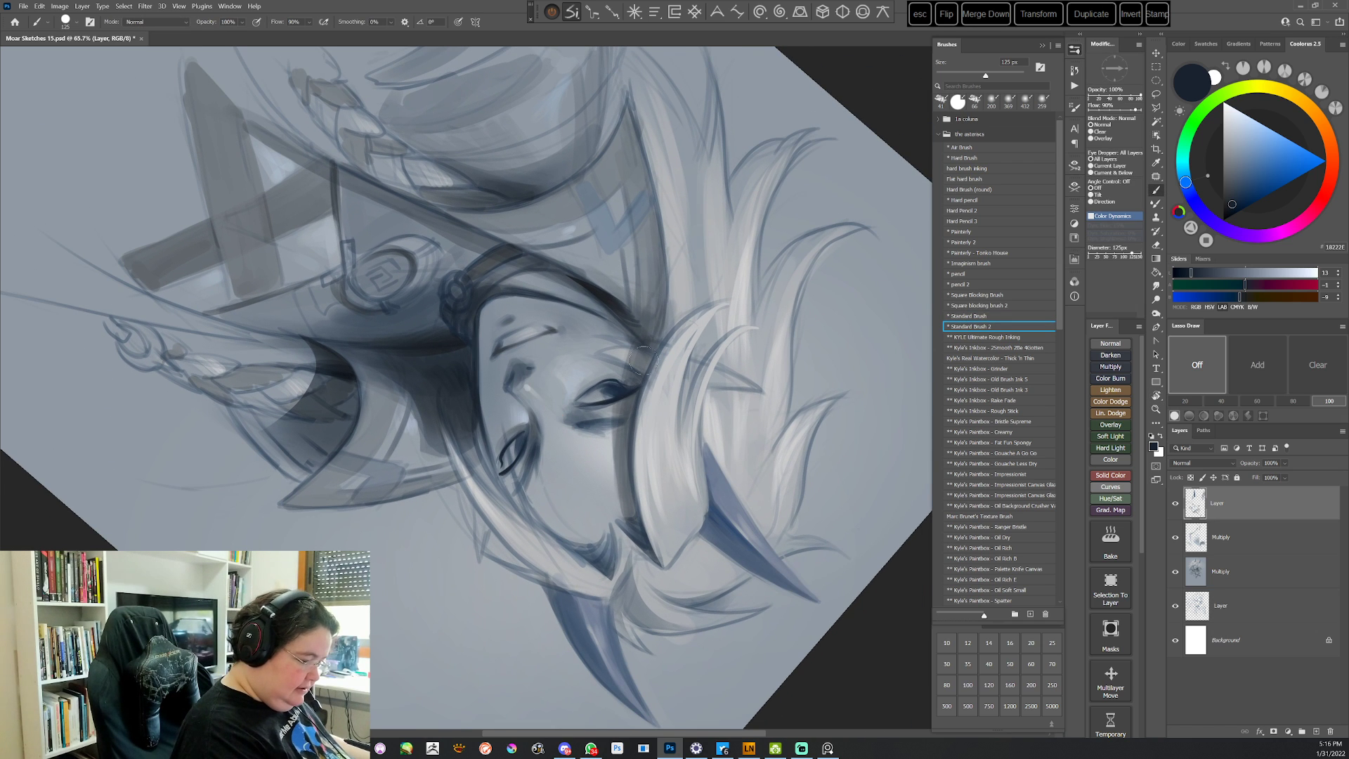
right_click(739, 312)
left_click_drag(834, 331, 816, 331)
left_click(609, 388)
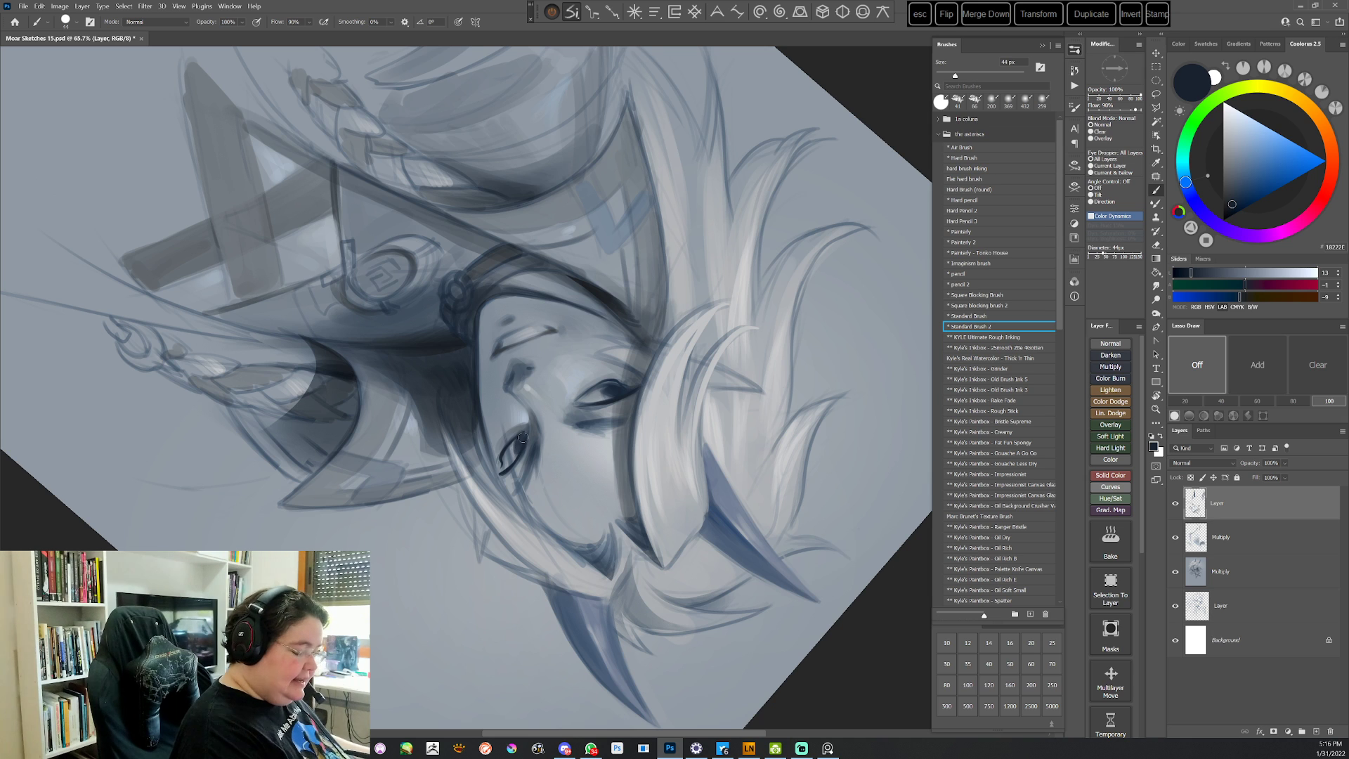
key("Escape")
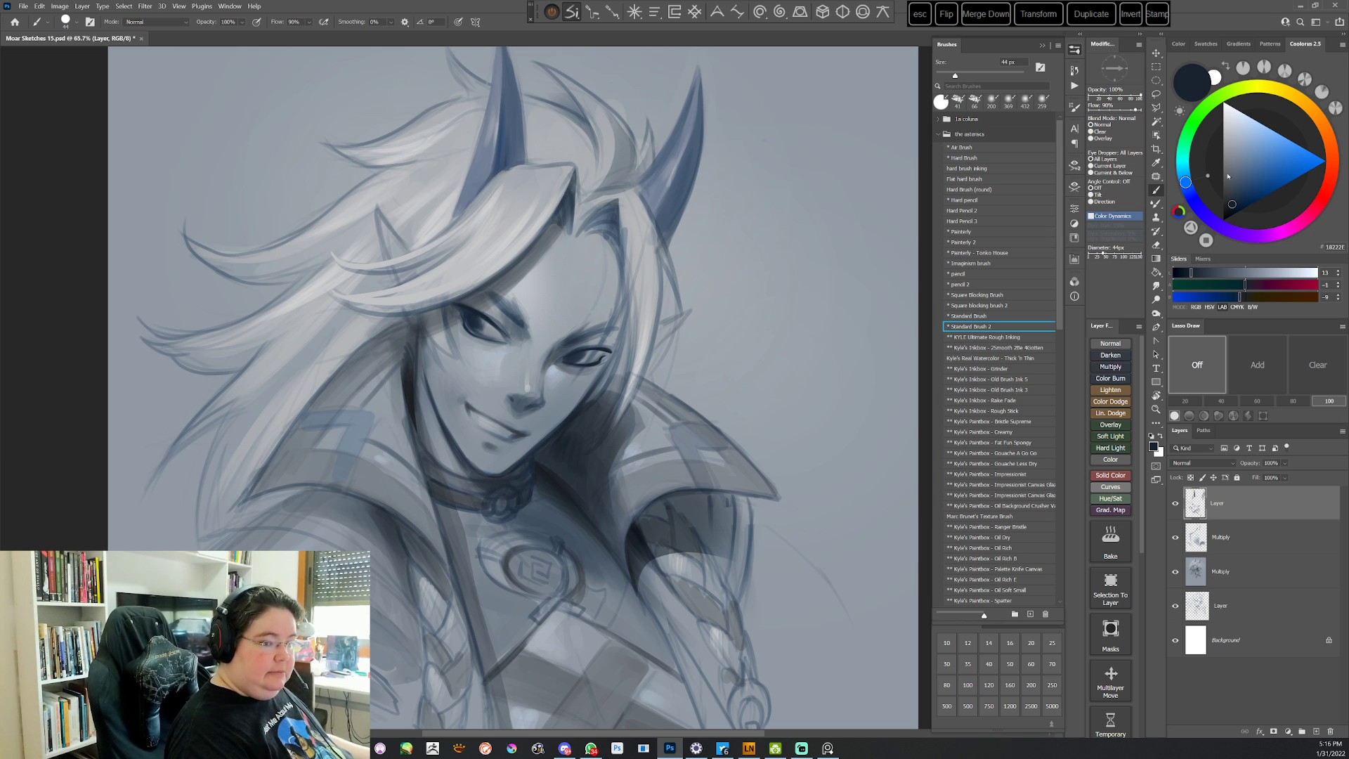
Paint the eyes' inner details with mid blue and sampled blue-grey tones, using Standard Brush 2 at 21 px
left_click(1245, 173)
right_click(654, 326)
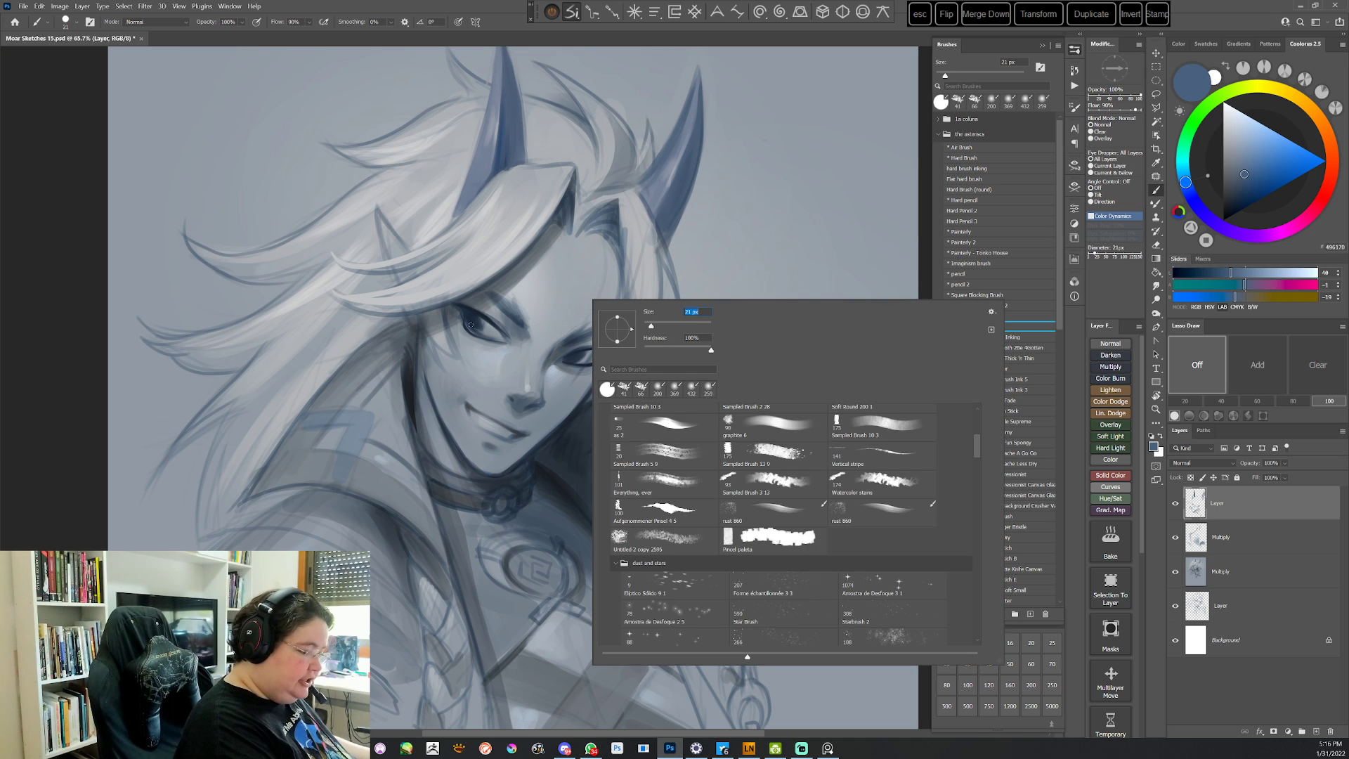
key("Escape")
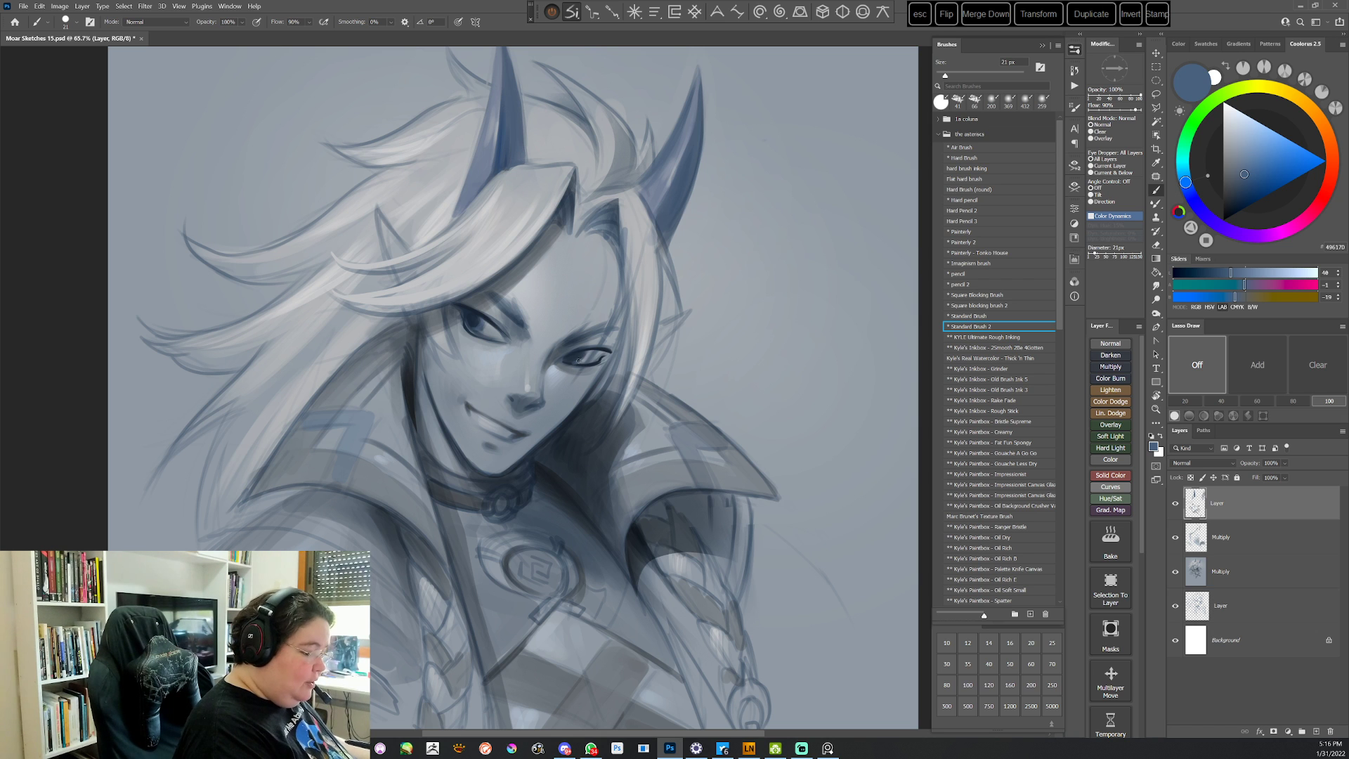
key("r")
left_click_drag(780, 265, 597, 560)
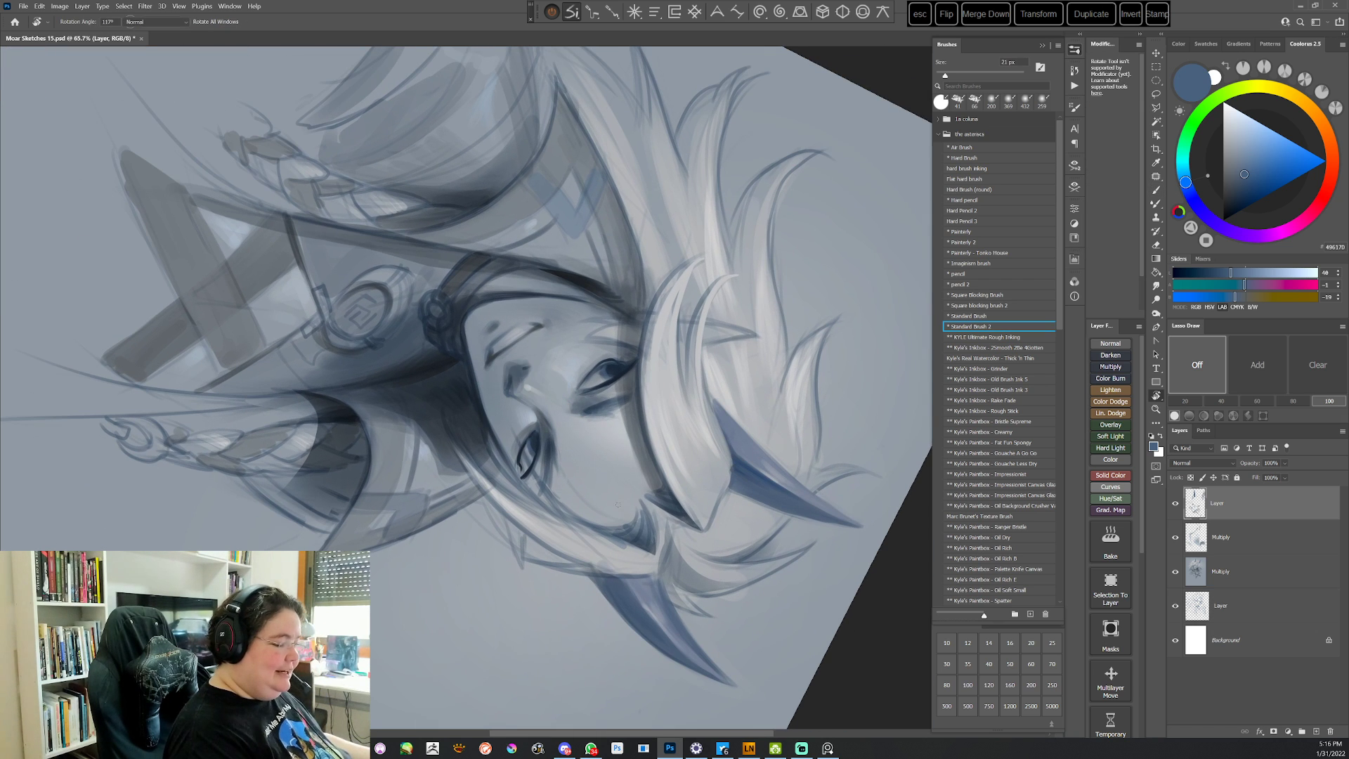
left_click(612, 370, "alt")
left_click(606, 378, "alt")
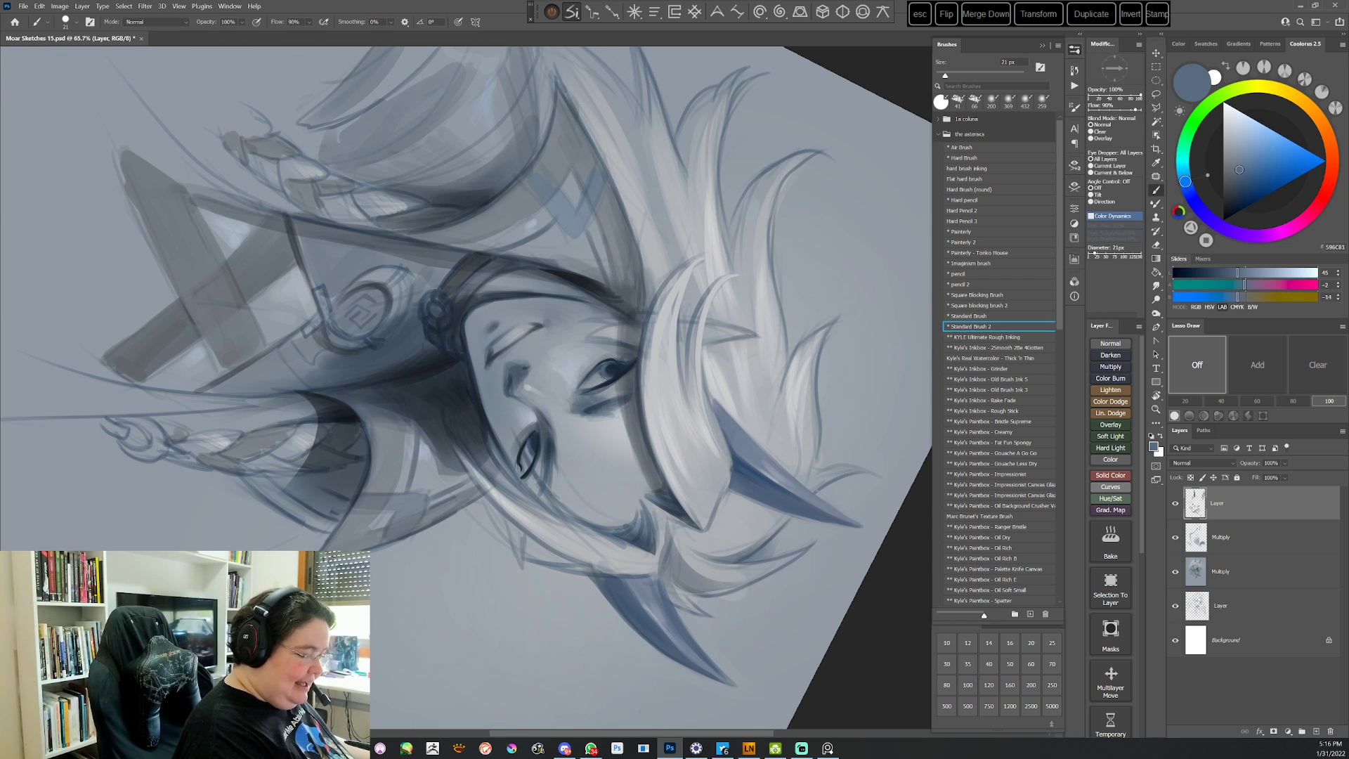
left_click(536, 438, "alt")
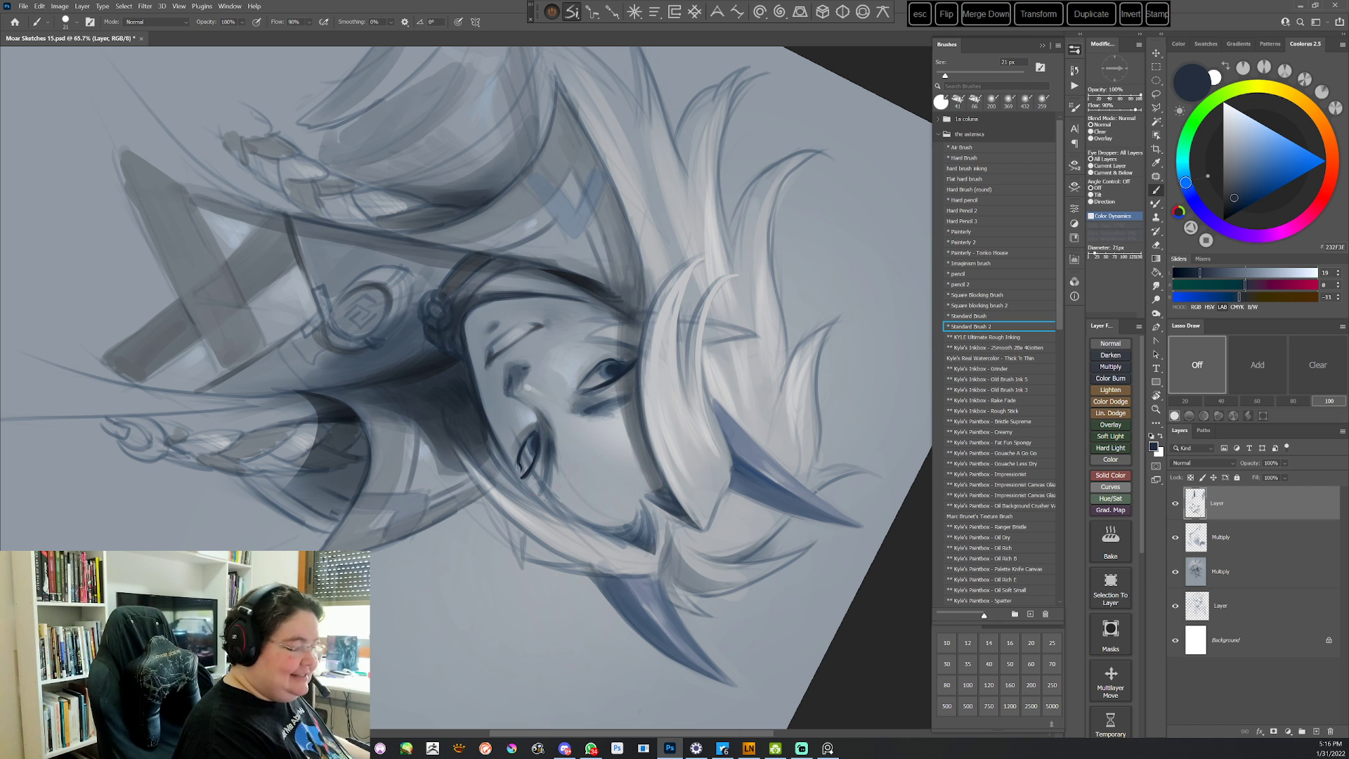
Deepen the fringe-side eye's upper lash line with sampled dark navy, using the 21 px brush
key("Escape")
key("r")
left_click_drag(719, 470, 656, 190)
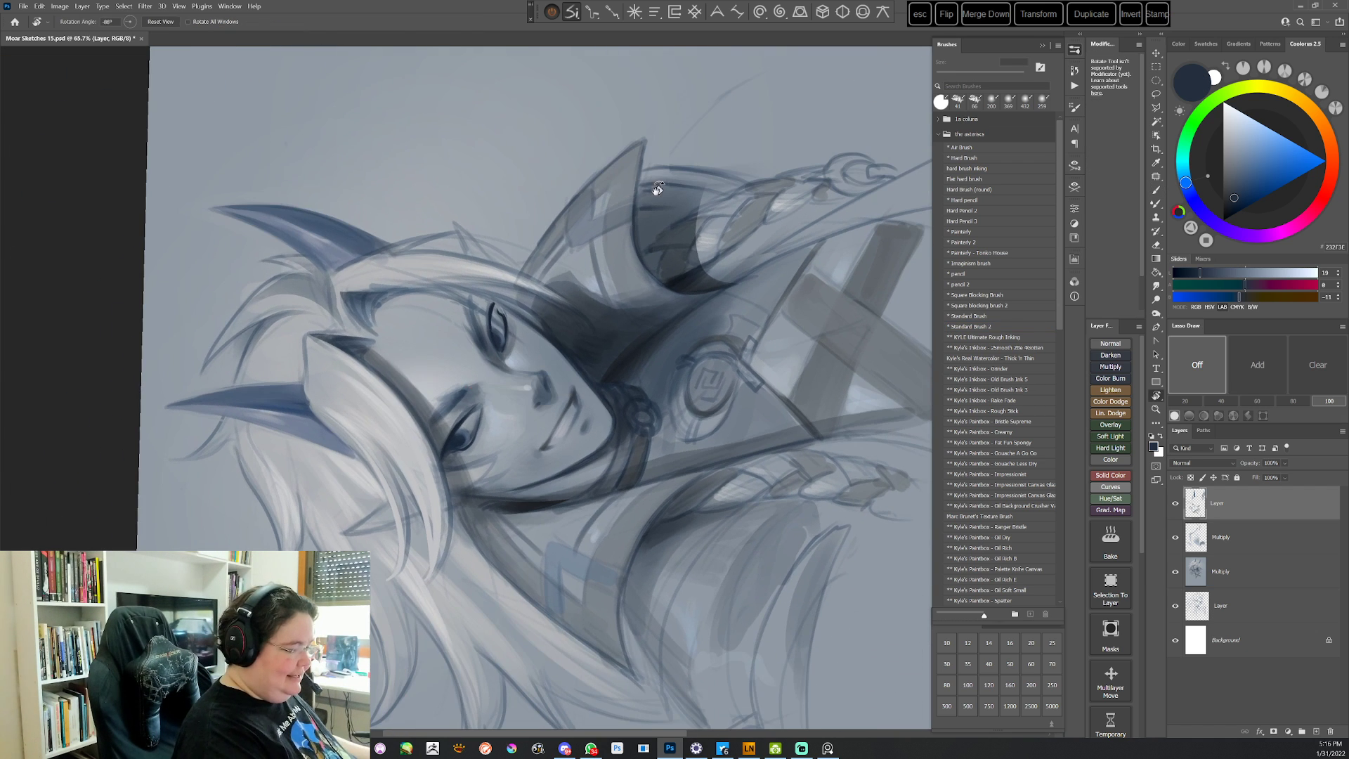
left_click(464, 419, "alt")
key("Escape")
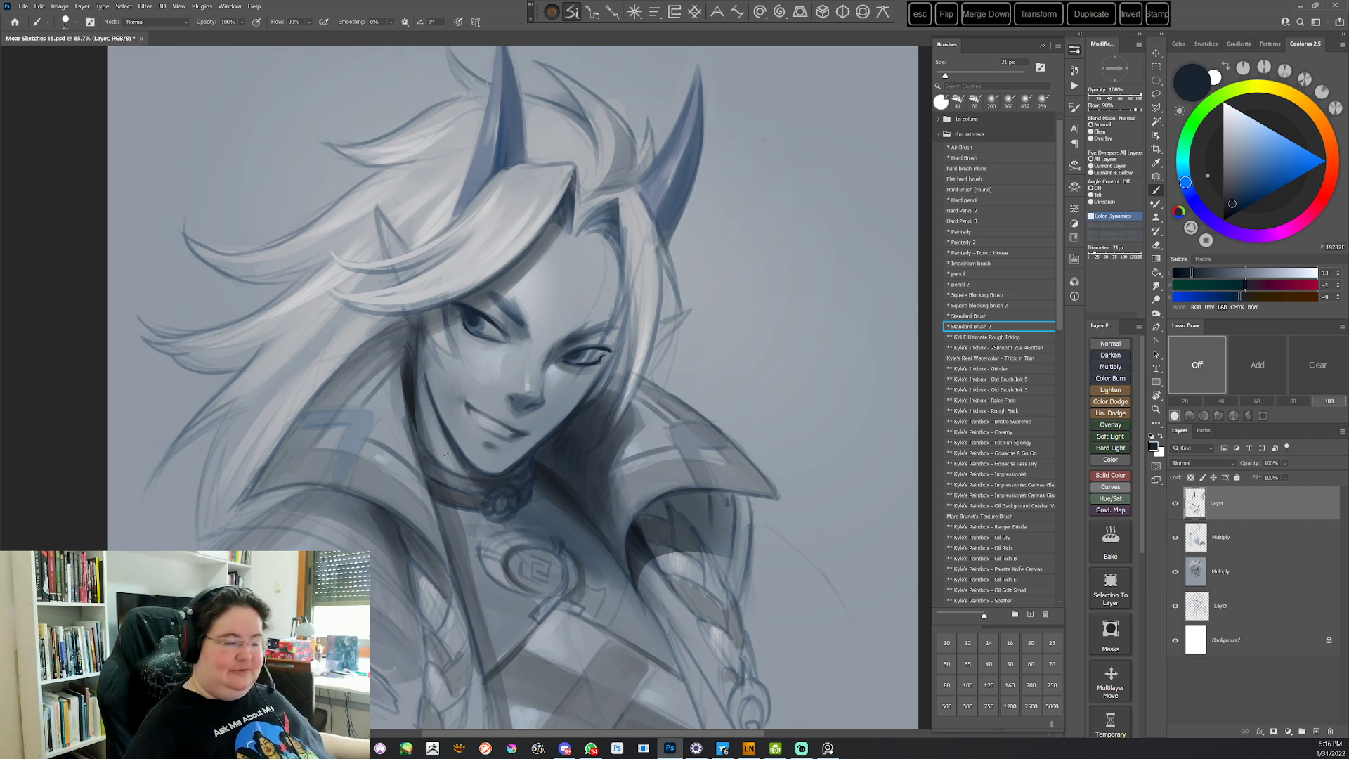
Refine the fringe-side eye's outer corner and lid with sampled mid grey-blue and dark navy tones
key("r")
left_click_drag(704, 393, 606, 484)
key("b")
left_click(555, 302, "alt")
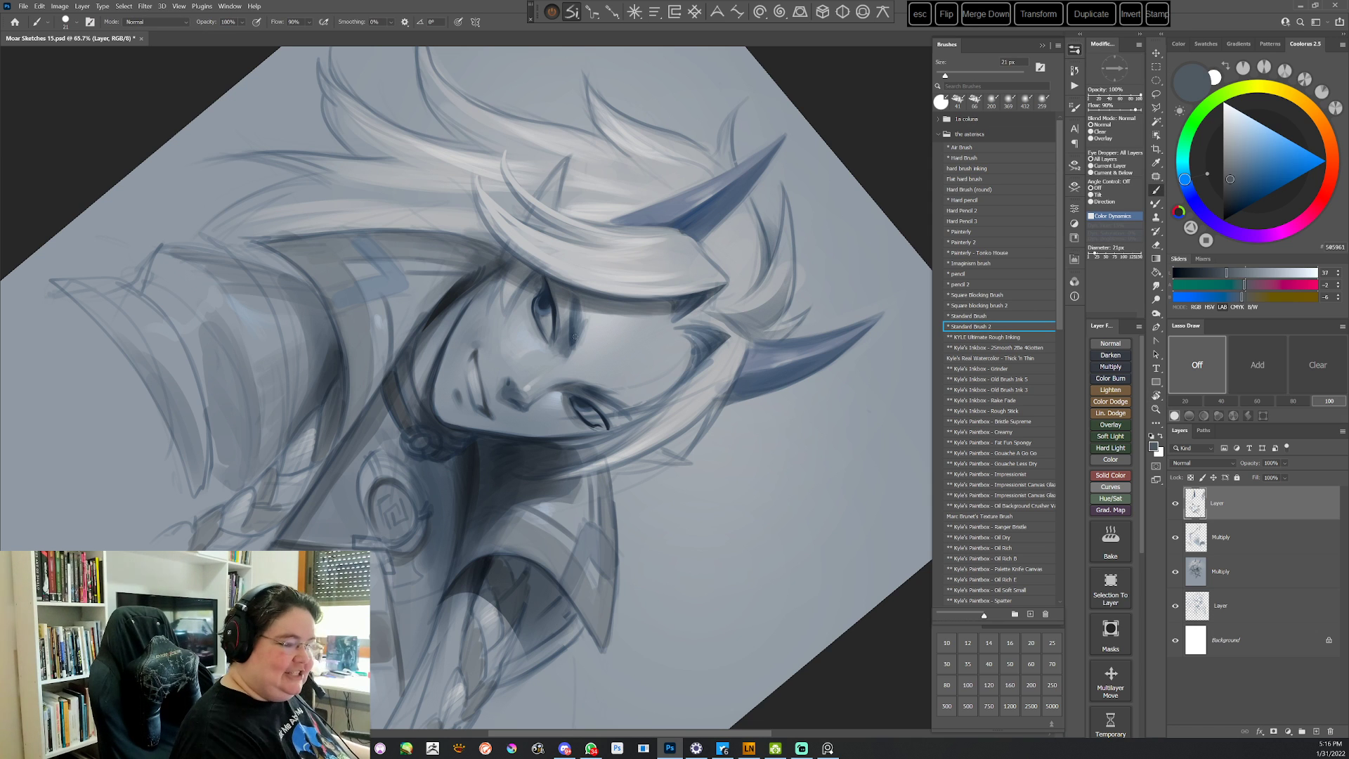
left_click(550, 292, "alt")
left_click(544, 279, "alt")
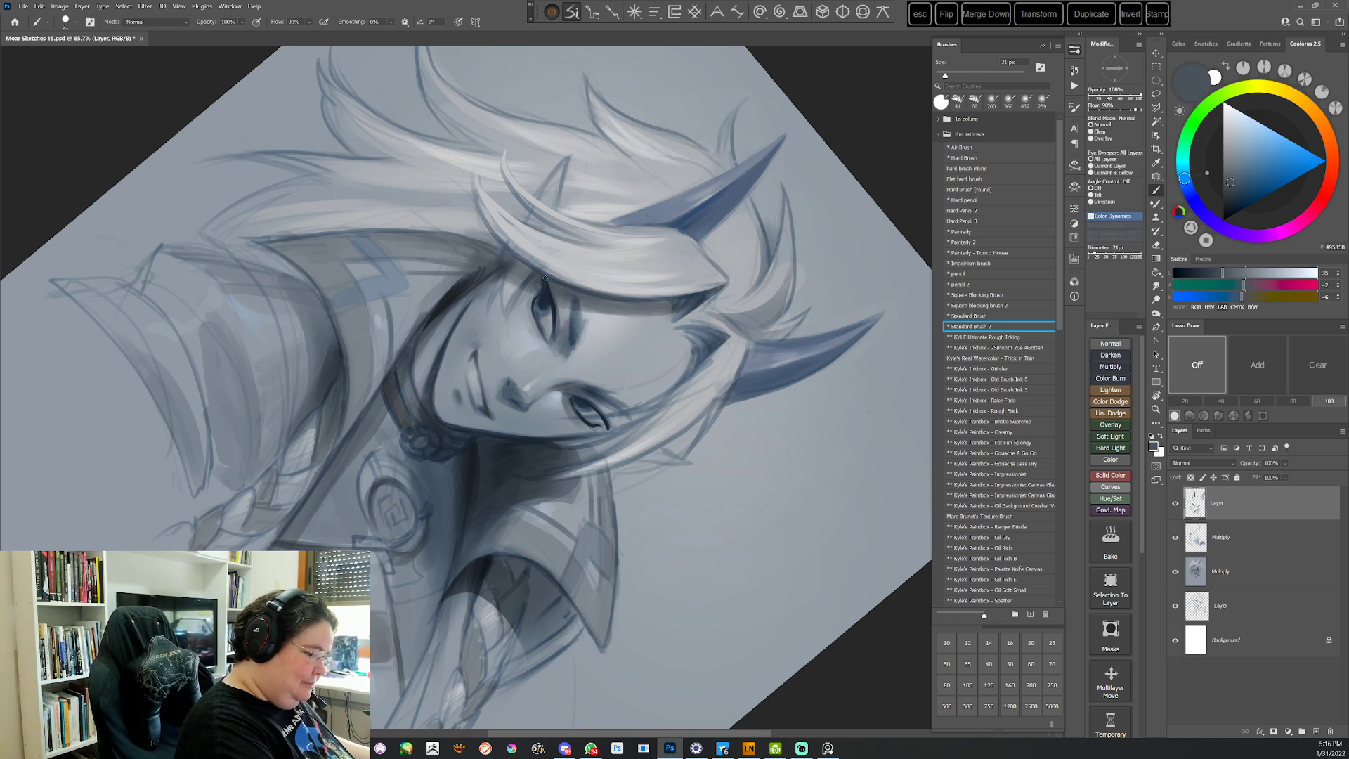
left_click(541, 293, "alt")
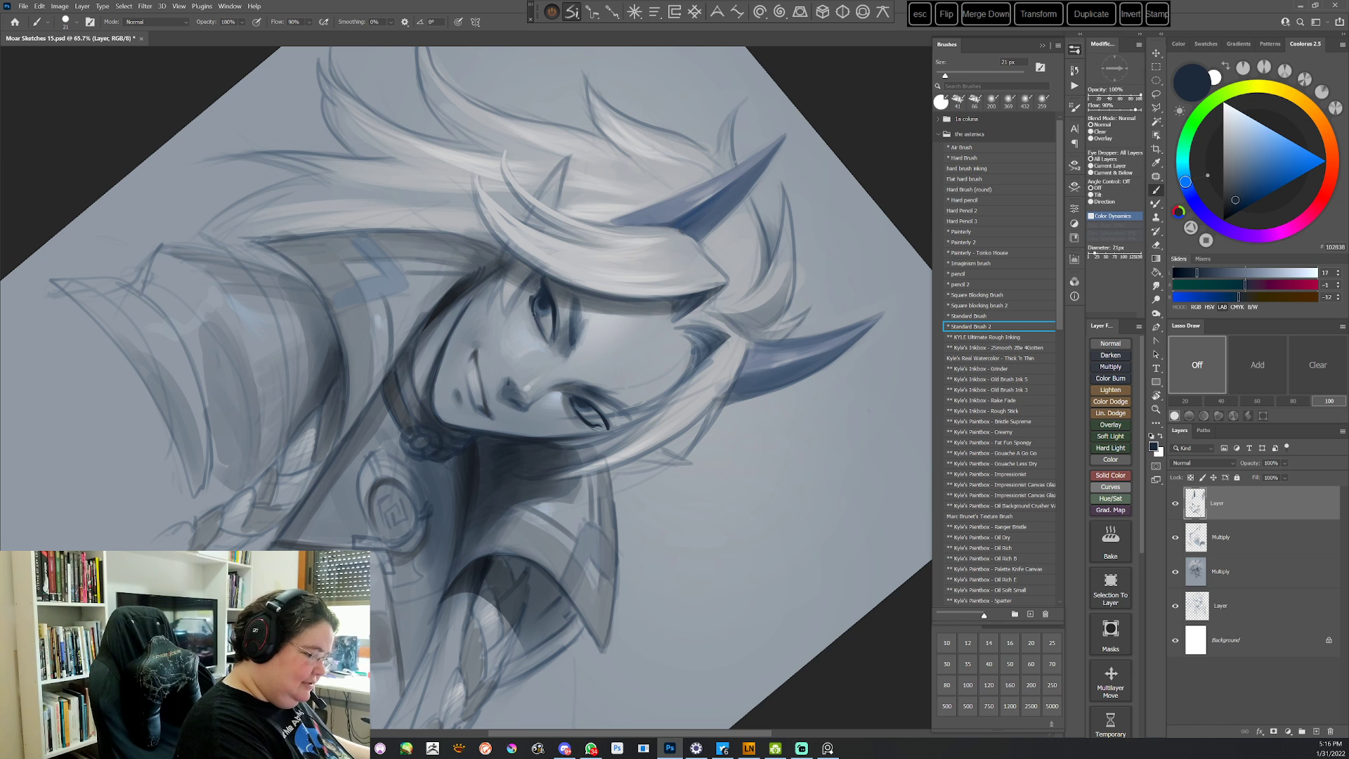
left_click(553, 289, "alt")
Clean up the far eye's outer corner with sampled light grey-blue skin and dark navy tones
key("r")
left_click_drag(553, 281, 448, 585)
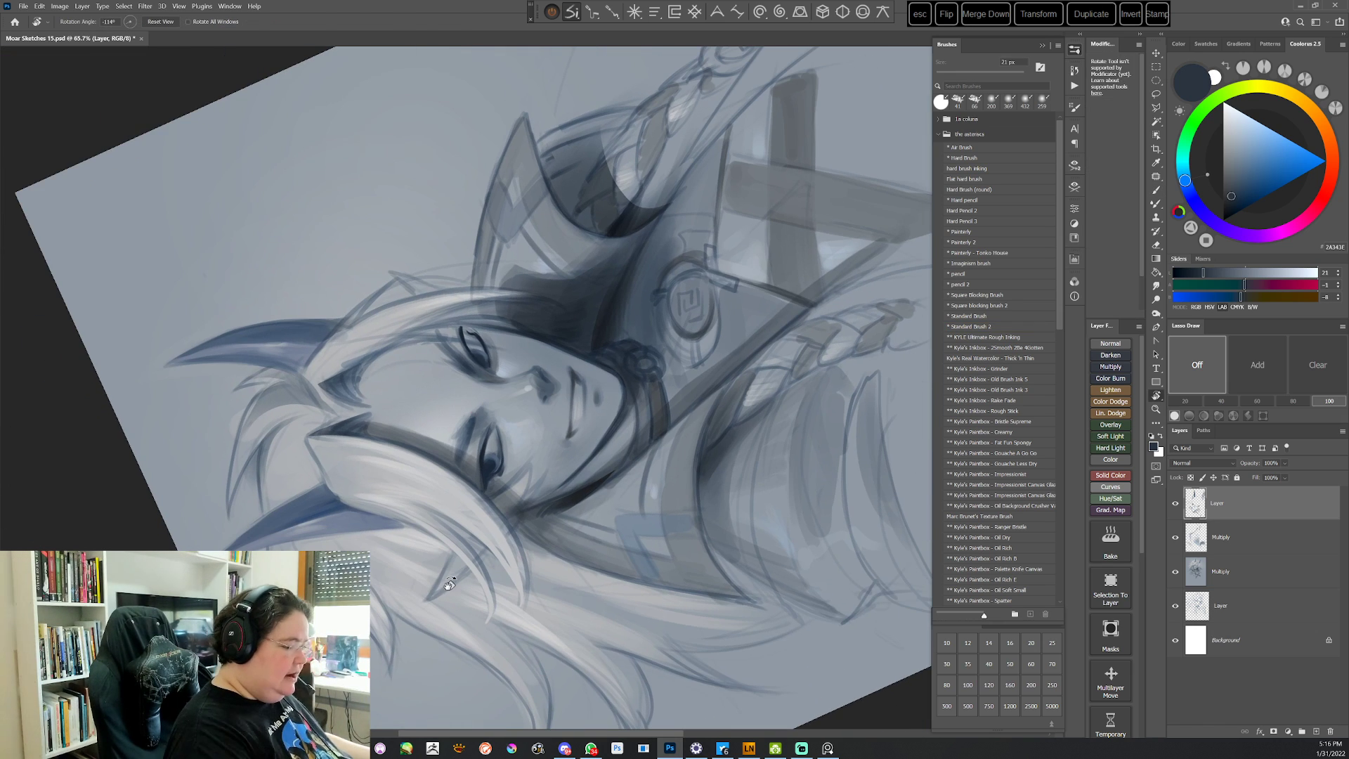
left_click(465, 331, "alt")
left_click(462, 328, "alt")
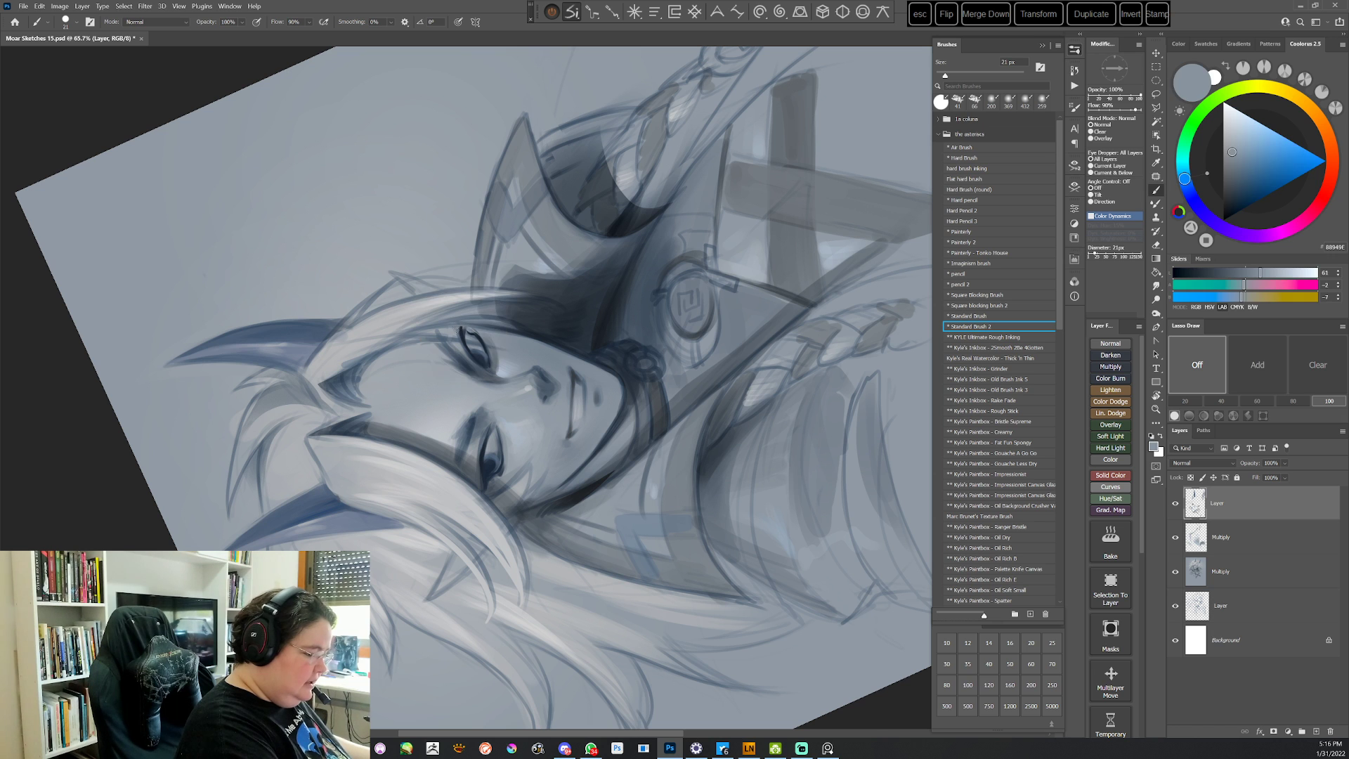
left_click(464, 331, "alt")
left_click(464, 333, "alt")
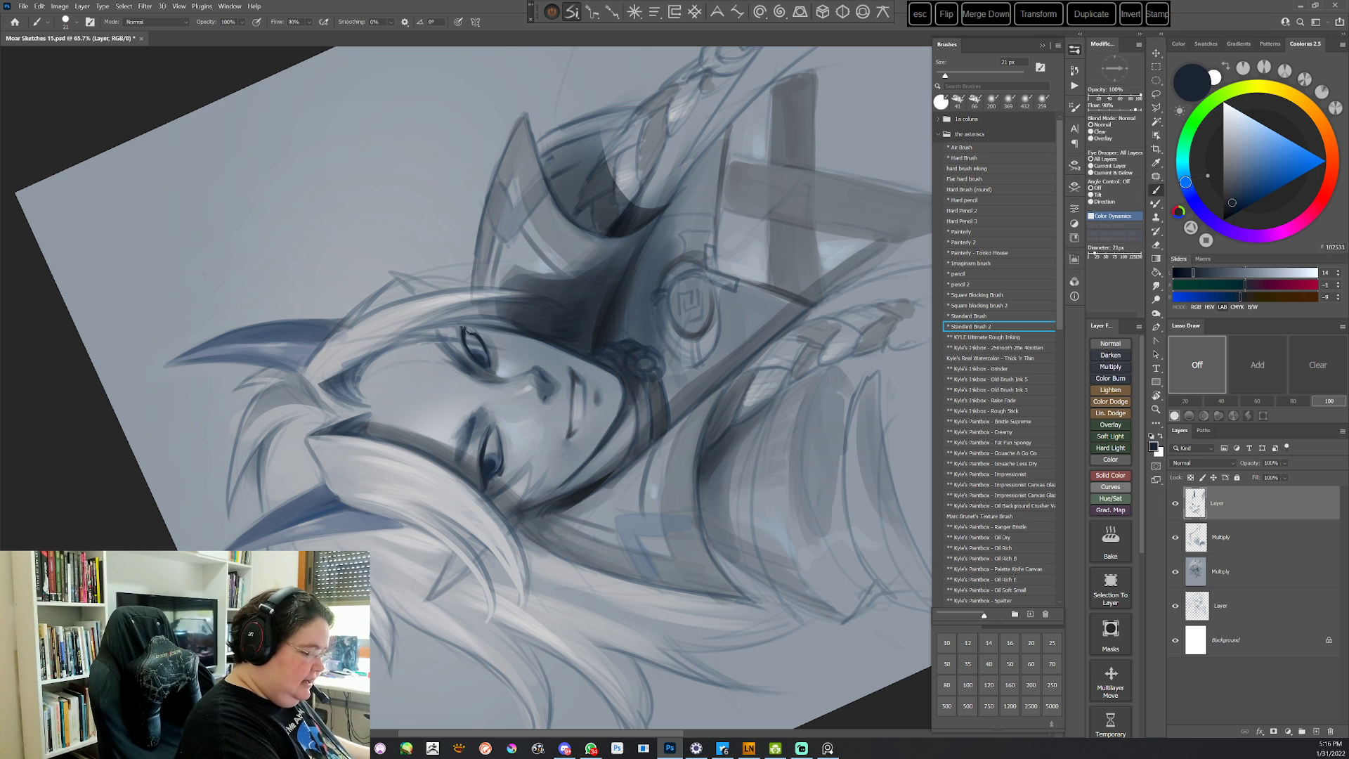
key("Escape")
Thicken the far eye's dark lash line with sampled dark navy, using Standard Brush 2 at 21 px
key("r")
left_click_drag(675, 474, 497, 551)
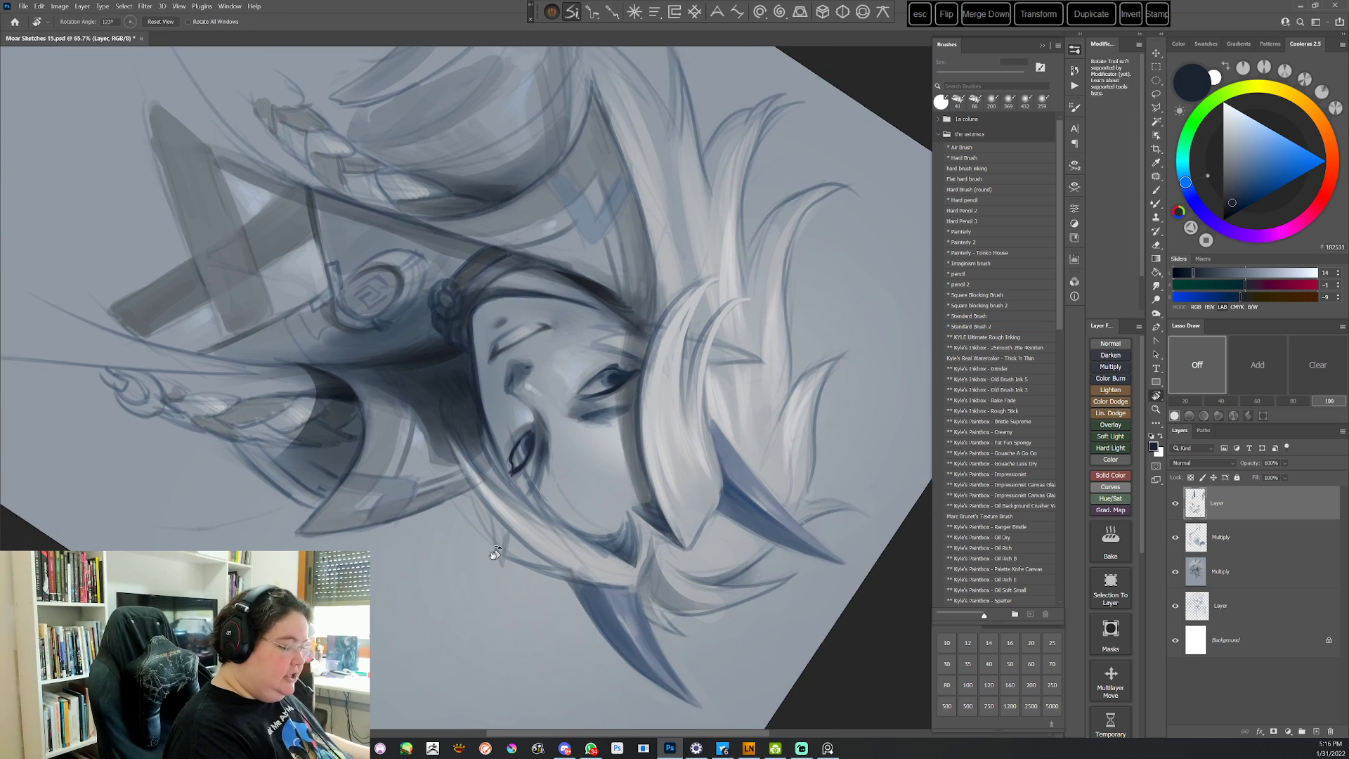
left_click(520, 453, "alt")
left_click(510, 457, "alt")
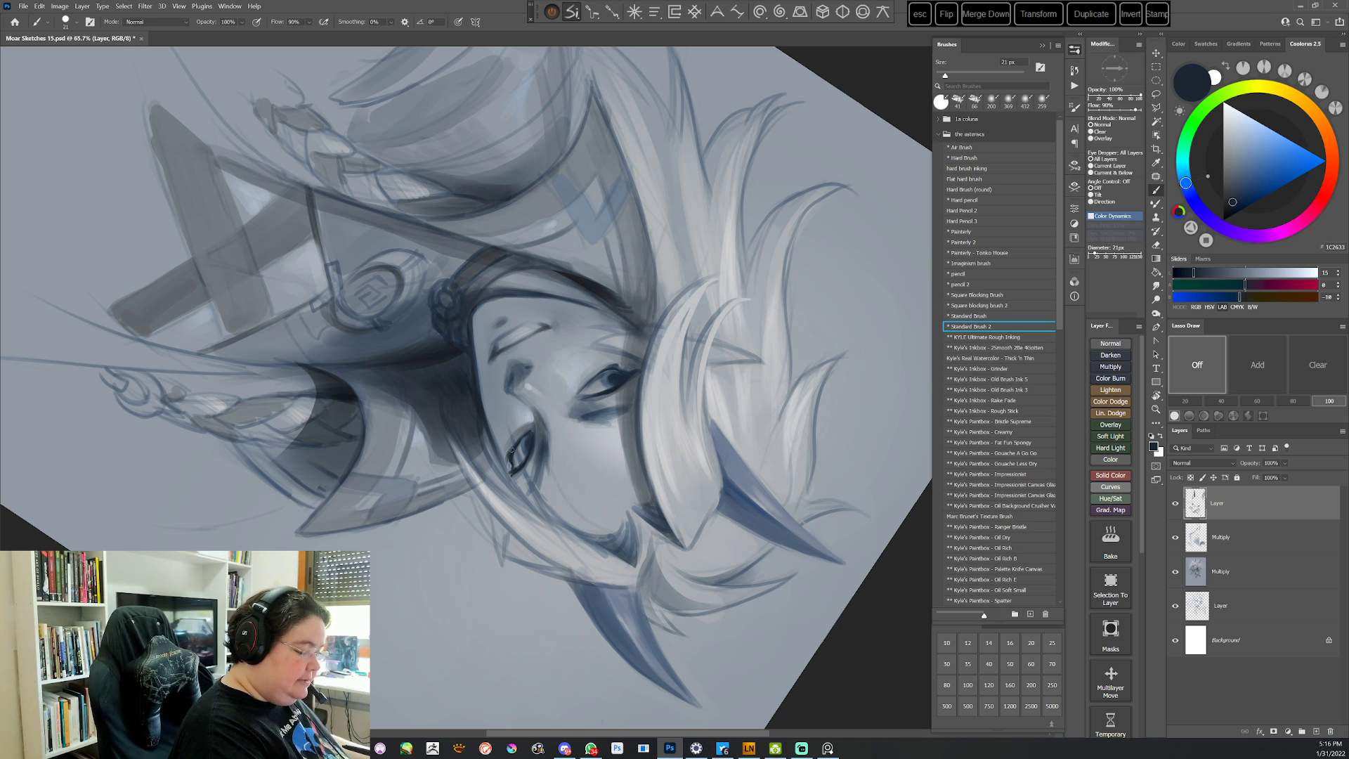
key("Escape")
Sharpen the fringe-side eye's lashes and surrounding lid, alternating sampled dark navy with lighter skin grey at 21 px
key("r")
mouse_move(734, 402)
left_mouse_down()
mouse_move(717, 313)
mouse_move(548, 176)
left_mouse_up()
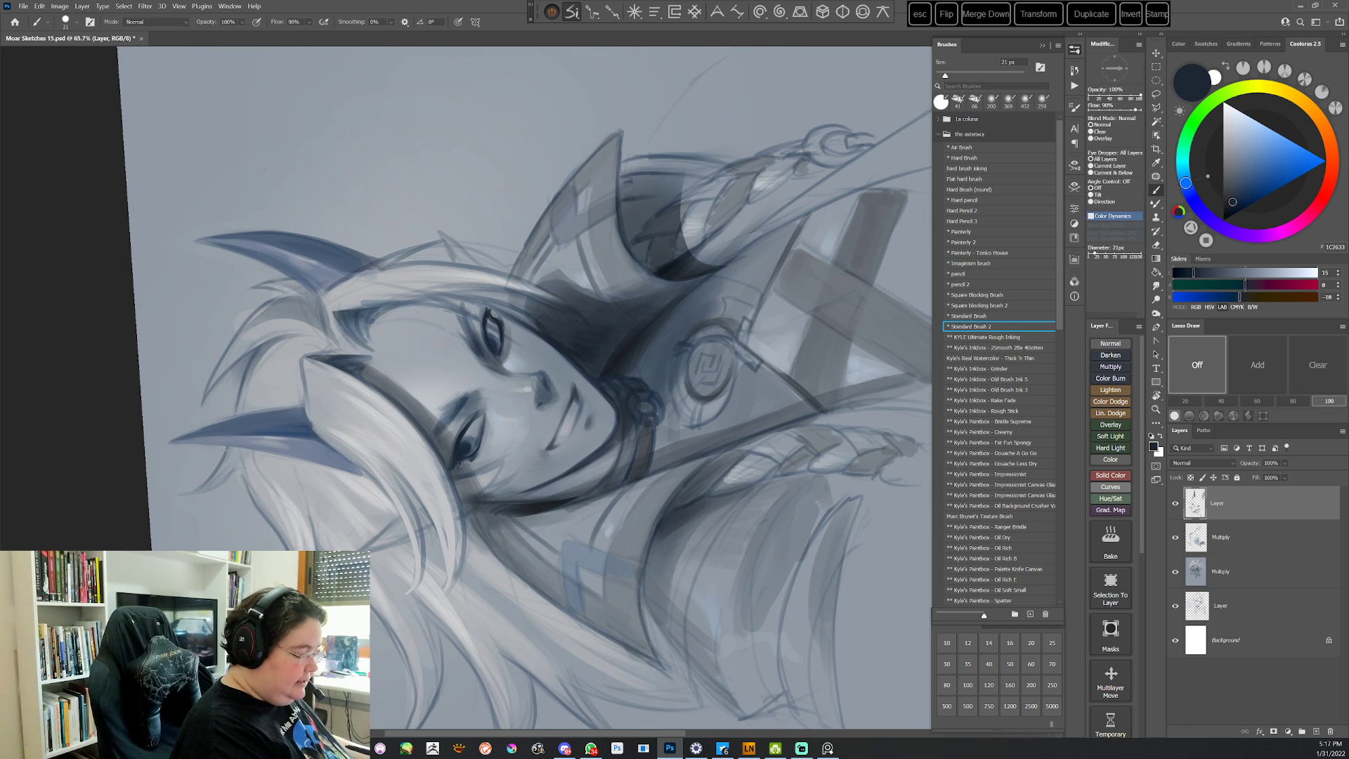
left_click_drag(478, 448, 590, 310)
left_click(590, 311, "alt")
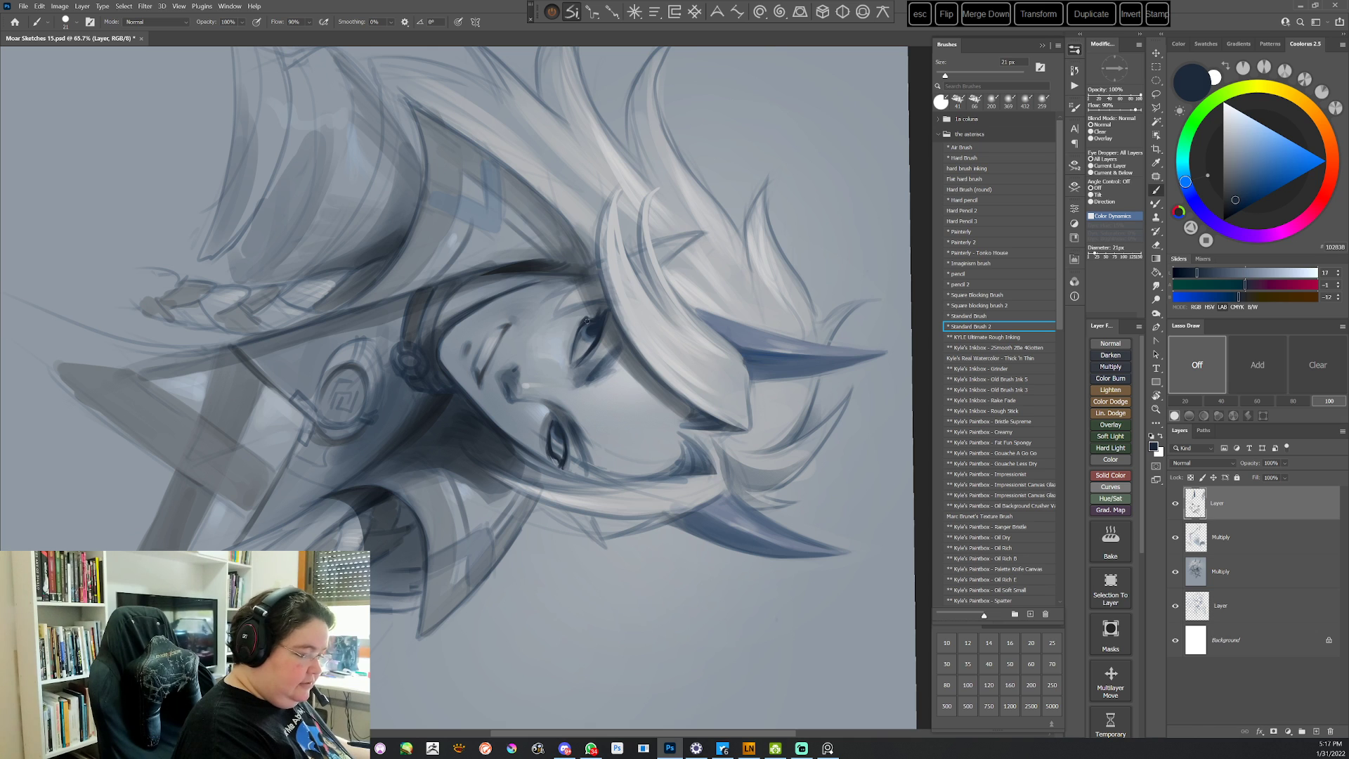
left_click(592, 307, "alt")
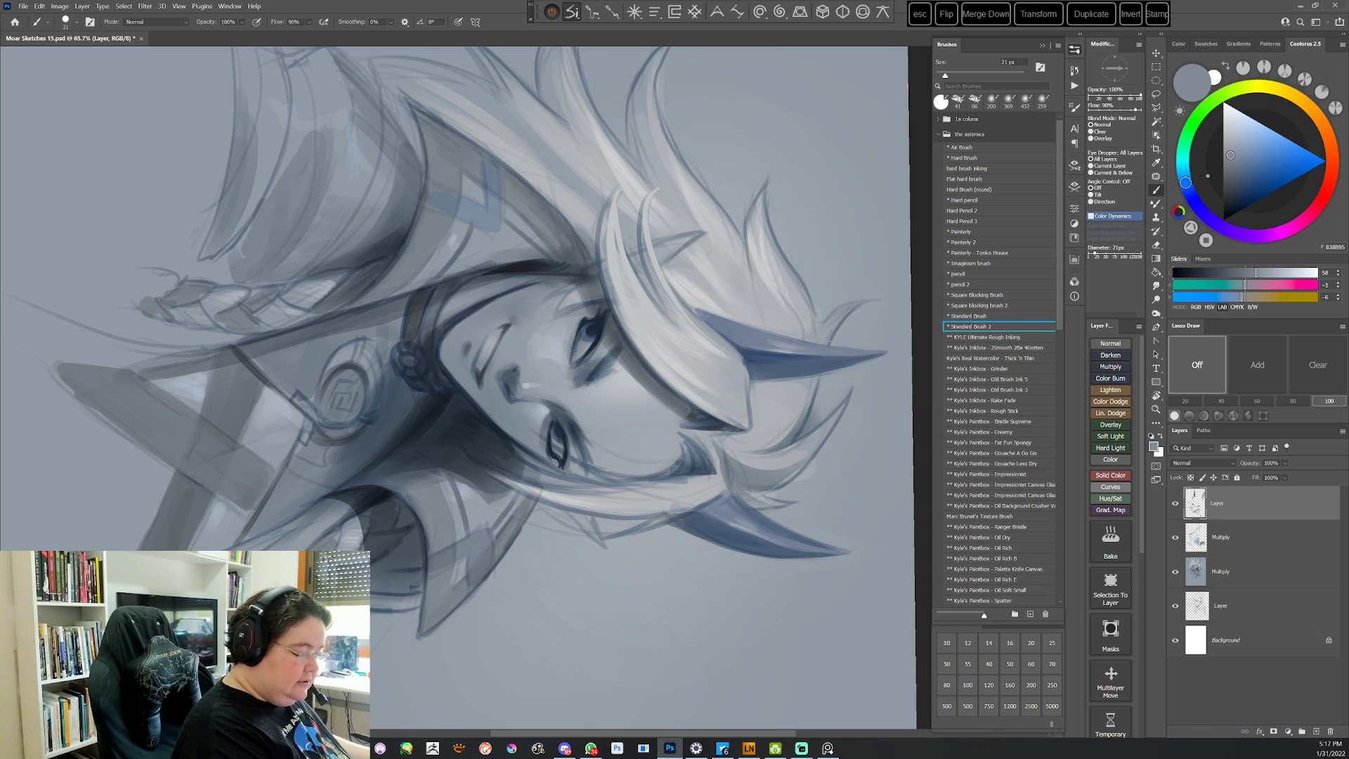
left_click(580, 349, "alt")
left_click(582, 321, "alt")
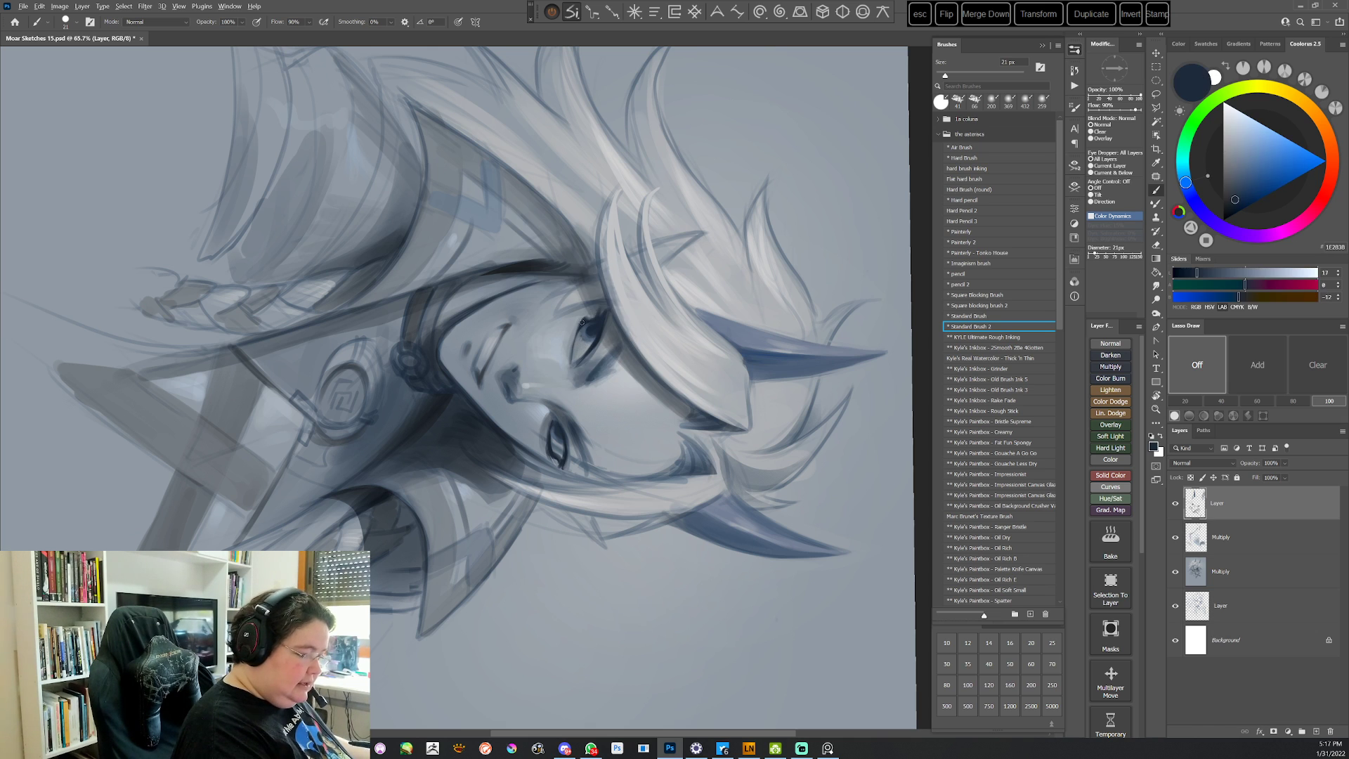
key("r")
left_click_drag(704, 288, 325, 390)
left_click(532, 304, "alt")
key("Escape")
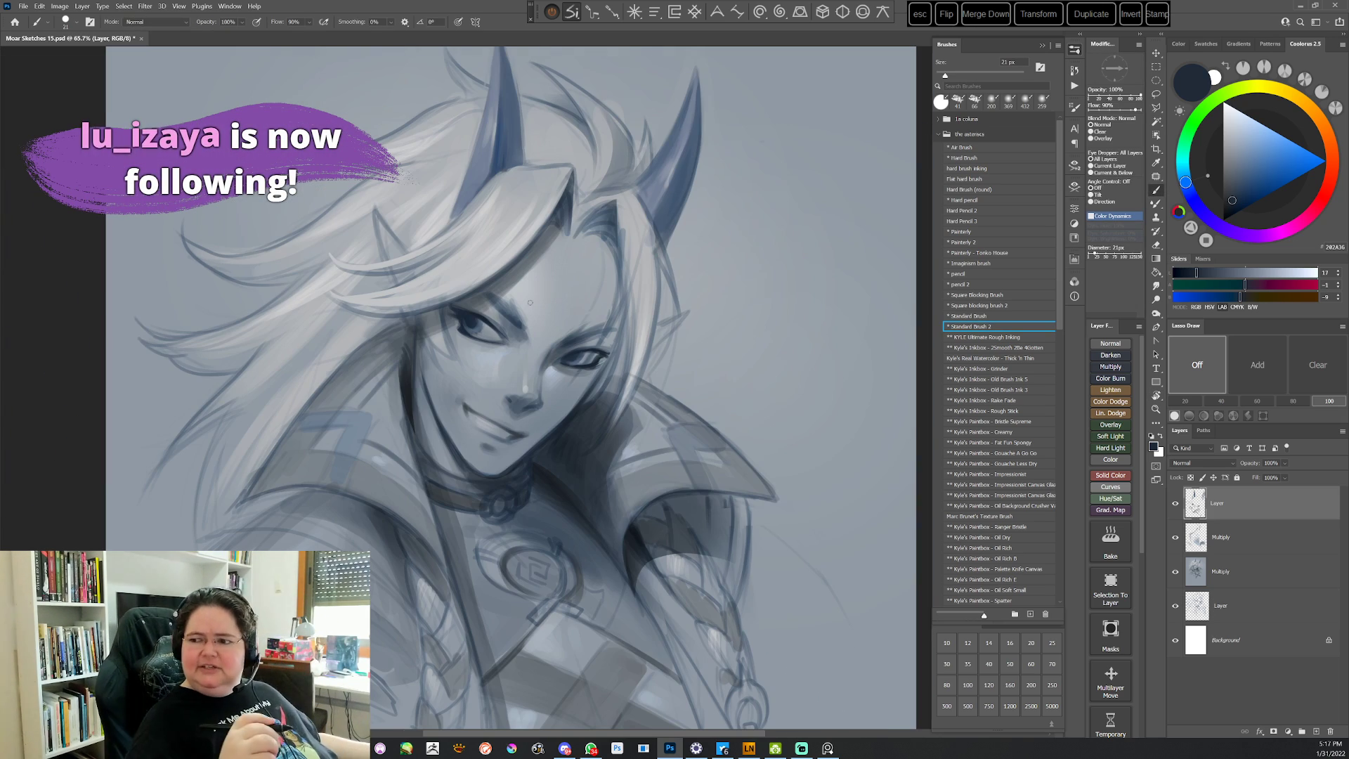
Refine the lid and brow area of the fringe-side eye with sampled light grey-blue skin and dark navy tones
left_click_drag(639, 442, 643, 406)
key("r")
left_click_drag(715, 304, 649, 559)
left_click(626, 302, "alt")
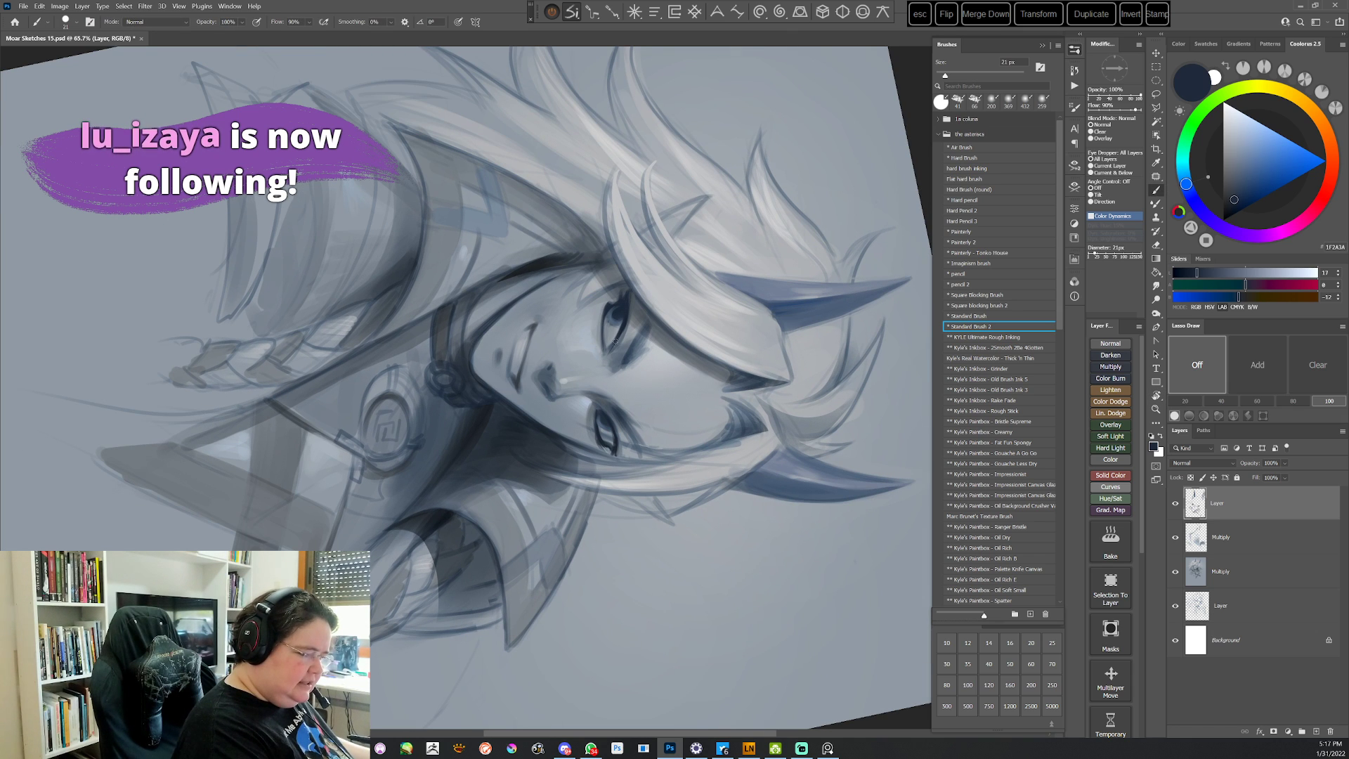
left_click(626, 302, "alt")
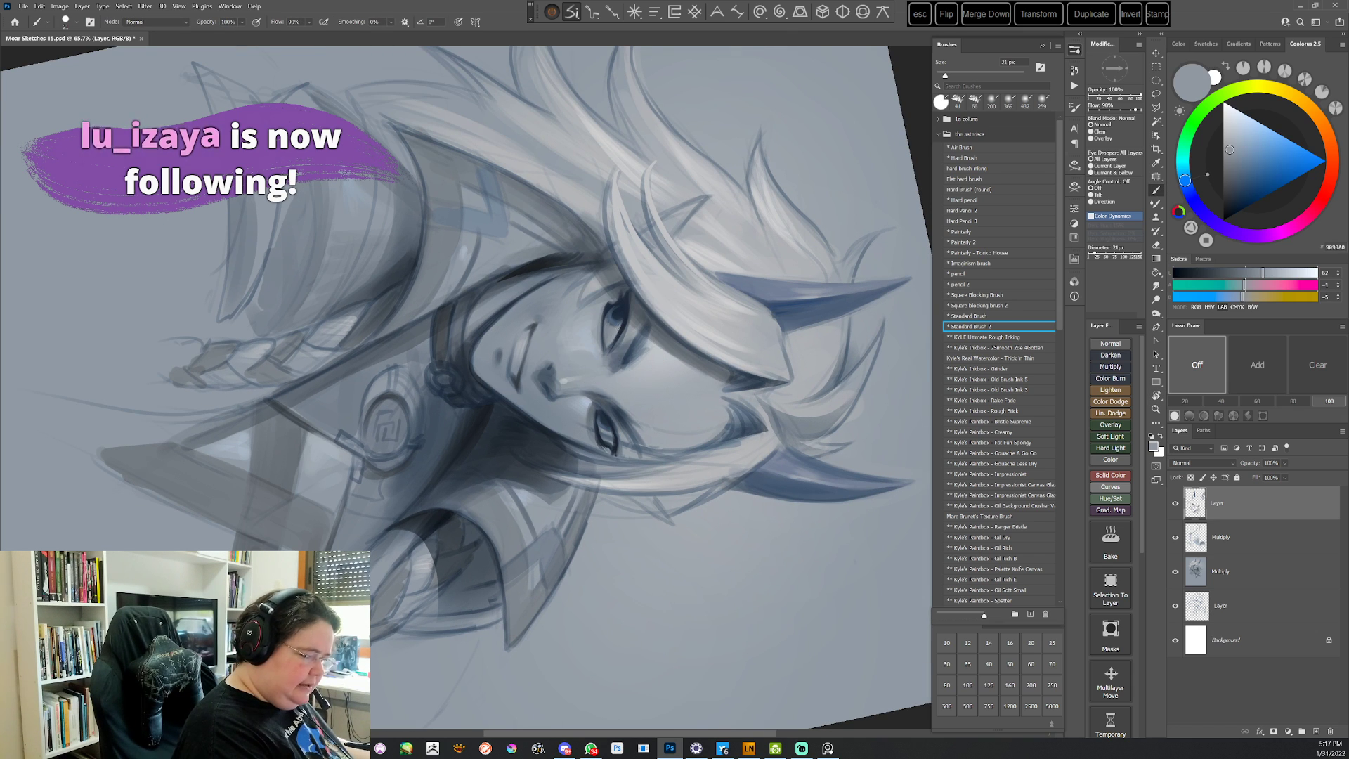
left_click(624, 319, "alt")
key("Escape")
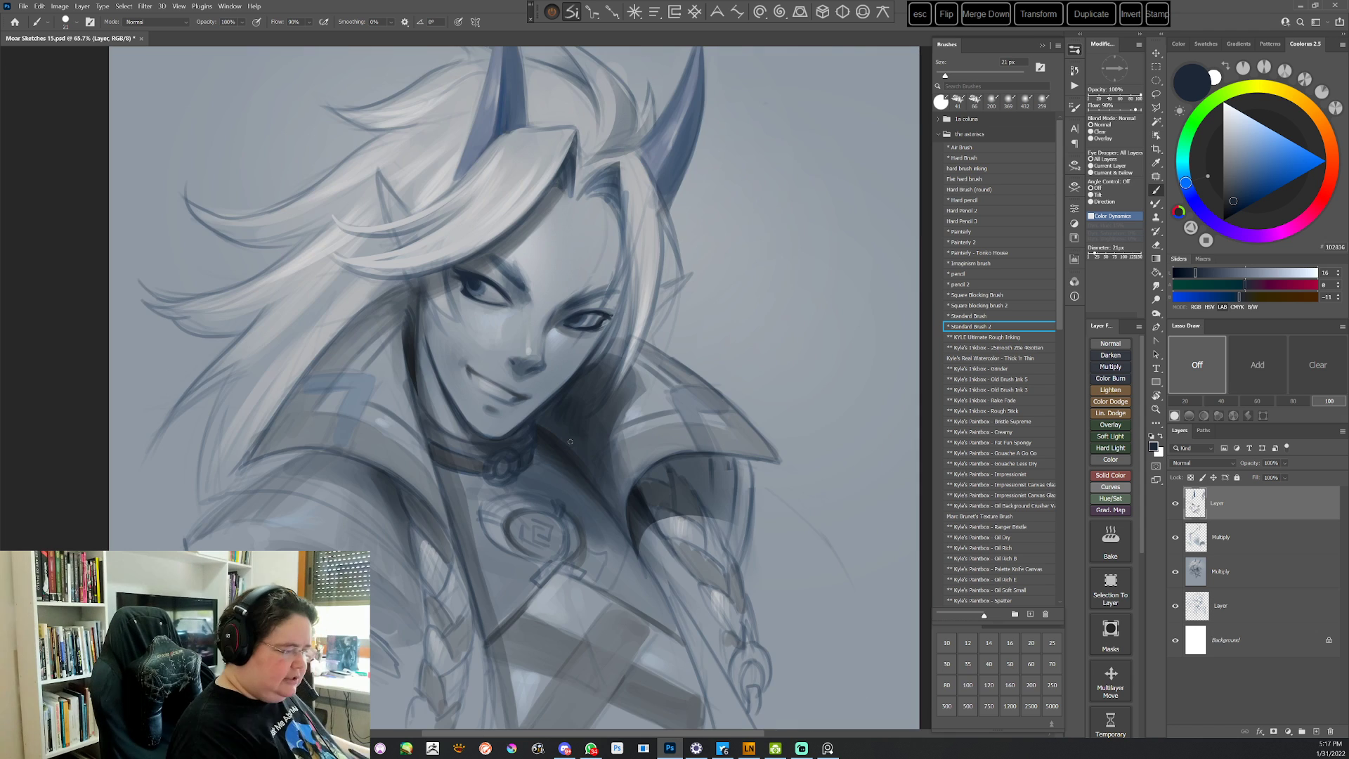
Paint bold dark navy eyebrows with feathered outer ends above both eyes, using sampled dark tones and Standard Brush 2 at 21 px
key("r")
left_click_drag(705, 457, 739, 259)
key("b")
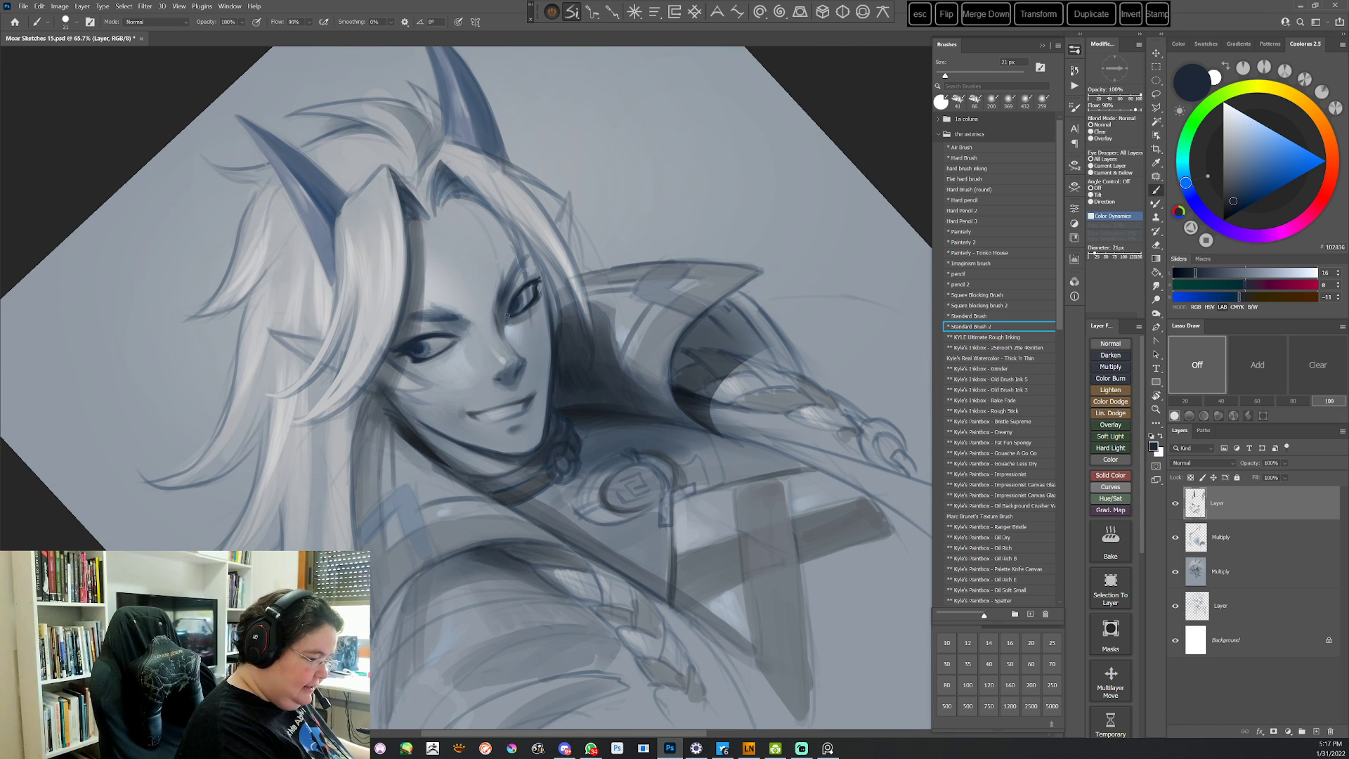
left_click(530, 283, "alt")
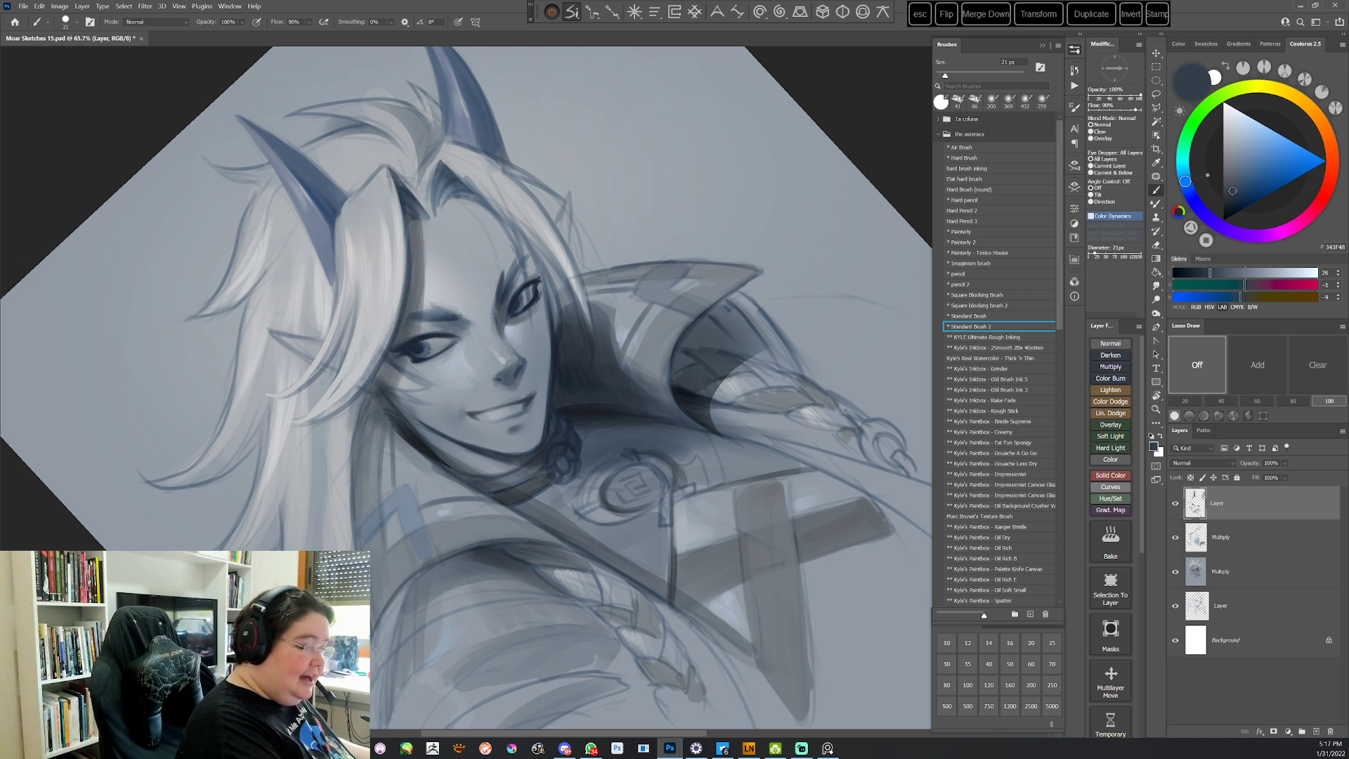
left_click(501, 278, "alt")
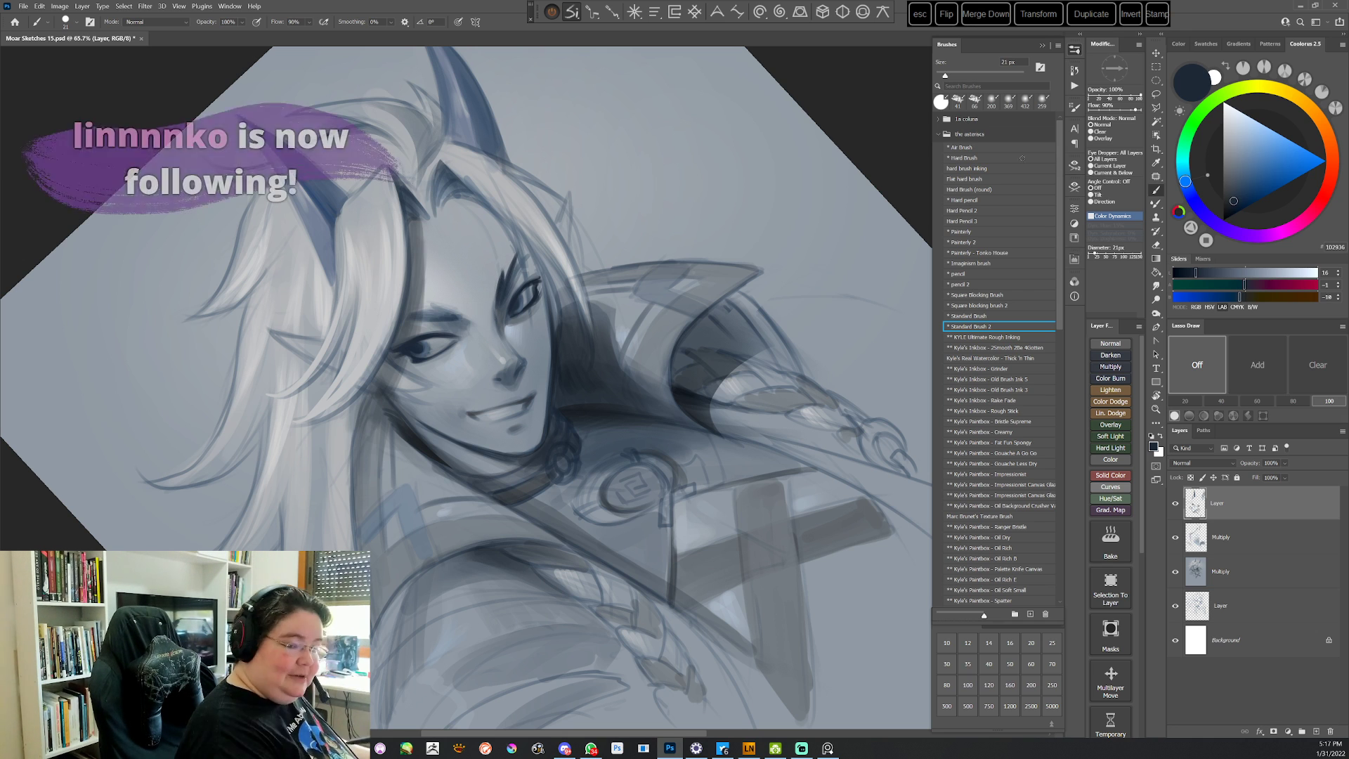
left_click(503, 291, "alt")
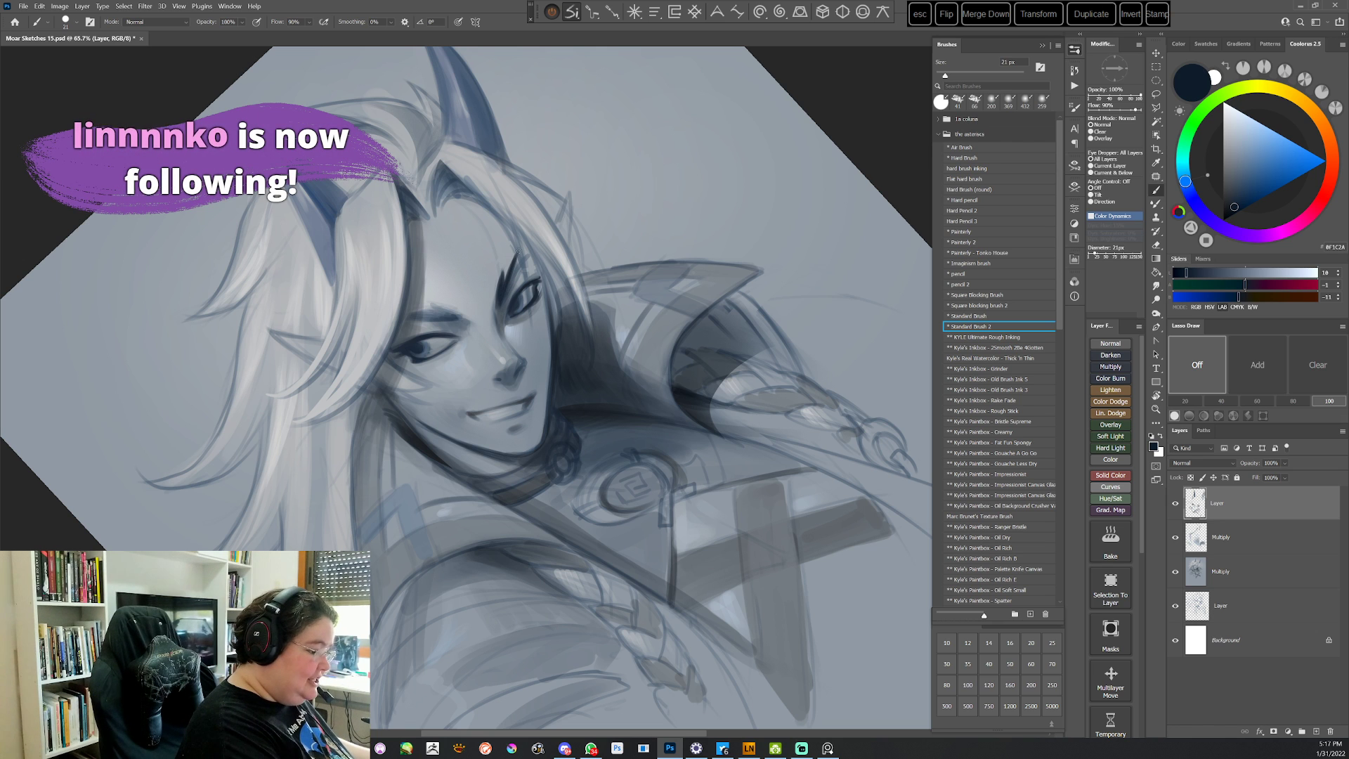
left_click_drag(515, 276, 530, 252)
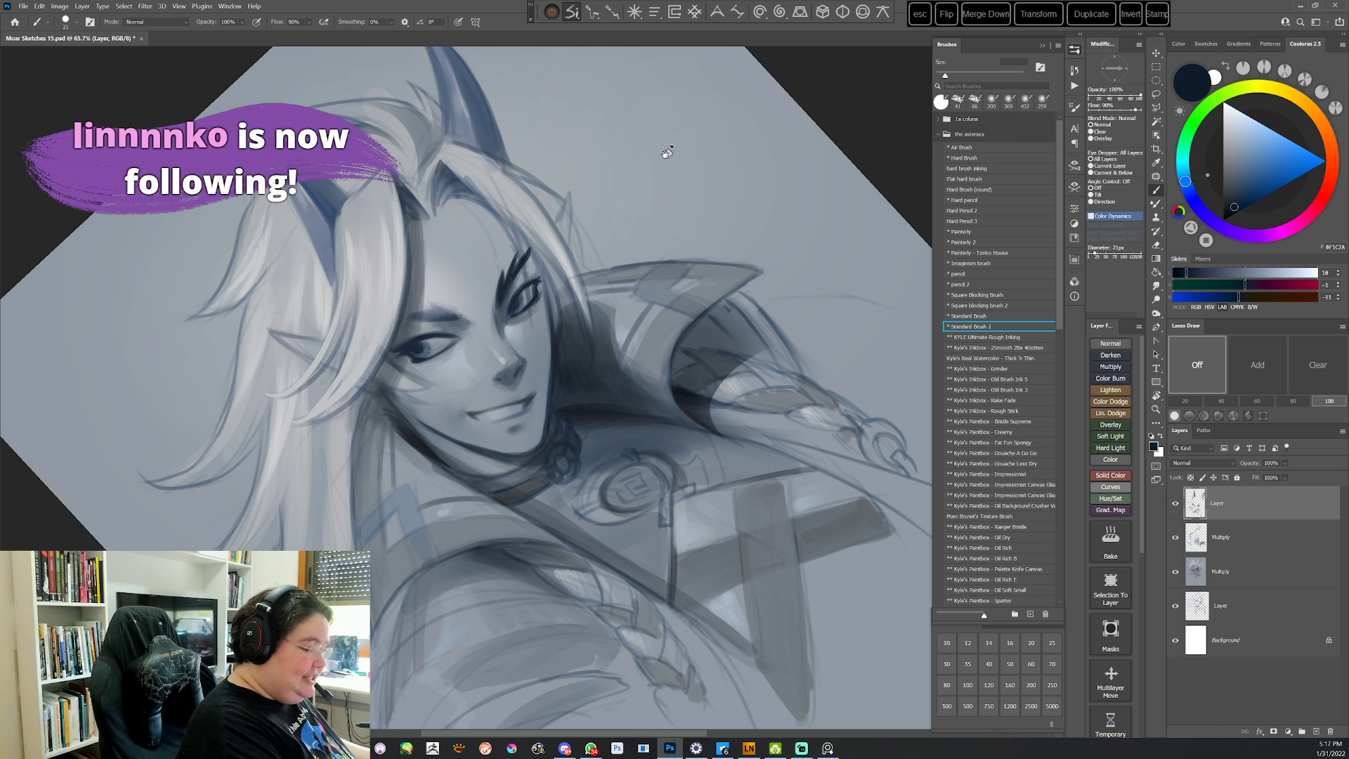
mouse_move(668, 145)
left_mouse_down()
mouse_move(723, 458)
mouse_move(680, 520)
left_mouse_up()
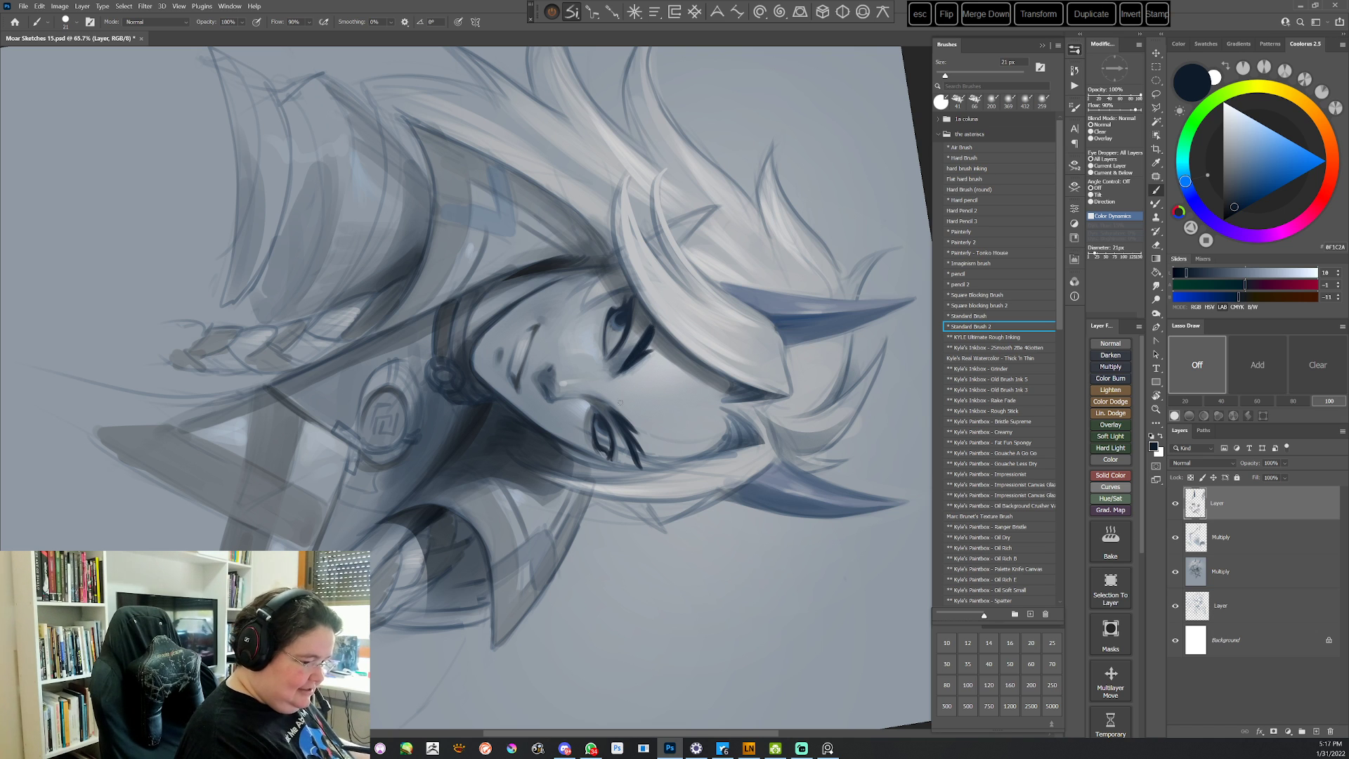
key("Escape")
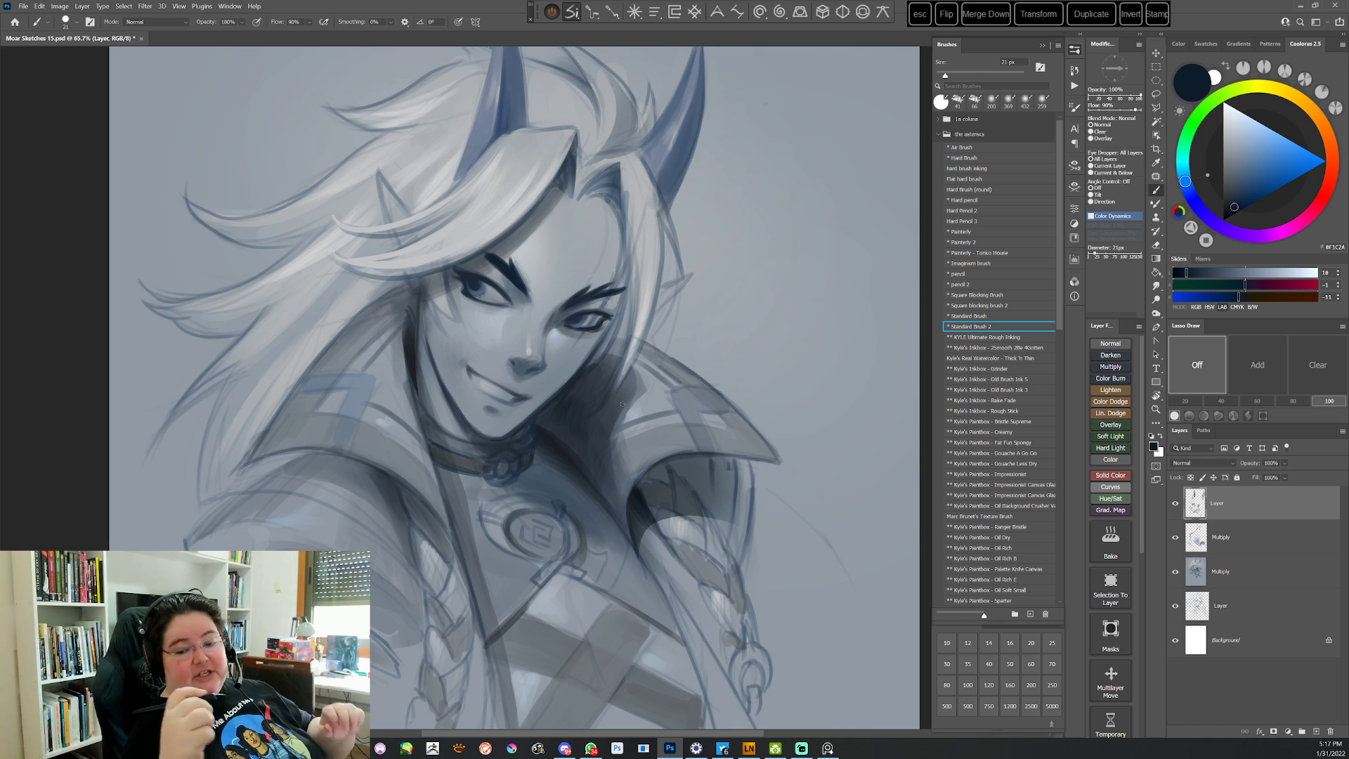
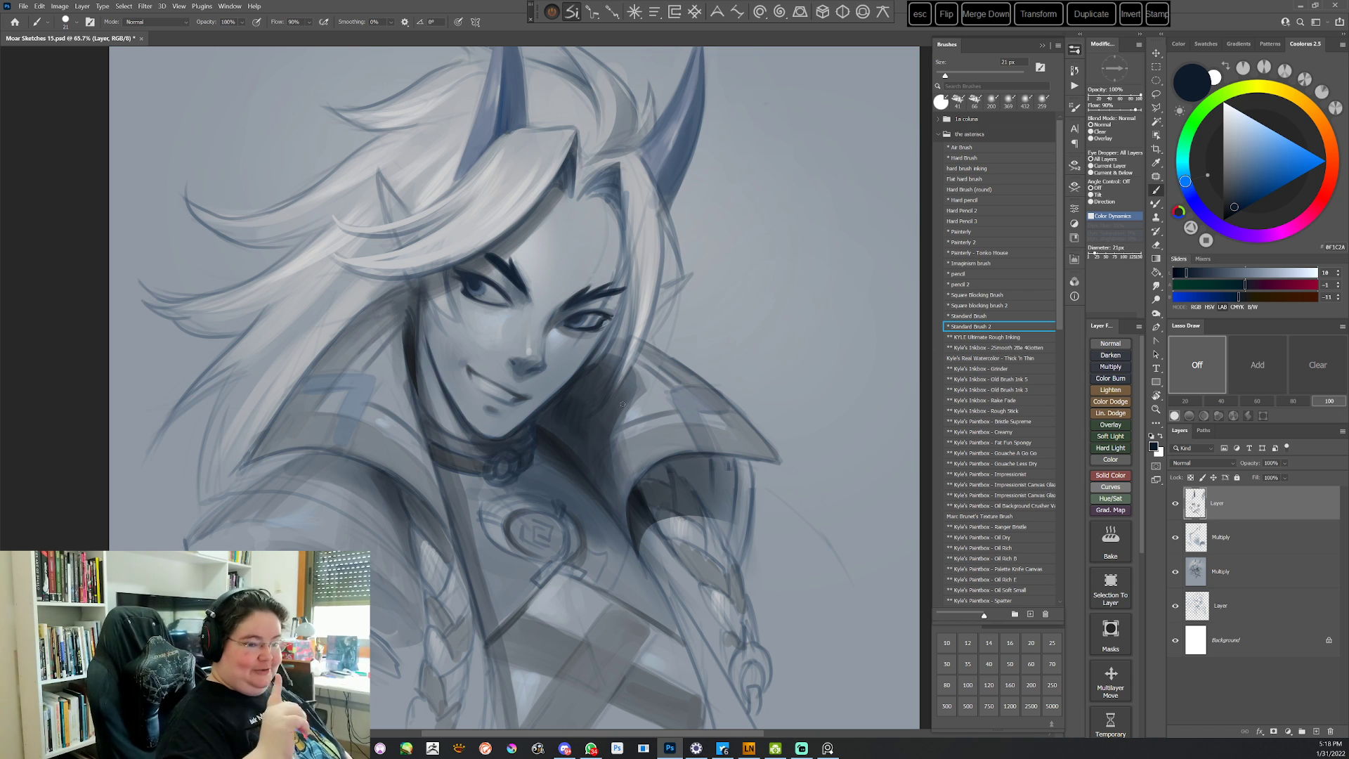
left_click(985, 316)
left_click(979, 327)
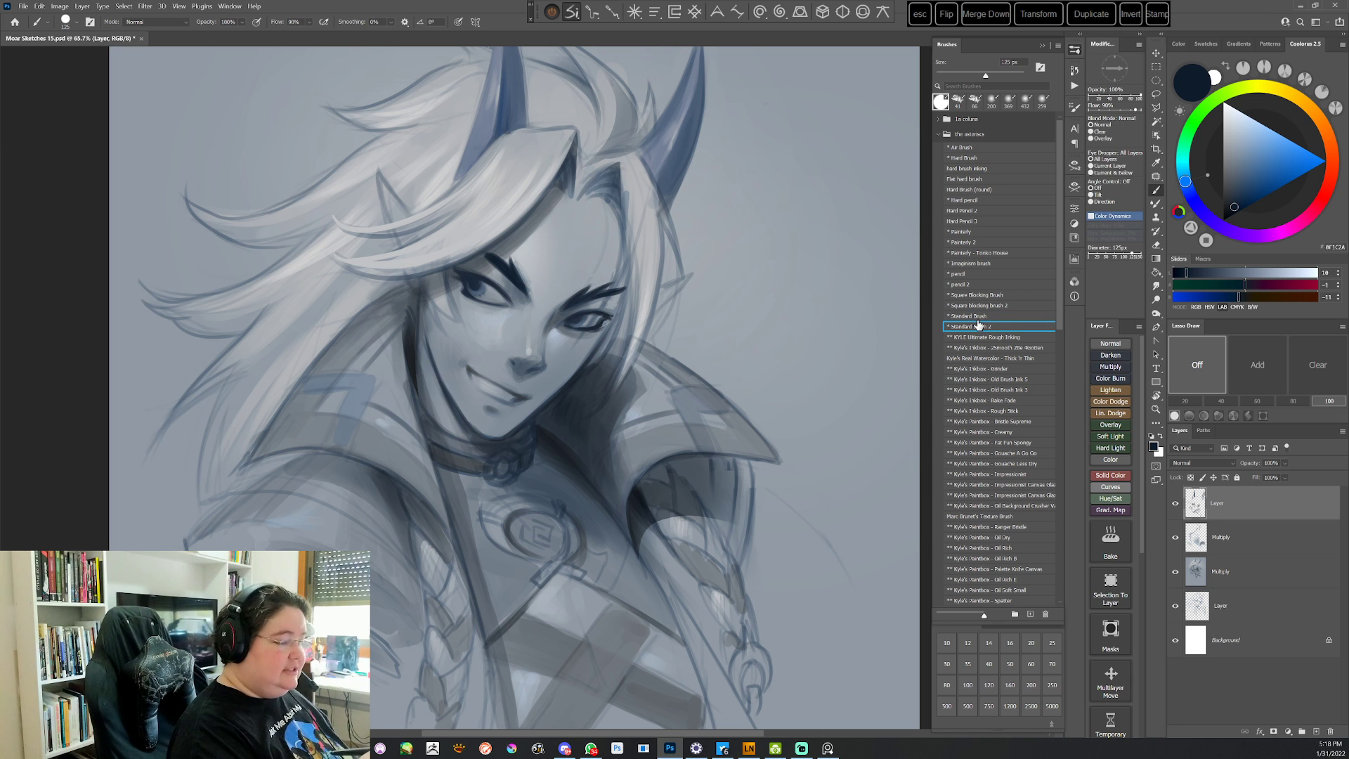
left_click(608, 231, "alt")
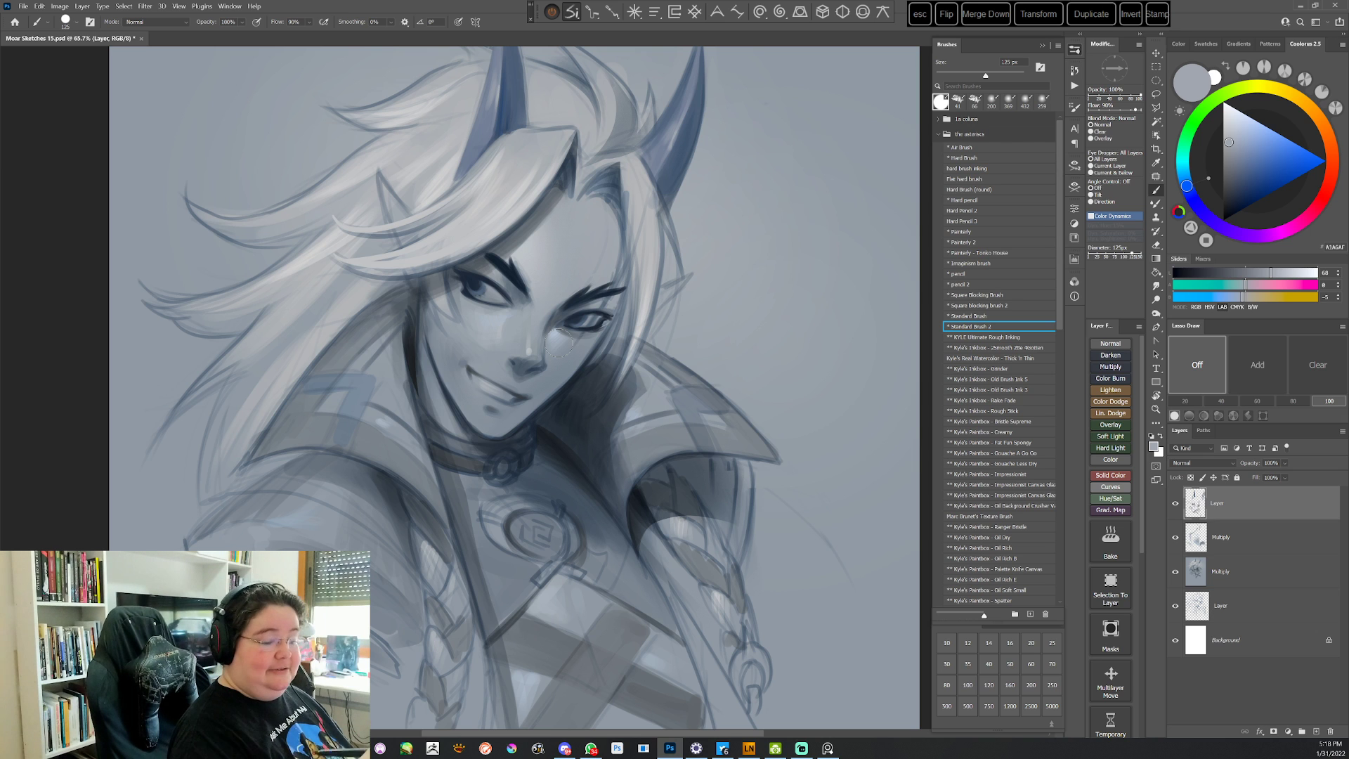
left_click(963, 180)
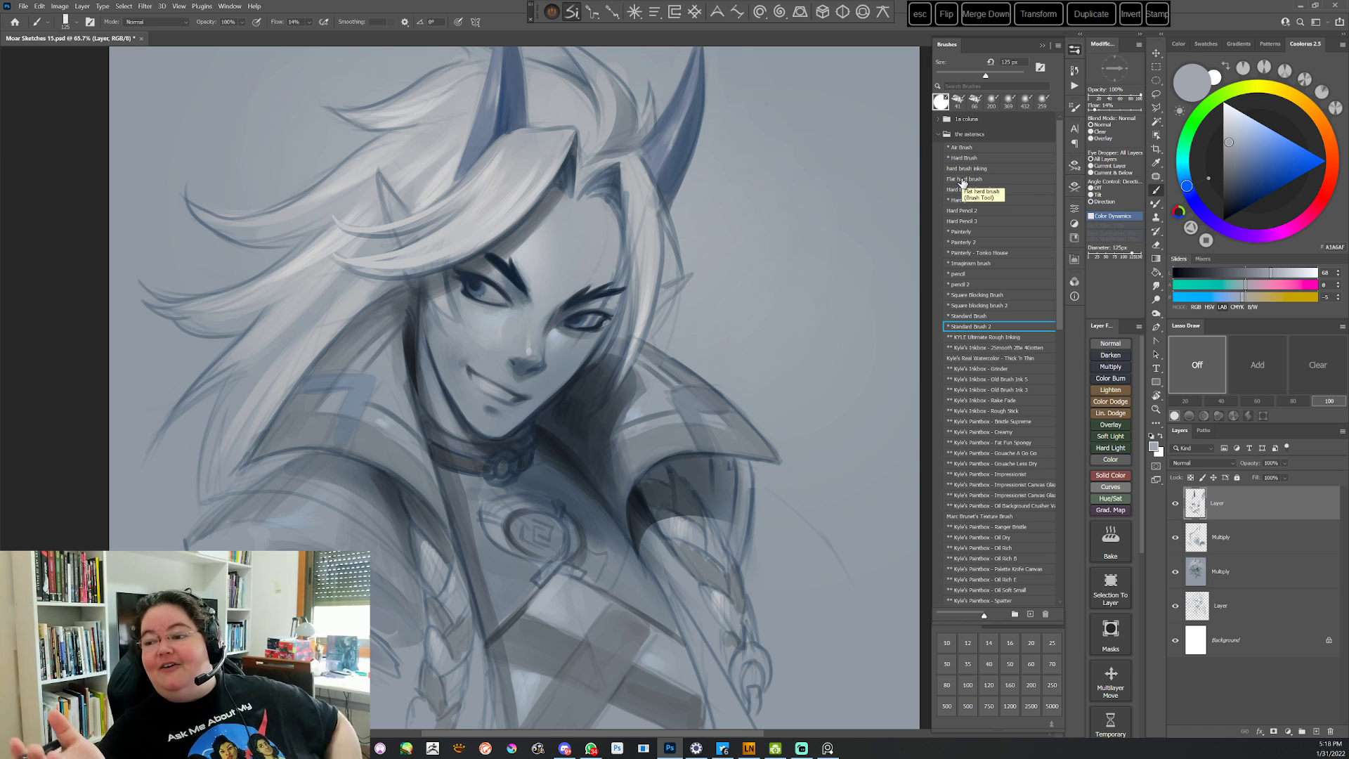
left_click(963, 182)
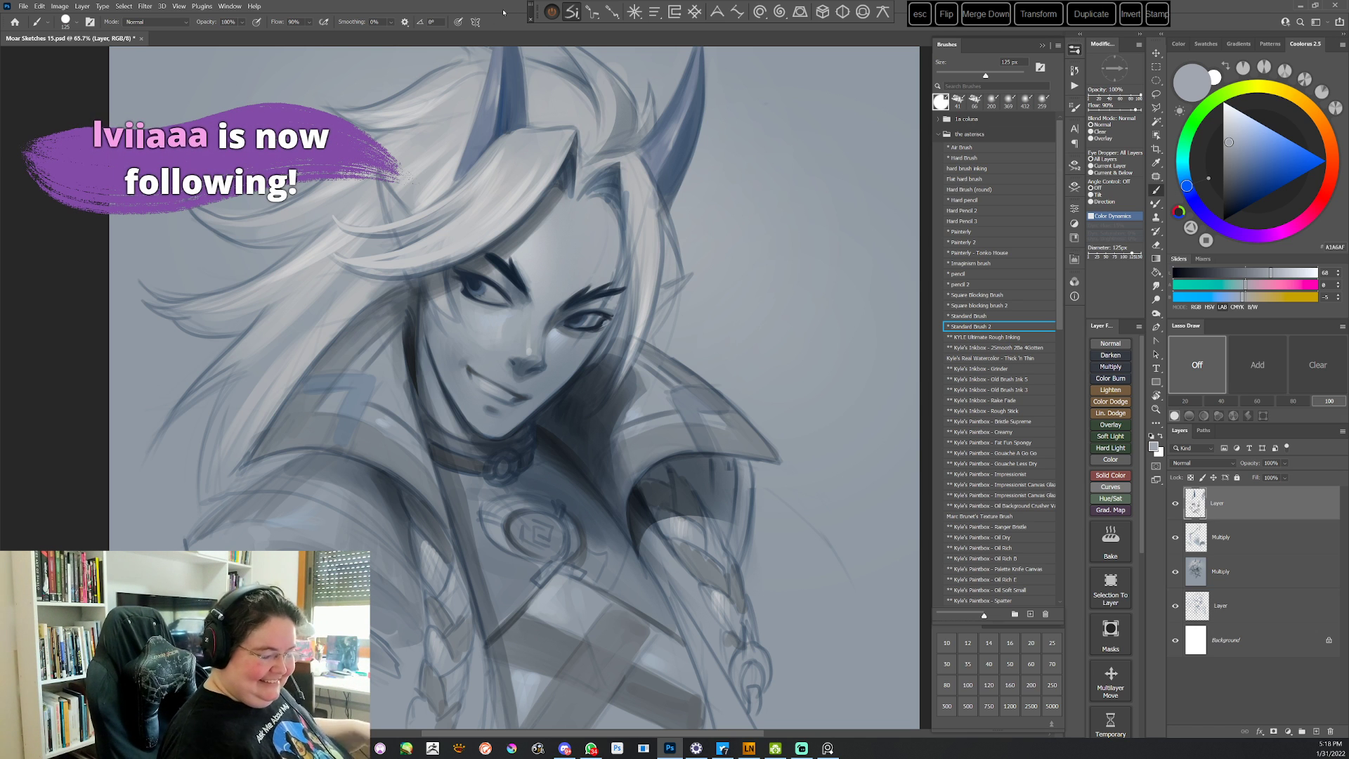
Outline a thin lock of hair beside the fringe-side eye with the Lasso and fill it light grey using the Air Brush
left_click_drag(625, 330, 615, 392)
key("l")
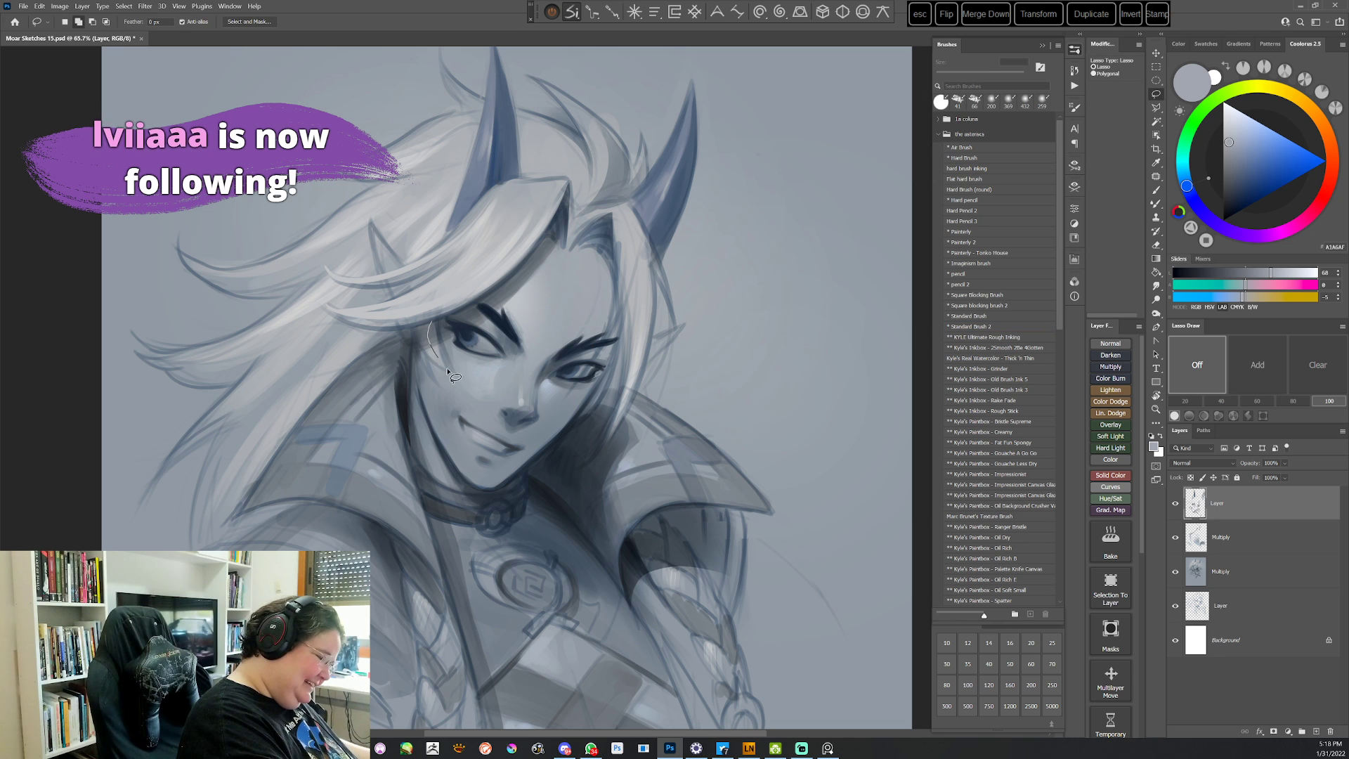
left_click_drag(433, 323, 434, 325)
key("b")
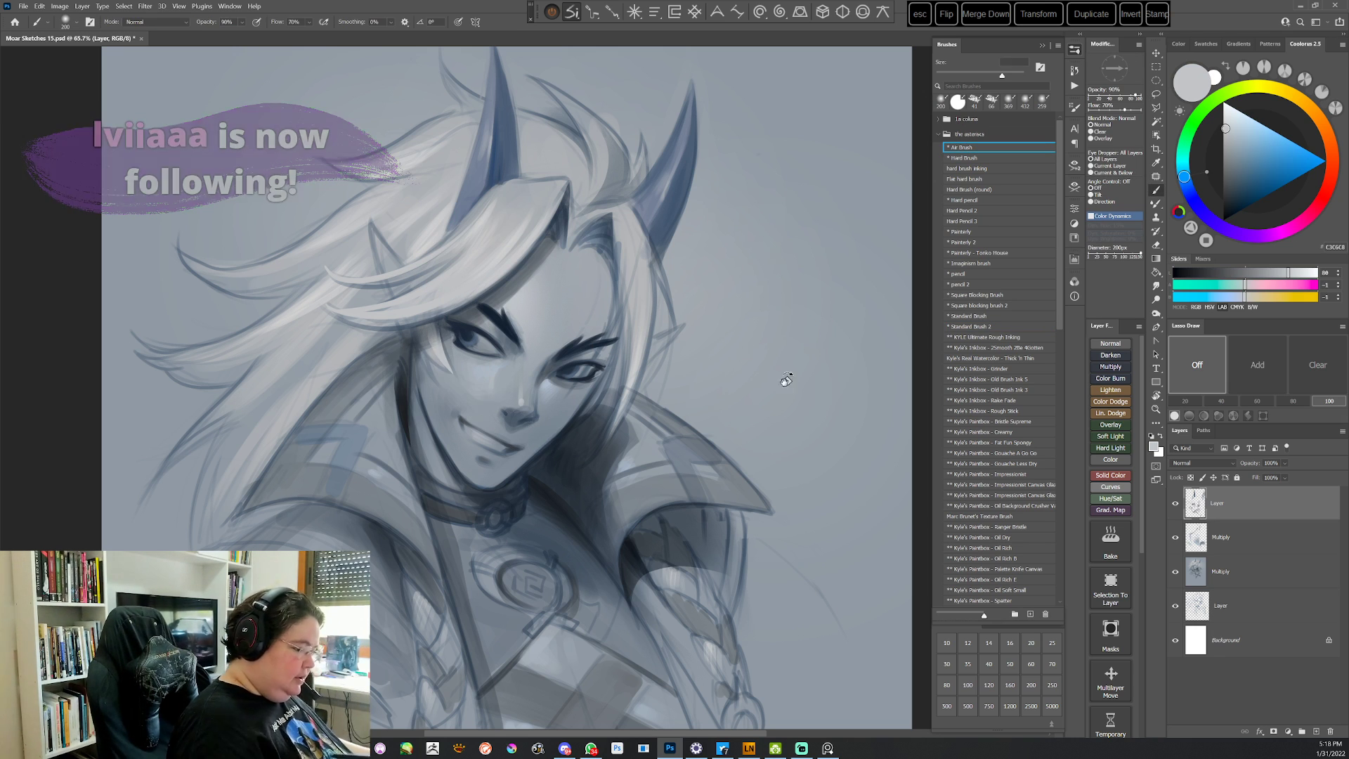
Select the upper cheek area beneath the fringe with the Lasso and airbrush light grey into the loose hair lock at 200 px
key("r")
left_click_drag(783, 377, 672, 636)
key("l")
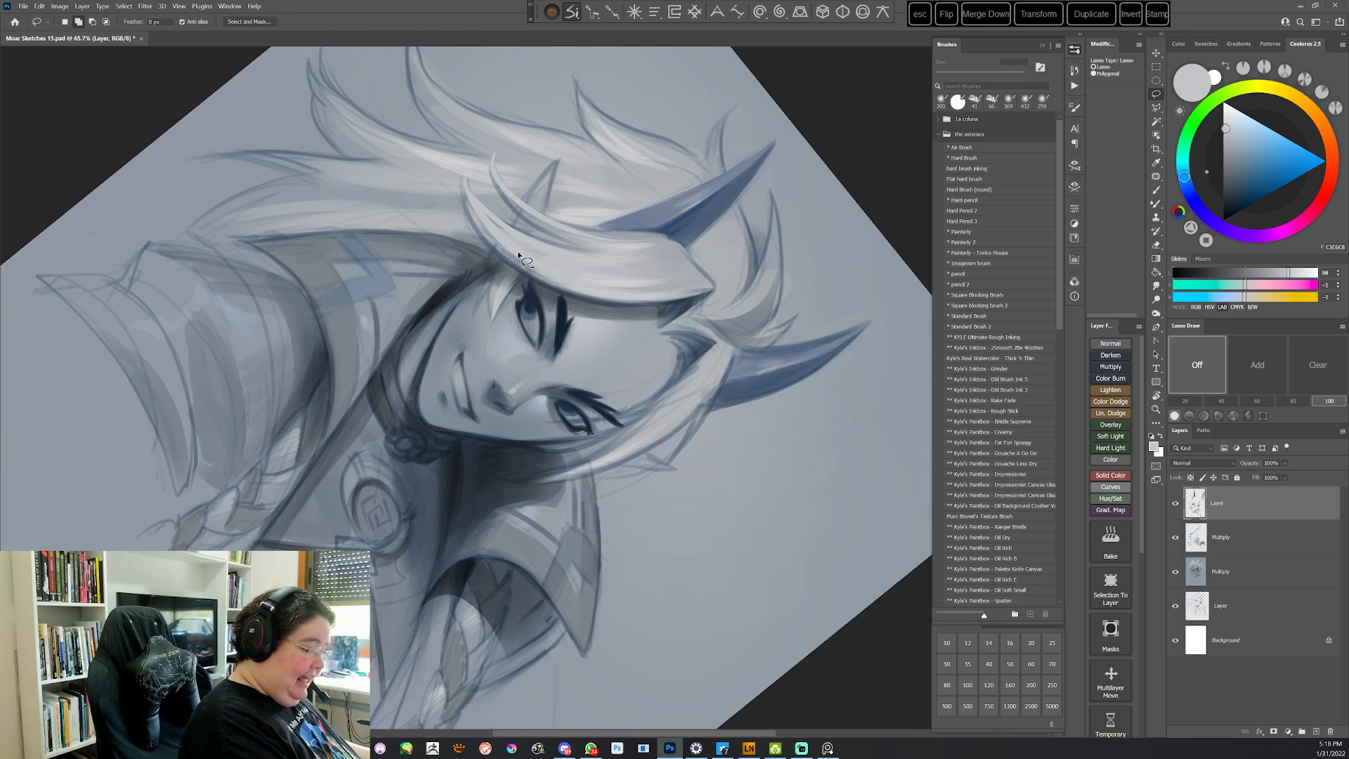
left_click_drag(491, 278, 476, 315)
key("b")
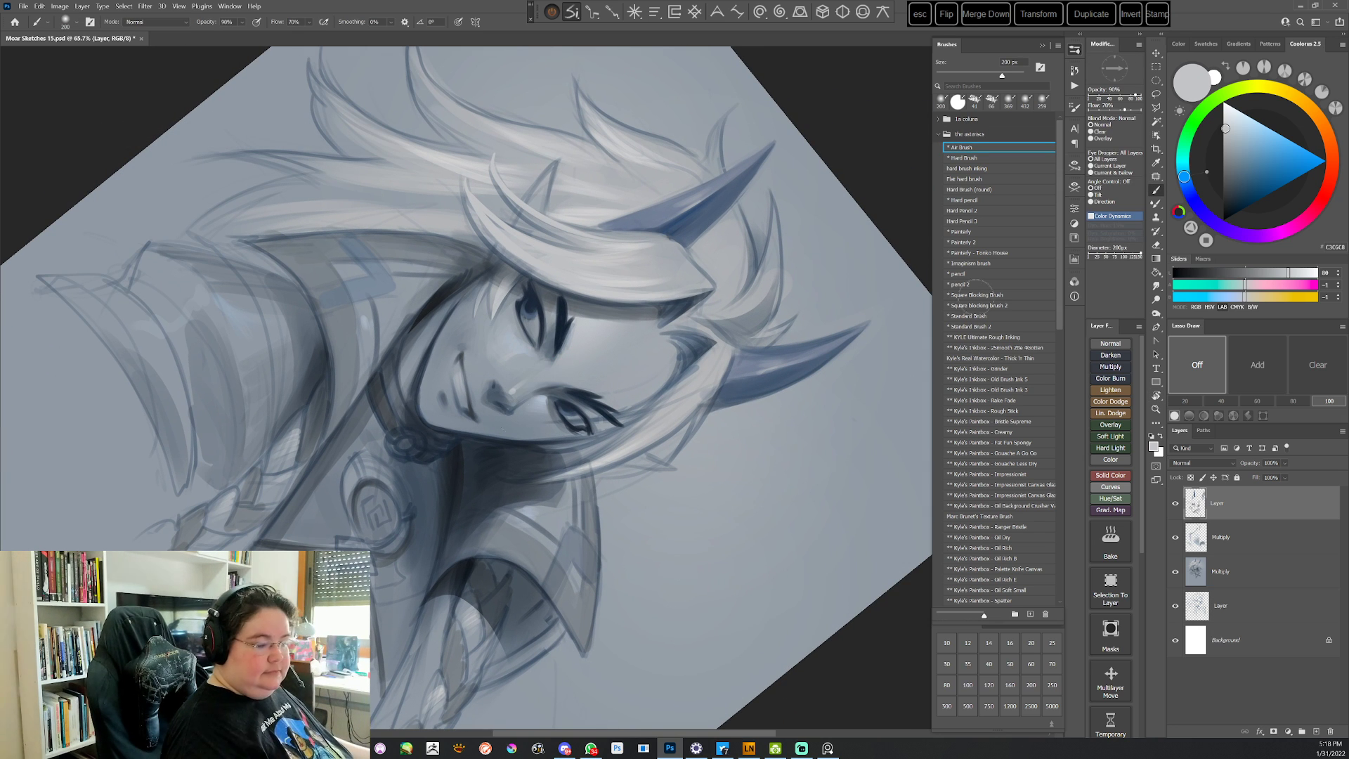
Touch up the fringe's shadow along the forehead with sampled mid grey, using Standard Brush 2 at 47 px
left_click(967, 326)
left_click(590, 308, "alt")
key("r")
left_click_drag(592, 306, 685, 497)
right_click(719, 337)
left_click(786, 359)
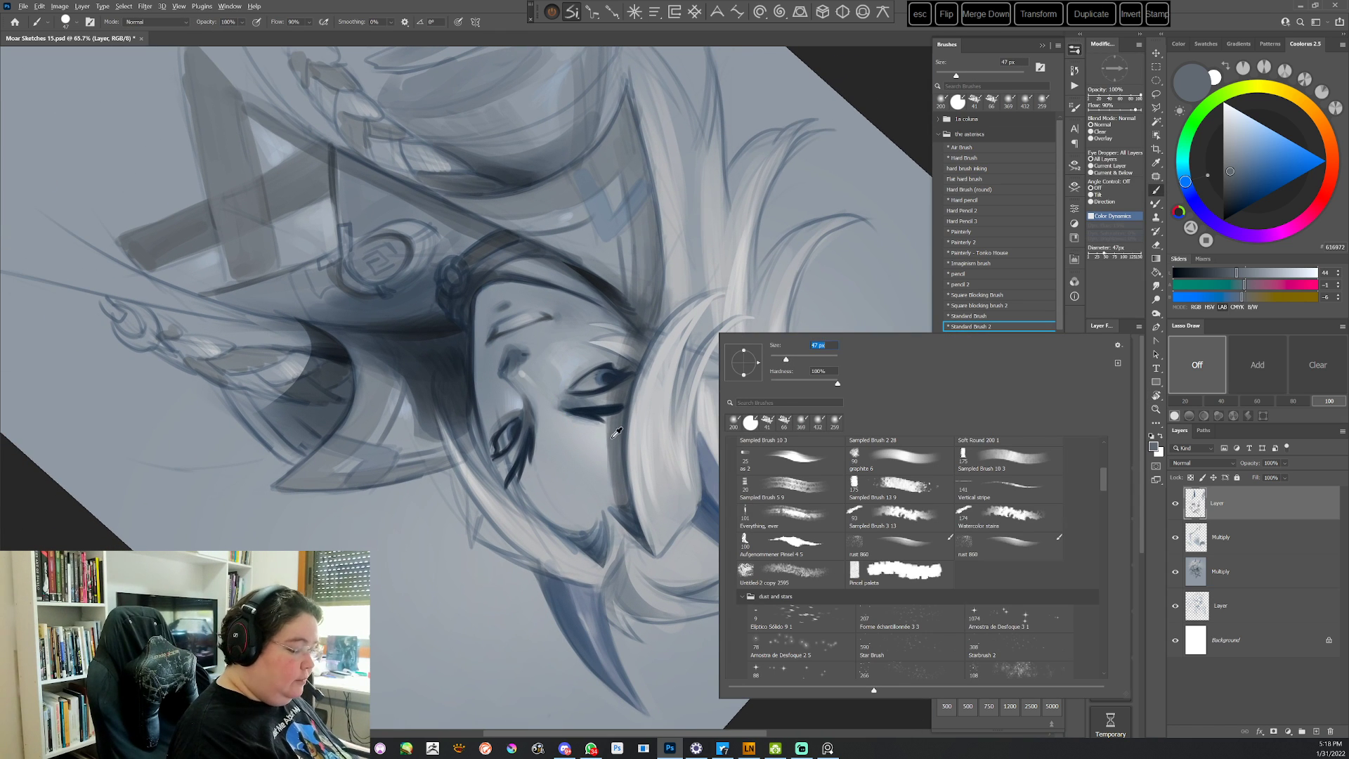
left_click(615, 463, "alt")
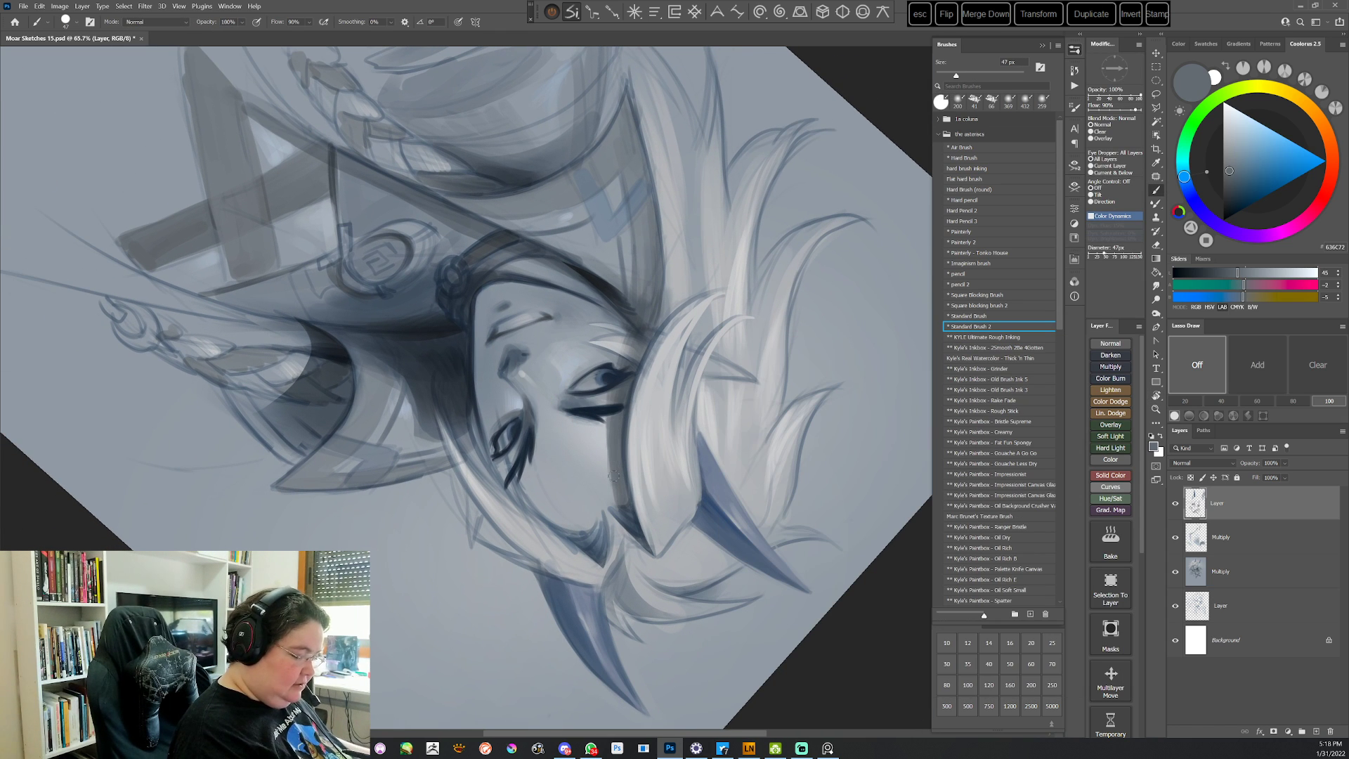
Blend the fringe-side eye and brow into the fringe's edge with sampled dark navy and mid grey-blue tones at 47 px
left_click(612, 408, "alt")
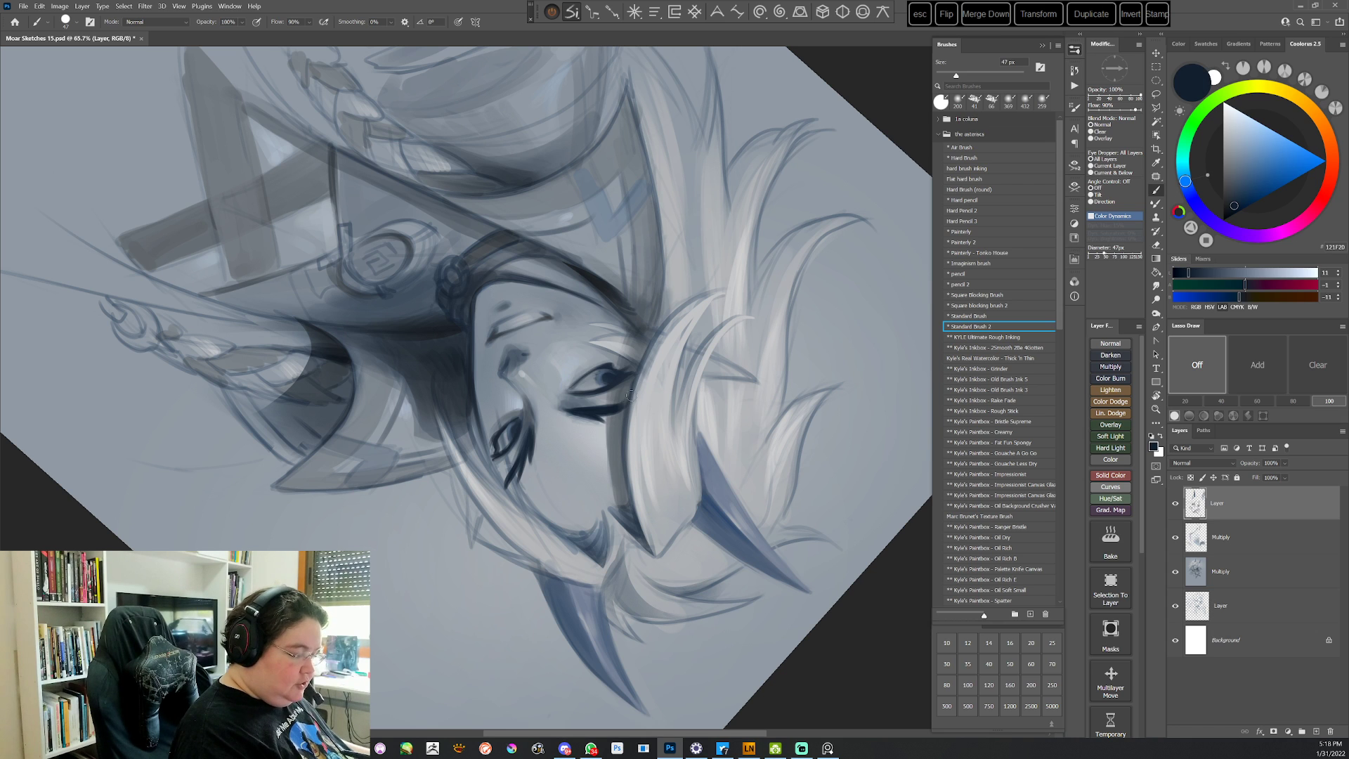
left_click(630, 379, "alt")
left_click(631, 395, "alt")
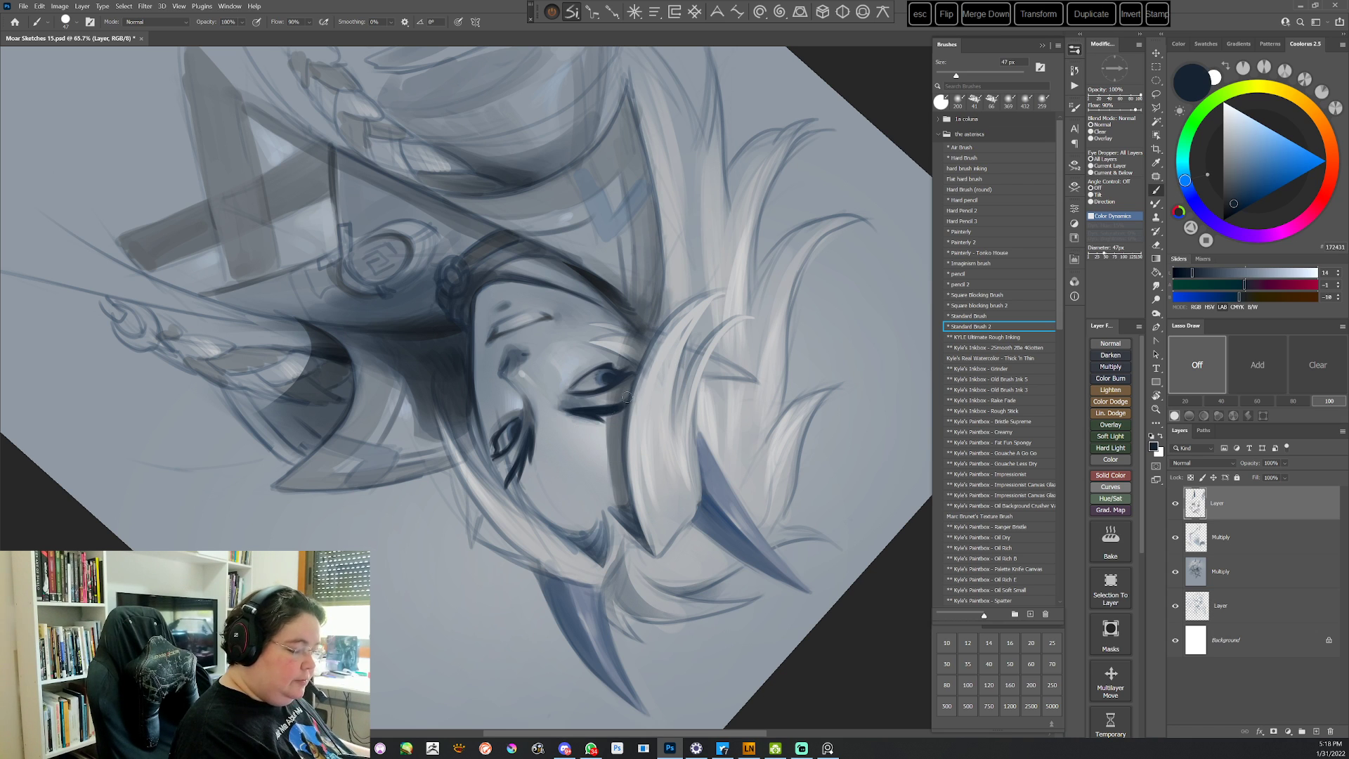
left_click(628, 385, "alt")
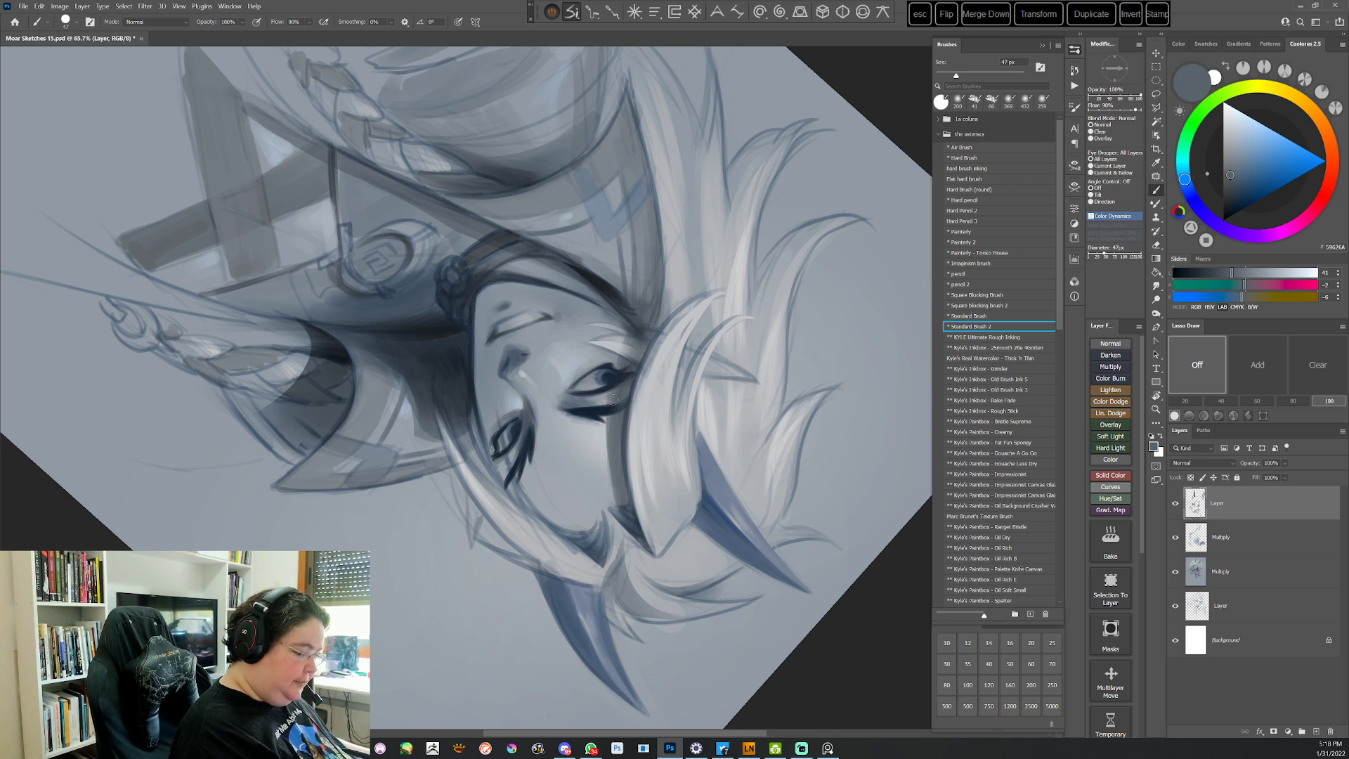
key("Escape")
left_click_drag(682, 518, 686, 488)
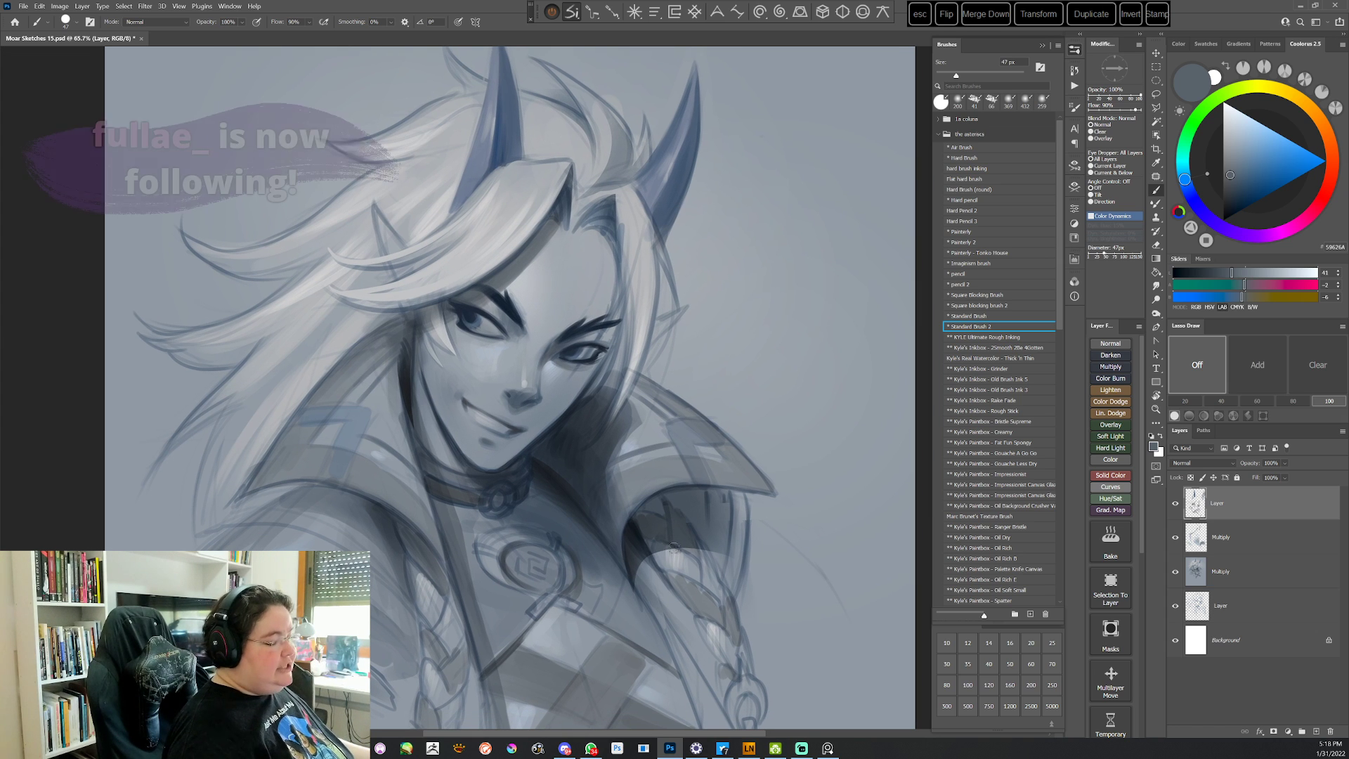
Refine the shading around the nose with sampled mid grey-blue skin tones, using Standard Brush 2 at 31 px
key("r")
left_click_drag(649, 434, 642, 337)
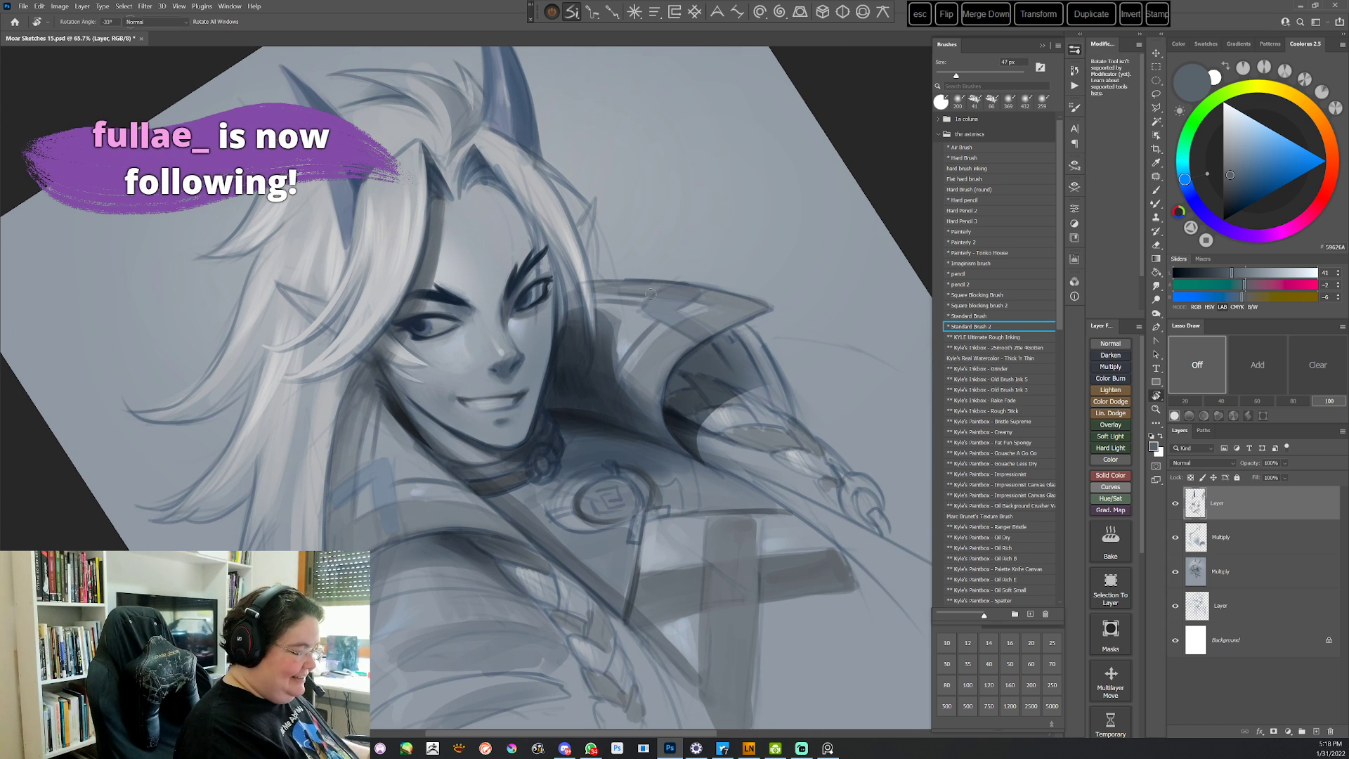
left_click(502, 363, "alt")
right_click(631, 236)
left_click_drag(698, 263, 693, 262)
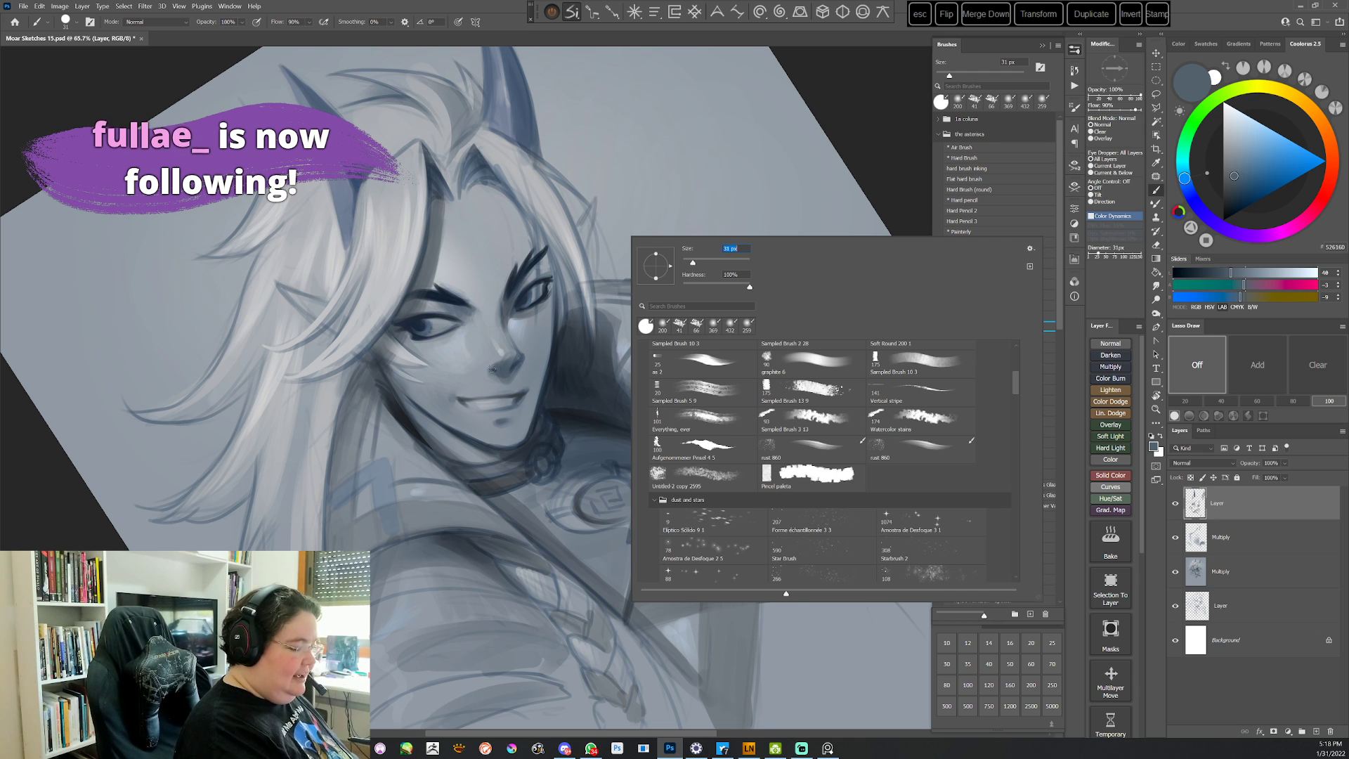
key("Return")
left_click(492, 356, "alt")
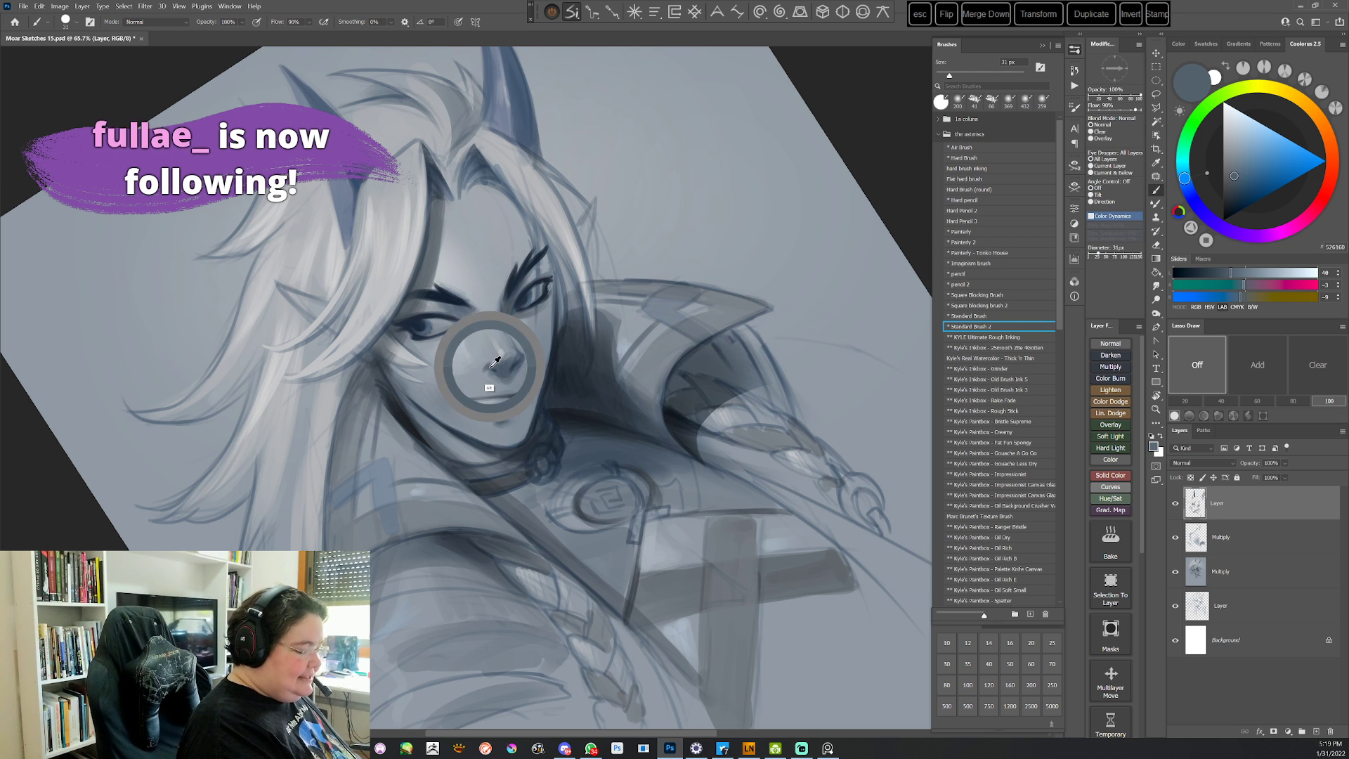
Lighten the cheek beside the nose with sampled light grey-blue skin tones at 31 px
left_click_drag(725, 422, 507, 558)
left_click(543, 336, "alt")
left_click(553, 324, "alt")
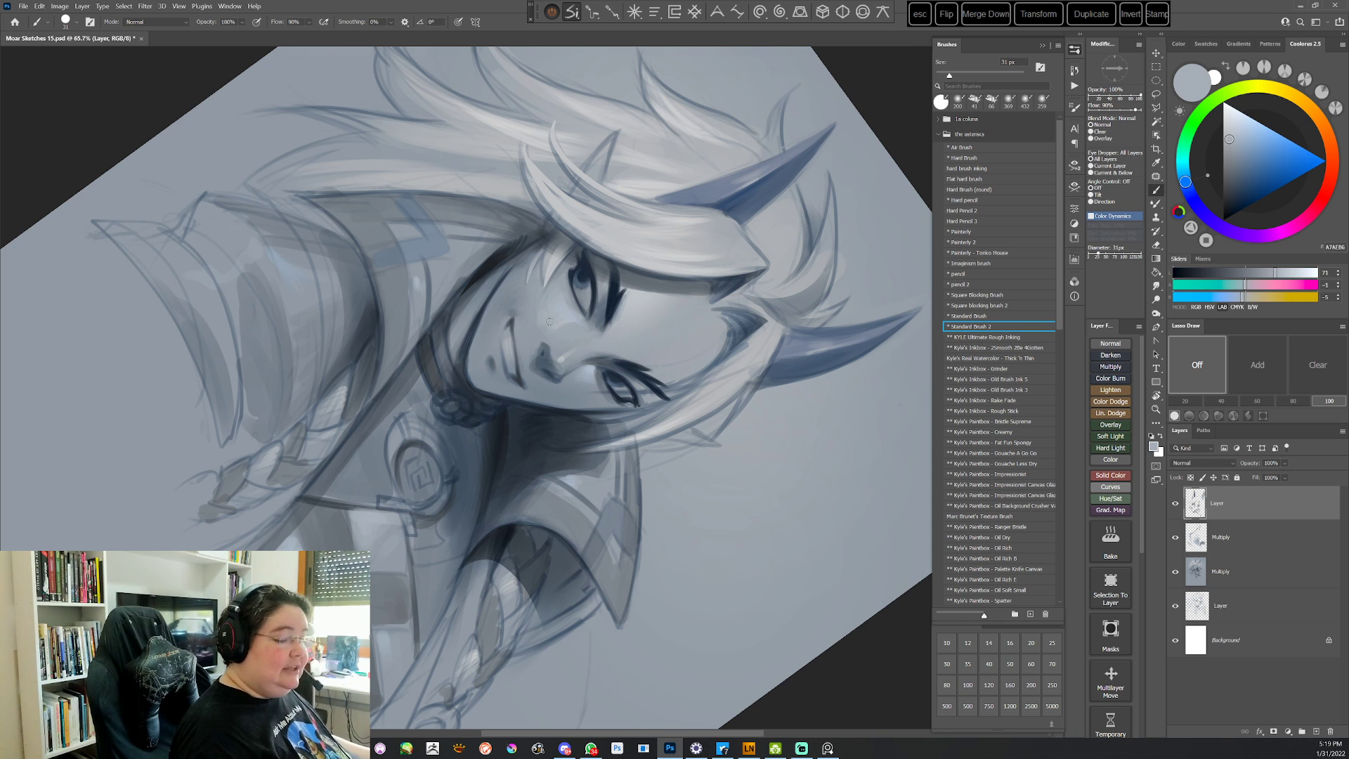
key("Escape")
Texture the skin beside the nose with the graphite 6 brush at 90 px, using light grey-blue sampled from the cheek
right_click(768, 487)
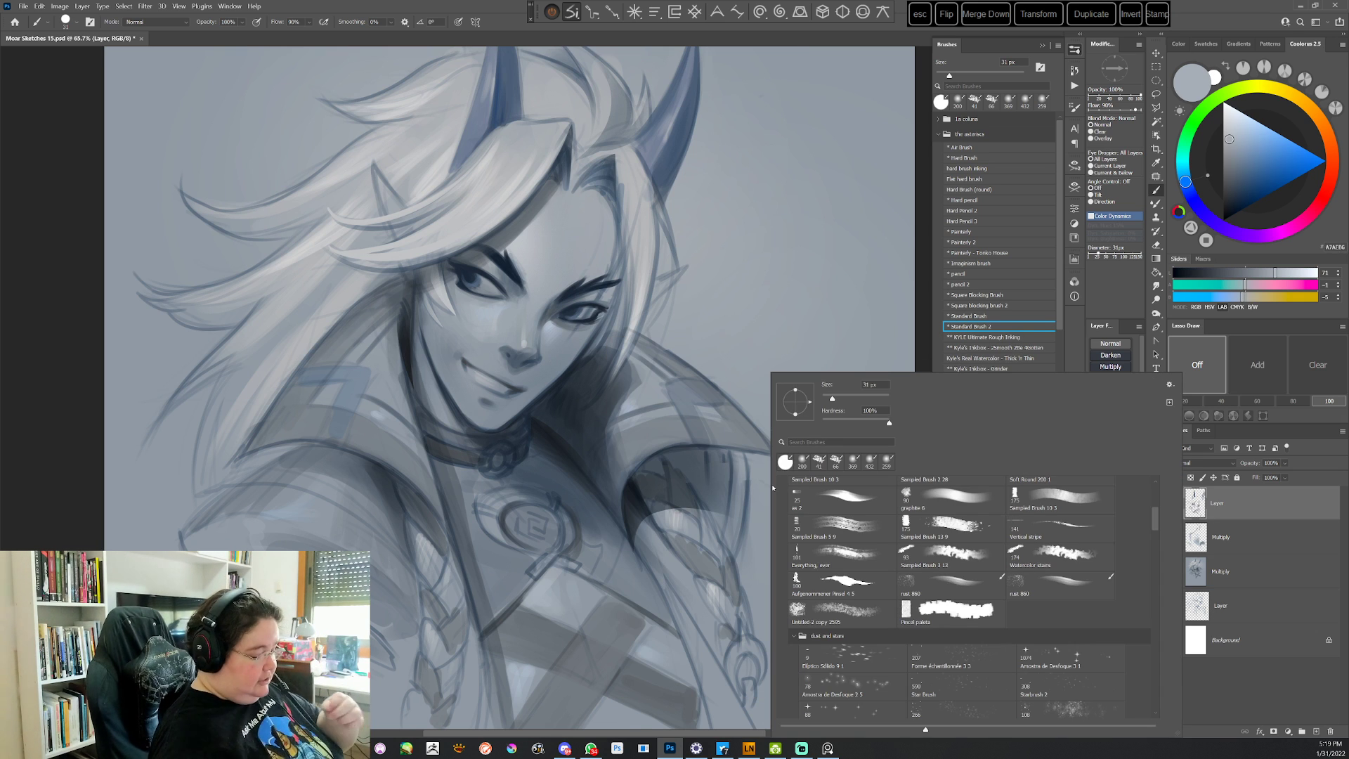
left_click(966, 497)
key("Return")
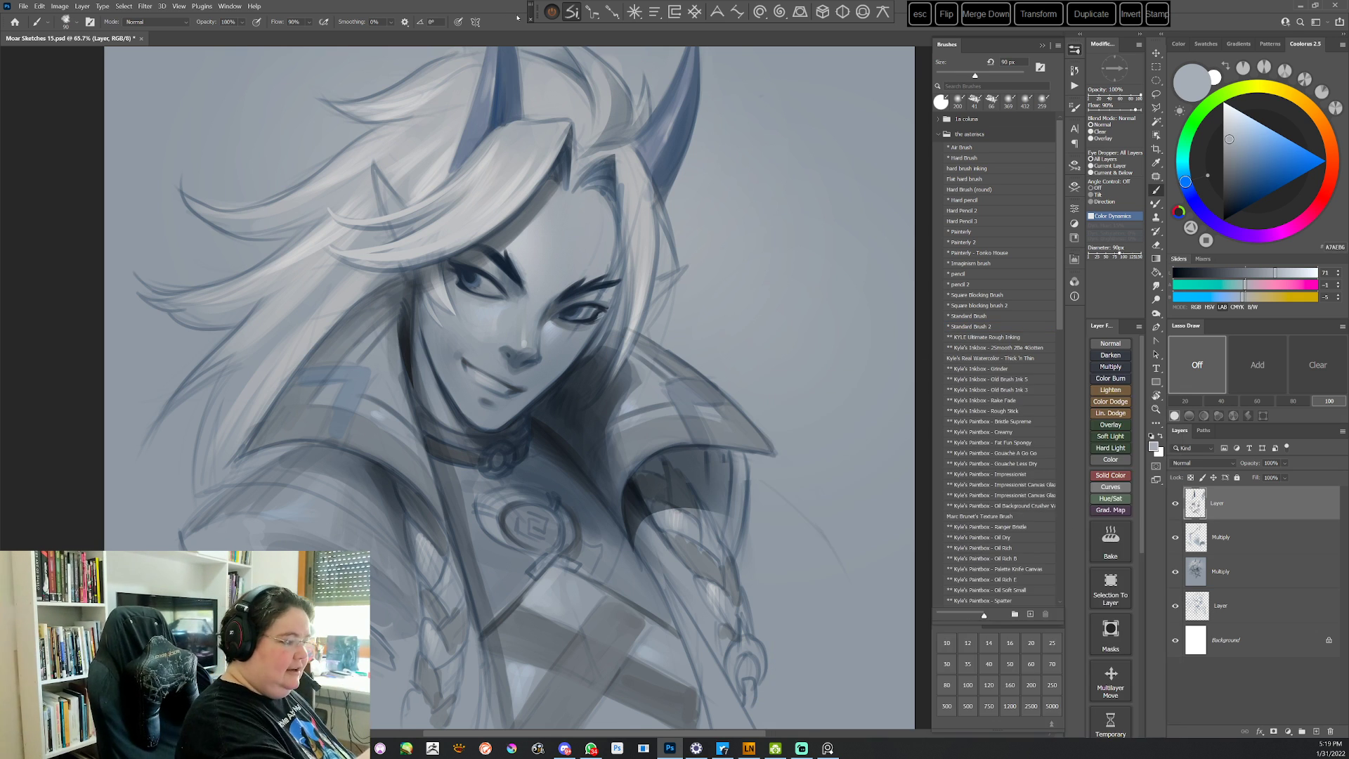
left_click(483, 327, "alt")
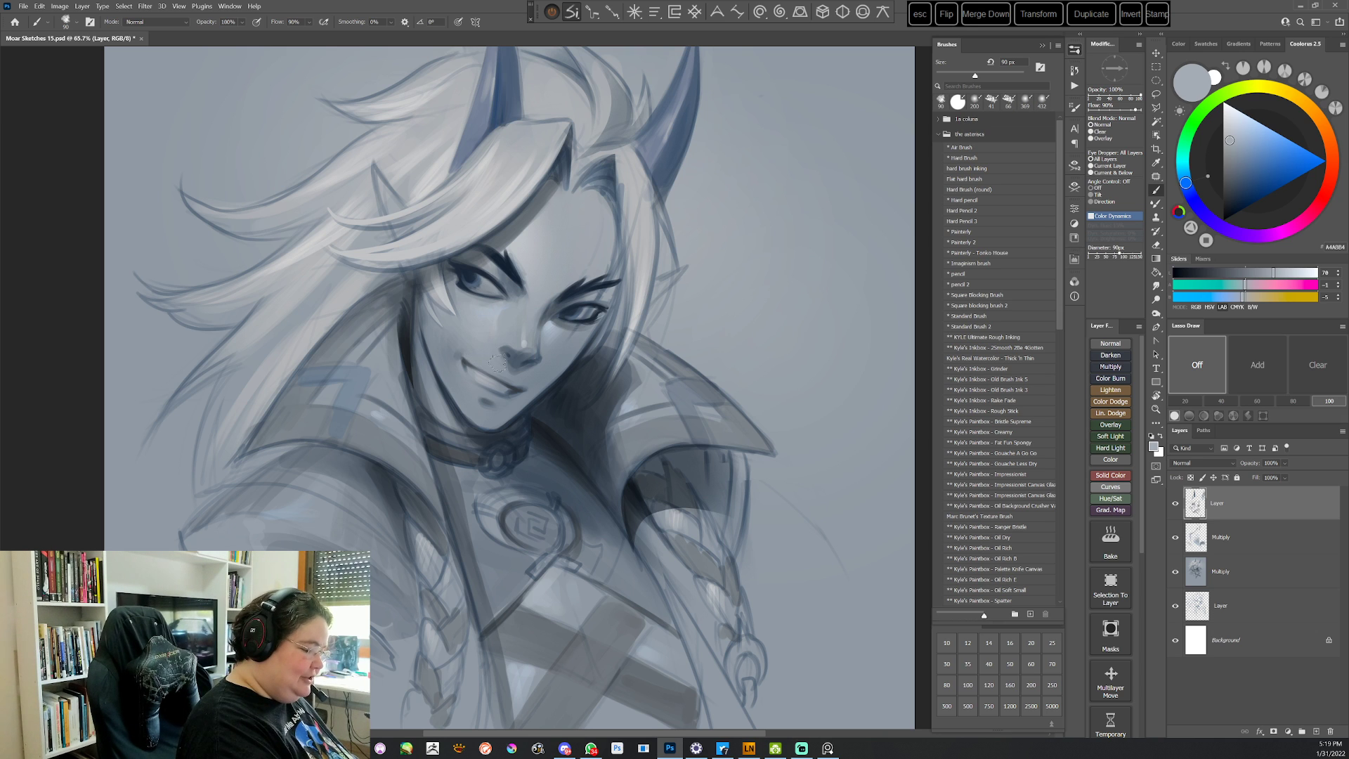
Paint over the cheek and smile corner with Standard Brush 2 at 31 px, using skin tones sampled from the face
left_click(482, 323, "alt")
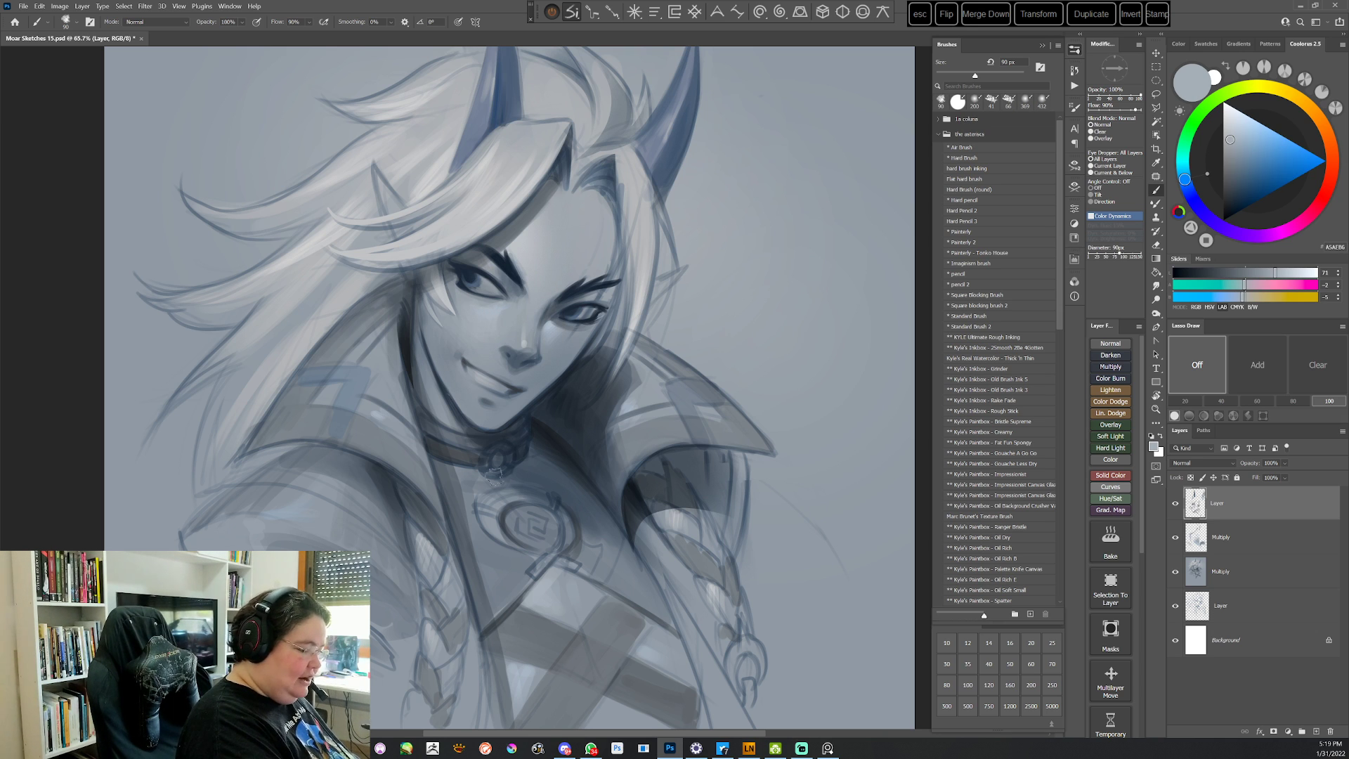
left_click(977, 327)
key("r")
mouse_move(636, 404)
left_mouse_down()
mouse_move(602, 470)
mouse_move(552, 497)
left_mouse_up()
right_click(581, 304)
left_click(564, 329, "alt")
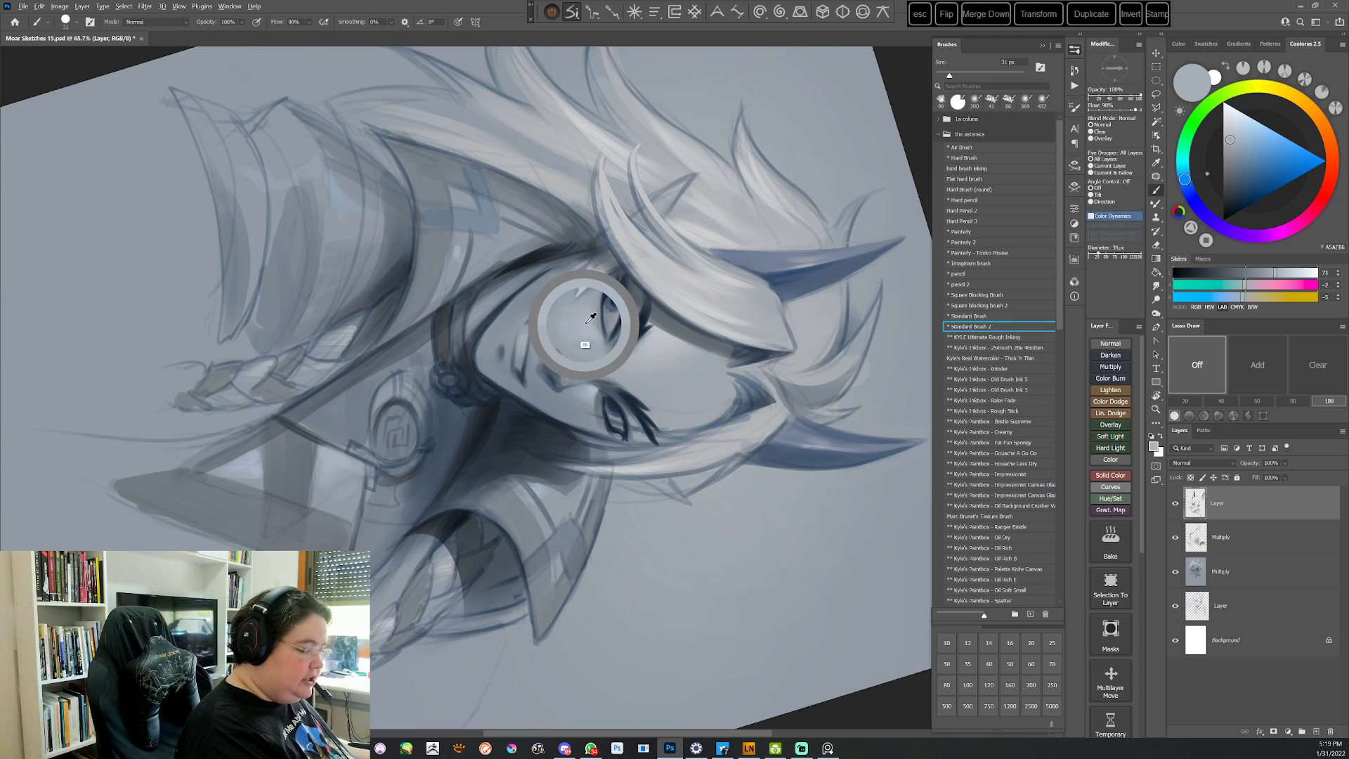
left_click(552, 321, "alt")
key("r")
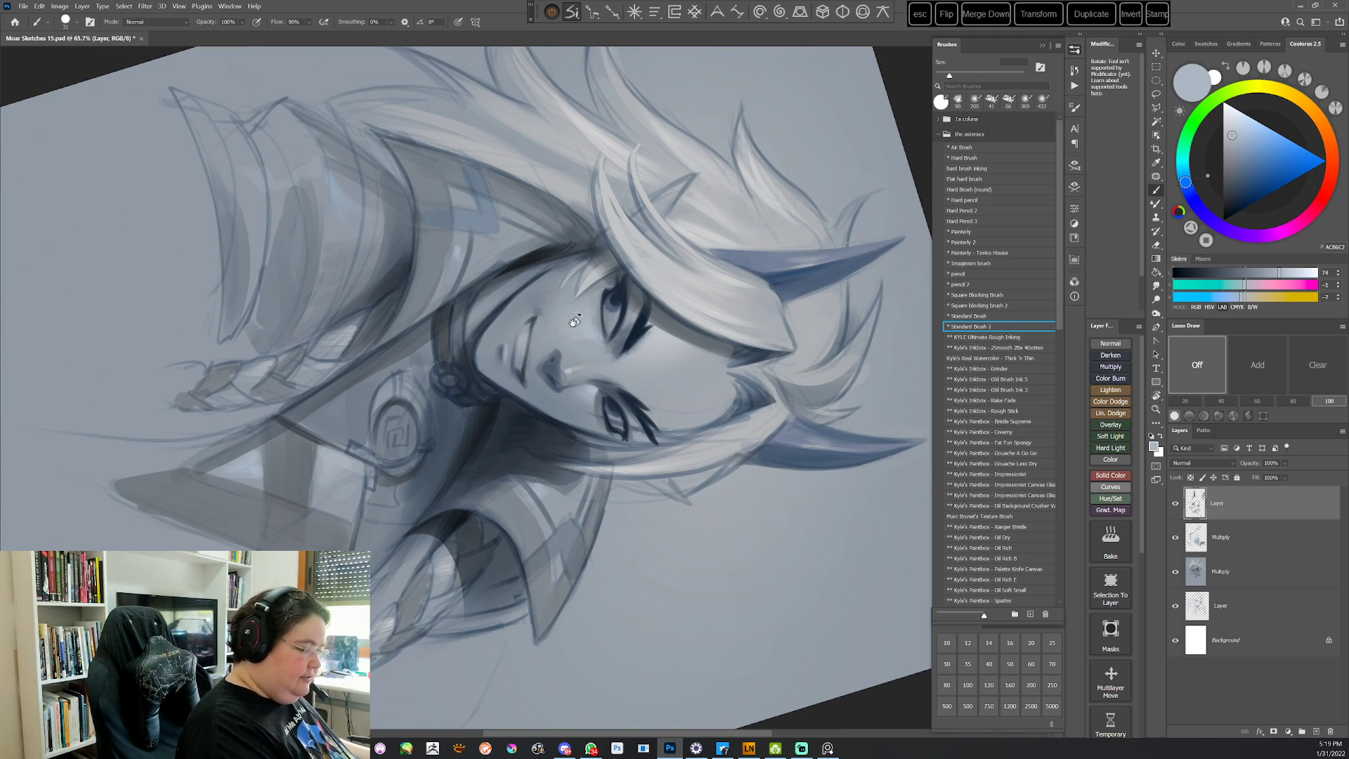
left_click_drag(575, 316, 534, 506)
left_click(564, 405, "alt")
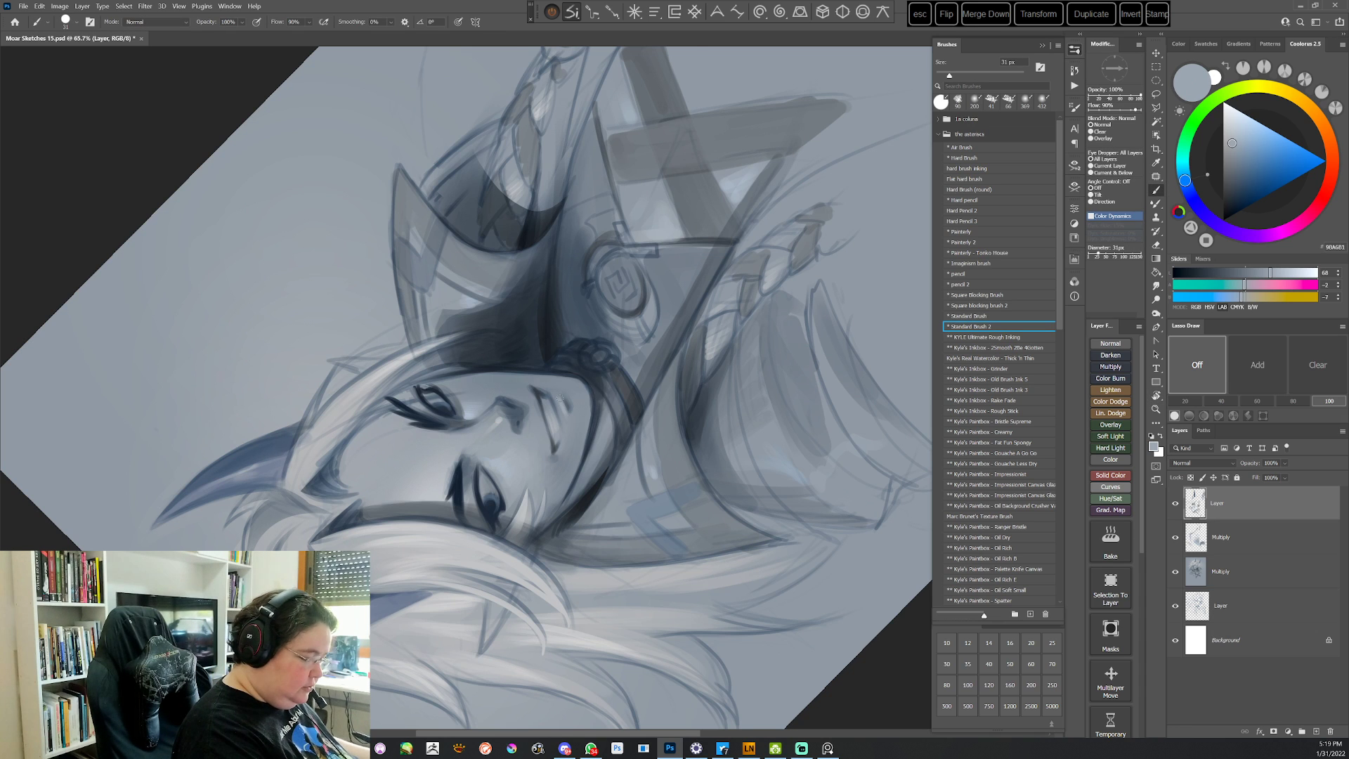
Redraw the smile's corner with the pencil brush at 12 px in a dark blue-grey
key("Escape")
left_click(959, 275)
key("r")
mouse_move(719, 420)
left_mouse_down()
mouse_move(722, 402)
mouse_move(611, 231)
left_mouse_up()
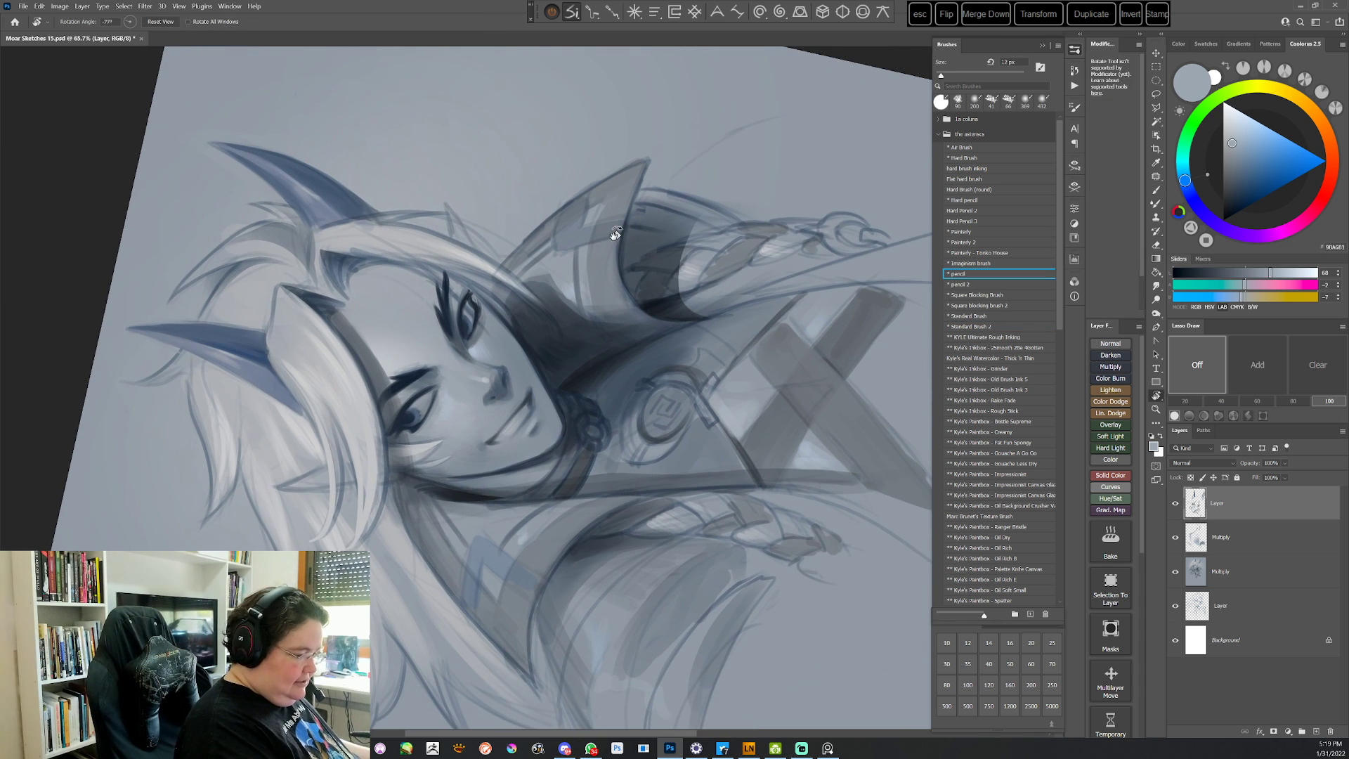
left_click(491, 434, "alt")
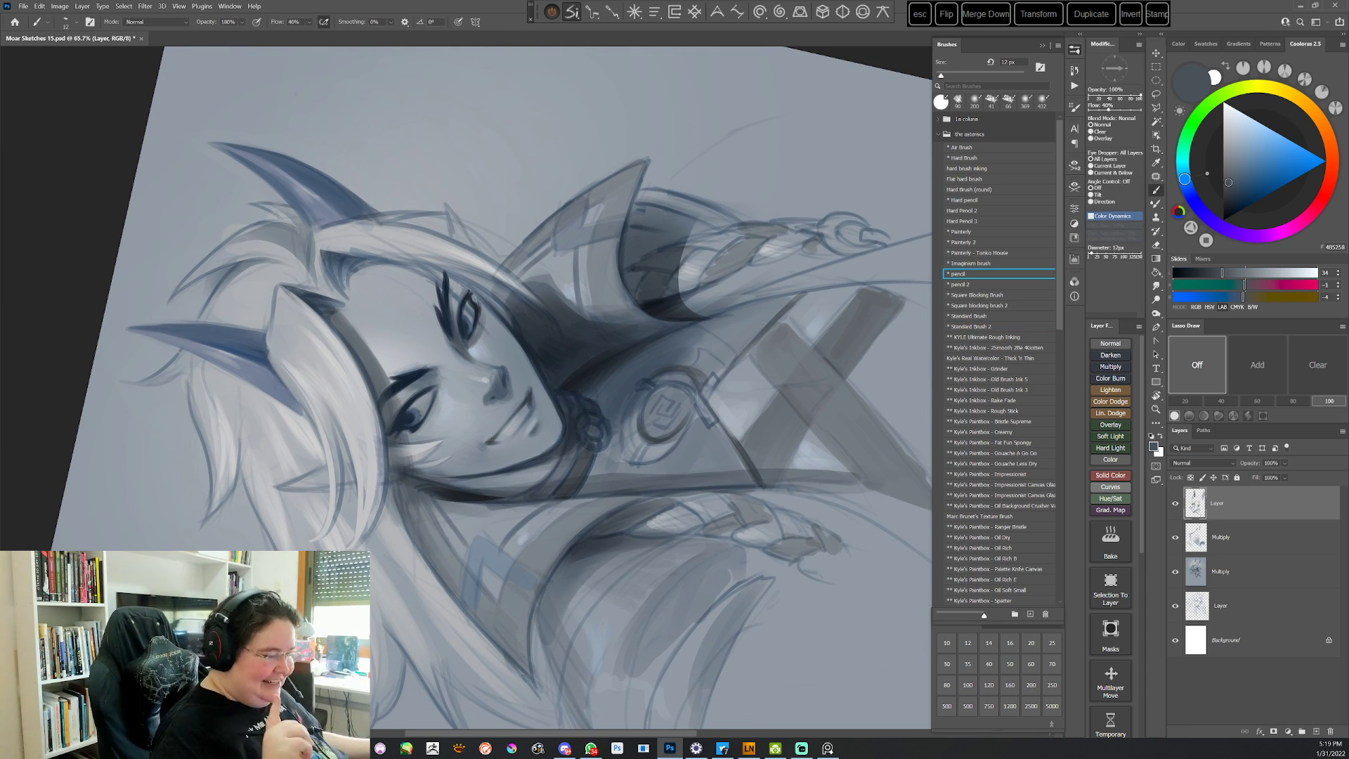
left_click(1230, 195)
left_click_drag(490, 441, 494, 440)
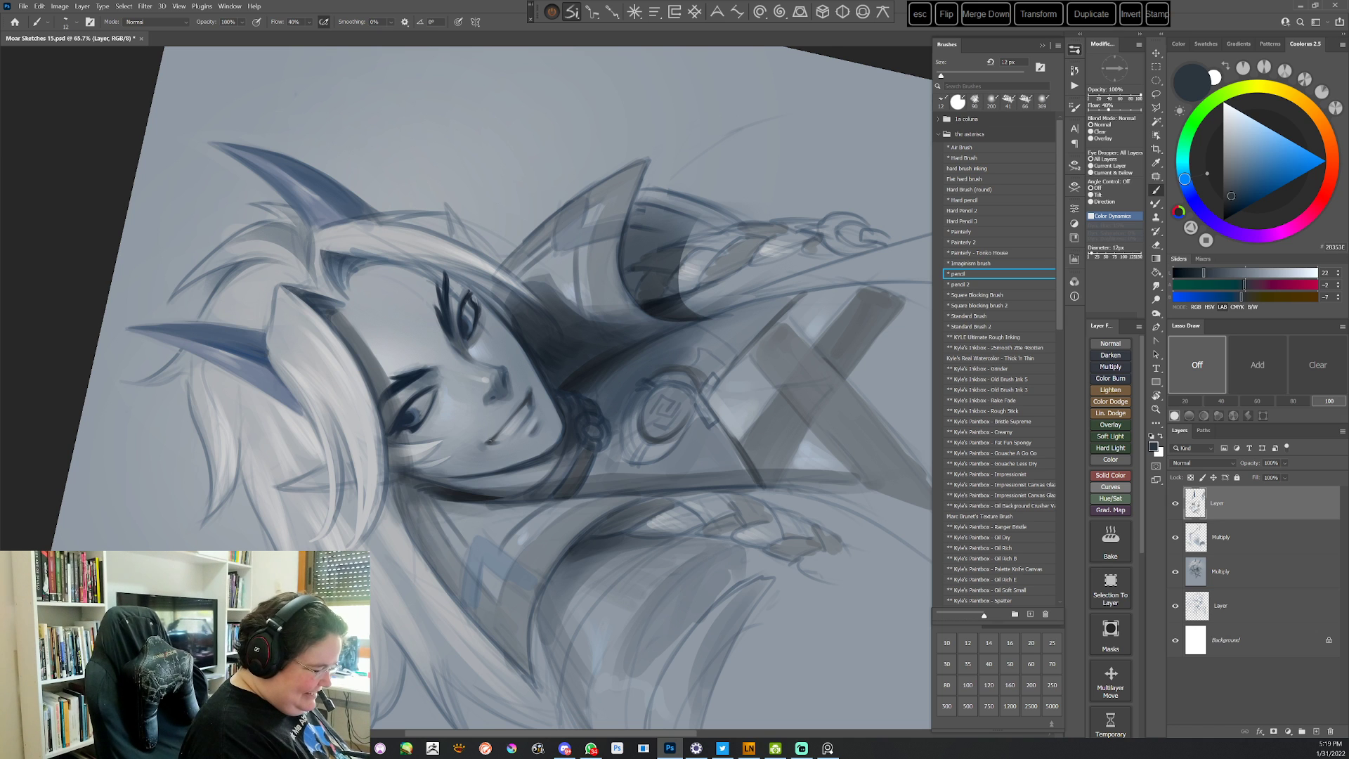
Strengthen the corner of the mouth with the pencil brush at 31 px in sampled dark blue, and sample skin tone beside it
left_click(646, 309, "alt")
right_click(647, 310)
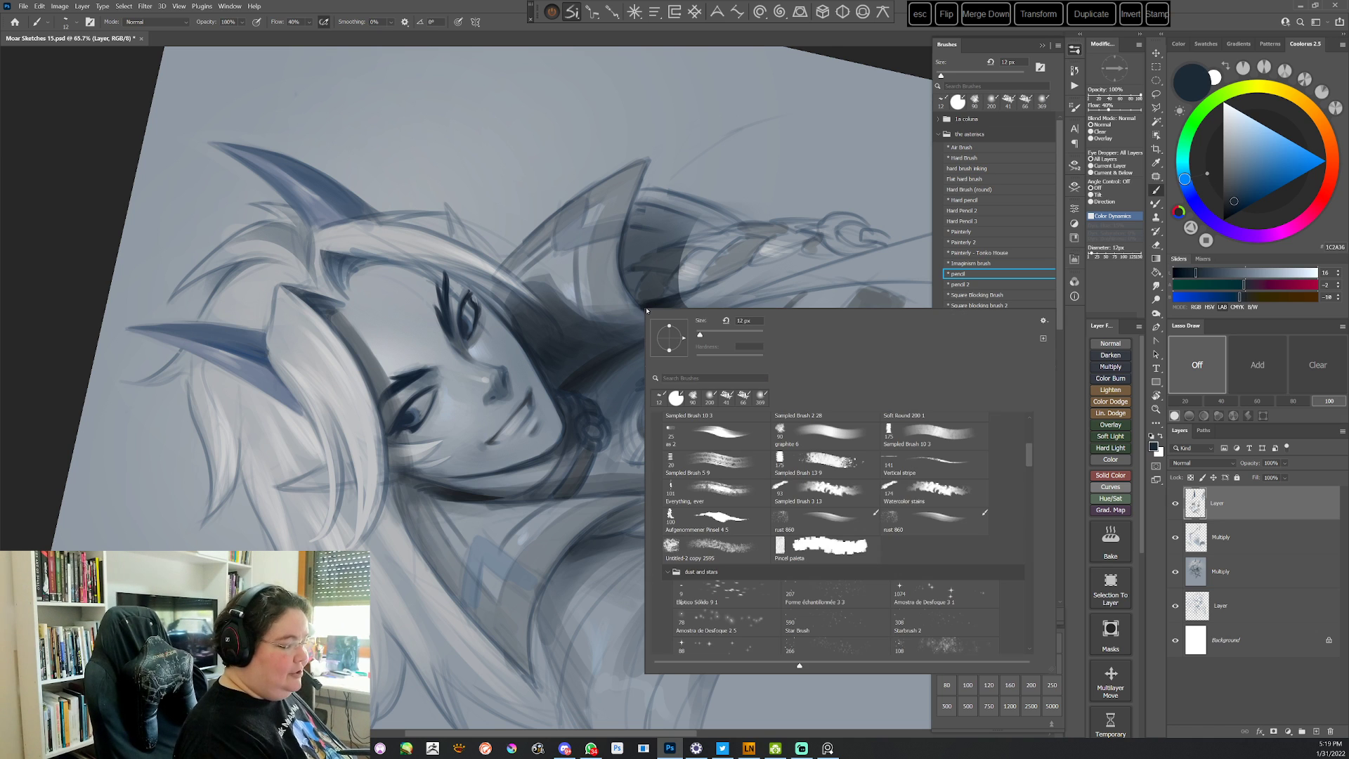
left_click_drag(489, 441, 497, 436)
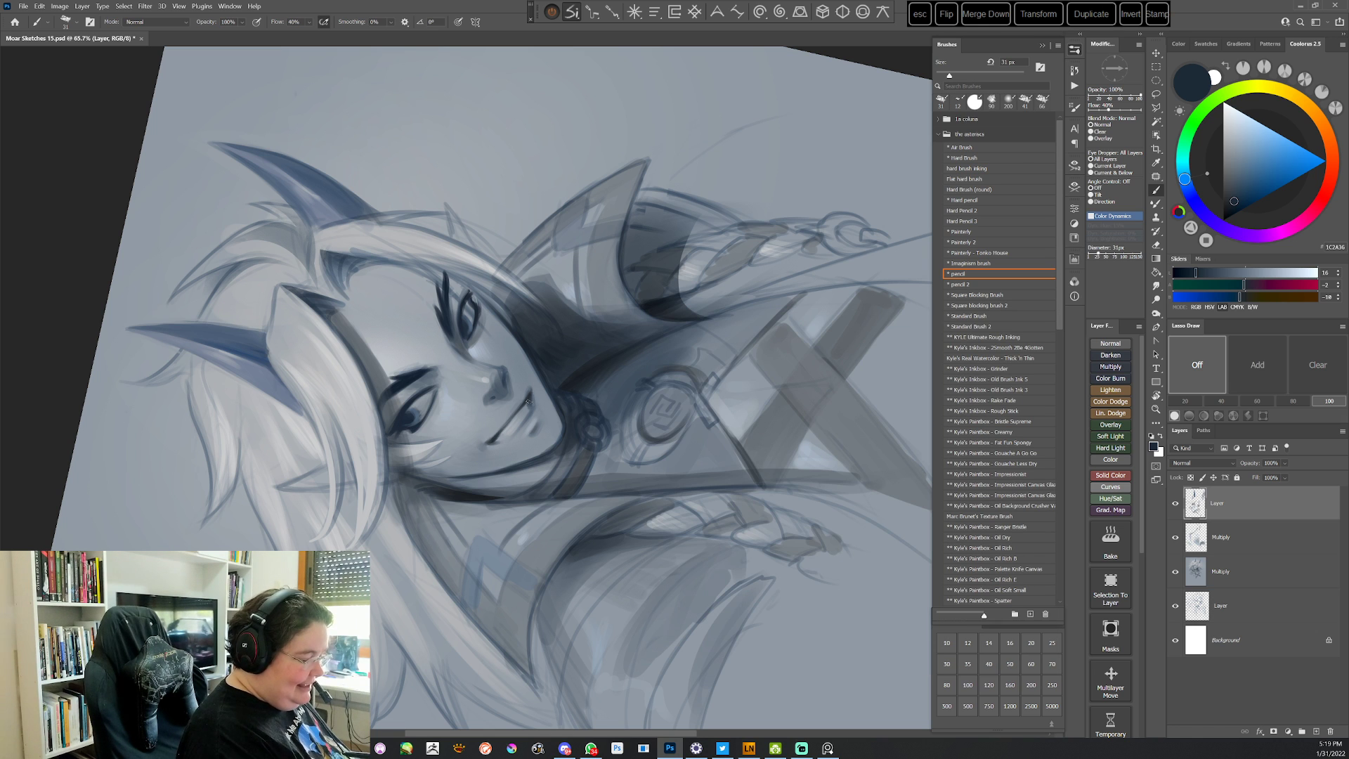
key("Escape")
key("r")
mouse_move(692, 320)
left_mouse_down()
mouse_move(680, 458)
mouse_move(727, 466)
mouse_move(694, 523)
left_mouse_up()
key("b")
left_click(510, 339, "alt")
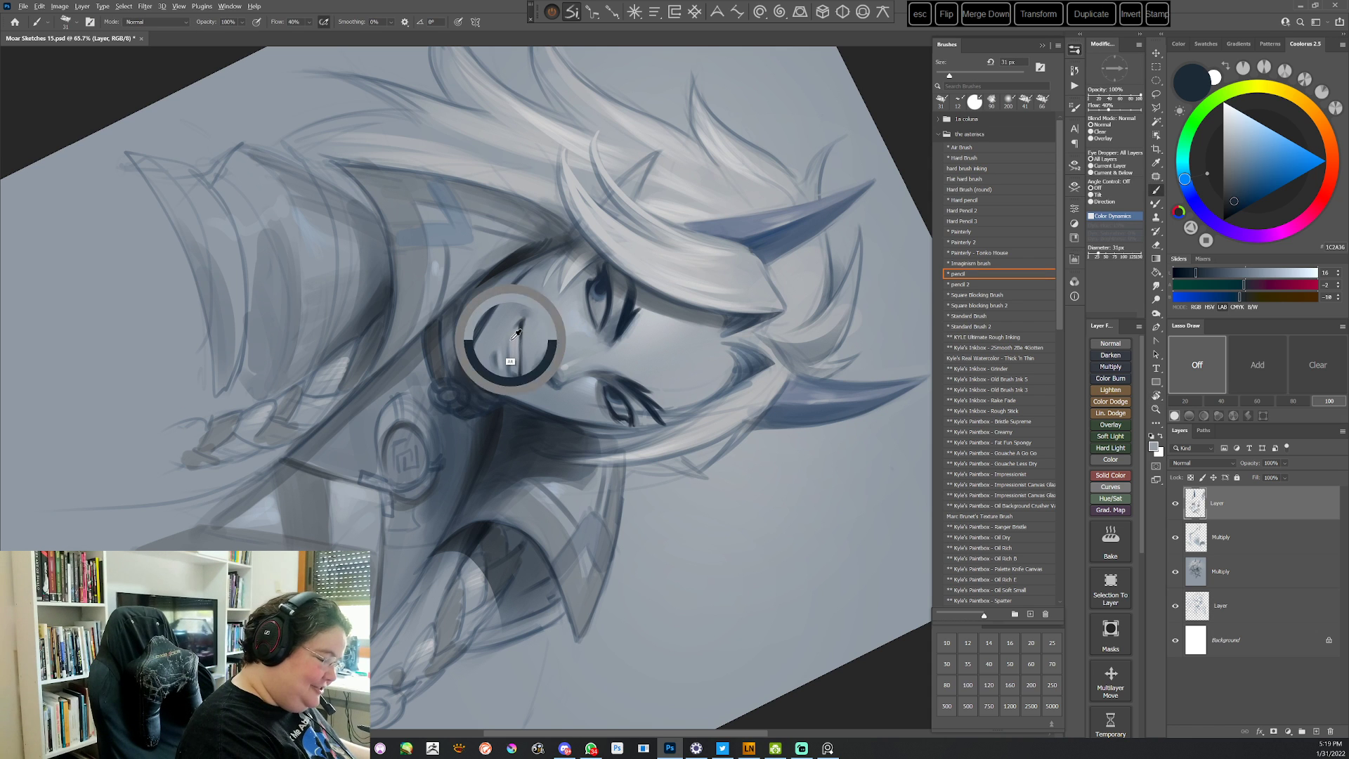
key("Escape")
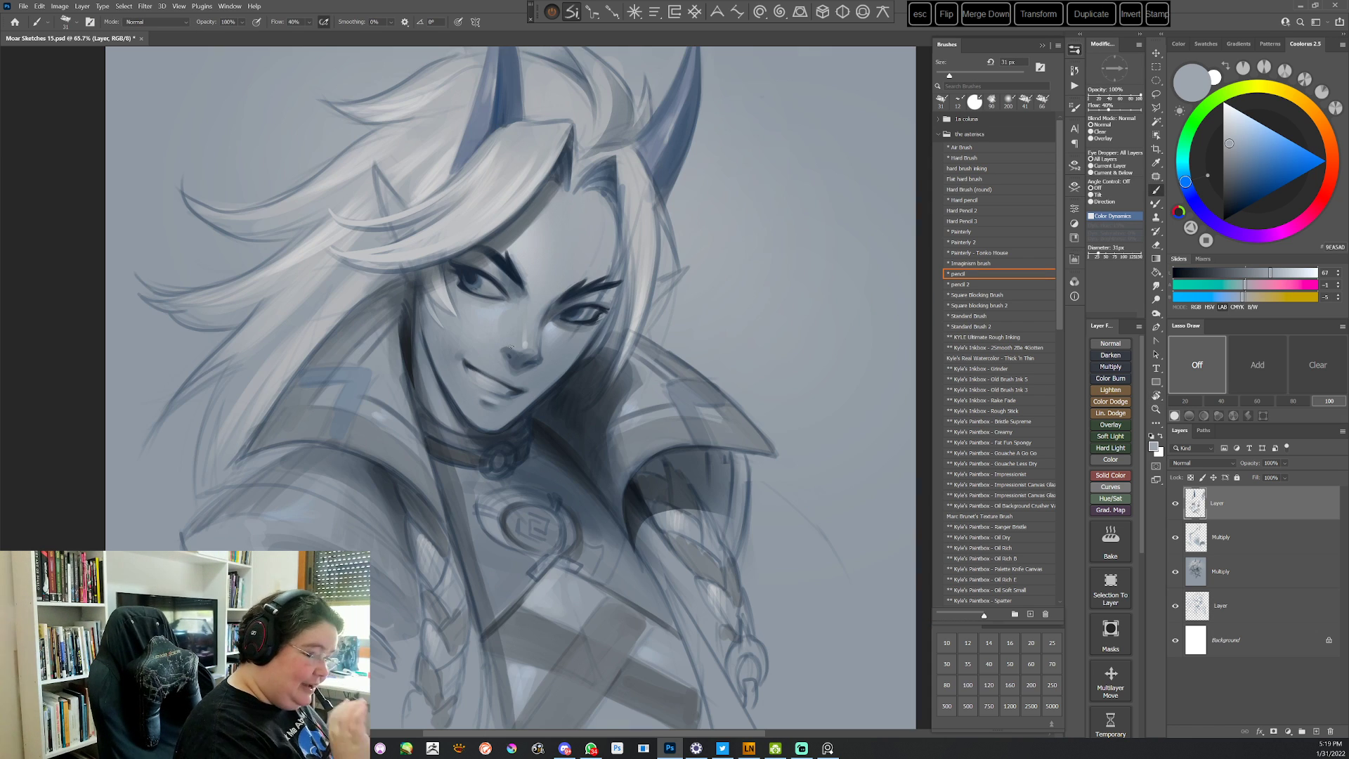
Set the pencil brush to 23 px and rework the mouth line in a dark tone sampled from the smile's corner
left_click(470, 366, "alt")
key("r")
left_click_drag(660, 393, 642, 222)
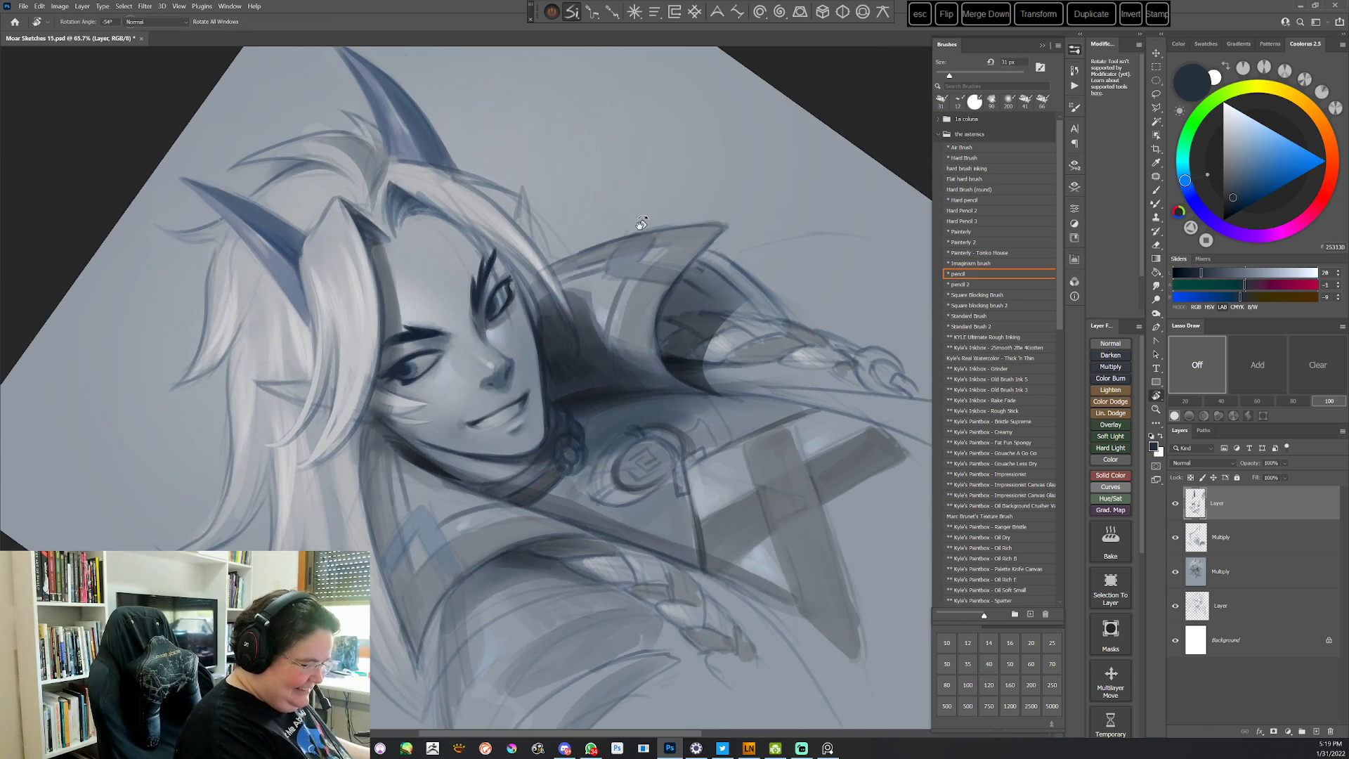
key("b")
right_click(599, 267)
left_click_drag(652, 284, 643, 279)
key("Return")
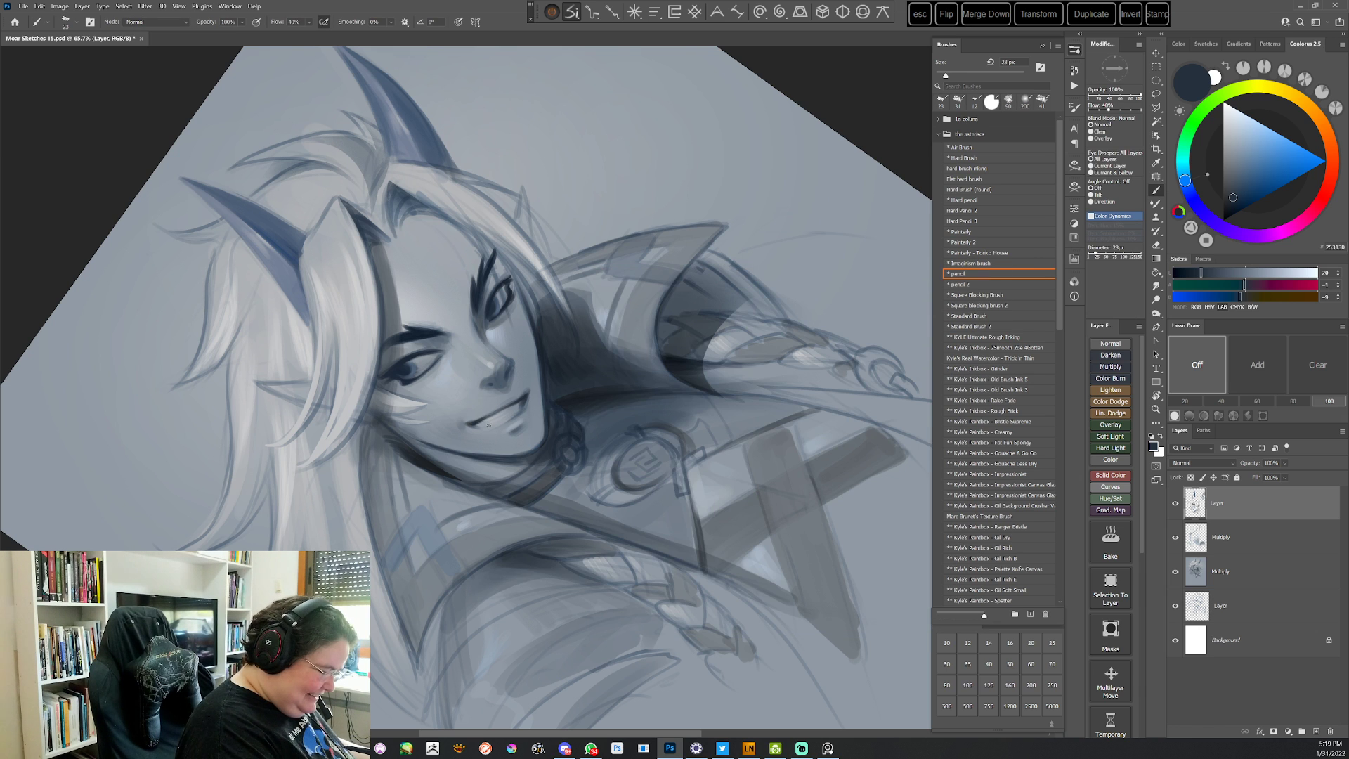
key("r")
left_click_drag(683, 356, 628, 266)
key("b")
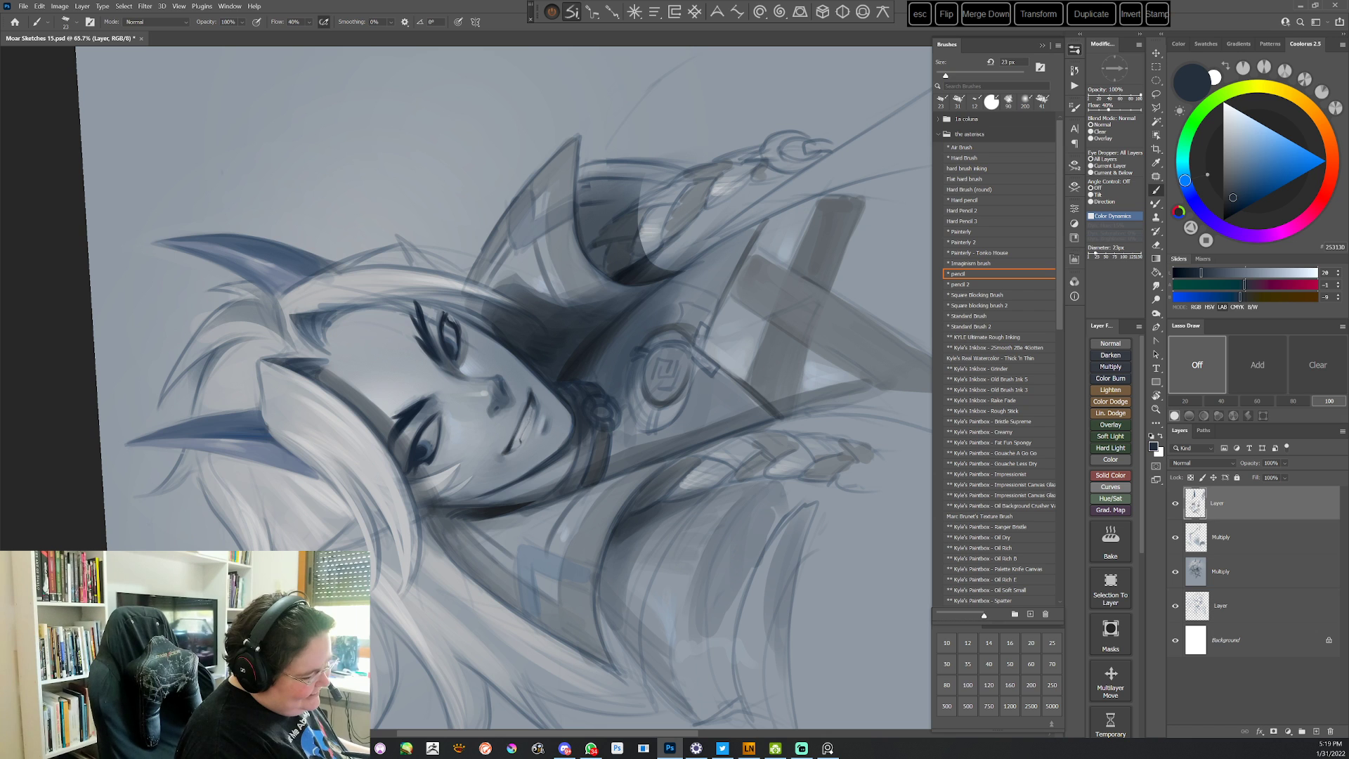
Reshape the smile into an open grin by painting around the lips with sampled skin and dark line tones
key("Escape")
key("r")
mouse_move(628, 267)
left_mouse_down()
mouse_move(696, 415)
mouse_move(659, 494)
left_mouse_up()
key("b")
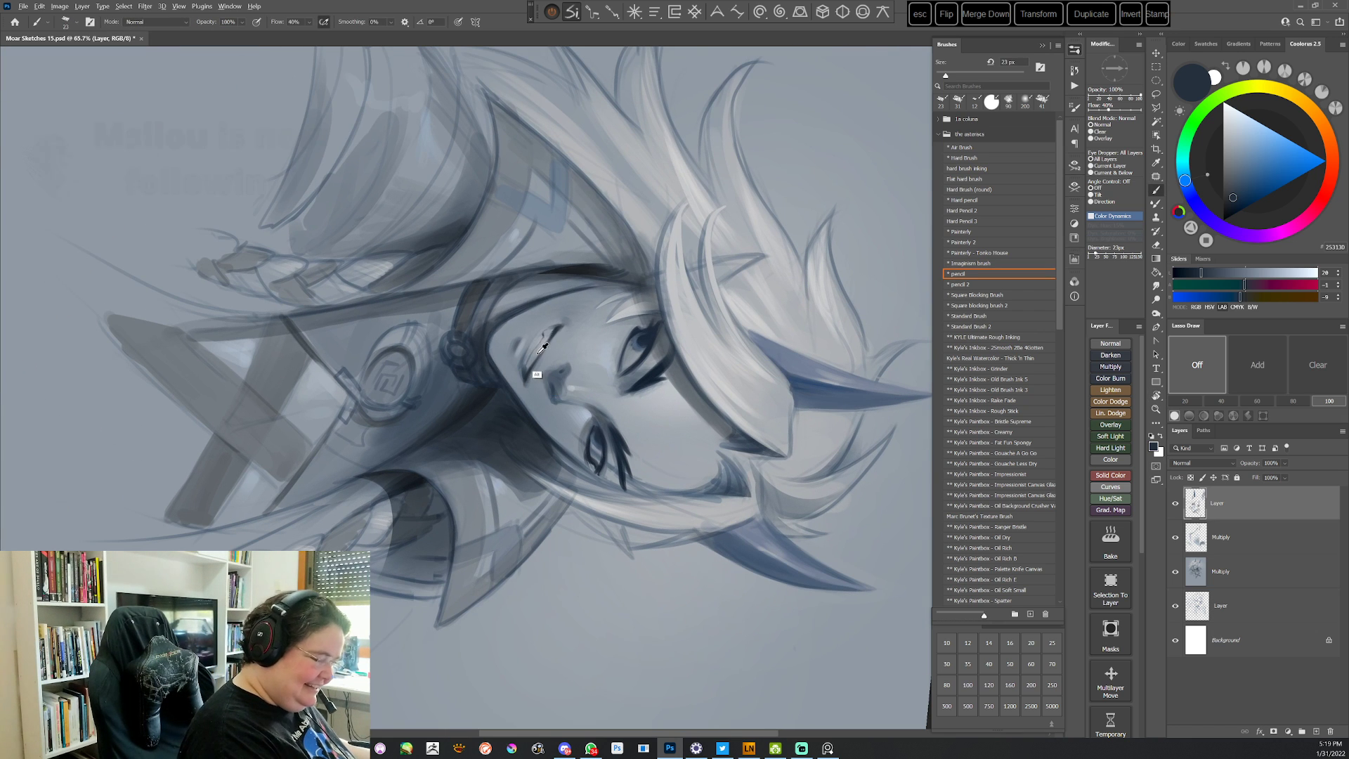
left_click(538, 353, "alt")
left_click_drag(538, 353, 556, 327)
left_click(534, 341, "alt")
left_click(551, 329, "alt")
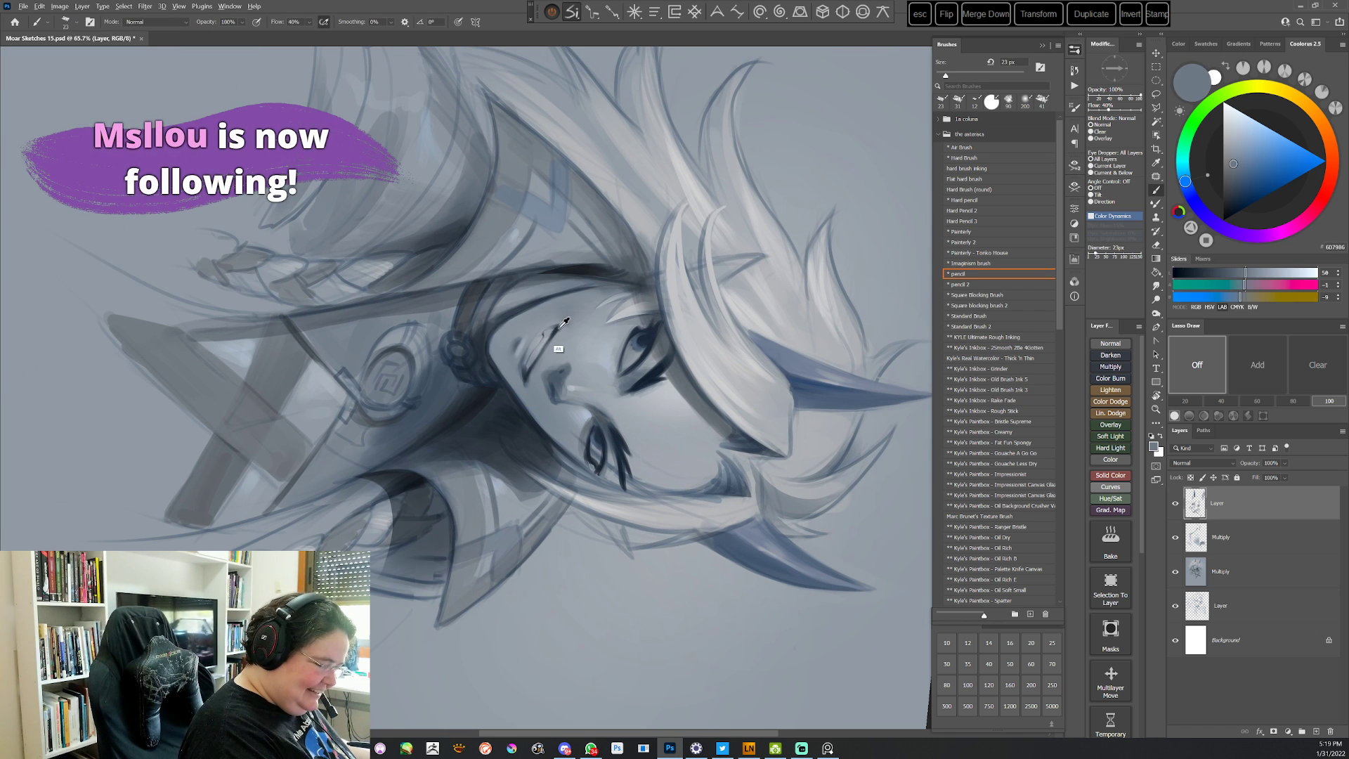
left_click(564, 322, "alt")
key("r")
left_click_drag(564, 322, 595, 538)
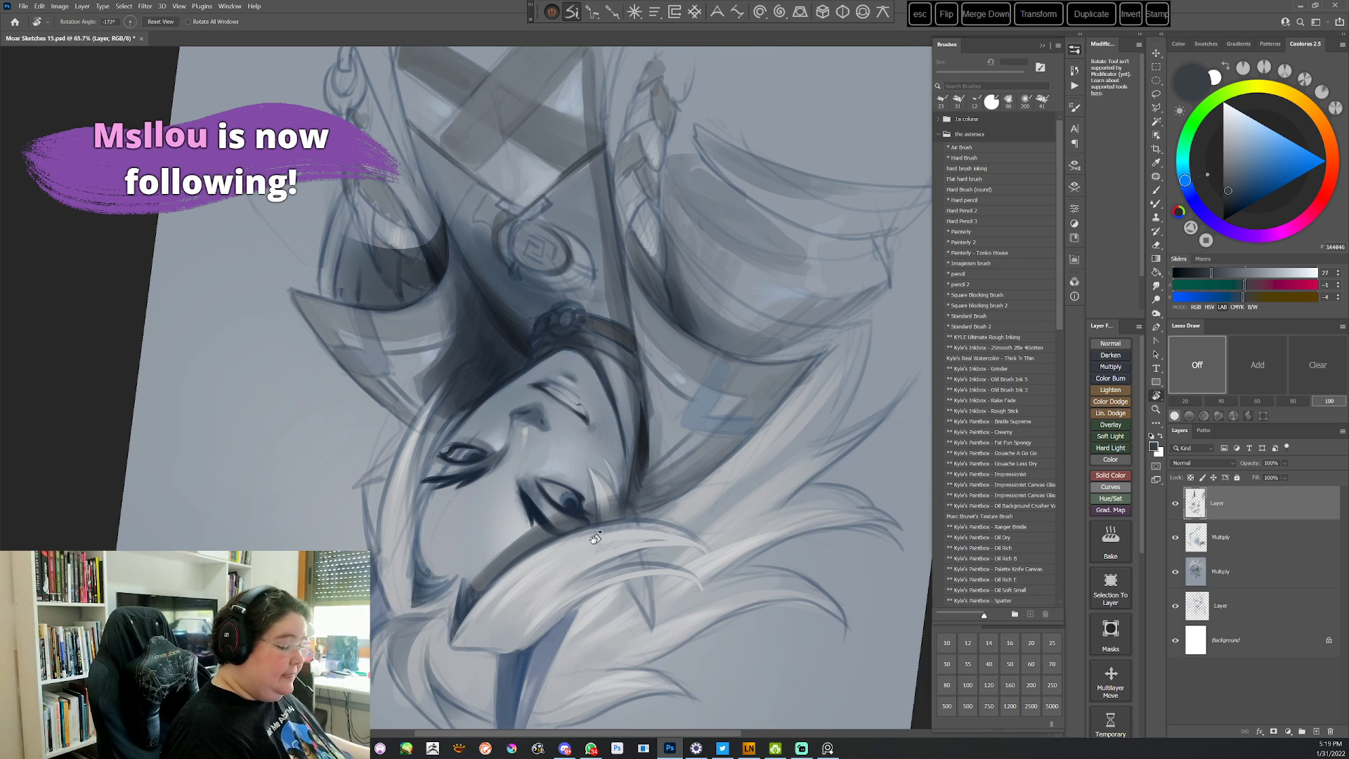
key("b")
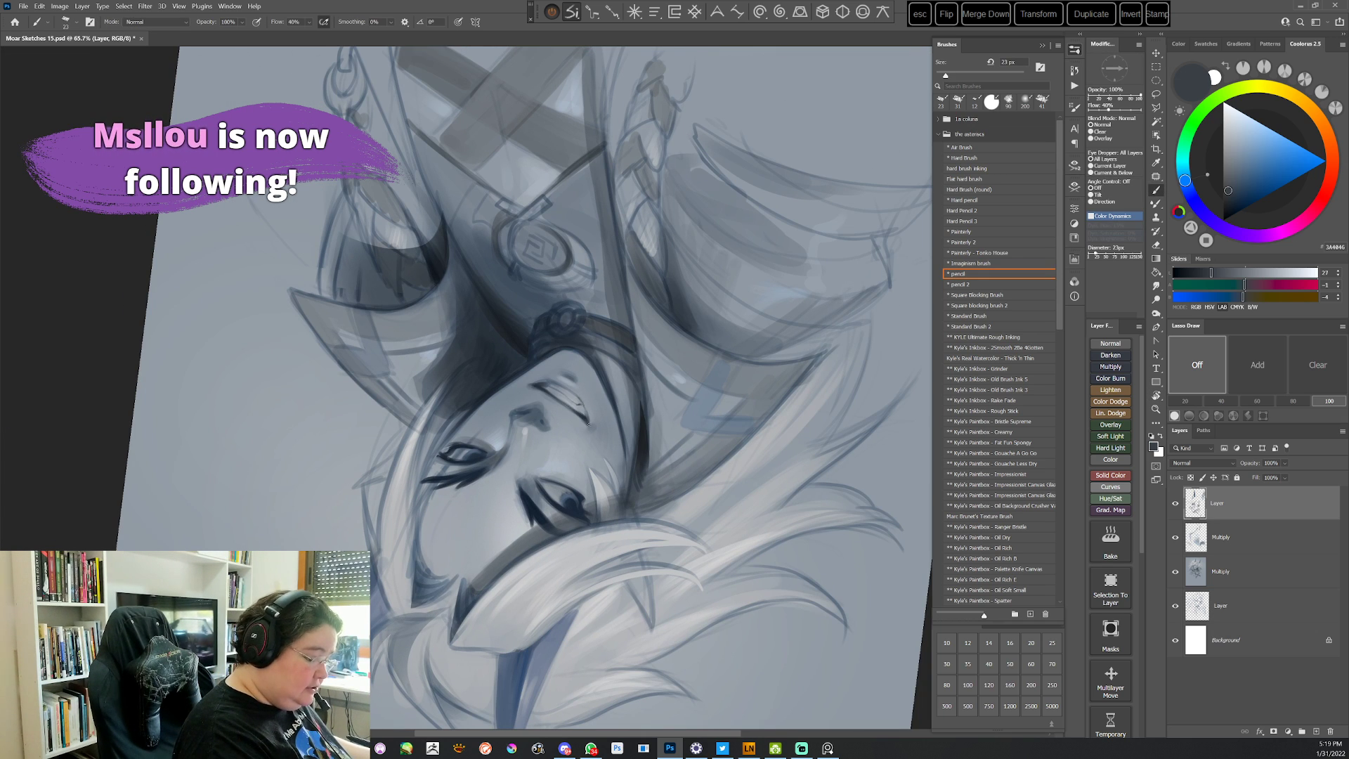
Define the teeth and lip edges of the grin with the pencil brush, using mid and dark tones sampled around the mouth
key("Escape")
key("r")
left_click_drag(776, 355, 656, 257)
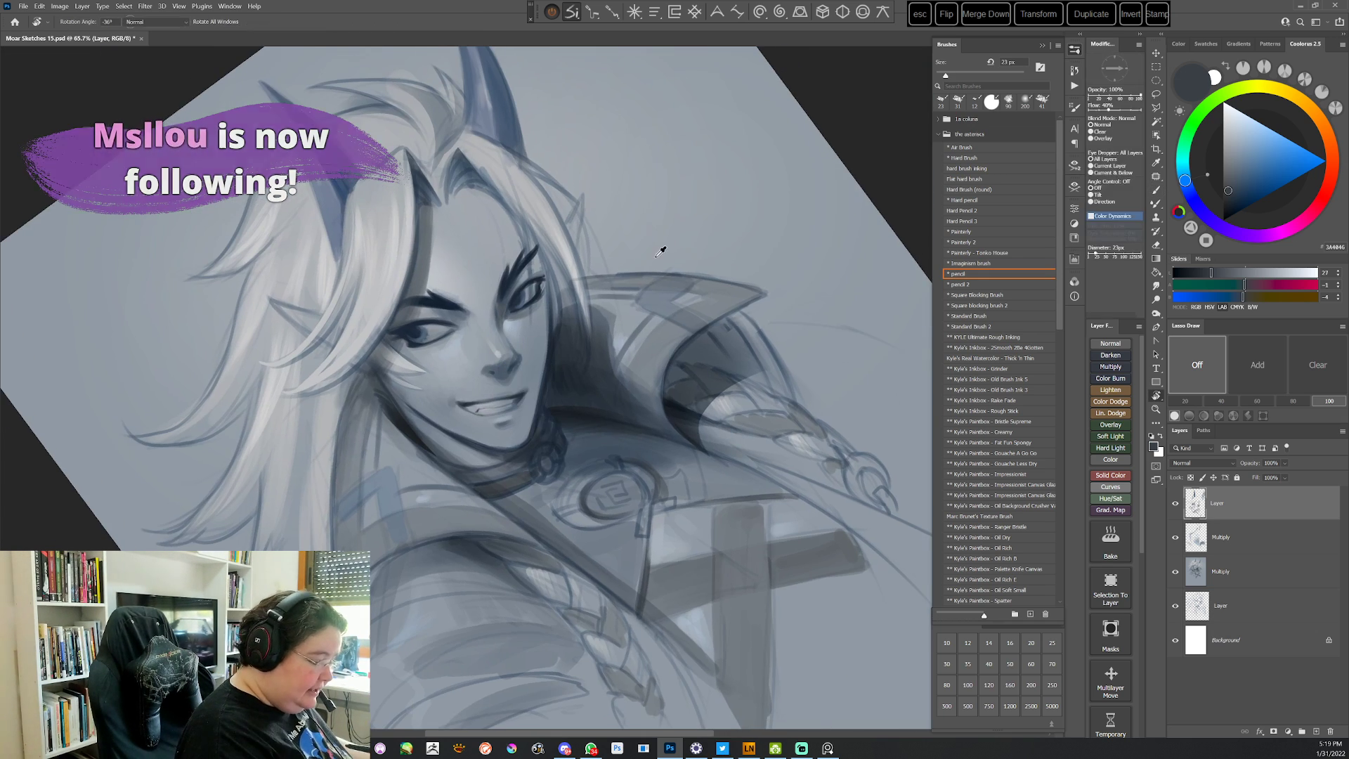
key("b")
left_click(514, 401, "alt")
left_click(513, 405, "alt")
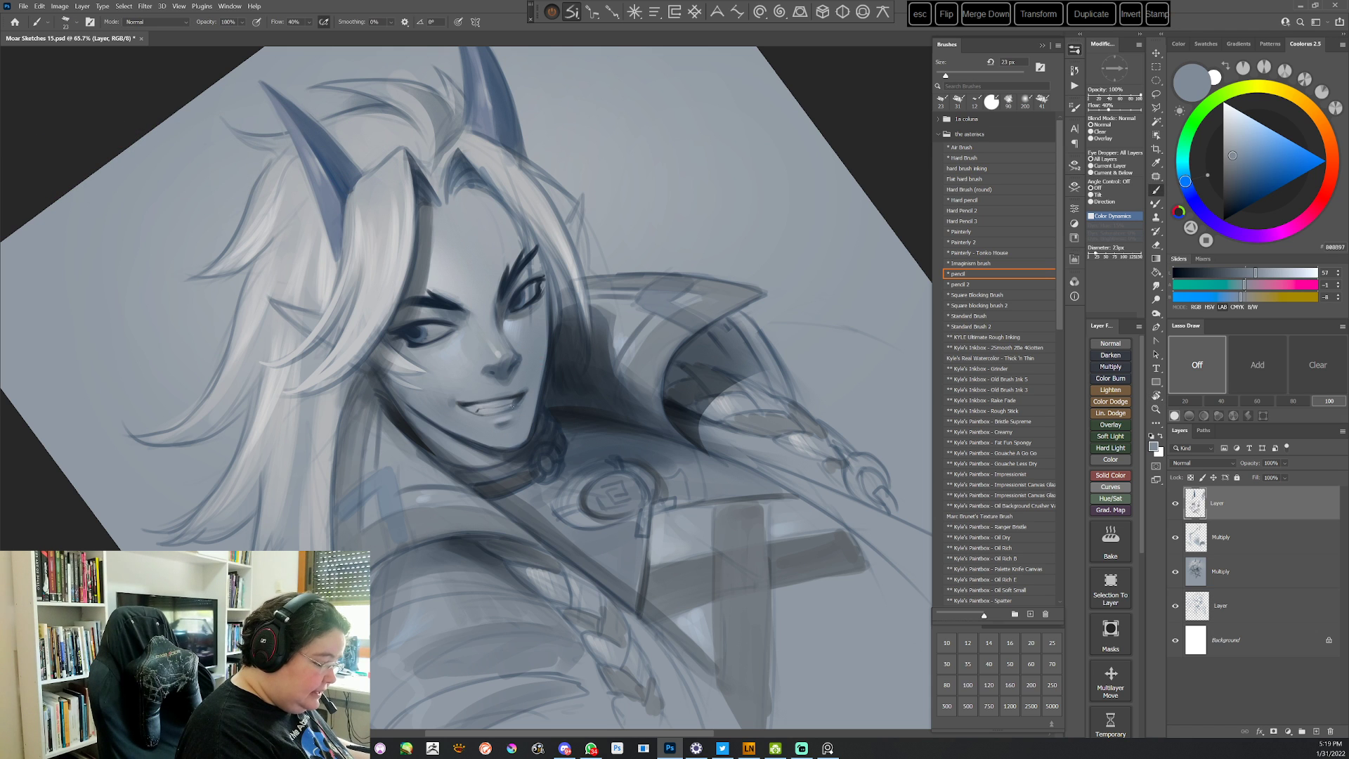
left_click(523, 395, "alt")
key("r")
mouse_move(703, 380)
left_mouse_down()
mouse_move(711, 454)
mouse_move(559, 579)
left_mouse_up()
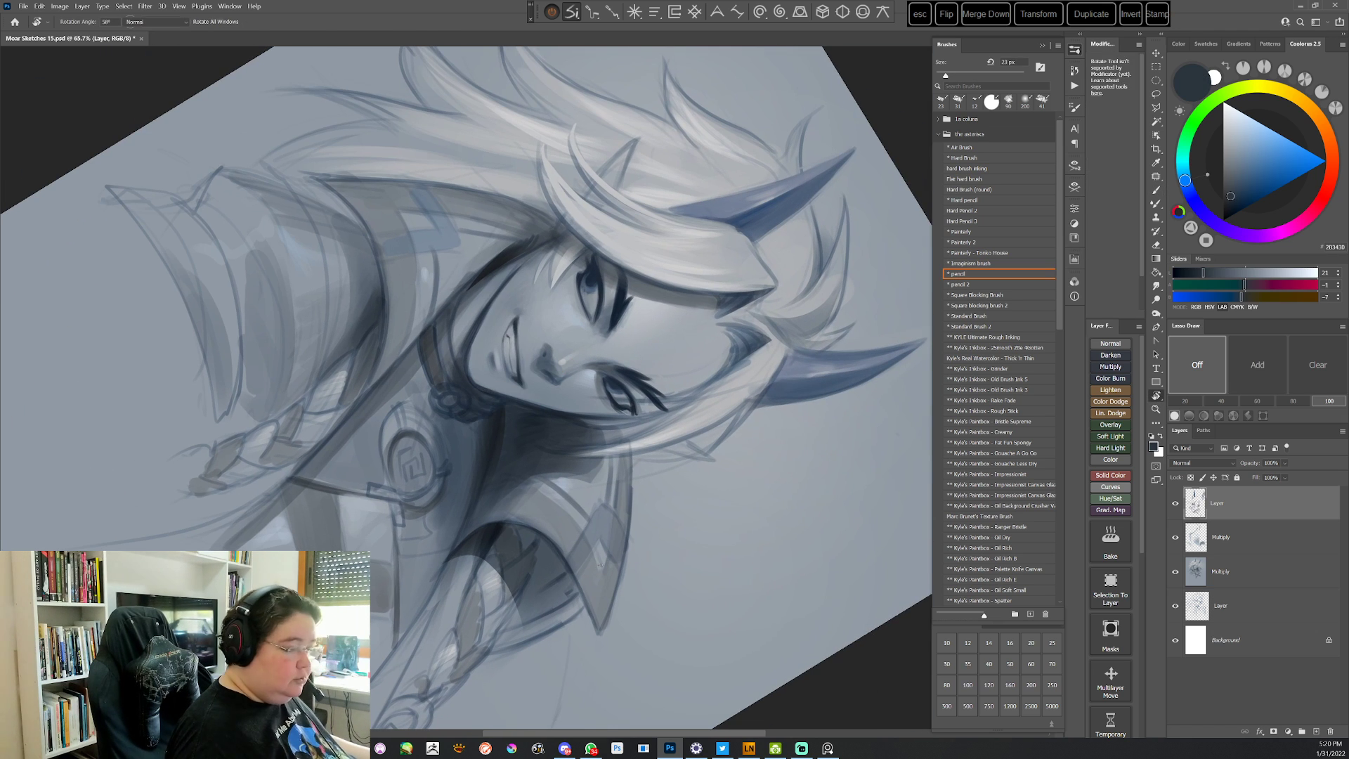
Lighten and clean up the grin with Standard Brush 2 at 23 px, using light skin tones sampled around the mouth
key("b")
left_click(988, 328)
left_click(987, 327)
left_click(541, 313, "alt")
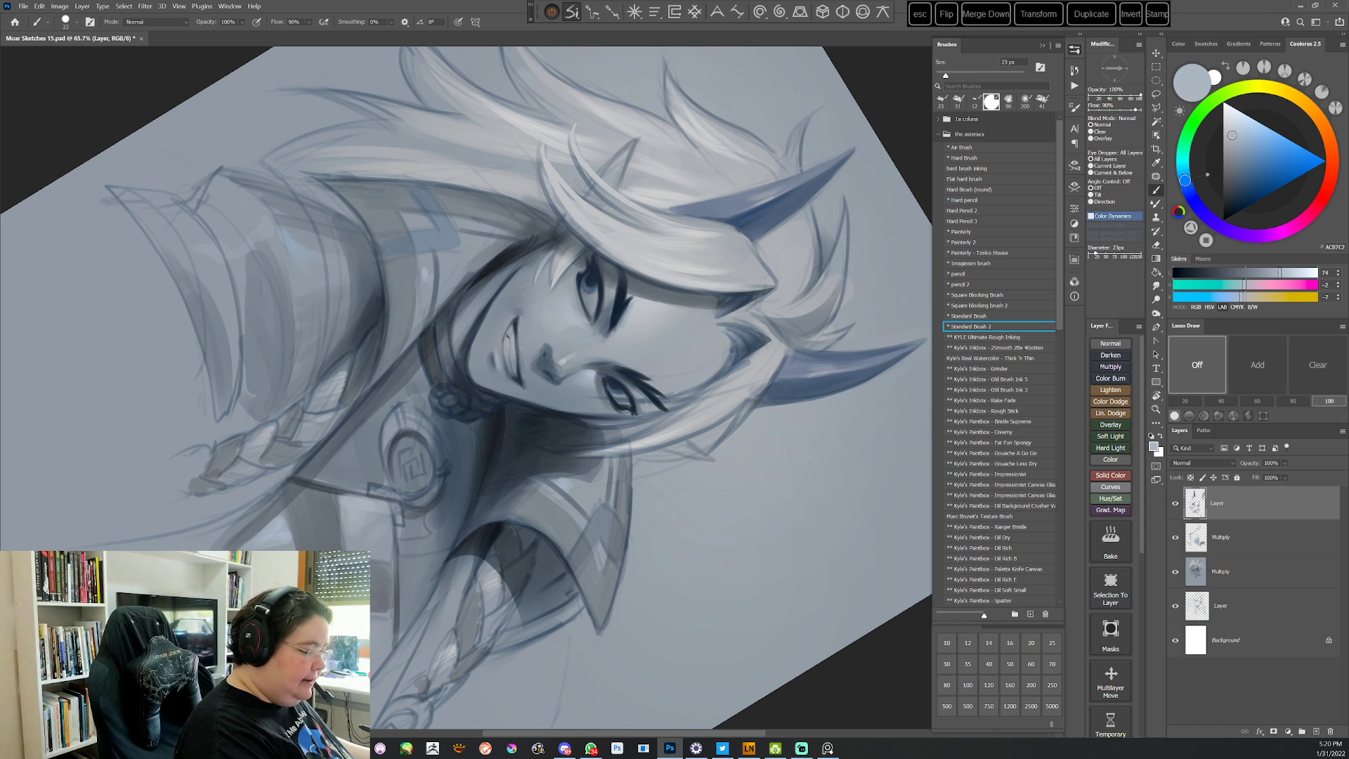
left_click(519, 350)
key("r")
left_click_drag(749, 230, 689, 449)
key("b")
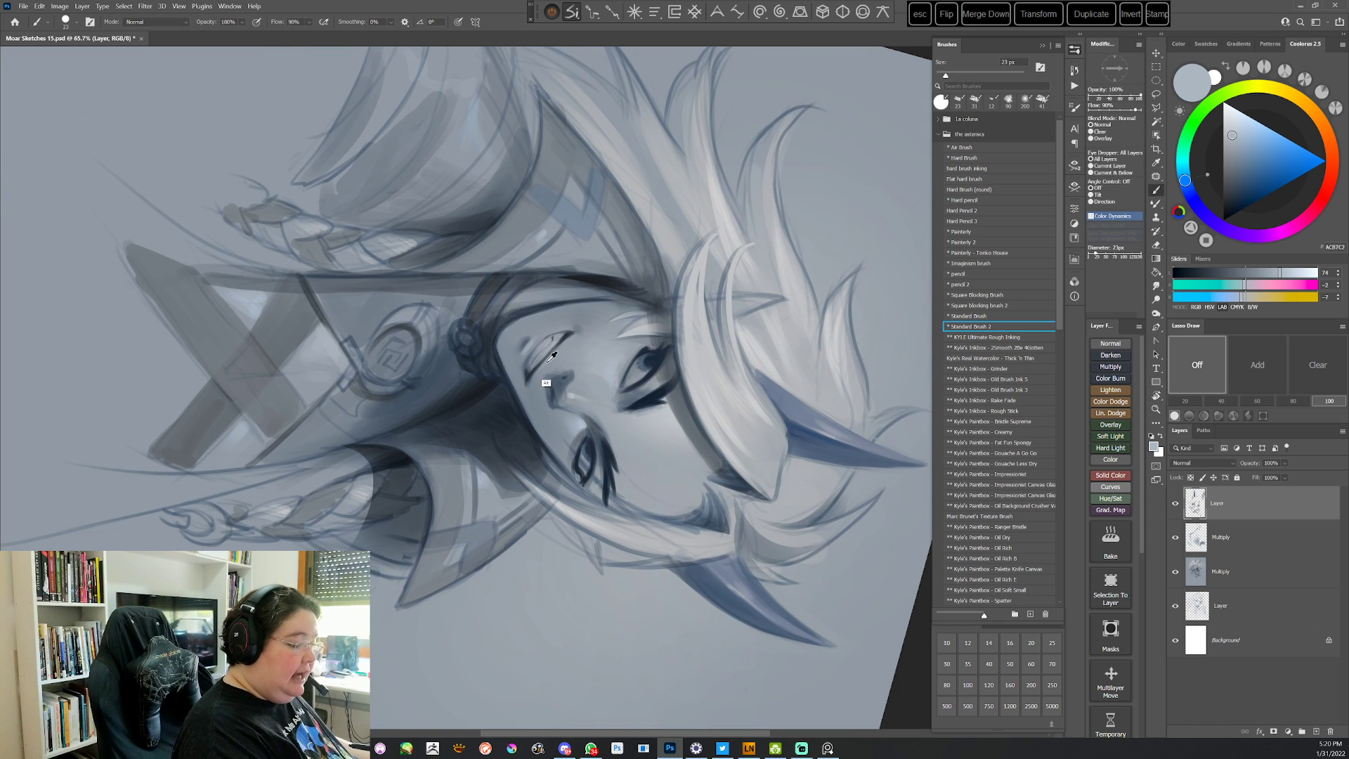
left_click(552, 356, "alt")
key("Escape")
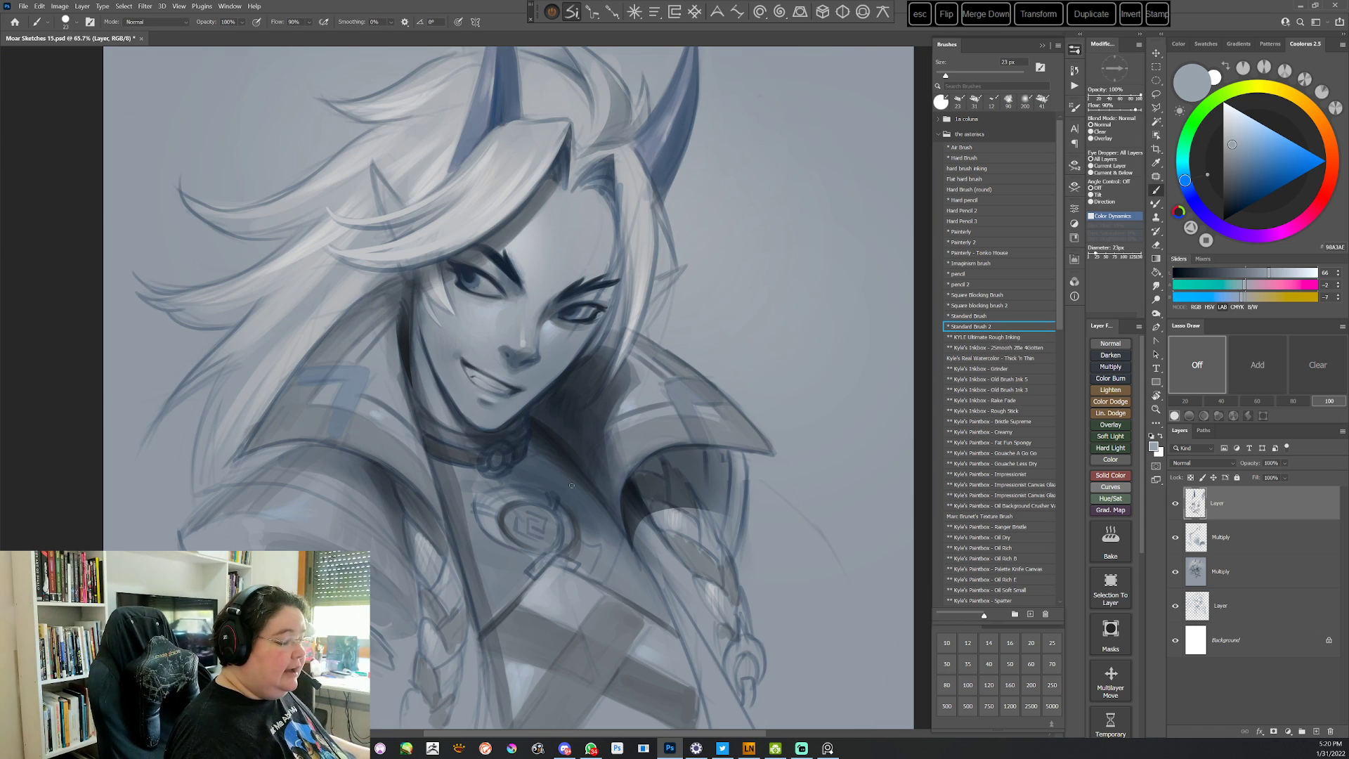
Touch up the skin beside the corner of the grin with Standard Brush 2 in a lighter sampled tone
key("r")
left_click_drag(777, 378, 707, 497)
key("b")
left_click(485, 367, "alt")
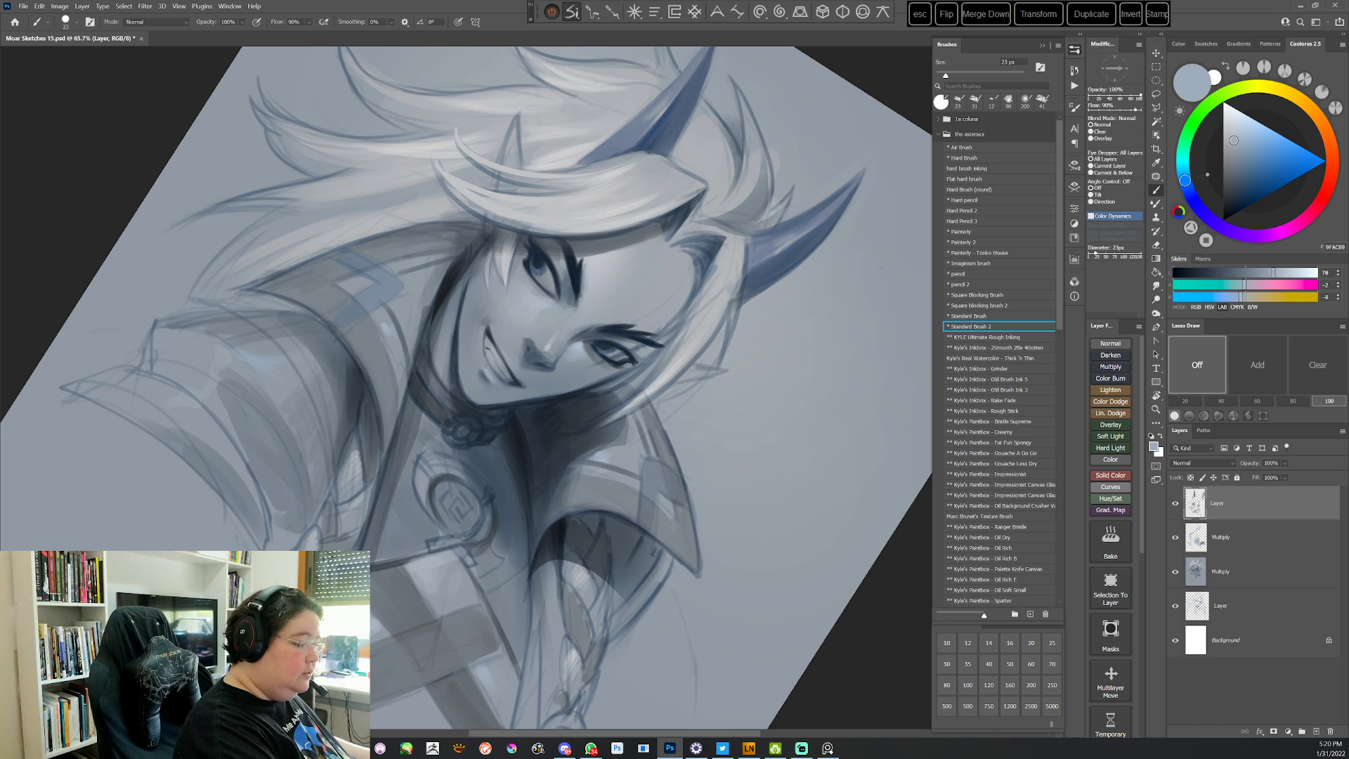
key("r")
left_click_drag(509, 373, 513, 351)
key("b")
Enlarge Standard Brush 2 to 56 px and blend the shading around the lower lip and chin with sampled tones
right_click(581, 248)
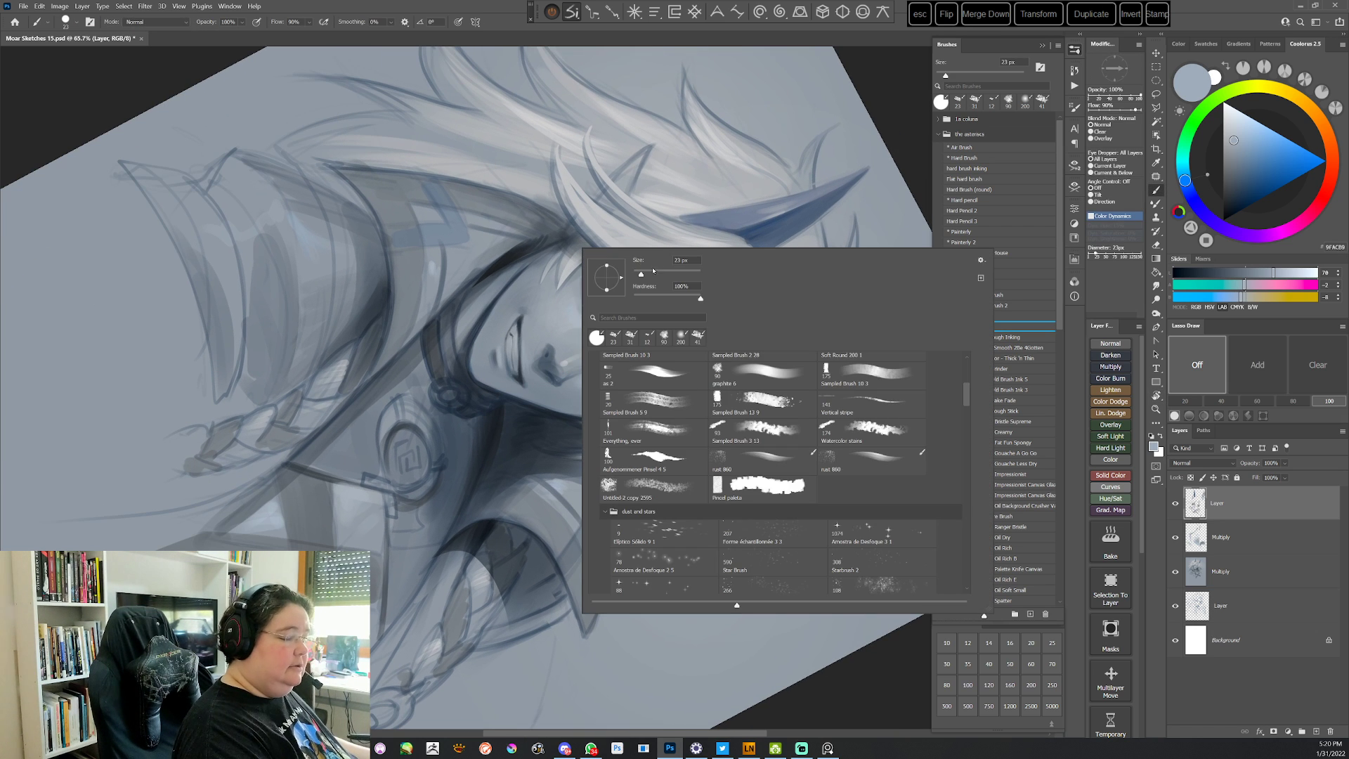
left_click(498, 342, "alt")
left_click(494, 347, "alt")
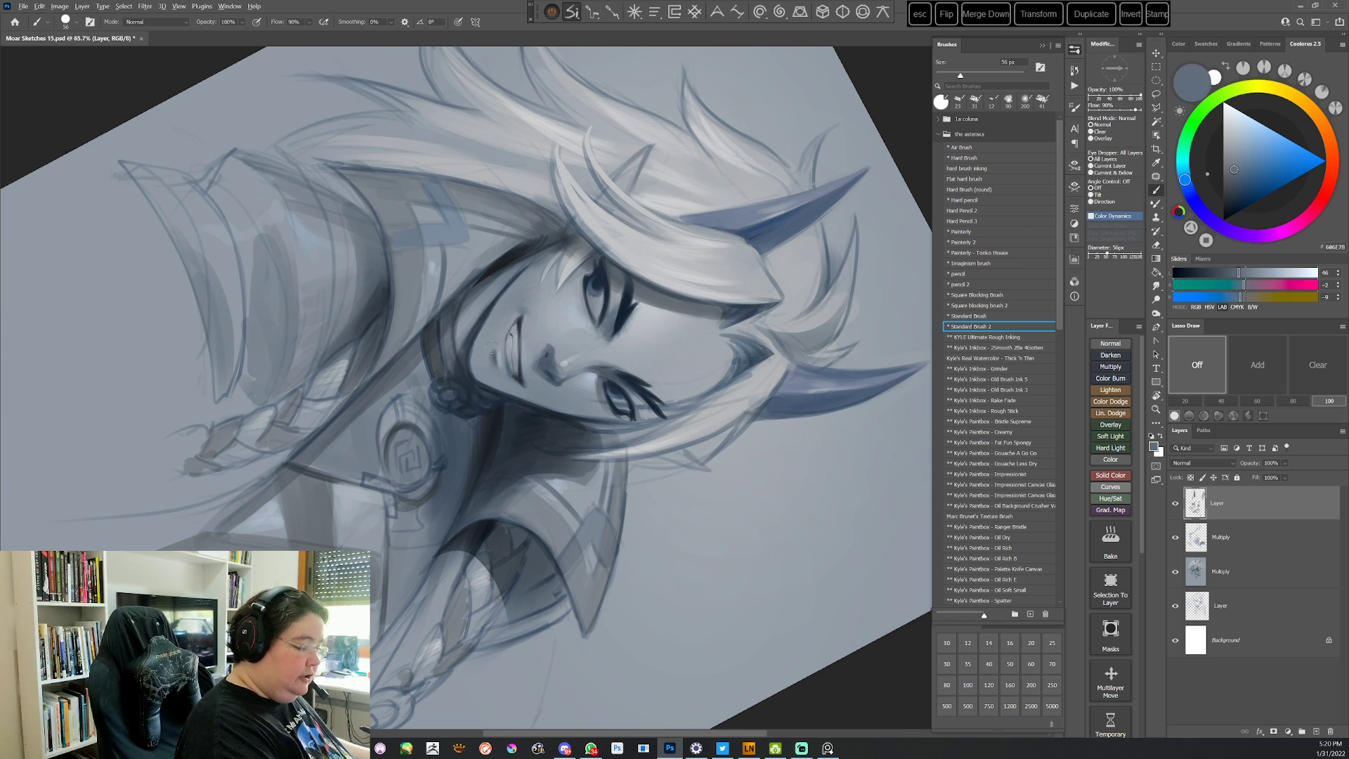
left_click(494, 334, "alt")
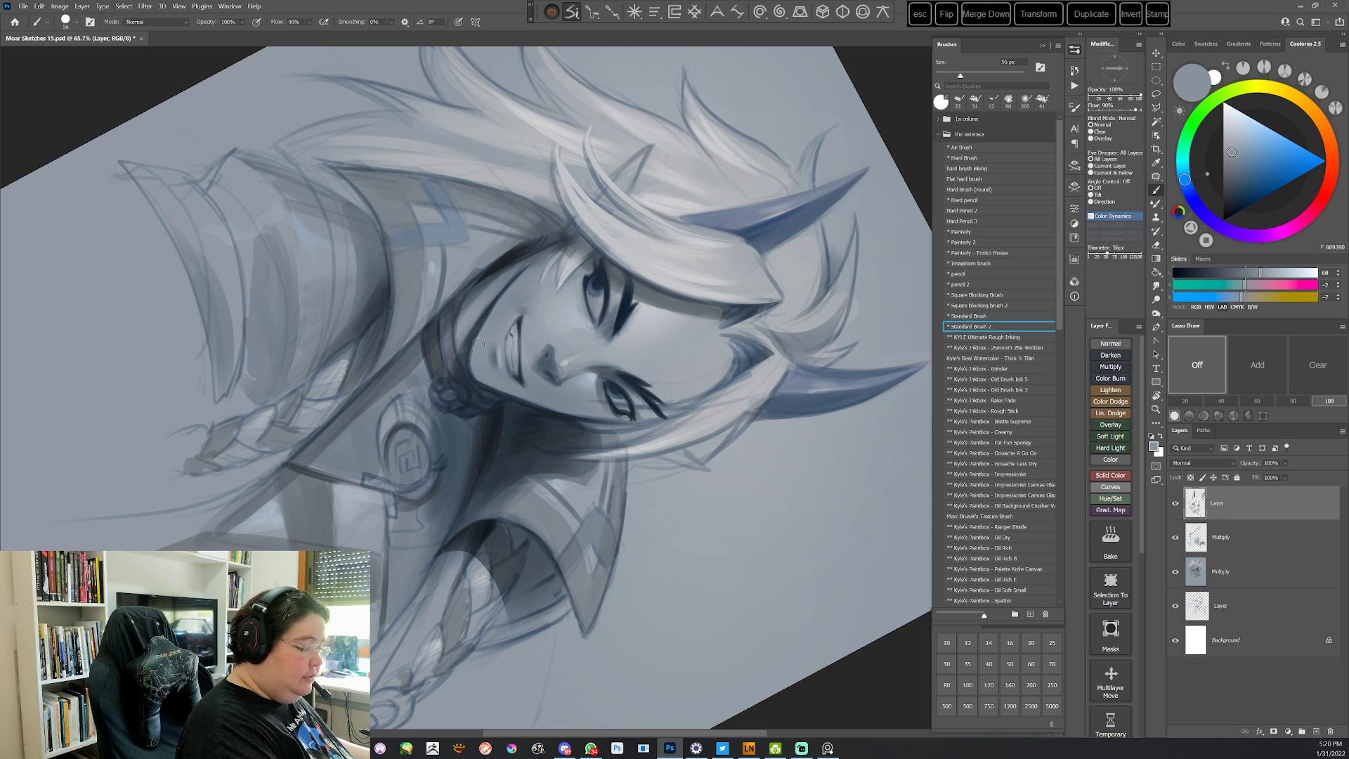
key("r")
mouse_move(723, 376)
left_mouse_down()
mouse_move(680, 518)
mouse_move(562, 582)
left_mouse_up()
key("b")
left_click(539, 341, "alt")
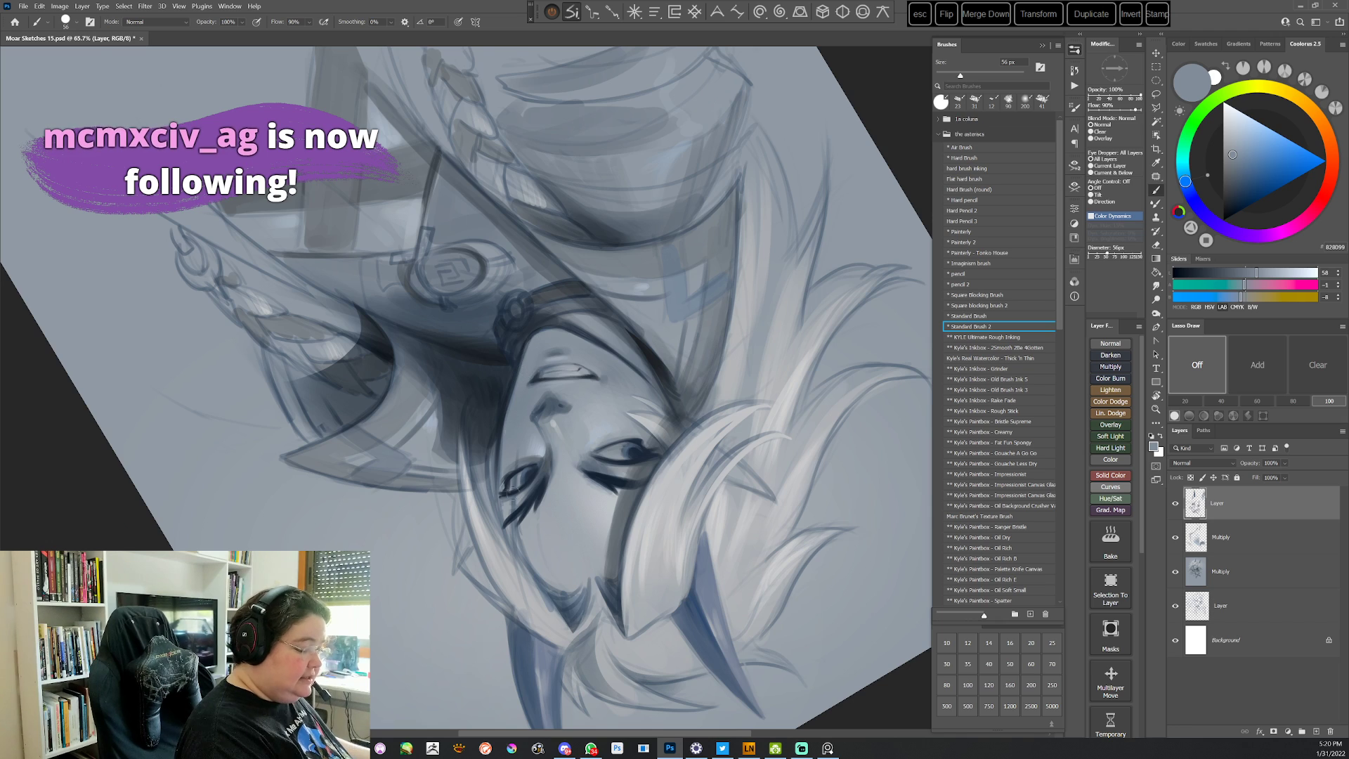
Lasso the iris of the character's right eye, brighten it with the Air Brush in pale blue, and deselect it
key("Escape")
key("r")
mouse_move(527, 517)
left_mouse_down()
mouse_move(740, 390)
mouse_move(656, 302)
left_mouse_up()
key("r")
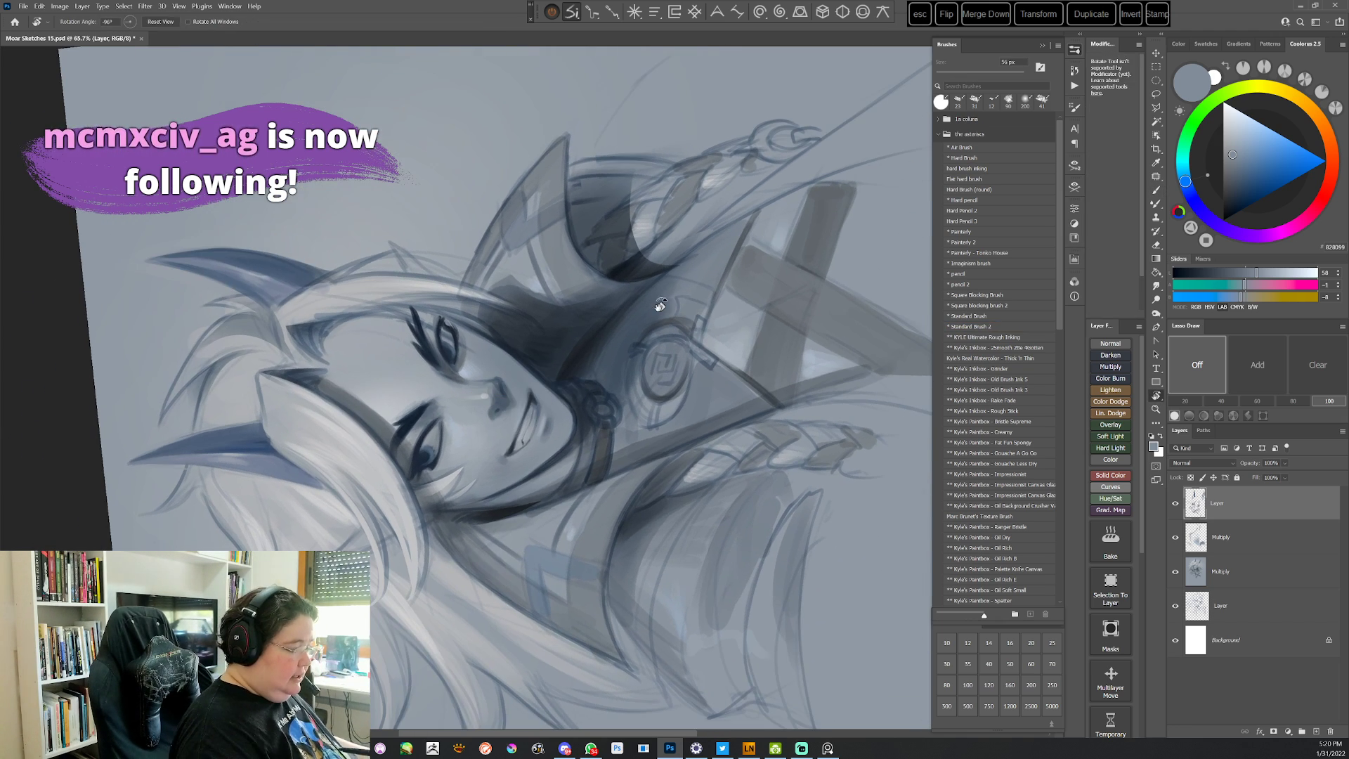
key("l")
scroll(618, 330, "down", 2)
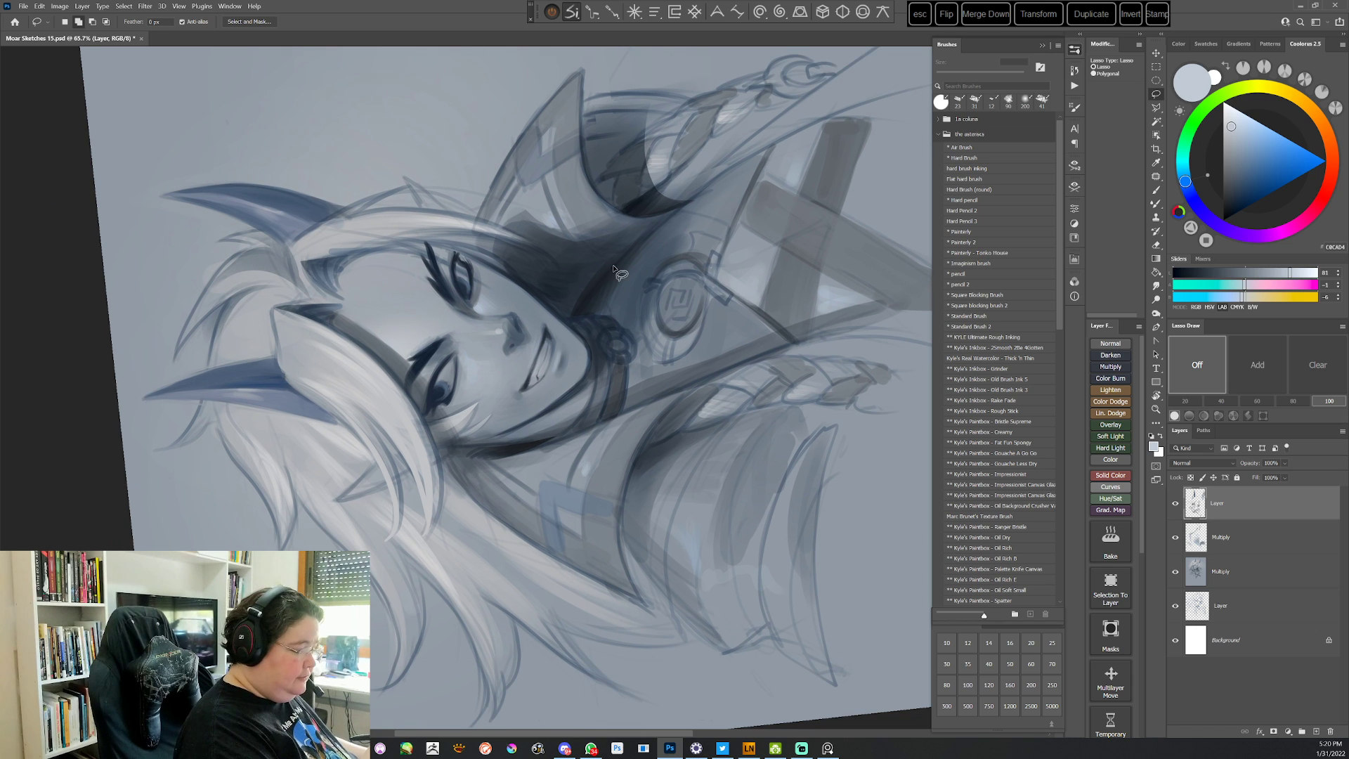
left_click_drag(443, 405, 434, 388)
left_click(976, 147)
left_click(1235, 112)
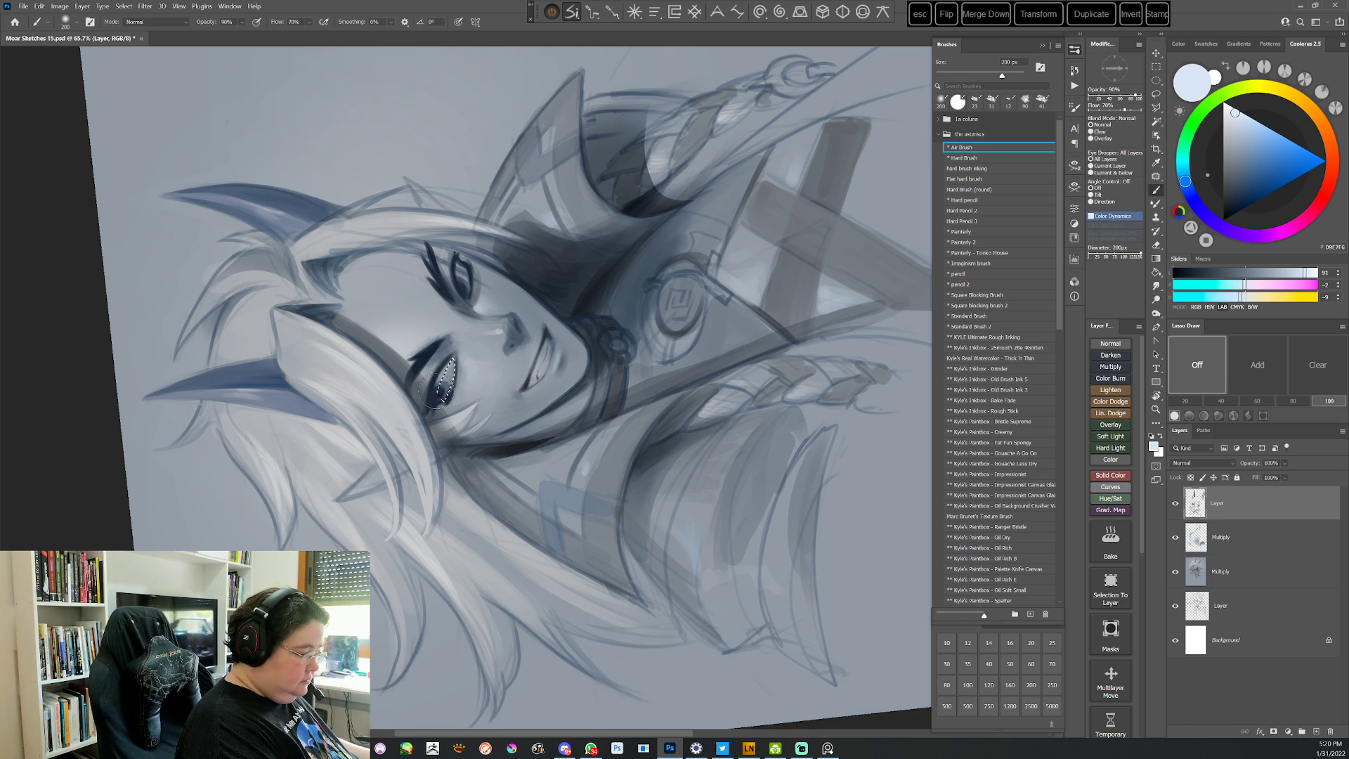
key("ctrl+d")
Lasso the iris of the character's left eye, brighten it with the Air Brush in pale blue, and deselect it
key("r")
mouse_move(771, 286)
left_mouse_down()
mouse_move(611, 551)
mouse_move(394, 474)
left_mouse_up()
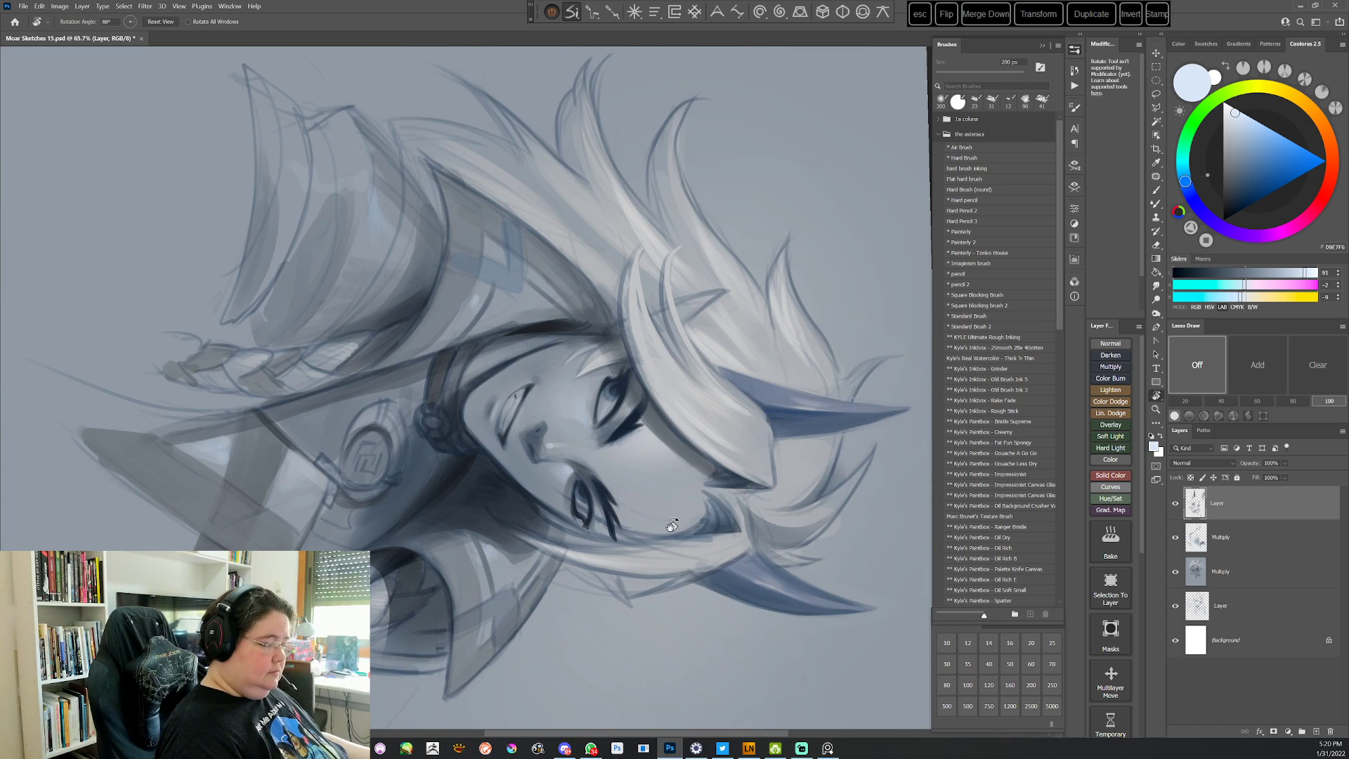
left_click_drag(721, 498, 714, 433)
key("l")
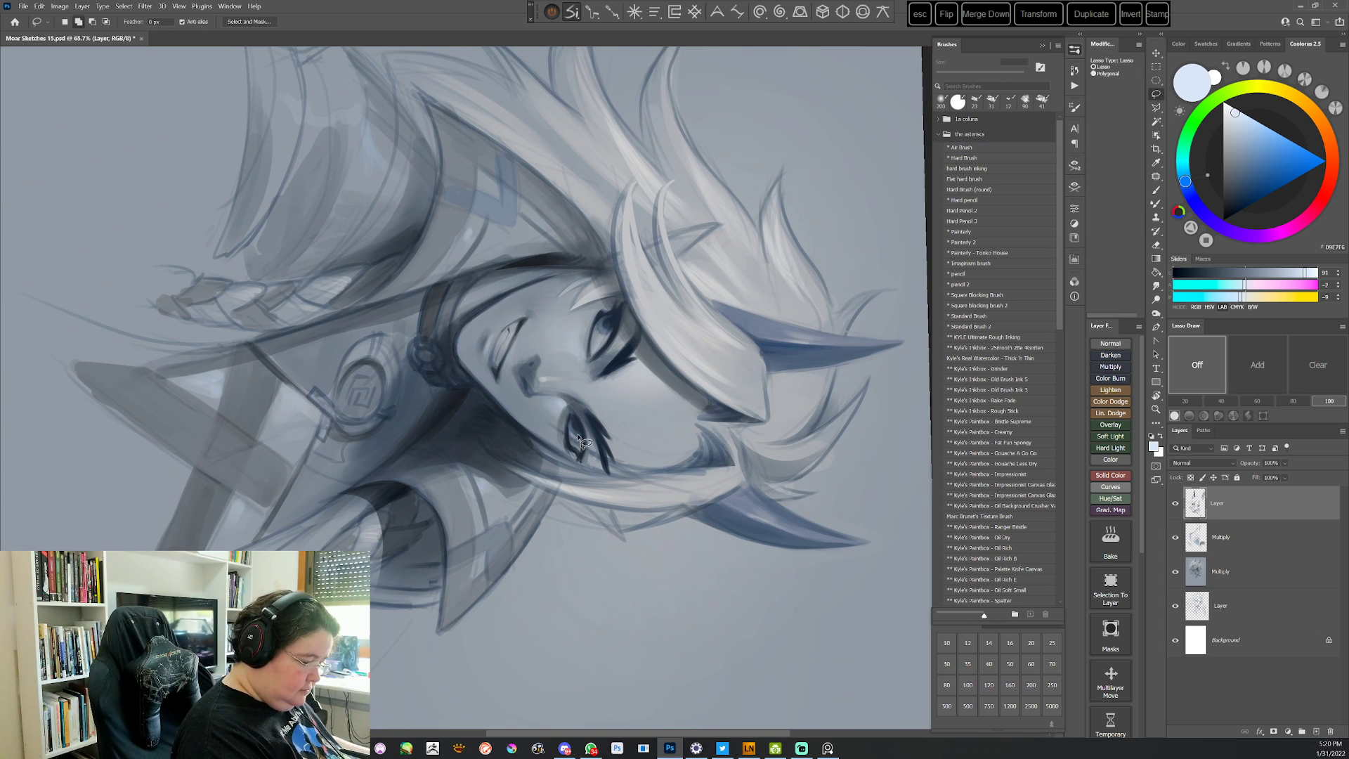
key("b")
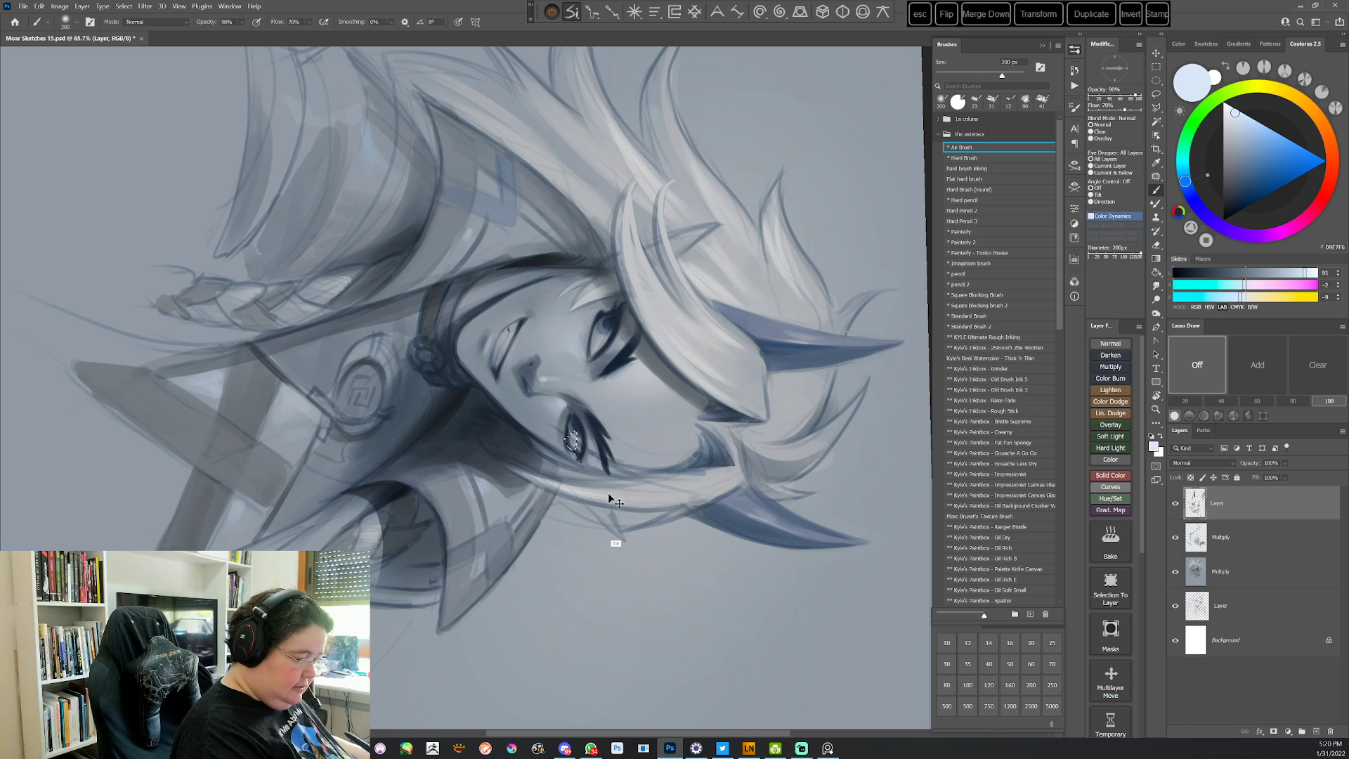
key("Escape")
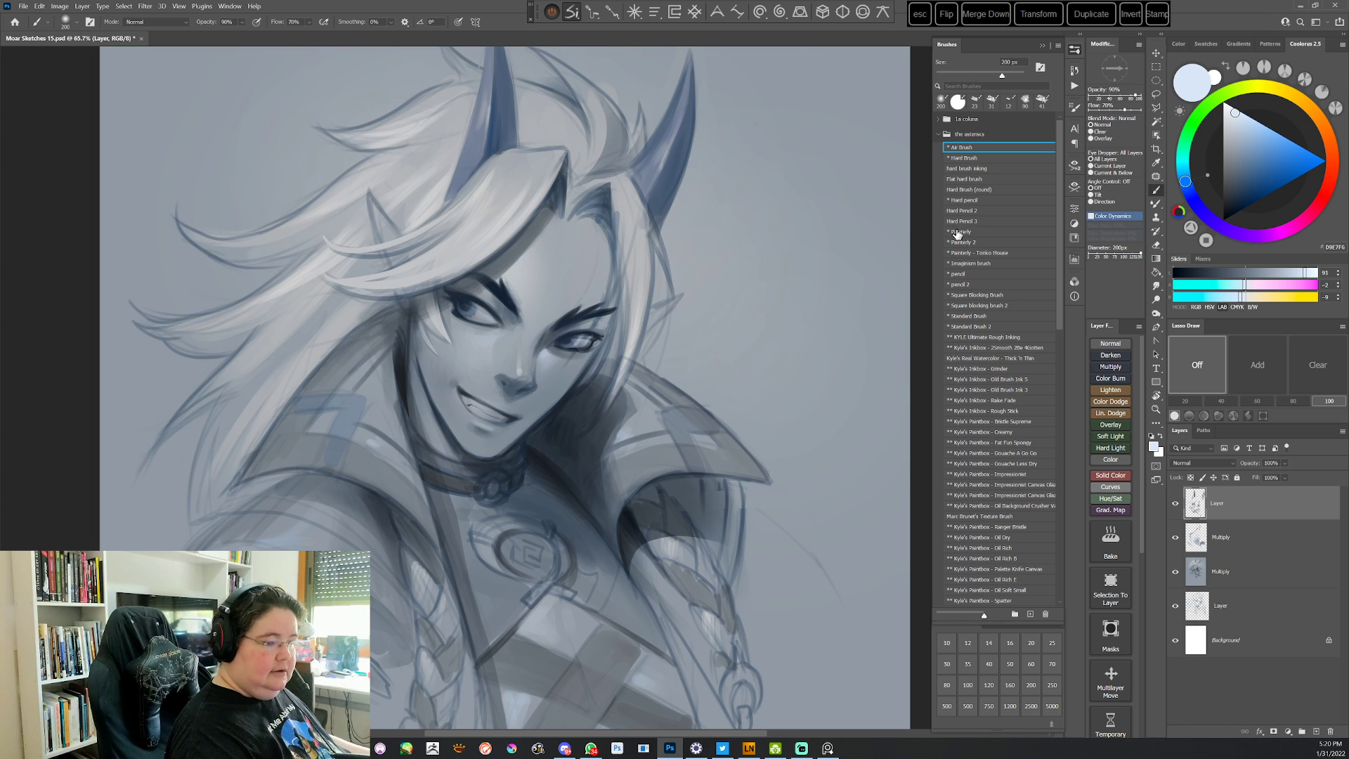
Add light blue accents to the irises with the Hard pencil brush at 41 px
left_click(968, 201)
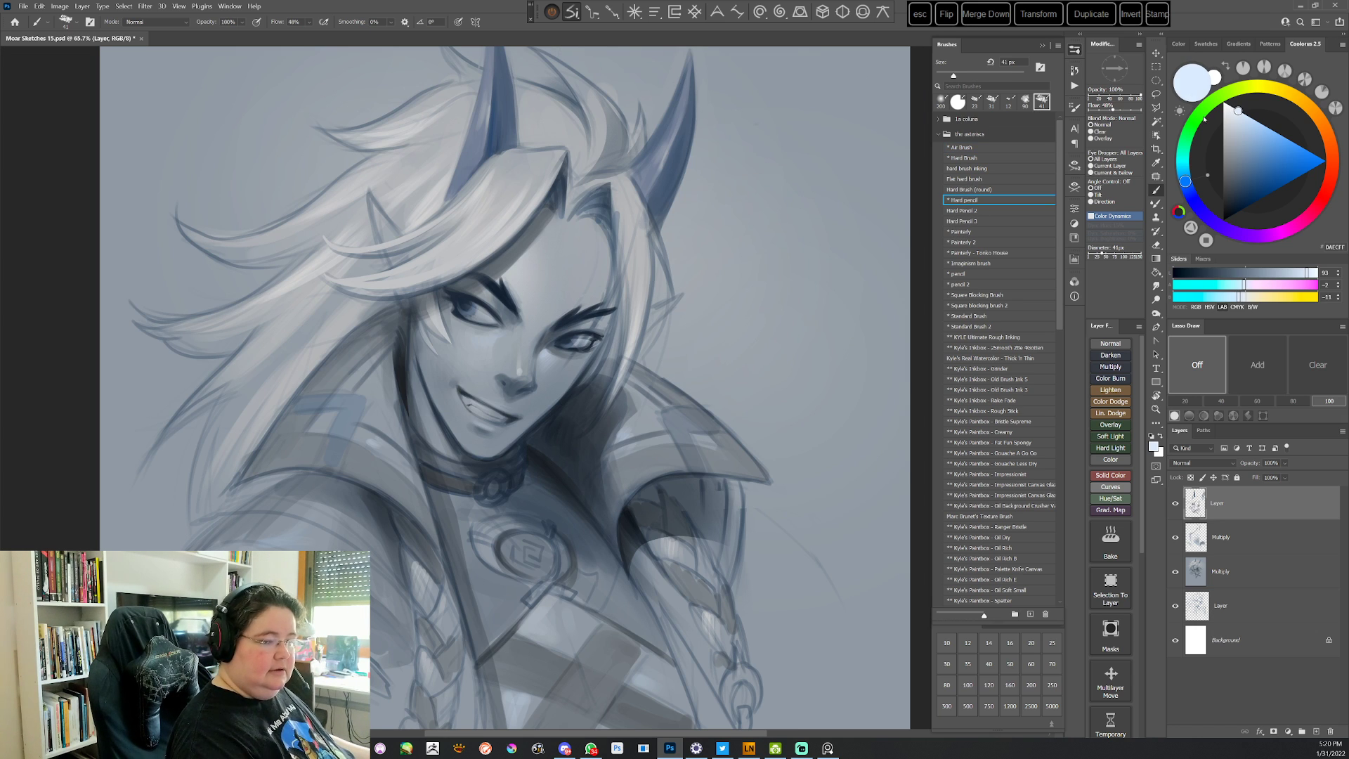
left_click(1249, 118)
key("r")
mouse_move(703, 394)
left_mouse_down()
mouse_move(608, 547)
mouse_move(578, 558)
left_mouse_up()
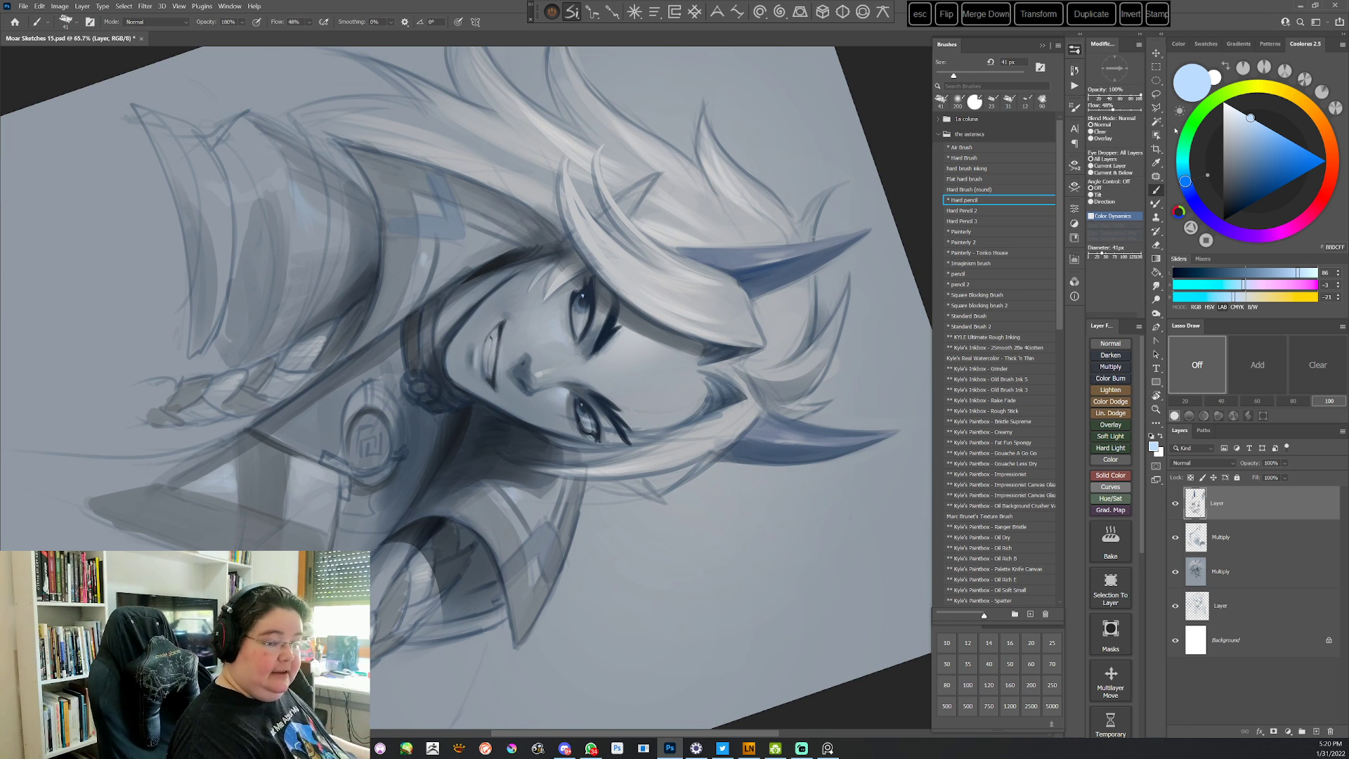
left_click(1239, 111)
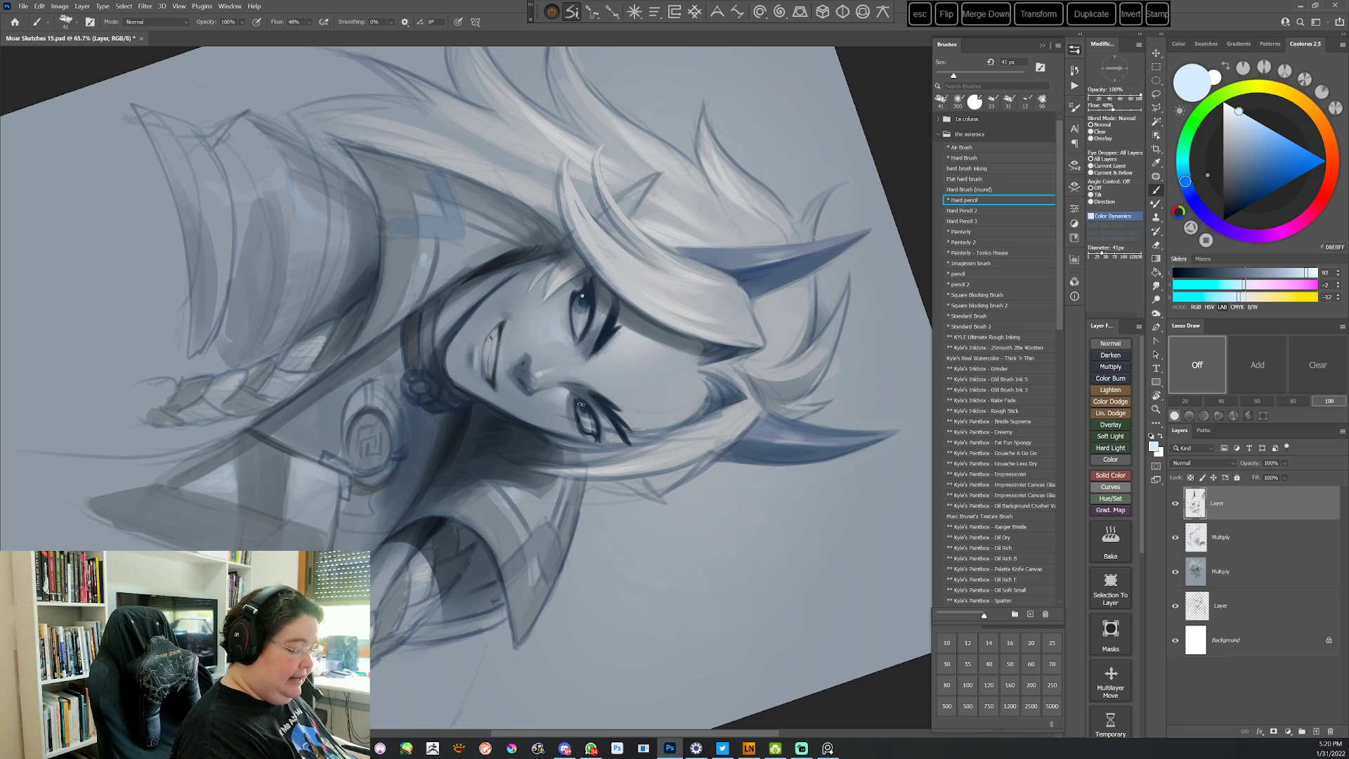
key("Escape")
Add a pale highlight to the right eye with Standard Brush 2 at 28 px and retouch it with a sampled dark blue
left_click(984, 328)
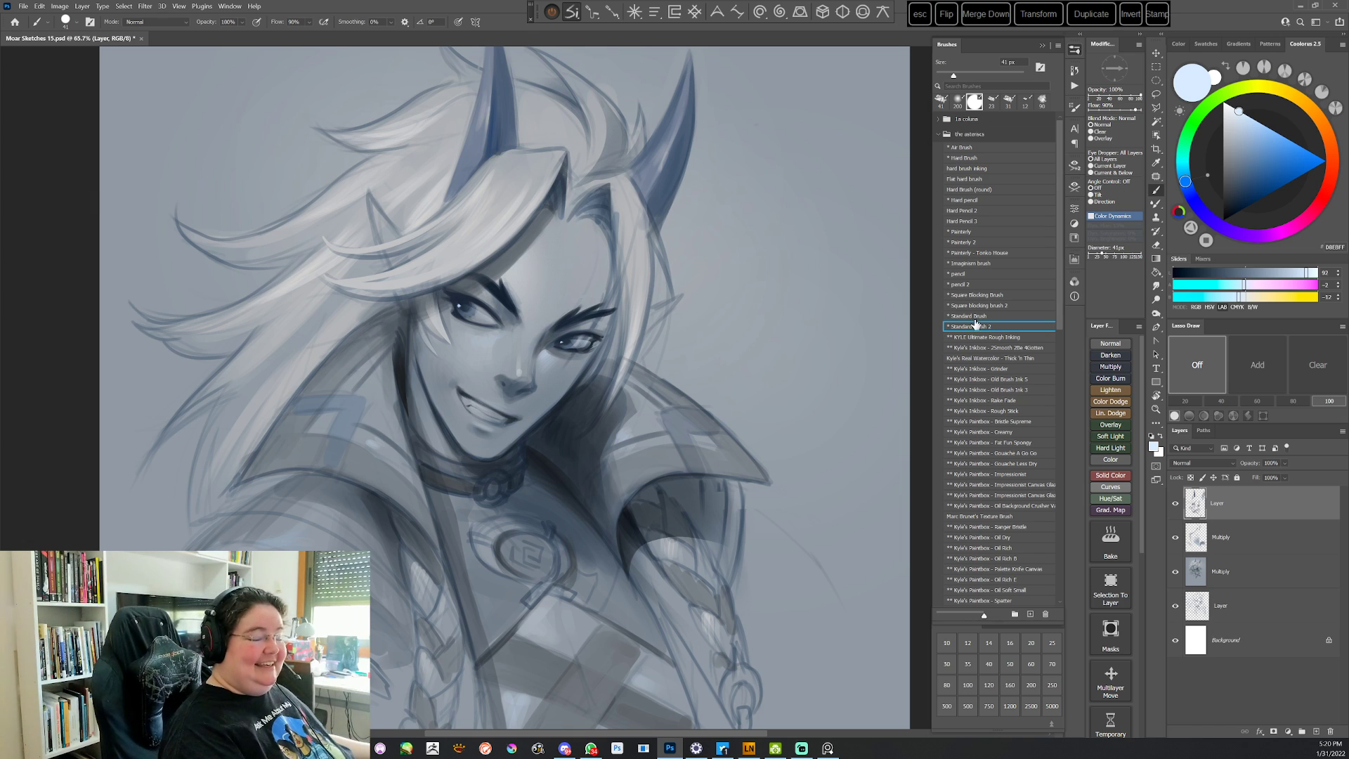
left_click(975, 317)
left_click(971, 326)
key("r")
mouse_move(716, 358)
left_mouse_down()
mouse_move(639, 473)
mouse_move(533, 551)
mouse_move(422, 527)
left_mouse_up()
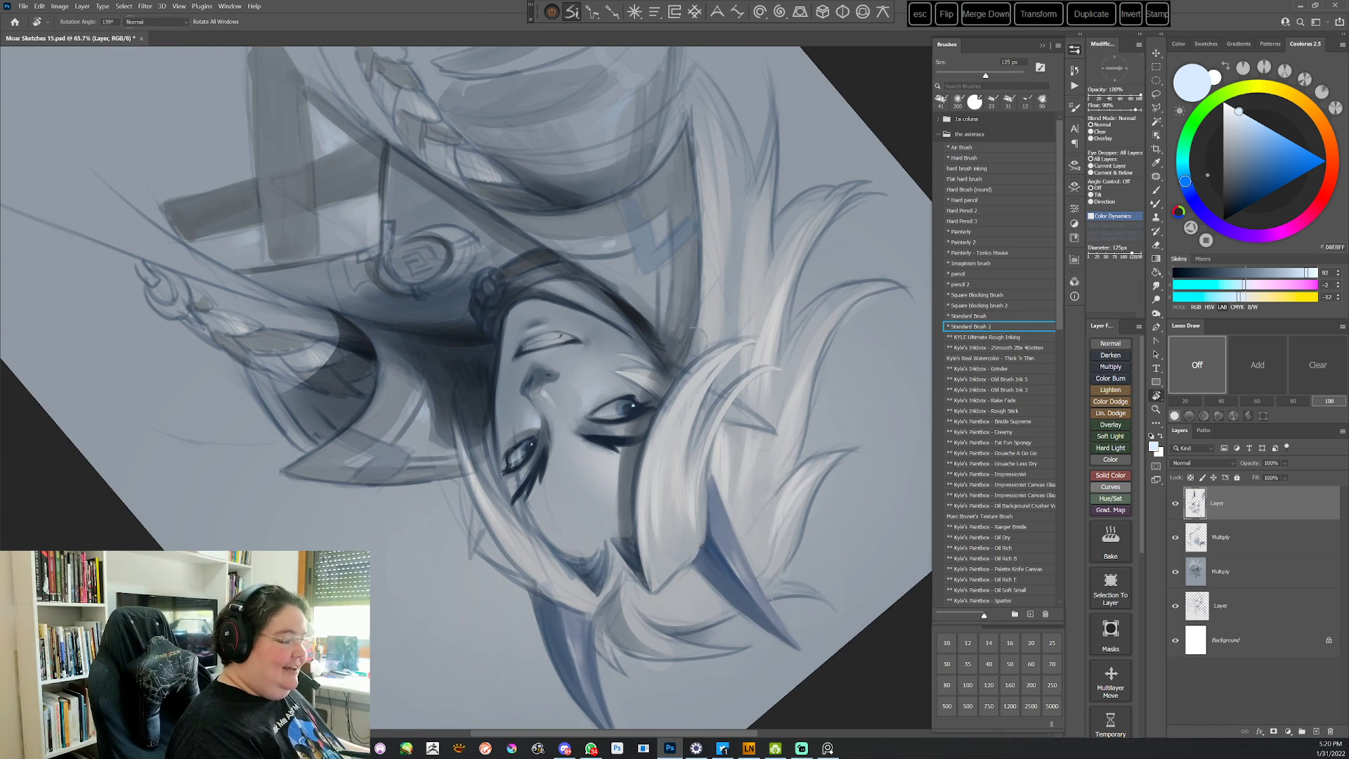
right_click(694, 343)
key("Return")
left_click_drag(640, 441, 608, 382)
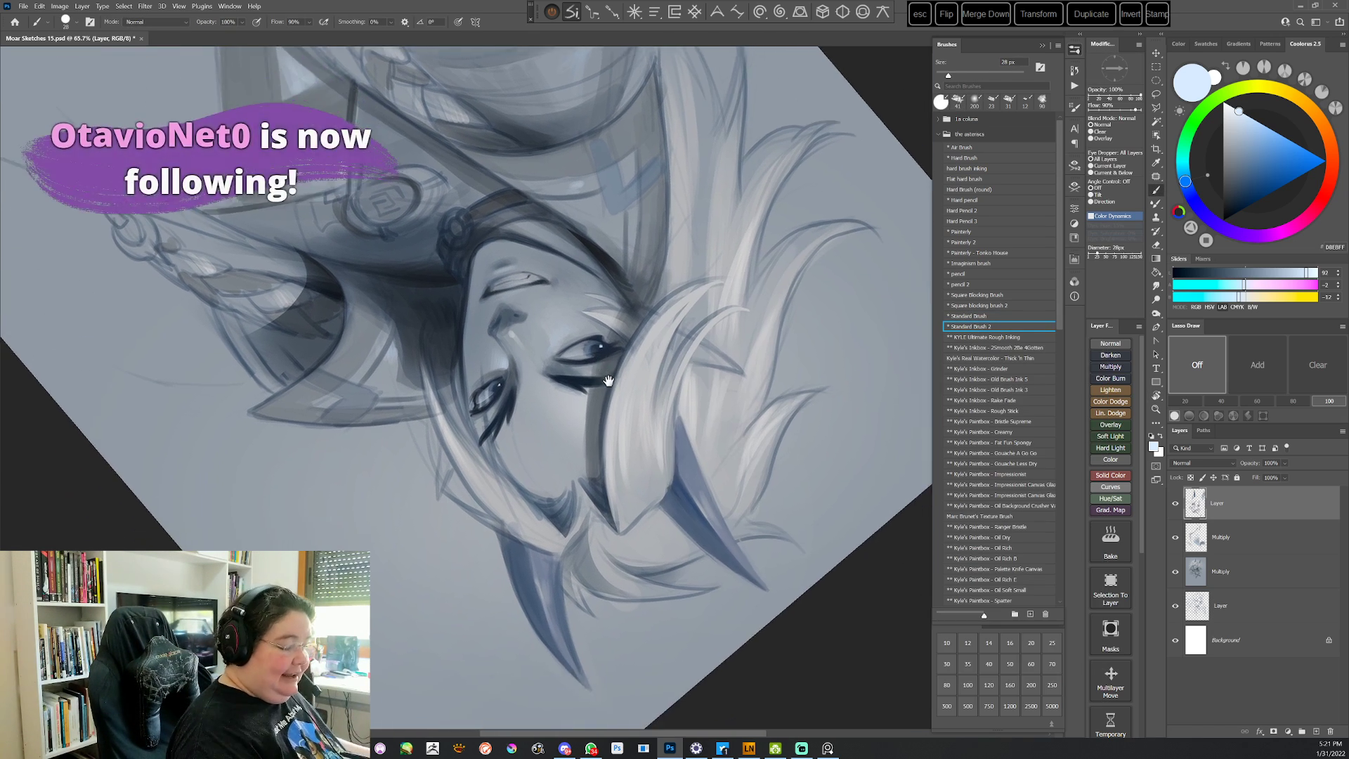
left_click(594, 350, "alt")
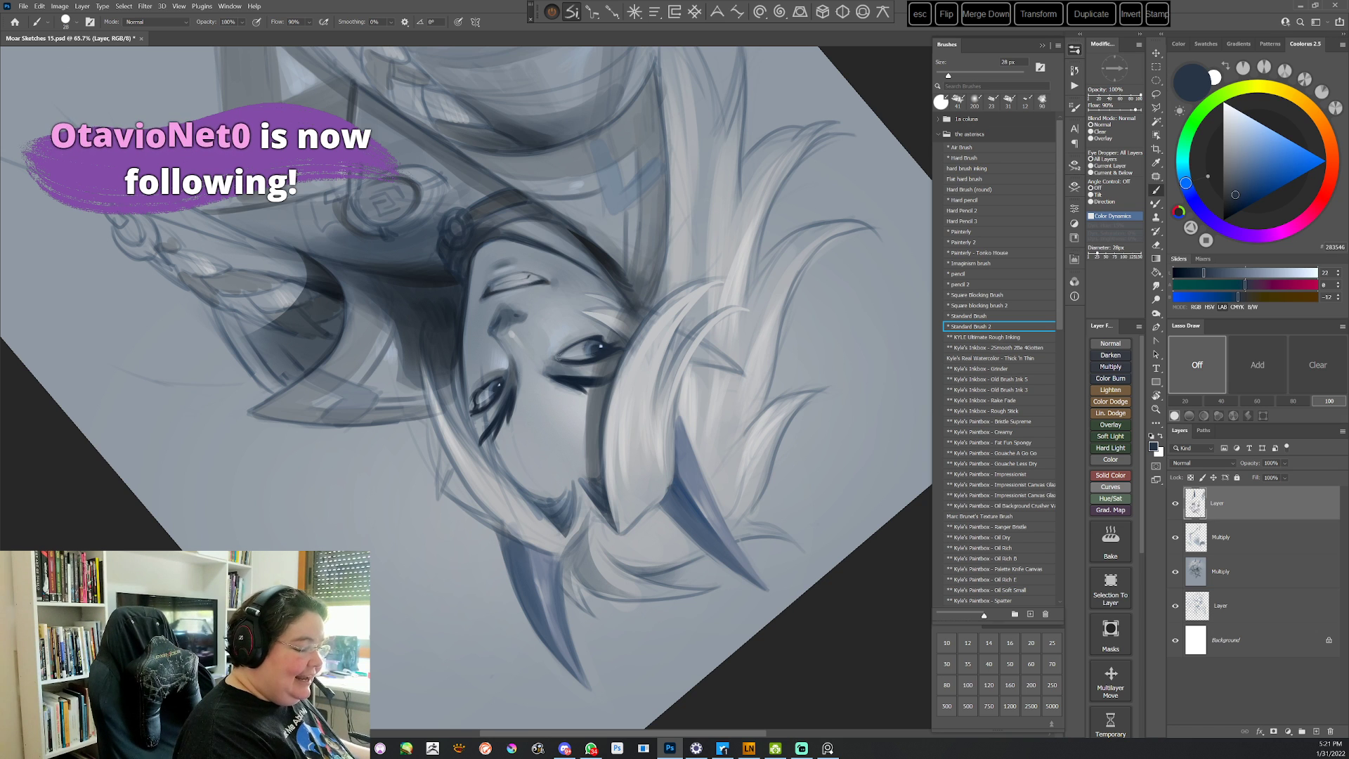
Touch up the edge of the cheek beside the hair with light skin and dark shadow tones sampled nearby
key("Escape")
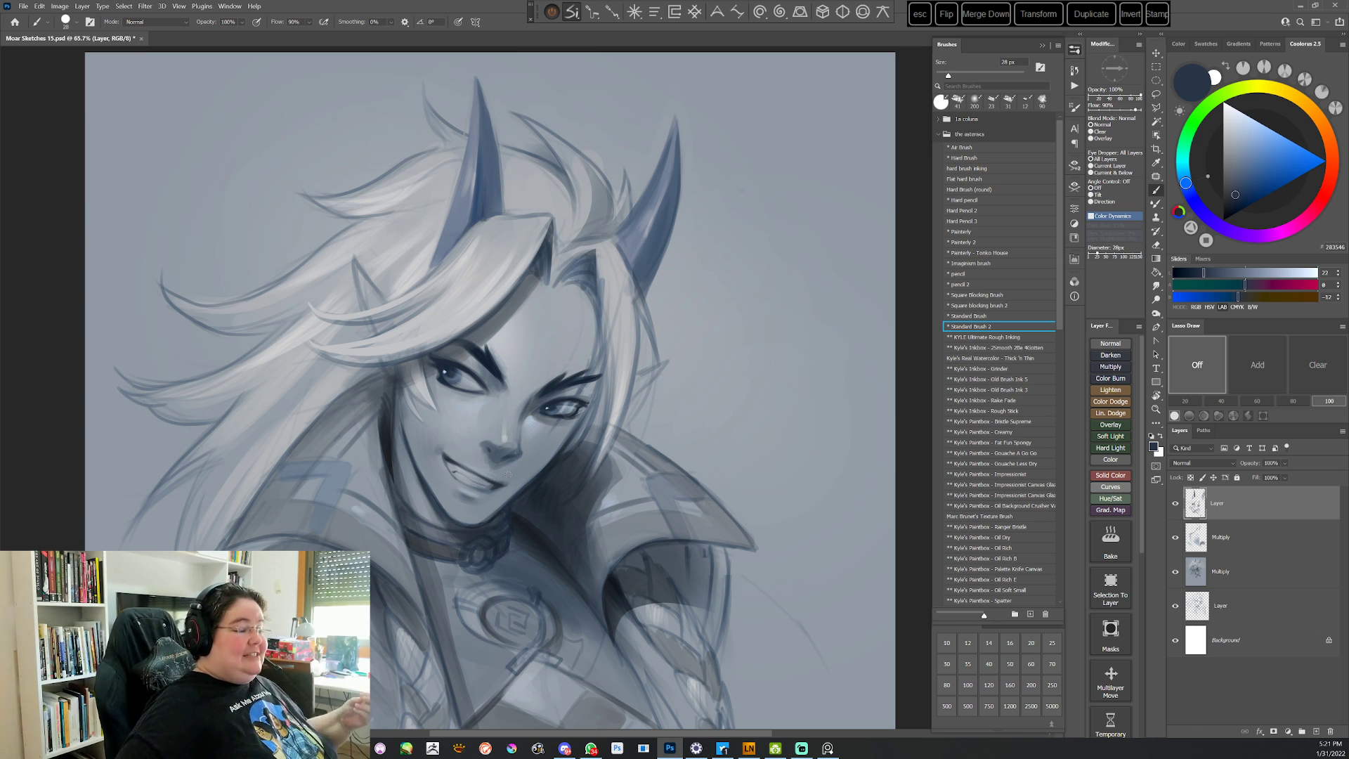
left_click(460, 424, "alt")
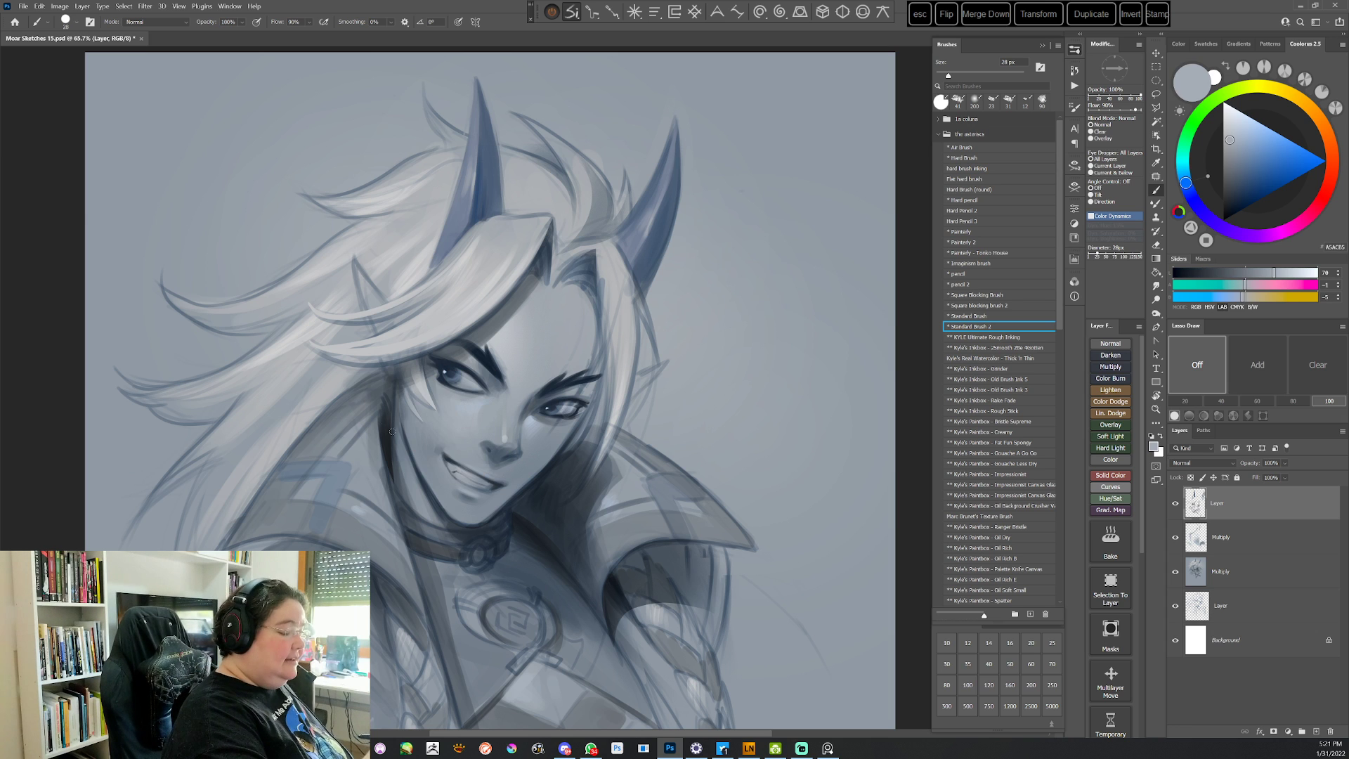
left_click(403, 435, "alt")
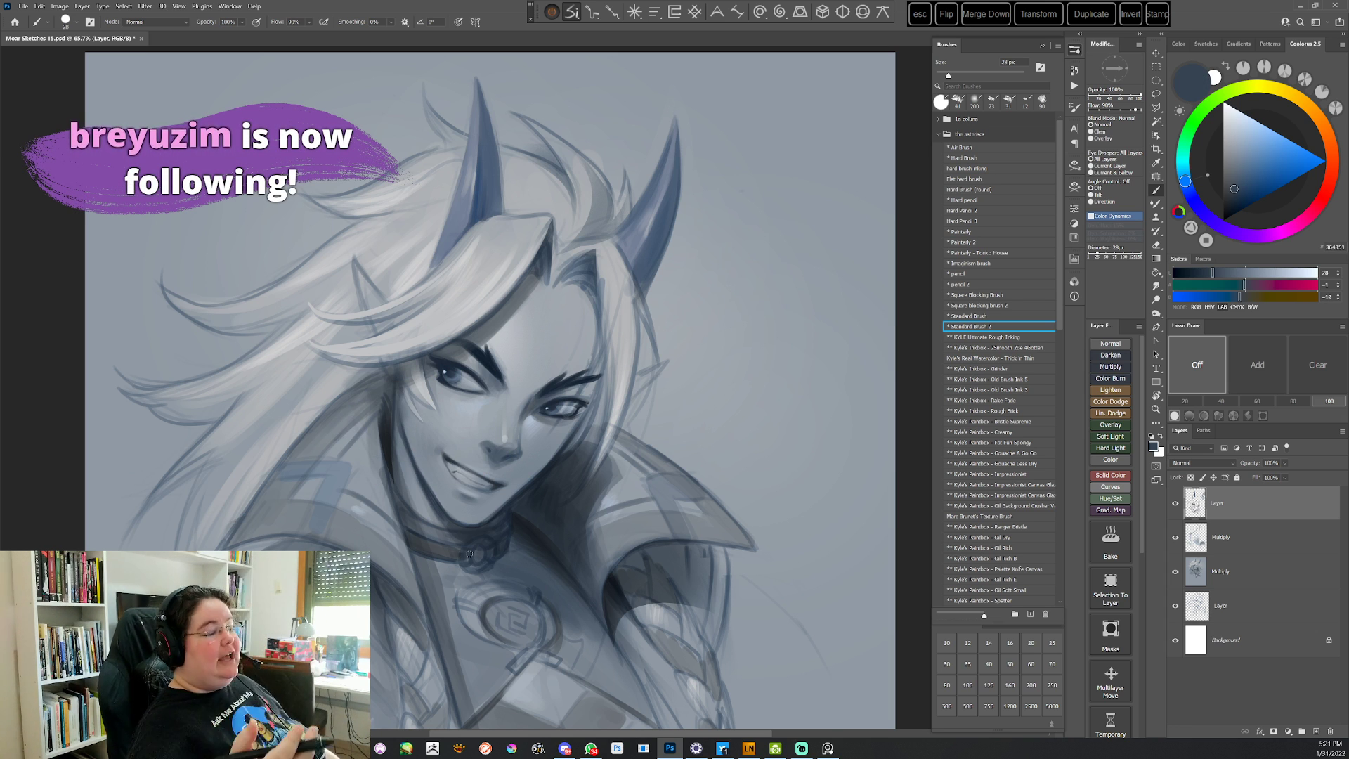
Lasso two areas of the hair tuft between the horns, lighten them with the Air Brush in light grey, and deselect
key("l")
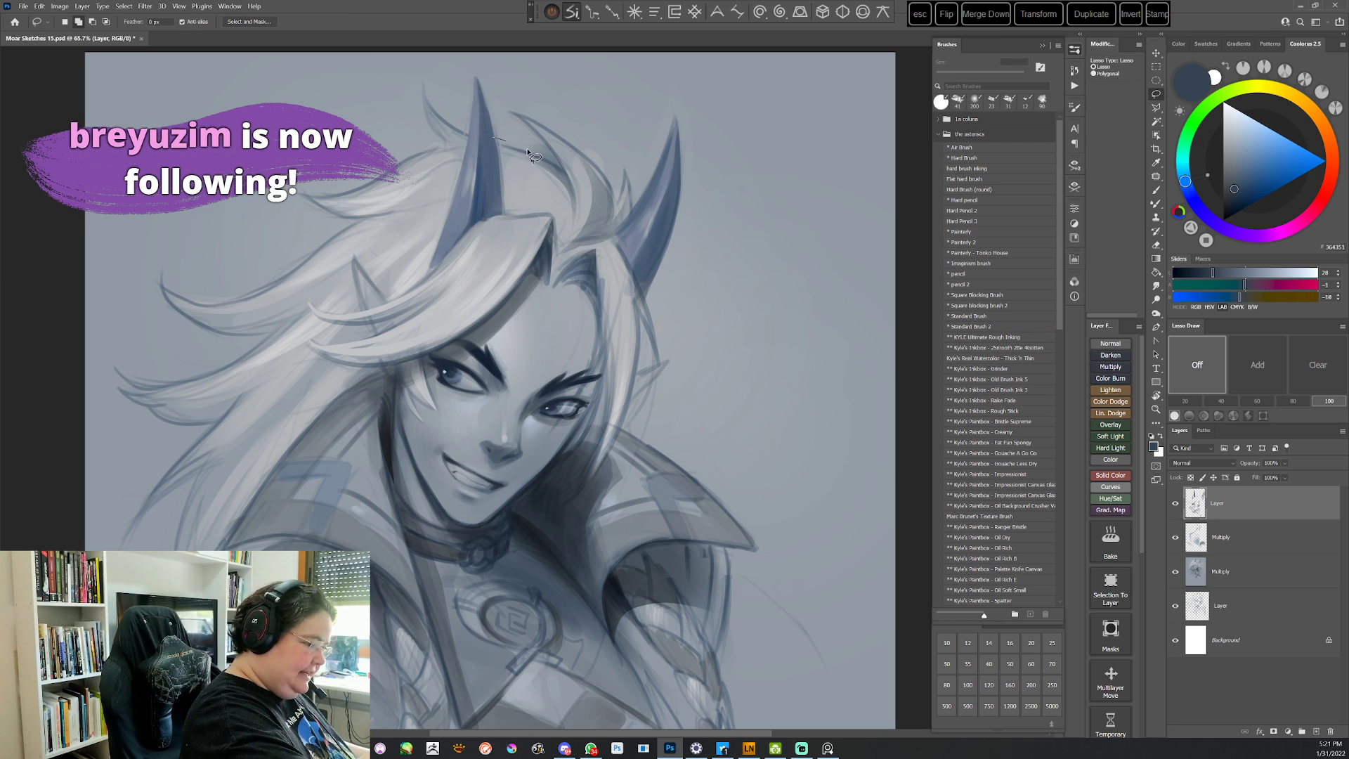
mouse_move(495, 136)
left_mouse_down()
mouse_move(566, 175)
mouse_move(505, 99)
mouse_move(639, 113)
mouse_move(715, 221)
left_mouse_up()
key("r")
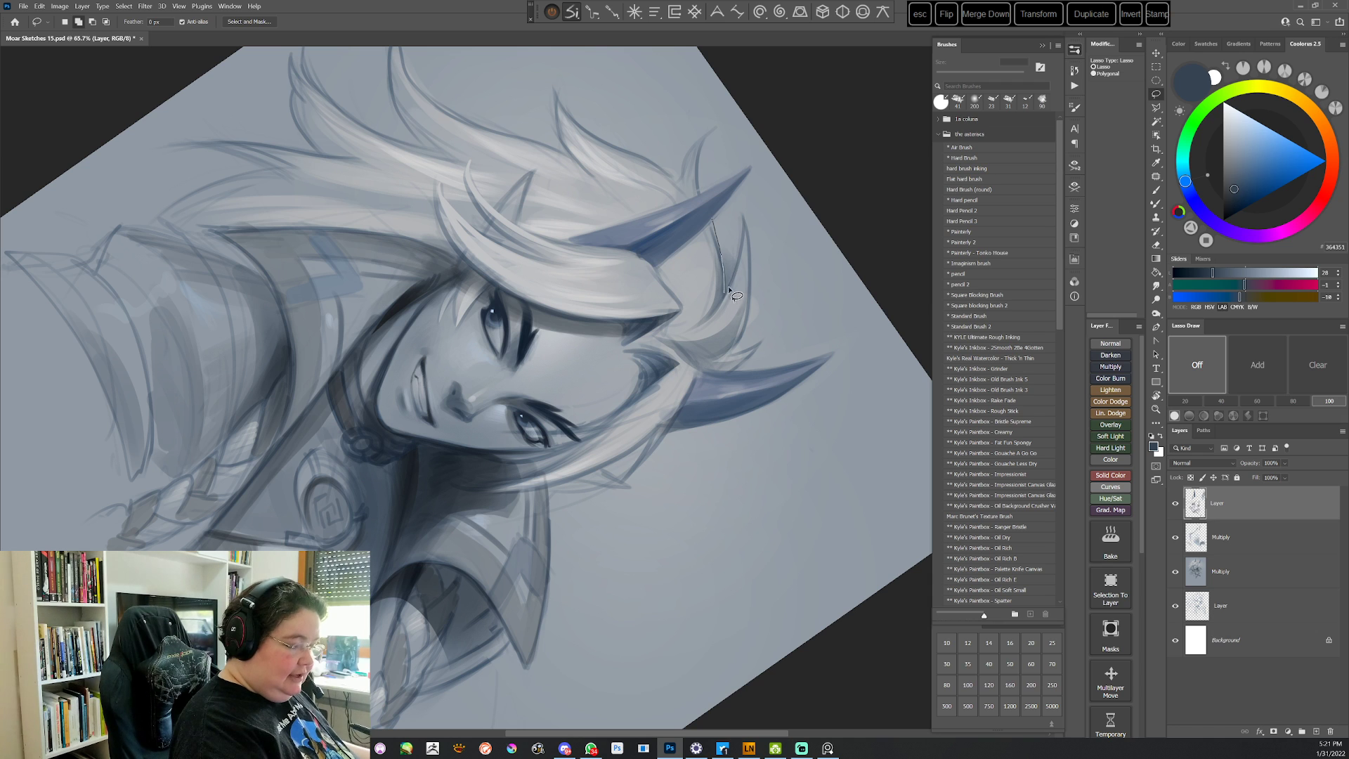
left_click_drag(748, 247, 743, 341)
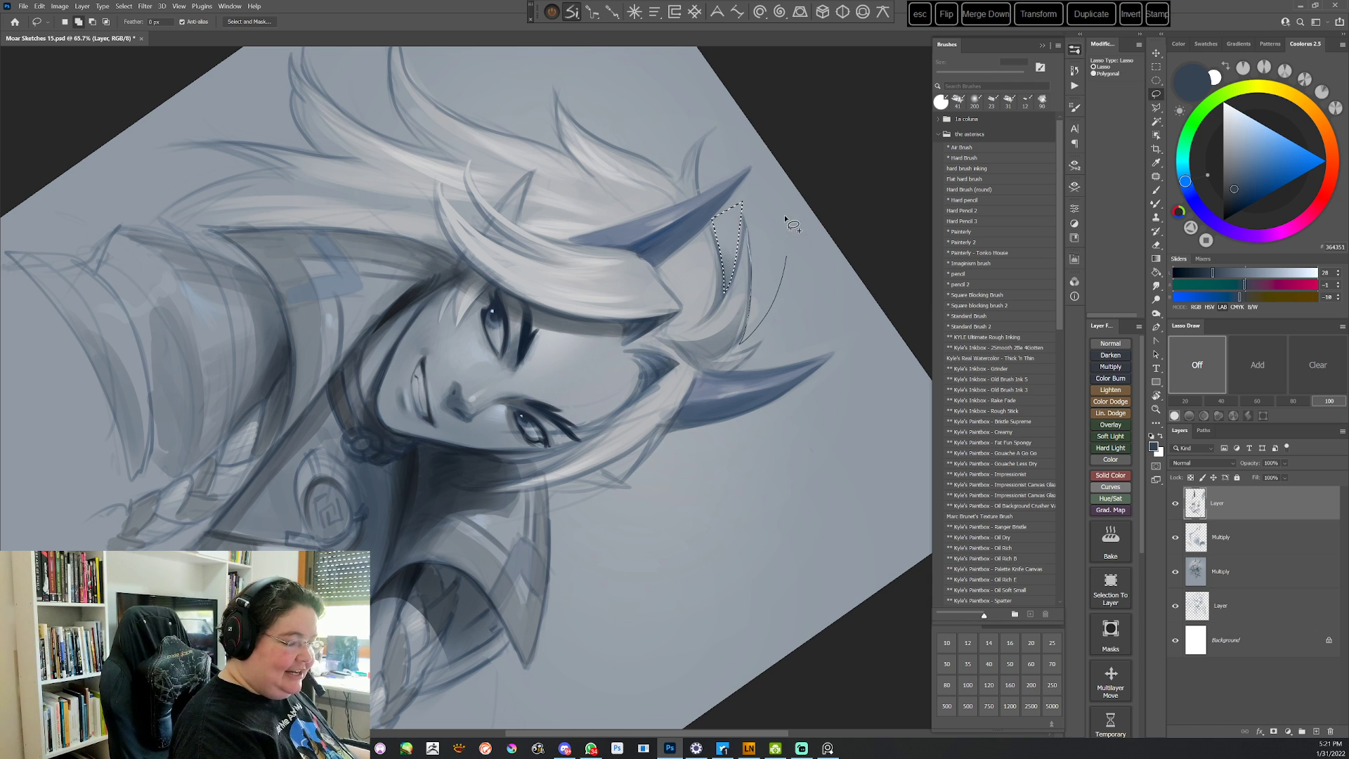
left_click_drag(786, 219, 747, 227)
key("b")
left_click(796, 280, "alt")
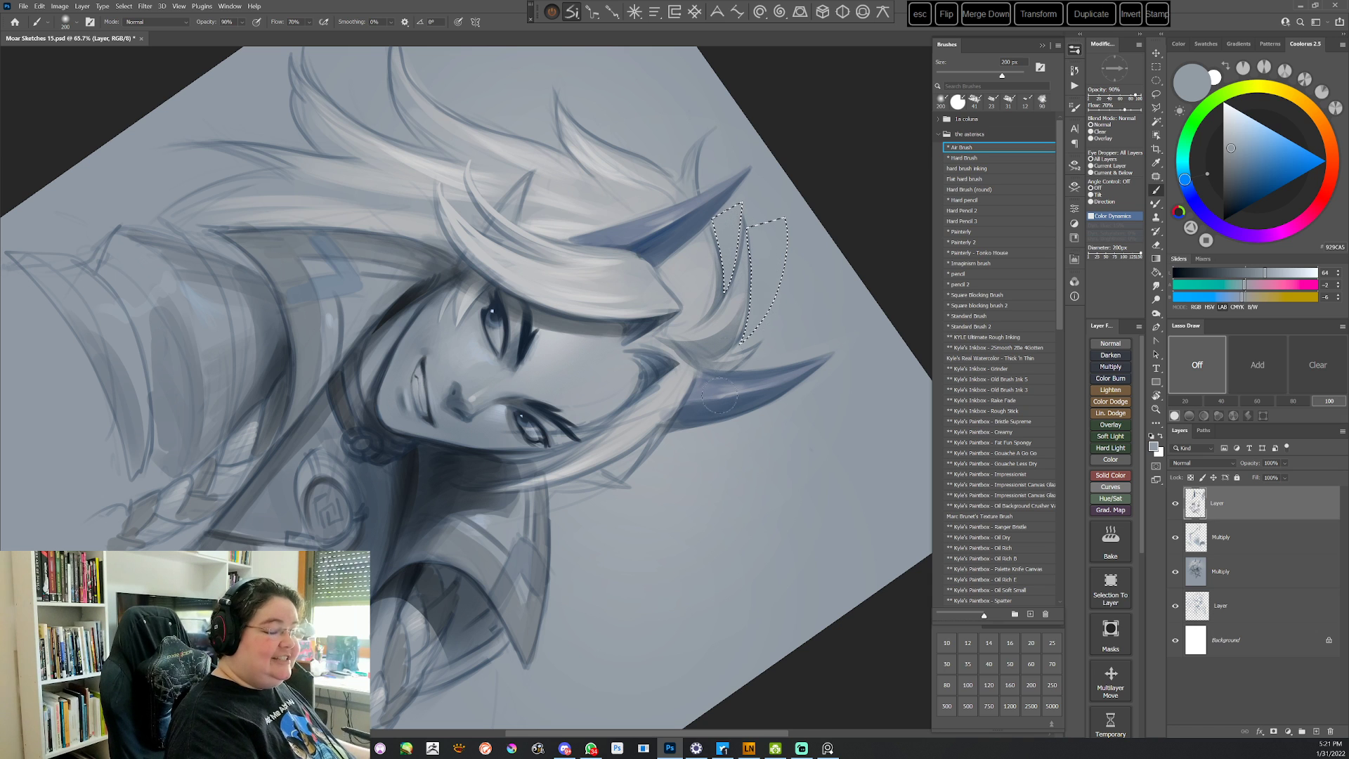
left_click(804, 301, "alt")
left_click(1223, 128)
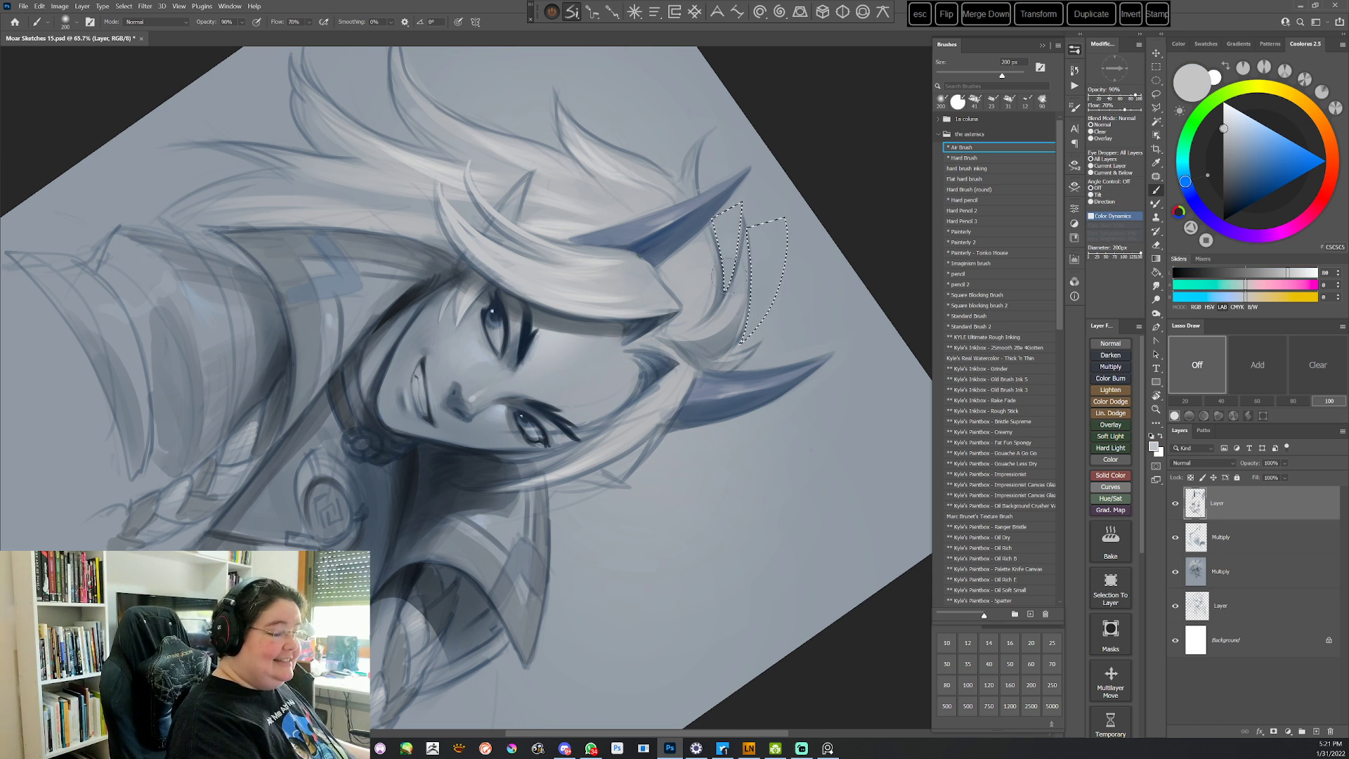
key("ctrl+d")
key("Escape")
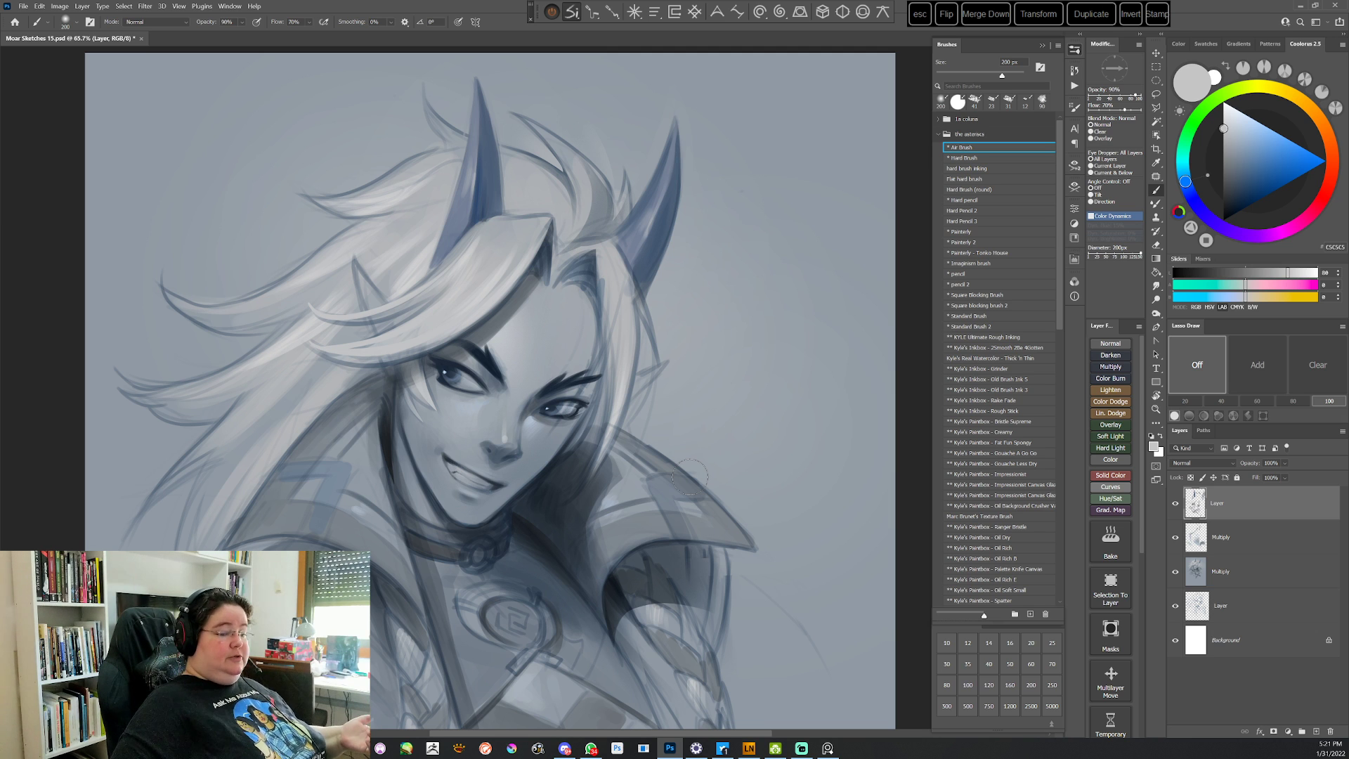
Set Standard Brush 2 to 25 px and retouch the coat collar on the character's left side with a sampled grey-blue
left_click(973, 327)
left_click_drag(685, 602, 703, 458)
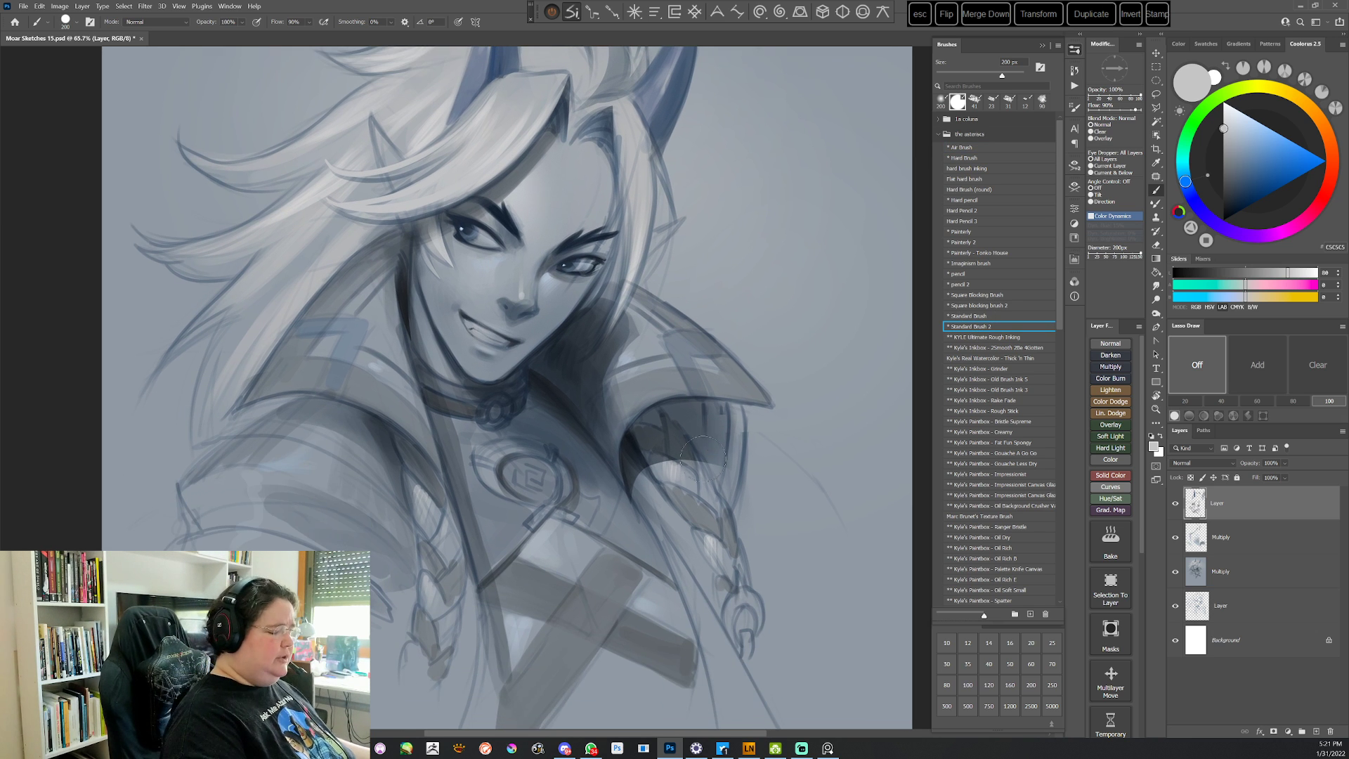
key("r")
mouse_move(725, 396)
left_mouse_down()
mouse_move(729, 268)
mouse_move(715, 255)
left_mouse_up()
right_click(685, 253)
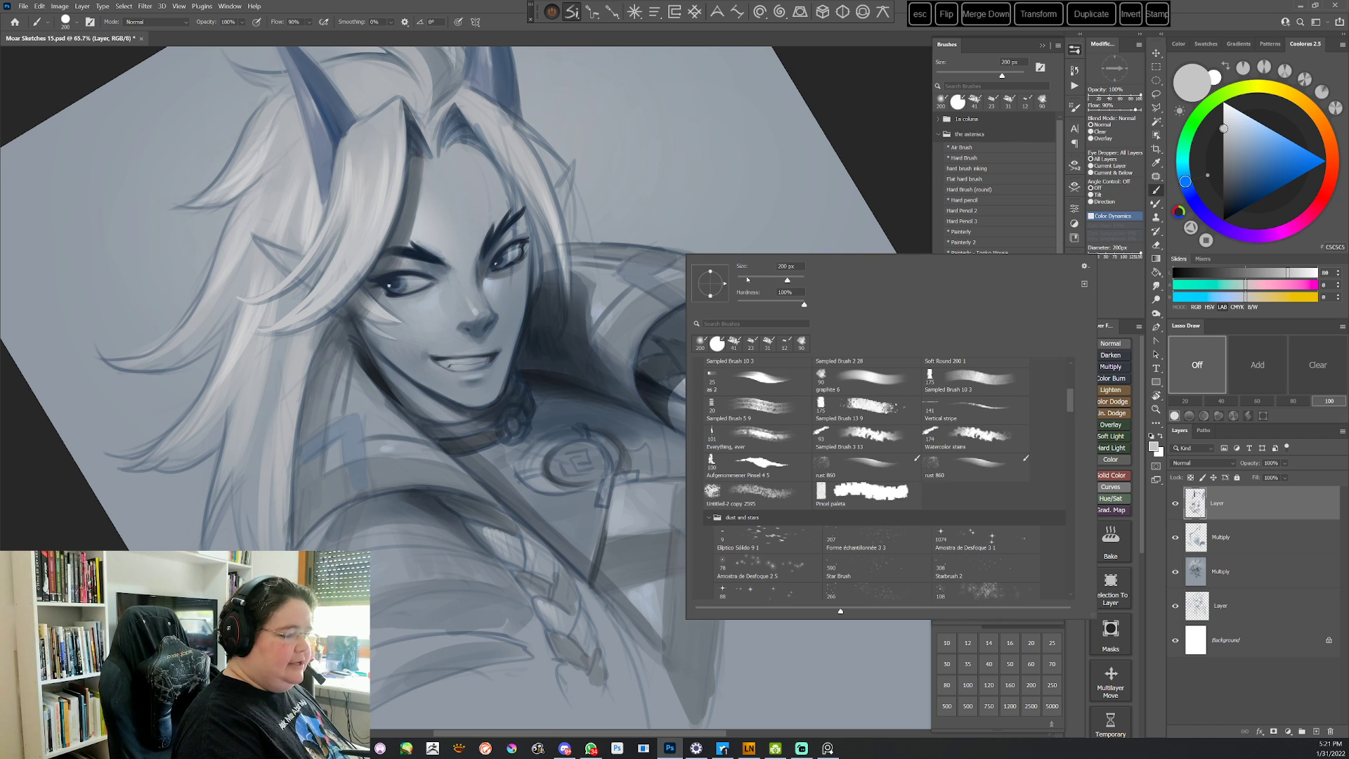
left_click(711, 280)
left_click(871, 143)
left_click(598, 310, "alt")
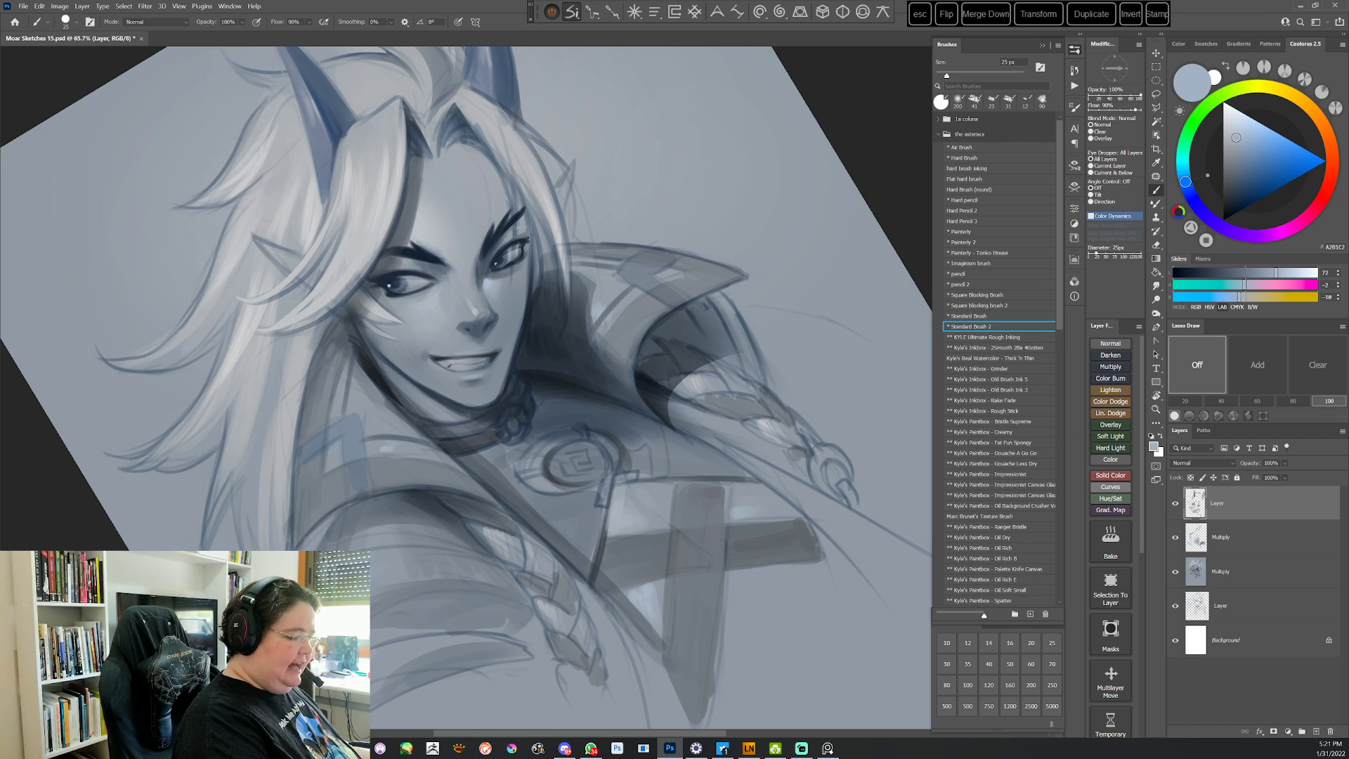
Blend the collar around the blue angular marking on the character's right side with grey-blue tones sampled from it
left_click_drag(810, 222, 643, 456)
key("b")
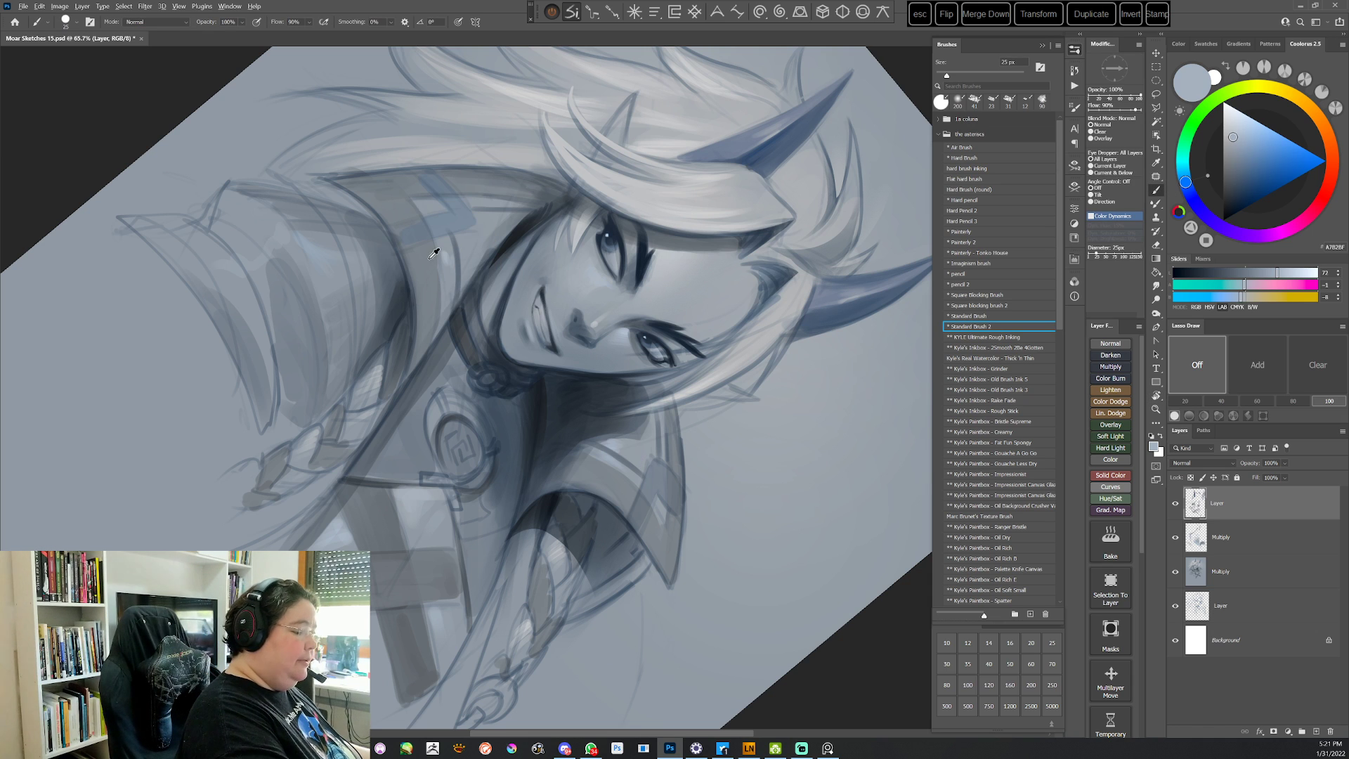
left_click(439, 295, "alt")
left_click(442, 251, "alt")
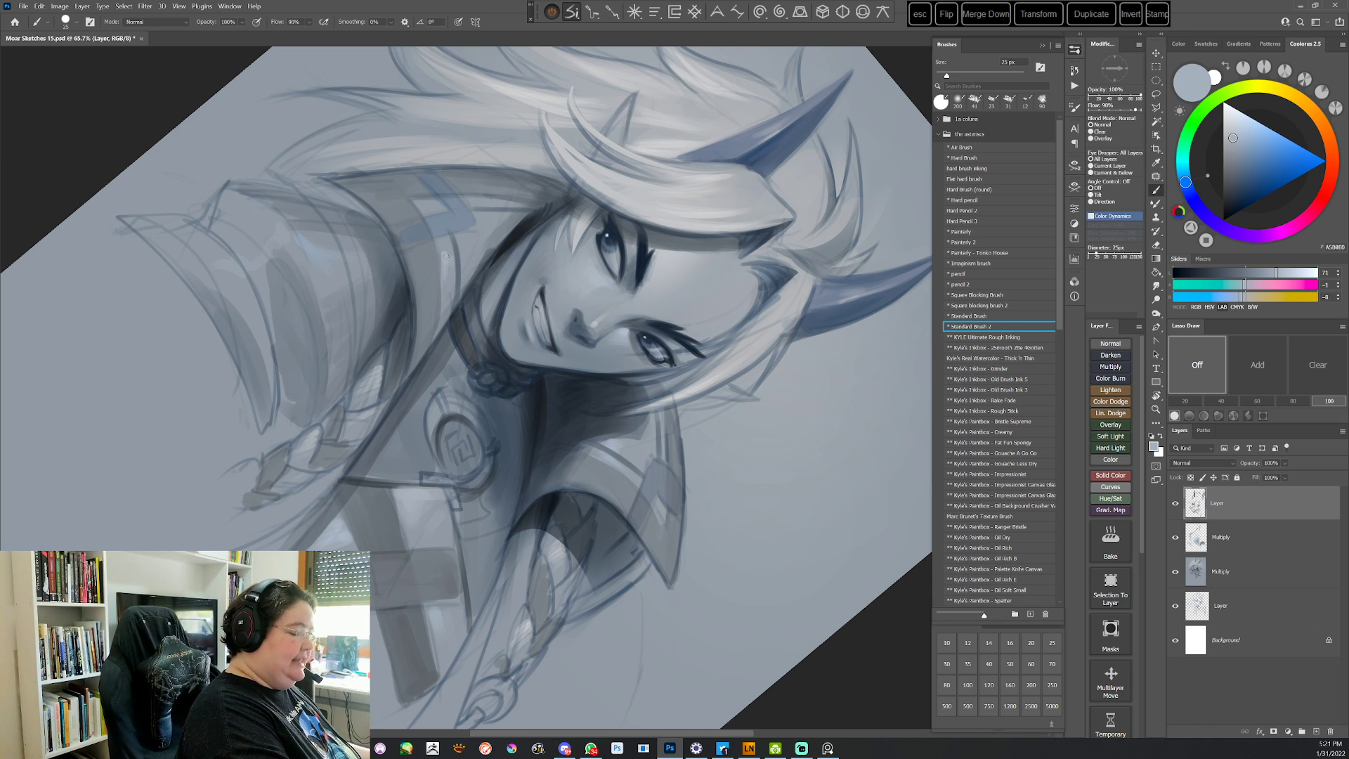
left_click(443, 248, "alt")
left_click(444, 257, "alt")
Enlarge Standard Brush 2 to 47 px and work a light blue tone sampled from the face into the collar
left_click(636, 336, "alt")
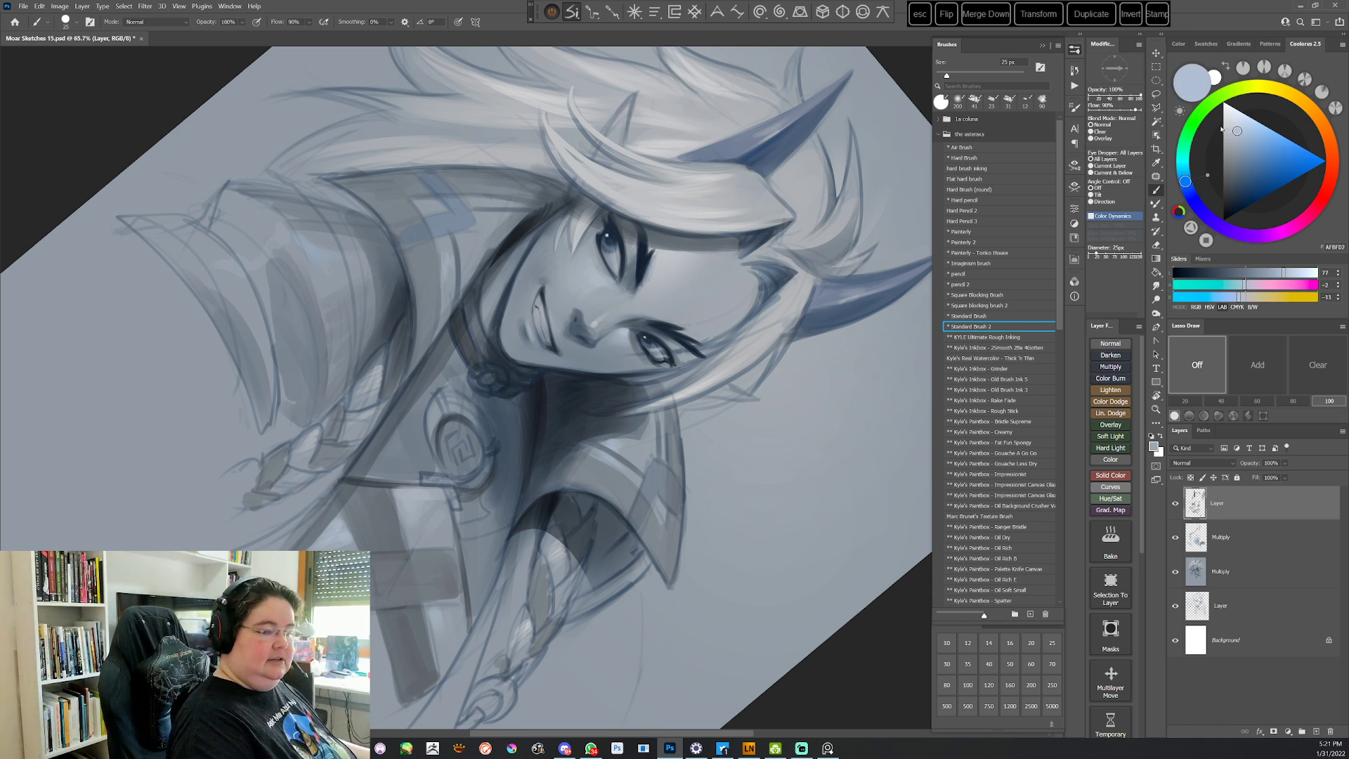
left_click_drag(661, 329, 635, 375)
right_click(539, 228)
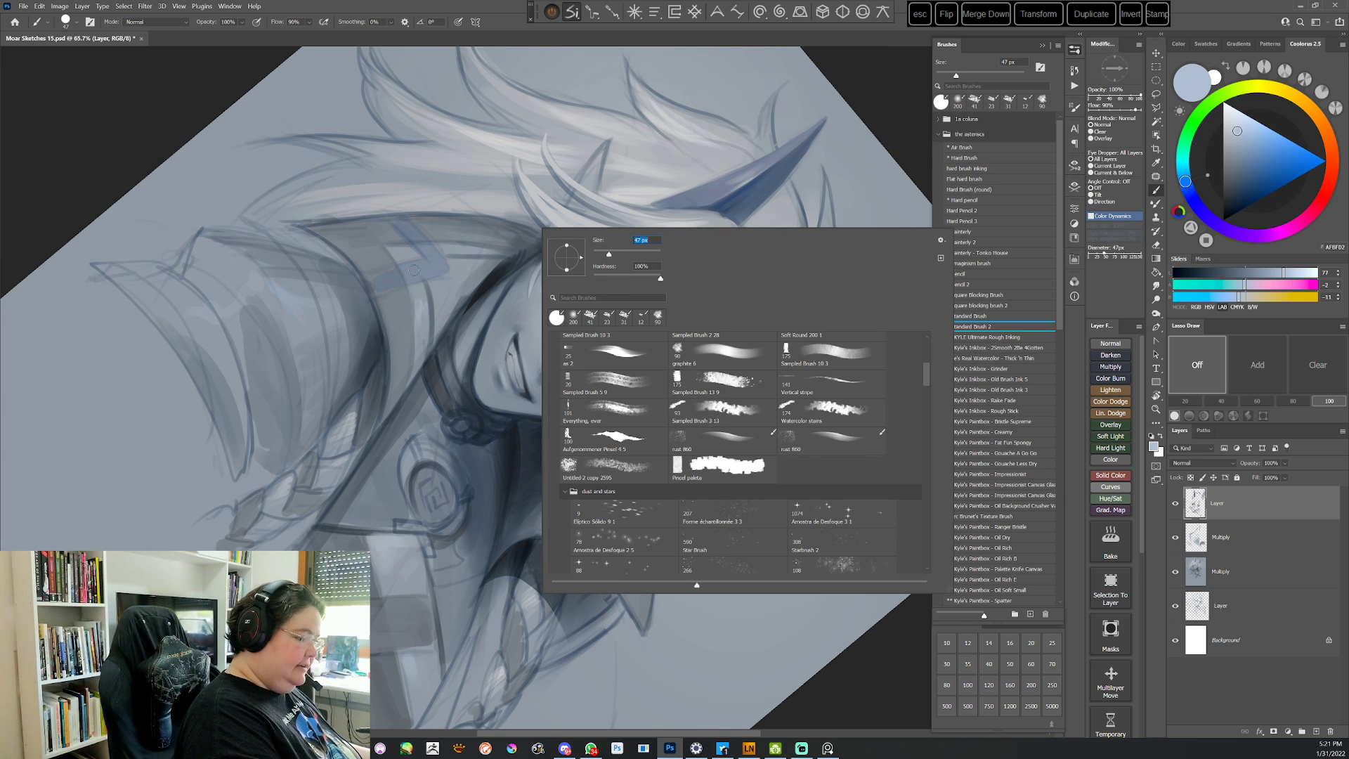
left_click(417, 300)
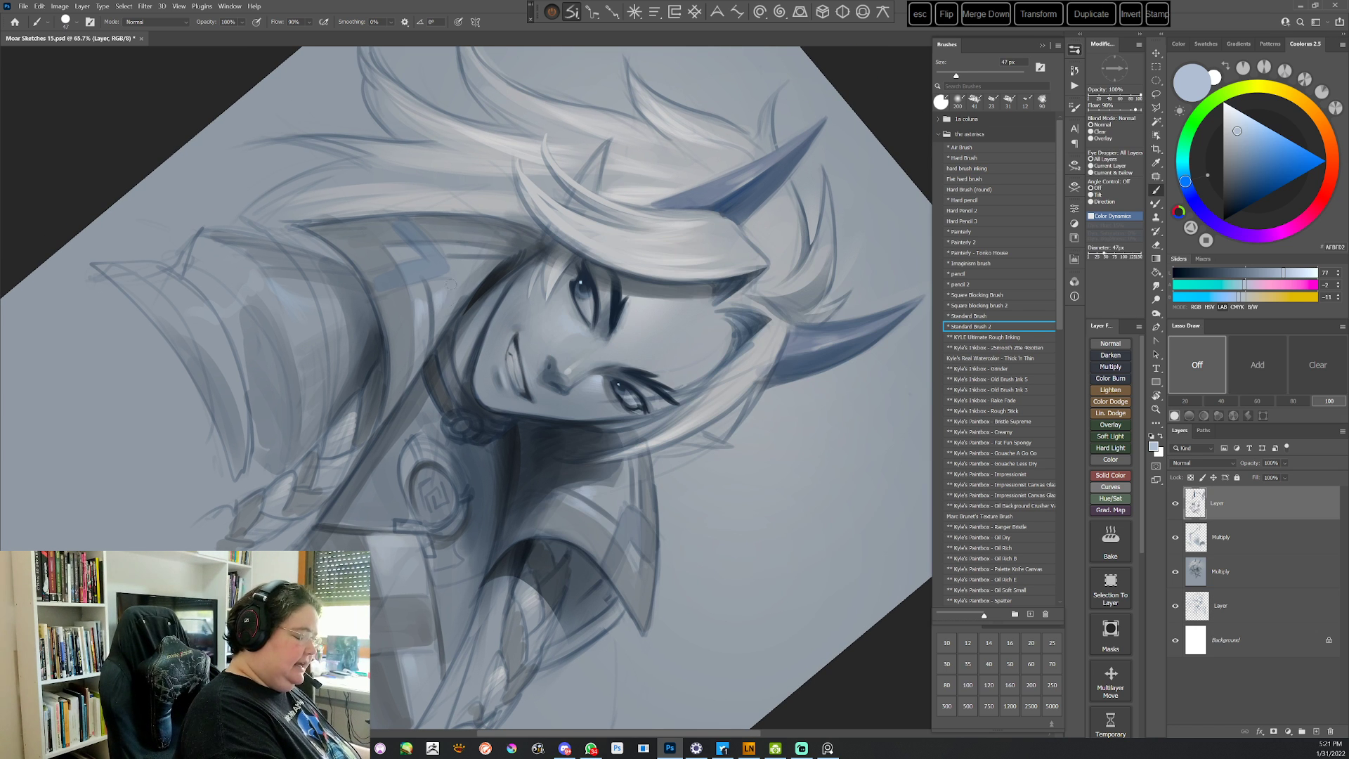
key("r")
left_click_drag(747, 278, 677, 634)
key("Escape")
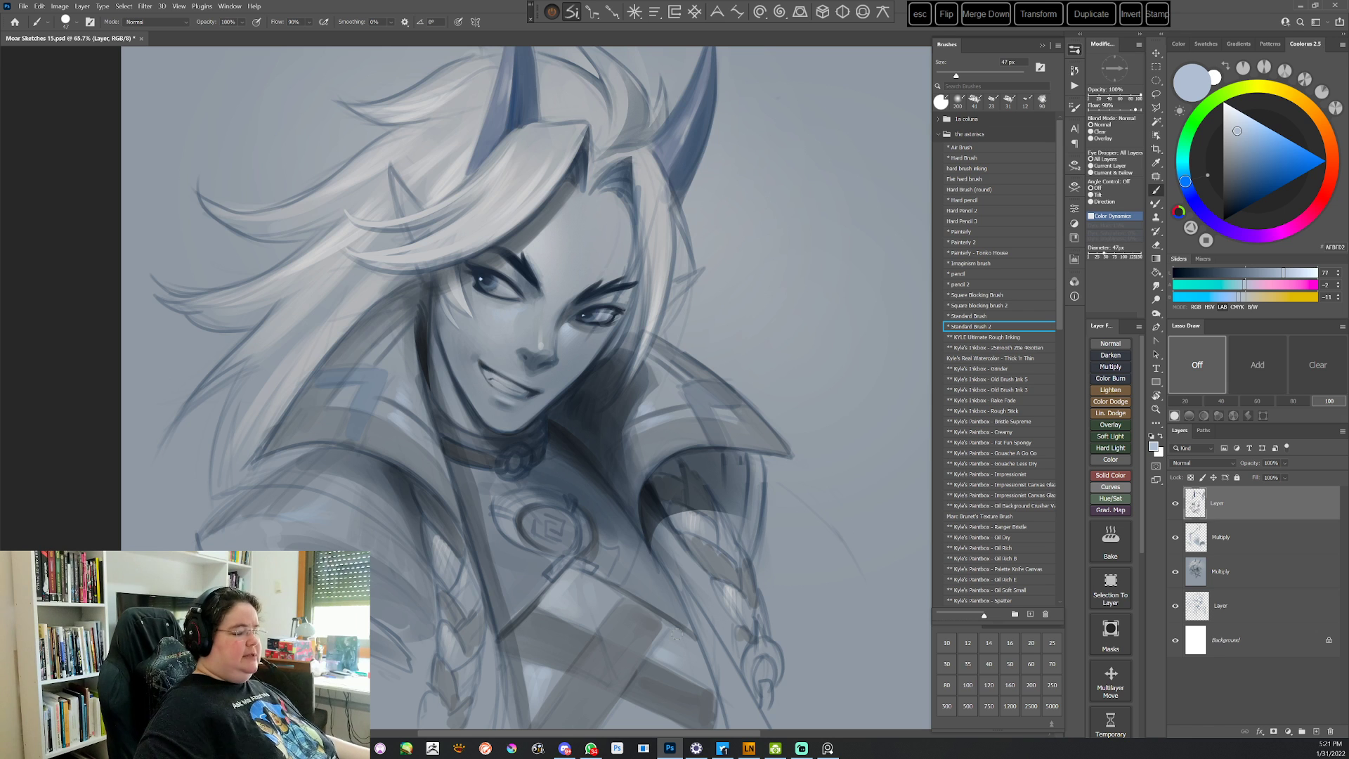
Soften the hair ends beside the collar and shoulder with the Painterly brush at 70 px, using sampled hair and background tones
left_click_drag(667, 507, 696, 406)
left_click_drag(644, 294, 656, 313)
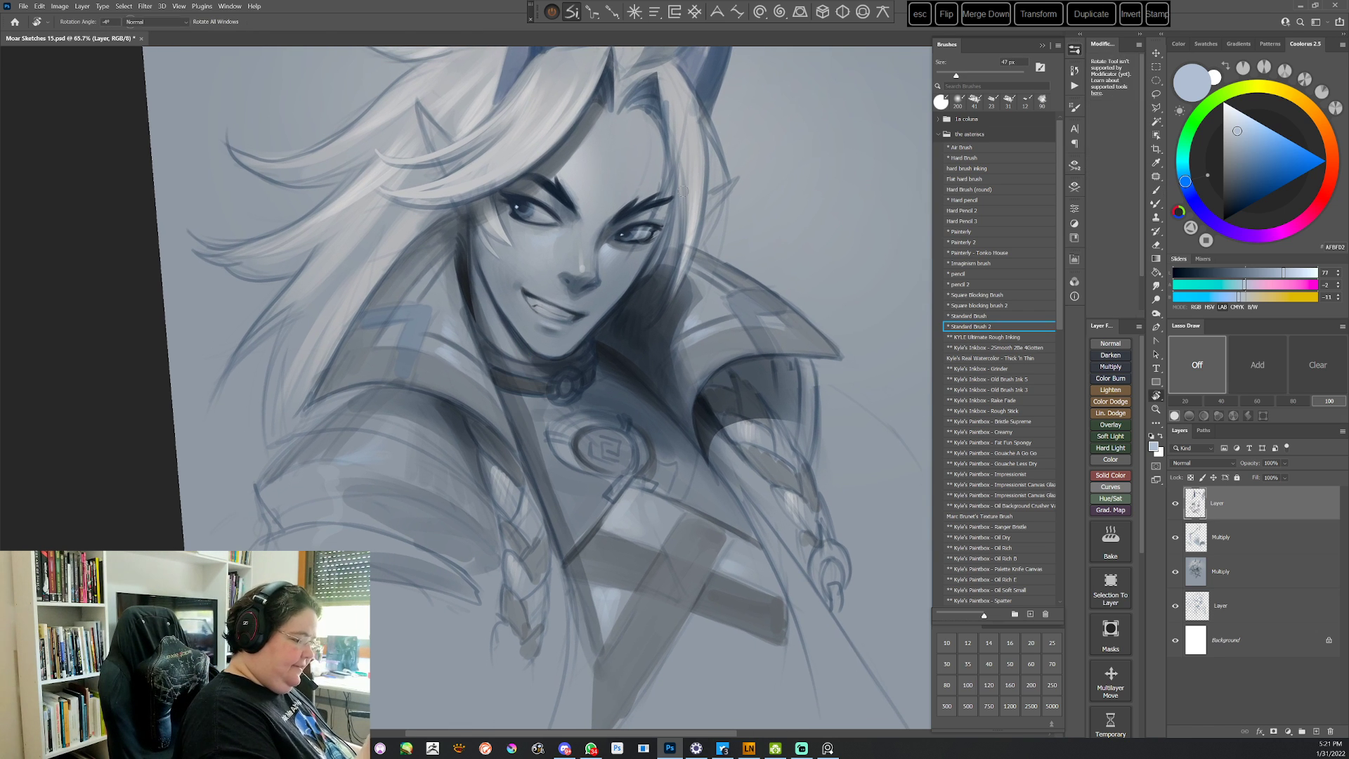
left_click(970, 232)
left_click(286, 385, "alt")
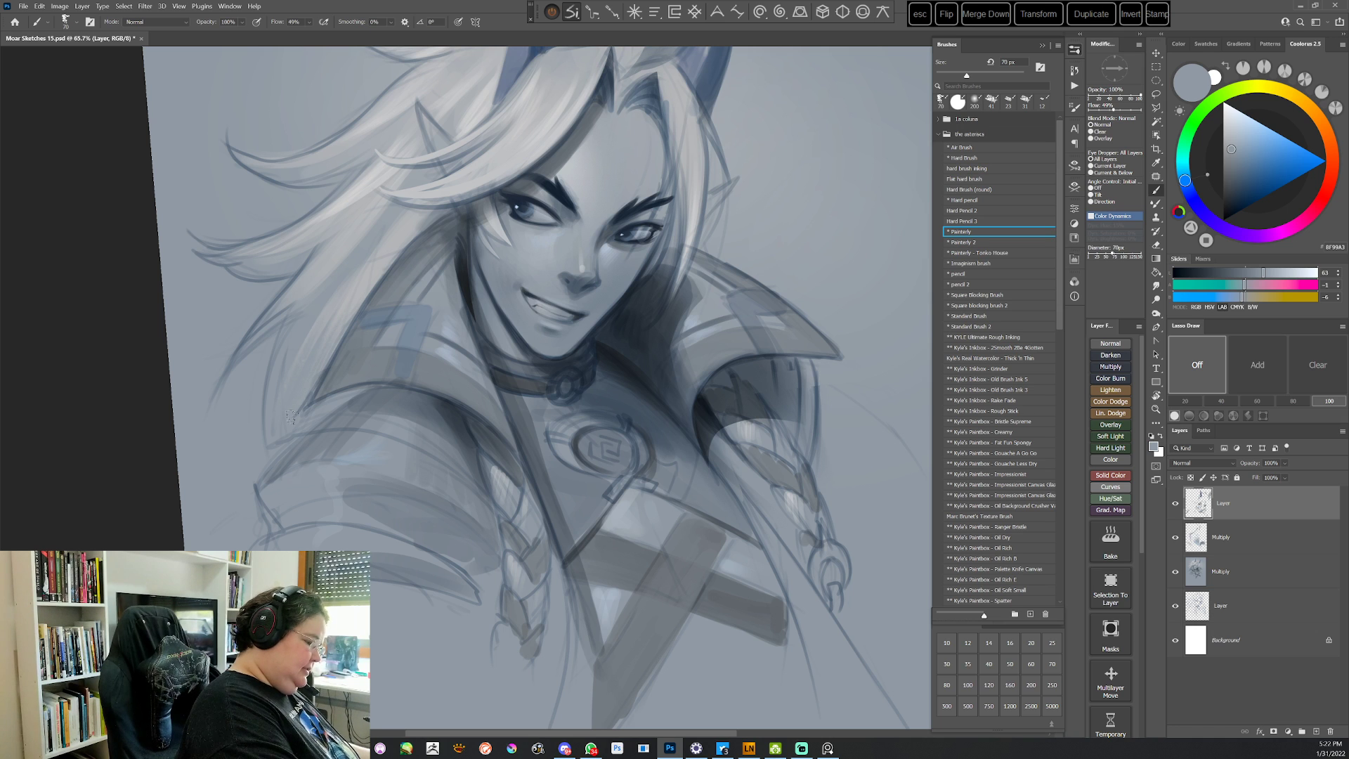
left_click(334, 311, "alt")
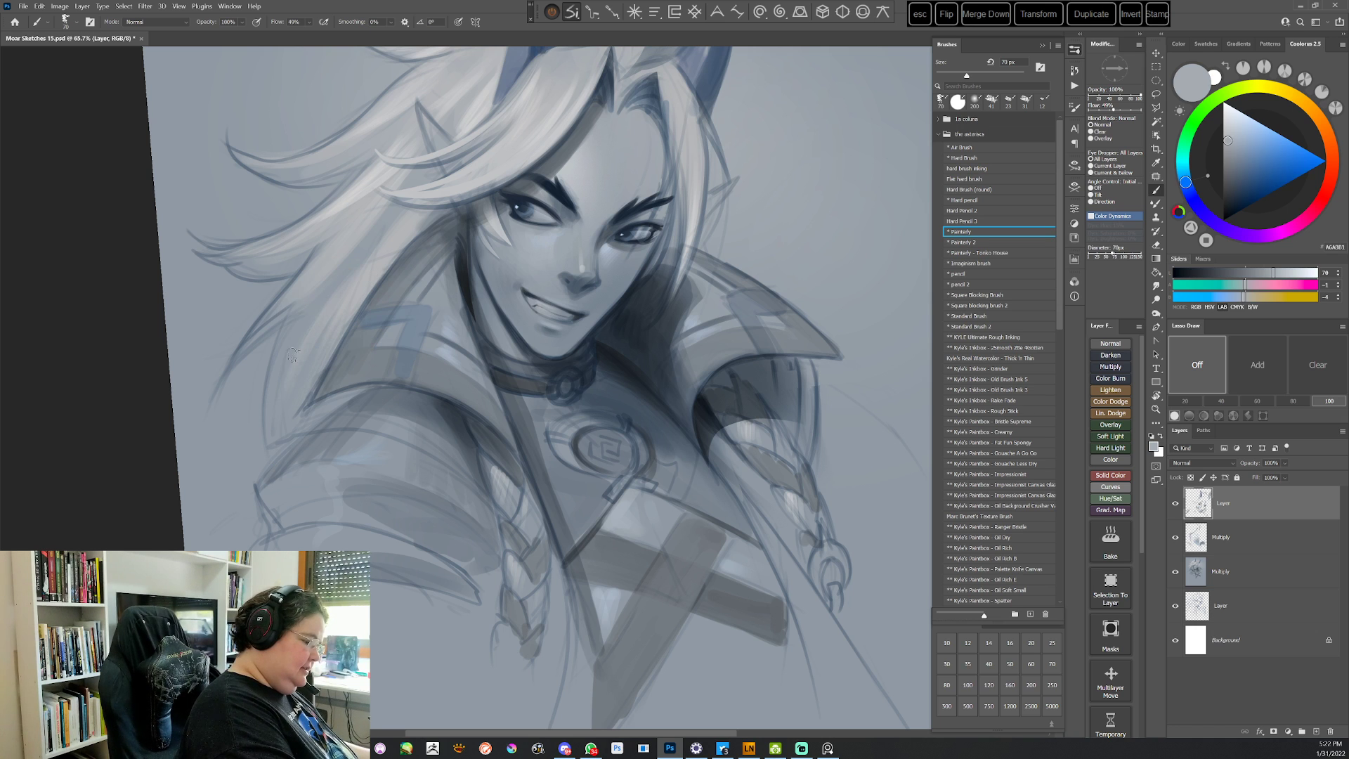
left_click(282, 403, "alt")
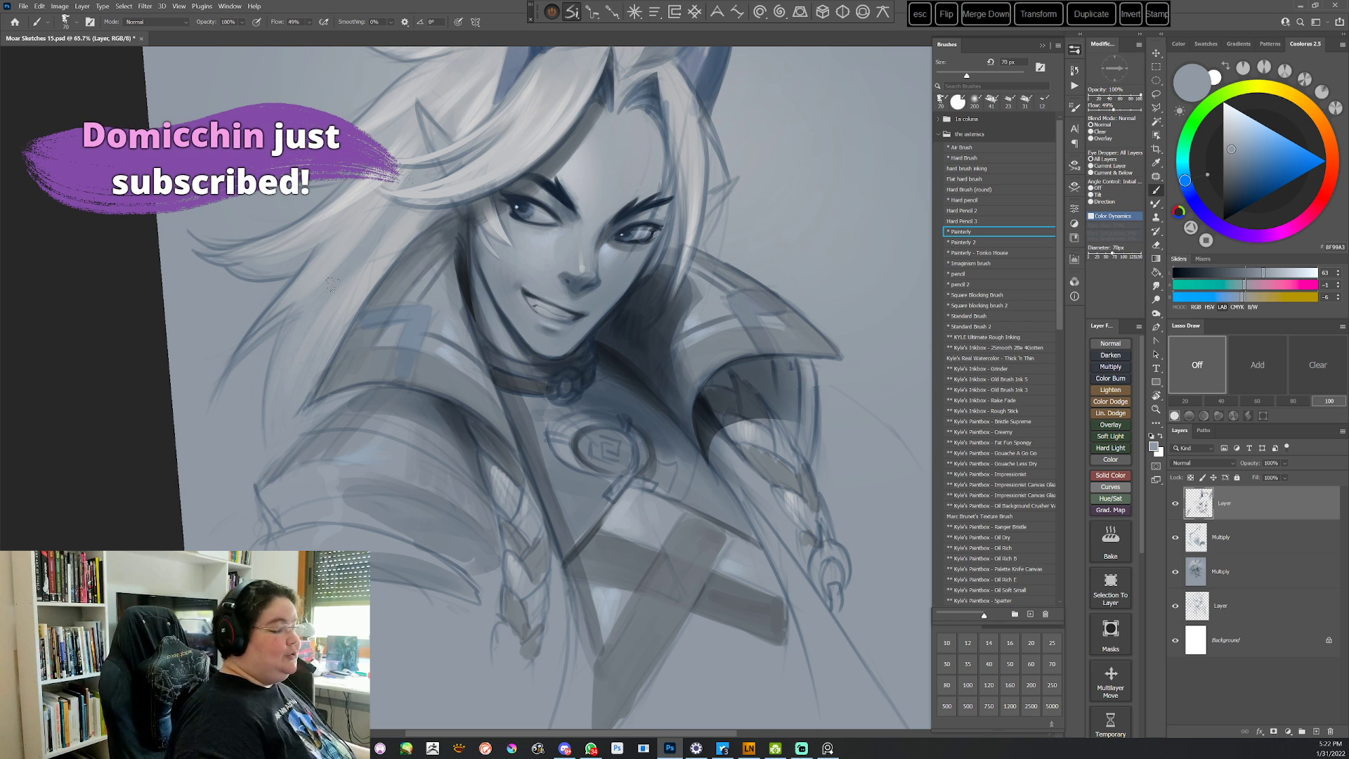
left_click_drag(697, 581, 784, 592)
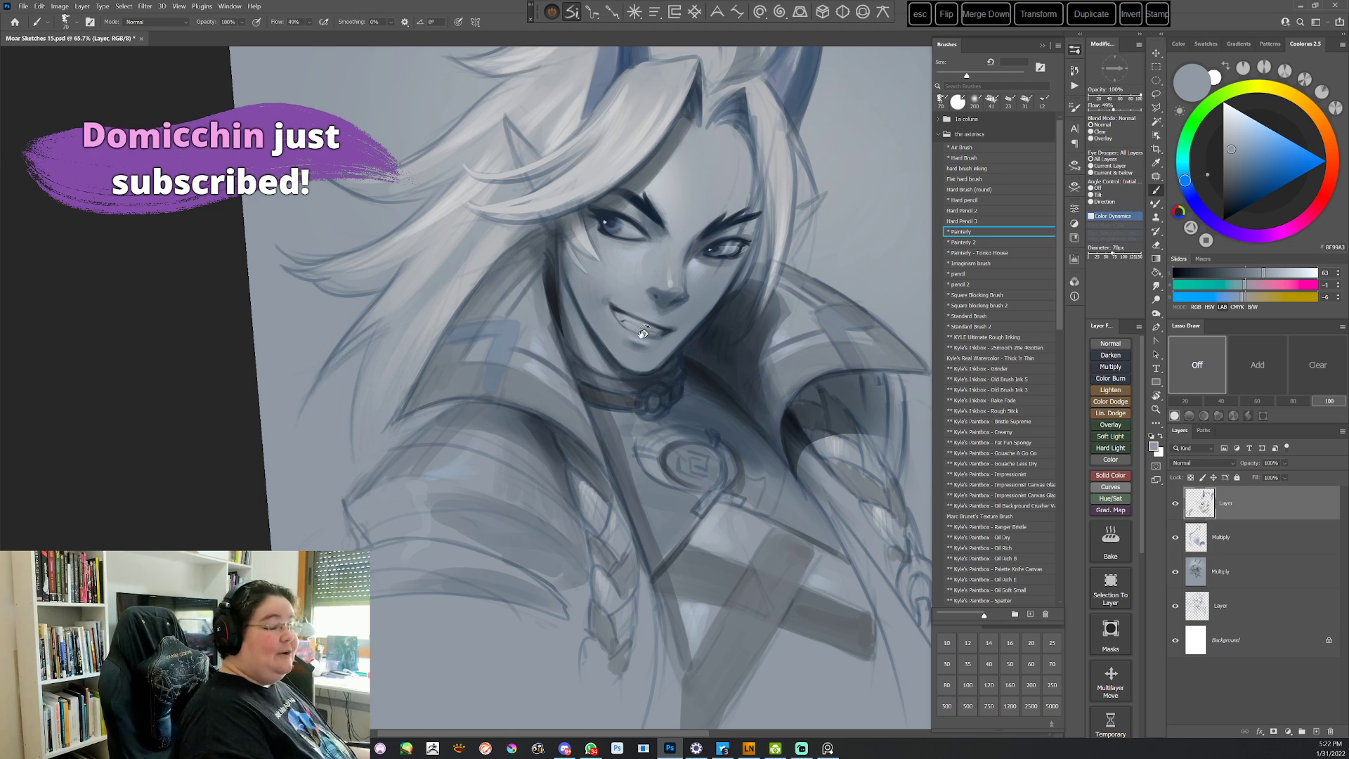
mouse_move(643, 332)
left_mouse_down()
mouse_move(619, 492)
mouse_move(492, 513)
left_mouse_up()
left_click_drag(737, 467, 676, 466)
key("Escape")
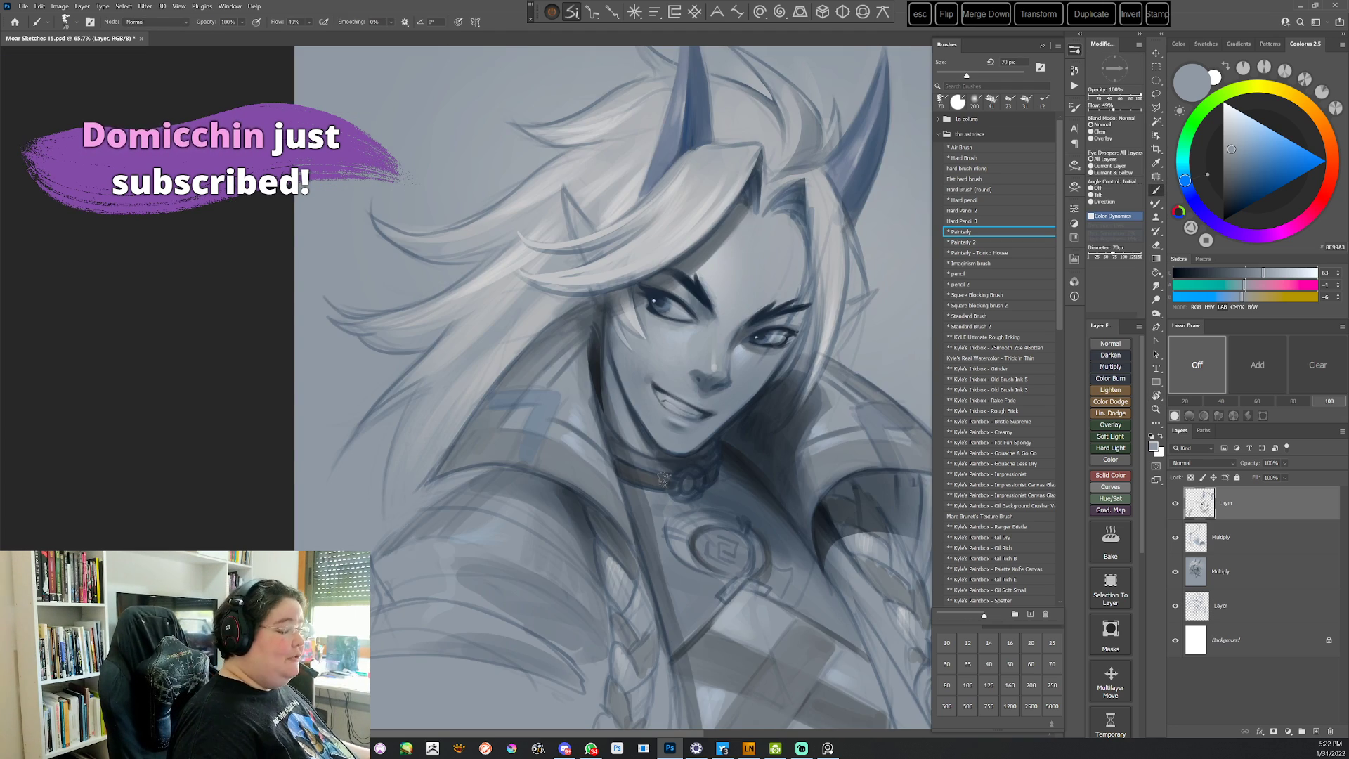
Retouch the long hair strands on the character's right side with sampled hair and background tones using the Painterly brush at 70 px
key("r")
left_click_drag(712, 372, 695, 310)
left_click(427, 401, "alt")
left_click_drag(420, 460, 408, 416)
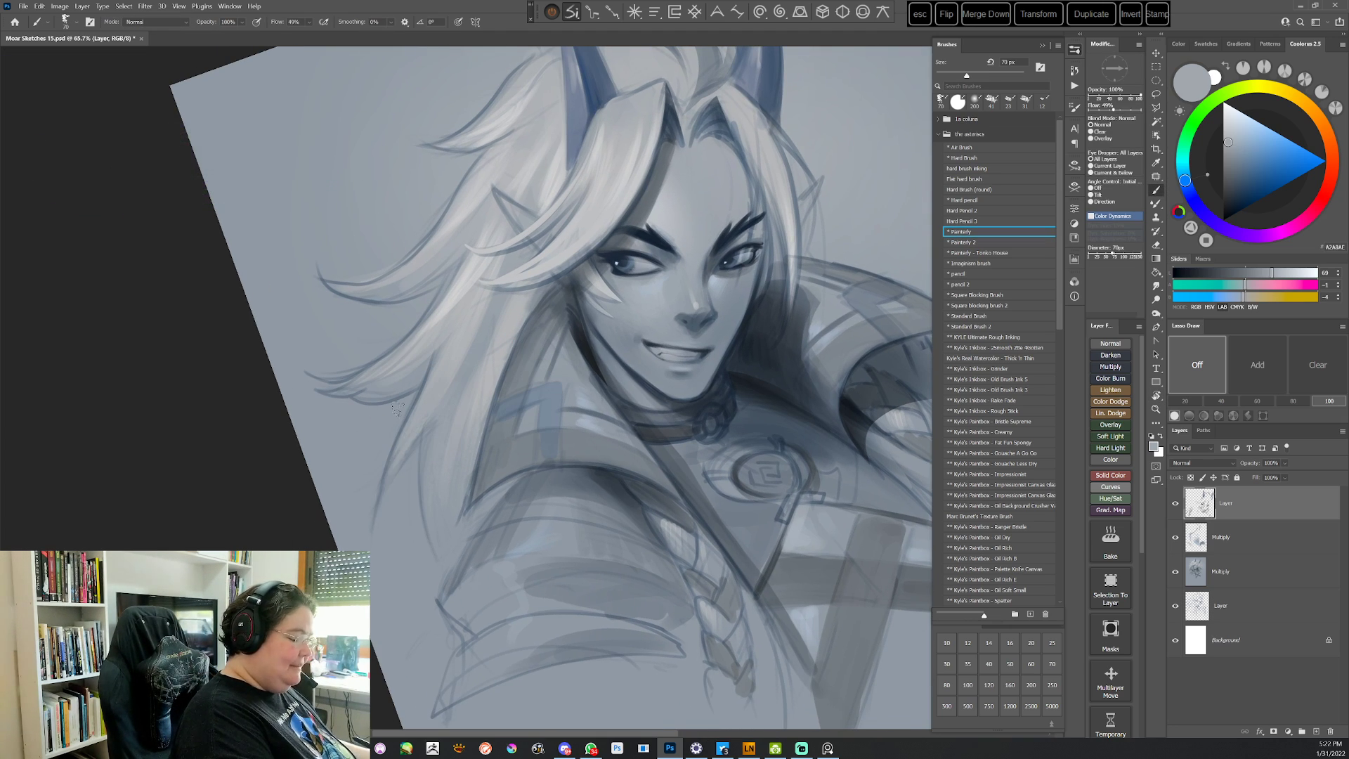
key("r")
left_click_drag(774, 349, 740, 259)
left_click_drag(684, 421, 698, 399)
left_click(430, 337, "alt")
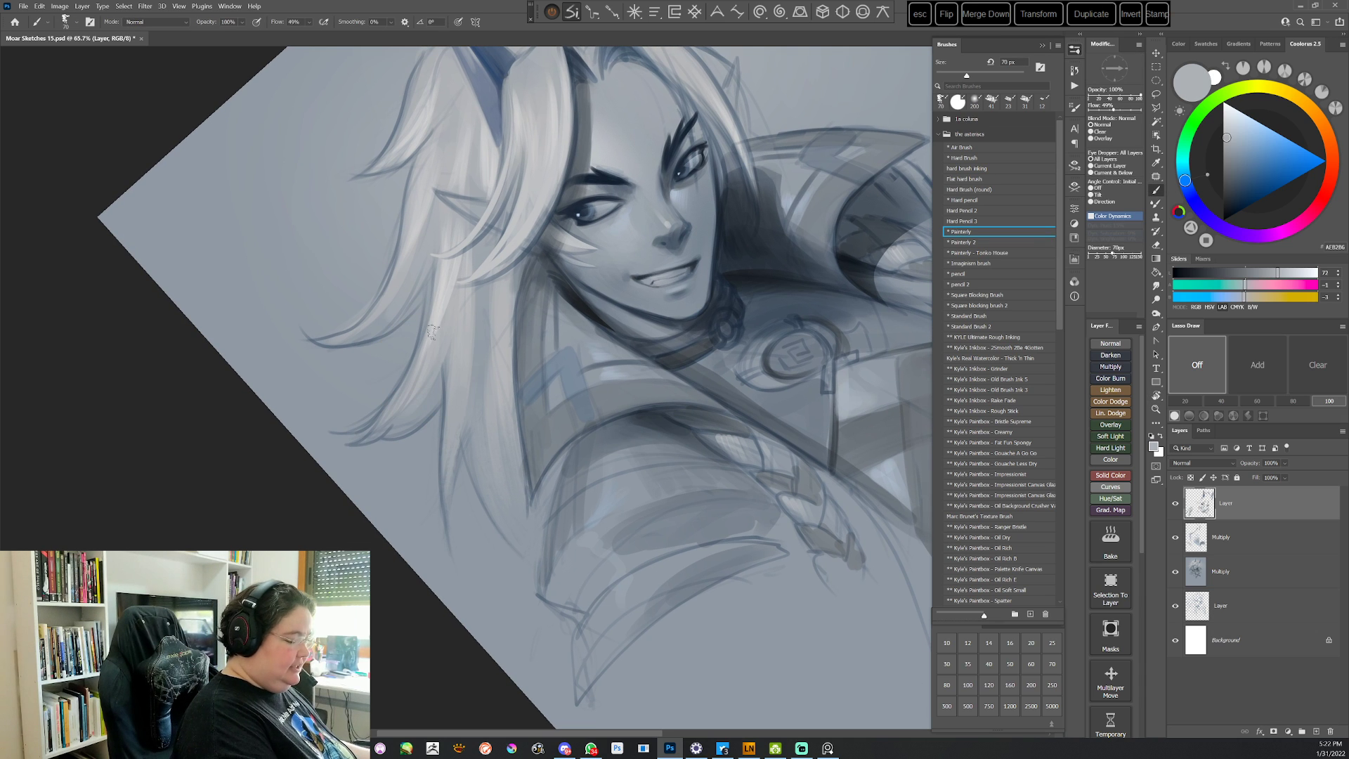
Clean up the outer edges of the flowing hair locks with light grey and blue-grey tones sampled around them
left_click_drag(571, 208, 597, 583)
left_click_drag(744, 441, 673, 323)
left_click(627, 303, "alt")
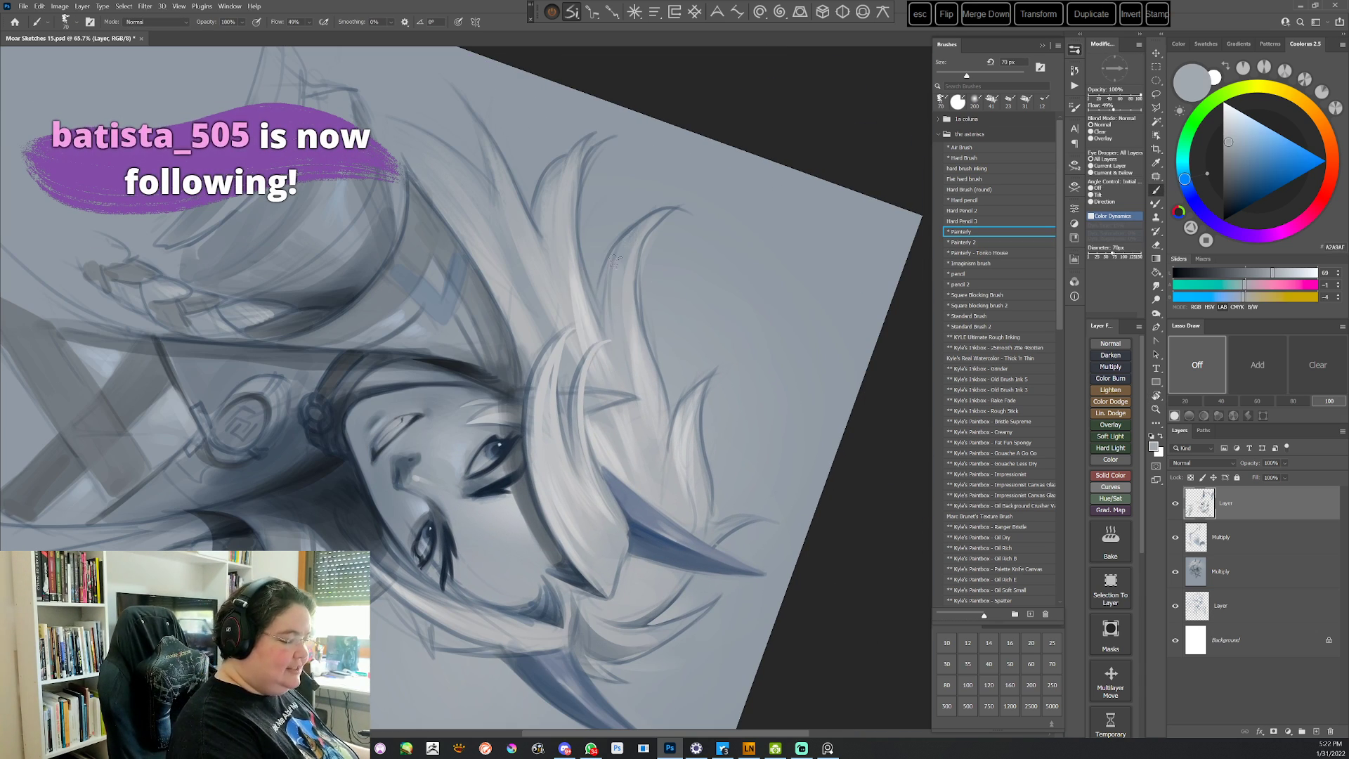
left_click(640, 321, "alt")
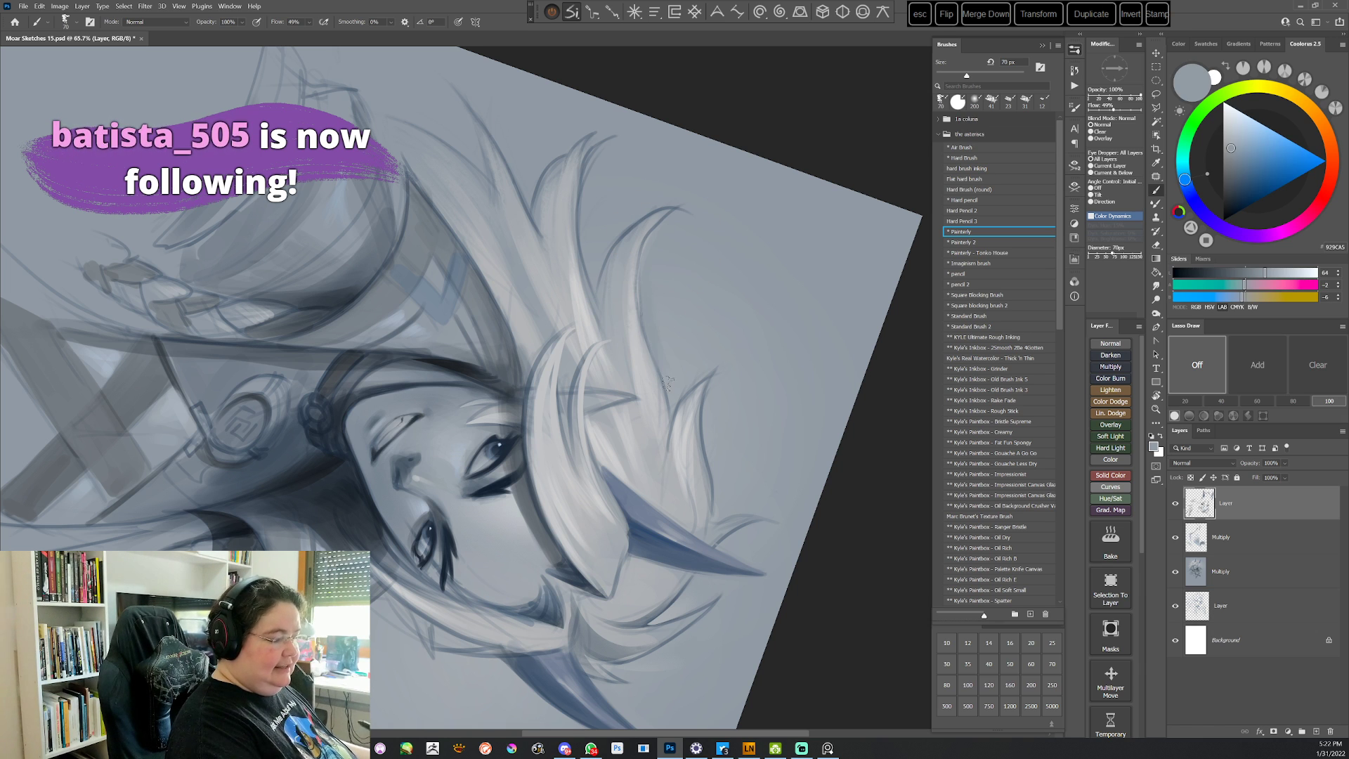
key("Escape")
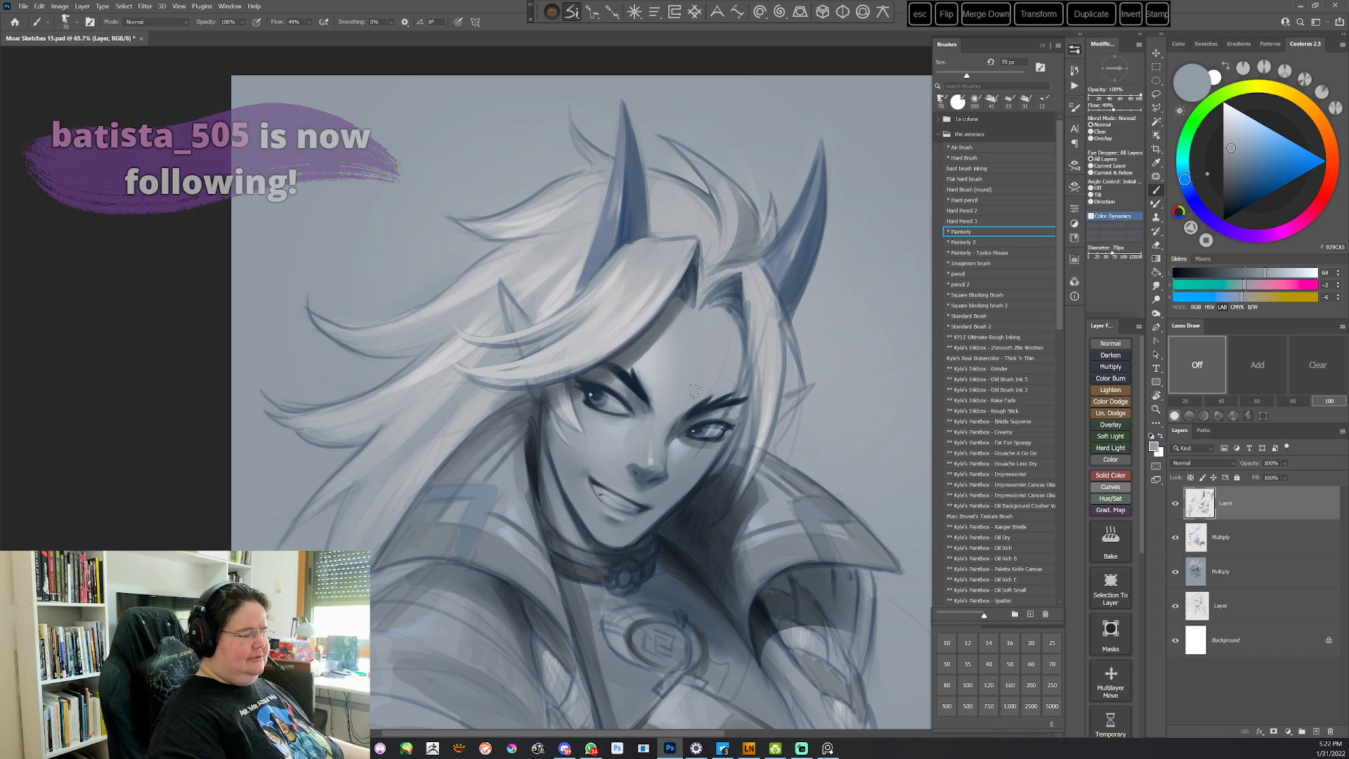
Set Standard Brush 2 to 26 px and touch up the nose bridge highlight with a light blue sampled from the face
left_click_drag(792, 477, 754, 348)
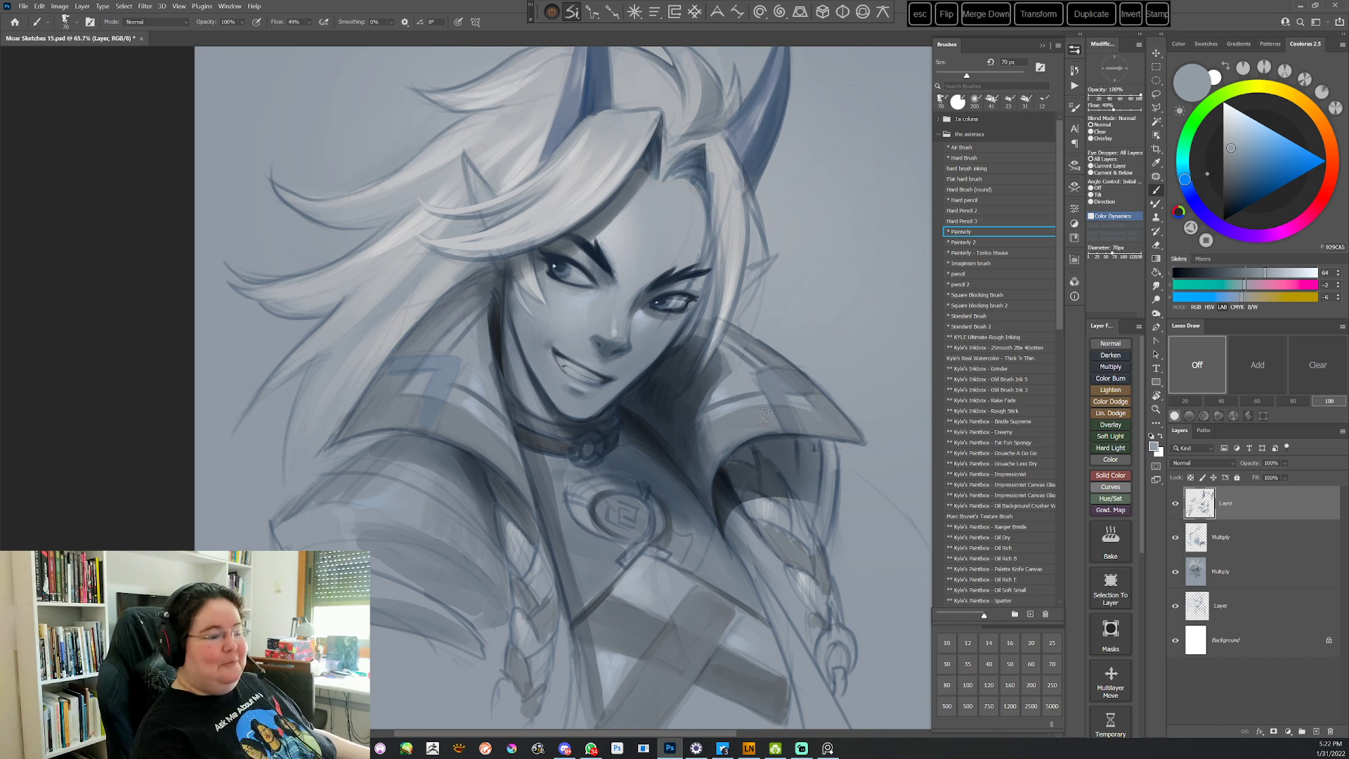
left_click(972, 327)
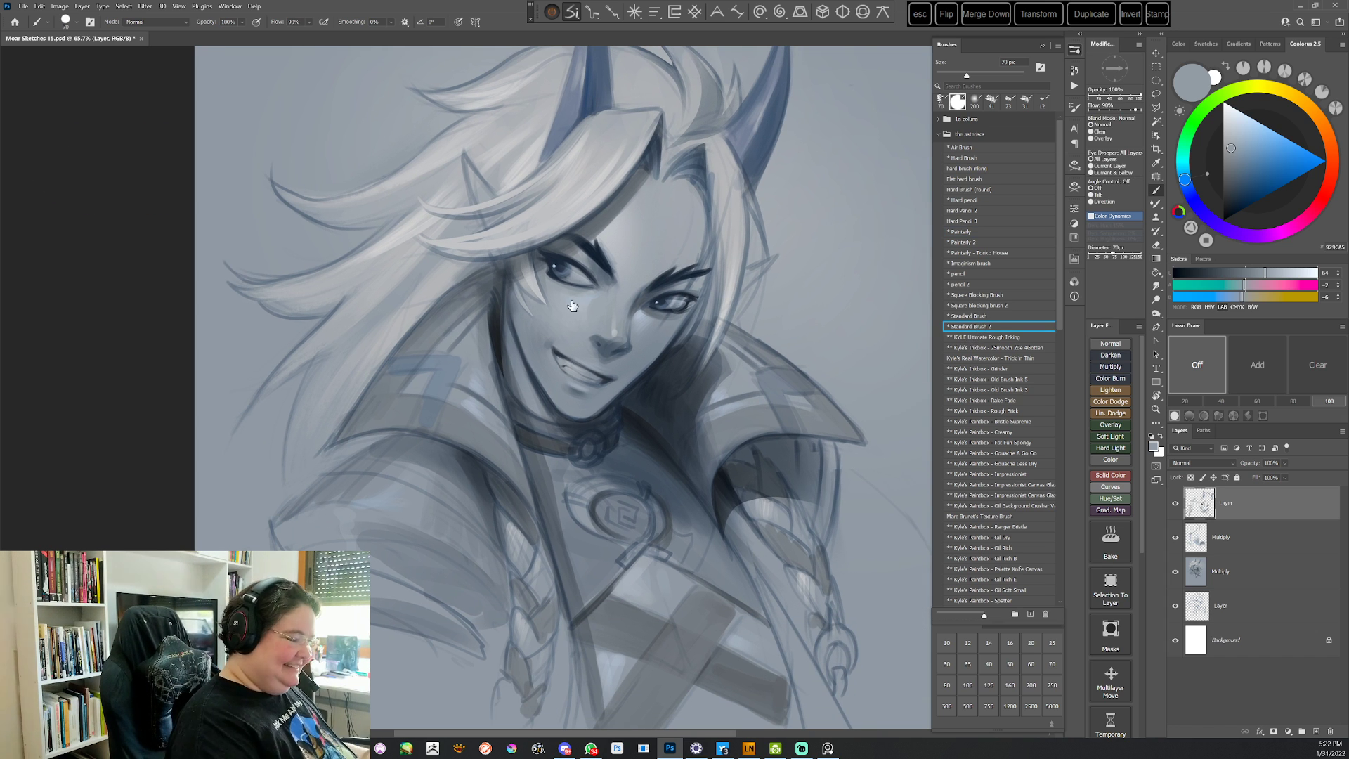
left_click(575, 306, "alt")
left_click_drag(757, 306, 717, 275)
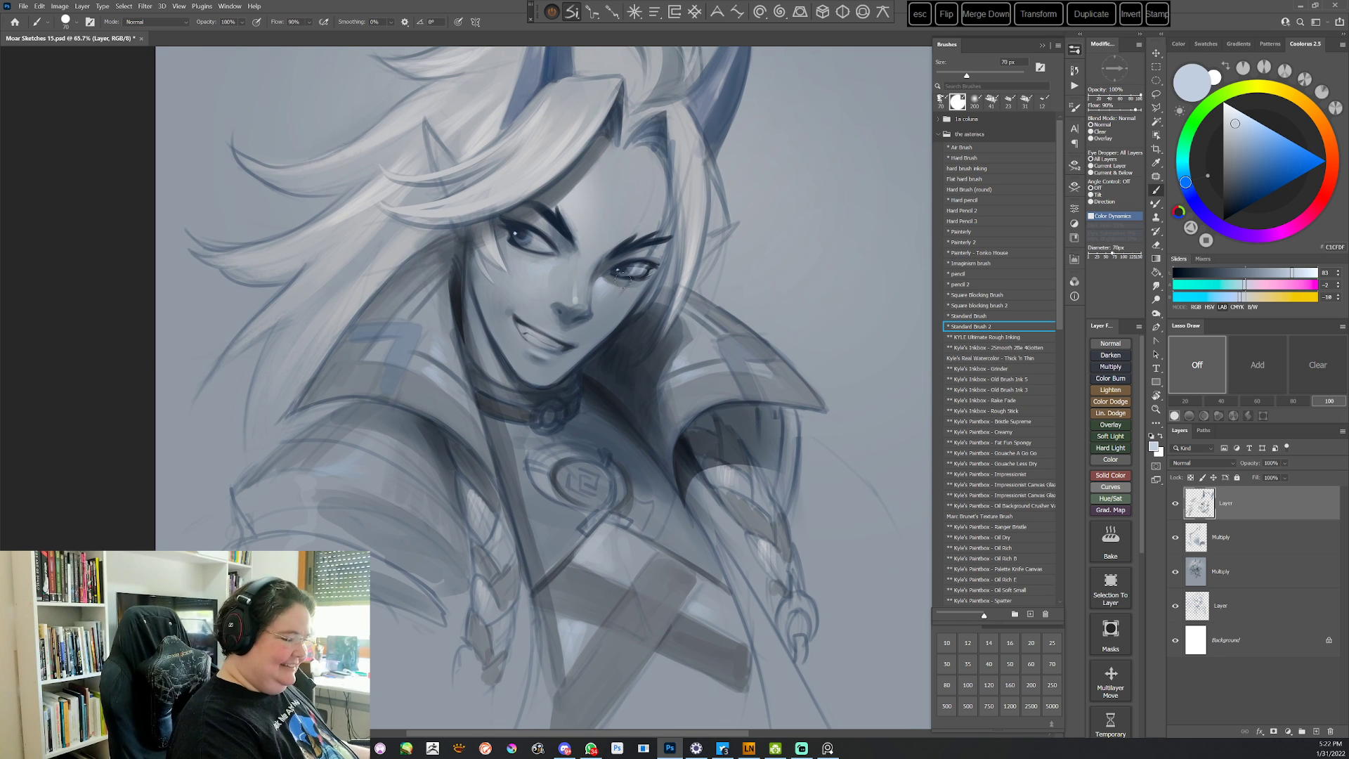
right_click(705, 213)
left_click(497, 21)
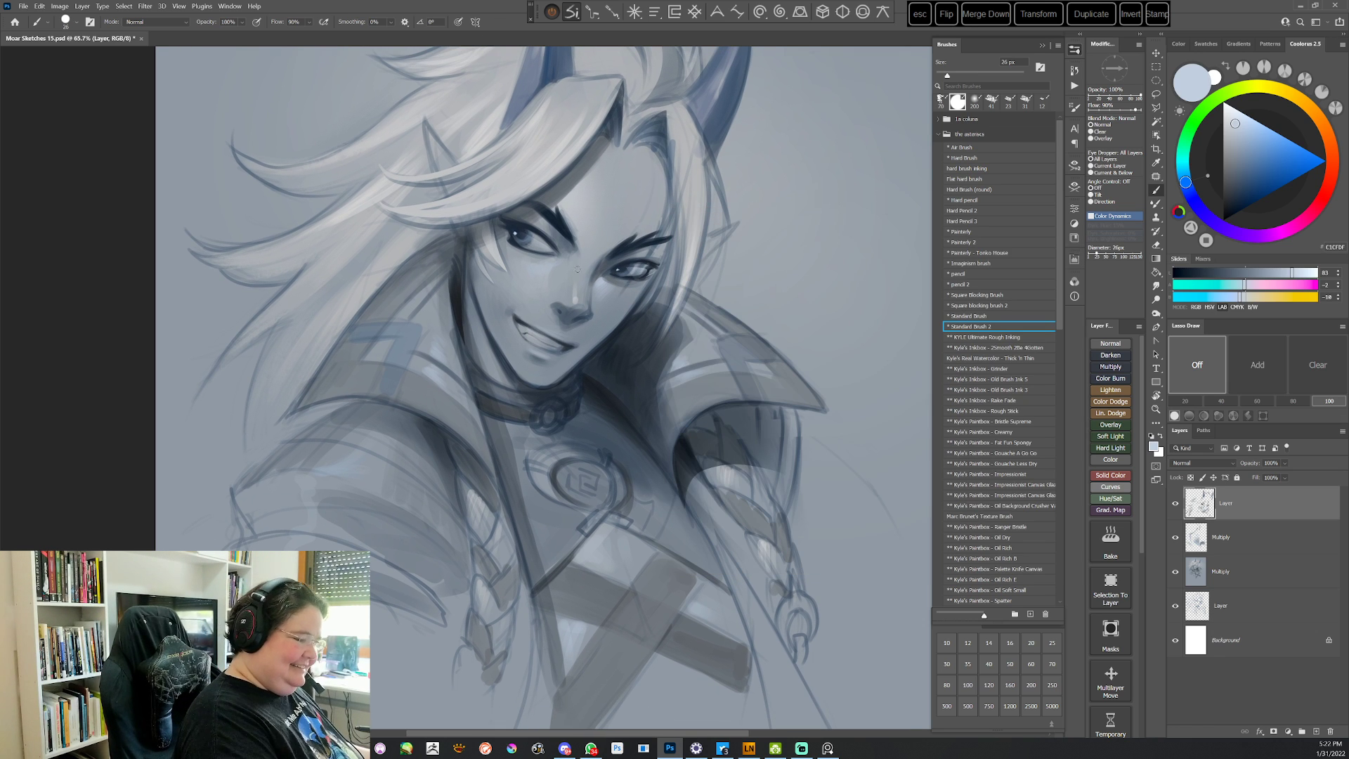
left_click_drag(578, 269, 573, 273)
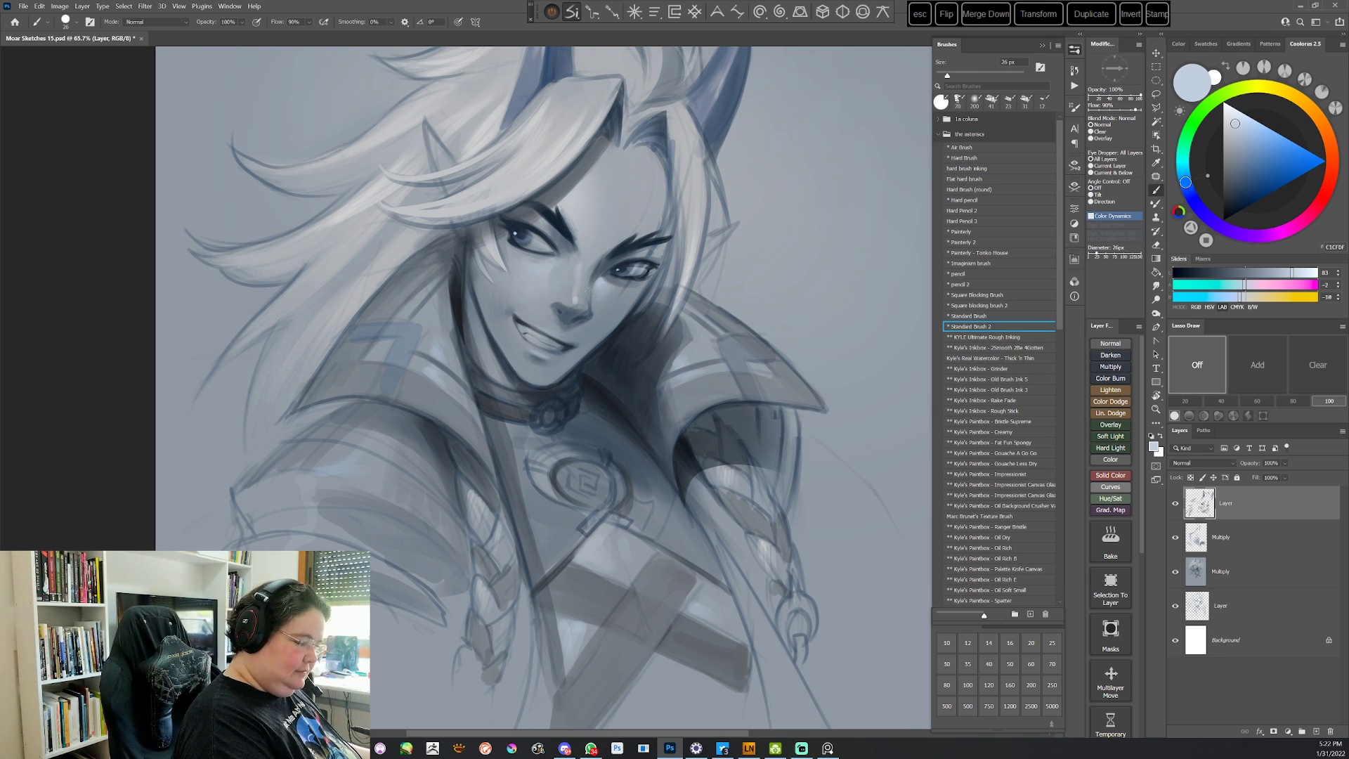
Retouch the nose bridge and the area between the brows with a dark grey-blue and lighter skin tones sampled nearby
left_click(599, 267, "alt")
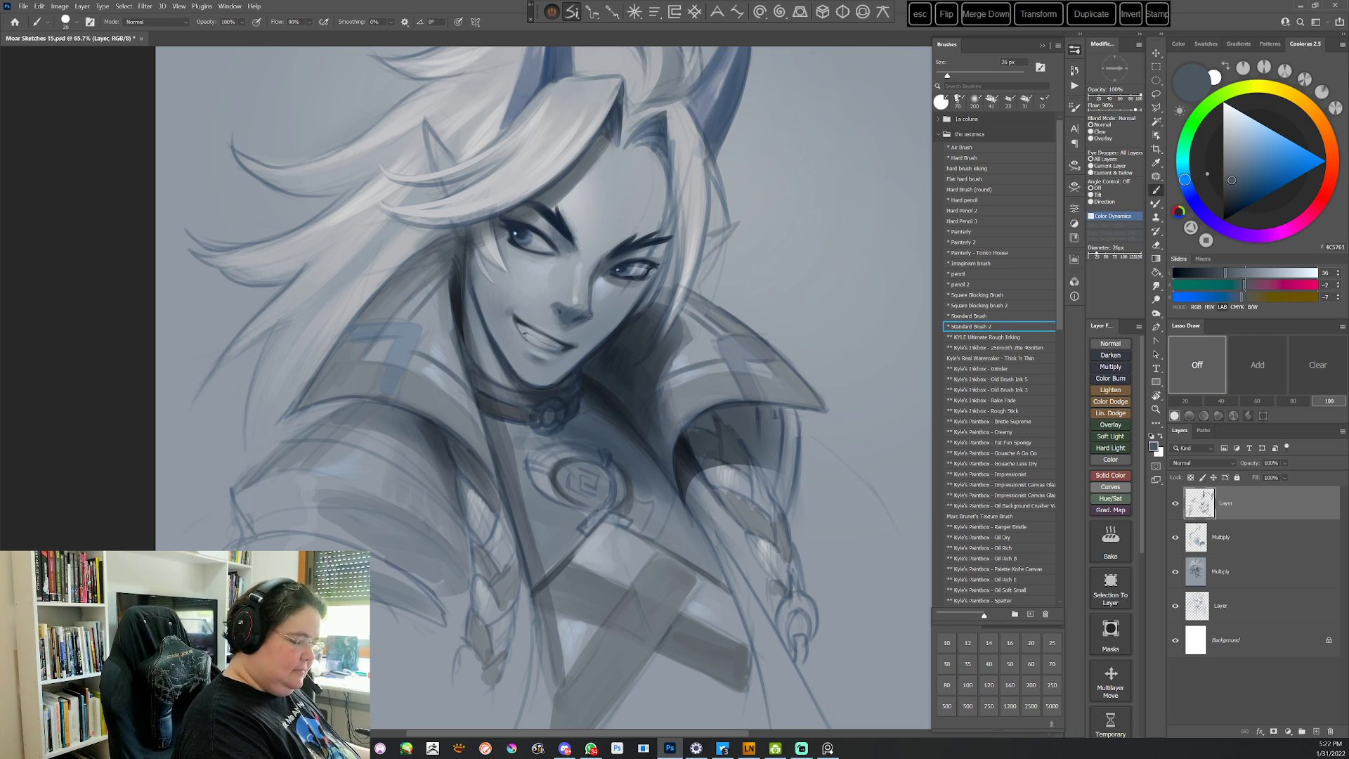
key("r")
mouse_move(589, 318)
left_mouse_down()
mouse_move(698, 442)
mouse_move(472, 561)
mouse_move(366, 456)
left_mouse_up()
left_click_drag(597, 481, 589, 384)
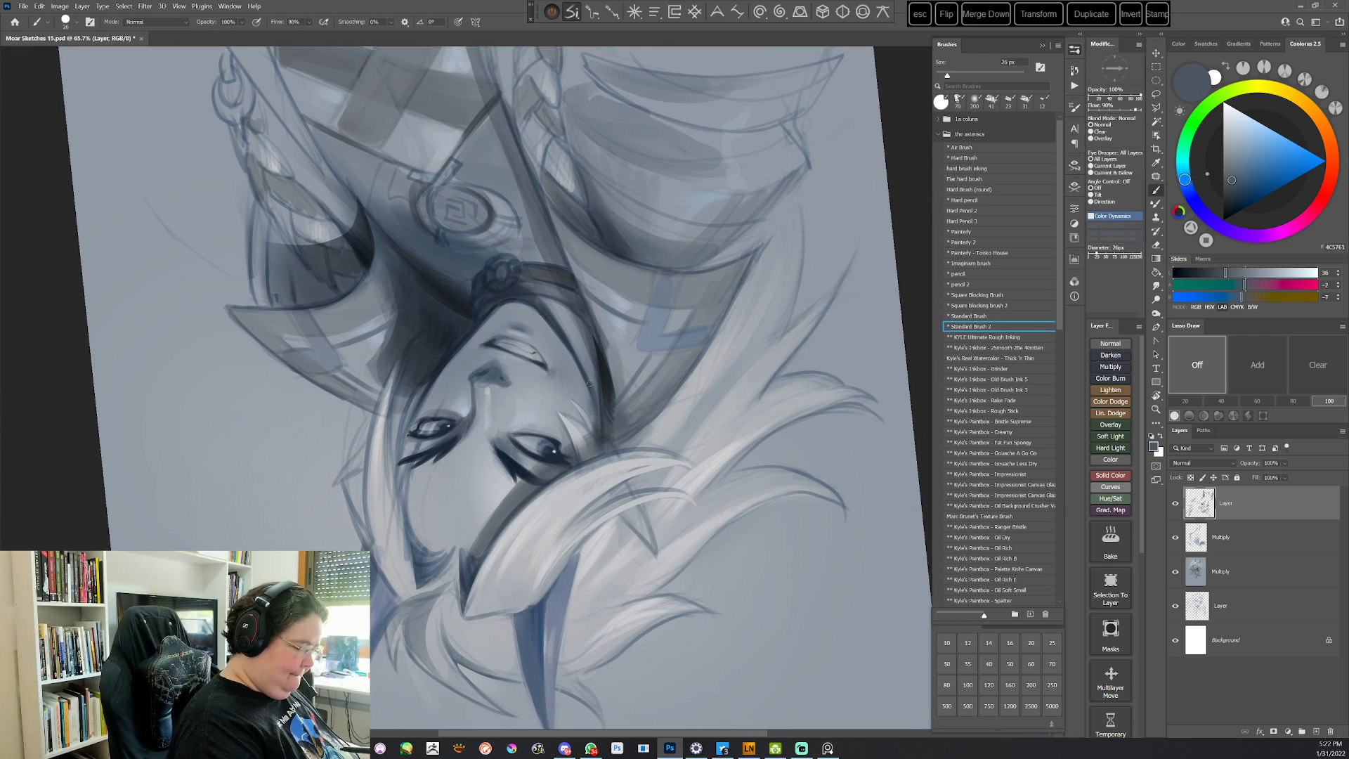
left_click(484, 474, "alt")
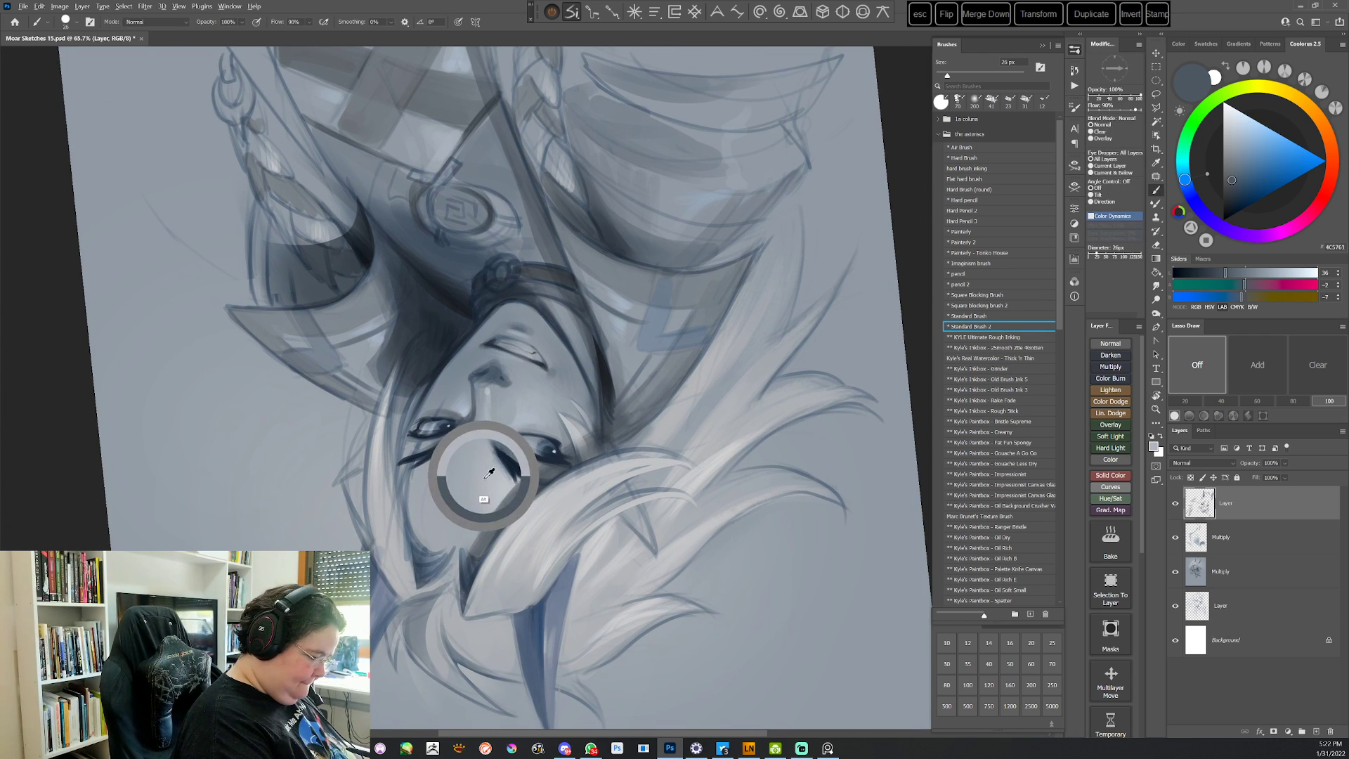
left_click(491, 387, "alt")
Refine the shading on the side and tip of the nose with mid and dark grey-blue tones sampled there
key("r")
left_click_drag(717, 292, 507, 584)
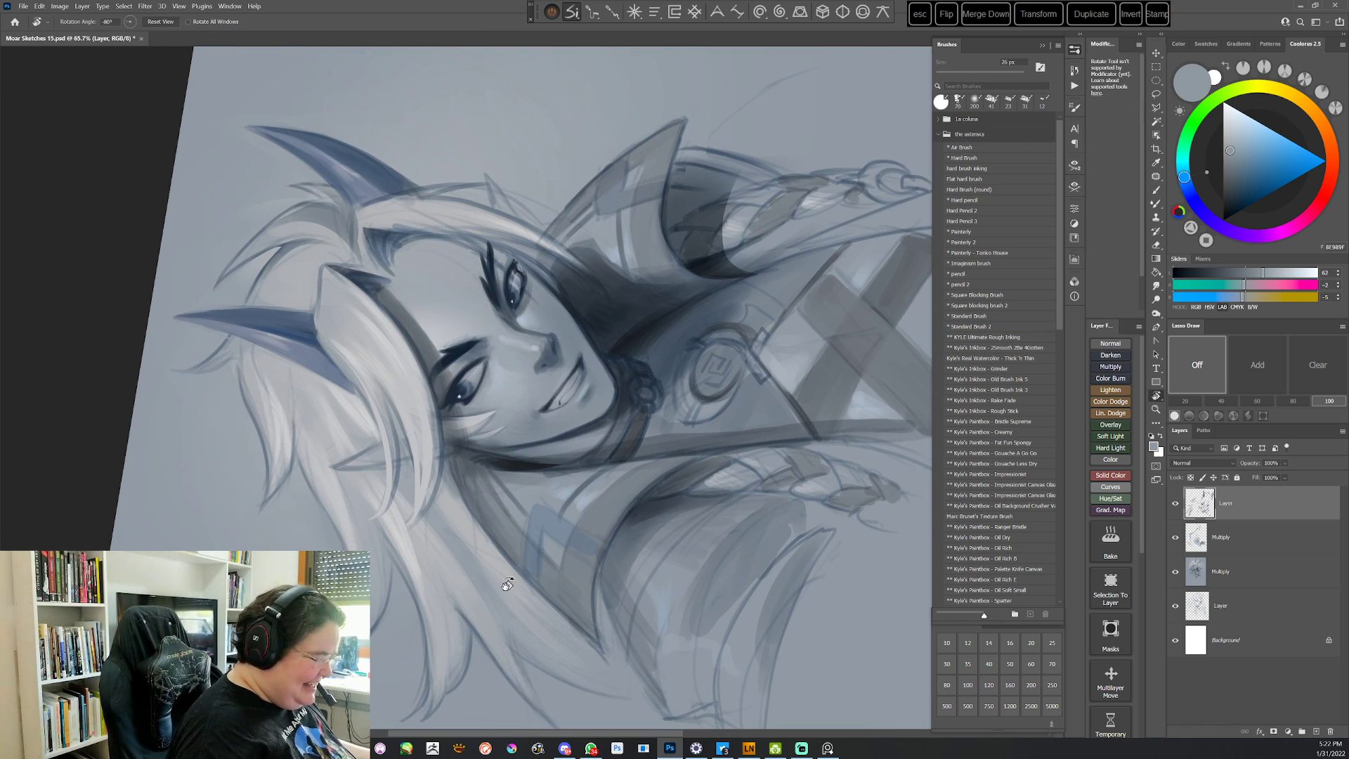
left_click(546, 342, "alt")
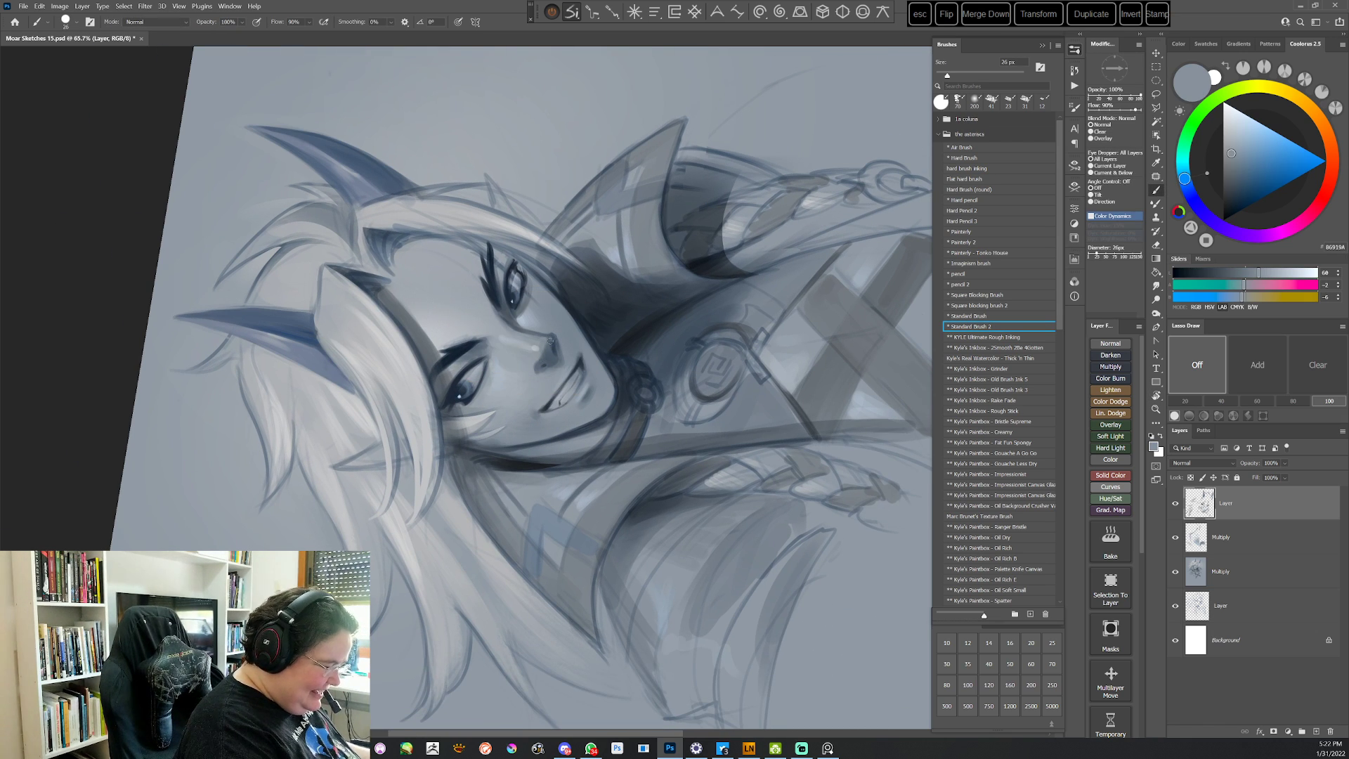
key("Escape")
key("r")
mouse_move(700, 390)
left_mouse_down()
mouse_move(626, 527)
mouse_move(601, 540)
left_mouse_up()
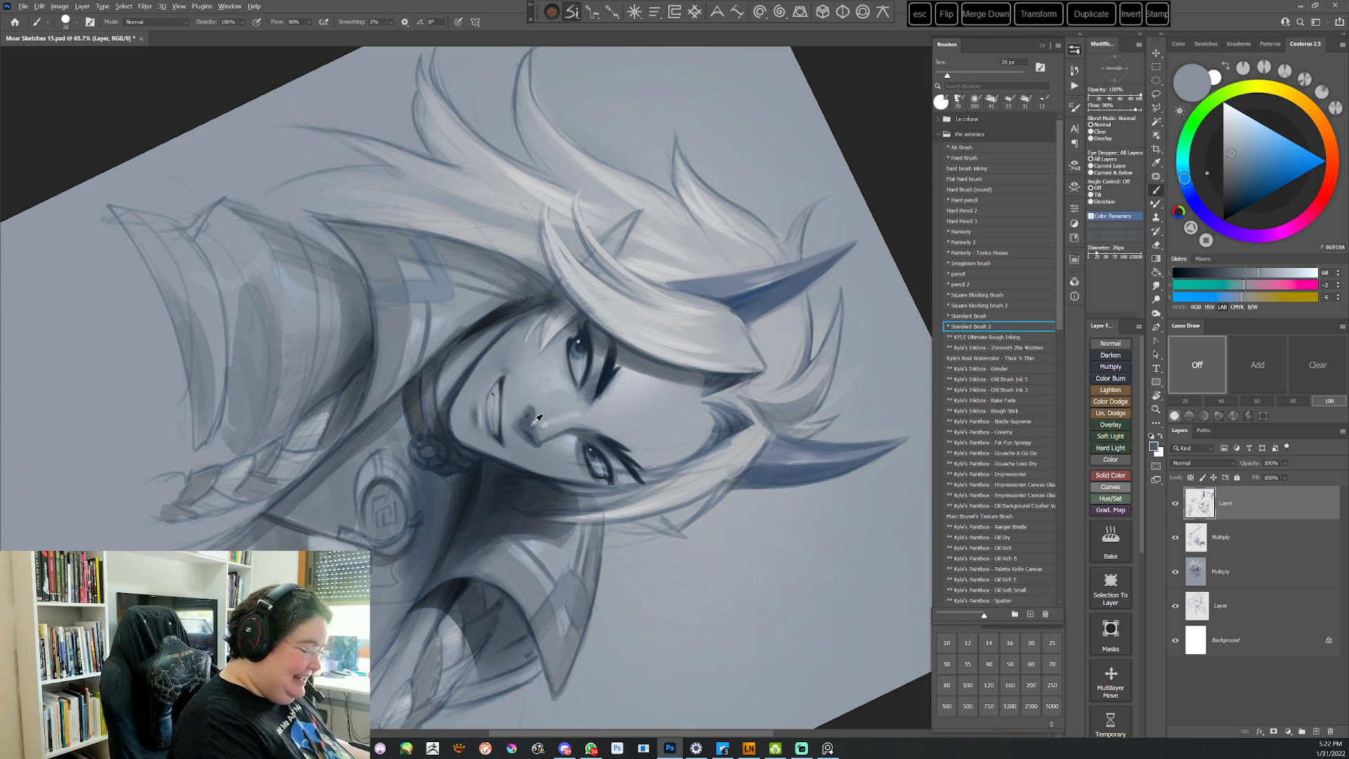
left_click(537, 419, "alt")
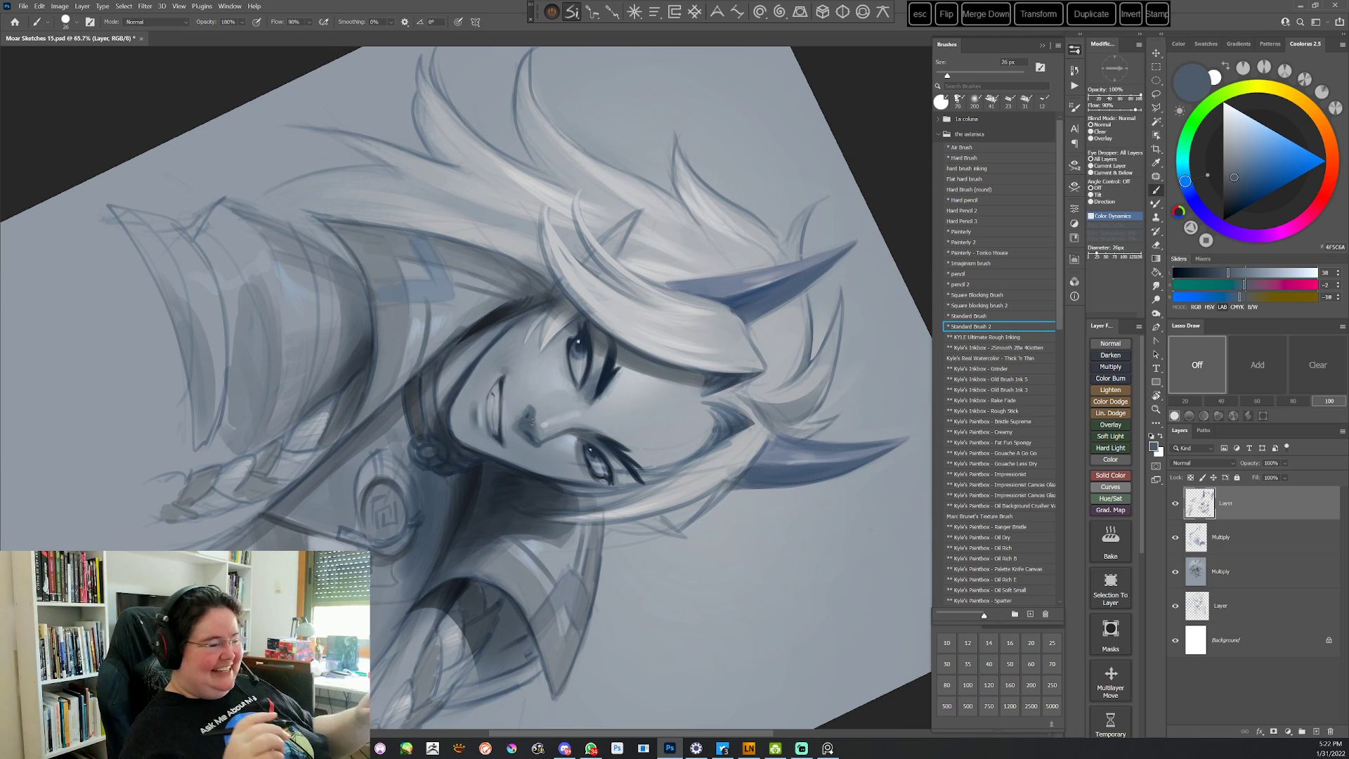
Retouch the dark facial linework with the pencil brush at 12 px, using a dark navy sampled from the drawing
left_click(959, 273)
key("Escape")
mouse_move(745, 467)
left_mouse_down()
mouse_move(740, 380)
mouse_move(721, 388)
left_mouse_up()
key("r")
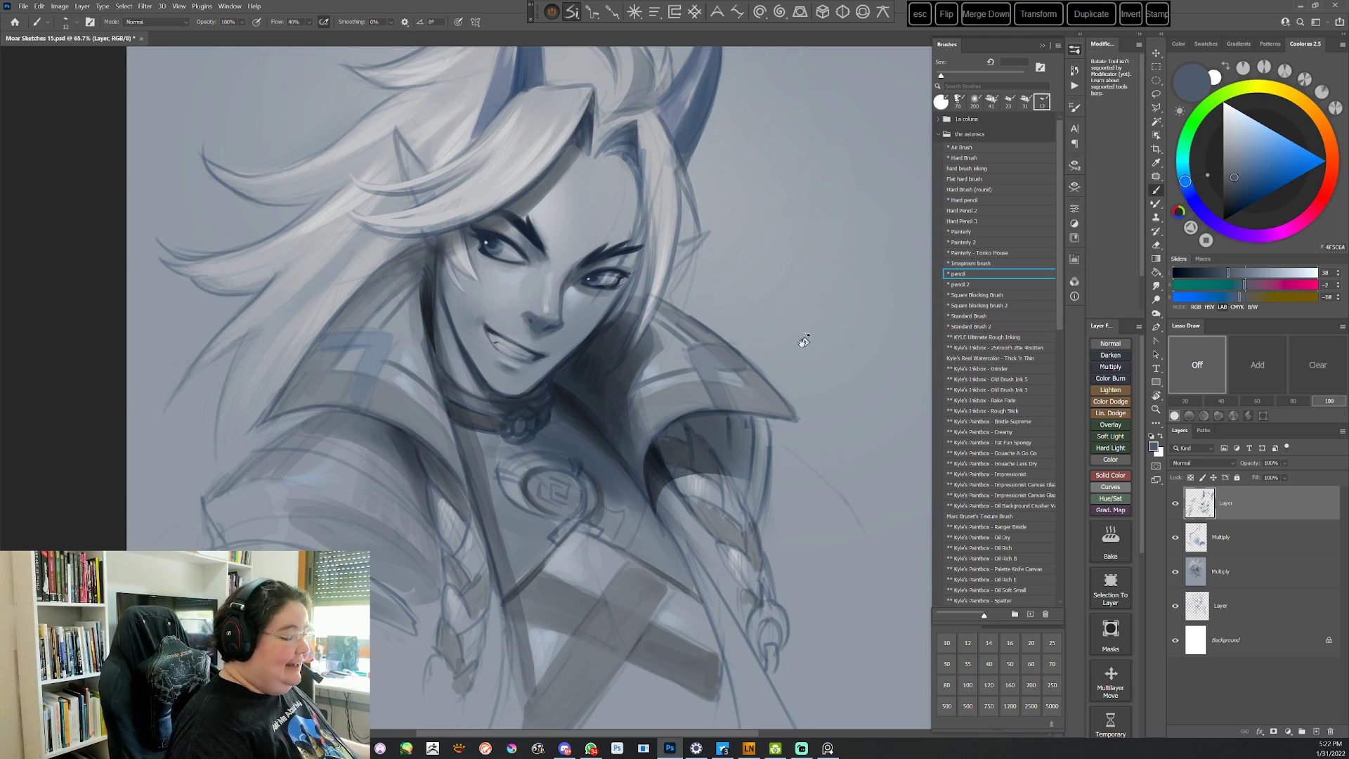
left_click_drag(803, 341, 755, 235)
left_click(464, 246, "alt")
key("r")
left_click_drag(740, 299, 688, 221)
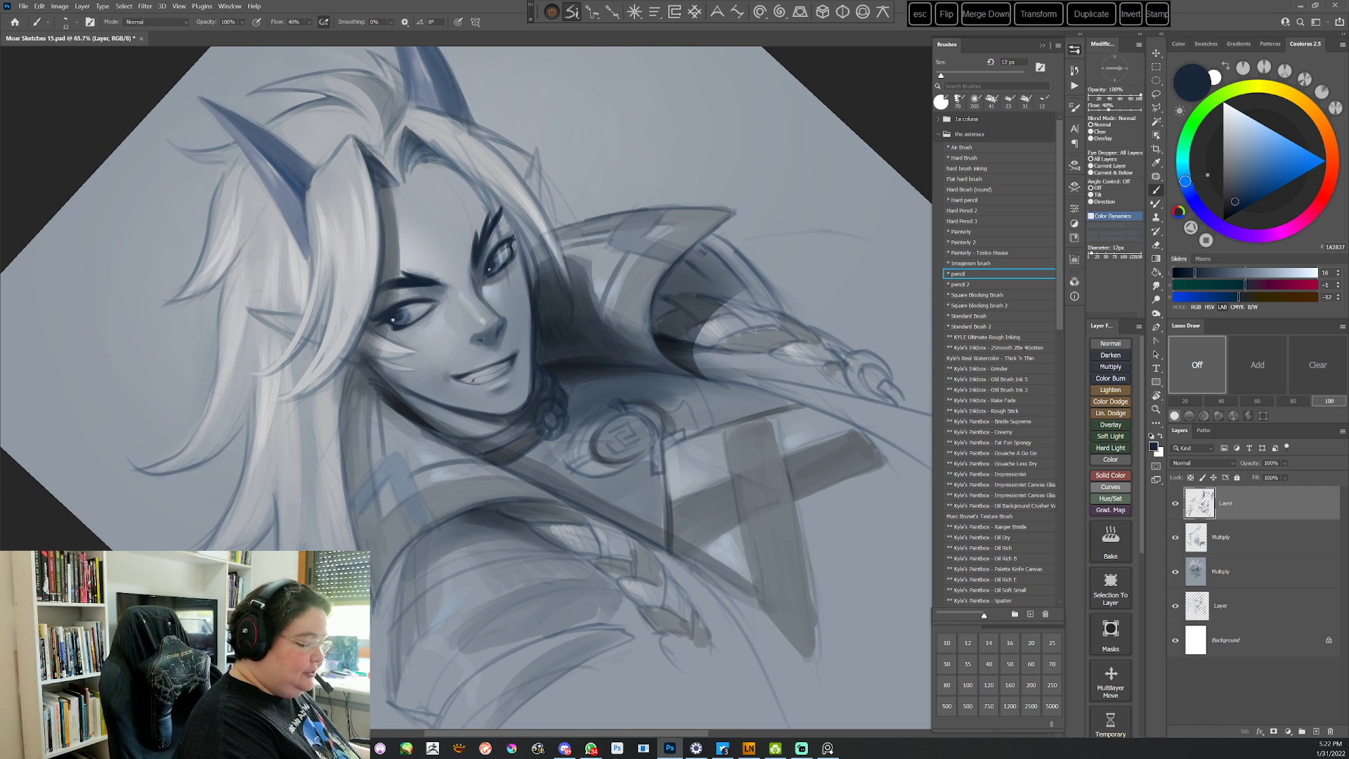
Switch back to Standard Brush 2 at 20 px and define the nostril with dark navy tones sampled from the nose
left_click(965, 201)
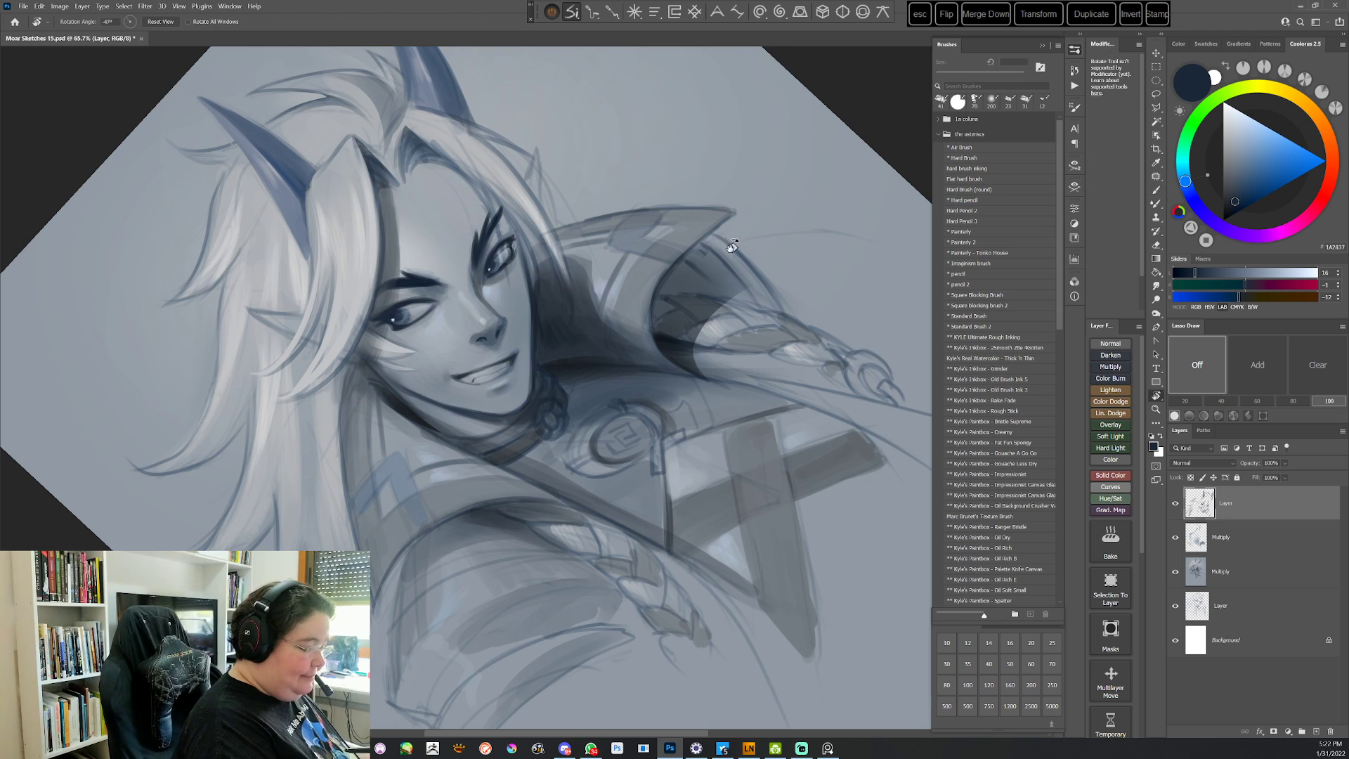
mouse_move(497, 328)
left_mouse_down()
mouse_move(484, 379)
mouse_move(534, 394)
left_mouse_up()
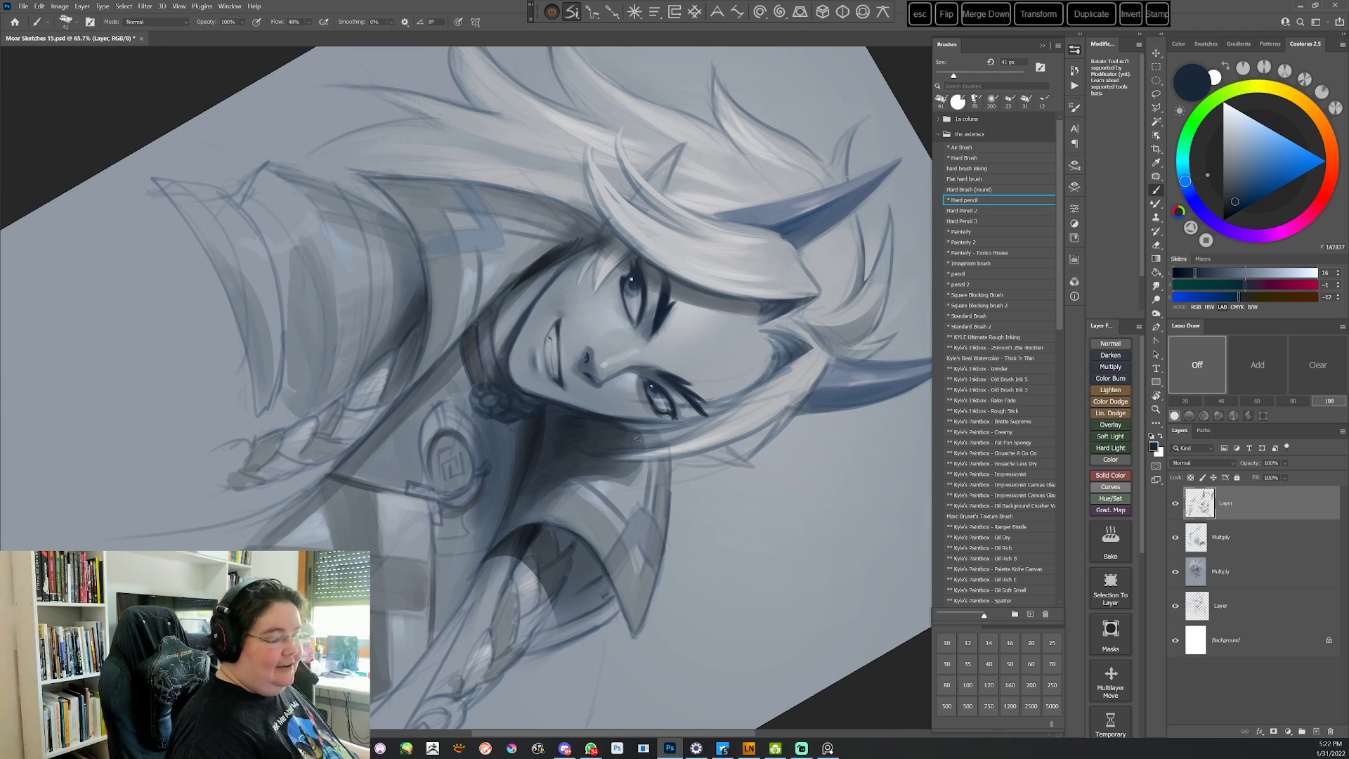
left_click(975, 328)
right_click(746, 319)
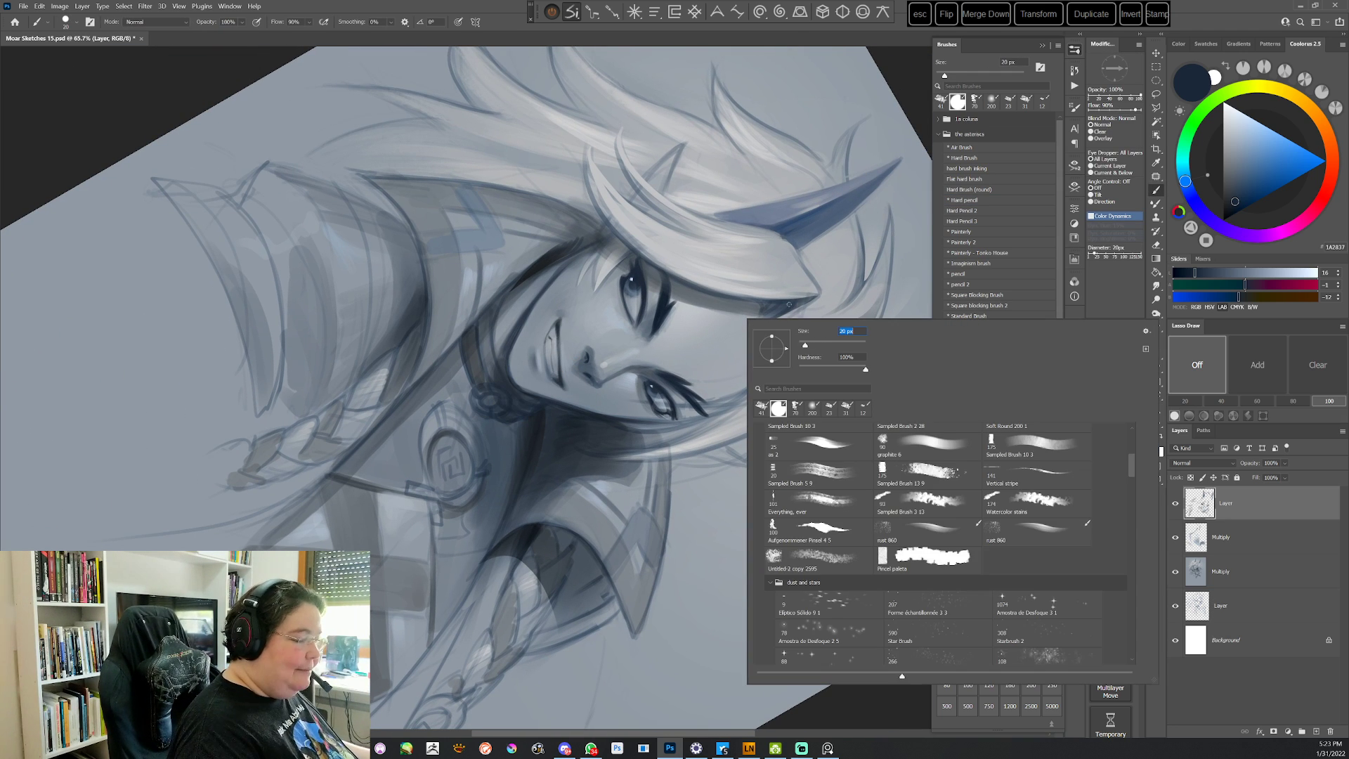
key("Escape")
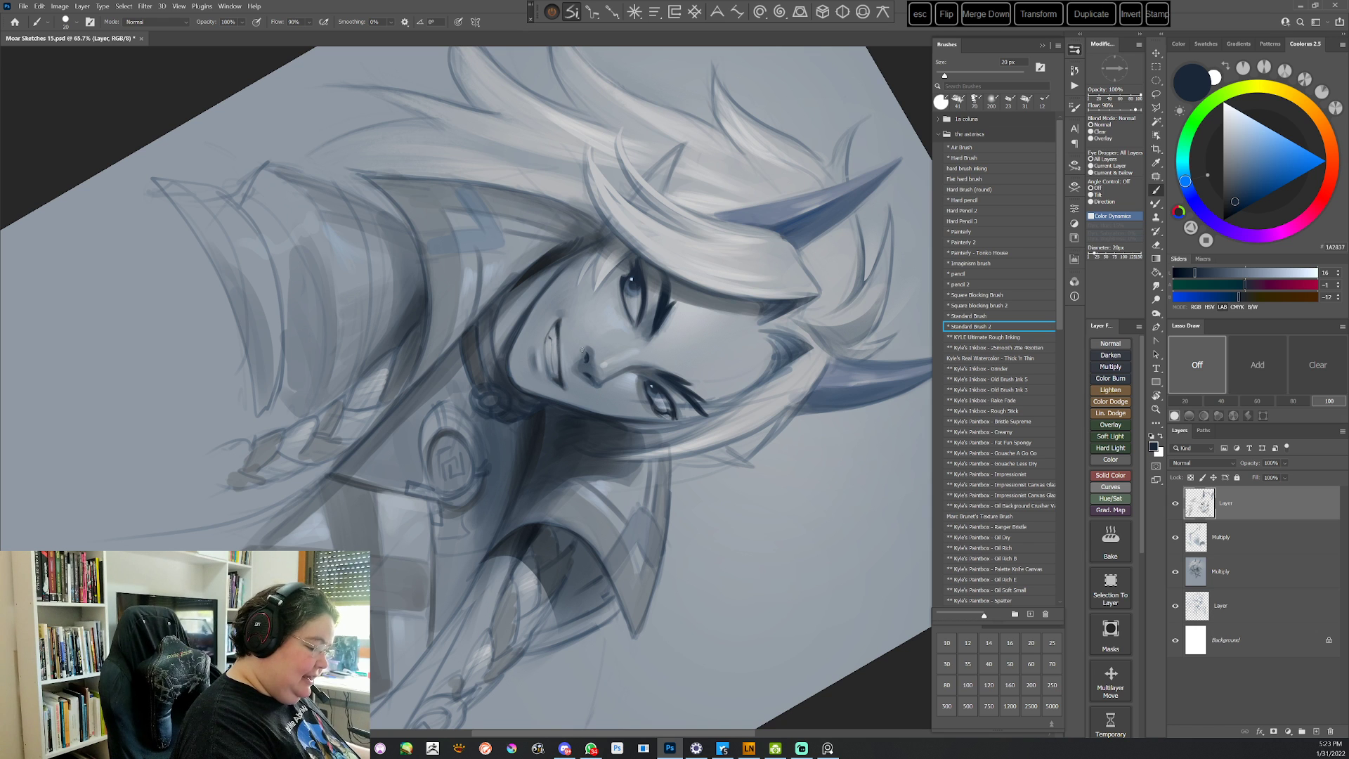
left_click(582, 350, "alt")
left_click(587, 352, "alt")
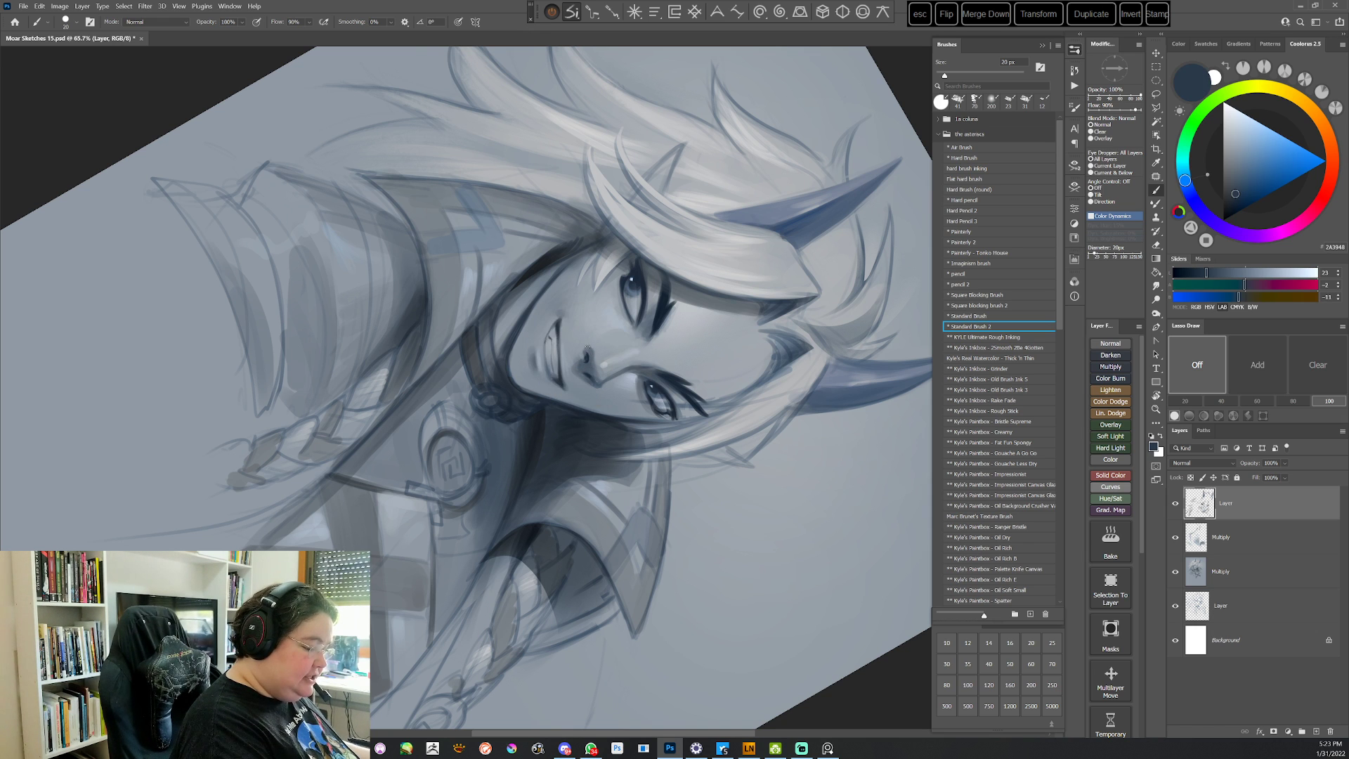
Blend the shading around the nose and adjoining cheek with grey-blue tones sampled from the face
key("Escape")
key("r")
left_click_drag(745, 409, 722, 474)
left_click(491, 323, "alt")
left_click(494, 318, "alt")
left_click(587, 358, "alt")
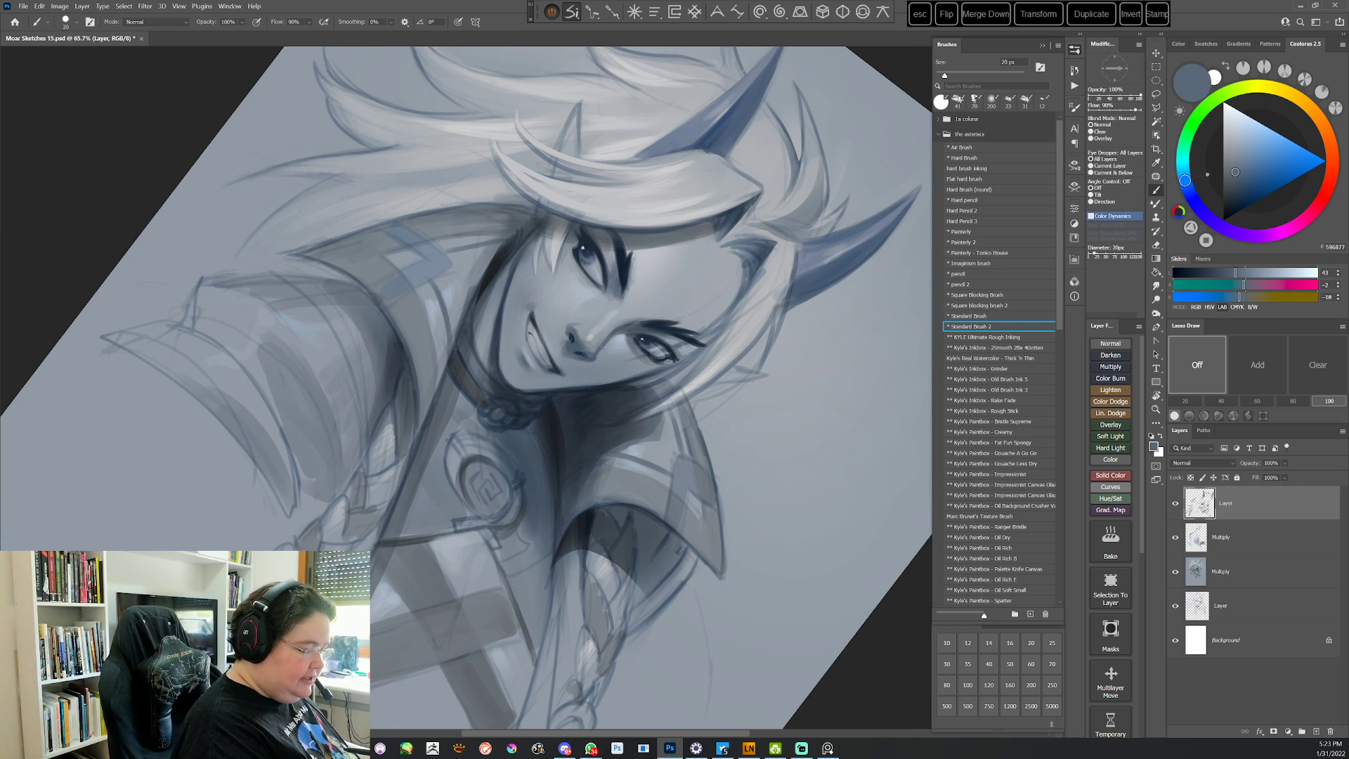
left_click(603, 354, "alt")
key("r")
left_click_drag(612, 341, 619, 487)
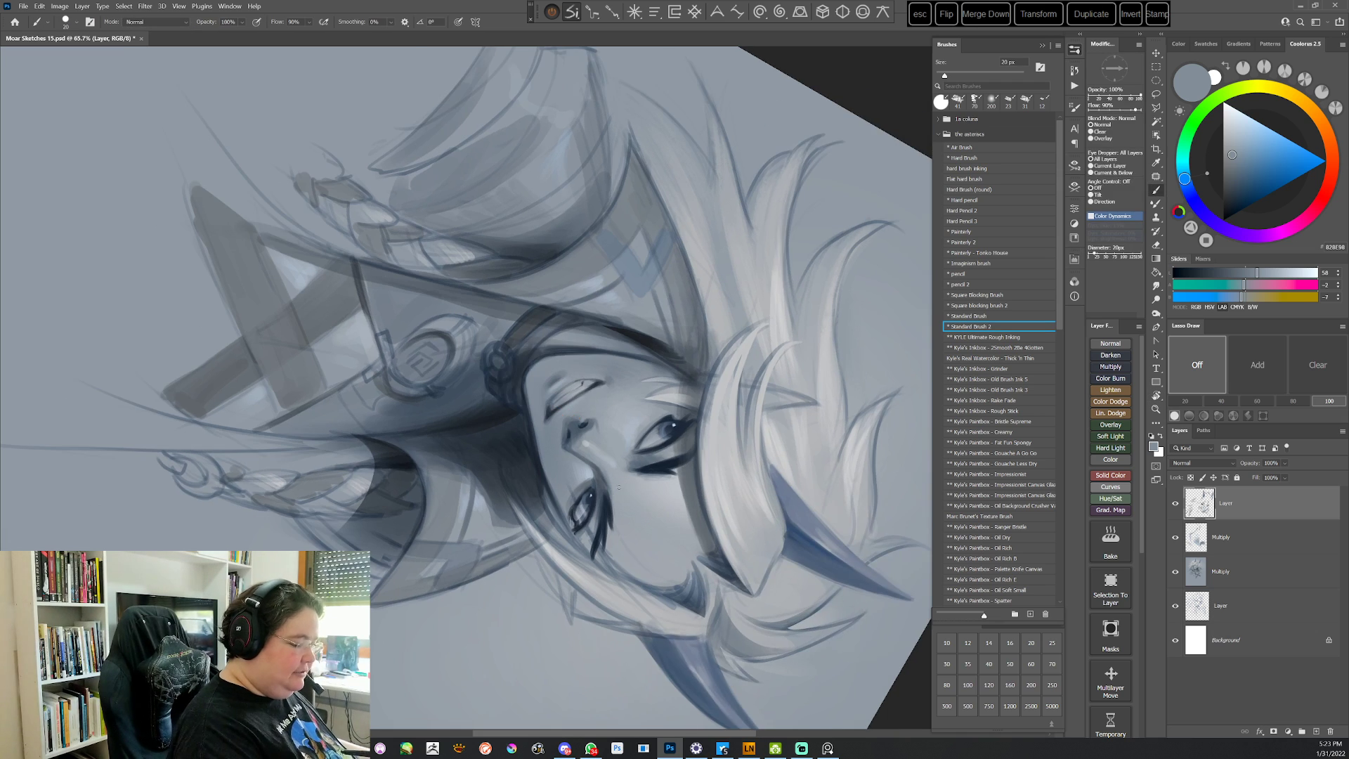
key("Escape")
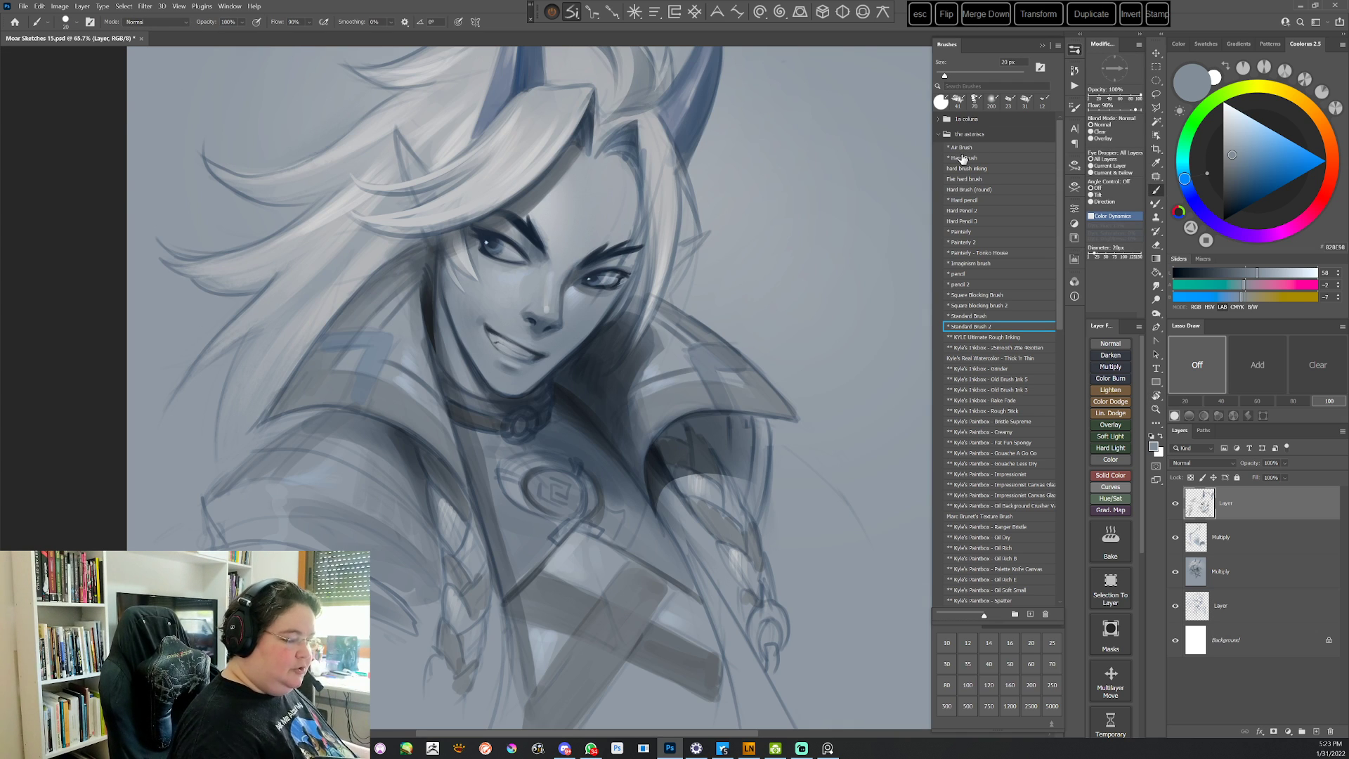
Refine the eyebrow on the character's left side with dark navy tones from the brow and a light tone from the forehead
key("r")
mouse_move(661, 447)
left_mouse_down()
mouse_move(723, 311)
mouse_move(685, 246)
left_mouse_up()
key("Escape")
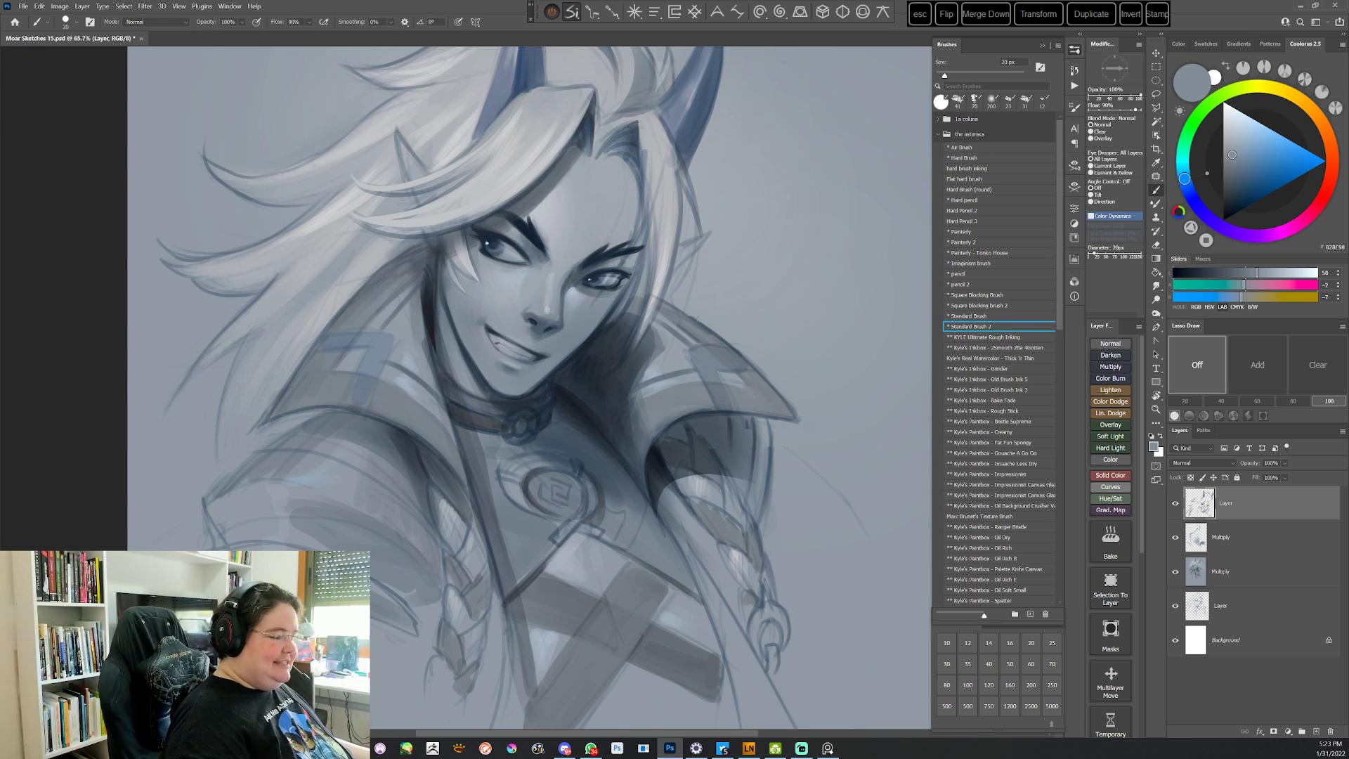
mouse_move(697, 319)
left_mouse_down()
mouse_move(723, 259)
mouse_move(587, 482)
mouse_move(672, 479)
mouse_move(627, 318)
left_mouse_up()
left_click(588, 319, "alt")
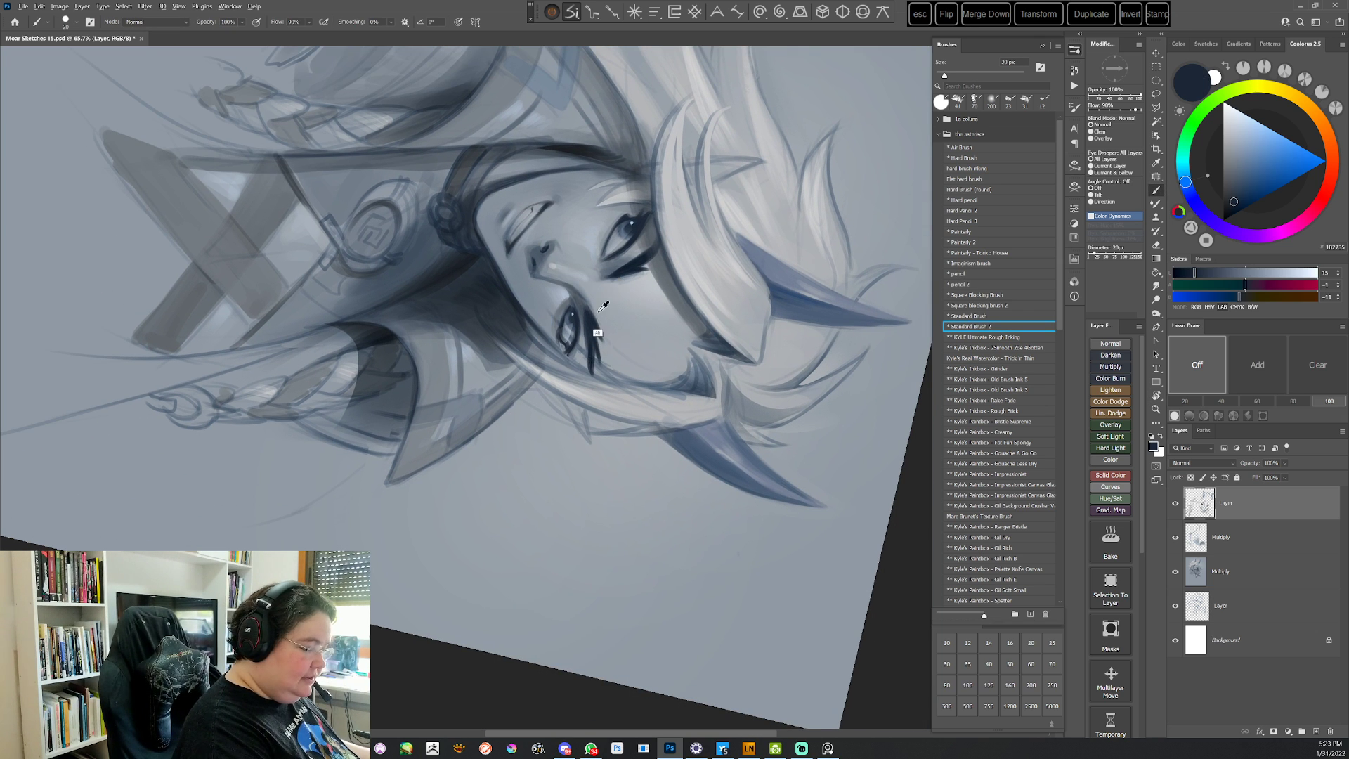
left_click(601, 309, "alt")
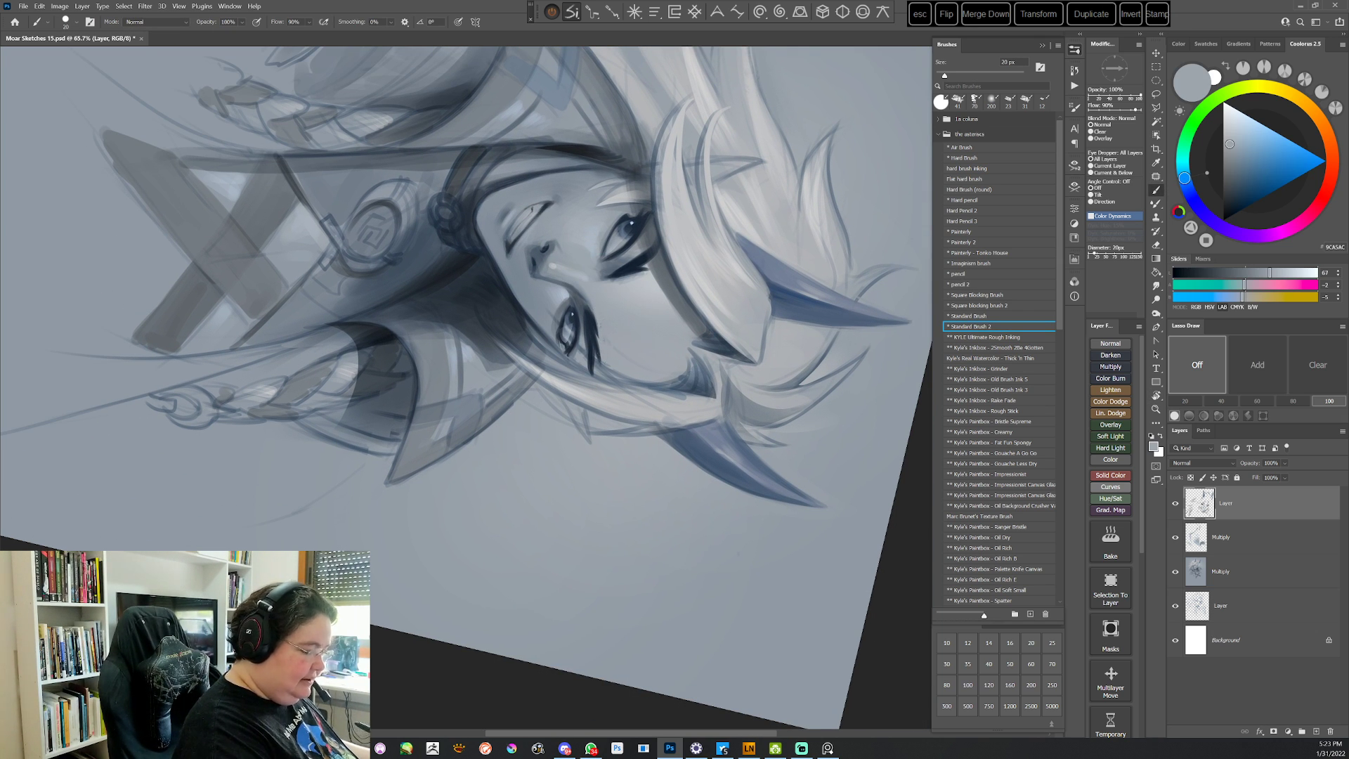
left_click(588, 332, "alt")
key("r")
mouse_move(731, 301)
left_mouse_down()
mouse_move(603, 577)
mouse_move(457, 541)
left_mouse_up()
key("Escape")
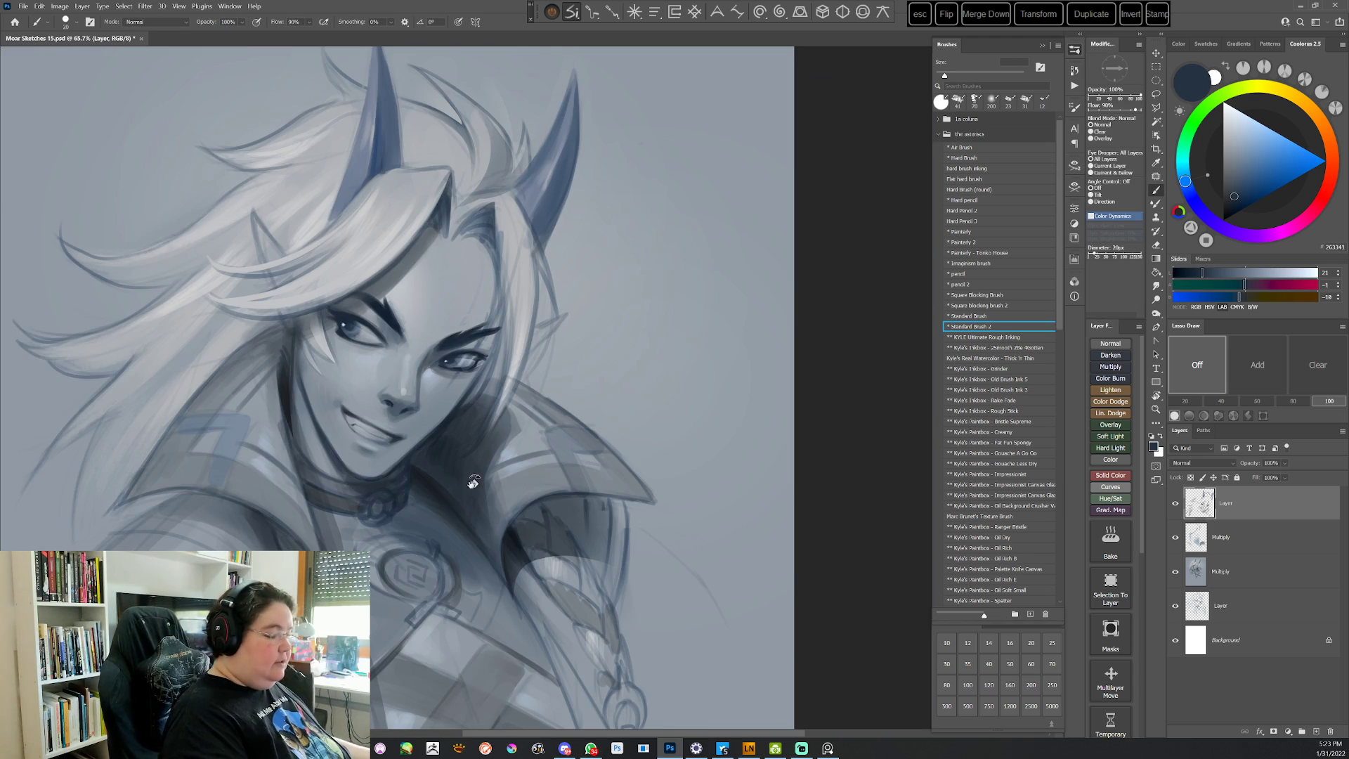
Touch up both eyebrows and the skin around the character's left eye with dark navy, grey-blue and light tones sampled nearby
key("r")
left_click_drag(655, 389, 566, 548)
left_click(513, 219, "alt")
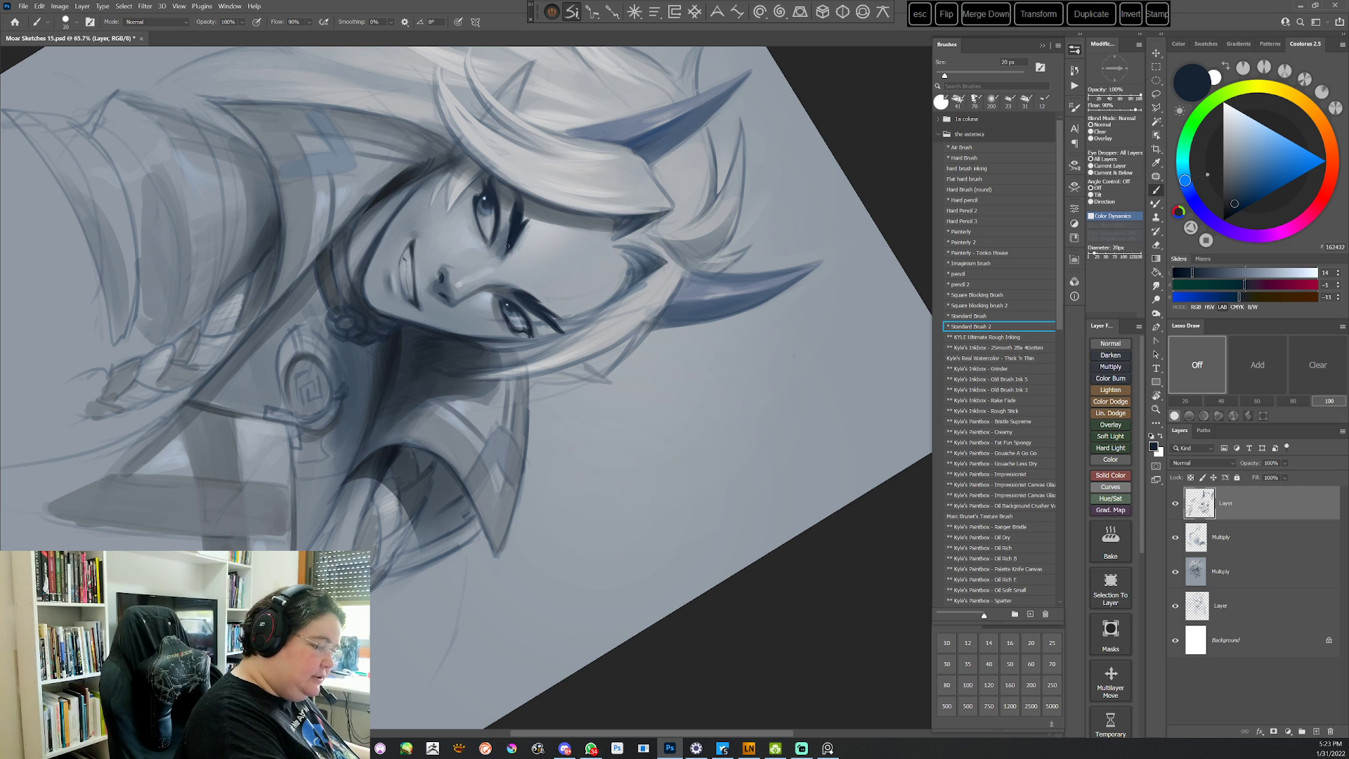
mouse_move(646, 85)
left_mouse_down()
mouse_move(765, 399)
mouse_move(723, 519)
left_mouse_up()
left_click(619, 362, "alt")
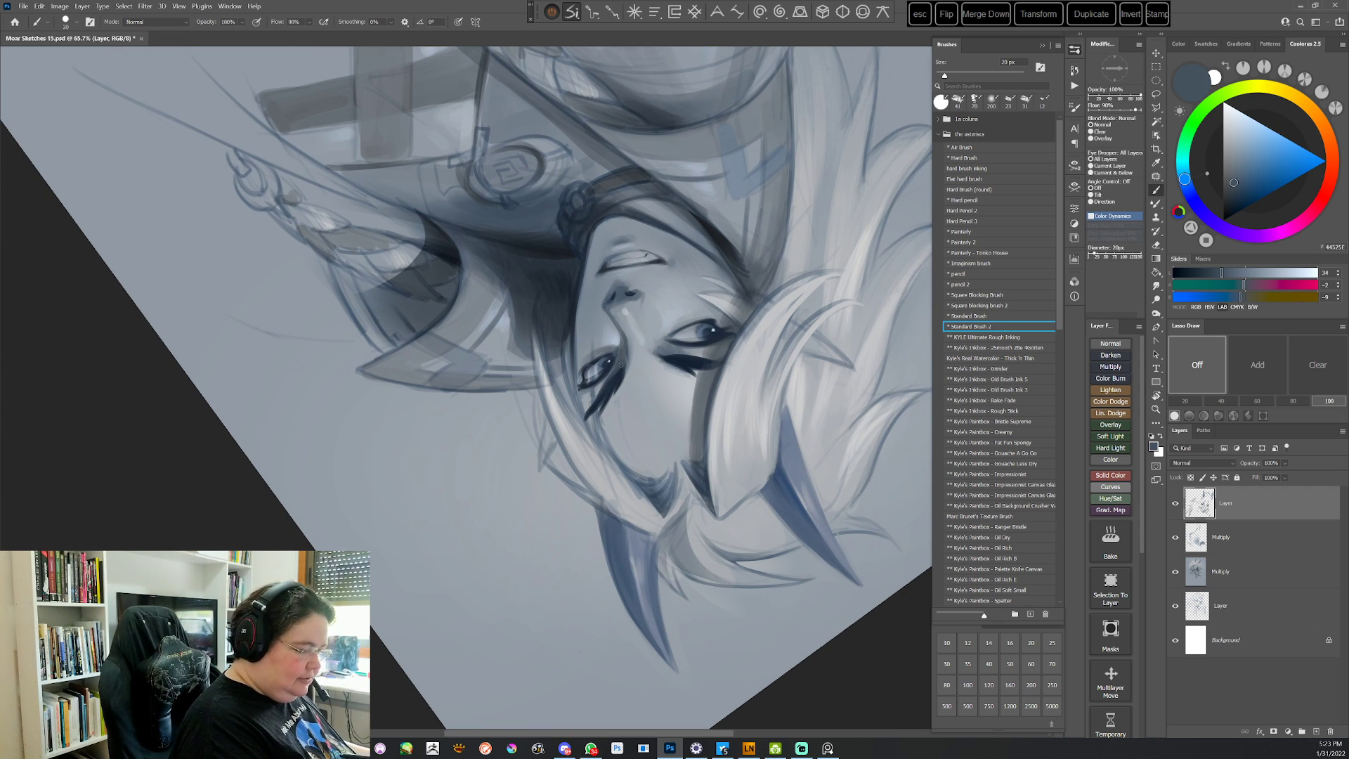
left_click(596, 393, "alt")
key("Escape")
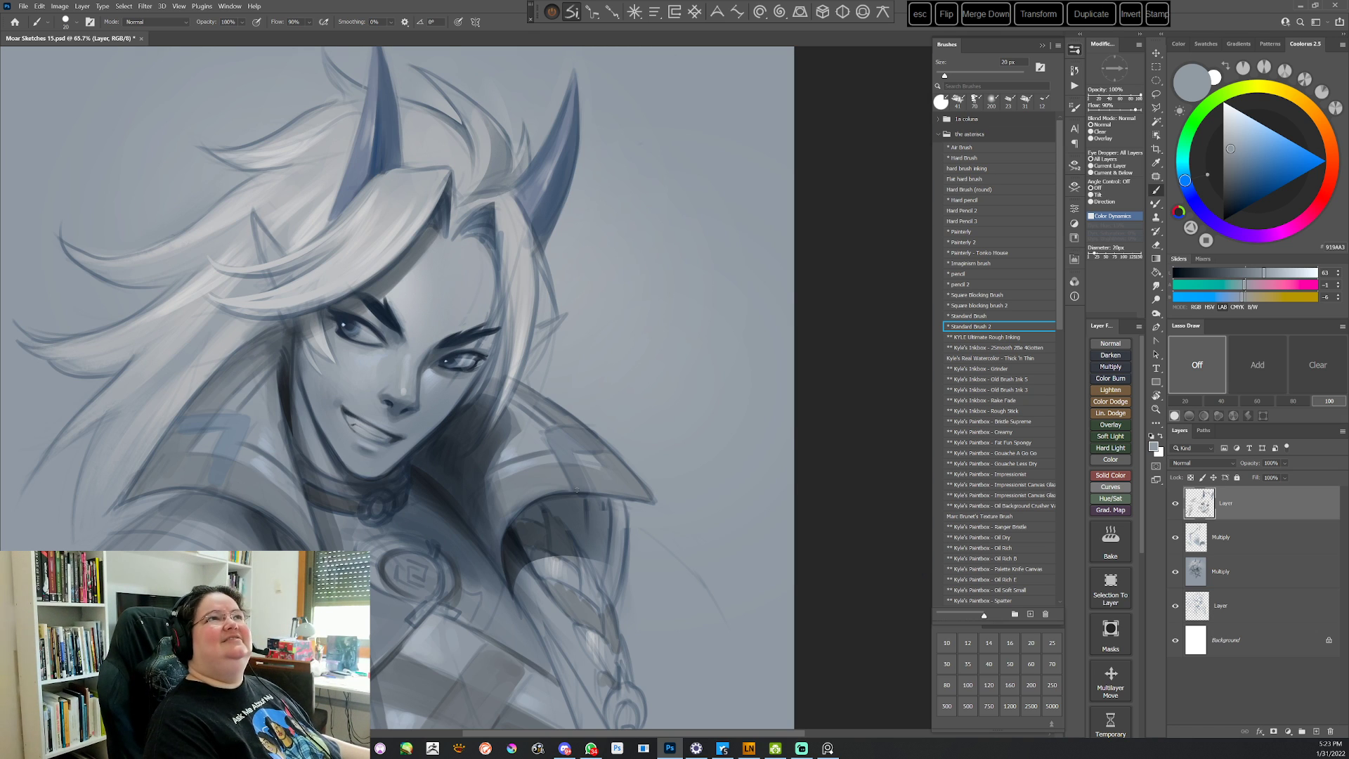
left_click_drag(699, 457, 759, 392)
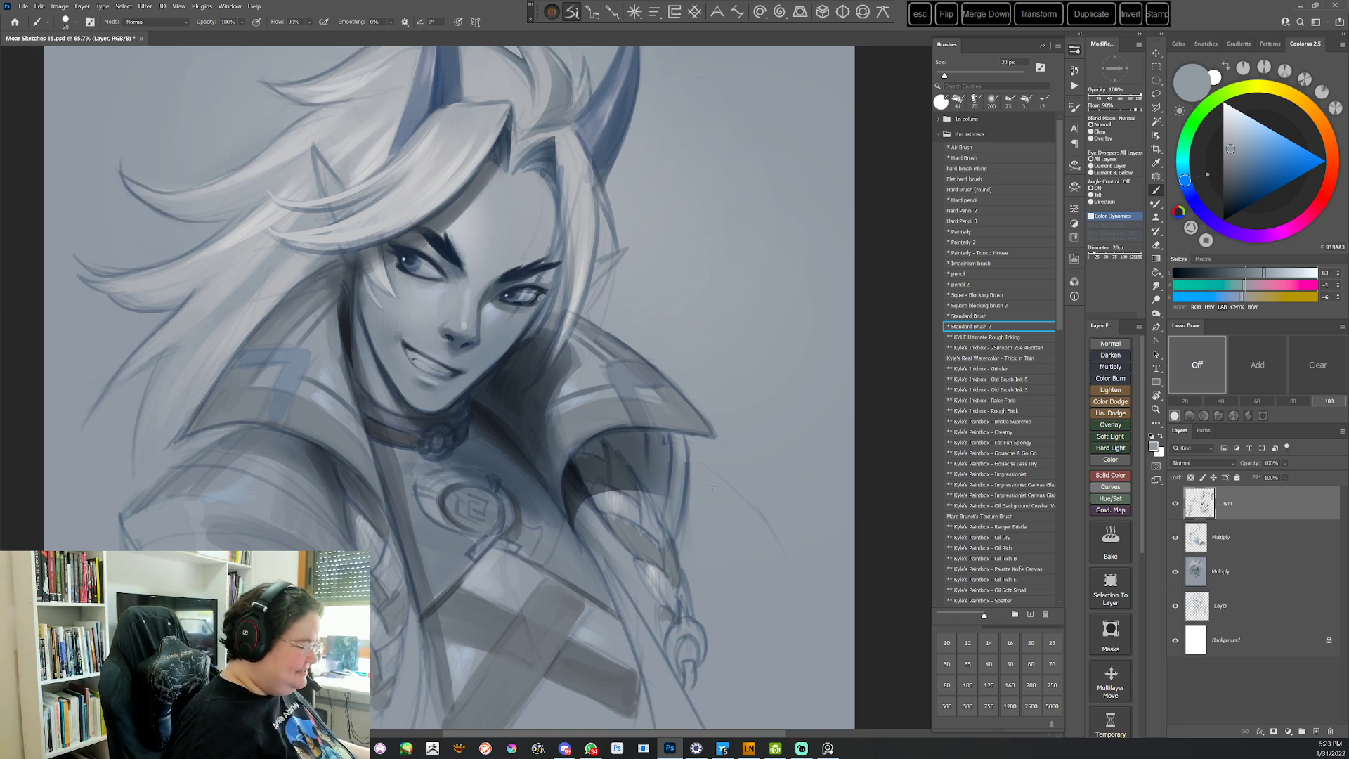
Check the portrait's proportions by mirroring the canvas horizontally and restoring its original orientation
key("r")
left_click_drag(704, 188, 747, 126)
key("Escape")
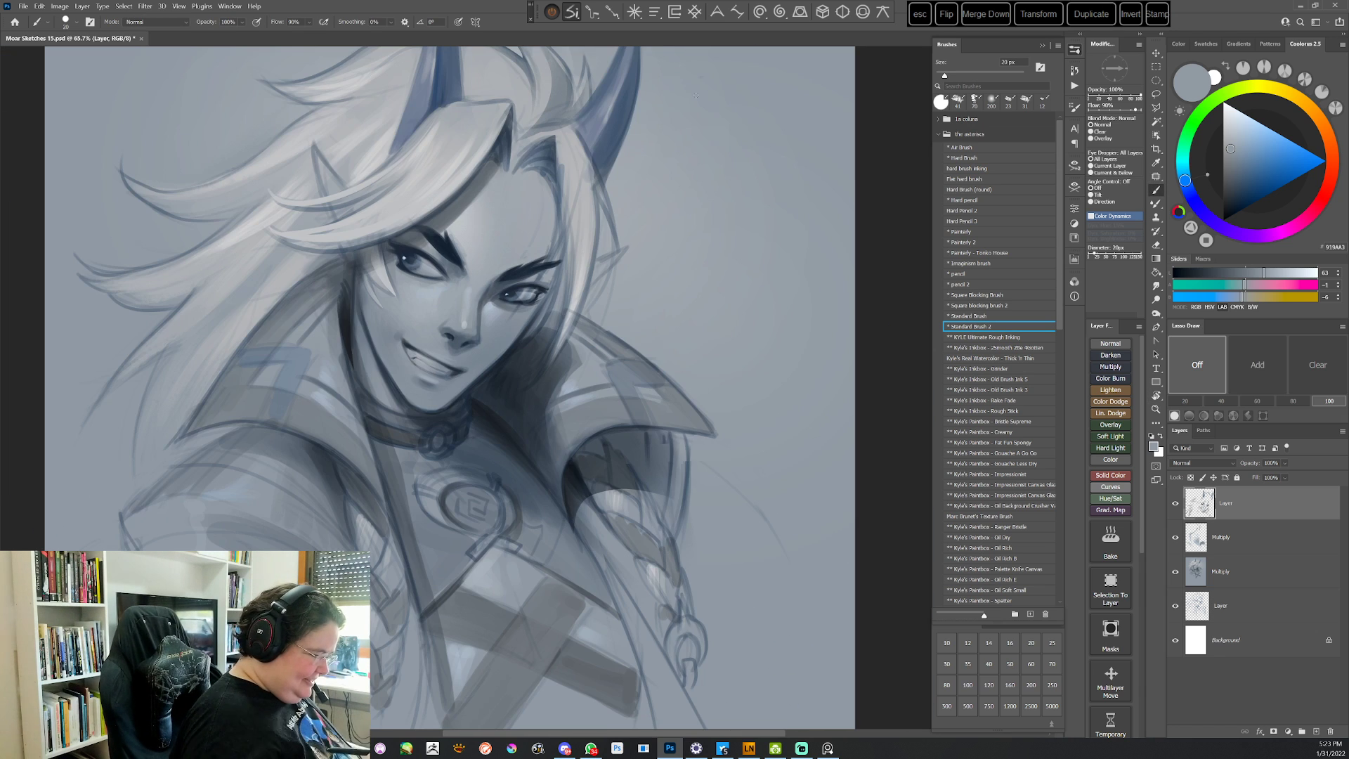
left_click(950, 20)
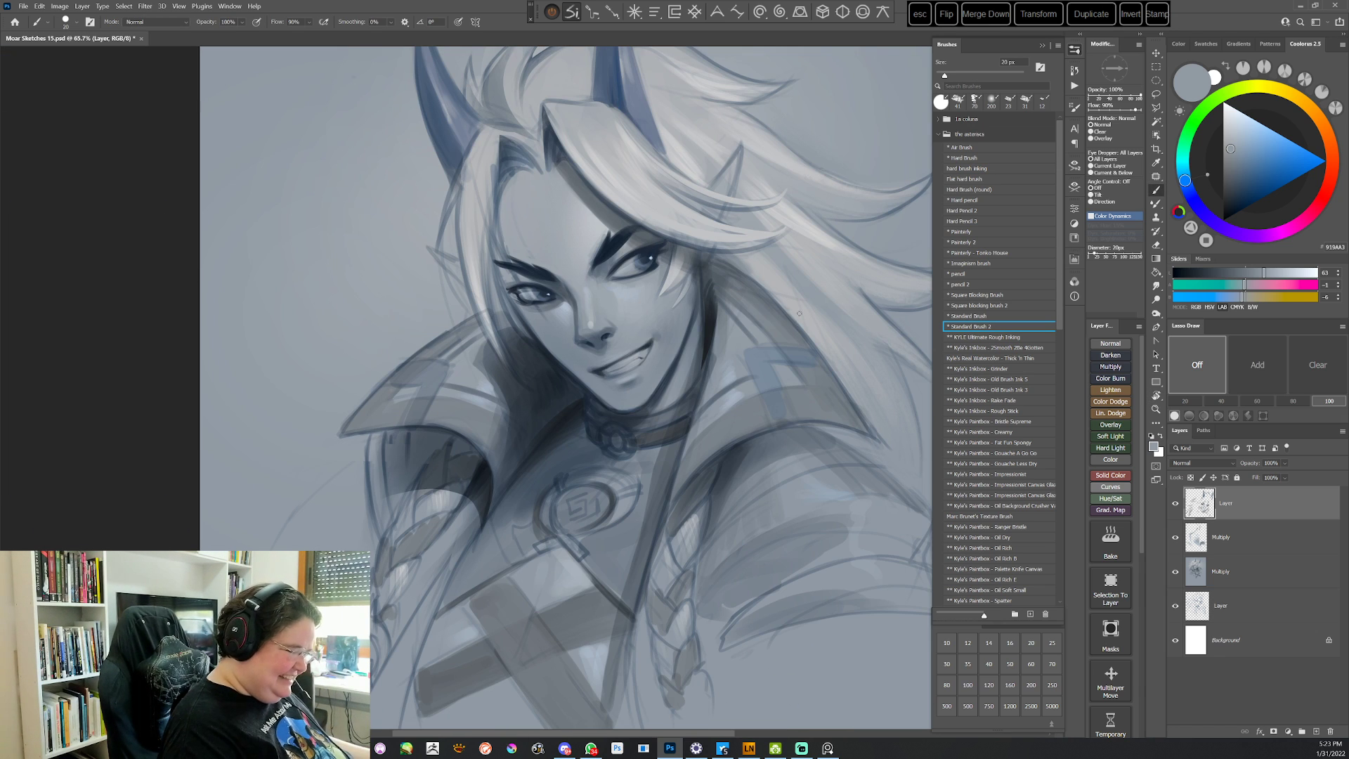
left_click(948, 15)
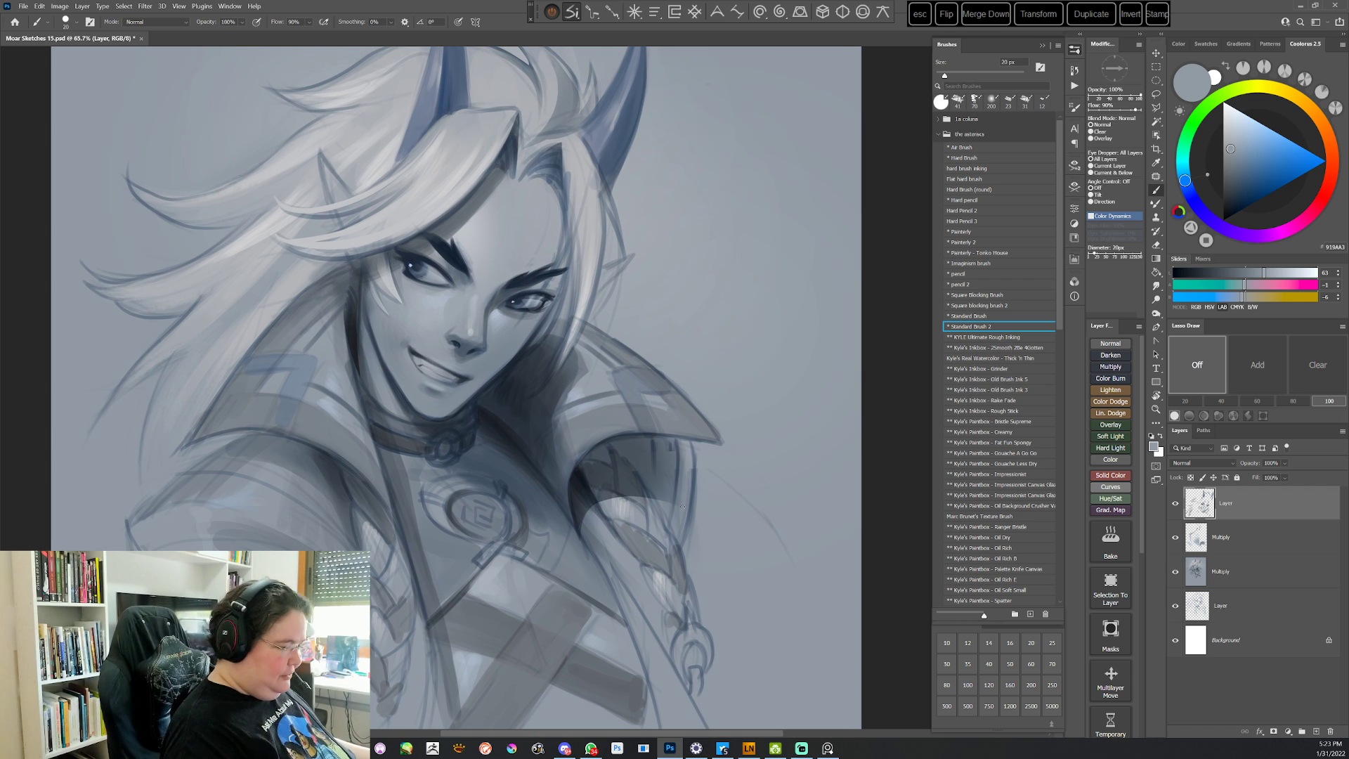
Add a new Normal layer and extend the tip of the character's left eyebrow with dark navy sampled from the brow
left_click(1106, 342)
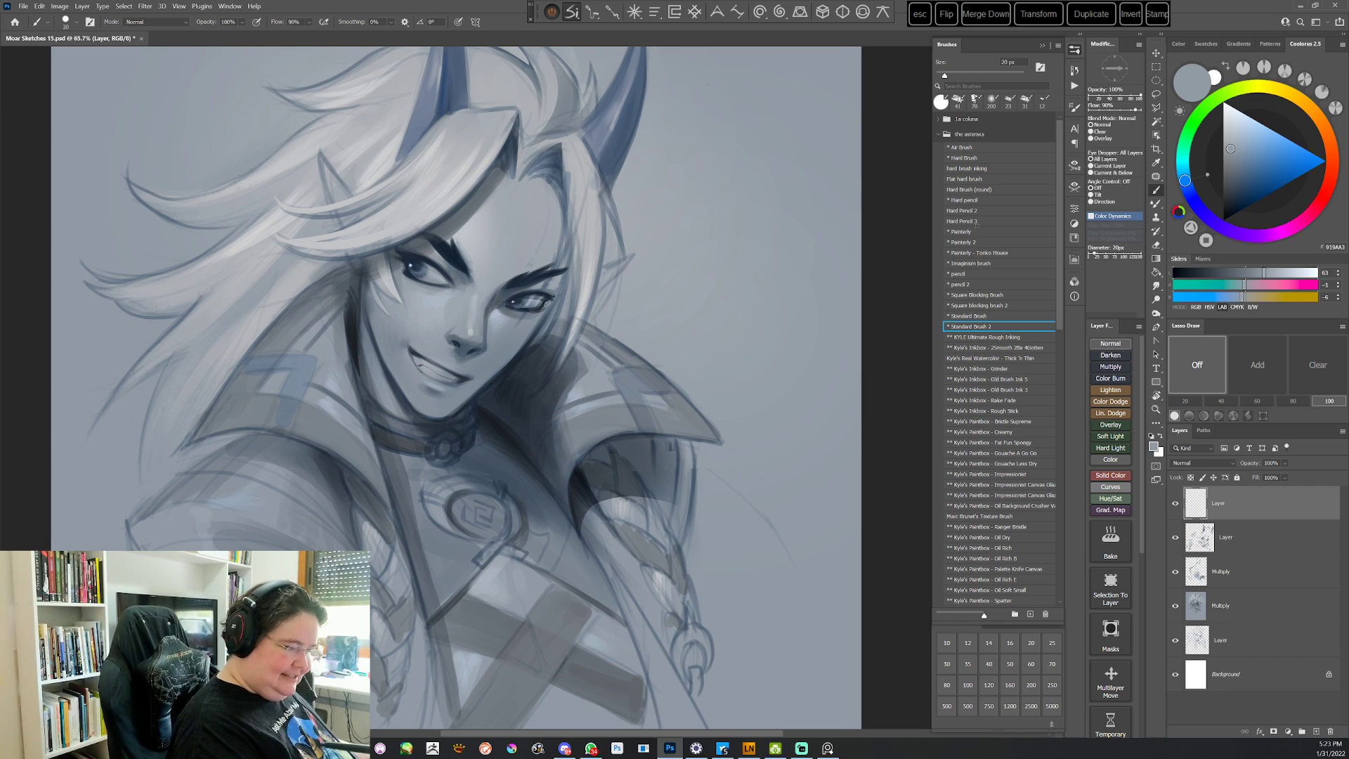
key("r")
mouse_move(728, 401)
left_mouse_down()
mouse_move(723, 337)
mouse_move(688, 265)
left_mouse_up()
left_click(469, 288, "alt")
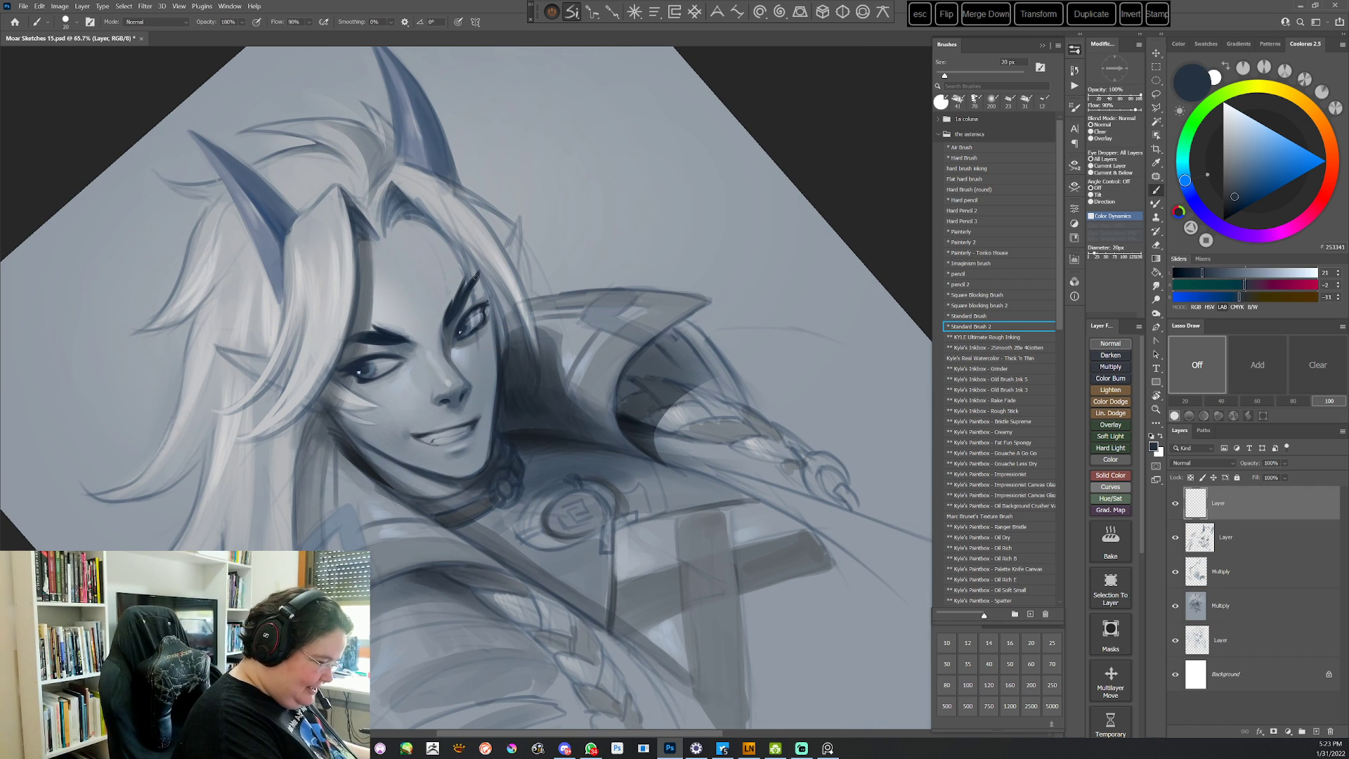
left_click_drag(460, 300, 482, 274)
Clean up the edge of the left eyebrow with a light forehead tone and dark navy sampled from the brow
key("r")
mouse_move(688, 281)
left_mouse_down()
mouse_move(719, 356)
mouse_move(606, 592)
left_mouse_up()
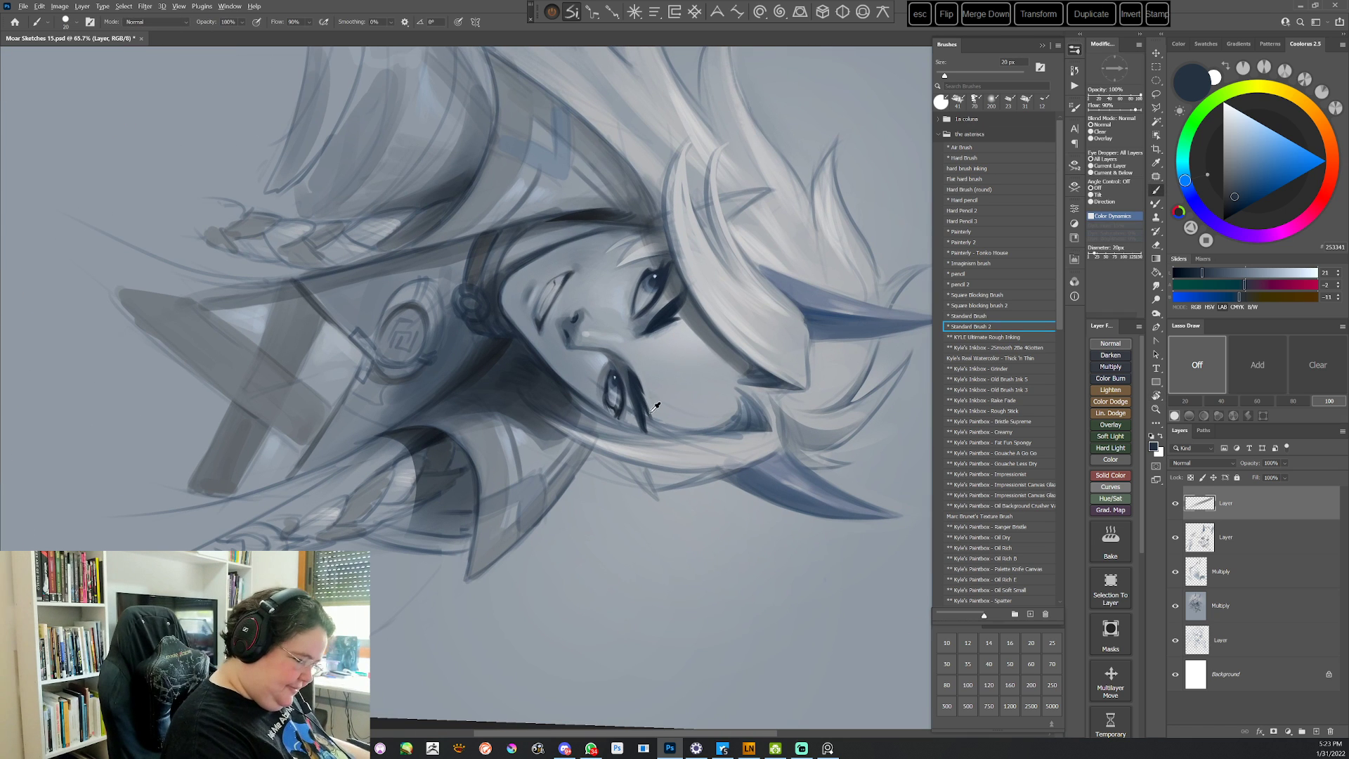
left_click(654, 410, "alt")
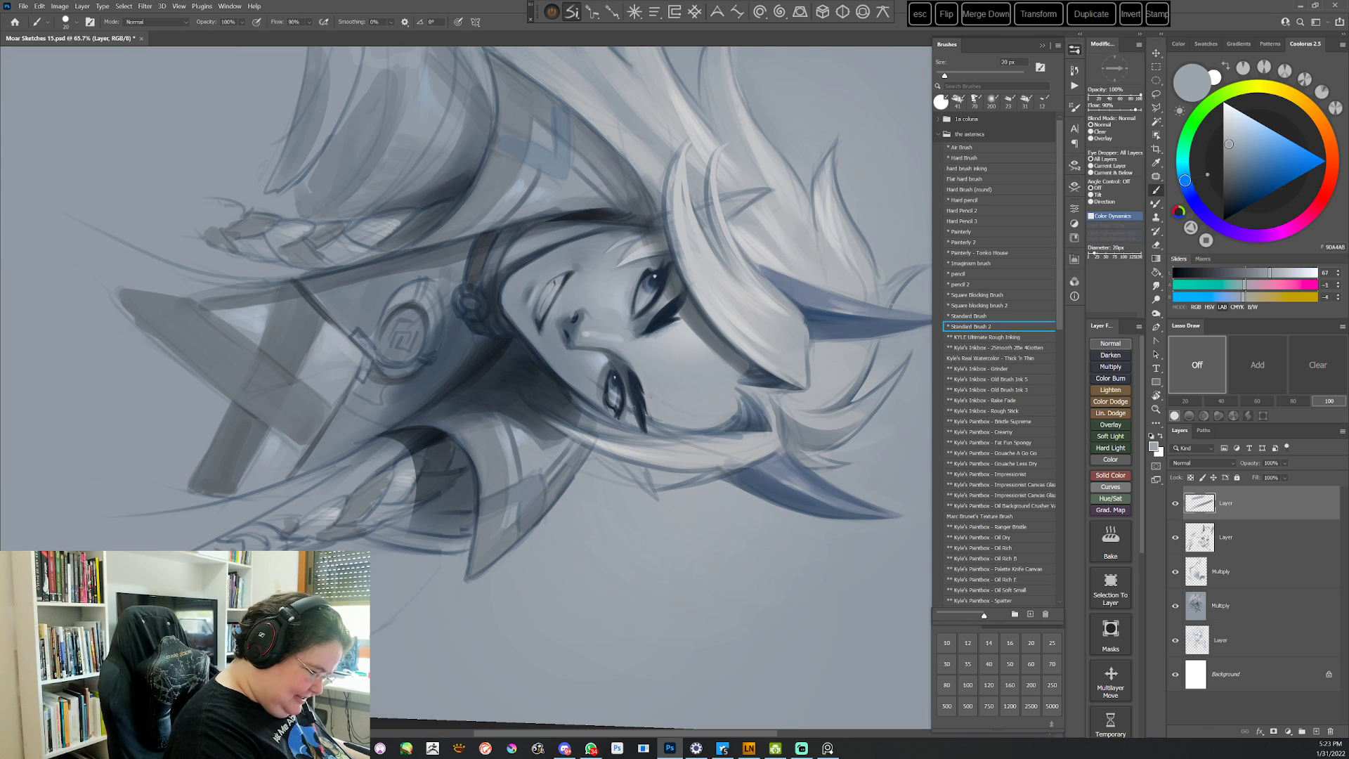
left_click(633, 405, "alt")
key("Escape")
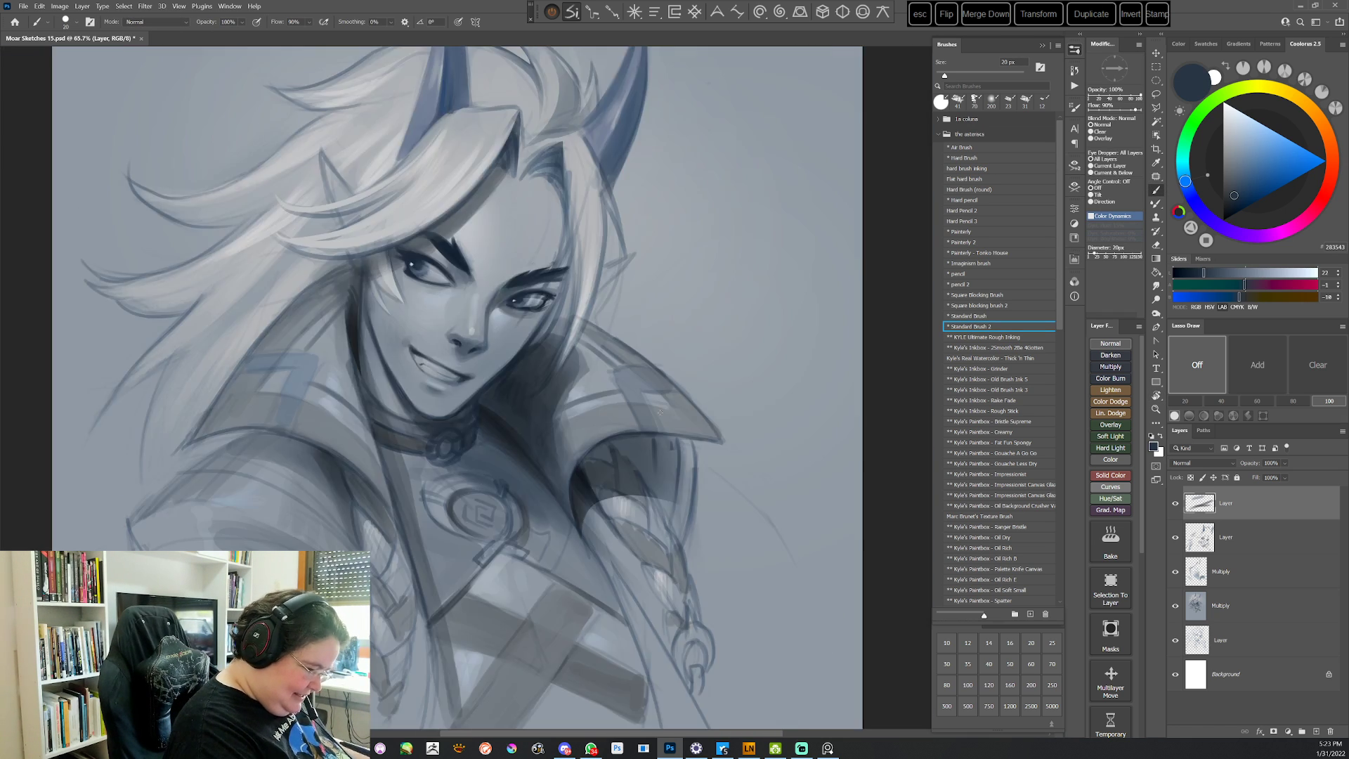
Paint light grey hair strokes beside the character's left eye with a tone sampled nearby, undoing the last stroke
left_click(576, 259, "alt")
left_click_drag(571, 262, 536, 340)
key("r")
mouse_move(697, 366)
left_mouse_down()
mouse_move(690, 449)
mouse_move(539, 617)
mouse_move(414, 527)
left_mouse_up()
key("ctrl+z")
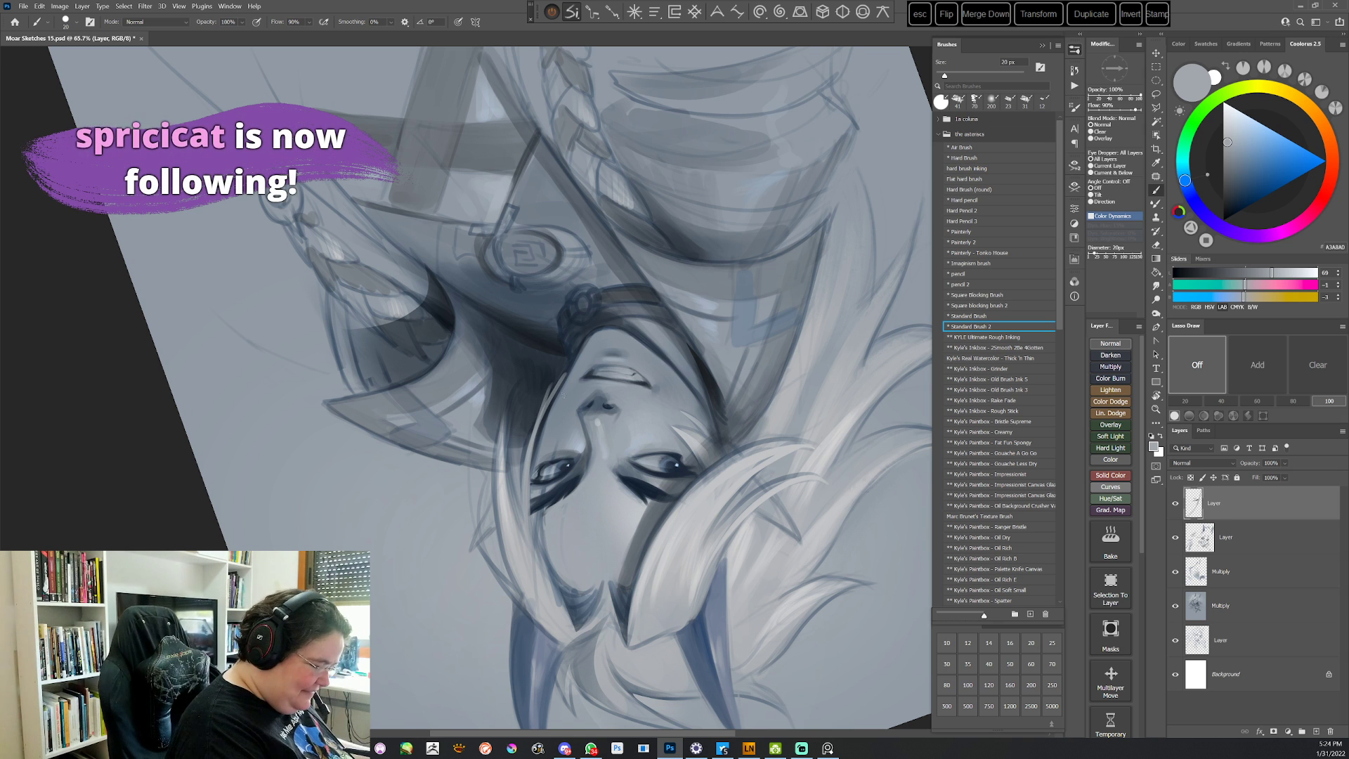
key("Escape")
key("r")
left_click_drag(810, 382, 810, 397)
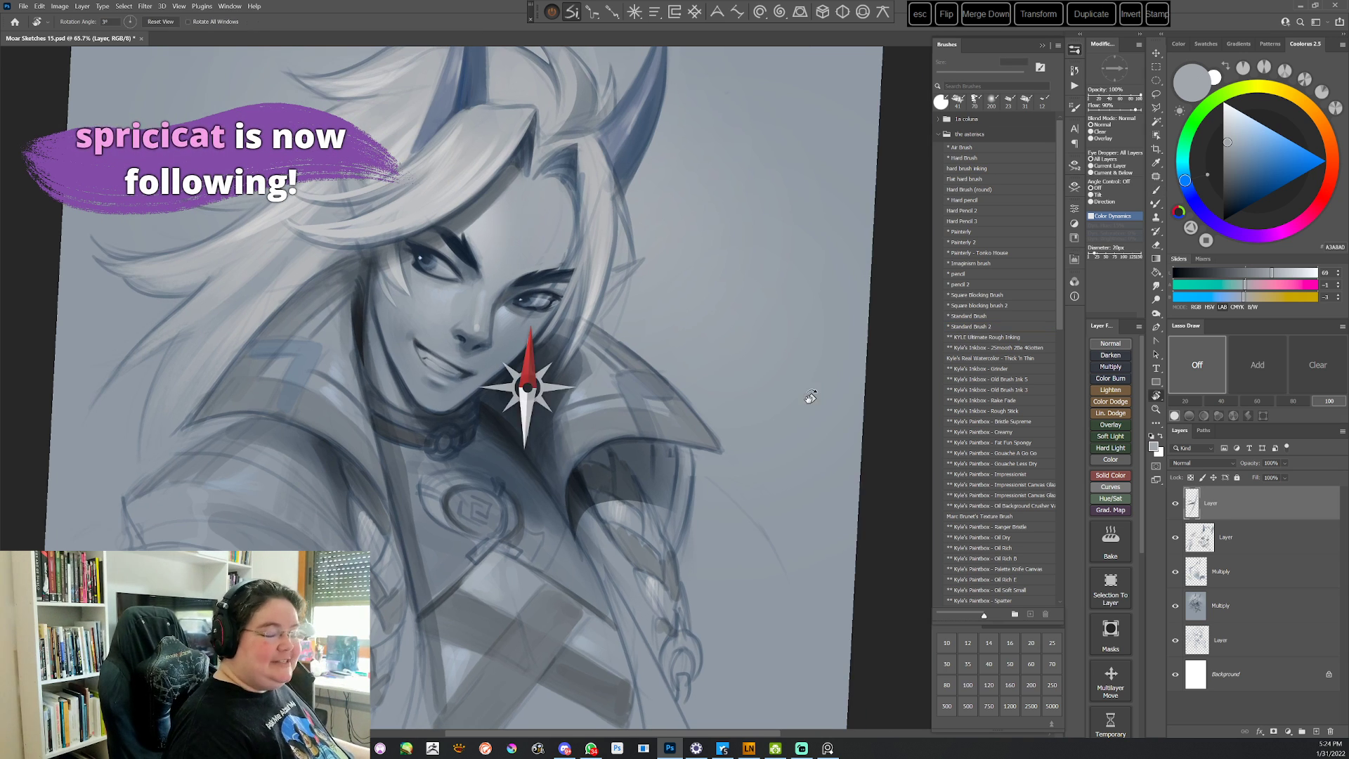
key("Escape")
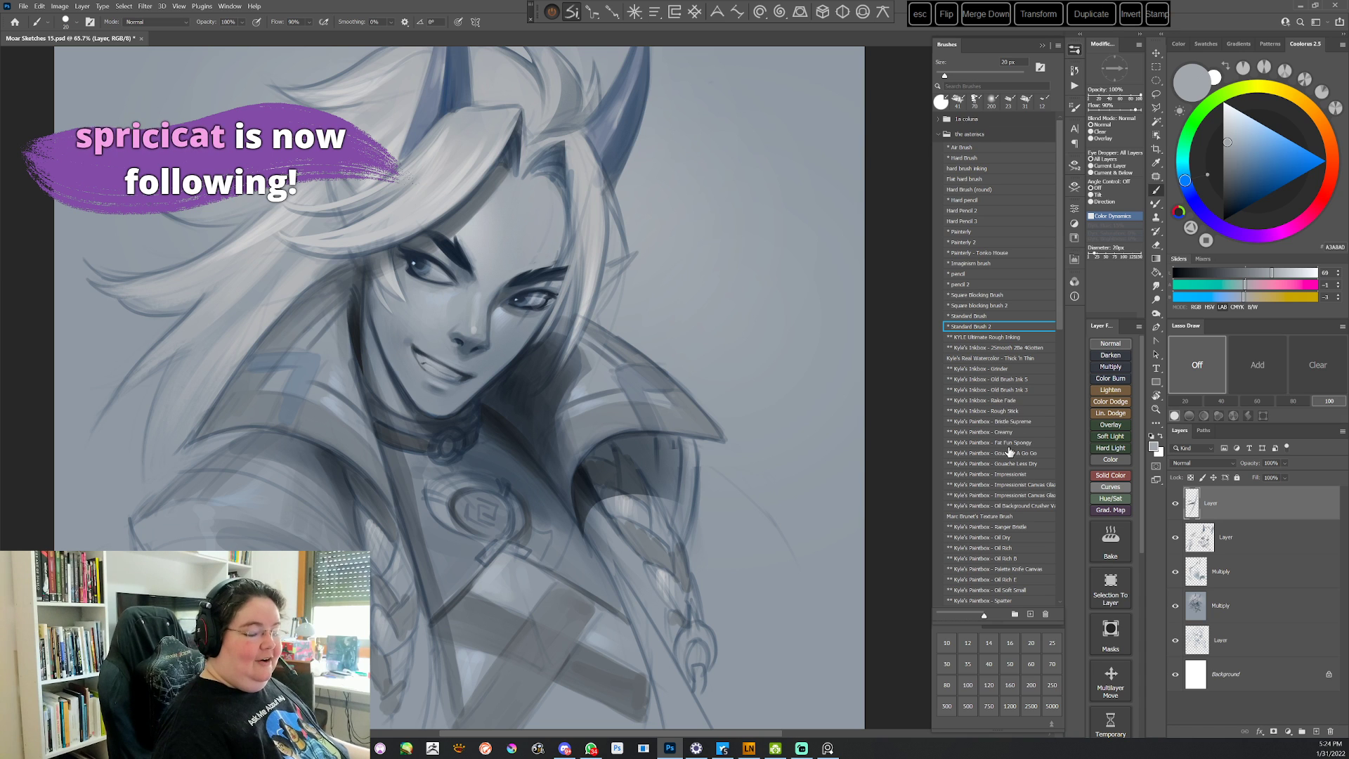
Paint long light grey hair strands falling past the character's left eye and cheek with the Ranger Bristle brush at 90 px
left_click(990, 526)
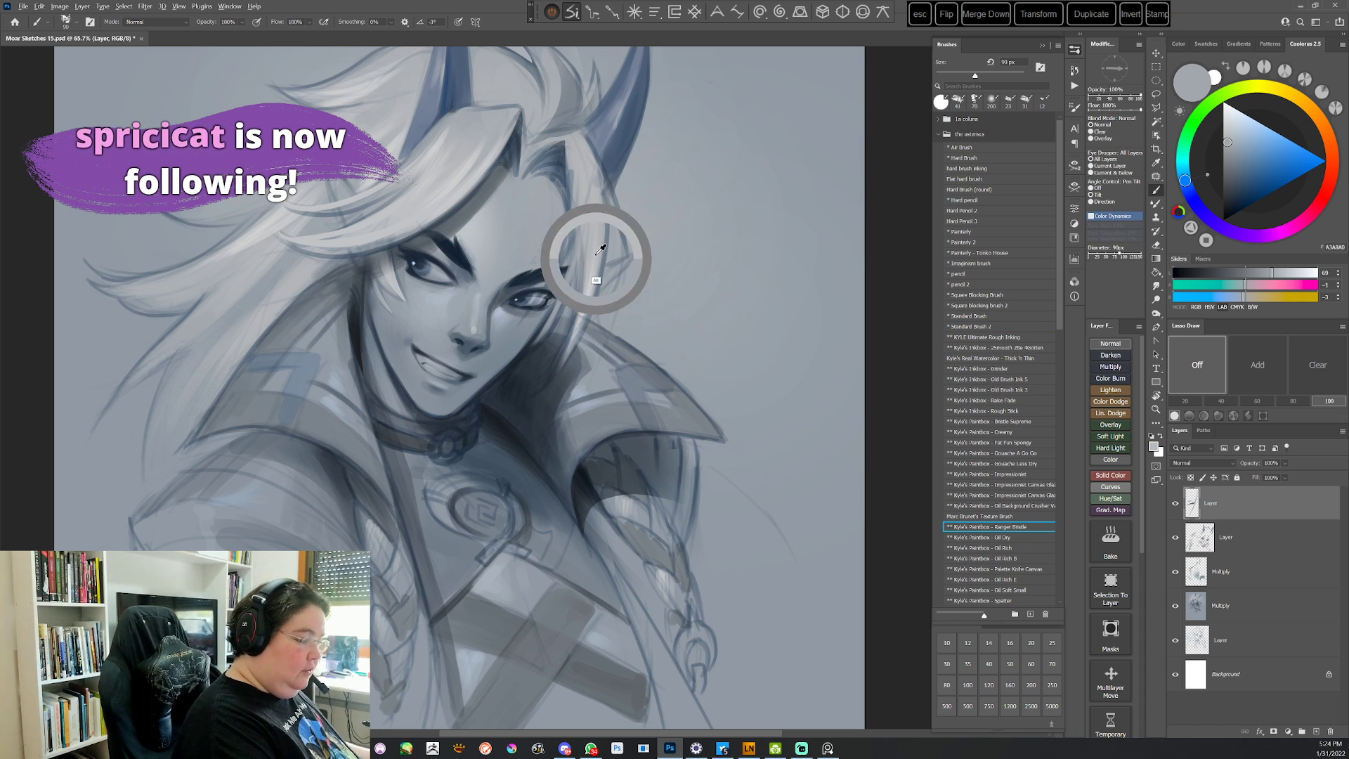
key("r")
left_click_drag(601, 249, 476, 572)
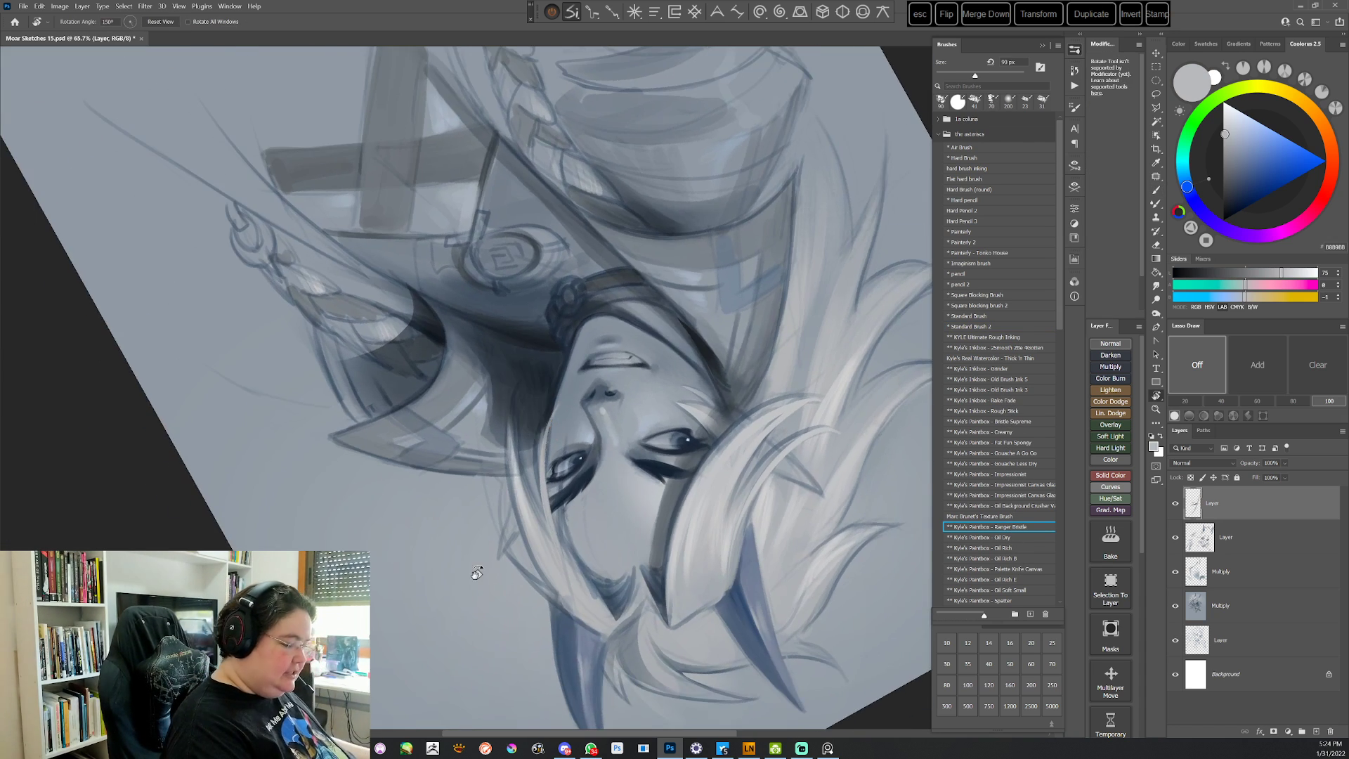
key("b")
key("ctrl+z")
left_click_drag(564, 394, 534, 519)
key("ctrl+z")
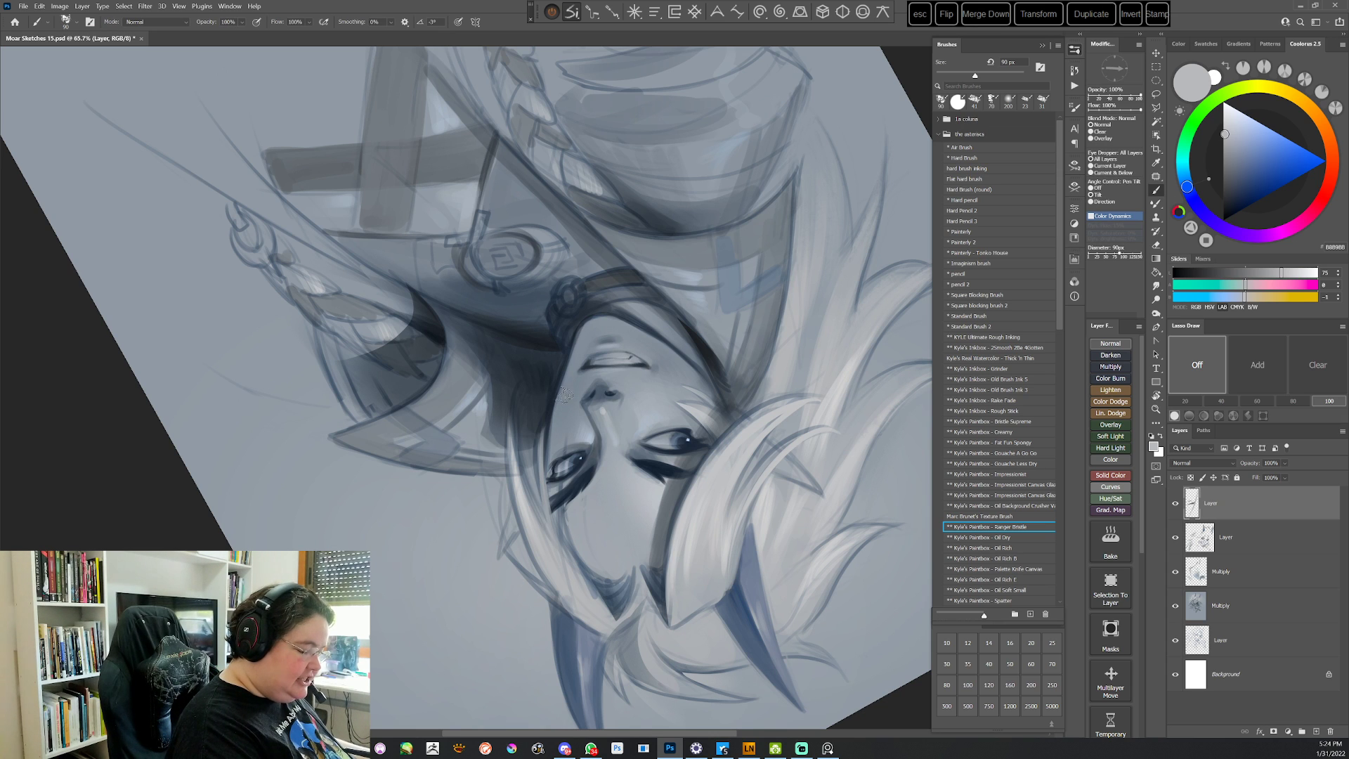
mouse_move(564, 393)
left_mouse_down()
mouse_move(565, 587)
mouse_move(556, 403)
mouse_move(540, 512)
left_mouse_up()
left_click_drag(545, 446, 562, 566)
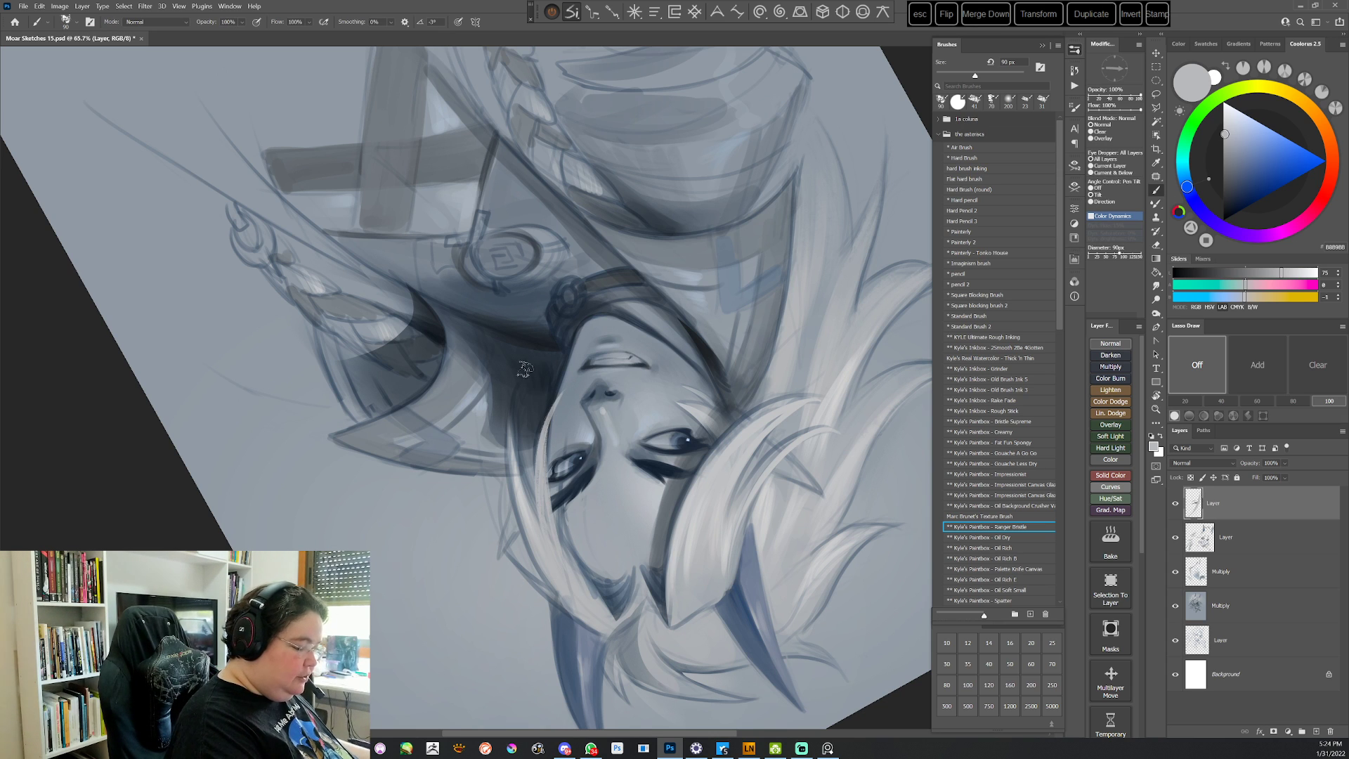
left_click_drag(525, 369, 511, 495)
left_click_drag(522, 377, 512, 446)
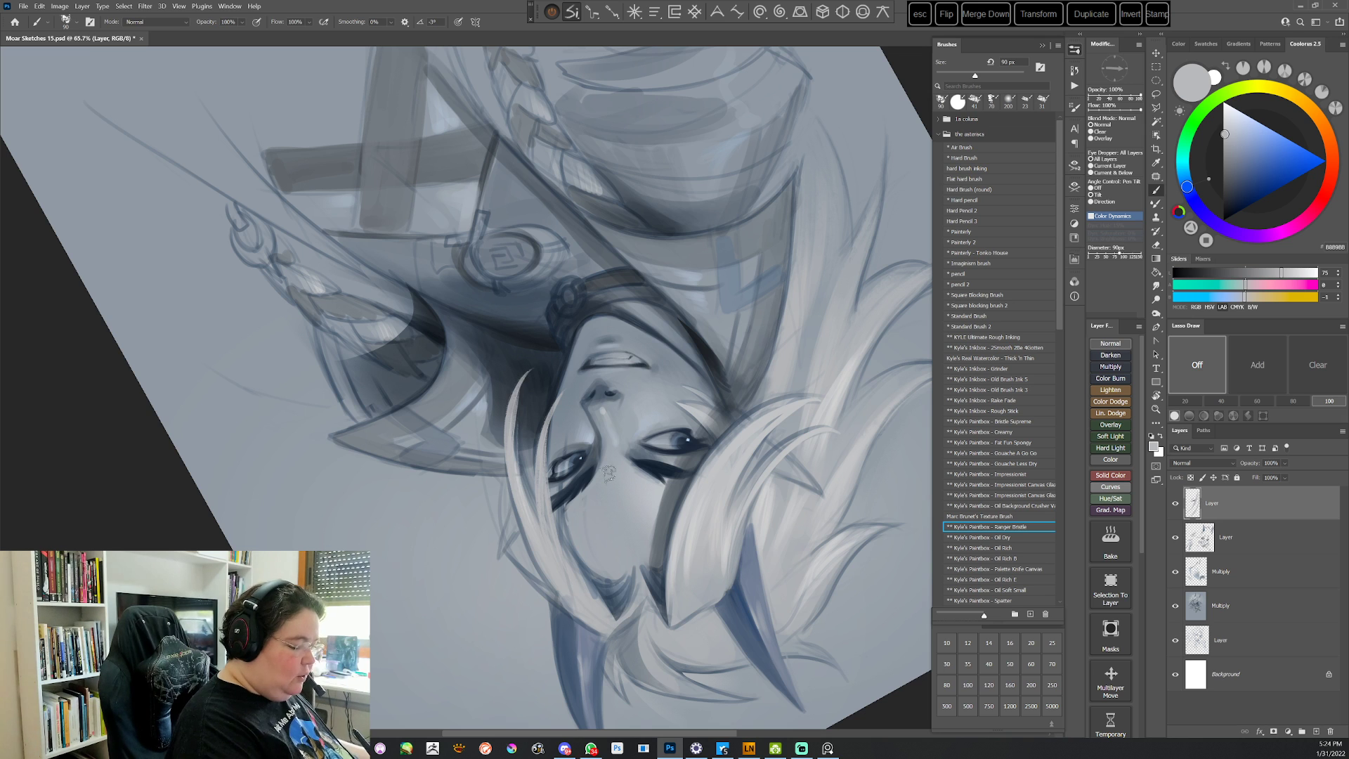
Add light grey strands along the outer edge of the hair lock beside the character's left eye
key("r")
mouse_move(609, 474)
left_mouse_down()
mouse_move(518, 368)
mouse_move(698, 487)
mouse_move(685, 367)
left_mouse_up()
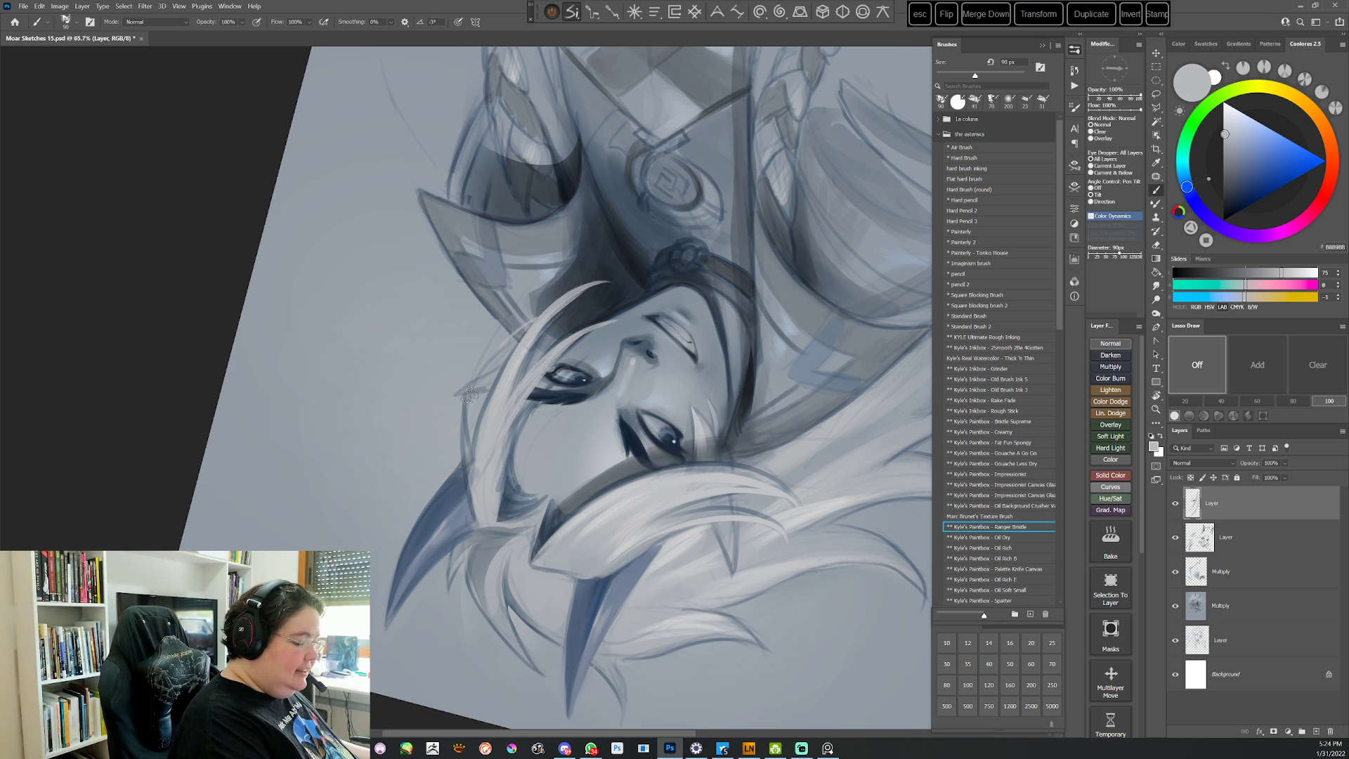
left_click_drag(492, 357, 481, 517)
left_click_drag(483, 368, 467, 496)
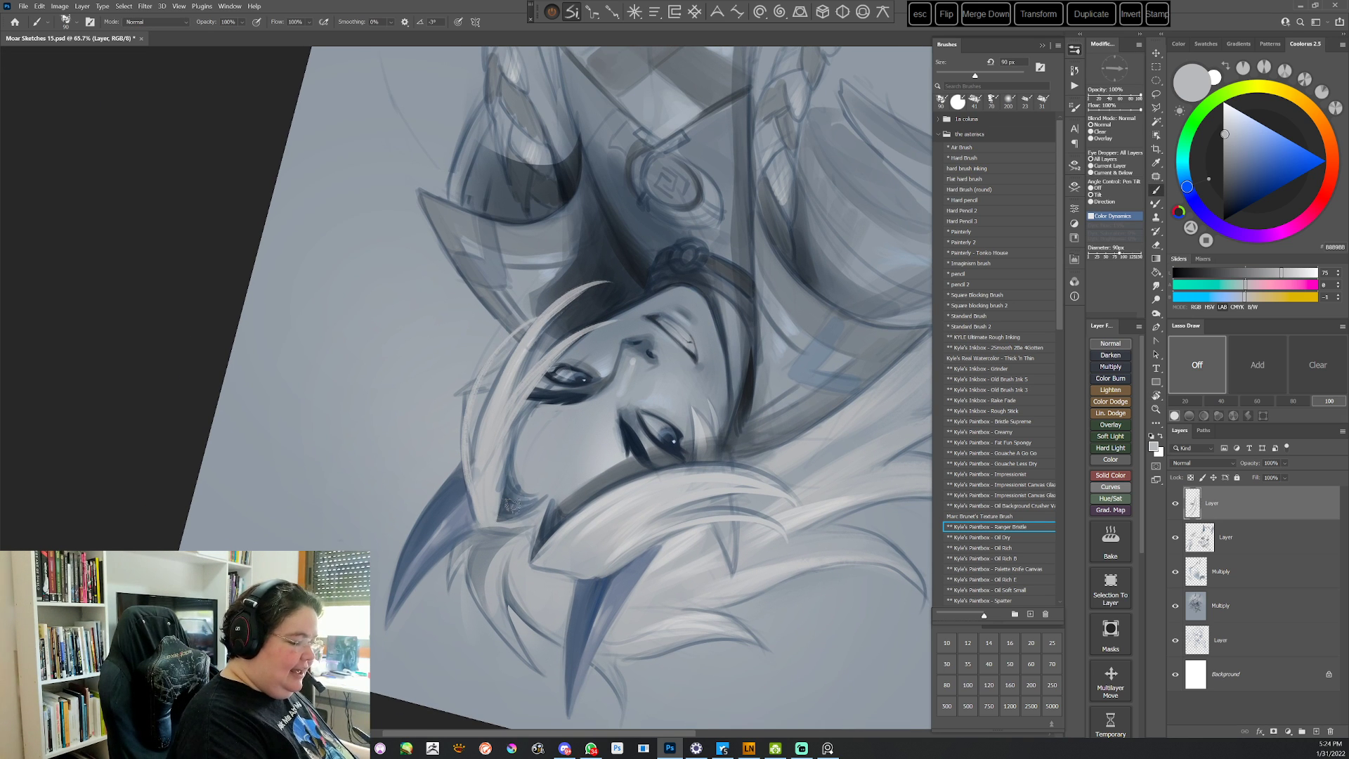
key("Escape")
Switch to the Painterly brush at 70 px and blend the hair lock beside the forehead with a light tone sampled from the hair
left_click(551, 282, "alt")
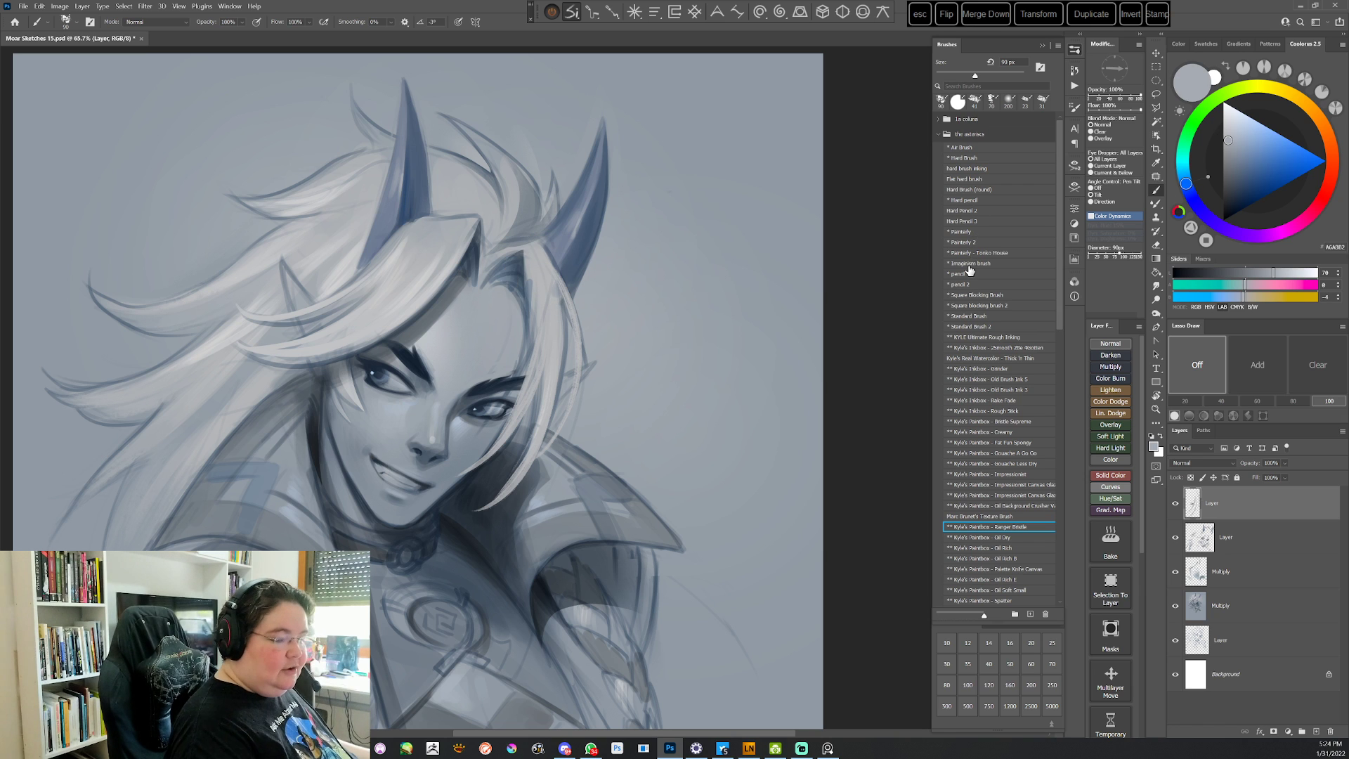
left_click(968, 231)
left_click(384, 288, "alt")
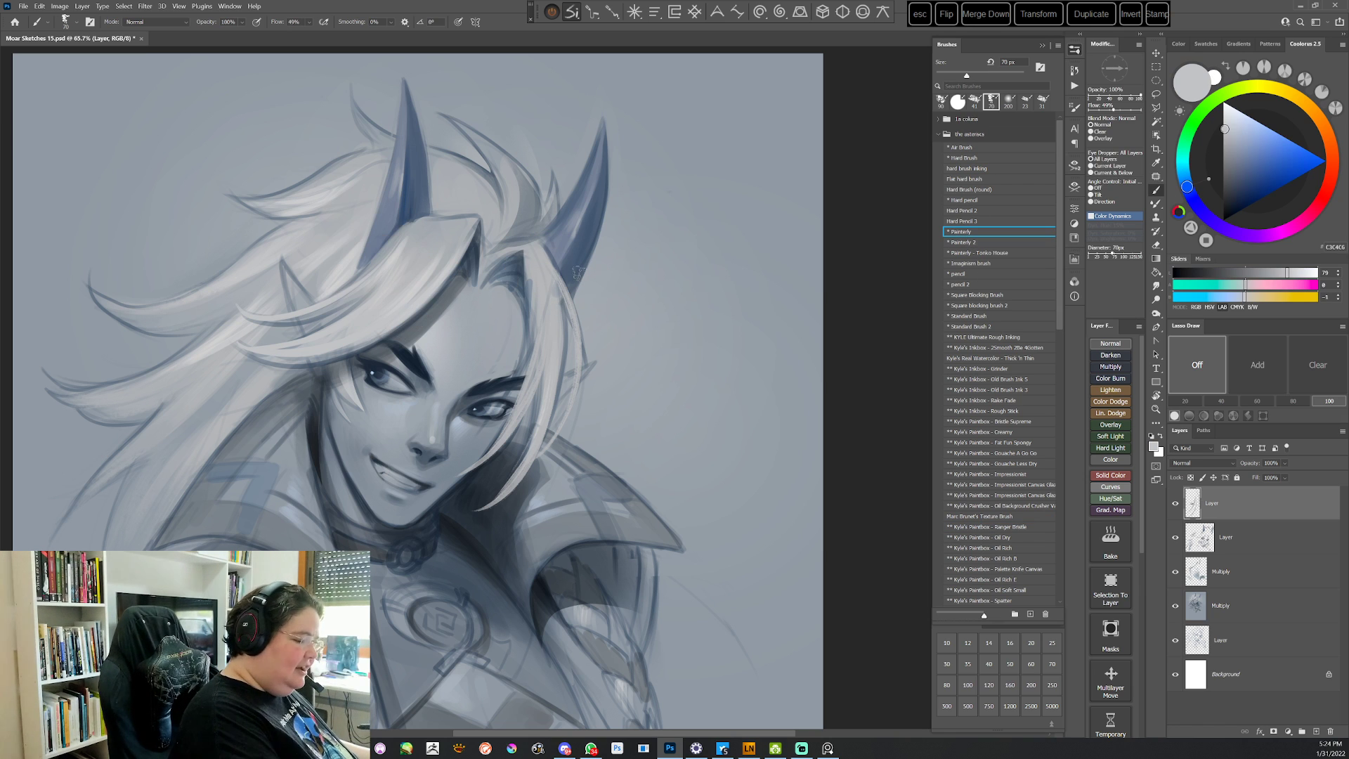
left_click_drag(533, 271, 534, 329)
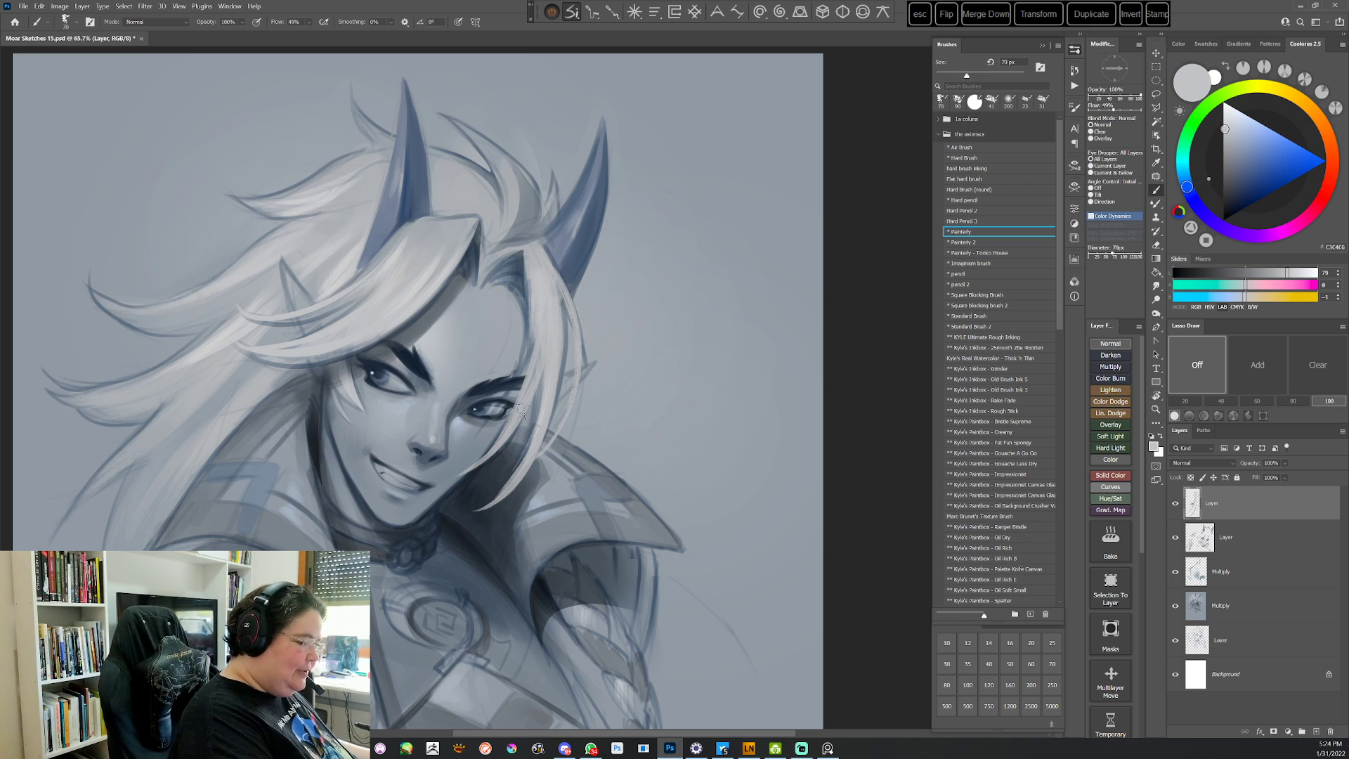
key("r")
mouse_move(612, 312)
left_mouse_down()
mouse_move(723, 412)
mouse_move(663, 571)
left_mouse_up()
key("Escape")
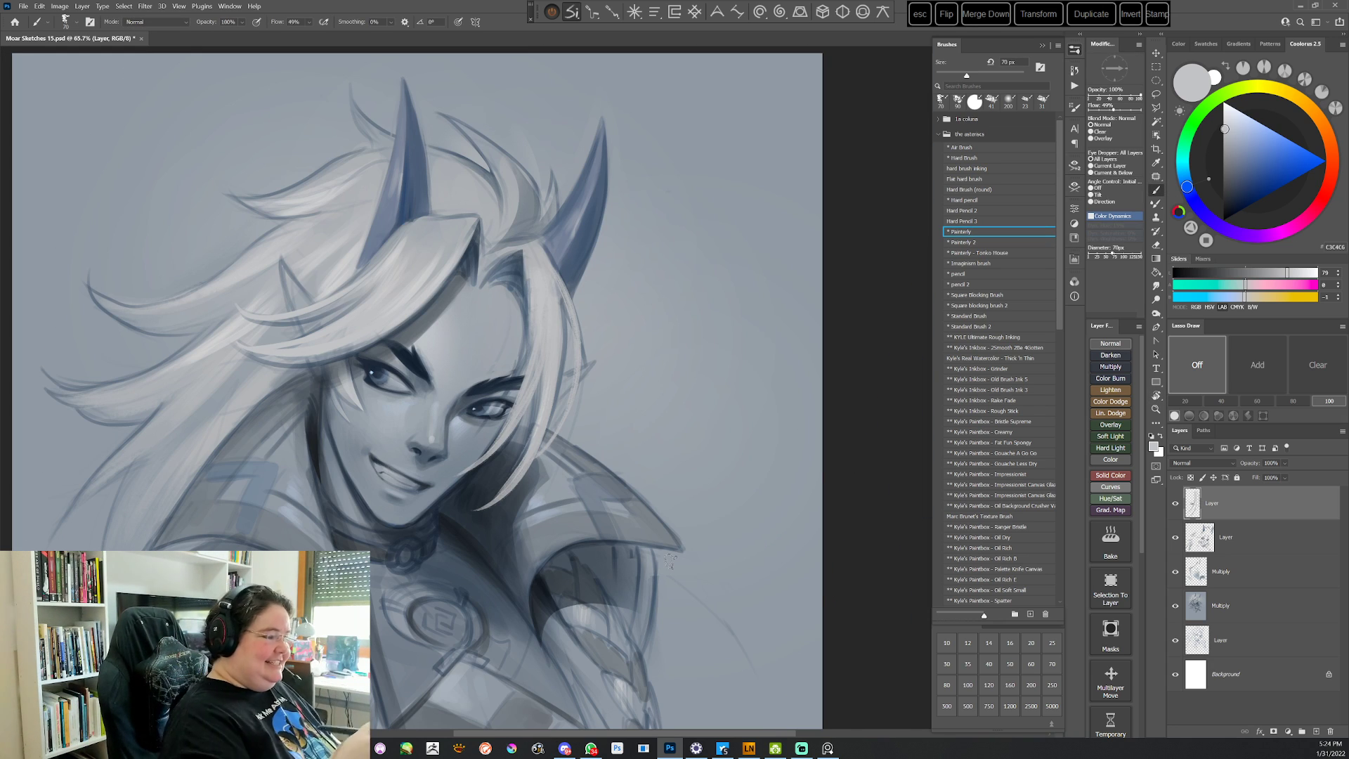
Reduce the Painterly brush to 53 px and refine the hairline at the forehead with navy and grey-blue tones sampled nearby
right_click(634, 232)
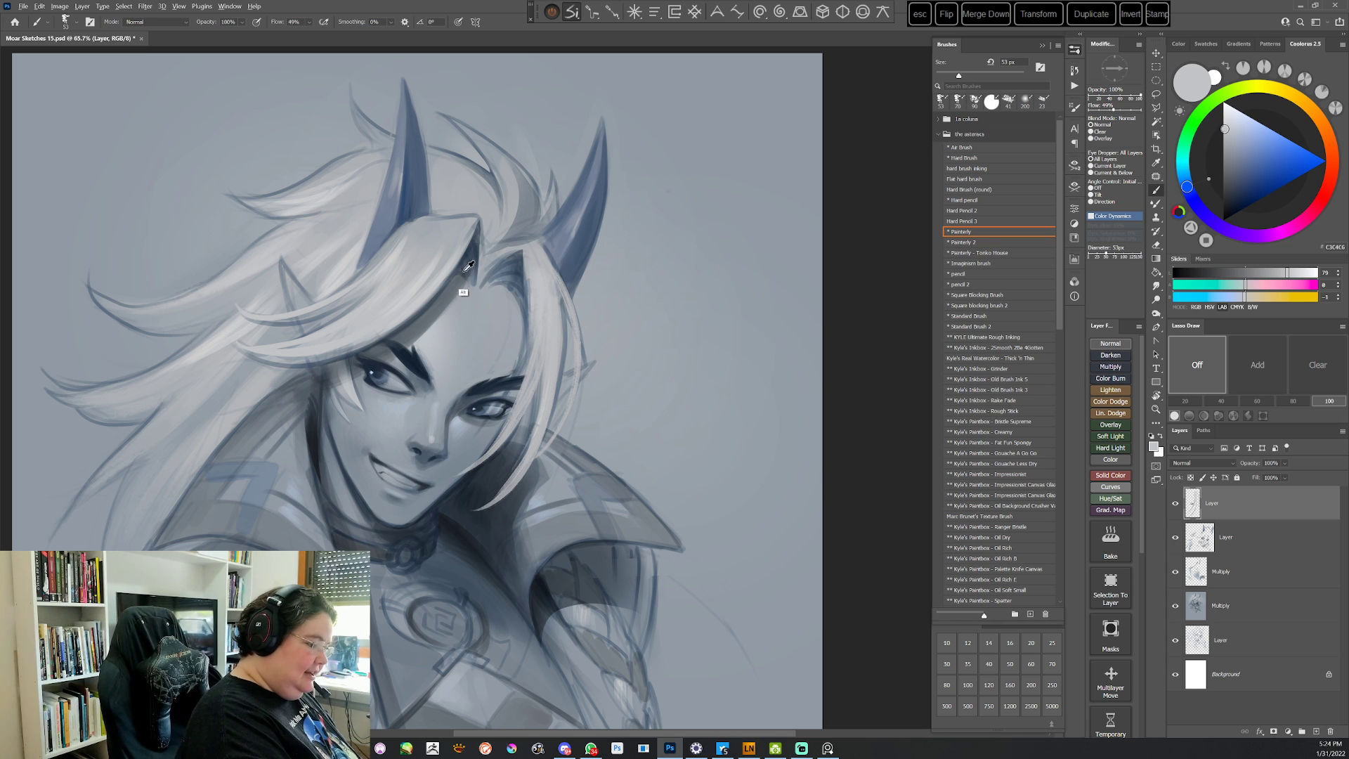
left_click(467, 251, "alt")
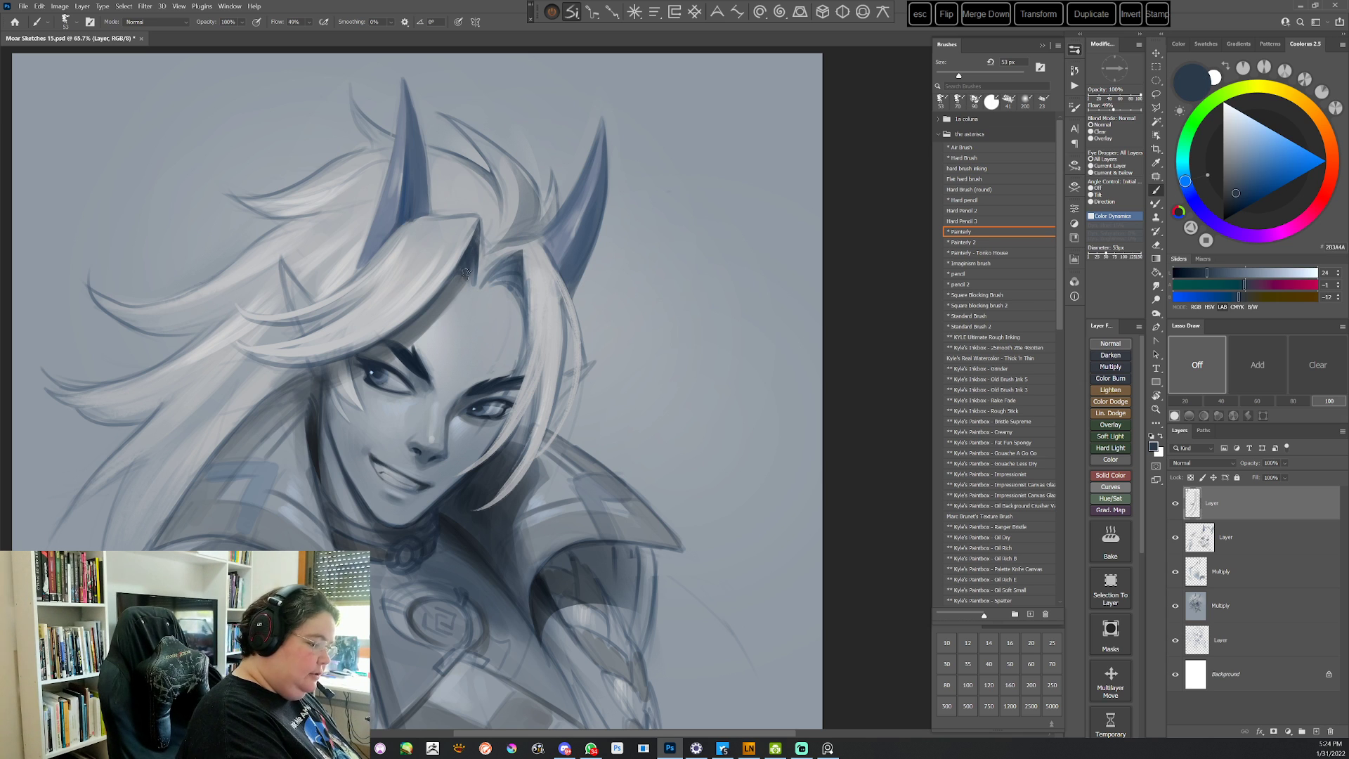
left_click(511, 273, "alt")
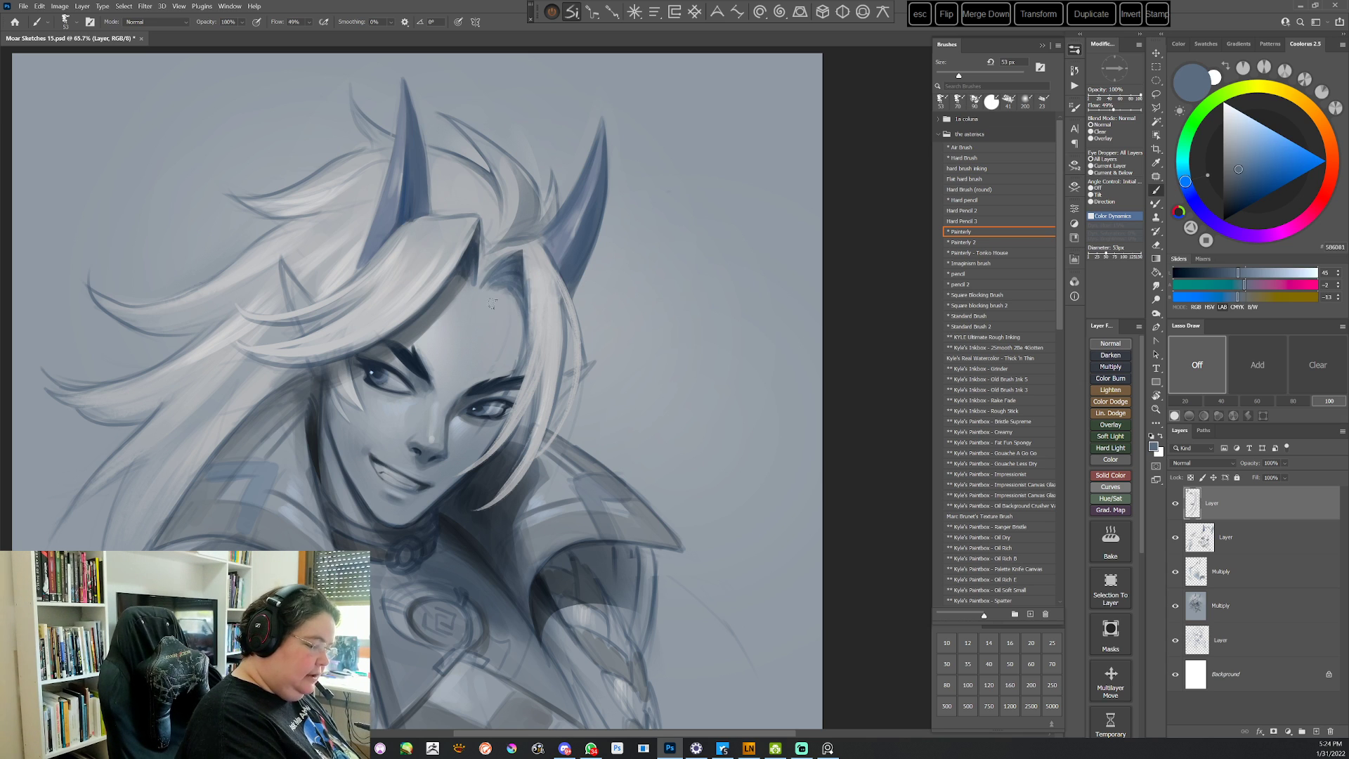
left_click(493, 297, "alt")
left_click(498, 294, "alt")
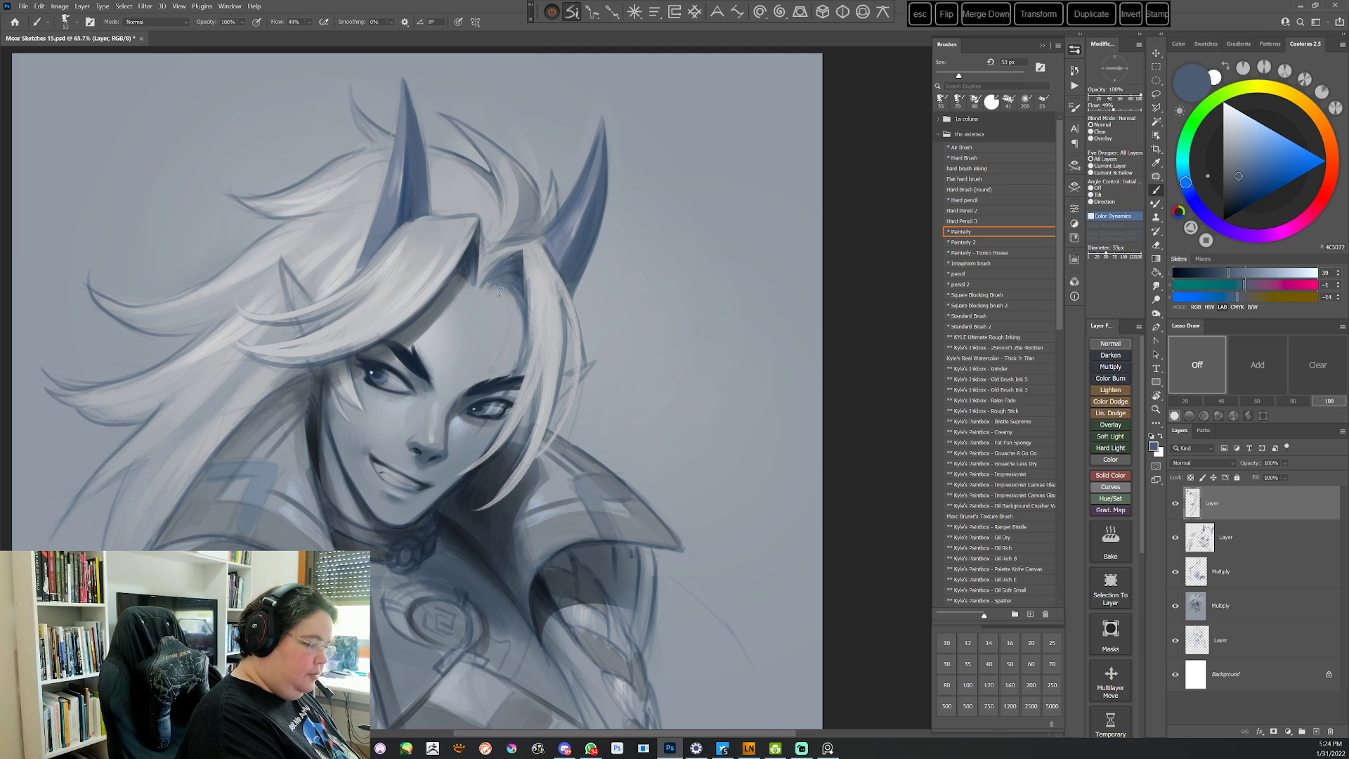
left_click(514, 307, "alt")
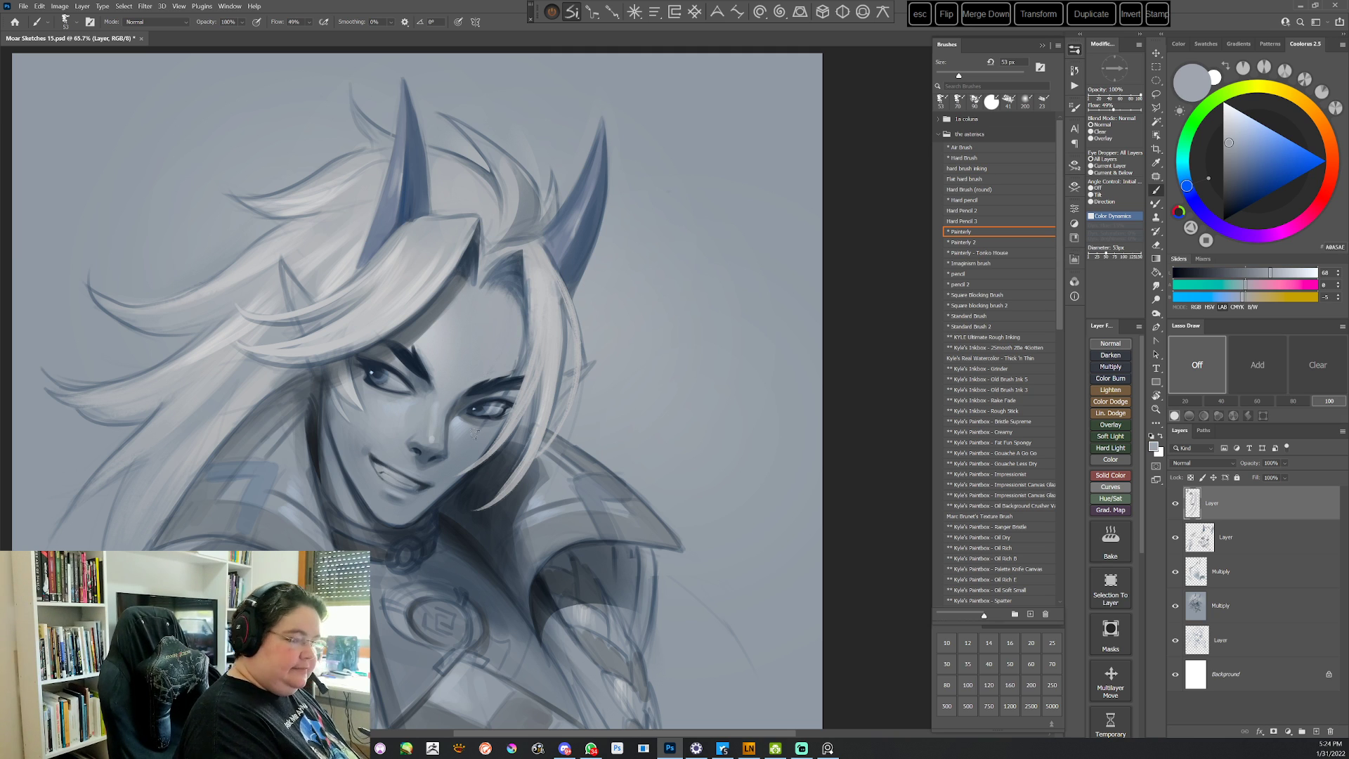
Lasso the forehead area beside the hair lock, shade it with the Air Brush at 338 px in sampled dark navy, and deselect
key("l")
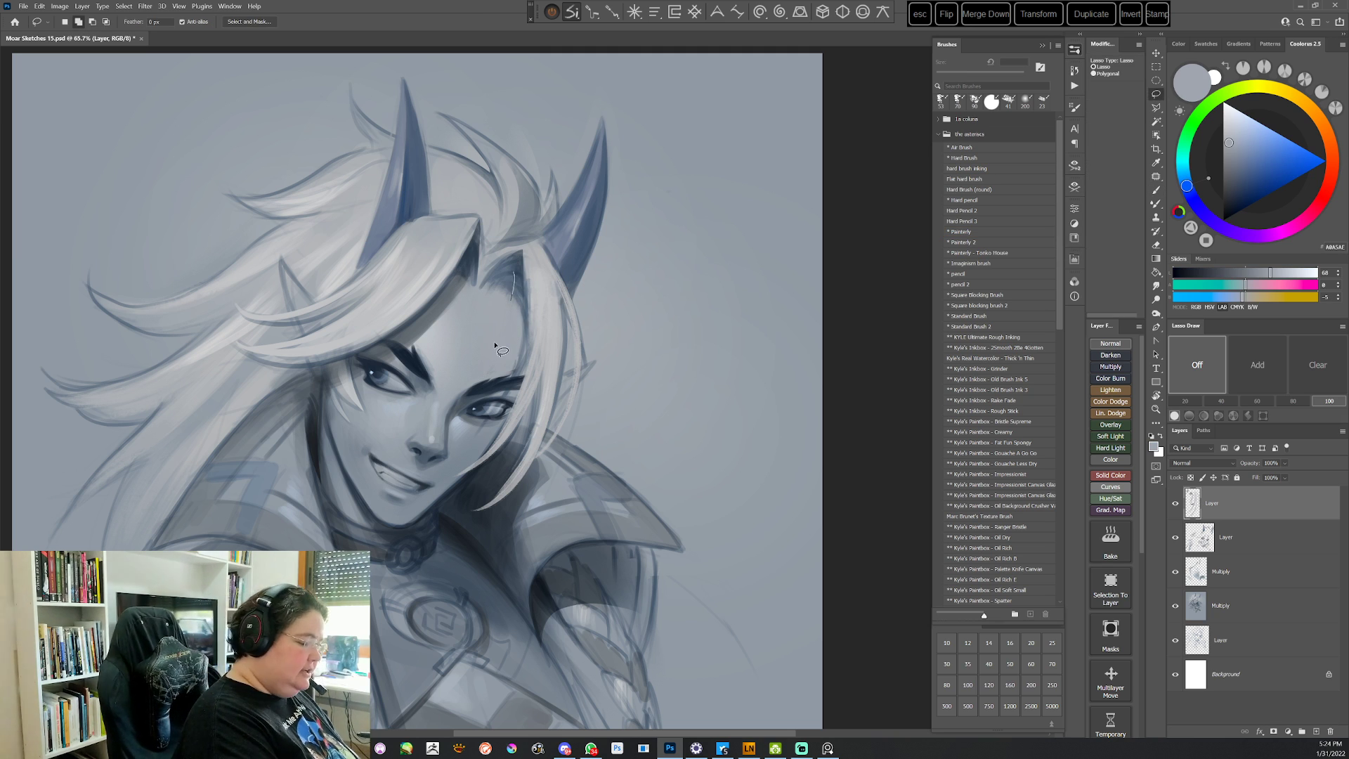
mouse_move(495, 346)
left_mouse_down()
mouse_move(516, 390)
mouse_move(515, 274)
left_mouse_up()
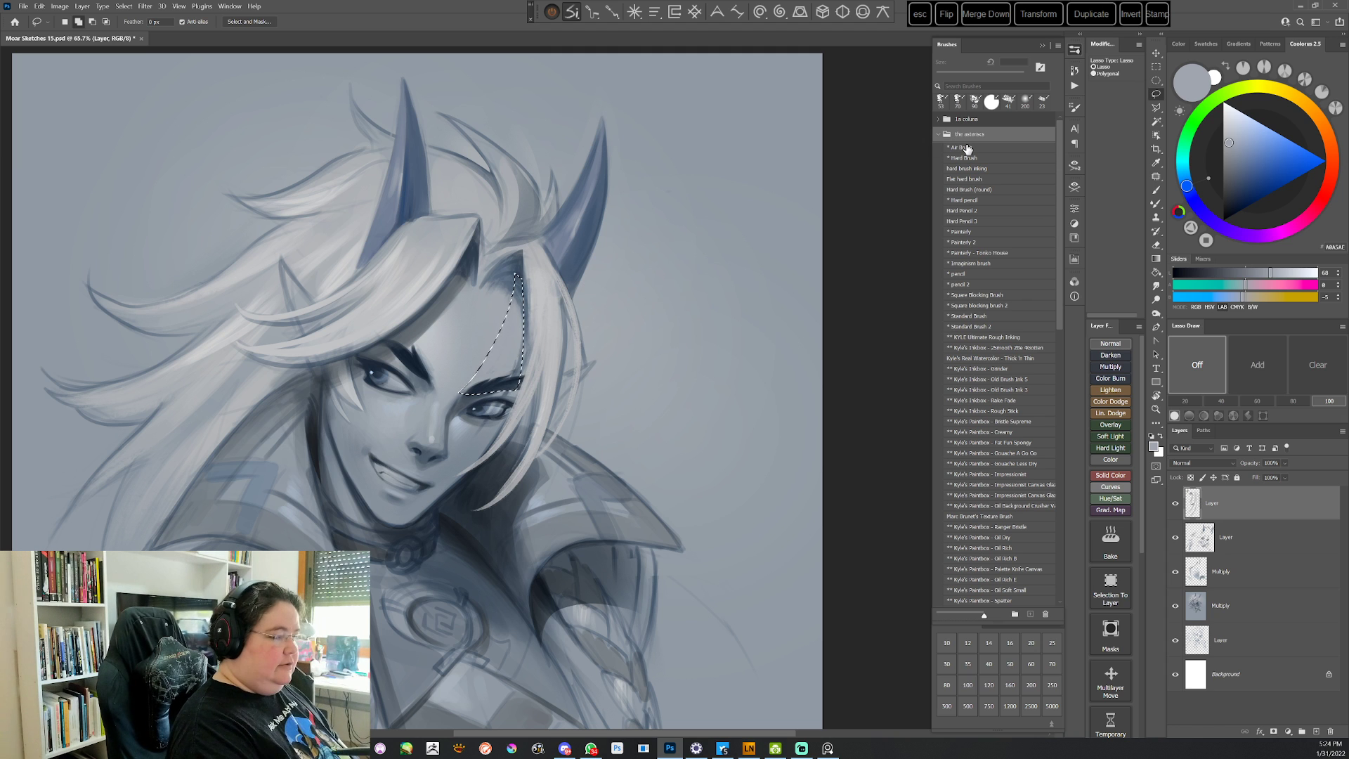
left_click(967, 149)
left_click(422, 364, "alt")
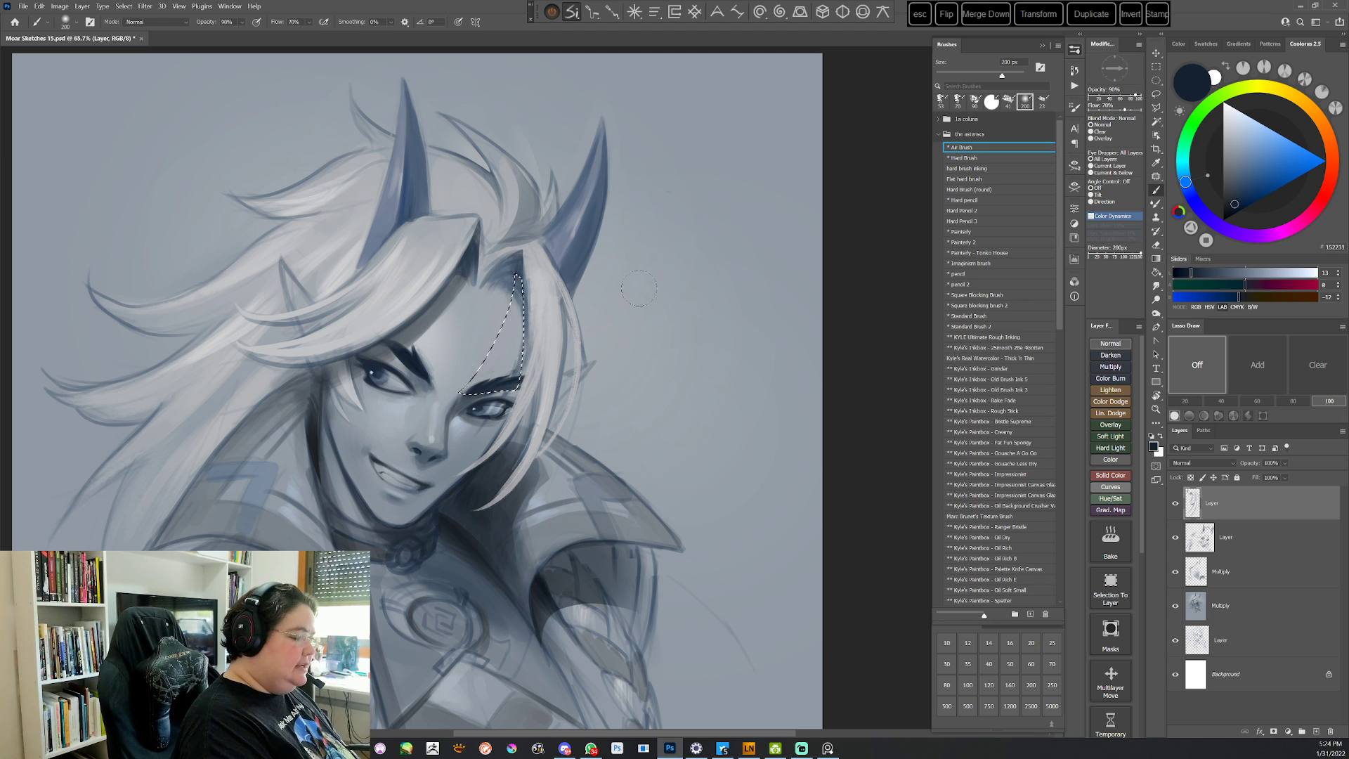
right_click(715, 330)
left_click_drag(811, 354, 820, 355)
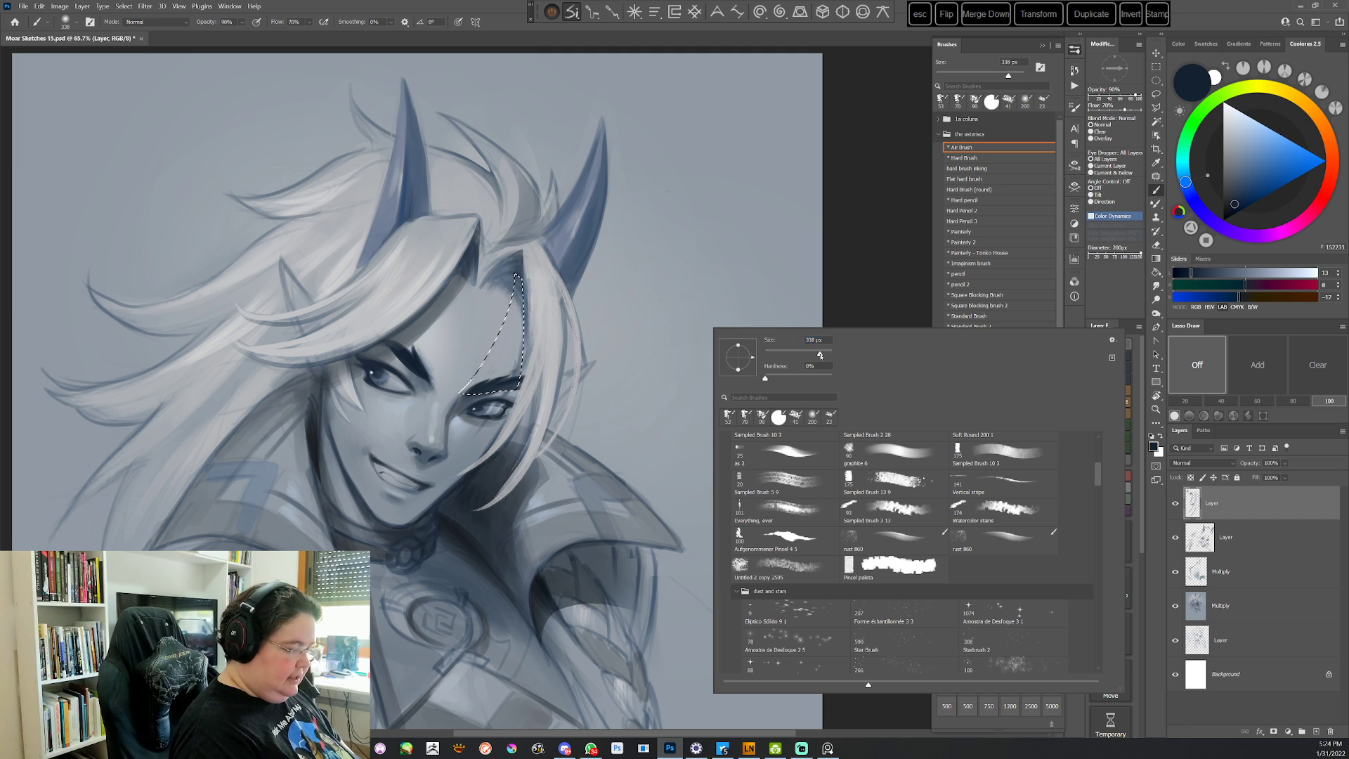
key("Return")
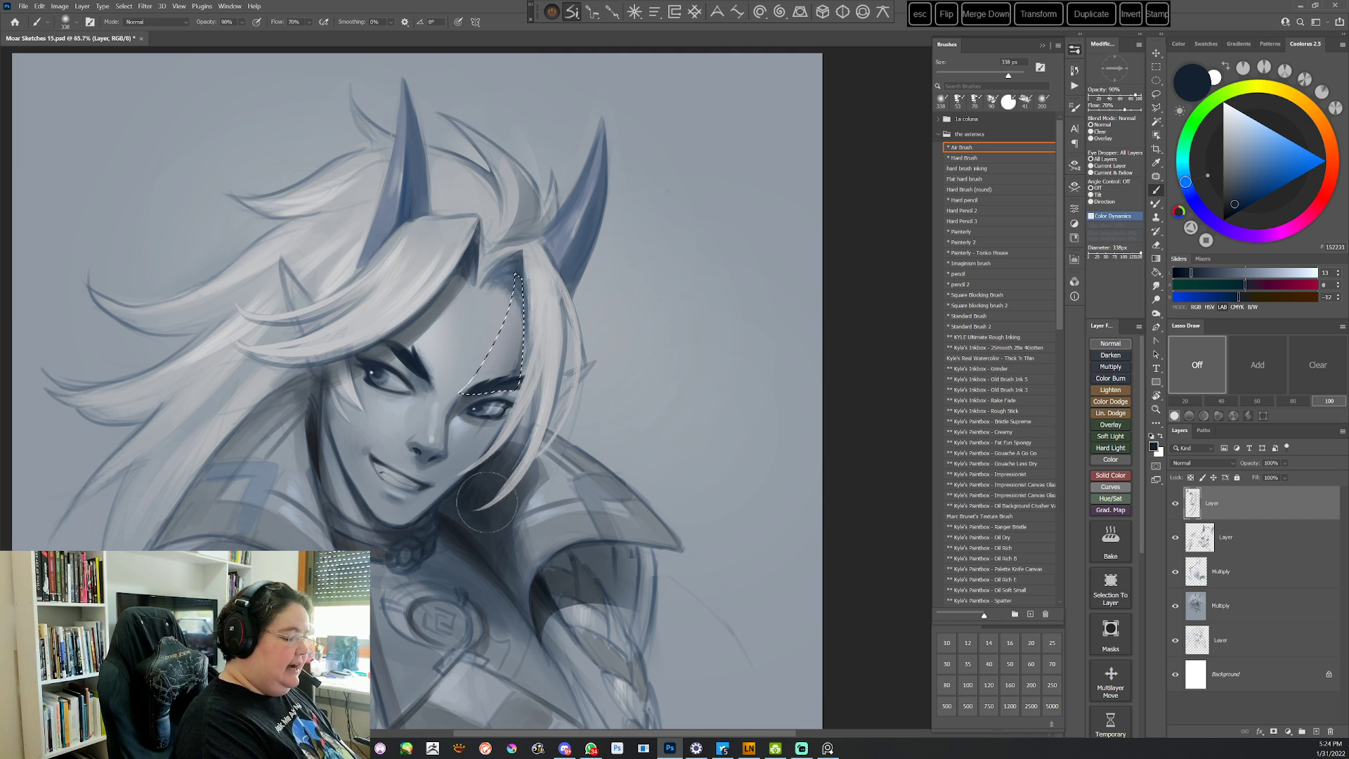
key("ctrl+d")
Lasso the face area along the hair lock down to the cheek, hide the selection outline and prepare the Air Brush for shading
left_click_drag(658, 439, 706, 399)
key("l")
mouse_move(567, 249)
left_mouse_down()
mouse_move(495, 359)
mouse_move(562, 382)
mouse_move(580, 244)
mouse_move(680, 430)
mouse_move(466, 533)
left_mouse_up()
key("b")
key("ctrl+h")
key("r")
key("b")
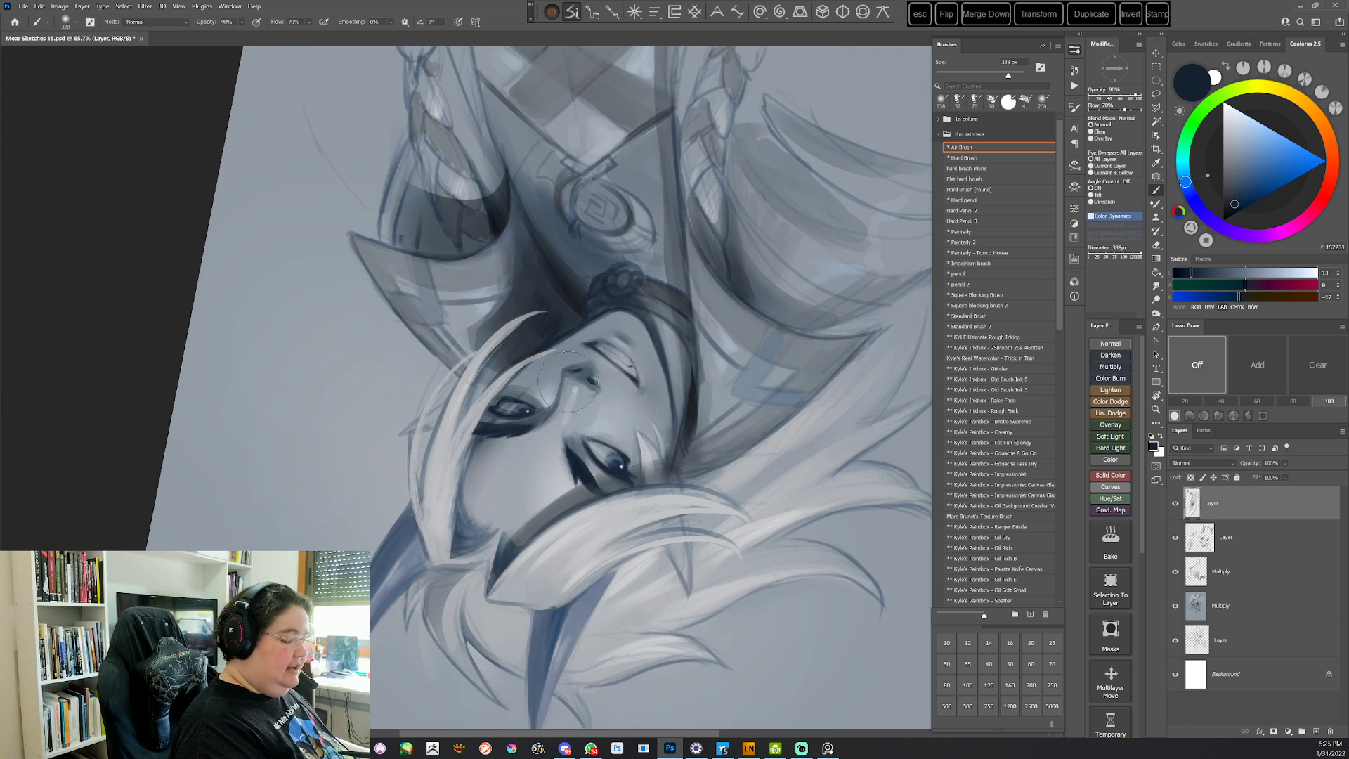
Refine the selected area beside the character's left eye, airbrush a dark navy shadow under the hair lock, and deselect
key("l")
mouse_move(532, 365)
left_mouse_down()
mouse_move(615, 314)
mouse_move(539, 422)
mouse_move(531, 369)
left_mouse_up()
key("b")
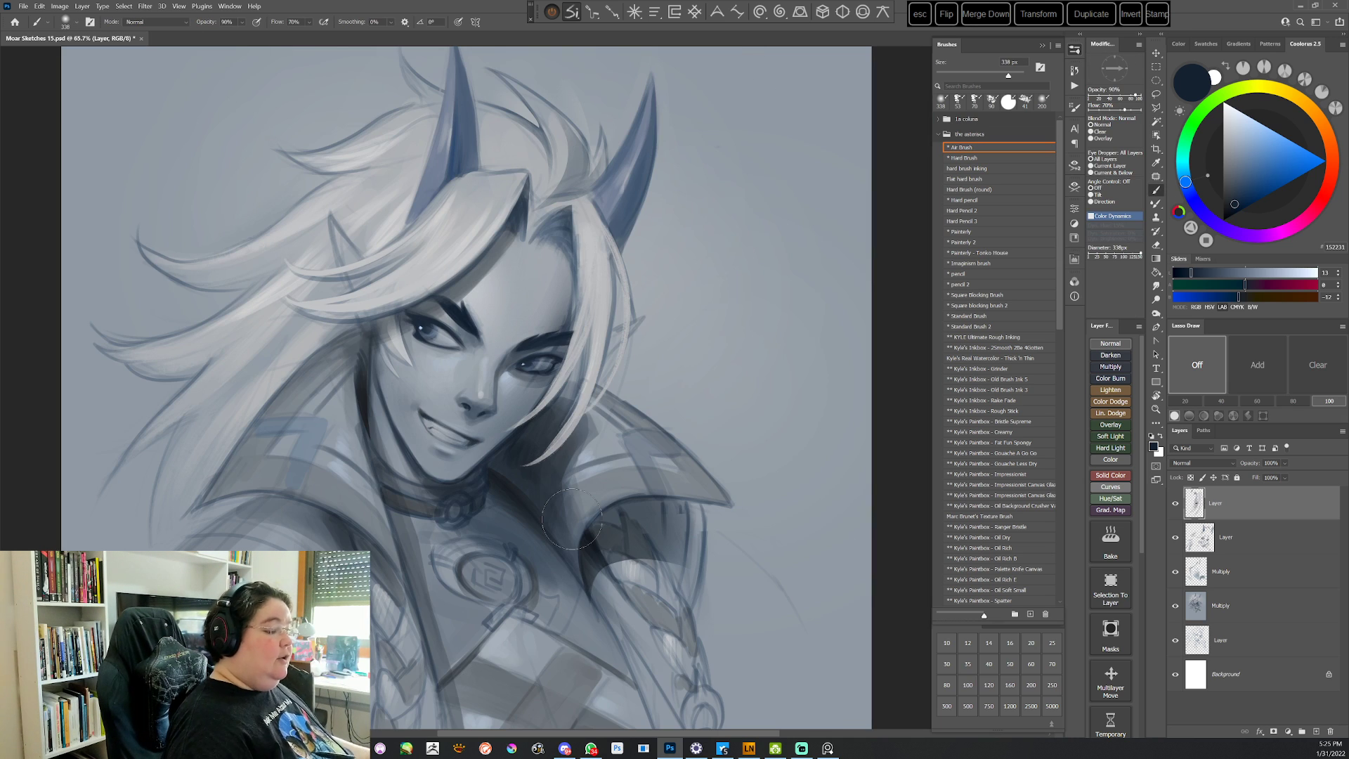
key("ctrl+d")
Paint thin light grey hair strands across the character's left eye with the Hard pencil brush at 41 px, using a sampled hair tone
key("r")
key("Escape")
key("b")
left_click(978, 200)
key("r")
mouse_move(664, 381)
left_mouse_down()
mouse_move(533, 527)
mouse_move(387, 361)
left_mouse_up()
key("b")
left_click(466, 432, "alt")
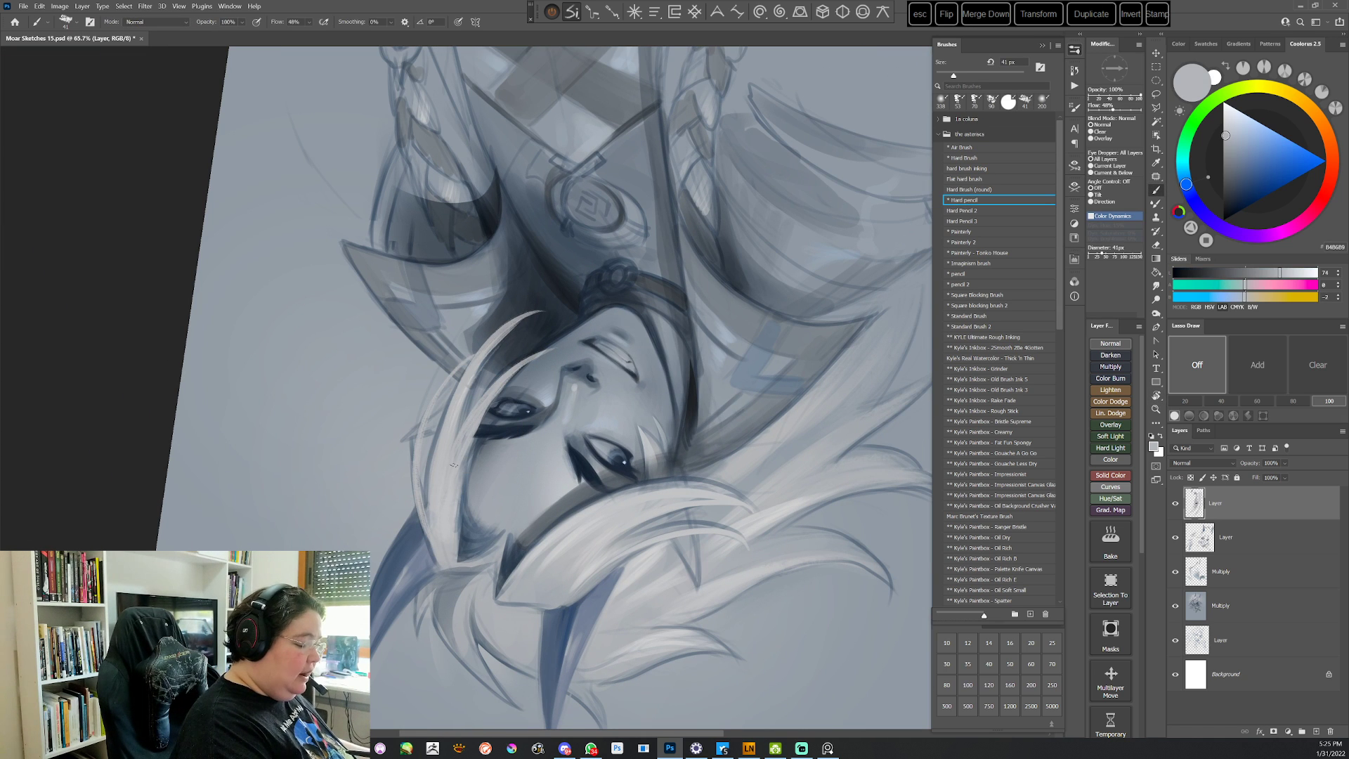
left_click_drag(537, 379, 464, 518)
key("ctrl+z")
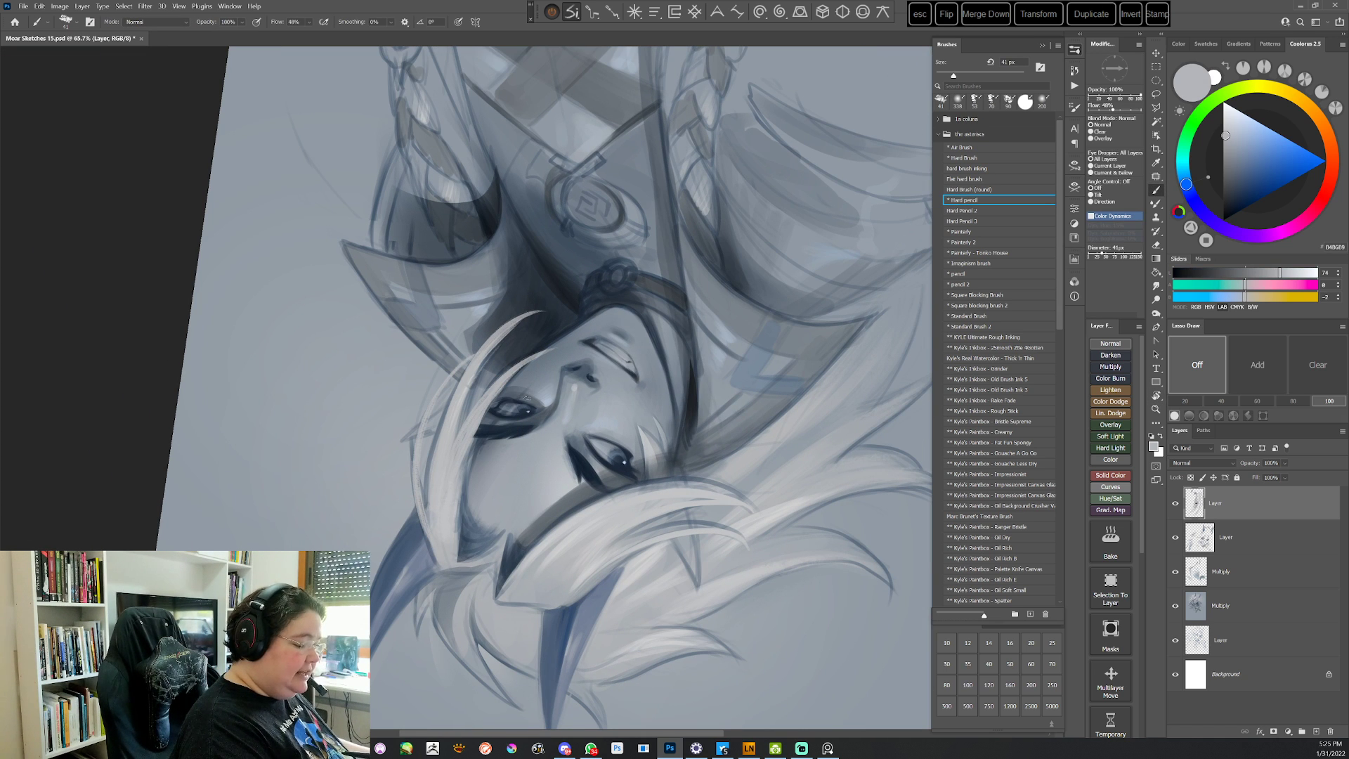
left_click_drag(537, 380, 469, 465)
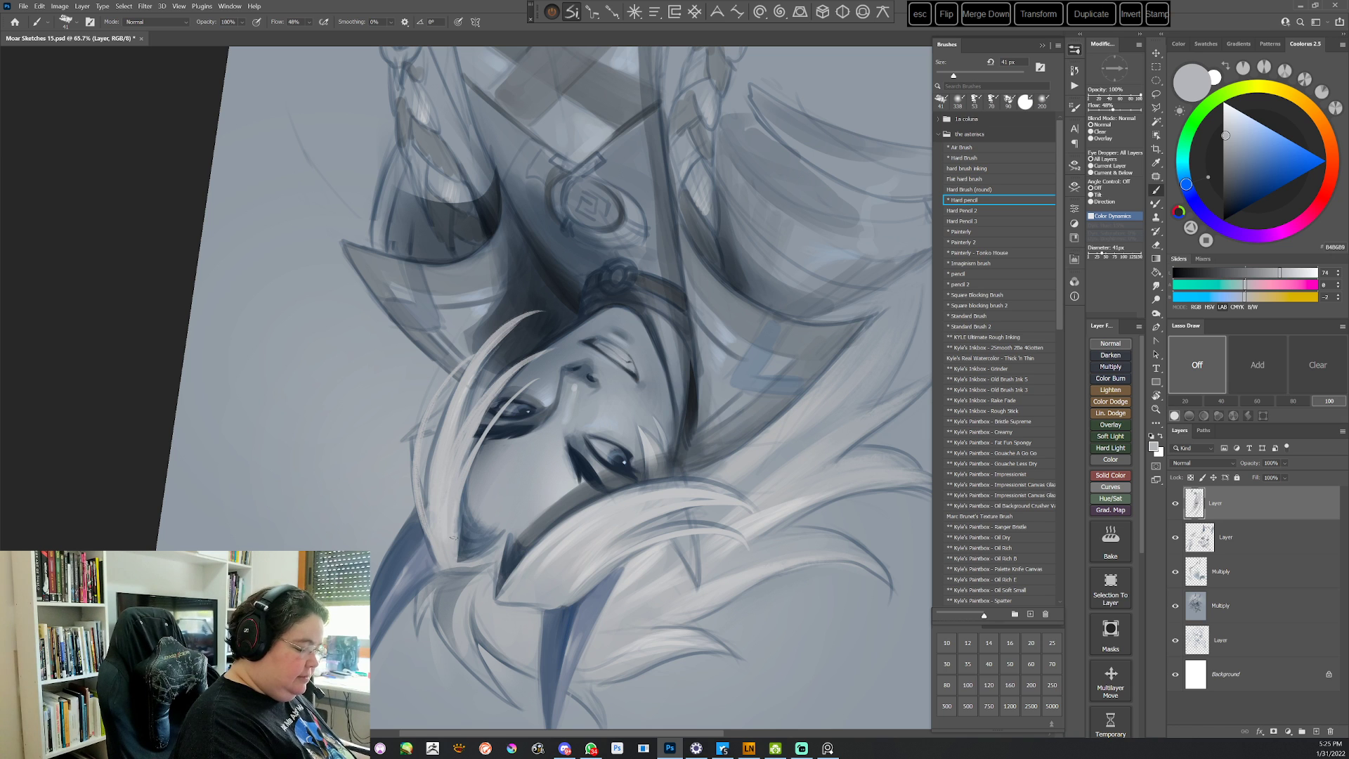
left_click_drag(464, 490, 458, 553)
key("Escape")
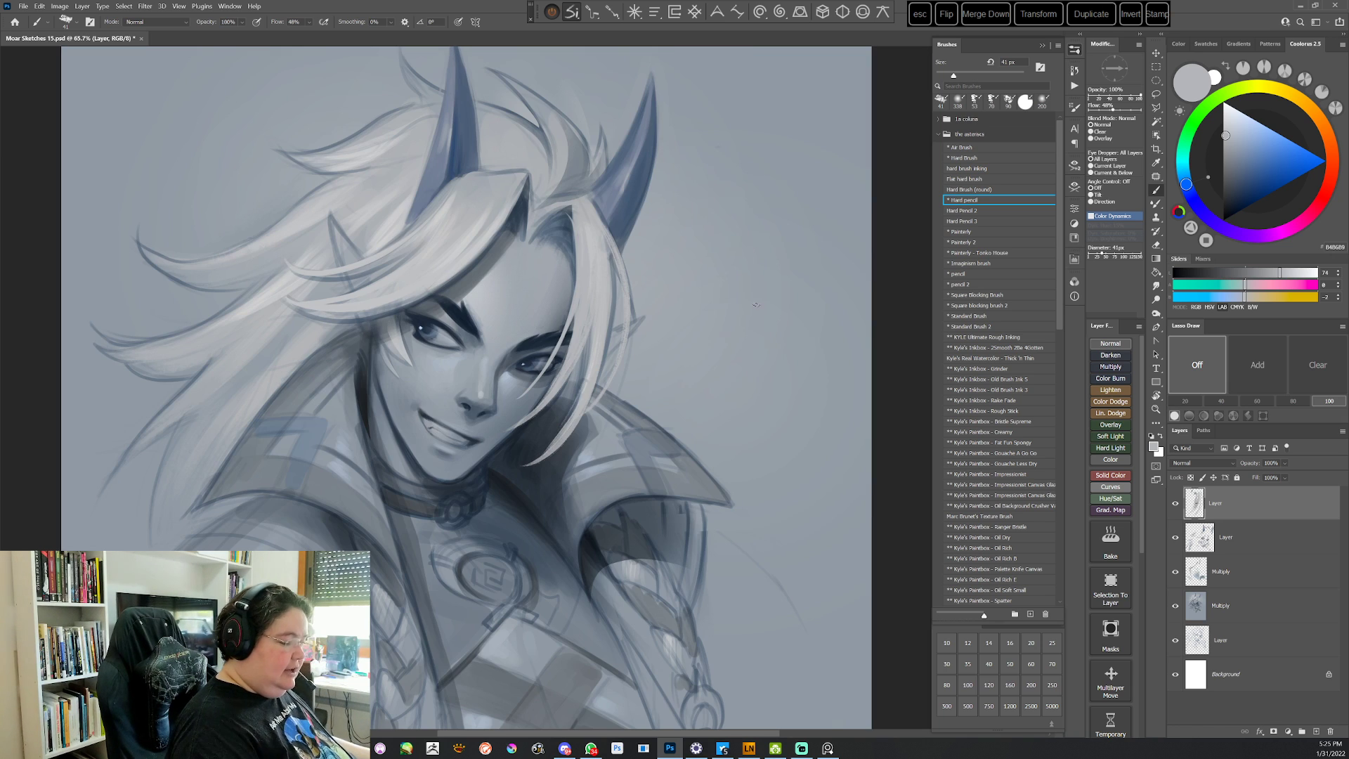
Touch up the peak of the fringe between the horns using light grey and grey-blue tones sampled from the hair
left_click(580, 229, "alt")
key("r")
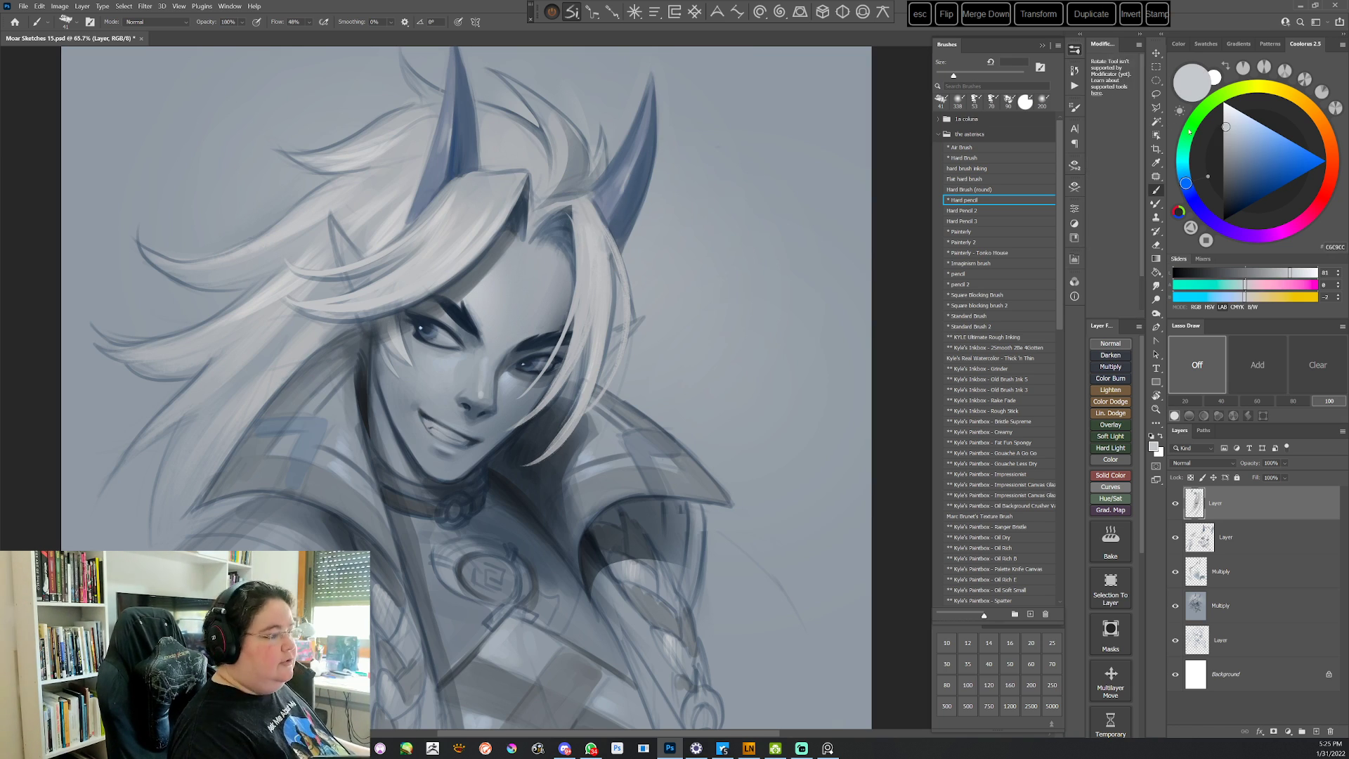
mouse_move(755, 436)
left_mouse_down()
mouse_move(623, 166)
mouse_move(596, 149)
left_mouse_up()
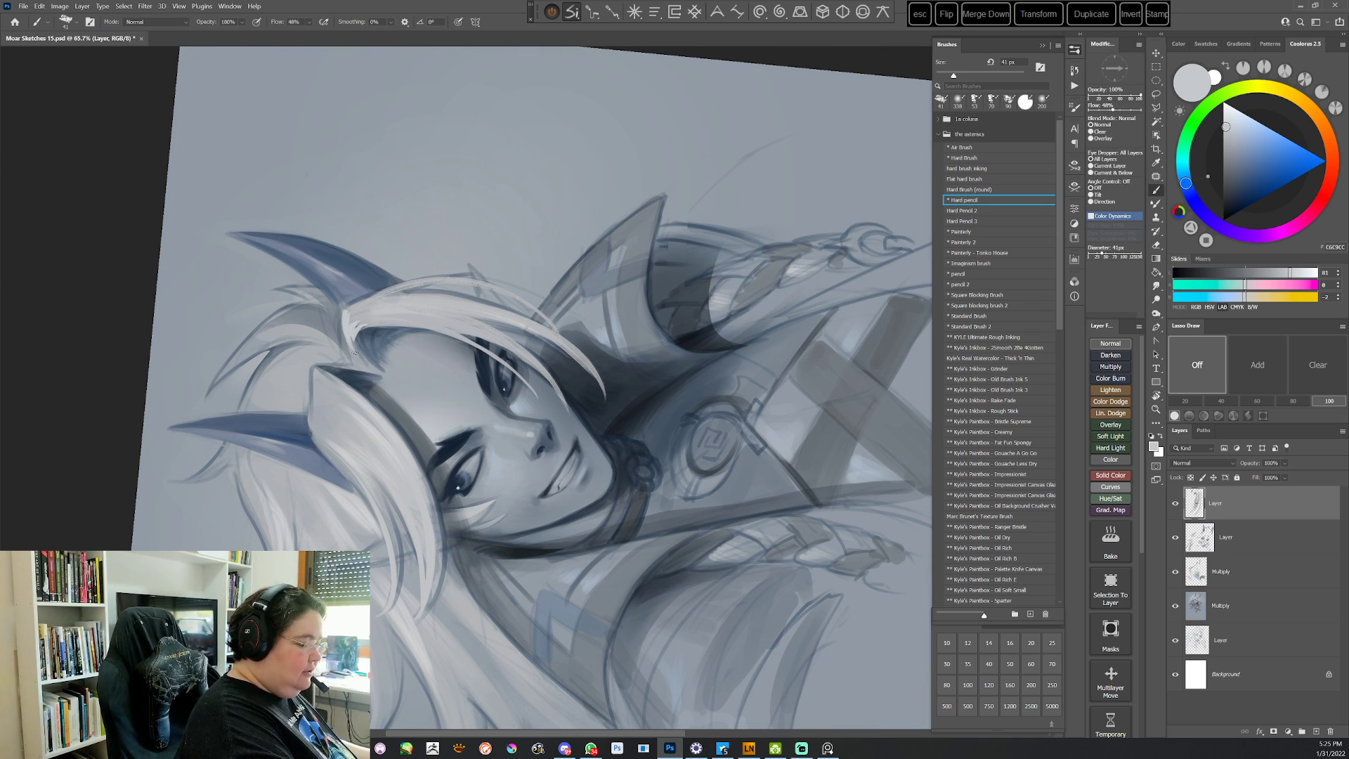
key("r")
mouse_move(678, 266)
left_mouse_down()
mouse_move(653, 542)
mouse_move(534, 588)
left_mouse_up()
left_click_drag(710, 458, 657, 537)
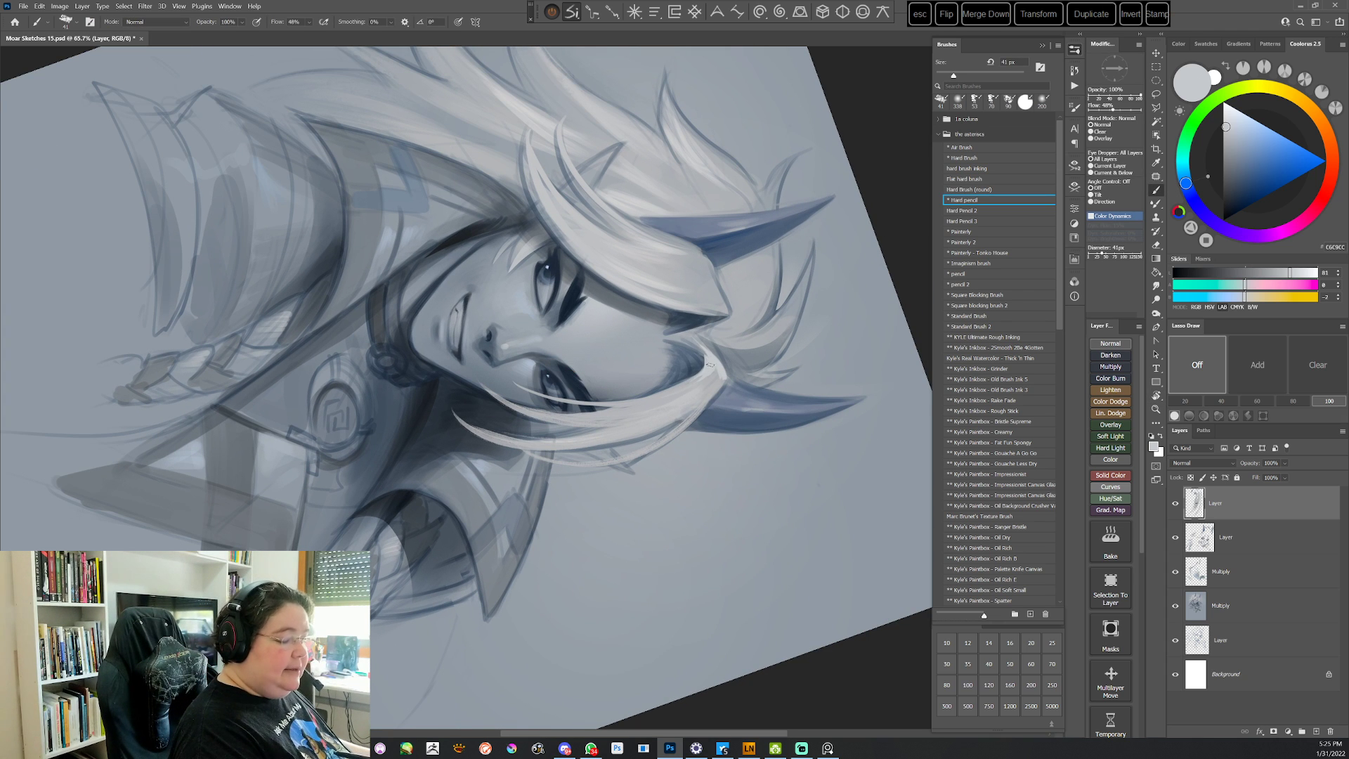
key("r")
mouse_move(734, 356)
left_mouse_down()
mouse_move(718, 469)
mouse_move(673, 528)
left_mouse_up()
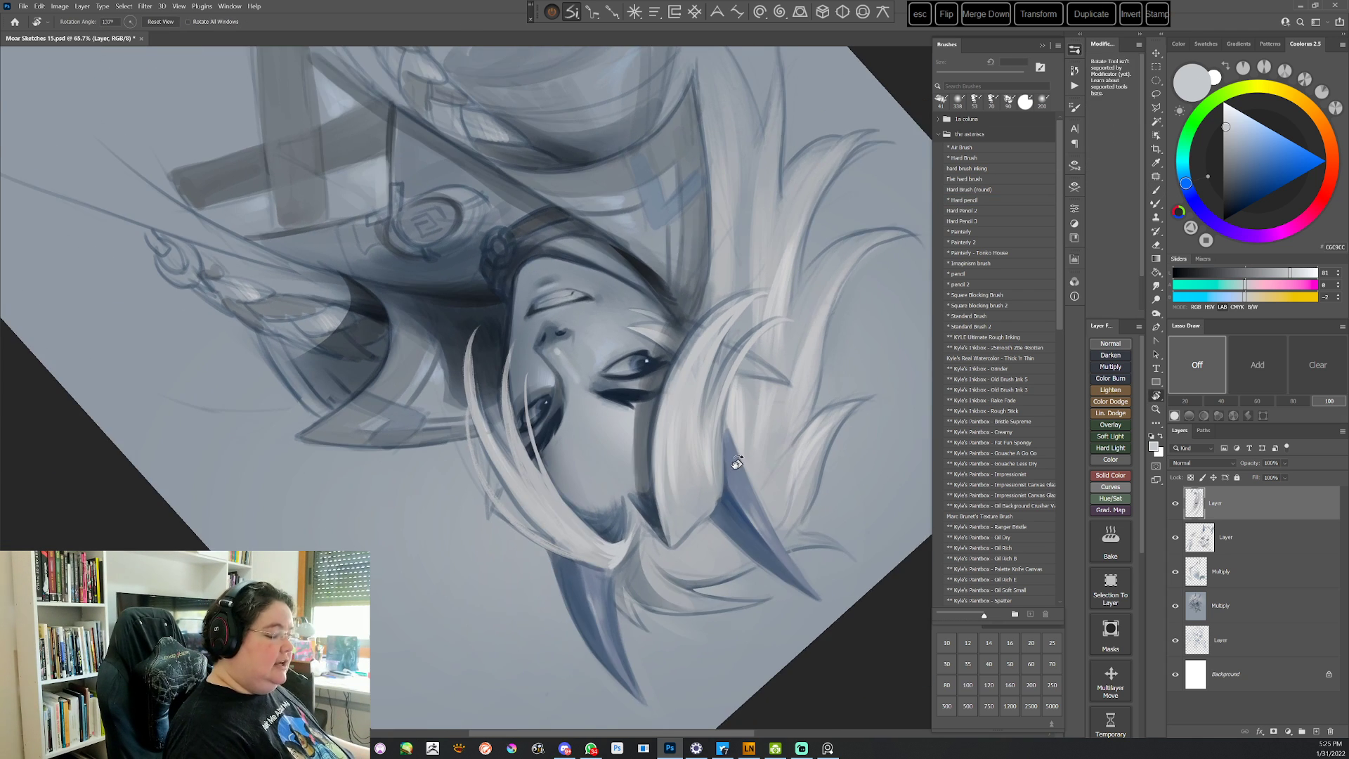
key("Escape")
key("r")
left_click_drag(640, 464, 695, 235)
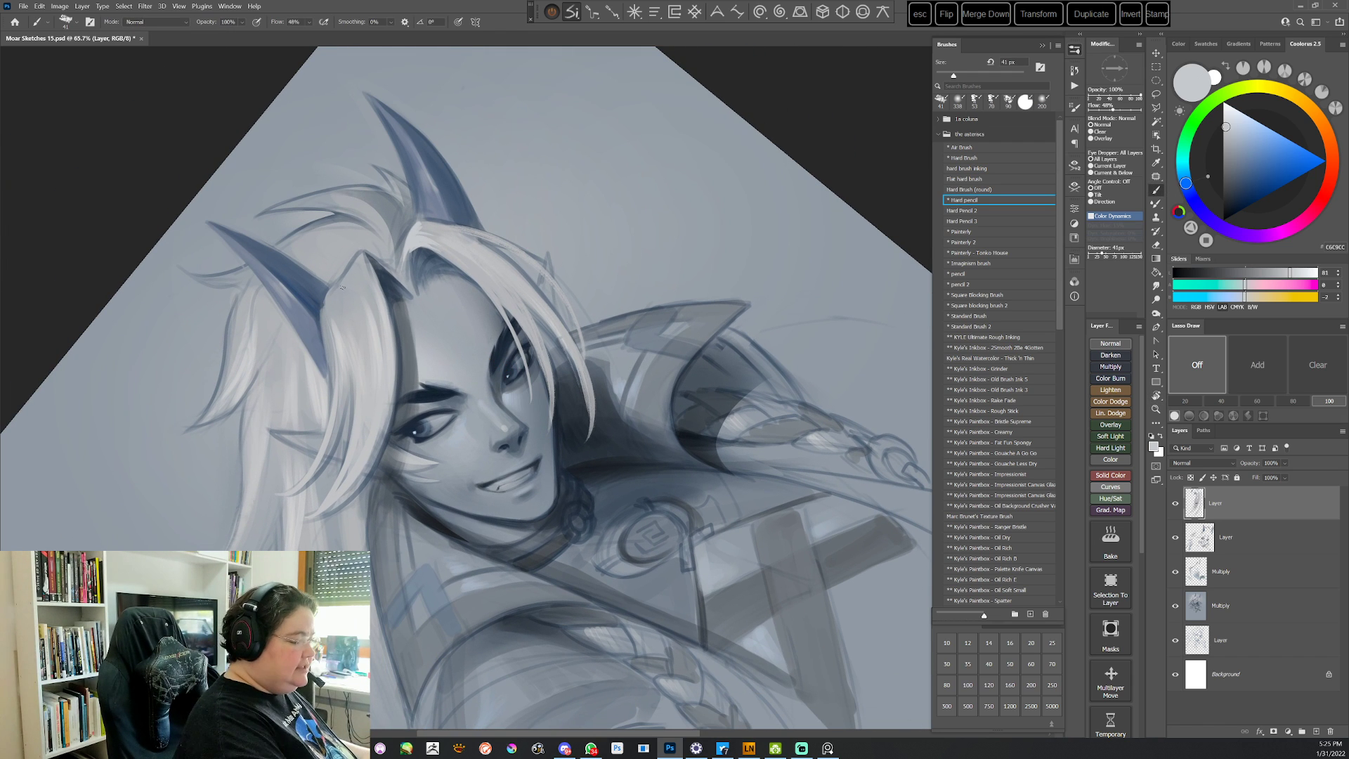
left_click(322, 318, "alt")
left_click_drag(322, 318, 325, 312)
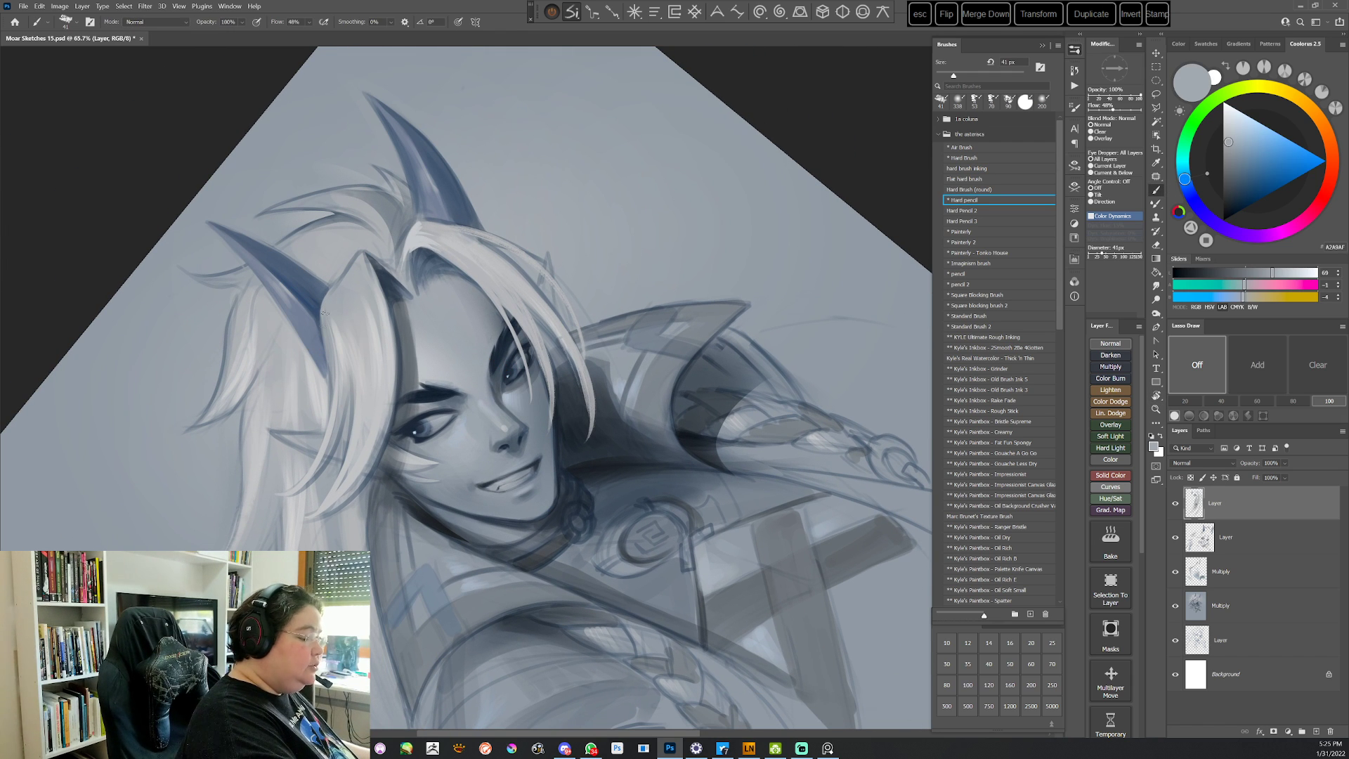
left_click(356, 245, "alt")
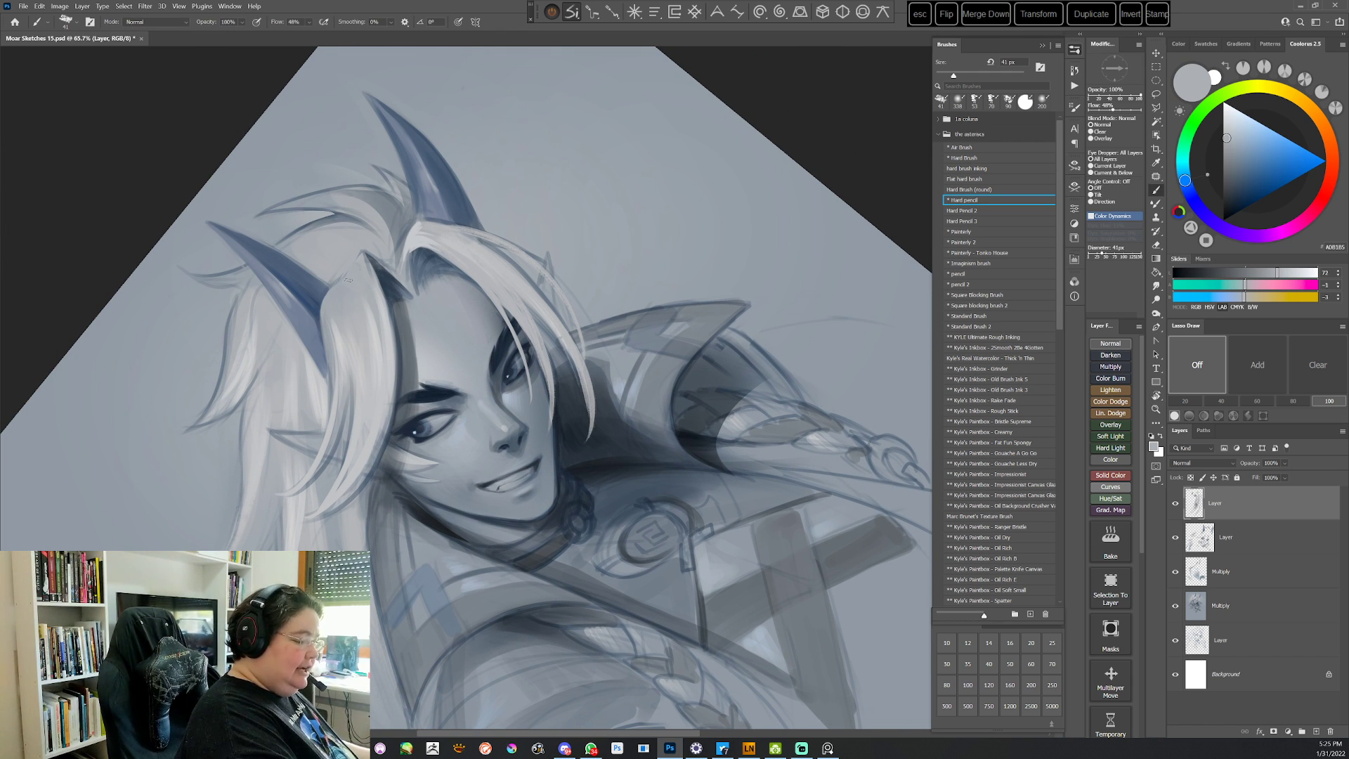
left_click(353, 277, "alt")
key("Escape")
Paint long light grey strands along the inner edge of the large fringe lock, using tones sampled from the fringe
key("r")
left_click_drag(714, 246, 739, 482)
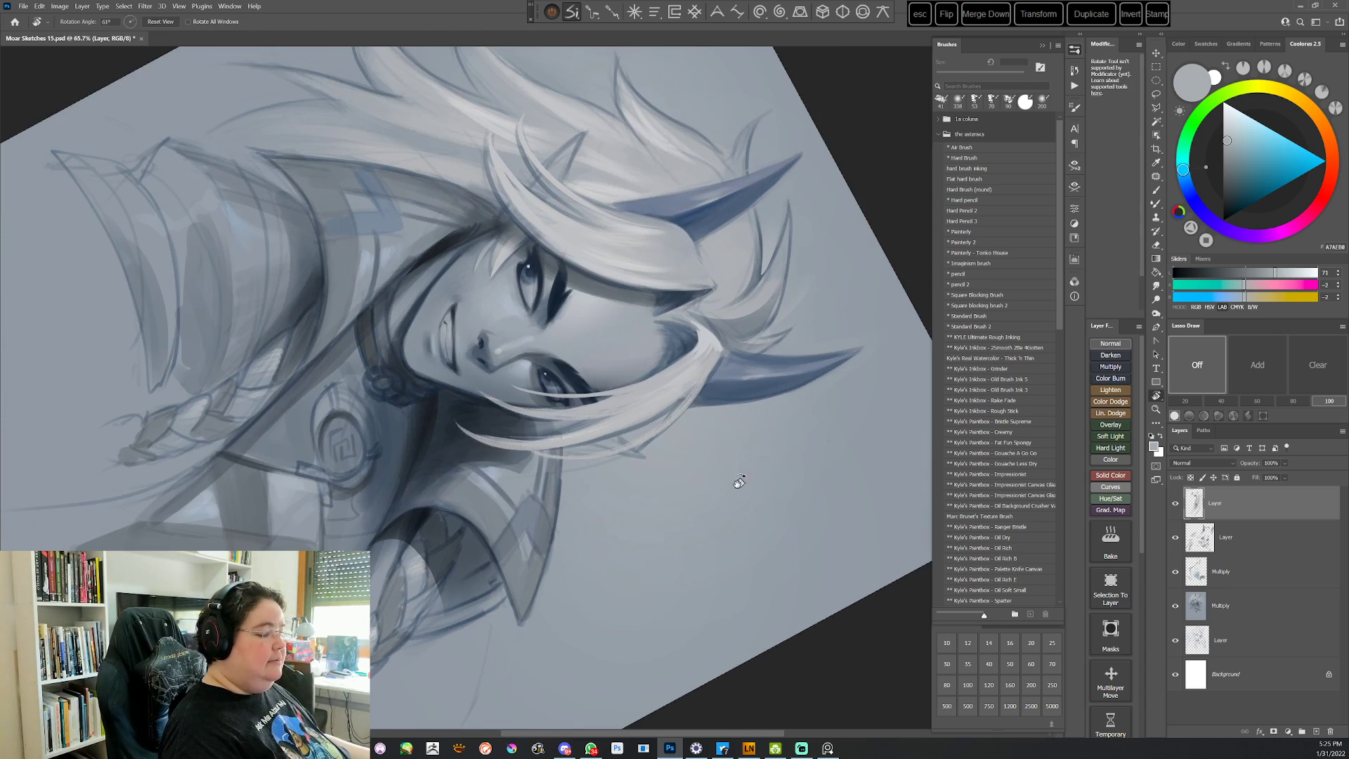
key("Escape")
key("r")
mouse_move(744, 357)
left_mouse_down()
mouse_move(611, 566)
mouse_move(351, 457)
left_mouse_up()
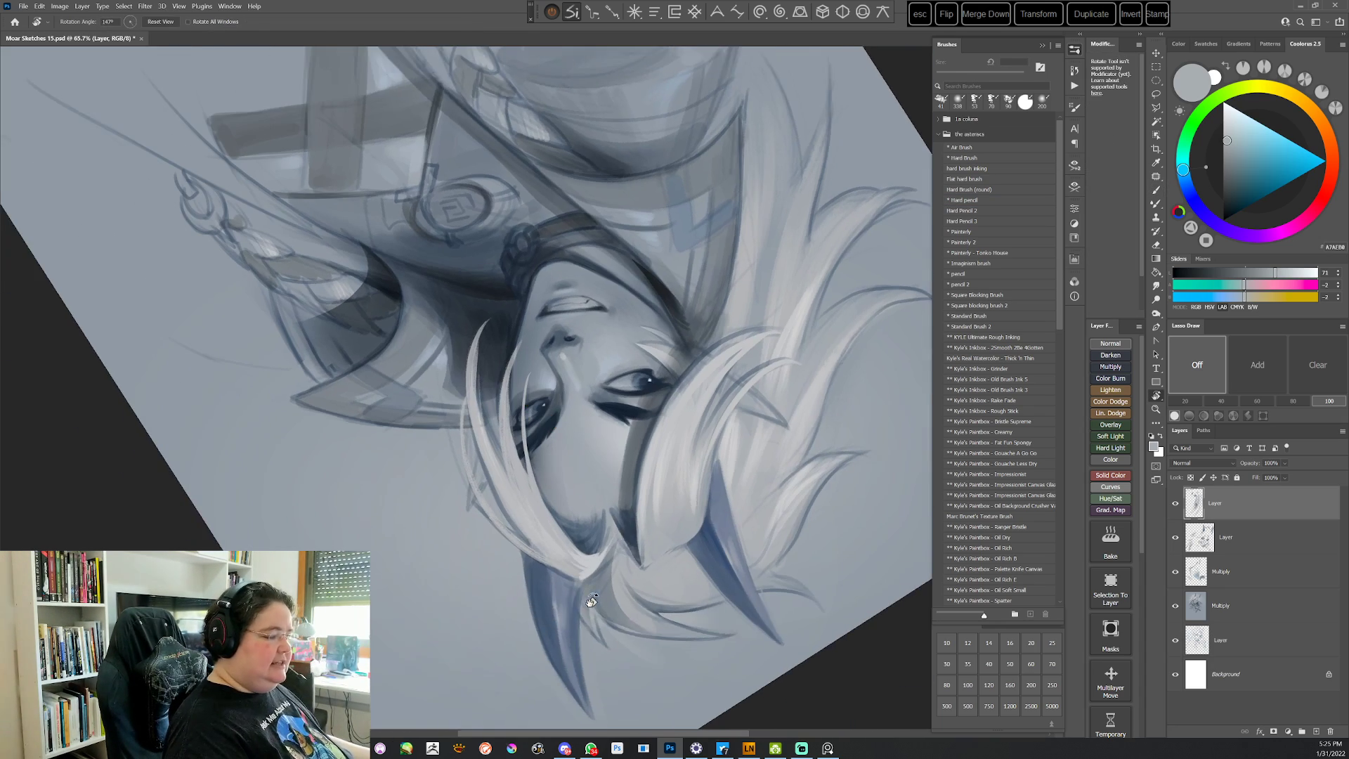
key("space")
left_click_drag(702, 518, 613, 453)
left_click(616, 283, "alt")
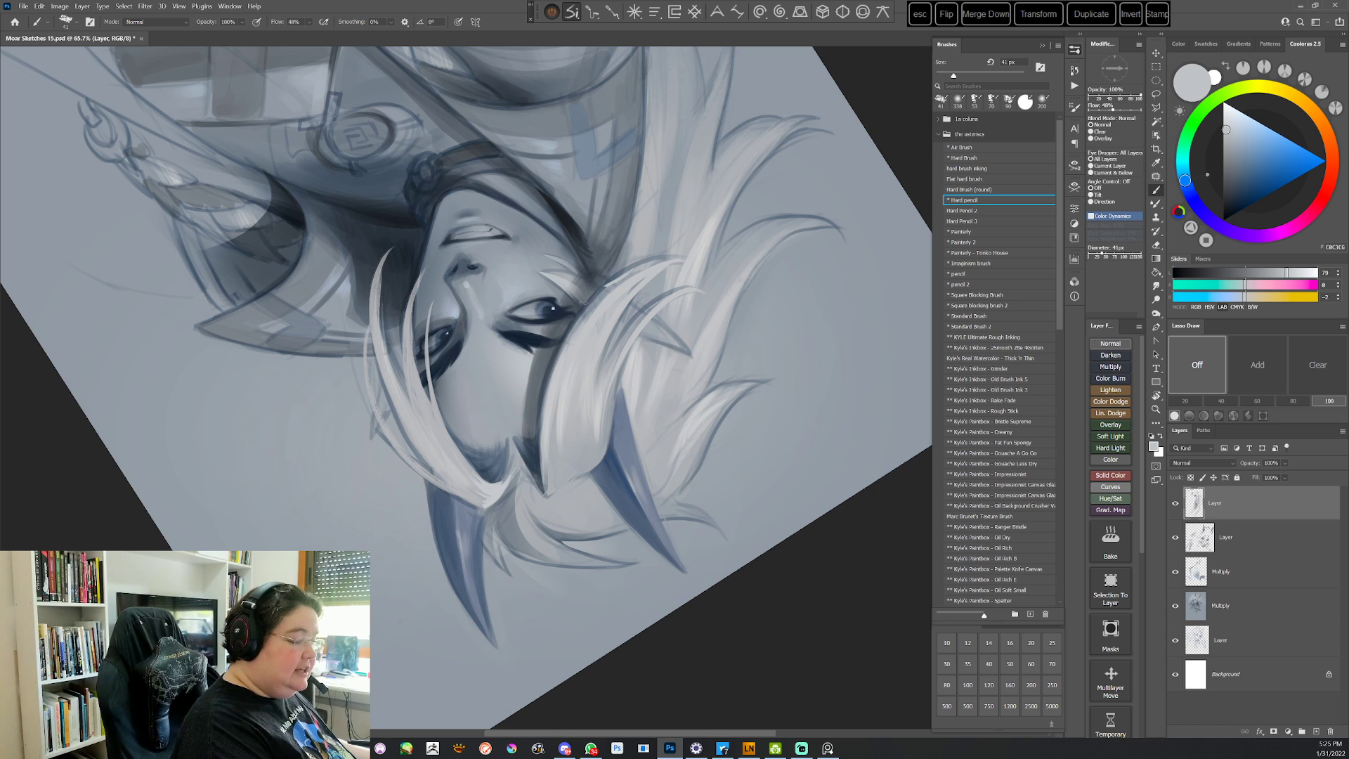
left_click(602, 308, "alt")
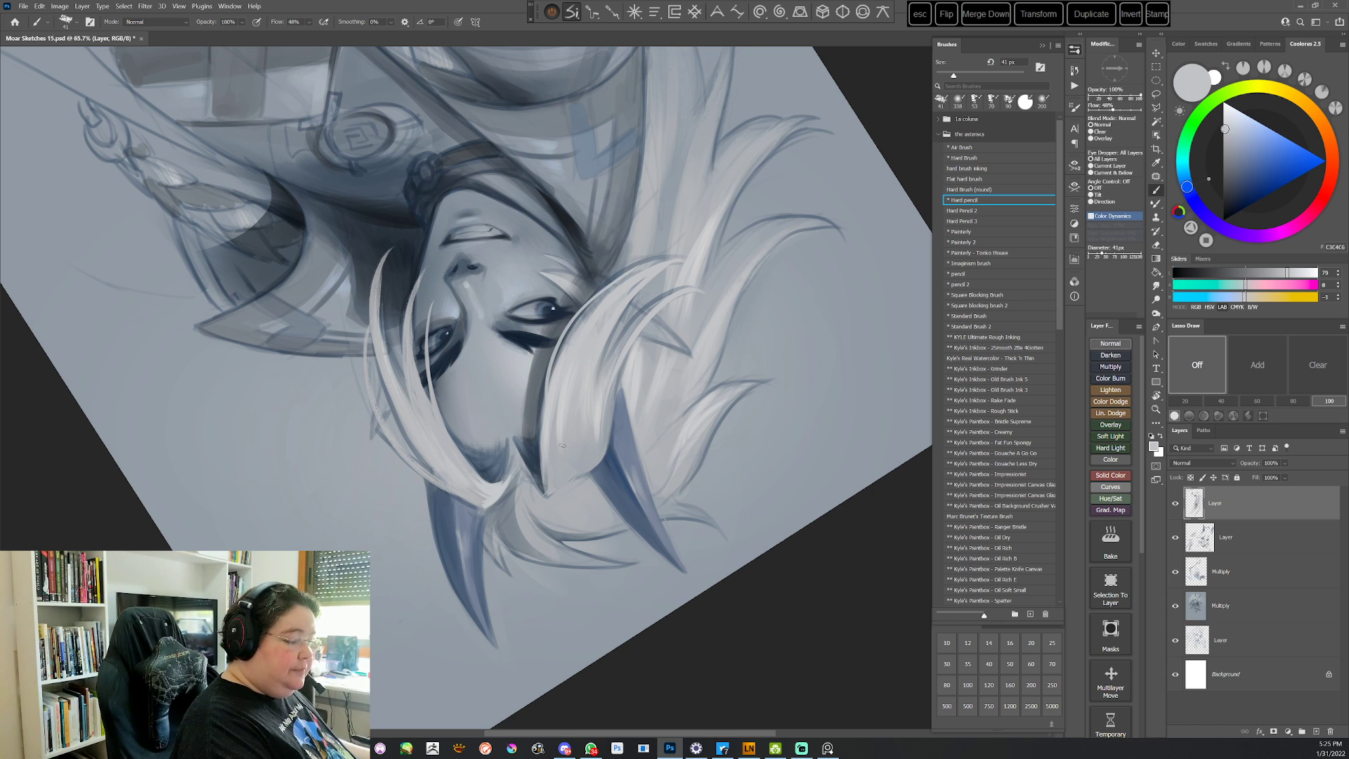
left_click(609, 300, "alt")
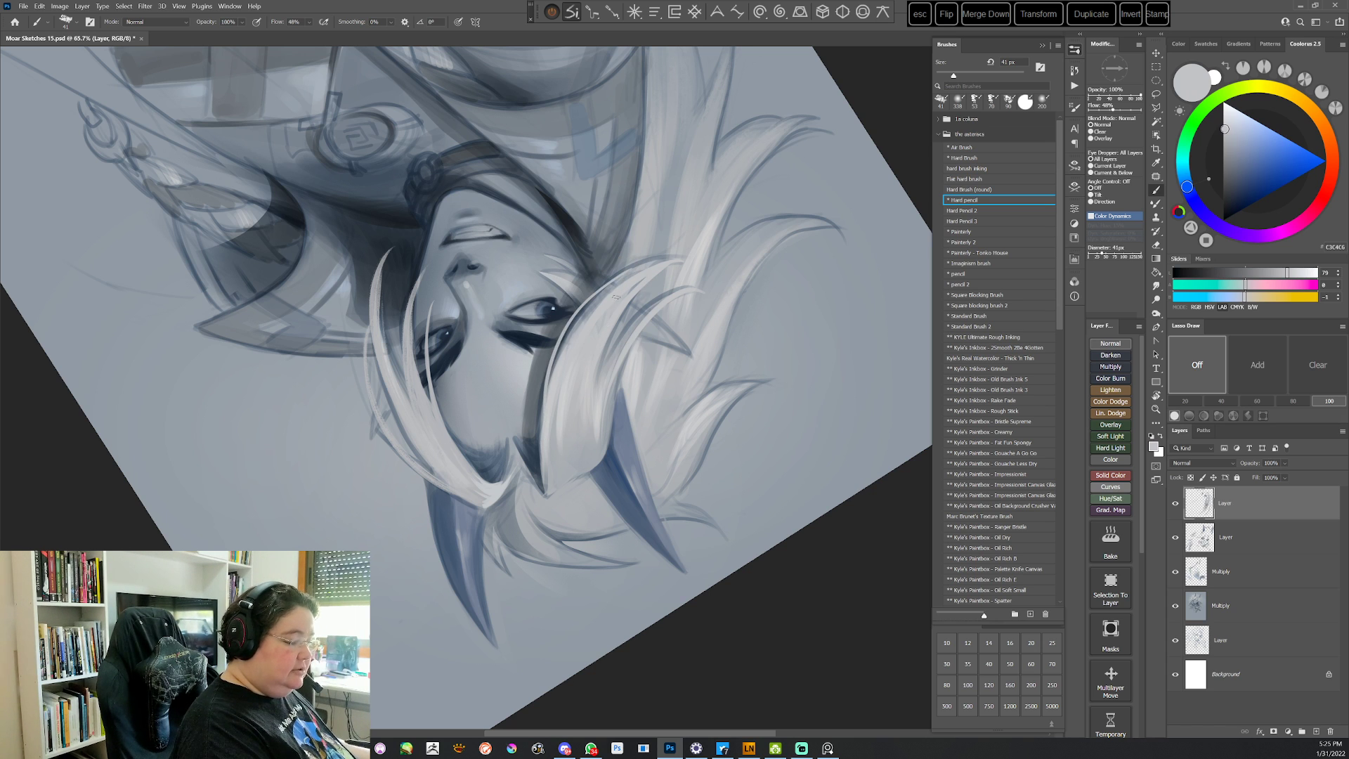
left_click_drag(622, 271, 545, 404)
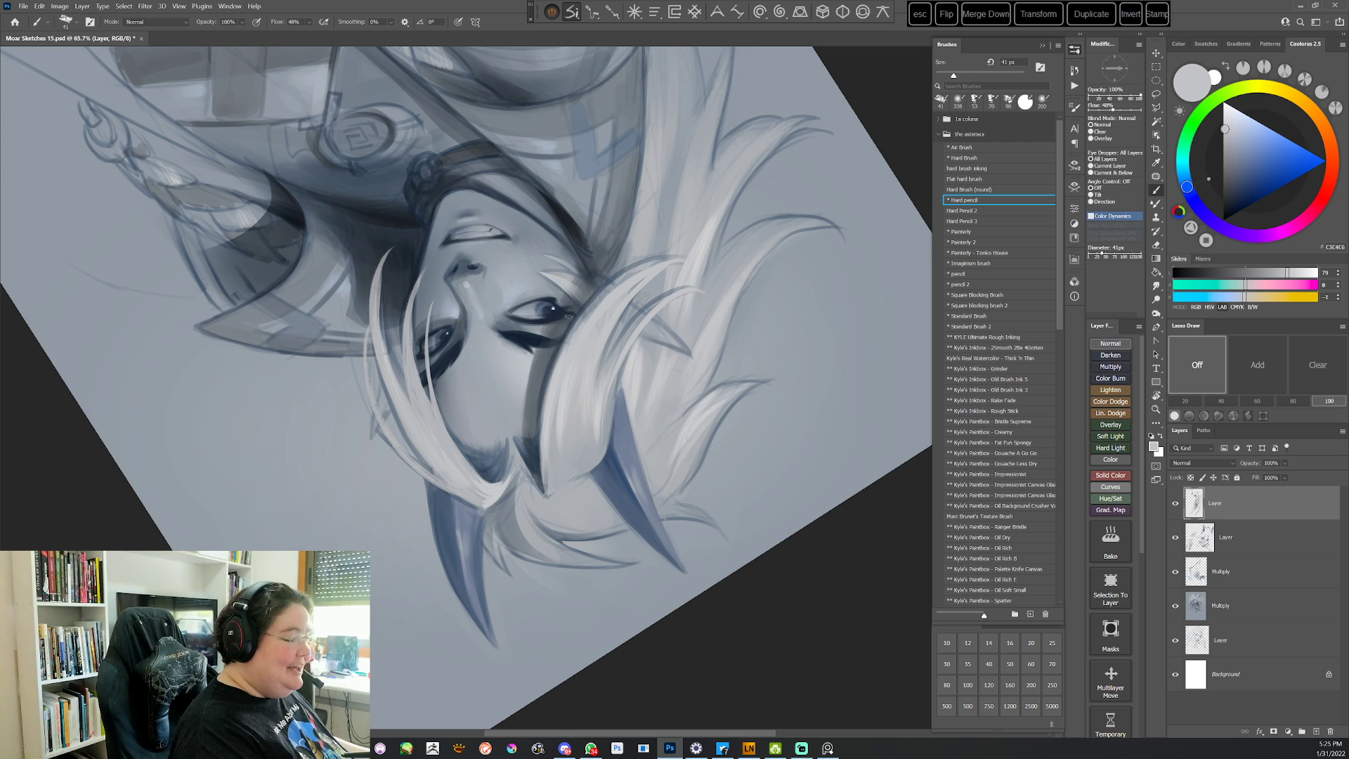
left_click_drag(618, 277, 541, 422)
left_click_drag(576, 316, 541, 397)
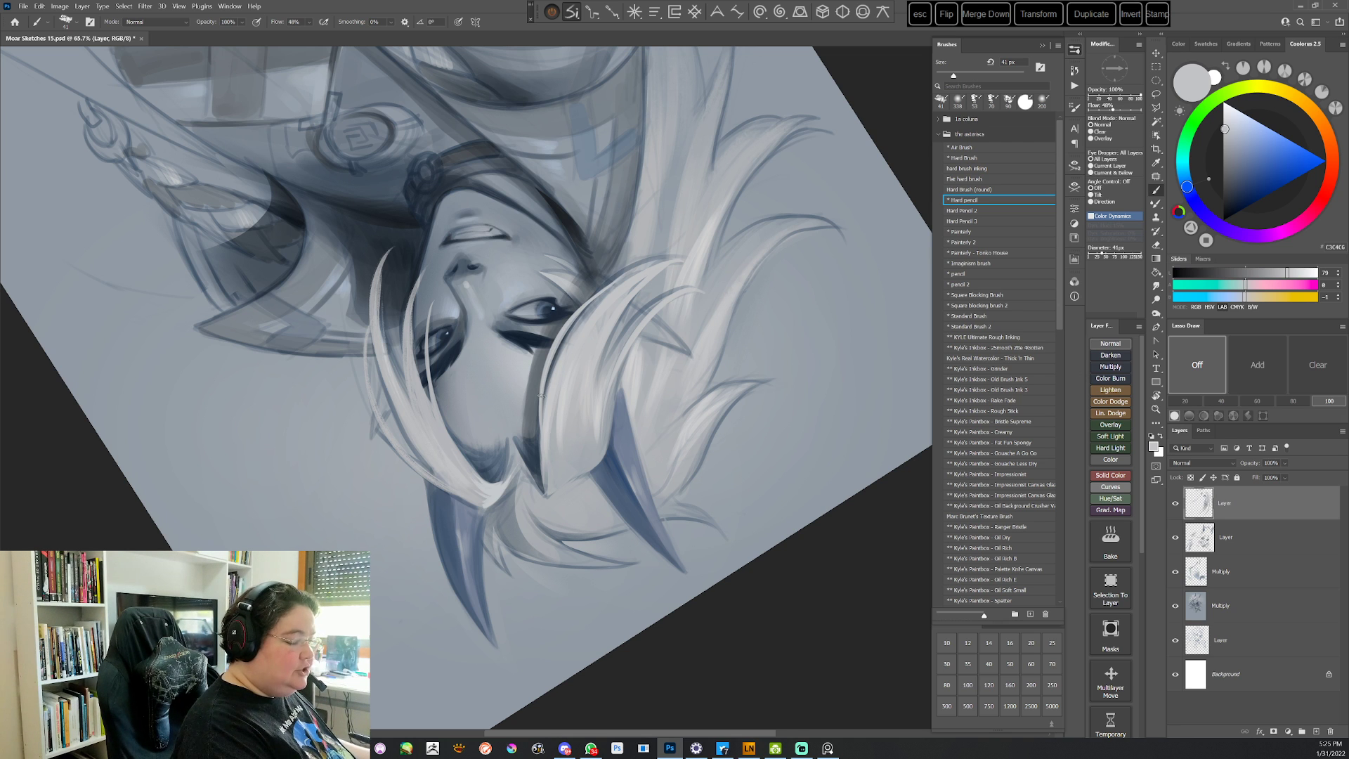
key("Escape")
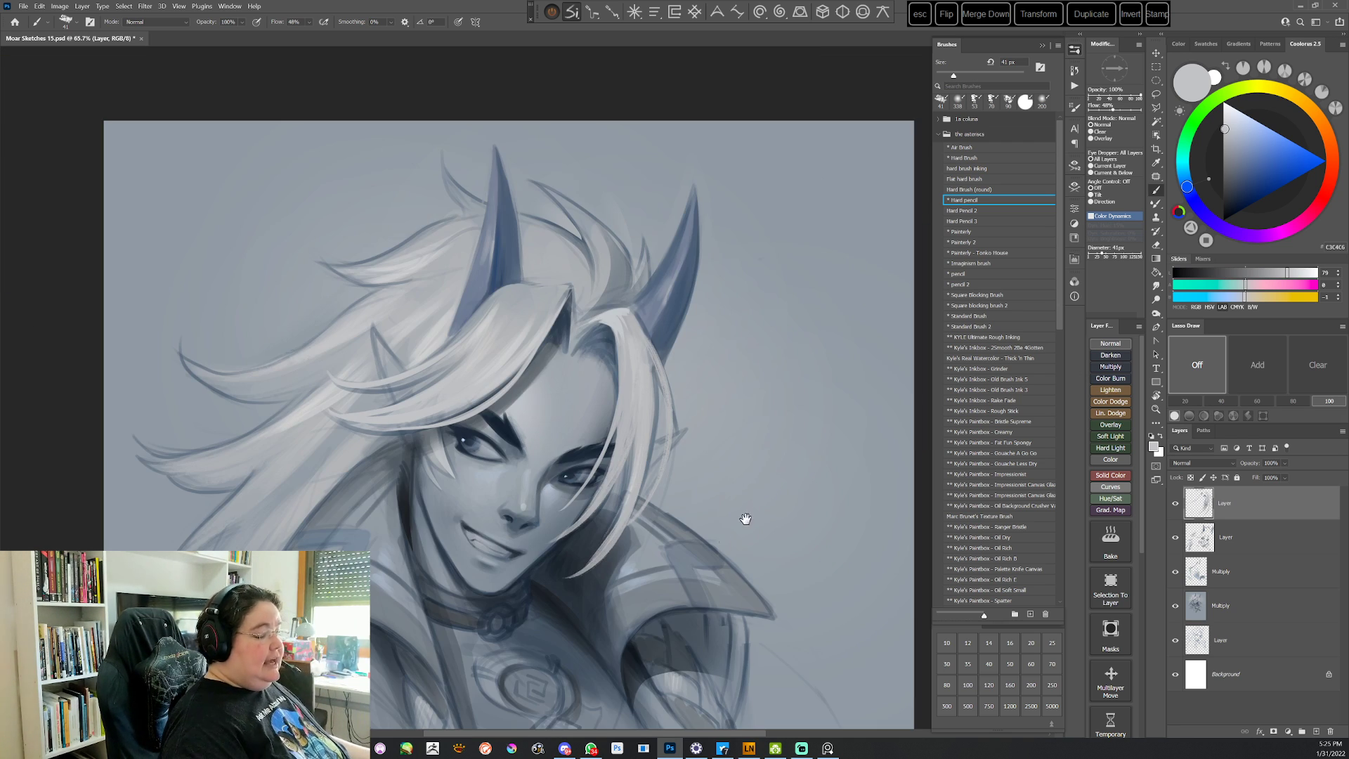
Choose Standard Brush 2 at 21 px and refine the skin around the eyebrow below the fringe with sampled grey-blue tones
left_click_drag(746, 518, 759, 439)
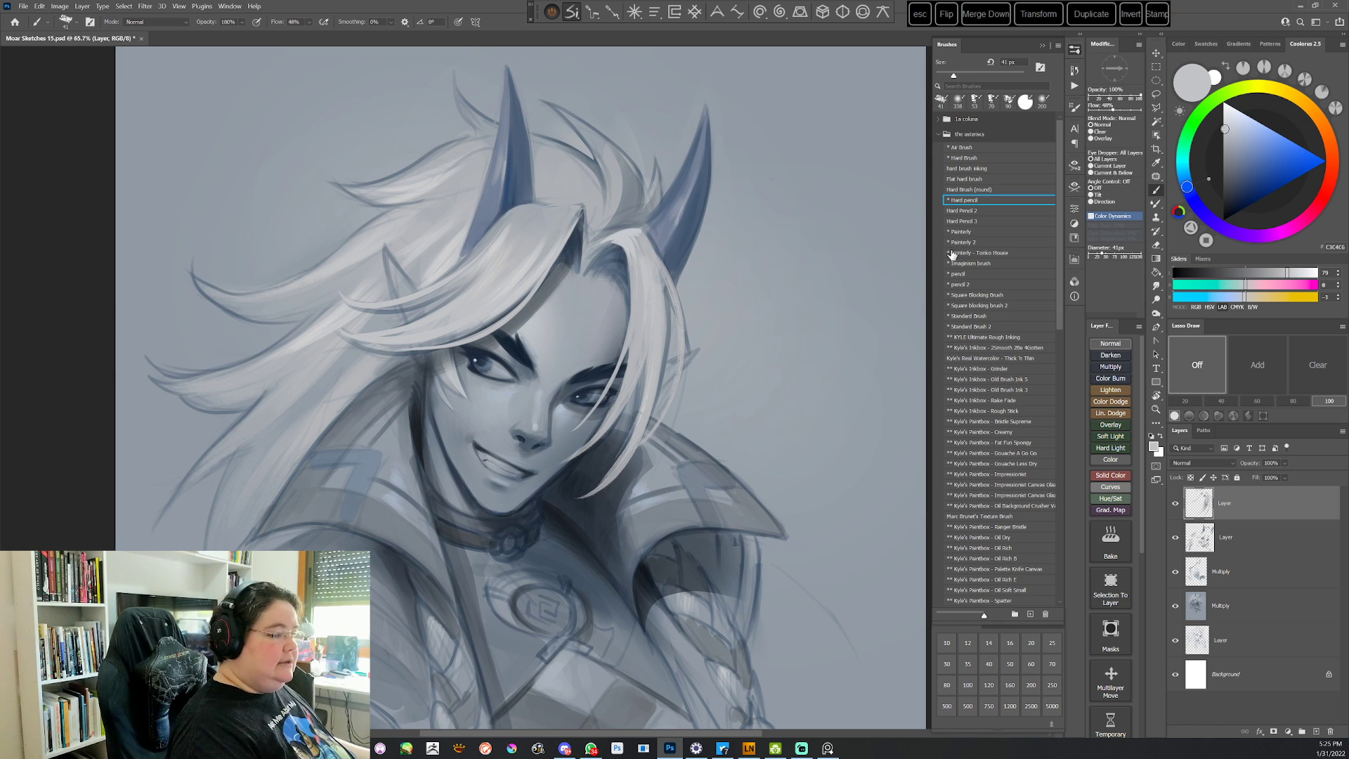
left_click_drag(706, 513, 711, 482)
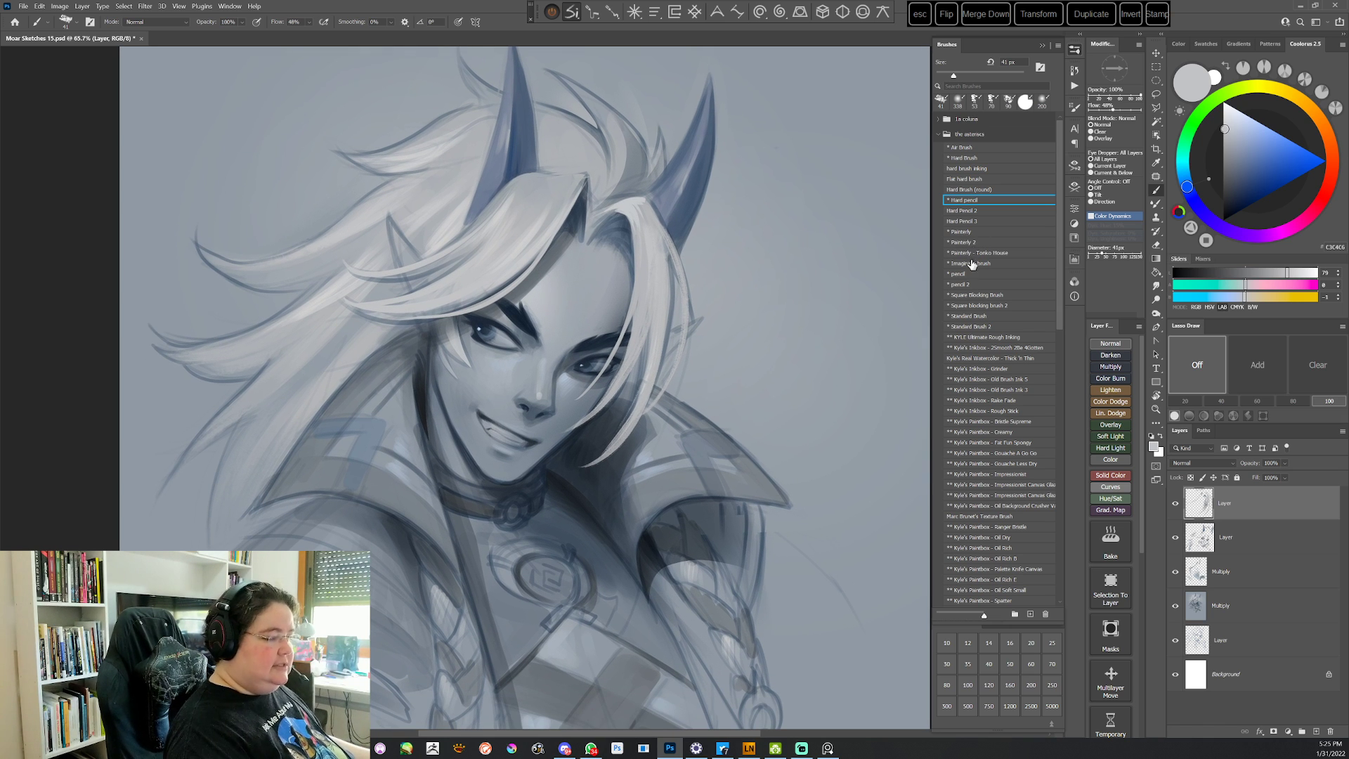
left_click(976, 328)
right_click(598, 290)
left_click(659, 314)
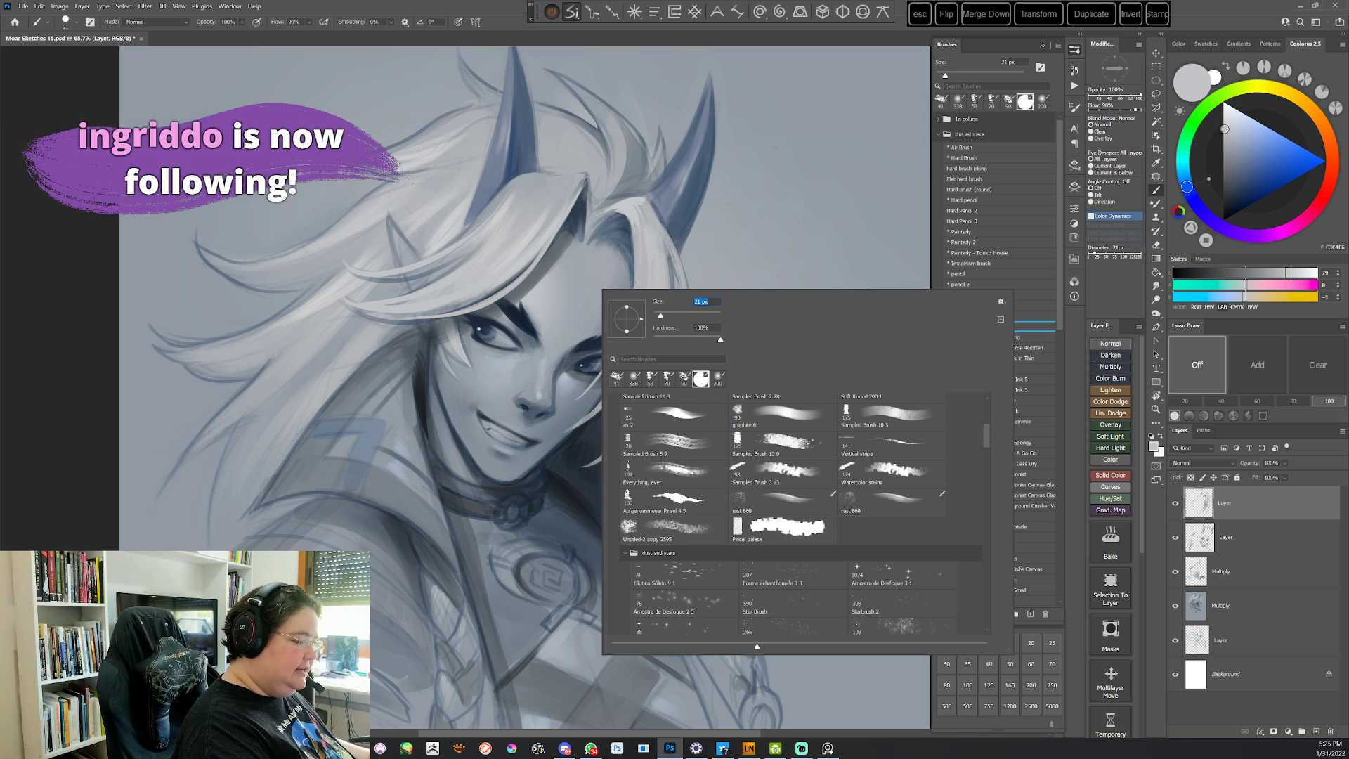
key("Return")
left_click(510, 324, "alt")
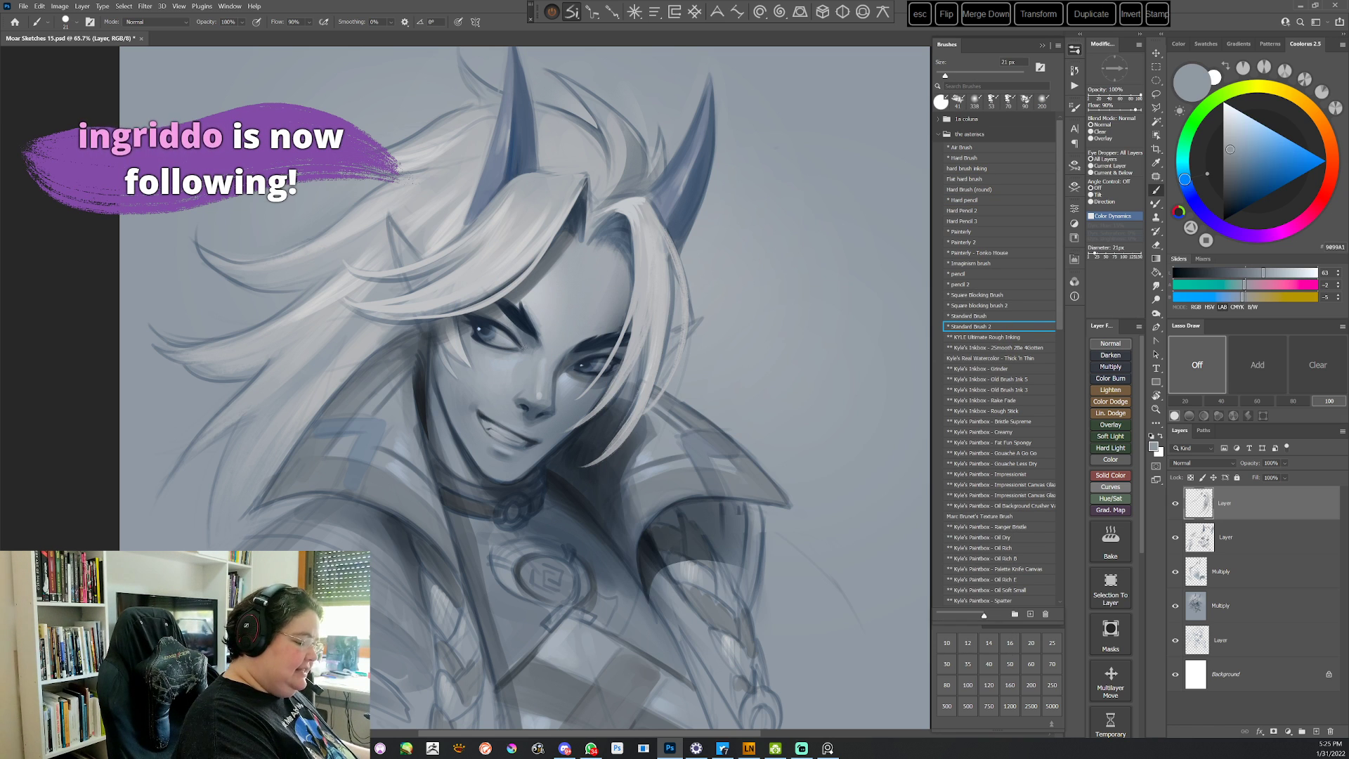
key("r")
mouse_move(612, 315)
left_mouse_down()
mouse_move(577, 485)
mouse_move(522, 498)
left_mouse_up()
key("b")
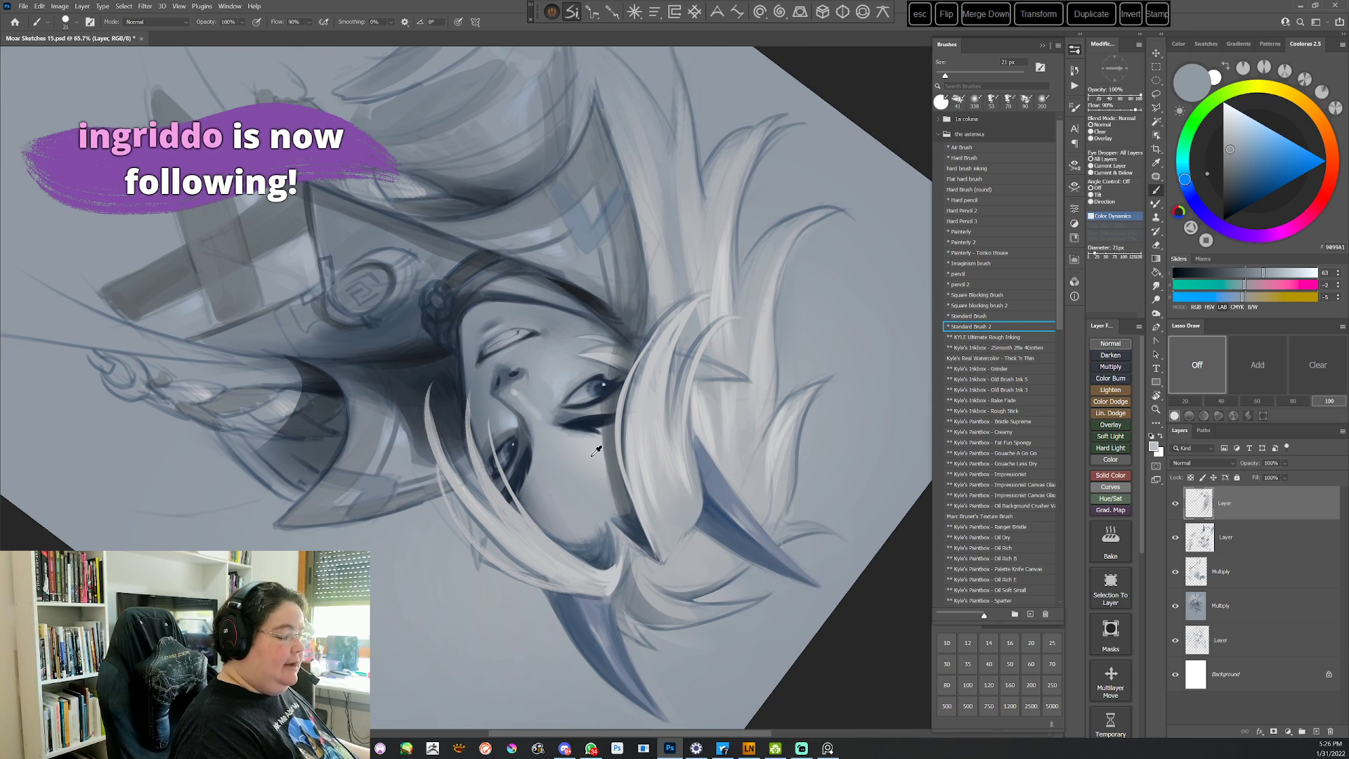
left_click(599, 446, "alt")
left_click(552, 413, "alt")
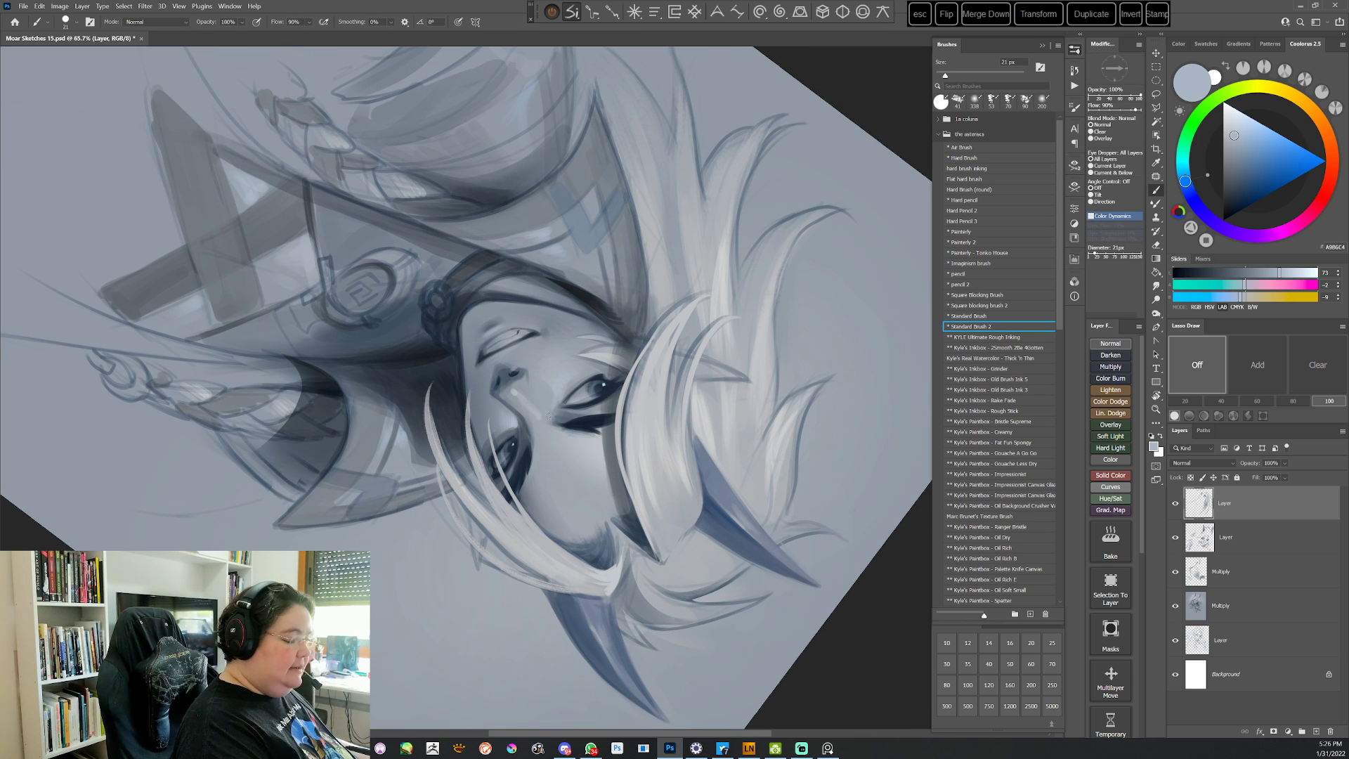
key("Escape")
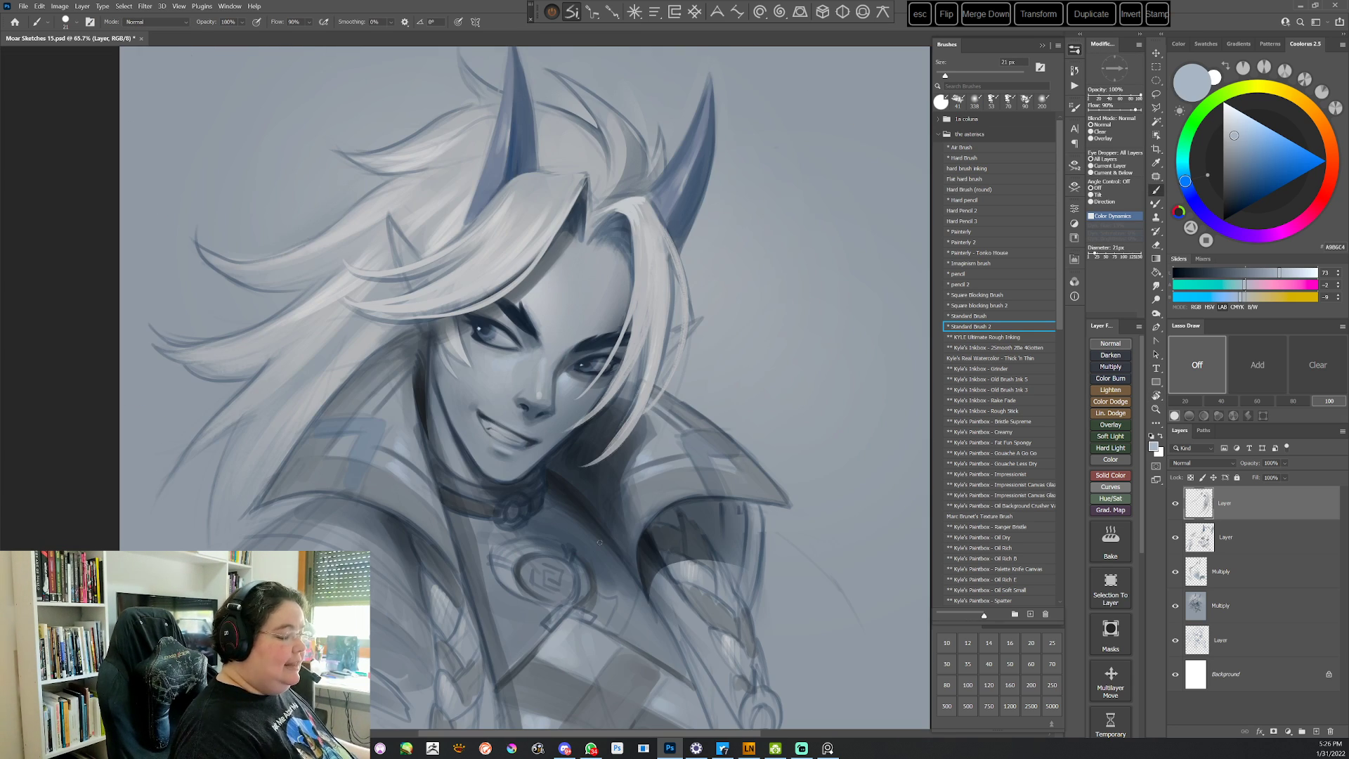
Touch up the shading on the nose with grey-blue tones sampled from the nose area
left_click(526, 393, "alt")
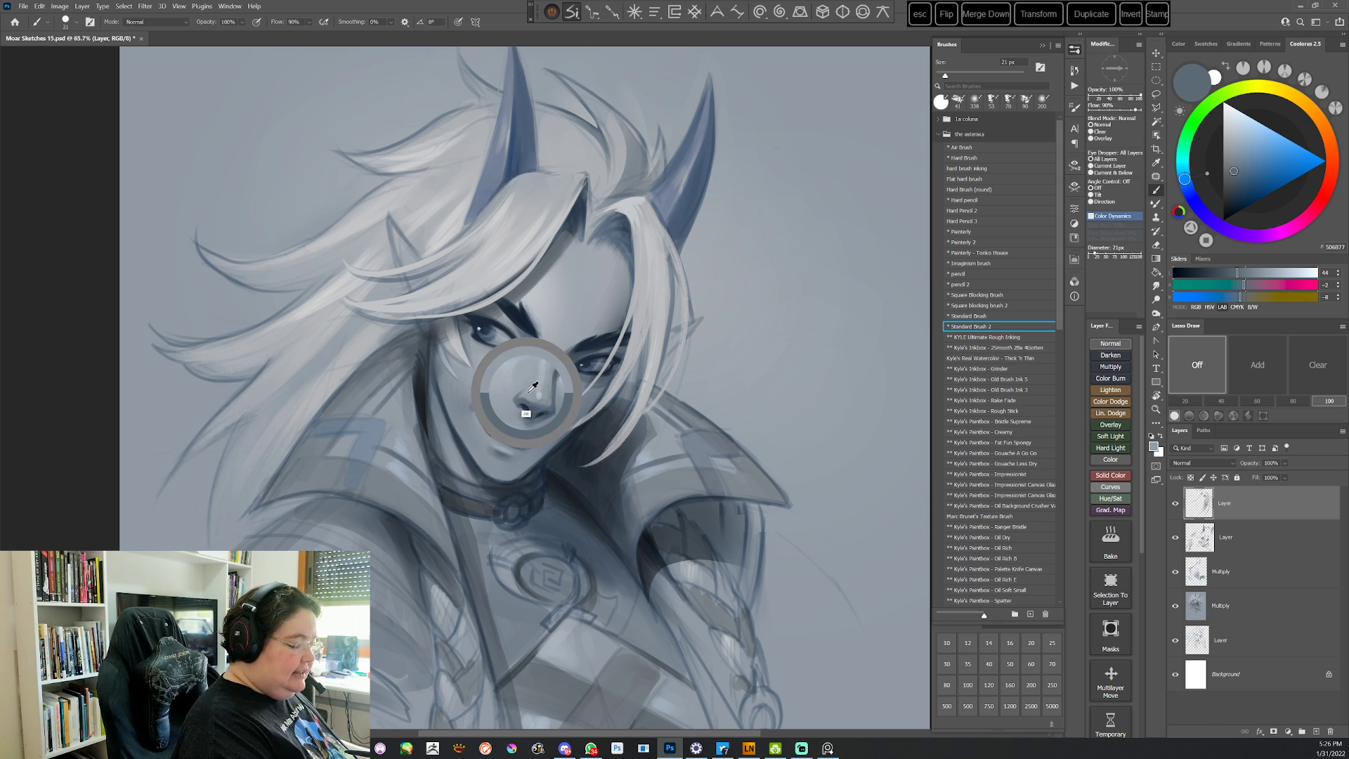
key("r")
mouse_move(737, 379)
left_mouse_down()
mouse_move(723, 279)
mouse_move(703, 254)
left_mouse_up()
key("Escape")
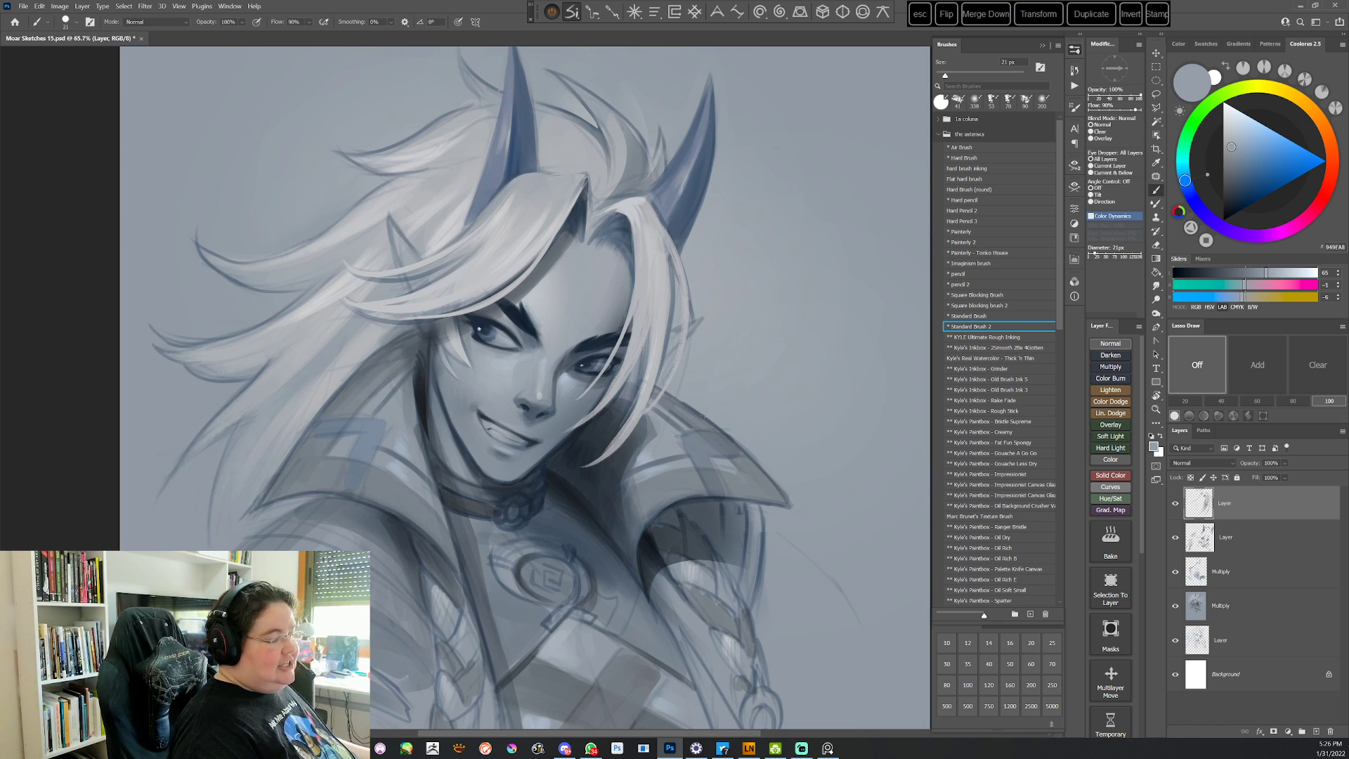
Lasso the lit plane of the nose, brighten it with the Air Brush at 200 px in a sampled light grey-blue, and deselect
key("l")
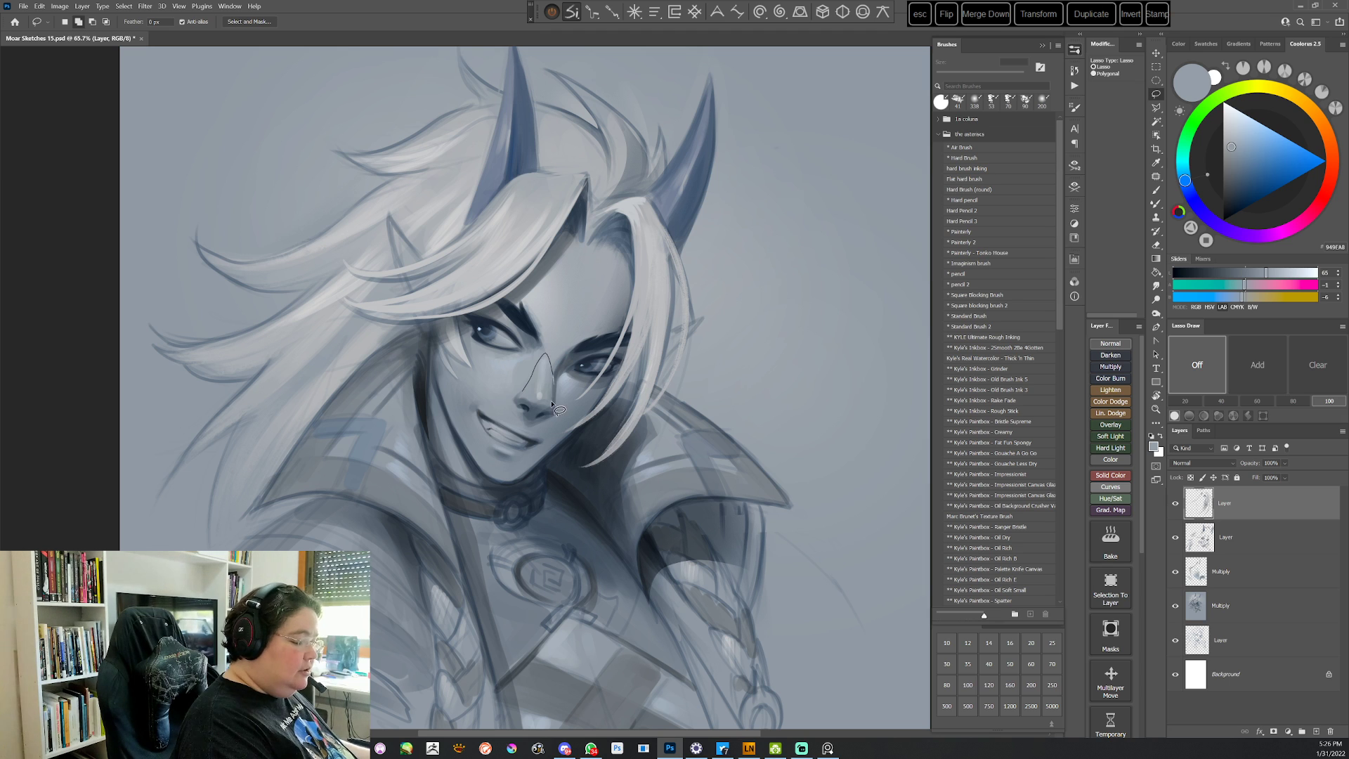
left_click_drag(558, 410, 529, 395)
key("b")
left_click(548, 343, "alt")
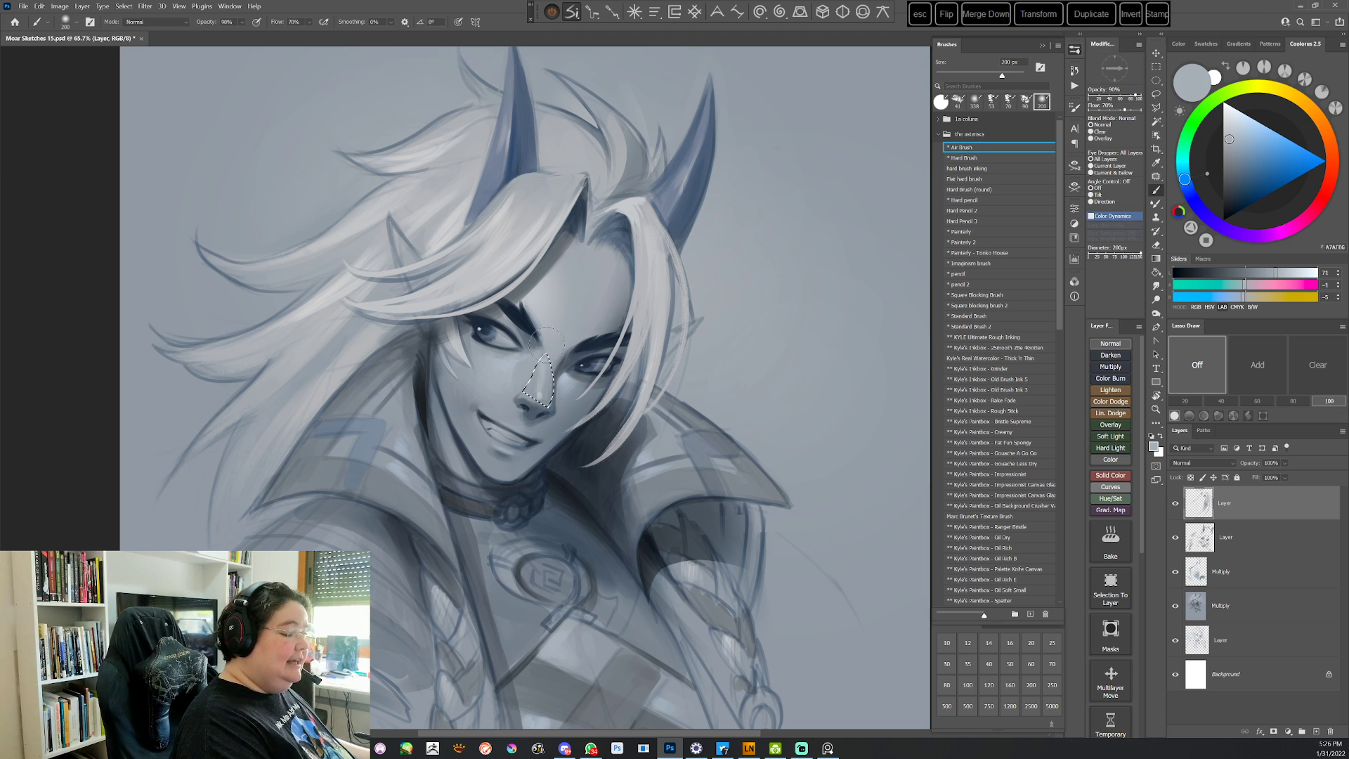
left_click_drag(547, 345, 535, 393)
key("ctrl+d")
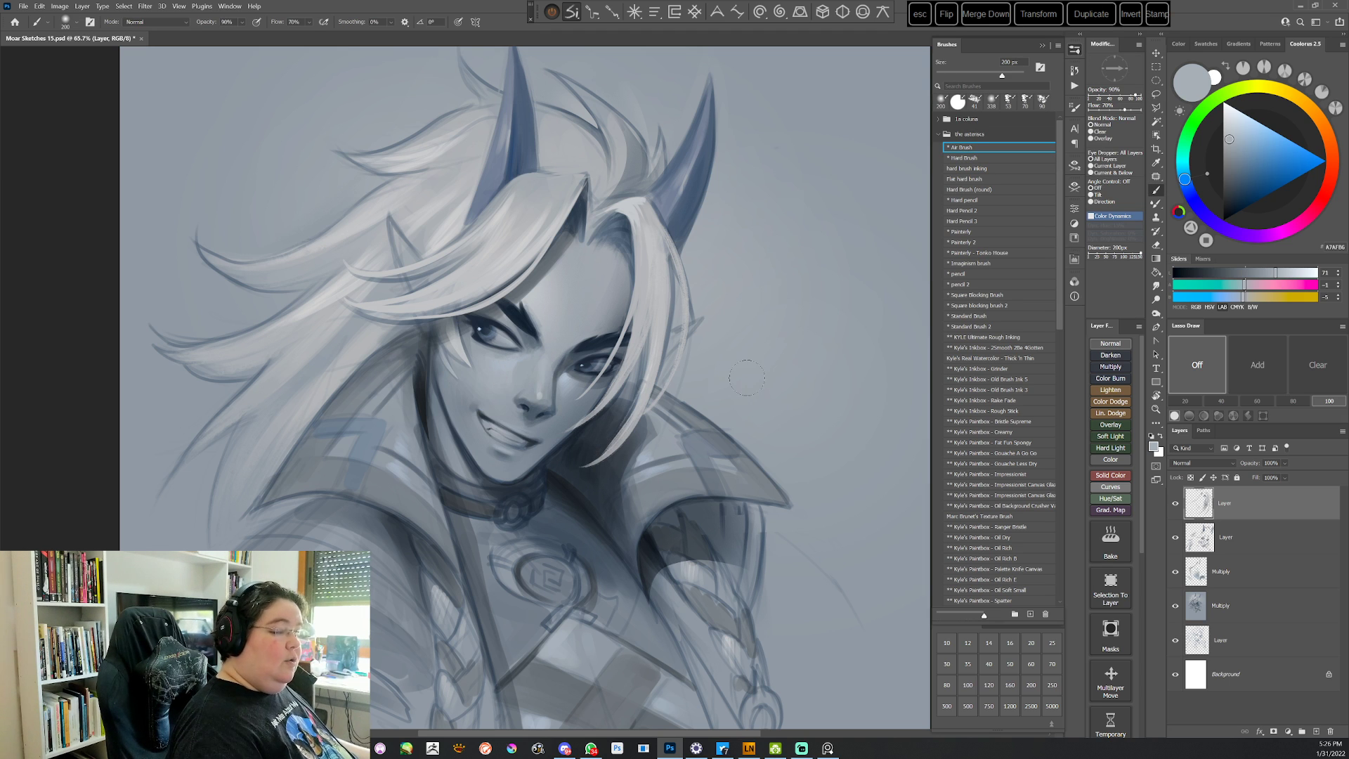
Lasso the nose again down to its tip, airbrush it with a paler tone sampled from the forehead, and deselect
key("l")
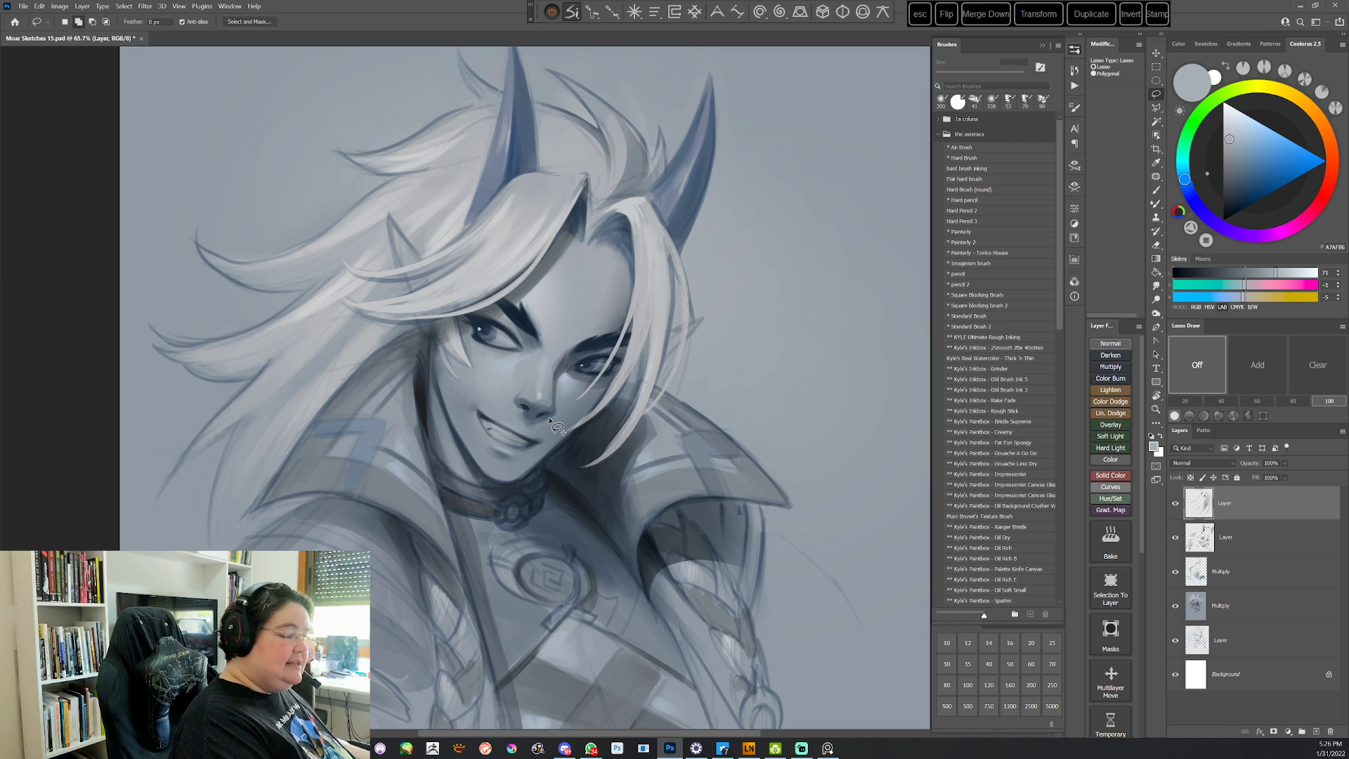
left_click_drag(549, 414, 548, 353)
key("i")
left_click(578, 318)
key("b")
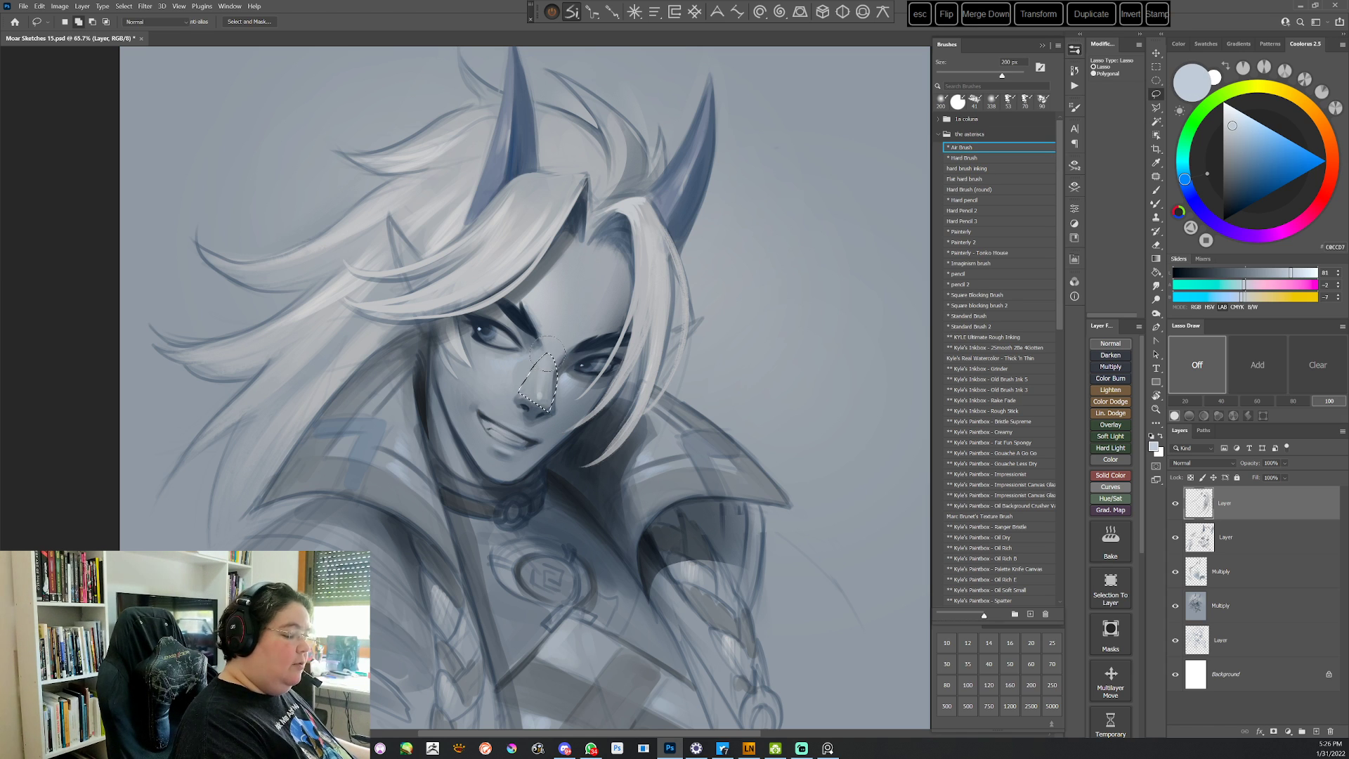
key("b")
key("ctrl+d")
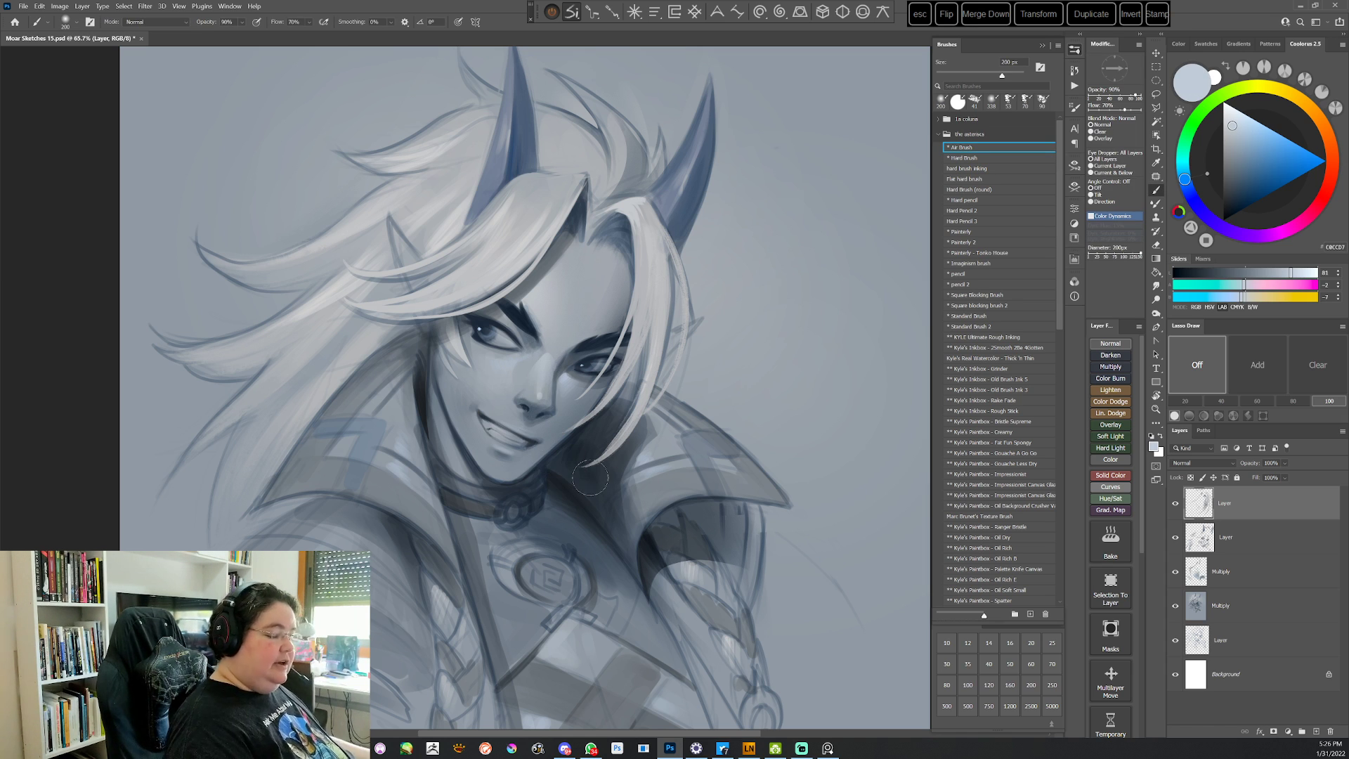
Choose Standard Brush 2 at 42 px and refine the nose bridge with light grey-blue tones sampled from the surrounding skin
left_click(975, 327)
key("r")
mouse_move(649, 372)
left_mouse_down()
mouse_move(536, 512)
mouse_move(439, 469)
left_mouse_up()
left_click_drag(609, 448, 597, 387)
key("b")
right_click(608, 287)
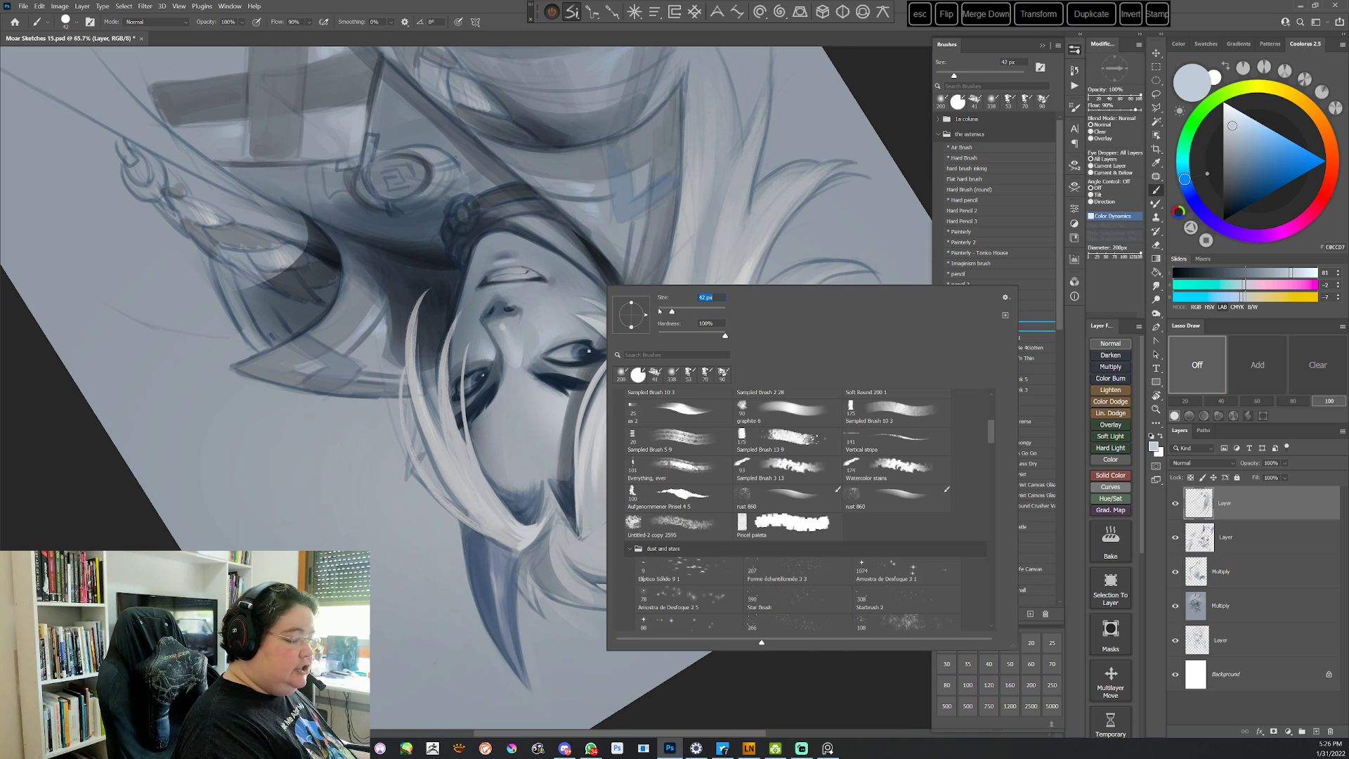
left_click(526, 357, "alt")
left_click(525, 354, "alt")
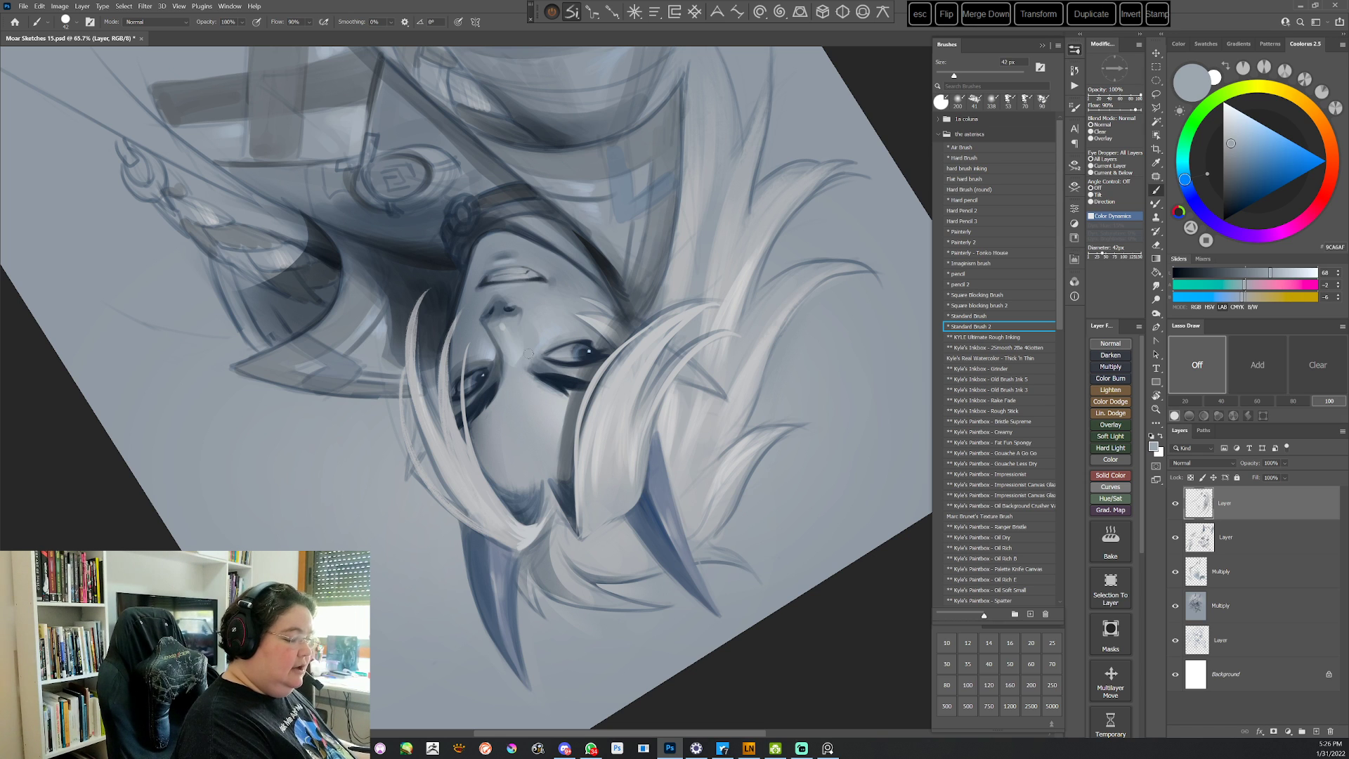
key("Escape")
Blend the skin between the nose bridge and the hair-covered eye with dark and mid grey-blue tones sampled there
left_click(537, 407, "alt")
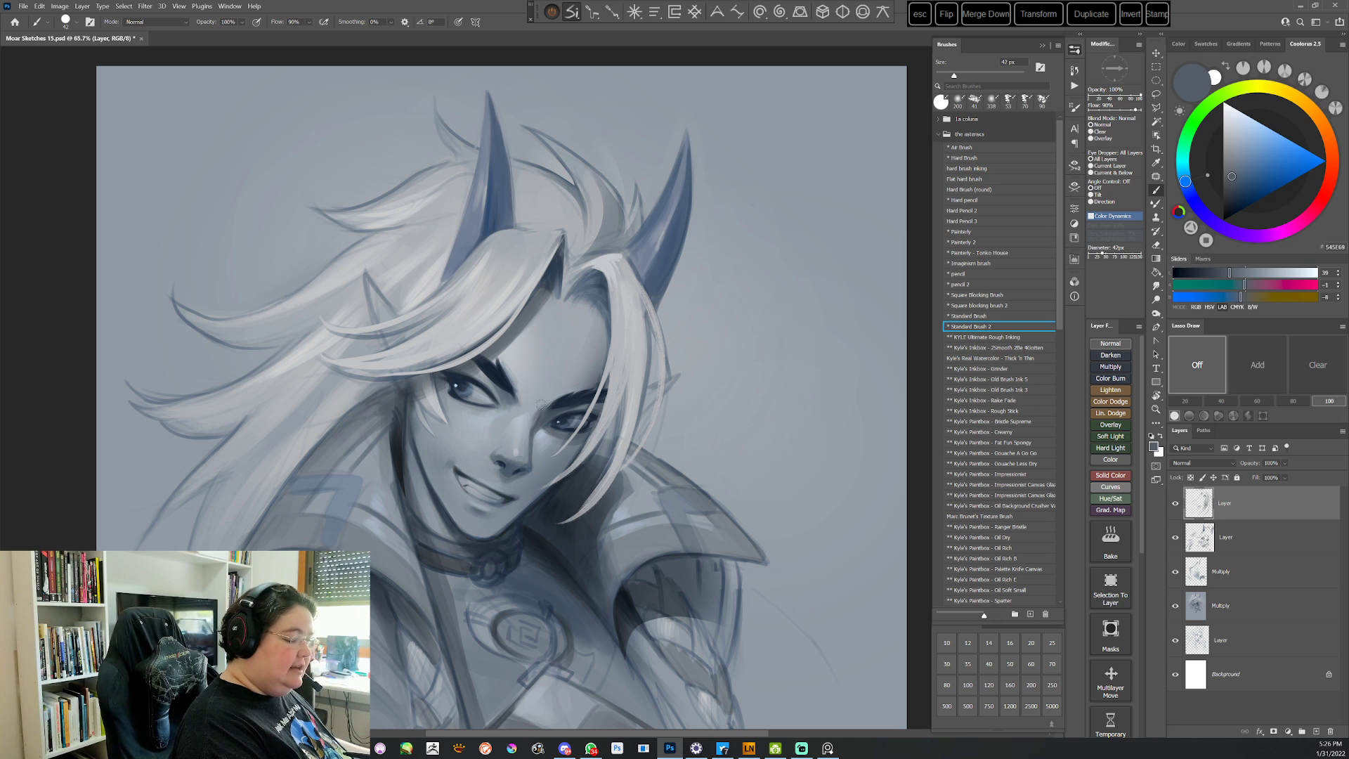
left_click(541, 431, "alt")
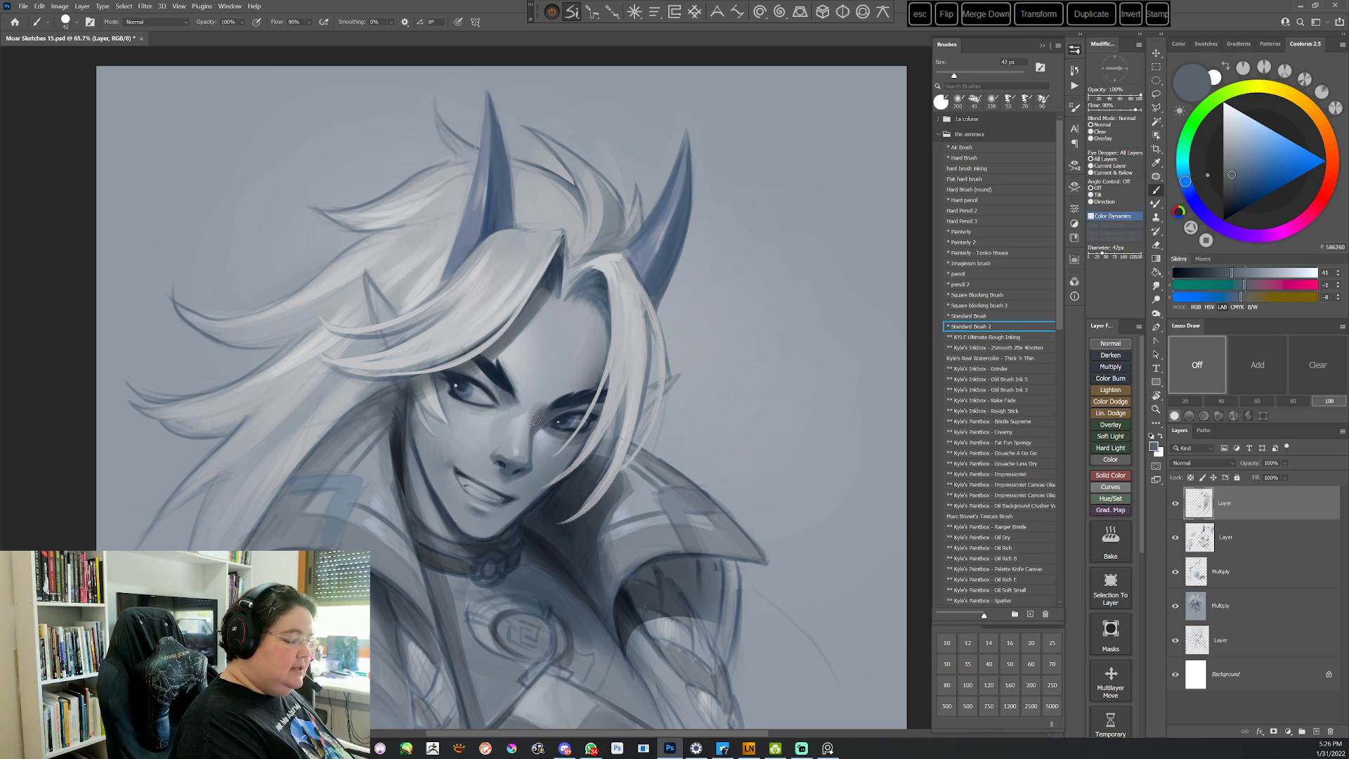
left_click(526, 437, "alt")
left_click(536, 420, "alt")
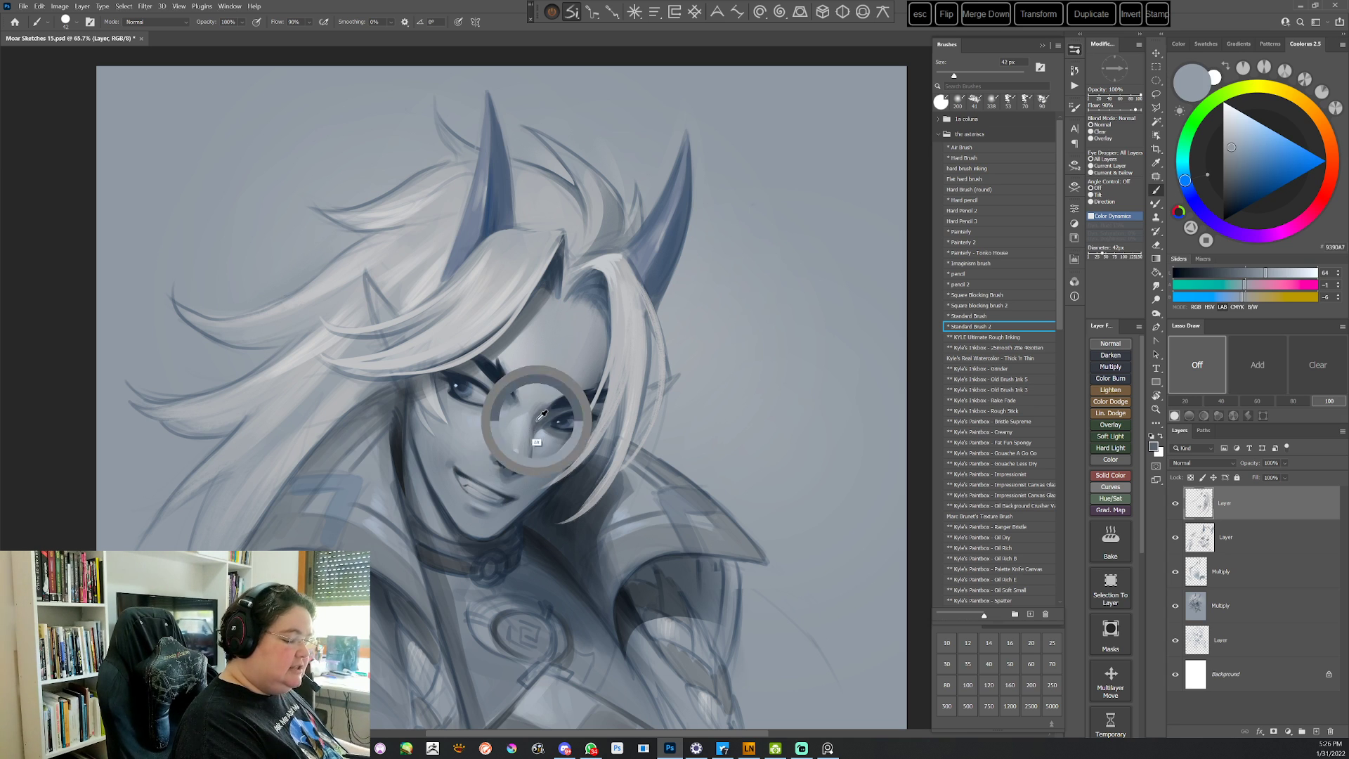
key("r")
mouse_move(625, 373)
left_mouse_down()
mouse_move(731, 391)
mouse_move(553, 576)
mouse_move(471, 565)
left_mouse_up()
key("b")
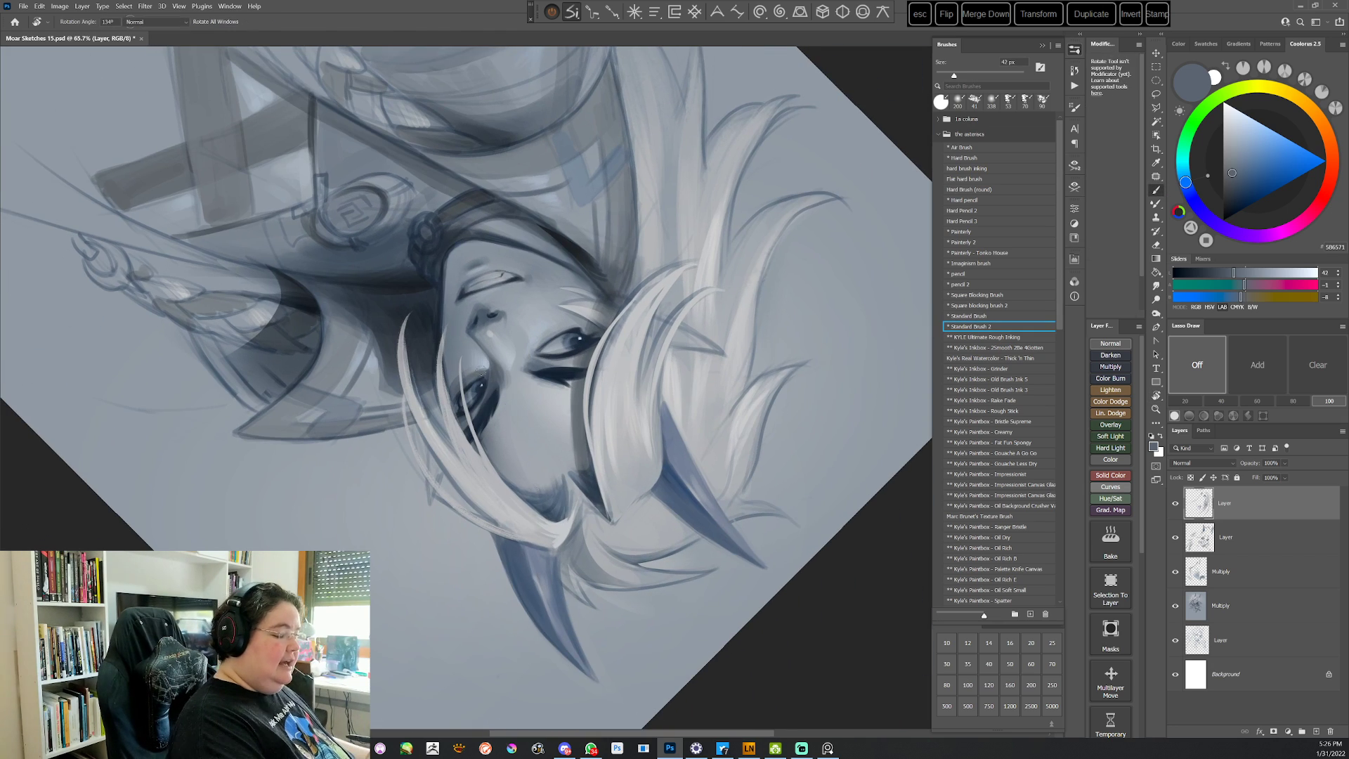
key("Escape")
Sample the dark navy of the eye beneath the hair strands and reduce the brush size for fine facial details
left_click(566, 415, "alt")
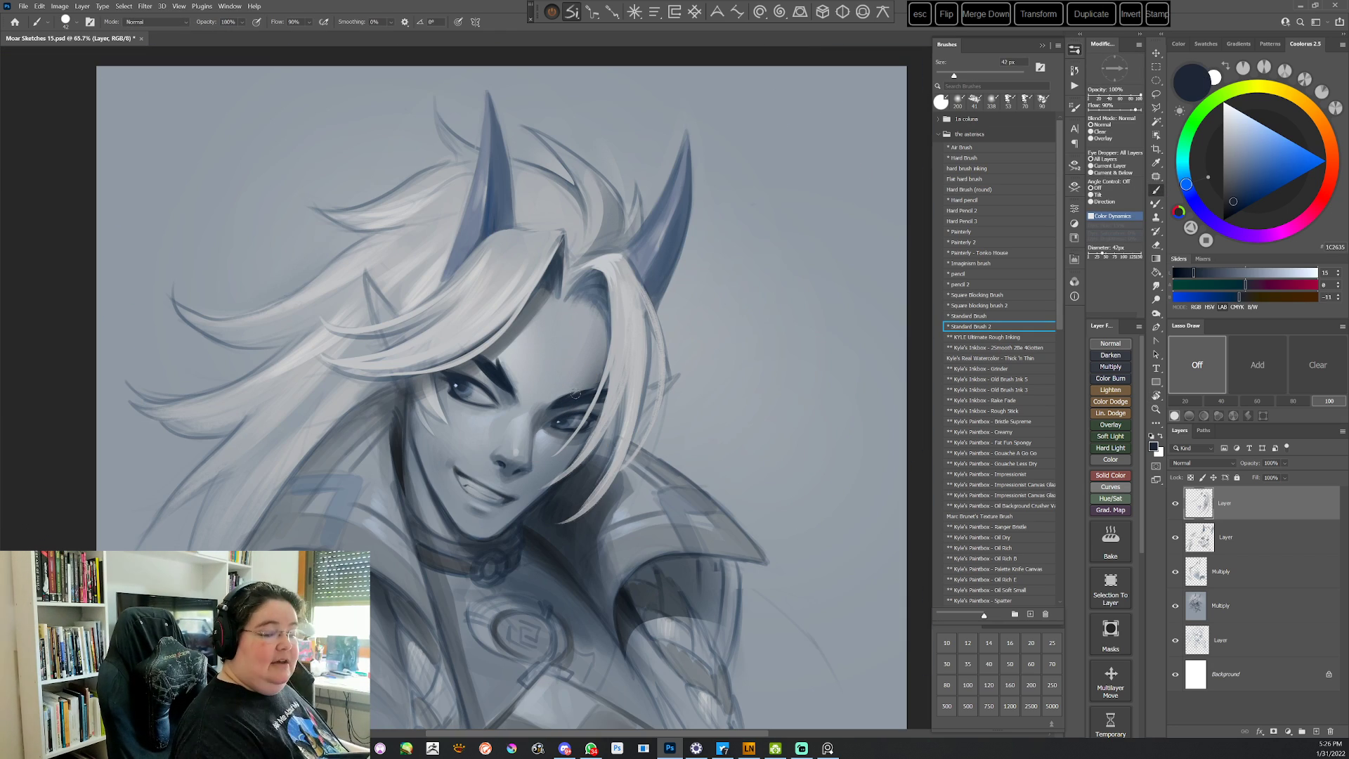
key("r")
left_click_drag(727, 406, 706, 306)
left_click_drag(650, 394, 632, 294)
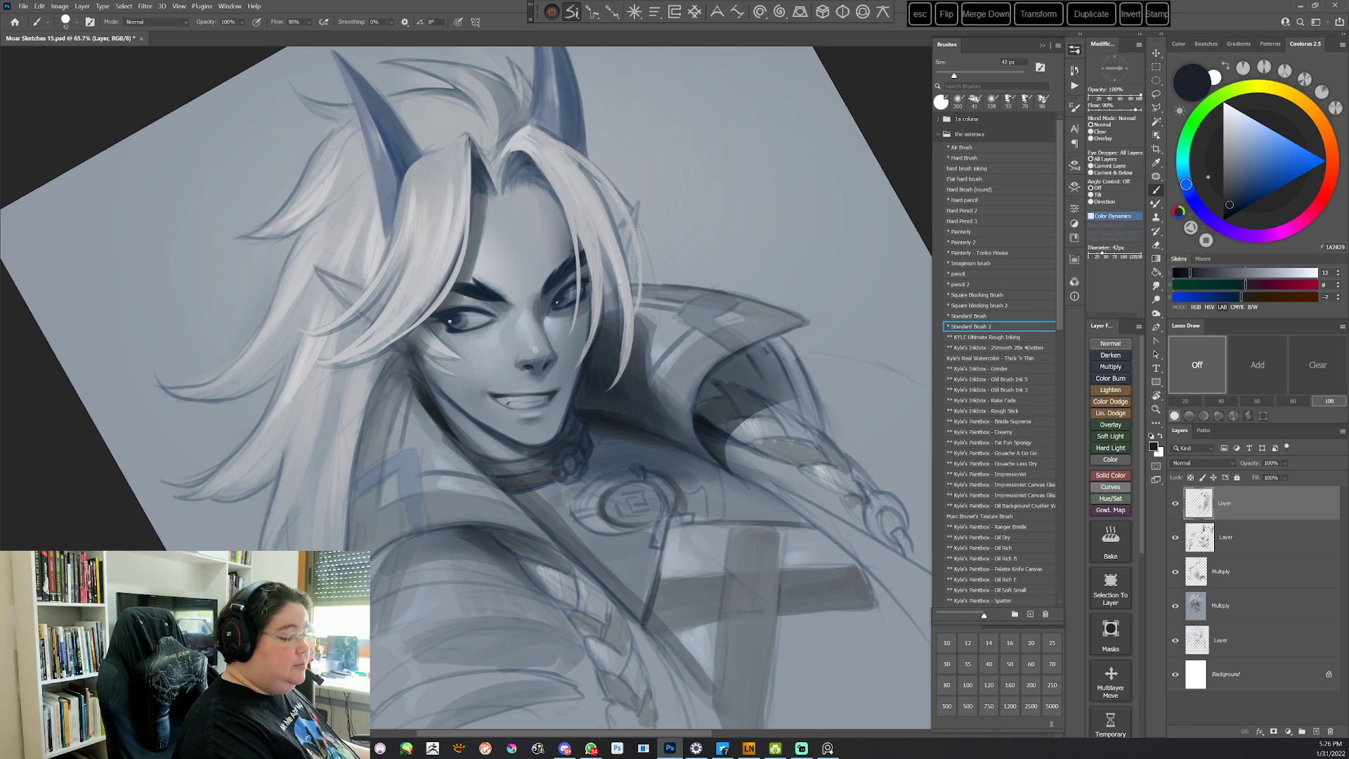
right_click(643, 227)
left_click(703, 254)
key("Escape")
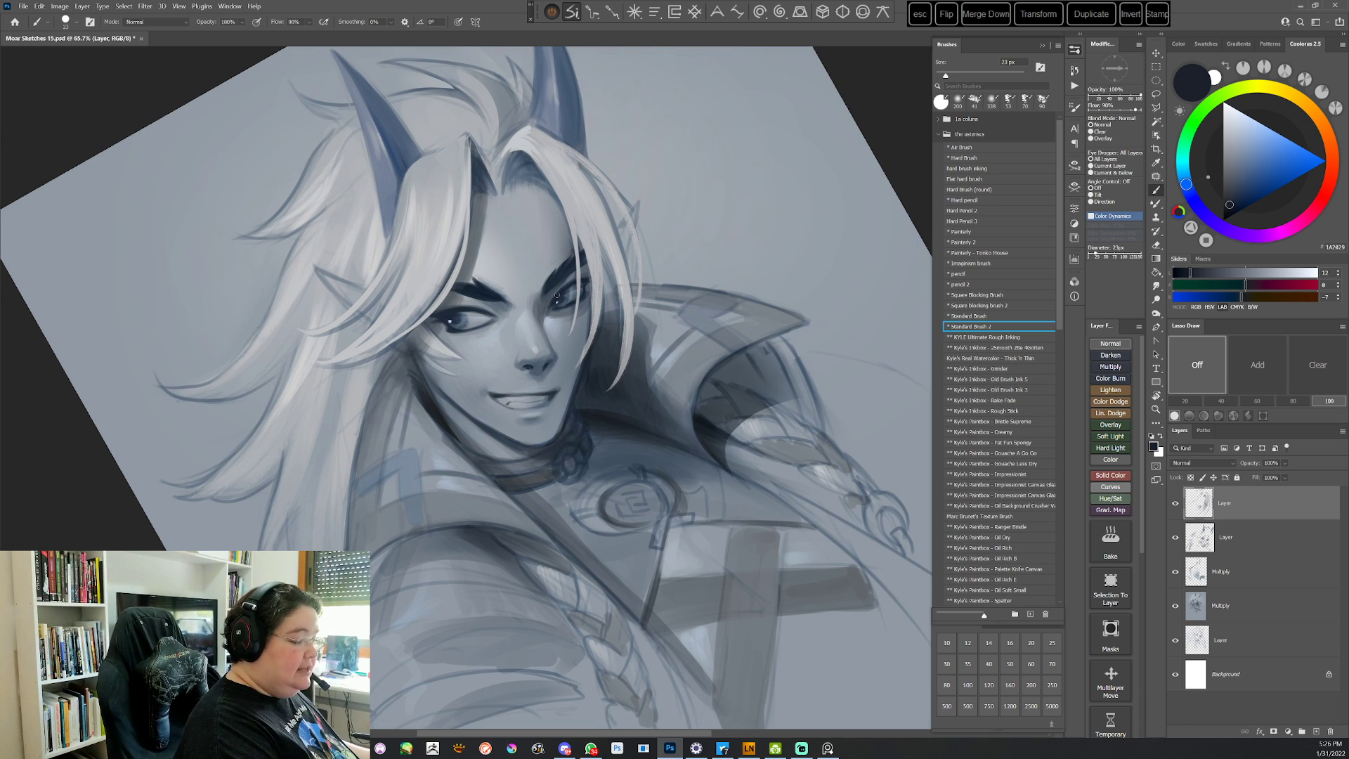
Set the brush to 15 px and paint fine dark accents on the face in the sampled navy
key("r")
mouse_move(803, 265)
left_mouse_down()
mouse_move(620, 518)
mouse_move(537, 551)
left_mouse_up()
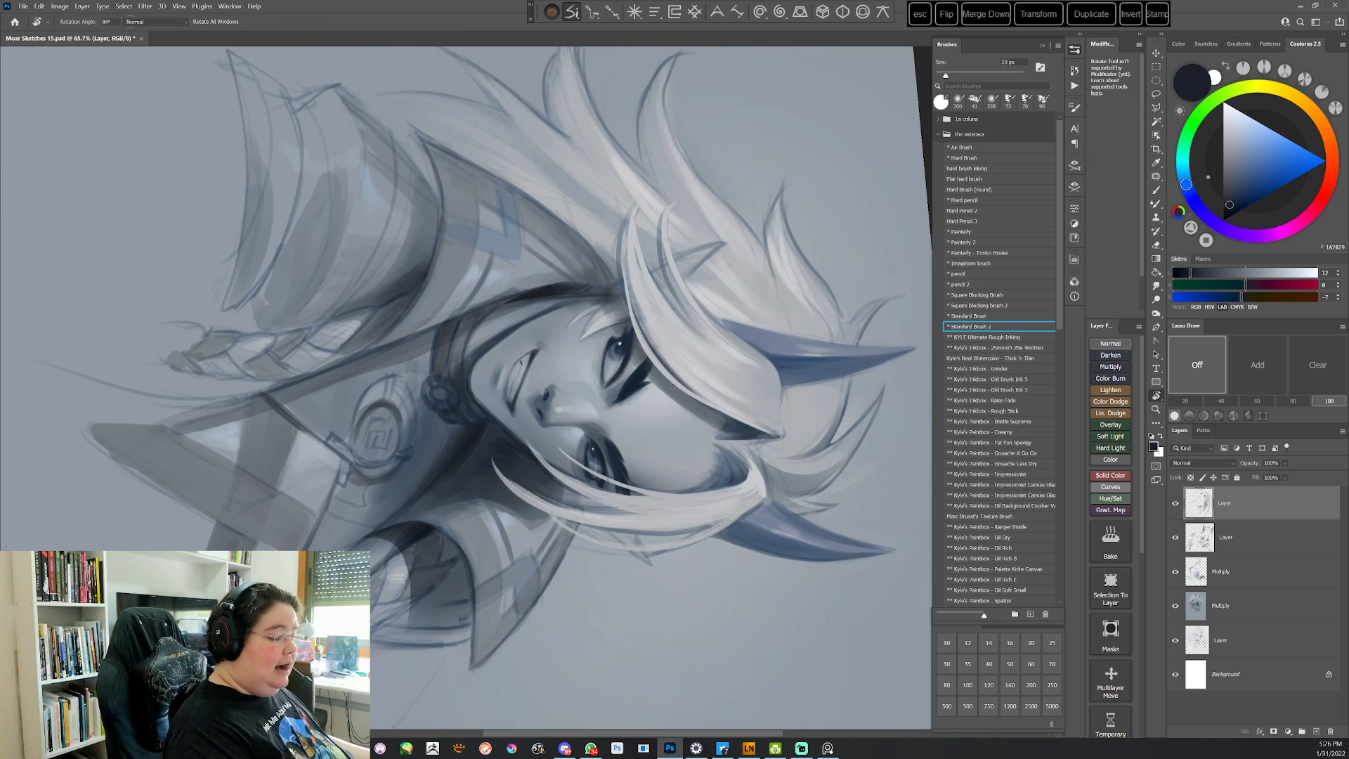
left_click_drag(675, 438, 639, 367)
right_click(640, 366)
type("15")
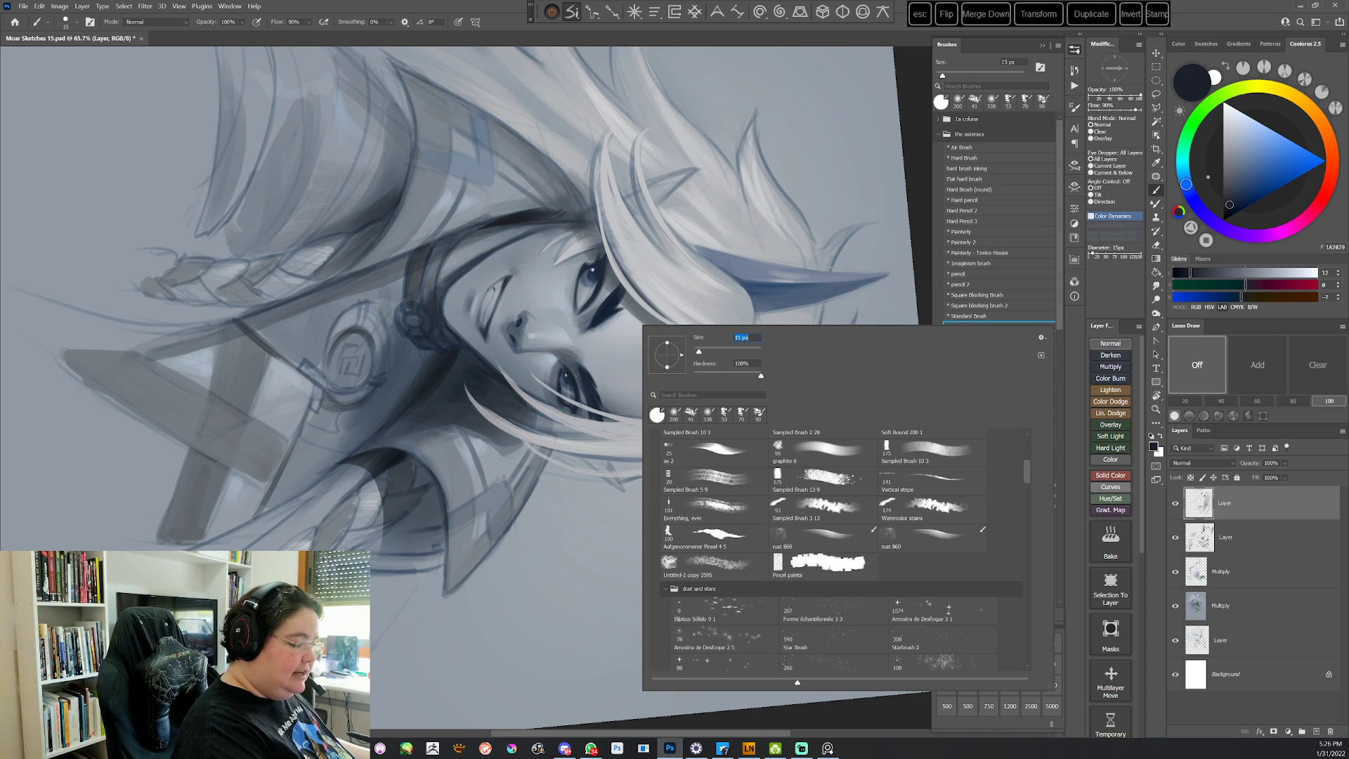
key("Return")
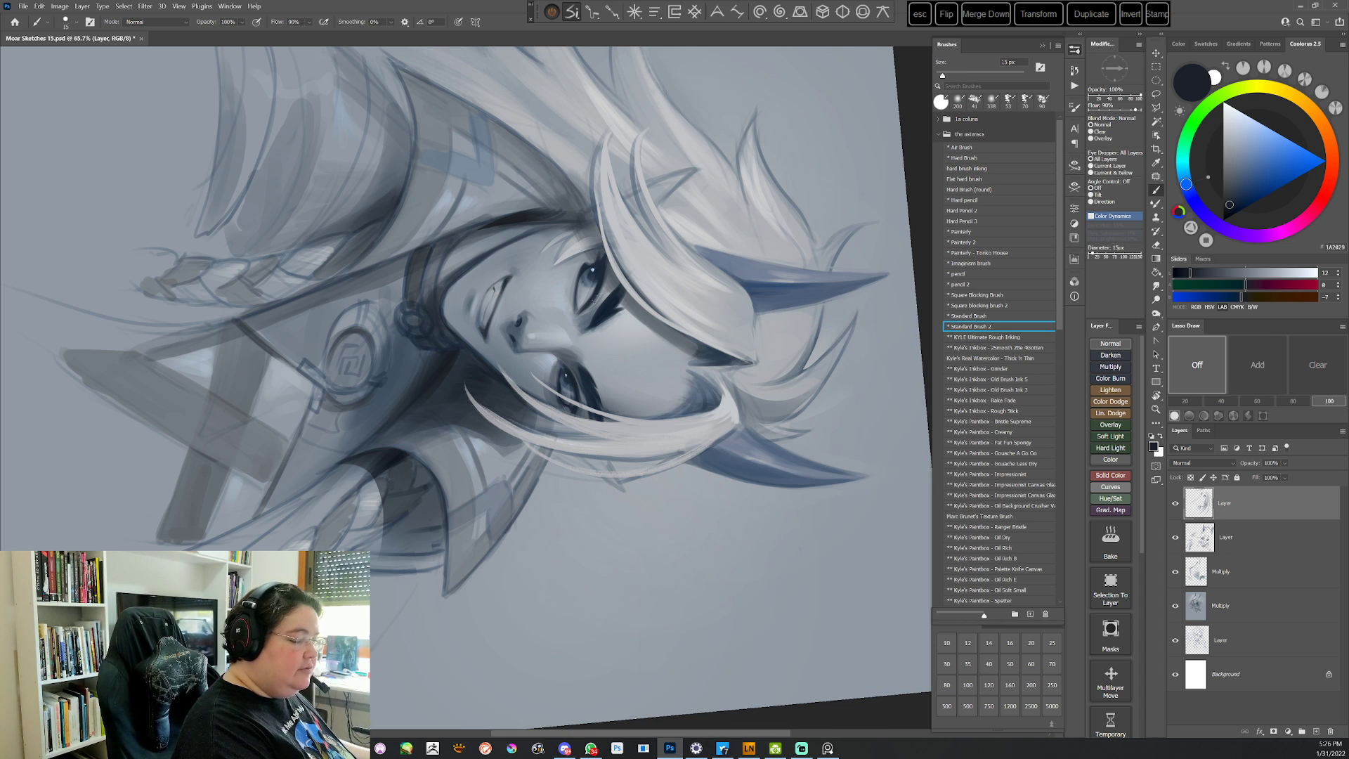
key("Escape")
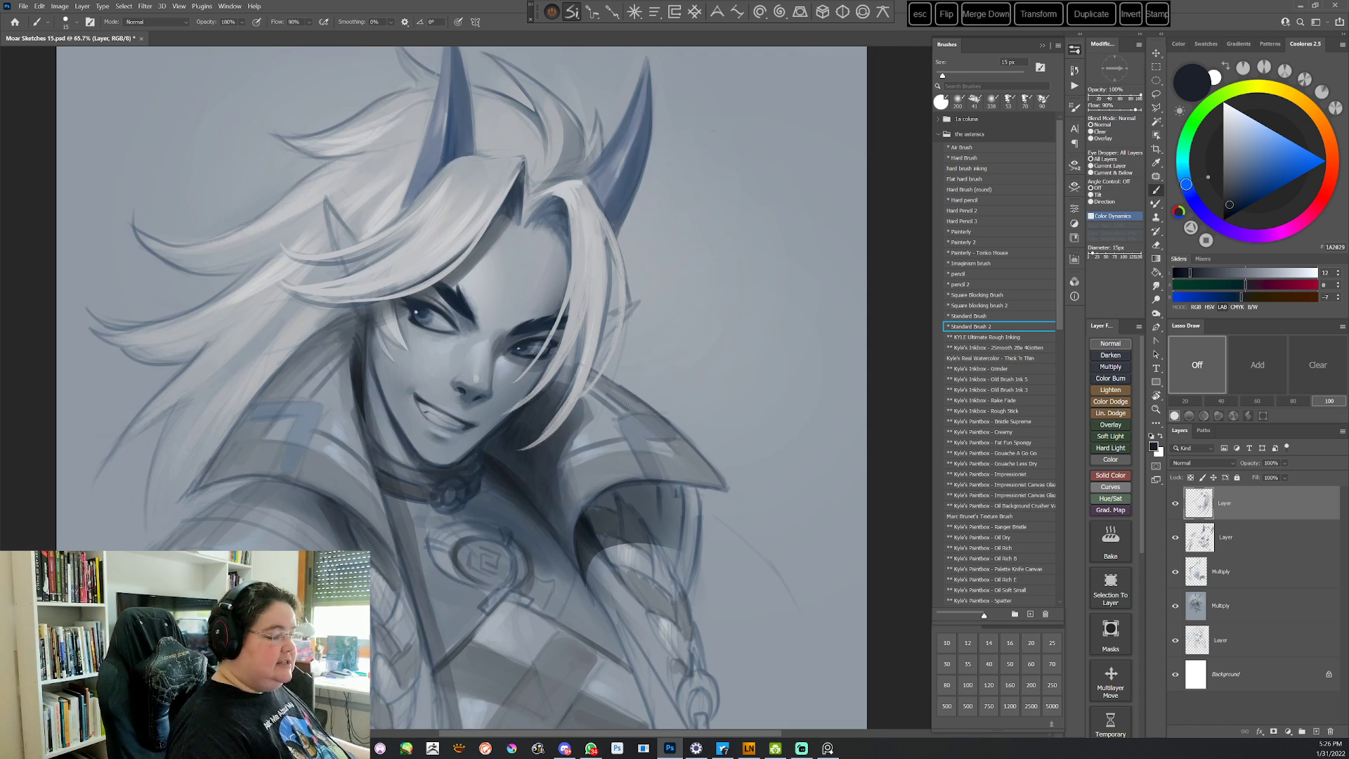
Clean up the skin at the corner of the smile with grey-blue tones sampled from the adjoining cheek
left_click_drag(649, 449, 657, 403)
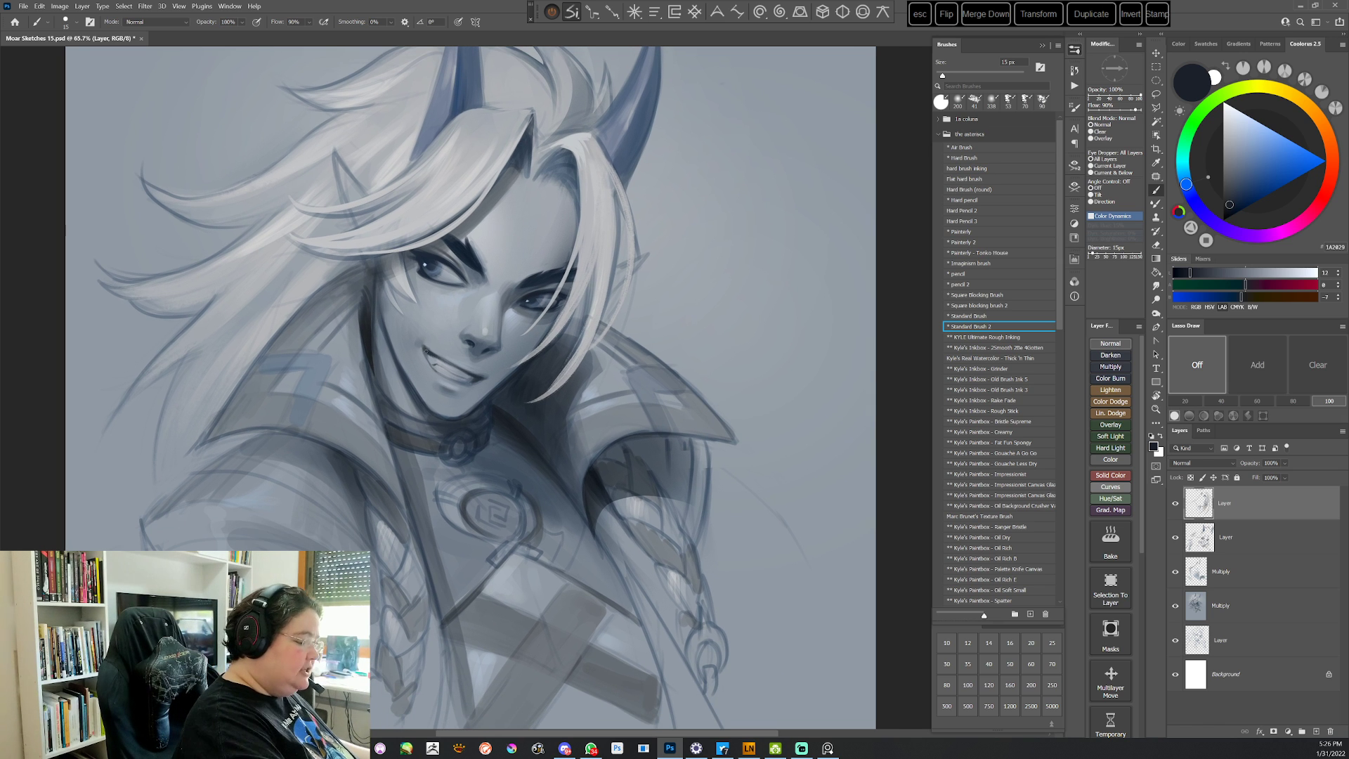
key("r")
left_click_drag(776, 266, 656, 554)
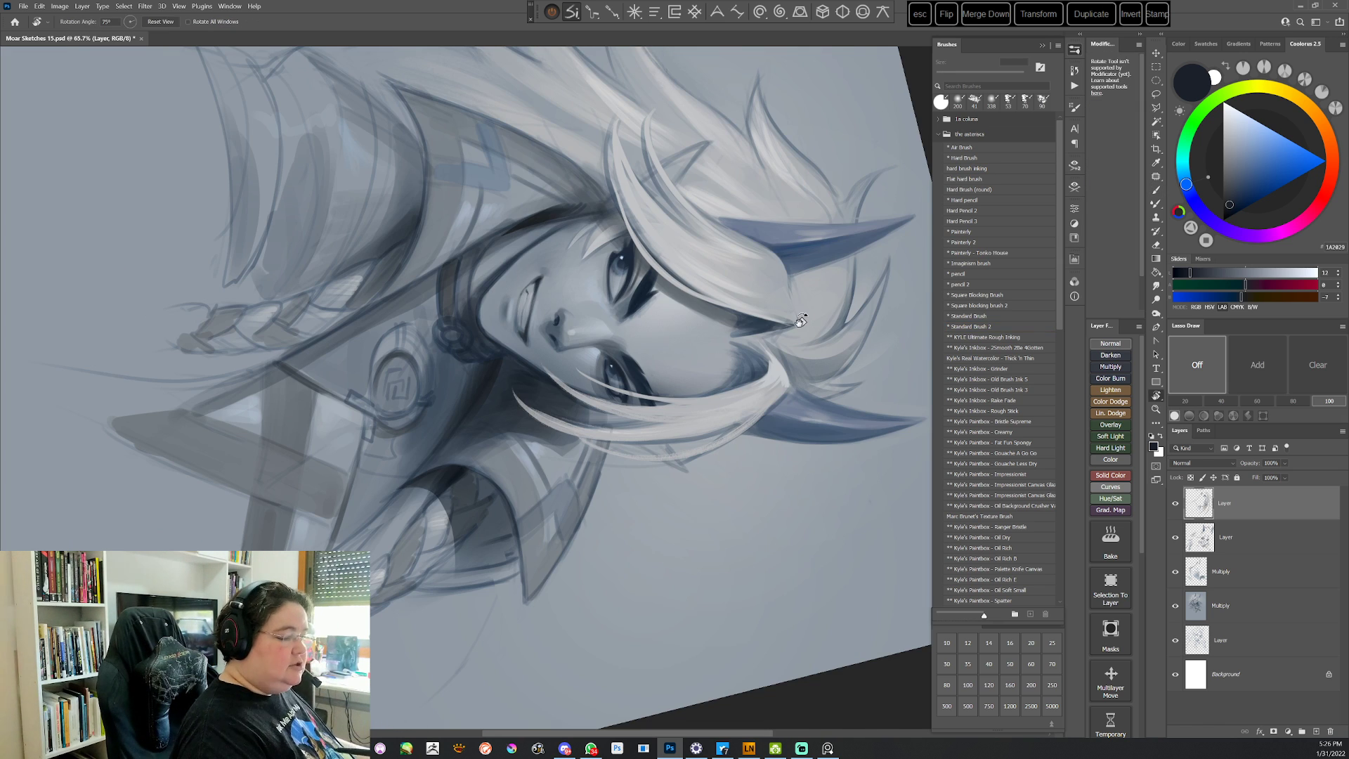
left_click(531, 287, "alt")
left_click_drag(535, 283, 535, 282)
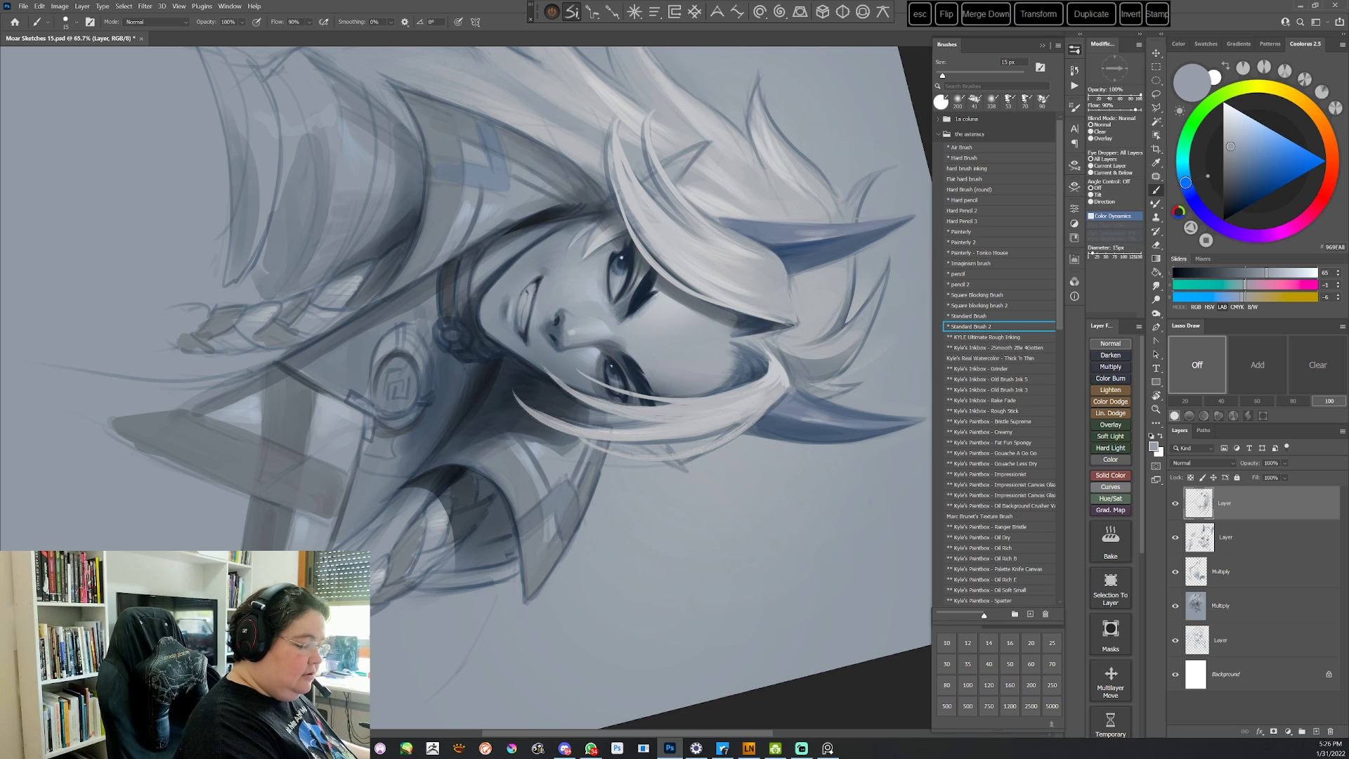
left_click(537, 281, "alt")
left_click(536, 282, "alt")
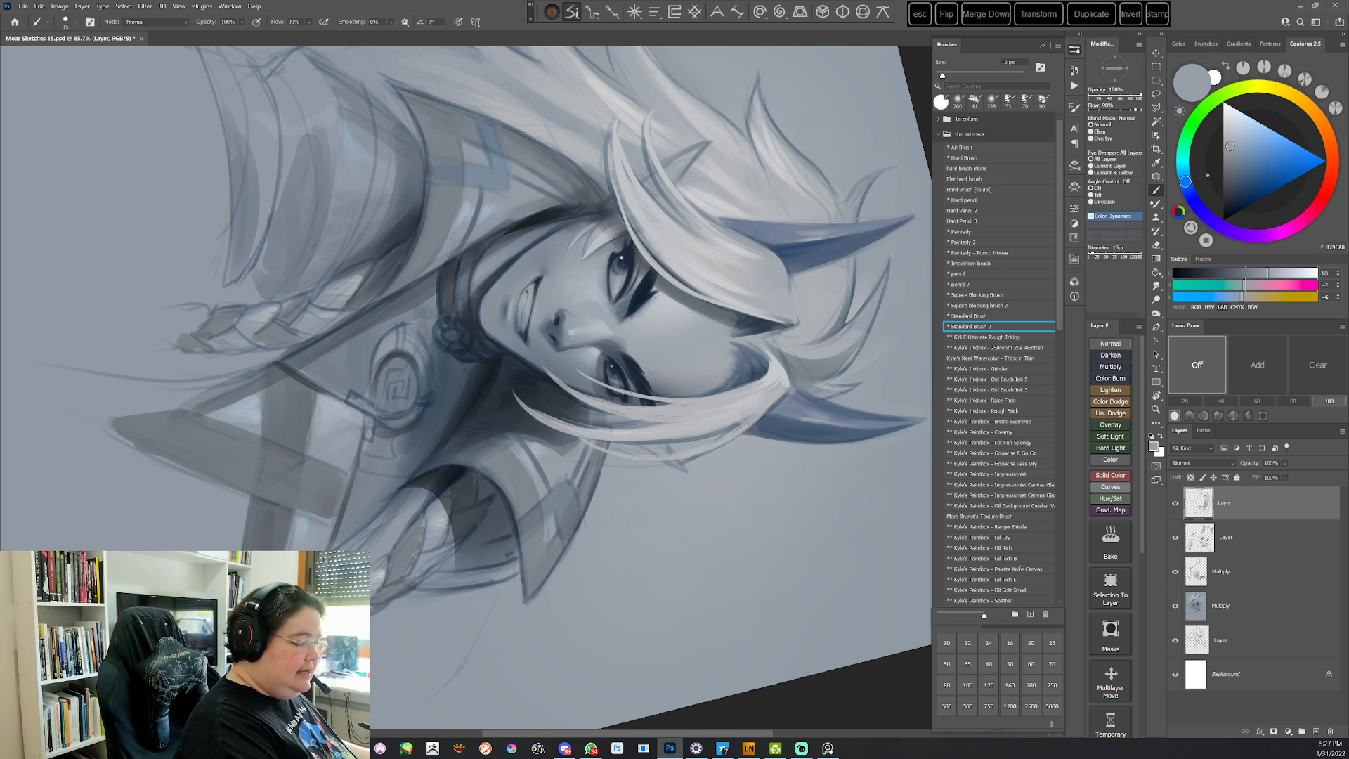
key("Escape")
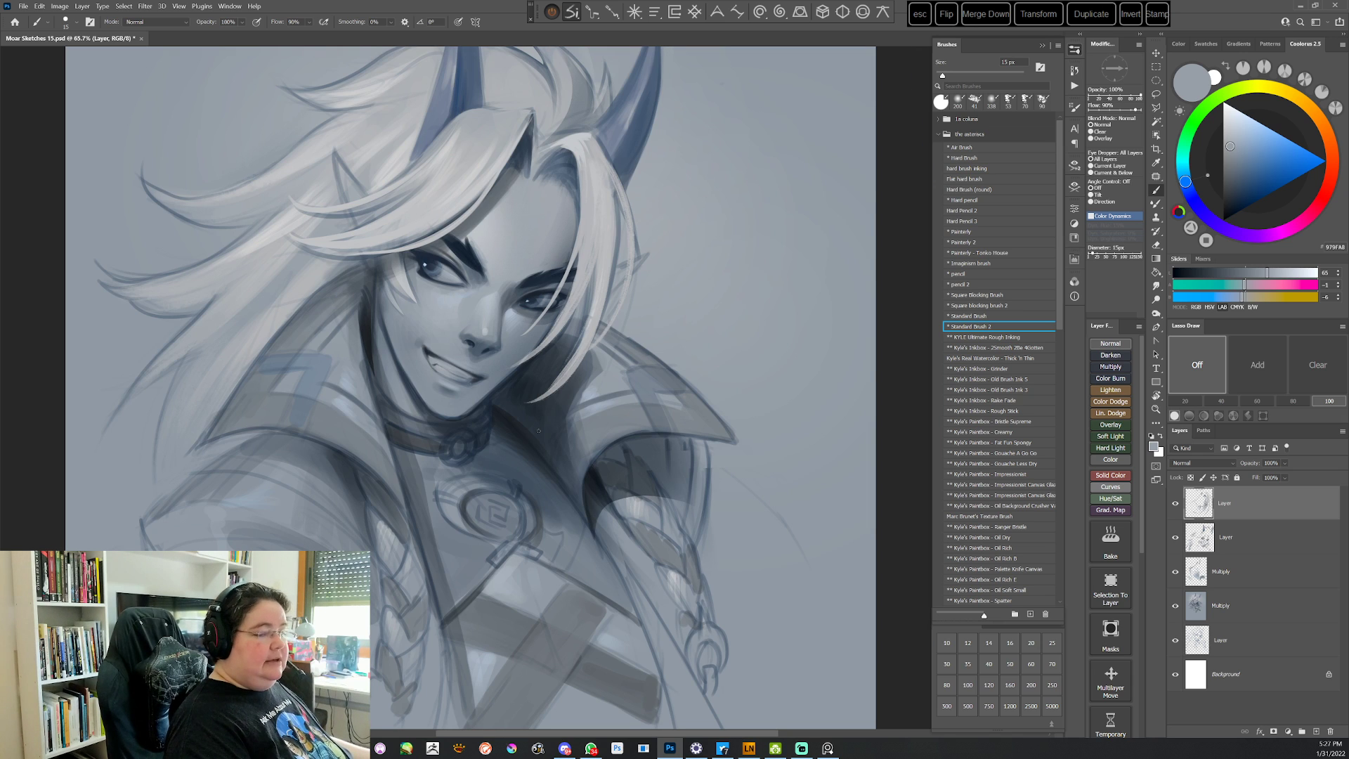
Pick a darker grey-blue, enlarge the brush to 59 px and shade the cheek and jaw beside the mouth with sampled tones
left_click(1225, 183)
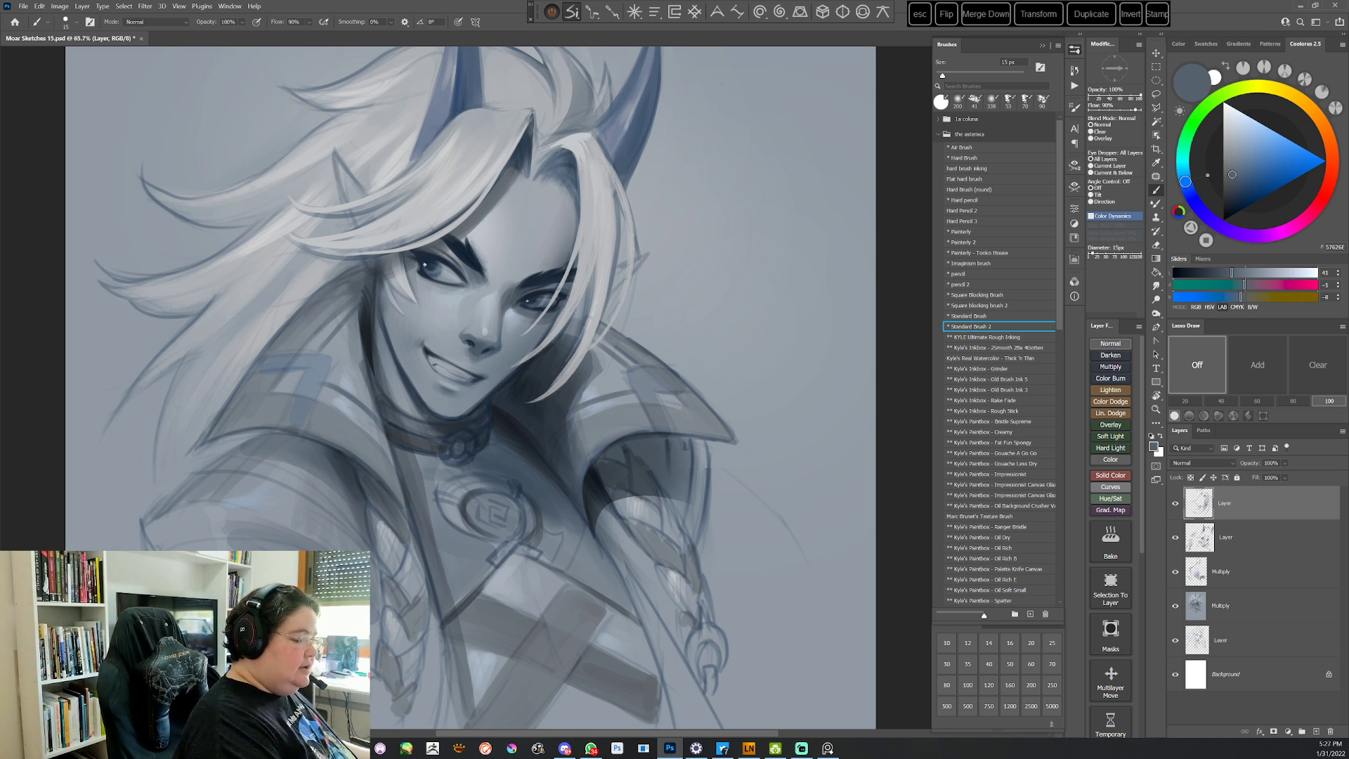
left_click_drag(623, 508, 653, 518)
right_click(574, 266)
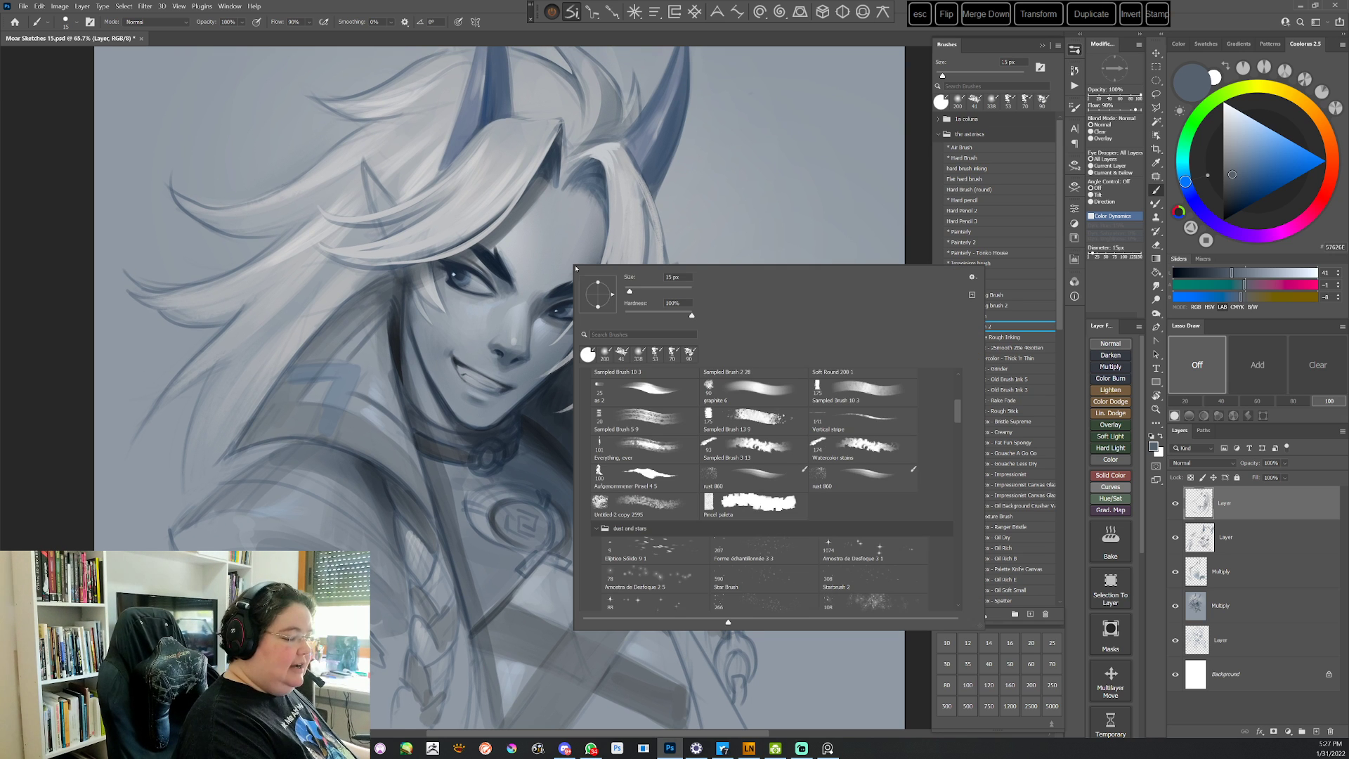
left_click(441, 350)
left_click(445, 355, "alt")
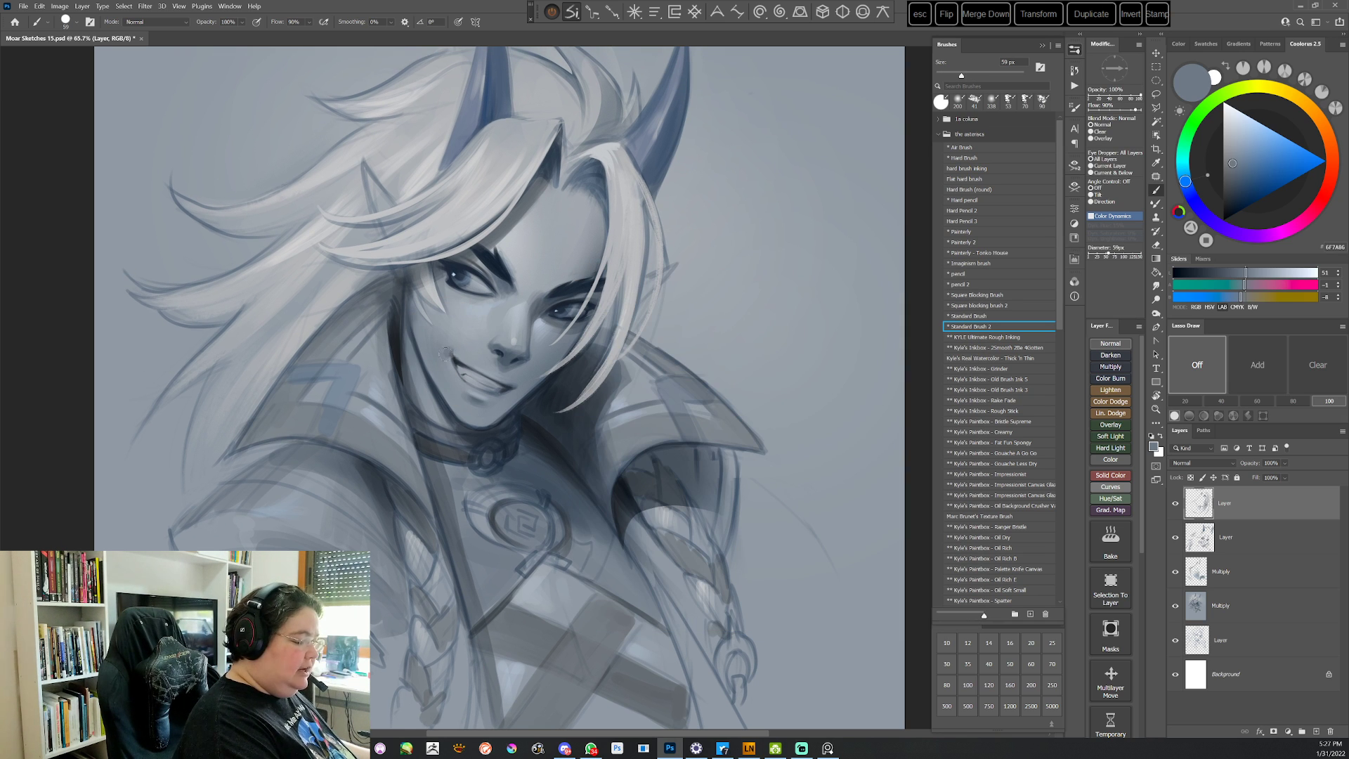
left_click(437, 392, "alt")
Blend the cheek shading around the mouth corner with mid and light grey-blue tones sampled from the skin
key("r")
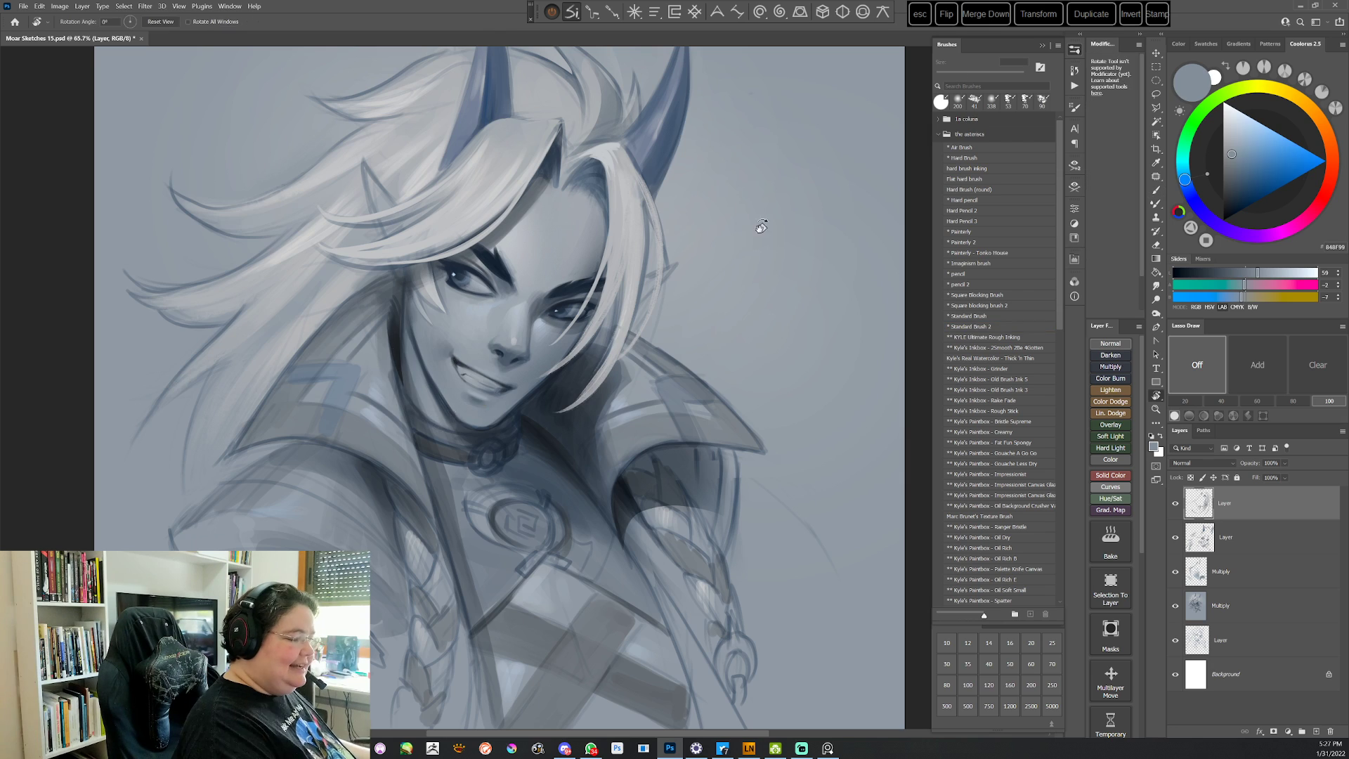
left_click_drag(760, 230, 563, 626)
left_click(598, 328, "alt")
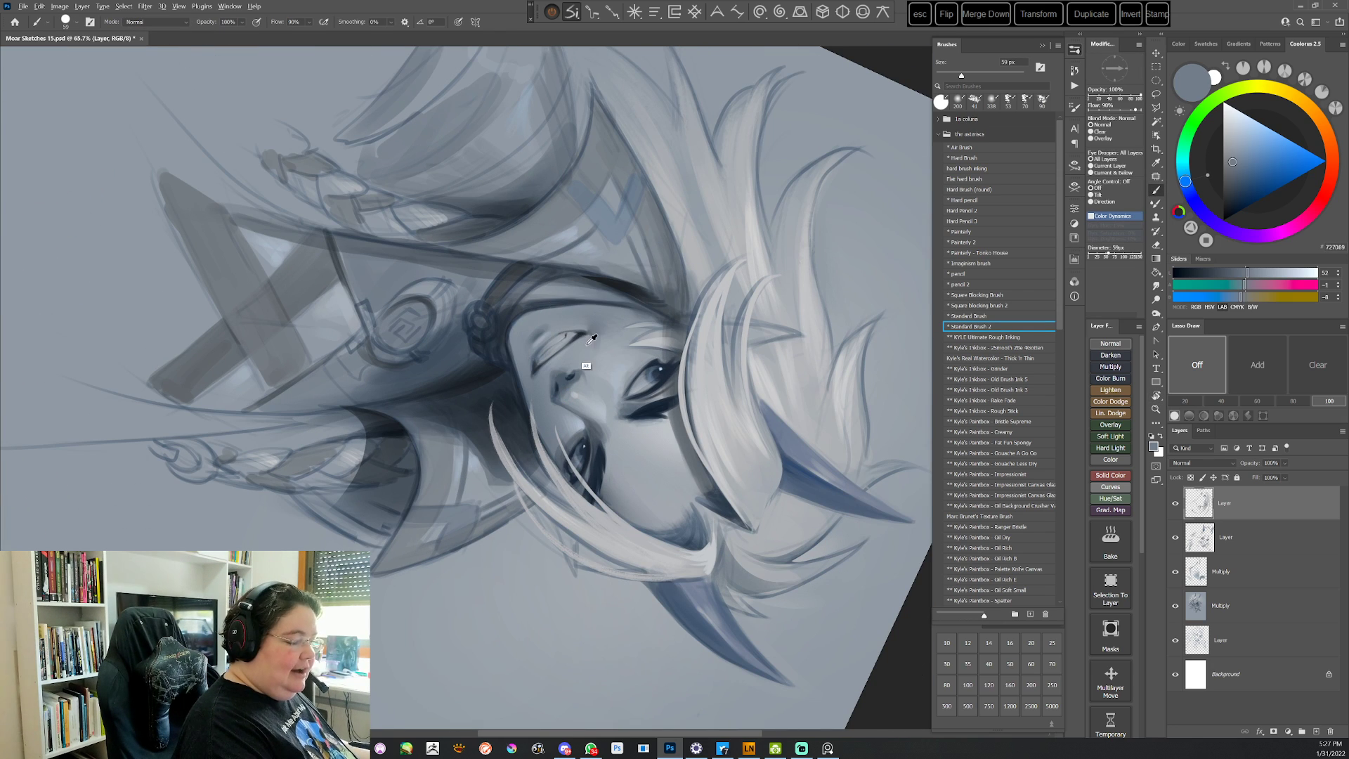
left_click(590, 340, "alt")
left_click(582, 325, "alt")
key("Escape")
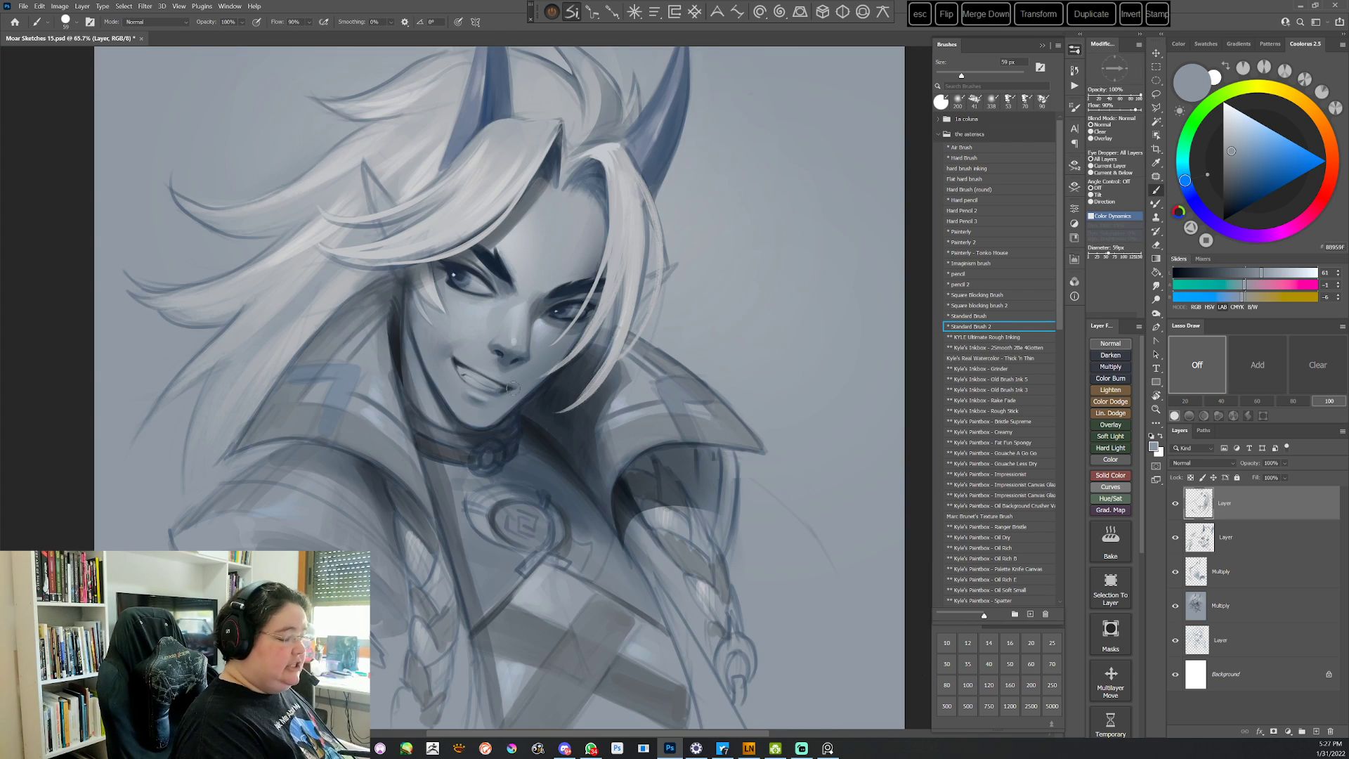
Soften the smile crease between the mouth corner and the cheek with resampled grey-blue skin tones
key("r")
left_click_drag(711, 295, 727, 385)
left_click(460, 355, "alt")
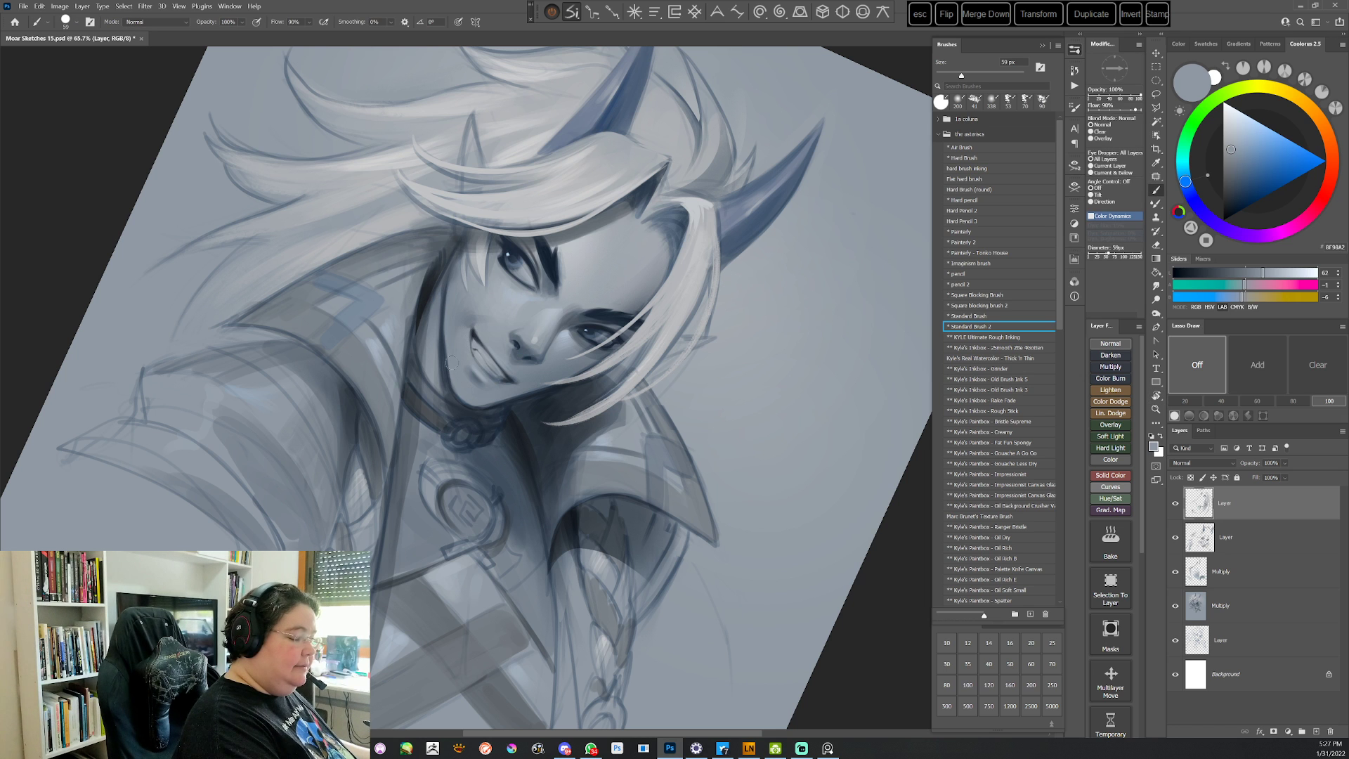
left_click(457, 318, "alt")
key("r")
left_click_drag(797, 253, 711, 628)
left_click(584, 314, "alt")
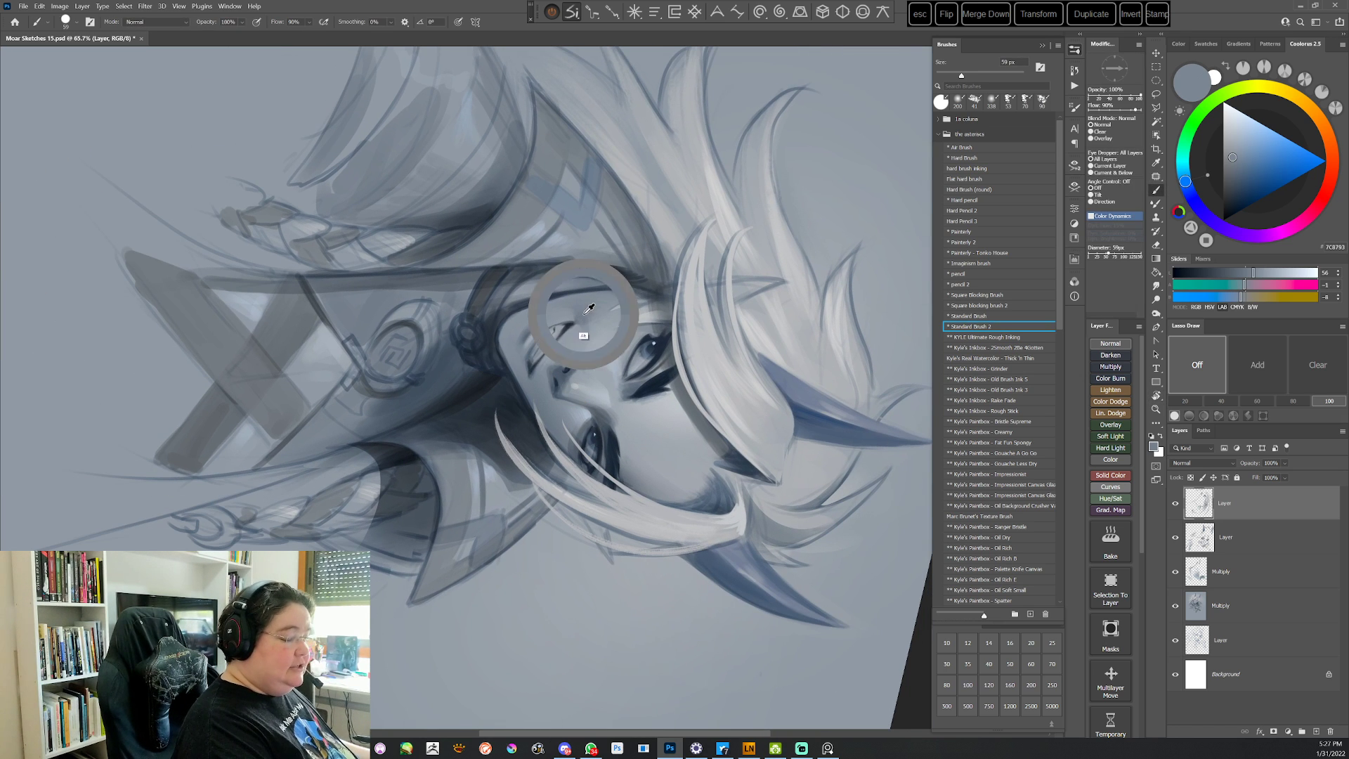
left_click(587, 341, "alt")
left_click(578, 338)
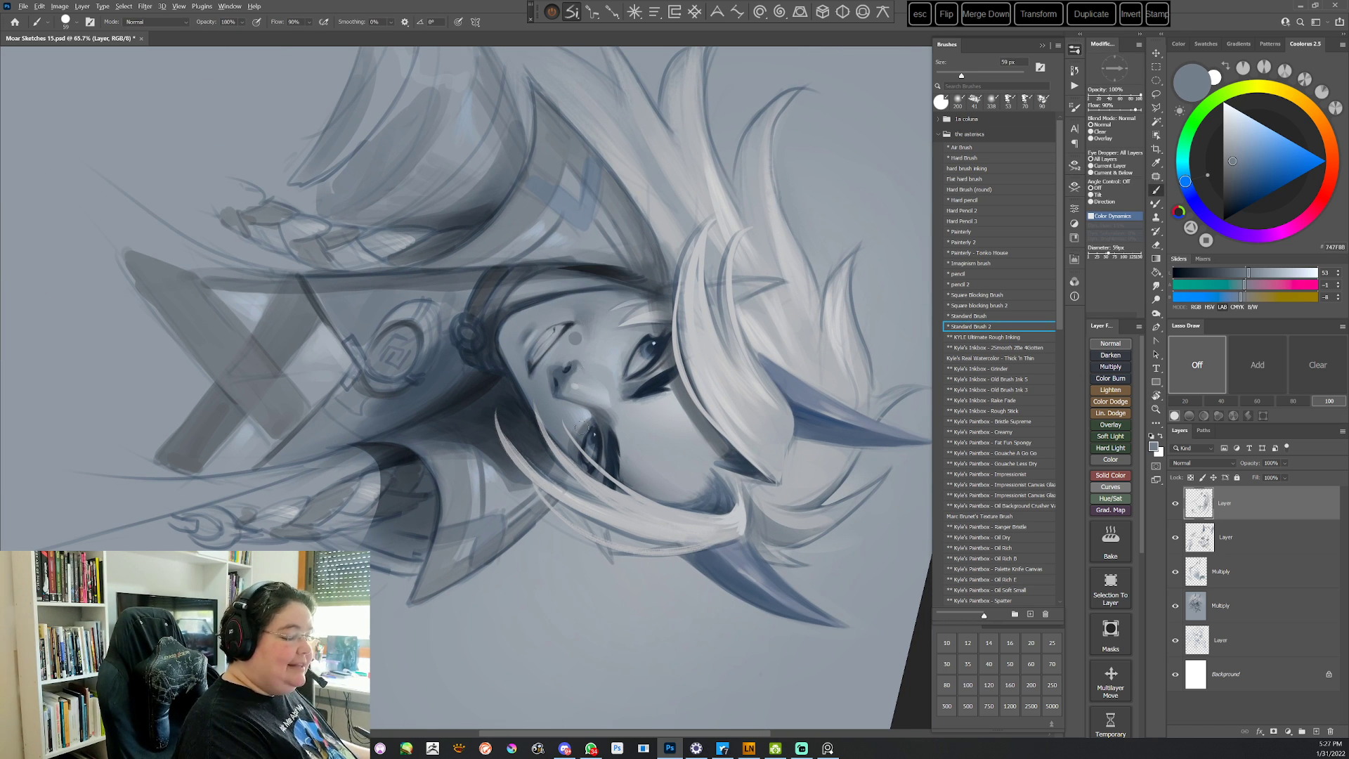
key("Escape")
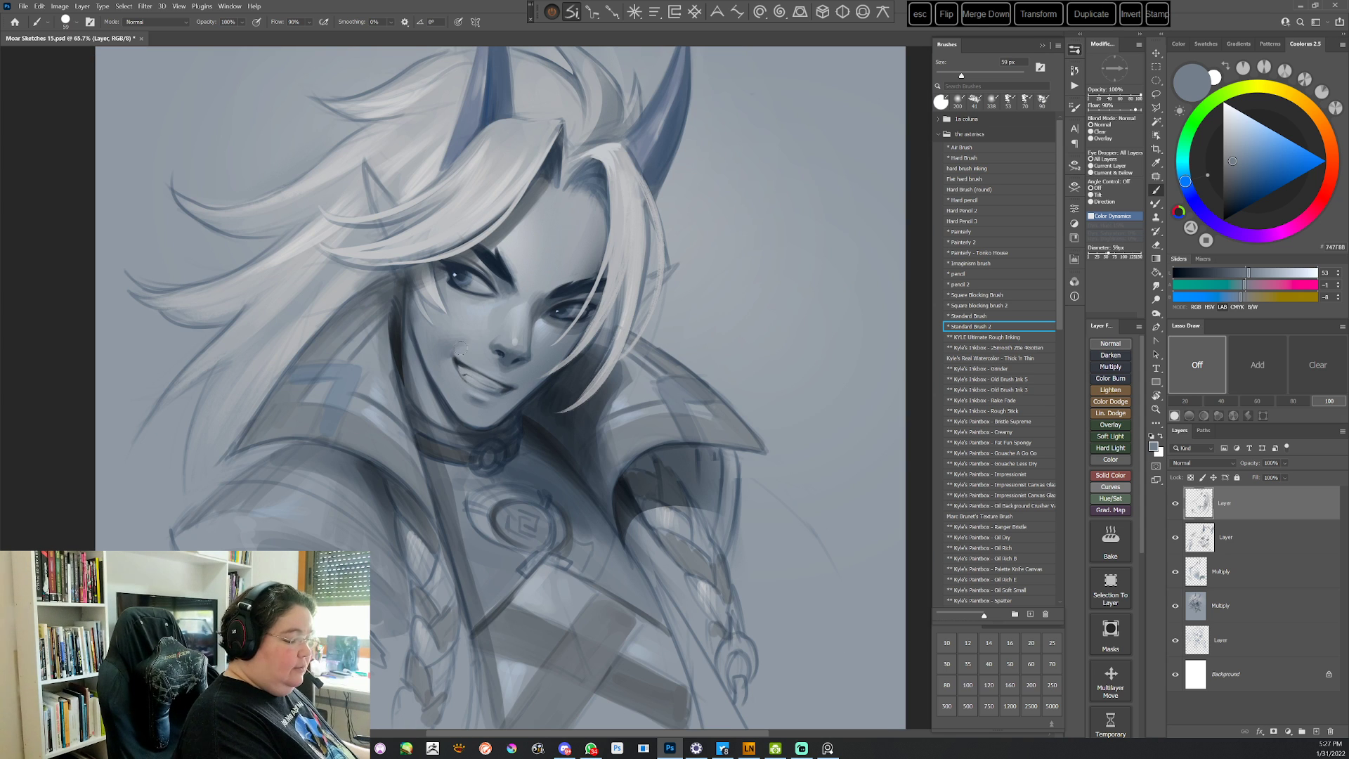
Sample the lighter cheek tone, reduce the brush to 26 px and touch up the skin beside the mouth corner
left_click(466, 352, "alt")
key("r")
left_click_drag(678, 291, 645, 243)
key("b")
right_click(645, 243)
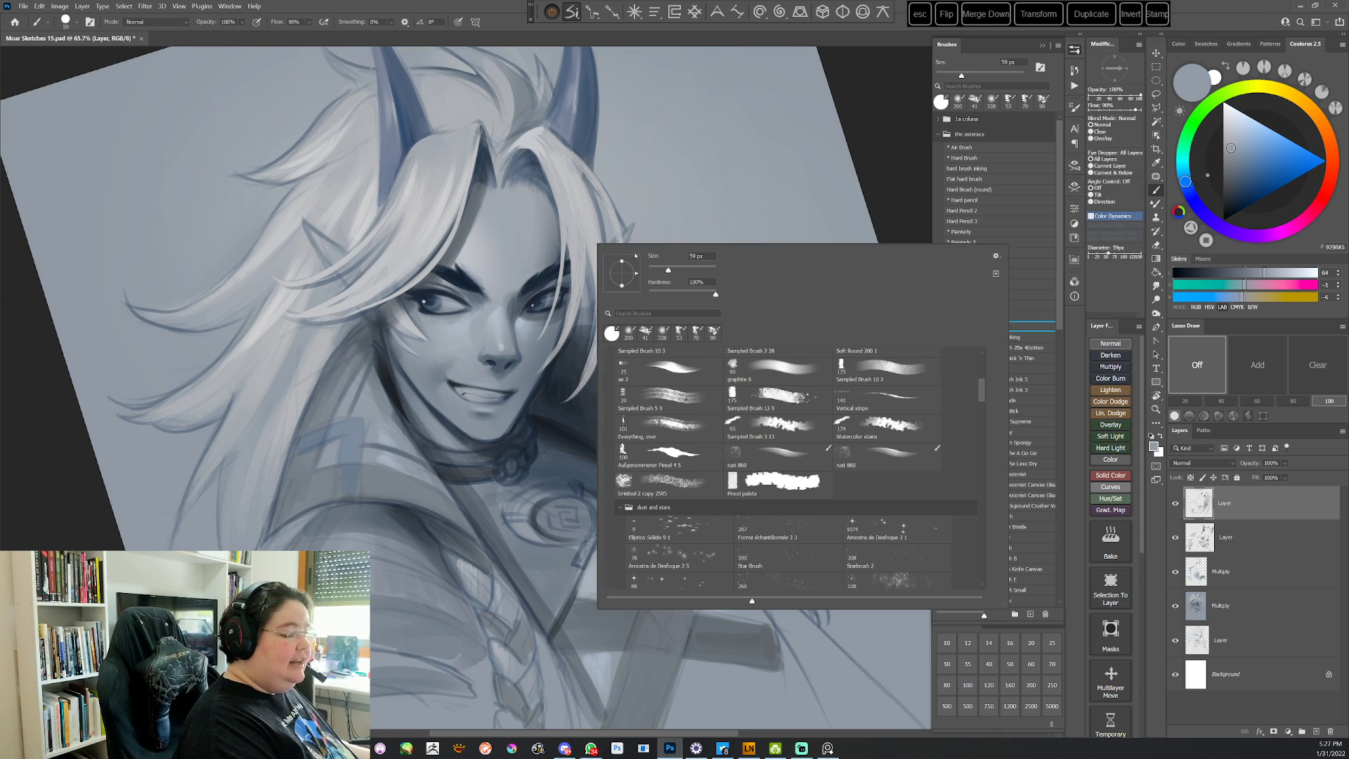
left_click(451, 373)
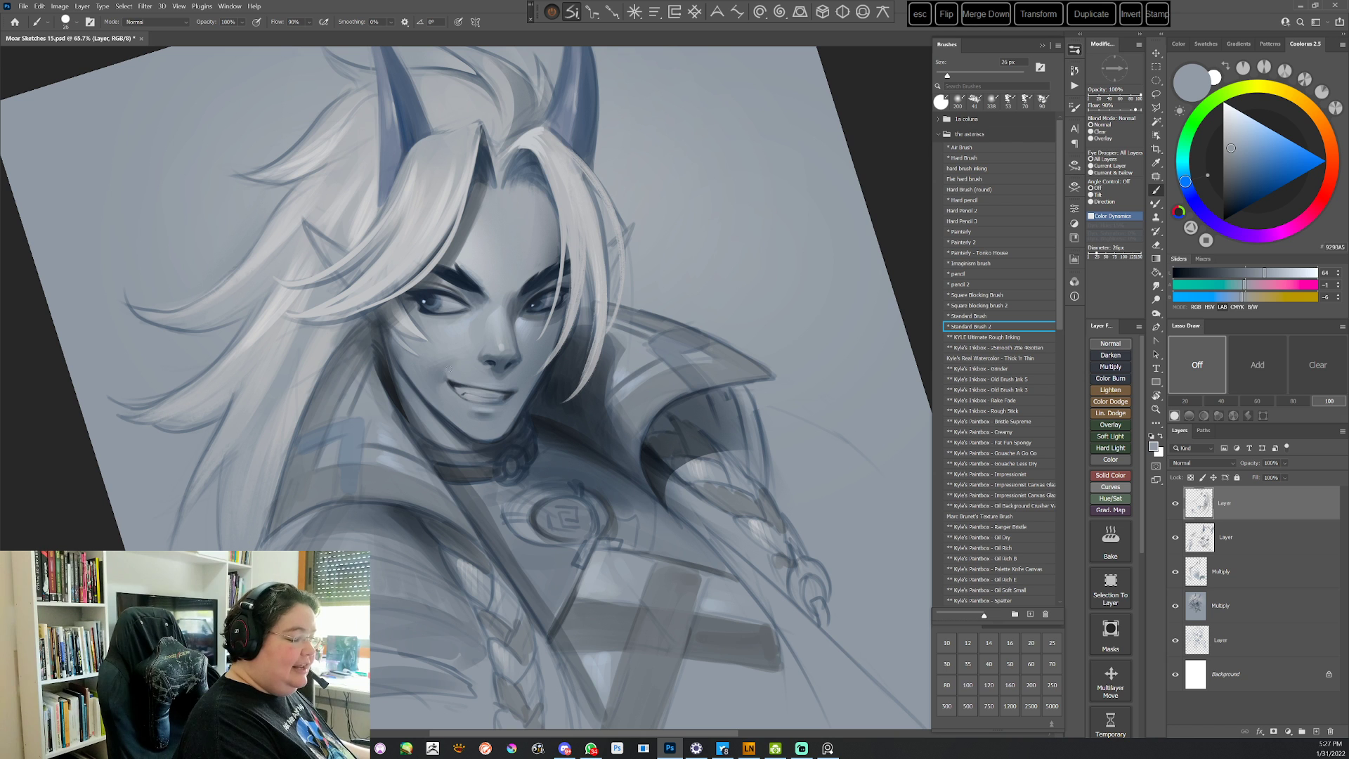
Enlarge the brush to 70 px and smooth the cheek next to the mouth with a sampled mid grey-blue
key("r")
left_click_drag(466, 352, 687, 302)
right_click(688, 302)
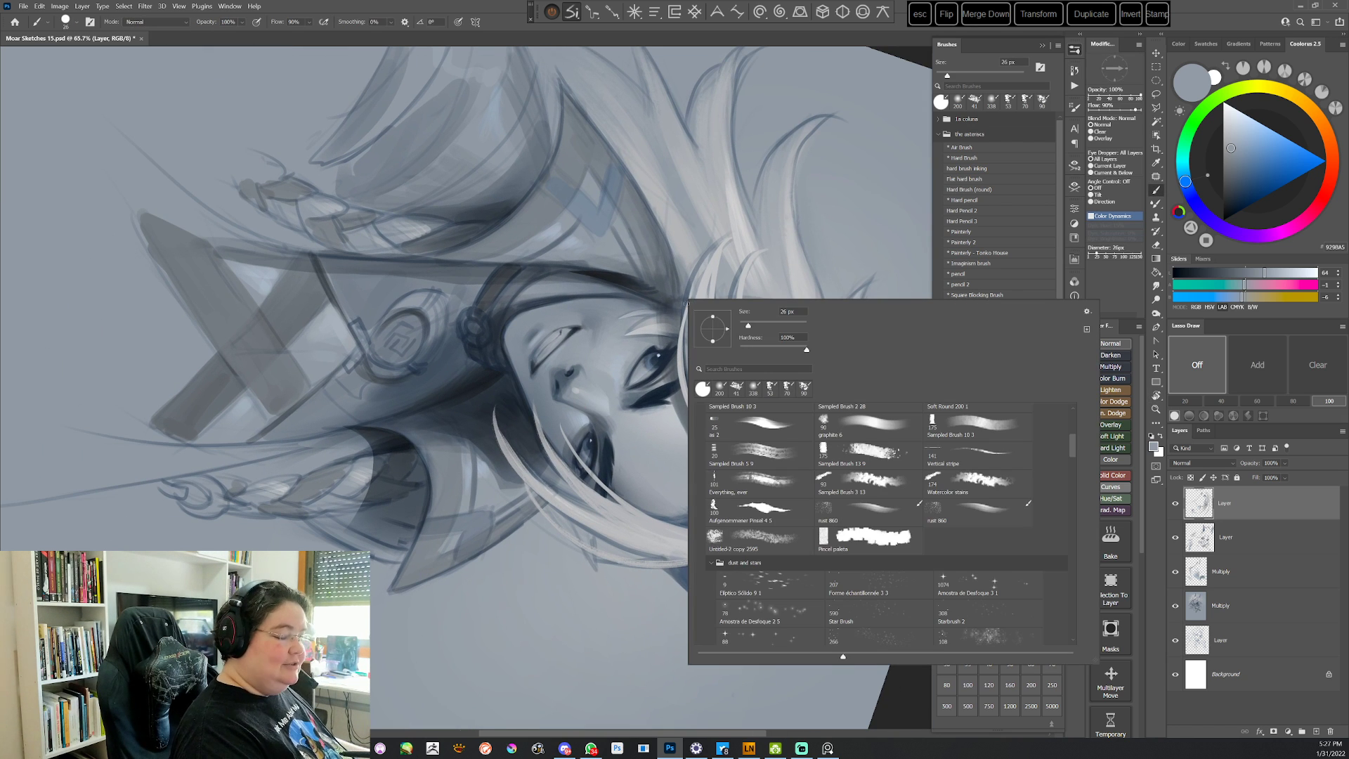
left_click_drag(765, 331, 761, 328)
left_click(597, 338)
left_click(595, 321, "alt")
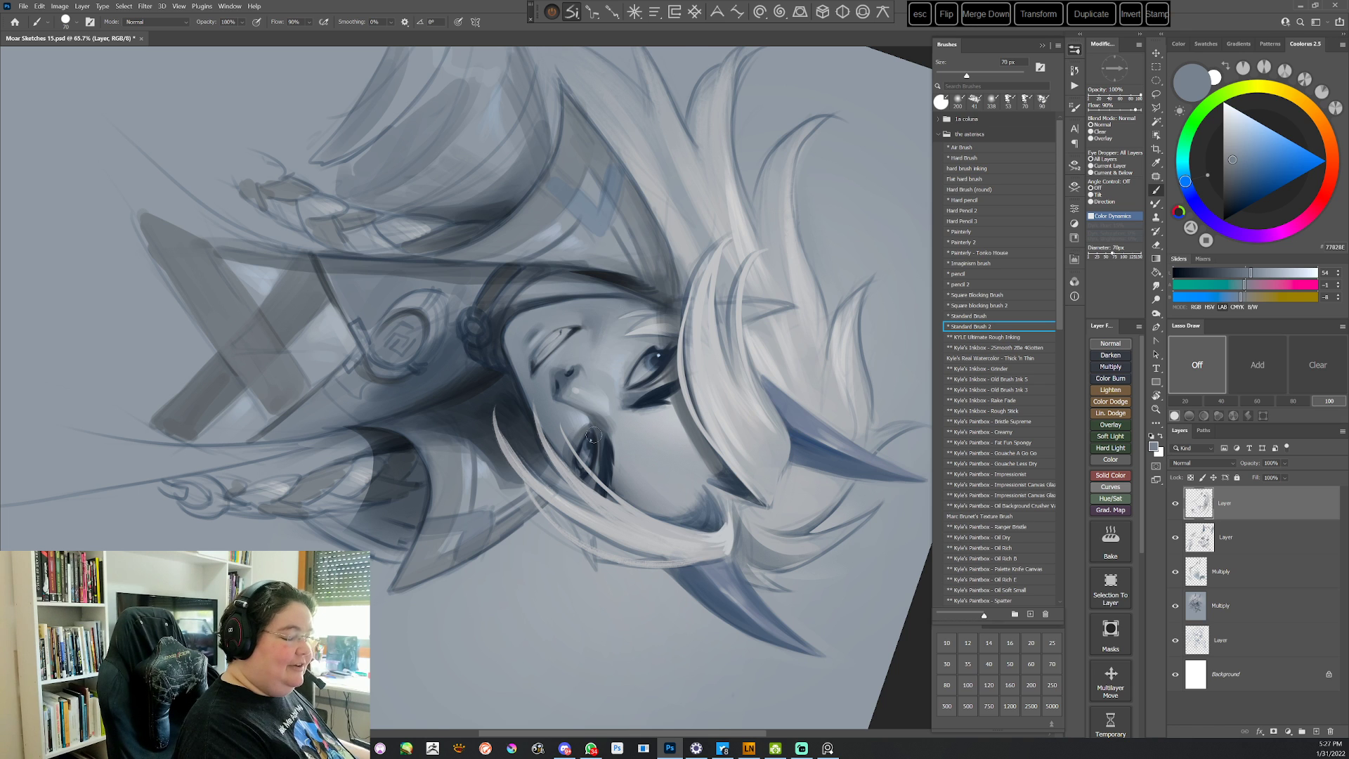
key("Escape")
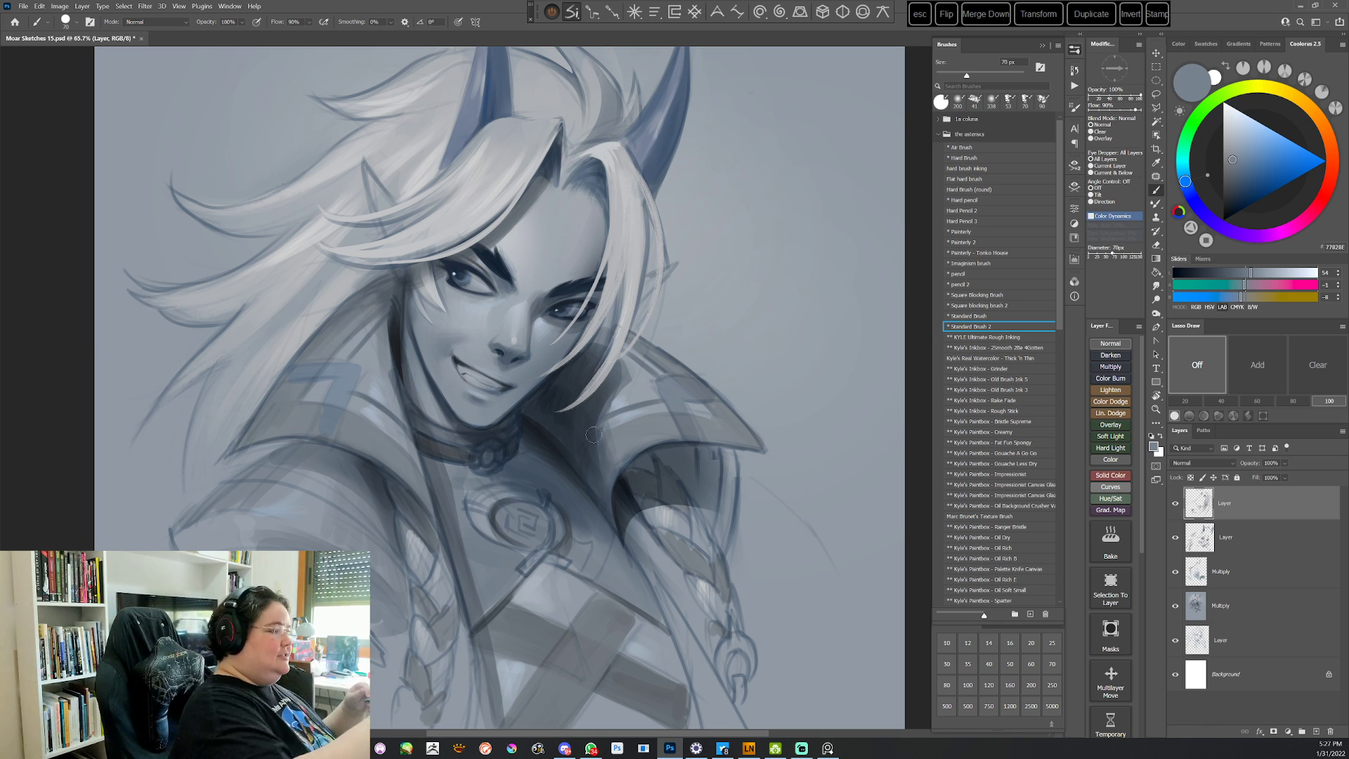
Save the portrait document
left_click(23, 6)
left_click(52, 121)
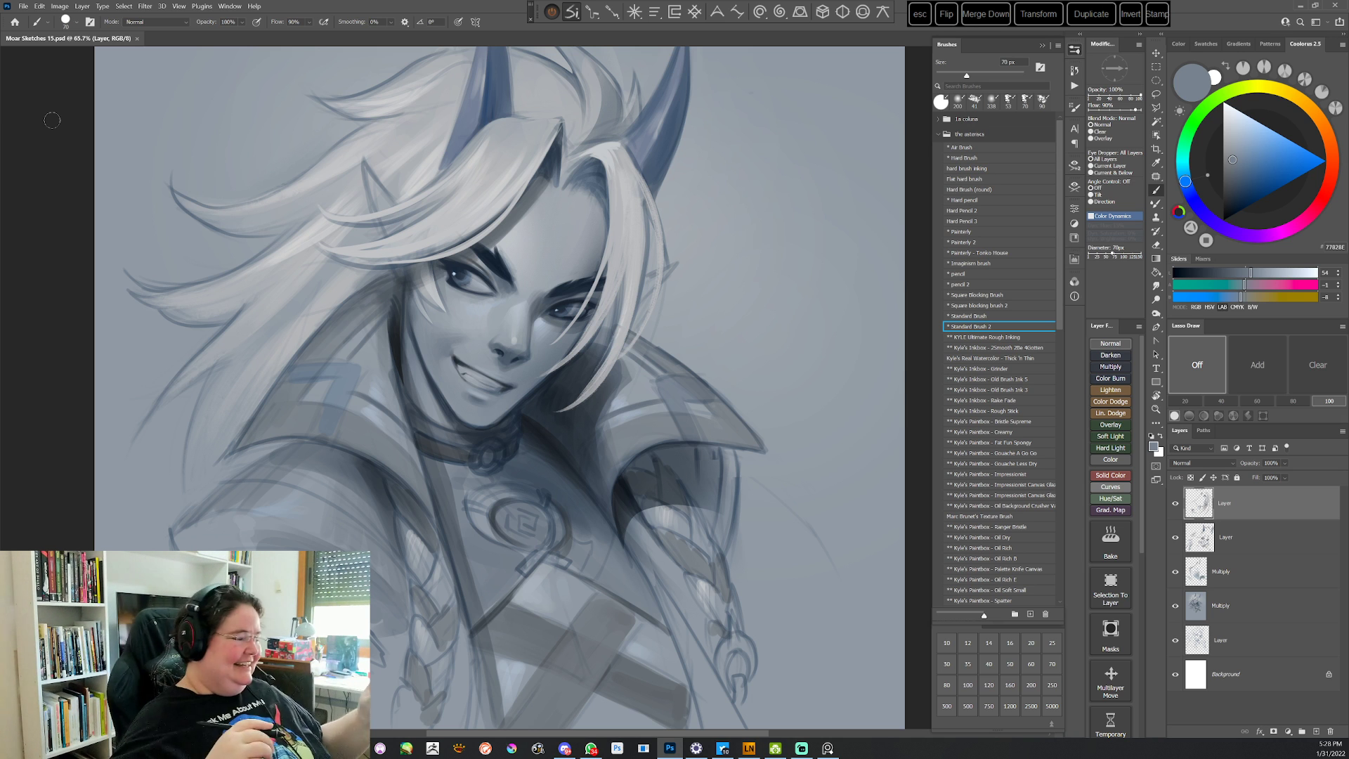
left_click_drag(598, 434, 632, 427)
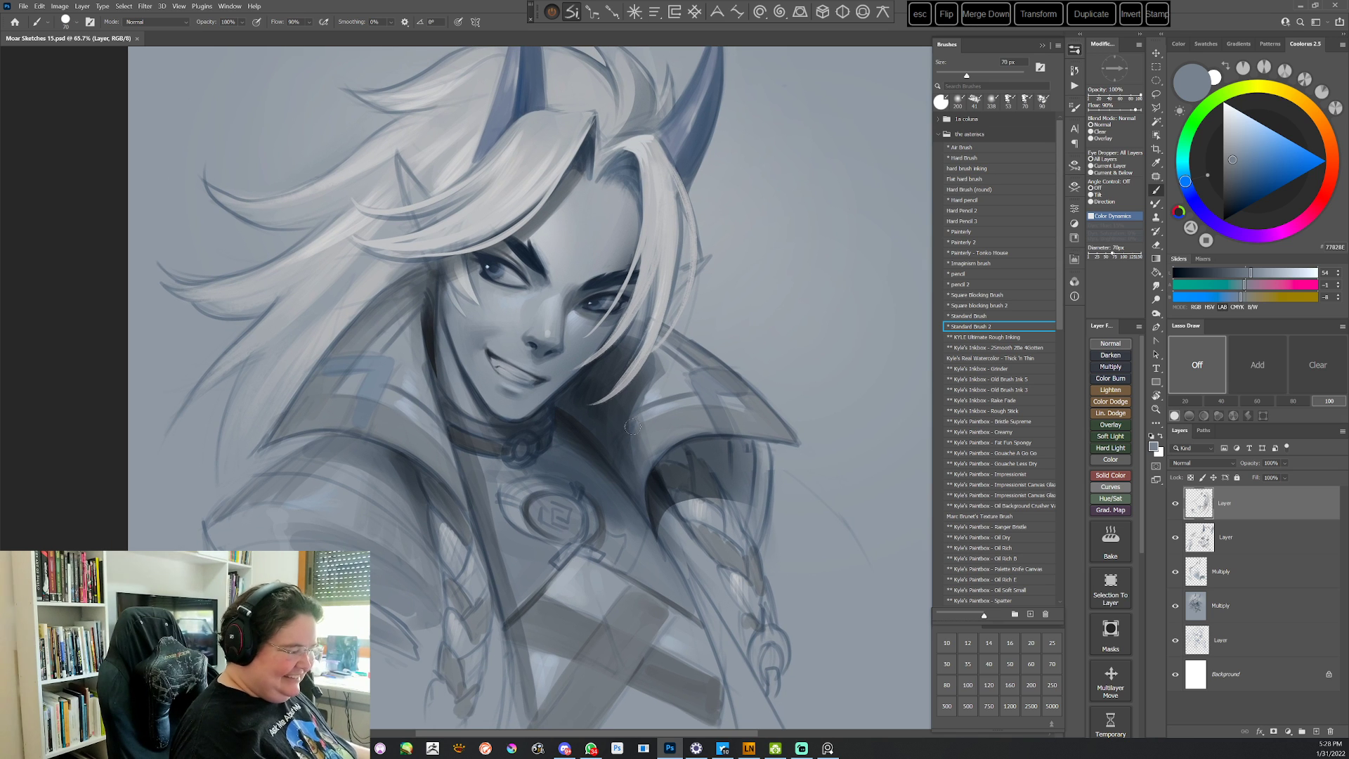
Pick a light grey-blue, reduce the brush to 18 px and paint a small highlight between the eye and the nose bridge
left_click(1230, 129)
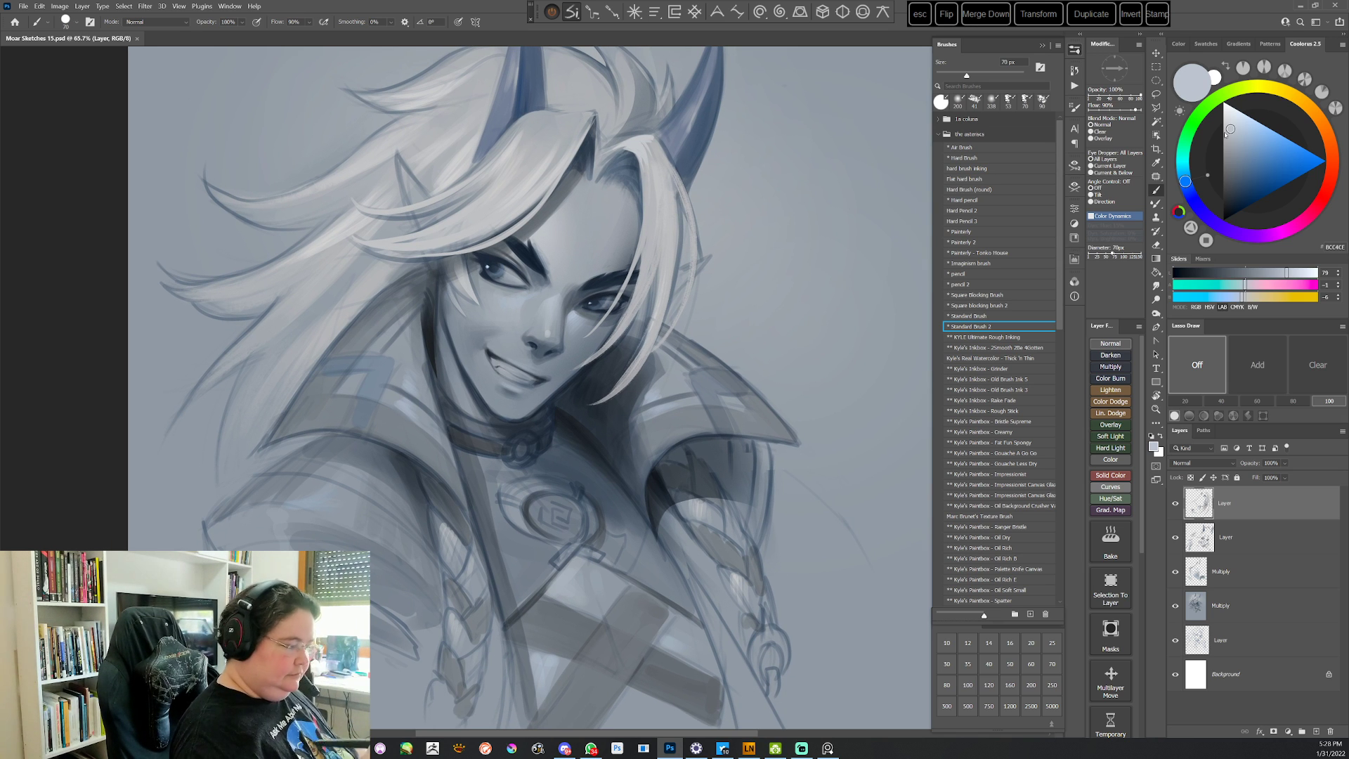
right_click(595, 254)
key("Escape")
right_click(650, 269)
left_click(706, 295)
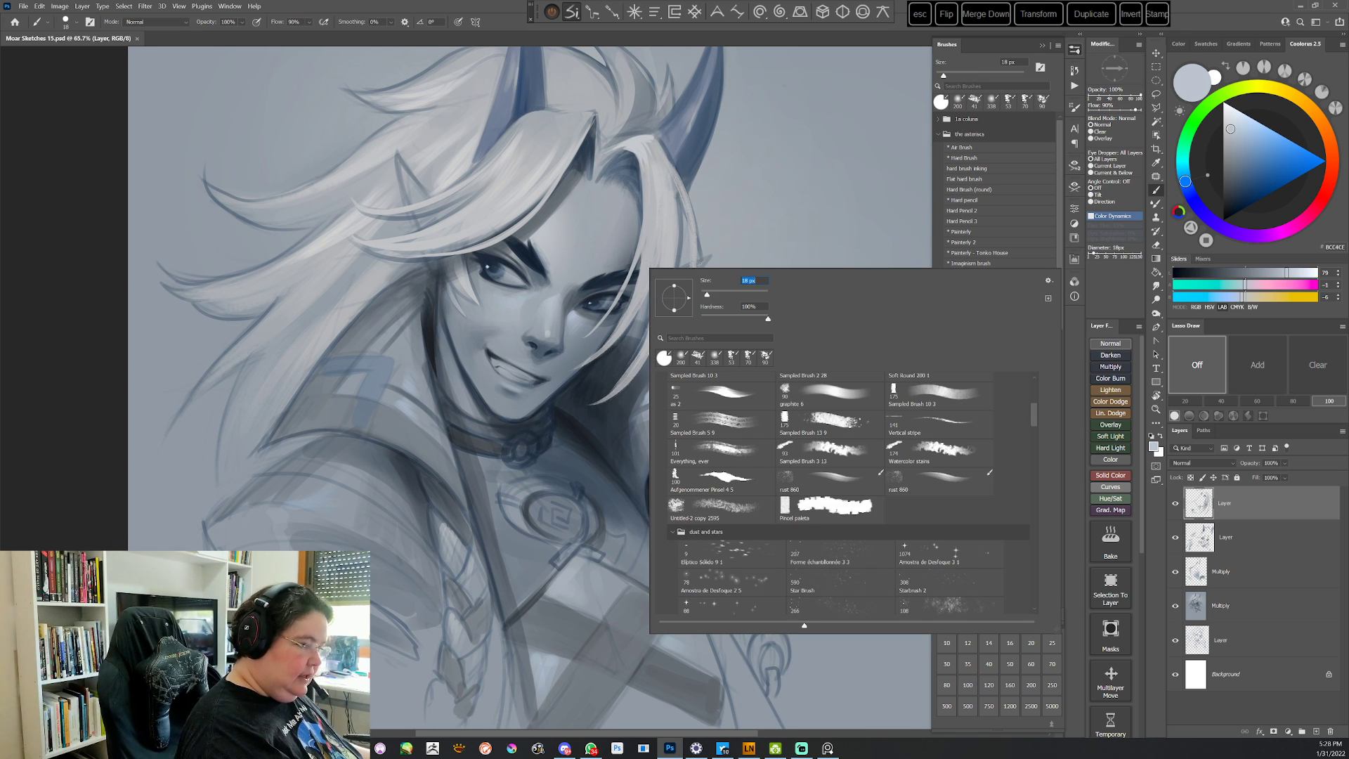
key("Return")
left_click_drag(523, 294, 542, 287)
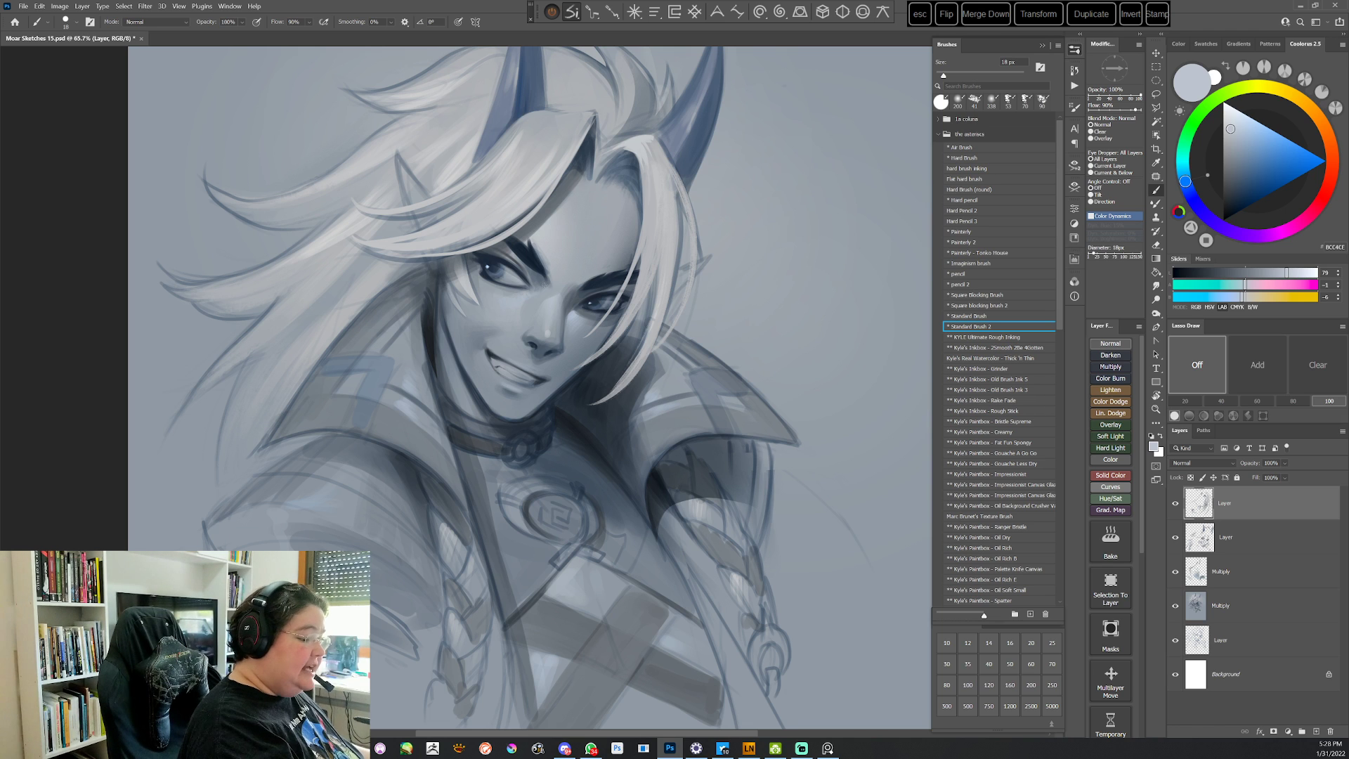
Lasso the pointed ear and shade it in a saturated mid blue with the 200 px Air Brush, then deselect
left_click(1235, 128)
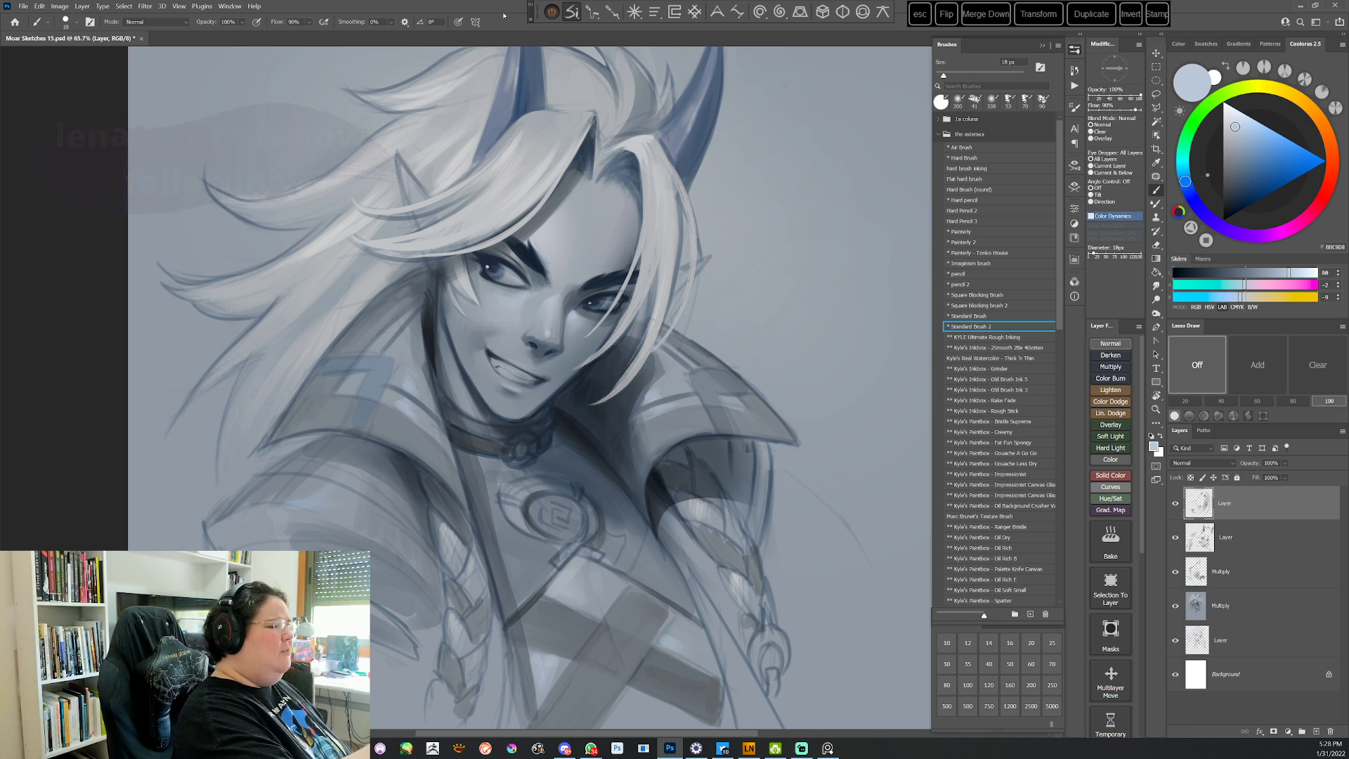
key("r")
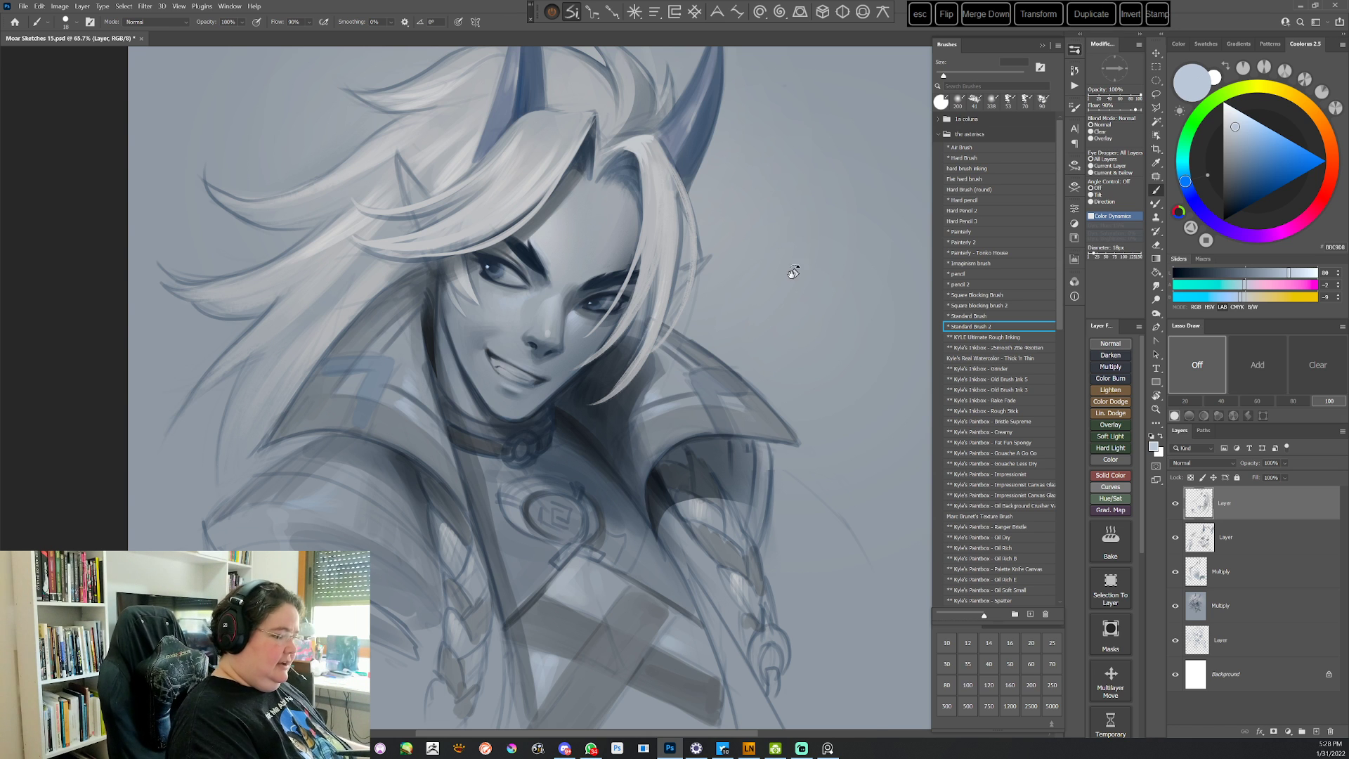
left_click_drag(793, 272, 703, 531)
key("l")
mouse_move(609, 206)
left_mouse_down()
mouse_move(662, 151)
mouse_move(638, 220)
mouse_move(621, 239)
mouse_move(606, 209)
left_mouse_up()
left_click(962, 148)
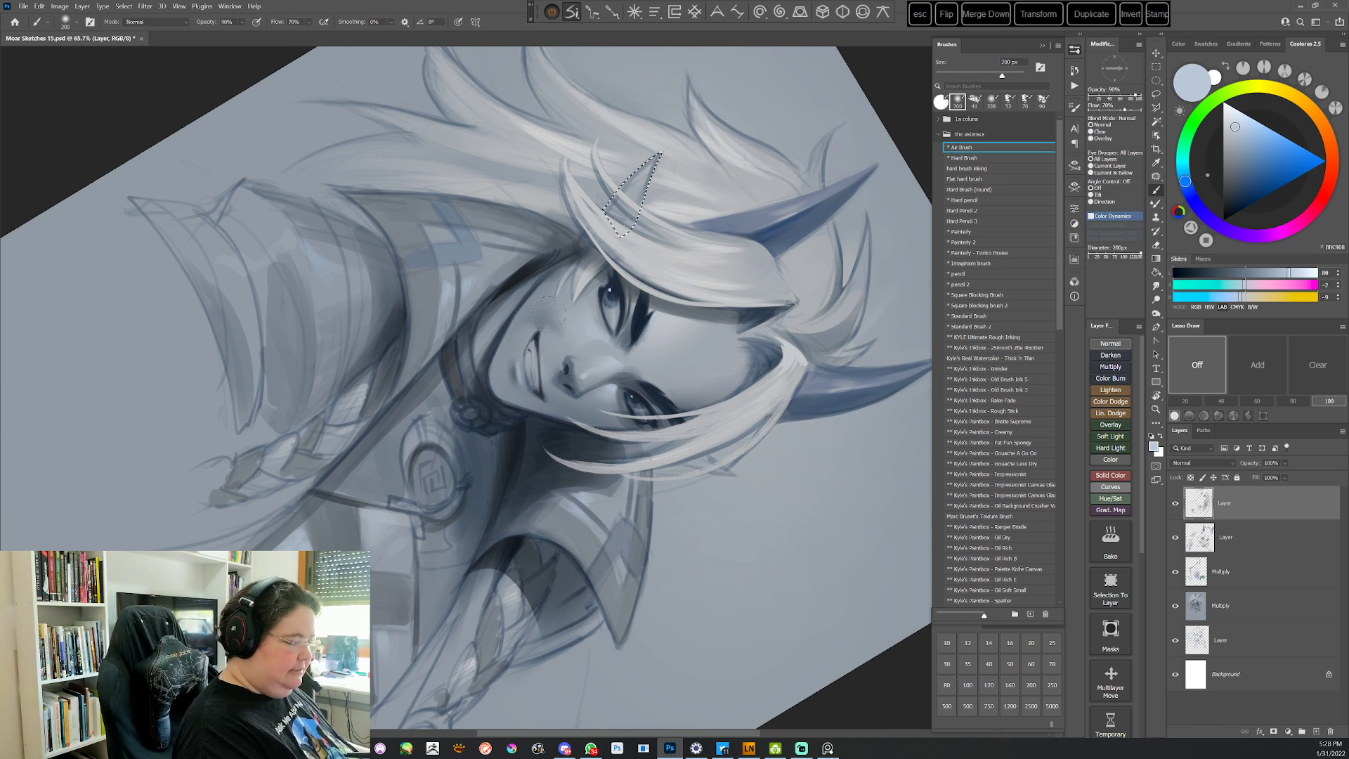
left_click(523, 281, "alt")
left_click(1250, 174)
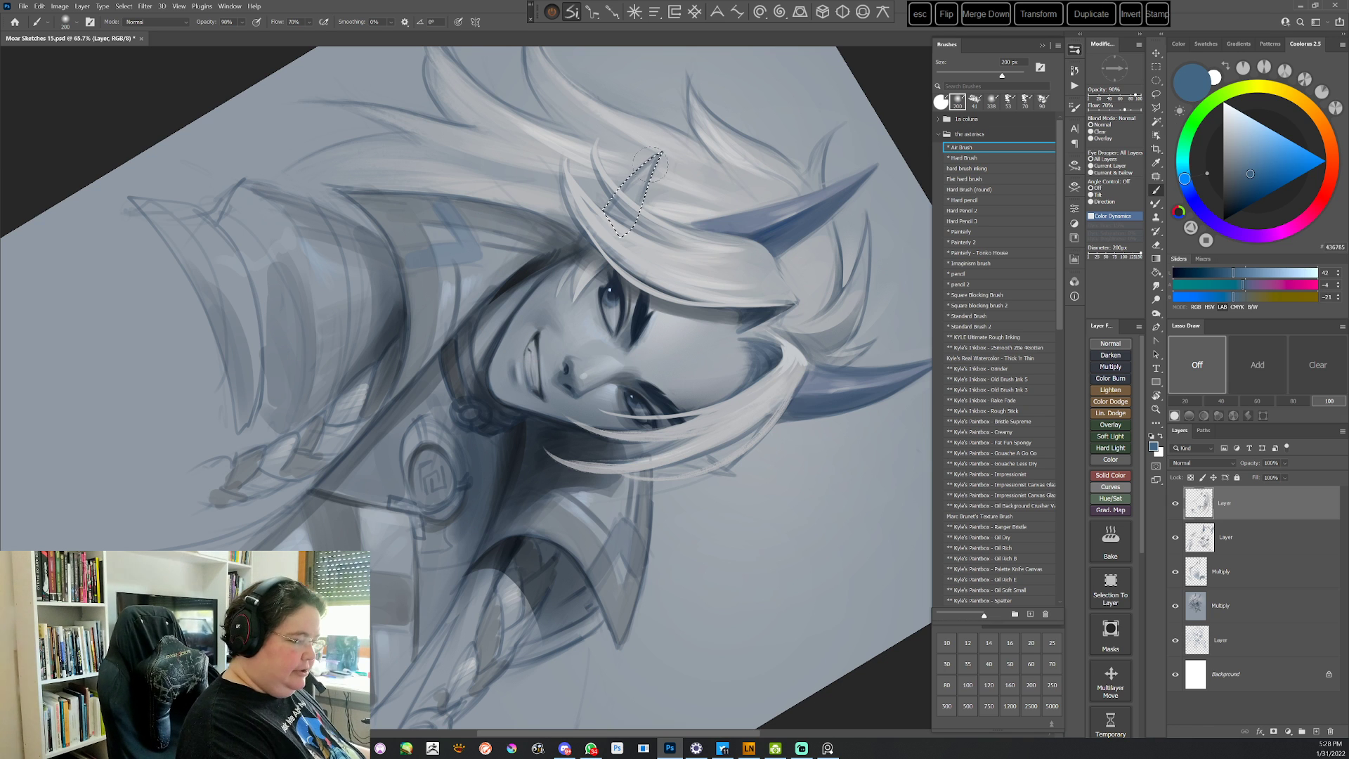
left_click_drag(659, 155, 632, 186)
key("ctrl+d")
key("Escape")
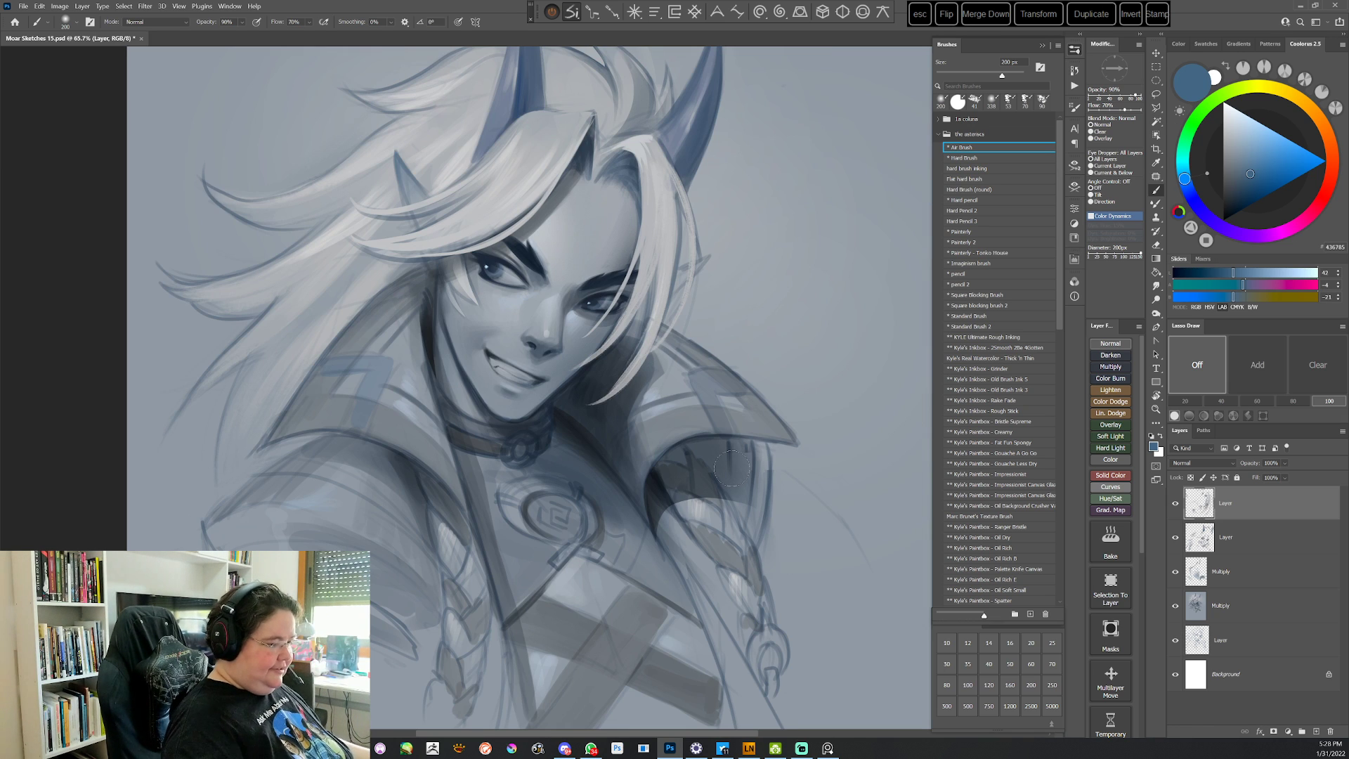
Return to Standard Brush 2 at 35 px and touch up the cheek below the eye with a sampled light skin tone
key("r")
mouse_move(732, 467)
left_mouse_down()
mouse_move(719, 529)
mouse_move(646, 604)
mouse_move(702, 509)
left_mouse_up()
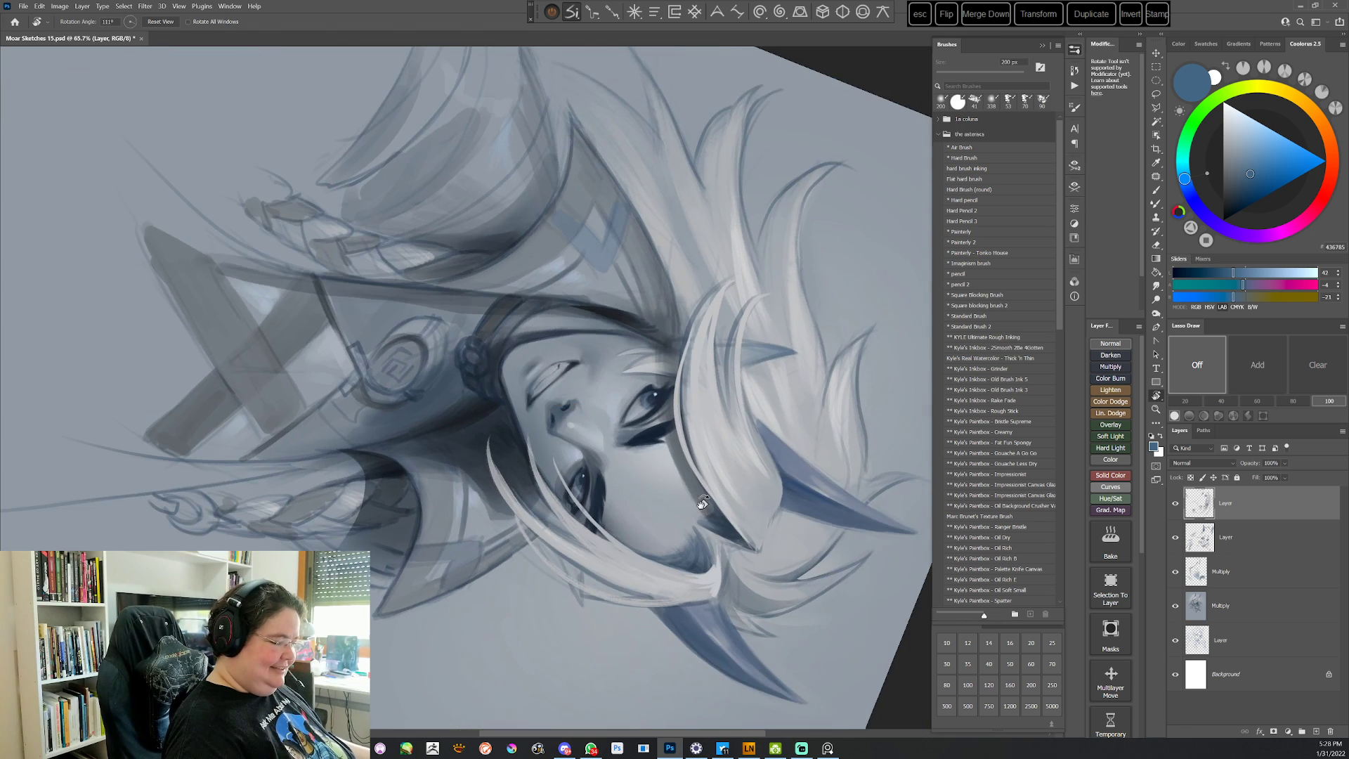
key("Escape")
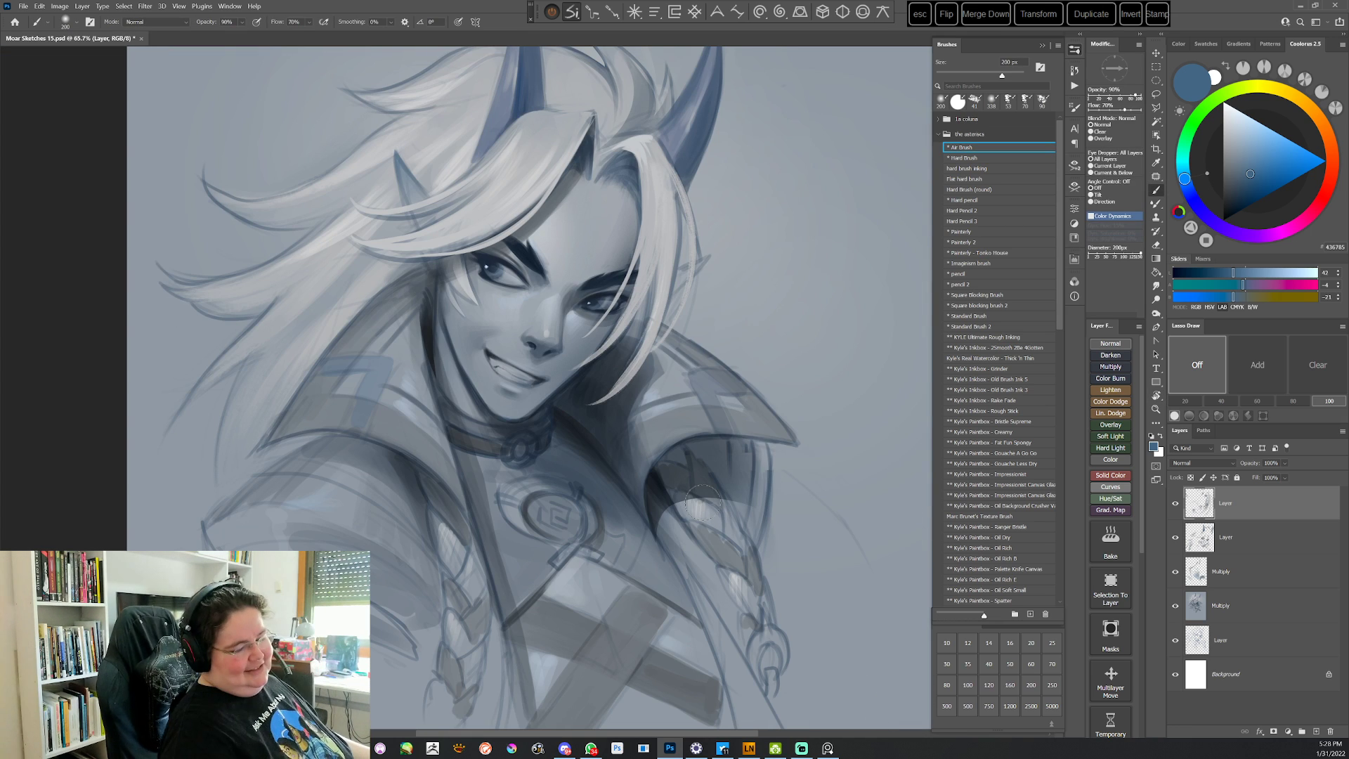
key("r")
left_click_drag(708, 319, 694, 492)
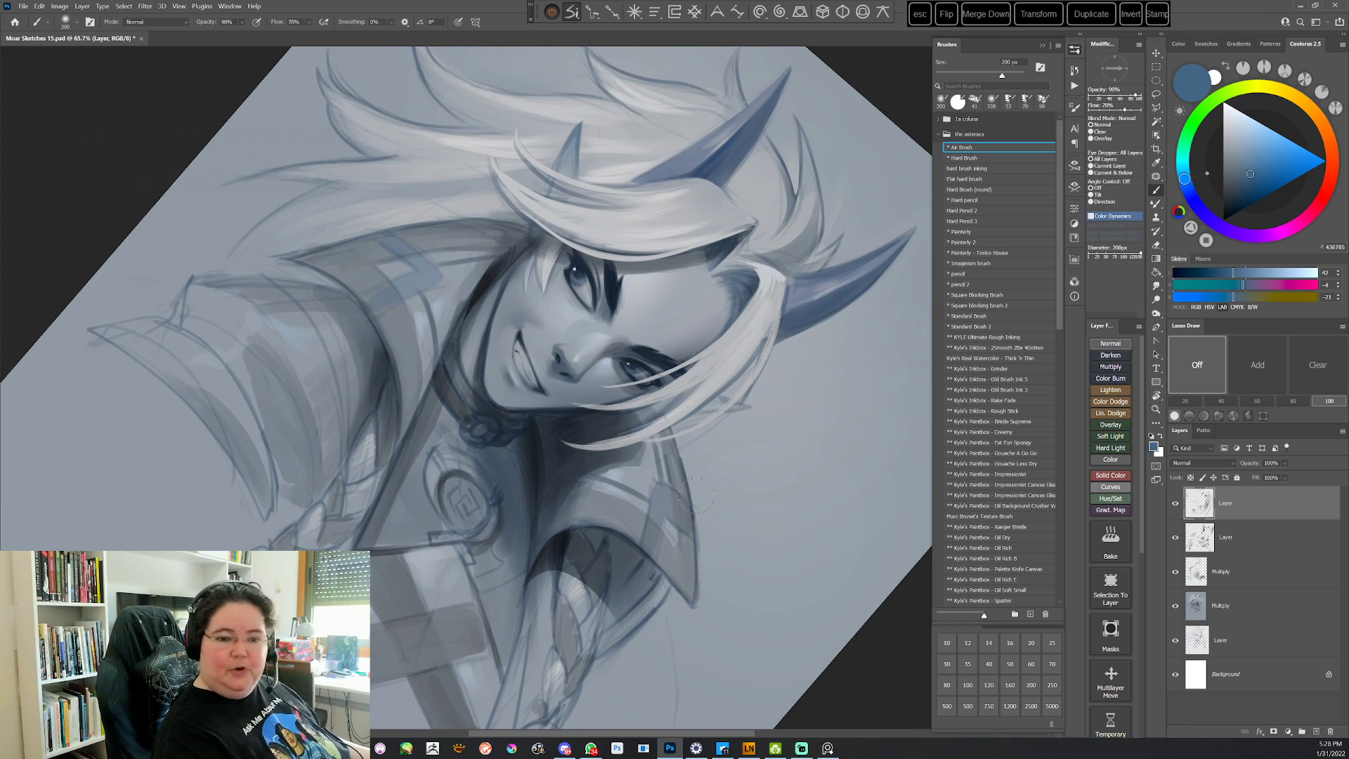
left_click(976, 337)
left_click(566, 313, "alt")
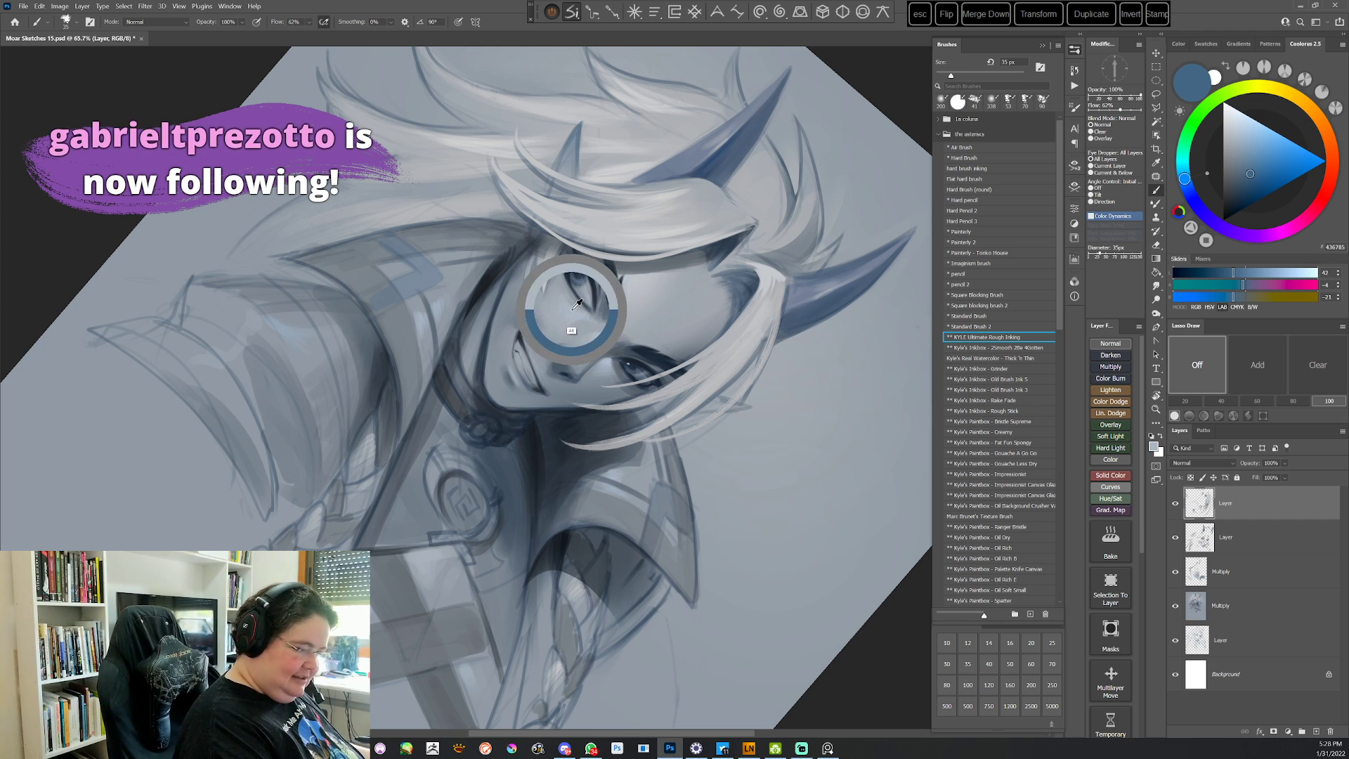
key("comma")
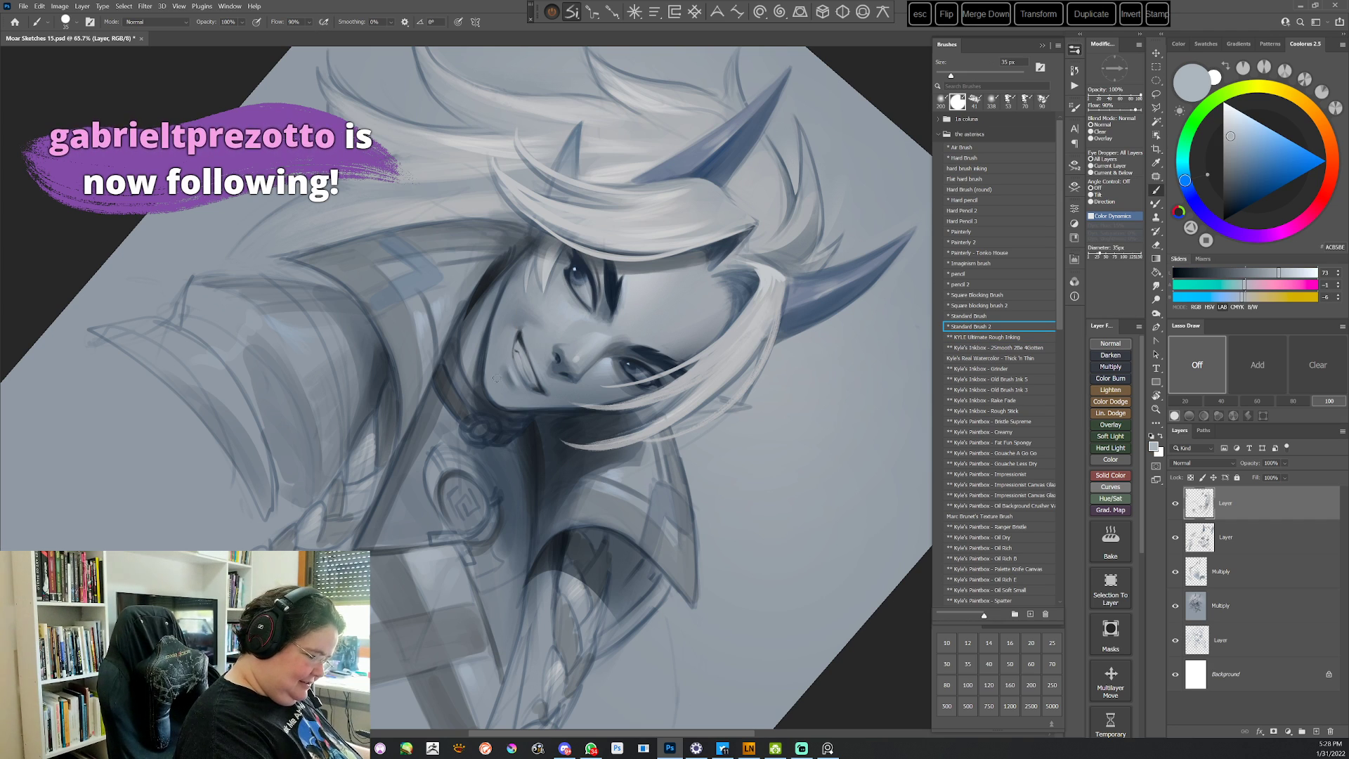
key("r")
mouse_move(561, 315)
left_mouse_down()
mouse_move(625, 470)
mouse_move(399, 389)
left_mouse_up()
key("b")
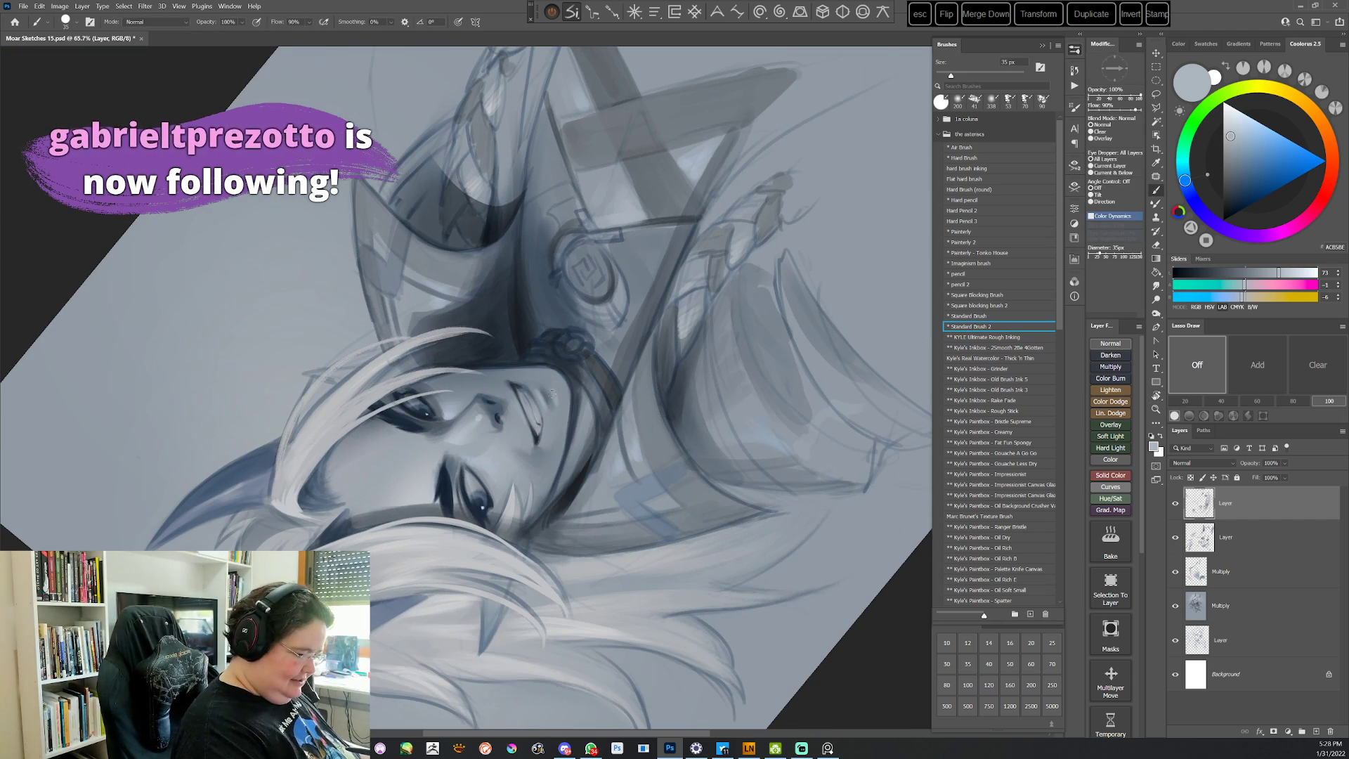
Resample light grey-blue skin tones beside the mouth and blend the cheek around the smile crease
left_click(558, 394, "alt")
key("r")
mouse_move(787, 288)
left_mouse_down()
mouse_move(355, 552)
mouse_move(337, 534)
left_mouse_up()
key("b")
left_click(493, 377, "alt")
left_click(495, 374, "alt")
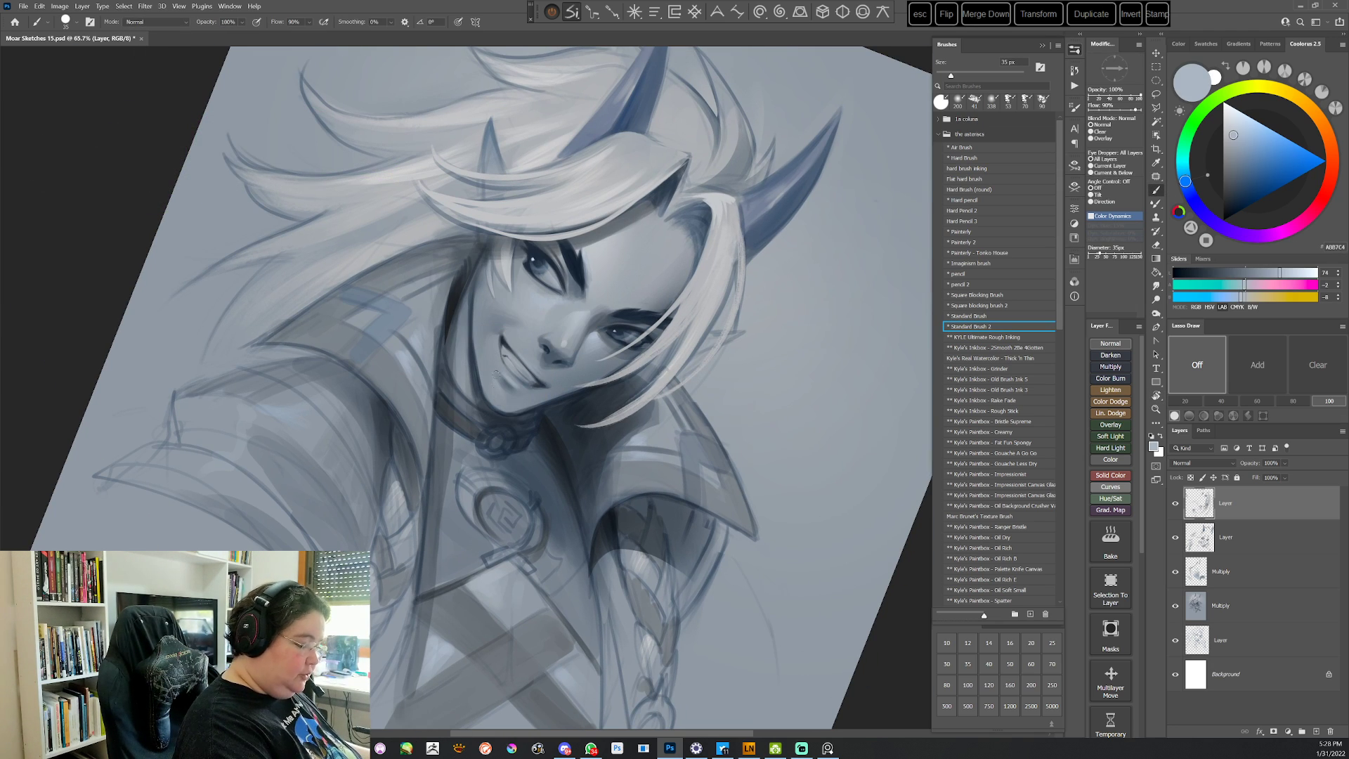
Enlarge the brush to 69 px and smooth the lower cheek with a sampled skin tone
key("r")
mouse_move(719, 246)
left_mouse_down()
mouse_move(680, 421)
mouse_move(583, 522)
left_mouse_up()
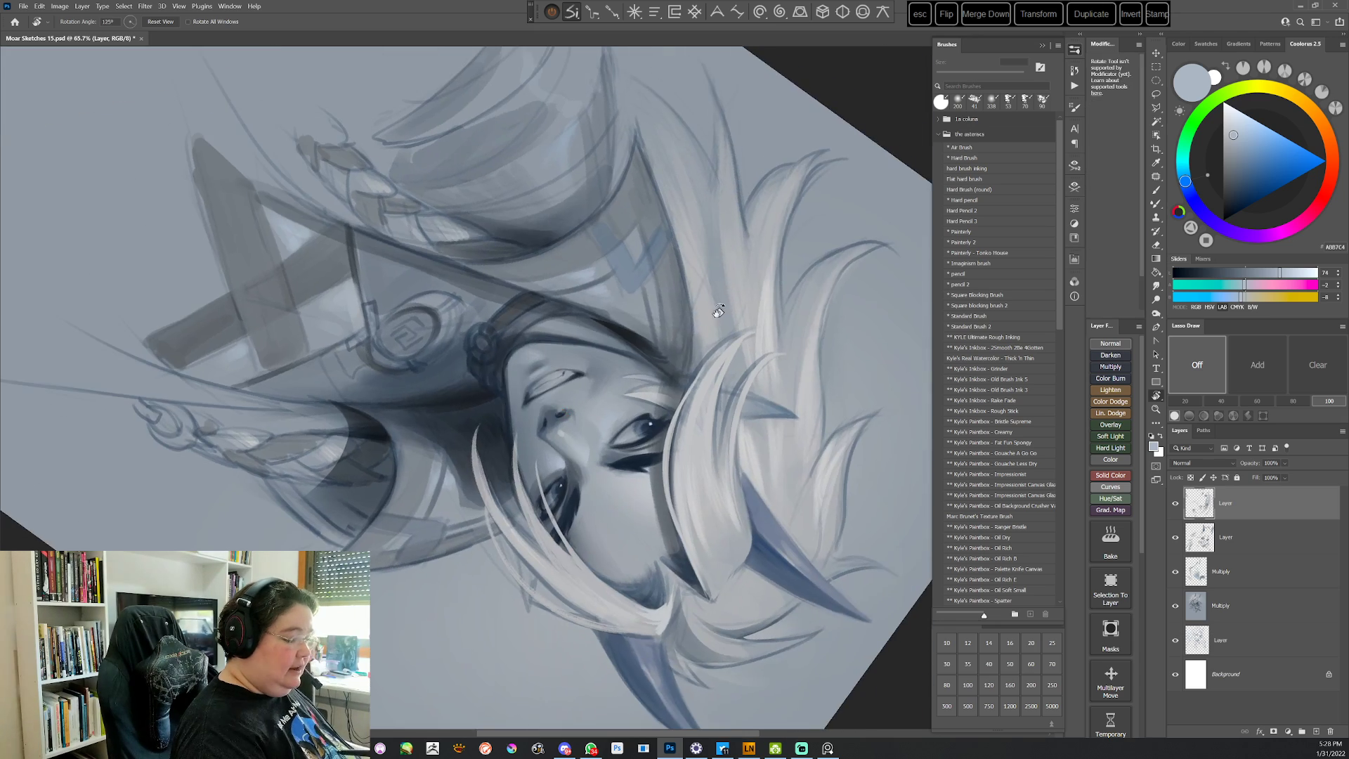
left_click_drag(717, 310, 680, 523)
key("b")
right_click(648, 309)
left_click(722, 337)
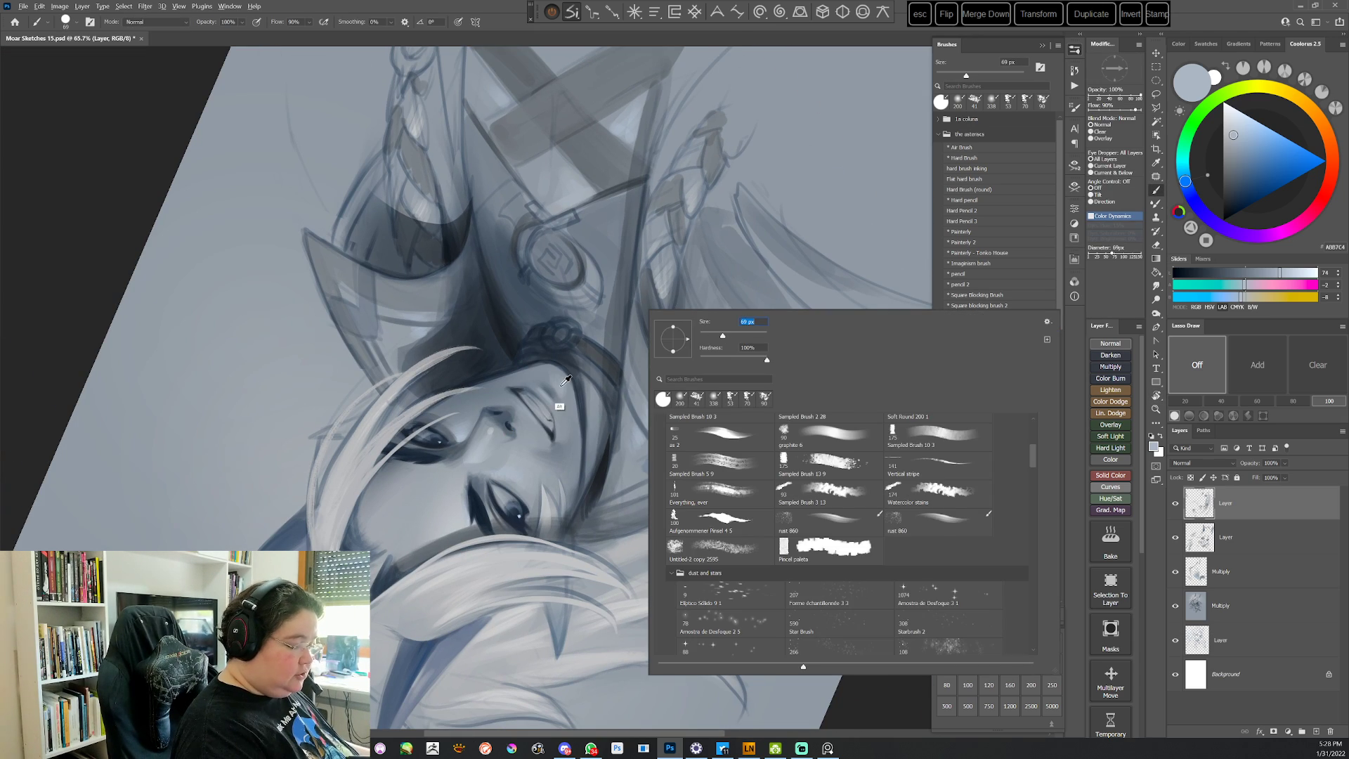
left_click(561, 385, "alt")
Blend the skin between the mouth corner and the jaw with repeatedly sampled mid grey-blues
key("r")
mouse_move(836, 274)
left_mouse_down()
mouse_move(623, 533)
mouse_move(366, 436)
left_mouse_up()
key("b")
left_click(494, 377, "alt")
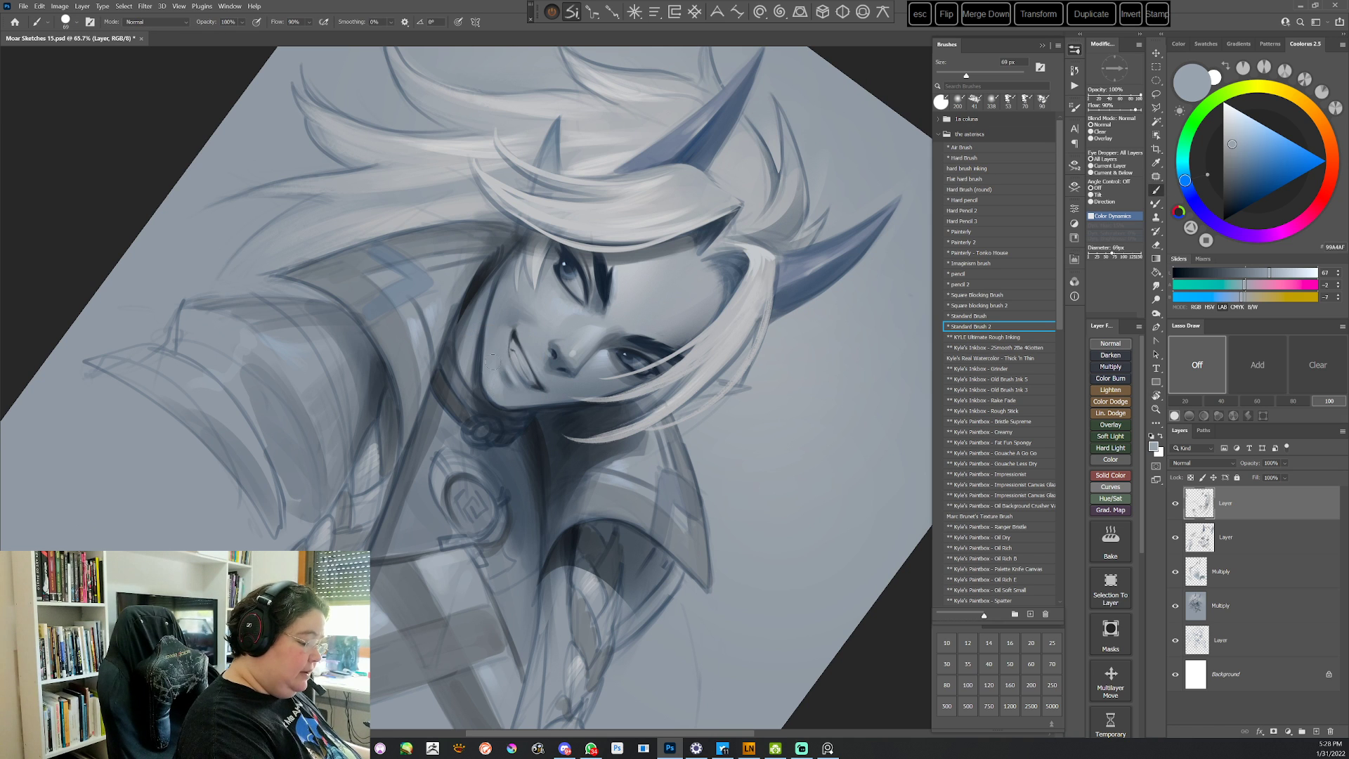
left_click(496, 362, "alt")
left_click(493, 391, "alt")
Soften the jaw edge below the smile using resampled neighbouring skin tones
key("r")
left_click_drag(794, 238, 749, 444)
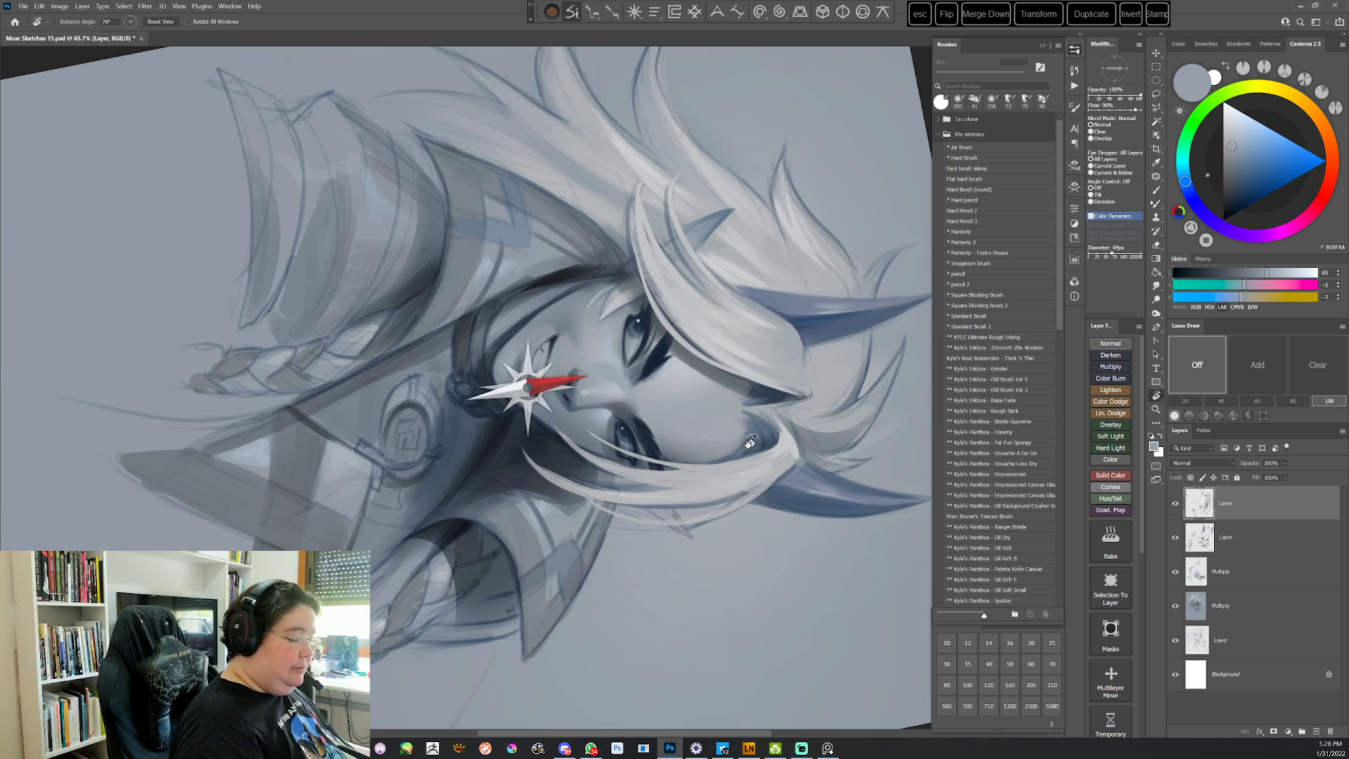
key("b")
left_click(505, 365, "alt")
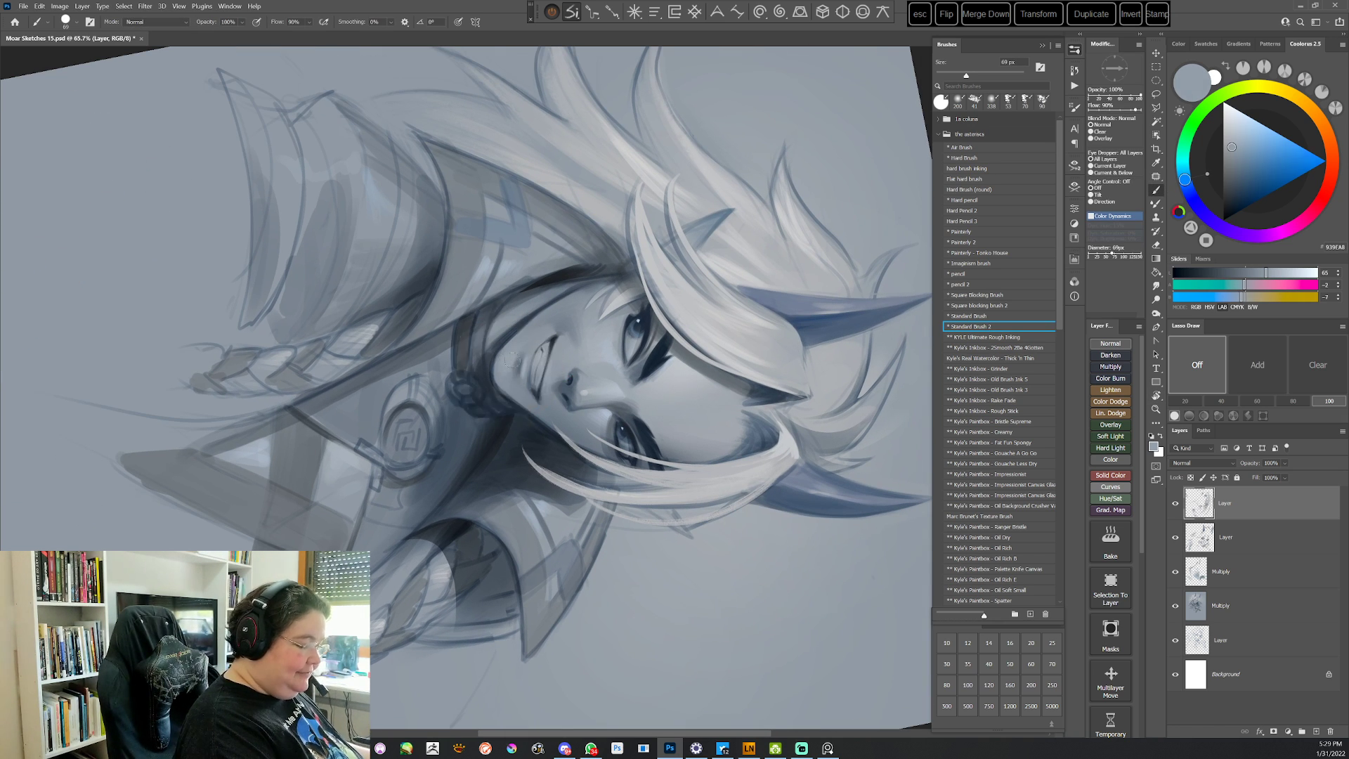
key("r")
left_click_drag(829, 265, 495, 611)
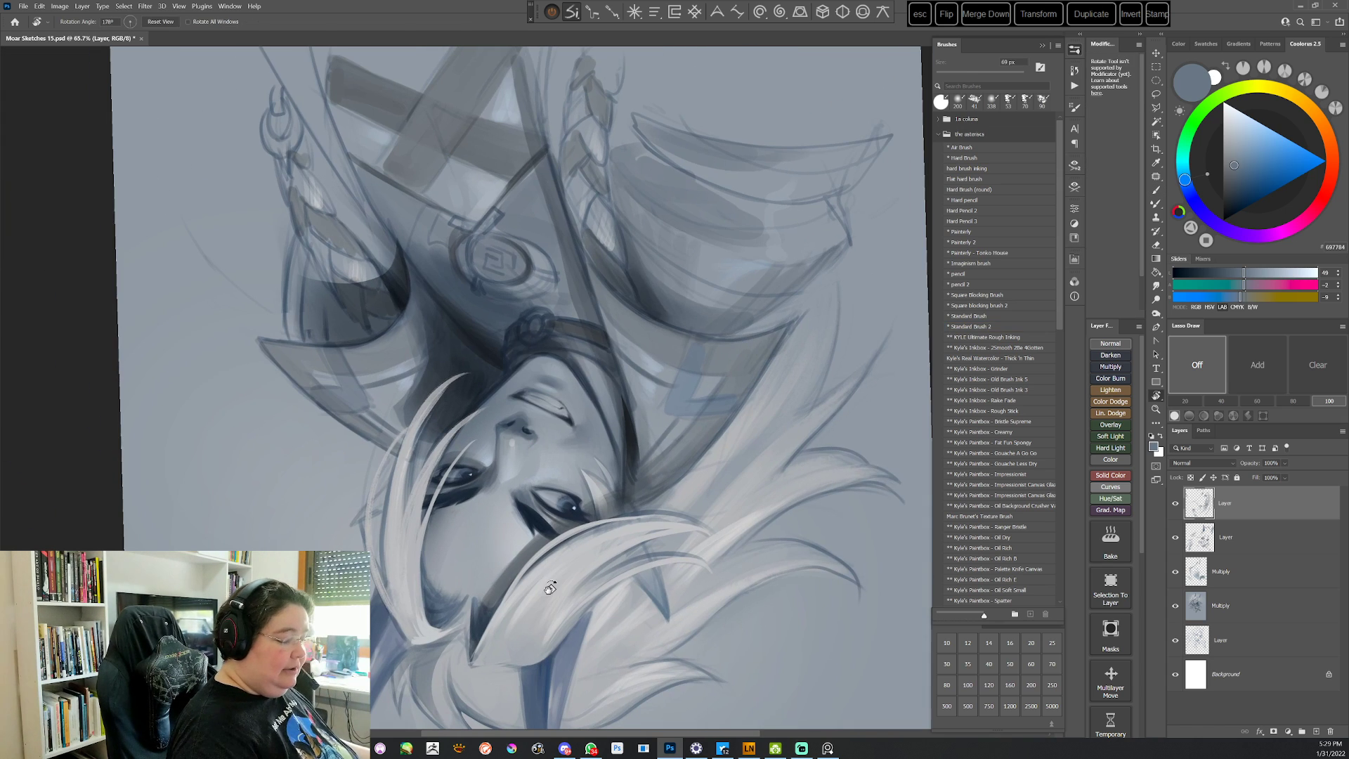
key("b")
left_click(653, 538, "alt")
key("Escape")
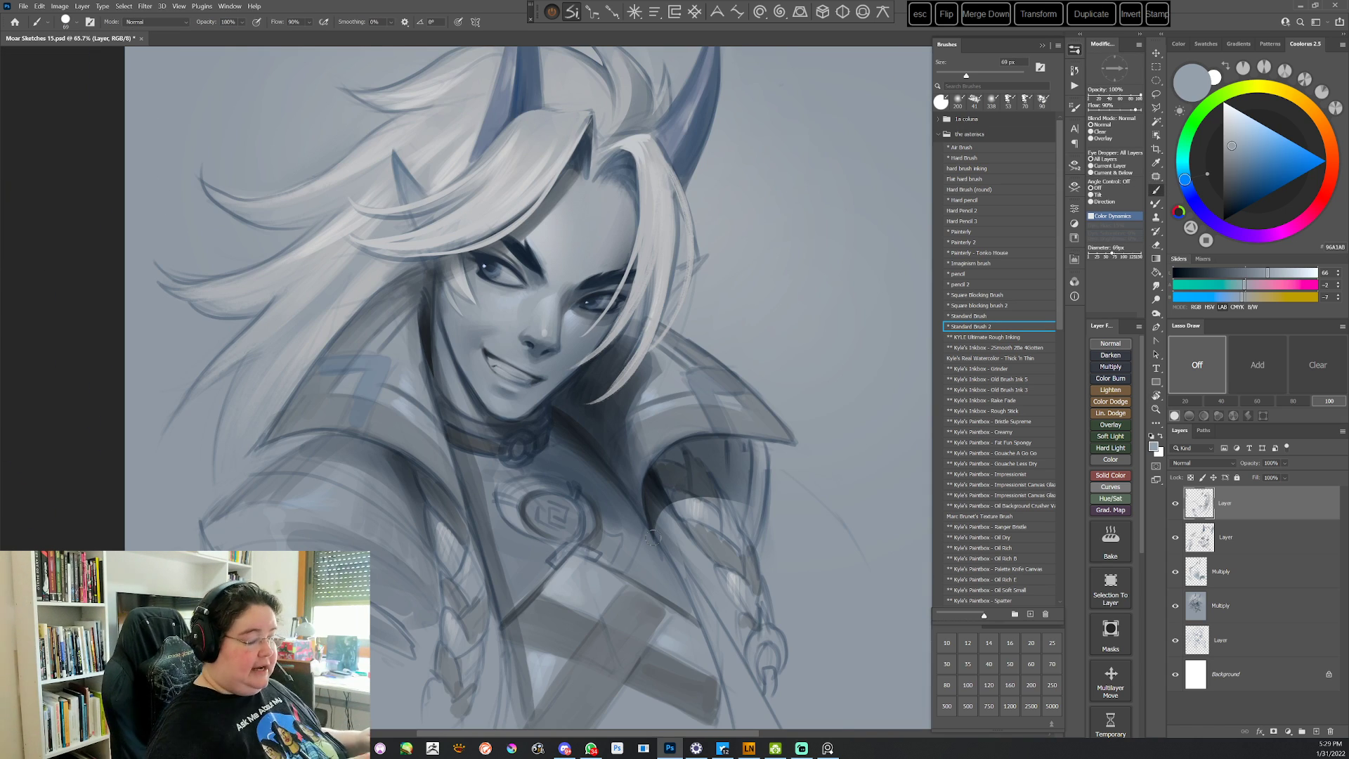
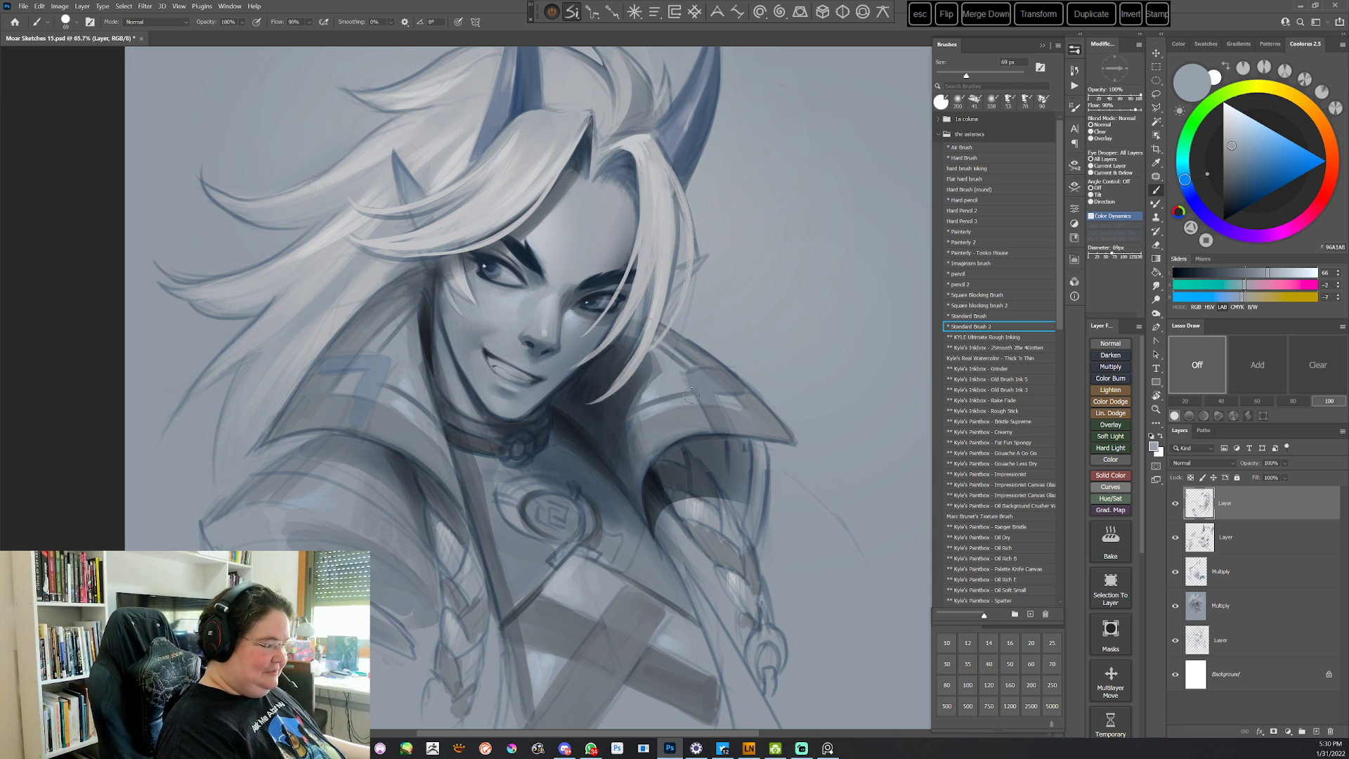
Sample cheek and jaw tones and even out the shading along the side of the face
left_click_drag(691, 396, 695, 372)
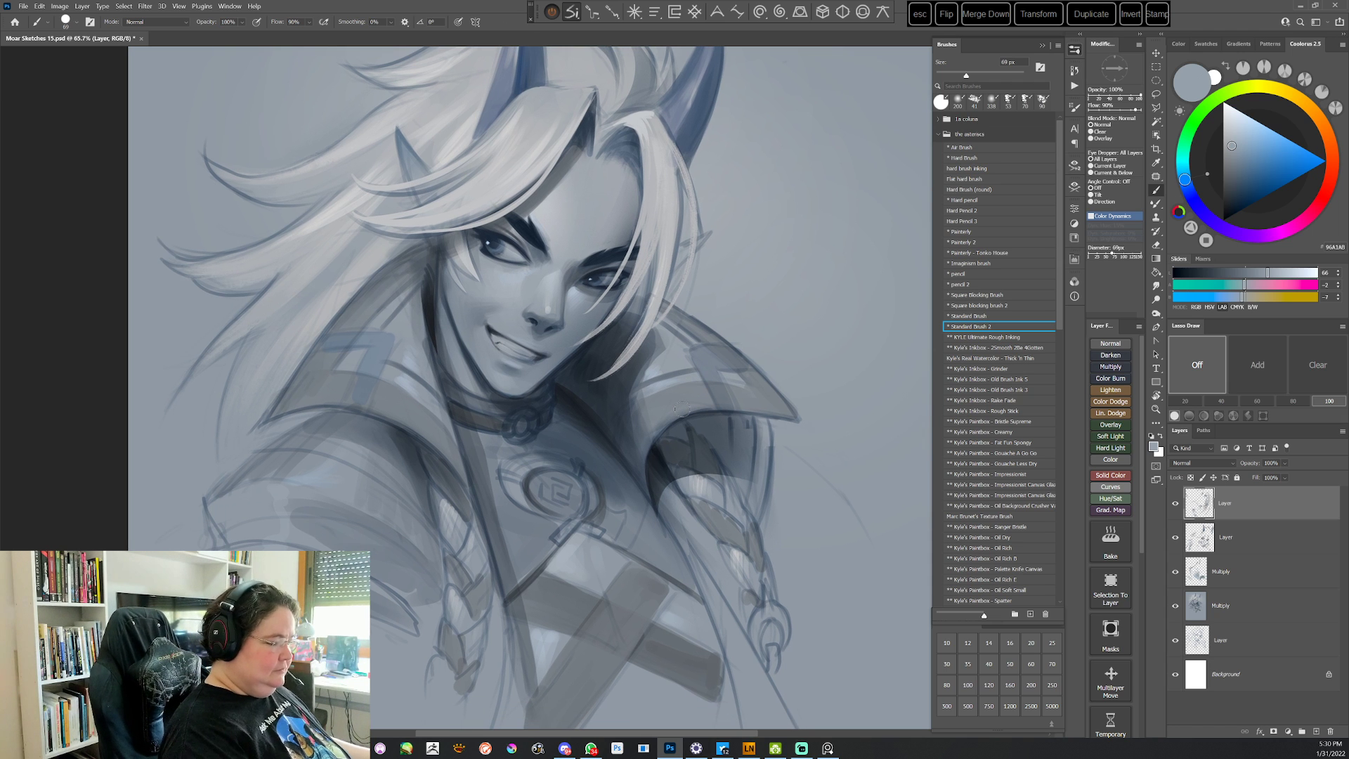
left_click(480, 311, "alt")
key("r")
mouse_move(780, 393)
left_mouse_down()
mouse_move(769, 484)
mouse_move(685, 583)
left_mouse_up()
left_click(520, 359, "alt")
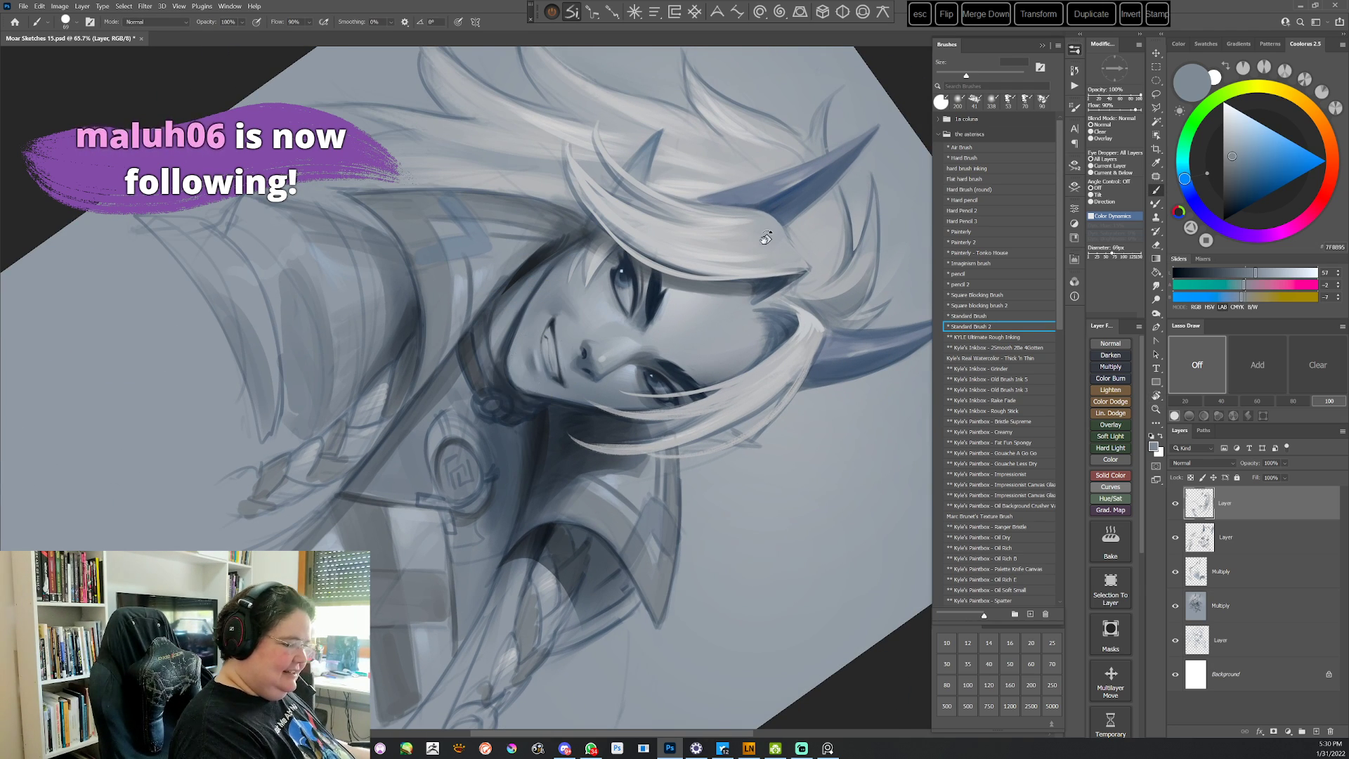
key("r")
mouse_move(643, 211)
left_mouse_down()
mouse_move(752, 467)
mouse_move(505, 625)
left_mouse_up()
key("Escape")
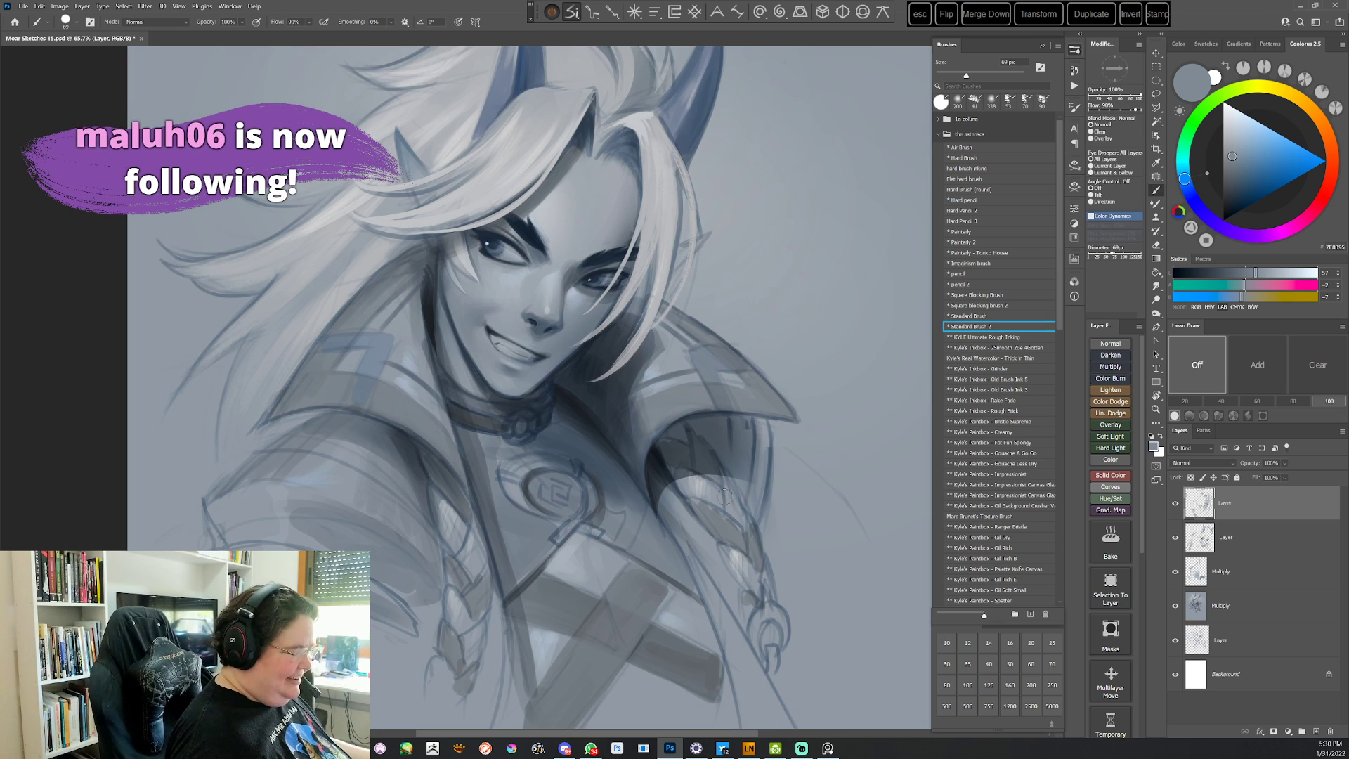
Lasso the area from the jaw to the neck and shade it with the 200 px Air Brush in dark navy, then deselect
key("r")
left_click_drag(700, 303, 714, 411)
key("l")
mouse_move(460, 322)
left_mouse_down()
mouse_move(478, 464)
mouse_move(573, 413)
mouse_move(527, 439)
left_mouse_up()
key("b")
left_click(527, 424, "alt")
key("ctrl+d")
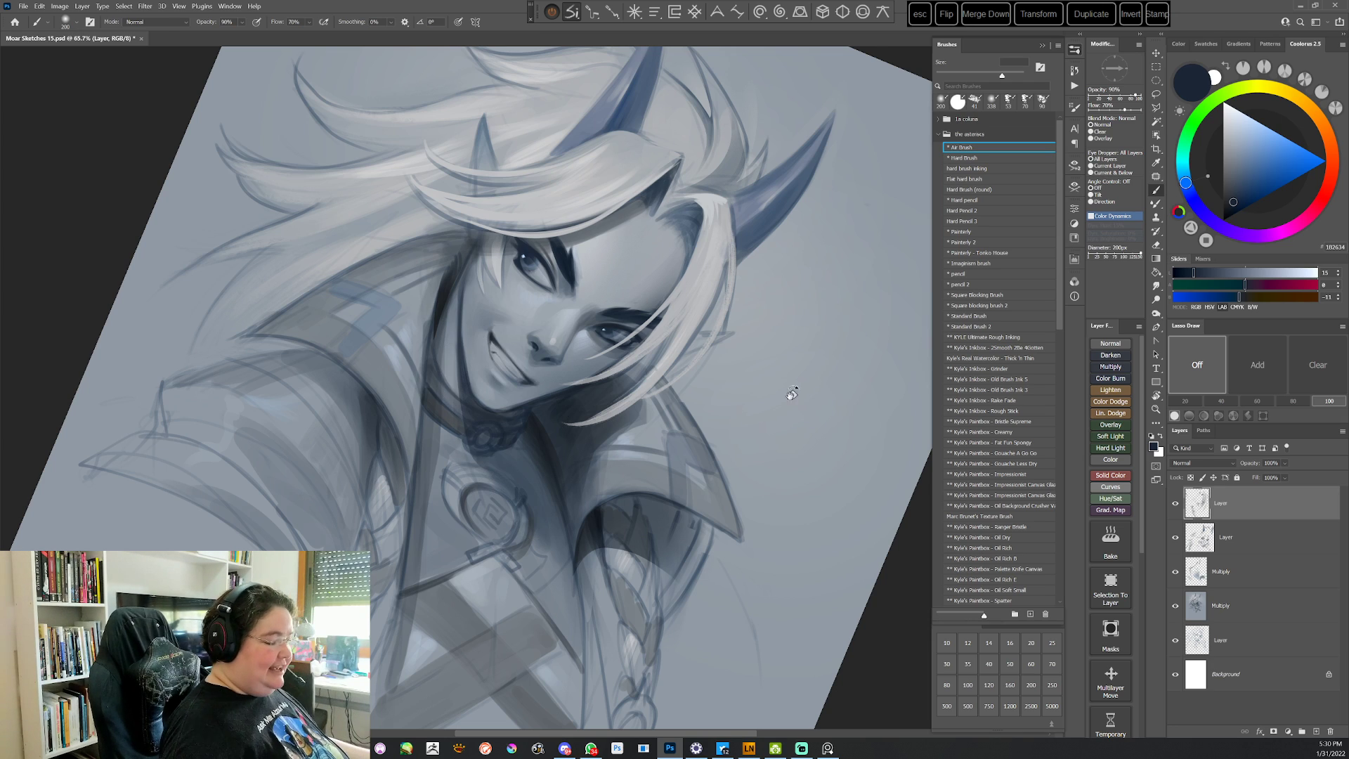
key("r")
mouse_move(792, 391)
left_mouse_down()
mouse_move(675, 566)
mouse_move(506, 602)
left_mouse_up()
key("b")
key("Escape")
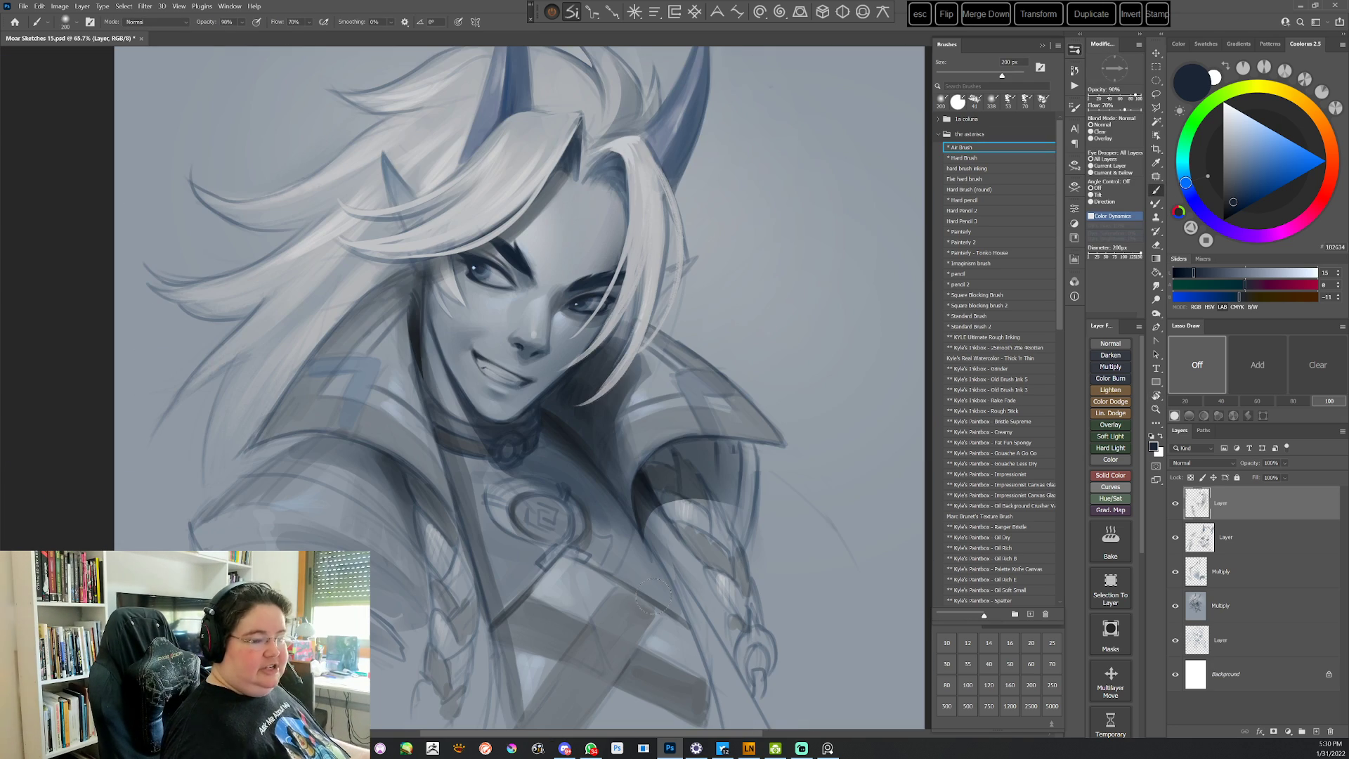
Switch to Standard Brush 2 at 31 px and refine the choker around the neck with sampled dark grey-blues
left_click(973, 325)
key("r")
mouse_move(393, 421)
left_mouse_down()
mouse_move(478, 281)
mouse_move(569, 253)
left_mouse_up()
right_click(569, 253)
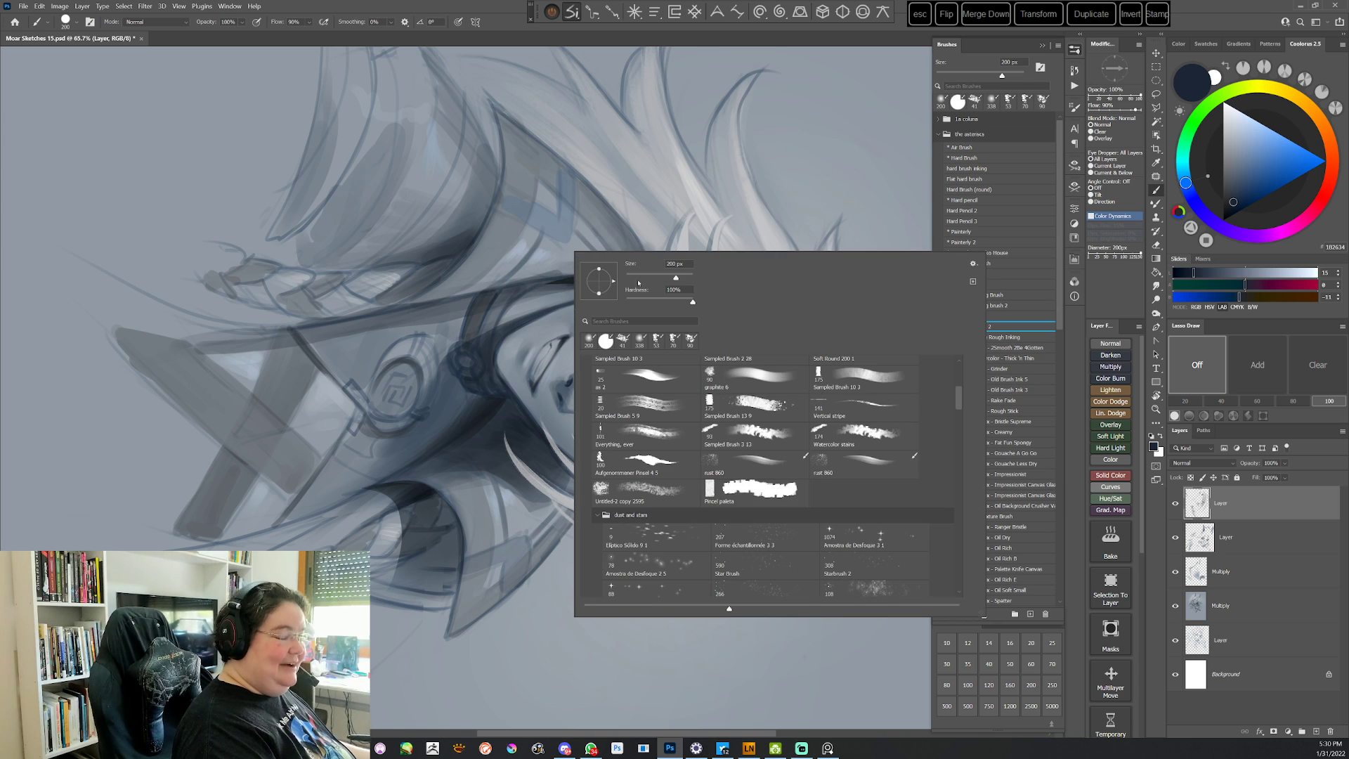
left_click(610, 281)
left_click(471, 328, "alt")
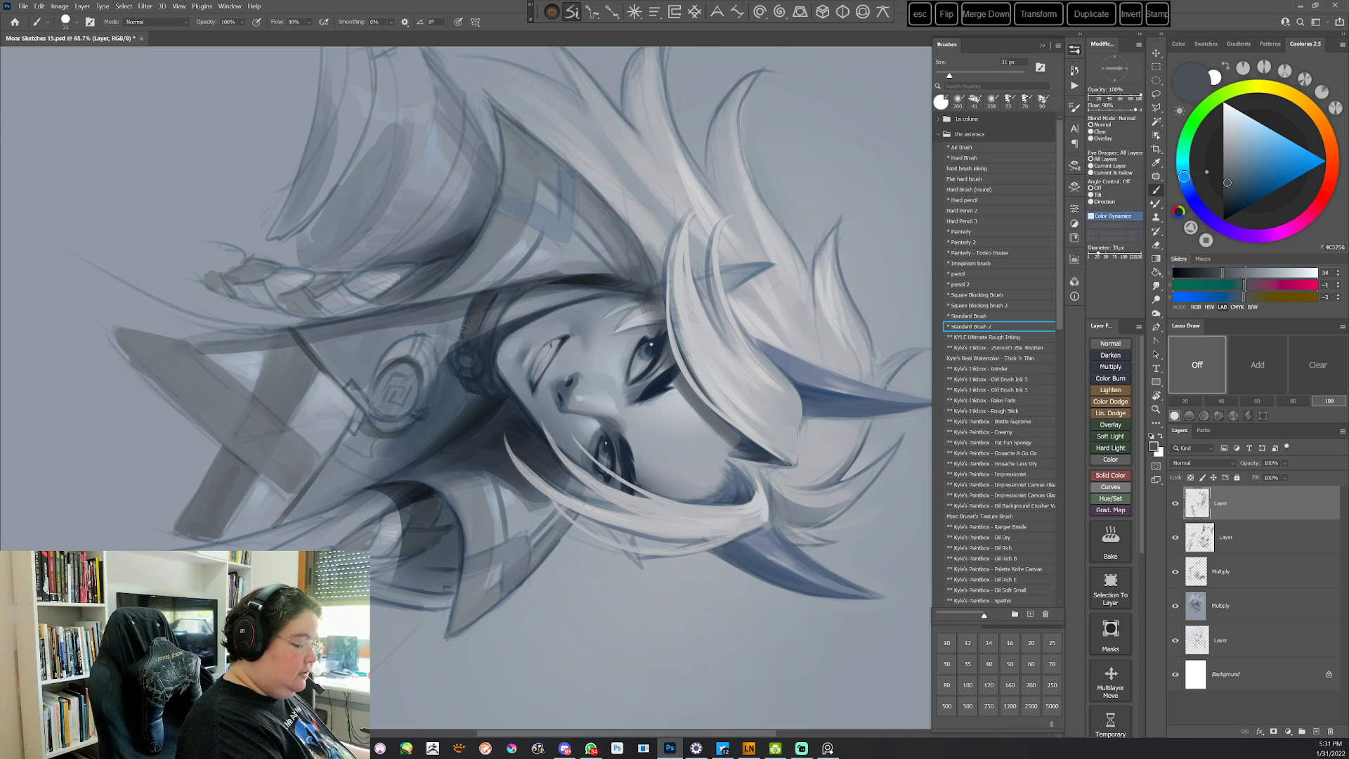
key("r")
mouse_move(562, 242)
left_mouse_down()
mouse_move(618, 263)
mouse_move(686, 533)
mouse_move(562, 597)
left_mouse_up()
key("Escape")
left_click(505, 444, "alt")
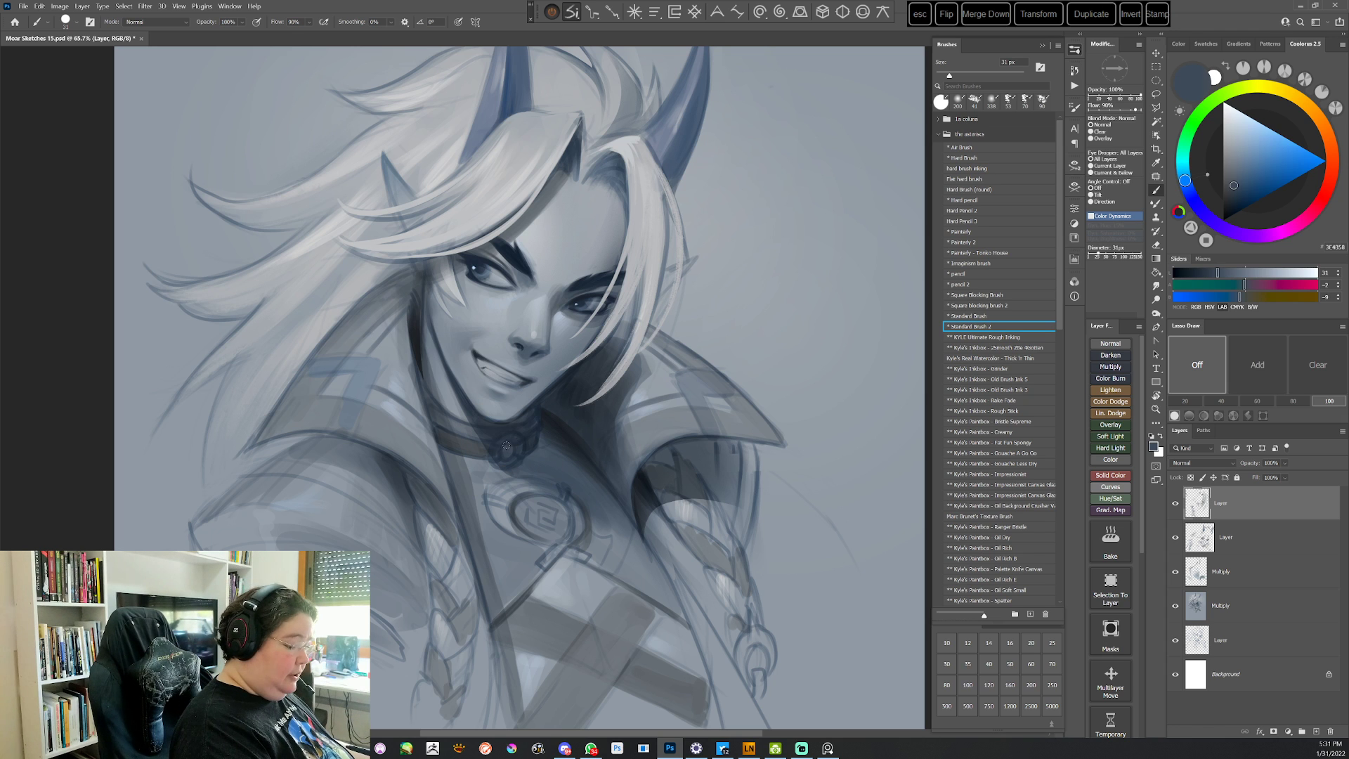
Pick a lighter grey-blue, reduce the brush to 28 px and paint the choker's front ornament
key("r")
left_click_drag(514, 459, 718, 419)
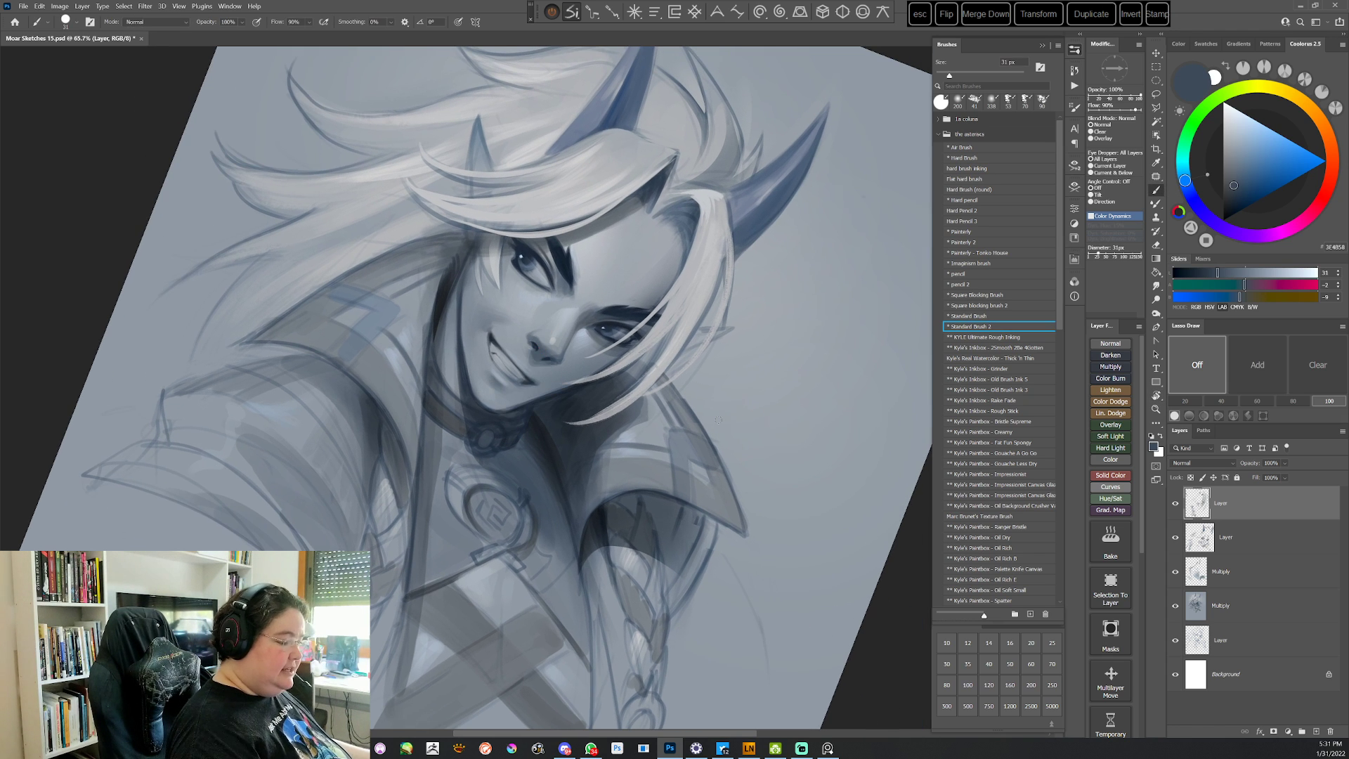
left_click_drag(668, 466, 681, 384)
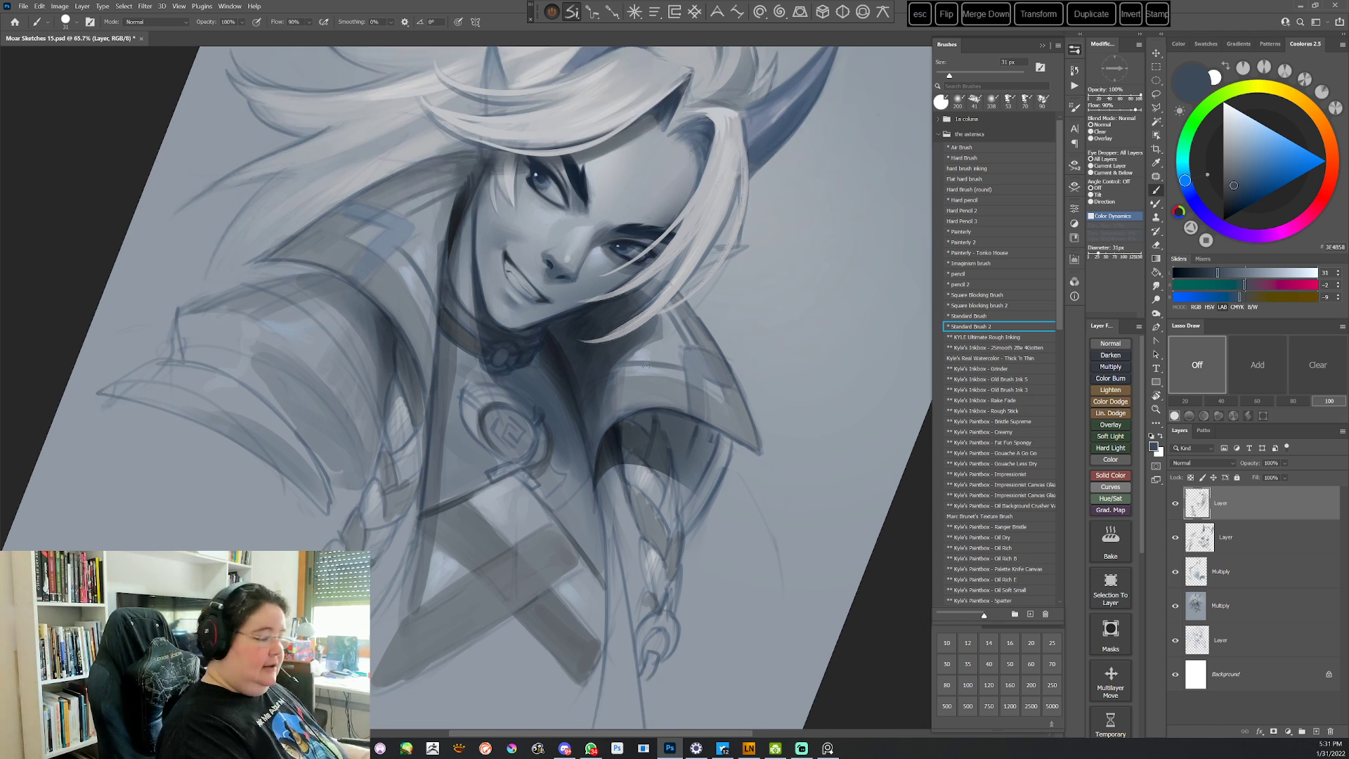
left_click(500, 335, "alt")
left_click(1228, 172)
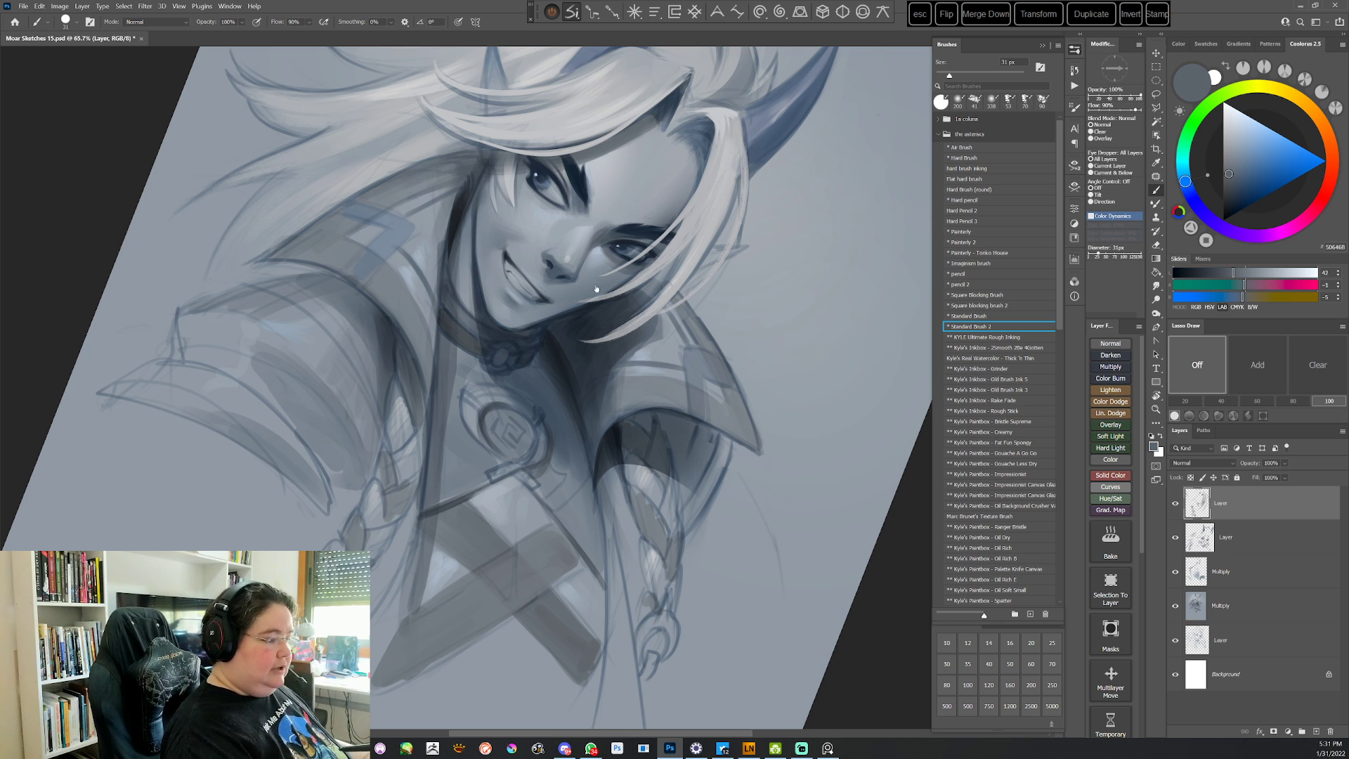
right_click(615, 267)
left_click(676, 292)
left_click(494, 346)
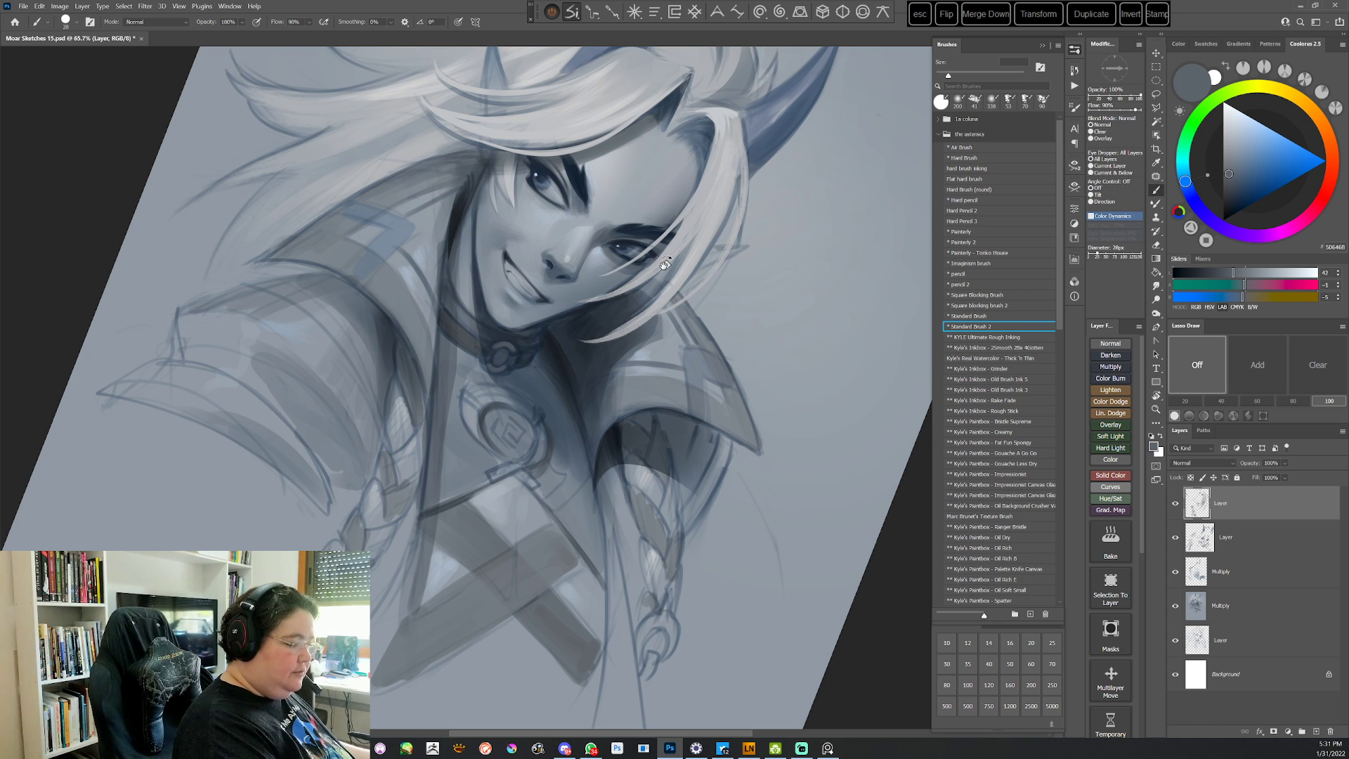
Lasso small spike shapes on the choker and fill them with a lighter grey-blue using the 200 px Air Brush, then deselect
key("r")
mouse_move(663, 265)
left_mouse_down()
mouse_move(734, 451)
mouse_move(701, 529)
mouse_move(706, 477)
left_mouse_up()
key("Escape")
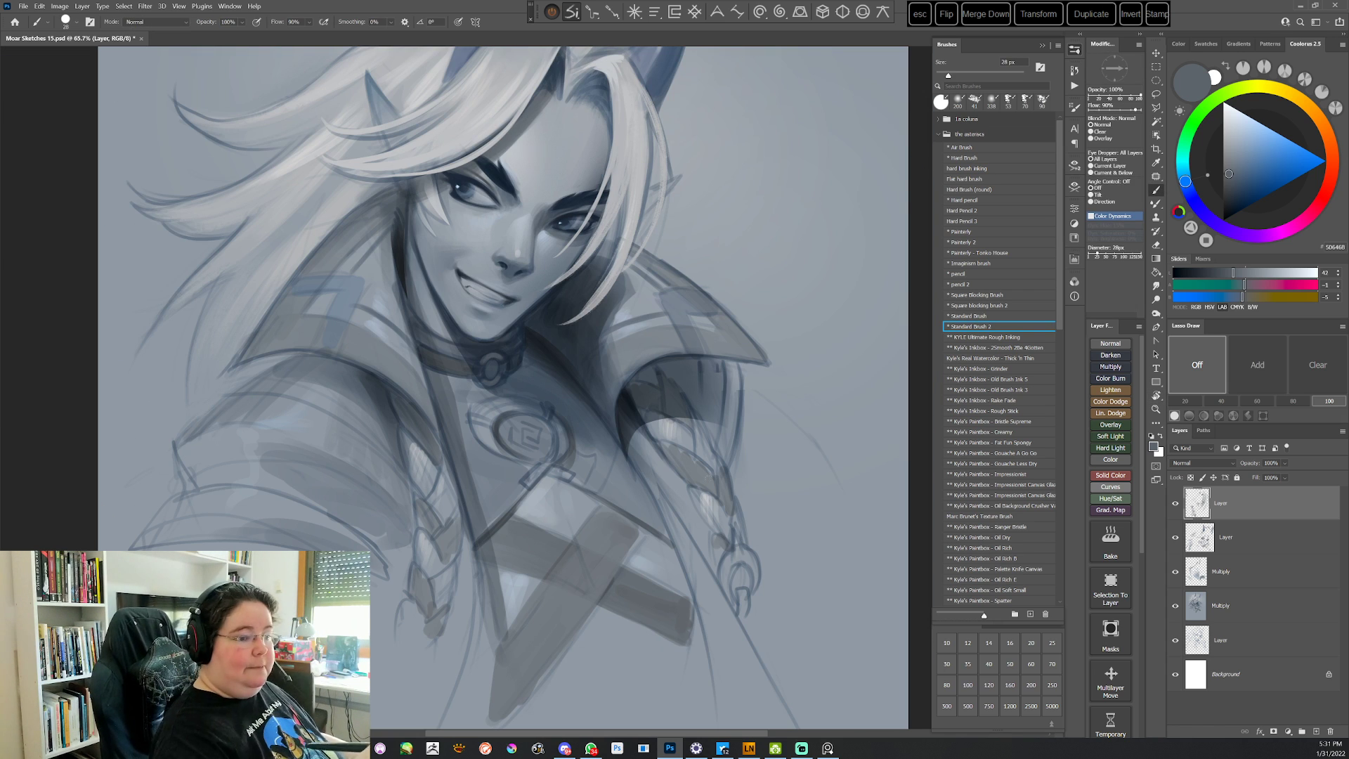
key("l")
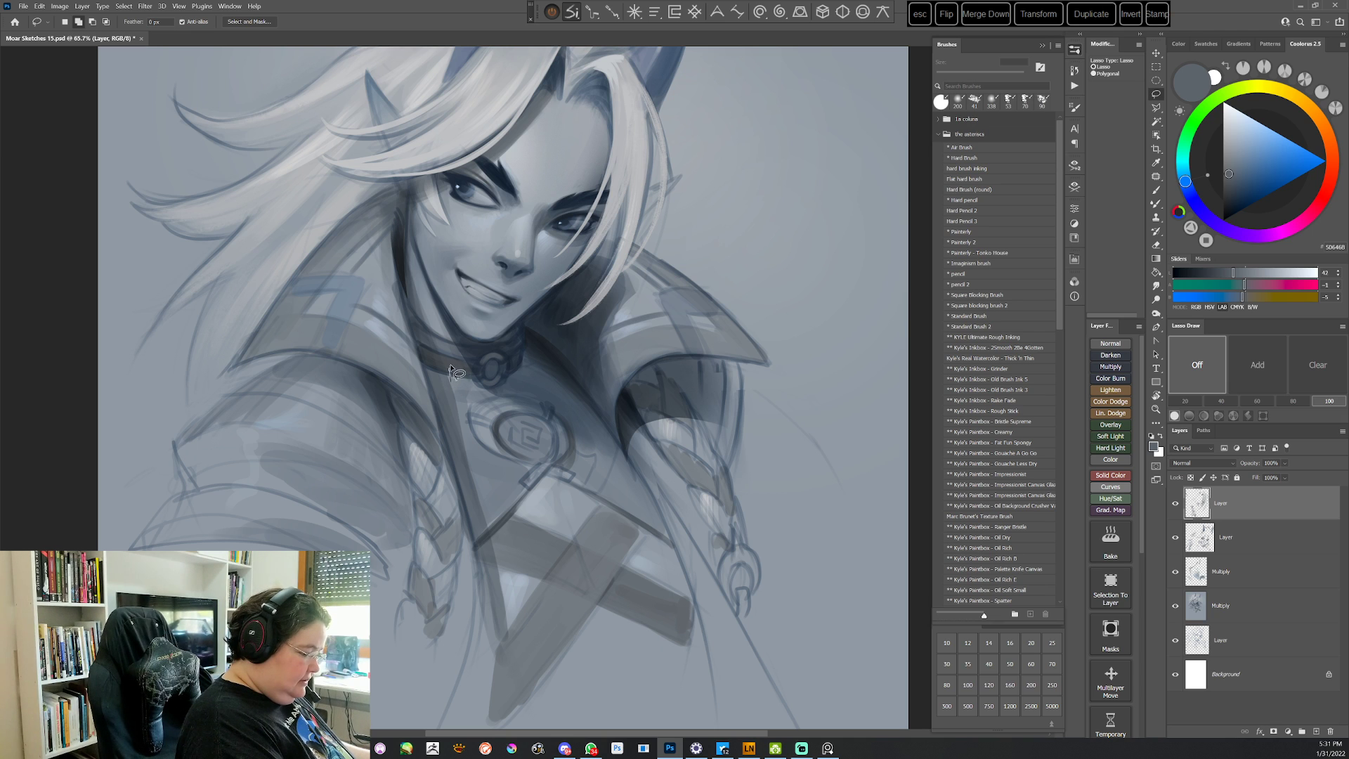
mouse_move(451, 365)
left_mouse_down()
mouse_move(463, 367)
mouse_move(452, 380)
mouse_move(423, 356)
left_mouse_up()
left_click(990, 146)
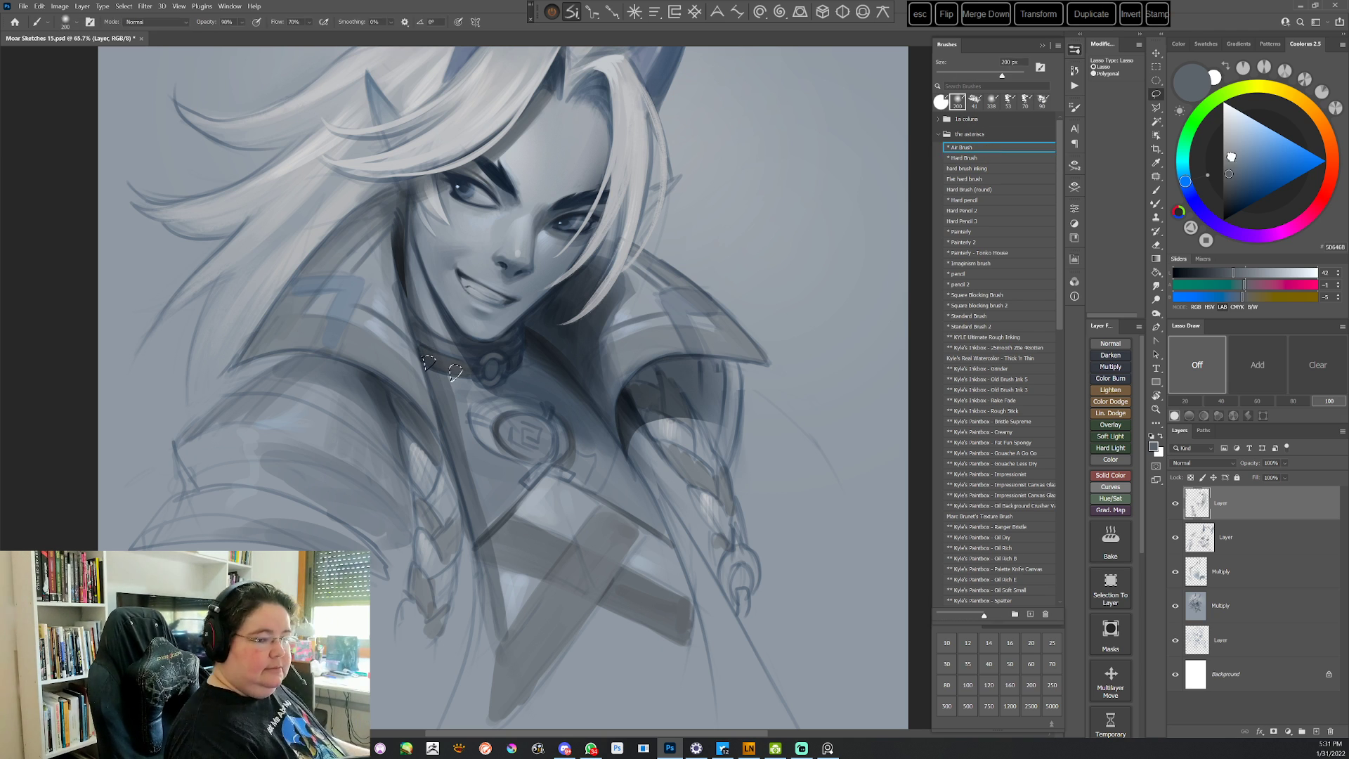
left_click(1238, 177)
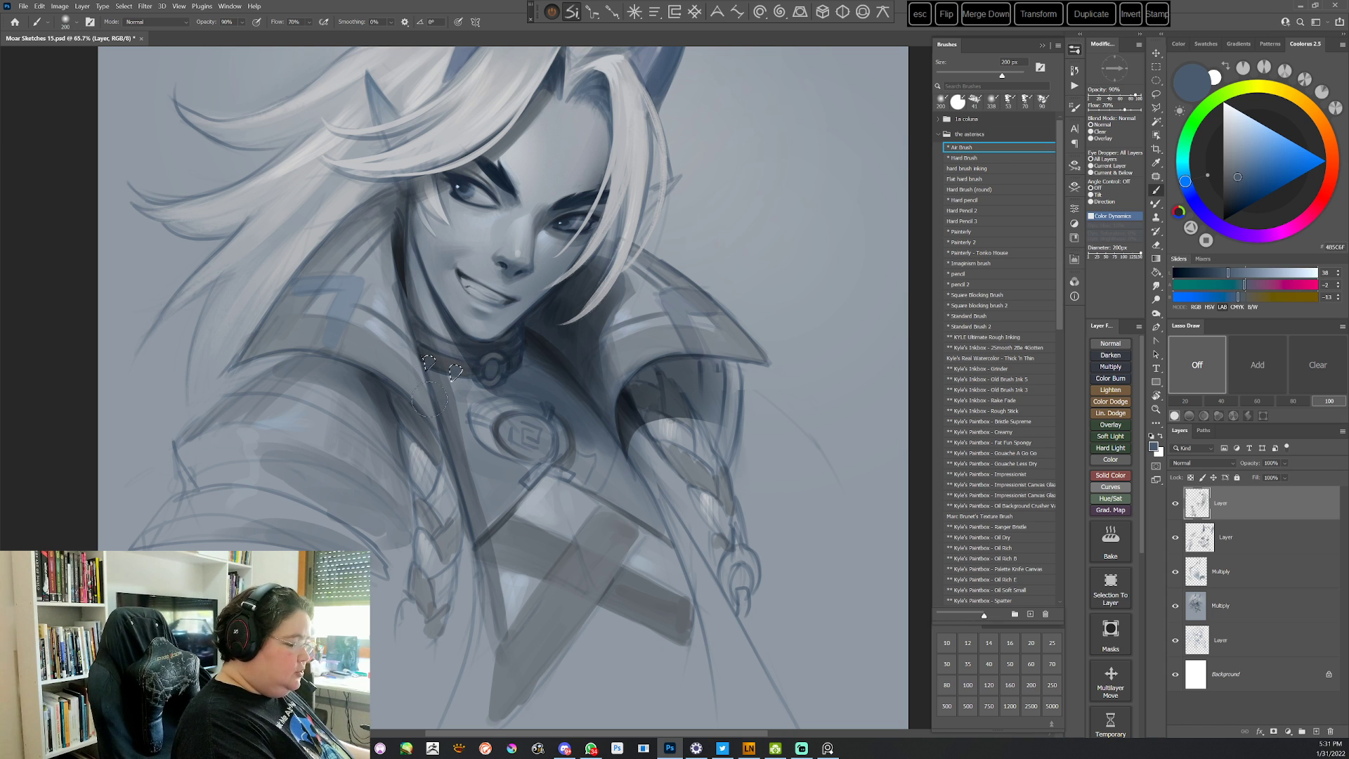
left_click(1231, 153)
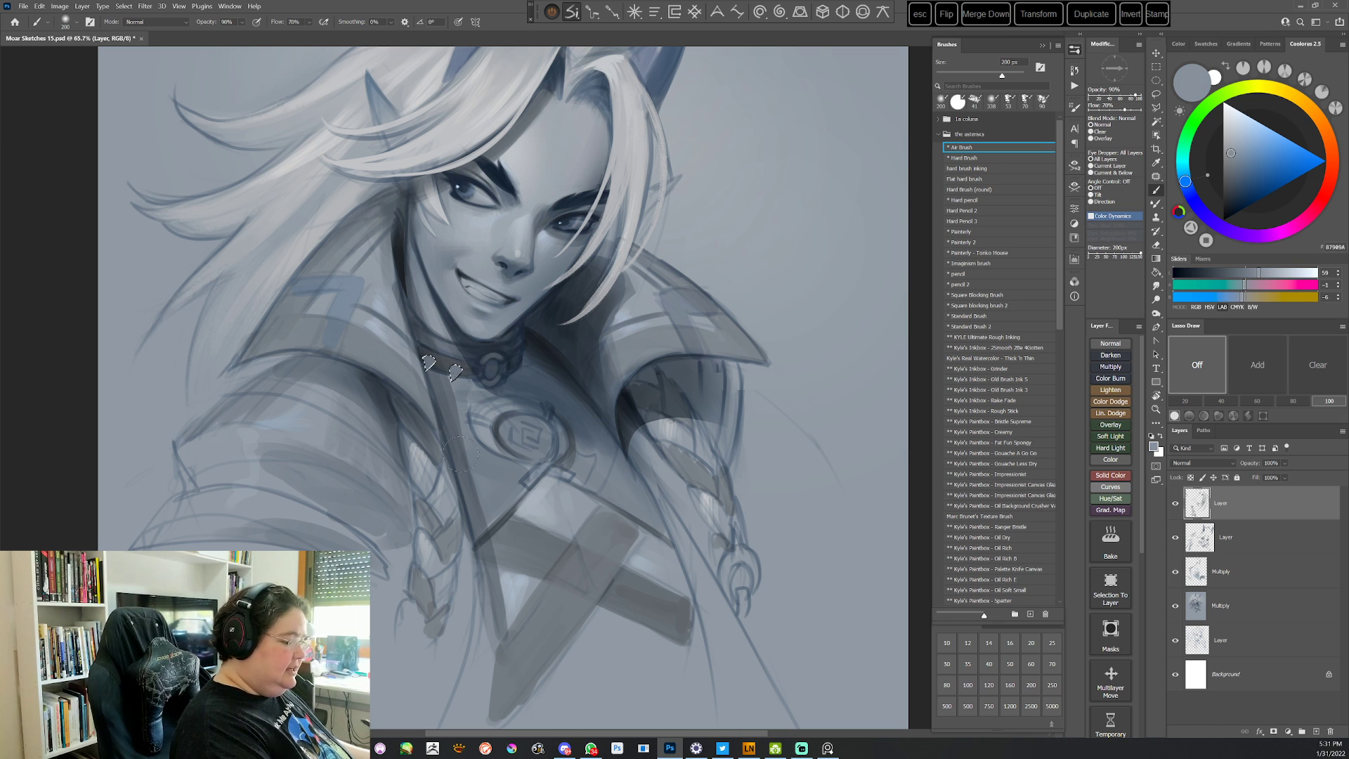
key("ctrl+d")
Lasso more spikes on the far side of the choker's front ornament and fill them with the same grey-blue Air Brush
key("r")
left_click_drag(783, 323, 735, 545)
key("l")
left_click_drag(542, 359, 559, 366)
key("b")
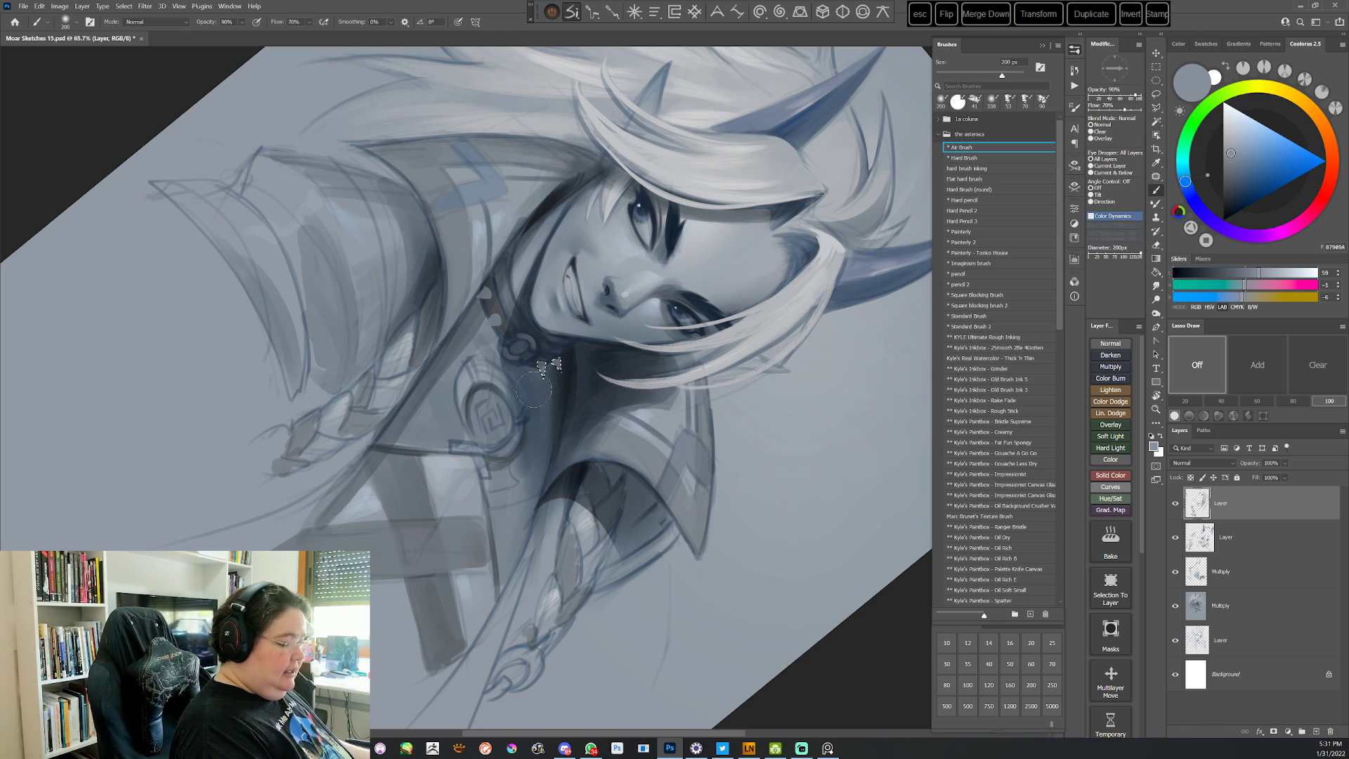
key("r")
mouse_move(830, 297)
left_mouse_down()
mouse_move(783, 562)
mouse_move(562, 685)
left_mouse_up()
key("Escape")
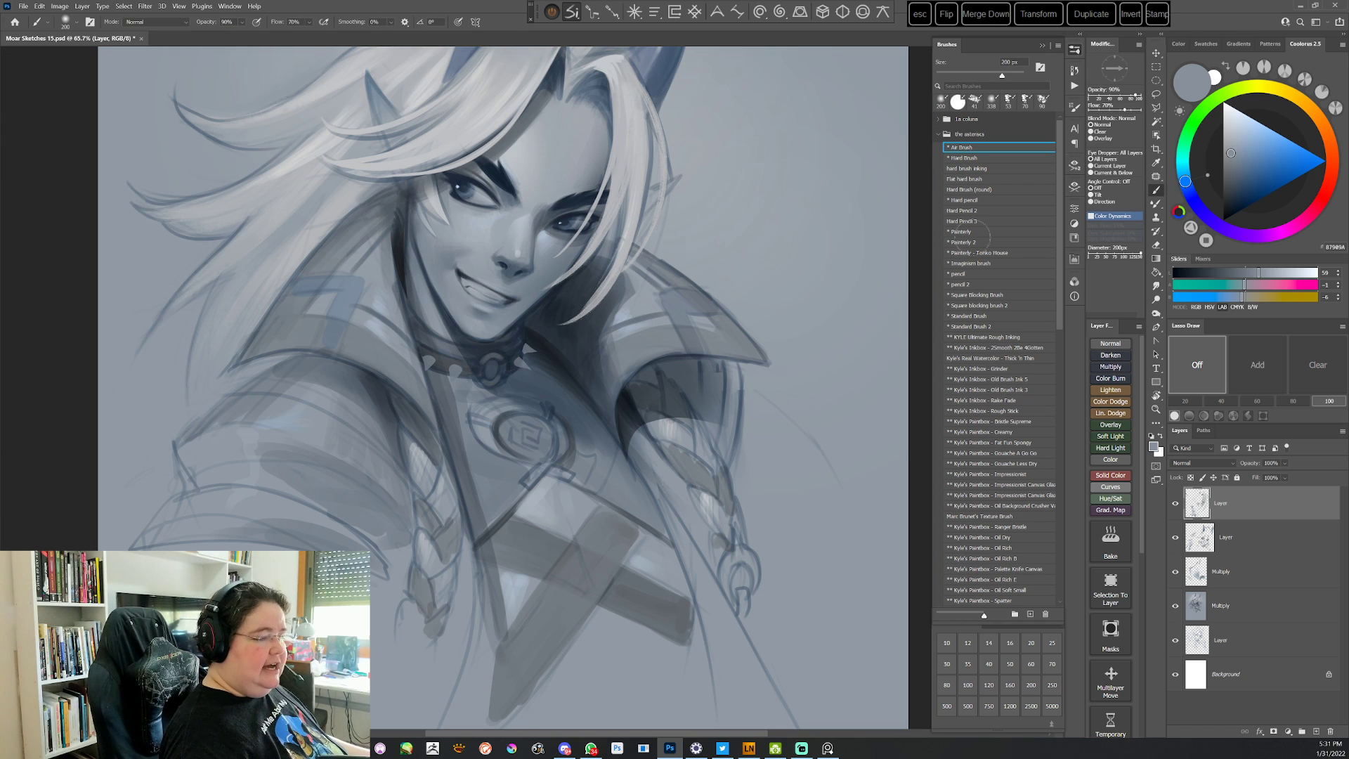
Use the 12 px pencil brush in a pale grey-blue to paint highlights on the choker spikes
left_click(959, 274)
key("r")
left_click_drag(740, 277, 707, 224)
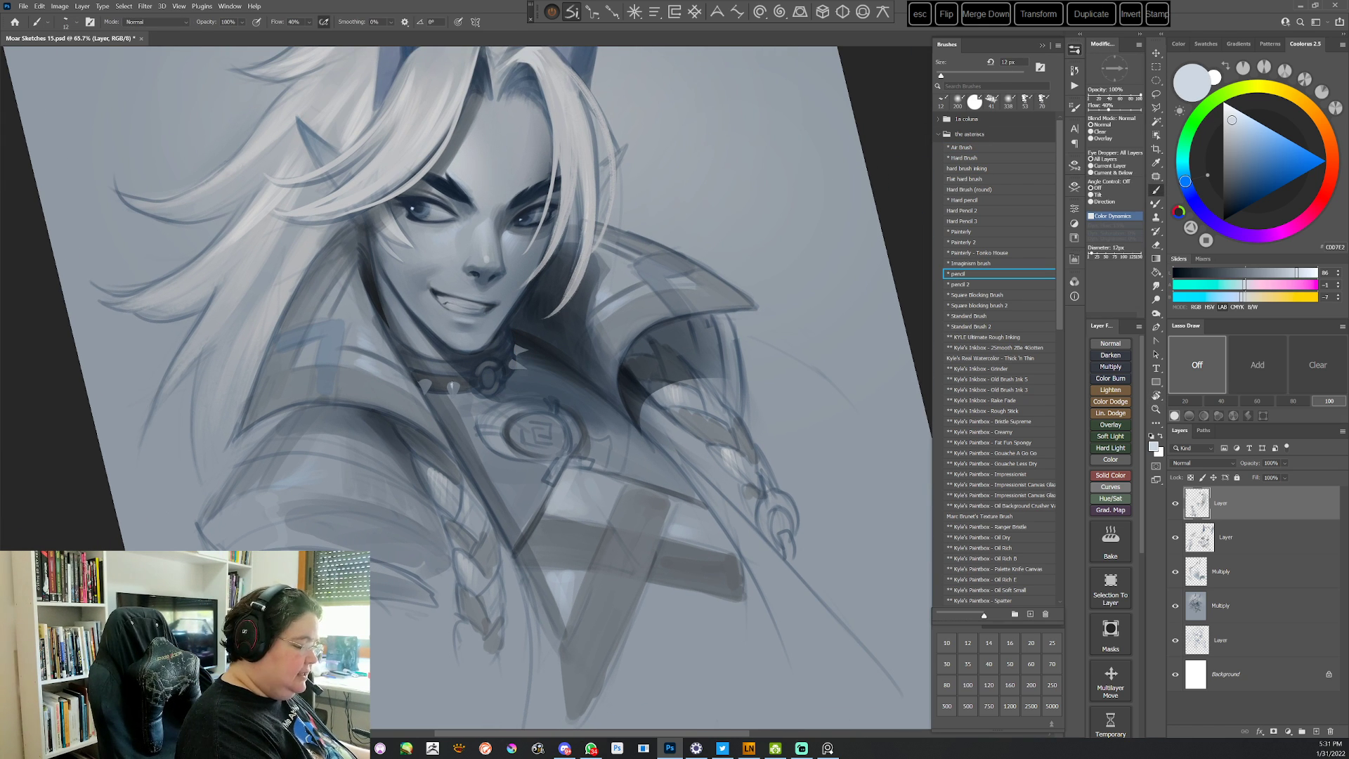
left_click_drag(737, 265, 485, 684)
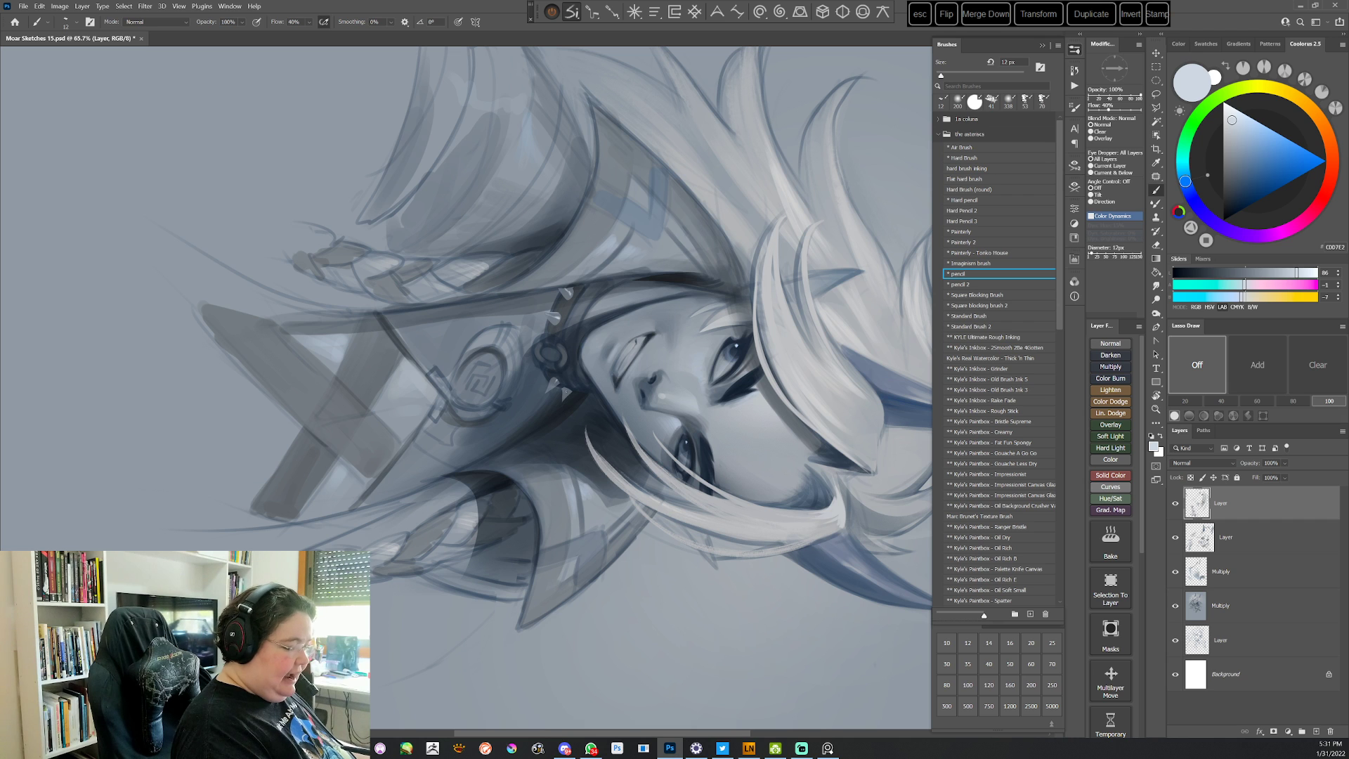
key("Escape")
Pick a dark grey-blue and define the shadows around the choker spikes with Standard Brush 2 at 17 px
left_click(1230, 188)
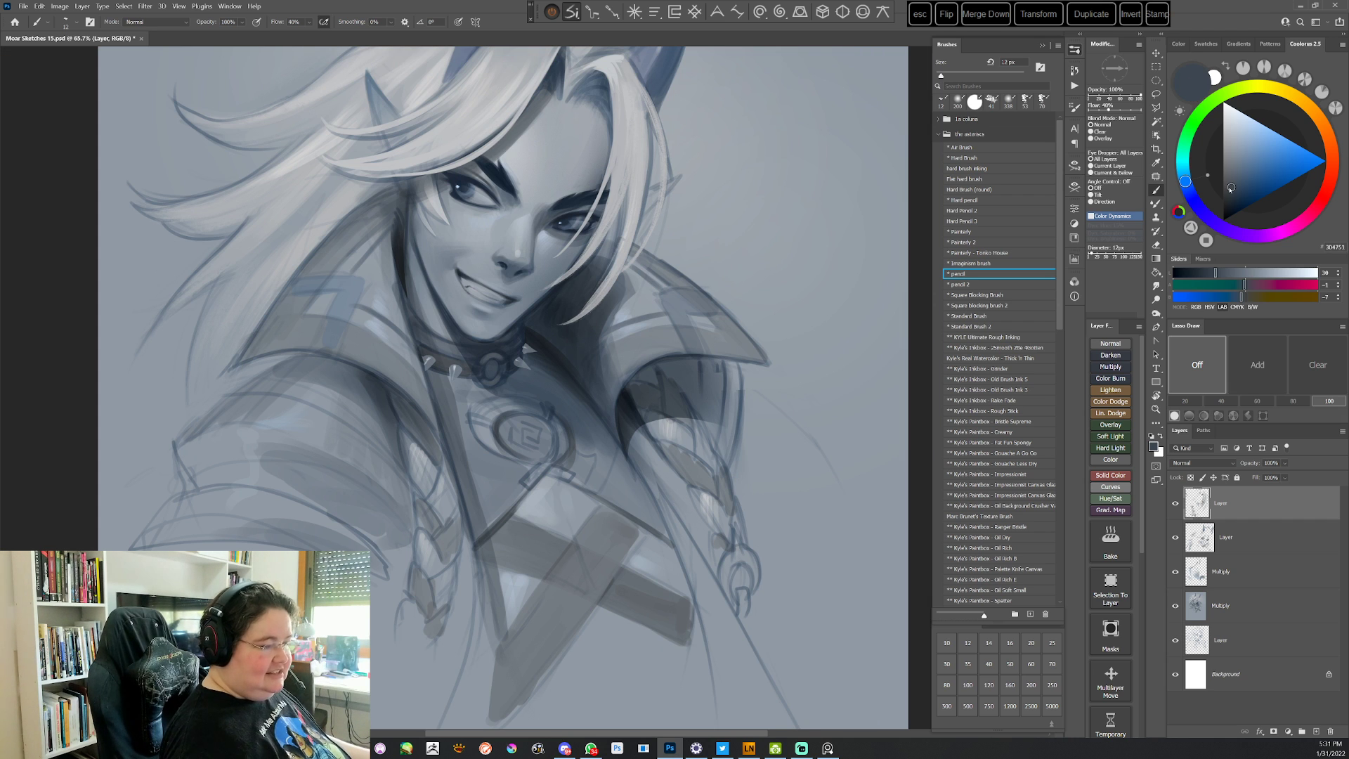
left_click(955, 328)
key("r")
left_click_drag(468, 205, 621, 293)
right_click(621, 293)
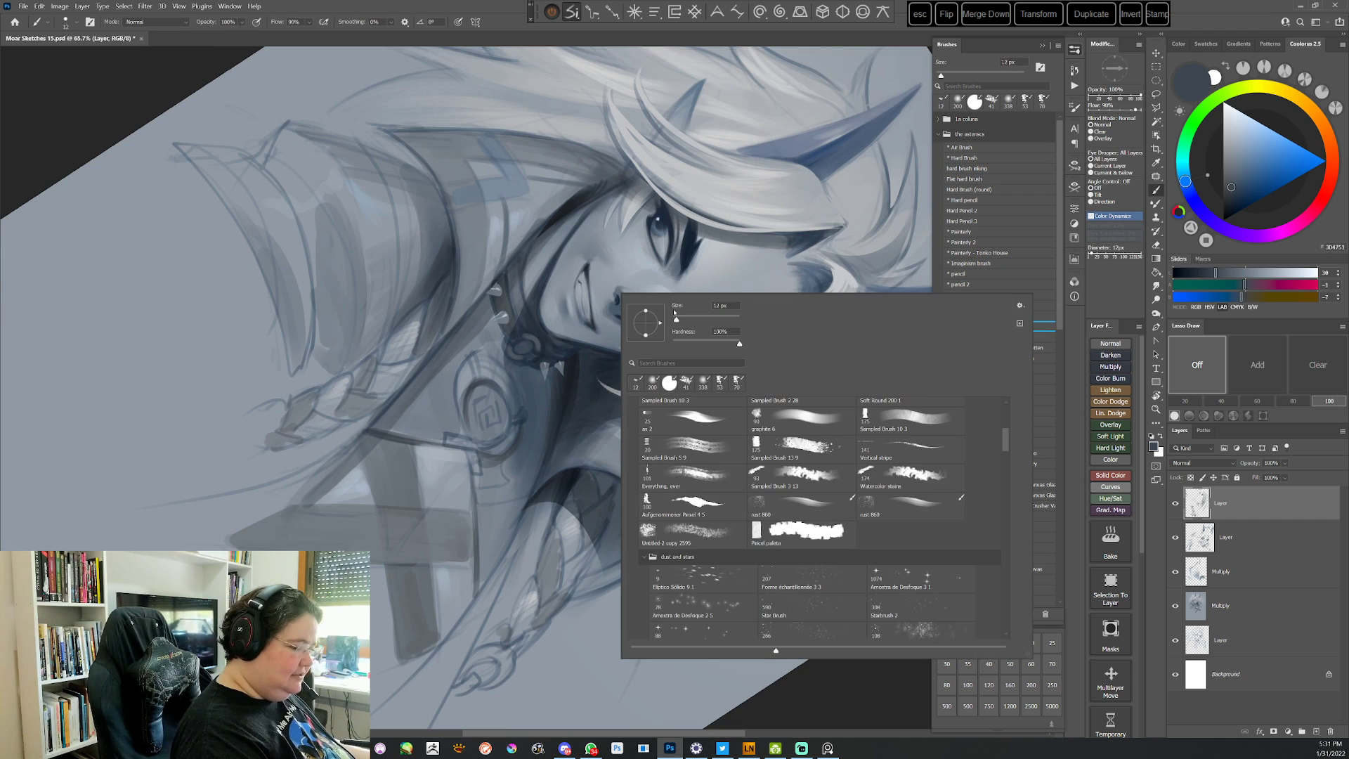
left_click(548, 383)
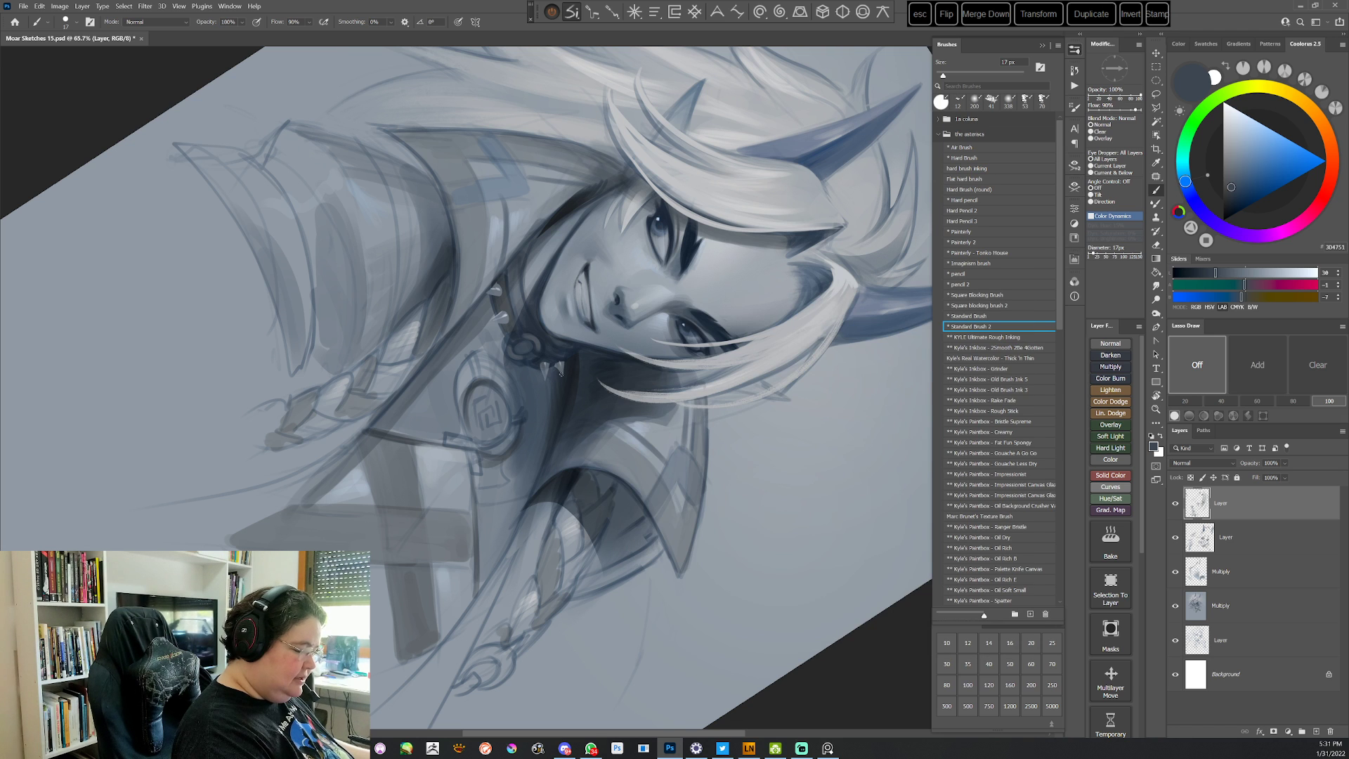
mouse_move(560, 372)
left_mouse_down()
mouse_move(542, 373)
mouse_move(555, 394)
left_mouse_up()
left_click(555, 397, "alt")
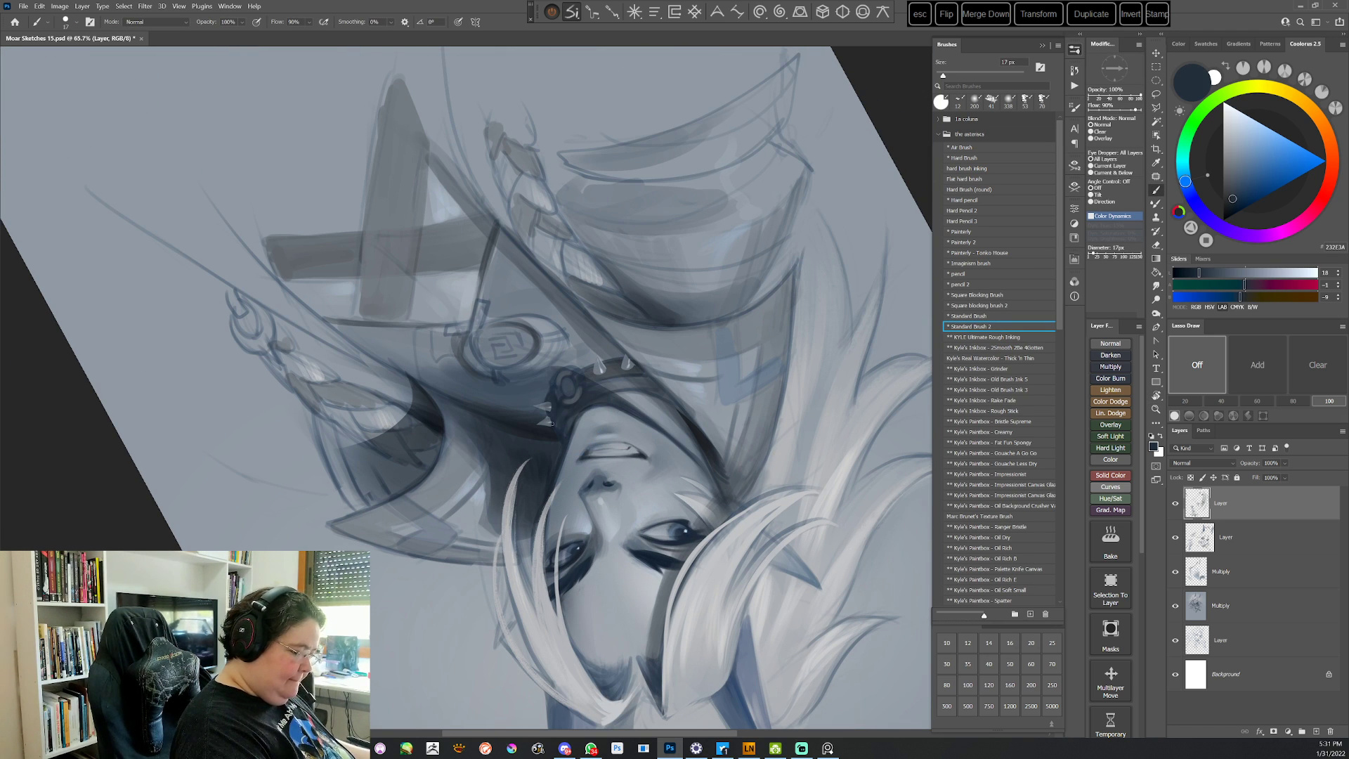
key("Escape")
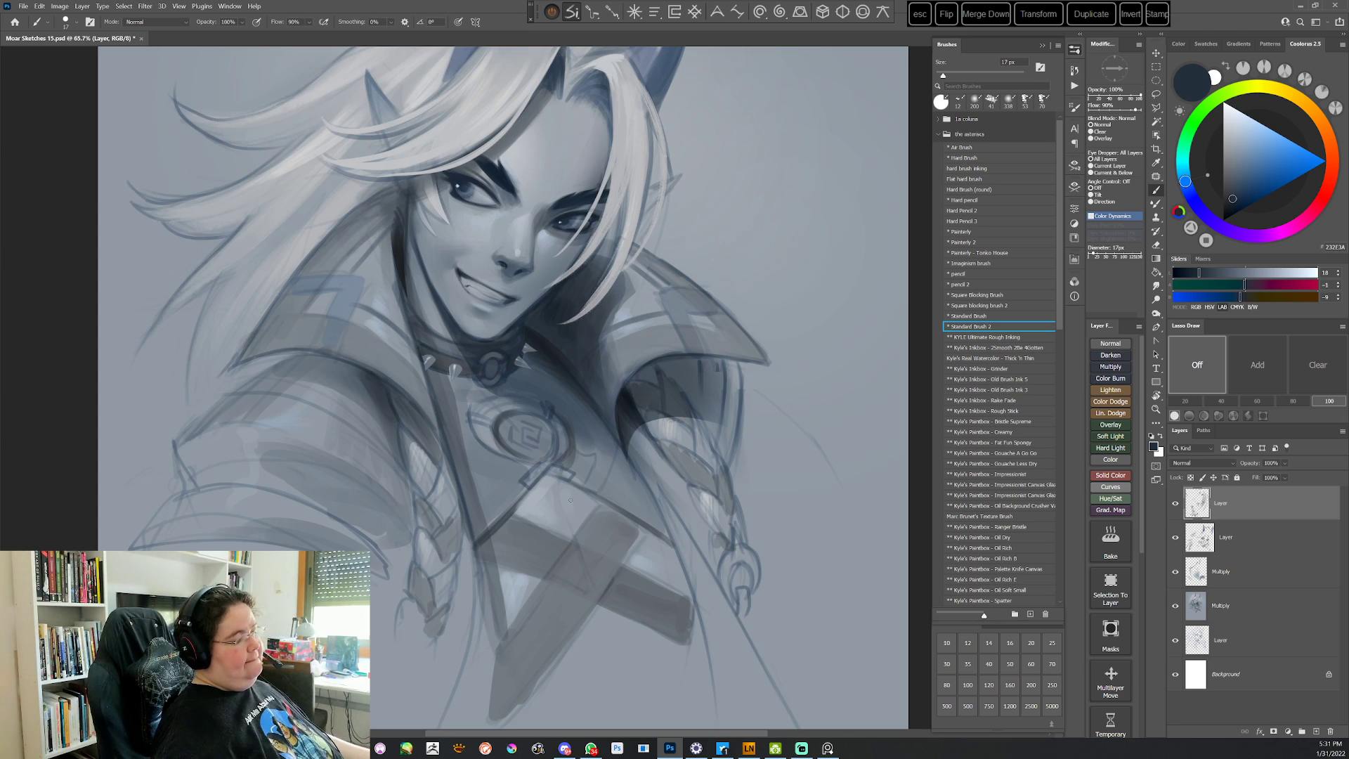
Sample a dark navy from the choker and refine the band around the spikes
key("r")
mouse_move(655, 177)
left_mouse_down()
mouse_move(761, 430)
mouse_move(778, 292)
mouse_move(777, 418)
left_mouse_up()
key("b")
key("r")
key("b")
left_click(511, 295, "alt")
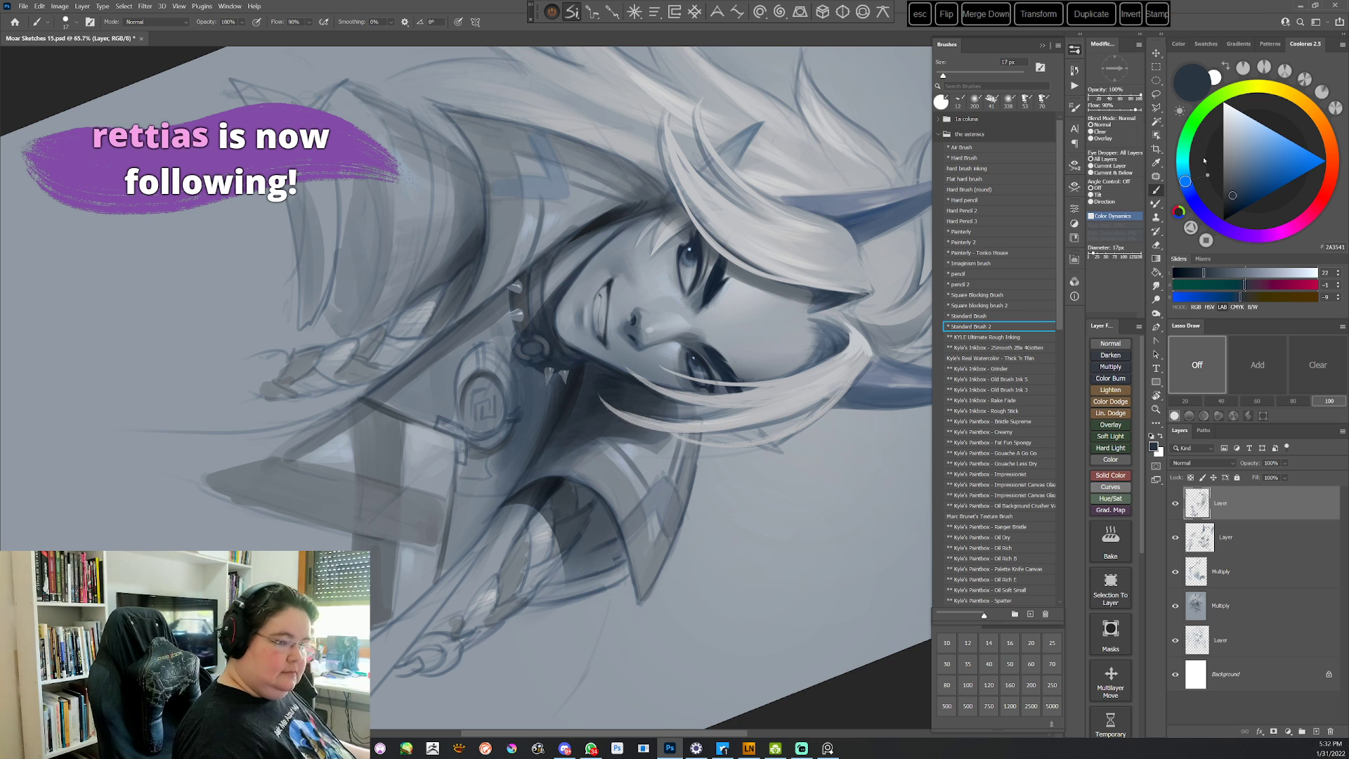
Pick a near-black tone and deepen the choker's darkest areas around the spikes and front ornament
left_click(1224, 201)
key("r")
mouse_move(612, 269)
left_mouse_down()
mouse_move(654, 473)
mouse_move(612, 513)
left_mouse_up()
key("b")
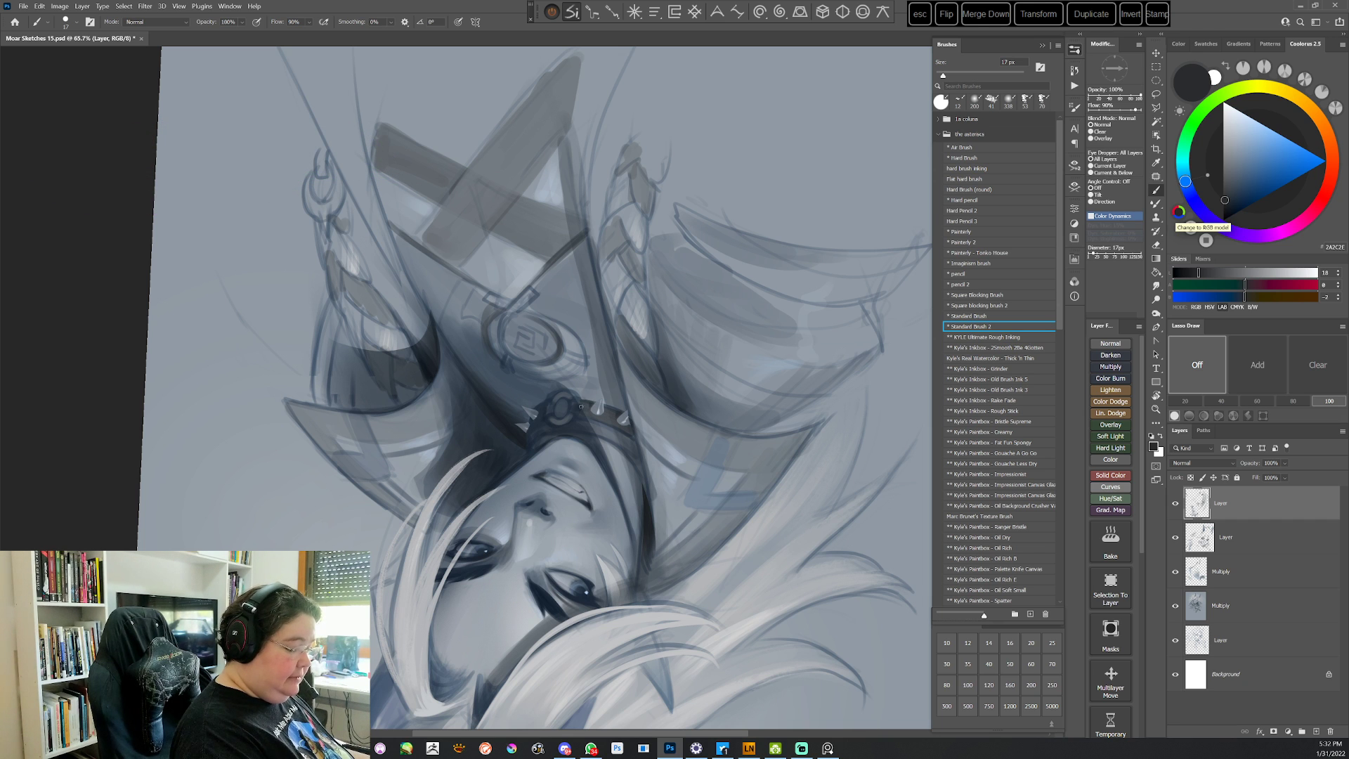
key("r")
mouse_move(602, 288)
left_mouse_down()
mouse_move(644, 449)
mouse_move(470, 512)
left_mouse_up()
key("b")
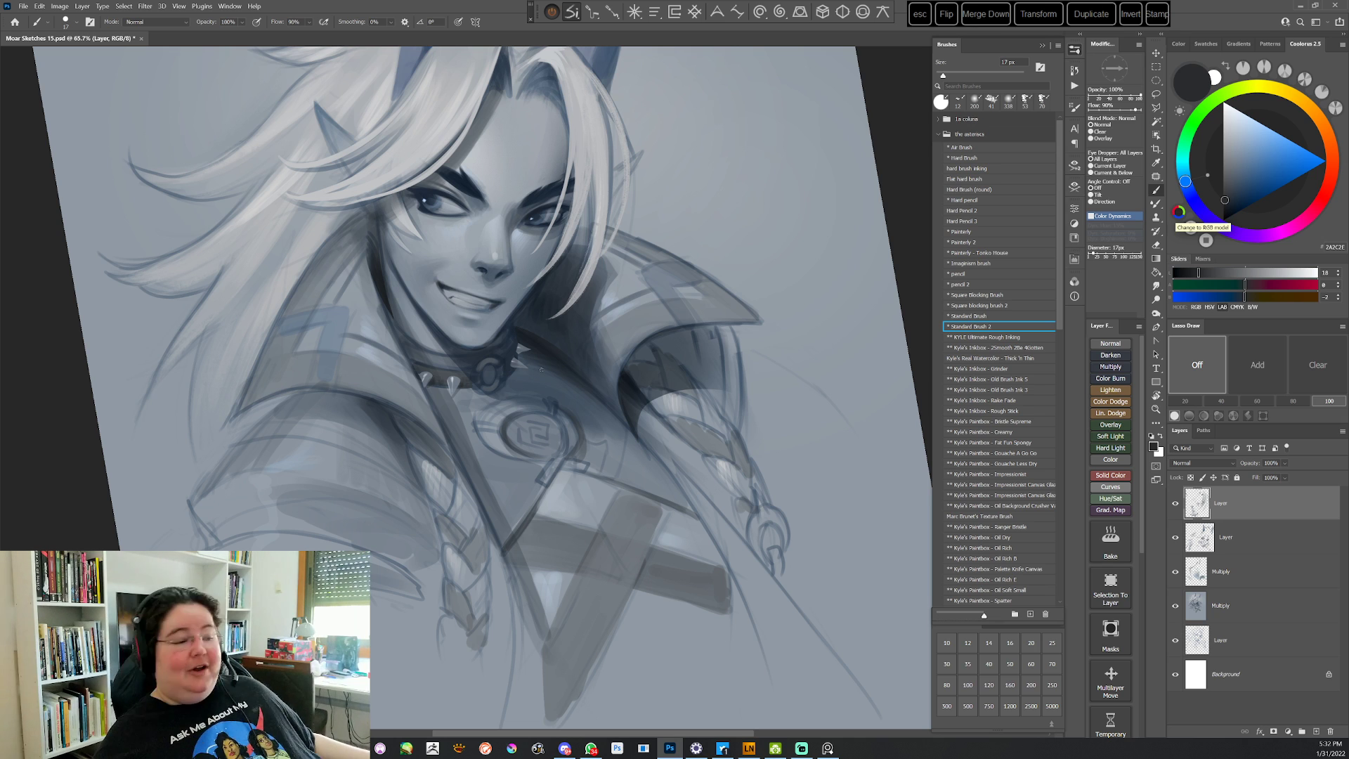
Sample dark and mid grey-blues beside the spikes and refine the choker's edge, switching to the 12 px pencil brush
key("r")
left_click_drag(540, 369, 468, 282)
left_click(475, 287, "alt")
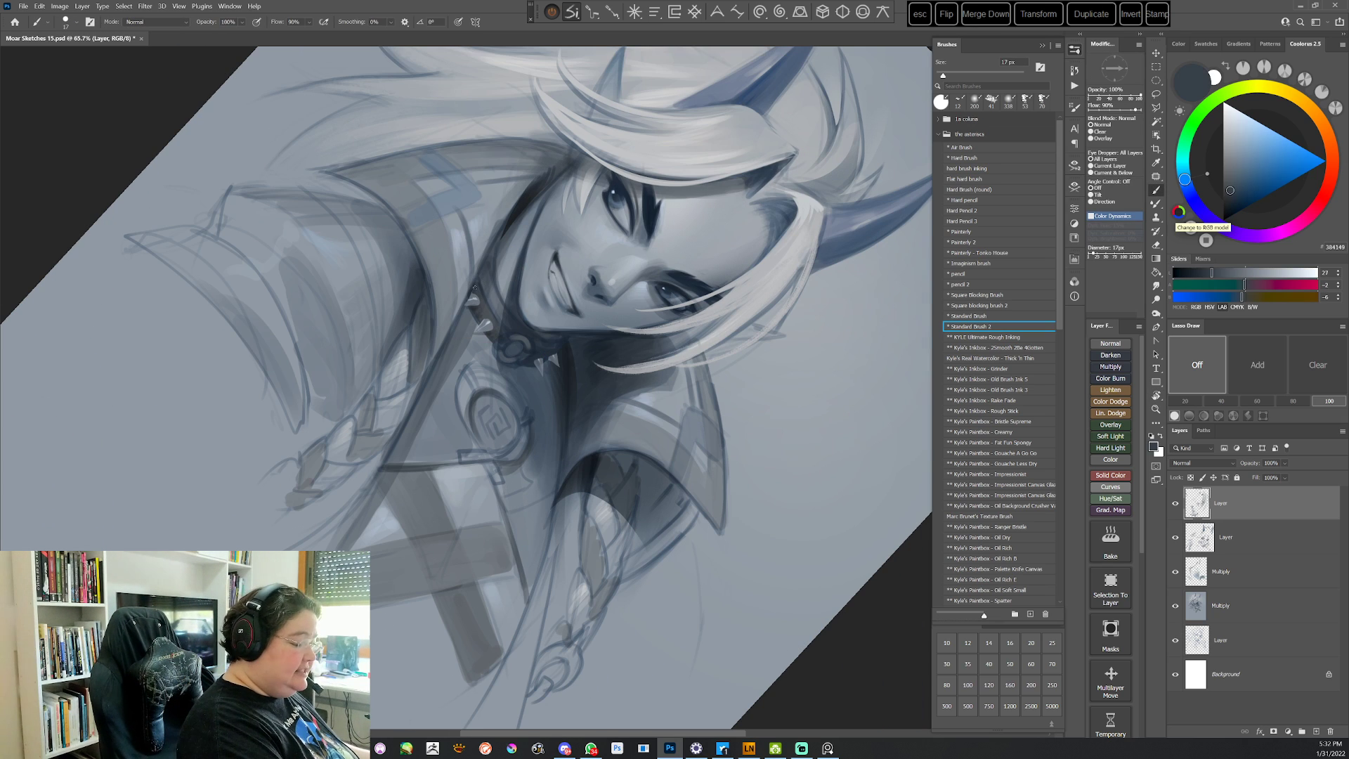
key("r")
left_click_drag(685, 299, 676, 496)
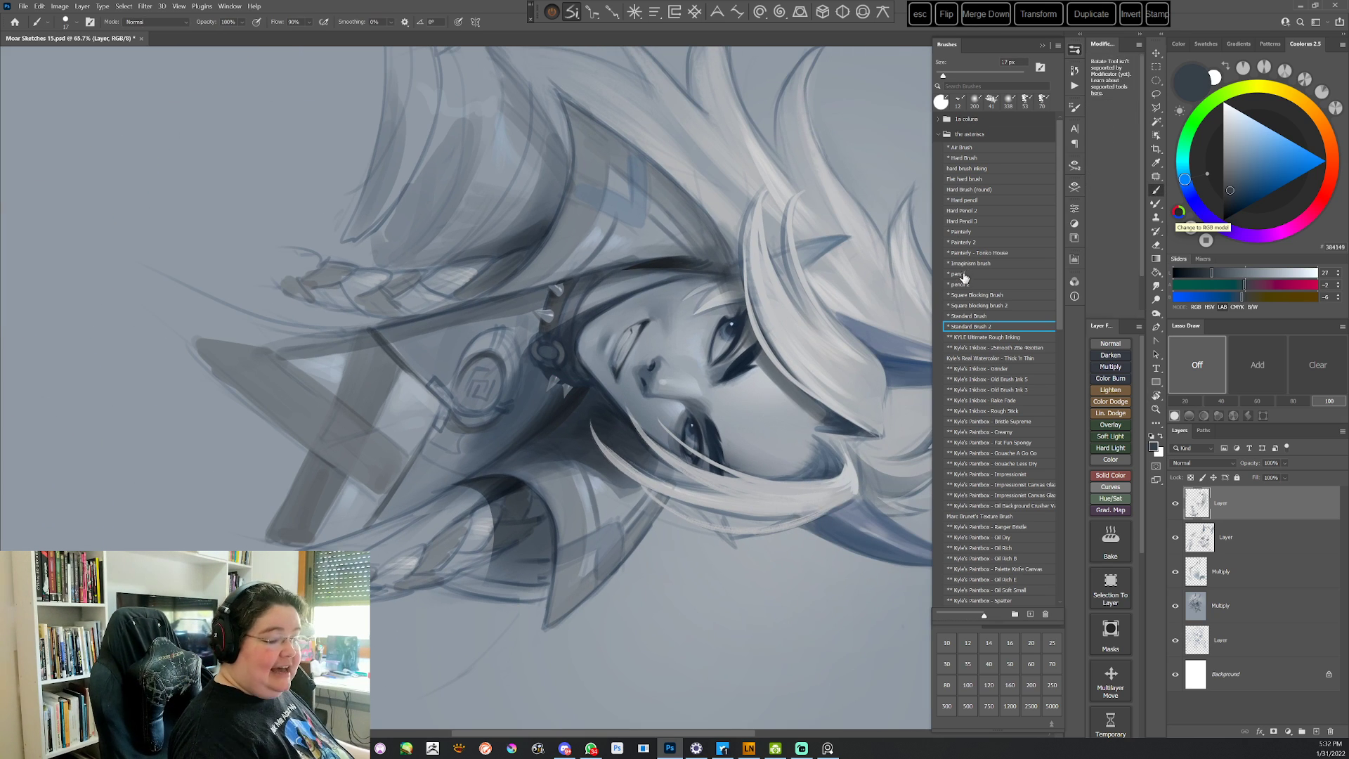
left_click(965, 273)
left_click(559, 302, "alt")
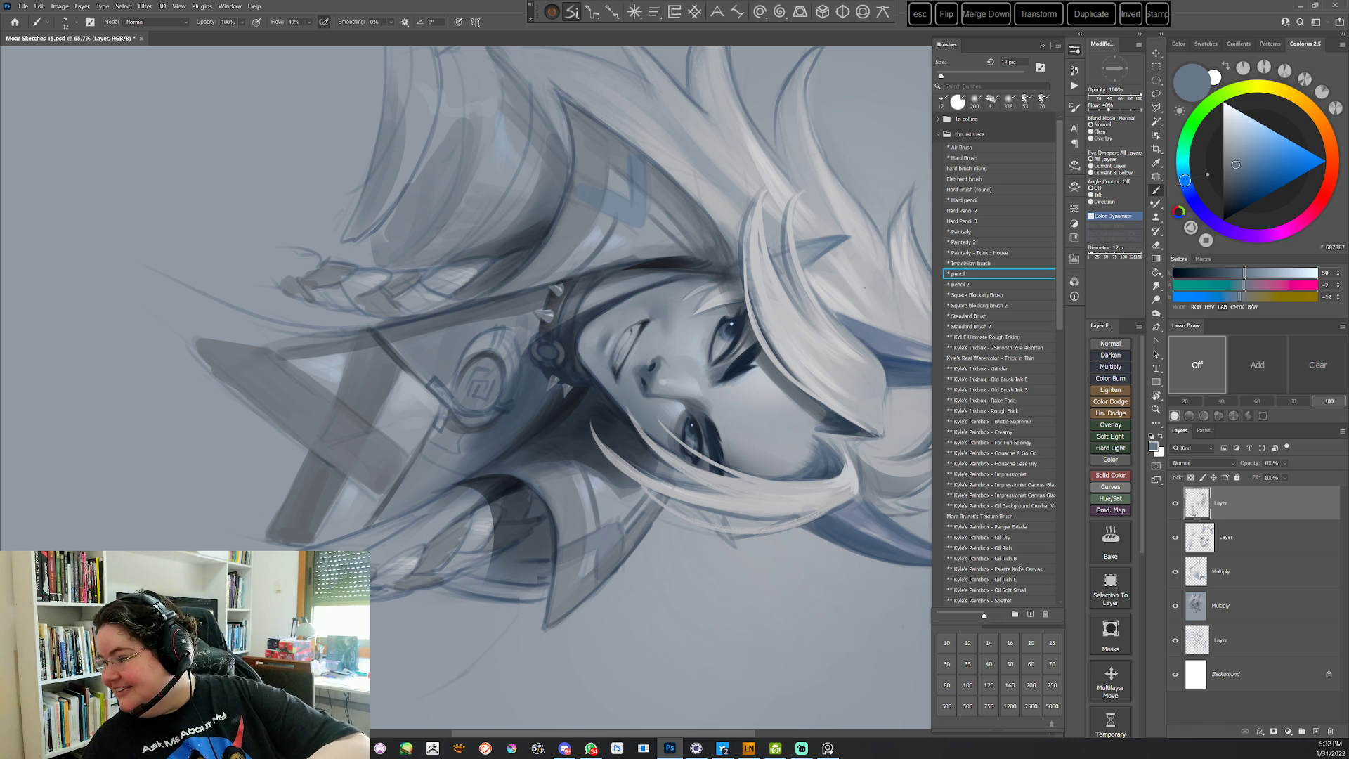
left_click(581, 303, "alt")
left_click(580, 302, "alt")
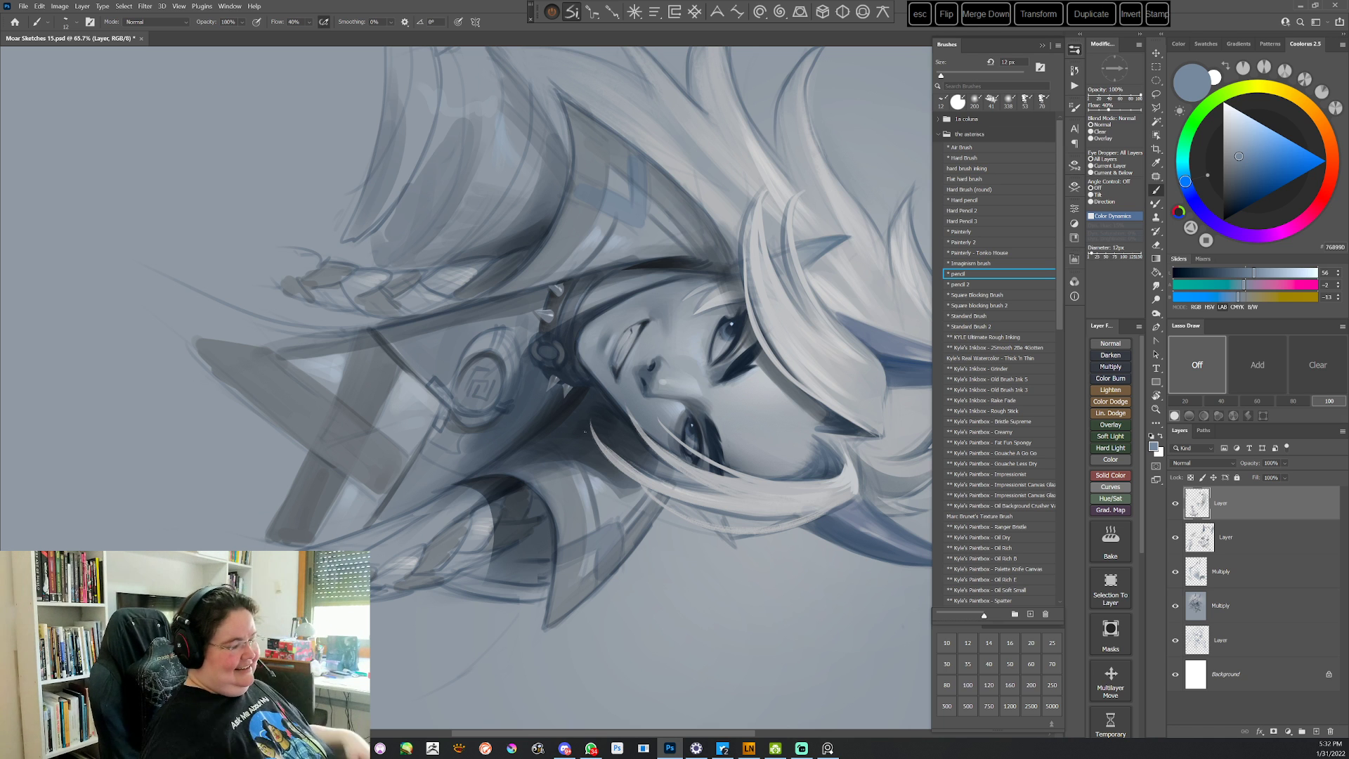
Switch to Standard Brush 2 at 12 px and blend the neck along the choker's edge with sampled grey-blues
left_click(970, 327)
key("Escape")
left_click_drag(785, 286, 720, 586)
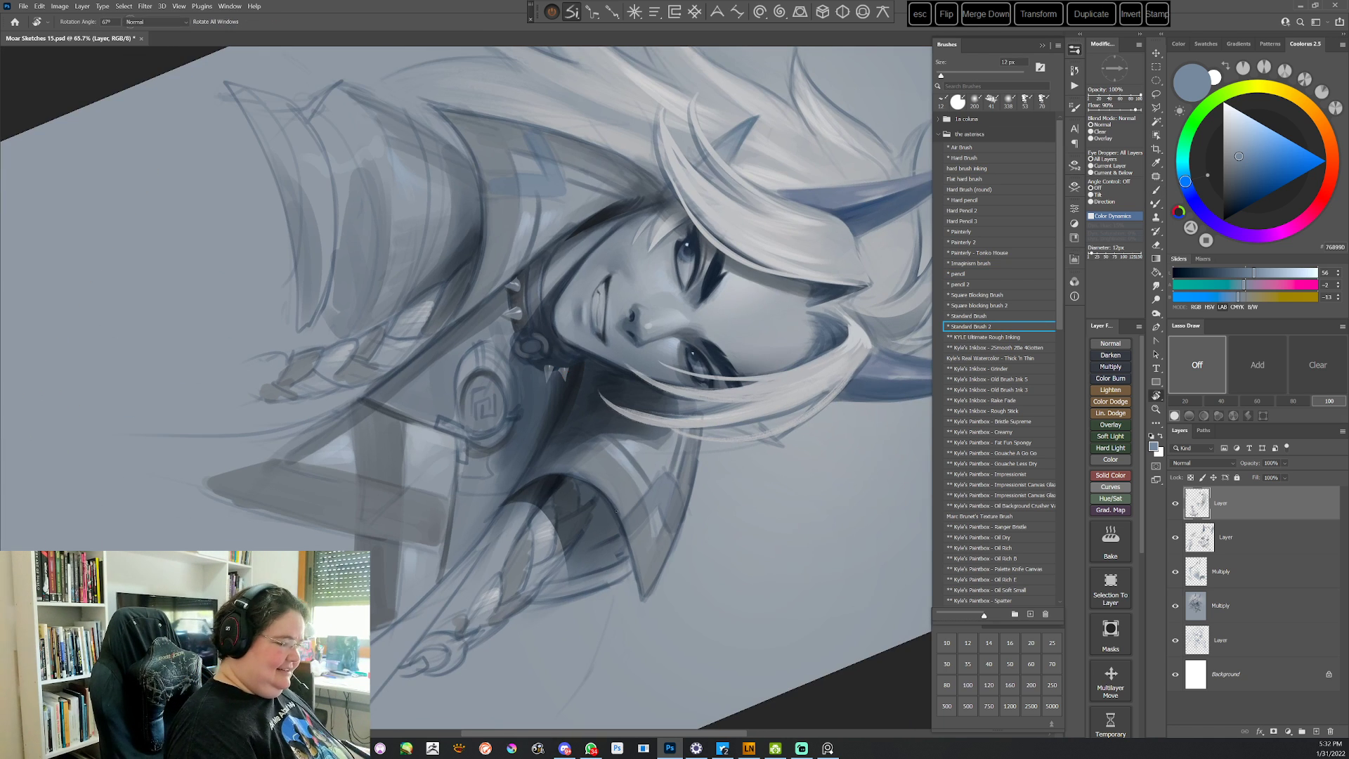
left_click(534, 294, "alt")
left_click_drag(536, 294, 532, 310)
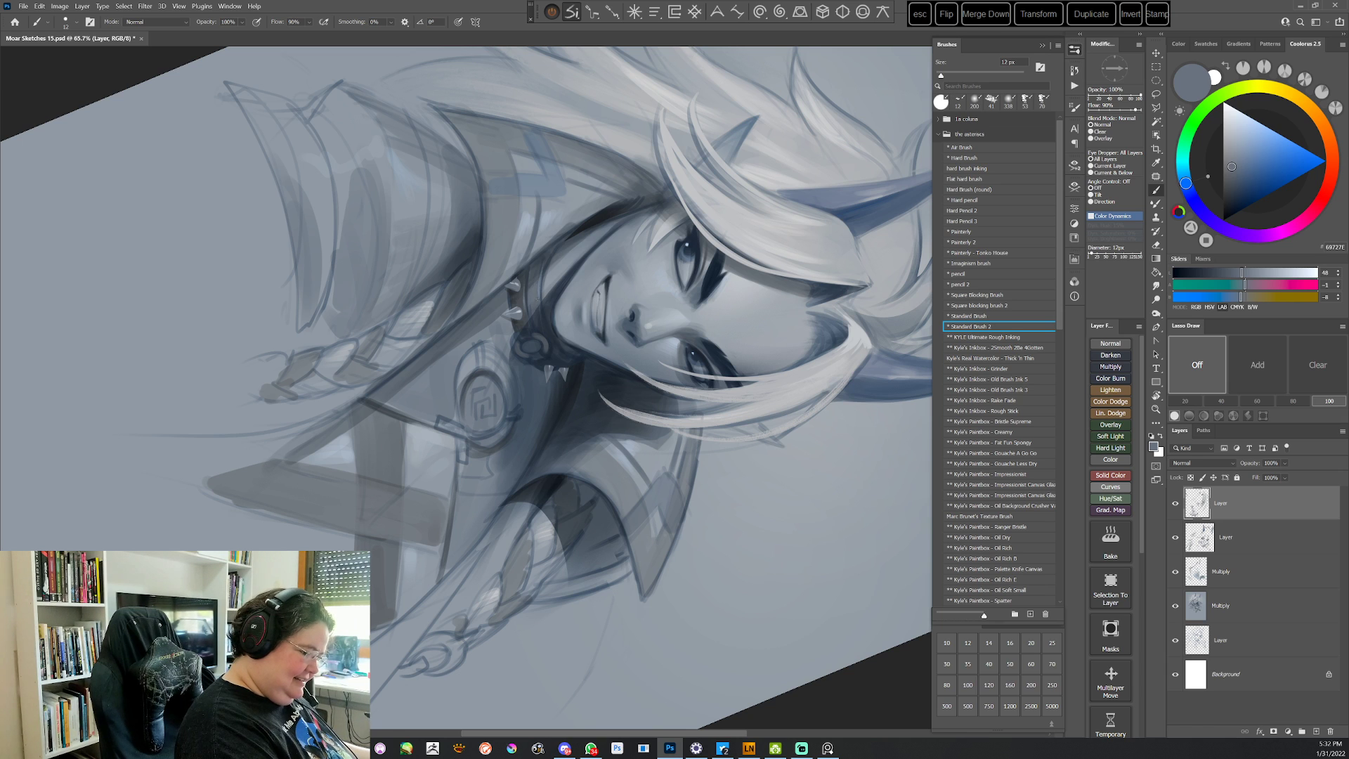
left_click(537, 294, "alt")
left_click_drag(630, 273, 633, 571)
key("Escape")
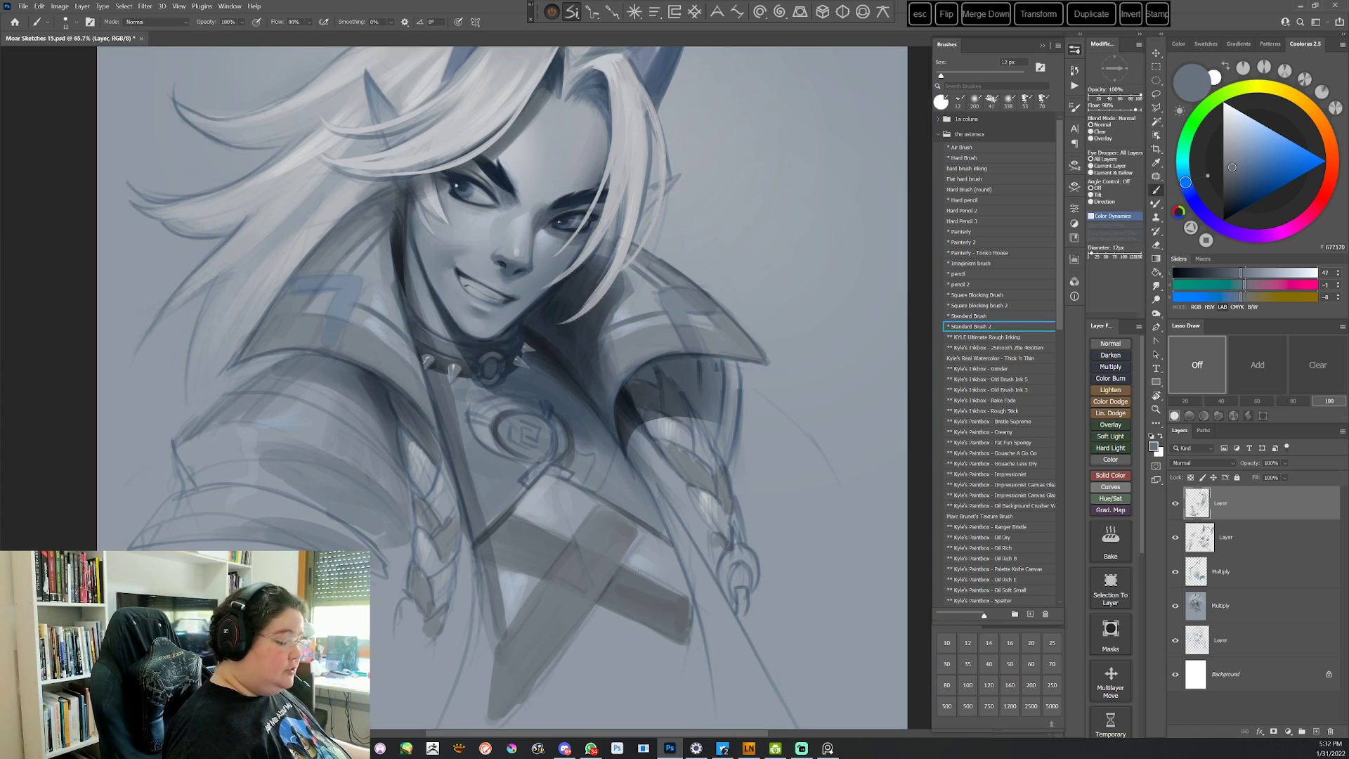
Sample a dark grey-blue and redraw the outline of the round chest medallion
left_click_drag(704, 396, 495, 413)
left_click(492, 416, "alt")
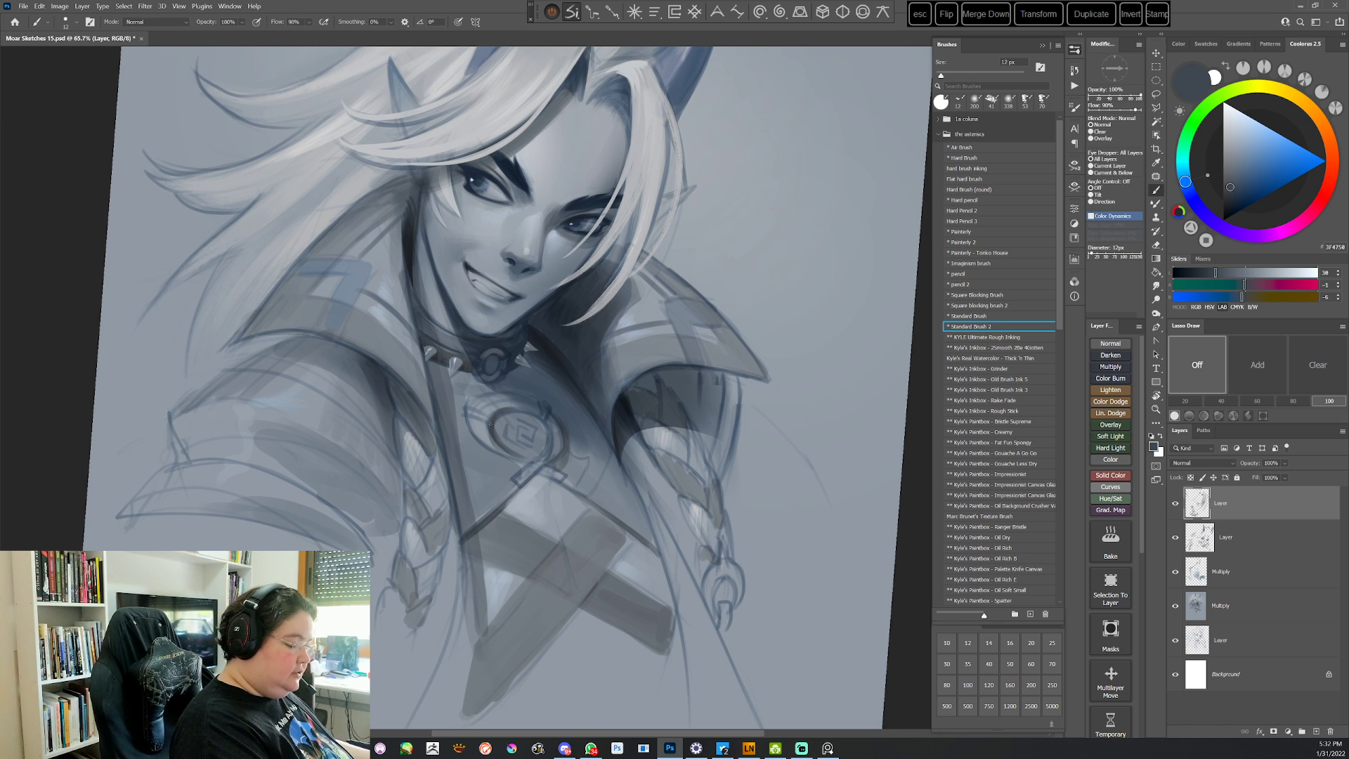
left_click_drag(501, 443, 457, 386)
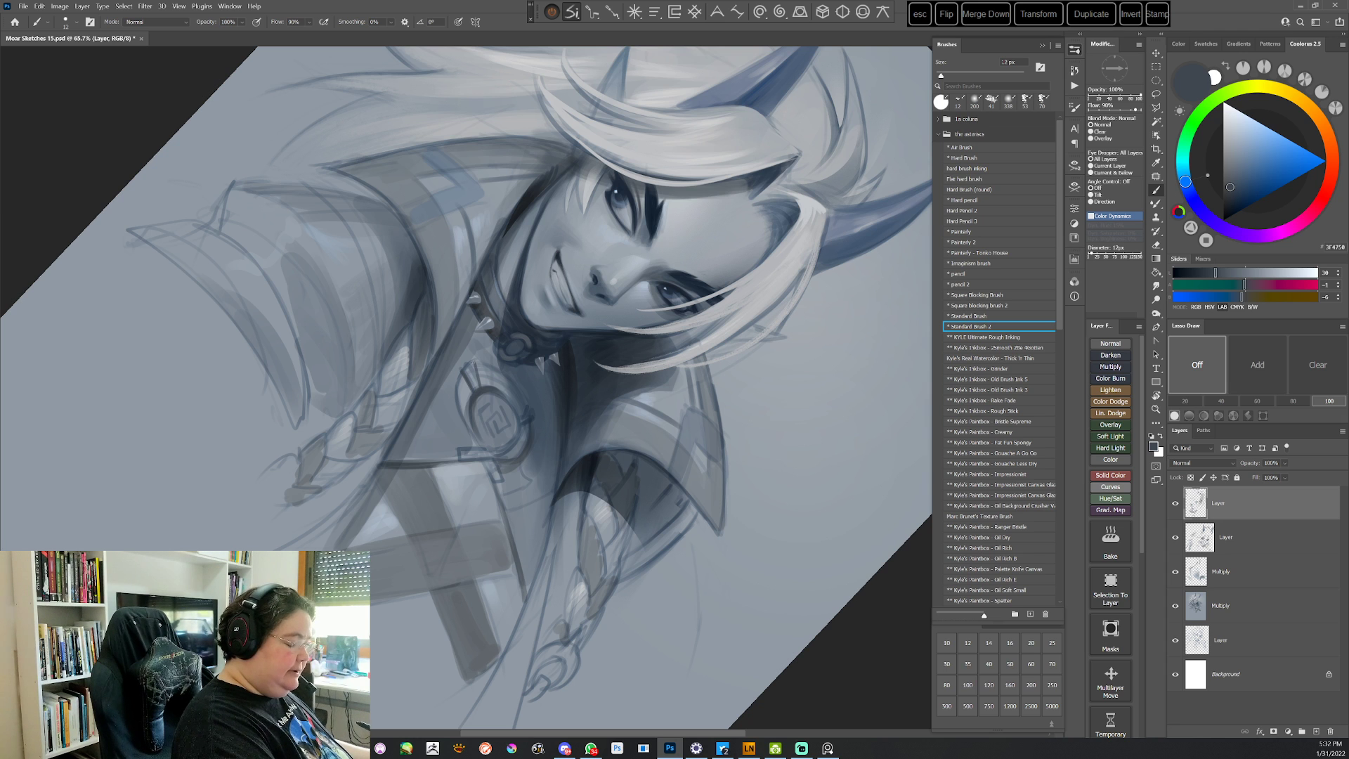
key("Escape")
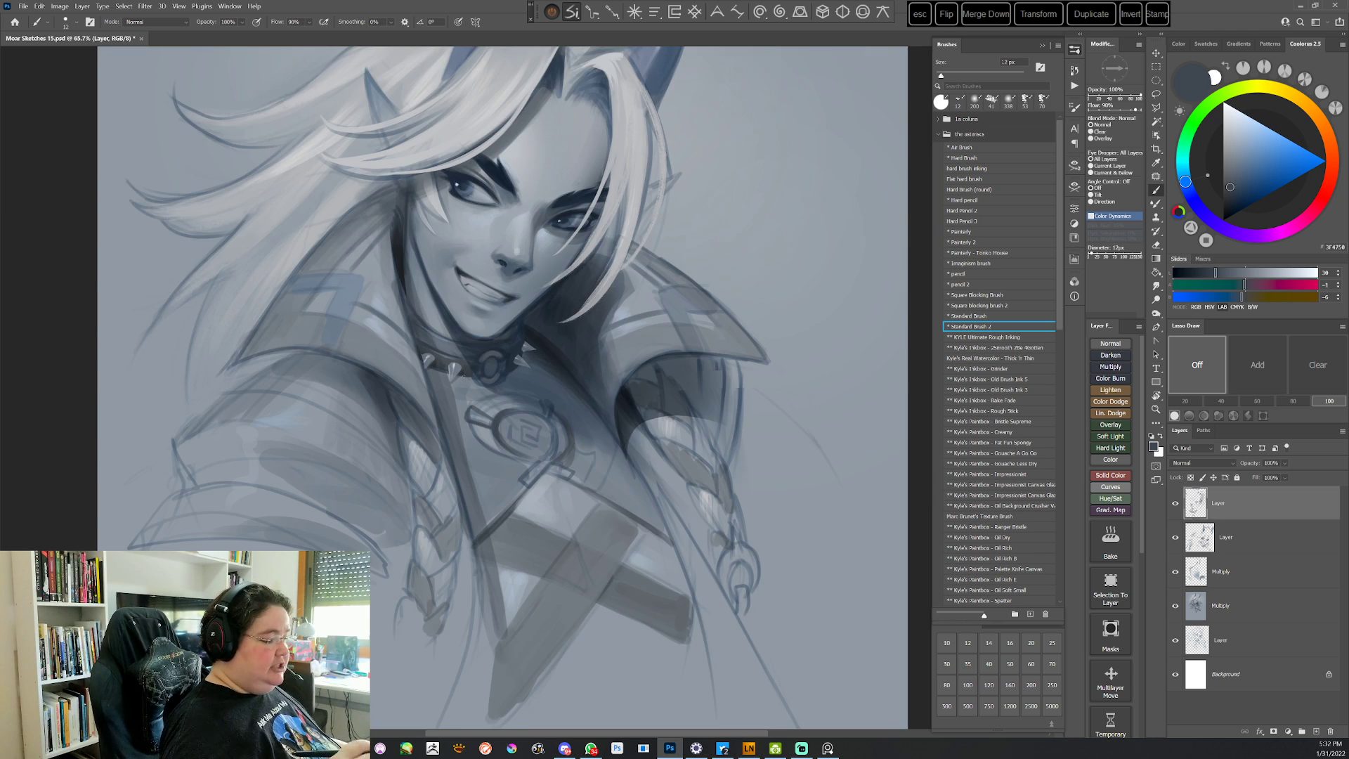
Define the chest medallion's rim and clasps with a near-black navy, adding mid-tones with a sampled grey-blue
key("r")
left_click_drag(779, 450, 772, 266)
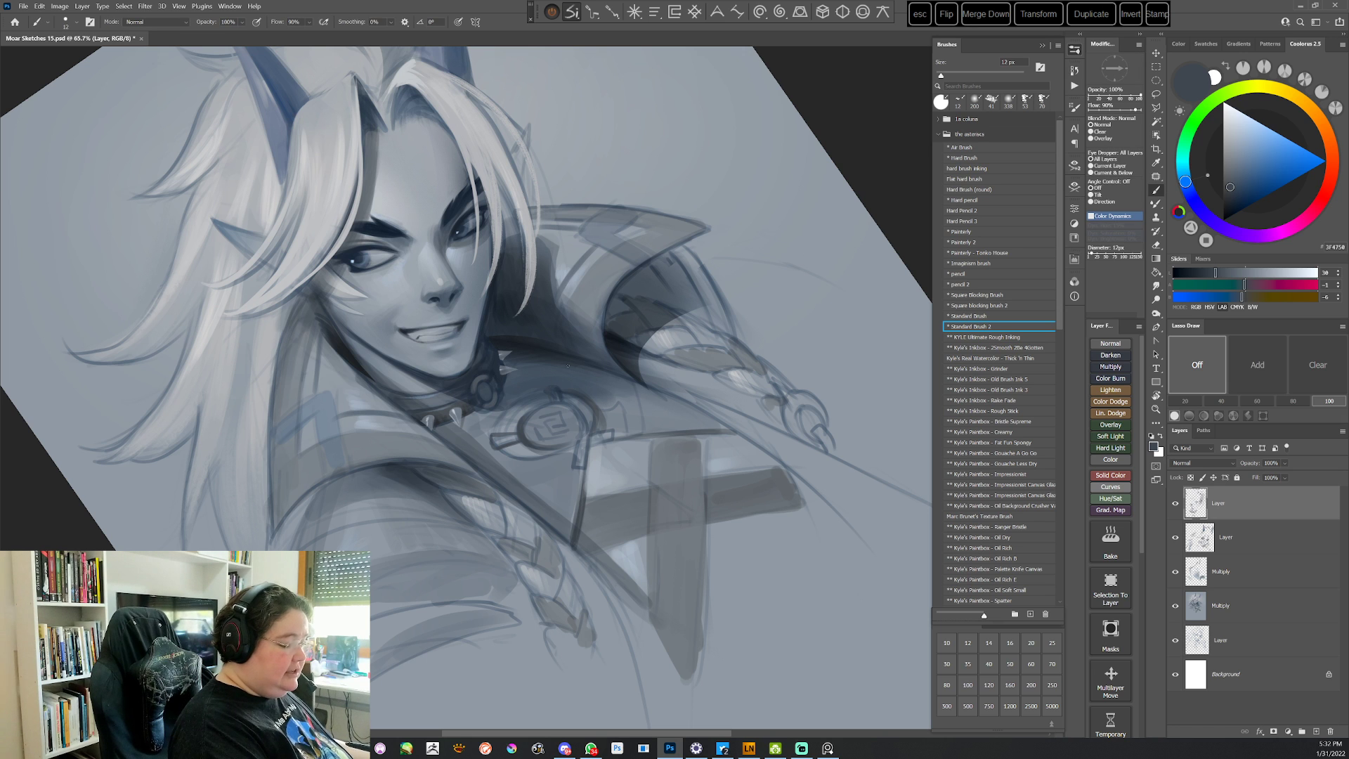
left_click(1230, 204)
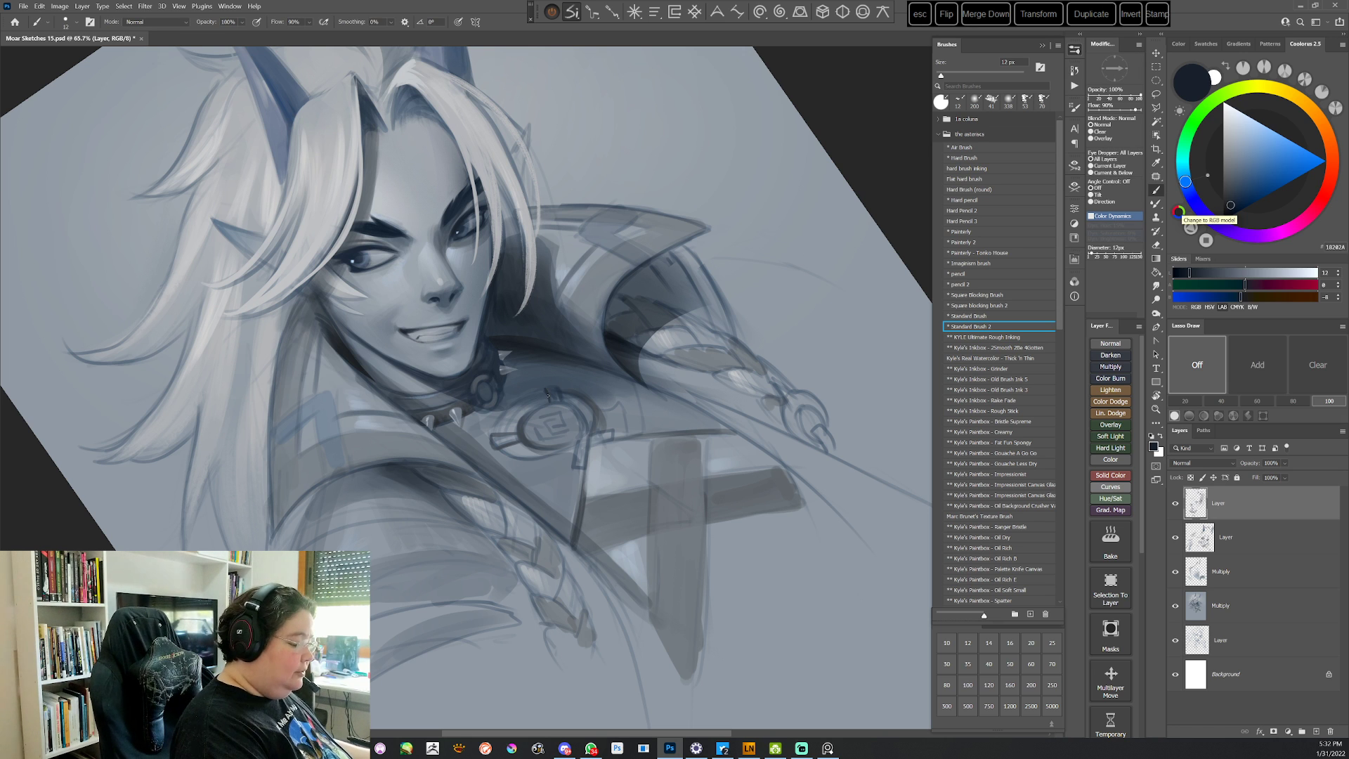
key("Escape")
key("r")
left_click_drag(765, 390, 721, 495)
left_click(704, 403, "alt")
key("r")
left_click_drag(704, 402, 661, 523)
key("b")
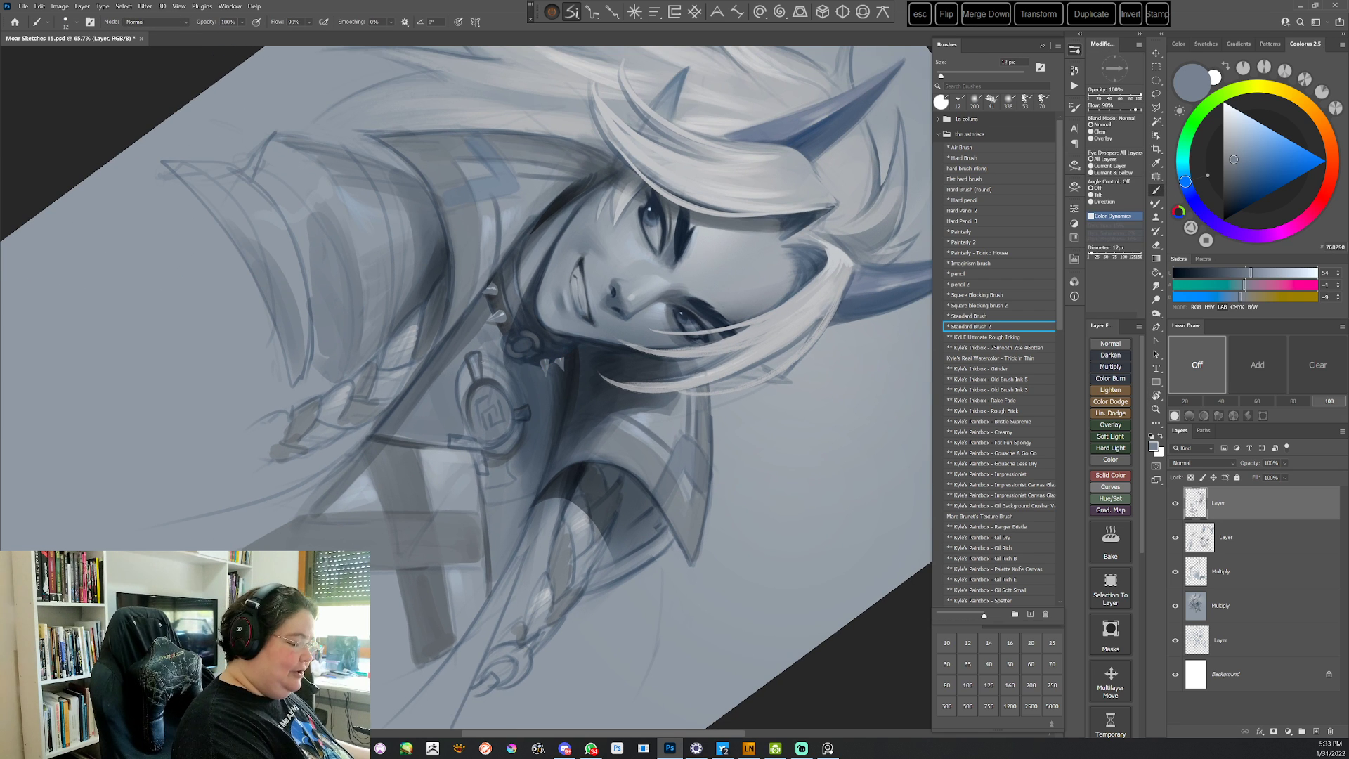
Pick a lighter grey-blue and paint light edges on the chest medallion's ring and clasps
left_click(1240, 132)
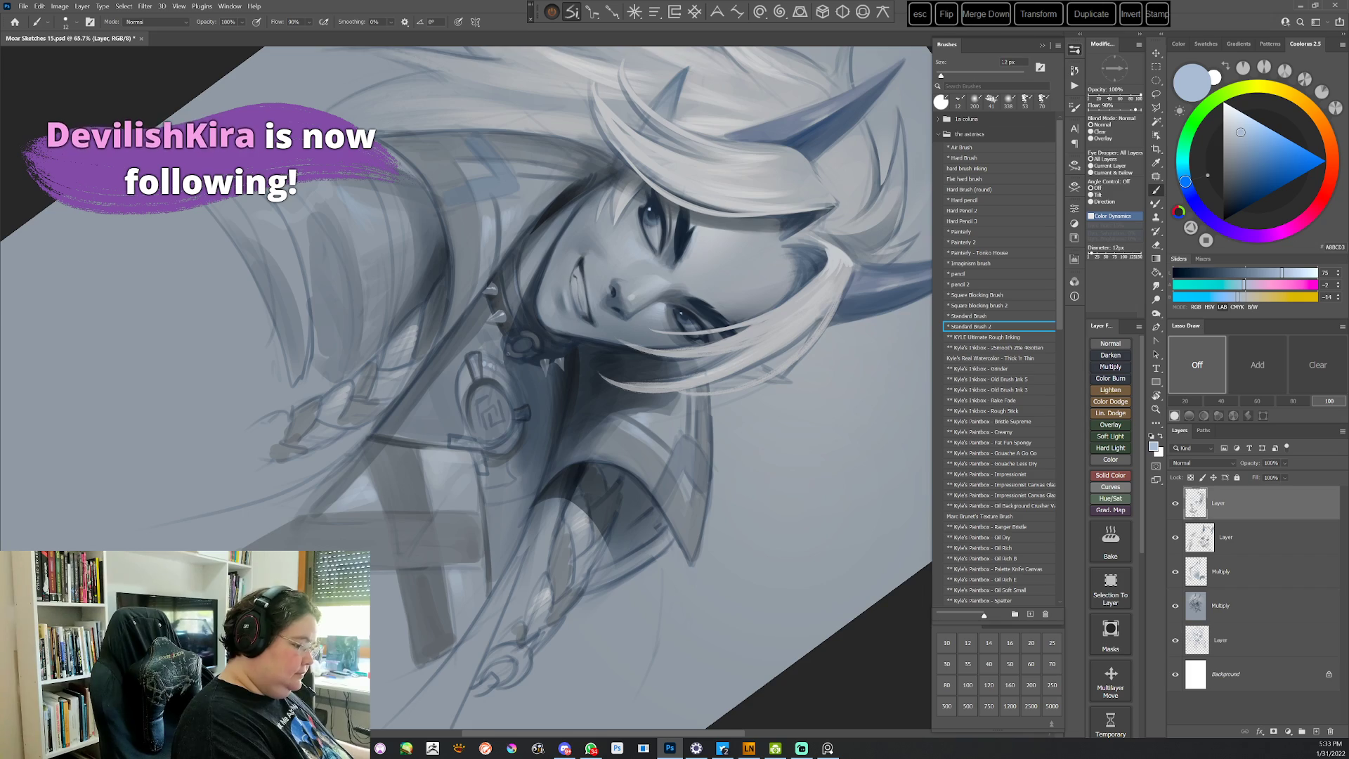
key("r")
left_click_drag(768, 284, 789, 377)
key("b")
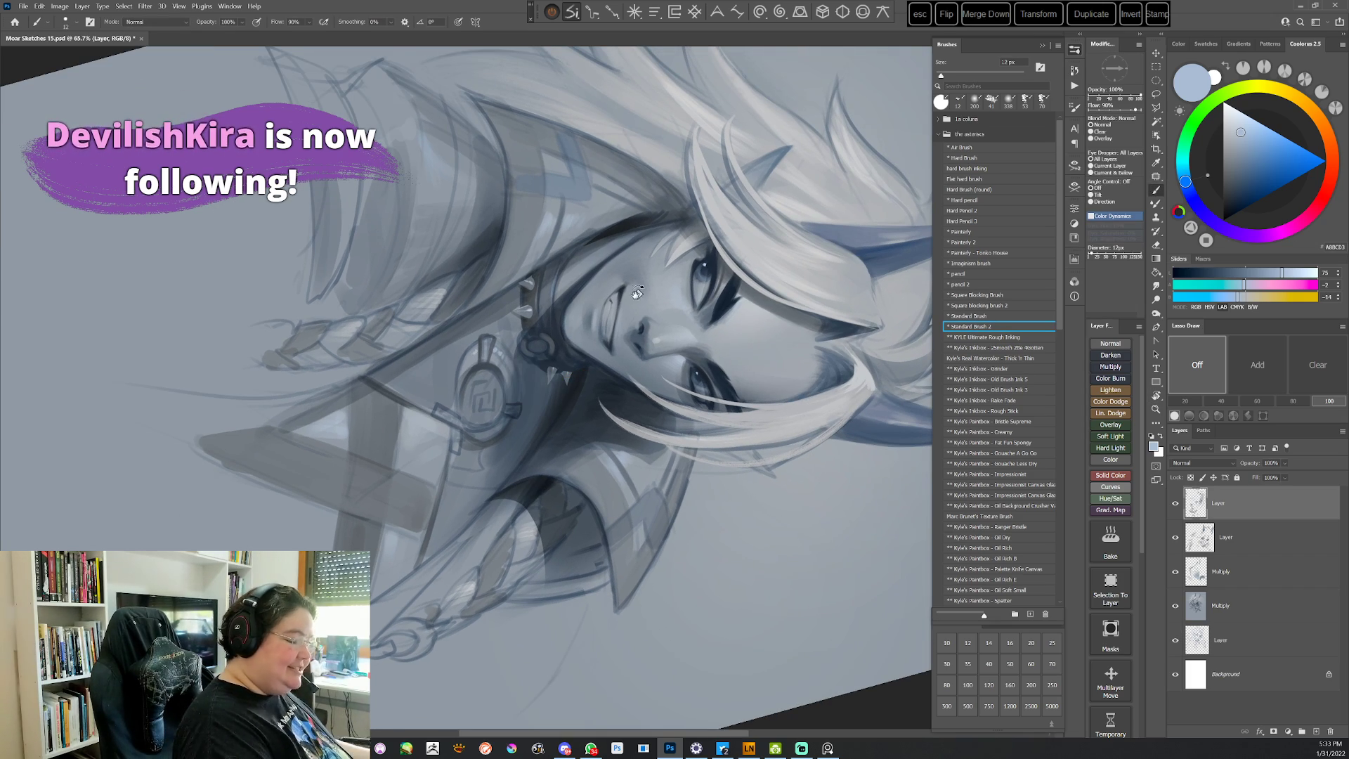
key("r")
left_click_drag(385, 426, 687, 396)
key("b")
key("r")
left_click_drag(858, 265, 437, 525)
key("b")
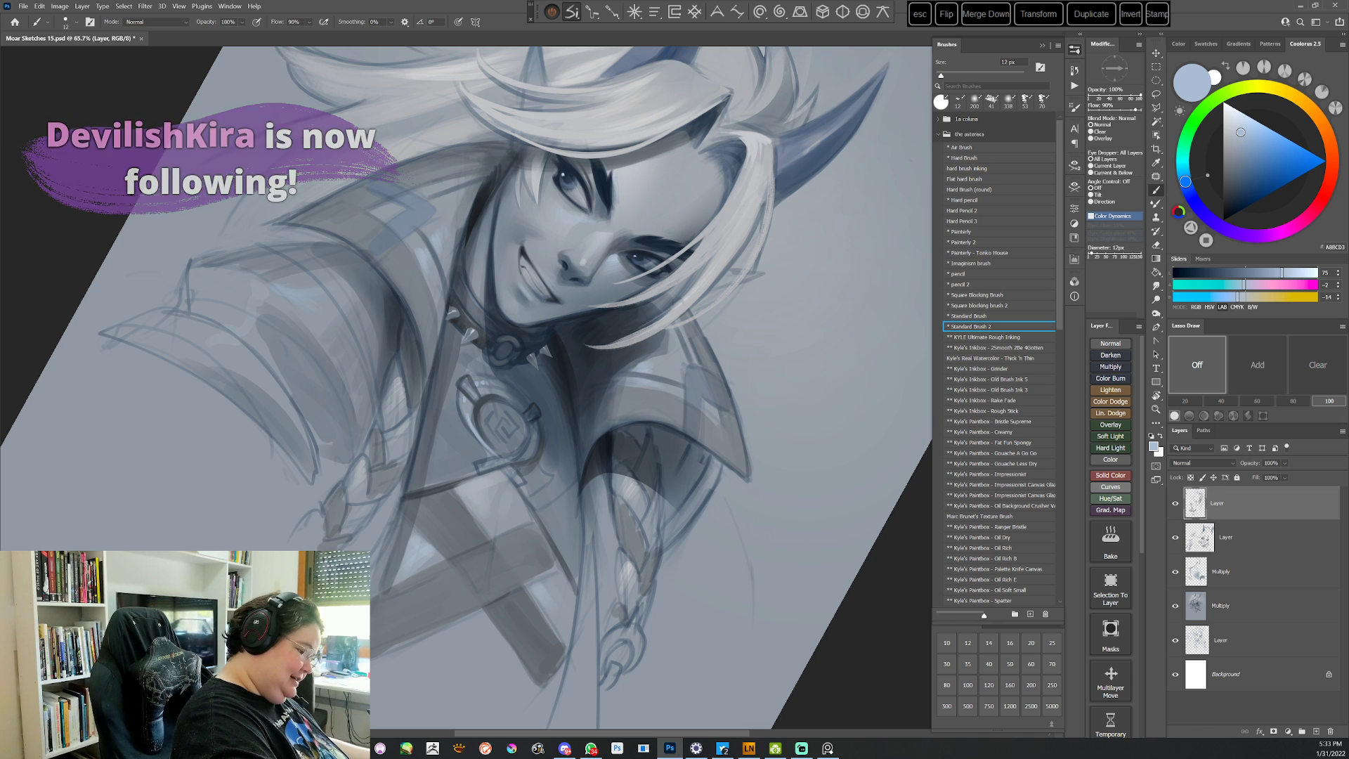
Pick a paler grey-blue and add light touches to the ring and clasps of the chest medallion
key("r")
mouse_move(730, 249)
left_mouse_down()
mouse_move(761, 467)
mouse_move(595, 110)
left_mouse_up()
key("b")
left_click(1236, 121)
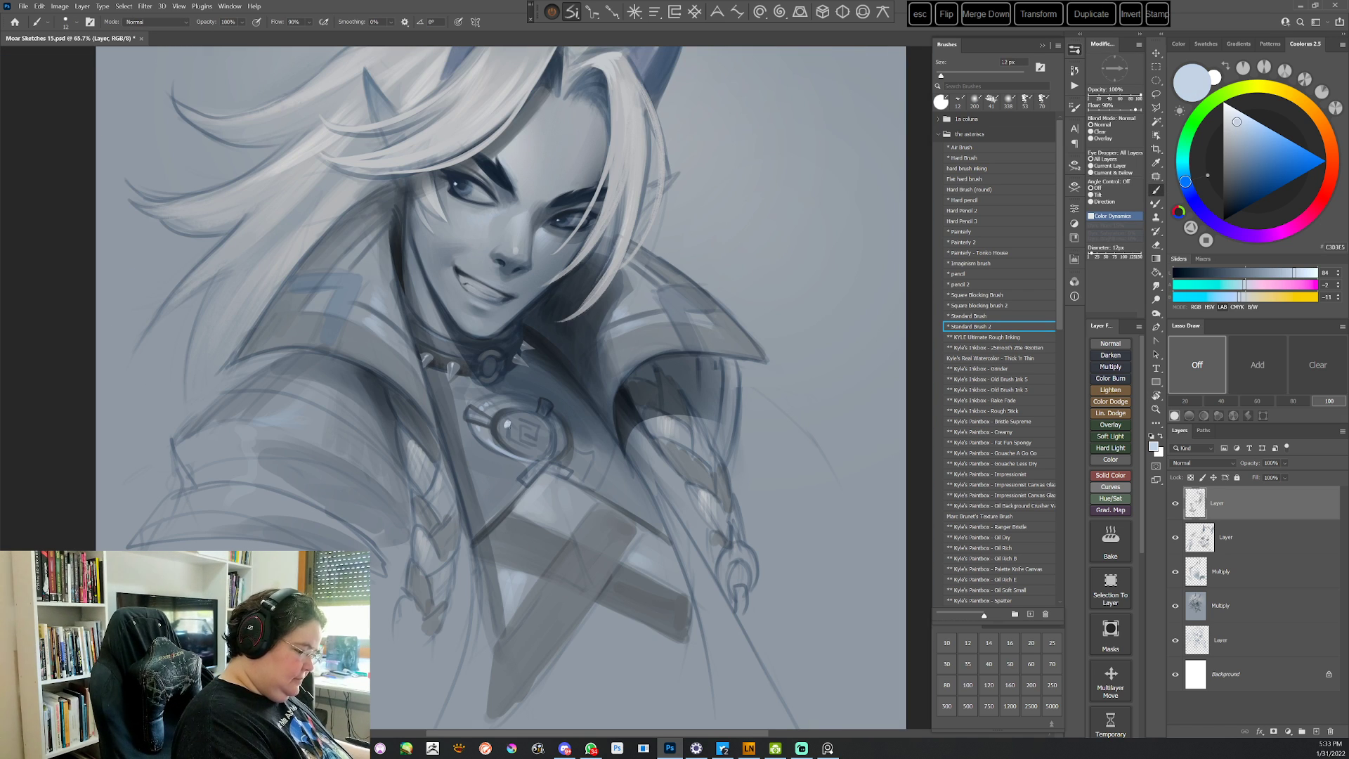
Pick a dark grey-blue, enlarge the brush to 72 px and shade the medallion's central gem
key("r")
mouse_move(716, 277)
left_mouse_down()
mouse_move(711, 467)
mouse_move(667, 525)
left_mouse_up()
key("b")
left_click(1228, 187)
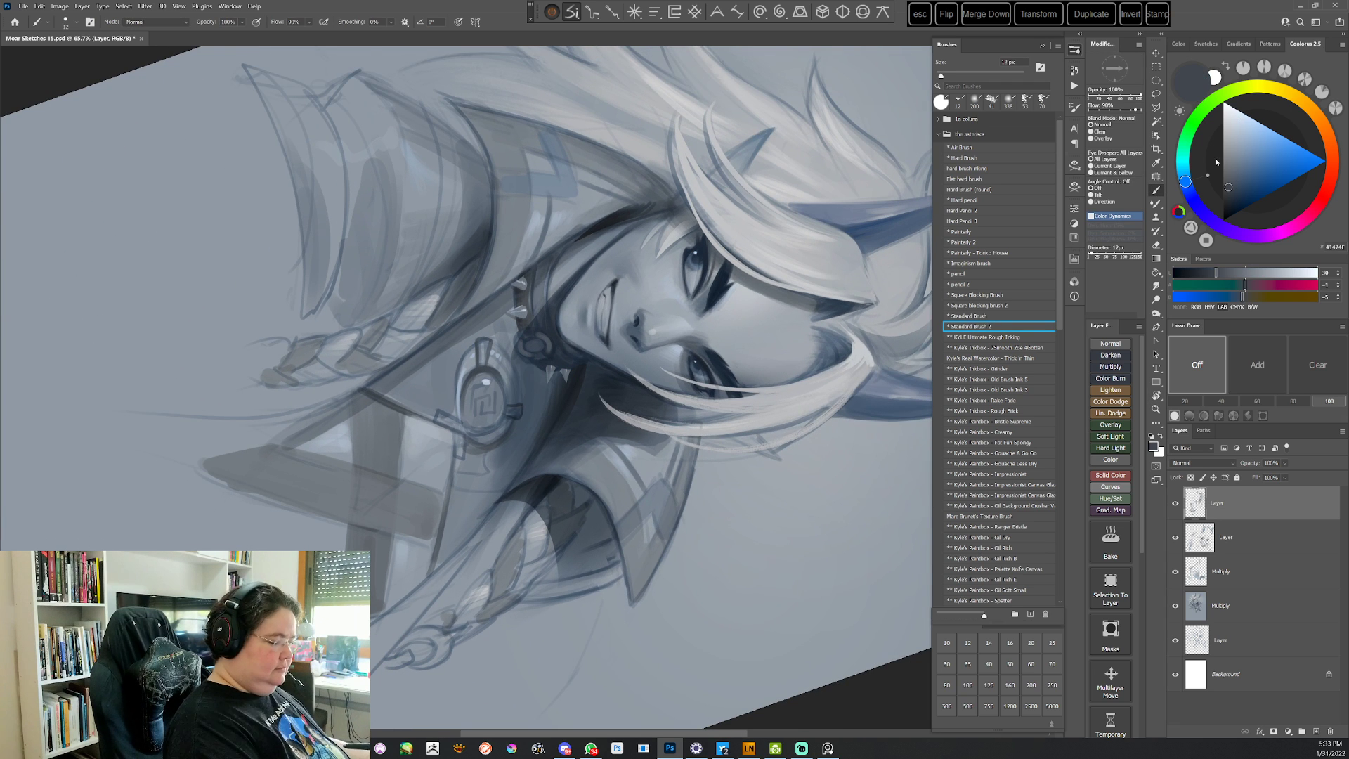
right_click(653, 322)
left_click(480, 378)
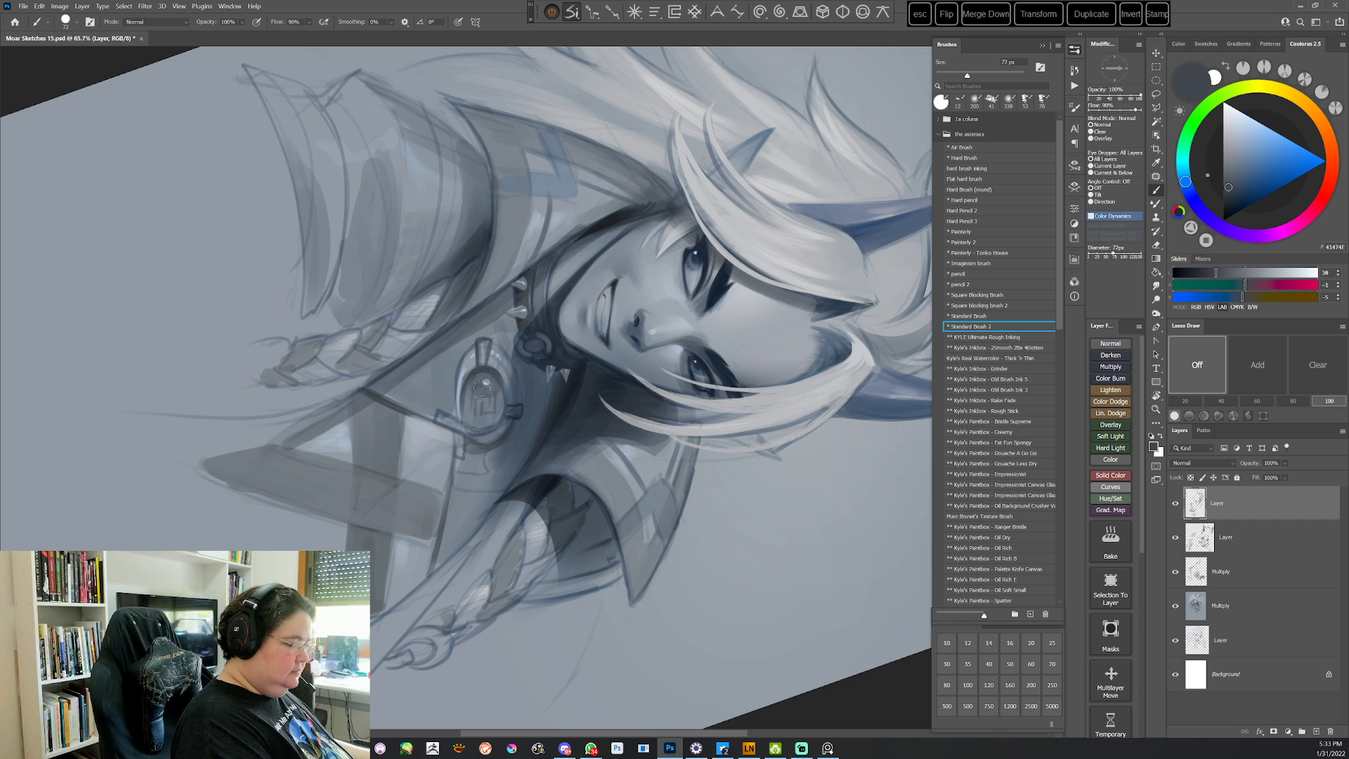
key("Escape")
Choose a deep saturated blue and tint the medallion's gem with it
left_click(1253, 178)
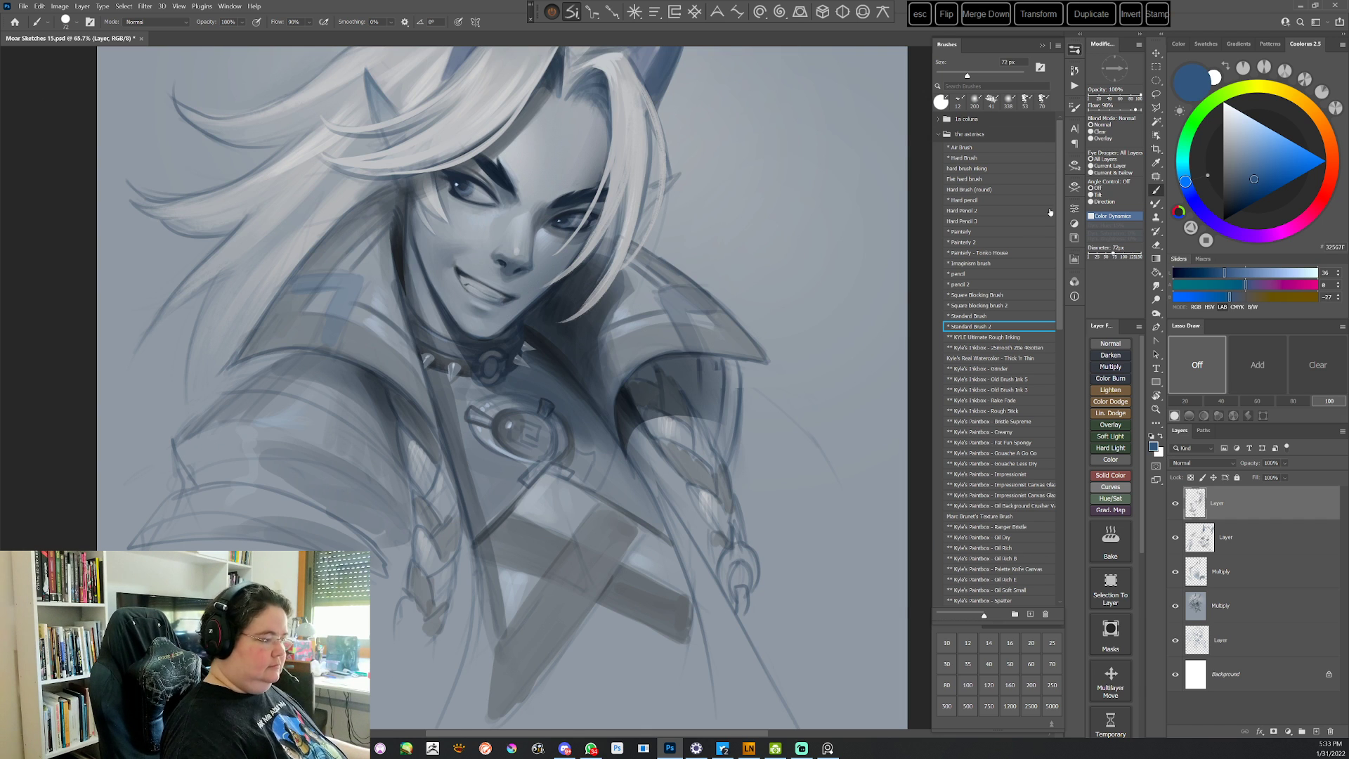
key("r")
mouse_move(710, 342)
left_mouse_down()
mouse_move(638, 536)
mouse_move(671, 505)
left_mouse_up()
key("b")
key("b")
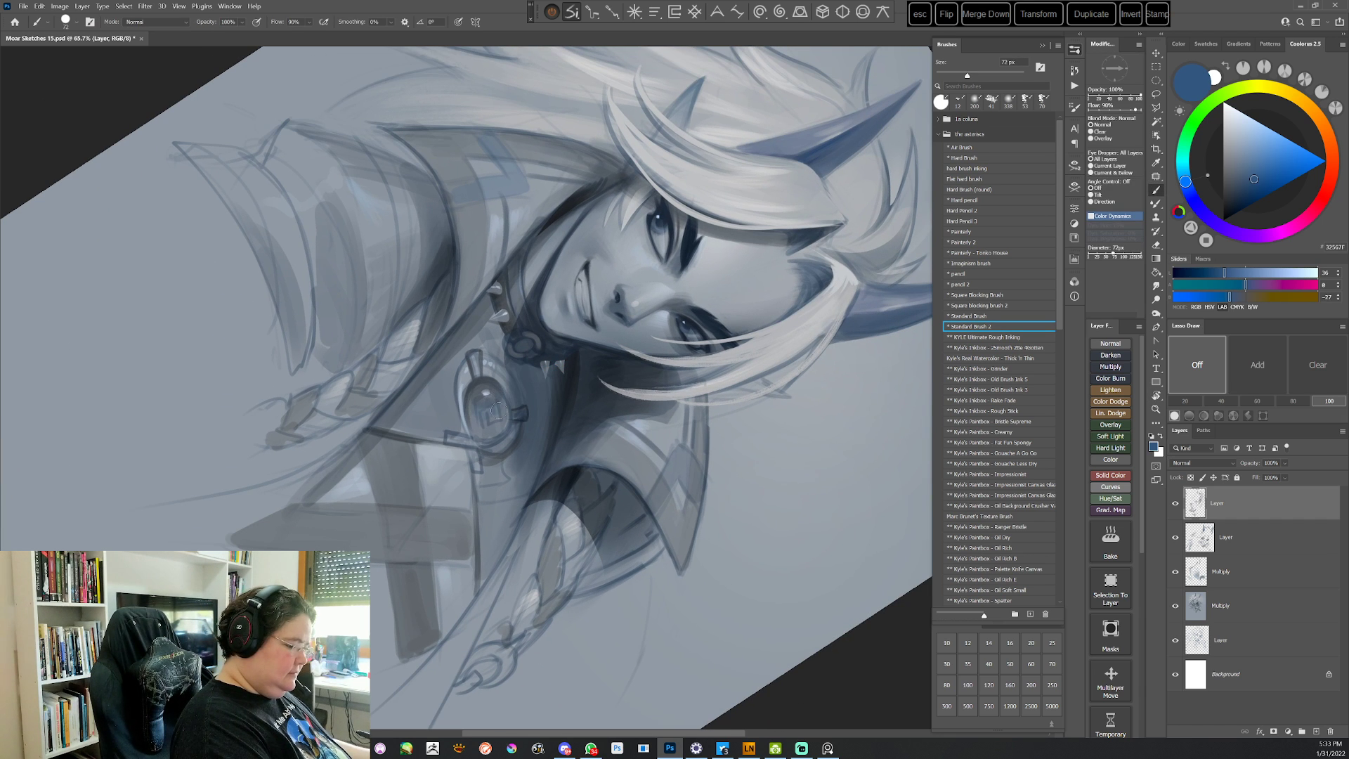
key("Escape")
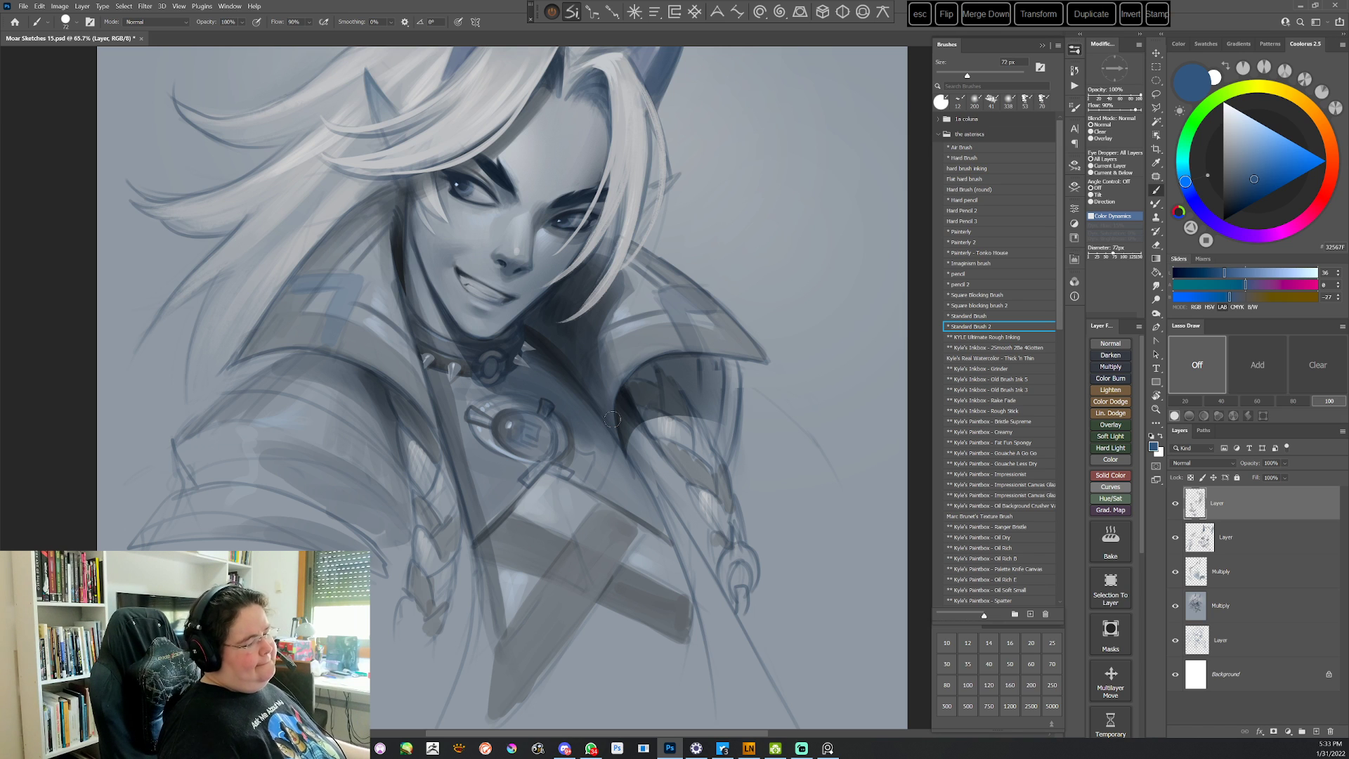
Brighten the medallion's gem with lighter sky-blue tones, adjusting the hue slightly between strokes
left_click(1183, 175)
left_click(1274, 160)
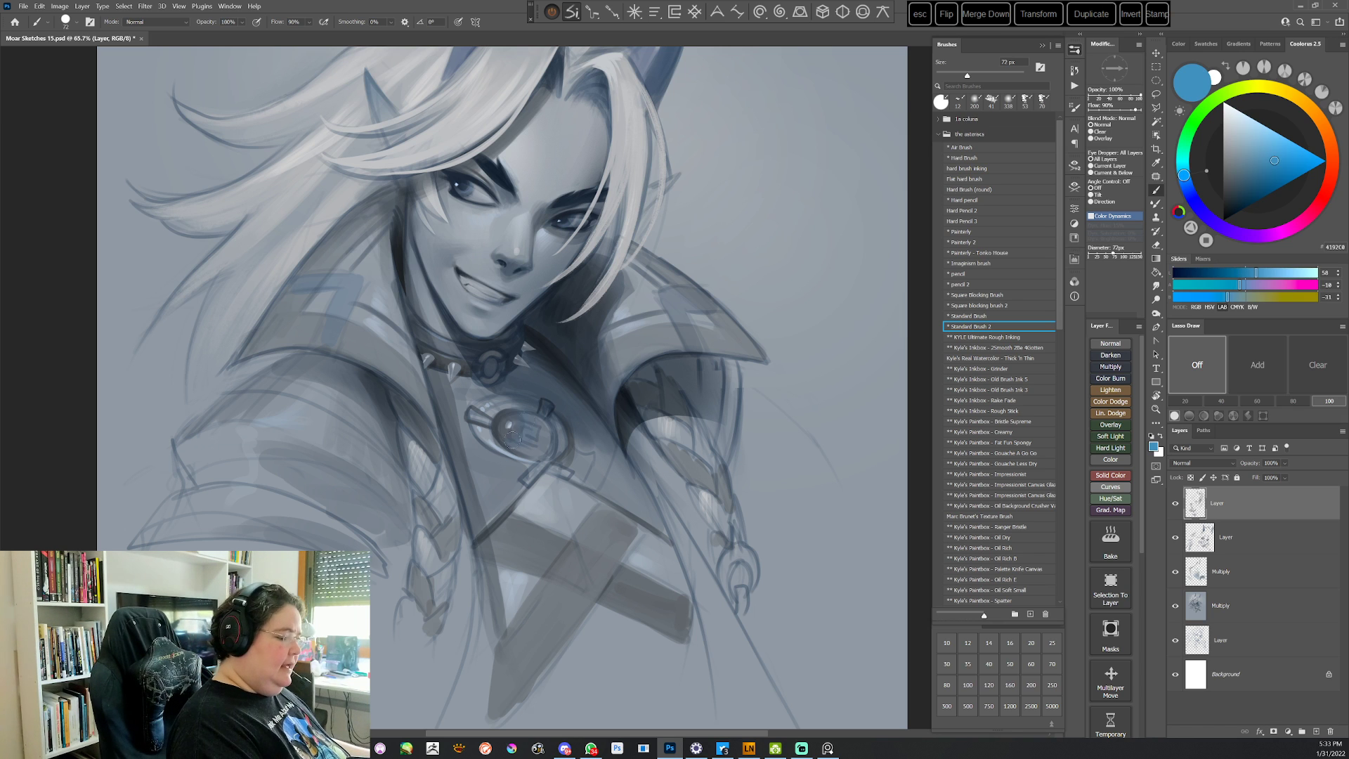
left_click(1183, 172)
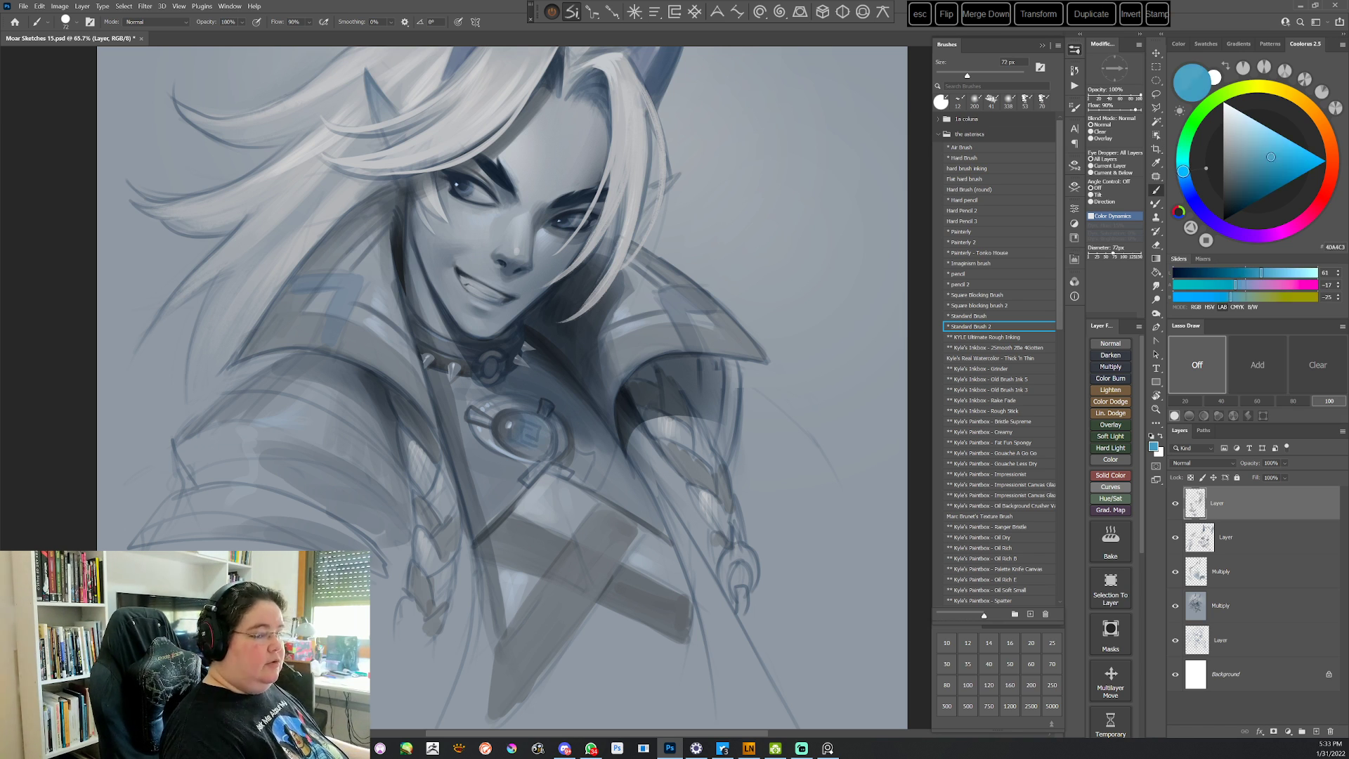
key("r")
mouse_move(753, 303)
left_mouse_down()
mouse_move(695, 454)
mouse_move(527, 583)
left_mouse_up()
left_click(1185, 180)
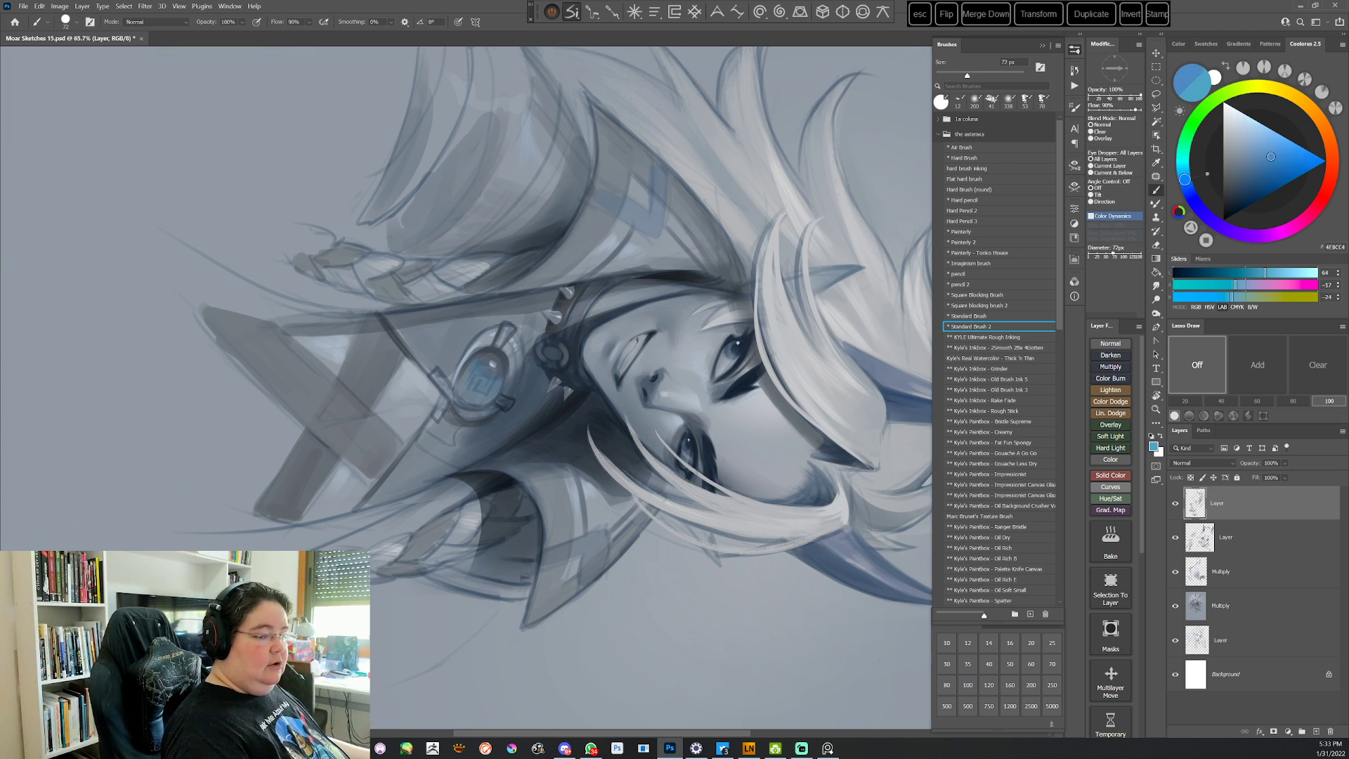
left_click(1260, 162)
key("Escape")
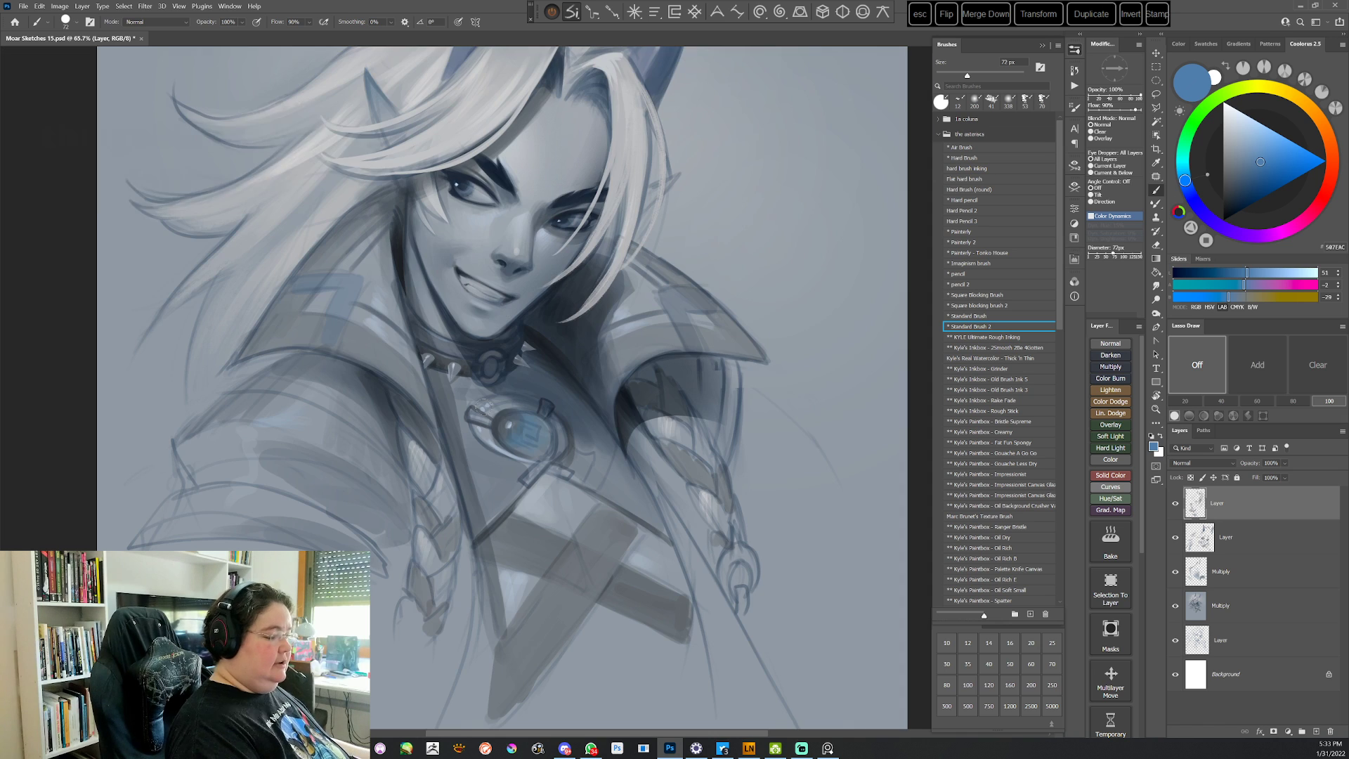
Choose a pale cyan-blue and reduce the brush to 20 px to paint the emblem inside the medallion's gem
left_click(1183, 169)
left_click(1258, 152)
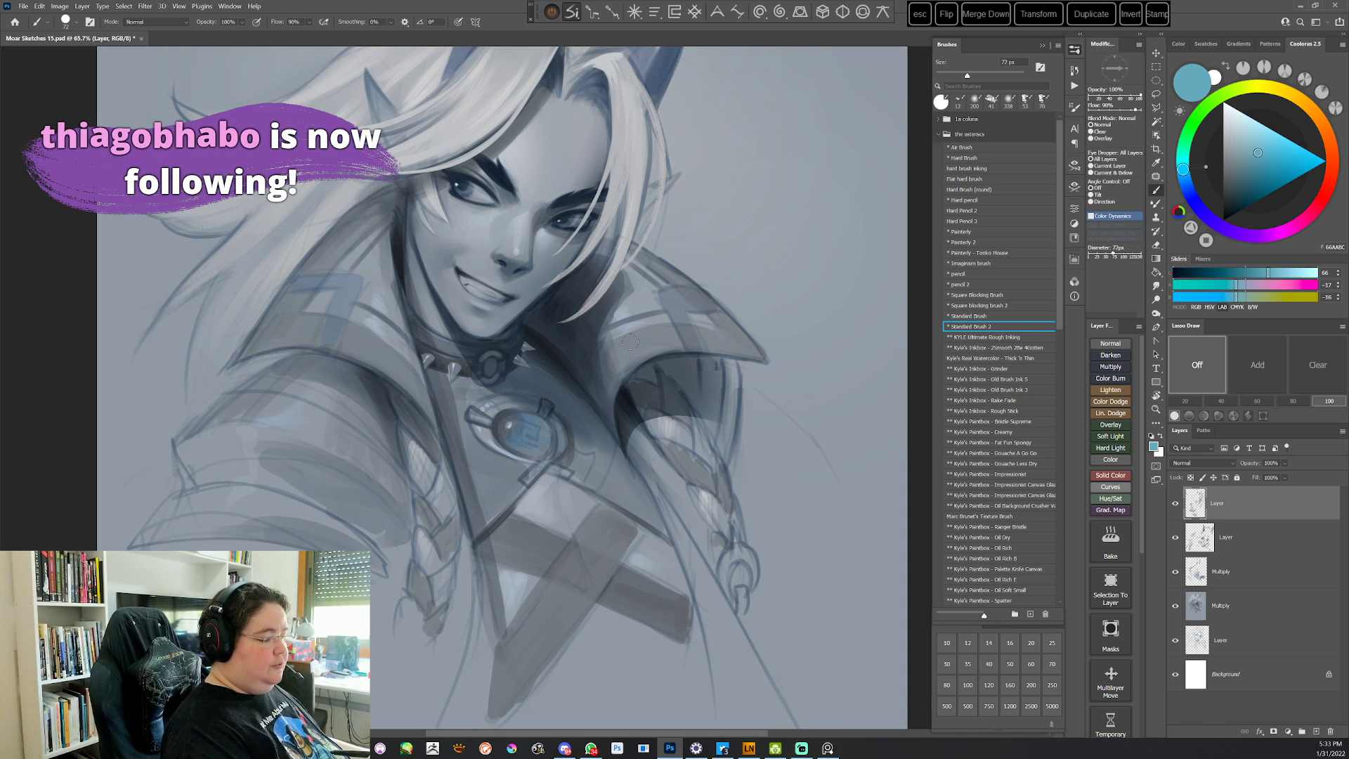
right_click(638, 330)
left_click(694, 353)
key("Return")
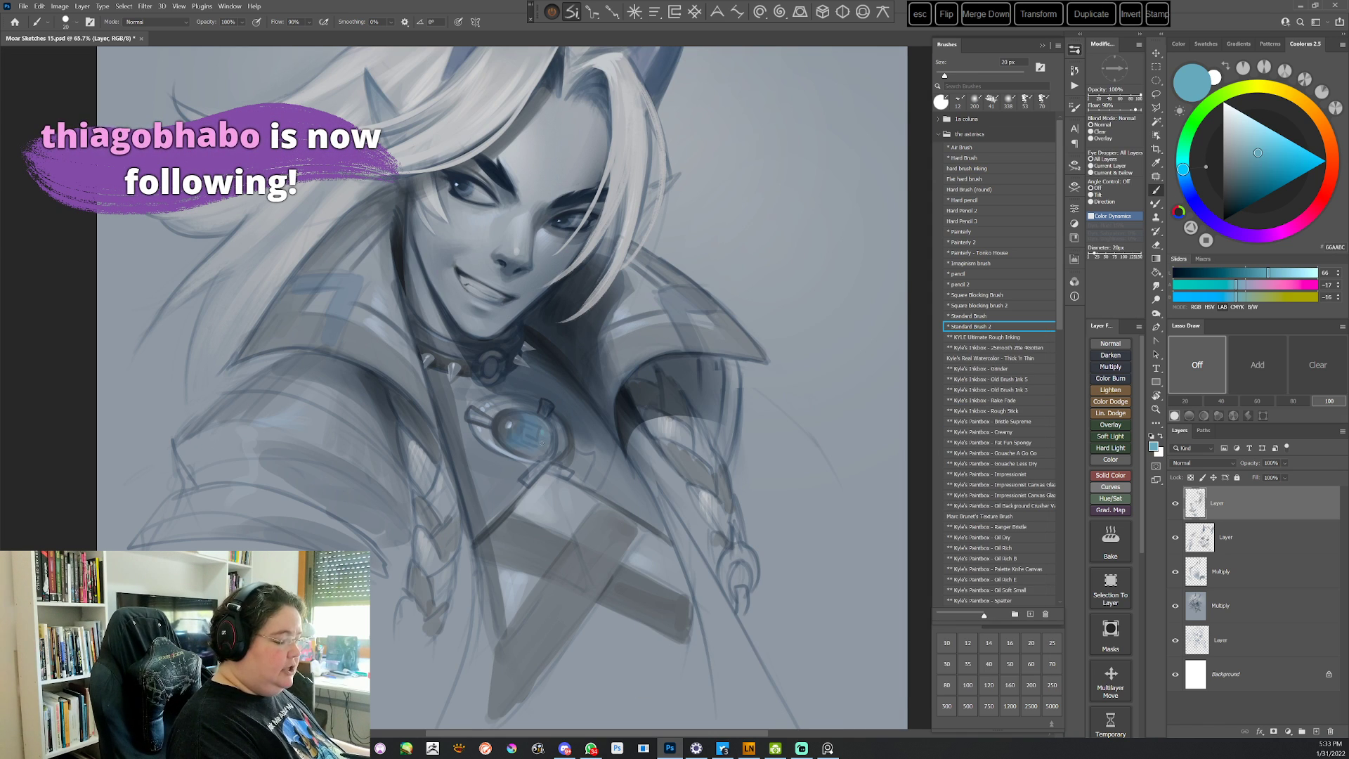
Pick a soft periwinkle blue, set the brush to 50 px and blend blue tones across the medallion's gem
left_click_drag(1183, 170, 1186, 186)
left_click(1259, 147)
right_click(622, 344)
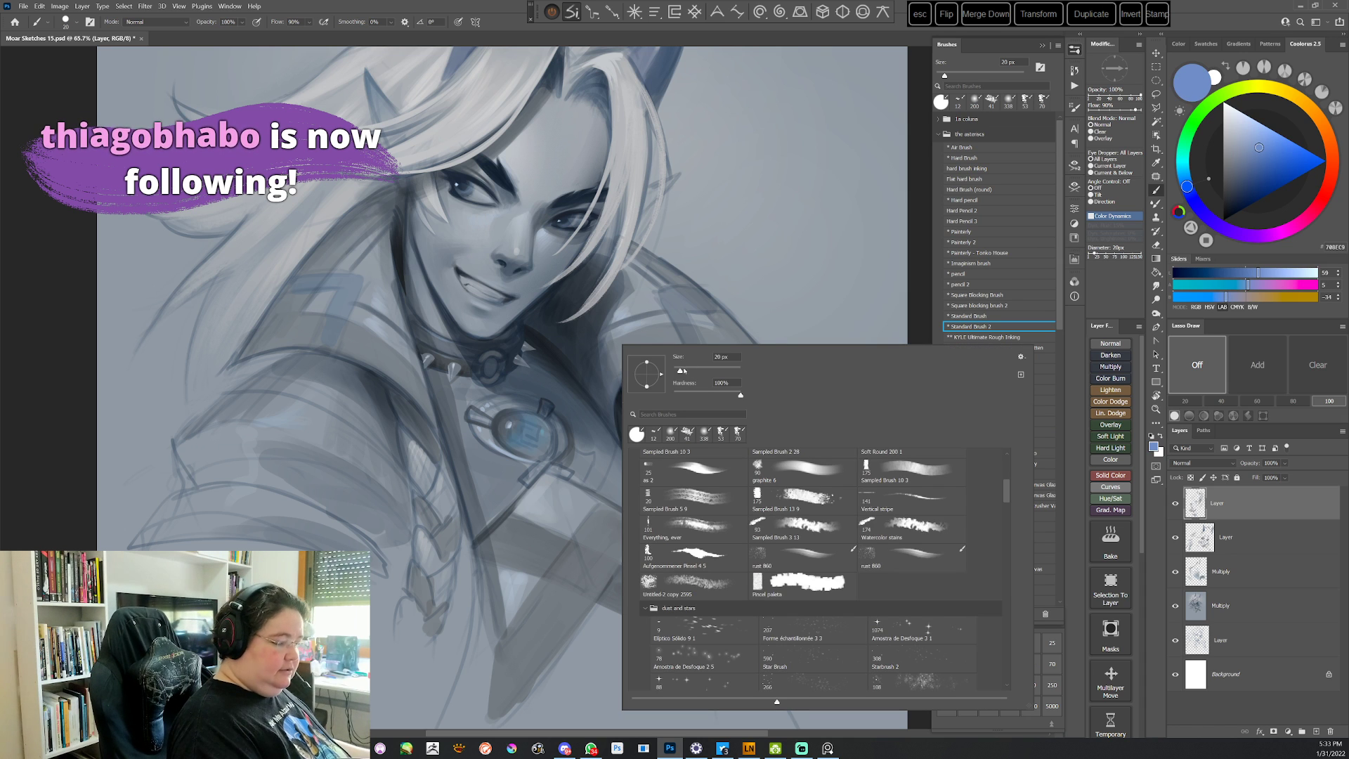
left_click(691, 370)
key("Return")
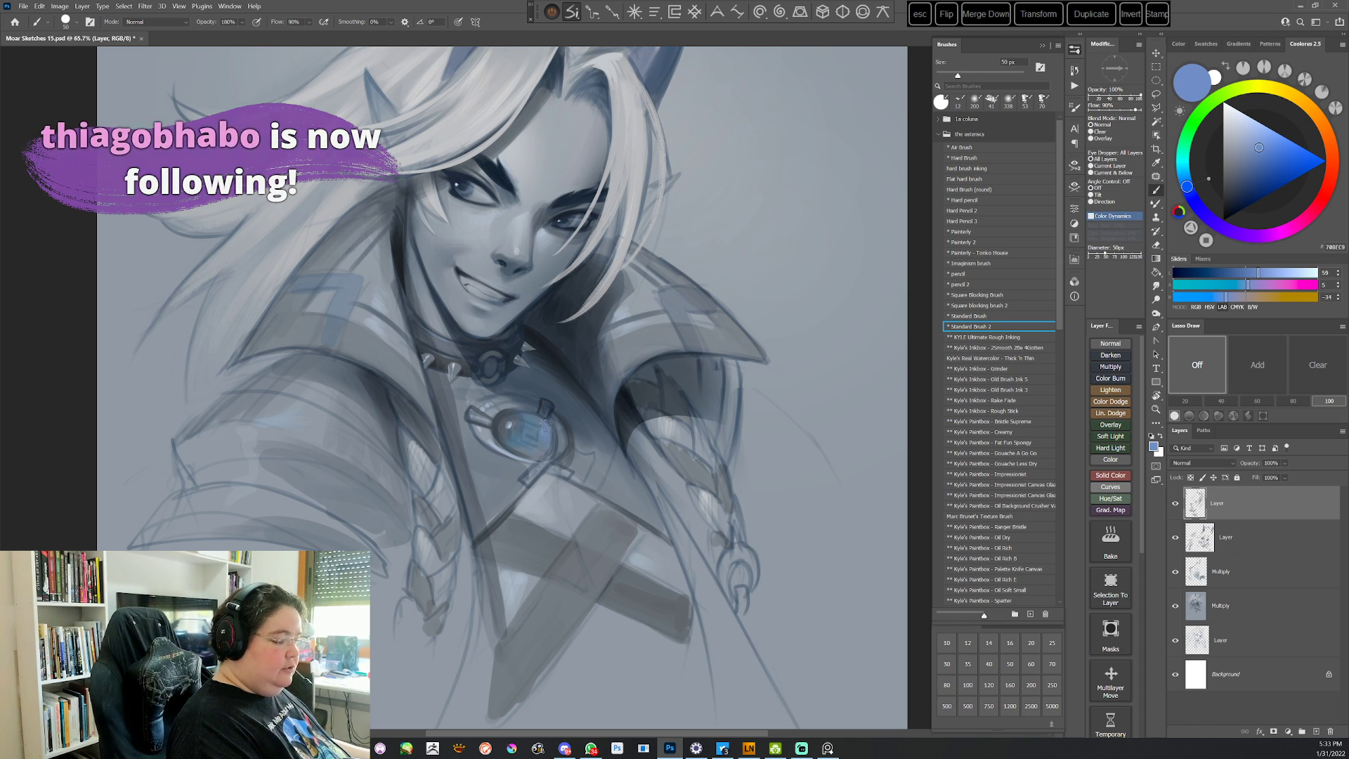
key("r")
left_click_drag(544, 421, 472, 352)
key("b")
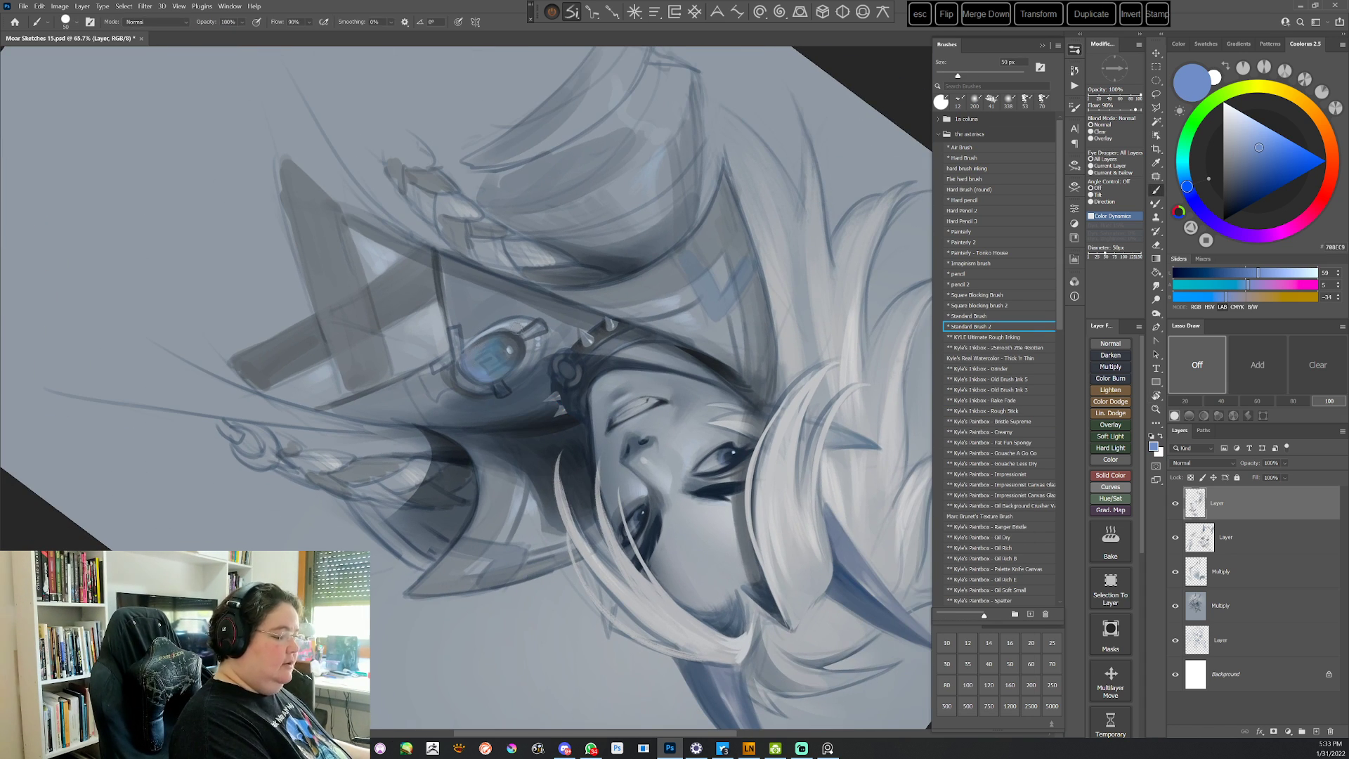
key("Escape")
left_click(518, 436, "alt")
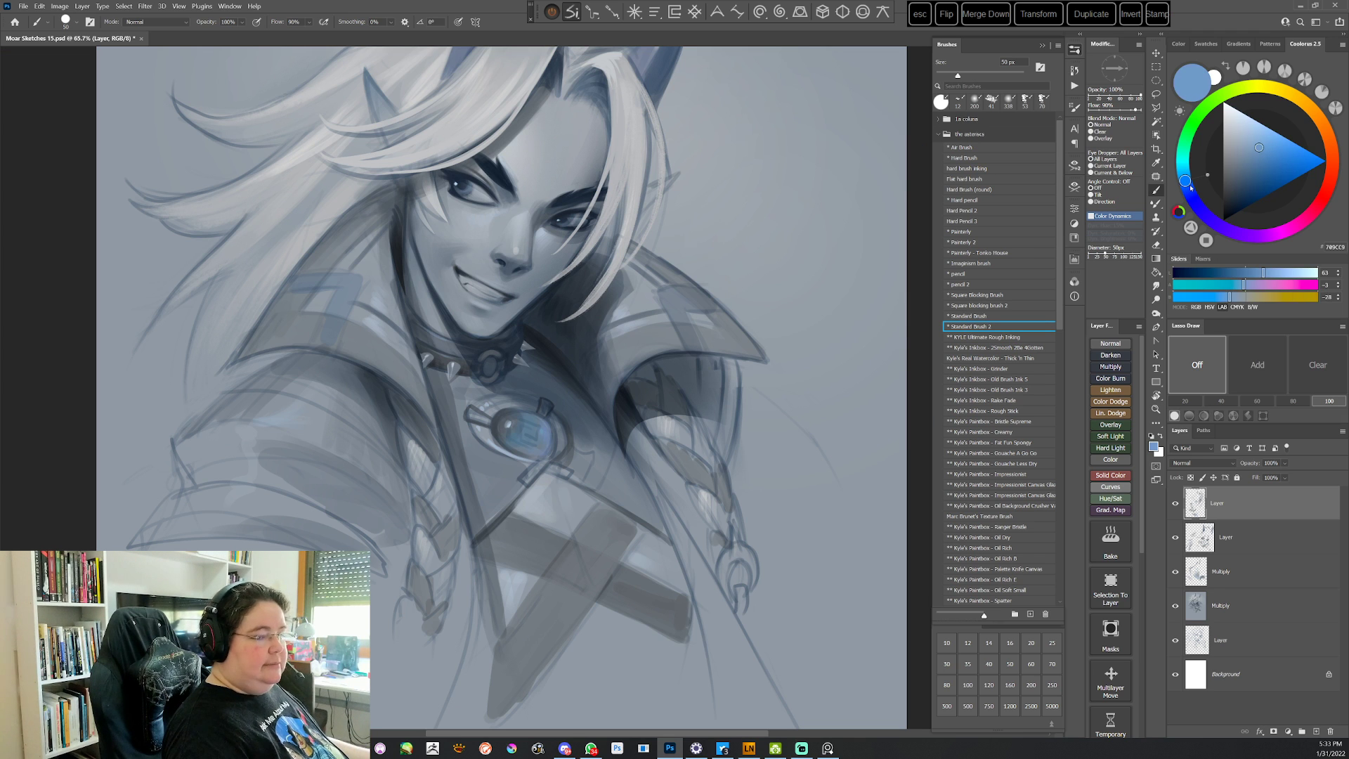
Reduce the brush to 14 px and pick a near-black navy to sharpen the dark outline around the medallion's gem
key("r")
left_click_drag(691, 385, 628, 520)
key("b")
left_click(484, 393, "alt")
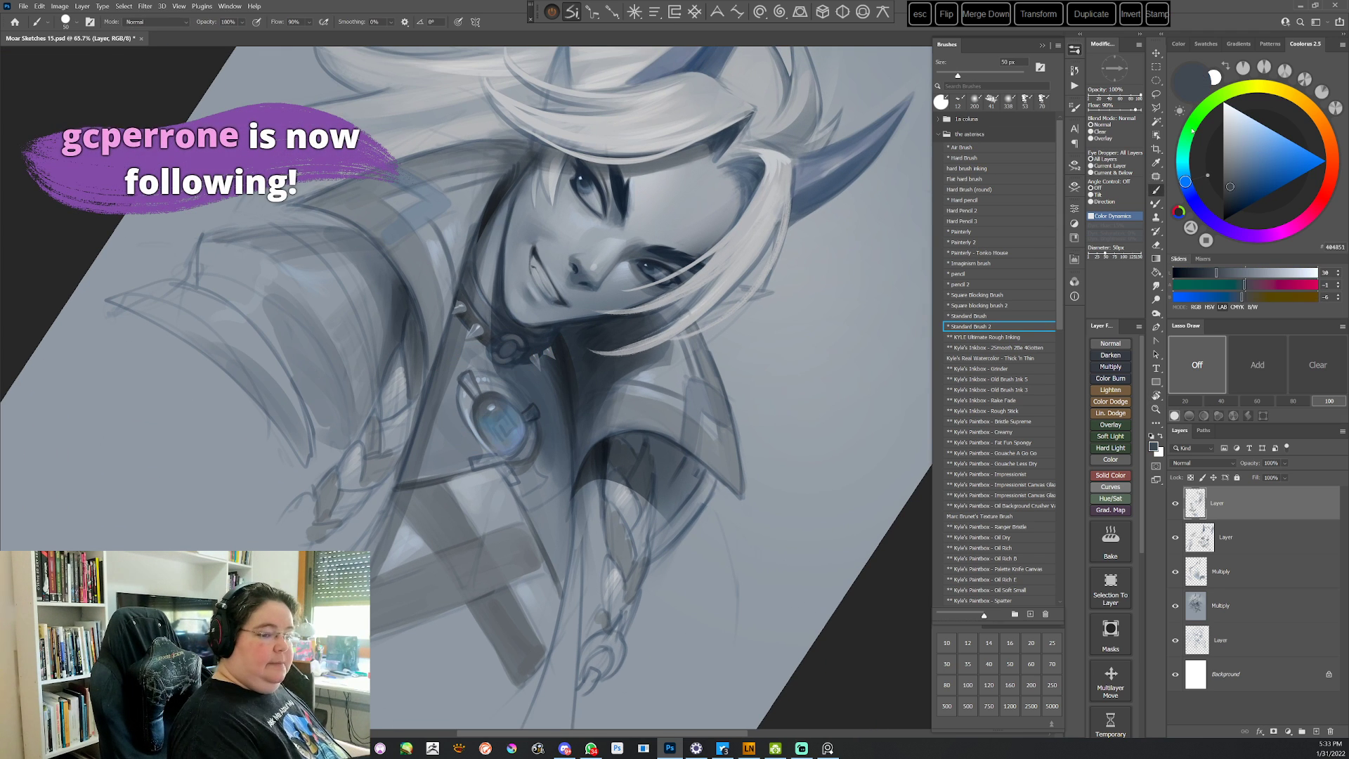
left_click(1223, 196)
right_click(590, 293)
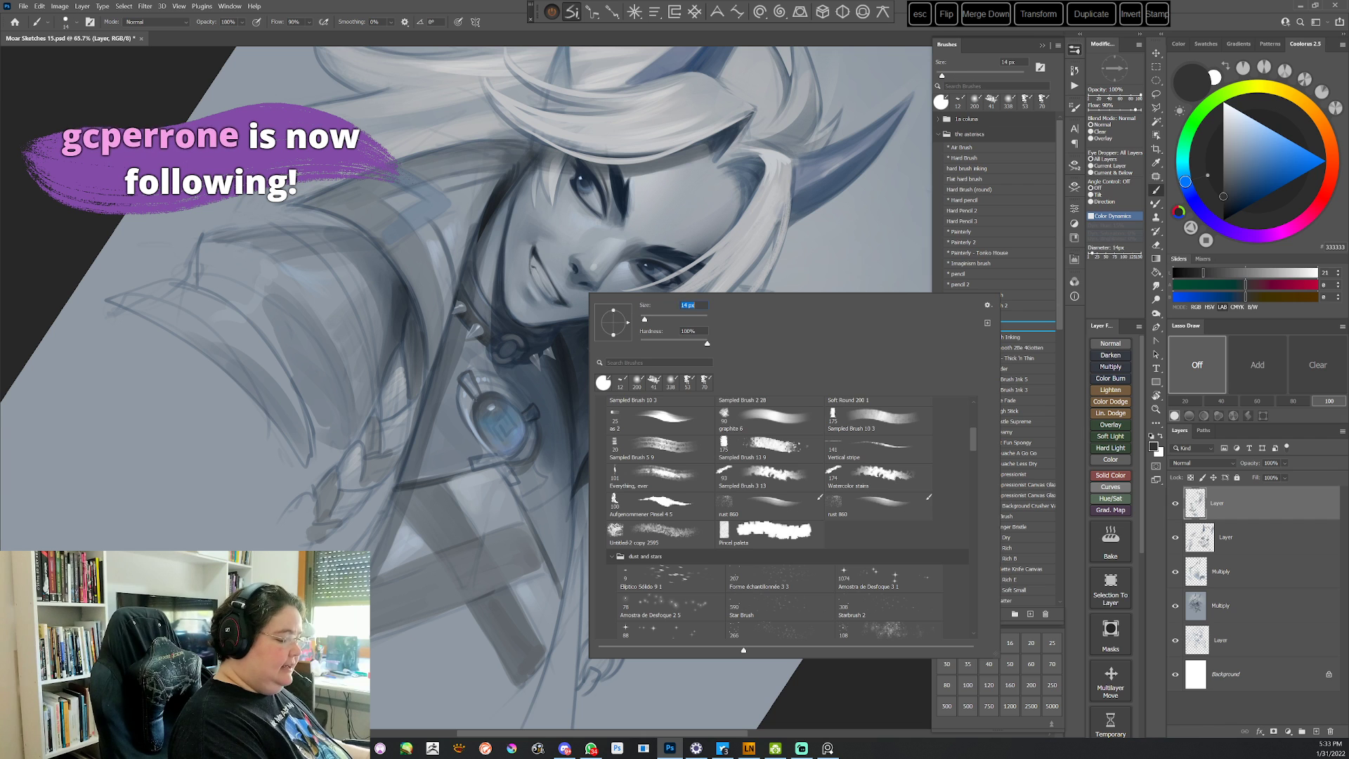
key("Escape")
left_click(1231, 197)
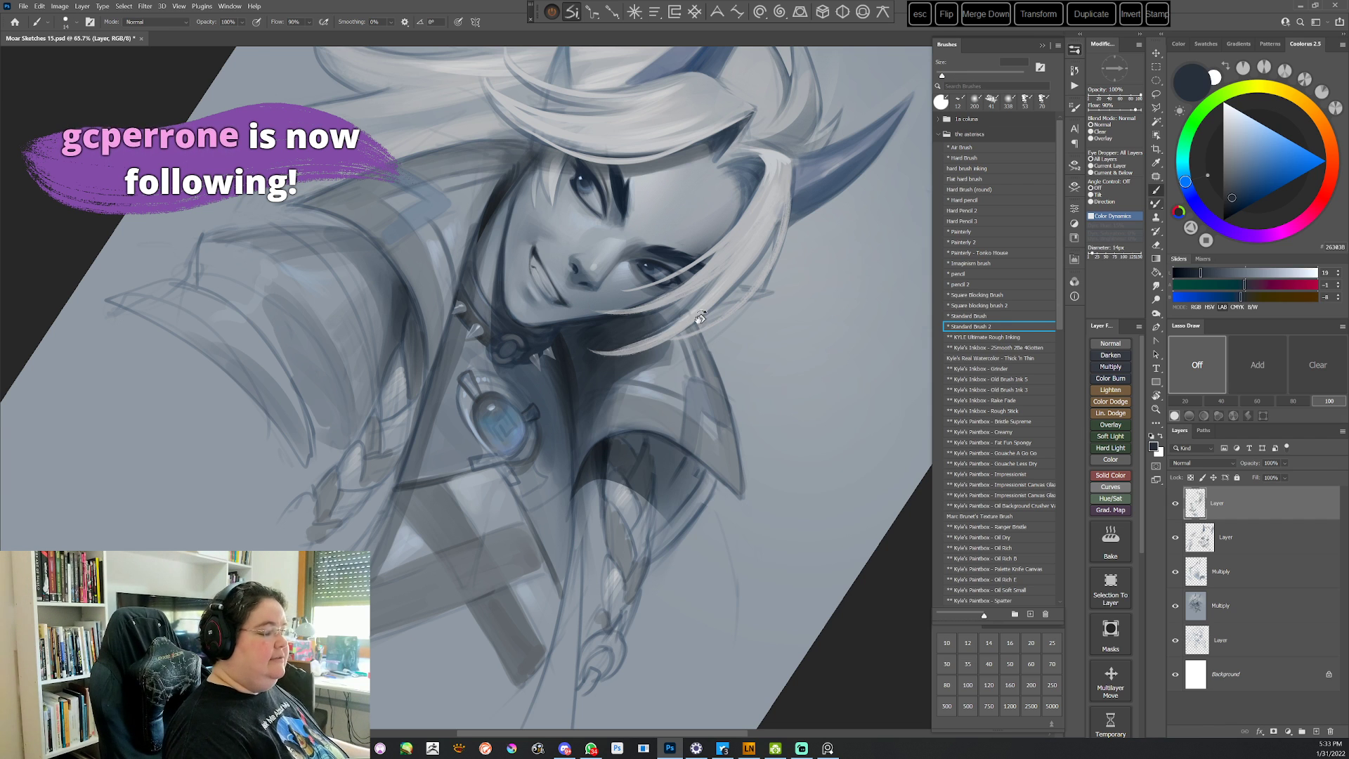
Redraw the medallion's rim and its lower clasp with dark navy lines
key("r")
left_click_drag(701, 316, 715, 397)
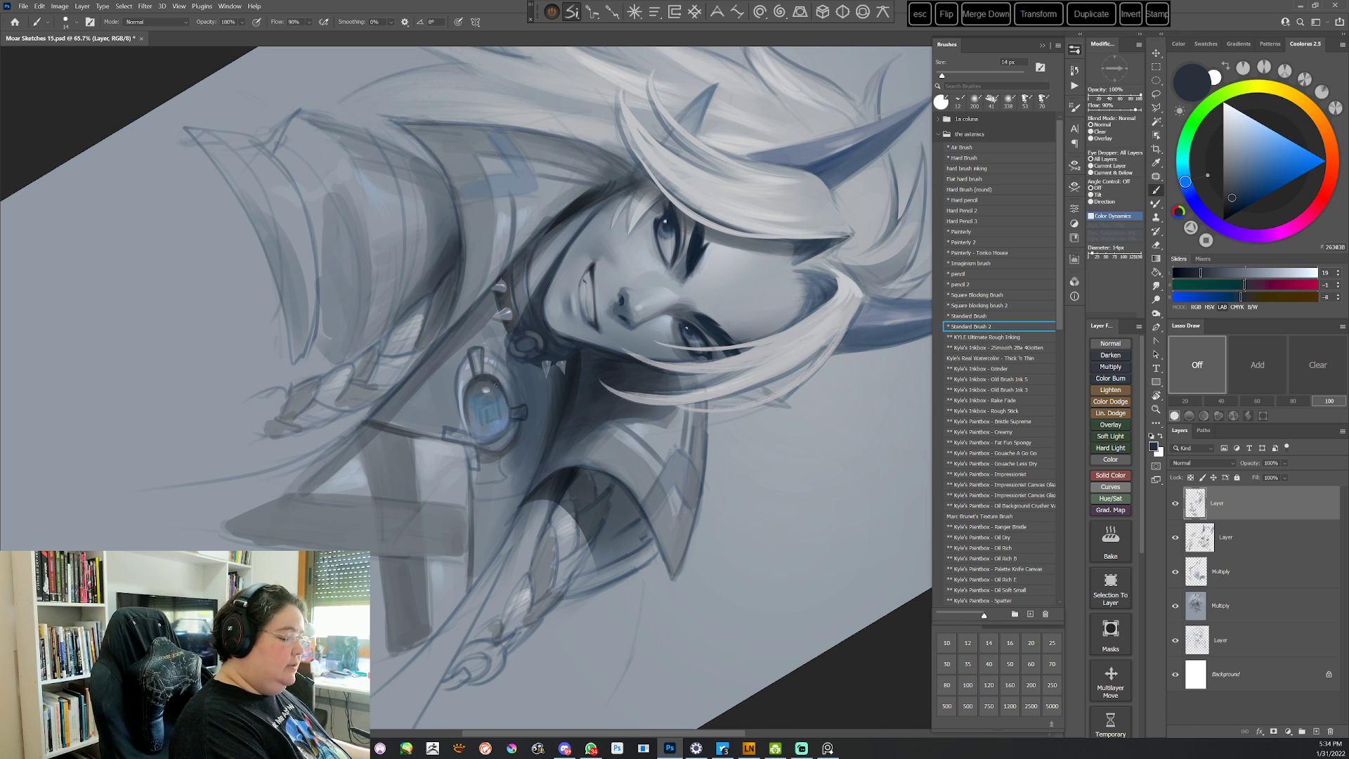
key("Escape")
key("r")
left_click_drag(765, 414, 715, 541)
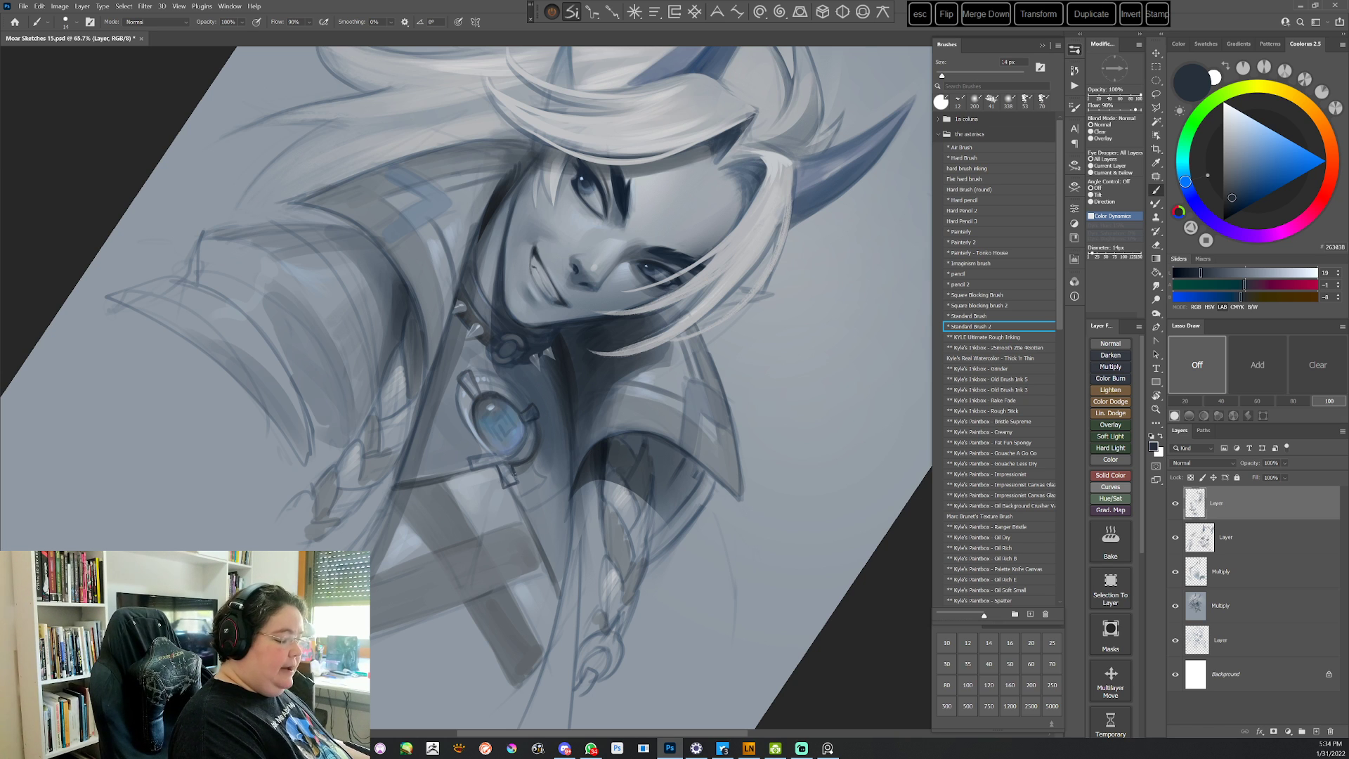
left_click_drag(474, 472, 520, 486)
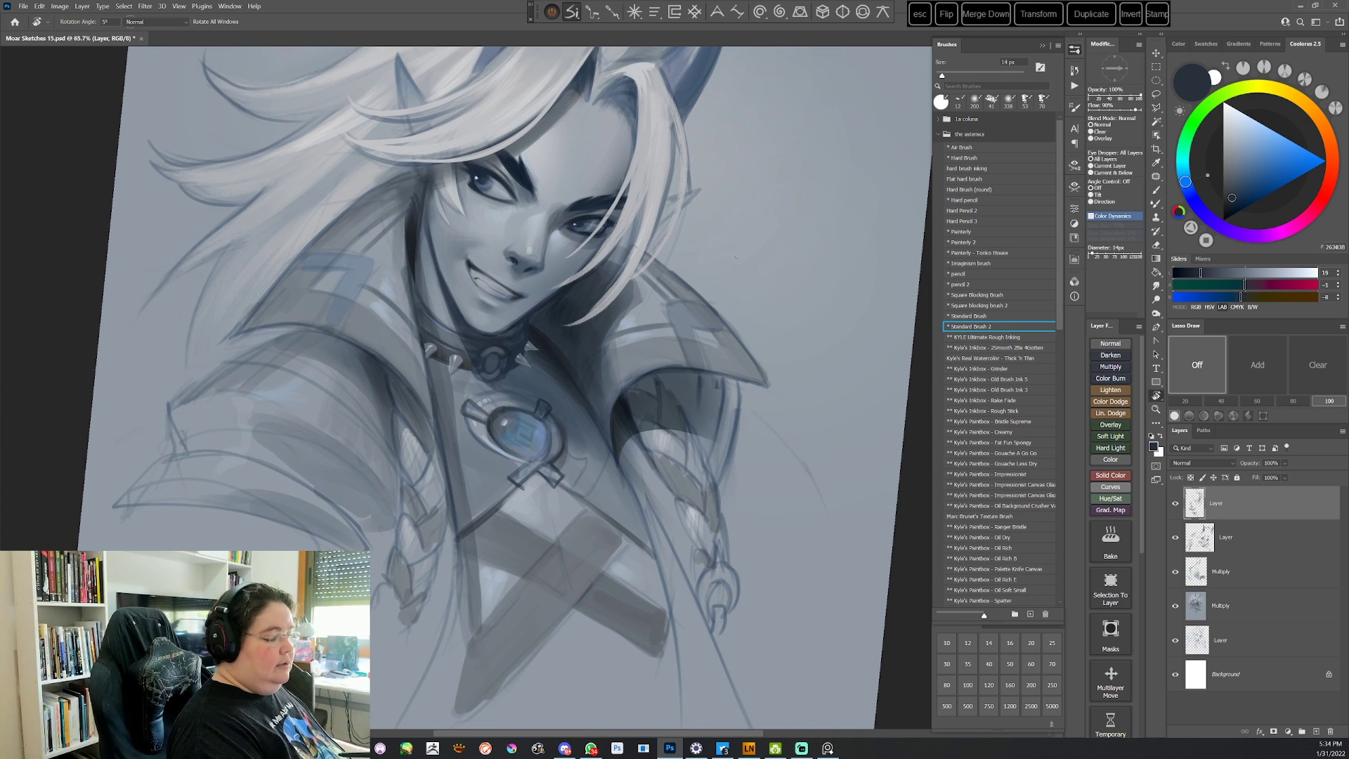
mouse_move(725, 343)
left_mouse_down()
mouse_move(729, 396)
mouse_move(464, 512)
left_mouse_up()
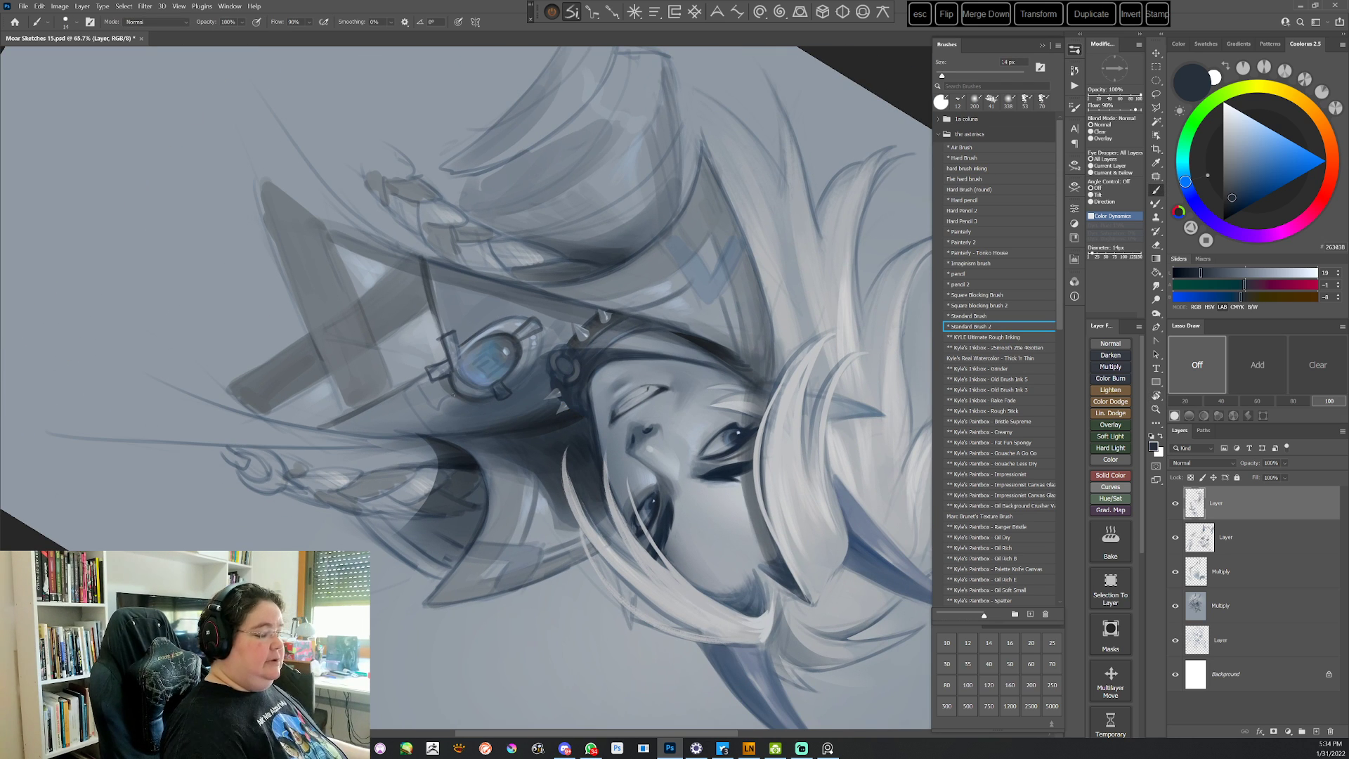
key("Escape")
Sample light grey-blues from the artwork and paint lit edges on the medallion's ring and lower clasp
left_click(485, 405, "alt")
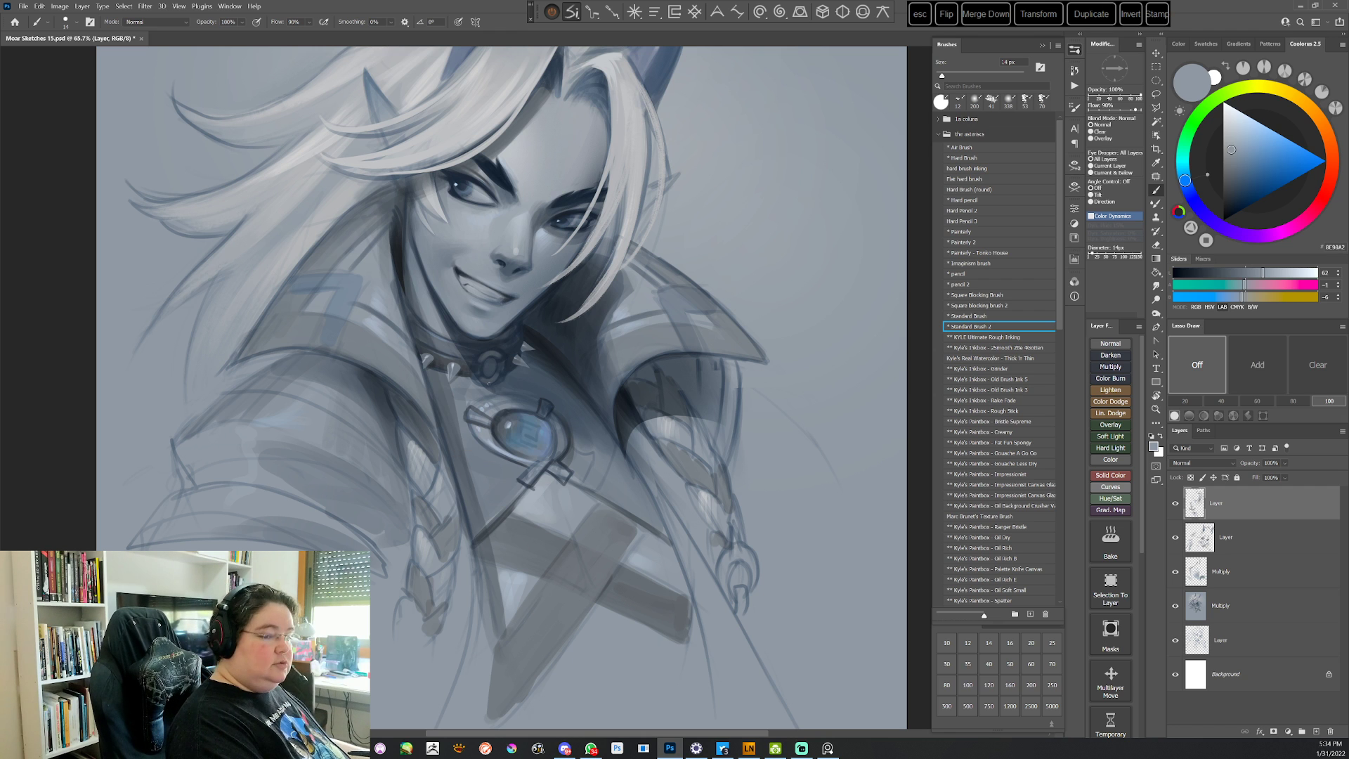
left_click_drag(486, 404, 510, 452)
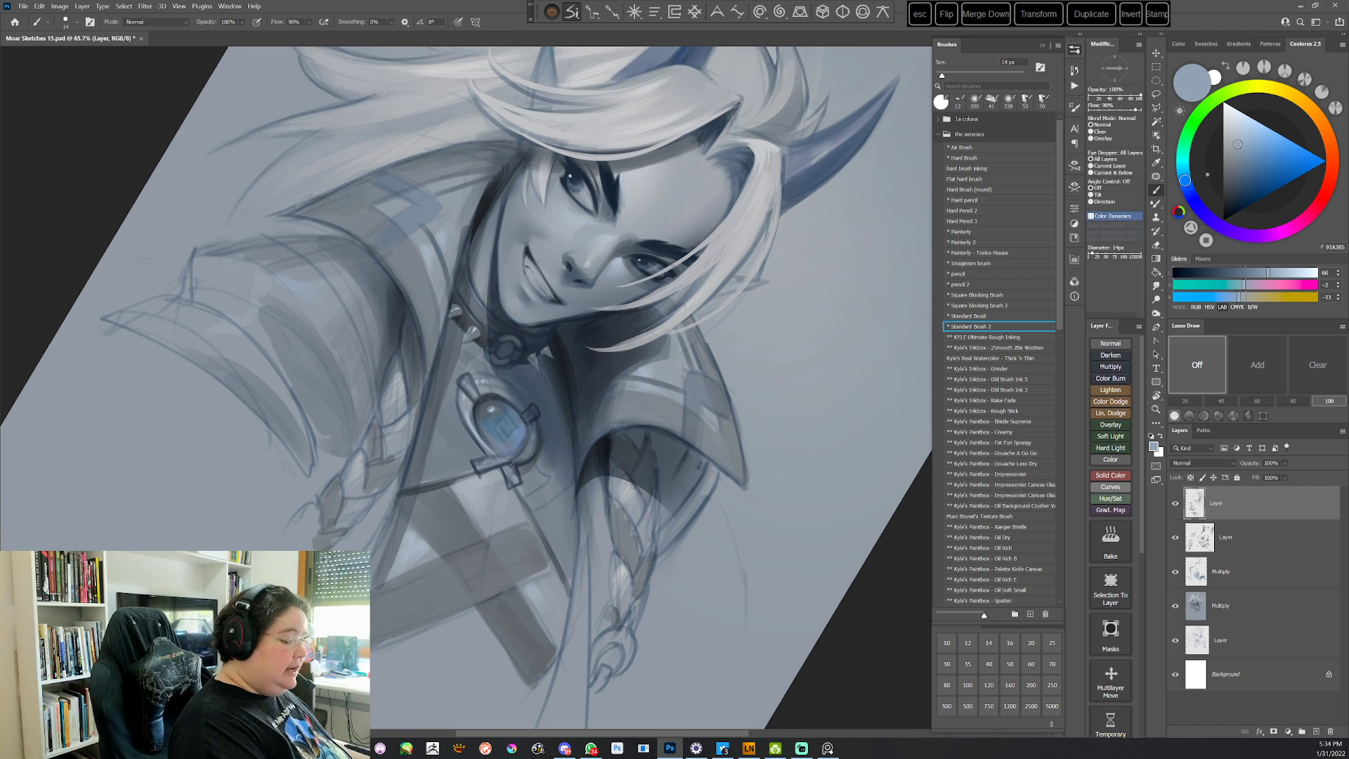
left_click(510, 445, "alt")
key("r")
left_click_drag(661, 347, 653, 463)
key("r")
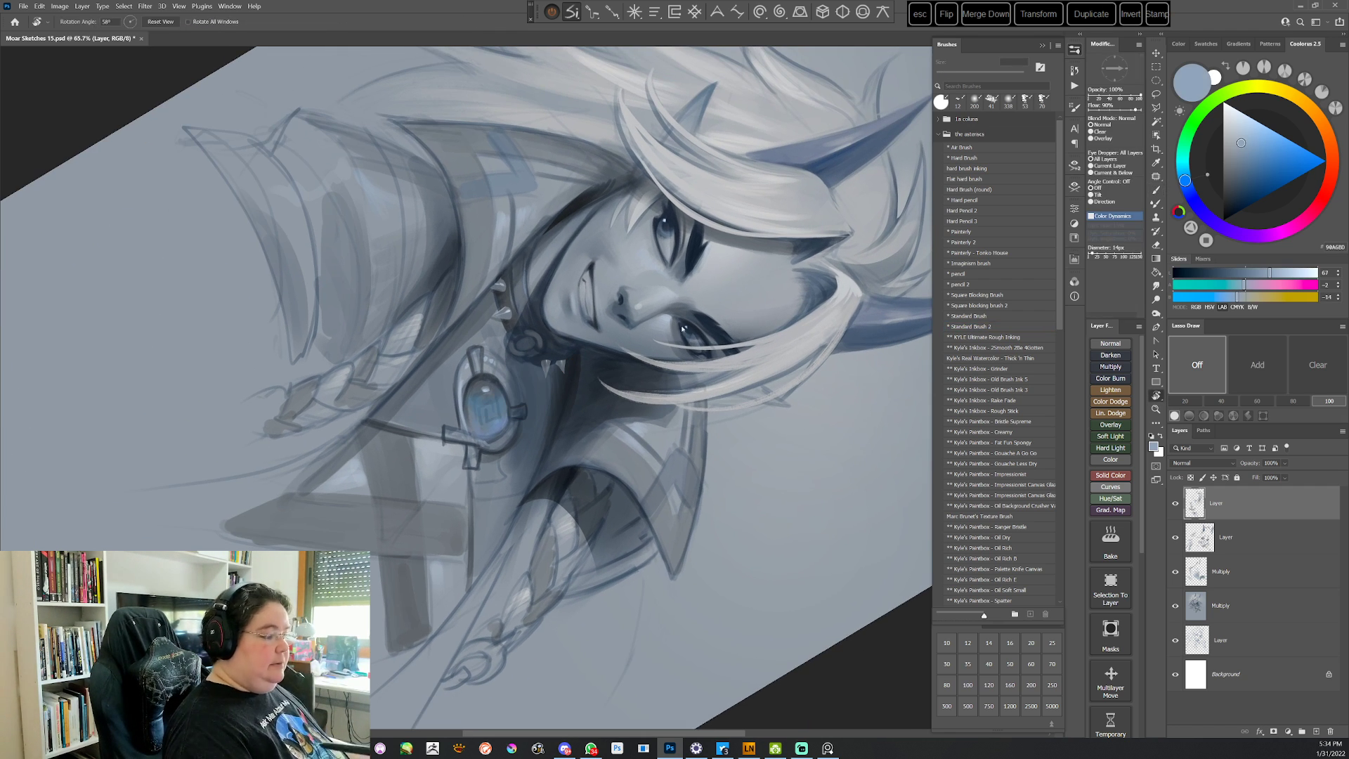
left_click_drag(689, 362, 492, 611)
key("b")
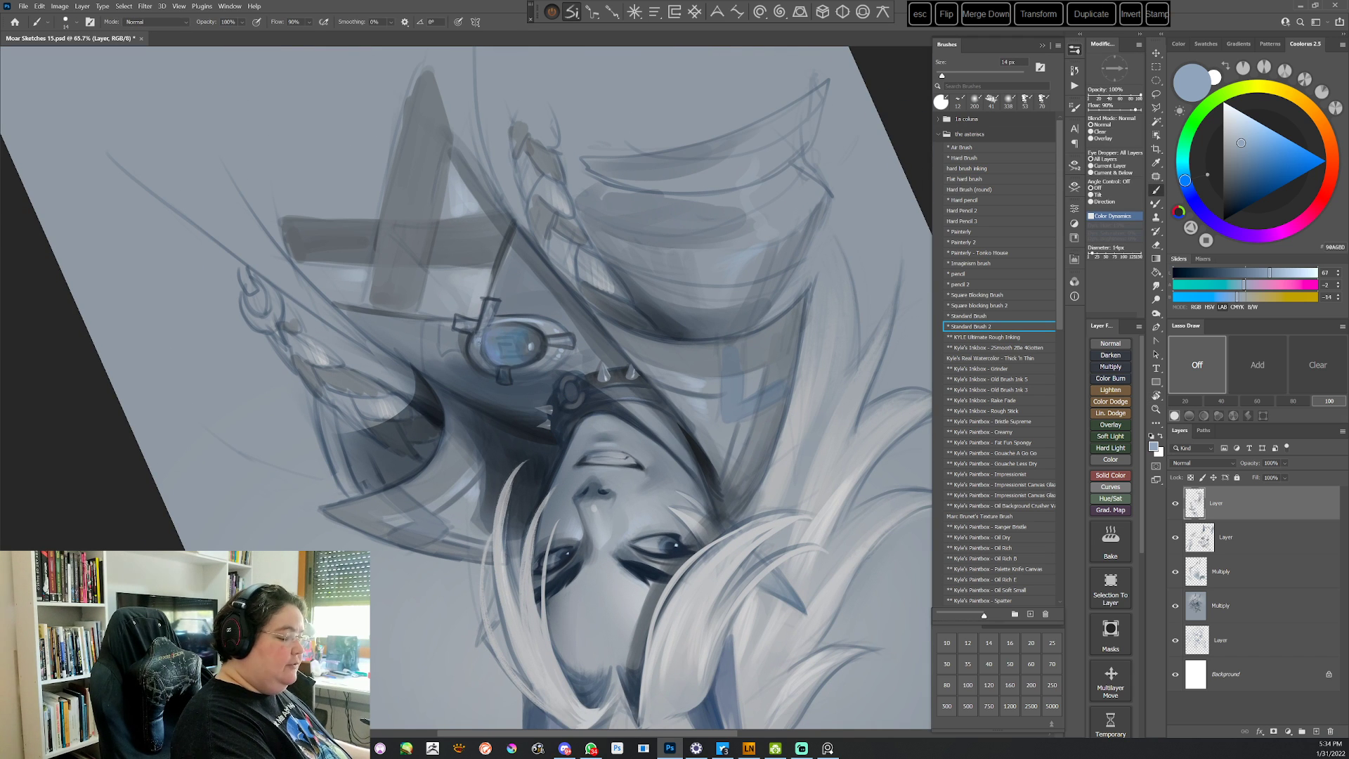
key("Escape")
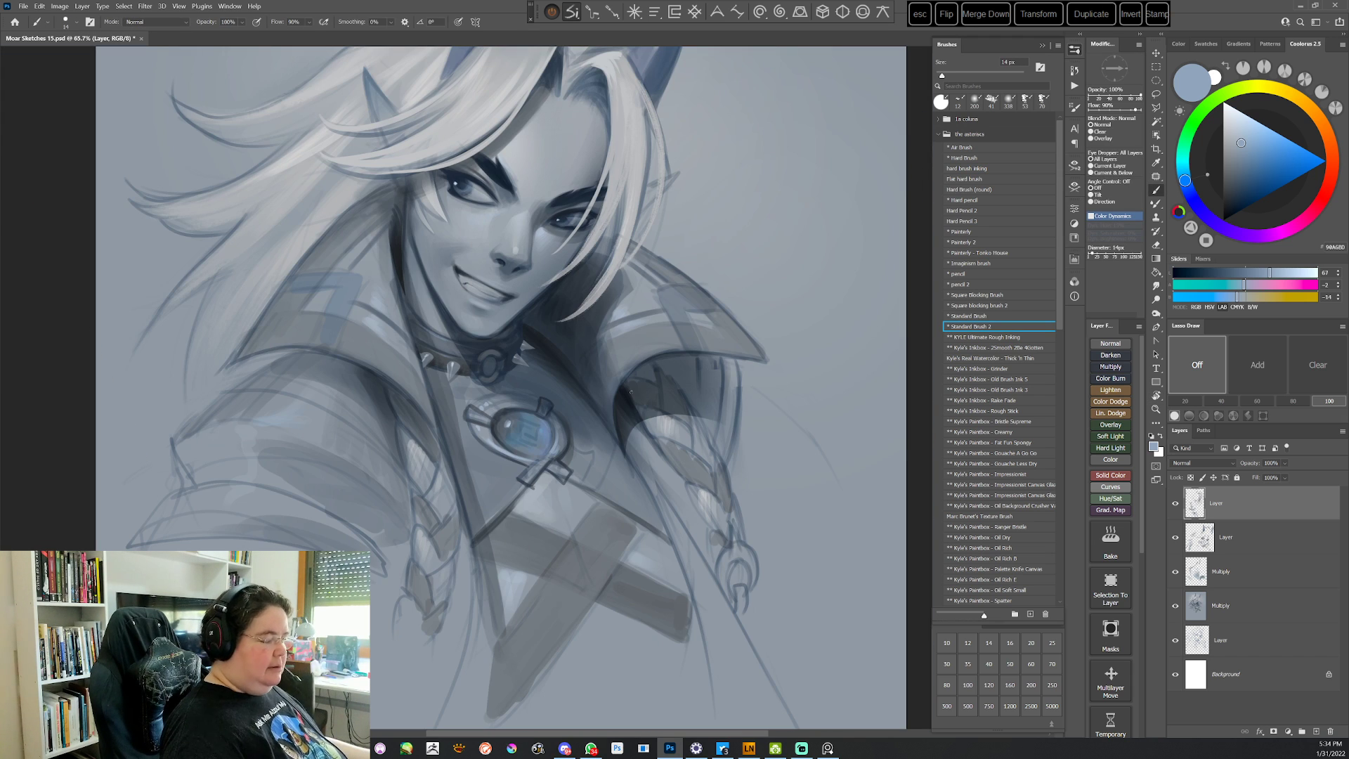
Sample a dark grey-blue from the medallion and reinforce the contours of its lower clasp
key("r")
left_click_drag(692, 471, 612, 384)
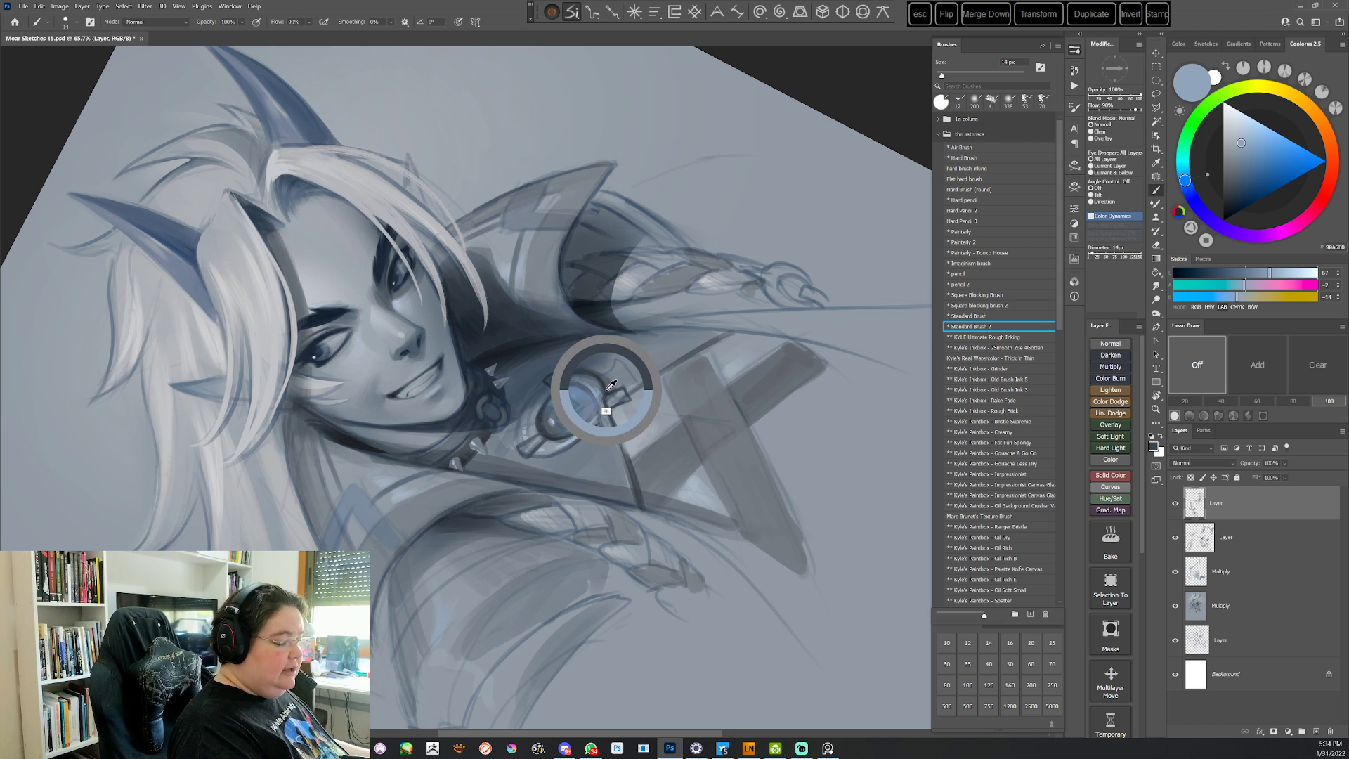
left_click(611, 384, "alt")
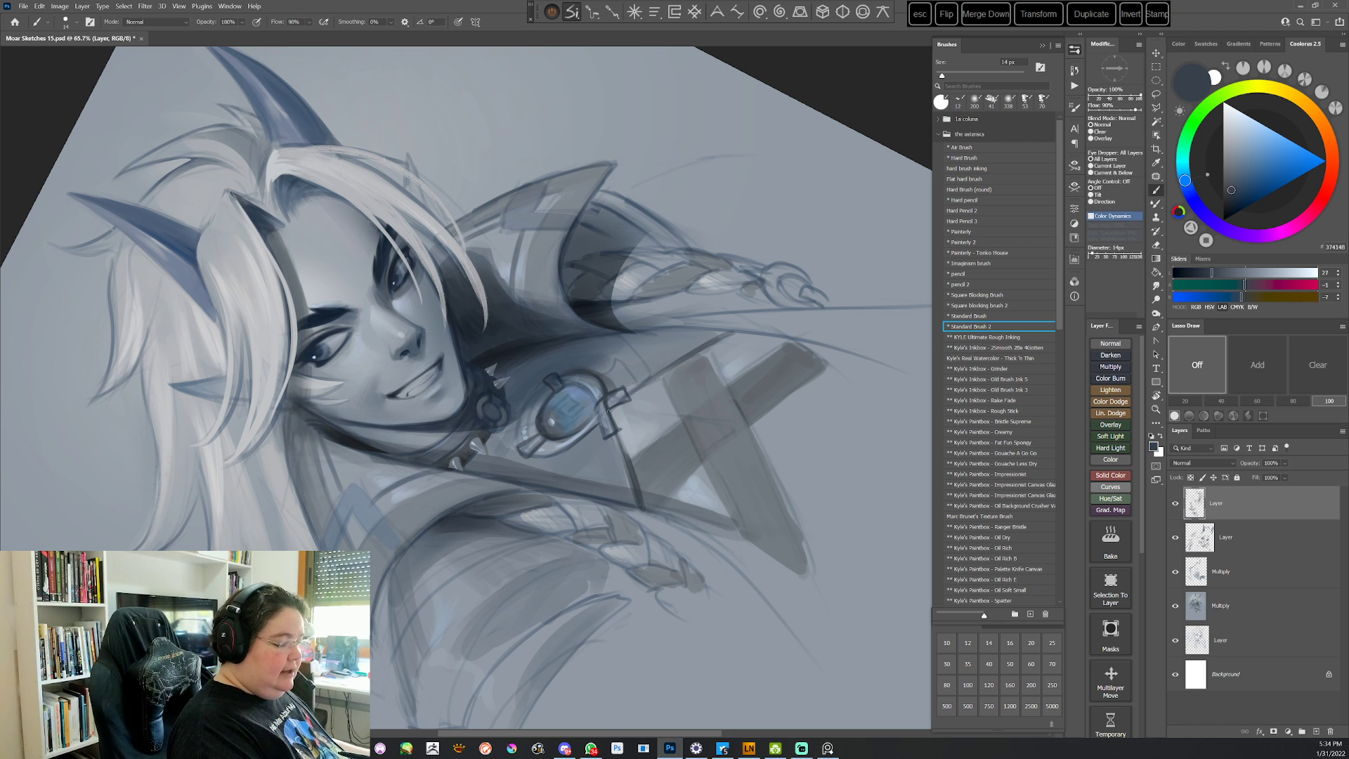
key("r")
mouse_move(603, 398)
left_mouse_down()
mouse_move(602, 578)
mouse_move(593, 555)
left_mouse_up()
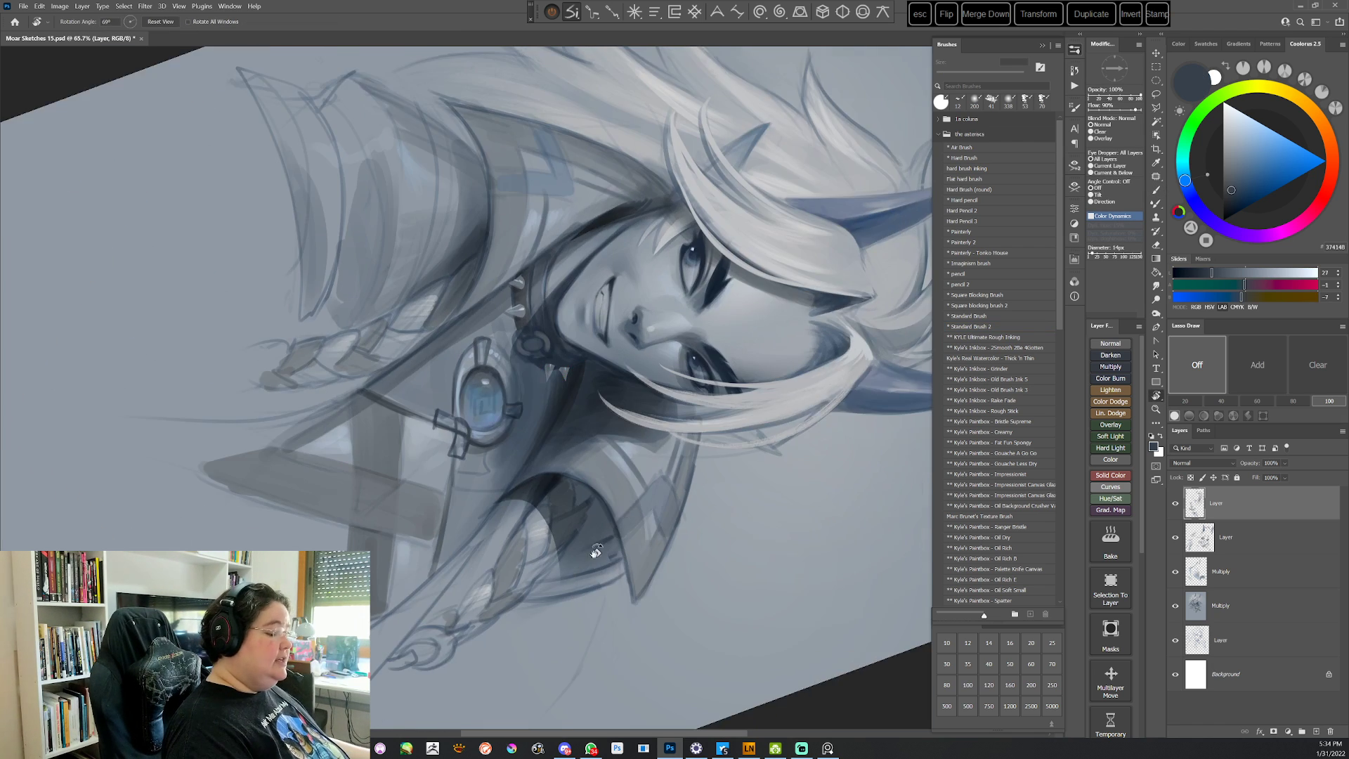
key("Escape")
left_click_drag(810, 335, 688, 625)
Sample a pale grey-blue, switch to the pencil brush at 28 px and lighten the medallion's upper clasp
left_click(463, 374, "alt")
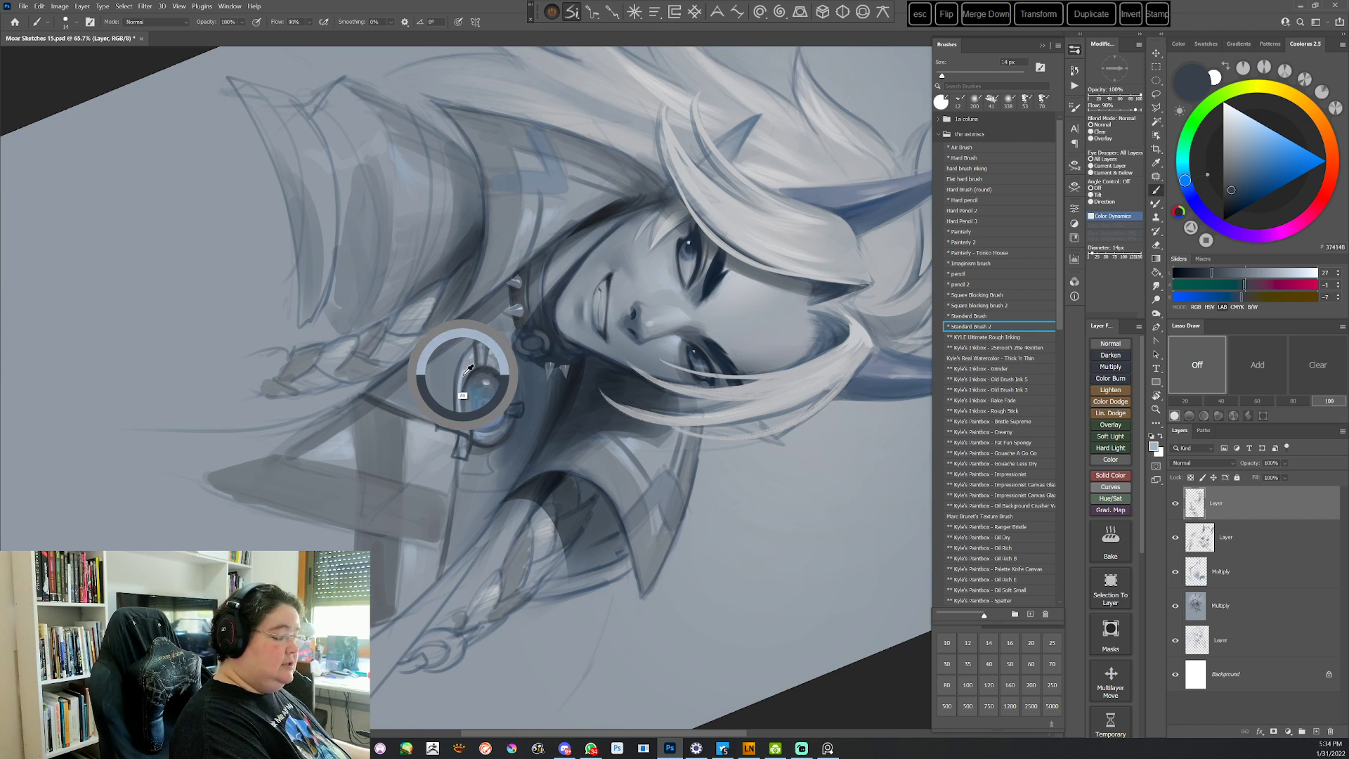
left_click(957, 276)
key("Escape")
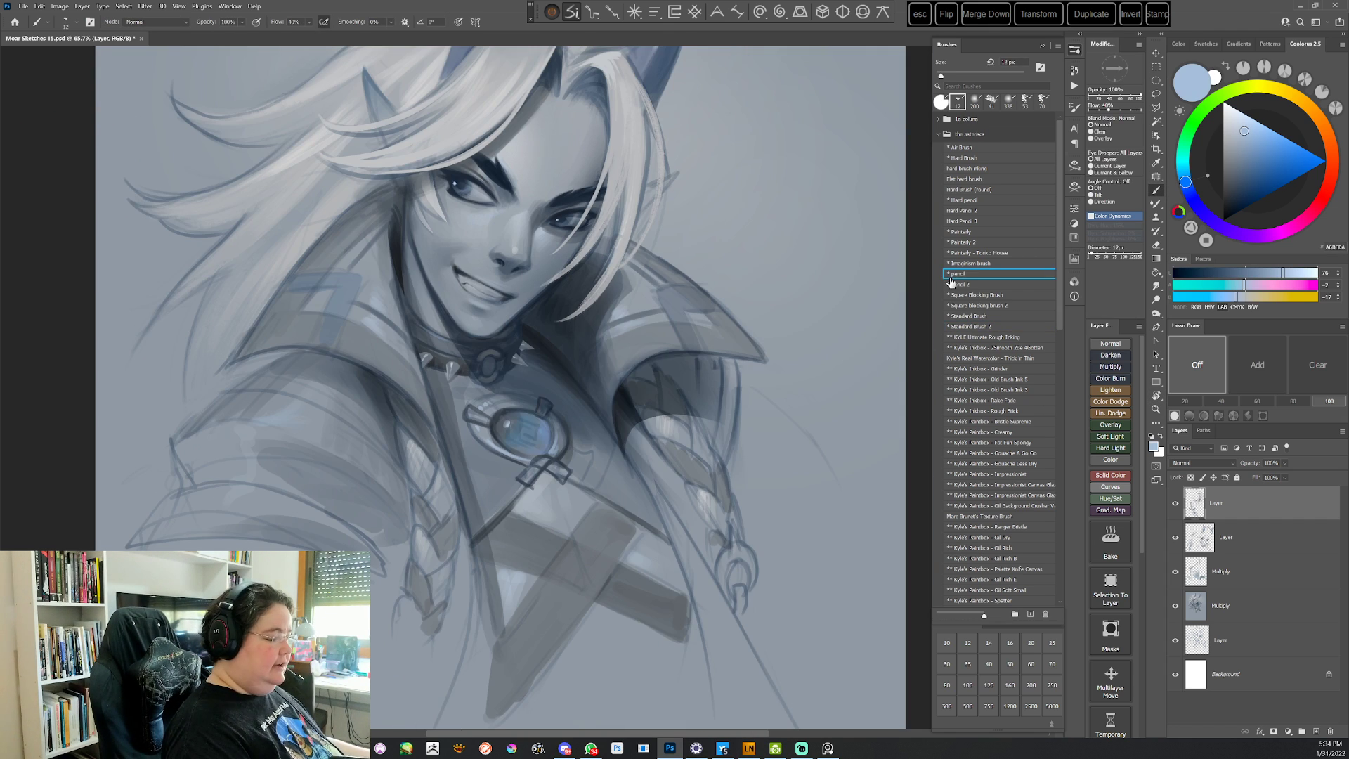
key("r")
left_click_drag(667, 363, 669, 317)
right_click(609, 293)
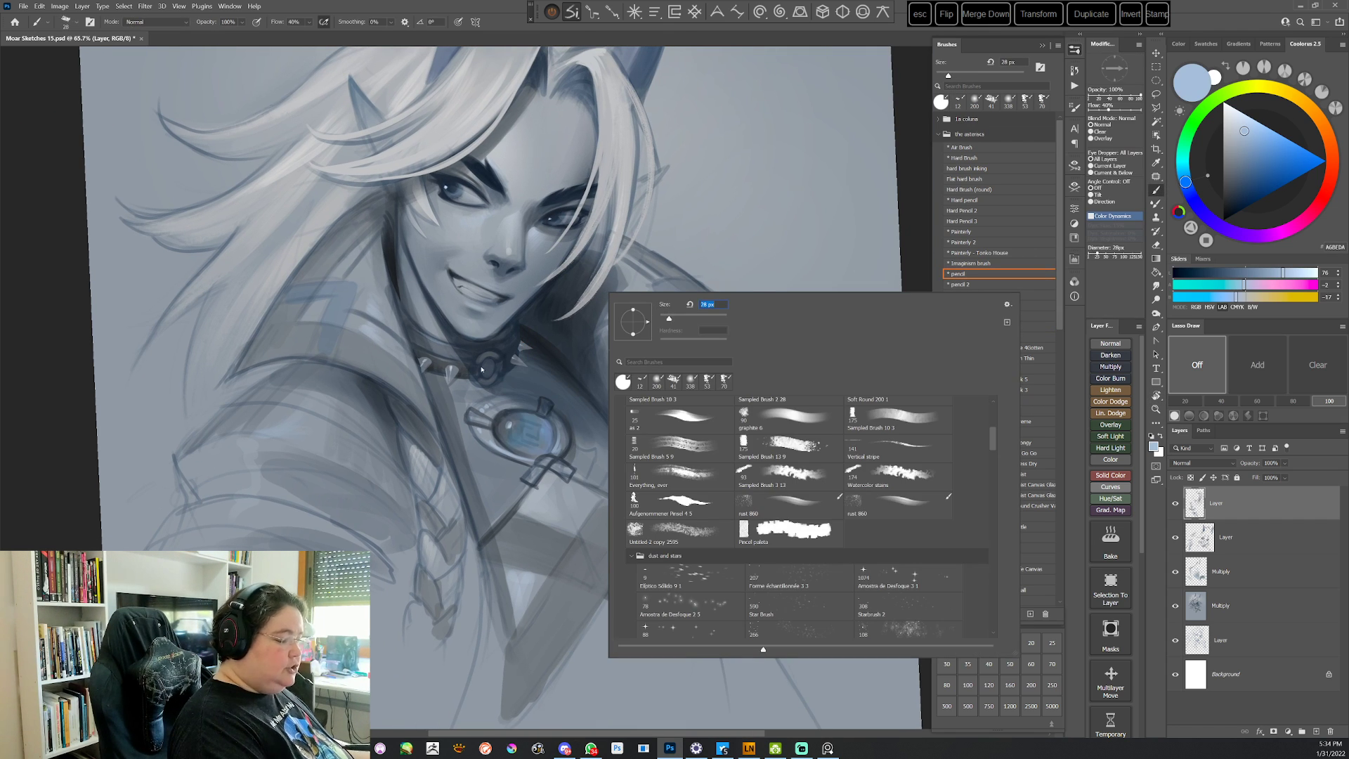
key("Return")
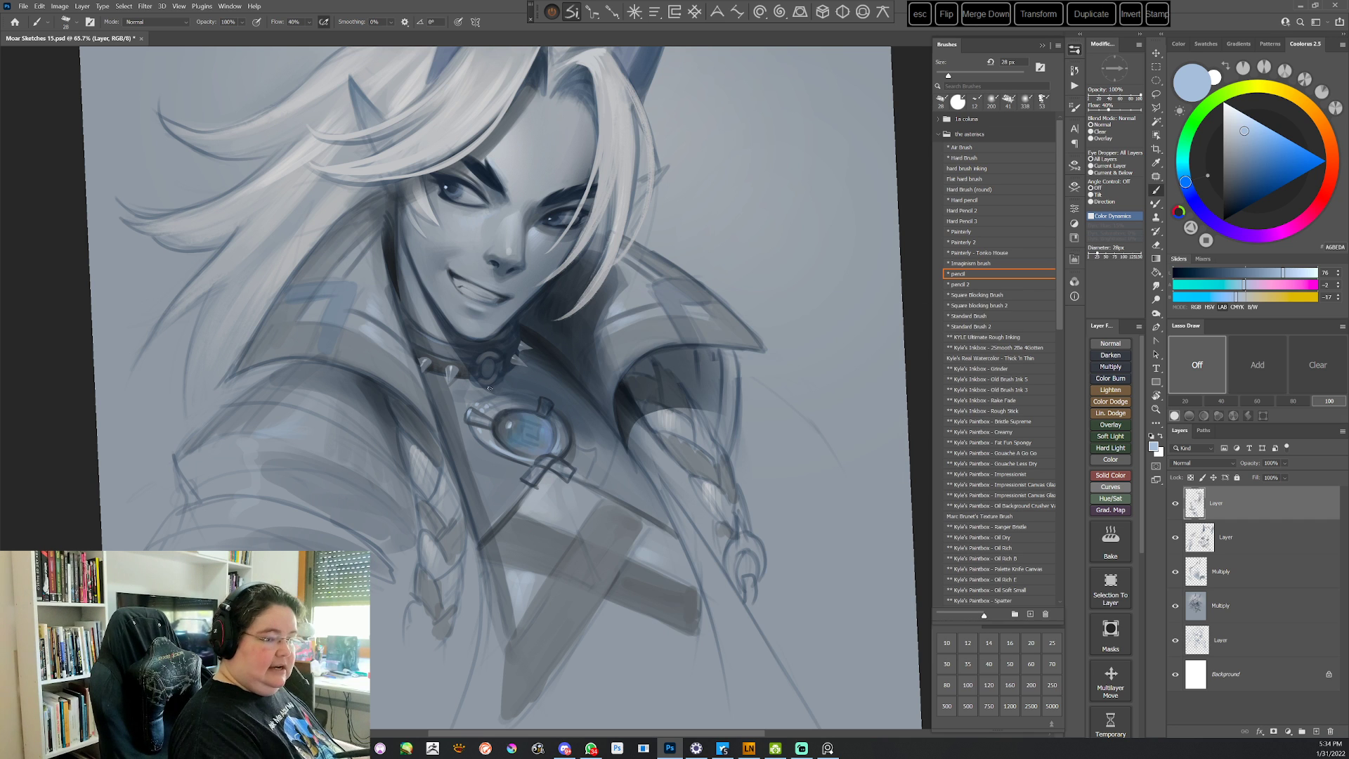
Pick a lighter grey-blue, shift it toward cyan and add pale highlights to the medallion's rim and gem
left_click(1239, 124)
key("r")
left_click_drag(786, 268, 706, 469)
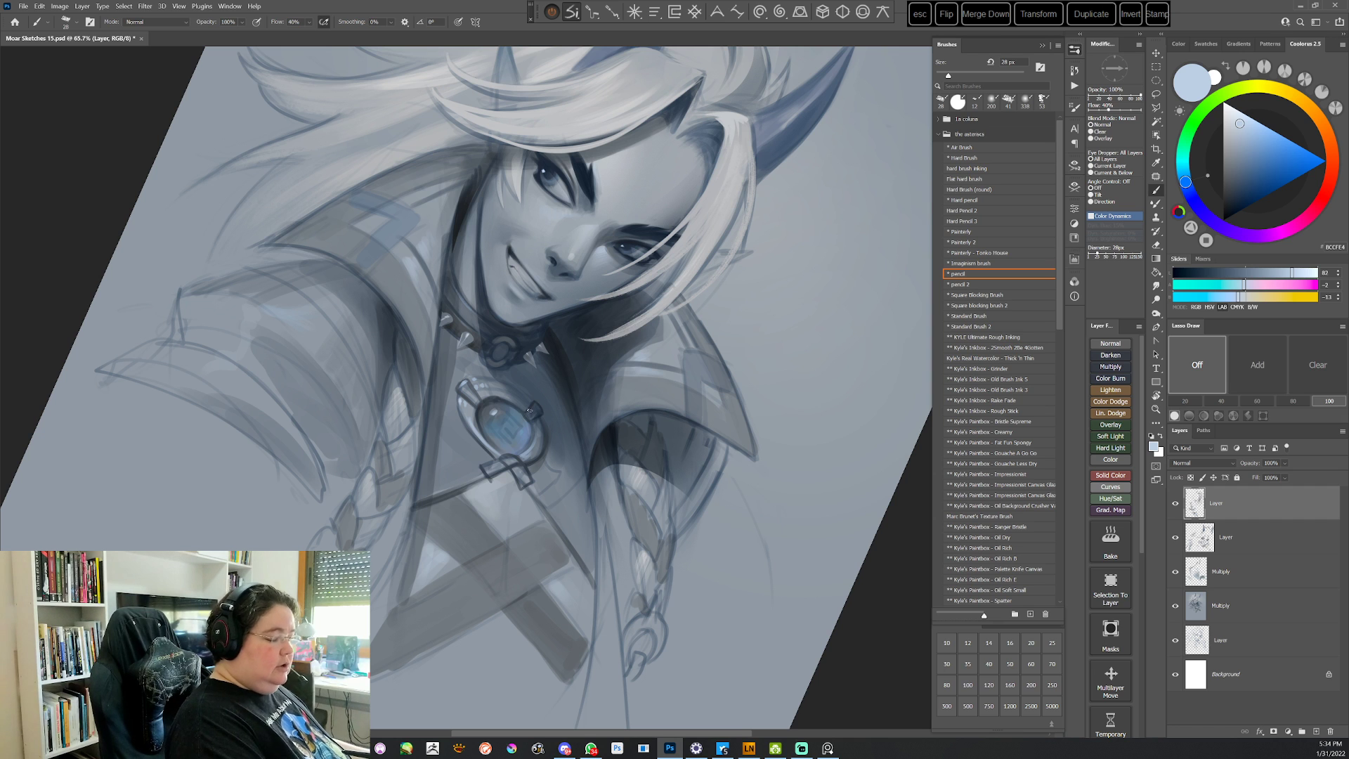
left_click_drag(808, 351, 732, 512)
left_click(731, 512, "alt")
left_click_drag(1183, 171, 1182, 168)
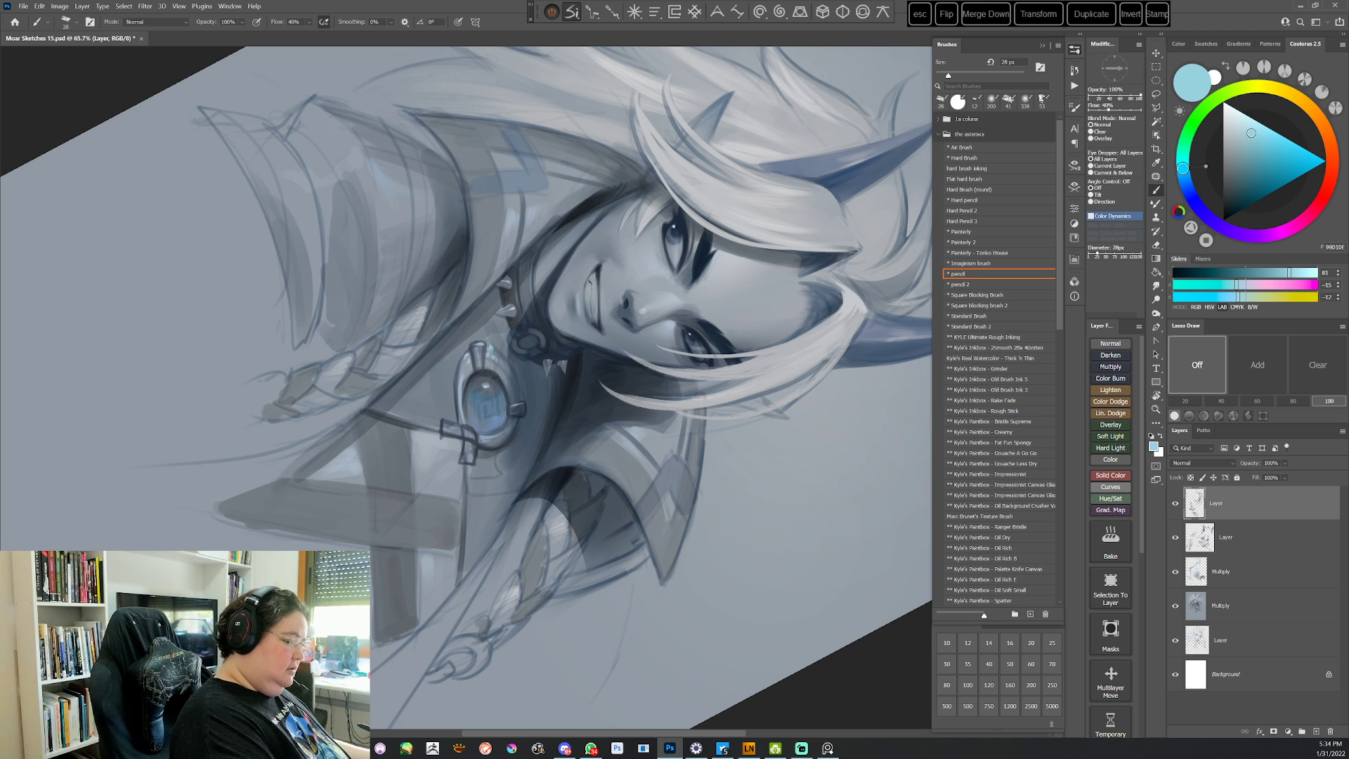
key("Escape")
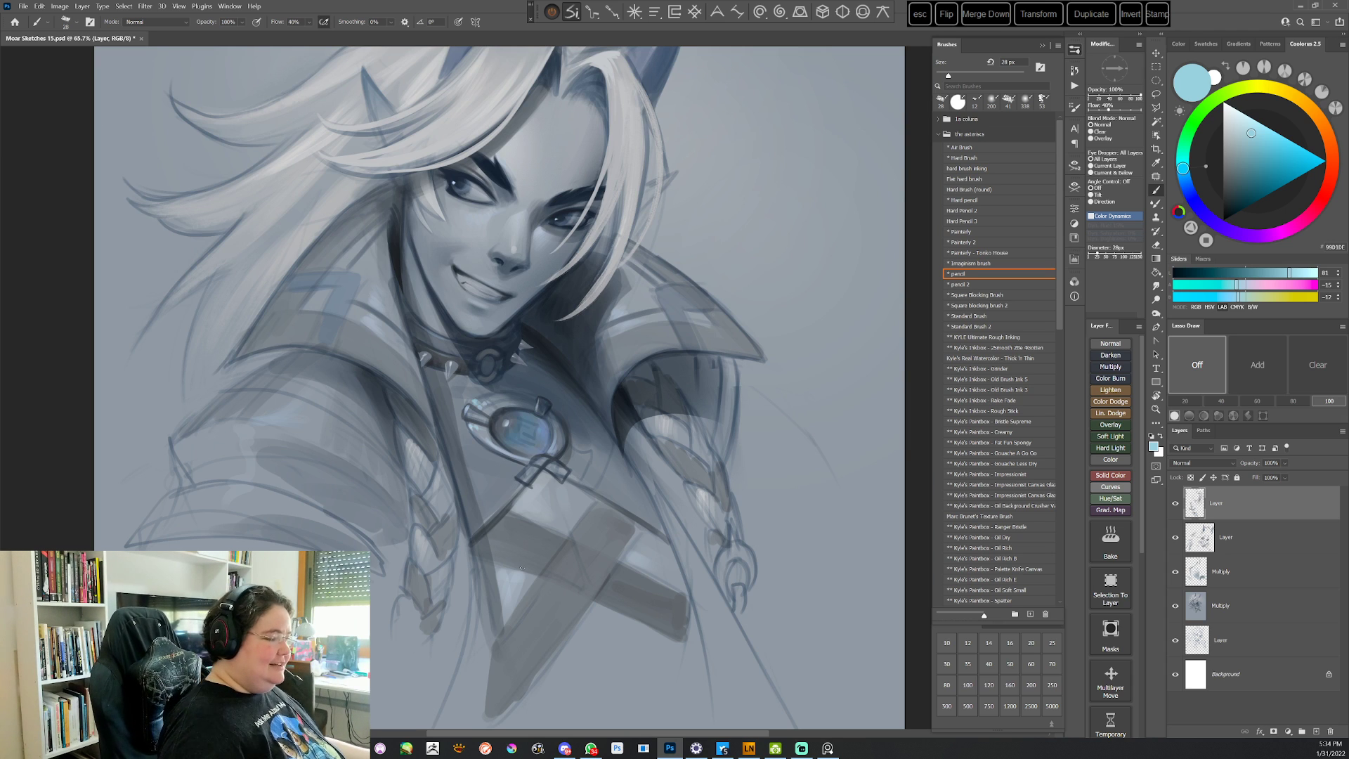
Return the colour to a pale sky blue, set the pencil brush to 25 px and touch up the medallion's highlights
left_click_drag(1183, 168, 1183, 175)
left_click(1245, 129)
right_click(611, 259)
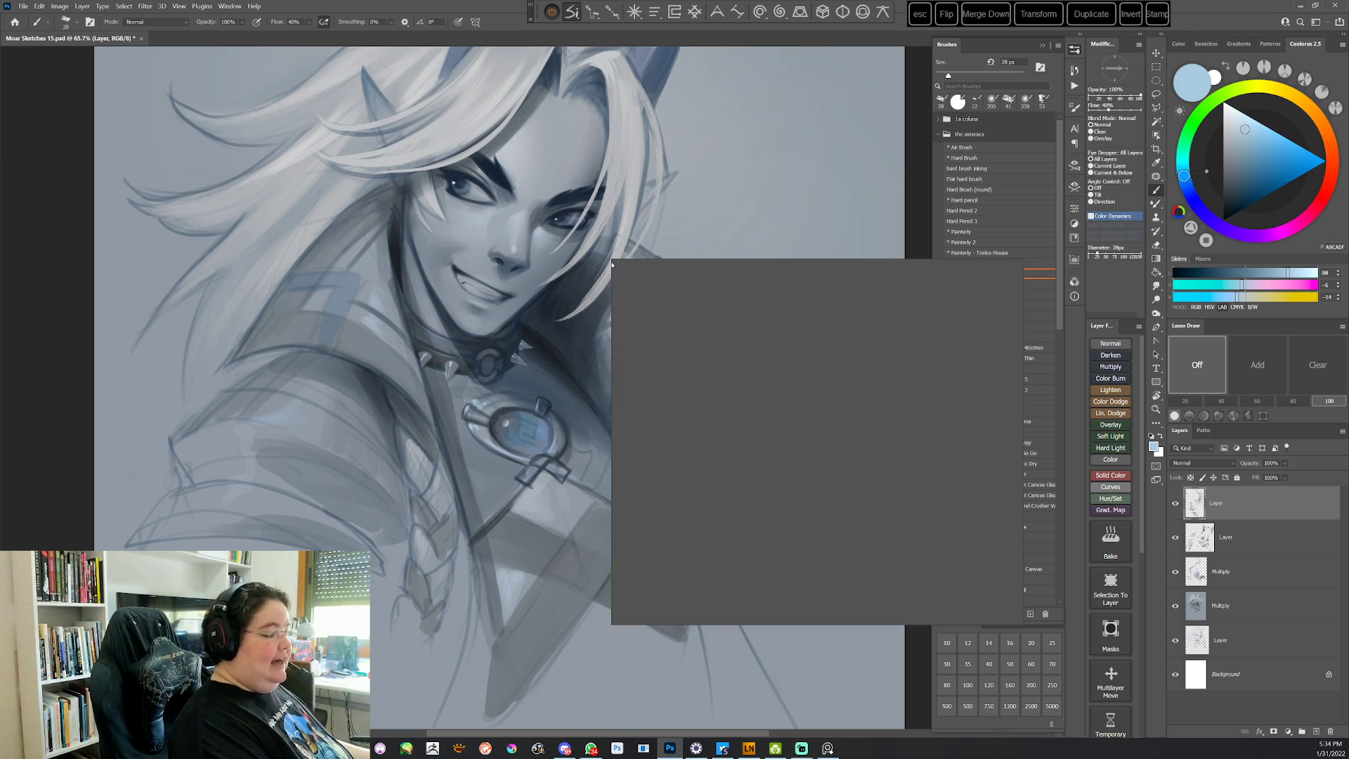
left_click(508, 28)
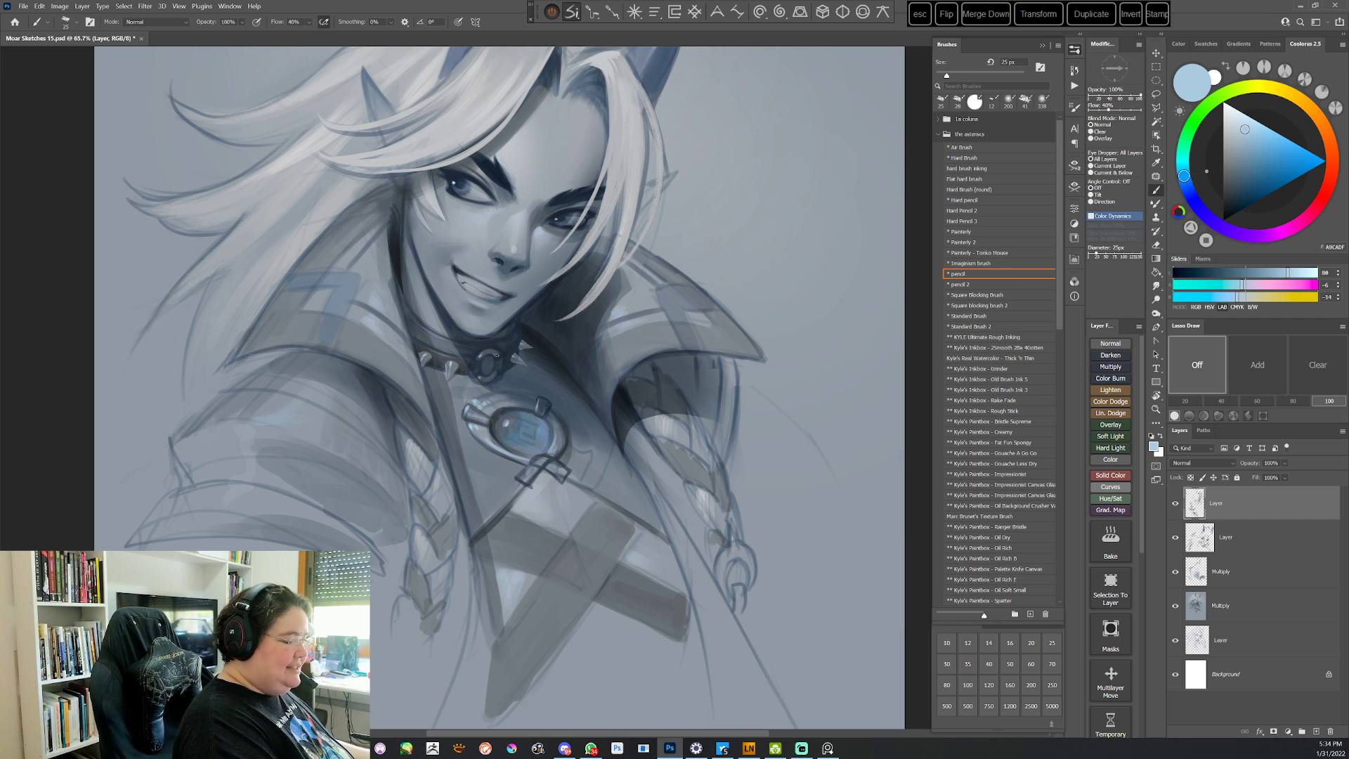
key("r")
left_click_drag(822, 356, 611, 559)
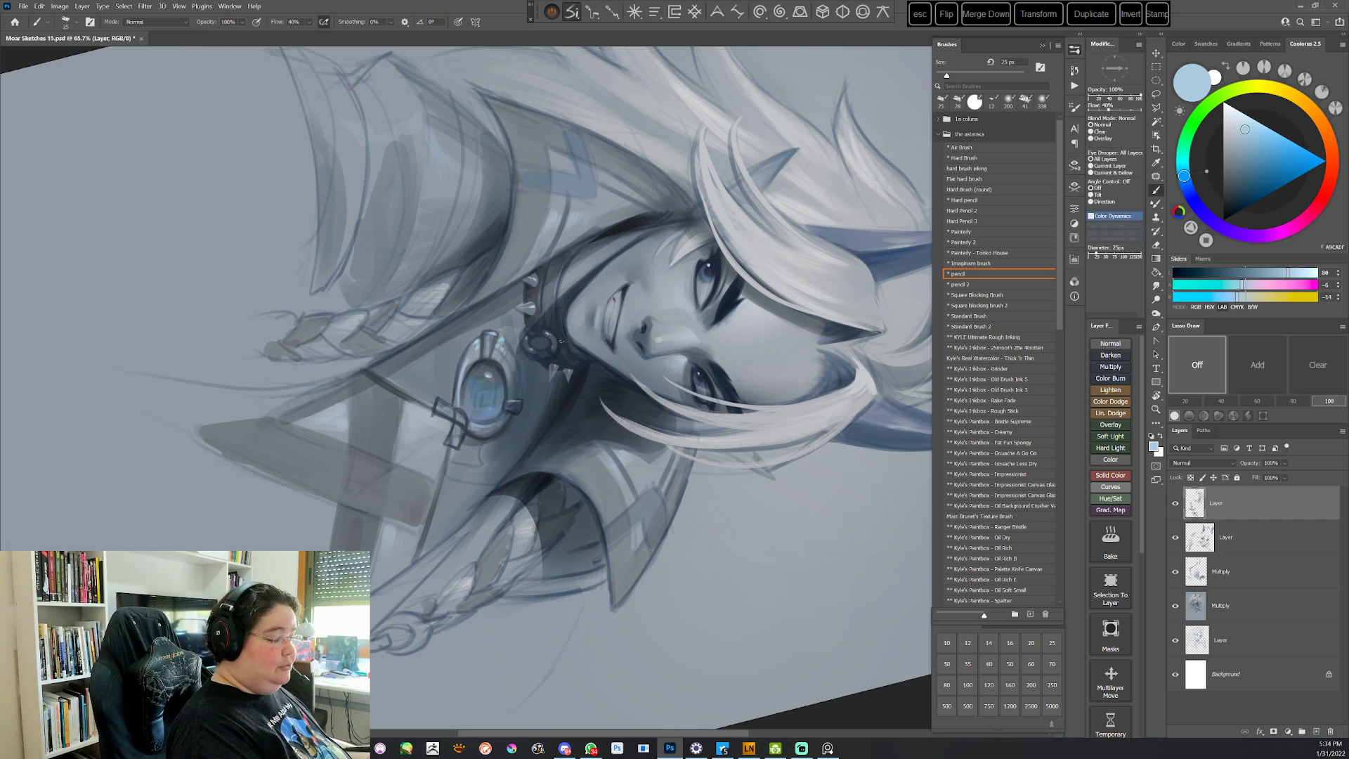
Sample a near-black navy from the artwork and reinforce the dark accents around the medallion's clasps
left_click(578, 383, "alt")
key("r")
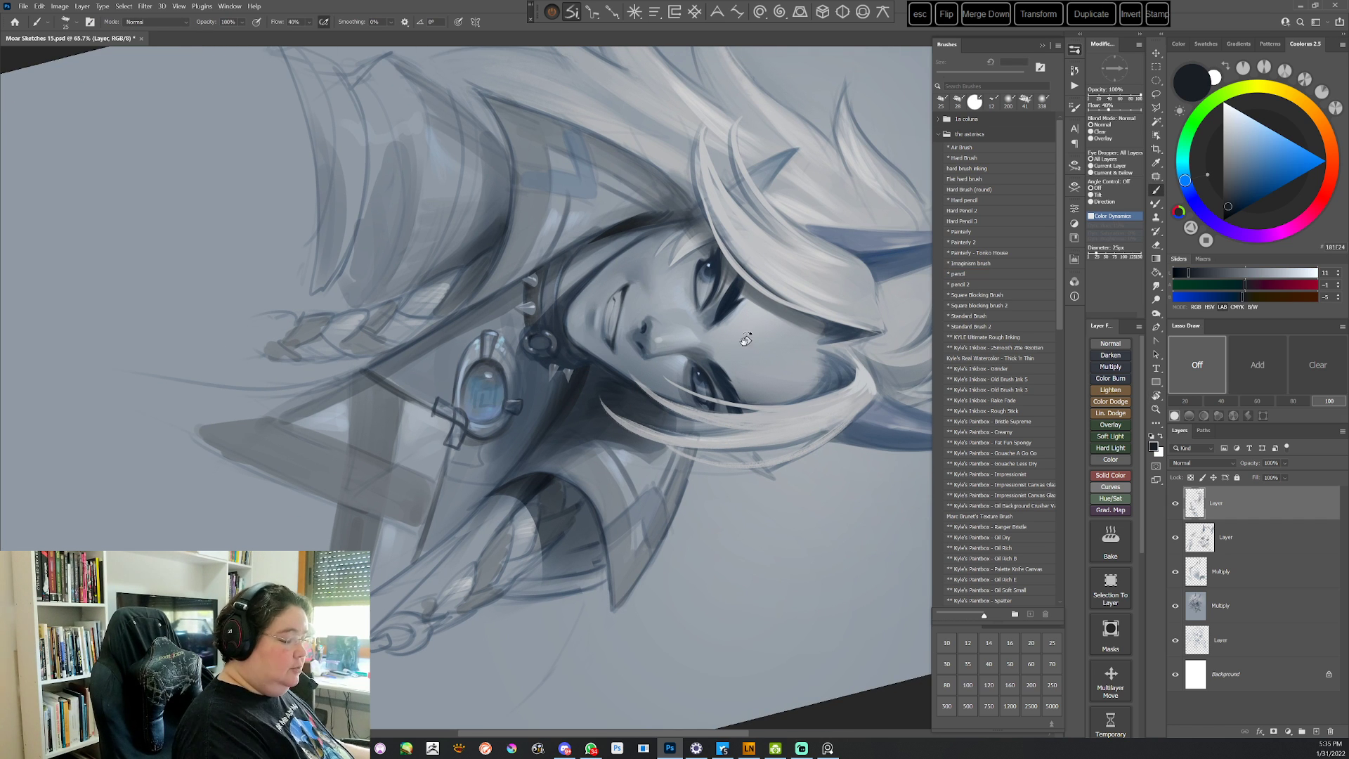
left_click_drag(746, 340, 642, 576)
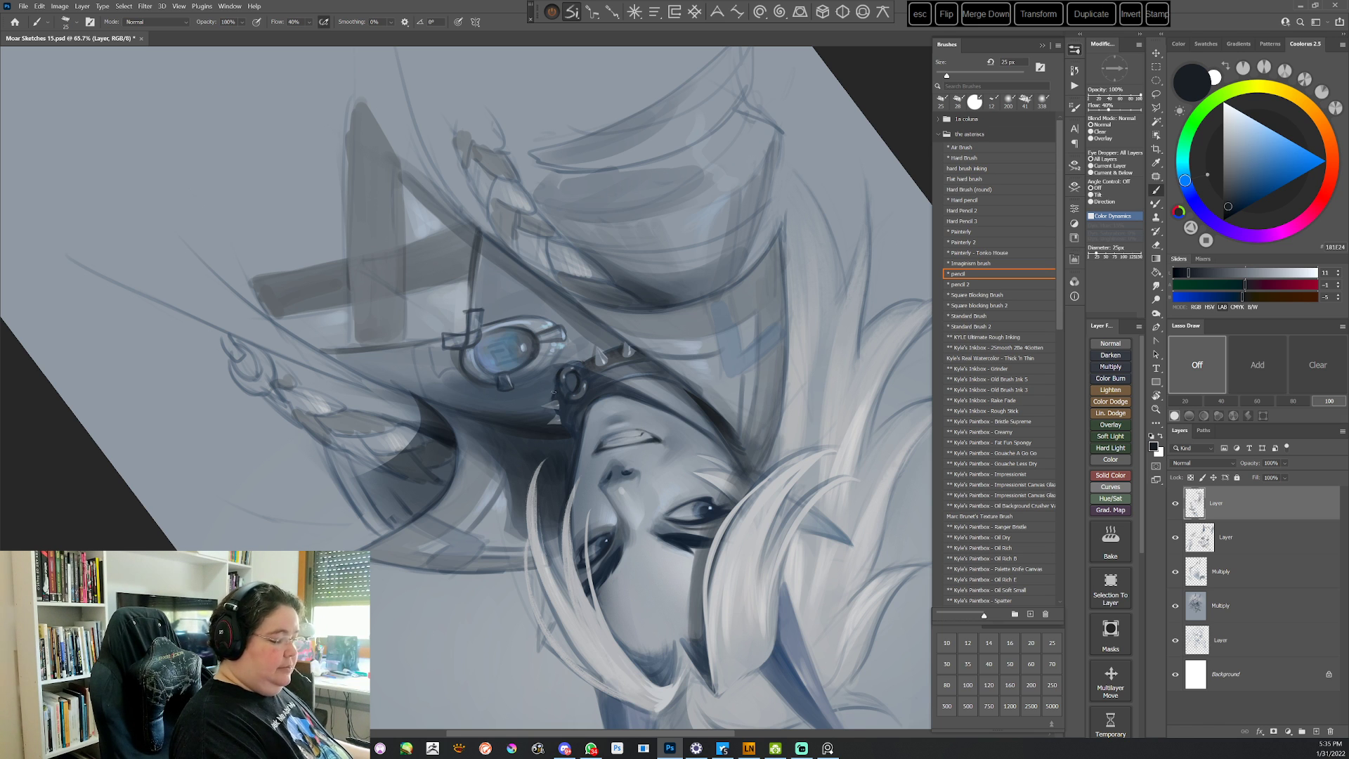
key("Escape")
left_click_drag(562, 562, 550, 274)
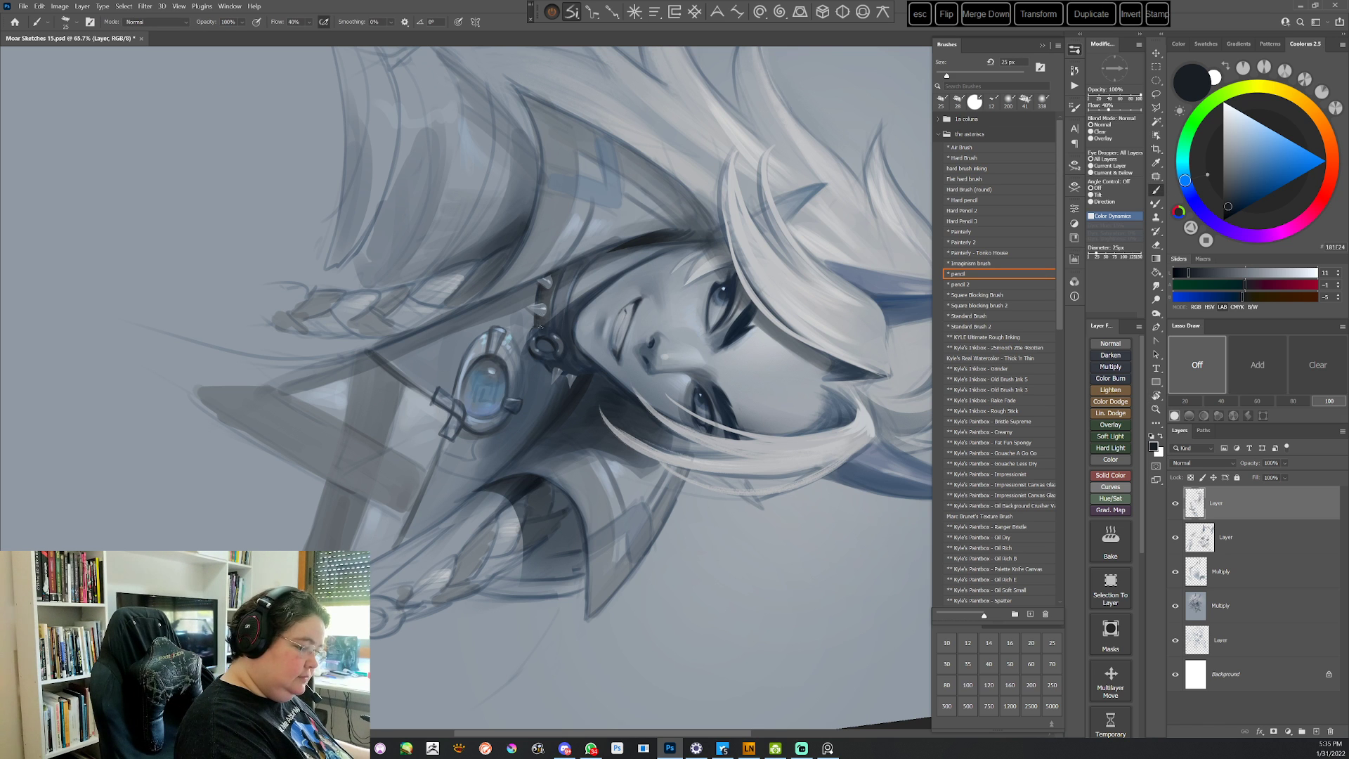
key("Escape")
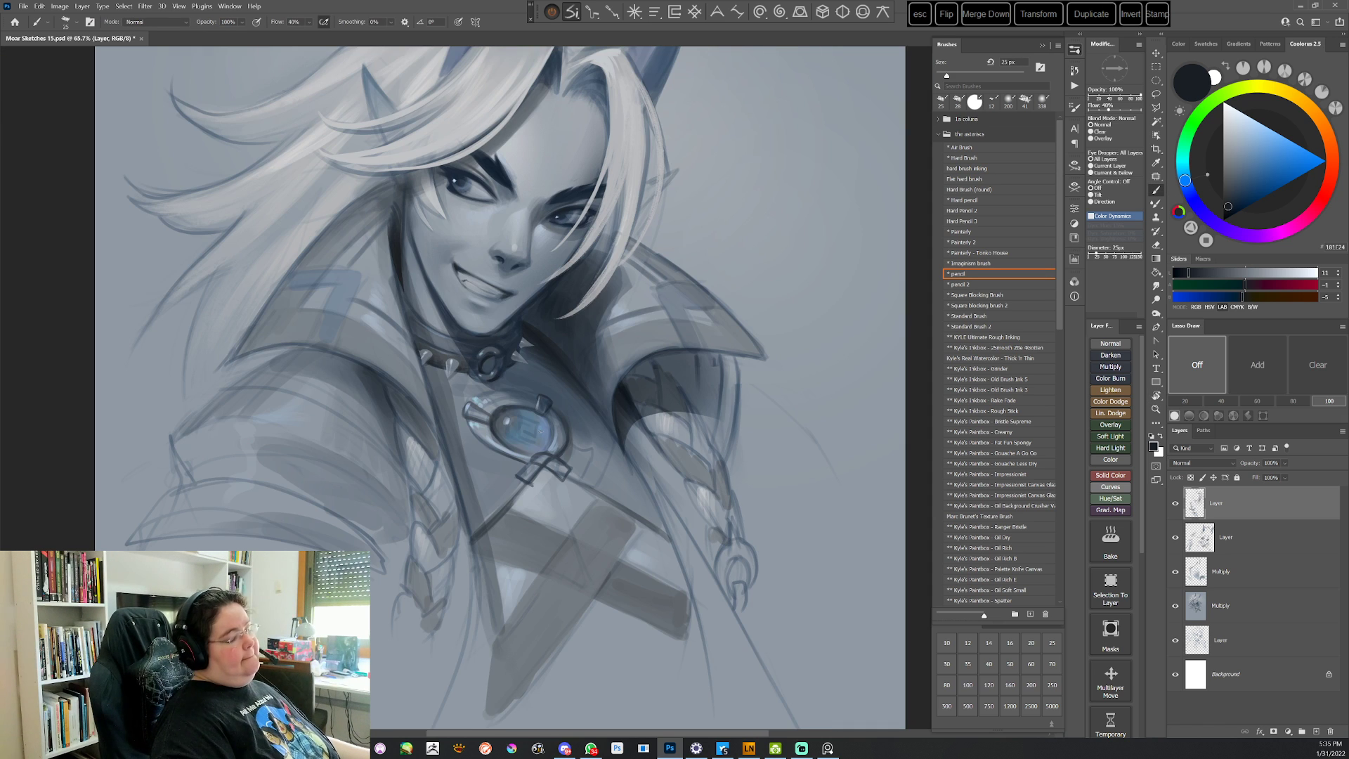
Lasso the triangular chest area around the medallion and tint it with saturated blue using the 200 px Air Brush
left_click_drag(539, 434, 510, 449)
key("l")
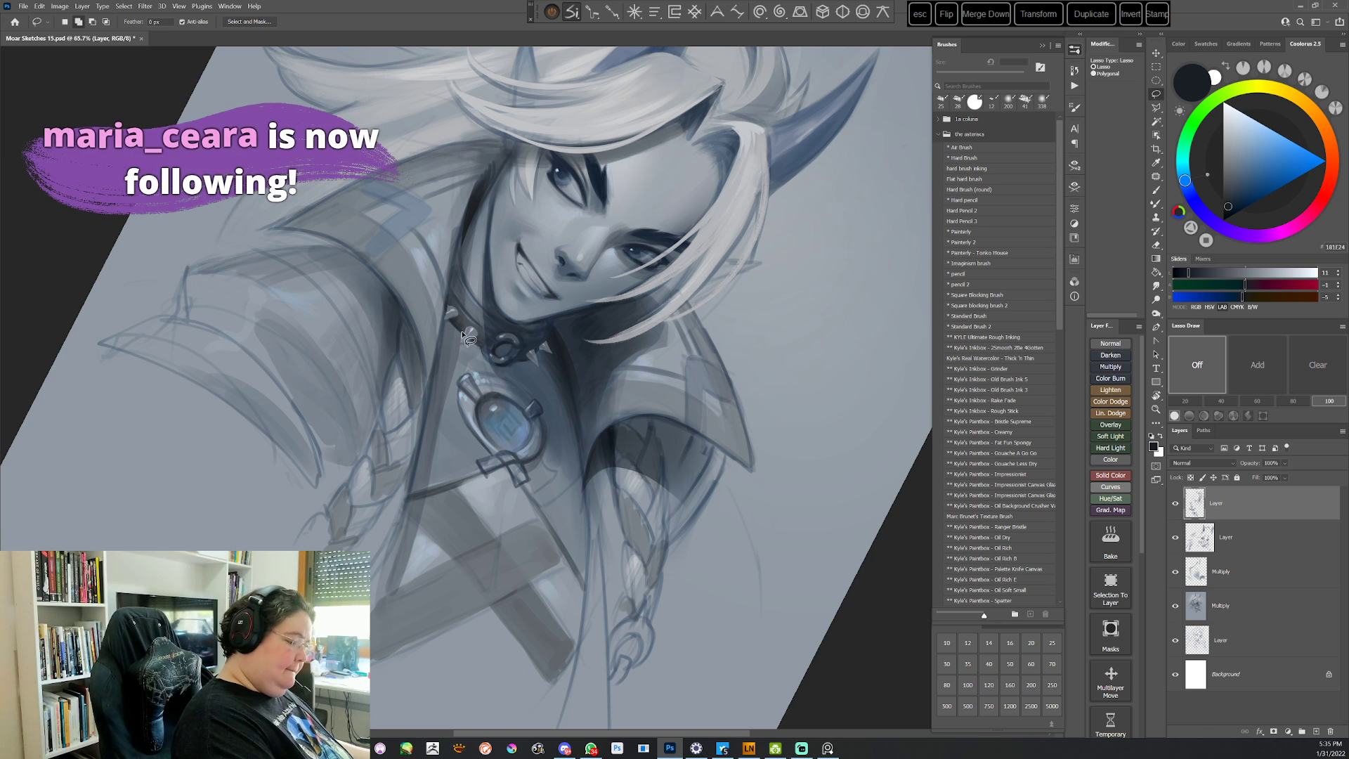
mouse_move(462, 335)
left_mouse_down()
mouse_move(415, 496)
mouse_move(570, 447)
left_mouse_up()
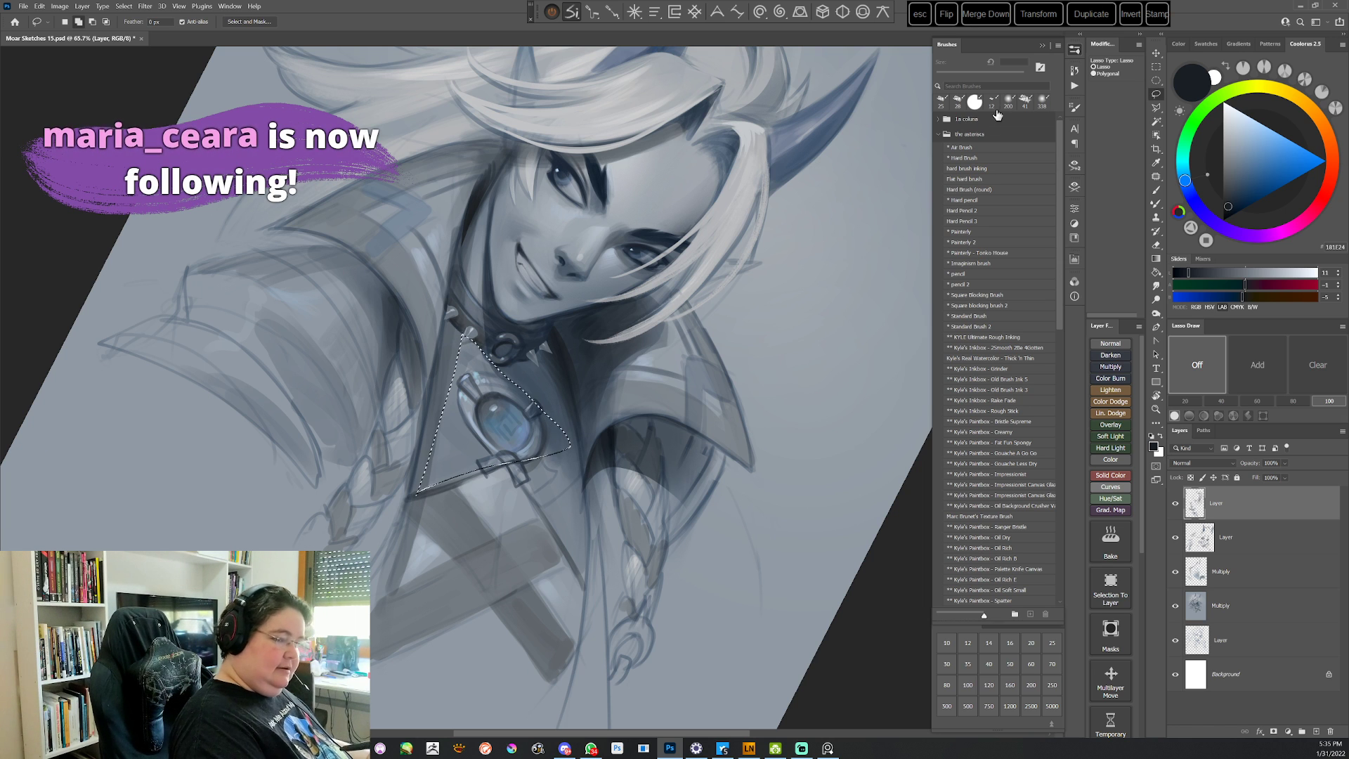
left_click(973, 147)
left_click(475, 353)
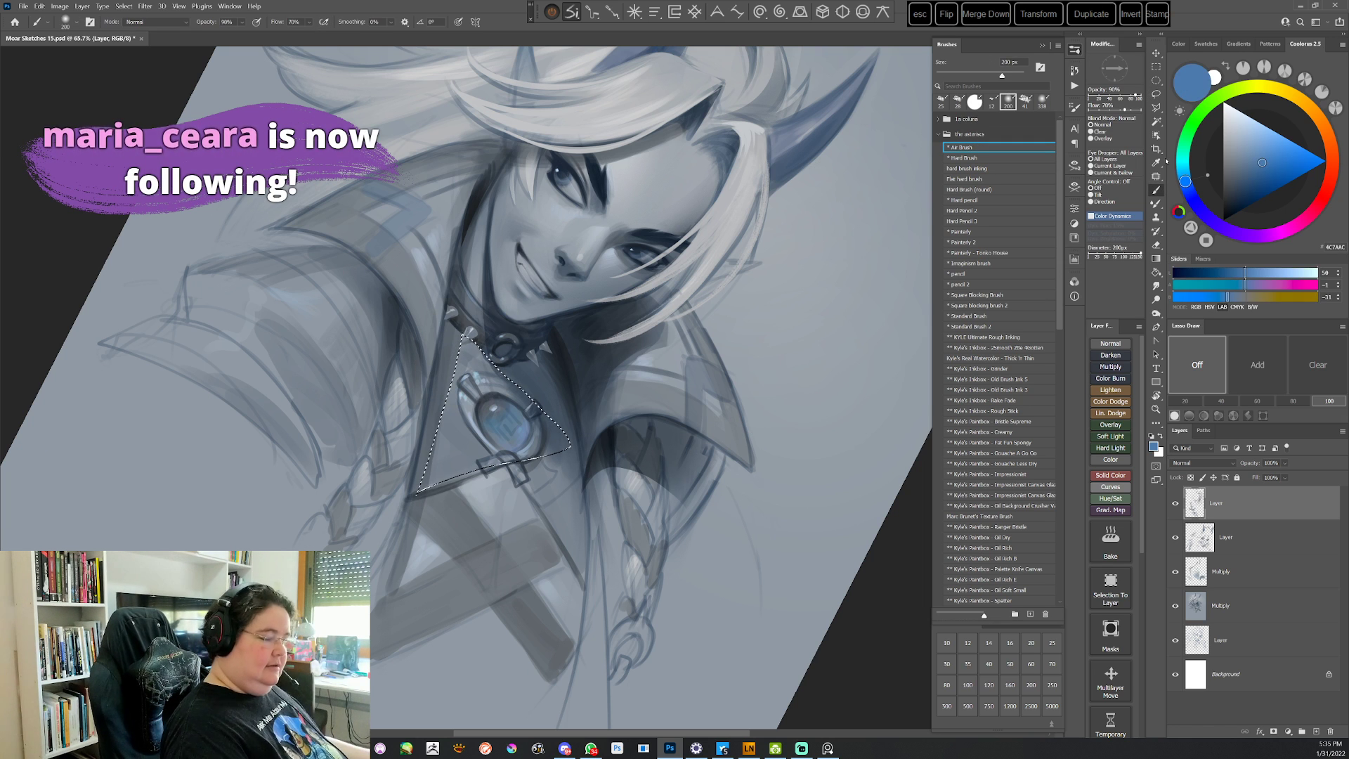
mouse_move(475, 348)
left_mouse_down()
mouse_move(461, 411)
mouse_move(459, 344)
mouse_move(449, 456)
mouse_move(502, 418)
mouse_move(484, 347)
mouse_move(463, 369)
mouse_move(480, 465)
left_mouse_up()
Lasso a section of the spiked collar band and tint it blue with the Air Brush
key("r")
mouse_move(450, 317)
left_mouse_down()
mouse_move(498, 524)
mouse_move(606, 589)
mouse_move(393, 541)
left_mouse_up()
key("l")
mouse_move(483, 461)
left_mouse_down()
mouse_move(472, 487)
mouse_move(491, 460)
left_mouse_up()
key("b")
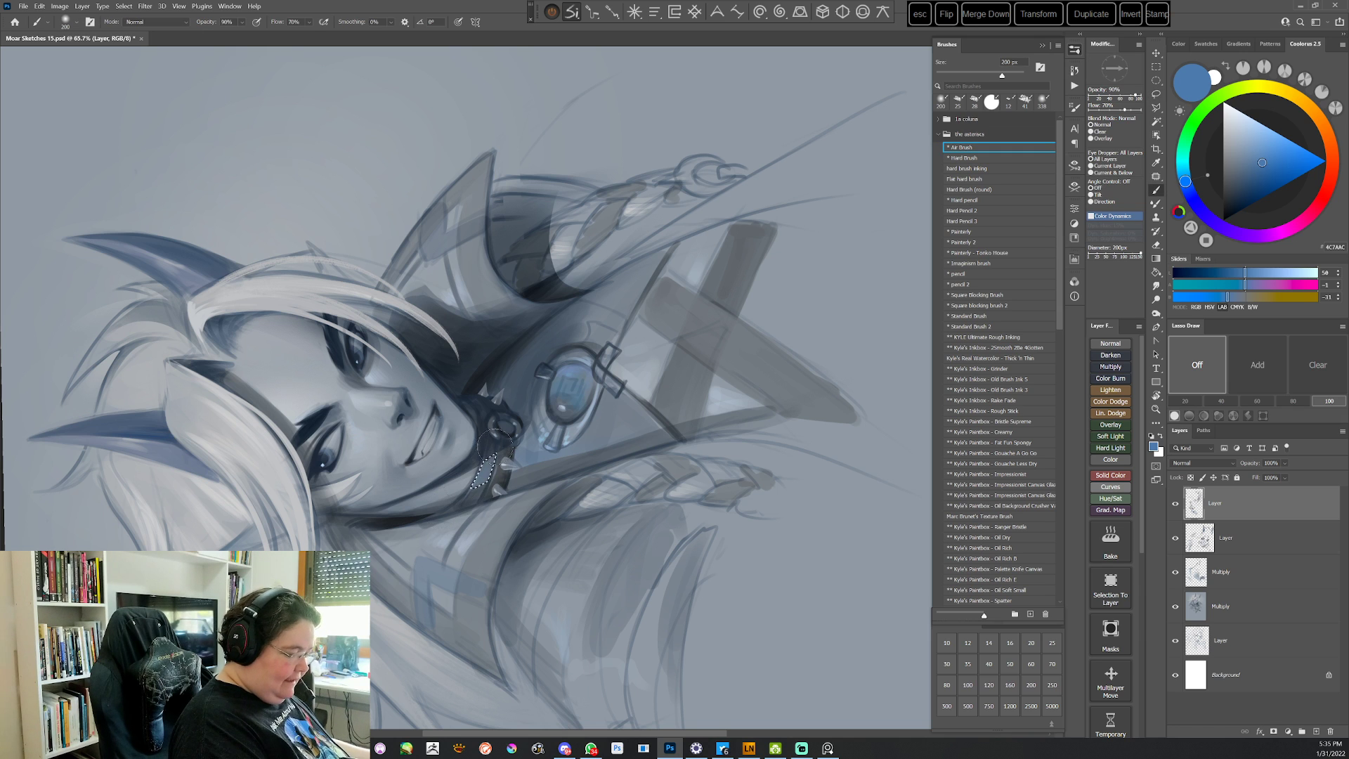
key("Escape")
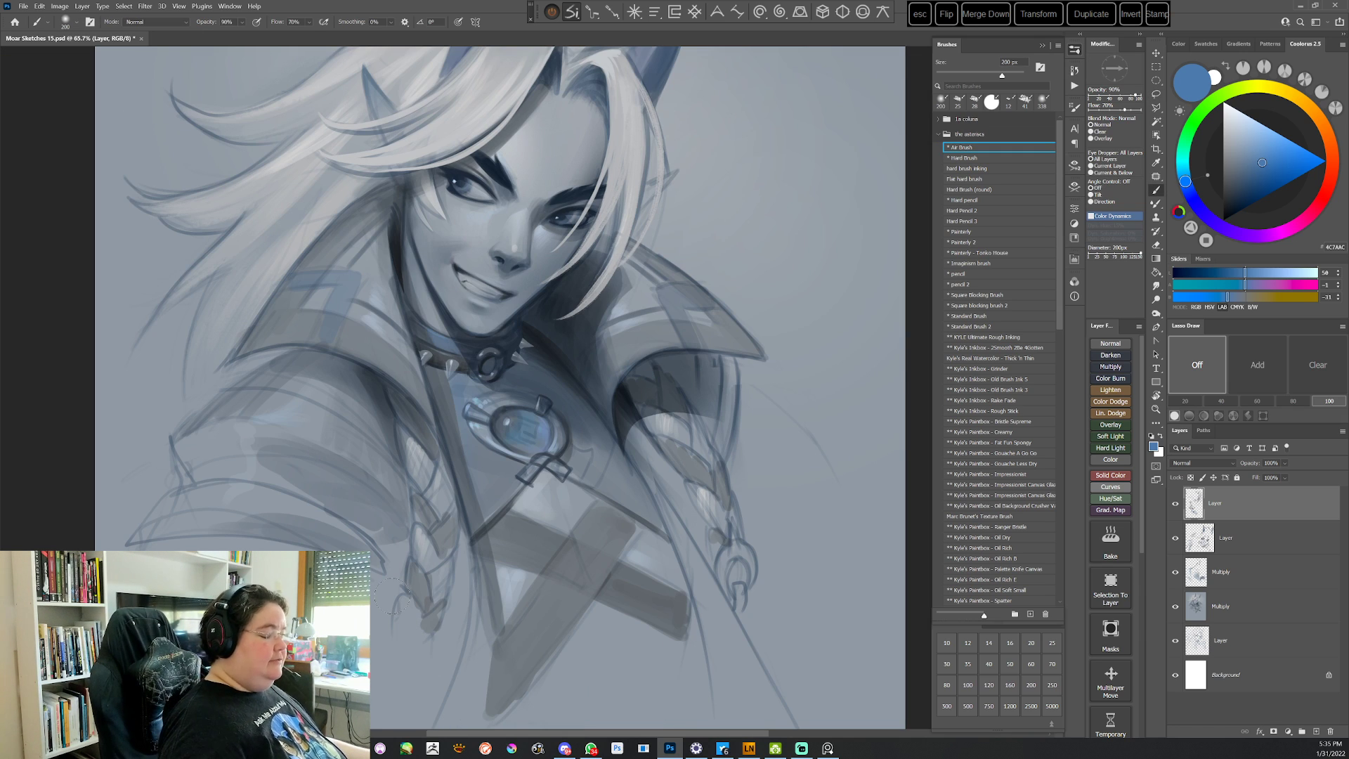
Hide all layers above the line sketch and show them again one by one to review the painting's build-up
left_click(1177, 605)
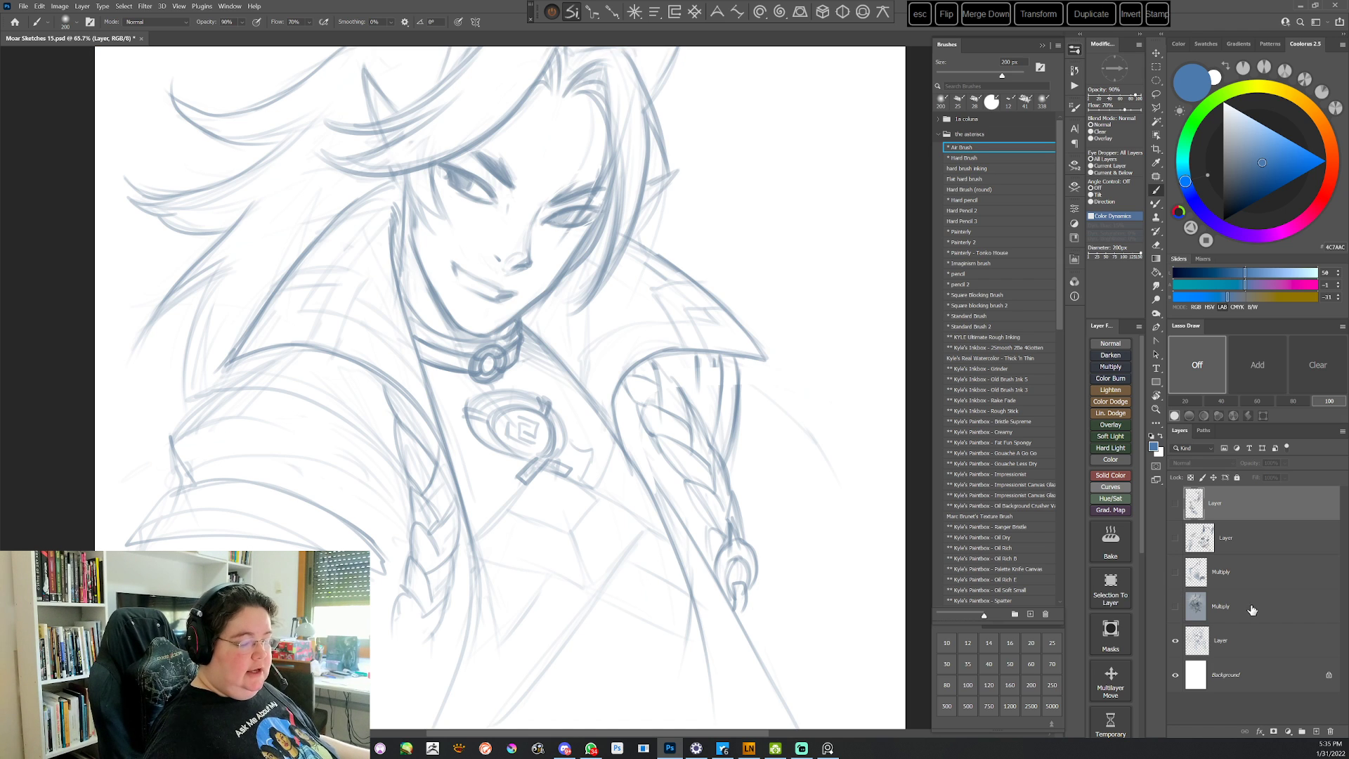
left_click(1252, 610)
left_click(1176, 608)
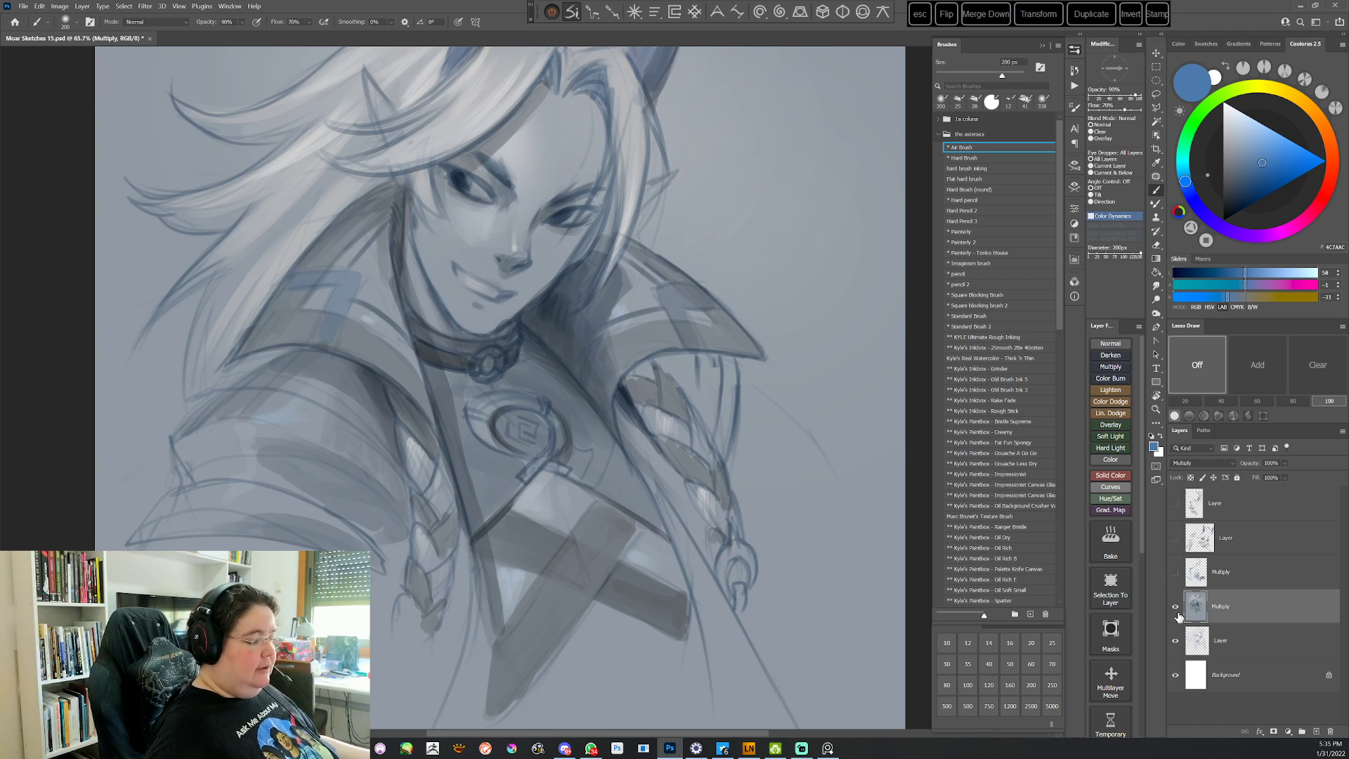
left_click(1176, 573)
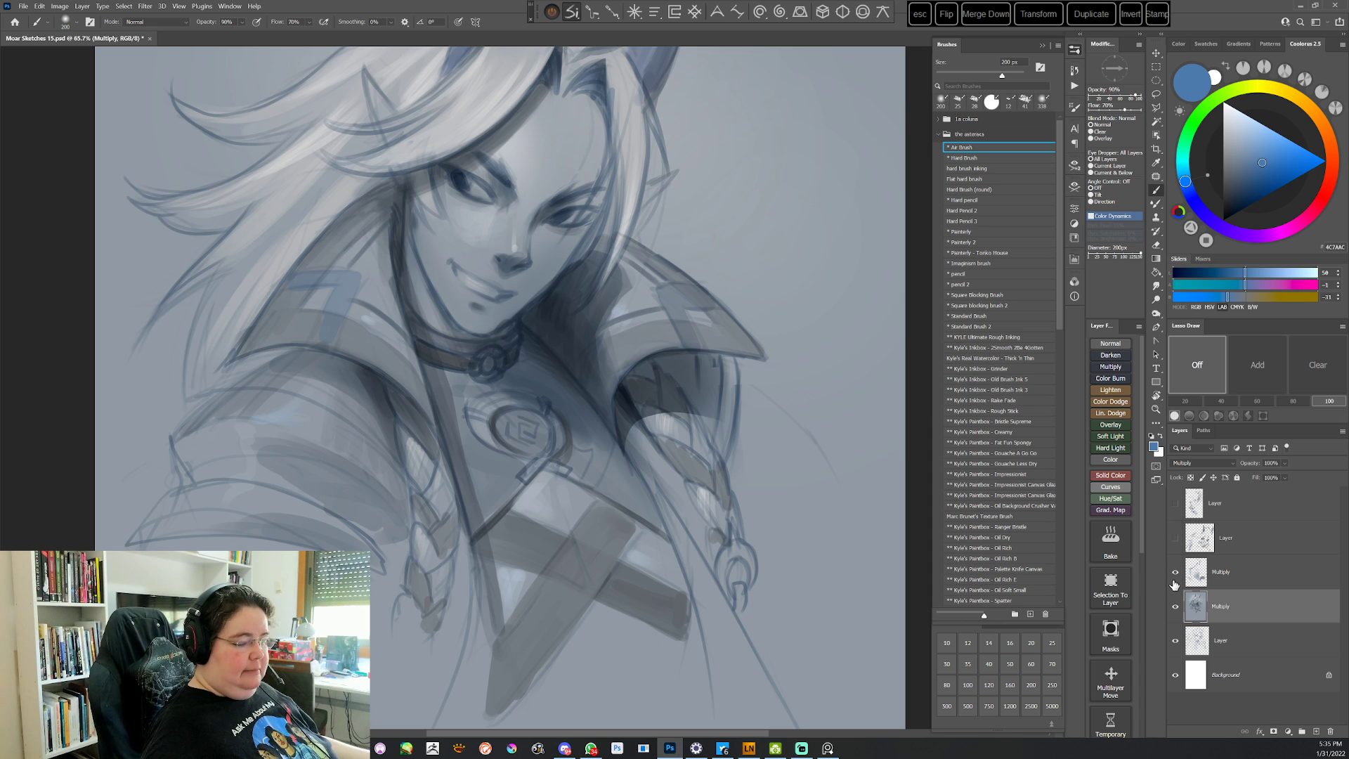
left_click(1174, 573)
left_click(1175, 573)
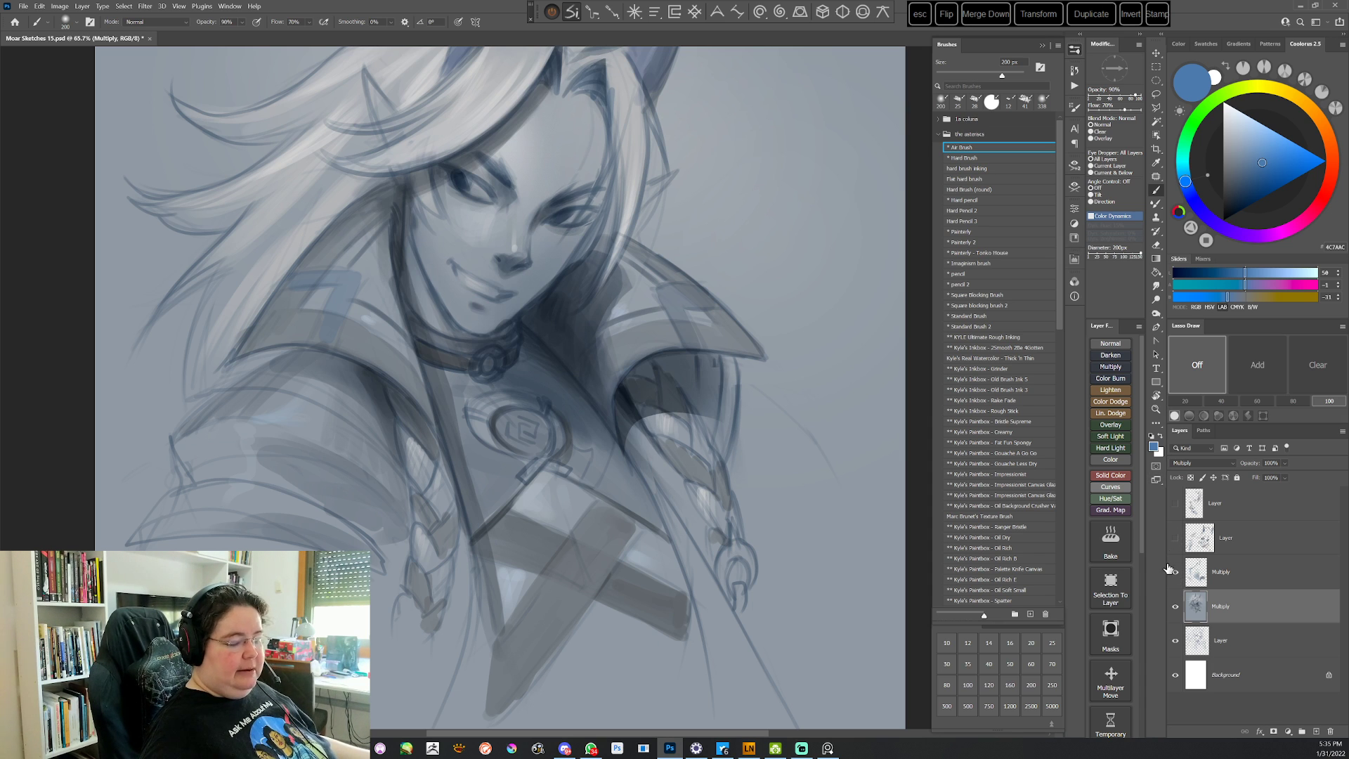
left_click(1174, 539)
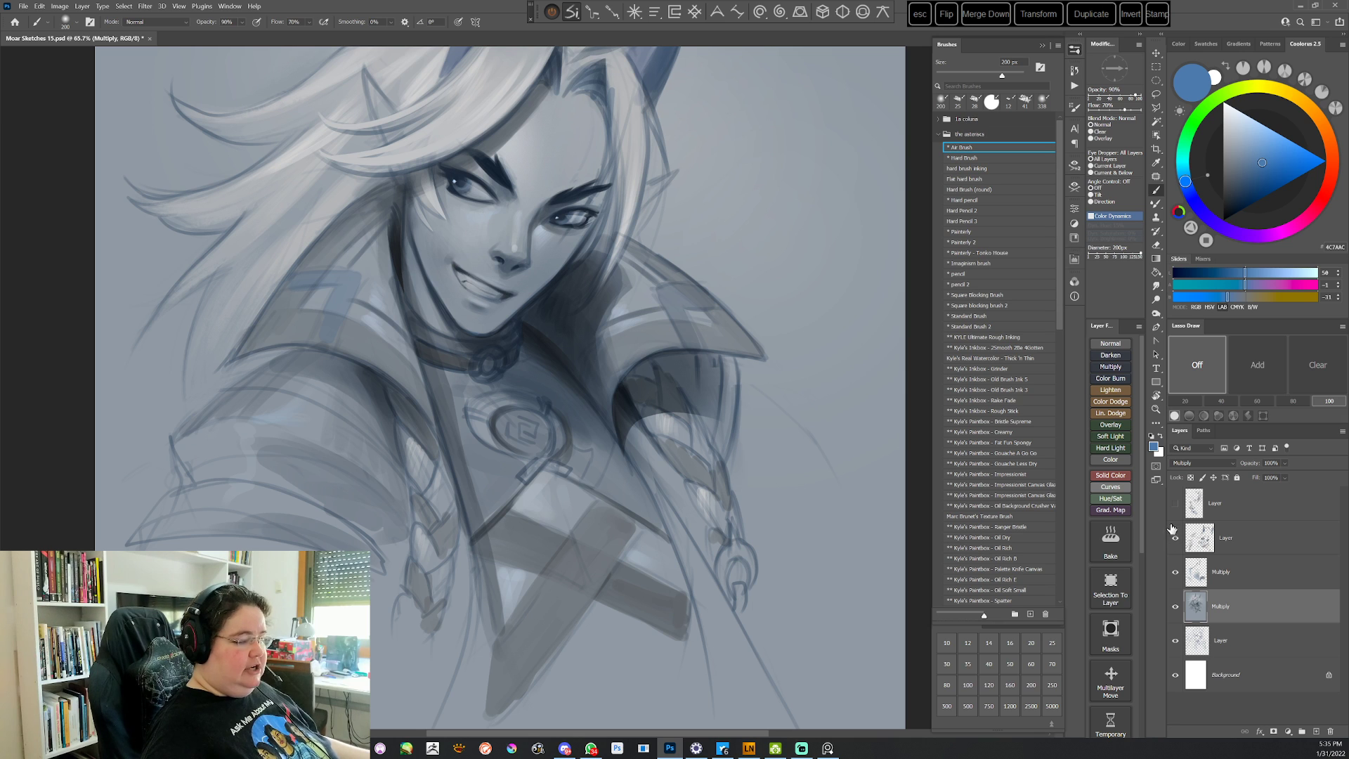
left_click(1175, 504)
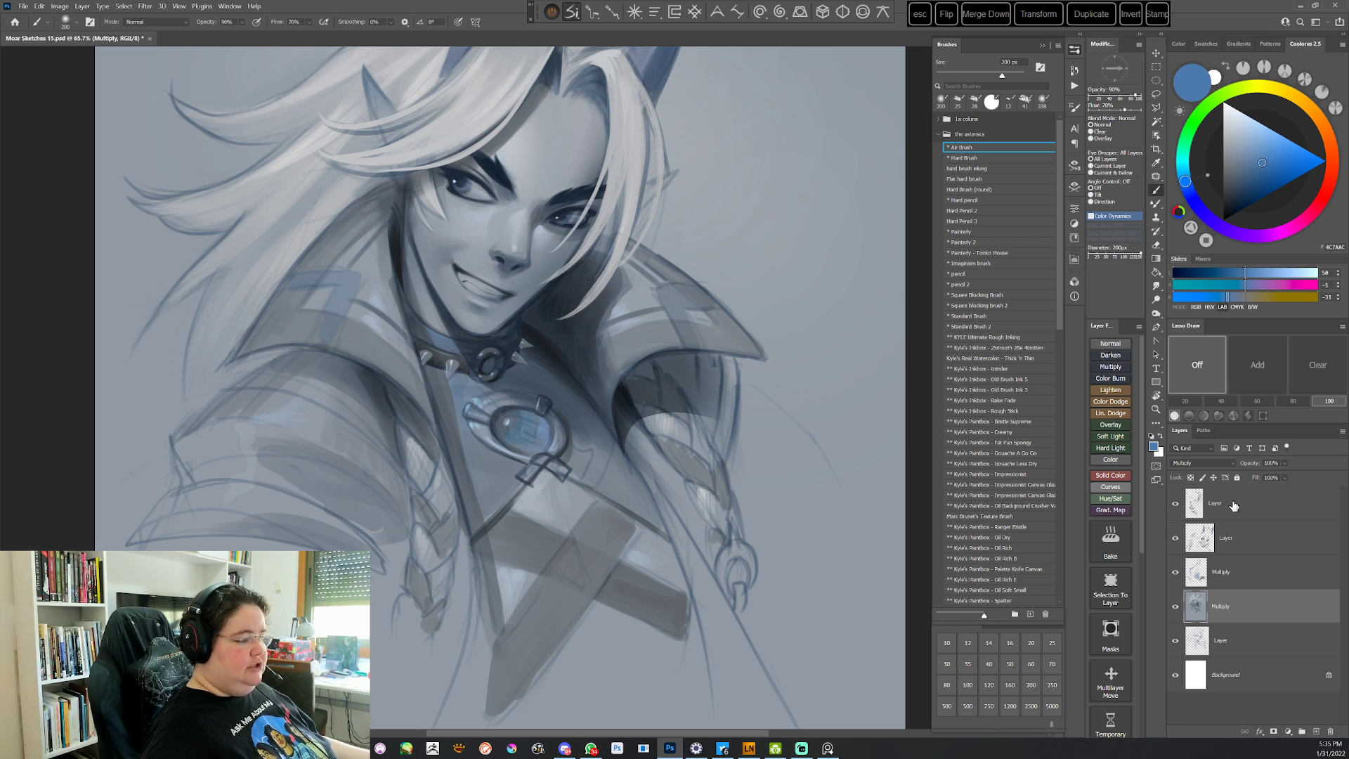
On the top layer, sample a near-black navy and darken the coat lapel's lower edge with Standard Brush 2 at 31 px
left_click(1209, 519)
left_click_drag(660, 448, 657, 483)
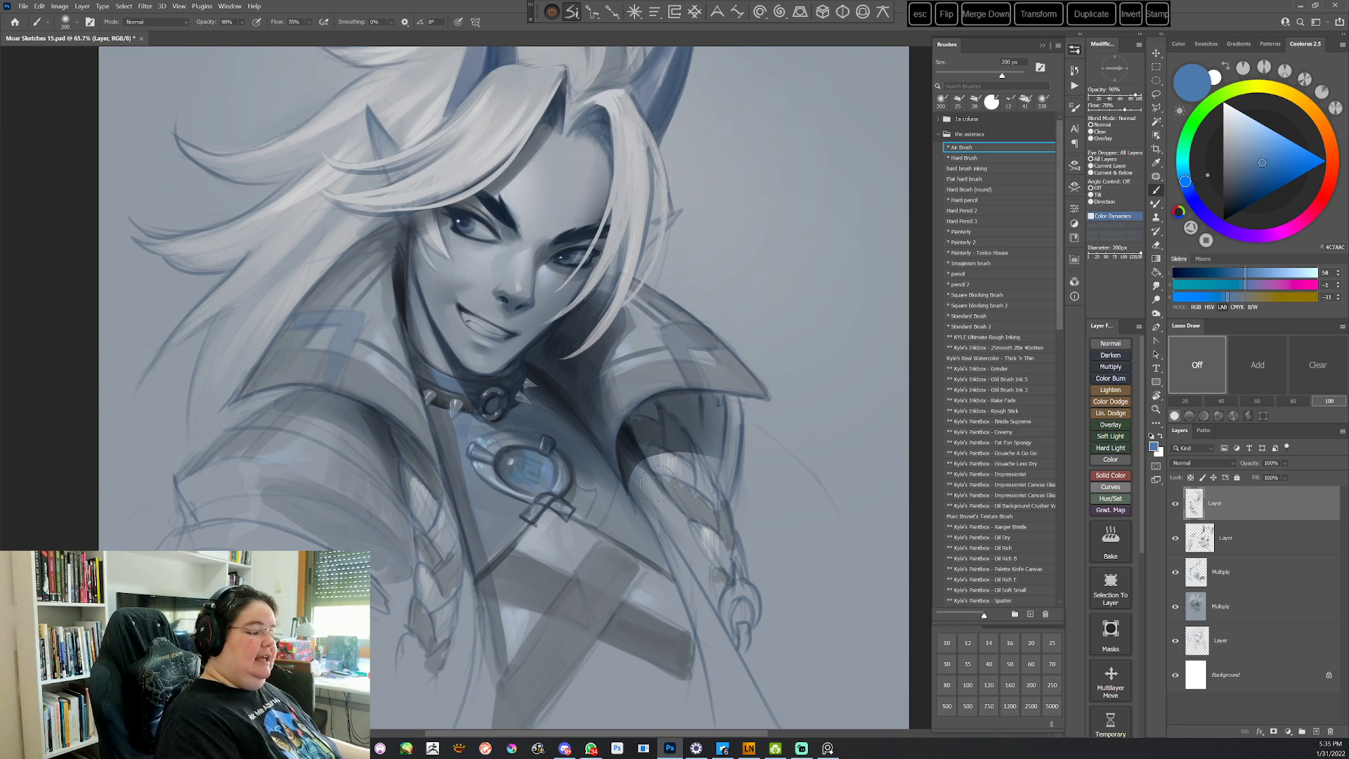
left_click(980, 326)
left_click_drag(727, 514, 703, 229)
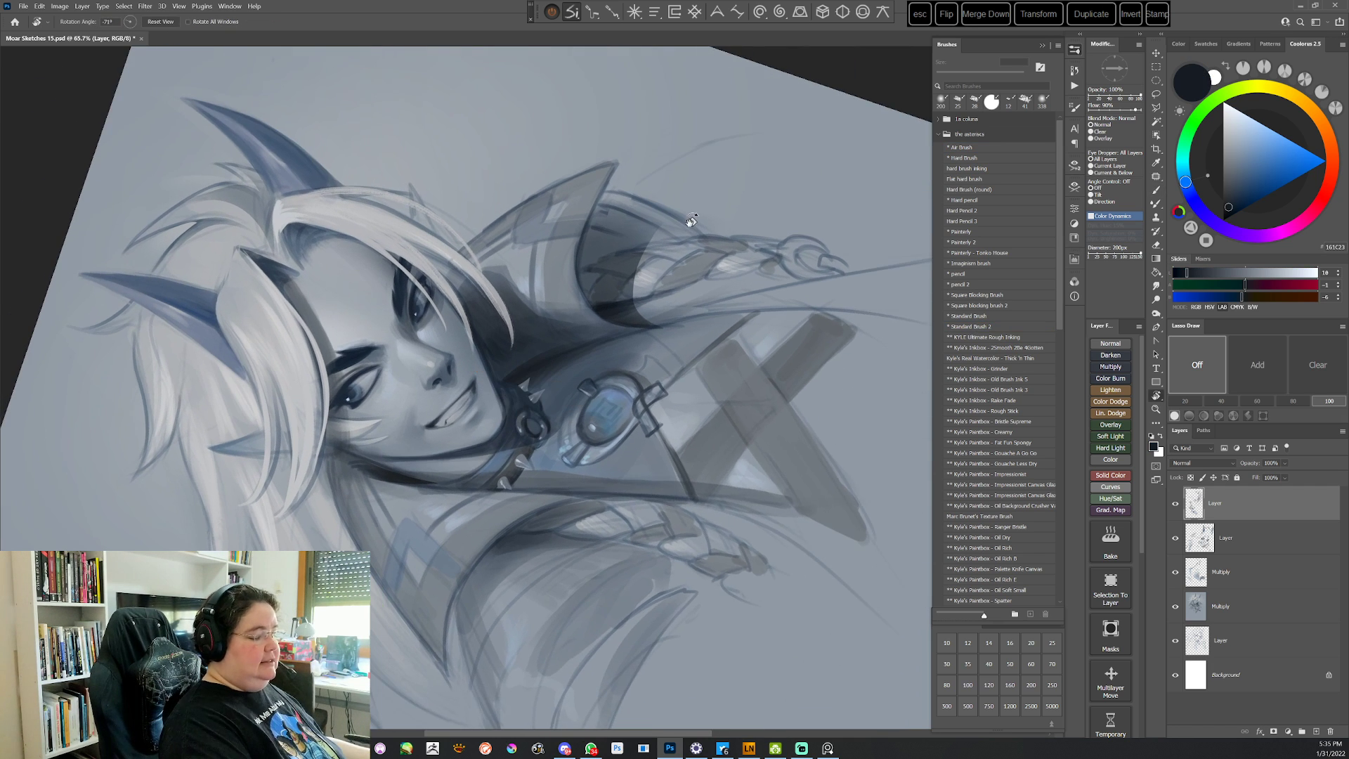
left_click_drag(663, 404, 676, 300)
right_click(664, 246)
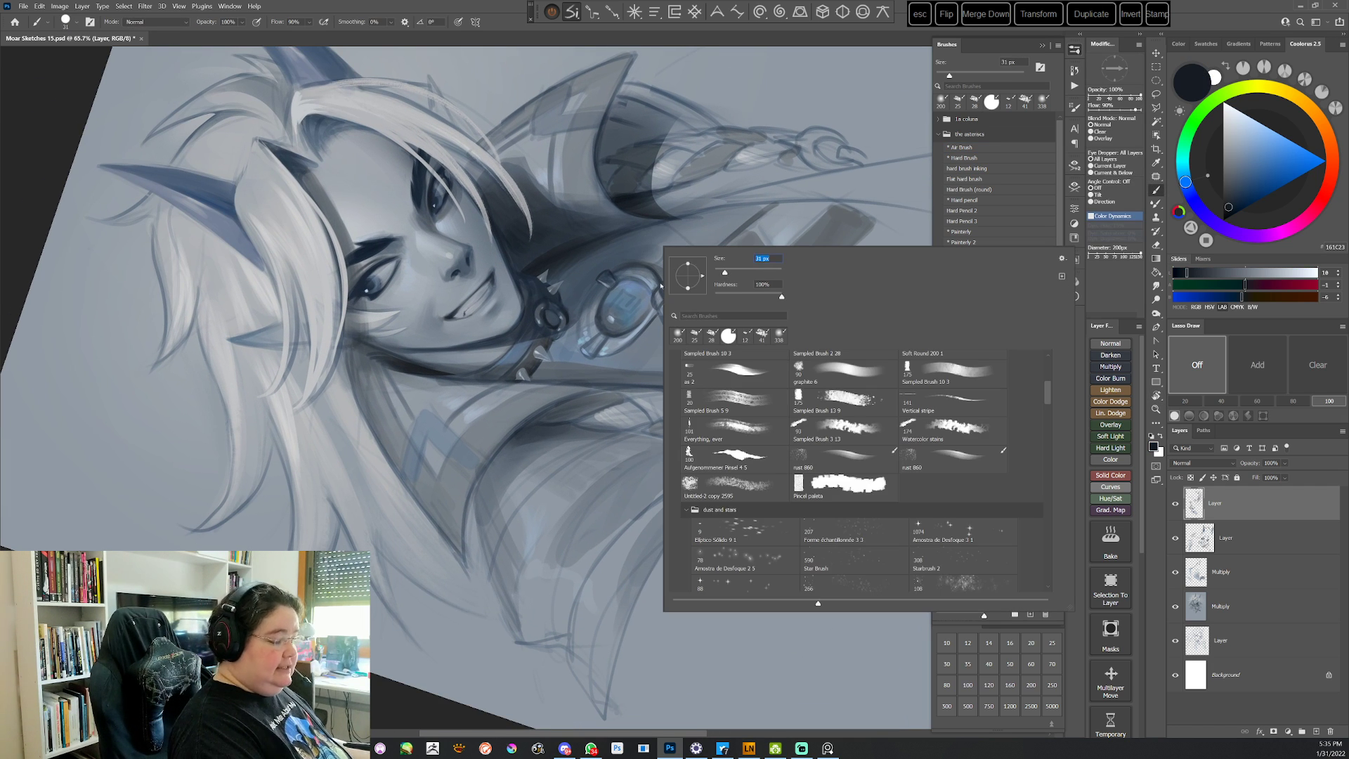
left_click(463, 555)
mouse_move(463, 534)
left_mouse_down()
mouse_move(483, 468)
mouse_move(523, 417)
mouse_move(585, 388)
left_mouse_up()
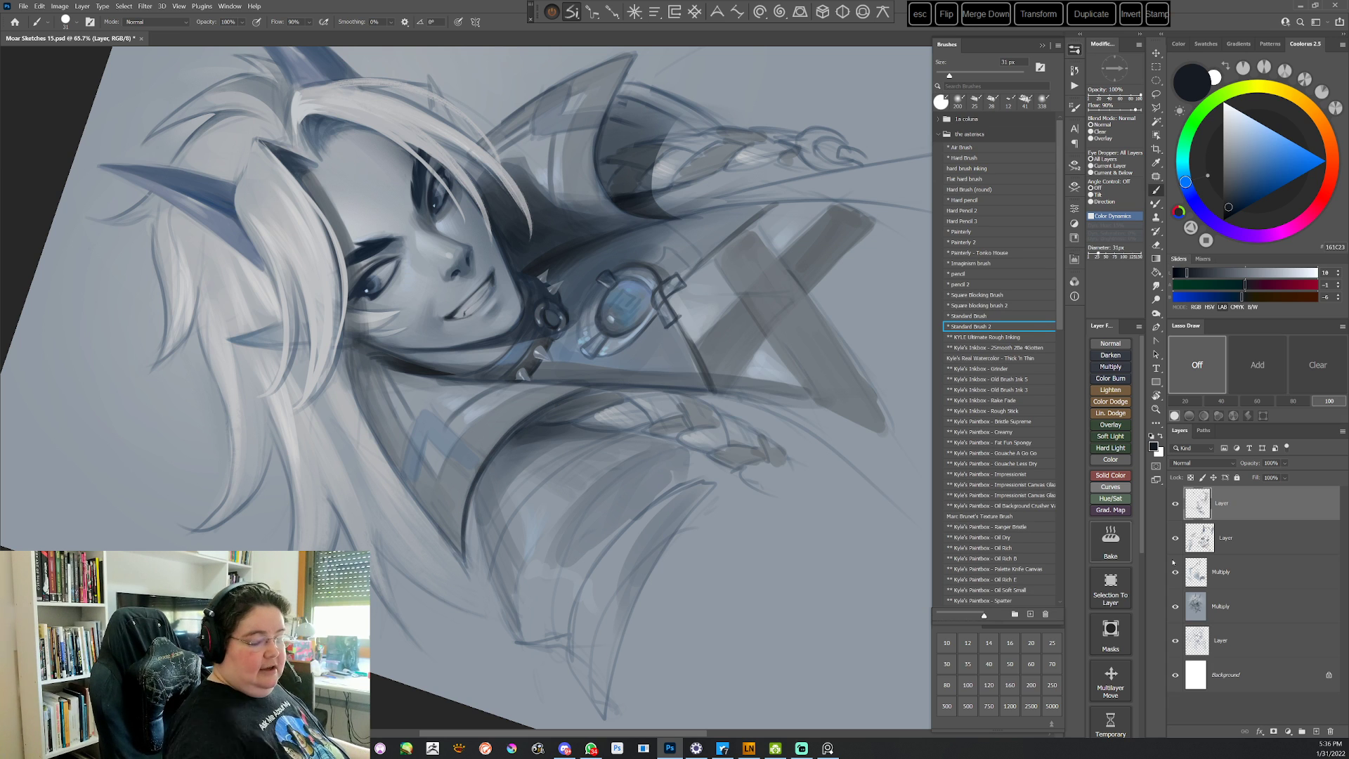
Fade the line sketch layer to 19% opacity to check the painting without its lines, and bring it back
left_click(1230, 635)
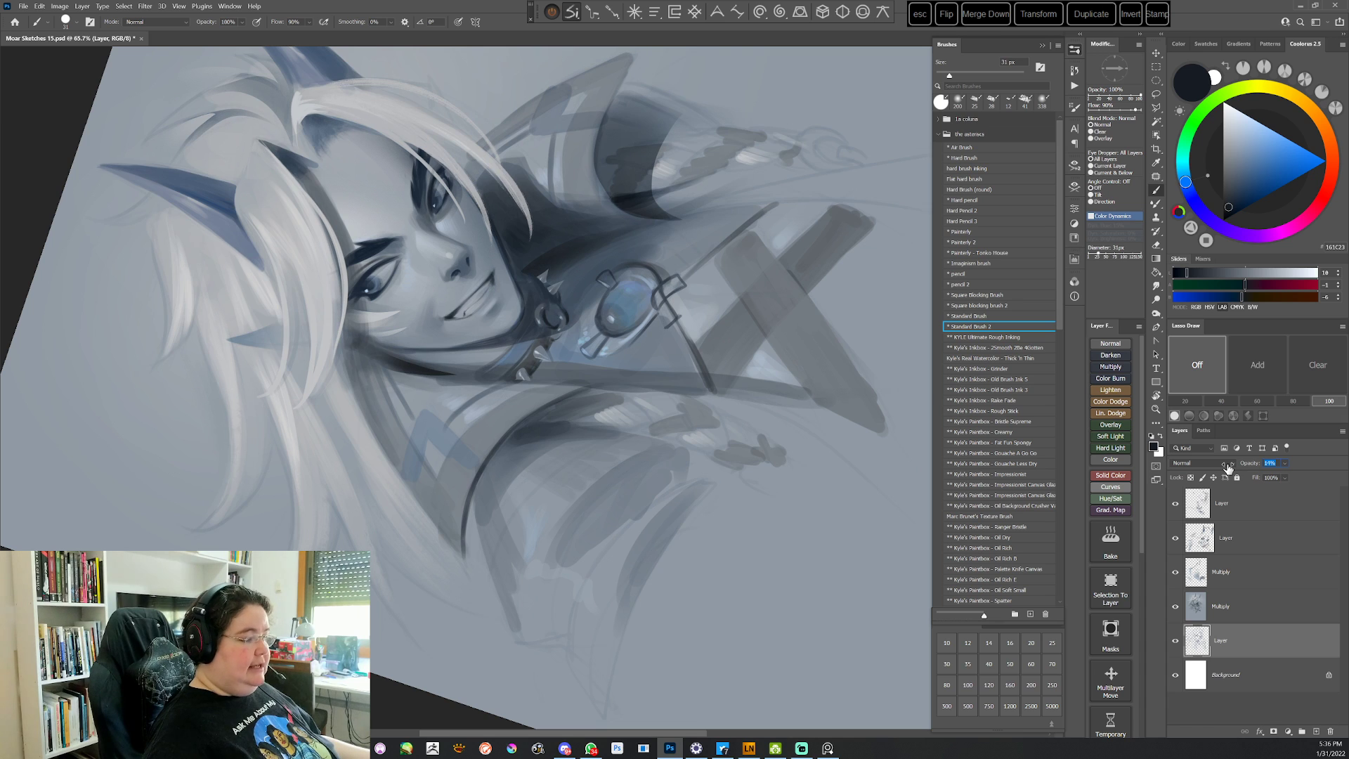
key("Escape")
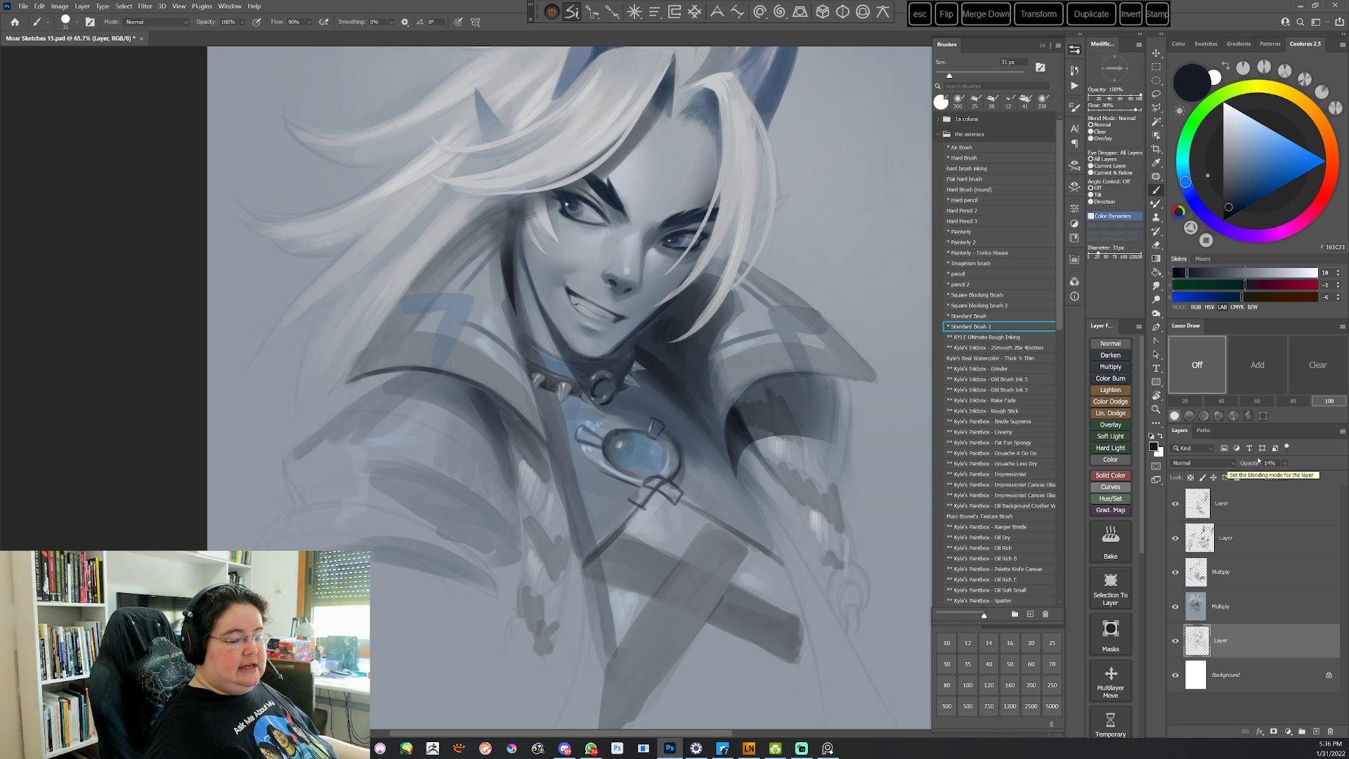
left_click_drag(1256, 464, 1230, 468)
On the top layer, use the Painterly brush at 70 px with sampled background grey-blue to clean up the hair ends beside the lapel
left_click(1203, 511)
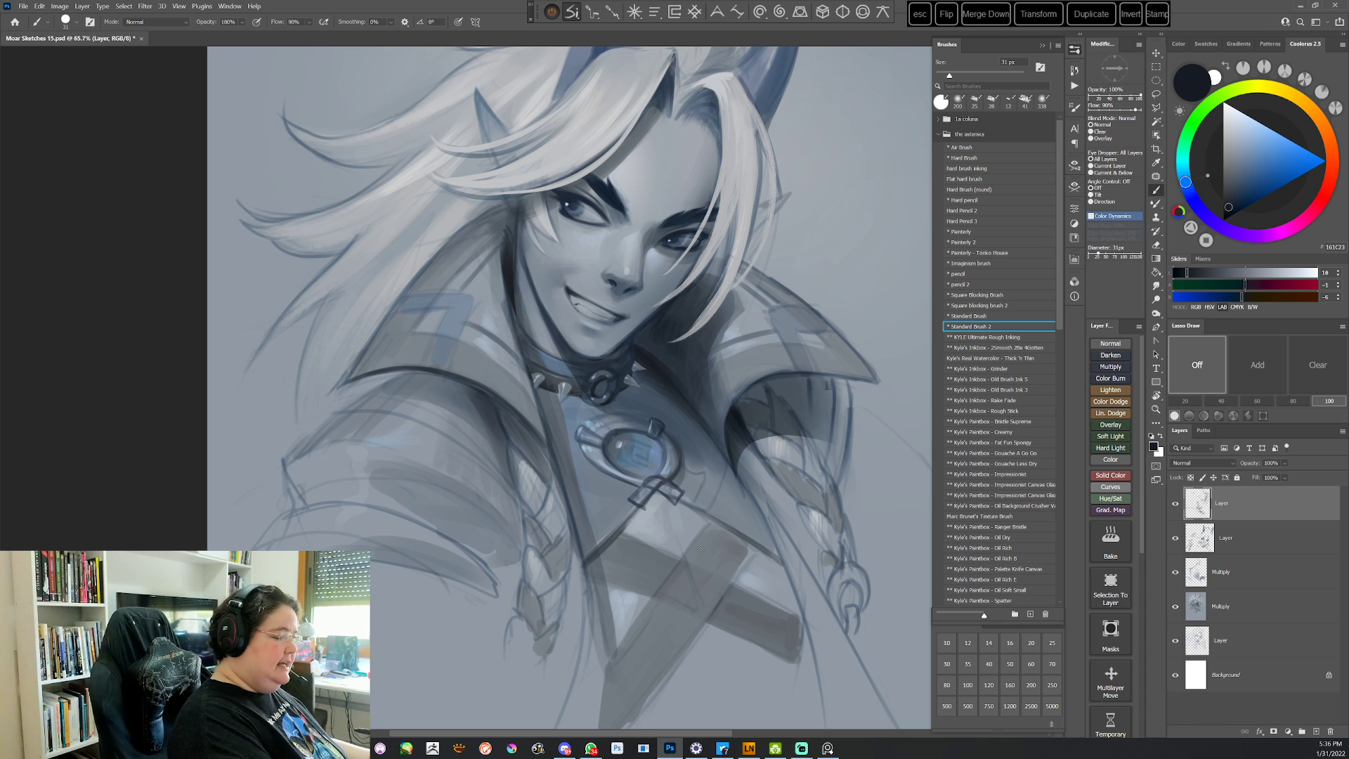
left_click_drag(509, 439, 513, 476)
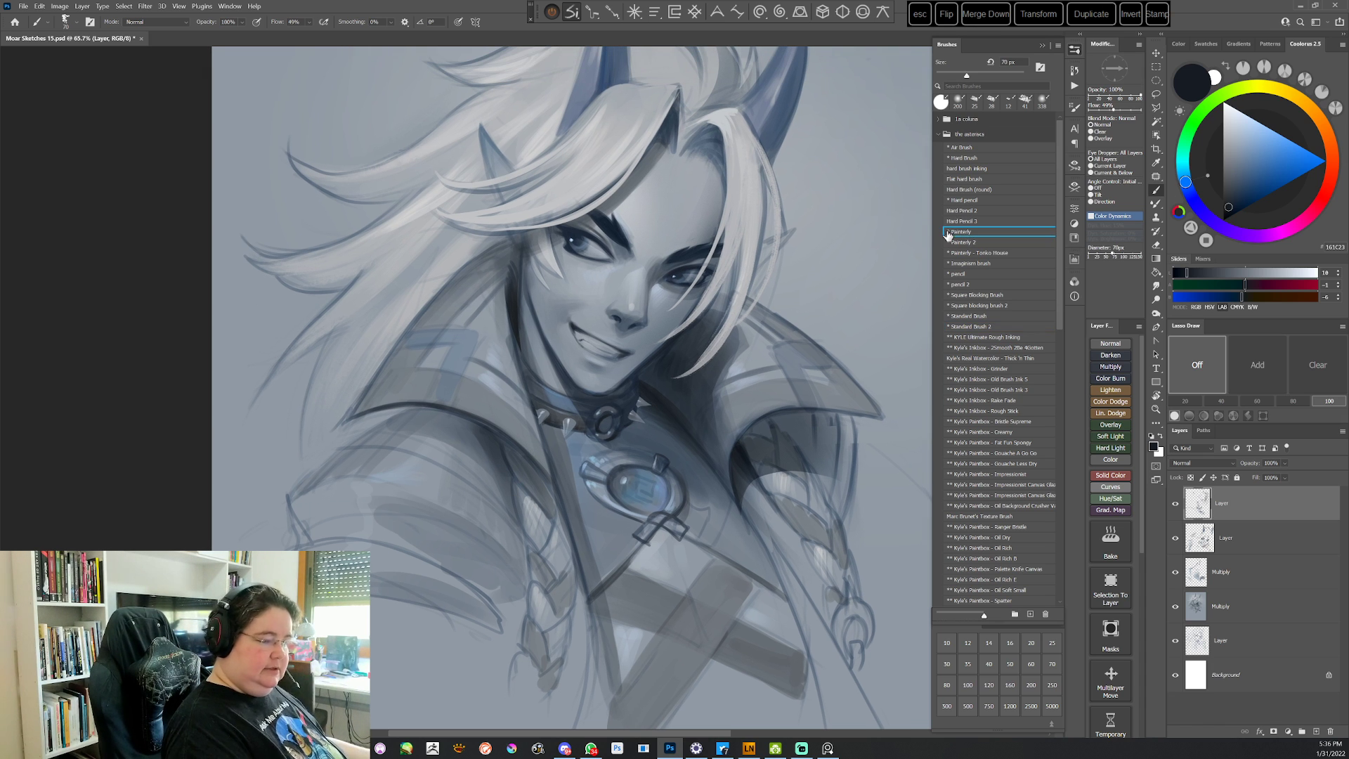
left_click(966, 232)
left_click(337, 419, "alt")
left_click_drag(339, 422, 356, 403)
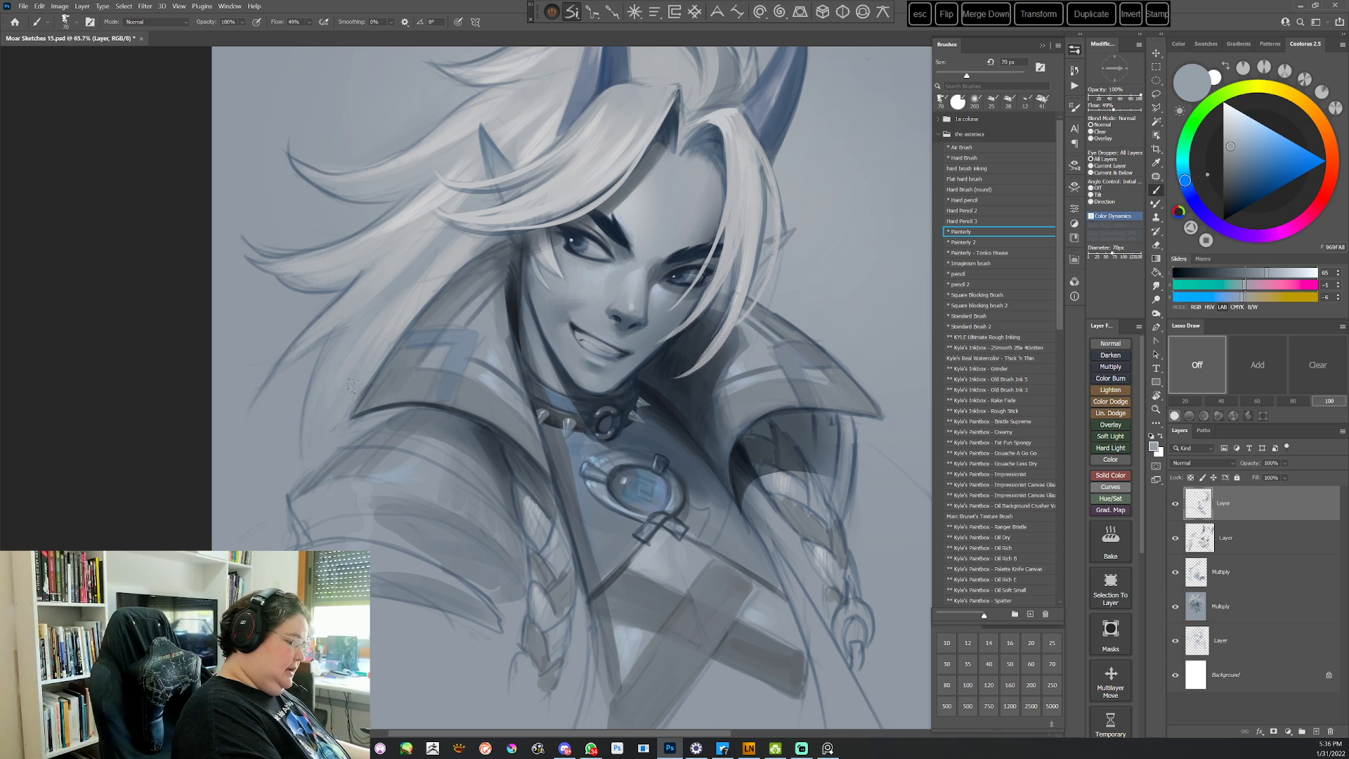
left_click_drag(328, 352, 306, 399)
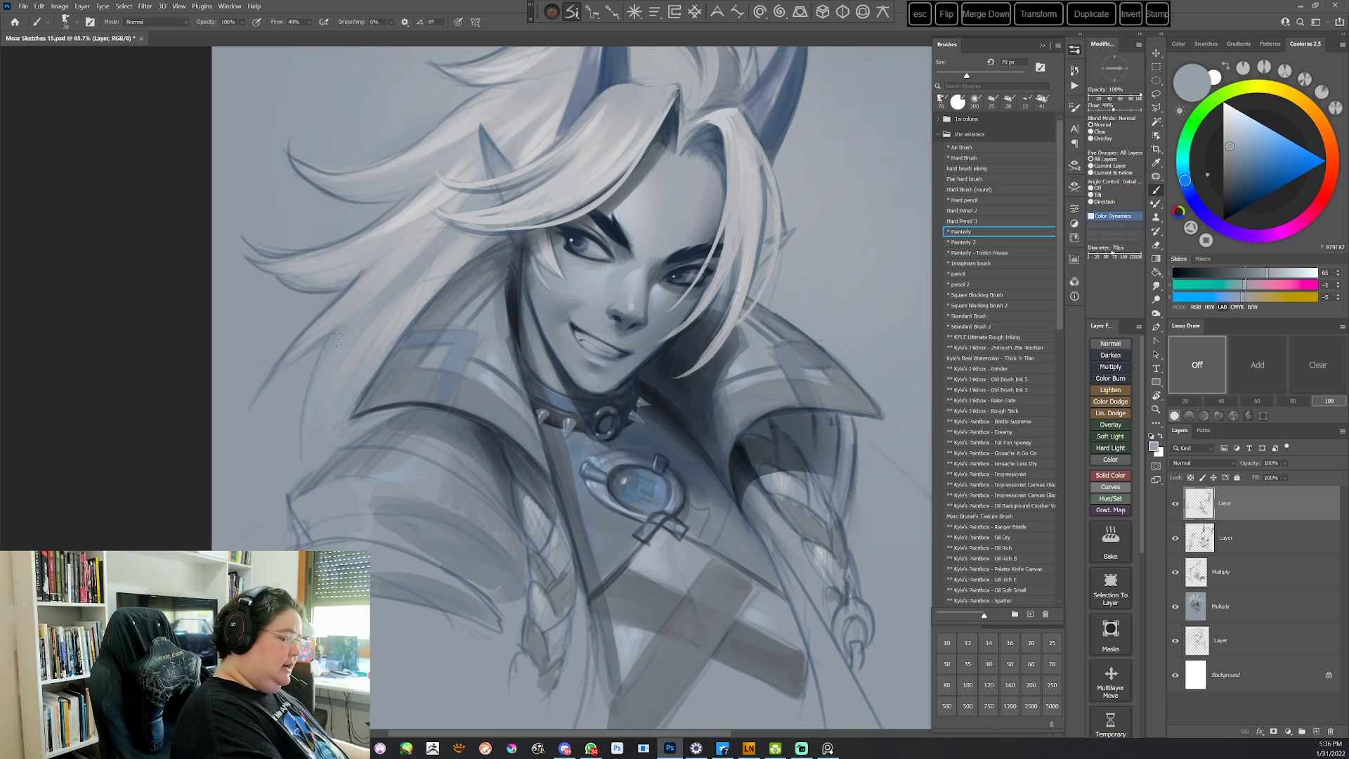
left_click(435, 270, "alt")
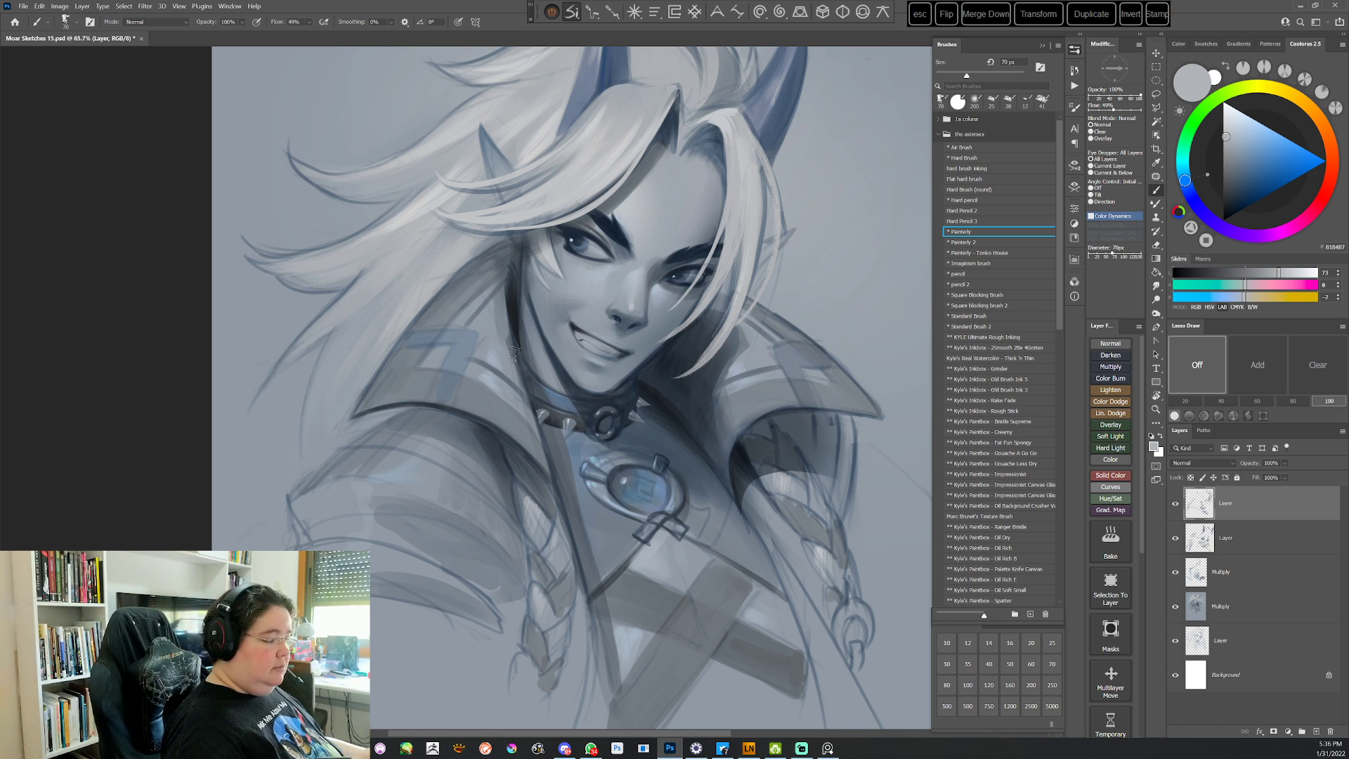
Lasso a narrow hair strand beside the lapel, shade it with a sampled grey-blue using the Air Brush, and deselect
key("r")
left_click_drag(610, 439, 698, 344)
key("l")
mouse_move(386, 291)
left_mouse_down()
mouse_move(296, 408)
mouse_move(309, 420)
mouse_move(365, 358)
mouse_move(406, 270)
left_mouse_up()
key("b")
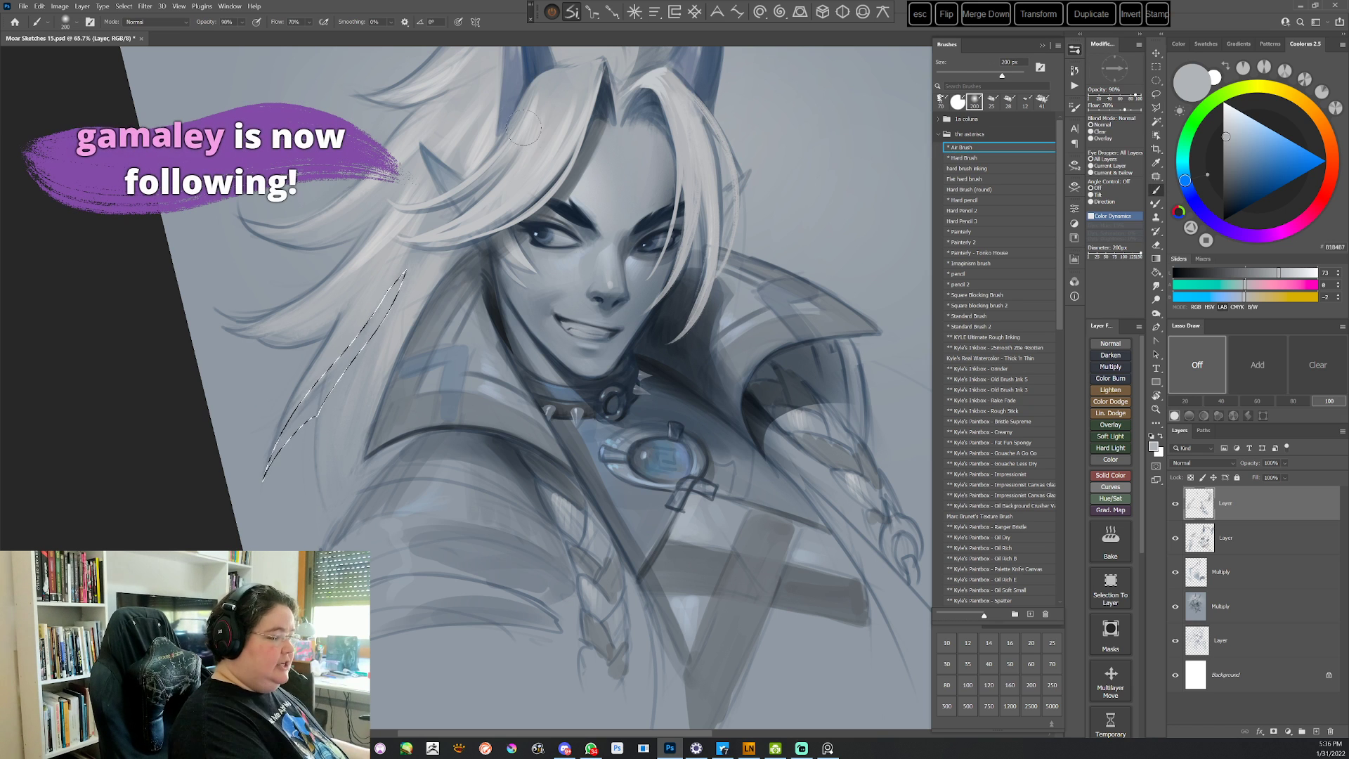
left_click(520, 102, "alt")
left_click_drag(344, 362, 288, 440)
key("ctrl+d")
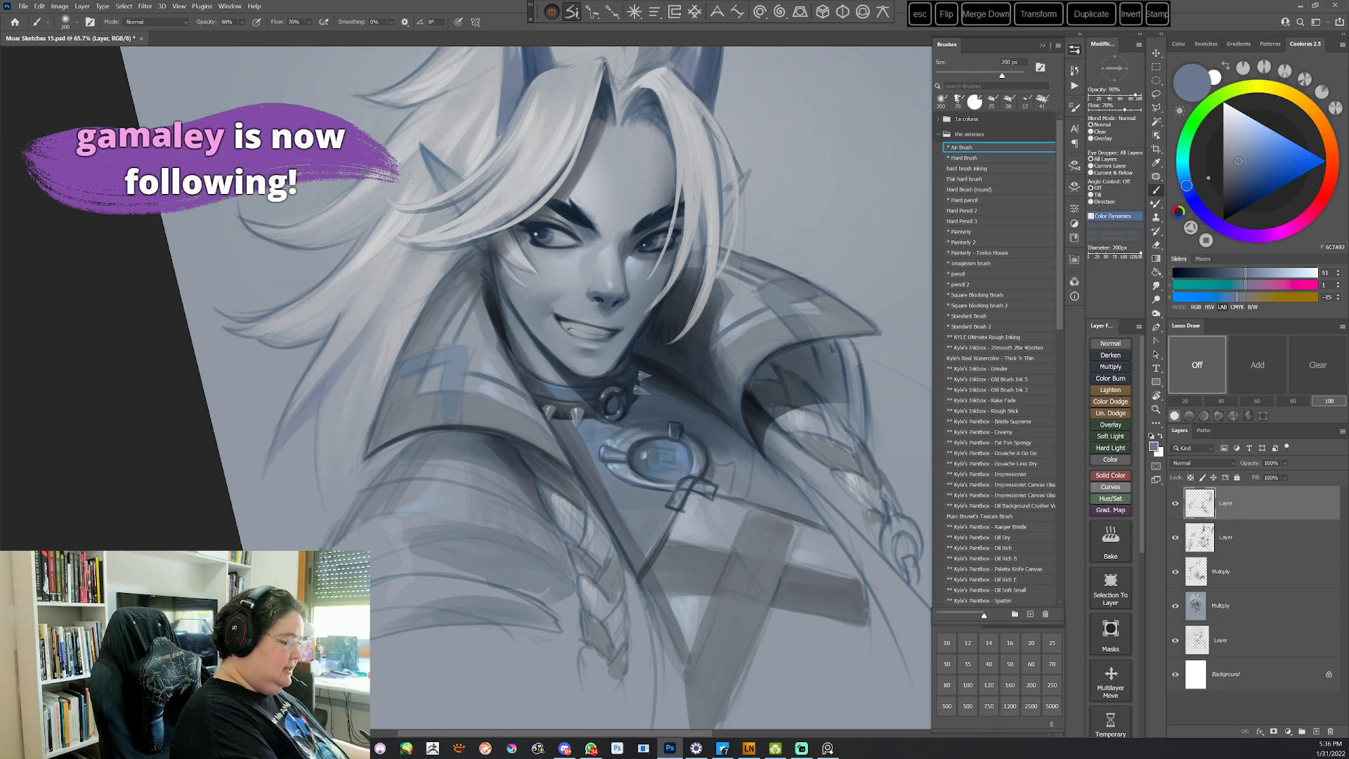
key("r")
mouse_move(777, 368)
left_mouse_down()
mouse_move(695, 491)
mouse_move(635, 536)
mouse_move(520, 506)
left_mouse_up()
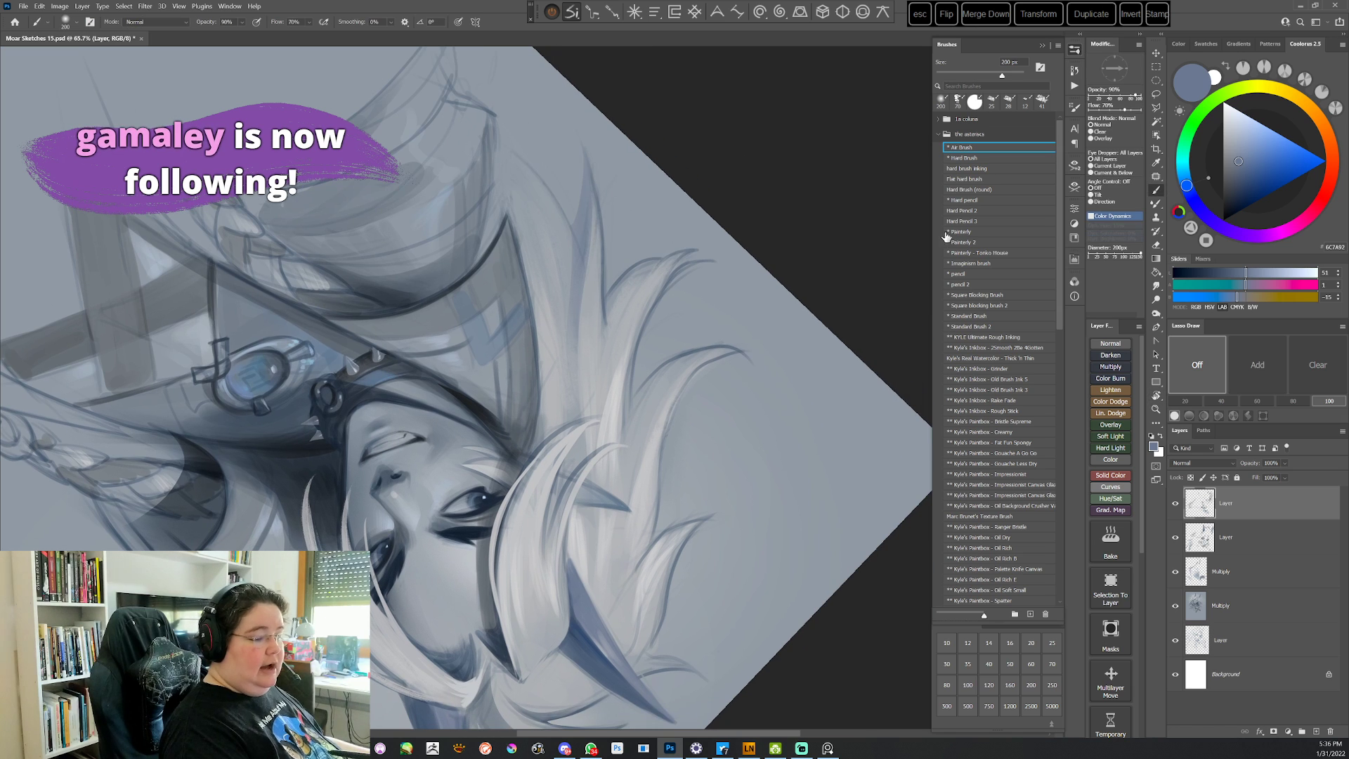
Use the Painterly brush at 70 px with sampled grey-blue to refine the shaded hair strand beside the lapel
left_click(947, 232)
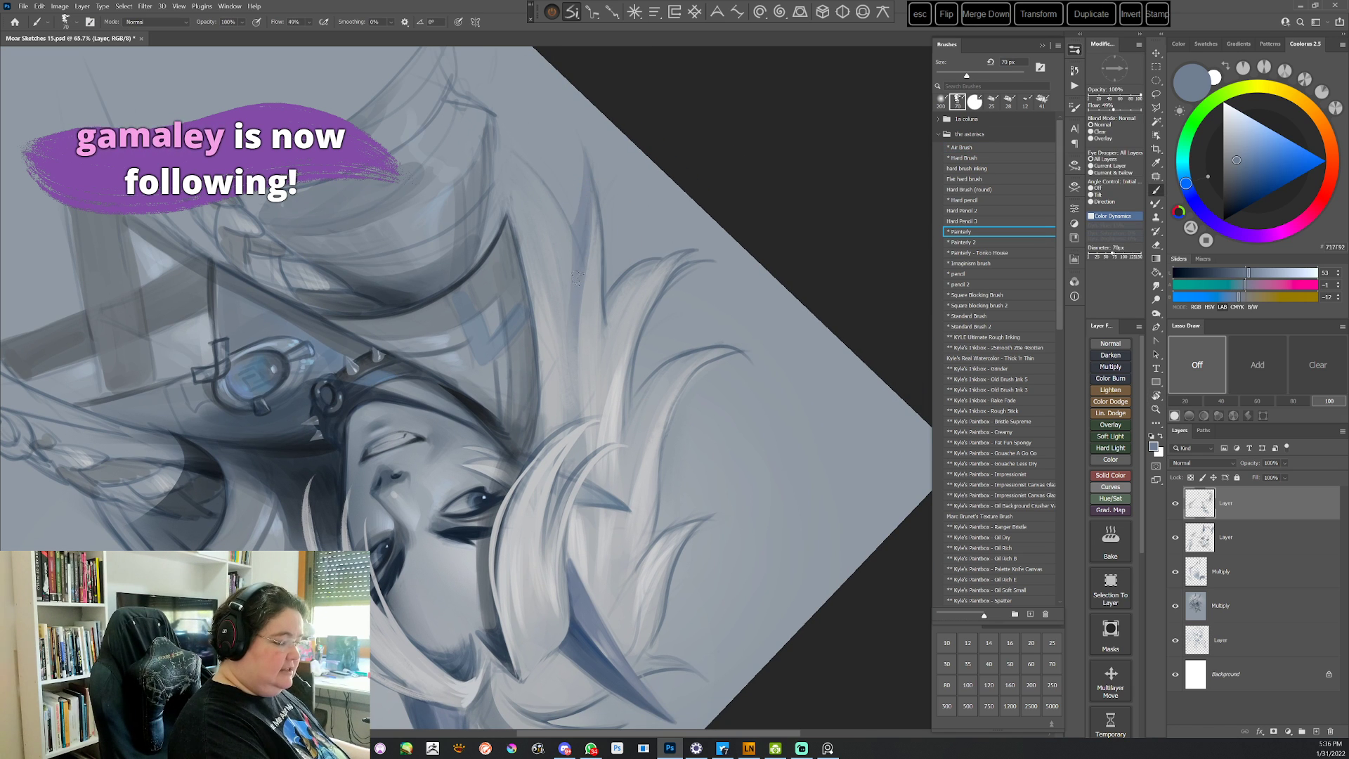
left_click_drag(577, 278, 570, 304)
key("Escape")
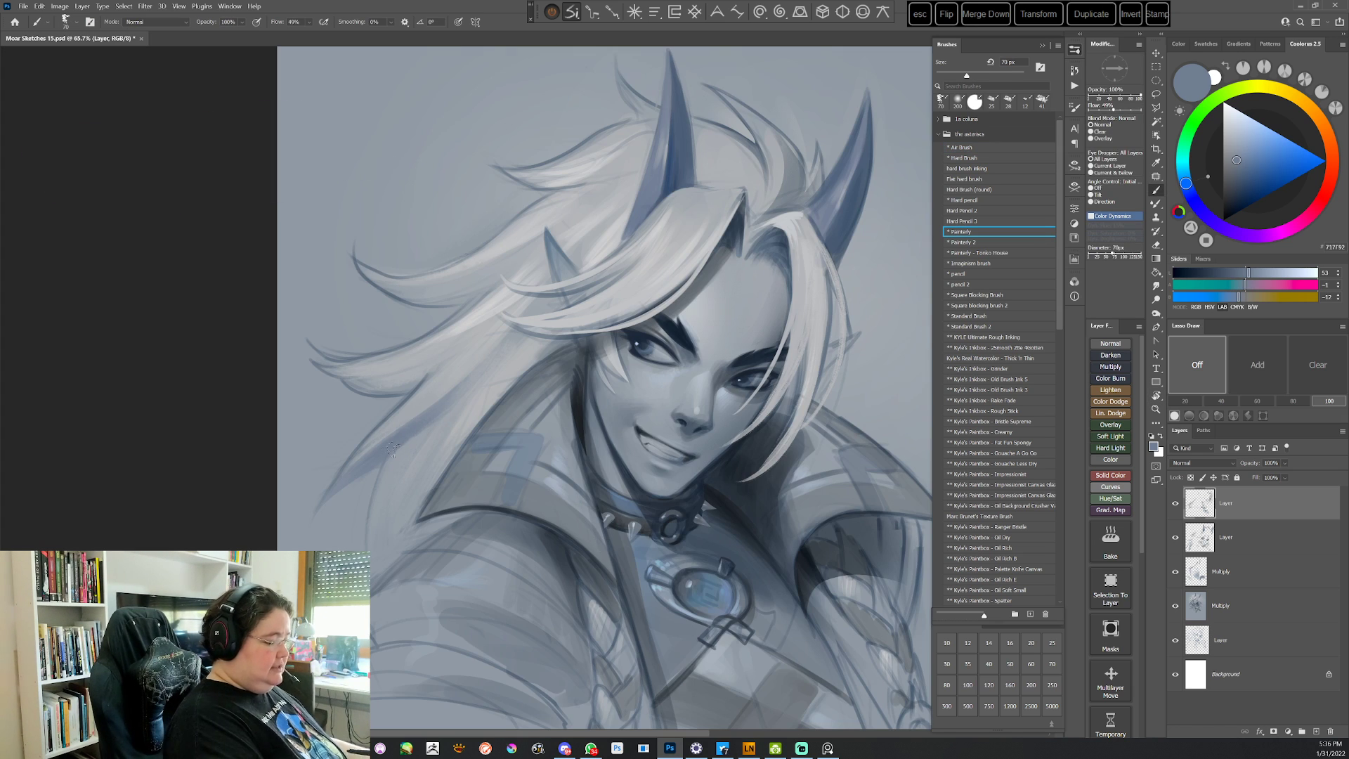
left_click(411, 431, "alt")
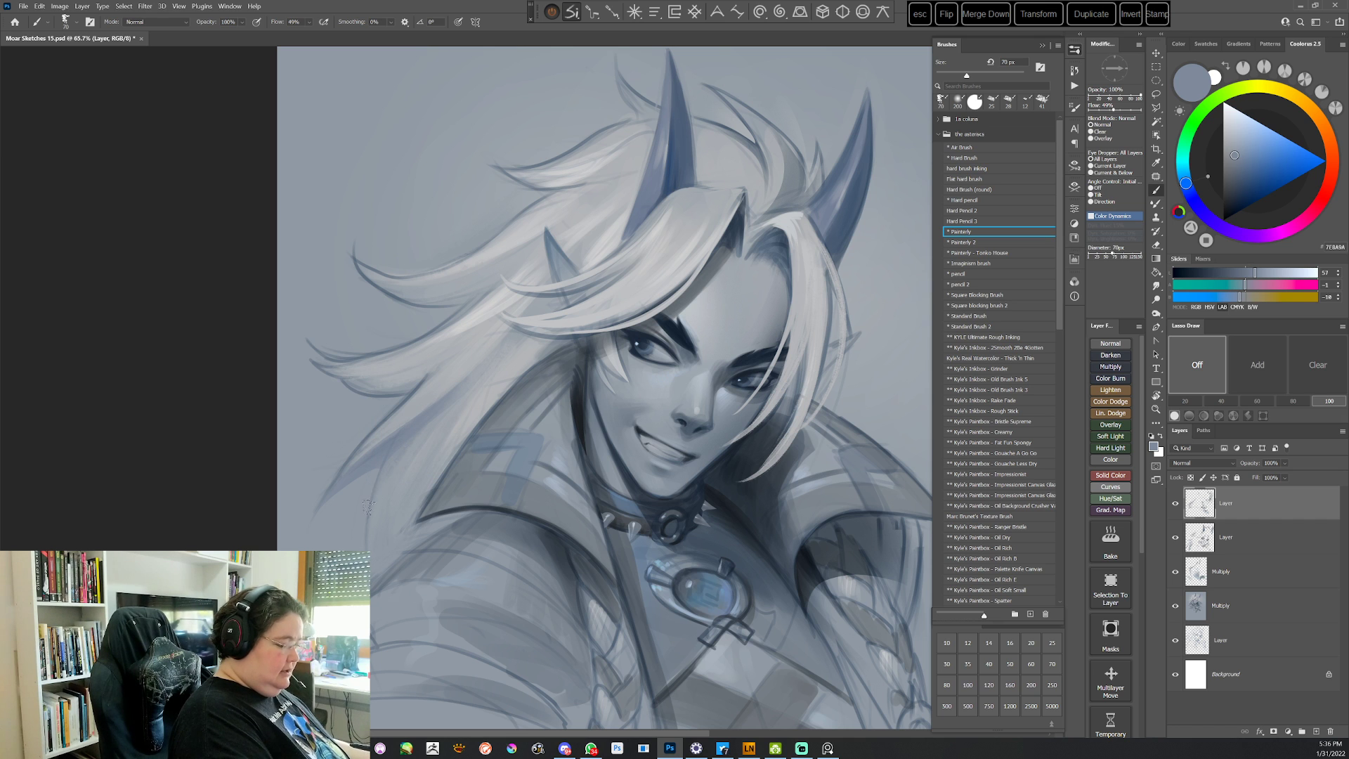
left_click_drag(495, 504, 548, 503)
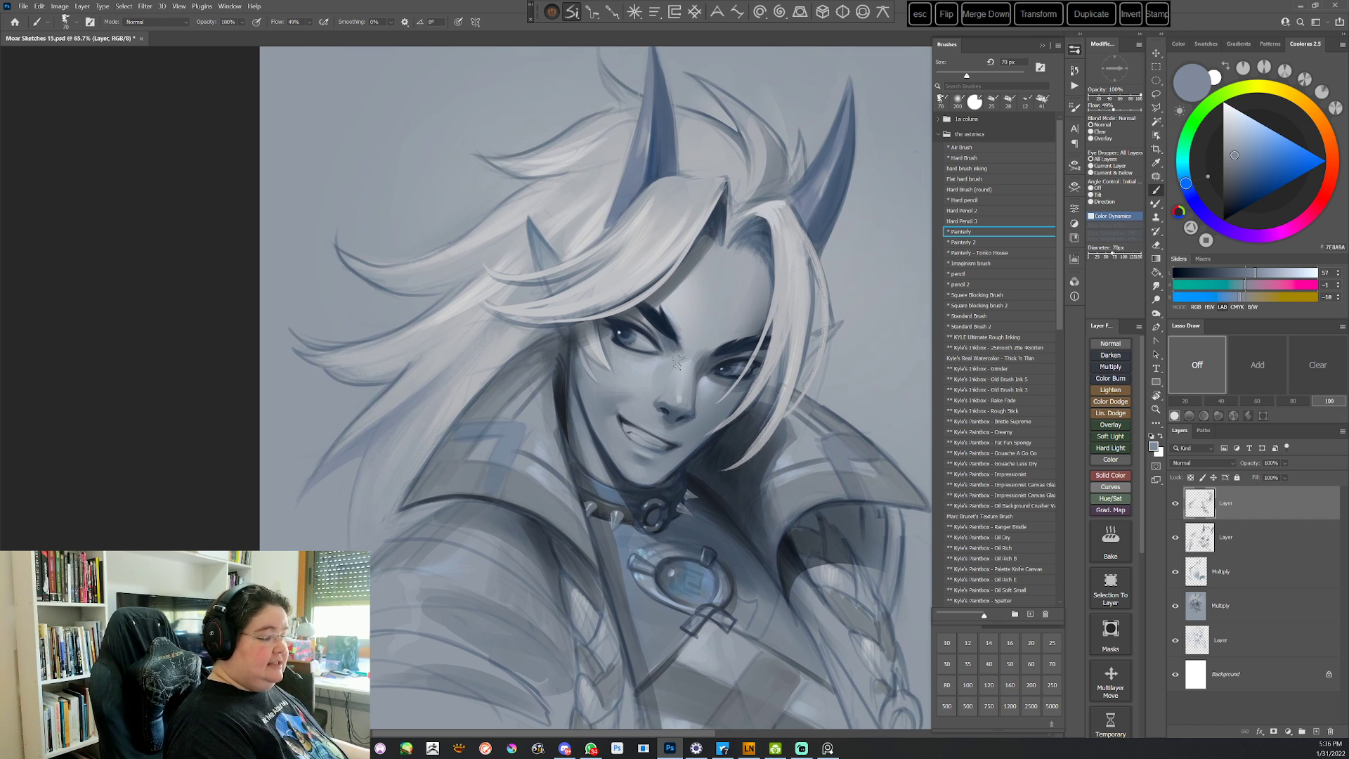
Lasso the curved underside of the neighbouring hair lock, shade it with sampled grey-blue using the Painterly brush at 70 px, and deselect
key("r")
left_click_drag(508, 260, 656, 437)
key("l")
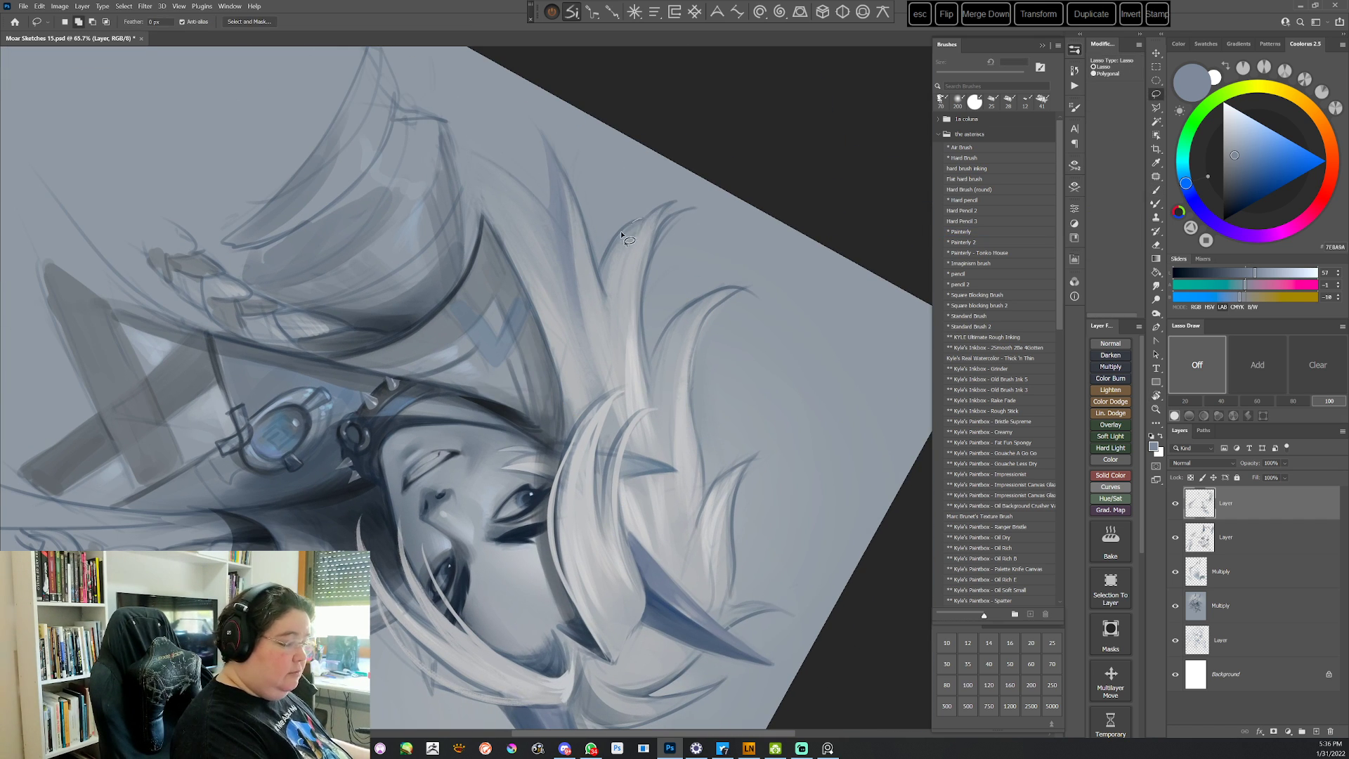
mouse_move(621, 231)
left_mouse_down()
mouse_move(602, 281)
mouse_move(626, 388)
mouse_move(625, 278)
mouse_move(642, 219)
left_mouse_up()
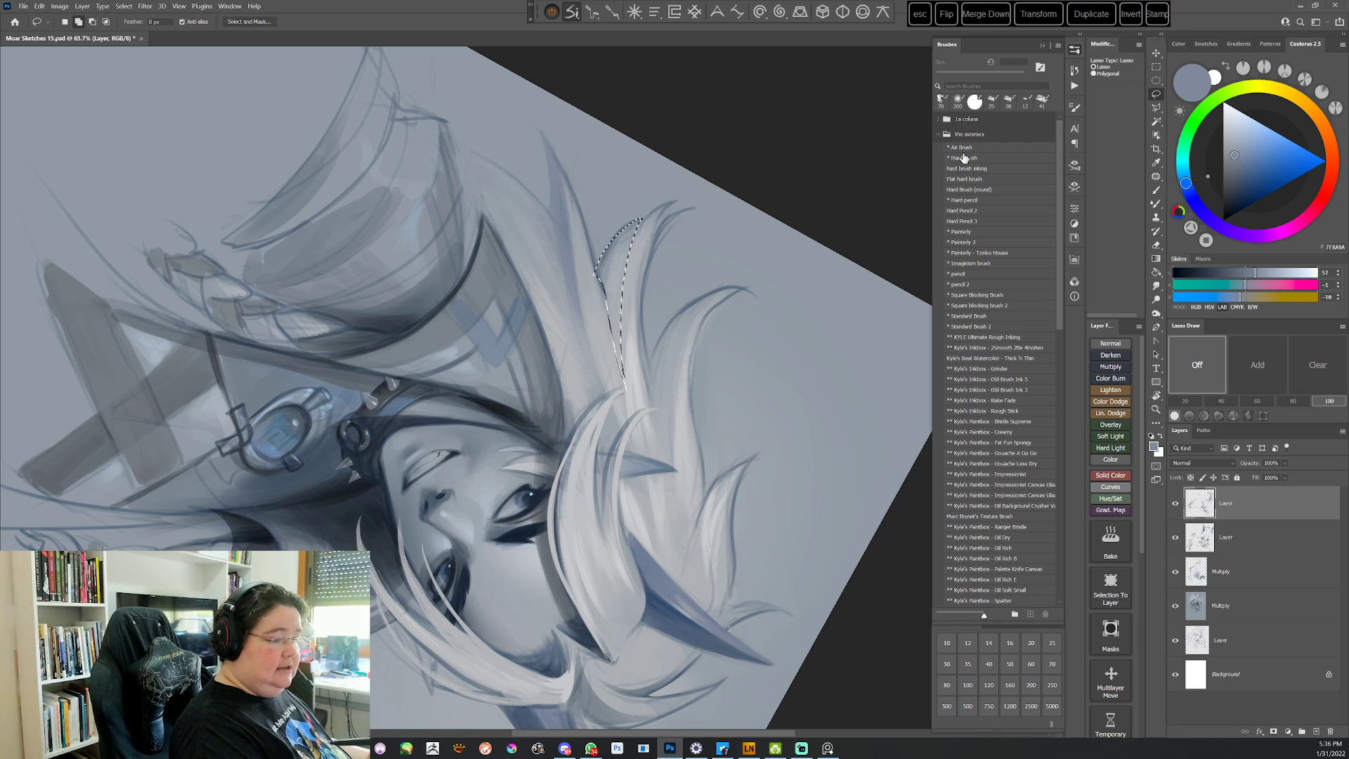
left_click(961, 231)
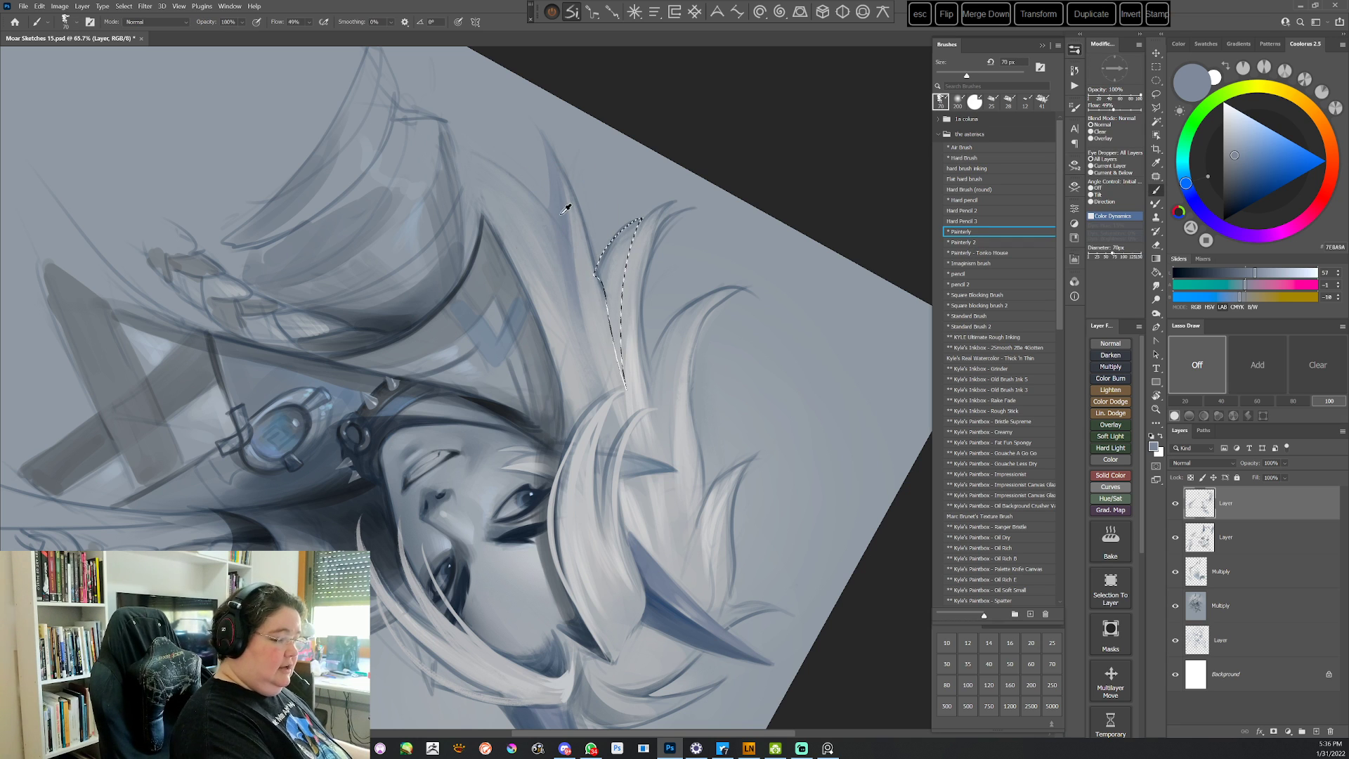
left_click(585, 240, "alt")
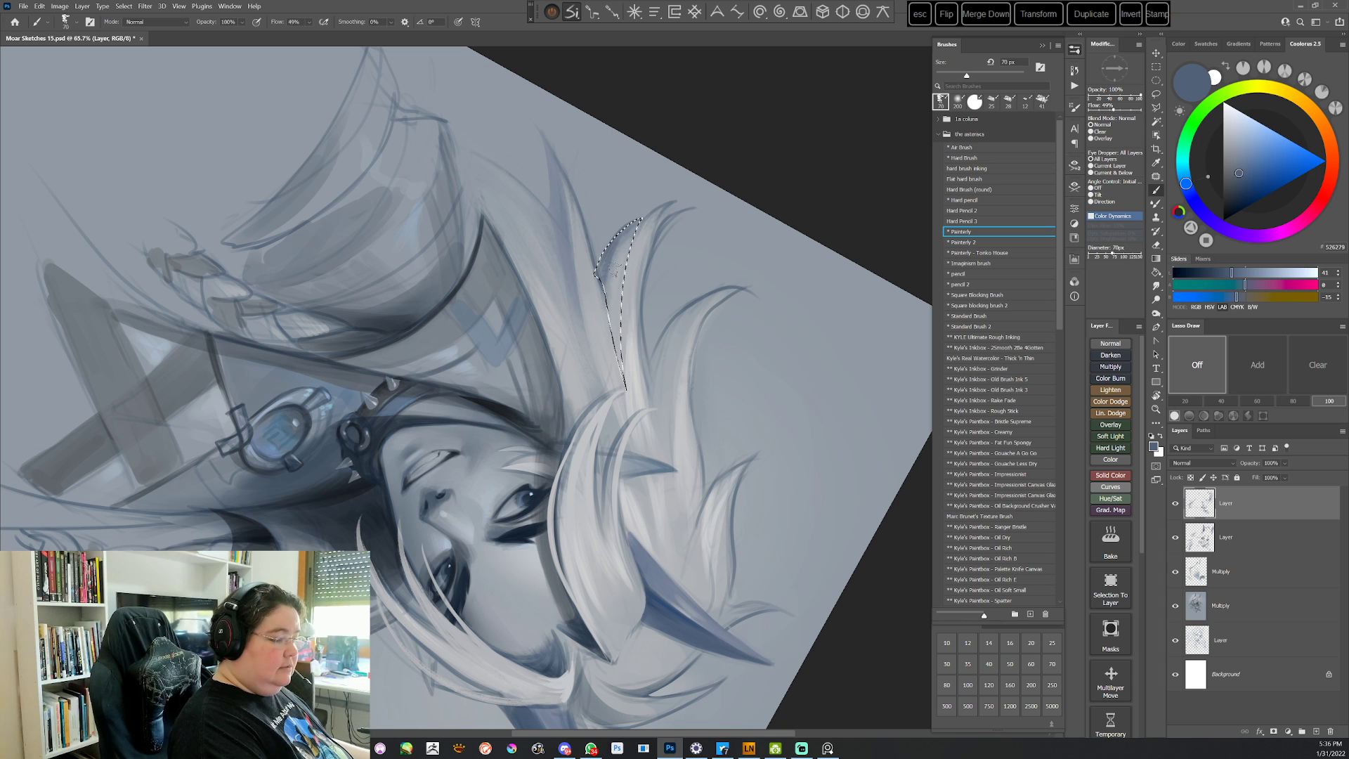
left_click(611, 257, "alt")
left_click_drag(626, 235, 612, 330)
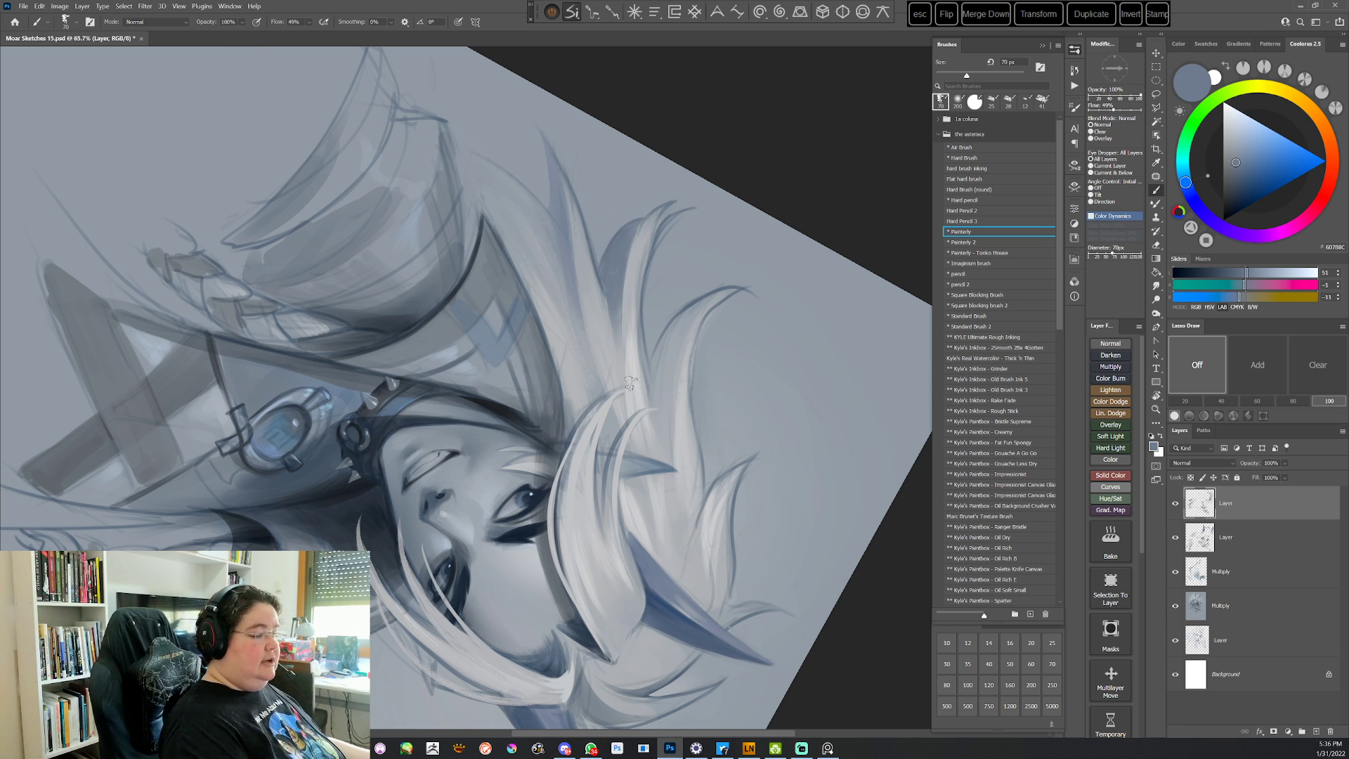
key("ctrl+d")
key("Escape")
key("r")
left_click_drag(805, 472, 789, 344)
key("Escape")
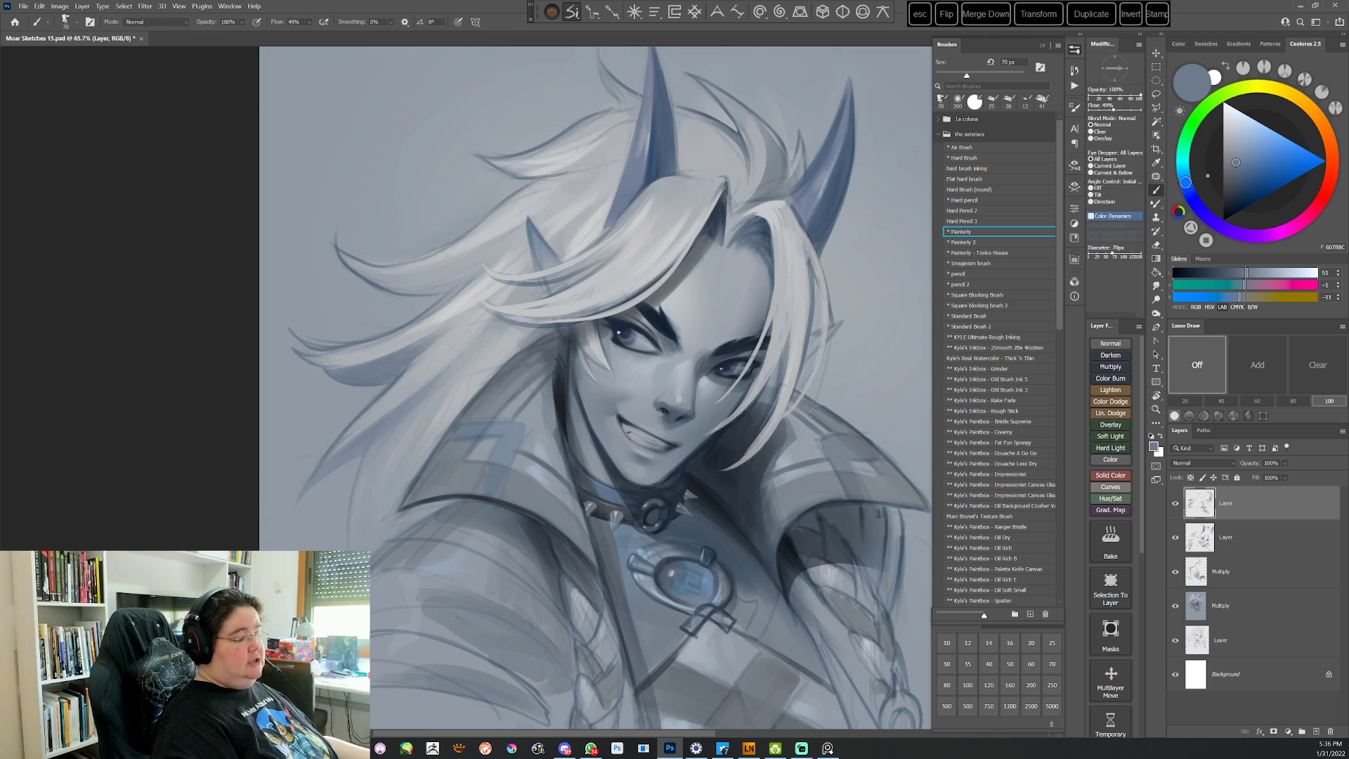
Lasso the crescent beneath the hair lock level with the ear, blend it with a sampled light grey-blue using the Painterly brush, and deselect
key("r")
mouse_move(459, 290)
left_mouse_down()
mouse_move(614, 304)
mouse_move(601, 215)
mouse_move(631, 319)
left_mouse_up()
key("l")
key("r")
left_click_drag(799, 279, 782, 445)
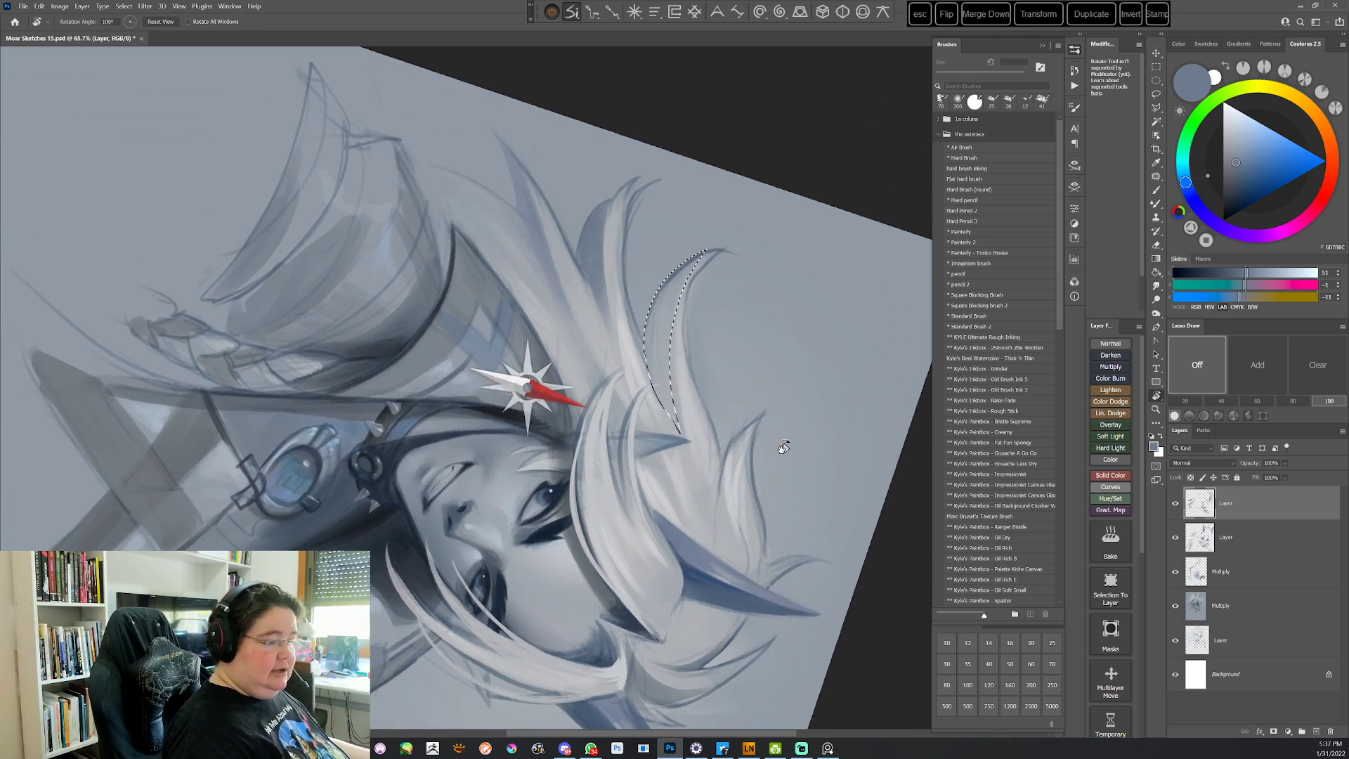
key("b")
left_click(668, 302, "alt")
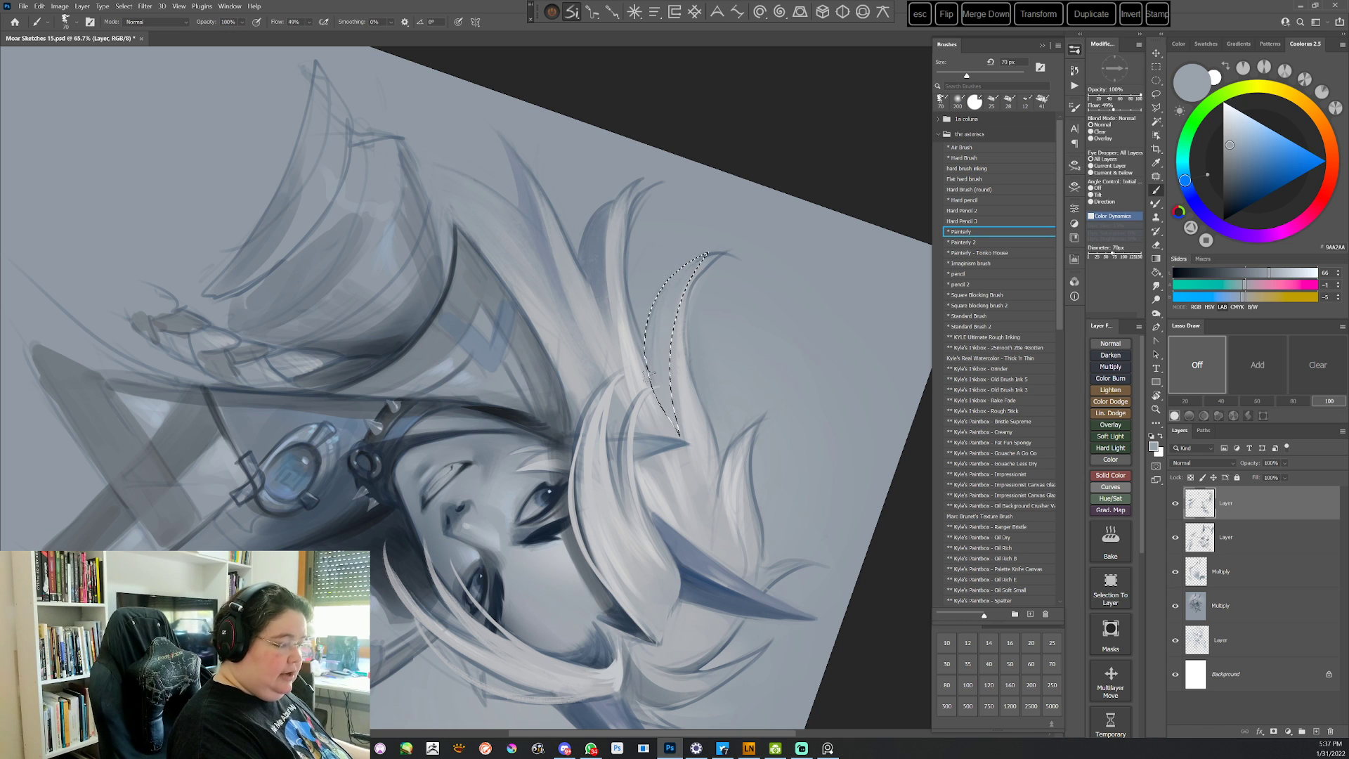
key("Escape")
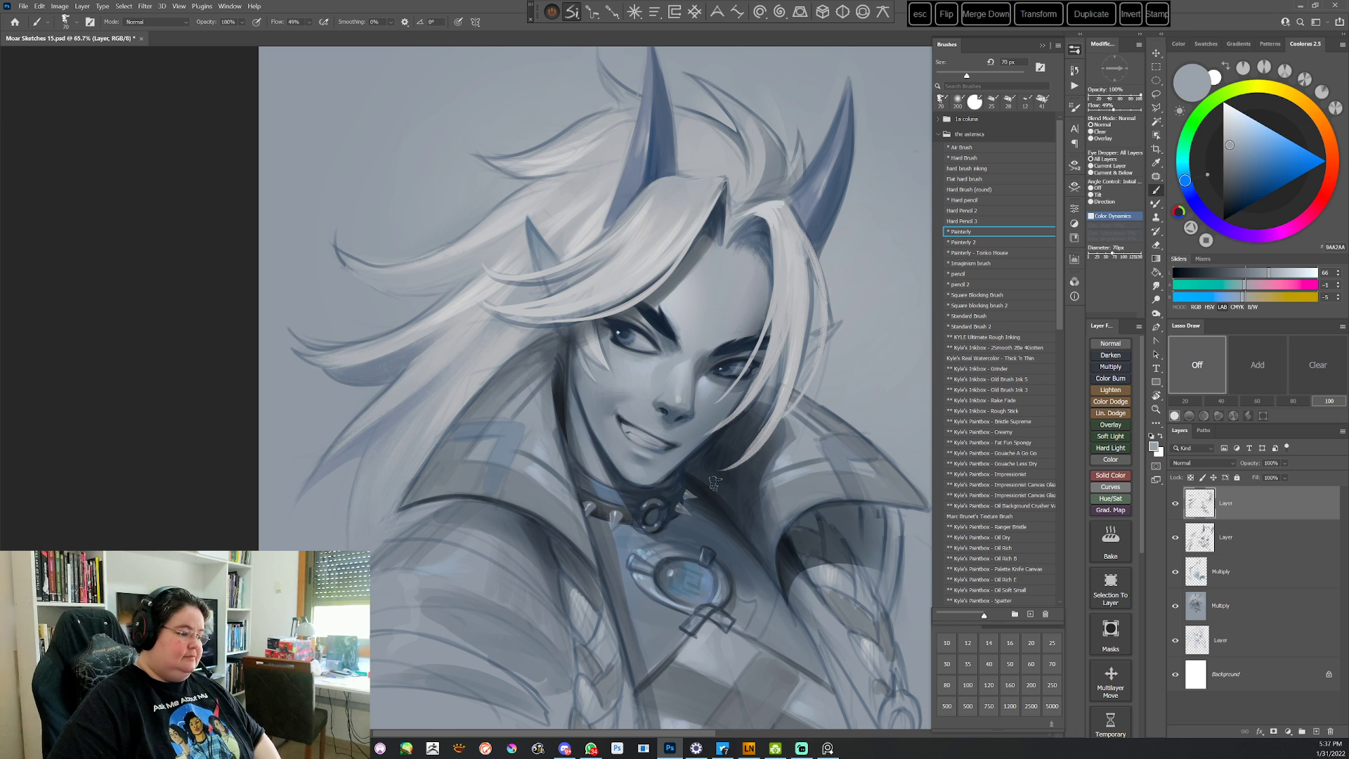
Lasso the upper sleeve section below the lapel, shade it with a sampled dark navy using the Air Brush at 200 px, and deselect
left_click_drag(740, 463, 757, 293)
key("l")
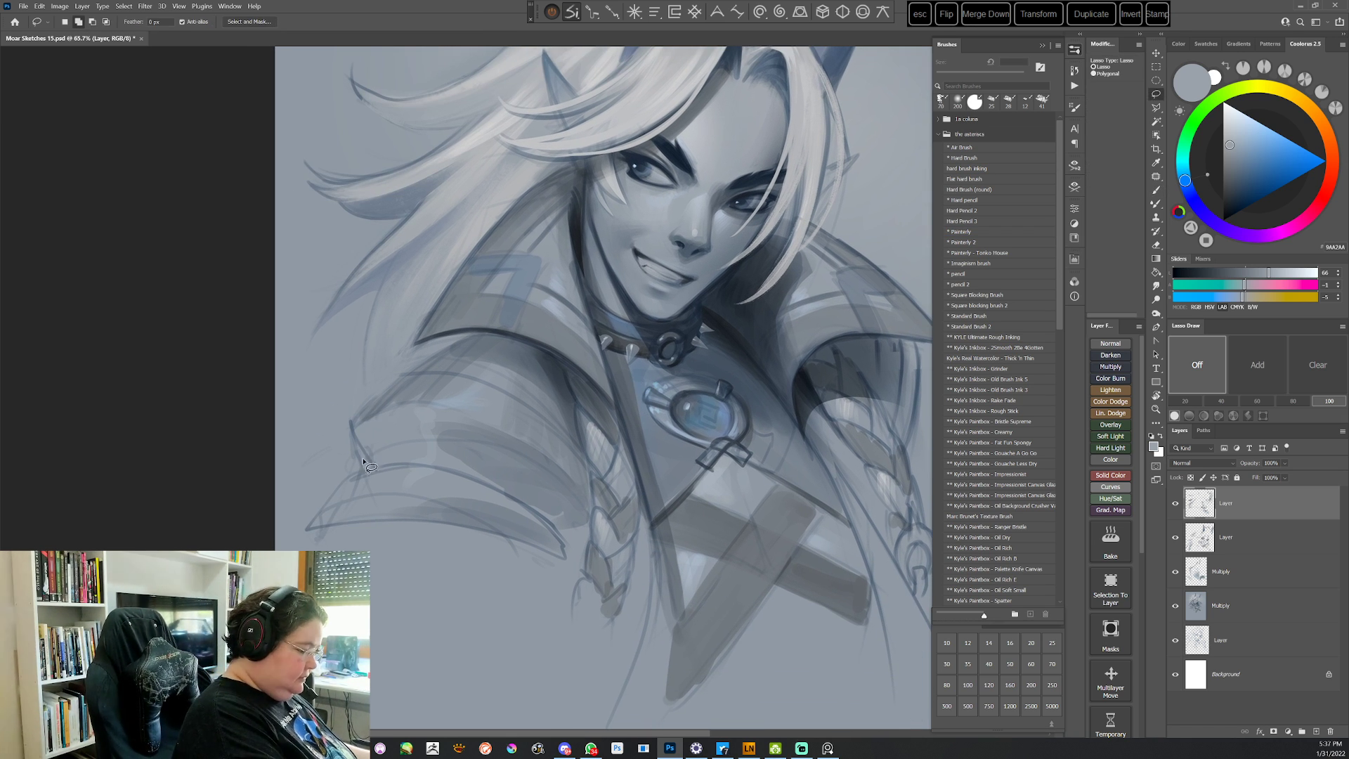
mouse_move(363, 462)
left_mouse_down()
mouse_move(374, 399)
mouse_move(495, 332)
mouse_move(509, 442)
mouse_move(437, 458)
left_mouse_up()
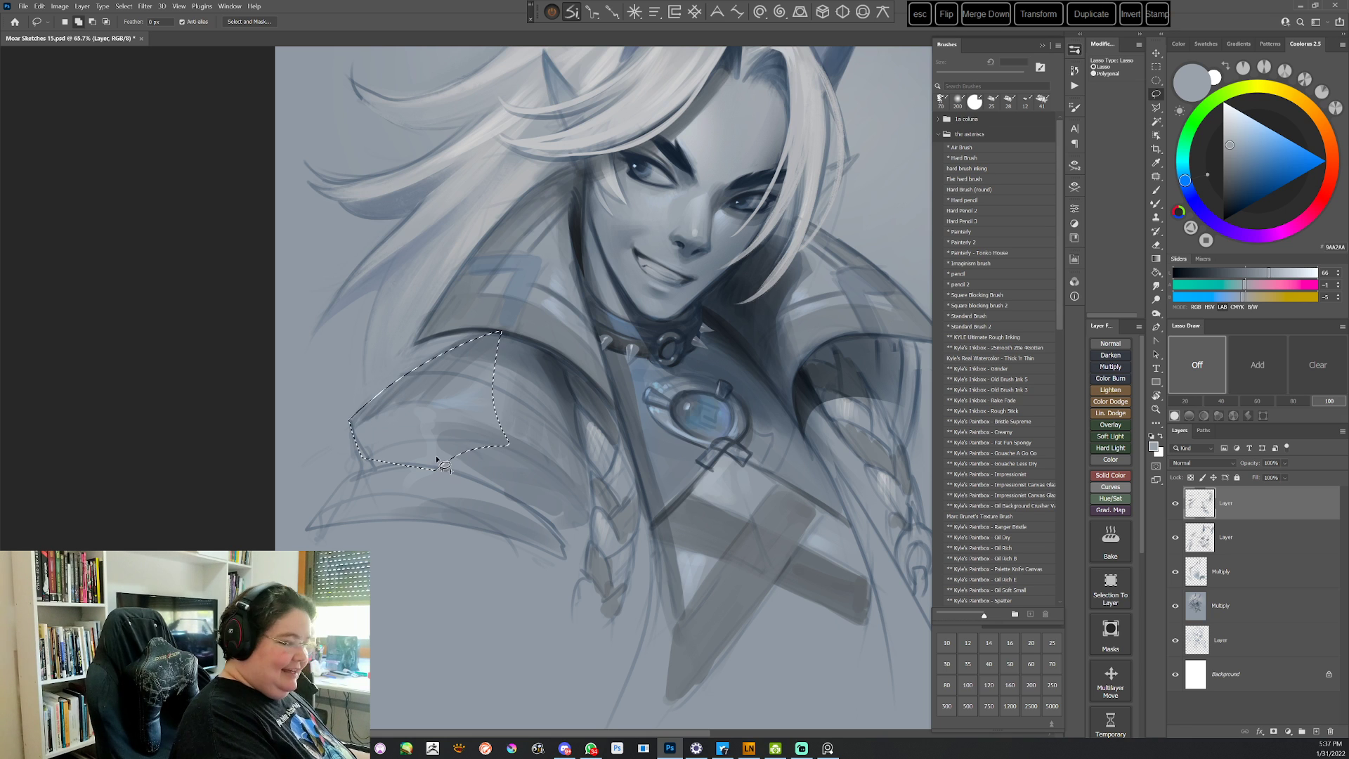
left_click(981, 148)
left_click(557, 375, "alt")
mouse_move(448, 355)
left_mouse_down()
mouse_move(362, 408)
mouse_move(368, 449)
mouse_move(401, 429)
mouse_move(421, 446)
left_mouse_up()
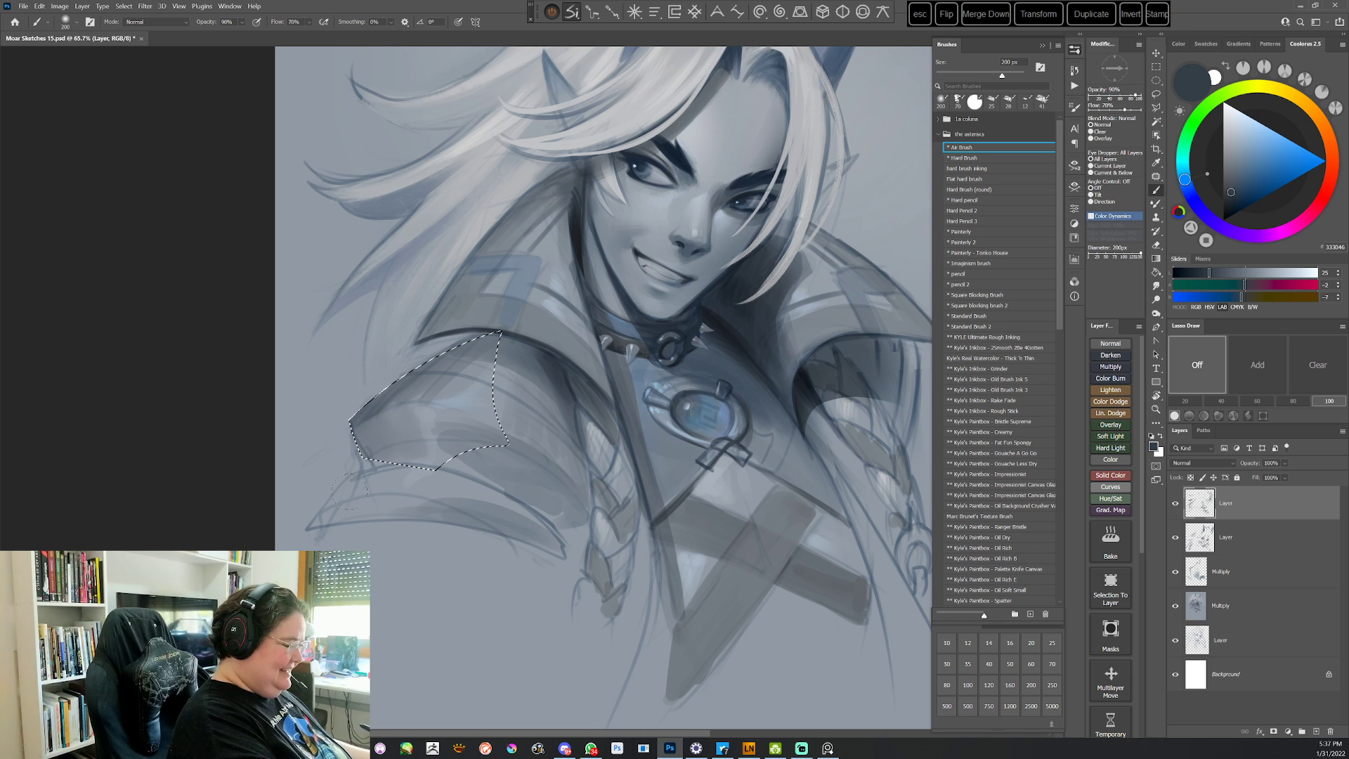
key("ctrl+d")
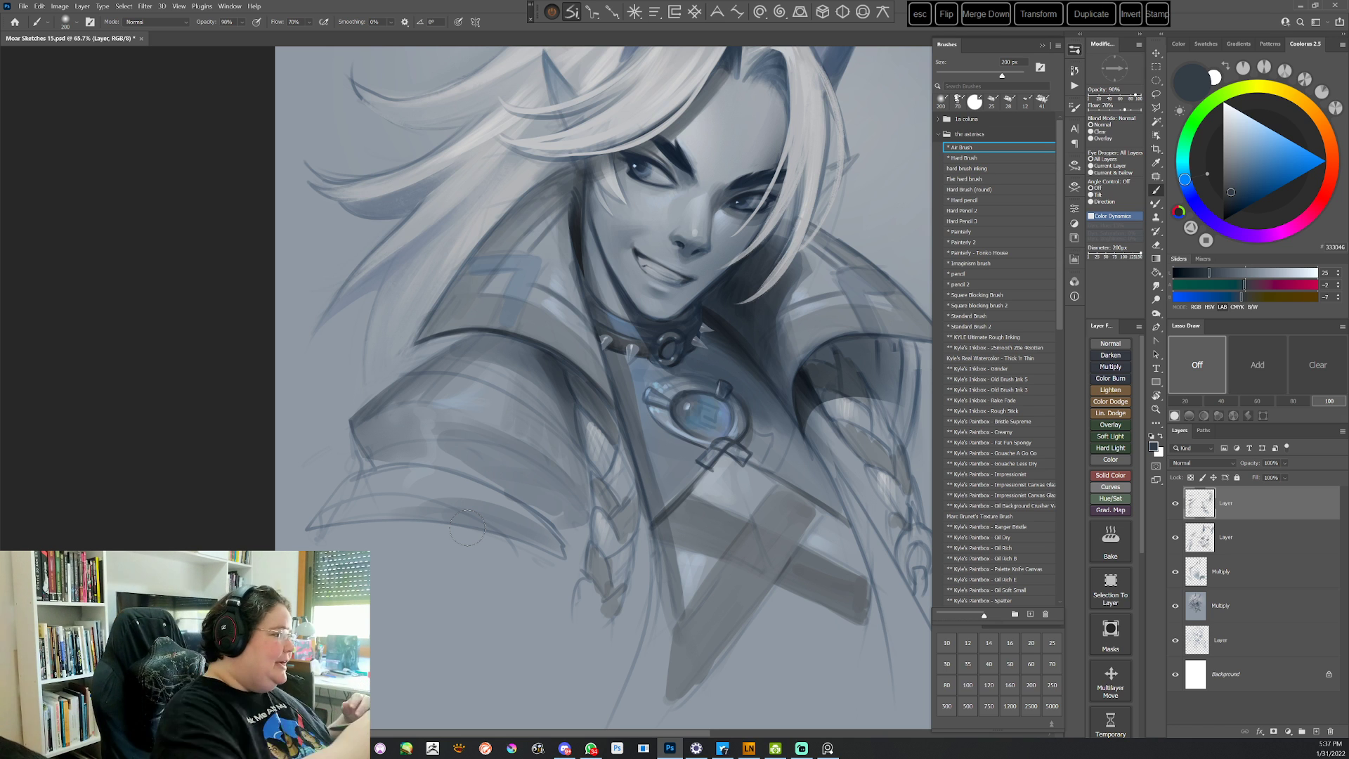
Create a new 297 × 420 mm RGB document at 300 pixels/inch with white background contents
left_click(23, 6)
left_click(32, 19)
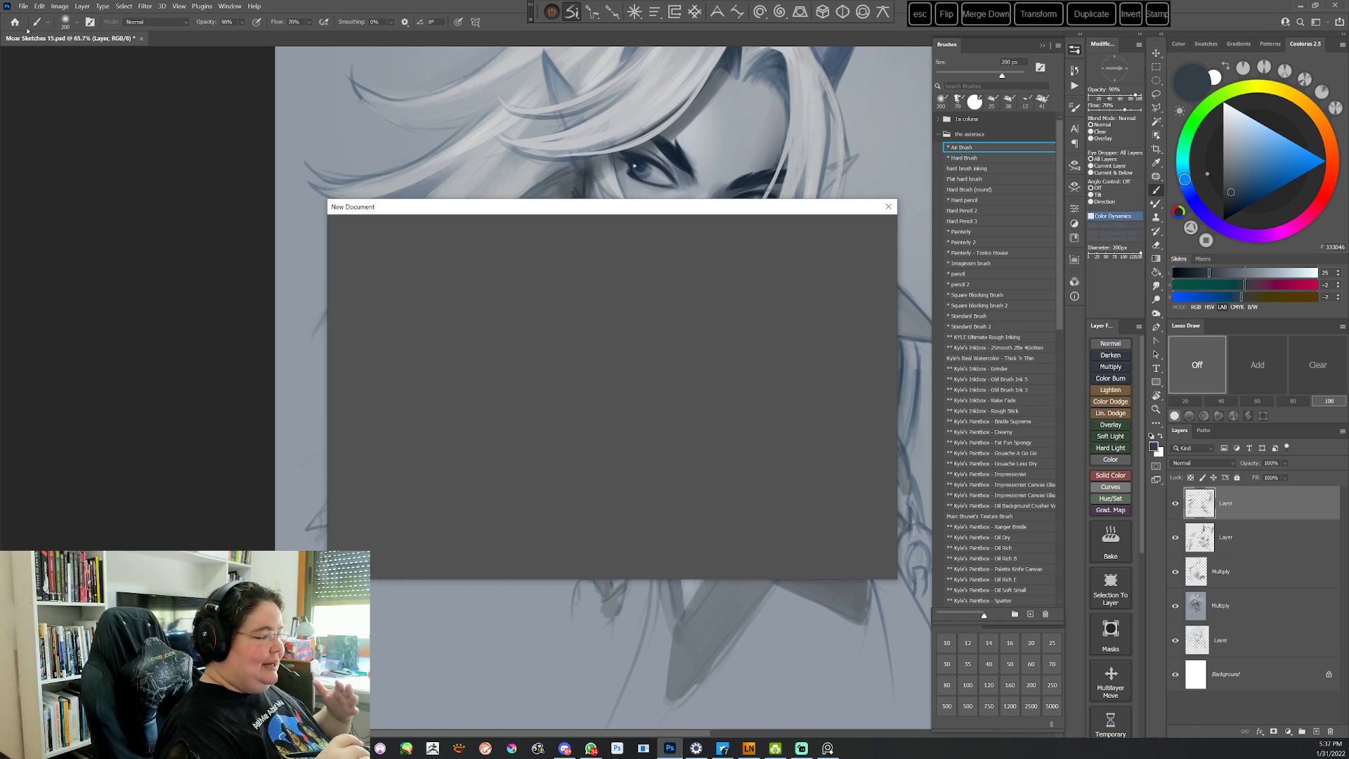
left_click(816, 555)
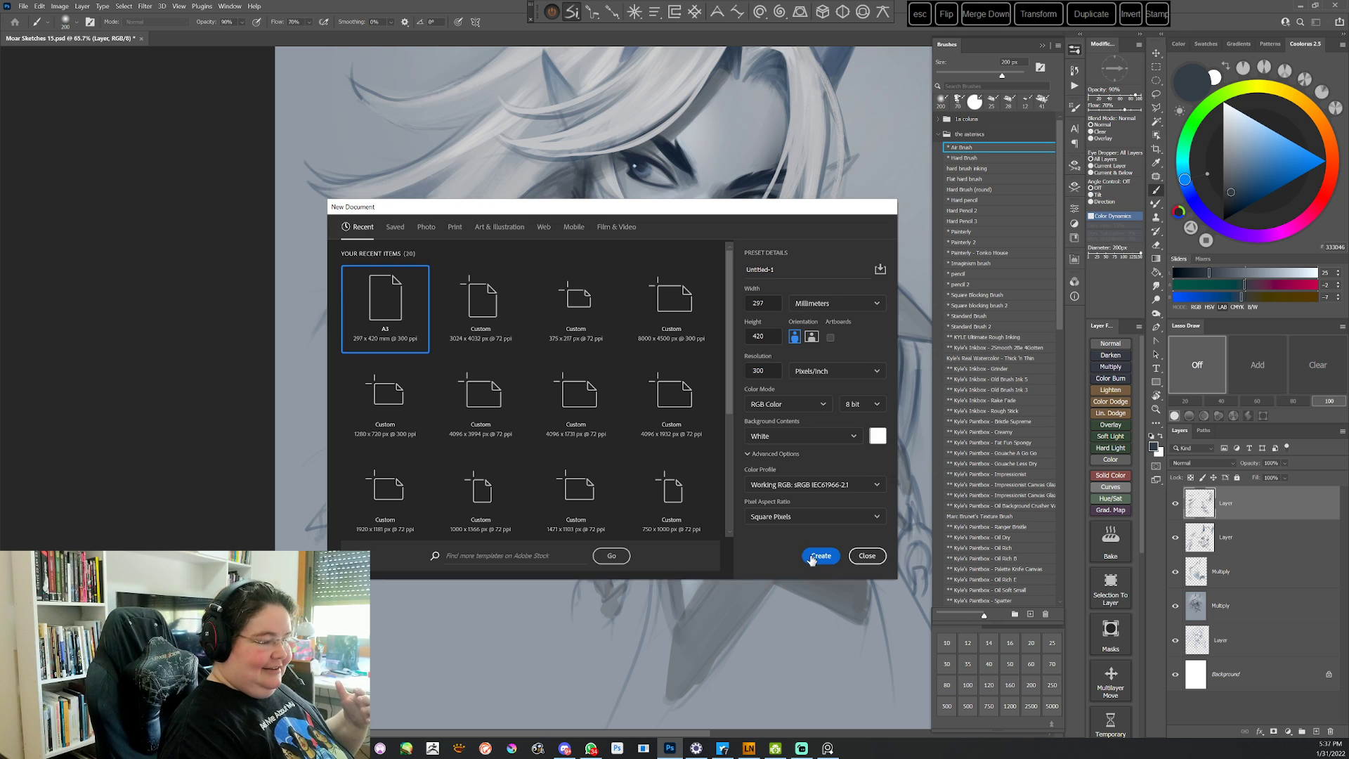
Paint five long parallel arcs across the blank page with Standard Brush 2 at 200 px, and close the document without saving
left_click(982, 327)
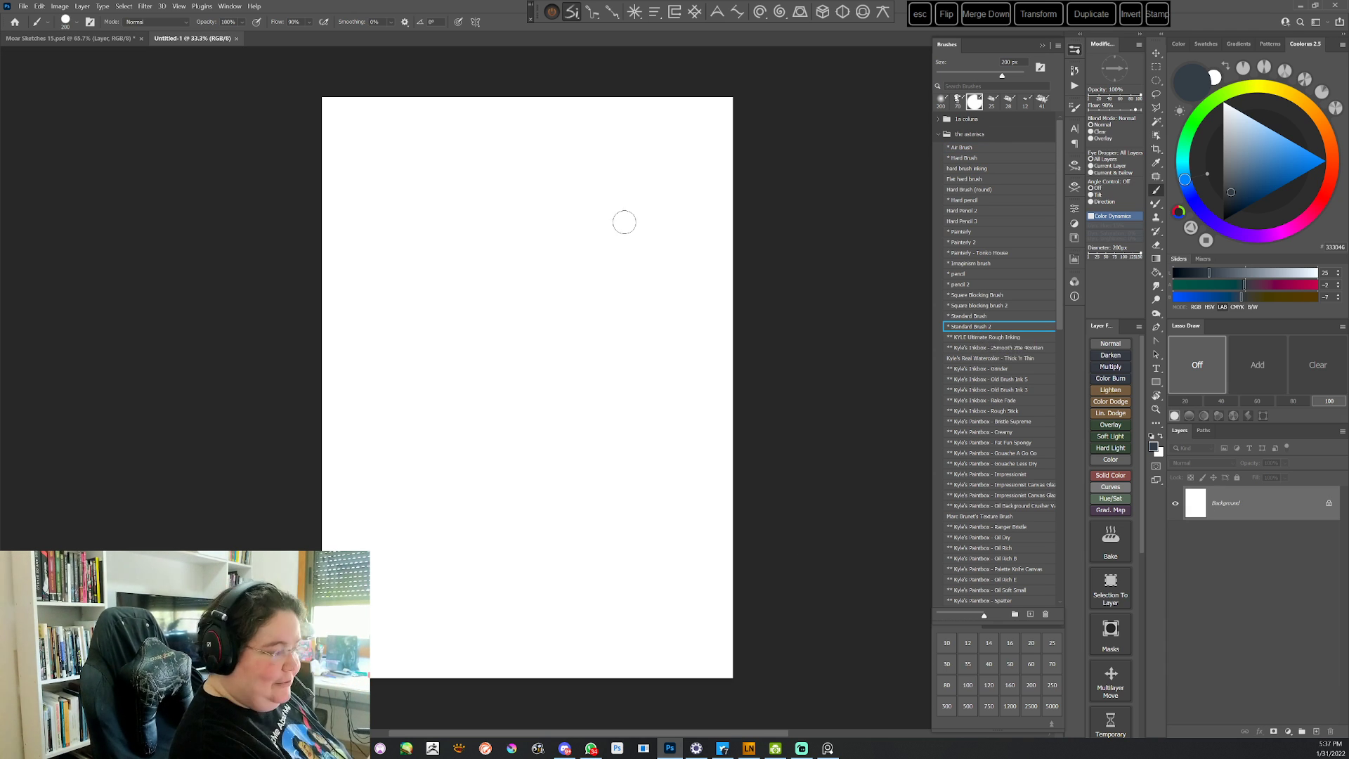
mouse_move(780, 140)
left_mouse_down()
mouse_move(344, 496)
mouse_move(320, 541)
left_mouse_up()
left_click_drag(768, 190, 379, 684)
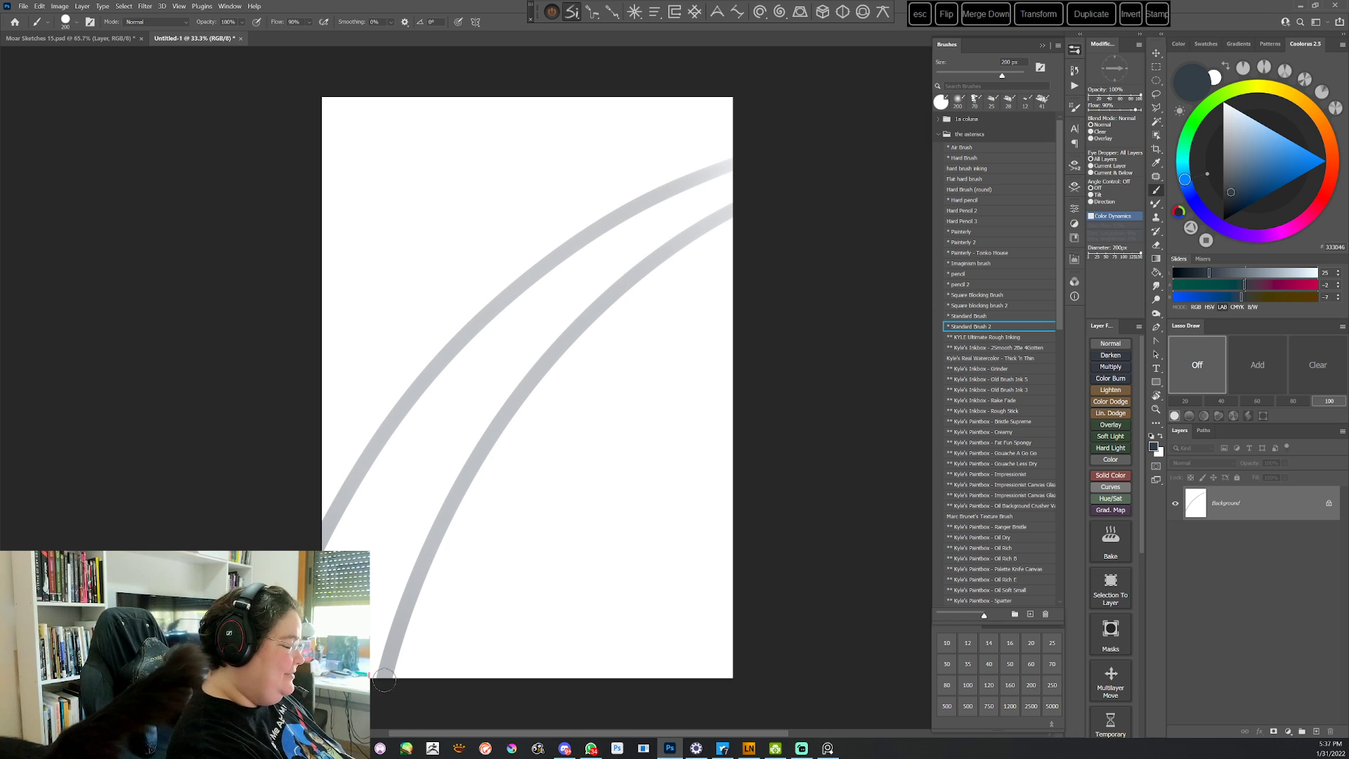
mouse_move(772, 239)
left_mouse_down()
mouse_move(572, 452)
mouse_move(471, 685)
left_mouse_up()
left_click_drag(766, 328, 562, 685)
mouse_move(776, 113)
left_mouse_down()
mouse_move(464, 243)
mouse_move(316, 422)
left_mouse_up()
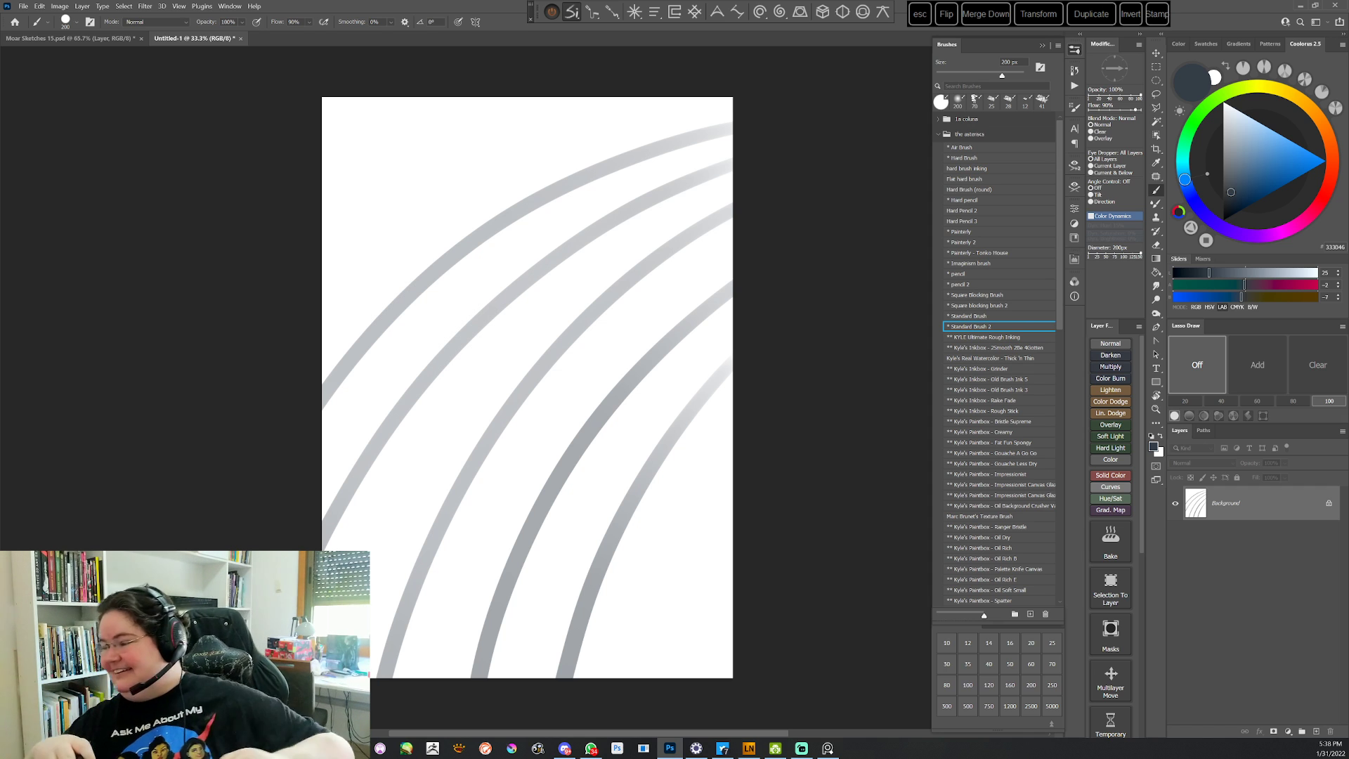
left_click(241, 39)
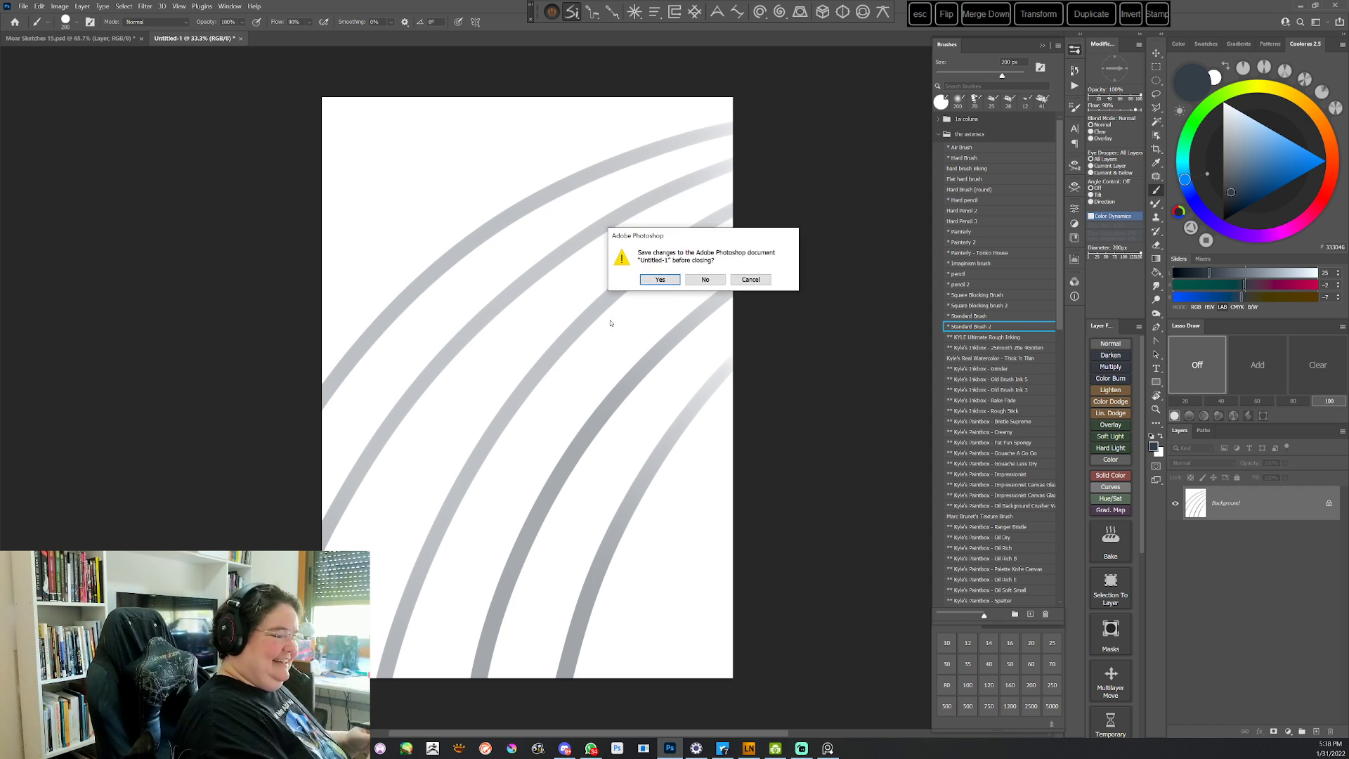
left_click(698, 277)
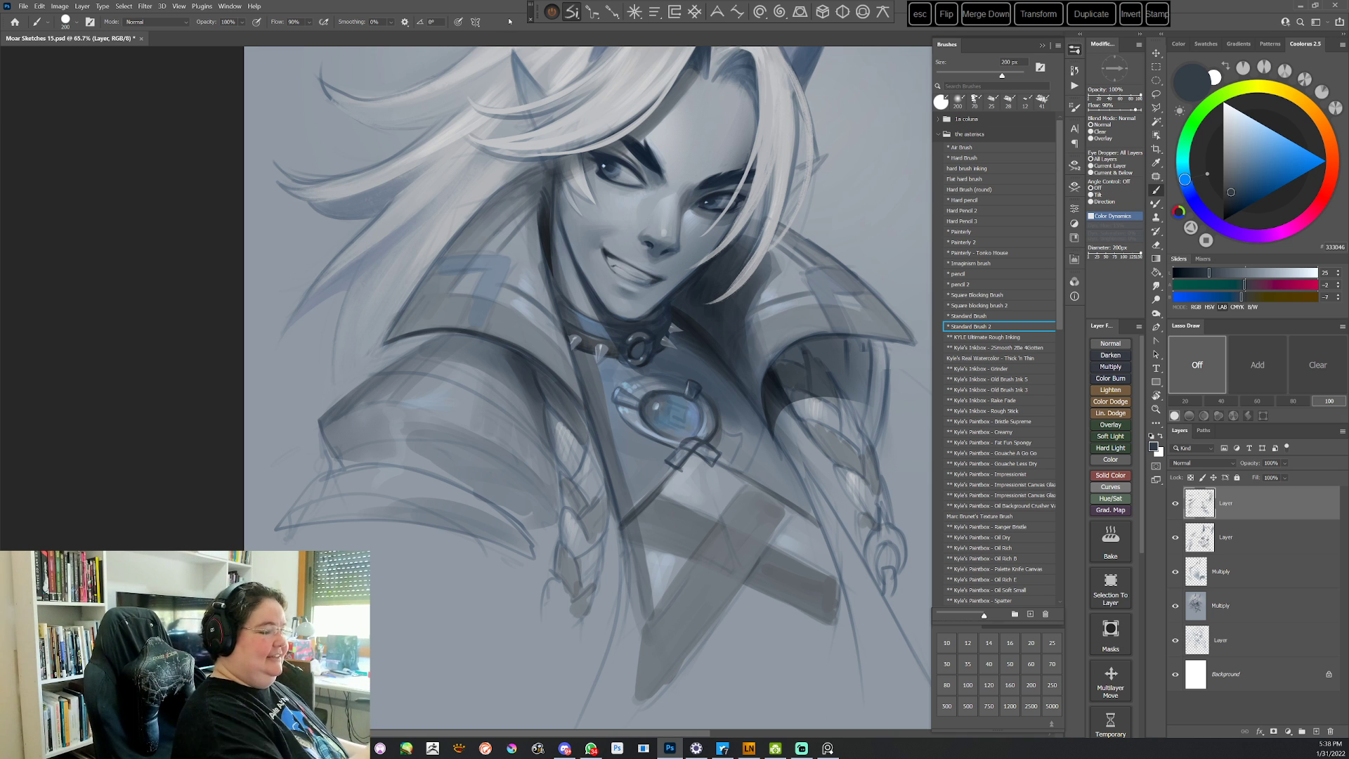
Lasso the narrow gap under the upper sleeve section's outer corner and shade it with near-black navy using the Air Brush at 200 px
scroll(793, 492, "up", 2)
key("l")
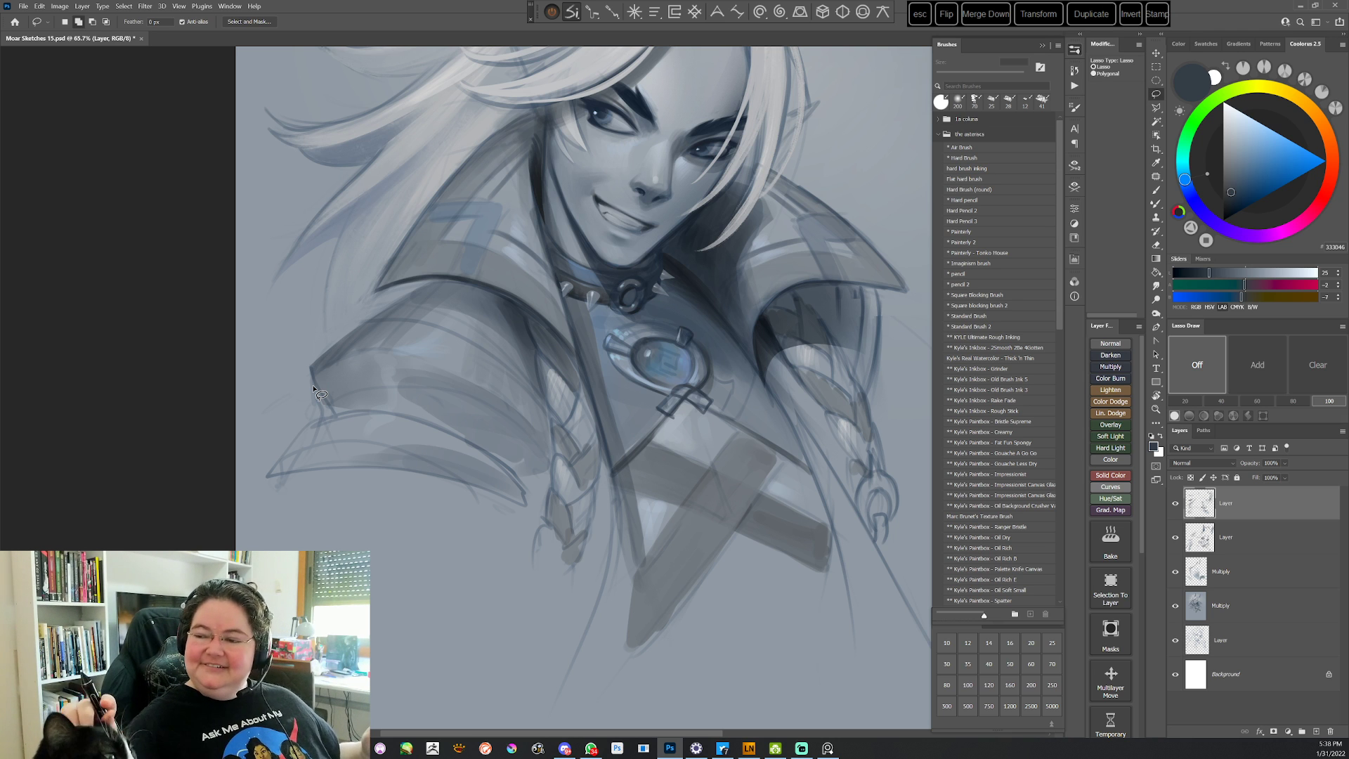
mouse_move(314, 389)
left_mouse_down()
mouse_move(316, 415)
mouse_move(418, 398)
mouse_move(310, 426)
left_mouse_up()
key("b")
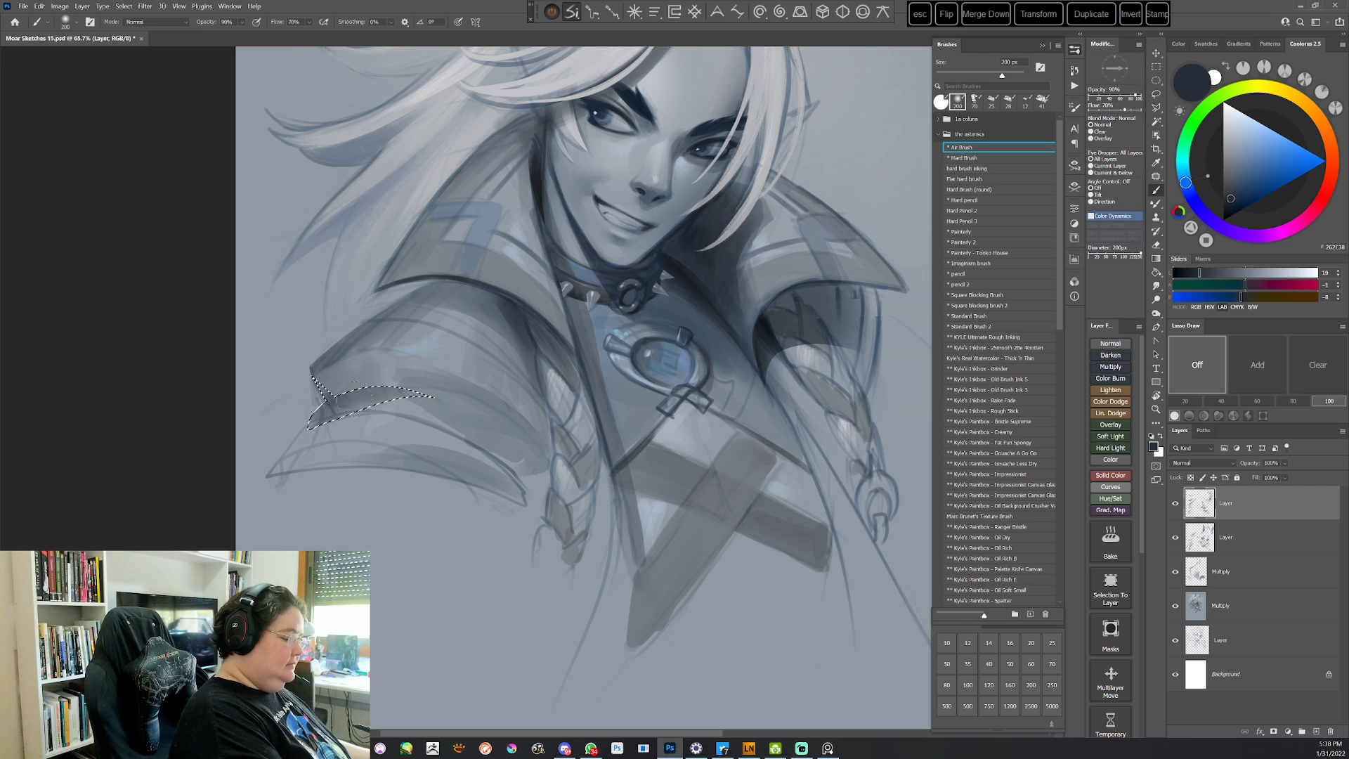
Lasso the lowest sleeve band, shade it with the same near-black navy using the Air Brush at 200 px, and deselect
key("r")
mouse_move(274, 512)
left_mouse_down()
mouse_move(741, 423)
mouse_move(713, 319)
left_mouse_up()
left_click_drag(464, 595, 485, 518)
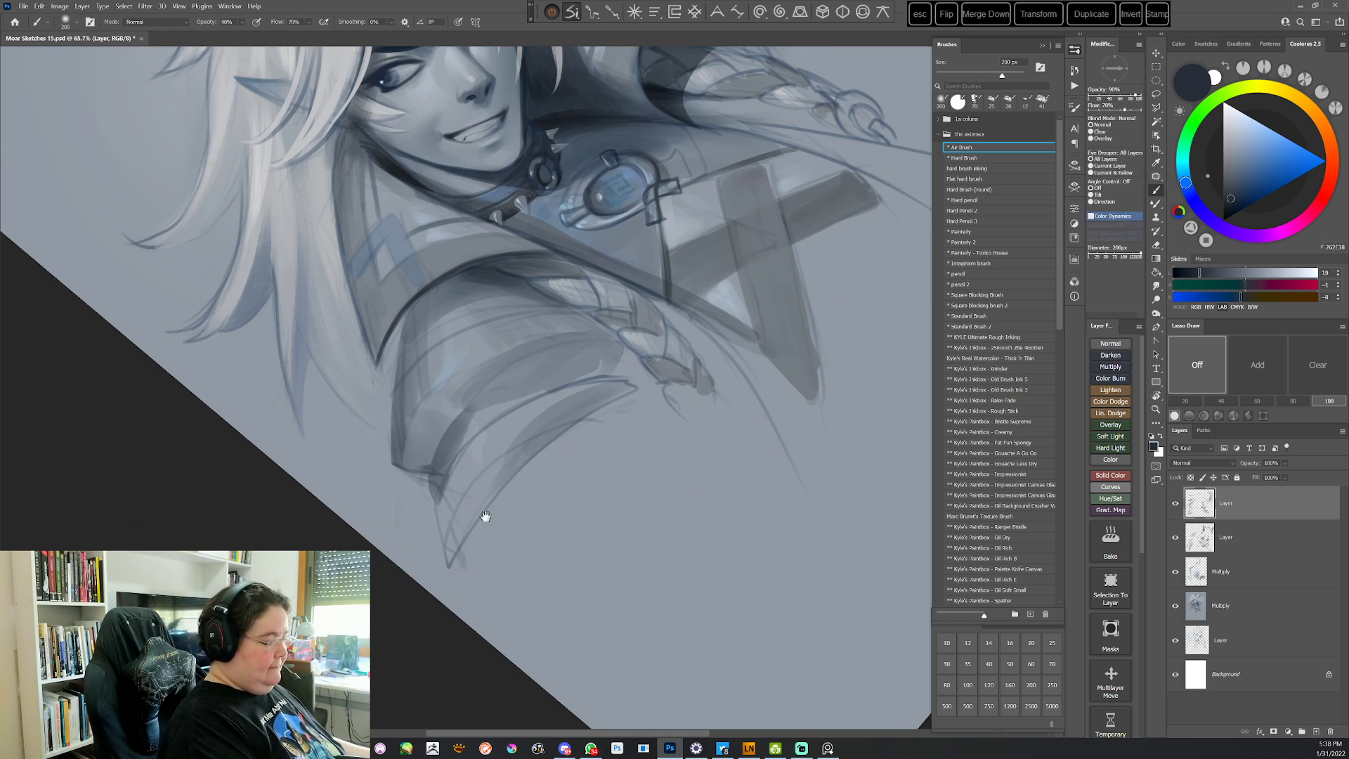
key("l")
mouse_move(538, 419)
left_mouse_down()
mouse_move(488, 462)
mouse_move(452, 562)
mouse_move(491, 467)
left_mouse_up()
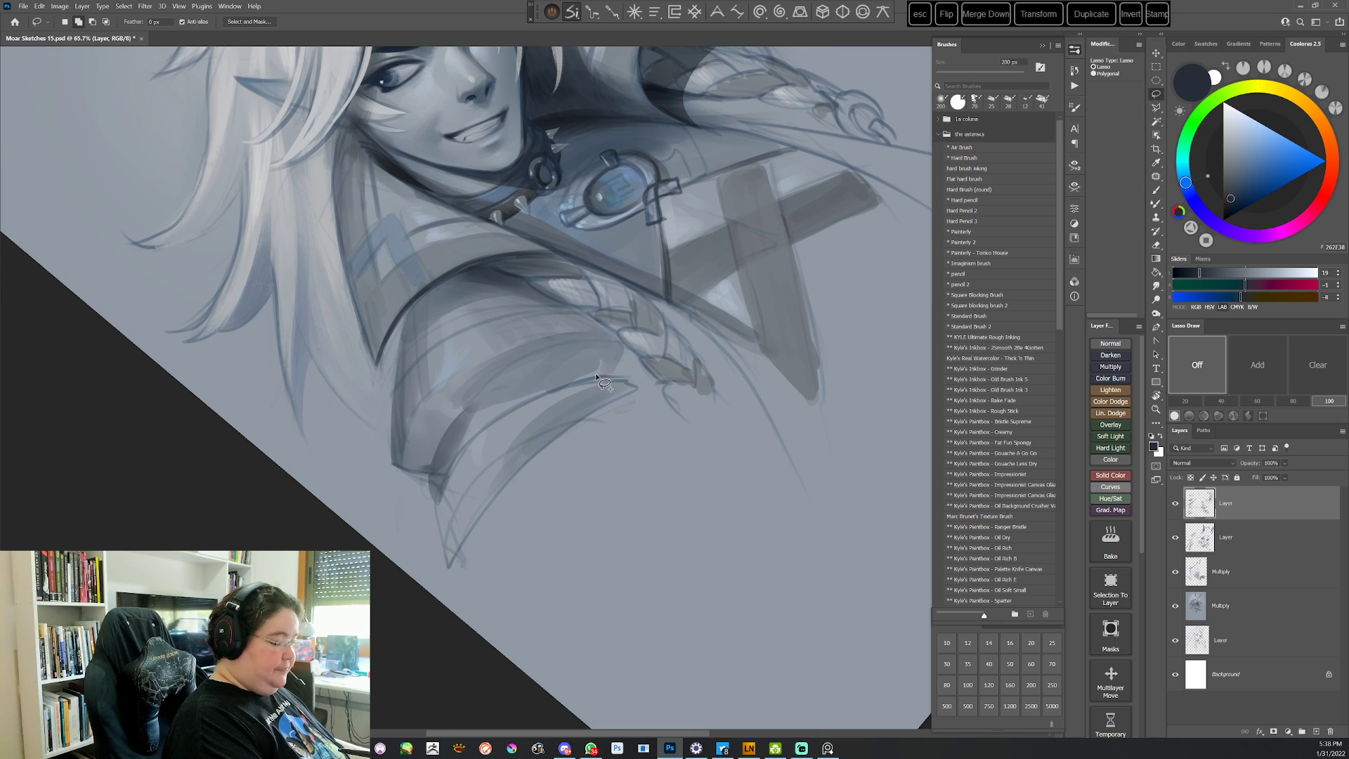
key("b")
left_click_drag(455, 576, 555, 414)
key("ctrl+d")
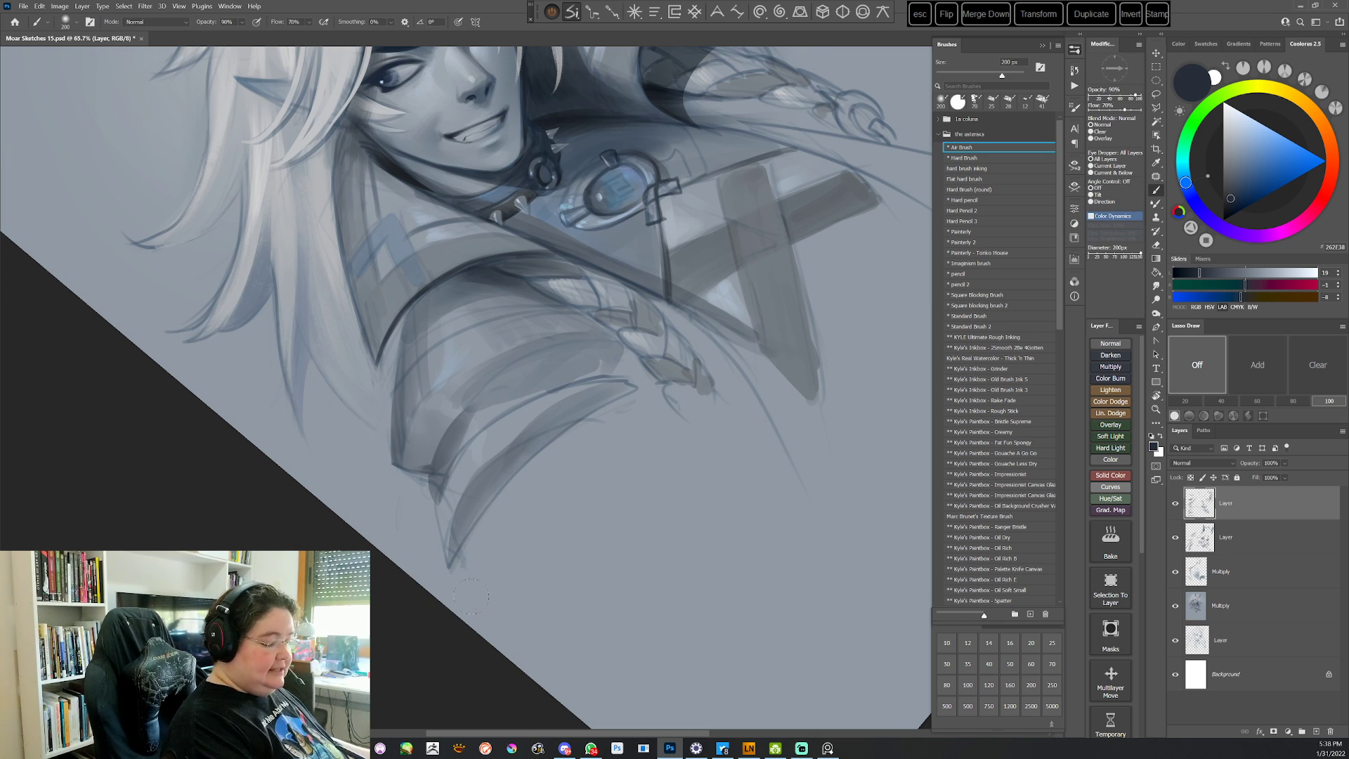
key("Escape")
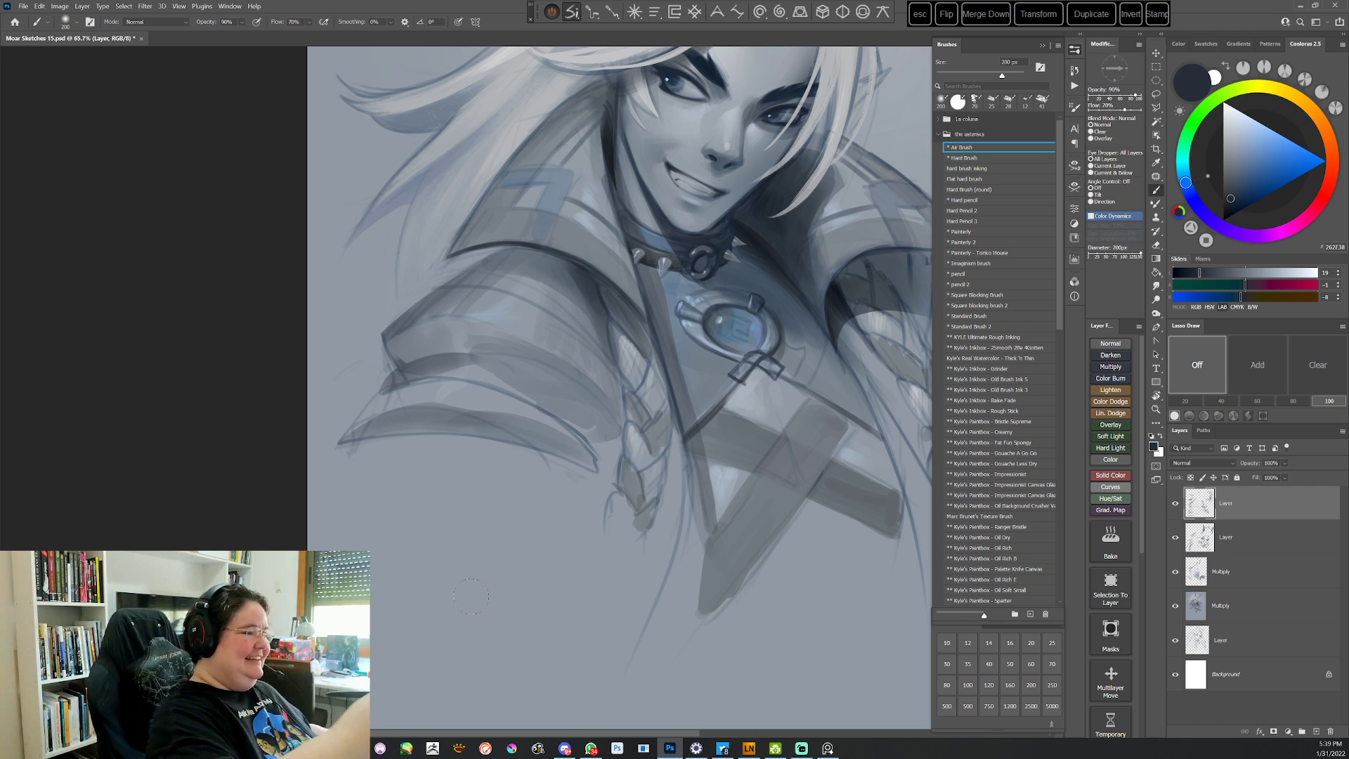
Lasso a fold on the upper sleeve section, lighten it with a sampled light grey-blue using the Air Brush at 200 px, and deselect
left_click_drag(664, 410, 690, 390)
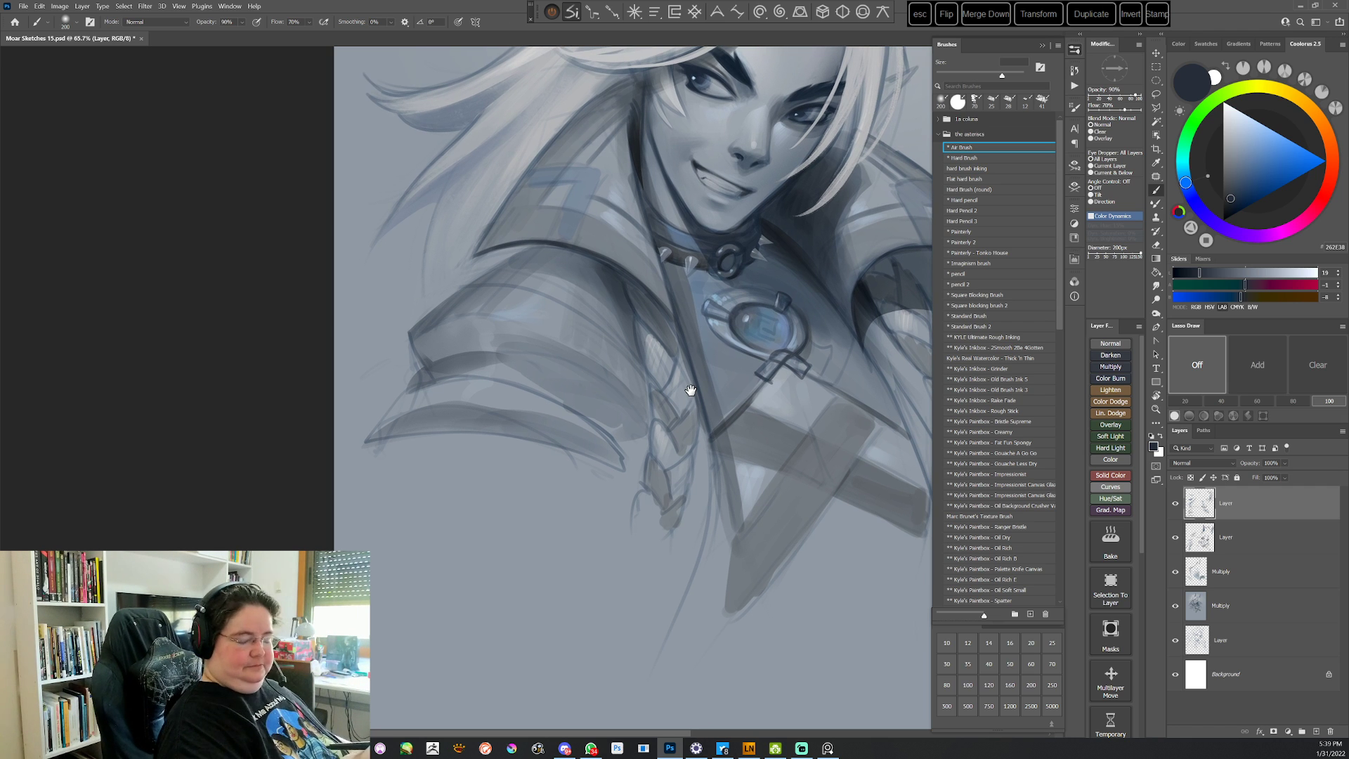
key("l")
left_click_drag(513, 325, 466, 310)
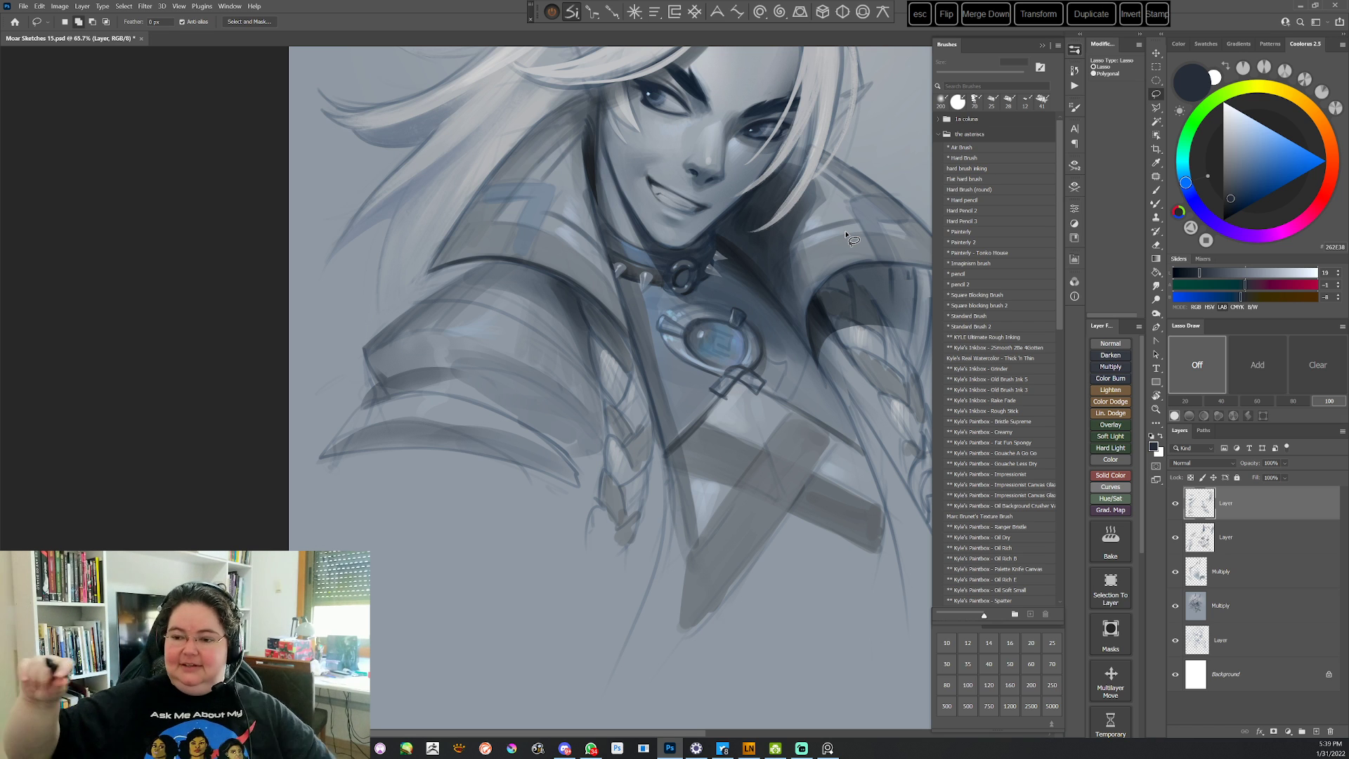
left_click_drag(579, 350, 604, 317)
mouse_move(442, 307)
left_mouse_down()
mouse_move(468, 311)
mouse_move(449, 330)
mouse_move(518, 336)
mouse_move(485, 313)
mouse_move(520, 283)
left_mouse_up()
left_click(978, 149)
left_click(483, 304, "alt")
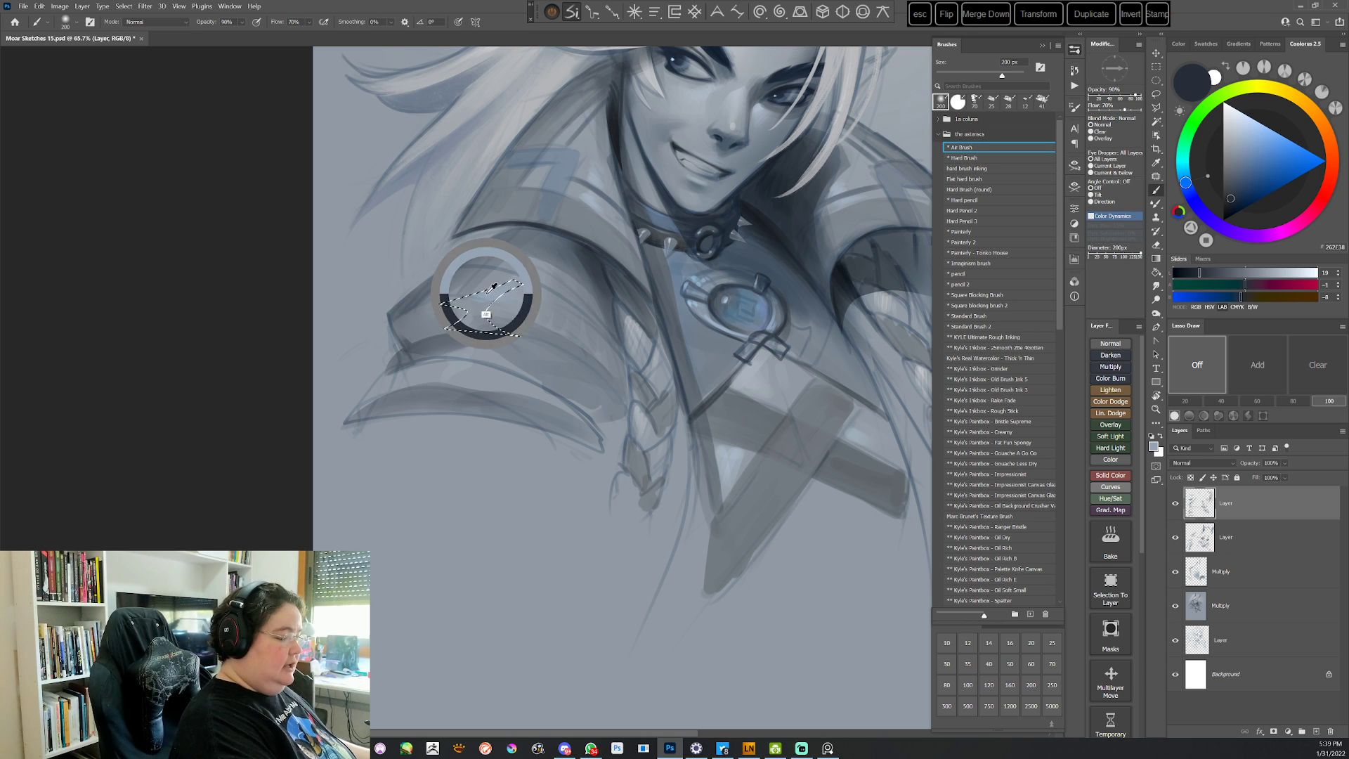
key("ctrl+d")
Lasso another small area of the upper sleeve fold and brighten it with a sampled pale blue using the Air Brush
key("l")
mouse_move(482, 345)
left_mouse_down()
mouse_move(408, 378)
mouse_move(471, 386)
mouse_move(484, 344)
left_mouse_up()
key("b")
left_click(474, 320, "alt")
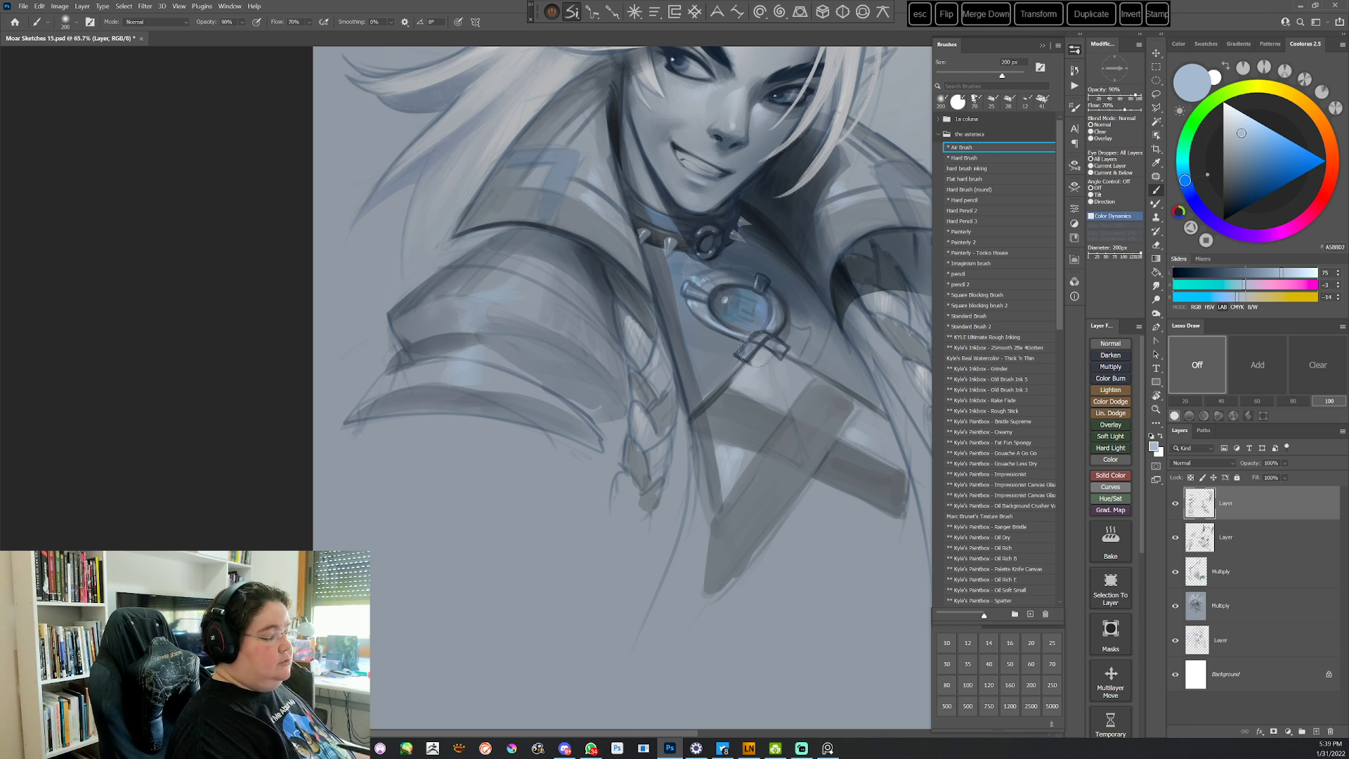
key("r")
left_click_drag(472, 325, 692, 520)
key("Escape")
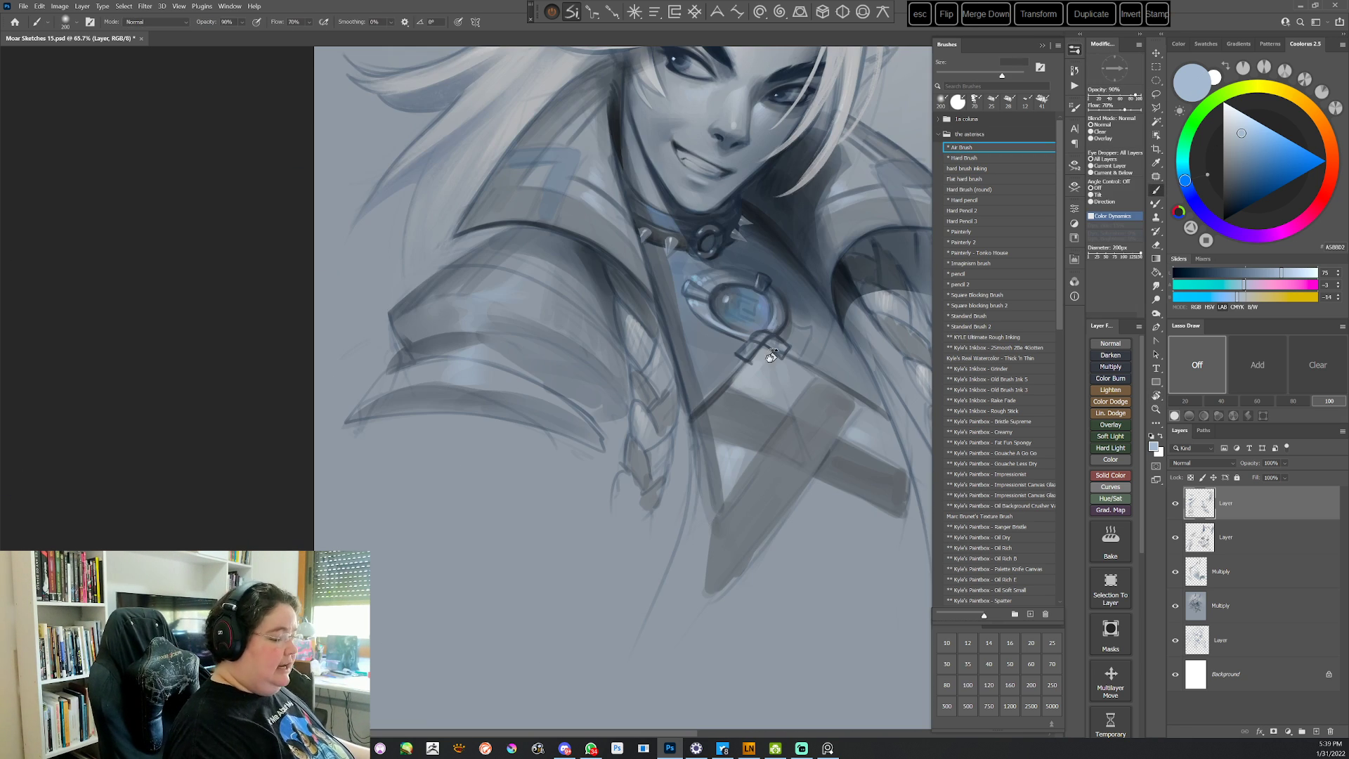
Lasso the upper sleeve's inner edge beside the braid, shade it with a sampled dark navy using the Air Brush at 200 px, and deselect
key("r")
left_click_drag(768, 353, 728, 527)
key("l")
mouse_move(588, 253)
left_mouse_down()
mouse_move(632, 312)
mouse_move(633, 404)
mouse_move(581, 465)
mouse_move(622, 449)
mouse_move(680, 331)
mouse_move(597, 257)
left_mouse_up()
left_click(977, 148)
left_click(659, 338, "alt")
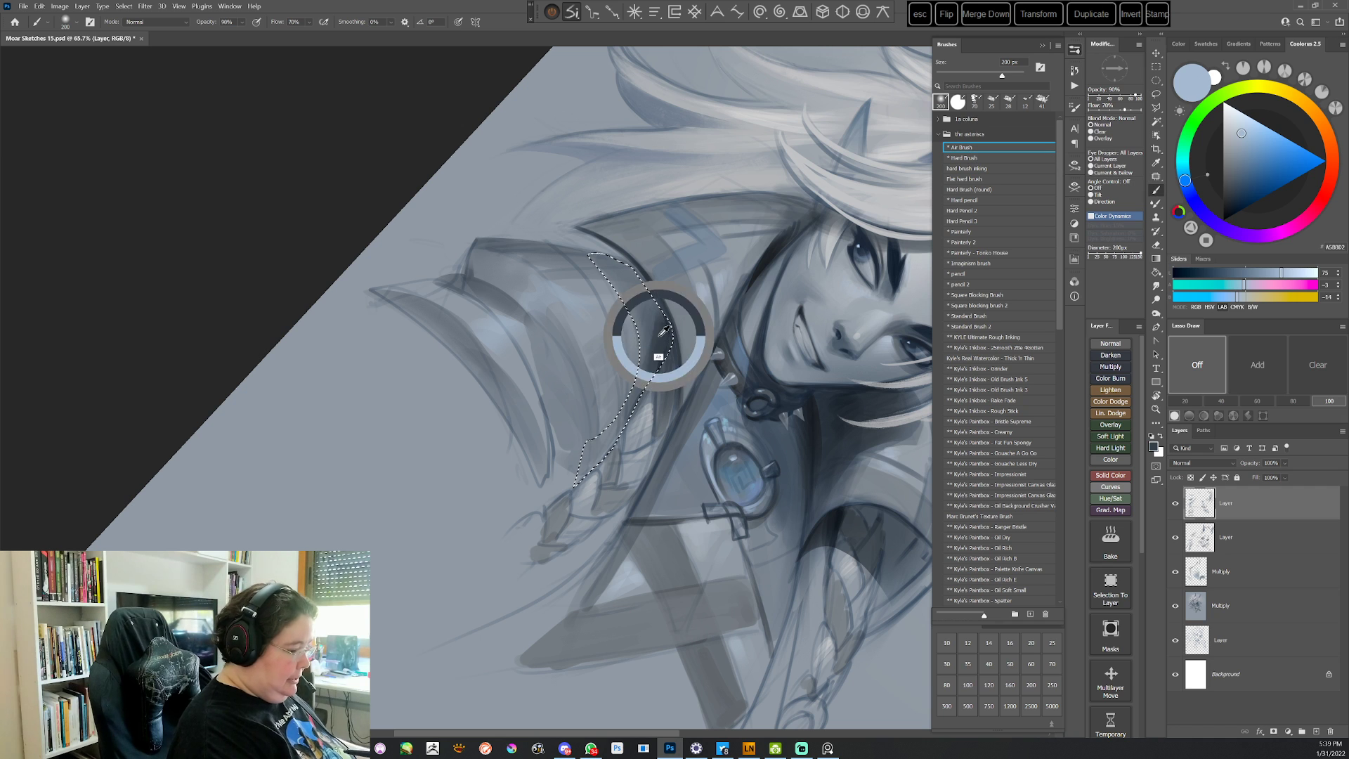
mouse_move(649, 372)
left_mouse_down()
mouse_move(619, 284)
mouse_move(619, 409)
mouse_move(594, 453)
mouse_move(588, 548)
left_mouse_up()
key("ctrl+d")
key("Escape")
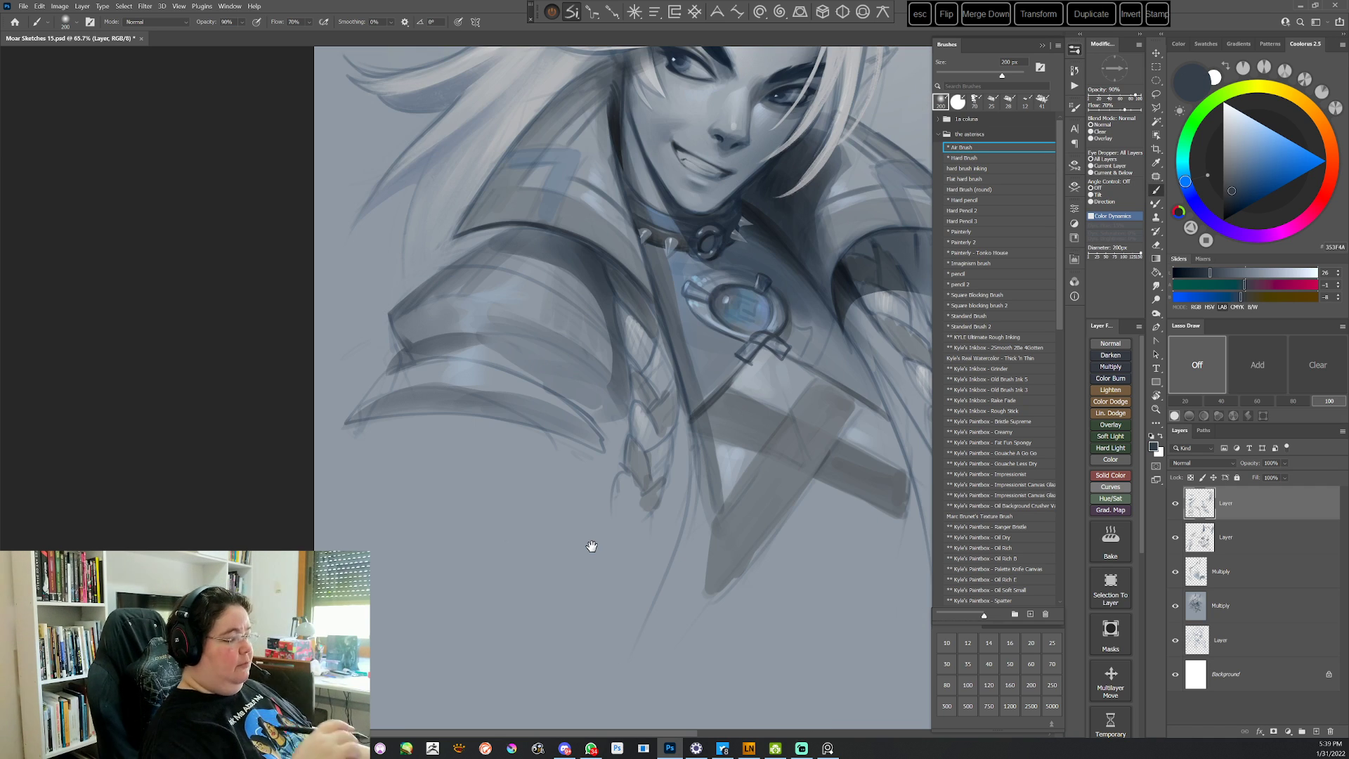
Switch to Standard Brush 2 at 21 px and paint sampled dark navy into the shadow under the collar, above the braid with the ring
left_click_drag(673, 503, 569, 548)
left_click_drag(692, 472, 629, 461)
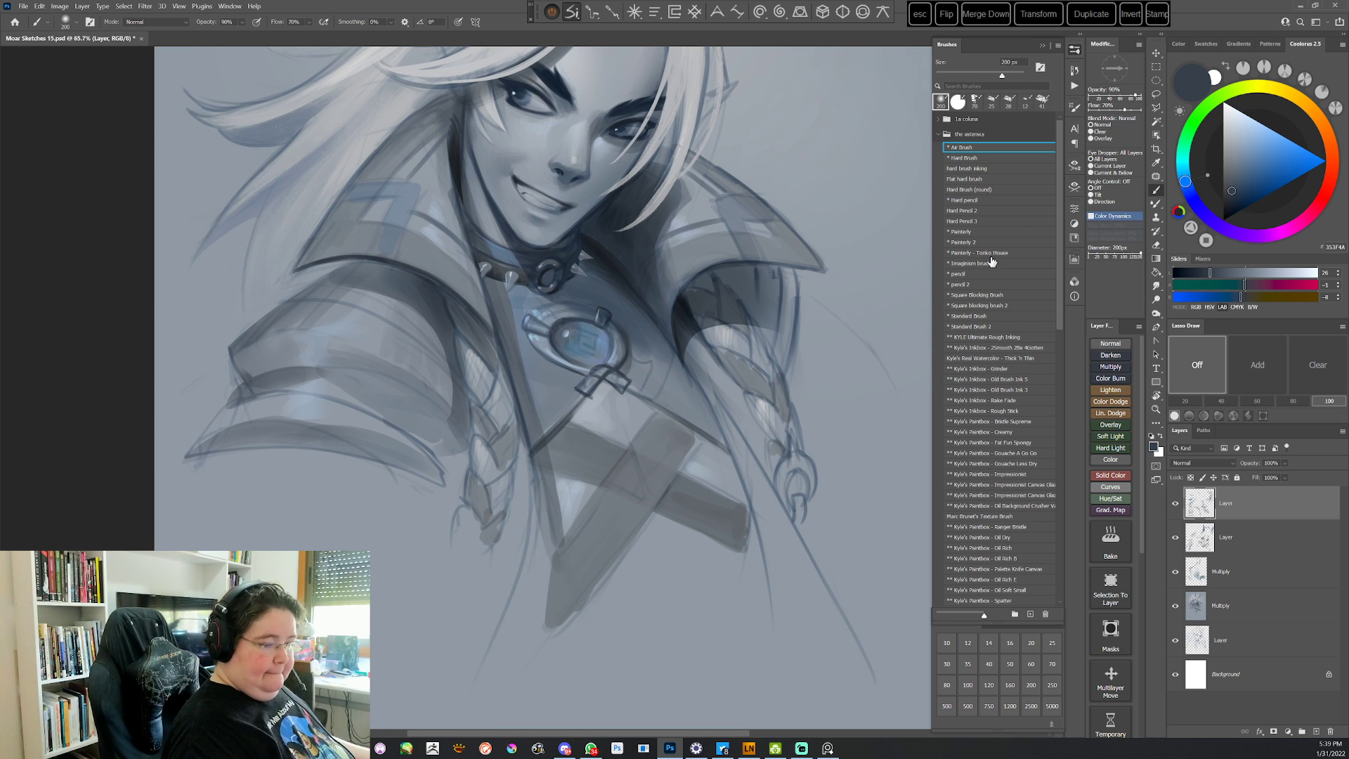
left_click(977, 327)
key("r")
mouse_move(778, 389)
left_mouse_down()
mouse_move(726, 220)
mouse_move(745, 310)
mouse_move(718, 244)
left_mouse_up()
key("r")
key("b")
right_click(664, 237)
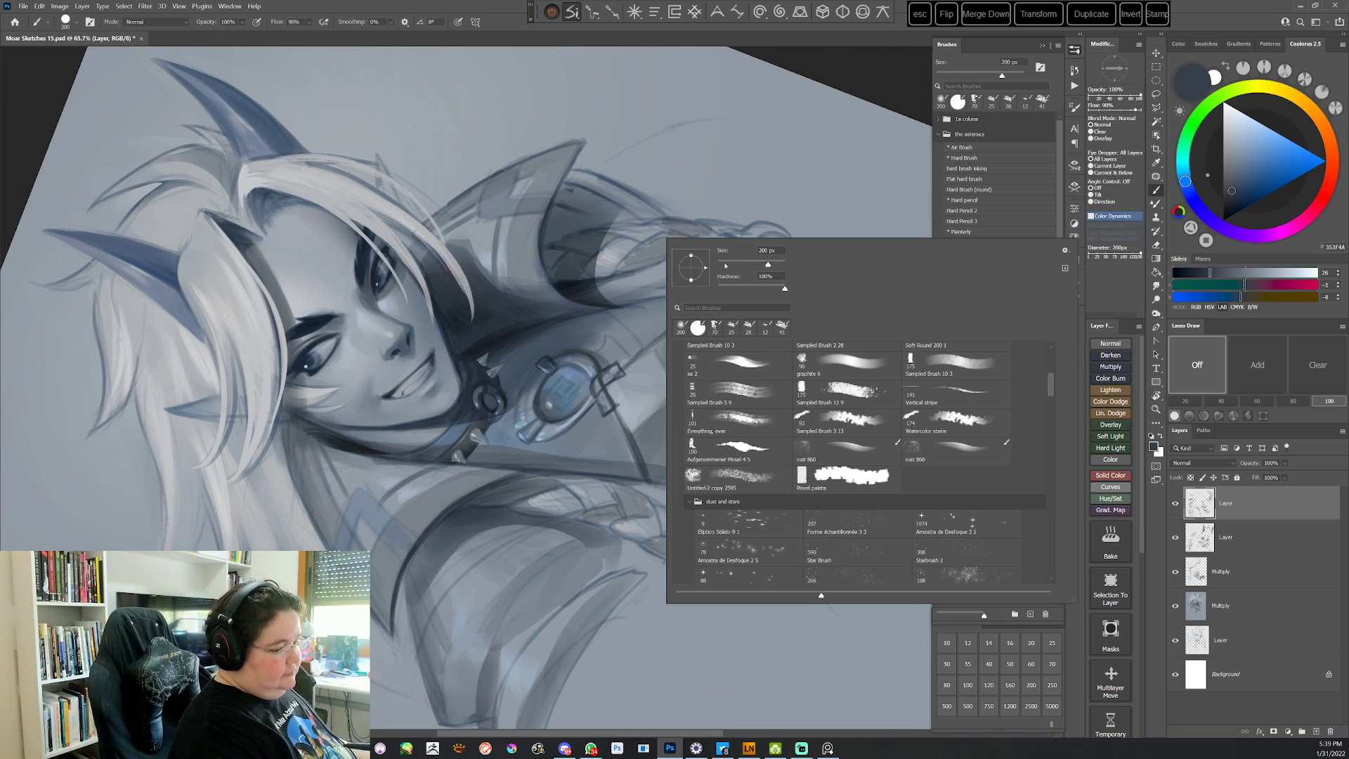
left_click(723, 265)
left_click(560, 271, "alt")
left_click_drag(564, 267, 567, 256)
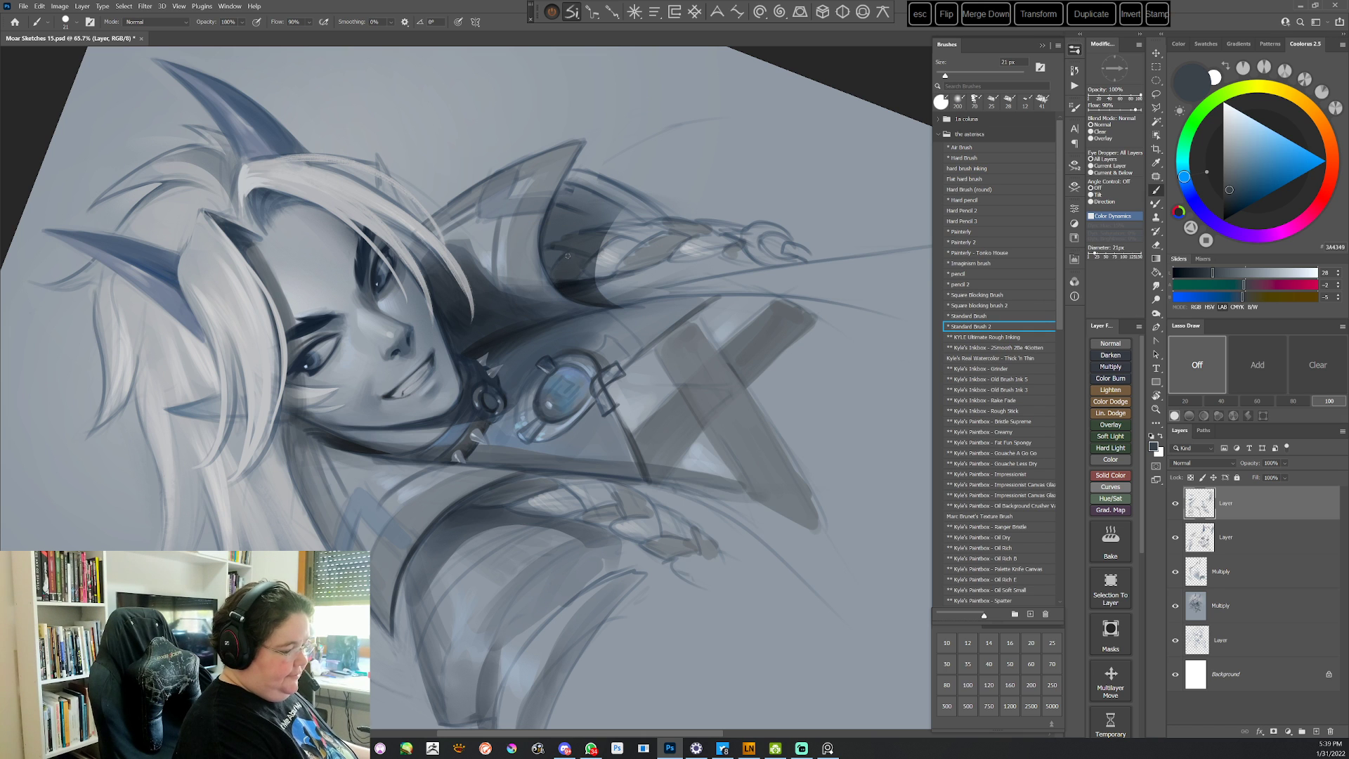
Refine the shadow shapes around the top of the ringed braid with sampled dark navy and mid grey-blue tones
mouse_move(627, 194)
left_mouse_down()
mouse_move(666, 518)
mouse_move(612, 482)
left_mouse_up()
key("b")
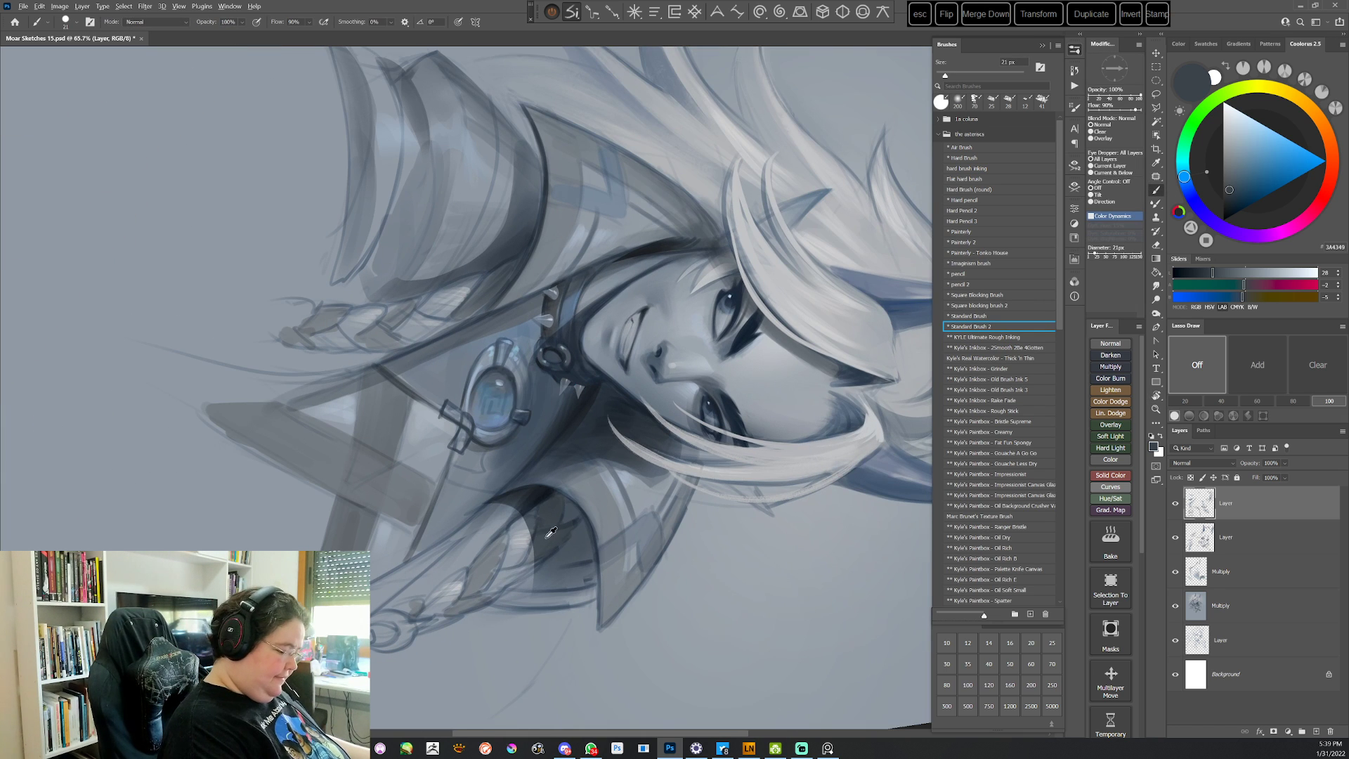
left_click(547, 539, "alt")
left_click(582, 515, "alt")
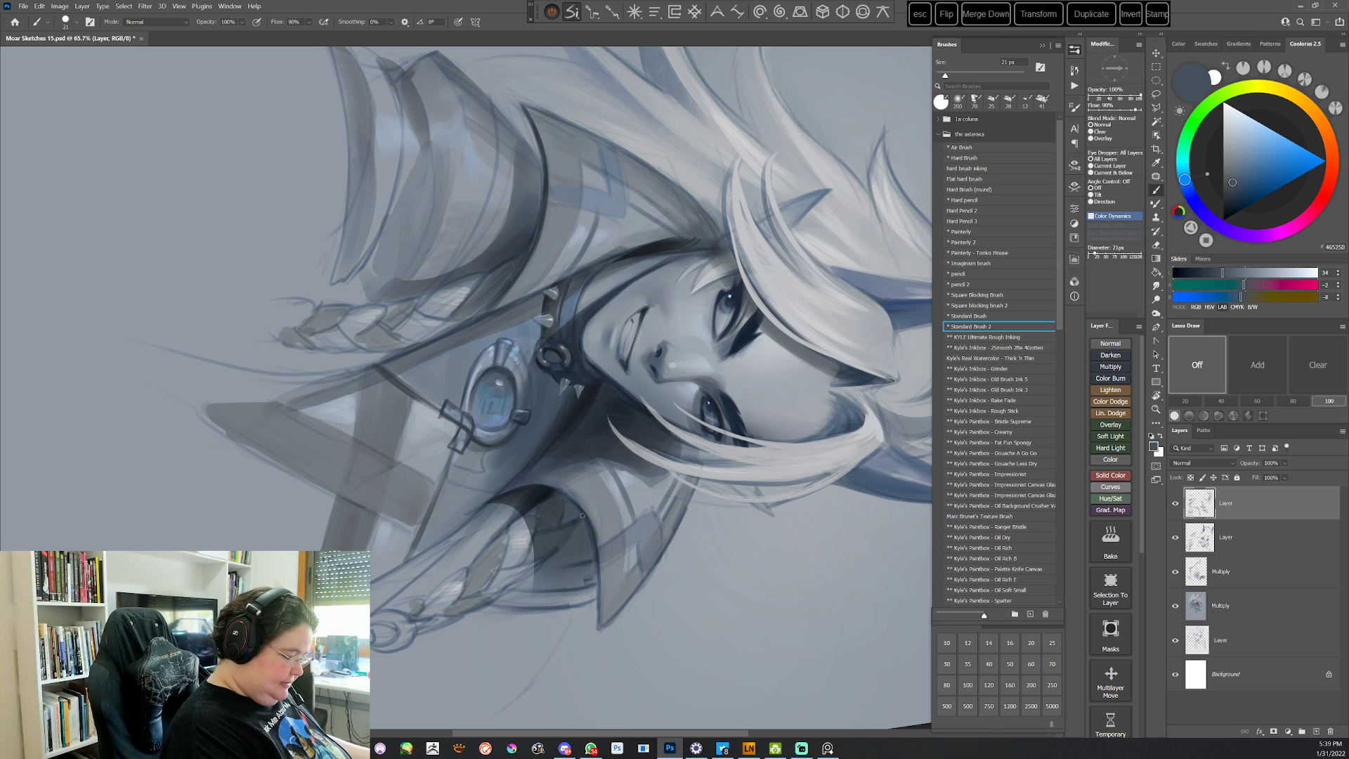
left_click(552, 508, "alt")
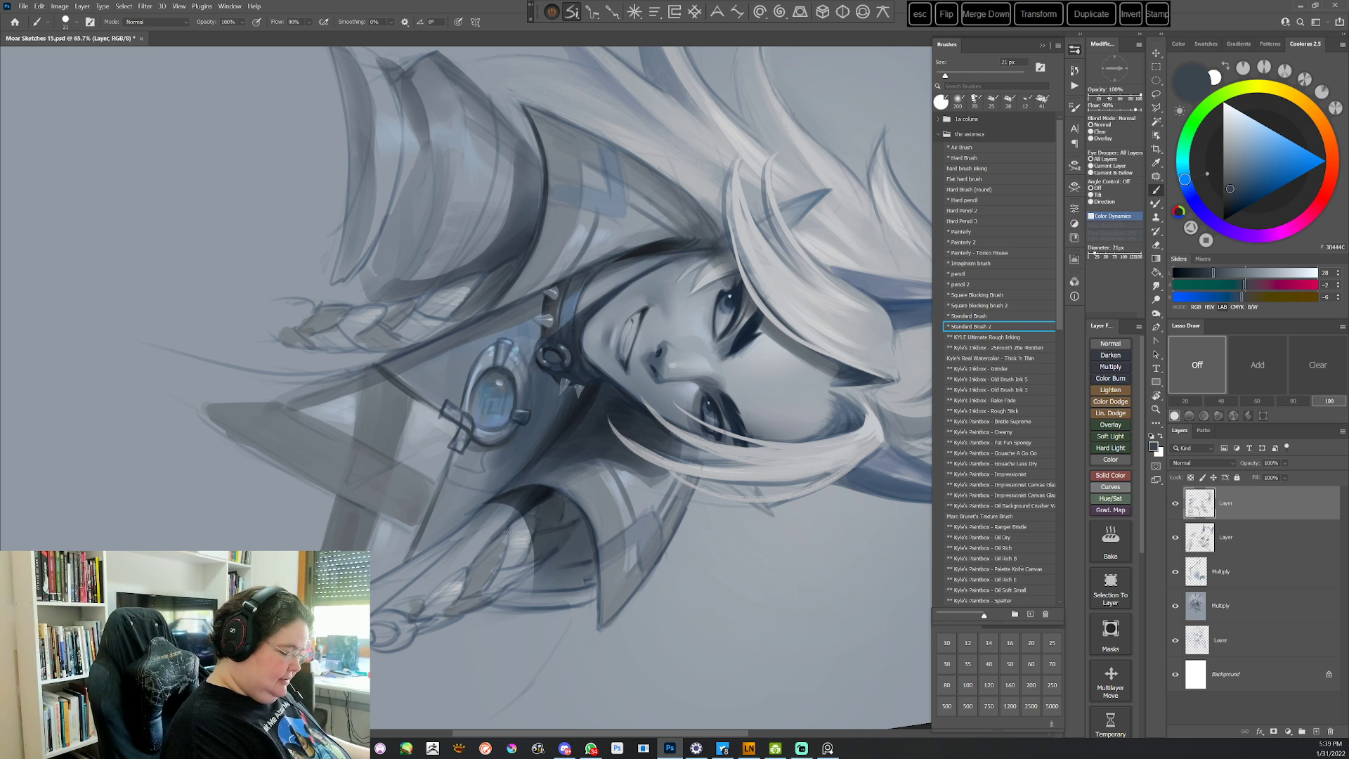
left_click(511, 535, "alt")
left_click(502, 547, "alt")
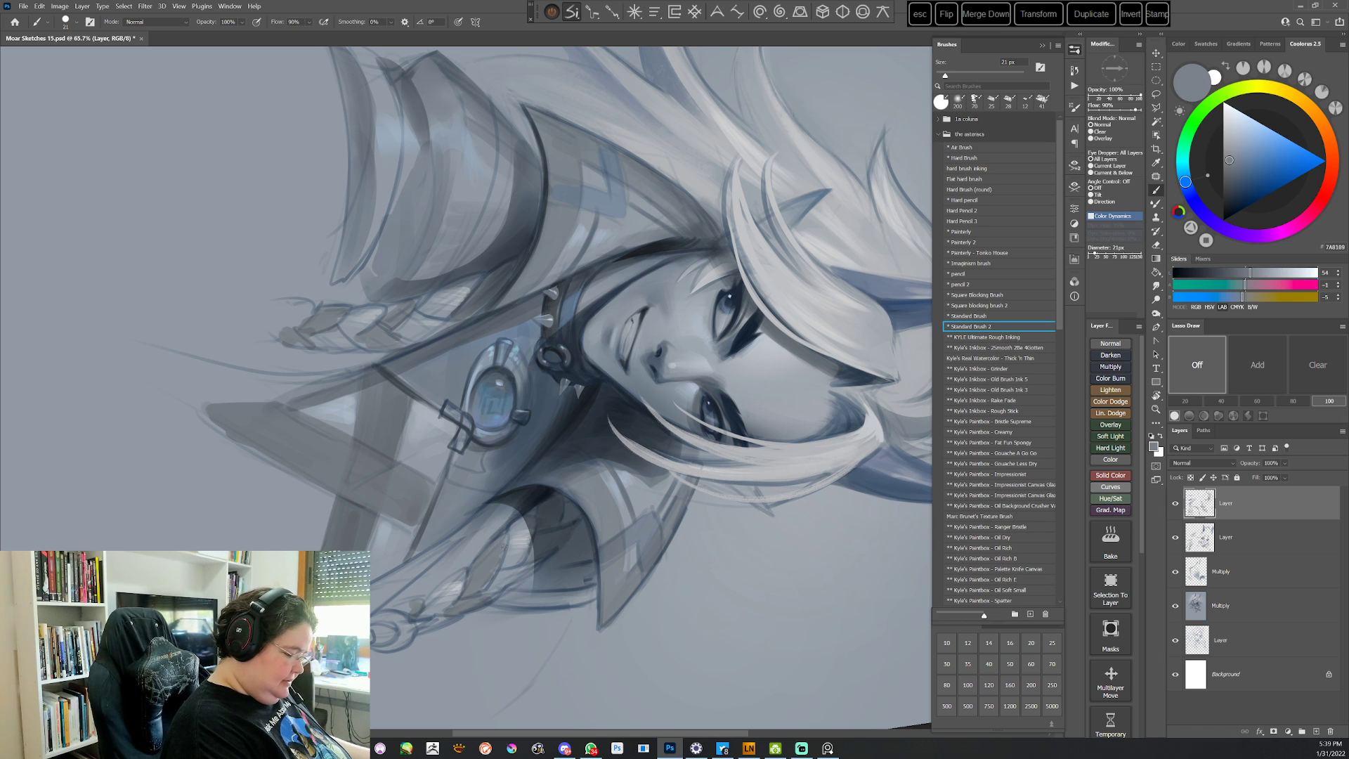
Paint the upper strands of the ringed braid with sampled light greys using Standard Brush 2 at 21 px
key("r")
left_click_drag(594, 404, 624, 490)
left_click_drag(746, 399, 741, 313)
key("b")
left_click(531, 235, "alt")
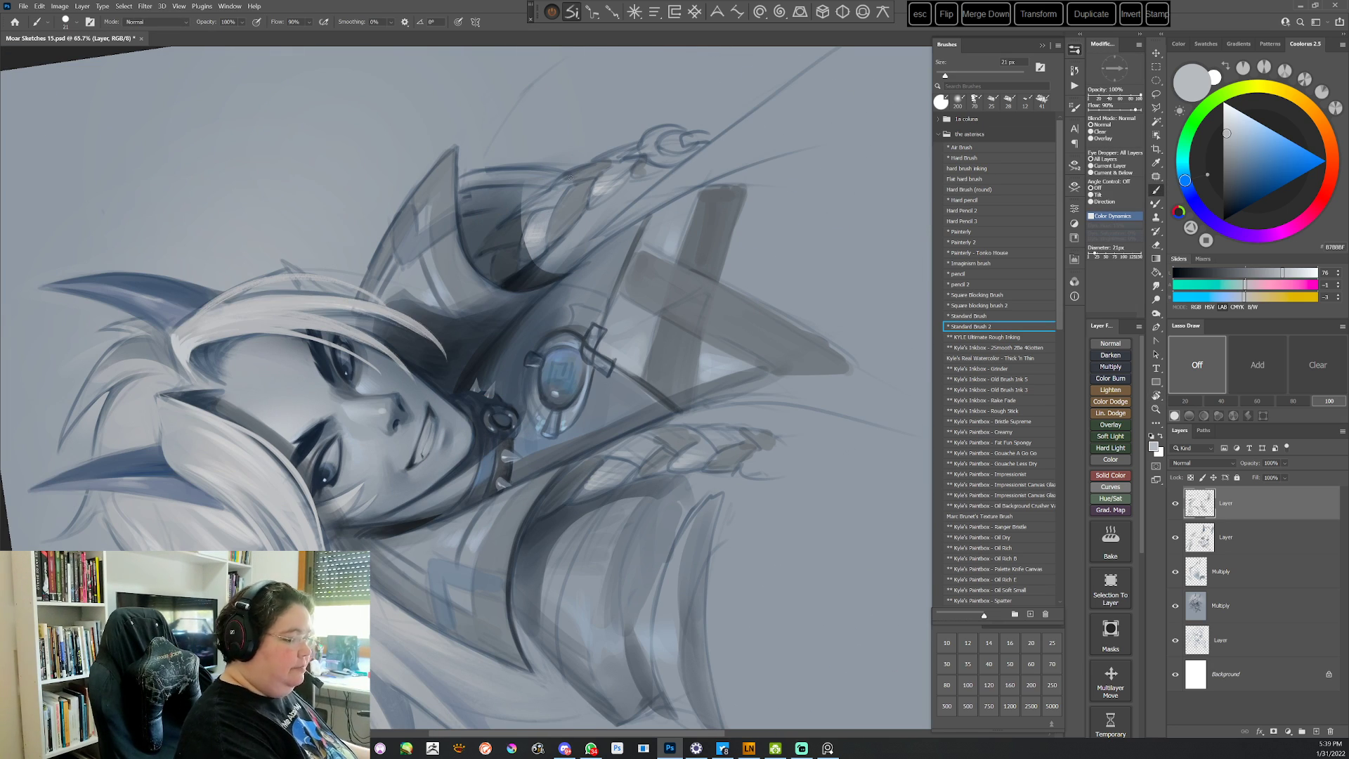
left_click(602, 179, "alt")
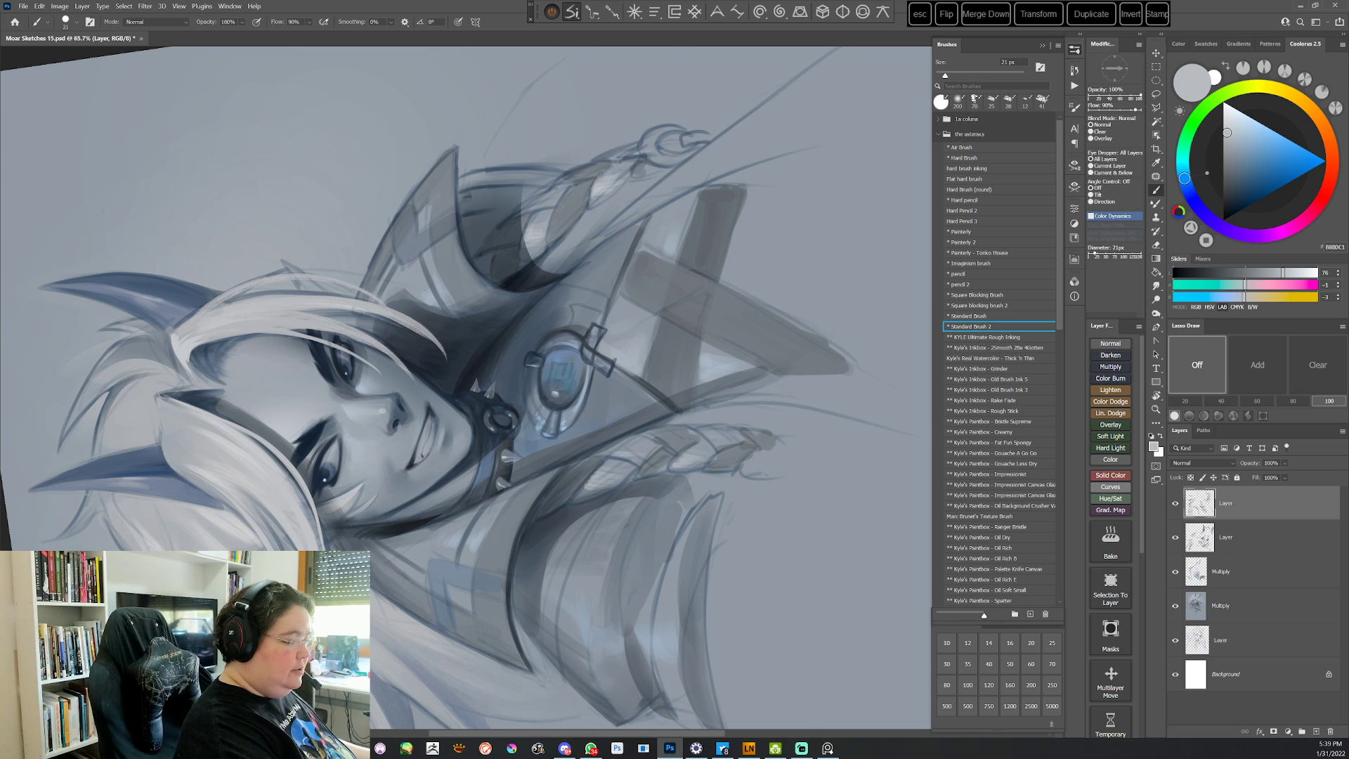
key("Escape")
left_click_drag(752, 505, 740, 463)
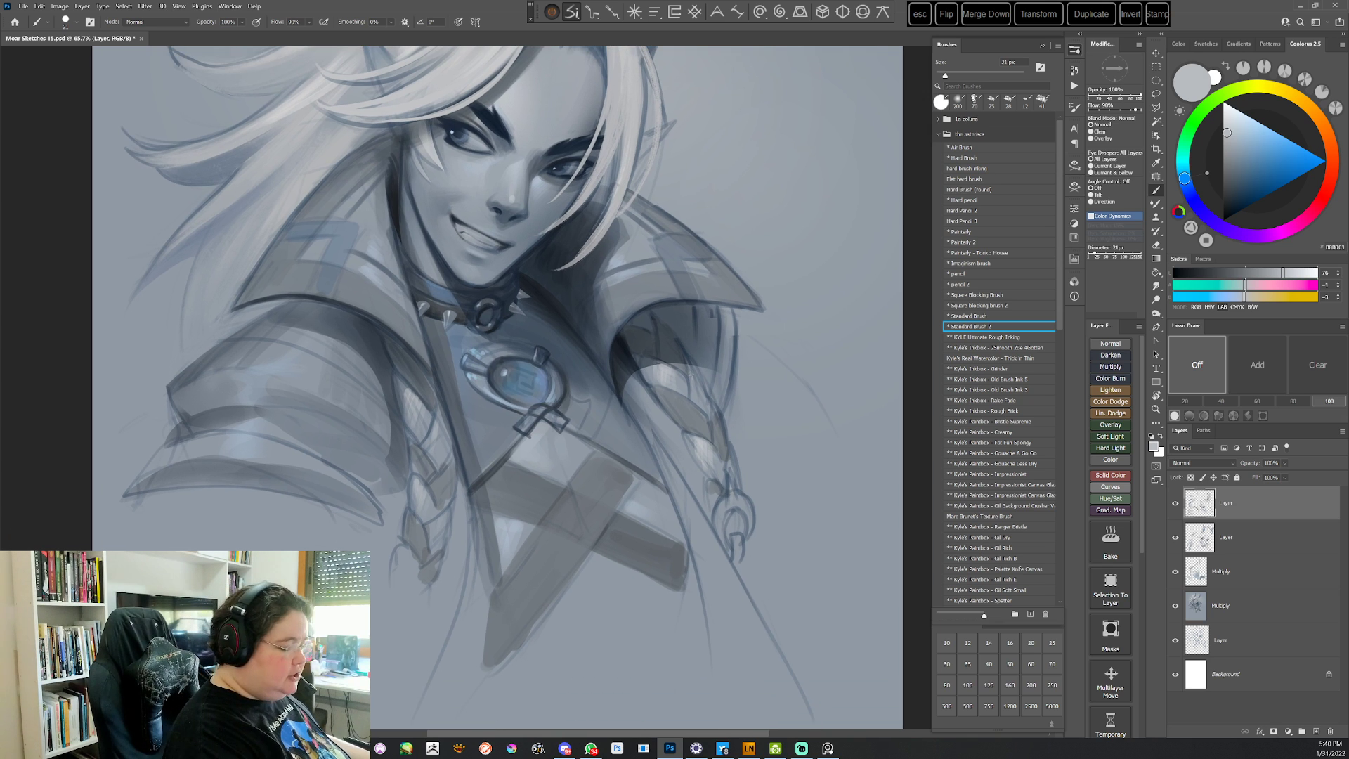
Define the lower strands of the ringed braid with sampled mid grey-blue and light grey using Standard Brush 2 at 21 px
left_click_drag(688, 372, 690, 390)
mouse_move(690, 370)
left_mouse_down()
mouse_move(694, 397)
mouse_move(798, 467)
mouse_move(791, 485)
left_mouse_up()
key("r")
left_click_drag(784, 500, 795, 447)
key("r")
left_click(654, 438, "alt")
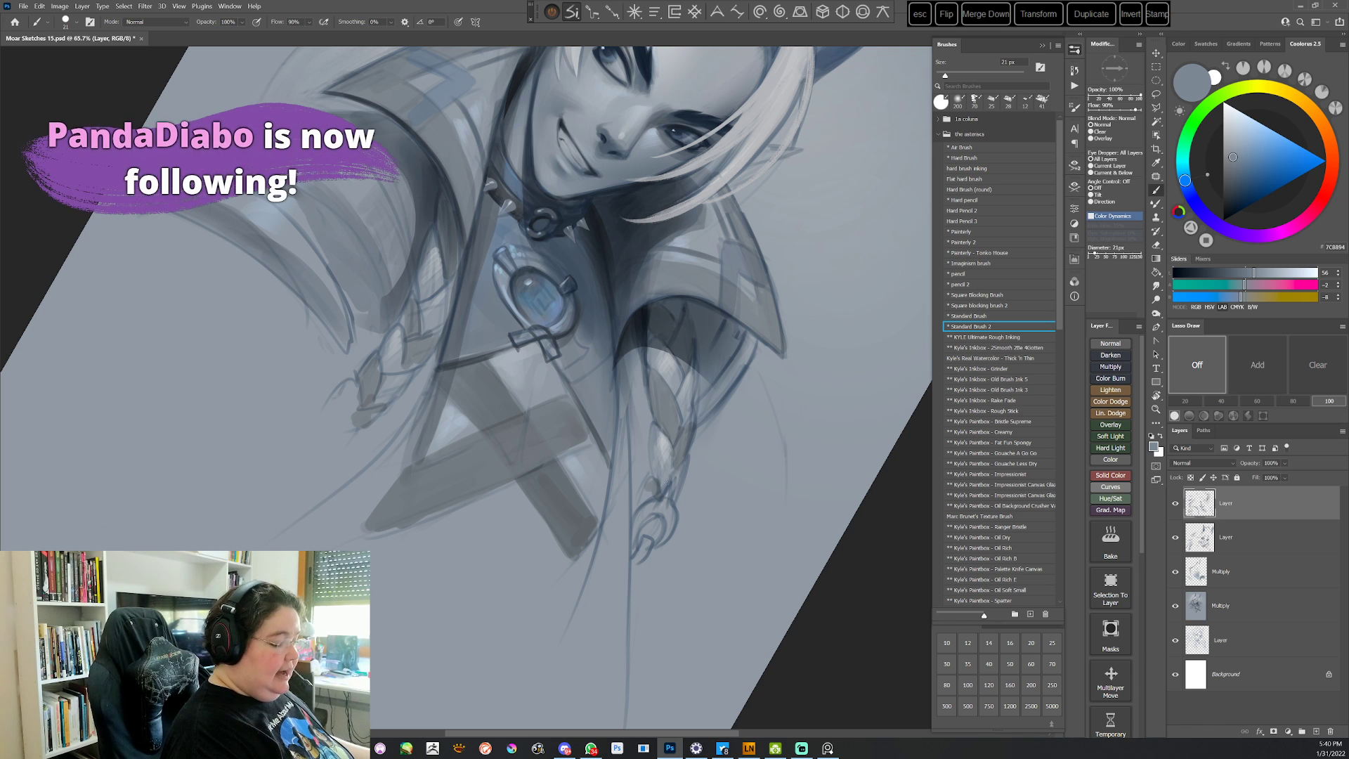
left_click(671, 366, "alt")
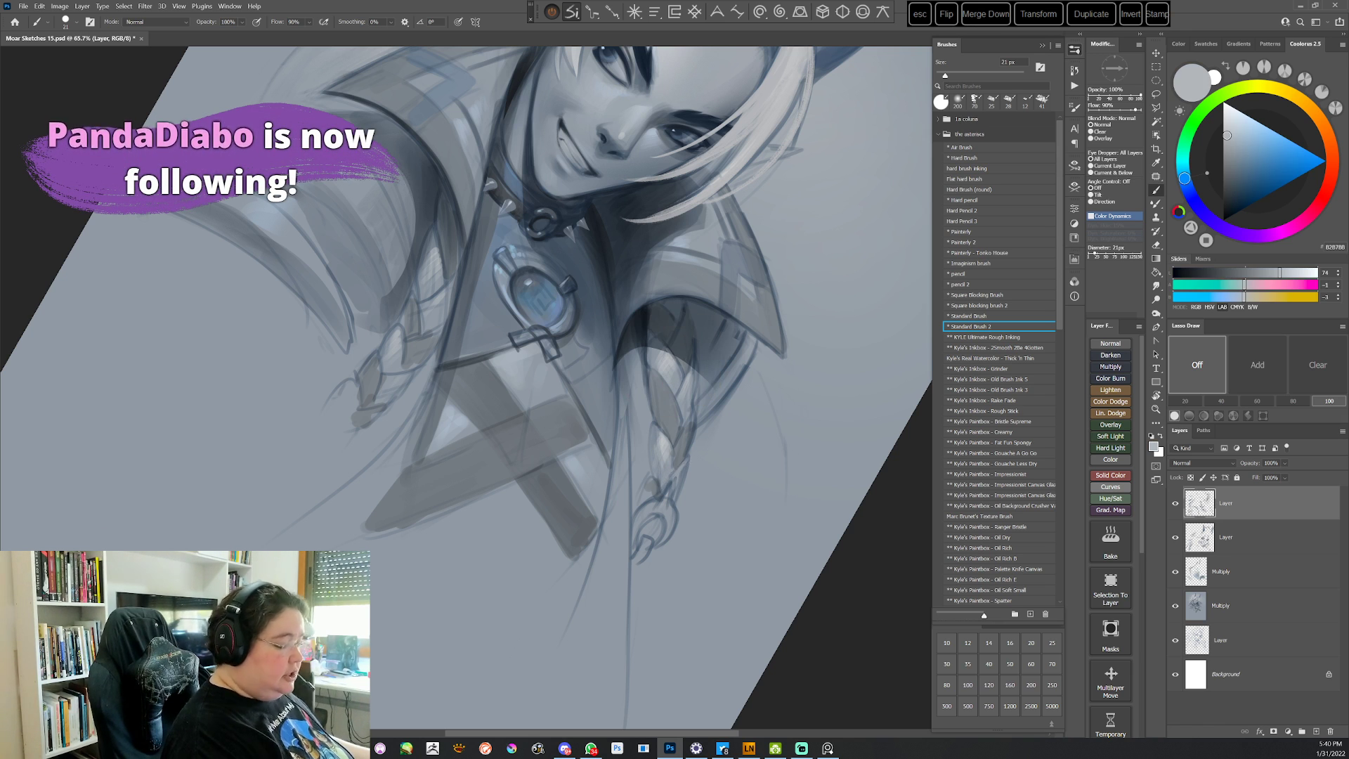
Sample a dark shadow colour from the jacket edge beside the chest pendant for shading with Standard Brush 2
key("r")
left_click_drag(753, 385, 723, 511)
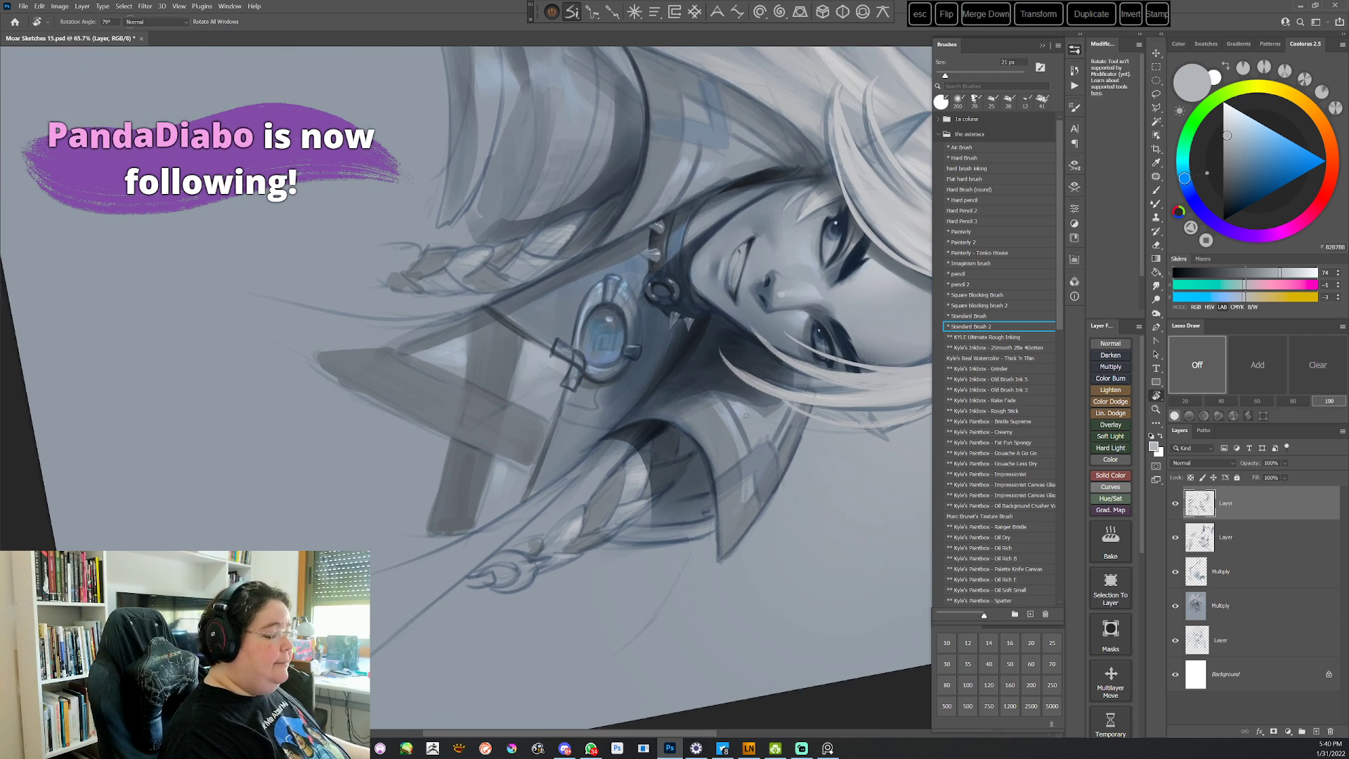
key("Escape")
left_click(588, 271, "alt")
key("r")
left_click_drag(737, 270, 767, 383)
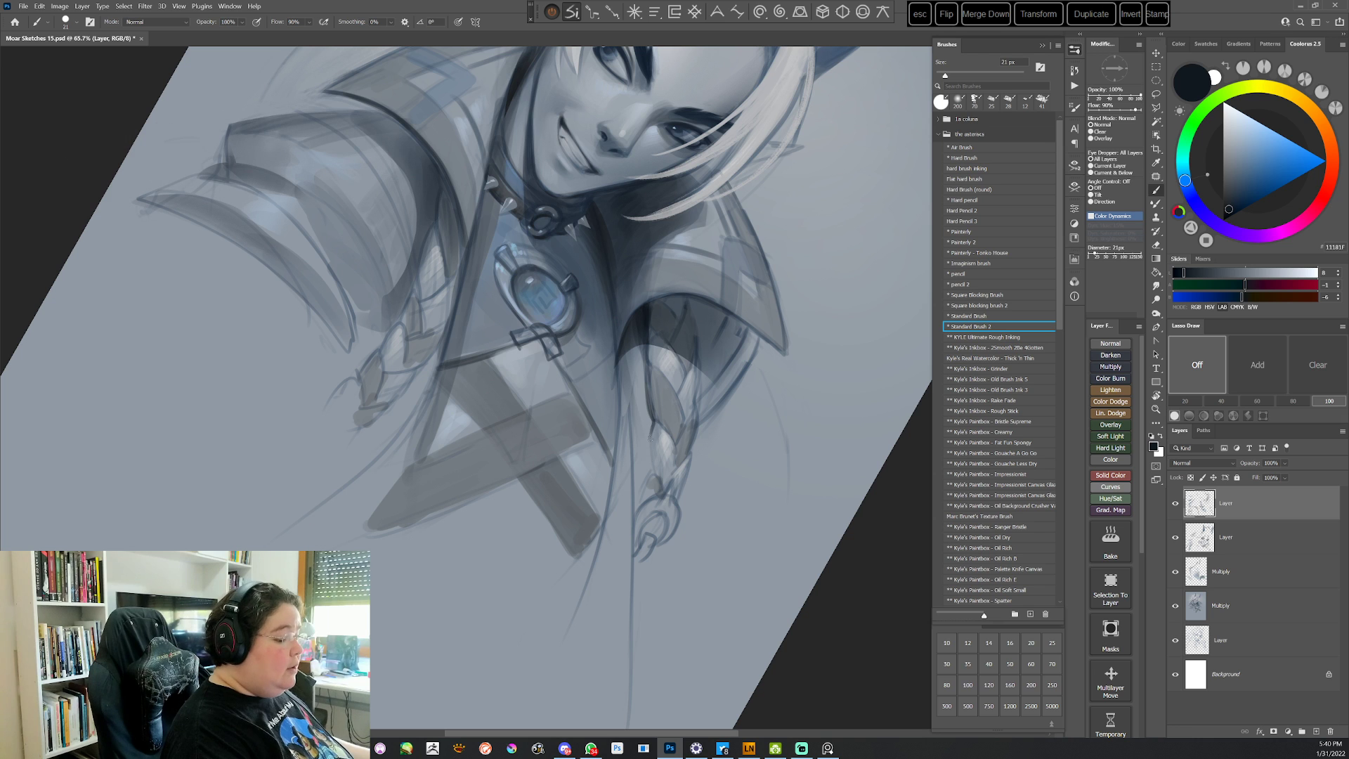
key("Escape")
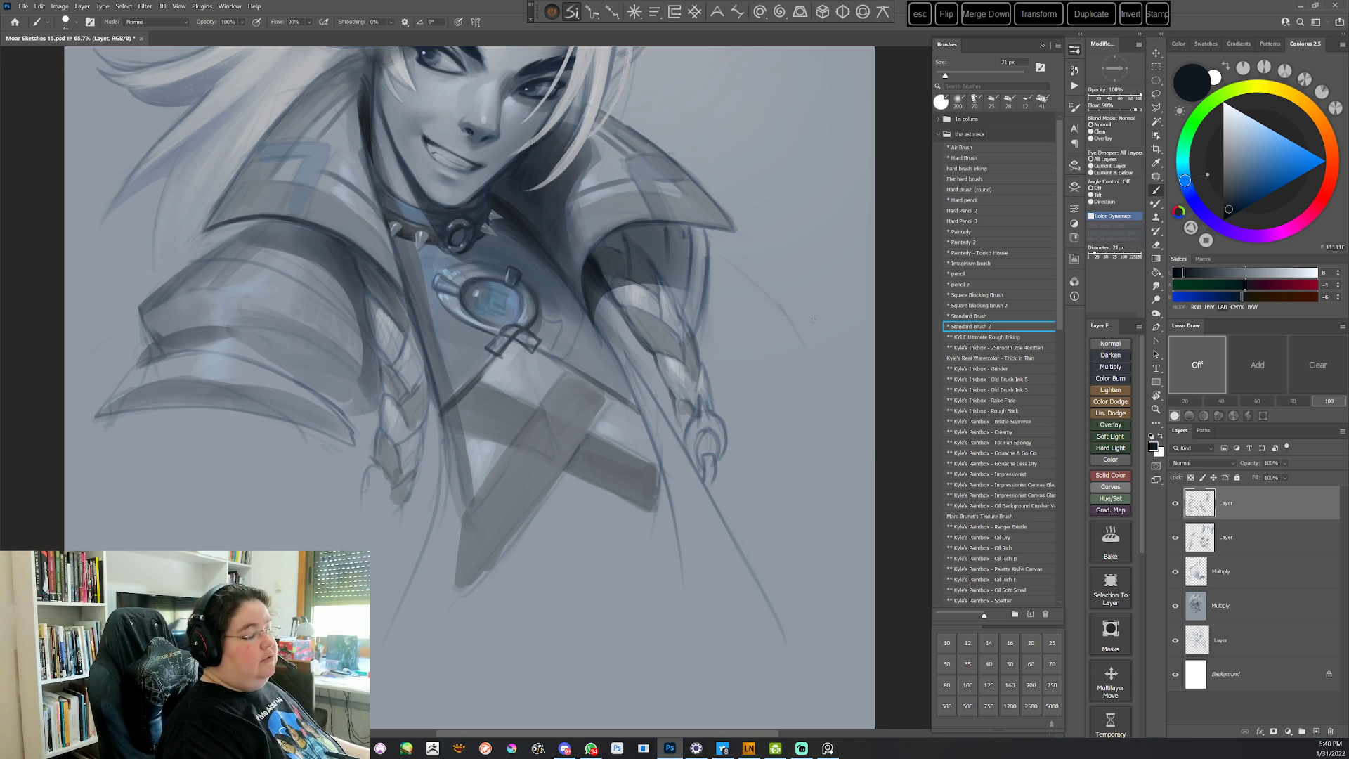
Set the brush size to 47 px and paint dark shading along the braid with the ring at its end
key("r")
left_click_drag(799, 335, 653, 560)
left_click_drag(695, 485, 681, 438)
right_click(723, 295)
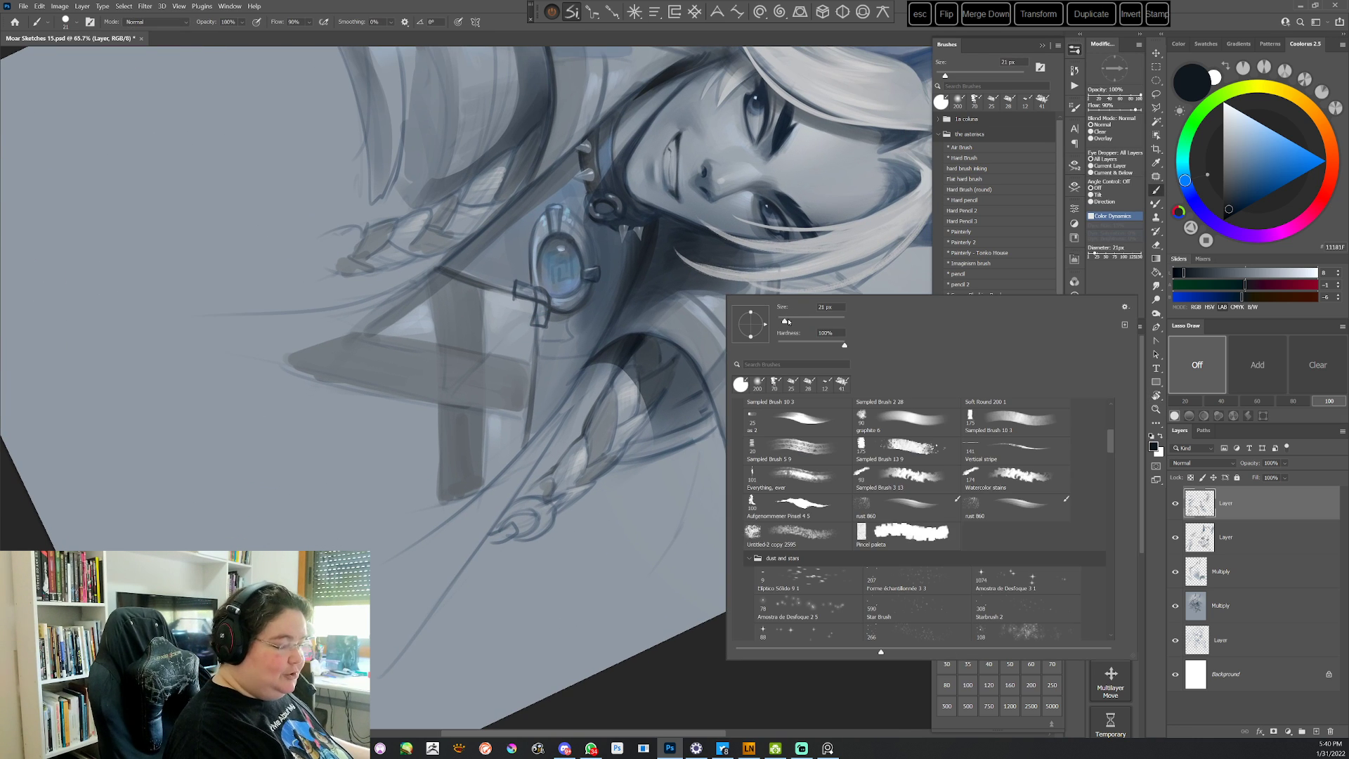
left_click_drag(784, 320, 793, 321)
key("Return")
left_click_drag(617, 366, 522, 494)
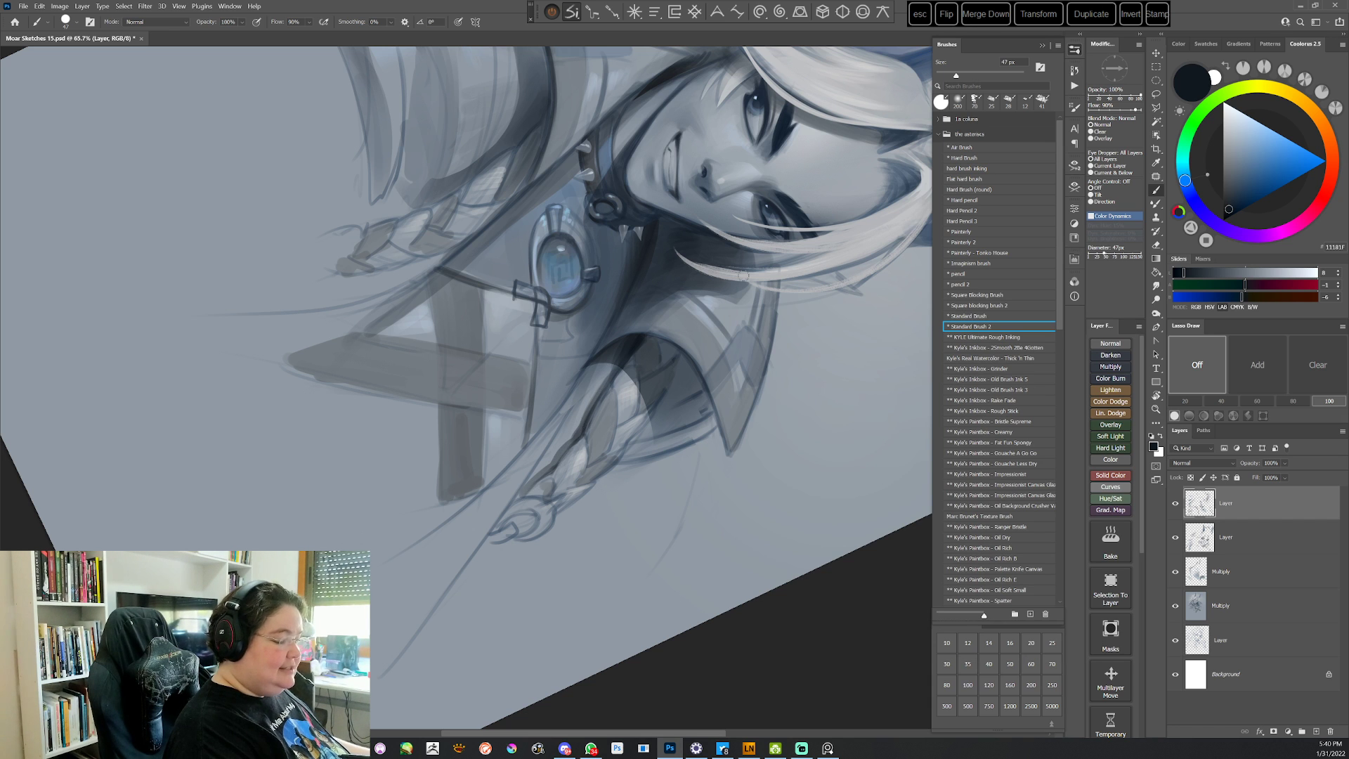
key("r")
mouse_move(756, 356)
left_mouse_down()
mouse_move(641, 481)
mouse_move(541, 521)
left_mouse_up()
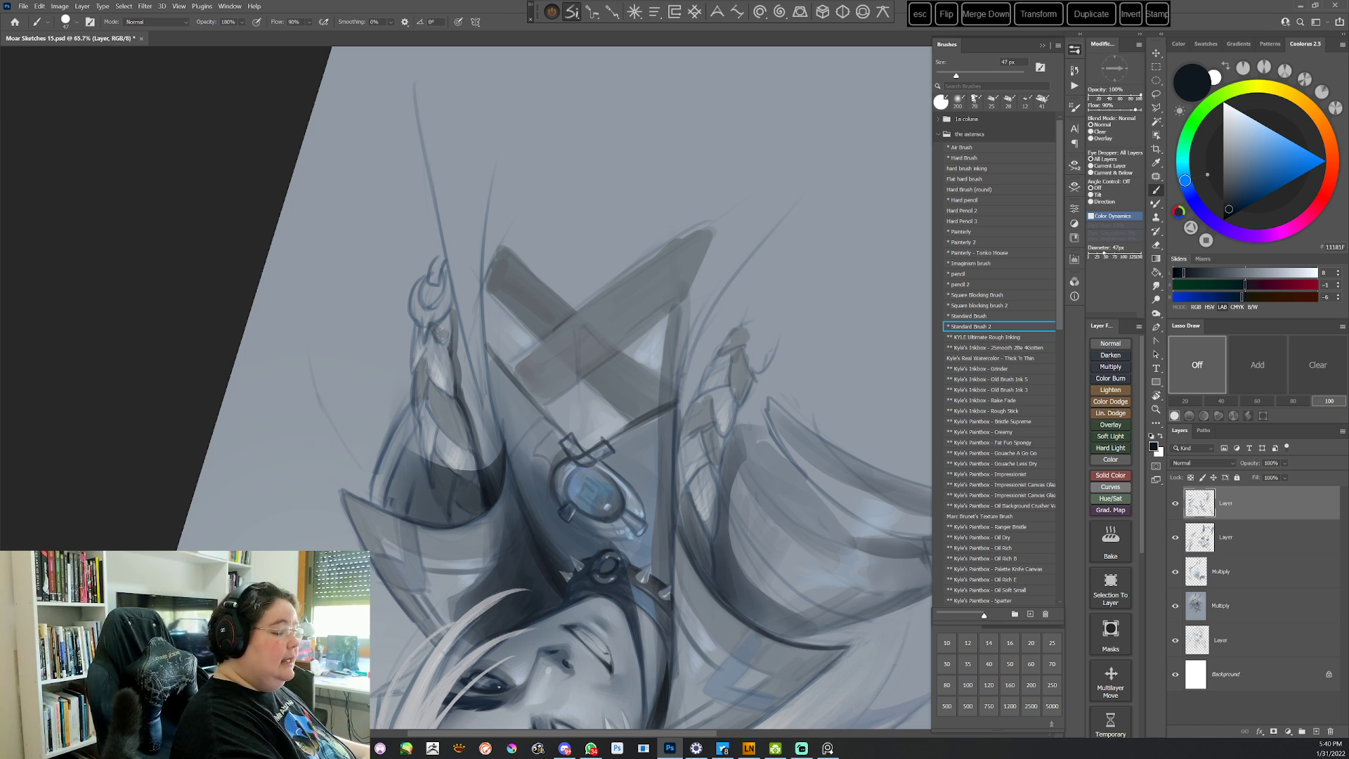
mouse_move(445, 352)
left_mouse_down()
mouse_move(449, 404)
mouse_move(443, 340)
mouse_move(445, 399)
mouse_move(473, 466)
mouse_move(460, 429)
left_mouse_up()
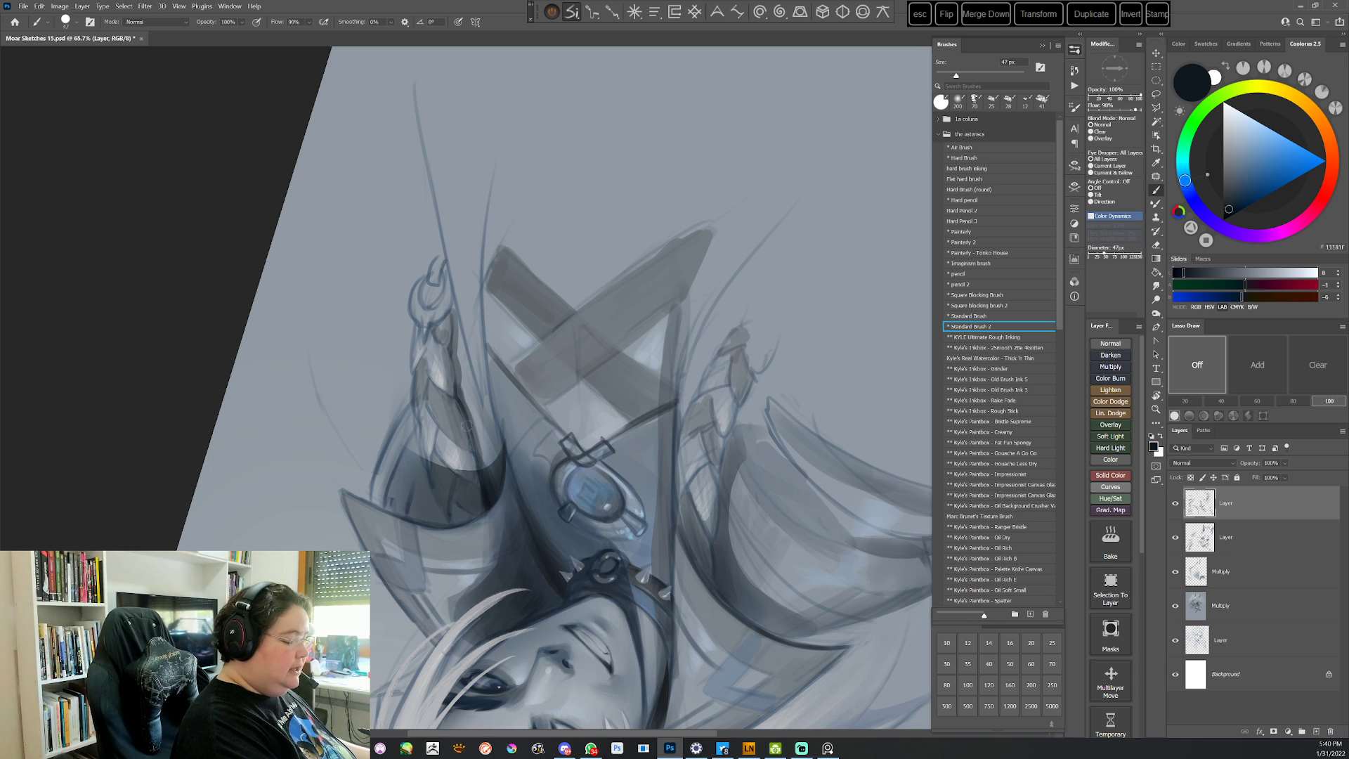
key("Escape")
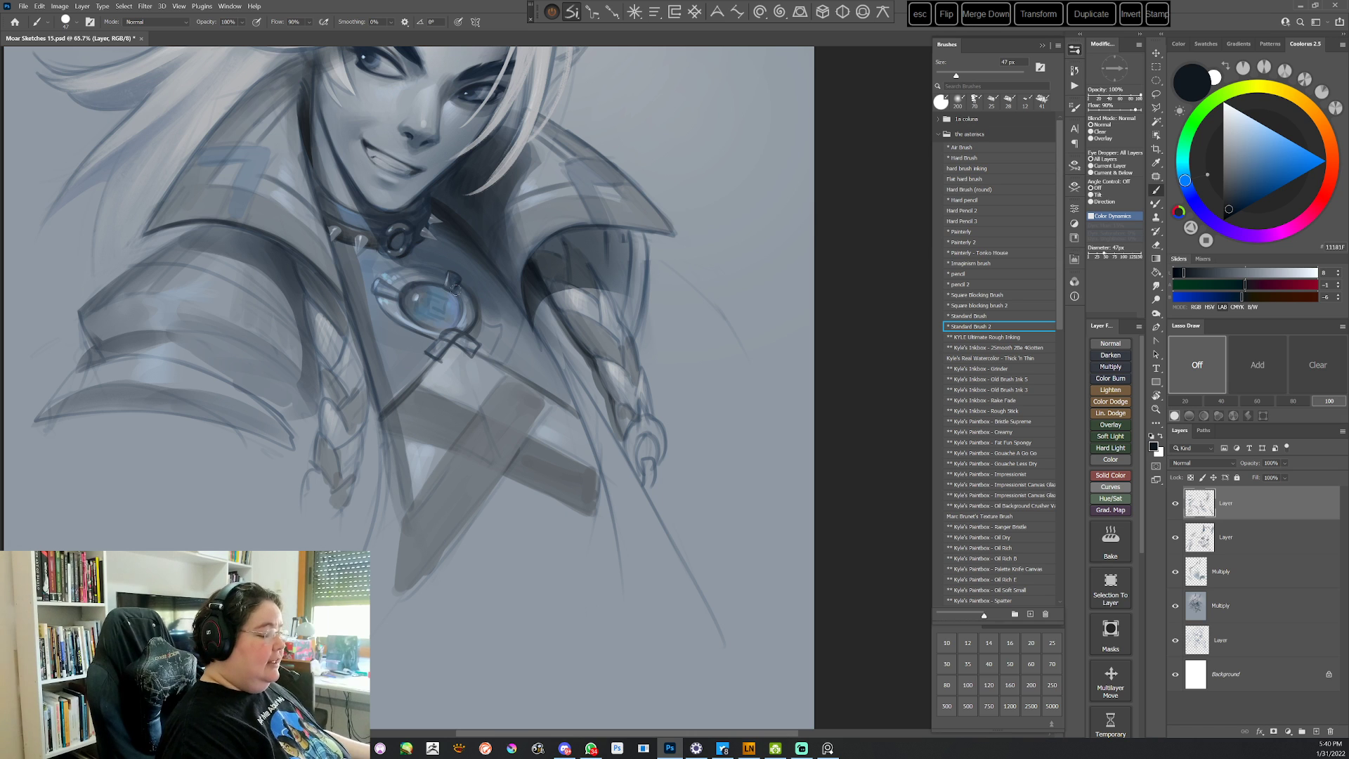
Reduce the brush size to 31 px and deepen the shading around the braid beside the layered shoulder armour
right_click(440, 232)
key("Escape")
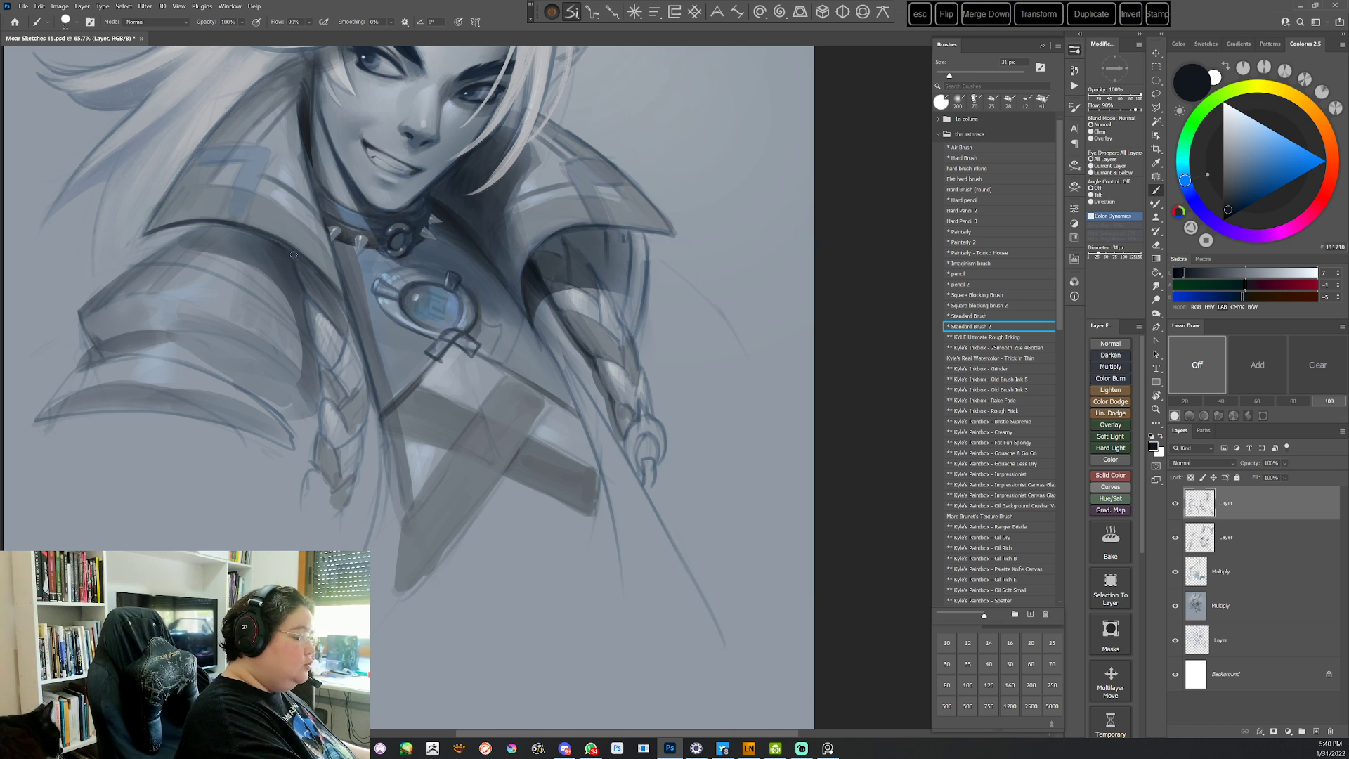
left_click_drag(306, 313, 321, 432)
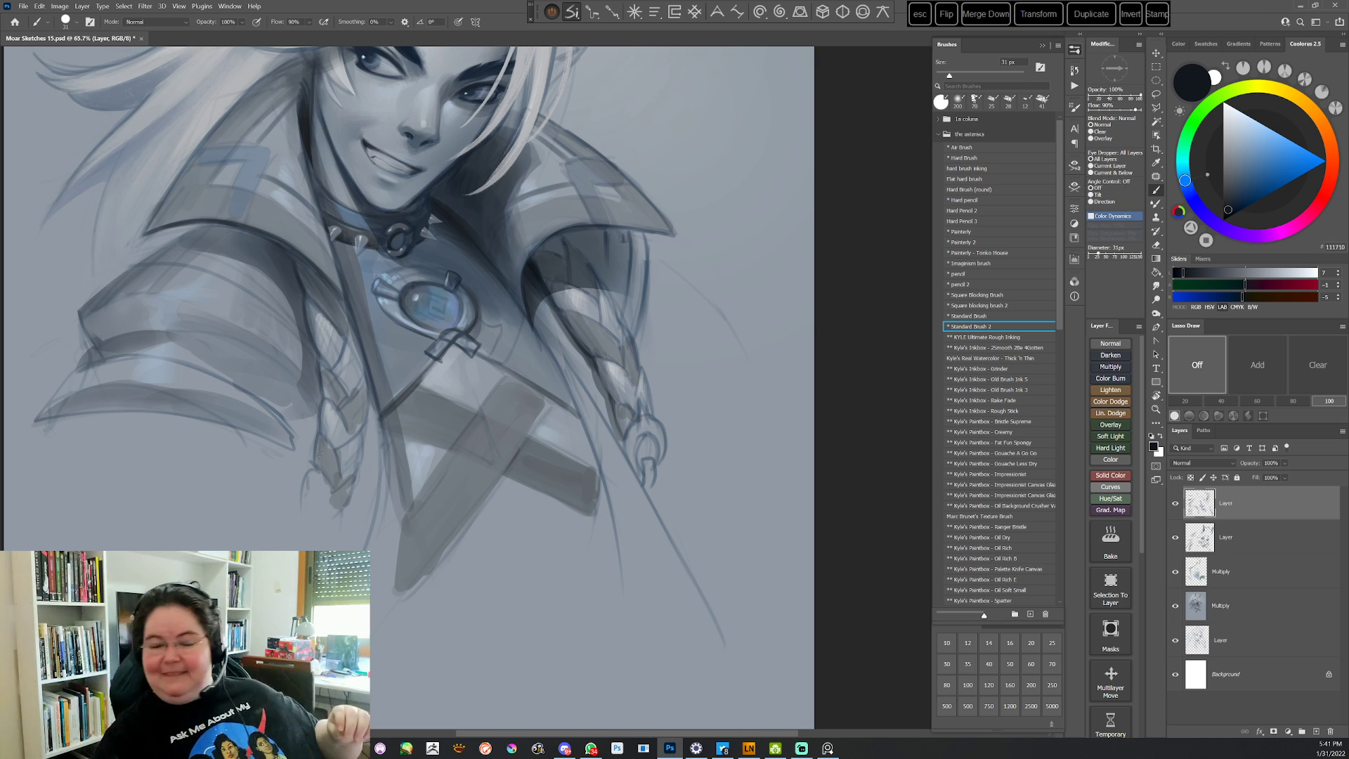
left_click_drag(616, 413, 602, 582)
left_click_drag(712, 367, 723, 286)
key("r")
mouse_move(733, 332)
left_mouse_down()
mouse_move(668, 499)
mouse_move(518, 564)
mouse_move(404, 511)
left_mouse_up()
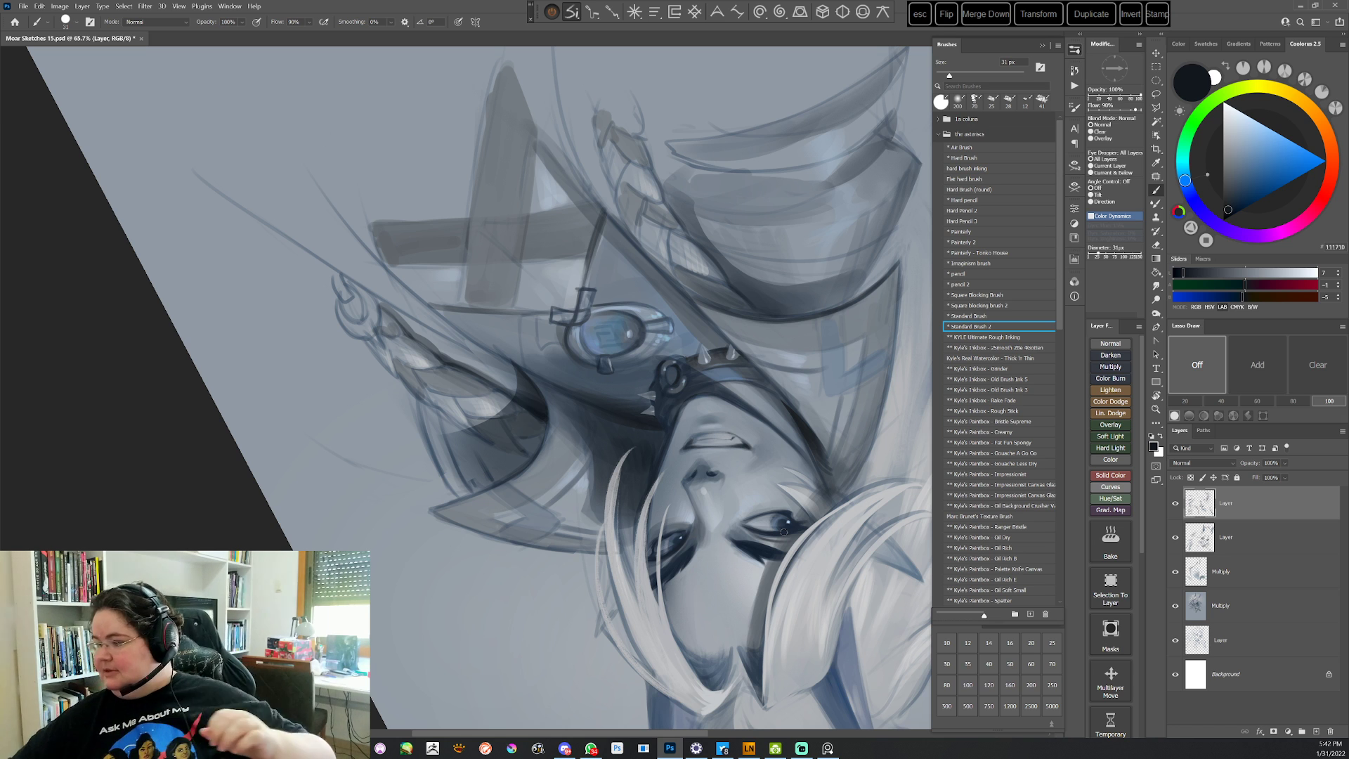
key("Escape")
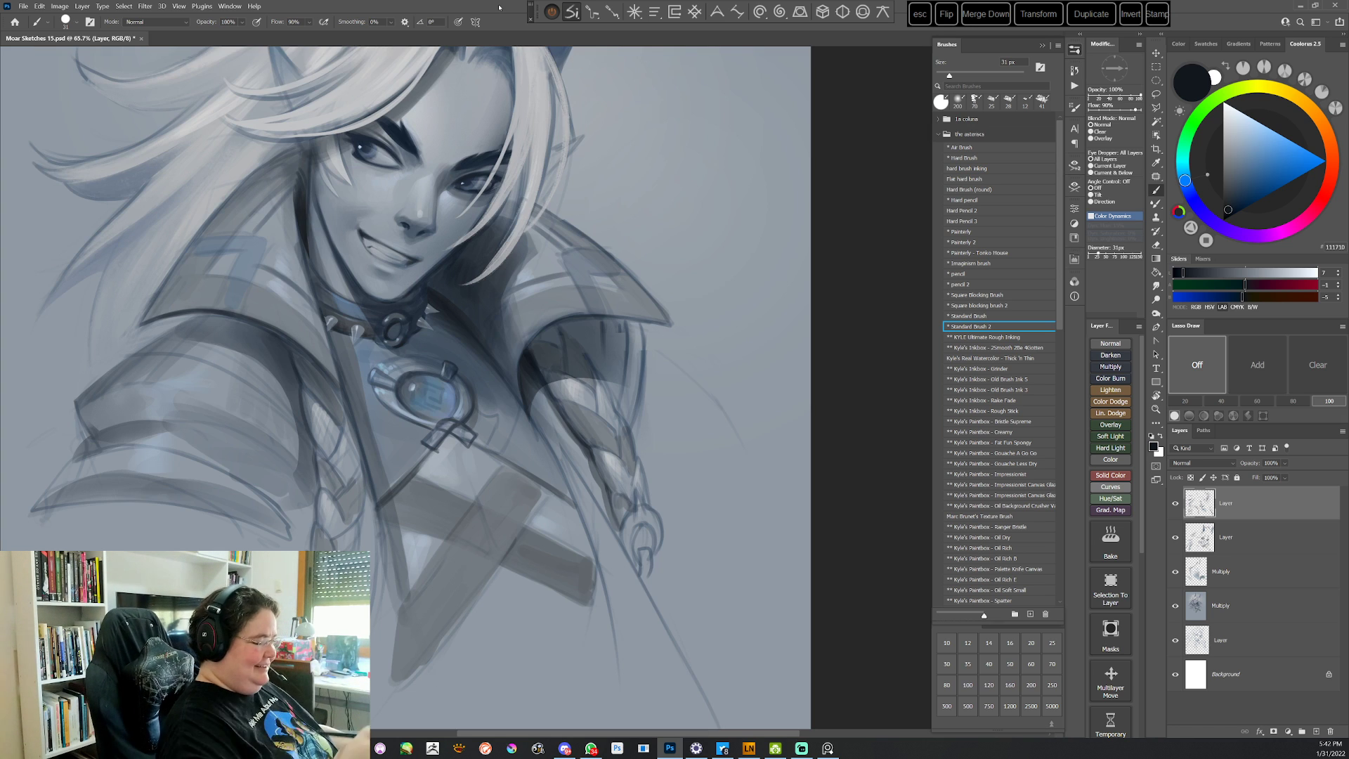
Sample the dark blue-grey under the jacket collar and paint shadow onto the layered shoulder beneath it
left_click_drag(694, 393, 711, 344)
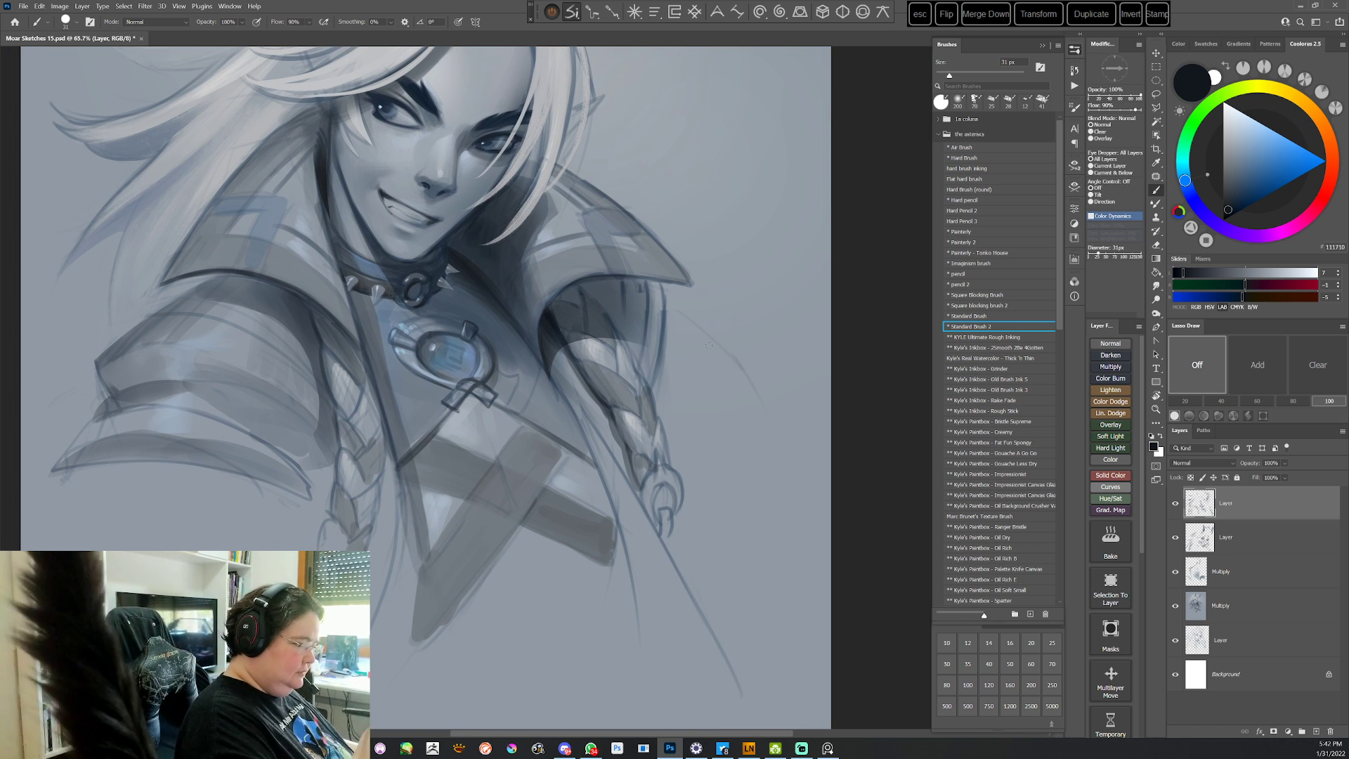
left_click_drag(600, 368, 598, 419)
left_click(302, 352, "alt")
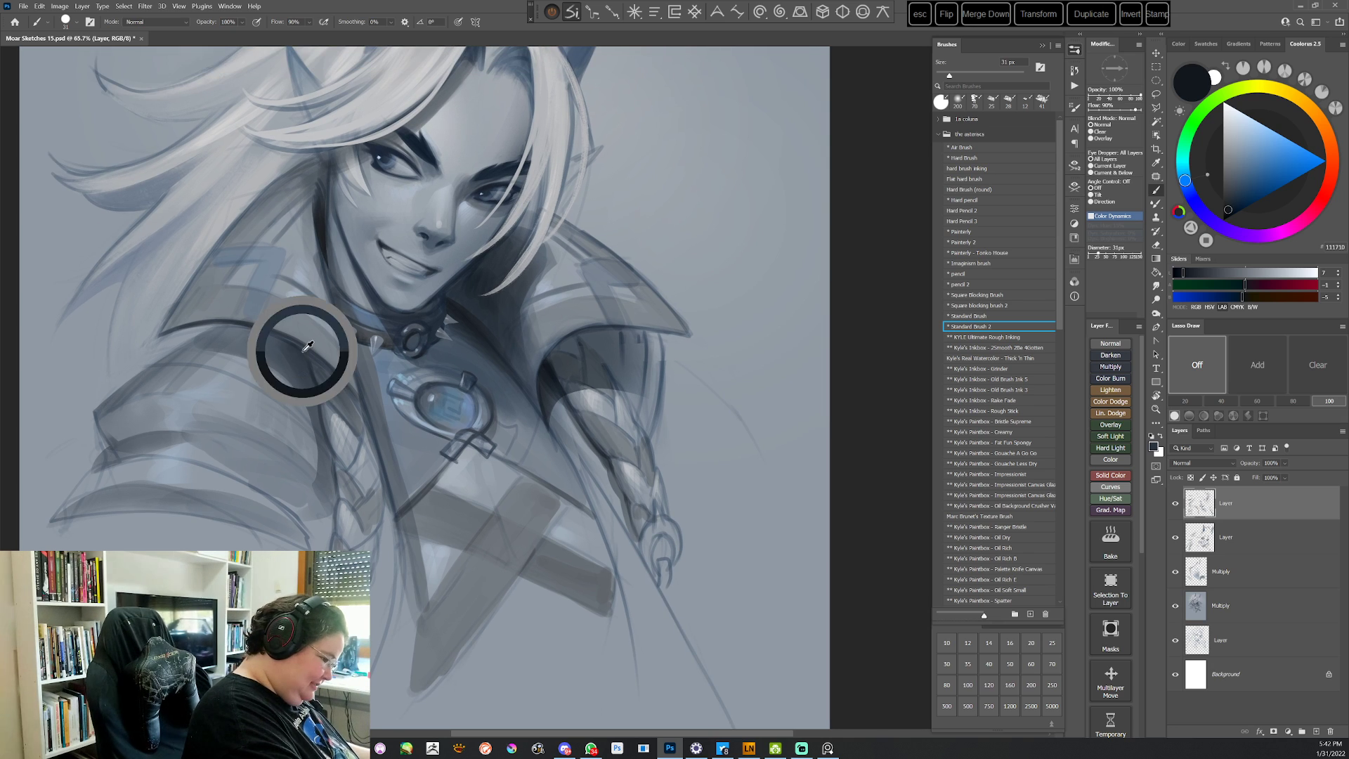
key("r")
left_click_drag(725, 220, 692, 545)
left_click_drag(635, 152, 567, 299)
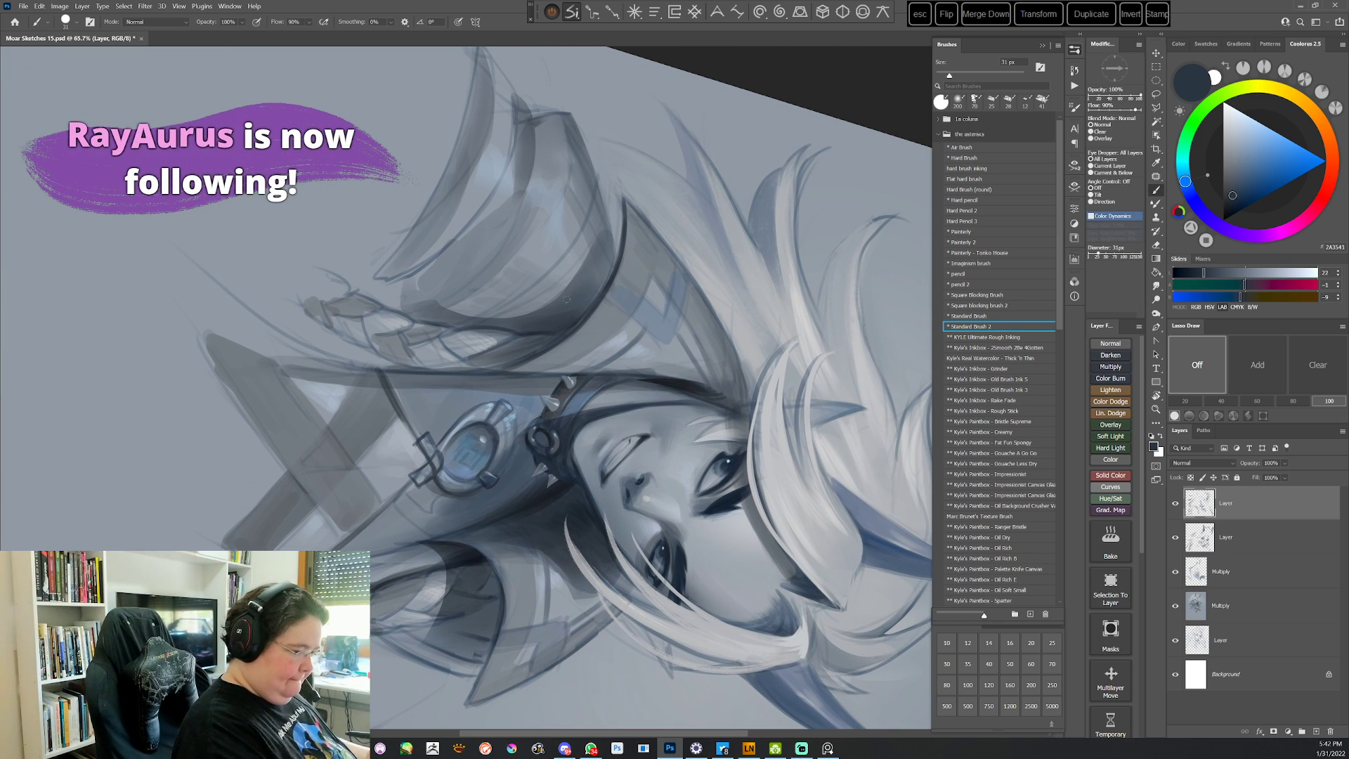
left_click(571, 314, "alt")
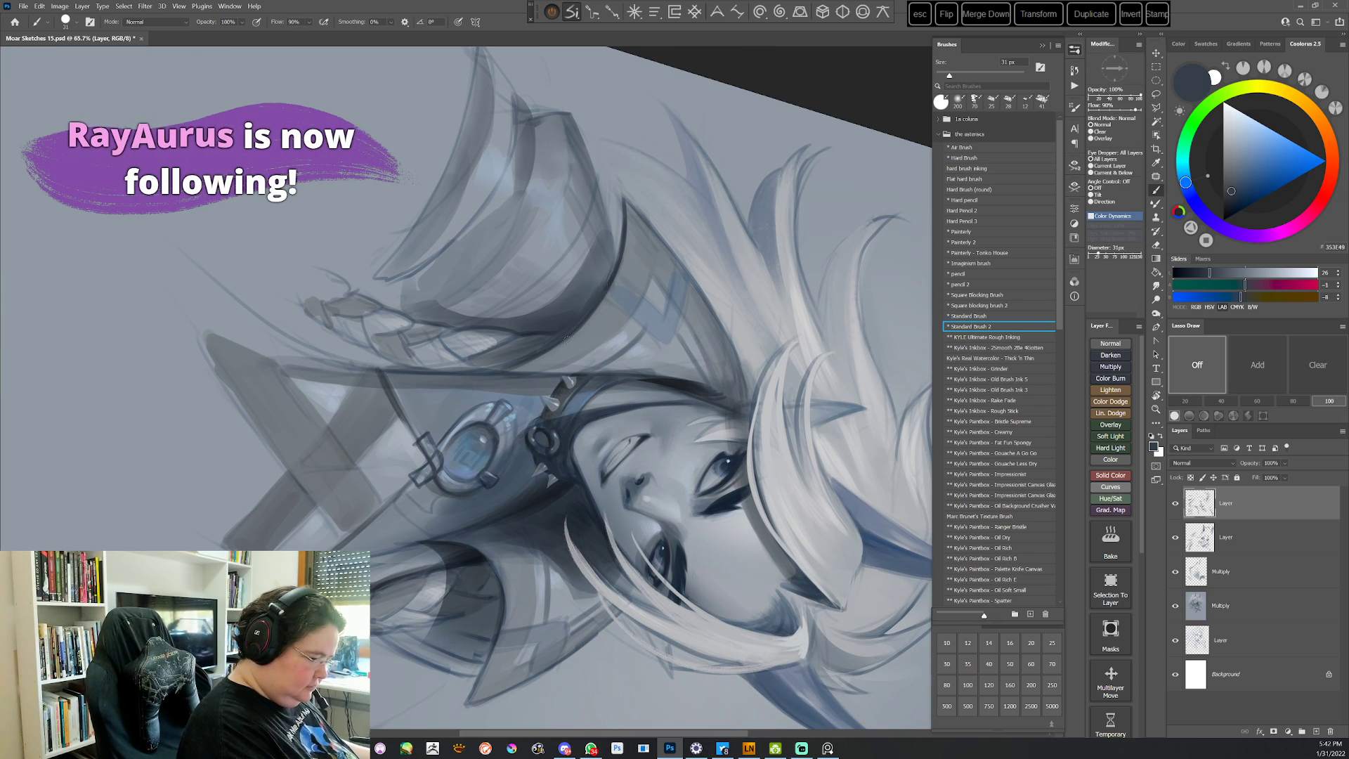
key("Escape")
Sample a near-black tone from the inner collar shadow and darken the folds around the collar
left_click(708, 389, "alt")
key("r")
left_click_drag(719, 294, 734, 355)
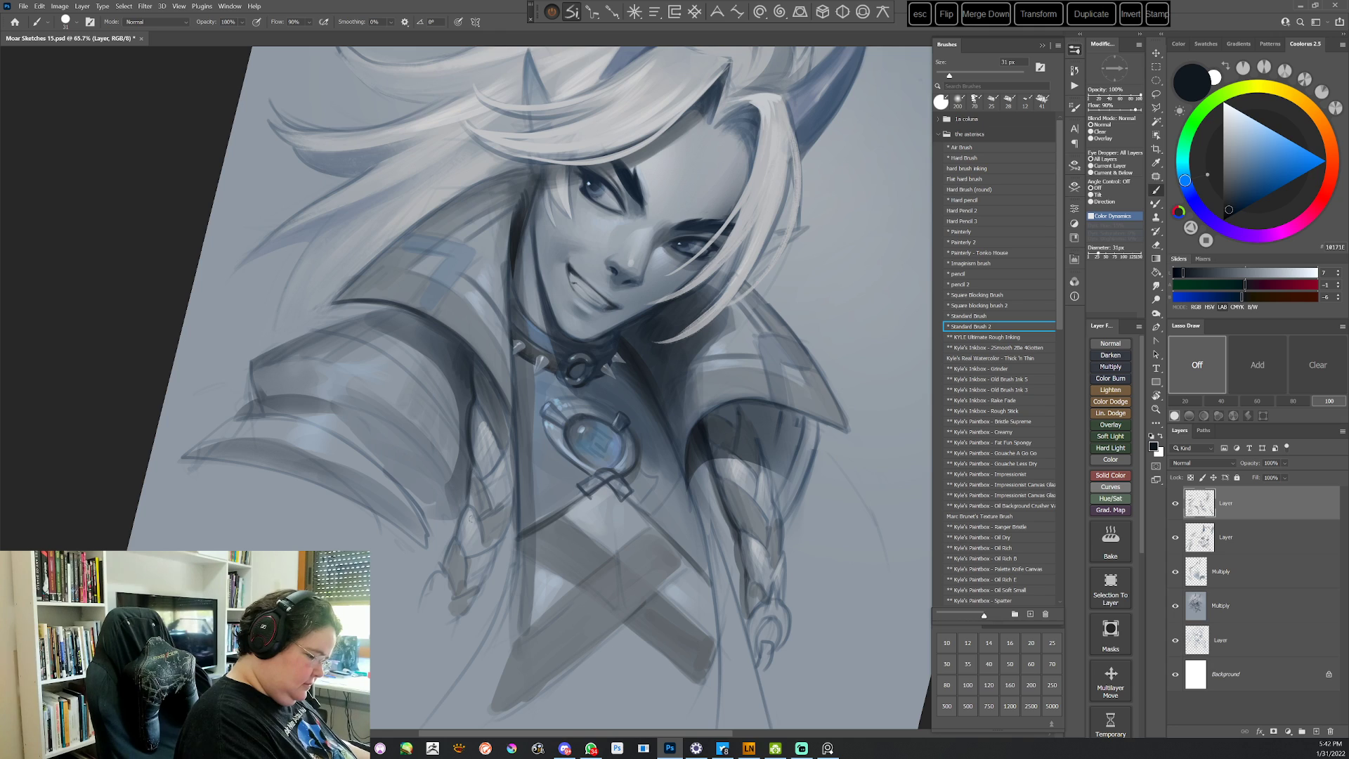
key("r")
mouse_move(574, 352)
left_mouse_down()
mouse_move(668, 512)
mouse_move(492, 541)
left_mouse_up()
left_click_drag(702, 437, 660, 491)
key("Escape")
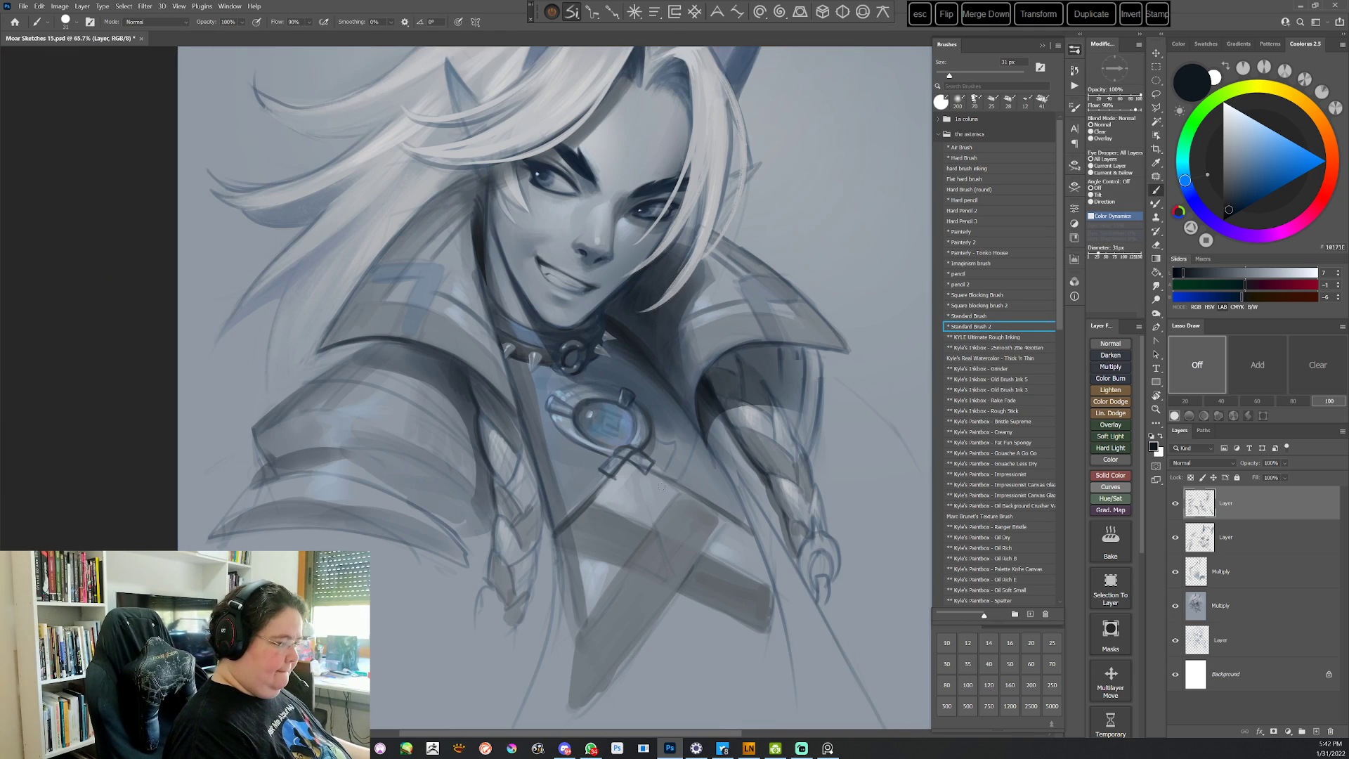
Sample shadow tones beneath the collar above the ringed braid and refine the sleeve shading there
scroll(682, 492, "down", 3)
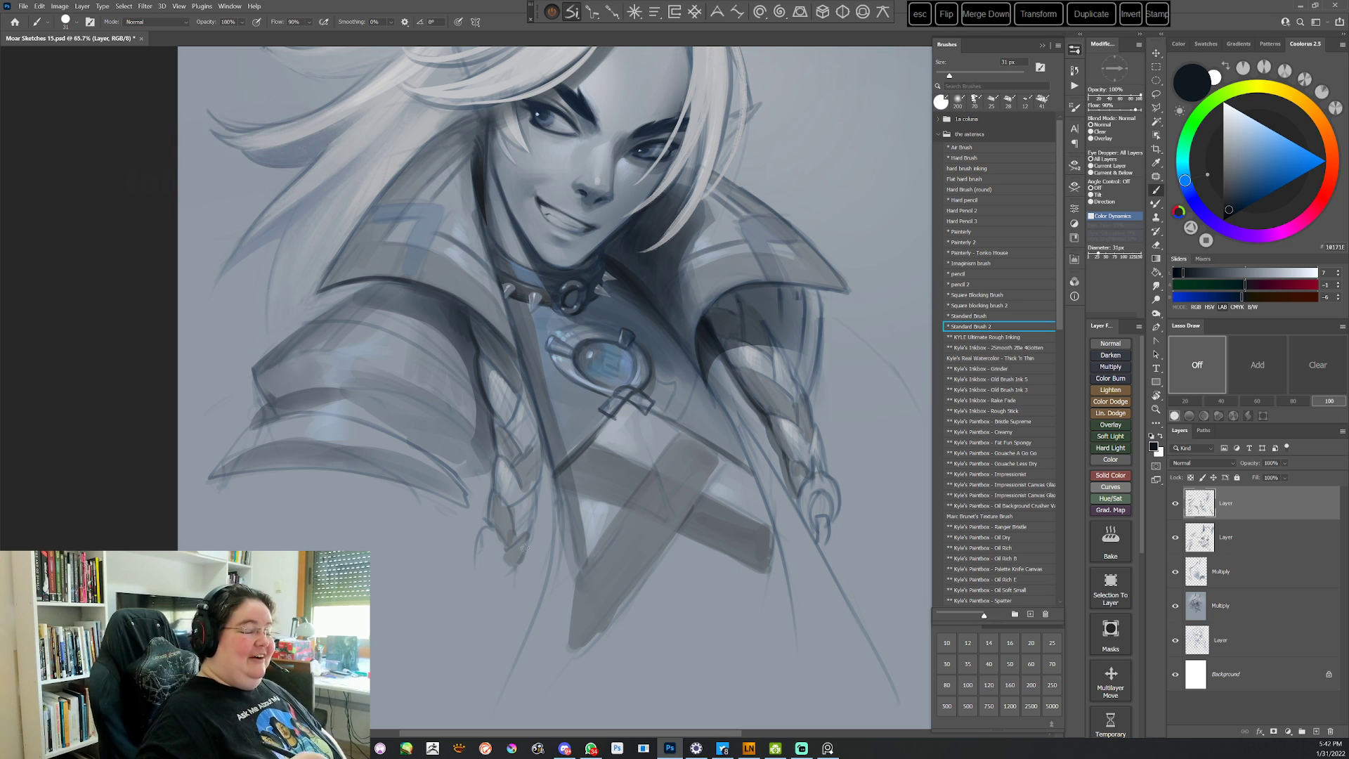
left_click(716, 302, "alt")
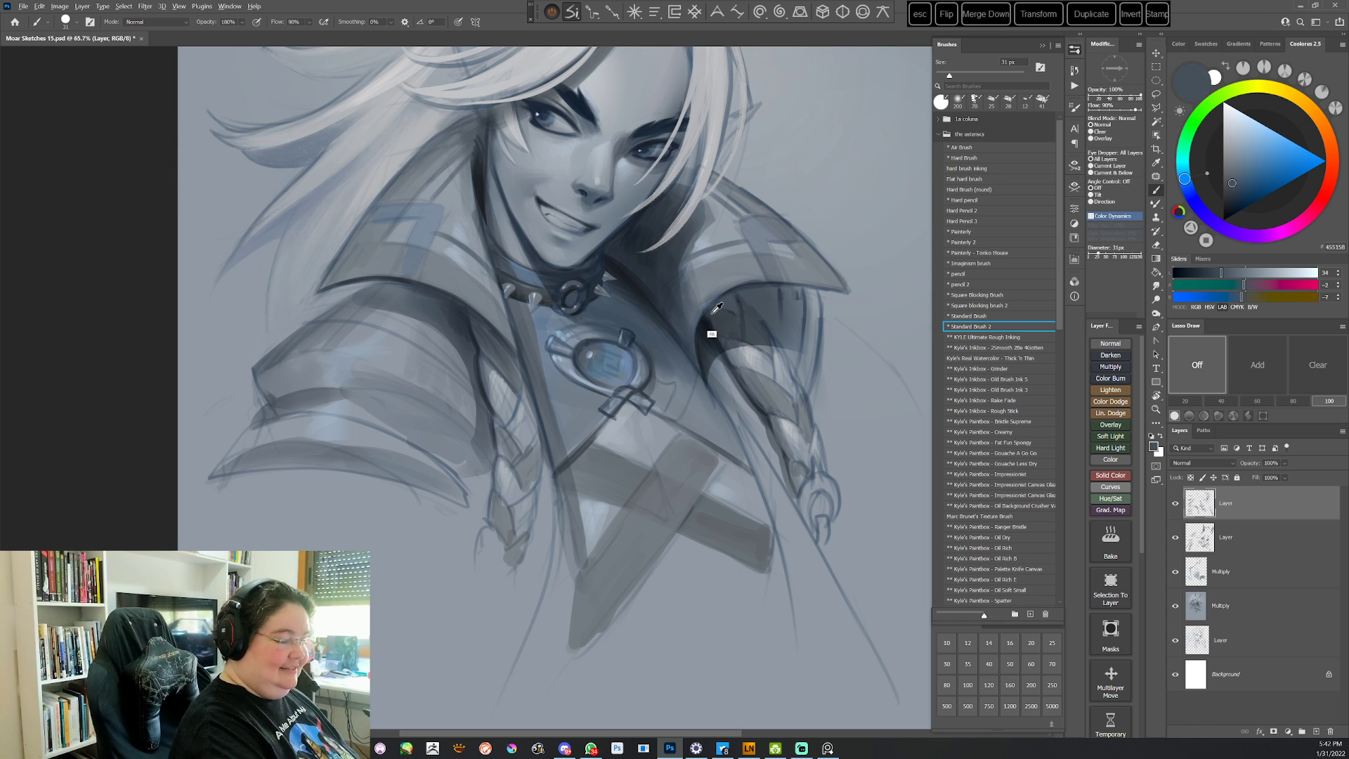
left_click(713, 312, "alt")
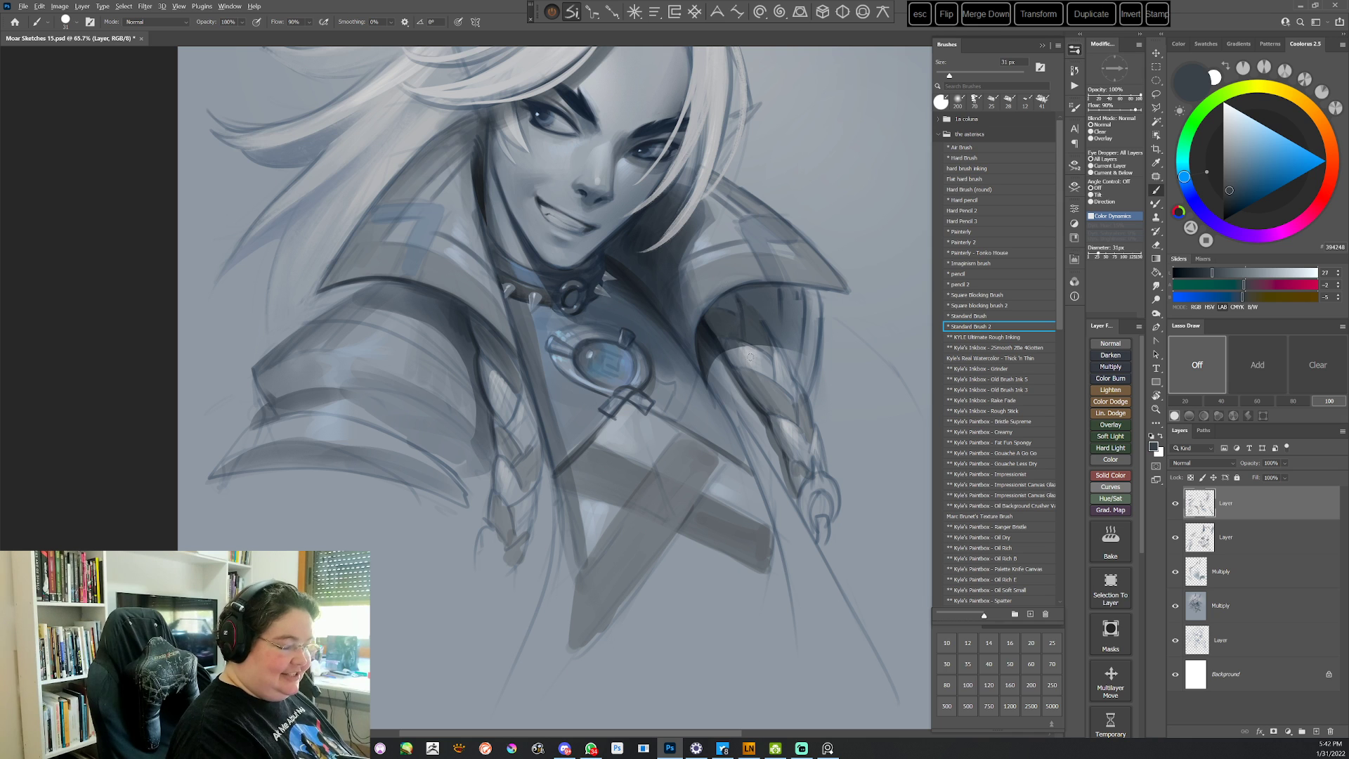
left_click(737, 322, "alt")
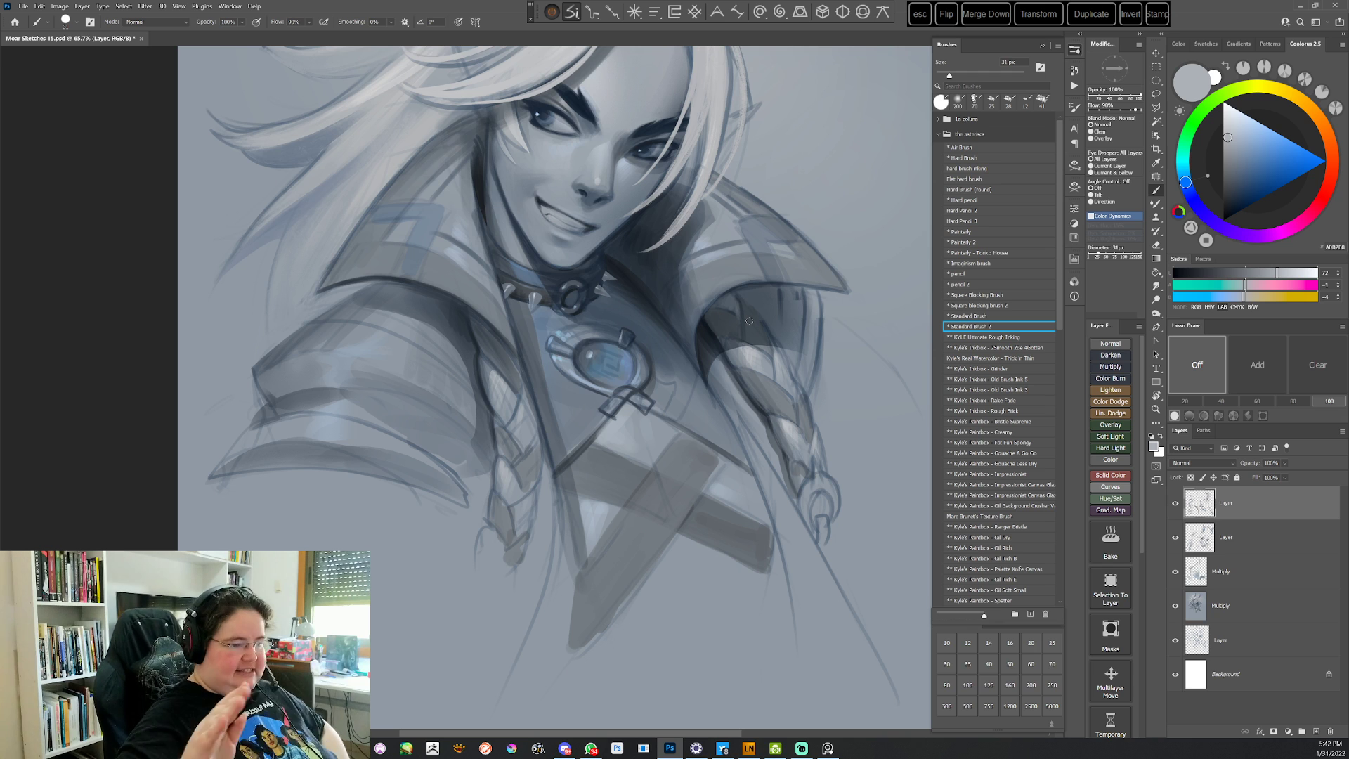
Switch to the Painterly brush and sample light tones from the hair near the horns for painting the strands
left_click_drag(639, 439, 680, 527)
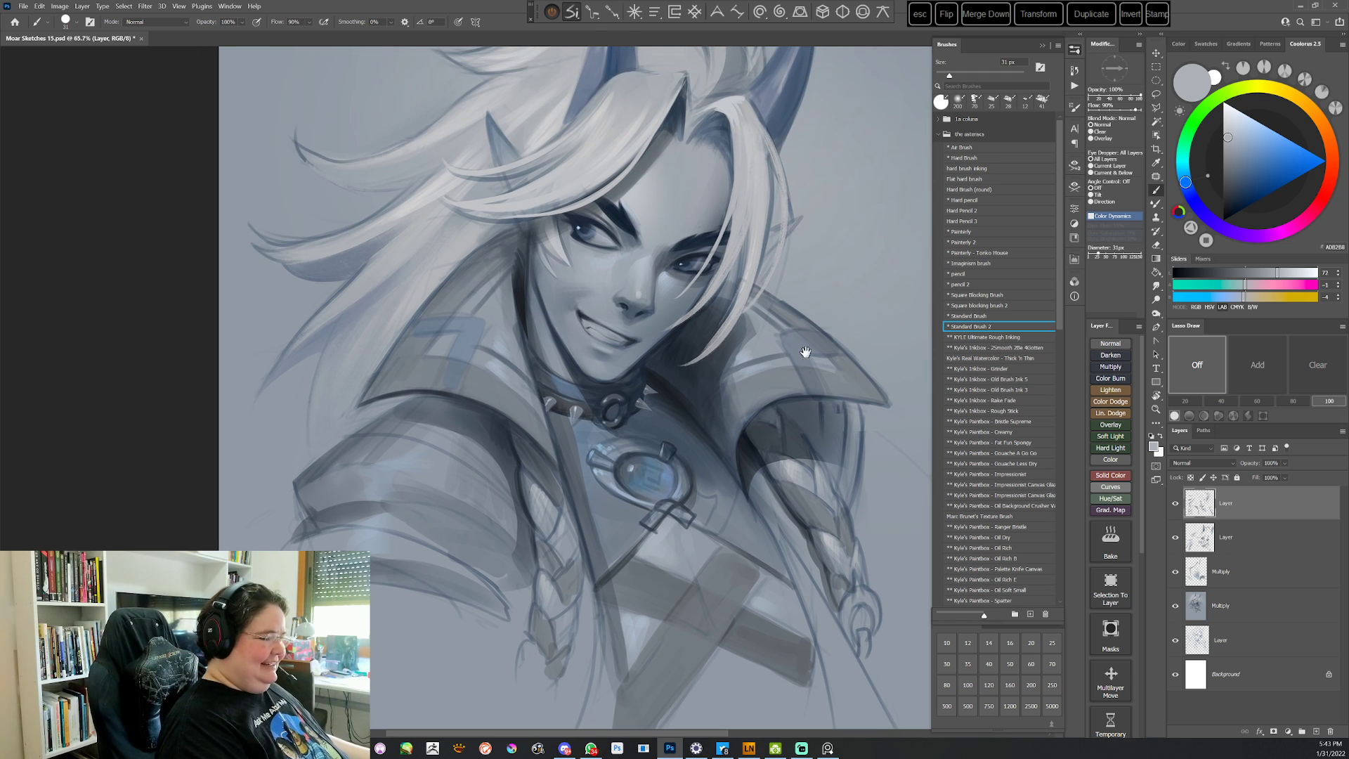
mouse_move(811, 338)
left_mouse_down()
mouse_move(772, 401)
mouse_move(685, 467)
left_mouse_up()
key("r")
left_click_drag(758, 318, 675, 583)
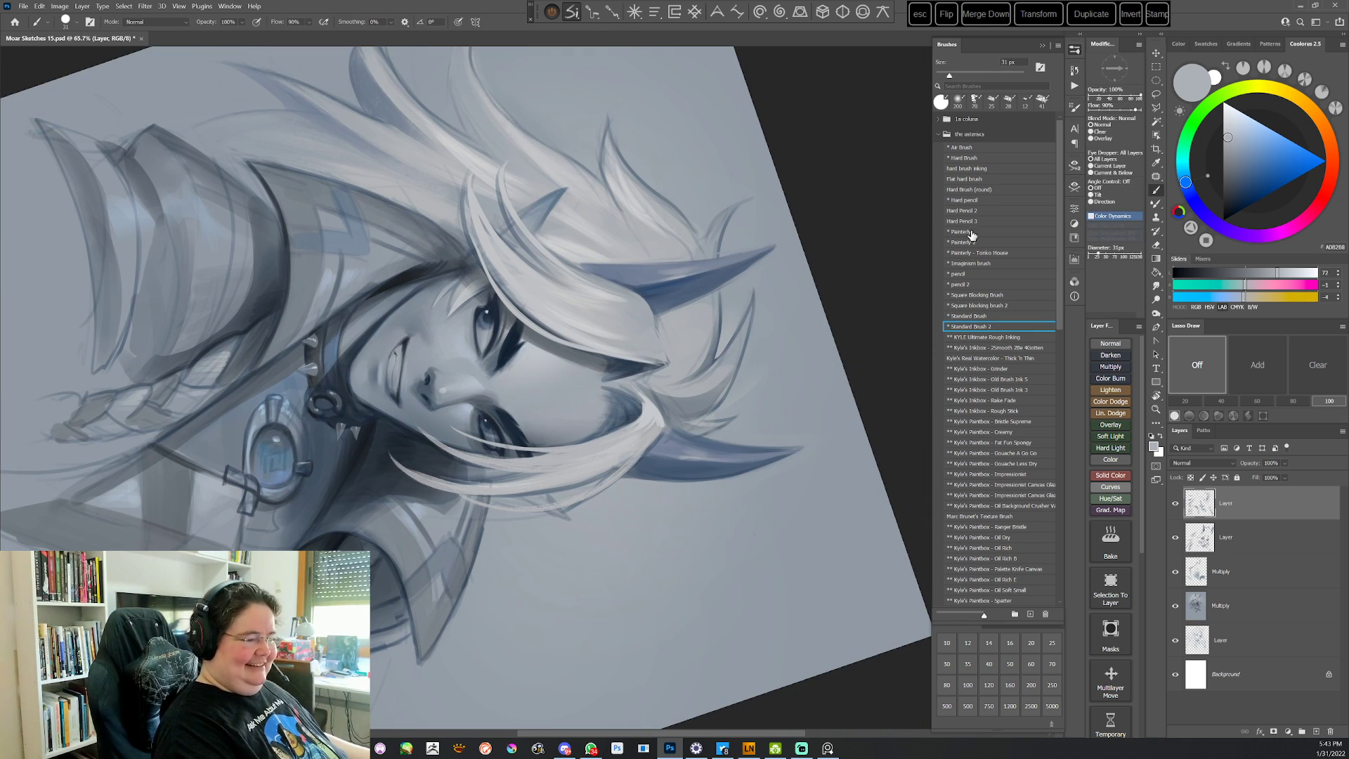
left_click(972, 232)
key("r")
left_click_drag(714, 231, 687, 370)
left_click(707, 350, "alt")
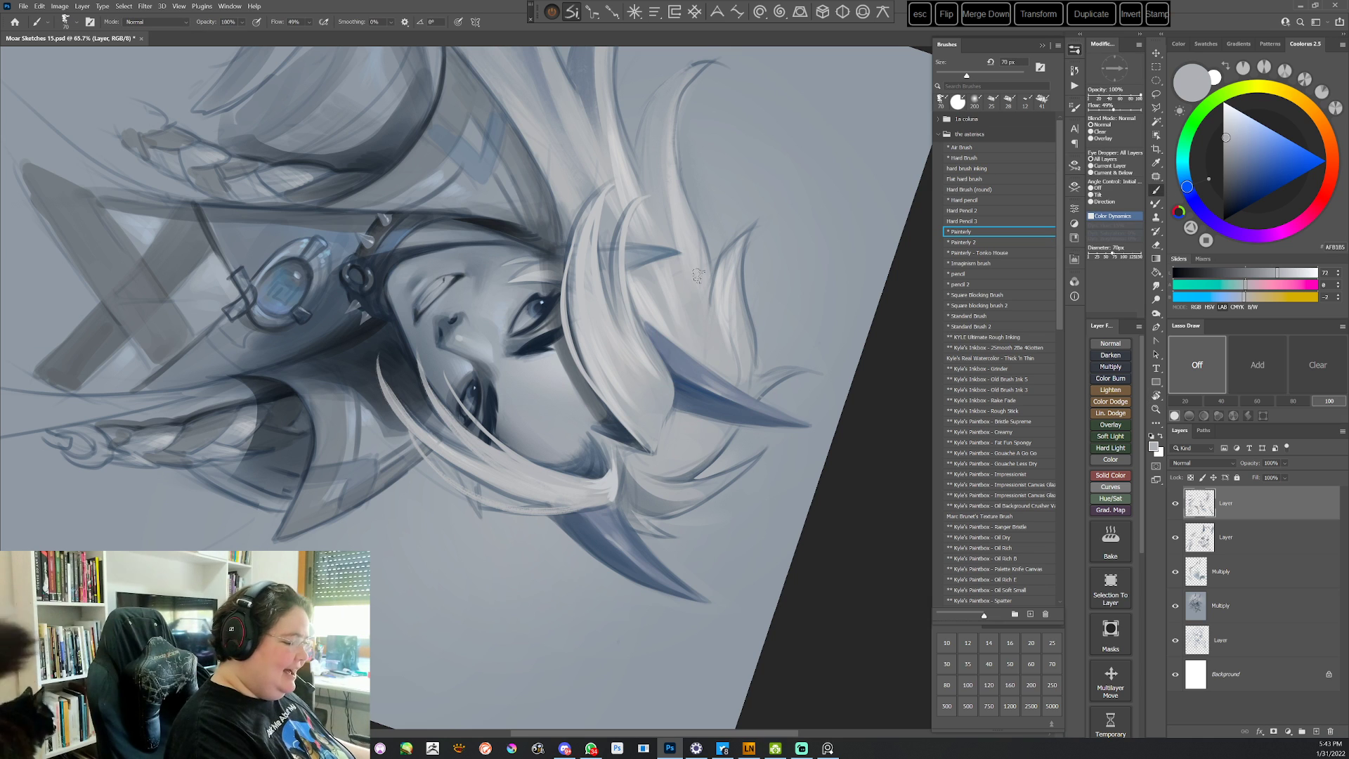
left_click(732, 363, "alt")
Sample a mid blue-grey from the hair between the horns and paint shadow strands into it
key("r")
mouse_move(757, 215)
left_mouse_down()
mouse_move(783, 413)
mouse_move(584, 601)
left_mouse_up()
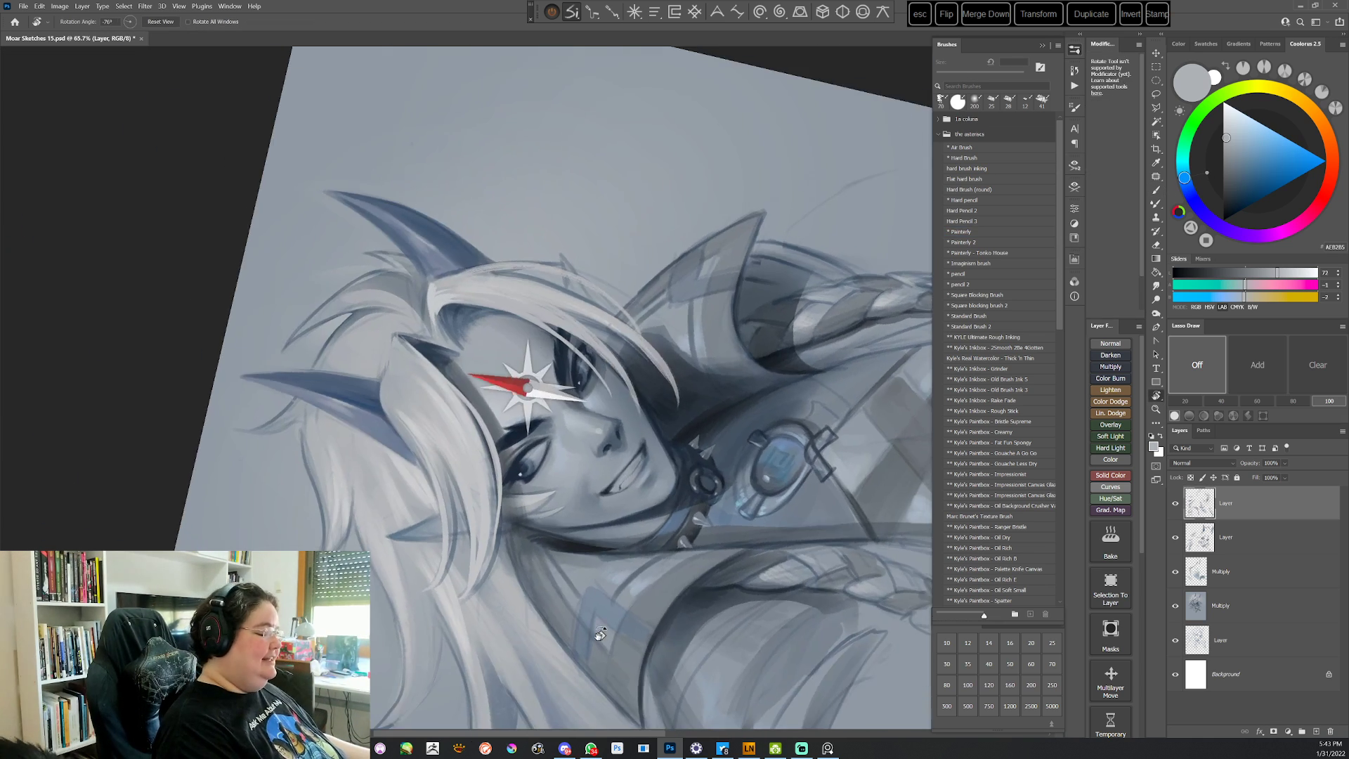
left_click(366, 327, "alt")
left_click(360, 336, "alt")
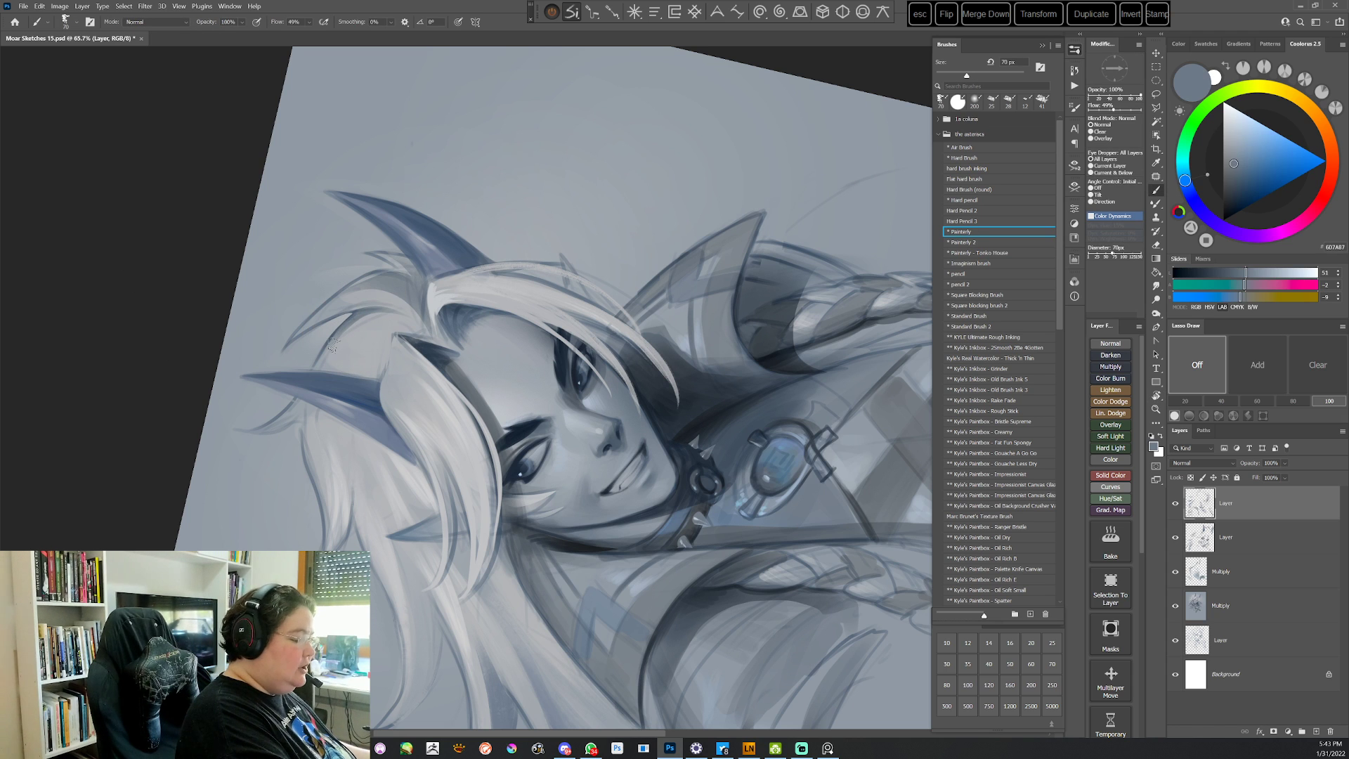
mouse_move(459, 411)
left_mouse_down()
mouse_move(789, 428)
mouse_move(731, 545)
mouse_move(737, 522)
left_mouse_up()
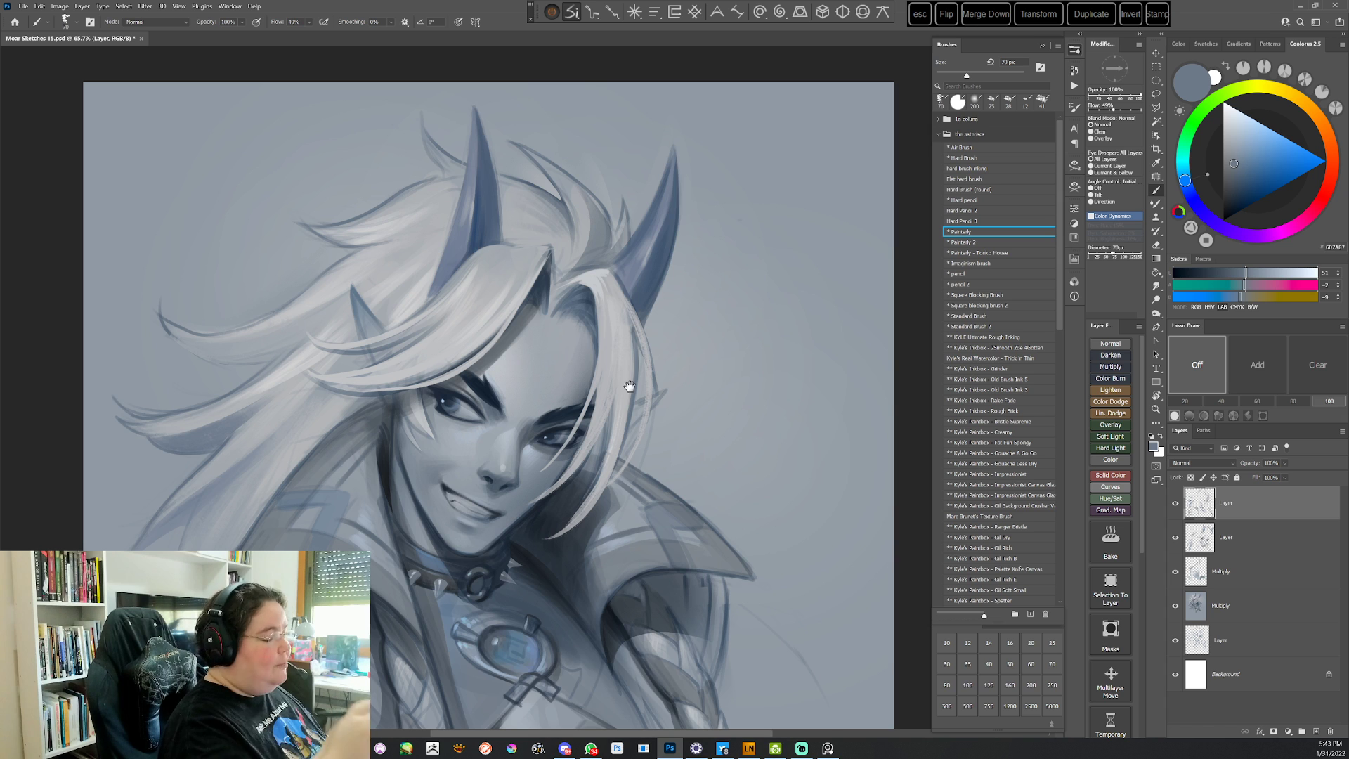
mouse_move(625, 385)
left_mouse_down()
mouse_move(754, 348)
mouse_move(655, 342)
left_mouse_up()
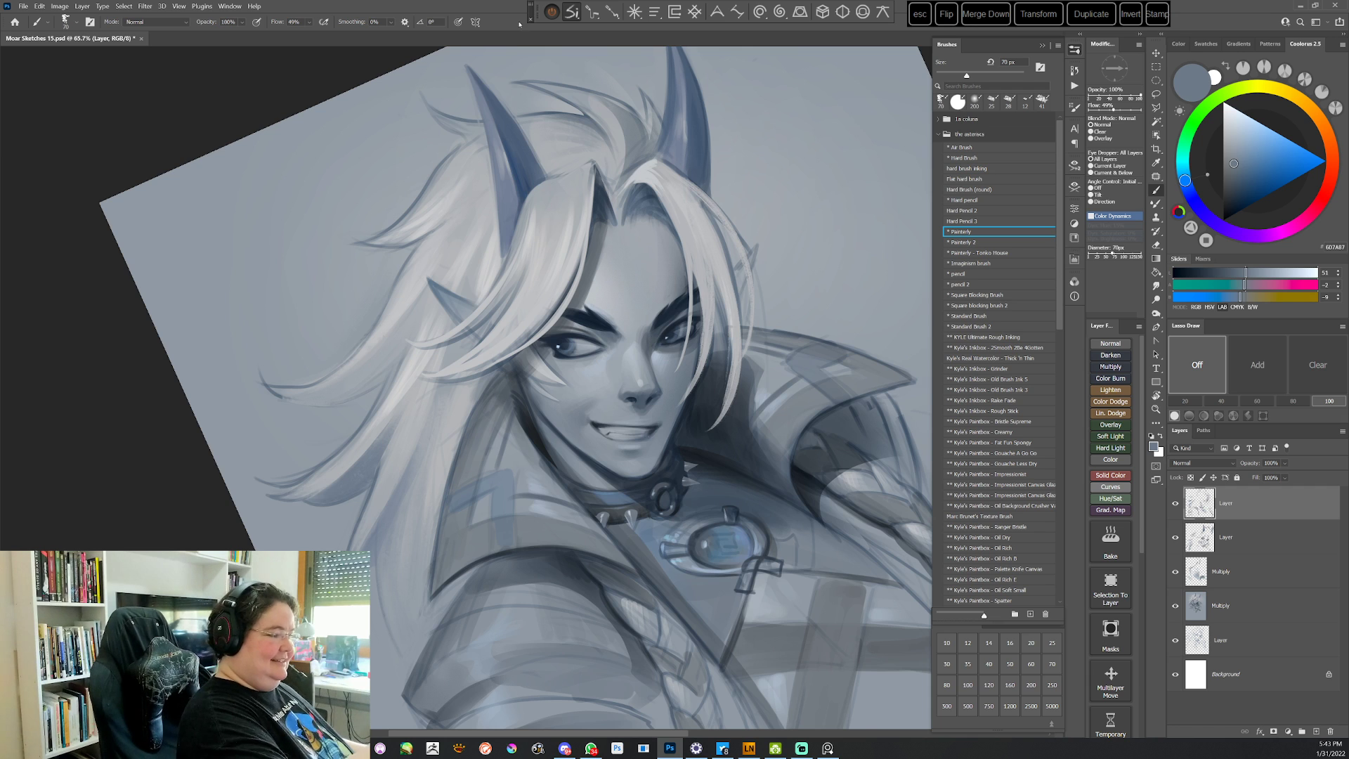
Sample the light hair tone above the ear and paint light strands into the hair
key("Escape")
left_click_drag(722, 492, 737, 442)
left_click(447, 306, "alt")
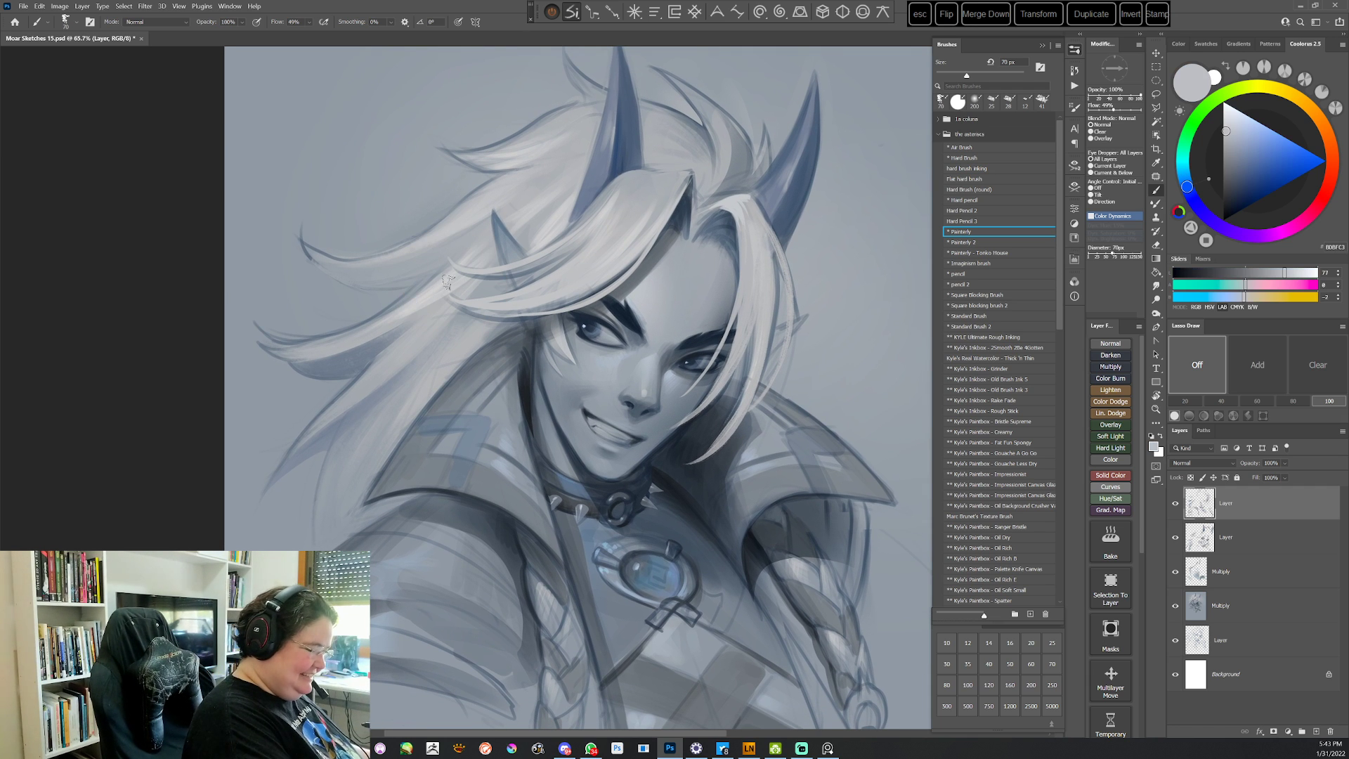
key("r")
left_click_drag(718, 238, 712, 555)
key("Escape")
left_click_drag(753, 391, 688, 435)
key("r")
left_click_drag(692, 232, 751, 414)
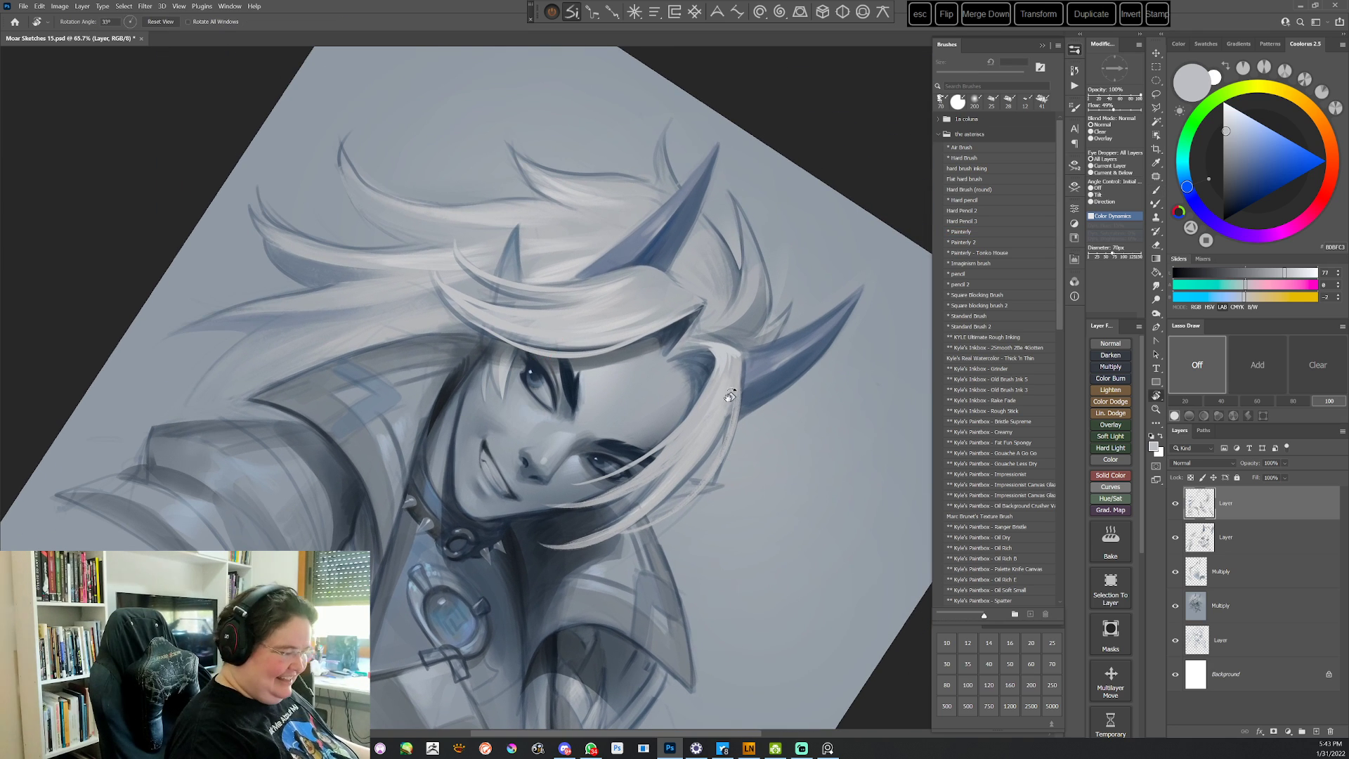
Lasso the thin curved hair strand between the horns, paint it with the light hair colour and deselect
key("l")
mouse_move(744, 229)
left_mouse_down()
mouse_move(731, 311)
mouse_move(748, 336)
mouse_move(764, 279)
mouse_move(746, 232)
mouse_move(781, 425)
left_mouse_up()
key("r")
key("b")
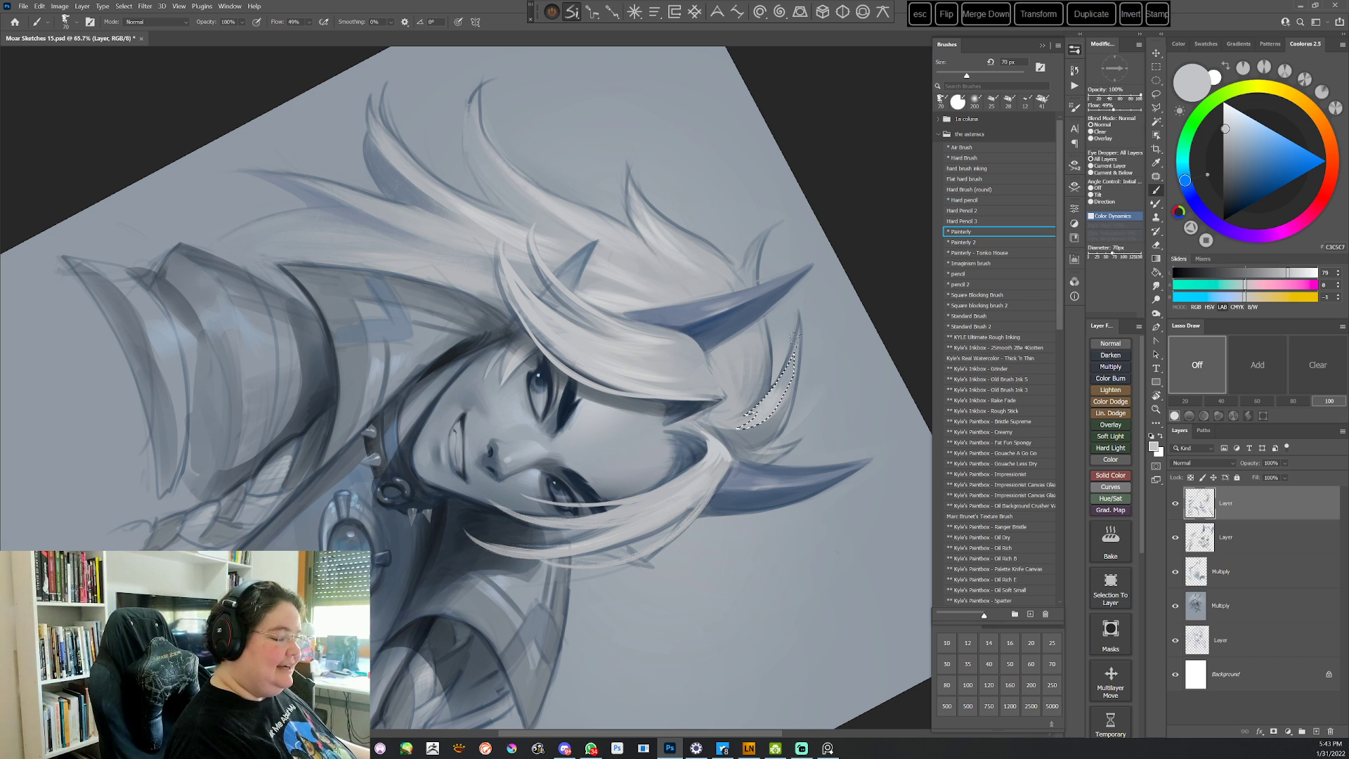
key("ctrl+d")
Lasso a neighbouring hair strand between the horns, fill it with light brushwork and deselect
key("l")
mouse_move(748, 347)
left_mouse_down()
mouse_move(715, 412)
mouse_move(750, 382)
mouse_move(749, 347)
left_mouse_up()
key("b")
mouse_move(725, 395)
left_mouse_down()
mouse_move(752, 355)
mouse_move(720, 408)
left_mouse_up()
key("ctrl+d")
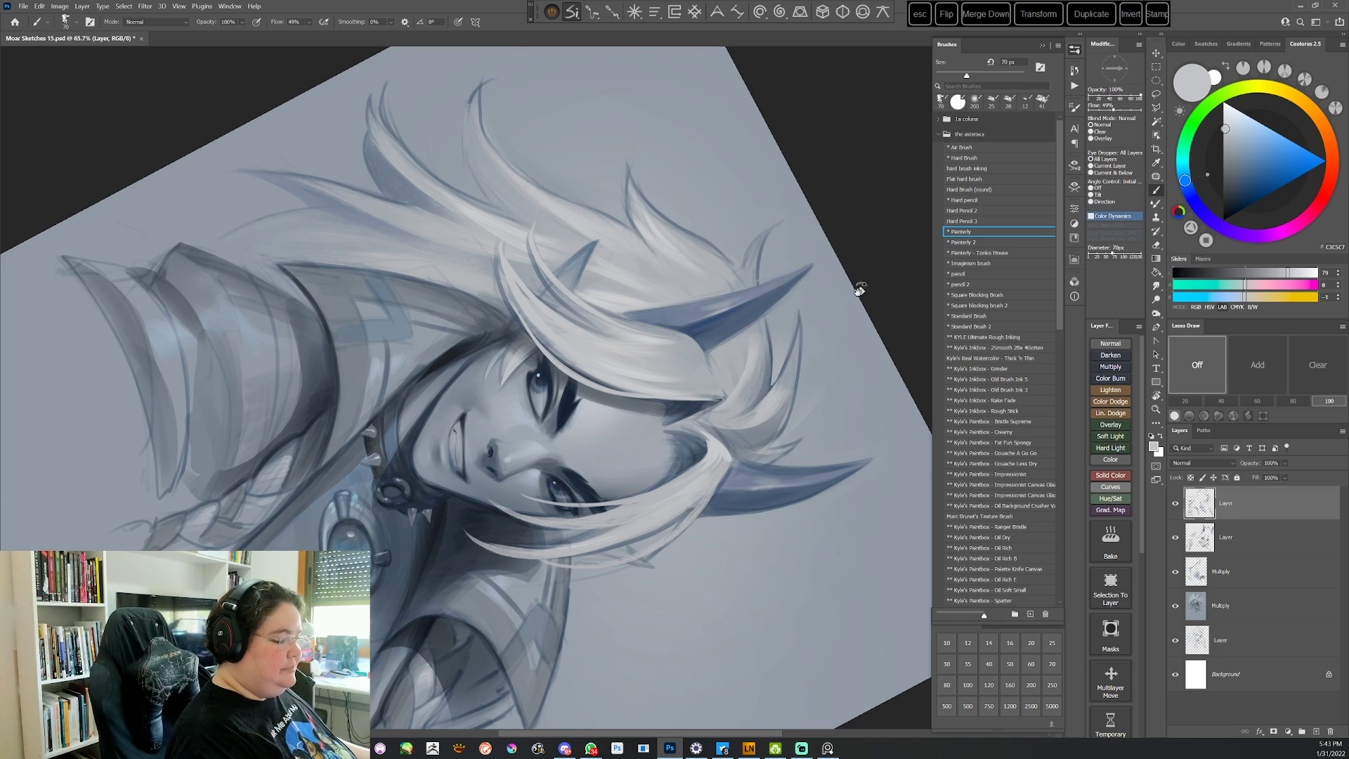
Lasso the small hair section at the horn's base, paint light strands into it and deselect
key("r")
mouse_move(854, 288)
left_mouse_down()
mouse_move(585, 536)
mouse_move(492, 573)
left_mouse_up()
key("b")
left_click_drag(574, 482, 651, 400)
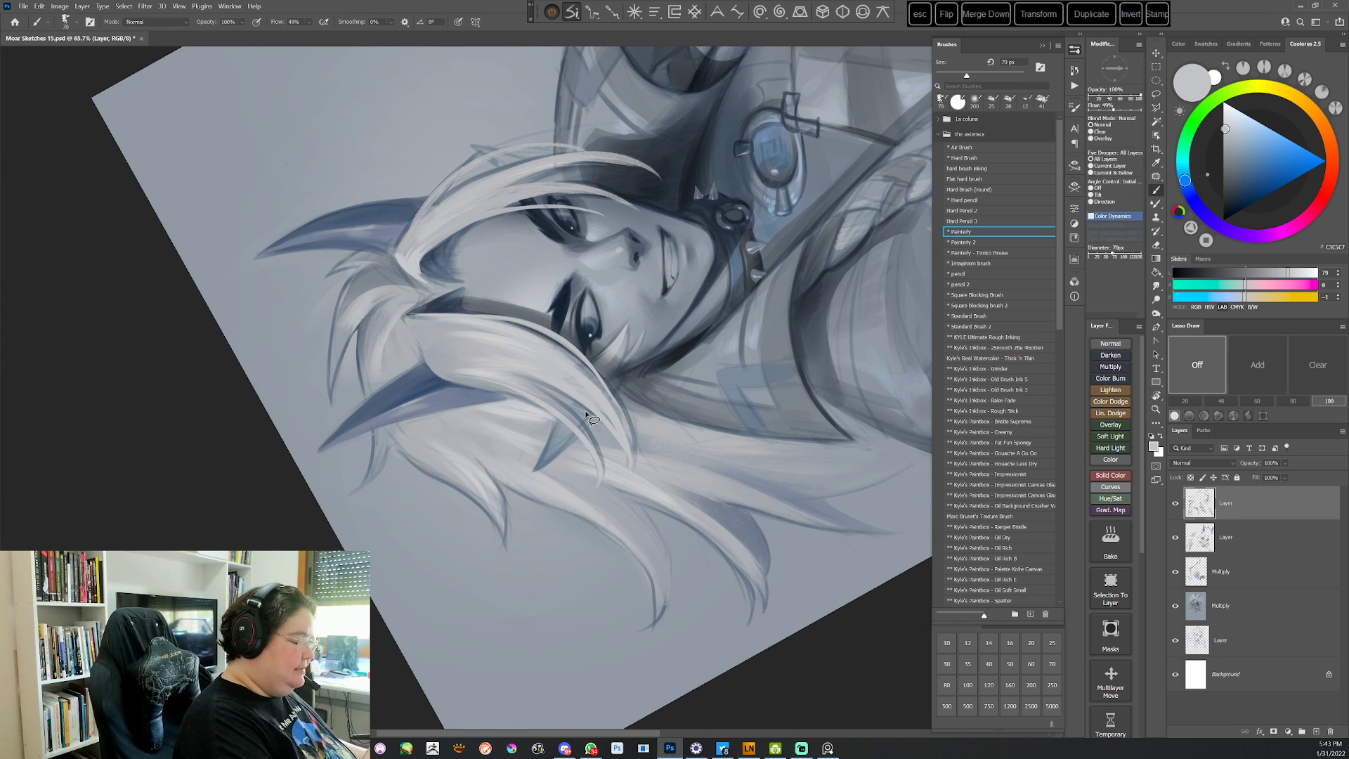
key("l")
mouse_move(386, 382)
left_mouse_down()
mouse_move(413, 341)
mouse_move(416, 360)
mouse_move(386, 387)
left_mouse_up()
key("b")
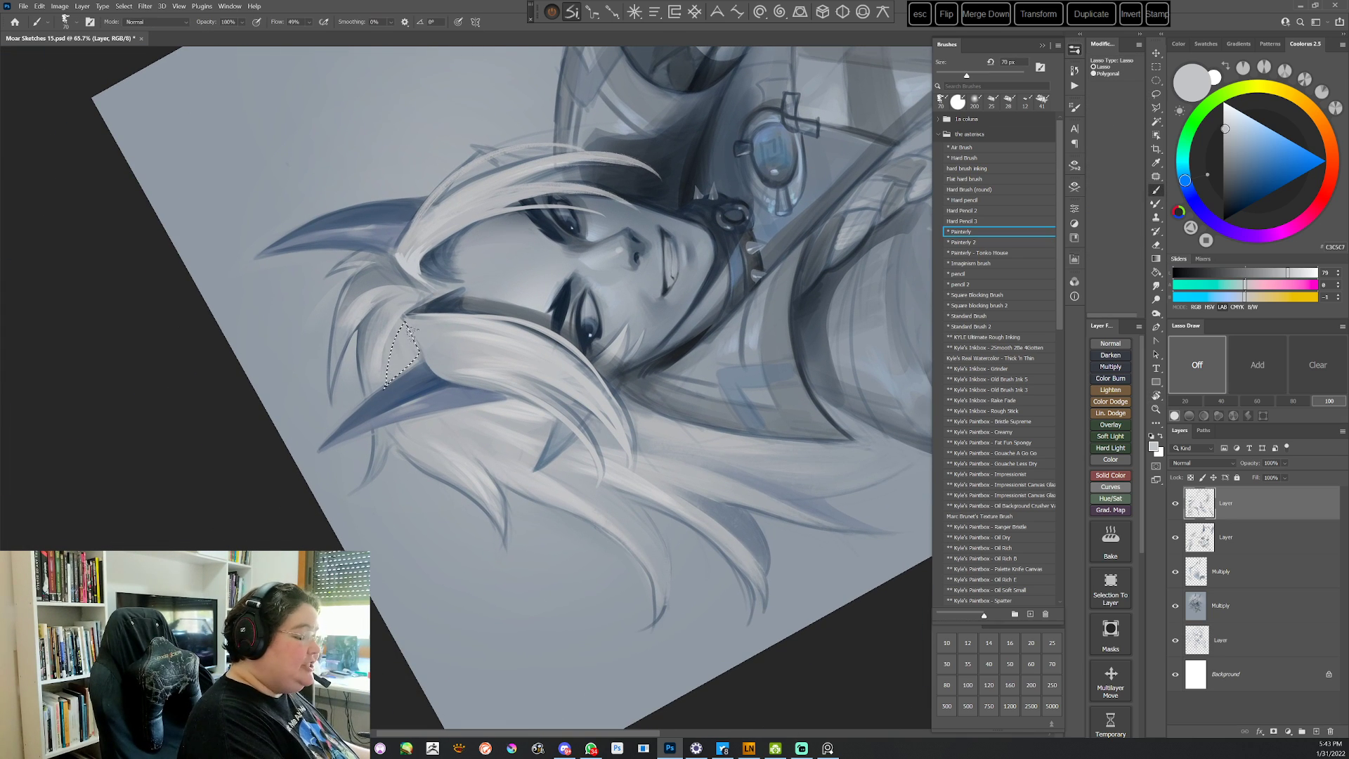
key("ctrl+d")
key("Escape")
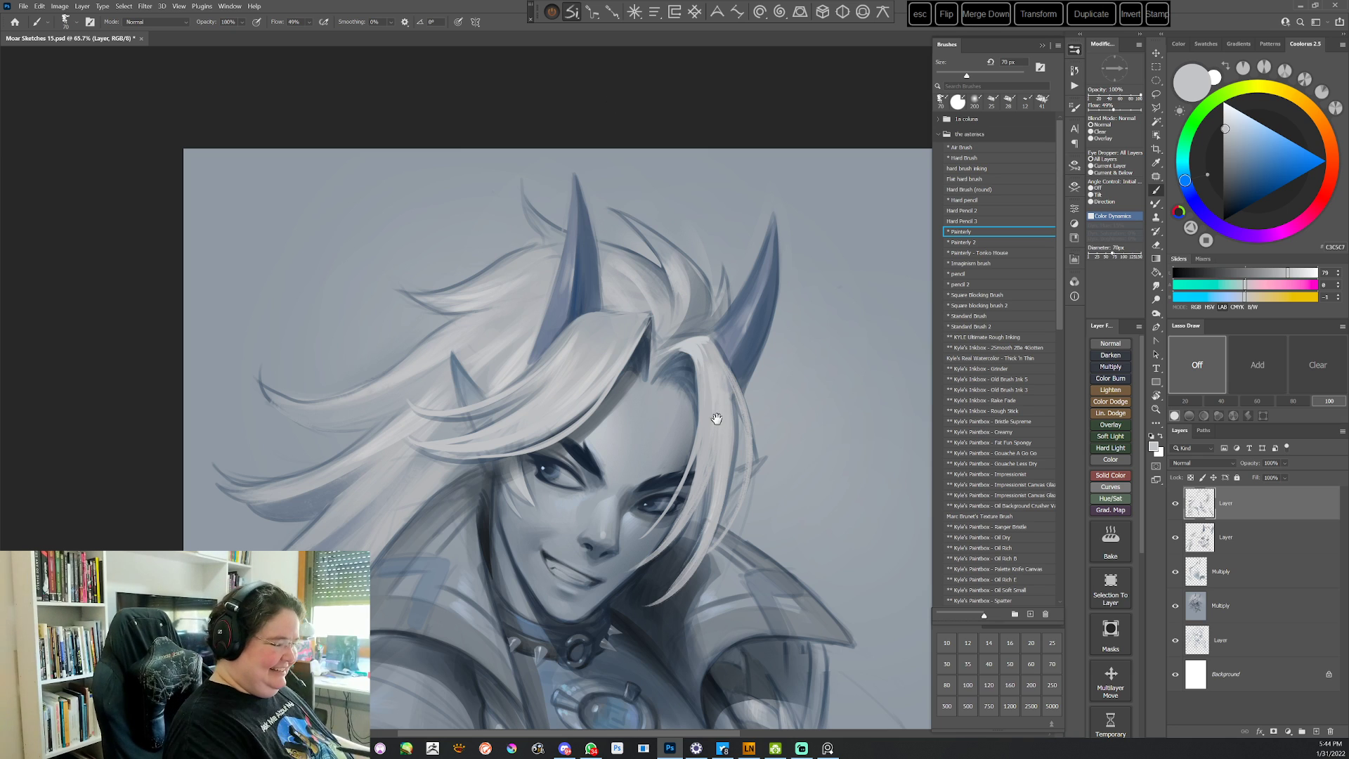
Sample the light grey hair tone behind the horn and paint it into the outer hair tufts
mouse_move(778, 538)
left_mouse_down()
mouse_move(791, 299)
mouse_move(734, 186)
left_mouse_up()
key("r")
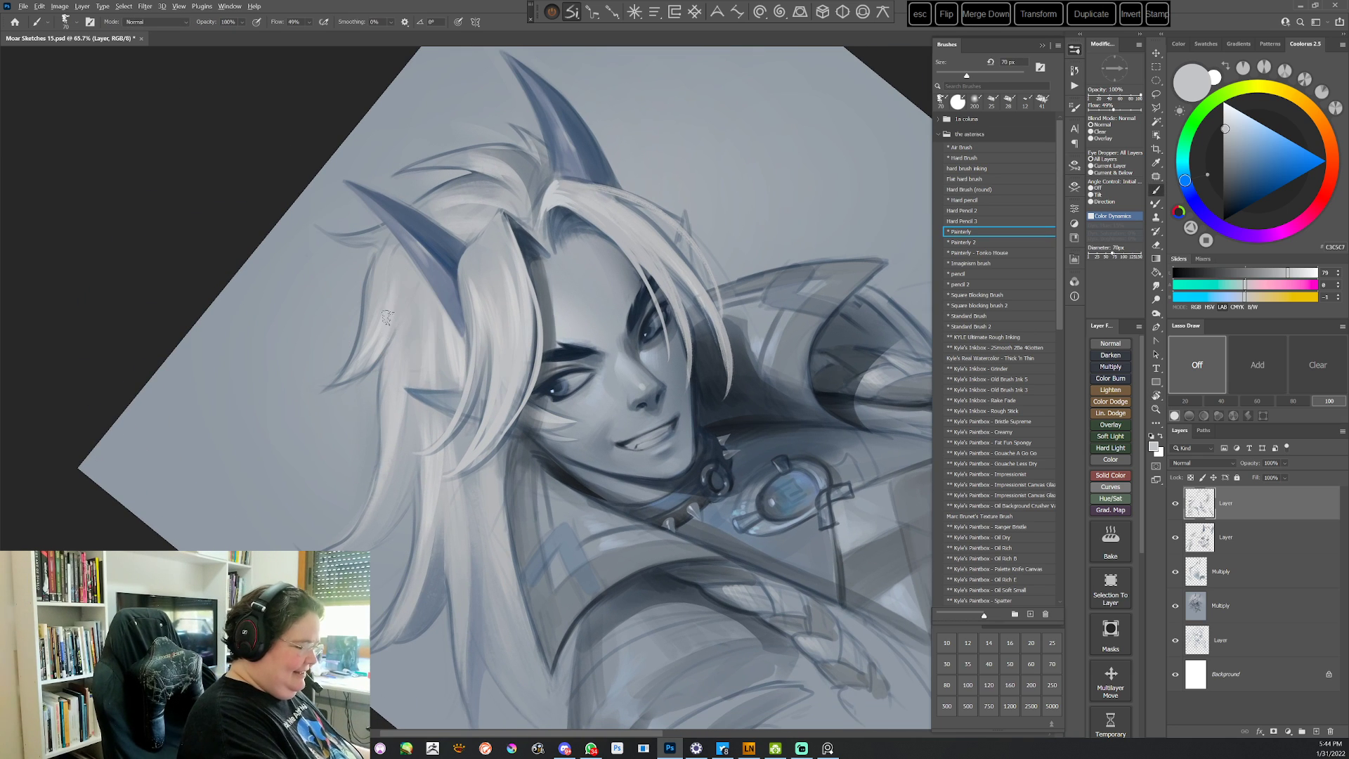
left_click(395, 272, "alt")
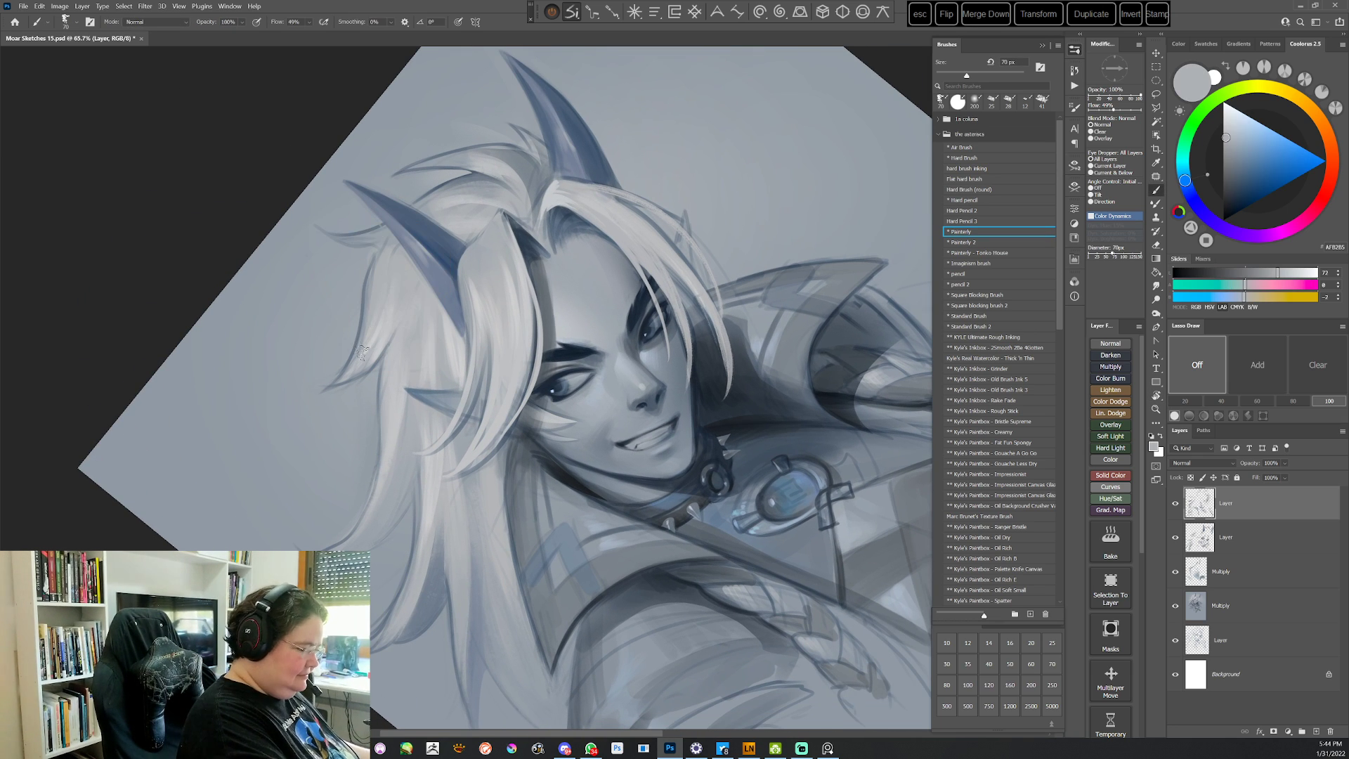
key("Escape")
Lasso a narrow hair strand between the ear and the horn, paint it with a near-white tone and deselect
key("r")
left_click_drag(819, 325, 678, 566)
mouse_move(755, 362)
left_mouse_down()
mouse_move(690, 556)
mouse_move(759, 434)
mouse_move(671, 601)
left_mouse_up()
key("r")
key("l")
mouse_move(726, 410)
left_mouse_down()
mouse_move(719, 339)
mouse_move(594, 430)
mouse_move(666, 364)
mouse_move(658, 345)
left_mouse_up()
left_click(1224, 128)
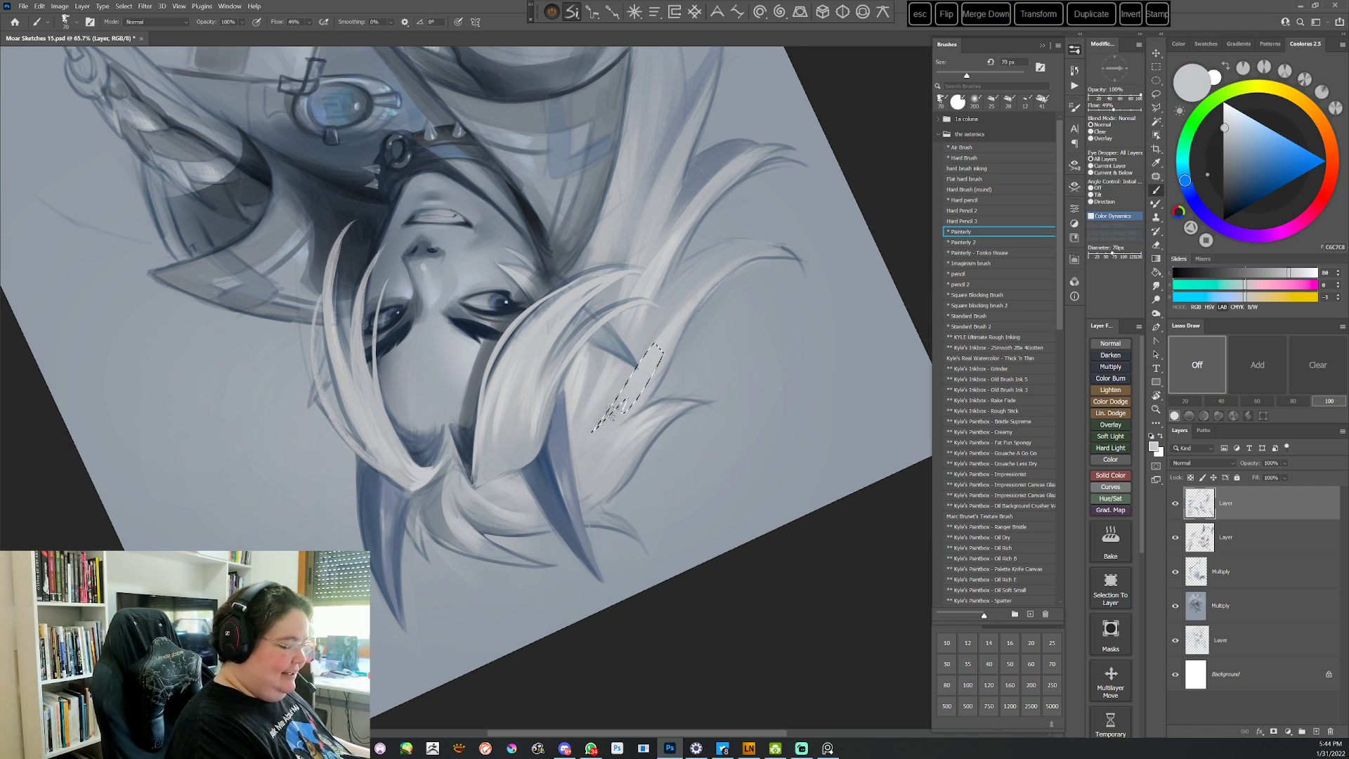
left_click(1223, 118)
left_click(1226, 114)
left_click_drag(642, 358, 618, 400)
key("ctrl+d")
key("Escape")
Lasso another hair strand above the pointed ear and paint it with the near-white tone
key("r")
left_click_drag(720, 427, 712, 321)
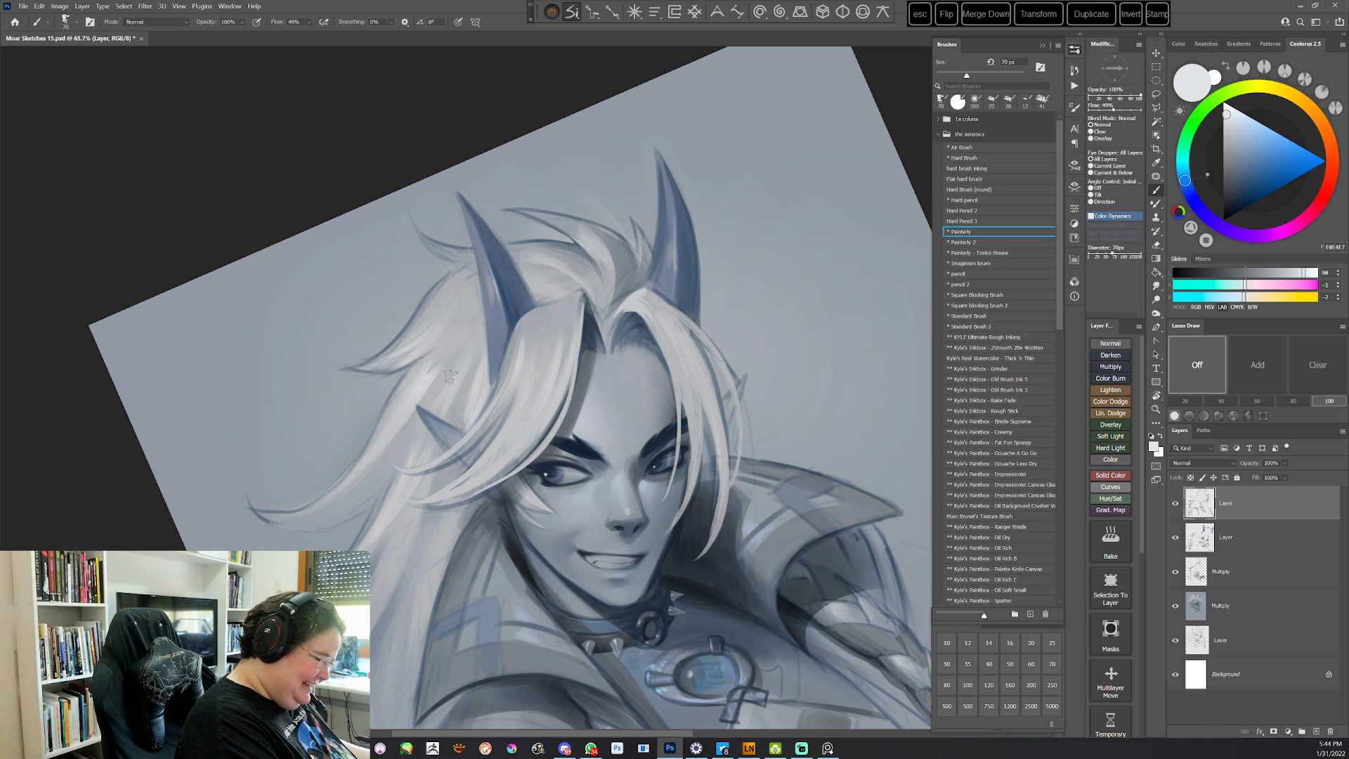
key("l")
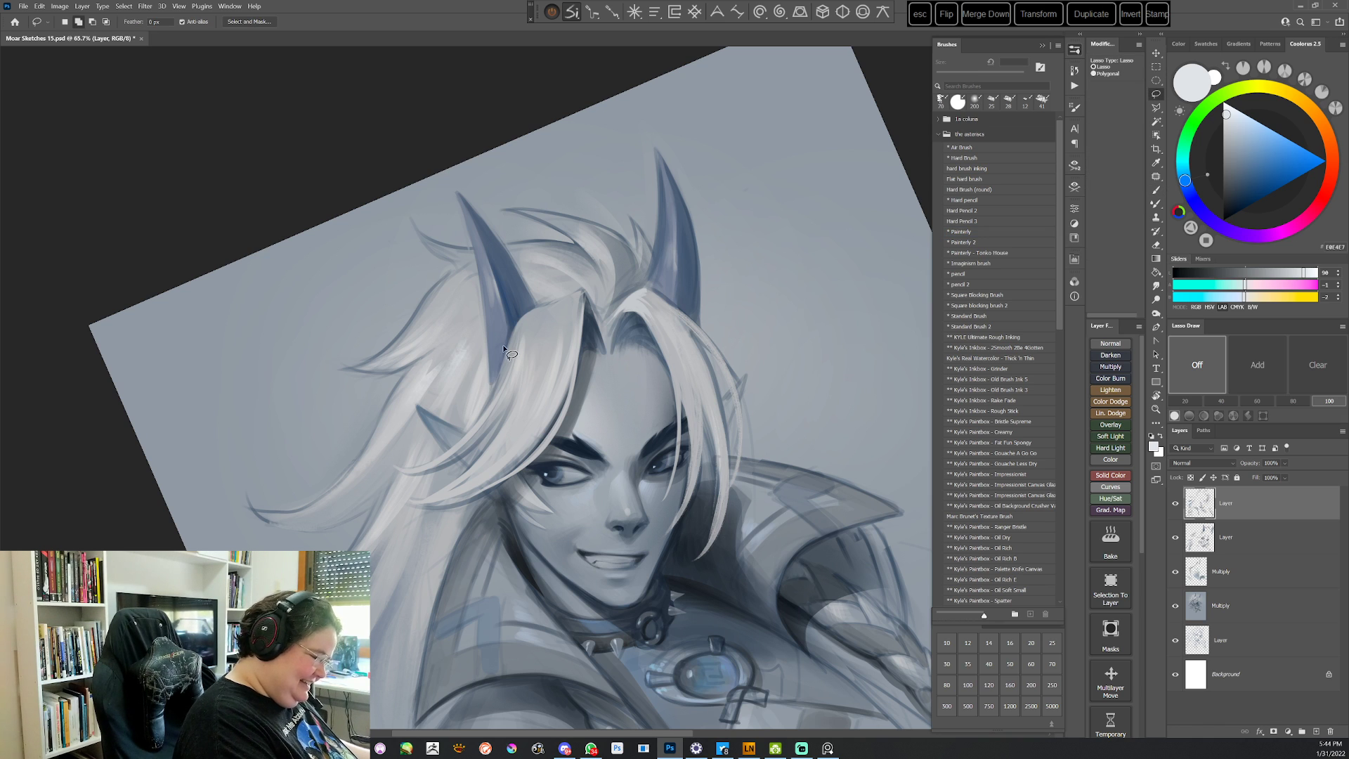
left_click(430, 397)
mouse_move(468, 342)
left_mouse_down()
mouse_move(477, 347)
mouse_move(442, 416)
mouse_move(432, 399)
left_mouse_up()
key("b")
key("r")
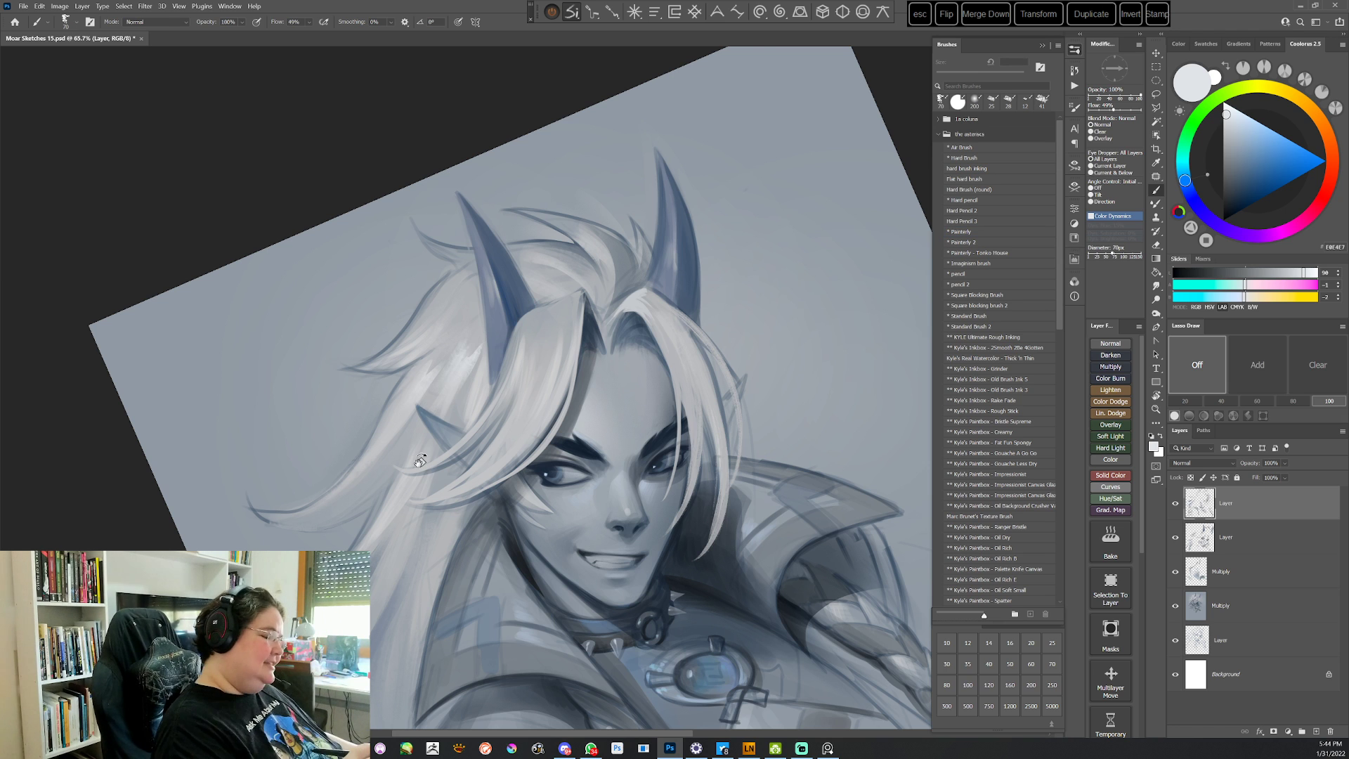
left_click_drag(650, 177, 623, 620)
key("Escape")
key("b")
left_click_drag(768, 515, 725, 303)
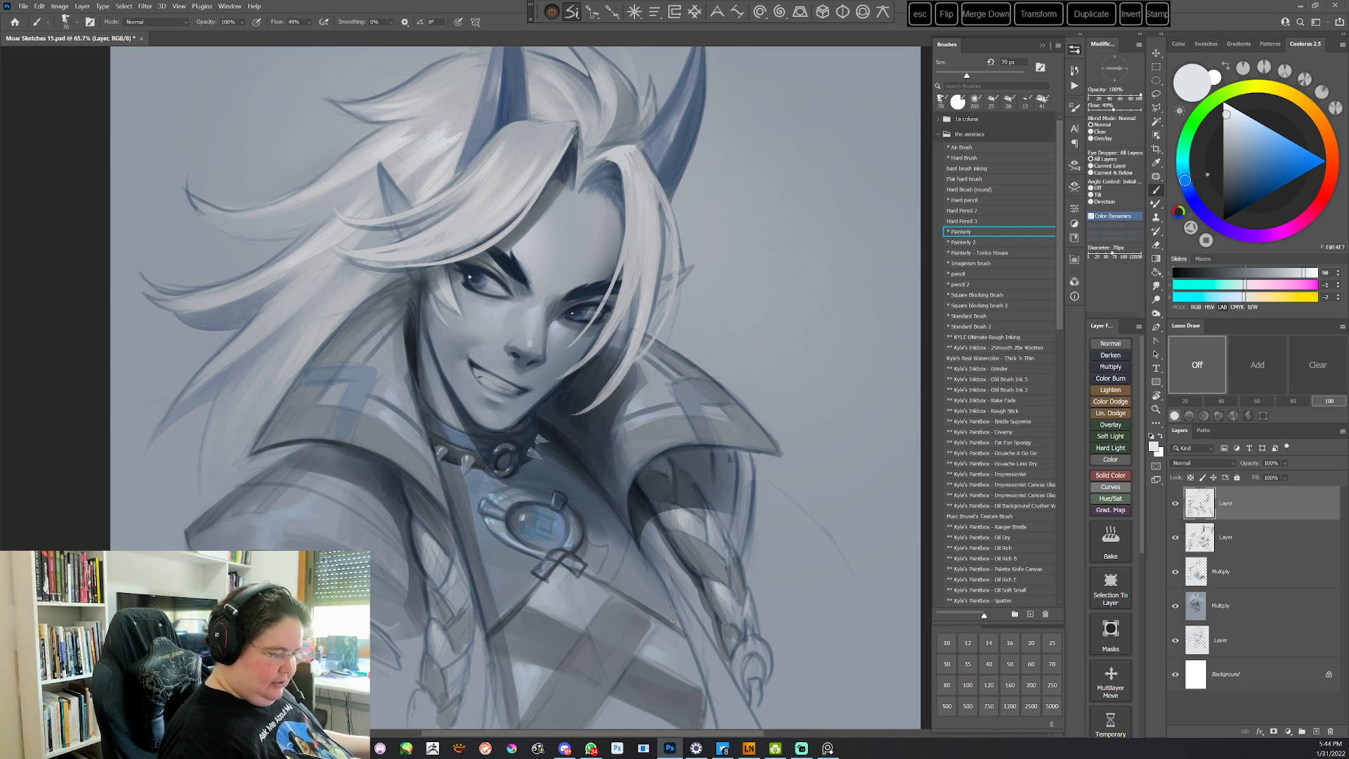
Switch to the pencil brush and sample a dark blue-grey from the nose shadow for refining the nose
left_click(963, 275)
key("r")
mouse_move(692, 478)
left_mouse_down()
mouse_move(701, 312)
mouse_move(678, 288)
left_mouse_up()
key("b")
left_click(506, 368, "alt")
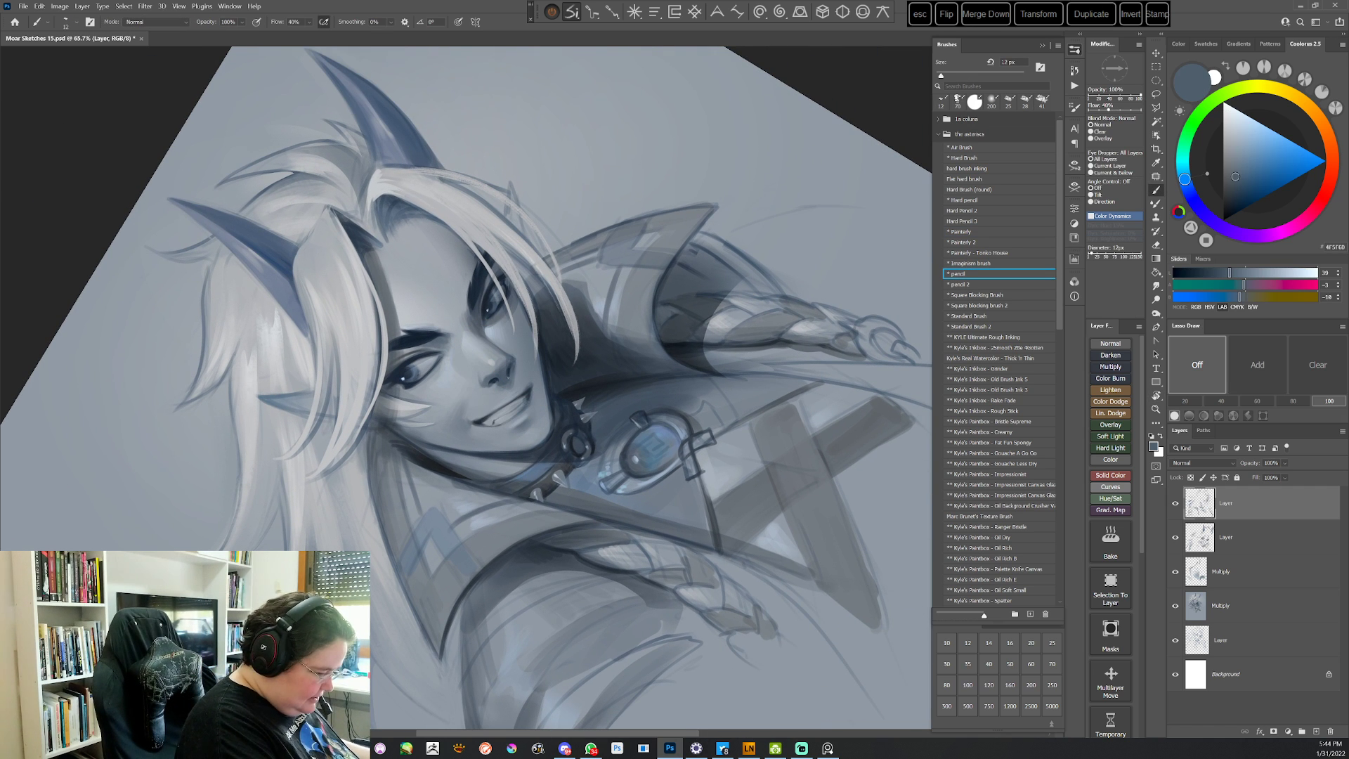
Switch to Standard Brush 2 and sample a mid blue-grey at the nose for painting its shading
left_click(971, 326)
key("r")
mouse_move(701, 313)
left_mouse_down()
mouse_move(552, 541)
mouse_move(358, 457)
left_mouse_up()
key("b")
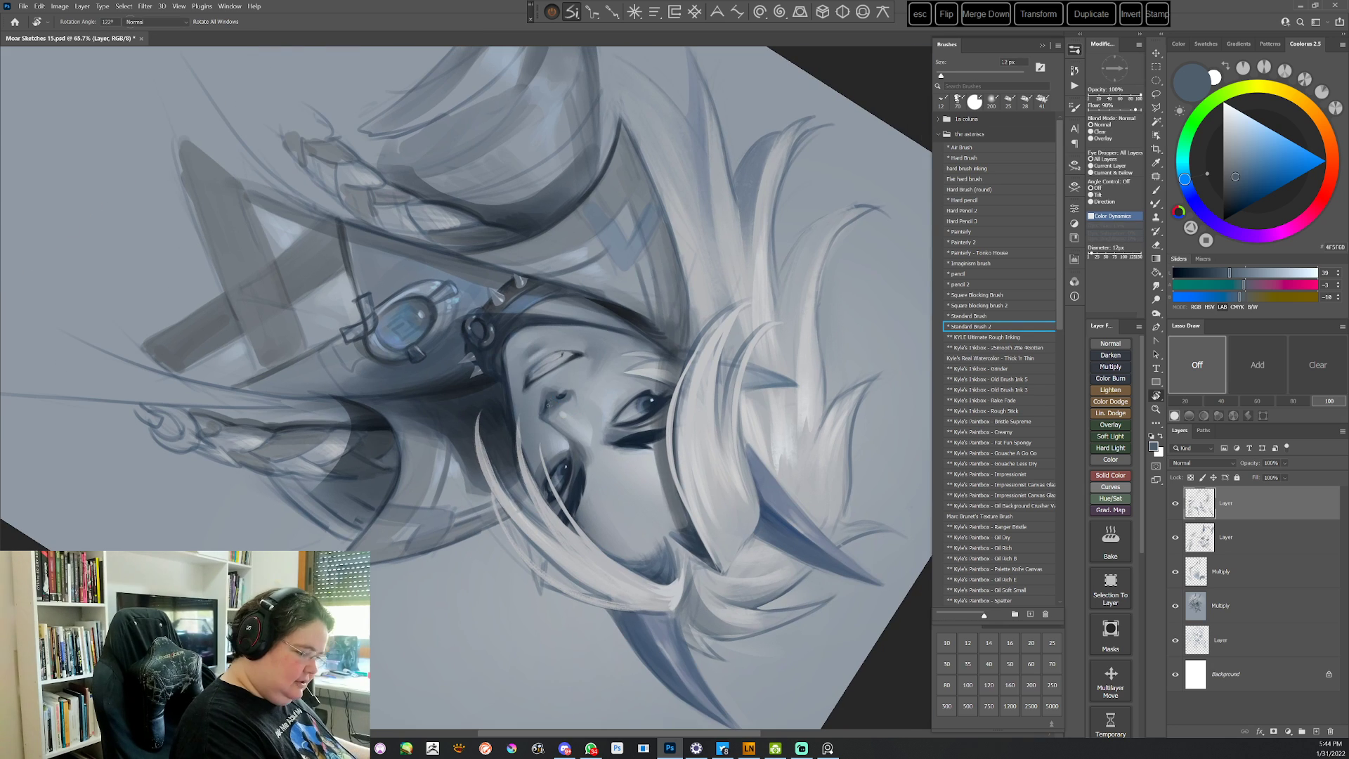
left_click(548, 391, "alt")
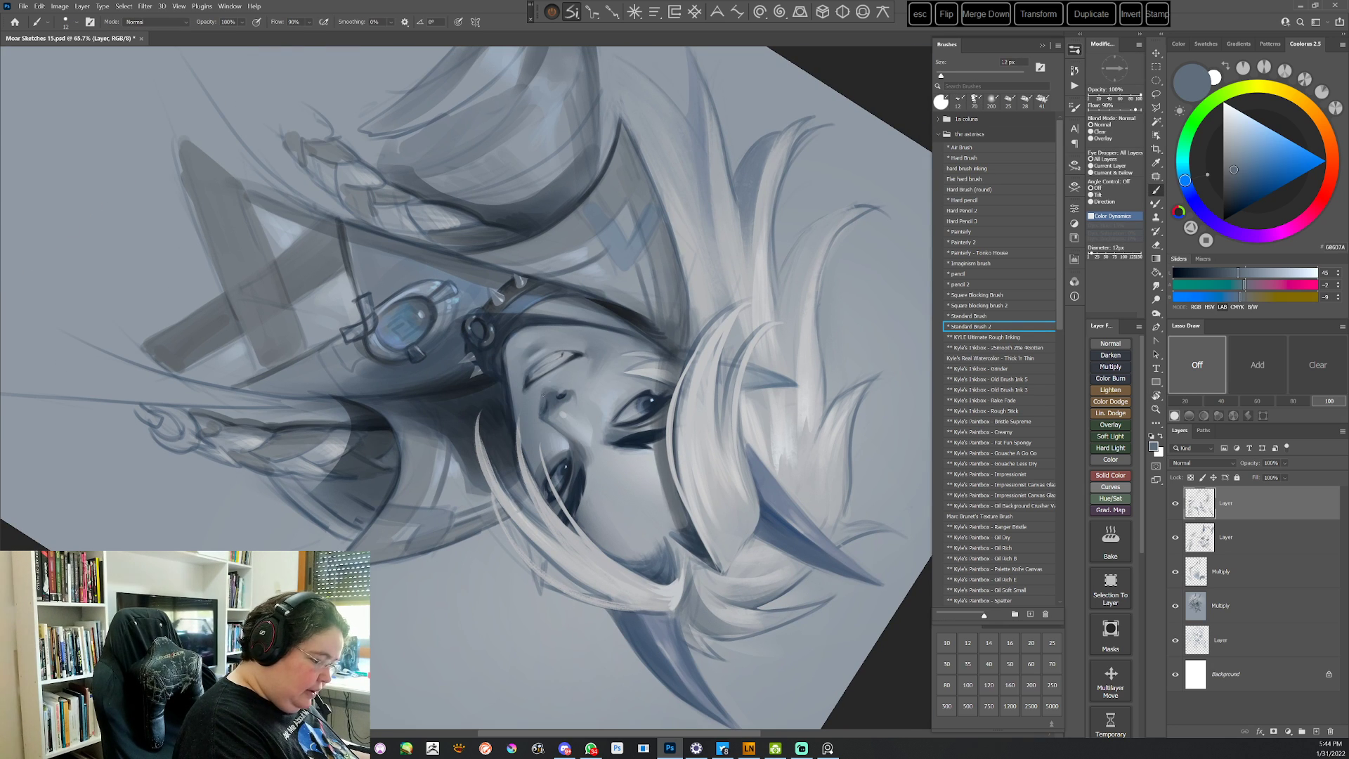
Lasso the area between the nose and upper lip and shade it with the Air Brush in a sampled dark blue-grey
key("r")
left_click_drag(544, 392, 500, 413)
key("l")
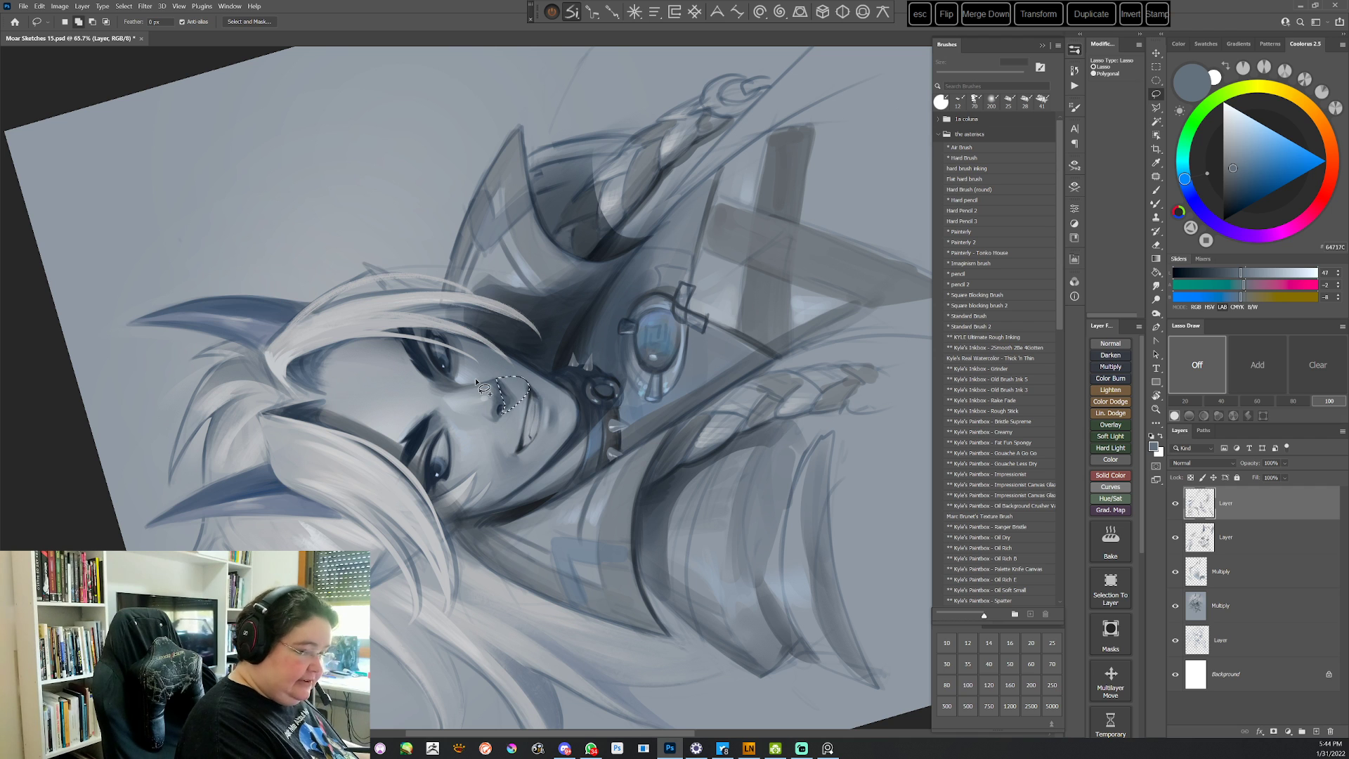
left_click(963, 148)
key("Escape")
left_click(535, 405, "alt")
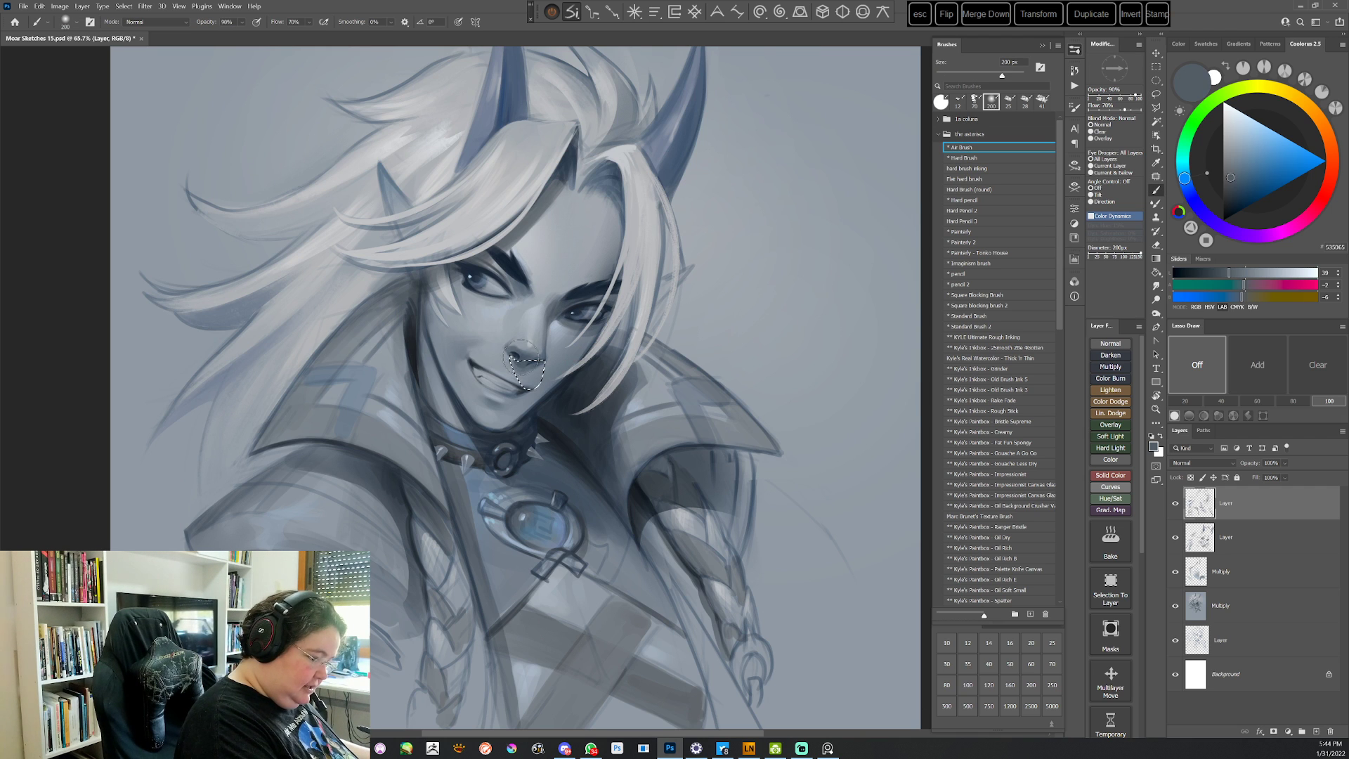
left_click(533, 367)
Switch to the Painterly brush, sample the shadow tone beside the nose and blend the nose shading
key("r")
left_click_drag(734, 365, 669, 488)
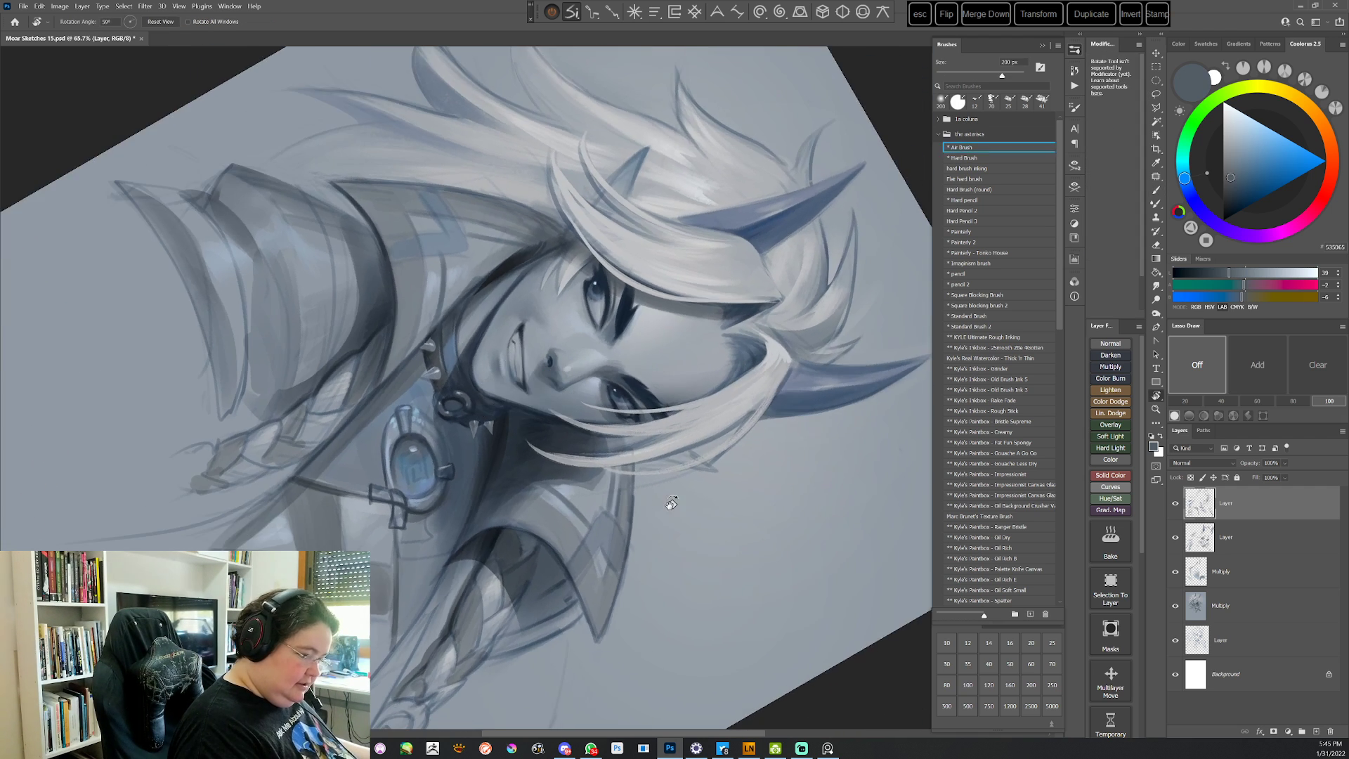
left_click(961, 231)
left_click(545, 394, "alt")
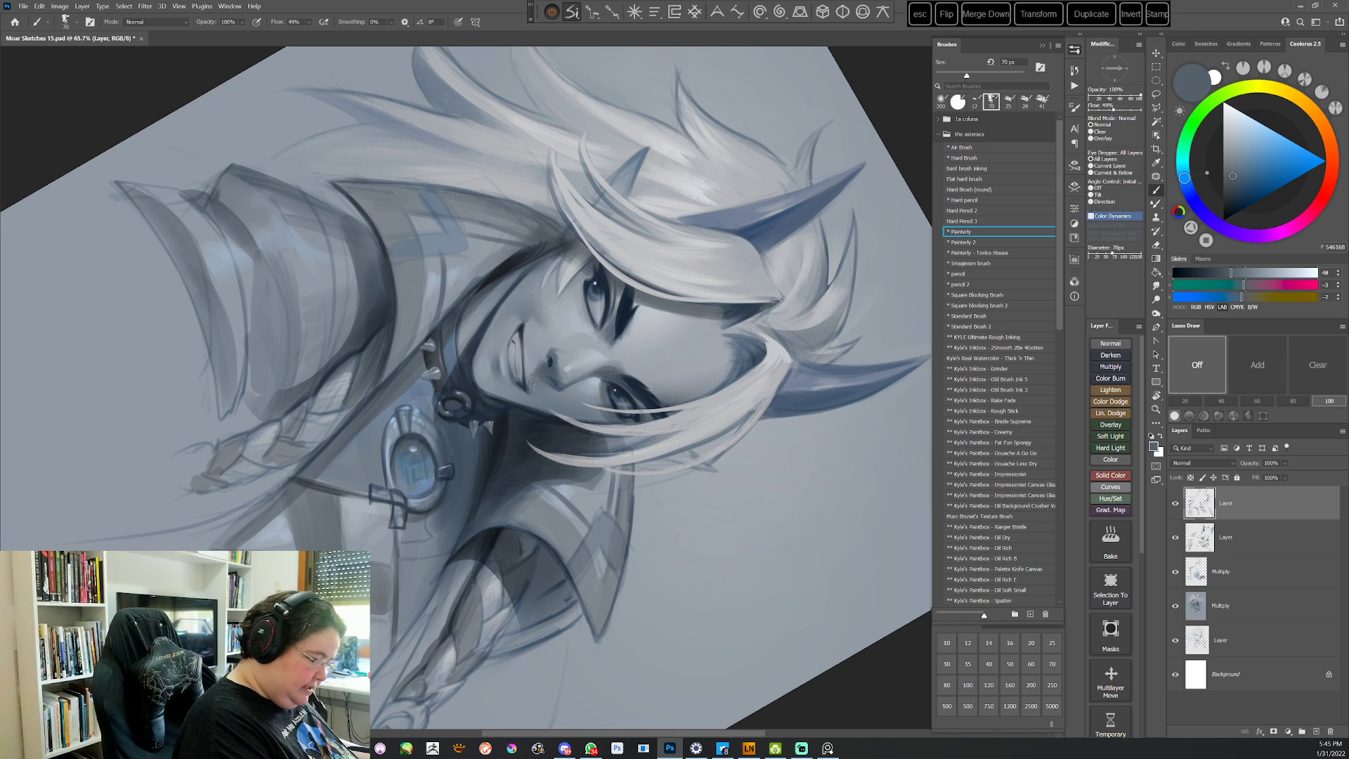
key("Escape")
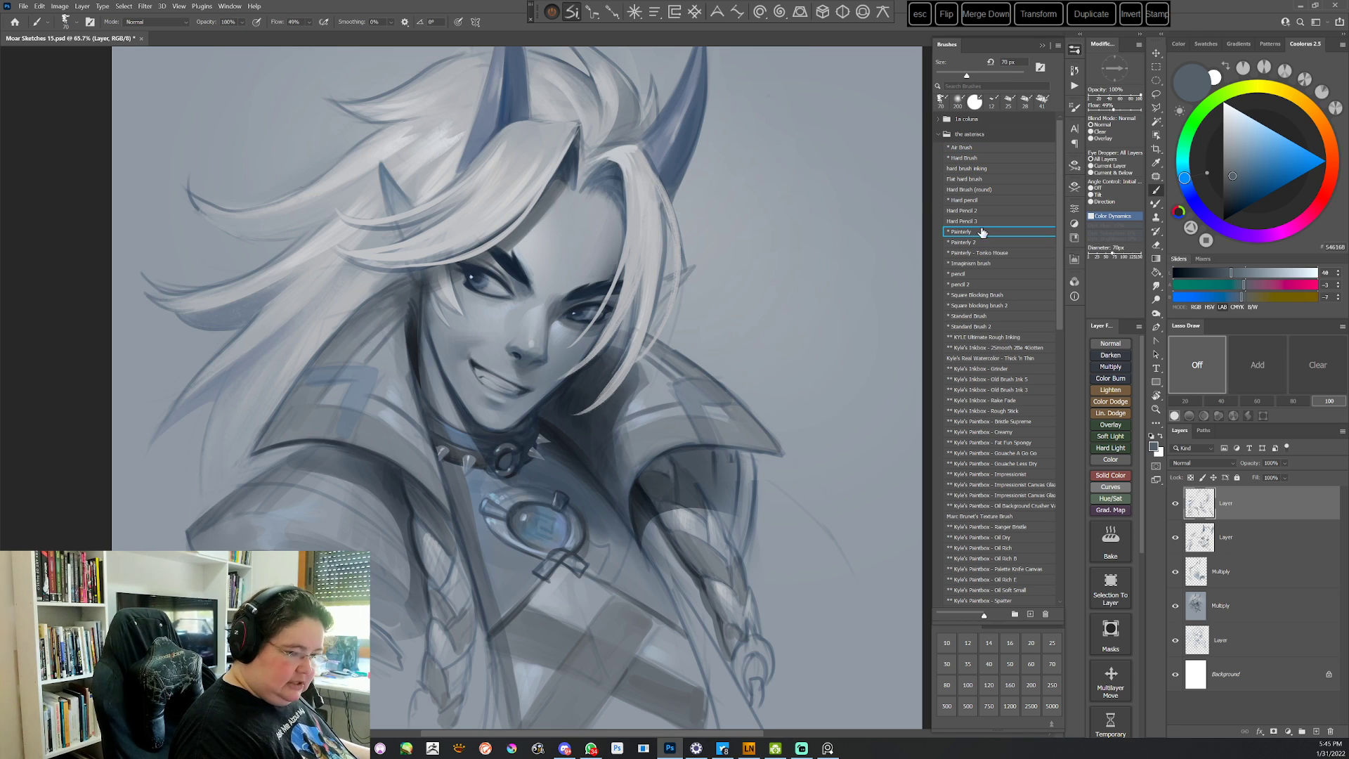
Switch to Standard Brush 2 at 21 px, sample a light blue-grey and paint highlights on the nose
left_click(970, 326)
left_click(627, 311, "alt")
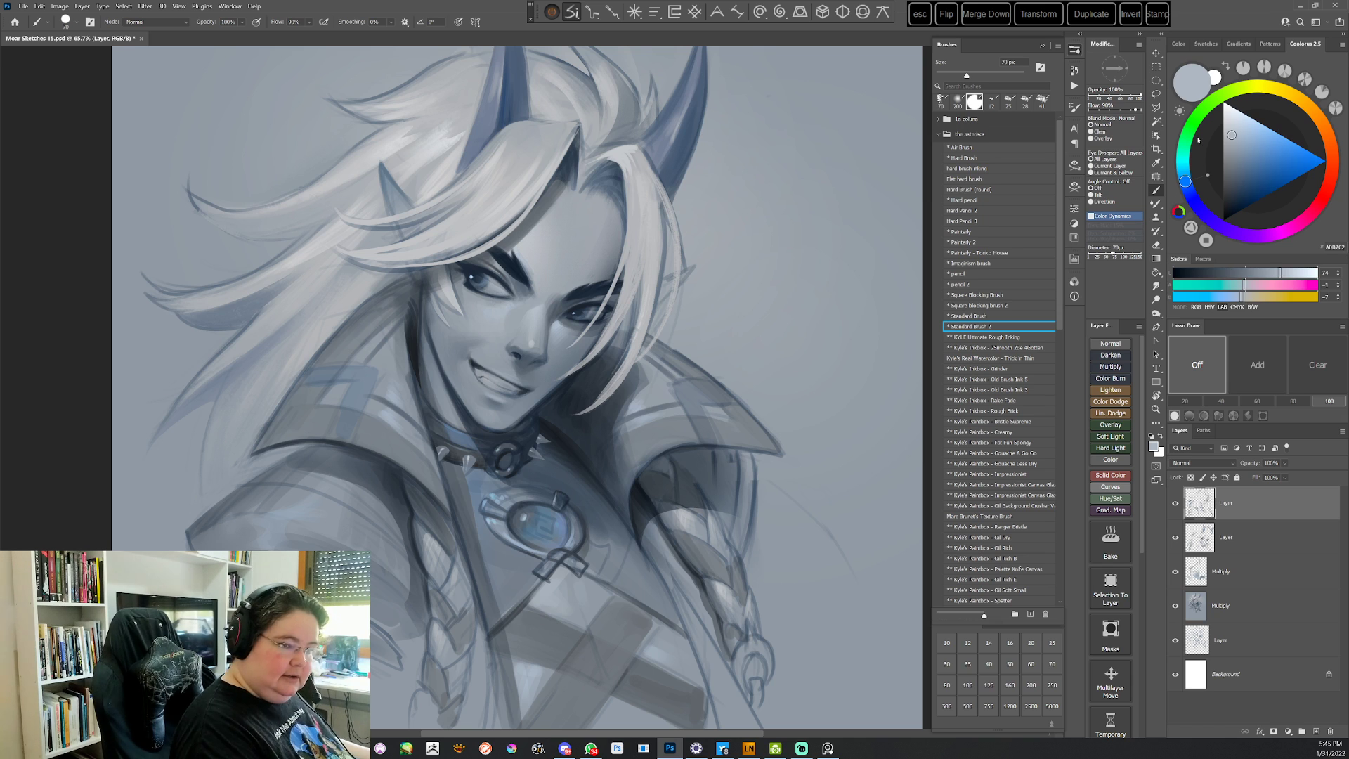
left_click(635, 313, "alt")
key("r")
left_click_drag(638, 310, 662, 381)
right_click(631, 258)
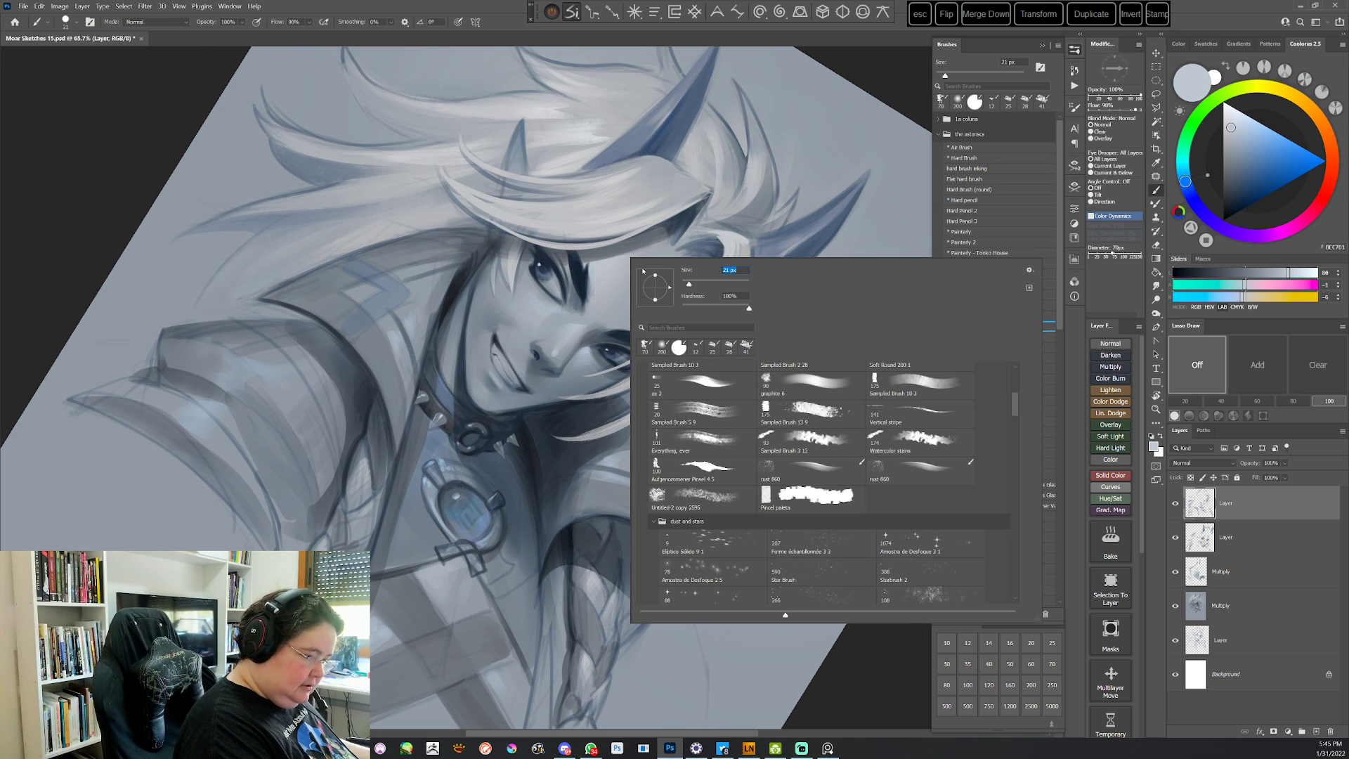
left_click(529, 356)
key("r")
left_click_drag(780, 316, 761, 518)
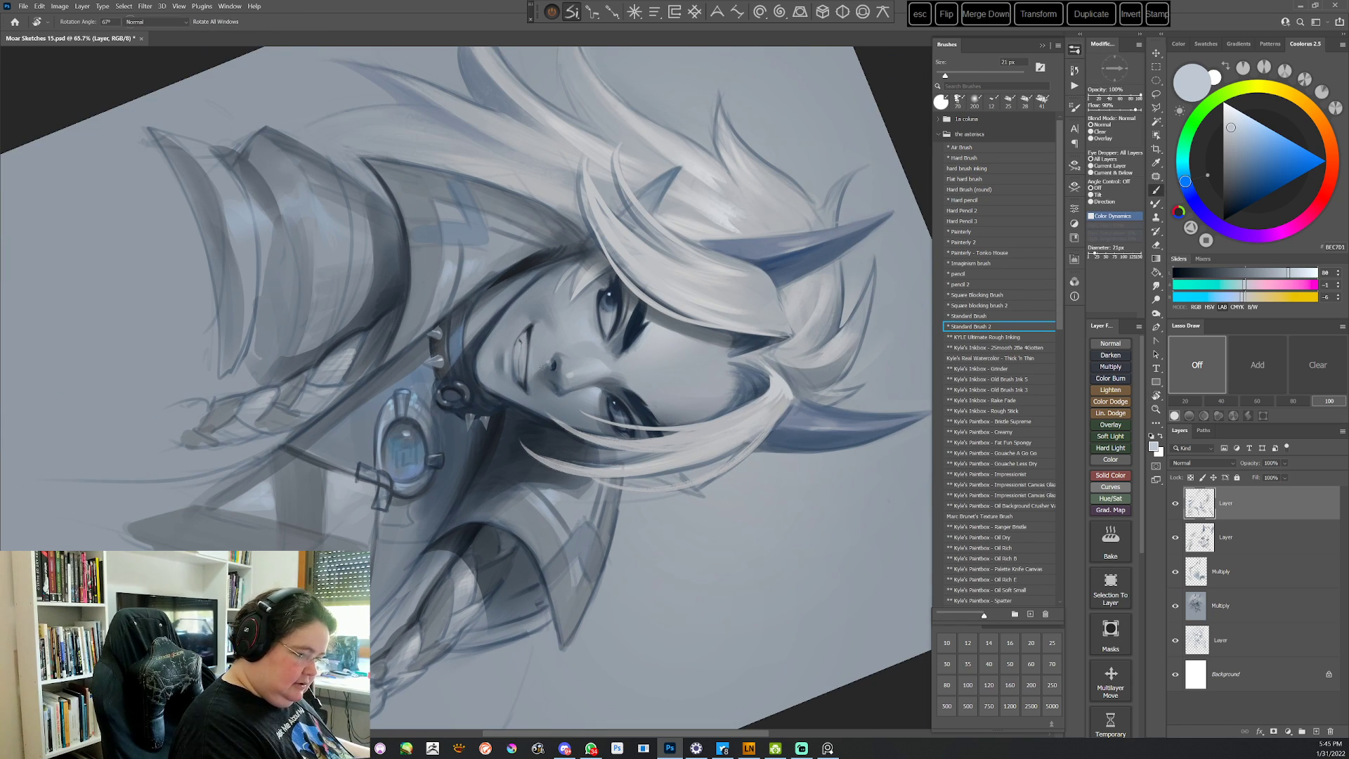
key("Escape")
Choose the graphite 6 brush at 90 px and sample the light cheek tone for blending the face
right_click(584, 278)
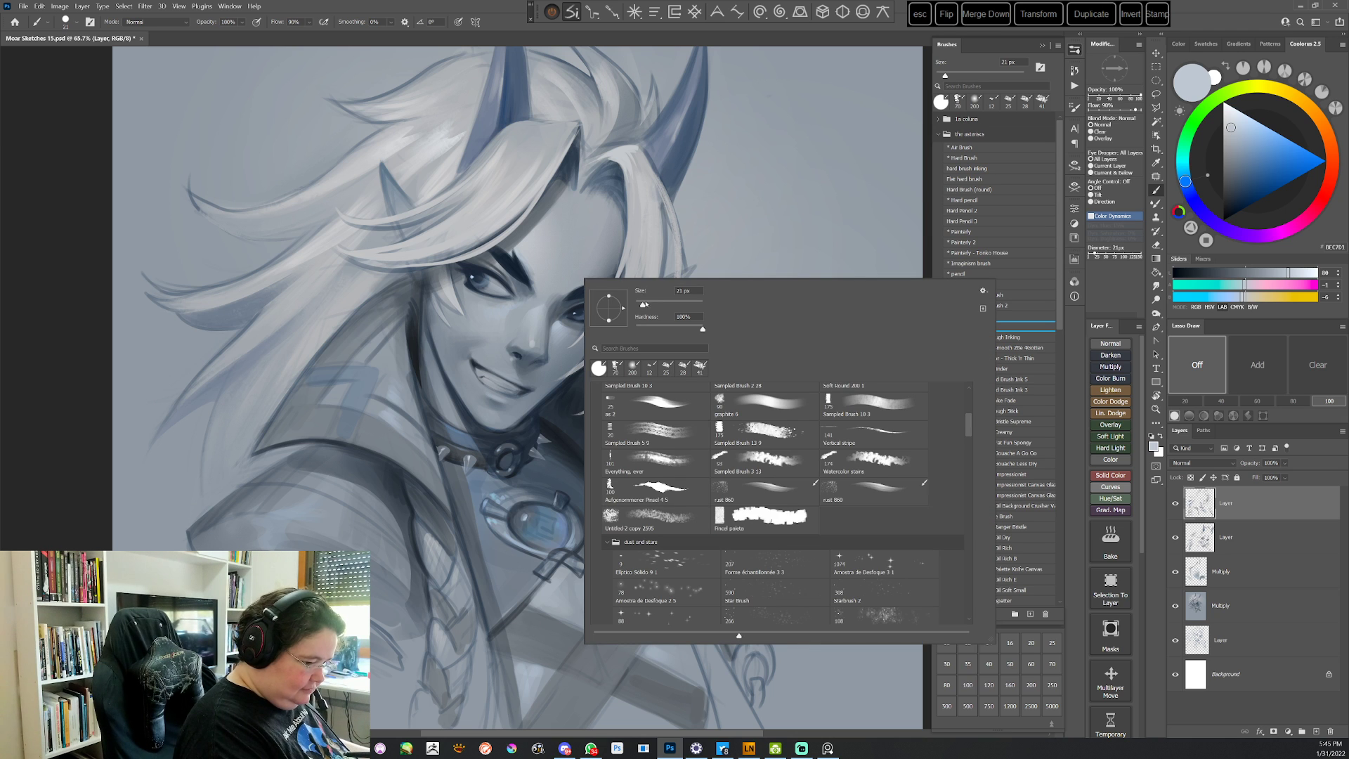
key("Escape")
left_click(472, 325, "alt")
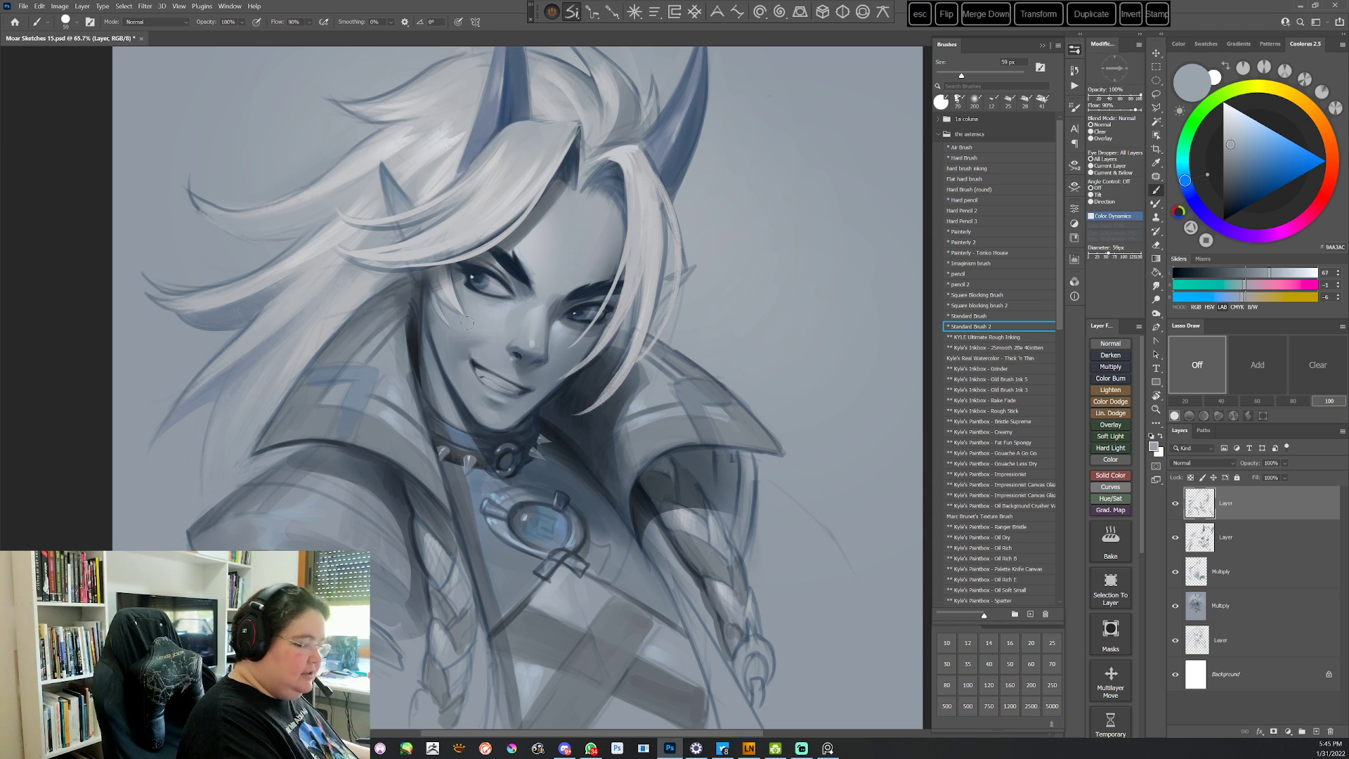
right_click(645, 311)
left_click(833, 437)
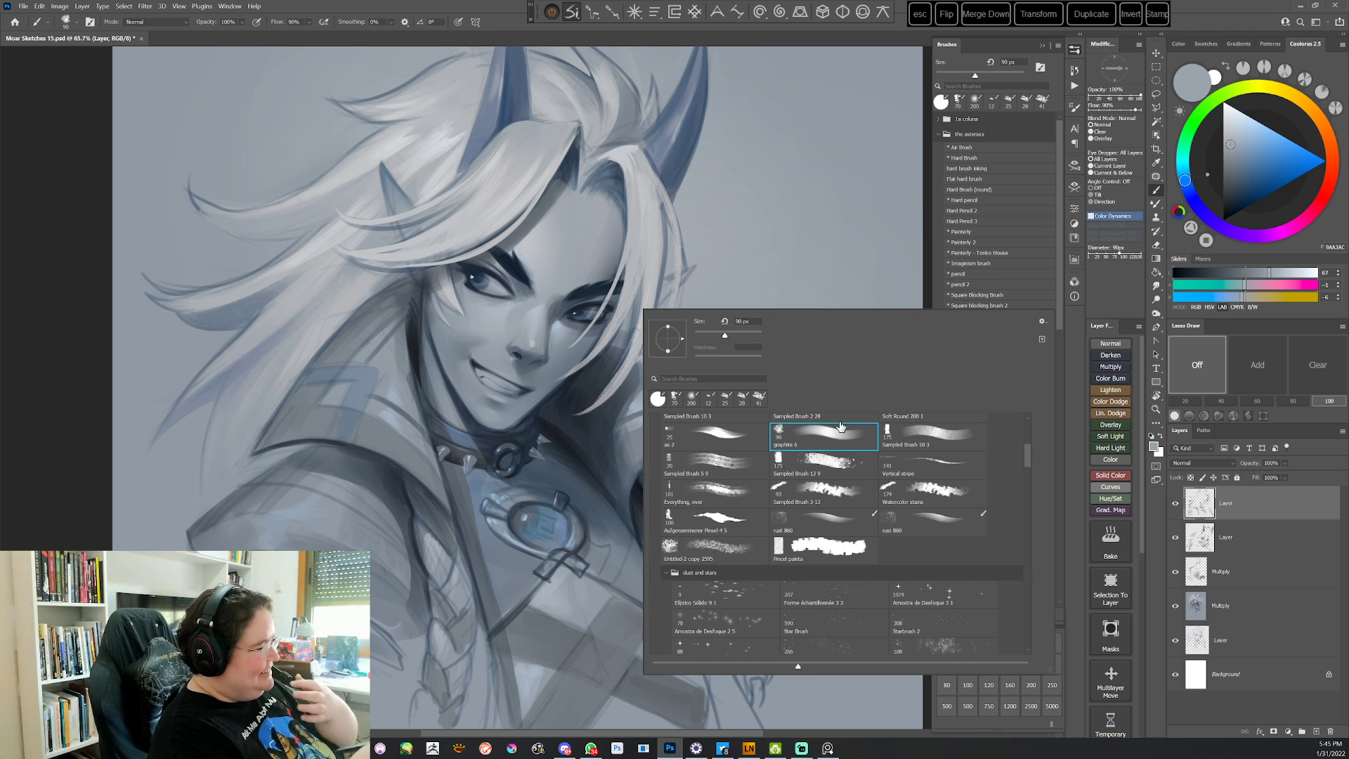
key("Return")
left_click(476, 326, "alt")
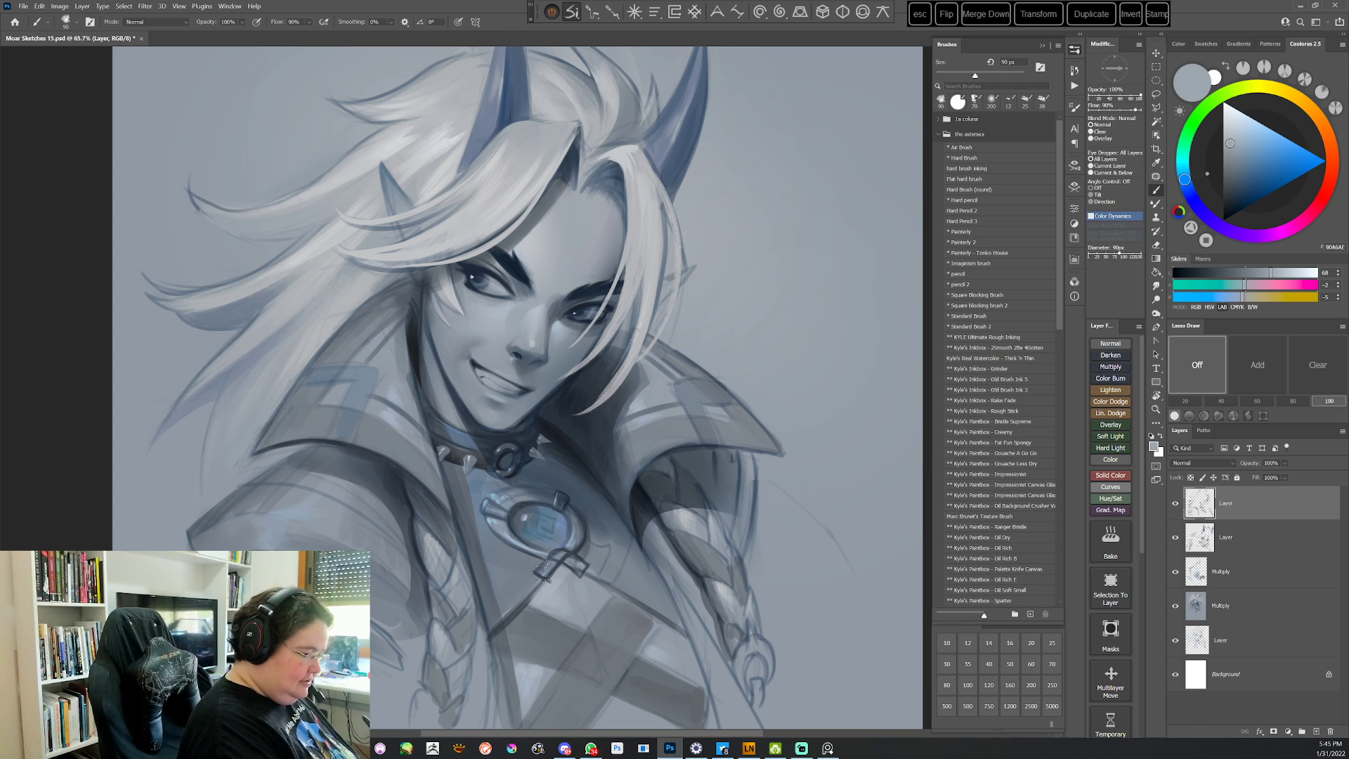
Sample mid blue-grey tones from the face and soften the shading around the nose with the graphite brush
key("r")
left_click_drag(544, 573, 565, 504)
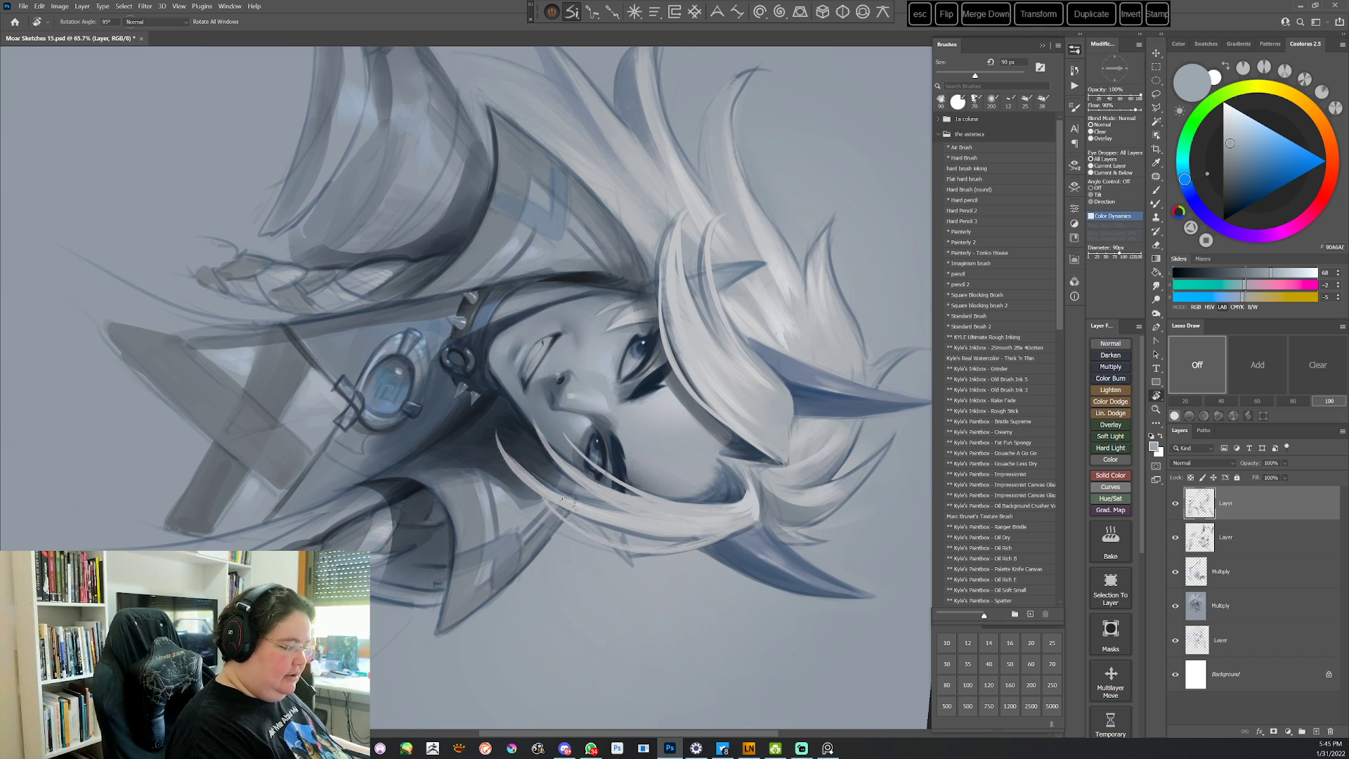
key("b")
left_click(572, 336, "alt")
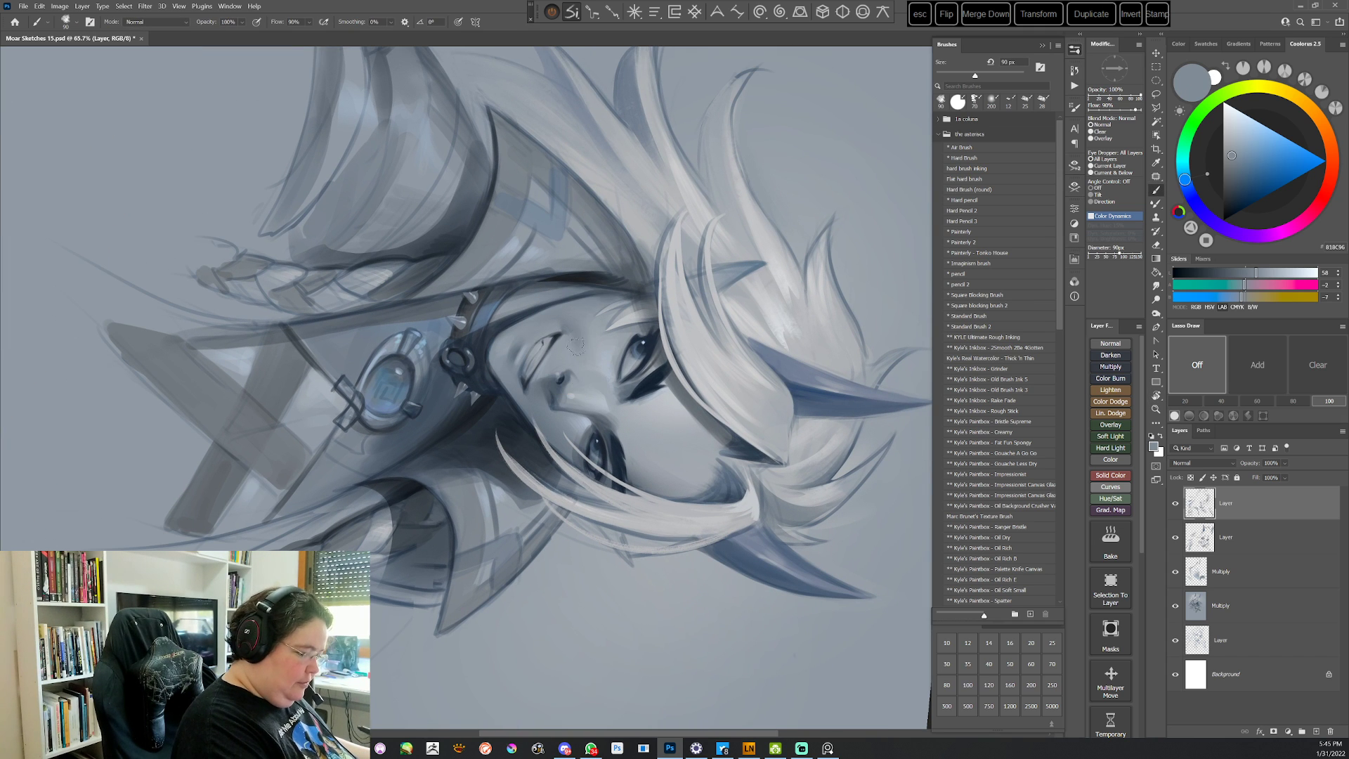
key("Escape")
left_click(587, 523, "alt")
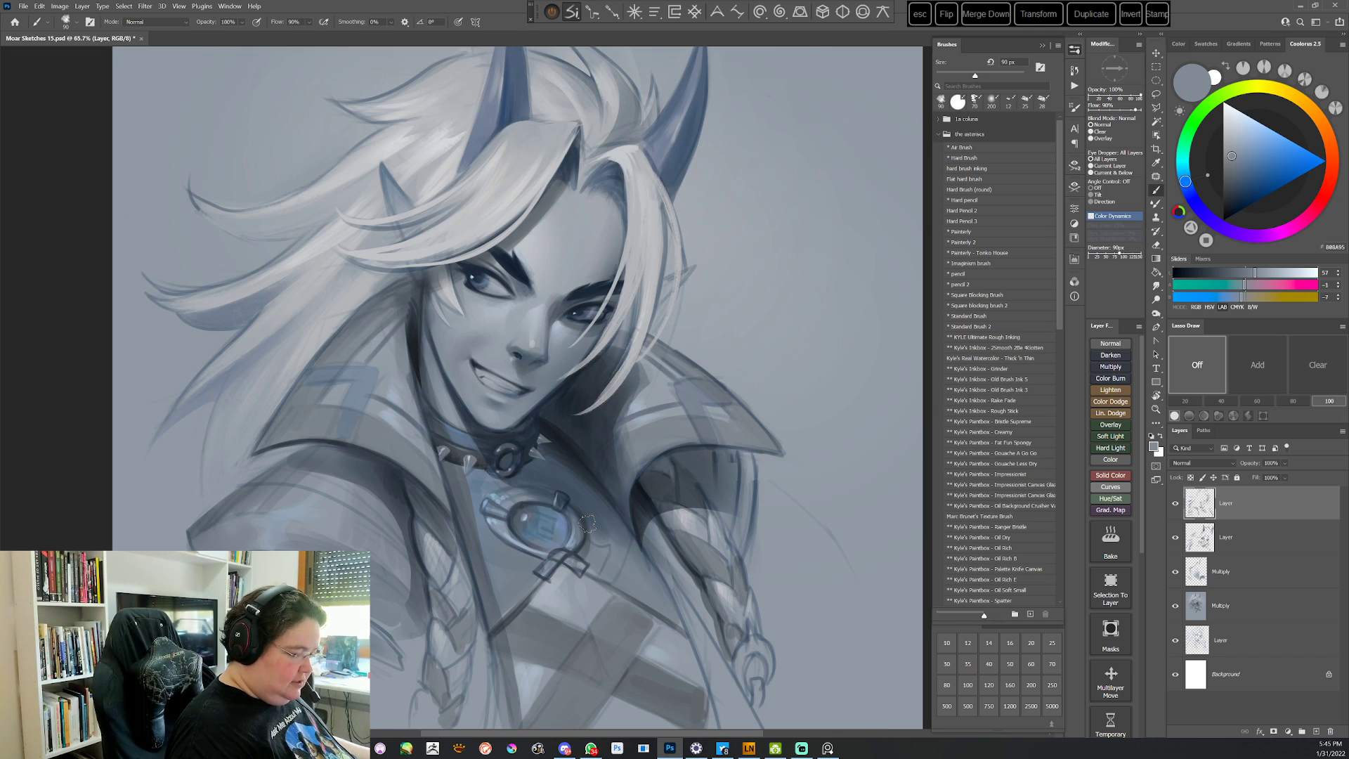
Sample the light tone on the nose and the darker tone between the eyebrows to model the nose bridge
left_click_drag(707, 537, 684, 514)
key("r")
mouse_move(756, 415)
left_mouse_down()
mouse_move(692, 555)
mouse_move(667, 572)
left_mouse_up()
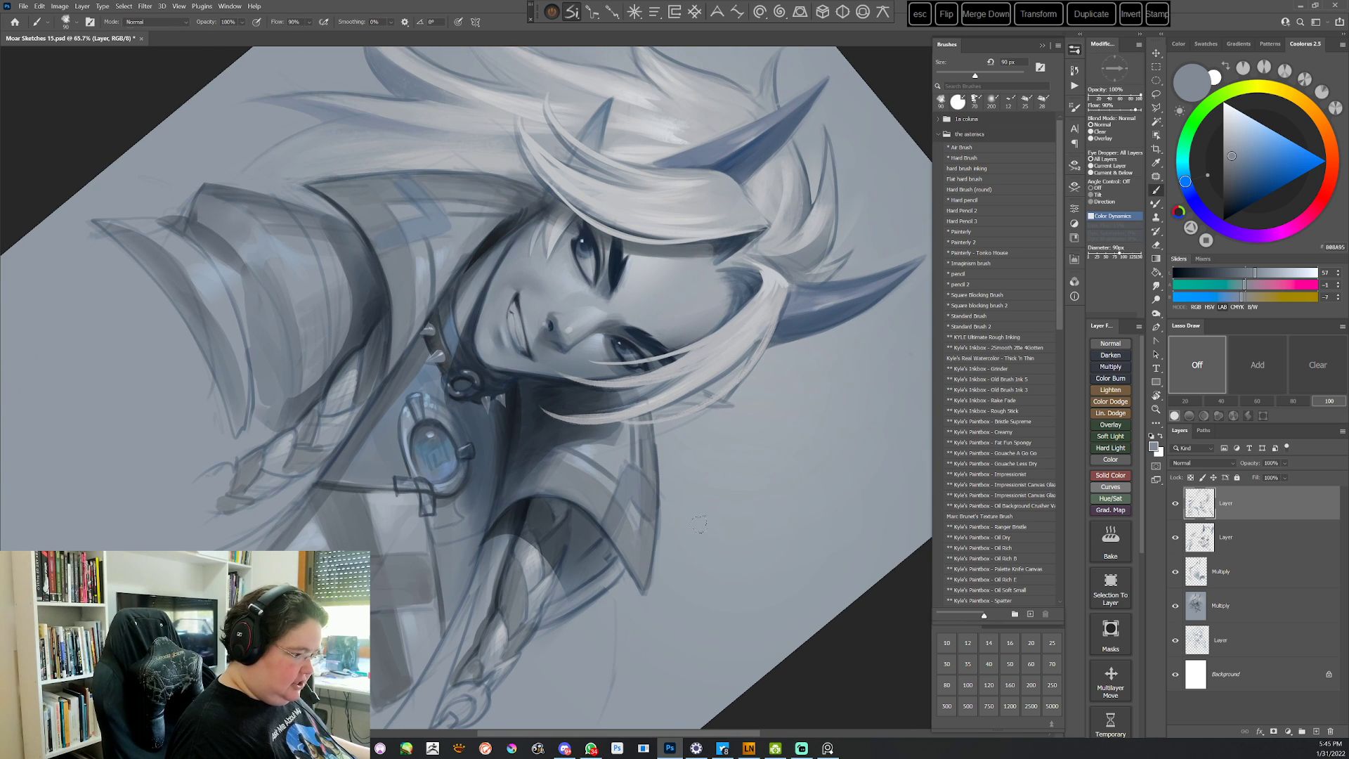
key("Escape")
left_click(505, 301, "alt")
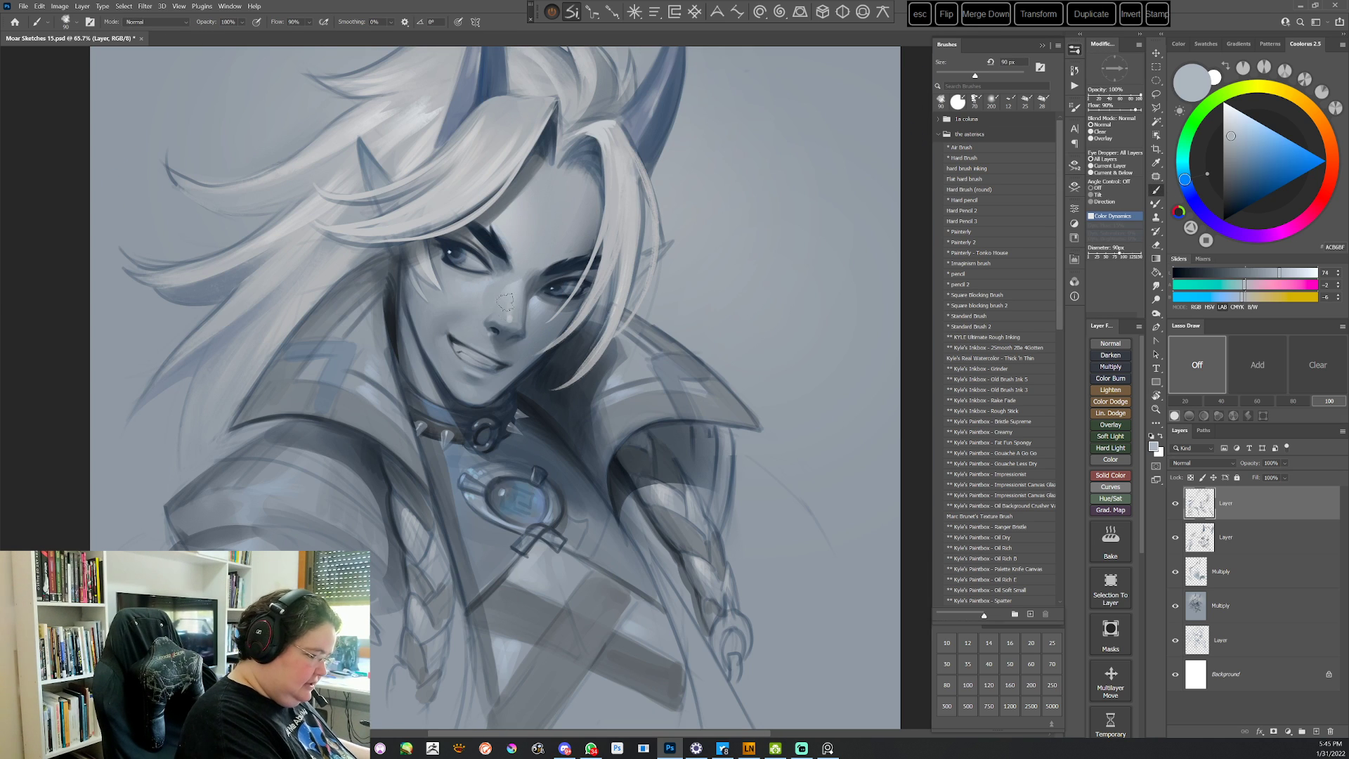
key("r")
left_click_drag(731, 259, 771, 322)
left_click(550, 268, "alt")
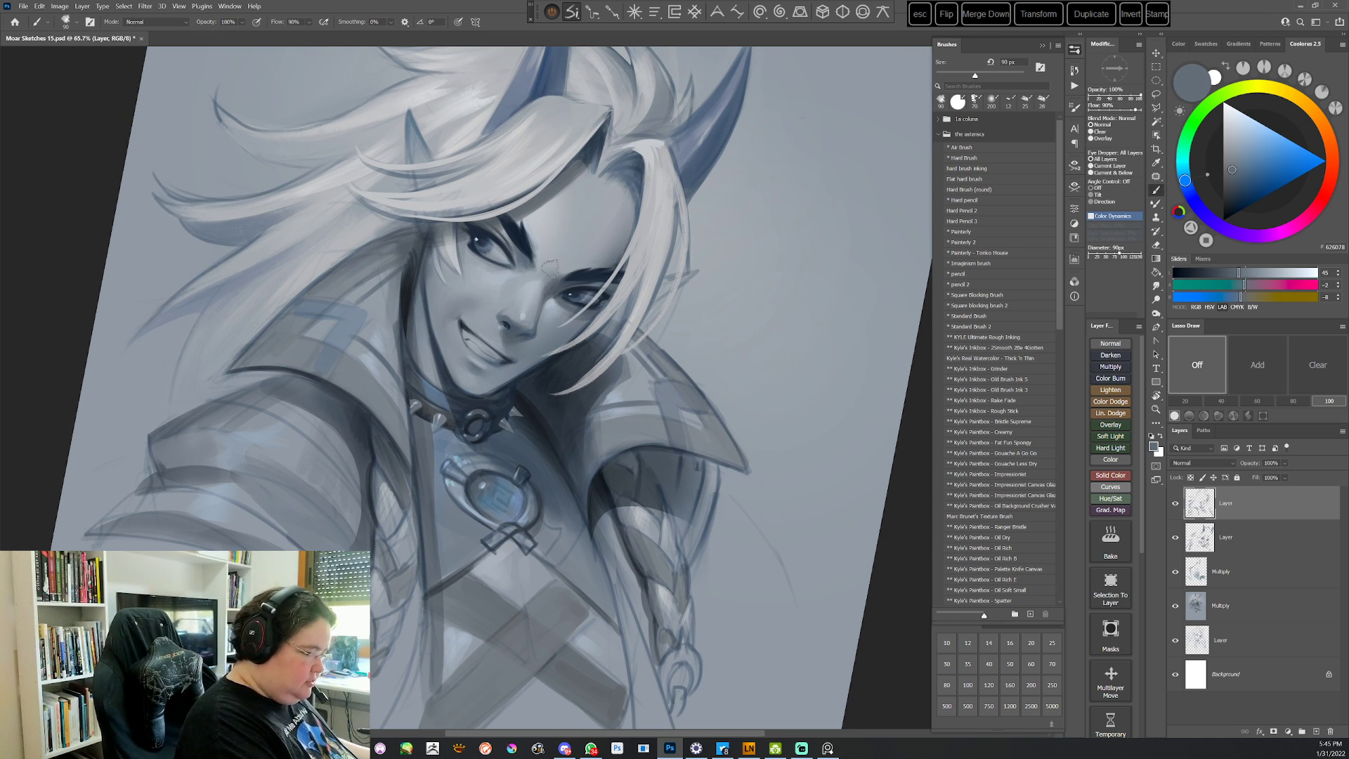
Sample several blue-grey tones between the eyebrows and on the lower forehead and blend the brow area
key("r")
mouse_move(768, 194)
left_mouse_down()
mouse_move(614, 626)
mouse_move(484, 633)
left_mouse_up()
key("space")
left_click_drag(718, 507, 657, 420)
left_click(515, 419, "alt")
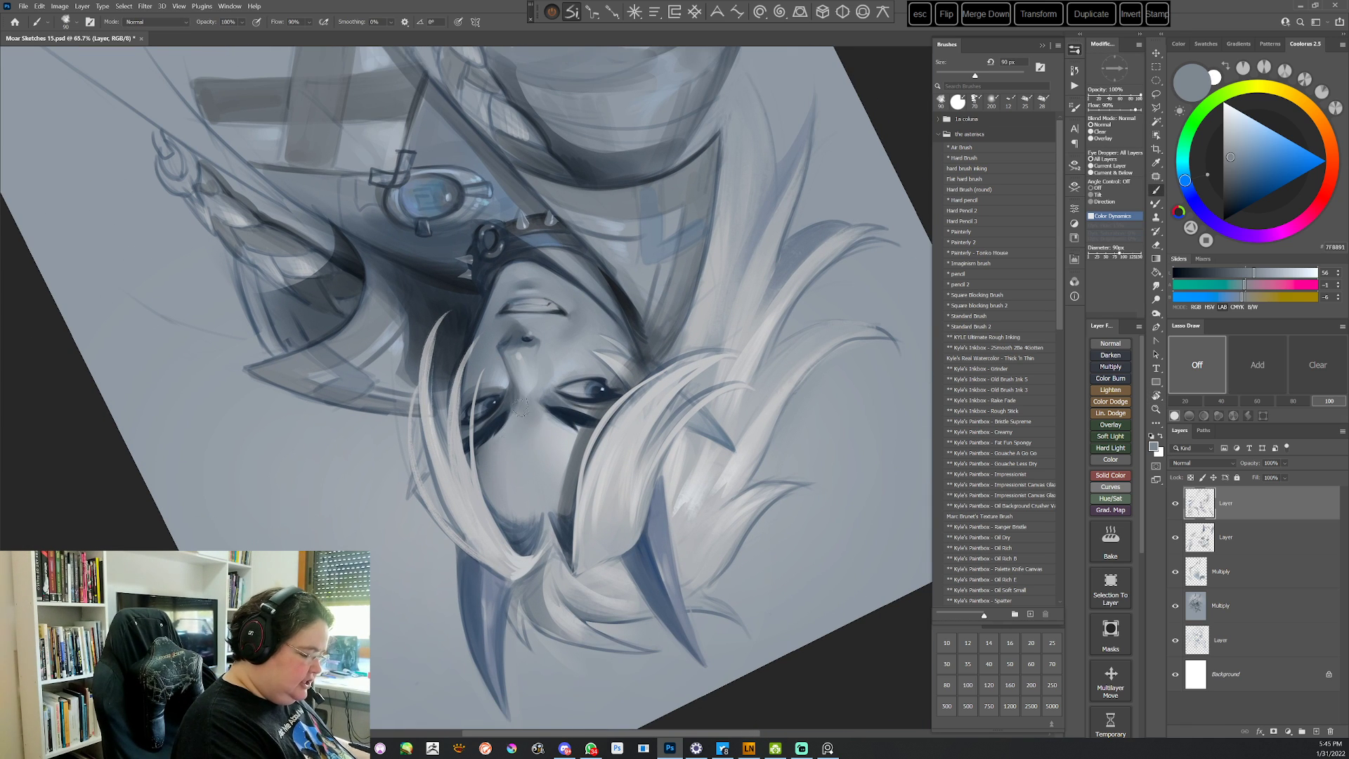
left_click(545, 426, "alt")
left_click(528, 412, "alt")
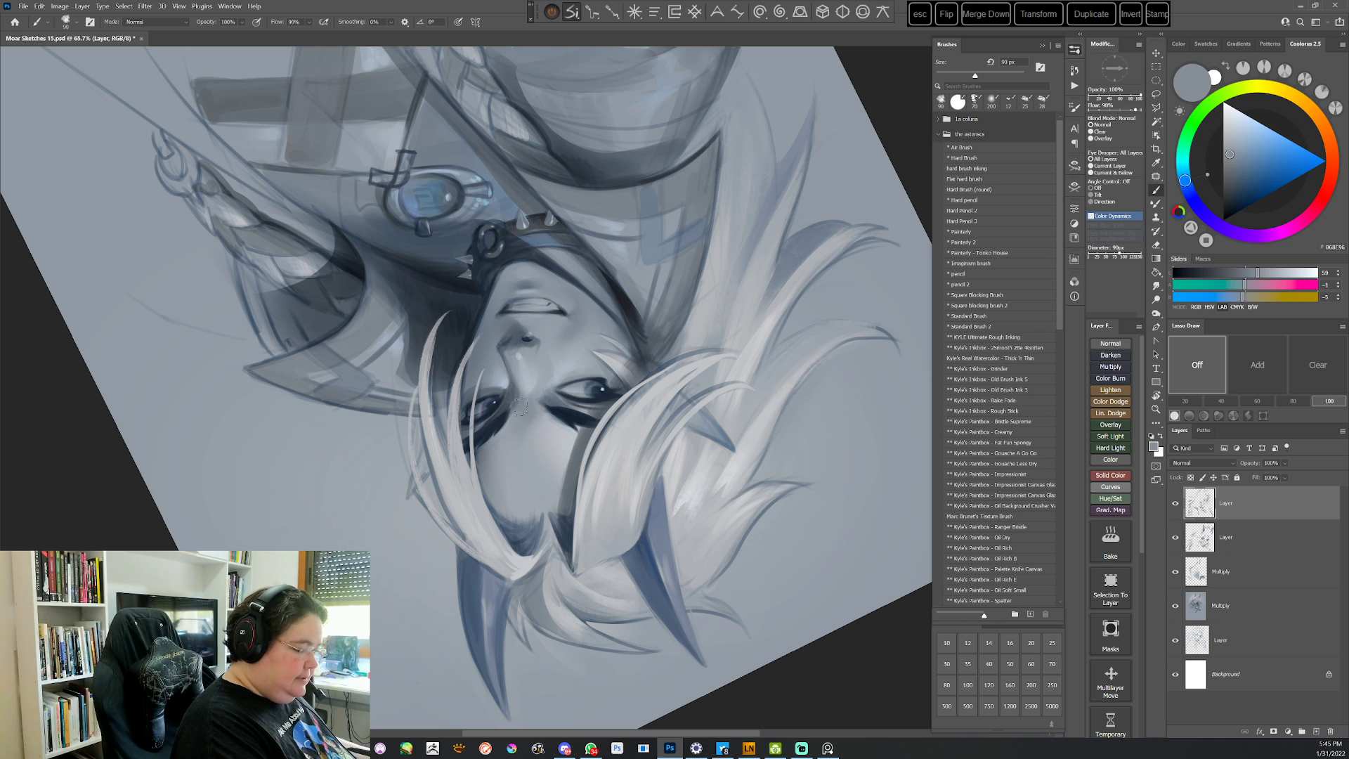
left_click(506, 449, "alt")
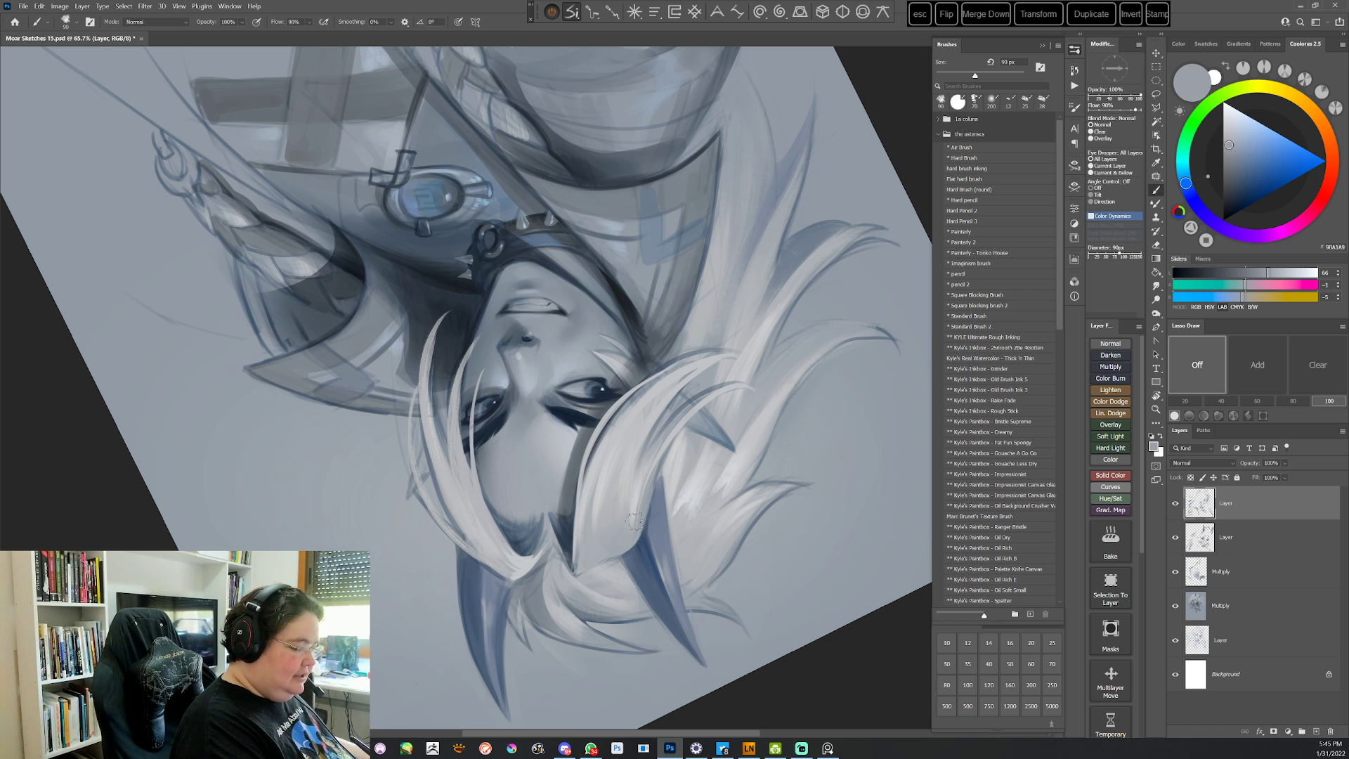
key("Escape")
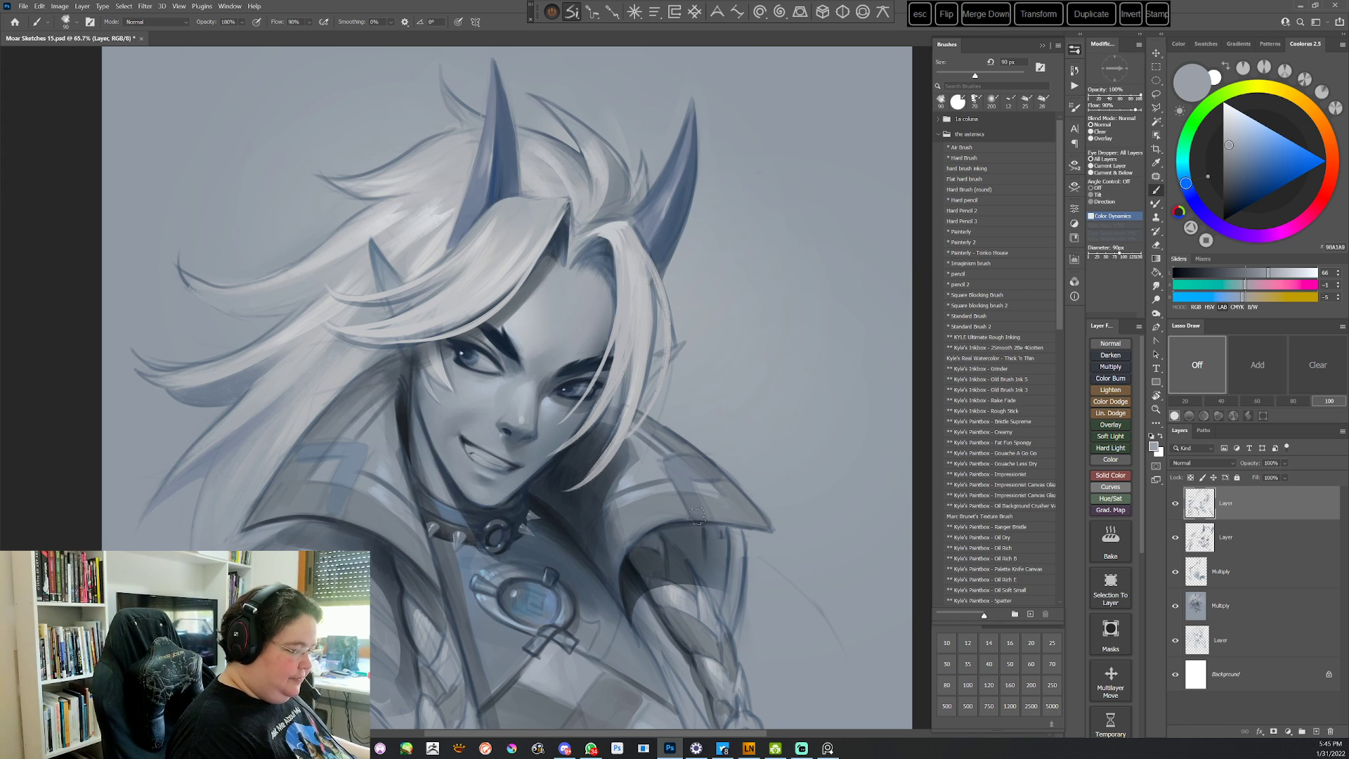
Choose Standard Brush 2 at 56 px and paint a sampled light skin tone on the cheek beside the nose
left_click(968, 328)
key("r")
left_click_drag(665, 381, 638, 468)
right_click(573, 299)
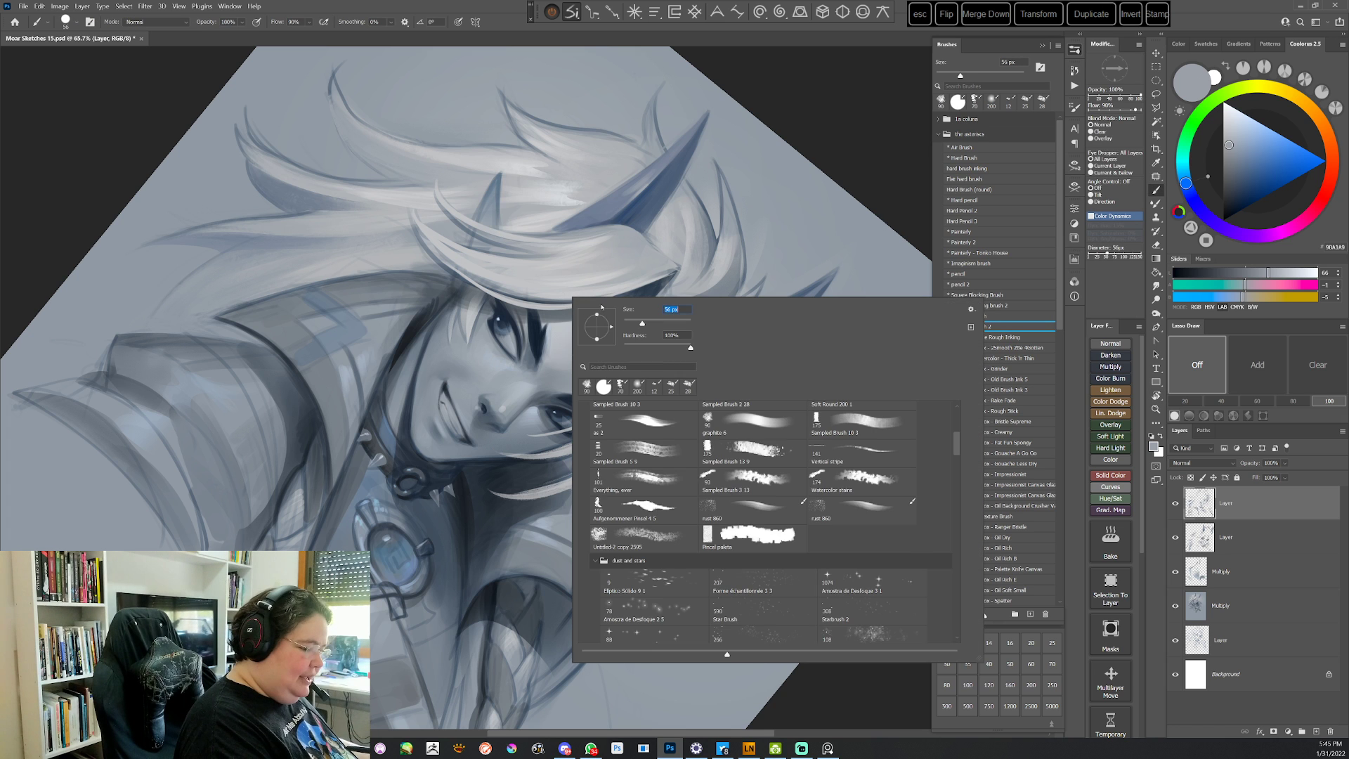
left_click(488, 370)
left_click(496, 368, "alt")
left_click(497, 380)
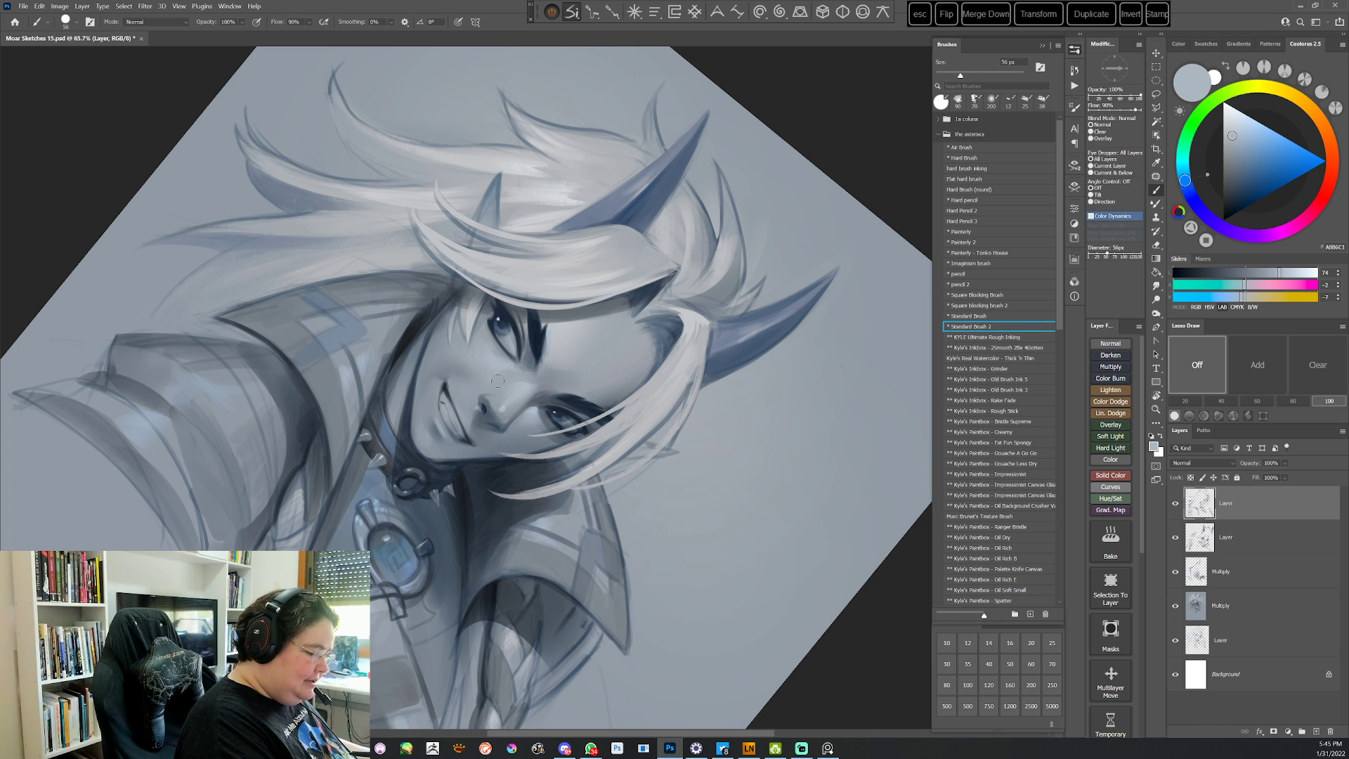
Sample the light skin tone beside the nose bridge and blend the shading there
left_click_drag(733, 331, 694, 536)
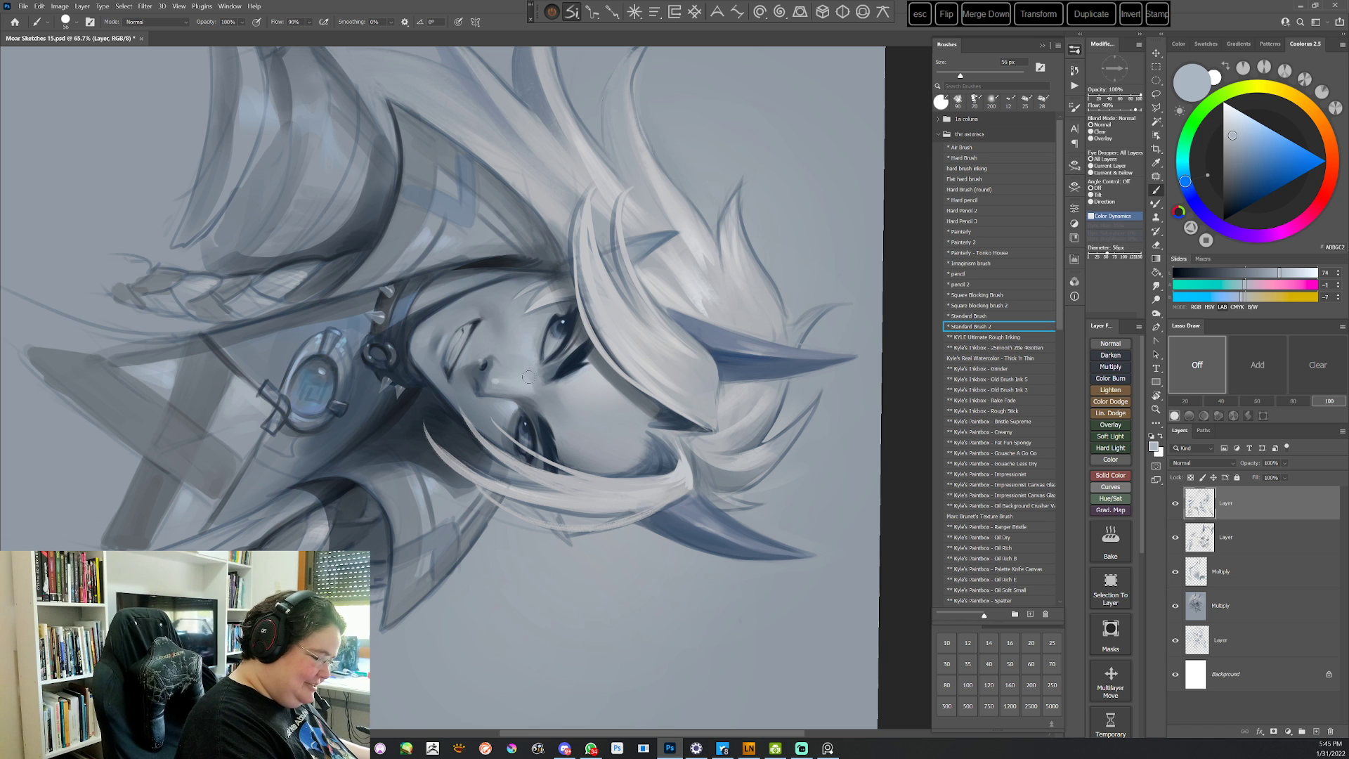
left_click(526, 351, "alt")
key("r")
left_click_drag(759, 241, 285, 516)
key("b")
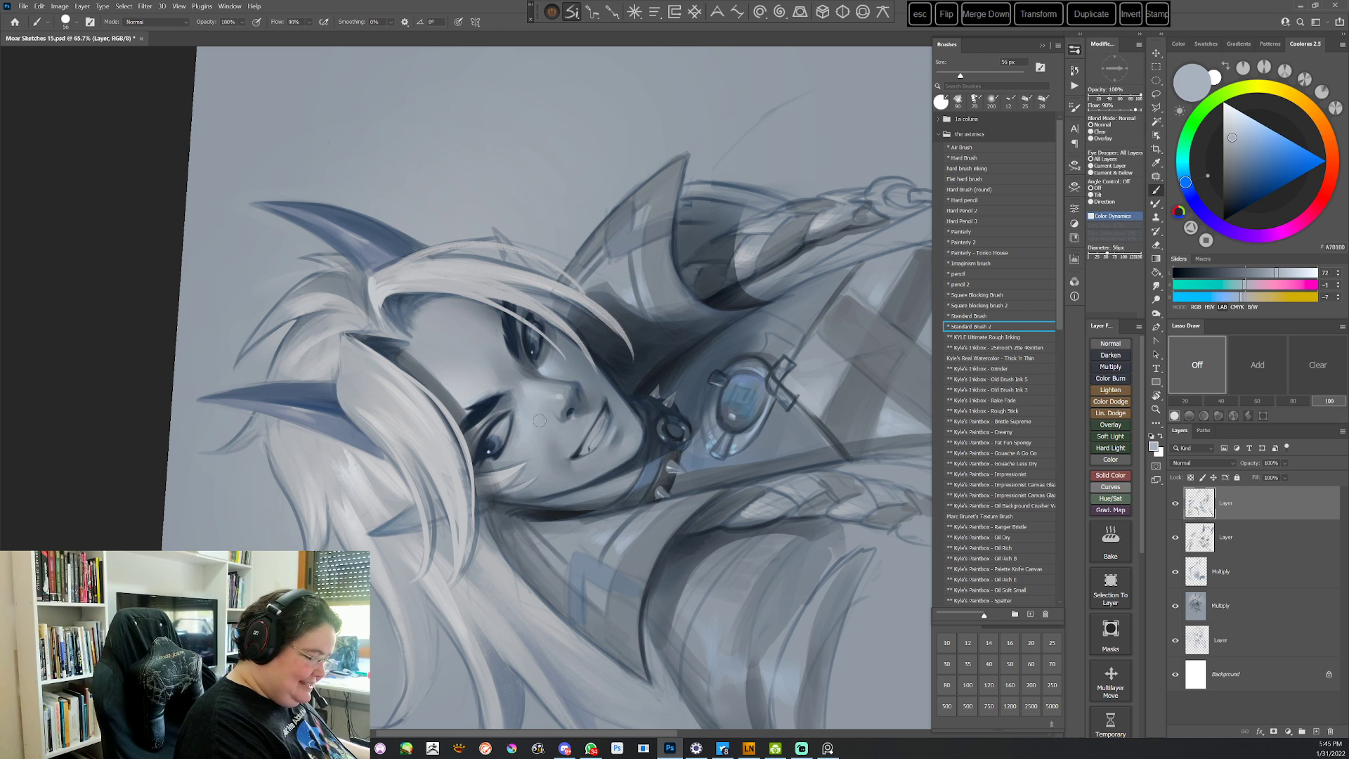
key("Escape")
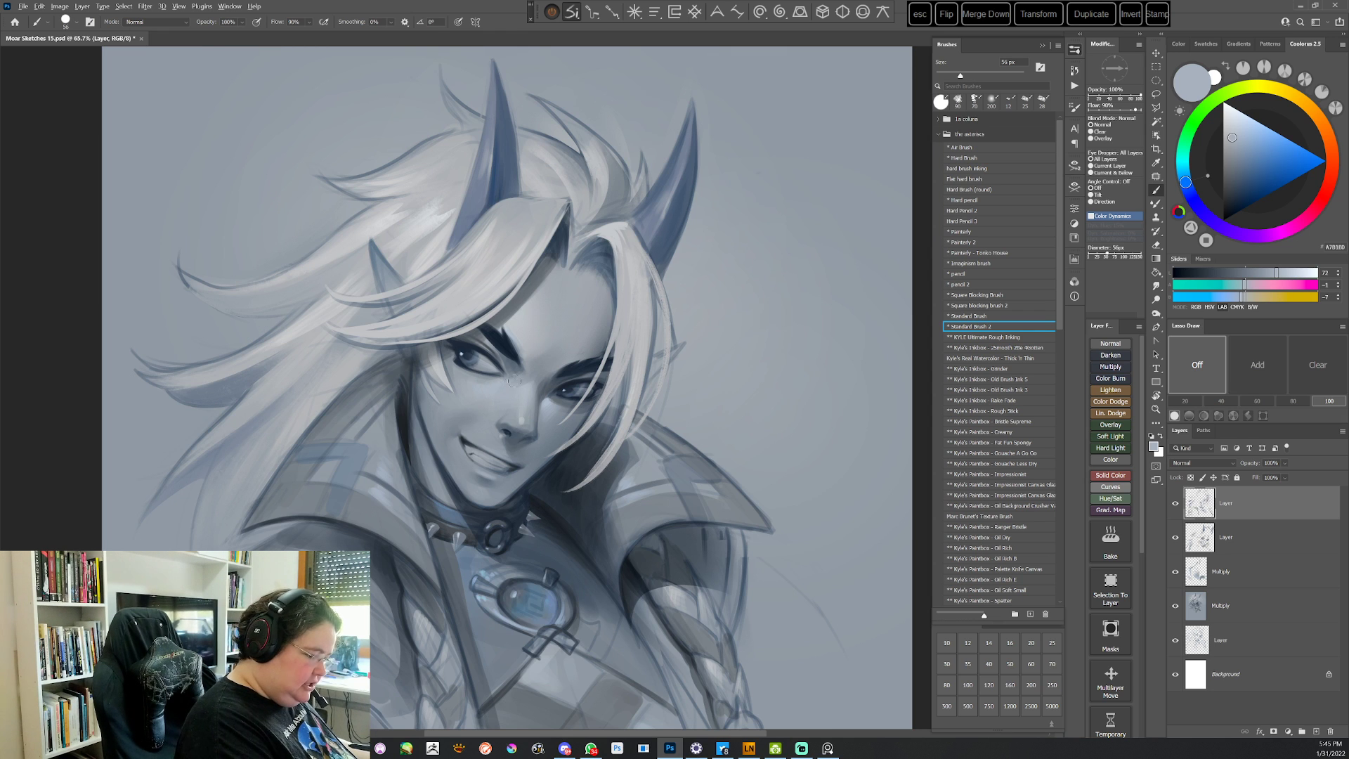
Sample mid blue-grey tones beside the nose and on the cheek and smooth the transition between them
left_click(515, 381, "alt")
key("r")
mouse_move(632, 231)
left_mouse_down()
mouse_move(651, 246)
mouse_move(696, 478)
left_mouse_up()
key("b")
left_click(510, 329, "alt")
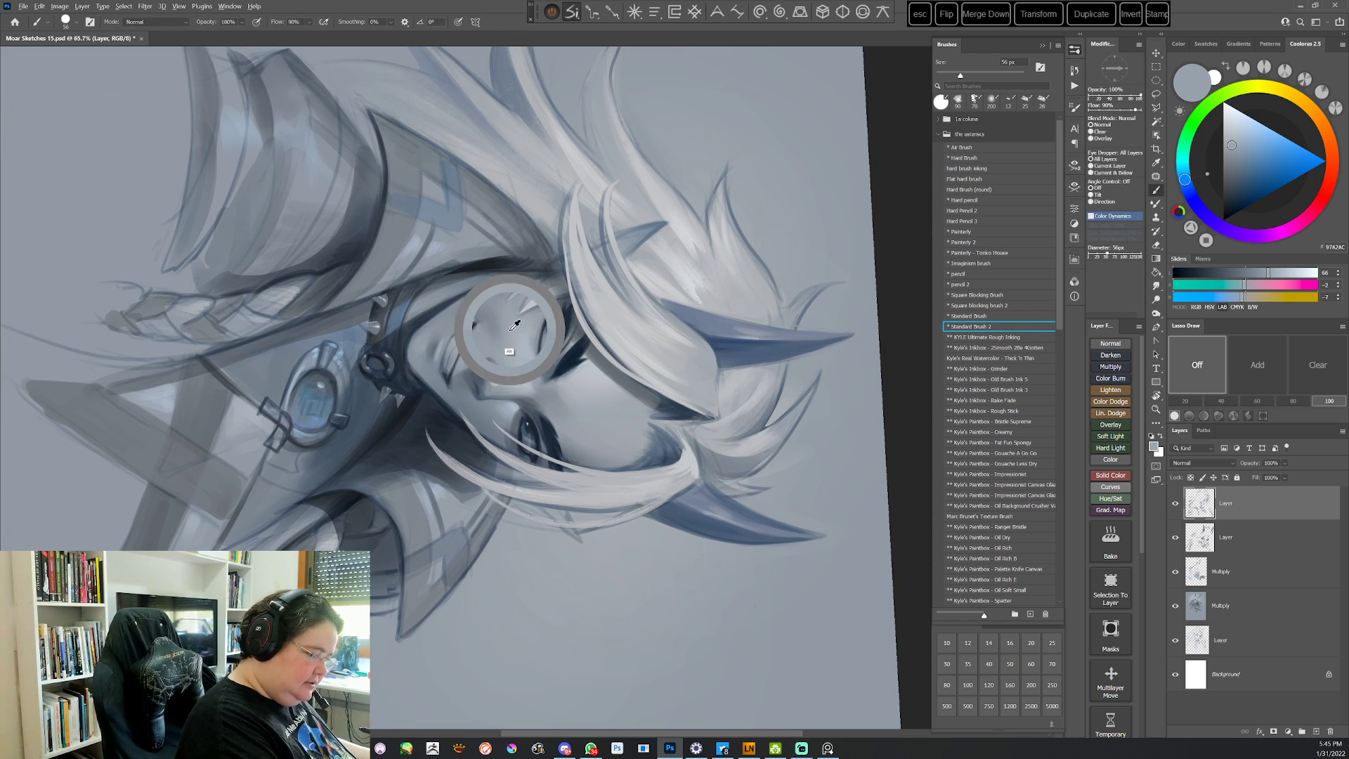
mouse_move(515, 324)
left_mouse_down()
mouse_move(500, 307)
mouse_move(715, 450)
mouse_move(678, 591)
left_mouse_up()
key("b")
key("Escape")
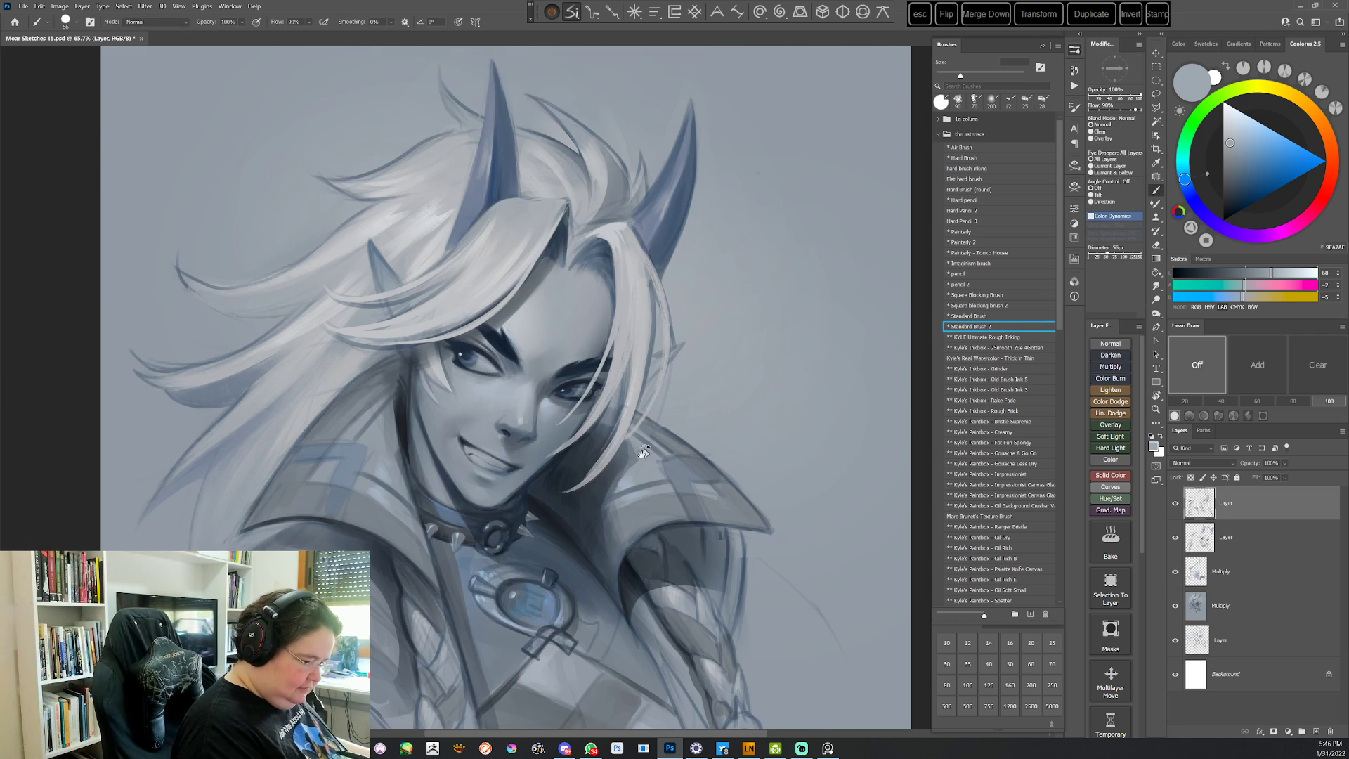
Sample blue-grey tones from the outer cheek and near the mouth to shade the side of the face
mouse_move(643, 453)
left_mouse_down()
mouse_move(702, 216)
mouse_move(715, 237)
left_mouse_up()
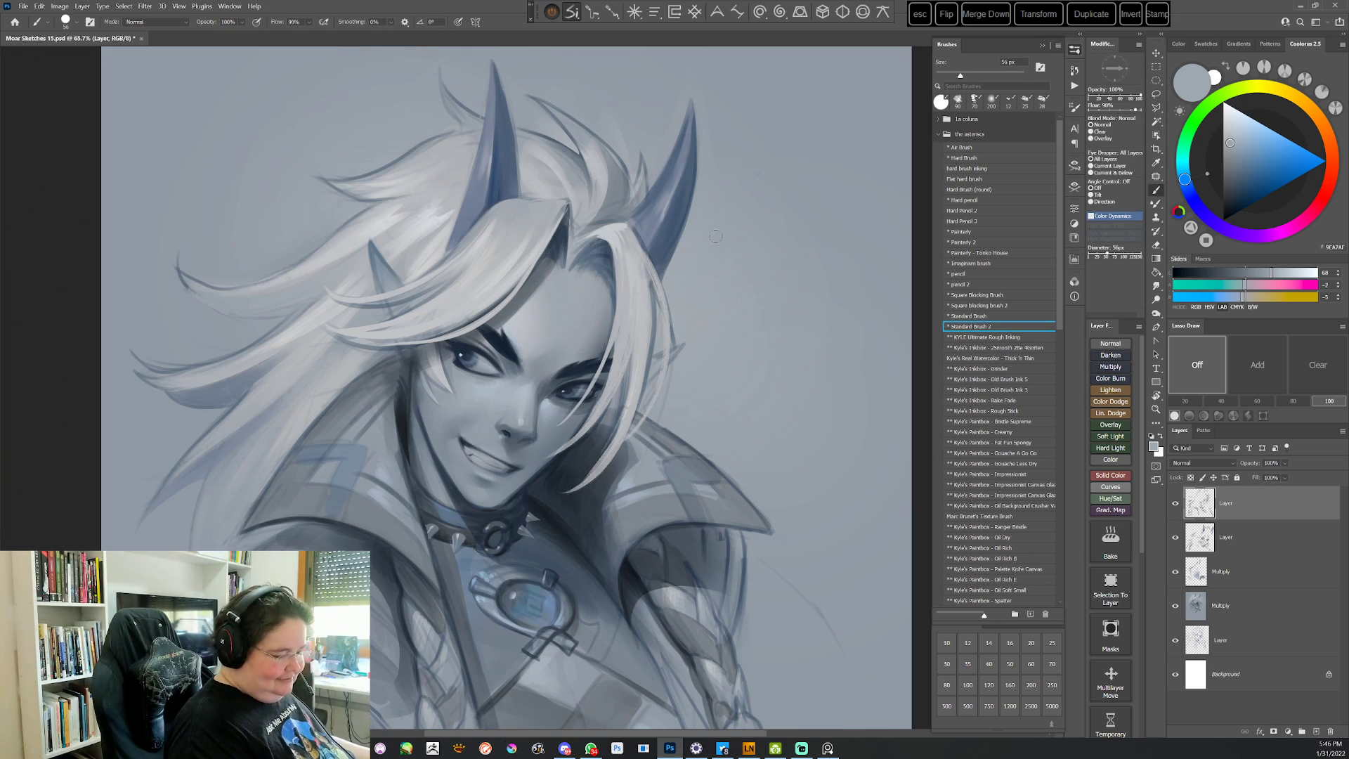
left_click(453, 402, "alt")
left_click_drag(434, 409, 527, 296)
left_click(516, 276, "alt")
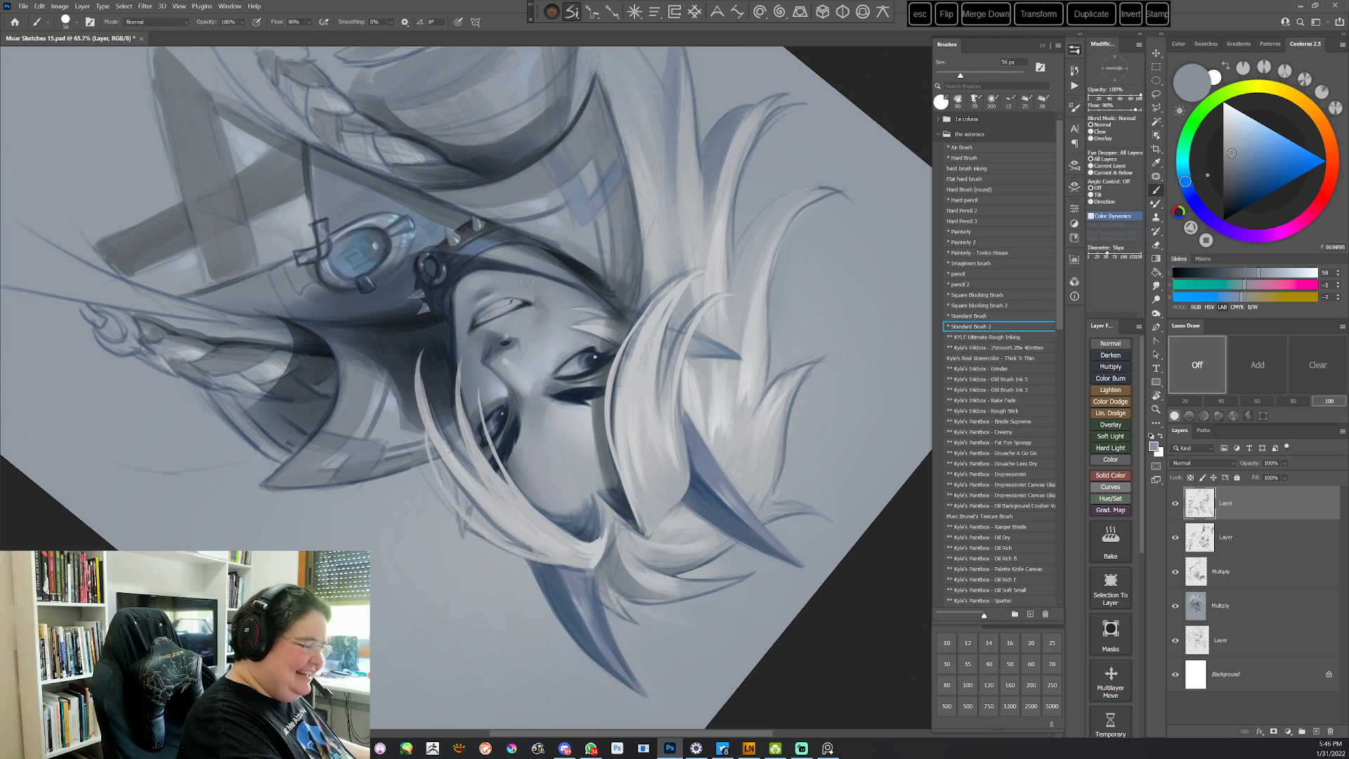
key("Escape")
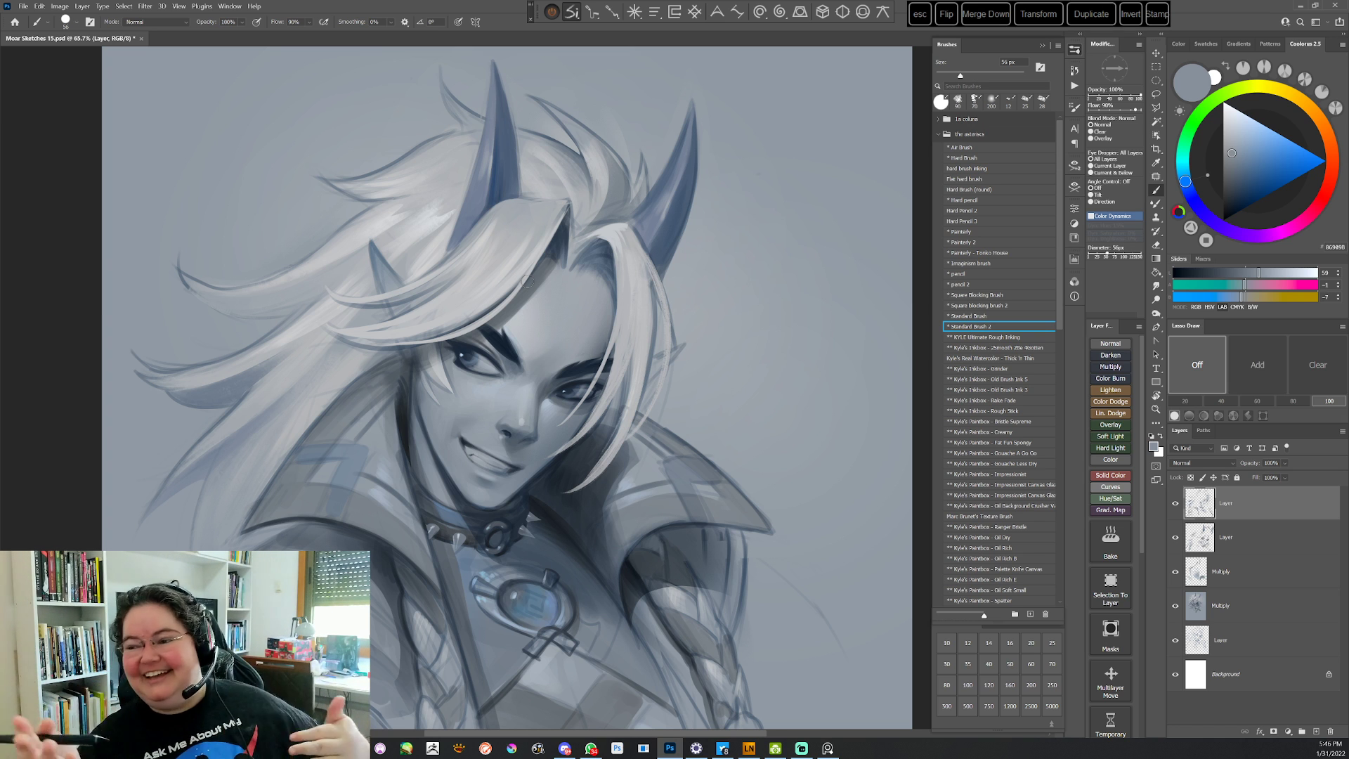
Sample darker blue-grey tones between the eyebrows and deepen the shading at the top of the nose bridge
left_click_drag(527, 280, 540, 226)
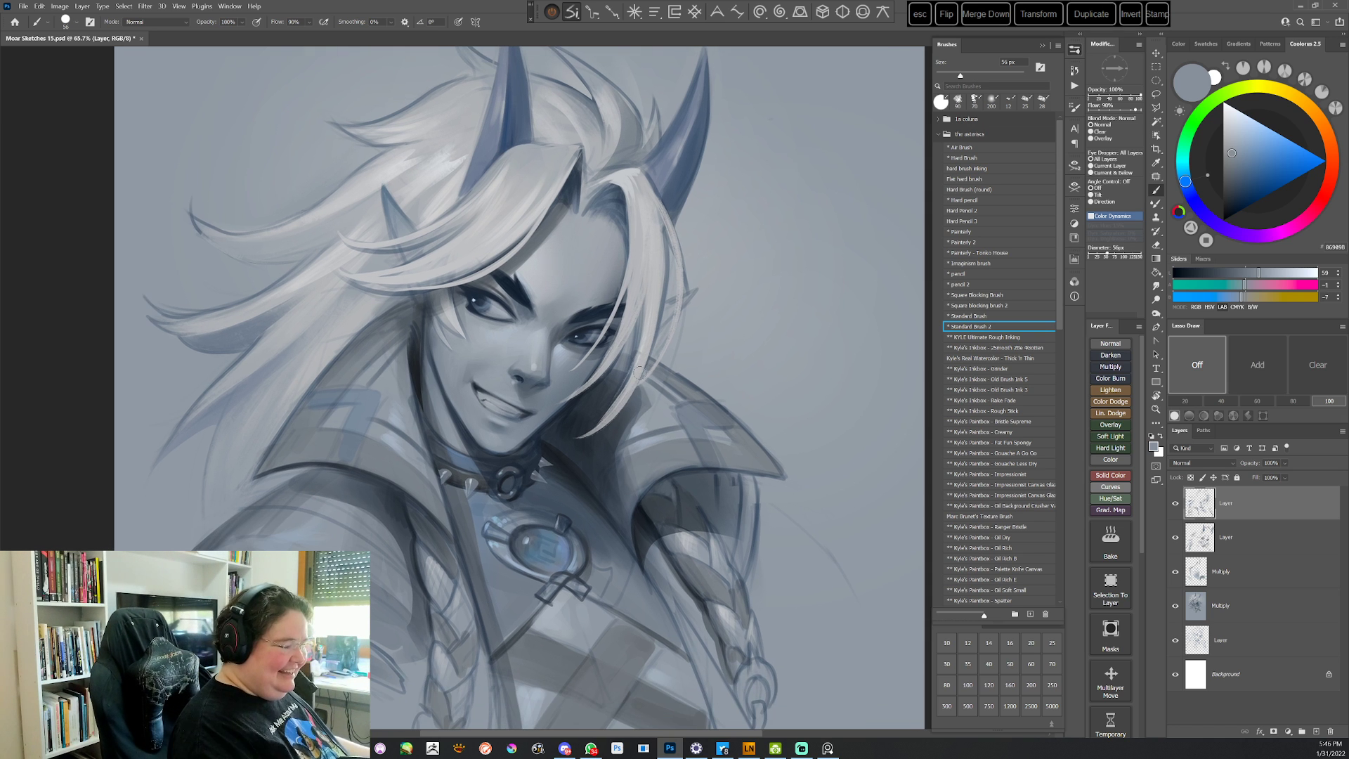
key("r")
left_click_drag(791, 226, 813, 505)
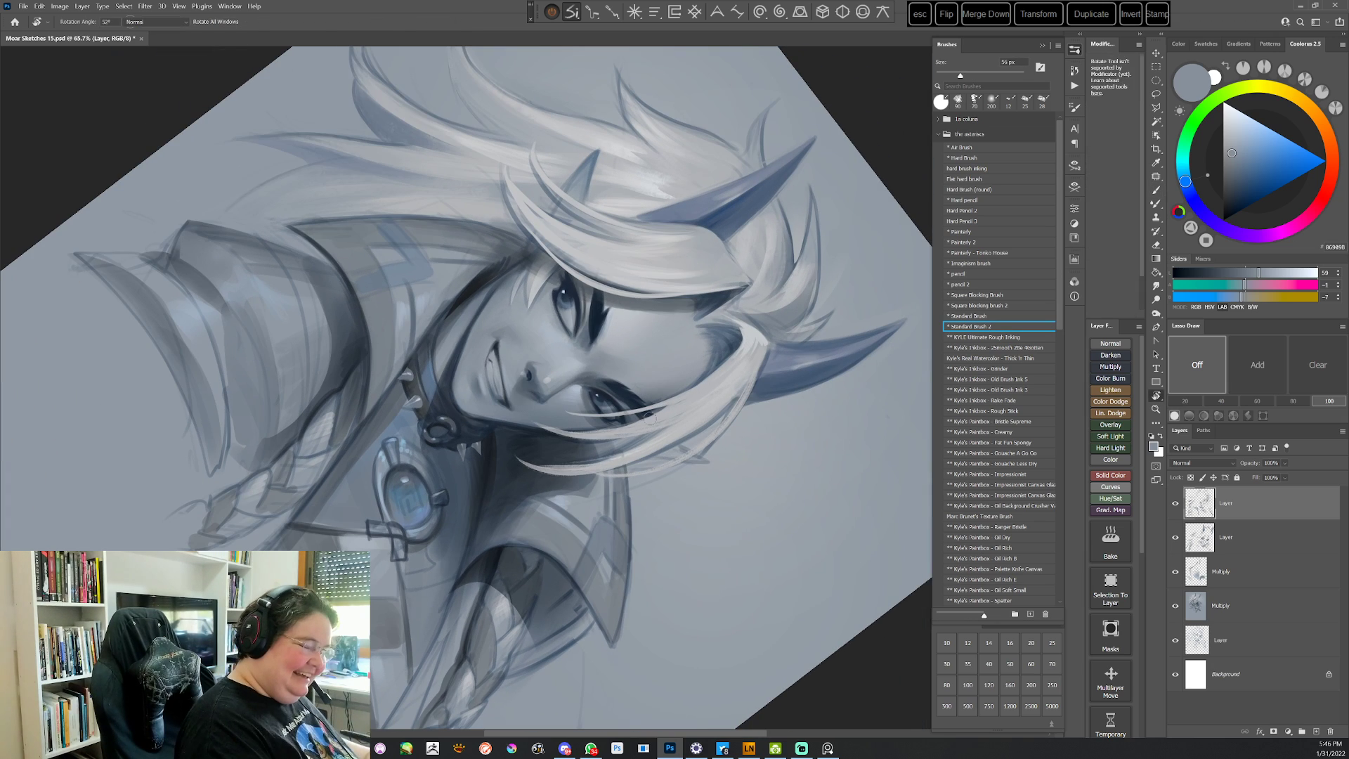
left_click(597, 322, "alt")
left_click(584, 347, "alt")
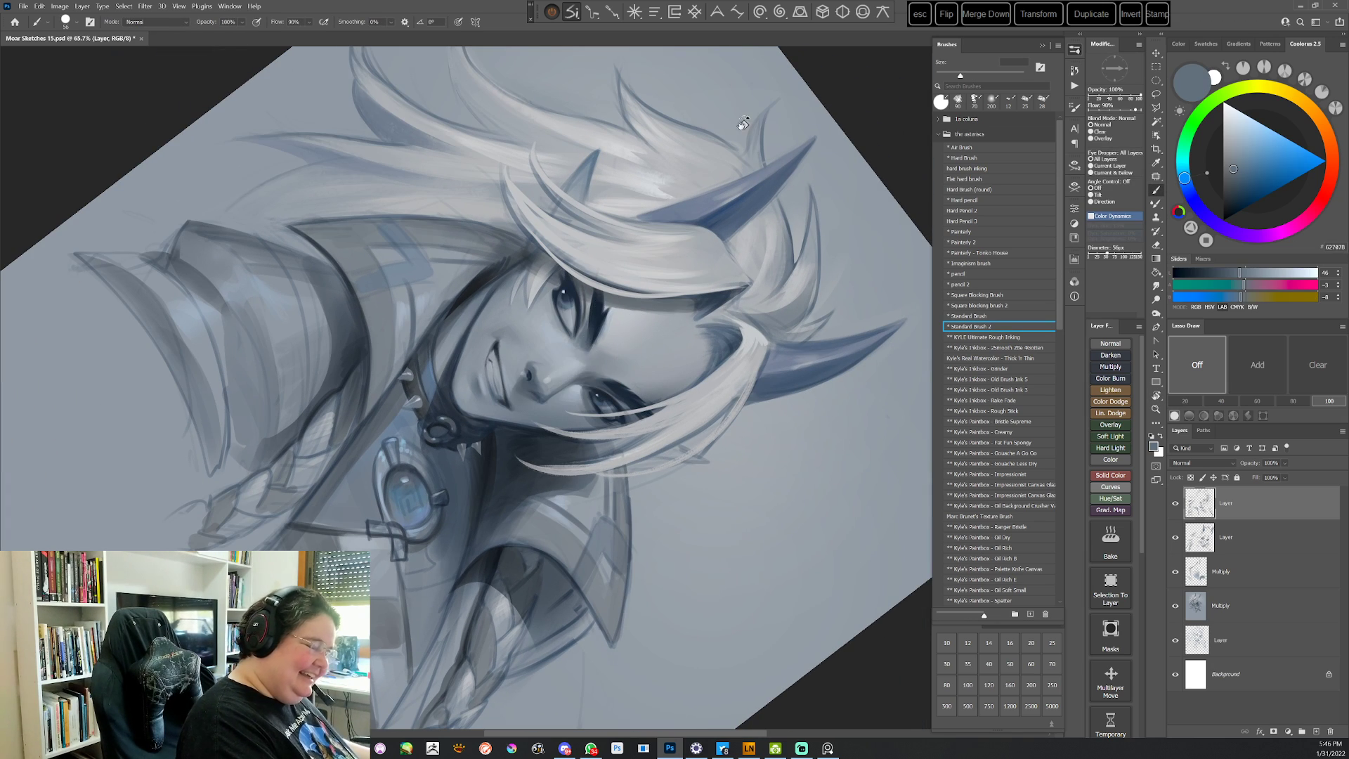
mouse_move(743, 124)
left_mouse_down()
mouse_move(818, 484)
mouse_move(655, 636)
left_mouse_up()
key("Escape")
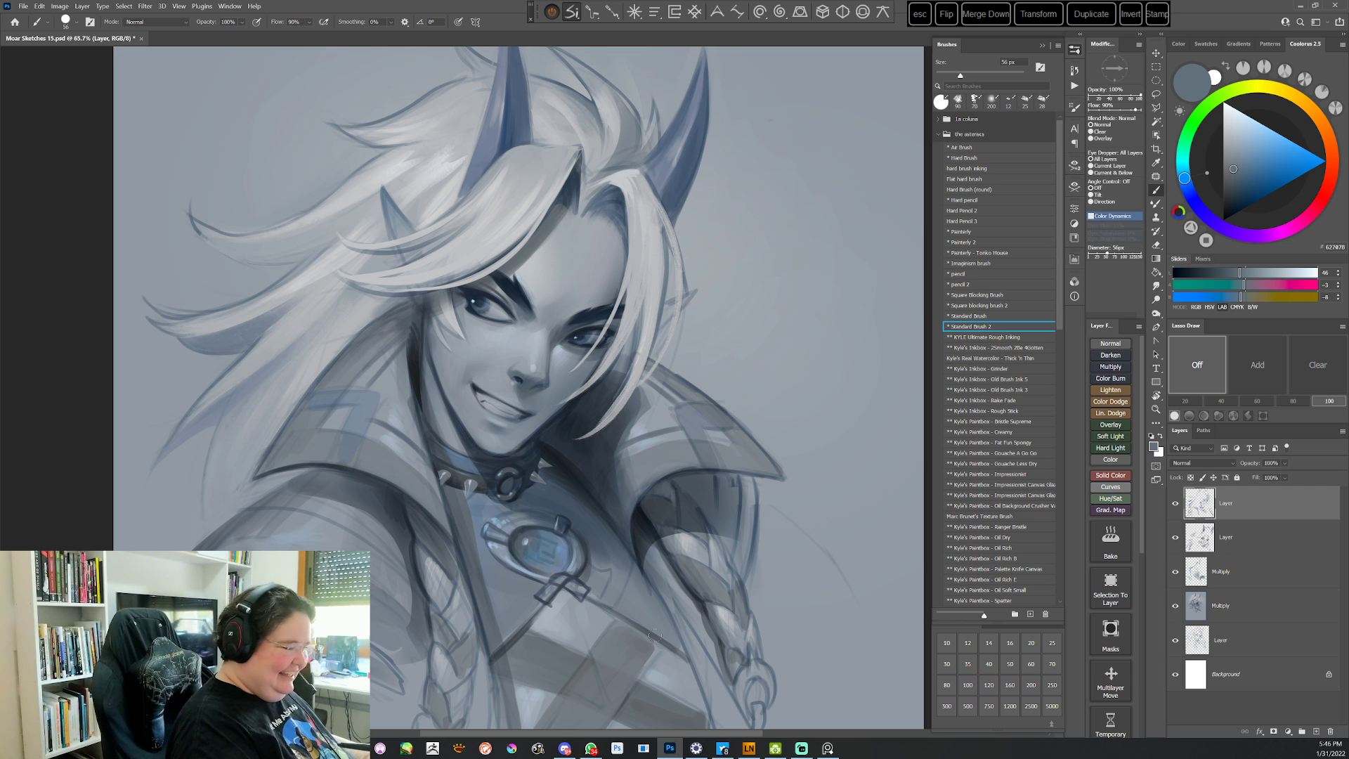
Sample the light tones beside the nostril and soften the cheek around the nose
left_click(511, 382, "alt")
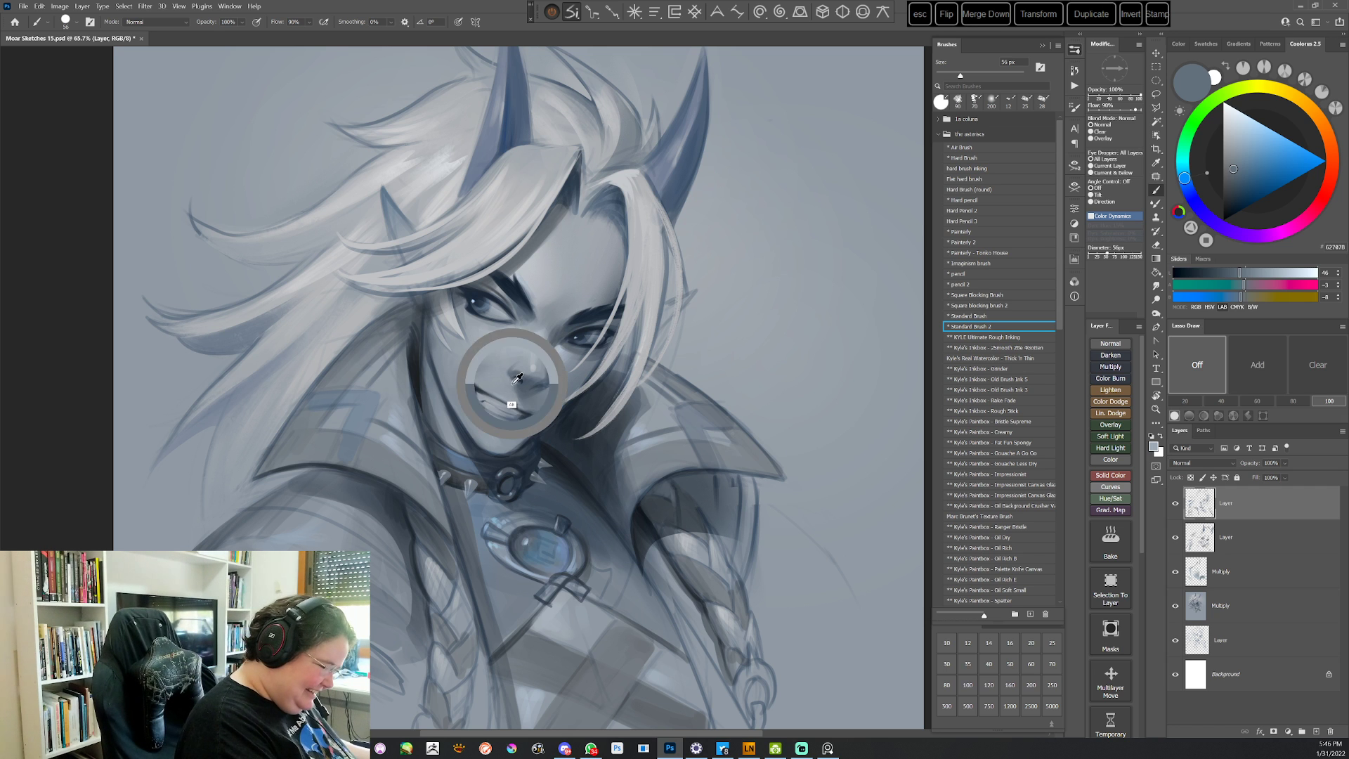
key("r")
left_click_drag(716, 319, 623, 504)
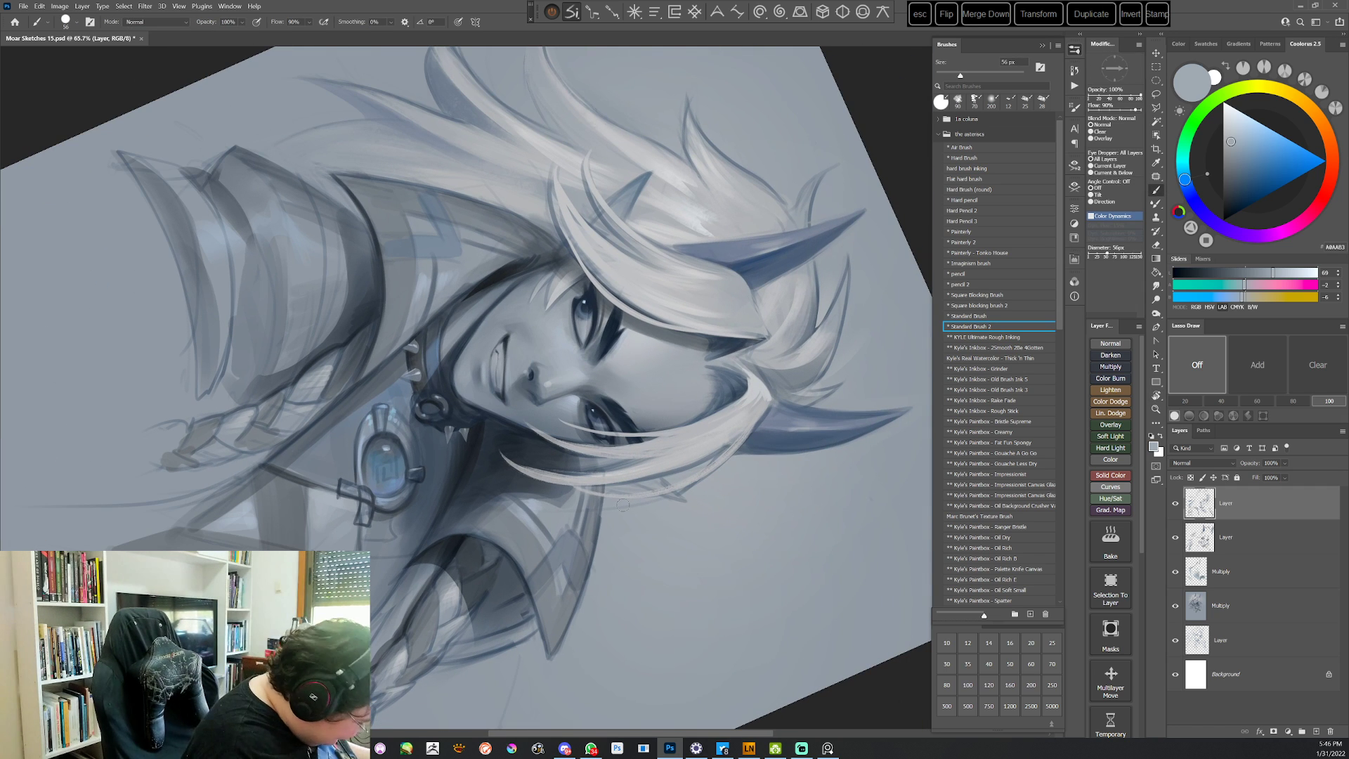
left_click(517, 350, "alt")
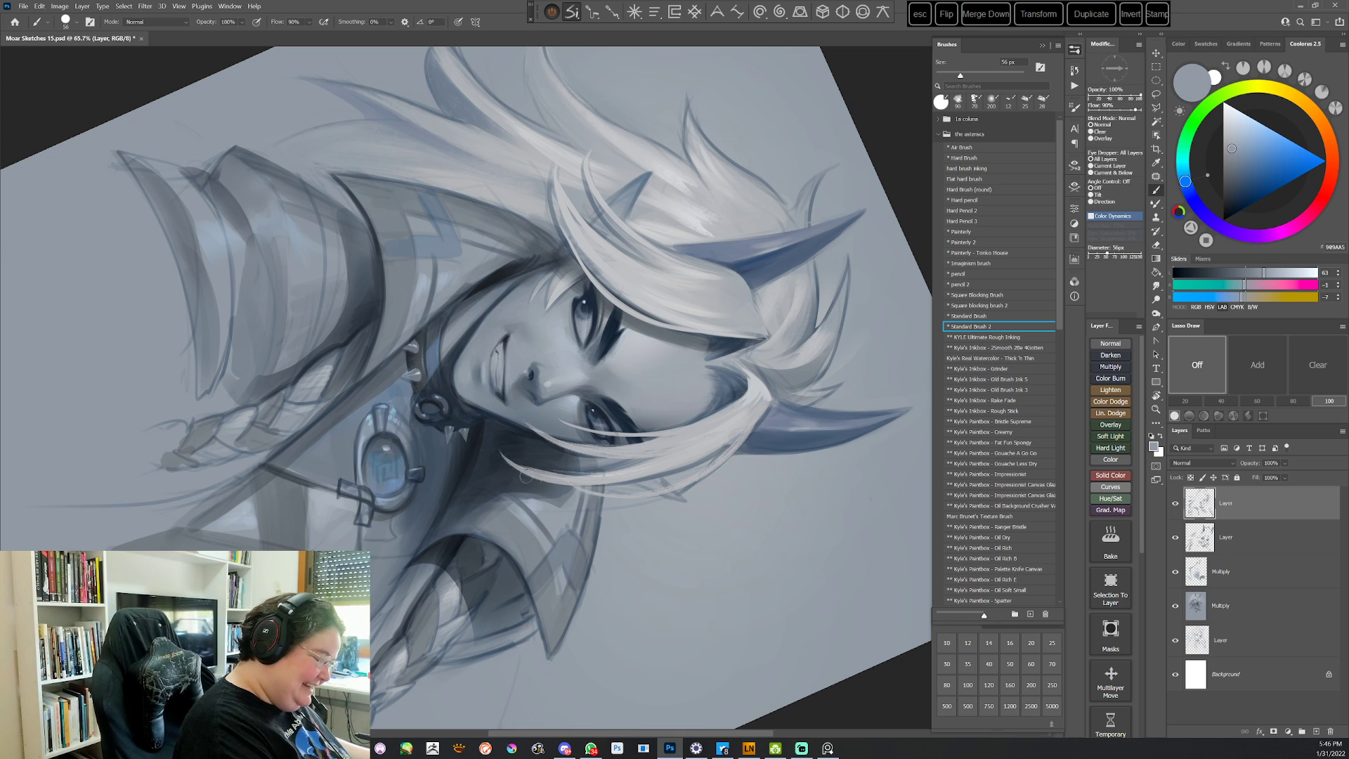
key("r")
mouse_move(526, 476)
left_mouse_down()
mouse_move(458, 462)
mouse_move(441, 307)
mouse_move(643, 613)
left_mouse_up()
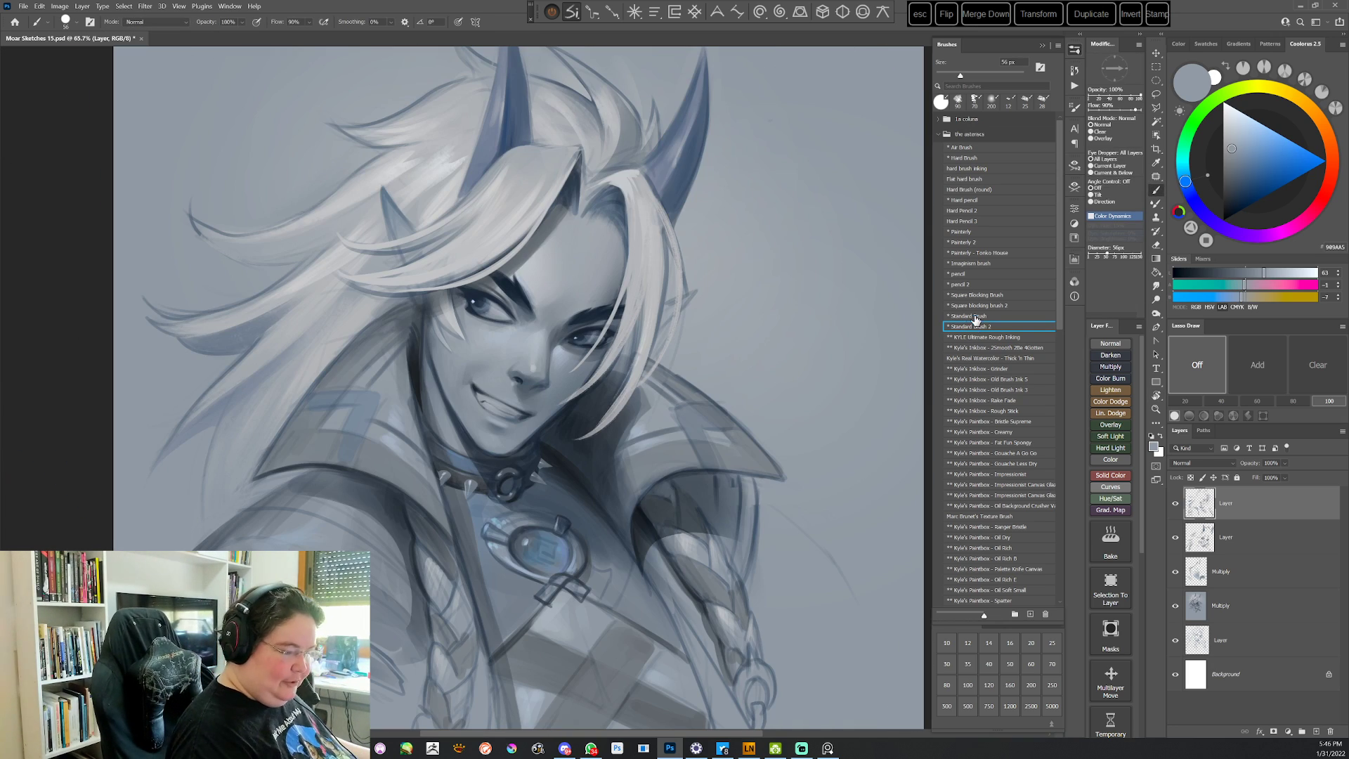
Sample the dark blue of the eye area, reduce the brush to 23 px and darken the mouth corner
key("r")
left_click_drag(691, 376, 650, 478)
left_click(553, 285, "alt")
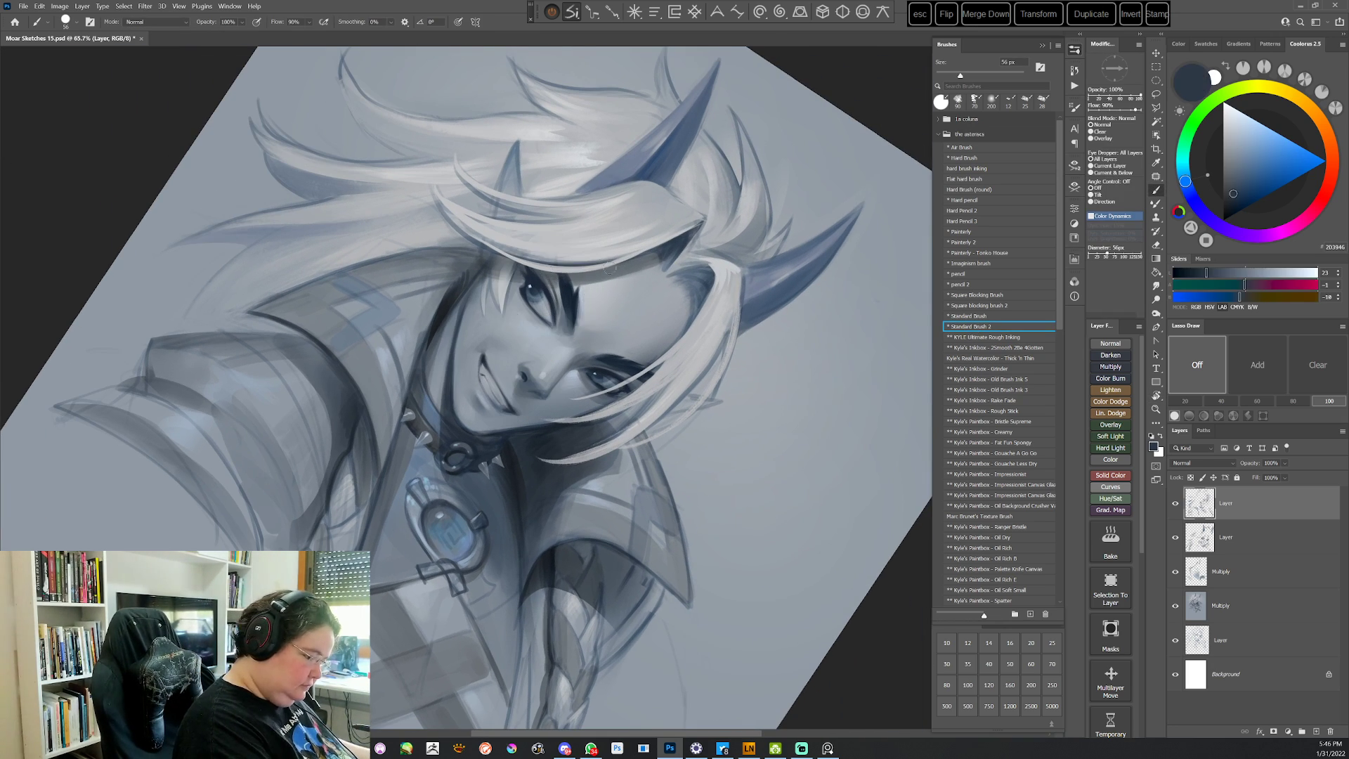
right_click(610, 268)
left_click_drag(482, 364, 490, 377)
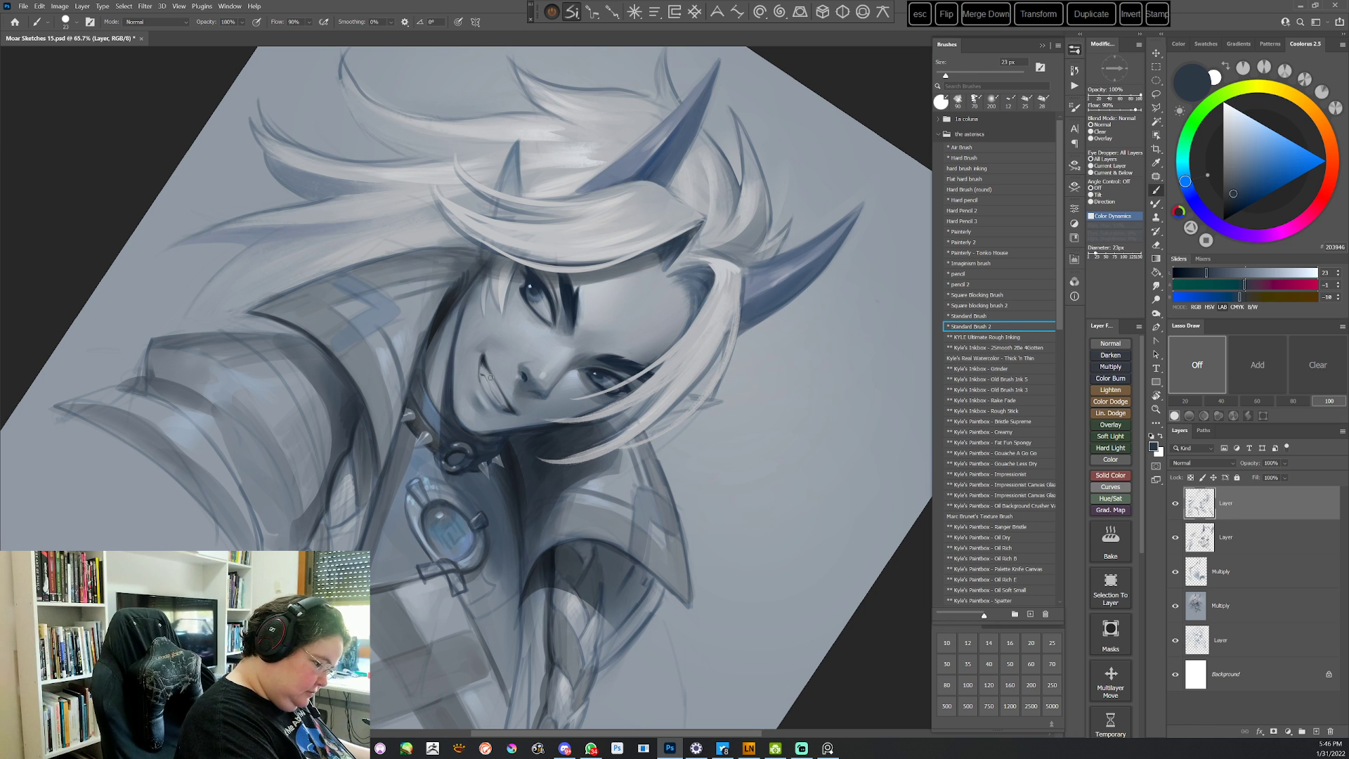
Sample the mid cheek tone above the mouth and refine the edge of the upper lip
key("r")
left_click_drag(667, 295, 692, 450)
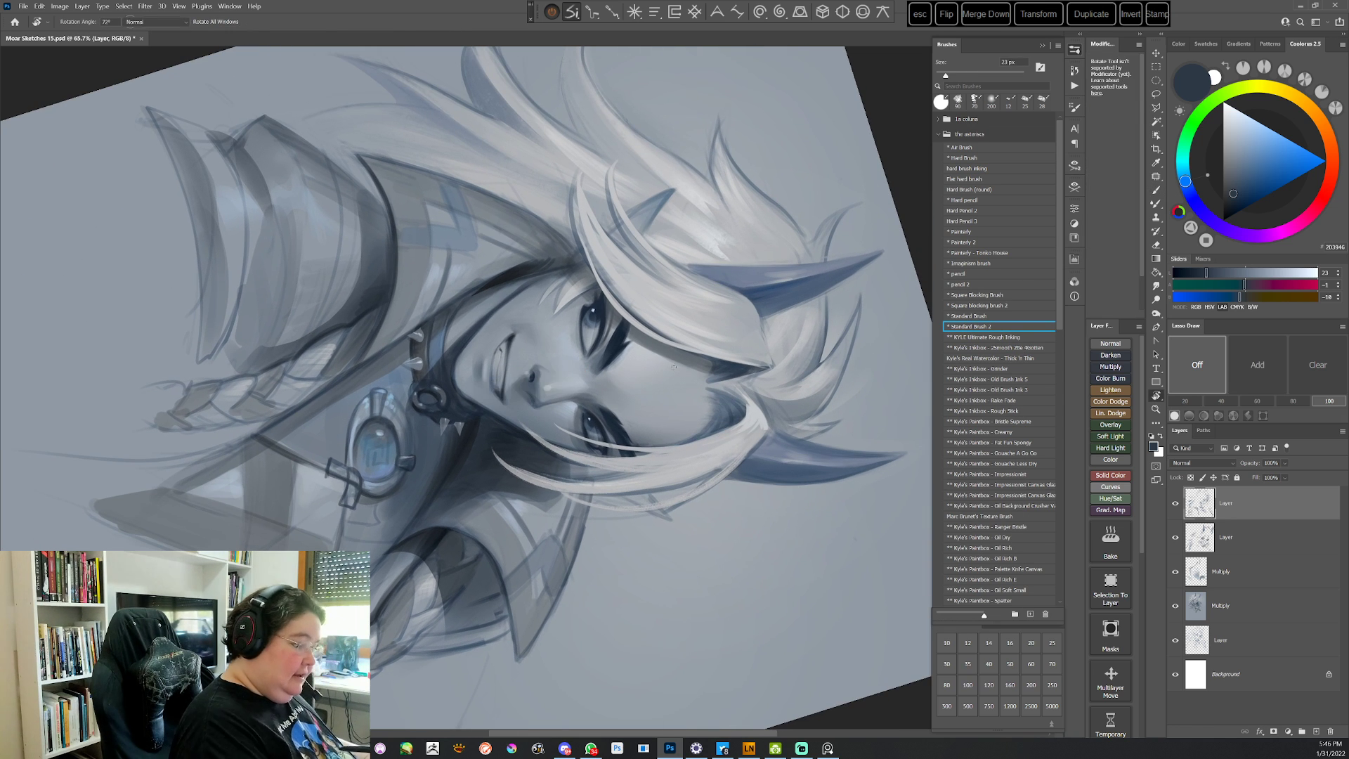
left_click(513, 351, "alt")
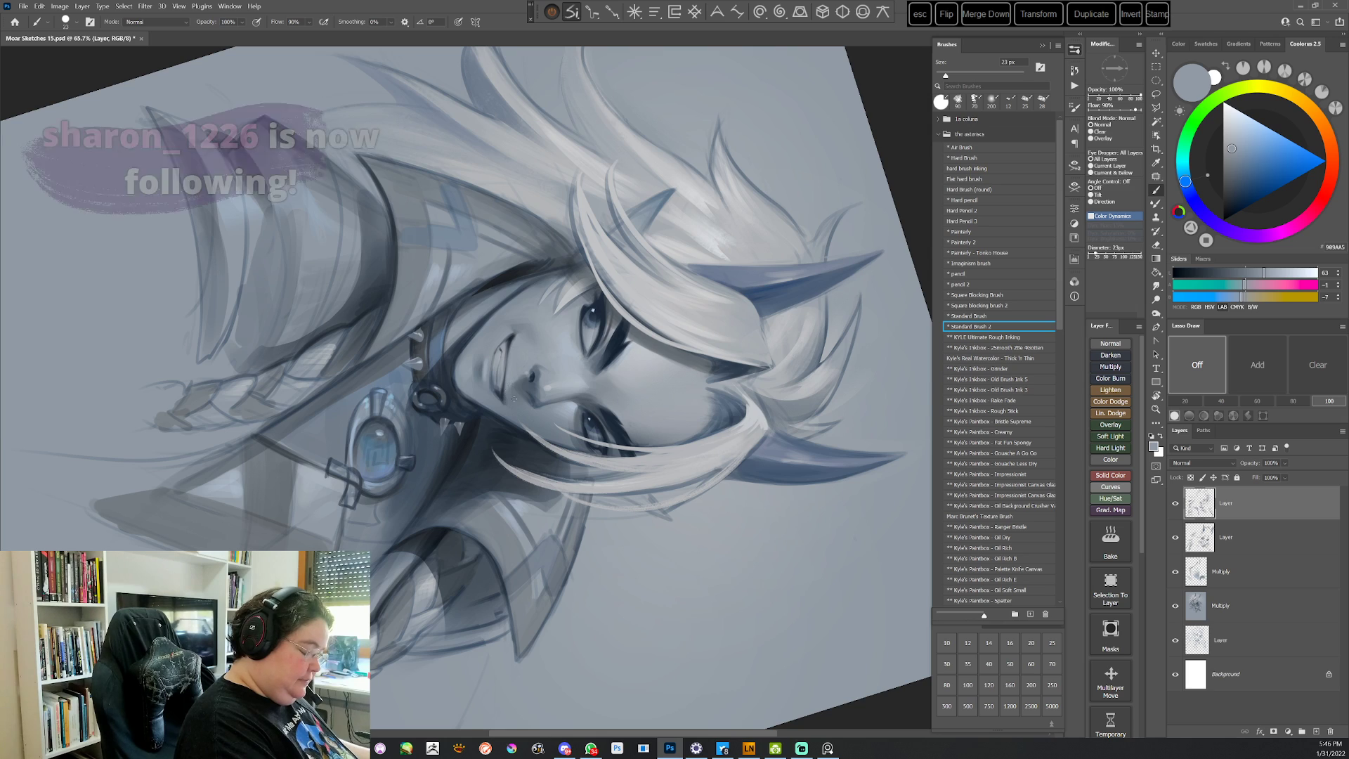
key("r")
left_click_drag(580, 328, 703, 519)
key("Escape")
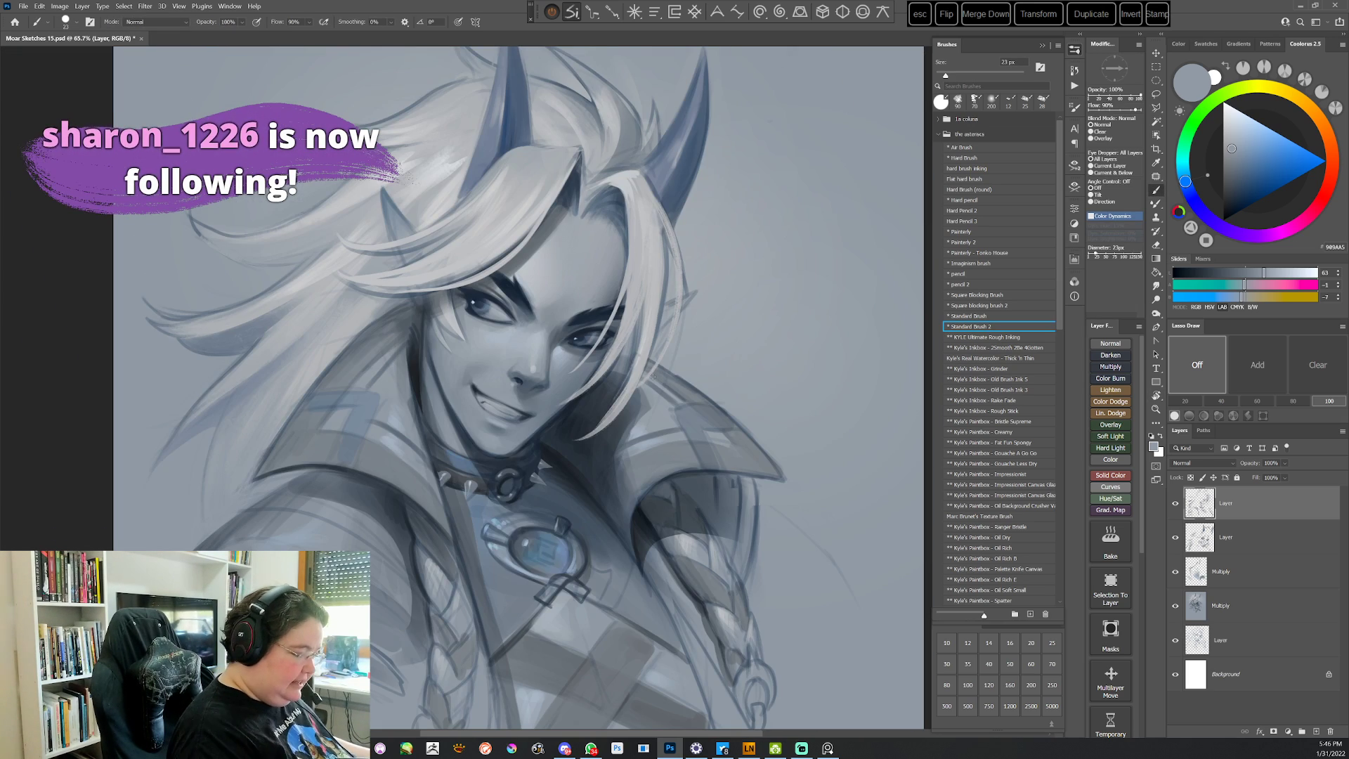
Sample the lighter skin tone around the mouth and clean up the skin beside the smile
key("r")
left_click_drag(706, 414, 527, 563)
left_click(490, 358, "alt")
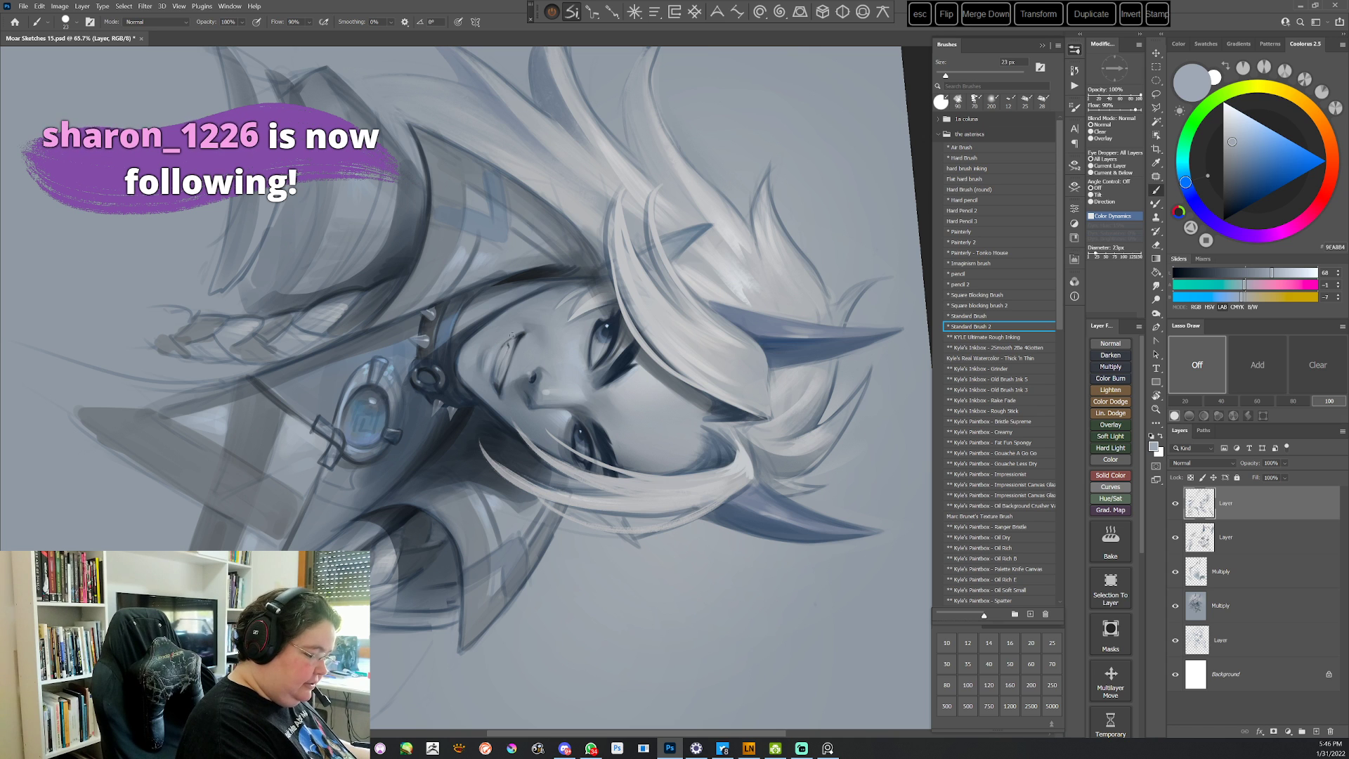
key("r")
mouse_move(530, 331)
left_mouse_down()
mouse_move(506, 450)
mouse_move(522, 562)
left_mouse_up()
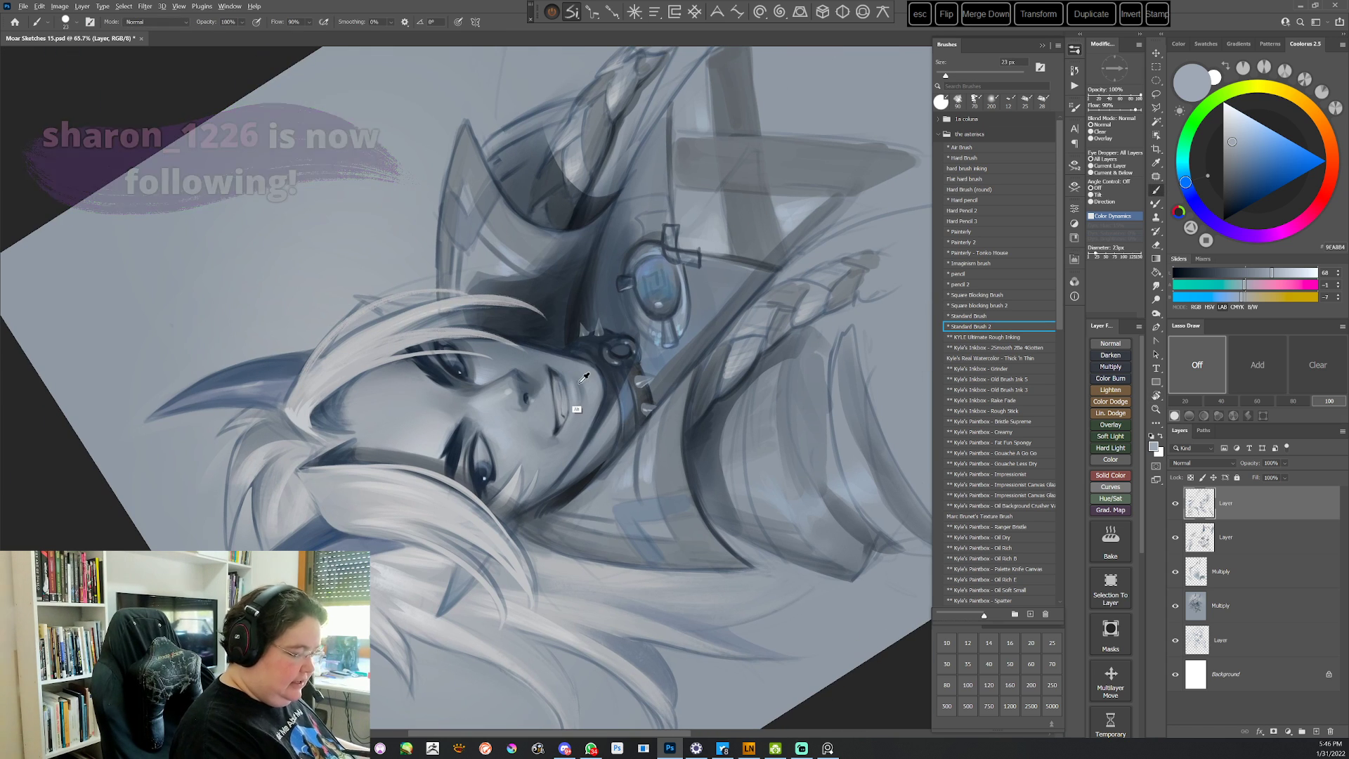
Sample the skin and shadow tones below the lower lip and shade the area under the mouth
left_click(574, 386, "alt")
left_click(581, 398, "alt")
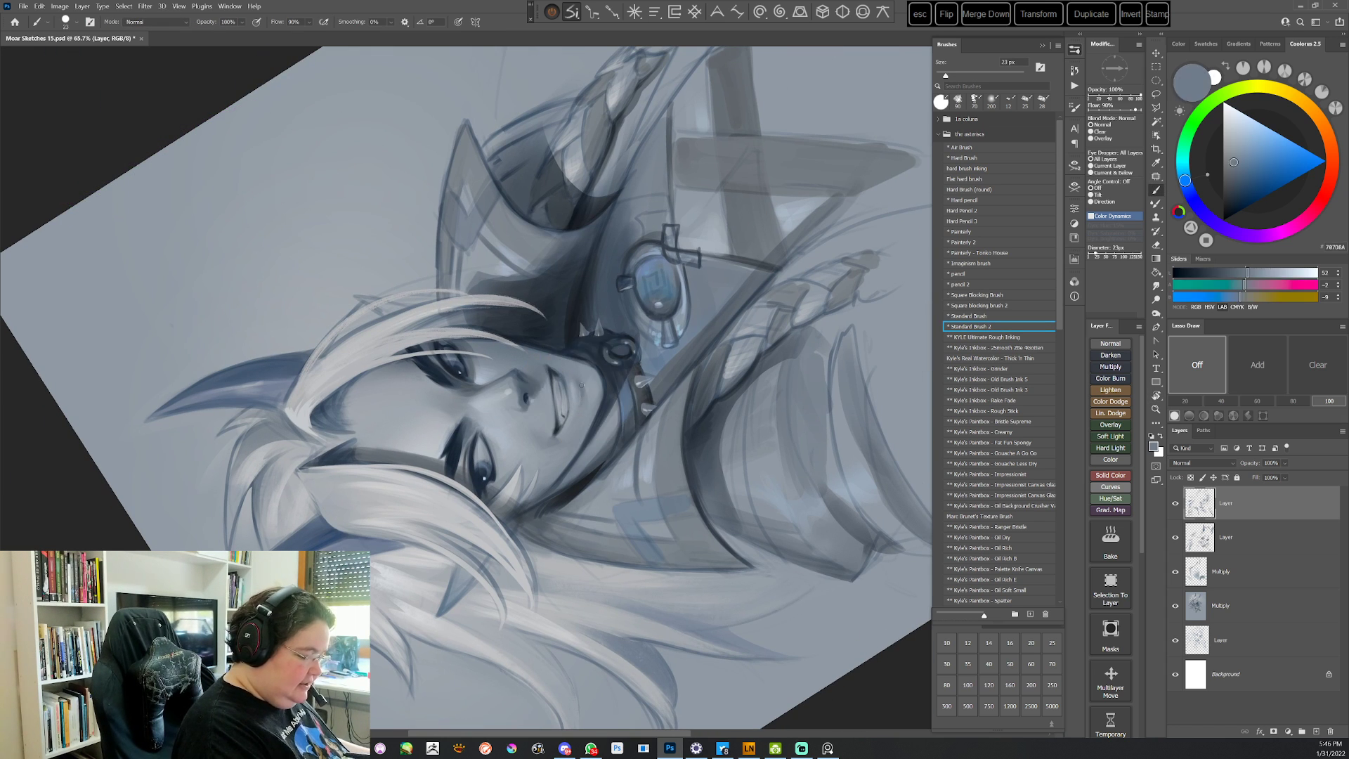
key("r")
mouse_move(582, 398)
left_mouse_down()
mouse_move(743, 434)
mouse_move(620, 562)
left_mouse_up()
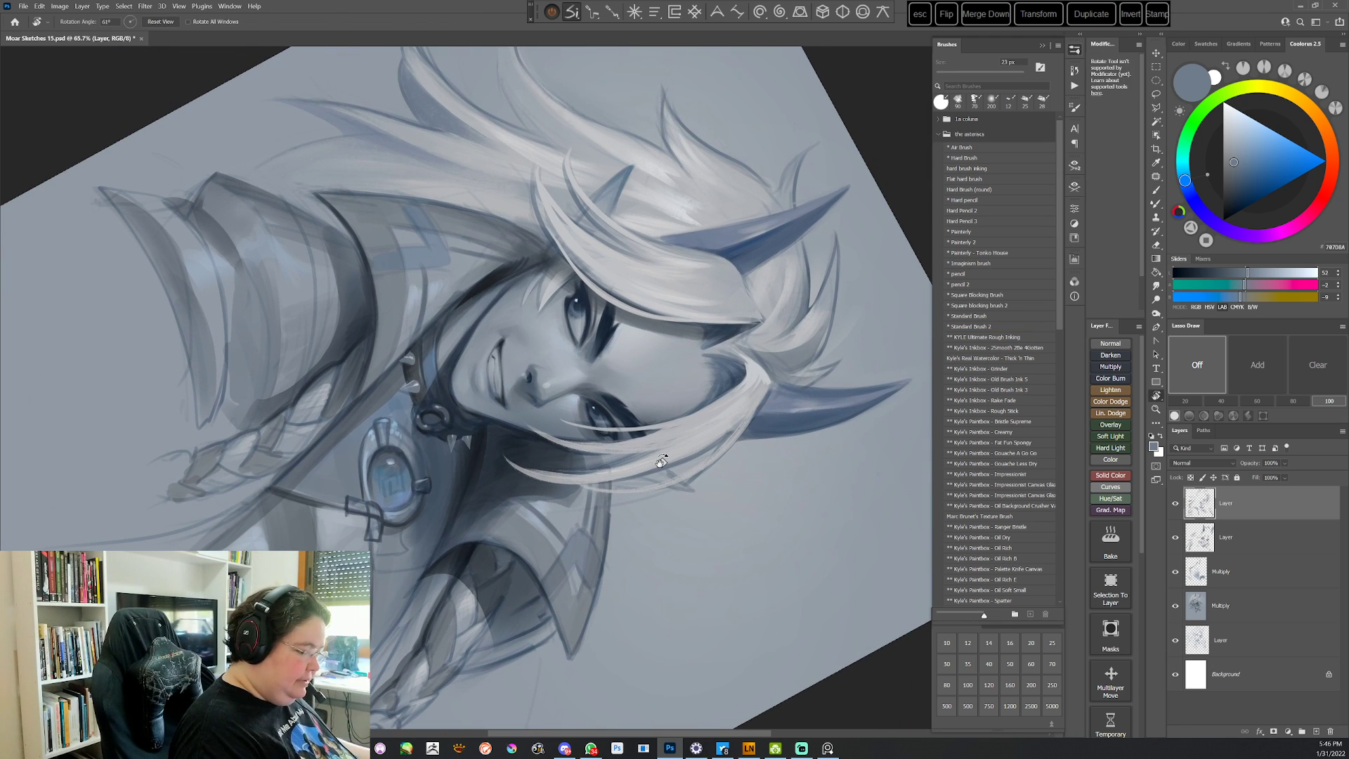
Sample several mid blue-grey tones around the upper lip and cheek and blend the skin beside the mouth corner
left_click(510, 357, "alt")
left_click(511, 333, "alt")
key("r")
mouse_move(757, 260)
left_mouse_down()
mouse_move(765, 279)
mouse_move(619, 566)
left_mouse_up()
left_click(576, 356, "alt")
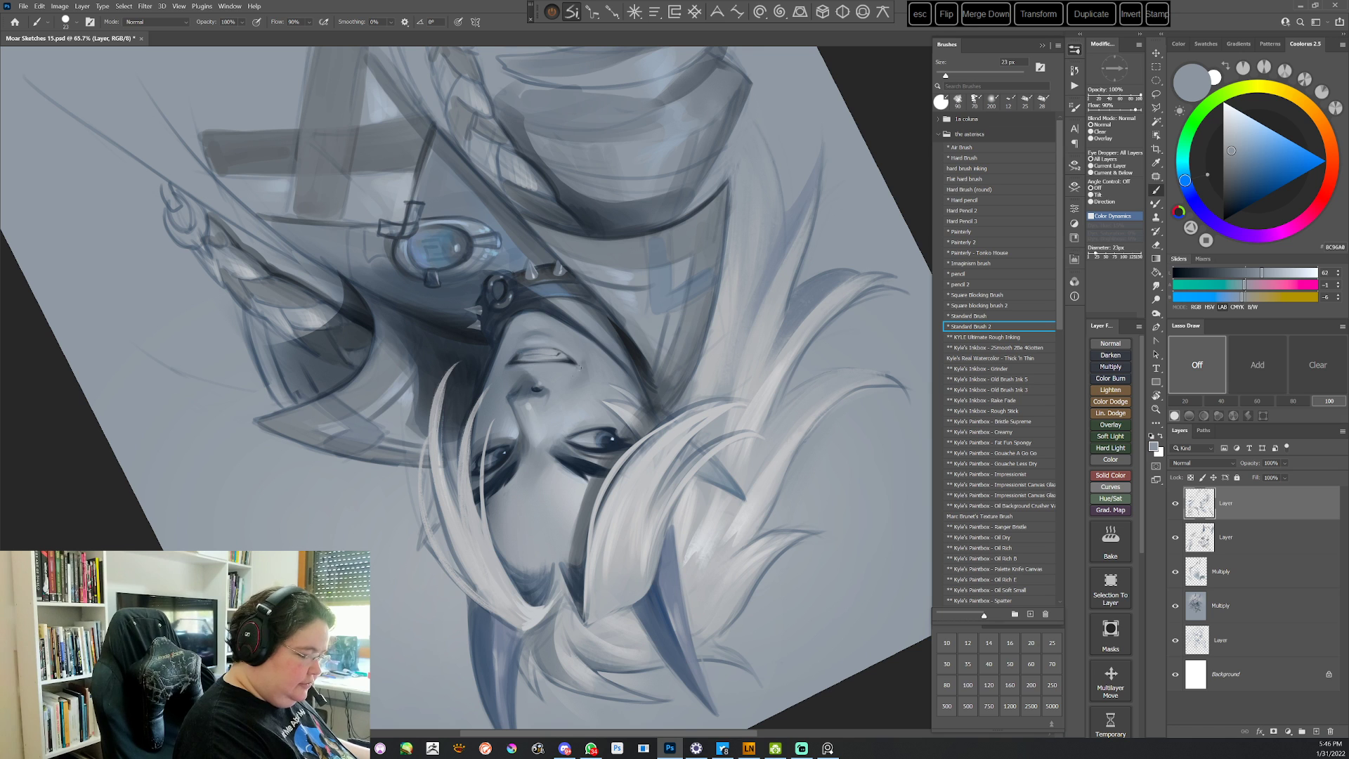
key("Escape")
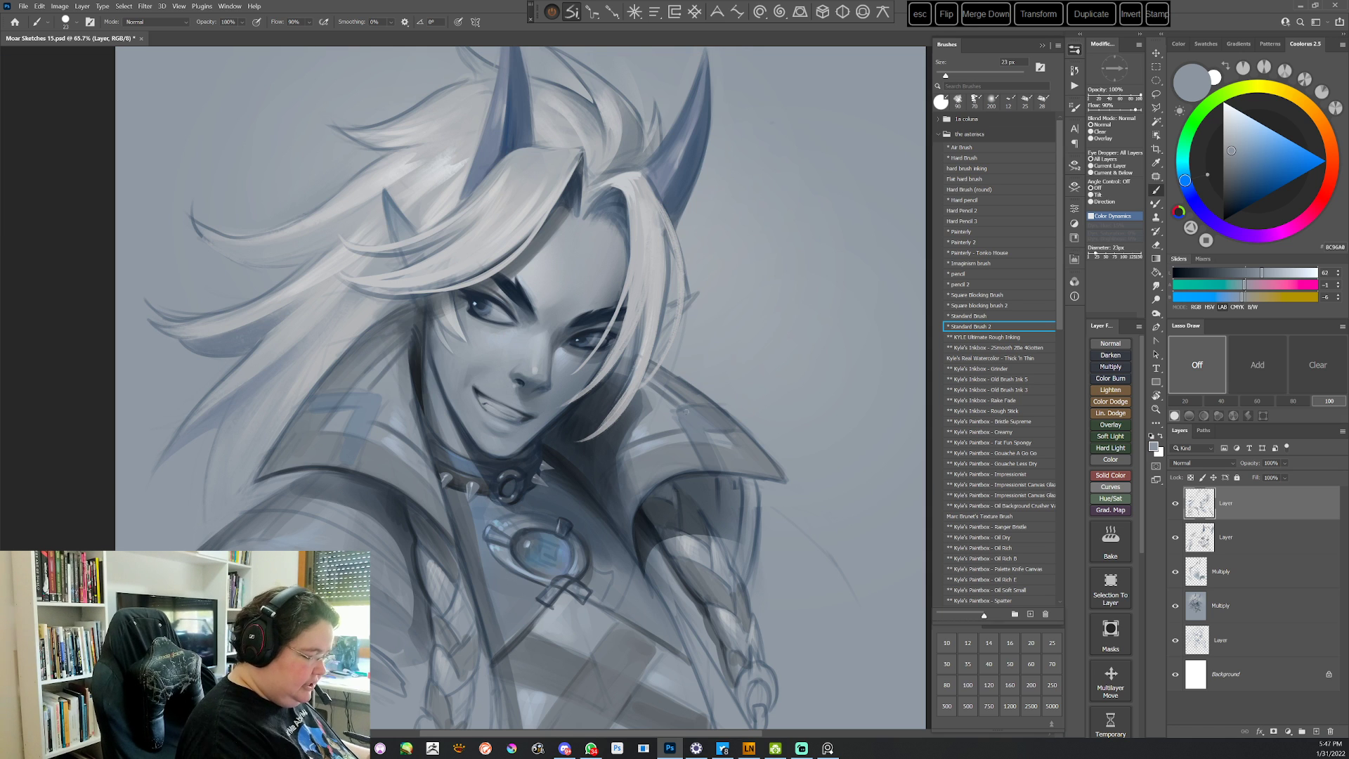
Sample the dark tone of the mouth line and sharpen the corner of the smile
key("r")
left_click_drag(814, 365, 735, 211)
left_click(485, 420, "alt")
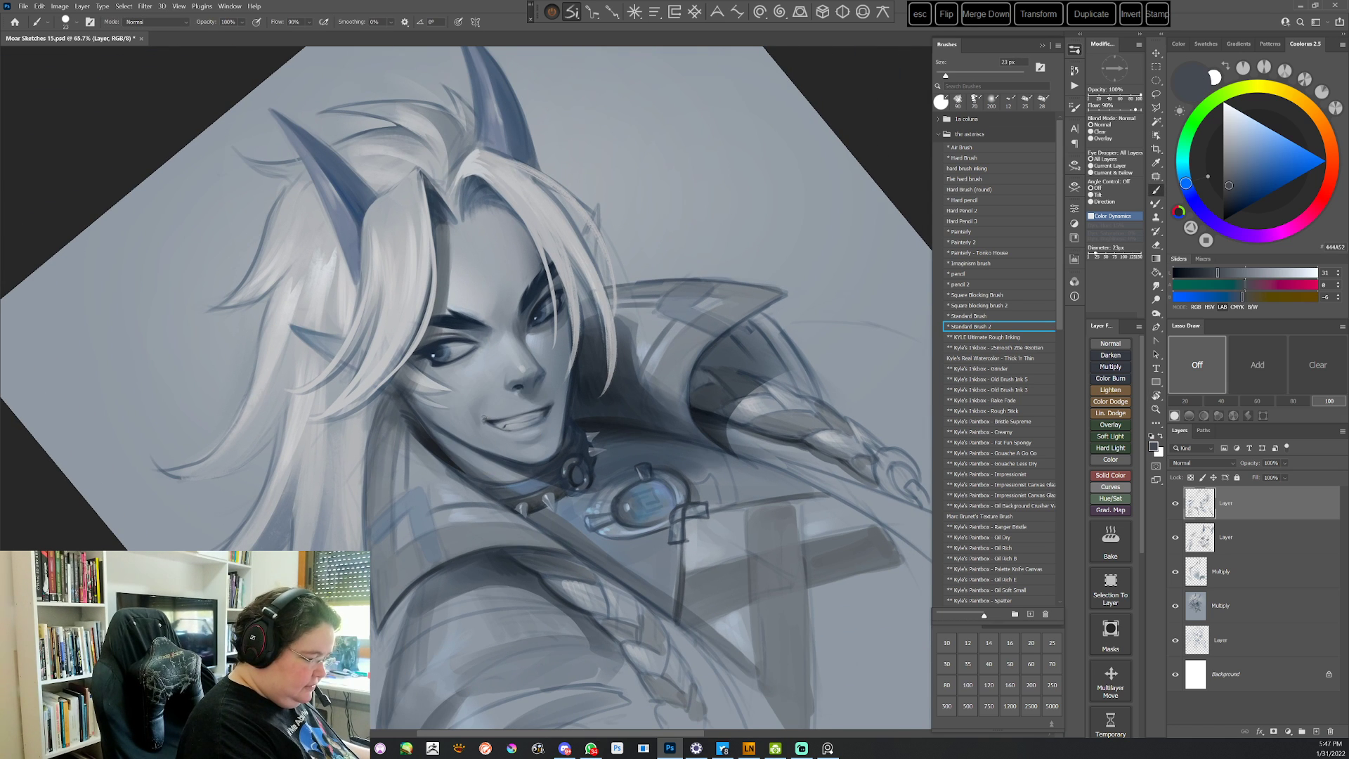
key("r")
mouse_move(562, 197)
left_mouse_down()
mouse_move(695, 341)
mouse_move(677, 524)
left_mouse_up()
key("Escape")
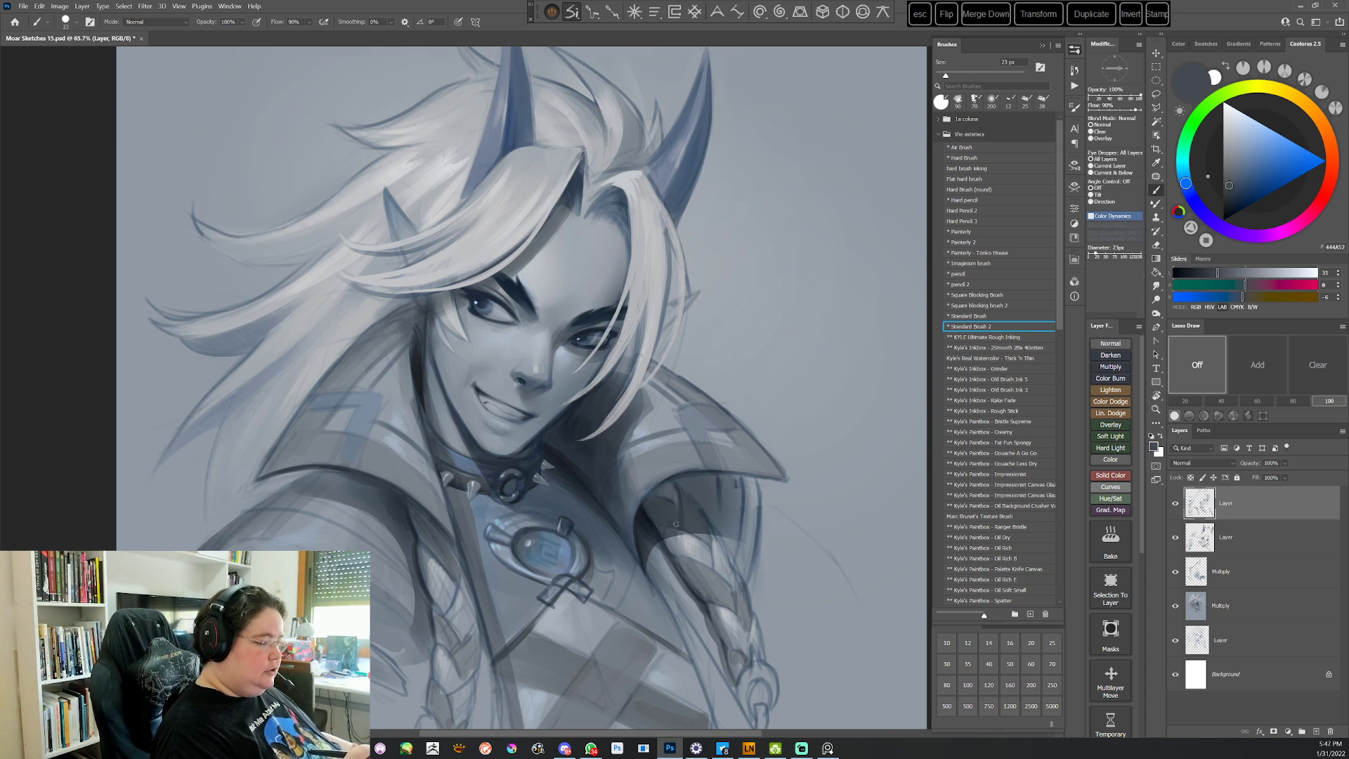
Switch to a 90 px brush, sample the skin tones on the cheek and soften the skin below the mouth
right_click(604, 338)
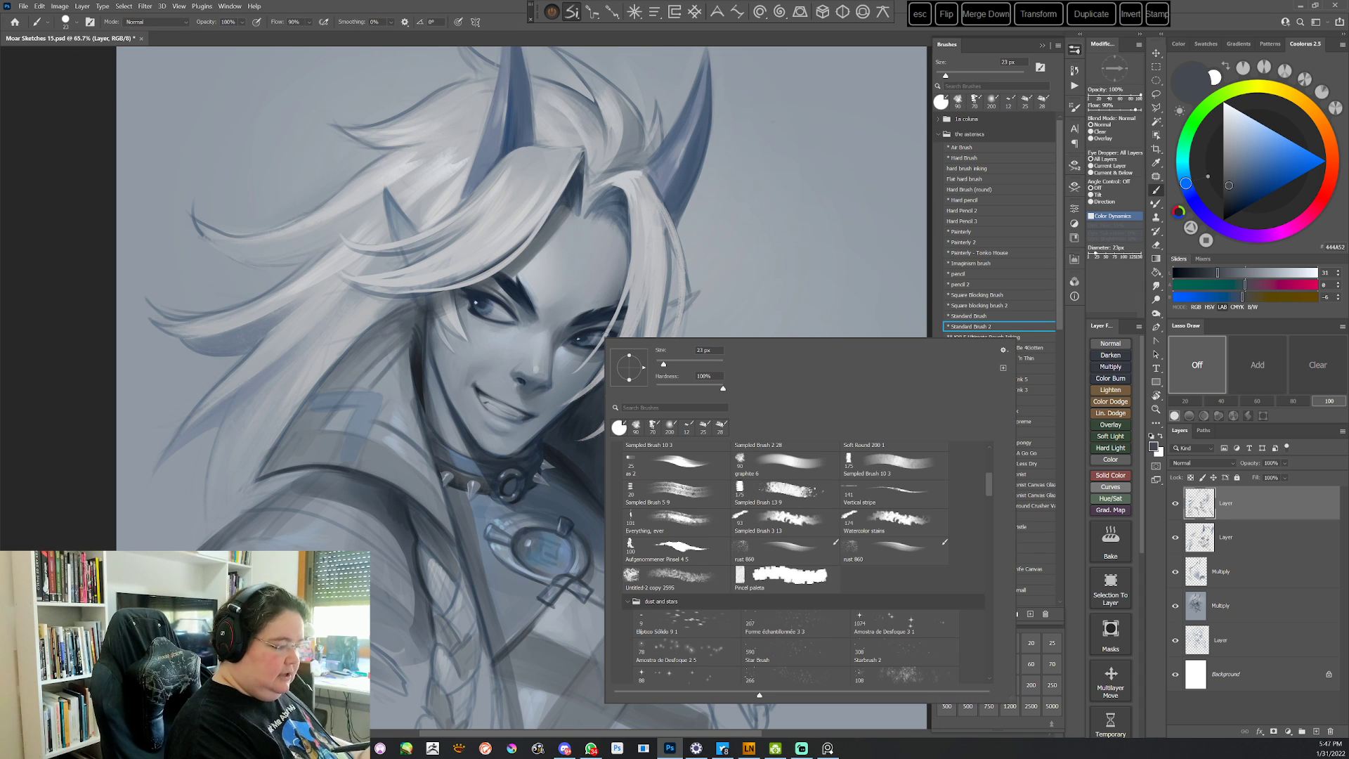
left_click(797, 467)
left_click(503, 12)
left_click(468, 388, "alt")
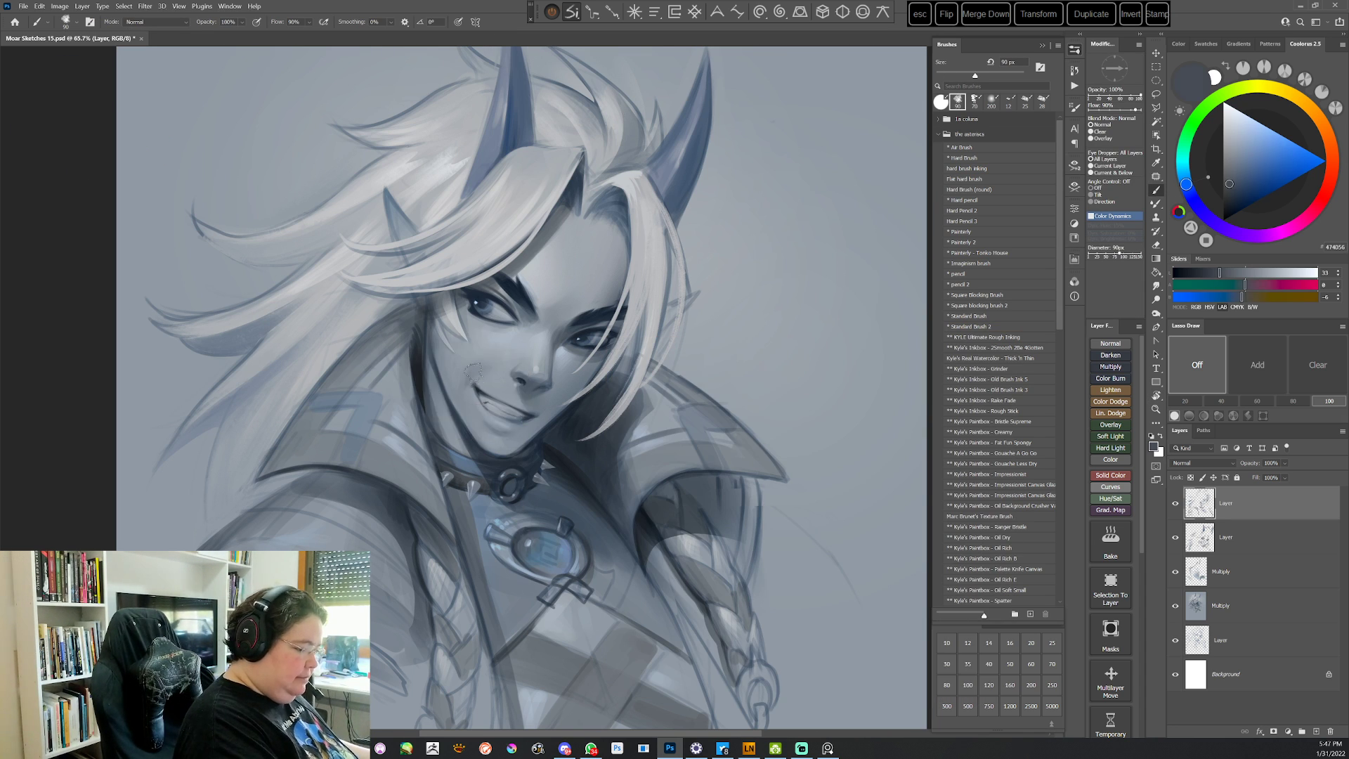
left_click(462, 390, "alt")
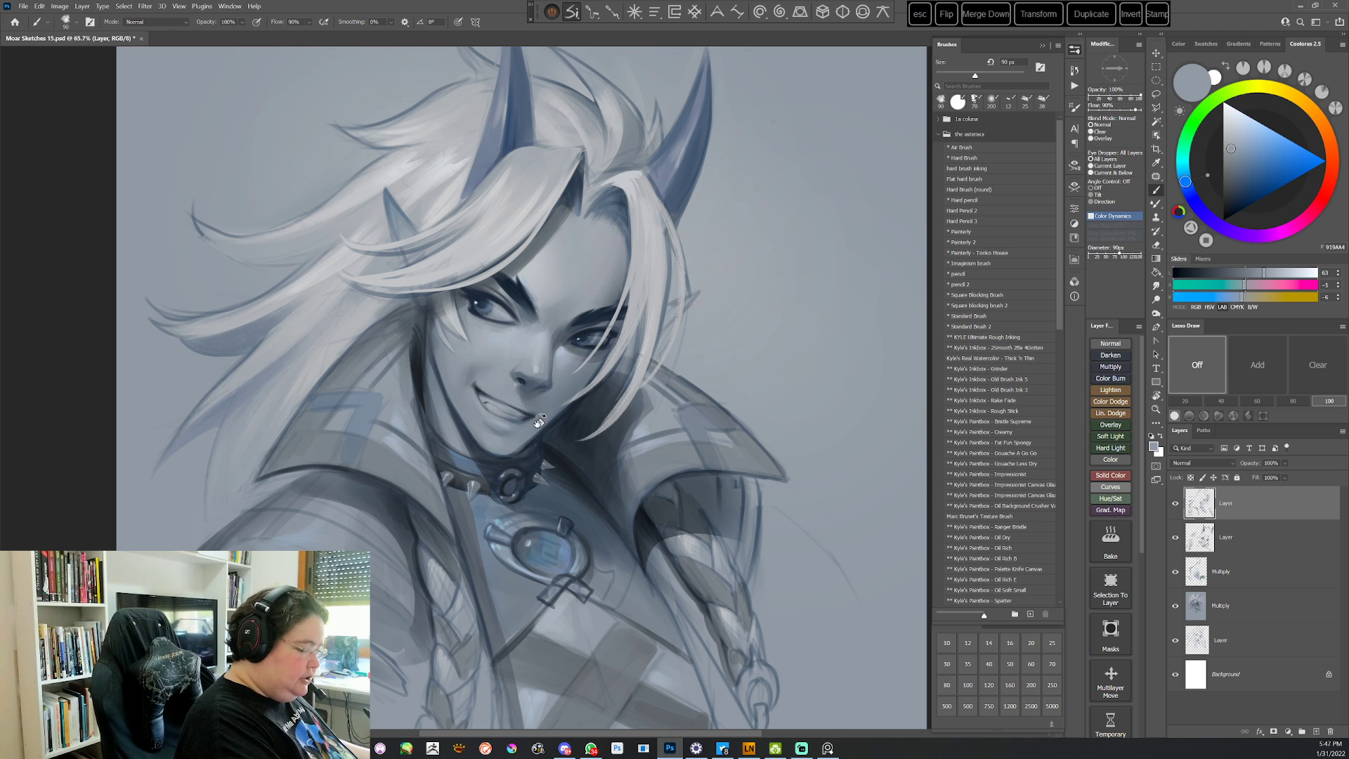
left_click_drag(539, 420, 501, 419)
Sample progressively darker skin and shadow tones along the cheek and jaw and blend the cheek shading
left_click(479, 347, "alt")
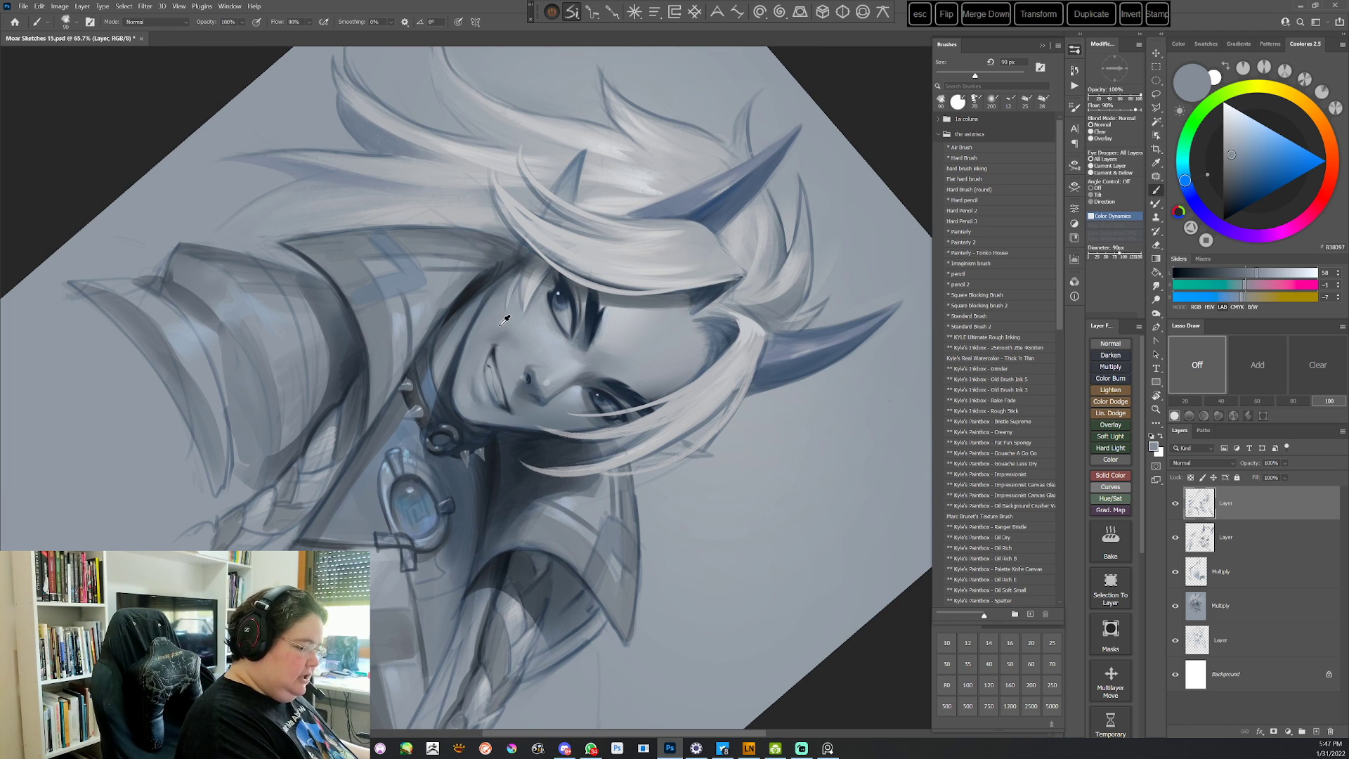
left_click(500, 324, "alt")
left_click(492, 336, "alt")
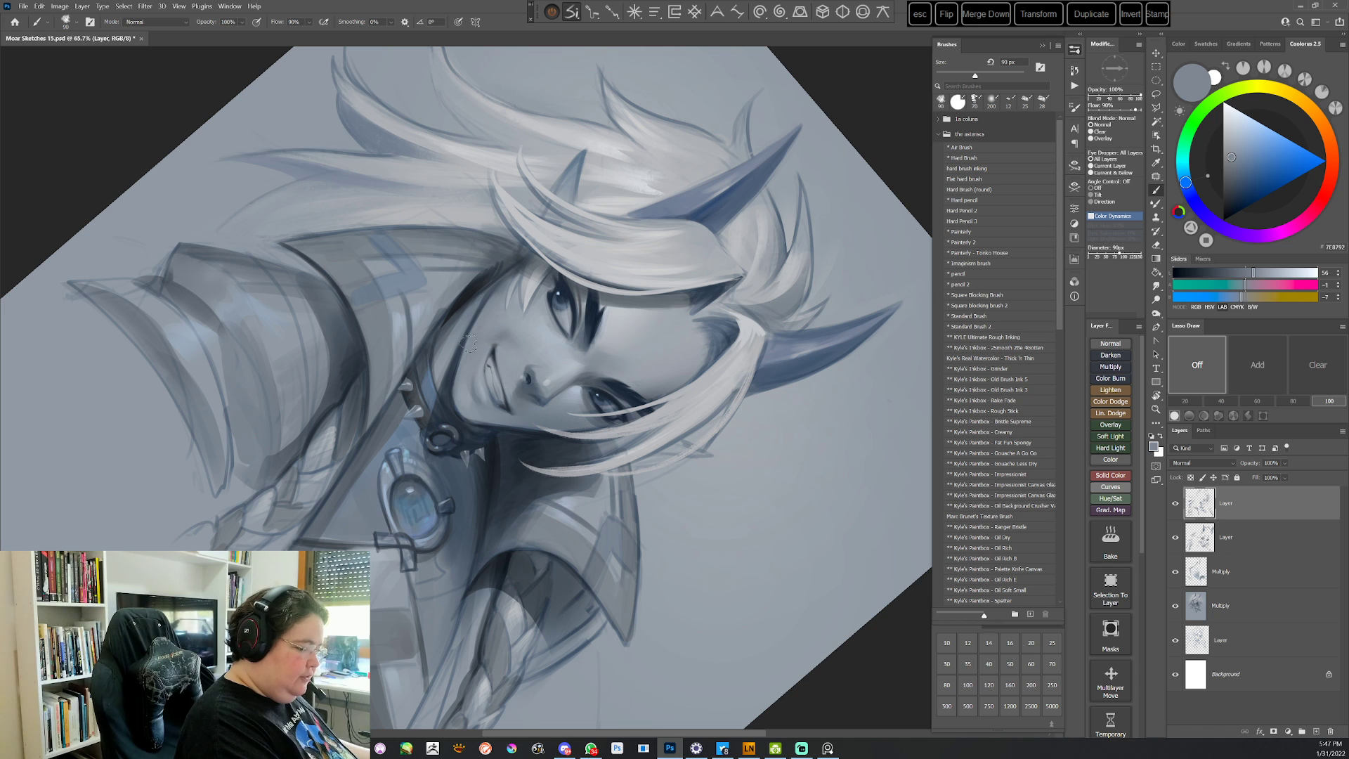
left_click(458, 383, "alt")
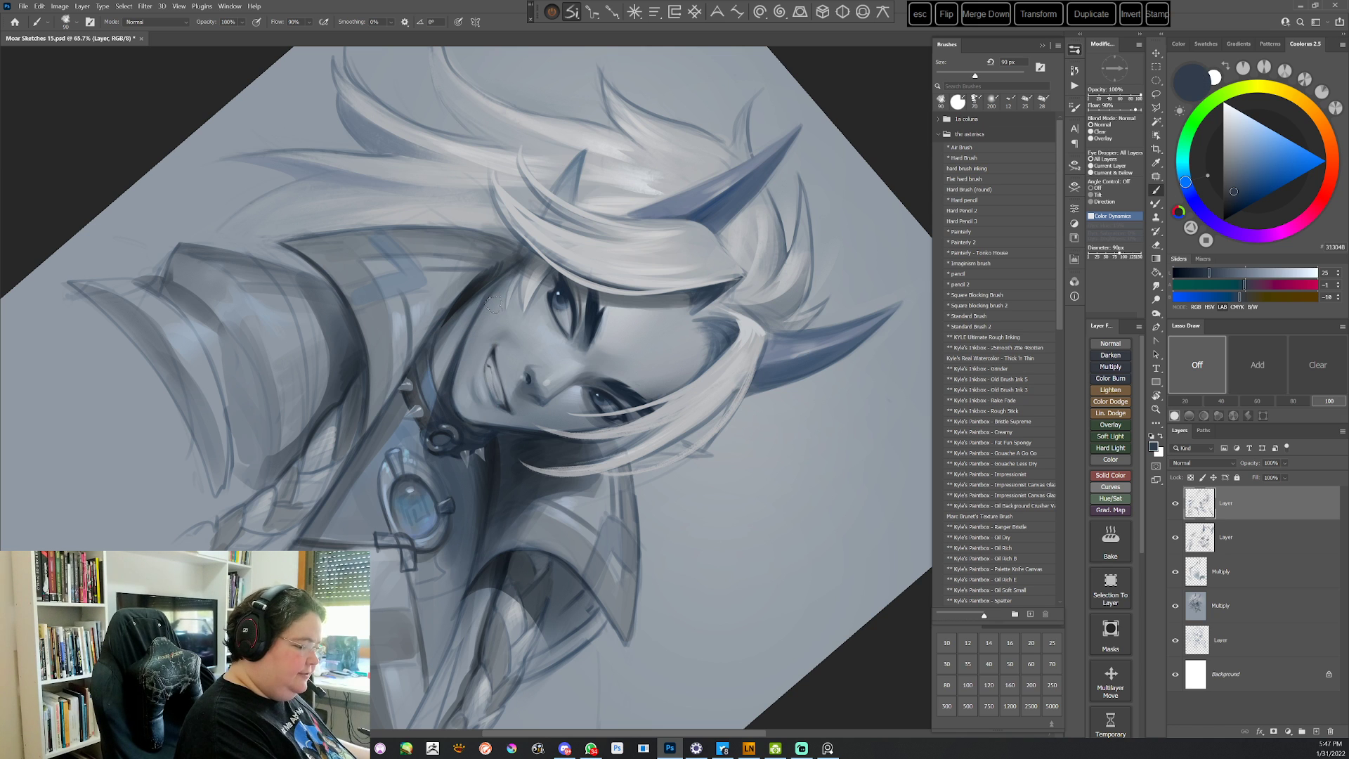
key("r")
mouse_move(624, 286)
left_mouse_down()
mouse_move(654, 321)
mouse_move(554, 681)
mouse_move(443, 632)
left_mouse_up()
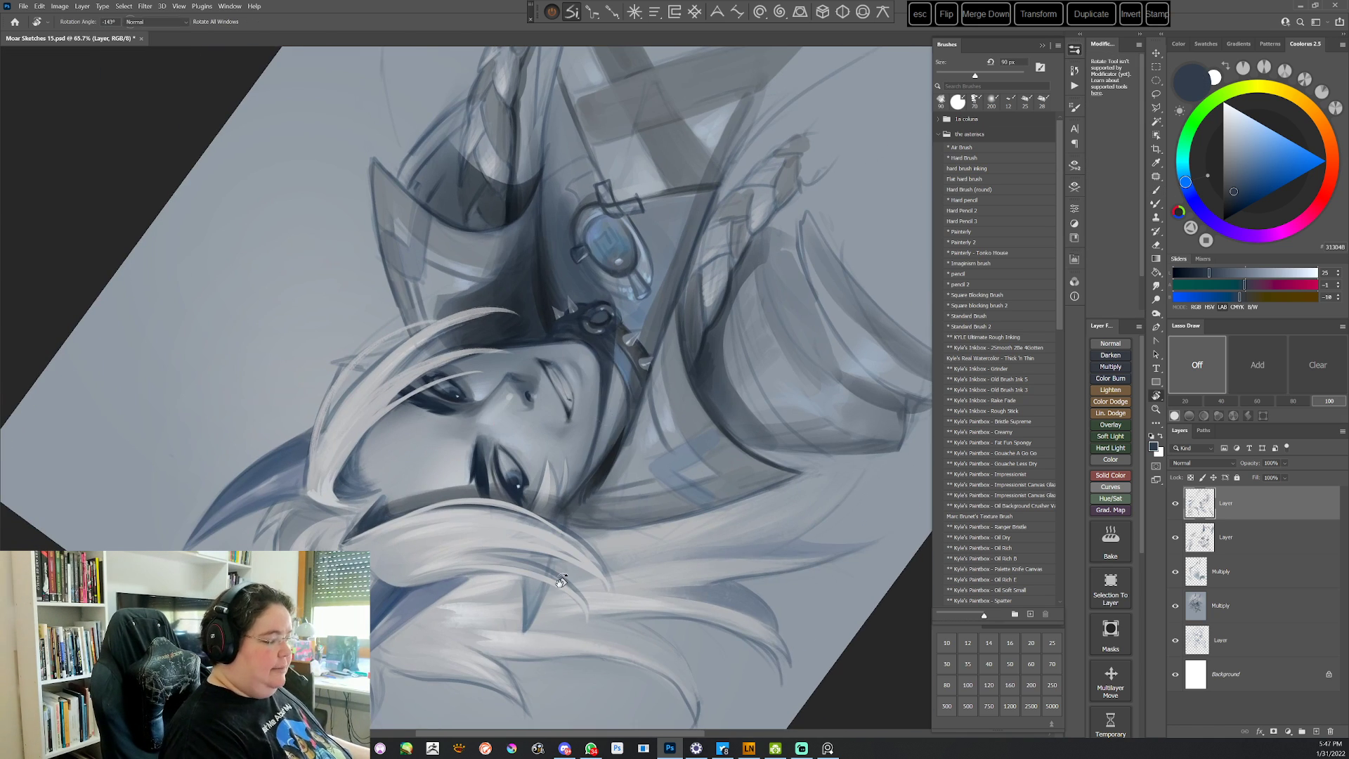
Return to Standard Brush 2 at 37 px and sample the light skin tone of the forehead
key("Escape")
left_click(982, 327)
key("r")
left_click_drag(543, 261, 583, 288)
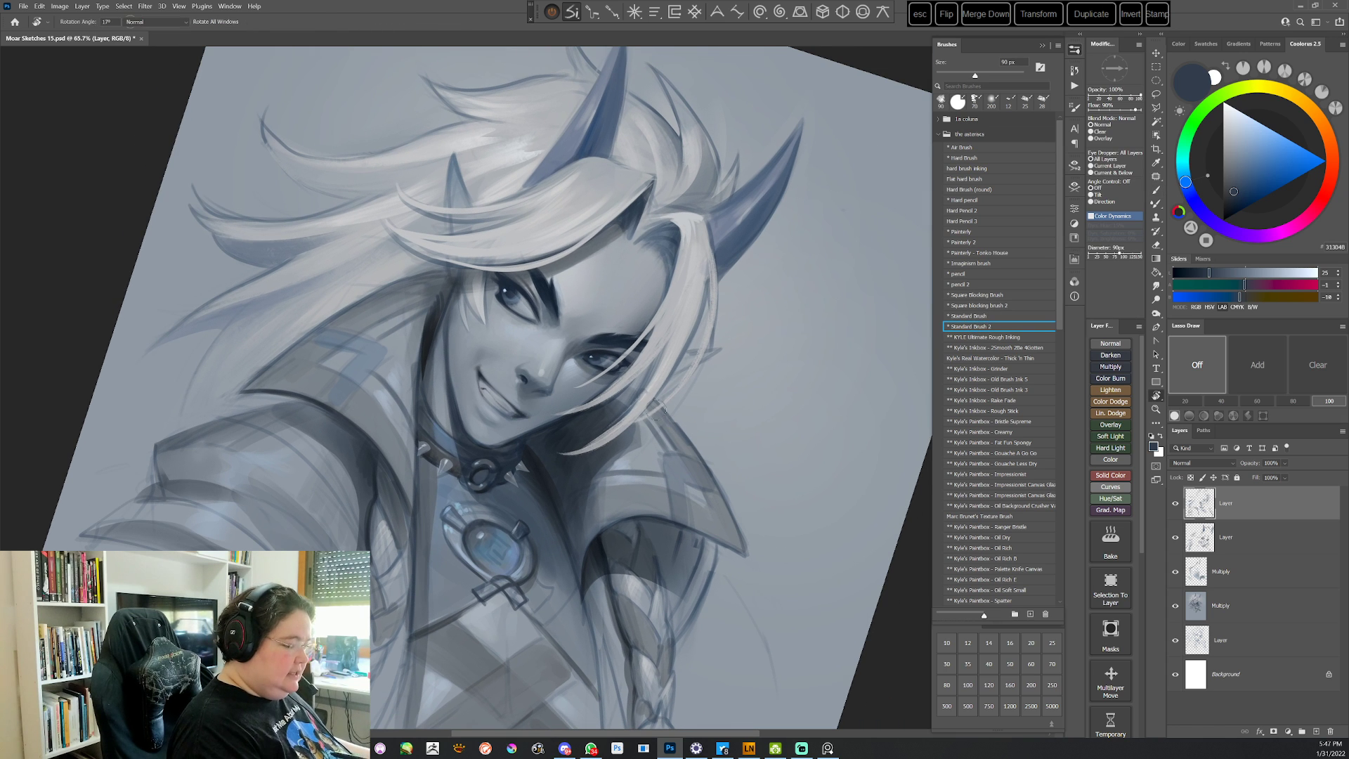
left_click(576, 291, "alt")
left_click(581, 286, "alt")
right_click(607, 320)
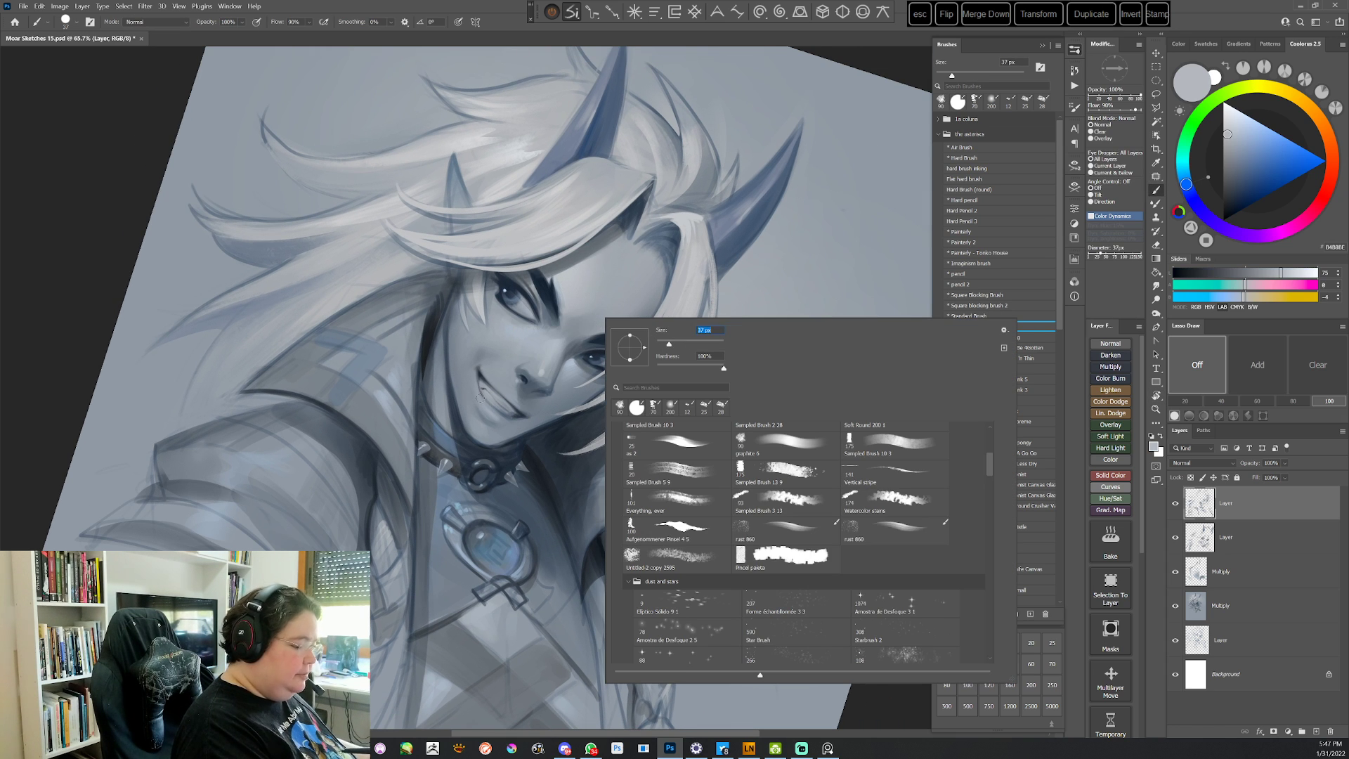
key("Escape")
Sample mid blue-grey tones on the chin and cheek and smooth the skin beside the smile
left_click(479, 430, "alt")
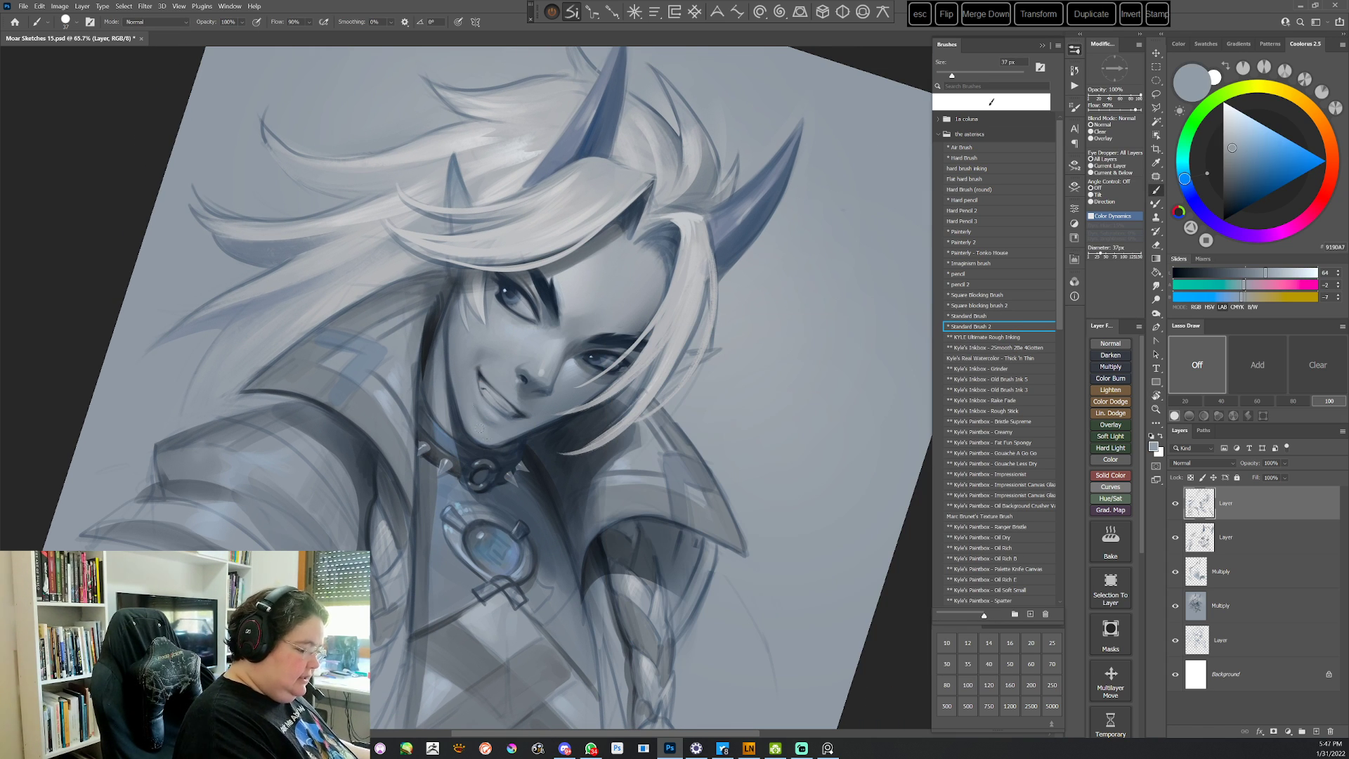
key("r")
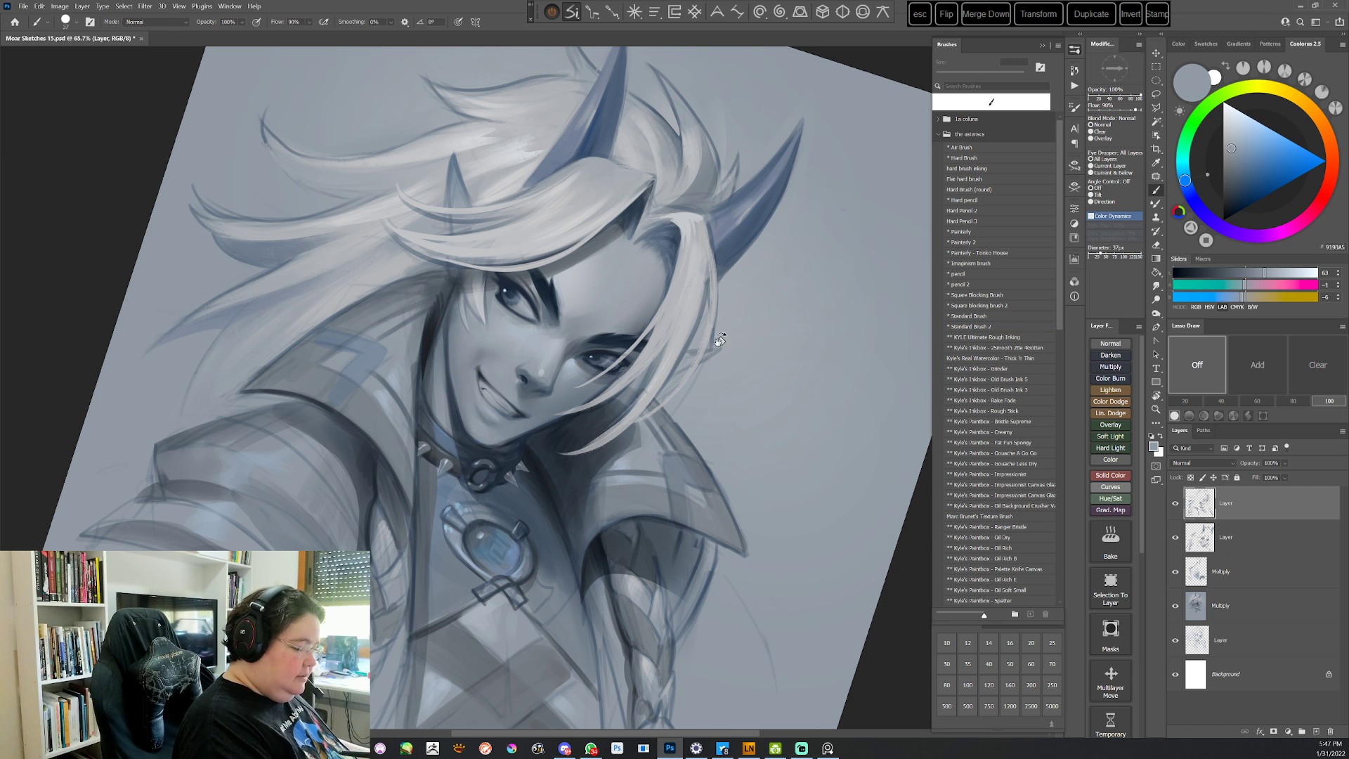
left_click_drag(719, 339, 649, 540)
left_click(481, 362, "alt")
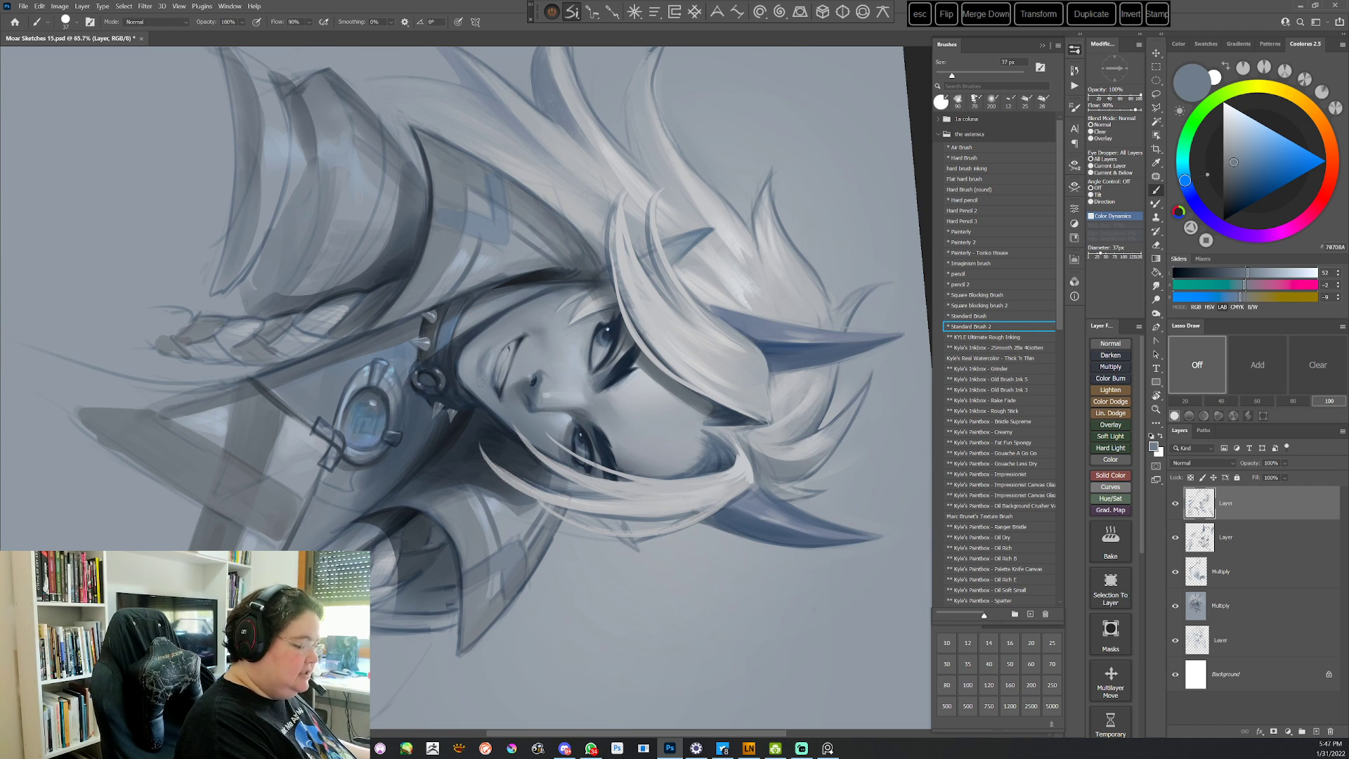
left_click(482, 355, "alt")
Sample lighter skin tones around the mouth and brighten the skin next to the lips
left_click_drag(482, 355, 583, 480)
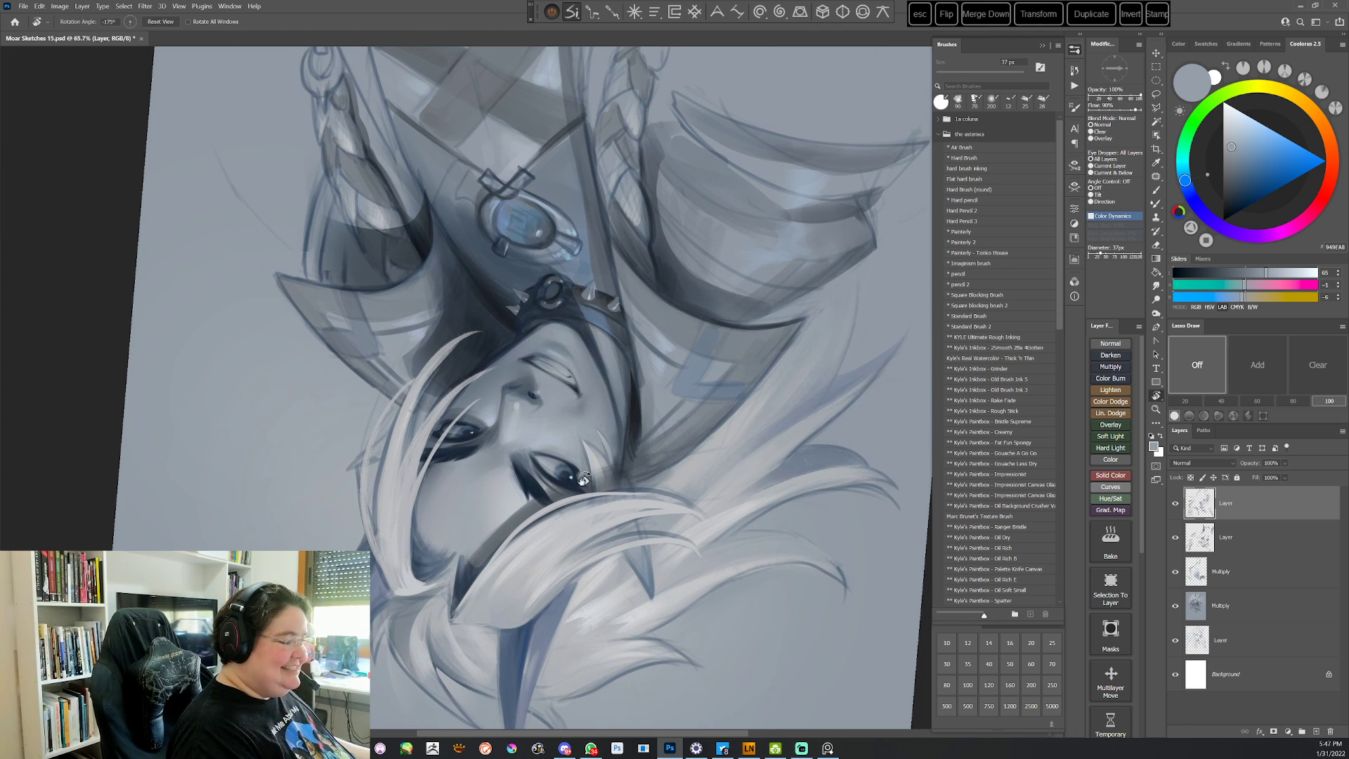
key("b")
left_click(551, 355, "alt")
key("Escape")
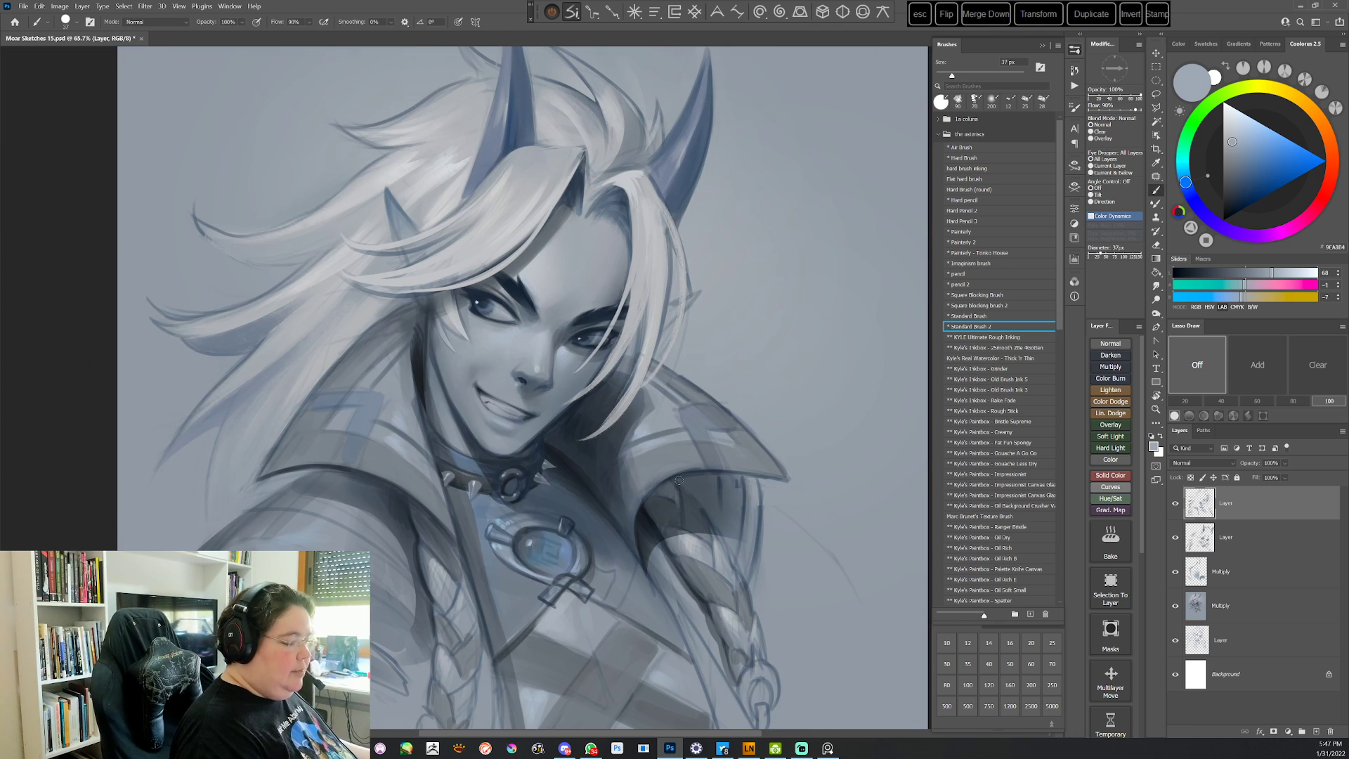
key("r")
left_click_drag(752, 280, 527, 99)
key("b")
left_click(543, 427, "alt")
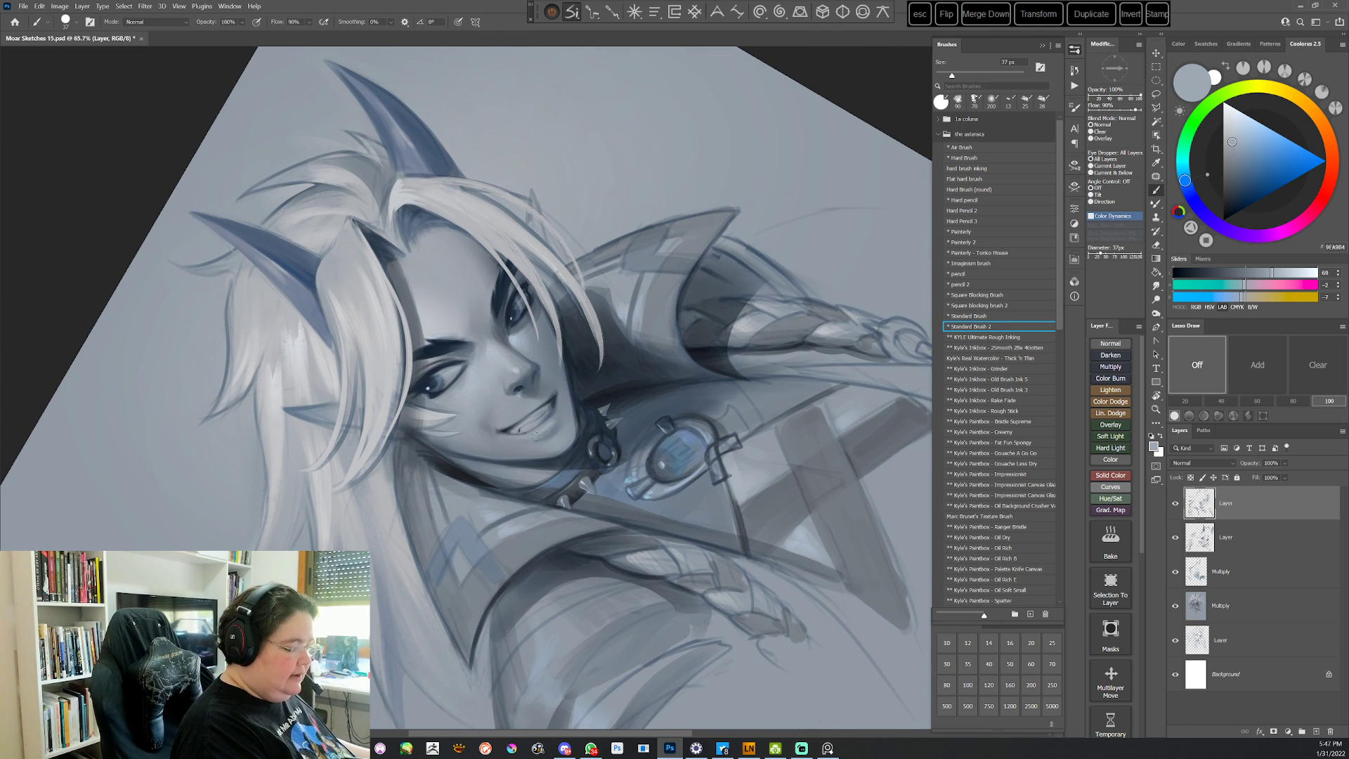
Sample the skin beside the mouth corner and the dark mouth-line tone and refine the edge of the smile
key("r")
mouse_move(767, 267)
left_mouse_down()
mouse_move(611, 482)
mouse_move(480, 482)
left_mouse_up()
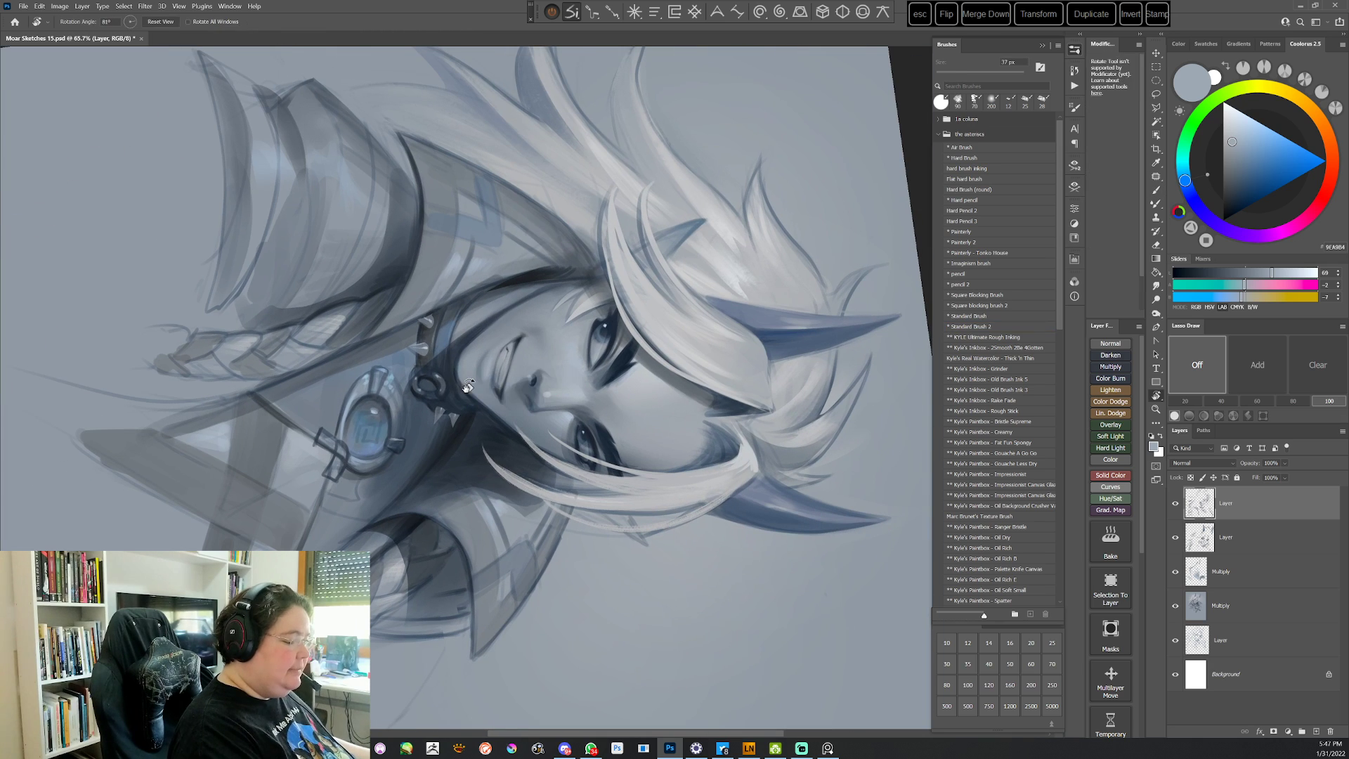
key("b")
left_click(488, 364, "alt")
key("r")
left_click_drag(514, 387, 513, 361)
left_click(512, 361, "alt")
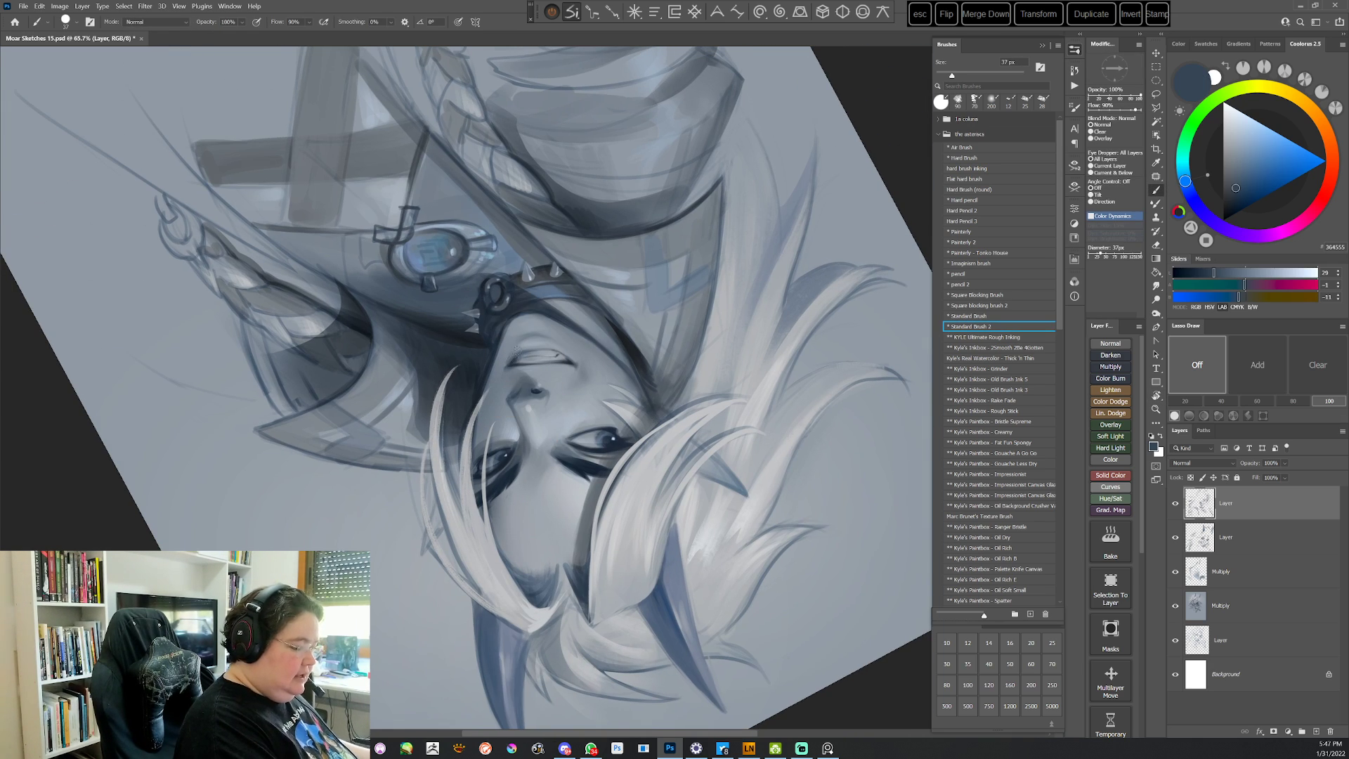
Sample a darker blue-grey, reduce the brush size to 15 px and accent the corner of the smile
key("Escape")
left_click_drag(742, 391, 601, 565)
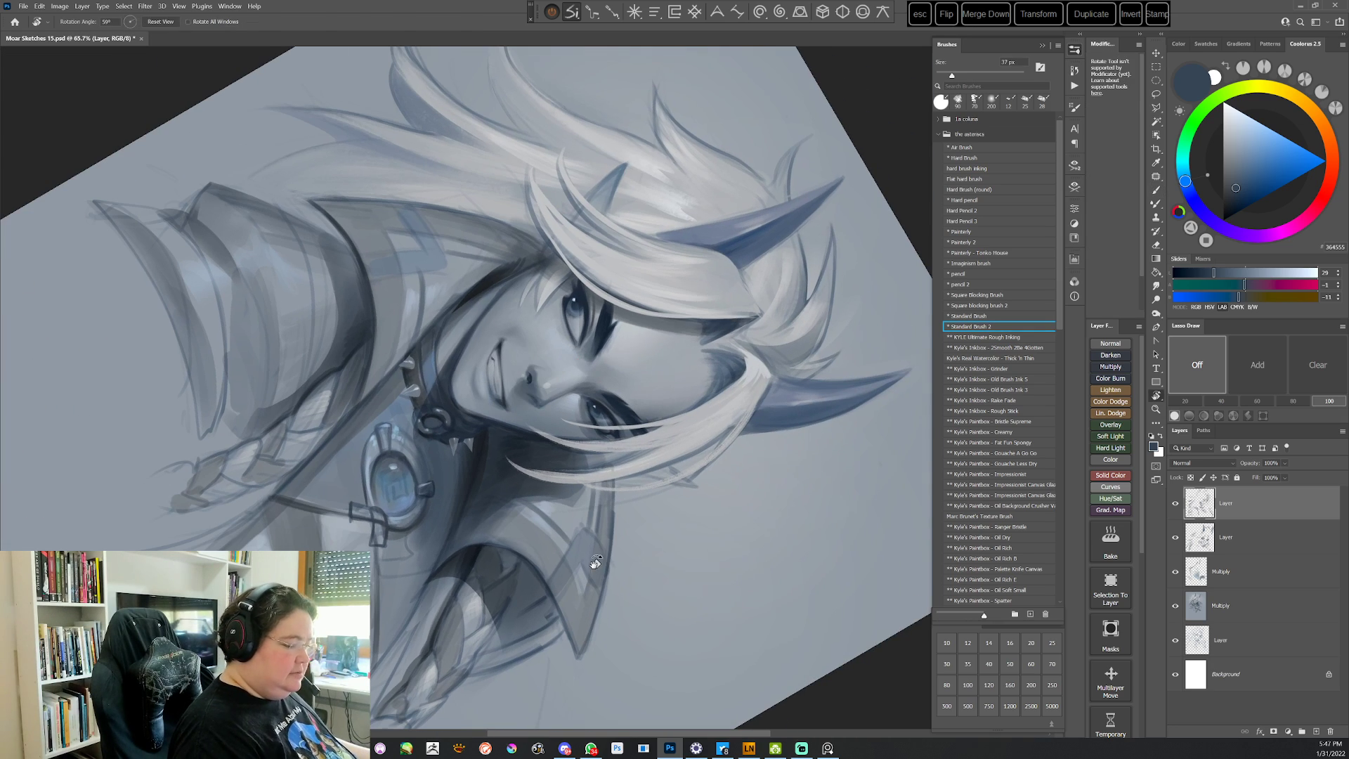
key("b")
left_click(694, 468, "alt")
key("r")
mouse_move(694, 468)
left_mouse_down()
mouse_move(702, 276)
mouse_move(643, 287)
left_mouse_up()
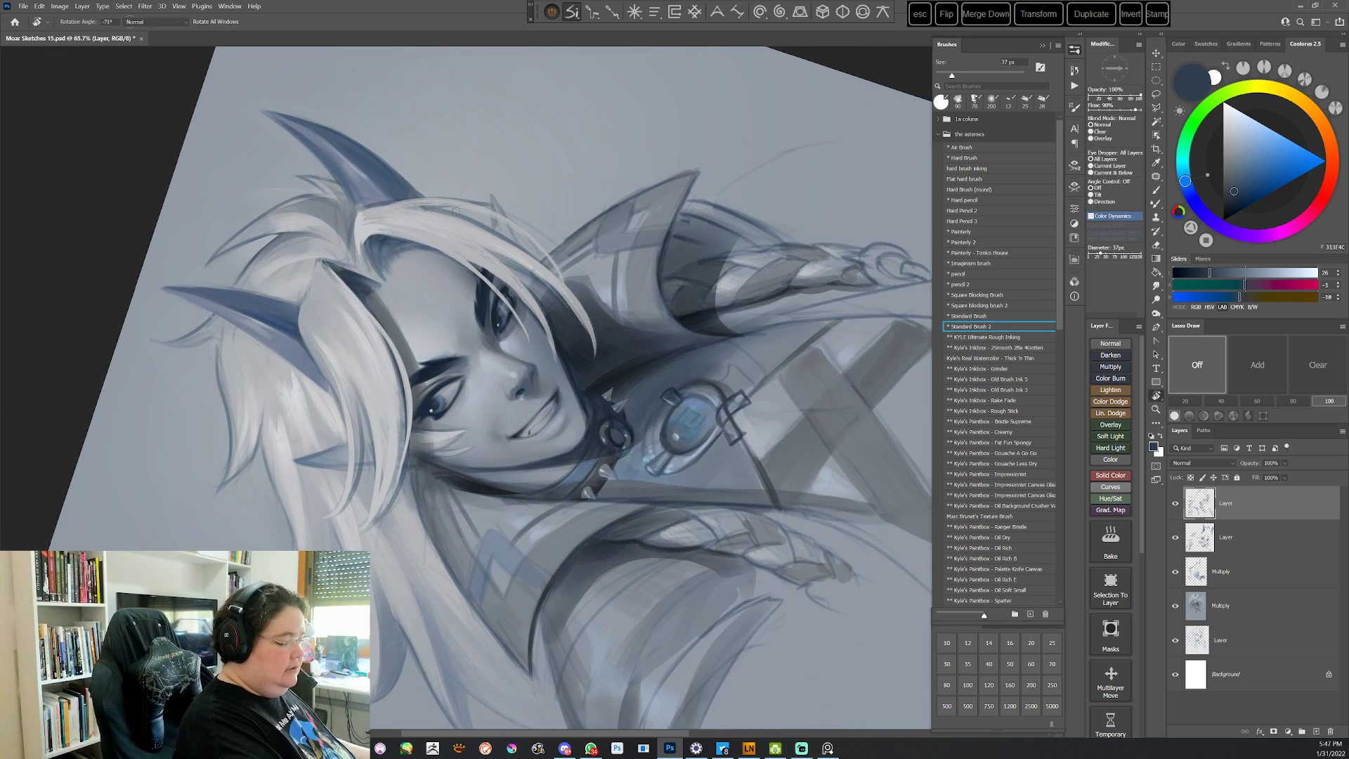
key("b")
right_click(643, 287)
left_click(507, 436)
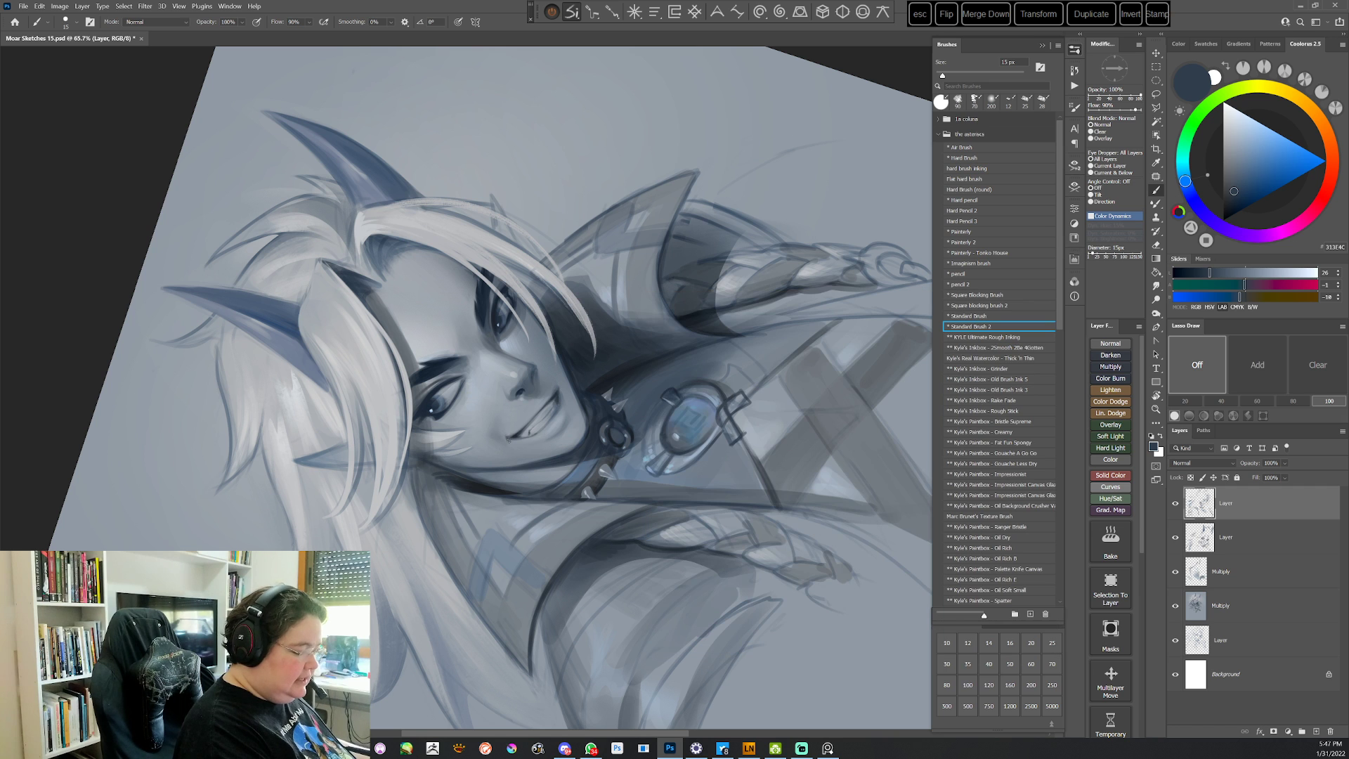
Sample dark tones around the mouth and jaw and crisp up the line of the mouth
key("r")
mouse_move(789, 271)
left_mouse_down()
mouse_move(536, 536)
mouse_move(445, 500)
left_mouse_up()
key("b")
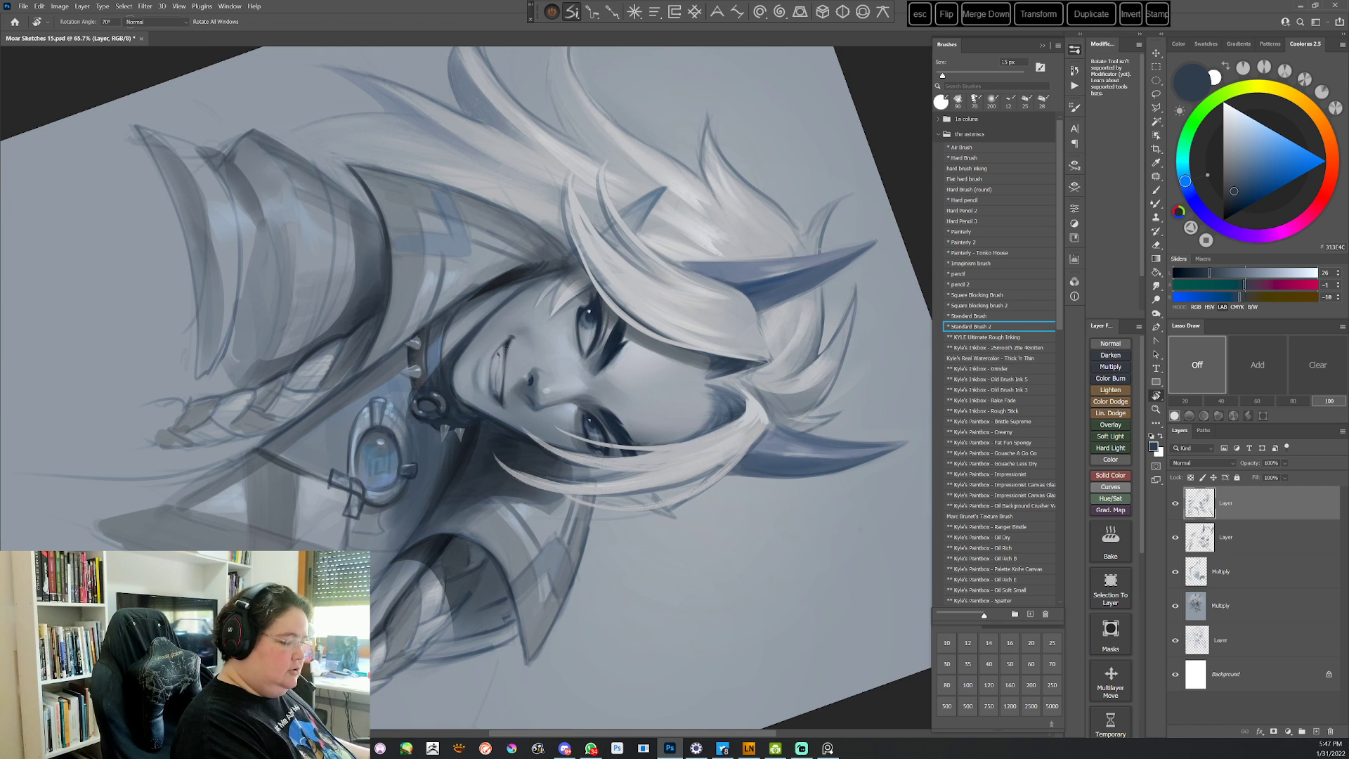
left_click(512, 349, "alt")
left_click(503, 452, "alt")
left_click(504, 342, "alt")
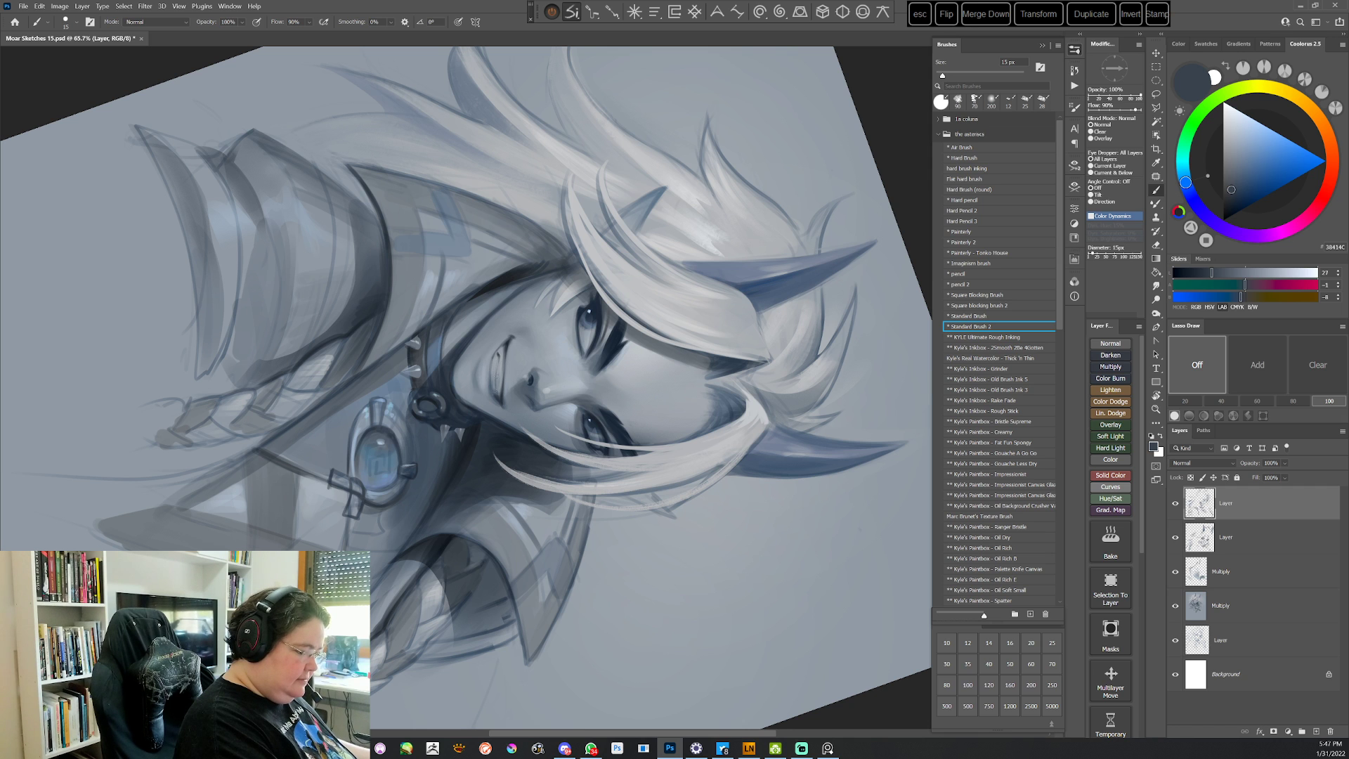
key("r")
left_click_drag(650, 240, 716, 445)
key("b")
key("Escape")
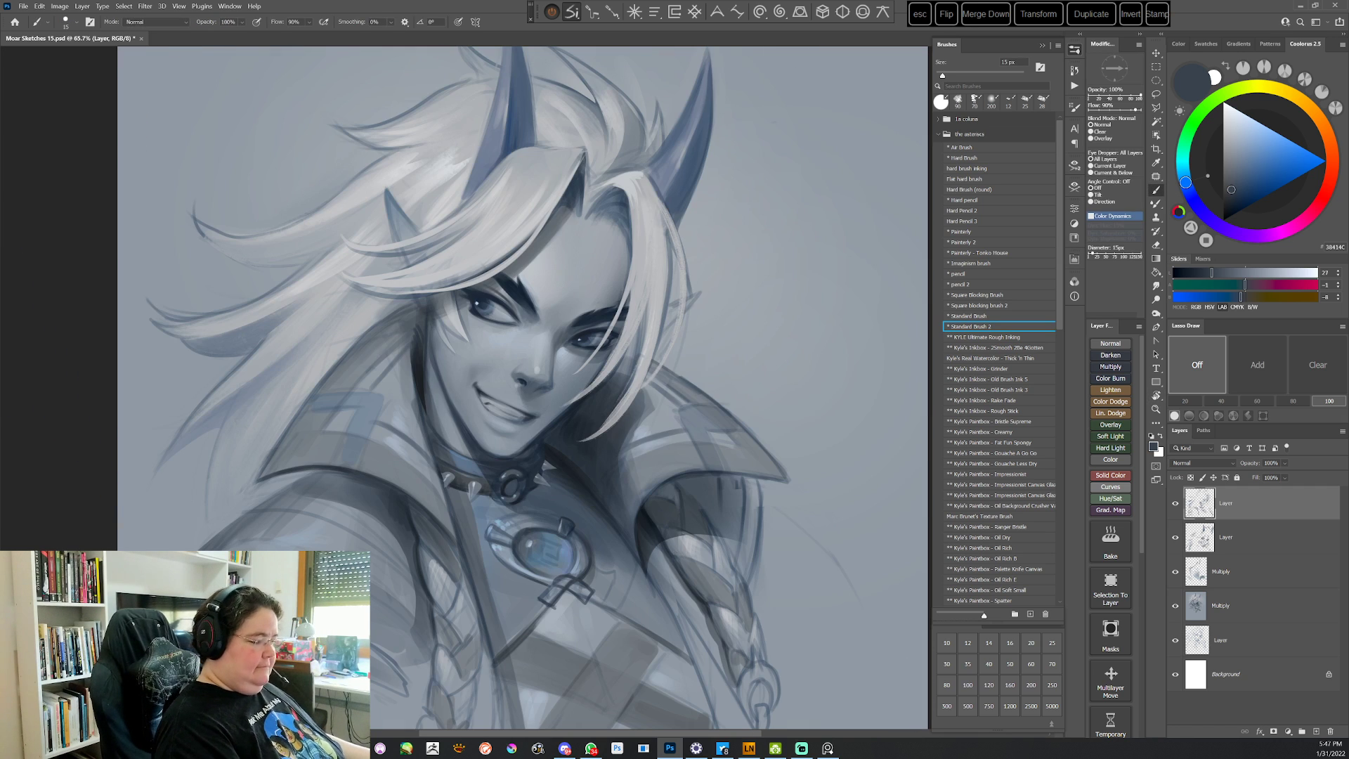
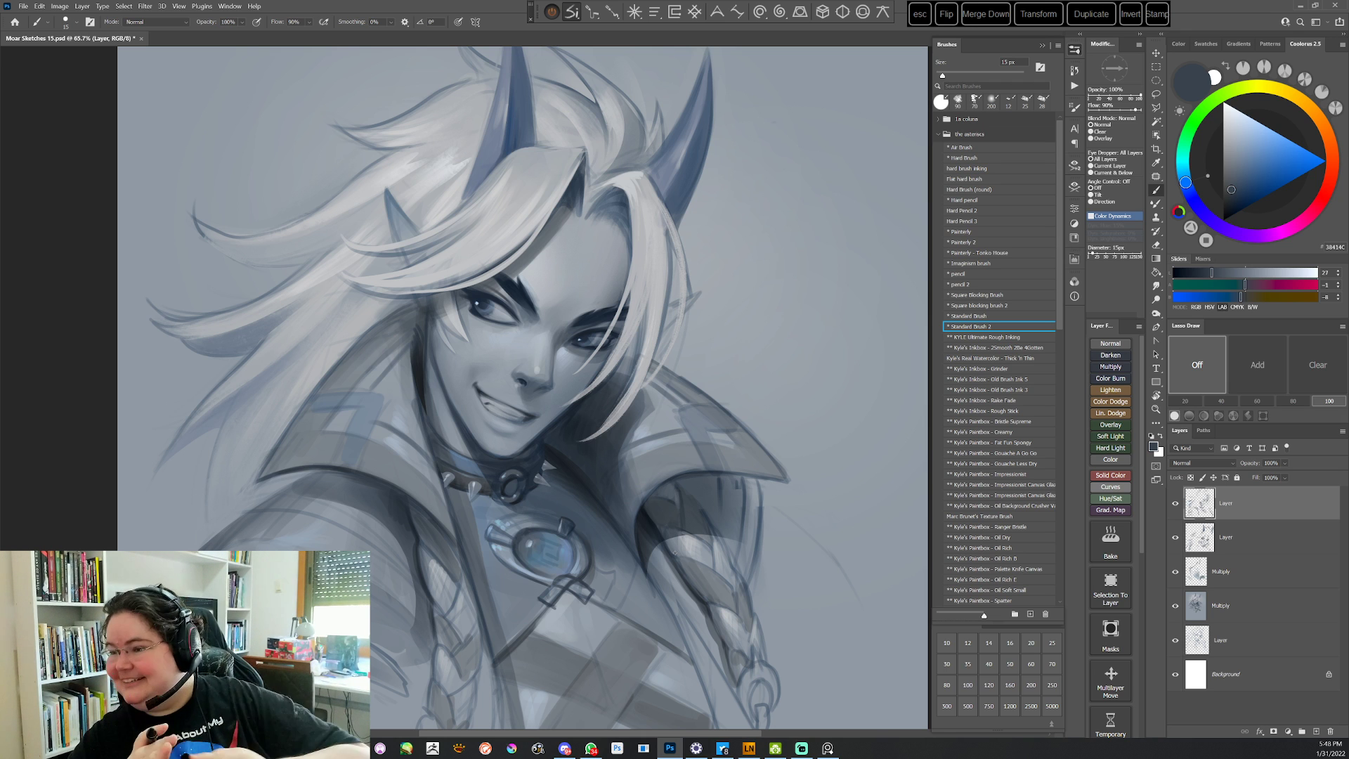
Try the pencil brush, switch back to Standard Brush 2 and sample the pale tones of the hair
left_click(959, 275)
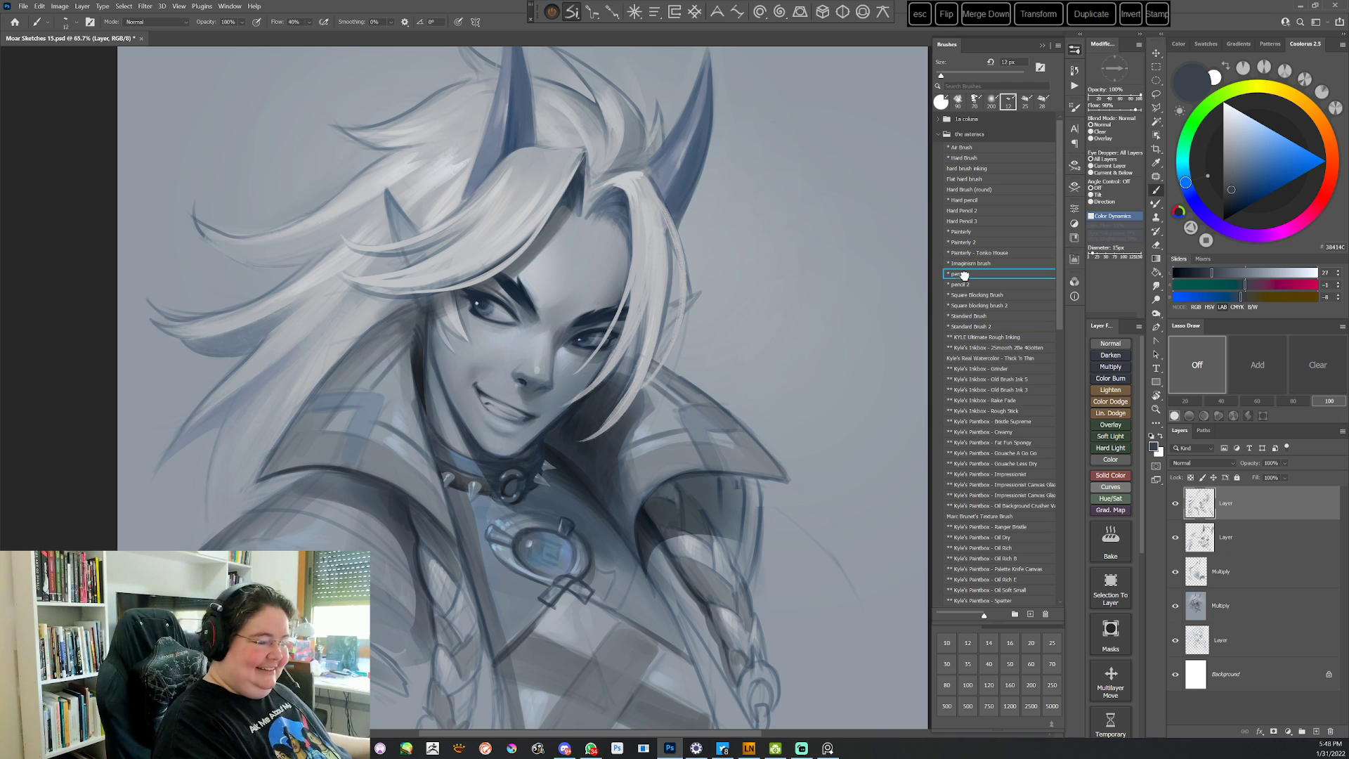
left_click(538, 272, "alt")
key("r")
mouse_move(713, 276)
left_mouse_down()
mouse_move(739, 349)
mouse_move(736, 437)
left_mouse_up()
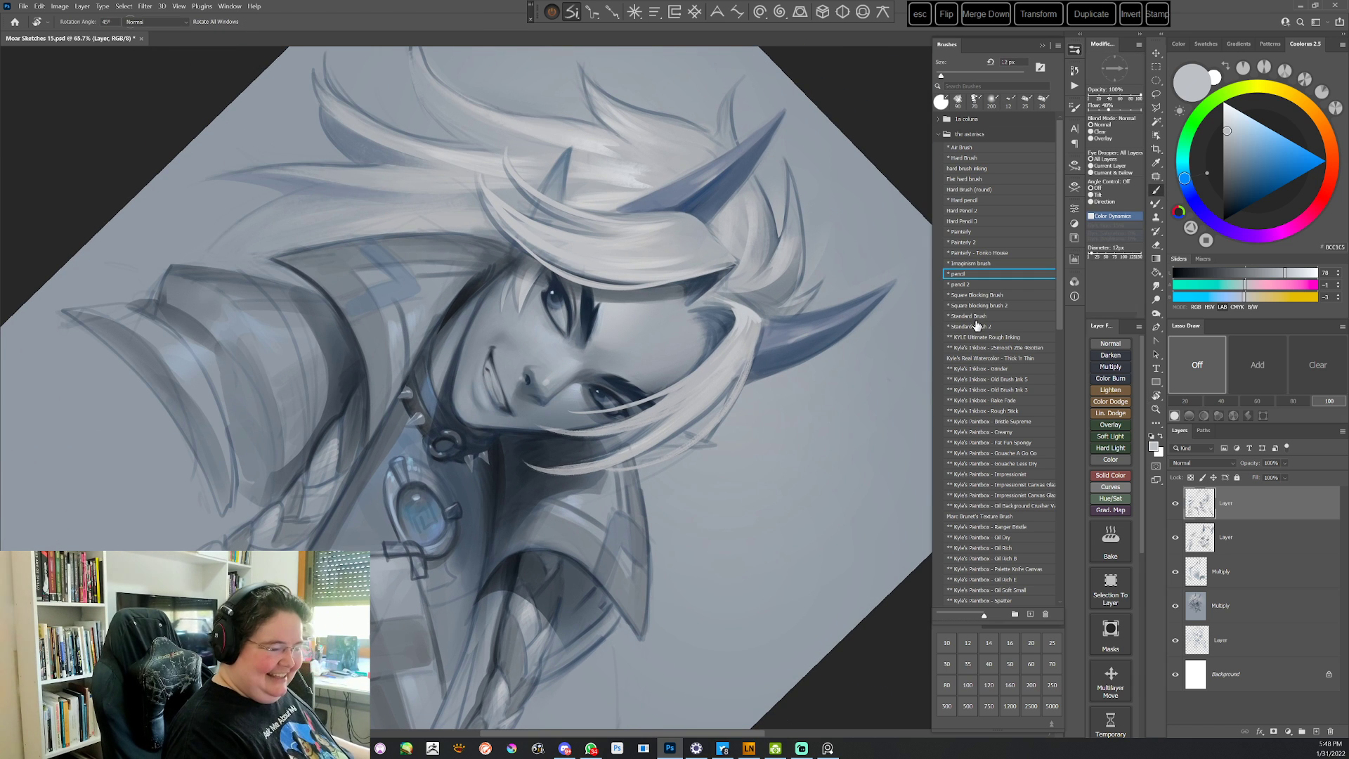
left_click(965, 326)
left_click(613, 313, "alt")
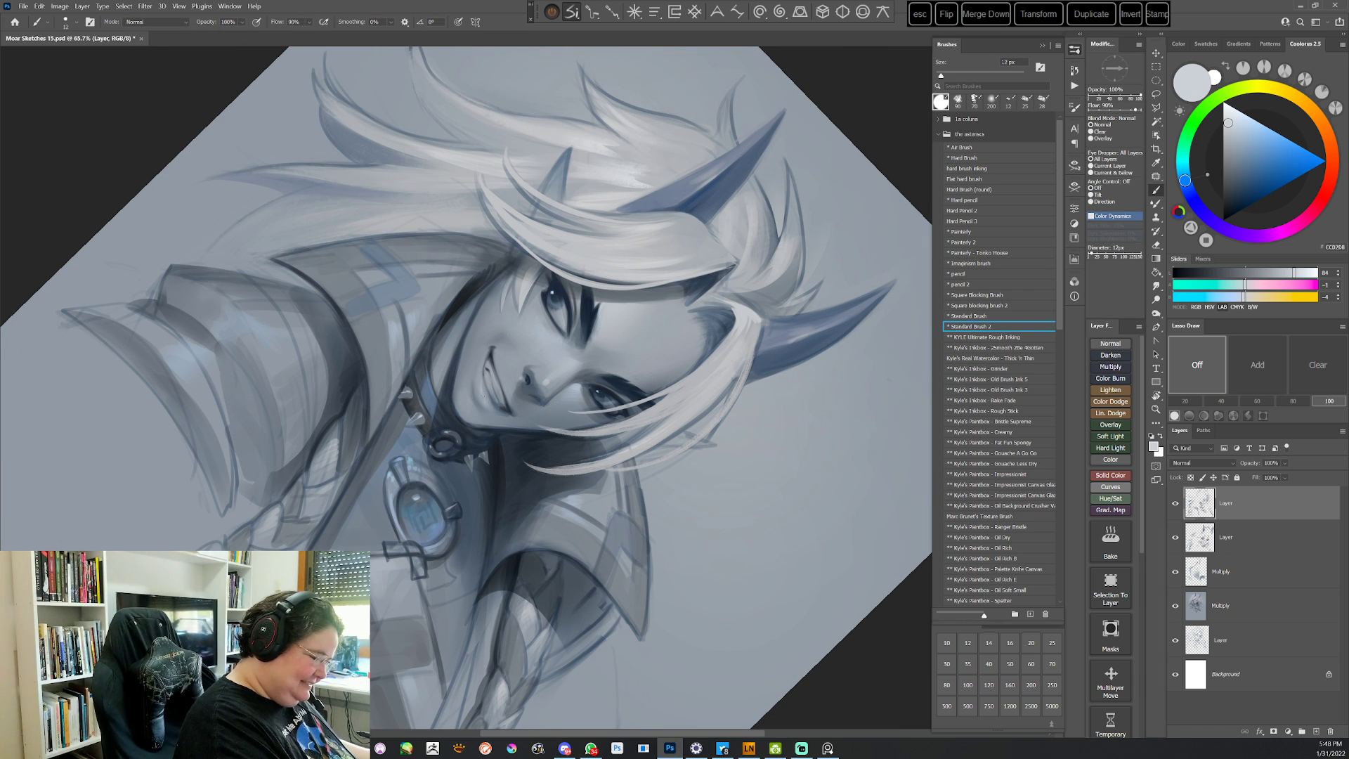
Refine the tips of the pale hair strands falling across the face with the light hair tone
key("r")
left_click_drag(654, 288, 523, 552)
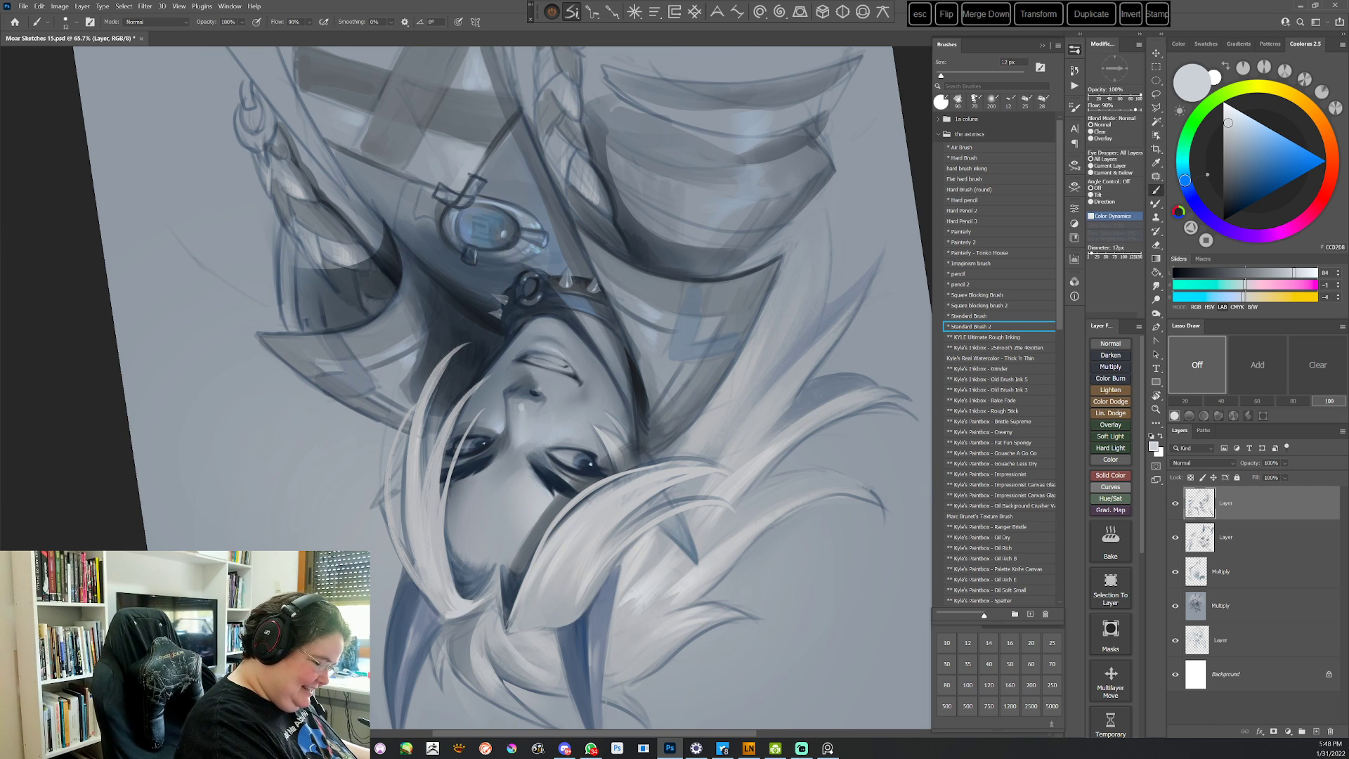
key("Escape")
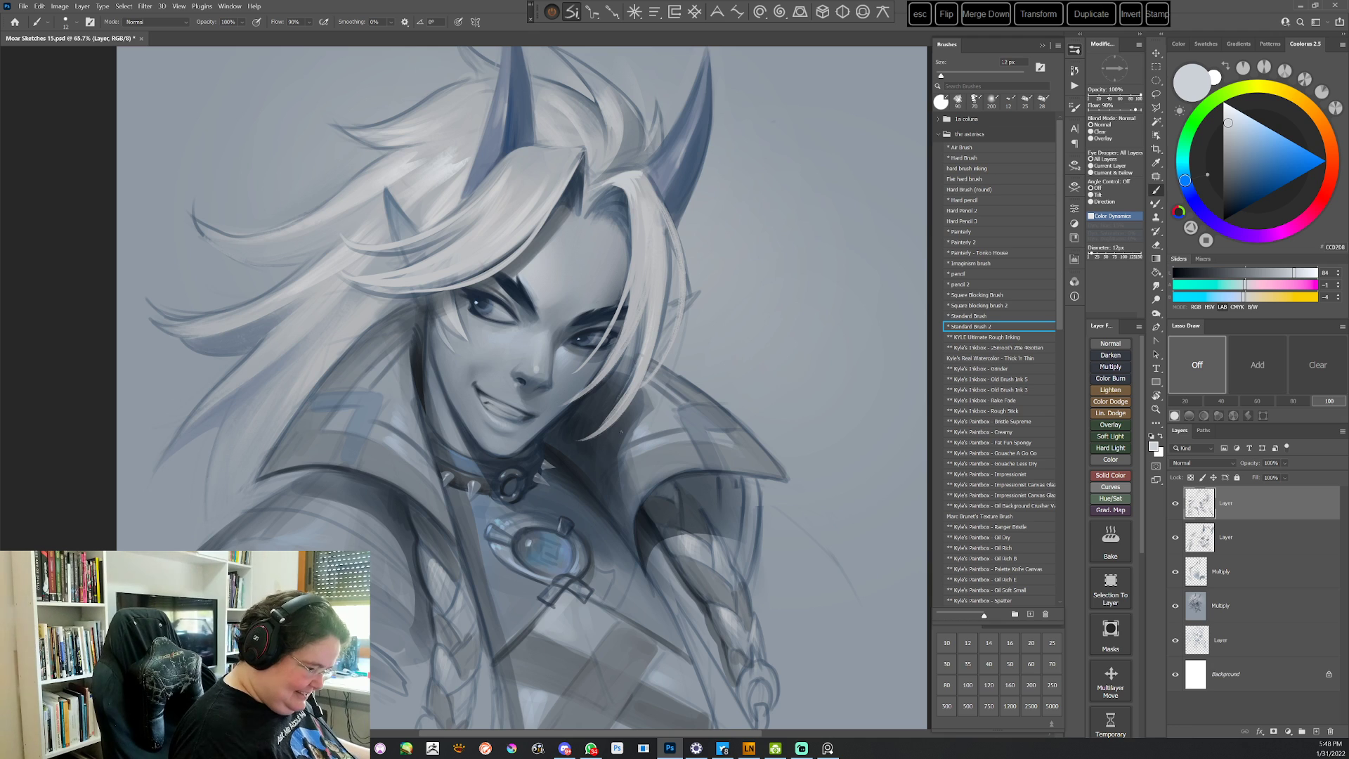
key("r")
left_click_drag(759, 420, 632, 562)
key("Escape")
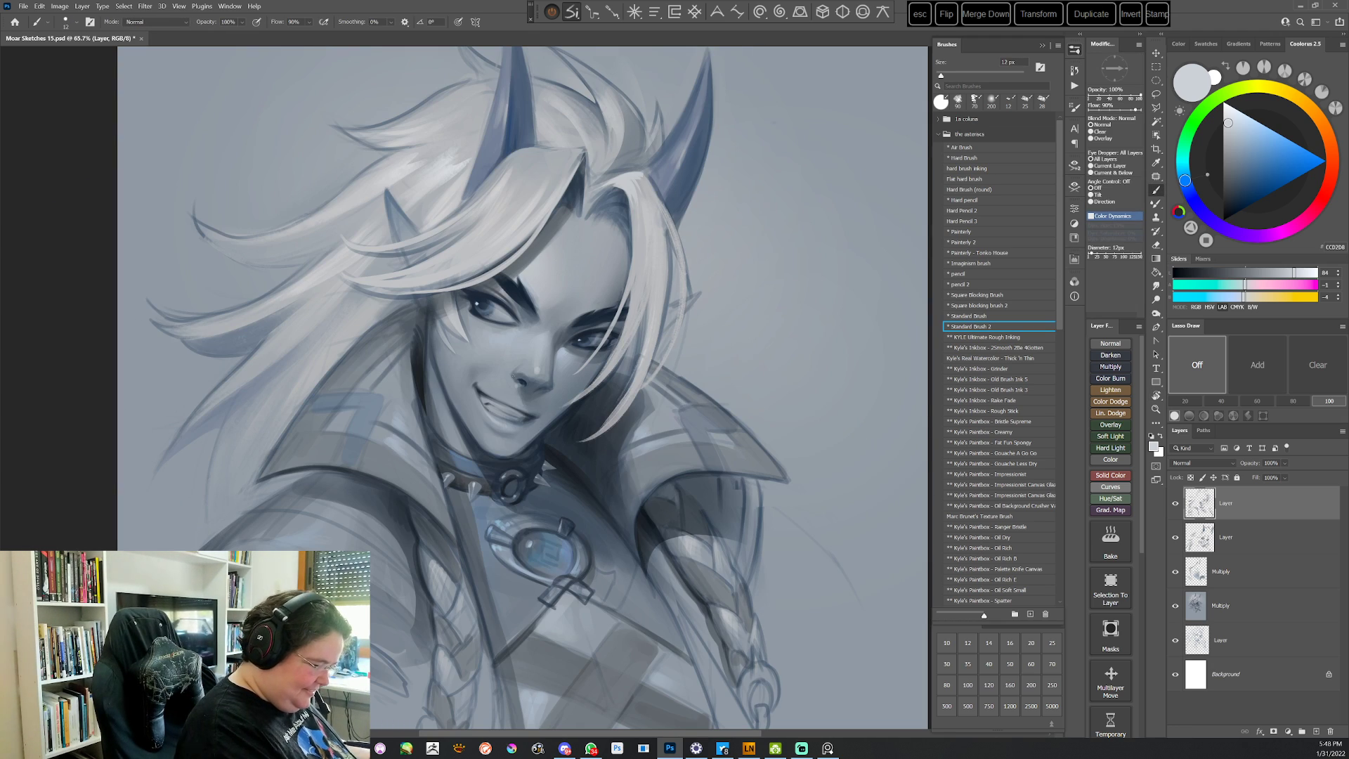
Enlarge the brush, sample the light skin tone near the nose and brighten the skin around the lower lip
key("r")
mouse_move(744, 281)
left_mouse_down()
mouse_move(662, 168)
mouse_move(606, 144)
left_mouse_up()
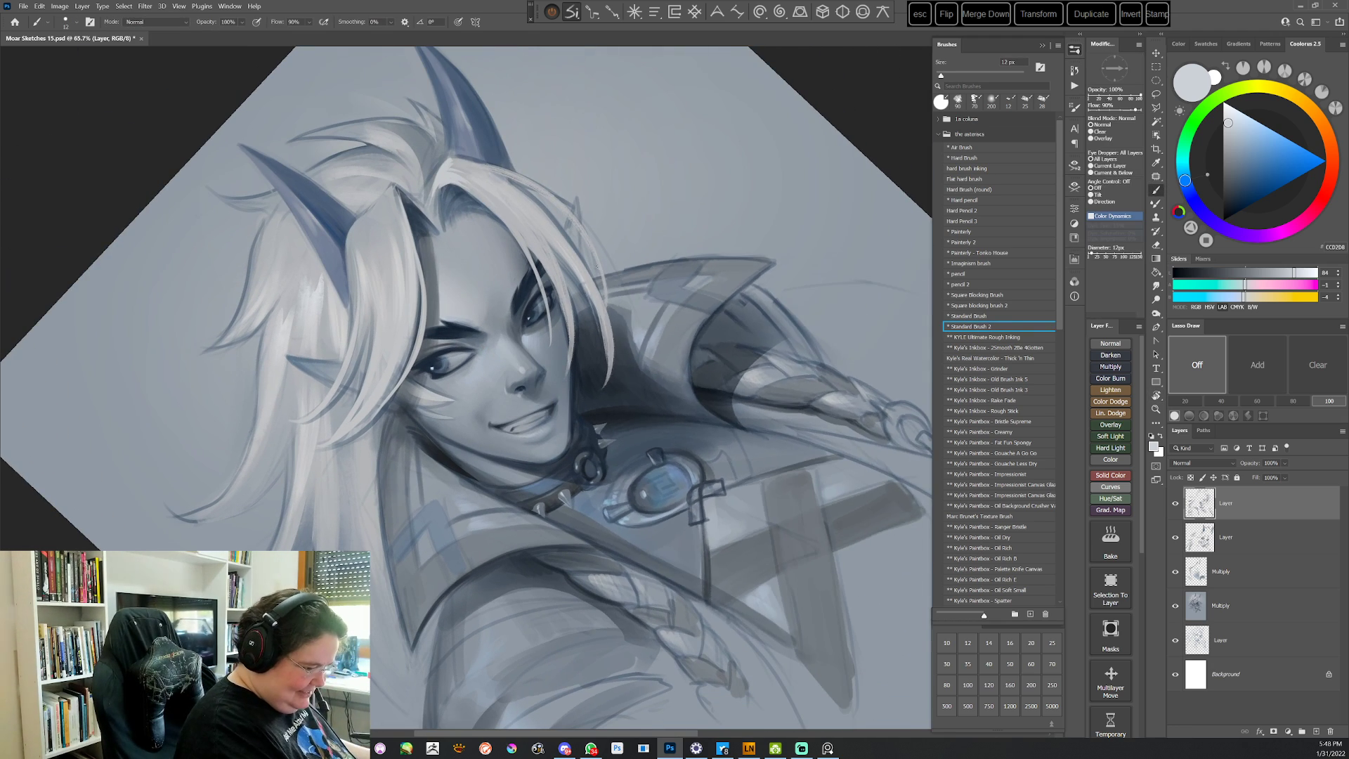
right_click(600, 265)
key("Escape")
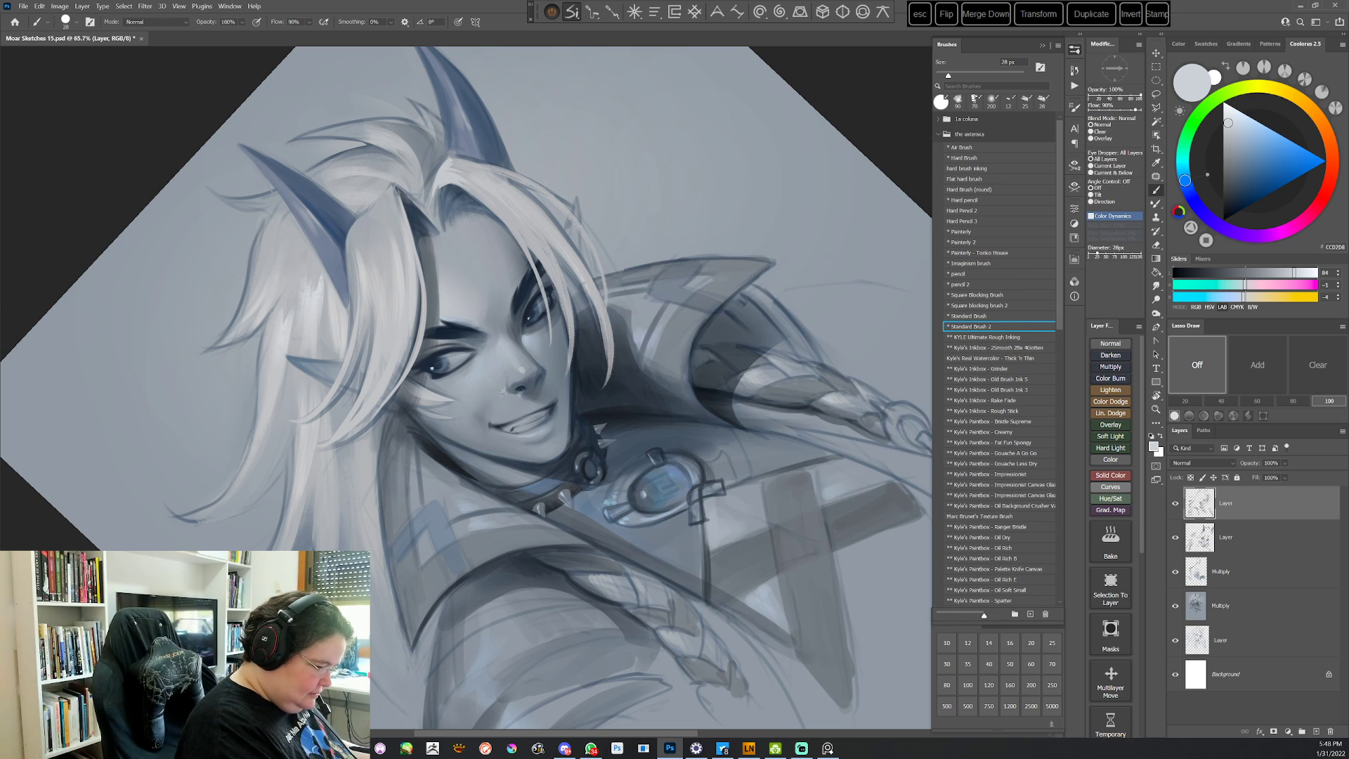
key("r")
mouse_move(578, 328)
left_mouse_down()
mouse_move(618, 394)
mouse_move(617, 460)
left_mouse_up()
left_click(524, 363, "alt")
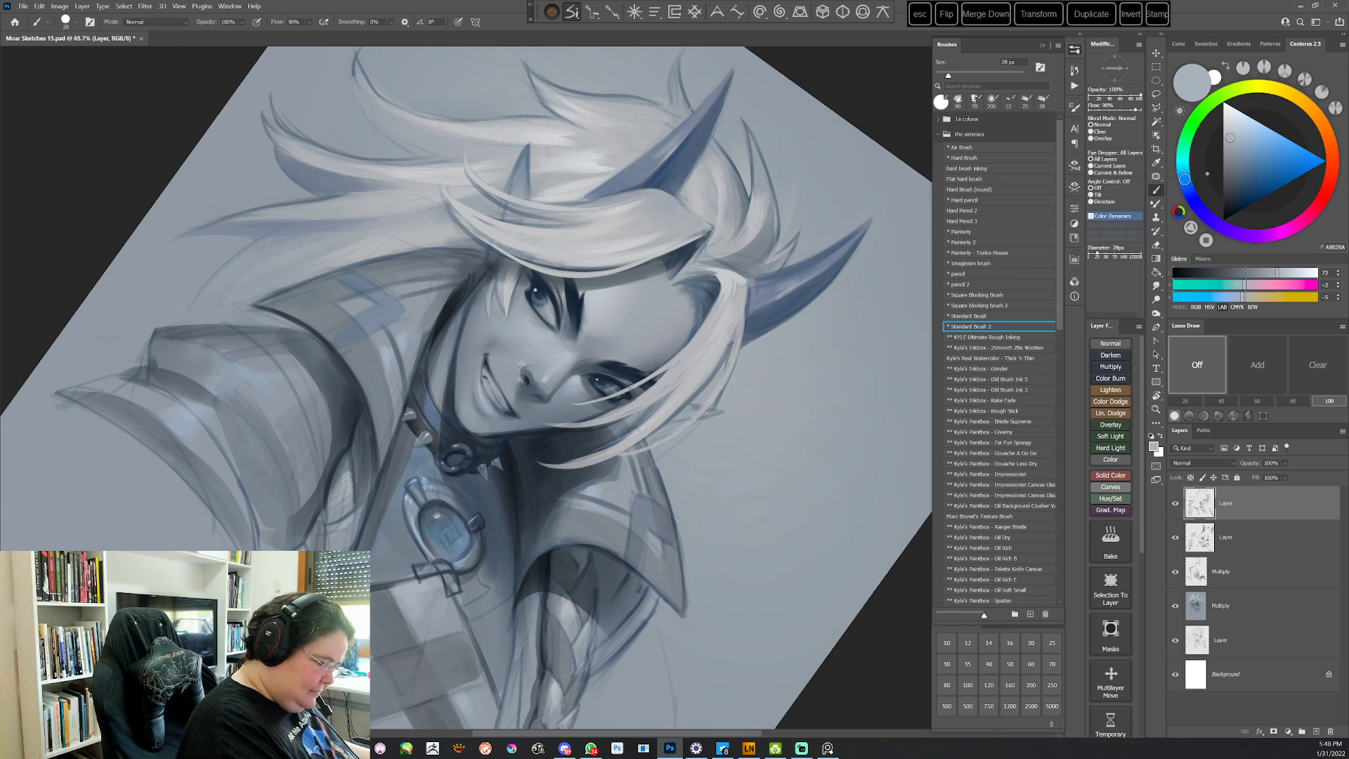
left_click_drag(501, 420, 506, 384)
Set the brush size to 66 px and sample the light skin tone of the cheek beside the nose
key("r")
mouse_move(643, 362)
left_mouse_down()
mouse_move(617, 497)
mouse_move(435, 429)
left_mouse_up()
right_click(618, 292)
left_click_drag(678, 318, 694, 318)
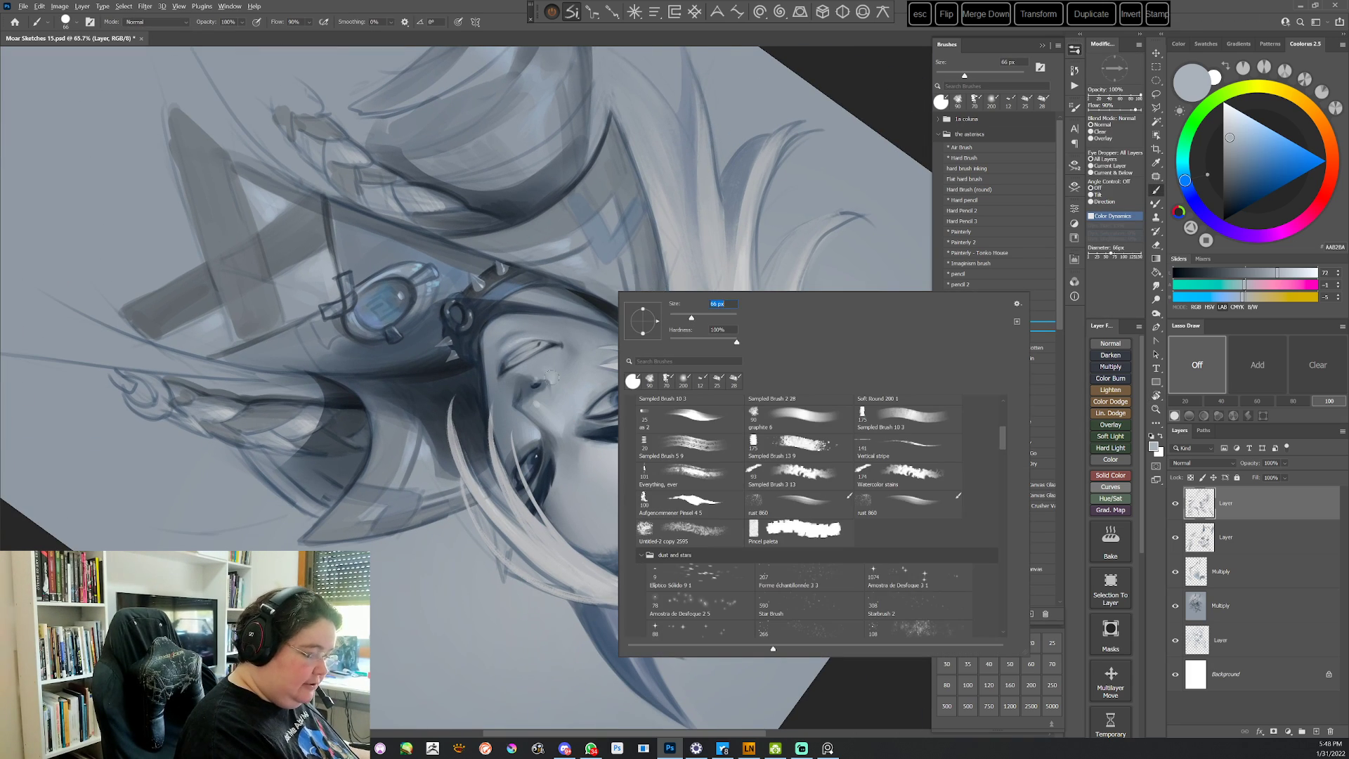
left_click(552, 378, "alt")
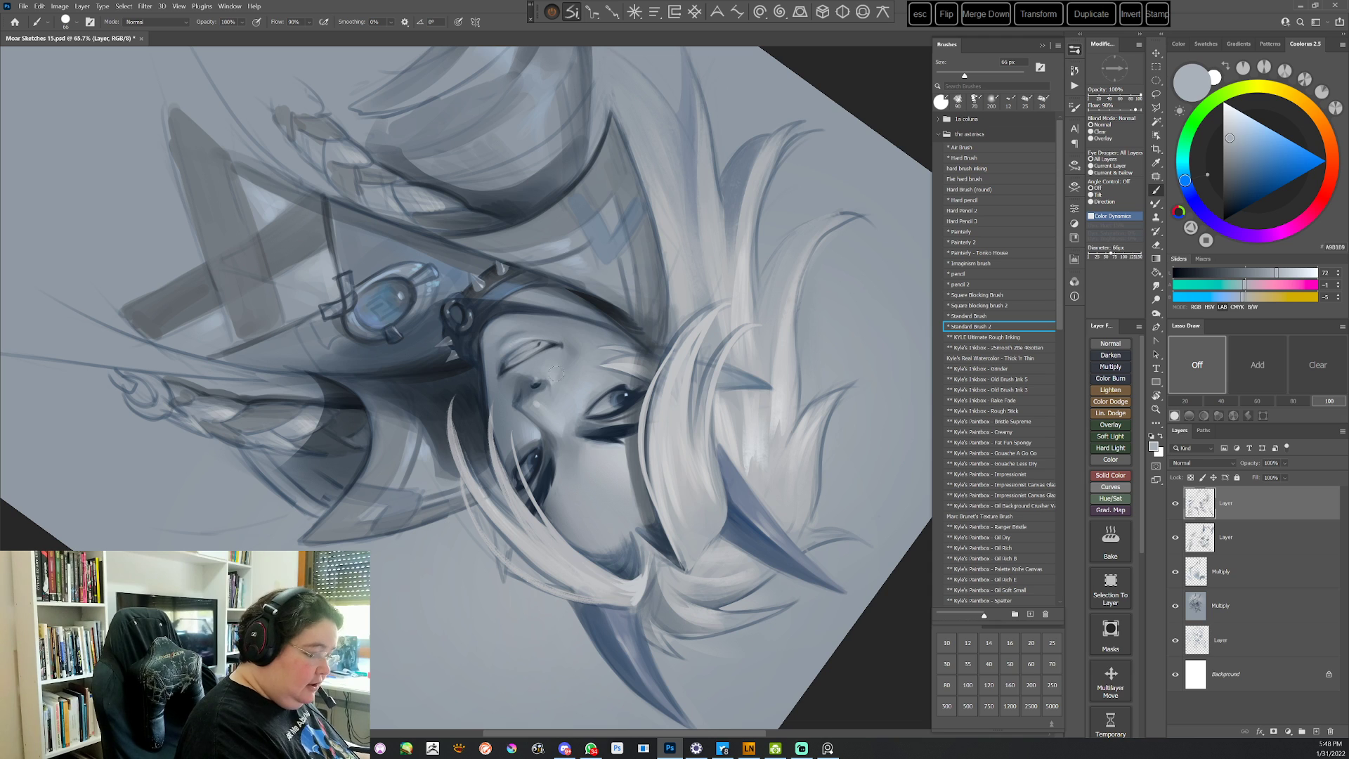
Sample the skin tone of the cheek below the eye and blend the light tones beside the nose
left_click(567, 362, "alt")
key("Escape")
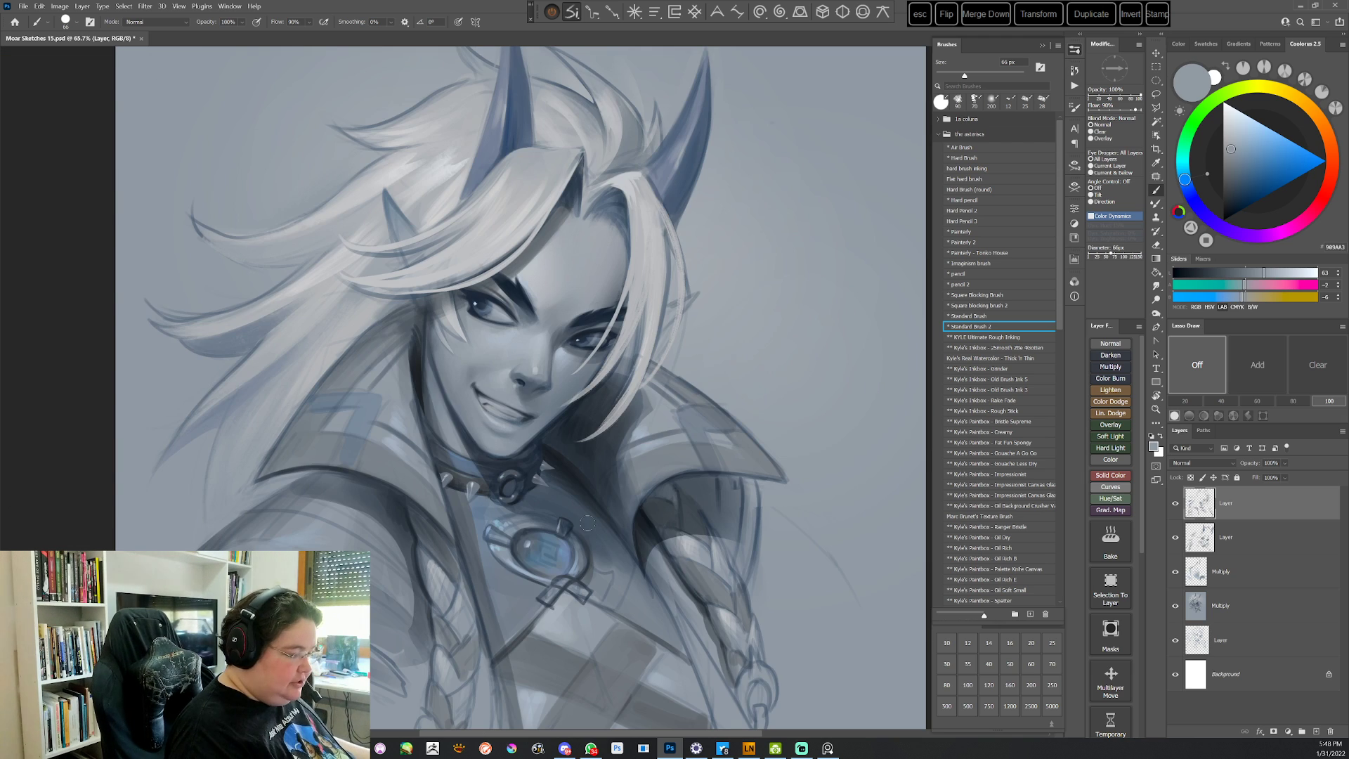
key("r")
left_click_drag(687, 369, 687, 421)
left_click(513, 365, "alt")
key("r")
left_click_drag(841, 235, 600, 541)
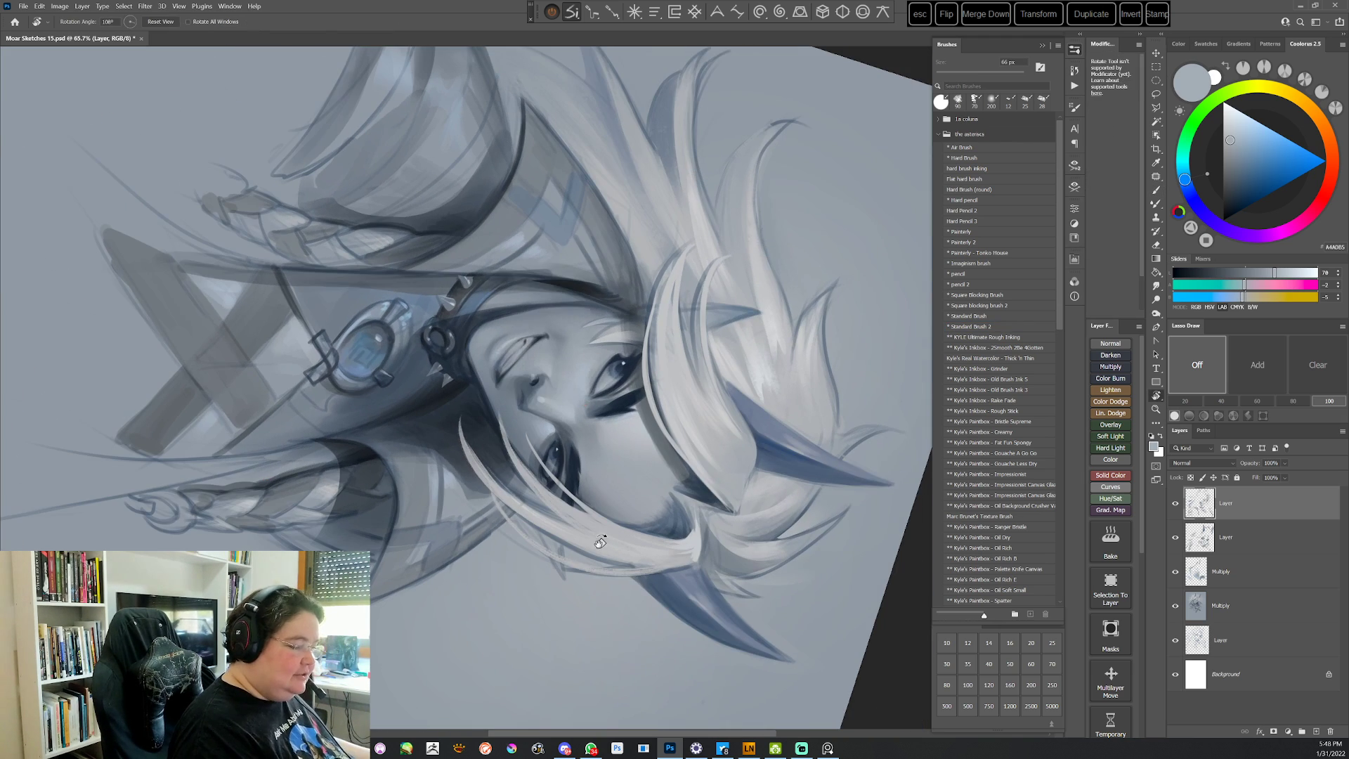
Sample the mid grey-blue tones of the cheek and soften the shading between the mouth and the eye
left_click(562, 349, "alt")
key("Escape")
key("r")
mouse_move(741, 367)
left_mouse_down()
mouse_move(696, 248)
mouse_move(601, 182)
mouse_move(701, 399)
mouse_move(439, 597)
left_mouse_up()
left_click(494, 432, "alt")
key("r")
left_click(566, 337, "alt")
left_click(554, 338, "alt")
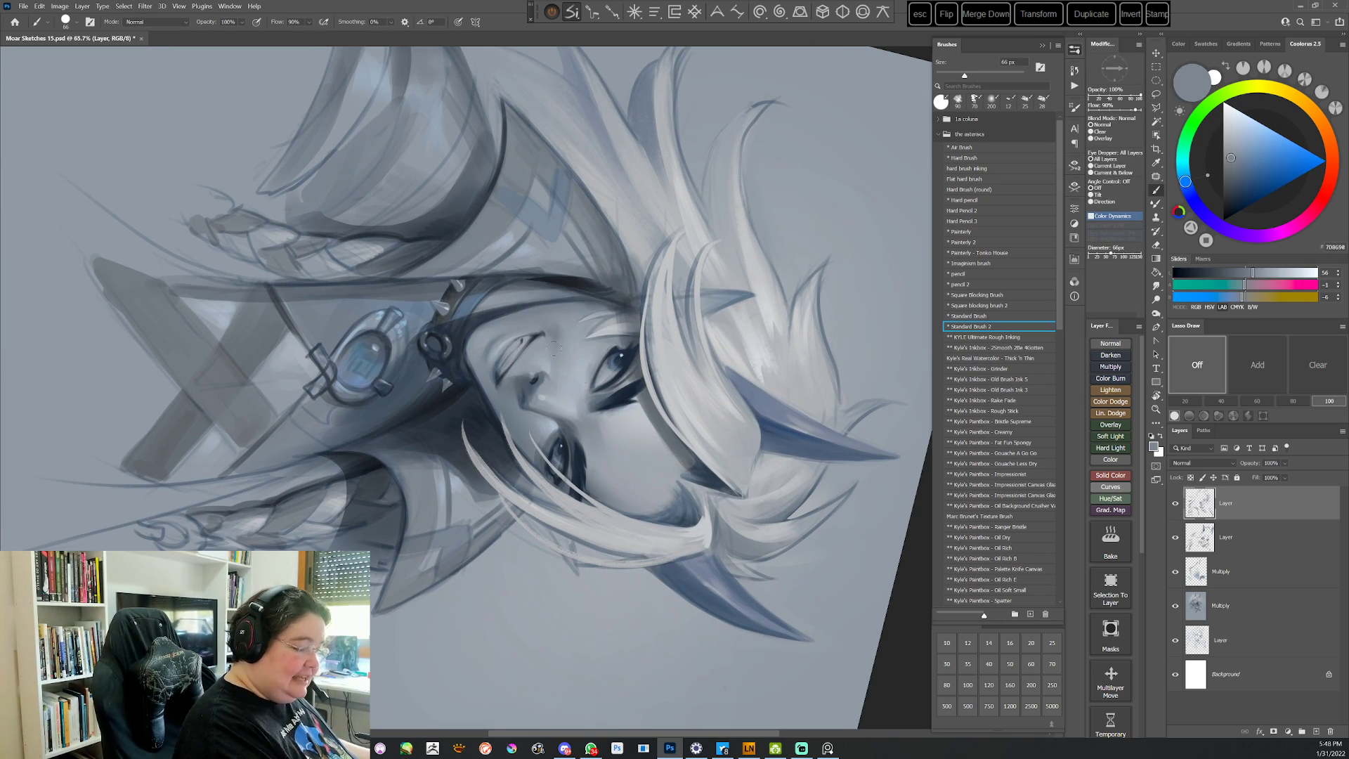
key("Escape")
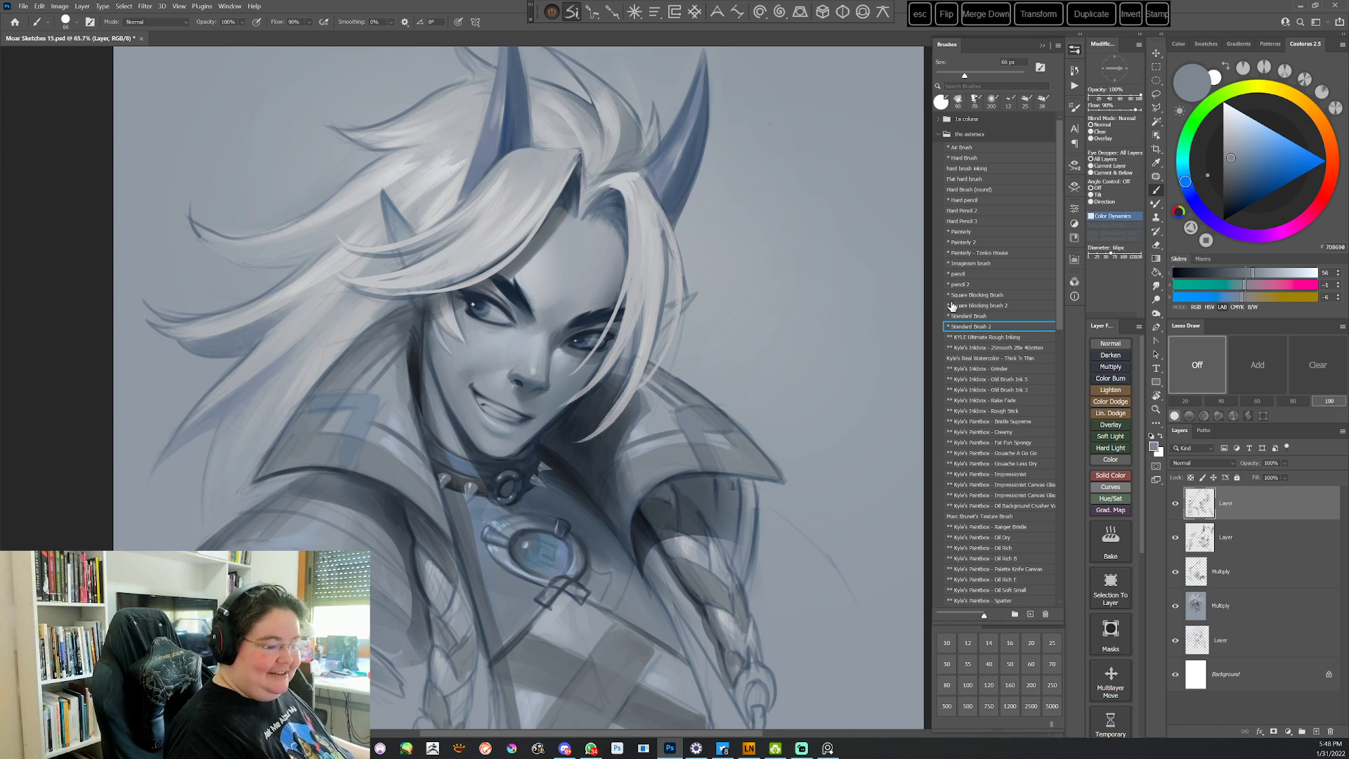
Sample the darker skin tones near the nose bridge and set the brush size to 37 px
key("r")
mouse_move(597, 232)
left_mouse_down()
mouse_move(671, 284)
mouse_move(692, 408)
left_mouse_up()
left_click(592, 361, "alt")
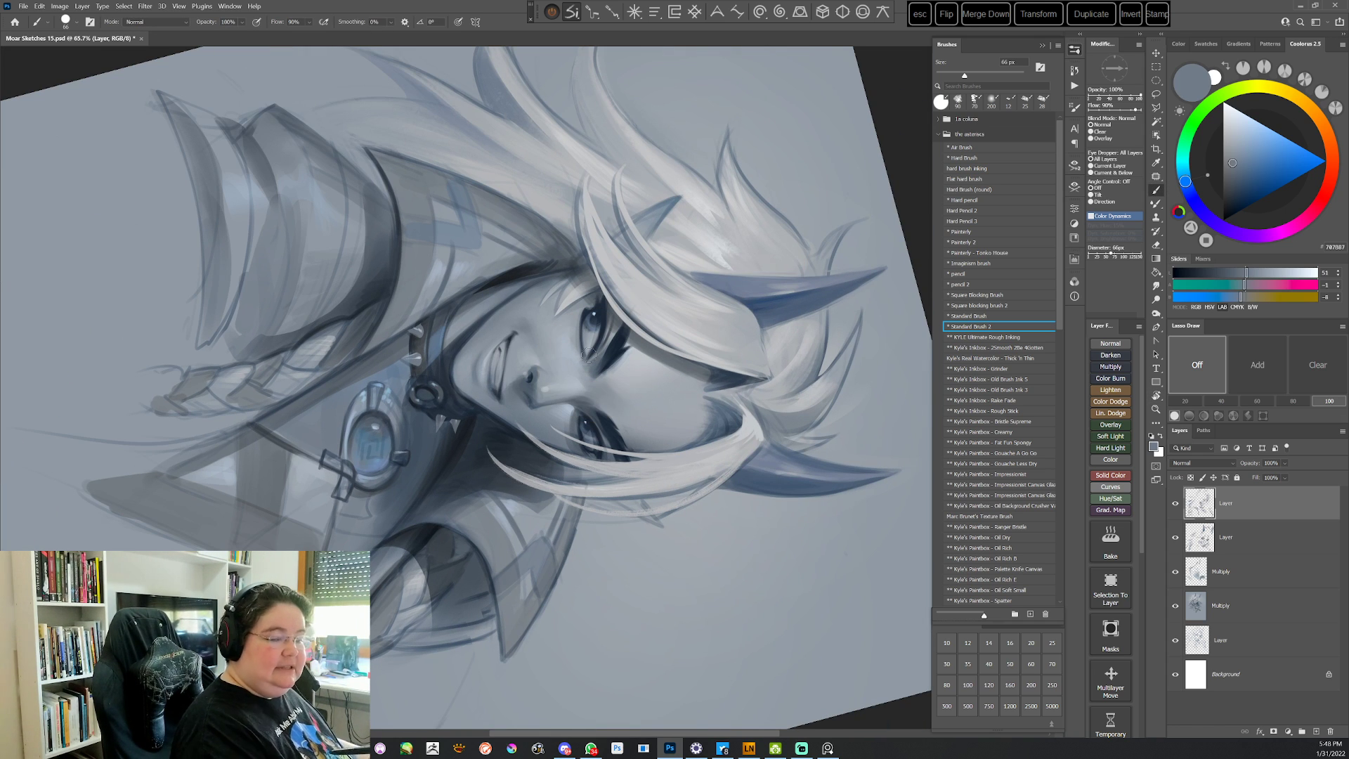
left_click(596, 360, "alt")
key("r")
left_click_drag(687, 351, 680, 411)
right_click(702, 269)
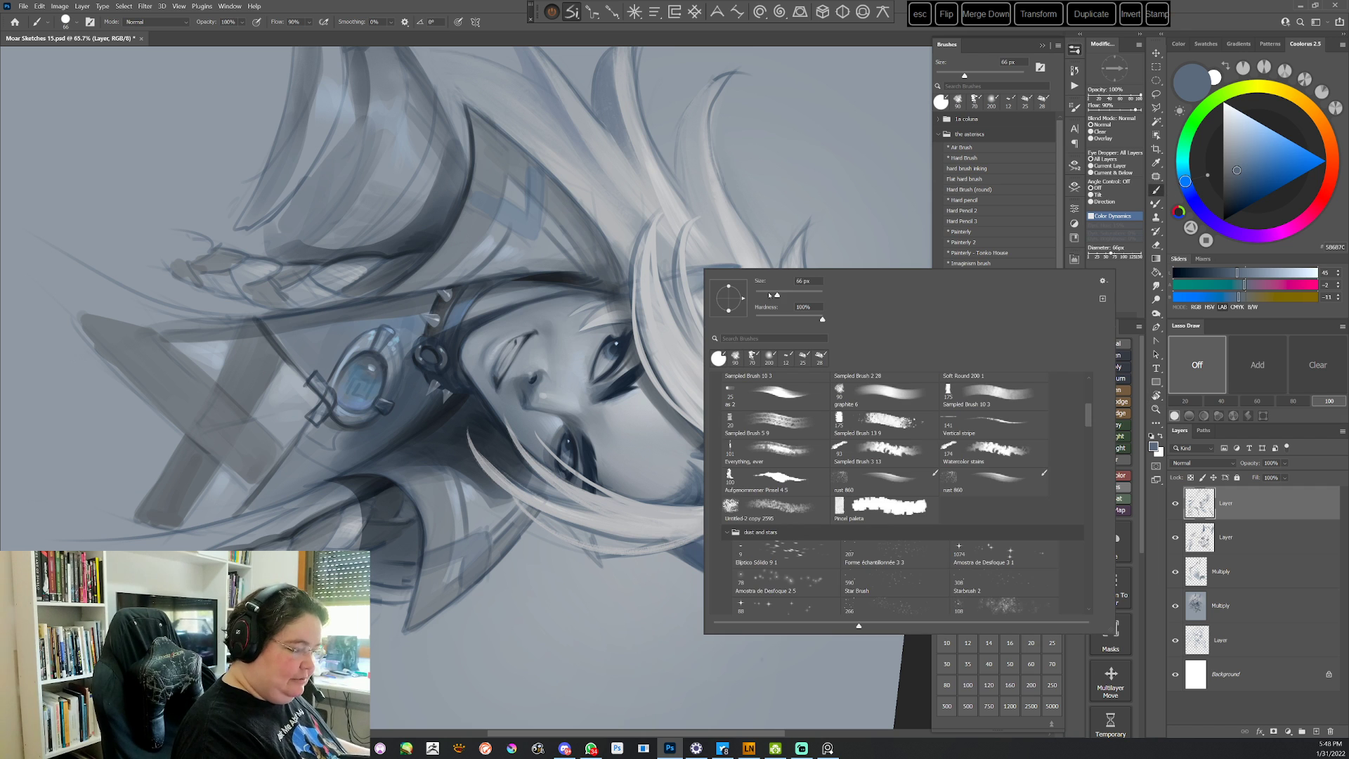
left_click(768, 295)
left_click(509, 28)
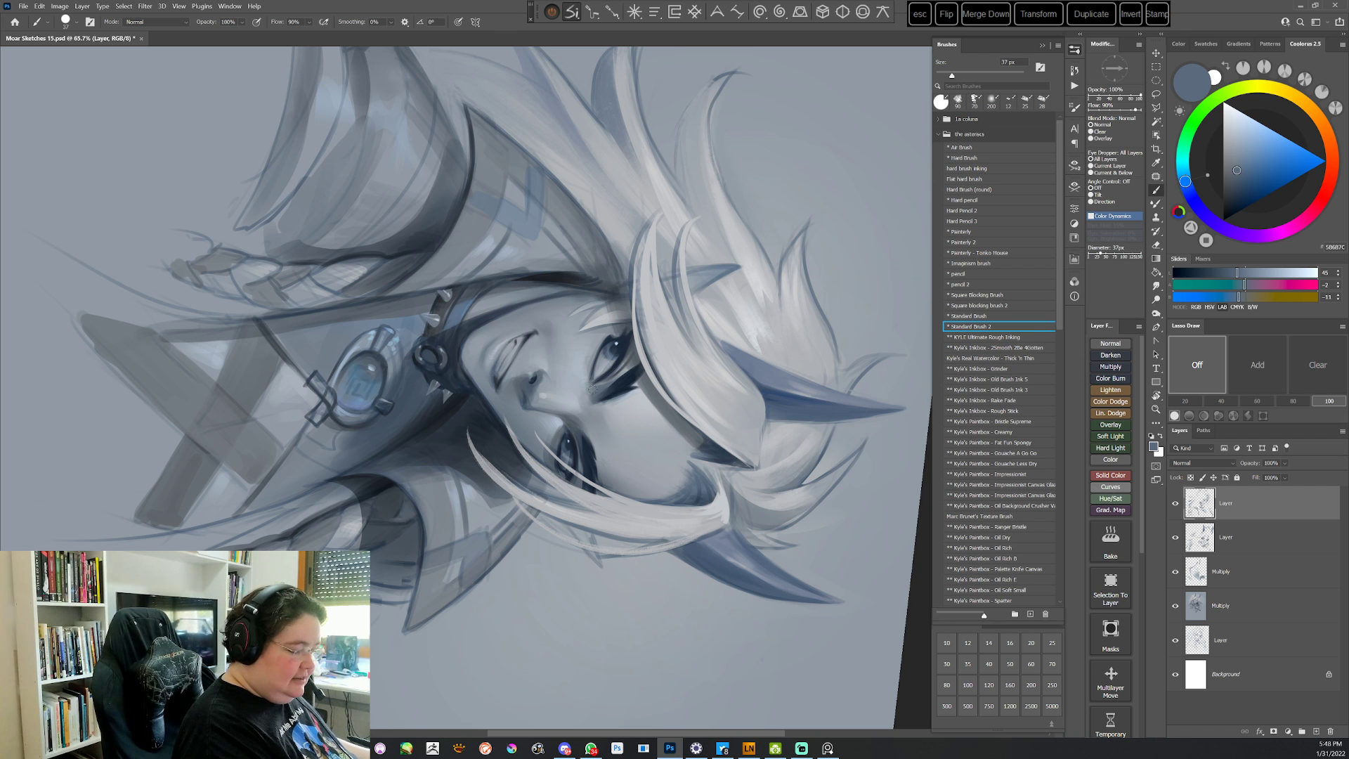
Sample light and shadow skin tones around the nose bridge and refine the area with a 17 px brush
key("r")
left_click_drag(701, 392, 432, 527)
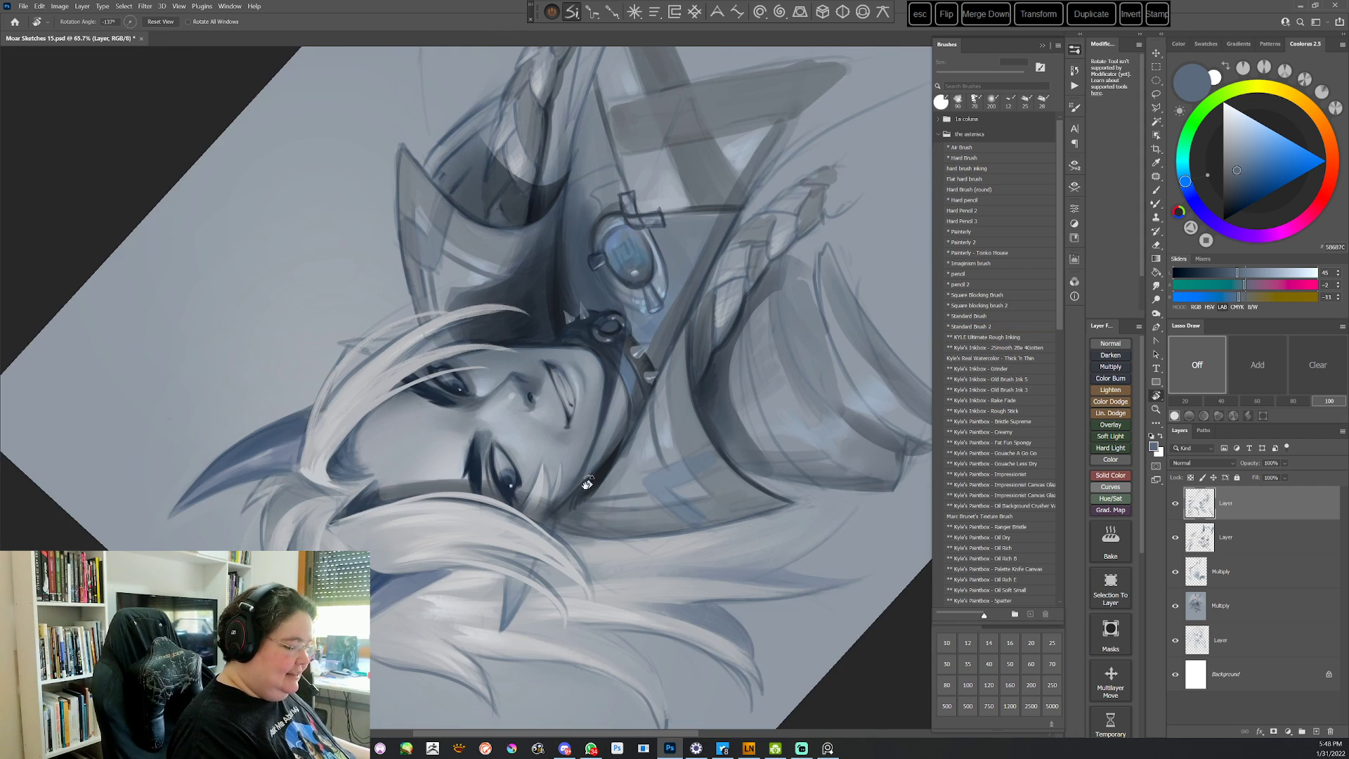
left_click(459, 528, "alt")
key("Escape")
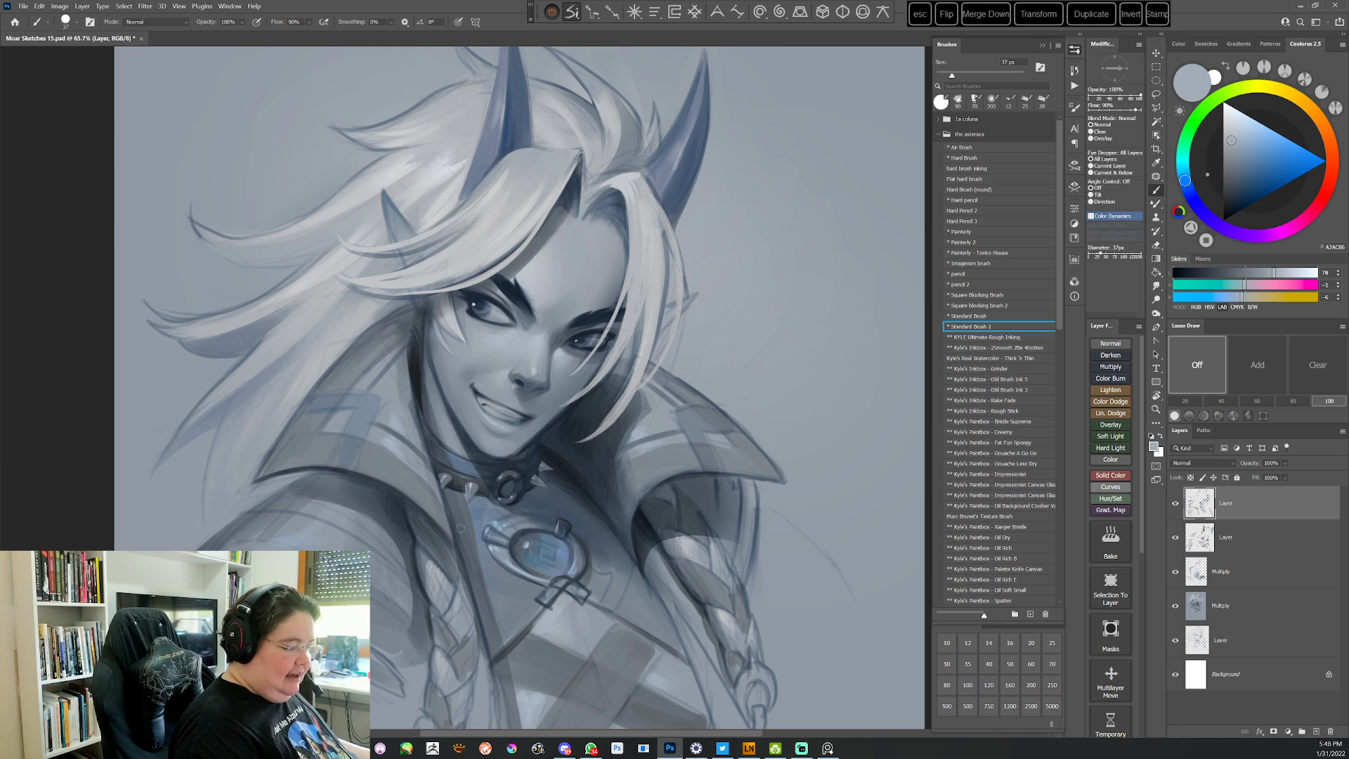
left_click_drag(735, 414, 636, 597)
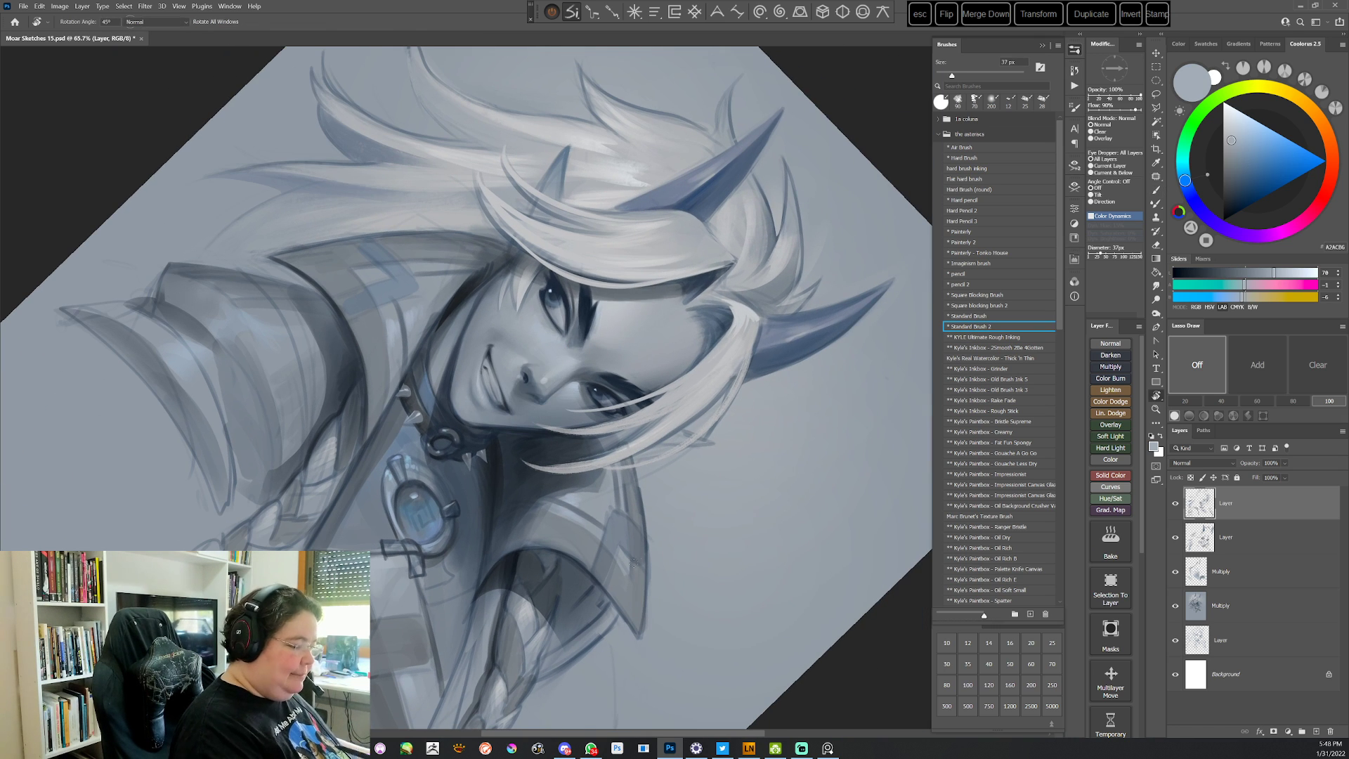
left_click(573, 349, "alt")
right_click(656, 259)
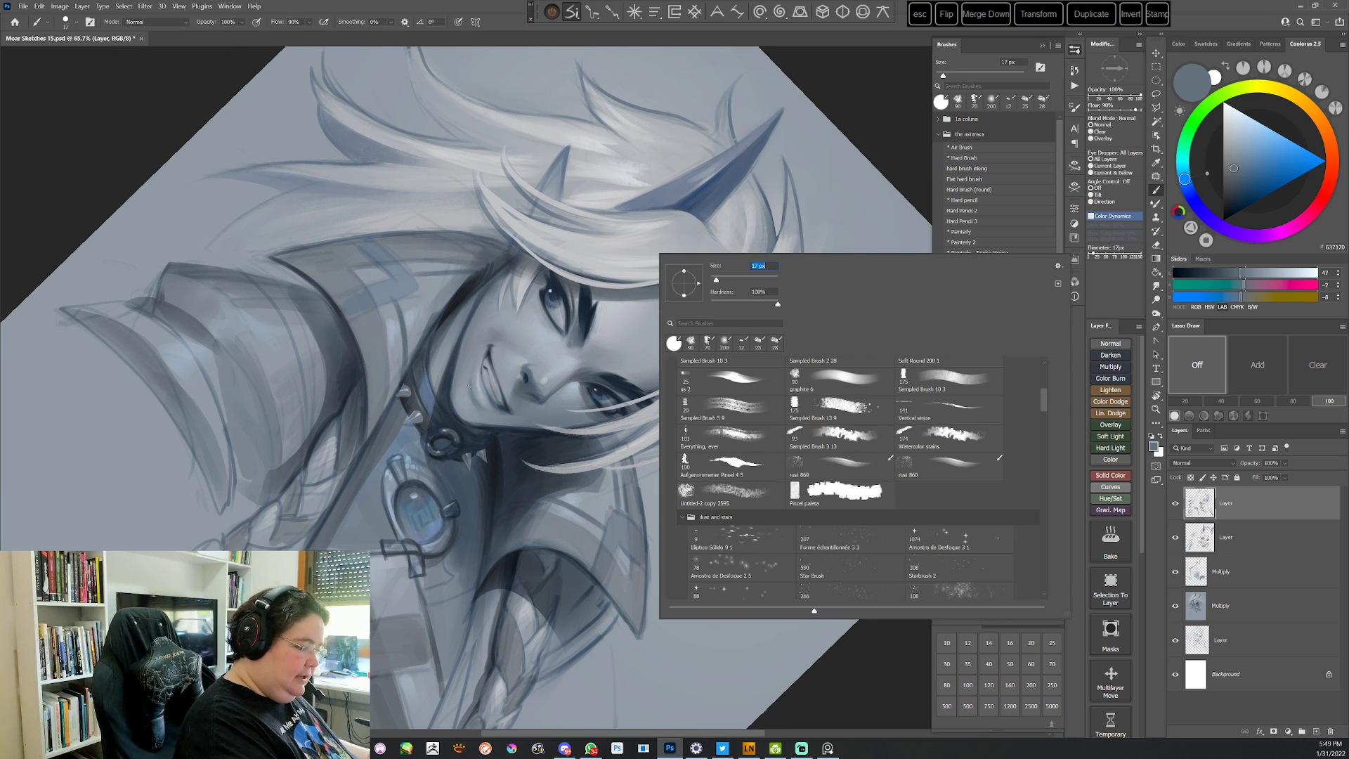
key("Escape")
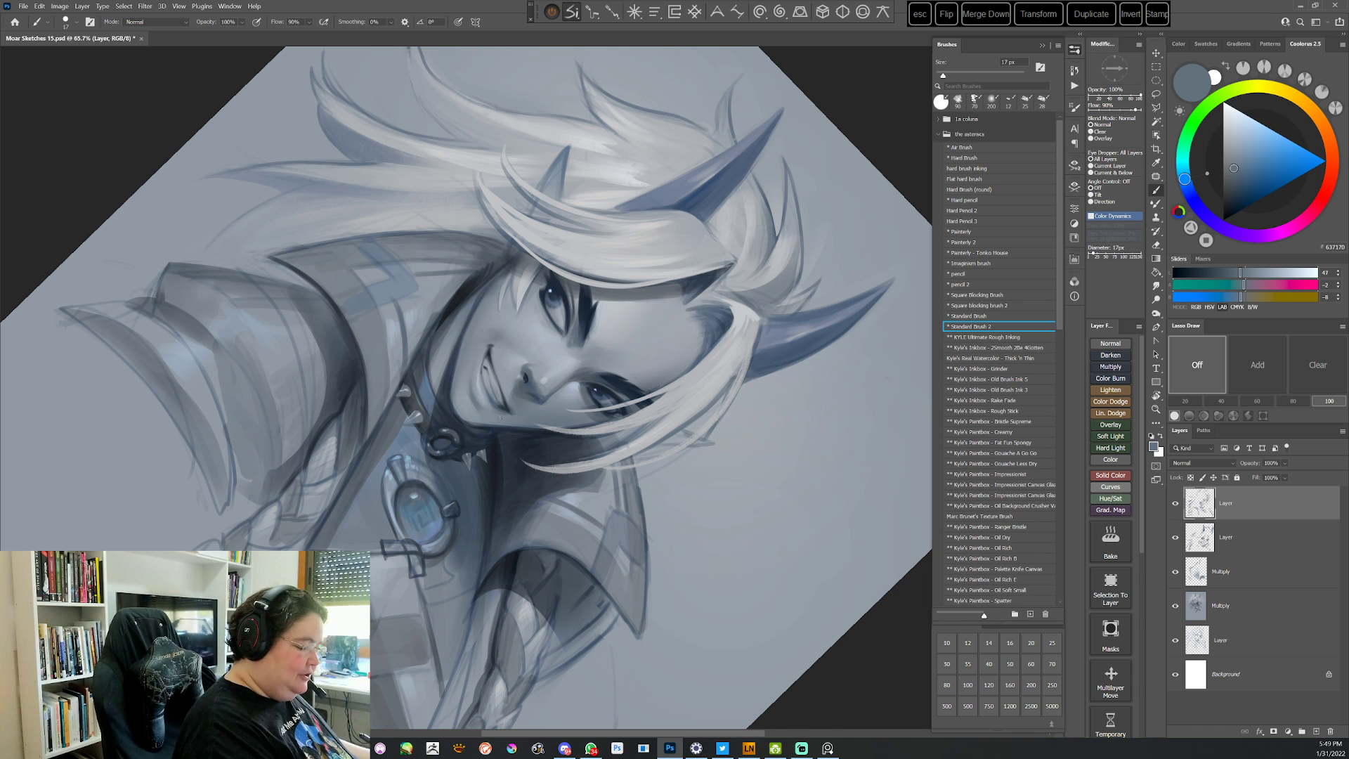
key("Escape")
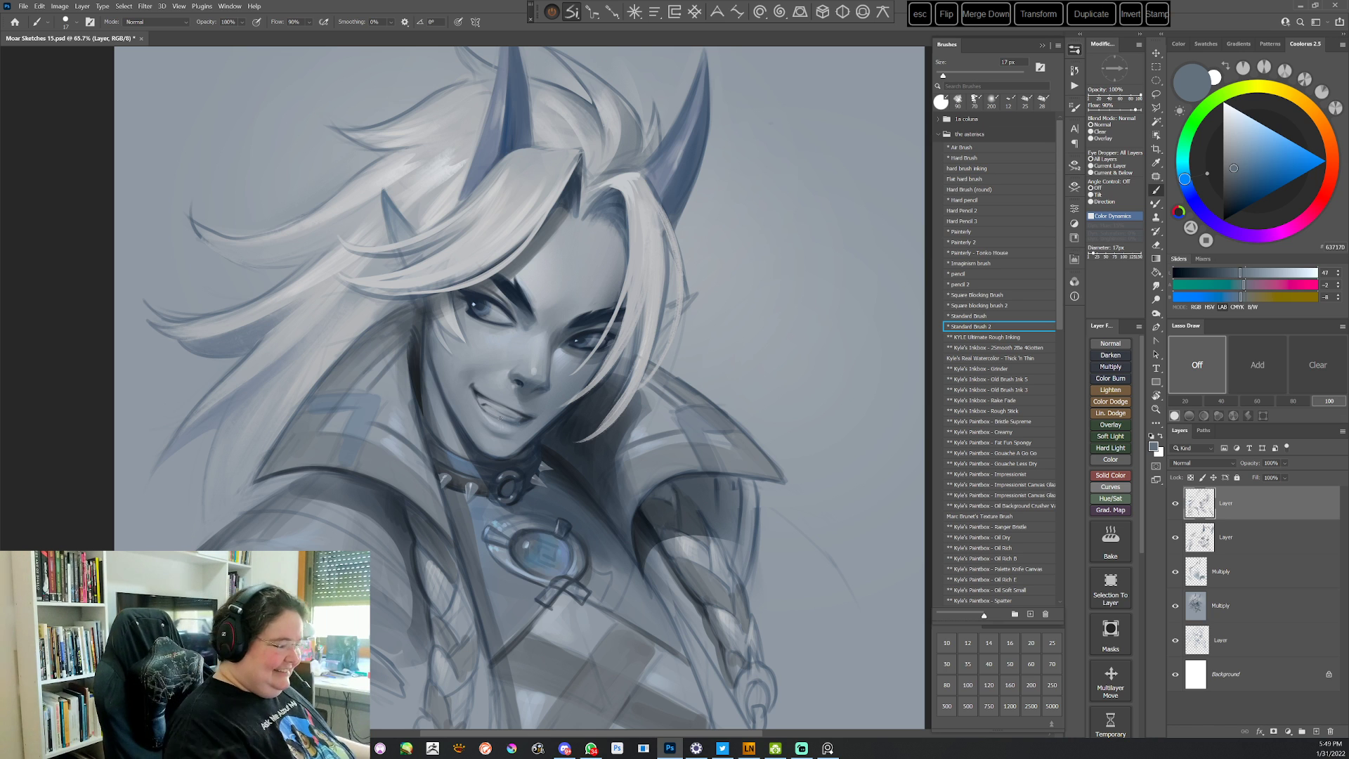
Sample the light skin tones beside the nose and refine the skin below the eye
key("r")
left_click_drag(759, 401, 560, 596)
left_click(536, 323, "alt")
left_click(556, 307, "alt")
key("r")
left_click(589, 343, "alt")
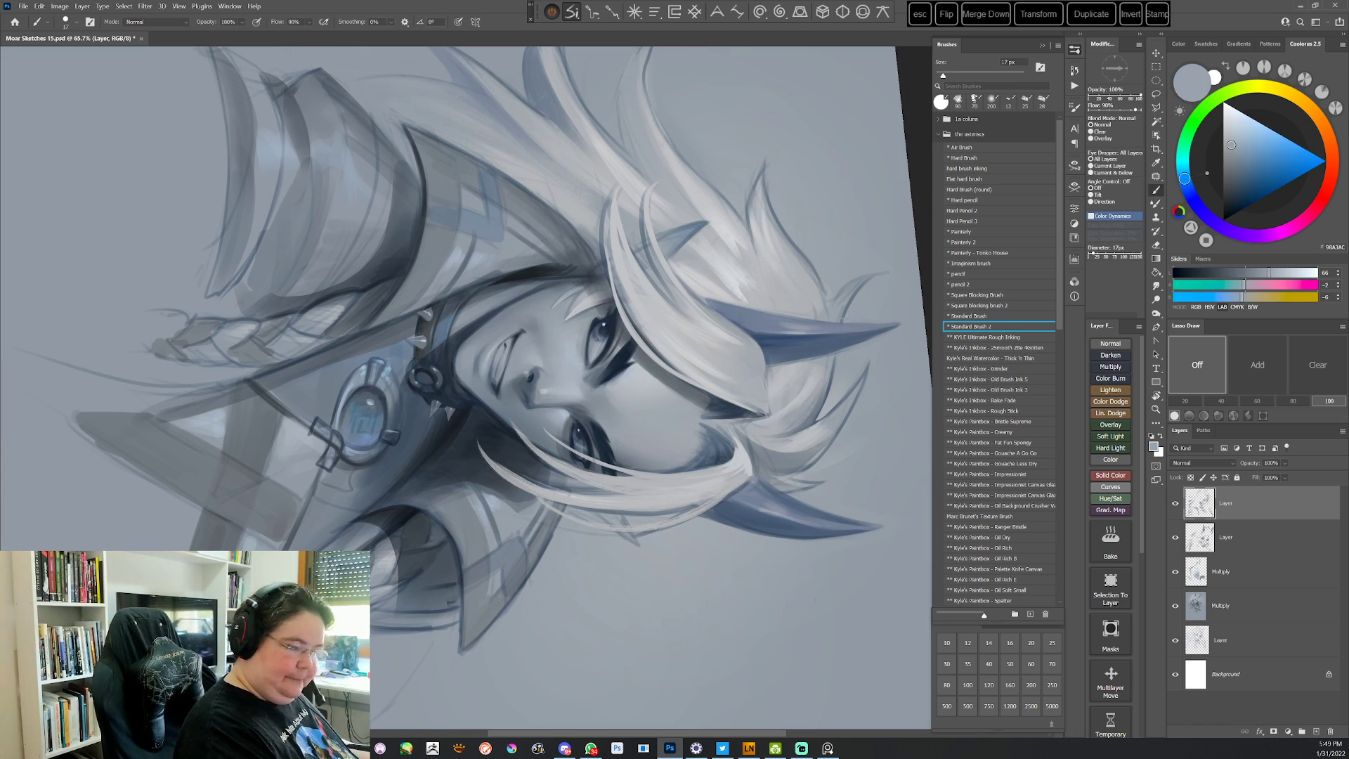
Sample the pale highlight and the dark lash tone at the eye and sharpen the lower eyelid
left_click(599, 344, "alt")
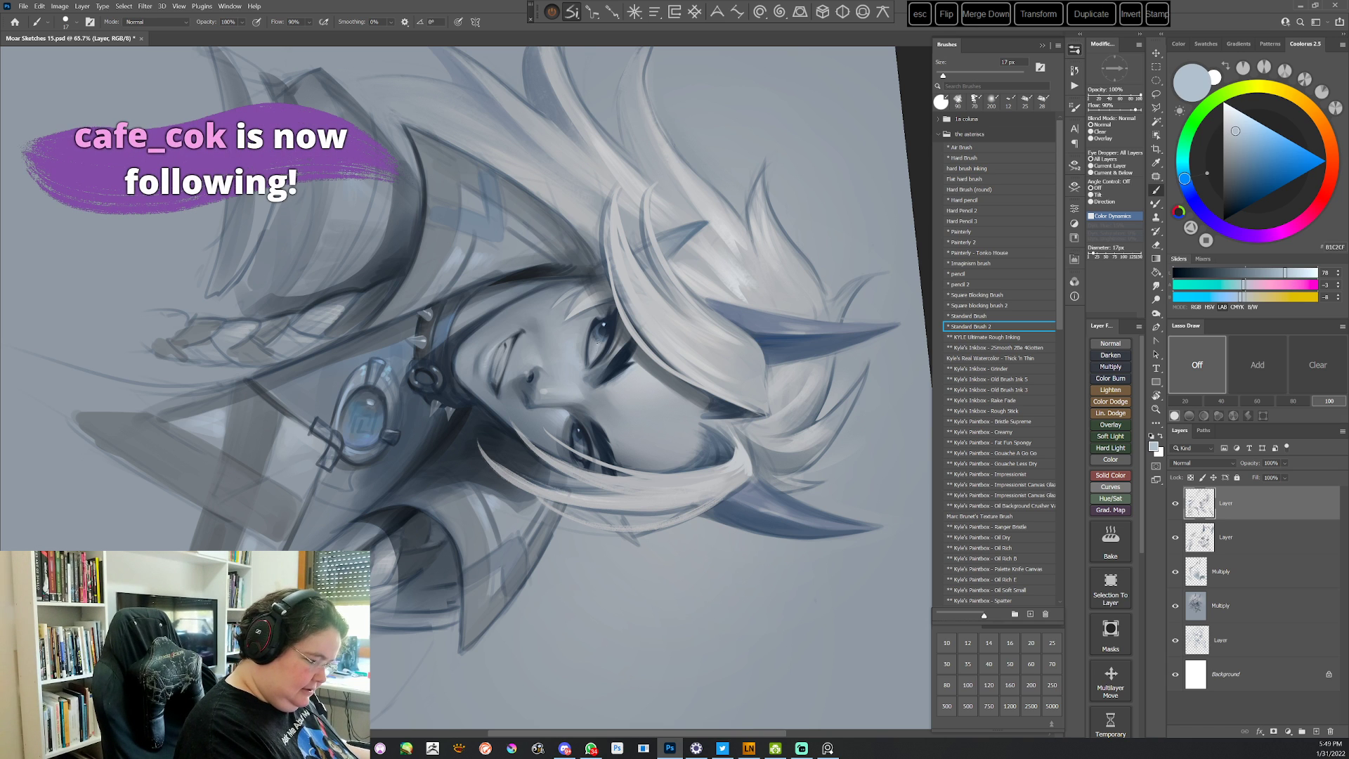
key("r")
left_click_drag(813, 234, 851, 372)
left_click(612, 364, "alt")
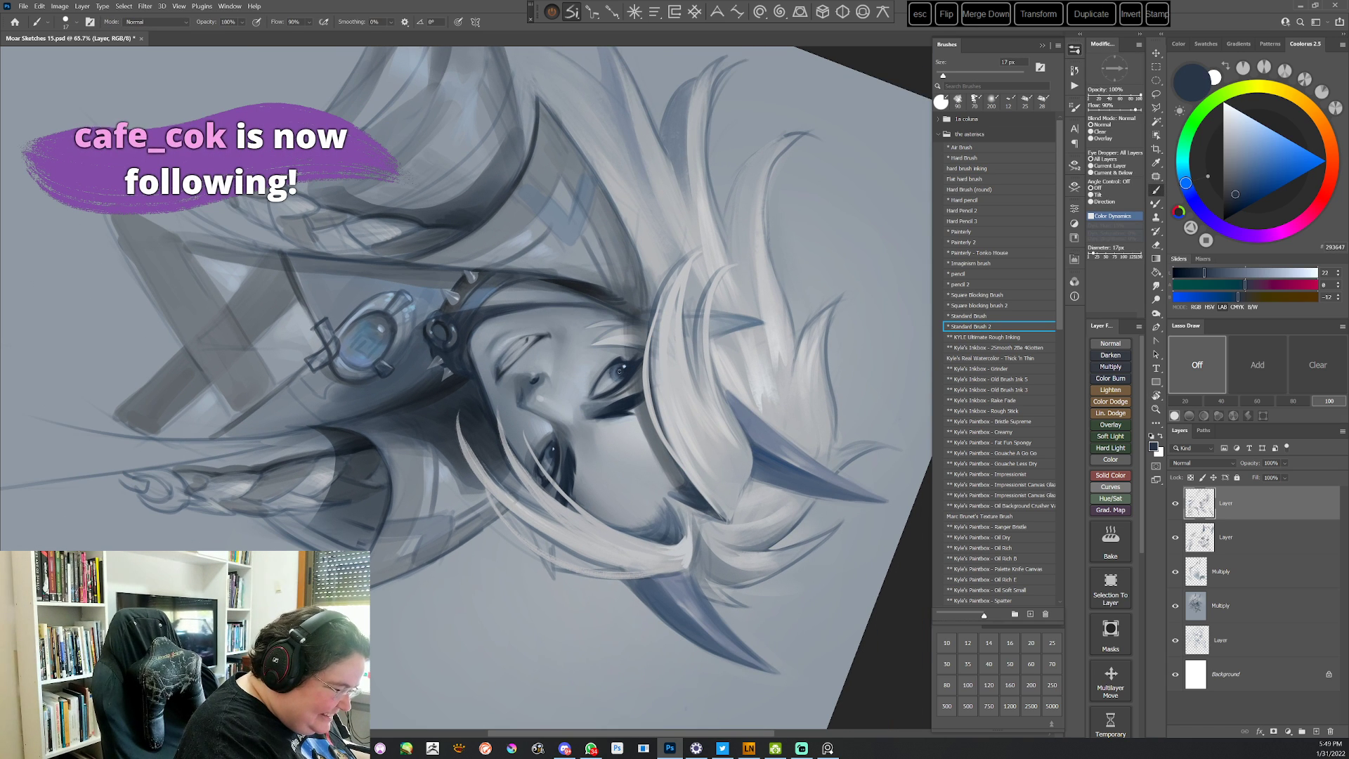
key("r")
key("Escape")
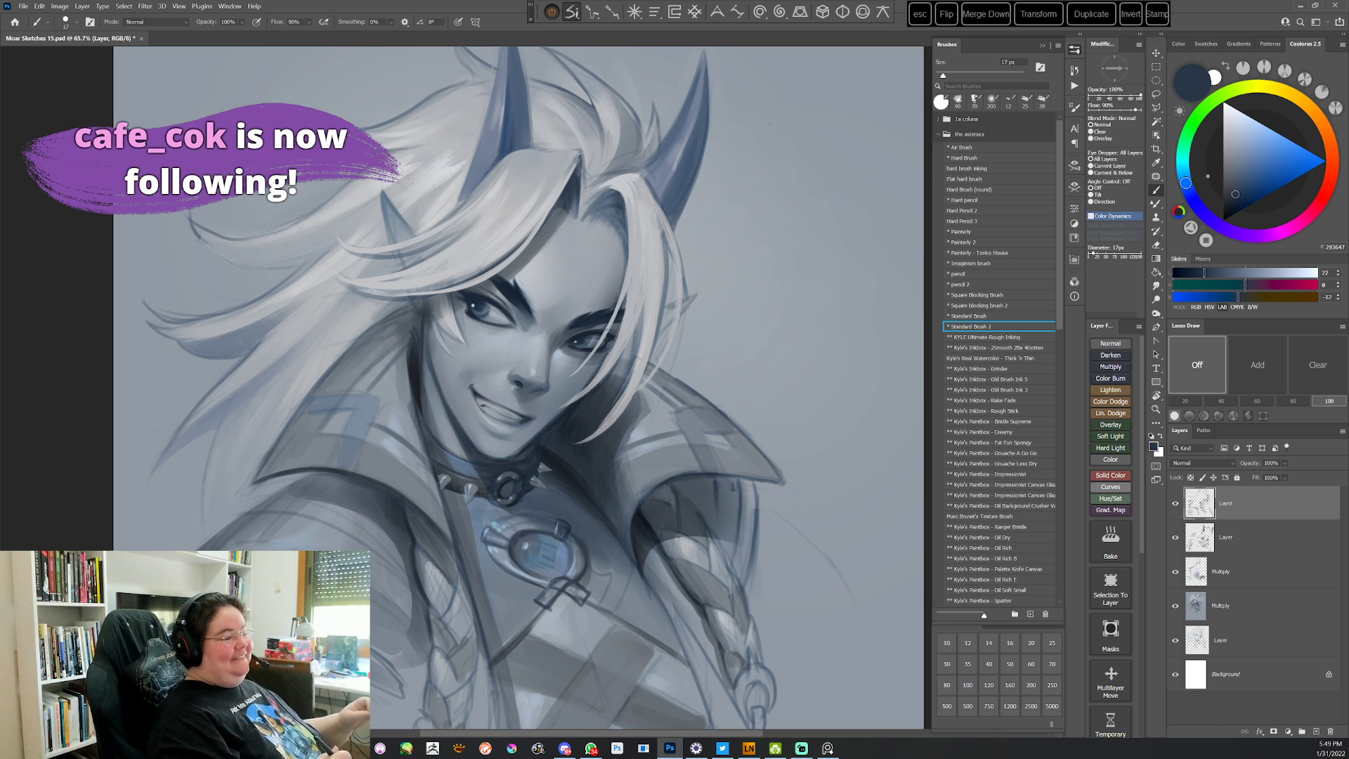
Sample the bright hair tone near the parting and choose the Painterly brush at 40 px
left_click_drag(659, 446, 654, 530)
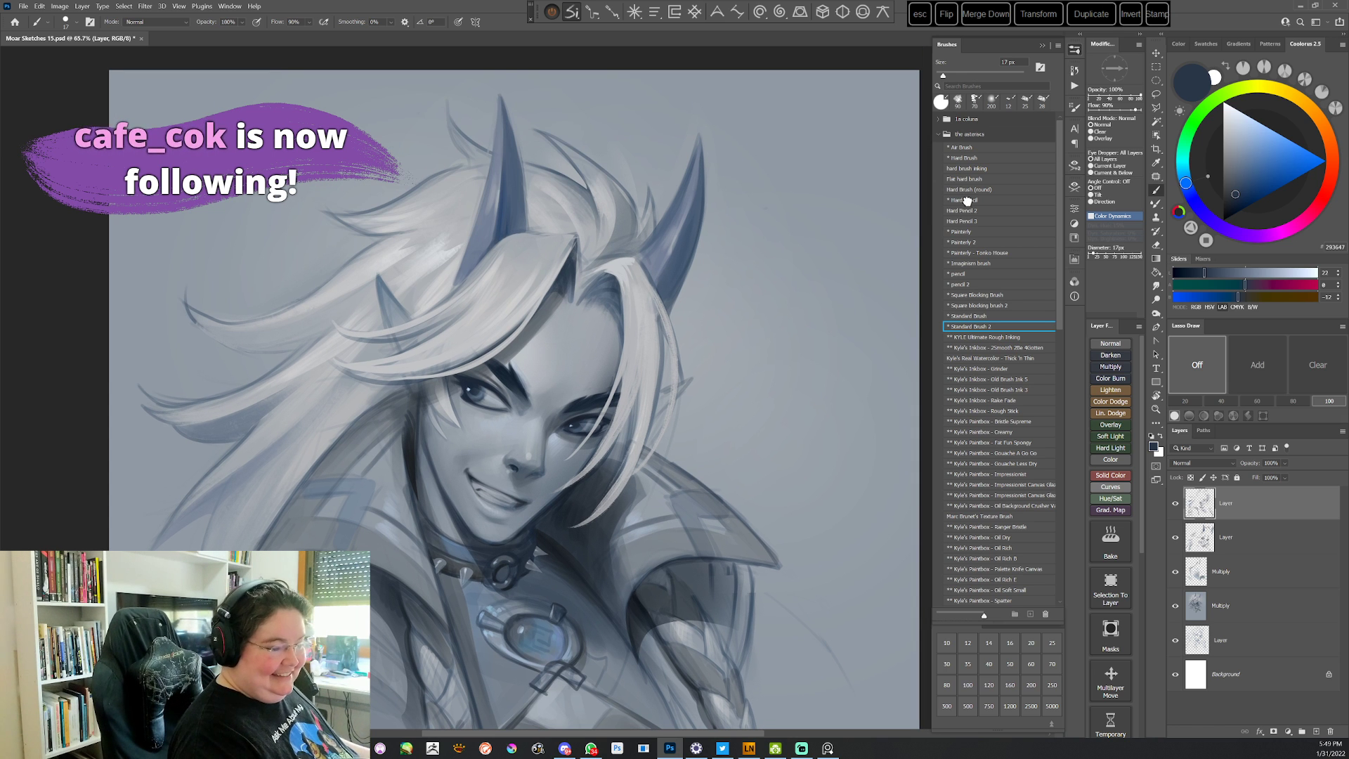
left_click(613, 264, "alt")
key("r")
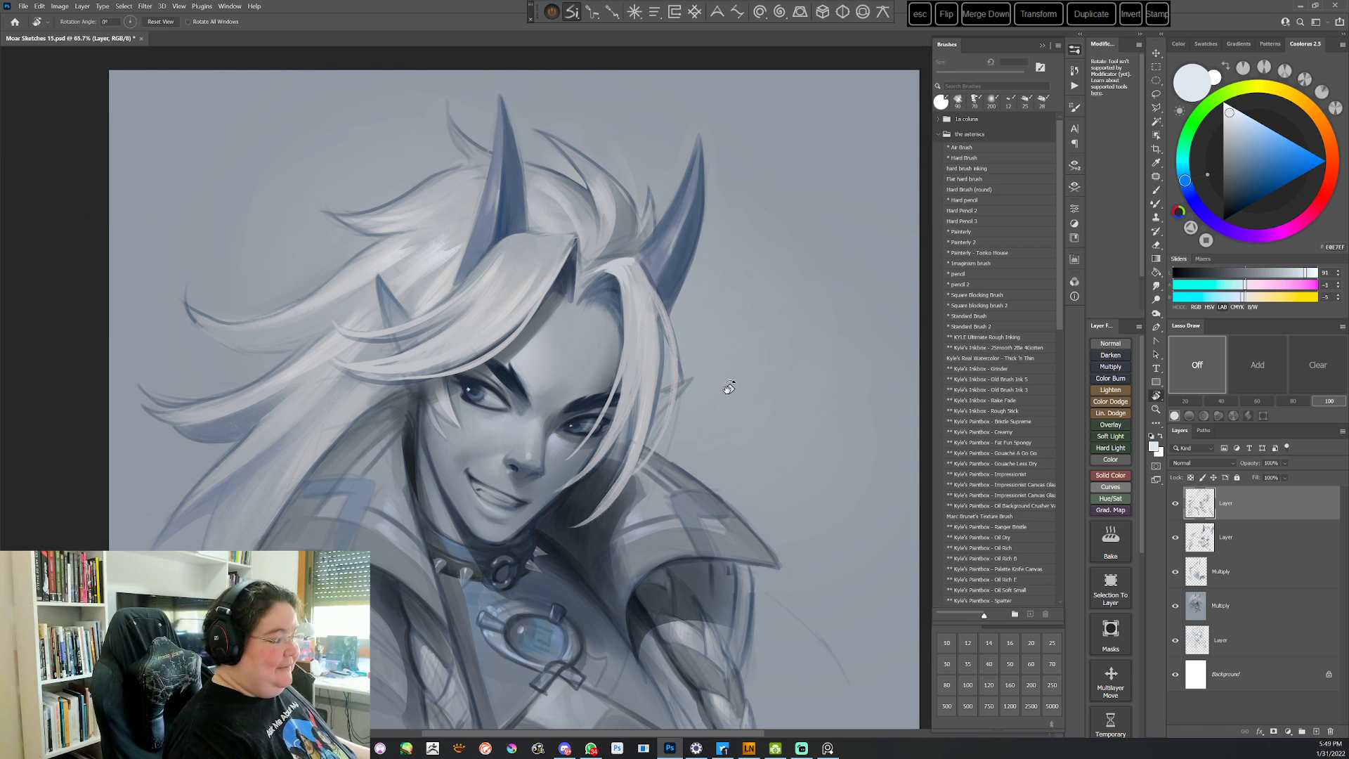
left_click_drag(729, 387, 614, 175)
key("b")
left_click(962, 274)
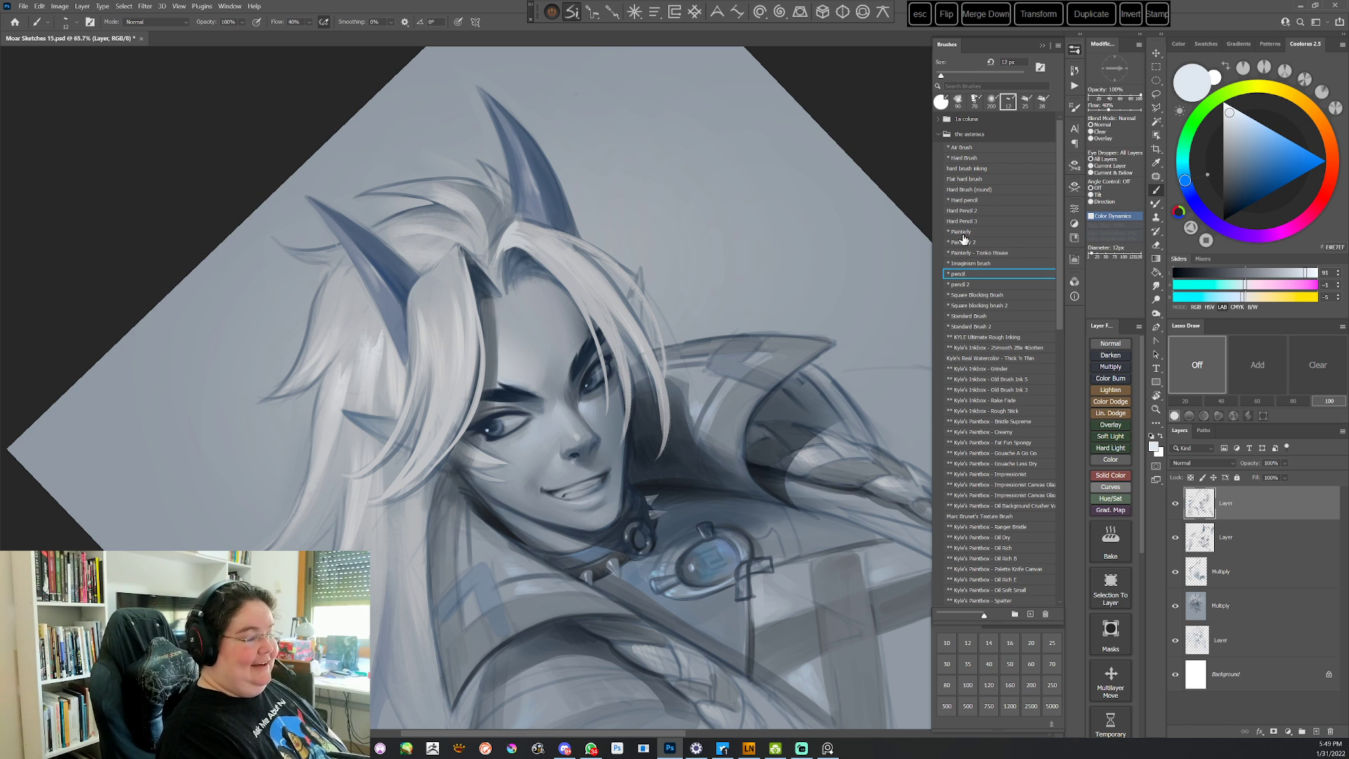
left_click(962, 231)
right_click(652, 211)
left_click(659, 209)
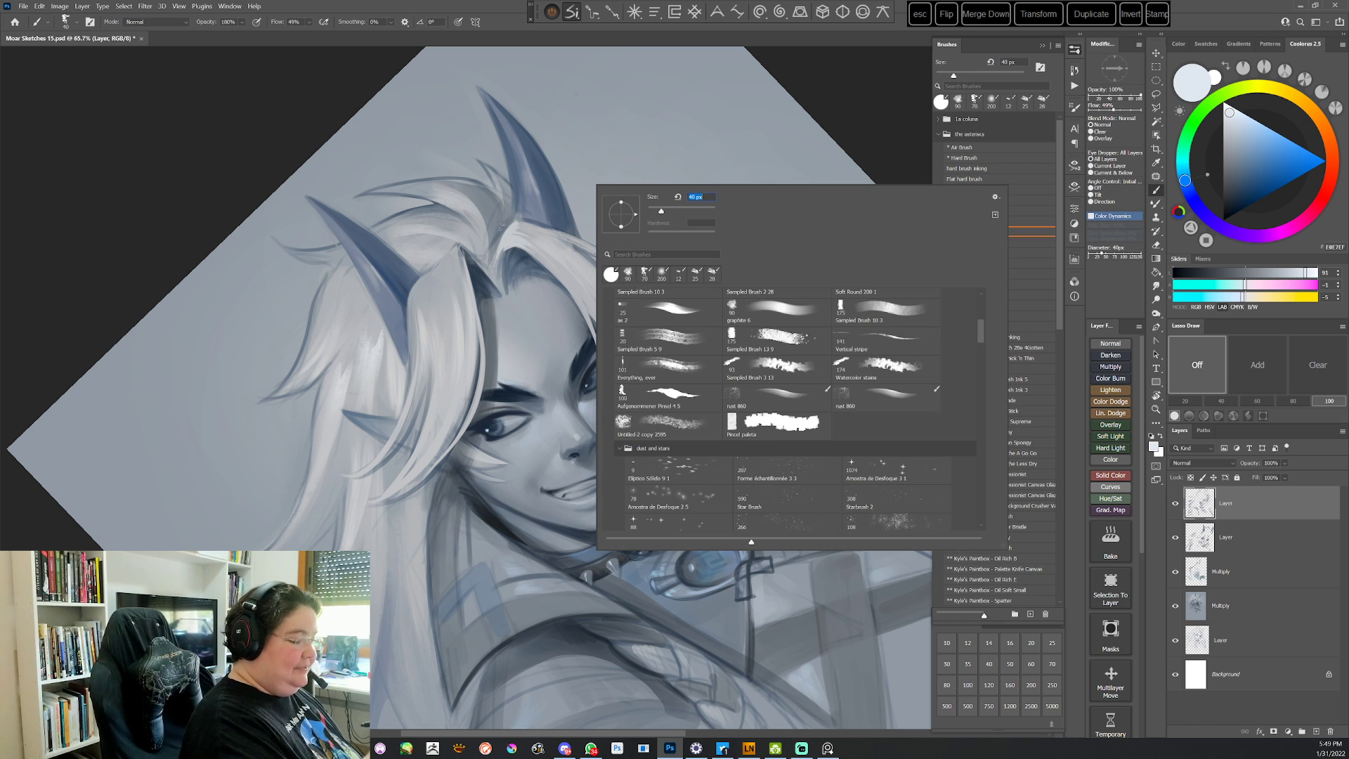
Sample the light and shadow tones at the hair parting and blend the roots with the Painterly brush
left_click(506, 239, "alt")
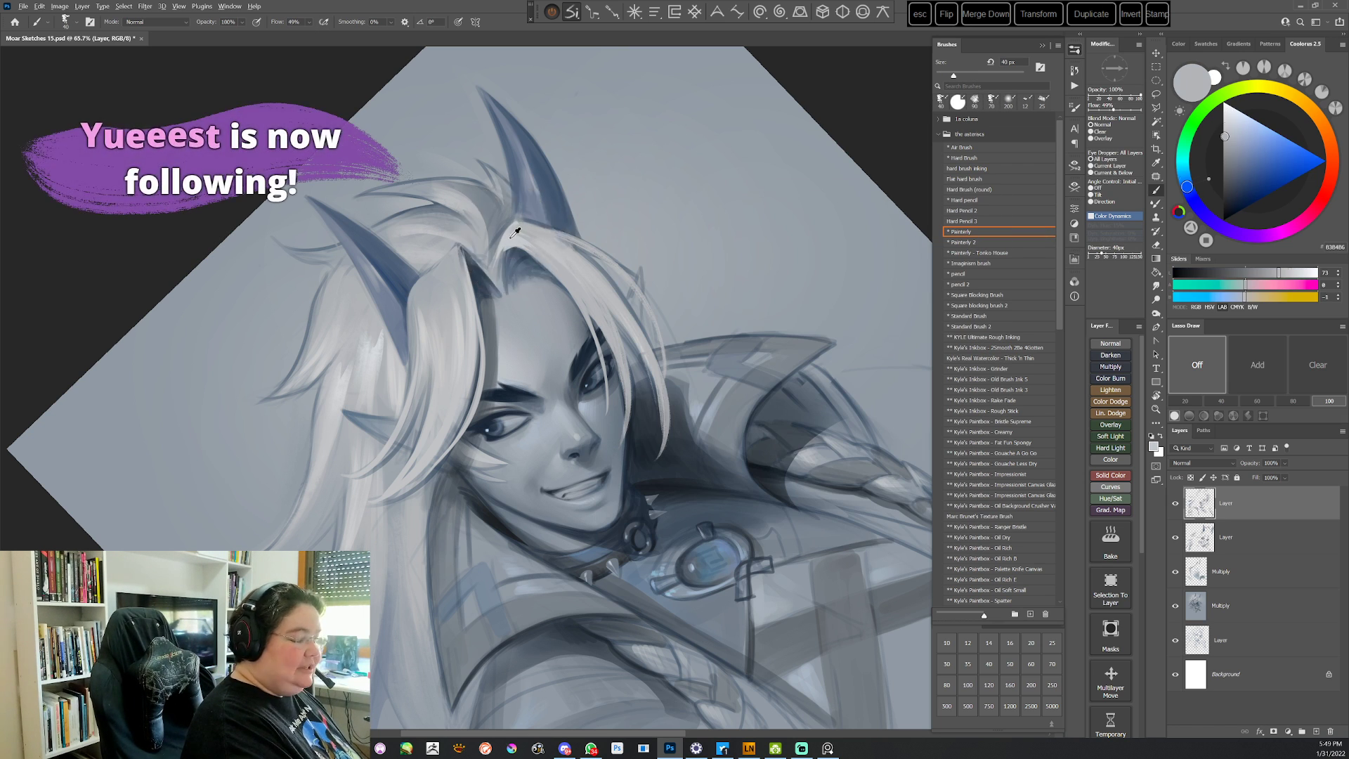
left_click(526, 231, "alt")
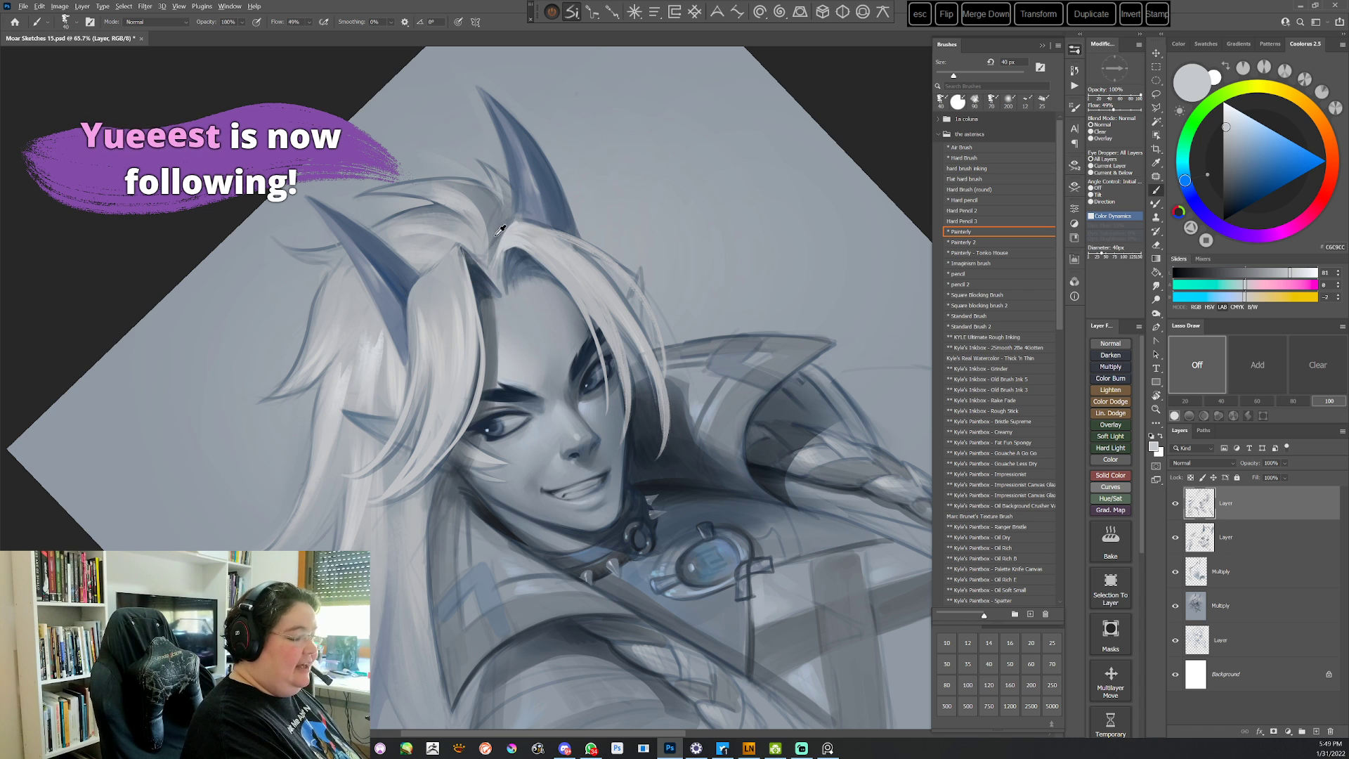
left_click(498, 231, "alt")
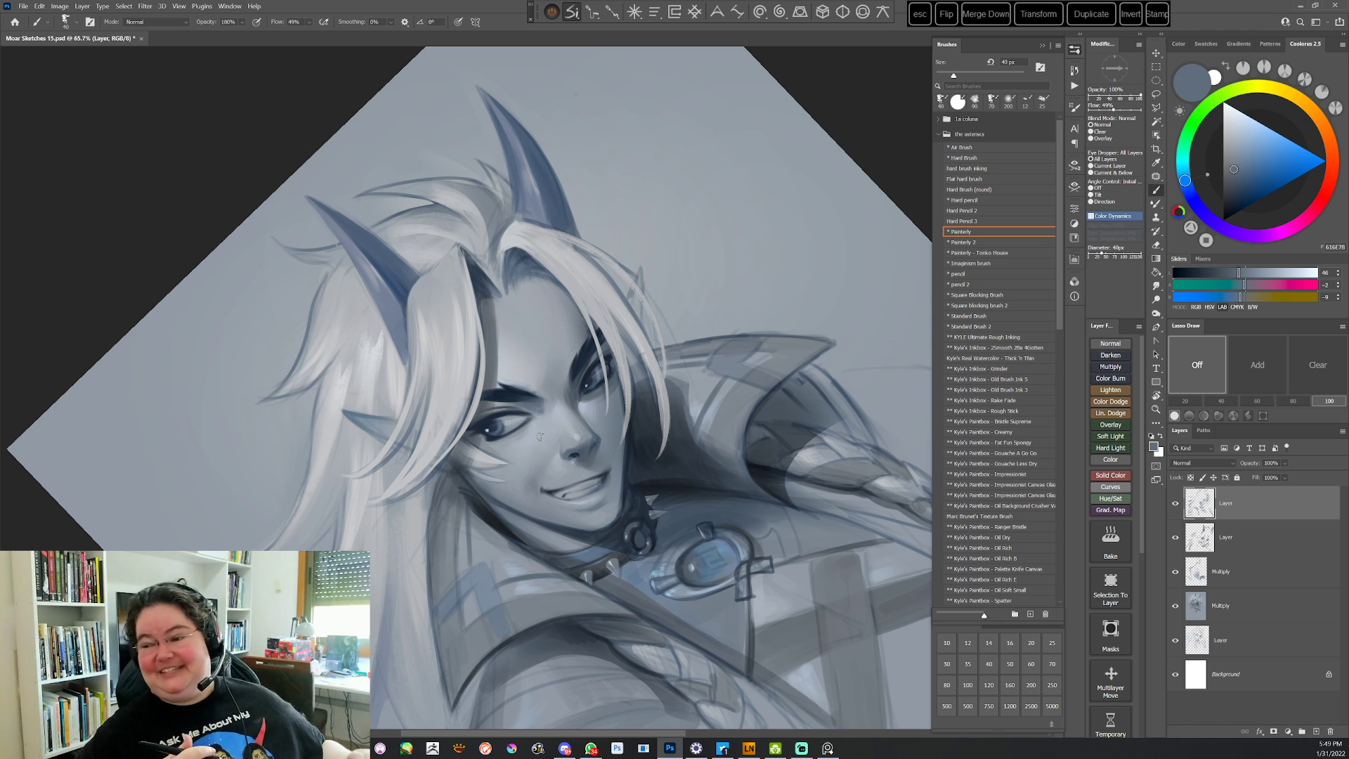
key("Escape")
Sample the pale grey tones of the broad forelock and blend its base between the horn and the parting
key("r")
mouse_move(692, 295)
left_mouse_down()
mouse_move(710, 325)
mouse_move(587, 560)
mouse_move(597, 428)
left_mouse_up()
key("b")
left_click(494, 436, "alt")
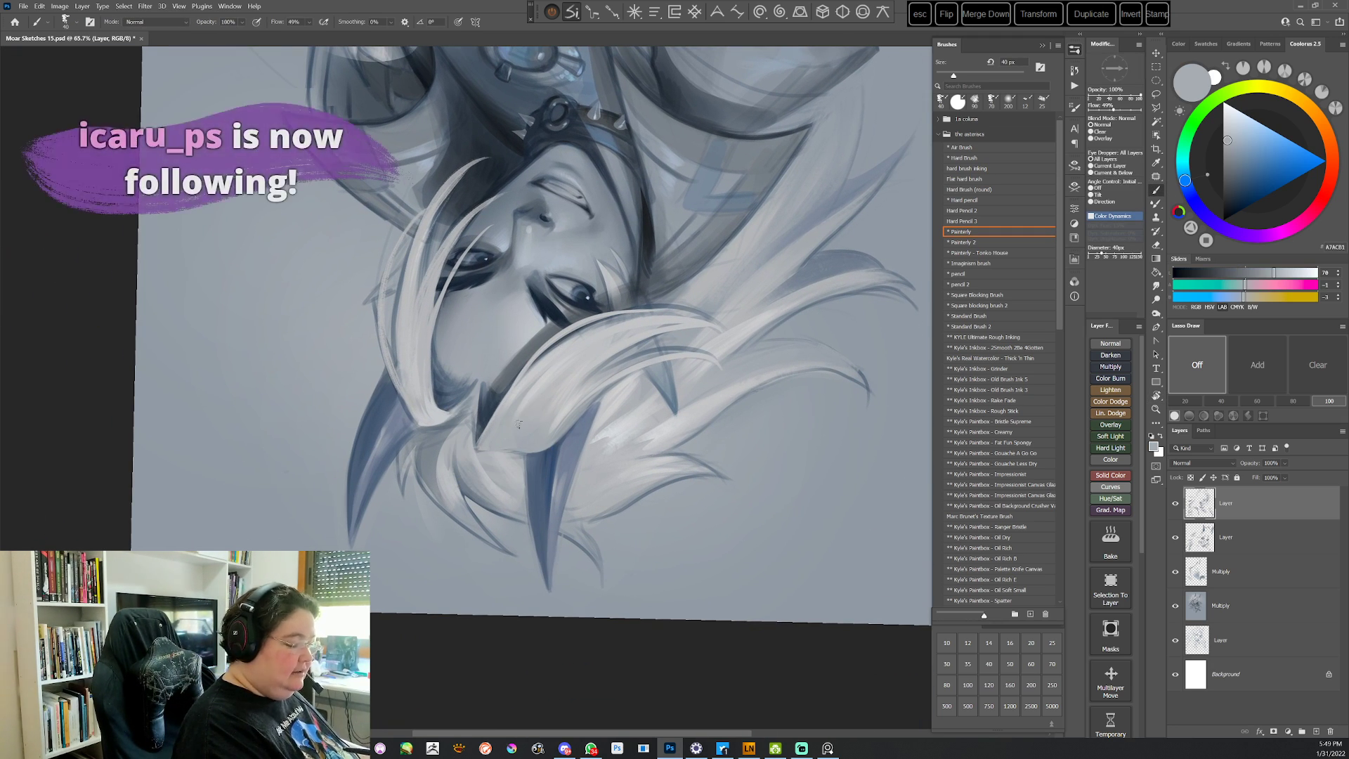
left_click(515, 431, "alt")
key("Escape")
left_click_drag(718, 432, 614, 175)
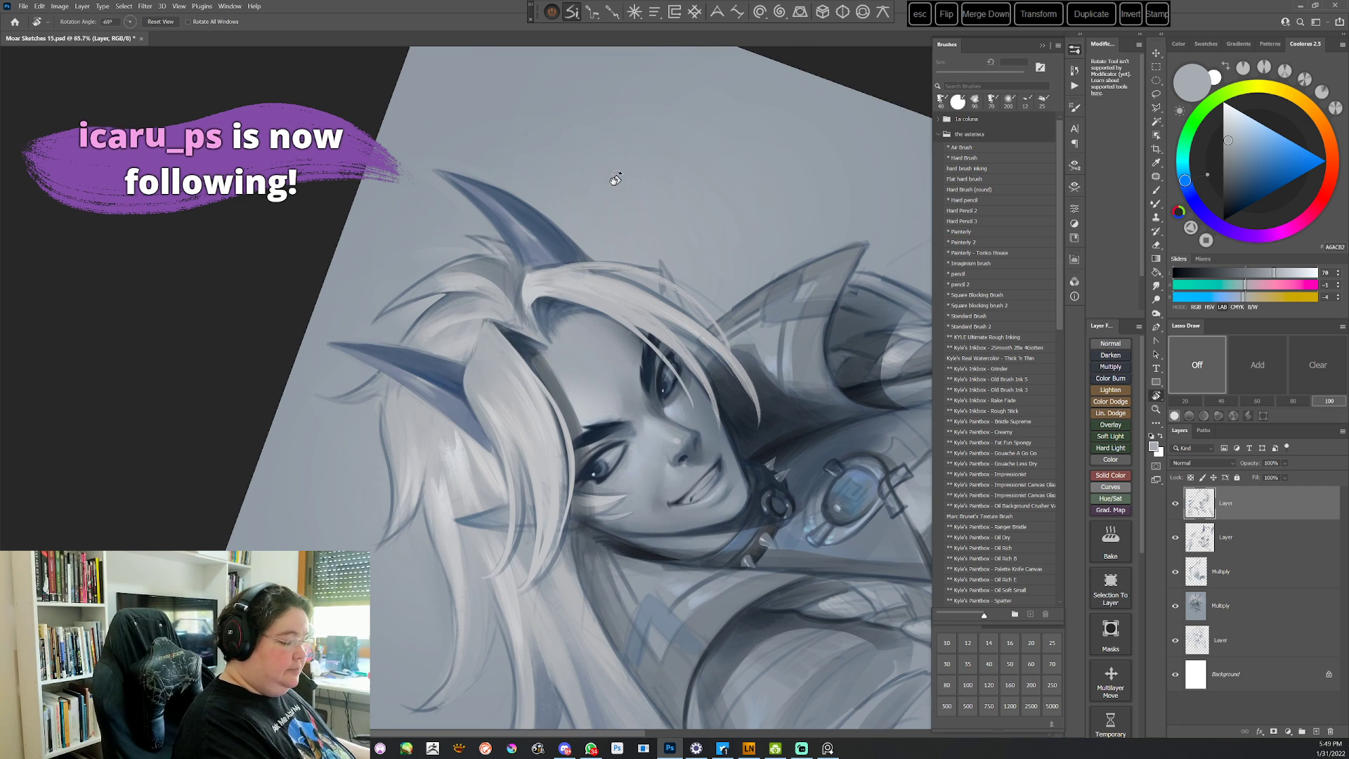
left_click(475, 325, "alt")
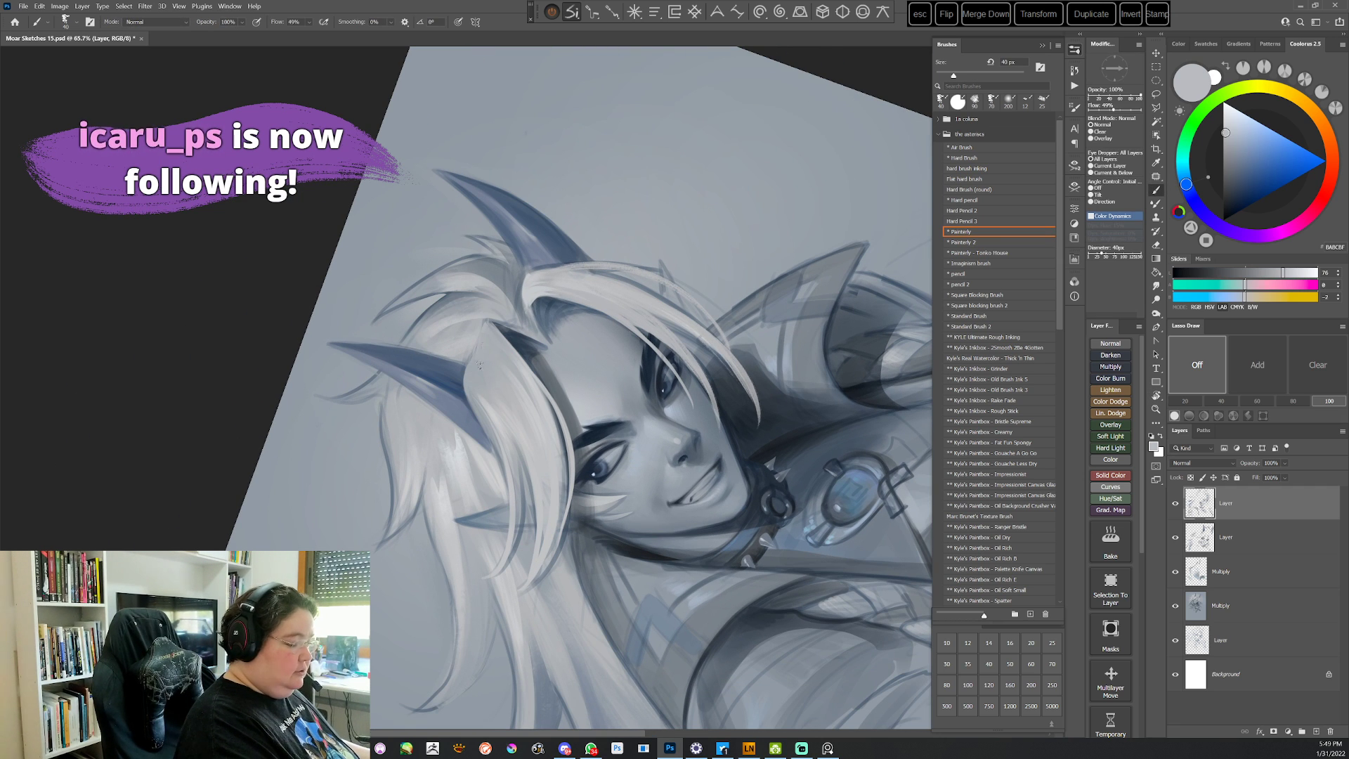
left_click(479, 363, "alt")
key("r")
key("Escape")
Lasso a thin hair strand behind the horn and shade it grey-blue with the 200 px Air Brush
mouse_move(729, 514)
left_mouse_down()
mouse_move(755, 463)
mouse_move(749, 262)
left_mouse_up()
key("l")
left_click_drag(384, 289, 344, 365)
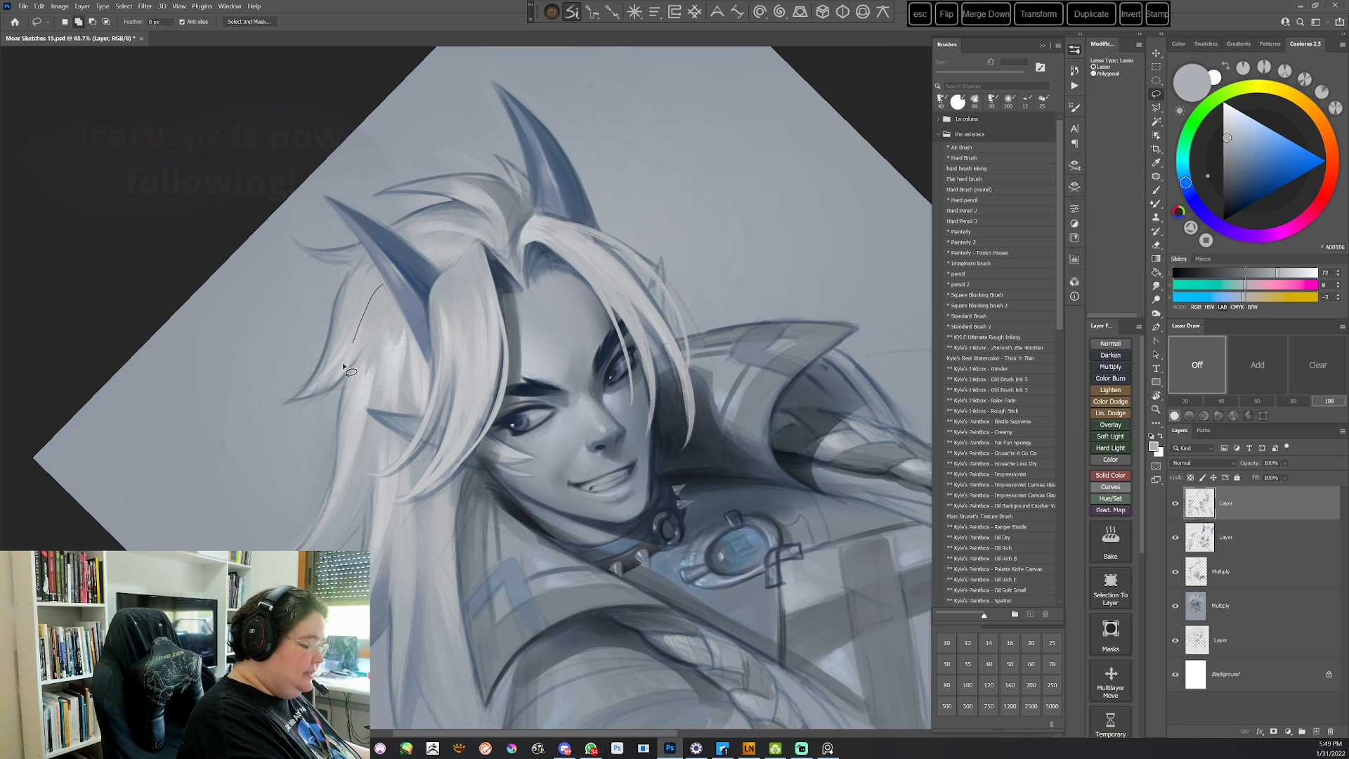
left_click_drag(388, 309, 392, 296)
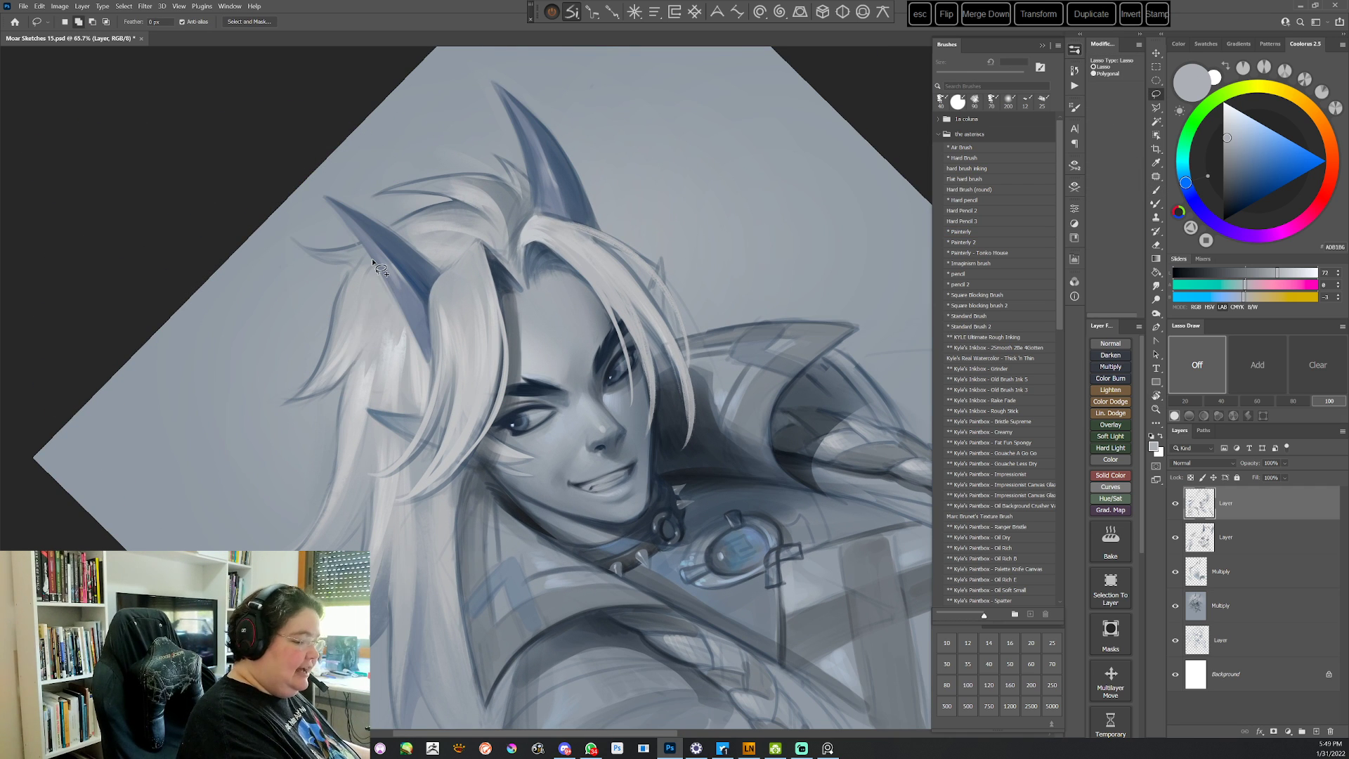
key("b")
left_click(511, 215, "alt")
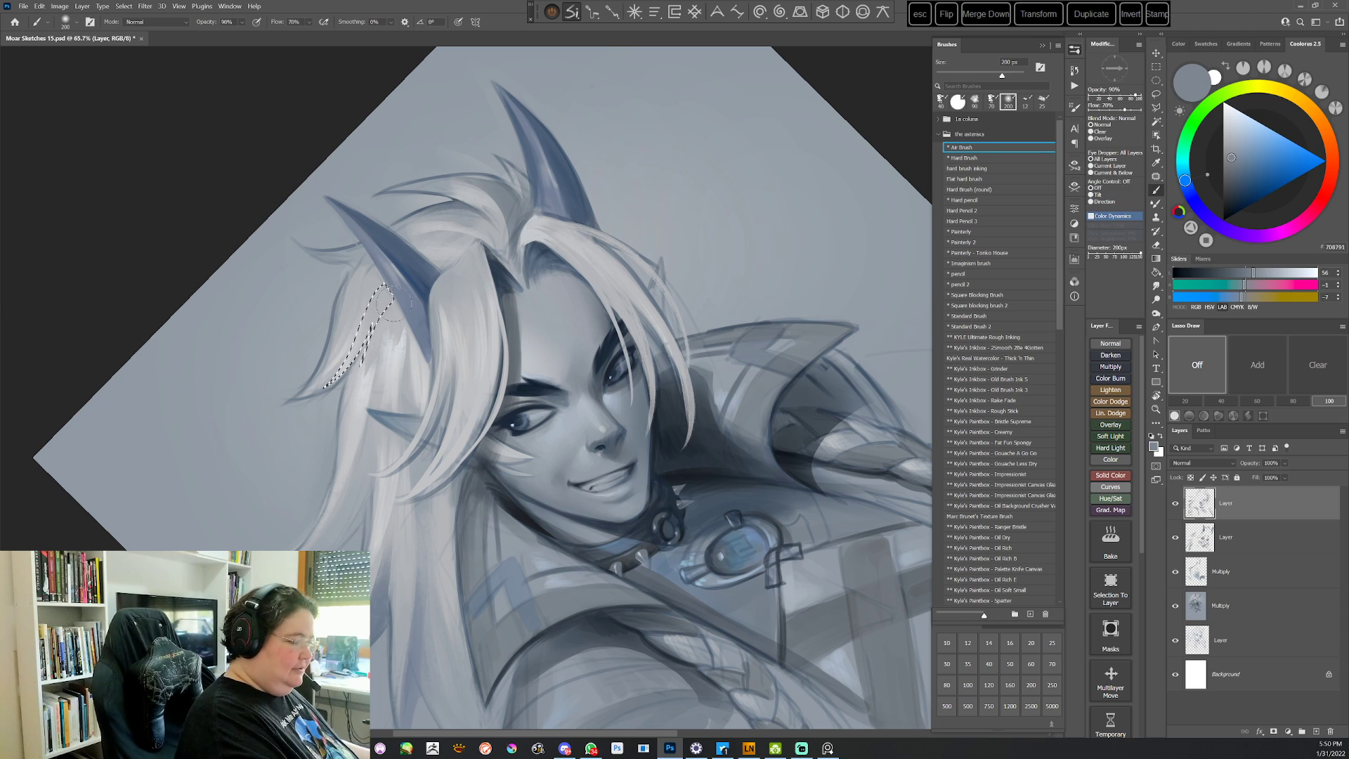
left_click_drag(336, 376, 374, 309)
key("ctrl+d")
Lasso a narrow strand of hair between the horn and the pointed ear for airbrush shading
key("r")
mouse_move(450, 232)
left_mouse_down()
mouse_move(660, 288)
mouse_move(702, 475)
mouse_move(664, 524)
mouse_move(512, 346)
mouse_move(404, 328)
left_mouse_up()
key("Escape")
key("l")
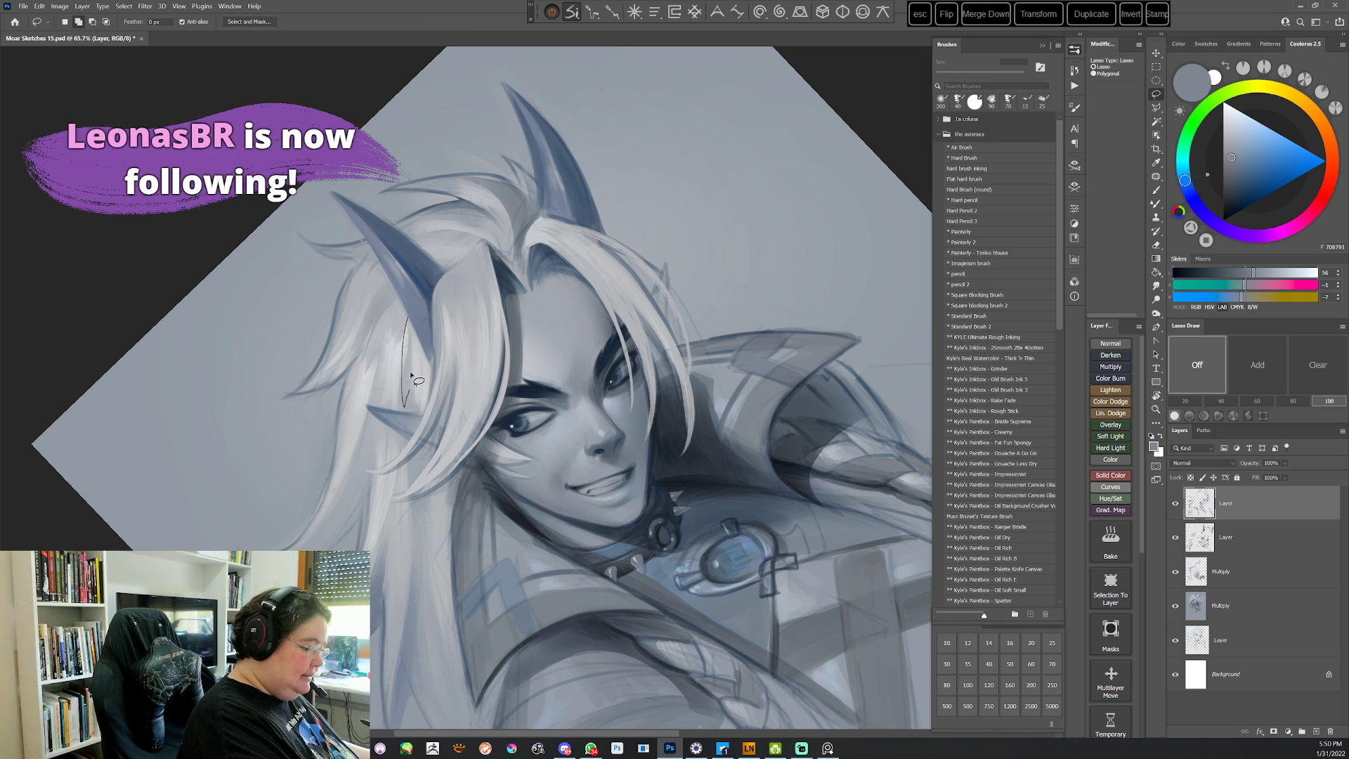
key("r")
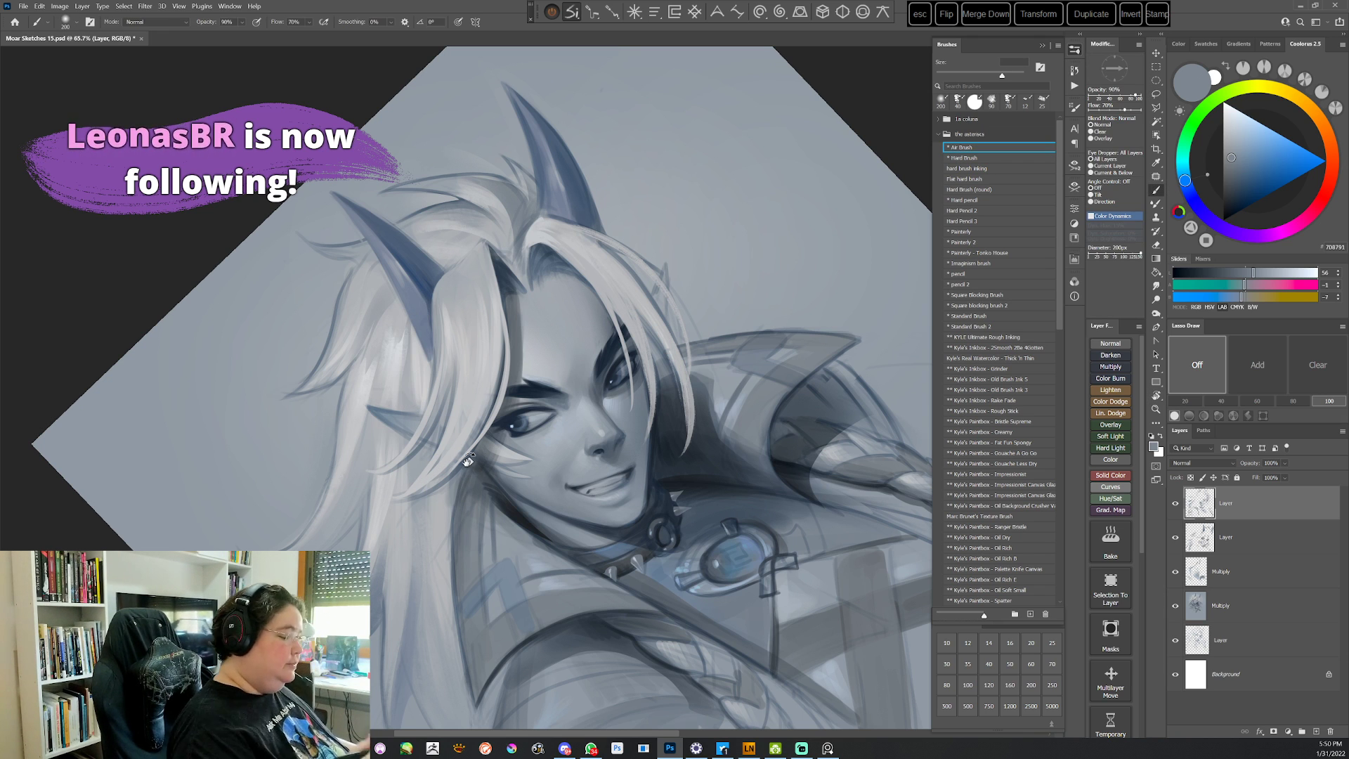
key("b")
key("Escape")
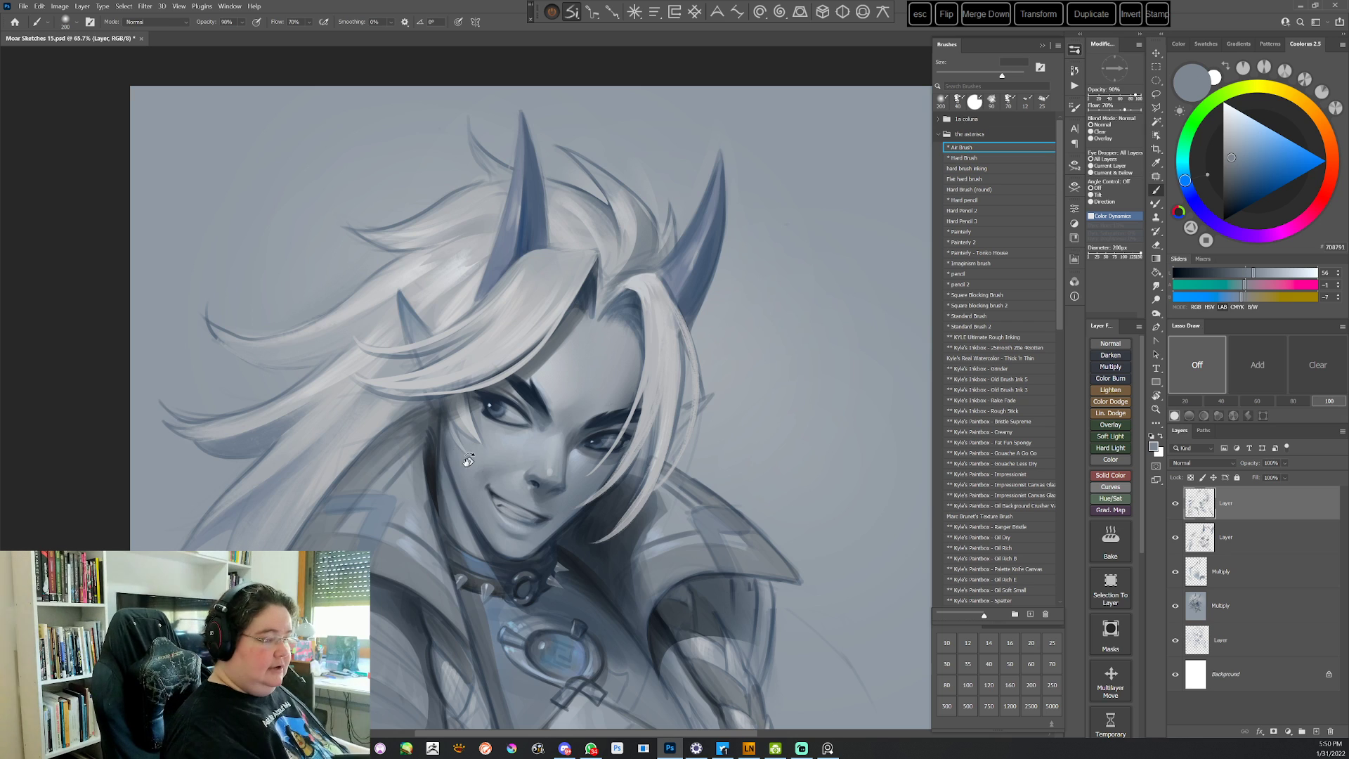
Lasso the thin curved hair strand crossing the pointed ear and paint it pale grey with the 70 px Painterly brush
key("r")
mouse_move(633, 292)
left_mouse_down()
mouse_move(663, 486)
mouse_move(619, 288)
left_mouse_up()
key("l")
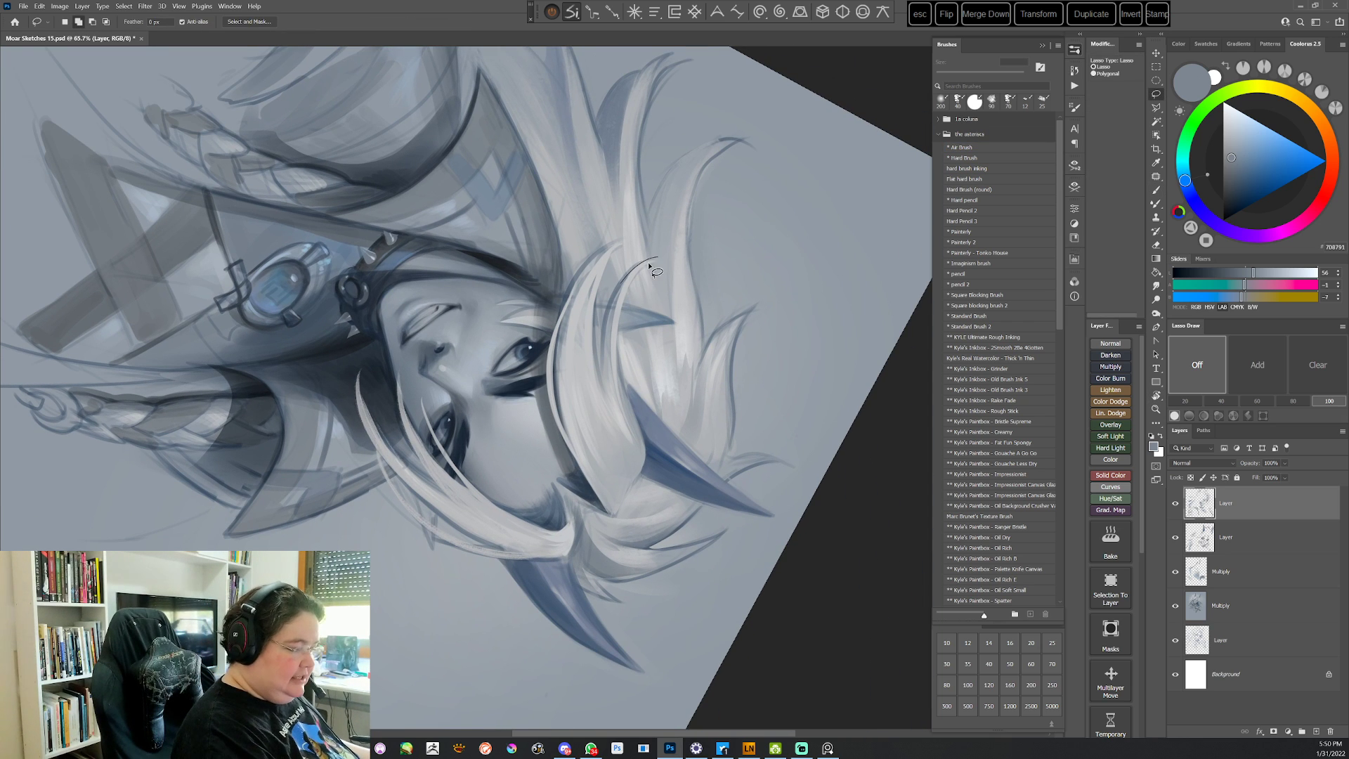
mouse_move(627, 387)
left_mouse_down()
mouse_move(640, 439)
mouse_move(636, 267)
left_mouse_up()
key("b")
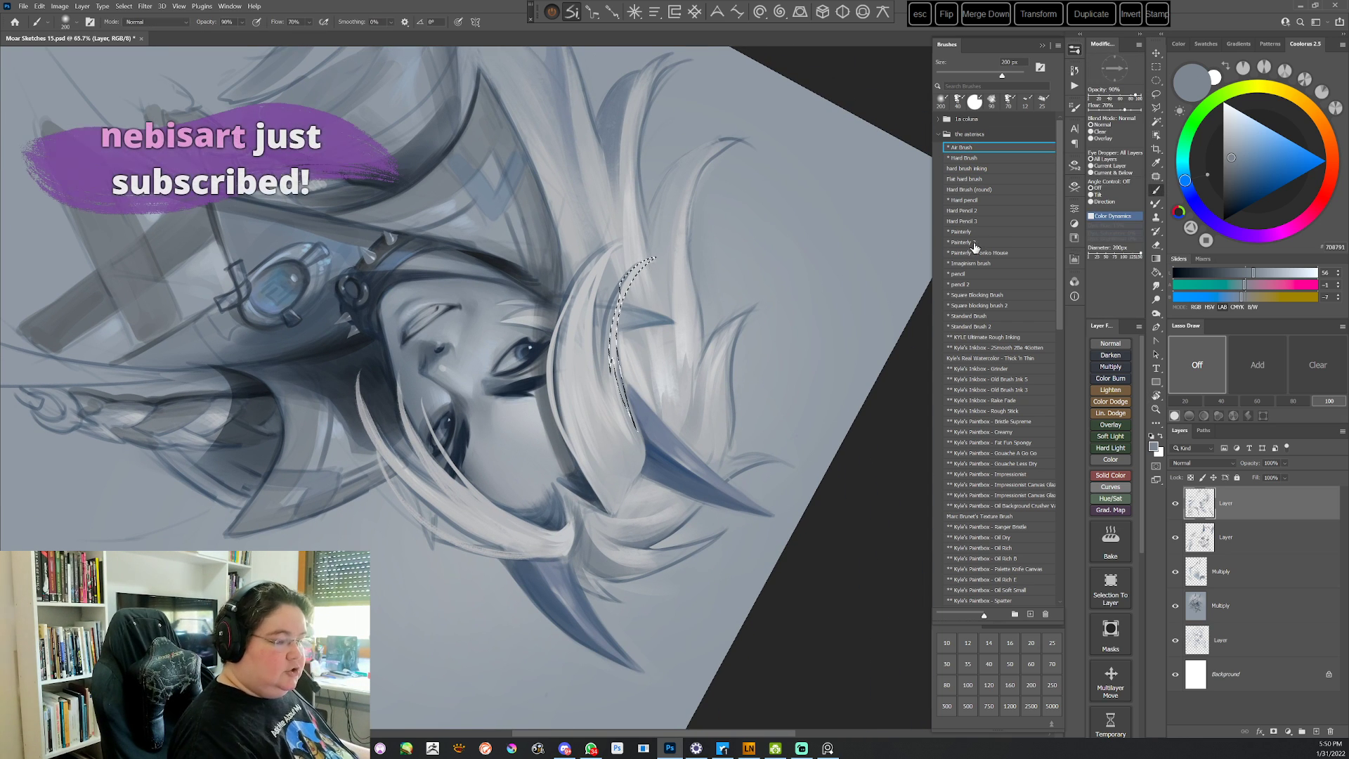
left_click(961, 231)
left_click(632, 246, "alt")
left_click(635, 241, "alt")
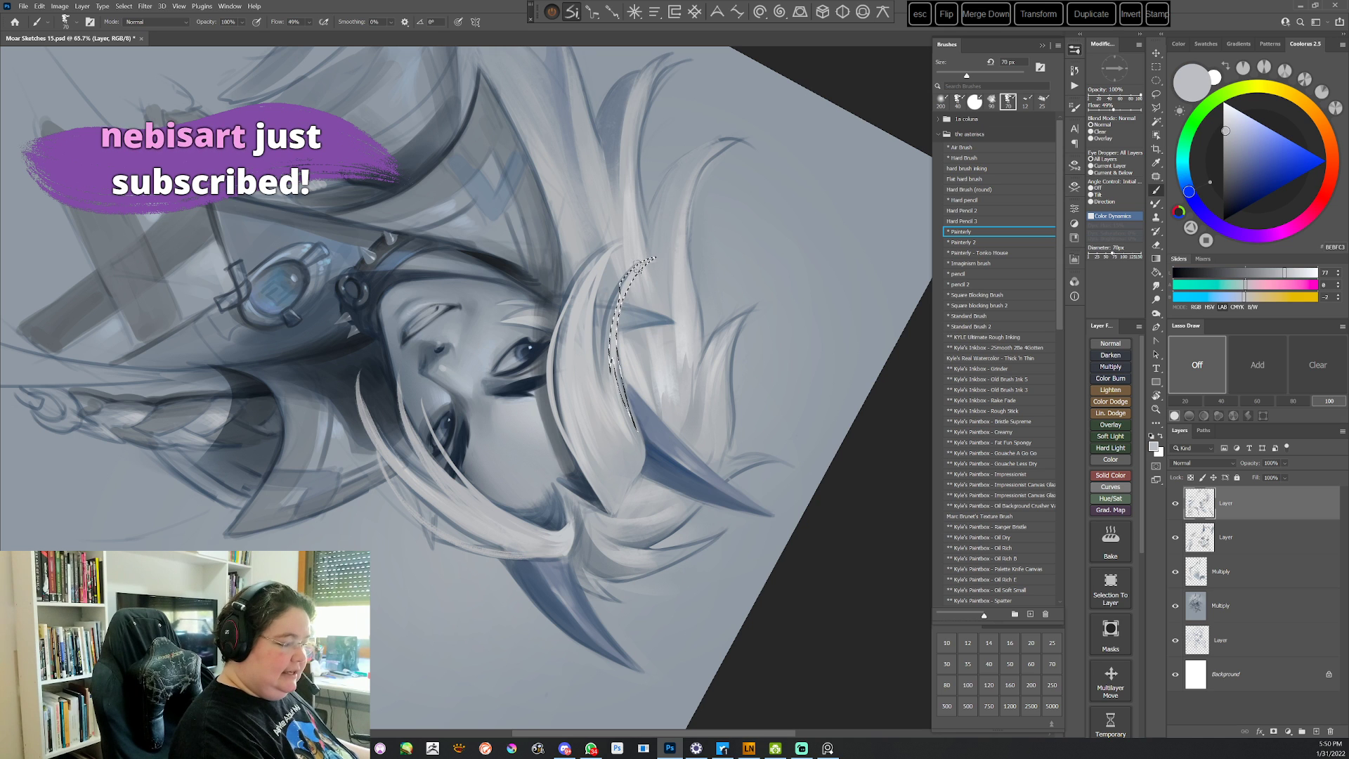
left_click_drag(617, 309, 622, 295)
mouse_move(613, 363)
left_mouse_down()
mouse_move(625, 295)
mouse_move(633, 421)
left_mouse_up()
key("ctrl+d")
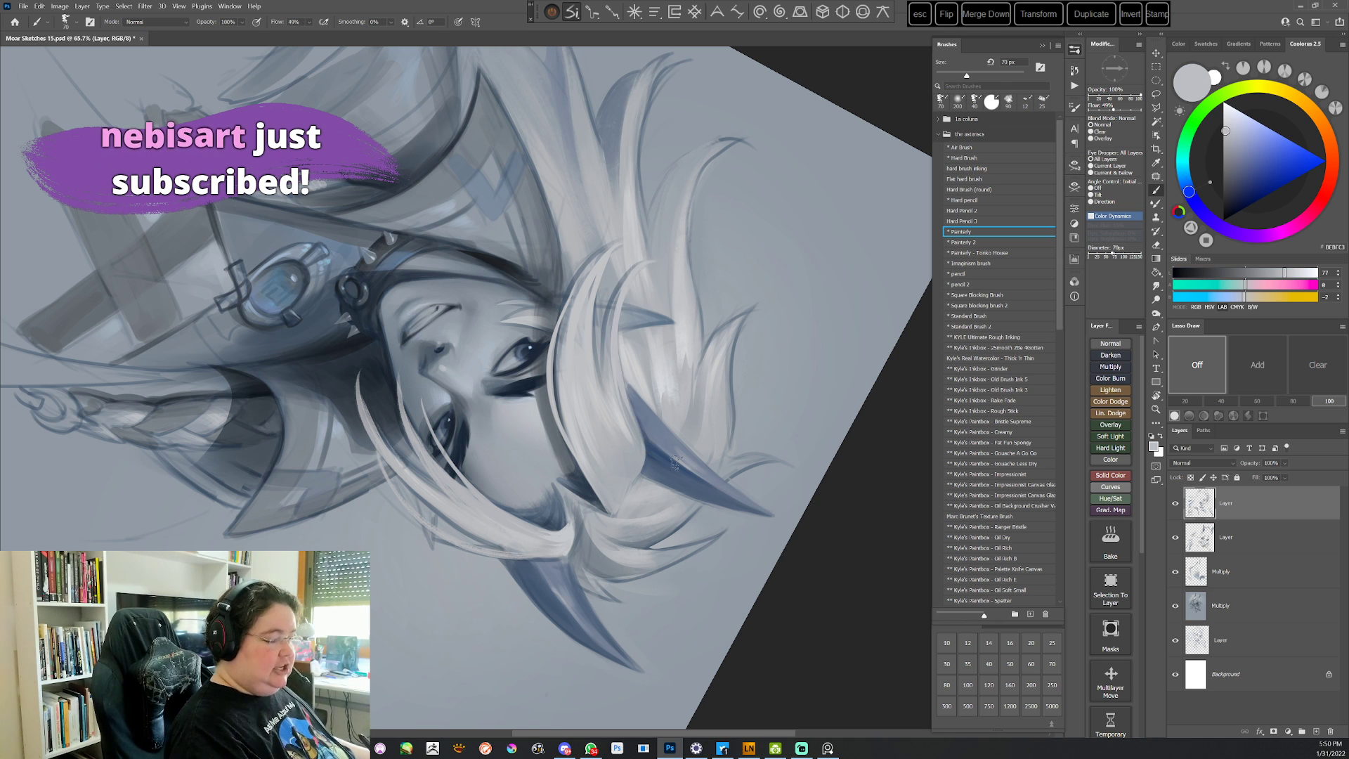
key("Escape")
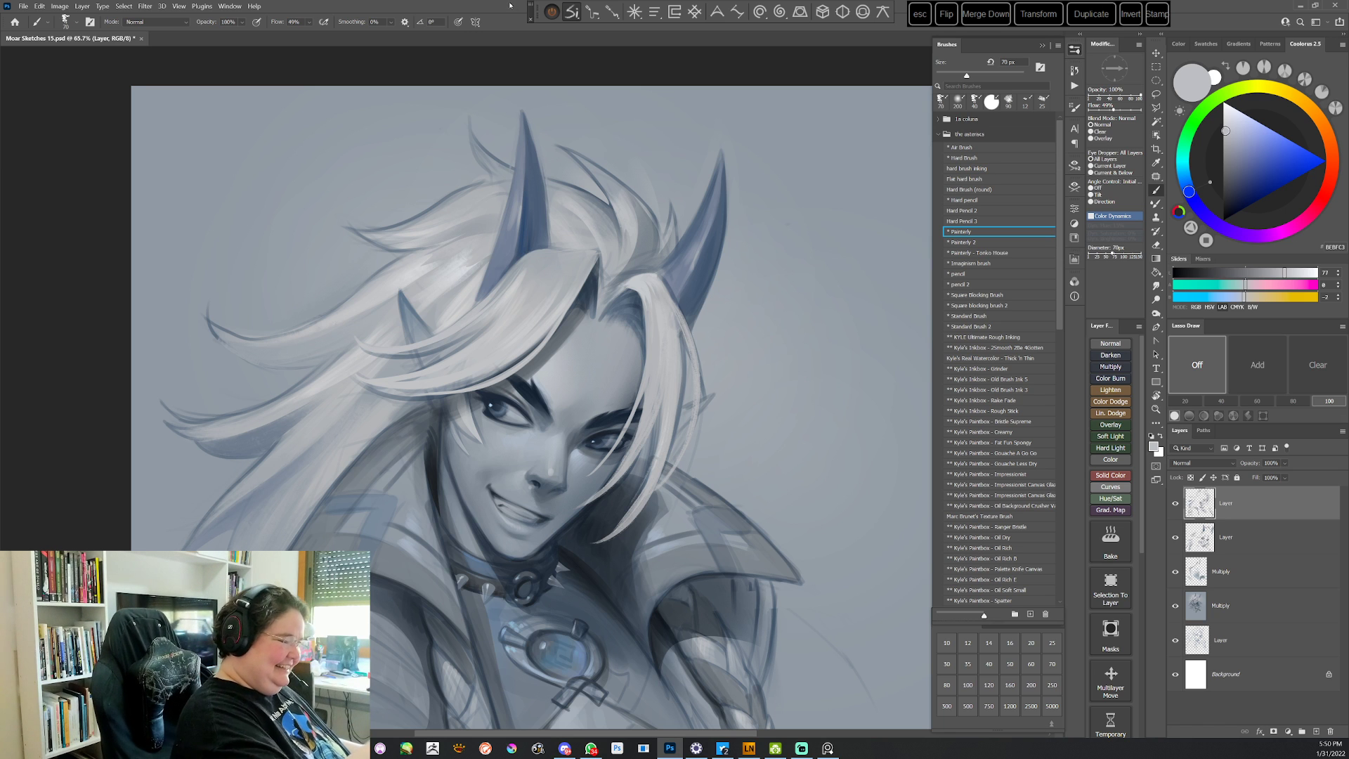
Lasso the small hair spike beside the far horn and paint it in a sampled pale grey with the 70 px Standard Brush 2
left_click_drag(716, 360, 679, 361)
key("l")
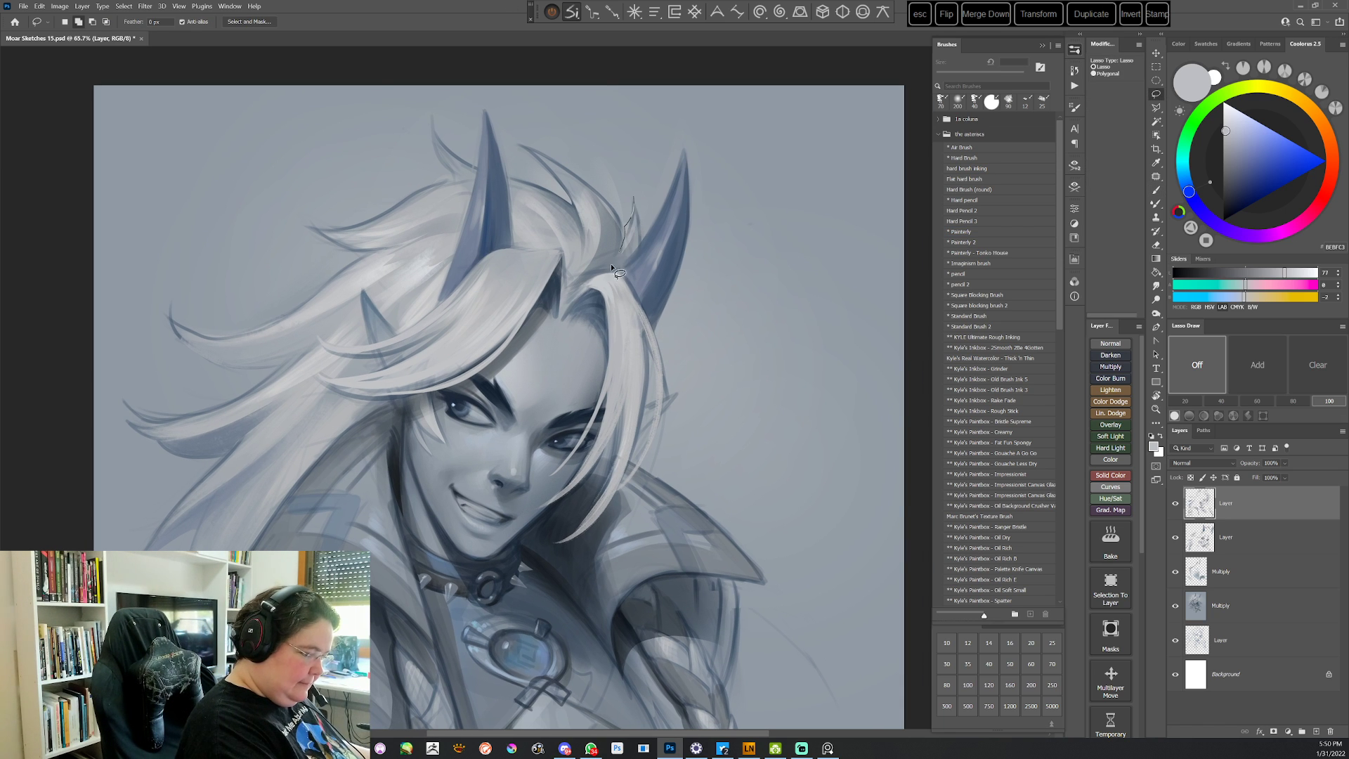
left_click_drag(640, 216, 635, 204)
key("b")
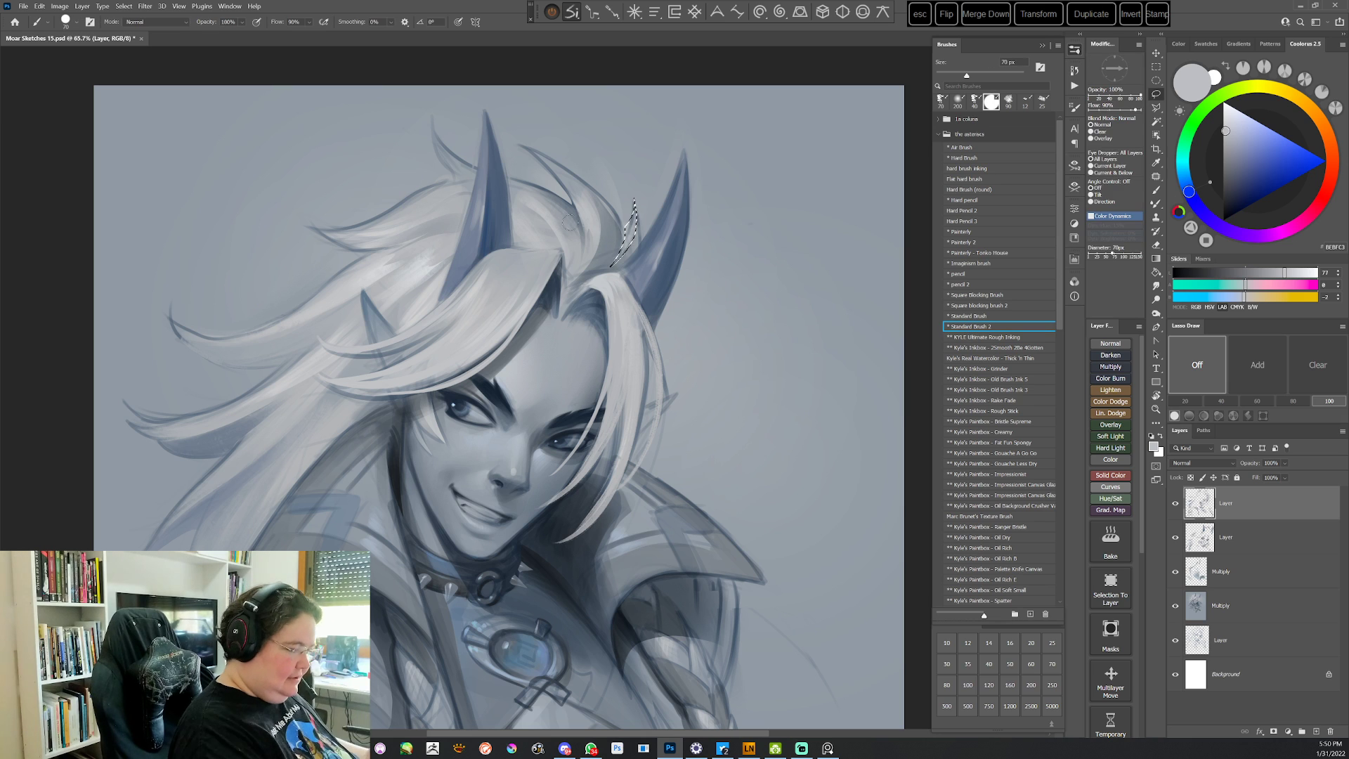
left_click(594, 210, "alt")
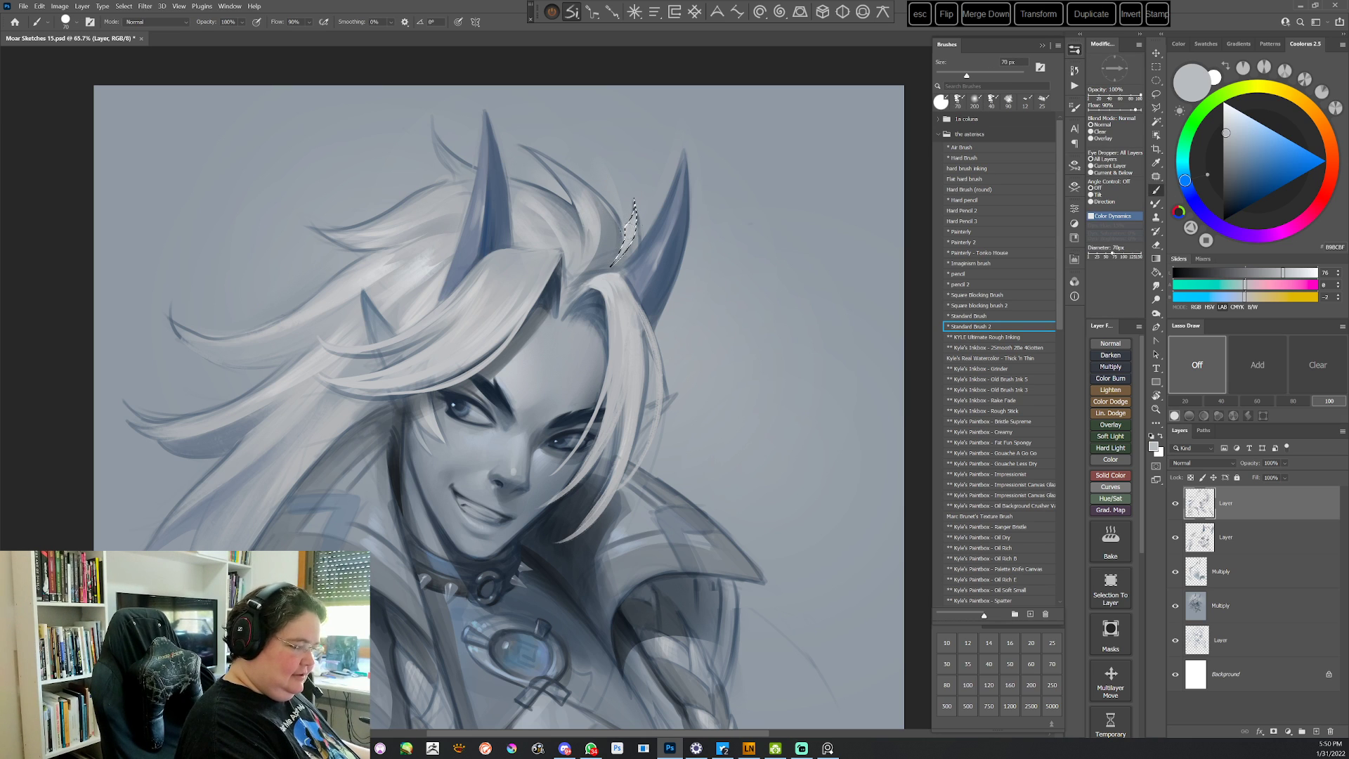
key("ctrl+d")
Sample the grey-blue tones around the far collar and touch up its edge with the 70 px Standard Brush 2
key("r")
mouse_move(777, 368)
left_mouse_down()
mouse_move(548, 633)
mouse_move(693, 533)
mouse_move(743, 434)
left_mouse_up()
key("b")
key("Escape")
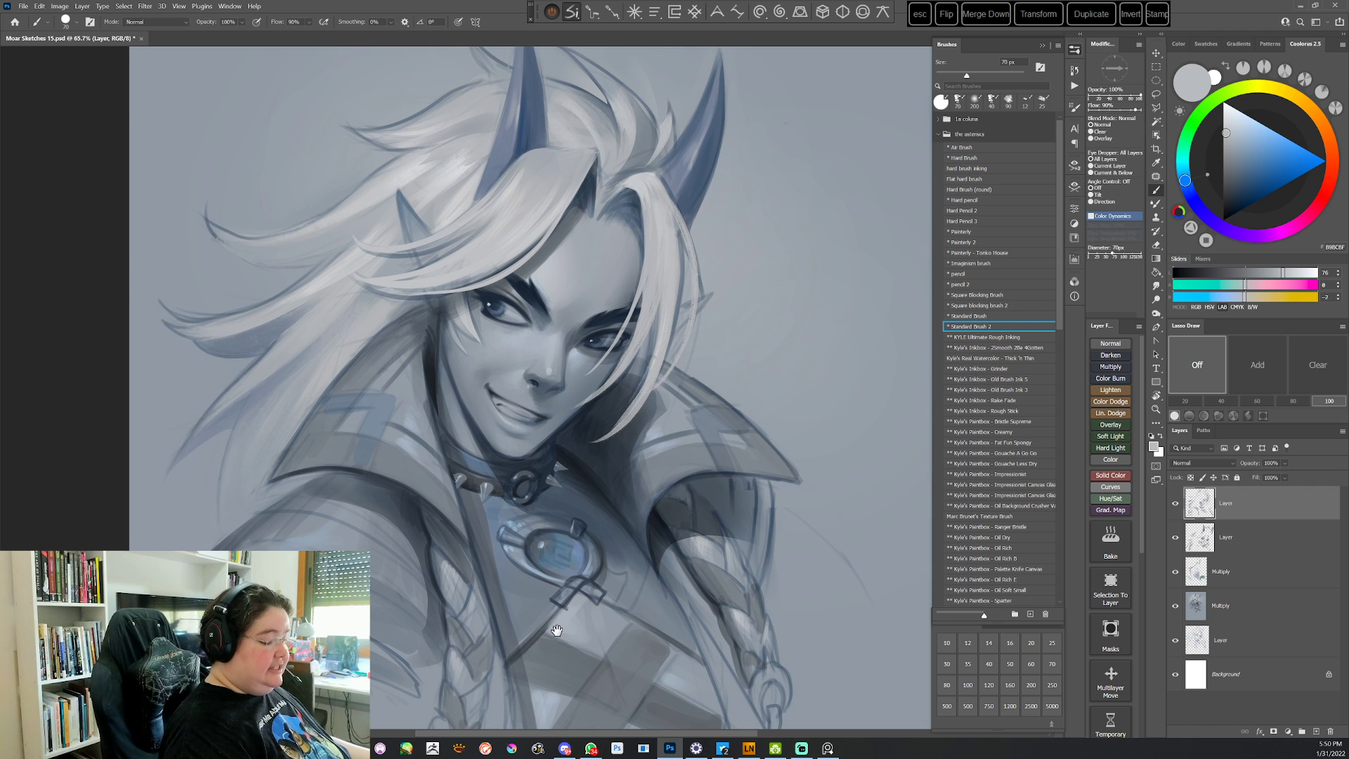
left_click_drag(557, 631, 577, 588)
key("r")
left_click_drag(833, 422, 685, 636)
left_click_drag(772, 541, 720, 381)
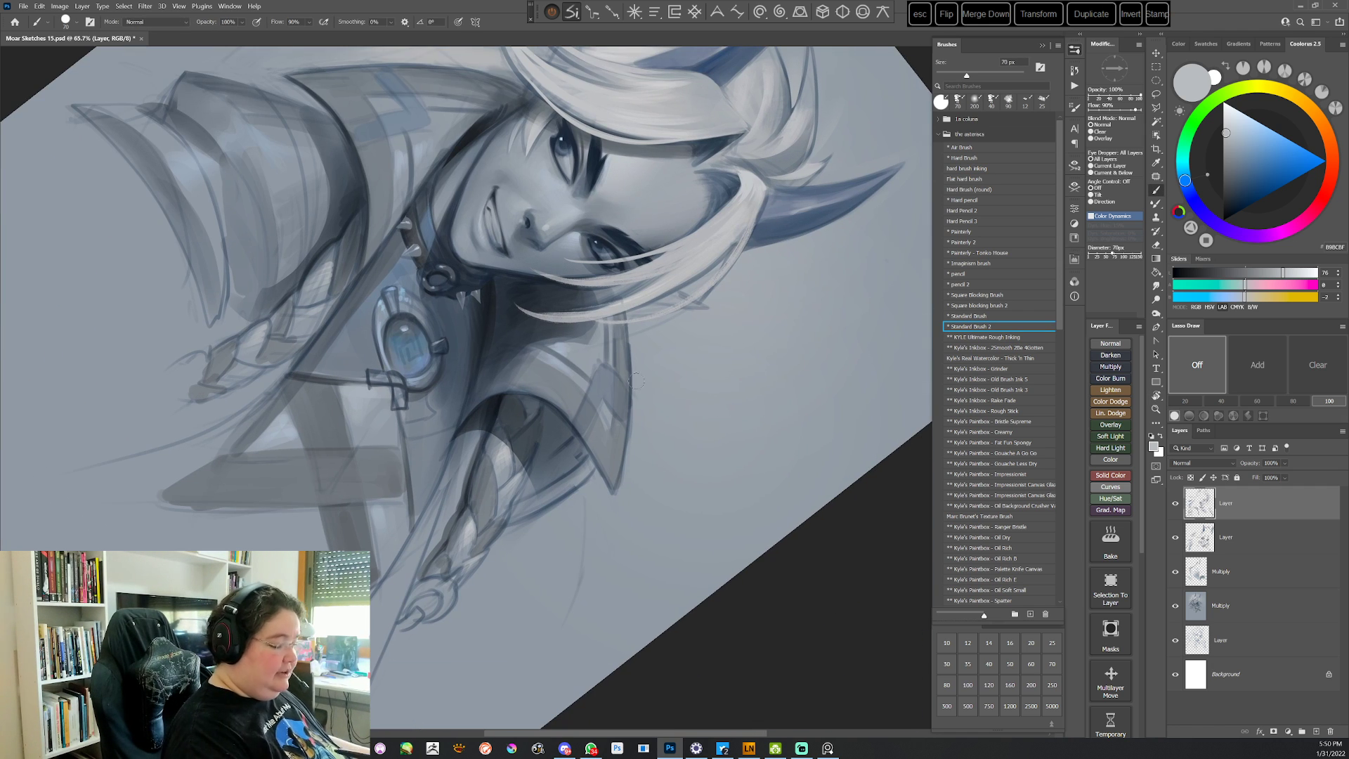
left_click(625, 360, "alt")
left_click(640, 346, "alt")
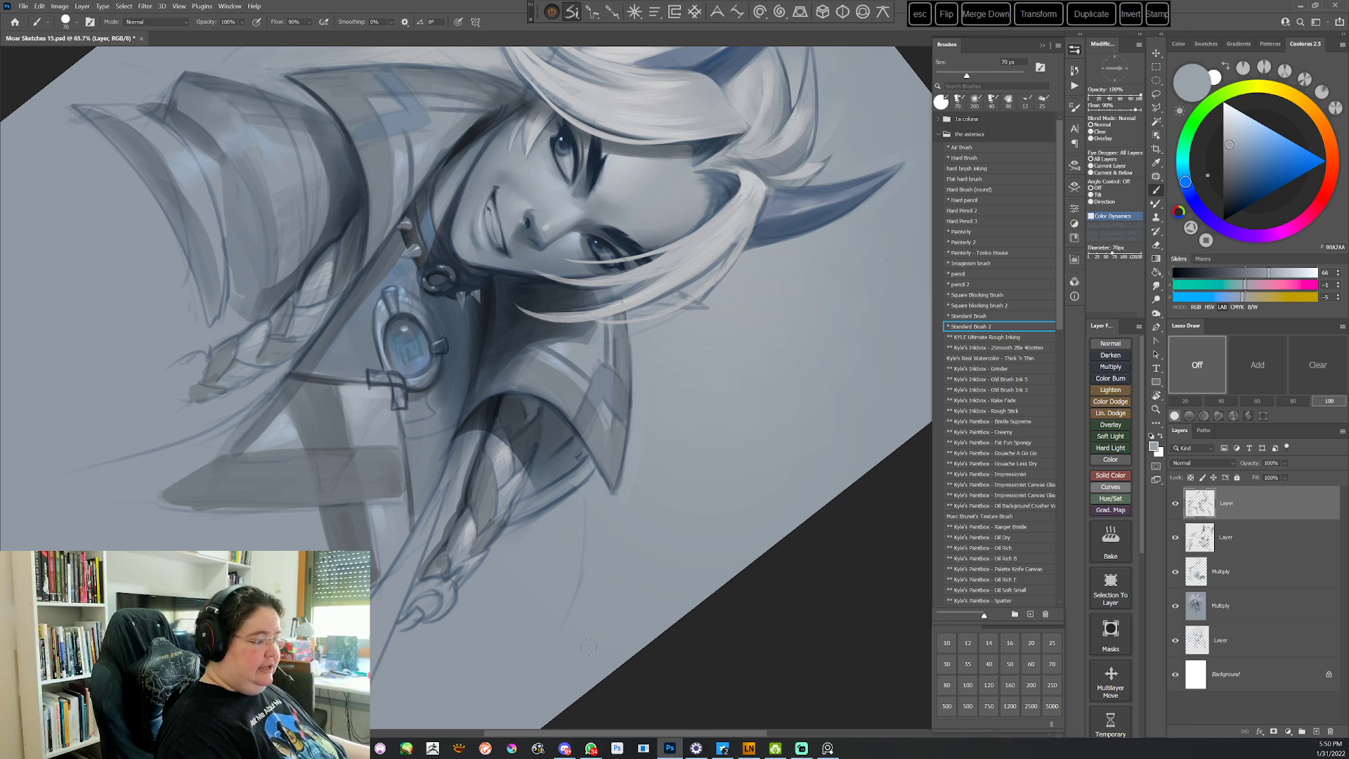
Lasso the angular emblem on the far collar and shade it with sampled grey-blue tones using Standard Brush 2
key("l")
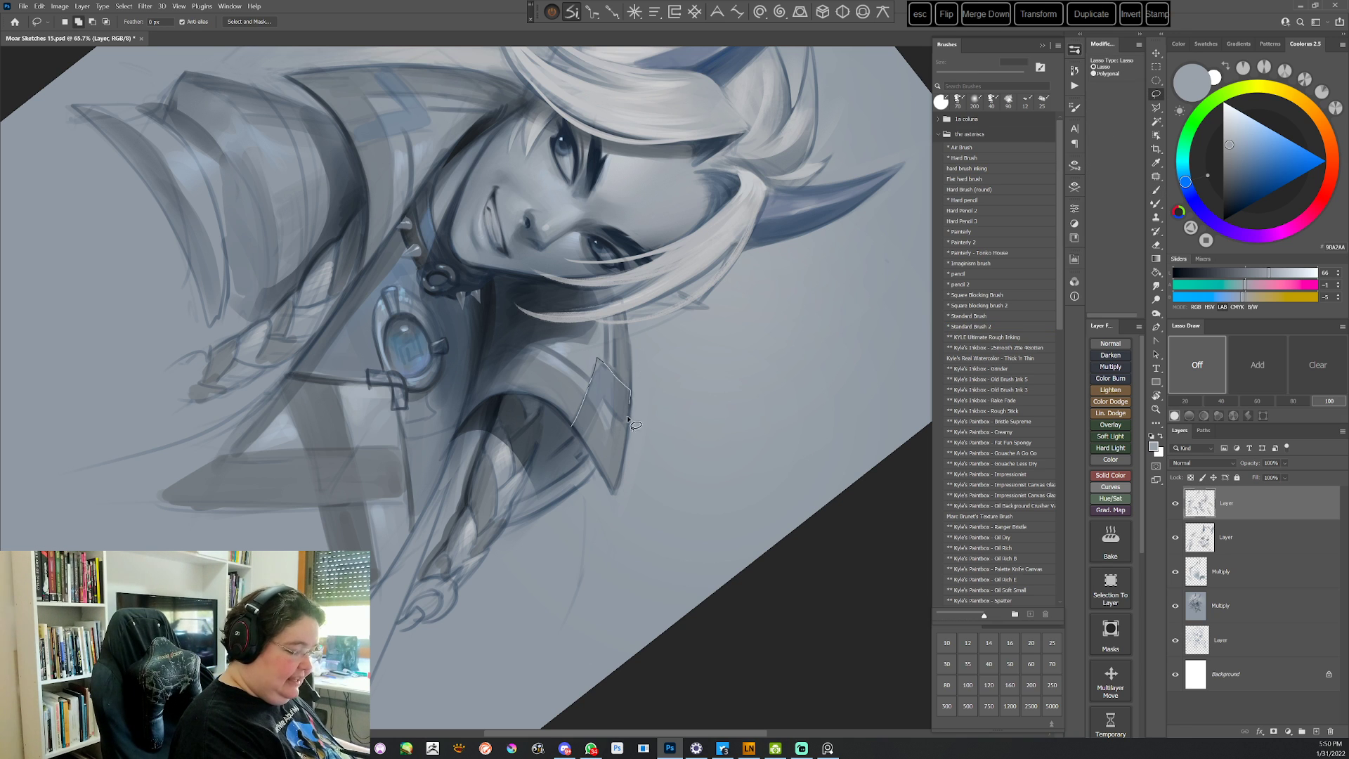
left_click_drag(576, 434, 571, 426)
left_click(987, 326)
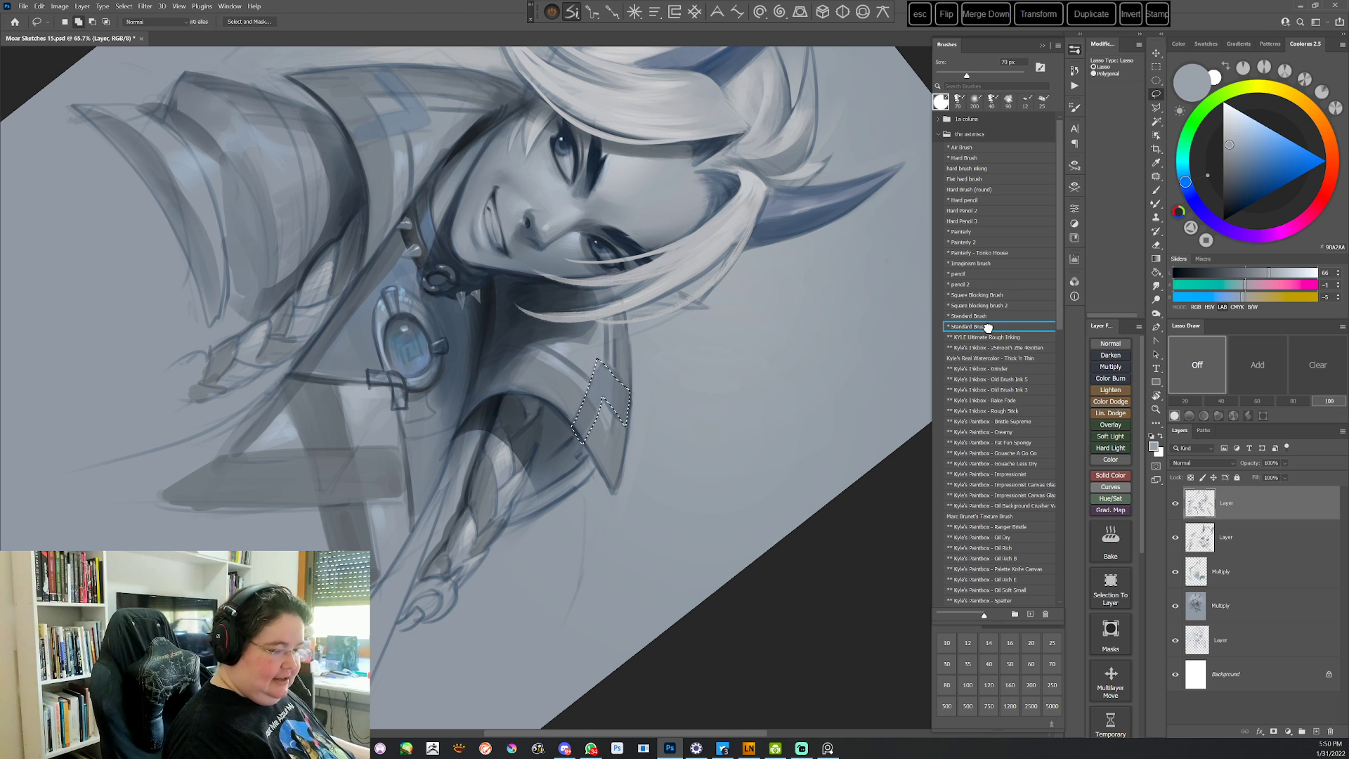
left_click(605, 400, "alt")
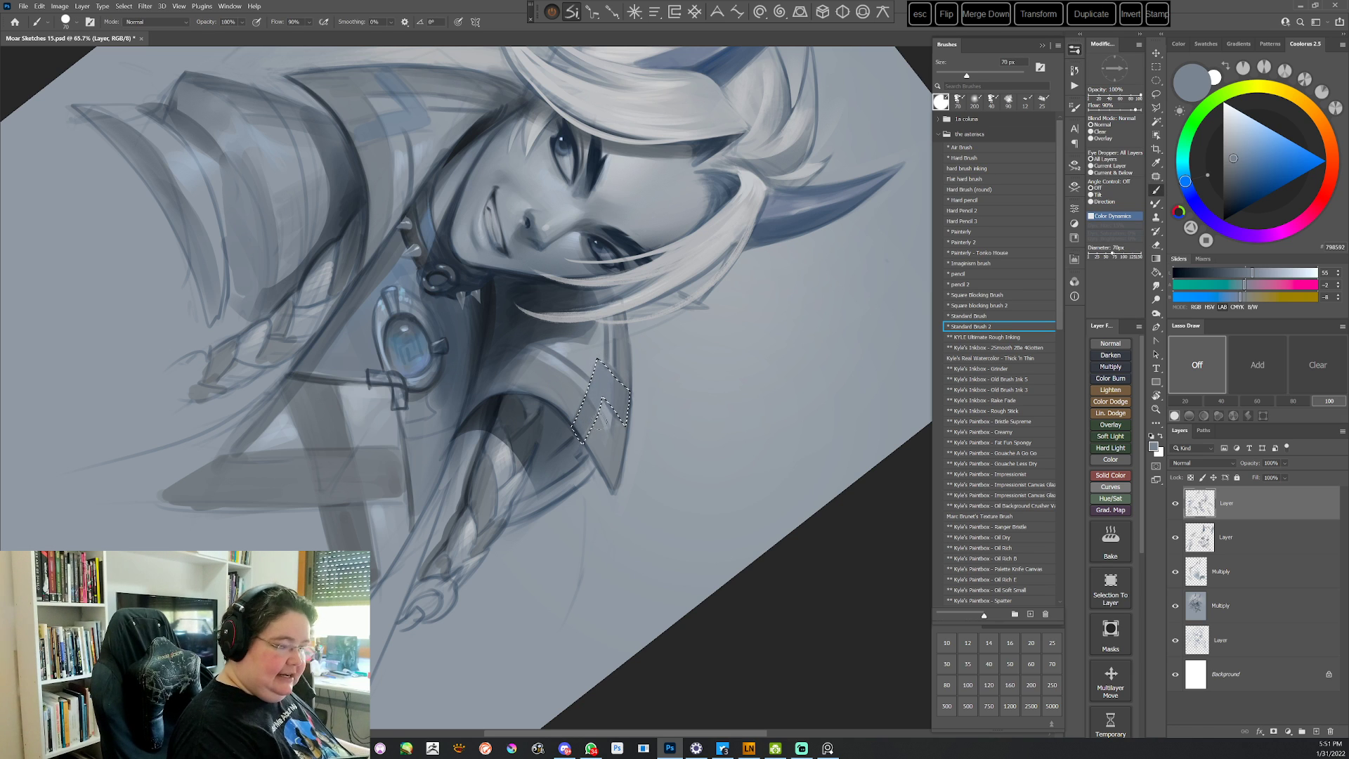
left_click(596, 357, "alt")
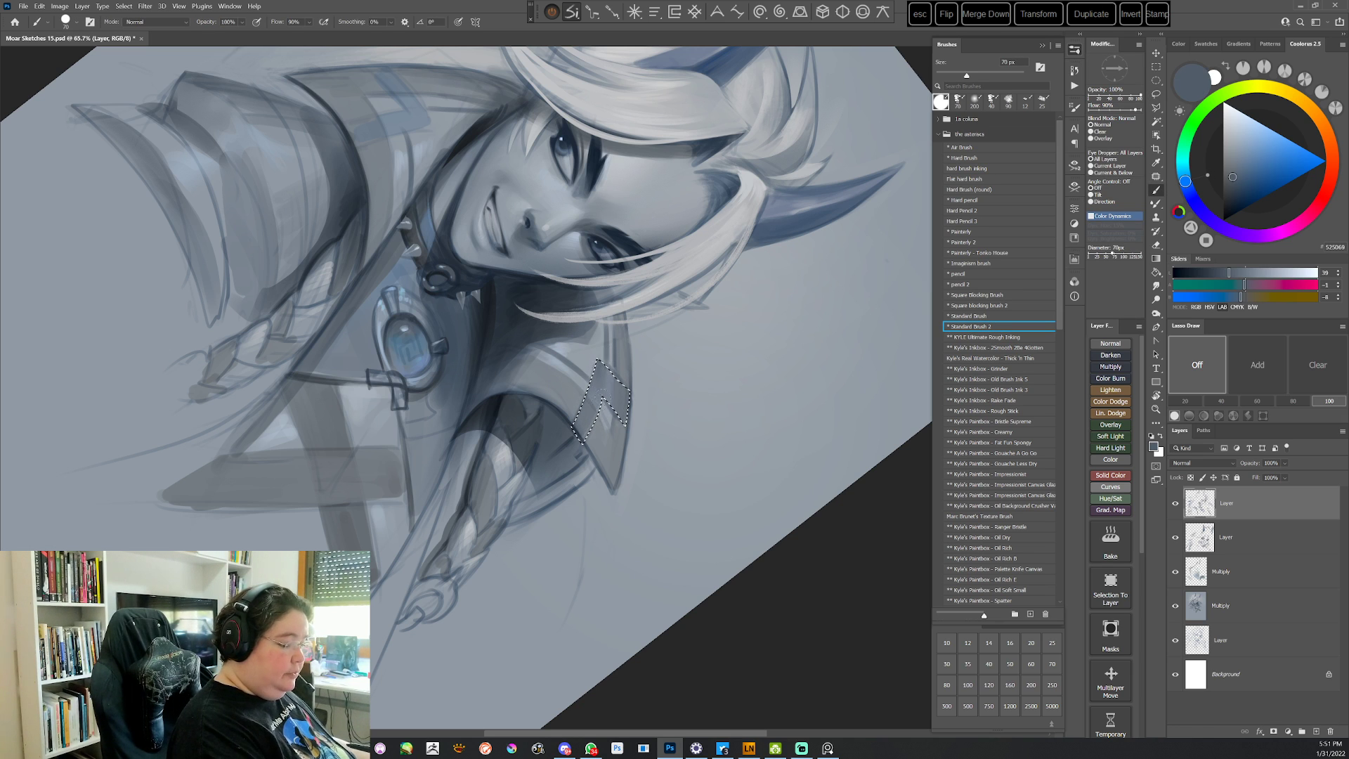
key("r")
mouse_move(644, 468)
left_mouse_down()
mouse_move(642, 536)
mouse_move(573, 585)
mouse_move(616, 556)
left_mouse_up()
key("b")
key("Escape")
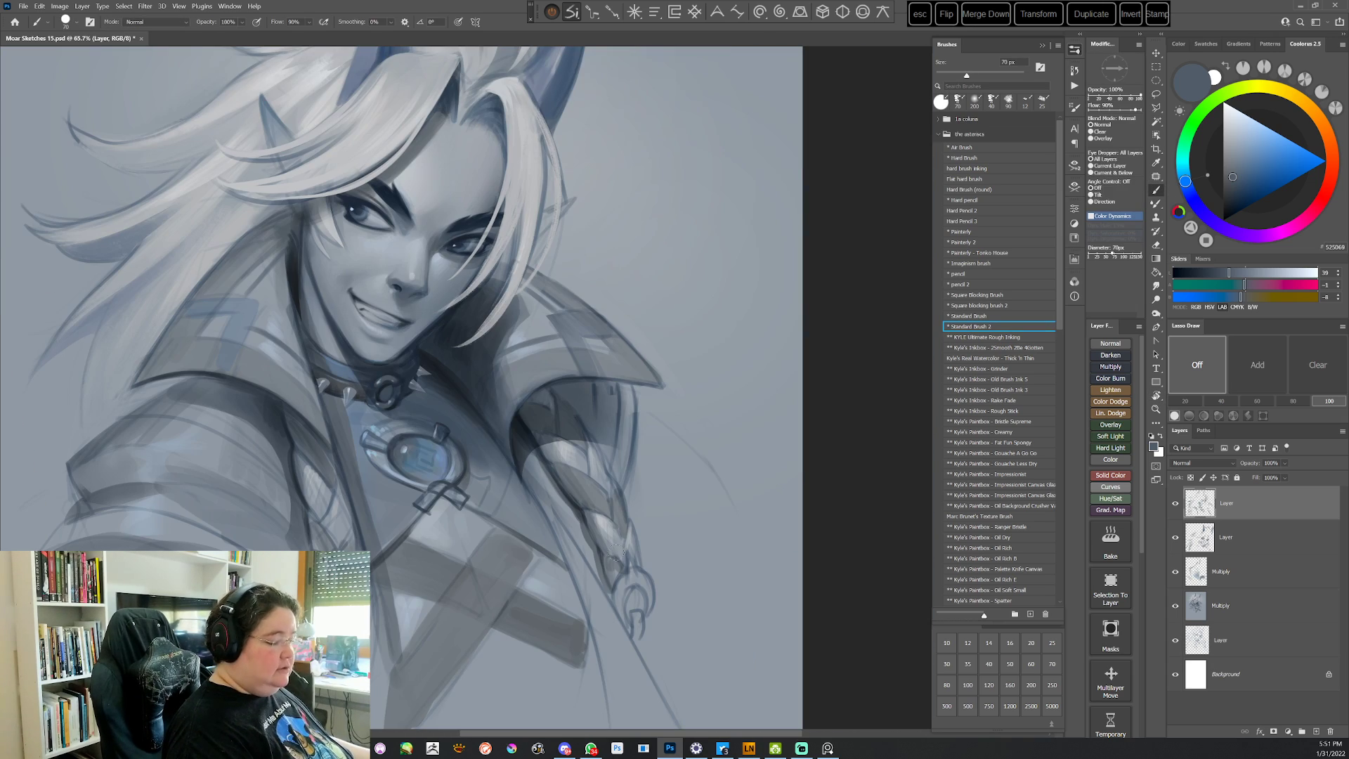
Sample the dark tones under the near collar and deepen the shadow along its edge with the 70 px Standard Brush 2
left_click_drag(645, 512, 735, 479)
key("r")
left_click_drag(703, 527, 683, 246)
key("b")
left_click_drag(629, 476, 602, 295)
left_click(445, 397, "alt")
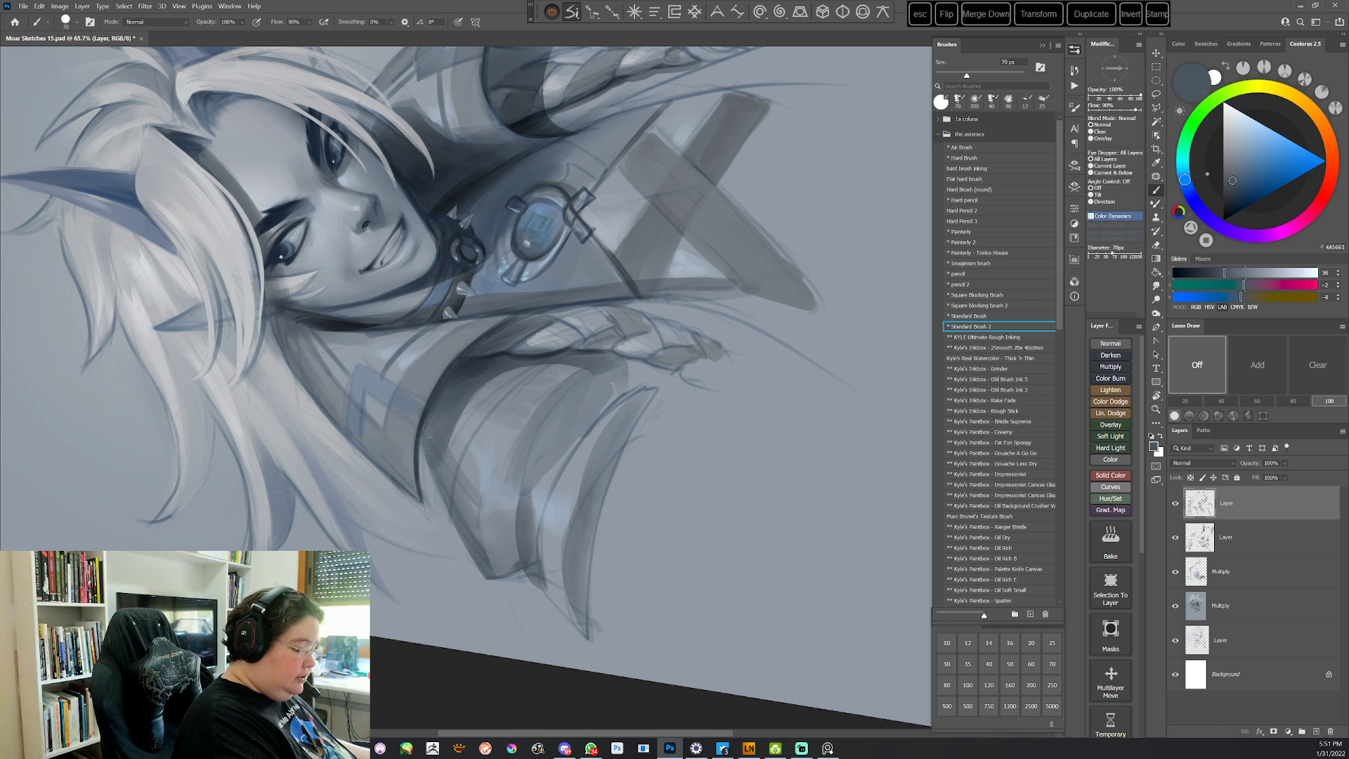
left_click(444, 387, "alt")
key("Escape")
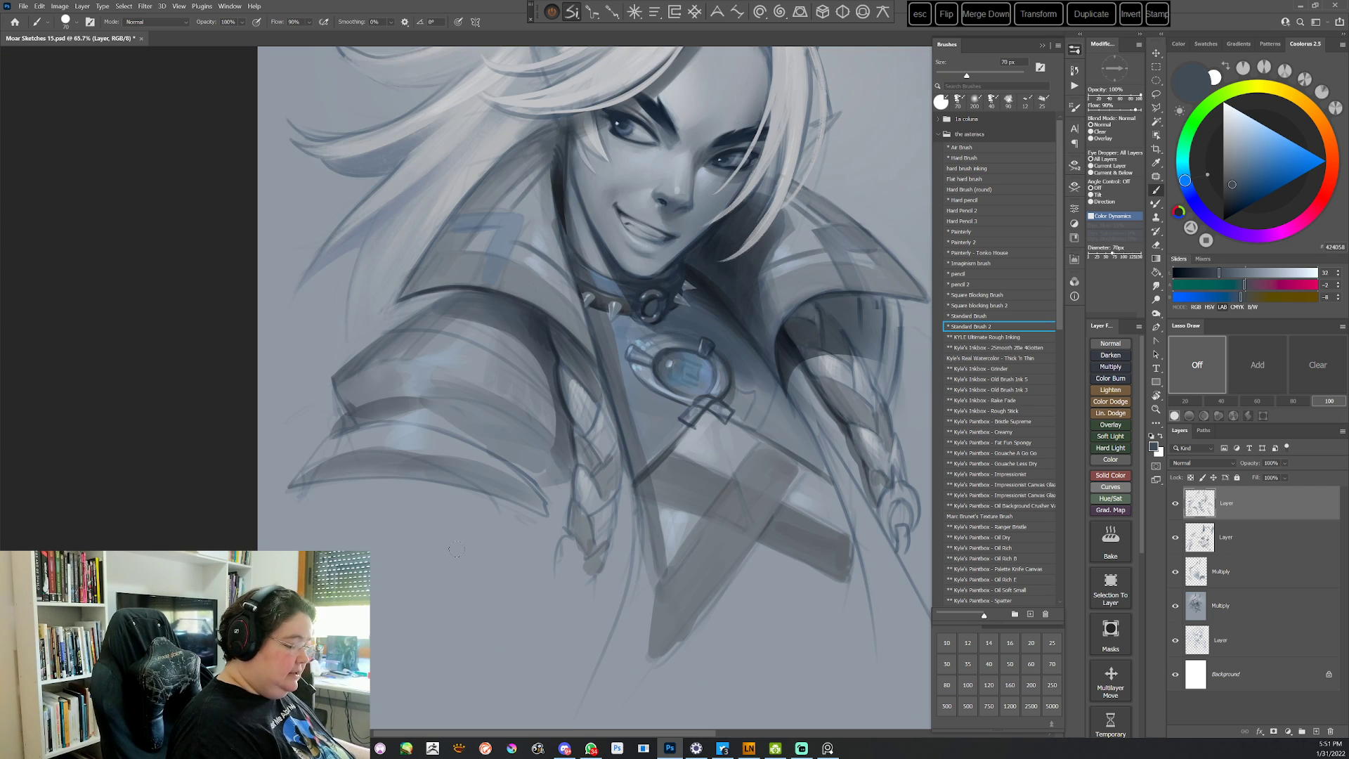
Lasso the banded sleeve on the near arm and soften its folds with the 200 px Air Brush in sampled grey-blue tones
key("r")
left_click_drag(777, 373, 749, 261)
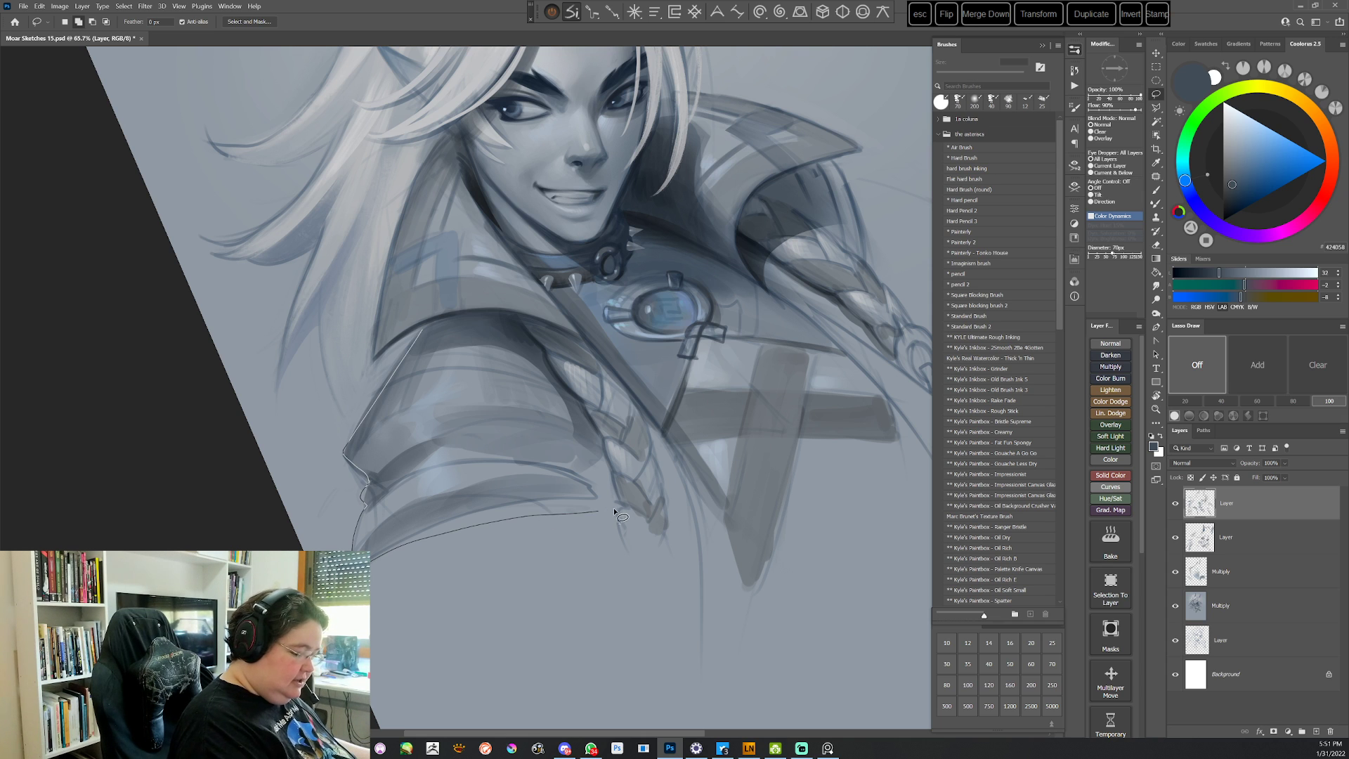
left_click_drag(562, 385, 505, 332)
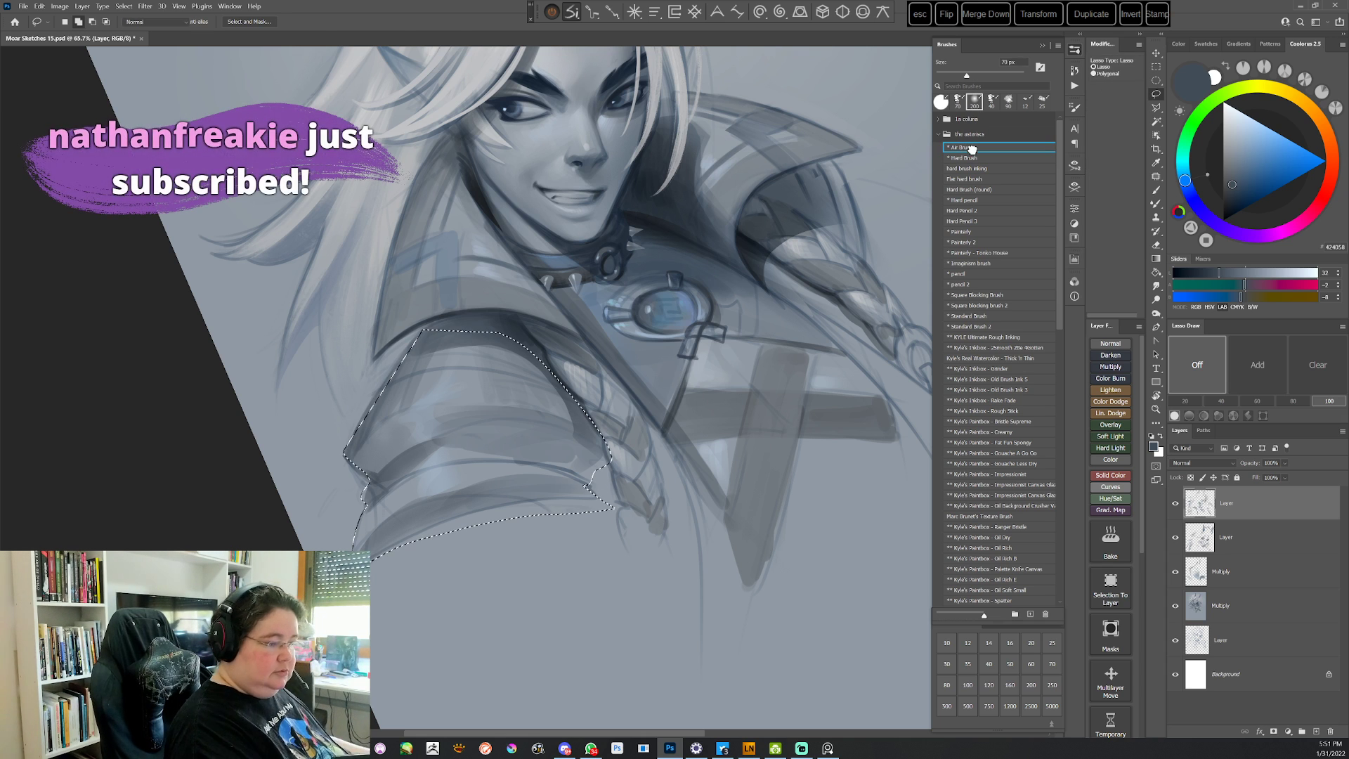
key("b")
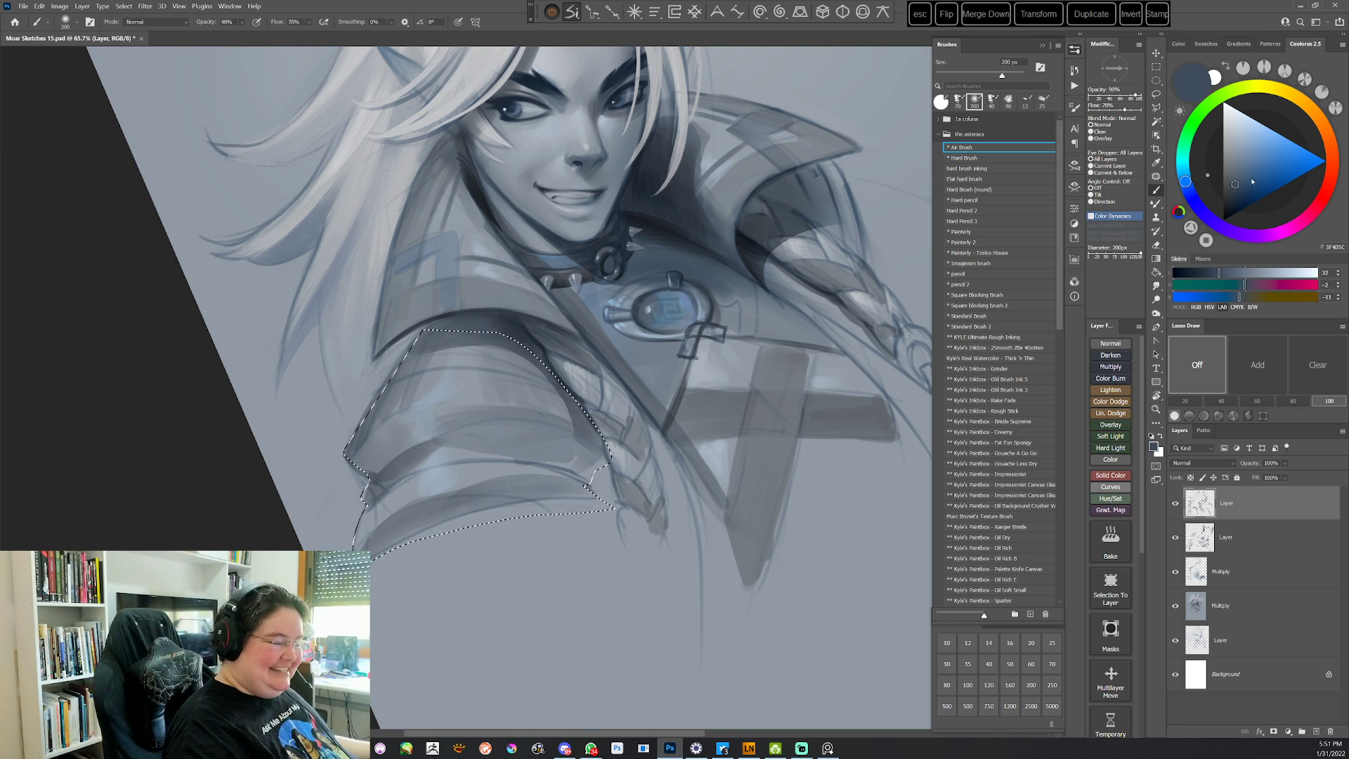
key("r")
left_click_drag(725, 483, 727, 334)
key("b")
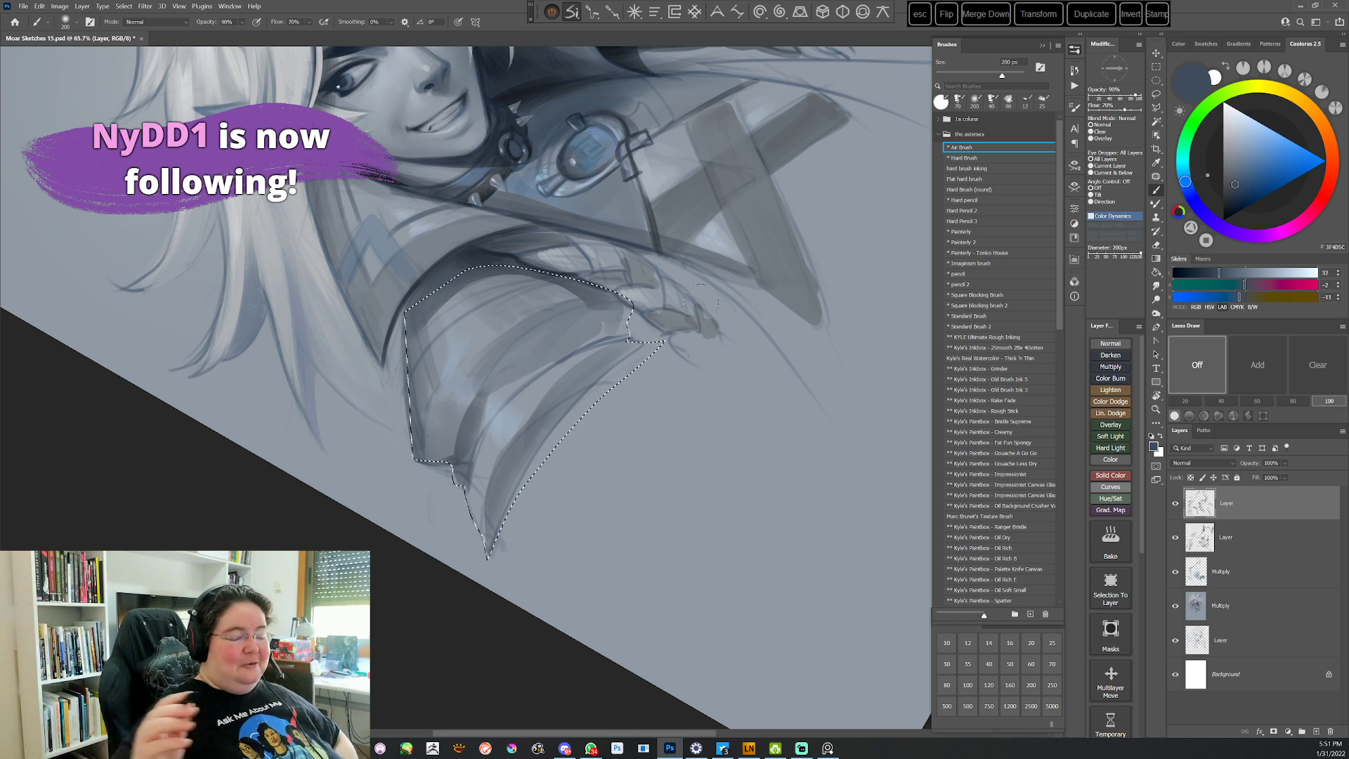
left_click(1238, 183)
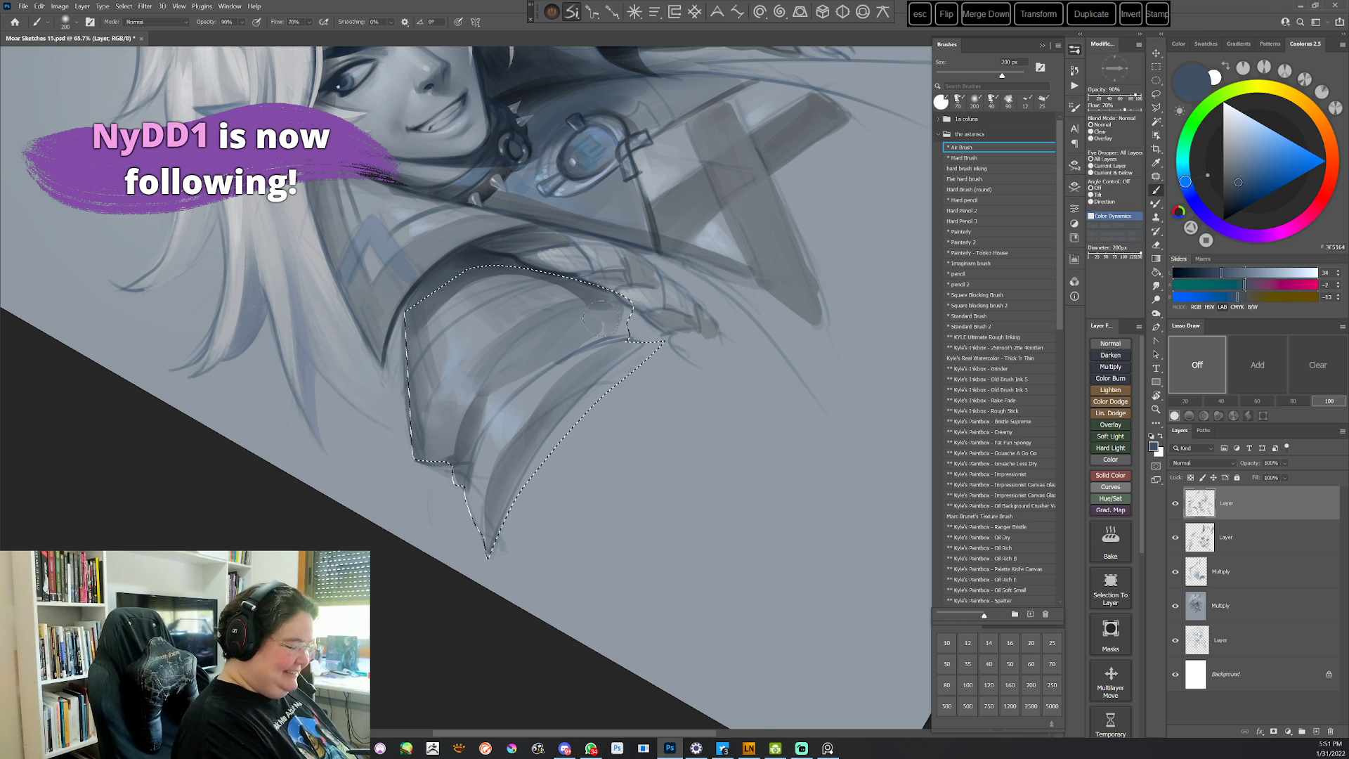
left_click(581, 327, "alt")
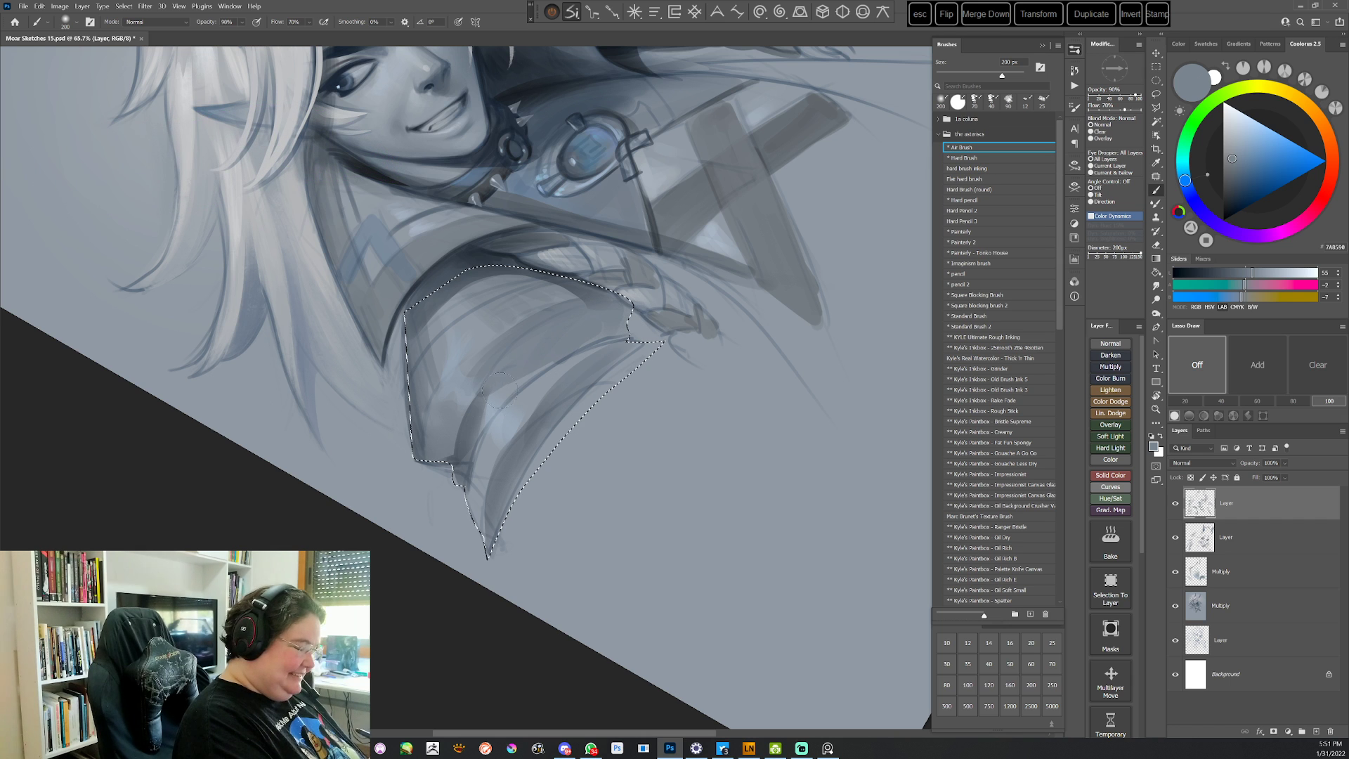
left_click(454, 444, "alt")
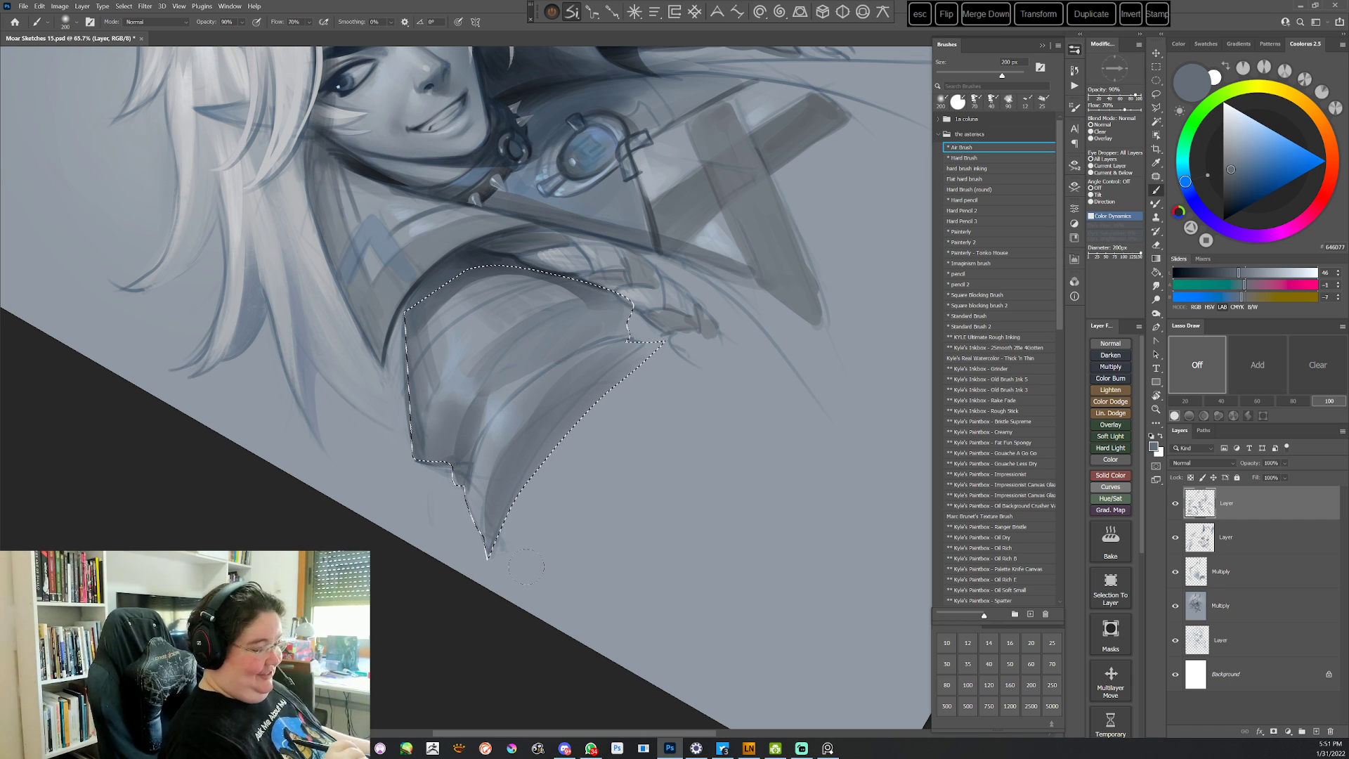
key("ctrl+d")
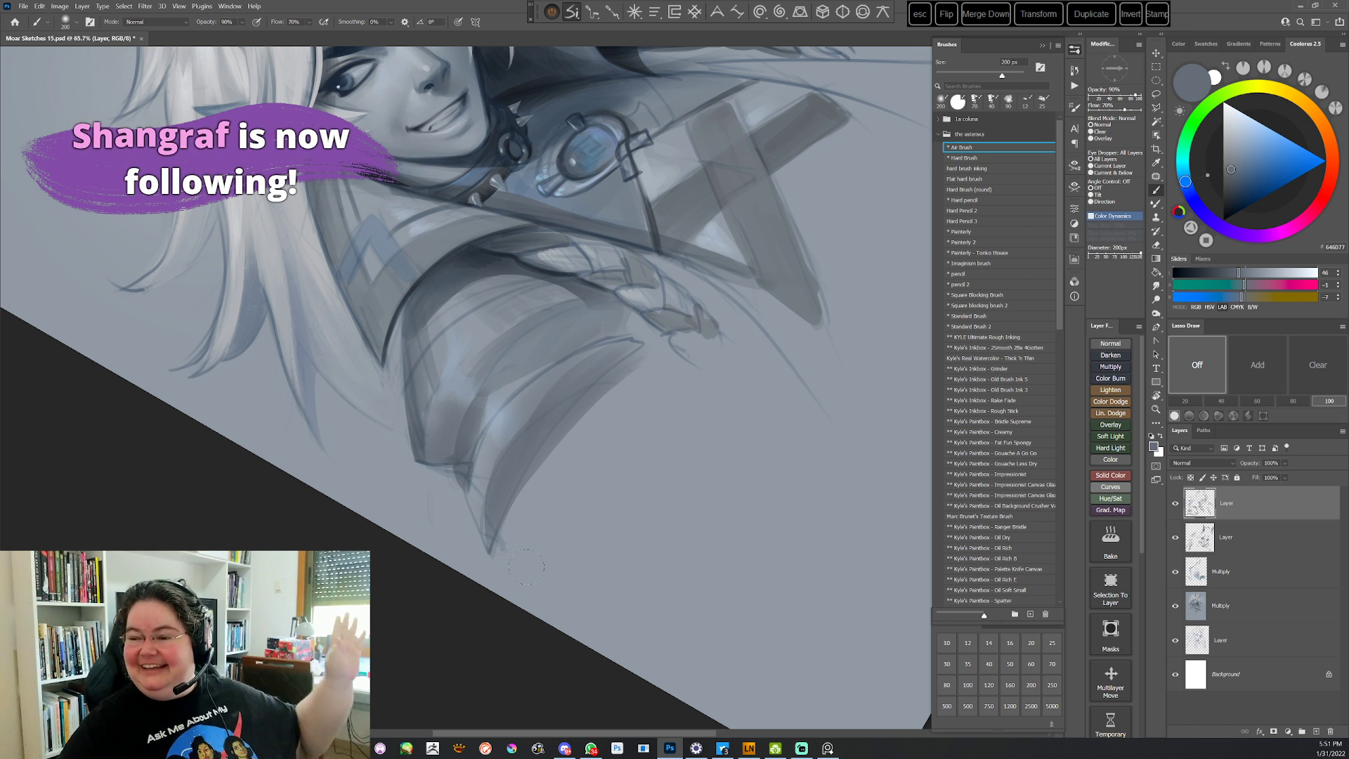
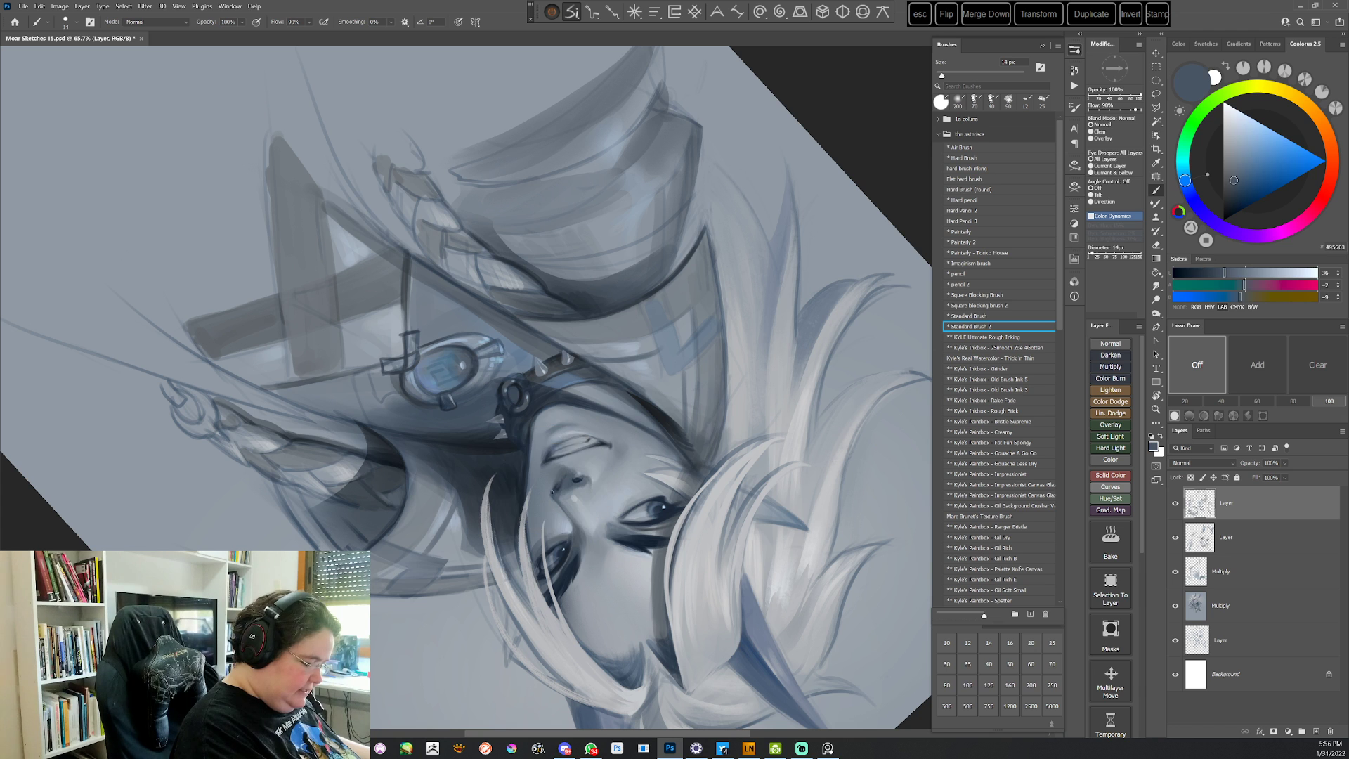
Set Standard Brush 2 to 37 px and blend sampled light and shadow tones around the nose
key("Escape")
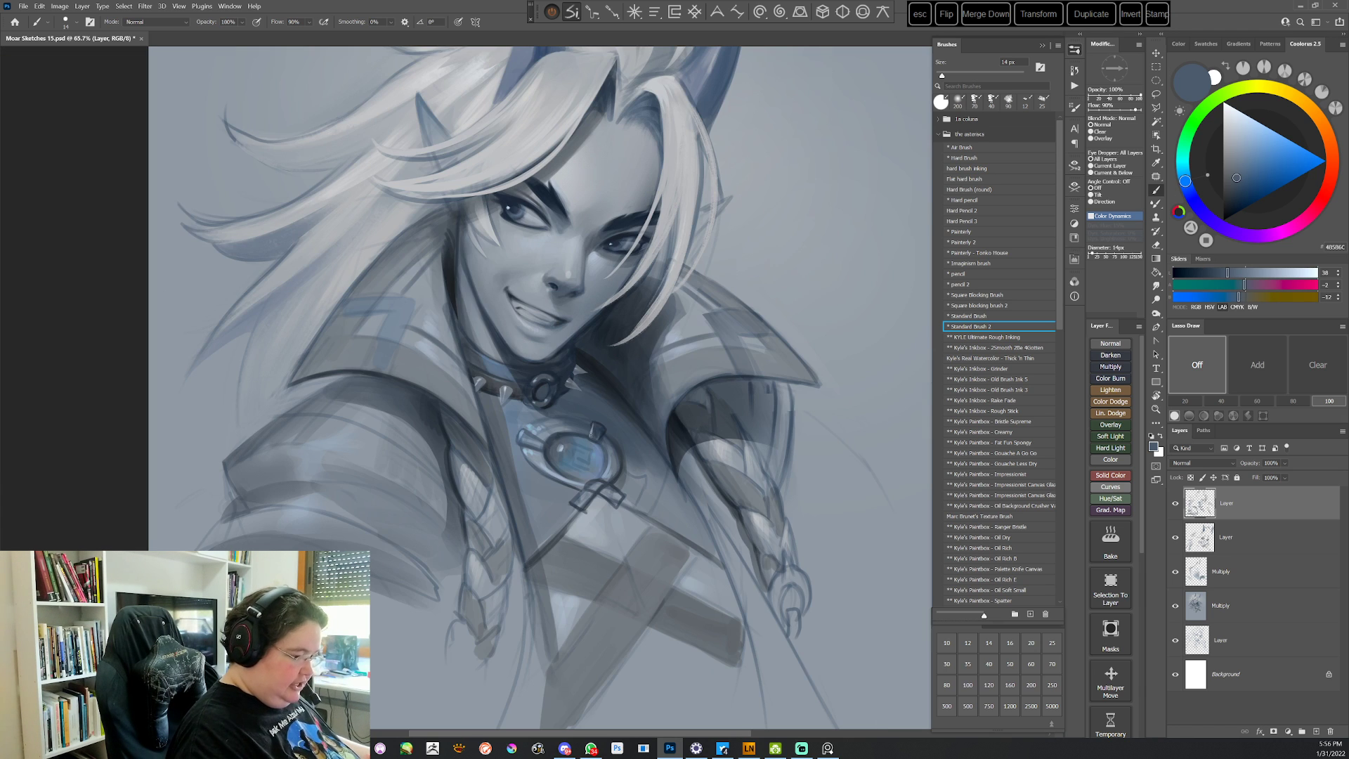
mouse_move(654, 446)
left_mouse_down()
mouse_move(680, 394)
mouse_move(665, 370)
mouse_move(604, 350)
left_mouse_up()
right_click(609, 323)
left_click(673, 349)
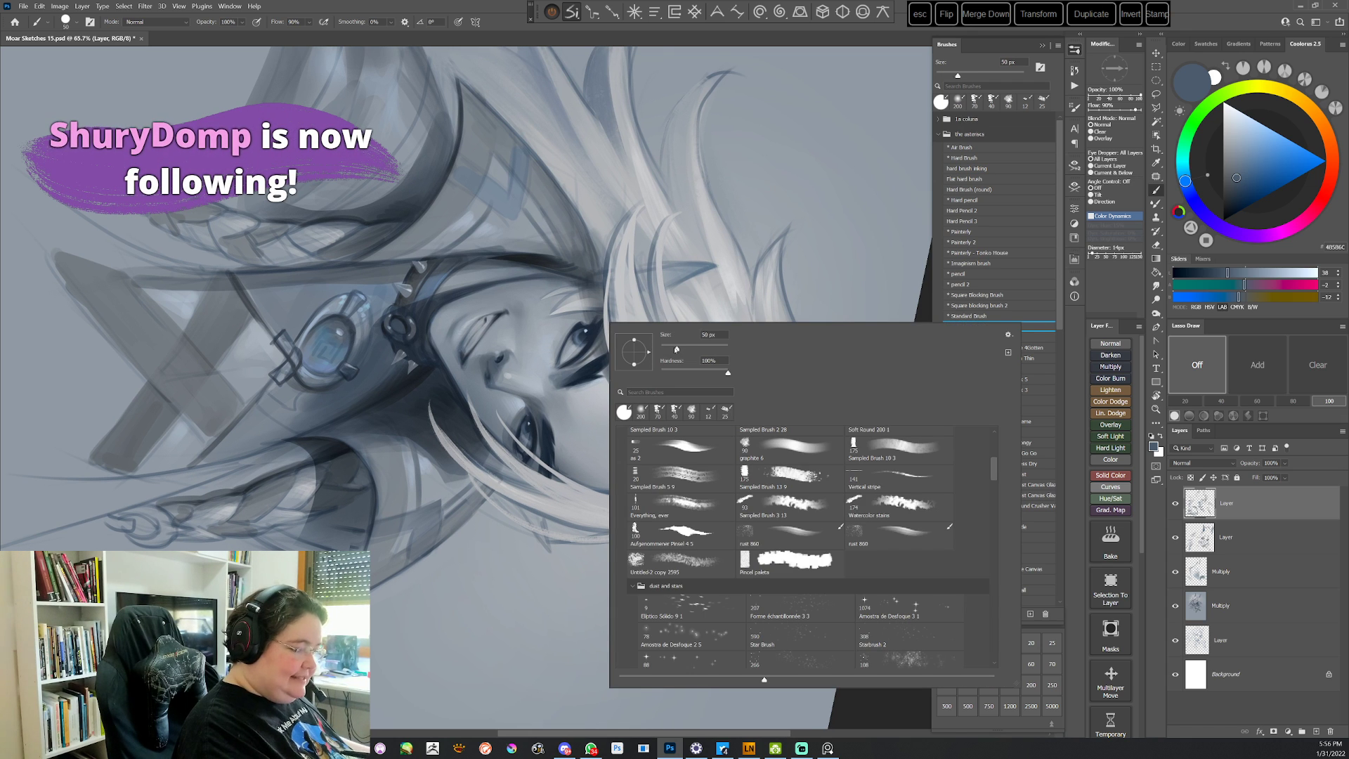
key("Escape")
left_click(505, 364, "alt")
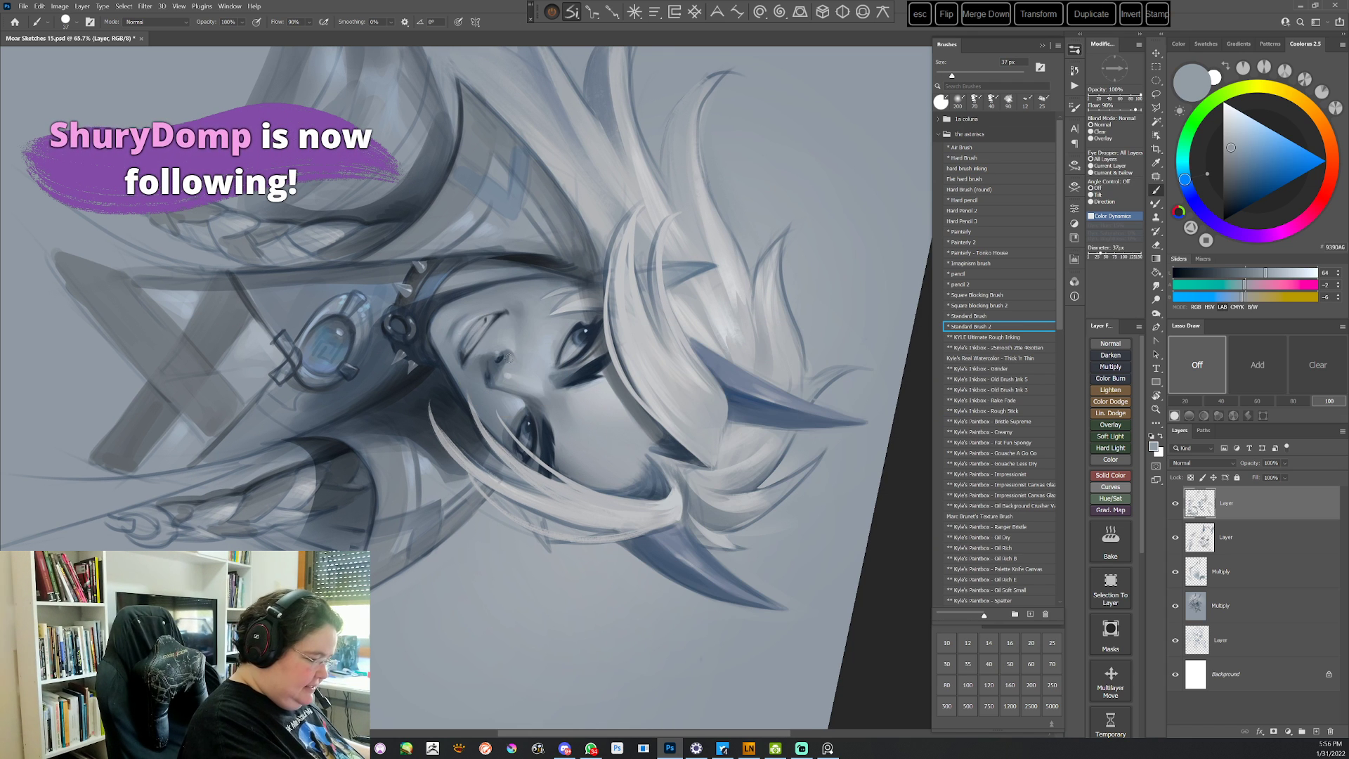
left_click(506, 358, "alt")
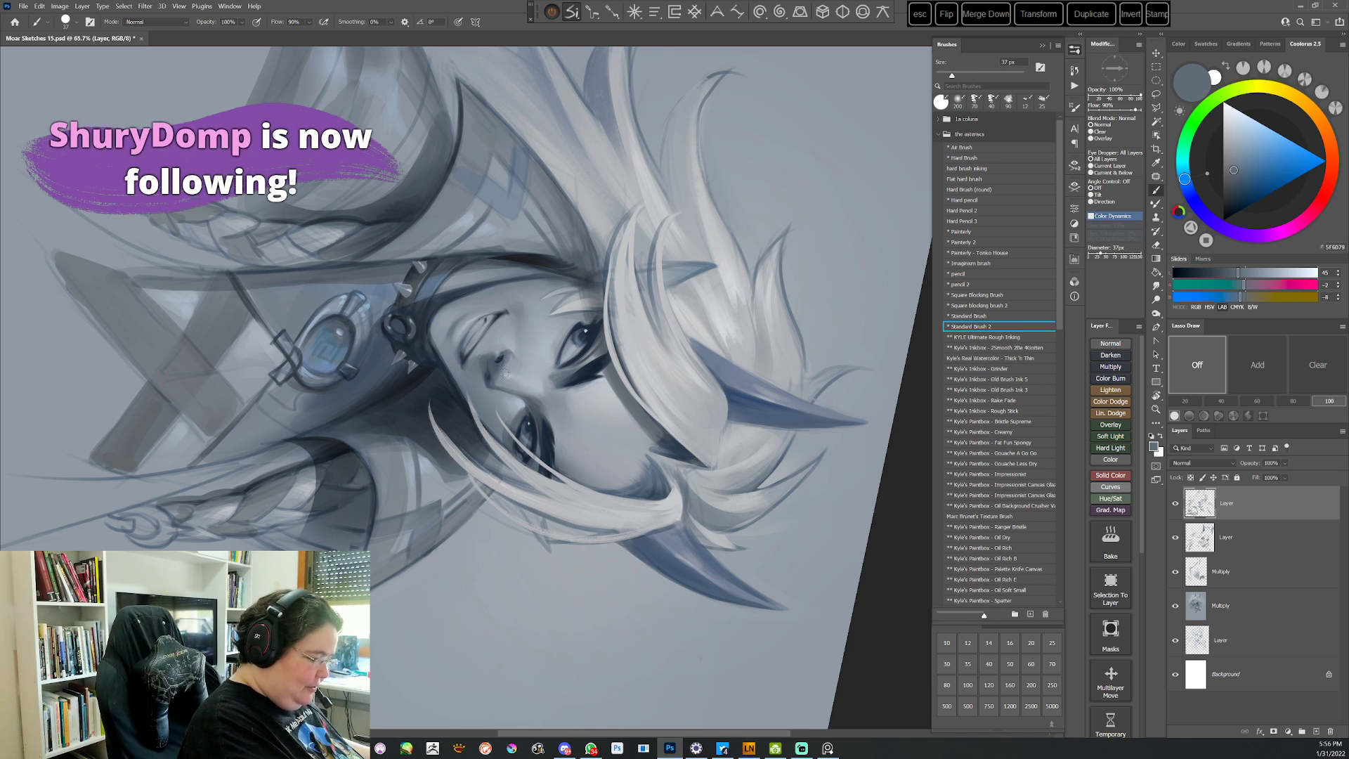
key("Escape")
Sample the dark blue of the near eye and set the brush to 18 px for refining the eye
mouse_move(656, 520)
left_mouse_down()
mouse_move(664, 482)
mouse_move(653, 483)
mouse_move(682, 392)
left_mouse_up()
key("r")
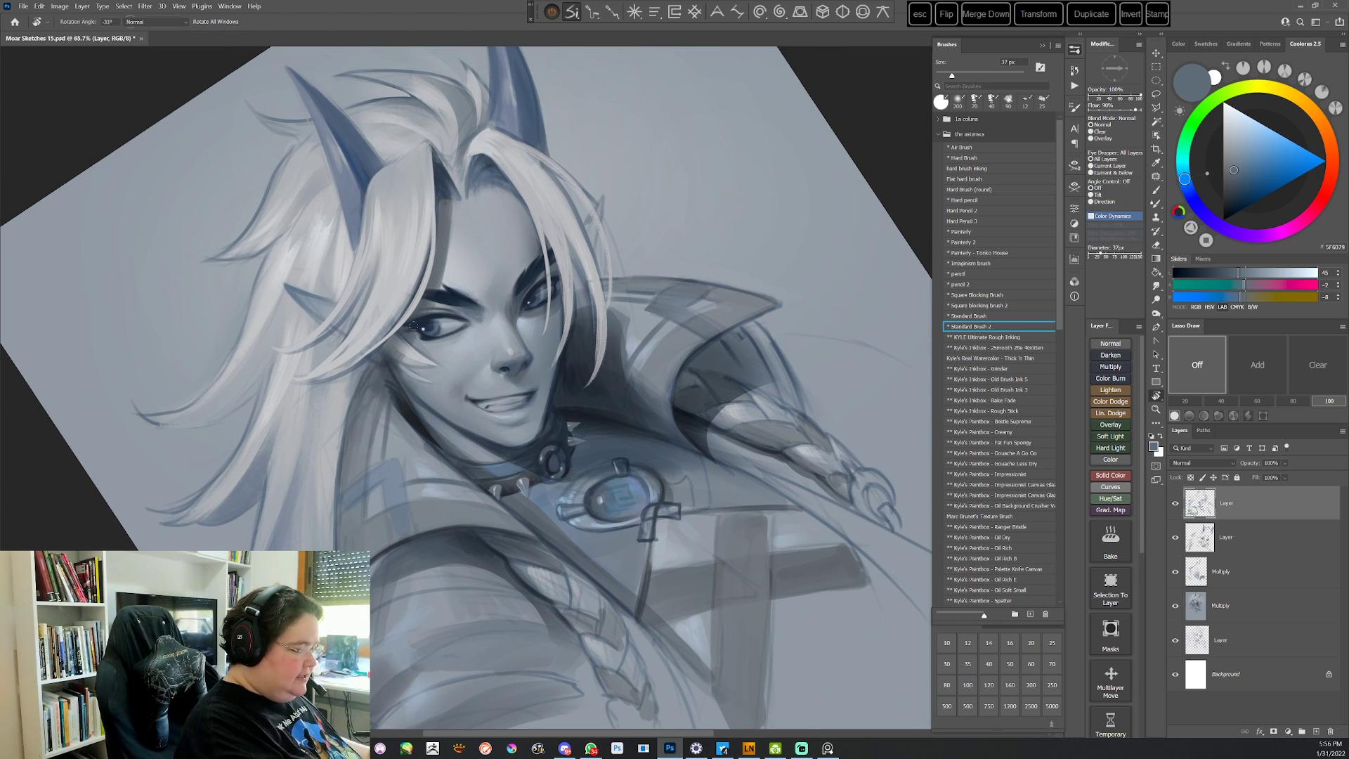
left_click(420, 316, "alt")
right_click(638, 267)
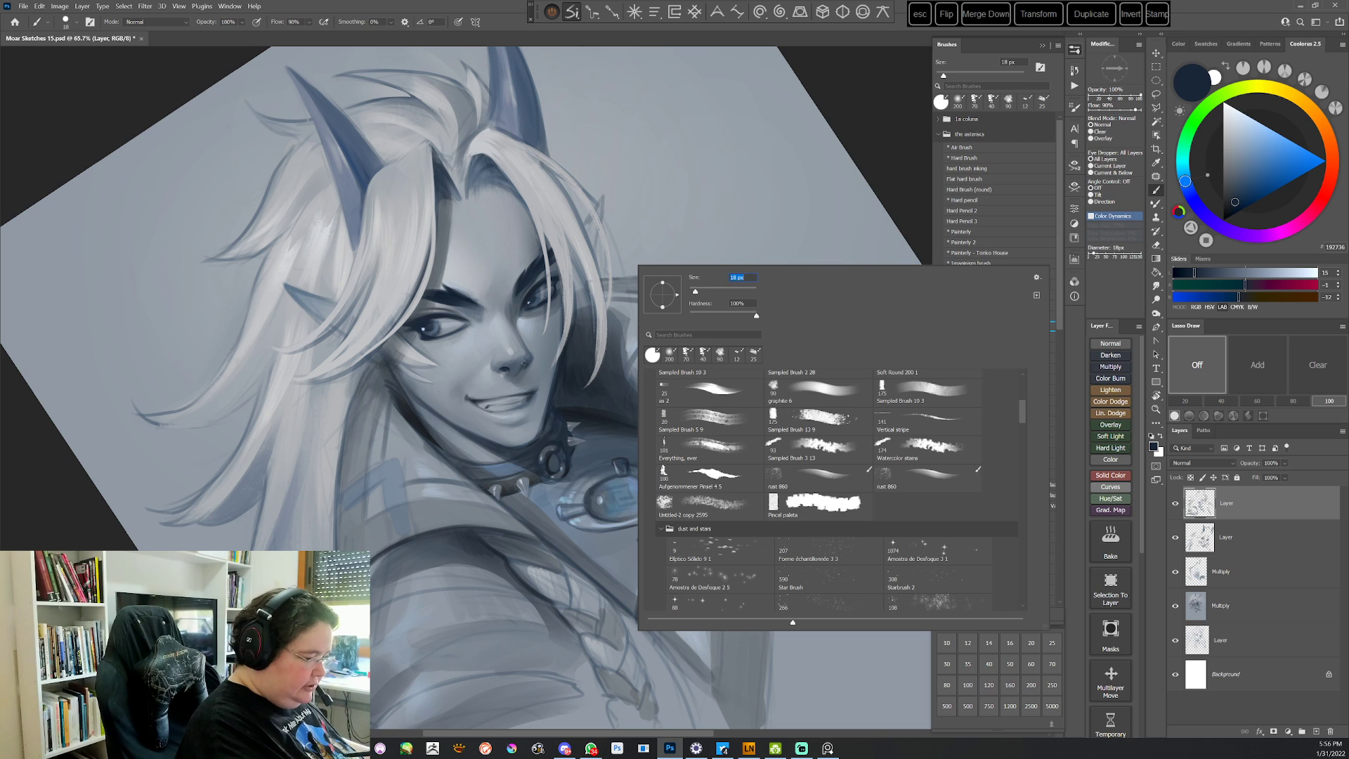
key("Escape")
Sample grey-blue midtones between the nose and mouth and refine the shading there with the 18 px Standard Brush 2
key("r")
mouse_move(540, 354)
left_mouse_down()
mouse_move(561, 372)
mouse_move(584, 482)
left_mouse_up()
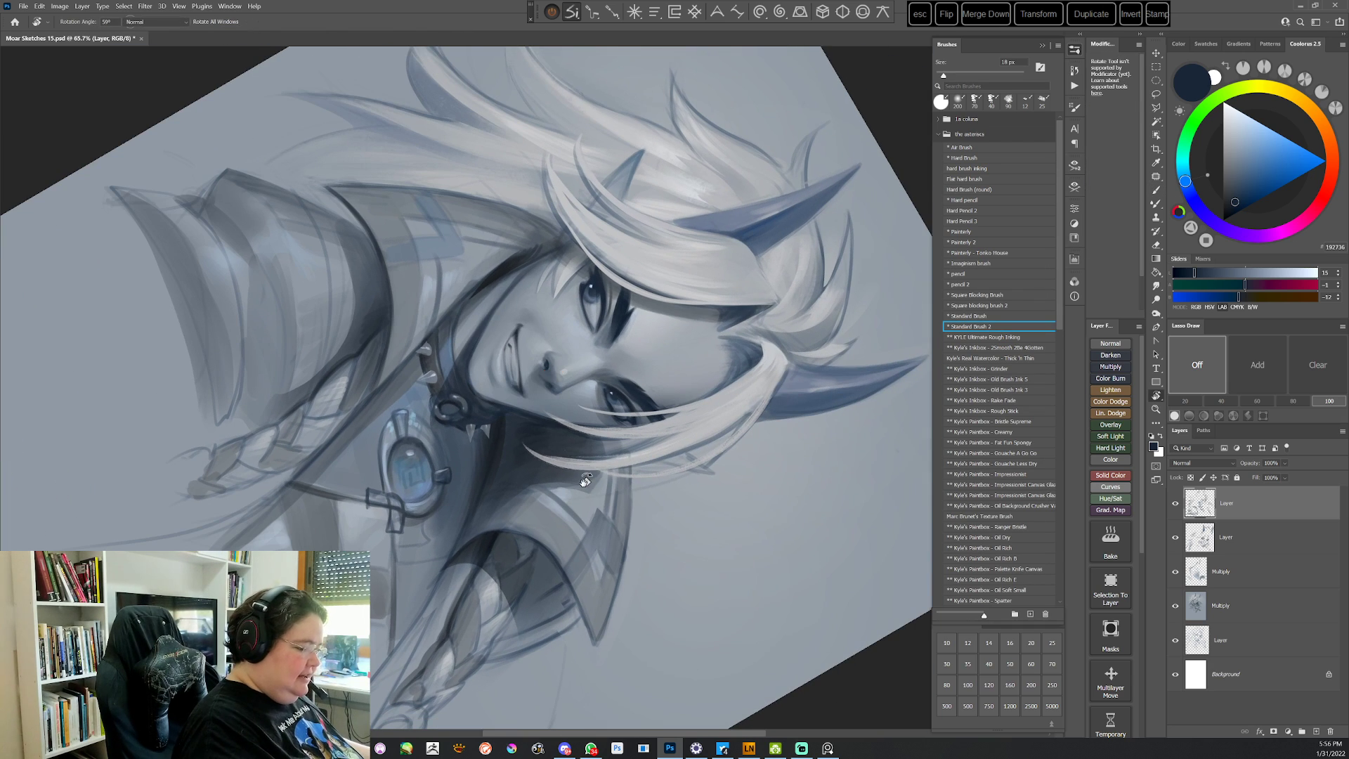
left_click(542, 371, "alt")
left_click_drag(604, 300, 545, 393)
left_click(543, 396, "alt")
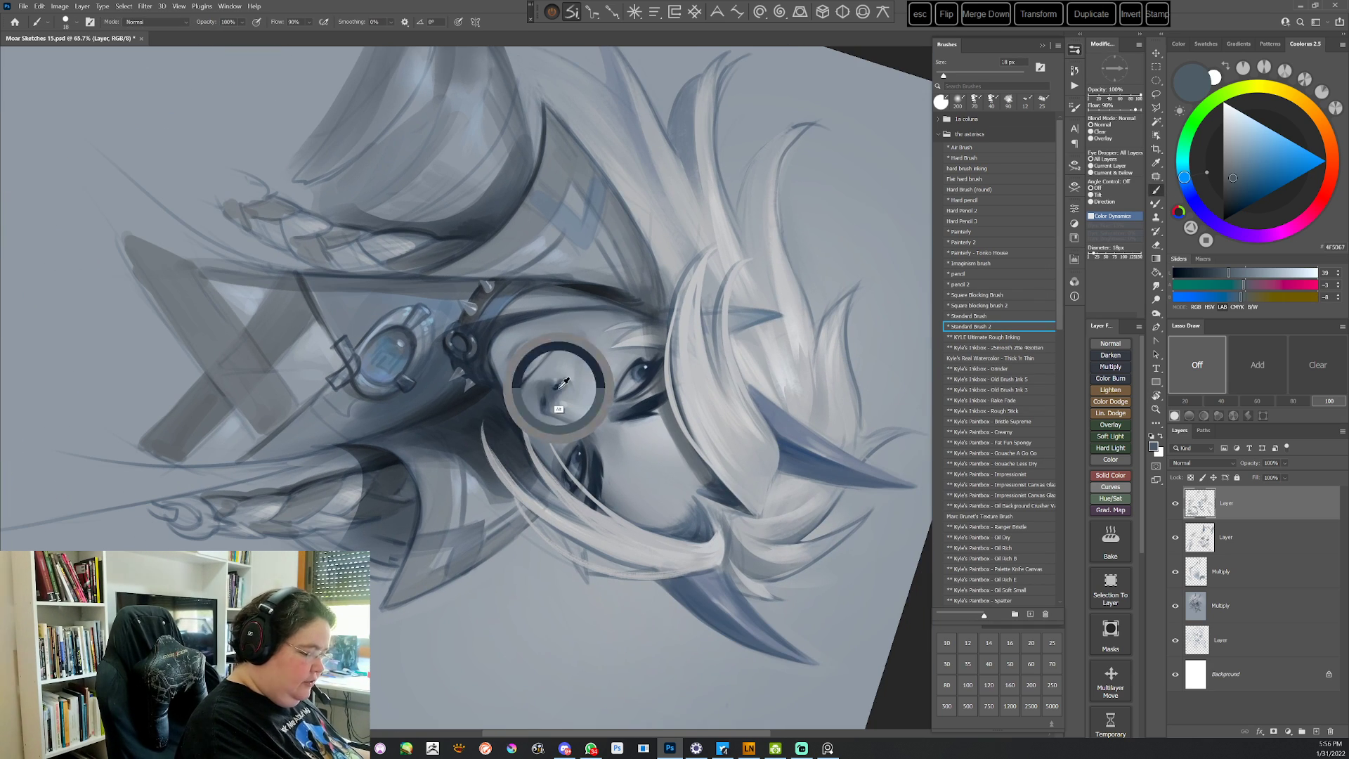
key("r")
left_click_drag(801, 281, 823, 403)
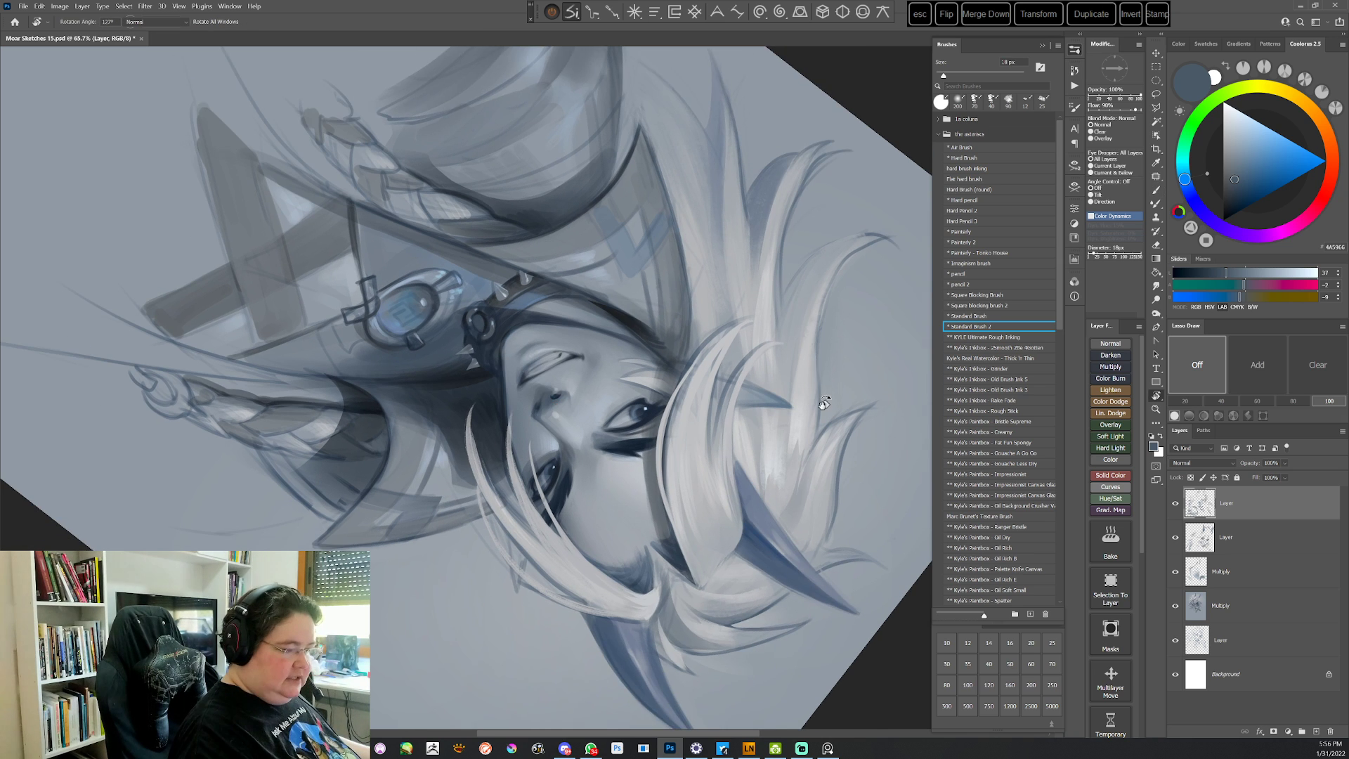
Switch to the pencil brush, sample the dark tone beside the near eye and sharpen its lash line
left_click_drag(713, 447, 648, 358)
left_click(956, 276)
left_click(556, 371, "alt")
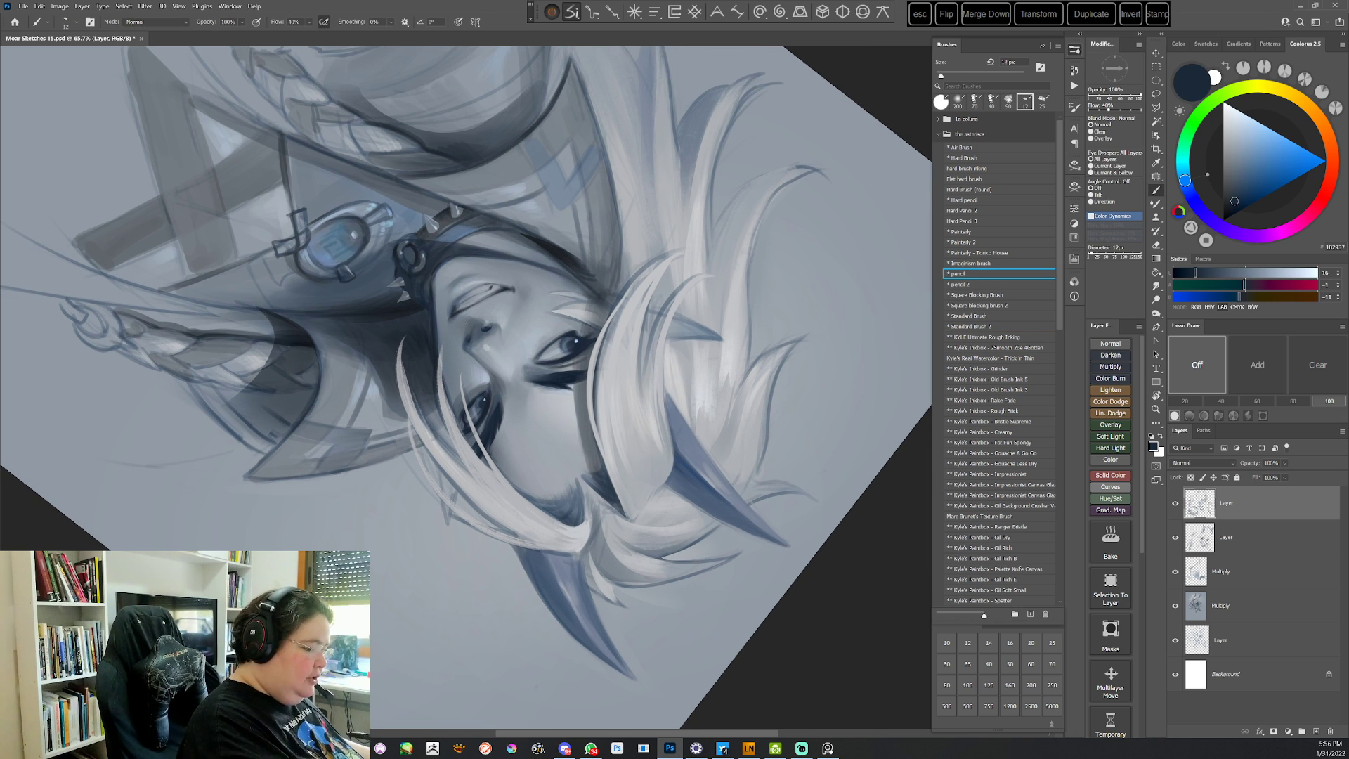
key("Escape")
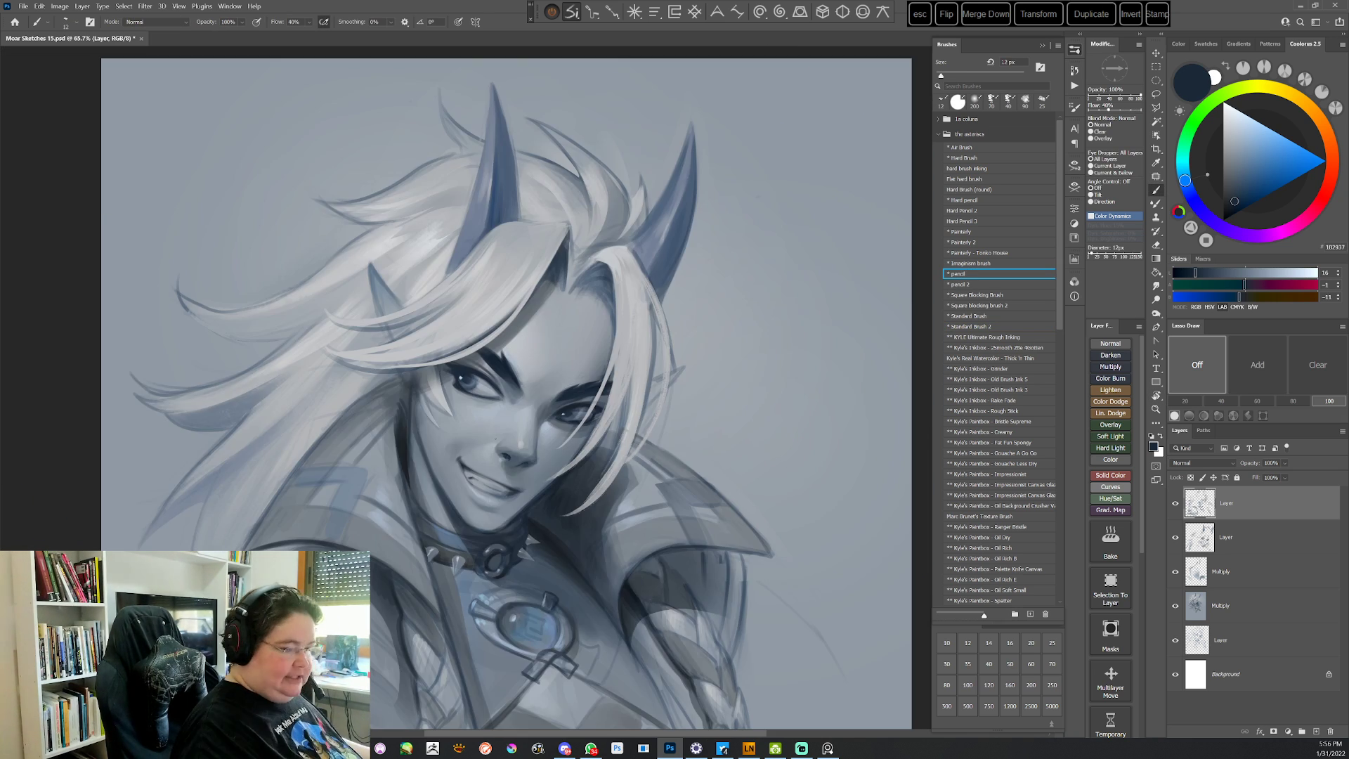
Return to Standard Brush 2 at 13 px, sample the dark tone at the mouth corner and refine the grin
left_click(987, 330)
key("r")
left_click_drag(662, 491, 508, 606)
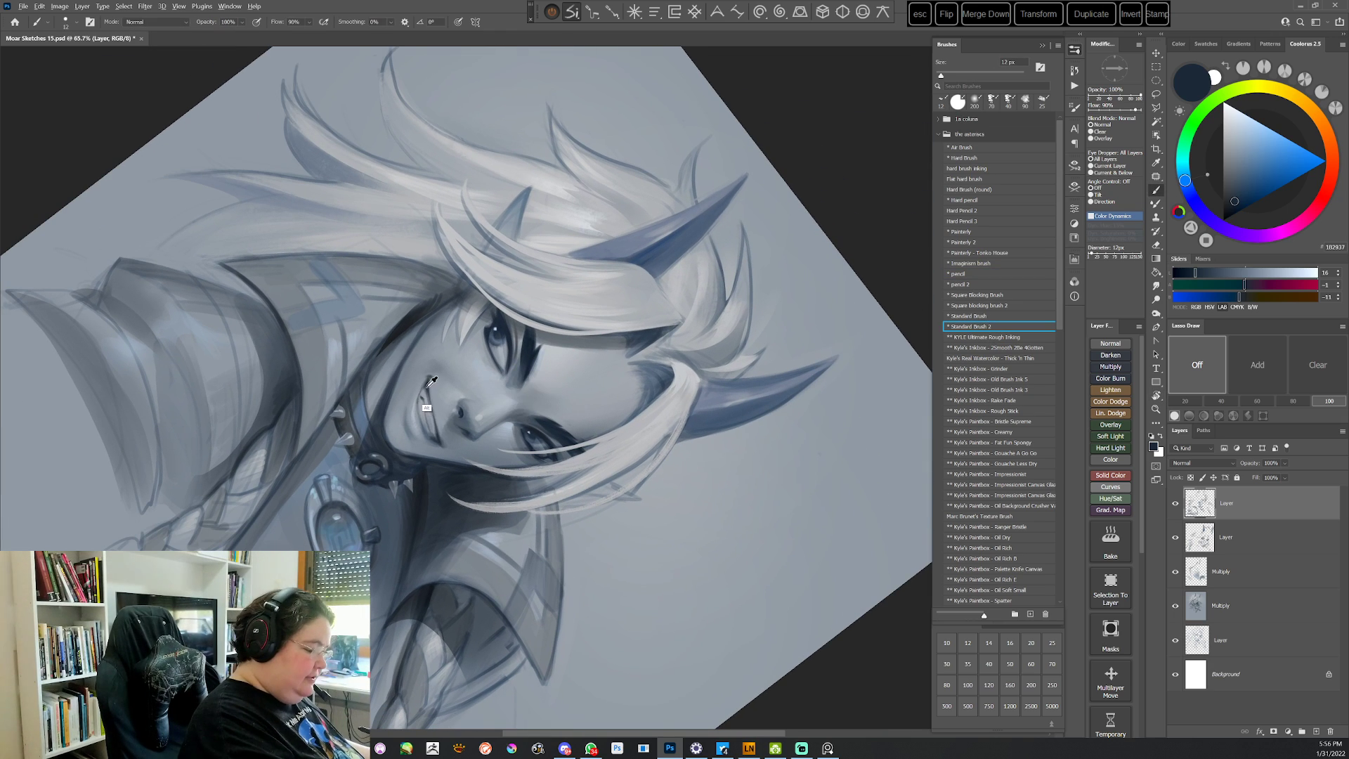
left_click(427, 385, "alt")
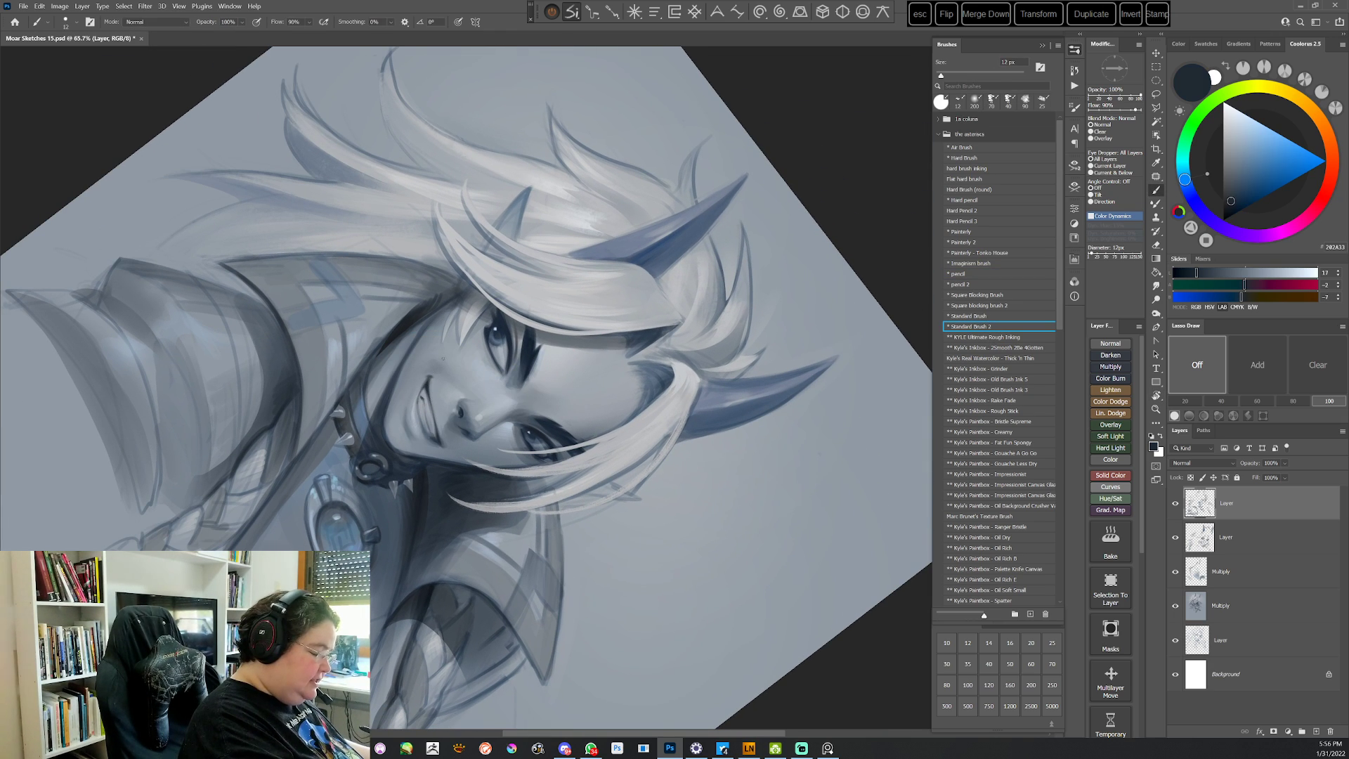
key("r")
mouse_move(632, 295)
left_mouse_down()
mouse_move(731, 379)
mouse_move(572, 180)
left_mouse_up()
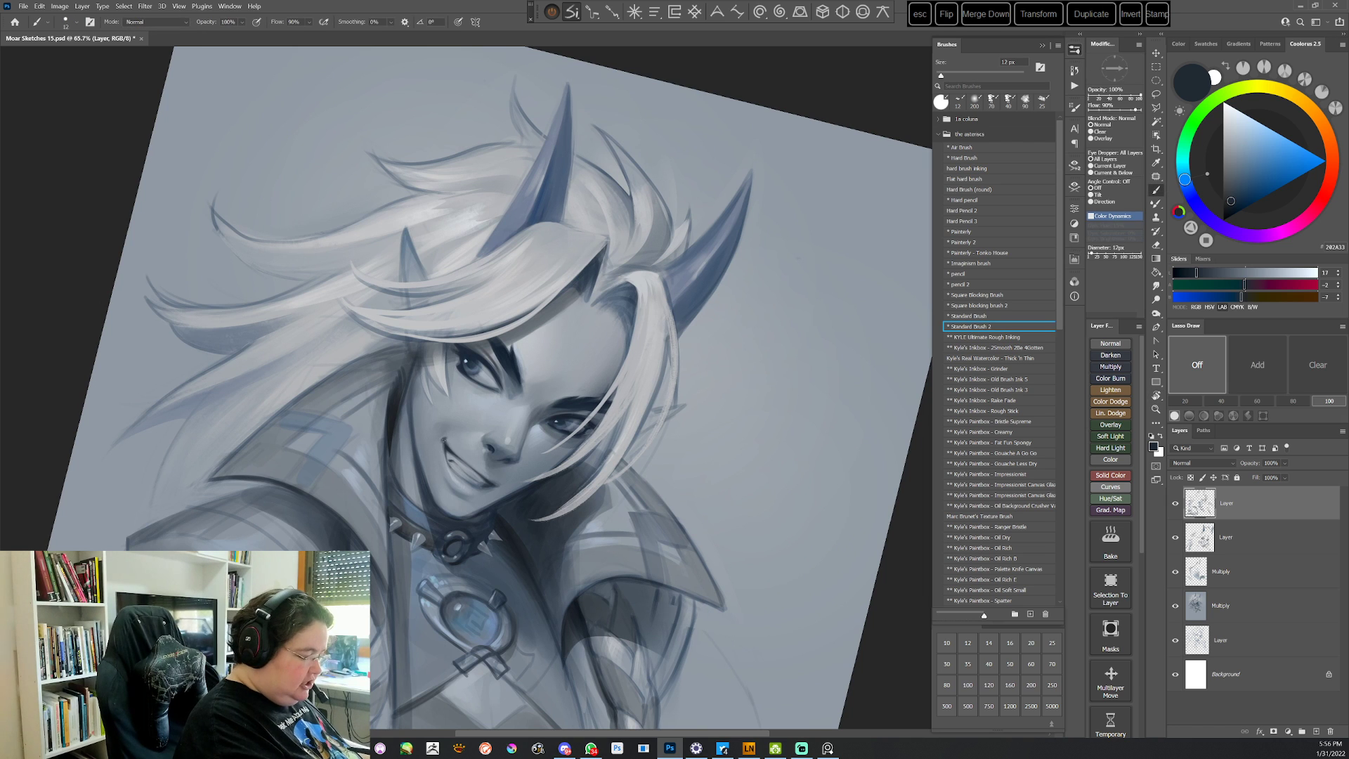
key("Escape")
left_click_drag(624, 545, 635, 504)
Lasso the inside of the near pointed ear and shade it with the 200 px Air Brush in a sampled grey-blue
key("r")
mouse_move(710, 485)
left_mouse_down()
mouse_move(637, 574)
mouse_move(604, 590)
left_mouse_up()
key("l")
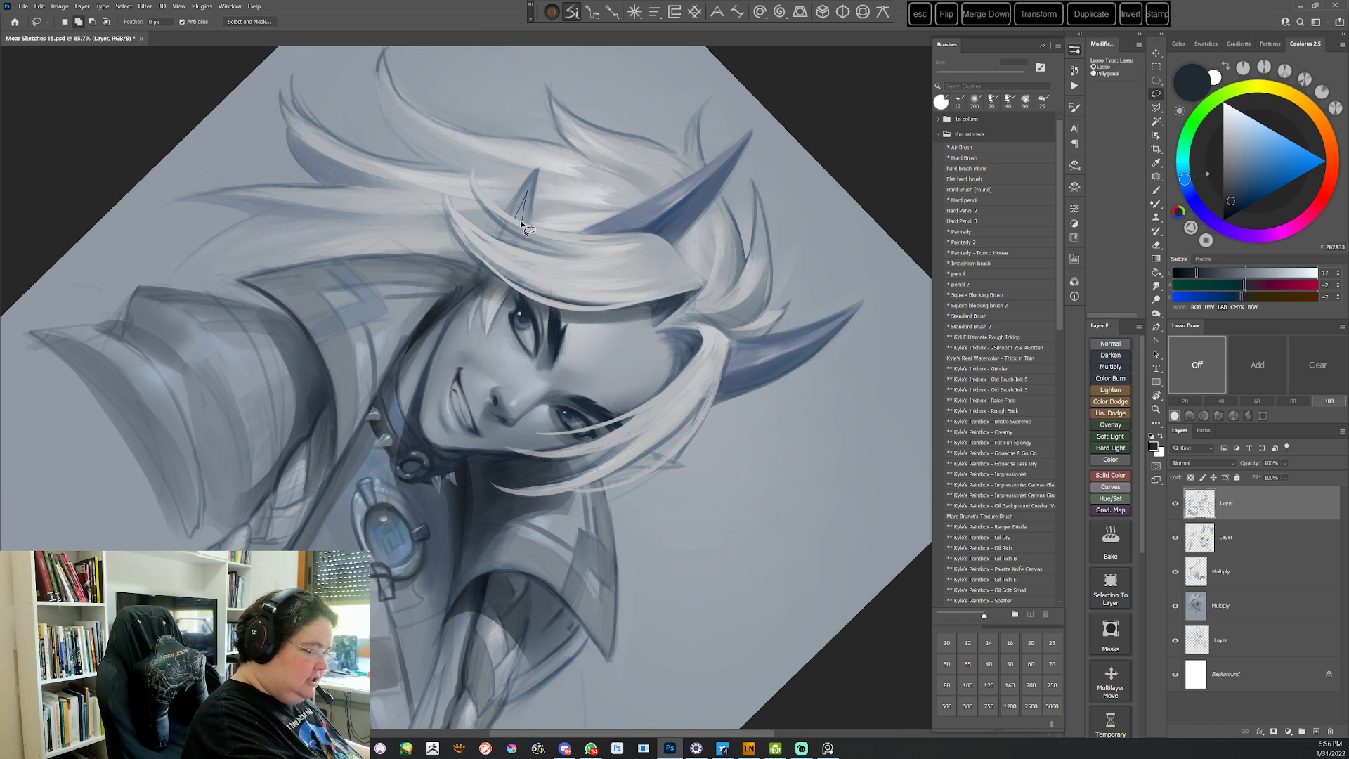
left_click(967, 148)
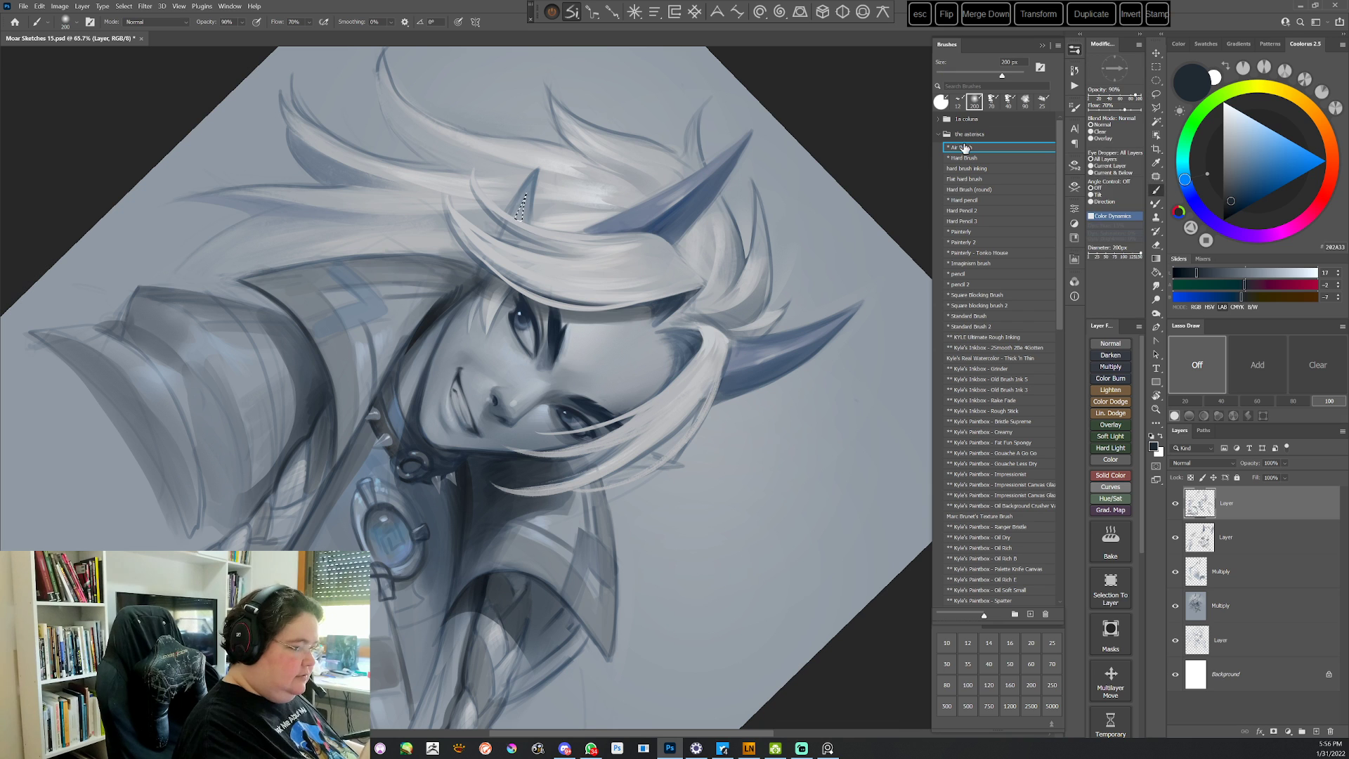
left_click(520, 209, "alt")
key("r")
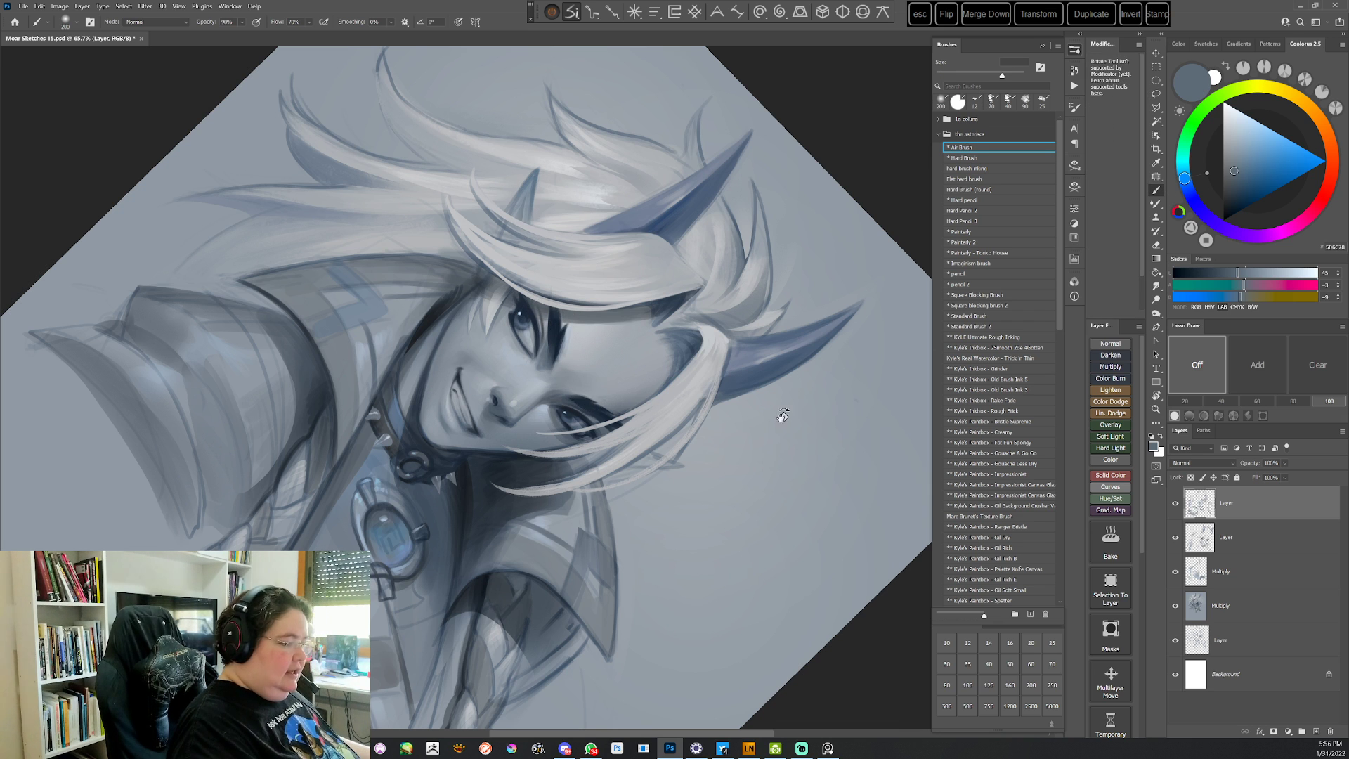
left_click_drag(782, 415, 736, 554)
Set Standard Brush 2 to 32 px, sample a light tone and touch up the hair strands around the near ear
left_click(967, 328)
key("space")
left_click_drag(694, 407, 603, 424)
right_click(596, 252)
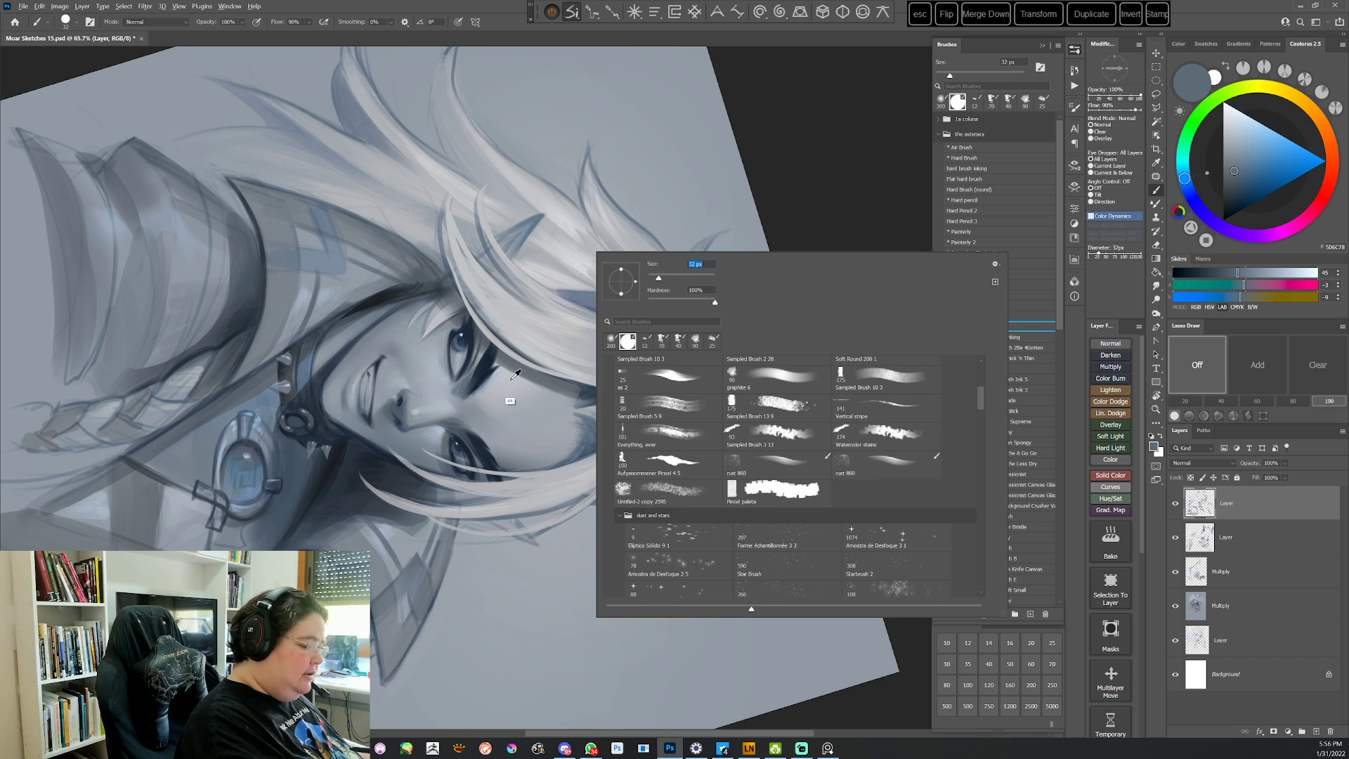
left_click(515, 375, "alt")
left_click_drag(519, 231, 524, 226)
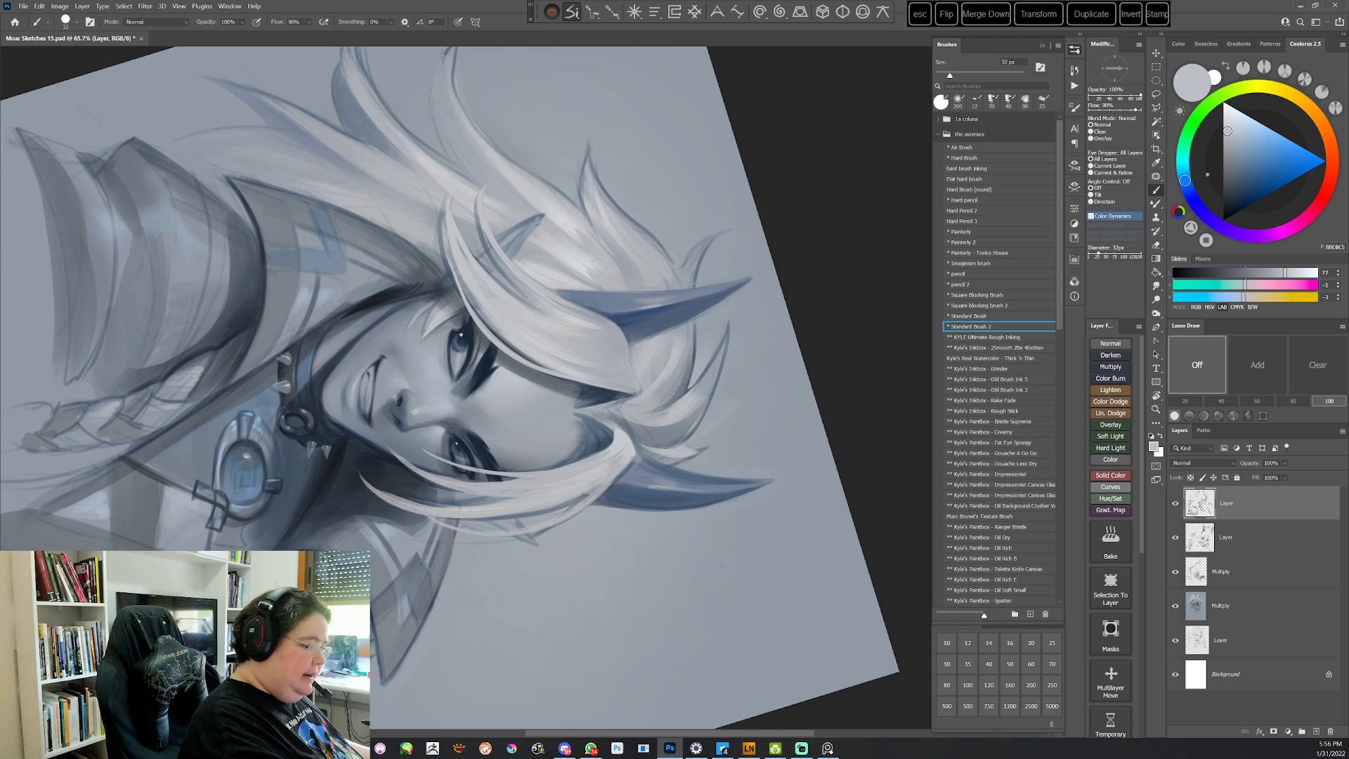
left_click_drag(580, 229, 602, 342)
Sample mid grey-blue tones around the near ear and refine its shading with the 32 px Standard Brush 2
left_click(601, 357, "alt")
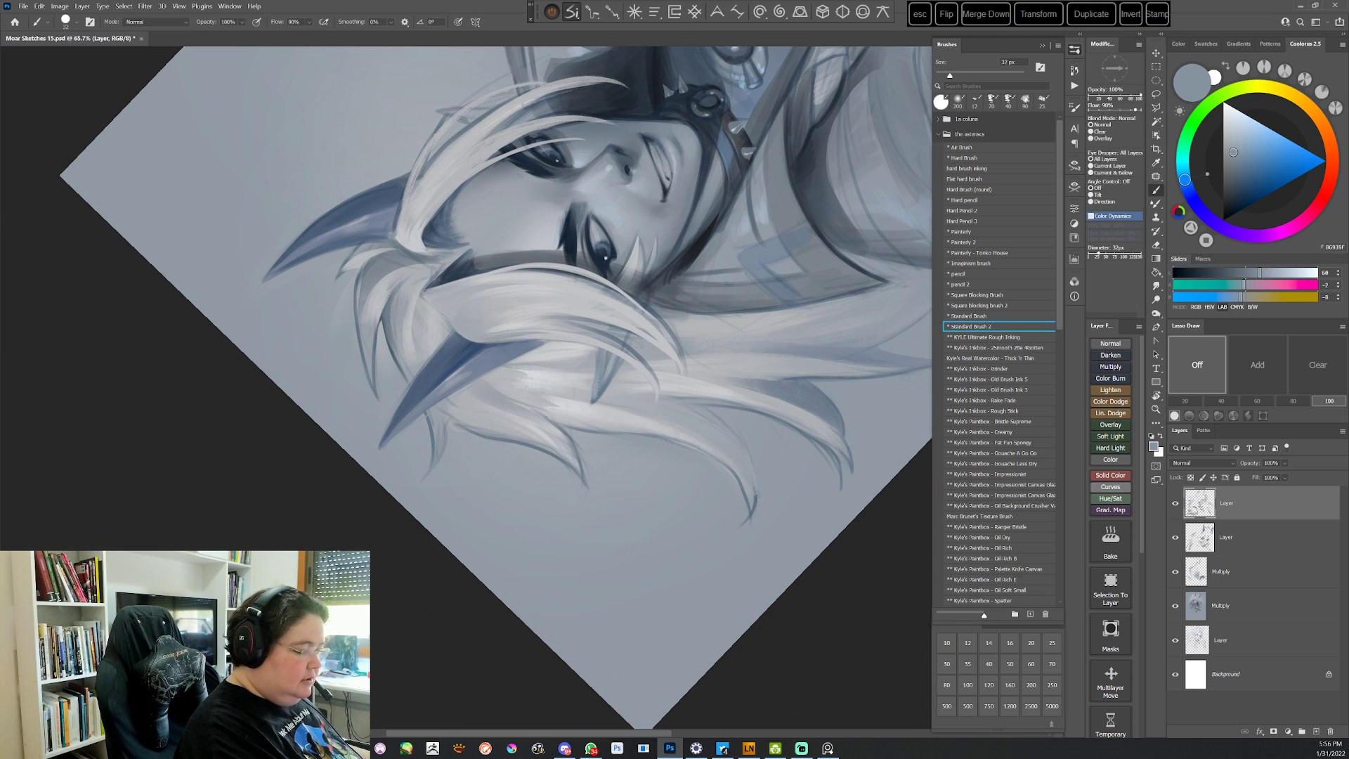
left_click(607, 384, "alt")
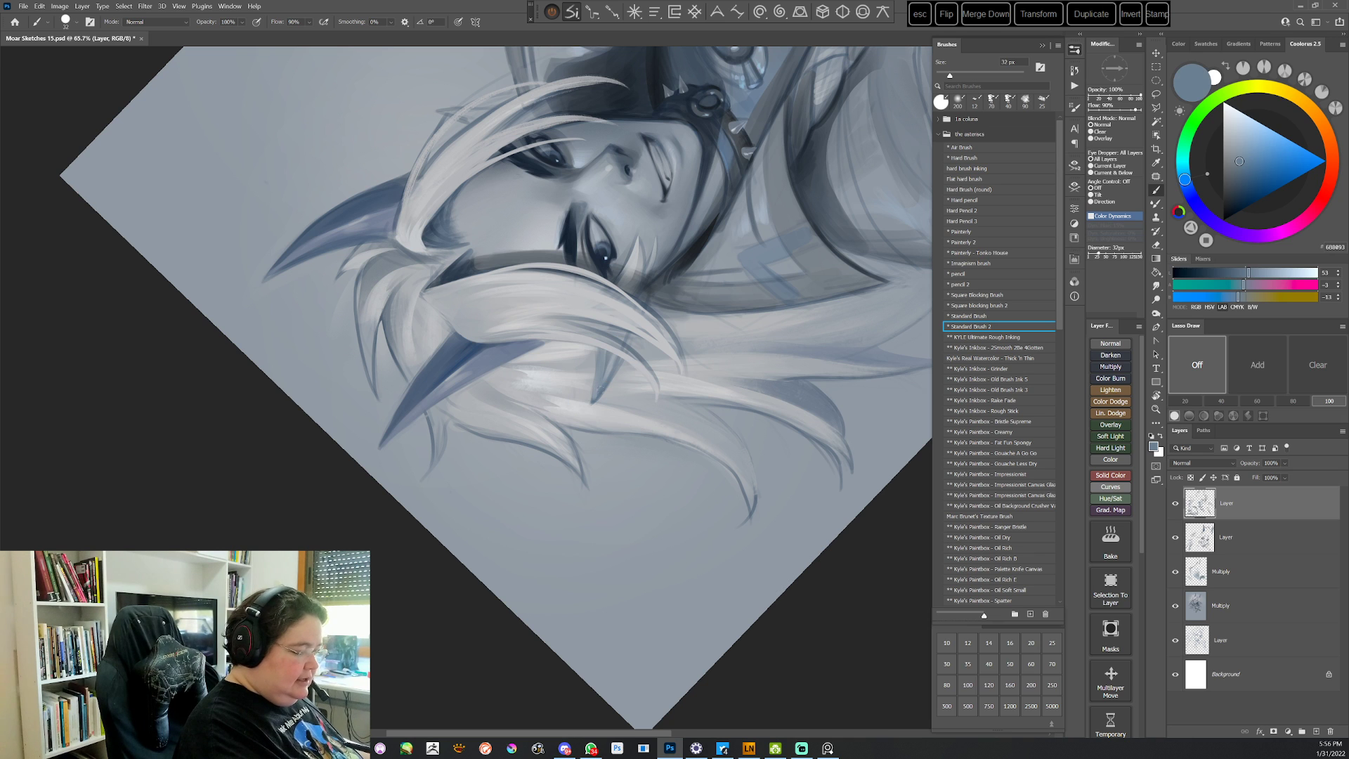
key("Escape")
left_click_drag(692, 528, 609, 275)
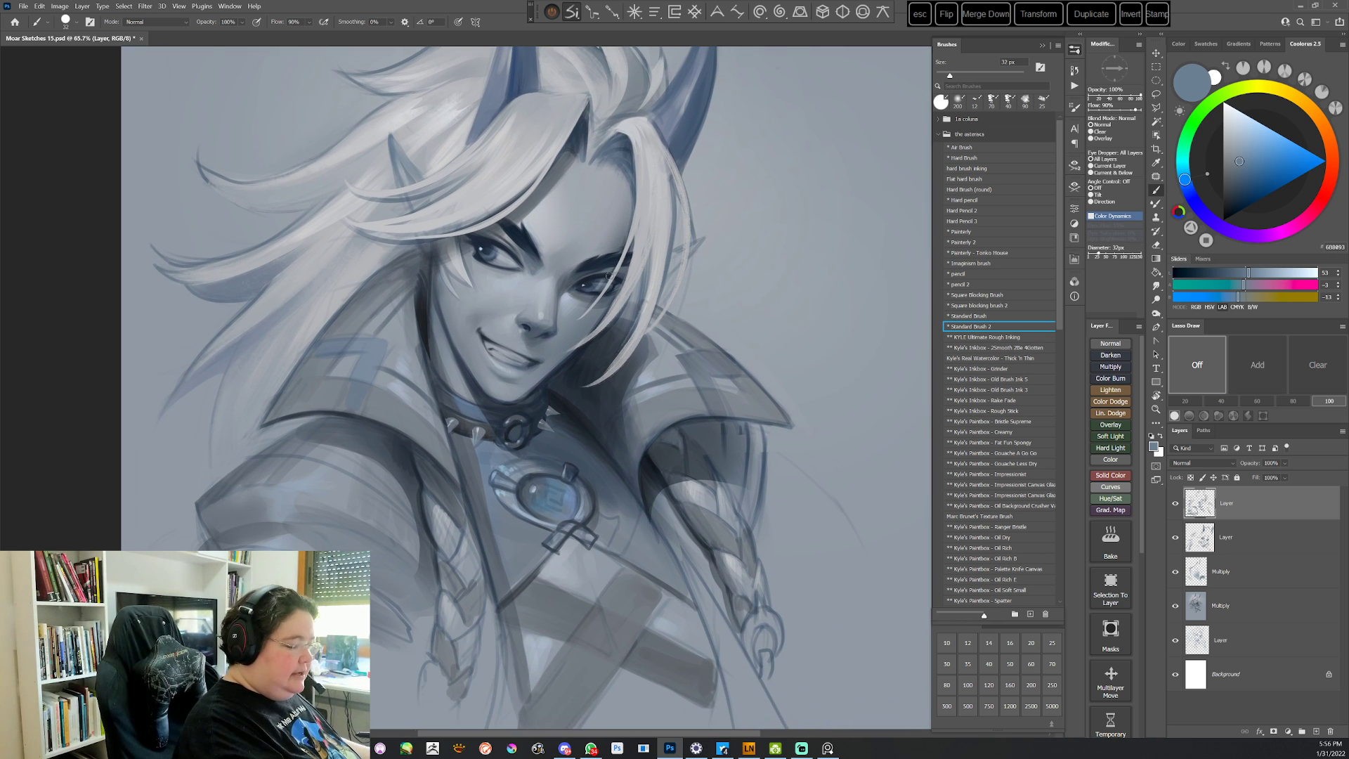
Clean up the near collar's inner edge beside the neck using sampled dark and light tones with the 32 px Standard Brush 2
left_click(421, 276, "alt")
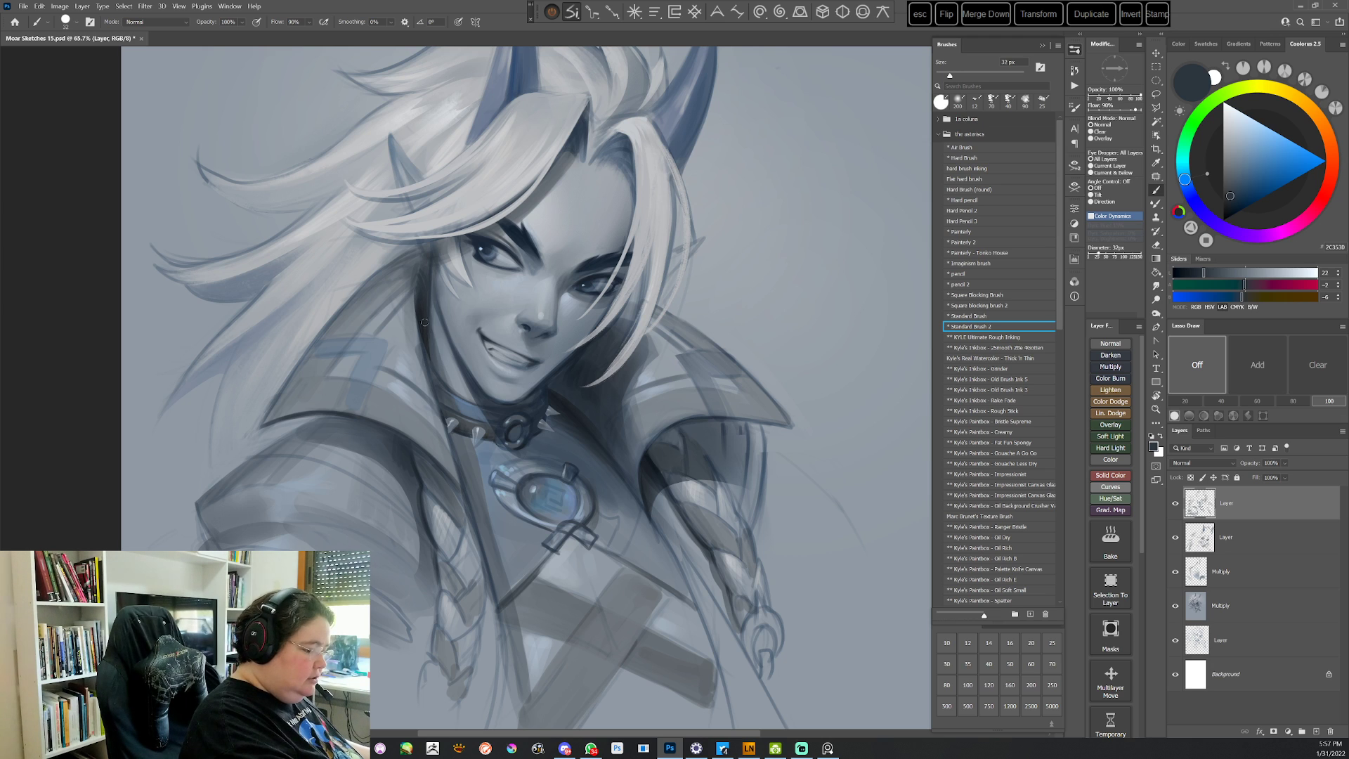
key("r")
left_click_drag(450, 426, 656, 495)
key("b")
left_click(631, 387, "alt")
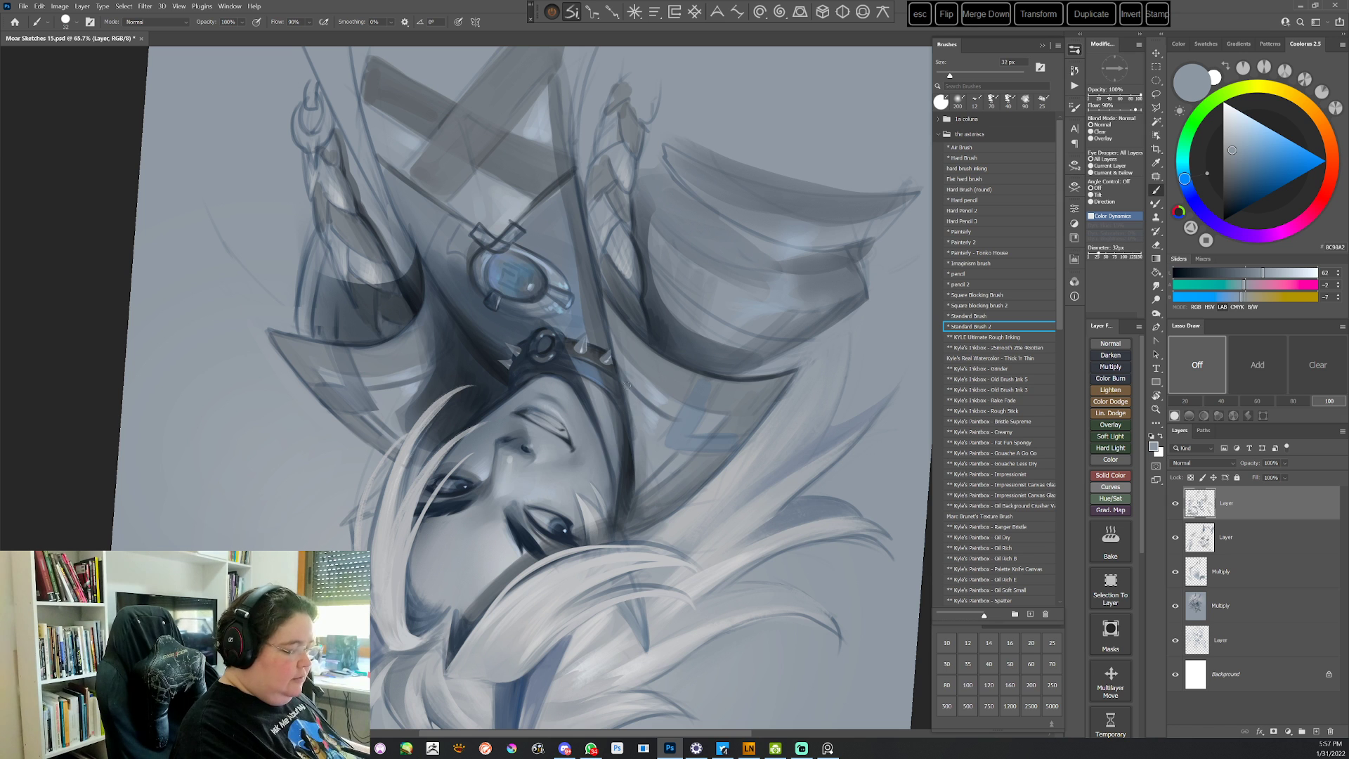
key("Escape")
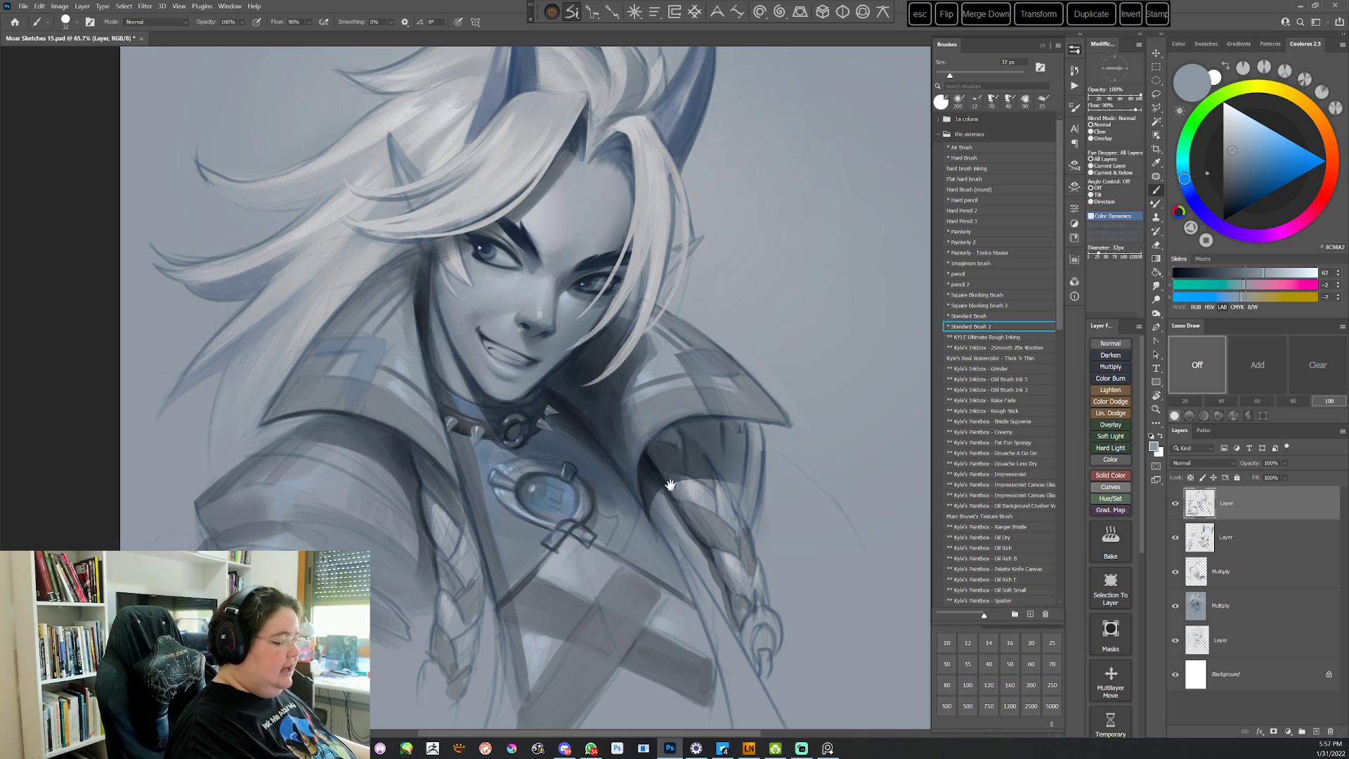
Lasso part of the near collar's inner panel, shade it with a sampled dark tone and clear the selection
key("r")
mouse_move(670, 485)
left_mouse_down()
mouse_move(763, 357)
mouse_move(713, 555)
left_mouse_up()
key("l")
left_click_drag(492, 281, 471, 301)
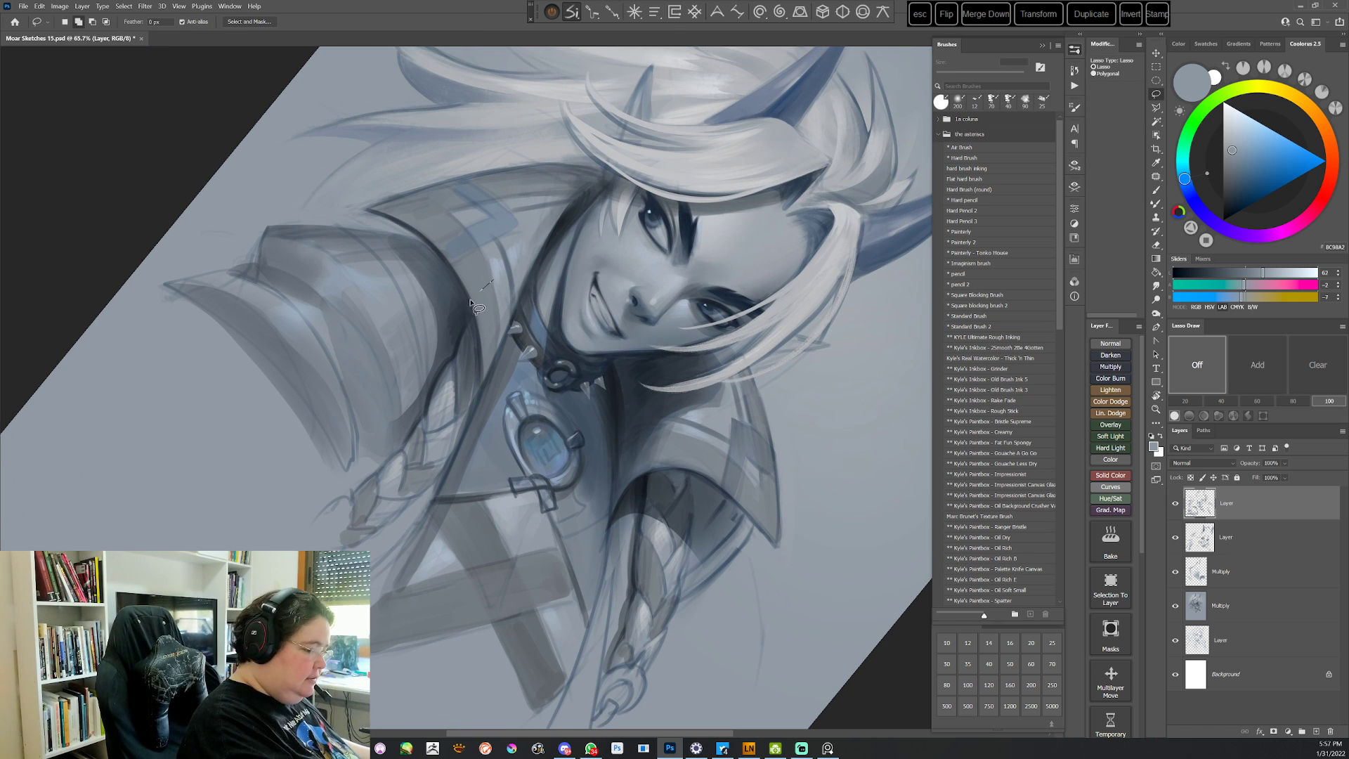
mouse_move(504, 349)
left_mouse_down()
mouse_move(493, 282)
mouse_move(496, 368)
left_mouse_up()
key("b")
left_click(515, 247, "alt")
key("ctrl+d")
Lasso a narrow strip of the near collar below the neck spikes and darken it with the 200 px Air Brush
key("r")
mouse_move(748, 399)
left_mouse_down()
mouse_move(747, 425)
mouse_move(436, 385)
mouse_move(548, 286)
mouse_move(593, 392)
left_mouse_up()
key("l")
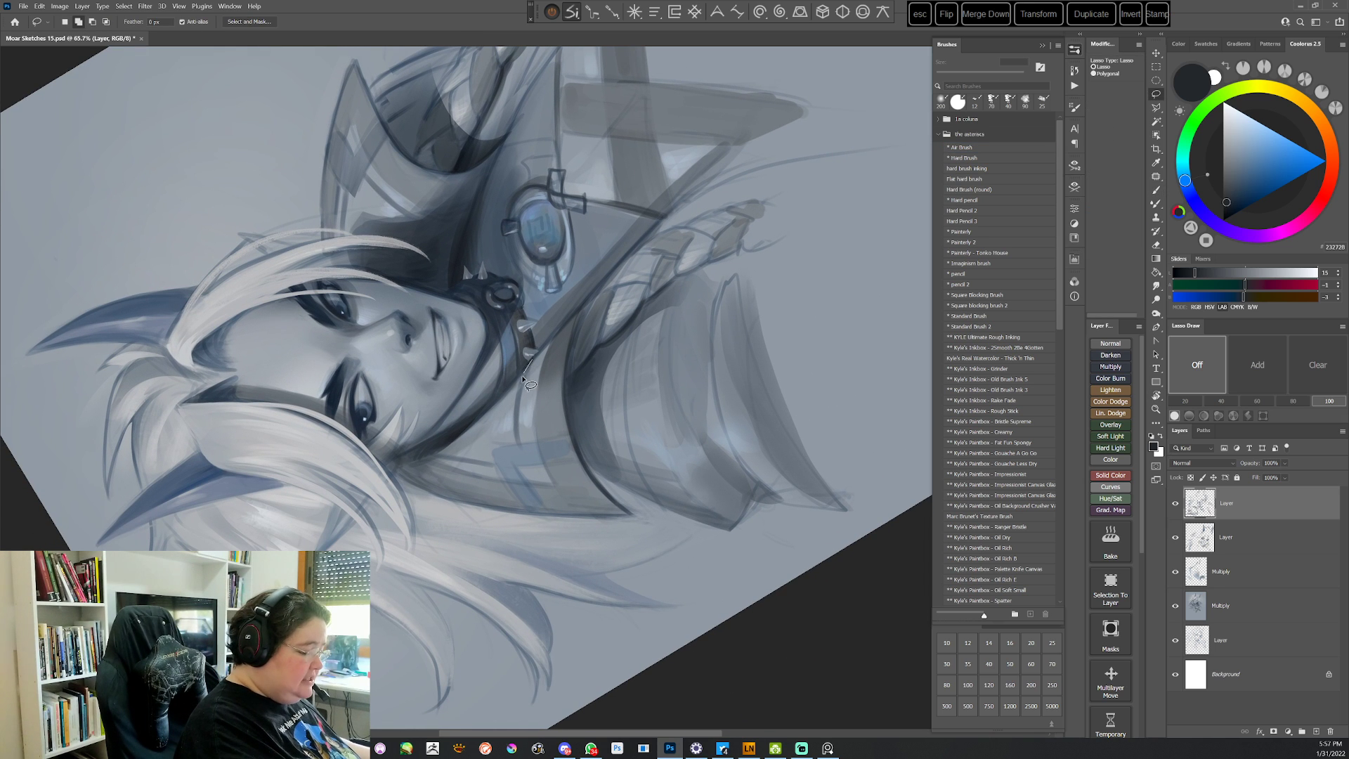
left_click_drag(545, 363, 534, 357)
key("b")
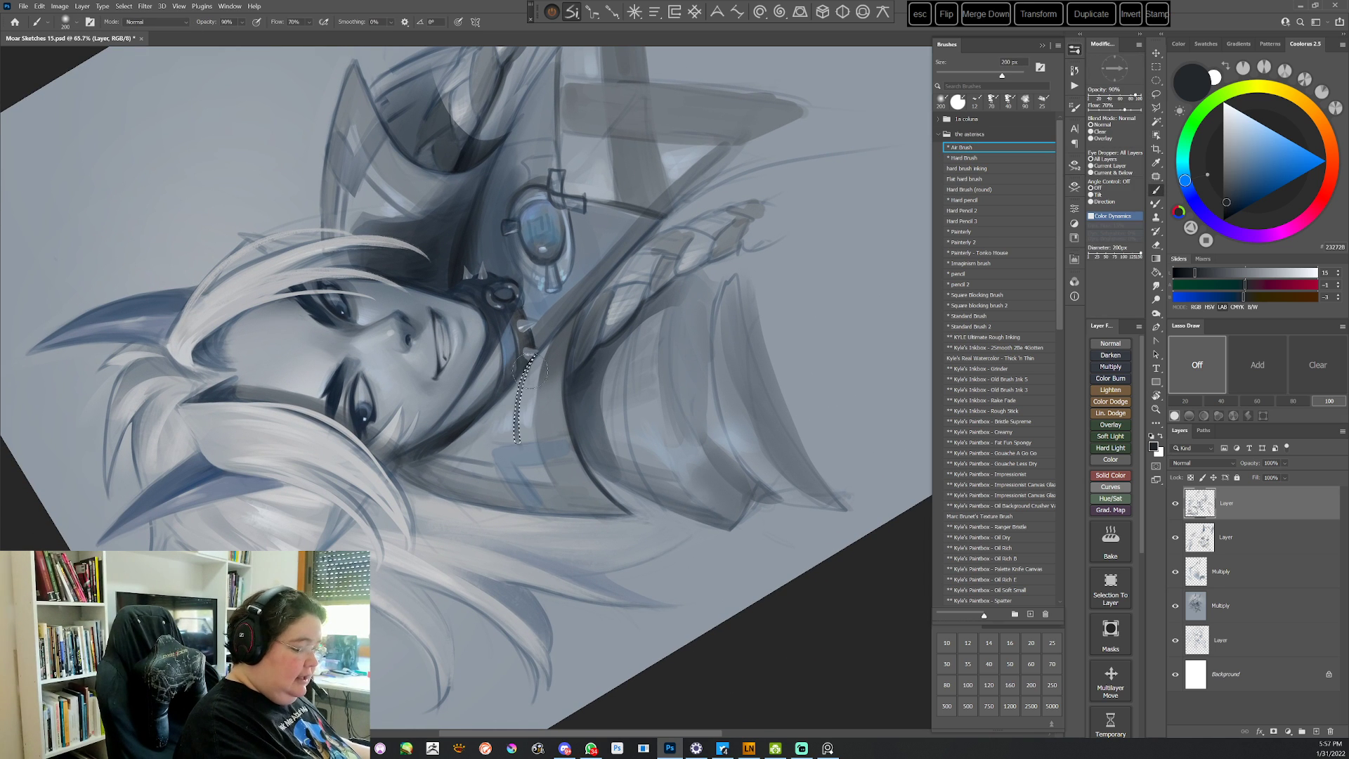
key("r")
left_click_drag(730, 381, 457, 583)
key("Escape")
key("r")
left_click_drag(628, 513, 637, 510)
Lasso the upper outer flap of the near collar, shade it with a sampled grey-blue using the Air Brush, and deselect
key("l")
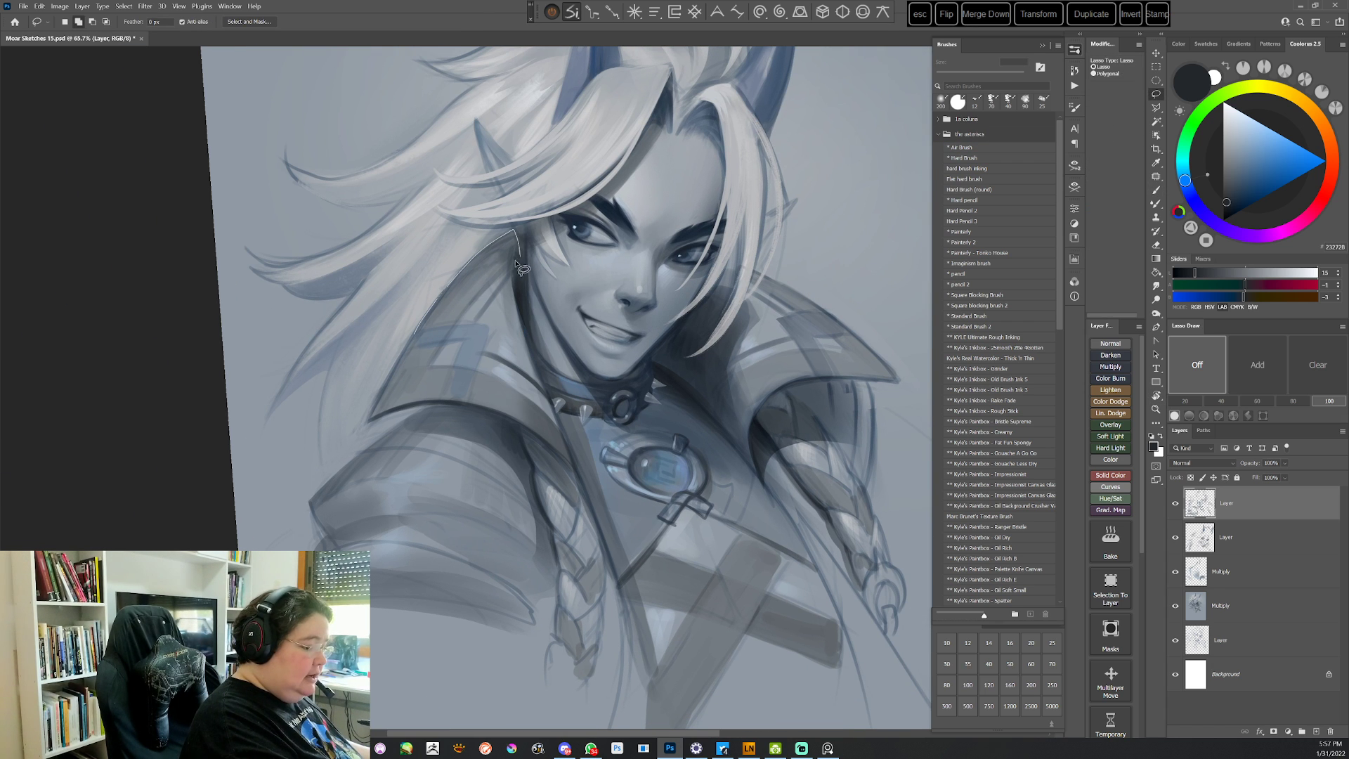
left_click_drag(433, 337, 416, 330)
key("b")
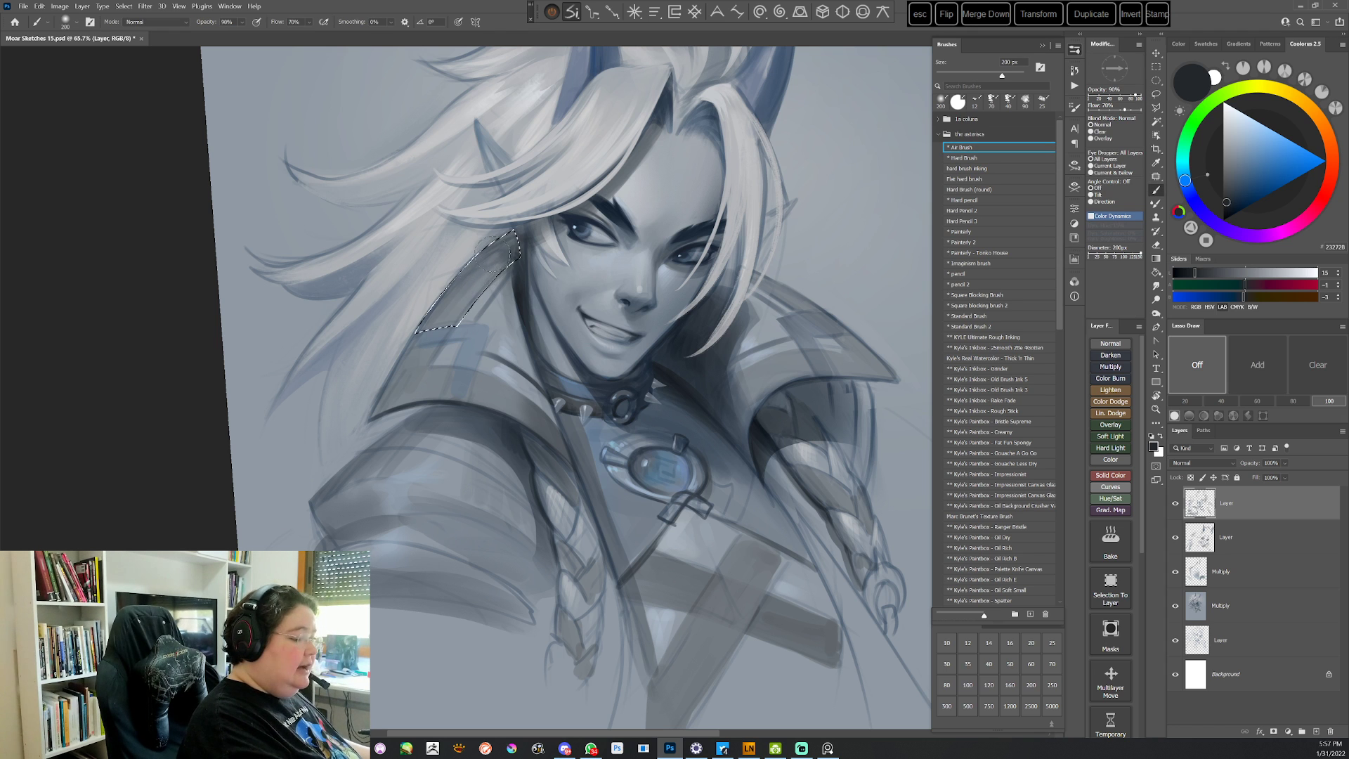
left_click(462, 295, "alt")
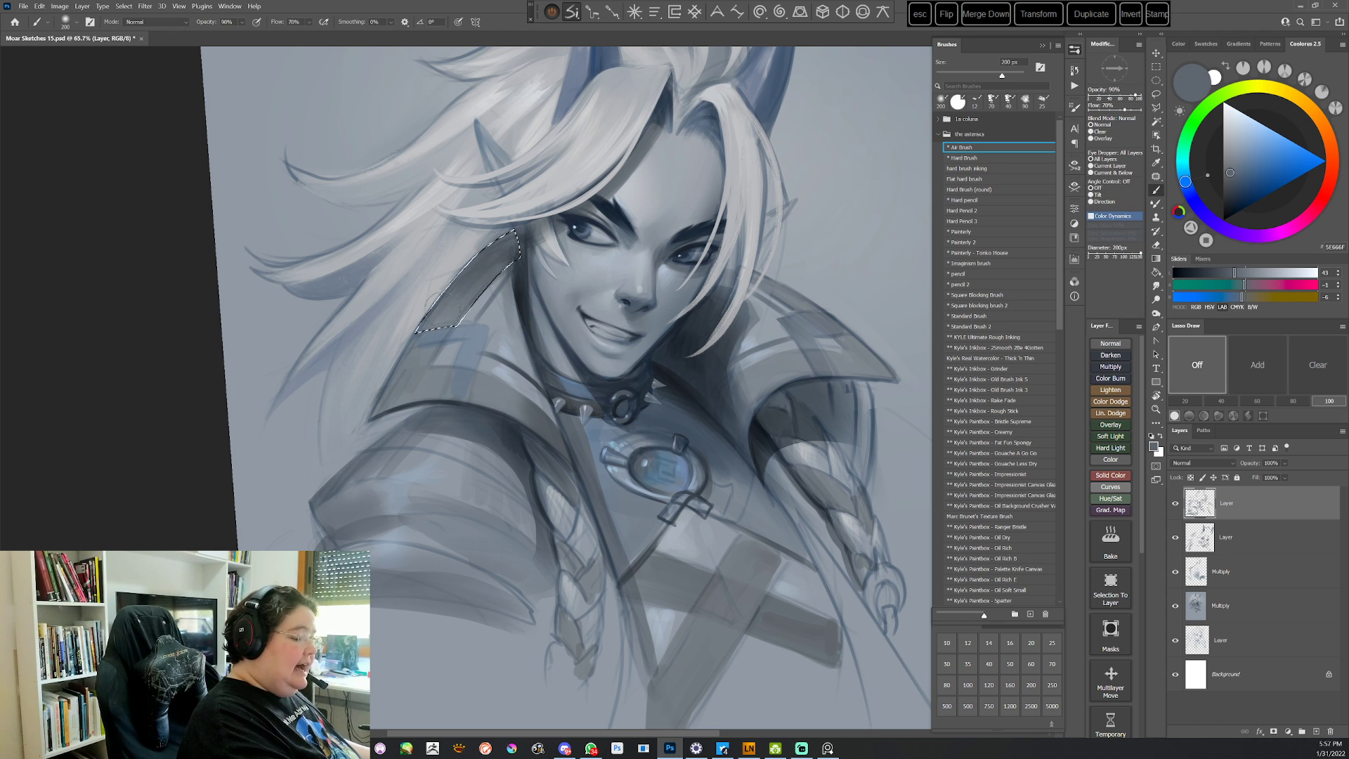
key("ctrl+d")
key("r")
mouse_move(797, 394)
left_mouse_down()
mouse_move(731, 544)
mouse_move(555, 639)
left_mouse_up()
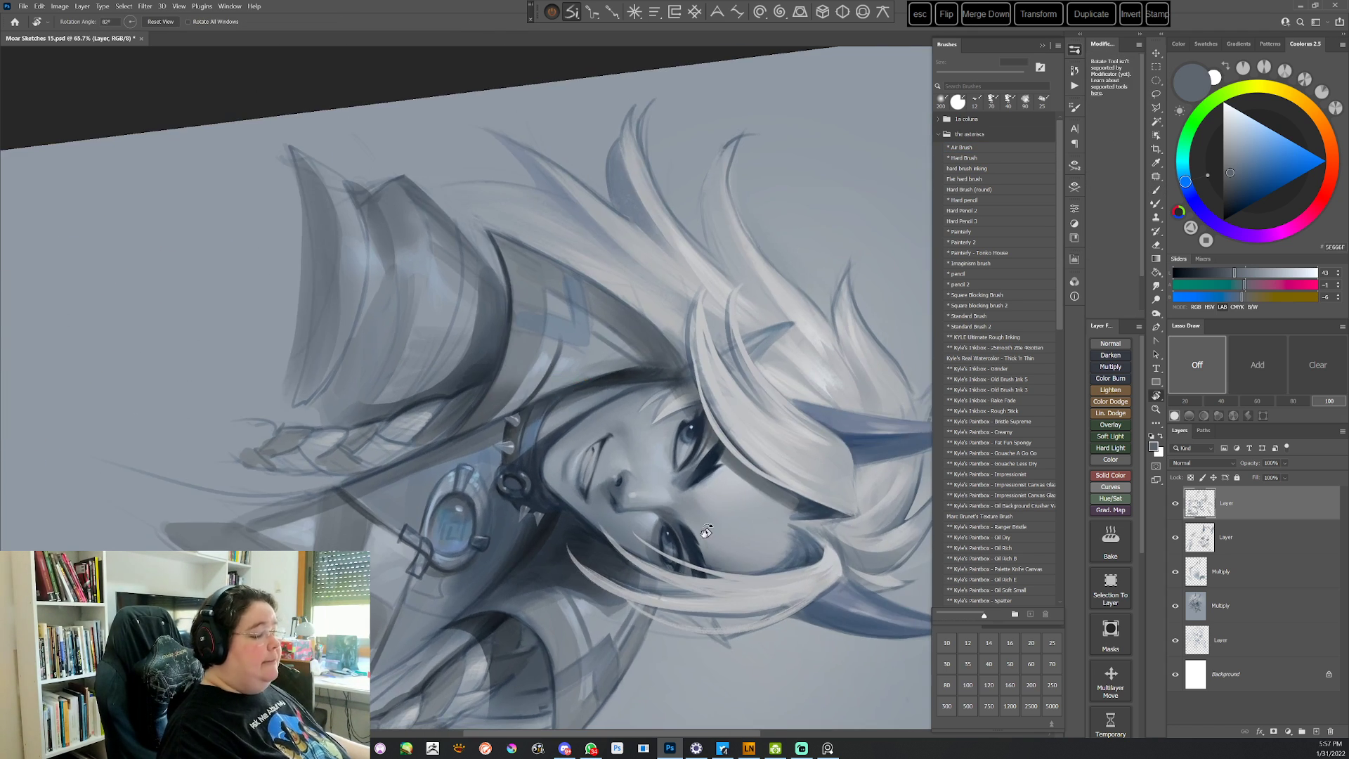
key("b")
key("Escape")
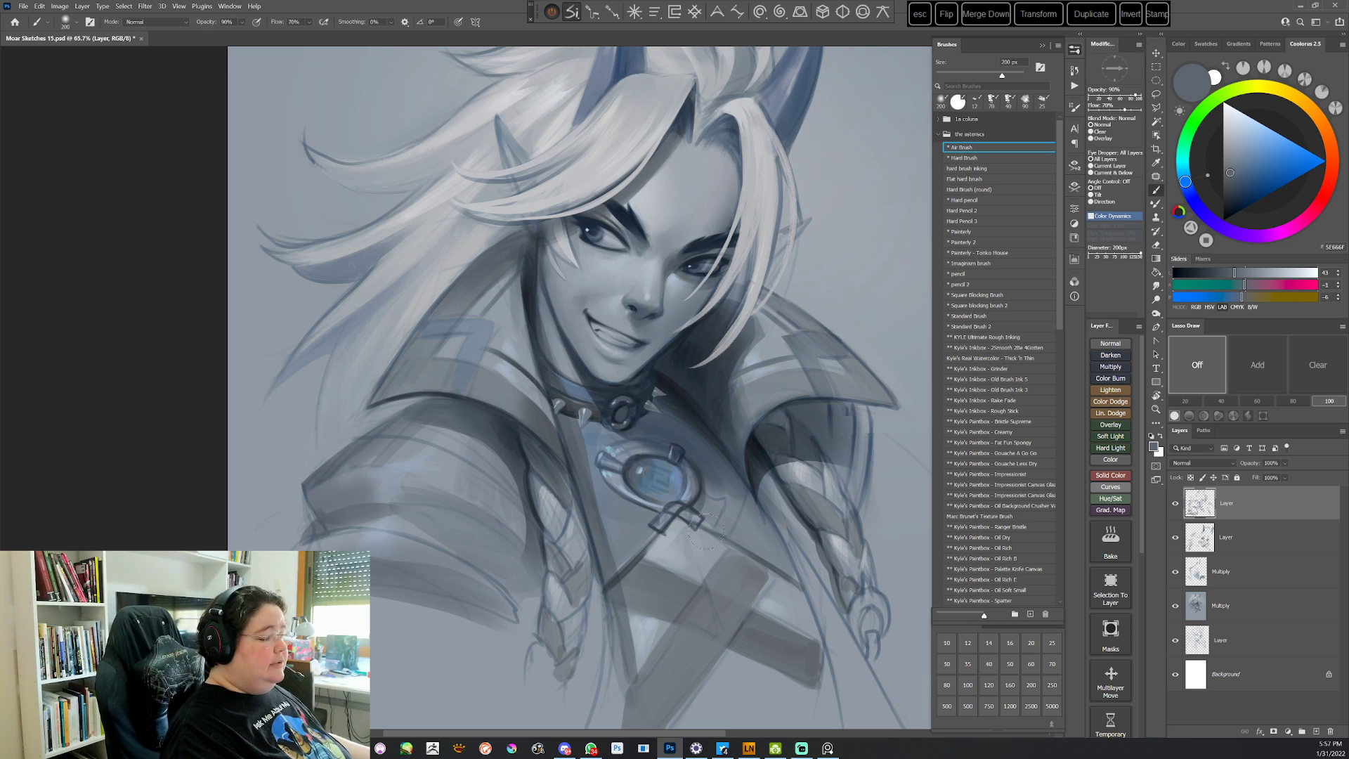
Rework the blue trim on the near collar with the 41 px Hard pencil in sampled blue-grey tones
left_click(970, 200)
left_click(407, 355, "alt")
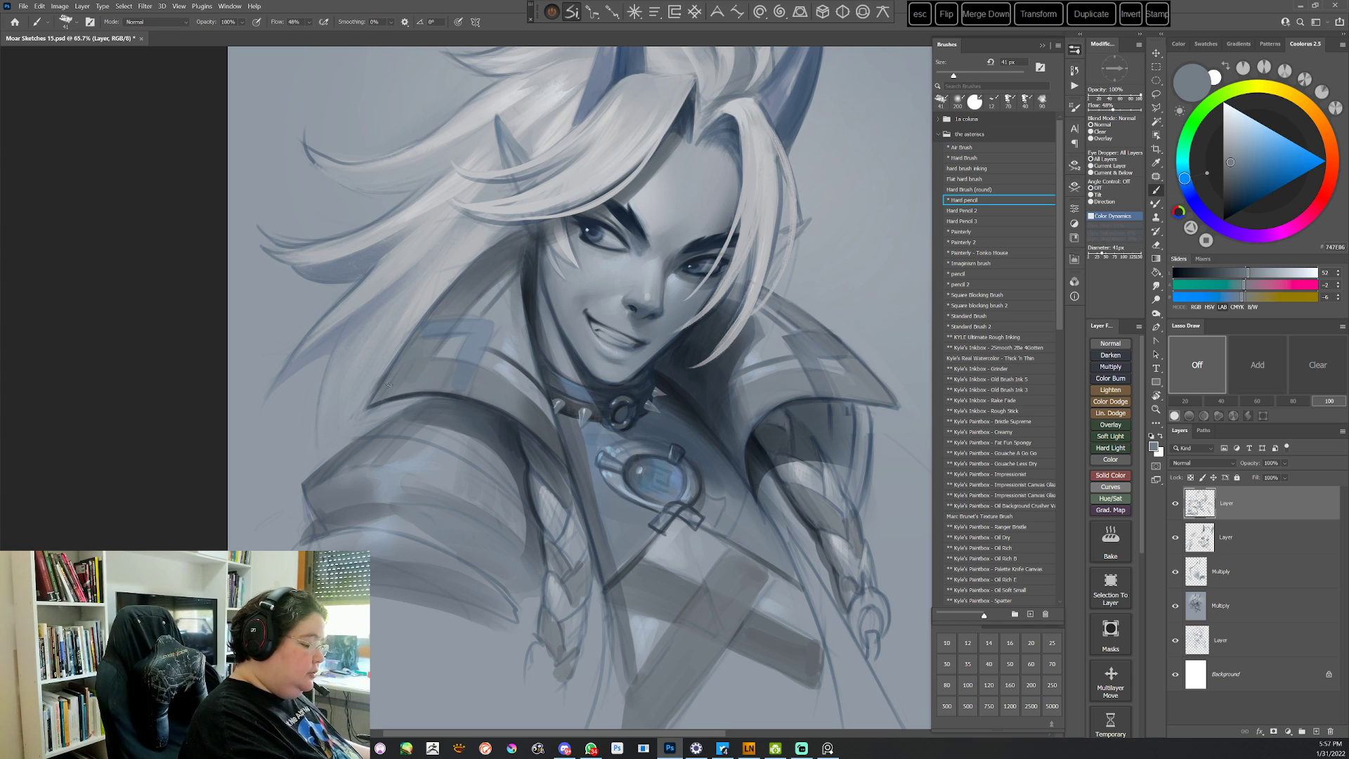
left_click(418, 337, "alt")
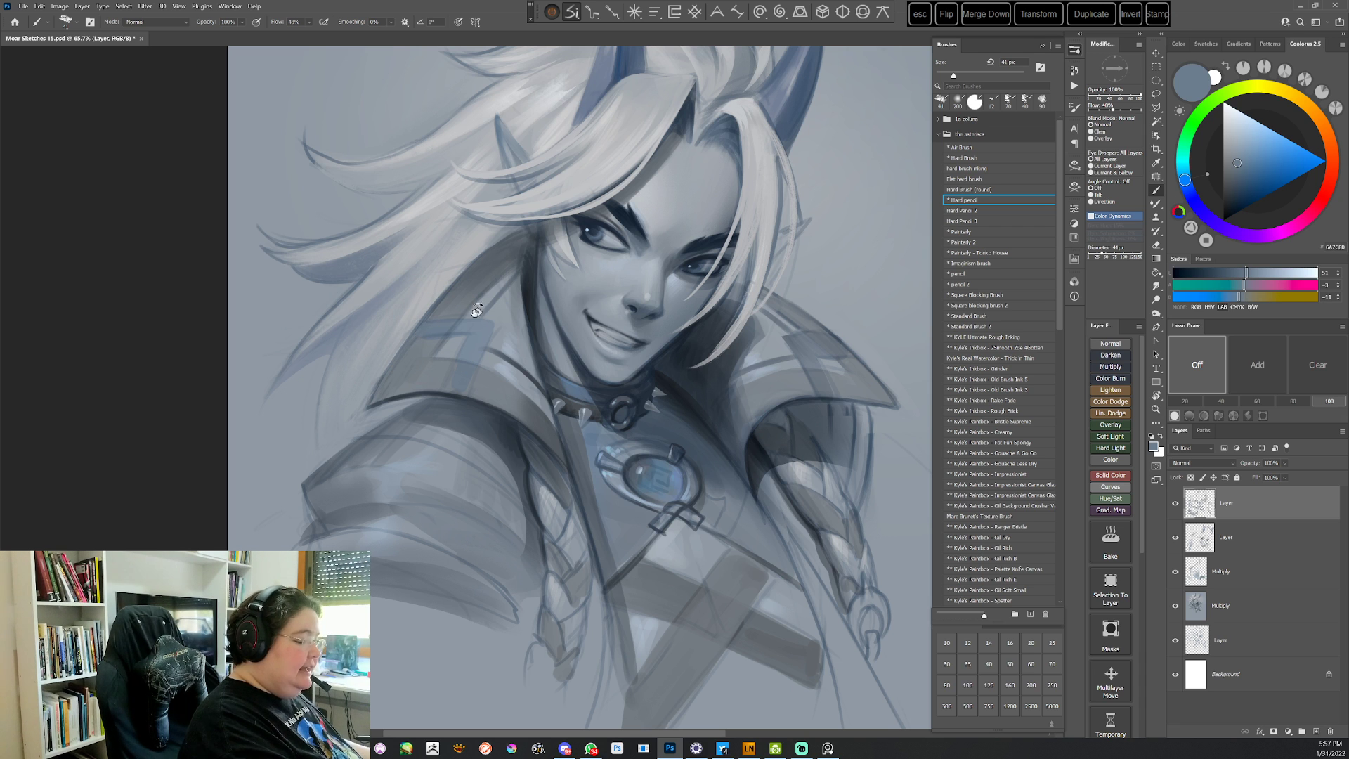
left_click_drag(476, 311, 534, 334)
left_click(534, 335, "alt")
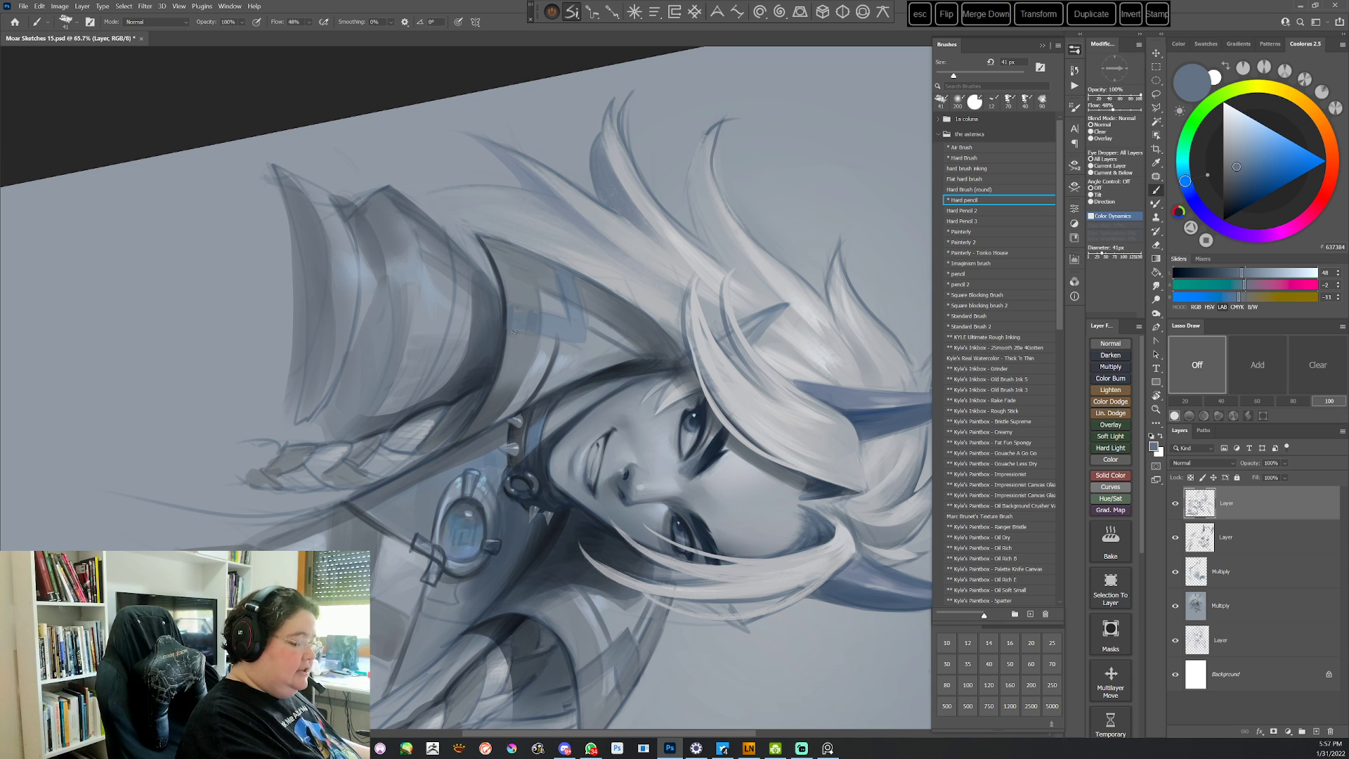
left_click(539, 349, "alt")
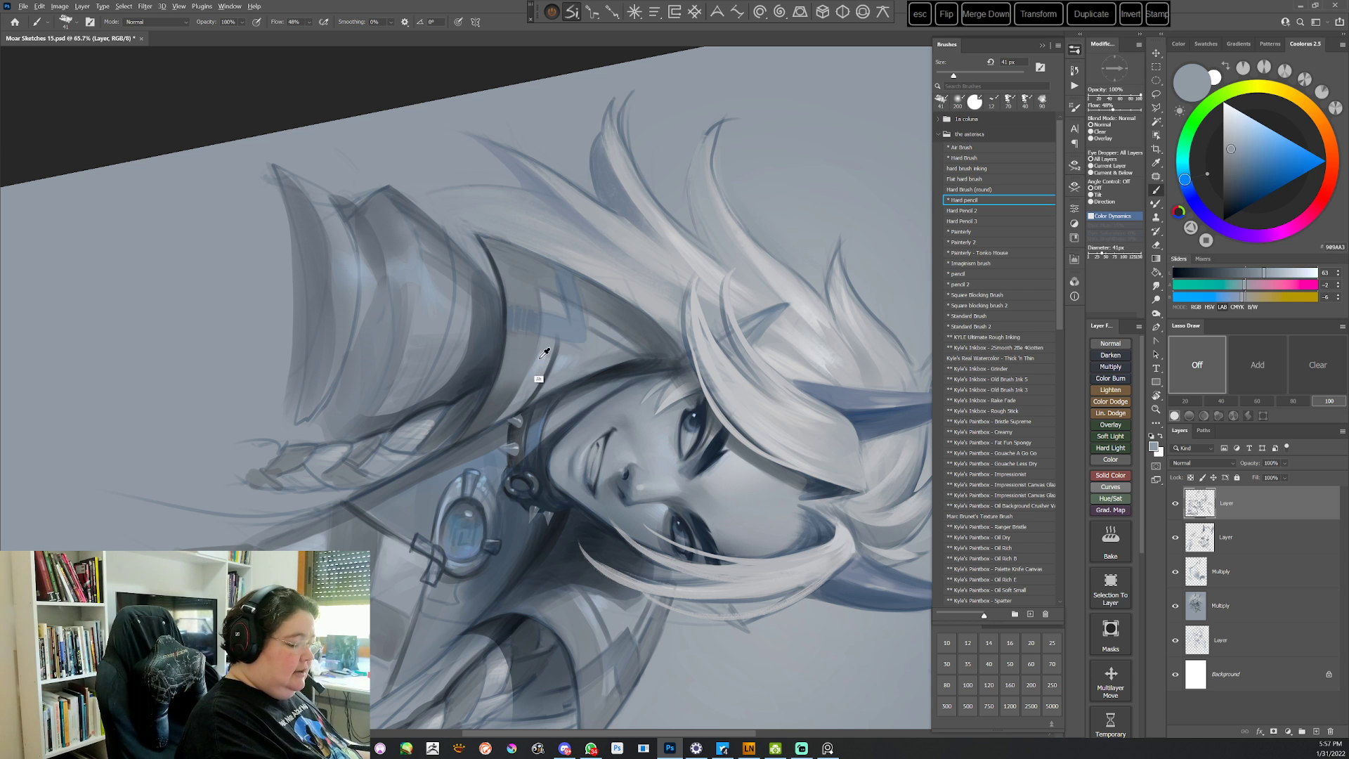
Switch to Standard Brush 2 at 41 px and lighten the near collar's inner panel with a sampled pale blue-grey
key("r")
mouse_move(518, 406)
left_mouse_down()
mouse_move(642, 510)
mouse_move(641, 530)
left_mouse_up()
left_click(979, 326)
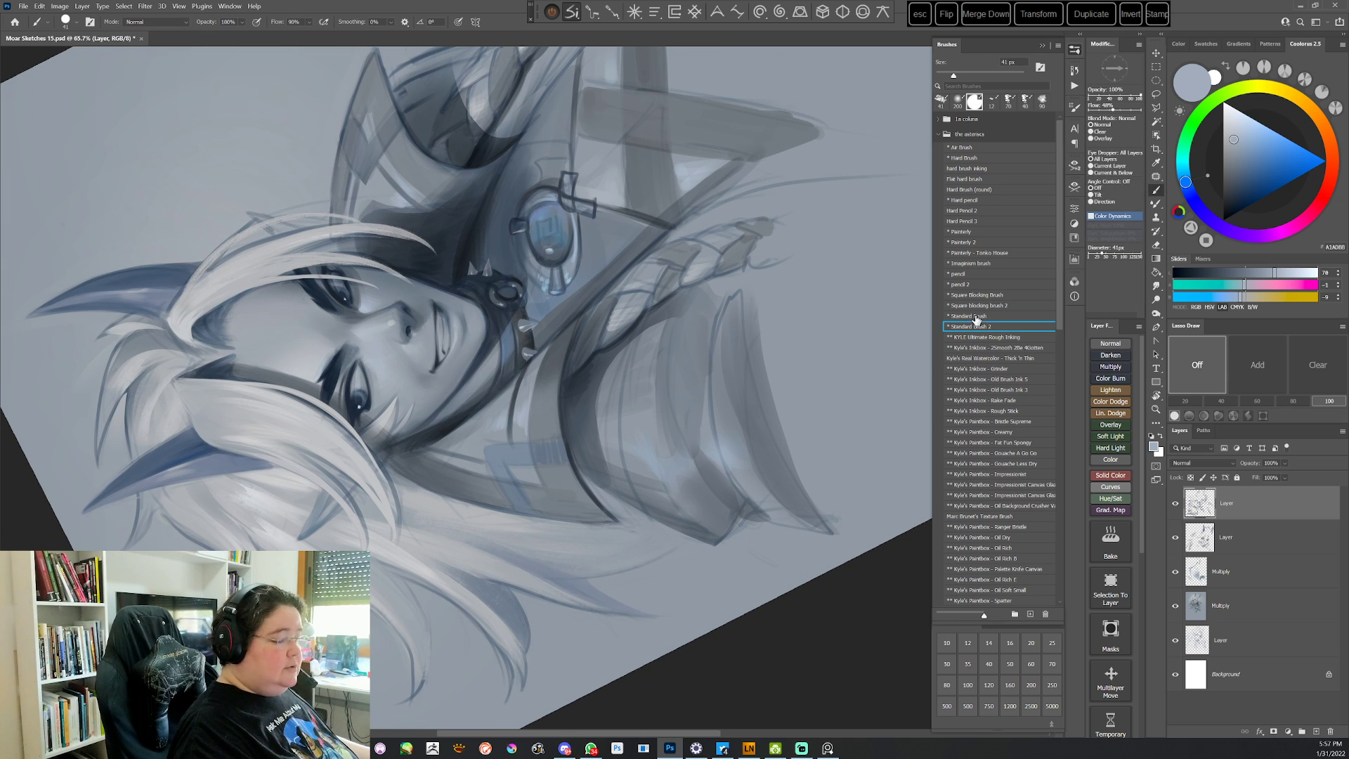
left_click(521, 414, "alt")
key("Escape")
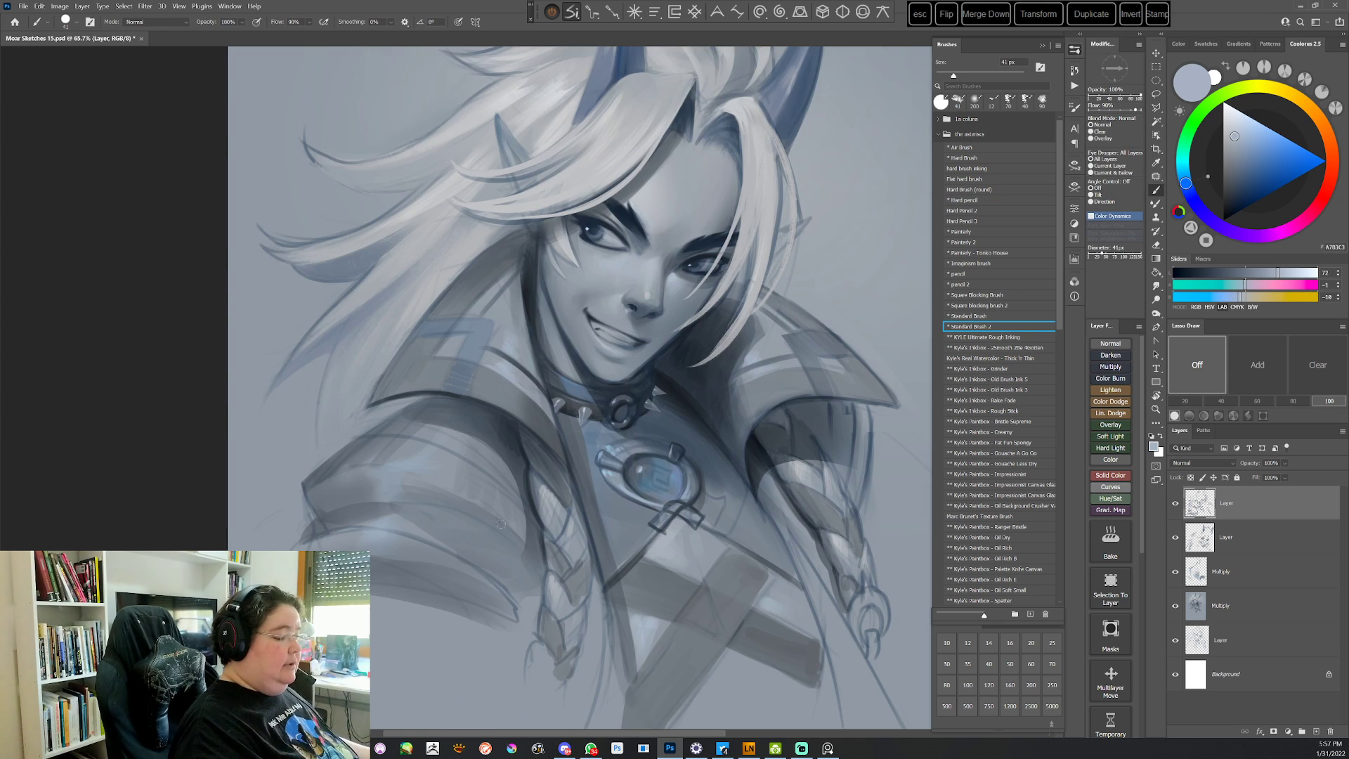
Sample a dark blue-grey and outline the angular trim on the near collar with the 41 px Hard pencil
key("r")
left_click_drag(736, 457, 725, 257)
left_click(976, 200)
key("r")
left_click_drag(660, 398, 751, 196)
left_click(551, 414, "alt")
key("space")
left_click_drag(534, 404, 532, 355)
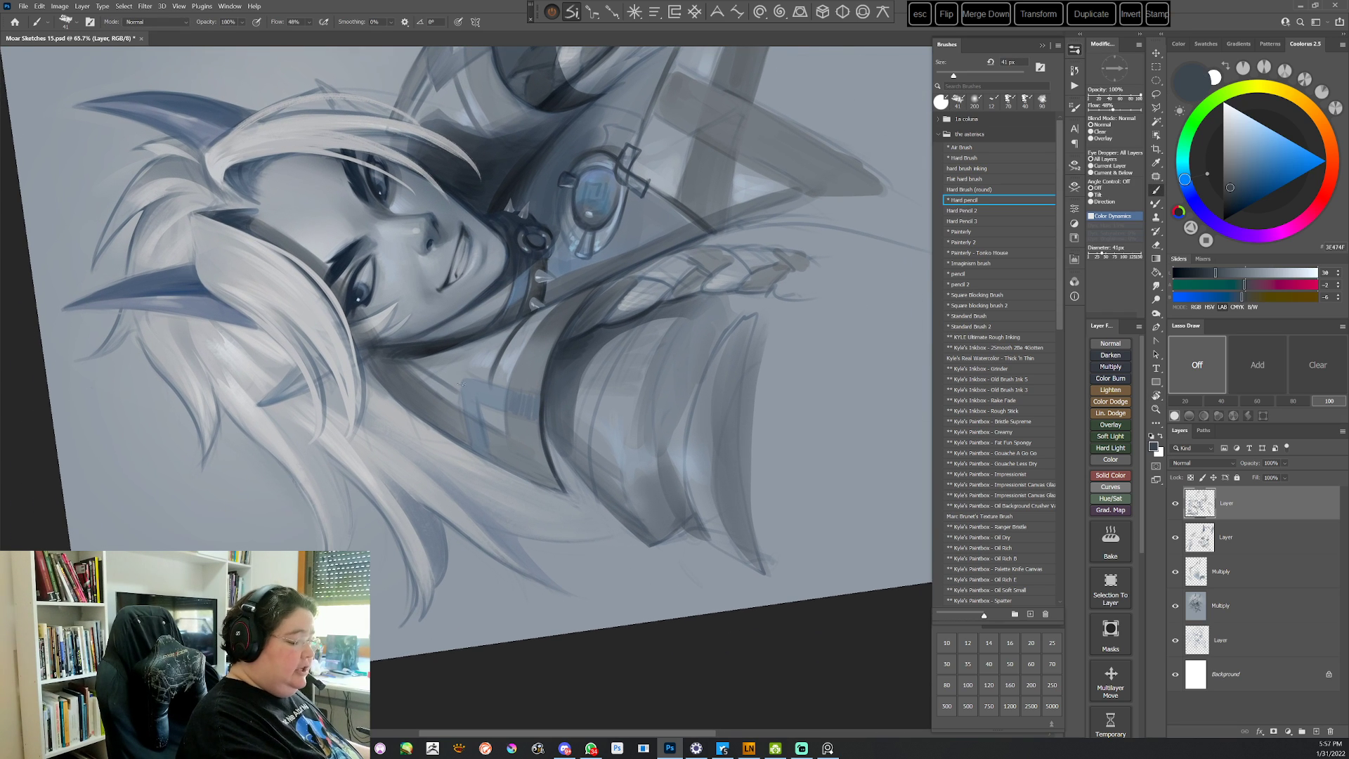
left_click_drag(461, 387, 522, 321)
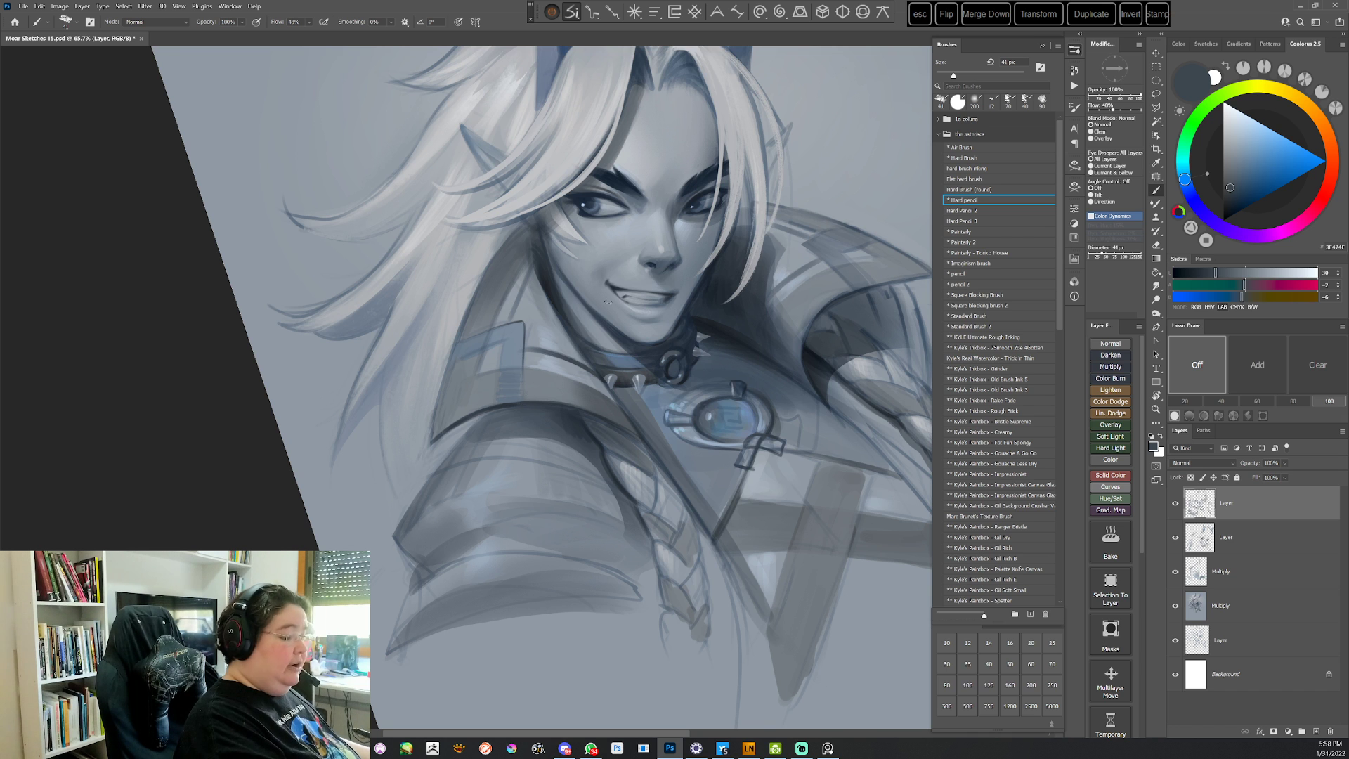
Clean up the near collar's lower edge and panel with the 41 px Hard pencil in sampled grey-blue tones
left_click_drag(608, 302, 580, 388)
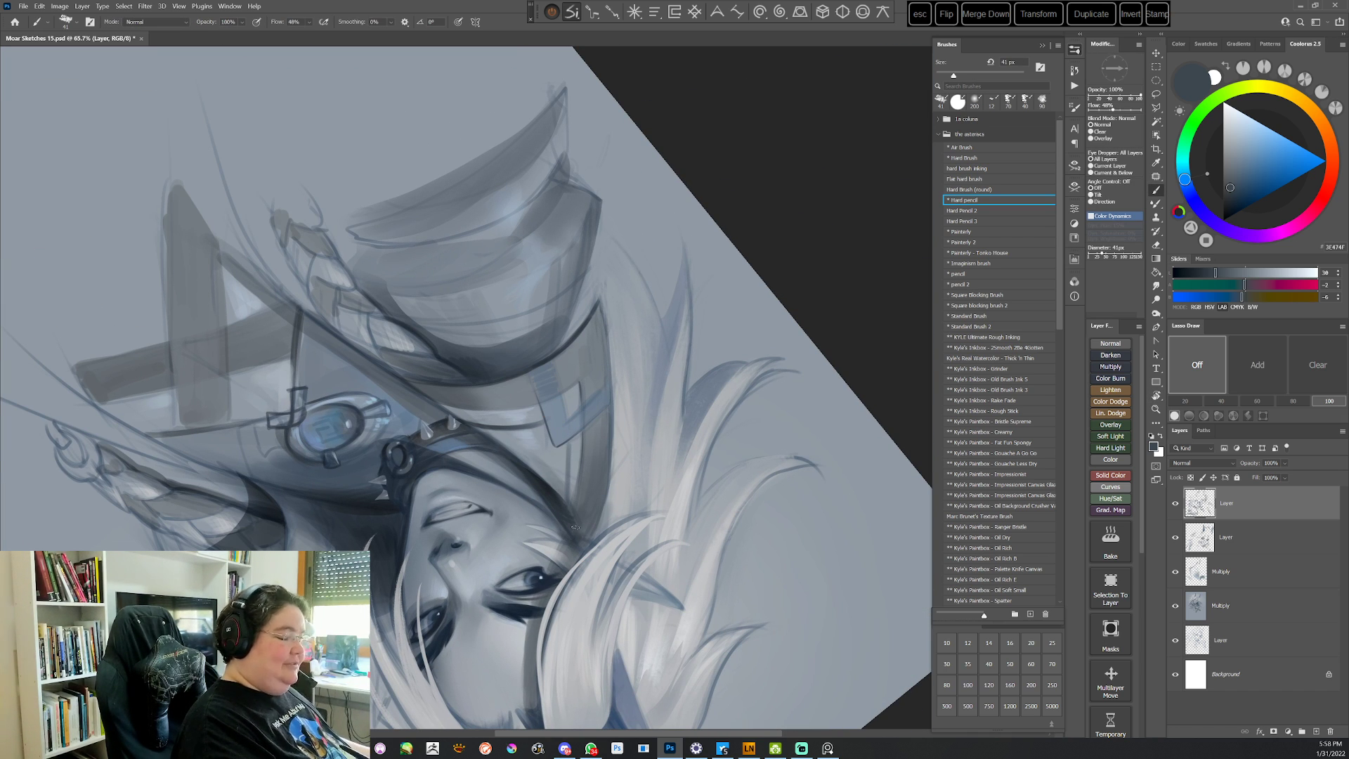
key("Escape")
left_click_drag(586, 530, 671, 348)
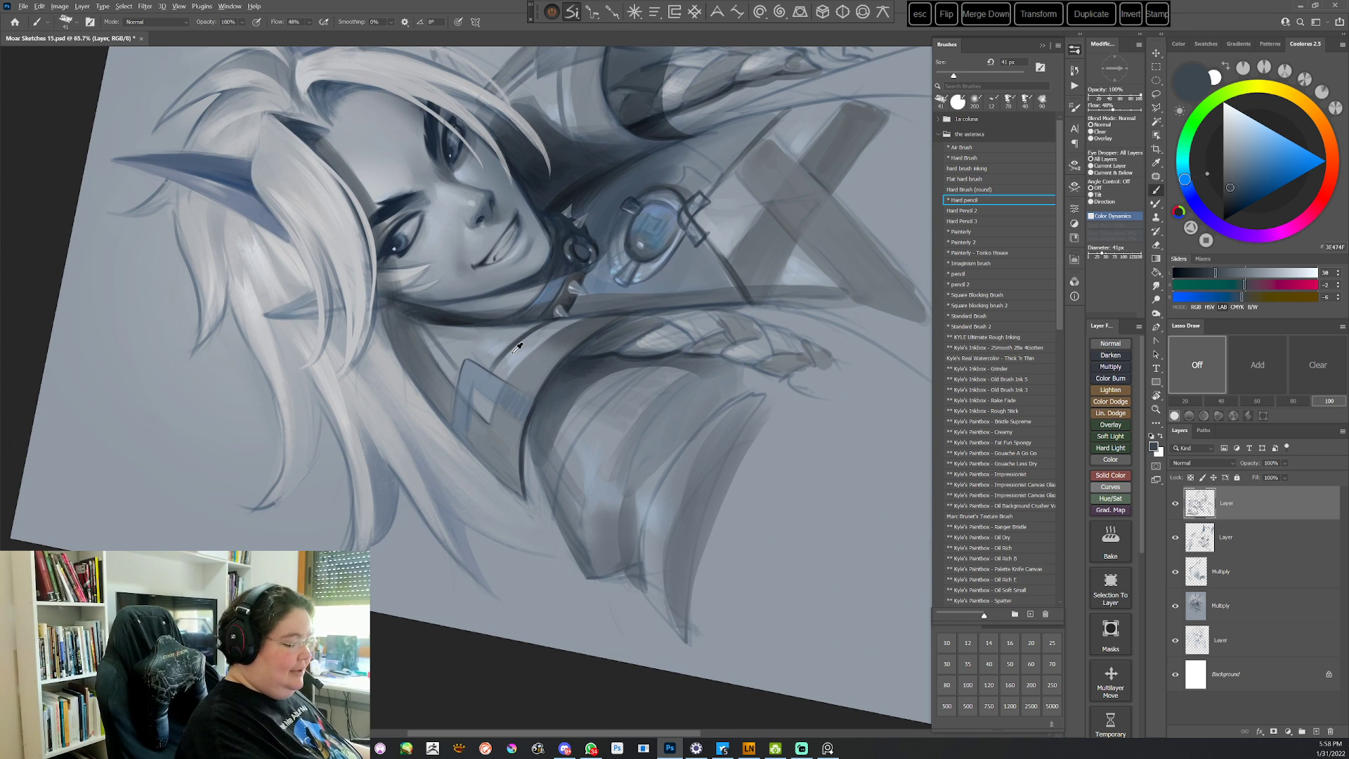
left_click(519, 360, "alt")
left_click(499, 420, "alt")
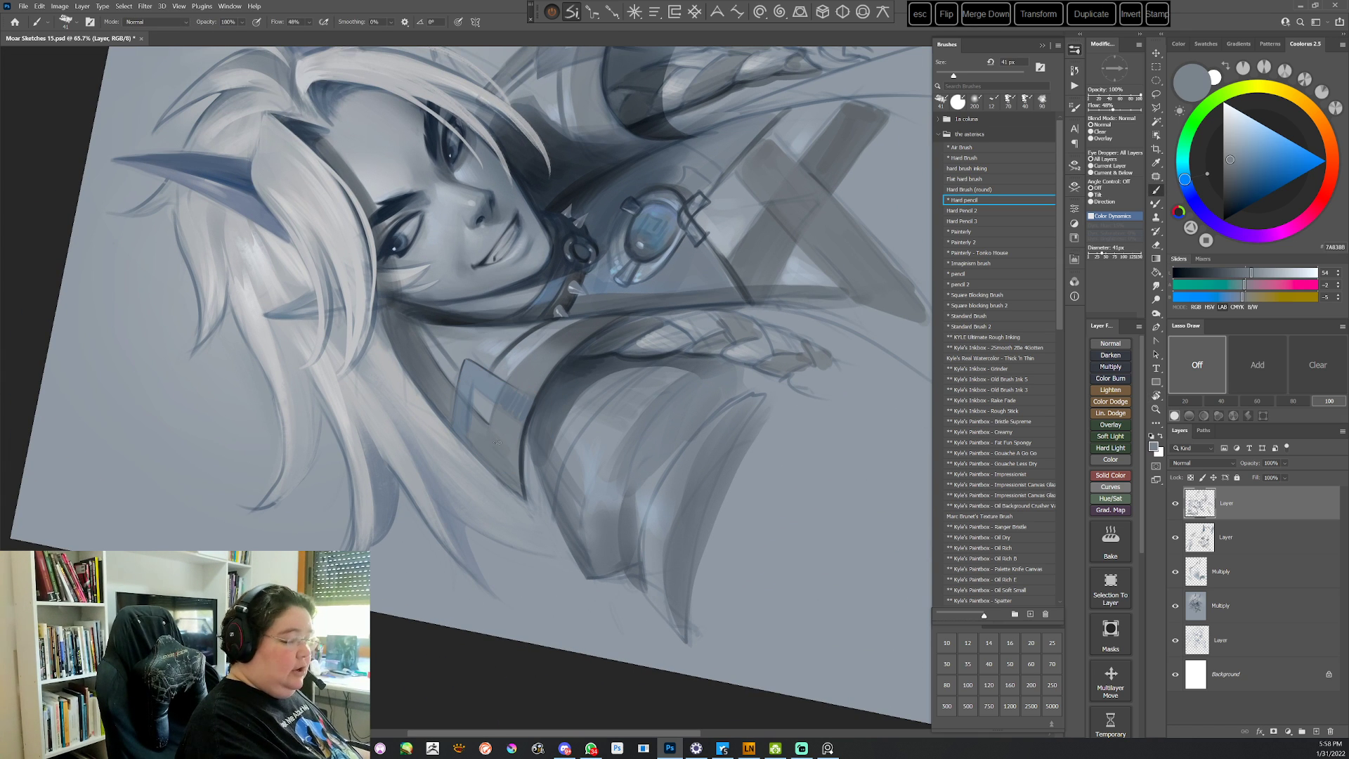
Switch to Standard Brush 2 at 31 px and smooth the near collar beside its trim with the sampled mid grey-blue
scroll(722, 405, "down", 2)
left_click(982, 327)
right_click(552, 291)
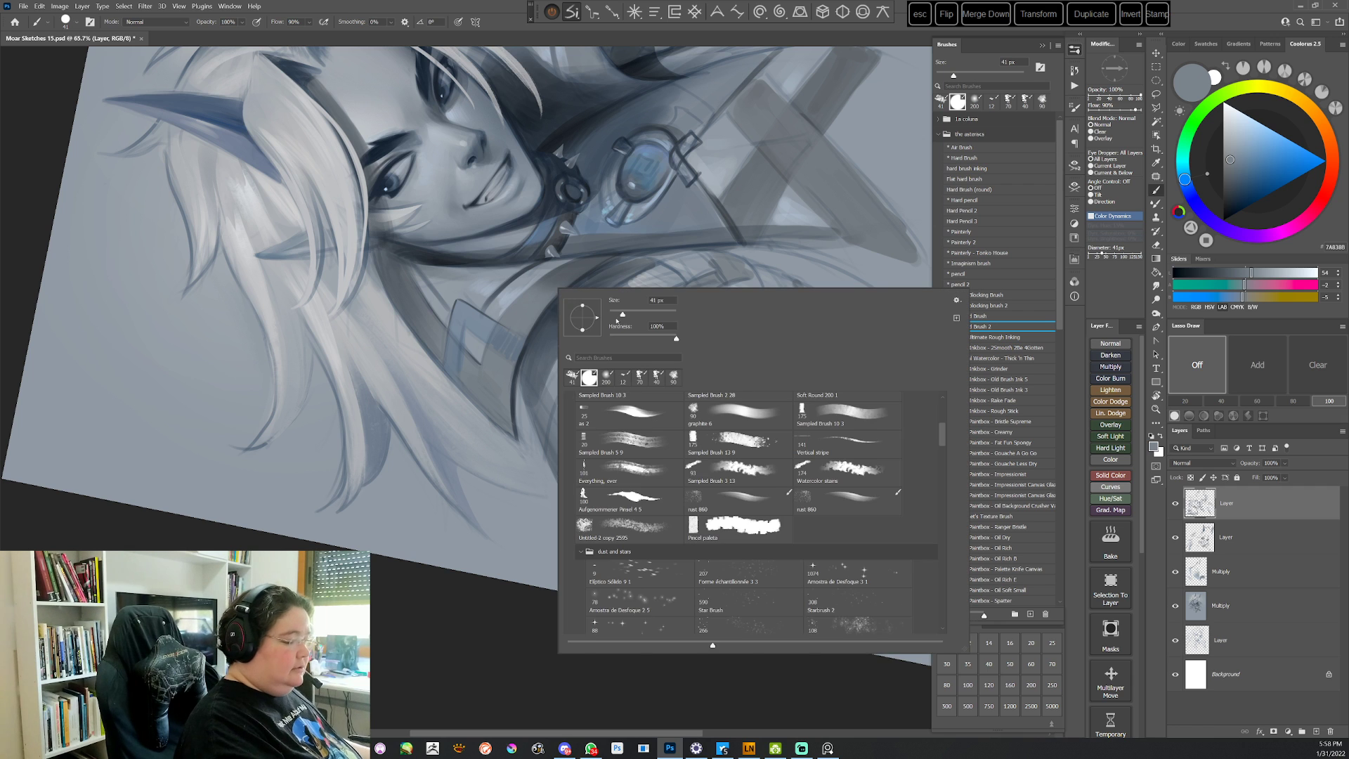
left_click(493, 362)
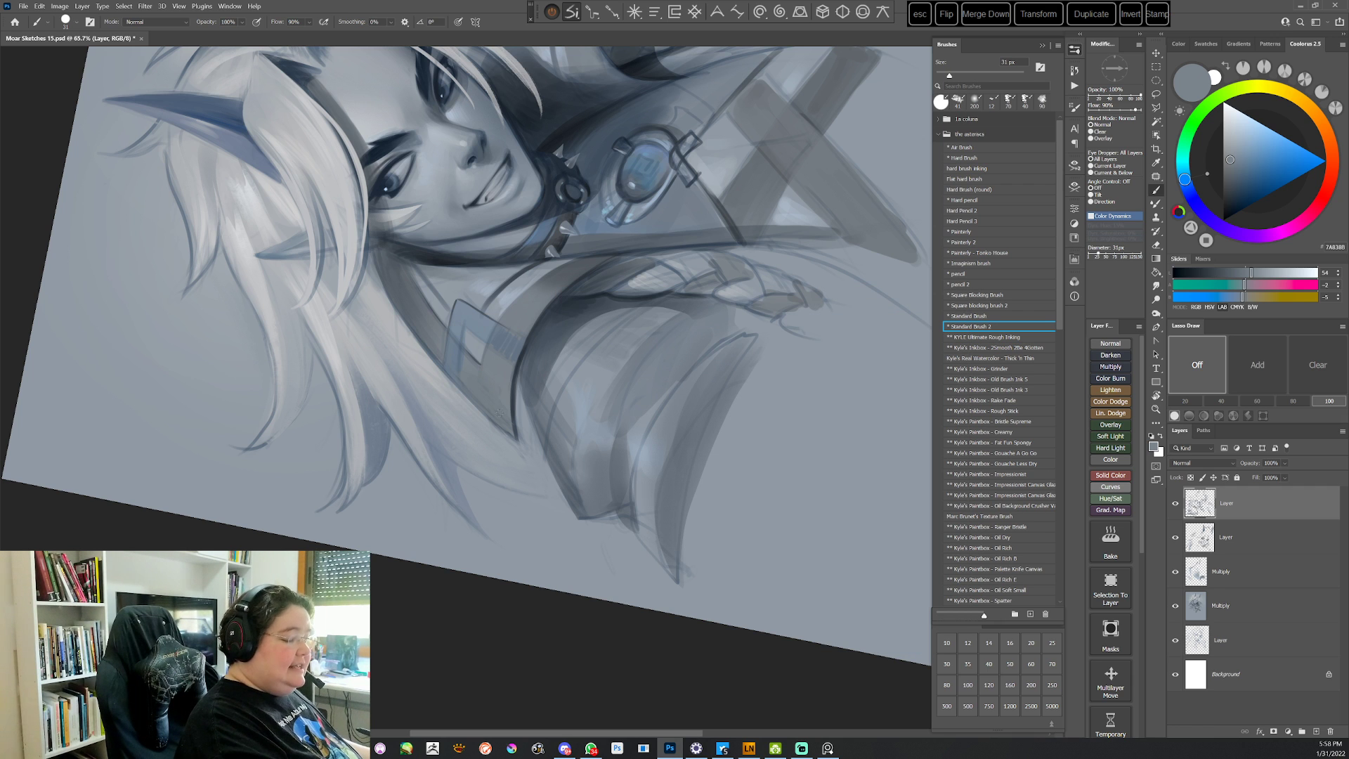
key("Escape")
left_click_drag(792, 457, 552, 447)
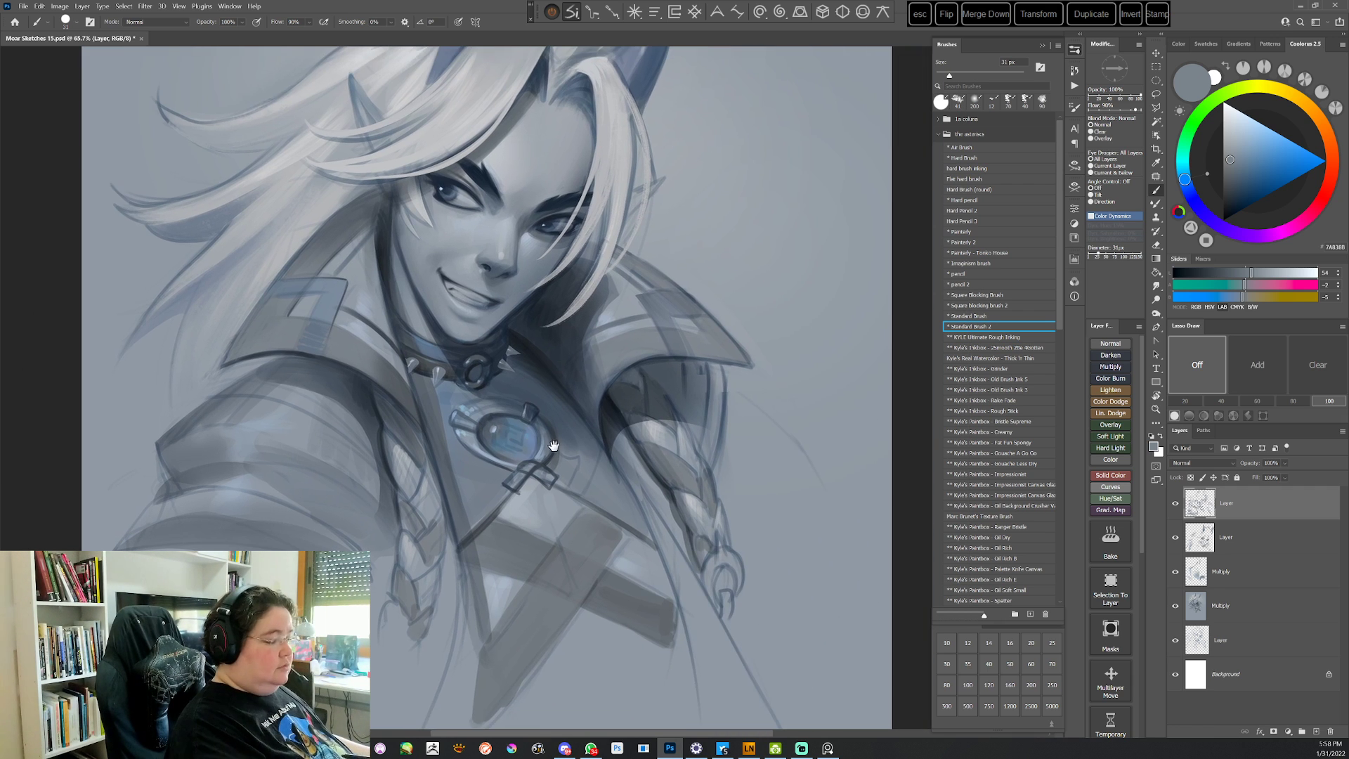
Lasso the outer flap of the far collar, shade it with a dark blue-grey using the 200 px Air Brush, and deselect
key("r")
left_click_drag(798, 429, 780, 344)
key("l")
mouse_move(575, 353)
left_mouse_down()
mouse_move(630, 297)
mouse_move(689, 293)
mouse_move(616, 308)
mouse_move(695, 288)
mouse_move(726, 307)
mouse_move(643, 324)
mouse_move(601, 405)
left_mouse_up()
left_click(966, 148)
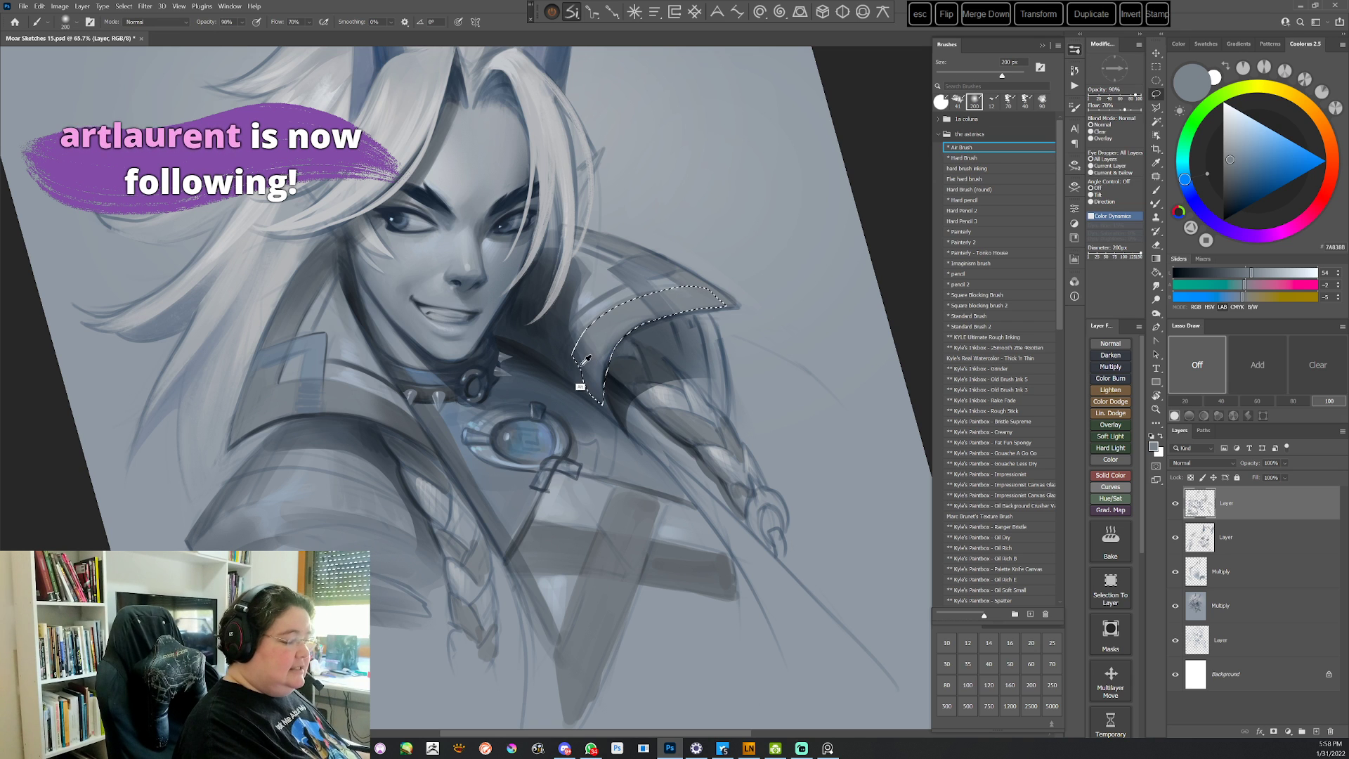
key("r")
mouse_move(633, 374)
left_mouse_down()
mouse_move(585, 475)
mouse_move(583, 463)
mouse_move(604, 429)
mouse_move(637, 503)
left_mouse_up()
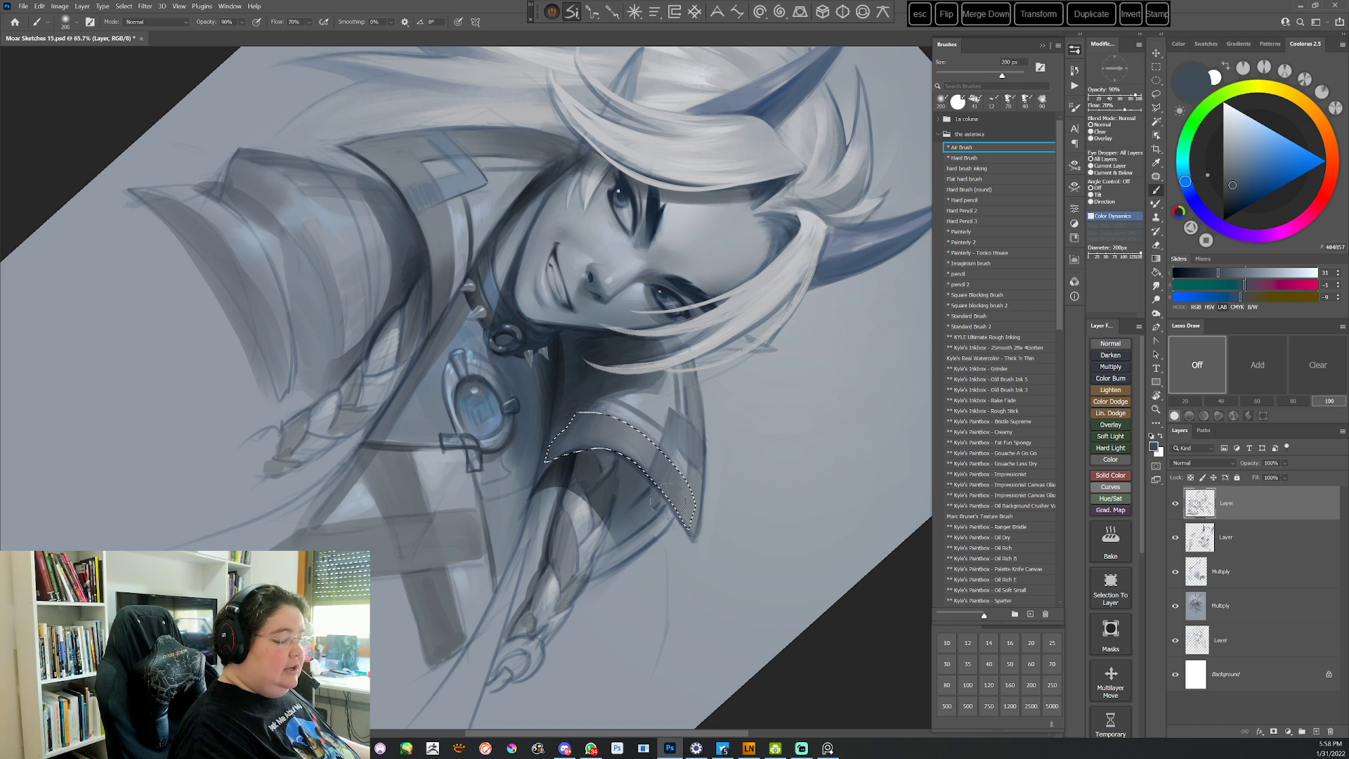
key("ctrl+d")
Switch to Standard Brush 2 at 18 px and touch up the far collar's edge with sampled pale grey-blue tones
mouse_move(745, 491)
left_mouse_down()
mouse_move(702, 563)
mouse_move(705, 459)
left_mouse_up()
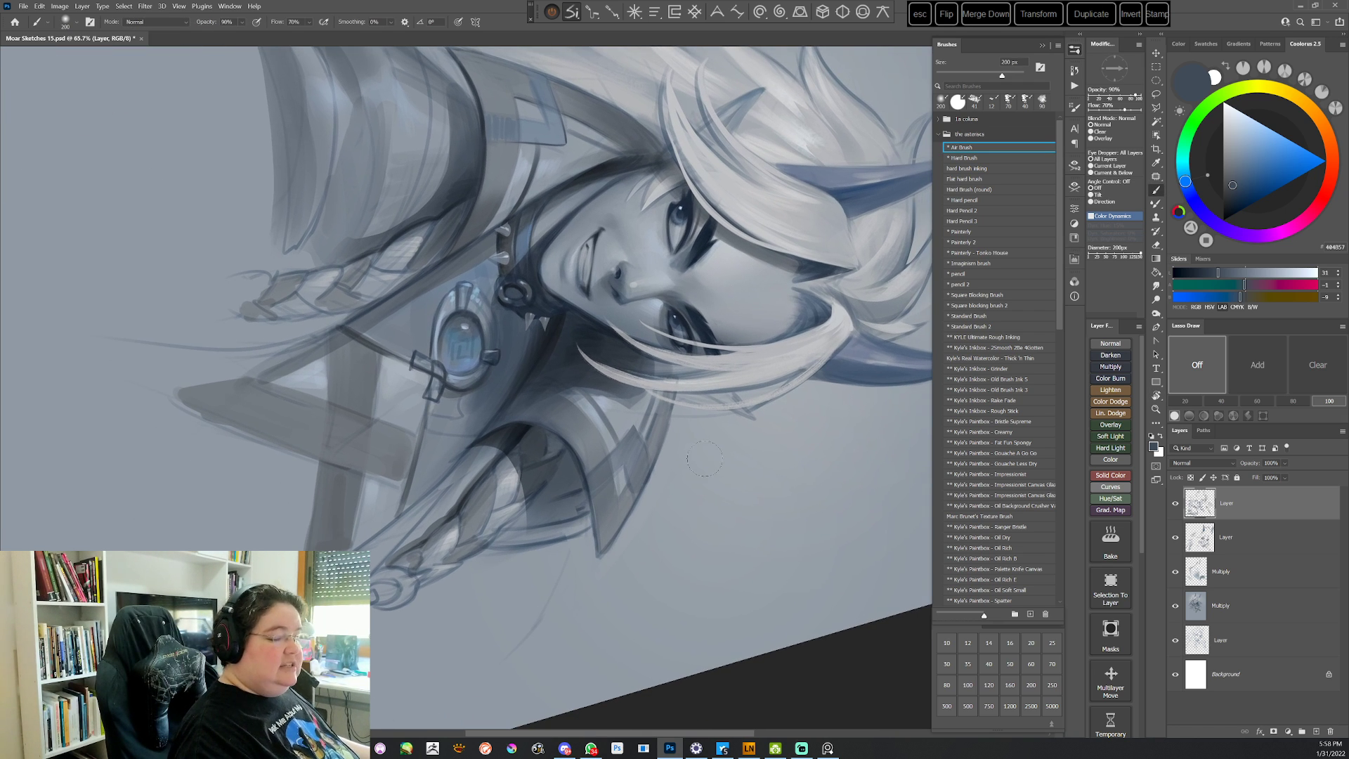
left_click(966, 328)
mouse_move(554, 401)
left_mouse_down()
mouse_move(524, 367)
mouse_move(555, 391)
mouse_move(430, 357)
left_mouse_up()
left_click(425, 361, "alt")
right_click(566, 246)
left_click(622, 271)
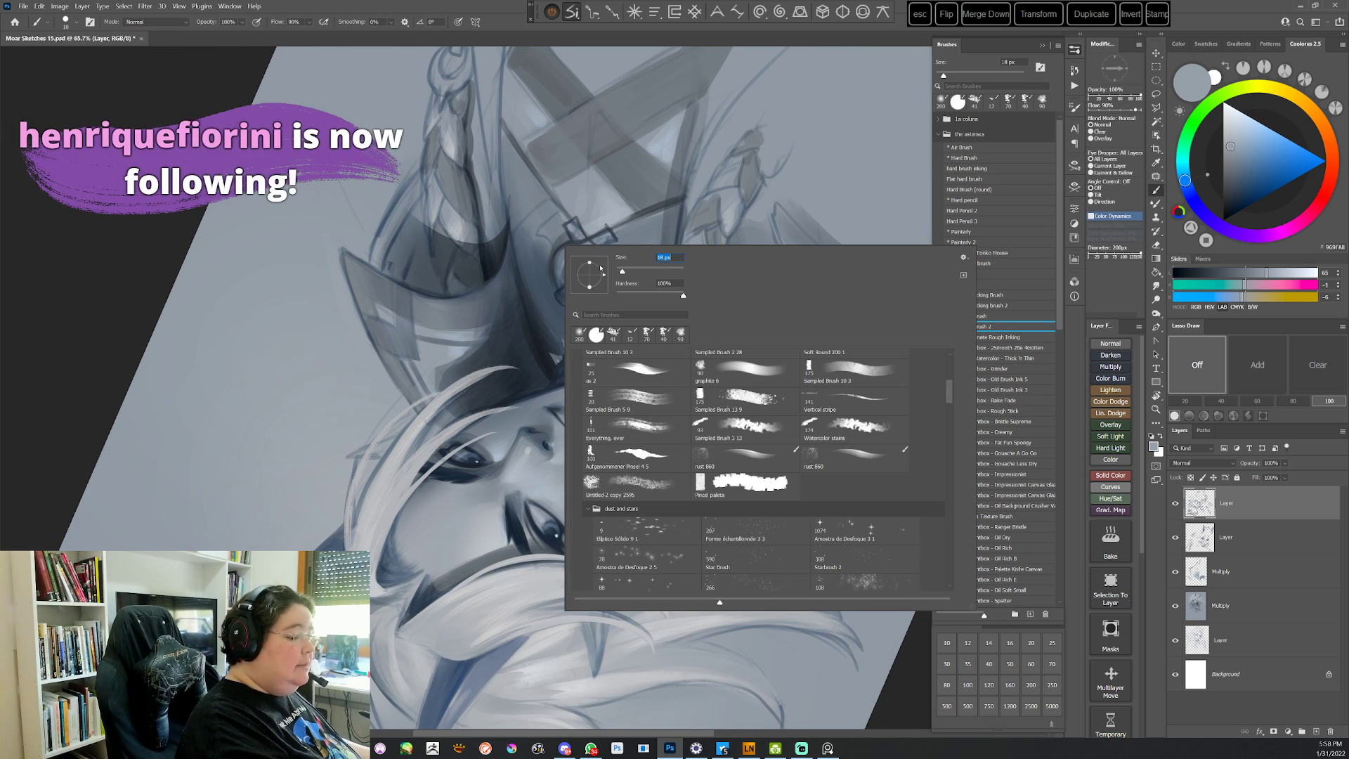
key("Return")
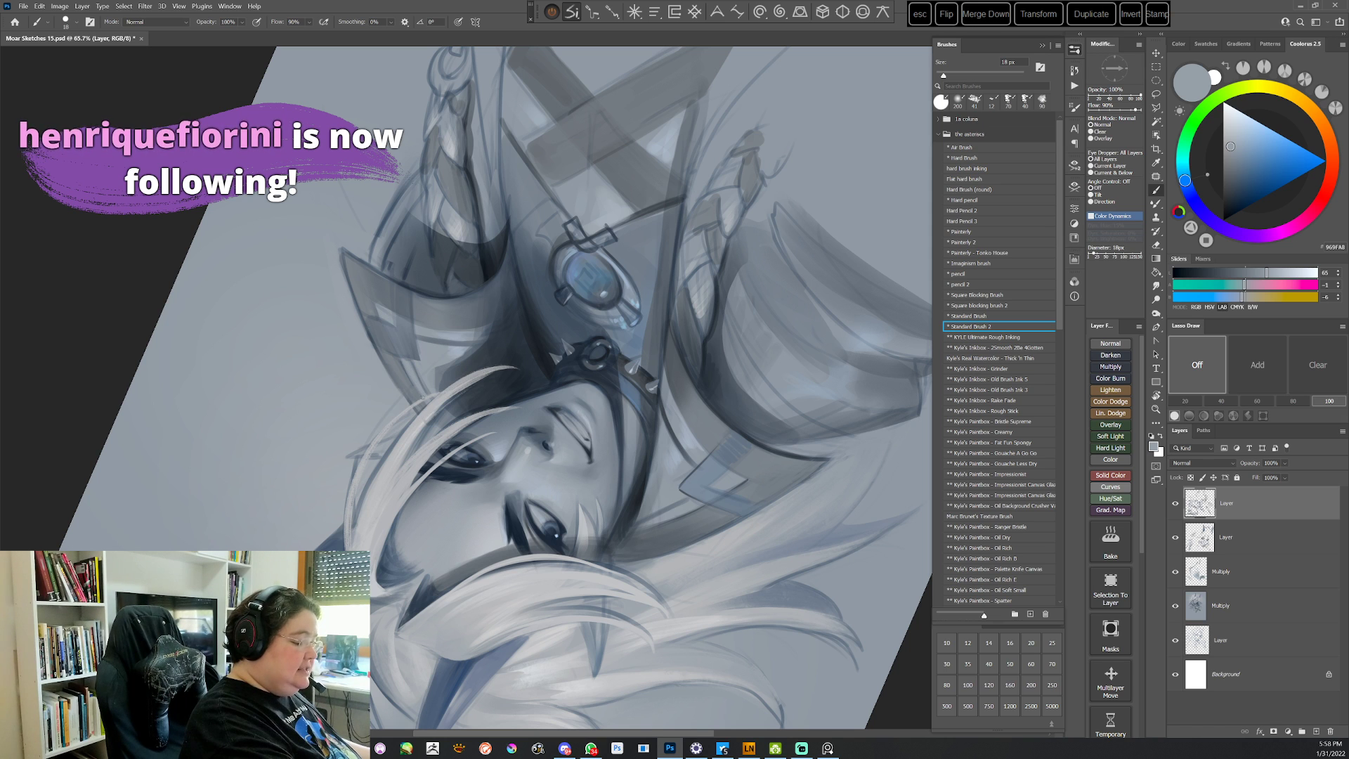
left_click(400, 357, "alt")
key("Escape")
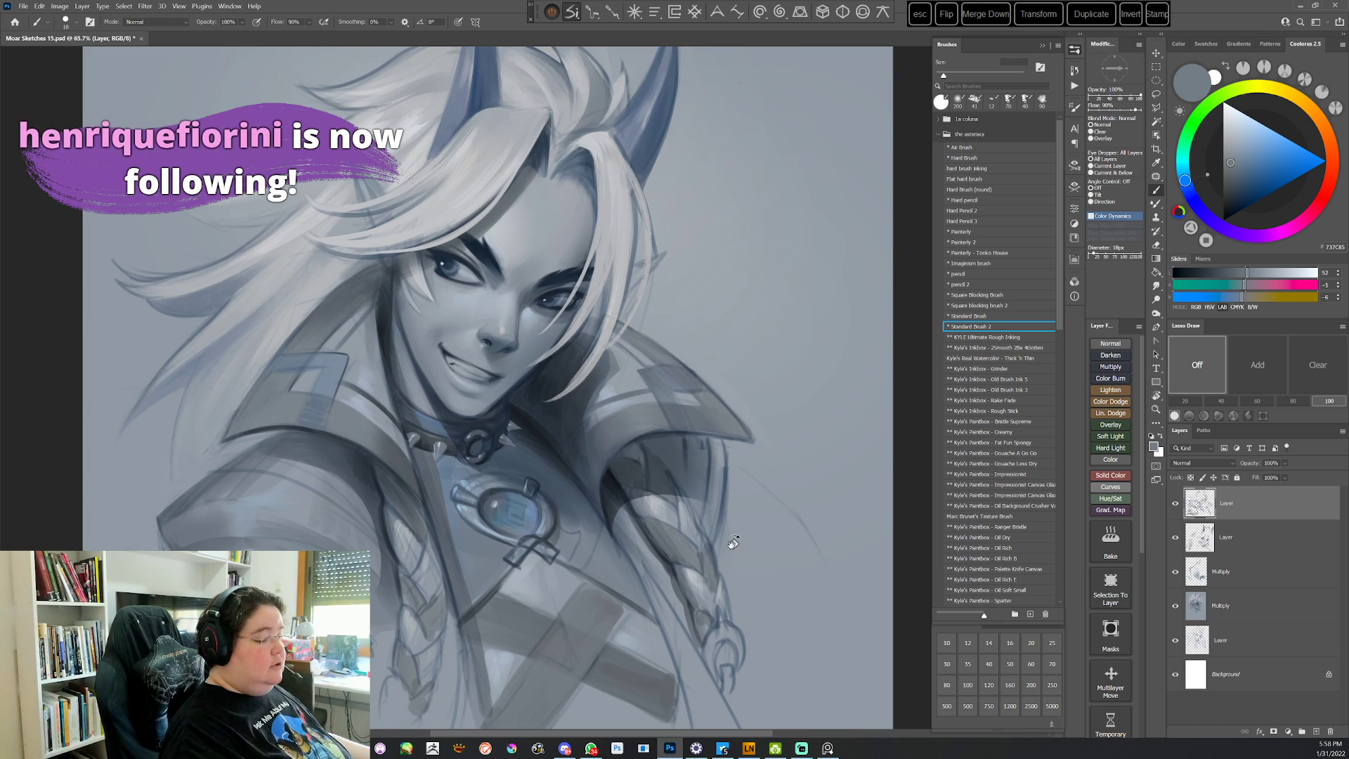
Sample light and mid grey-blues from the far collar and refine its angular trim with the 18 px Standard Brush 2
key("r")
left_click_drag(732, 543, 723, 229)
key("b")
left_click(550, 269, "alt")
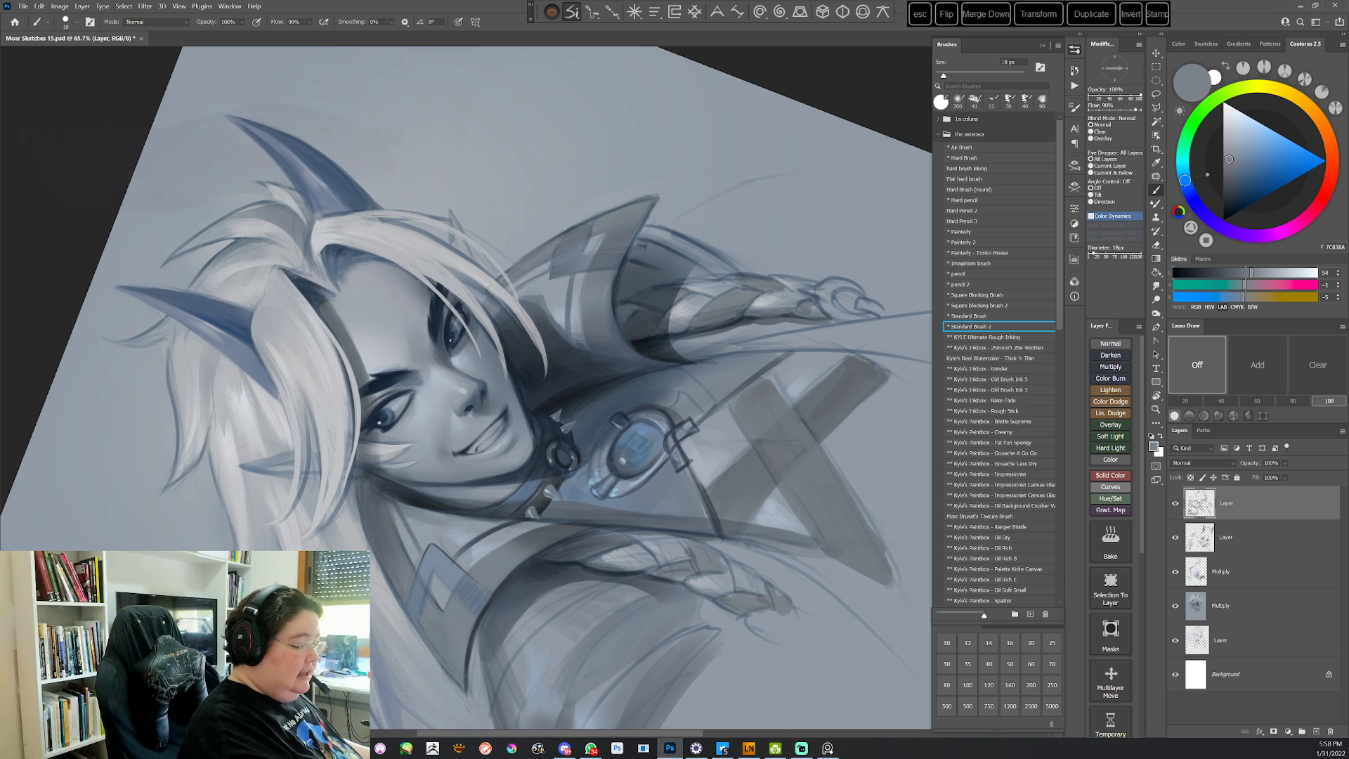
left_click(594, 239, "alt")
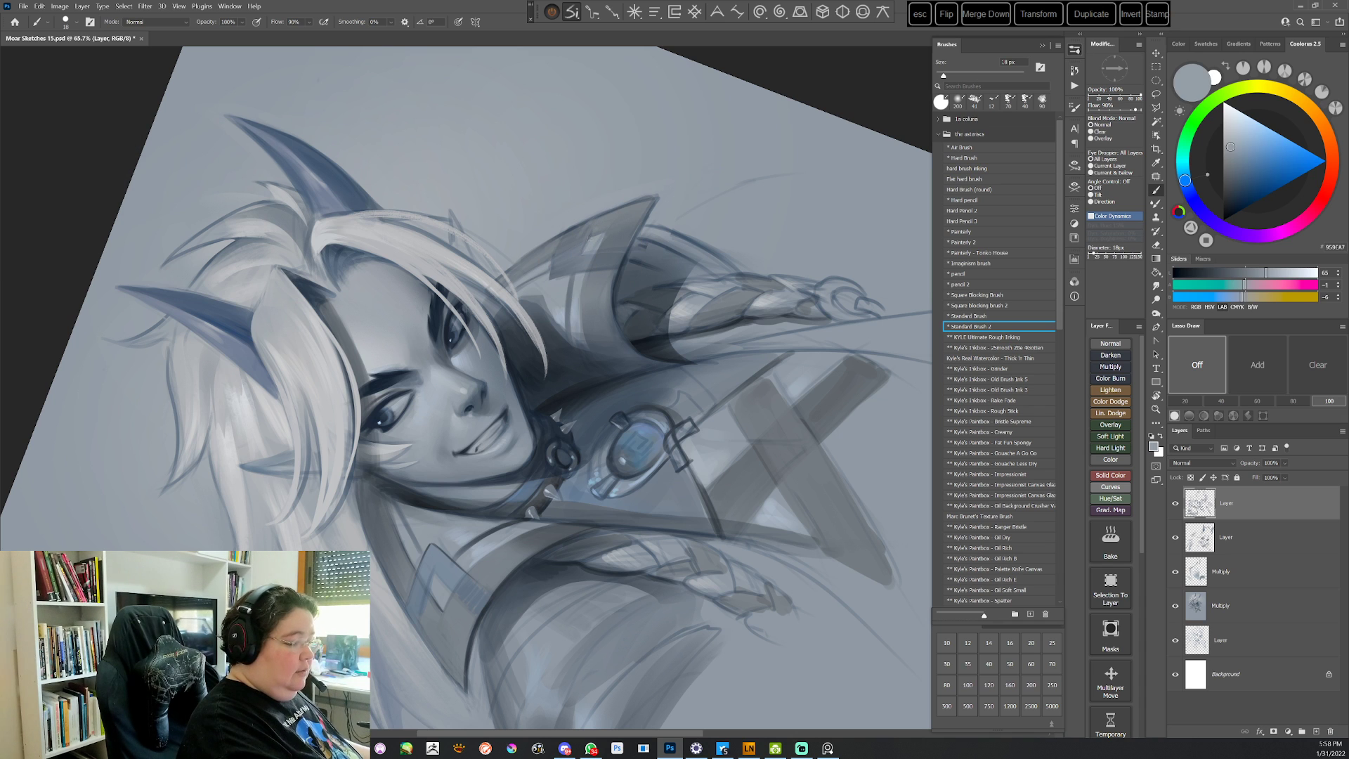
left_click(575, 250, "alt")
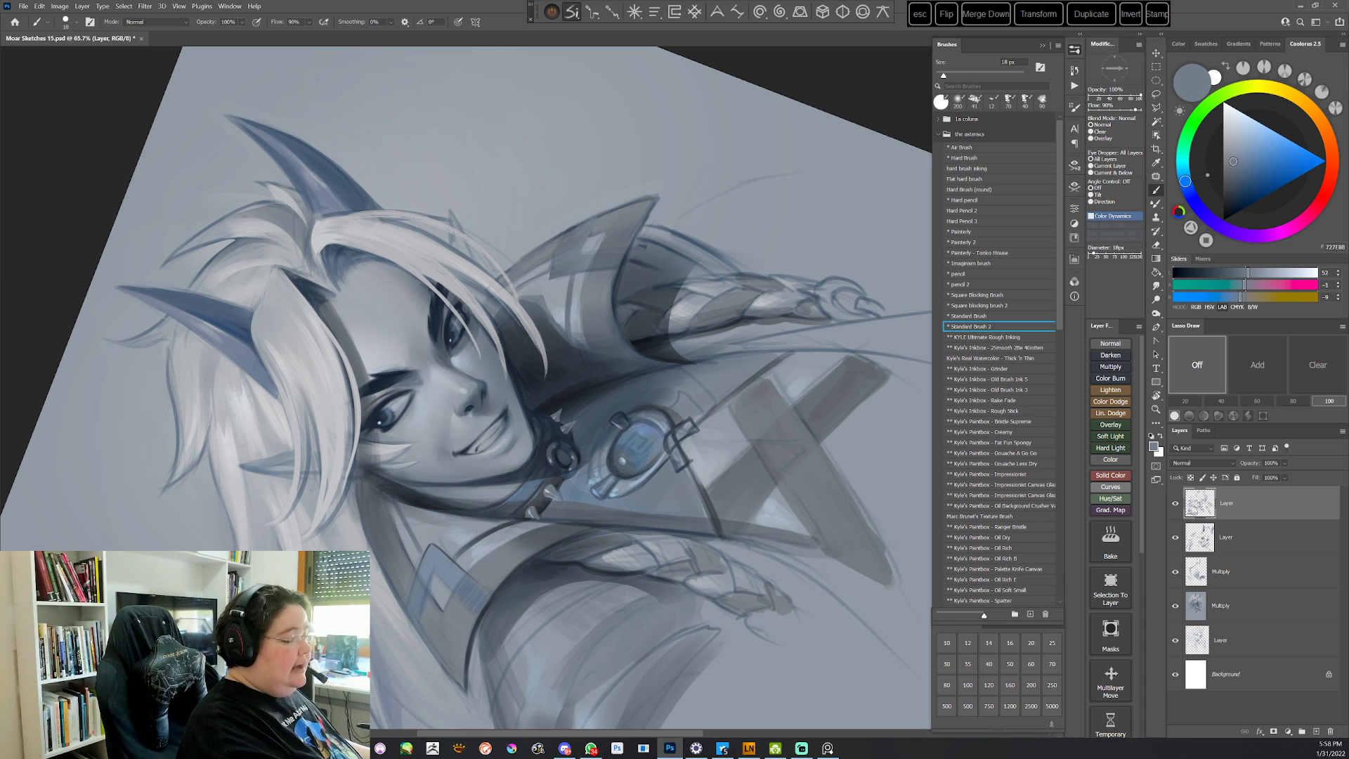
key("Escape")
left_click_drag(681, 486, 643, 354)
Sample a dark blue-grey and outline the far collar's flap with Standard Brush 2 at 15 px
key("r")
left_click_drag(776, 310, 606, 566)
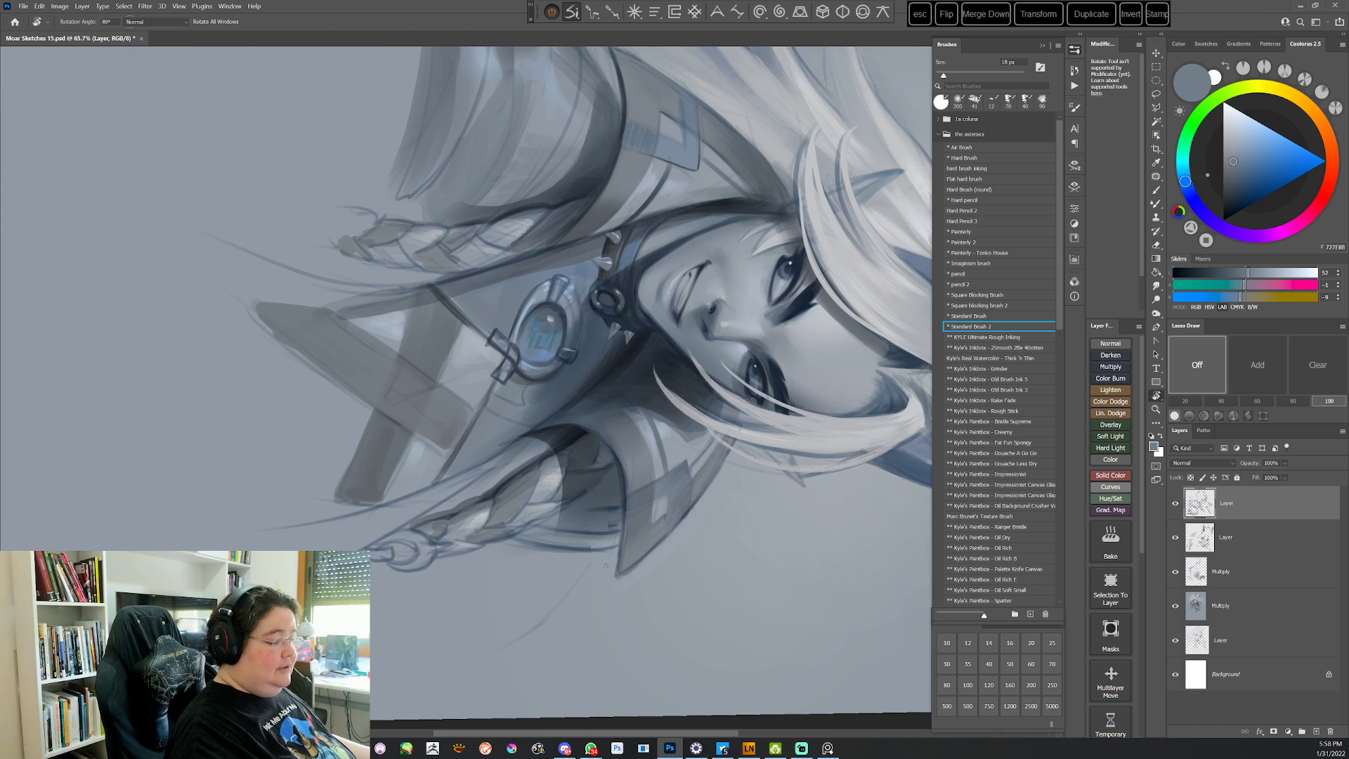
key("b")
left_click(580, 442, "alt")
left_click_drag(673, 480, 569, 388)
right_click(655, 320)
left_click_drag(715, 346, 713, 346)
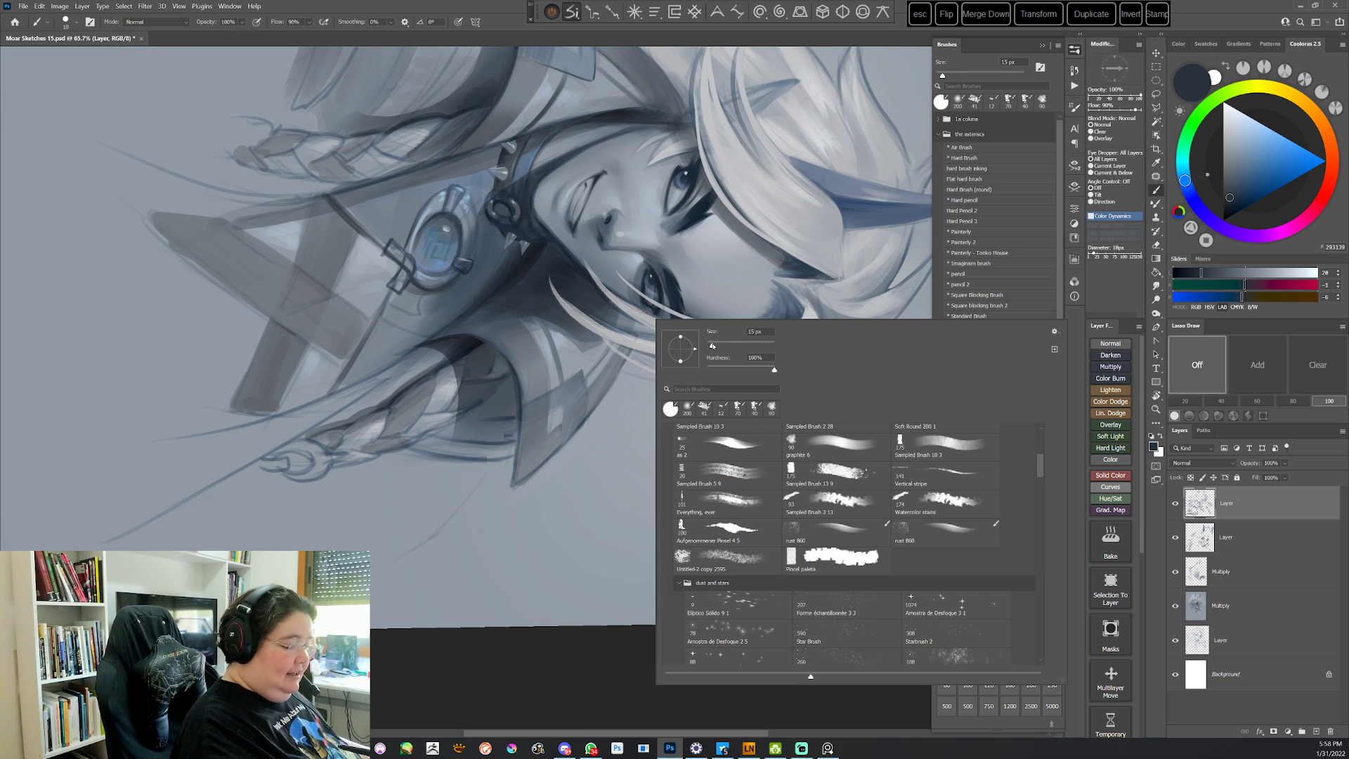
key("Return")
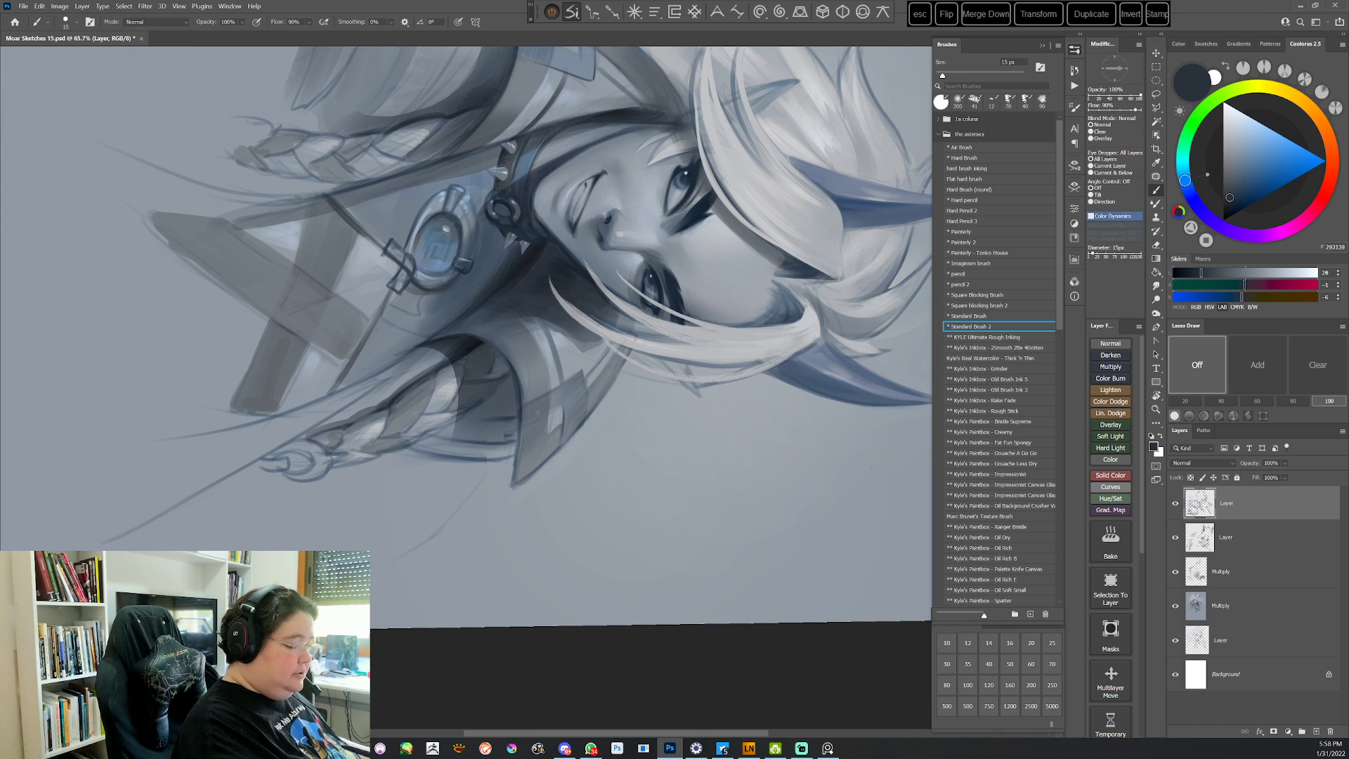
Enlarge Standard Brush 2 to 32 px and blend the far collar's trim with sampled mid and darker blue-greys
key("r")
left_click_drag(537, 413, 478, 576)
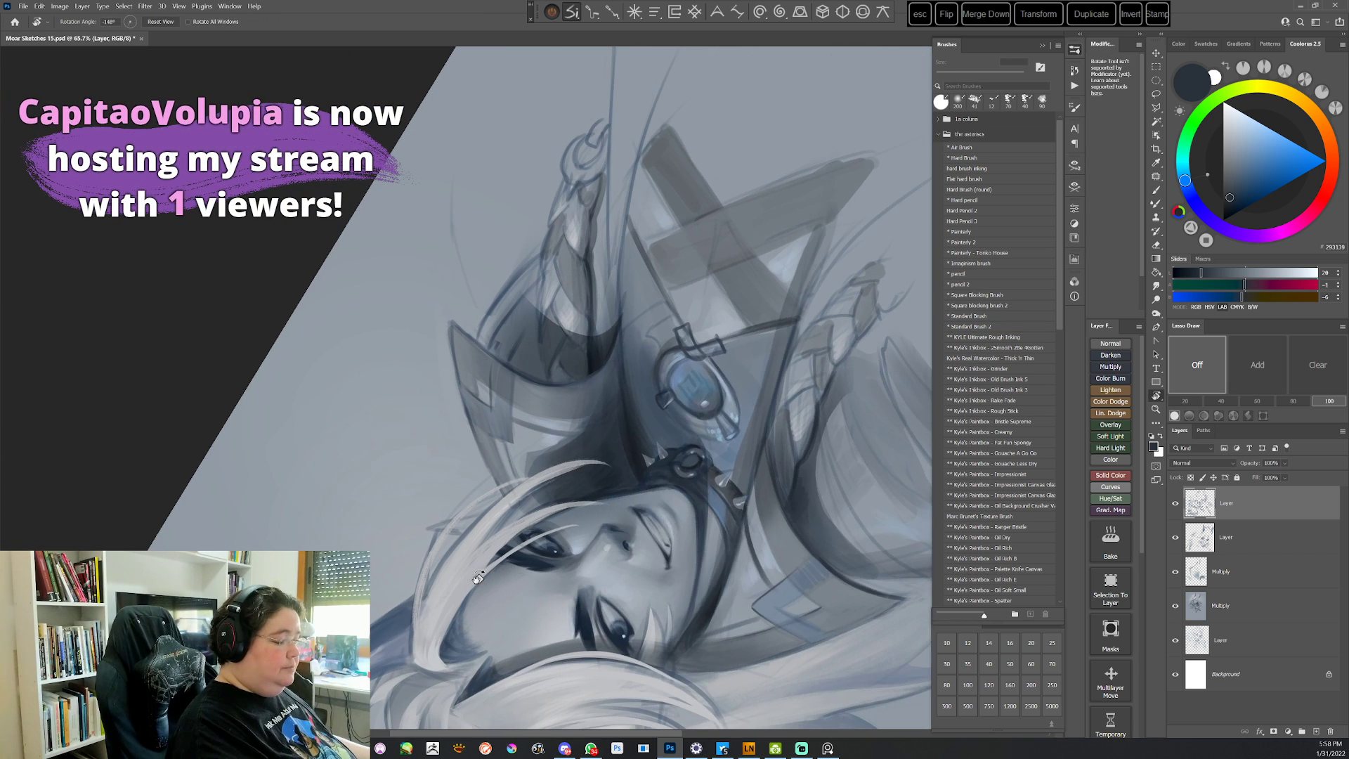
key("b")
right_click(570, 331)
key("Escape")
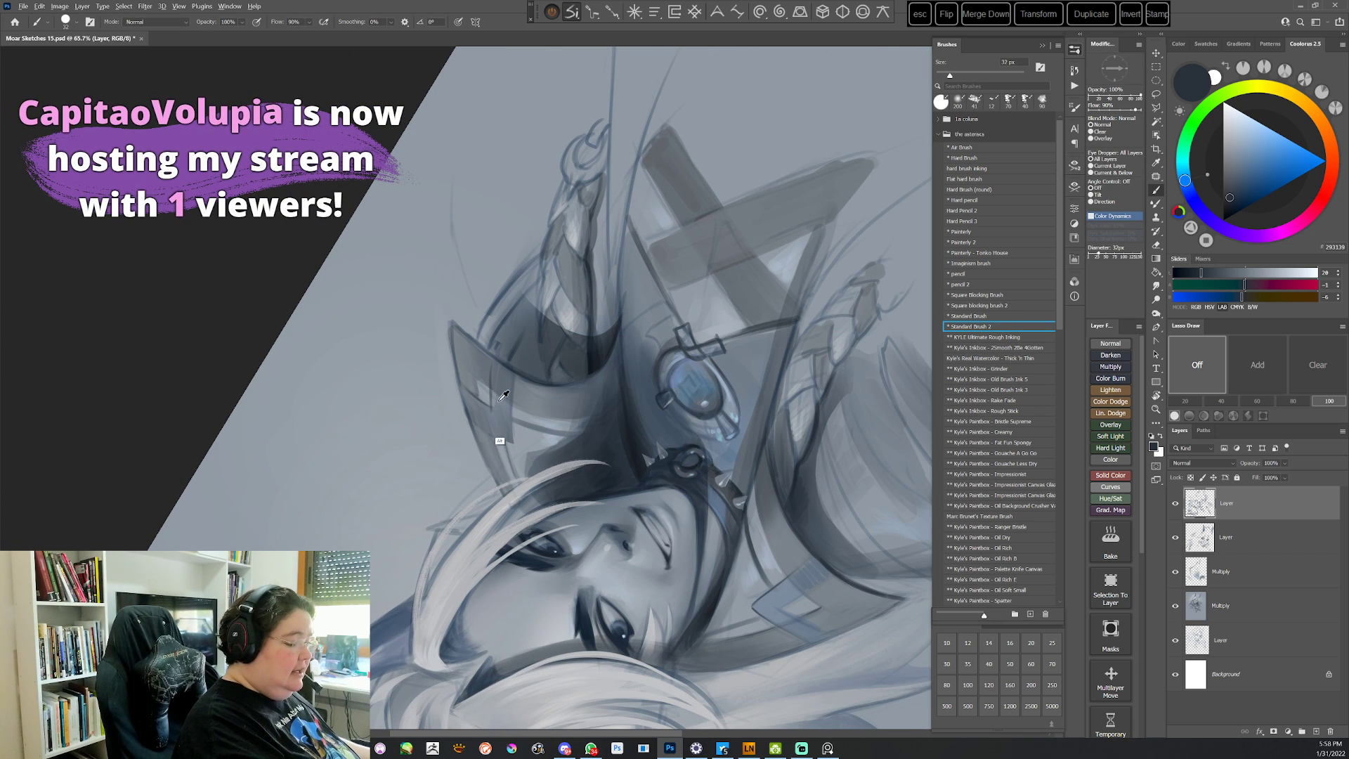
left_click(496, 413, "alt")
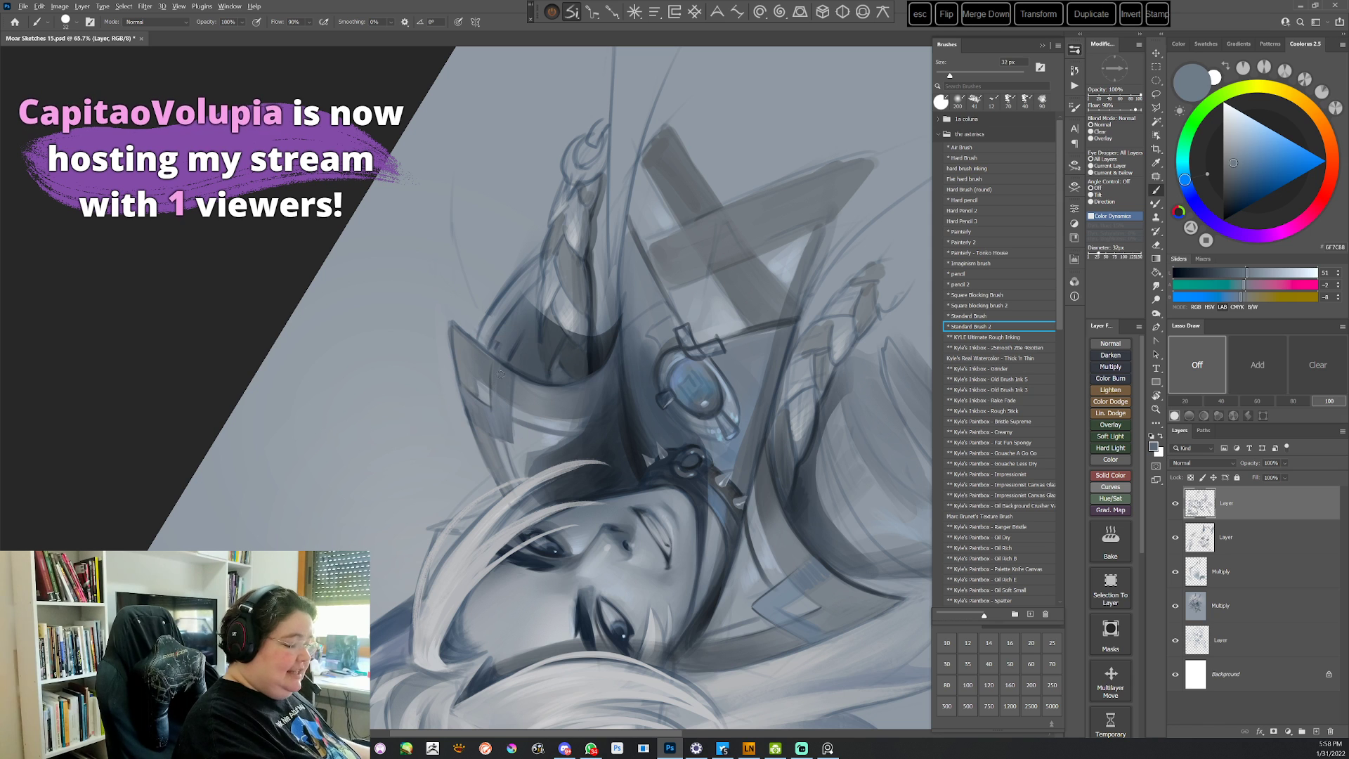
left_click(496, 390, "alt")
key("Escape")
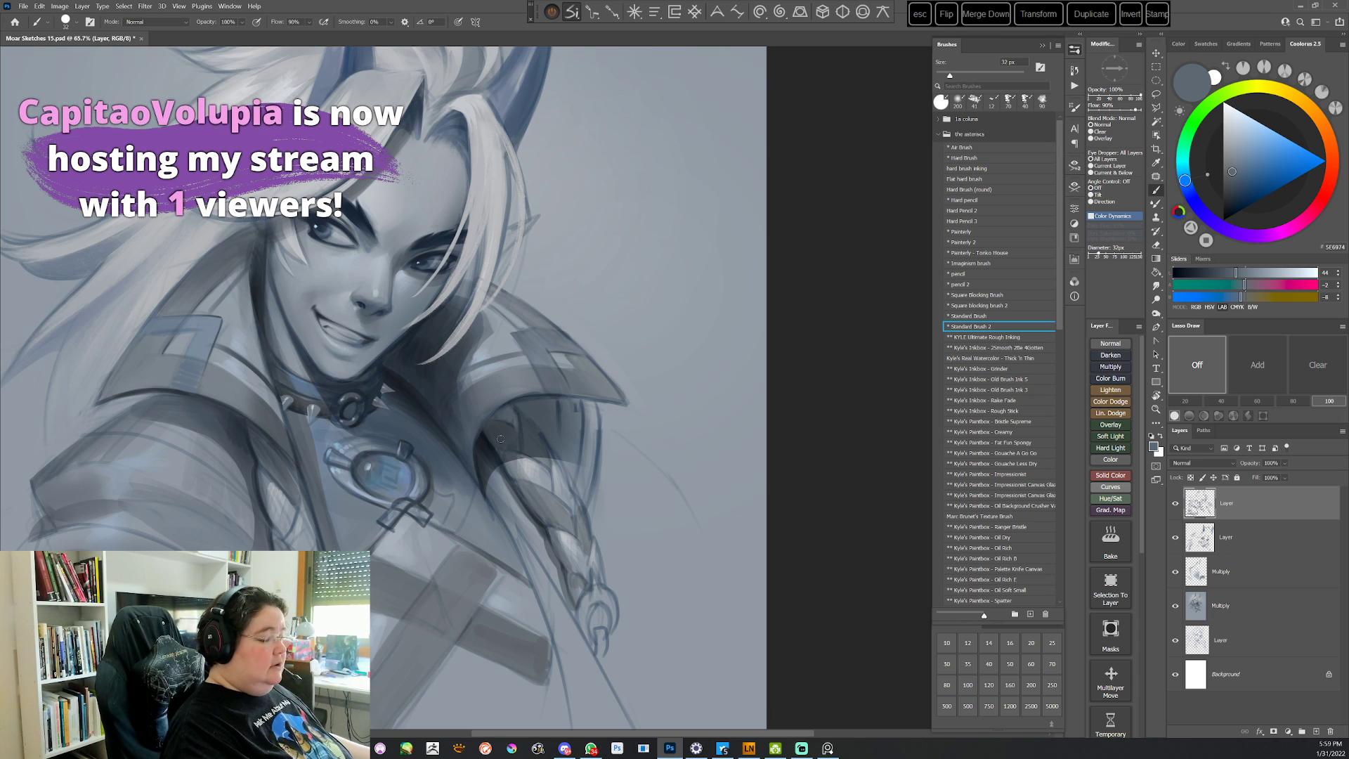
Repaint the far collar's upper edge below the hair strands, alternating sampled pale and dark grey-blues
key("r")
left_click_drag(714, 412, 532, 624)
left_click(590, 343, "alt")
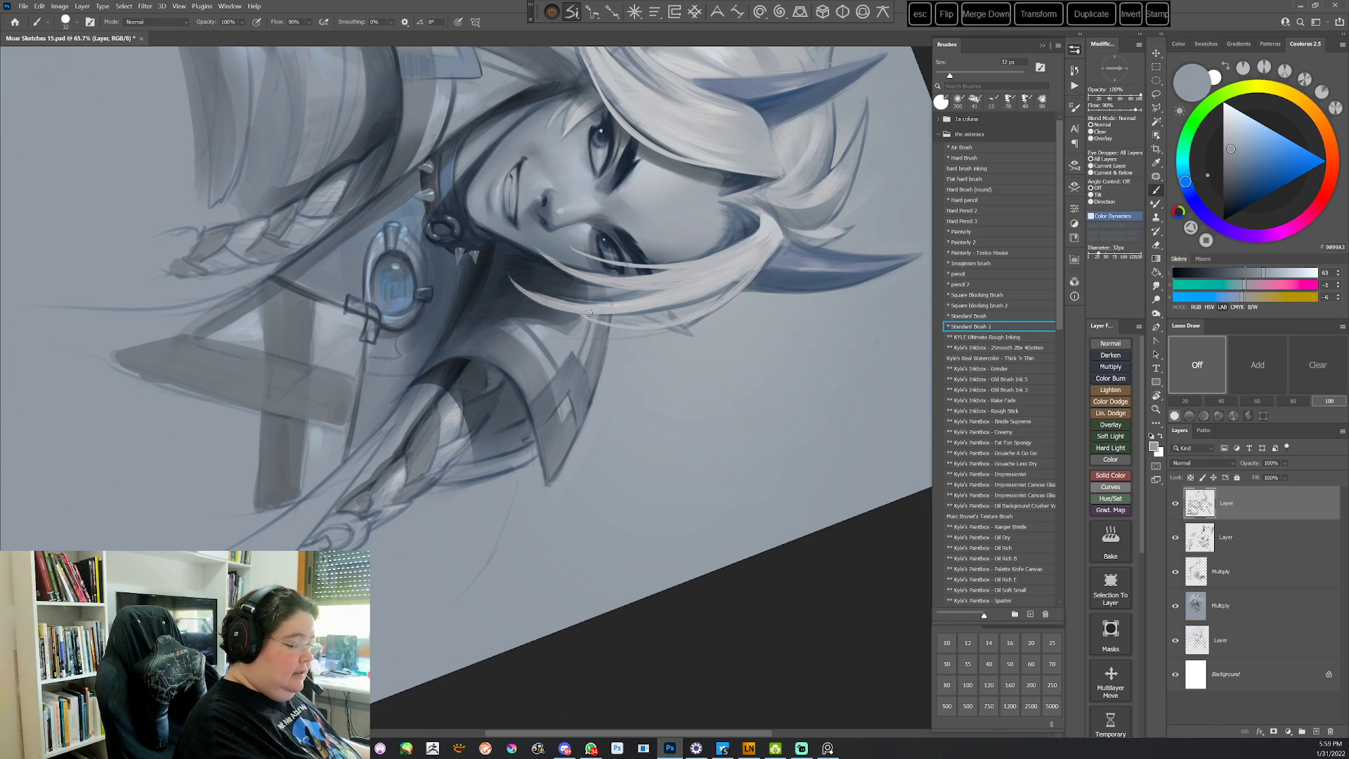
left_click(557, 317, "alt")
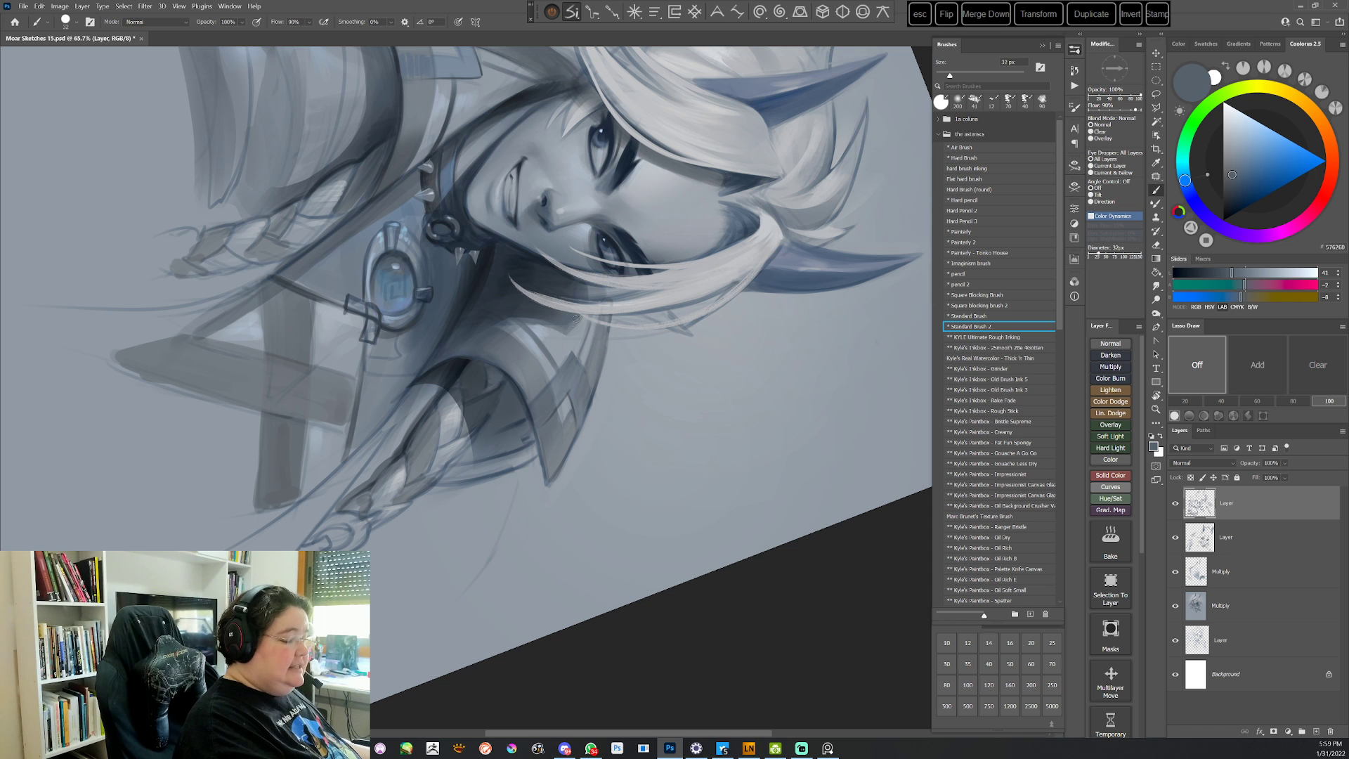
left_click(579, 323, "alt")
key("r")
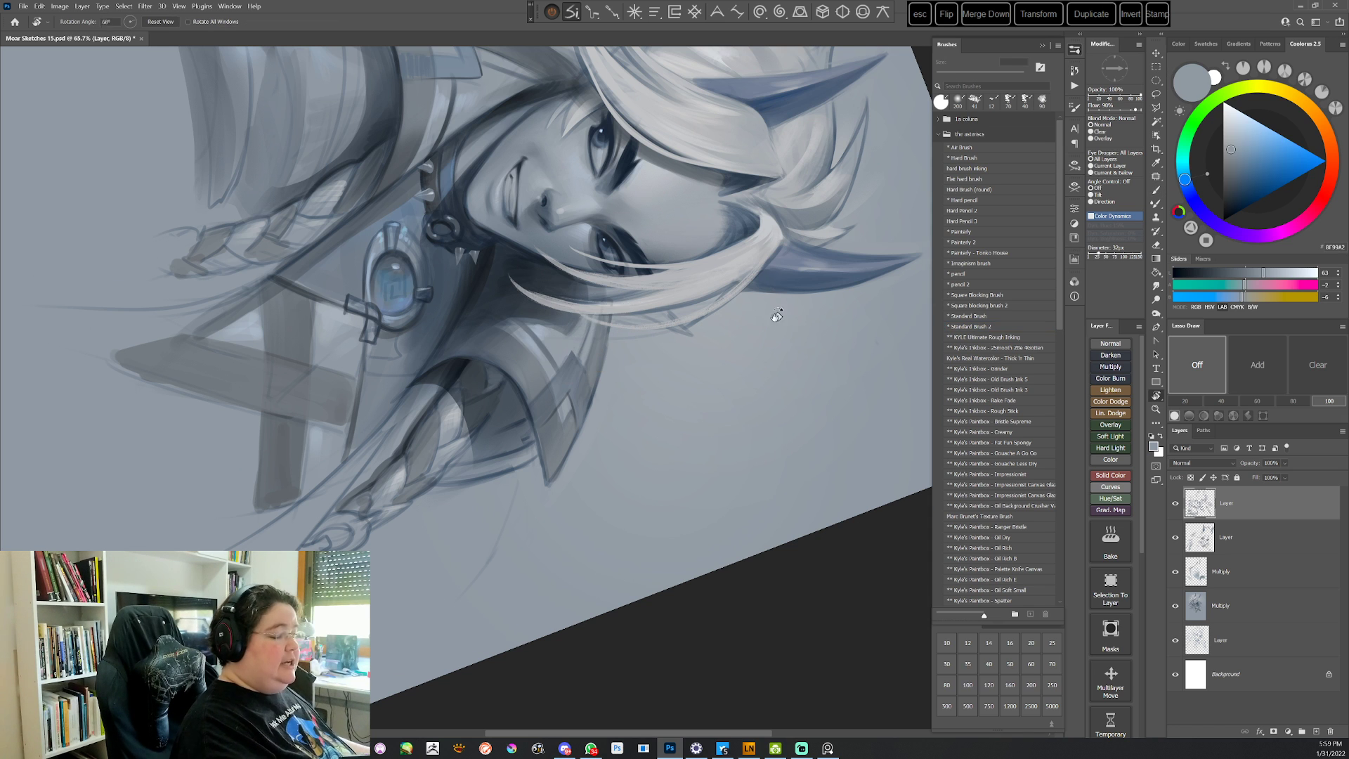
left_click_drag(773, 313, 649, 540)
key("Escape")
Refine the far collar's panel beside the hair with sampled pale grey-blue and deepen its inner shadow with sampled dark blue-grey
key("r")
mouse_move(601, 272)
left_mouse_down()
mouse_move(639, 307)
mouse_move(674, 422)
left_mouse_up()
left_click(483, 421, "alt")
key("r")
left_click(470, 402, "alt")
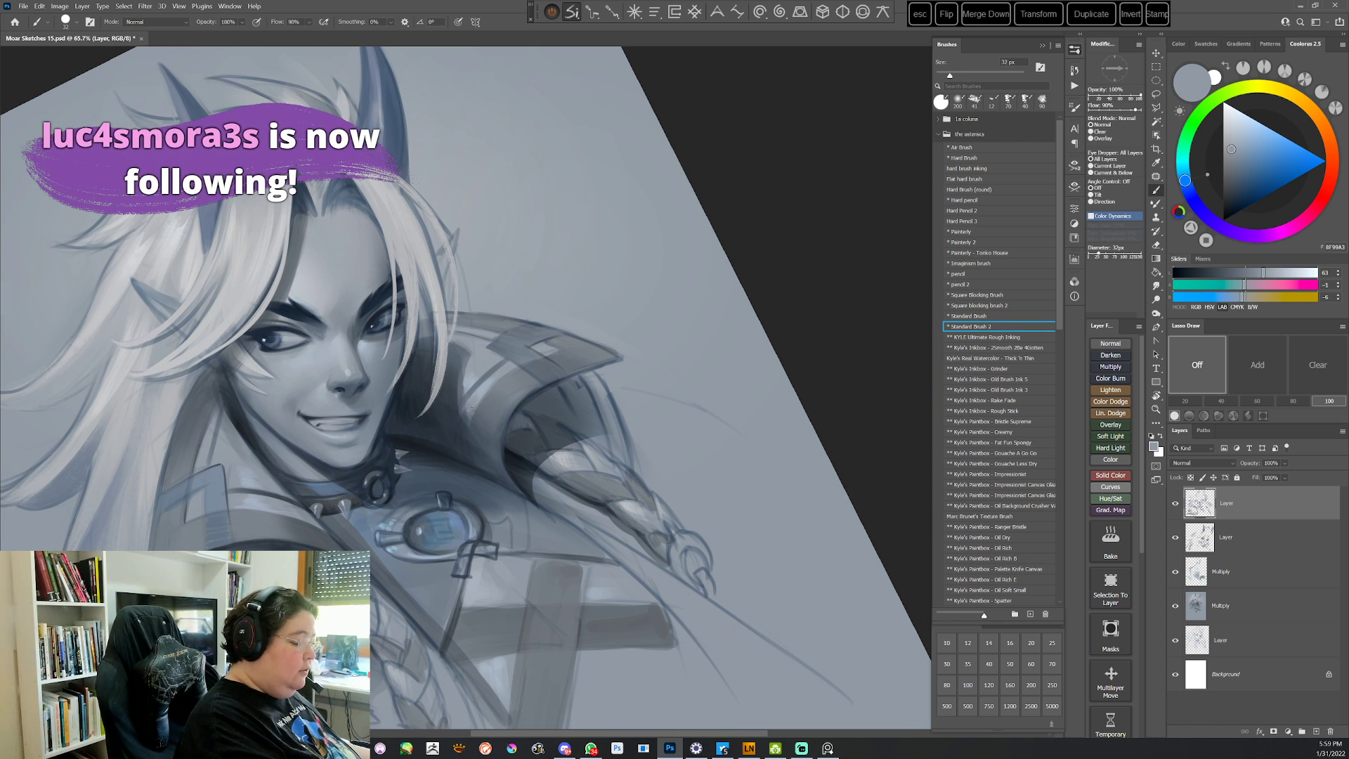
left_click_drag(490, 453, 452, 618)
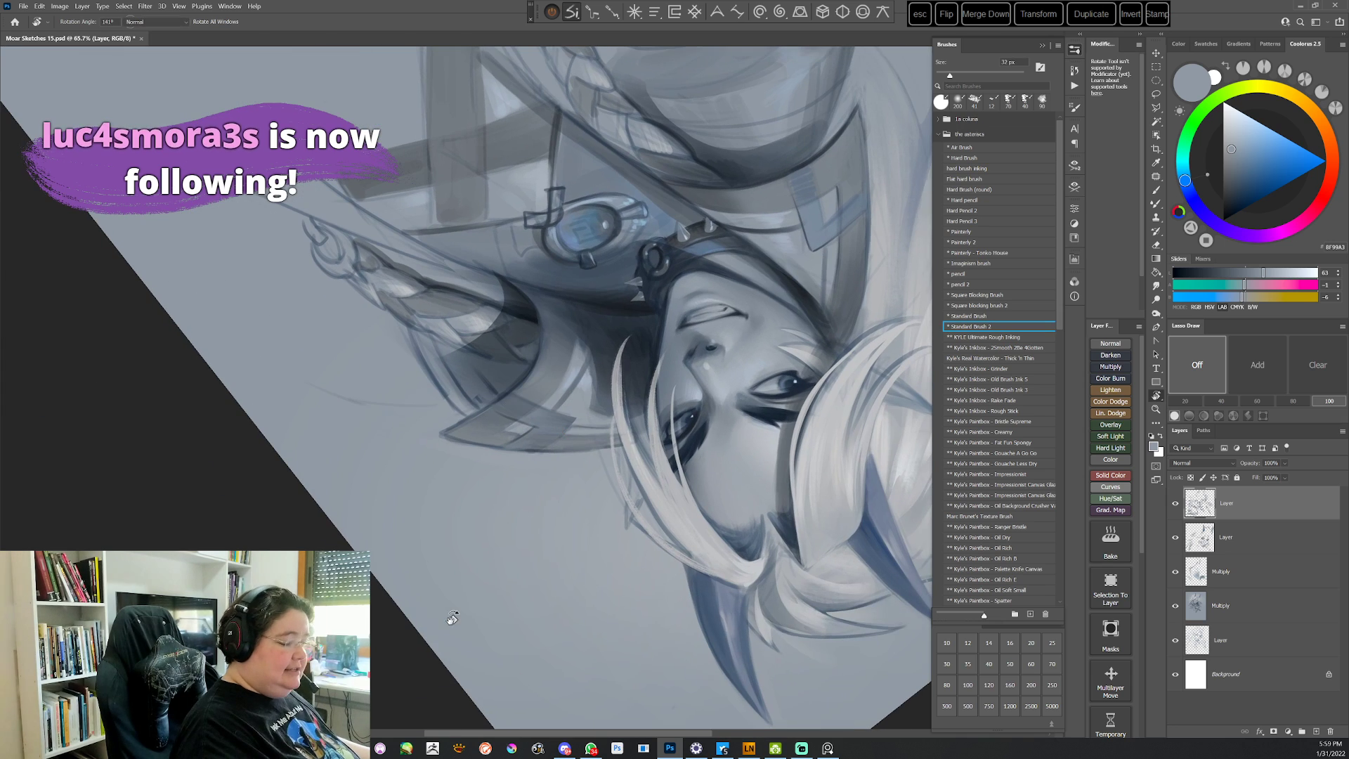
left_click(594, 371, "alt")
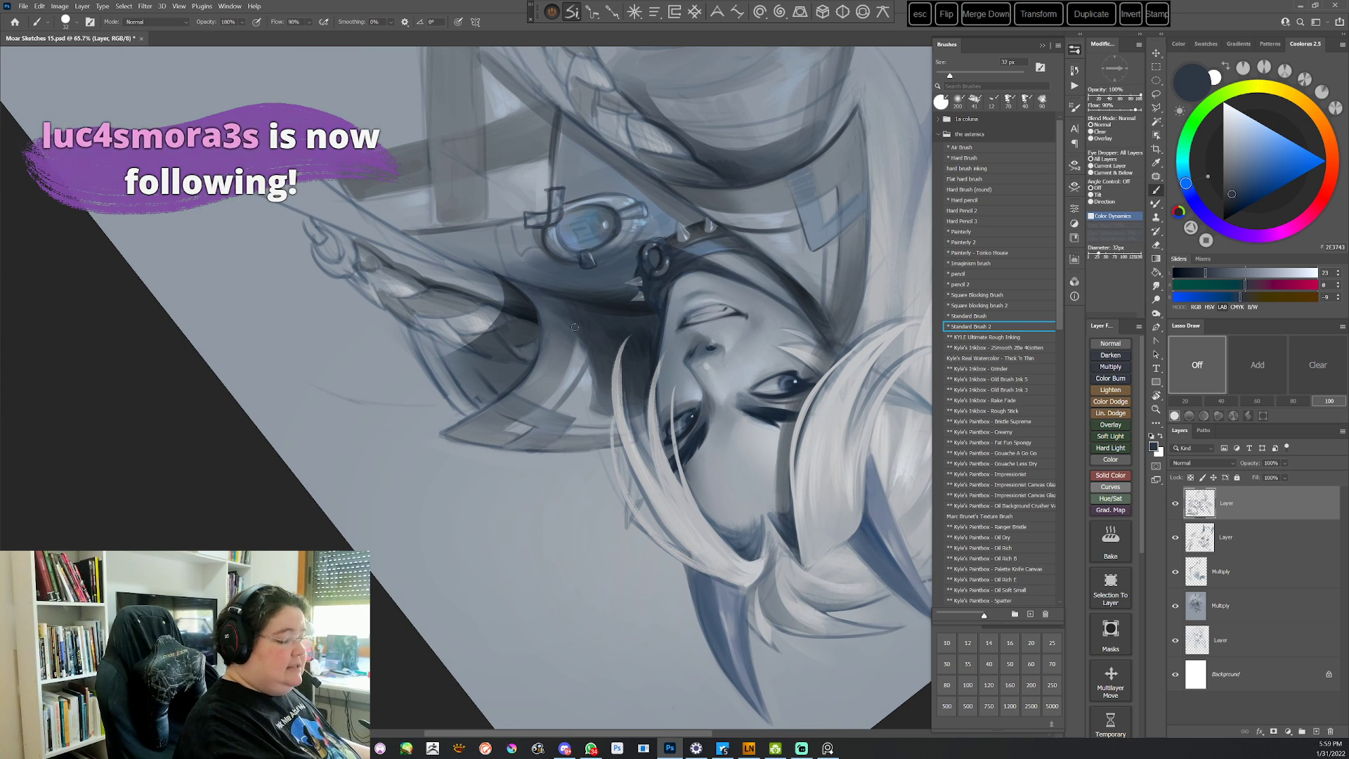
key("Escape")
Lighten the far collar's trim and panel with sampled grey-blue tones using the 32 px Standard Brush 2
key("r")
left_click_drag(704, 446, 661, 288)
left_click(497, 423, "alt")
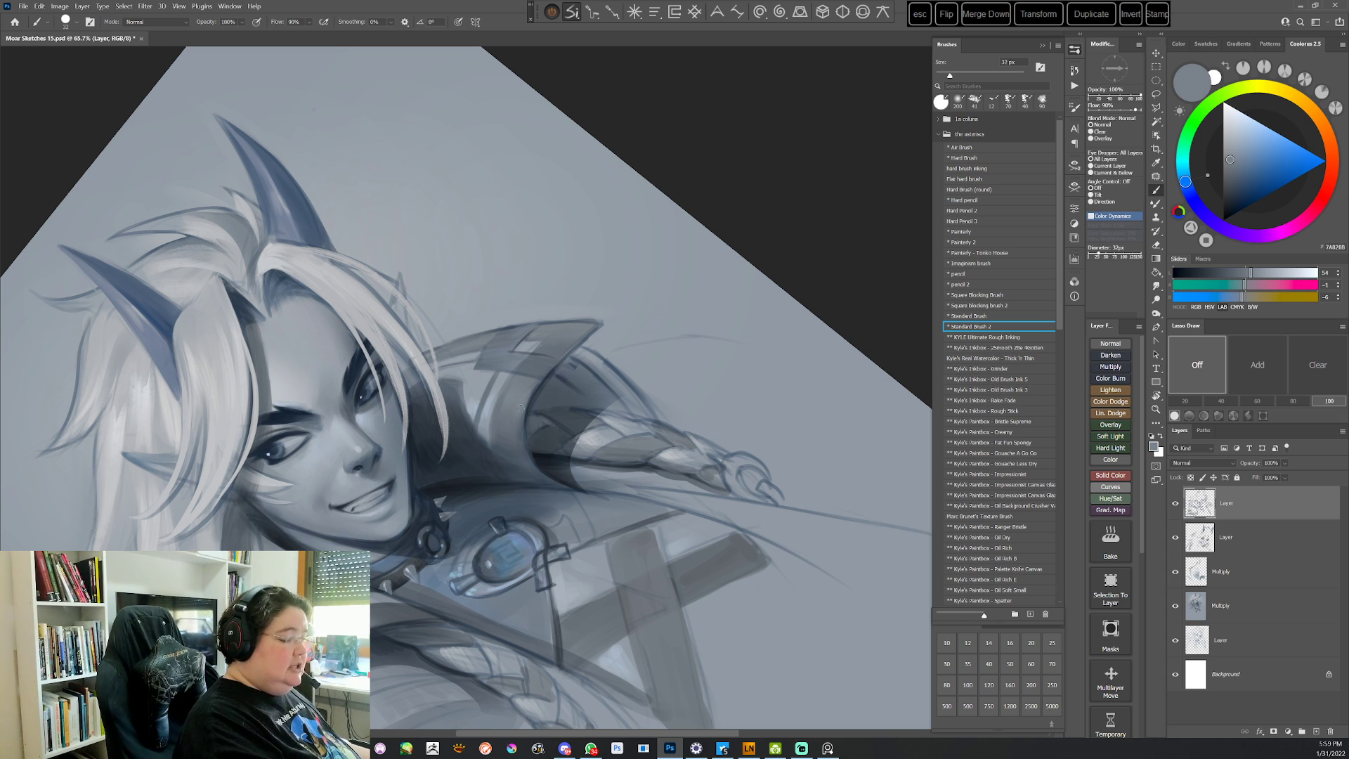
left_click(620, 343, "alt")
left_click_drag(552, 370, 555, 306)
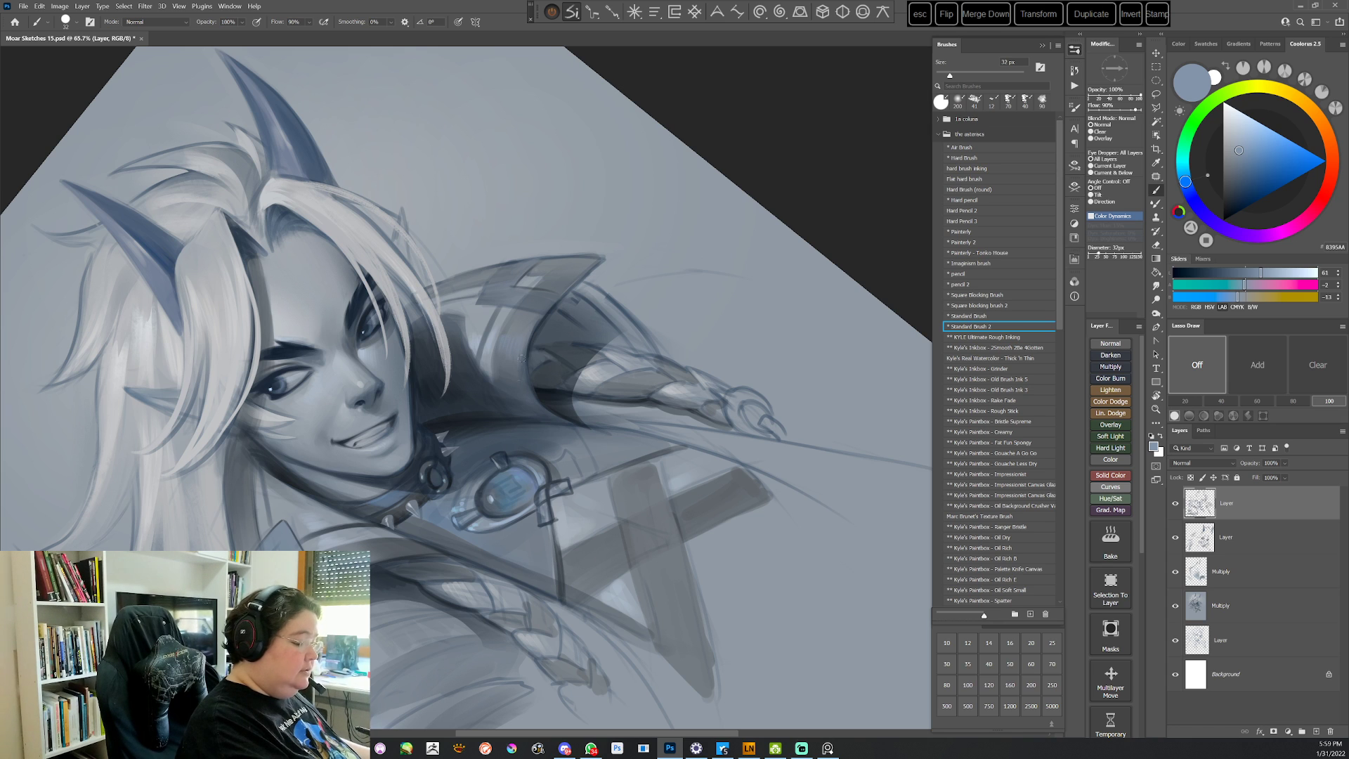
Sample a dark blue-grey and darken the lower rim of the far collar's flap
left_click(570, 286, "alt")
left_click(552, 307, "alt")
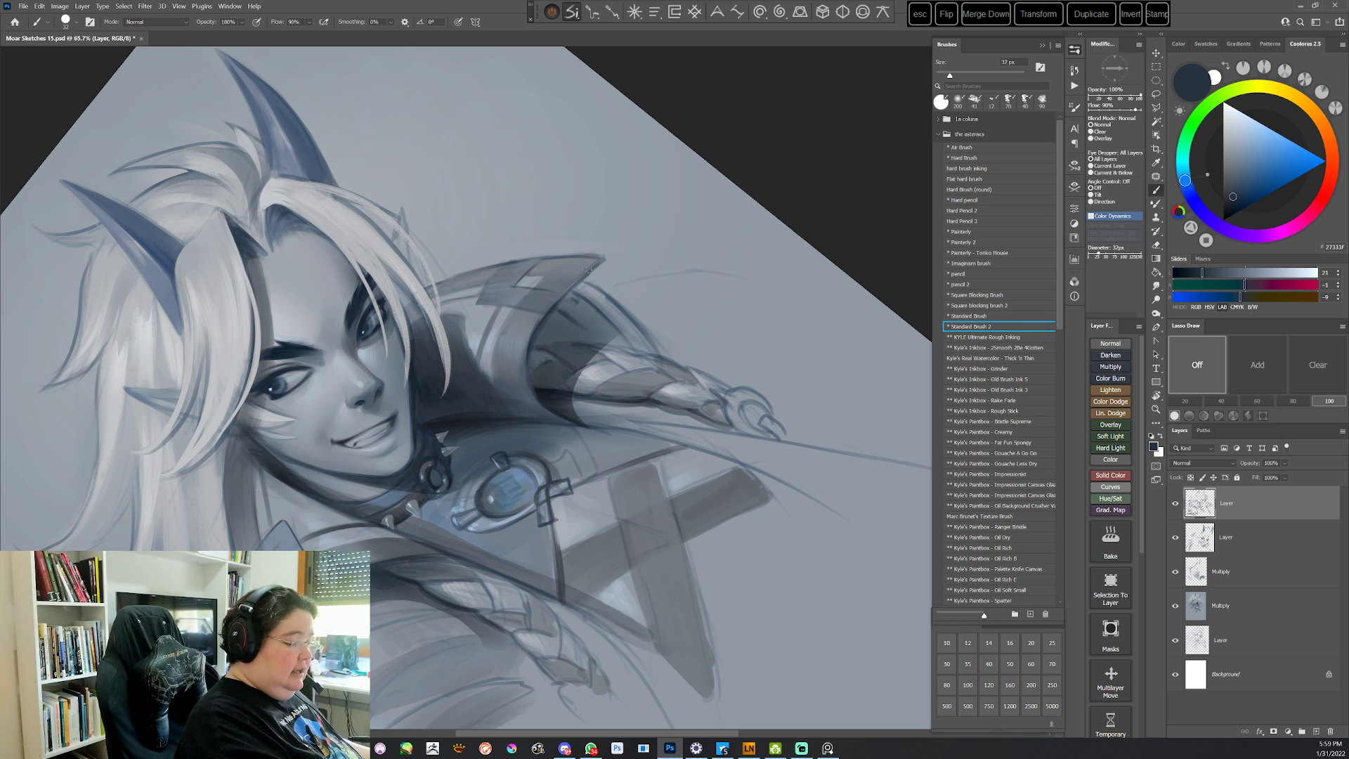
left_click_drag(589, 268, 533, 344)
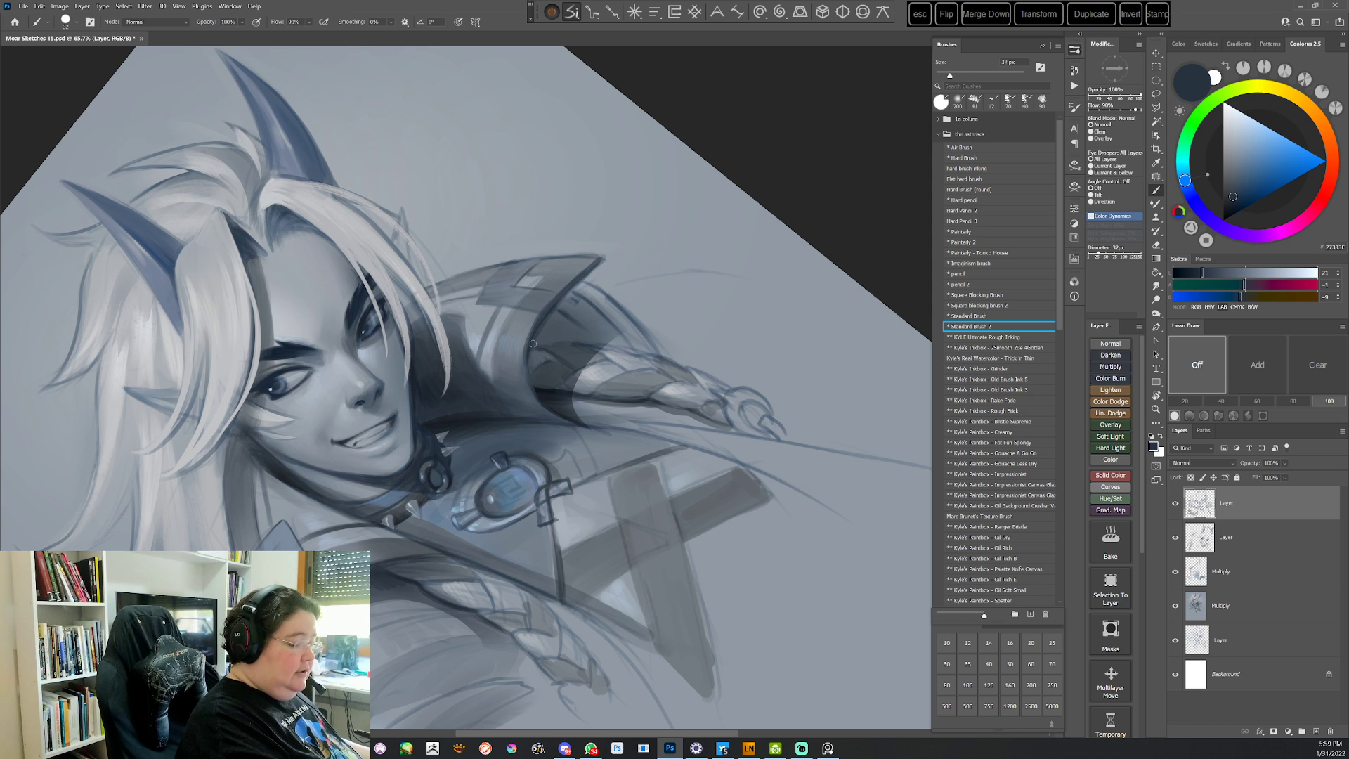
Sample a mid grey-blue and touch up the vest edge beside the near braid
key("space")
mouse_move(638, 513)
left_mouse_down()
mouse_move(698, 368)
mouse_move(700, 319)
left_mouse_up()
key("r")
mouse_move(732, 454)
left_mouse_down()
mouse_move(747, 365)
mouse_move(735, 316)
left_mouse_up()
mouse_move(672, 447)
left_mouse_down()
mouse_move(650, 370)
mouse_move(567, 320)
left_mouse_up()
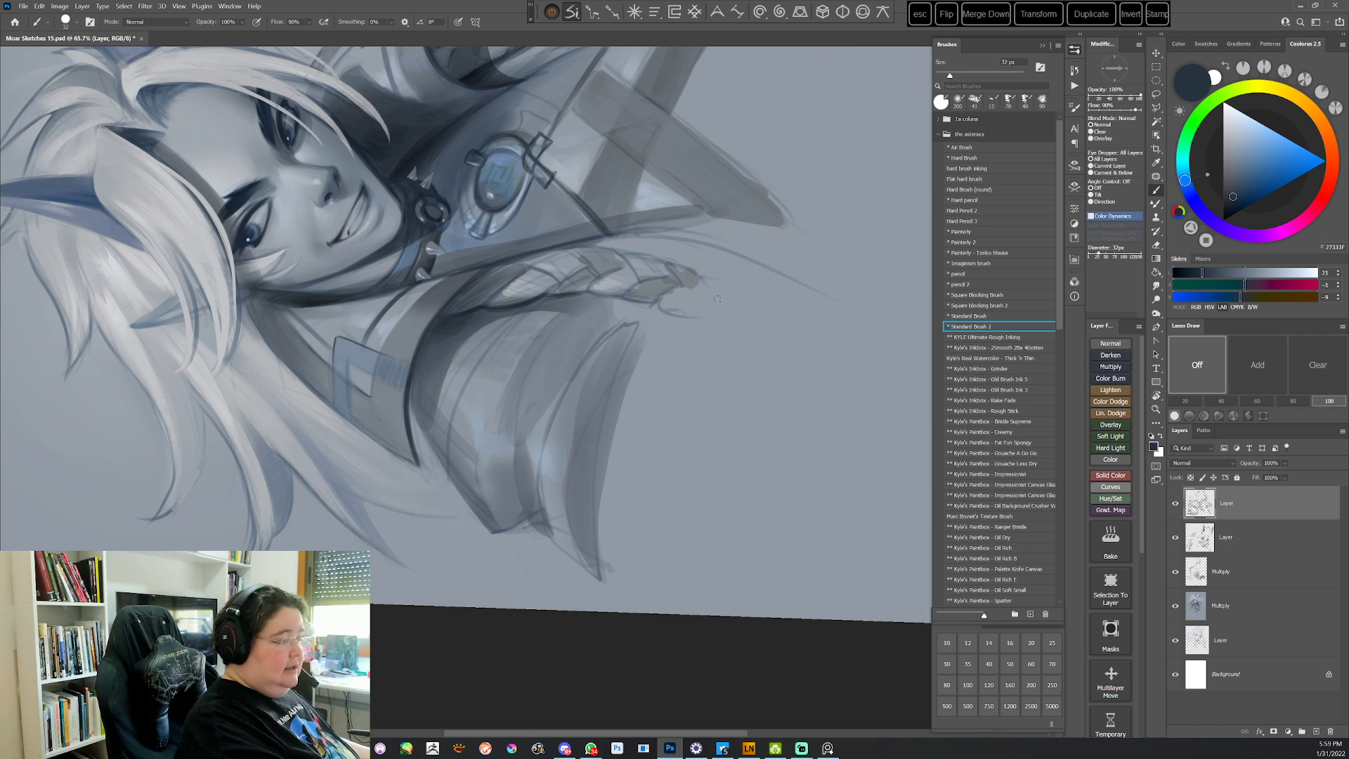
key("r")
left_click_drag(718, 299, 638, 615)
key("space")
left_click_drag(723, 394, 633, 346)
left_click(509, 329, "alt")
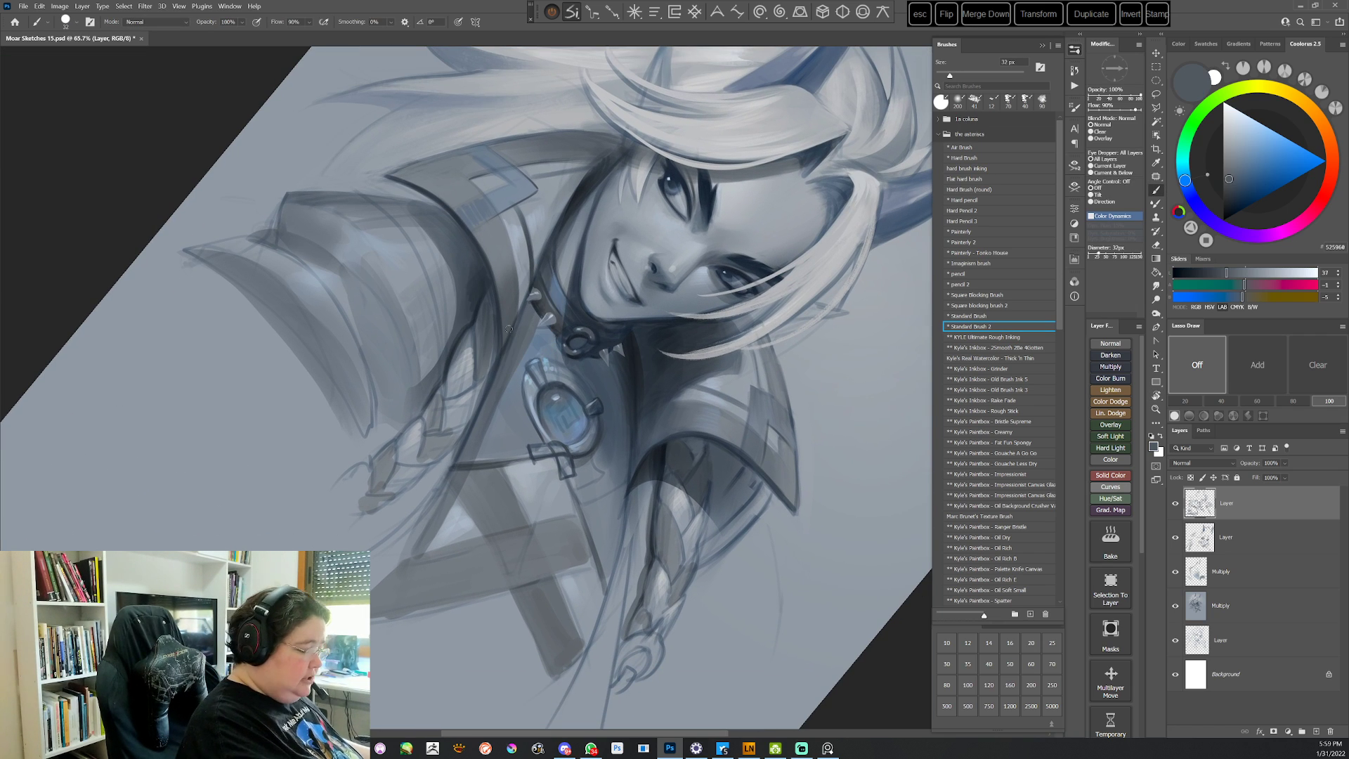
Reduce the brush to 12 px and sharpen the vest's near edge with sampled dark blue-greys
mouse_move(482, 439)
left_mouse_down()
mouse_move(534, 393)
mouse_move(576, 450)
mouse_move(546, 501)
left_mouse_up()
left_click(543, 506, "alt")
right_click(649, 321)
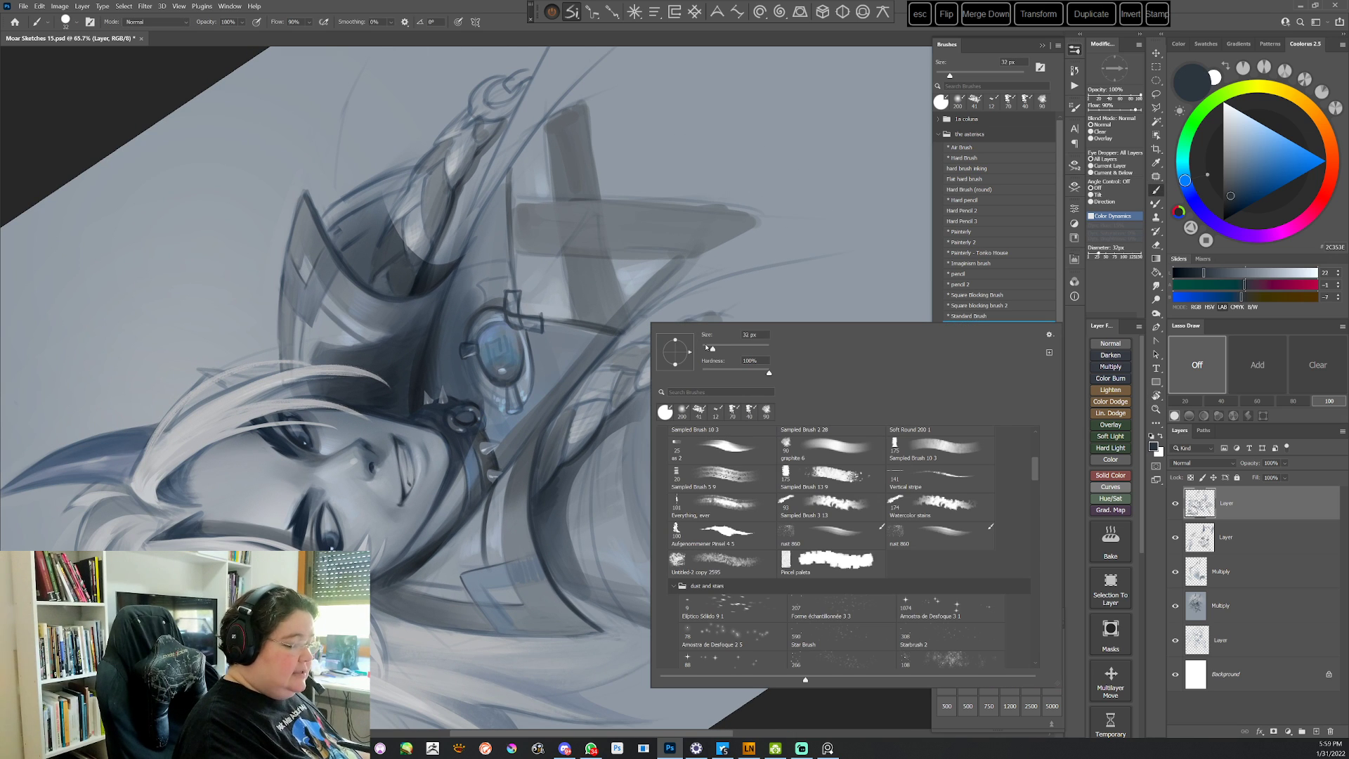
left_click(704, 349)
key("Return")
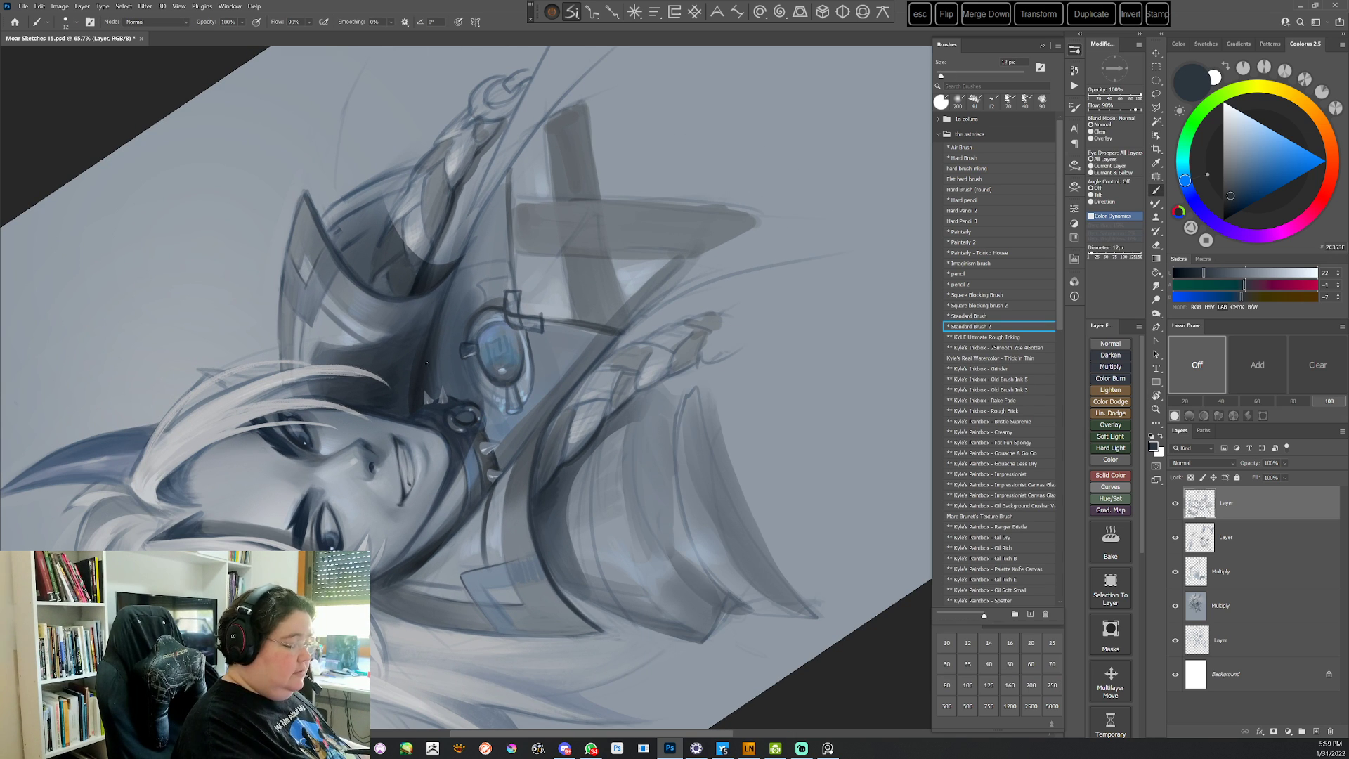
left_click(554, 415, "alt")
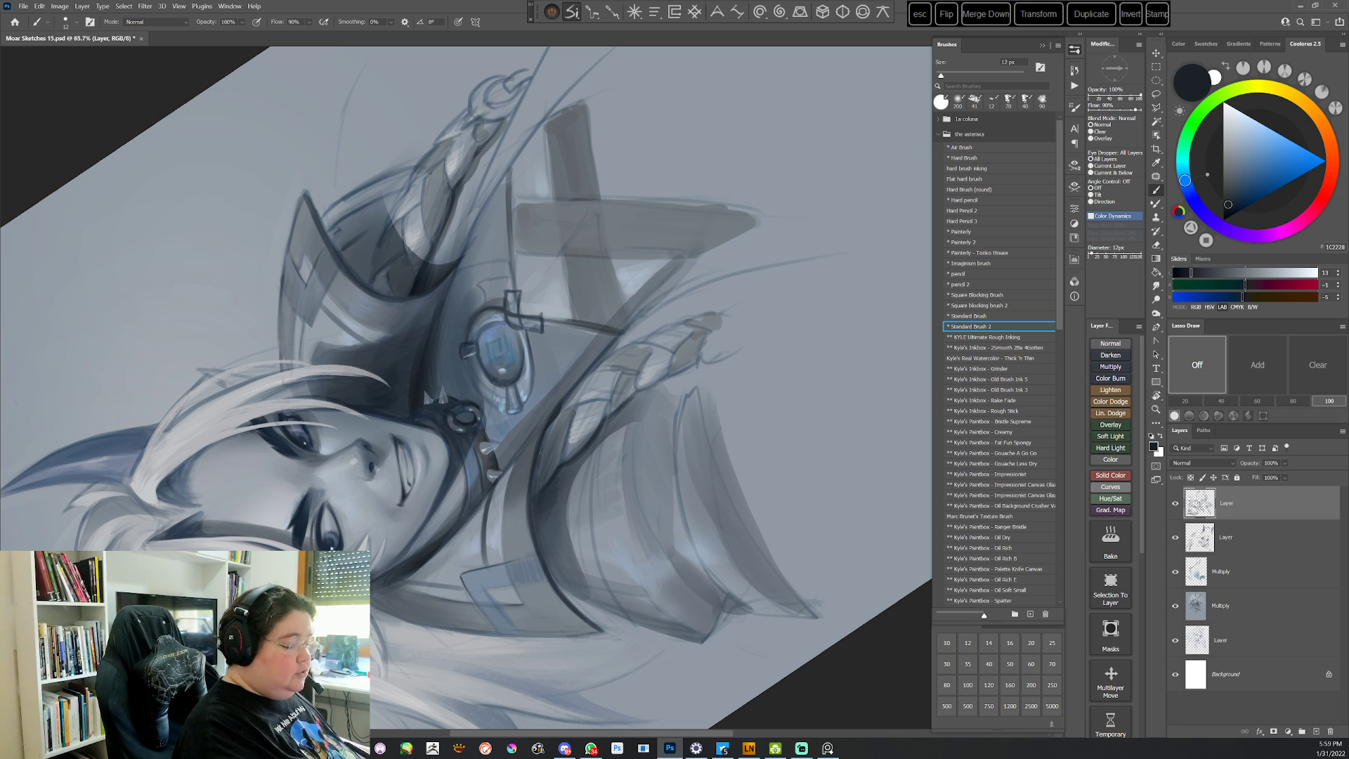
key("Escape")
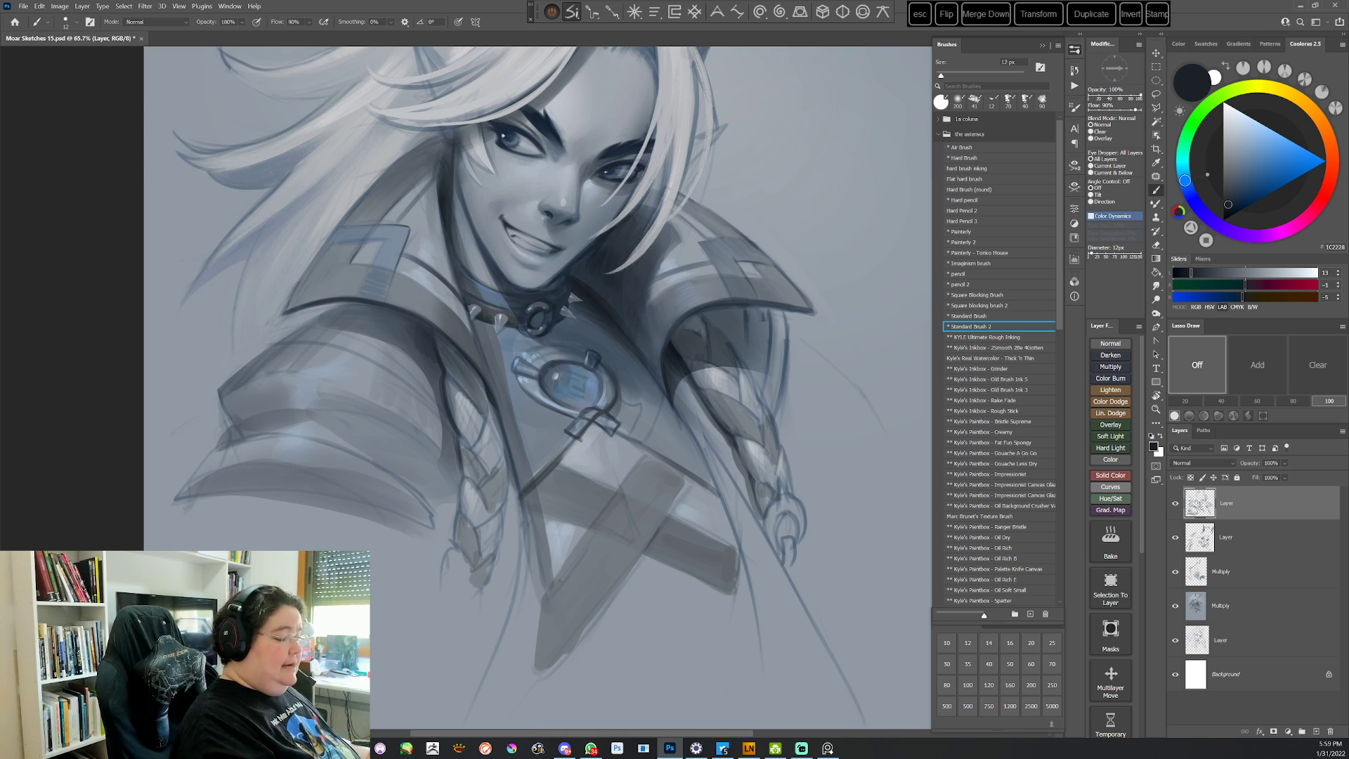
Soften the chest area beside the near collar with sampled mid and lighter grey-blues
left_click(470, 341, "alt")
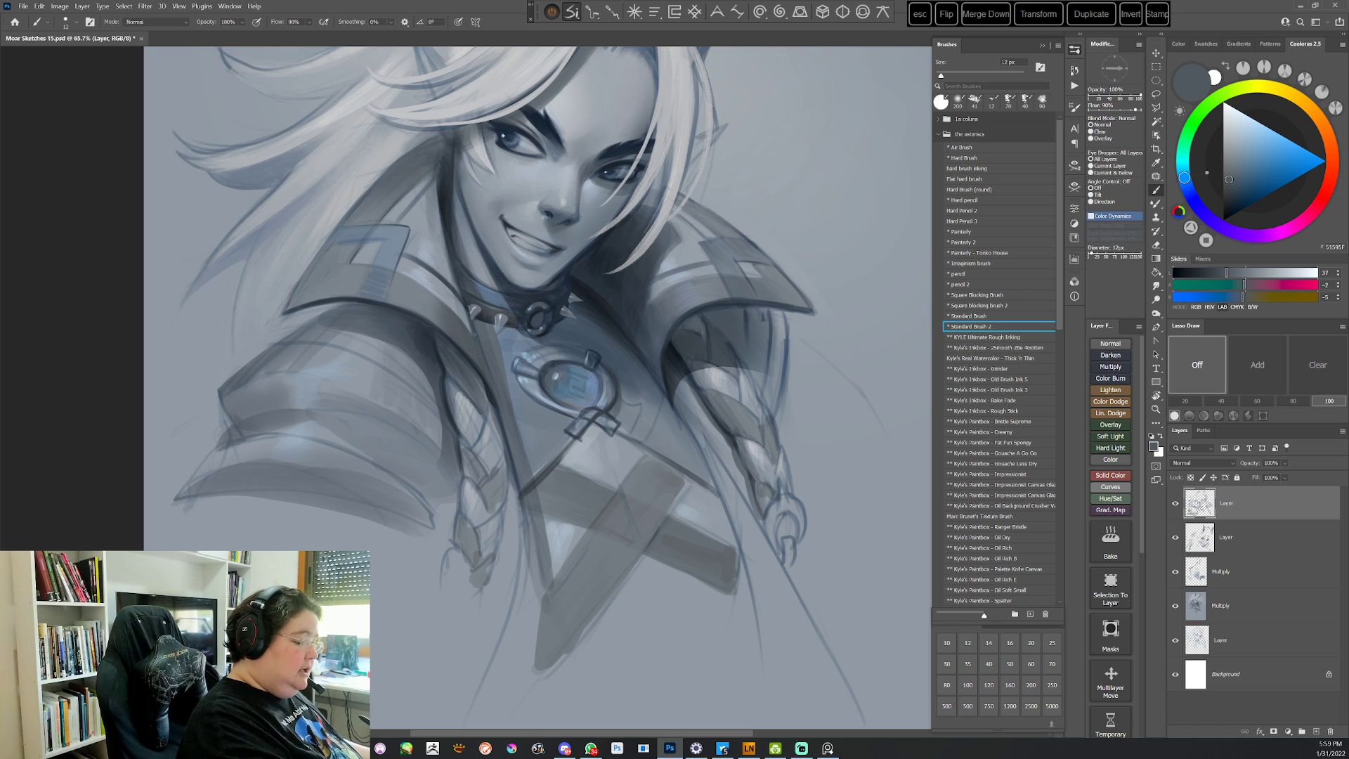
key("r")
left_click_drag(500, 234, 596, 252)
left_click(519, 297, "alt")
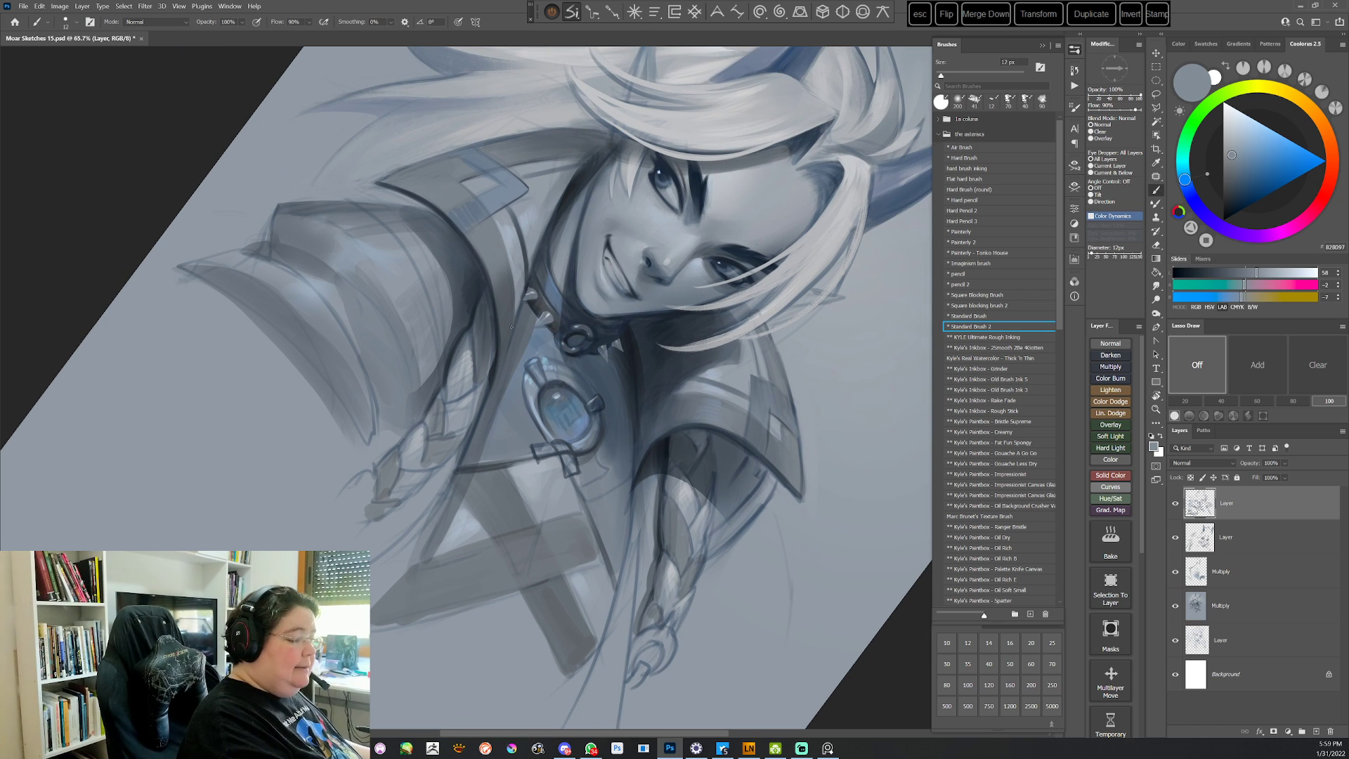
Set the brush to 28 px and darken the gap between the vest and the near braid with a sampled dark blue-grey
key("r")
mouse_move(512, 327)
left_mouse_down()
mouse_move(591, 396)
mouse_move(565, 438)
left_mouse_up()
left_click(566, 389, "alt")
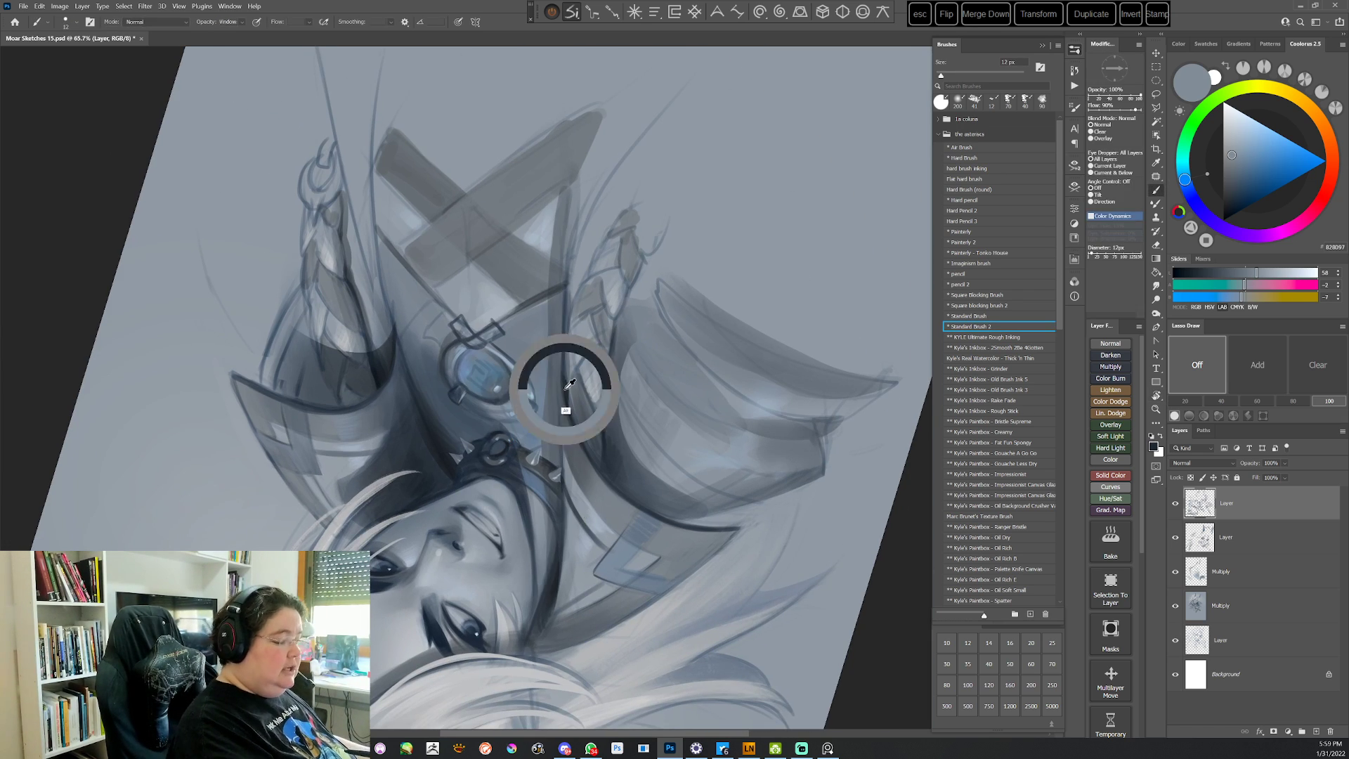
right_click(635, 287)
left_click_drag(689, 313, 695, 313)
key("Return")
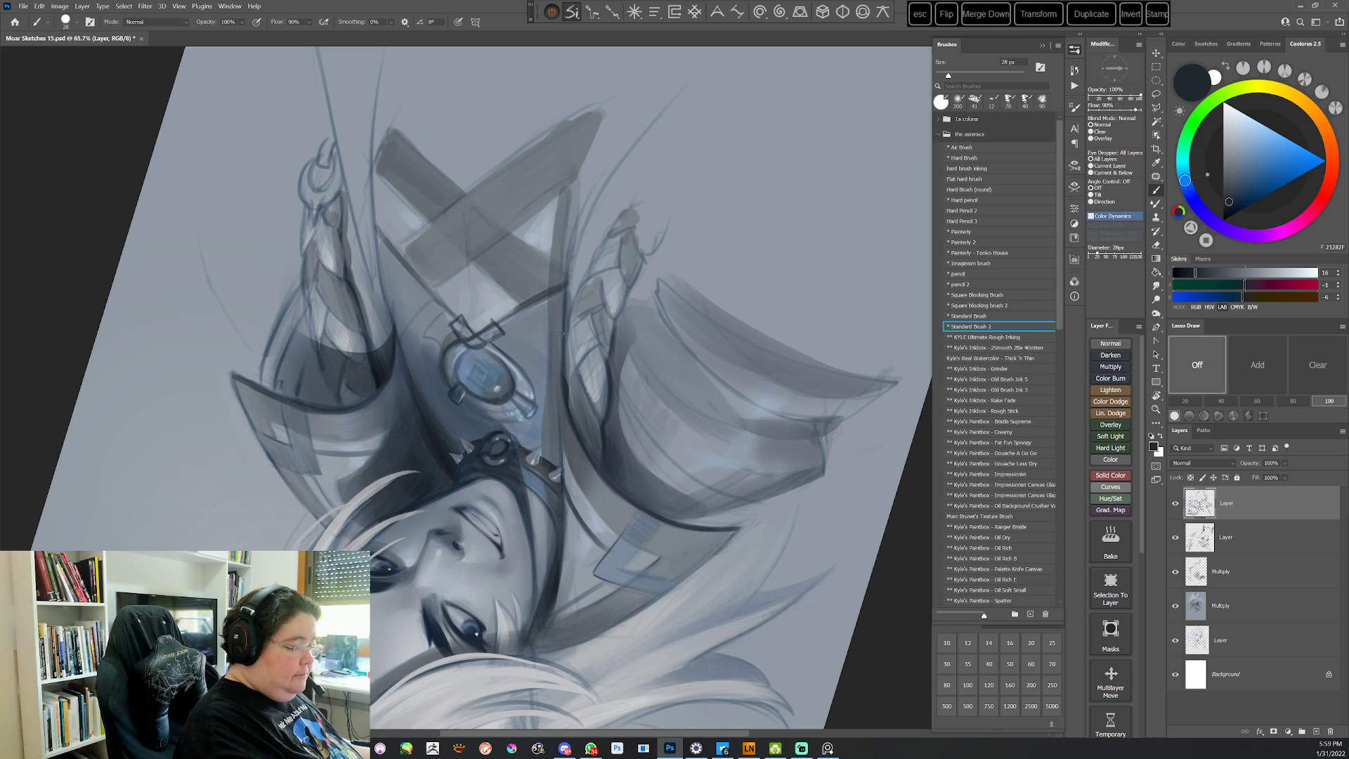
left_click_drag(558, 351, 562, 417)
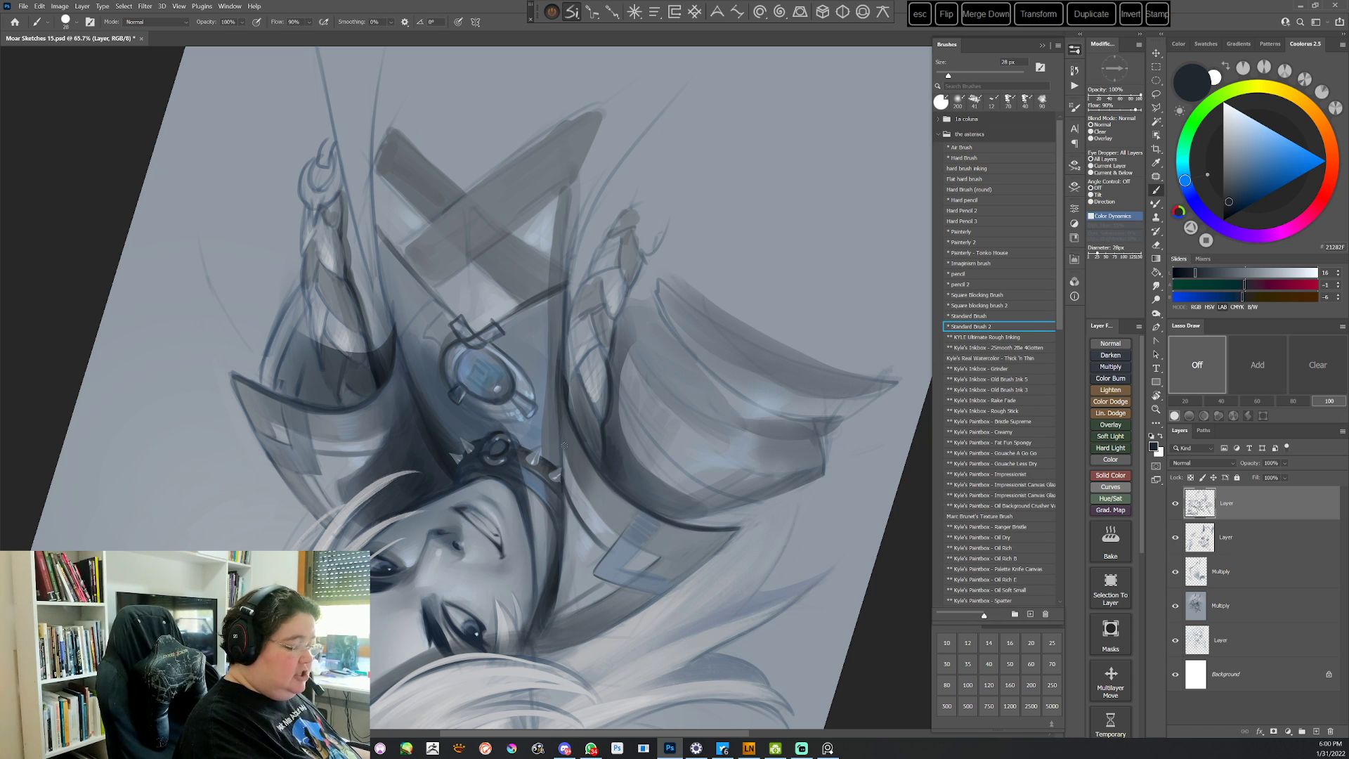
key("Escape")
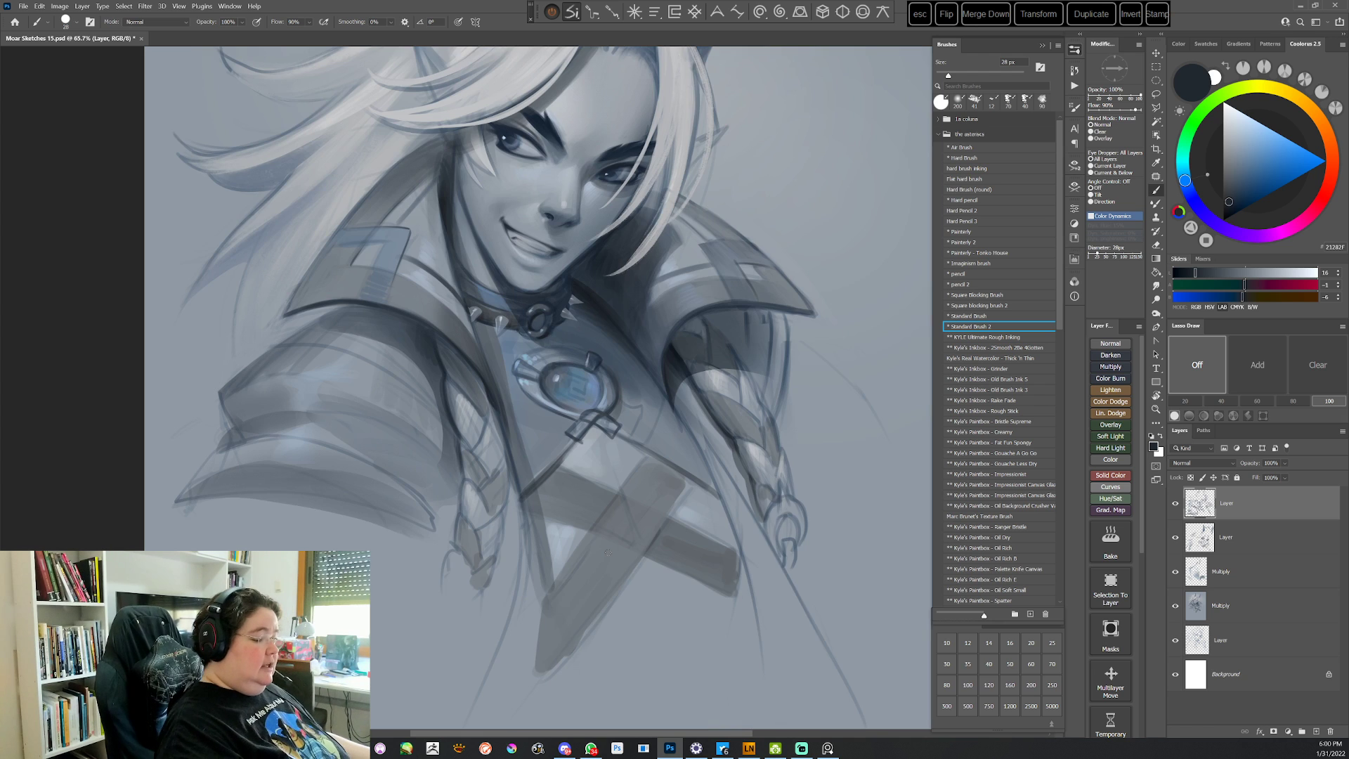
Blend the deep shadow between the chest and the far collar using a 39 px brush and sampled dark and mid blue-greys
left_click_drag(797, 430, 733, 469)
left_click(566, 355, "alt")
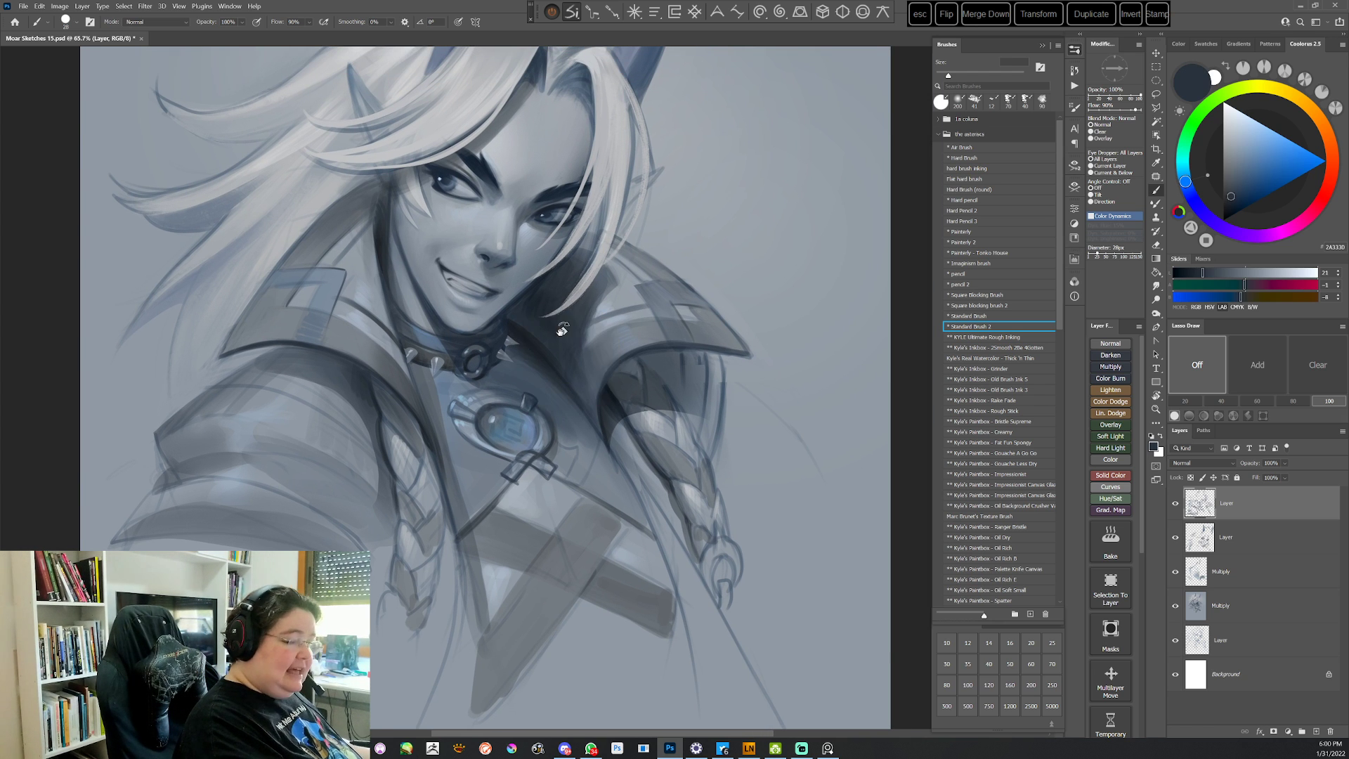
key("r")
left_click_drag(618, 337, 654, 431)
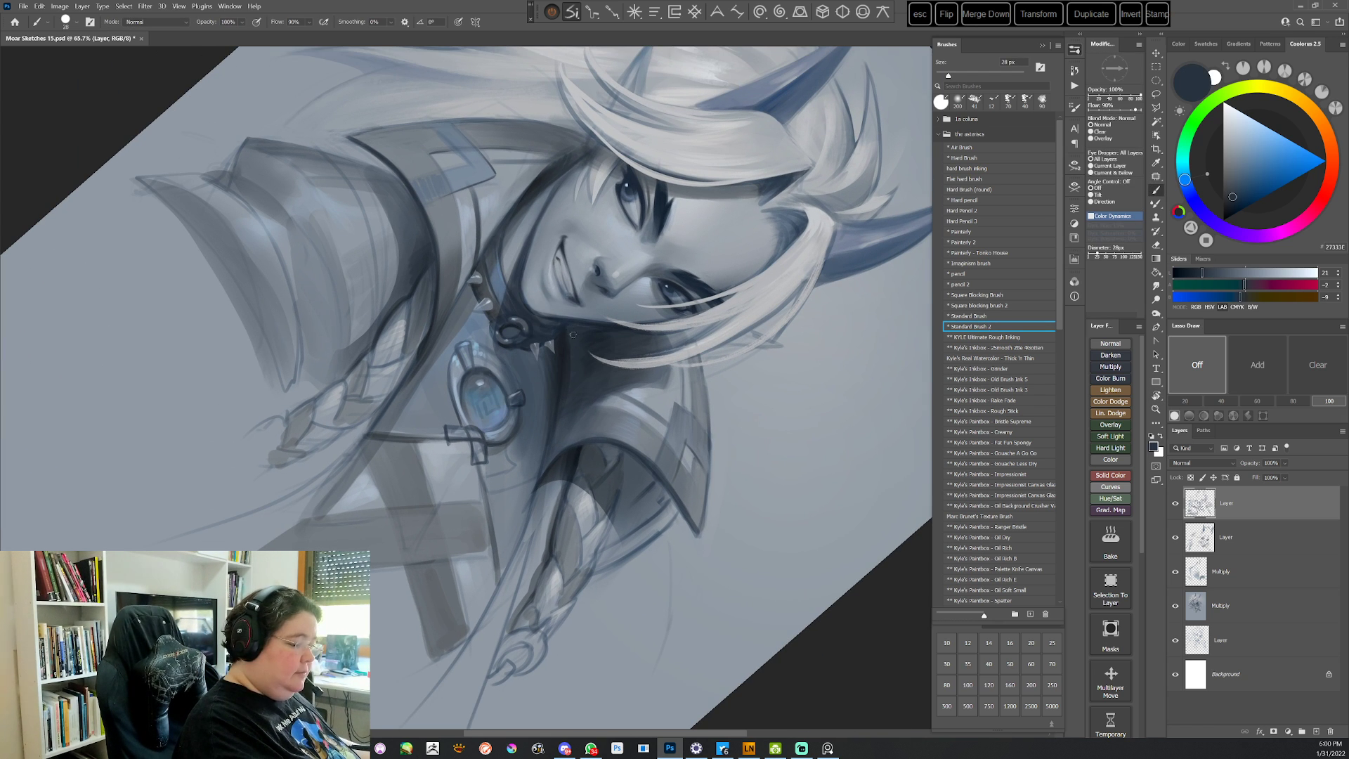
right_click(668, 338)
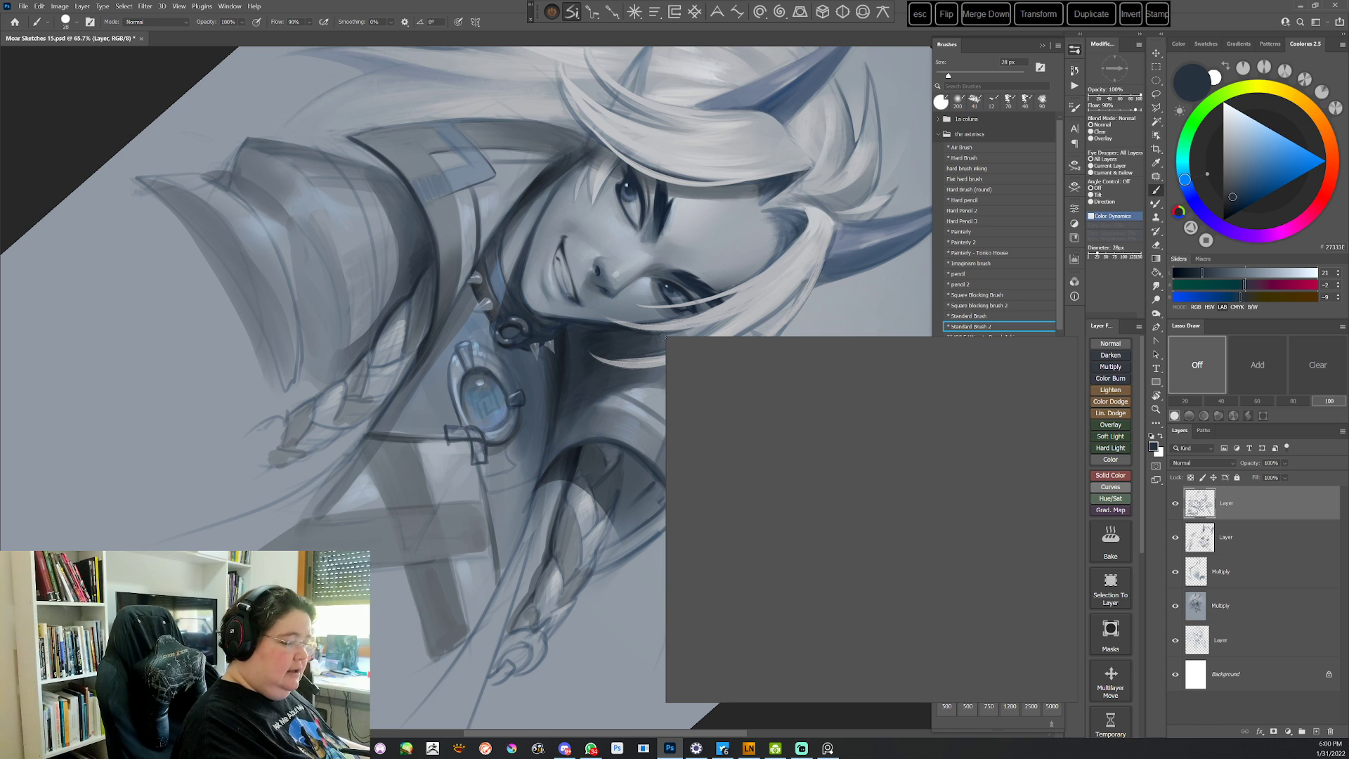
key("Escape")
left_click(572, 382, "alt")
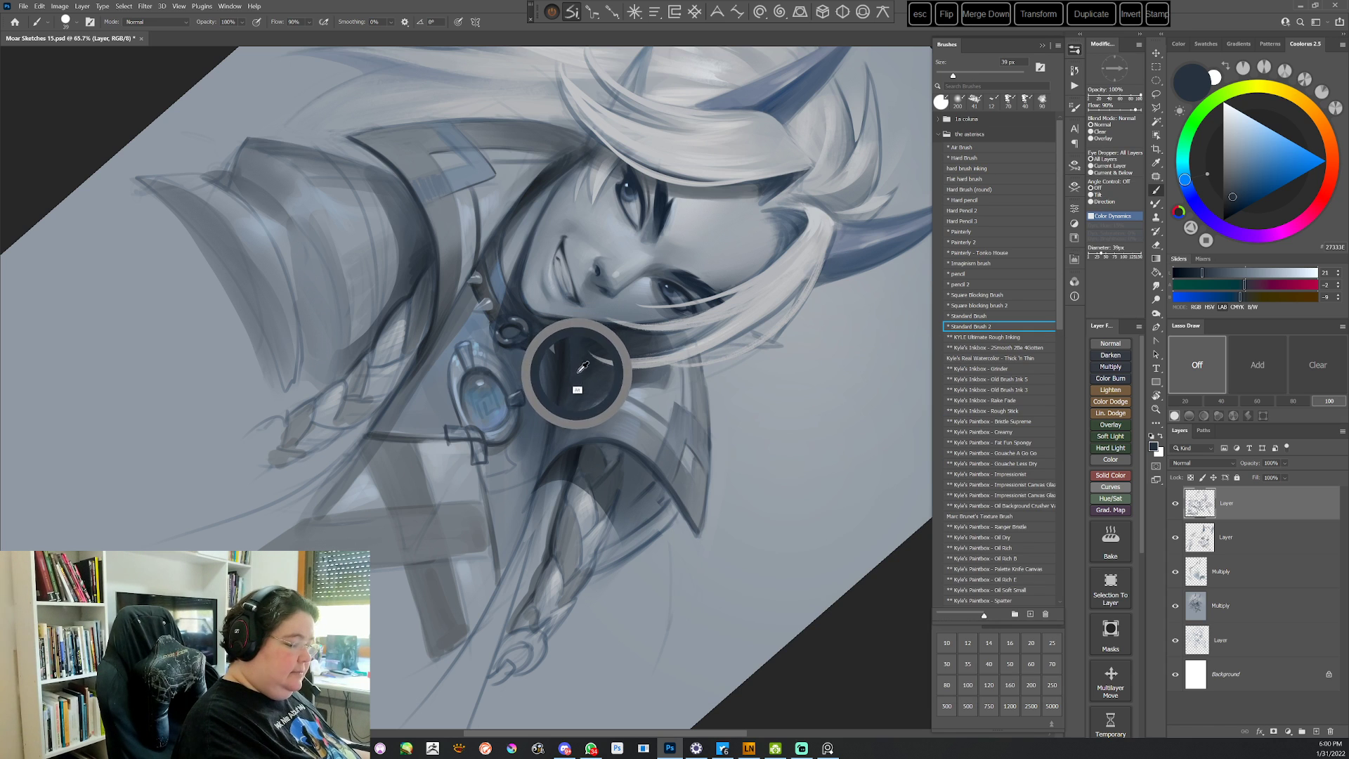
left_click(572, 412, "alt")
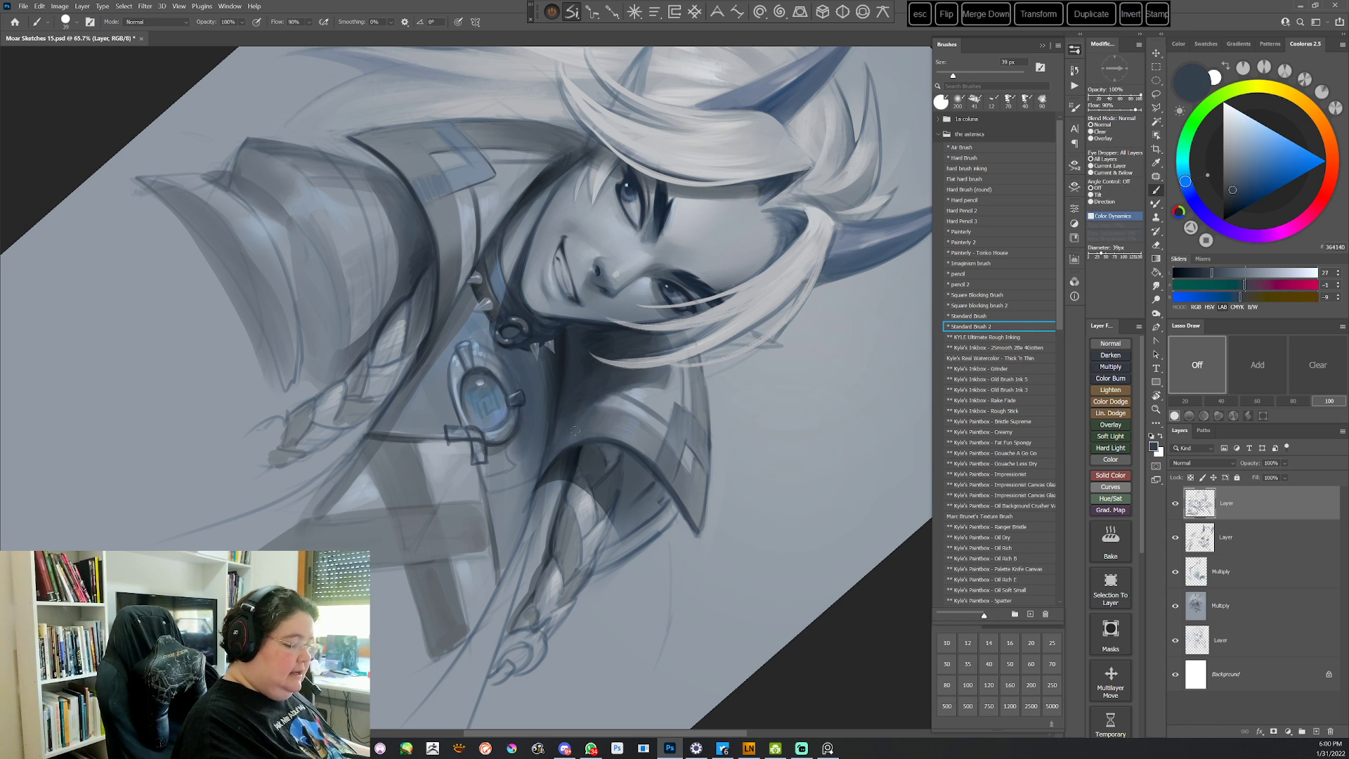
left_click(564, 428, "alt")
left_click(559, 375, "alt")
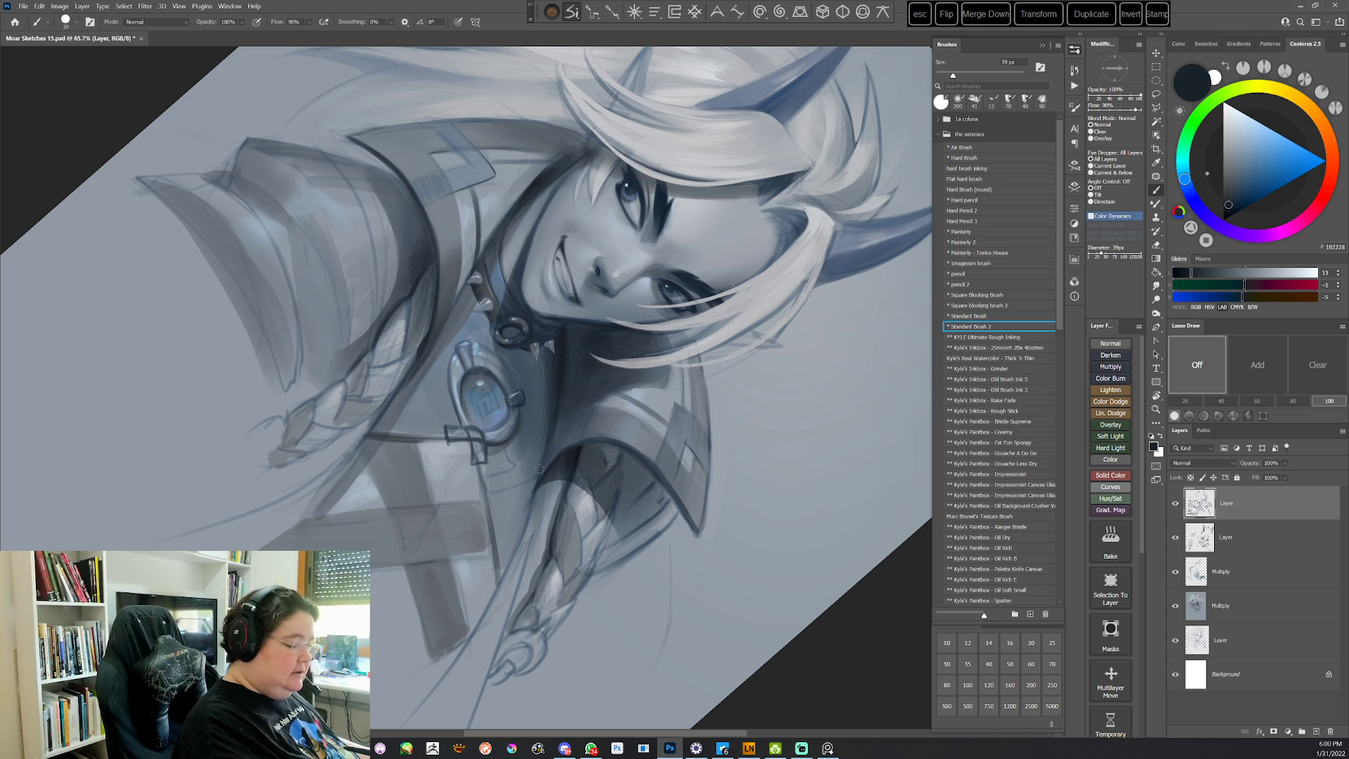
left_click(520, 505, "alt")
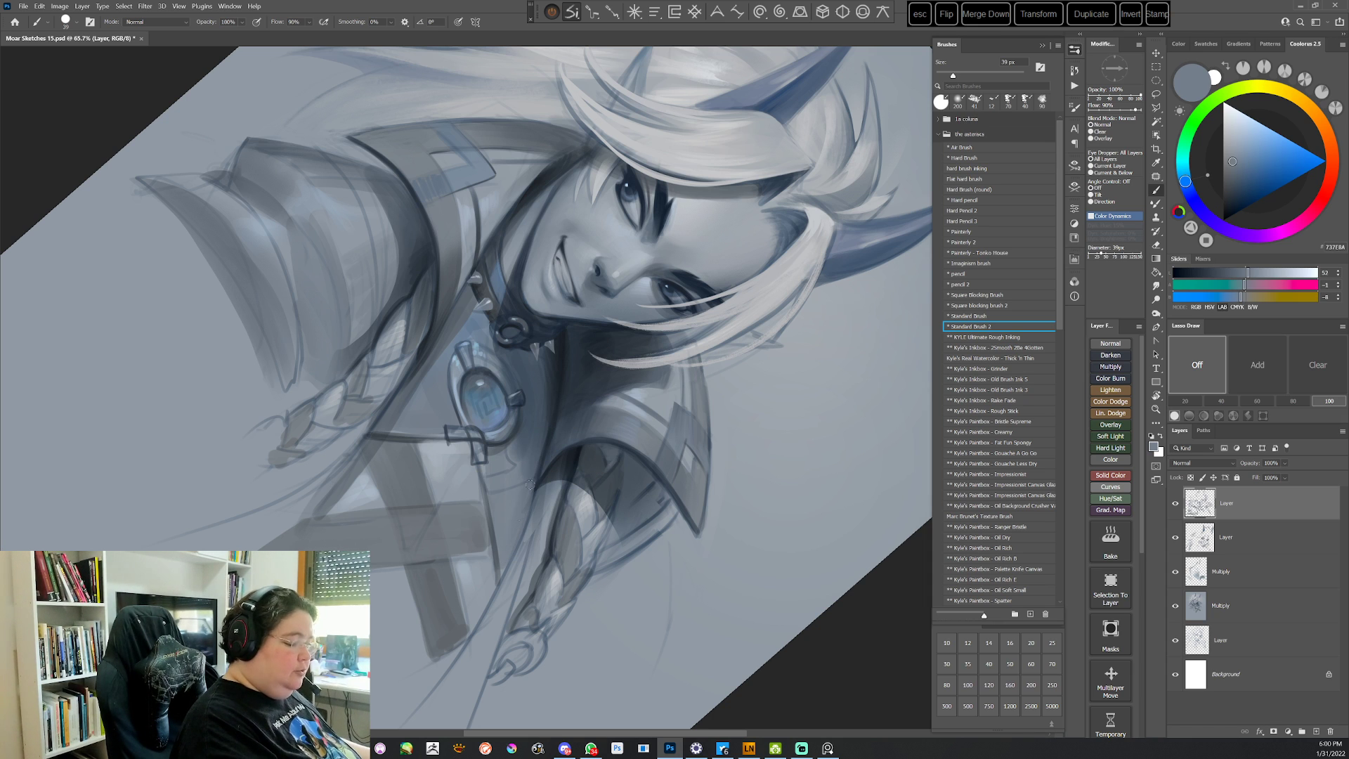
key("Escape")
Set the brush to 21 px and repaint the dark line running from the brooch clasp across the chest with a sampled dark blue-grey
key("r")
left_click_drag(659, 494, 656, 310)
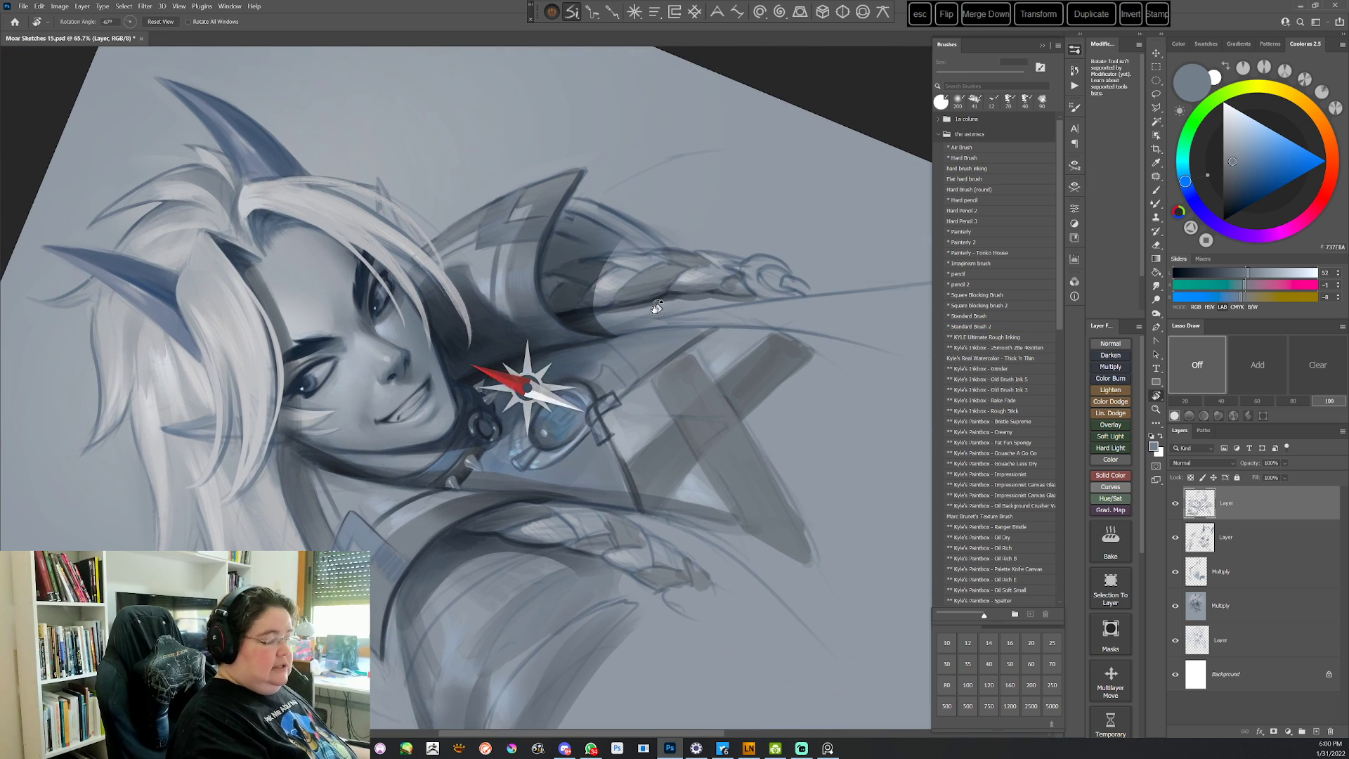
key("space")
left_click_drag(651, 428, 623, 427)
left_click(446, 371, "alt")
key("r")
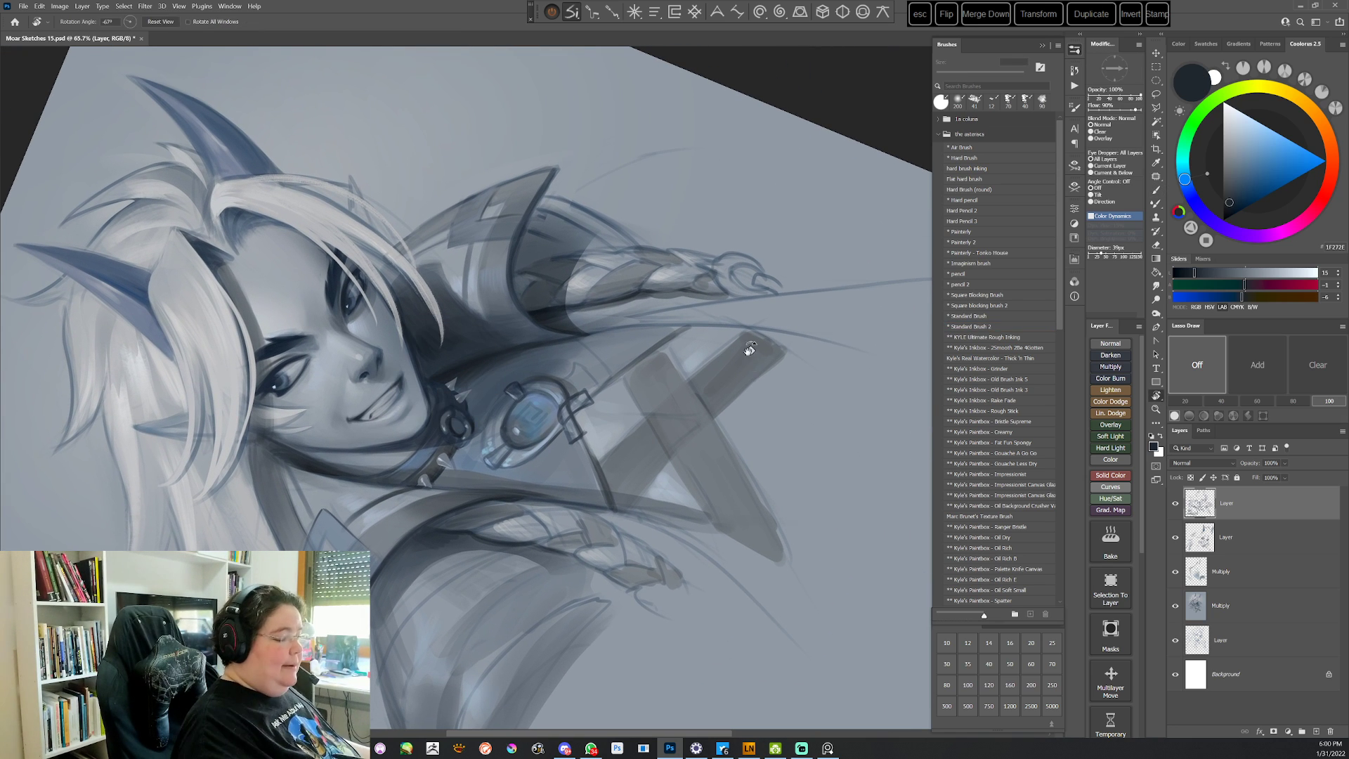
left_click_drag(746, 349, 732, 301)
right_click(717, 268)
left_click(776, 293)
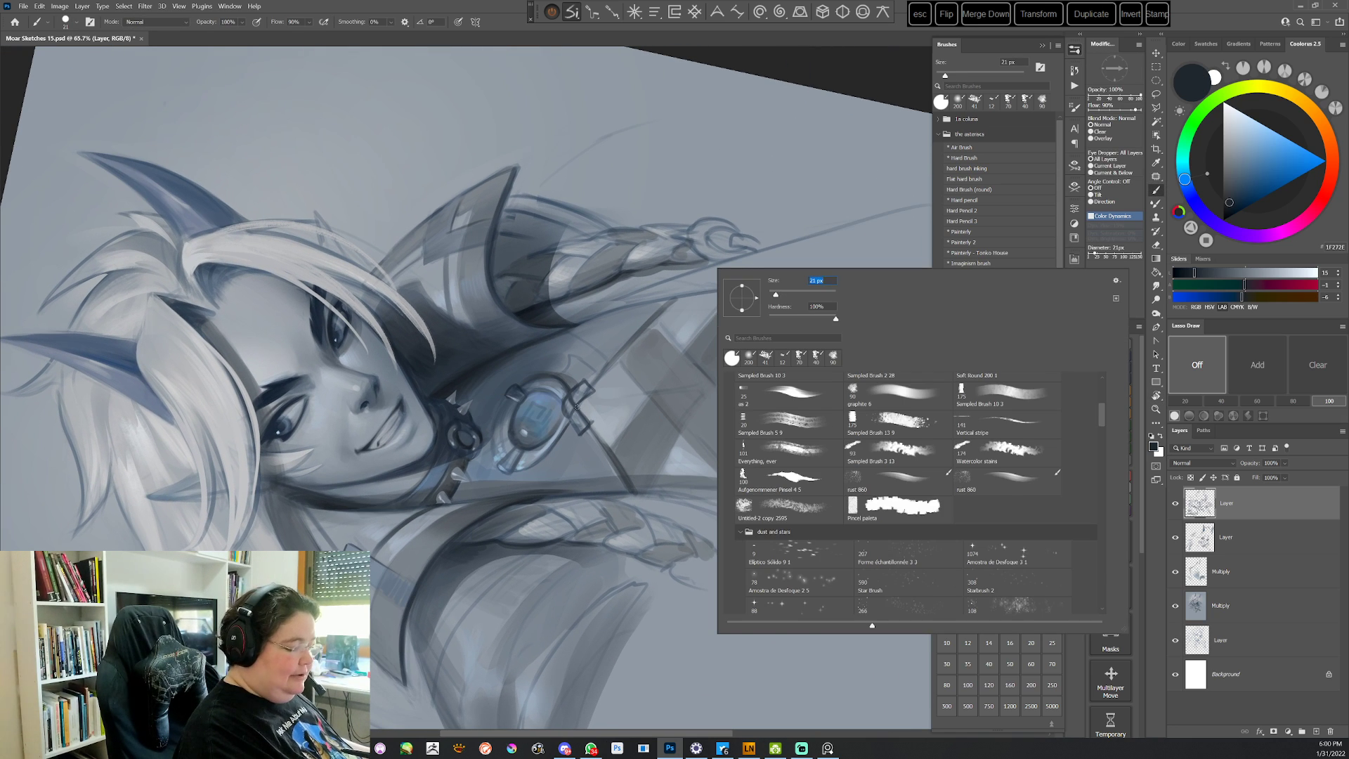
left_click(576, 406)
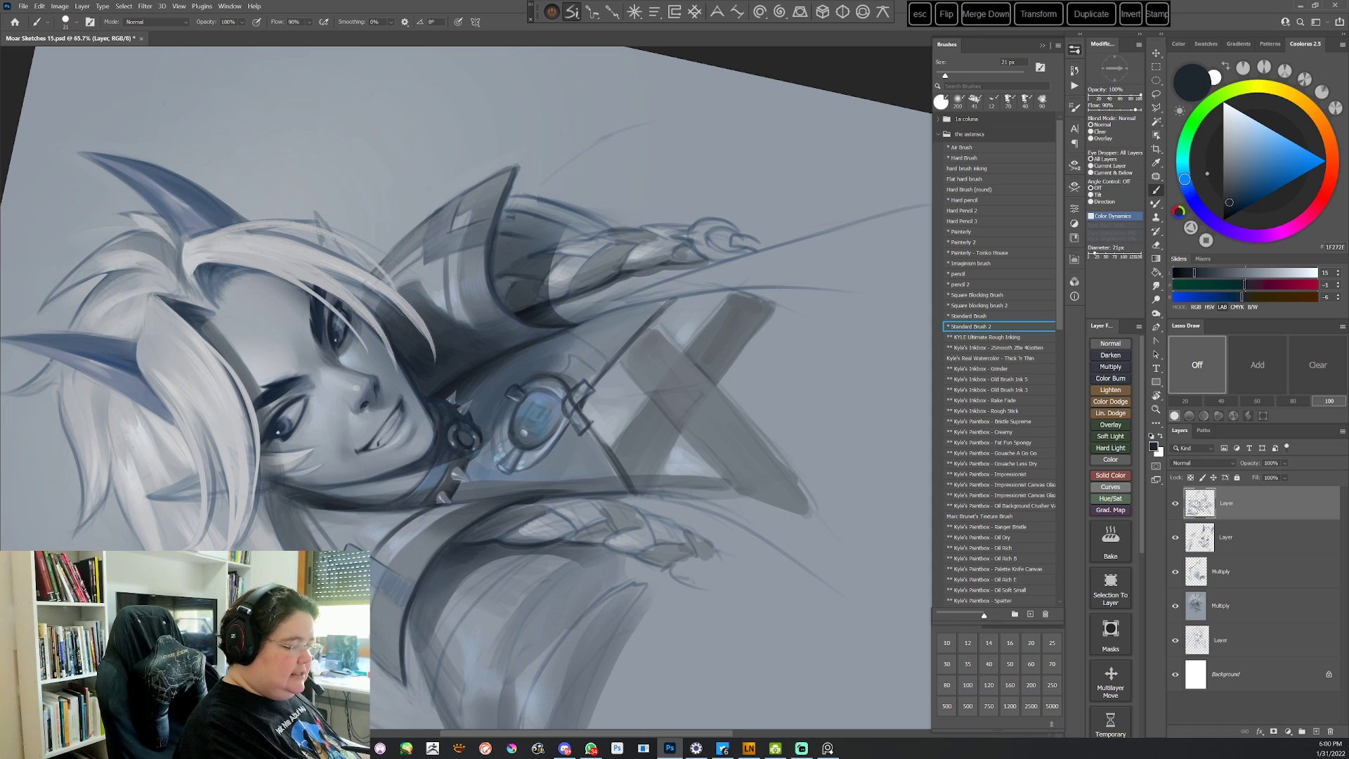
key("Escape")
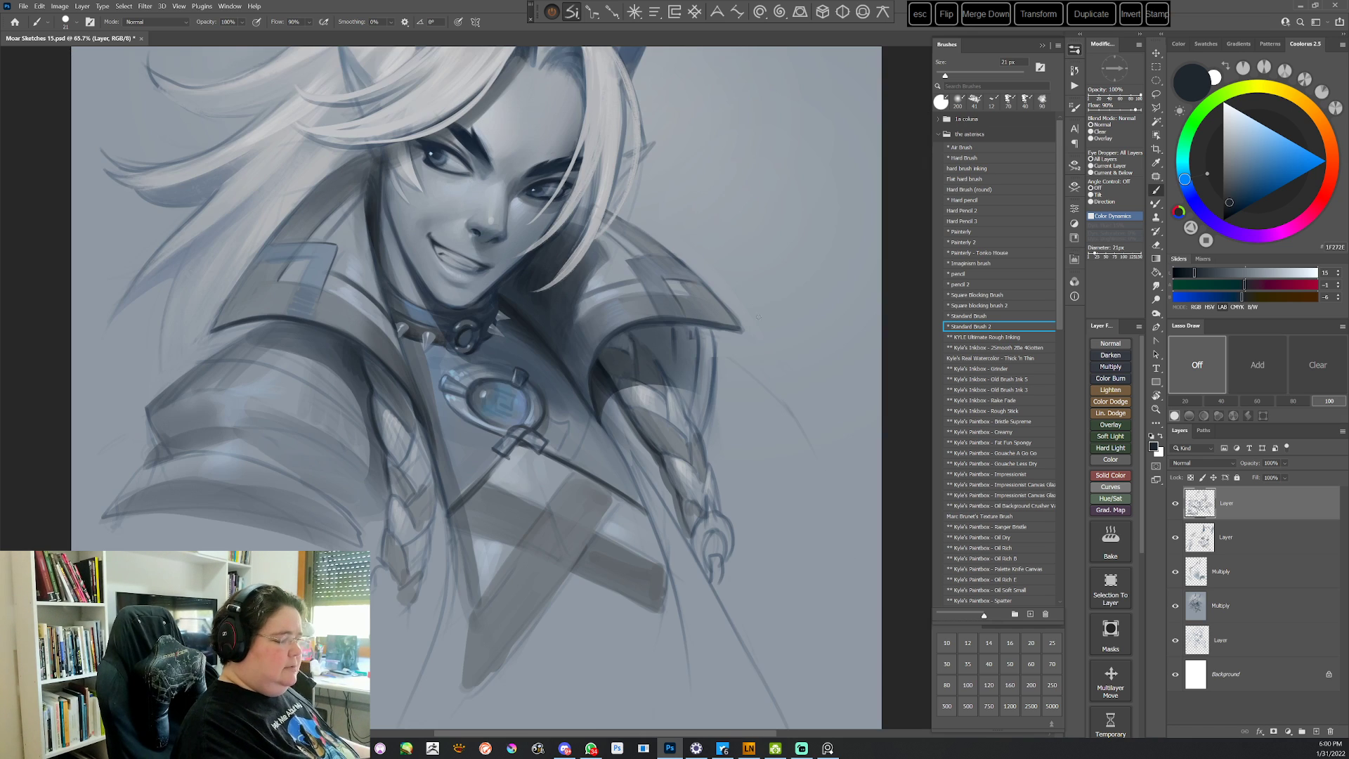
Rework the light fabric and crossed straps under the chest line with sampled mid grey-blues
left_click_drag(644, 484, 662, 399)
left_click(589, 385, "alt")
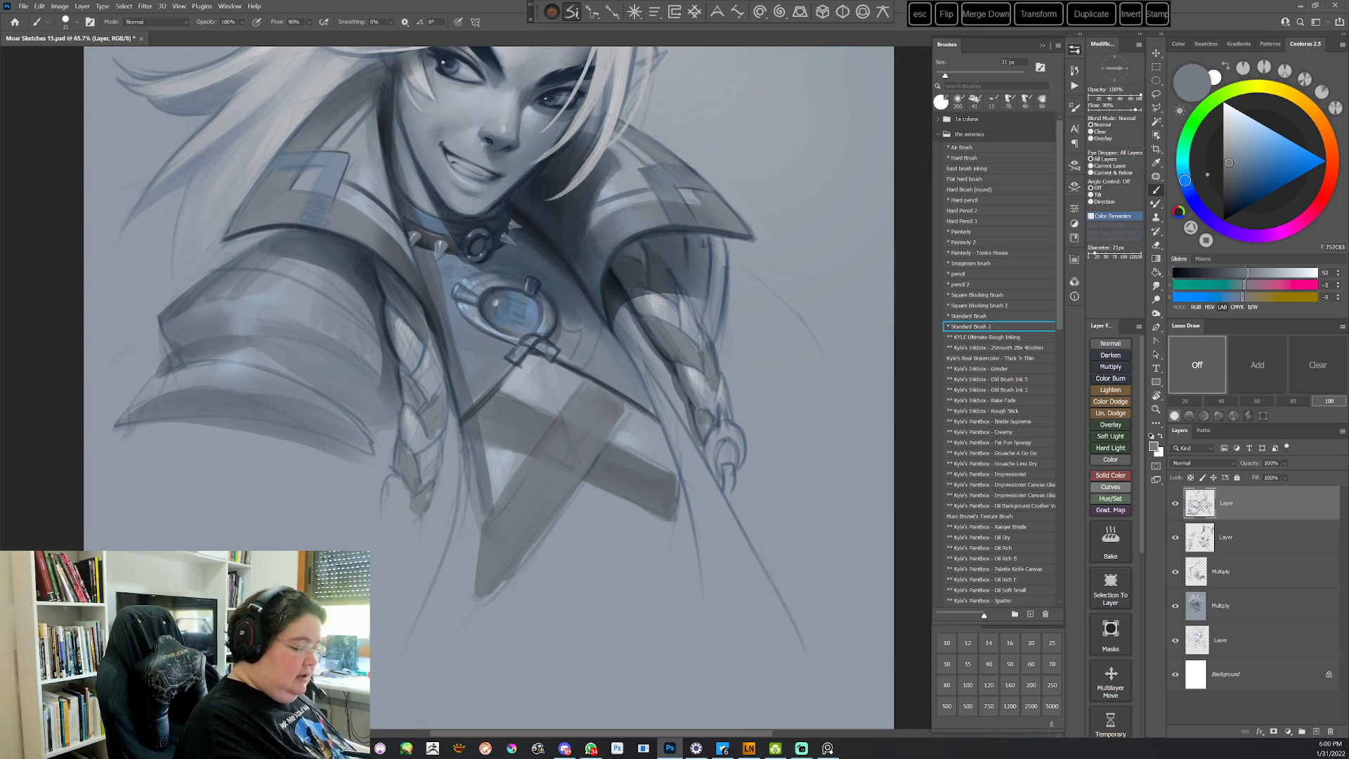
left_click(617, 409, "alt")
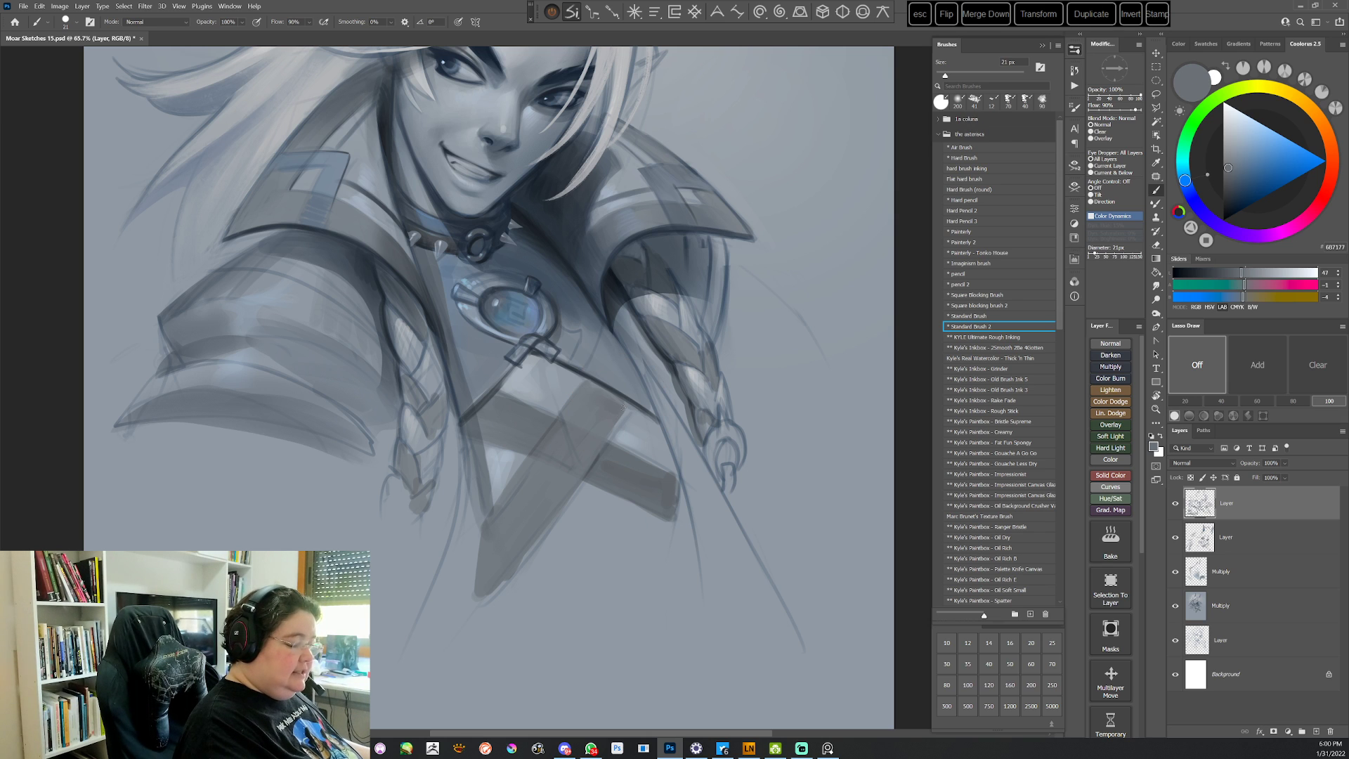
left_click(587, 451, "alt")
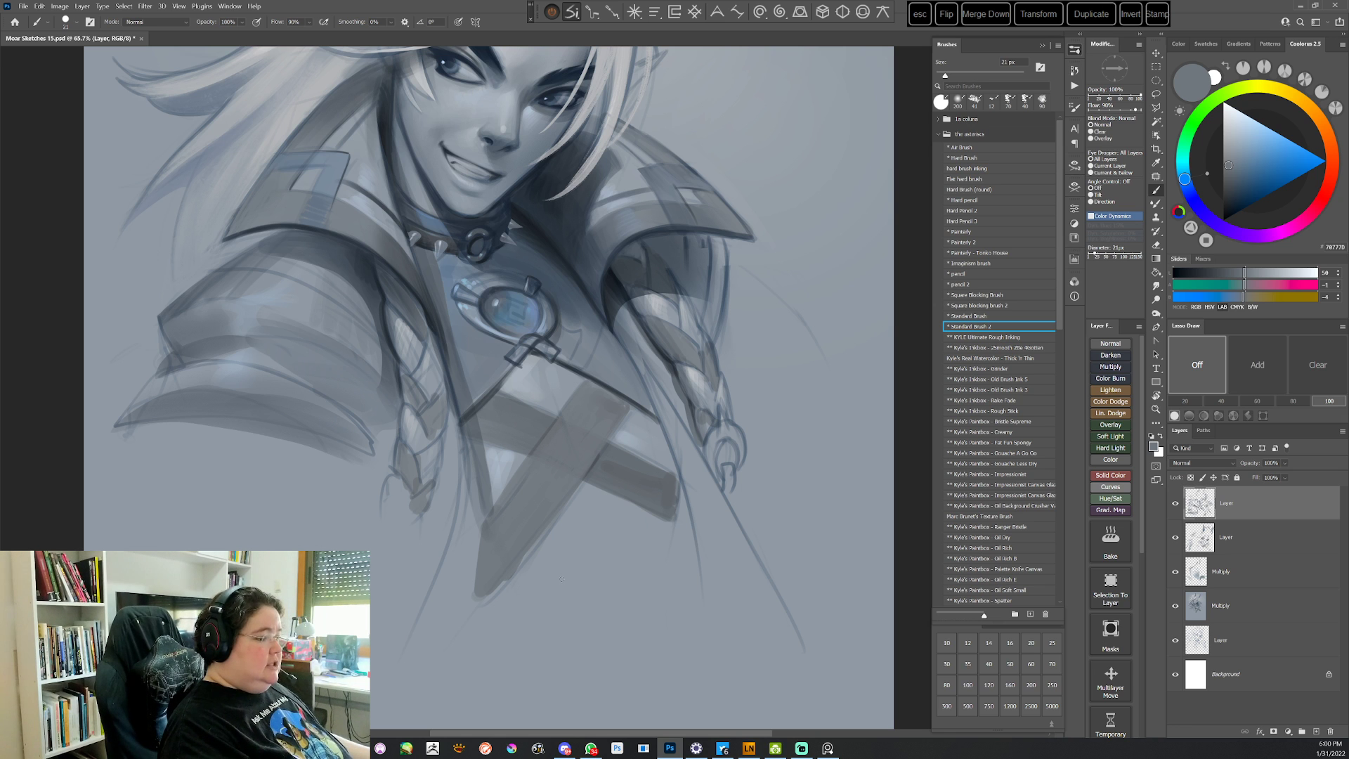
Clean up the crossed straps' edges below the brooch, alternating sampled pale and mid grey-blues
key("r")
mouse_move(563, 581)
left_mouse_down()
mouse_move(631, 608)
mouse_move(502, 630)
left_mouse_up()
left_click(518, 366, "alt")
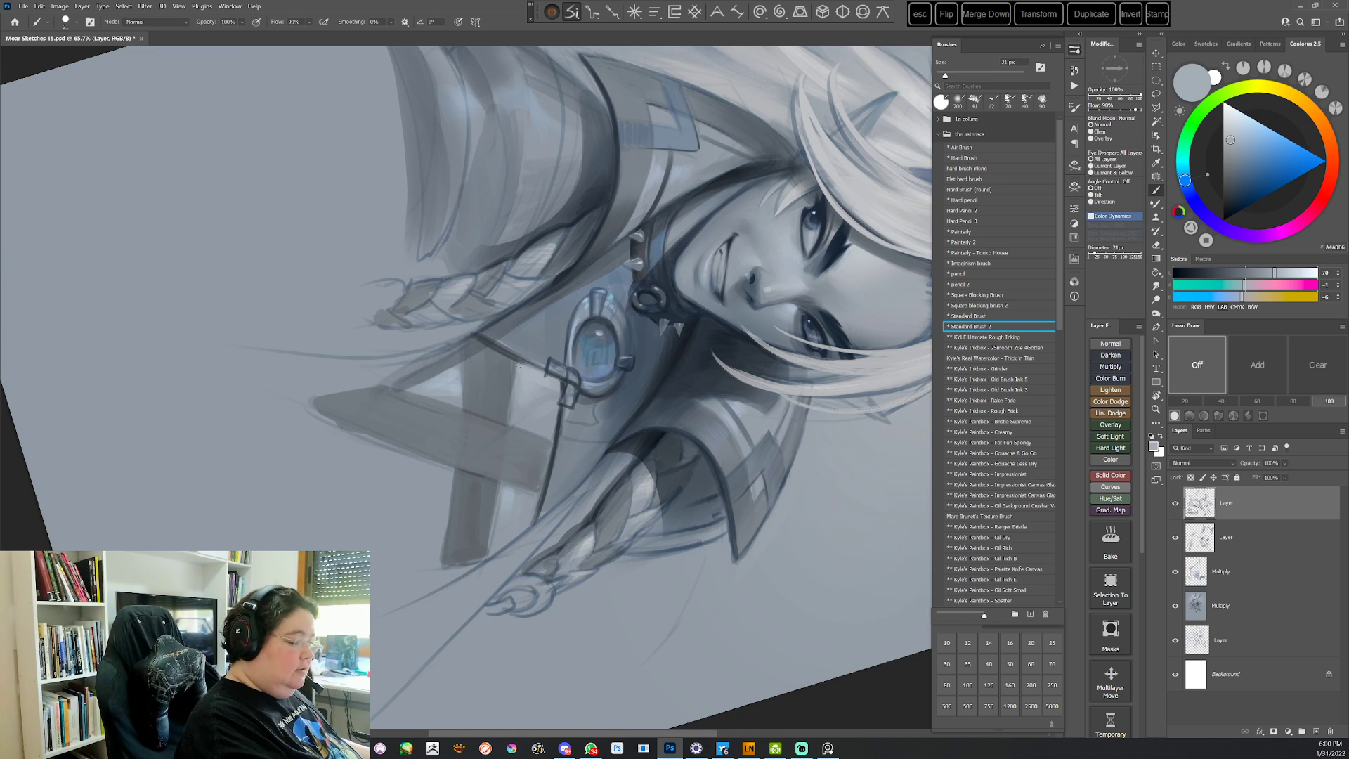
left_click(470, 394, "alt")
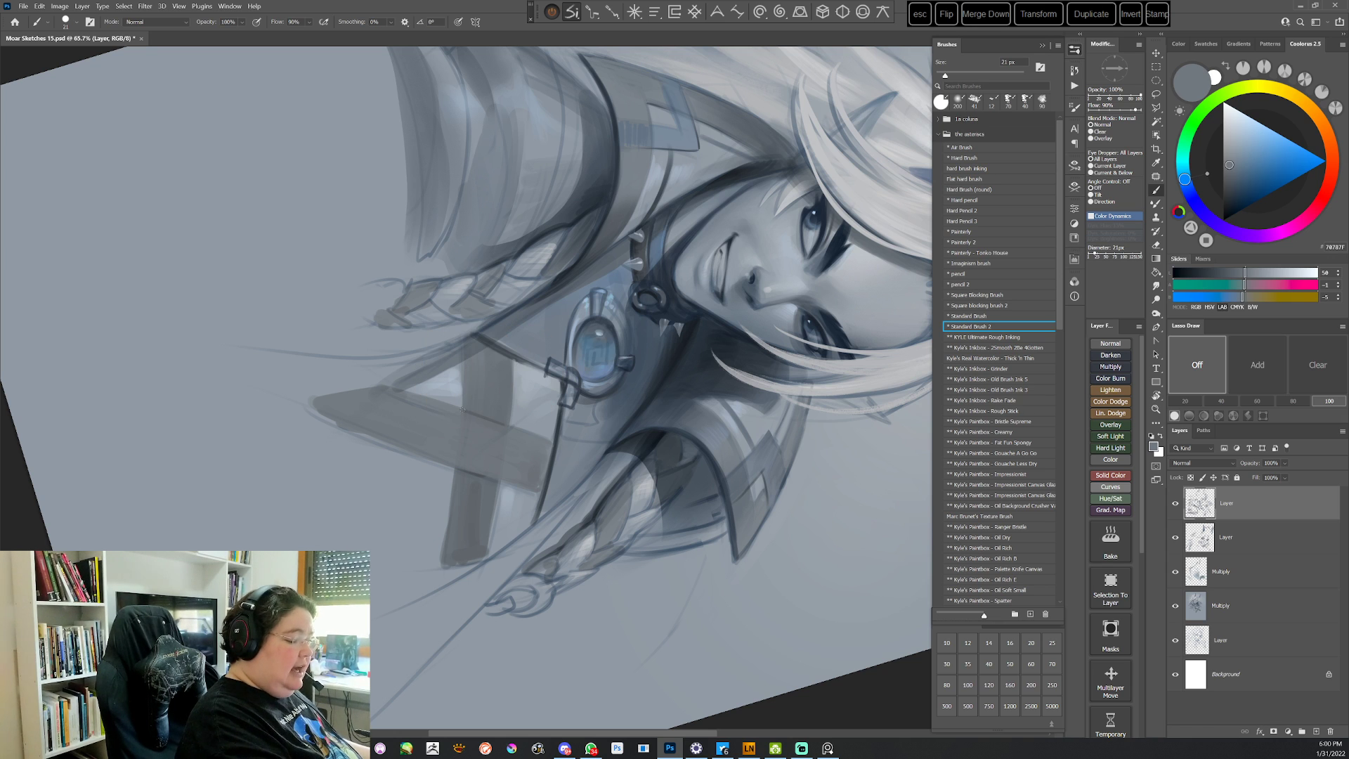
left_click(450, 376, "alt")
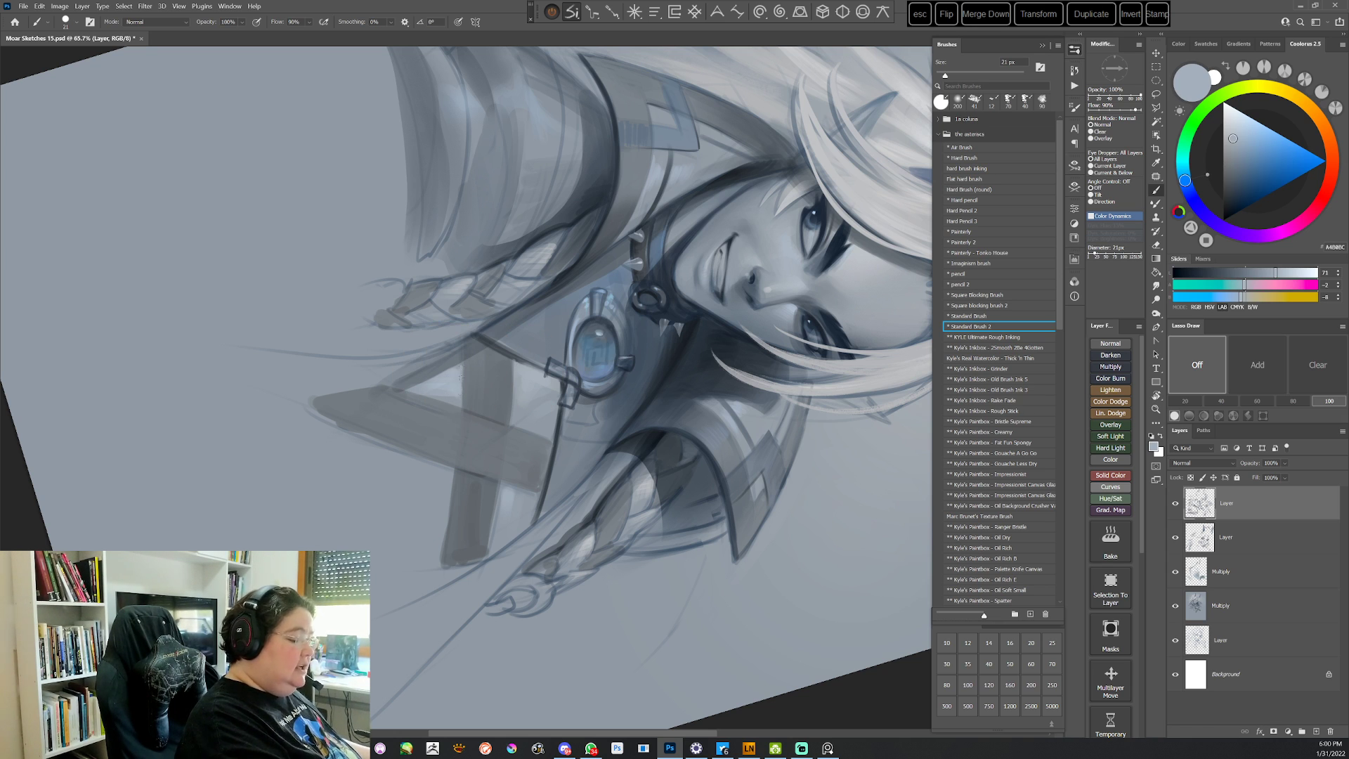
left_click(467, 370, "alt")
key("Escape")
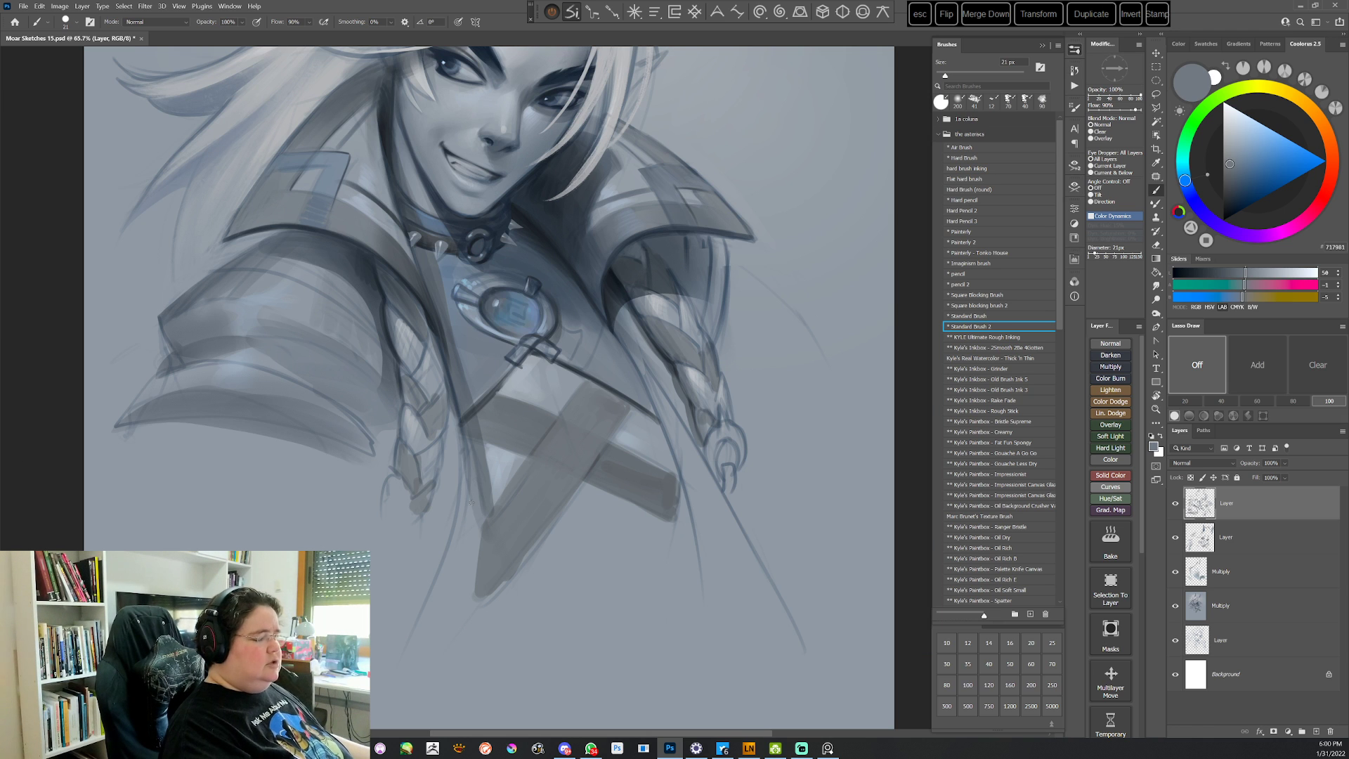
Lasso a section of the crossed straps, darken it with the 200 px Air Brush in a sampled dark grey, and deselect
left_click_drag(739, 435, 725, 465)
key("r")
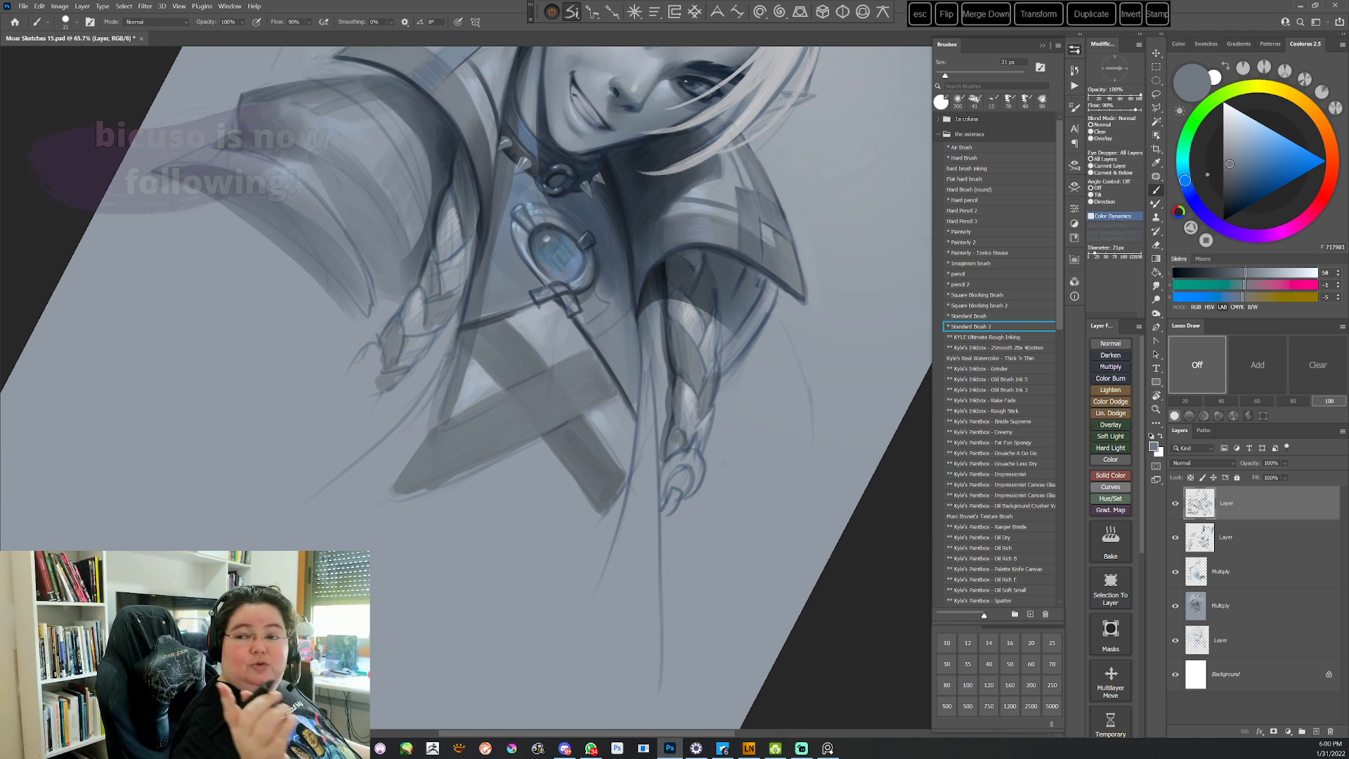
key("l")
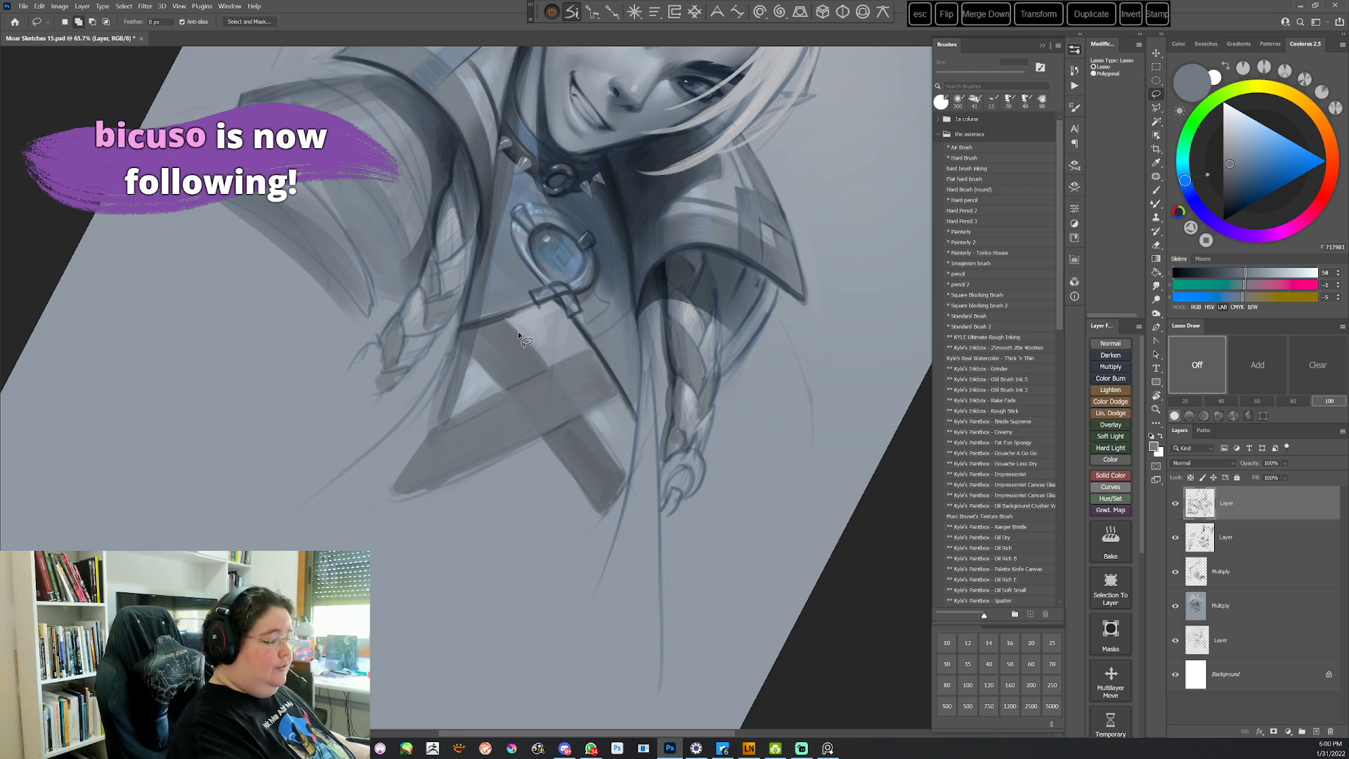
mouse_move(545, 361)
left_mouse_down()
mouse_move(544, 427)
mouse_move(447, 469)
mouse_move(490, 399)
mouse_move(494, 327)
left_mouse_up()
left_click(962, 146)
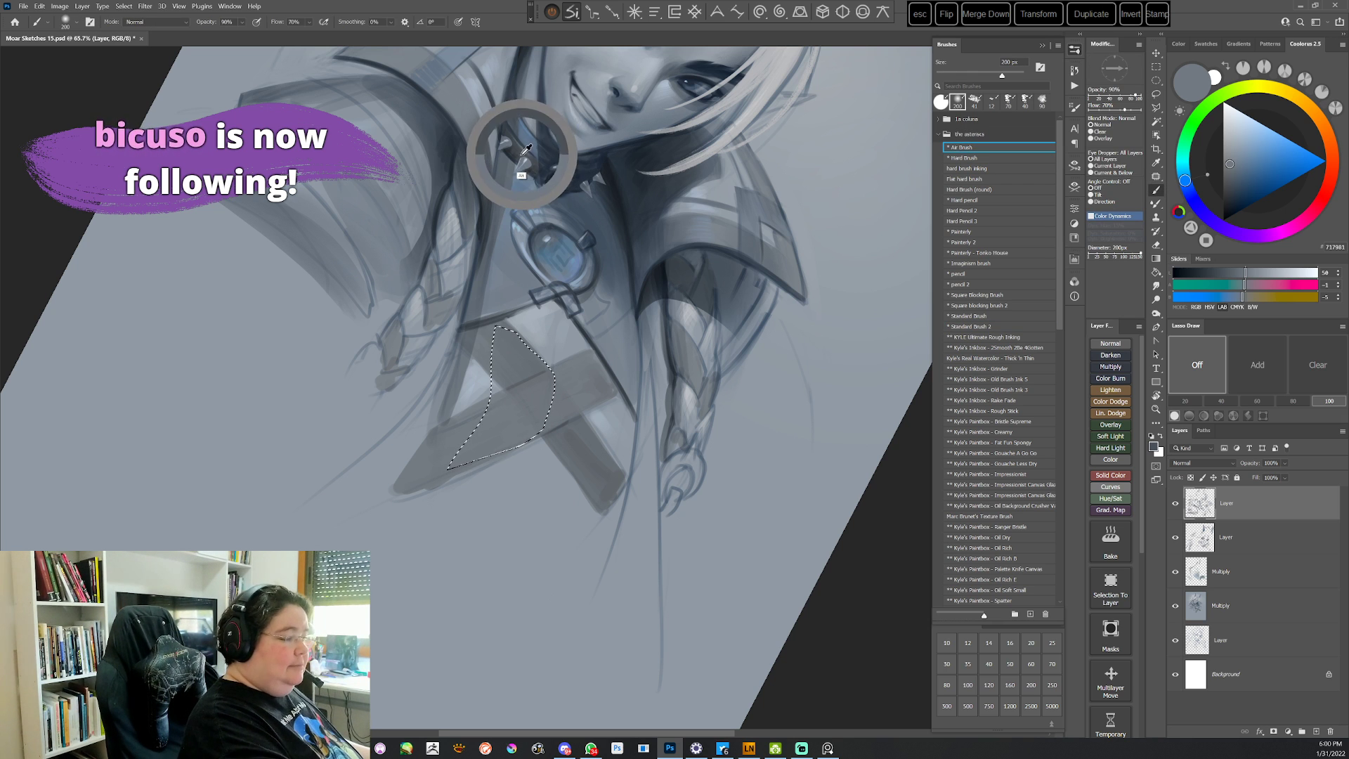
key("ctrl+d")
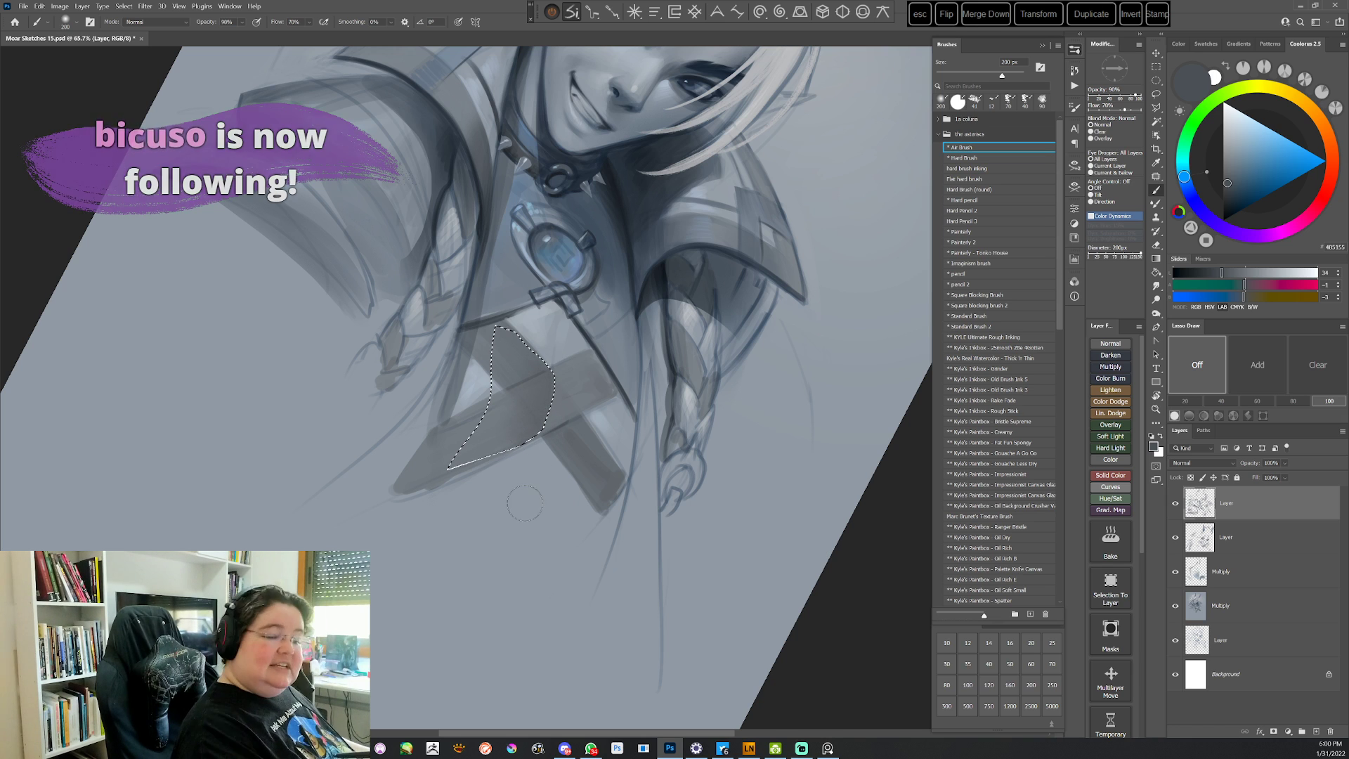
key("r")
mouse_move(756, 361)
left_mouse_down()
mouse_move(582, 602)
mouse_move(421, 565)
left_mouse_up()
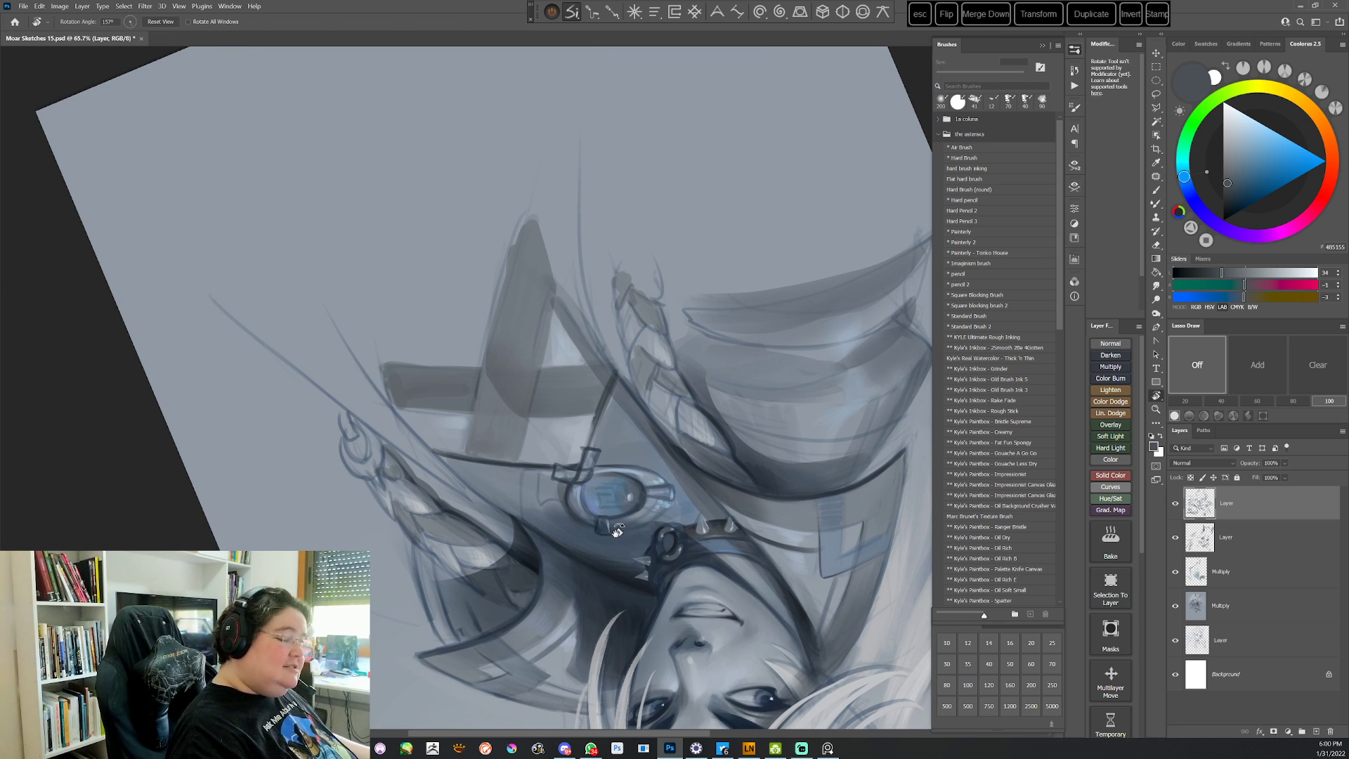
left_click(972, 326)
left_click_drag(656, 514, 614, 496)
left_click(478, 415, "alt")
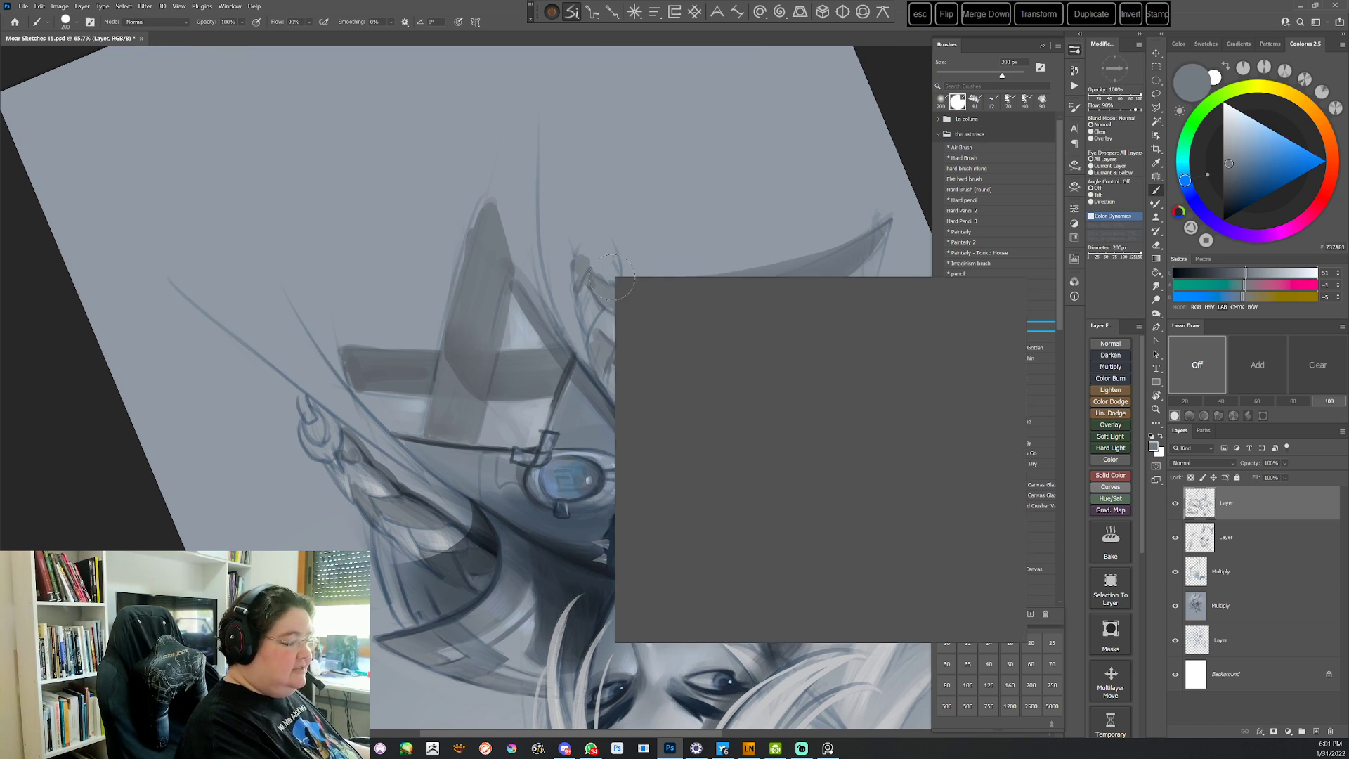
right_click(668, 303)
left_click(668, 303)
key("Return")
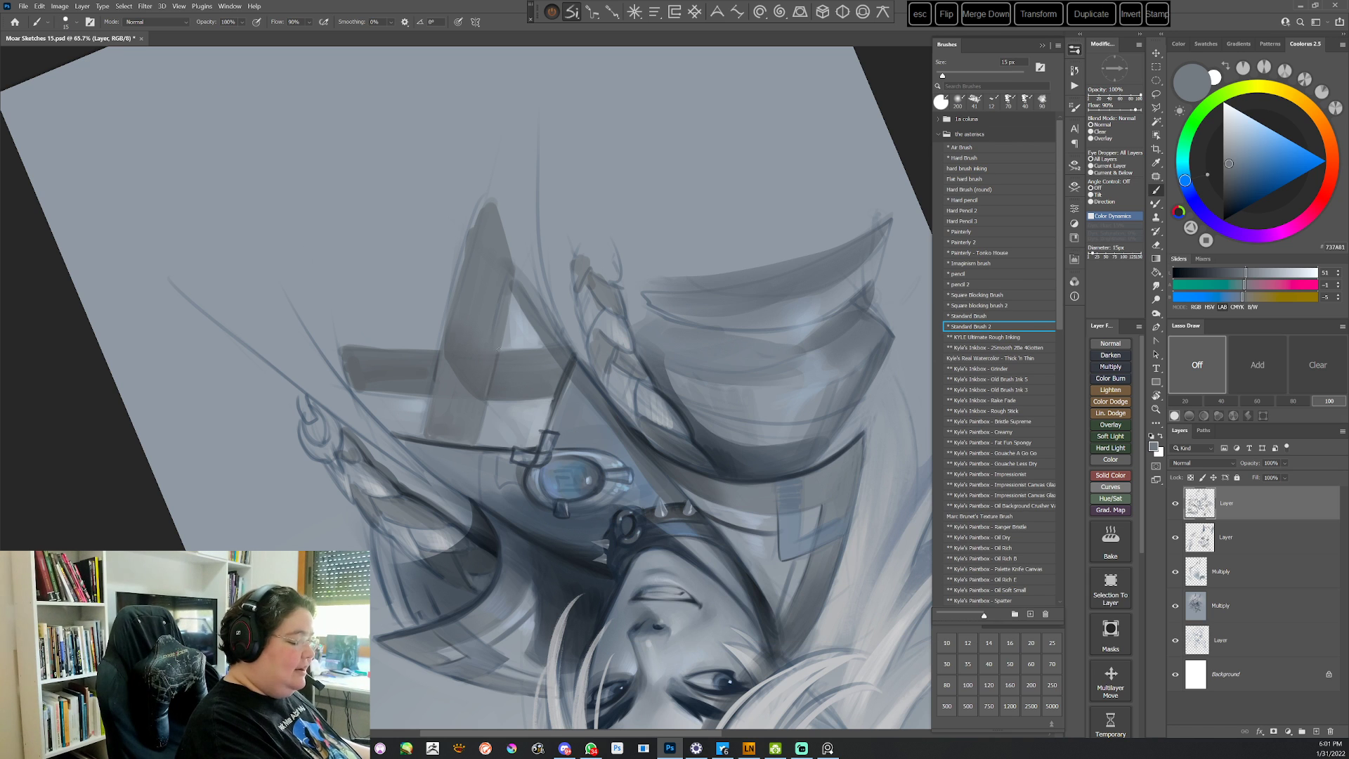
right_click(632, 280)
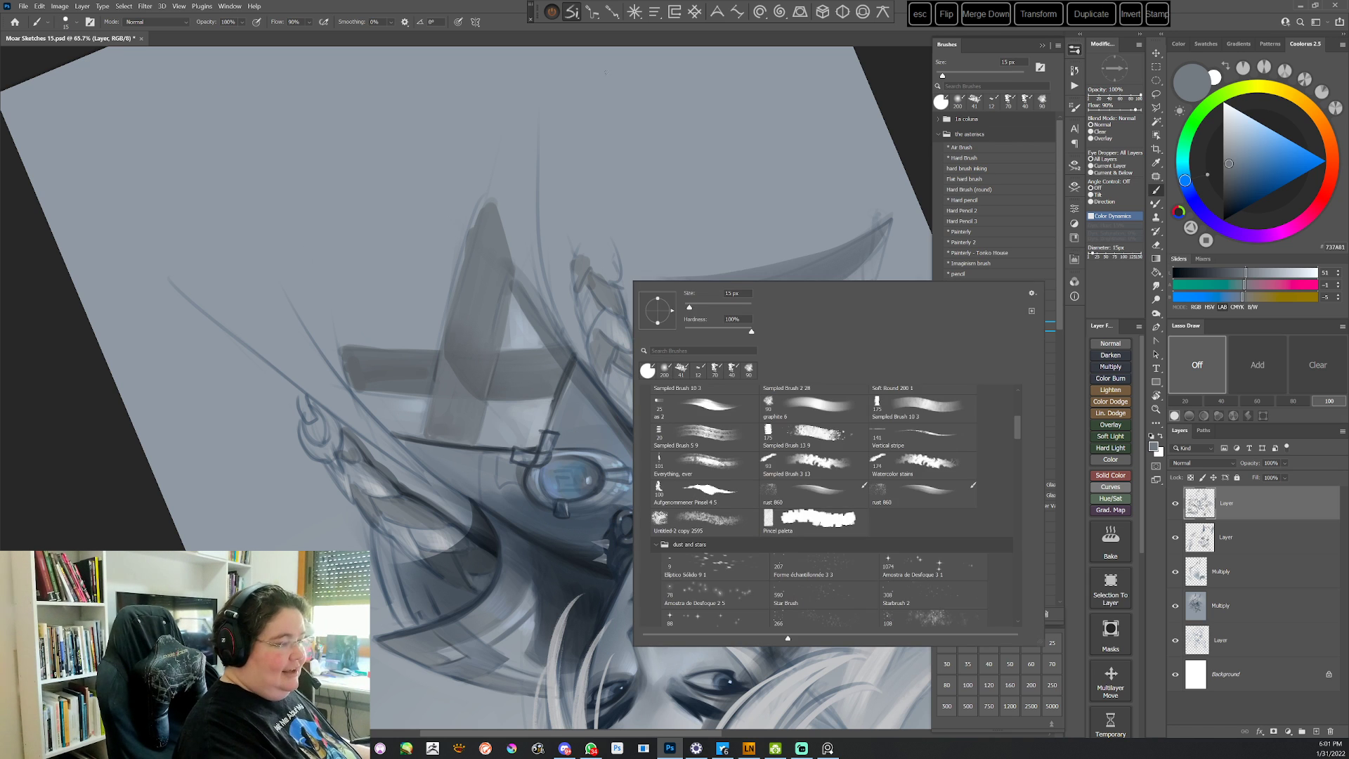
left_click(507, 19)
Repaint the longer diagonal chest strap with the 70 px Painterly brush in a mid grey-blue sampled from it
left_click(967, 232)
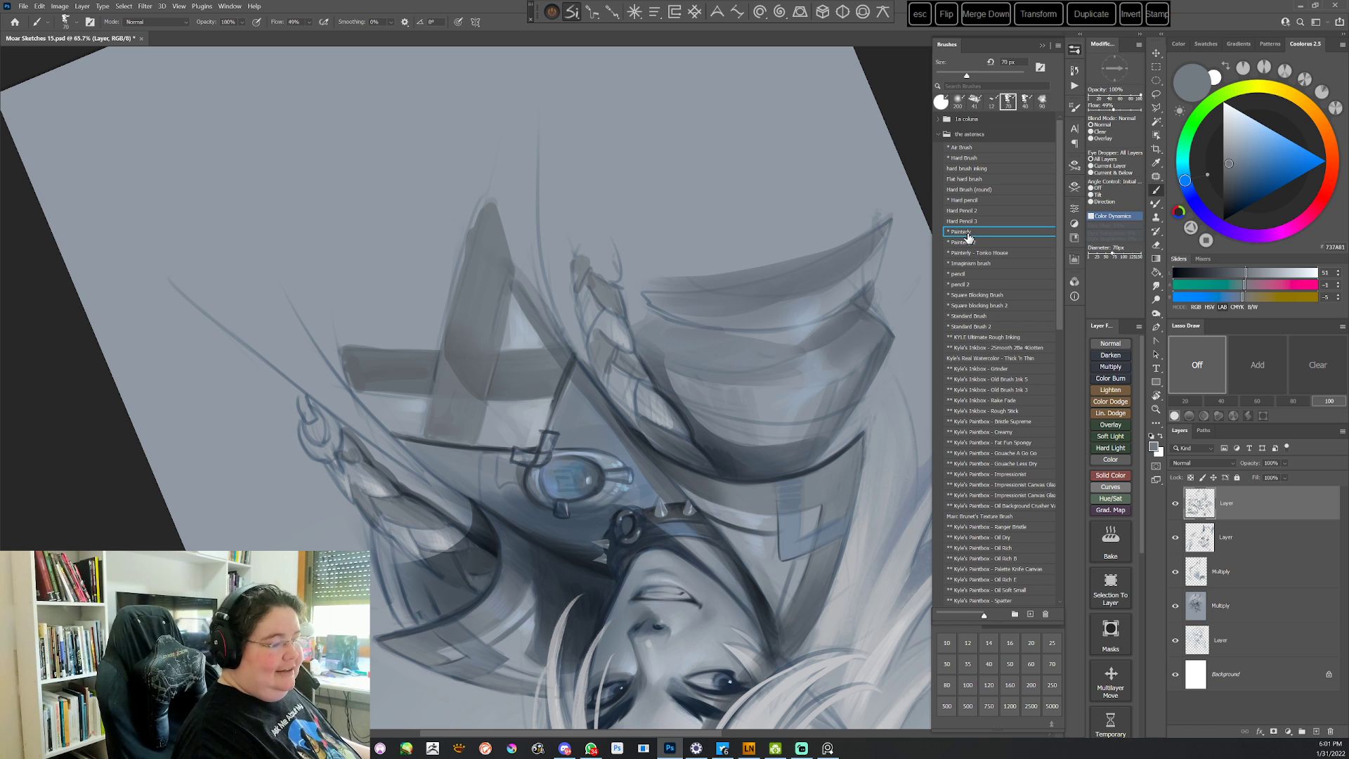
left_click(492, 284, "alt")
left_click_drag(491, 295, 475, 371)
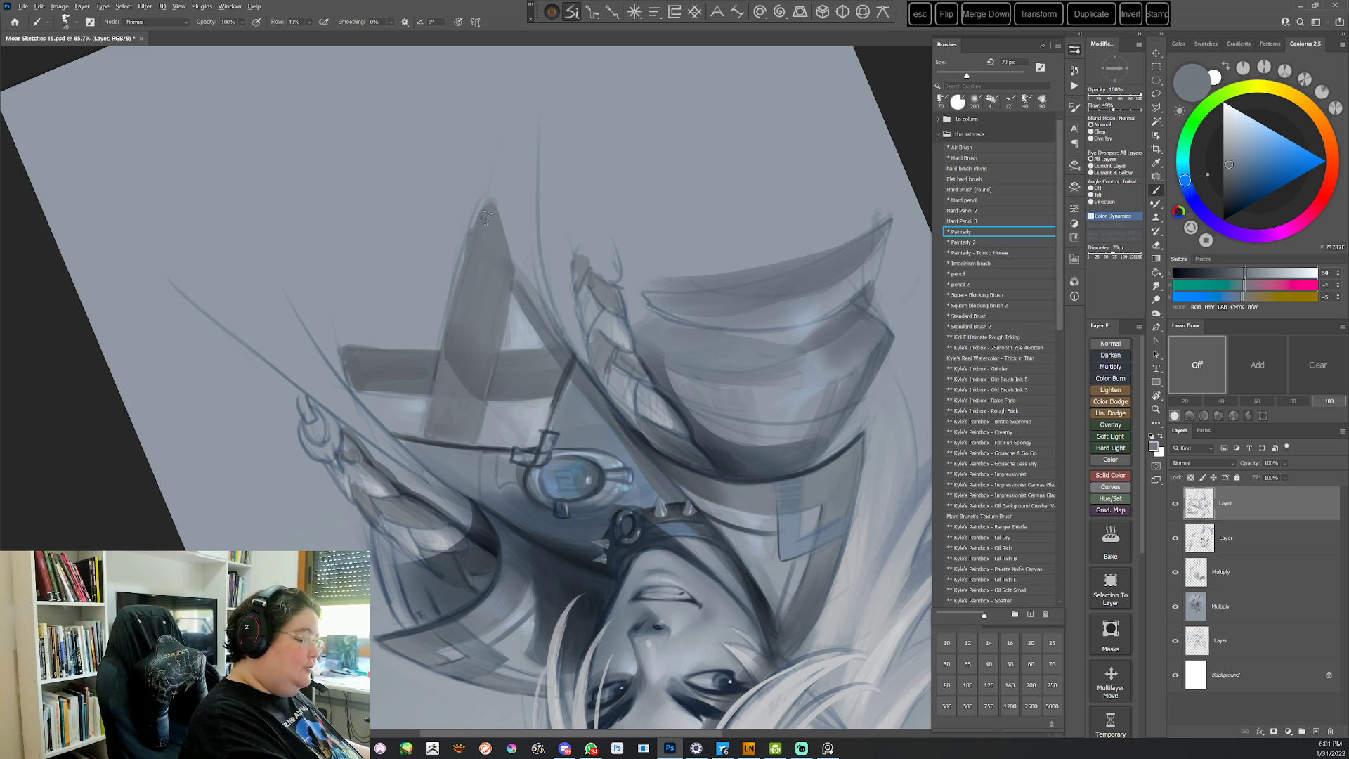
key("Escape")
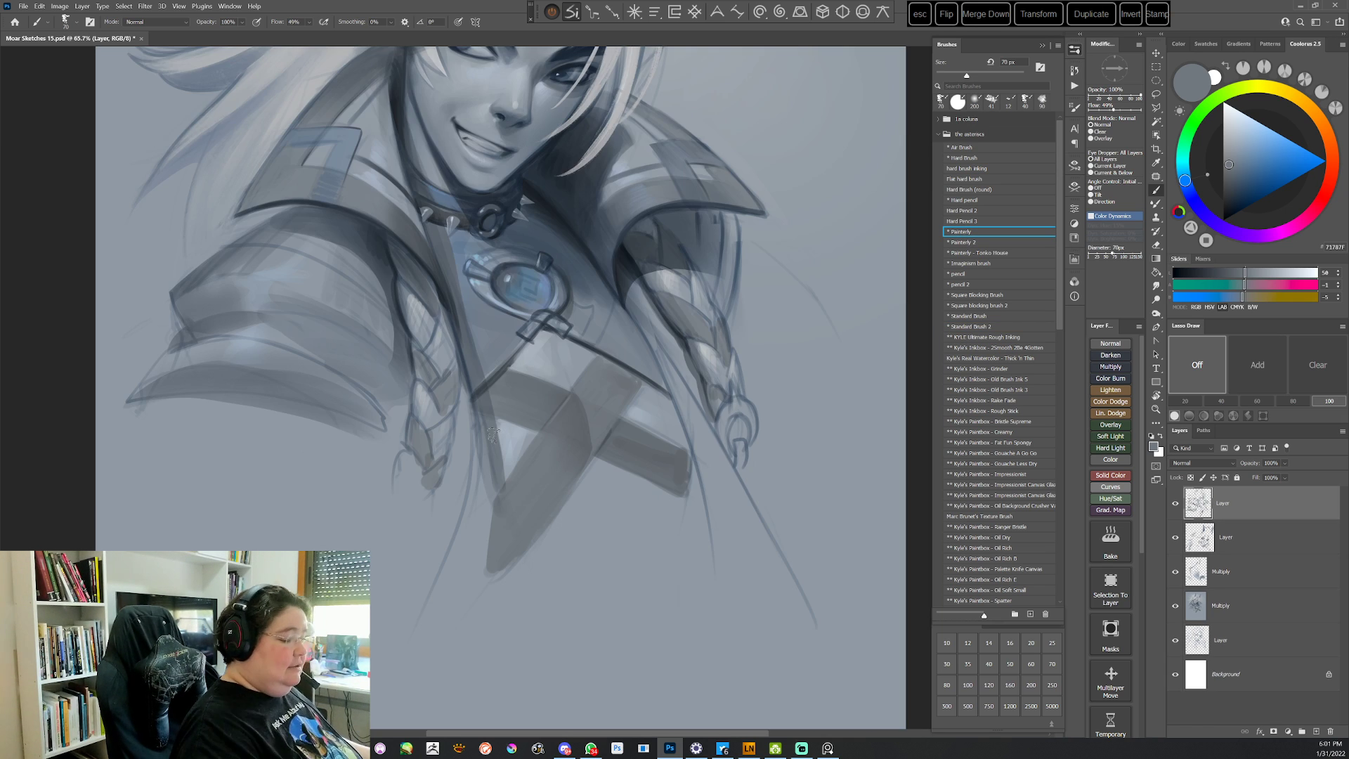
Lasso a narrow wedge between the brooch clasp and the straps' crossing, shade it with the 200 px Air Brush in sampled grey, and deselect
key("r")
mouse_move(707, 482)
left_mouse_down()
mouse_move(626, 581)
mouse_move(685, 522)
left_mouse_up()
key("l")
mouse_move(554, 341)
left_mouse_down()
mouse_move(545, 382)
mouse_move(560, 330)
left_mouse_up()
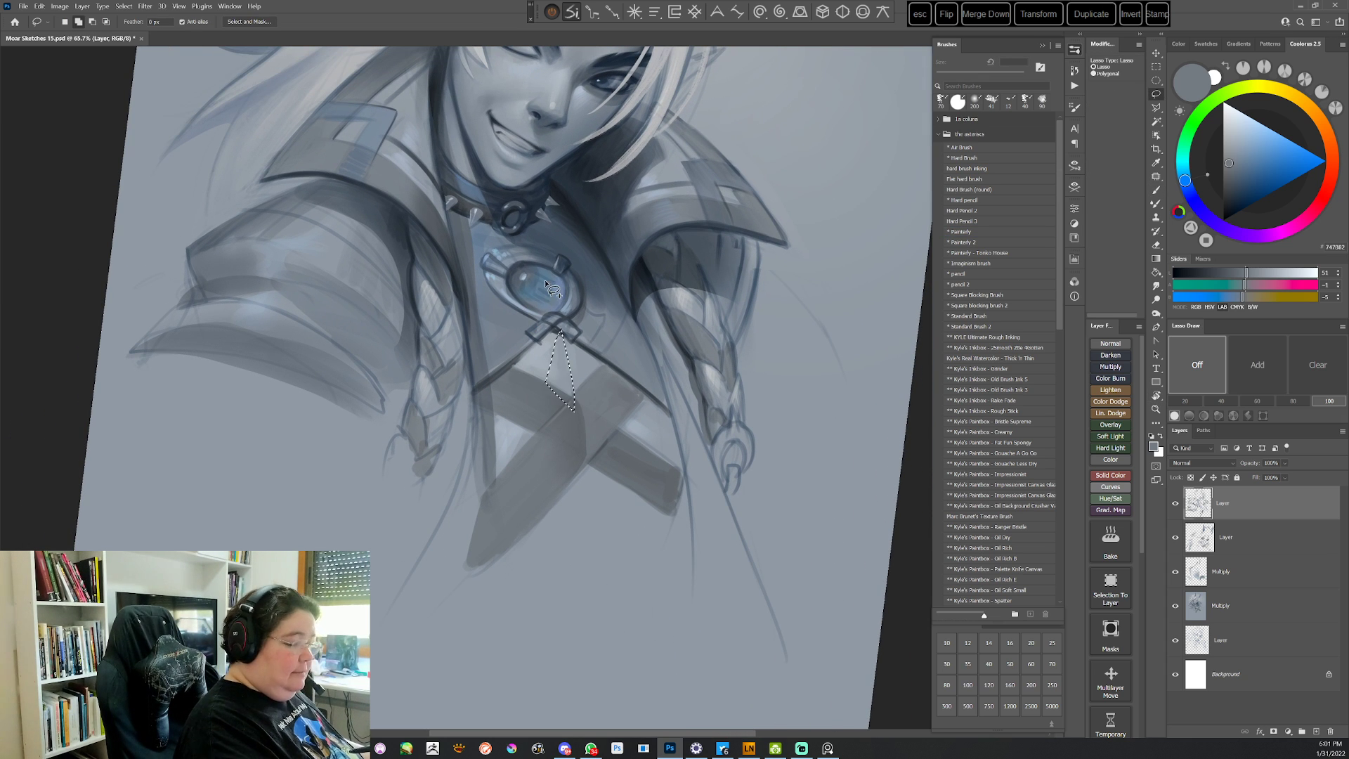
key("b")
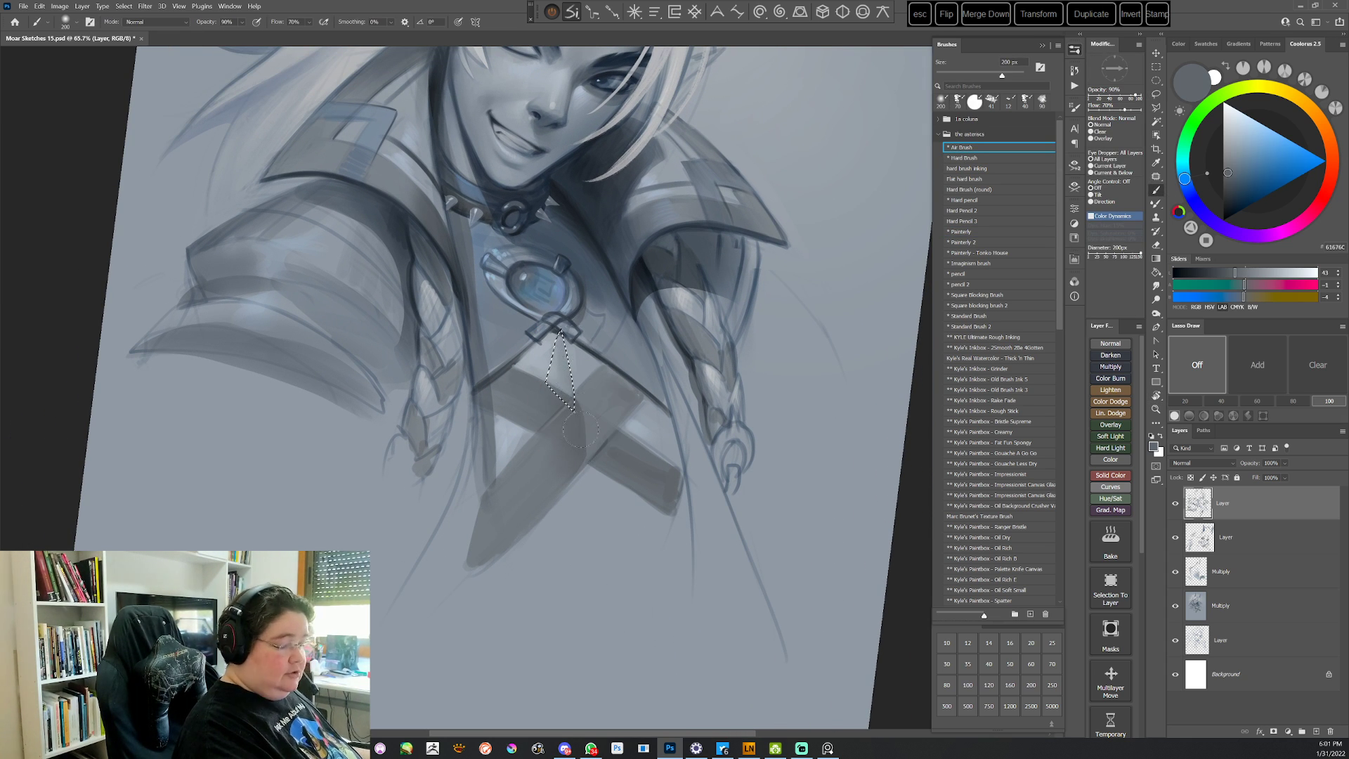
key("r")
mouse_move(594, 544)
left_mouse_down()
mouse_move(555, 605)
mouse_move(570, 612)
mouse_move(520, 616)
left_mouse_up()
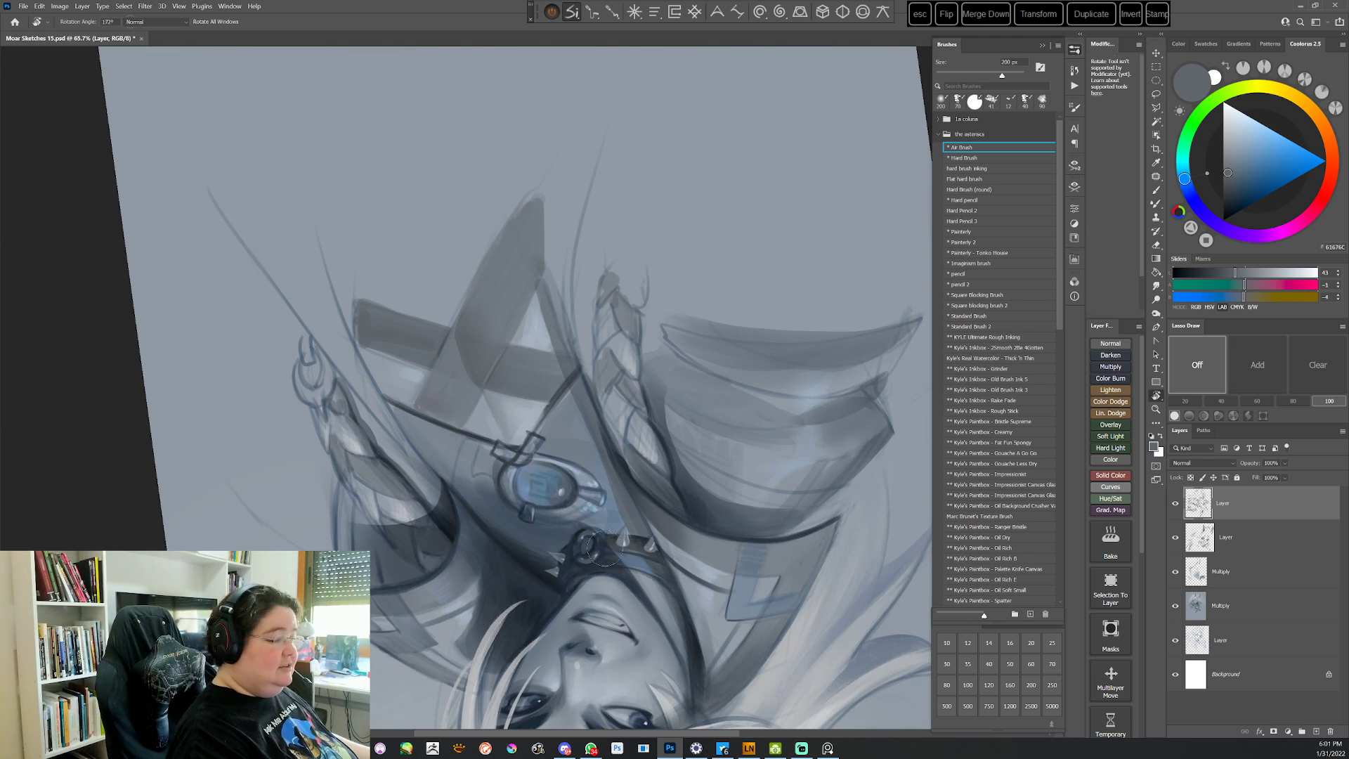
key("Escape")
Trim the edges and pointed tip of the longer chest strap with the 70 px Painterly brush, using a pale grey-blue sampled beside it
key("b")
left_click(964, 231)
left_click_drag(792, 379, 578, 367)
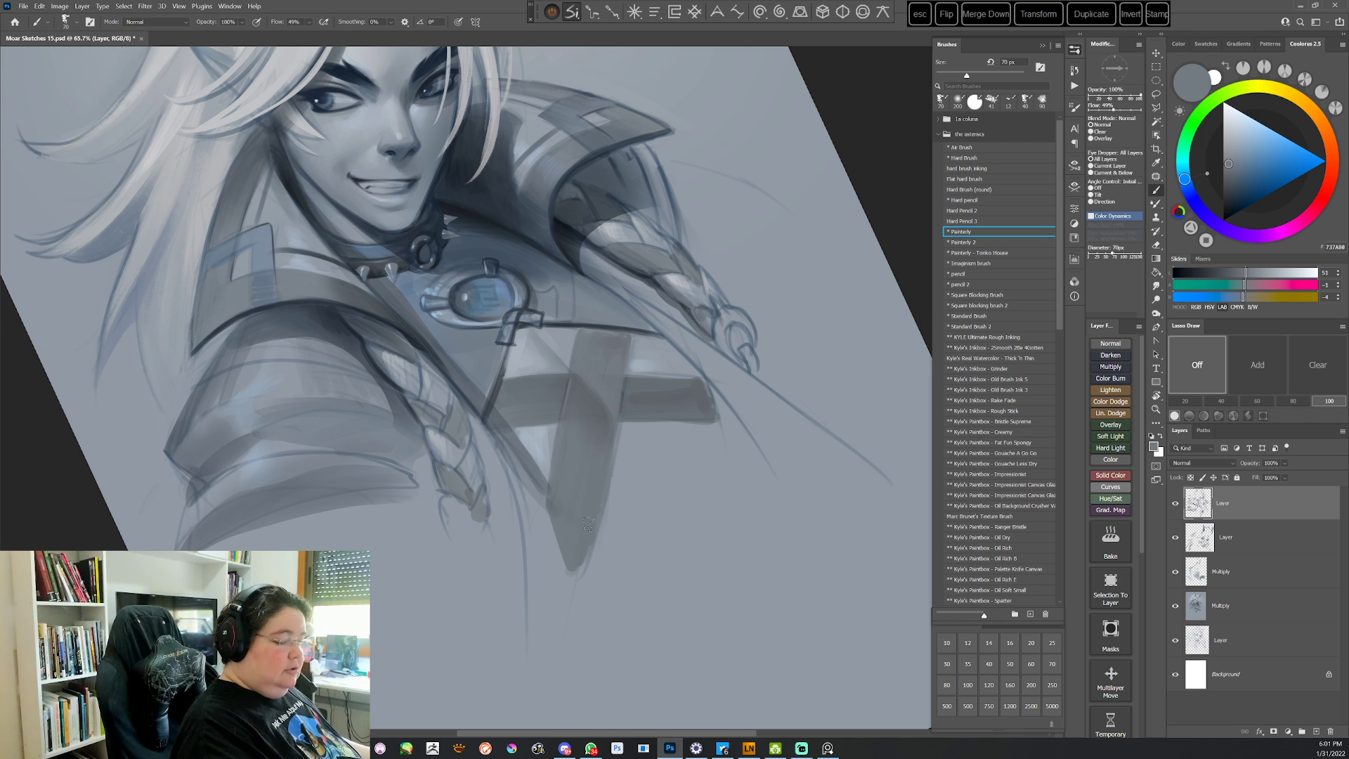
left_click(622, 439, "alt")
mouse_move(615, 471)
left_mouse_down()
mouse_move(587, 555)
mouse_move(547, 523)
left_mouse_up()
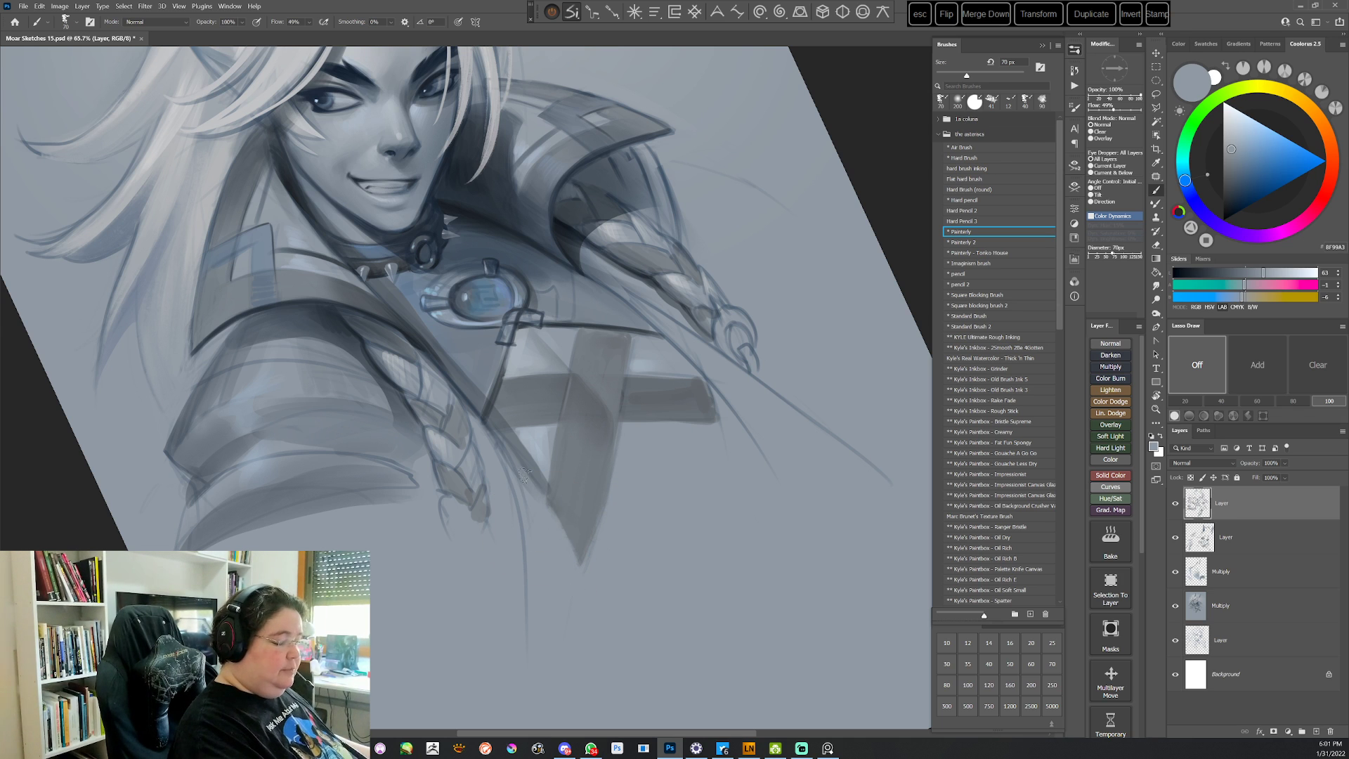
left_click_drag(523, 475, 582, 551)
Lasso a tapering wedge below the shorter strap's end and shade it with the 200 px Air Brush in a sampled very dark blue-grey
key("r")
left_click_drag(744, 387, 630, 490)
key("l")
mouse_move(662, 444)
left_mouse_down()
mouse_move(652, 480)
mouse_move(593, 546)
mouse_move(641, 578)
mouse_move(653, 526)
left_mouse_up()
key("b")
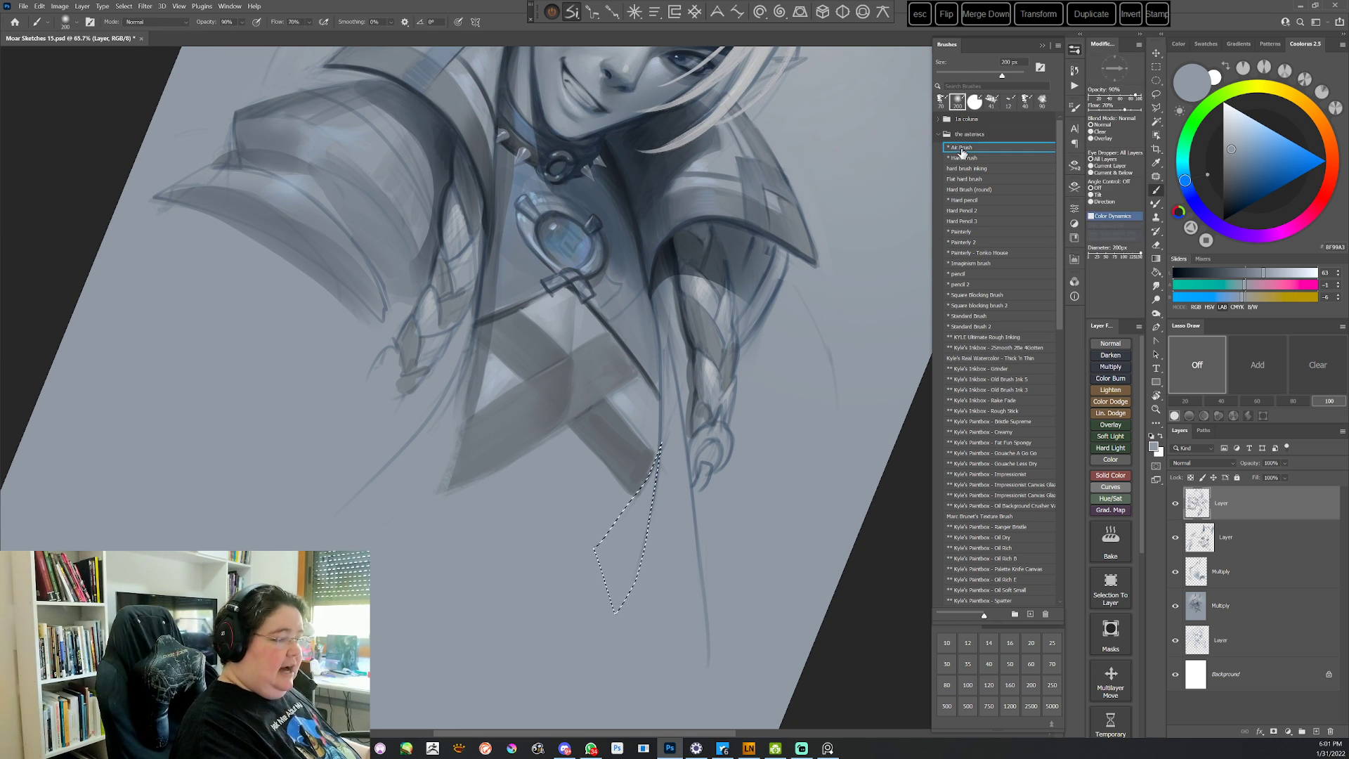
left_click(612, 156, "alt")
mouse_move(653, 449)
left_mouse_down()
mouse_move(630, 562)
mouse_move(661, 438)
mouse_move(601, 571)
mouse_move(656, 421)
left_mouse_up()
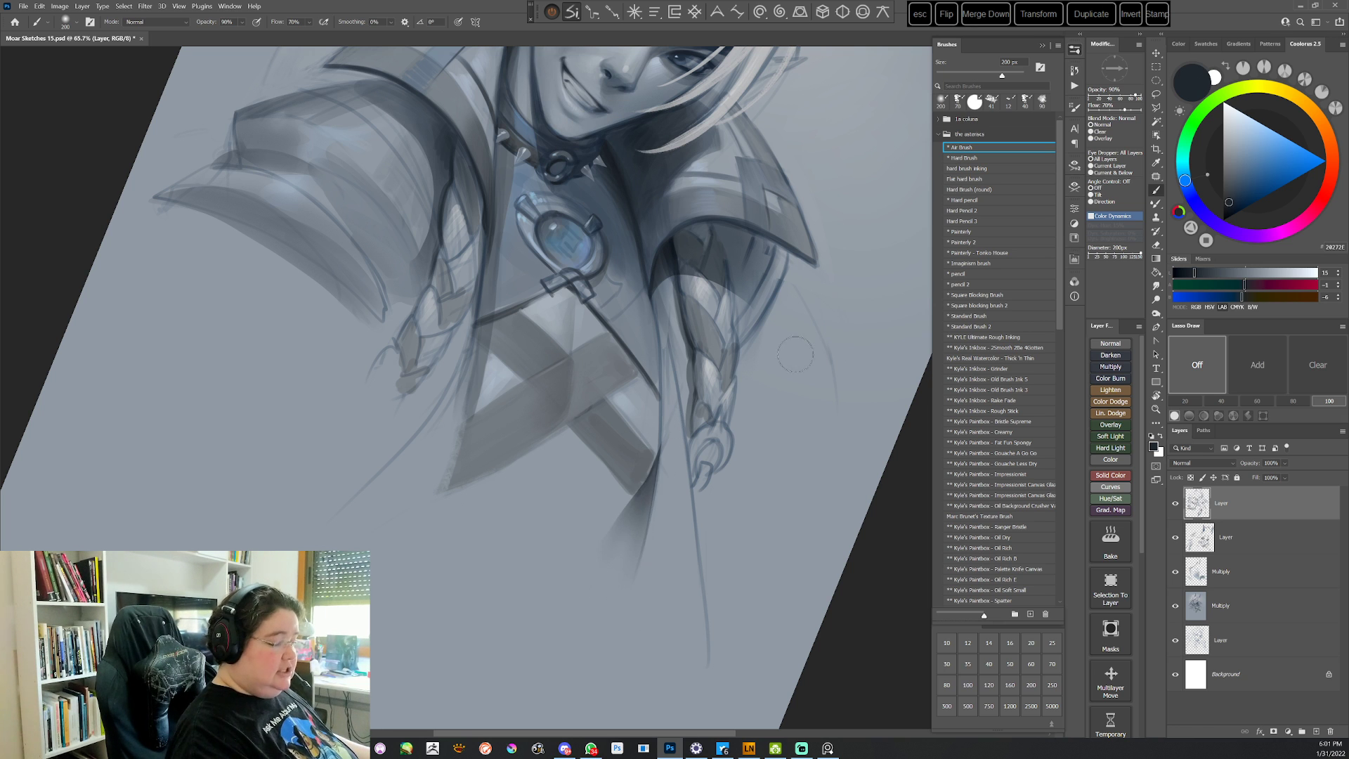
Darken the vest edge beside the shorter strap's end with Standard Brush 2 at 29 px in the same very dark blue-grey
key("r")
mouse_move(660, 372)
left_mouse_down()
mouse_move(632, 534)
mouse_move(548, 650)
mouse_move(411, 654)
left_mouse_up()
key("b")
left_click_drag(660, 412, 672, 286)
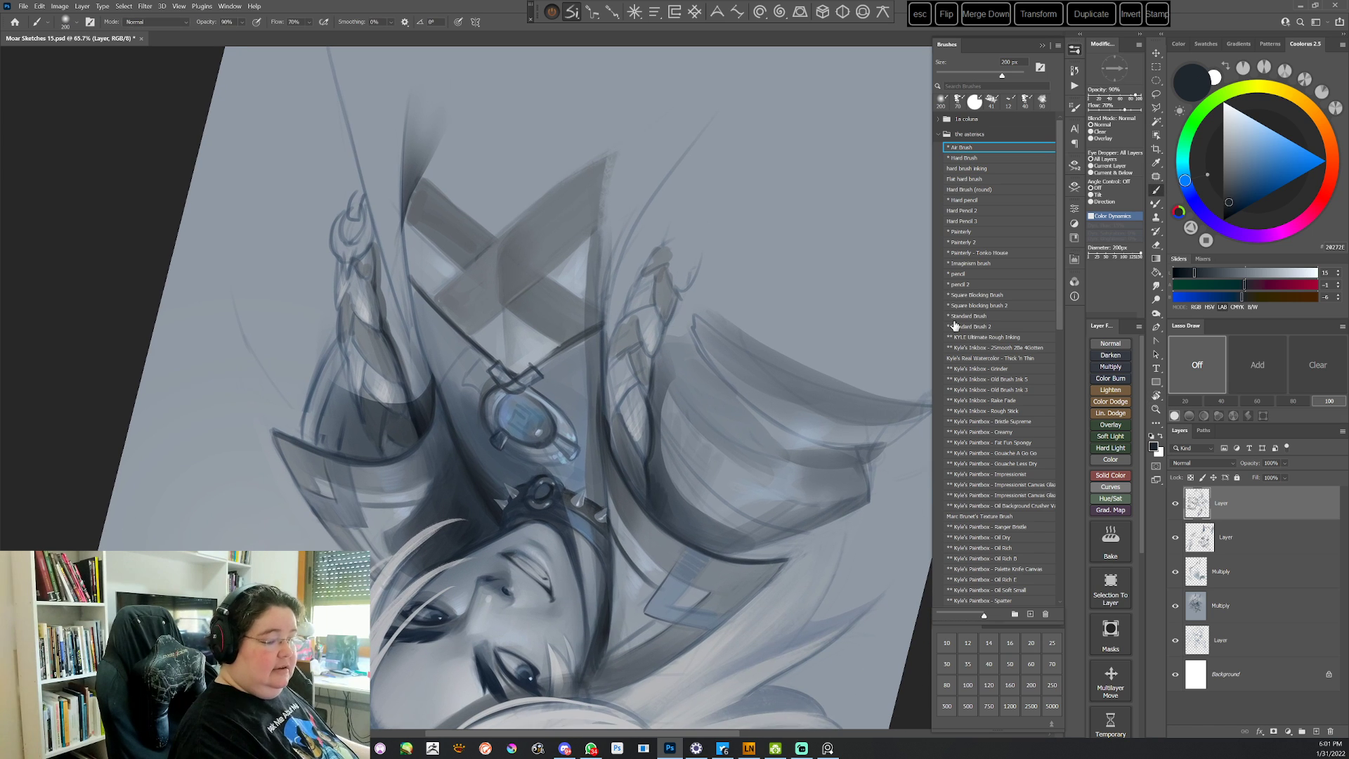
left_click(955, 326)
right_click(523, 240)
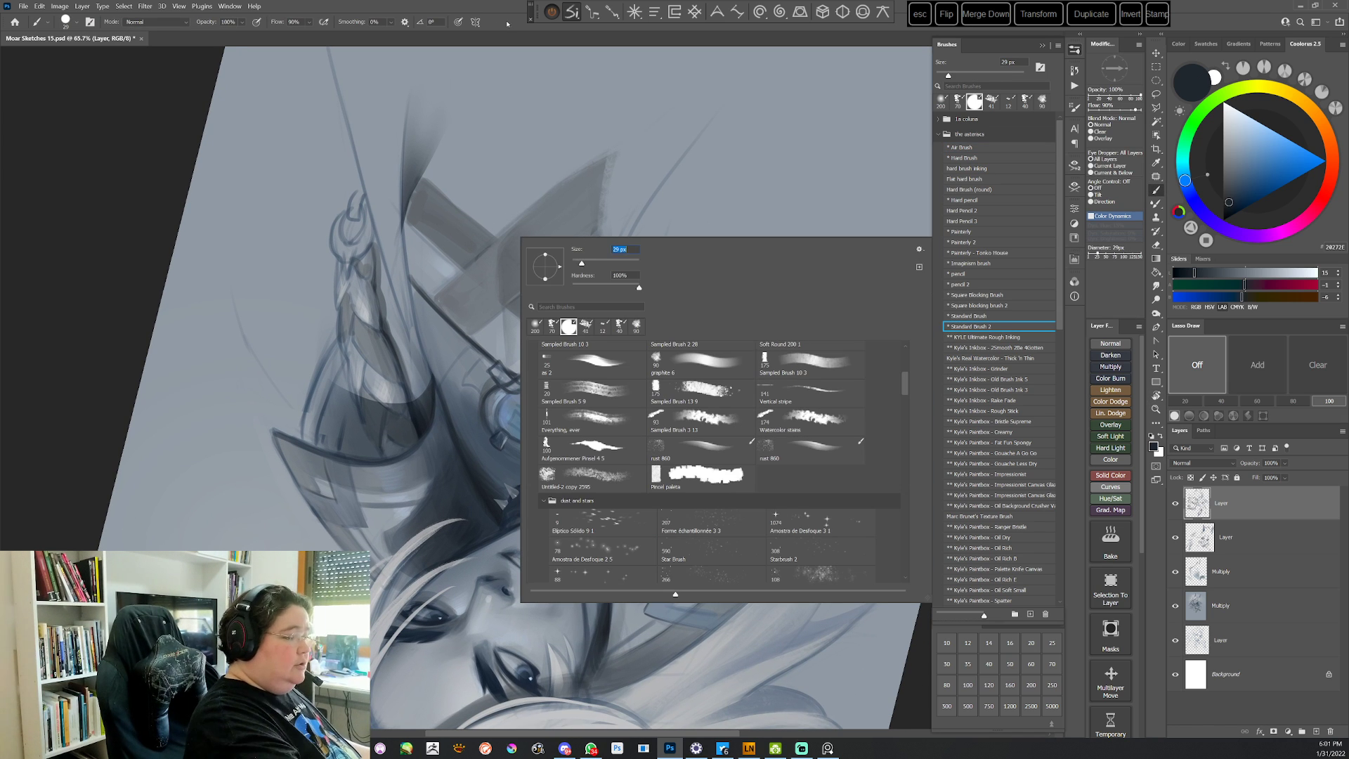
left_click(507, 24)
mouse_move(404, 210)
left_mouse_down()
mouse_move(434, 391)
mouse_move(422, 342)
left_mouse_up()
key("Escape")
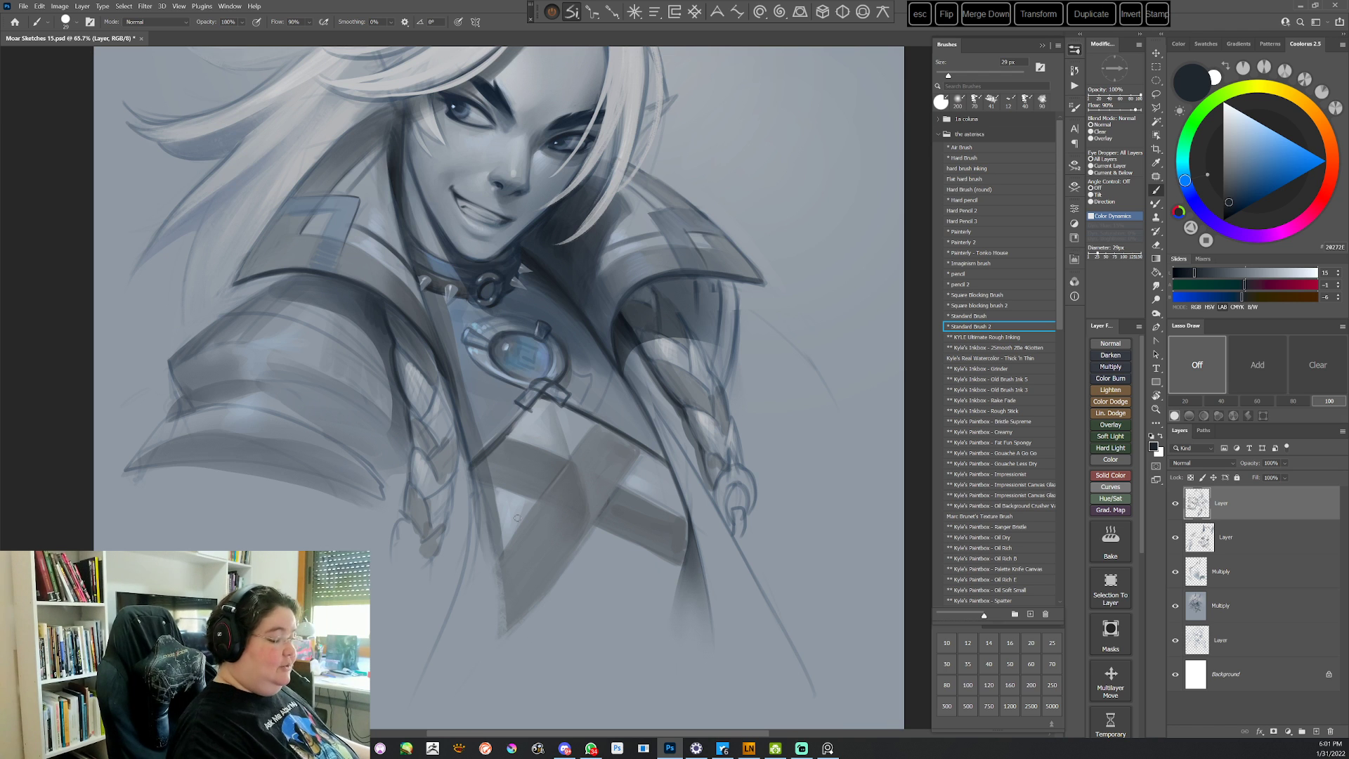
Lasso the dark vest area between the choker ring and the brooch, shade it with the 200 px Air Brush in sampled dark blue-grey, and deselect
left_click_drag(828, 318, 593, 596)
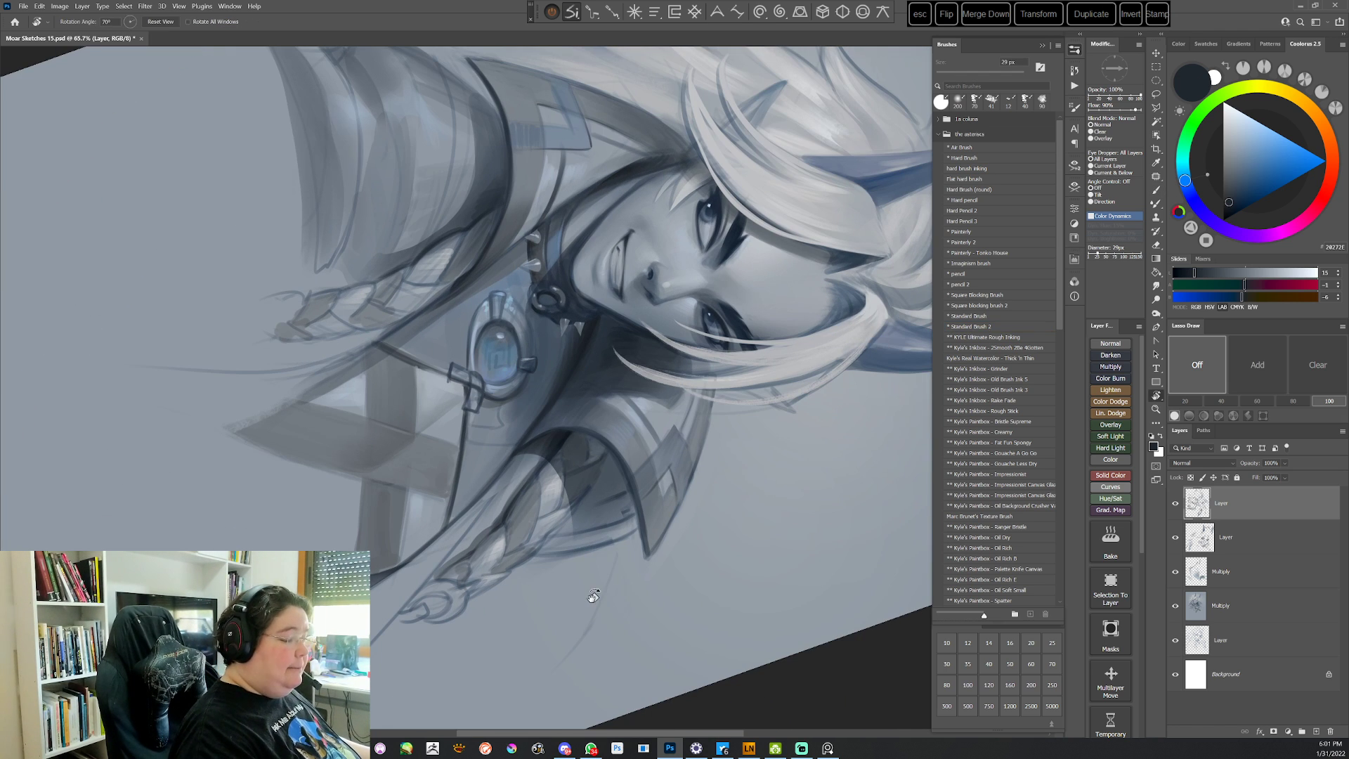
key("l")
mouse_move(546, 272)
left_mouse_down()
mouse_move(512, 377)
mouse_move(512, 450)
mouse_move(562, 421)
mouse_move(625, 344)
left_mouse_up()
left_click(973, 148)
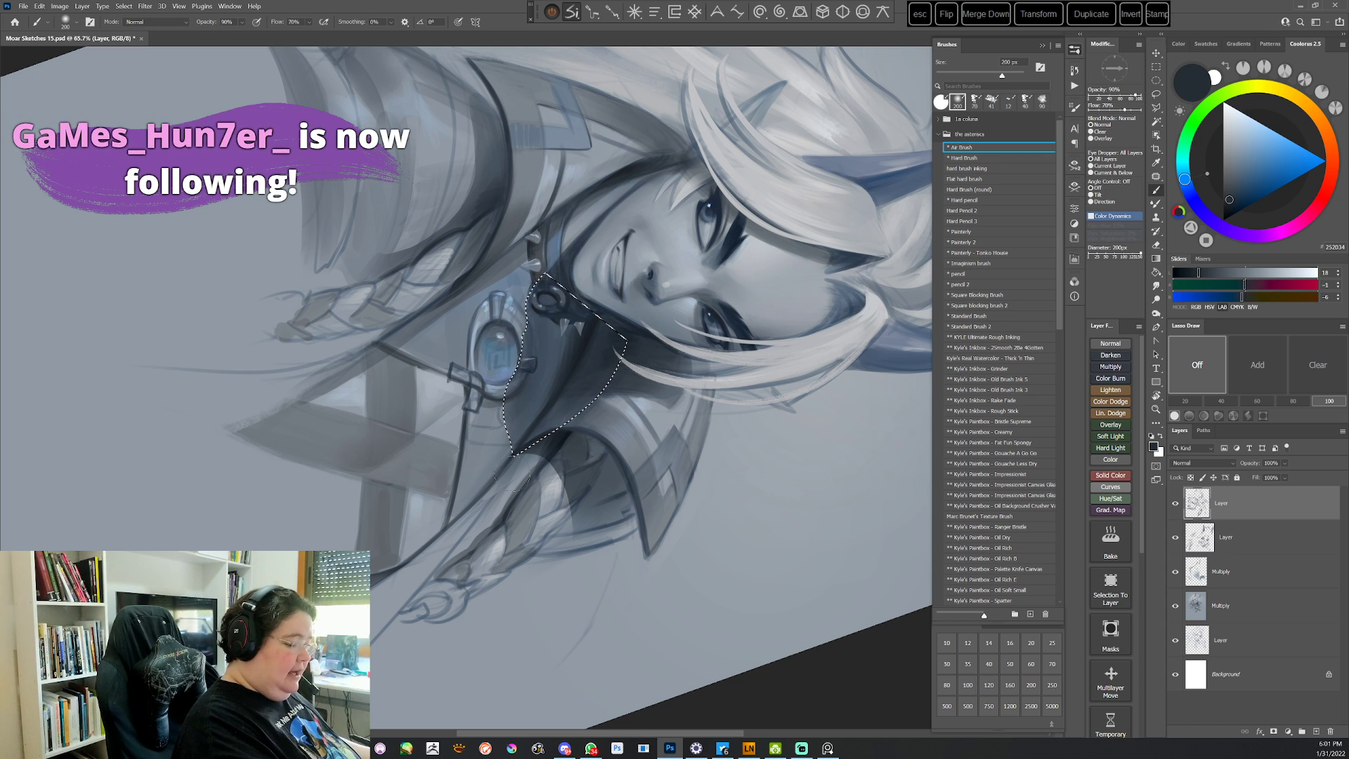
left_click(500, 411, "alt")
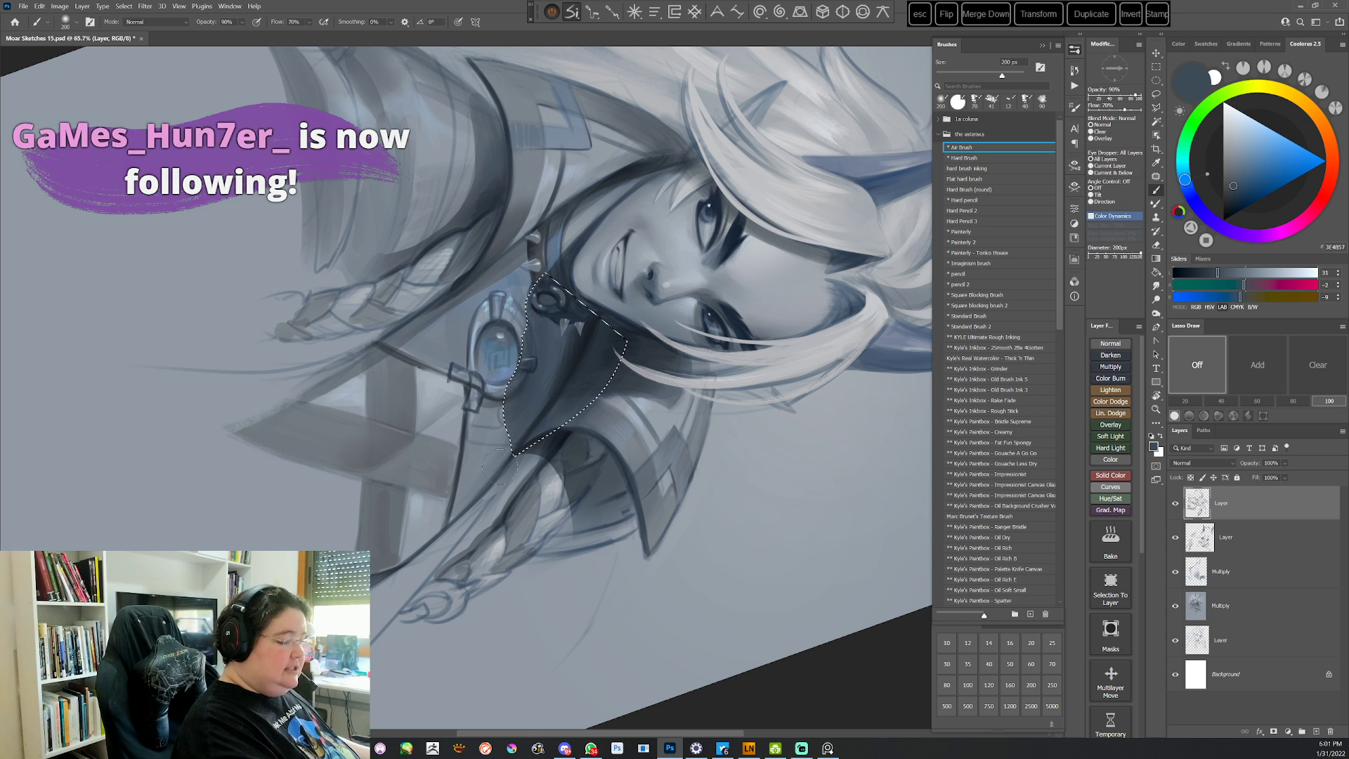
key("ctrl+d")
key("Escape")
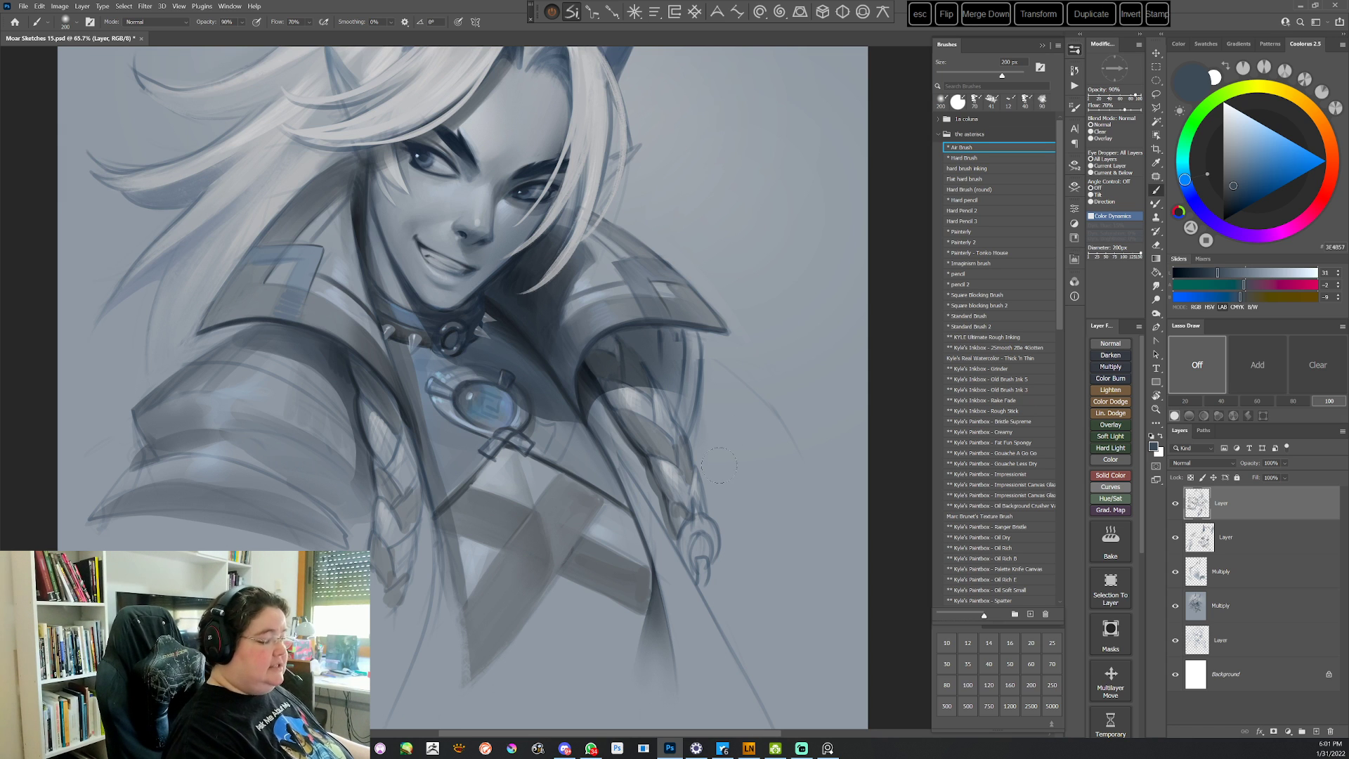
Blend the shaded vest fabric beside the brooch with the 70 px Painterly brush in sampled dark blue-greys
key("r")
left_click_drag(680, 480, 551, 581)
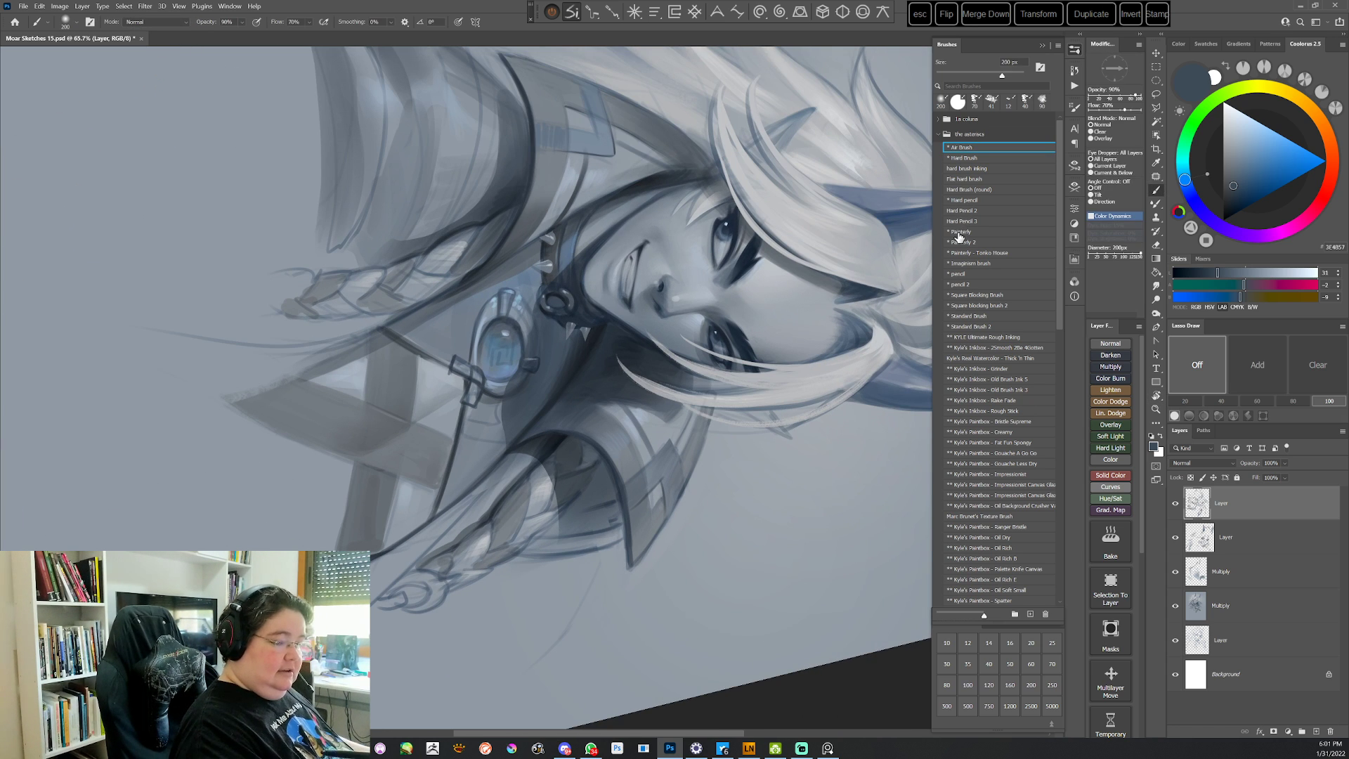
left_click(958, 232)
left_click(500, 411, "alt")
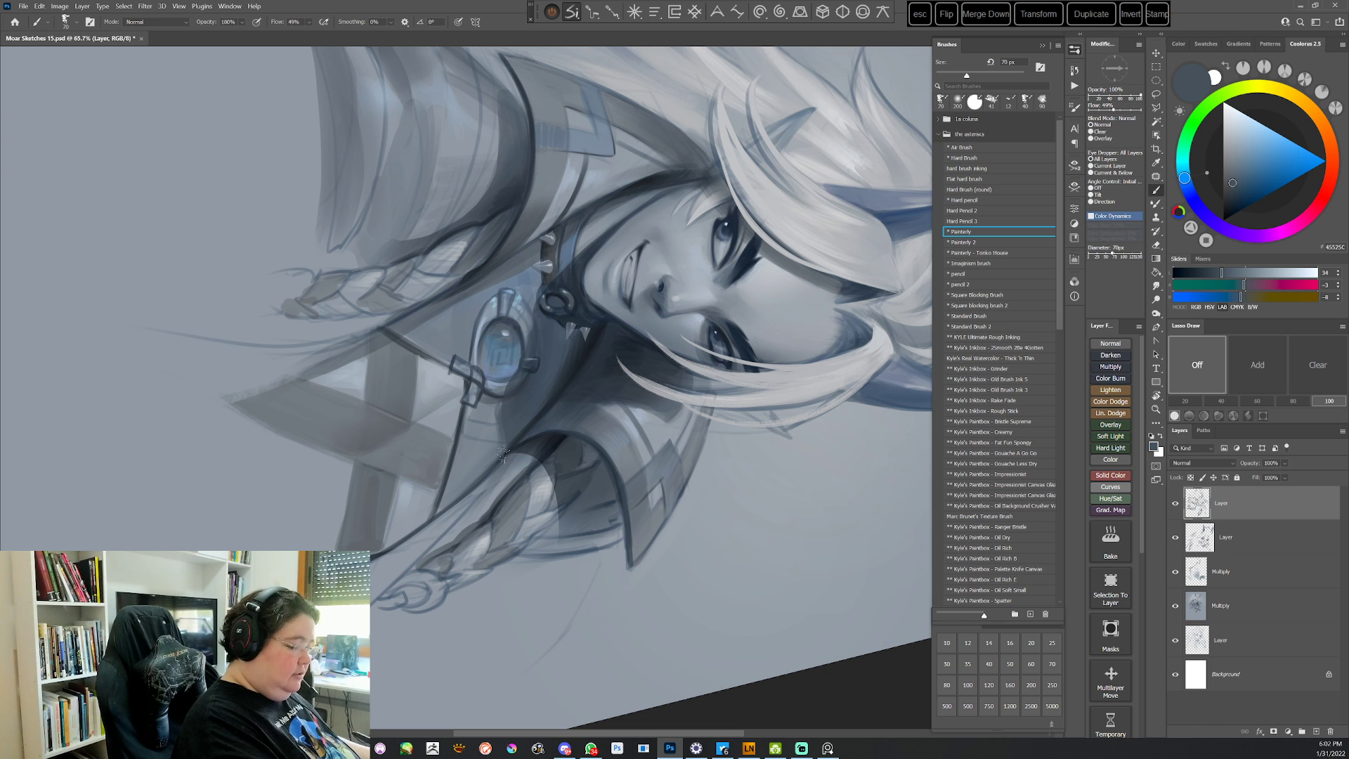
left_click(505, 448, "alt")
key("Escape")
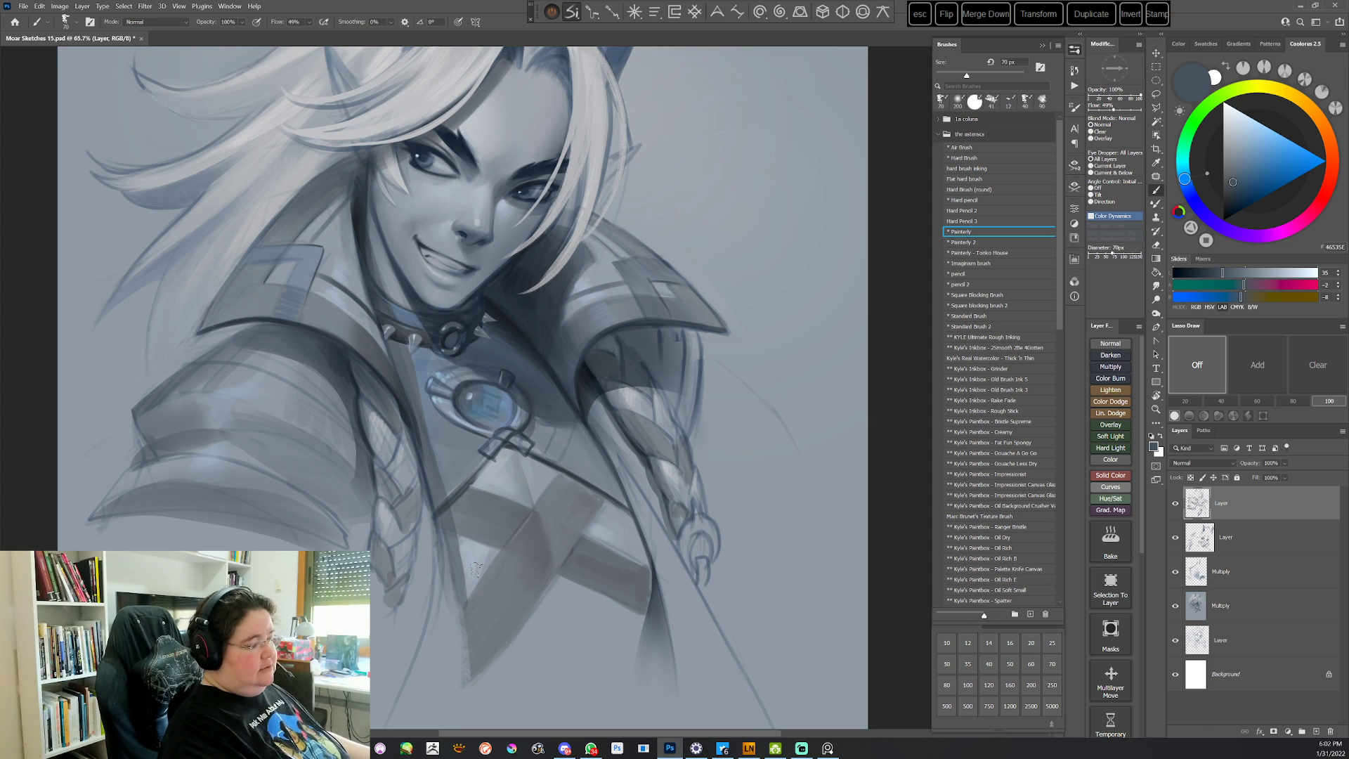
Refine the vest between the brooch and the chest straps with the Painterly brush, sampling a dark and a mid grey-blue
left_click(553, 354, "alt")
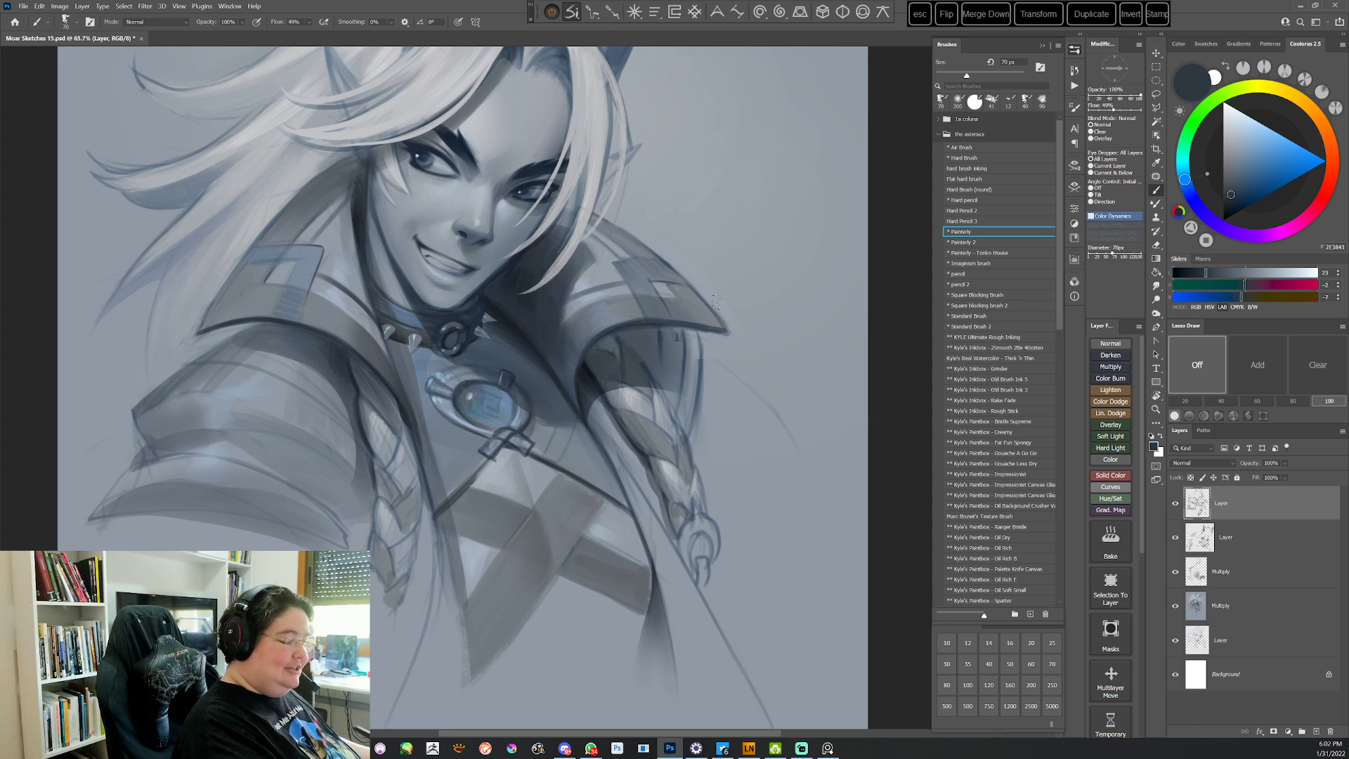
key("r")
left_click_drag(717, 302, 562, 548)
left_click(478, 411, "alt")
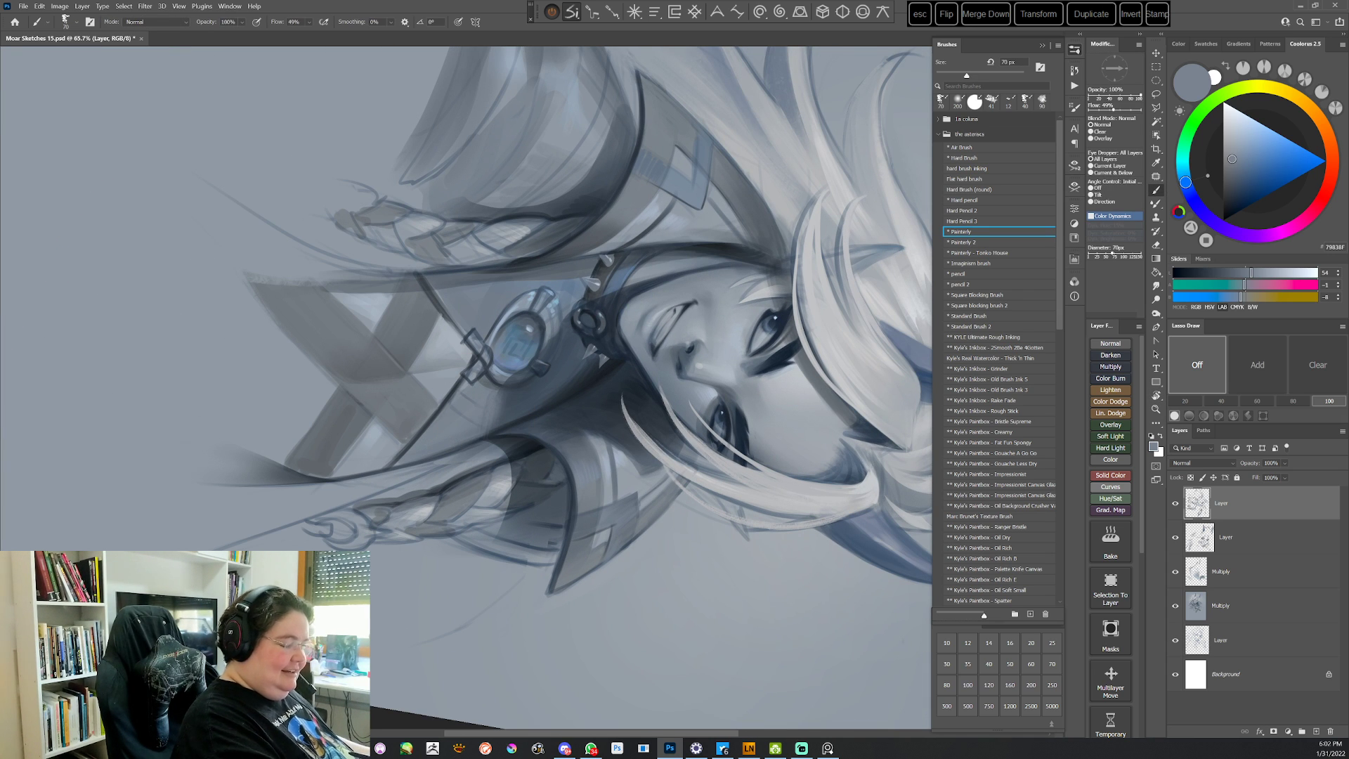
key("Escape")
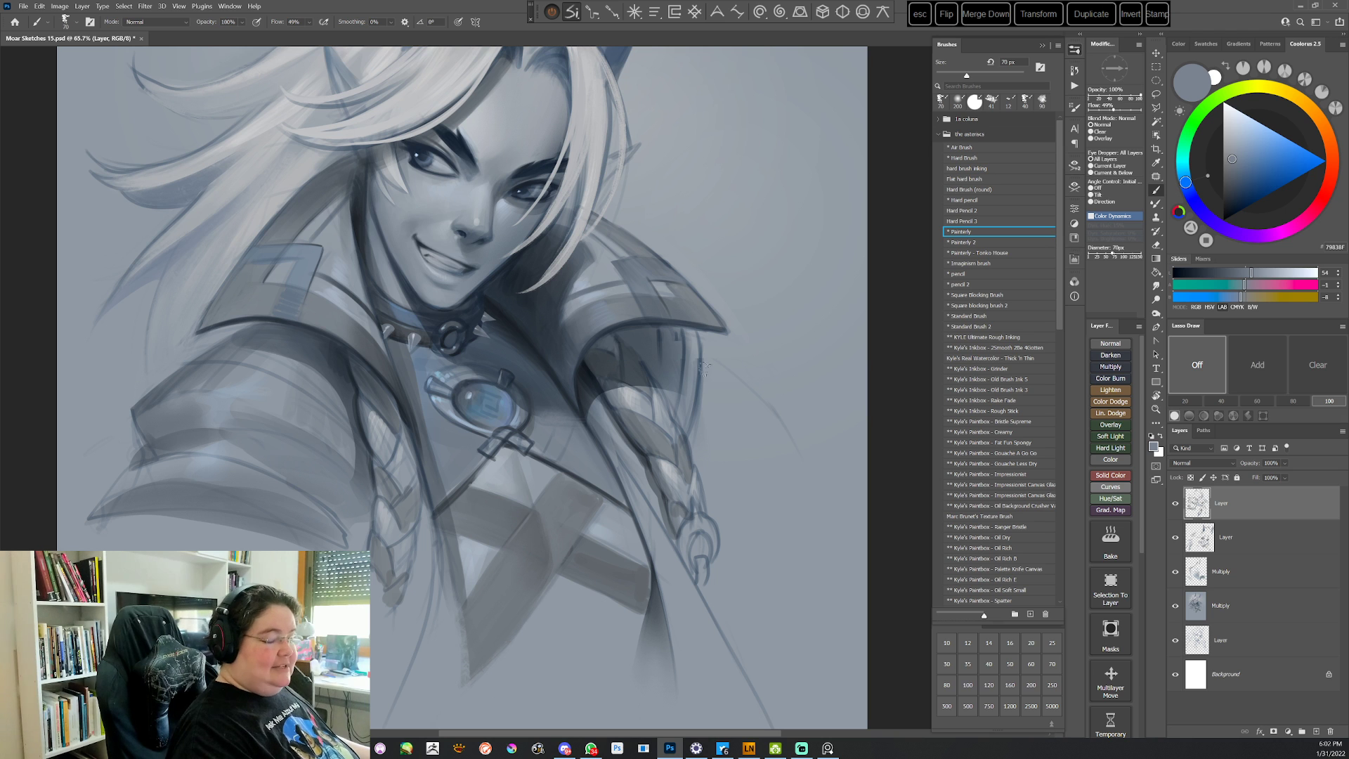
Sharpen the vest's dark edge next to the braid with Standard Brush 2 at 25 px in a sampled dark blue-grey
left_click(973, 326)
key("r")
mouse_move(673, 349)
left_mouse_down()
mouse_move(603, 482)
mouse_move(506, 492)
mouse_move(477, 470)
left_mouse_up()
right_click(568, 253)
left_click(596, 281)
left_click(492, 367)
left_click(490, 368, "alt")
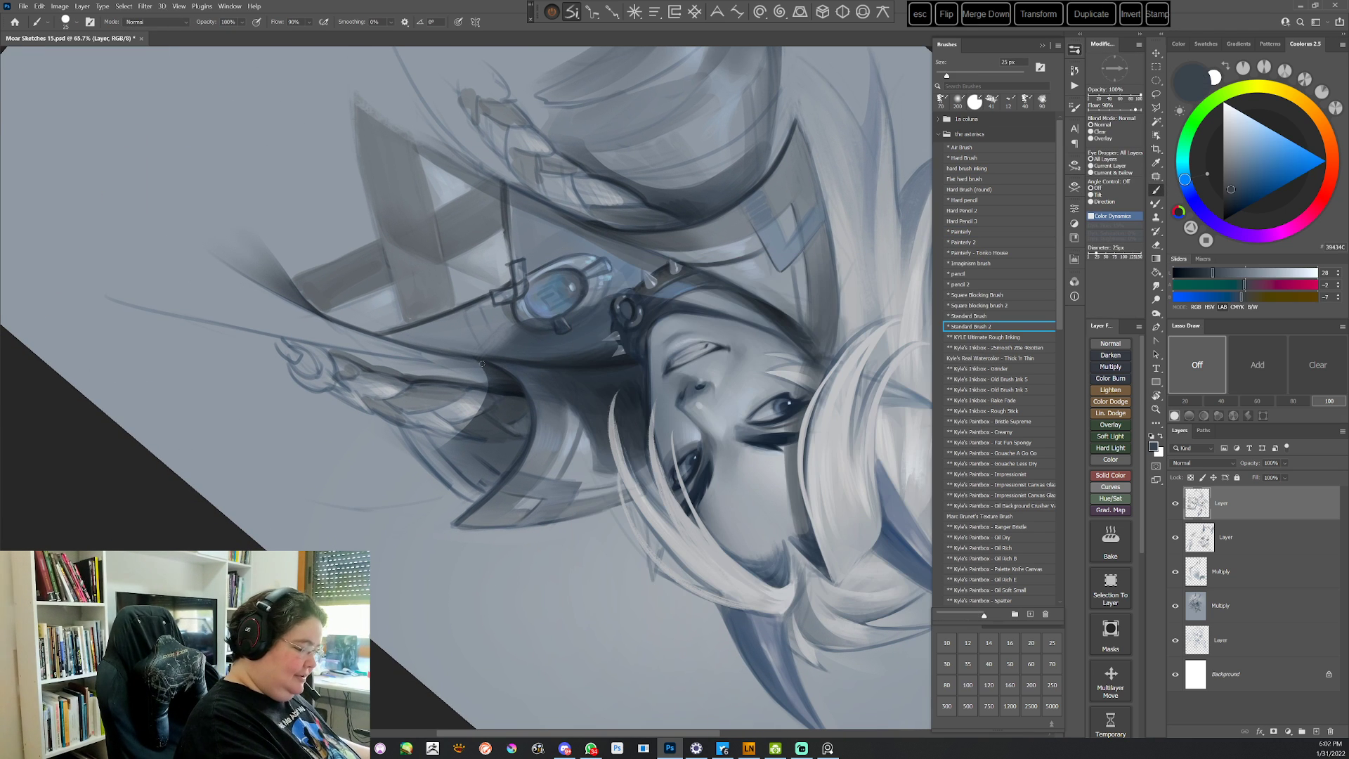
left_click_drag(482, 370, 486, 385)
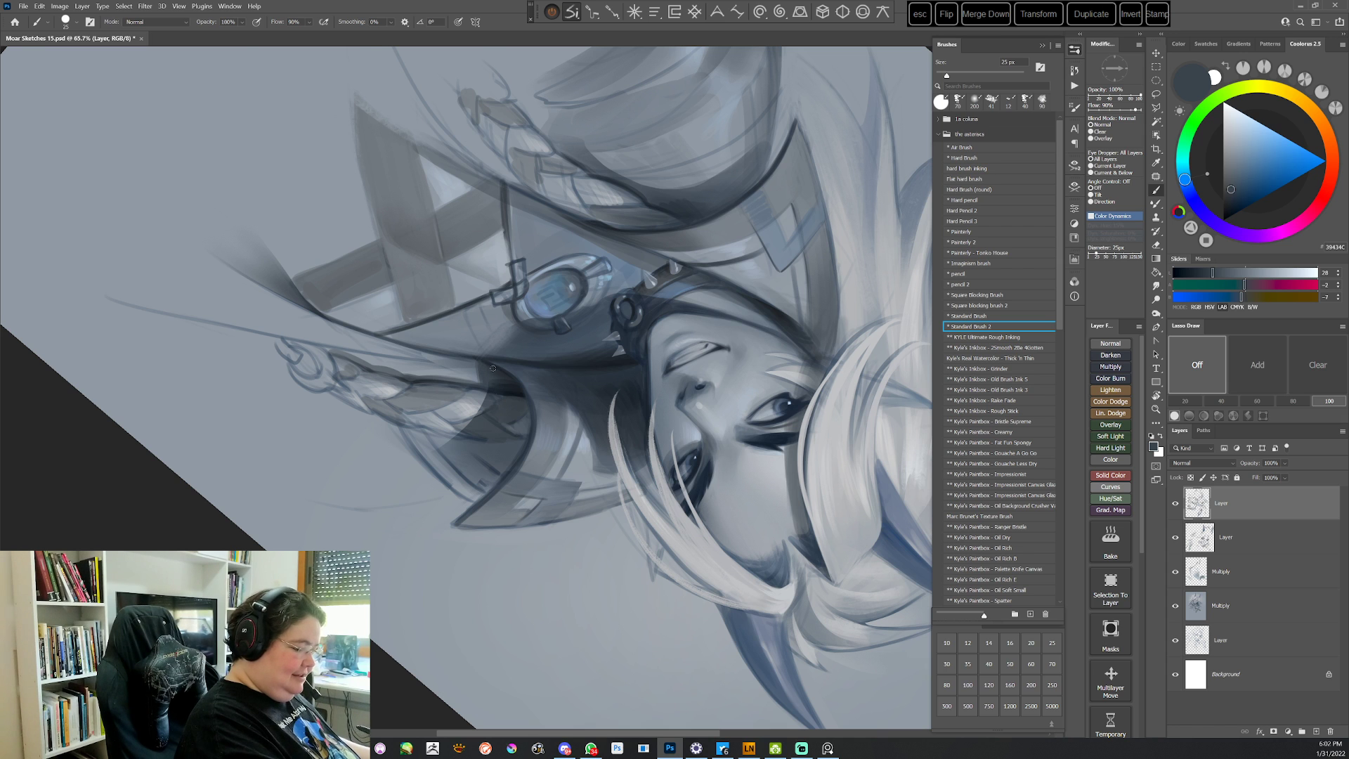
key("Escape")
Lasso jagged strands in the hair above the collar and lighten them with the 200 px Air Brush in a sampled pale grey
key("z")
mouse_move(711, 288)
left_mouse_down()
mouse_move(655, 288)
mouse_move(676, 288)
left_mouse_up()
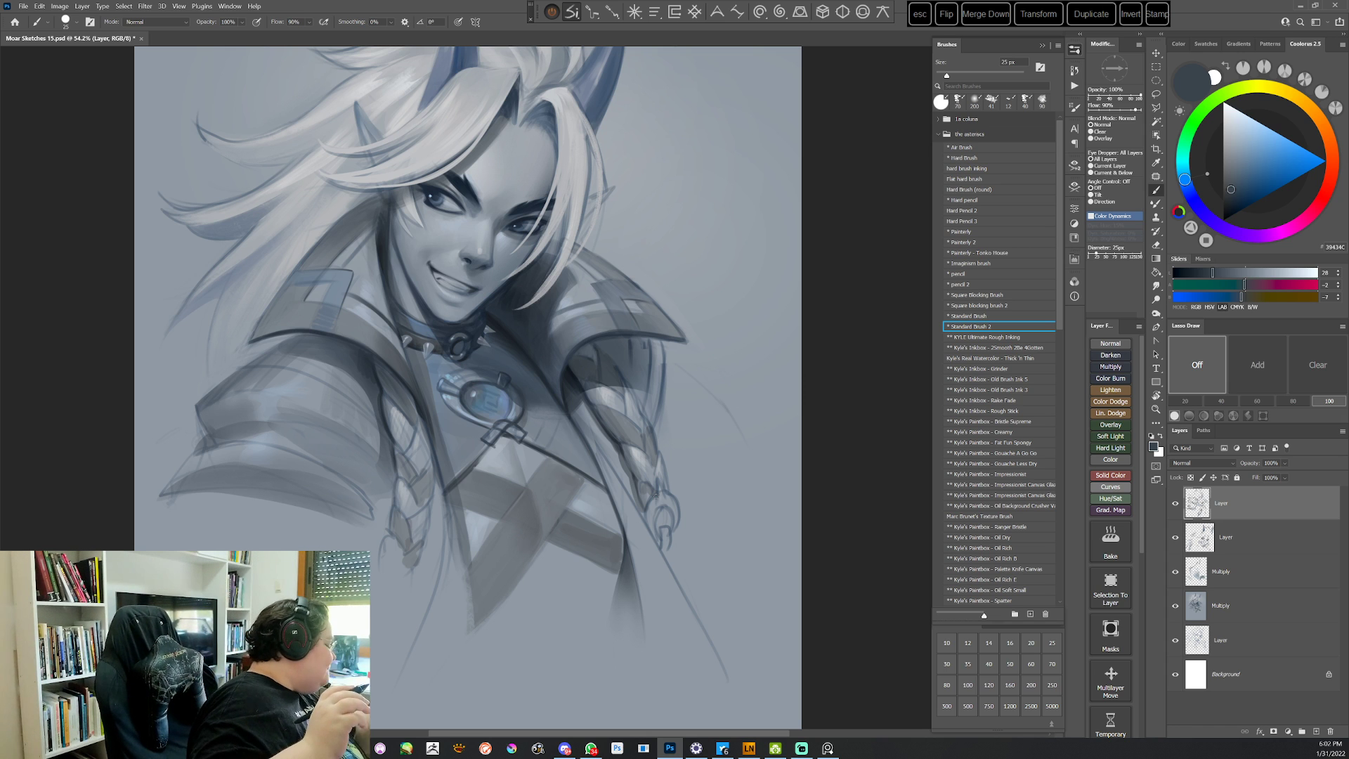
left_click_drag(662, 524, 714, 591)
mouse_move(695, 543)
left_mouse_down()
mouse_move(696, 590)
mouse_move(632, 492)
mouse_move(492, 422)
left_mouse_up()
key("r")
key("l")
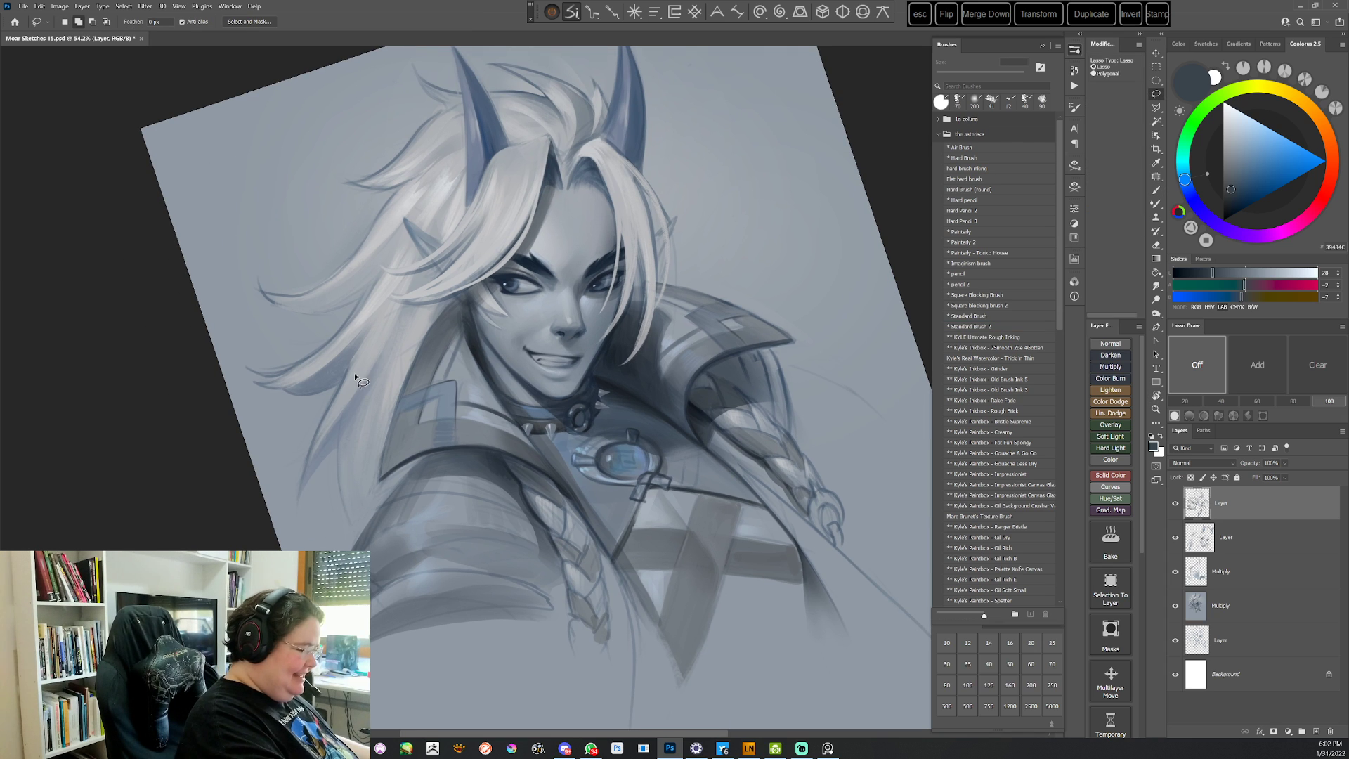
mouse_move(357, 374)
left_mouse_down()
mouse_move(309, 463)
mouse_move(397, 322)
mouse_move(356, 409)
mouse_move(383, 460)
mouse_move(404, 368)
mouse_move(373, 351)
mouse_move(385, 450)
left_mouse_up()
key("b")
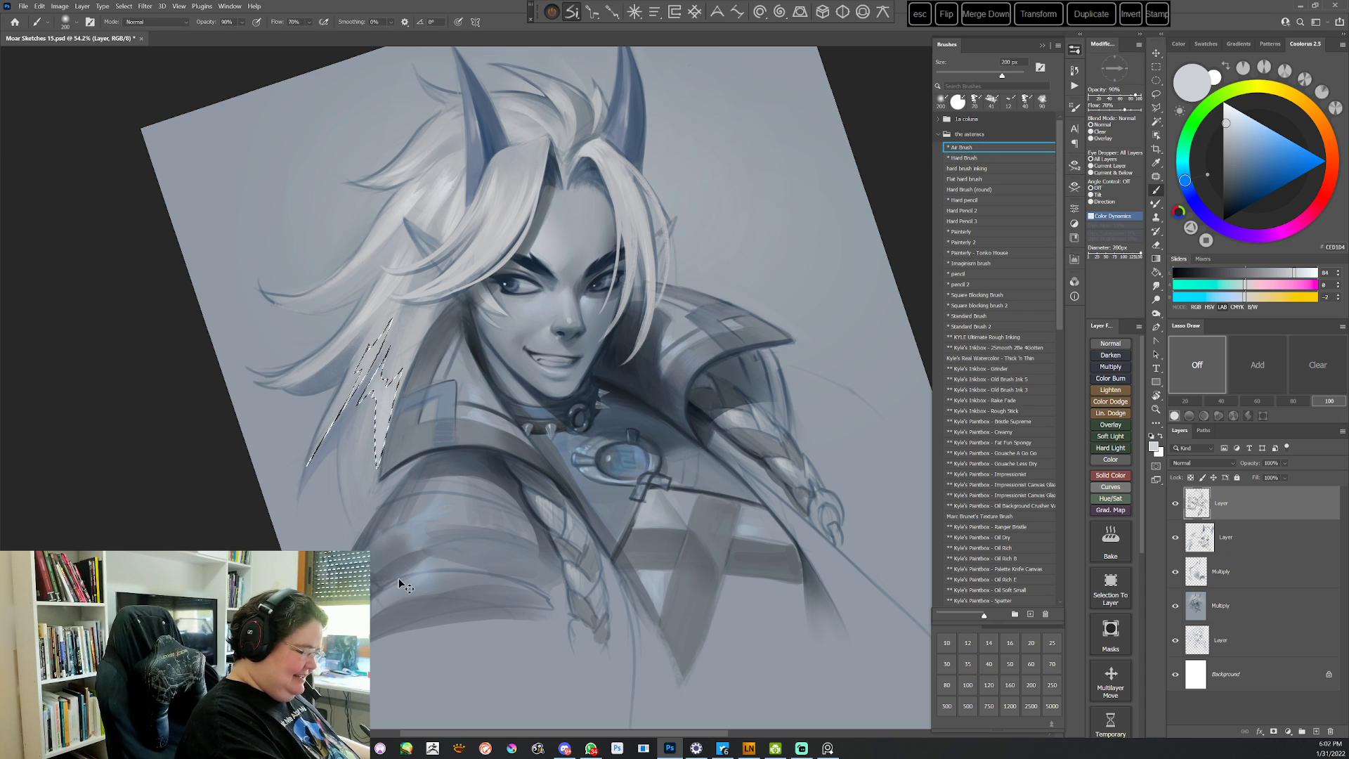
Blend the hair above the shoulder collar with the 70 px Painterly brush, sampling pale grey tones from the surrounding strands
key("r")
left_click_drag(404, 586, 694, 506)
left_click(960, 233)
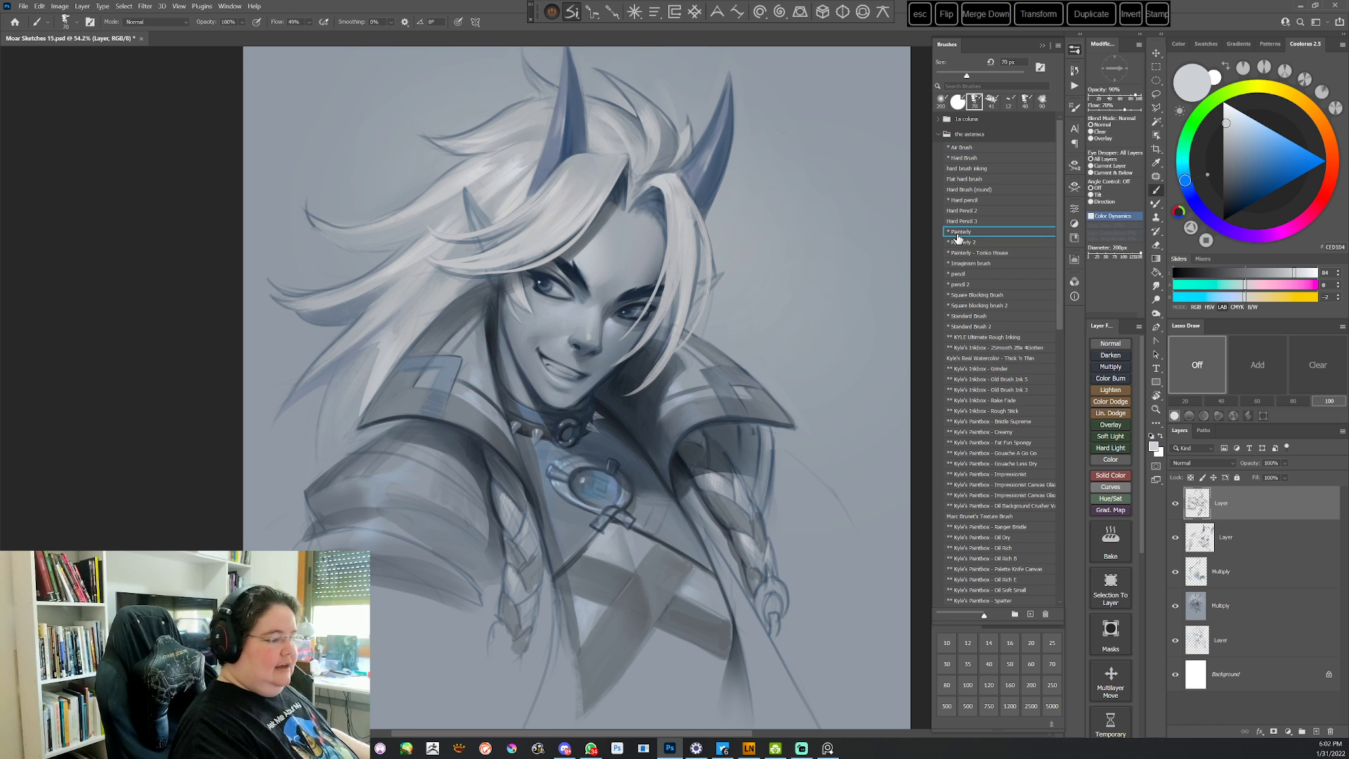
left_click(371, 377, "alt")
mouse_move(382, 383)
left_mouse_down()
mouse_move(389, 353)
mouse_move(362, 408)
left_mouse_up()
left_click(386, 355, "alt")
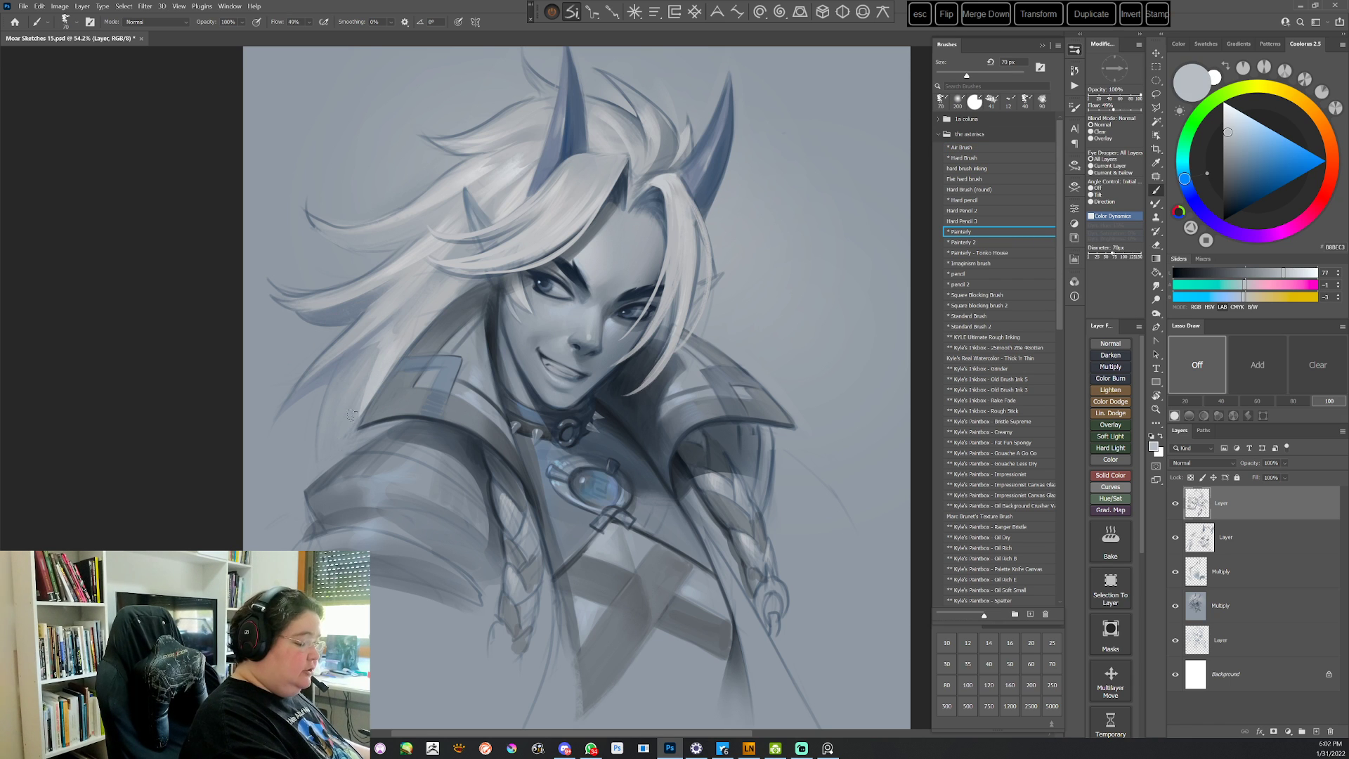
left_click(348, 427, "alt")
left_click(412, 324, "alt")
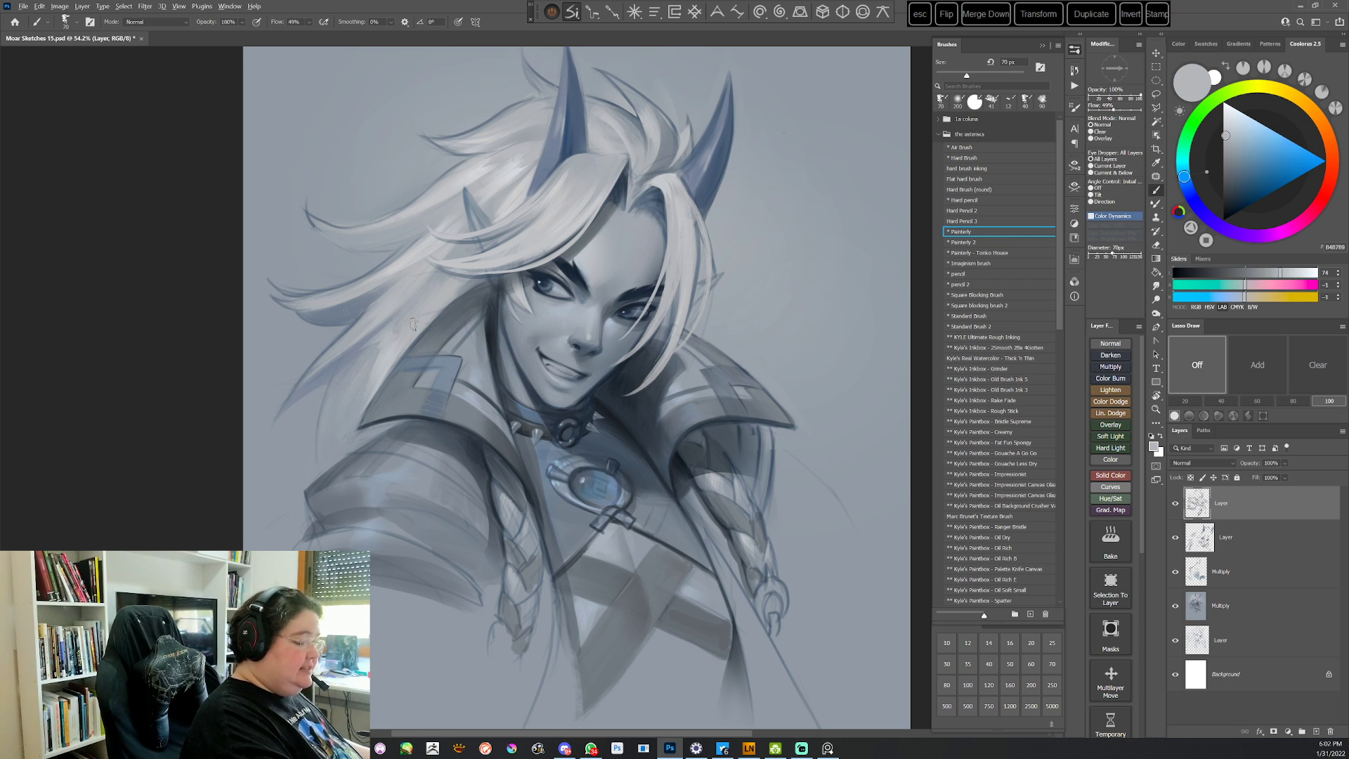
Lasso hair strands beside the collar and shade them with the Painterly brush in a sampled mid blue-grey, clearing the selection
key("r")
mouse_move(581, 241)
left_mouse_down()
mouse_move(671, 330)
mouse_move(601, 527)
left_mouse_up()
mouse_move(651, 267)
left_mouse_down()
mouse_move(570, 291)
mouse_move(573, 413)
mouse_move(562, 271)
mouse_move(571, 394)
left_mouse_up()
key("l")
key("b")
left_click(585, 297, "alt")
key("ctrl+d")
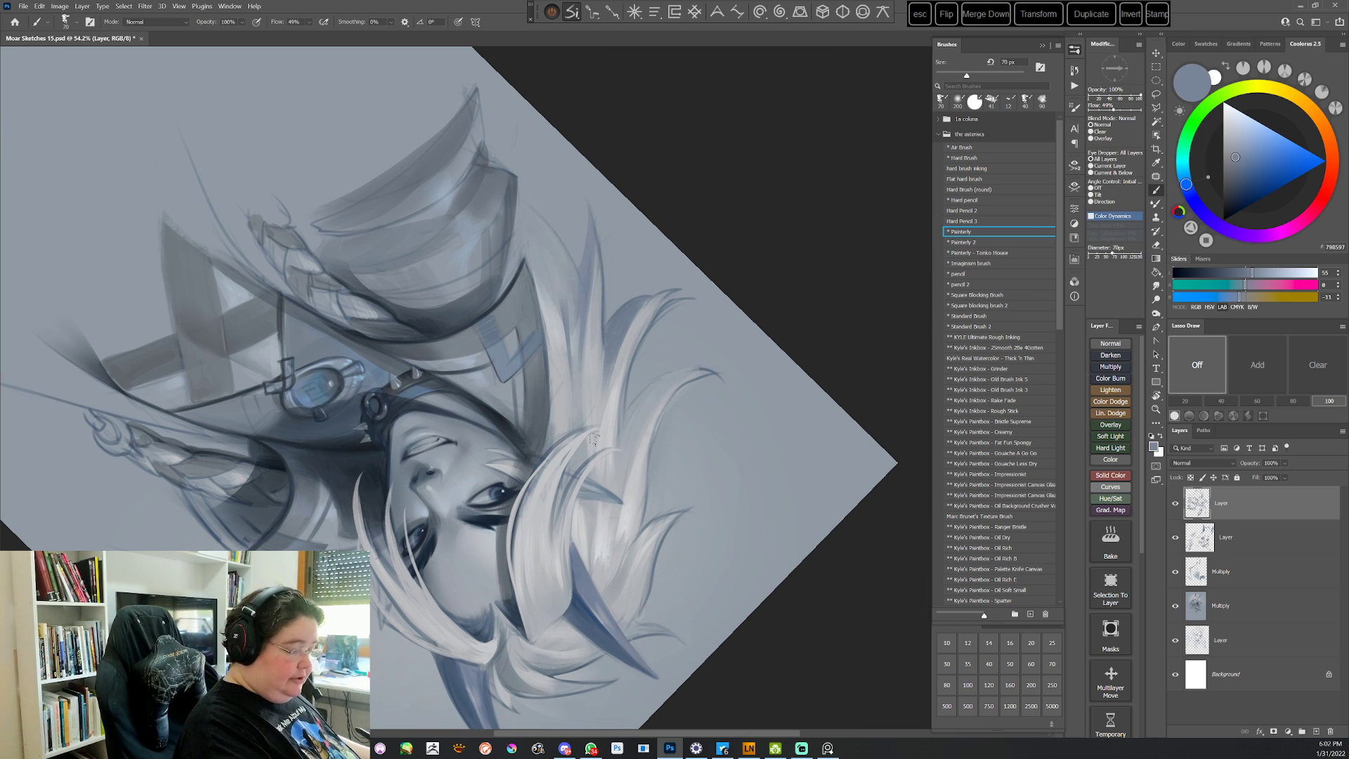
key("Escape")
left_click_drag(643, 478, 656, 409)
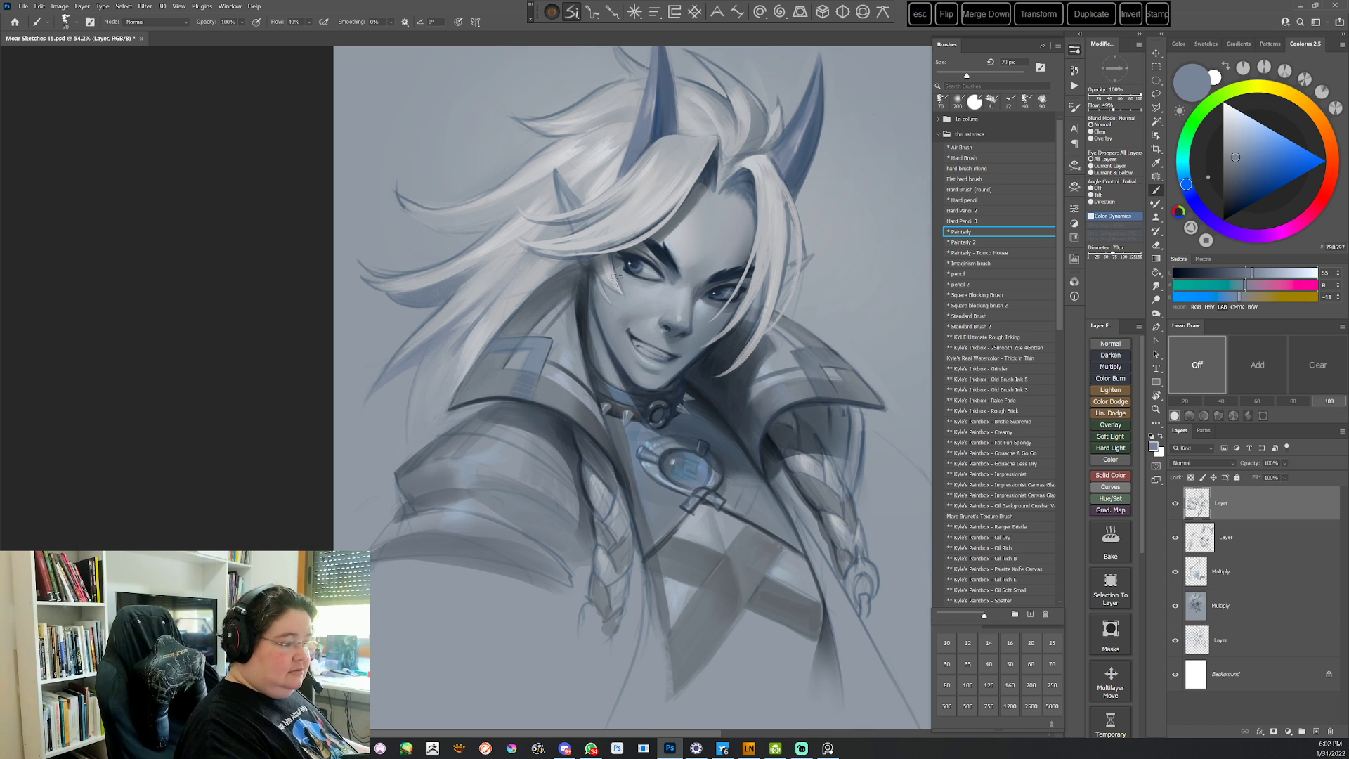
Lasso a jagged cluster of hair strands above the collar patch and lighten it with the Painterly brush in a sampled pale grey
key("l")
mouse_move(478, 309)
left_mouse_down()
mouse_move(519, 292)
mouse_move(469, 350)
mouse_move(588, 170)
mouse_move(472, 330)
left_mouse_up()
key("b")
left_click(587, 171, "alt")
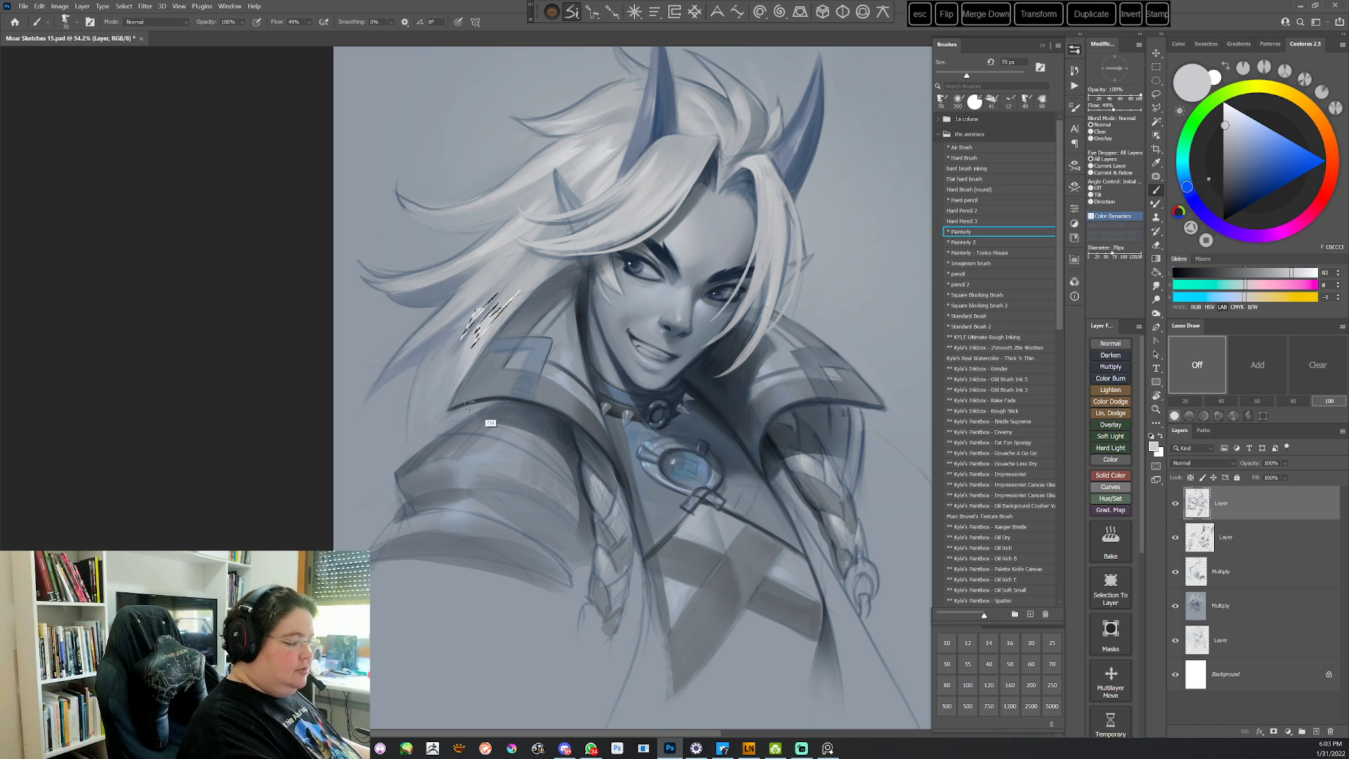
key("ctrl+d")
key("r")
mouse_move(689, 422)
left_mouse_down()
mouse_move(619, 529)
mouse_move(226, 480)
mouse_move(229, 340)
left_mouse_up()
key("b")
key("Escape")
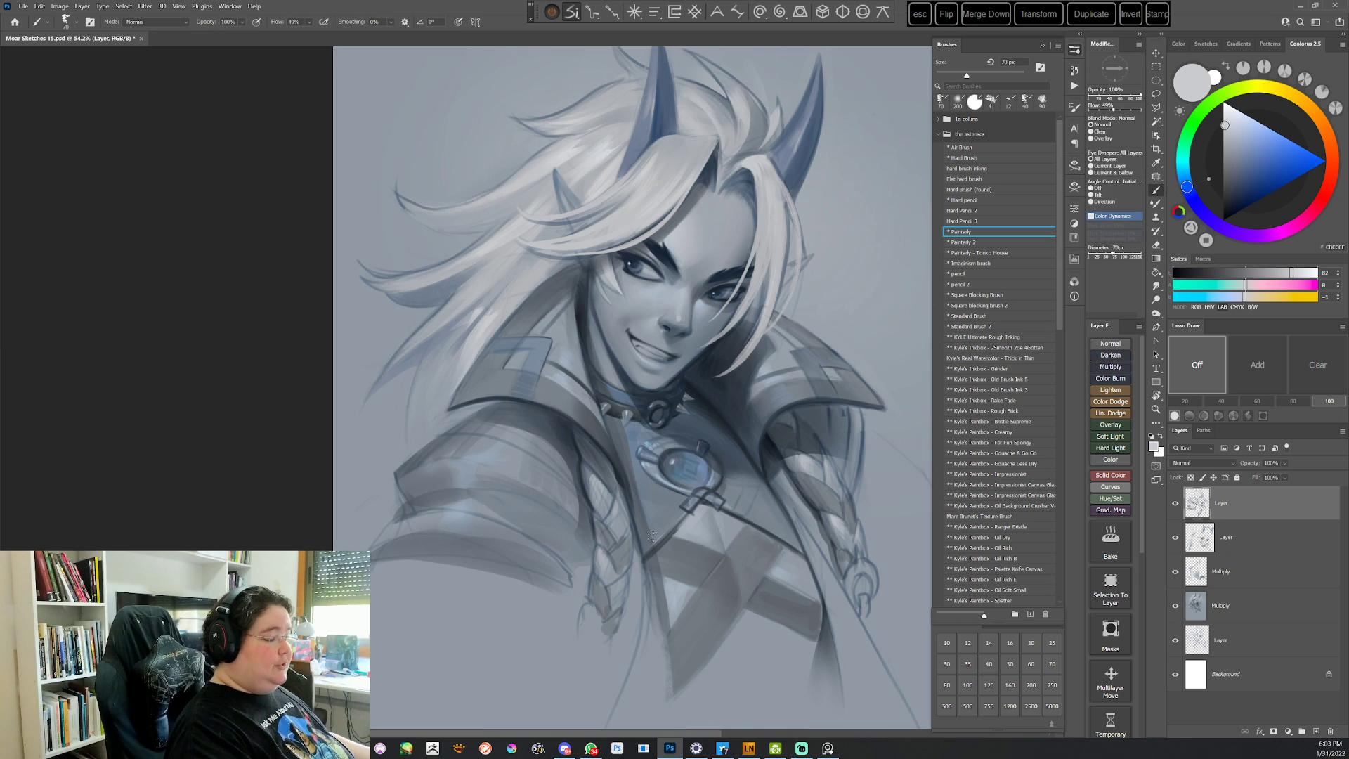
Lasso another thin cluster of strands in the mid-length hair and brighten them with the Painterly brush in a light grey
key("l")
key("l")
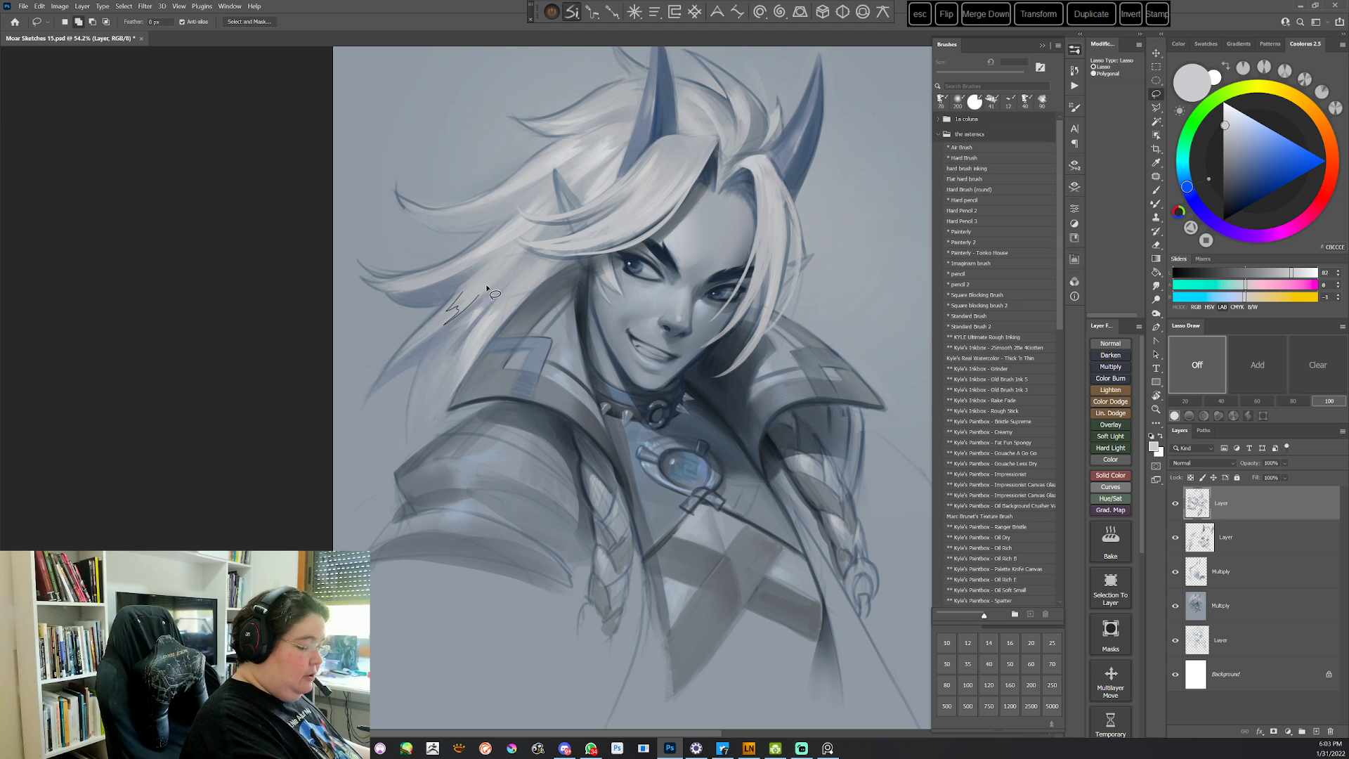
key("b")
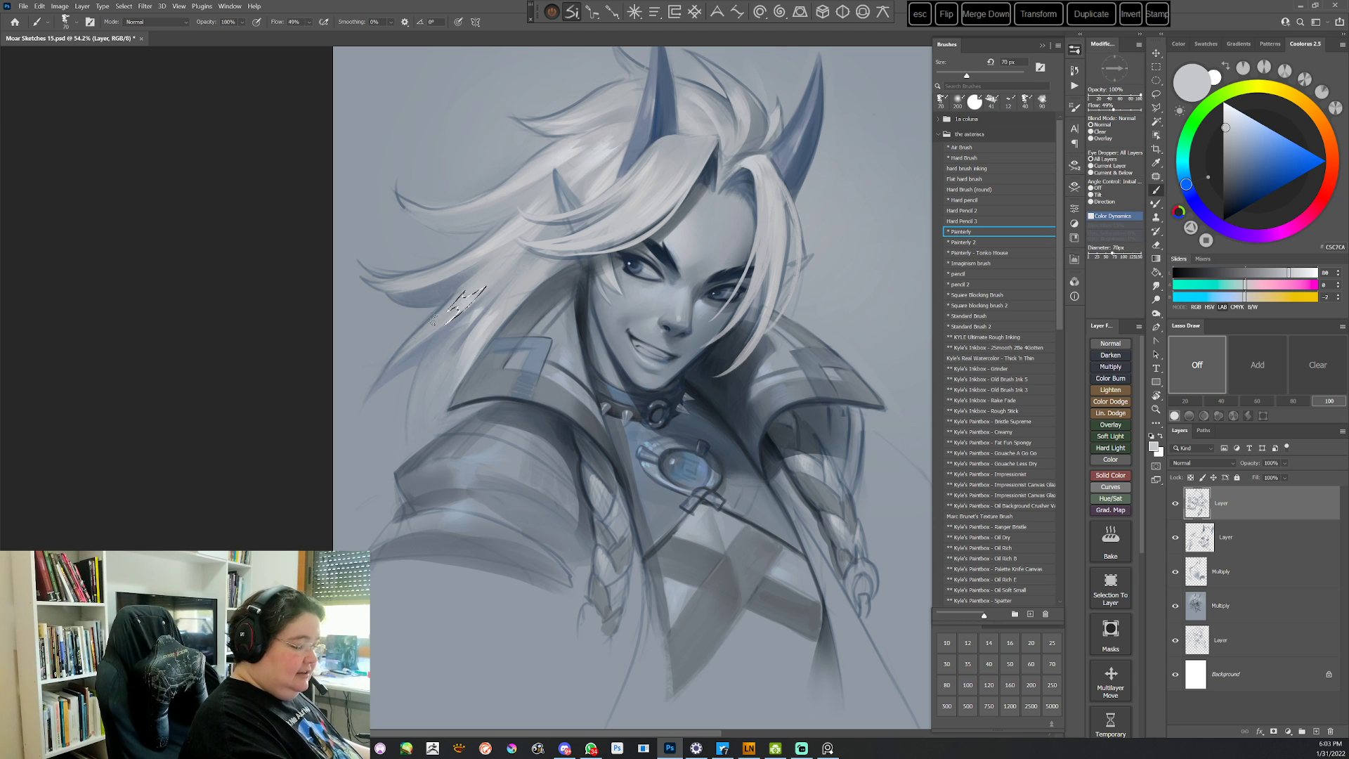
key("r")
mouse_move(617, 193)
left_mouse_down()
mouse_move(777, 419)
mouse_move(600, 658)
left_mouse_up()
key("Escape")
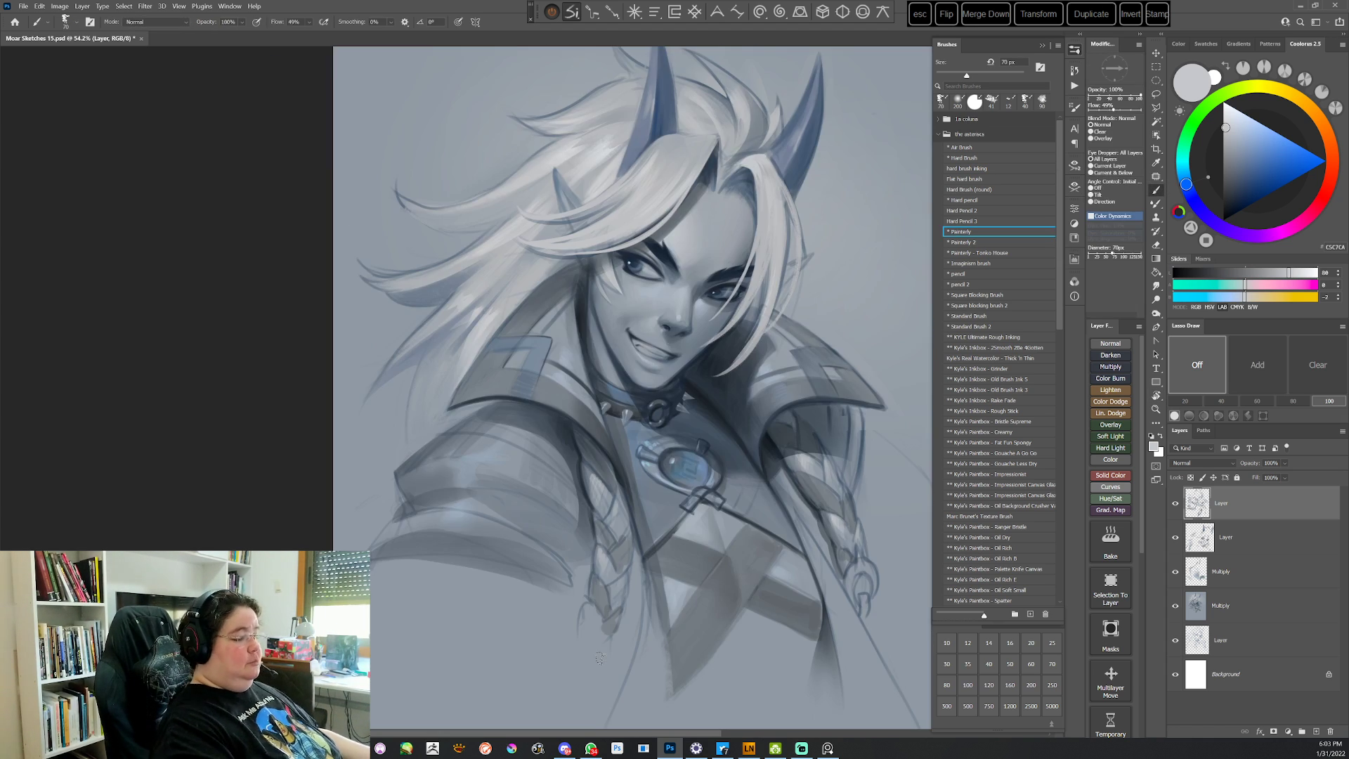
Rework the skin around the mouth with Standard Brush 2 at 37 px, sampling light and mid blue-greys from the face
left_click_drag(670, 512, 602, 502)
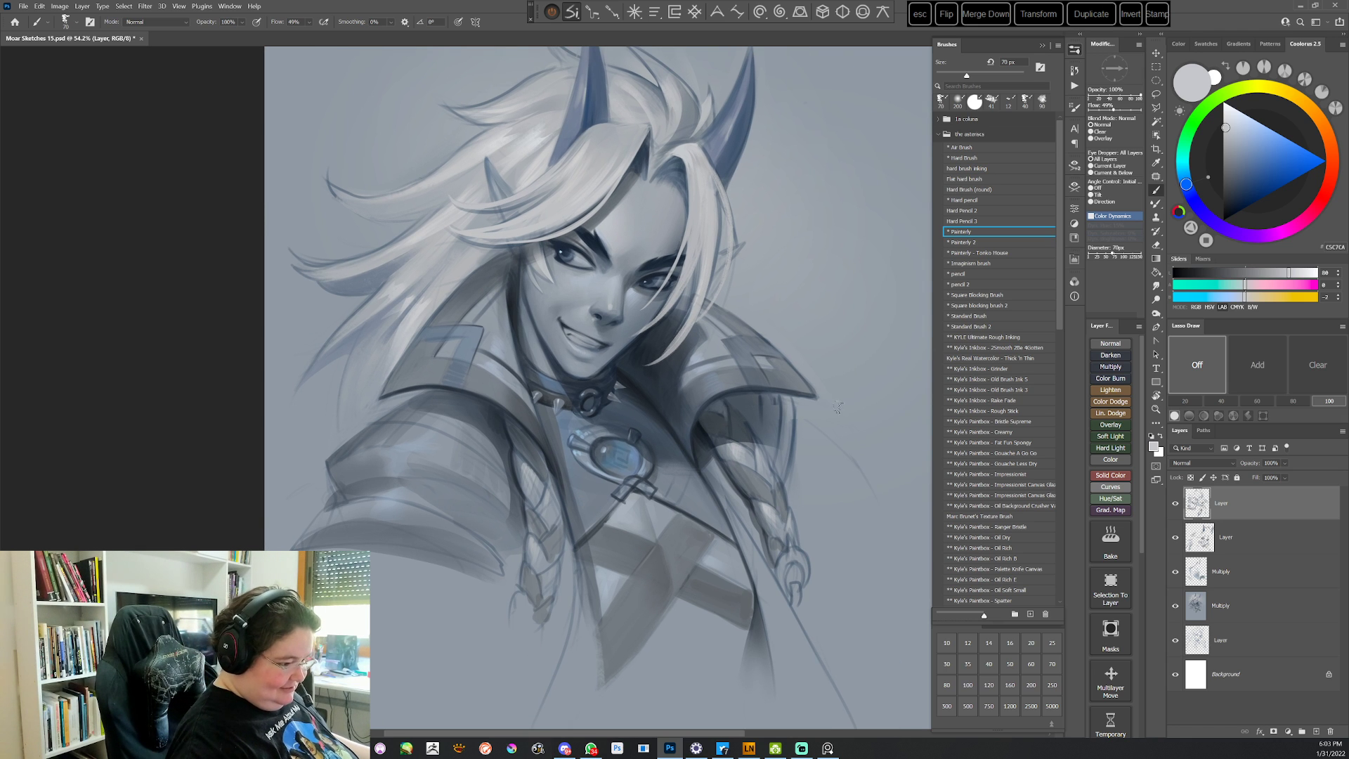
key("r")
mouse_move(757, 263)
left_mouse_down()
mouse_move(783, 482)
mouse_move(603, 680)
left_mouse_up()
key("Escape")
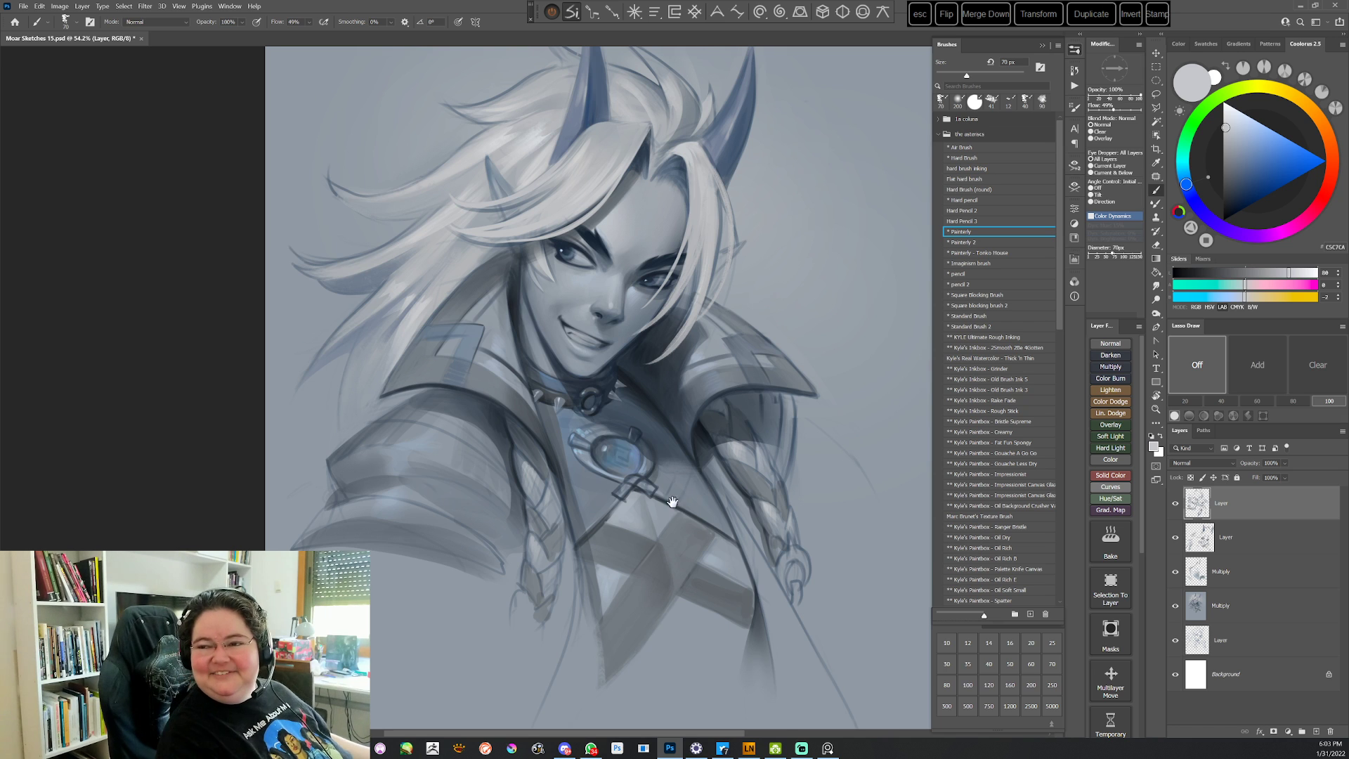
left_click_drag(738, 512, 686, 521)
key("r")
left_click_drag(731, 413, 665, 554)
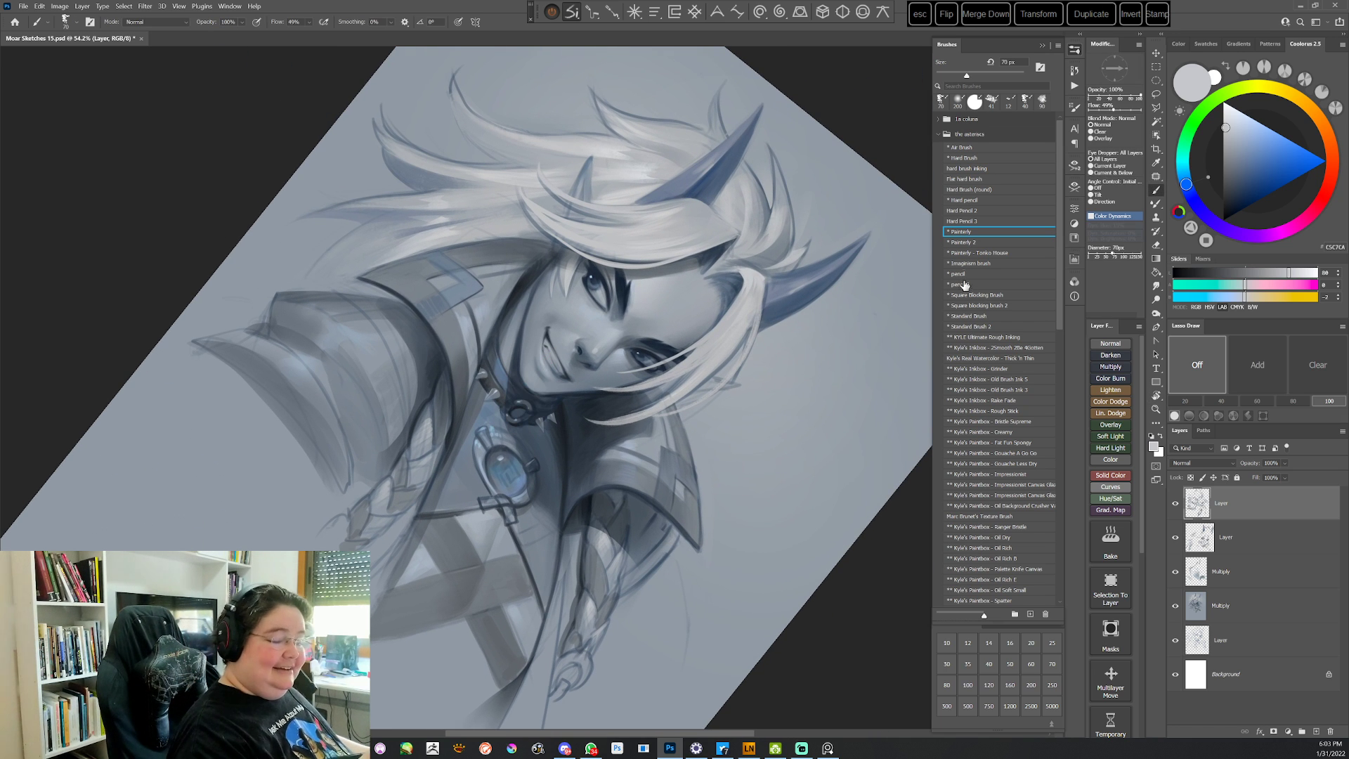
left_click(963, 325)
left_click(534, 353, "alt")
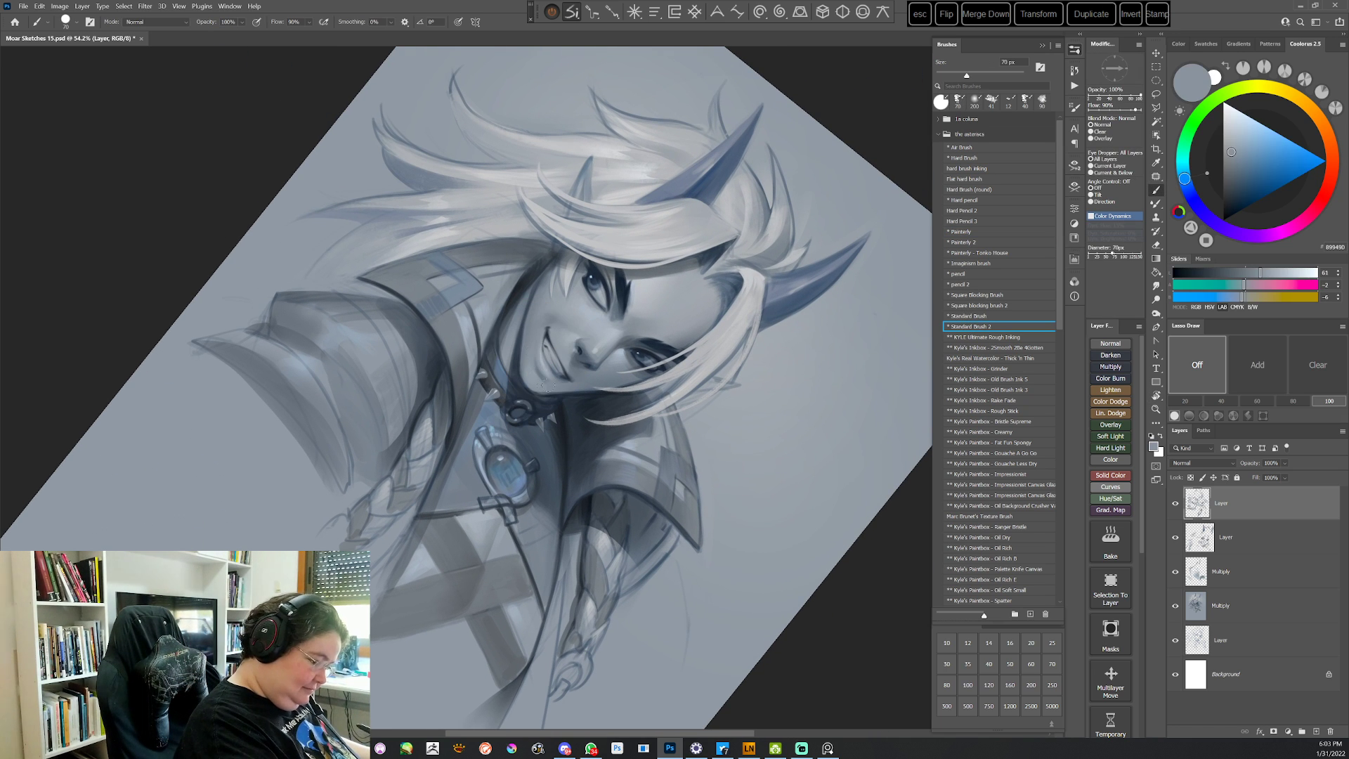
left_click(619, 307, "alt")
right_click(695, 283)
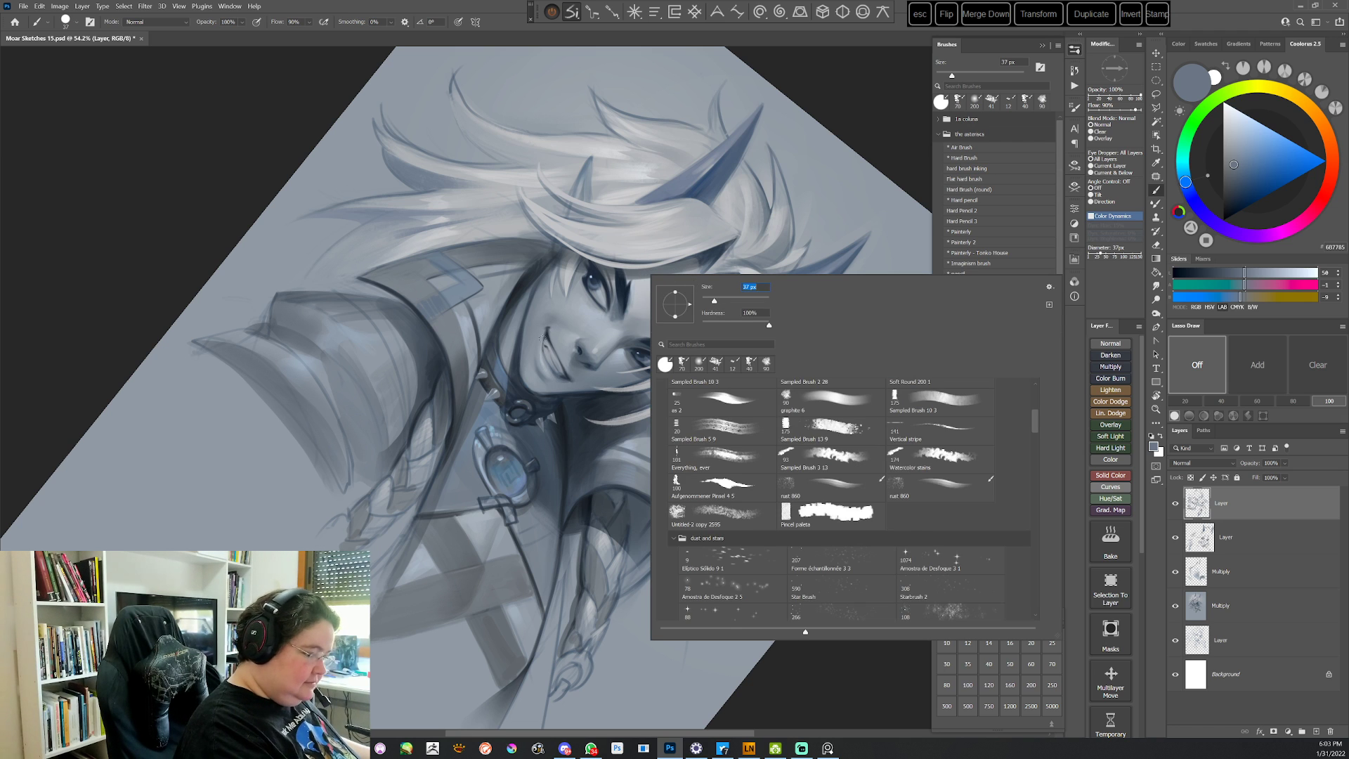
left_click(536, 359)
Smooth the shading between the mouth and chin with Standard Brush 2 in sampled light grey-blues
key("r")
left_click_drag(732, 222, 492, 573)
left_click(519, 394, "alt")
left_click(515, 396, "alt")
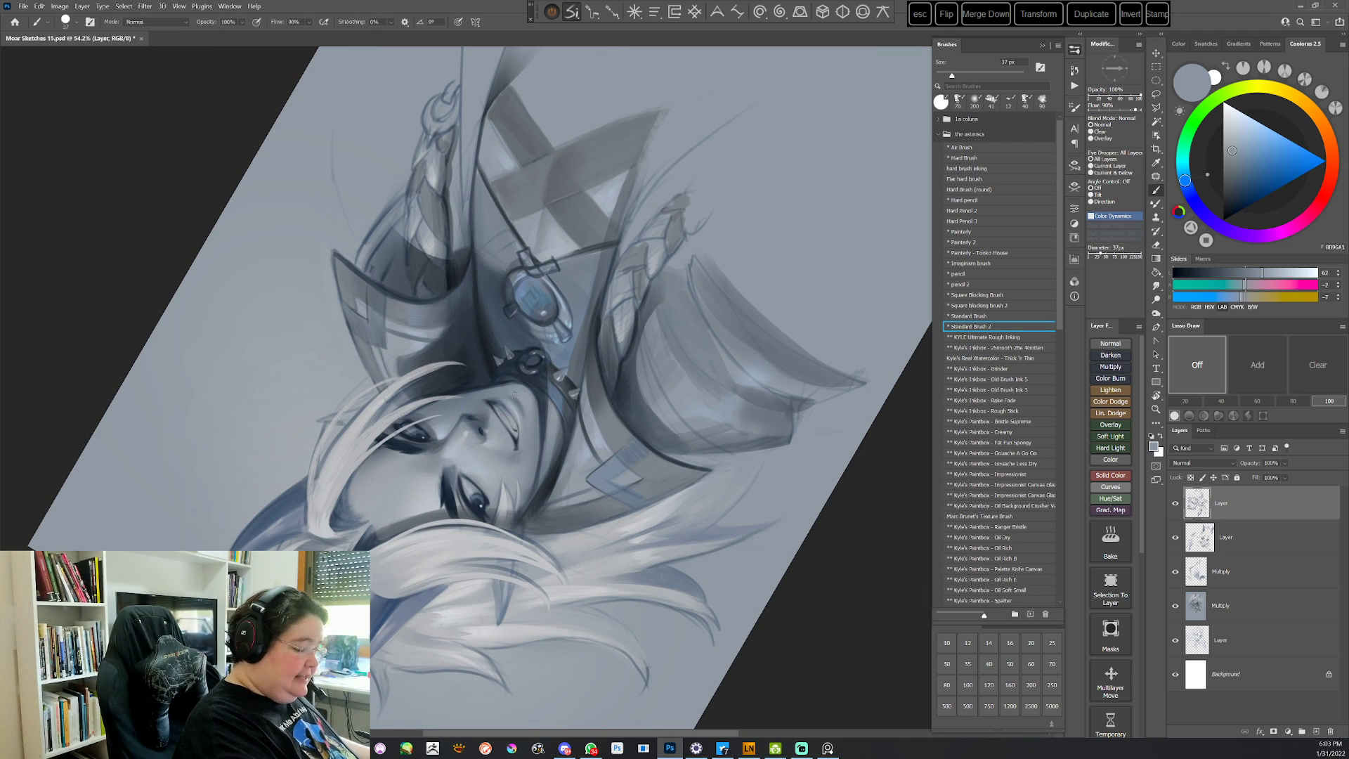
key("Escape")
key("r")
left_click_drag(753, 355, 635, 587)
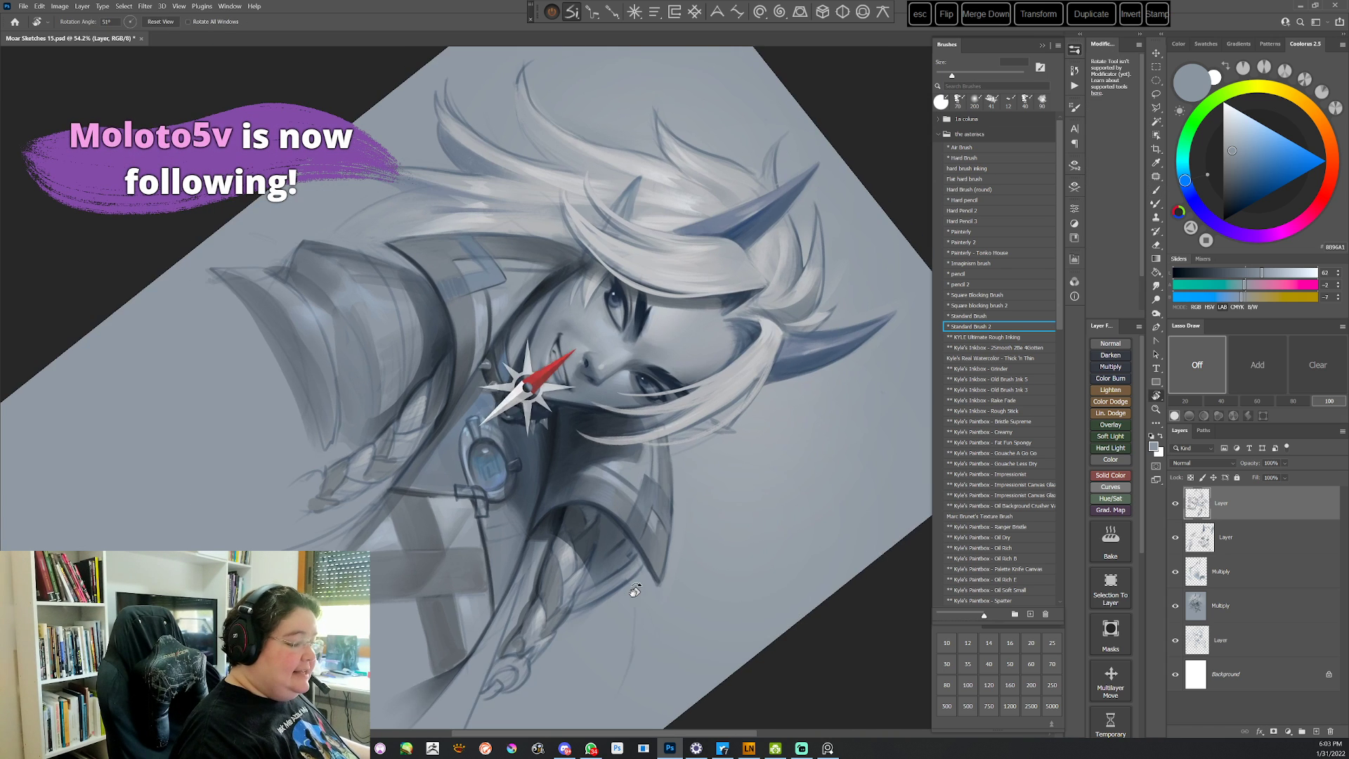
Deepen the shadows of the mouth with Standard Brush 2 at 26 px in a dark grey and a darker blue-grey
mouse_move(680, 542)
left_mouse_down()
mouse_move(700, 519)
mouse_move(684, 538)
left_mouse_up()
left_click(1226, 171)
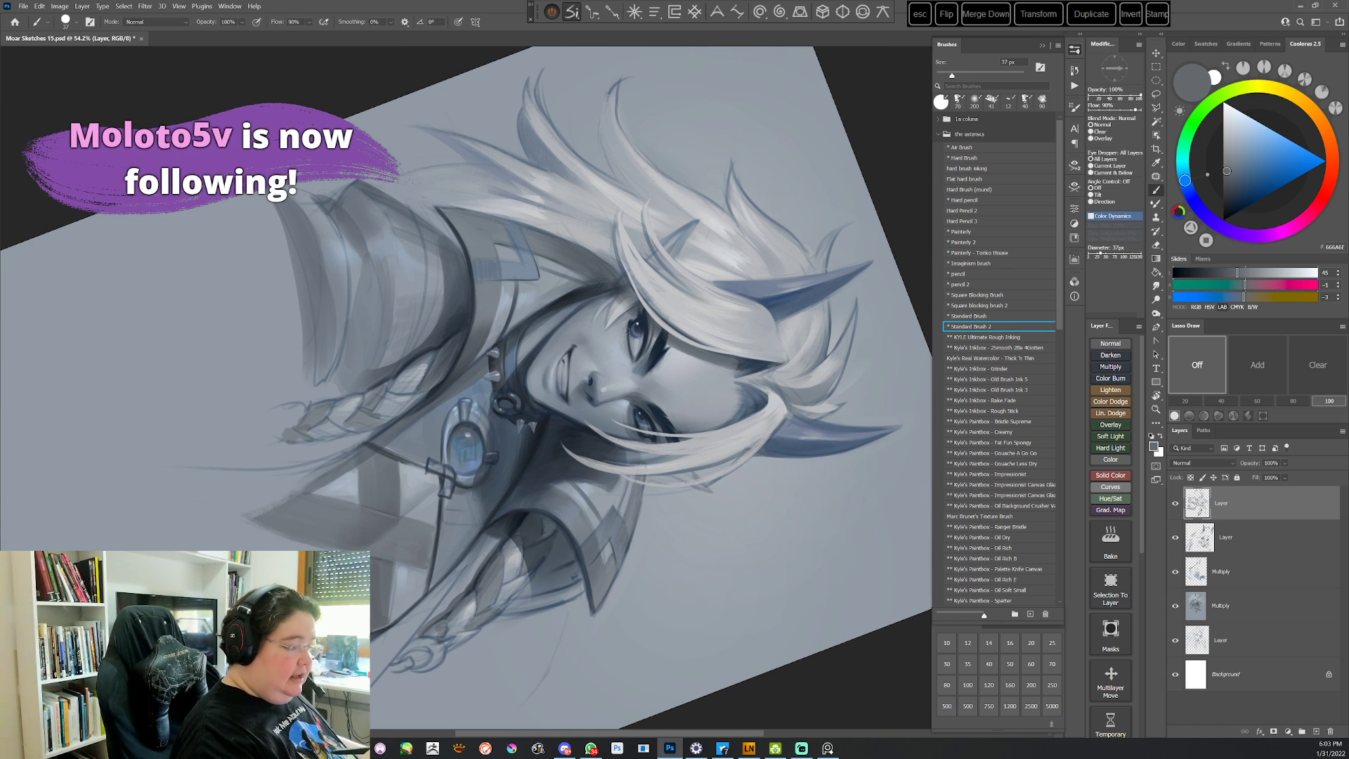
right_click(630, 325)
key("Escape")
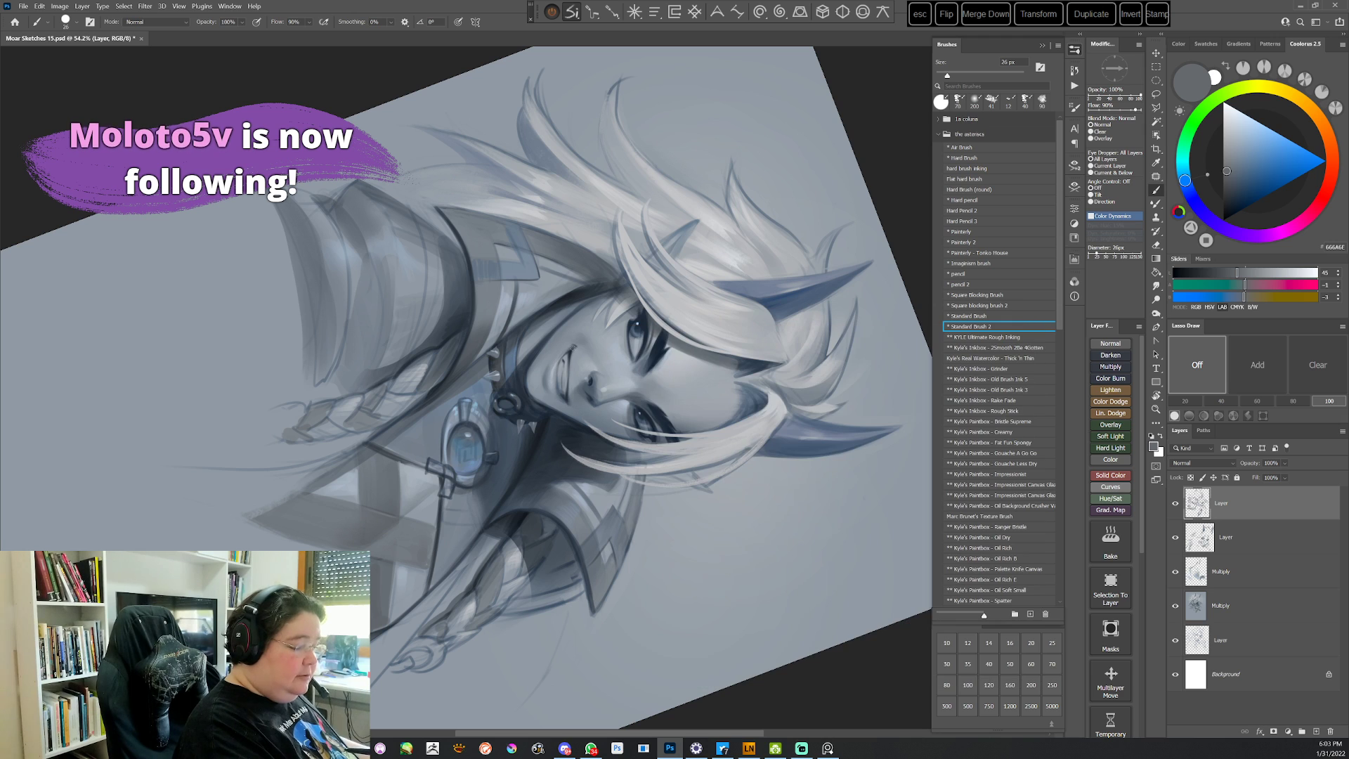
mouse_move(570, 380)
left_mouse_down()
mouse_move(592, 371)
mouse_move(514, 492)
mouse_move(461, 502)
left_mouse_up()
key("r")
left_click(1236, 179)
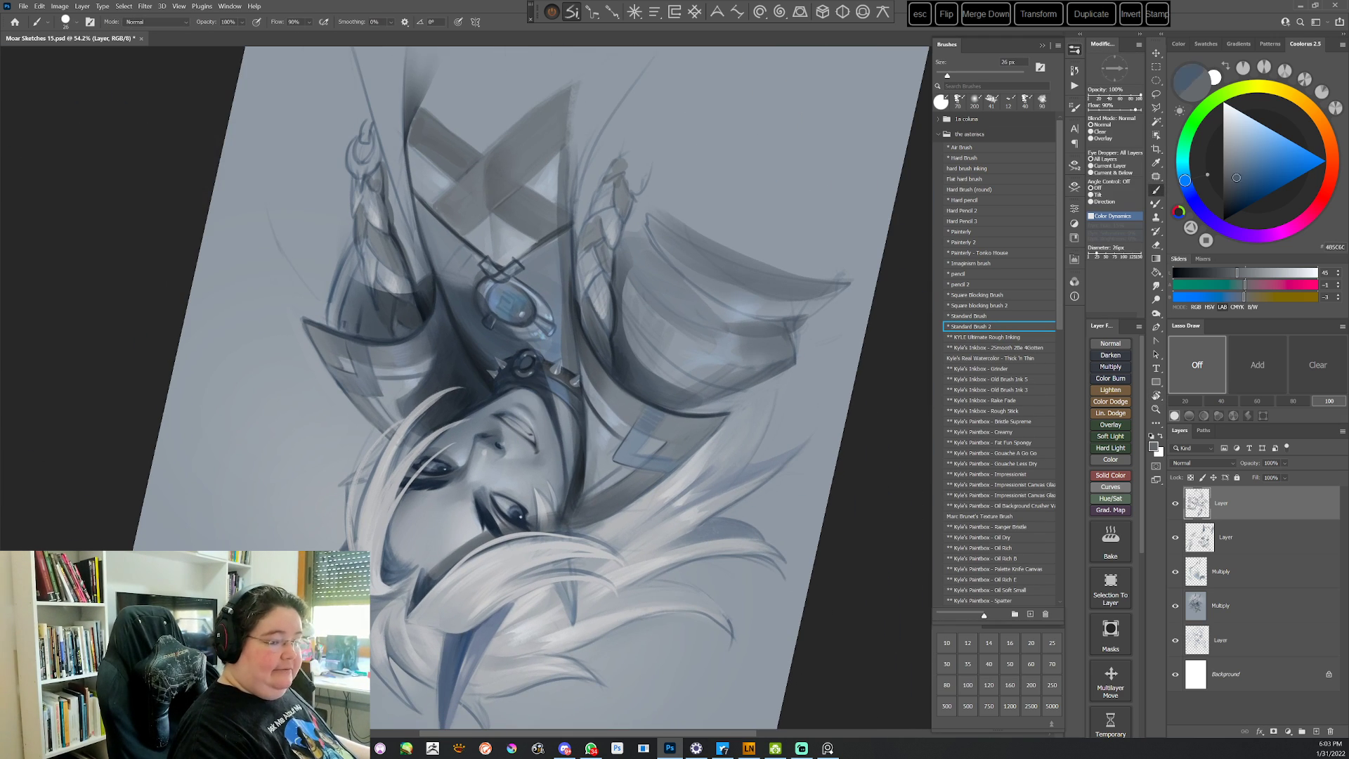
key("Escape")
key("r")
mouse_move(706, 470)
left_mouse_down()
mouse_move(655, 539)
mouse_move(574, 580)
left_mouse_up()
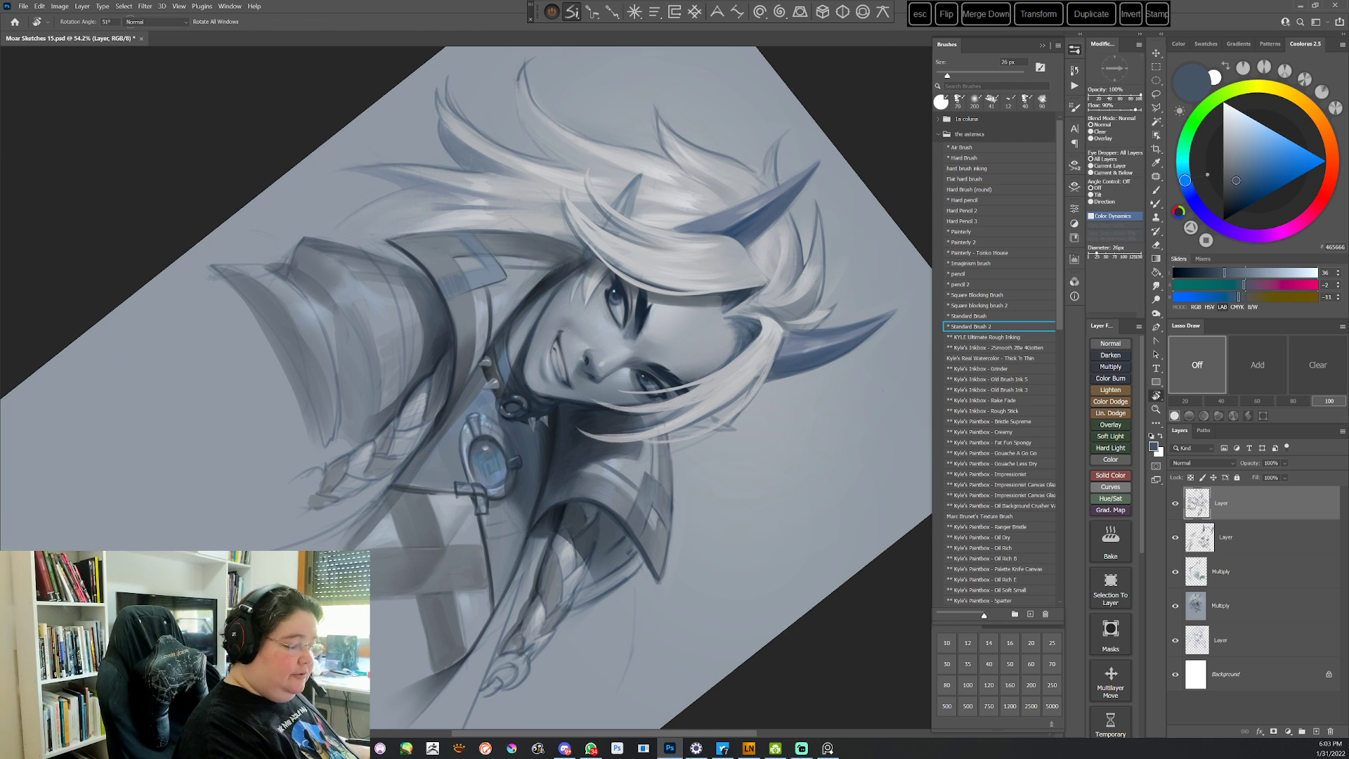
Clean up the edges of the lips with the 26 px Standard Brush 2 in sampled light grey-blue skin tones
left_click(545, 354, "alt")
mouse_move(713, 231)
left_mouse_down()
mouse_move(705, 473)
mouse_move(643, 559)
left_mouse_up()
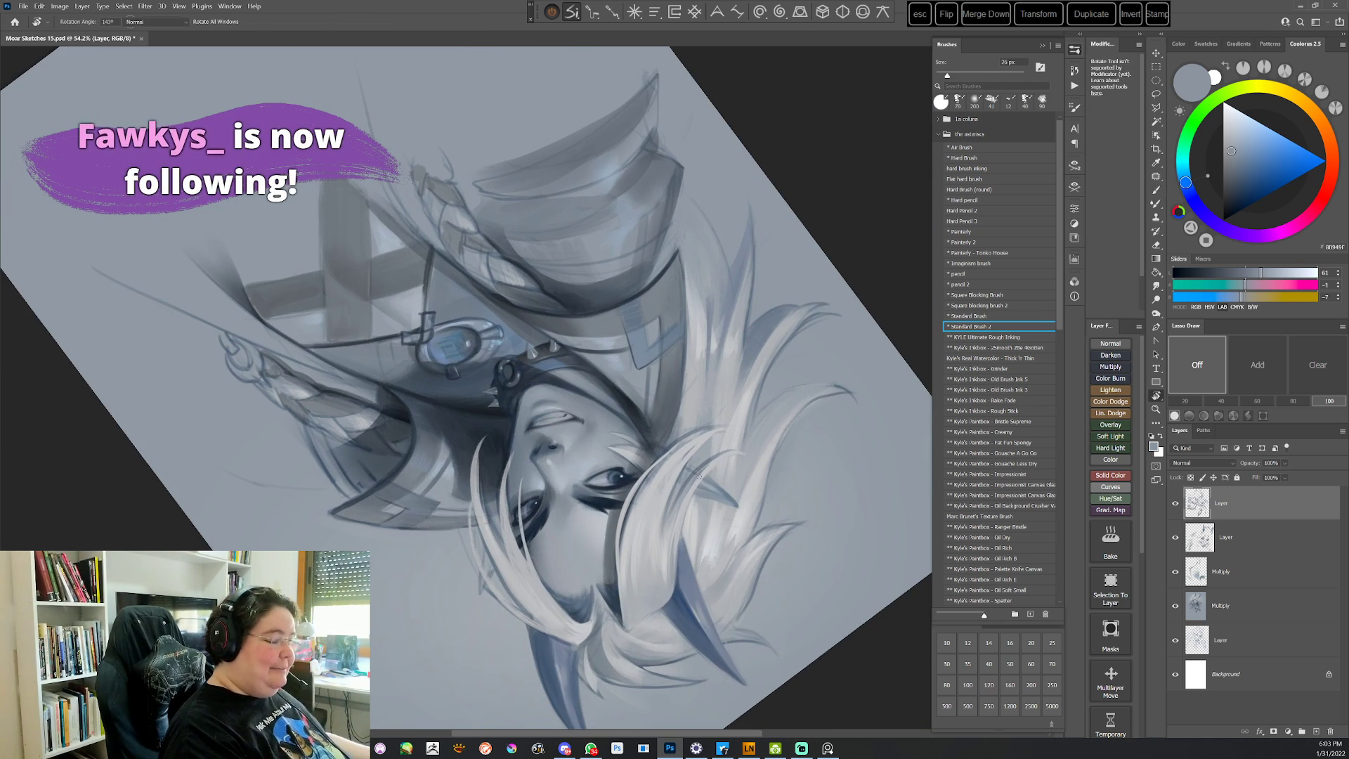
key("Escape")
left_click(515, 323, "alt")
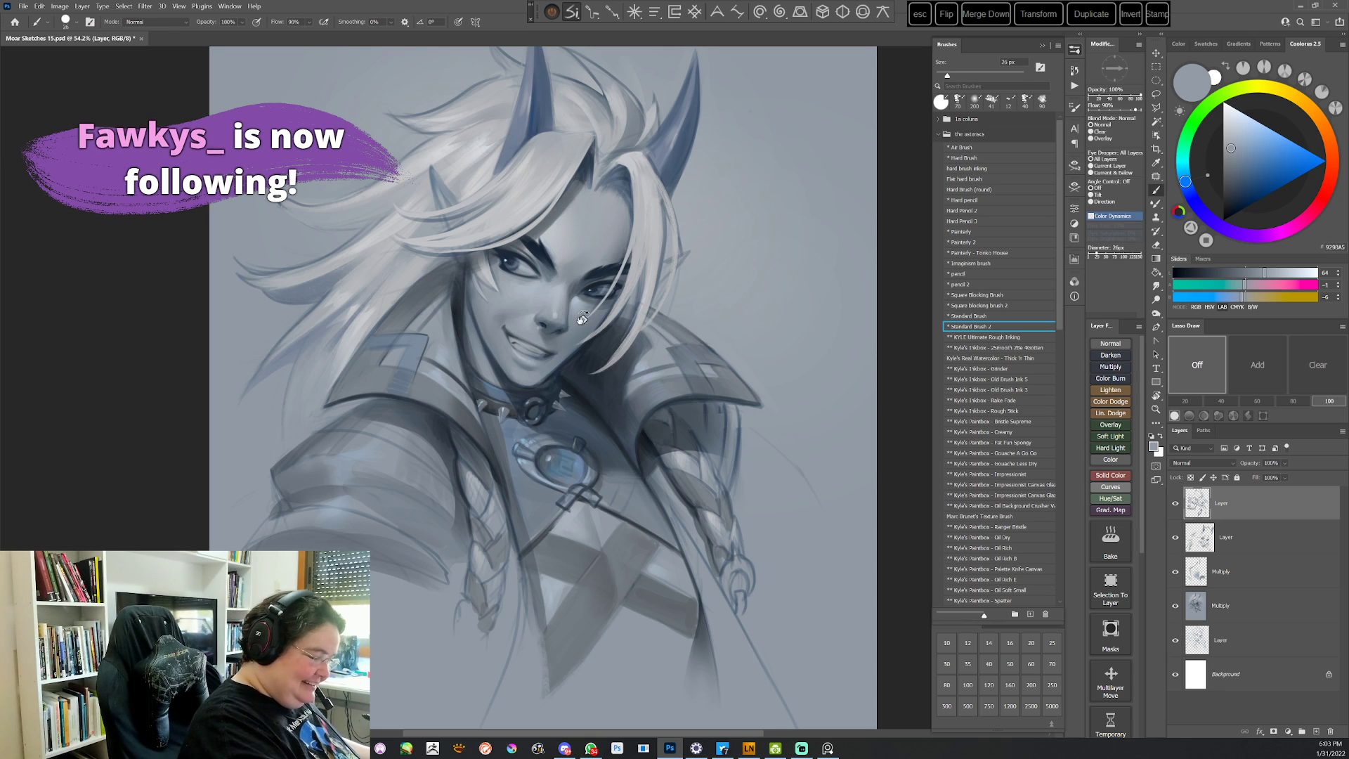
left_click_drag(724, 328, 515, 150)
key("Escape")
key("r")
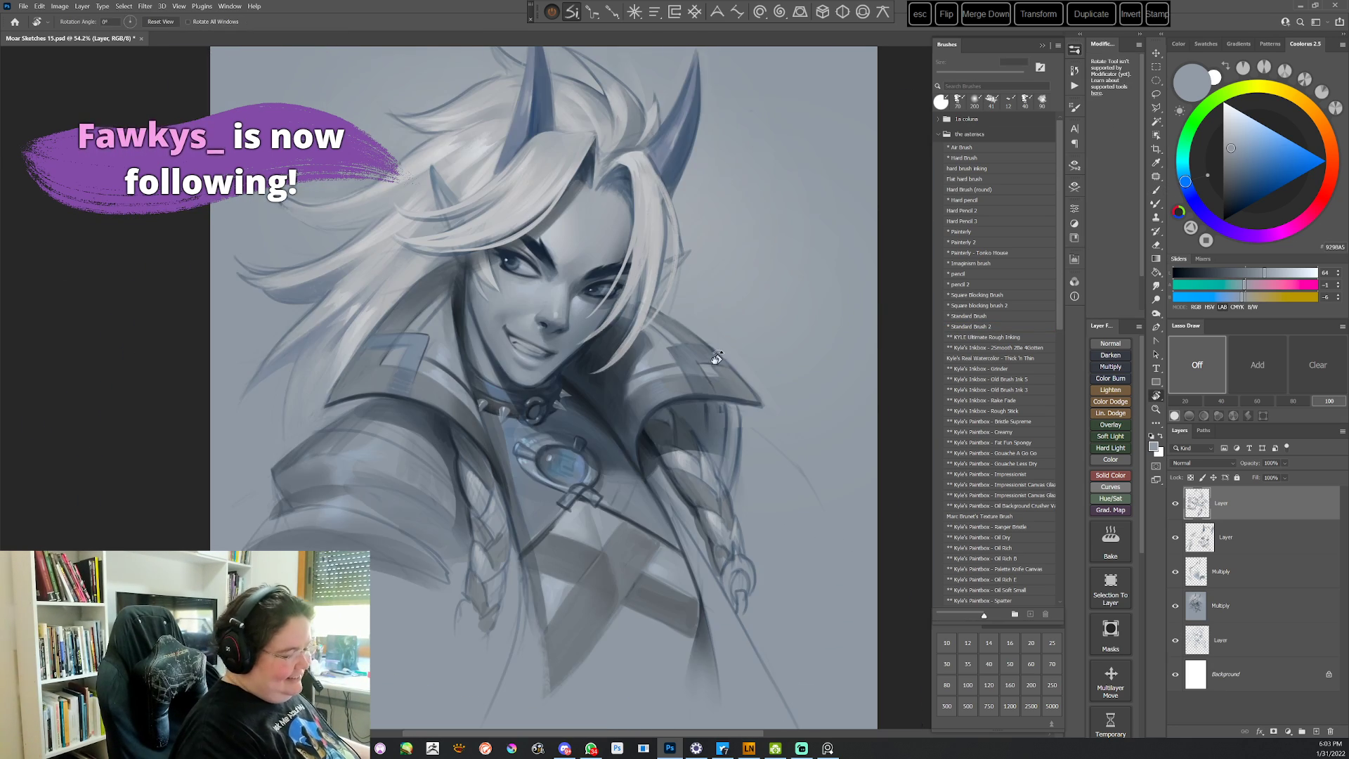
left_click_drag(716, 358, 699, 464)
key("Escape")
mouse_move(675, 414)
left_mouse_down()
mouse_move(603, 506)
mouse_move(528, 529)
left_mouse_up()
Redraw the dark line of the mouth with the pencil brush in a sampled very dark blue-grey
key("b")
left_click(578, 361, "alt")
left_click_drag(573, 366, 575, 367)
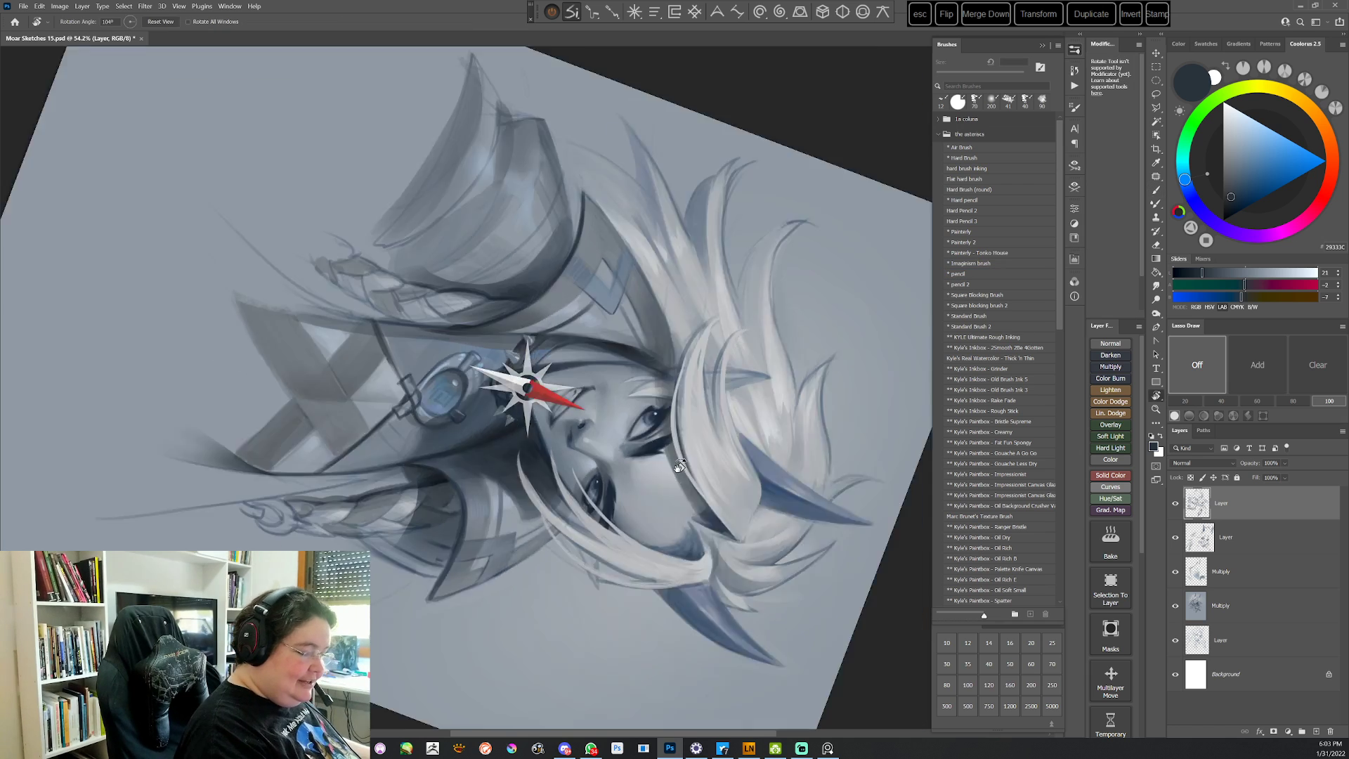
left_click_drag(580, 386, 526, 440)
left_click(526, 441, "alt")
key("Escape")
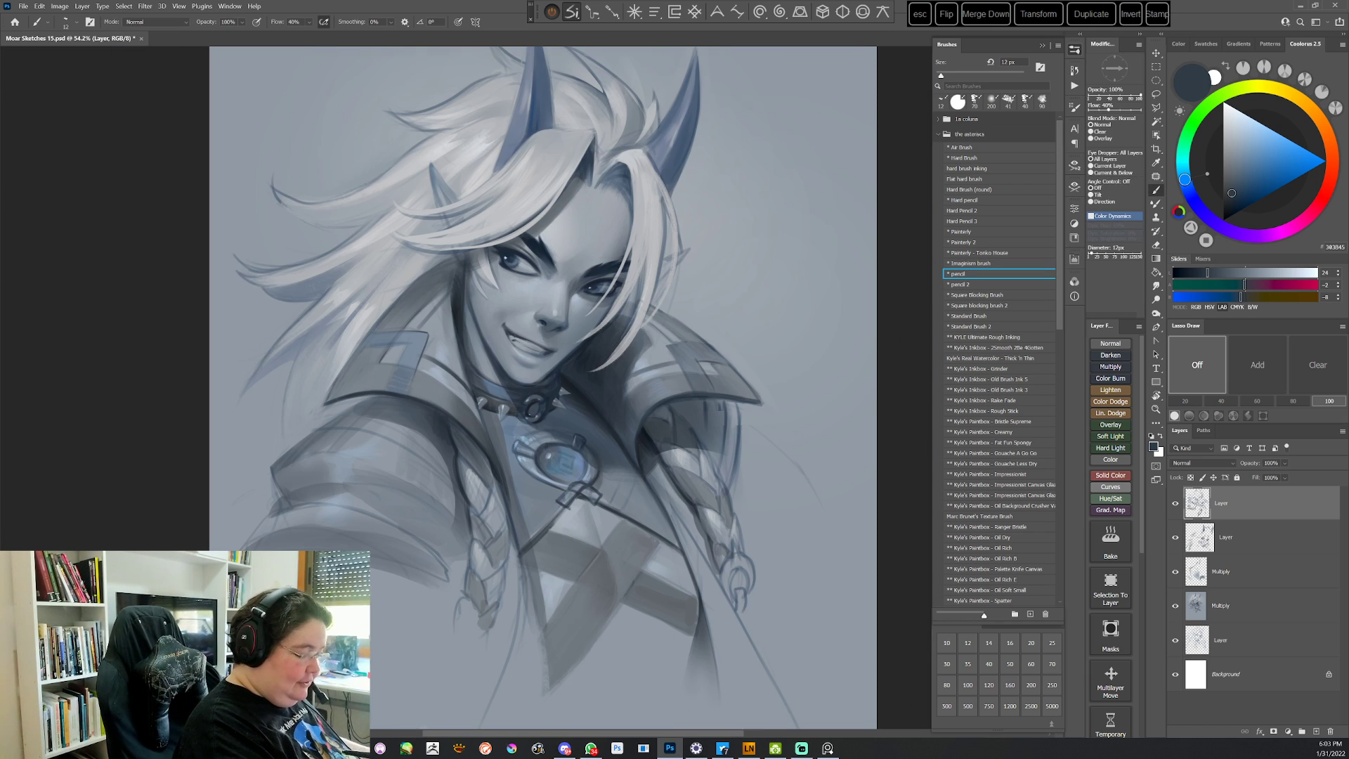
Tidy the skin beside the mouth with the Standard Brush at 25 px in a sampled light grey-blue
key("r")
left_click_drag(708, 435, 605, 562)
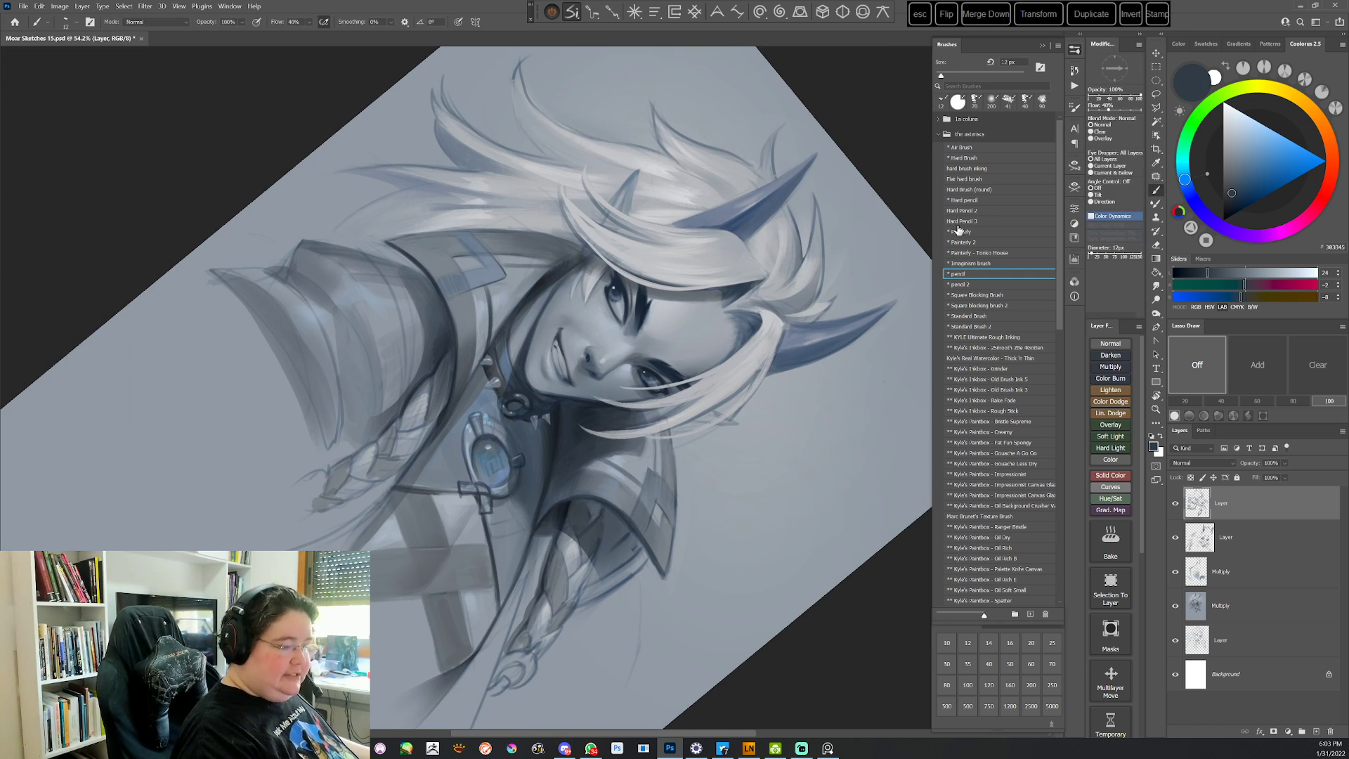
left_click_drag(755, 344, 745, 471)
left_click(956, 316)
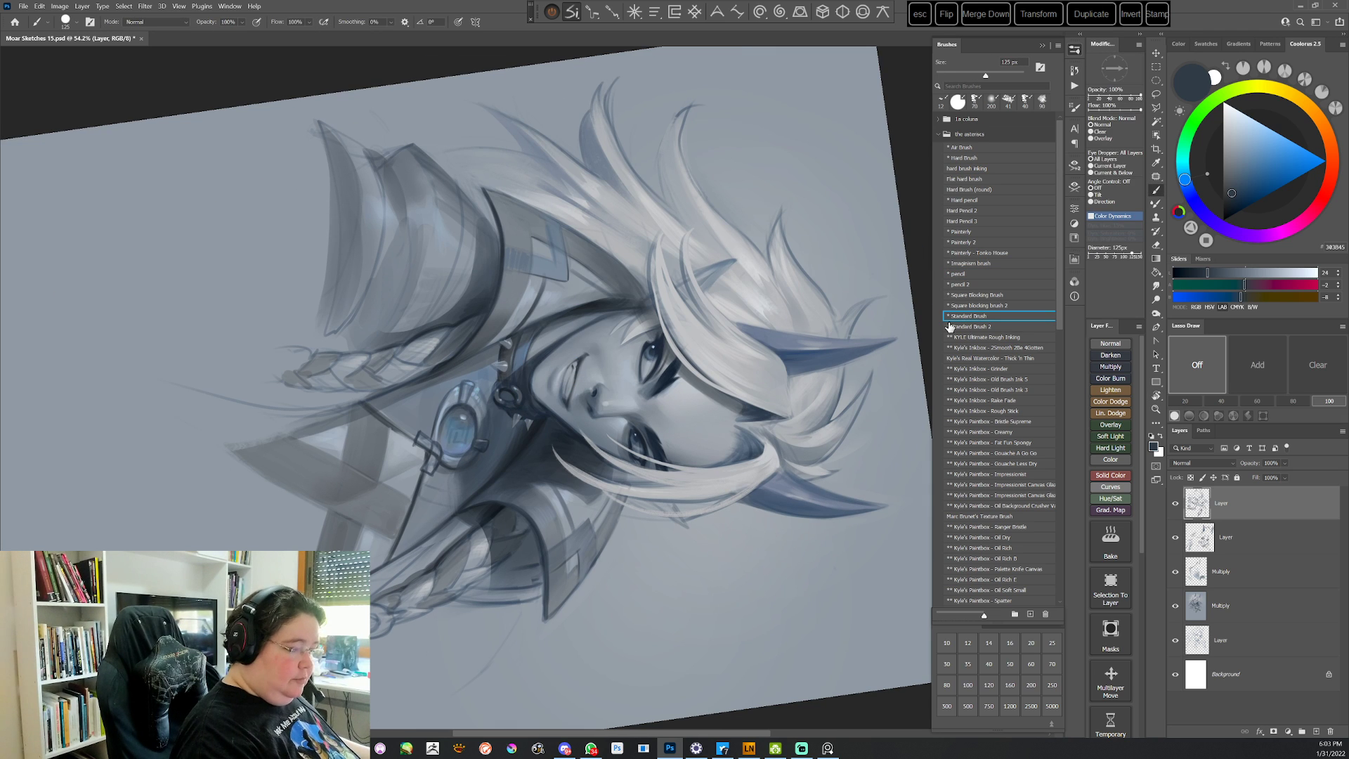
left_click(580, 355, "alt")
right_click(685, 294)
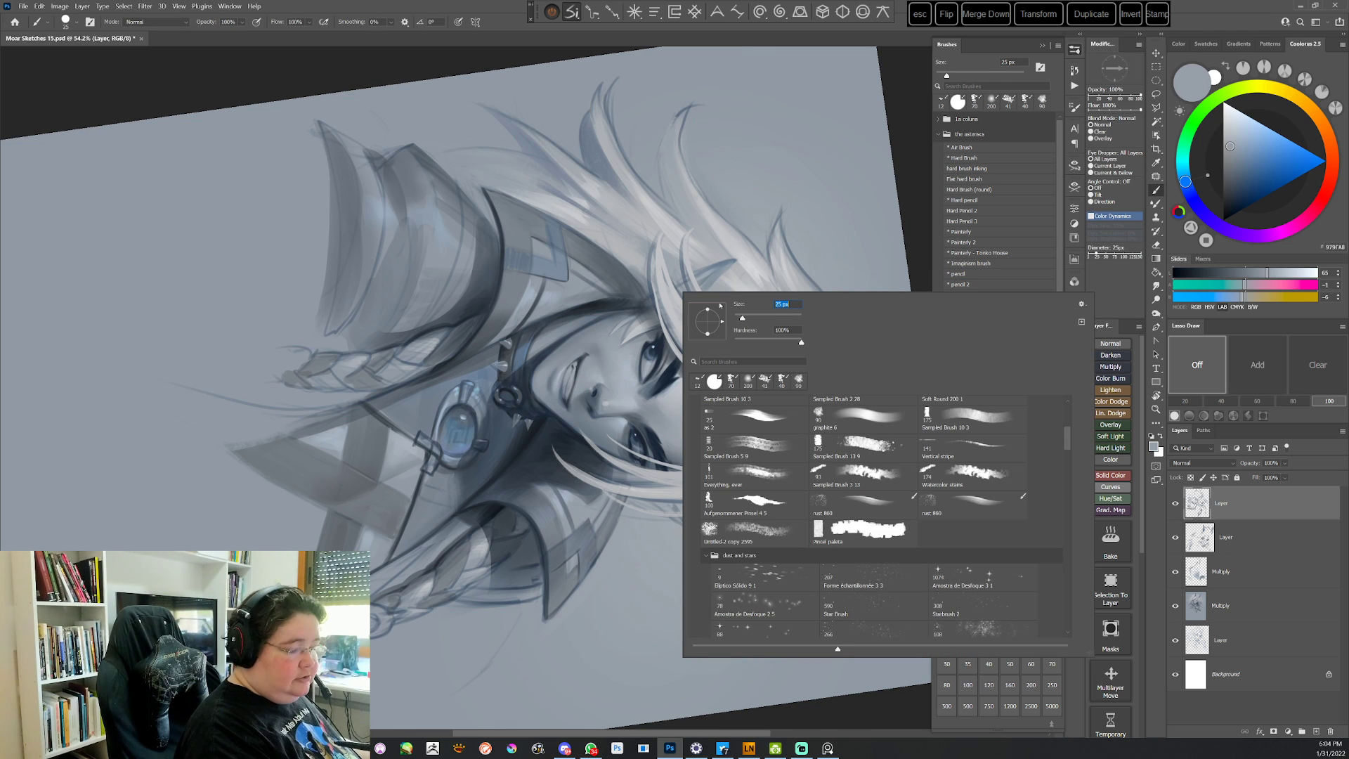
left_click(553, 431)
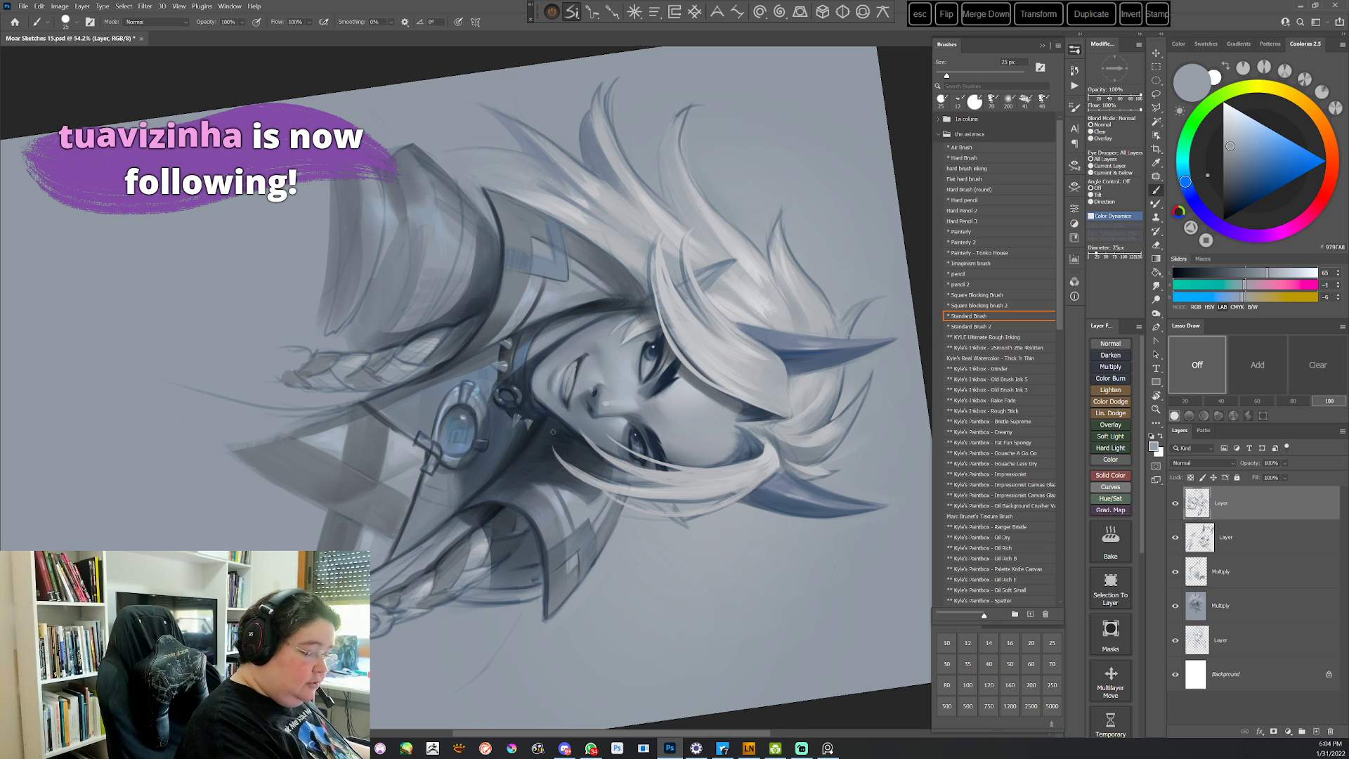
Redraw the dark lines of the grinning mouth with the Hard pencil brush at 41 px in sampled dark blue-greys
left_click(967, 202)
left_click(570, 364, "alt")
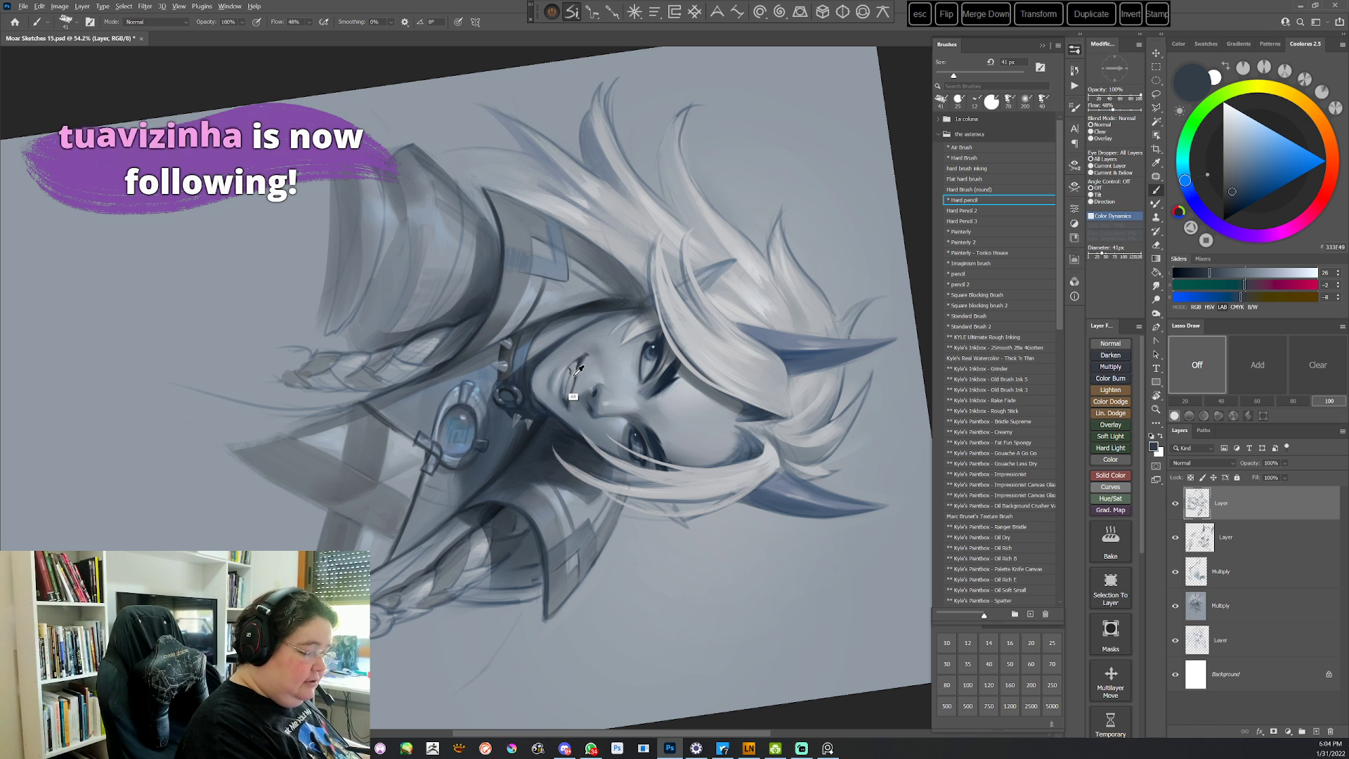
left_click(573, 372, "alt")
left_click_drag(569, 395, 470, 379)
left_click(476, 393, "alt")
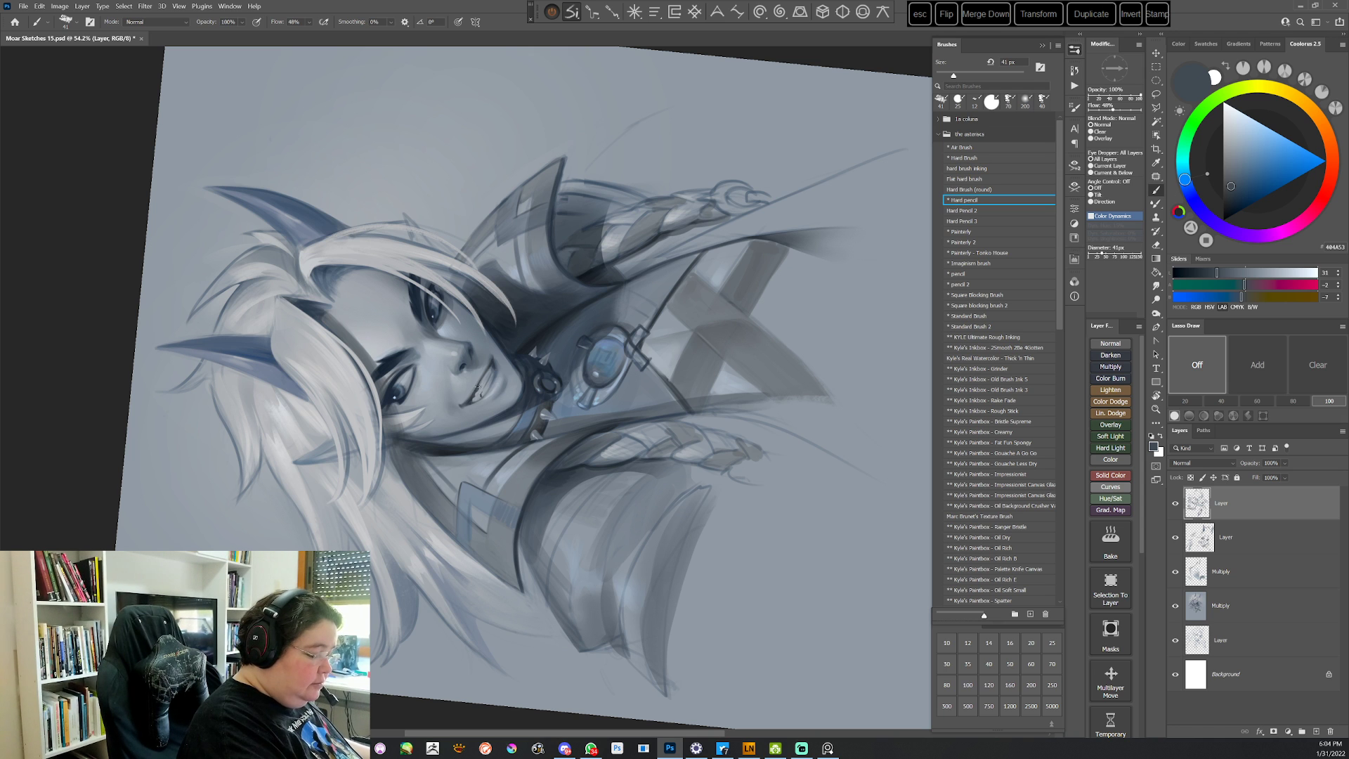
left_click_drag(789, 239, 583, 393)
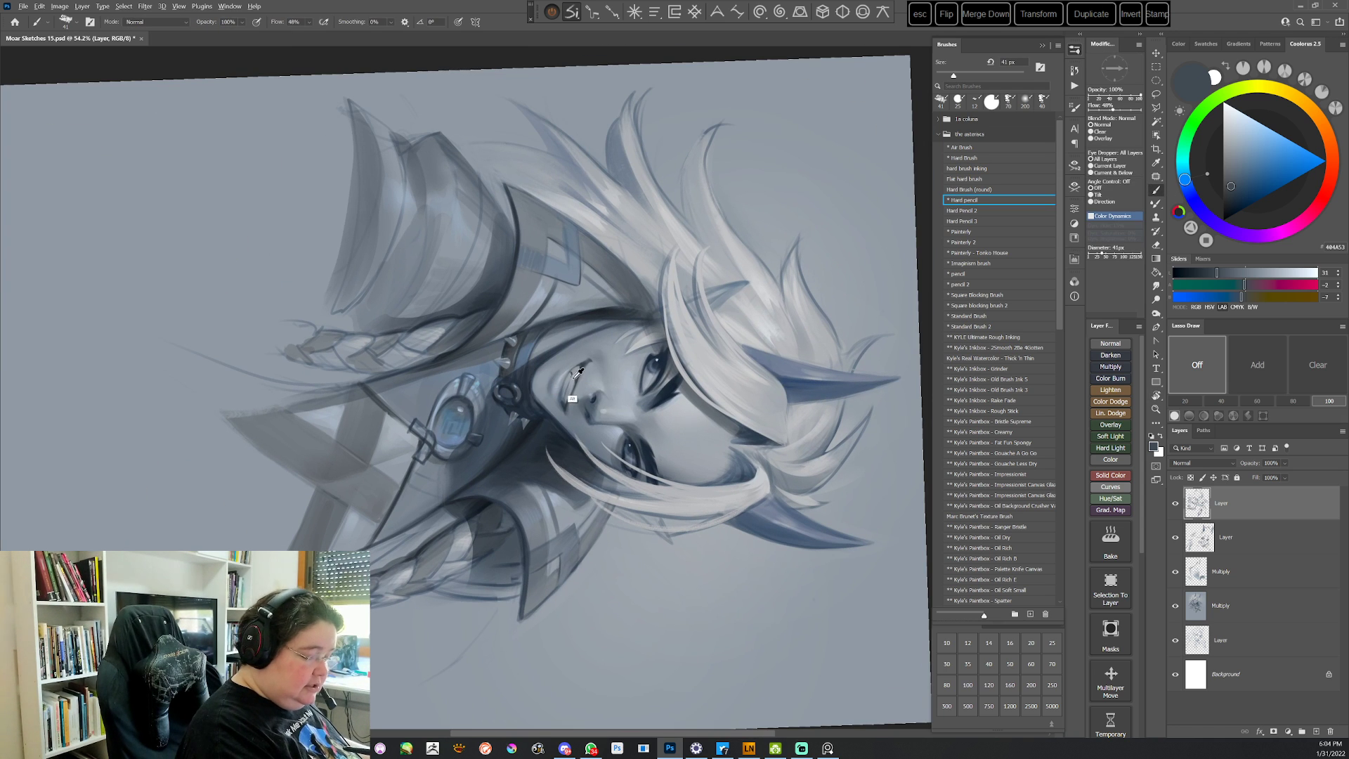
left_click(572, 377, "alt")
left_click(577, 377, "alt")
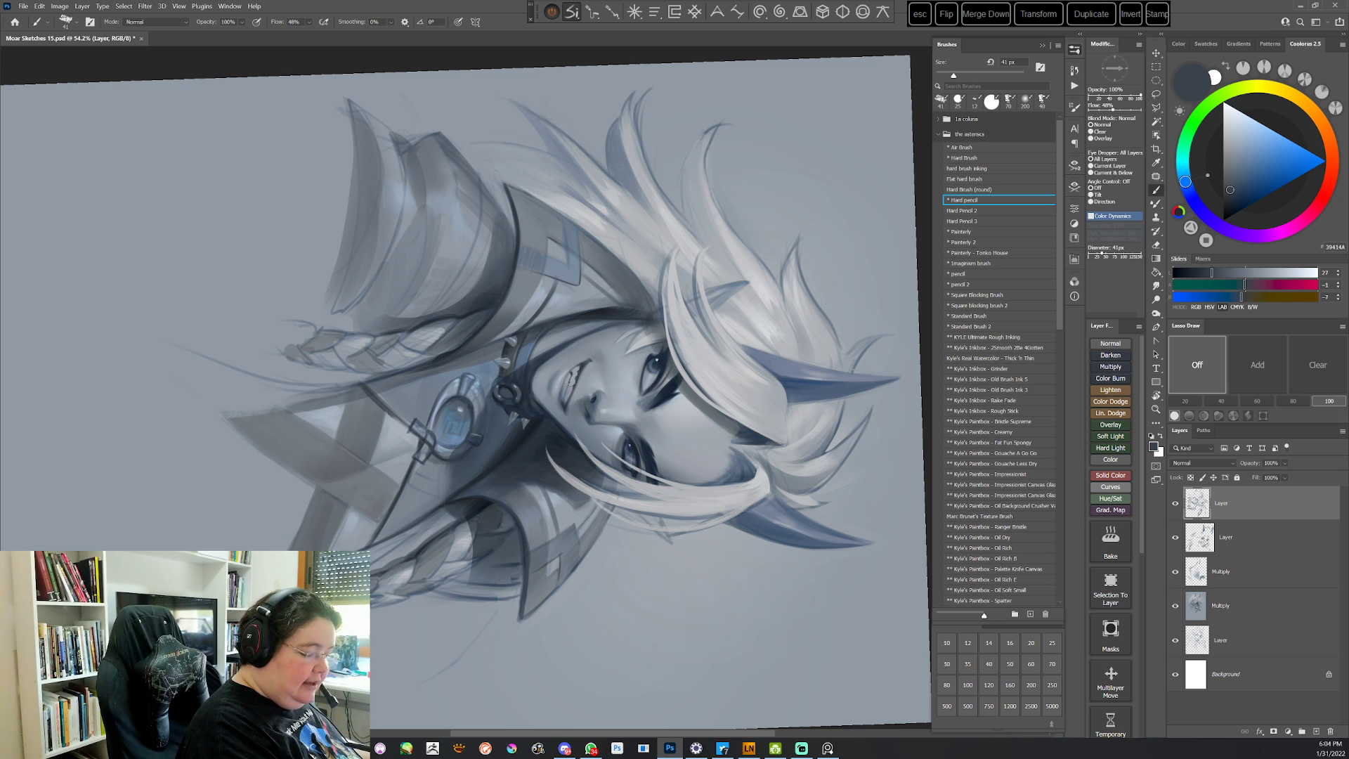
left_click_drag(785, 370, 517, 562)
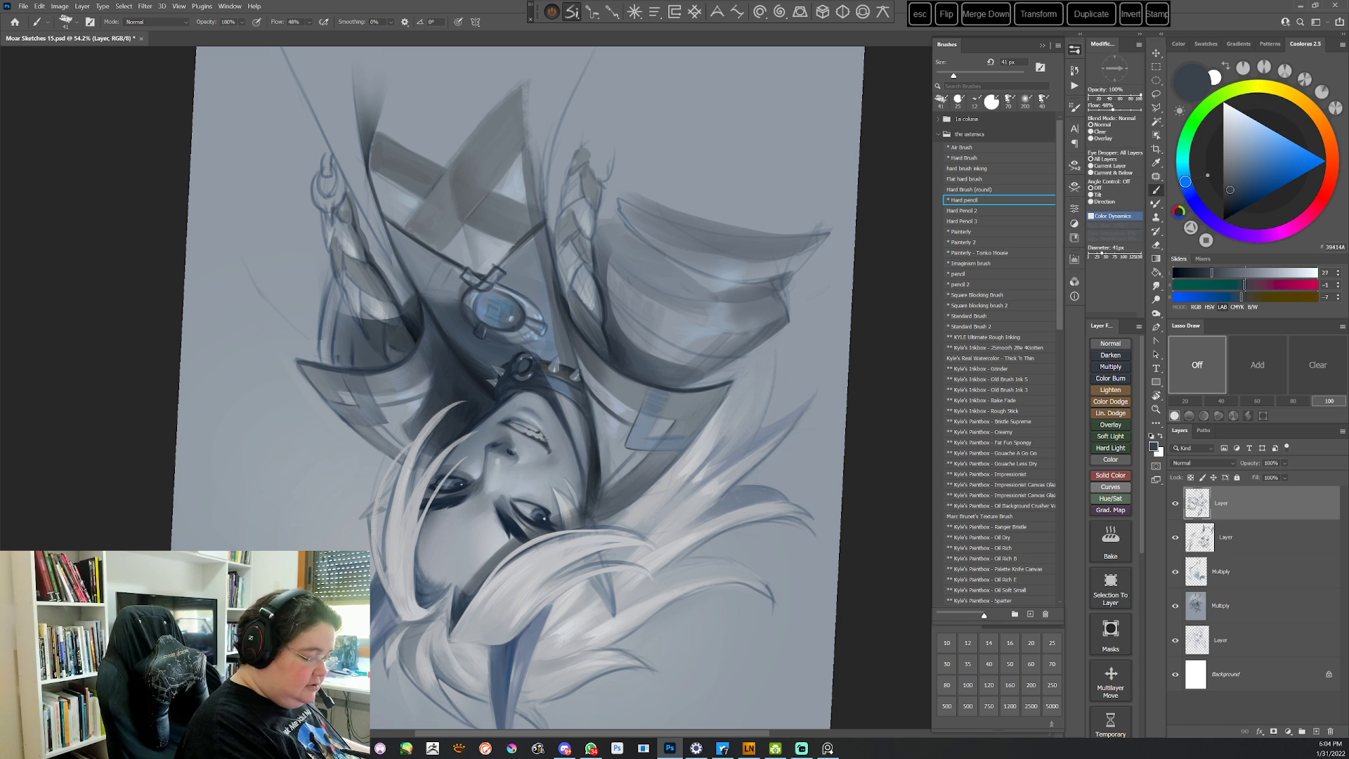
key("Escape")
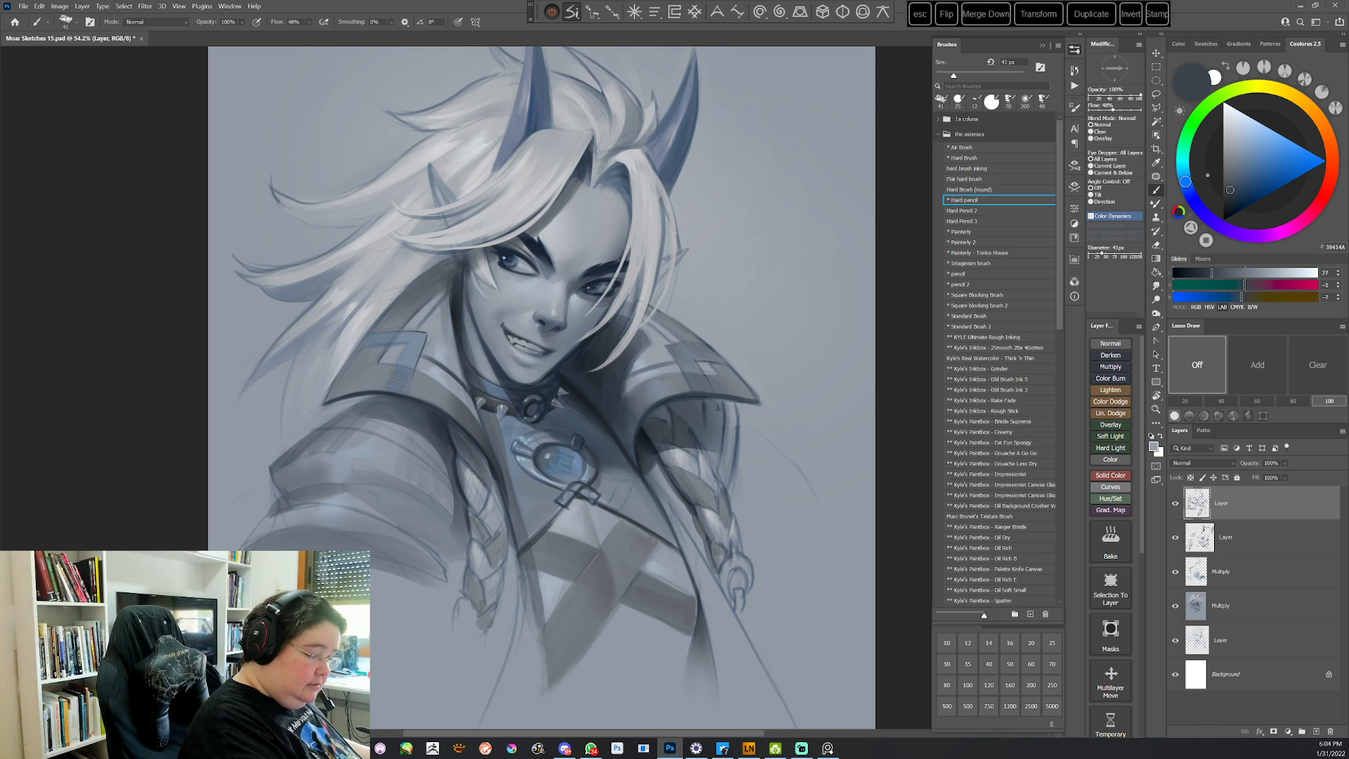
Refine the corner of the mouth with the 41 px Hard pencil in a dark blue-grey sampled beside the teeth
left_click(511, 339, "alt")
left_click(507, 335, "alt")
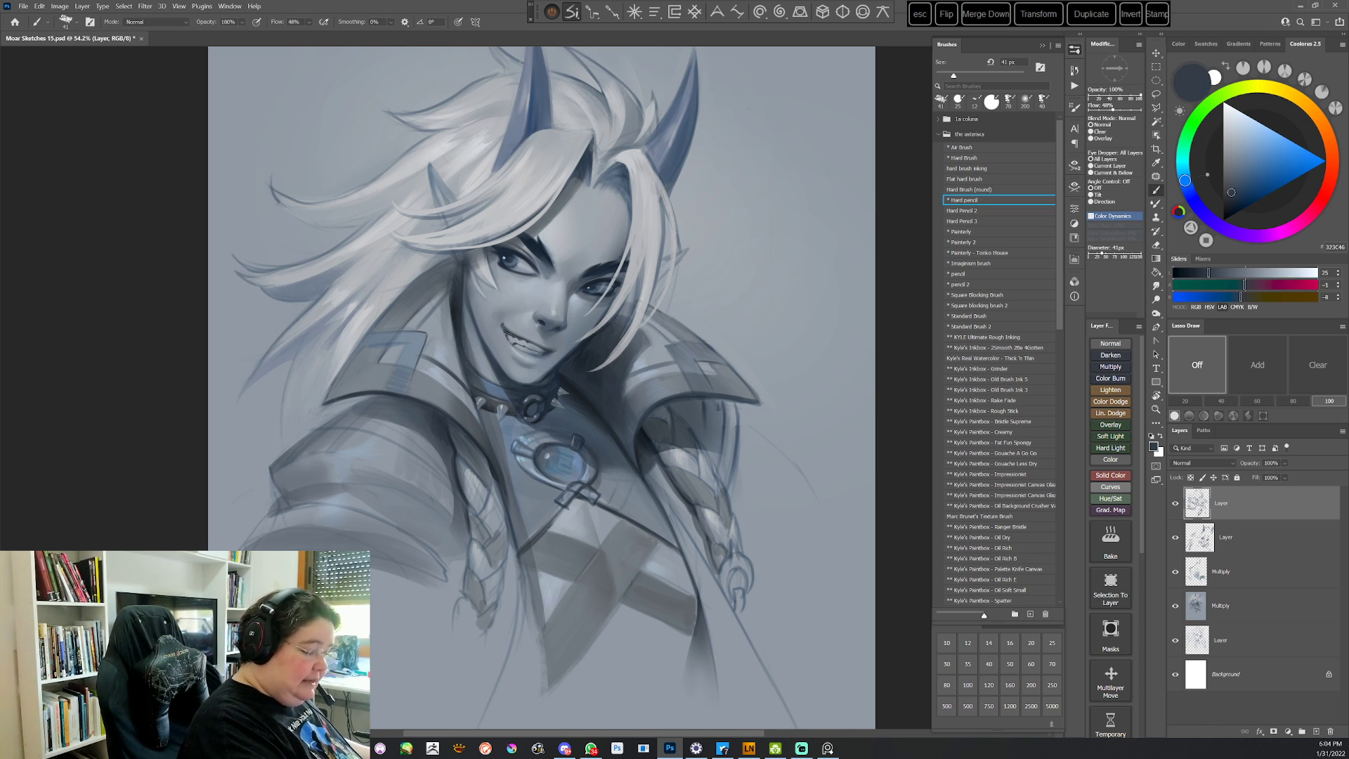
key("r")
left_click_drag(650, 270, 663, 540)
key("Escape")
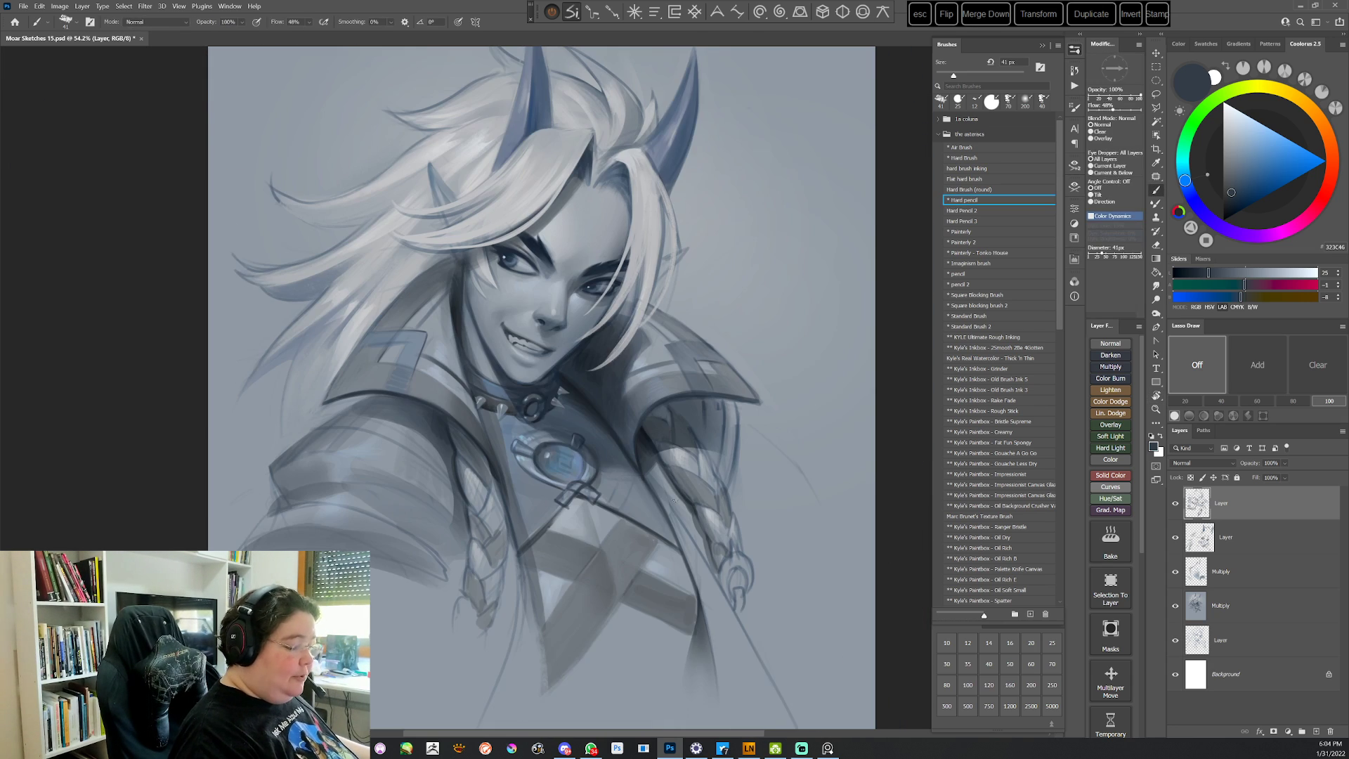
Touch up the skin around the mouth corner with the 41 px Hard pencil in a sampled light grey-blue
key("r")
left_click_drag(644, 316, 617, 284)
key("b")
left_click(492, 346, "alt")
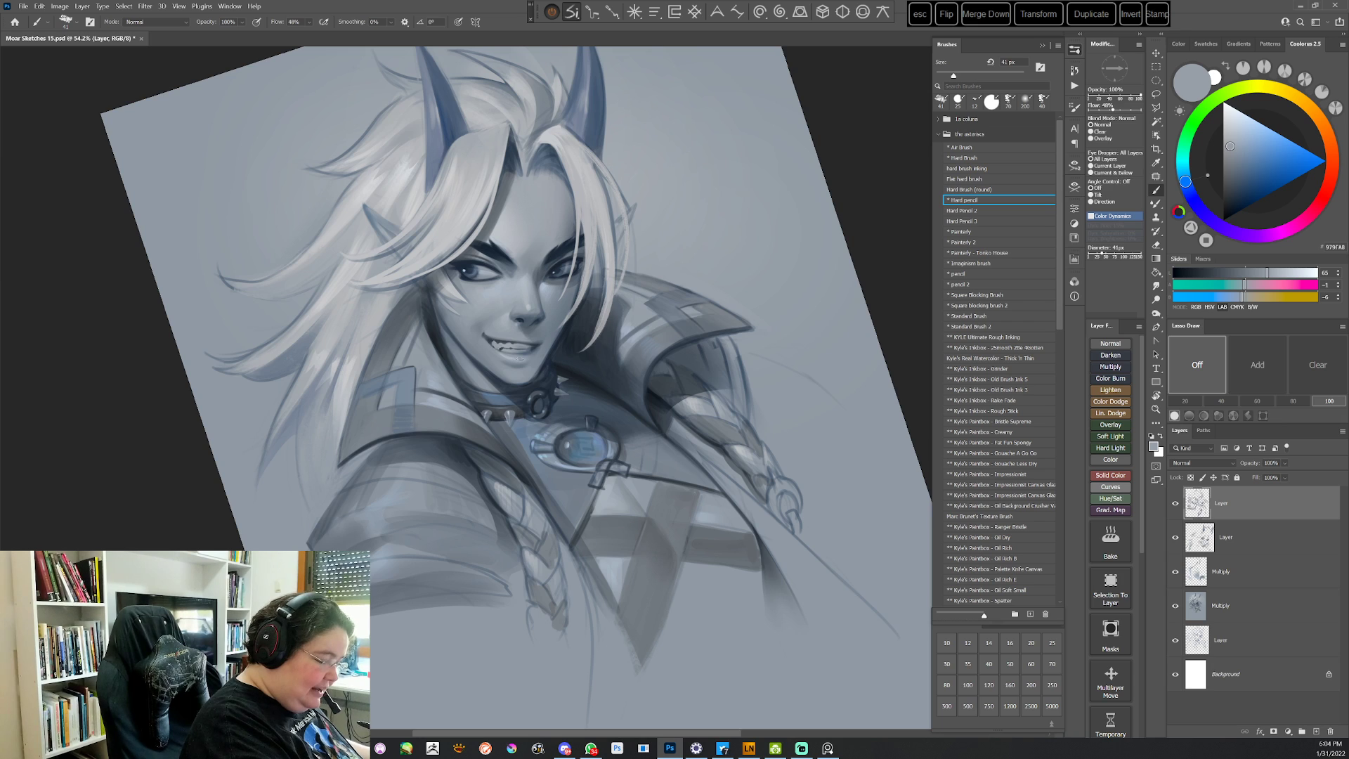
key("r")
mouse_move(617, 242)
left_mouse_down()
mouse_move(707, 379)
mouse_move(663, 546)
mouse_move(639, 559)
left_mouse_up()
key("Escape")
key("b")
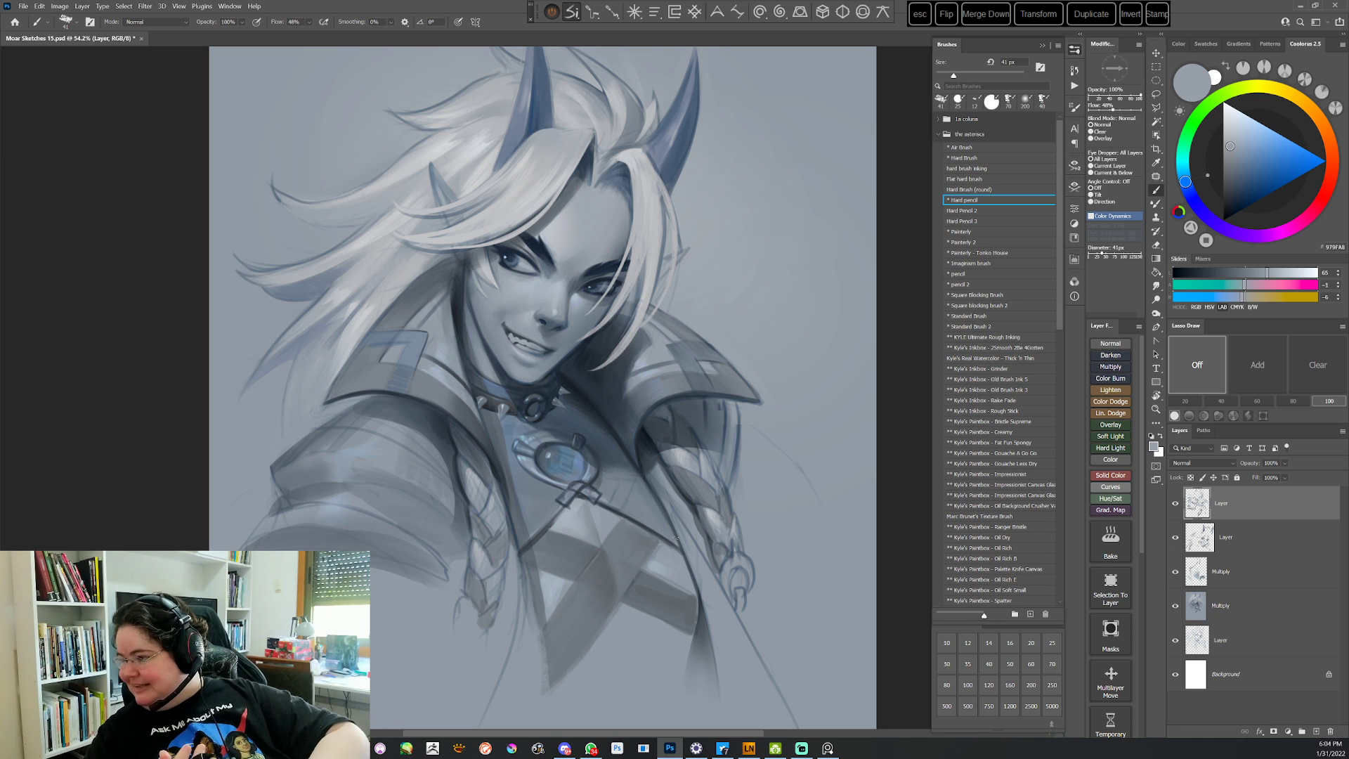
key("r")
mouse_move(660, 330)
left_mouse_down()
mouse_move(658, 447)
mouse_move(545, 531)
left_mouse_up()
key("b")
key("Escape")
key("r")
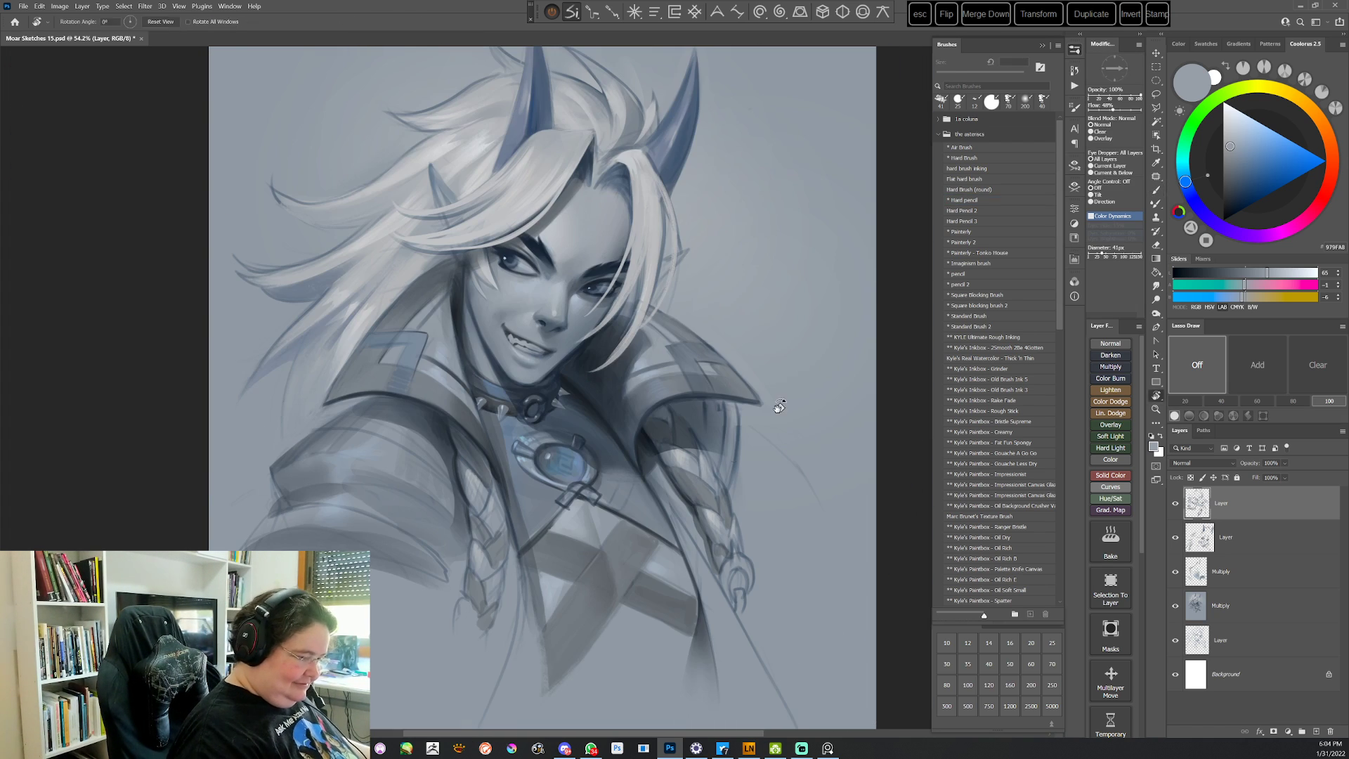
left_click_drag(779, 406, 711, 473)
key("b")
key("Escape")
Soften the skin along the lip with Standard Brush 2 at 47 px in a sampled light grey-blue
key("r")
left_click_drag(779, 396, 611, 607)
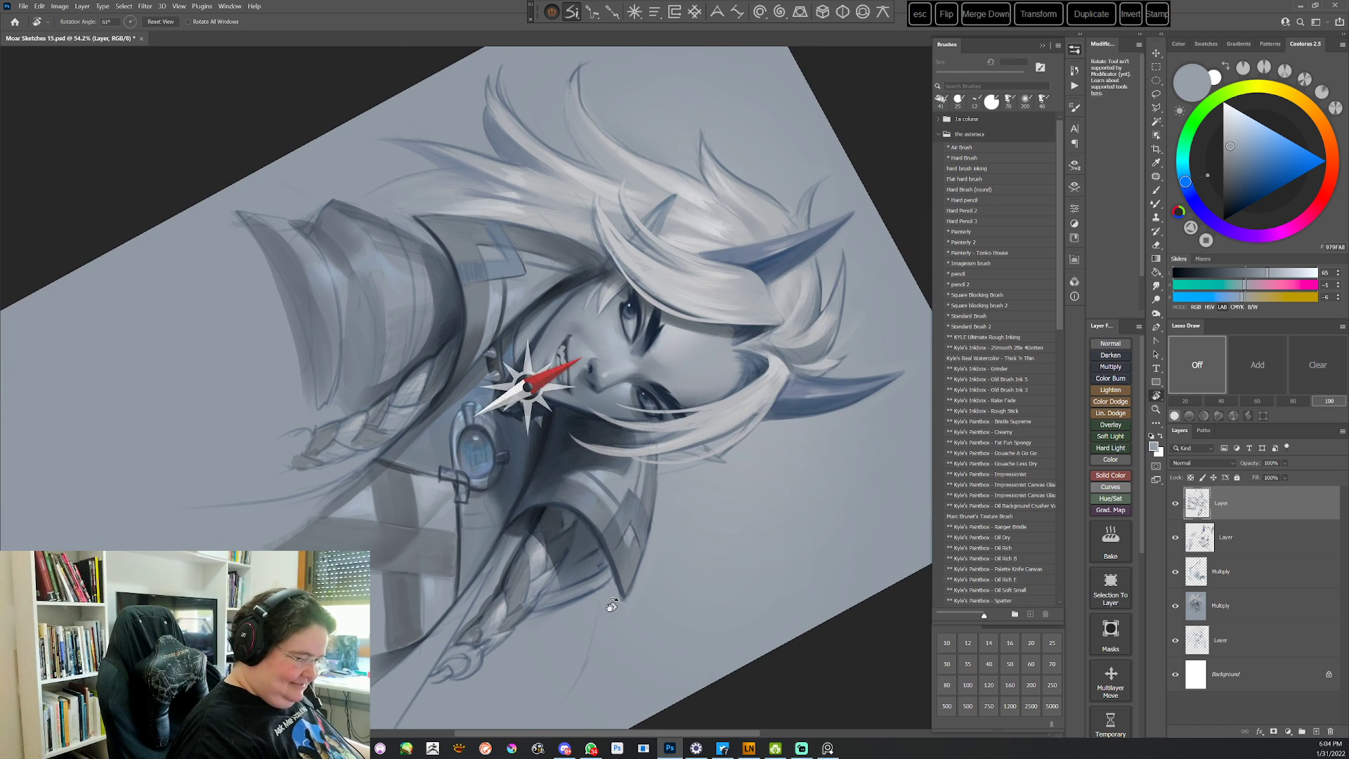
left_click(960, 326)
right_click(658, 310)
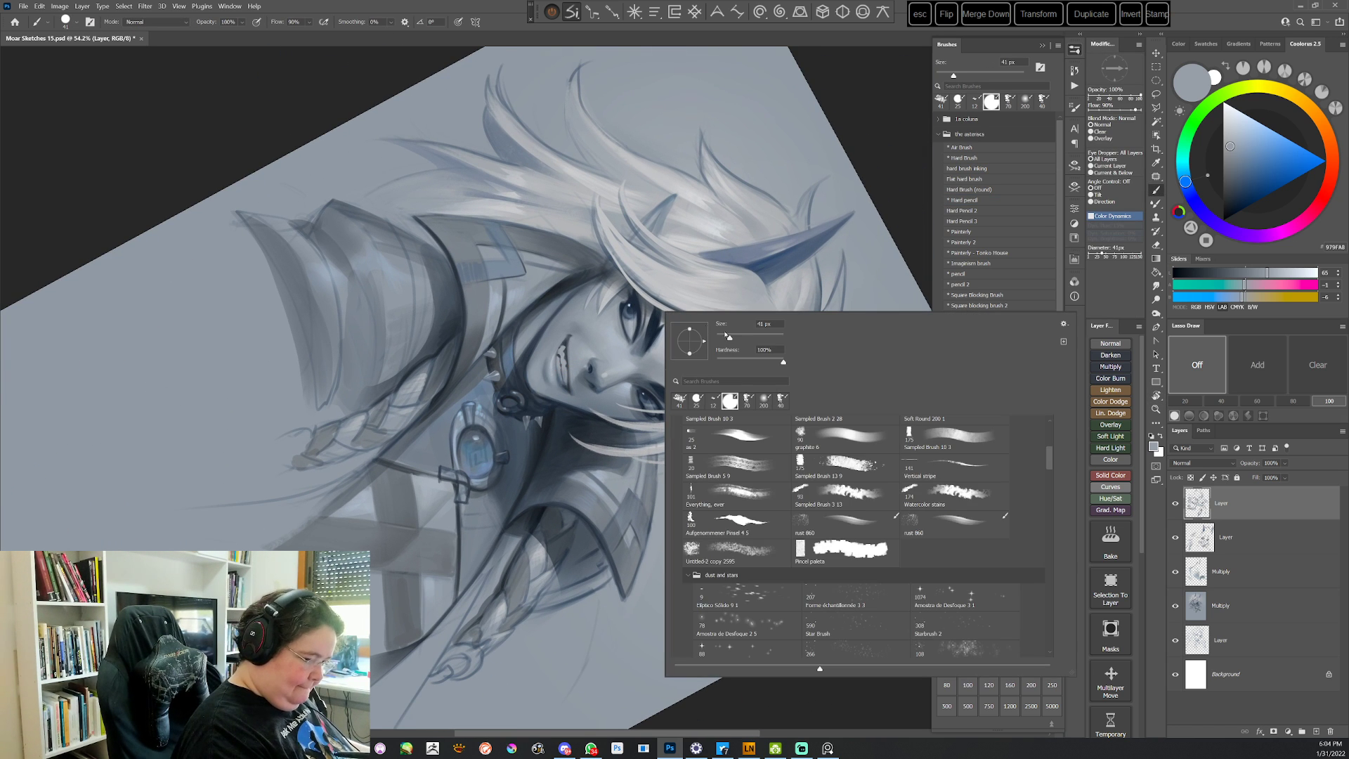
left_click(581, 333)
left_click(576, 359, "alt")
left_click_drag(575, 358, 572, 350)
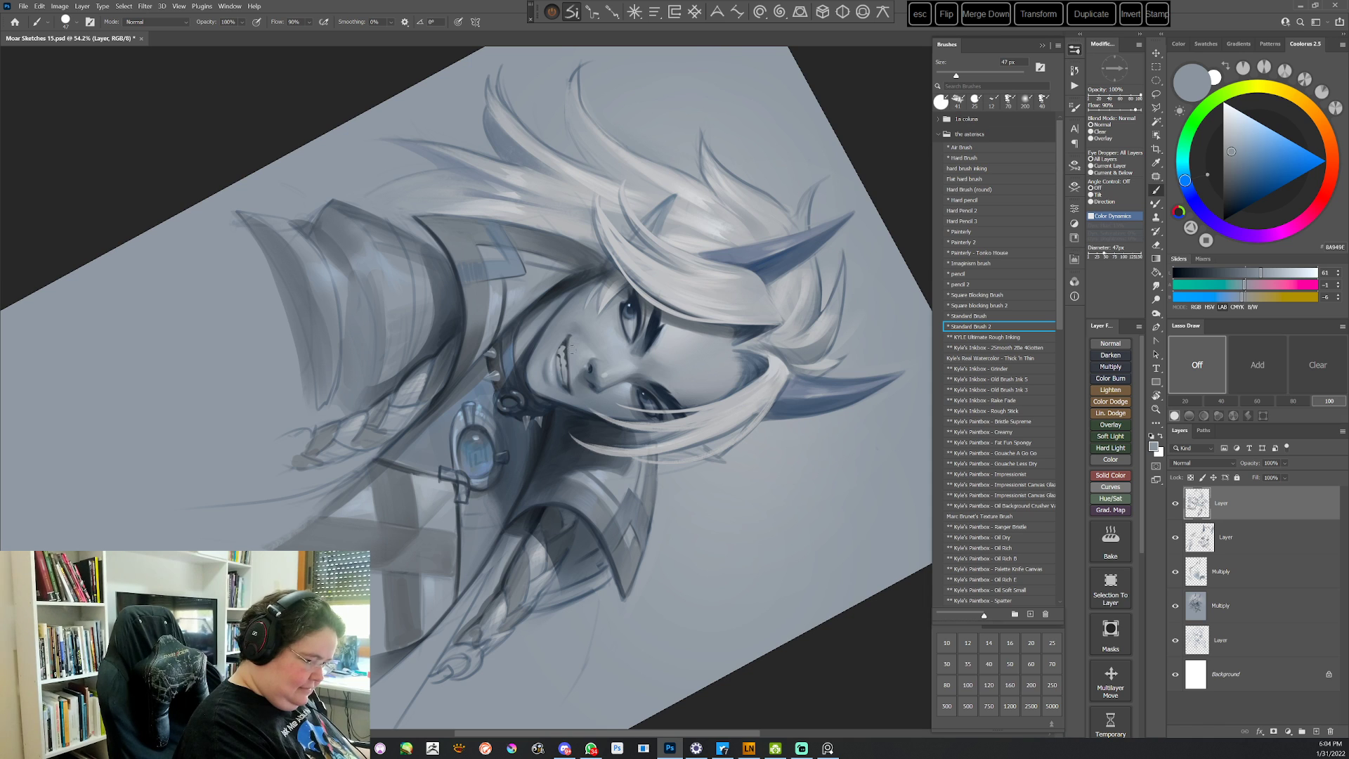
key("Escape")
Touch up the eyebrow with Standard Brush 2 at 47 px in a very dark blue sampled from it
key("r")
left_click_drag(522, 276, 438, 320)
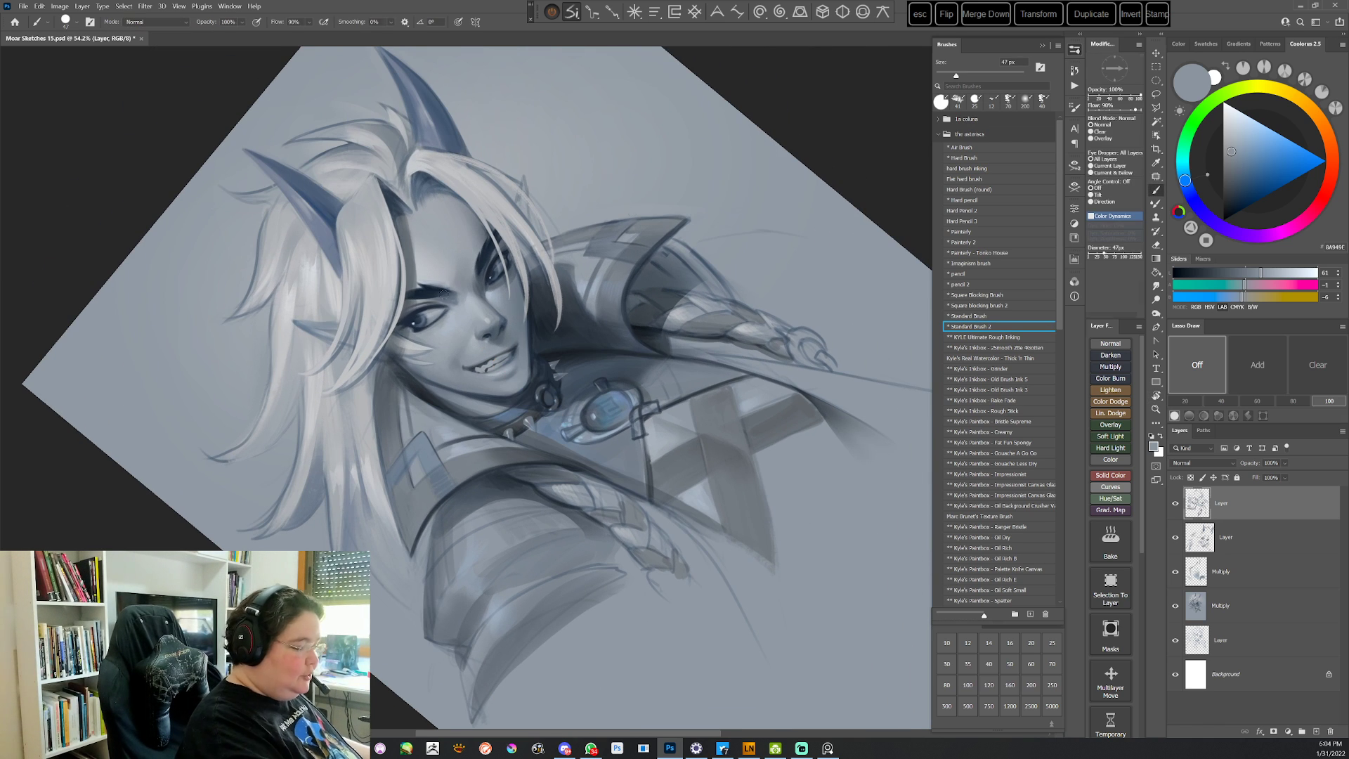
left_click(439, 292, "alt")
left_click(443, 289, "alt")
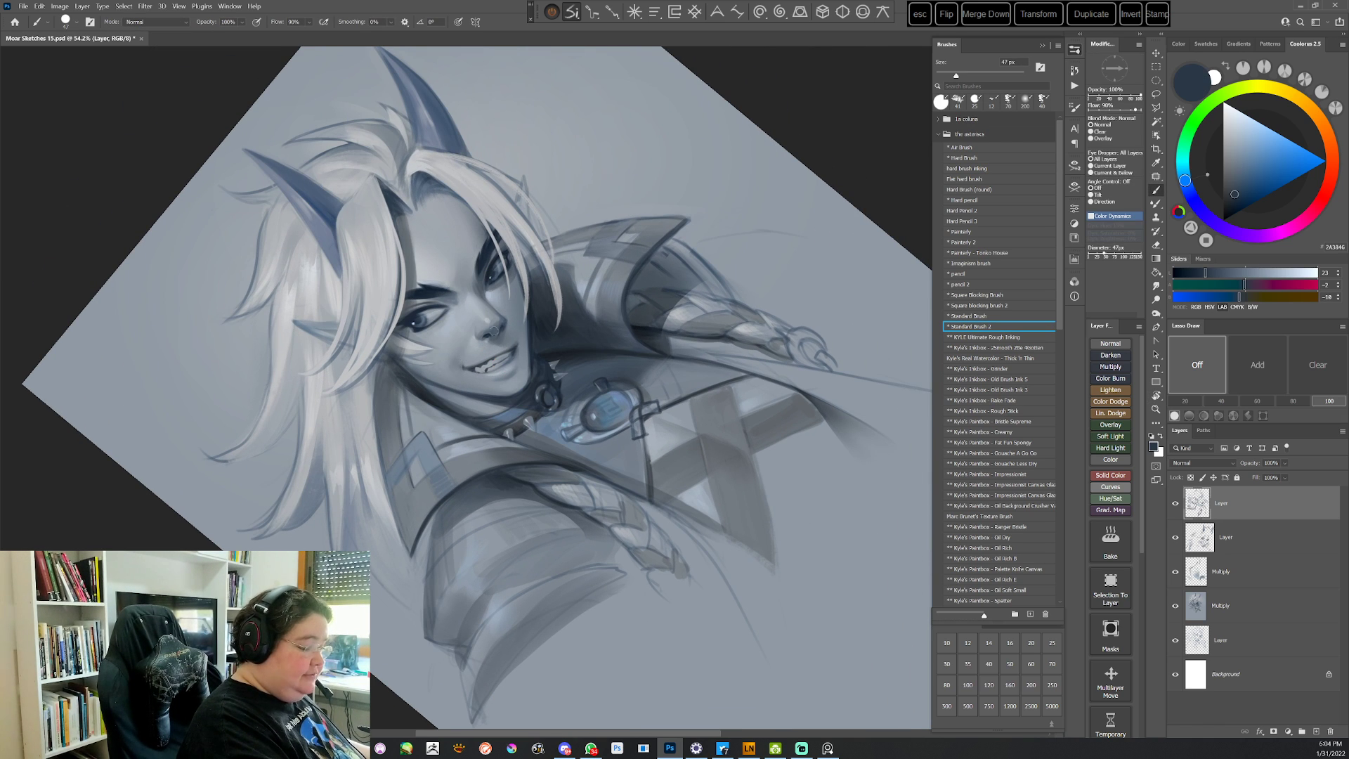
key("r")
mouse_move(562, 281)
left_mouse_down()
mouse_move(635, 316)
mouse_move(668, 517)
mouse_move(626, 555)
left_mouse_up()
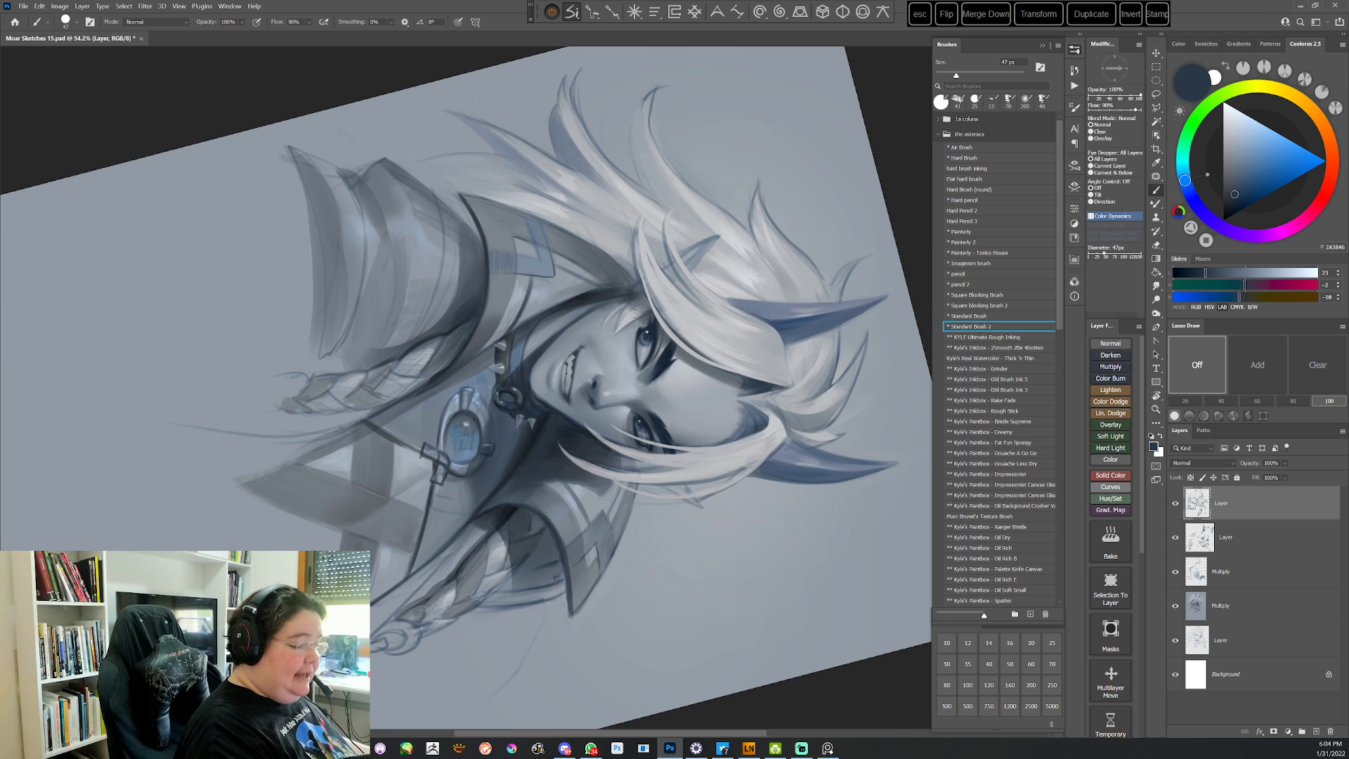
Refine the dark lash line of the eye with Standard Brush 2 at 15 px in a sampled near-black blue
left_click(649, 328, "alt")
right_click(701, 264)
left_click(758, 289)
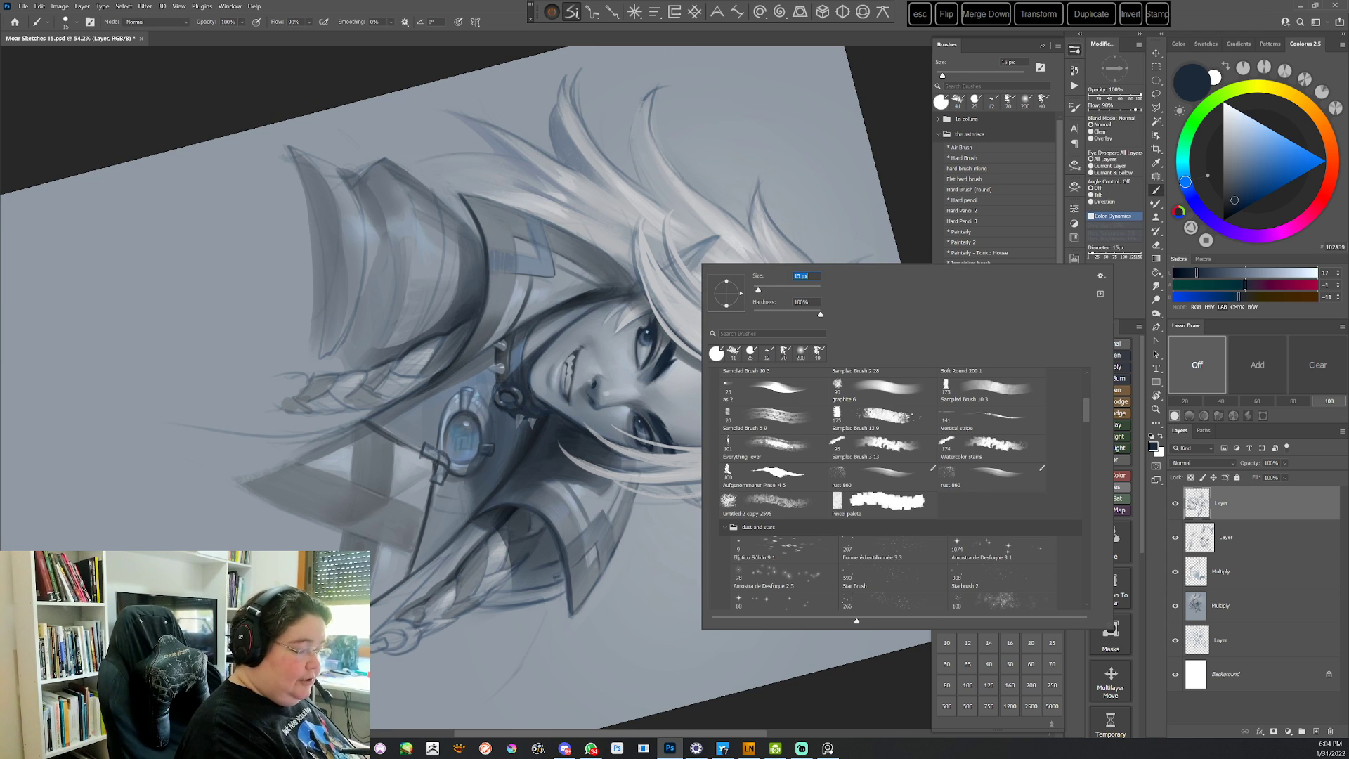
key("Return")
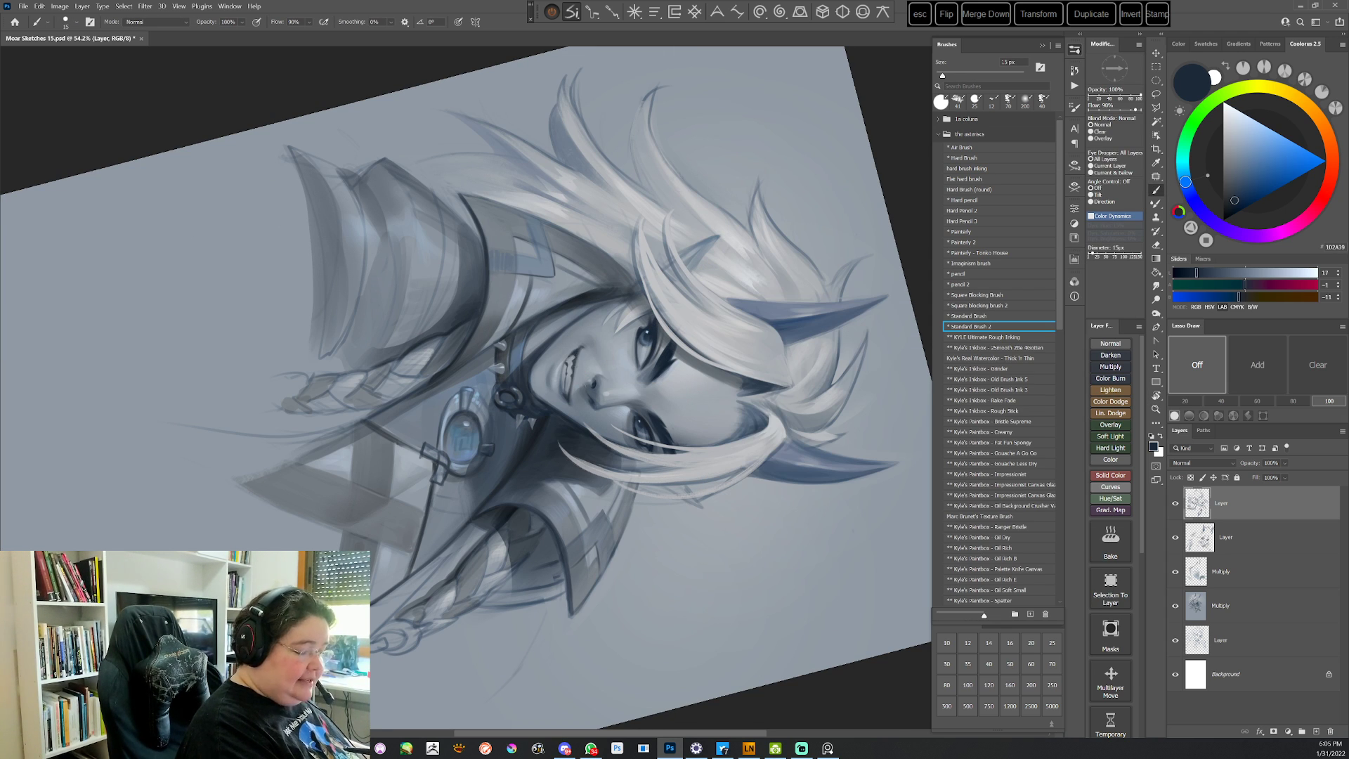
key("r")
mouse_move(588, 386)
left_mouse_down()
mouse_move(680, 512)
mouse_move(675, 545)
mouse_move(685, 527)
left_mouse_up()
key("Escape")
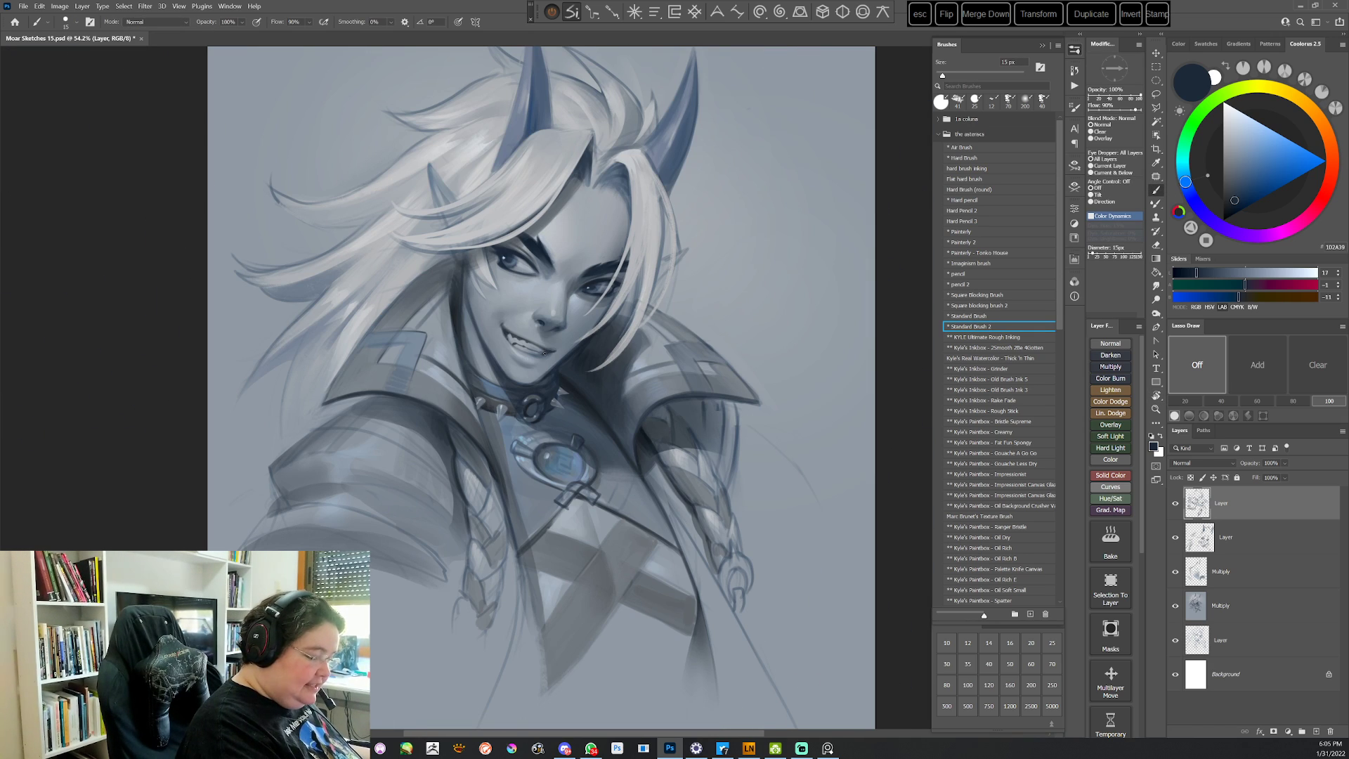
Smooth the lips and the skin around the mouth with Standard Brush 2 at 26 px in two sampled light grey-blues
key("r")
mouse_move(782, 322)
left_mouse_down()
mouse_move(789, 347)
mouse_move(583, 562)
left_mouse_up()
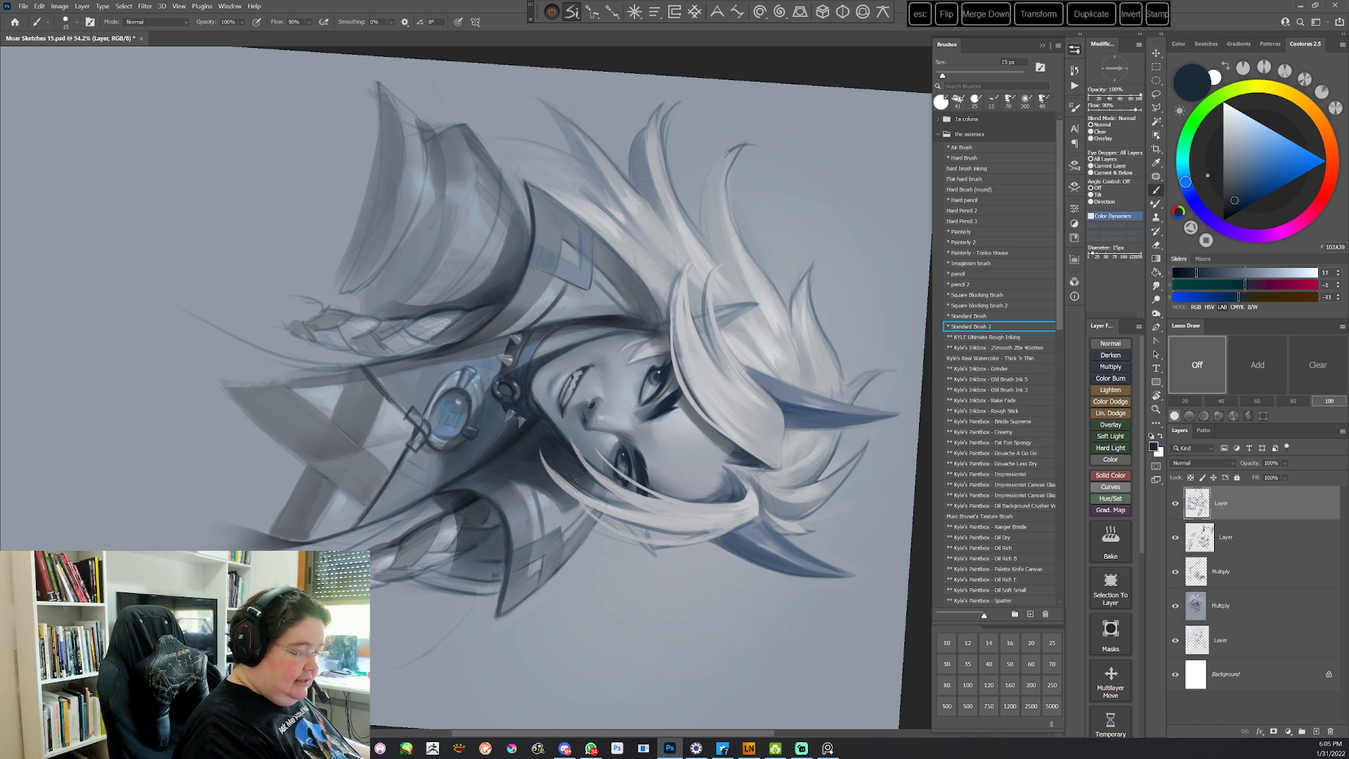
key("Escape")
key("r")
mouse_move(492, 263)
left_mouse_down()
mouse_move(611, 281)
mouse_move(650, 324)
left_mouse_up()
right_click(650, 323)
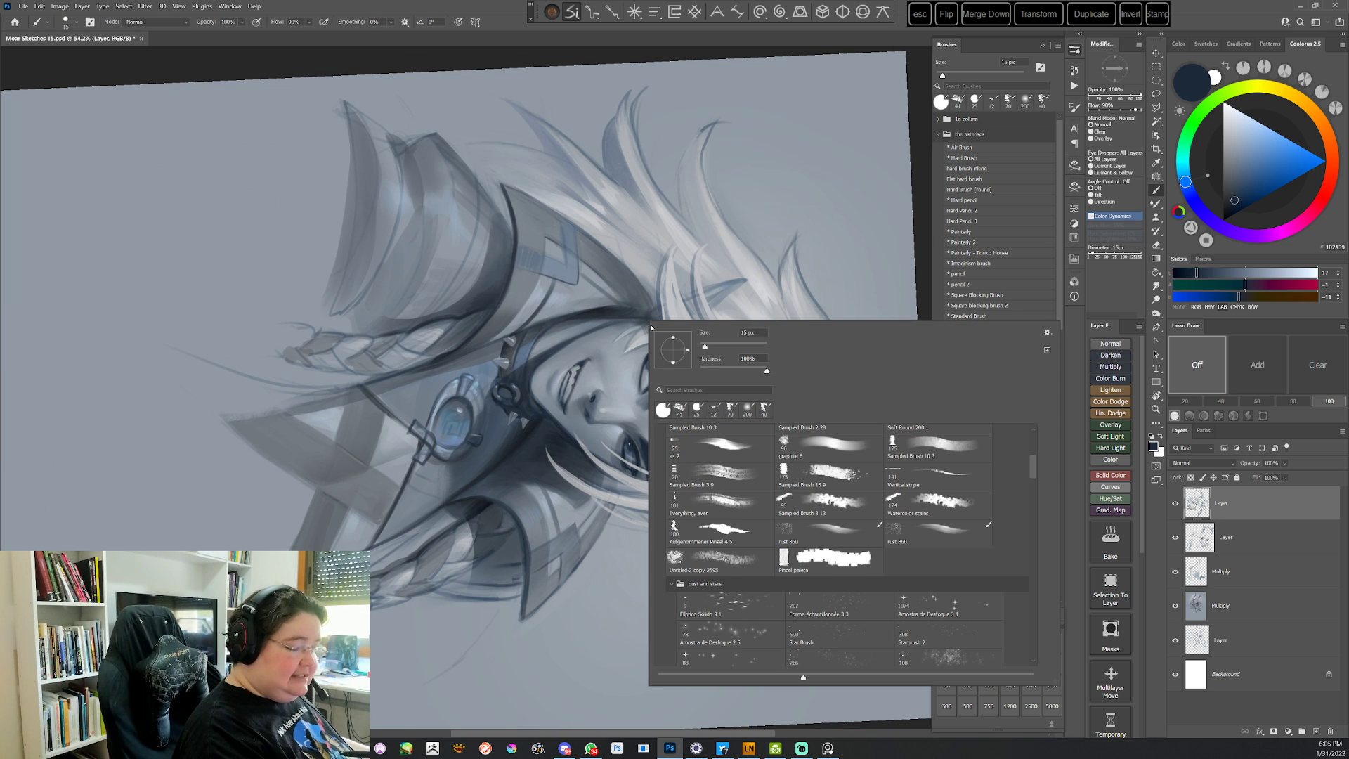
left_click(567, 390, "alt")
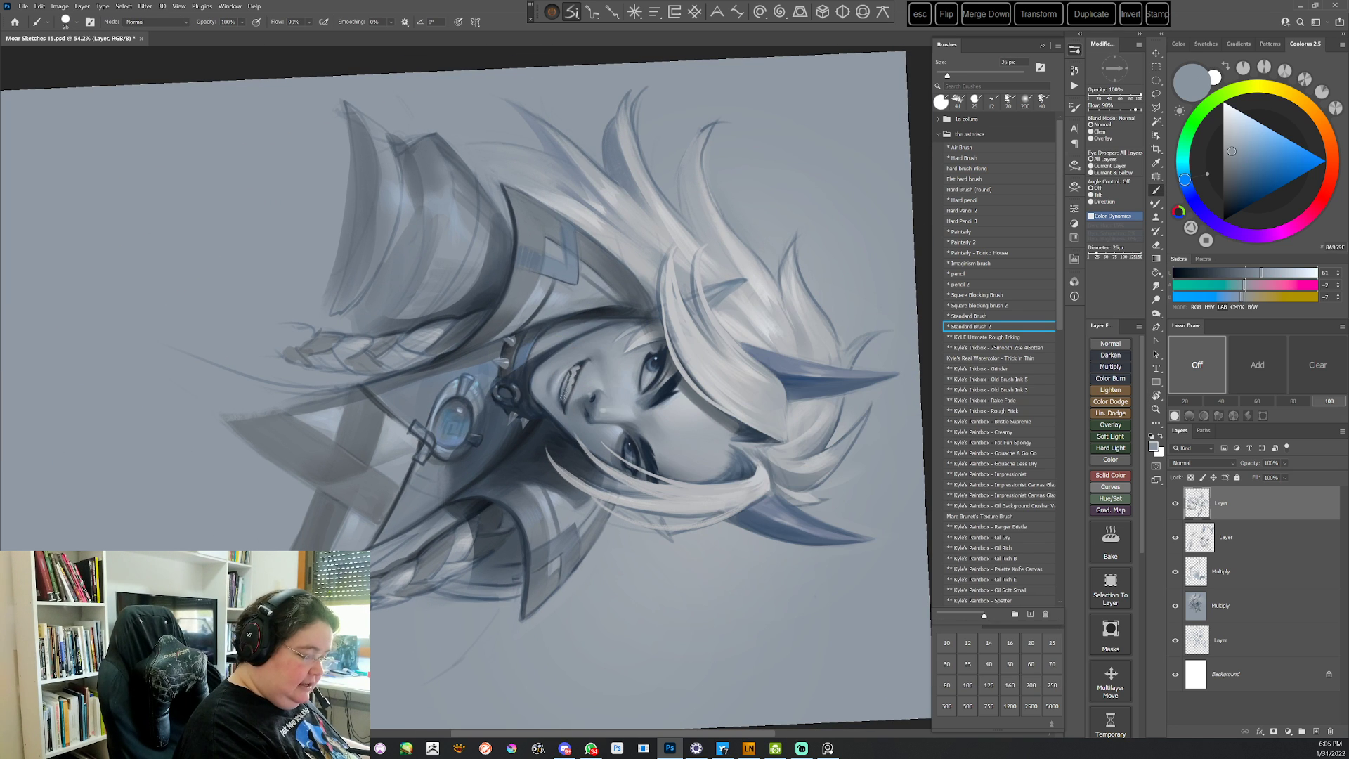
left_click(572, 377, "alt")
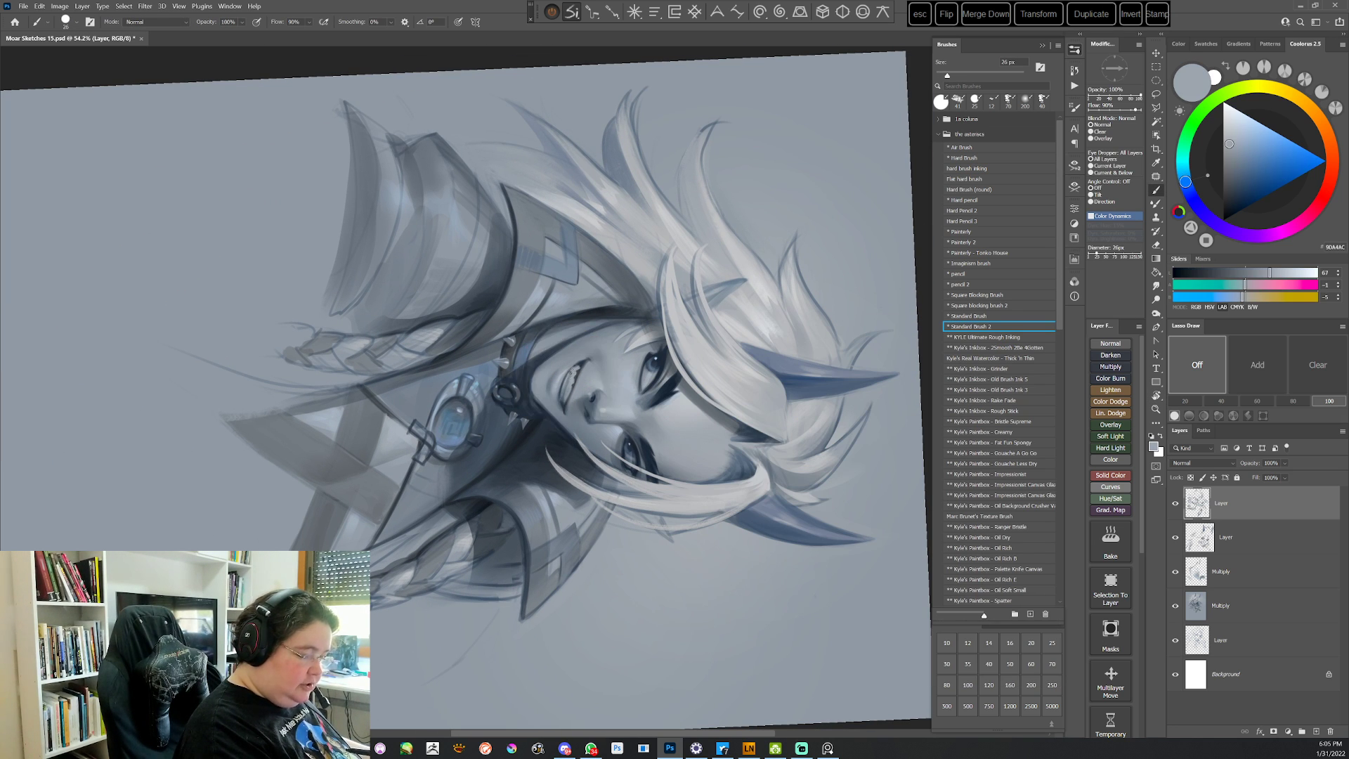
key("Escape")
key("r")
left_click_drag(828, 319, 492, 601)
key("Escape")
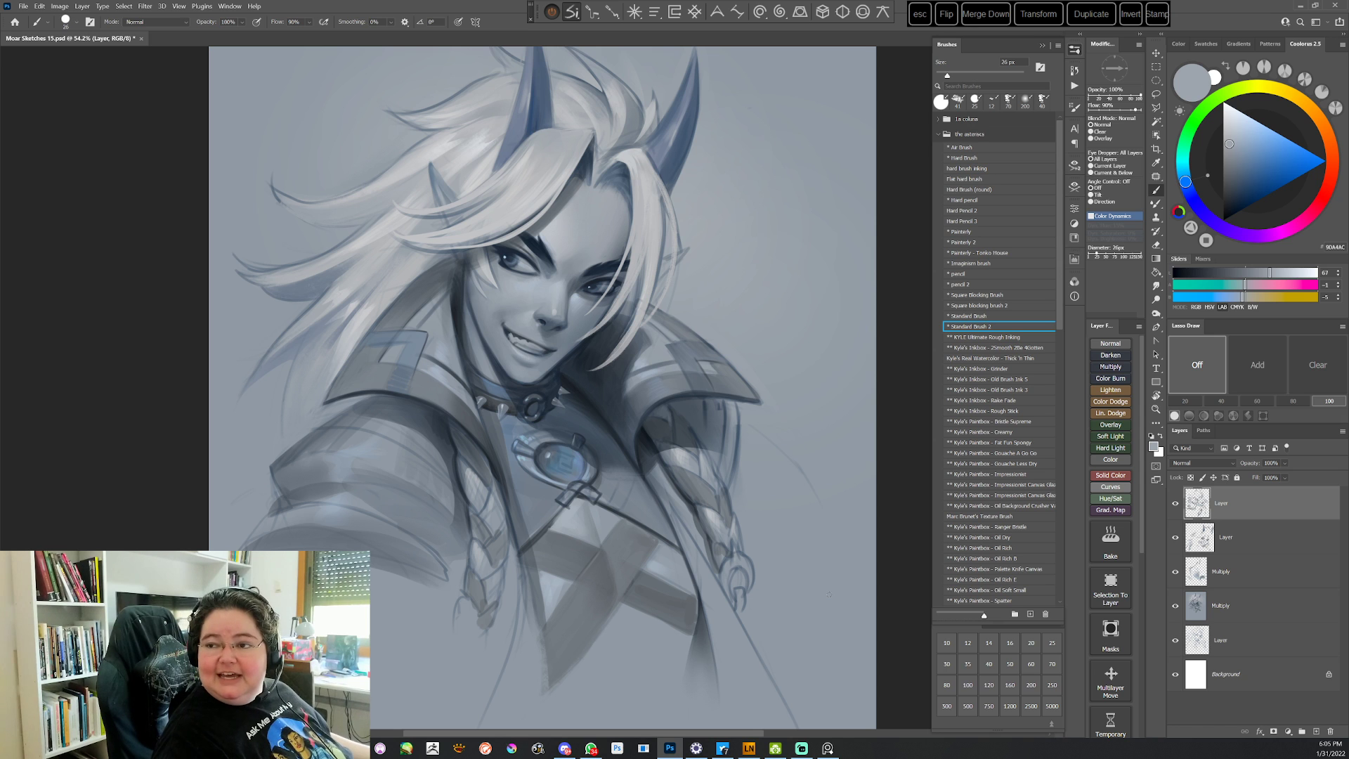
Save the painting under its current file name
left_click_drag(709, 489, 683, 453)
key("r")
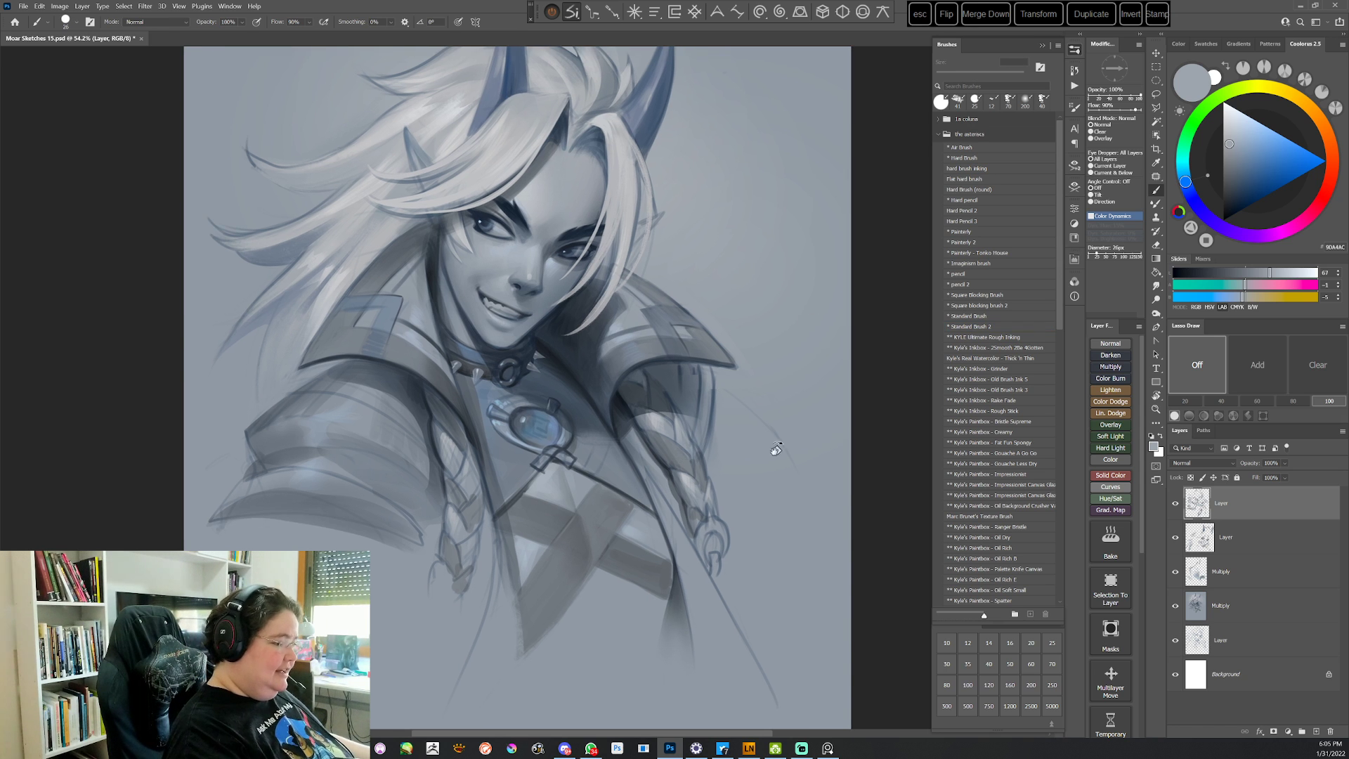
left_click_drag(775, 448, 706, 614)
key("Escape")
left_click(28, 7)
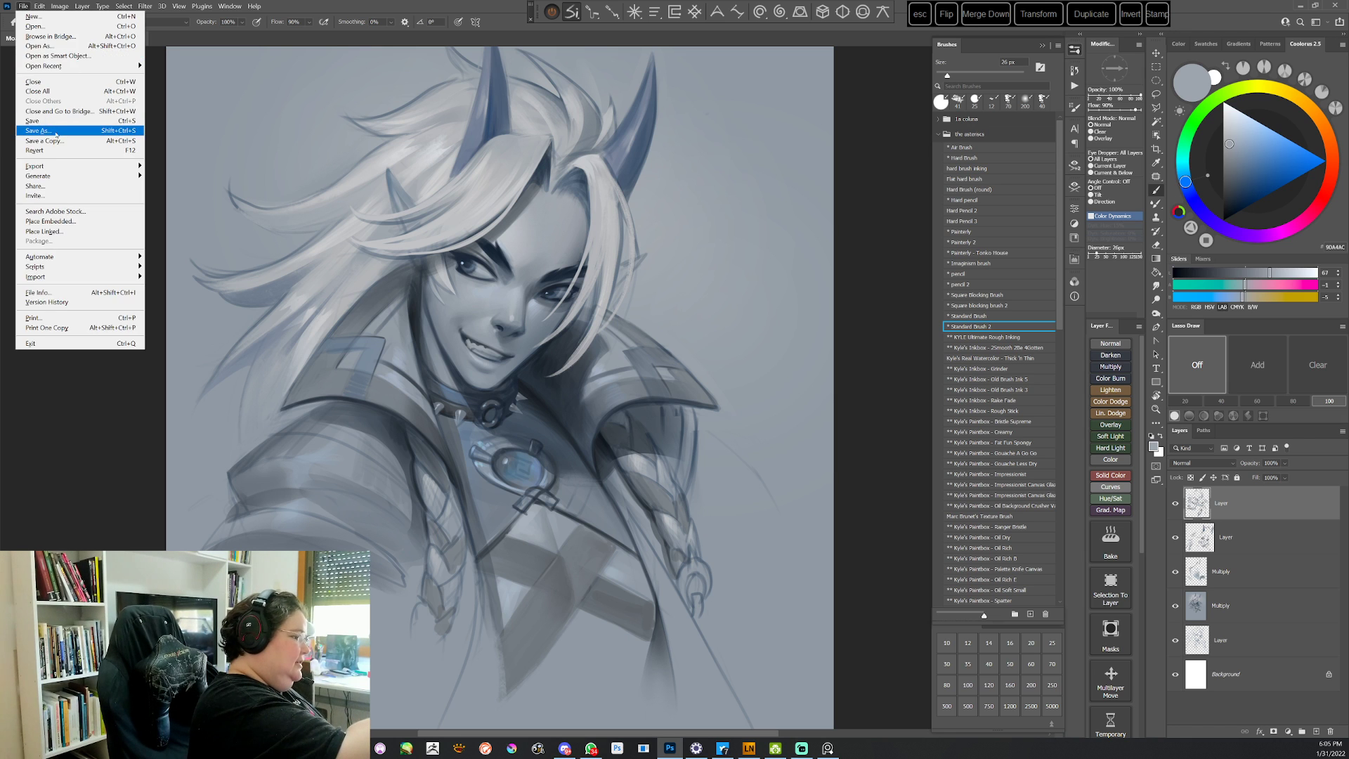
left_click(45, 119)
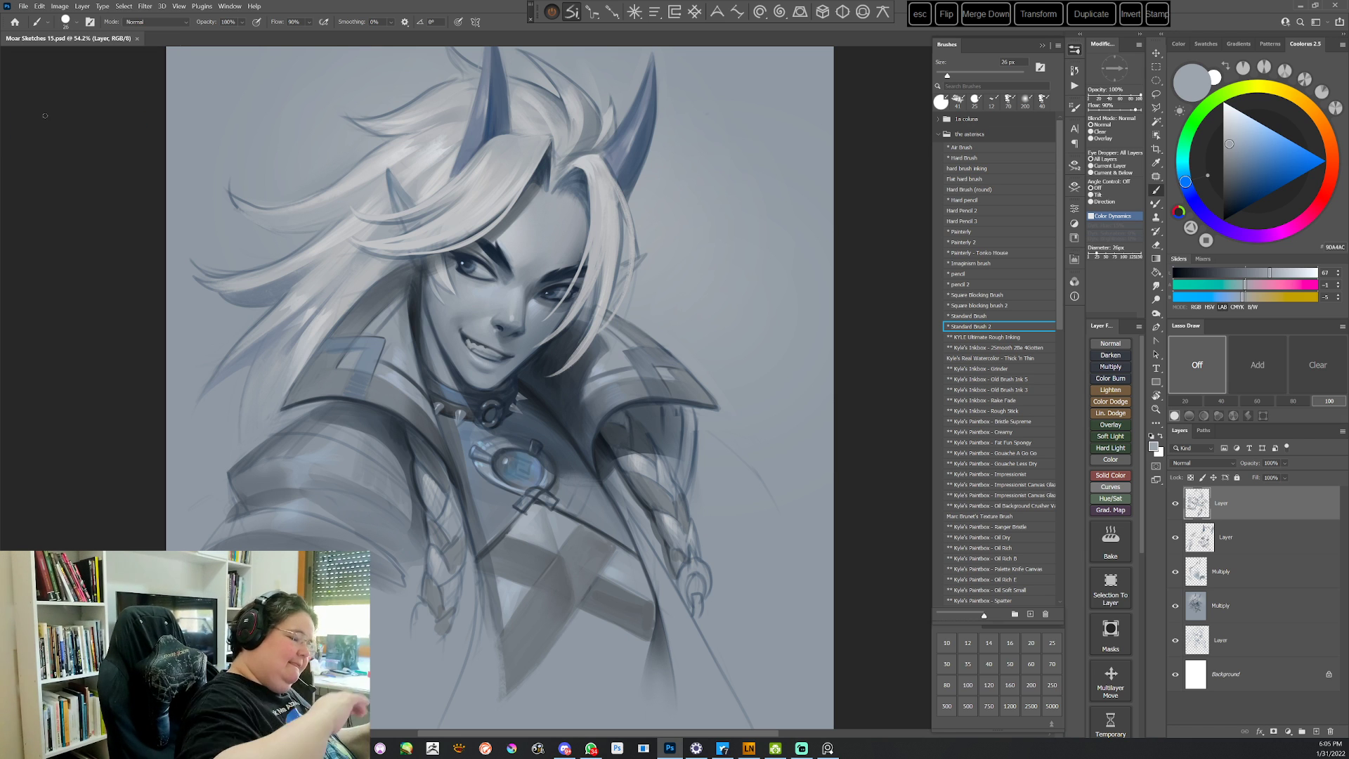